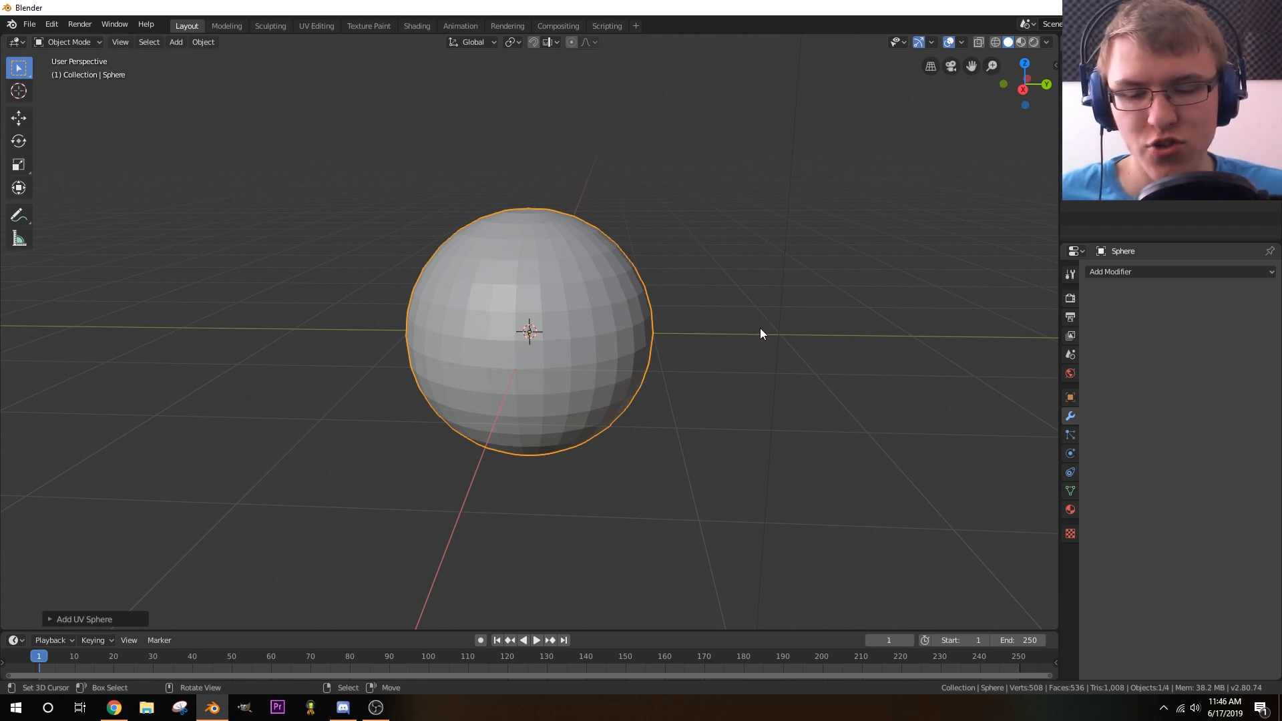
# - Scale the UV sphere down by a factor of about 0.855 to approach the cube's size
pyautogui.press('s')
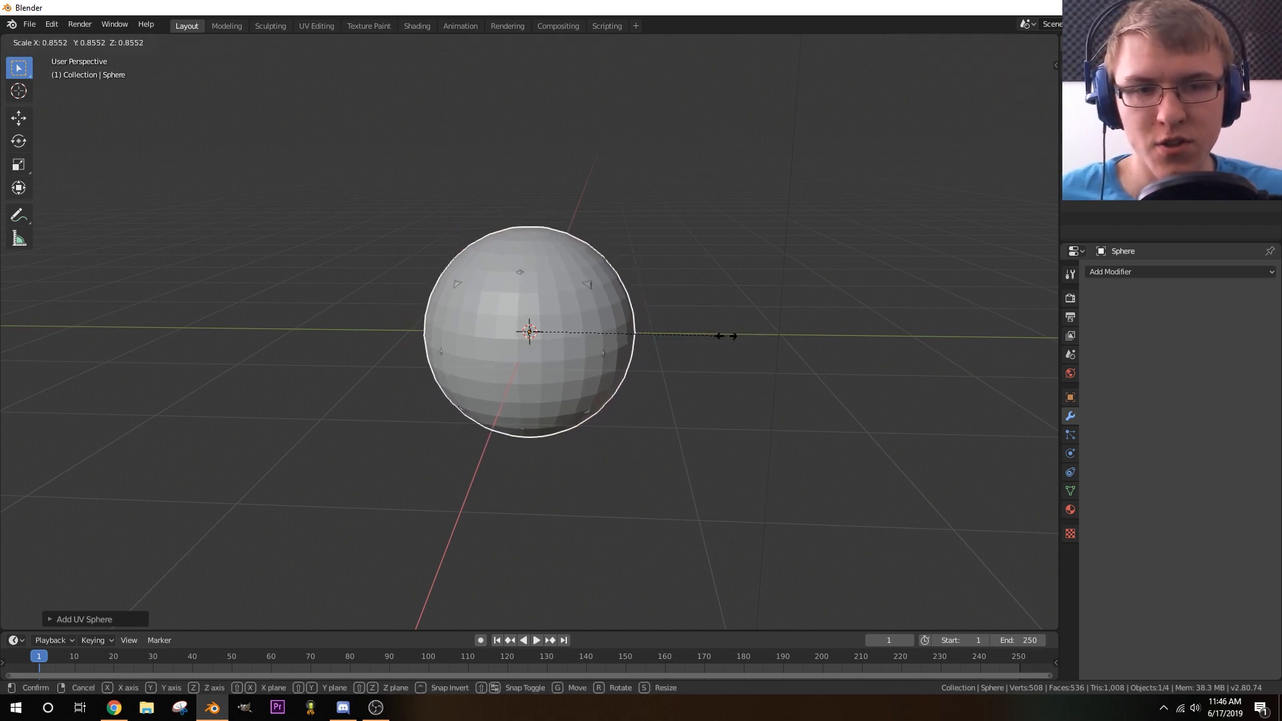
pyautogui.click(727, 335)
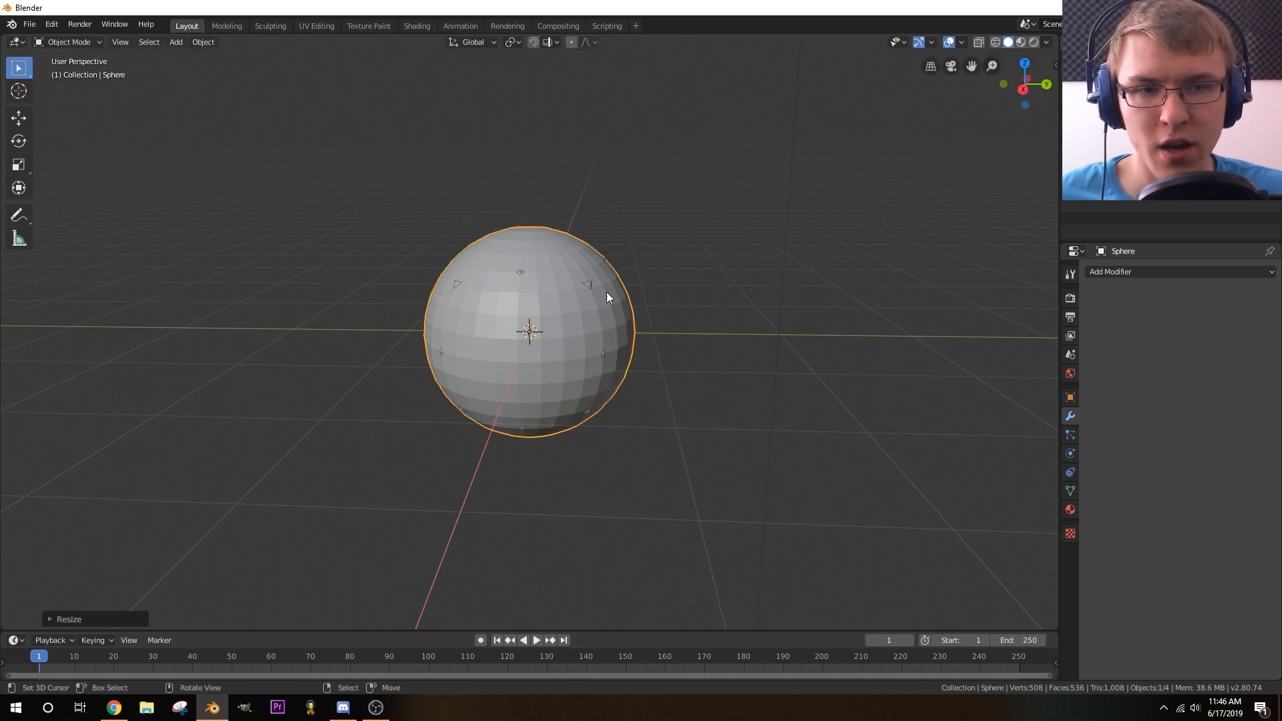
pyautogui.moveTo(610, 375); pyautogui.dragTo(453, 351, button='middle')
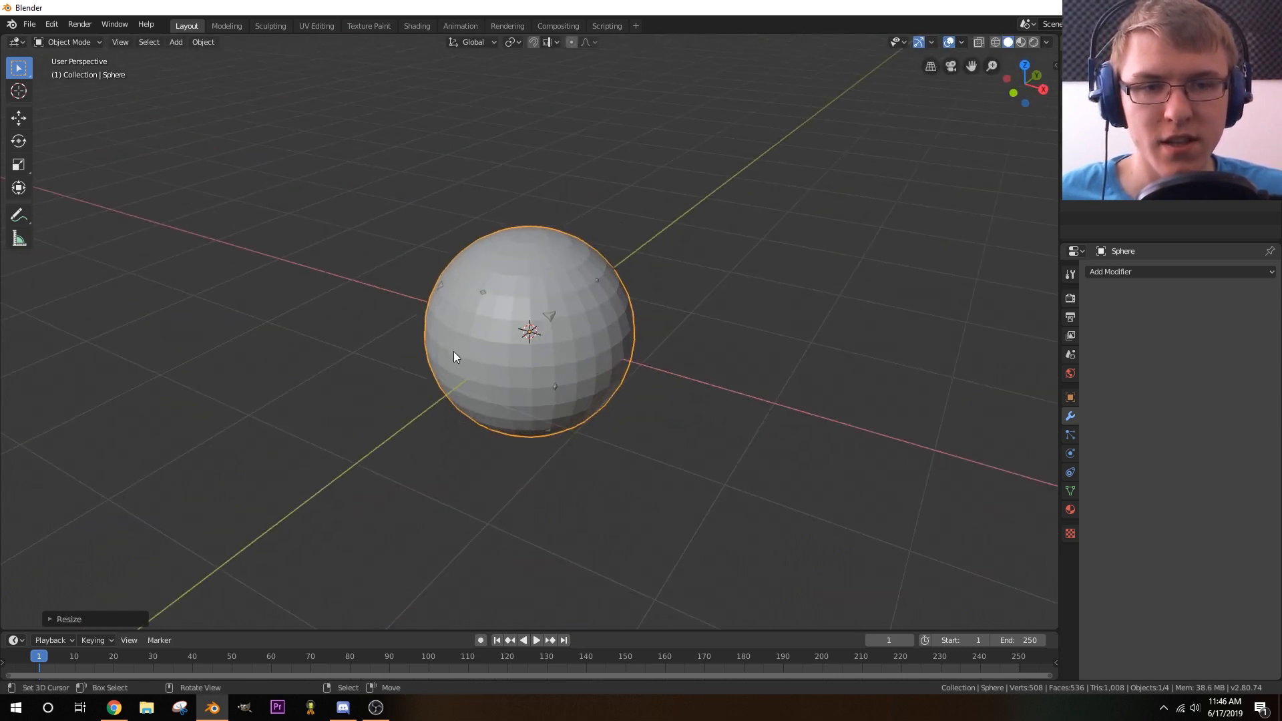
# - Make the Cube object inside the reference sphere the active selection, checking it against Sphere in the object list
pyautogui.click(548, 318)
pyautogui.moveTo(614, 382); pyautogui.dragTo(451, 279, button='middle')
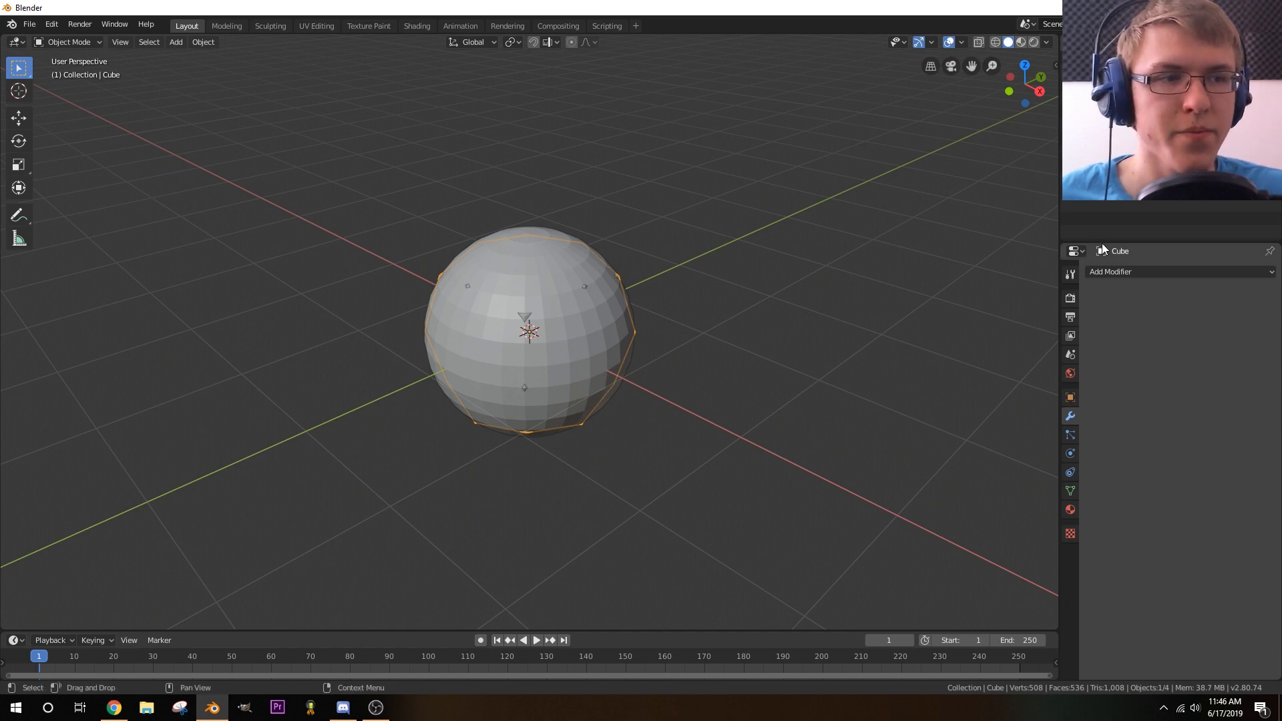
pyautogui.moveTo(1102, 242); pyautogui.dragTo(1104, 439)
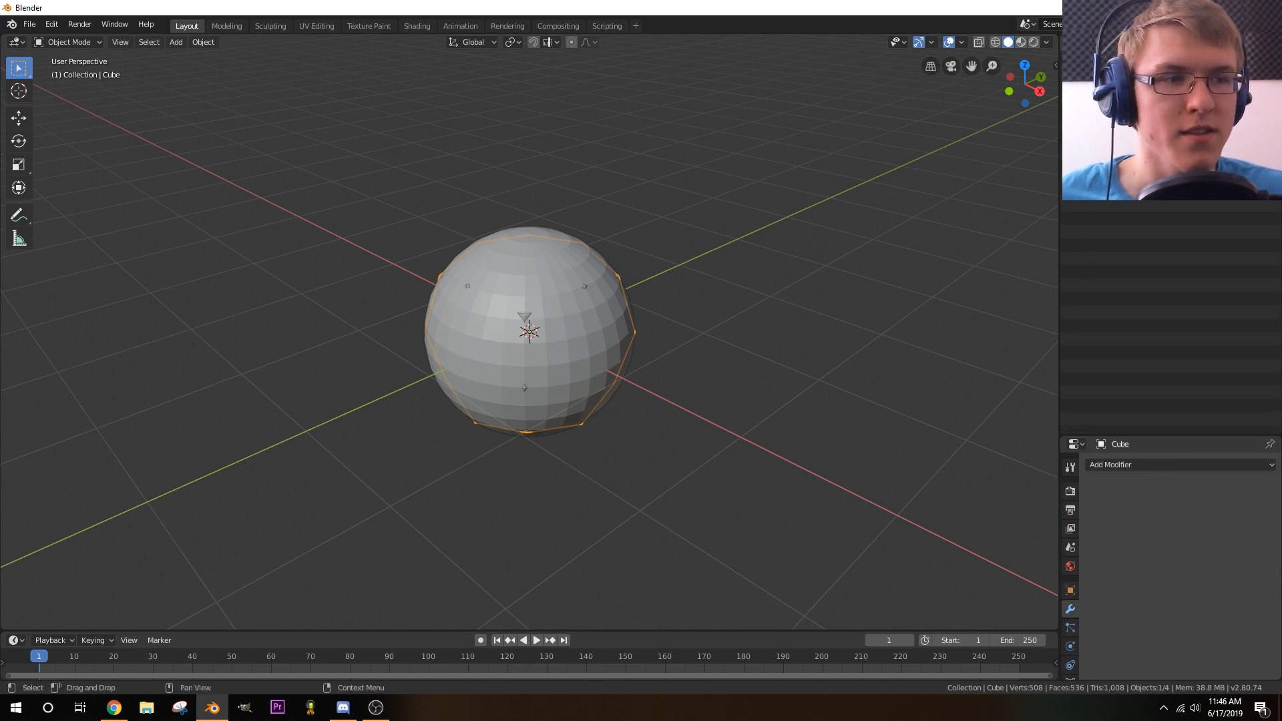
pyautogui.moveTo(1081, 167); pyautogui.dragTo(1081, 209)
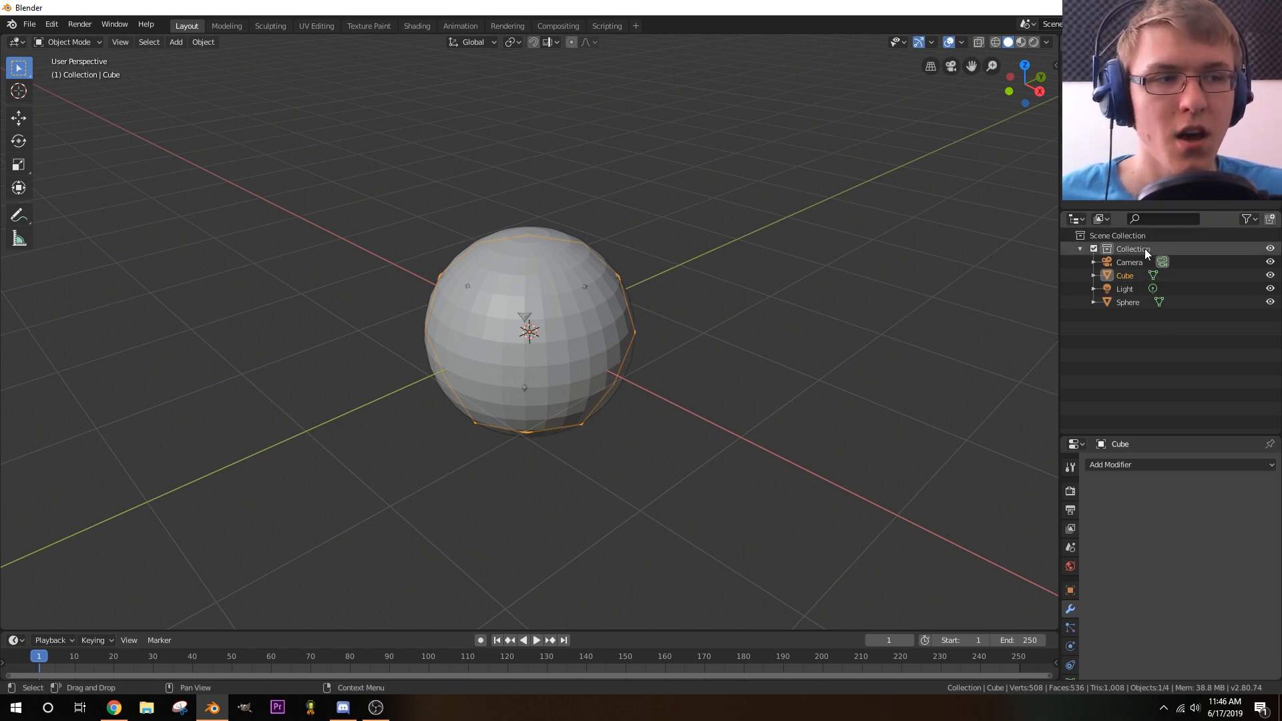
pyautogui.click(1120, 274)
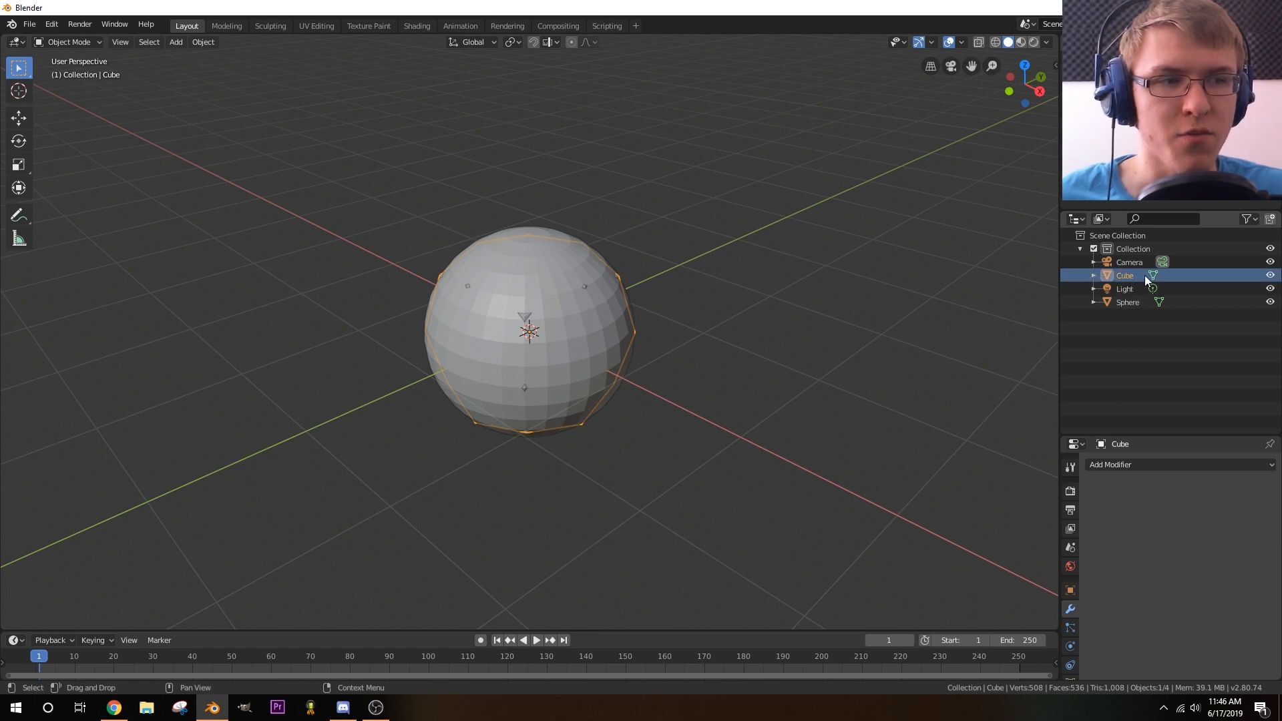
pyautogui.click(1130, 302)
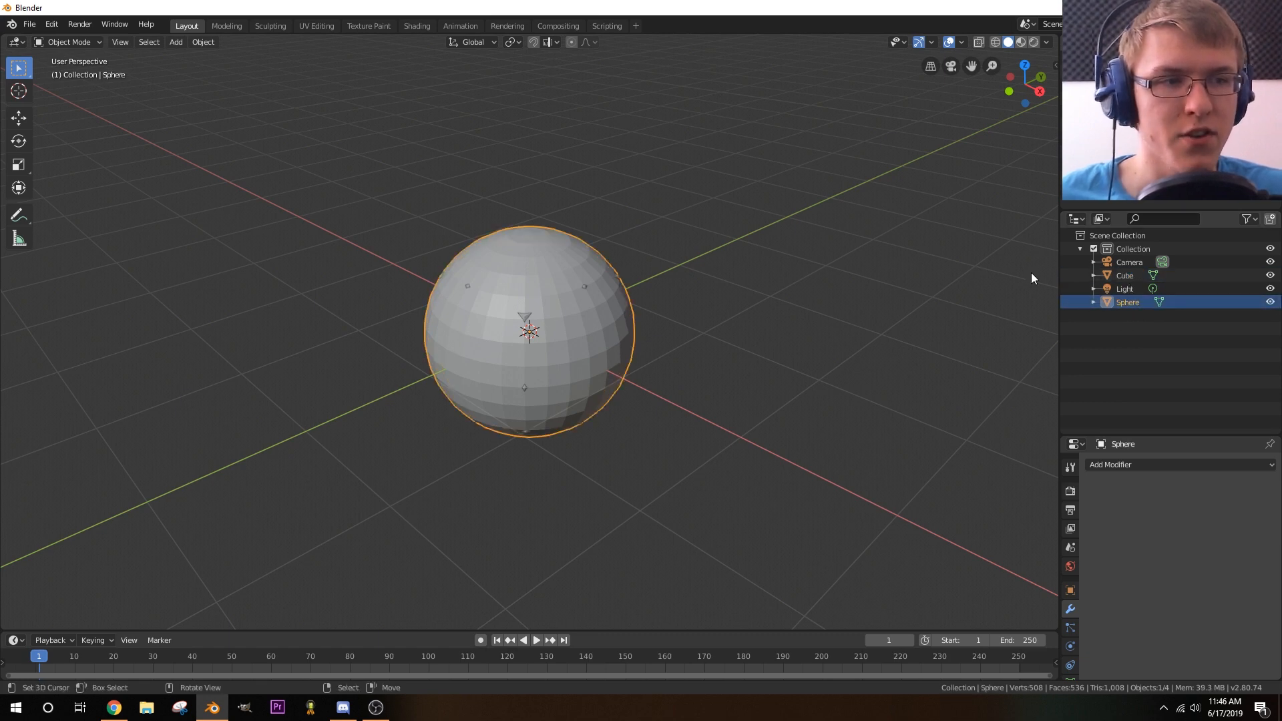
pyautogui.click(1111, 275)
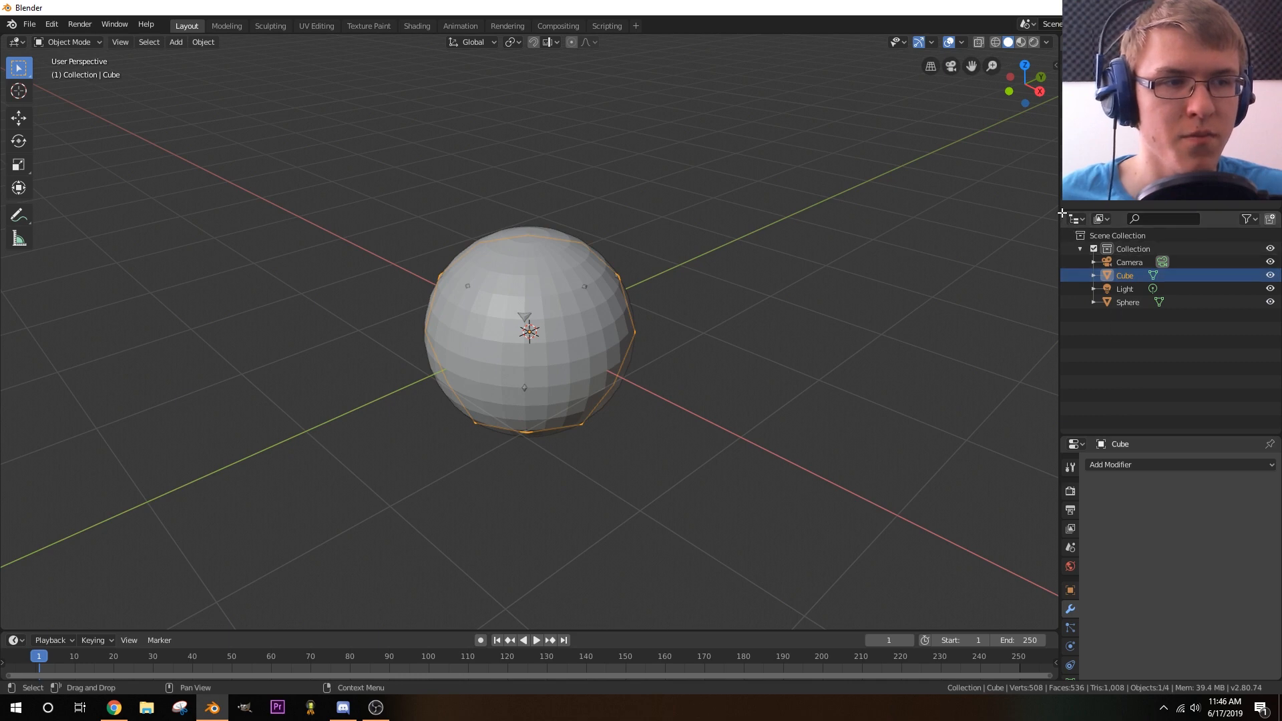
pyautogui.moveTo(1062, 213); pyautogui.dragTo(1100, 203)
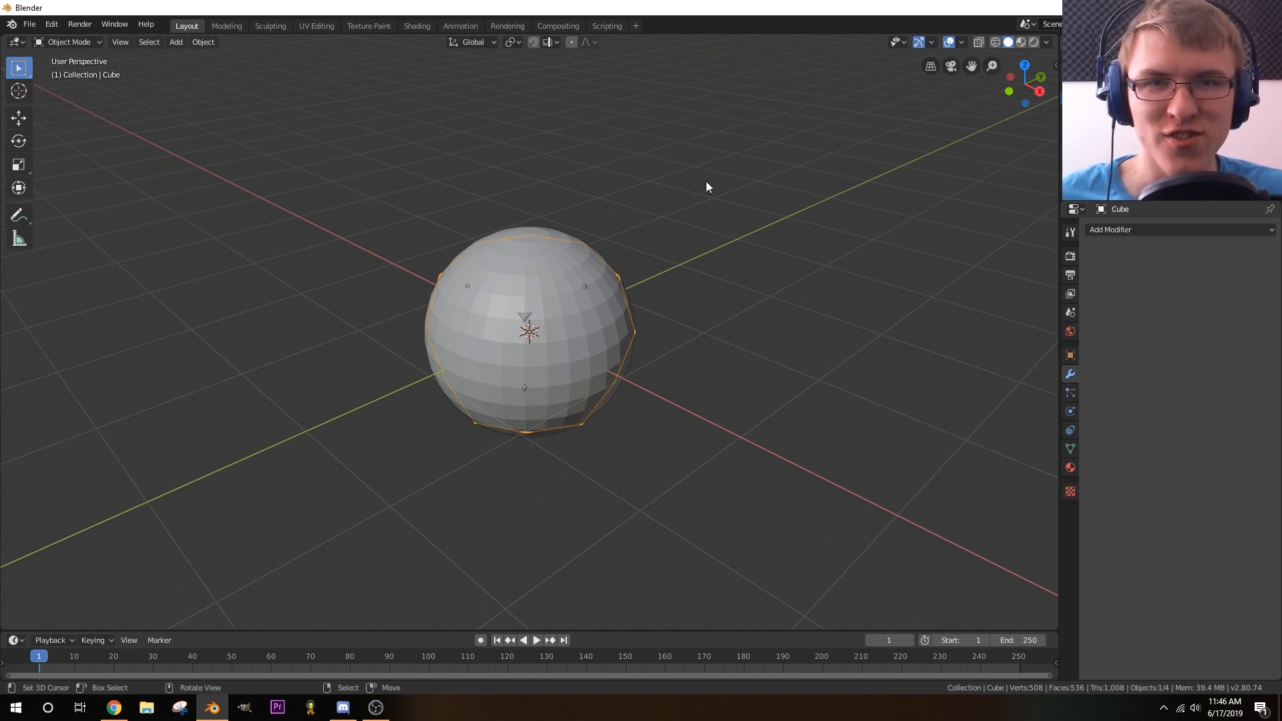
# - Show the scene in wireframe shading and enter Edit Mode on the cube
pyautogui.moveTo(612, 344); pyautogui.dragTo(581, 334, button='middle')
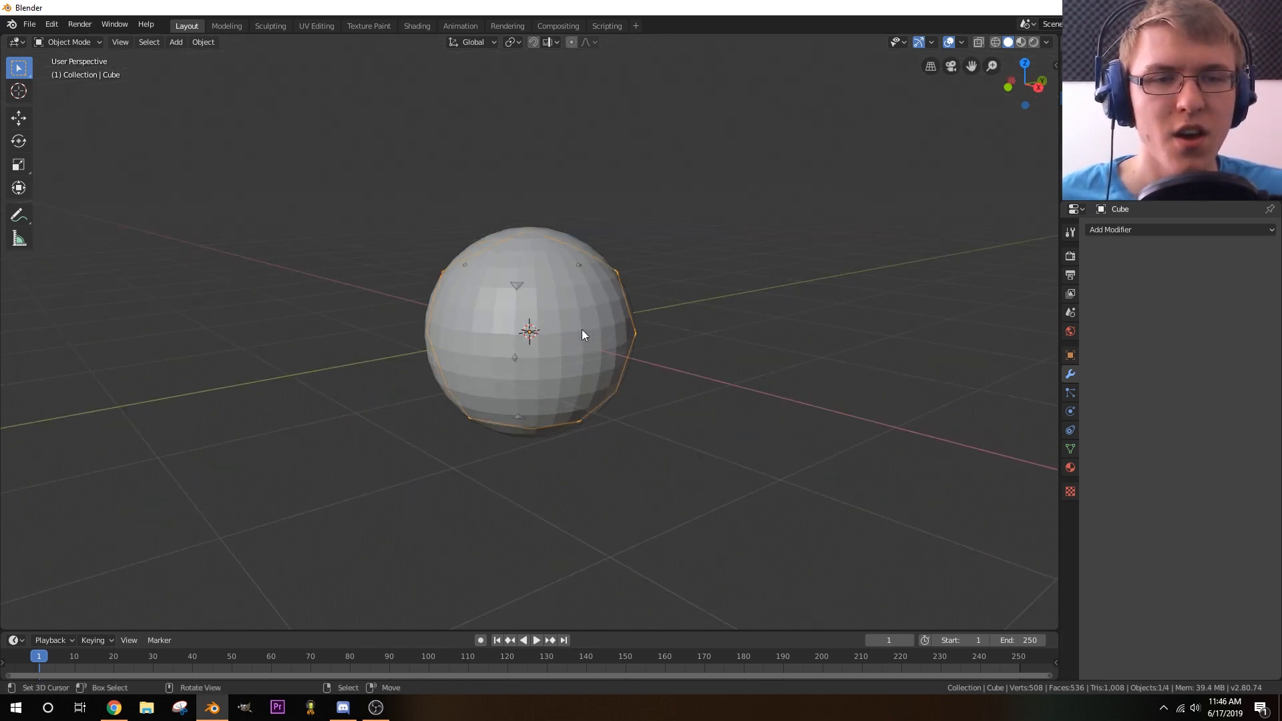
pyautogui.press('z')
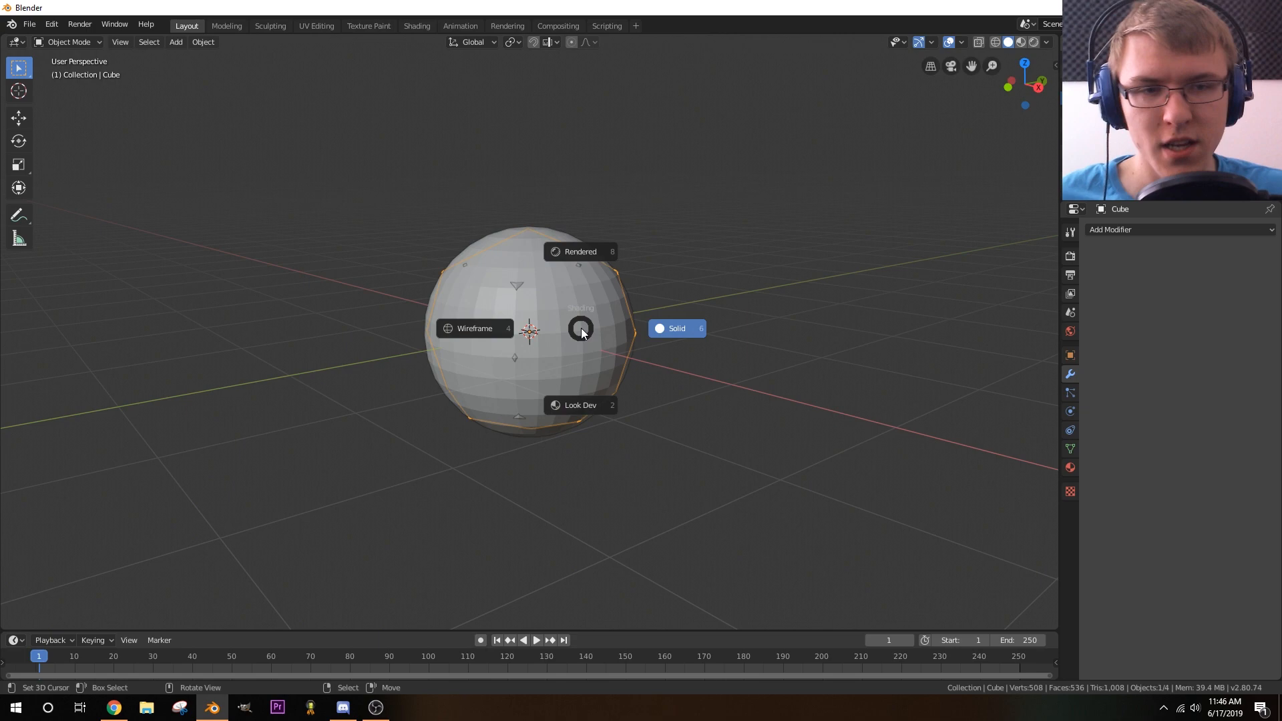
pyautogui.click(511, 331)
pyautogui.moveTo(511, 331); pyautogui.dragTo(581, 321, button='middle')
pyautogui.press('Tab')
pyautogui.scroll(4, 575, 311)
pyautogui.scroll(-1, 581, 321)
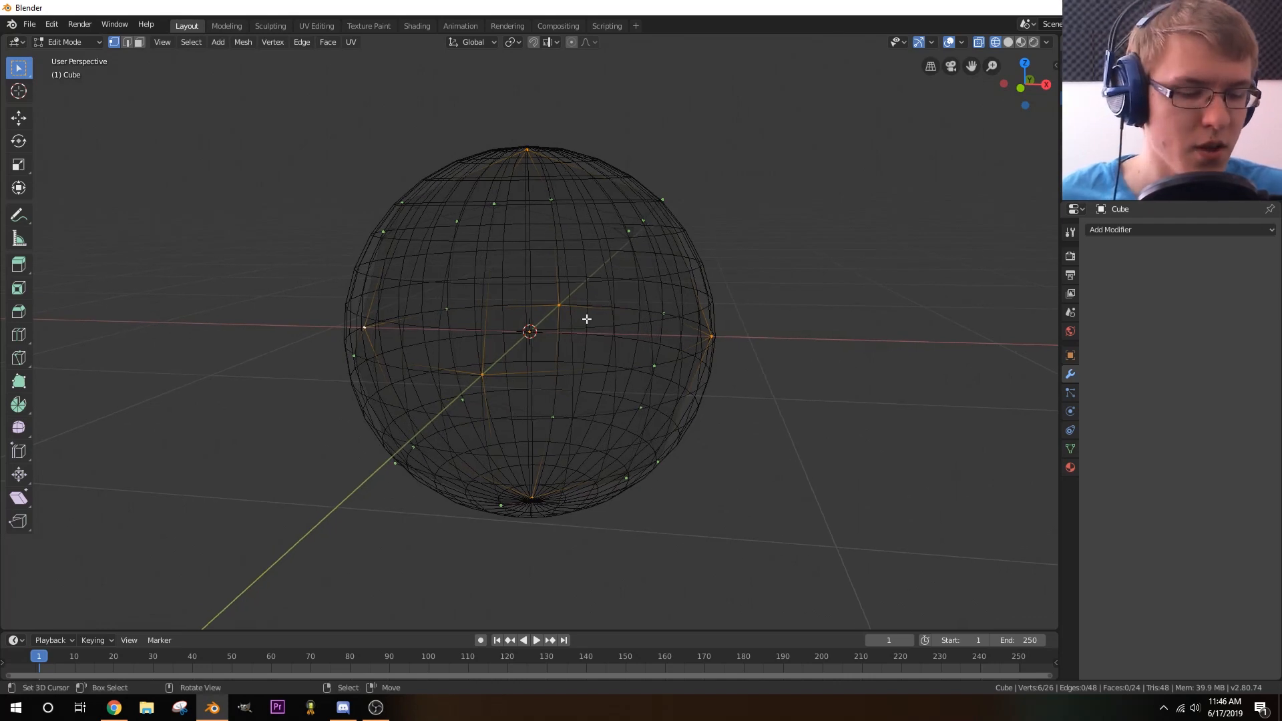
# - Scale the cube's six selected face-centre vertices outward by about 1.033 to meet the sphere's outline in the front view
pyautogui.press('KP_1')
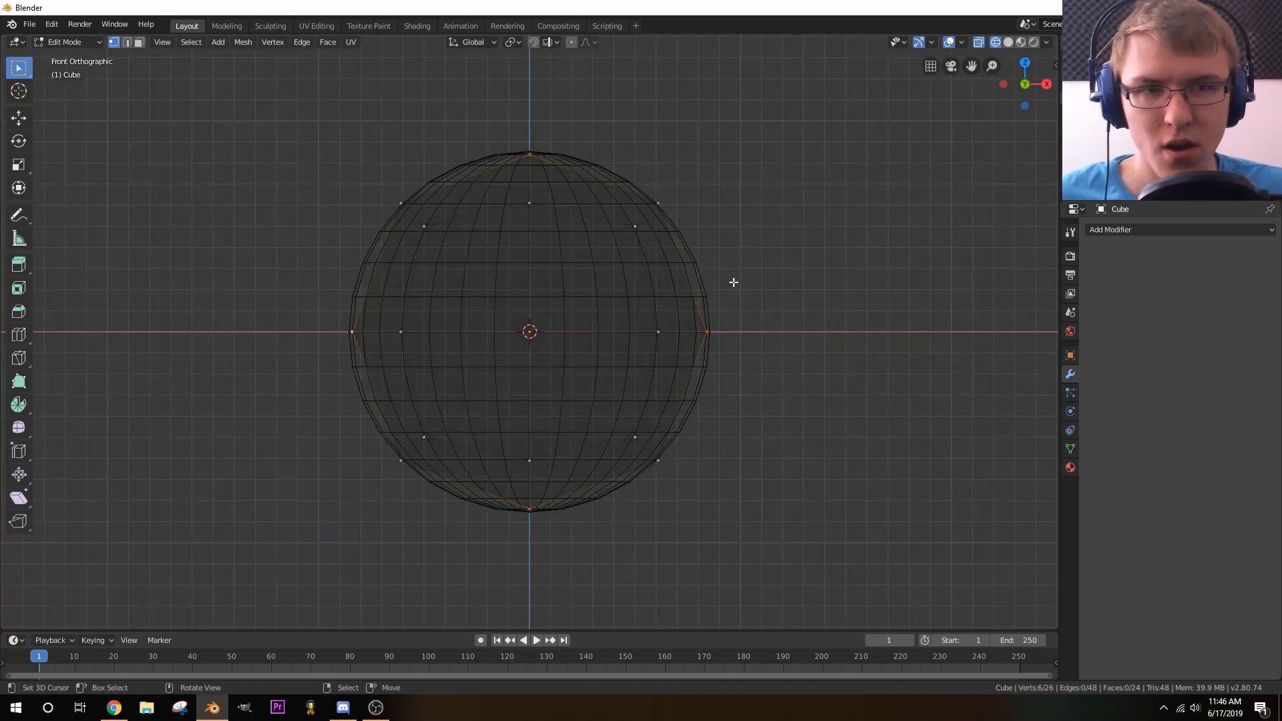
pyautogui.press('s')
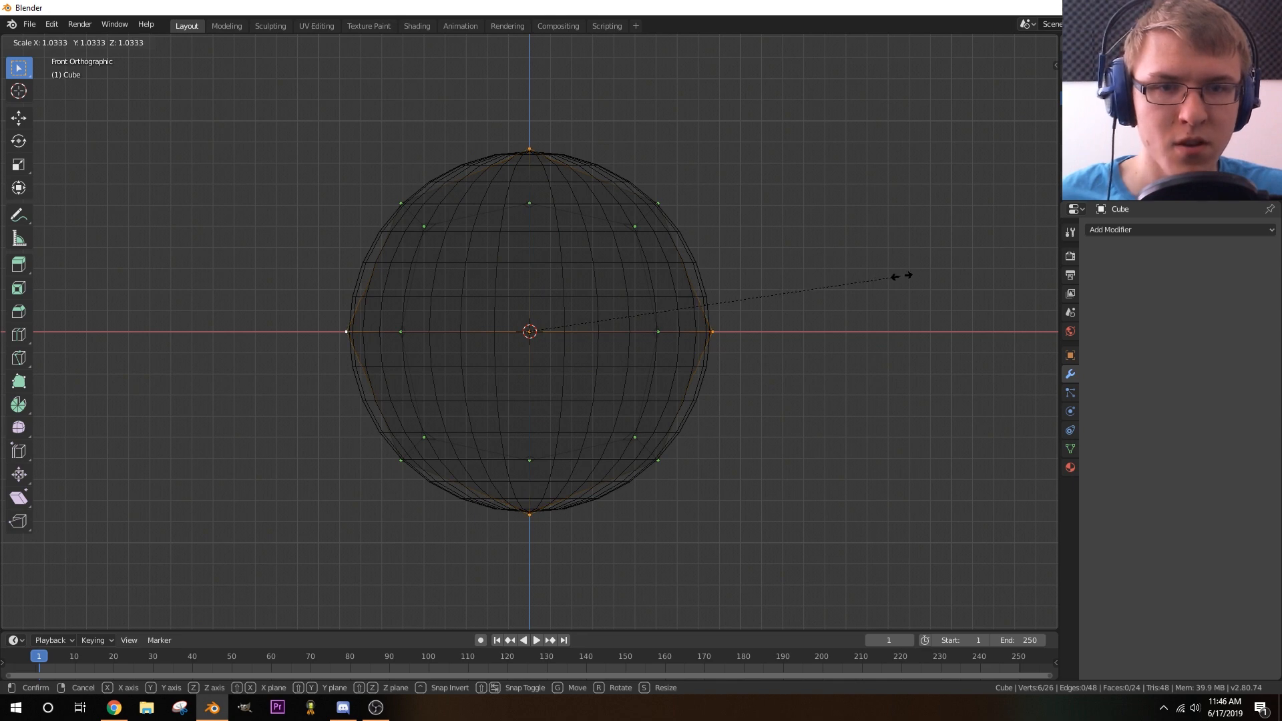
pyautogui.click(901, 276)
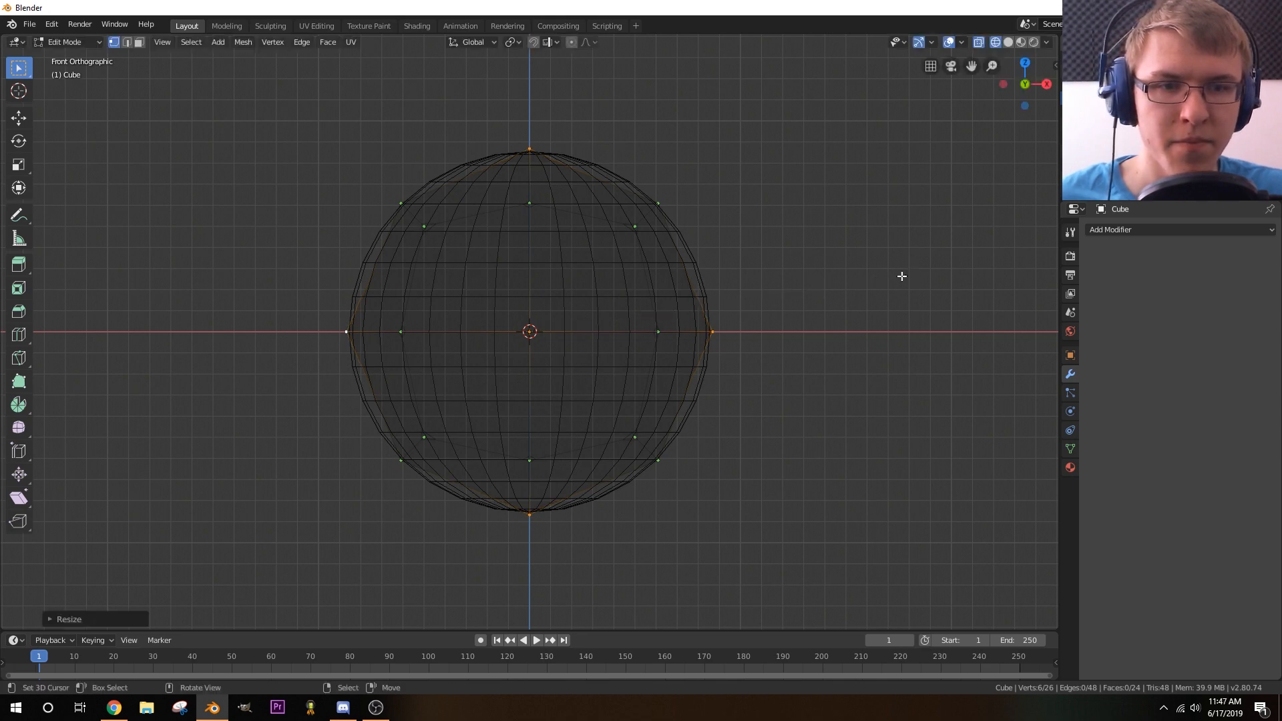
pyautogui.moveTo(771, 240); pyautogui.dragTo(791, 283, button='middle')
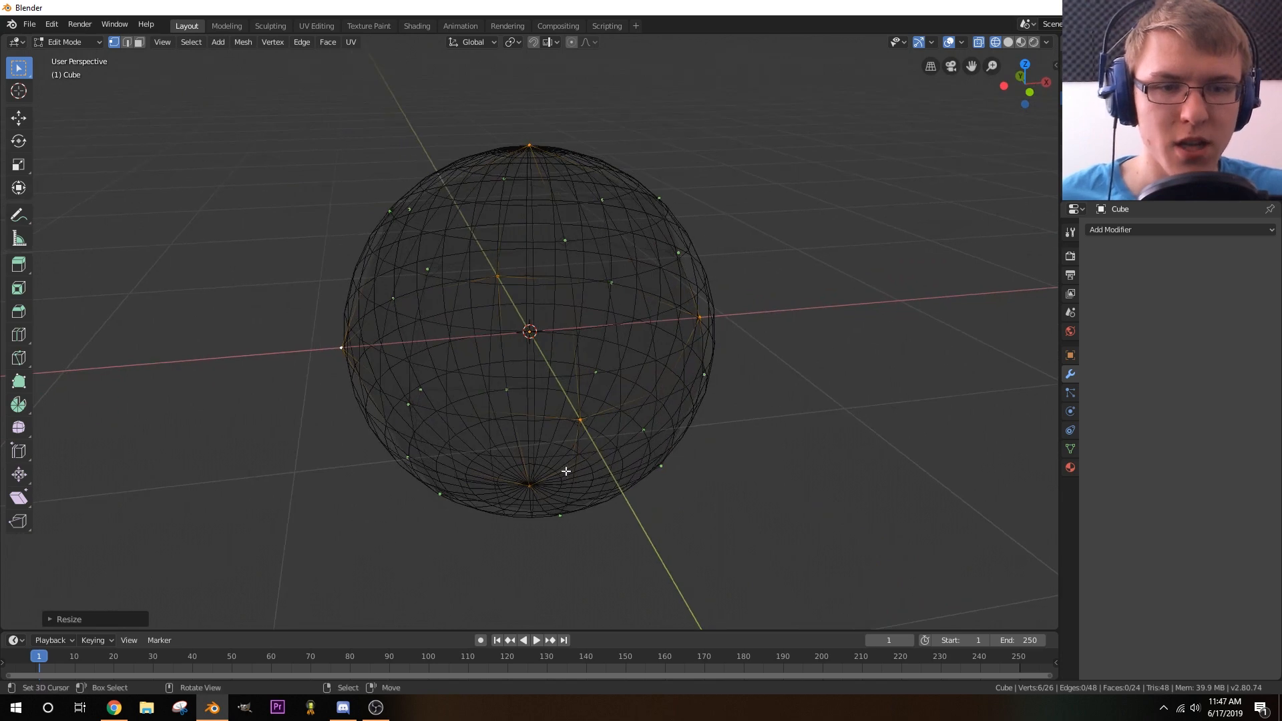
pyautogui.moveTo(555, 109); pyautogui.dragTo(772, 330, button='middle')
# - Return to solid shading, compare the cube's vertices with the sphere's surface, and leave Edit Mode
pyautogui.press('z')
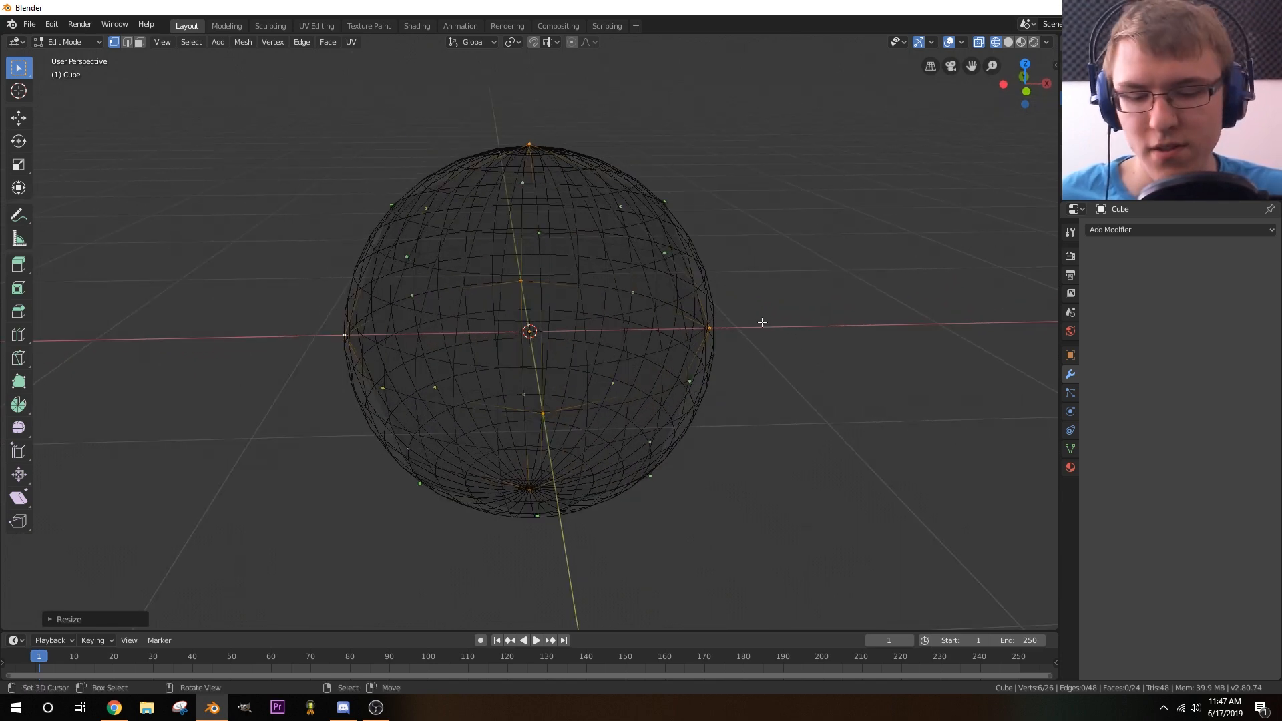
pyautogui.click(862, 330)
pyautogui.moveTo(862, 329)
pyautogui.mouseDown(button='middle')
pyautogui.moveTo(599, 328)
pyautogui.moveTo(500, 51)
pyautogui.moveTo(603, 304)
pyautogui.moveTo(451, 215)
pyautogui.mouseUp(button='middle')
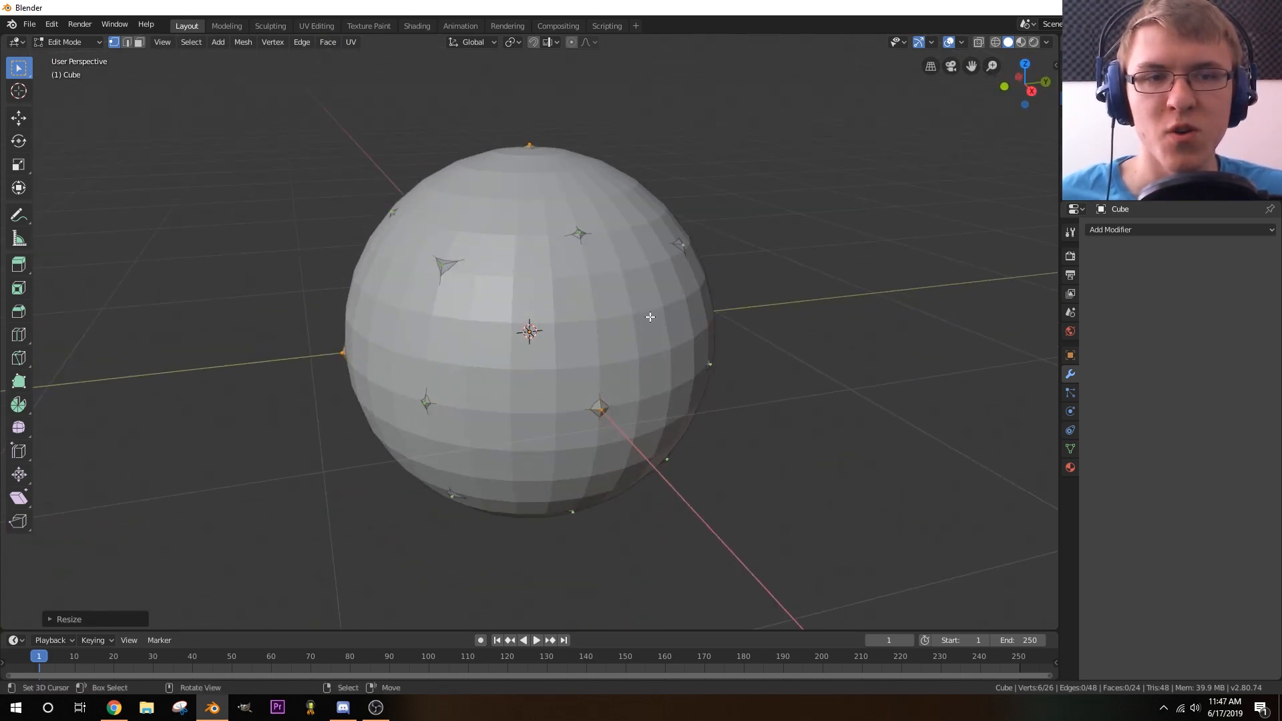
pyautogui.moveTo(655, 309); pyautogui.dragTo(663, 227, button='middle')
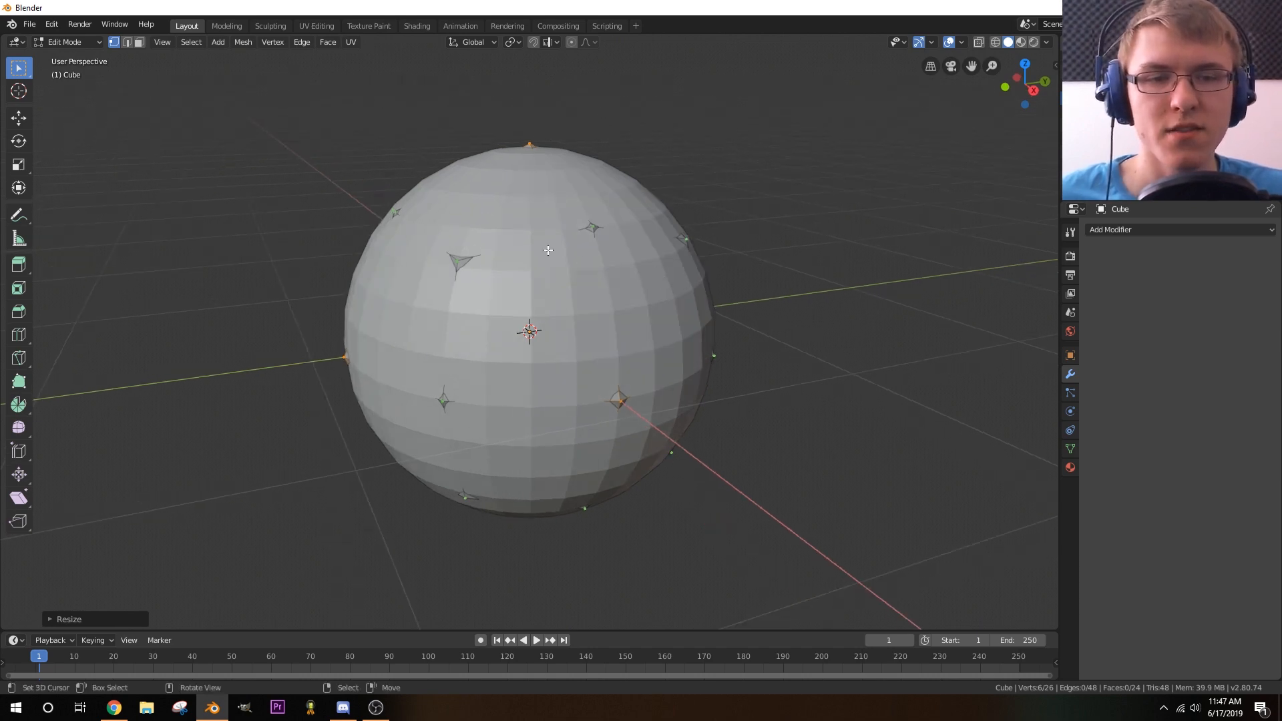
pyautogui.press('Tab')
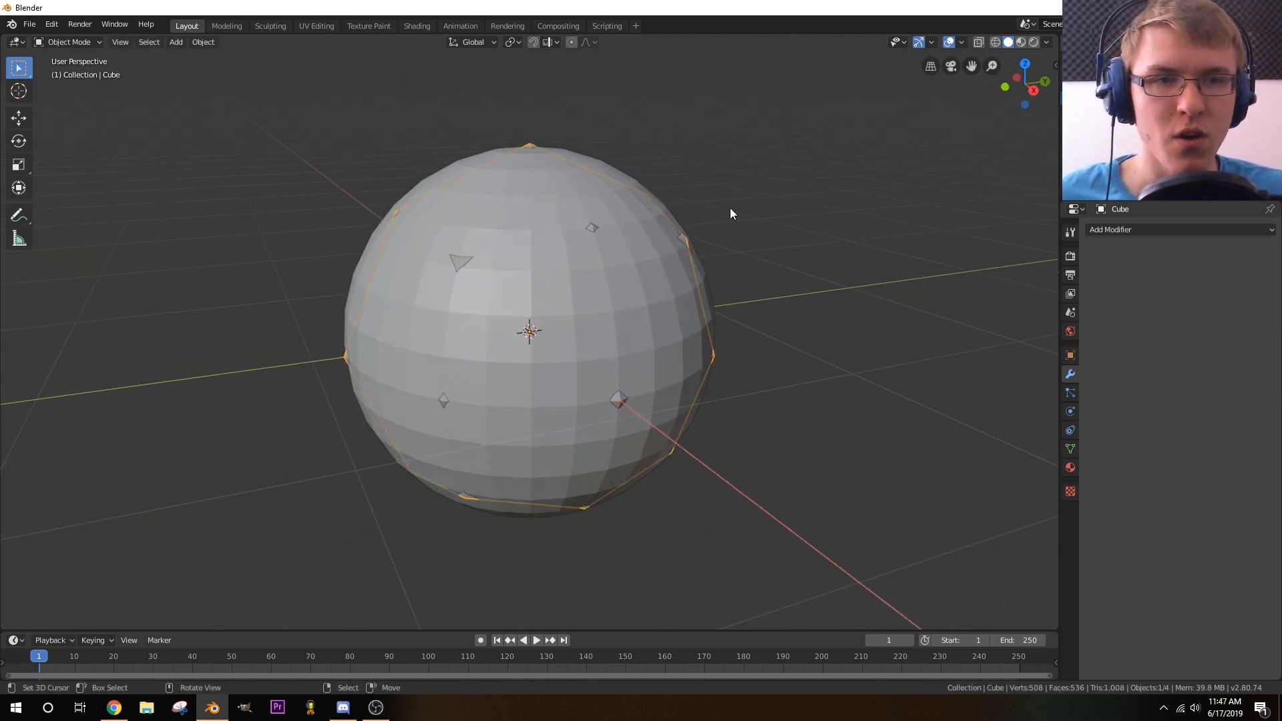
# - Add a Subdivision Surface modifier to the cube with render and viewport subdivisions both set to 4
pyautogui.click(1069, 467)
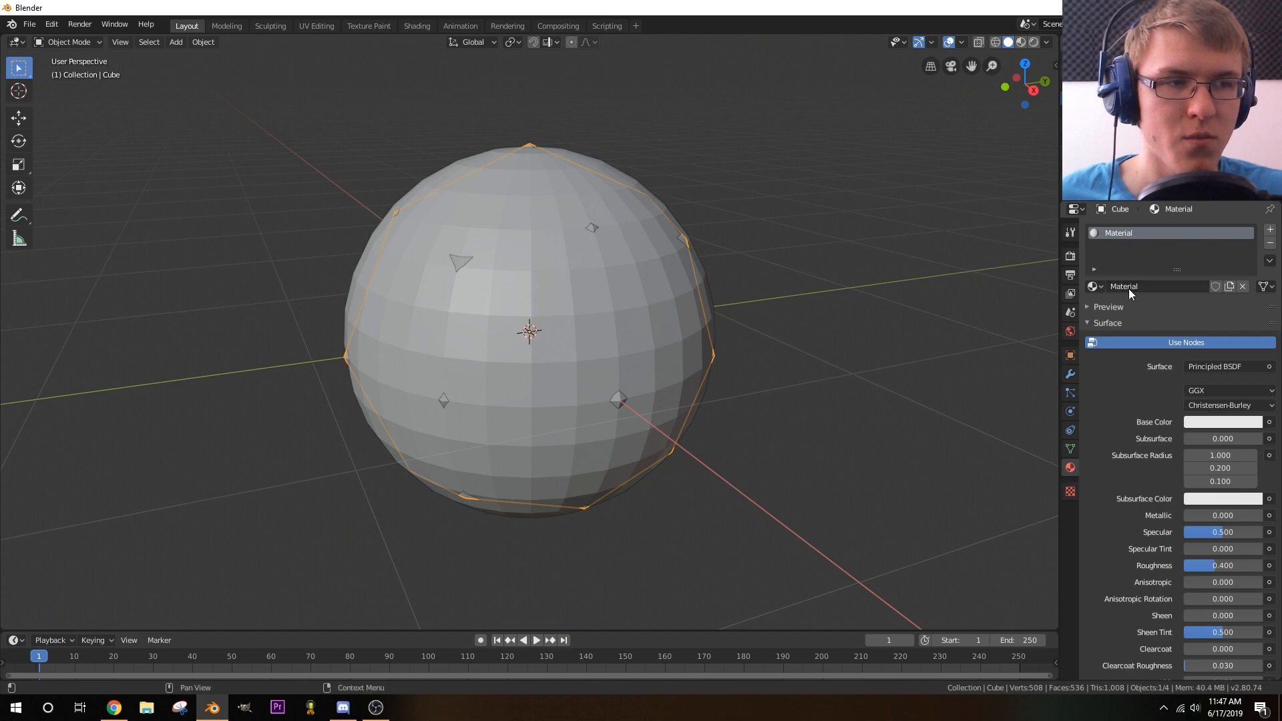
pyautogui.click(1070, 374)
pyautogui.click(1124, 233)
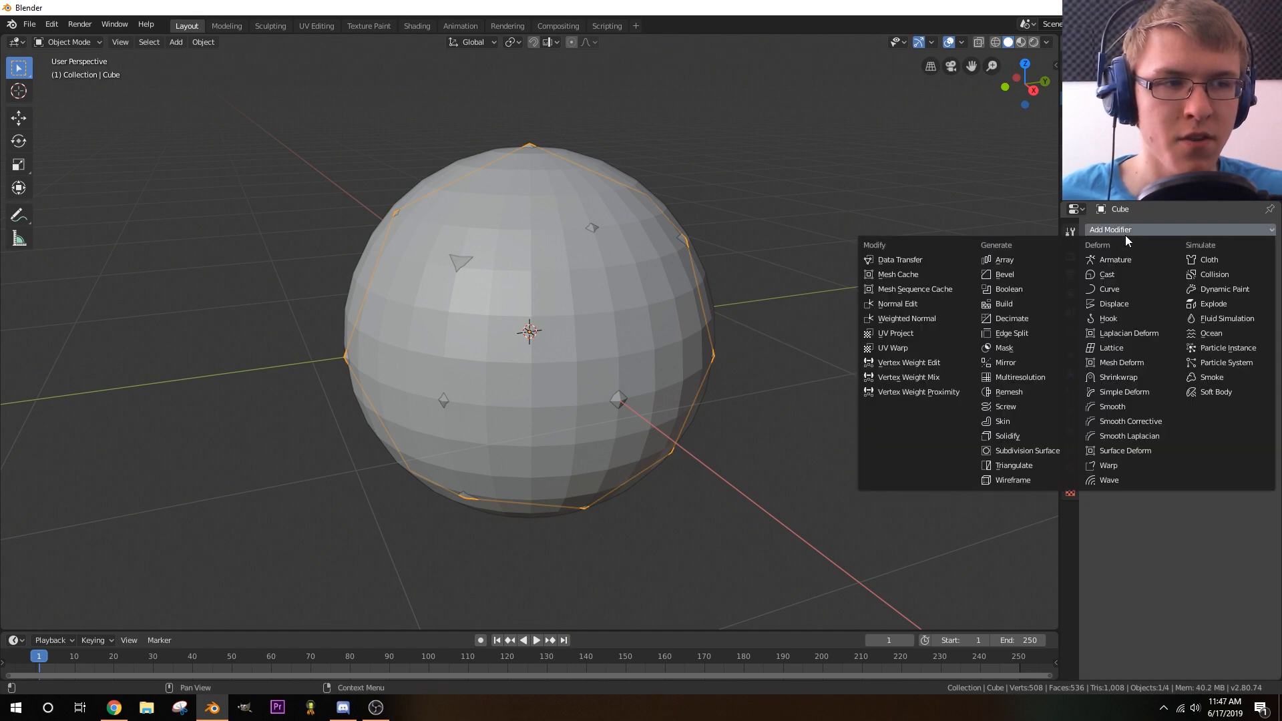
pyautogui.click(1012, 447)
pyautogui.click(1173, 318)
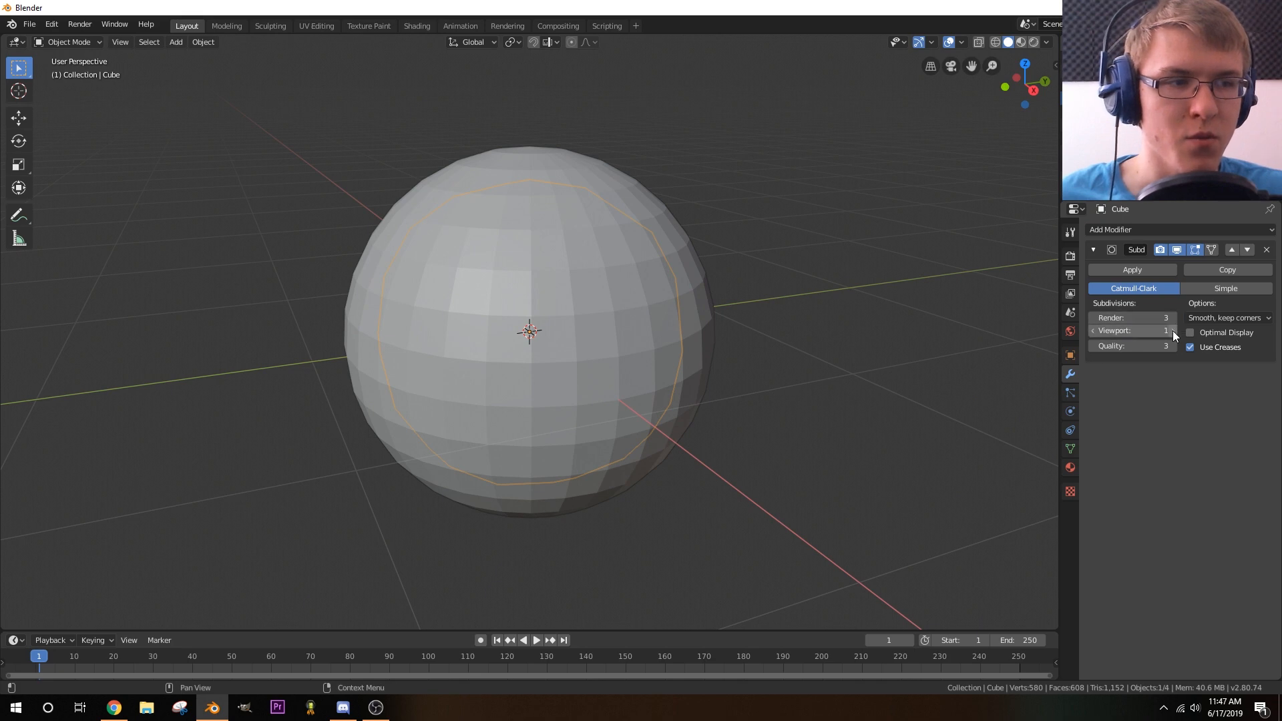
pyautogui.click(1173, 331)
pyautogui.click(1172, 331)
pyautogui.click(1172, 330)
pyautogui.click(1171, 318)
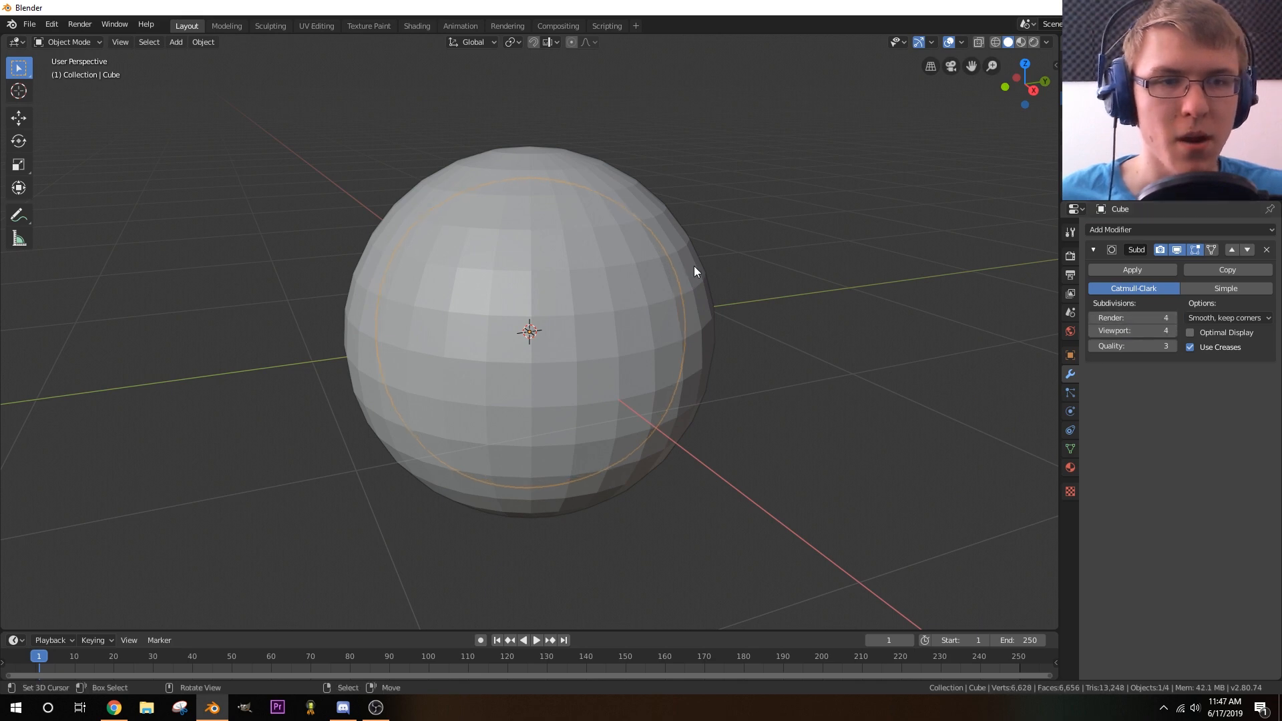
# - Scale the subdivided cube up by about 1.18 until its surface meets the reference sphere
pyautogui.moveTo(695, 272); pyautogui.dragTo(668, 235, button='middle')
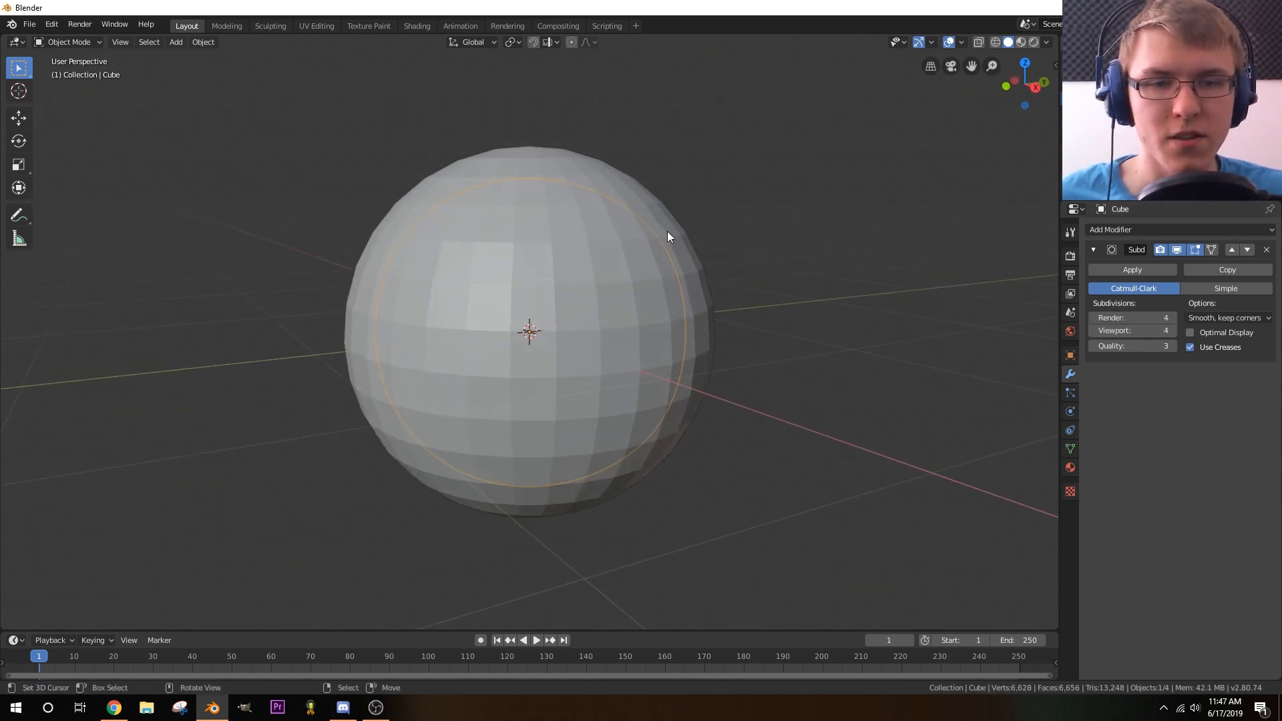
pyautogui.press('s')
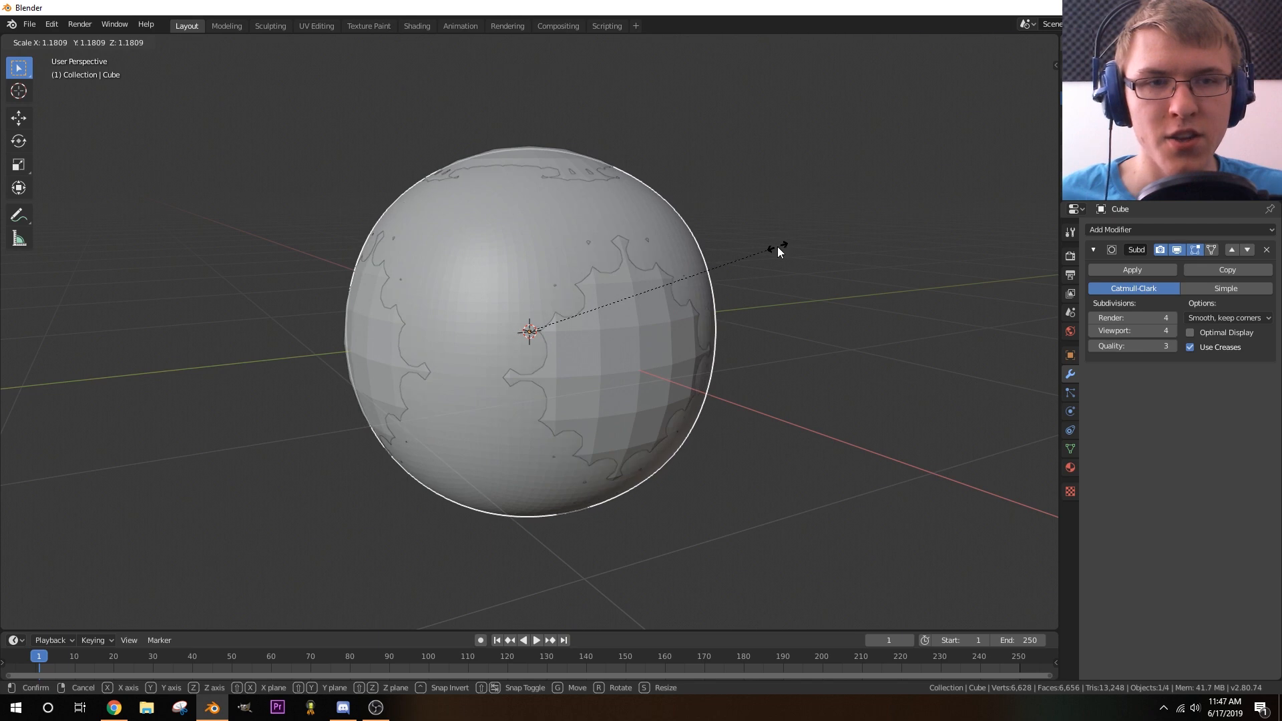
pyautogui.click(777, 246)
pyautogui.moveTo(777, 247); pyautogui.dragTo(574, 122, button='middle')
pyautogui.moveTo(350, 394); pyautogui.dragTo(621, 327, button='middle')
# - In Edit Mode, scale the cube's six selected vertices outward by about 1.04 to cover the reference sphere, then exit Edit Mode
pyautogui.press('Tab')
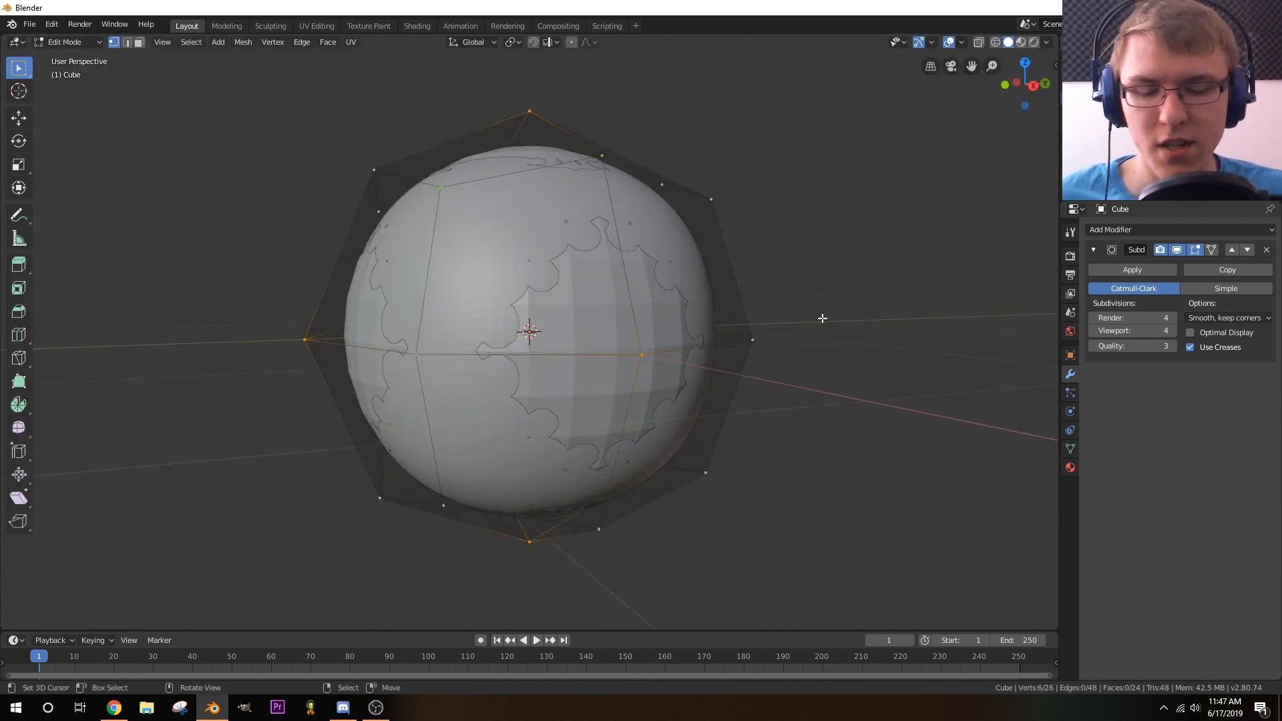
pyautogui.press('s')
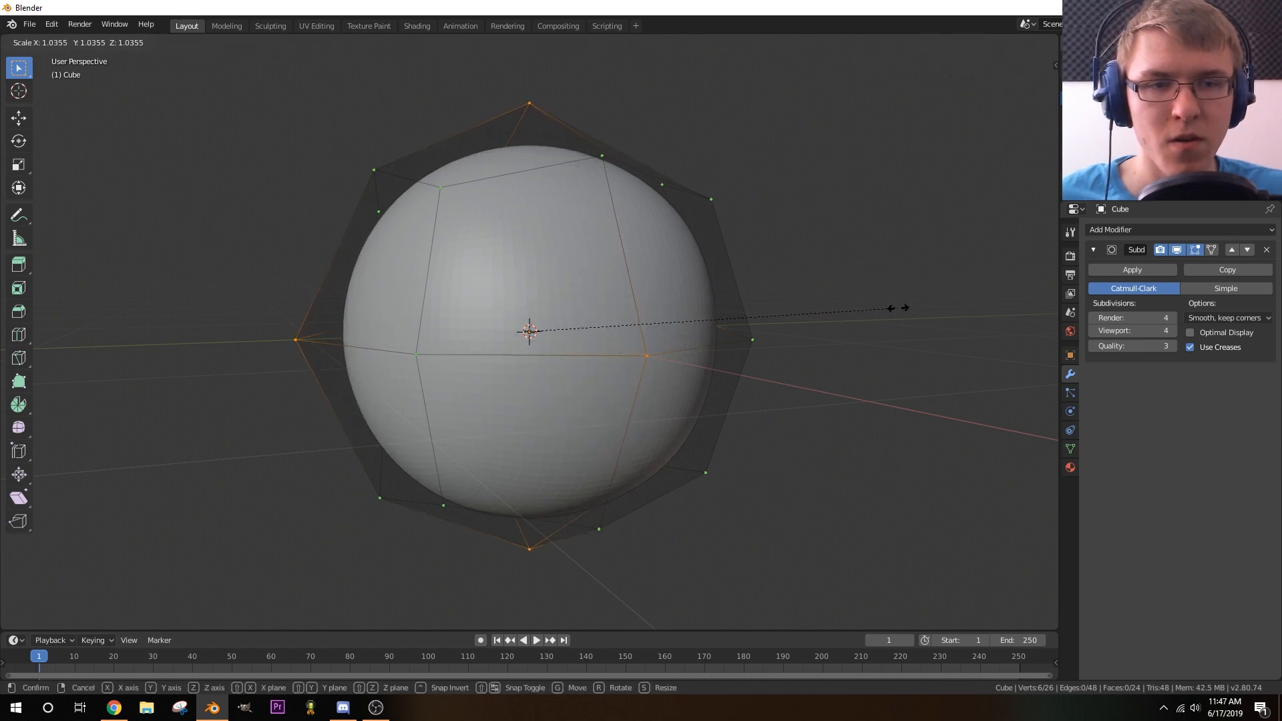
pyautogui.click(897, 308)
pyautogui.moveTo(897, 307); pyautogui.dragTo(604, 264, button='middle')
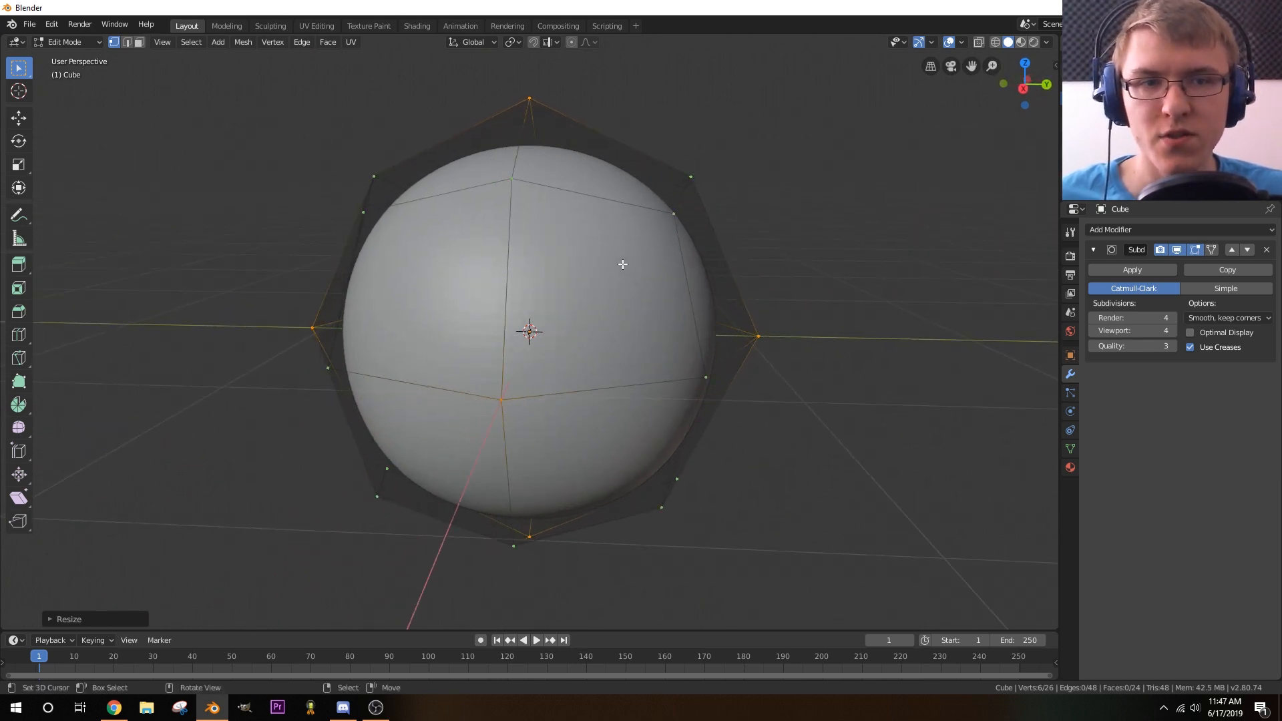
pyautogui.press('Tab')
# - Switch to wireframe shading, delete the reference UV sphere, and select the remaining cube
pyautogui.moveTo(622, 263)
pyautogui.mouseDown(button='middle')
pyautogui.moveTo(682, 316)
pyautogui.moveTo(670, 336)
pyautogui.moveTo(671, 301)
pyautogui.mouseUp(button='middle')
pyautogui.scroll(2, 670, 337)
pyautogui.press('z')
pyautogui.click(546, 296)
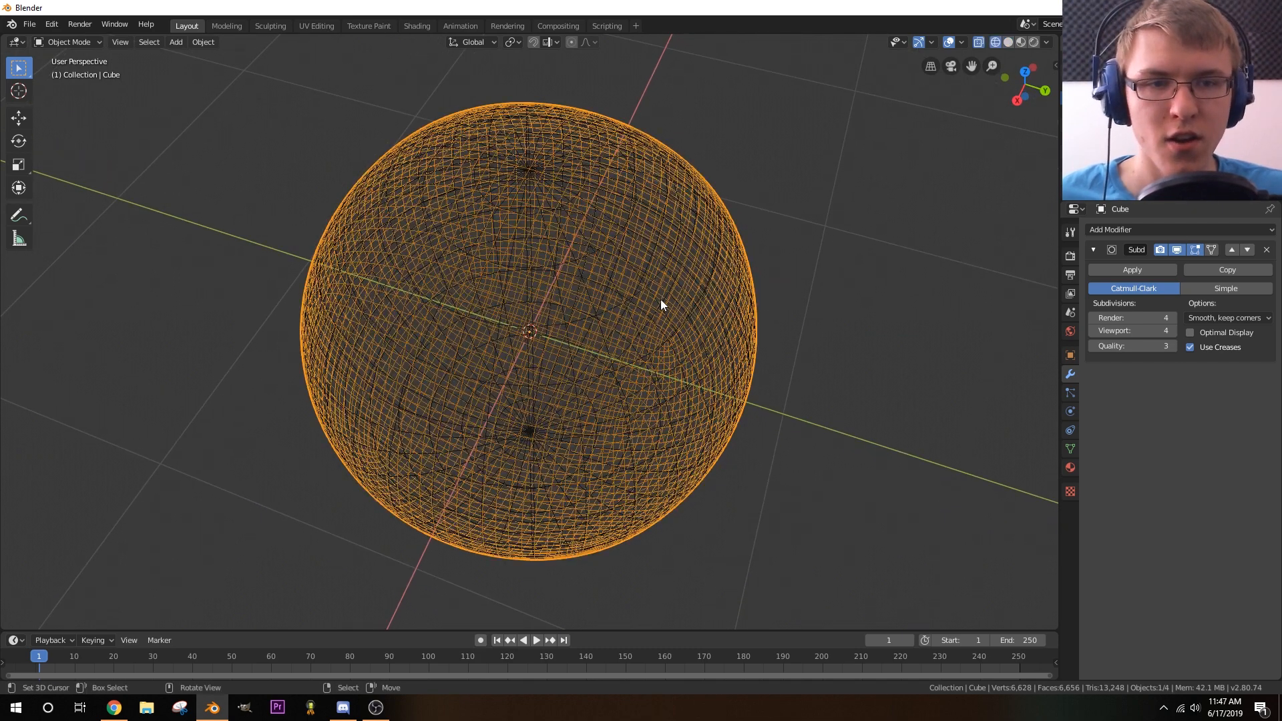
pyautogui.click(663, 303)
pyautogui.press('x')
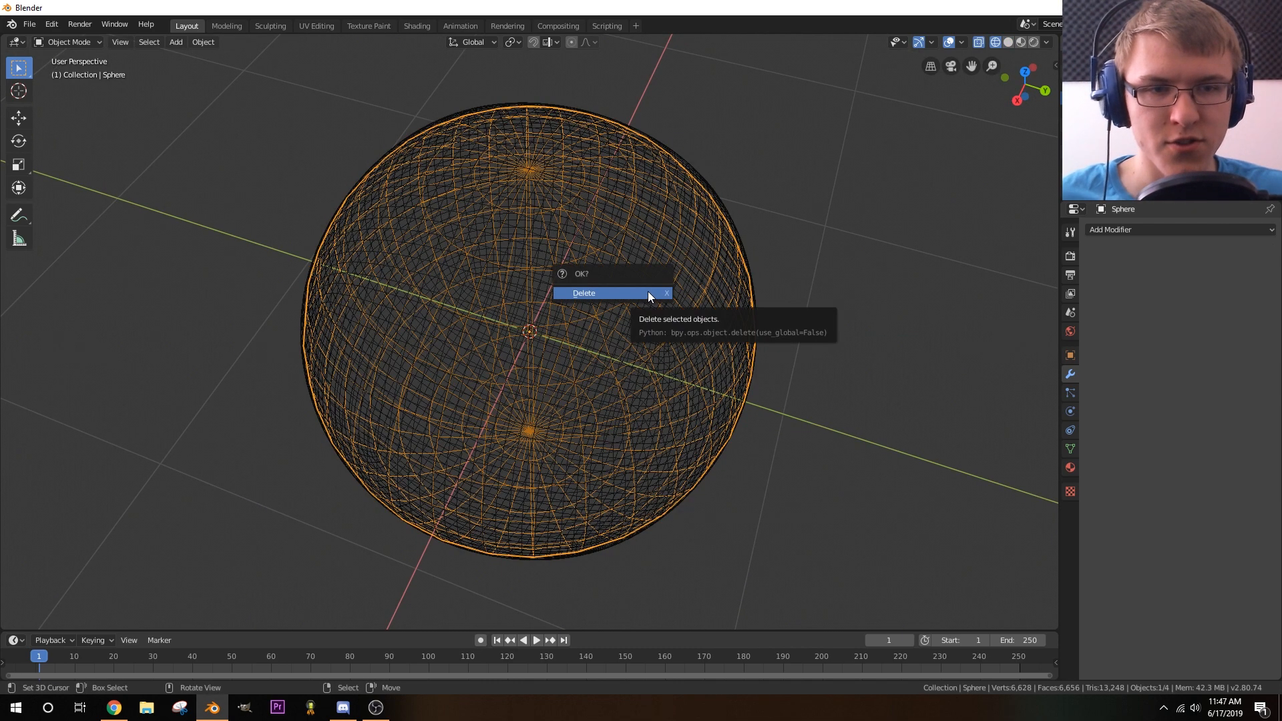
pyautogui.click(649, 291)
pyautogui.click(654, 164)
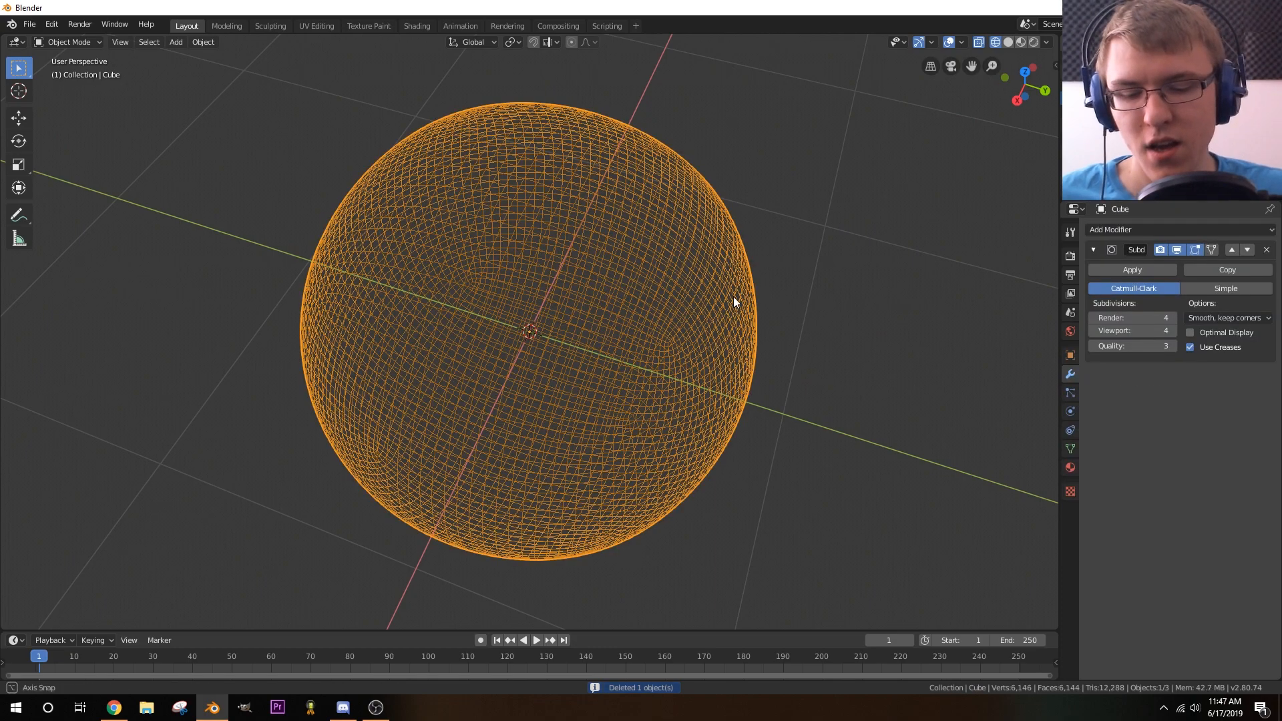
# - Deselect everything, return to solid shading, and inspect the rounded cube's surface up close
pyautogui.moveTo(733, 297)
pyautogui.mouseDown(button='middle')
pyautogui.moveTo(723, 286)
pyautogui.moveTo(663, 323)
pyautogui.moveTo(691, 307)
pyautogui.mouseUp(button='middle')
pyautogui.hotkey('alt', 'a')
pyautogui.press('z')
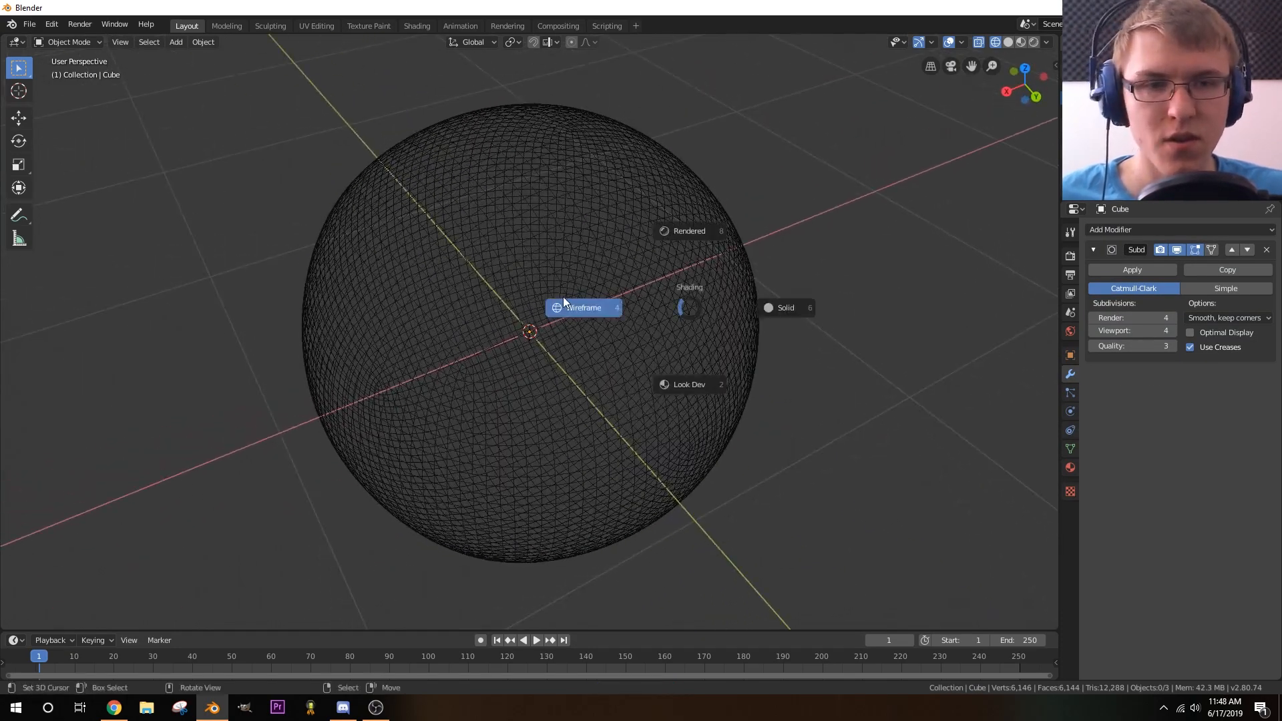
pyautogui.click(772, 315)
pyautogui.moveTo(739, 325); pyautogui.dragTo(587, 292, button='middle')
pyautogui.scroll(4, 636, 334)
pyautogui.scroll(-4, 643, 339)
pyautogui.scroll(2, 621, 258)
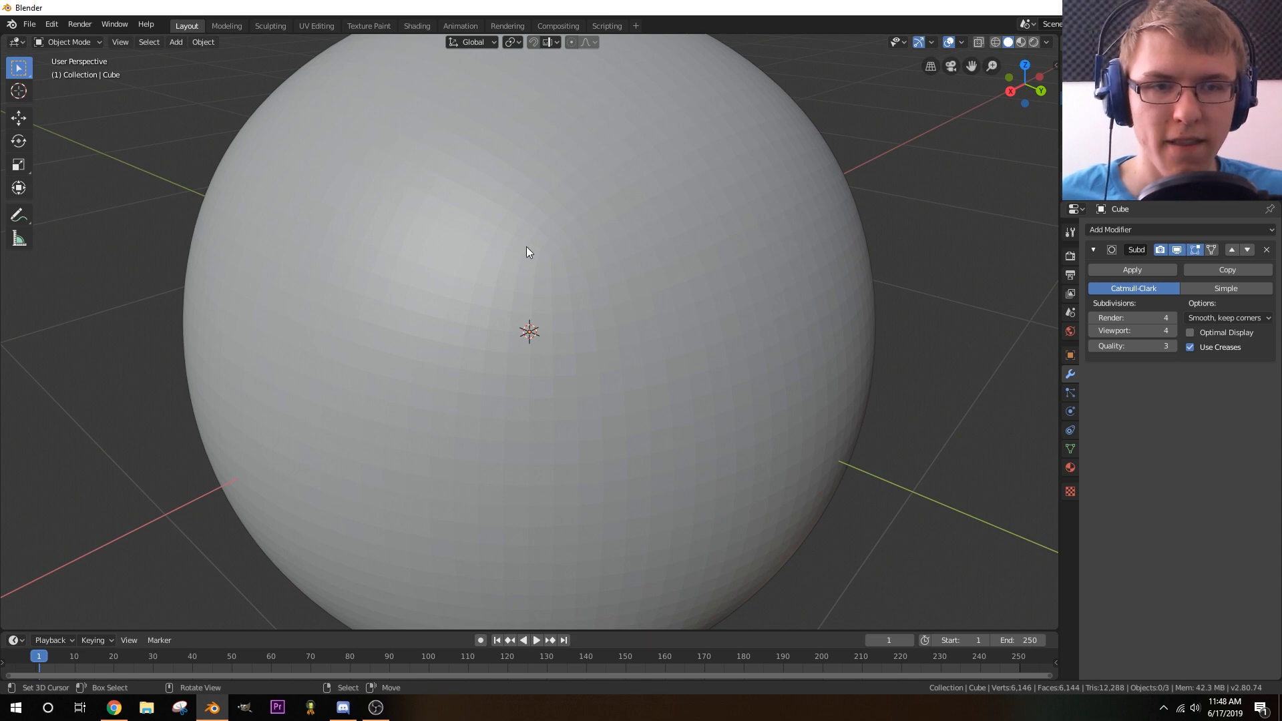
# - Examine the rounded cube's surface and silhouette from several angles for even faces and roundness
pyautogui.scroll(-2, 578, 257)
pyautogui.moveTo(515, 260); pyautogui.dragTo(564, 231, button='middle')
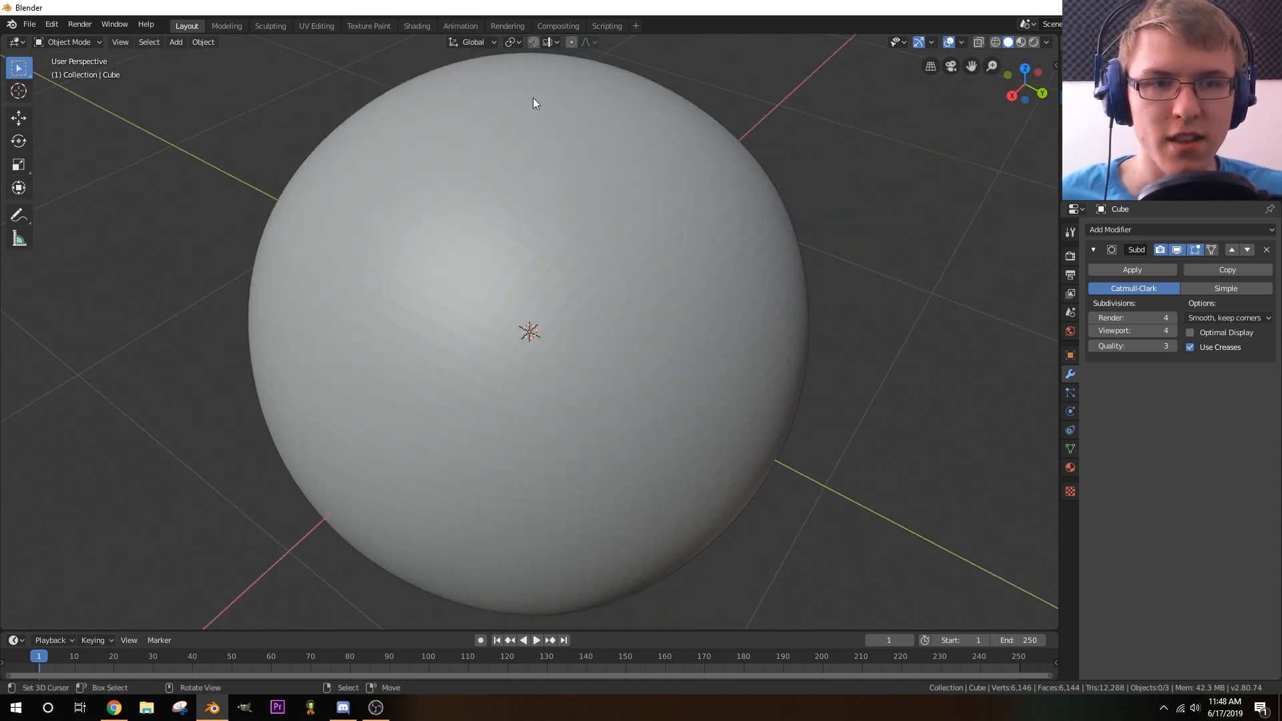
pyautogui.moveTo(532, 102); pyautogui.dragTo(591, 541, button='middle')
pyautogui.moveTo(659, 310); pyautogui.dragTo(571, 307, button='middle')
pyautogui.moveTo(645, 265); pyautogui.dragTo(677, 303, button='middle')
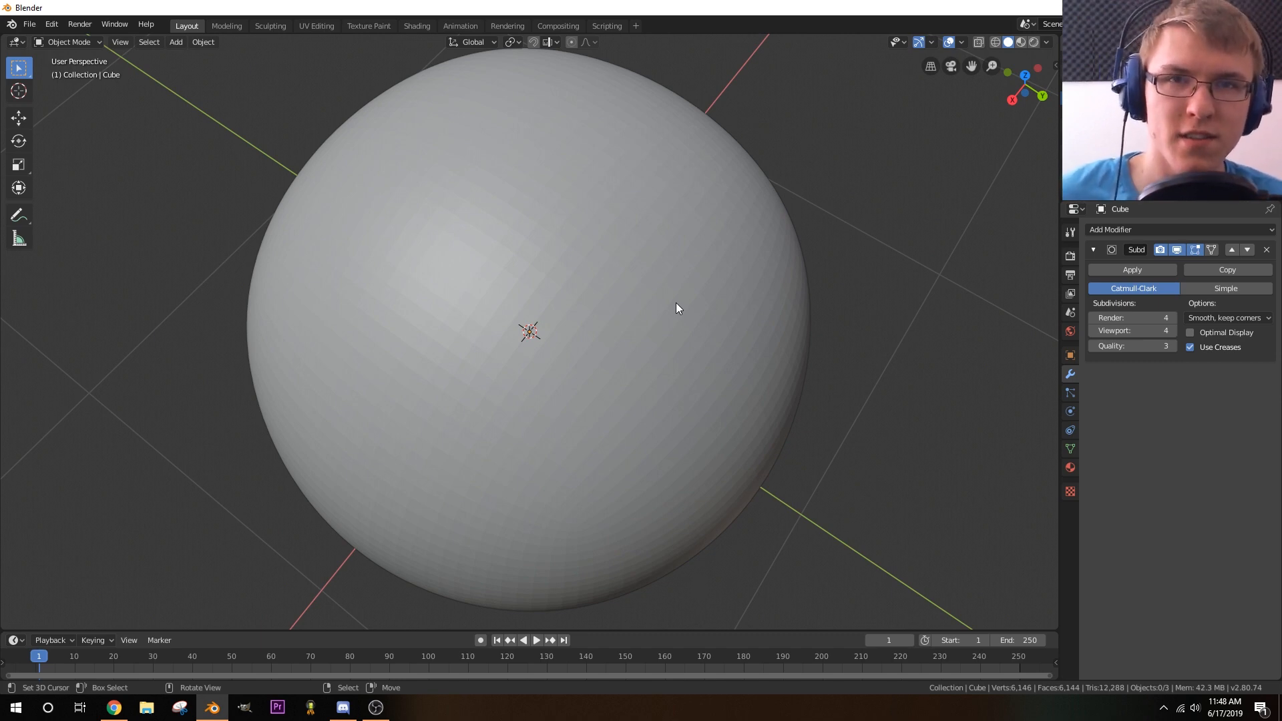
pyautogui.moveTo(591, 285); pyautogui.dragTo(625, 331, button='middle')
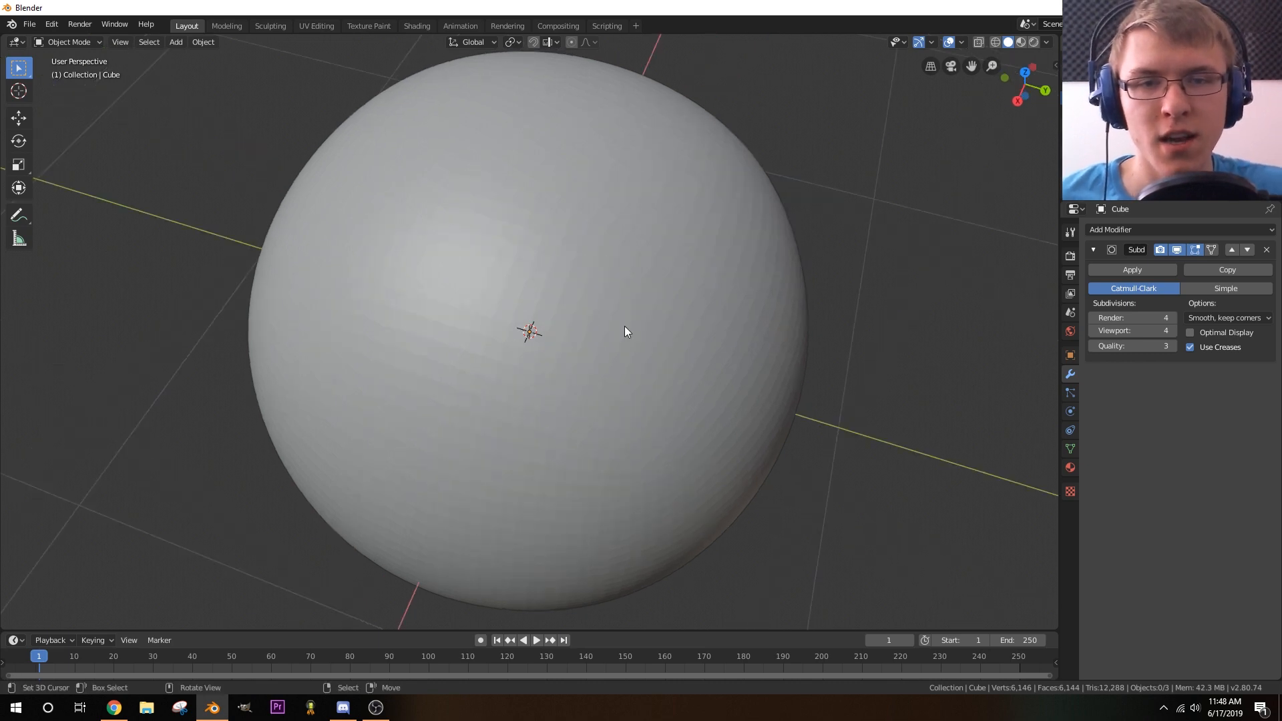
pyautogui.moveTo(590, 382); pyautogui.dragTo(605, 447, button='middle')
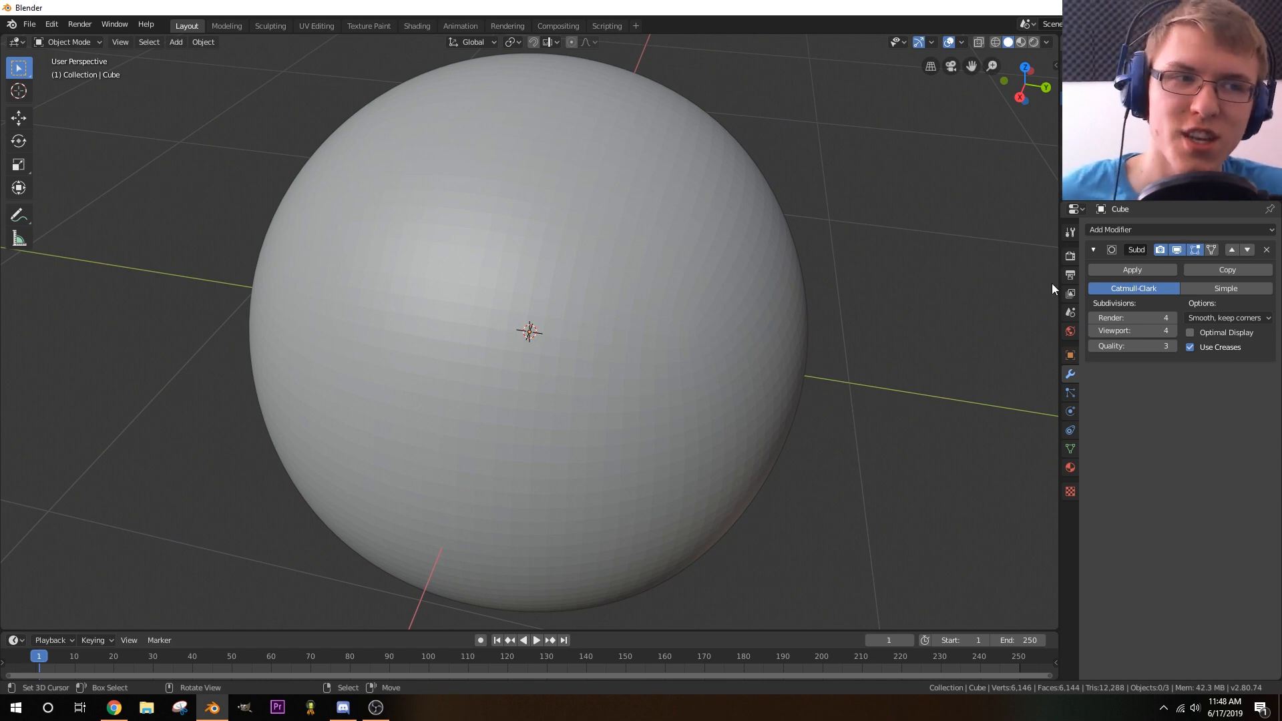
pyautogui.click(1109, 229)
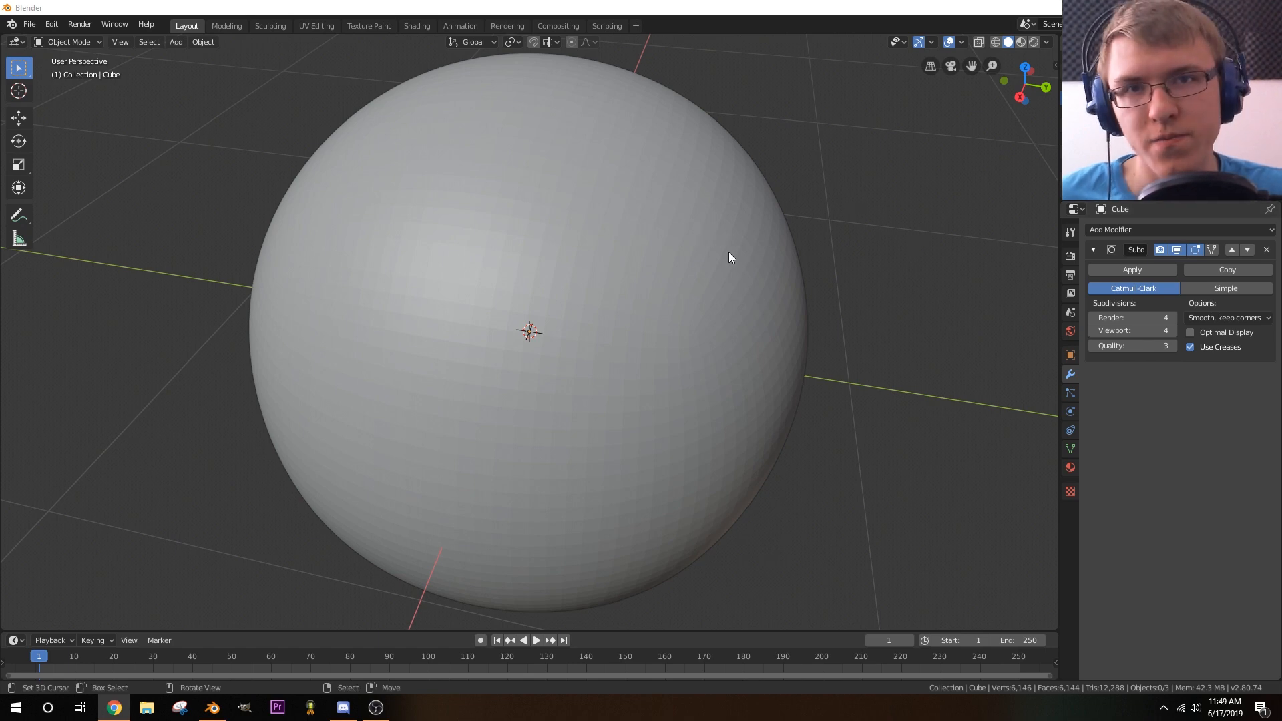
pyautogui.scroll(-2, 670, 235)
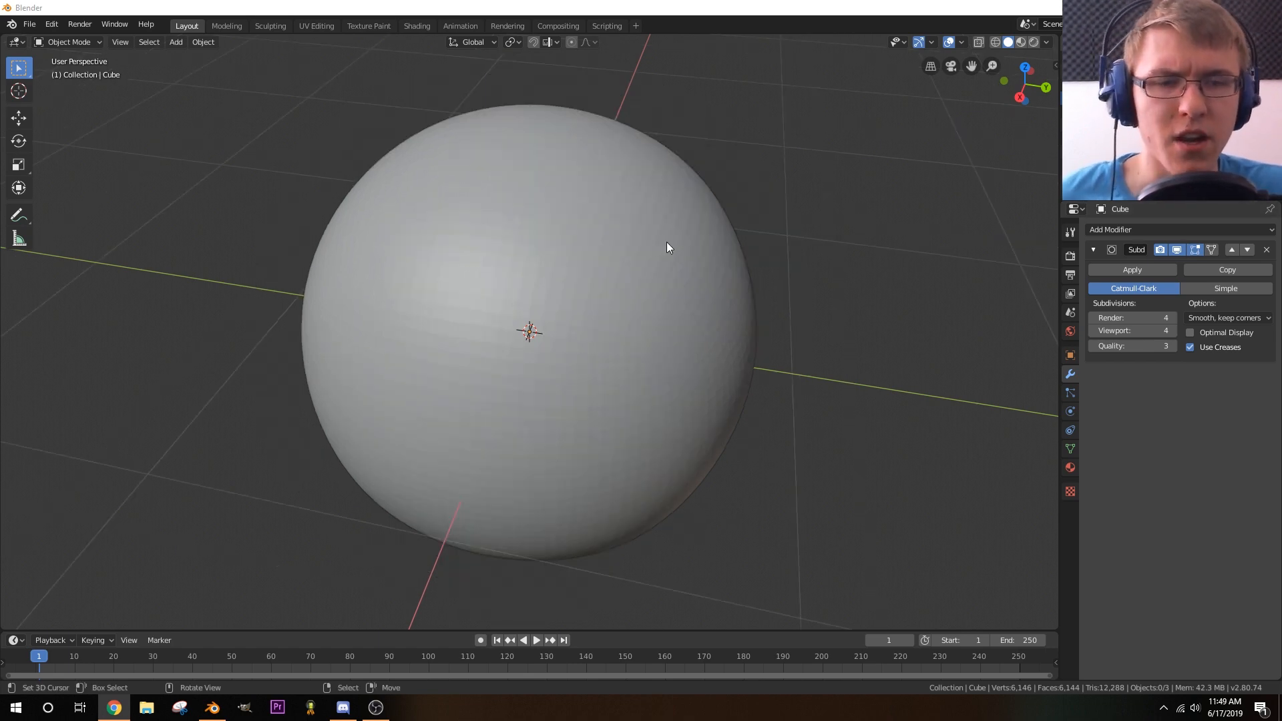
pyautogui.moveTo(666, 241); pyautogui.dragTo(465, 260, button='middle')
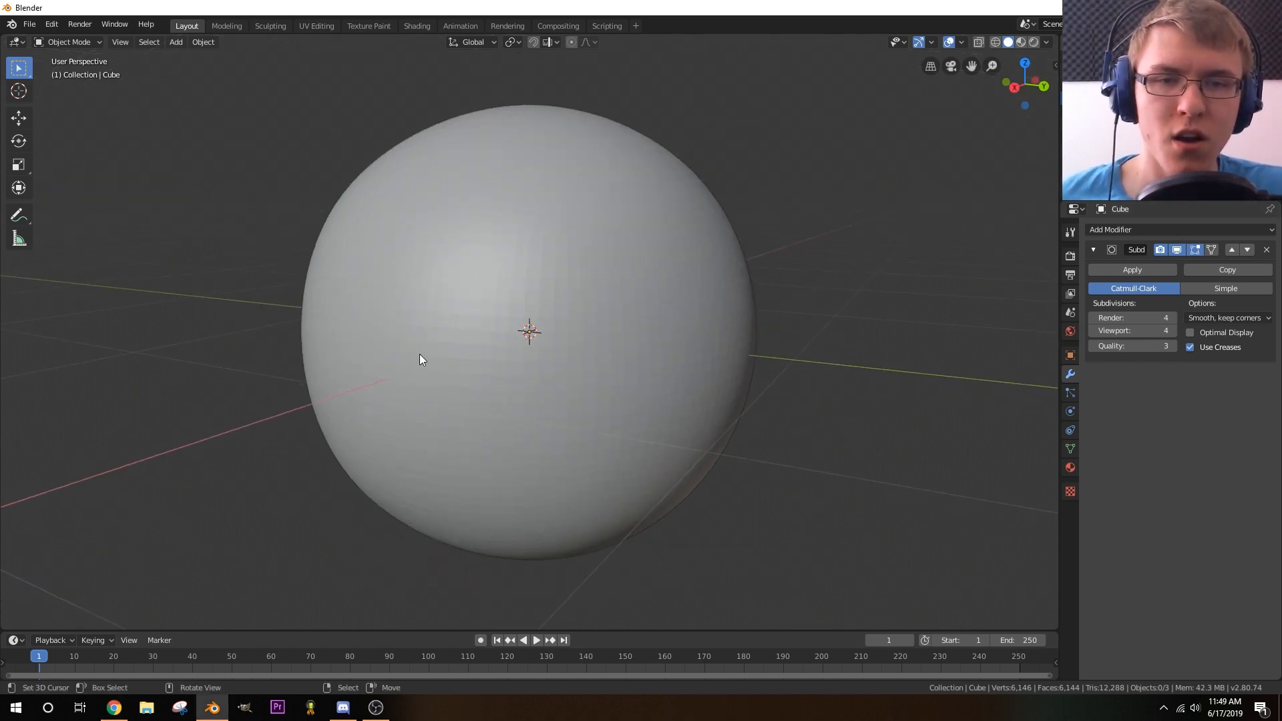
pyautogui.moveTo(419, 355); pyautogui.dragTo(677, 306, button='middle')
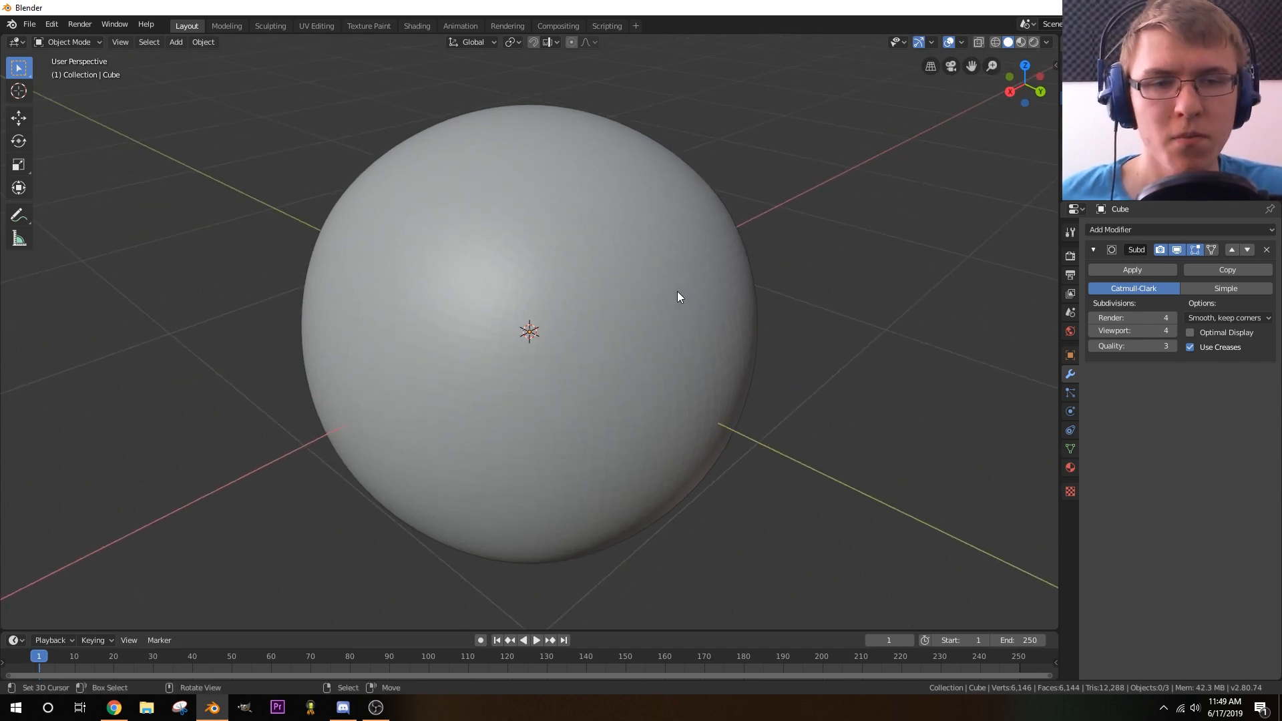
pyautogui.moveTo(534, 322)
pyautogui.mouseDown(button='middle')
pyautogui.moveTo(552, 298)
pyautogui.moveTo(541, 303)
pyautogui.mouseUp(button='middle')
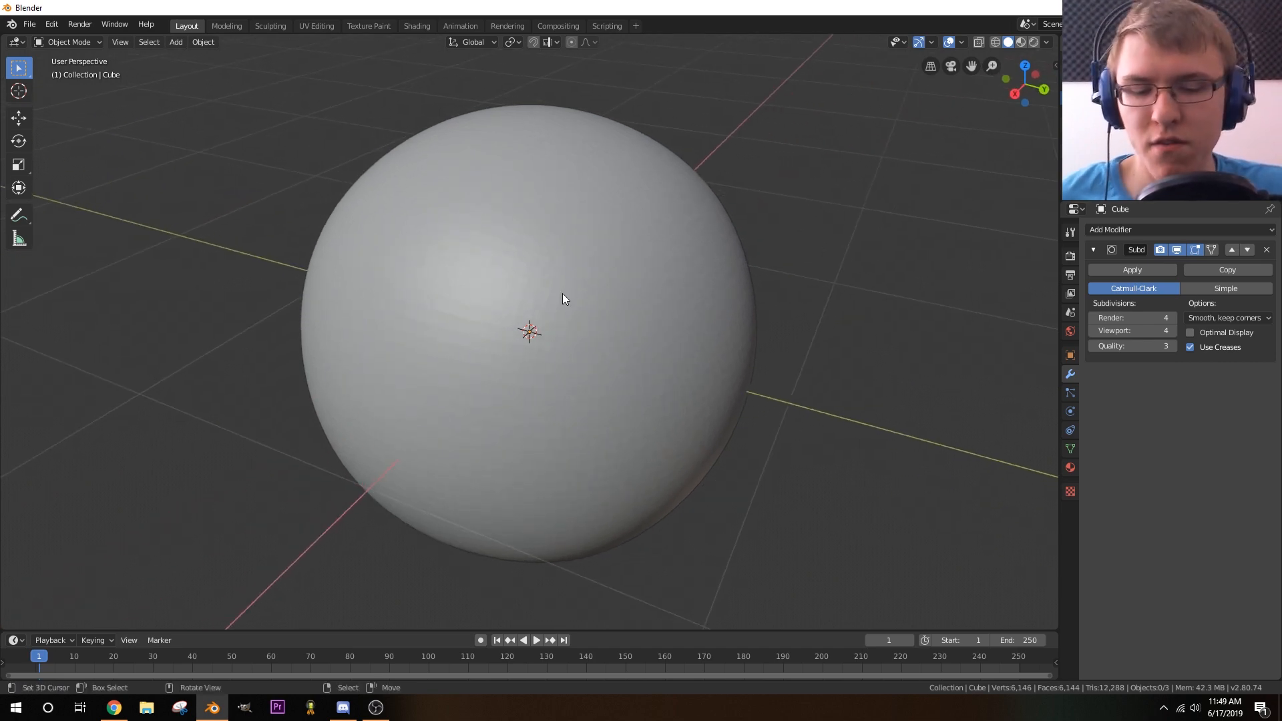
# - Select the rounded cube and apply Shade Smooth to it
pyautogui.press('F3')
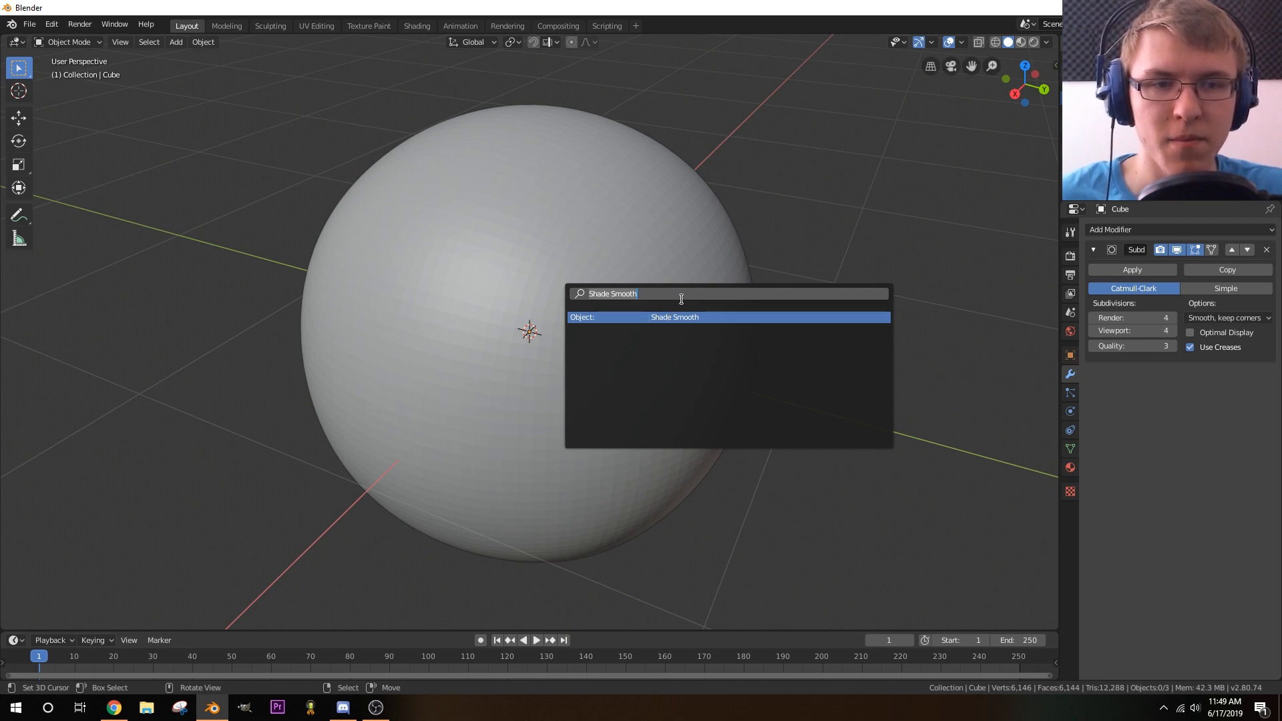
pyautogui.click(689, 318)
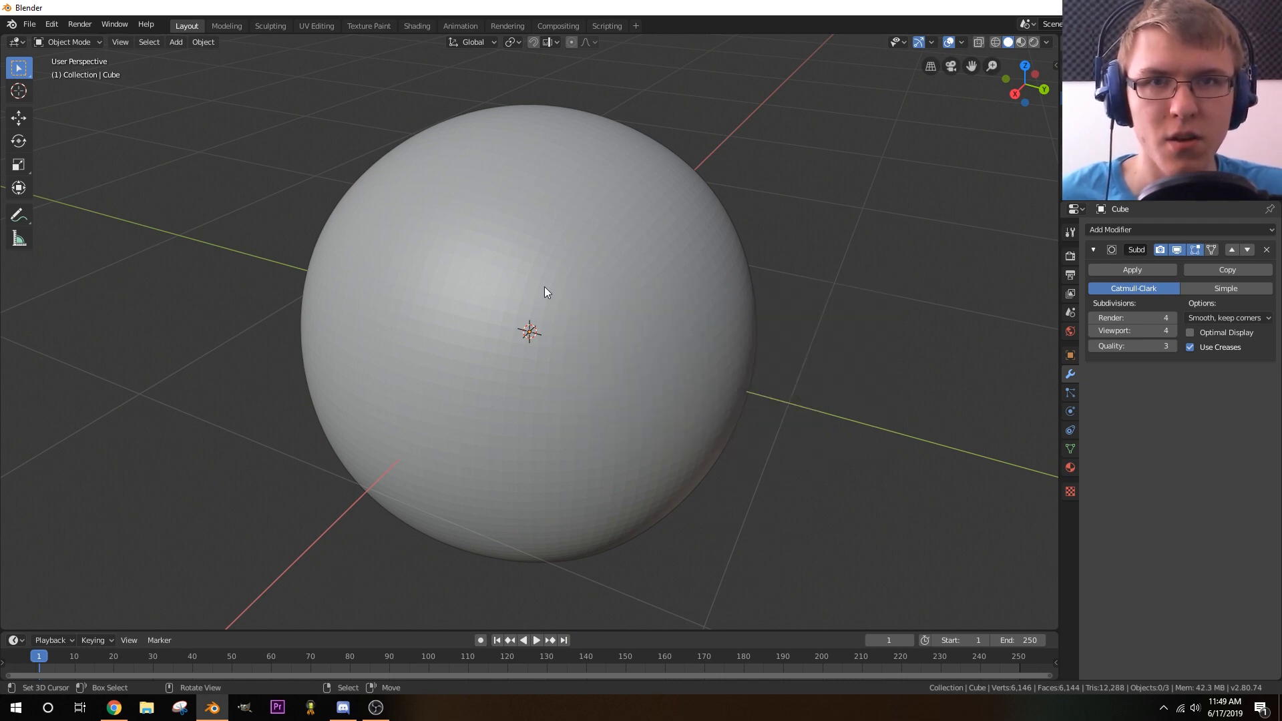
pyautogui.moveTo(547, 310); pyautogui.dragTo(599, 301, button='middle')
pyautogui.click(597, 301)
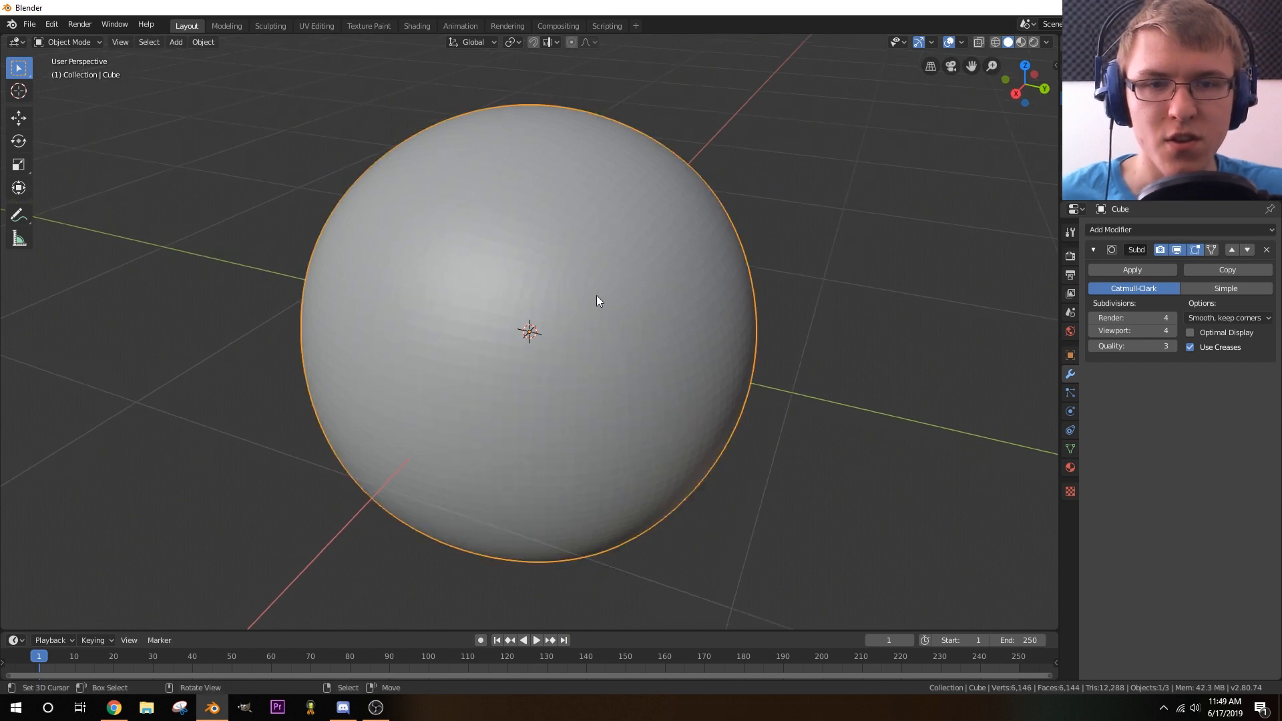
pyautogui.press('F3')
pyautogui.click(714, 315)
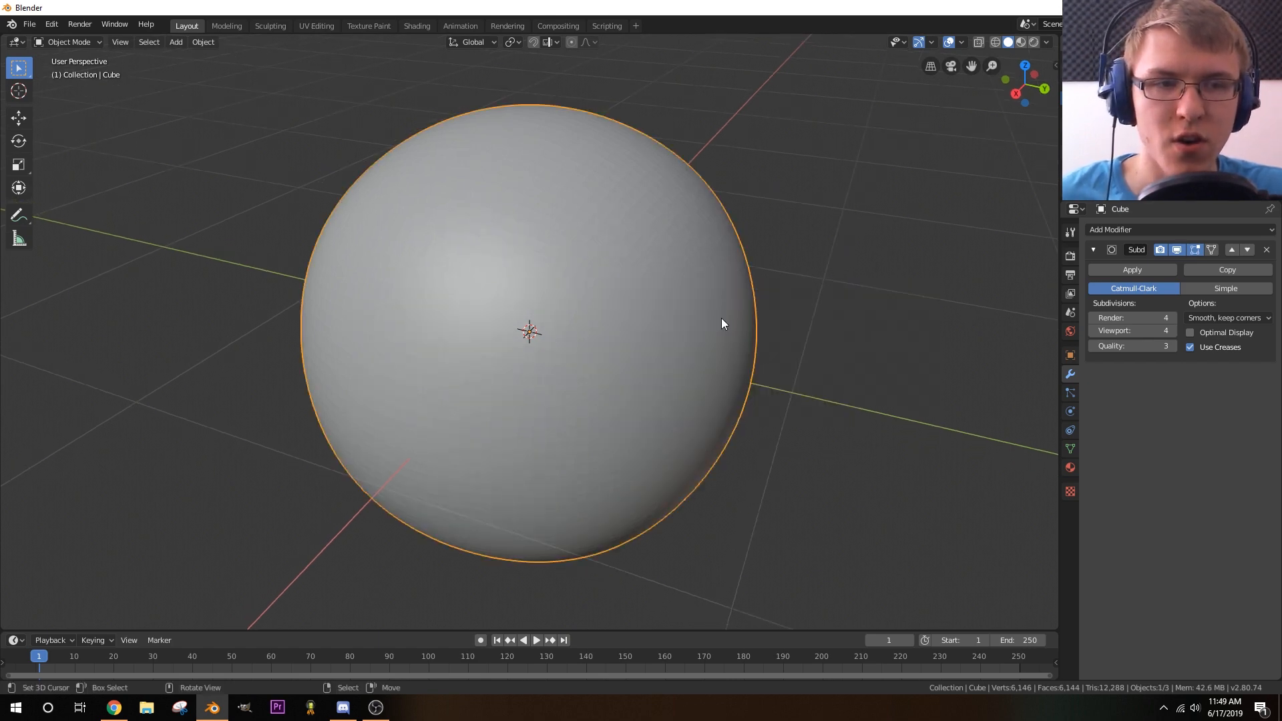
# - Lower the cube's Subdivision modifier to 2 levels for both render and viewport
pyautogui.moveTo(721, 324); pyautogui.dragTo(544, 280, button='middle')
pyautogui.moveTo(426, 189); pyautogui.dragTo(622, 349, button='middle')
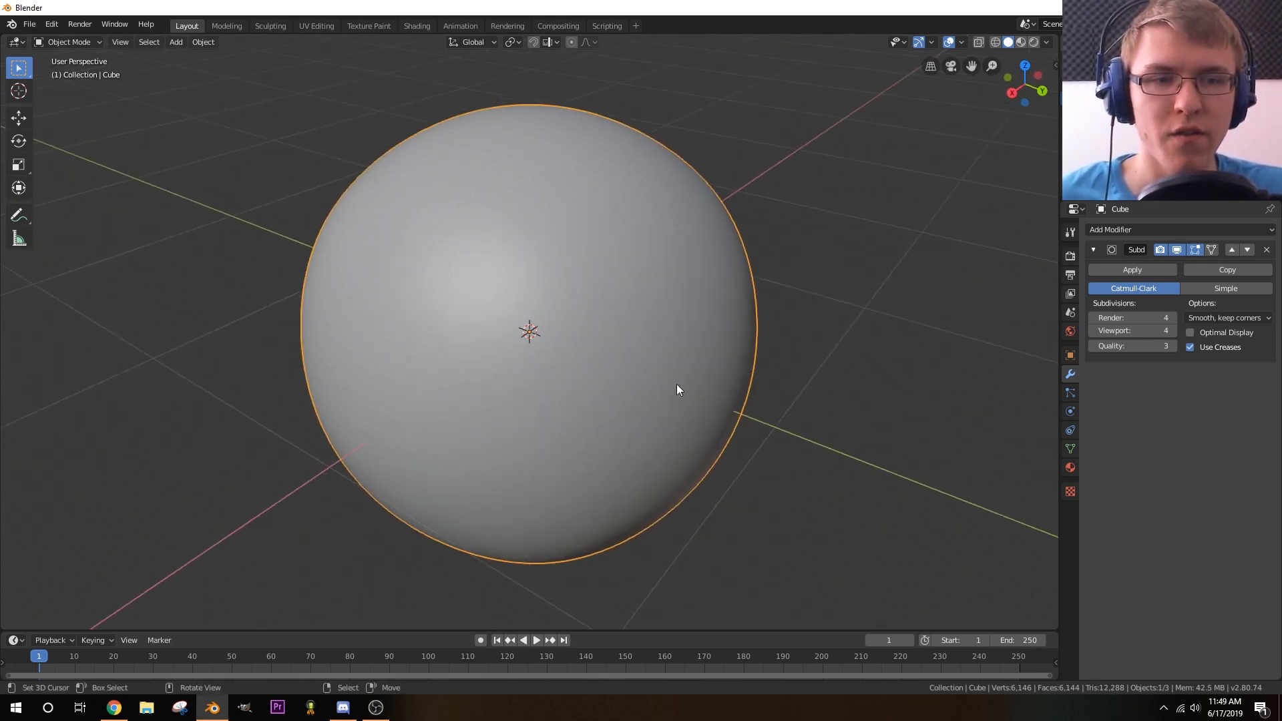
pyautogui.moveTo(679, 390); pyautogui.dragTo(521, 287, button='middle')
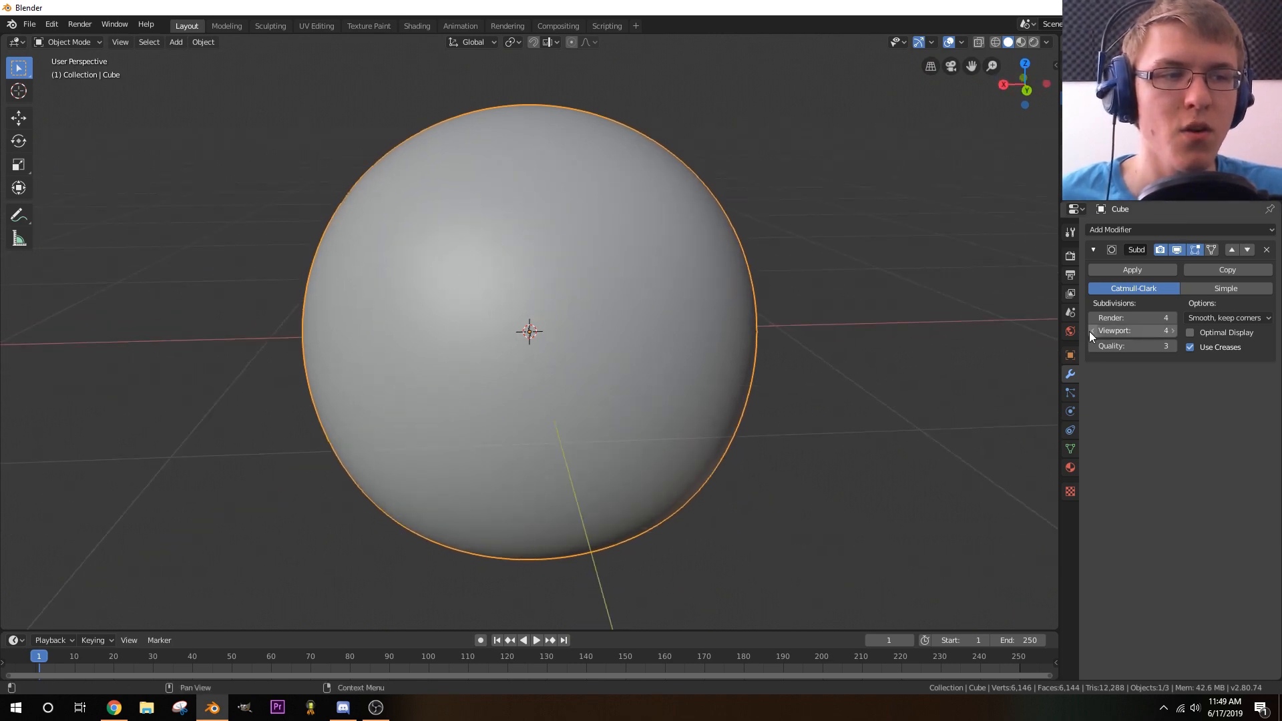
pyautogui.click(1091, 331)
pyautogui.click(1093, 317)
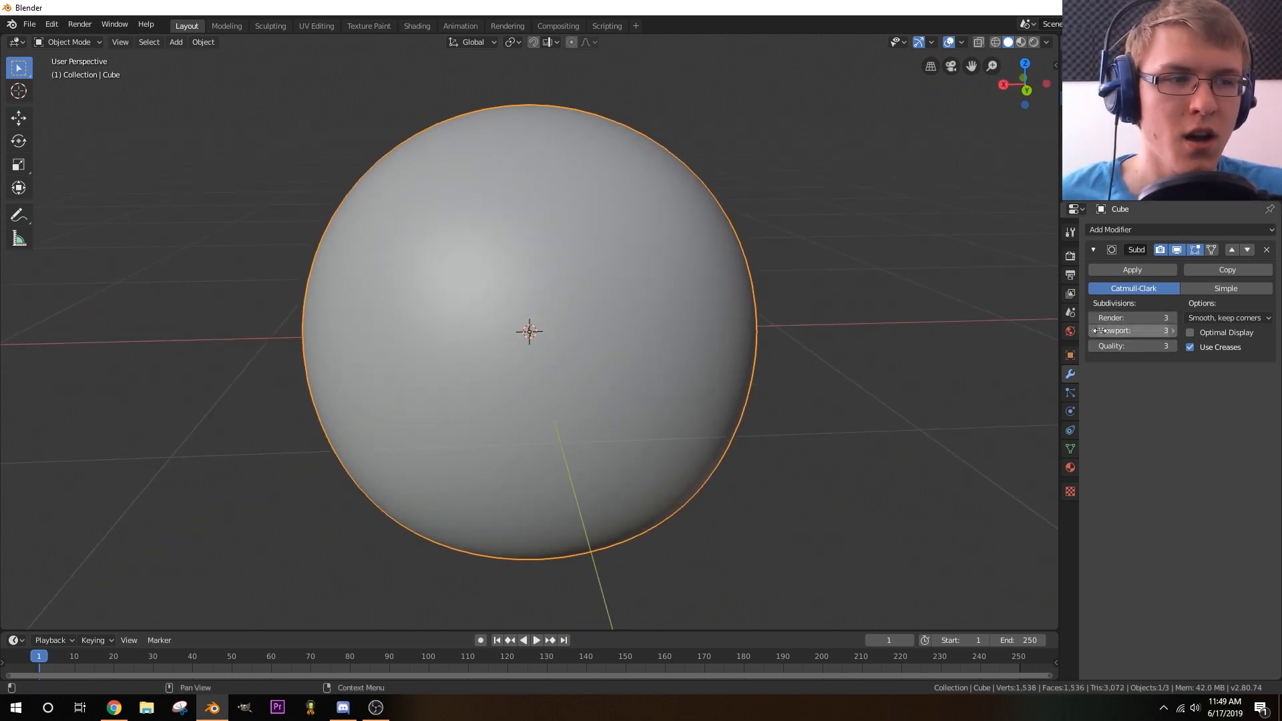
pyautogui.click(1092, 330)
pyautogui.click(1092, 316)
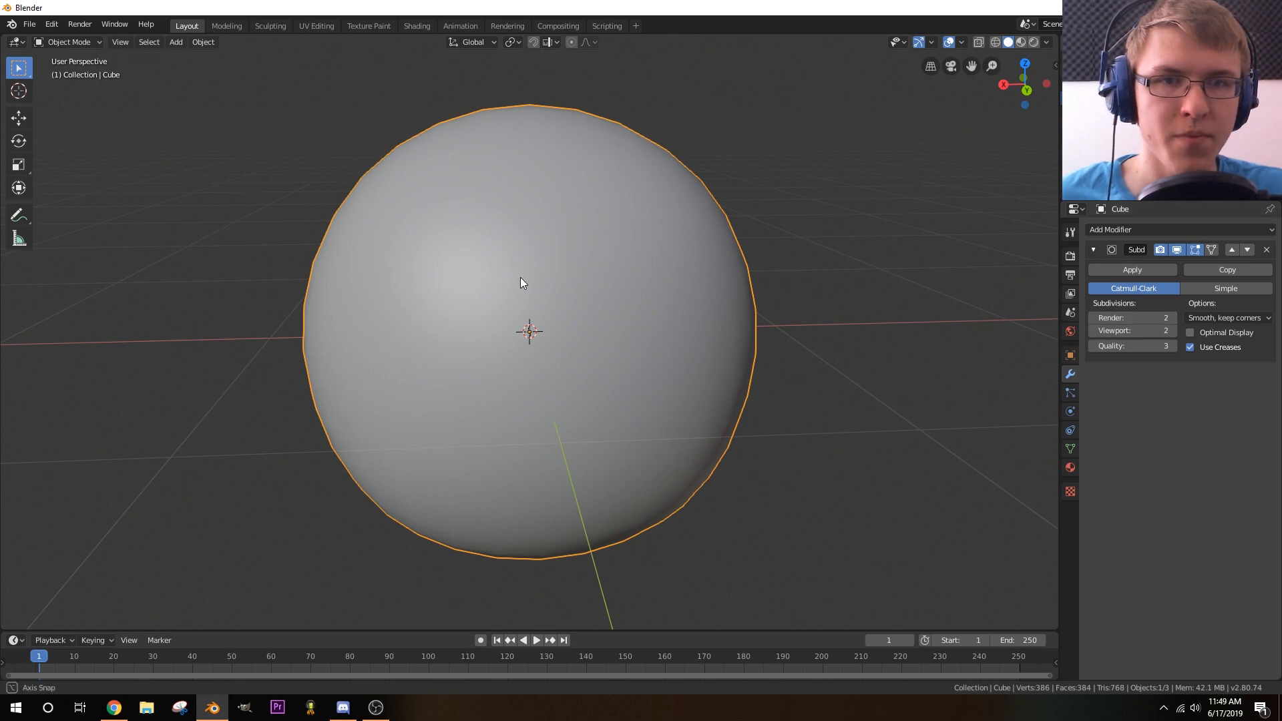
# - Split the 3D viewport into upper and lower areas and make the upper one a Shader Editor
pyautogui.moveTo(519, 278); pyautogui.dragTo(404, 203, button='middle')
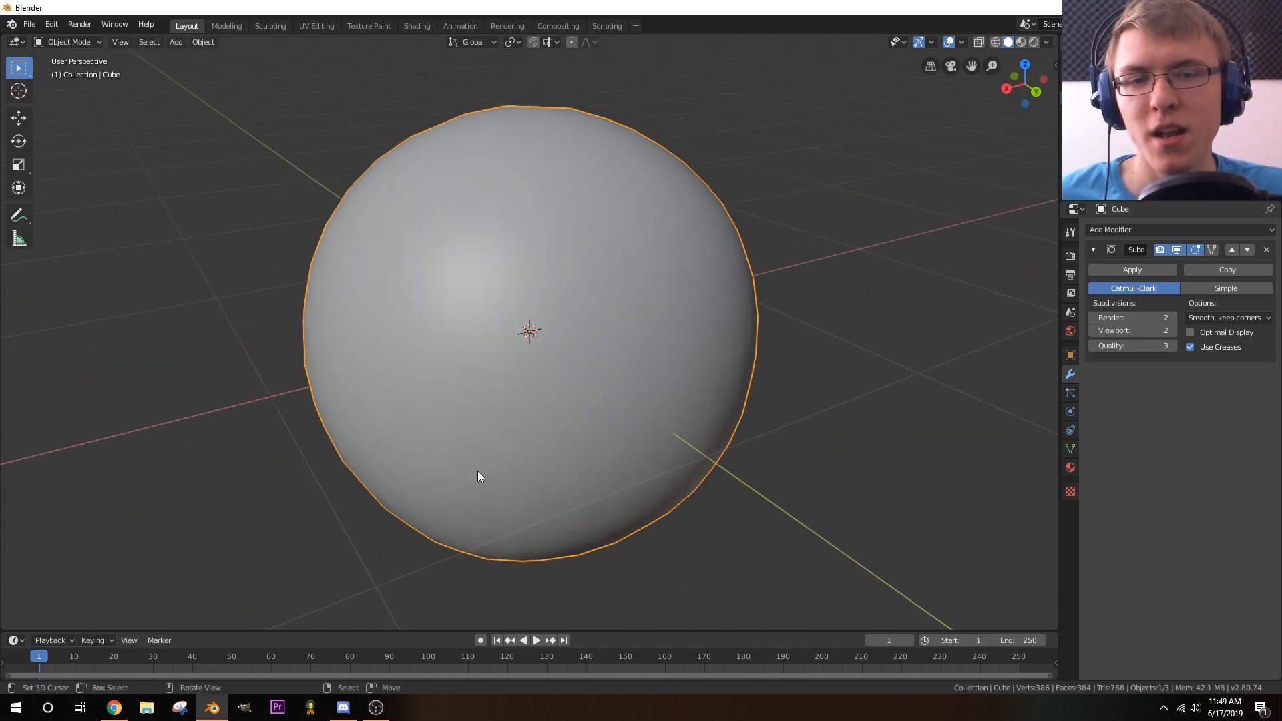
pyautogui.moveTo(560, 267); pyautogui.dragTo(588, 318, button='middle')
pyautogui.scroll(-4, 587, 319)
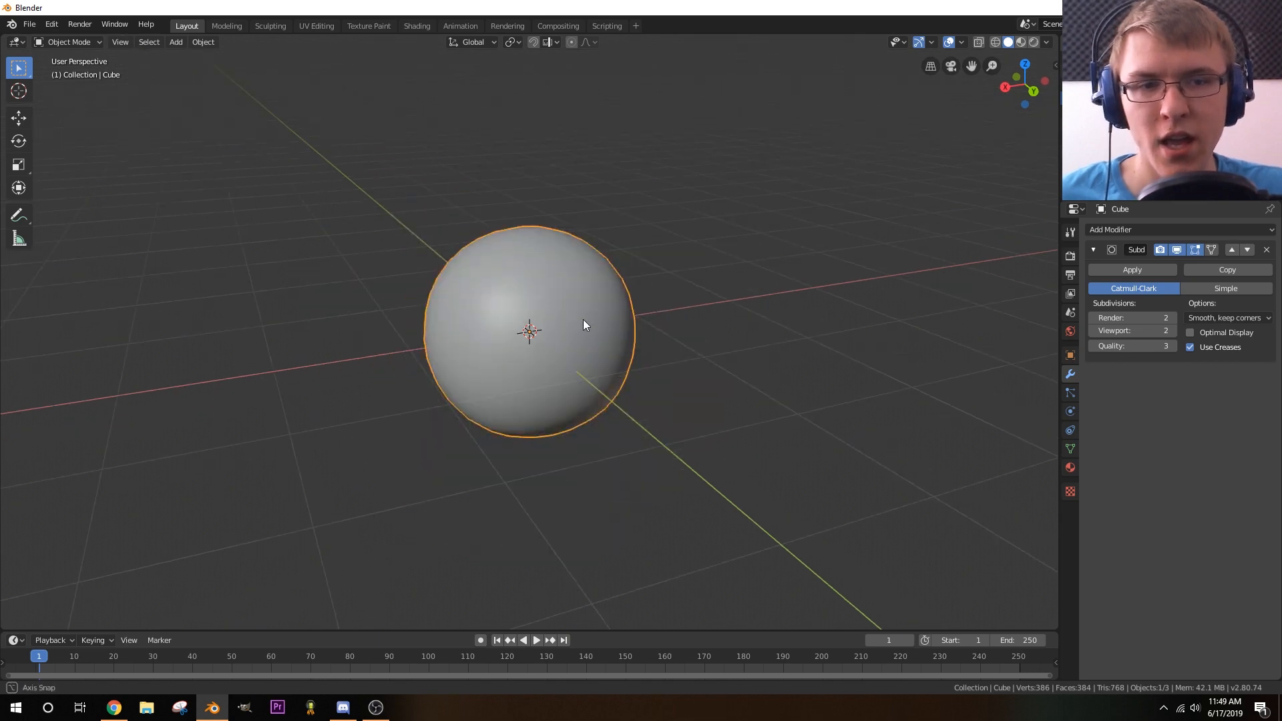
pyautogui.scroll(-2, 583, 319)
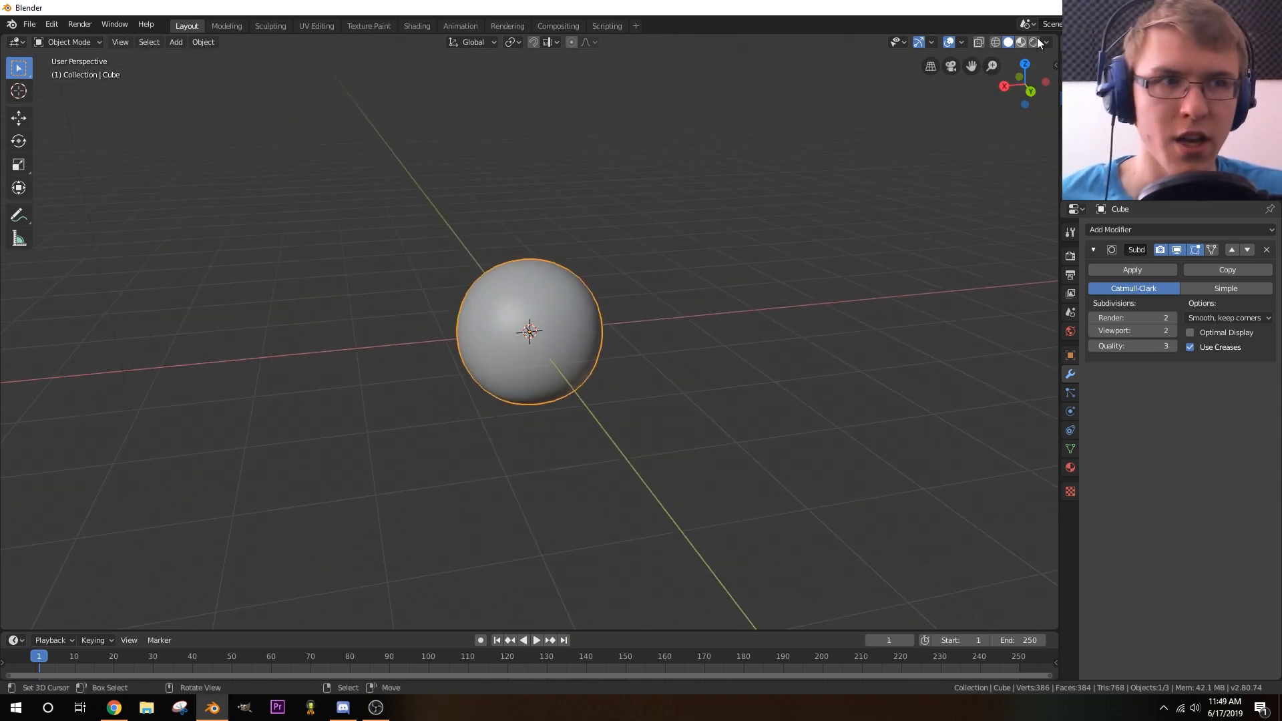
pyautogui.moveTo(1054, 55); pyautogui.dragTo(1002, 267)
pyautogui.click(19, 43)
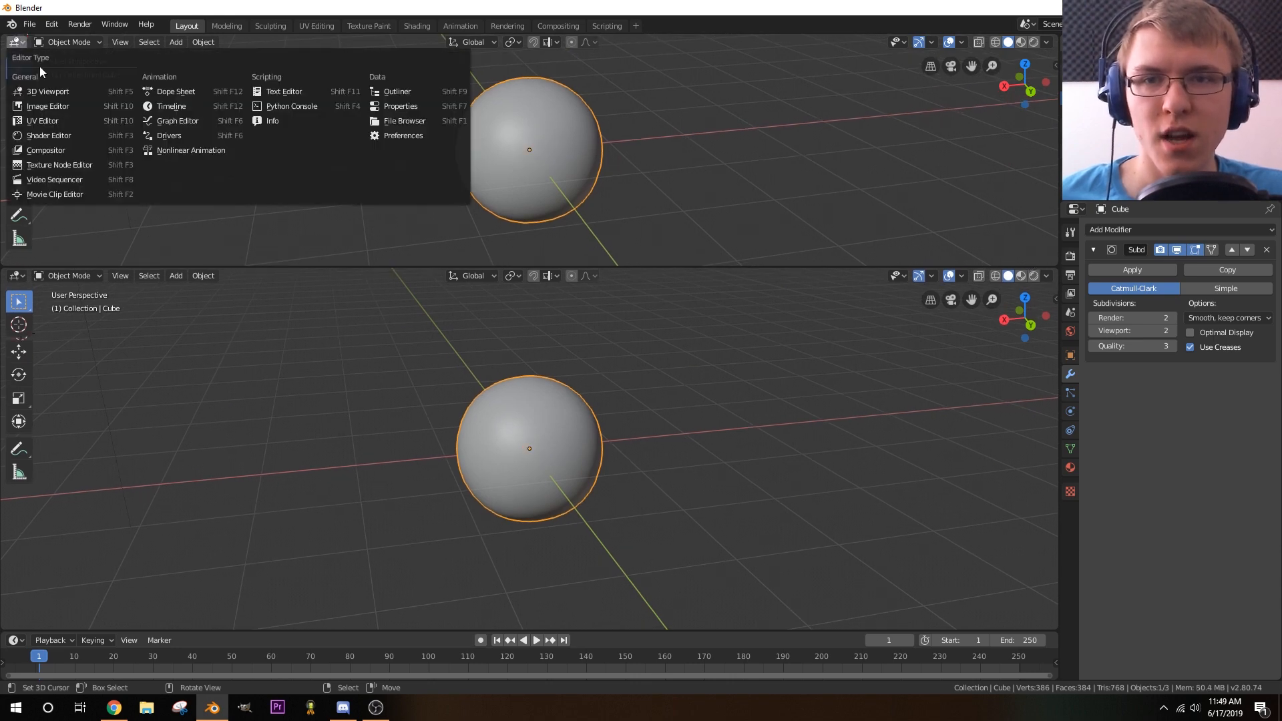
pyautogui.click(53, 132)
pyautogui.scroll(3, 520, 201)
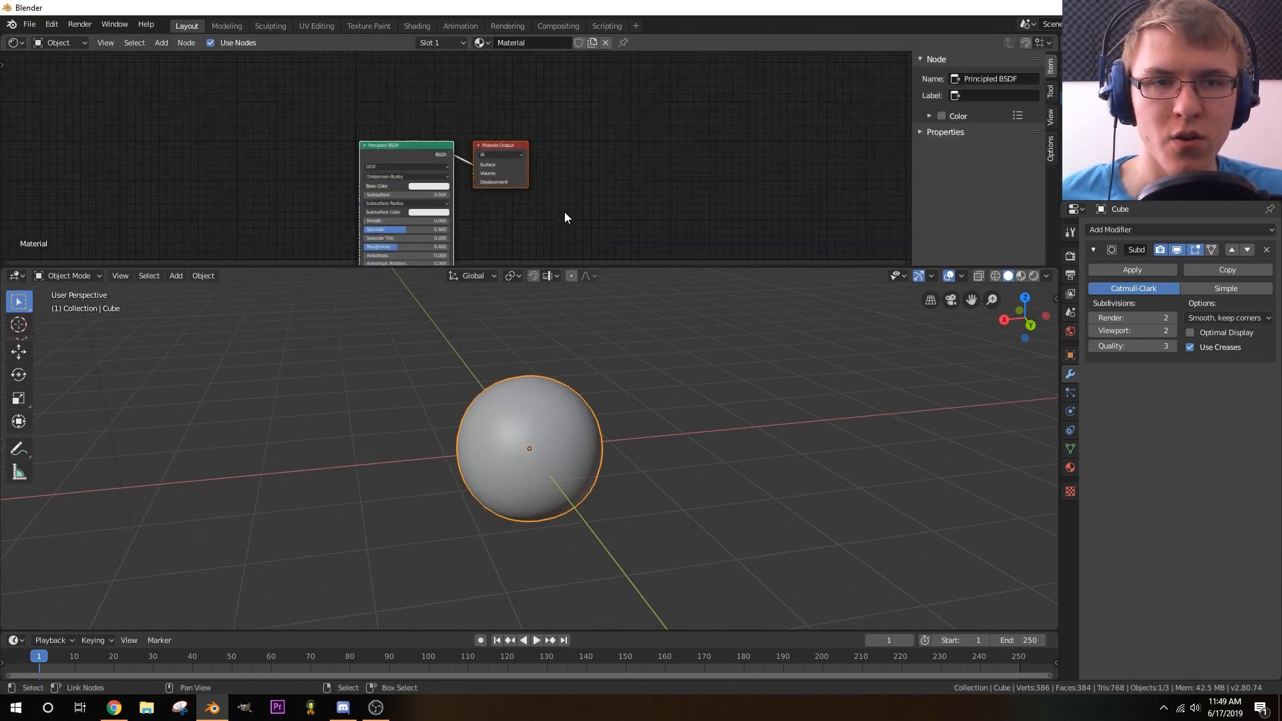
# - Select the scene's light and change its type to Sun
pyautogui.scroll(-6, 608, 380)
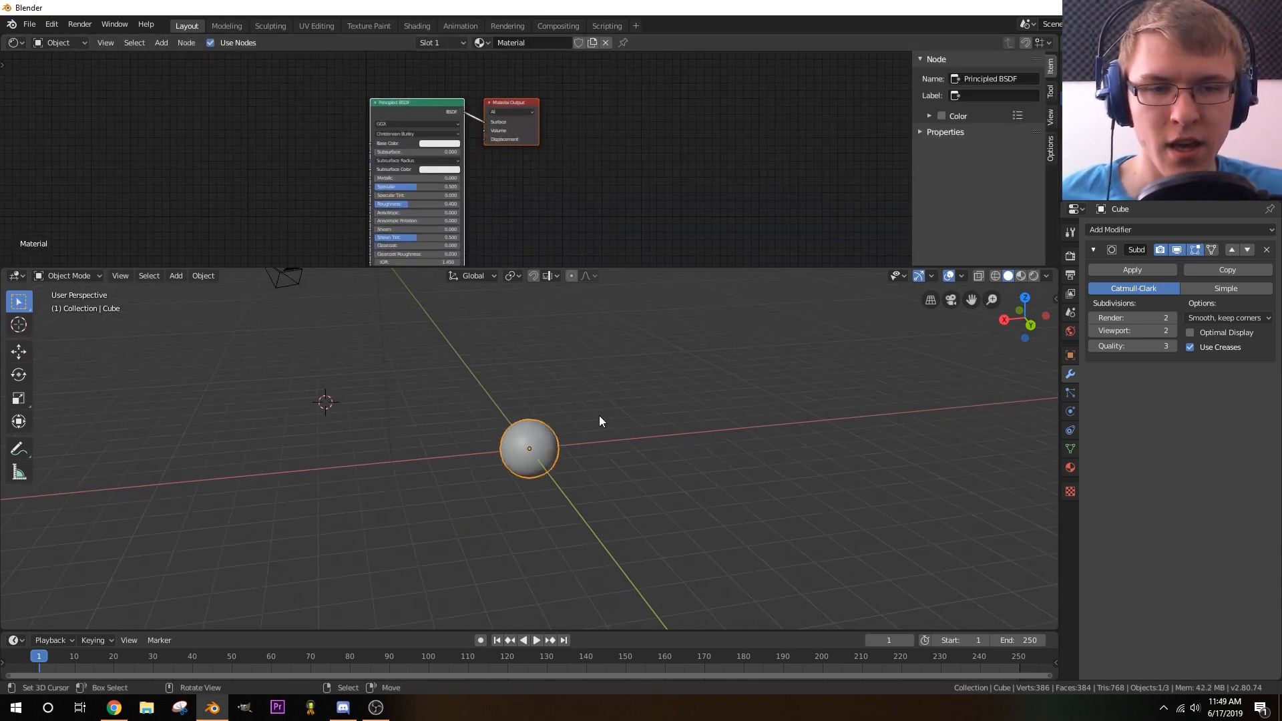
pyautogui.click(408, 288)
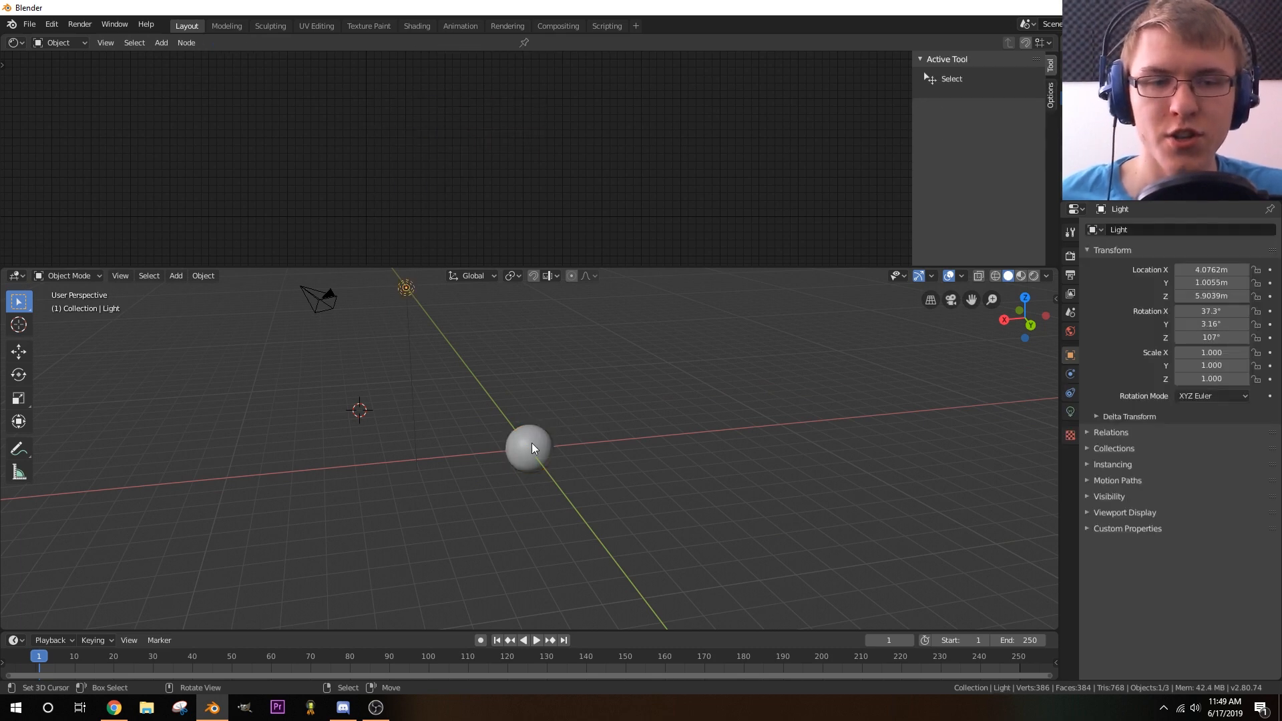
pyautogui.moveTo(540, 410); pyautogui.dragTo(938, 396, button='middle')
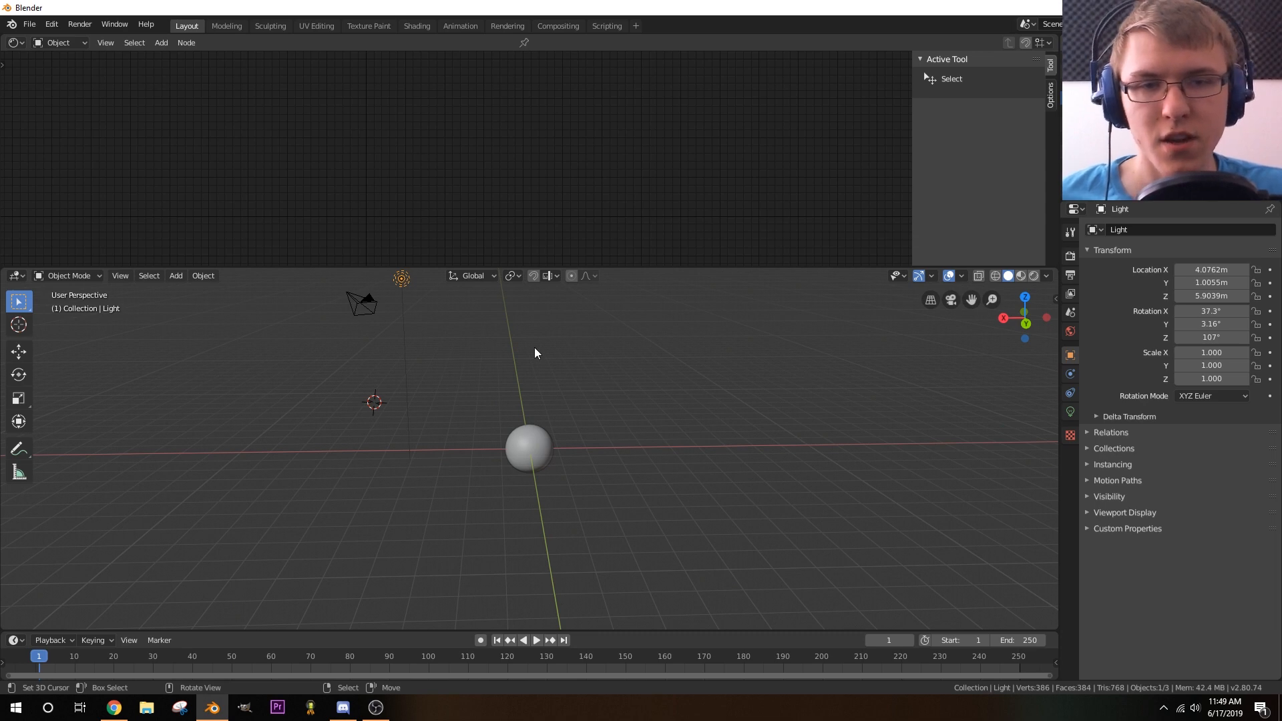
pyautogui.click(1071, 411)
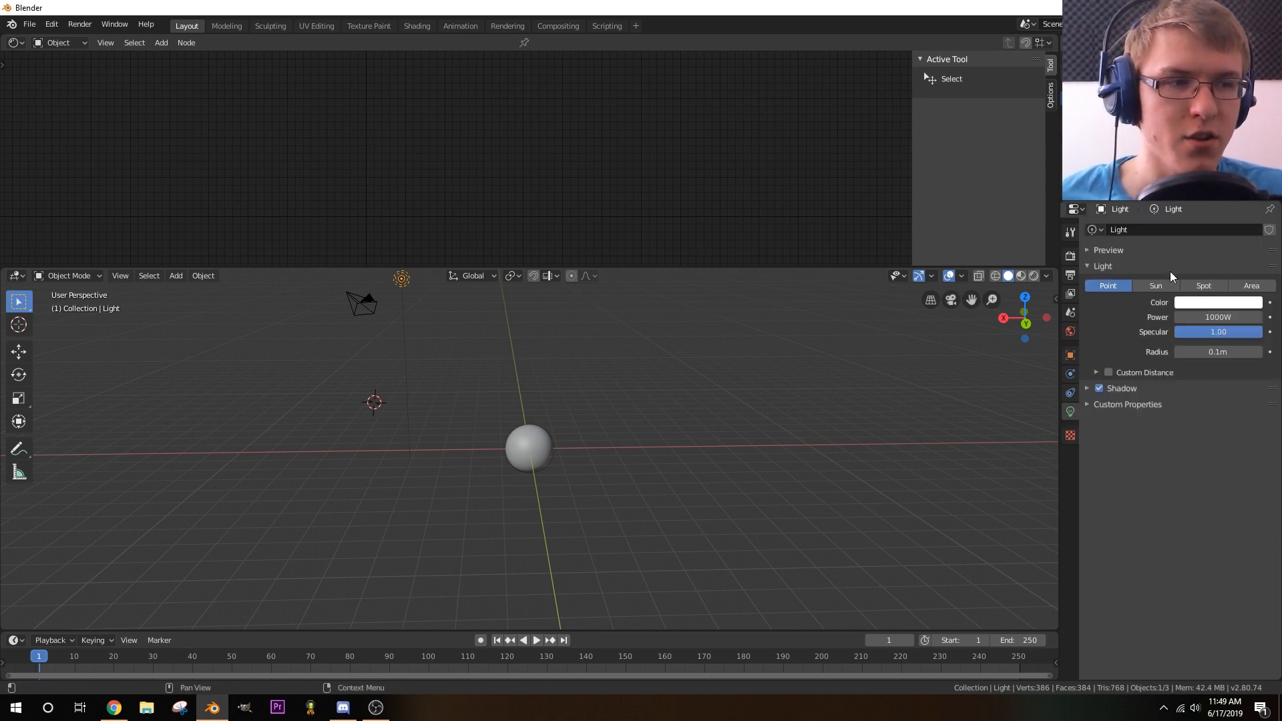
pyautogui.click(1155, 286)
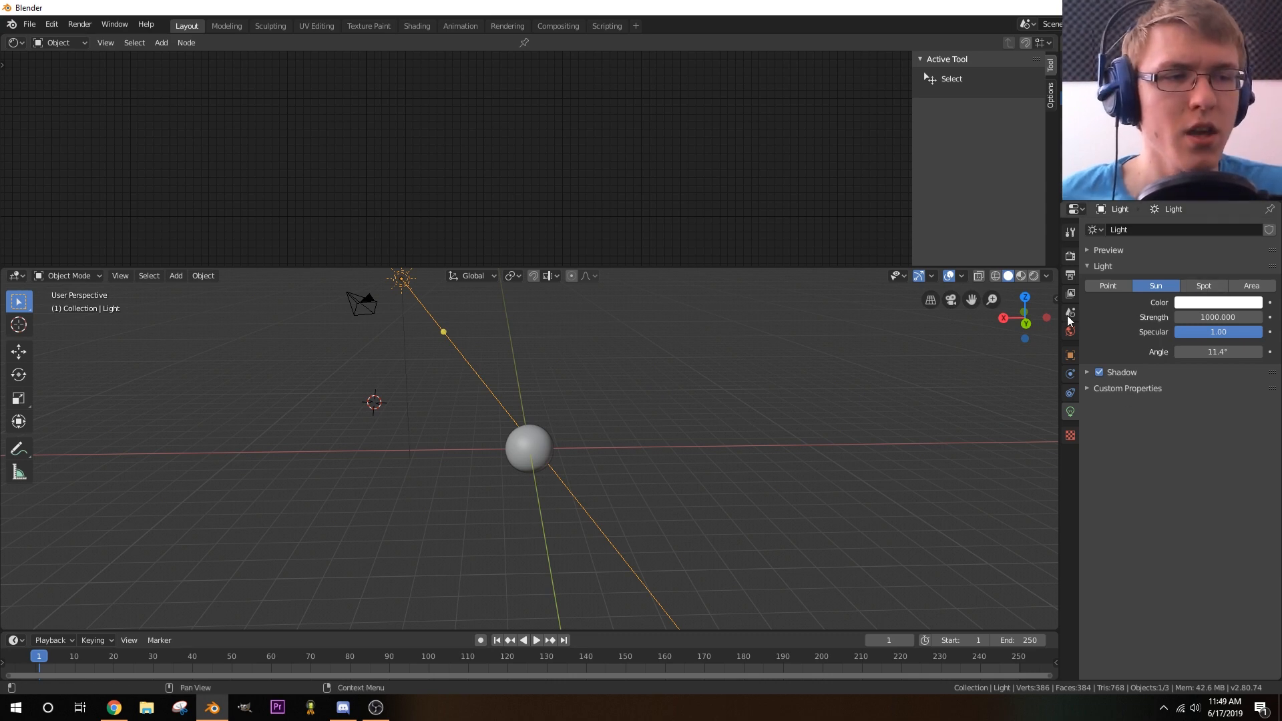
# - Reset the sun light's X, Y and Z rotation to 0°
pyautogui.click(1054, 299)
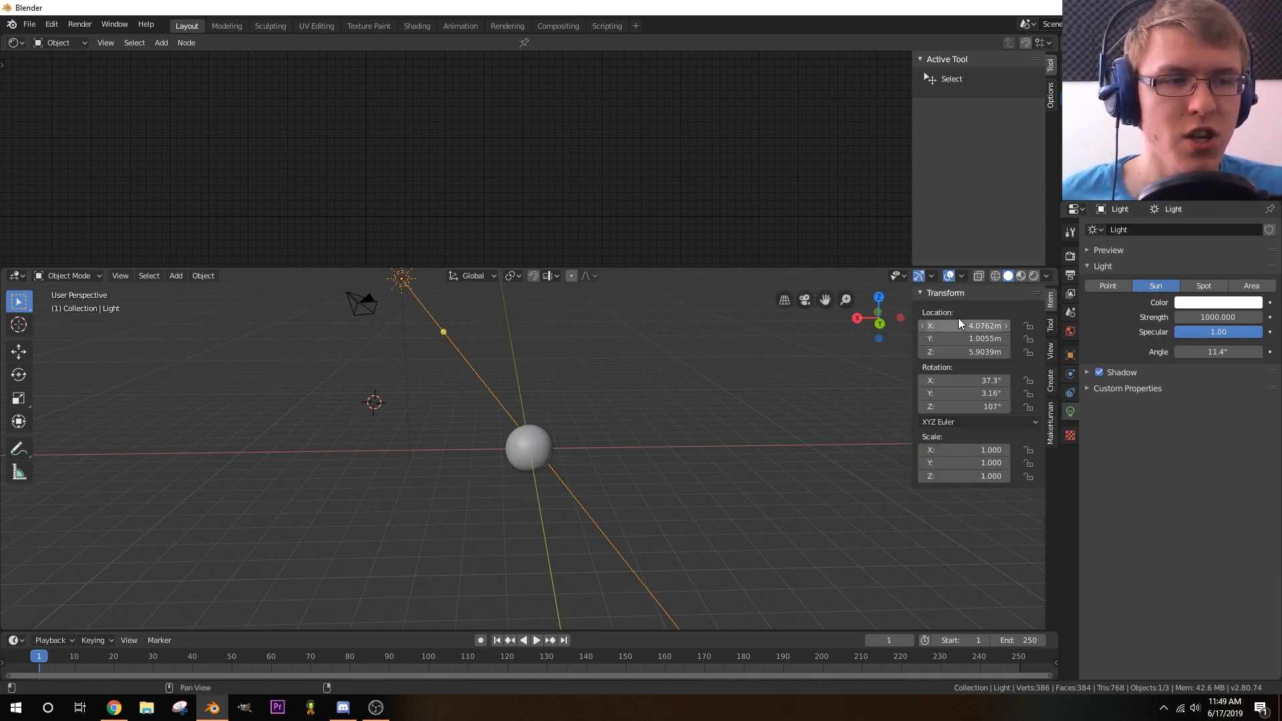
pyautogui.moveTo(962, 406); pyautogui.dragTo(962, 377)
pyautogui.write('0')
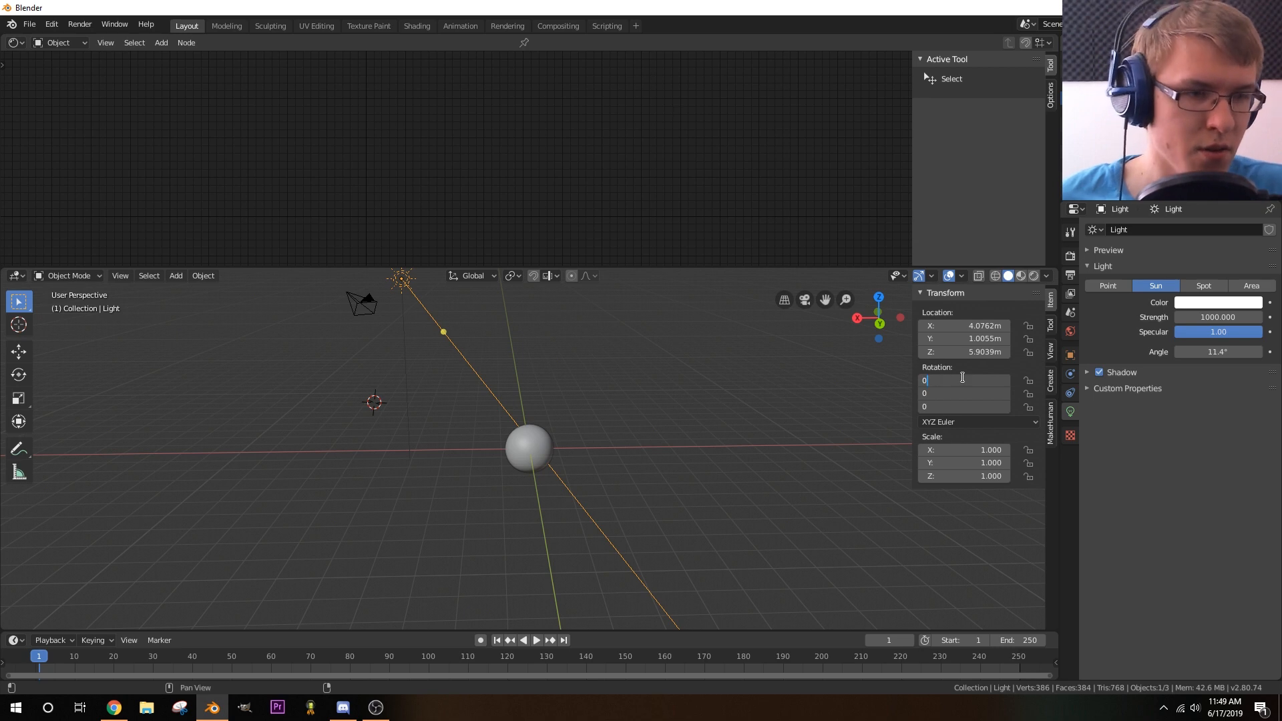
pyautogui.press('Return')
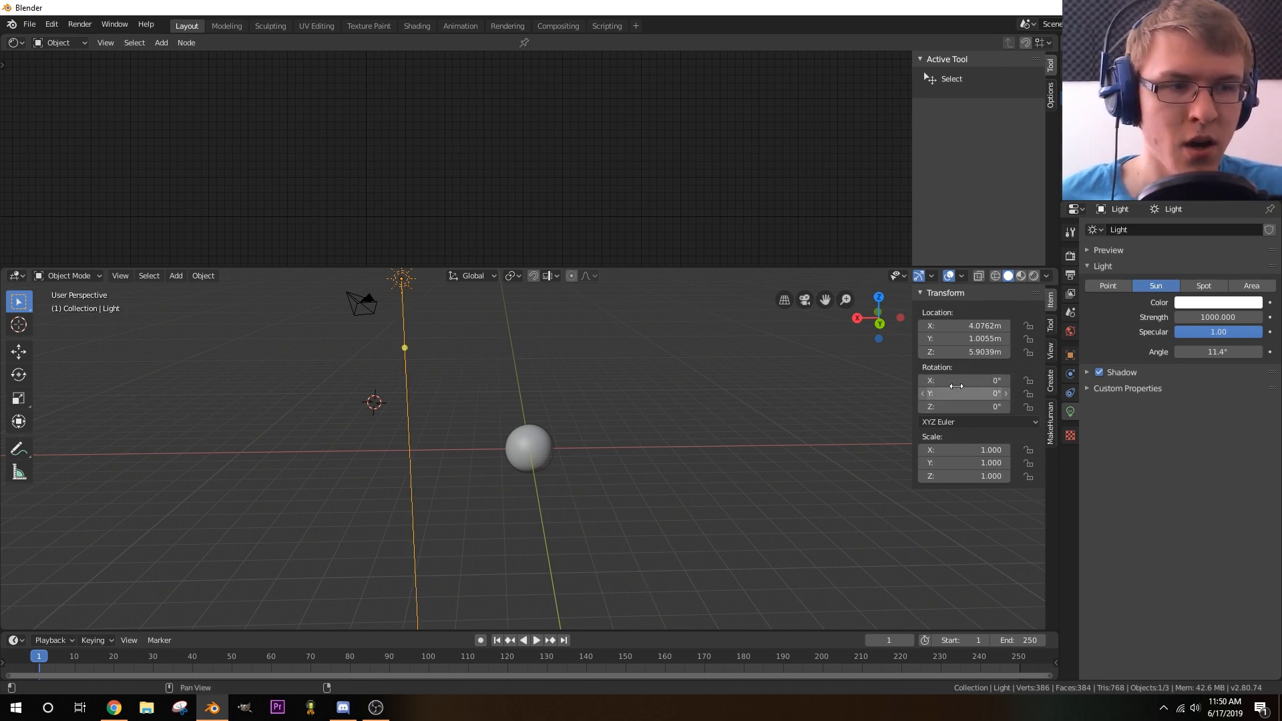
# - Try an X rotation of 90° on the sun light and return it to 0°
pyautogui.click(954, 381)
pyautogui.press('Return')
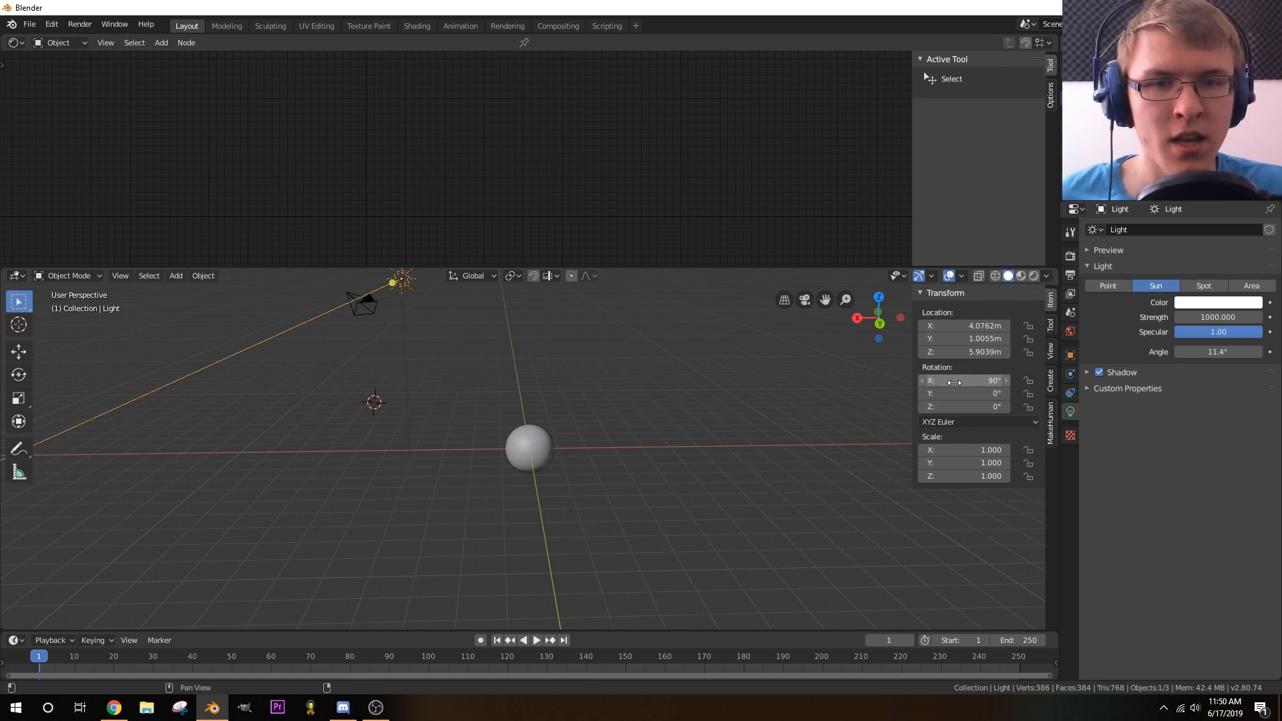
pyautogui.moveTo(914, 396); pyautogui.dragTo(661, 441, button='middle')
pyautogui.click(976, 380)
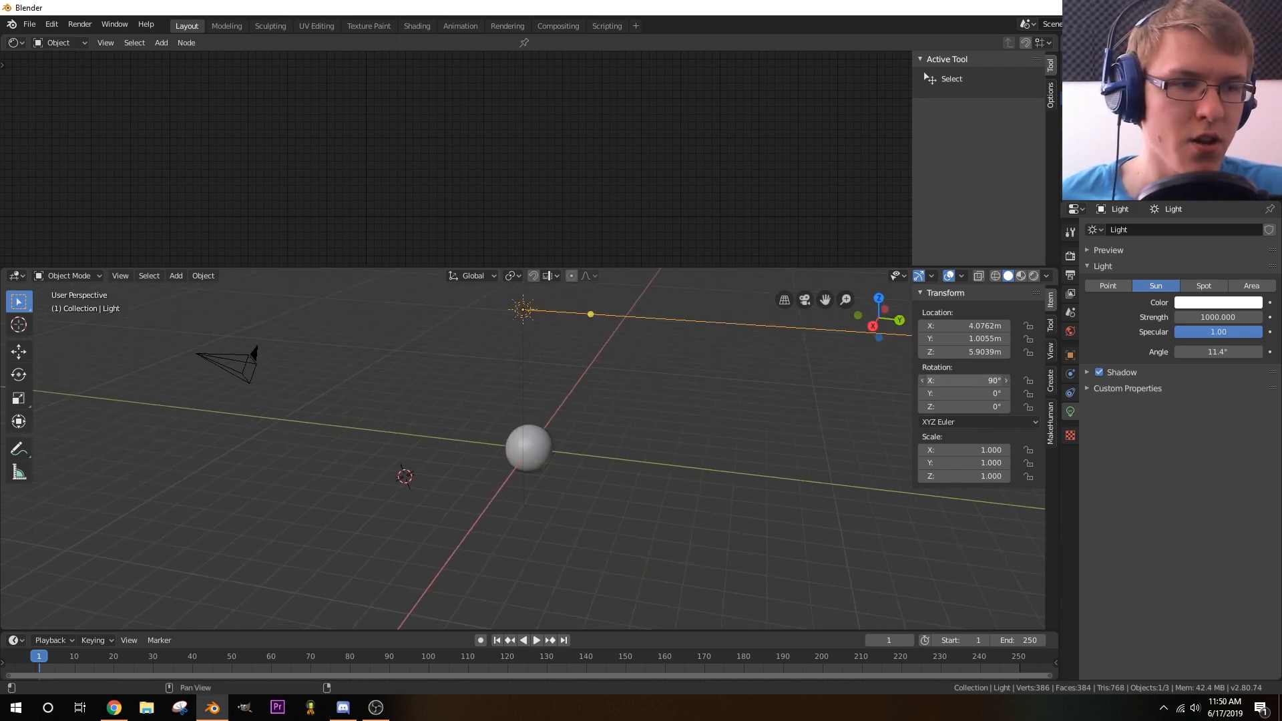
pyautogui.write('0')
pyautogui.press('Return')
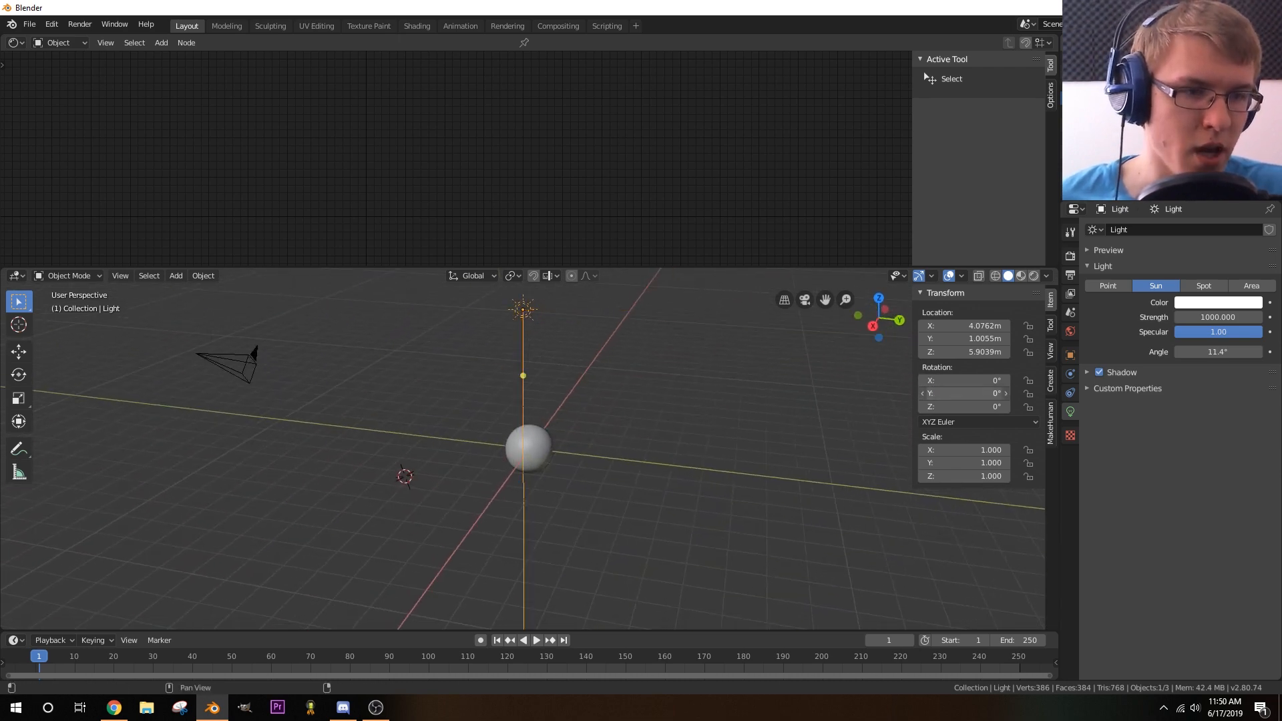
# - Set the sun light's Y rotation to 90° so it shines horizontally along the X axis
pyautogui.click(985, 392)
pyautogui.write('90')
pyautogui.press('Return')
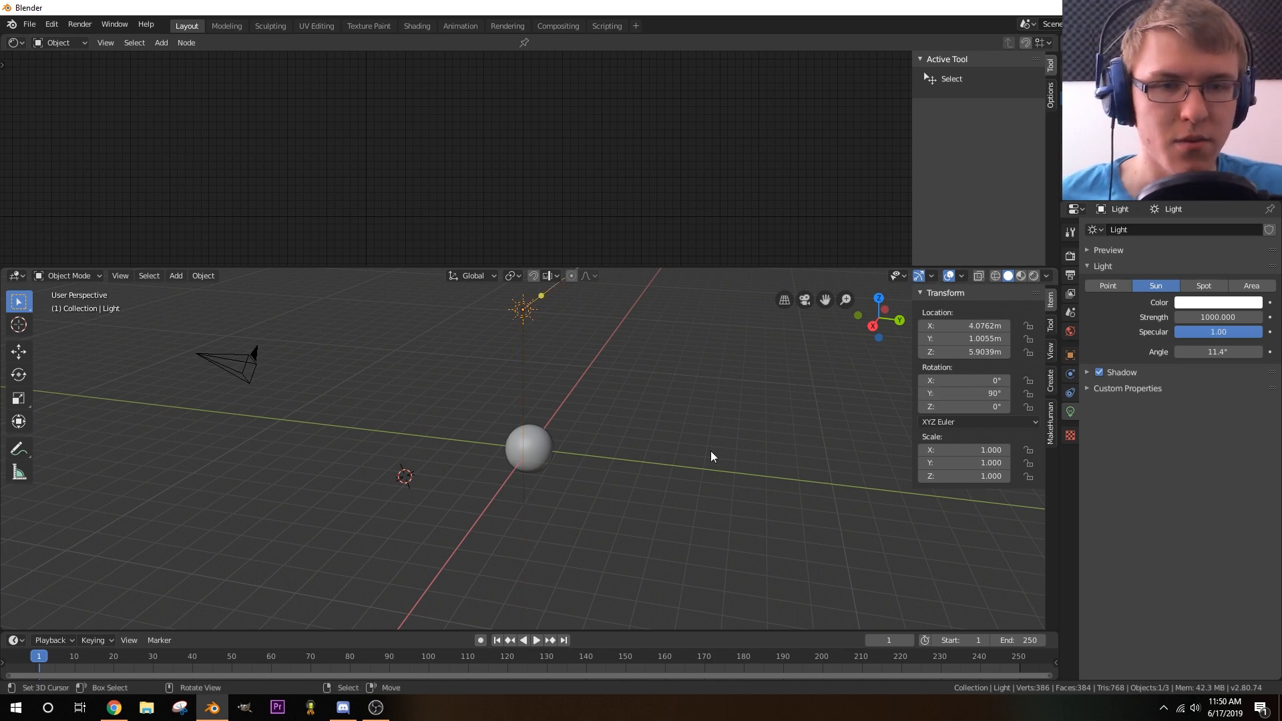
pyautogui.moveTo(664, 422); pyautogui.dragTo(544, 458, button='middle')
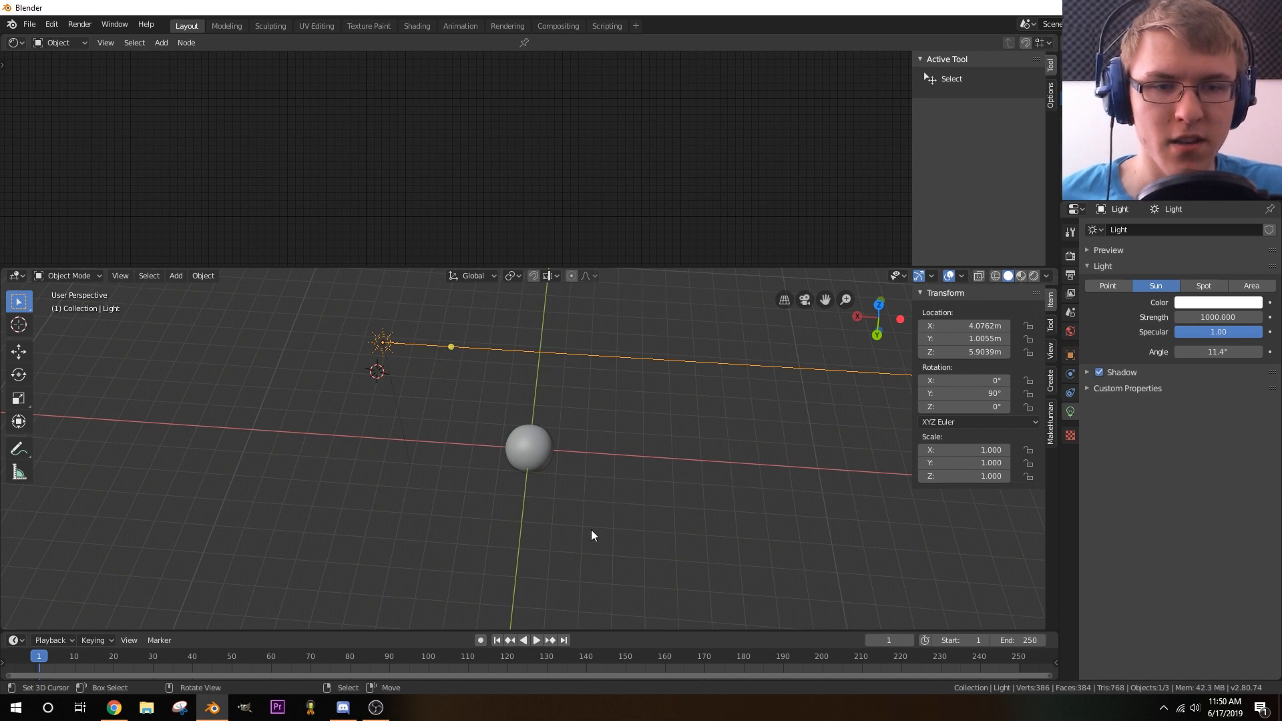
# - Switch the viewport to rendered shading and inspect how the sun lights the sphere up close
pyautogui.moveTo(524, 542); pyautogui.dragTo(545, 486, button='middle')
pyautogui.scroll(6, 546, 486)
pyautogui.moveTo(573, 440); pyautogui.dragTo(558, 467, button='middle')
pyautogui.scroll(3, 507, 443)
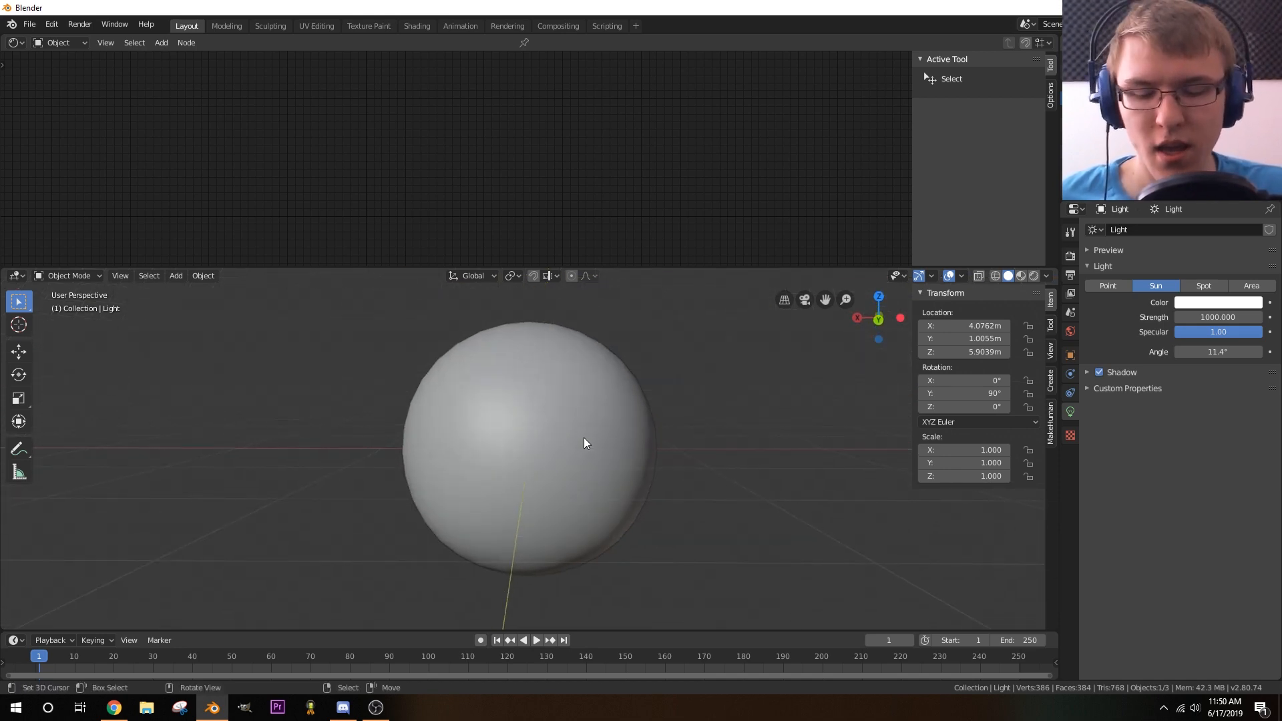
pyautogui.press('z')
pyautogui.click(580, 366)
pyautogui.scroll(3, 608, 471)
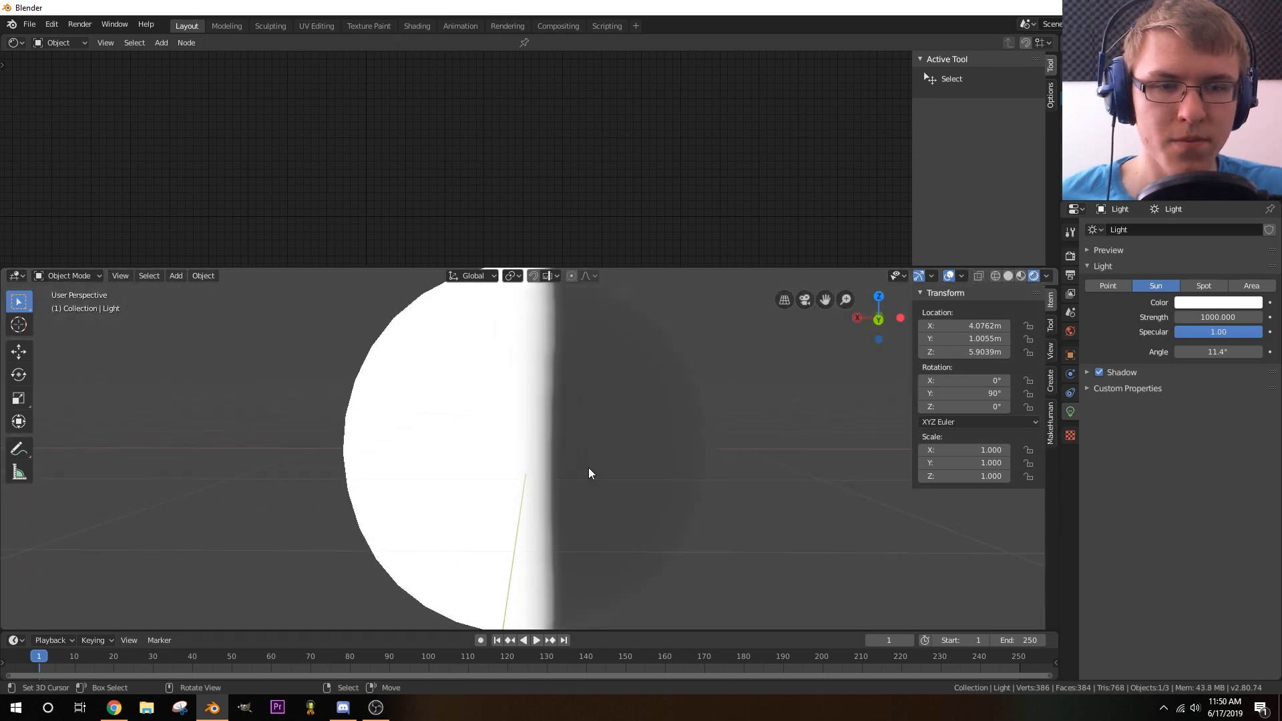
pyautogui.scroll(-3, 587, 473)
pyautogui.moveTo(587, 470)
pyautogui.mouseDown(button='middle')
pyautogui.moveTo(581, 461)
pyautogui.moveTo(546, 530)
pyautogui.moveTo(591, 476)
pyautogui.mouseUp(button='middle')
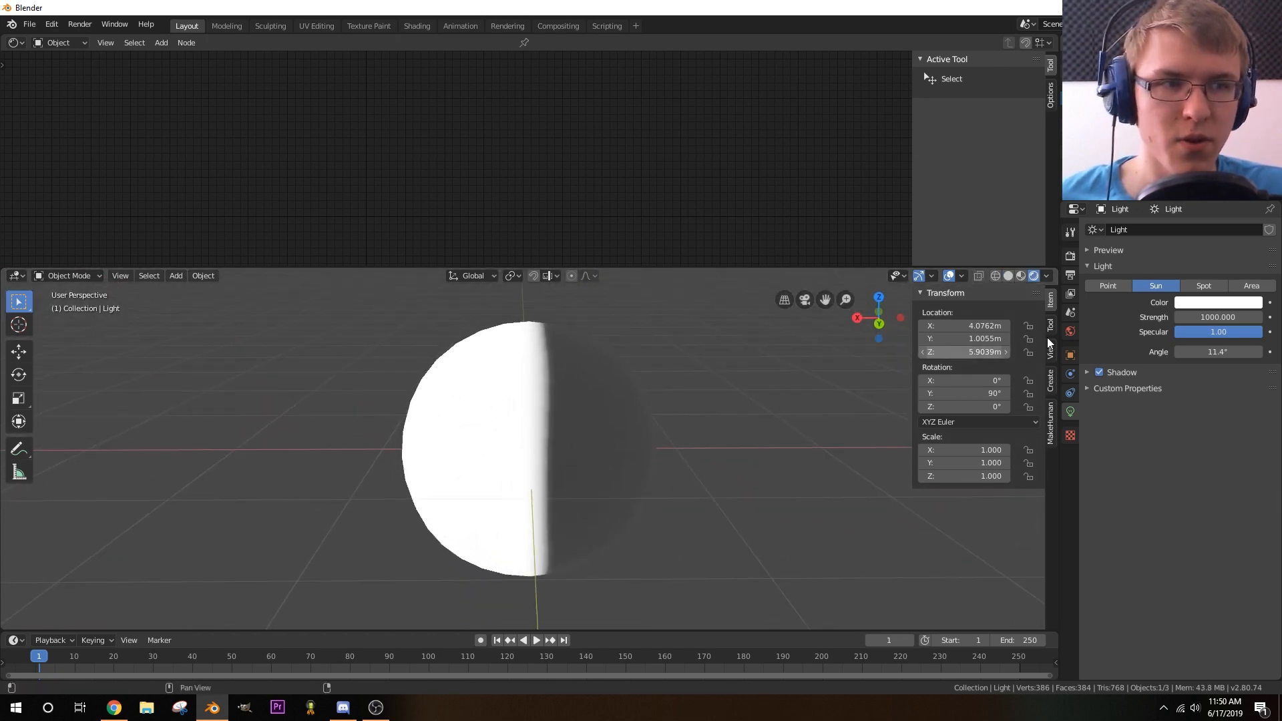
# - Set the render engine to Cycles and its device to GPU Compute
pyautogui.click(1070, 257)
pyautogui.click(1212, 229)
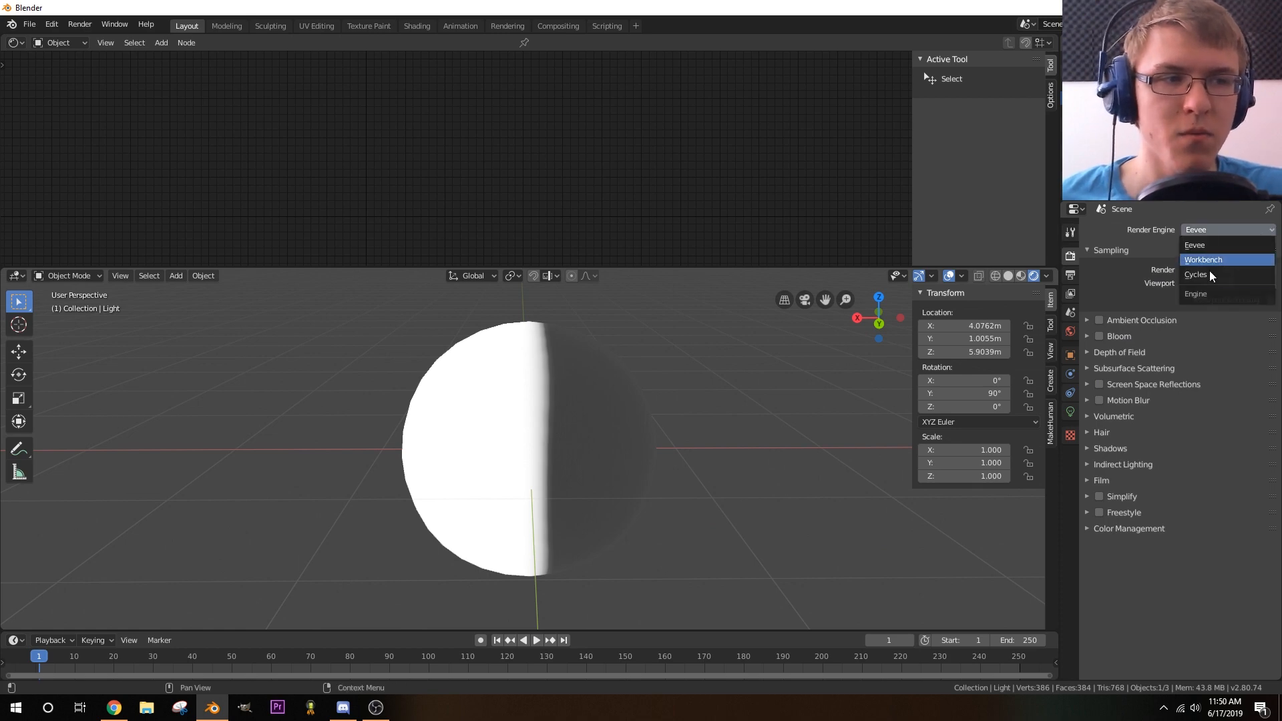
pyautogui.click(1212, 274)
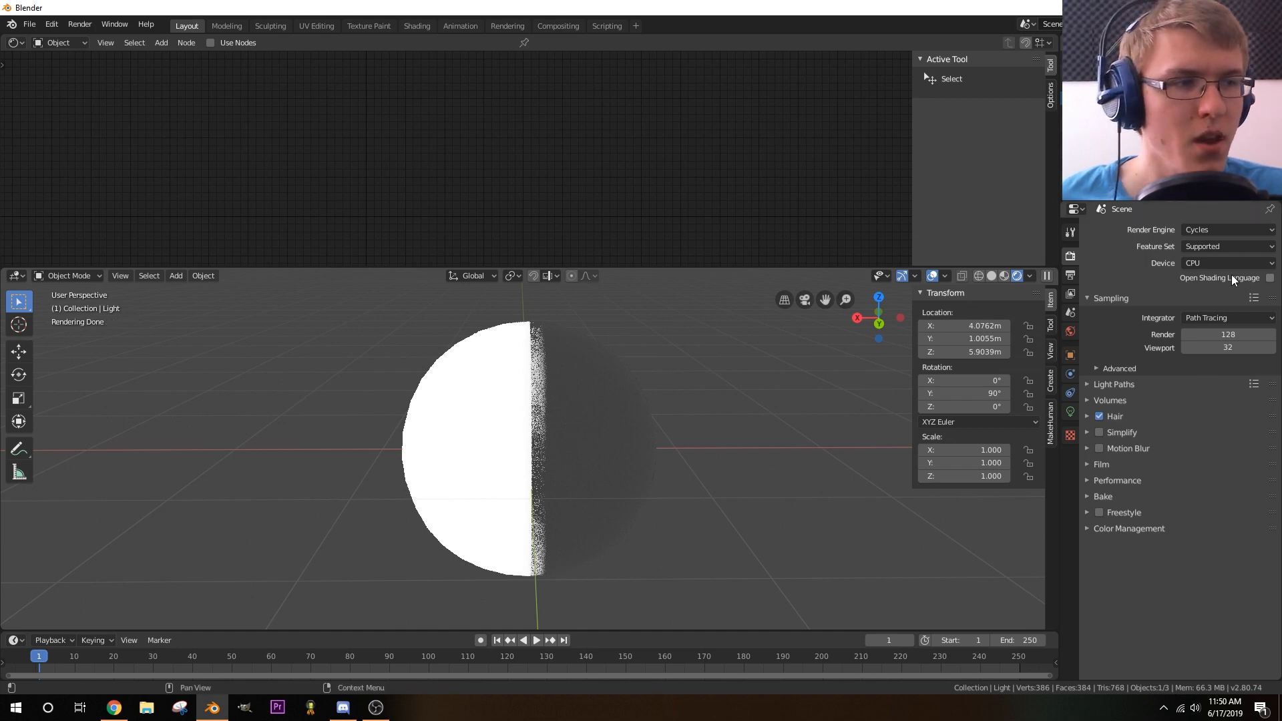
pyautogui.click(1207, 263)
pyautogui.click(1205, 294)
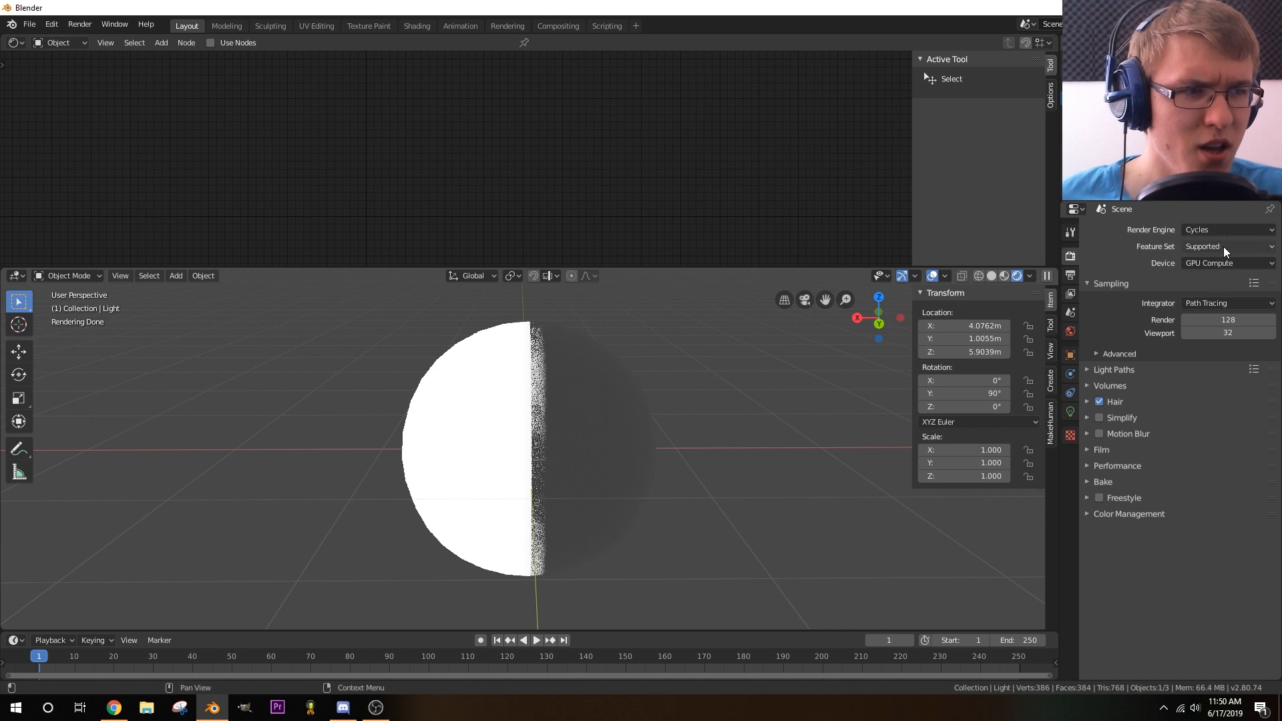
# - Set the world background strength to 0 so only the sun lights the scene
pyautogui.moveTo(578, 423); pyautogui.dragTo(552, 468, button='middle')
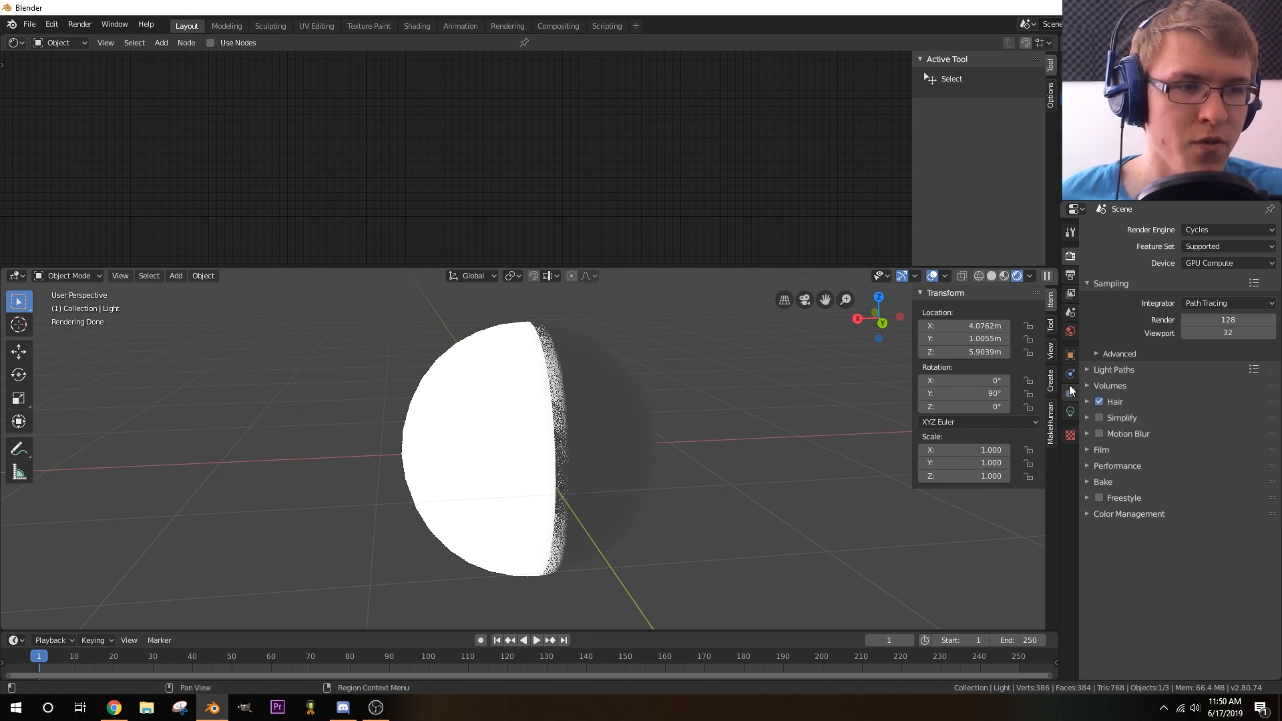
pyautogui.click(1070, 331)
pyautogui.moveTo(1224, 325); pyautogui.dragTo(1159, 325)
pyautogui.moveTo(658, 475); pyautogui.dragTo(646, 475, button='middle')
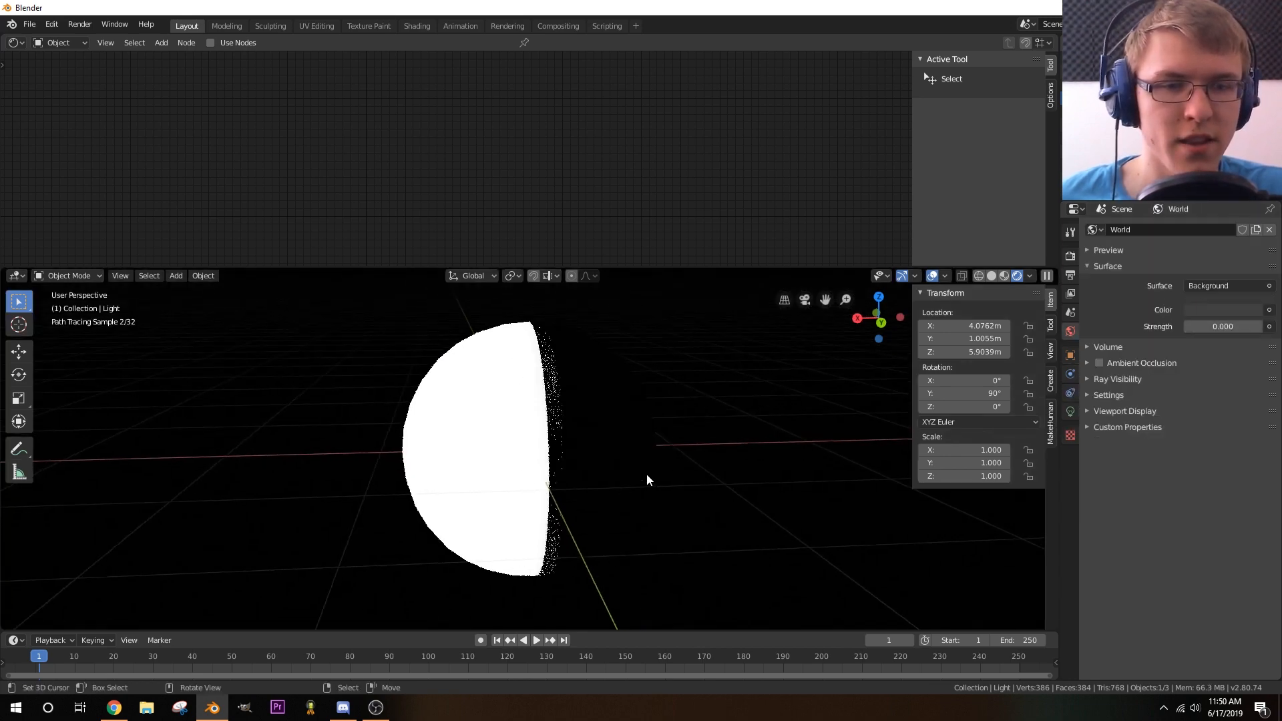
pyautogui.moveTo(581, 446); pyautogui.dragTo(563, 438, button='middle')
# - Raise the sphere's Subdivision Surface modifier to 5 subdivisions for both render and viewport
pyautogui.click(579, 426)
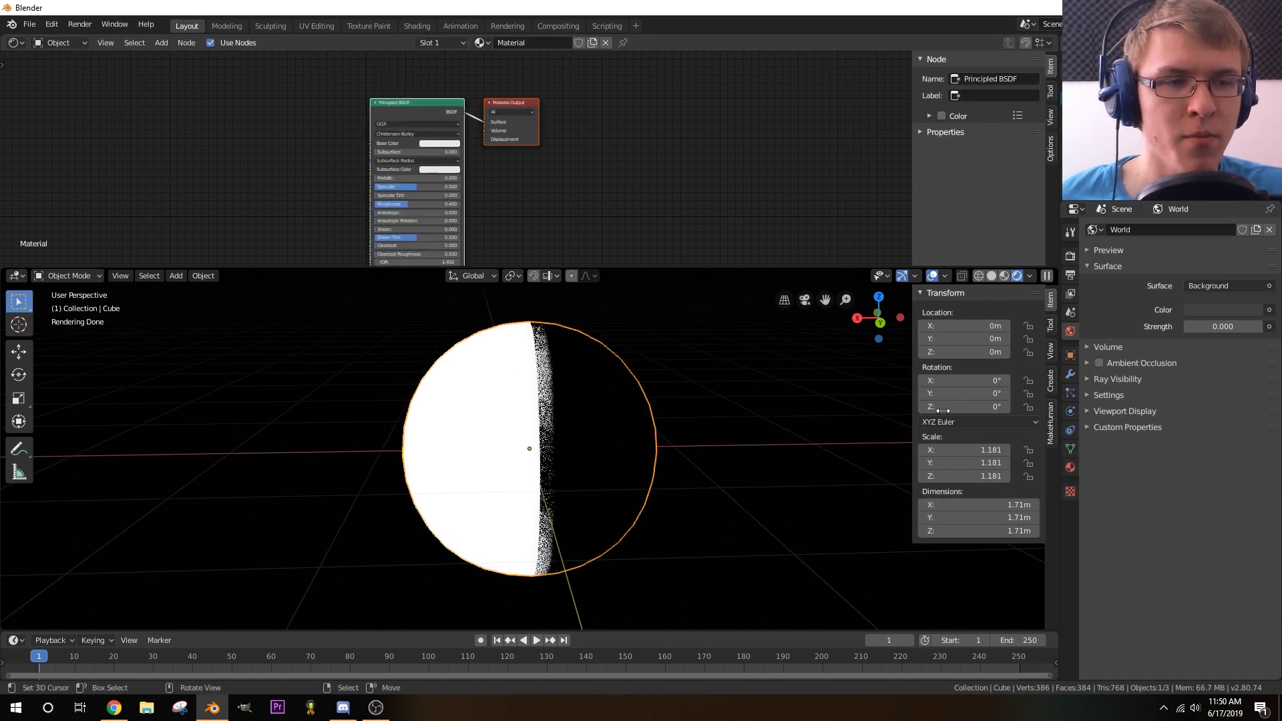
pyautogui.click(1070, 375)
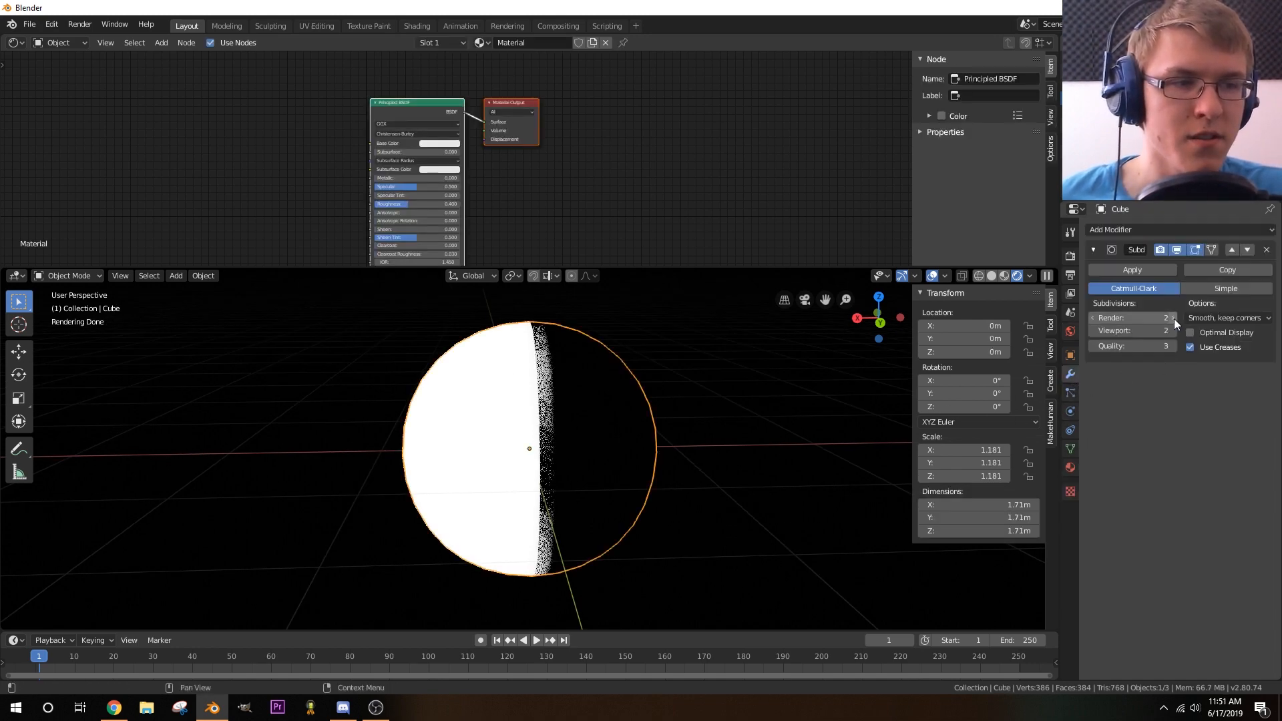
pyautogui.click(1172, 318)
pyautogui.click(1172, 318)
pyautogui.click(1173, 332)
pyautogui.click(1172, 331)
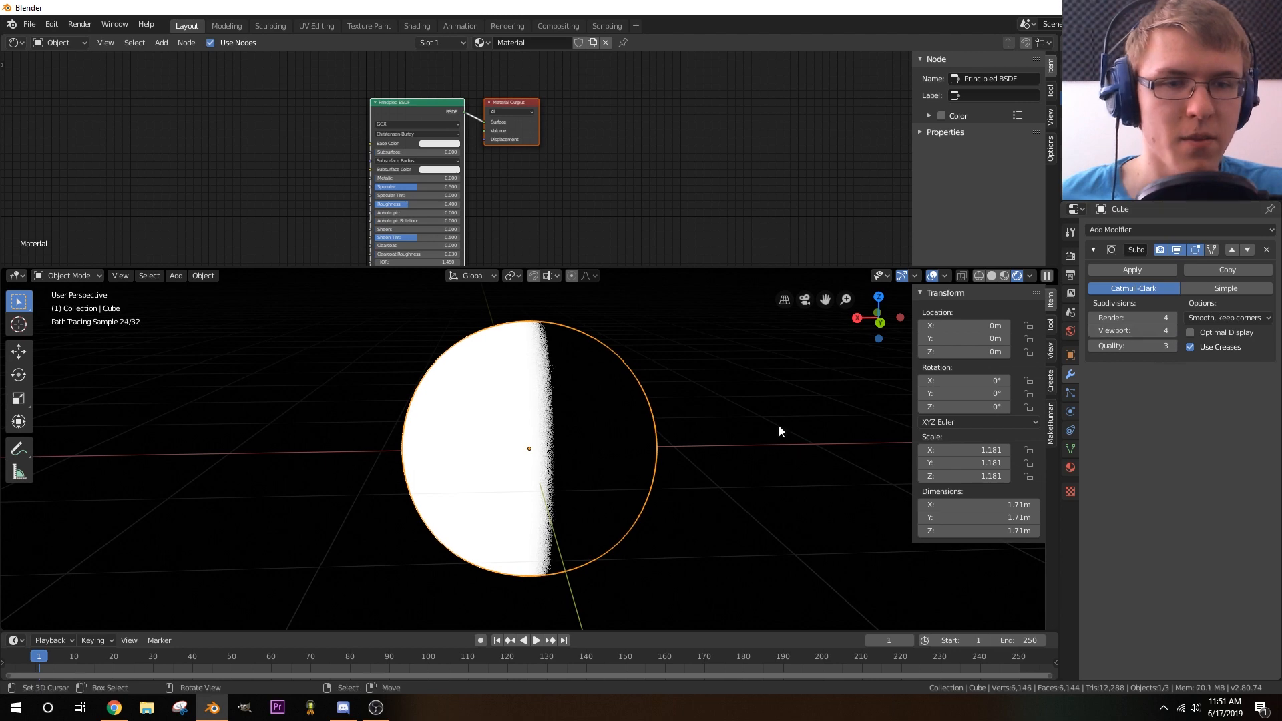
pyautogui.scroll(4, 567, 432)
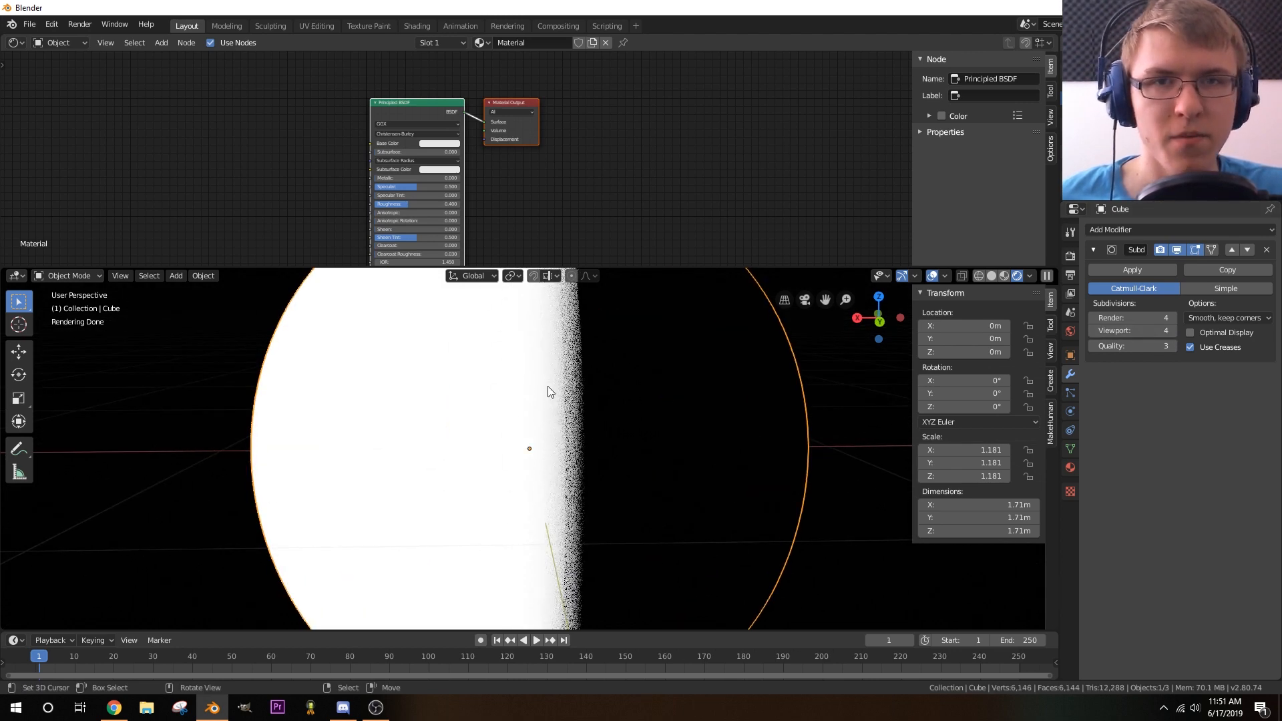
pyautogui.click(1172, 331)
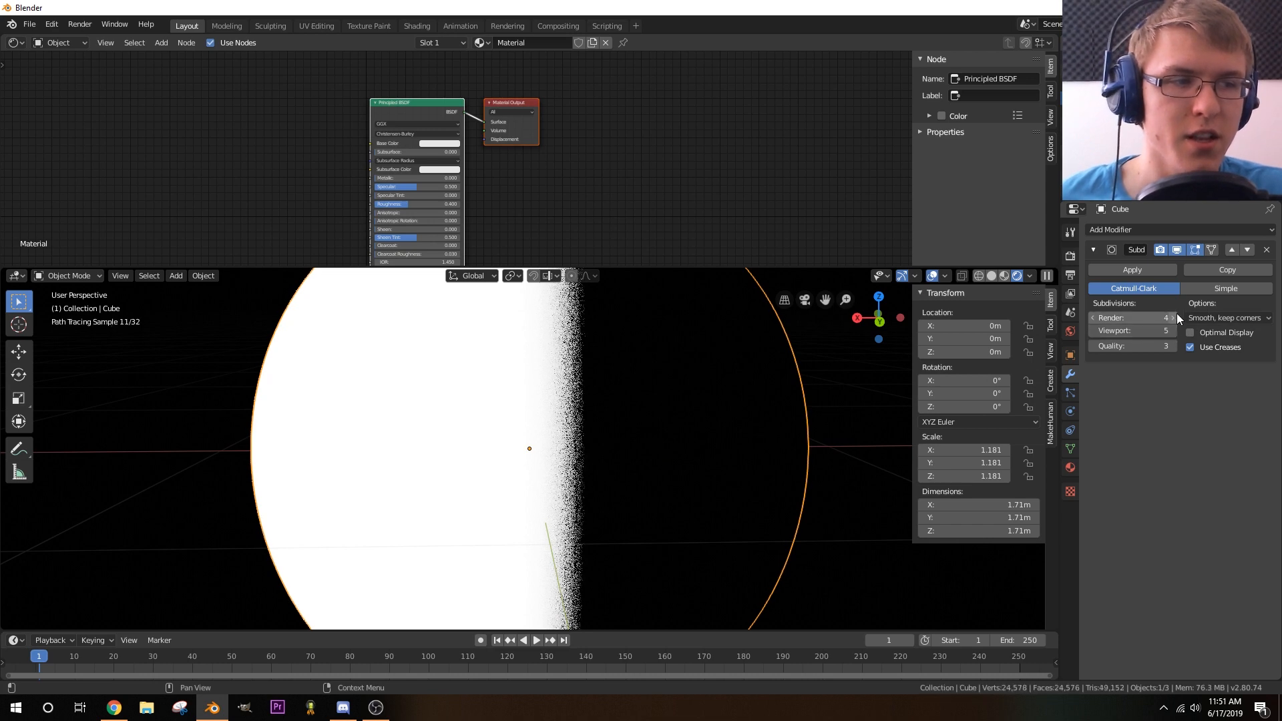
pyautogui.click(1175, 317)
pyautogui.scroll(-4, 654, 415)
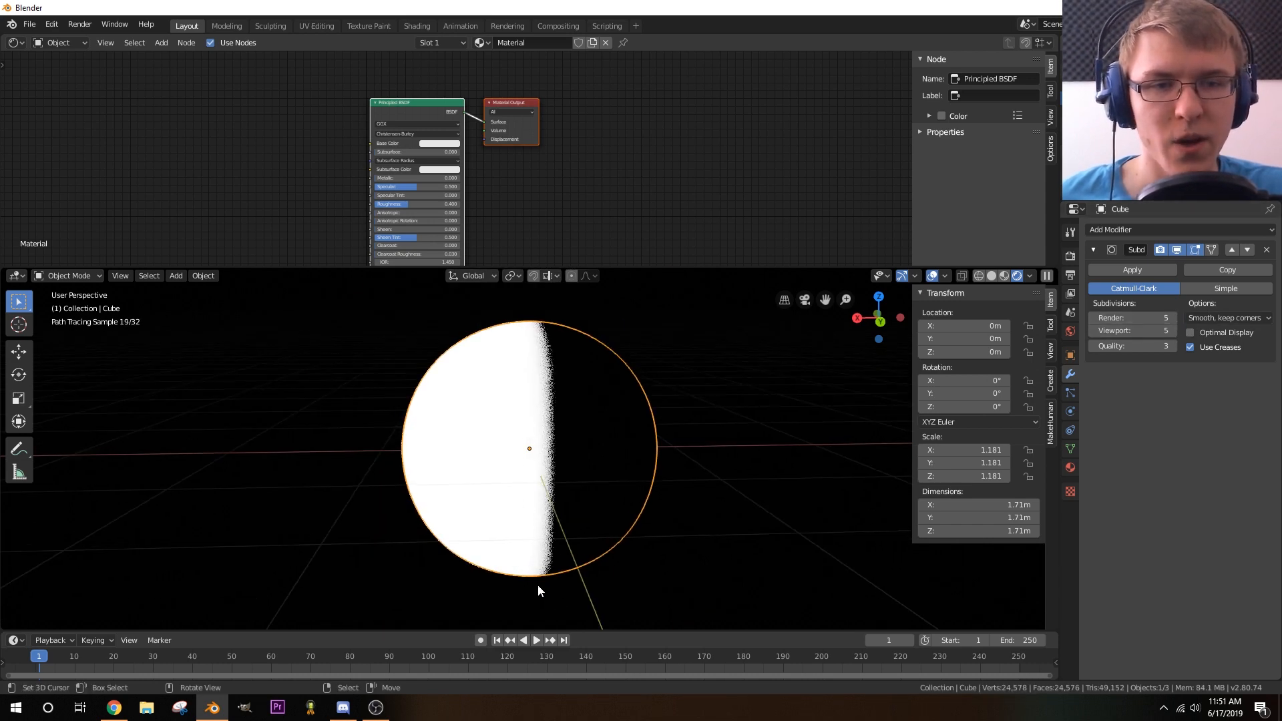
# - Apply Shade Smooth to the sphere and check the shading along its light-shadow edge
pyautogui.scroll(3, 598, 494)
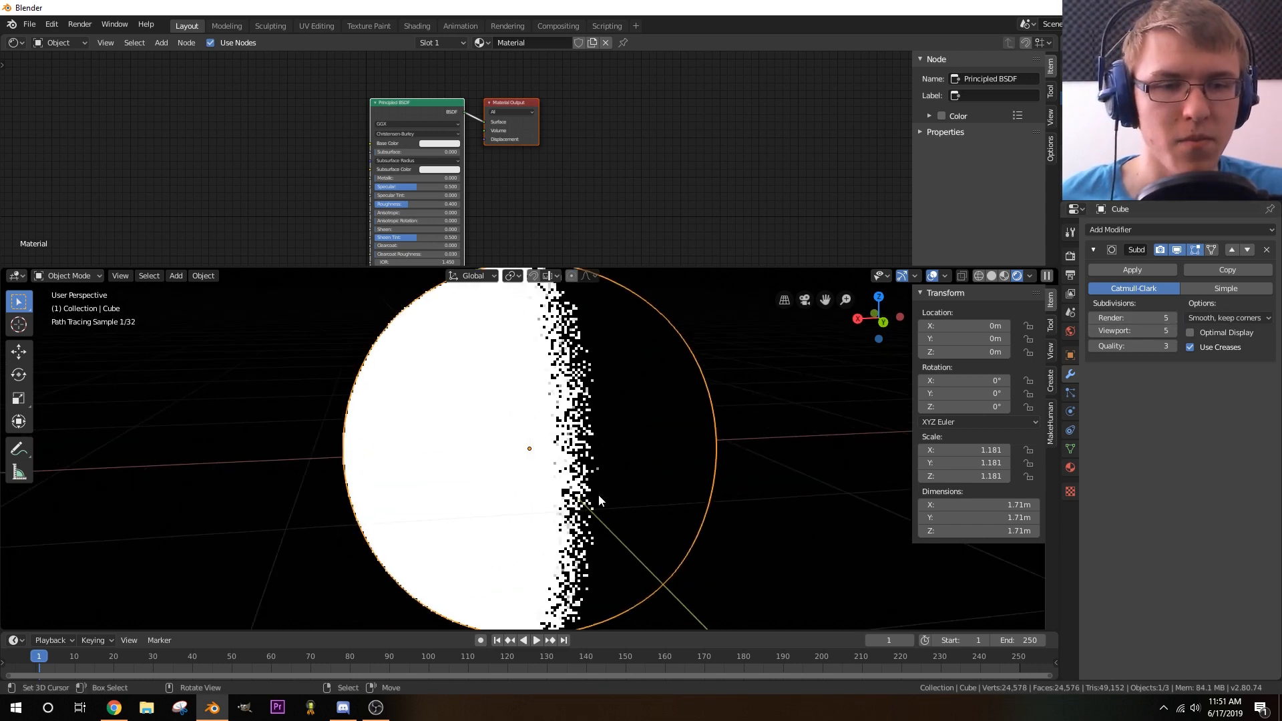
pyautogui.scroll(-3, 612, 466)
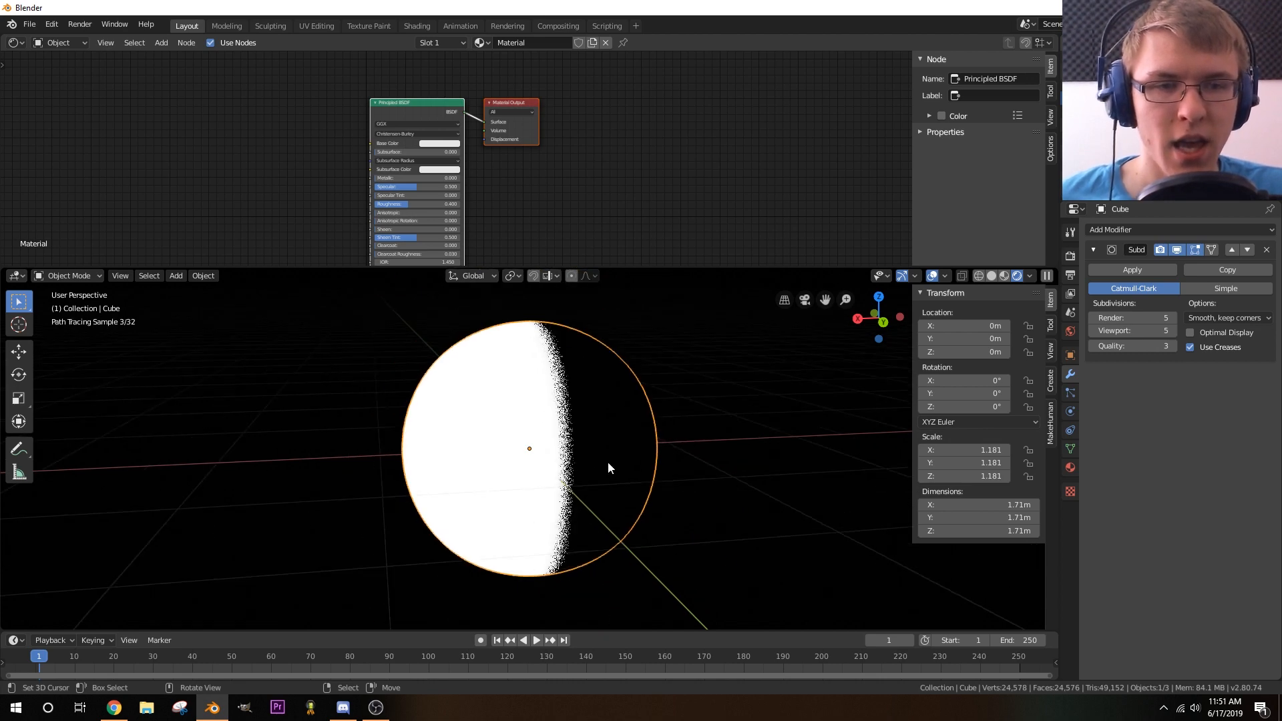
pyautogui.press('F3')
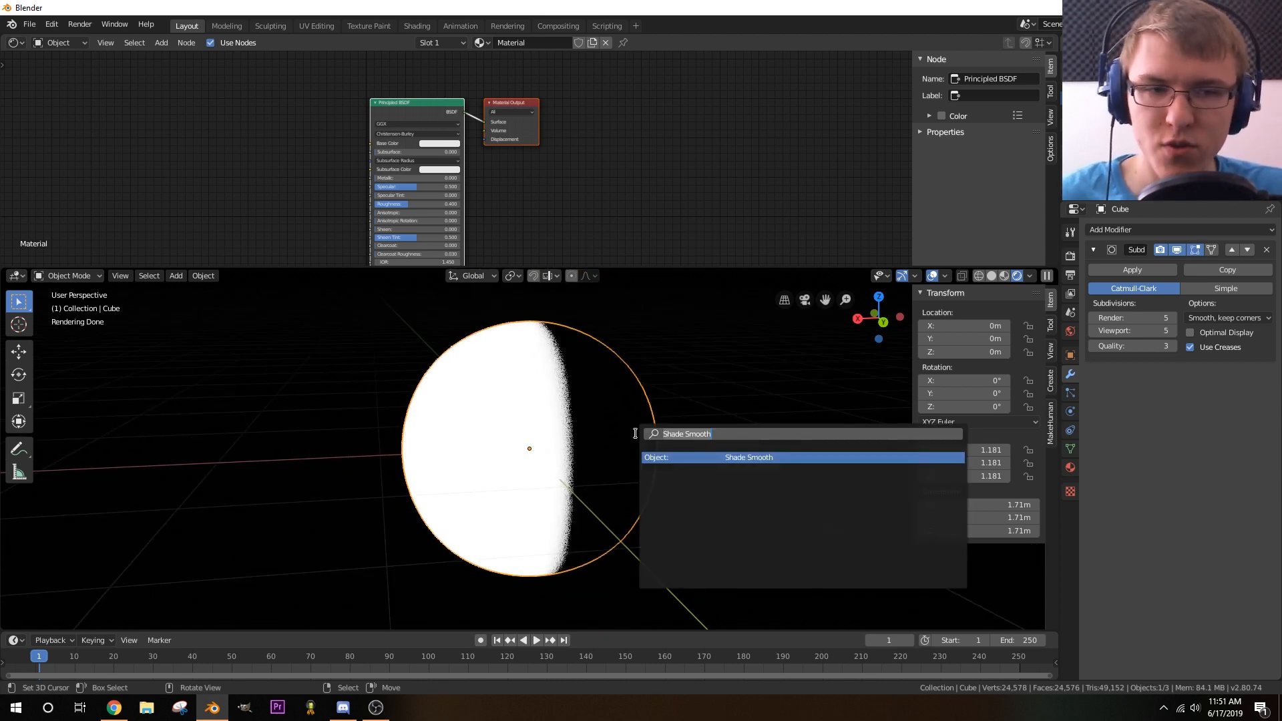
pyautogui.click(716, 459)
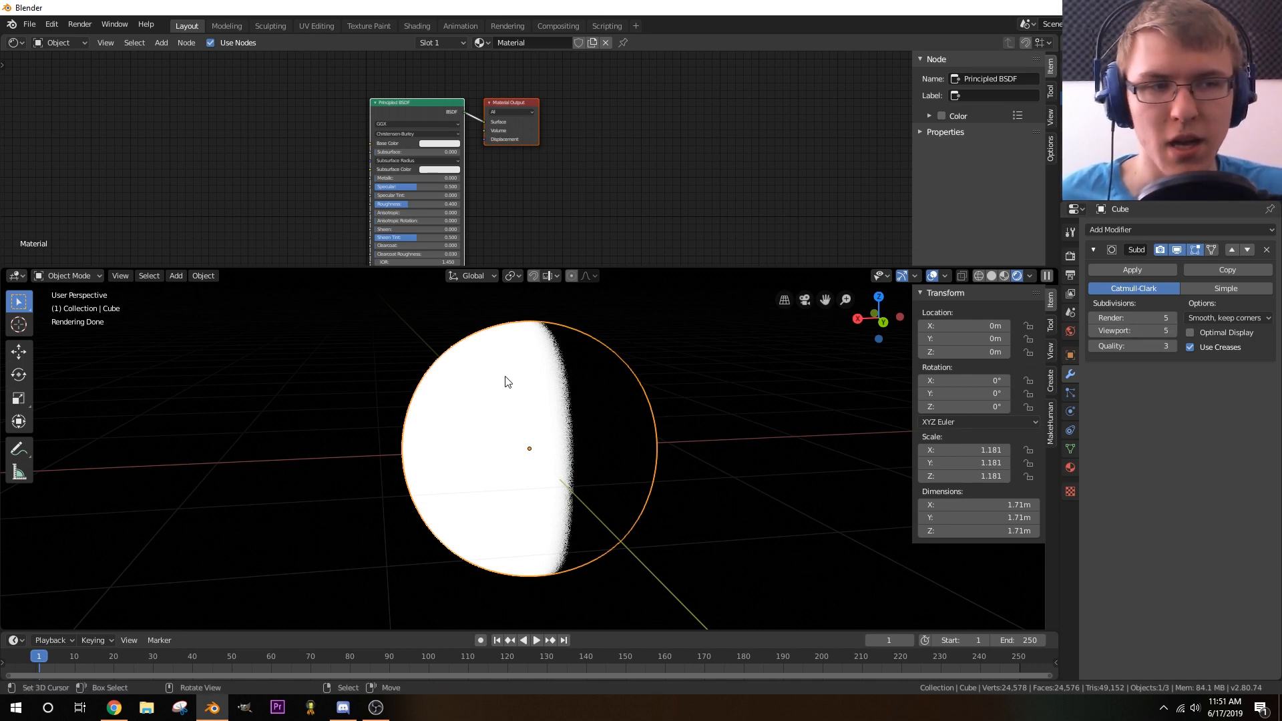
pyautogui.scroll(4, 596, 427)
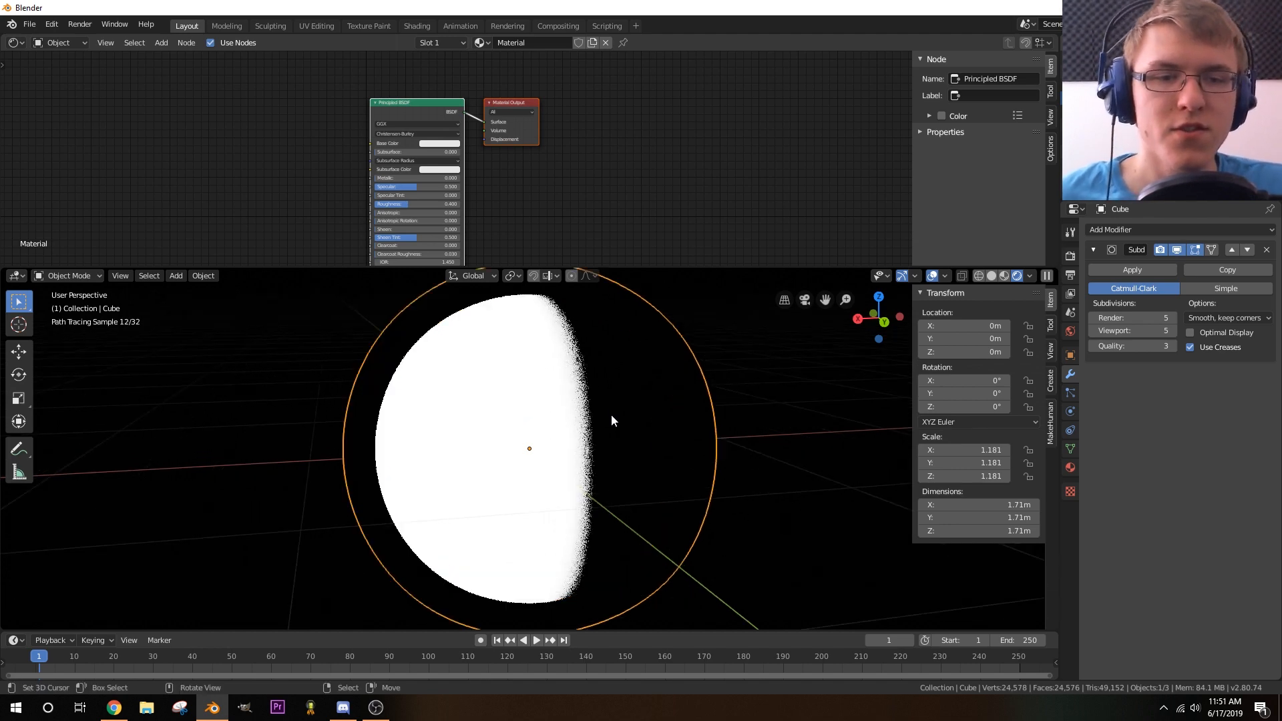
pyautogui.scroll(-2, 588, 449)
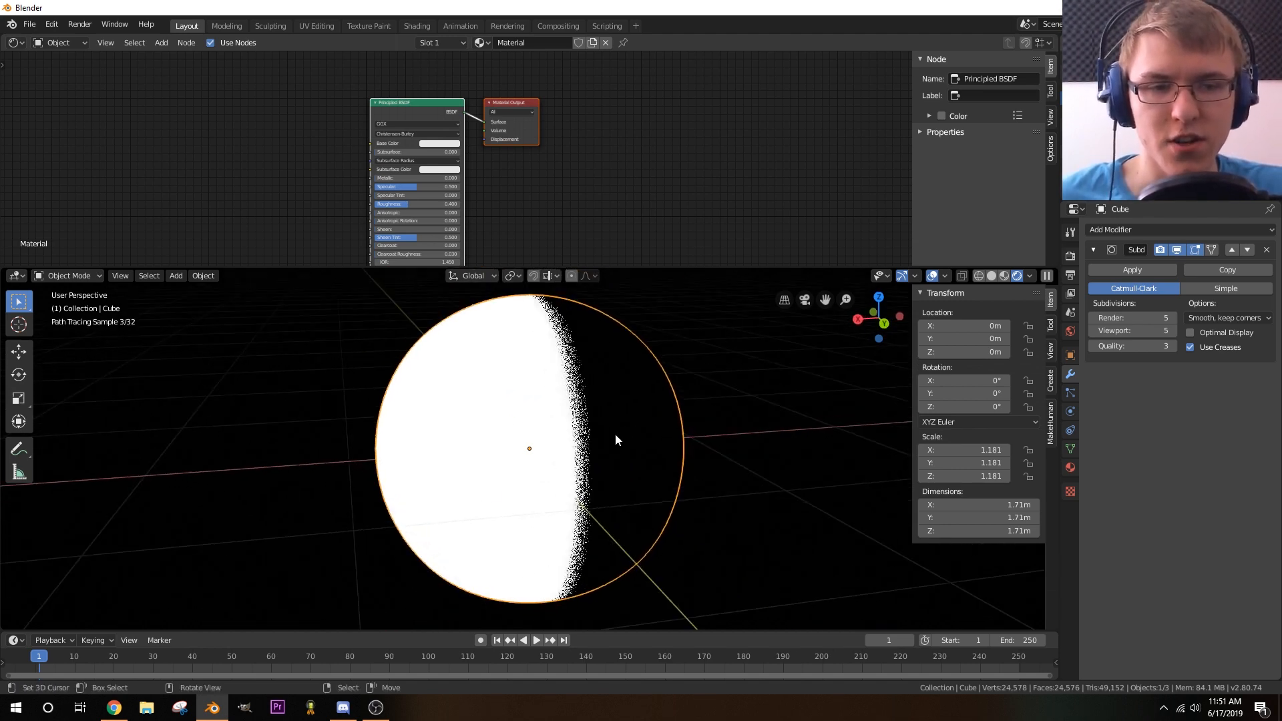
# - Select the sun light and set its strength to 5
pyautogui.scroll(-10, 600, 435)
pyautogui.scroll(1, 480, 446)
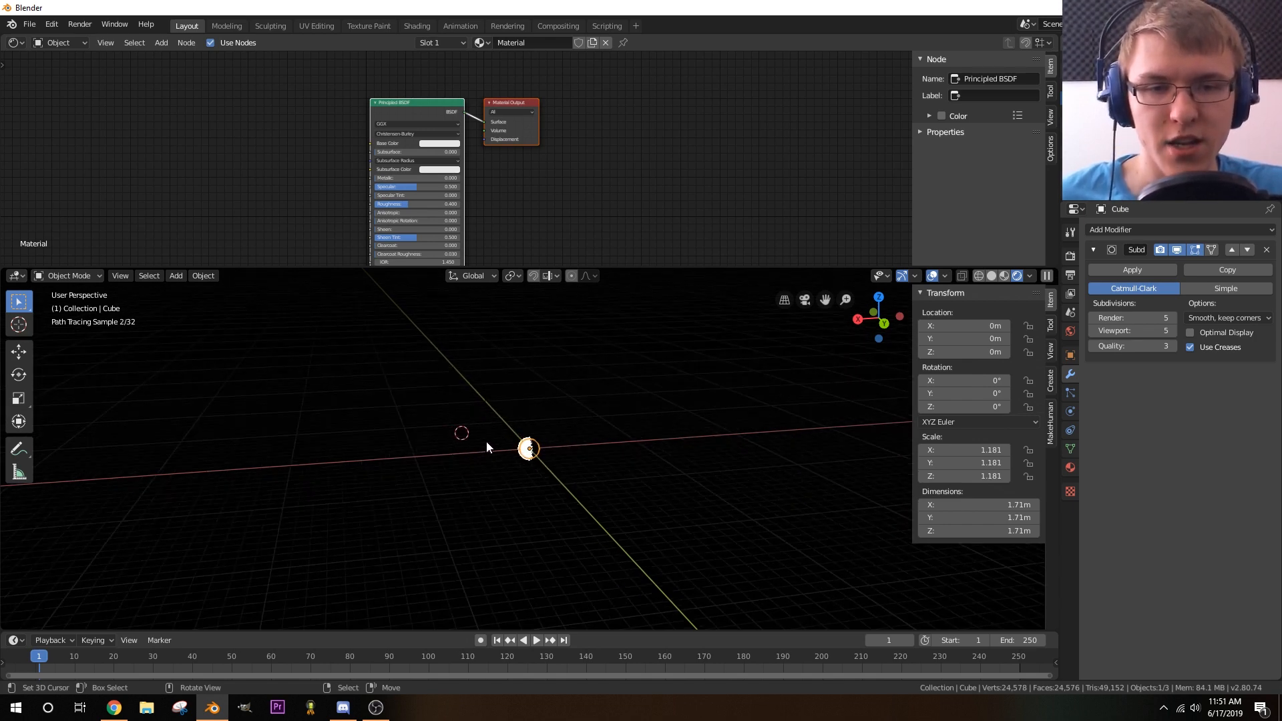
pyautogui.scroll(2, 348, 433)
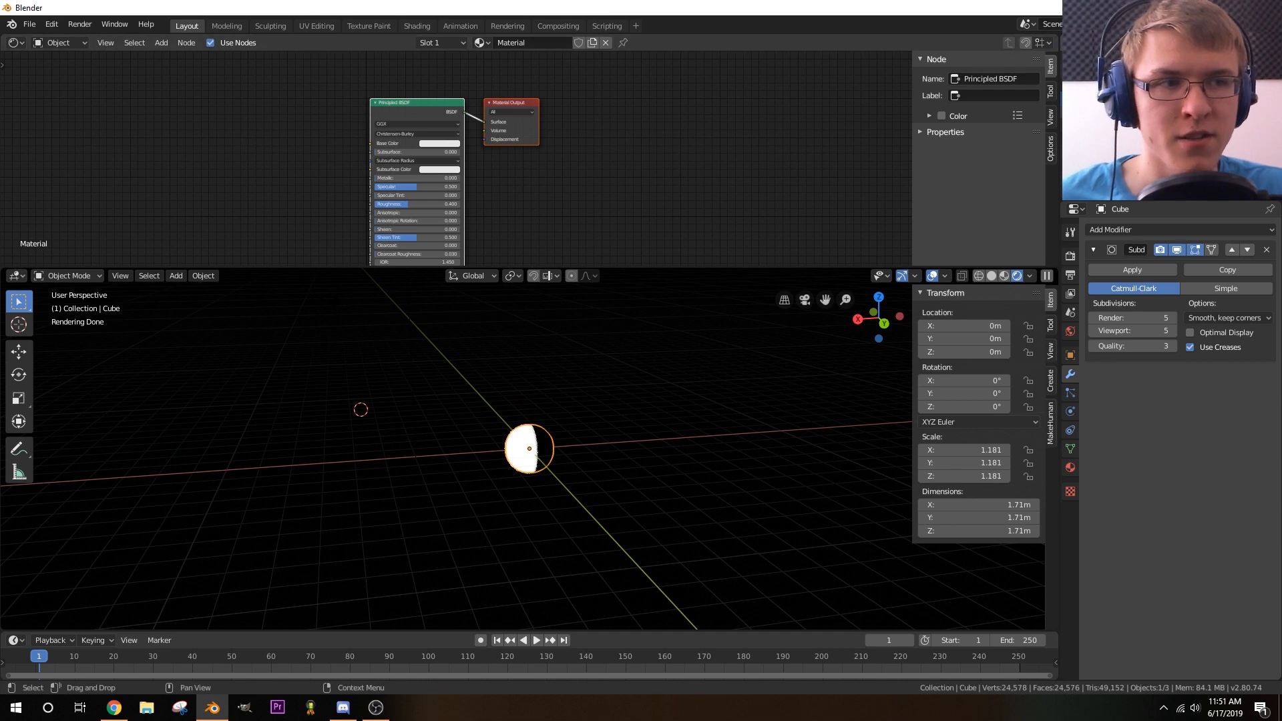
pyautogui.click(1121, 112)
pyautogui.scroll(-1, 568, 460)
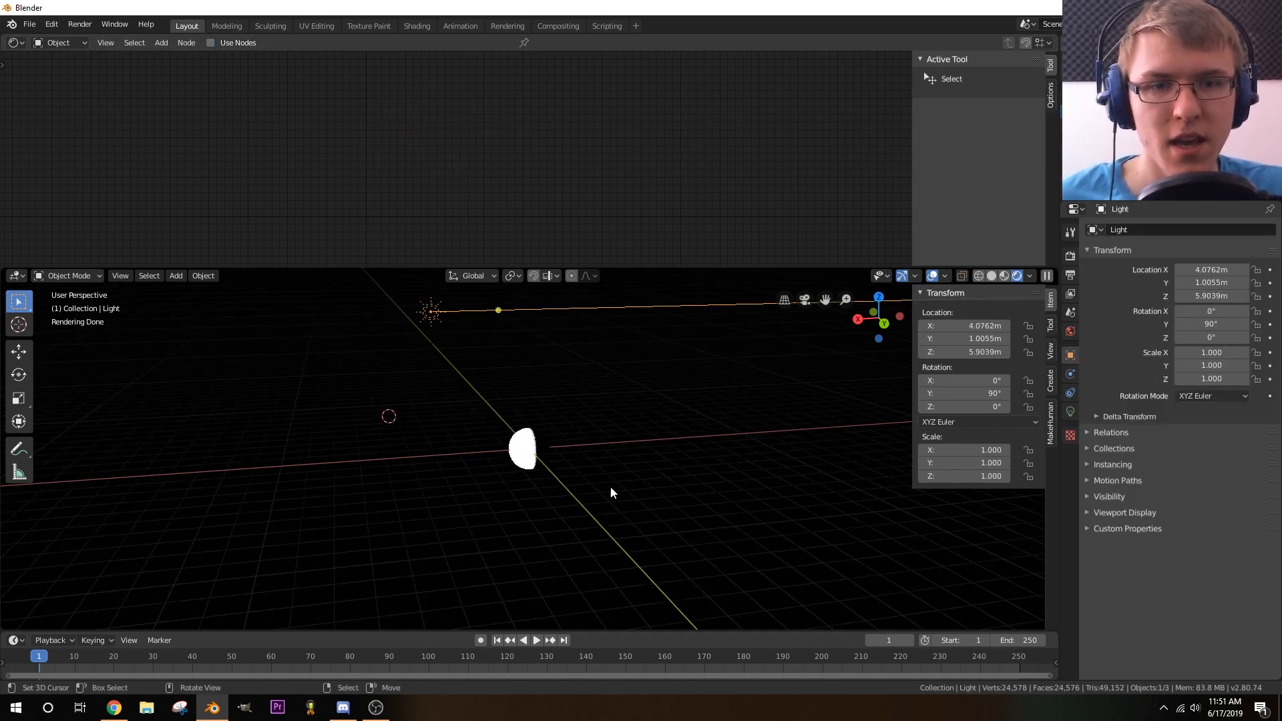
pyautogui.scroll(3, 580, 492)
pyautogui.click(1070, 411)
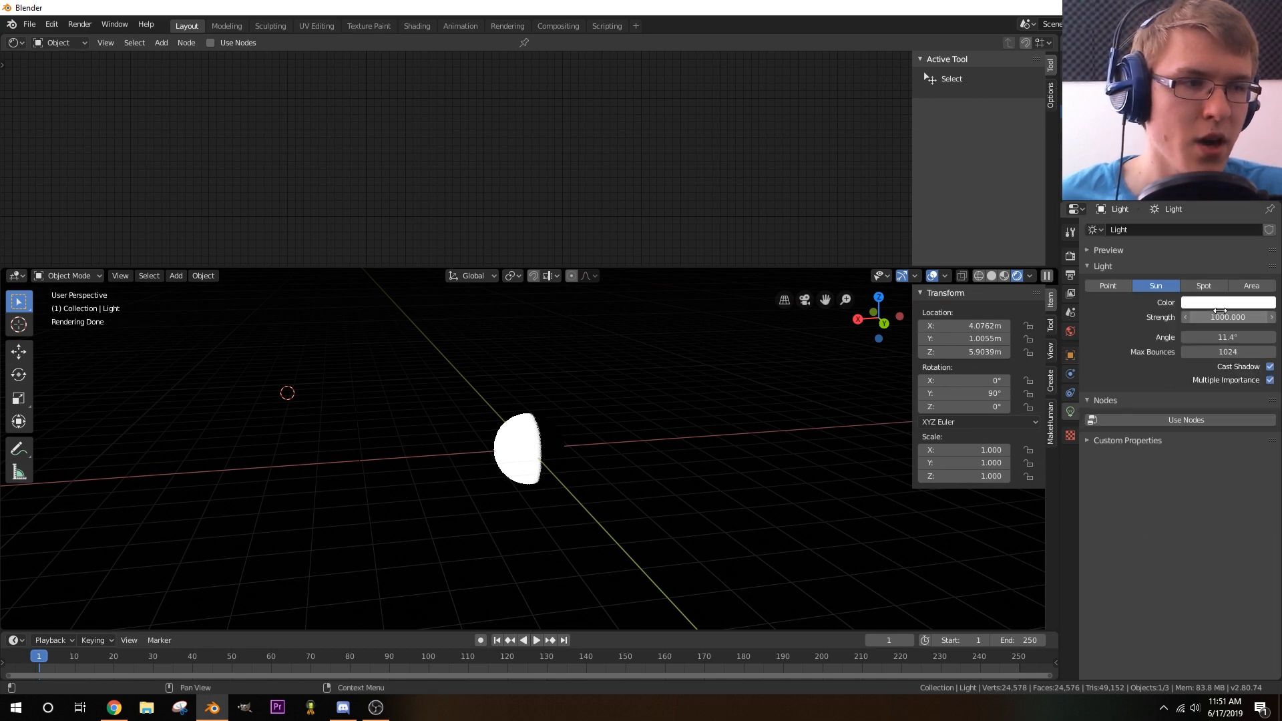
pyautogui.click(1215, 311)
pyautogui.write('5')
pyautogui.press('Return')
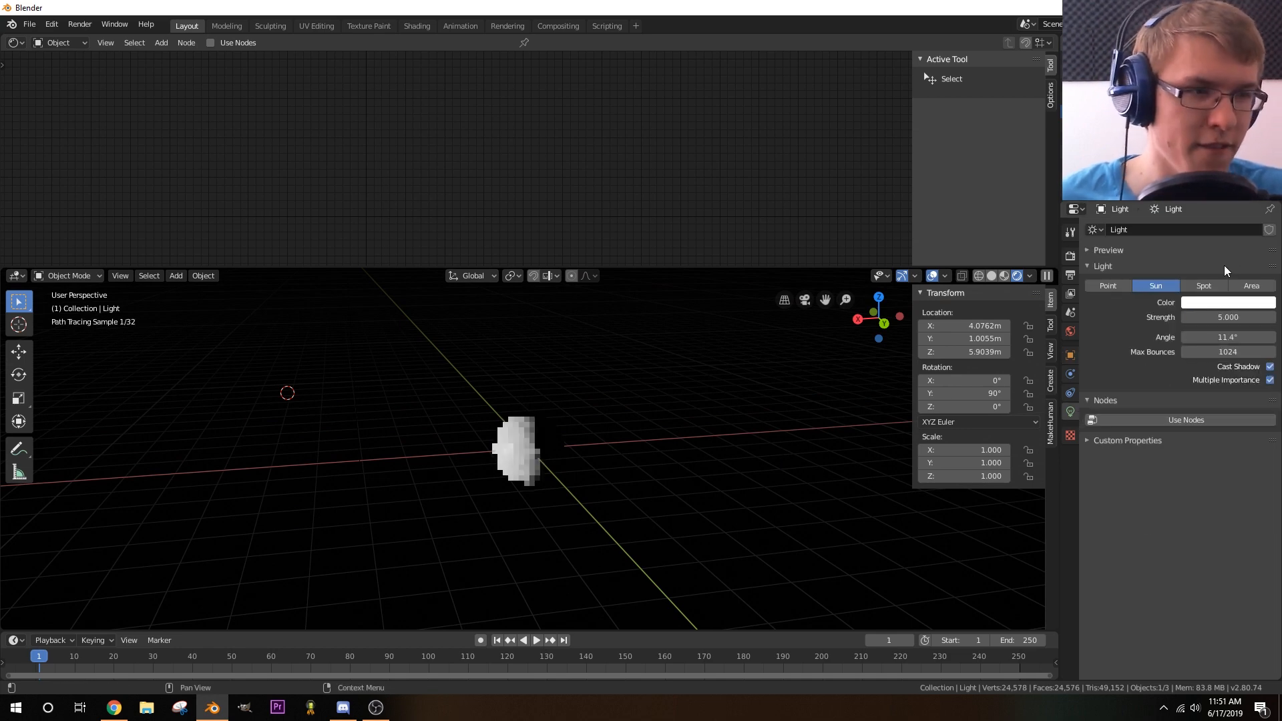
# - Select the sphere and delete the Principled BSDF node from its material
pyautogui.scroll(6, 487, 471)
pyautogui.moveTo(482, 478)
pyautogui.mouseDown(button='middle')
pyautogui.moveTo(558, 458)
pyautogui.moveTo(486, 467)
pyautogui.mouseUp(button='middle')
pyautogui.moveTo(541, 347)
pyautogui.mouseDown(button='middle')
pyautogui.moveTo(487, 432)
pyautogui.moveTo(546, 444)
pyautogui.moveTo(443, 452)
pyautogui.mouseUp(button='middle')
pyautogui.click(497, 430)
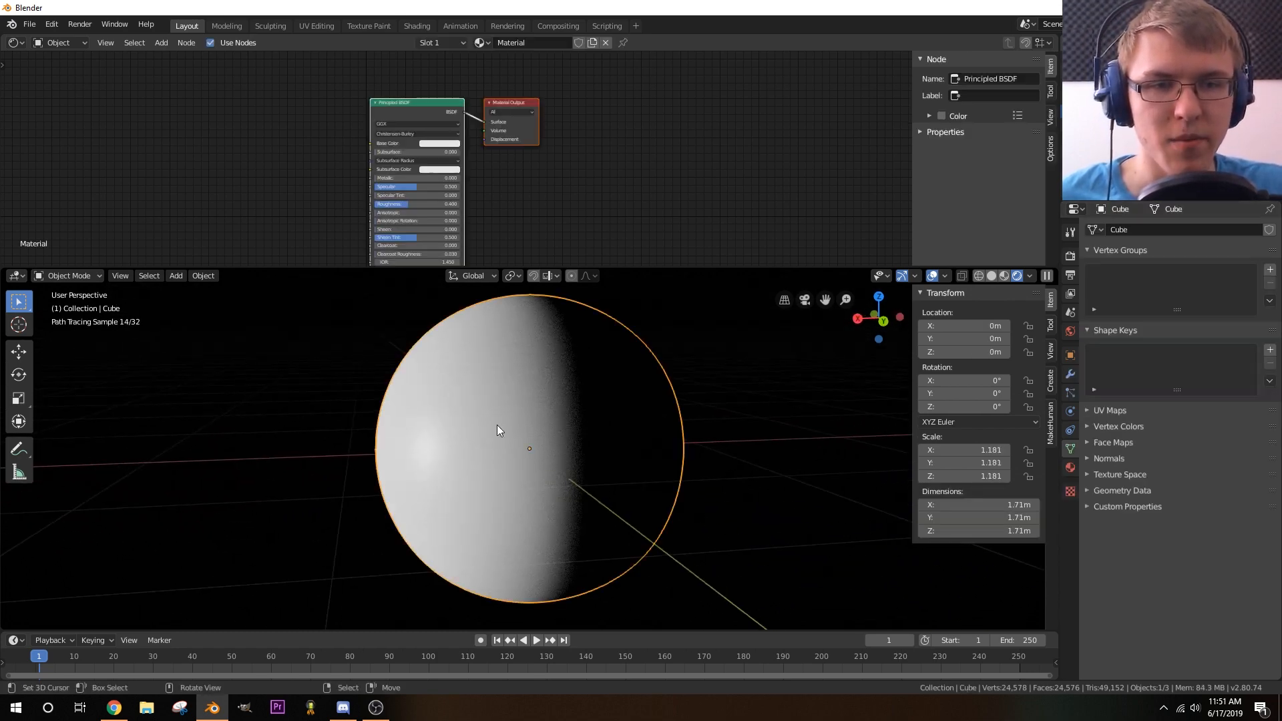
pyautogui.scroll(6, 744, 158)
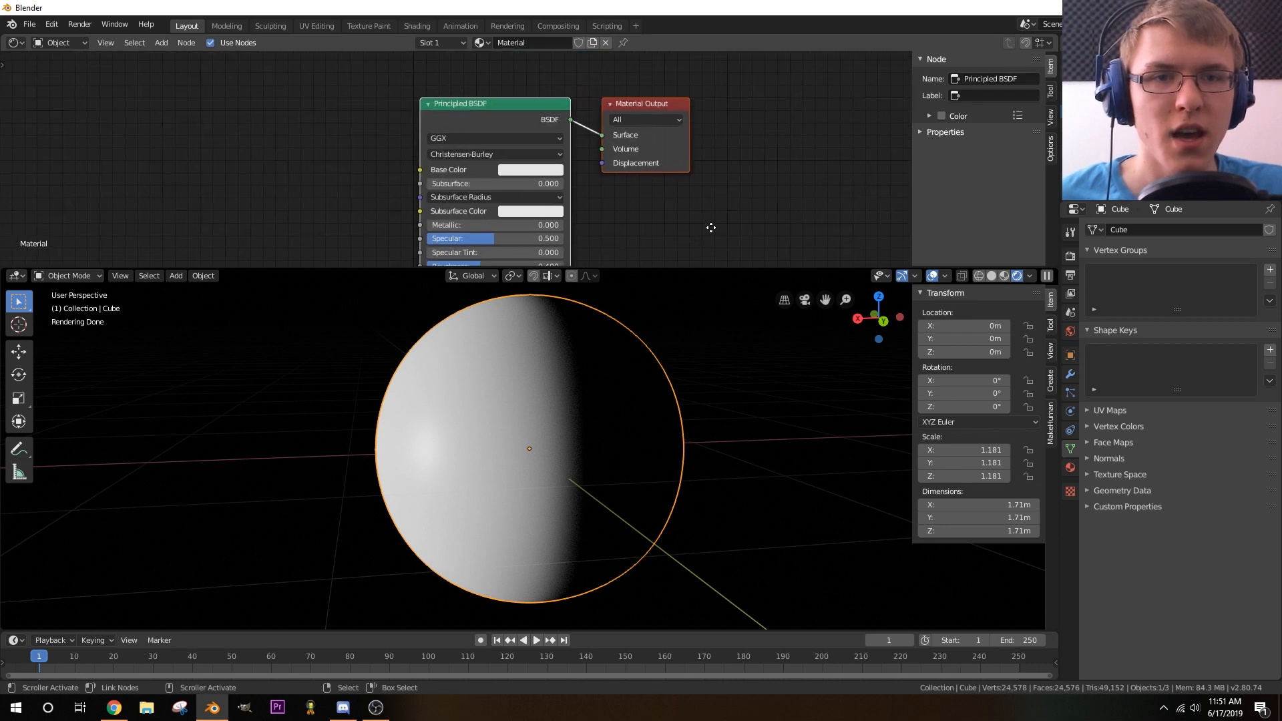
pyautogui.moveTo(770, 217); pyautogui.dragTo(755, 223, button='middle')
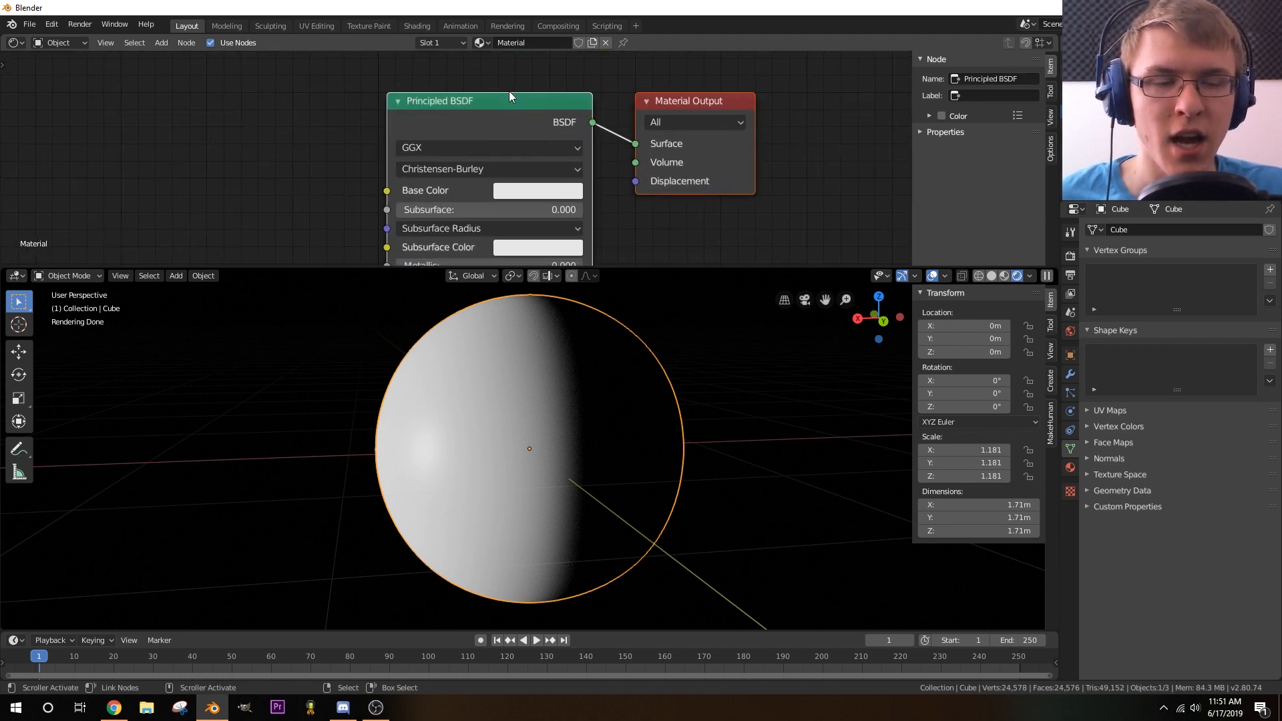
pyautogui.click(510, 100)
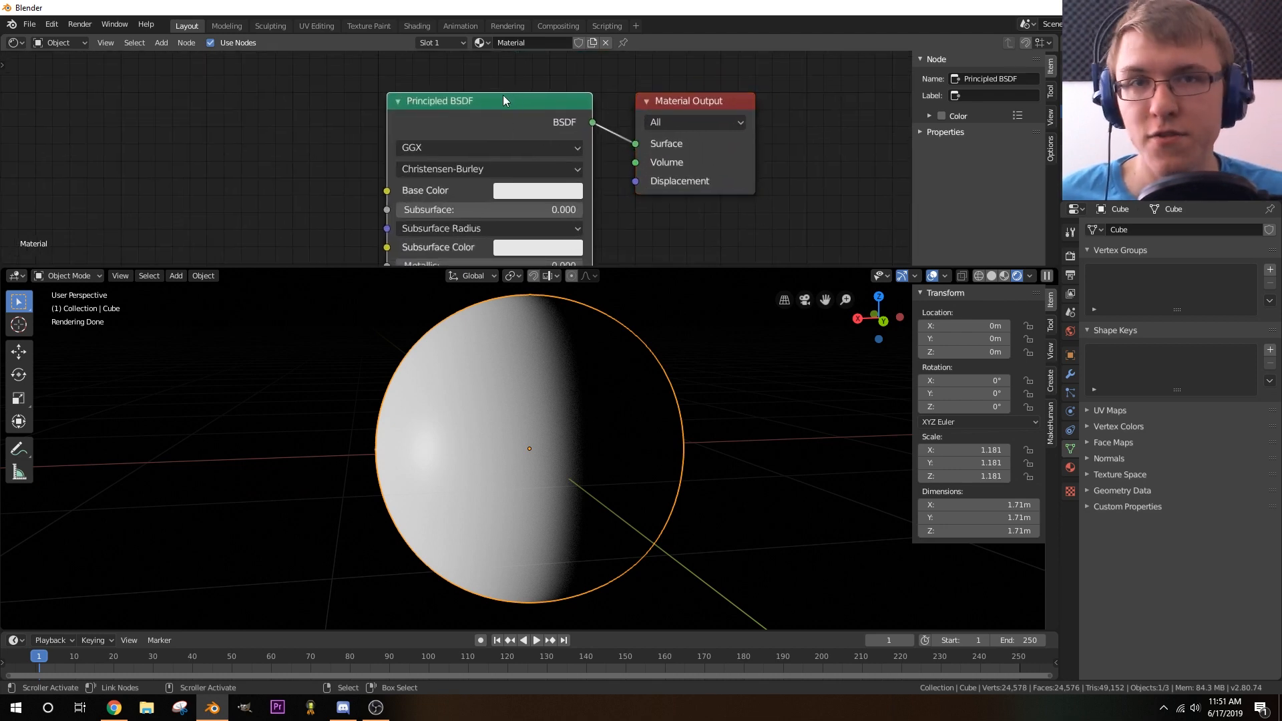
pyautogui.press('Delete')
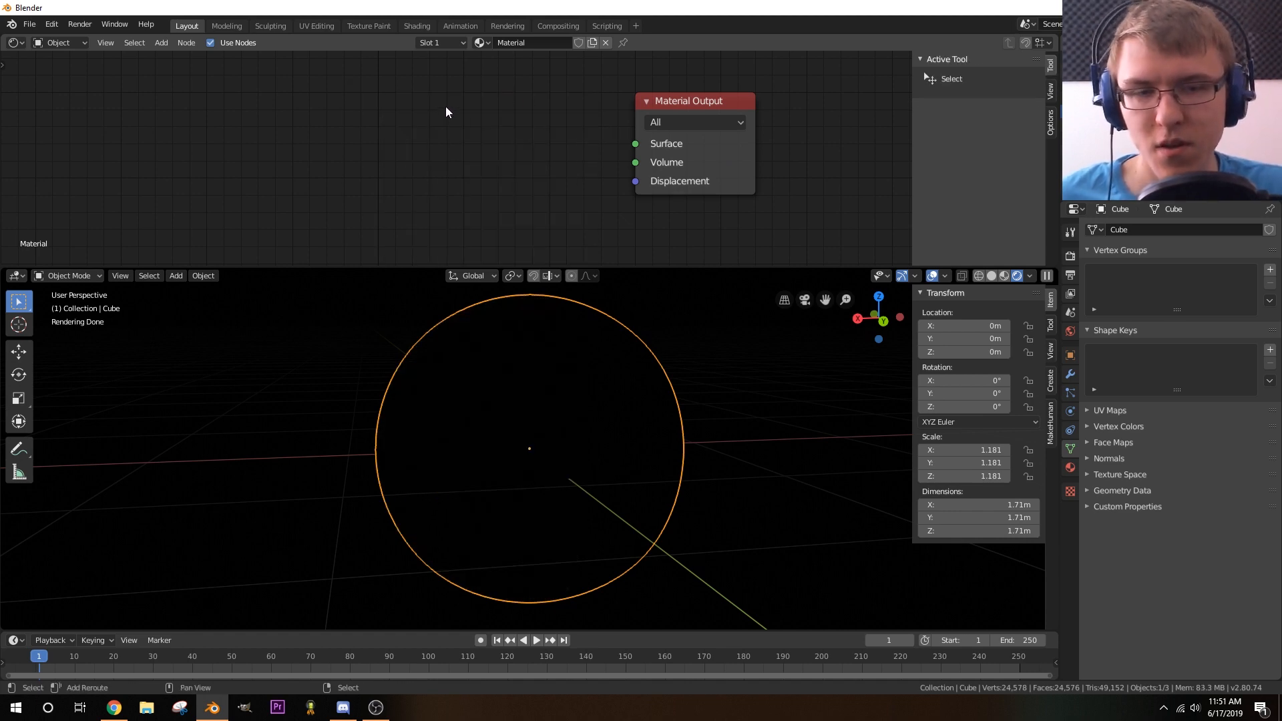
# - Add a Diffuse BSDF node to the left of the Material Output node
pyautogui.hotkey('shift', 'a')
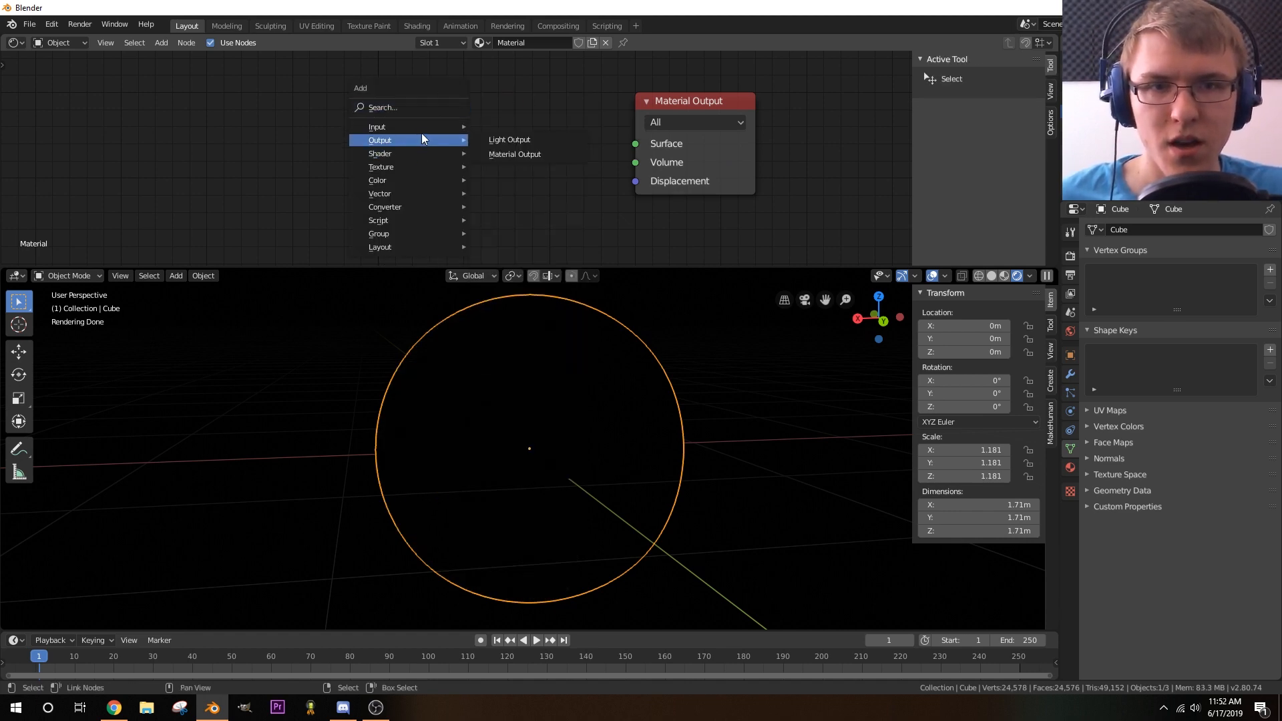
pyautogui.moveTo(427, 154)
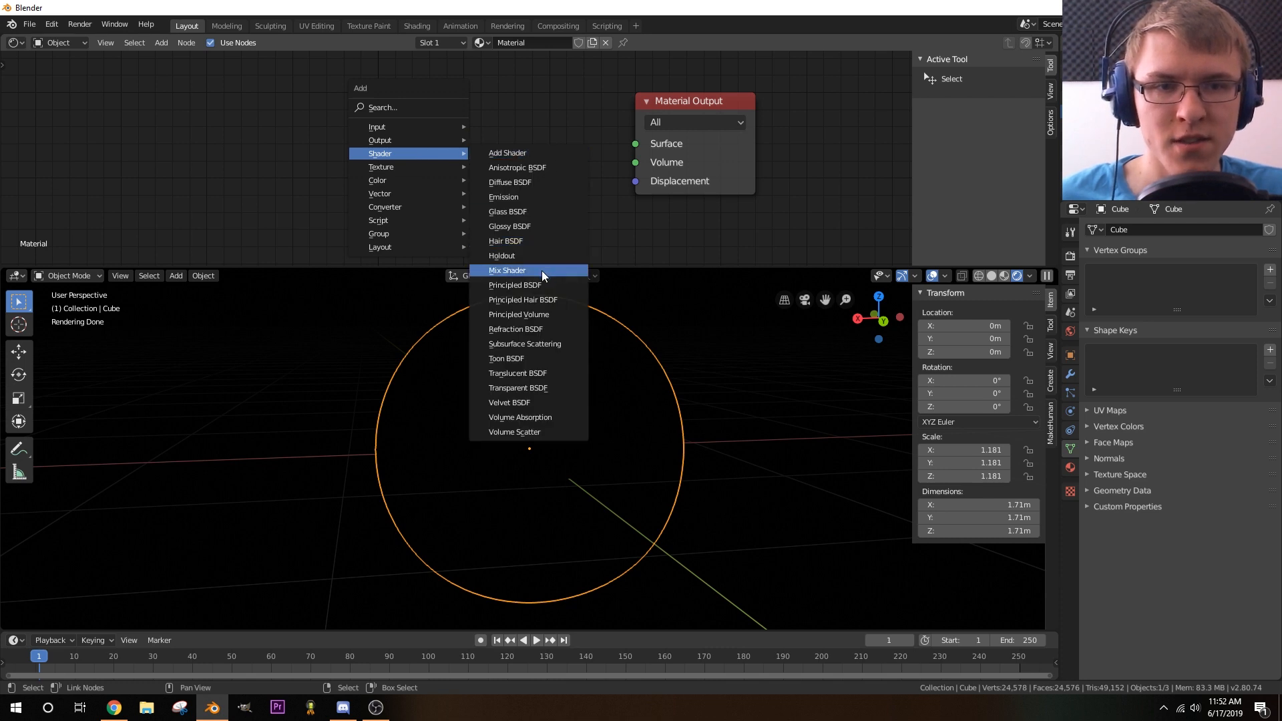
pyautogui.click(542, 183)
pyautogui.click(246, 61)
# - Add a Glossy BSDF node and place it directly below the Diffuse BSDF node
pyautogui.hotkey('shift', 'a')
pyautogui.moveTo(552, 155)
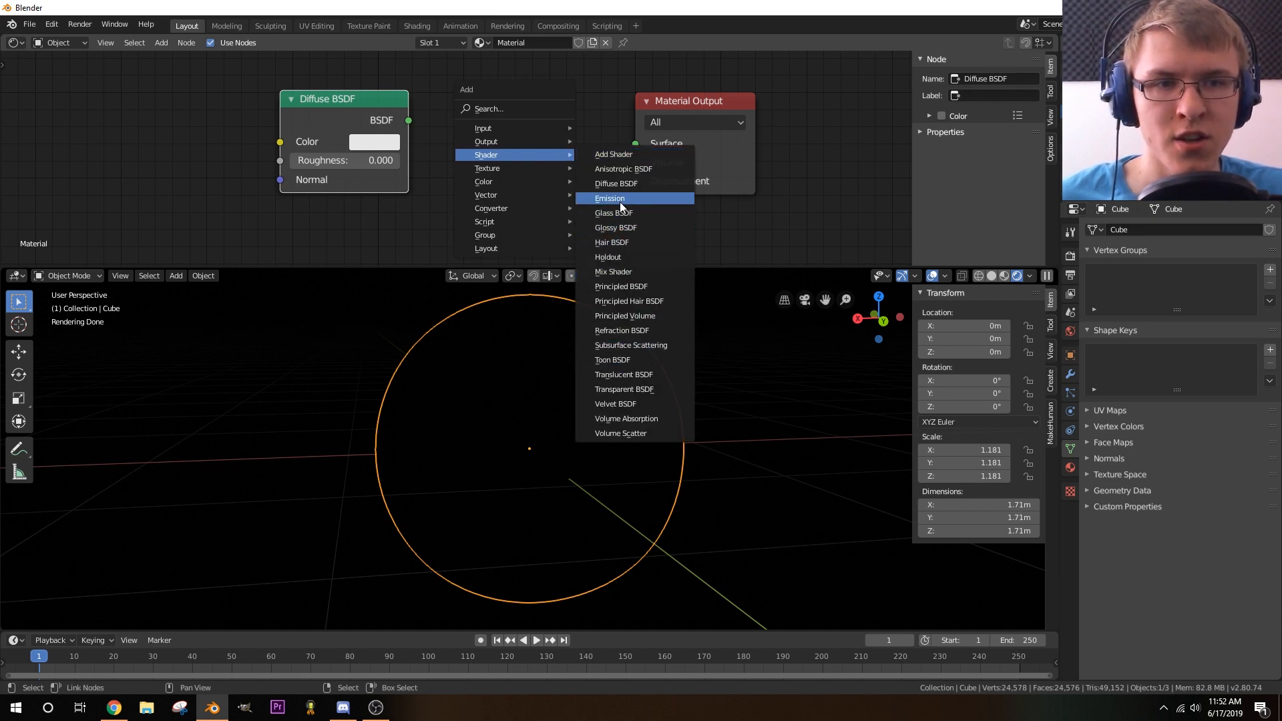
pyautogui.click(626, 227)
pyautogui.click(287, 213)
# - Add a Mix Shader node between the two BSDF nodes and the Material Output node
pyautogui.moveTo(502, 212); pyautogui.dragTo(518, 153, button='middle')
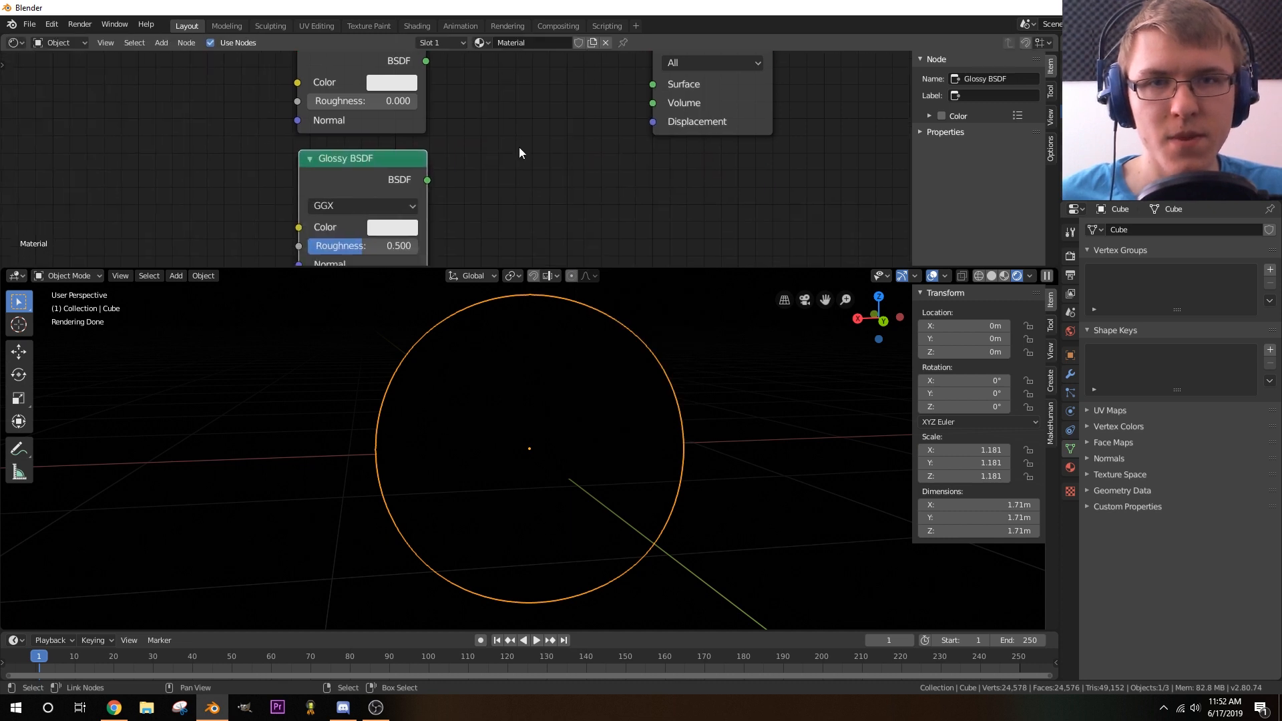
pyautogui.click(535, 157)
pyautogui.hotkey('shift', 'a')
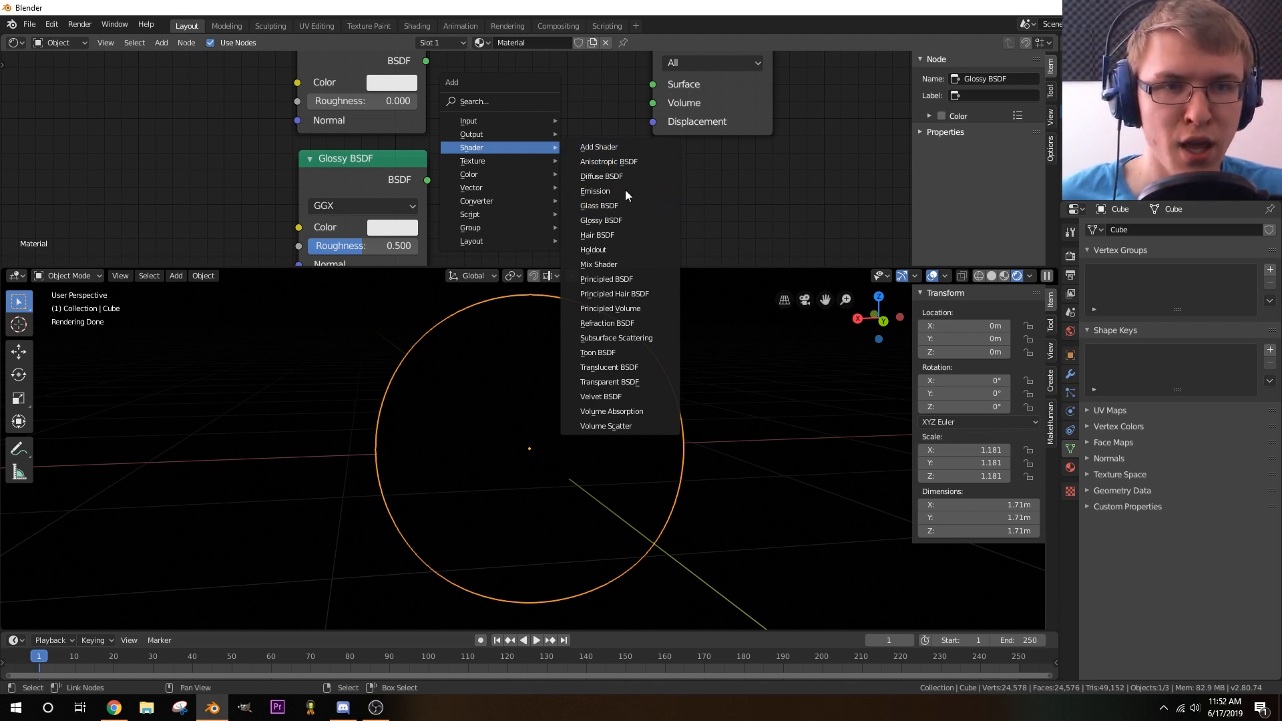
pyautogui.click(610, 265)
pyautogui.click(425, 65)
pyautogui.scroll(-3, 494, 151)
pyautogui.moveTo(425, 65); pyautogui.dragTo(512, 149, button='middle')
# - Link the Diffuse BSDF to the Material Output's Surface, and feed Diffuse and Glossy into the Mix Shader's first and second Shader inputs
pyautogui.moveTo(504, 114); pyautogui.dragTo(570, 126)
pyautogui.moveTo(605, 132); pyautogui.dragTo(634, 128)
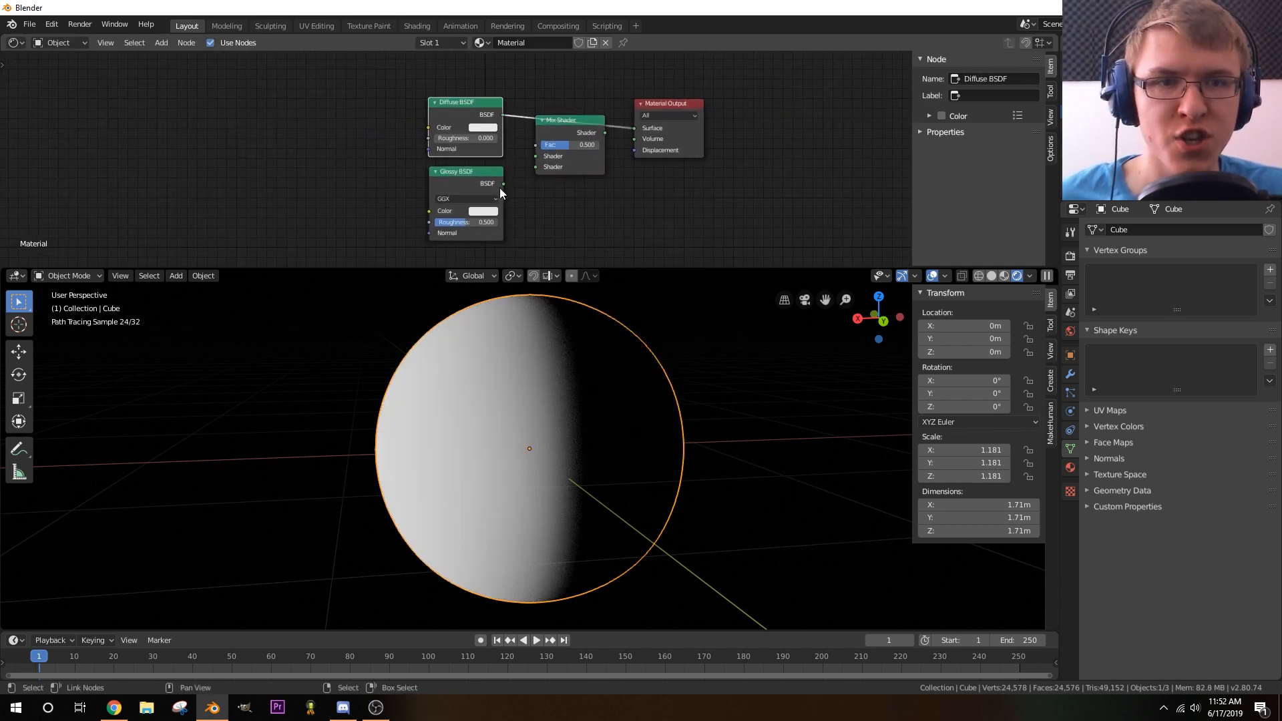
pyautogui.moveTo(503, 183)
pyautogui.mouseDown()
pyautogui.moveTo(548, 167)
pyautogui.moveTo(537, 167)
pyautogui.mouseUp()
pyautogui.moveTo(504, 114); pyautogui.dragTo(558, 155)
pyautogui.moveTo(472, 175); pyautogui.dragTo(470, 189)
pyautogui.moveTo(470, 190); pyautogui.dragTo(487, 186, button='middle')
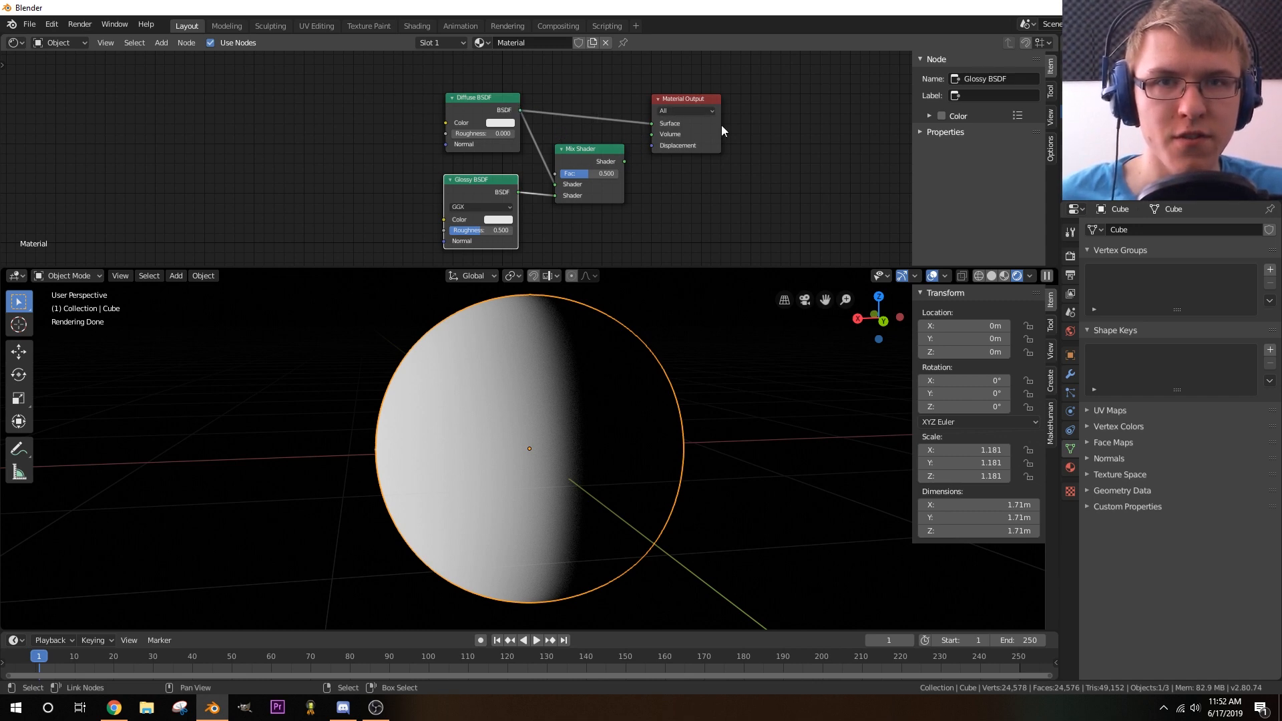
# - Add a Noise Texture node to the left of the Diffuse BSDF node
pyautogui.moveTo(354, 124); pyautogui.dragTo(372, 133, button='middle')
pyautogui.scroll(1, 366, 135)
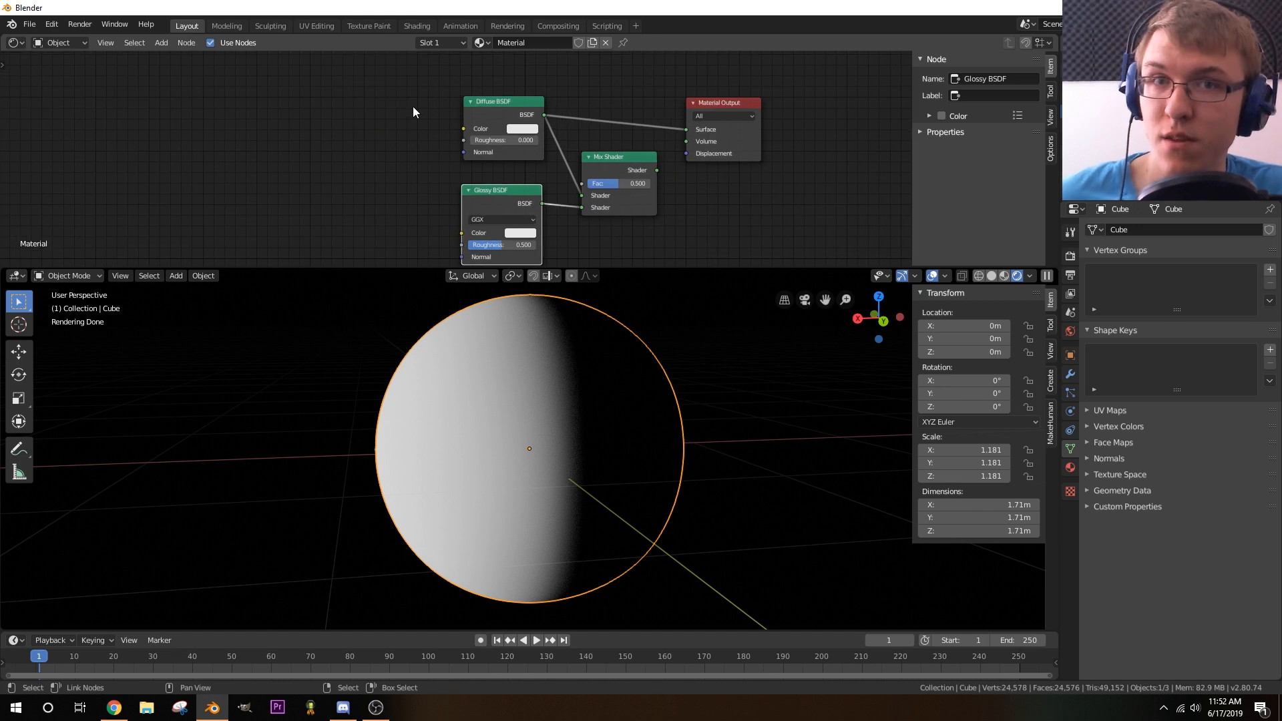
pyautogui.hotkey('shift', 'a')
pyautogui.moveTo(239, 116)
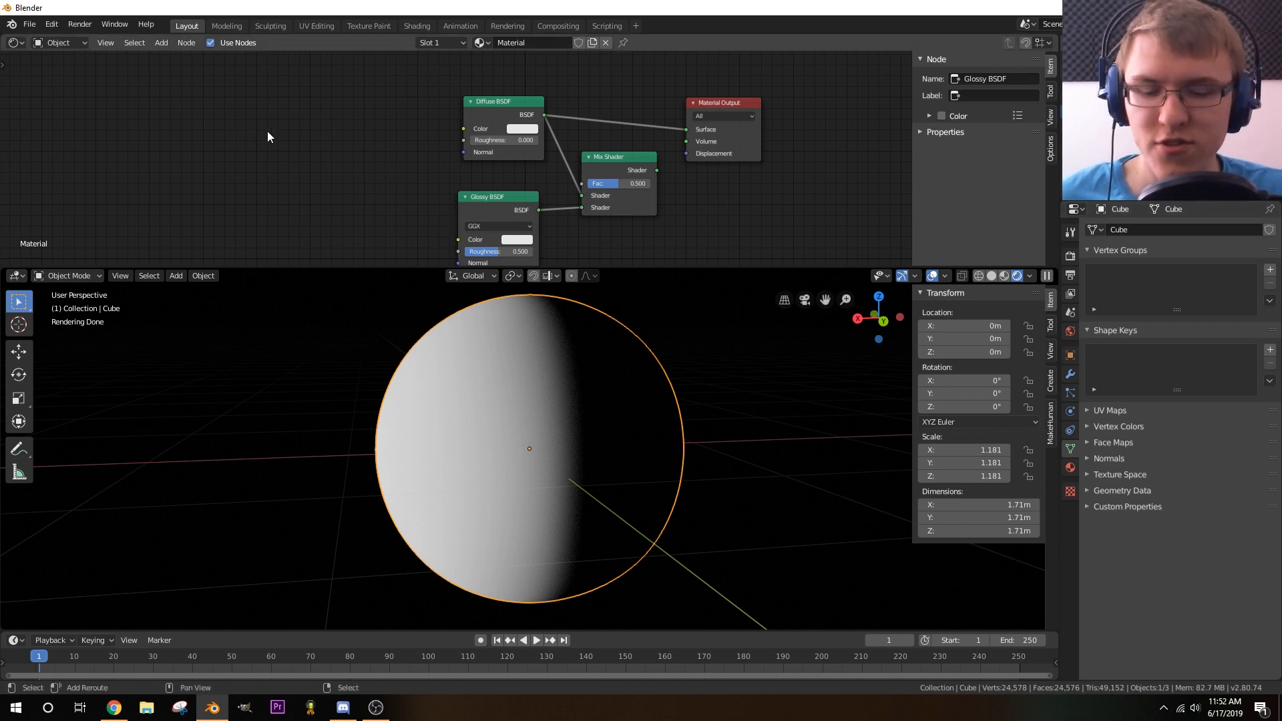
pyautogui.hotkey('shift', 'a')
pyautogui.moveTo(267, 131)
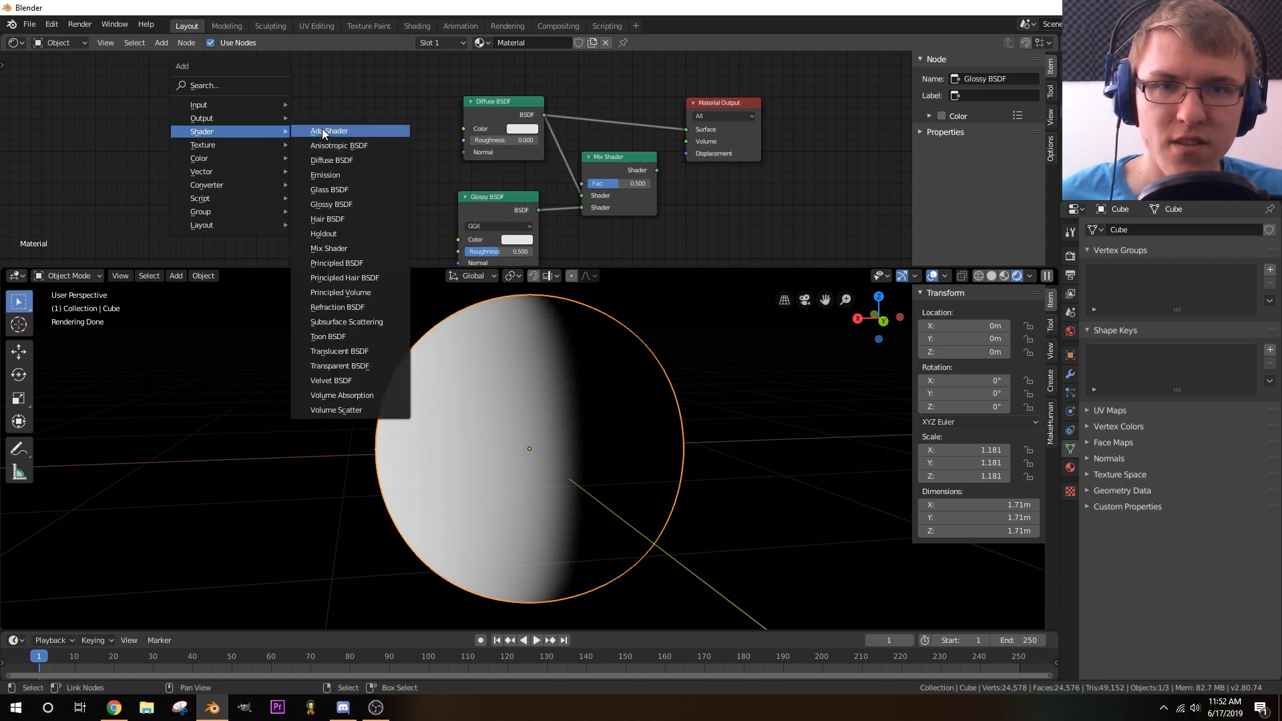
pyautogui.moveTo(231, 152)
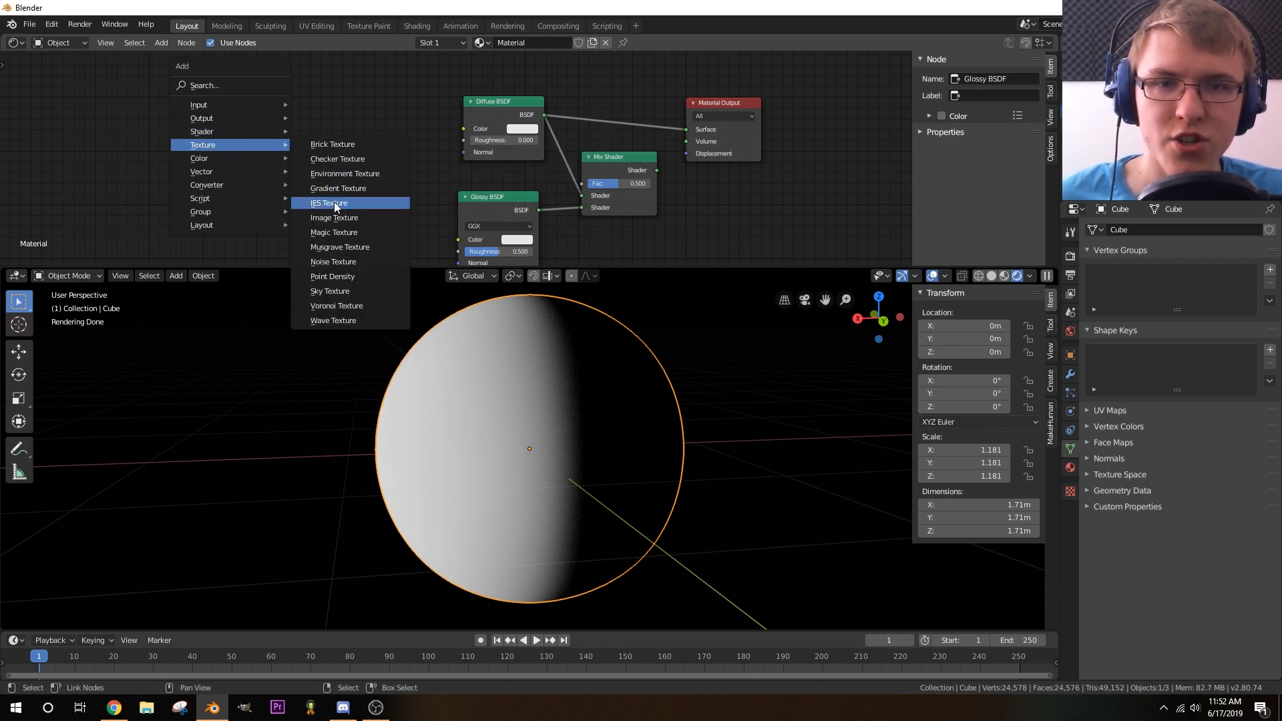
pyautogui.click(334, 262)
pyautogui.click(319, 108)
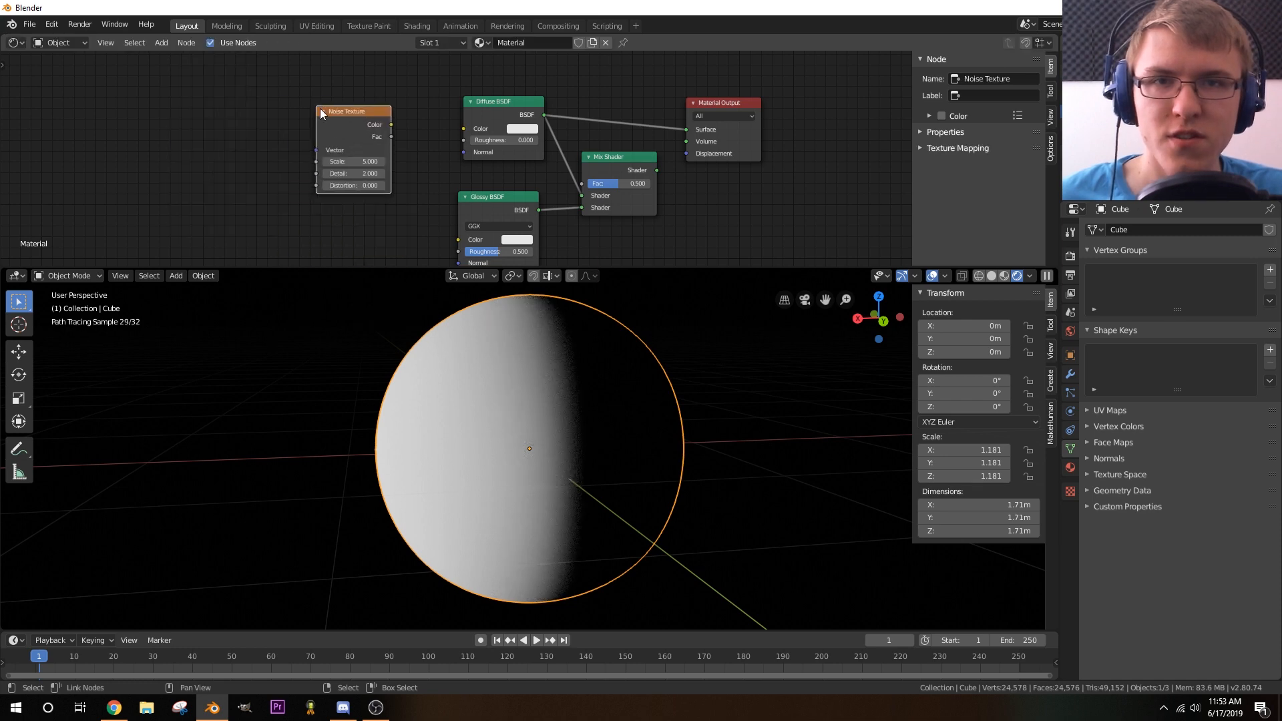
# - Connect the Noise Texture's Color output to the Diffuse BSDF's Color input and move the texture node farther left
pyautogui.scroll(2, 207, 115)
pyautogui.moveTo(354, 117); pyautogui.dragTo(454, 123)
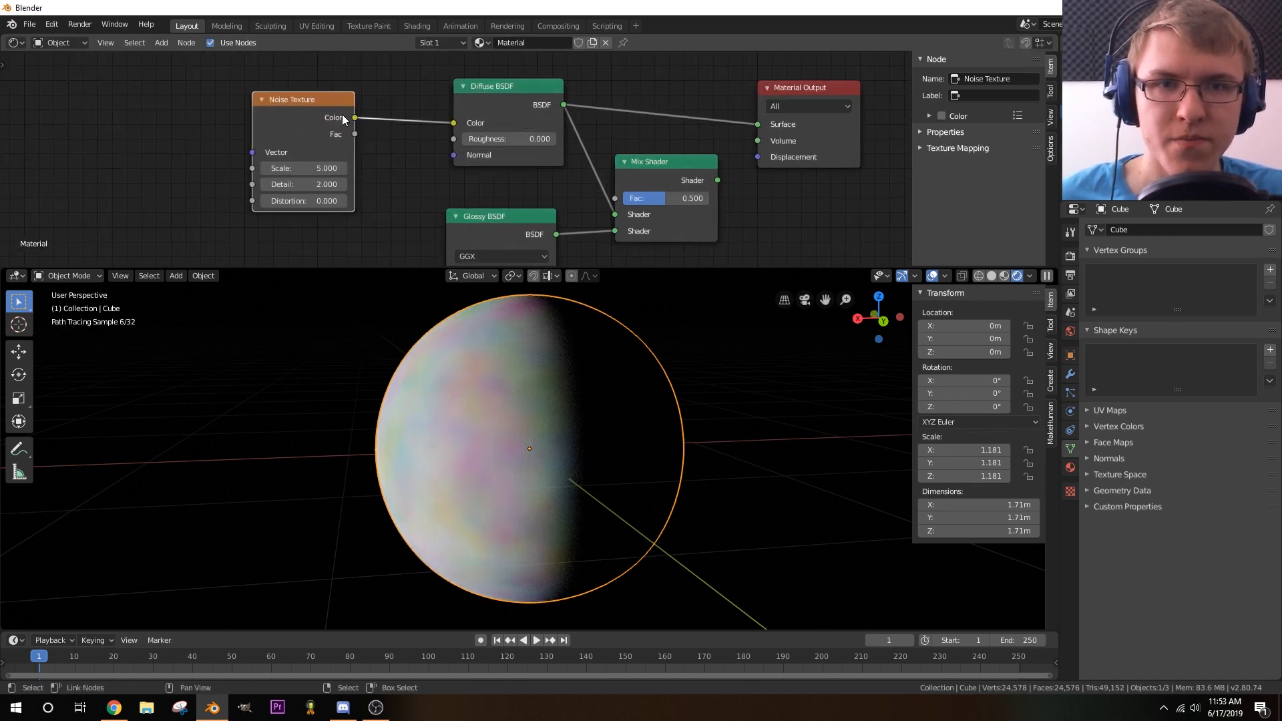
pyautogui.moveTo(296, 98); pyautogui.dragTo(334, 101)
pyautogui.moveTo(394, 100); pyautogui.dragTo(459, 85, button='middle')
pyautogui.moveTo(459, 85); pyautogui.dragTo(261, 98)
pyautogui.click(397, 186)
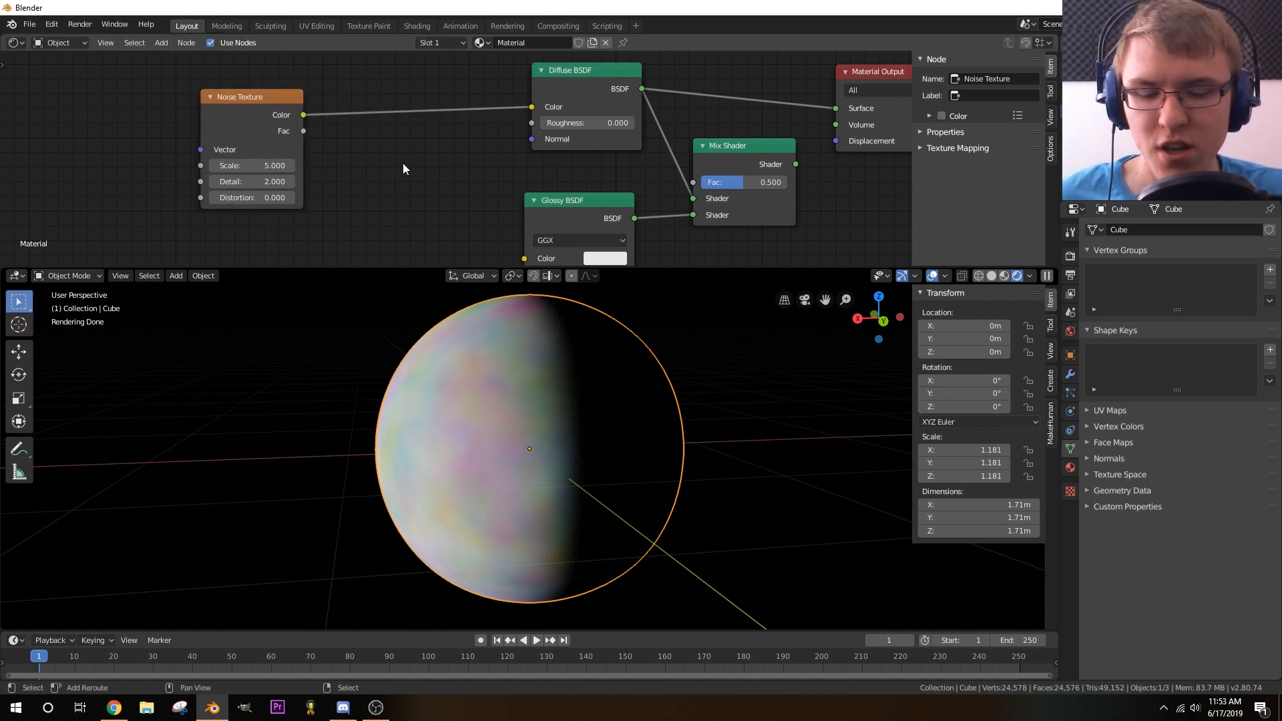
# - Try the Noise Texture's Fac output as the Diffuse BSDF's color, and reconnect the Color output
pyautogui.hotkey('shift', 'a')
pyautogui.moveTo(404, 166)
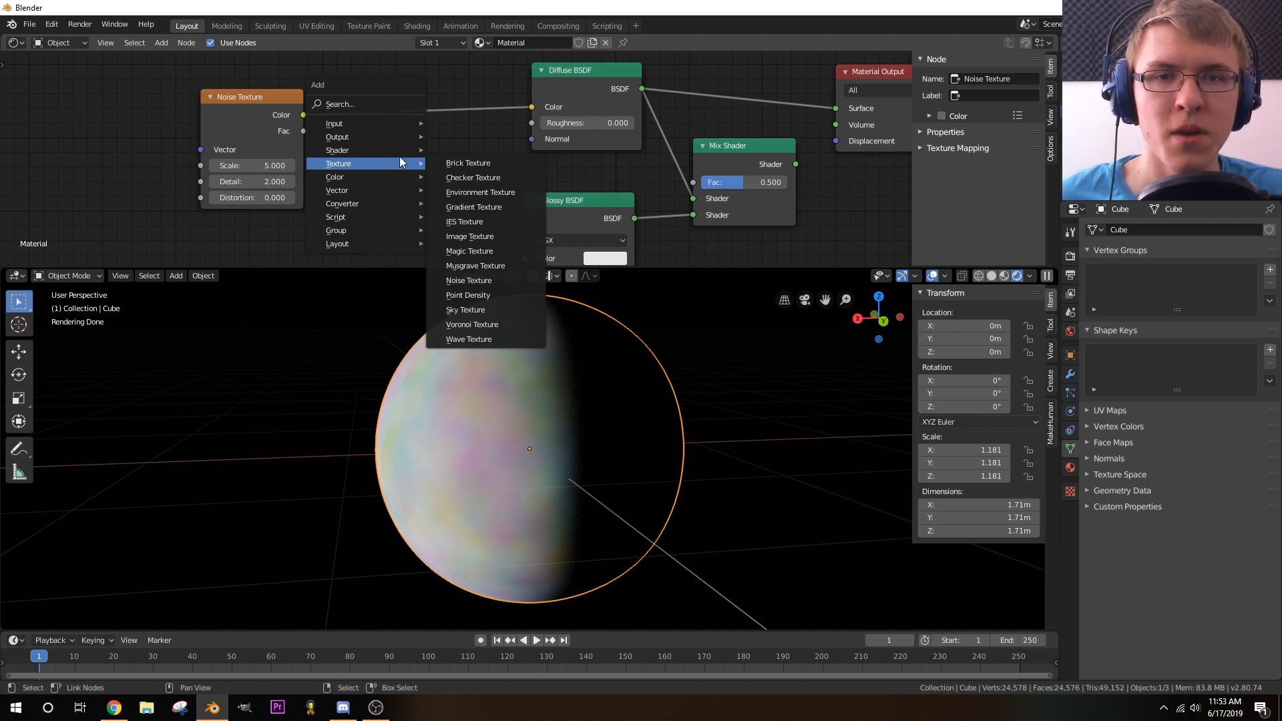
pyautogui.moveTo(304, 130); pyautogui.dragTo(532, 108)
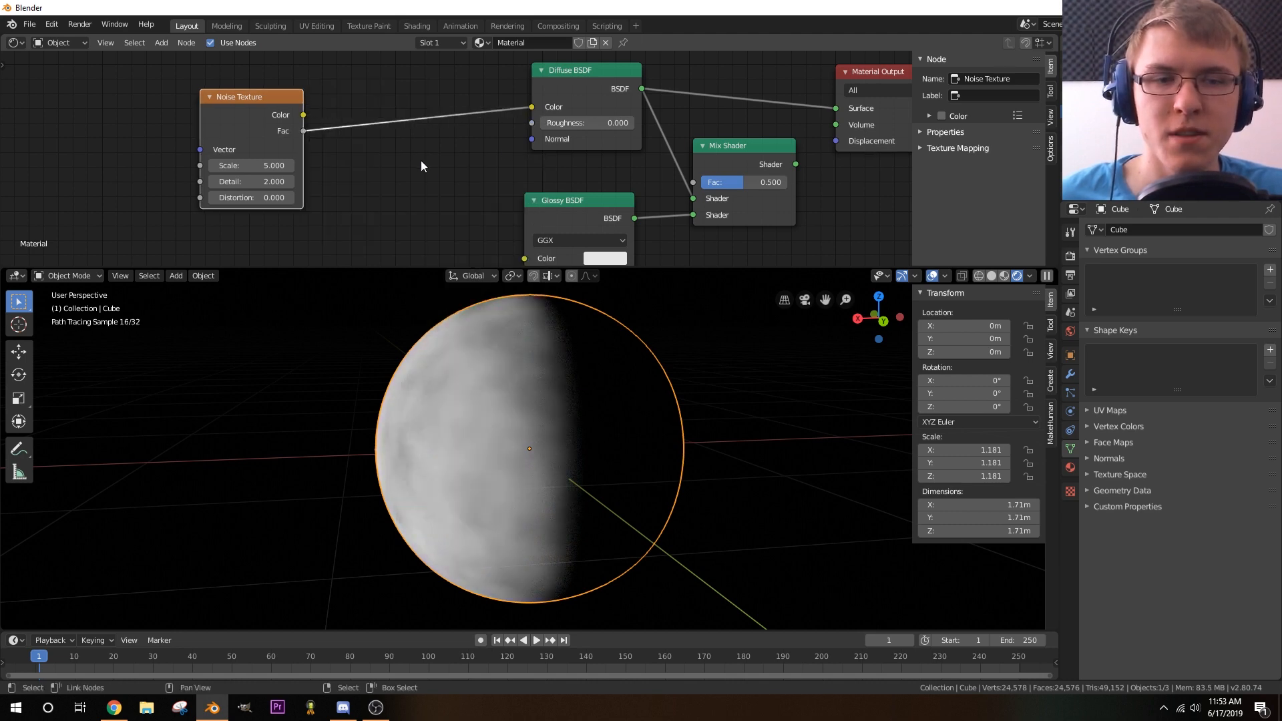
pyautogui.moveTo(303, 116); pyautogui.dragTo(532, 108)
# - Insert a ColorRamp node into the link between the Noise Texture and the Diffuse BSDF
pyautogui.hotkey('shift', 'a')
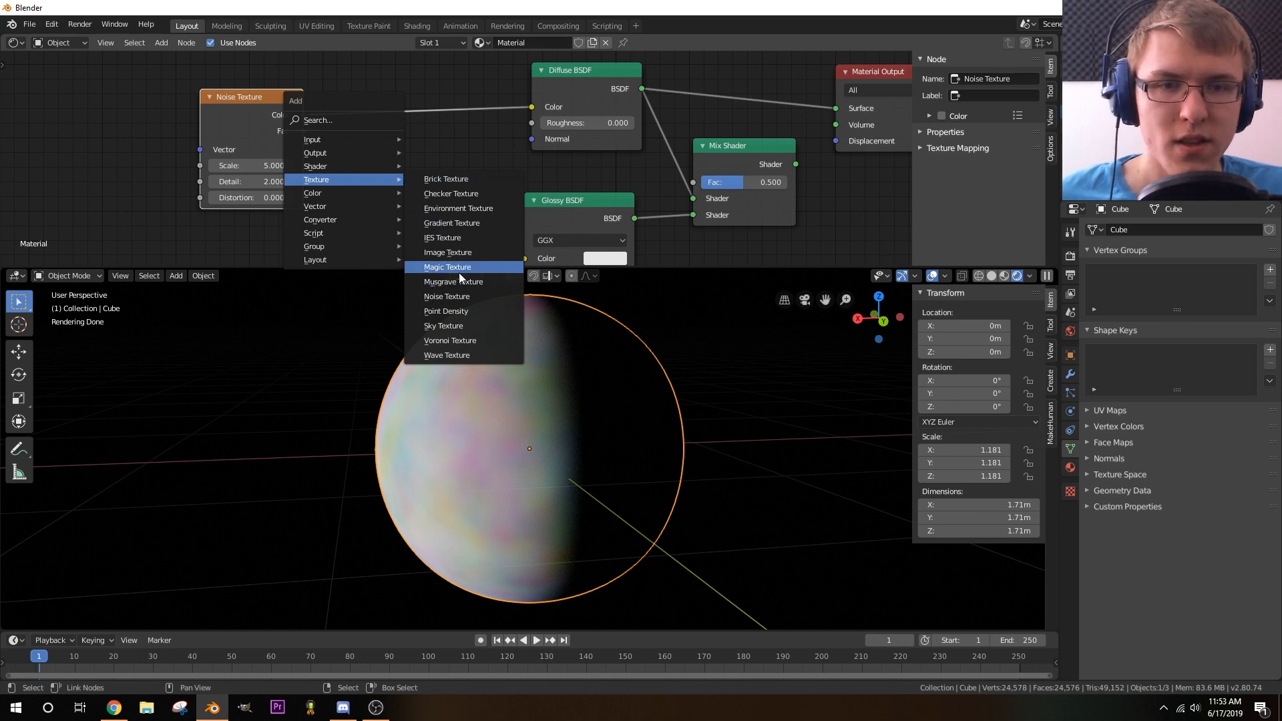
pyautogui.moveTo(322, 217)
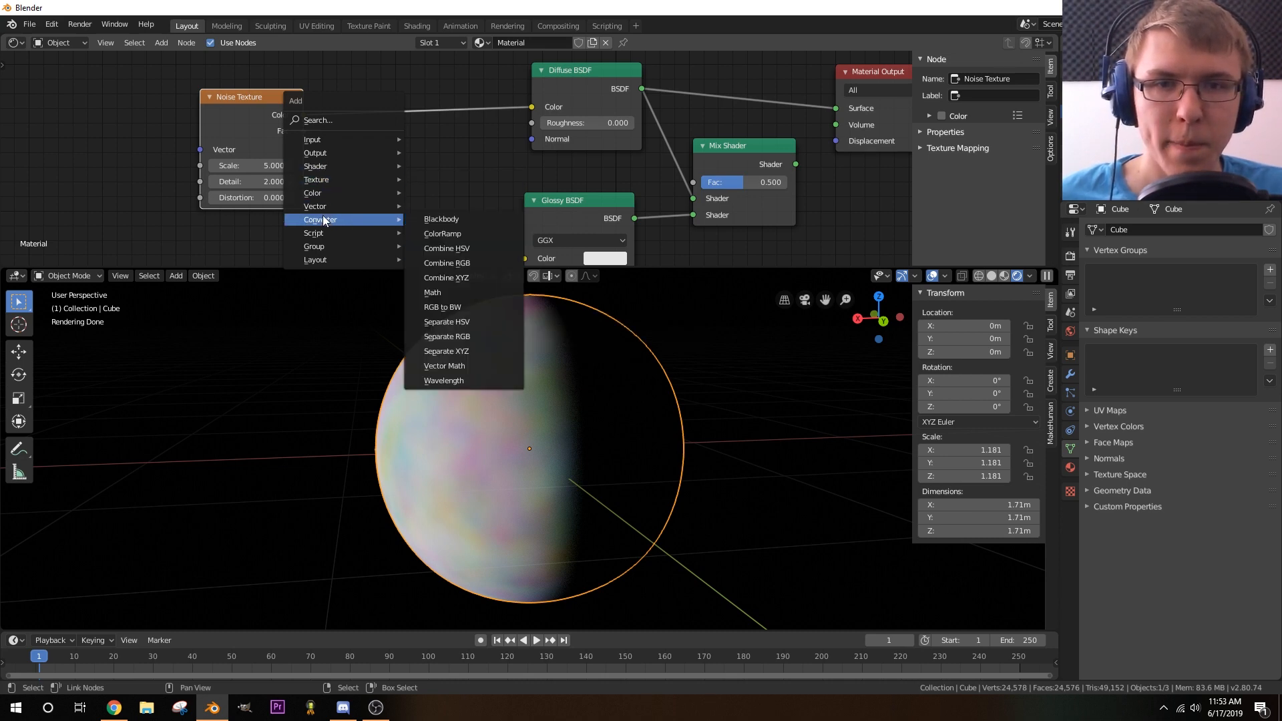
pyautogui.click(443, 235)
pyautogui.click(415, 138)
pyautogui.moveTo(414, 139); pyautogui.dragTo(486, 143, button='middle')
# - Move the ColorRamp's black stop to position 0.409 and bring the white stop in close to its right
pyautogui.moveTo(485, 148); pyautogui.dragTo(522, 155)
pyautogui.moveTo(636, 154); pyautogui.dragTo(531, 150)
pyautogui.moveTo(412, 185); pyautogui.dragTo(457, 177, button='middle')
pyautogui.scroll(5, 455, 218)
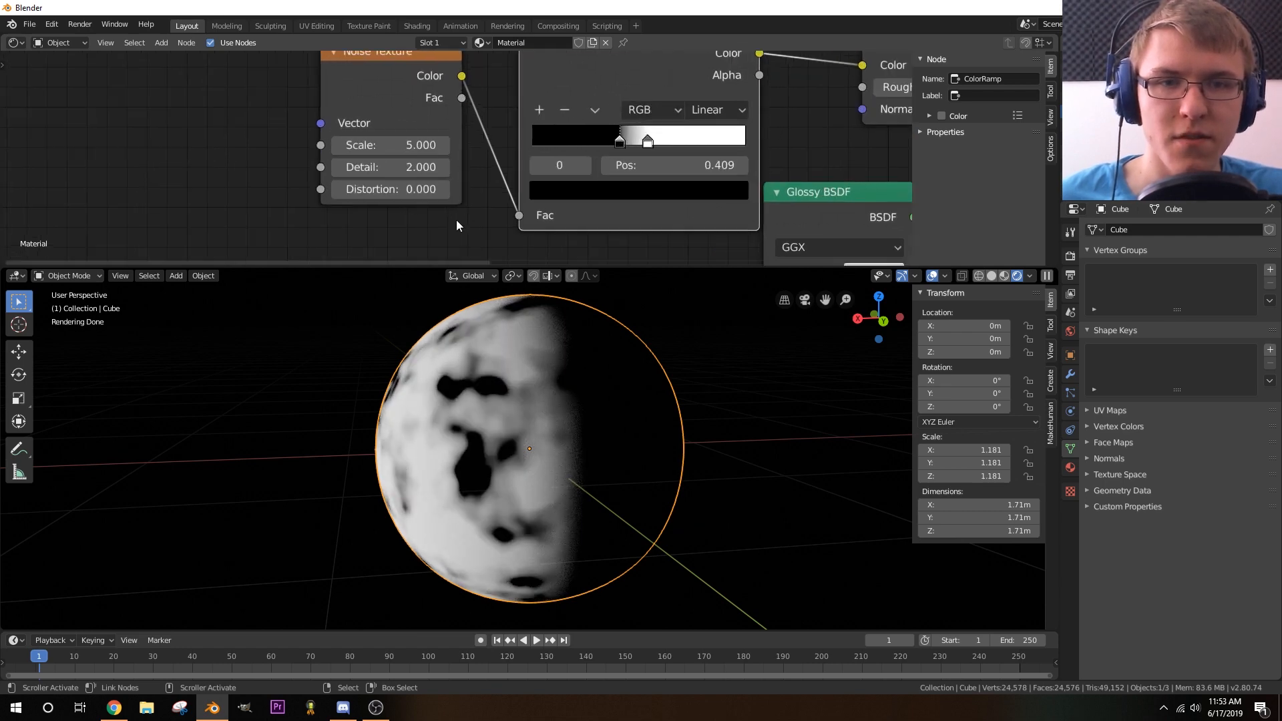
# - Add a Geometry input node to the left of the Noise Texture node
pyautogui.moveTo(457, 244); pyautogui.dragTo(637, 243, button='middle')
pyautogui.scroll(-3, 524, 211)
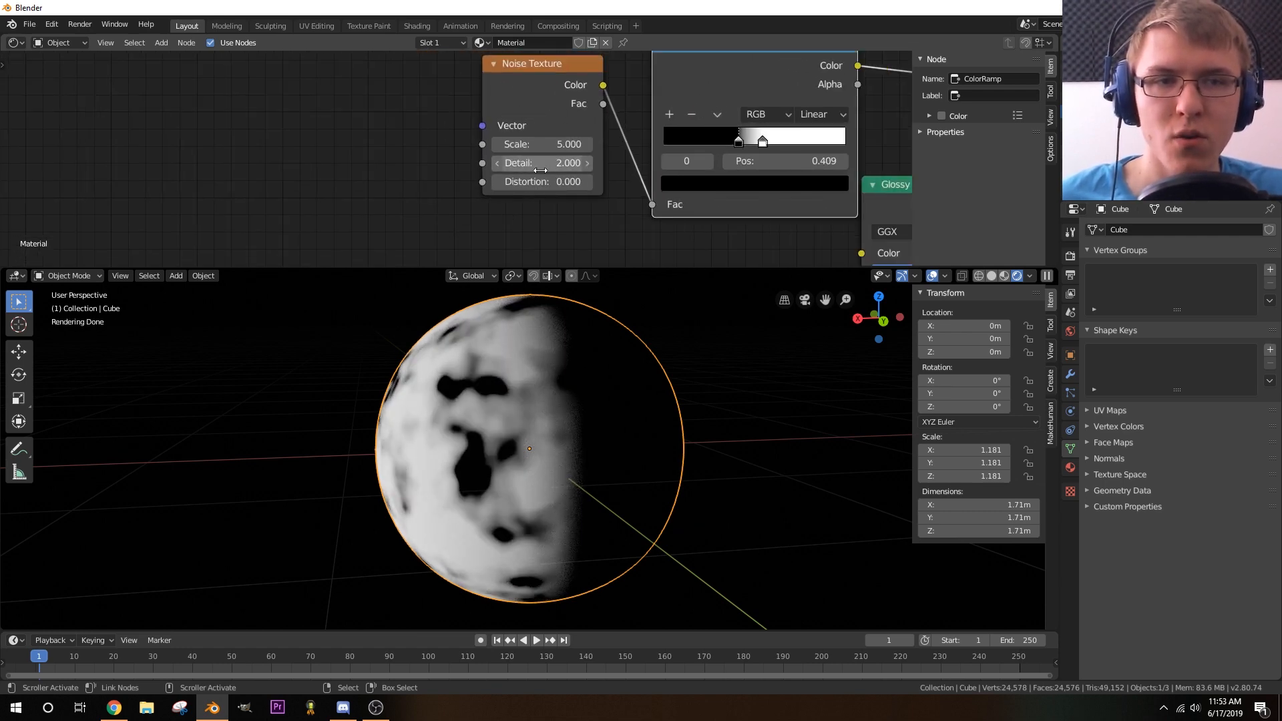
pyautogui.moveTo(341, 148); pyautogui.dragTo(372, 159, button='middle')
pyautogui.hotkey('shift', 'a')
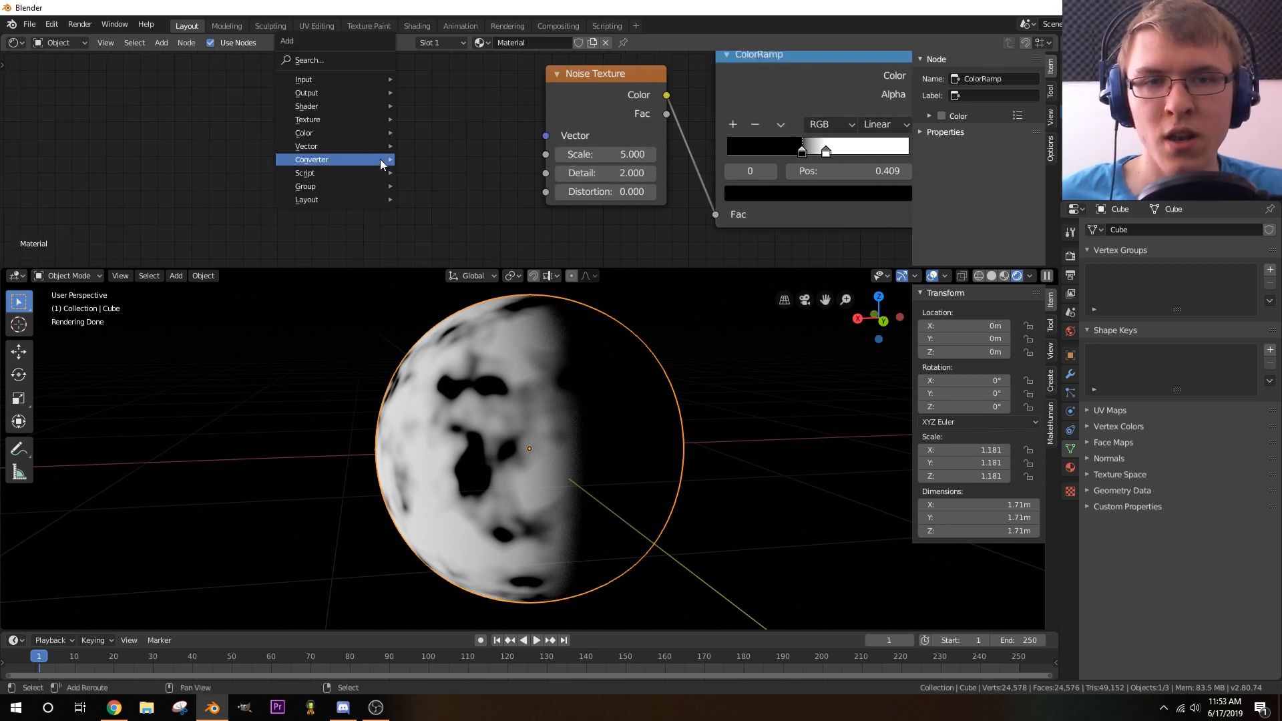
pyautogui.moveTo(380, 159)
pyautogui.moveTo(333, 81)
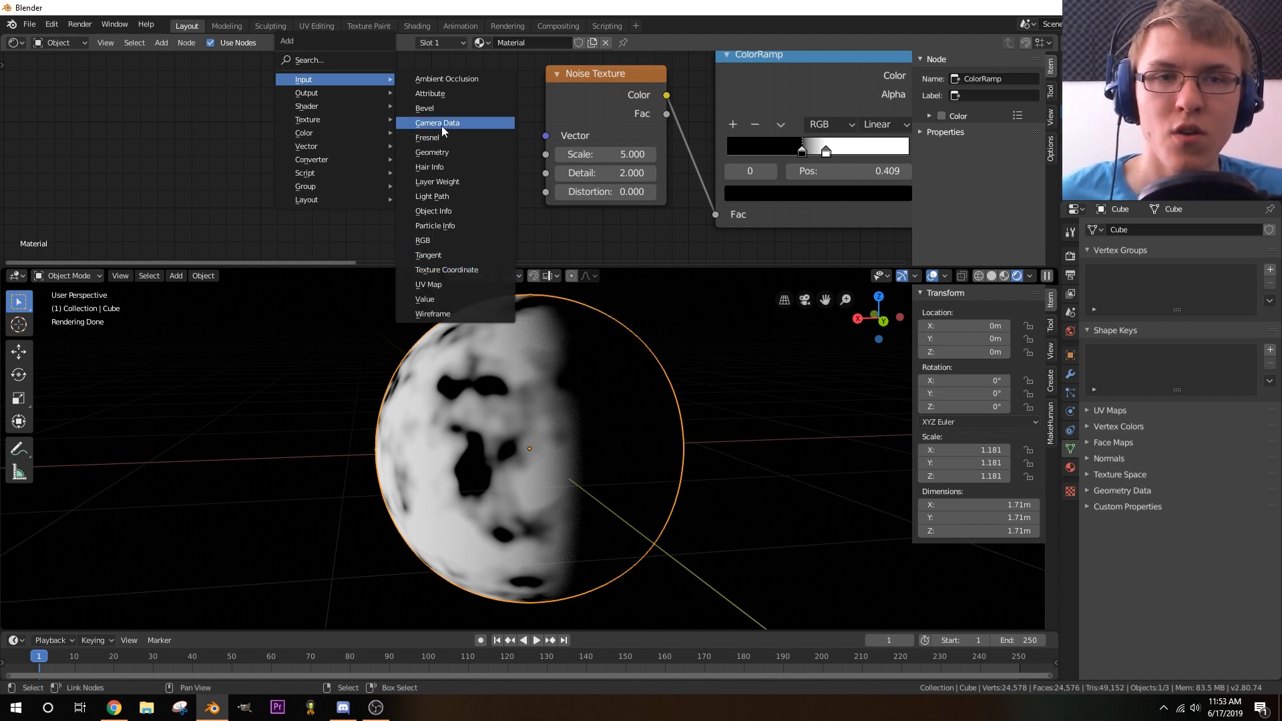
pyautogui.click(432, 152)
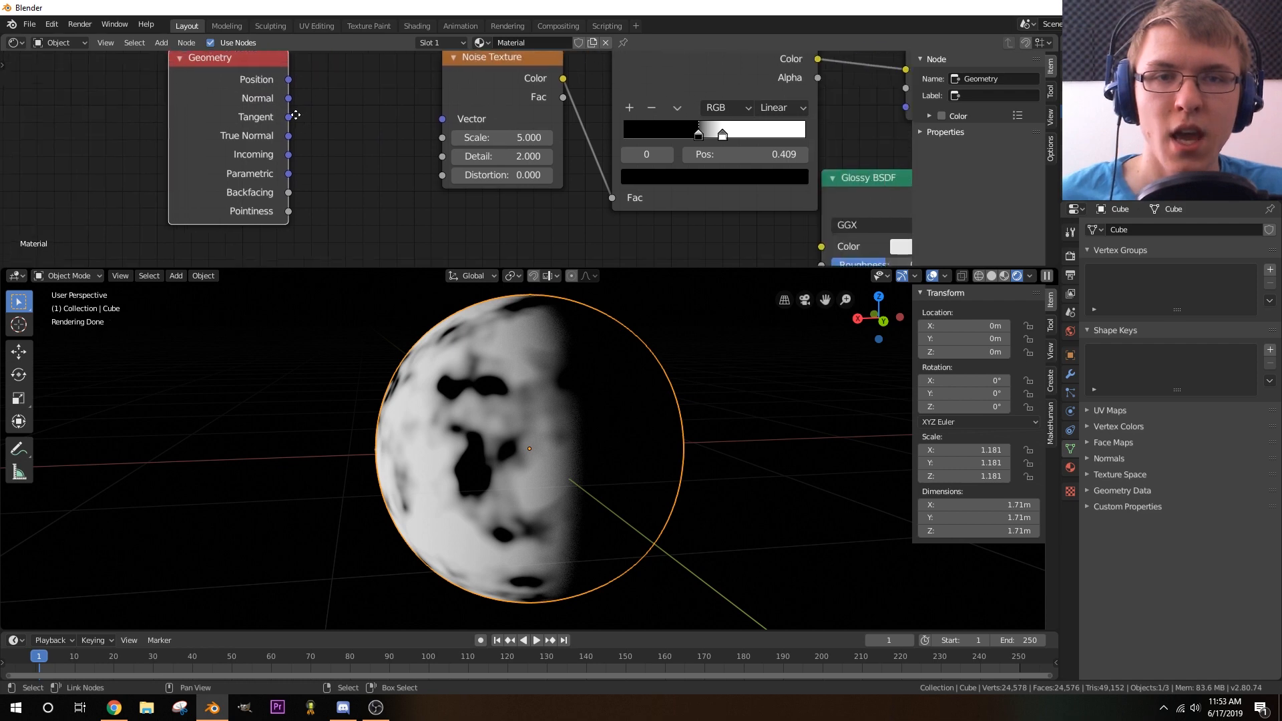
pyautogui.click(324, 100)
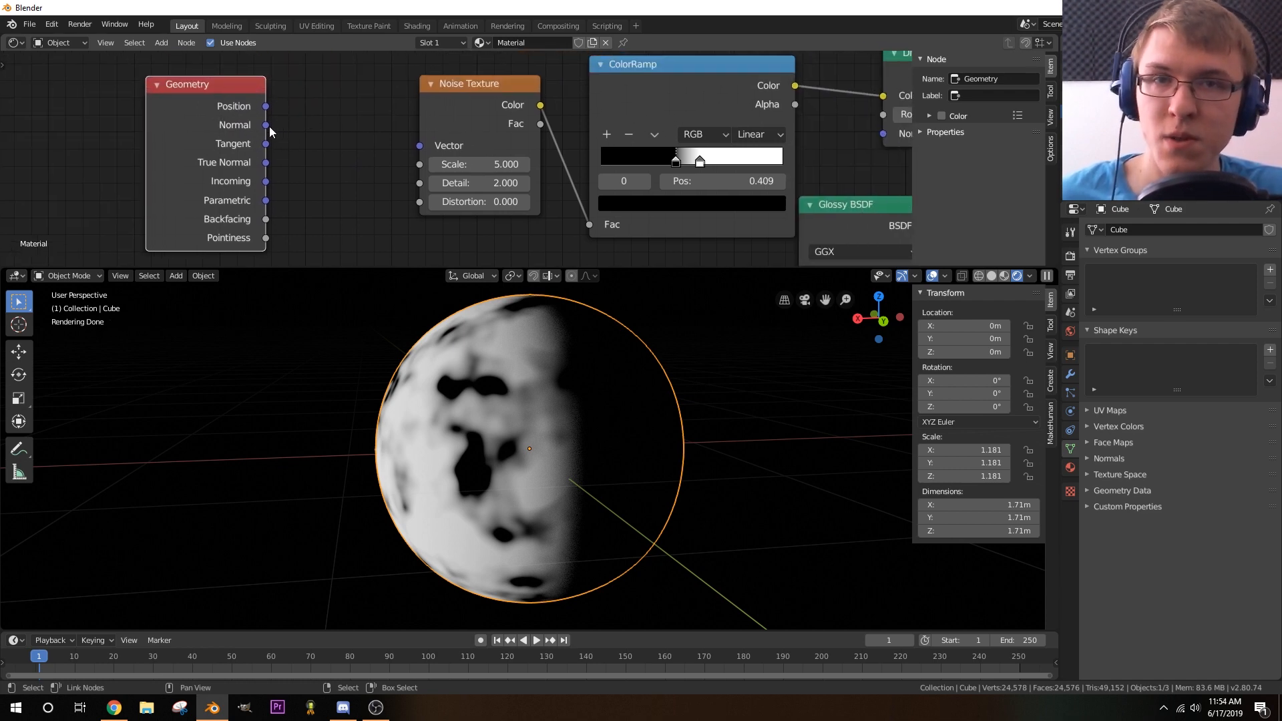
# - Connect the Geometry node's Normal output to the Noise Texture's Vector input and move the Geometry node farther left
pyautogui.moveTo(266, 125); pyautogui.dragTo(344, 138)
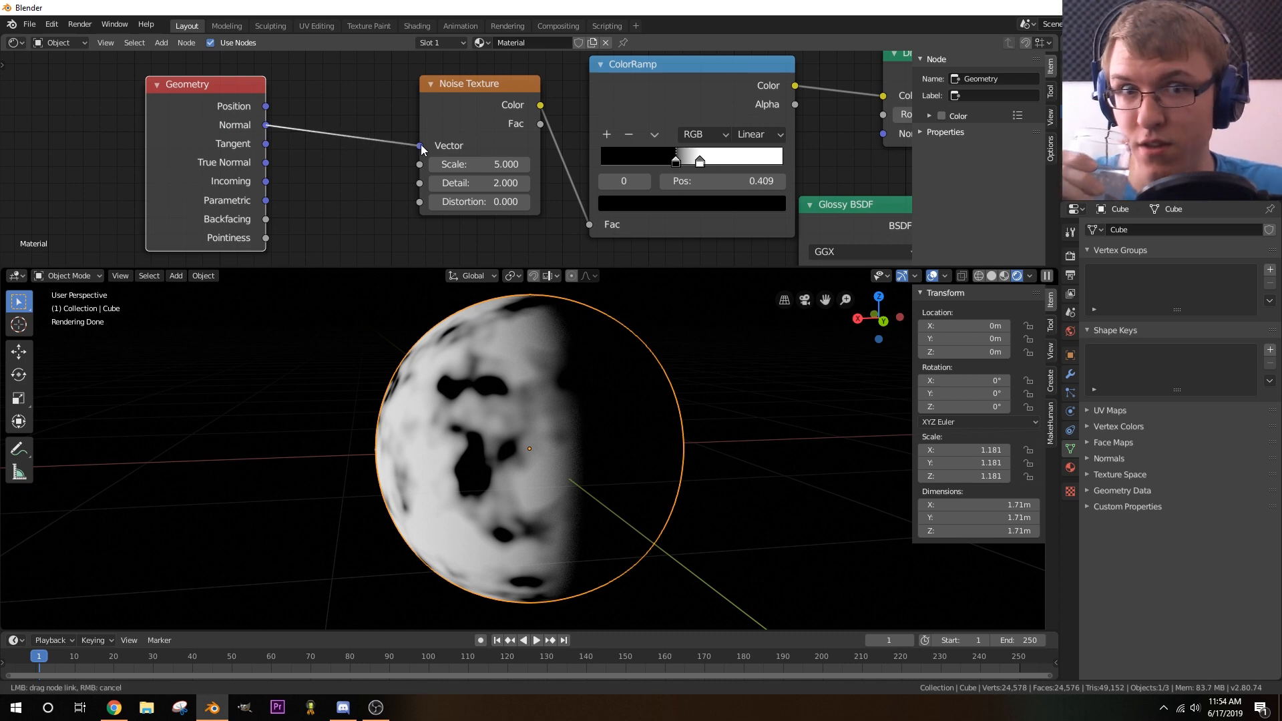
pyautogui.moveTo(421, 145); pyautogui.dragTo(420, 147)
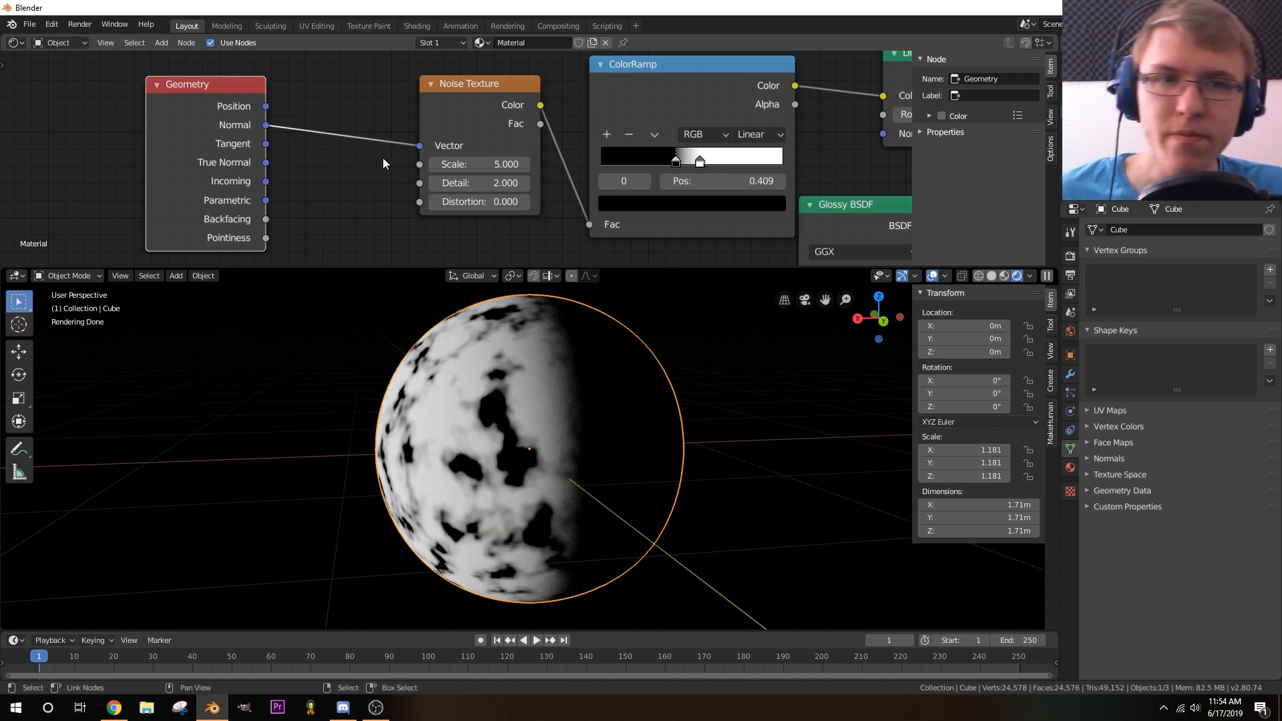
pyautogui.moveTo(355, 155); pyautogui.dragTo(464, 118, button='middle')
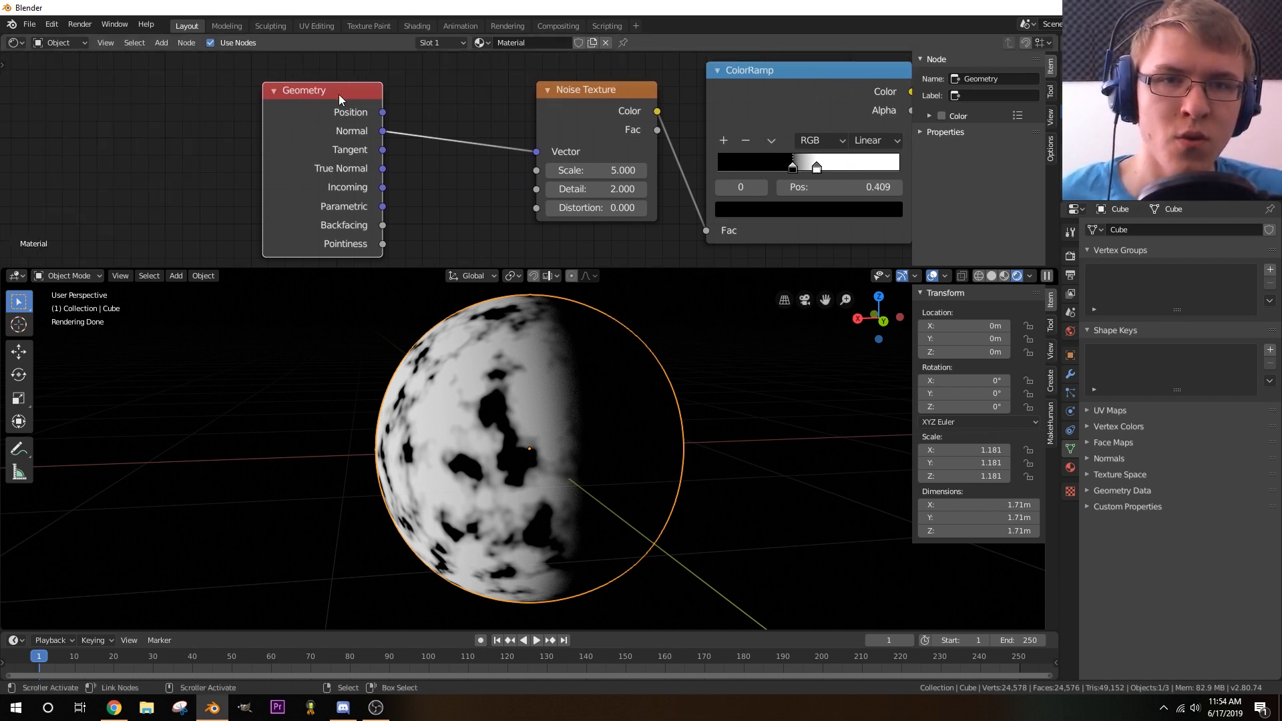
pyautogui.moveTo(339, 94); pyautogui.dragTo(145, 100)
pyautogui.moveTo(343, 199); pyautogui.dragTo(307, 171, button='middle')
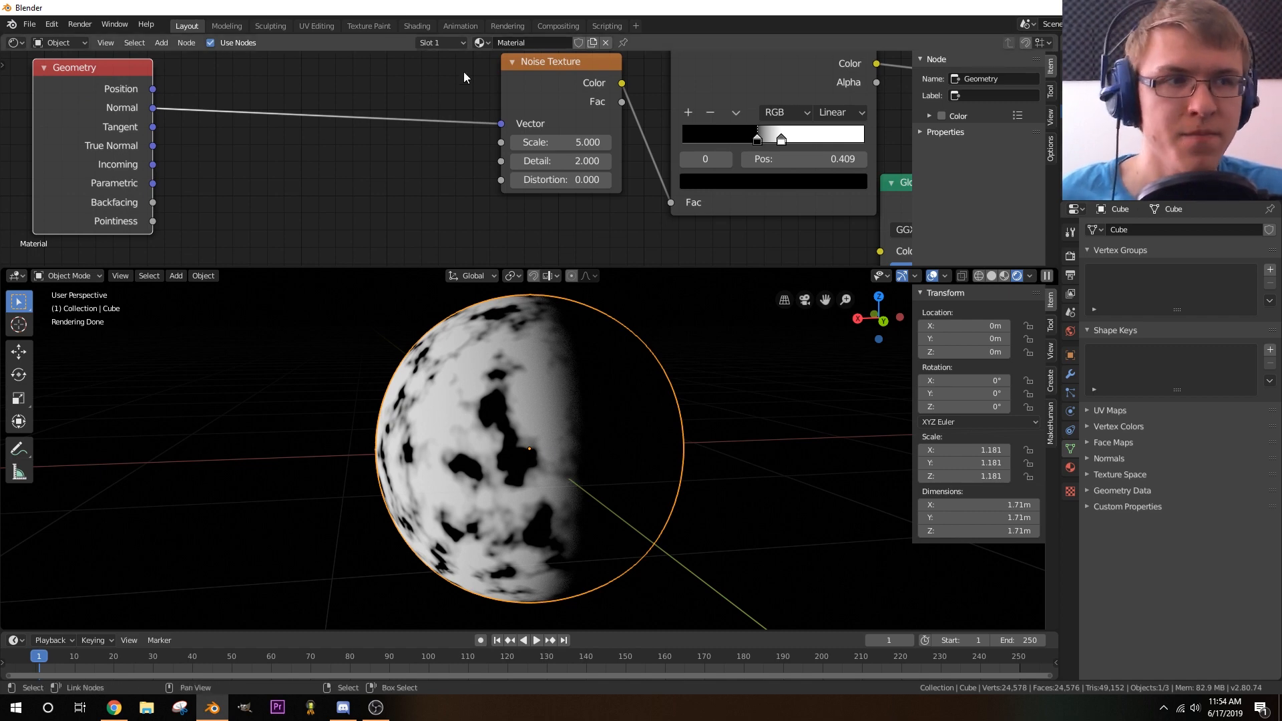
pyautogui.moveTo(315, 108); pyautogui.dragTo(441, 128, button='middle')
pyautogui.scroll(-2, 442, 128)
pyautogui.moveTo(287, 110); pyautogui.dragTo(245, 124)
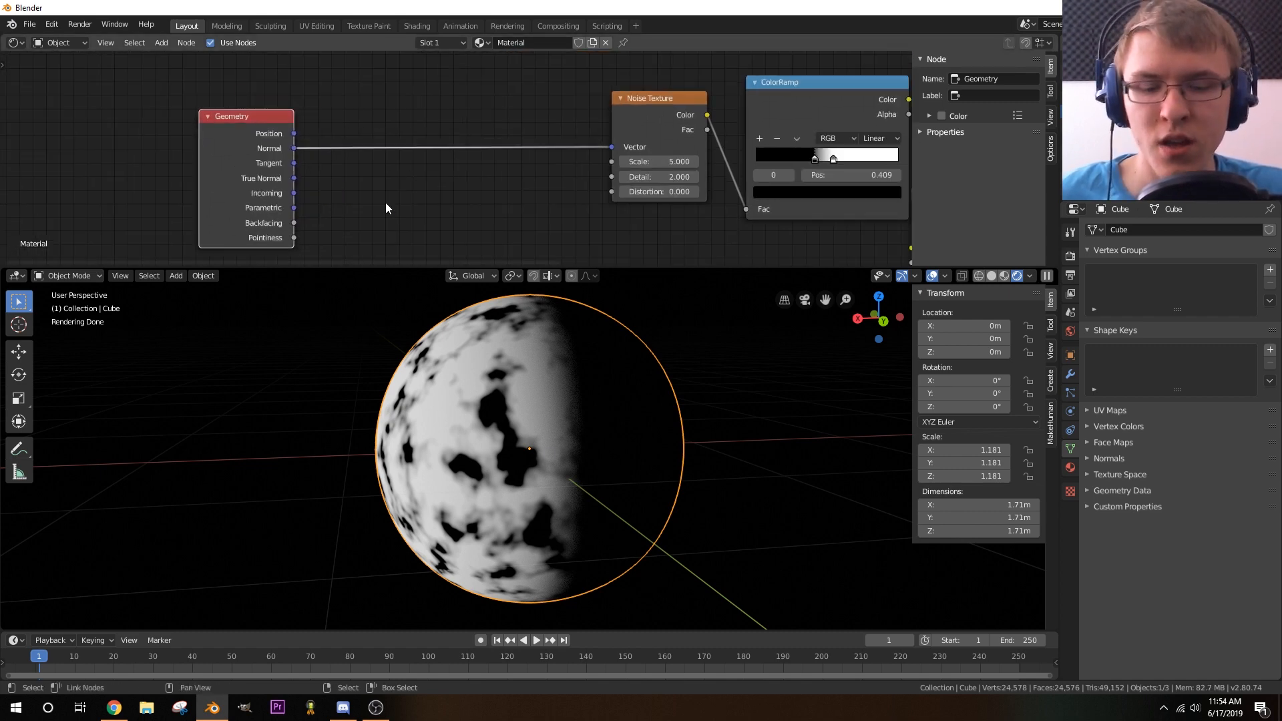
# - Insert a Mapping node of type Point into the link between the Geometry and Noise Texture nodes
pyautogui.hotkey('shift', 'a')
pyautogui.moveTo(338, 297)
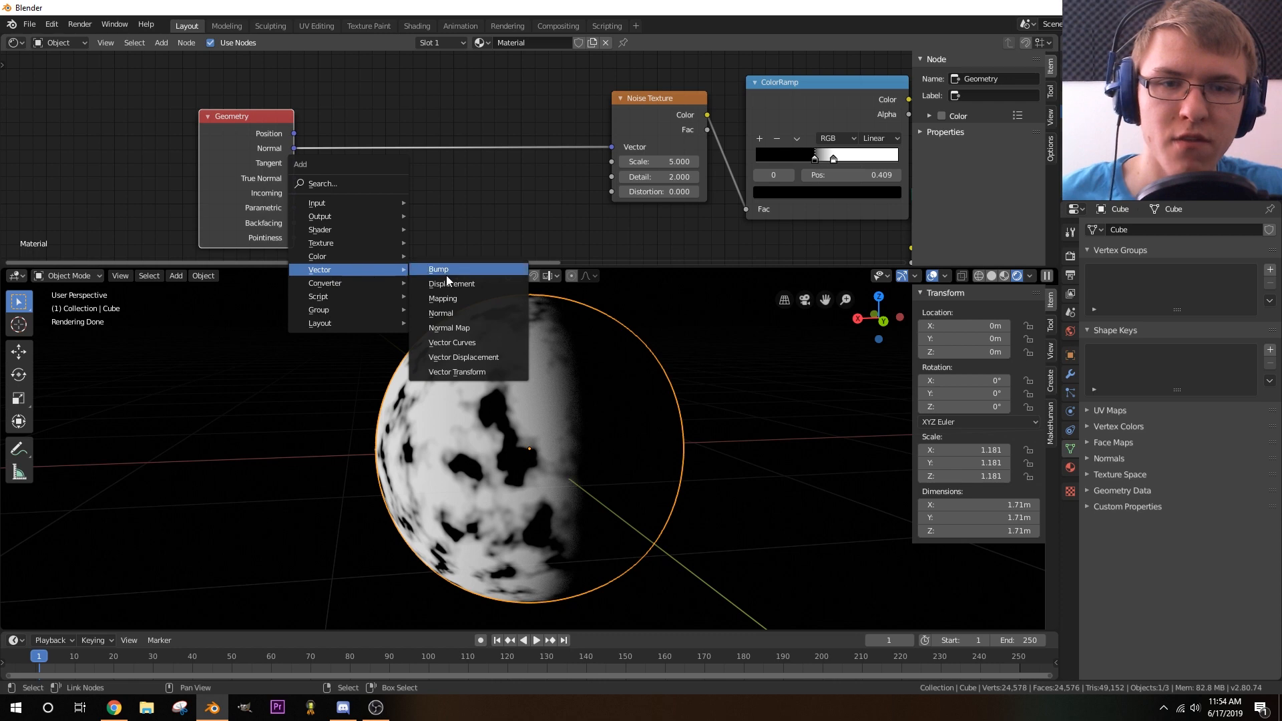
pyautogui.click(450, 304)
pyautogui.click(328, 84)
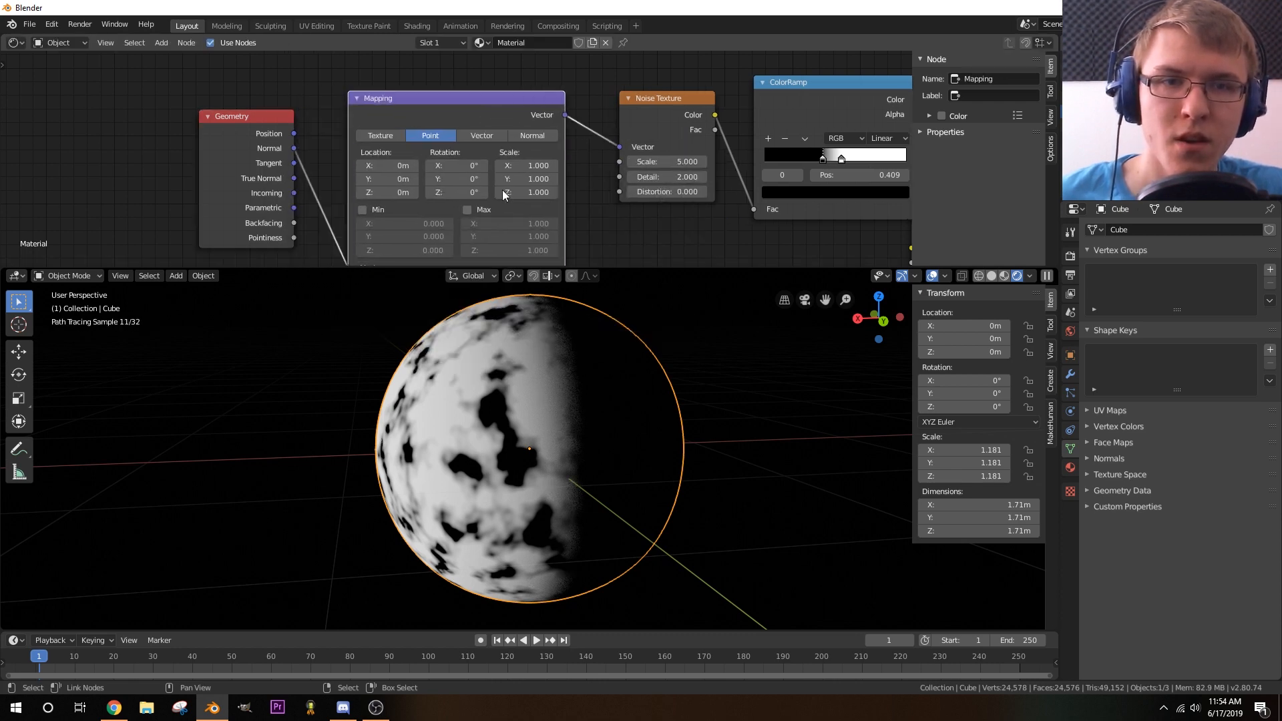
pyautogui.moveTo(577, 221); pyautogui.dragTo(374, 197, button='middle')
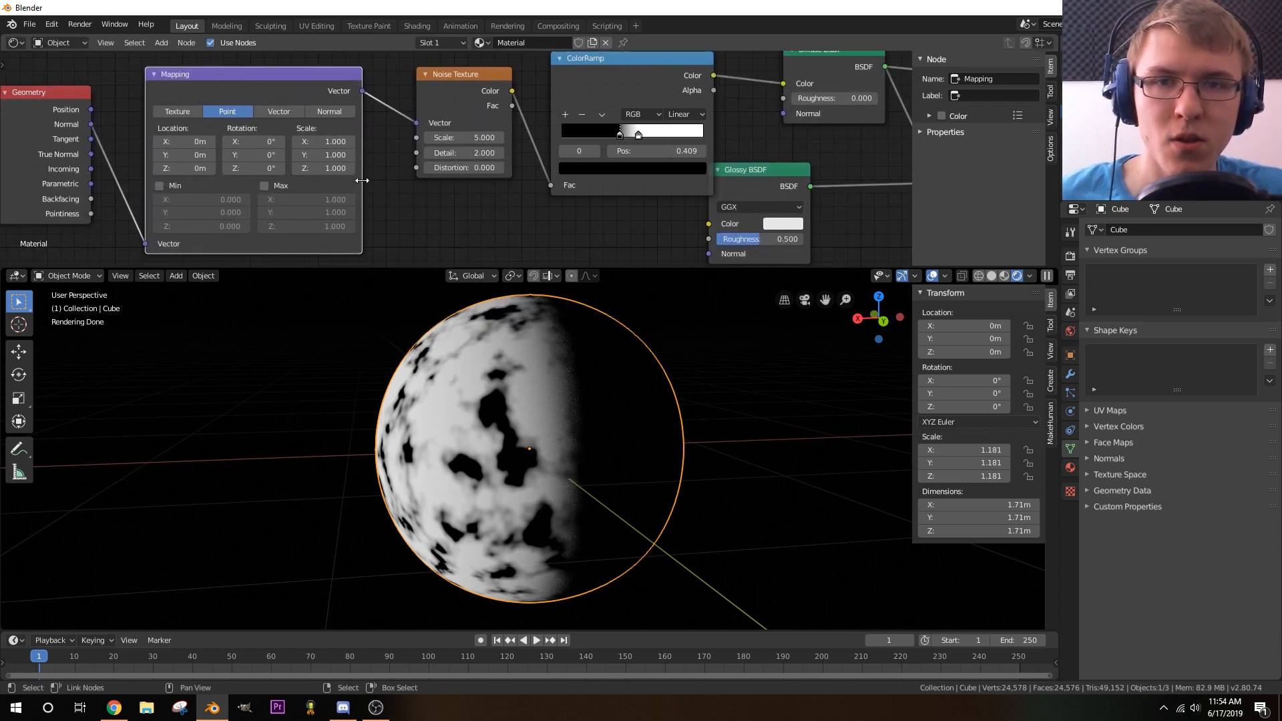
pyautogui.moveTo(69, 115); pyautogui.dragTo(100, 116, button='middle')
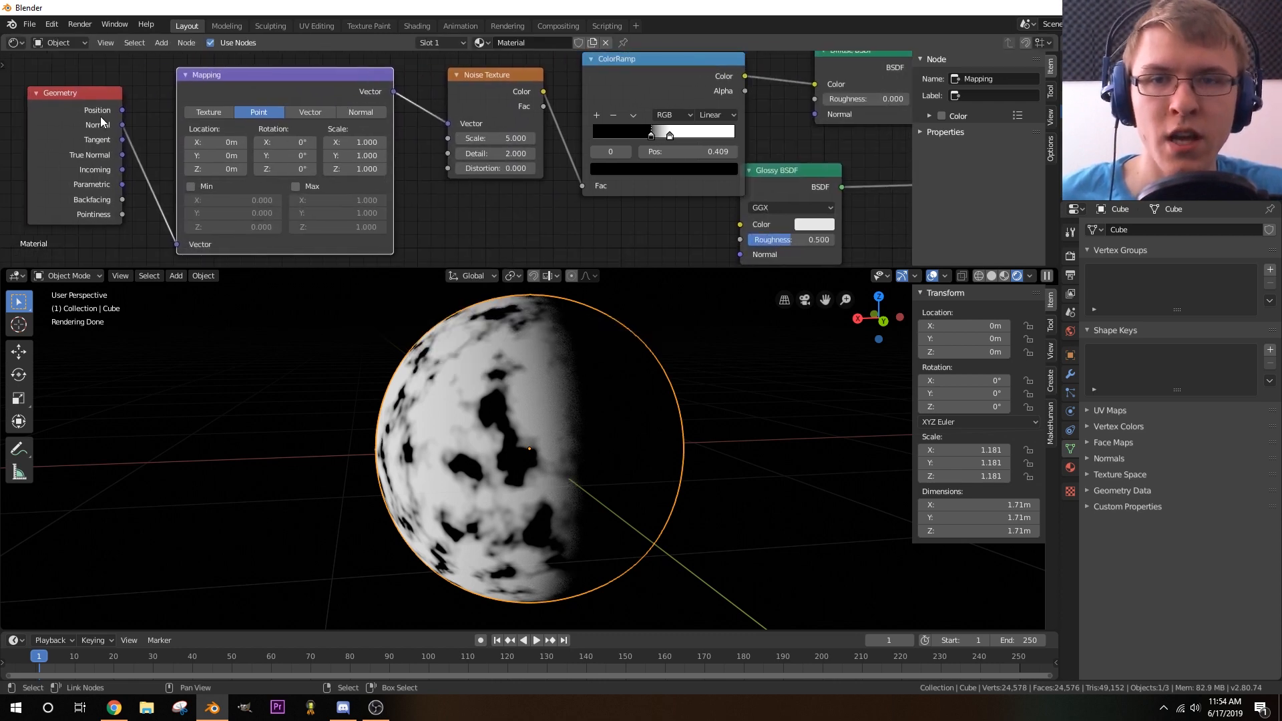
pyautogui.click(220, 112)
pyautogui.click(266, 115)
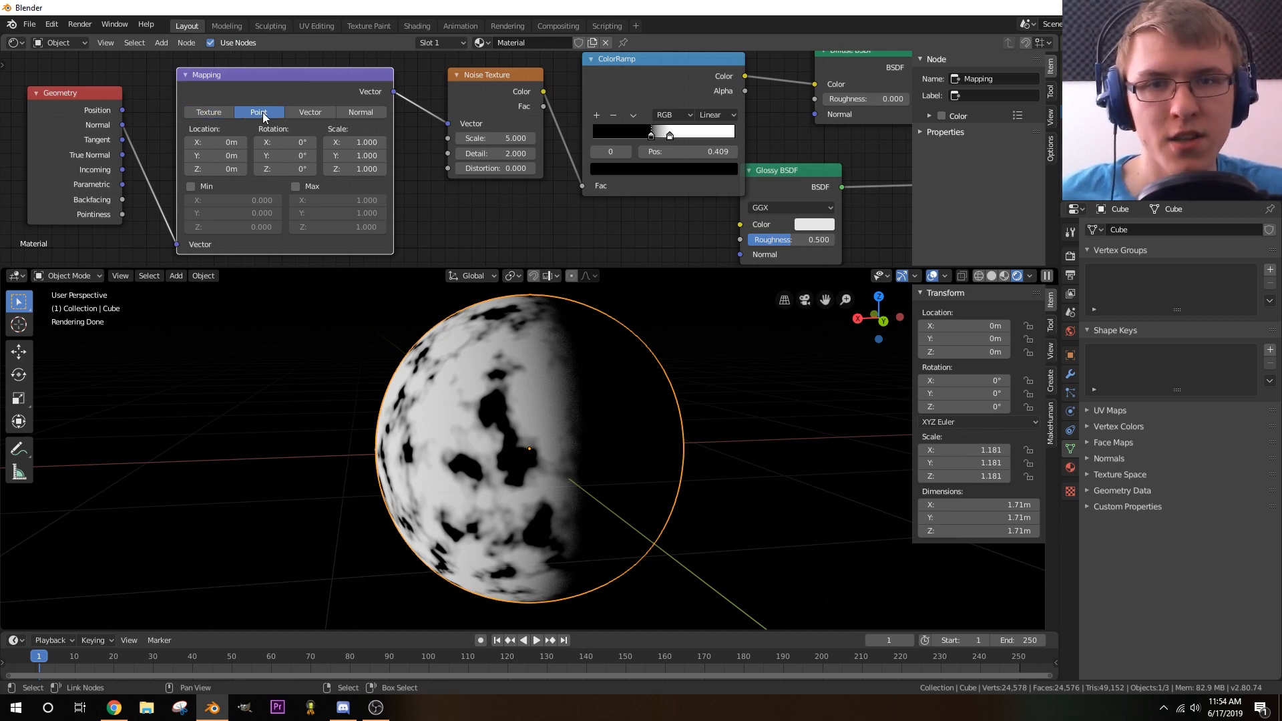
# - Set the Noise Texture's Detail to 16 and inspect the pattern on the sphere
pyautogui.moveTo(427, 227)
pyautogui.mouseDown(button='middle')
pyautogui.moveTo(320, 221)
pyautogui.moveTo(358, 210)
pyautogui.moveTo(378, 237)
pyautogui.mouseUp(button='middle')
pyautogui.scroll(4, 387, 211)
pyautogui.moveTo(388, 175); pyautogui.dragTo(376, 201, button='middle')
pyautogui.moveTo(309, 190); pyautogui.dragTo(427, 191)
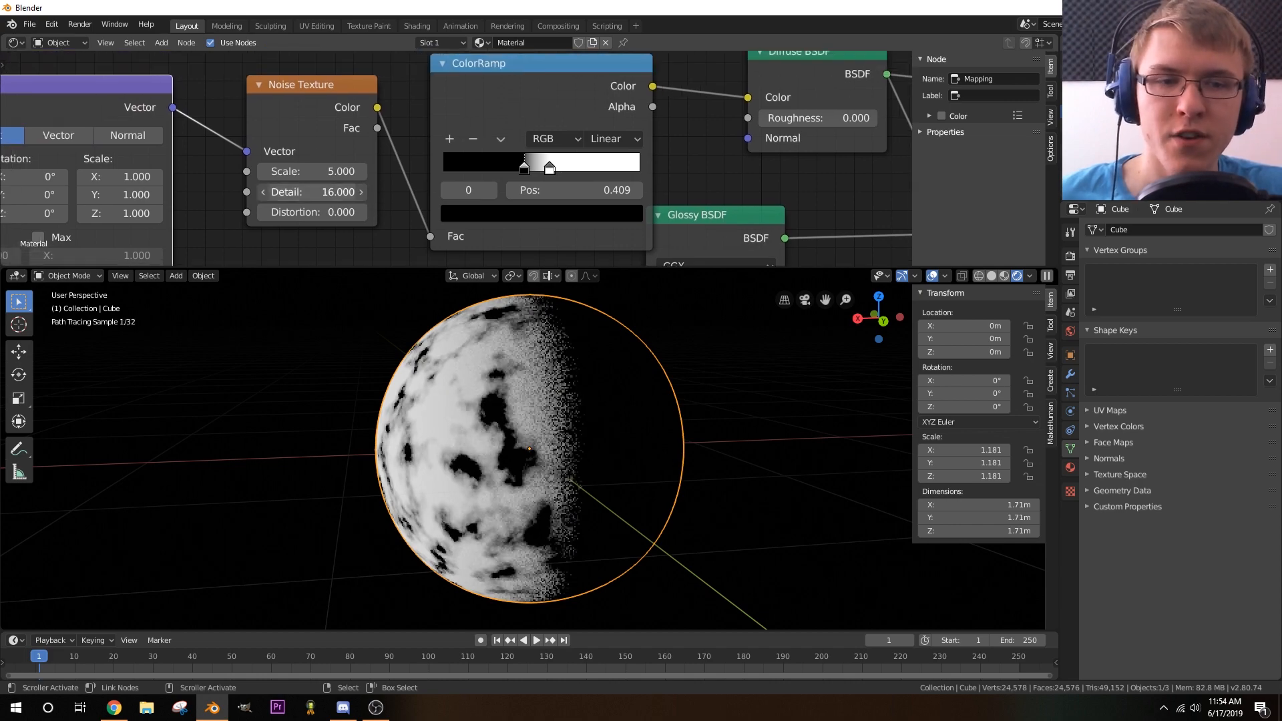
pyautogui.scroll(4, 526, 470)
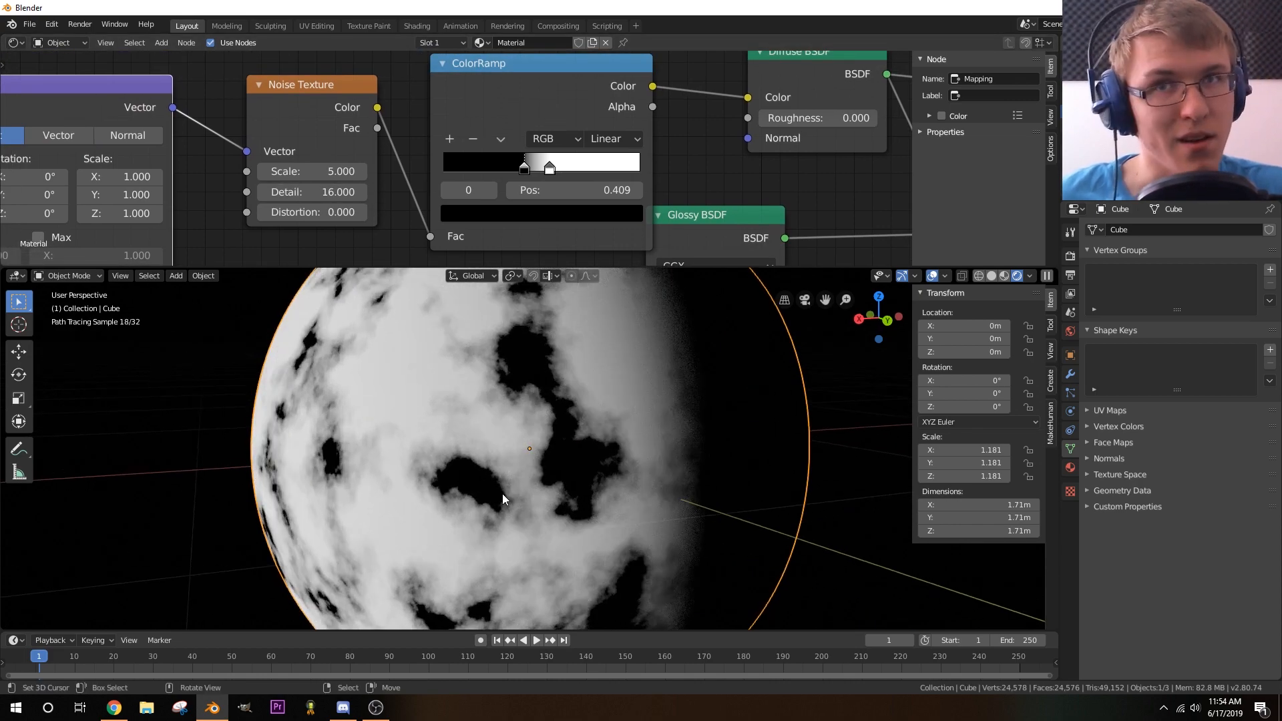
pyautogui.moveTo(472, 421); pyautogui.dragTo(503, 422, button='middle')
pyautogui.scroll(-3, 503, 422)
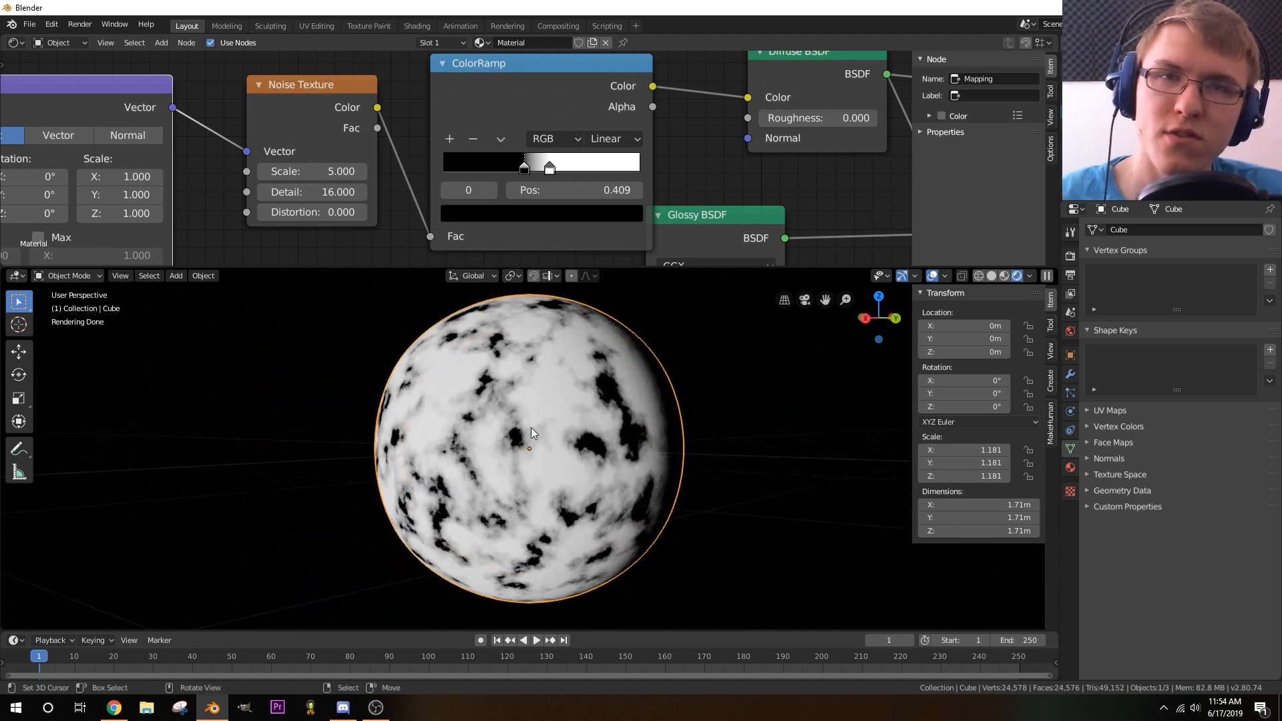
pyautogui.scroll(-2, 422, 217)
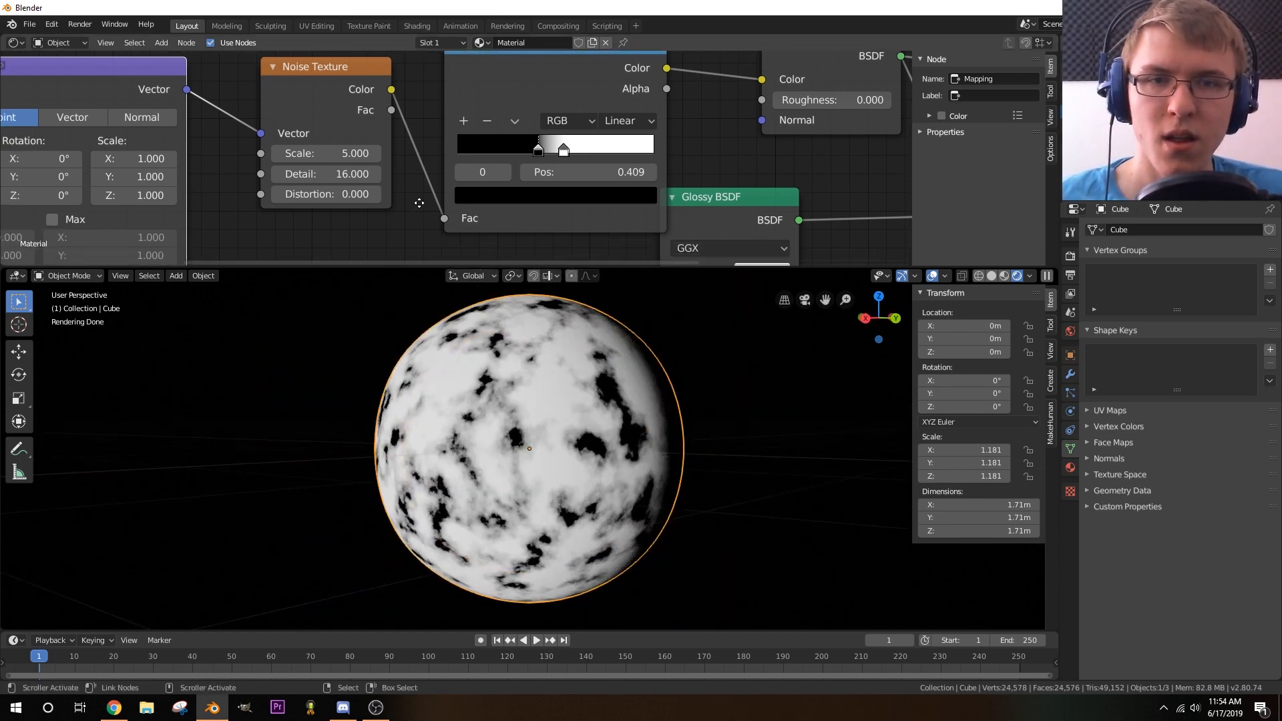
# - Reposition the Noise Texture node in the gap between the Mapping and ColorRamp nodes
pyautogui.moveTo(394, 218); pyautogui.dragTo(321, 218, button='middle')
pyautogui.scroll(1, 359, 218)
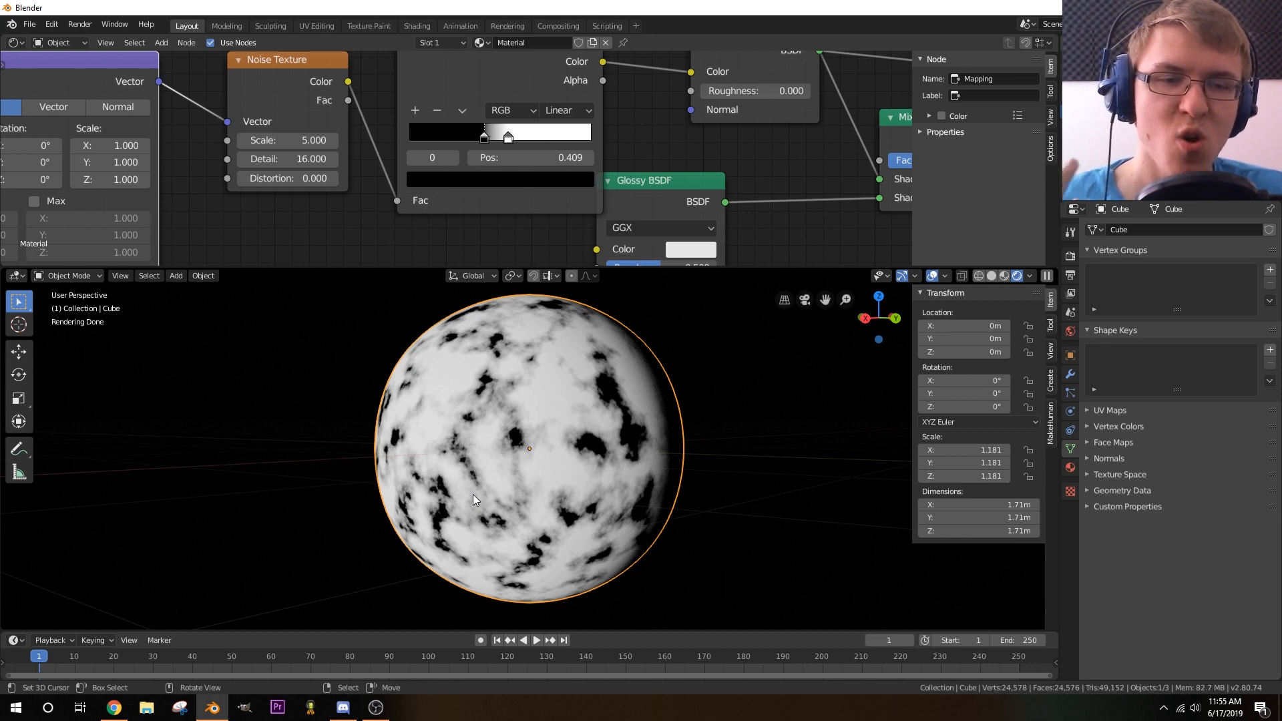
pyautogui.moveTo(335, 174); pyautogui.dragTo(285, 200, button='middle')
pyautogui.moveTo(267, 104); pyautogui.dragTo(222, 118)
pyautogui.moveTo(302, 204); pyautogui.dragTo(357, 179, button='middle')
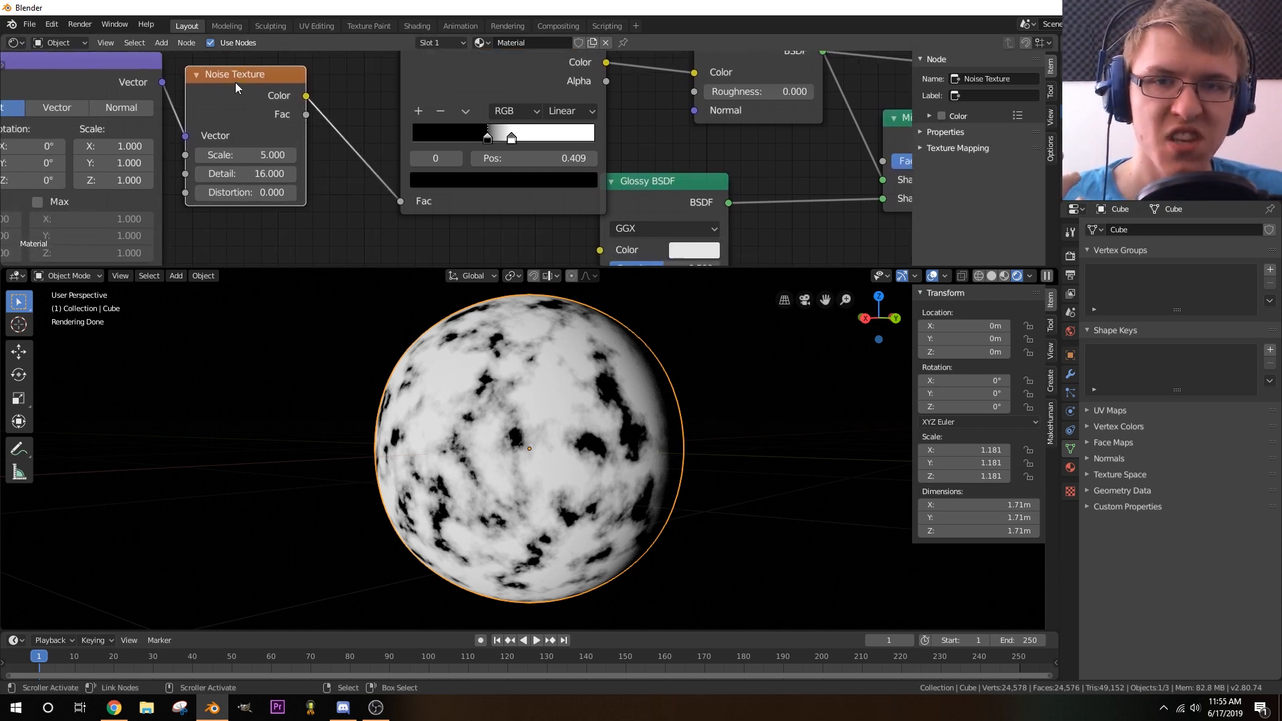
pyautogui.moveTo(235, 83); pyautogui.dragTo(261, 97)
# - Set the Noise Texture's Scale to 1.3 and move the ColorRamp's black stop to position 0.523
pyautogui.moveTo(349, 200); pyautogui.dragTo(270, 191, button='middle')
pyautogui.moveTo(405, 133); pyautogui.dragTo(436, 127)
pyautogui.moveTo(279, 149); pyautogui.dragTo(346, 146, button='middle')
pyautogui.moveTo(280, 157)
pyautogui.mouseDown()
pyautogui.moveTo(295, 157)
pyautogui.moveTo(254, 158)
pyautogui.mouseUp()
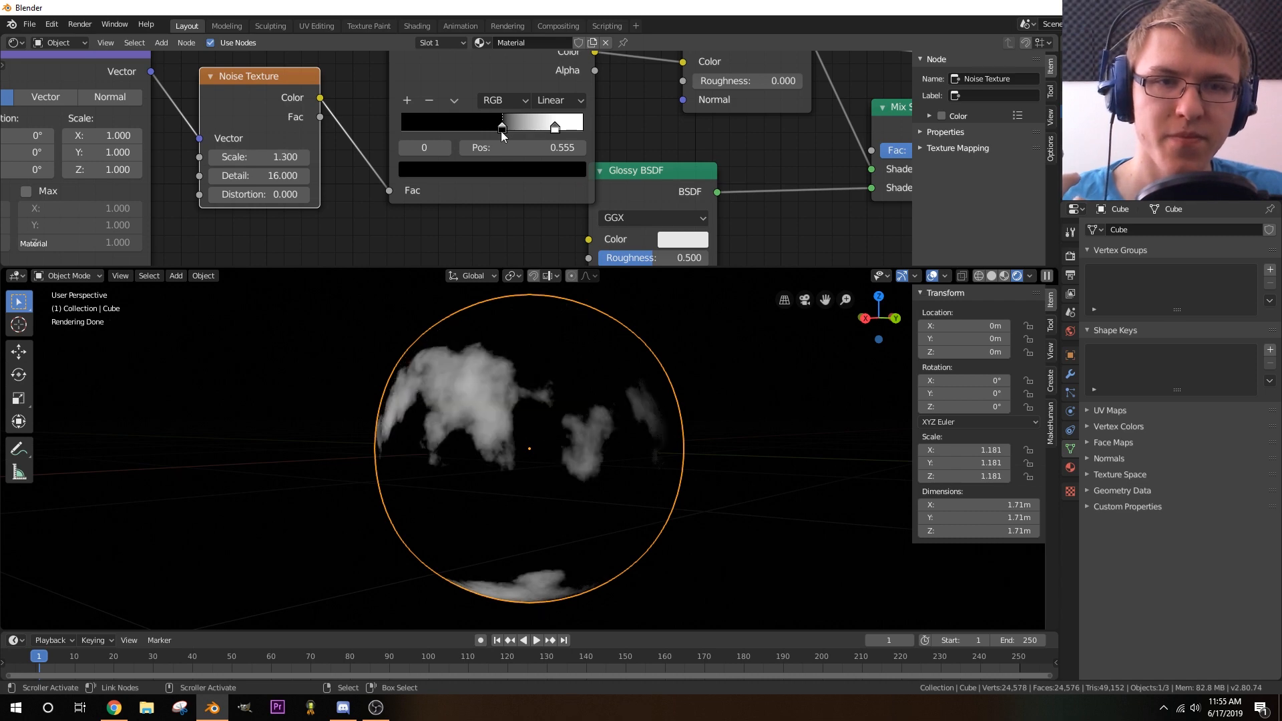
pyautogui.moveTo(501, 129); pyautogui.dragTo(494, 128)
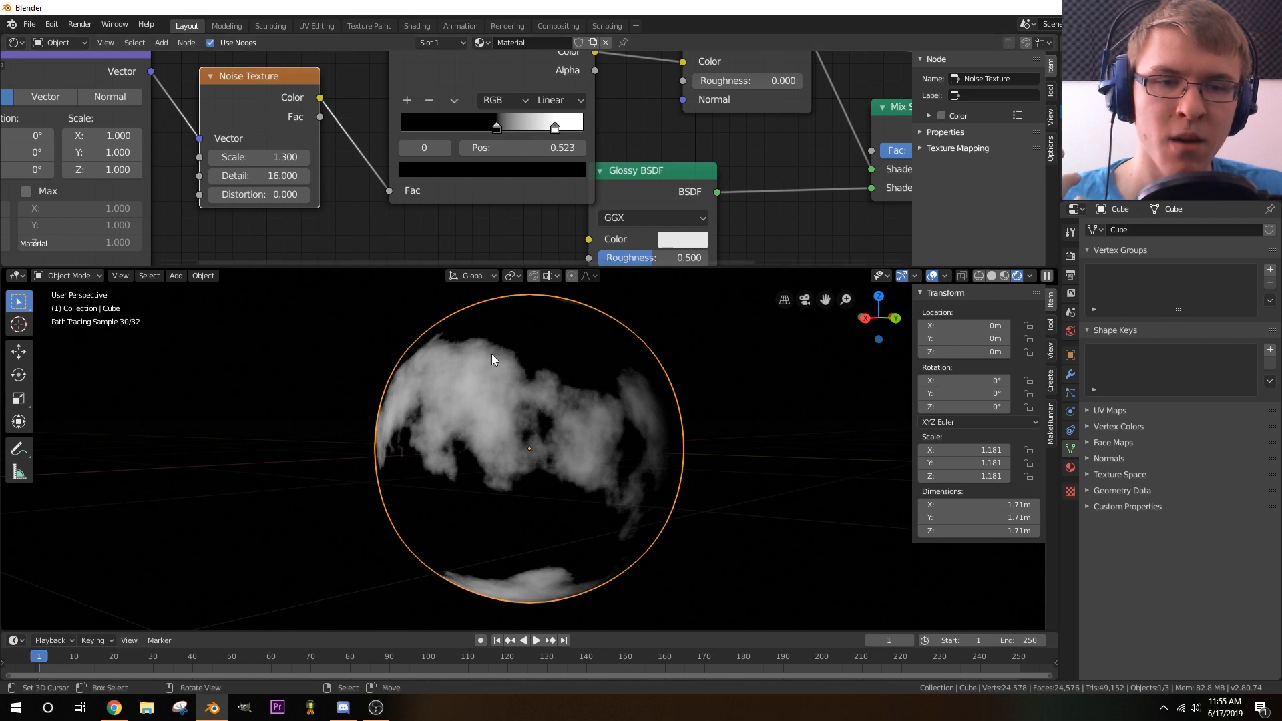
pyautogui.moveTo(491, 359)
pyautogui.mouseDown(button='middle')
pyautogui.moveTo(585, 467)
pyautogui.moveTo(667, 423)
pyautogui.moveTo(435, 442)
pyautogui.moveTo(492, 458)
pyautogui.mouseUp(button='middle')
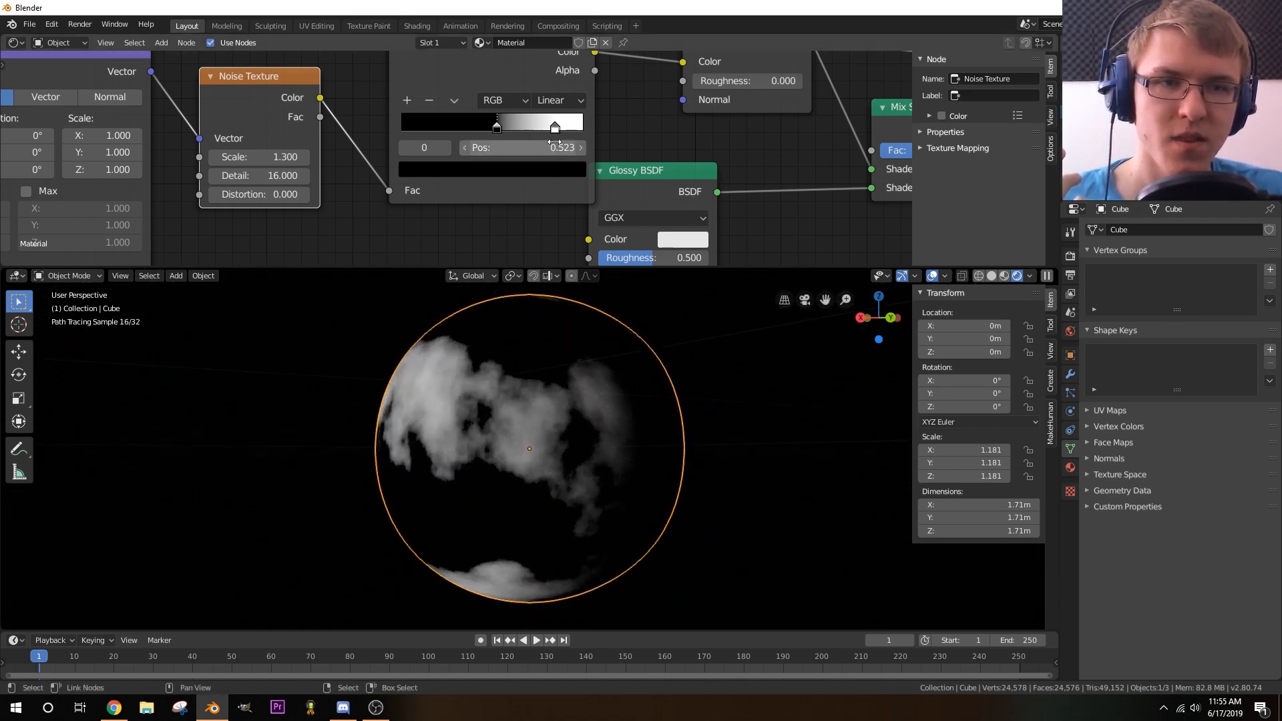
# - Move the ColorRamp's white stop to position 0.545, close to the black stop, for hard-edged patches
pyautogui.moveTo(554, 134); pyautogui.dragTo(513, 132)
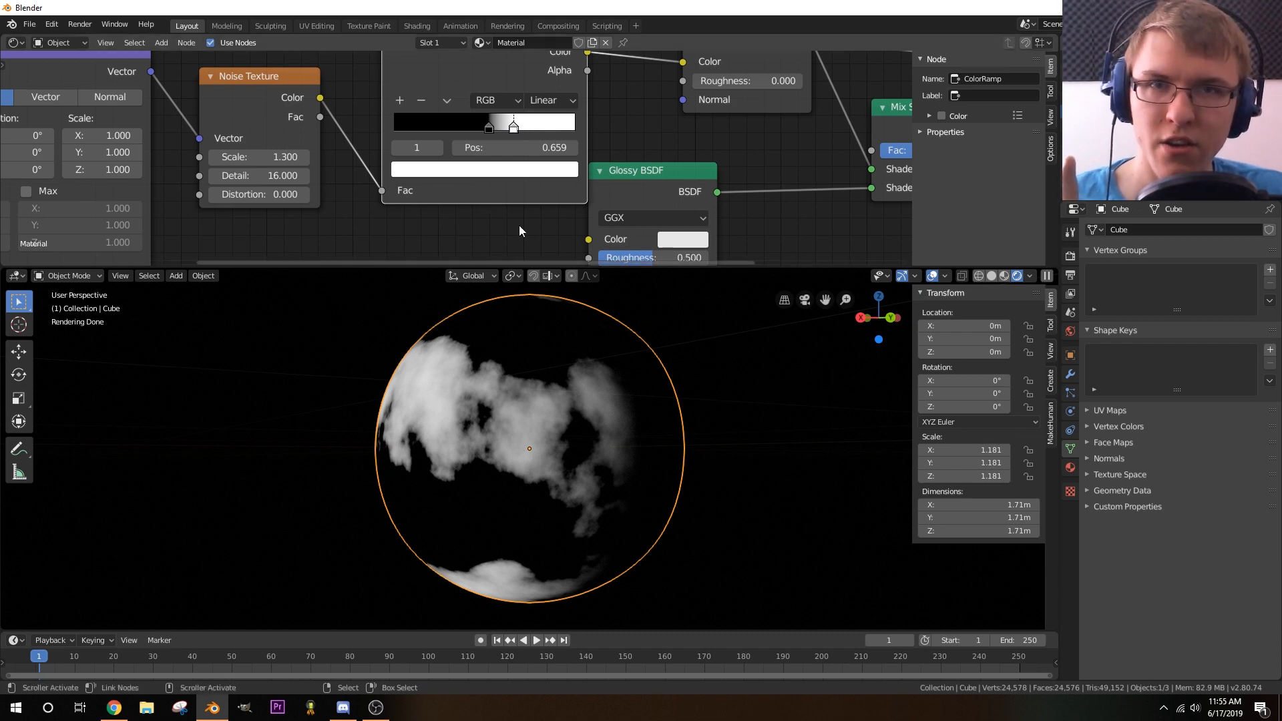
pyautogui.moveTo(513, 128); pyautogui.dragTo(496, 131)
pyautogui.click(496, 131)
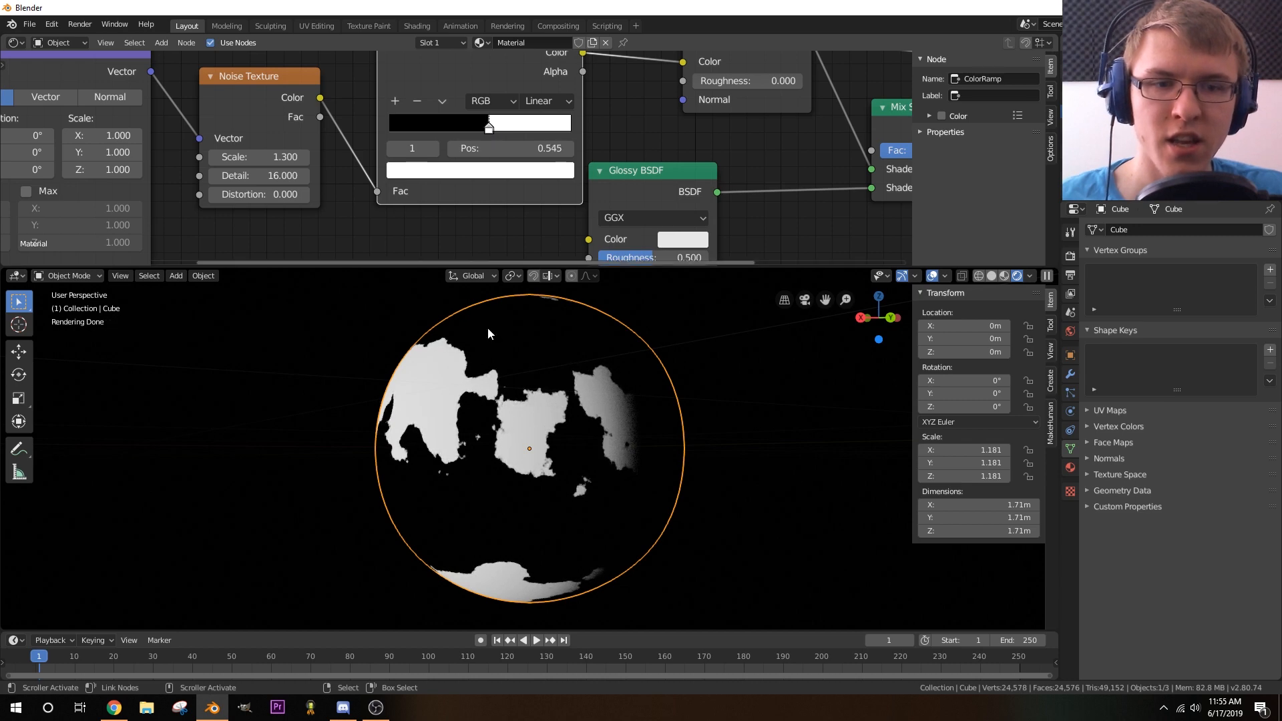
pyautogui.moveTo(409, 460)
pyautogui.mouseDown(button='middle')
pyautogui.moveTo(582, 467)
pyautogui.moveTo(454, 486)
pyautogui.moveTo(506, 498)
pyautogui.mouseUp(button='middle')
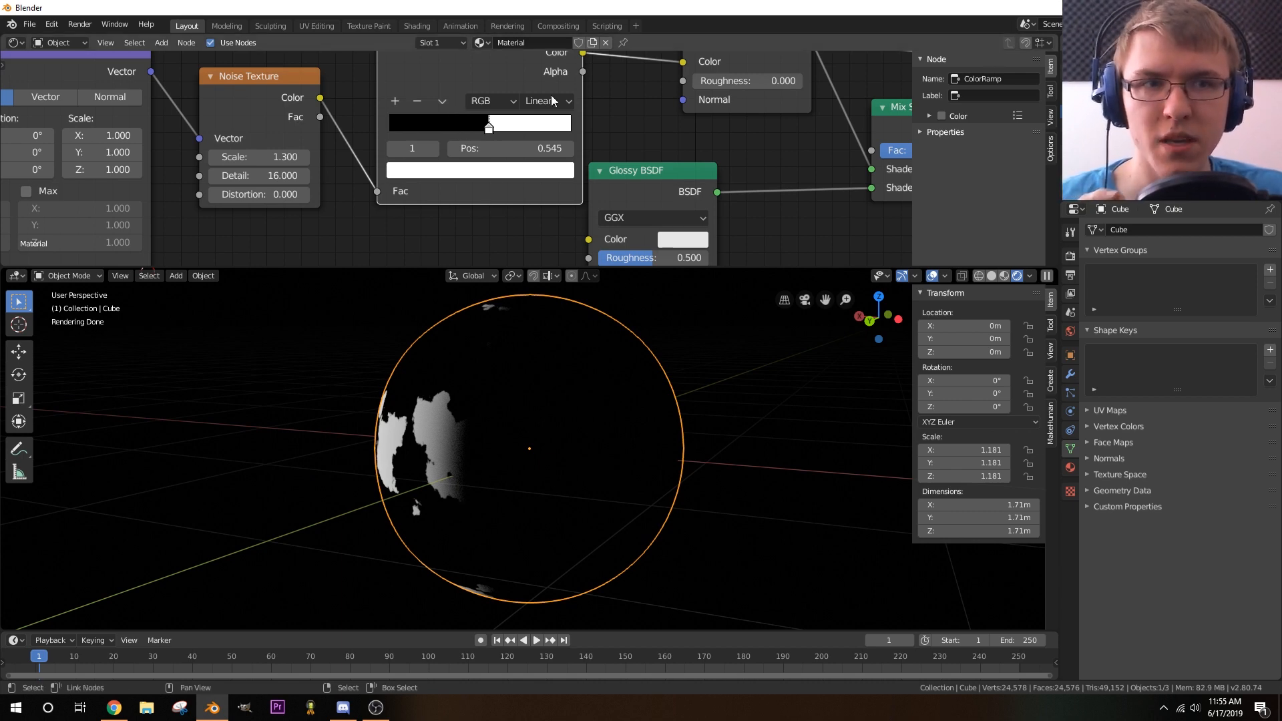
# - Connect the ColorRamp's Color to the Mix Shader's Fac and the Mix Shader's output to the Material Output's Surface
pyautogui.scroll(-2, 426, 147)
pyautogui.scroll(-2, 425, 147)
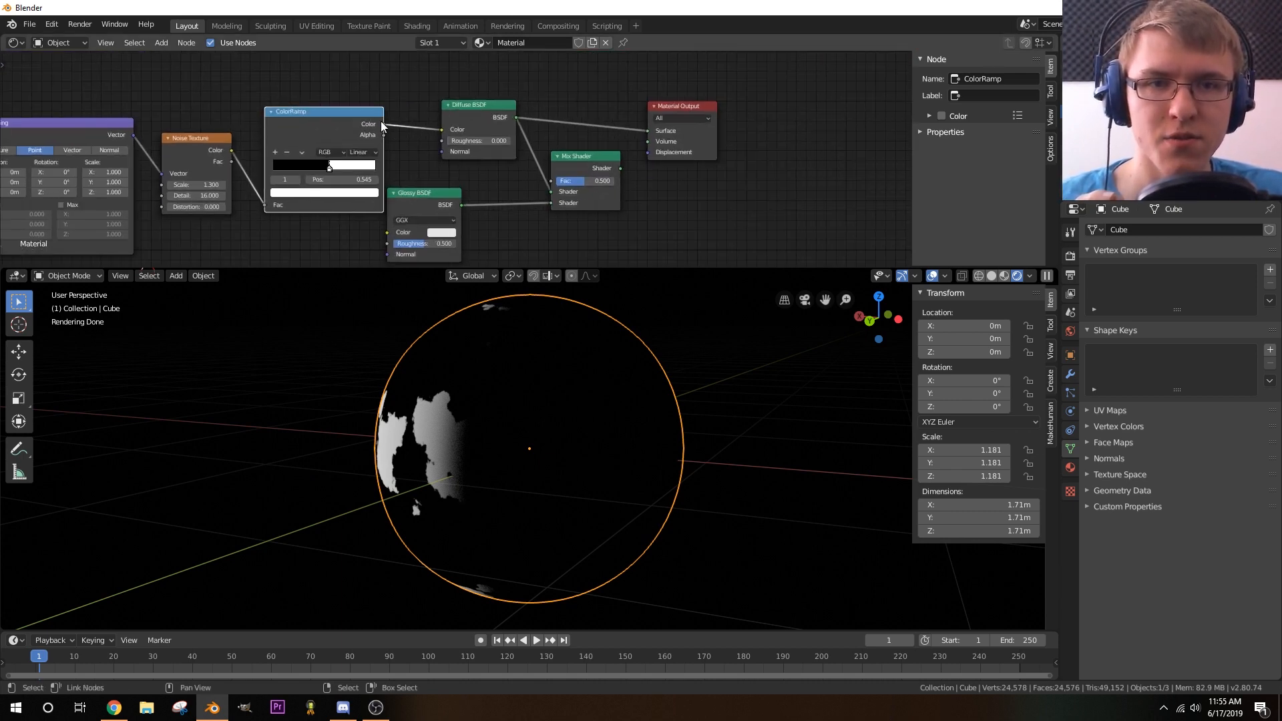
pyautogui.moveTo(382, 125); pyautogui.dragTo(552, 181)
pyautogui.moveTo(549, 140); pyautogui.dragTo(509, 131, button='middle')
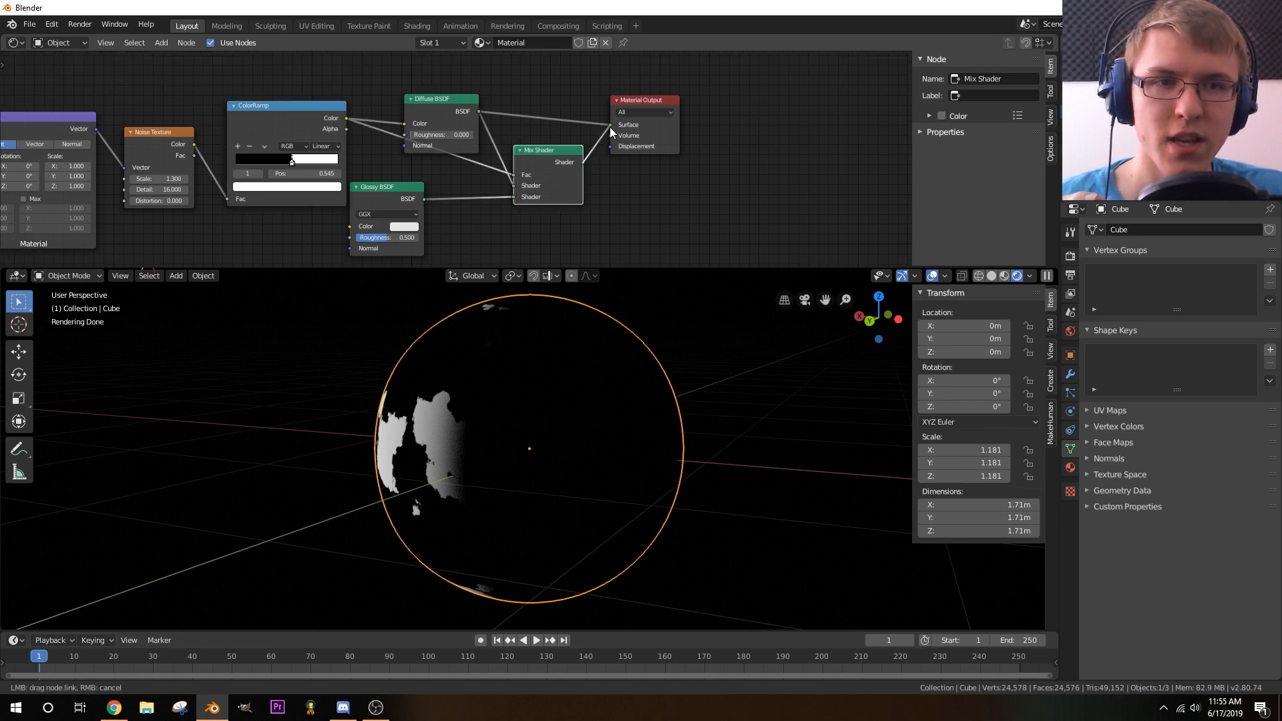
pyautogui.moveTo(610, 126); pyautogui.dragTo(610, 127)
# - Disconnect the ColorRamp from the Diffuse BSDF's Color and arrange the Diffuse node directly above the Glossy node, before the Mix Shader
pyautogui.moveTo(406, 125); pyautogui.dragTo(458, 88)
pyautogui.moveTo(310, 108); pyautogui.dragTo(301, 95)
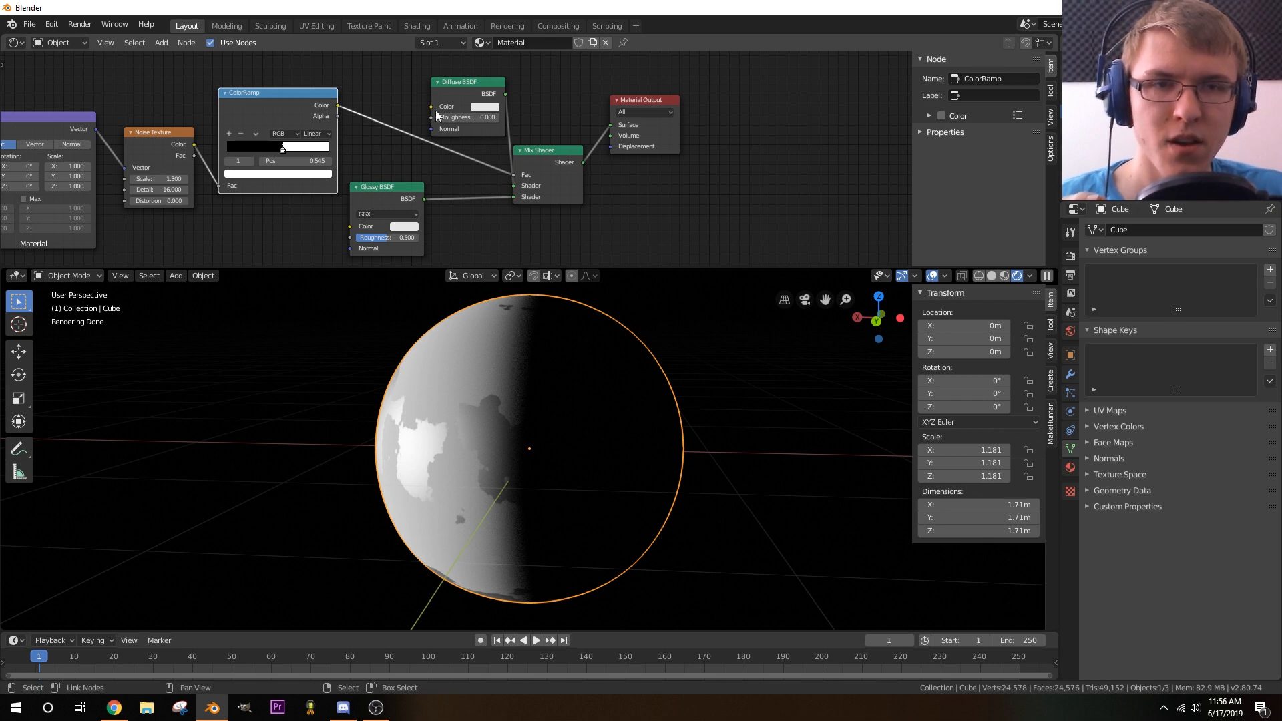
pyautogui.moveTo(470, 82); pyautogui.dragTo(431, 68)
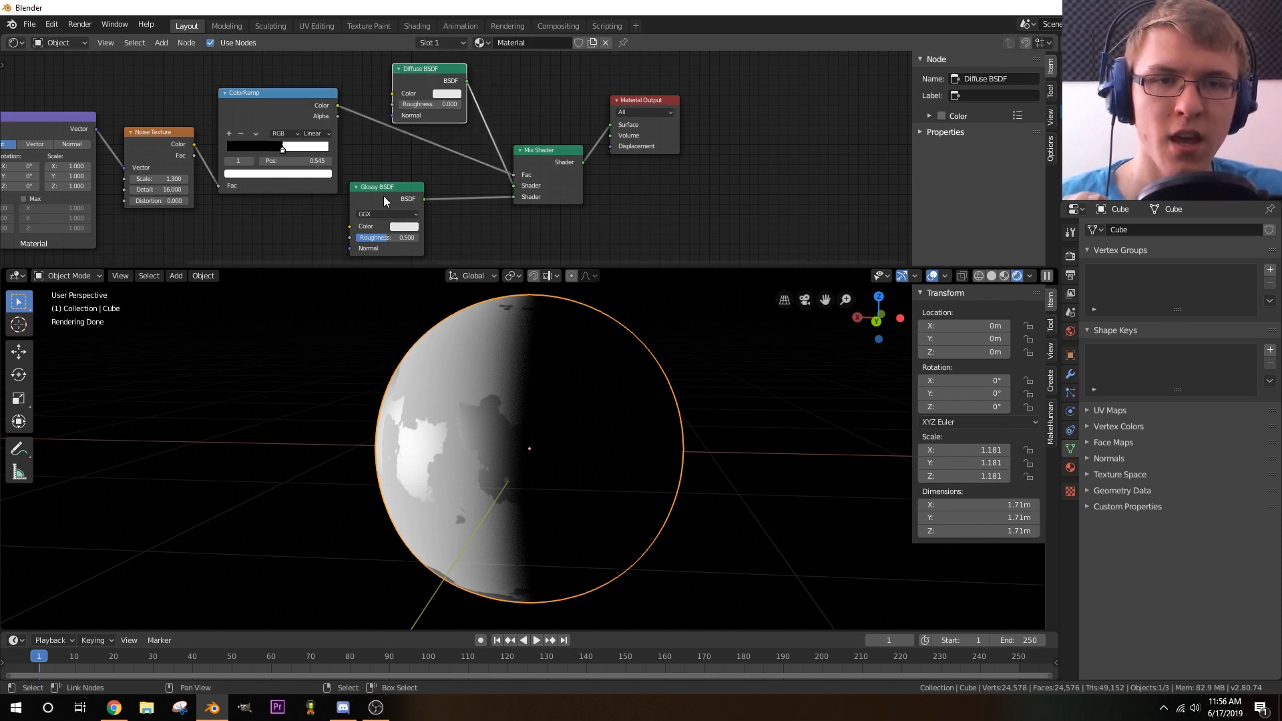
pyautogui.moveTo(383, 196); pyautogui.dragTo(419, 247)
pyautogui.moveTo(437, 80); pyautogui.dragTo(424, 179)
pyautogui.moveTo(552, 187); pyautogui.dragTo(474, 154, button='middle')
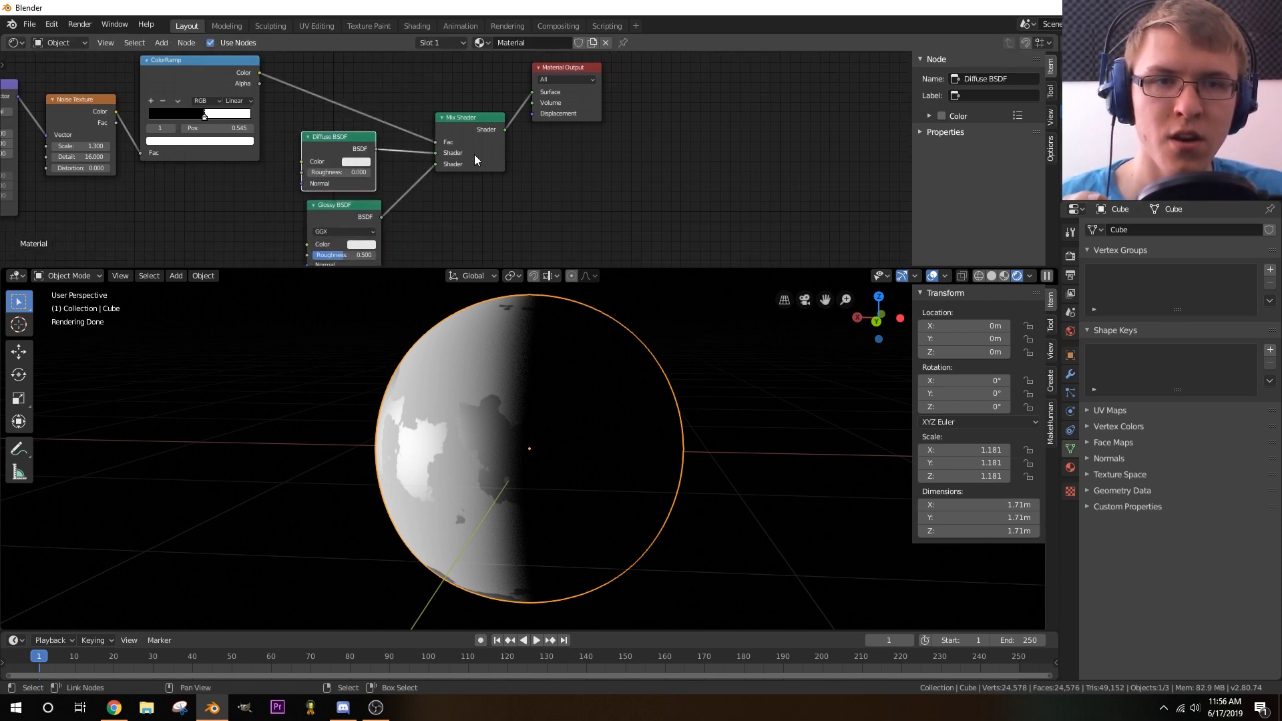
pyautogui.keyDown('ctrl'); pyautogui.hscroll(-3, 461, 134); pyautogui.keyUp('ctrl')
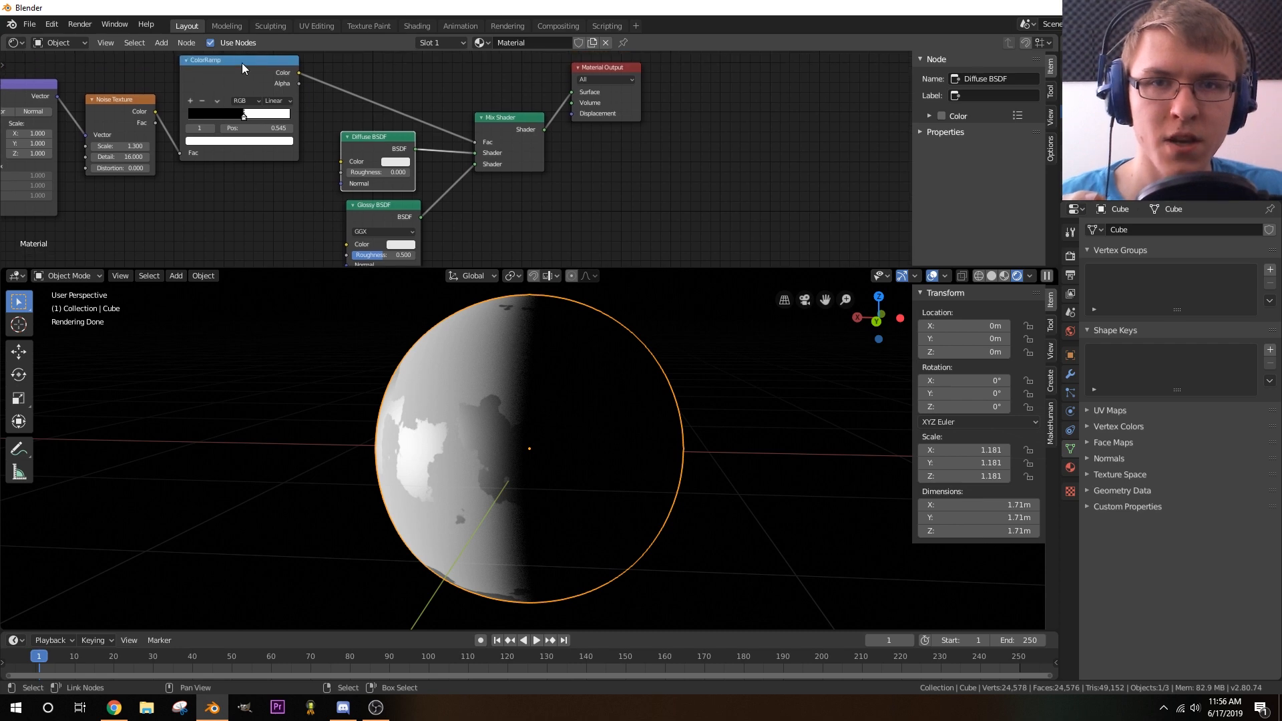
pyautogui.keyDown('shift'); pyautogui.scroll(-3, 420, 197); pyautogui.keyUp('shift')
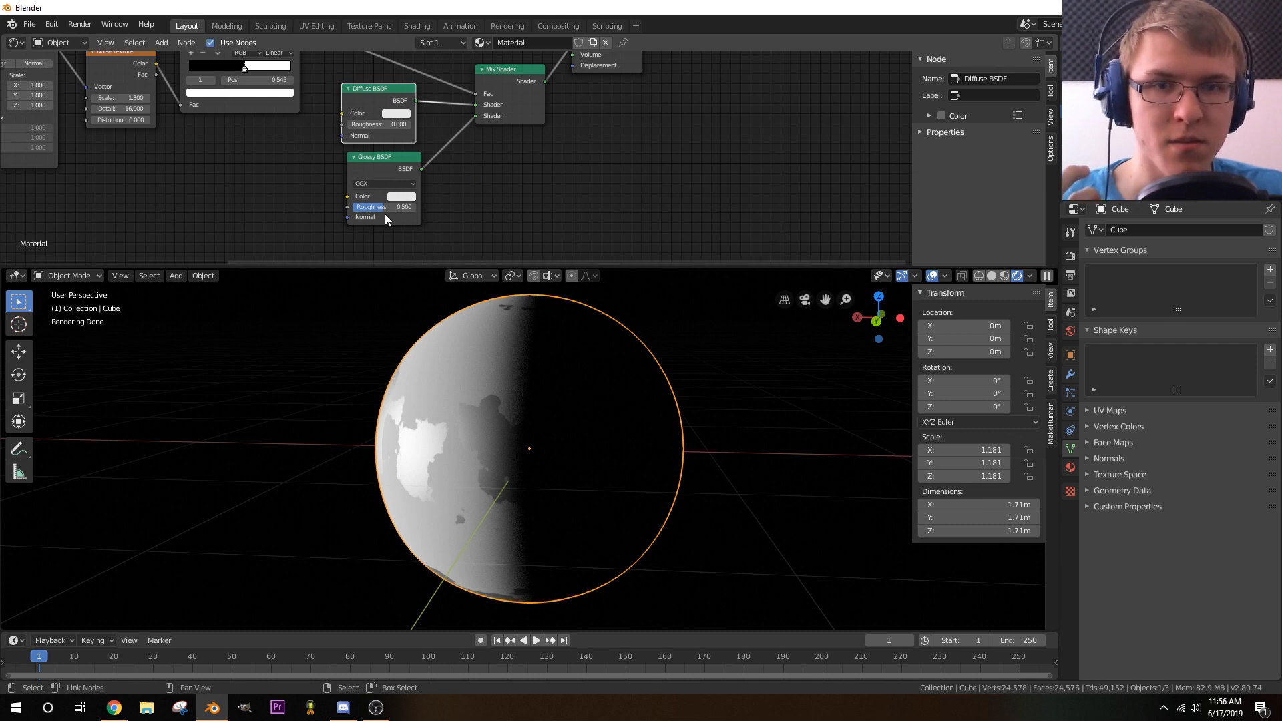
# - Set the Glossy BSDF's Roughness to 0.246 and inspect the highlight on the sphere
pyautogui.moveTo(384, 206); pyautogui.dragTo(369, 206)
pyautogui.moveTo(497, 467); pyautogui.dragTo(591, 479, button='middle')
pyautogui.scroll(2, 478, 470)
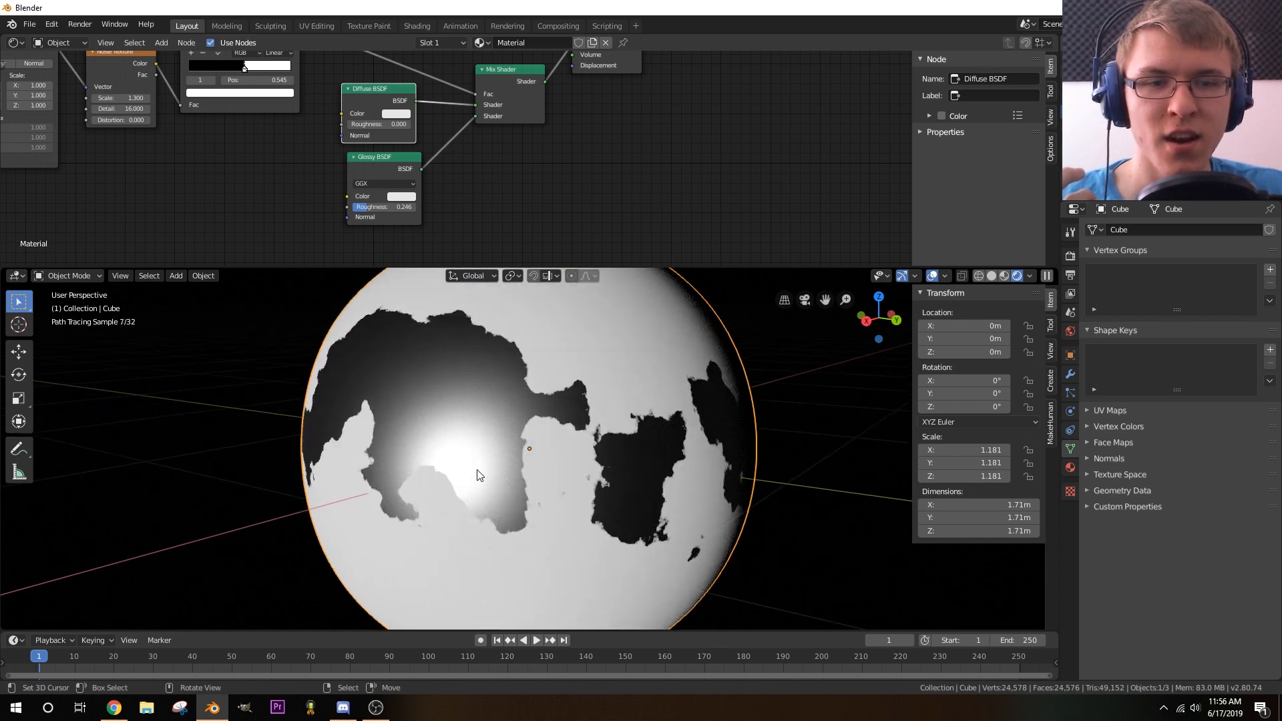
pyautogui.moveTo(478, 474); pyautogui.dragTo(544, 458, button='middle')
pyautogui.scroll(-2, 544, 454)
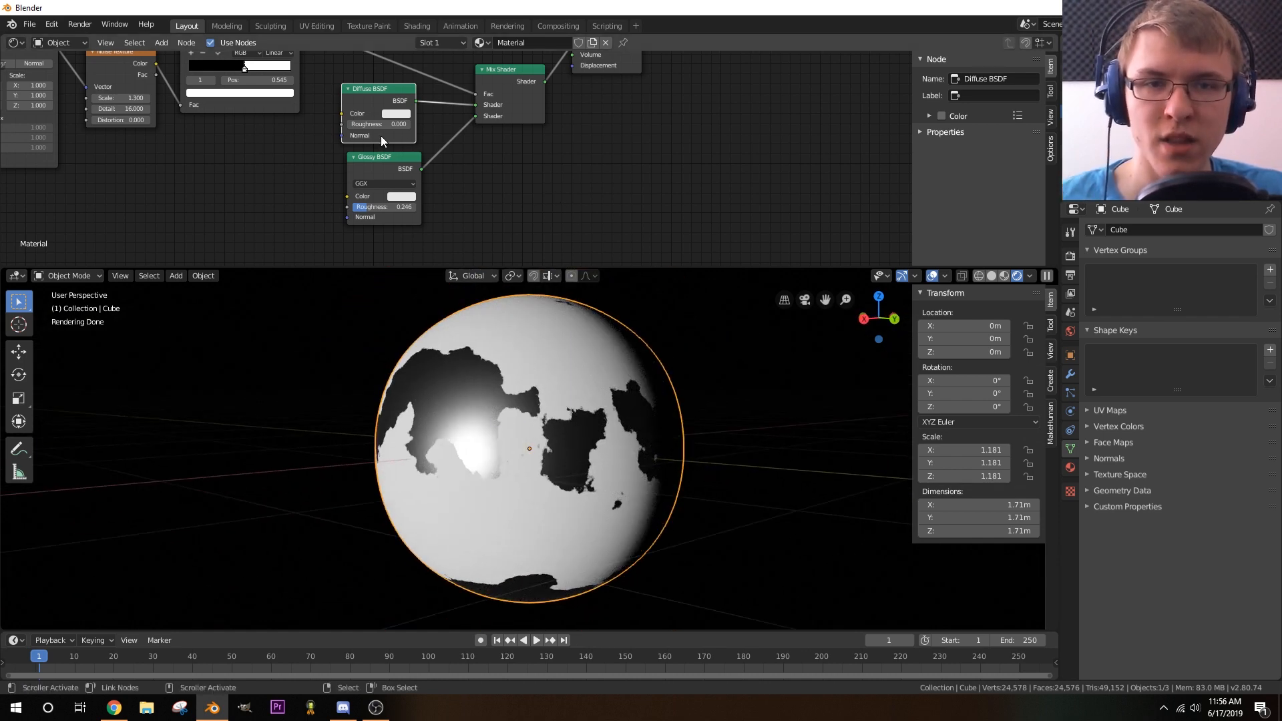
# - Swap the Mix Shader's inputs so Glossy feeds the first Shader socket and Diffuse the second, and inspect the sphere
pyautogui.moveTo(444, 147); pyautogui.dragTo(491, 207, button='middle')
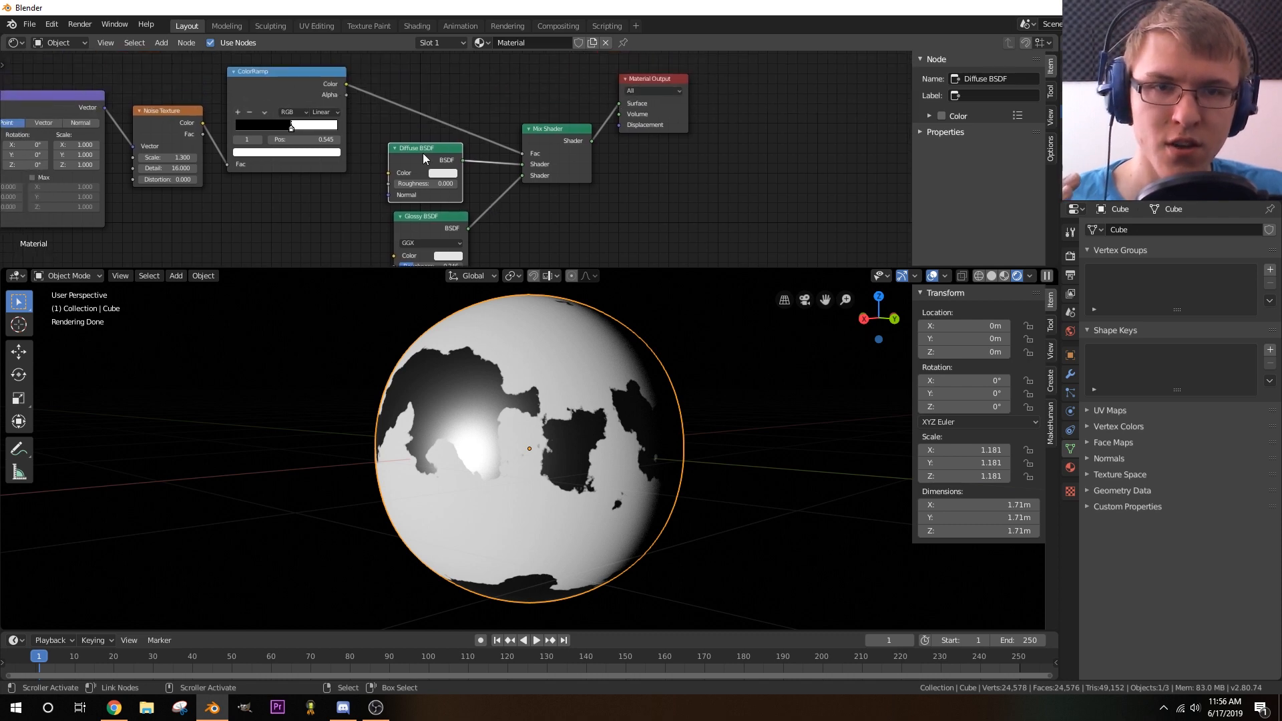
pyautogui.moveTo(424, 158); pyautogui.dragTo(398, 147)
pyautogui.moveTo(522, 175)
pyautogui.mouseDown()
pyautogui.moveTo(508, 180)
pyautogui.moveTo(523, 165)
pyautogui.mouseUp()
pyautogui.moveTo(528, 183); pyautogui.dragTo(527, 141, button='middle')
pyautogui.moveTo(479, 427); pyautogui.dragTo(549, 446, button='middle')
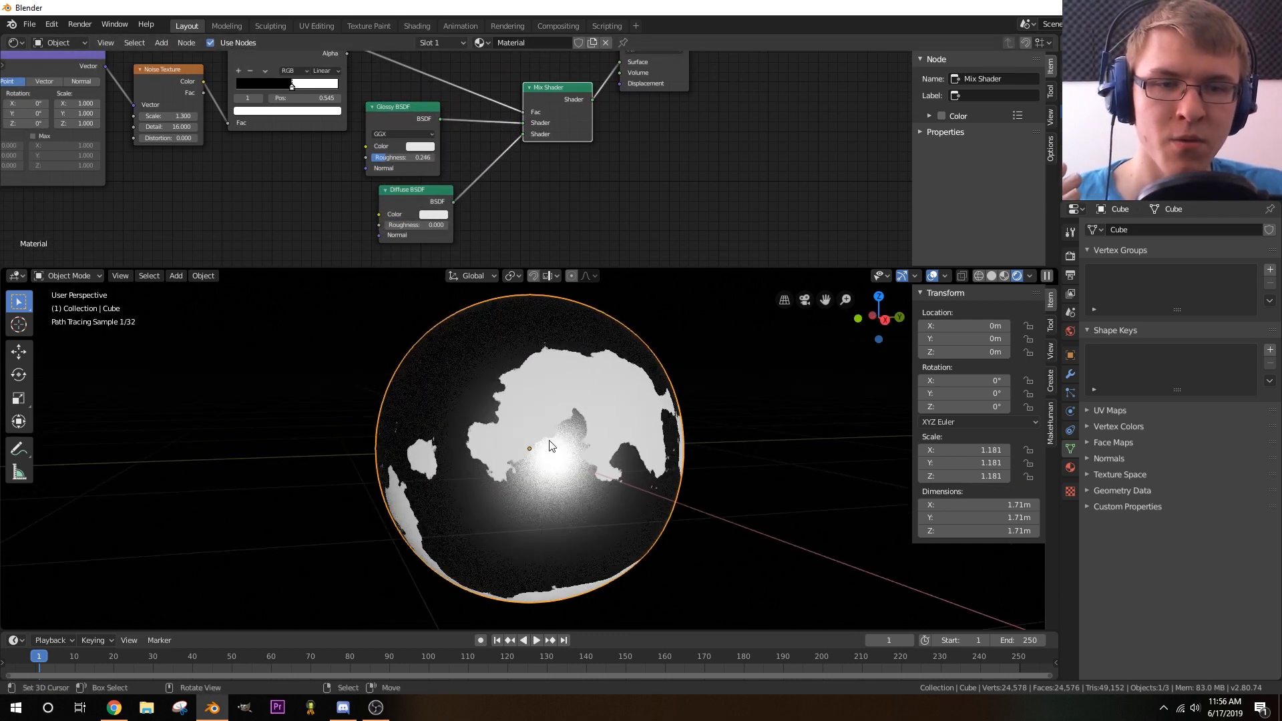
pyautogui.moveTo(711, 465); pyautogui.dragTo(475, 514, button='middle')
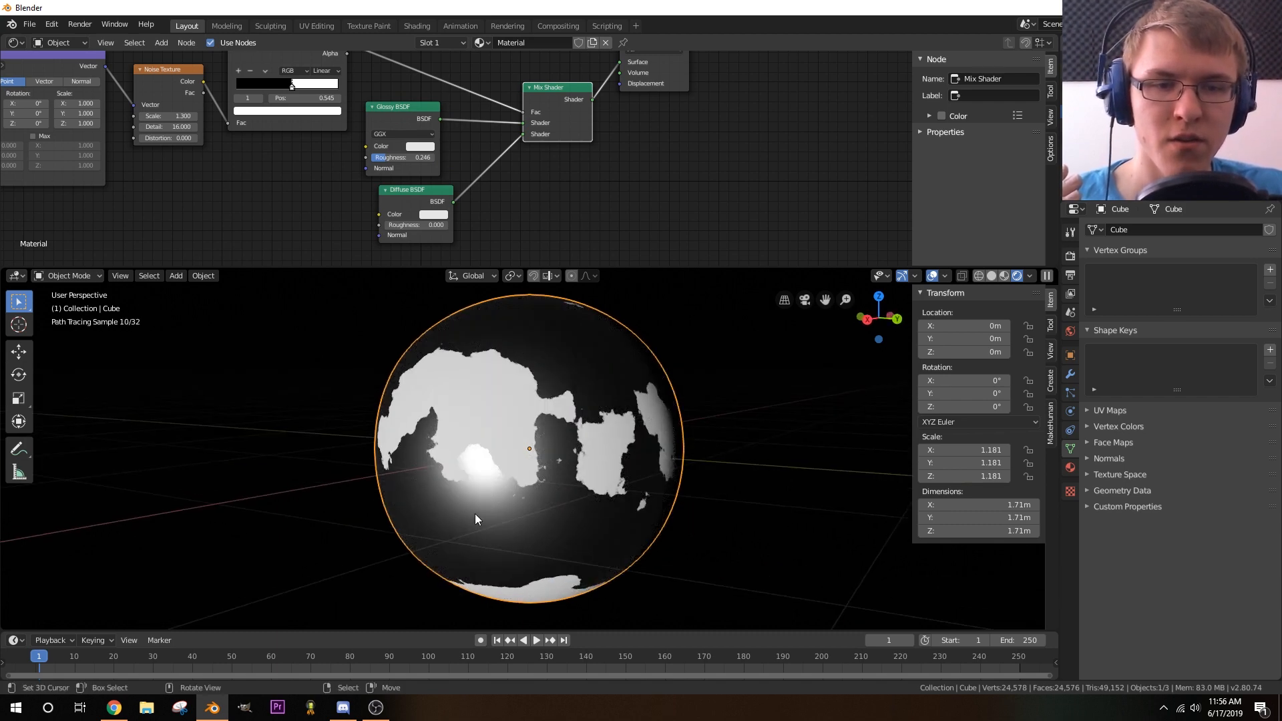
pyautogui.moveTo(595, 498); pyautogui.dragTo(583, 498, button='middle')
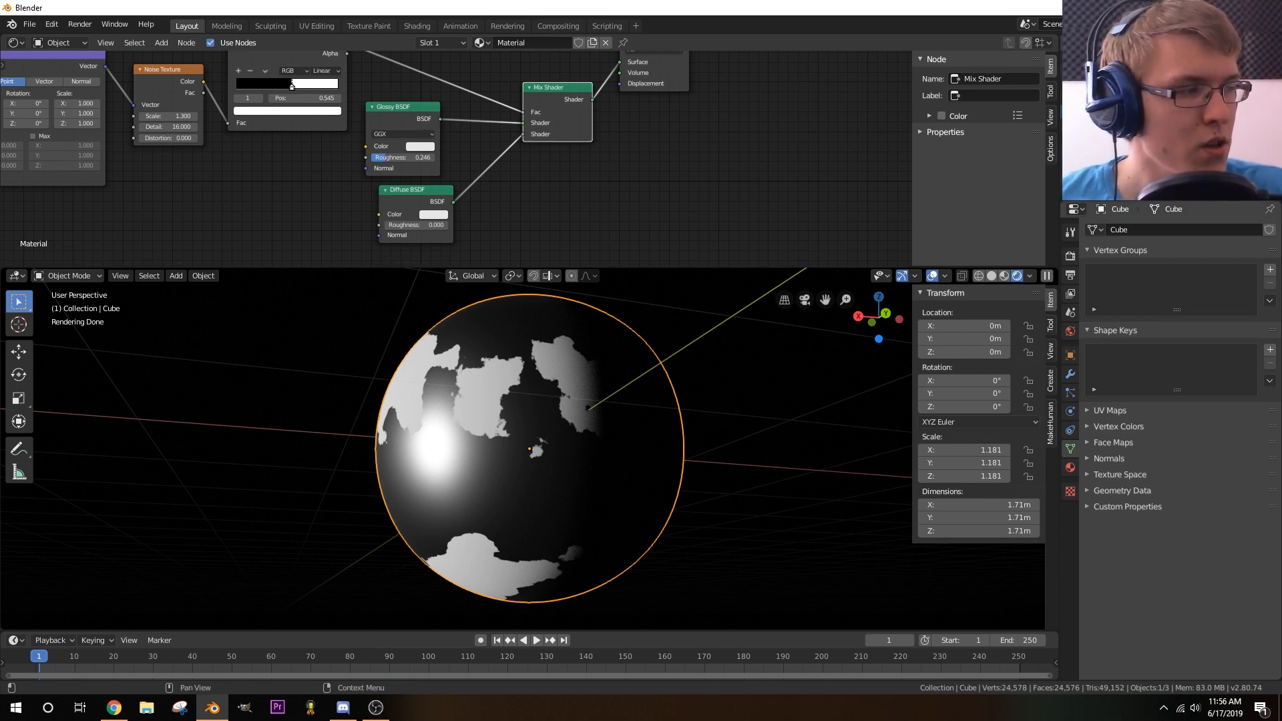
# - Change the Glossy BSDF's color to a bright orange-red
pyautogui.scroll(3, 542, 198)
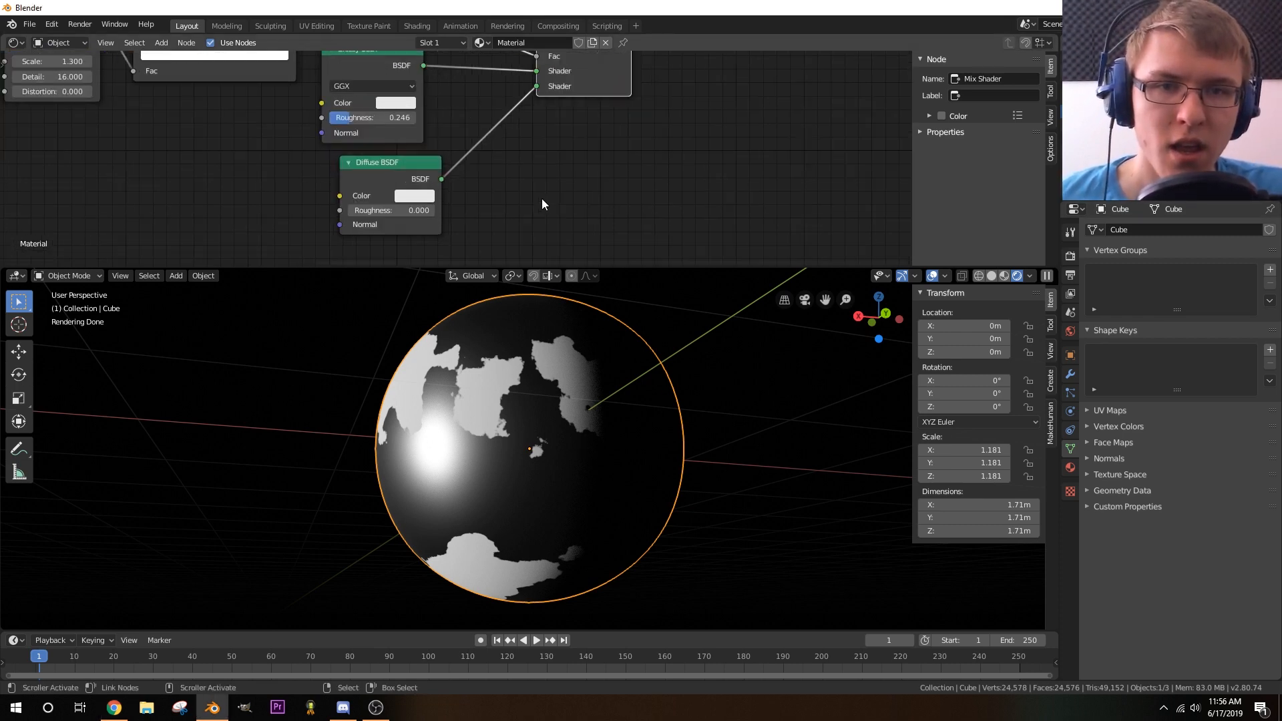
pyautogui.moveTo(527, 139); pyautogui.dragTo(571, 162, button='middle')
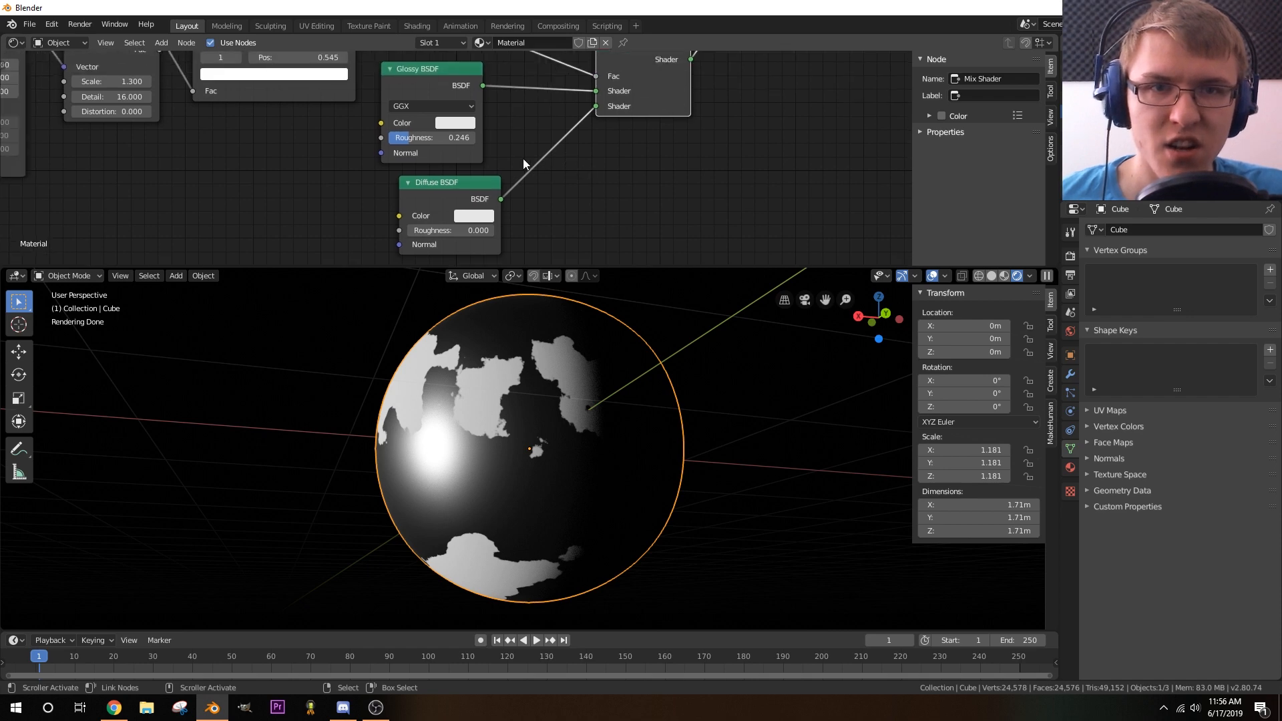
pyautogui.click(453, 124)
pyautogui.moveTo(501, 175)
pyautogui.mouseDown()
pyautogui.moveTo(506, 160)
pyautogui.moveTo(491, 224)
pyautogui.mouseUp()
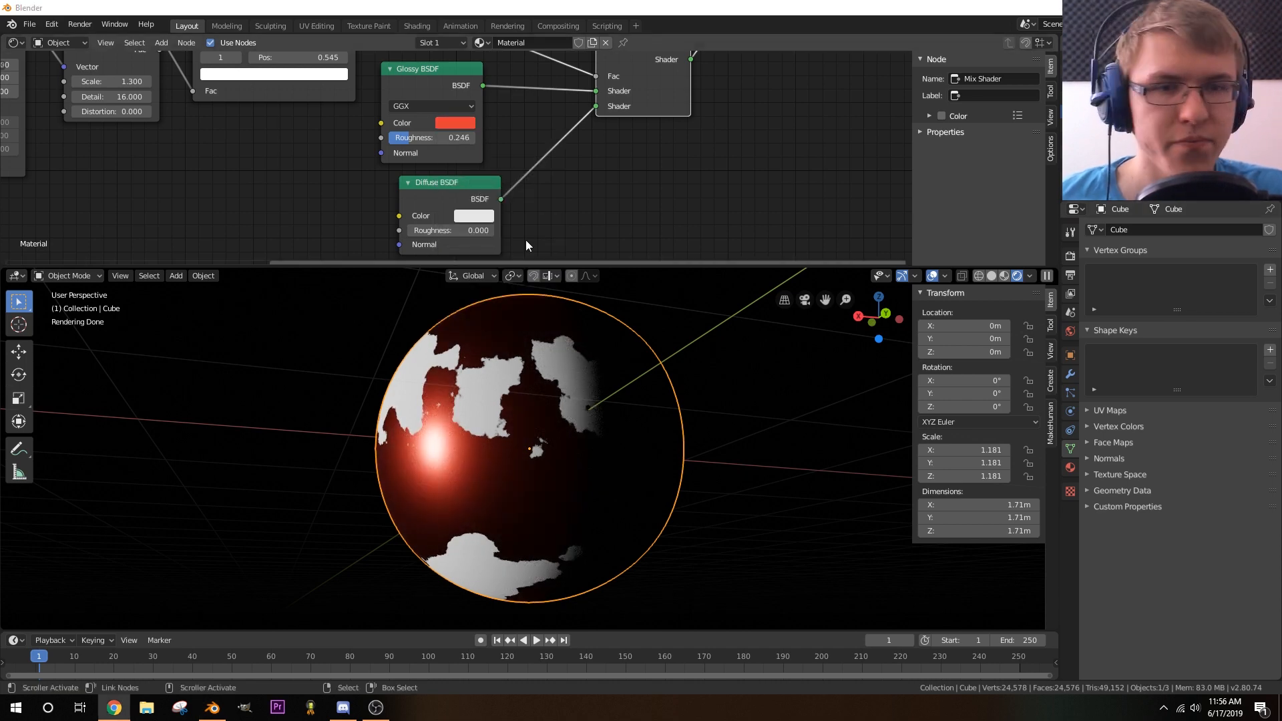
# - Tint the Diffuse BSDF's color to a faintly warm off-white
pyautogui.scroll(2, 587, 201)
pyautogui.scroll(-3, 619, 203)
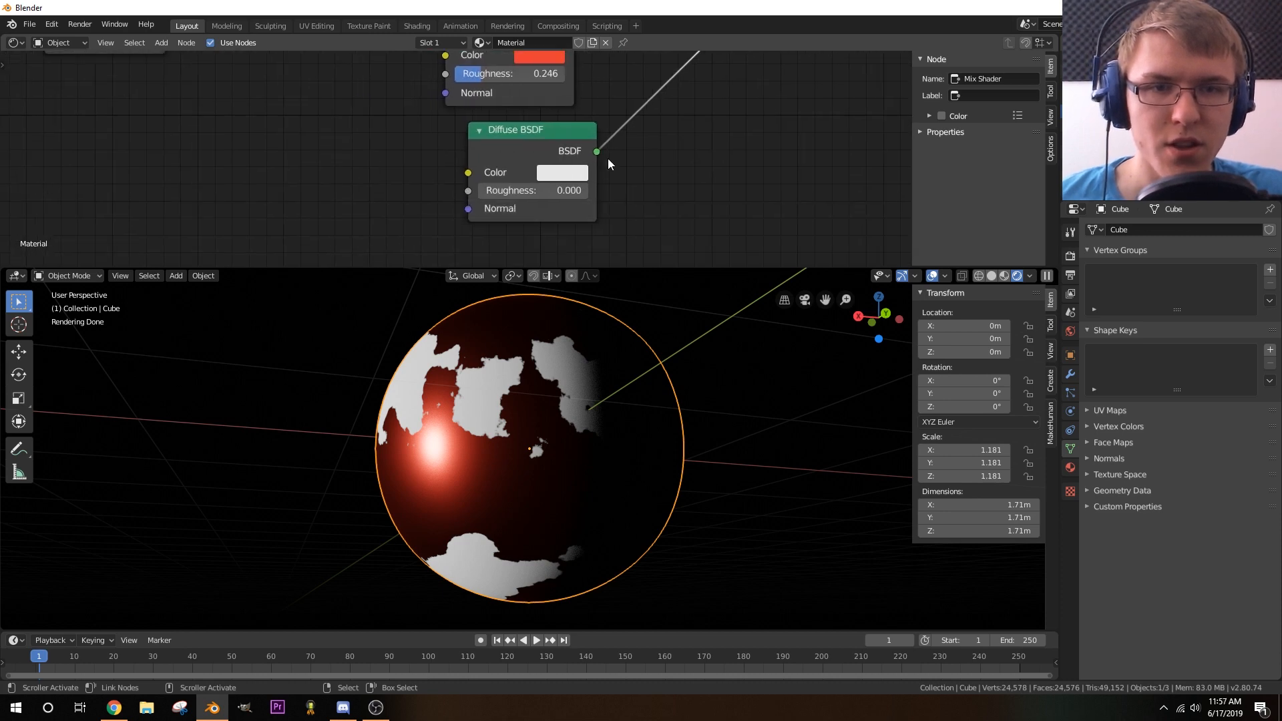
pyautogui.moveTo(502, 170); pyautogui.dragTo(496, 174, button='middle')
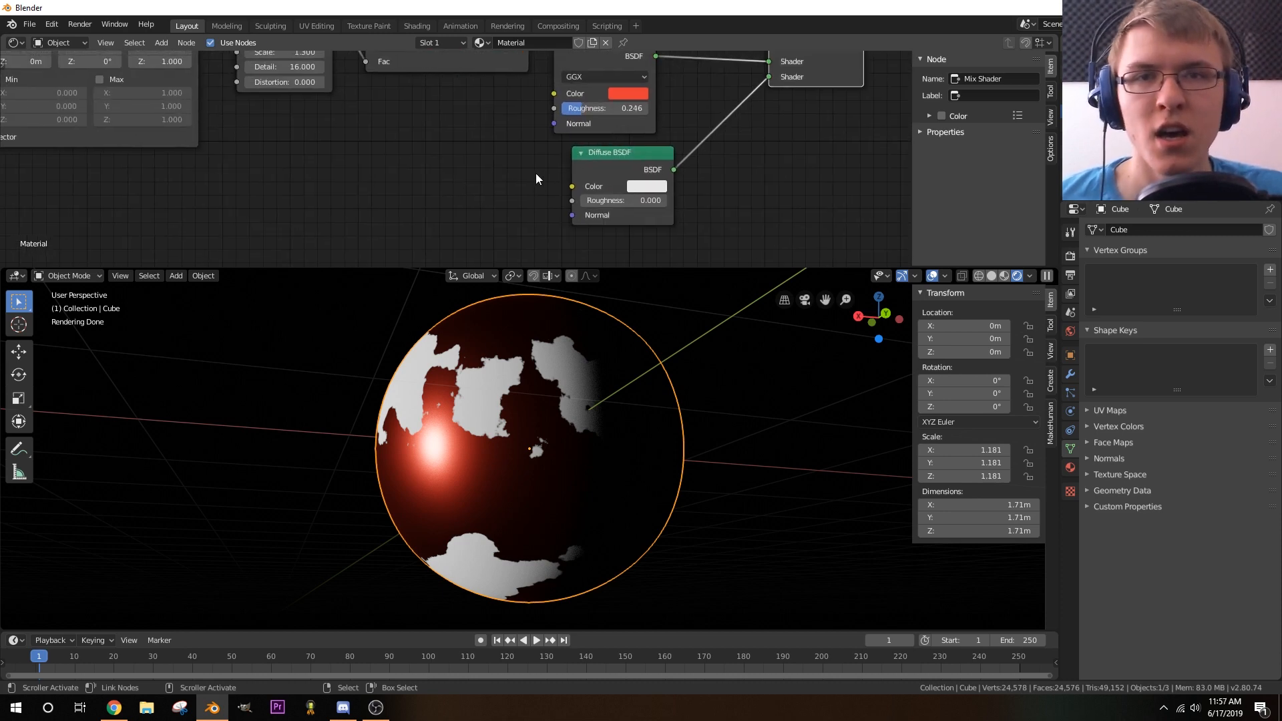
pyautogui.click(648, 188)
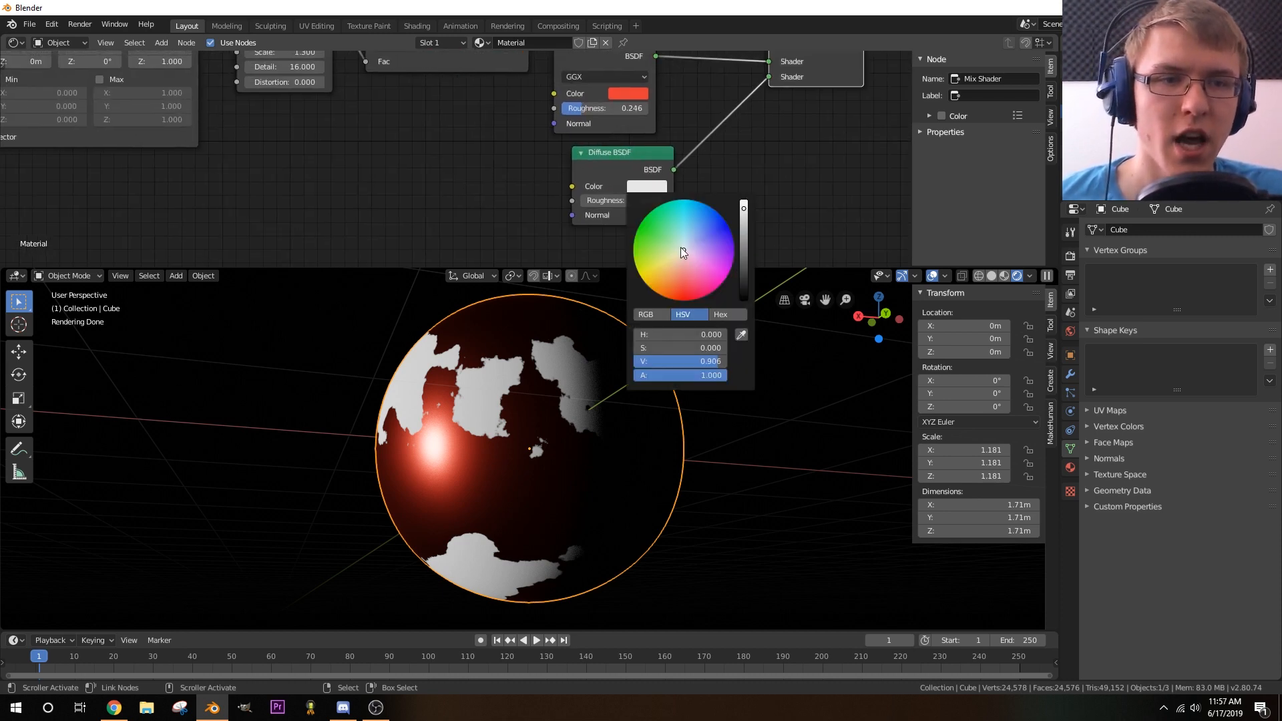
pyautogui.moveTo(681, 251)
pyautogui.mouseDown()
pyautogui.moveTo(705, 263)
pyautogui.moveTo(716, 231)
pyautogui.moveTo(684, 251)
pyautogui.mouseUp()
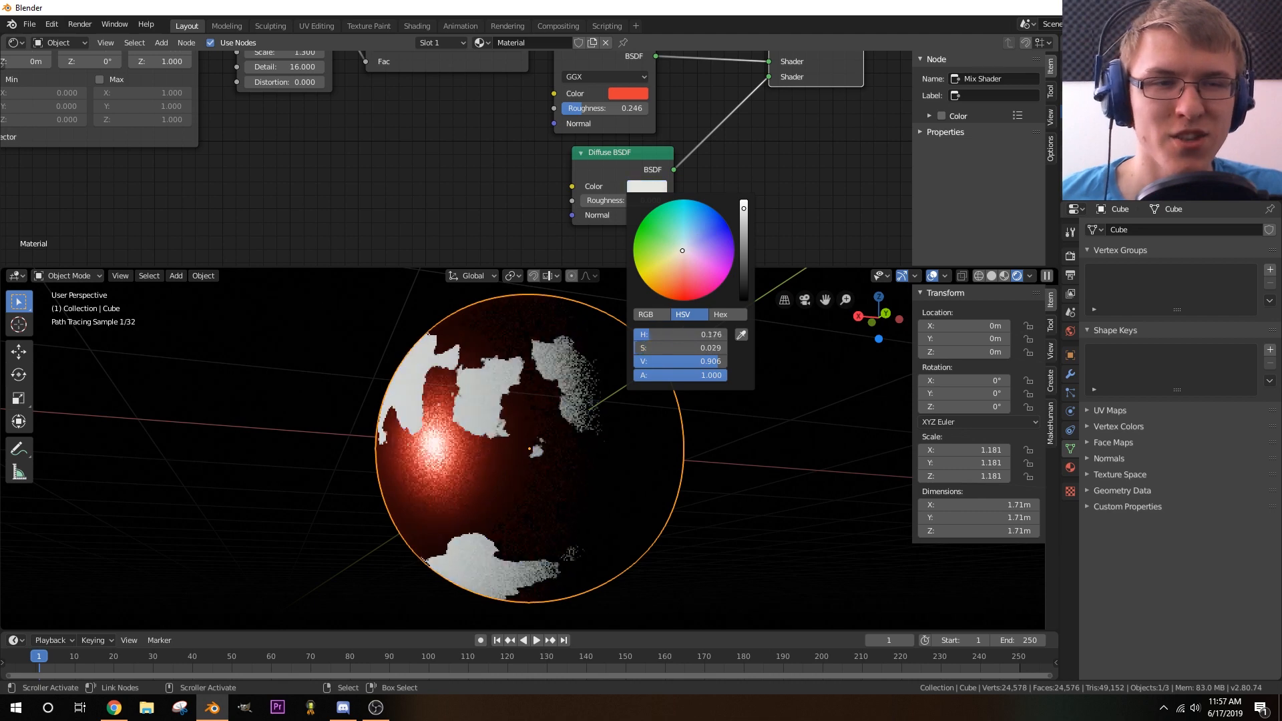
# - Add a second ColorRamp node below the existing one, to the left of the Diffuse BSDF
pyautogui.scroll(-4, 424, 178)
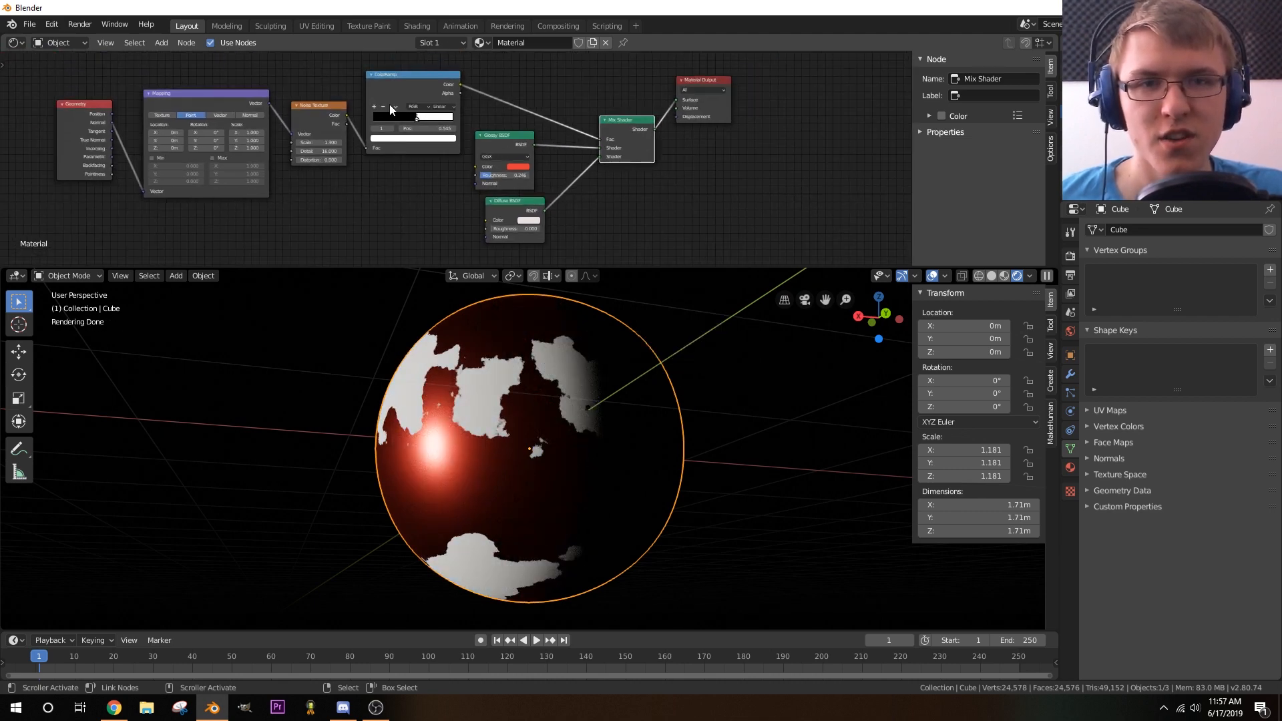
pyautogui.click(385, 86)
pyautogui.moveTo(373, 197); pyautogui.dragTo(394, 154, button='middle')
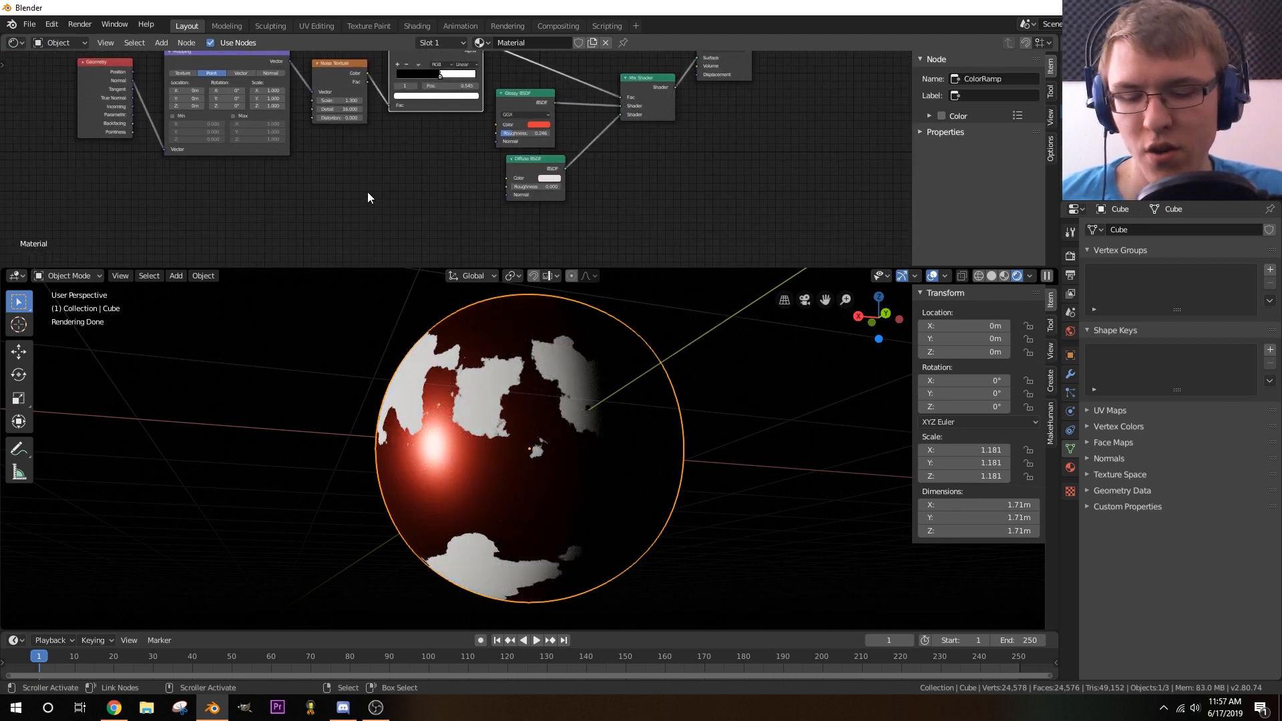
pyautogui.hotkey('shift', 'a')
pyautogui.moveTo(351, 199)
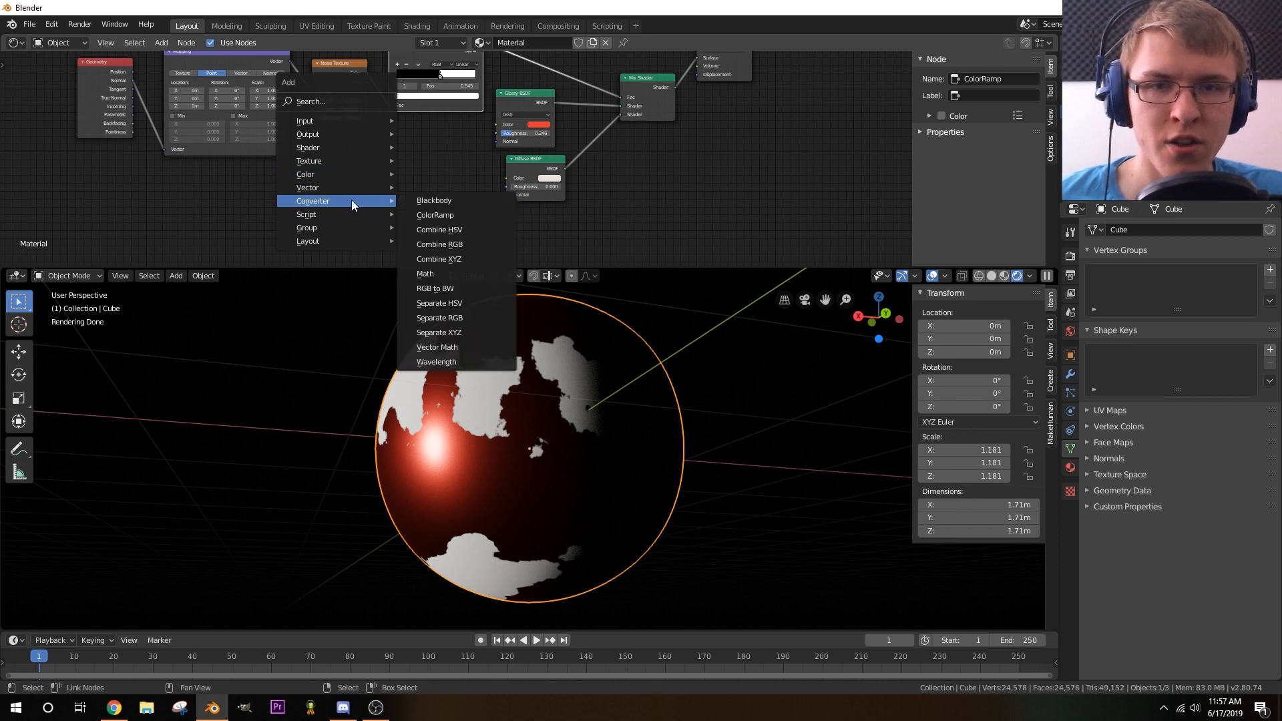
pyautogui.click(439, 216)
pyautogui.click(392, 124)
pyautogui.moveTo(327, 164); pyautogui.dragTo(297, 161, button='middle')
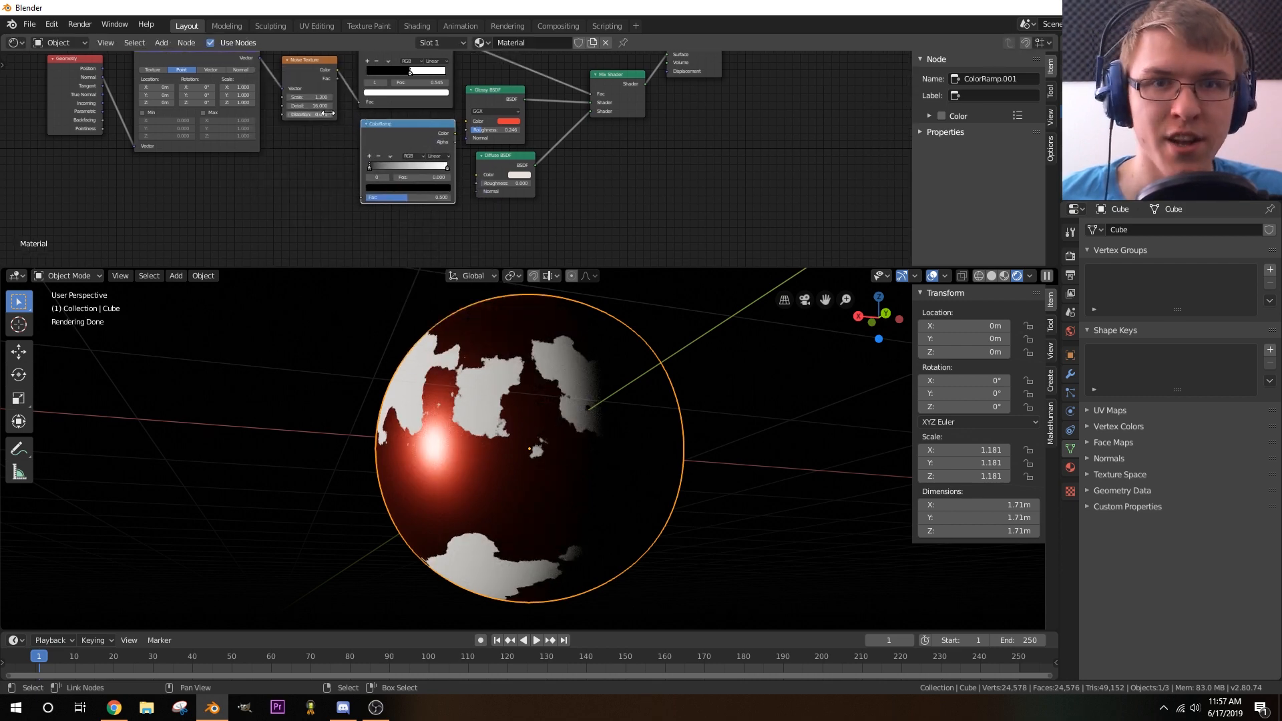
# - Connect the Noise Texture's output to the second ColorRamp's Fac input
pyautogui.scroll(3, 327, 113)
pyautogui.moveTo(331, 98); pyautogui.dragTo(339, 130, button='middle')
pyautogui.moveTo(314, 78); pyautogui.dragTo(345, 238)
# - Color the second ColorRamp's first stop a fully saturated dark red with a value of 0.412
pyautogui.scroll(5, 249, 193)
pyautogui.moveTo(283, 219); pyautogui.dragTo(217, 193, button='middle')
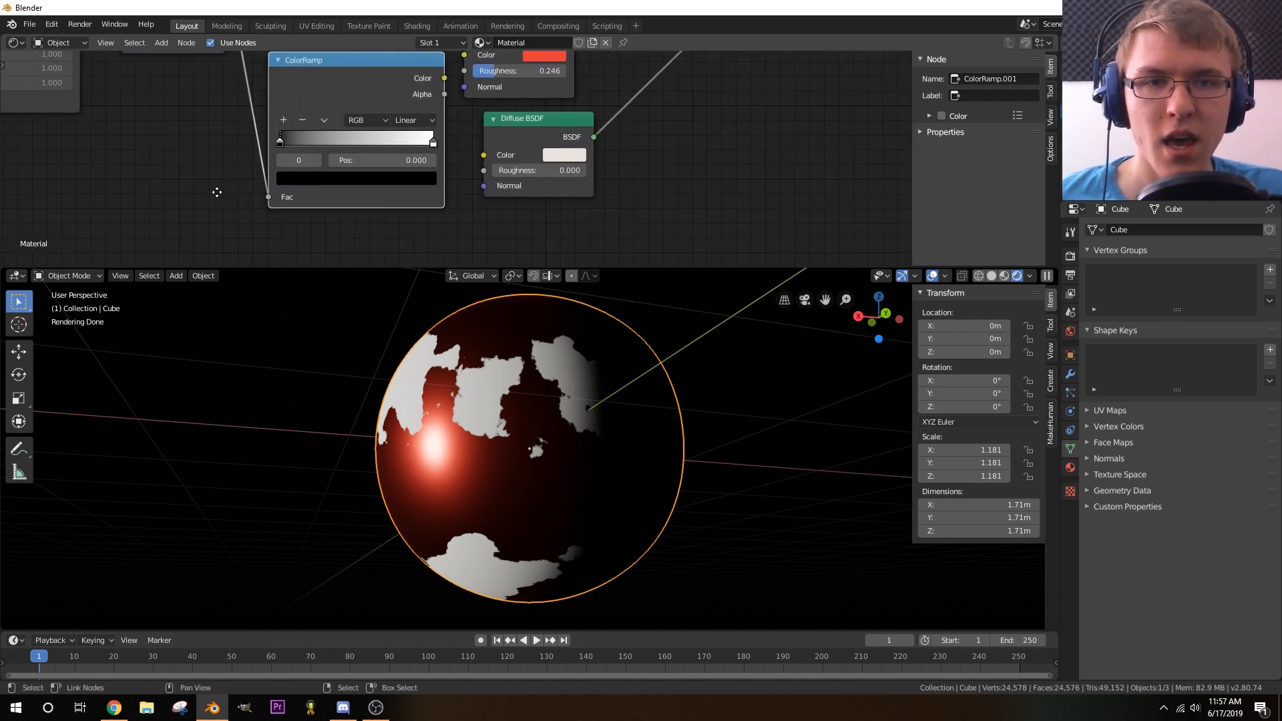
pyautogui.scroll(2, 244, 153)
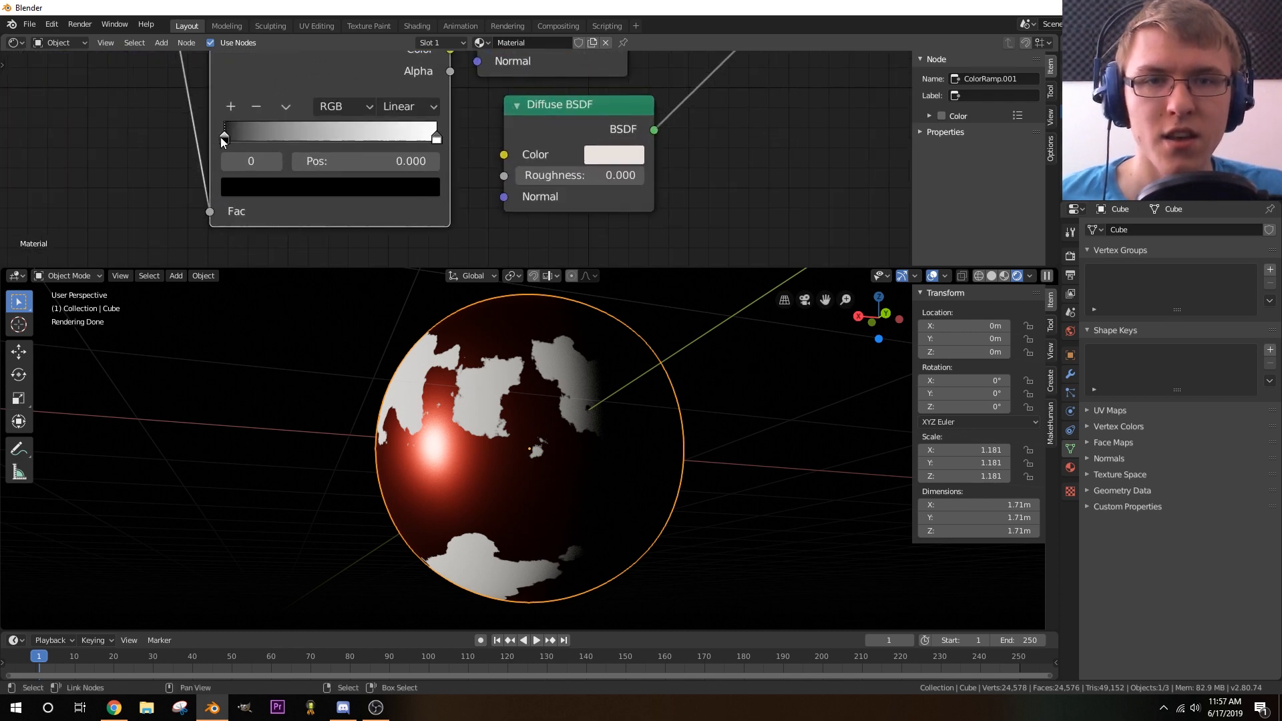
pyautogui.click(348, 190)
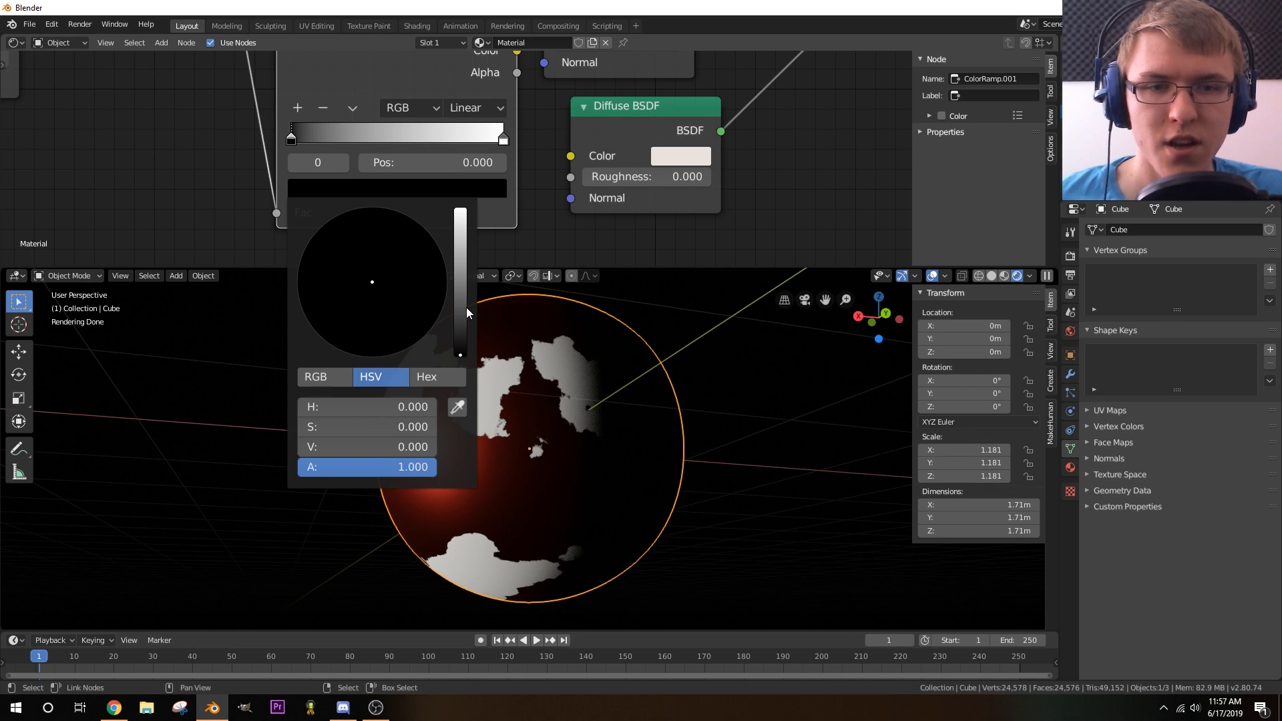
pyautogui.moveTo(466, 307); pyautogui.dragTo(460, 295)
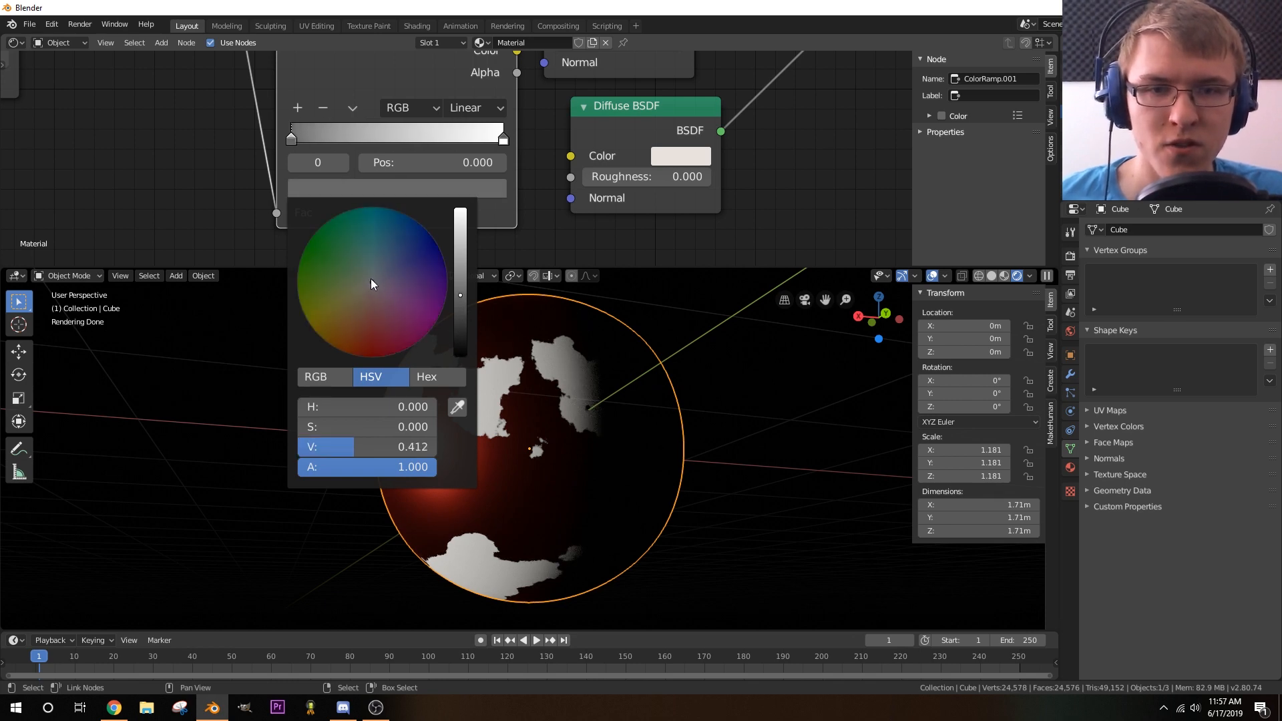
pyautogui.moveTo(372, 283); pyautogui.dragTo(372, 349)
# - Color the second ColorRamp's end stop a light yellow-orange
pyautogui.click(504, 141)
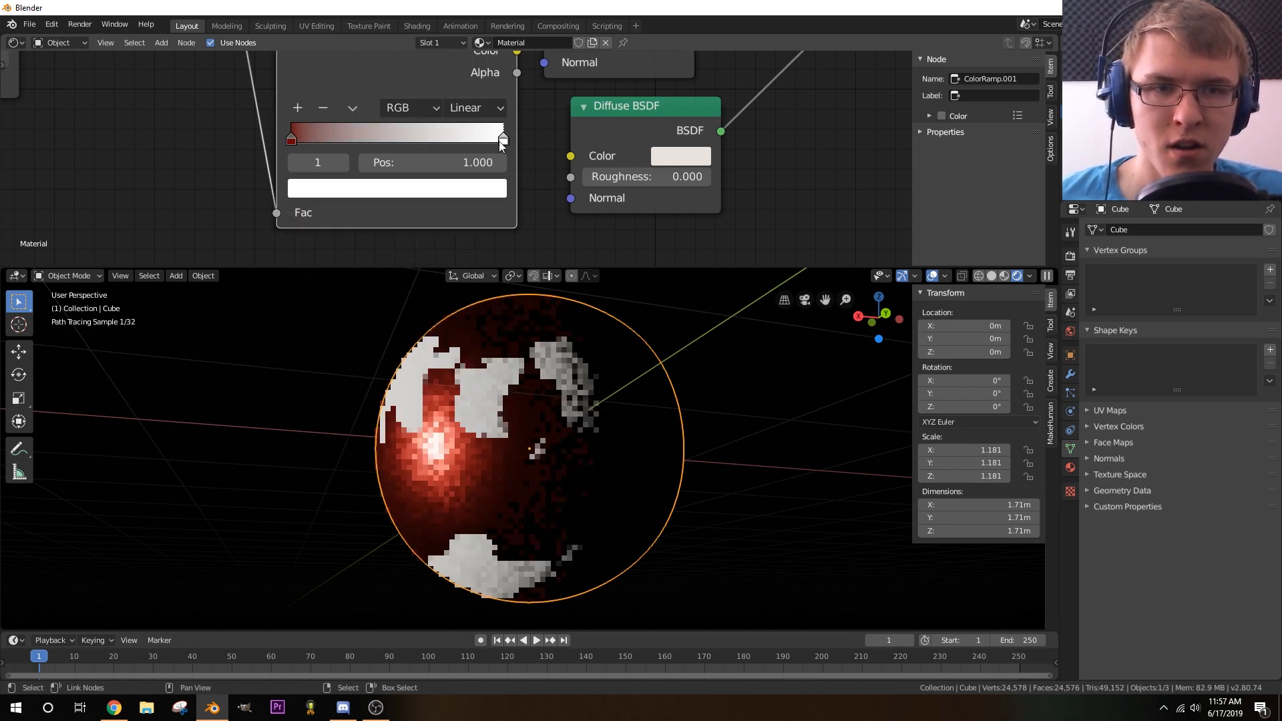
pyautogui.click(447, 193)
pyautogui.moveTo(371, 285); pyautogui.dragTo(346, 314)
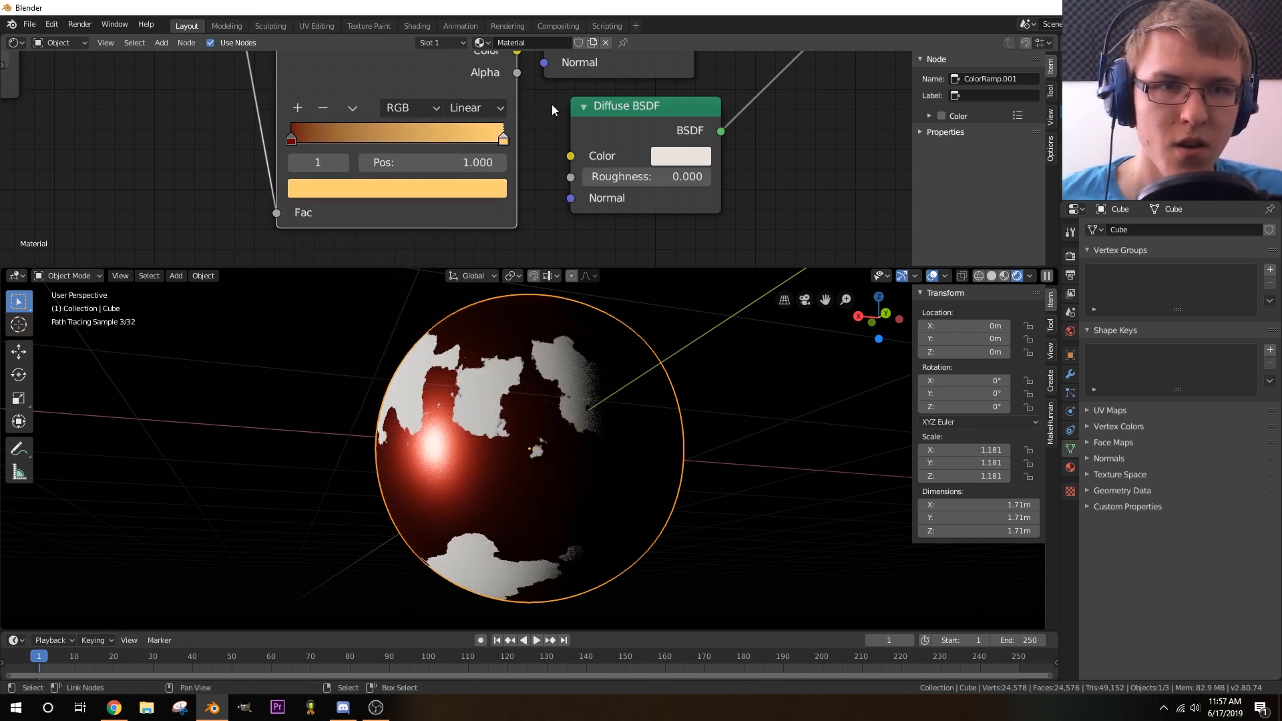
# - Connect the second ColorRamp's Color output to the Diffuse BSDF's Color input
pyautogui.moveTo(529, 98); pyautogui.dragTo(498, 151, button='middle')
pyautogui.moveTo(527, 145); pyautogui.dragTo(539, 209)
pyautogui.moveTo(508, 209); pyautogui.dragTo(558, 179, button='middle')
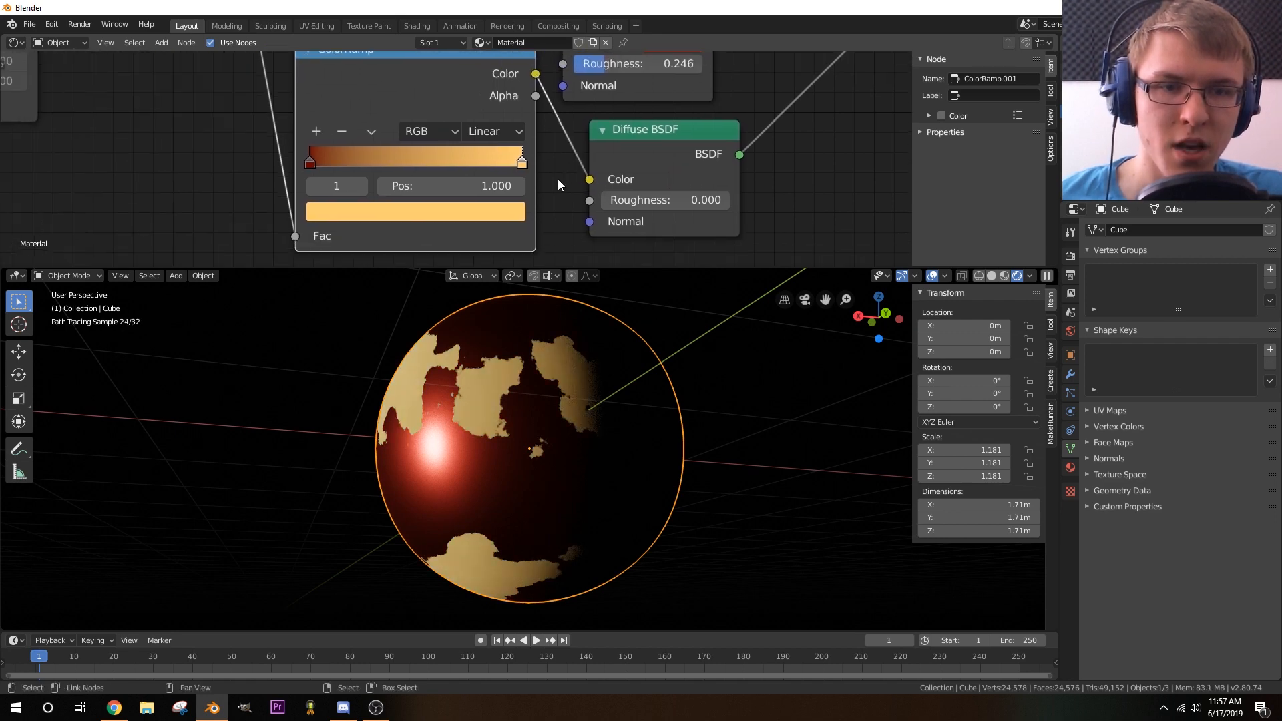
pyautogui.moveTo(426, 75); pyautogui.dragTo(416, 92)
pyautogui.moveTo(417, 162); pyautogui.dragTo(449, 142, button='middle')
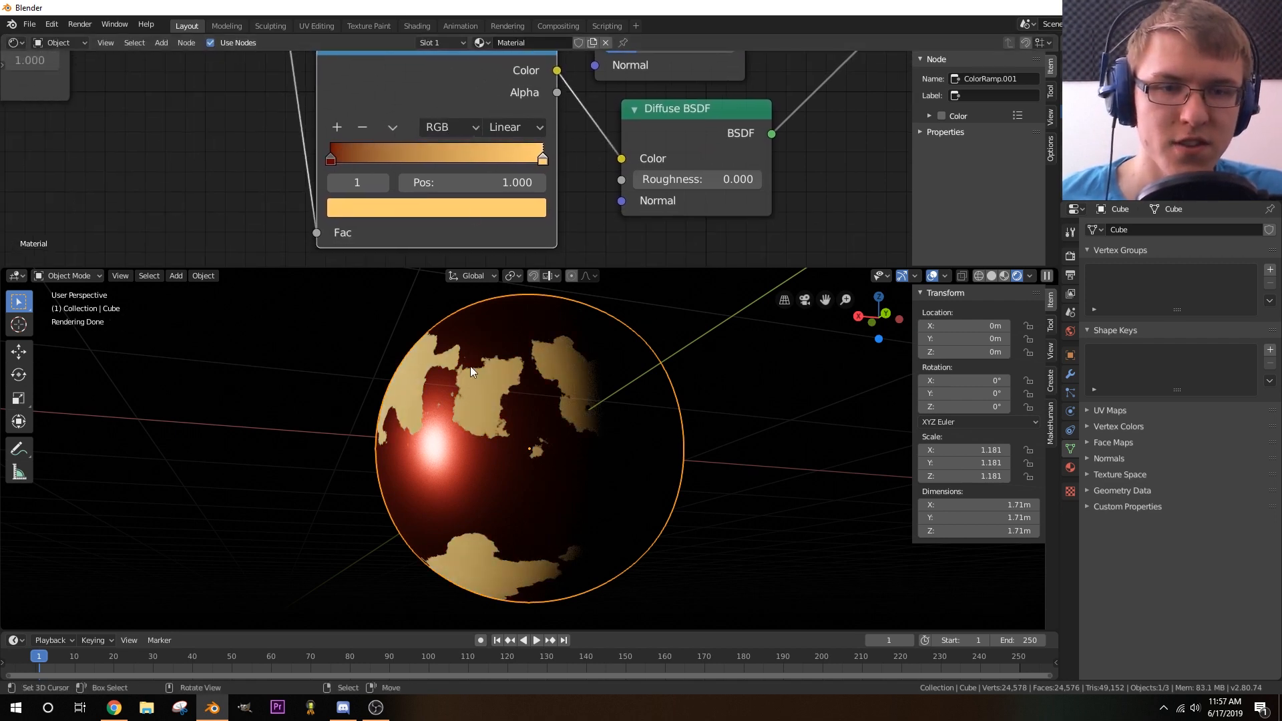
# - Shift the yellow stop slightly inward, move the dark red stop to 0.545 and give it a less saturated dark red
pyautogui.moveTo(339, 165); pyautogui.dragTo(444, 168)
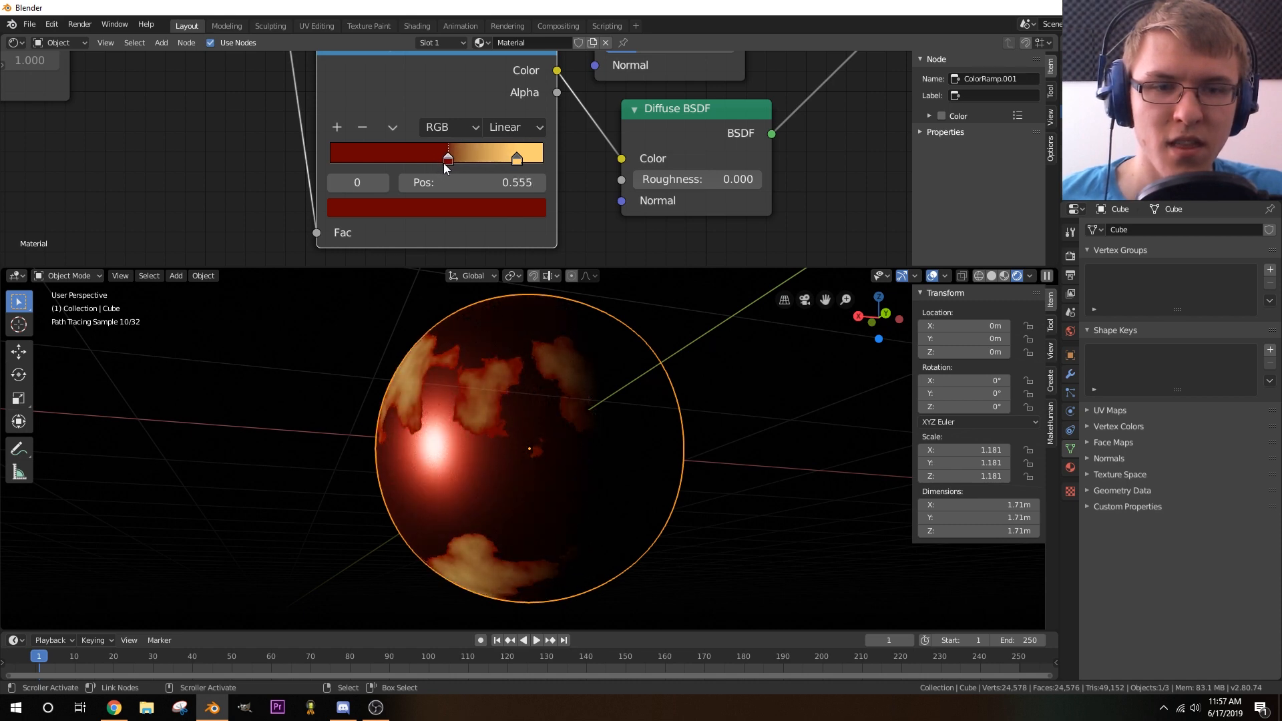
pyautogui.click(430, 211)
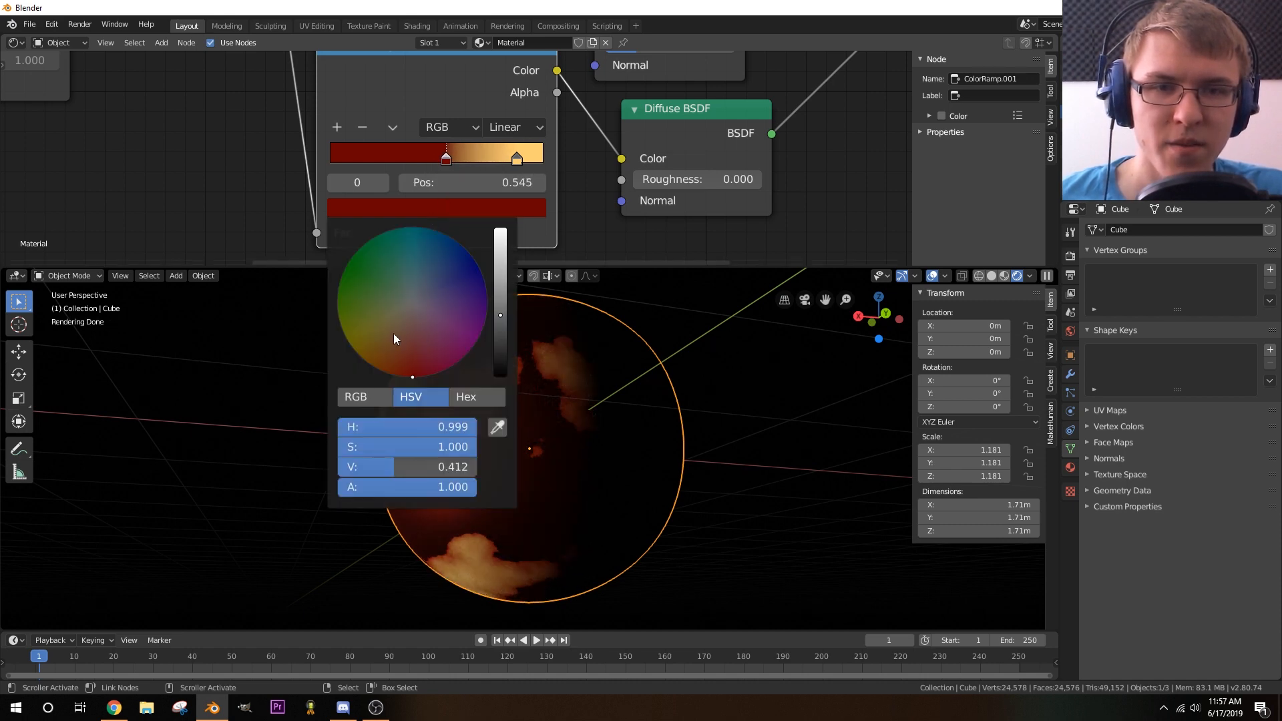
pyautogui.moveTo(413, 377); pyautogui.dragTo(445, 331)
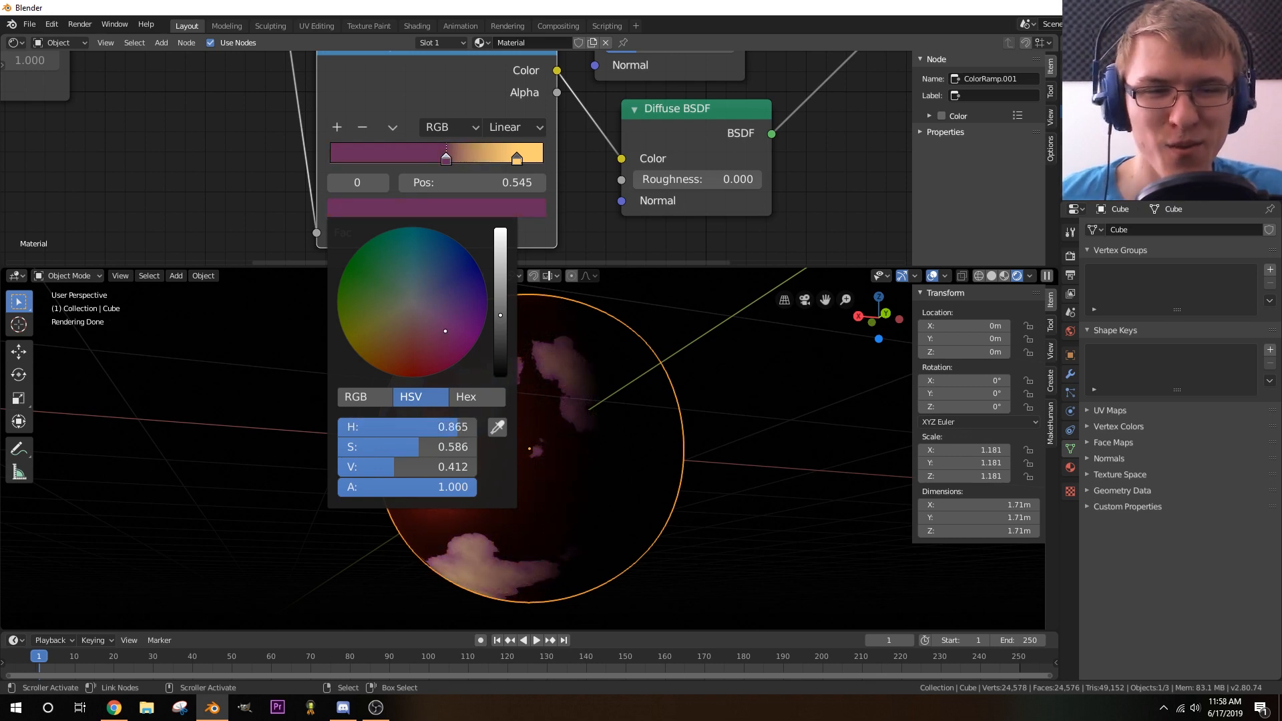
pyautogui.moveTo(445, 331); pyautogui.dragTo(412, 353)
# - Change the Glossy BSDF's color to turquoise with hue 0.462, saturation 0.618 and value 0.906
pyautogui.moveTo(578, 154); pyautogui.dragTo(587, 197, button='middle')
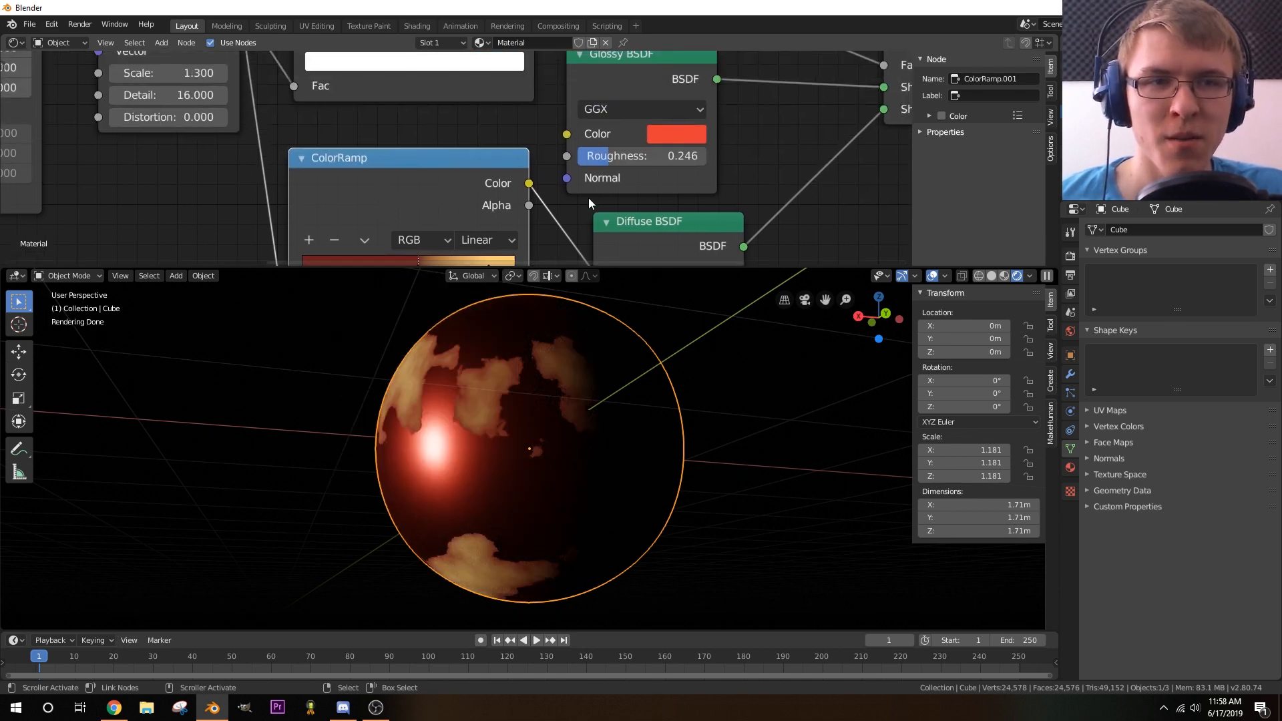
pyautogui.click(681, 132)
pyautogui.moveTo(737, 257); pyautogui.dragTo(719, 182)
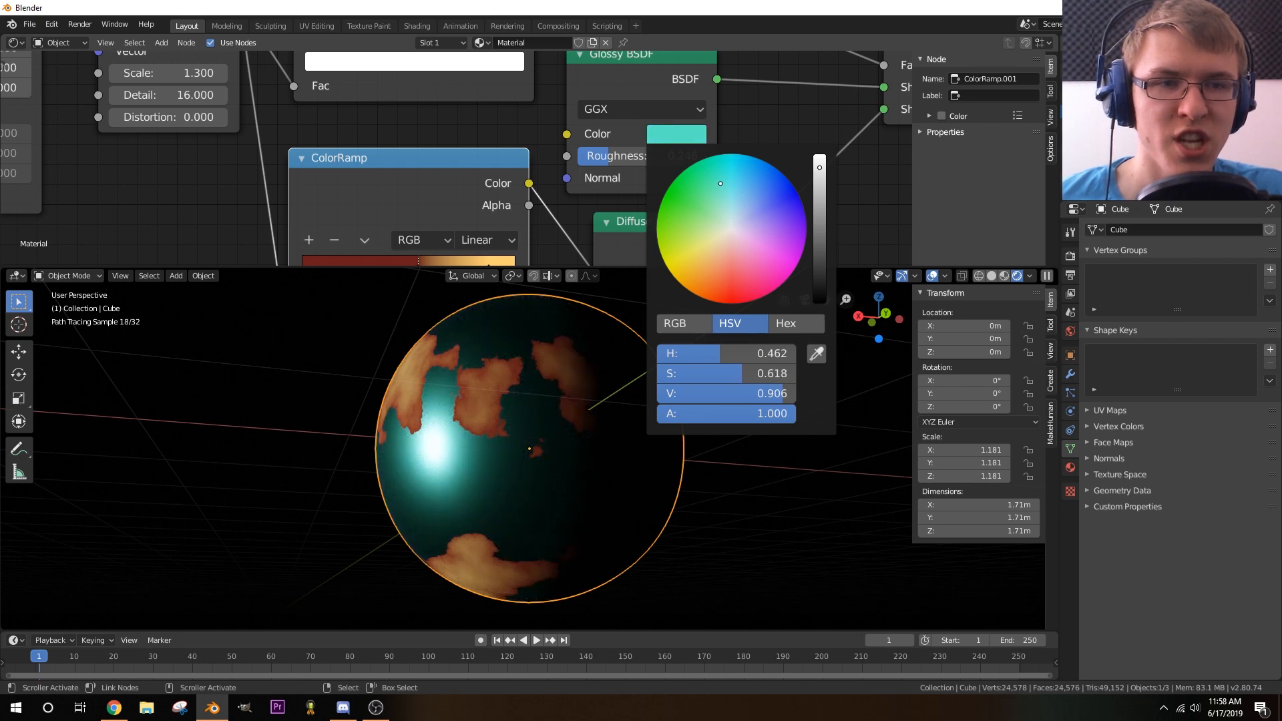
# - Move the second ColorRamp's dark red stop to 0.541 and recolor it with hue 0.984, saturation 0.941 and value 0.354
pyautogui.moveTo(389, 199); pyautogui.dragTo(412, 81, button='middle')
pyautogui.scroll(6, 454, 160)
pyautogui.moveTo(447, 172); pyautogui.dragTo(452, 143, button='middle')
pyautogui.scroll(3, 561, 387)
pyautogui.moveTo(546, 391); pyautogui.dragTo(568, 417, button='middle')
pyautogui.scroll(4, 563, 410)
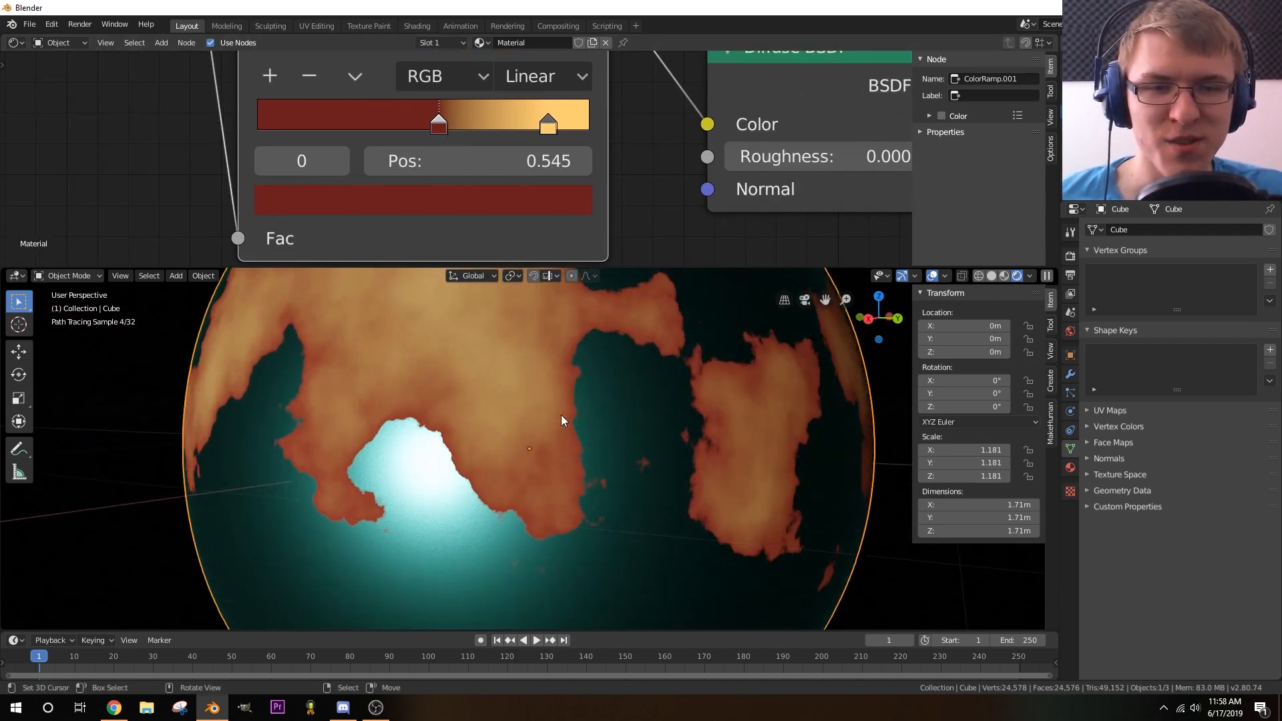
pyautogui.moveTo(438, 131); pyautogui.dragTo(435, 130)
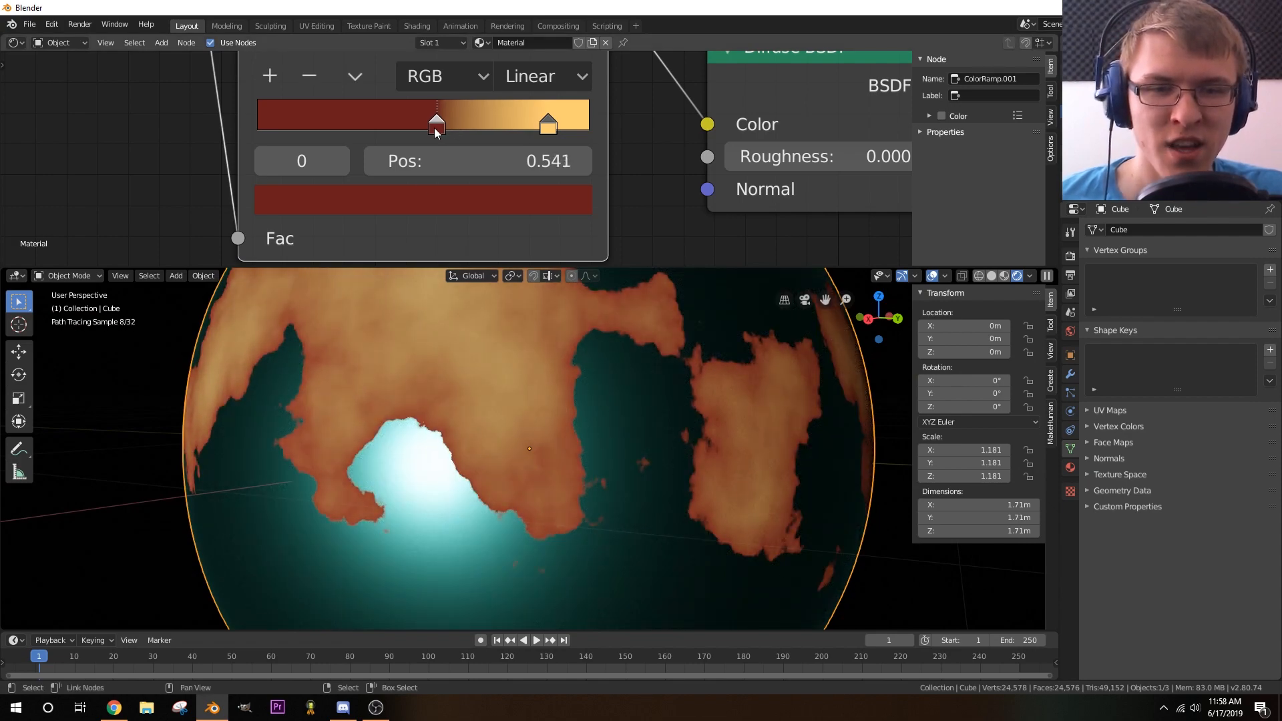
pyautogui.click(439, 203)
pyautogui.click(521, 378)
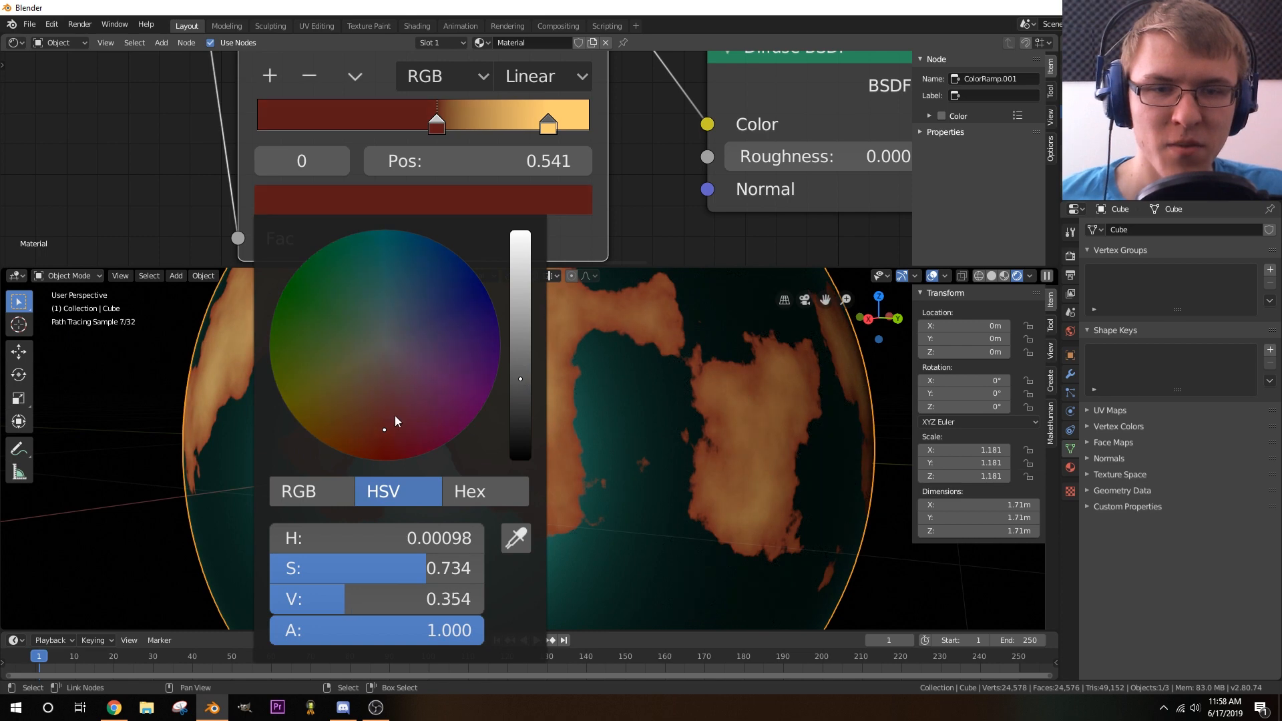
pyautogui.moveTo(384, 430); pyautogui.dragTo(388, 415)
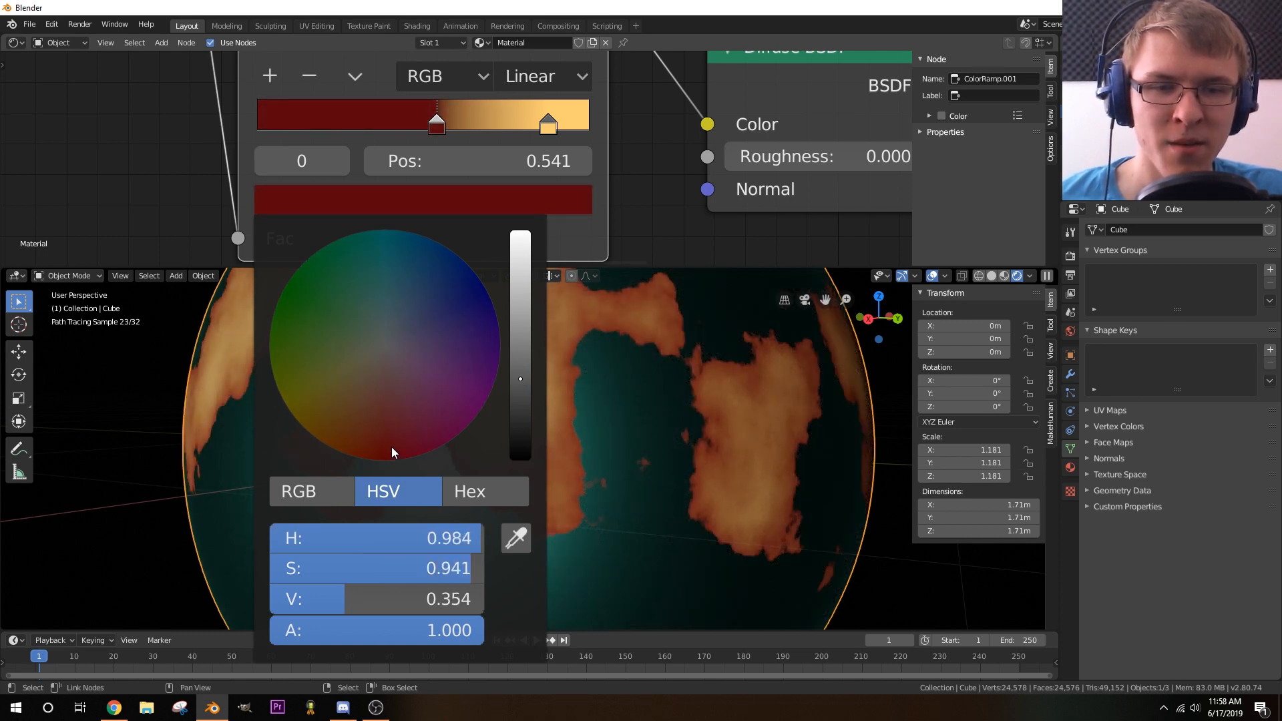
pyautogui.moveTo(457, 367); pyautogui.dragTo(502, 435, button='middle')
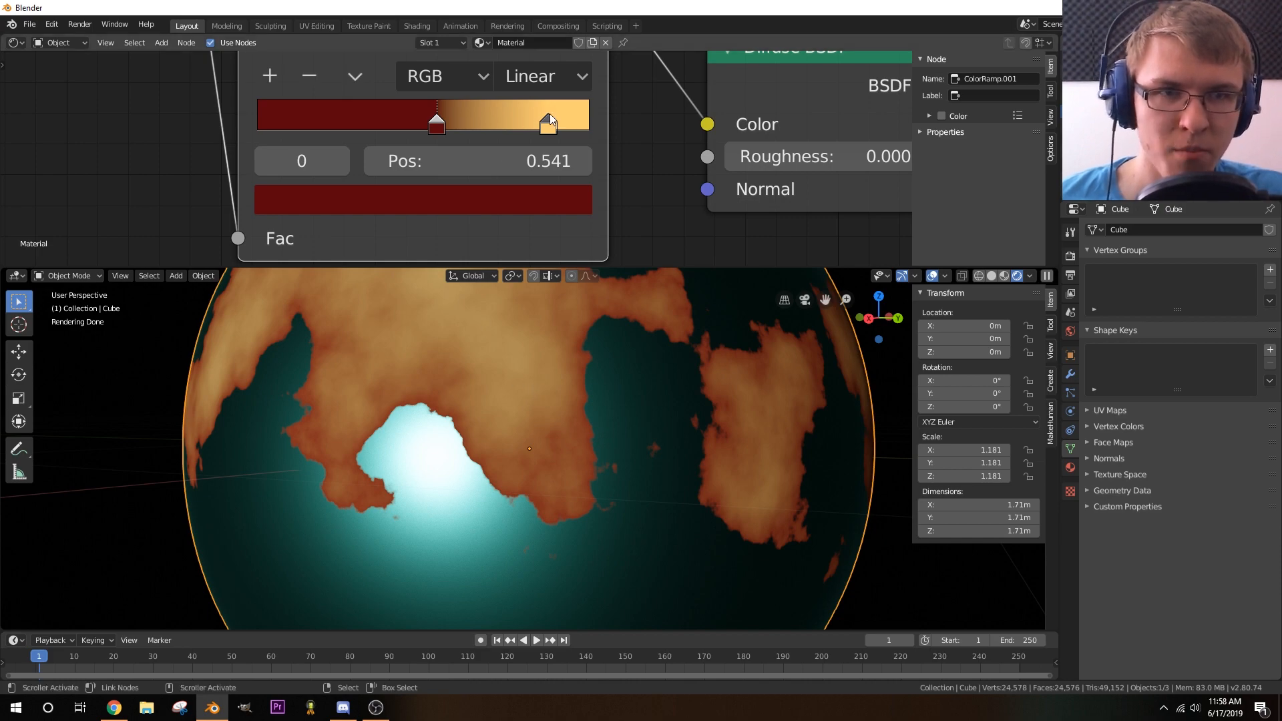
# - Move the yellow stop toward the dark red one and add a third stop beyond it at position 0.707
pyautogui.moveTo(547, 130); pyautogui.dragTo(513, 122)
pyautogui.click(270, 75)
pyautogui.moveTo(518, 310); pyautogui.dragTo(511, 401, button='middle')
pyautogui.moveTo(486, 130)
pyautogui.mouseDown()
pyautogui.moveTo(461, 132)
pyautogui.moveTo(492, 128)
pyautogui.mouseUp()
# - Darken the third stop to a value of 0.258, move it to 0.648 and bring the yellow stop closer to the dark red one
pyautogui.click(507, 205)
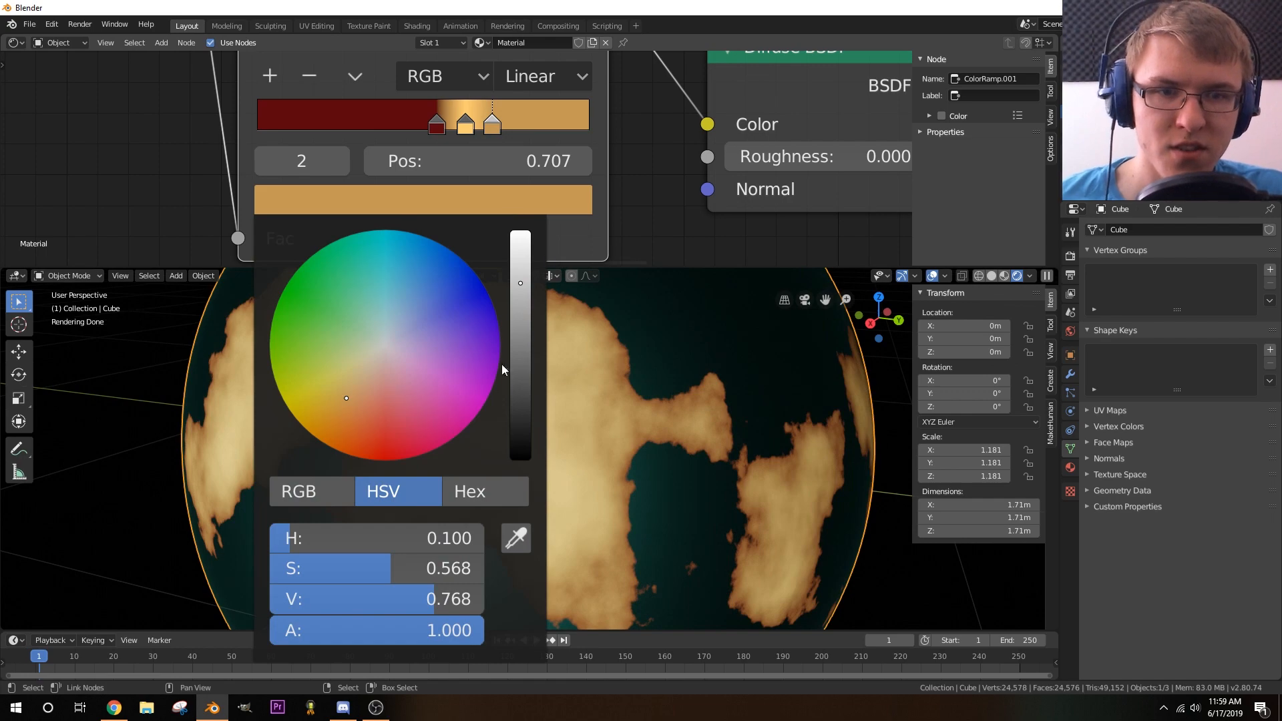
pyautogui.moveTo(520, 363); pyautogui.dragTo(520, 392)
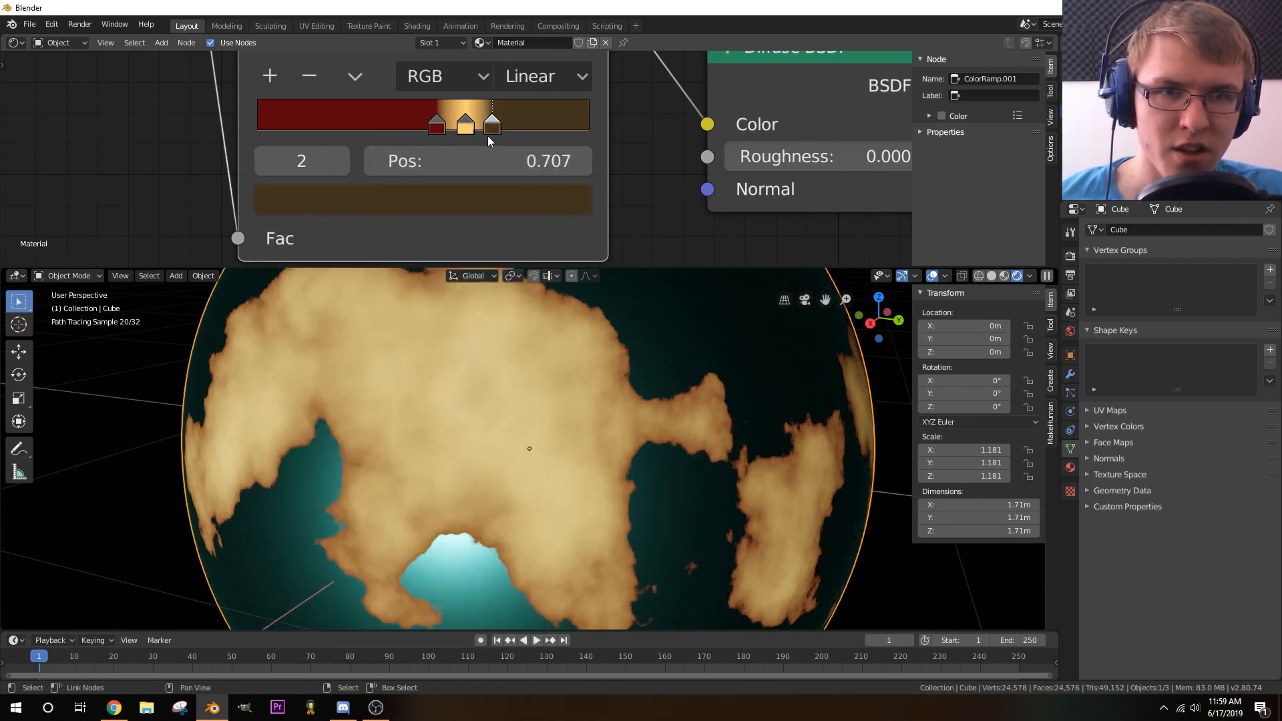
pyautogui.moveTo(491, 132); pyautogui.dragTo(464, 130)
pyautogui.click(459, 129)
# - Recolor the third stop a brighter orange-brown with hue 0.050 and saturation 0.698
pyautogui.click(452, 203)
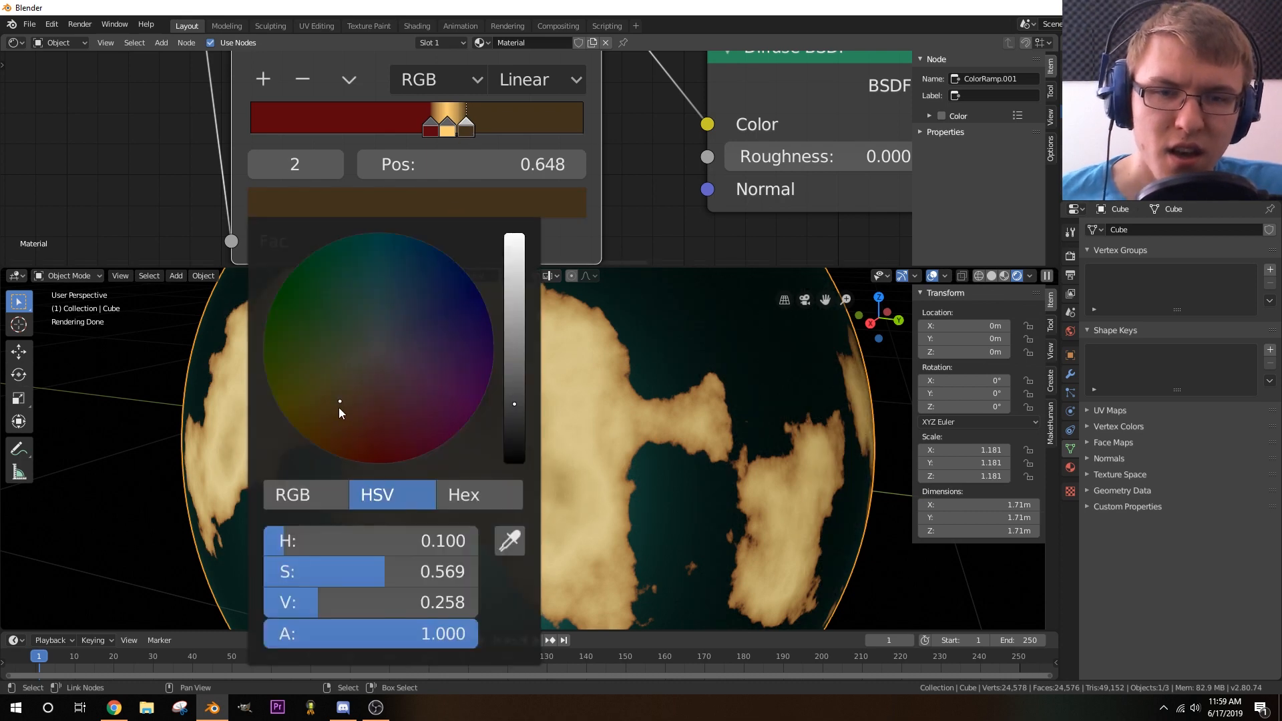
pyautogui.moveTo(338, 407); pyautogui.dragTo(354, 424)
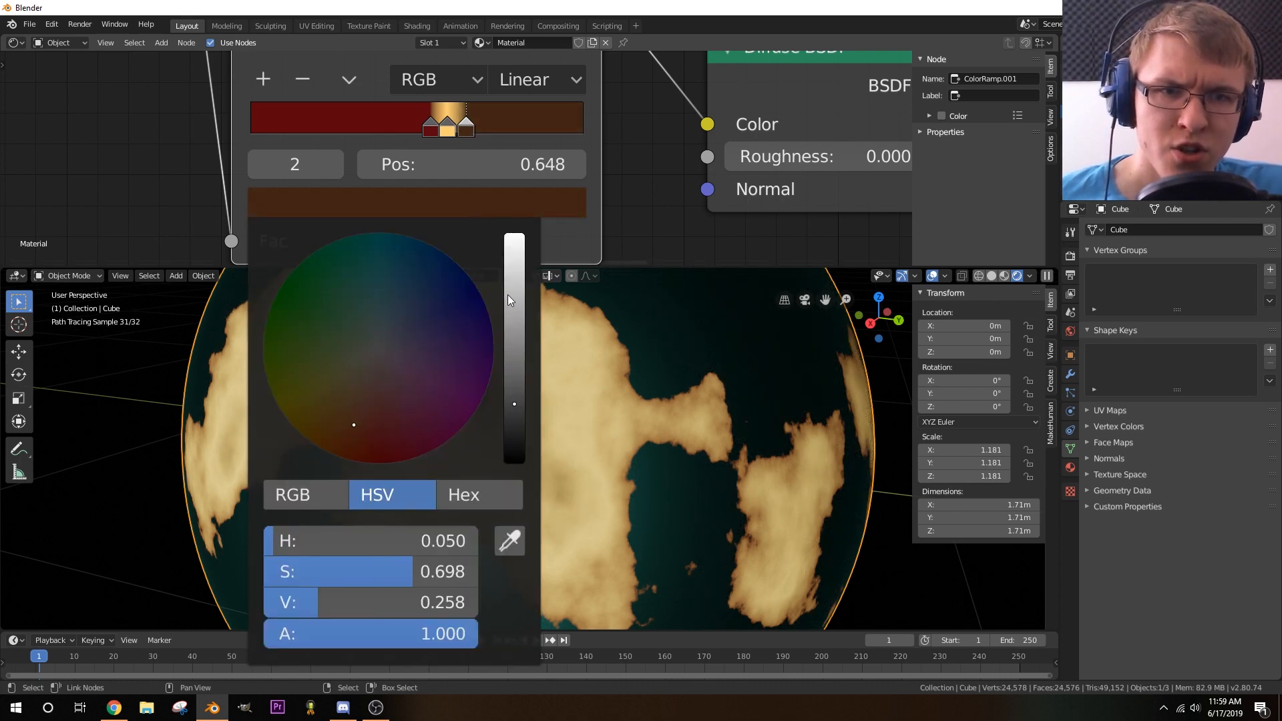
pyautogui.moveTo(508, 295); pyautogui.dragTo(514, 340)
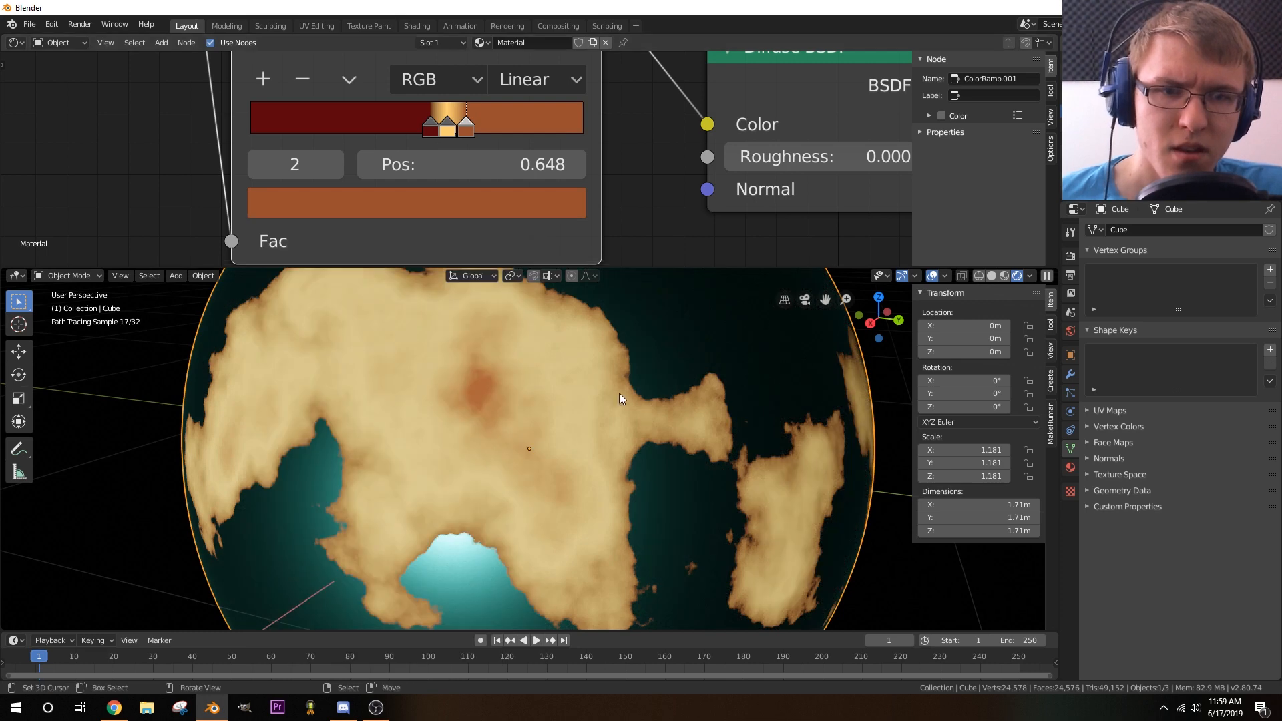
# - Add a stop at 0.559 between the dark red and yellow stops and color it a muted reddish brown
pyautogui.click(444, 130)
pyautogui.moveTo(444, 130); pyautogui.dragTo(430, 127)
pyautogui.click(430, 130)
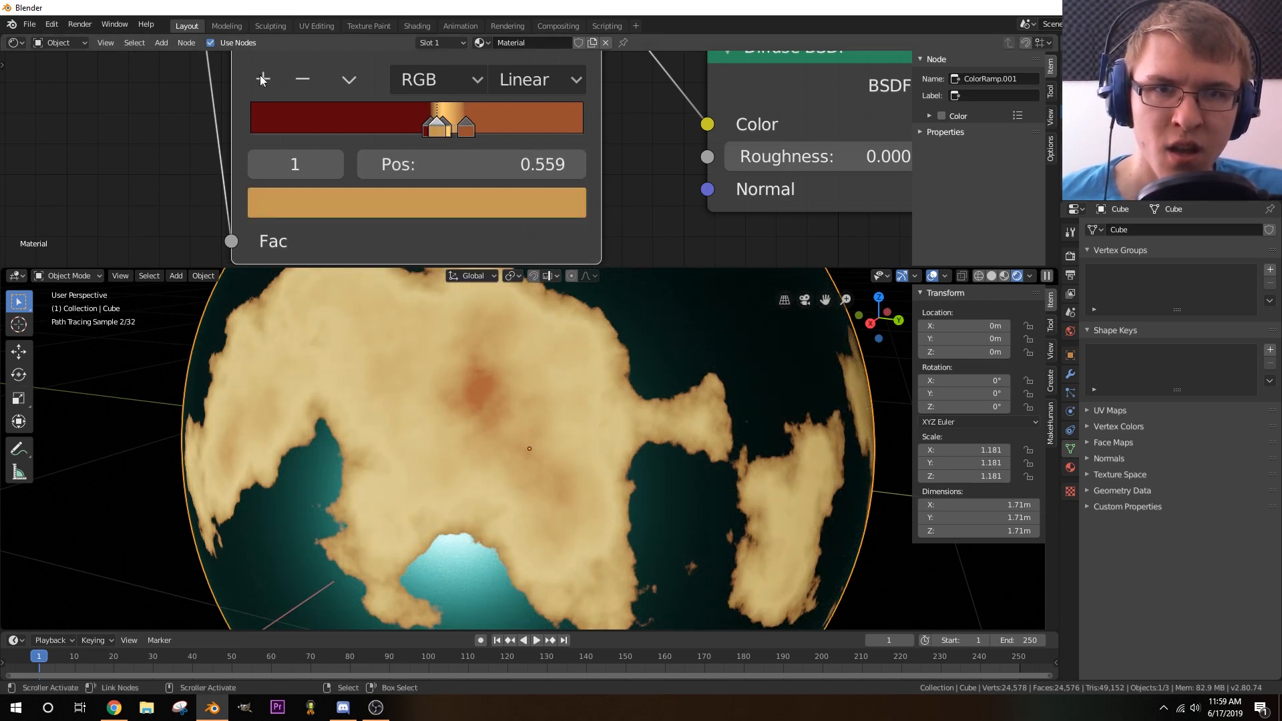
pyautogui.click(381, 209)
pyautogui.moveTo(378, 409); pyautogui.dragTo(374, 413)
pyautogui.scroll(-7, 483, 314)
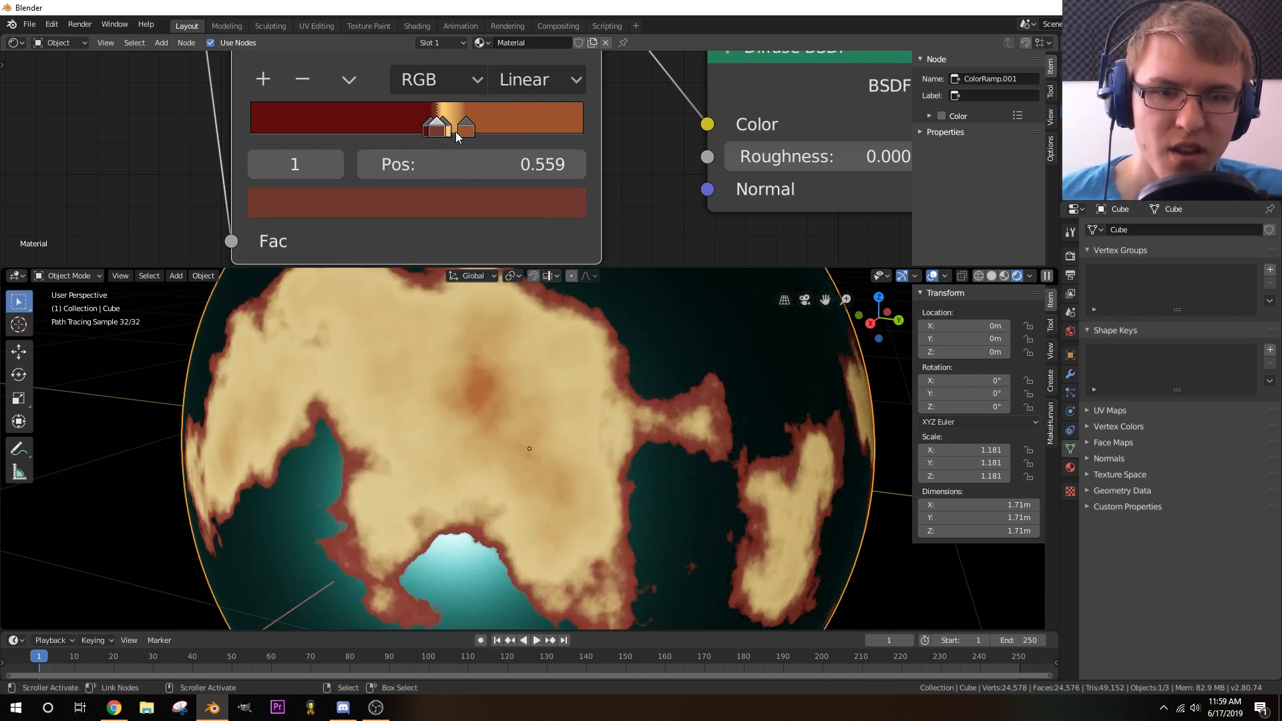
# - Move the reddish-brown stop to 0.564 and recolor it with hue 0.029, saturation 0.635 and value 0.618
pyautogui.moveTo(438, 134); pyautogui.dragTo(440, 135)
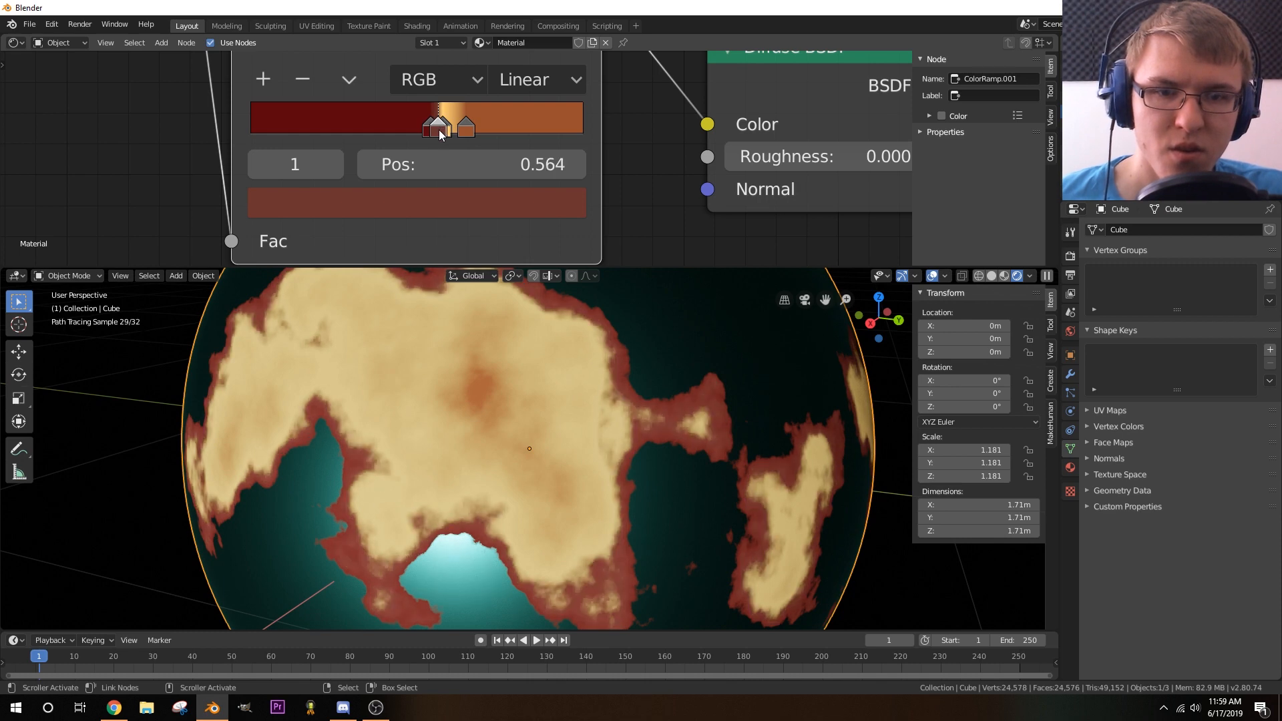
pyautogui.click(427, 208)
pyautogui.moveTo(368, 413)
pyautogui.mouseDown()
pyautogui.moveTo(366, 397)
pyautogui.moveTo(366, 420)
pyautogui.mouseUp()
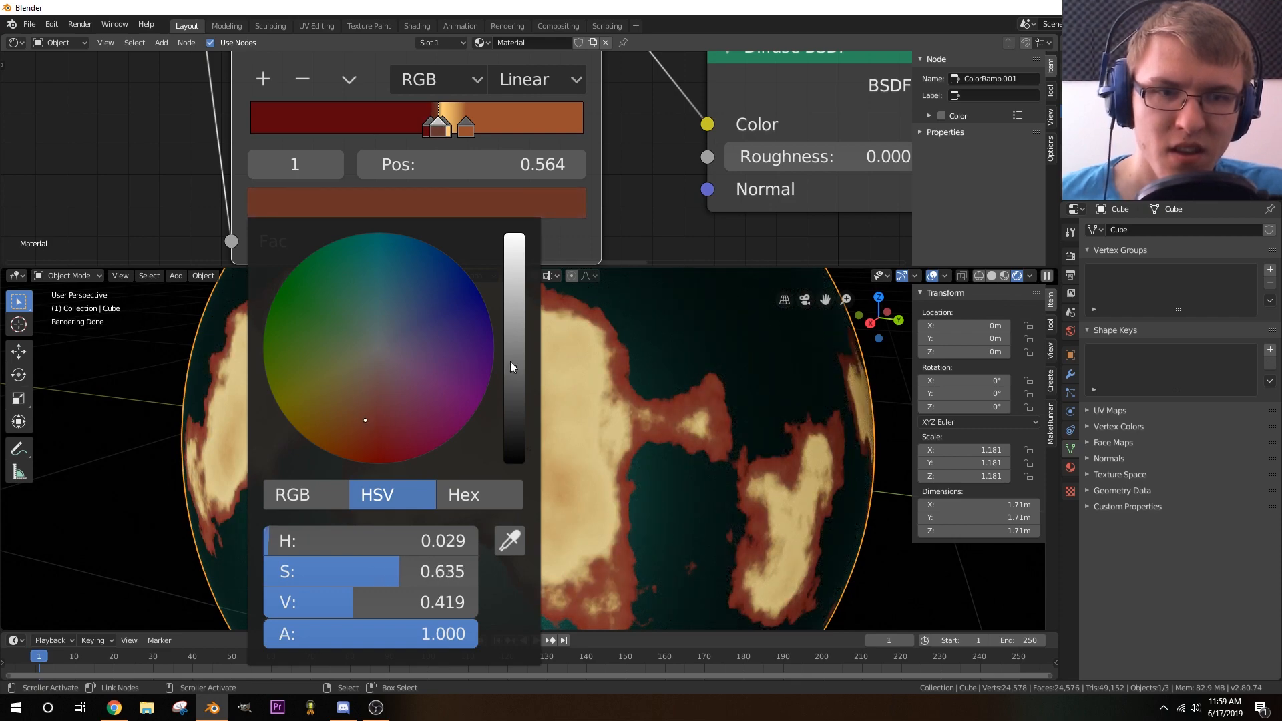
pyautogui.moveTo(512, 366); pyautogui.dragTo(514, 321)
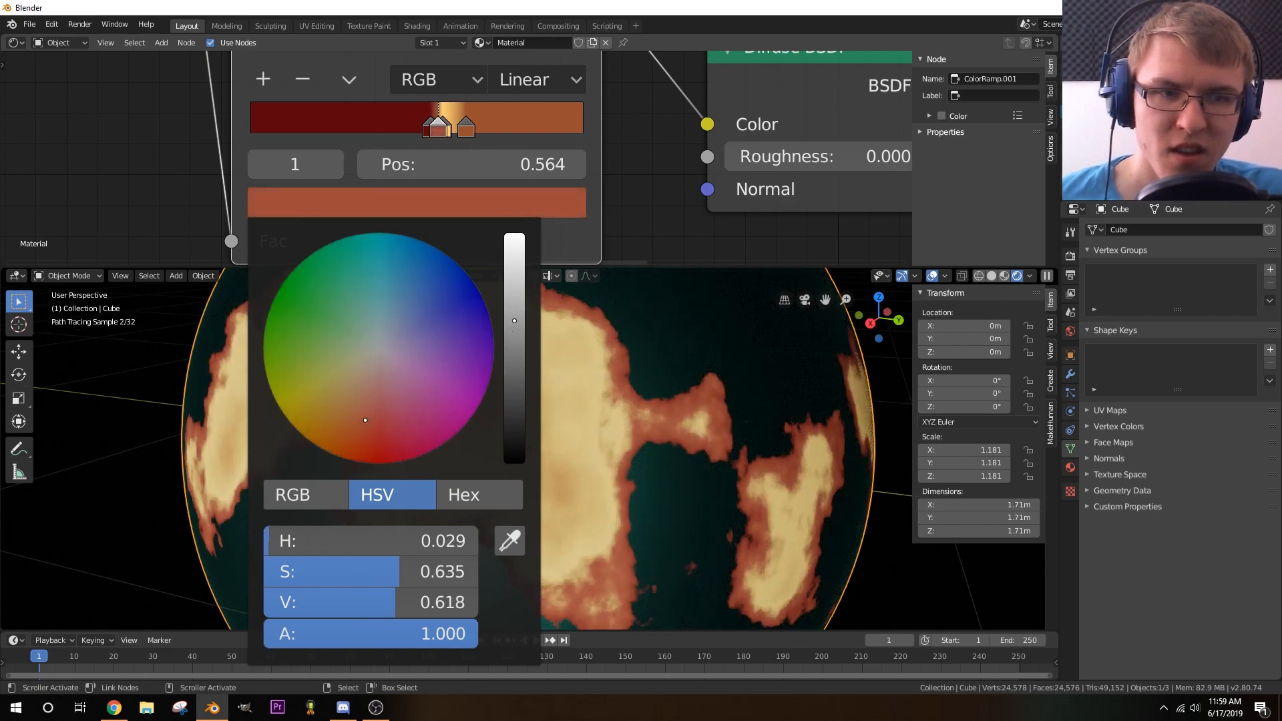
# - Move the yellow stop outward to 0.705, move the orange-brown stop to 0.593 and brighten it to a value of 0.722
pyautogui.click(448, 132)
pyautogui.moveTo(470, 127)
pyautogui.mouseDown()
pyautogui.moveTo(446, 130)
pyautogui.moveTo(479, 135)
pyautogui.moveTo(444, 131)
pyautogui.moveTo(488, 135)
pyautogui.moveTo(449, 138)
pyautogui.mouseUp()
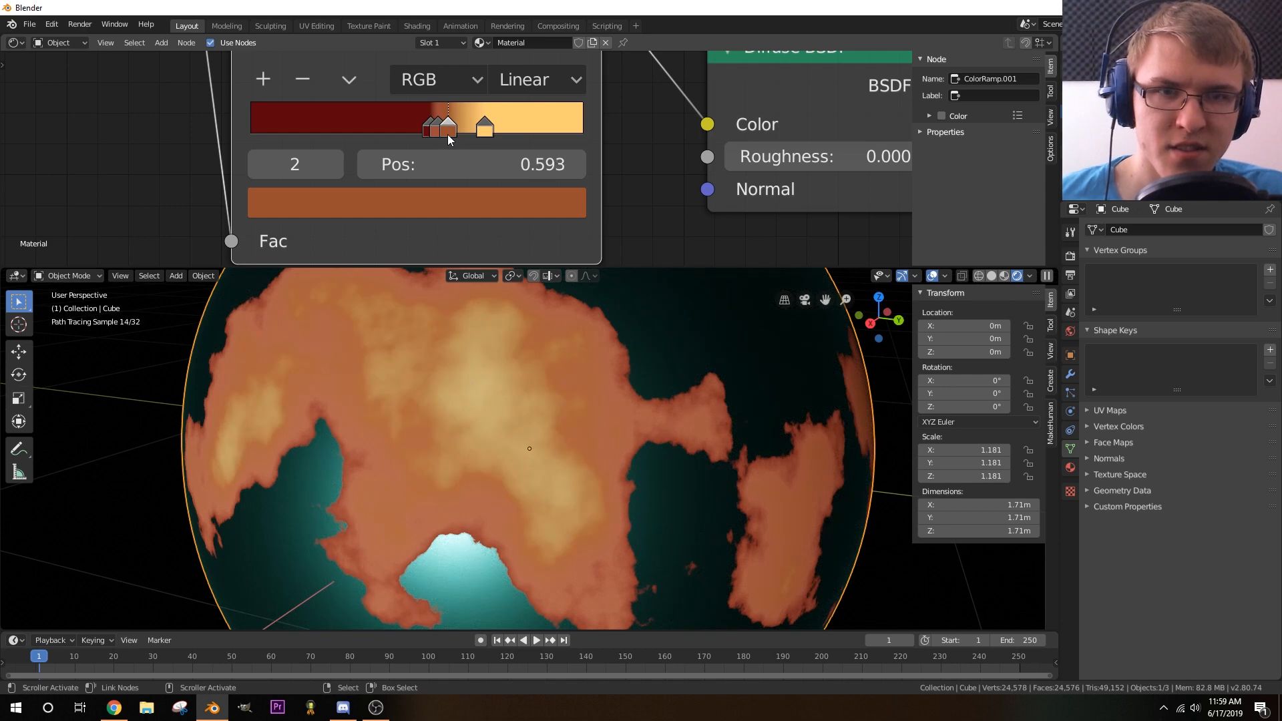
pyautogui.click(429, 199)
pyautogui.moveTo(514, 325); pyautogui.dragTo(514, 297)
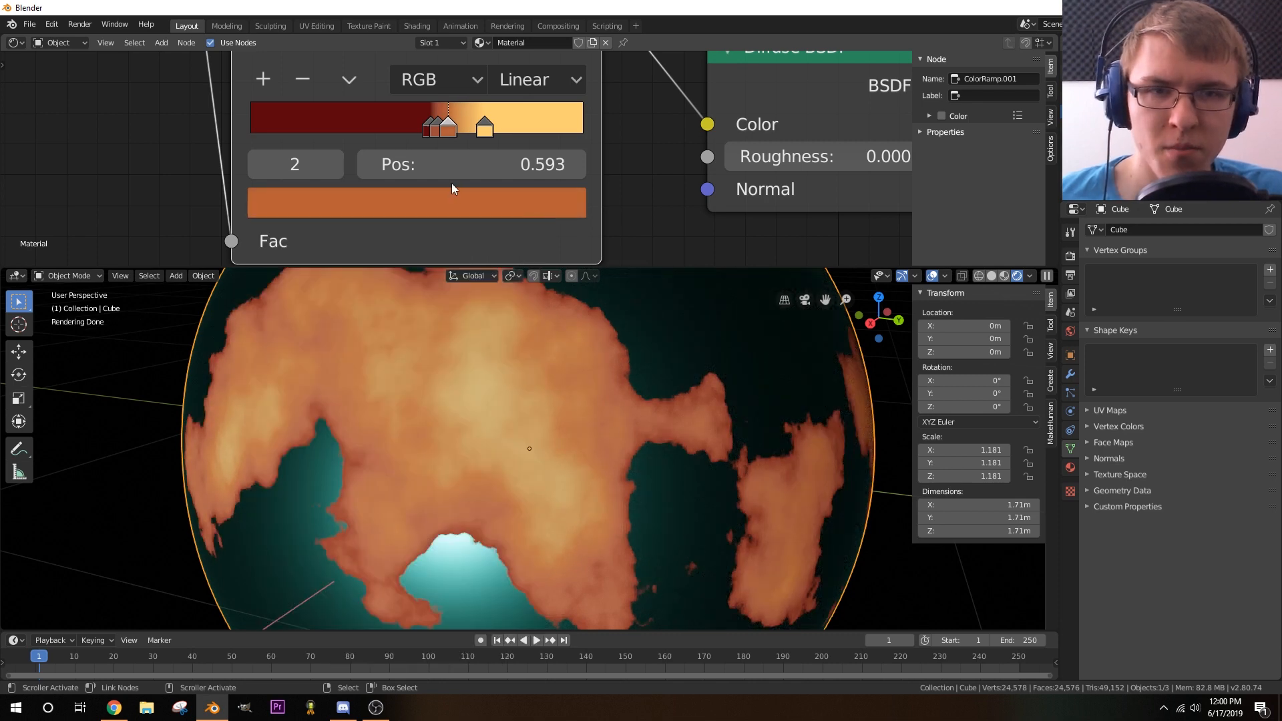
# - Shift the stop at 0.593 to a vivid red-orange with hue 0.029 and saturation 0.870
pyautogui.click(430, 199)
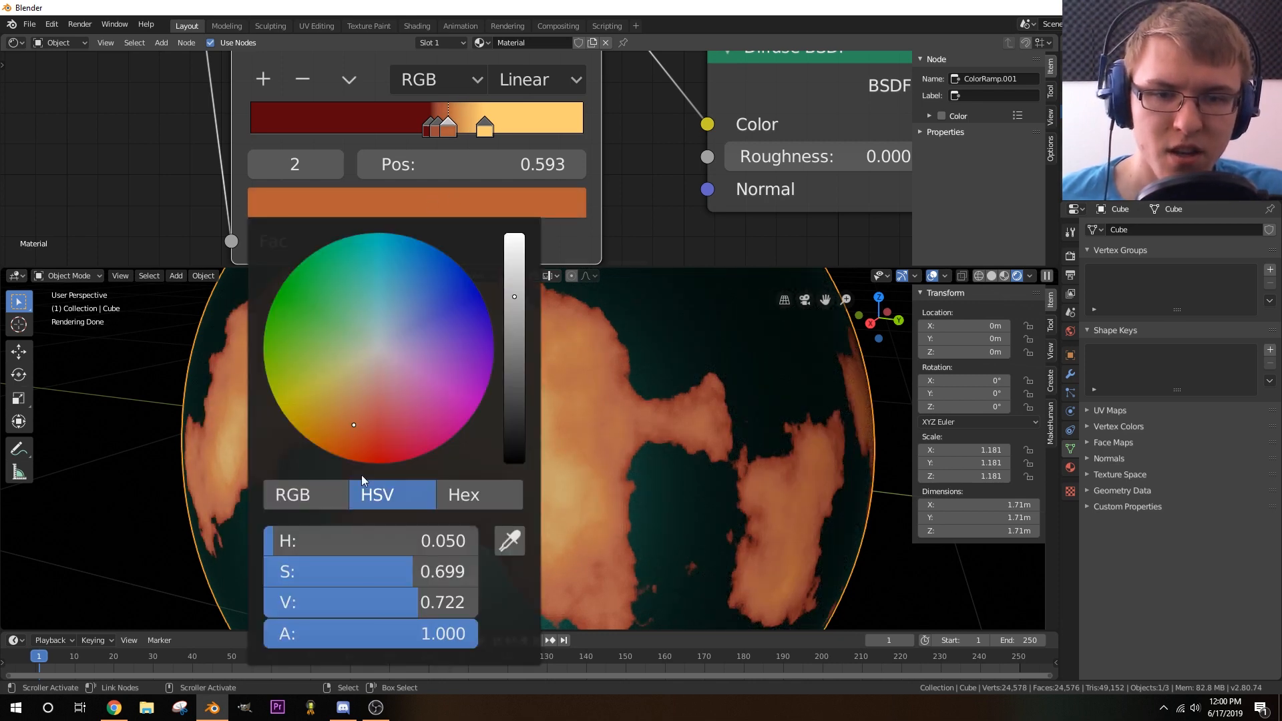
pyautogui.moveTo(356, 435)
pyautogui.mouseDown()
pyautogui.moveTo(347, 448)
pyautogui.moveTo(361, 447)
pyautogui.mouseUp()
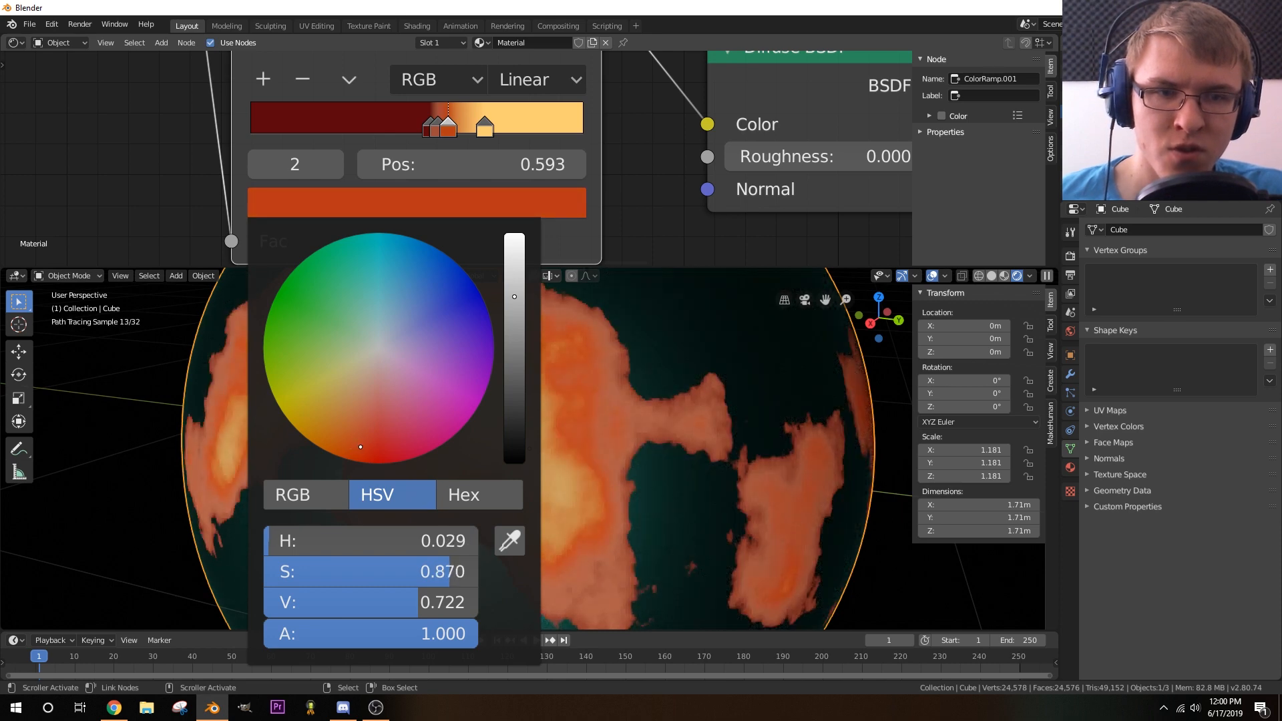
pyautogui.click(451, 215)
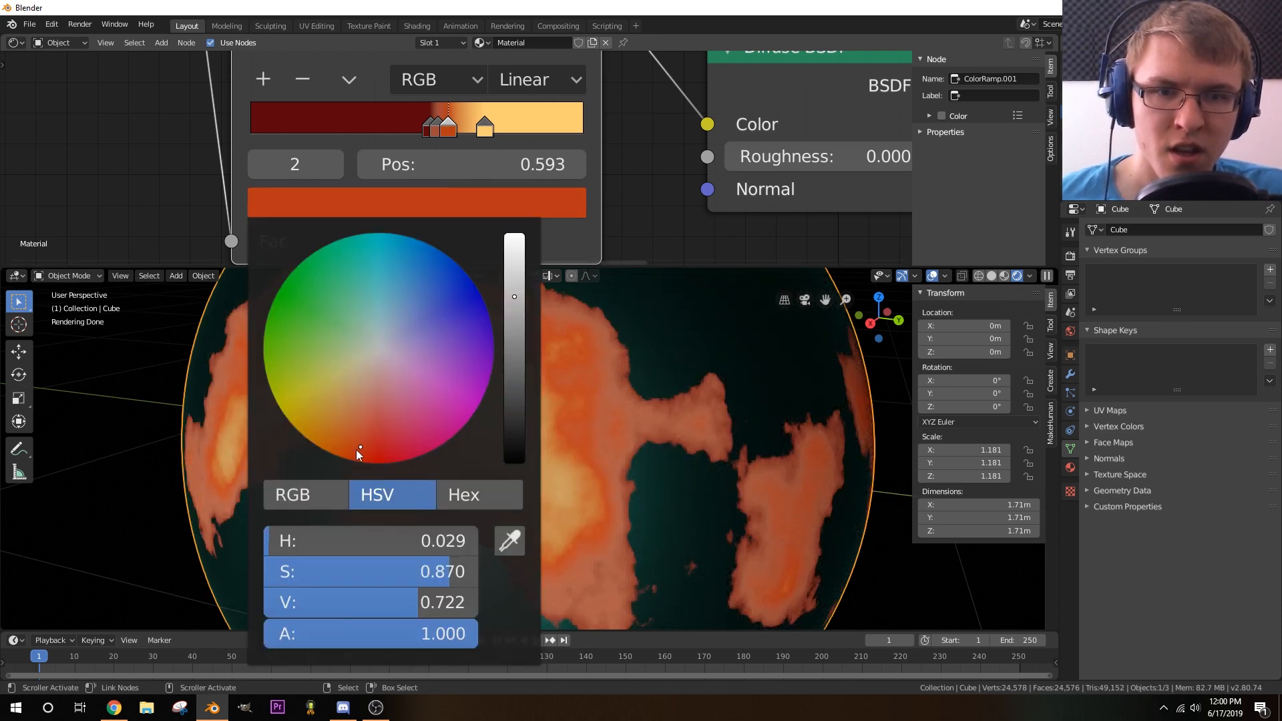
# - Change the last stop's color from yellow to a light peach orange
pyautogui.click(485, 127)
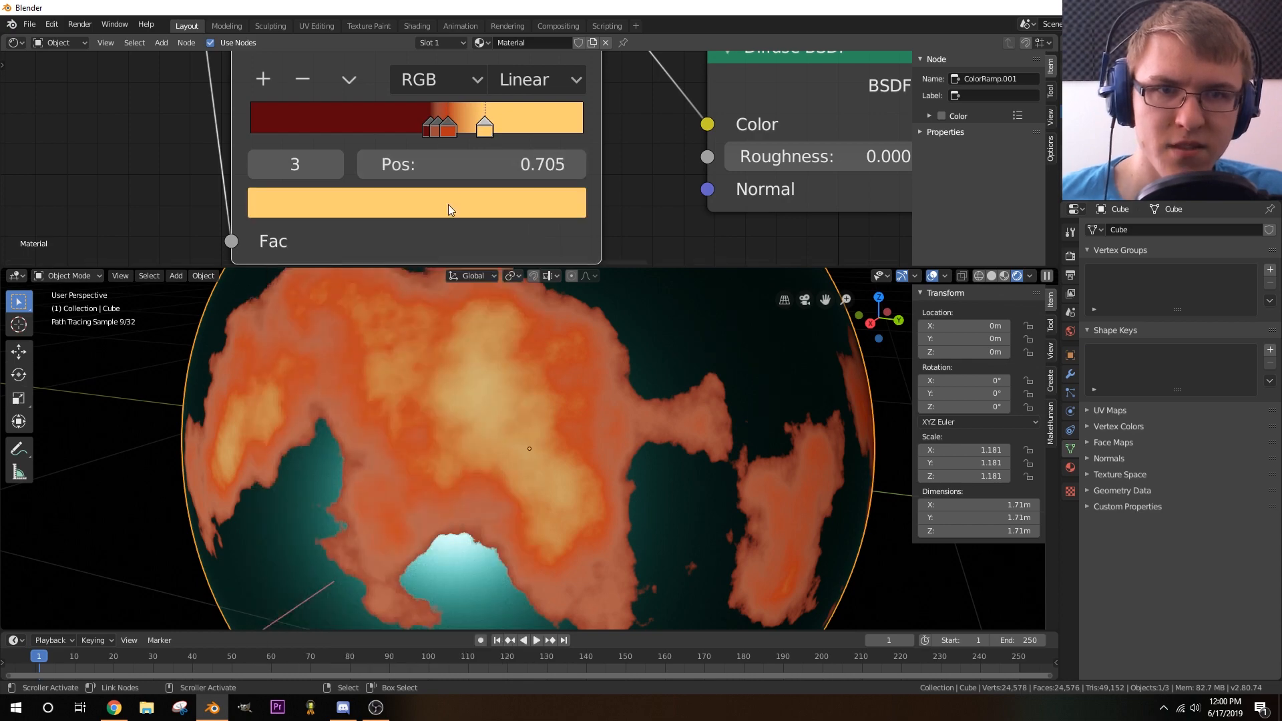
pyautogui.click(448, 204)
pyautogui.click(348, 402)
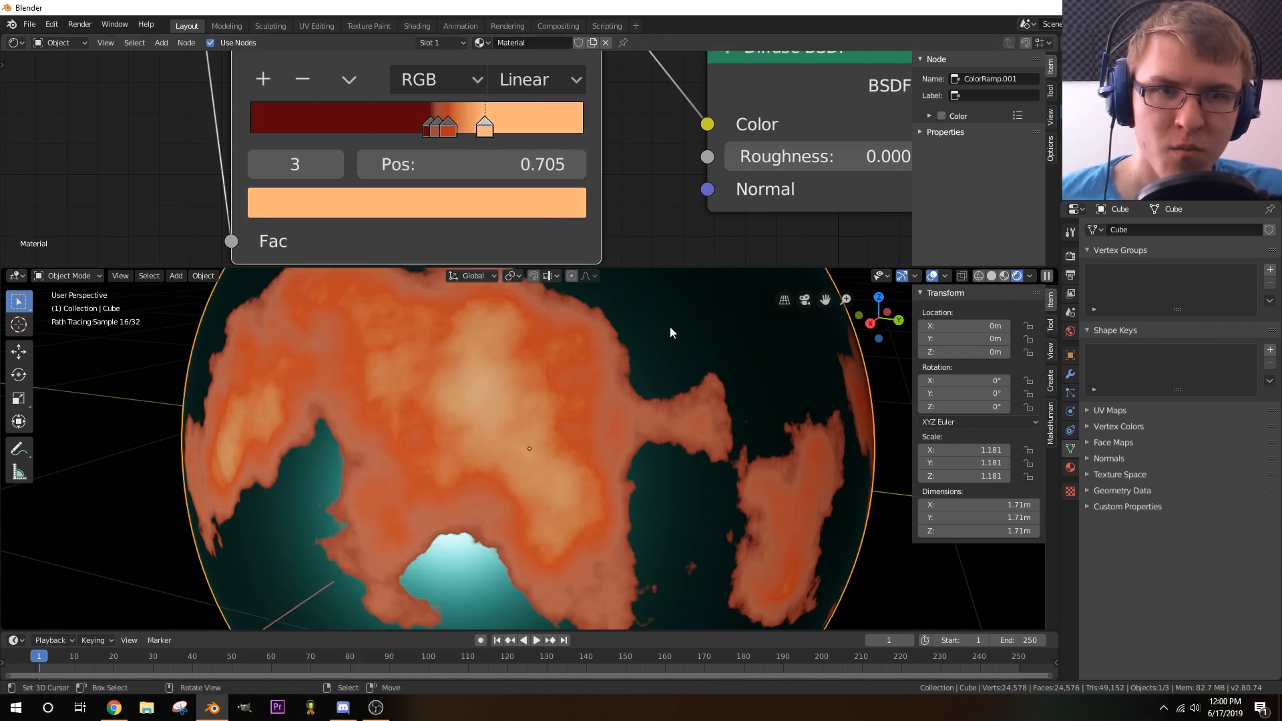
# - Spread the land ramp's middle red-orange stops slightly outward and move its peach stop to 0.686
pyautogui.moveTo(501, 492)
pyautogui.mouseDown(button='middle')
pyautogui.moveTo(531, 473)
pyautogui.moveTo(518, 486)
pyautogui.mouseUp(button='middle')
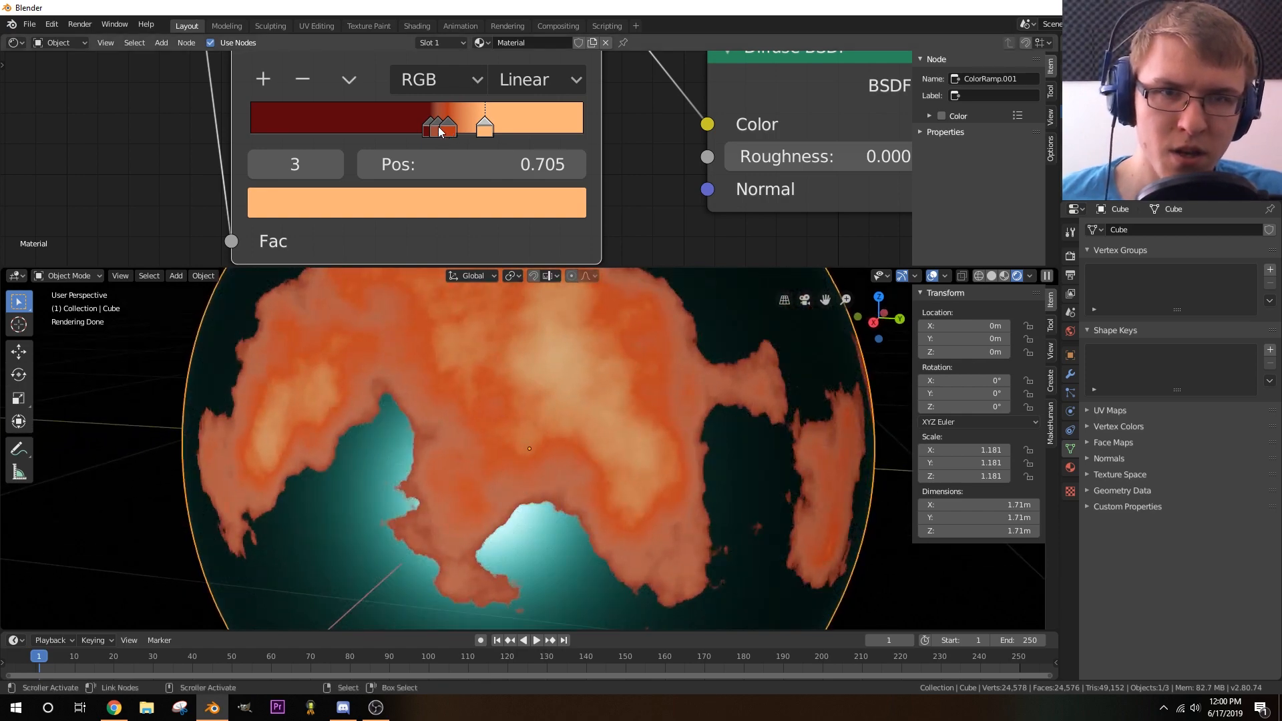
pyautogui.moveTo(444, 128); pyautogui.dragTo(478, 130)
pyautogui.scroll(-4, 595, 431)
pyautogui.moveTo(595, 431); pyautogui.dragTo(502, 458, button='middle')
pyautogui.scroll(3, 564, 423)
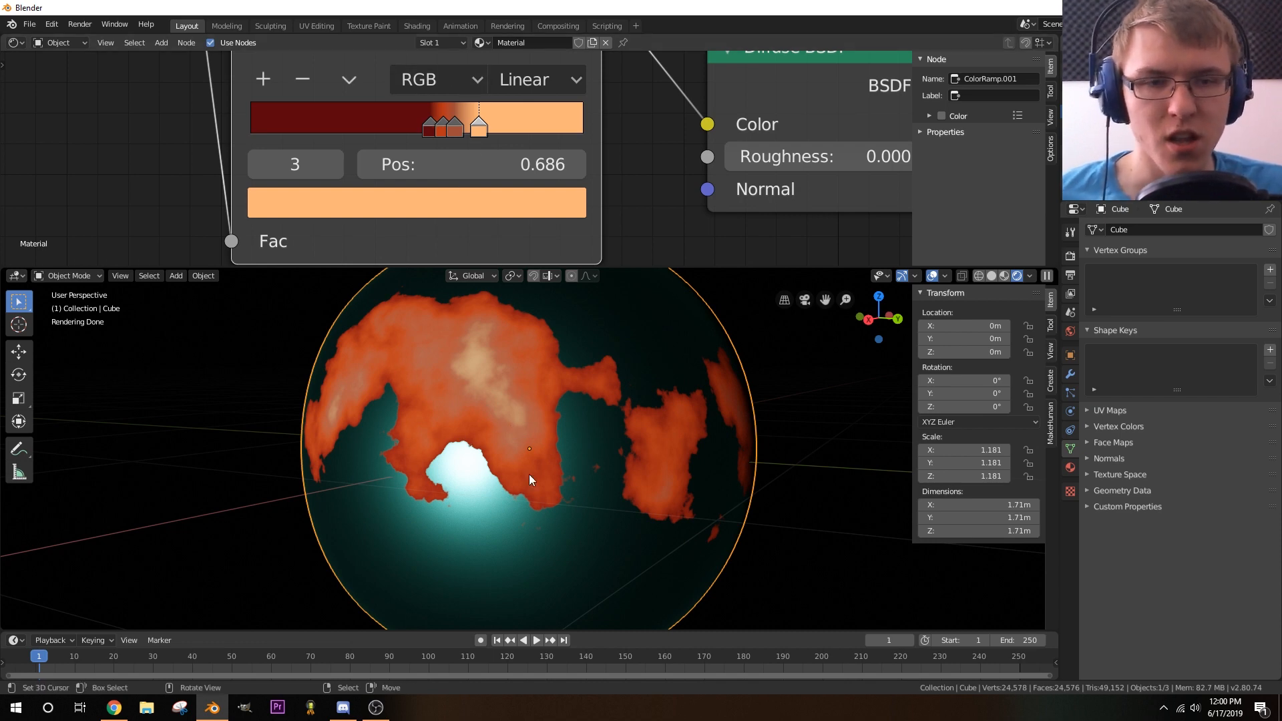
pyautogui.moveTo(529, 474); pyautogui.dragTo(545, 427, button='middle')
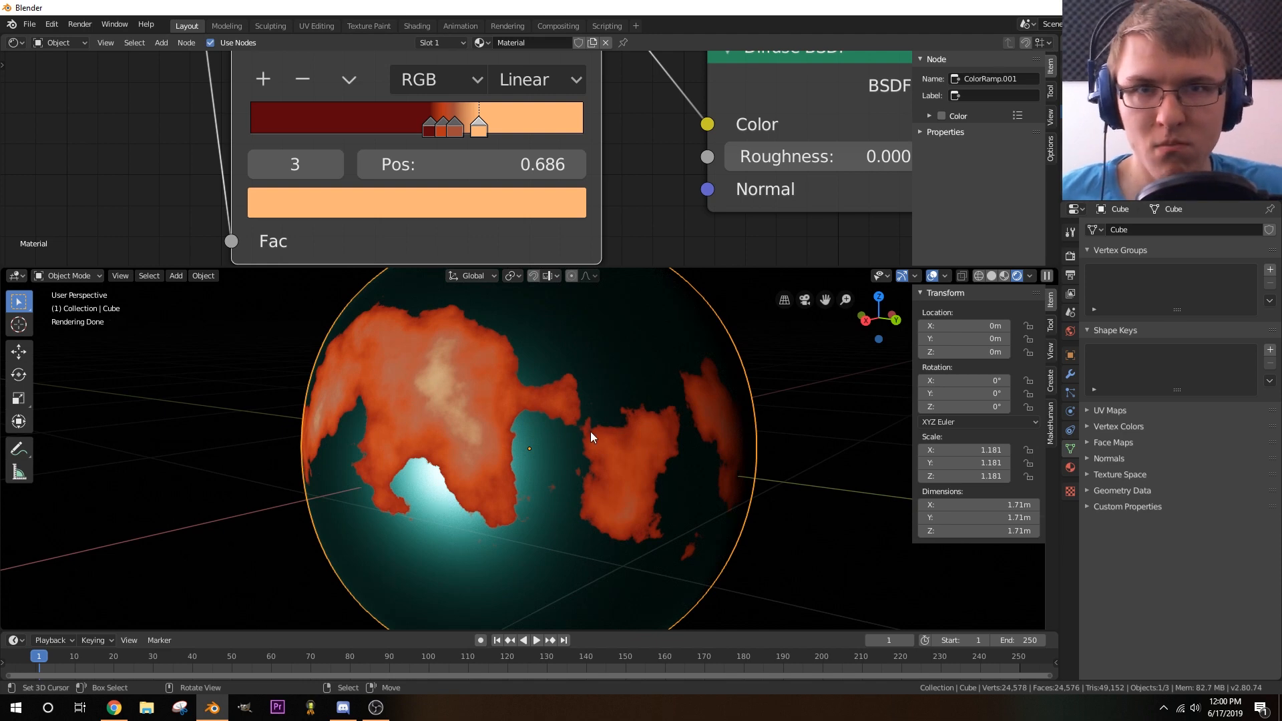
pyautogui.scroll(-3, 586, 199)
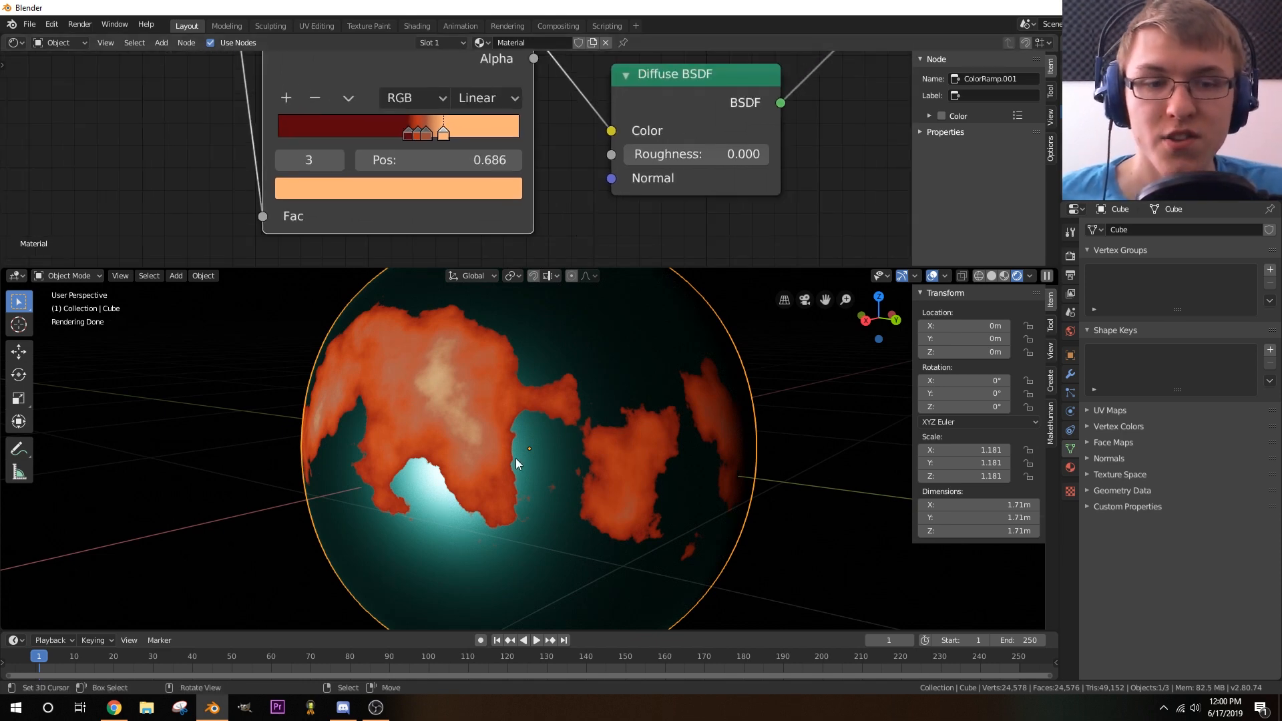
pyautogui.moveTo(516, 458)
pyautogui.mouseDown(button='middle')
pyautogui.moveTo(470, 366)
pyautogui.moveTo(598, 434)
pyautogui.moveTo(632, 490)
pyautogui.moveTo(541, 427)
pyautogui.mouseUp(button='middle')
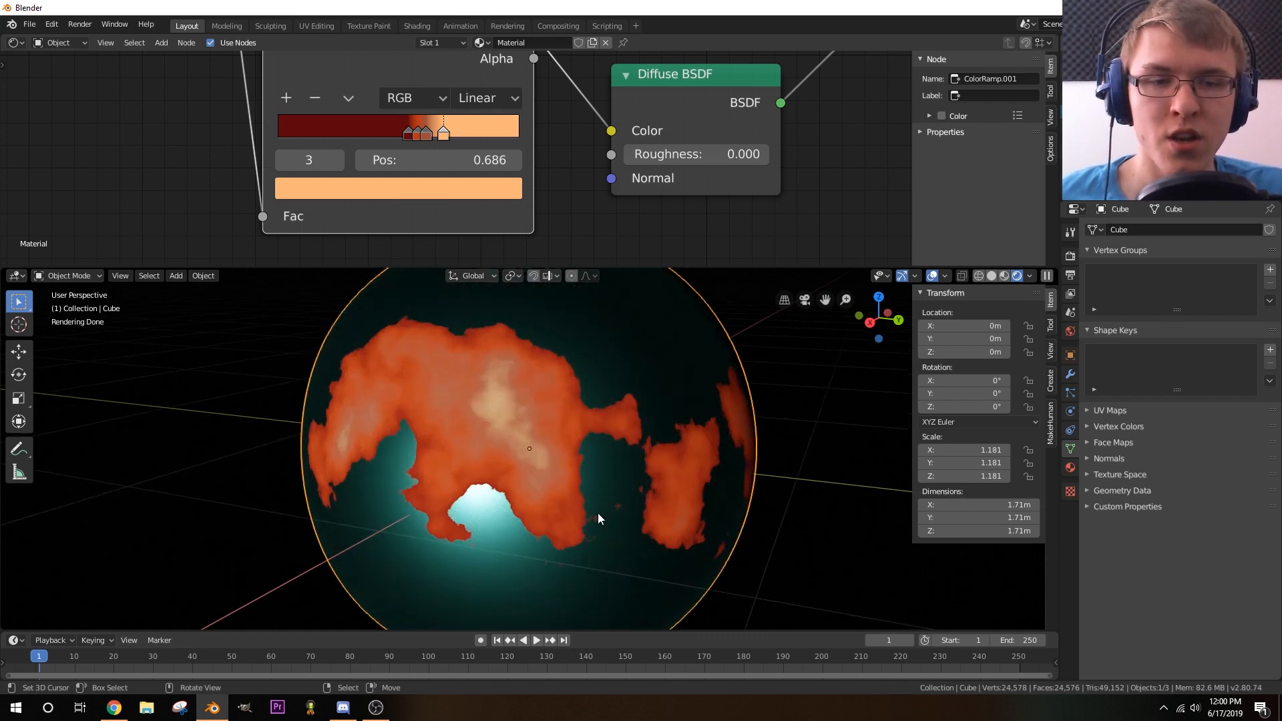
# - Move the land ColorRamp node down to open up space beneath the black-and-white mask ramp
pyautogui.scroll(1, 577, 152)
pyautogui.moveTo(572, 101); pyautogui.dragTo(528, 223, button='middle')
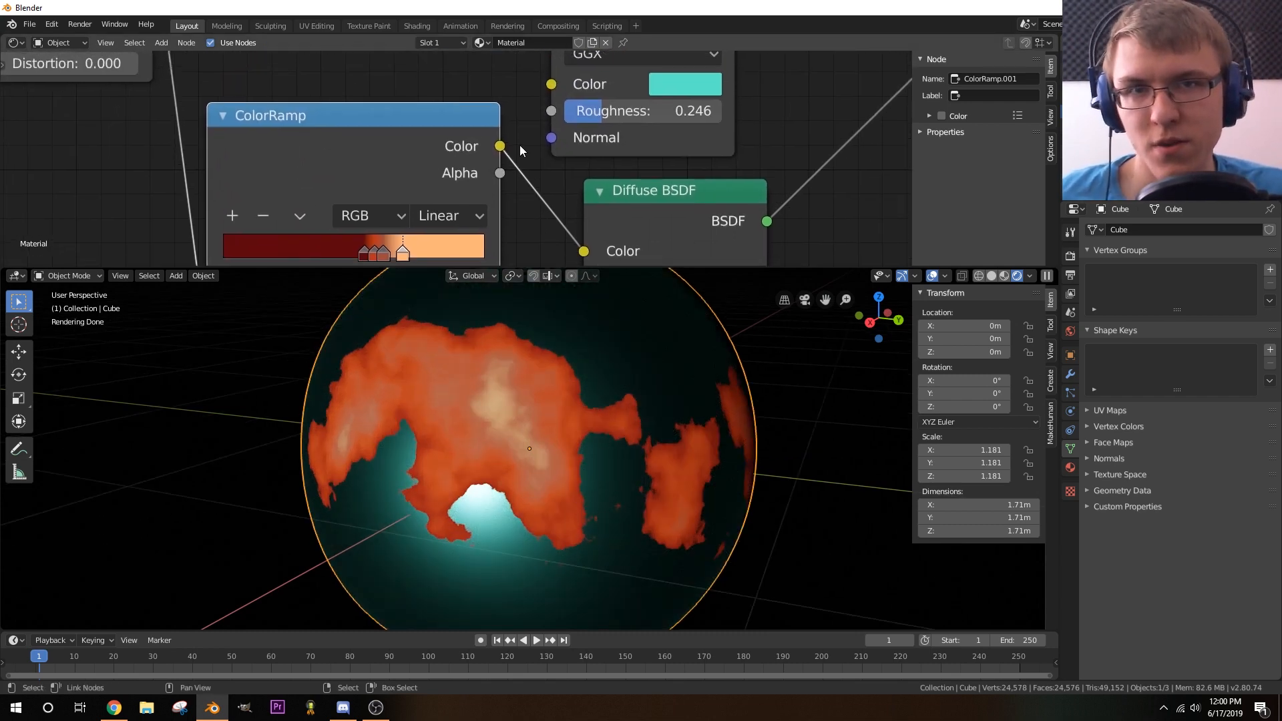
pyautogui.moveTo(518, 148); pyautogui.dragTo(524, 170, button='middle')
pyautogui.moveTo(509, 90); pyautogui.dragTo(524, 122, button='middle')
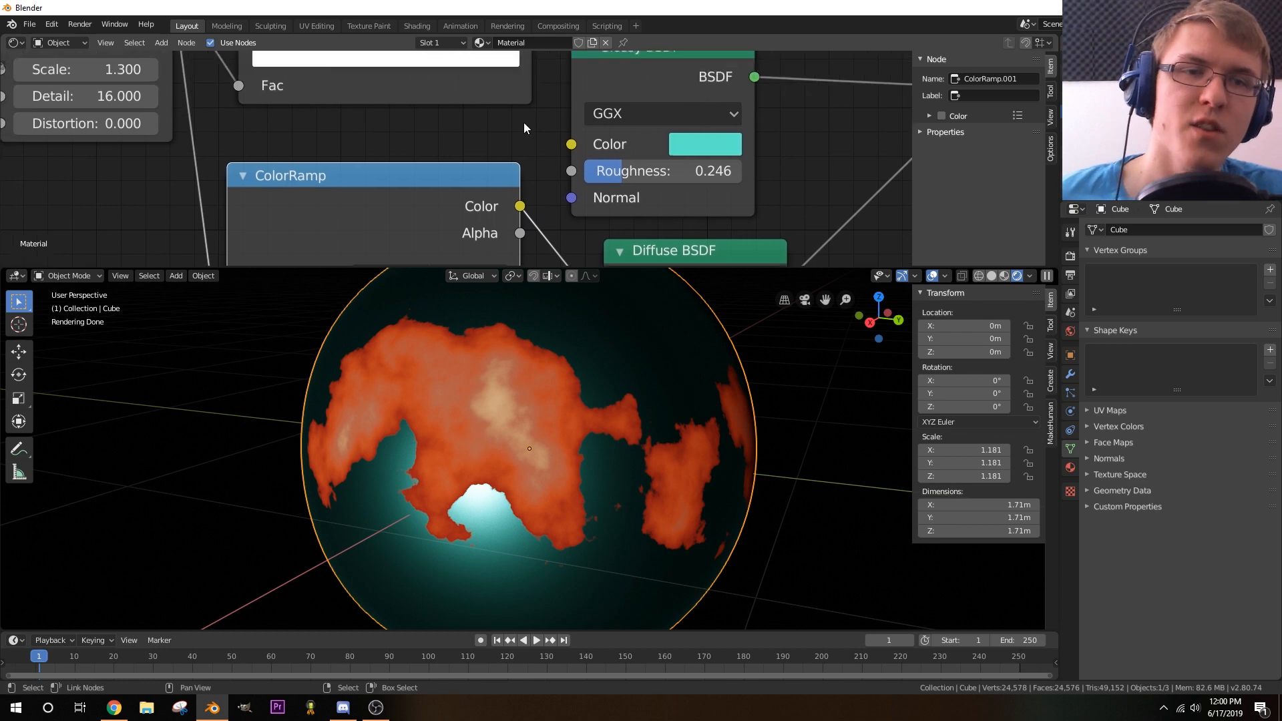
pyautogui.moveTo(466, 176); pyautogui.dragTo(478, 219)
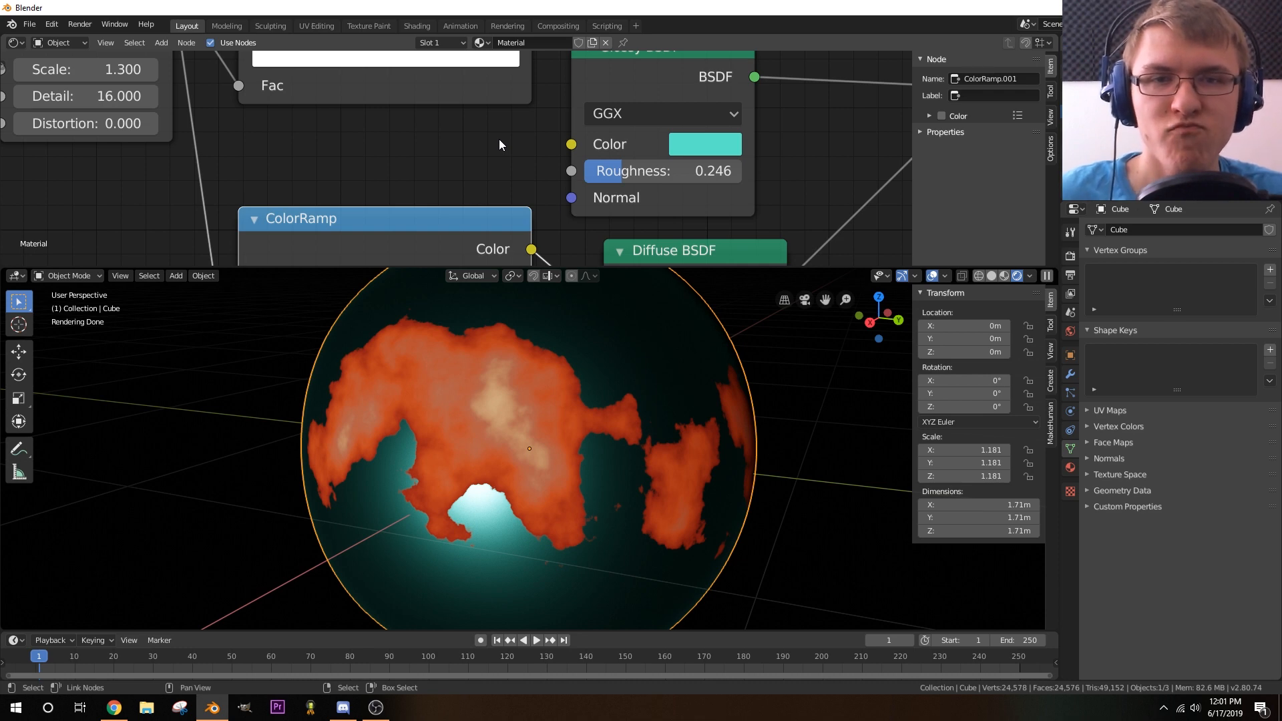
pyautogui.scroll(-5, 398, 200)
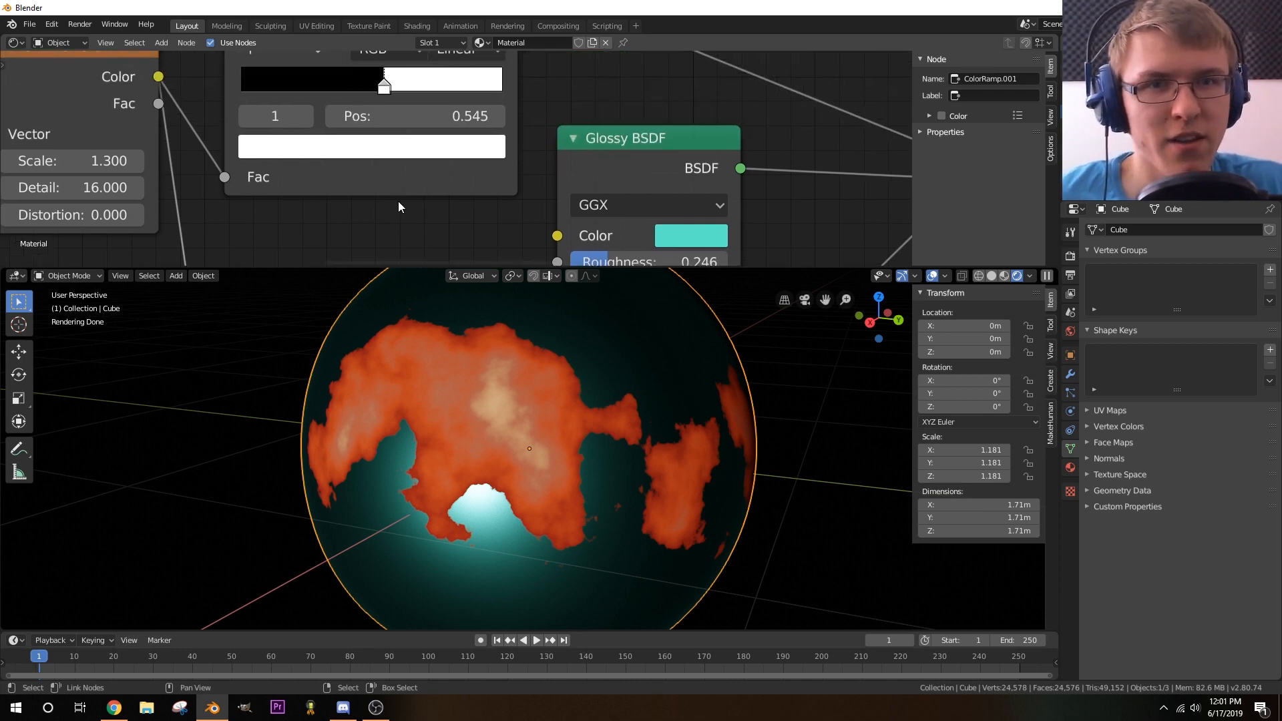
pyautogui.moveTo(400, 246); pyautogui.dragTo(414, 100)
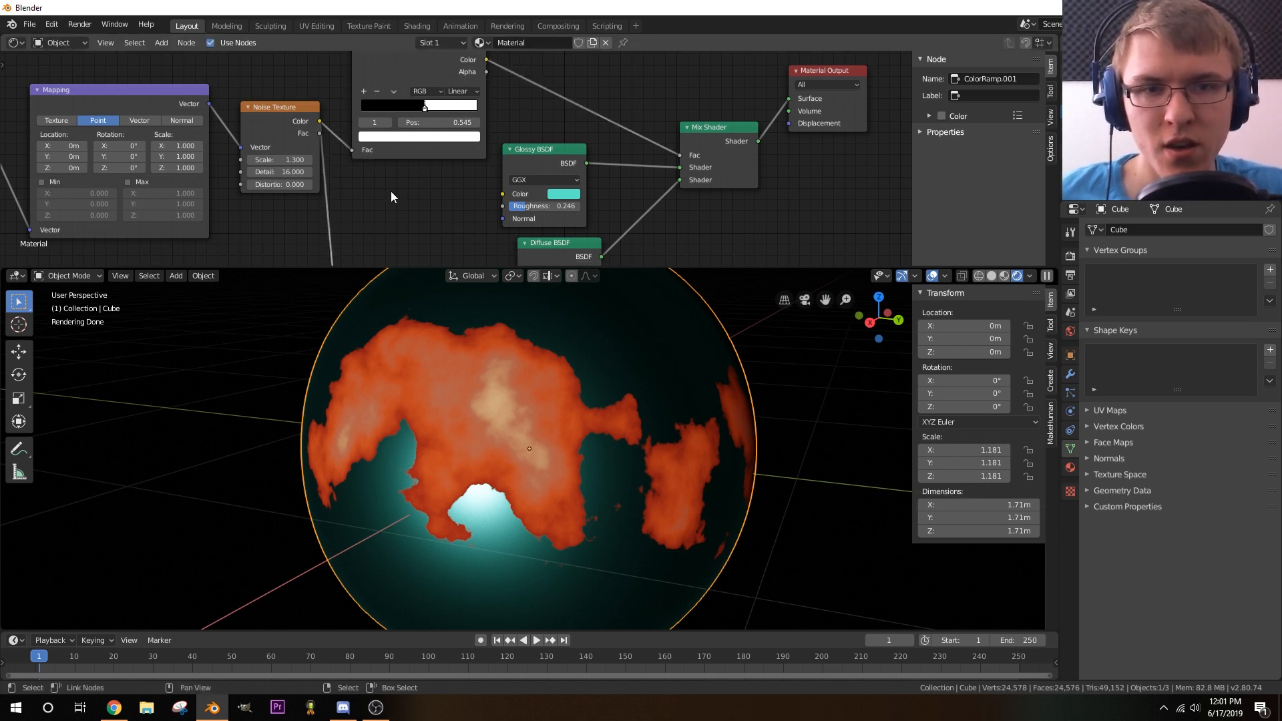
# - Add another ColorRamp node between the black-and-white mask ramp and the land ramp
pyautogui.moveTo(390, 191); pyautogui.dragTo(409, 128, button='middle')
pyautogui.hotkey('shift', 'a')
pyautogui.moveTo(405, 122)
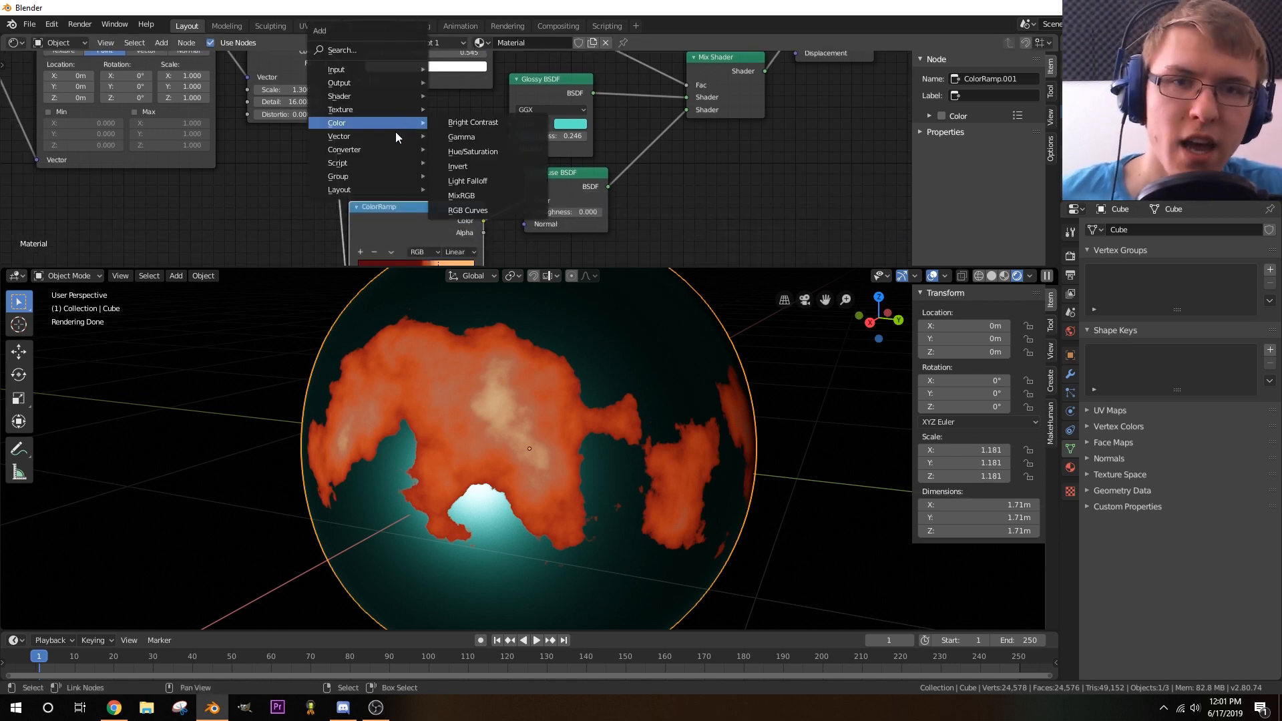
pyautogui.moveTo(423, 154)
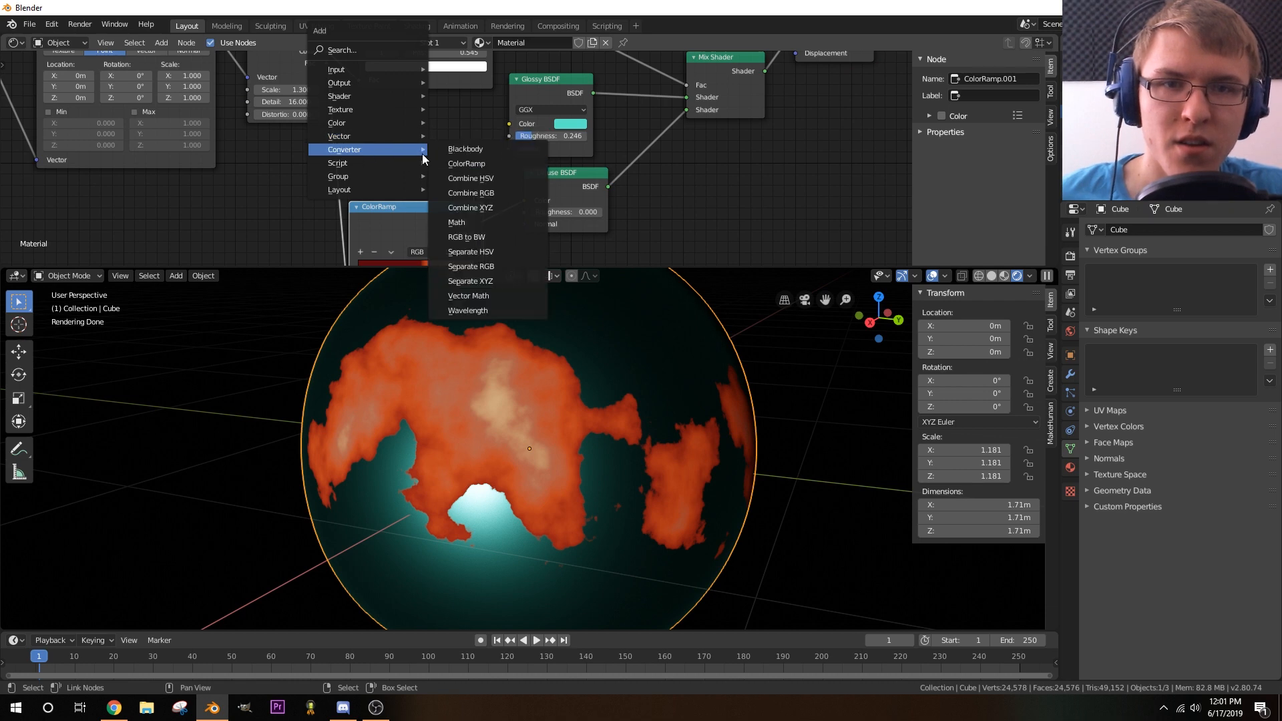
pyautogui.click(471, 166)
pyautogui.click(357, 89)
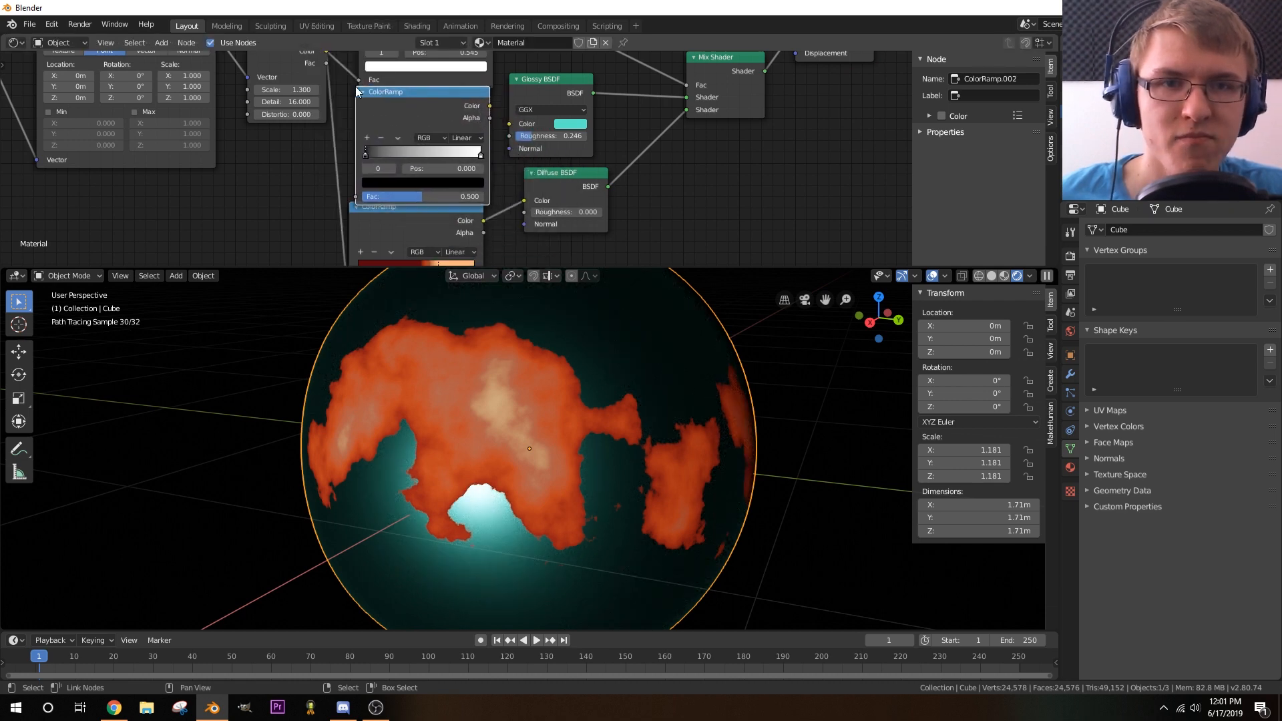
# - Rearrange the shader nodes: shift the land ramp and Diffuse BSDF down, raise the mask ramp, and align the new ColorRamp beside the Glossy BSDF
pyautogui.click(356, 208)
pyautogui.moveTo(353, 128); pyautogui.dragTo(359, 143, button='middle')
pyautogui.moveTo(384, 221); pyautogui.dragTo(387, 253)
pyautogui.moveTo(564, 188); pyautogui.dragTo(567, 247)
pyautogui.moveTo(589, 158); pyautogui.dragTo(655, 202, button='middle')
pyautogui.moveTo(615, 137); pyautogui.dragTo(626, 150)
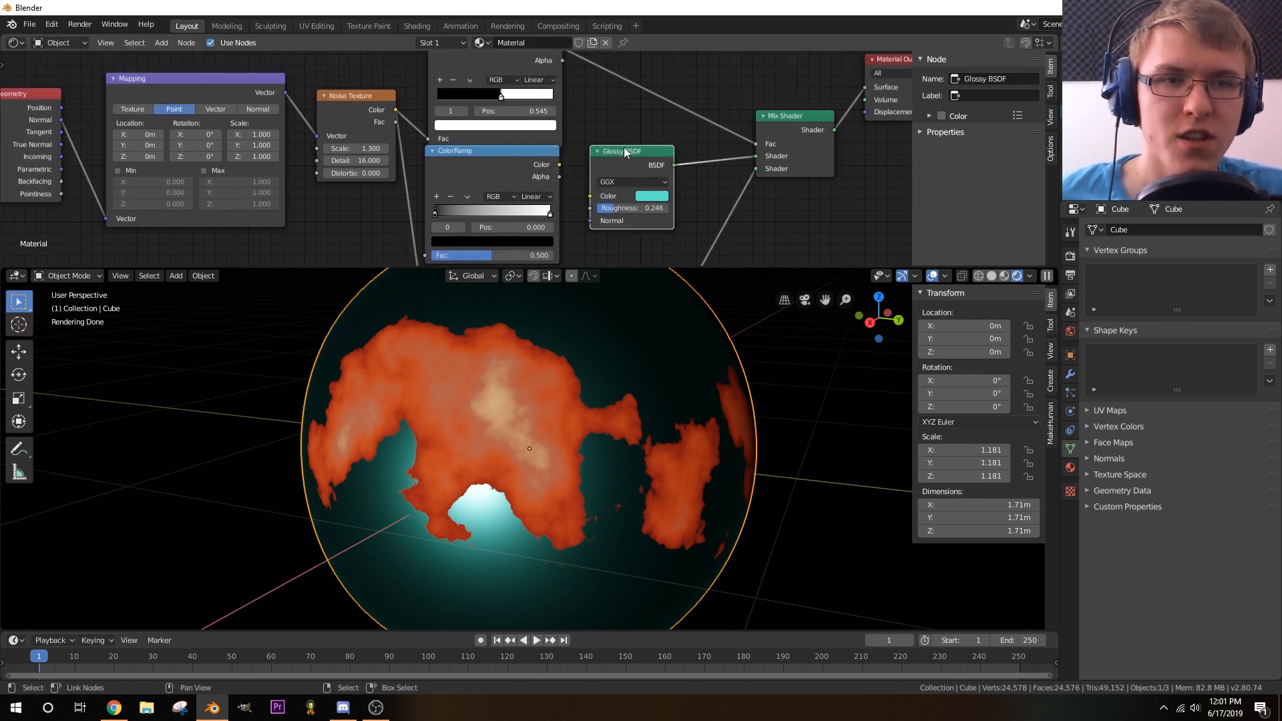
pyautogui.moveTo(594, 87); pyautogui.dragTo(623, 153, button='middle')
pyautogui.moveTo(522, 105); pyautogui.dragTo(491, 71)
pyautogui.click(460, 75)
pyautogui.moveTo(500, 214); pyautogui.dragTo(487, 153, button='middle')
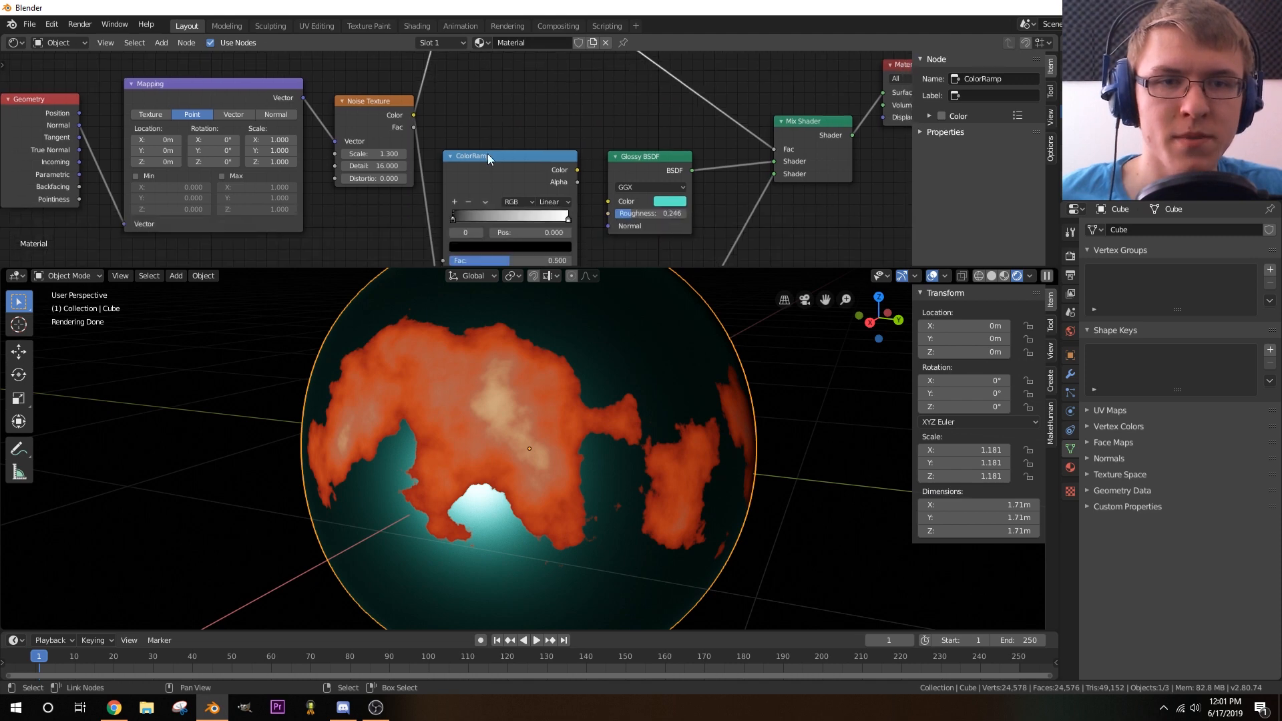
pyautogui.moveTo(488, 155); pyautogui.dragTo(487, 134)
# - Connect the new ColorRamp's Color output to the Glossy BSDF's Color input
pyautogui.moveTo(578, 149); pyautogui.dragTo(607, 202)
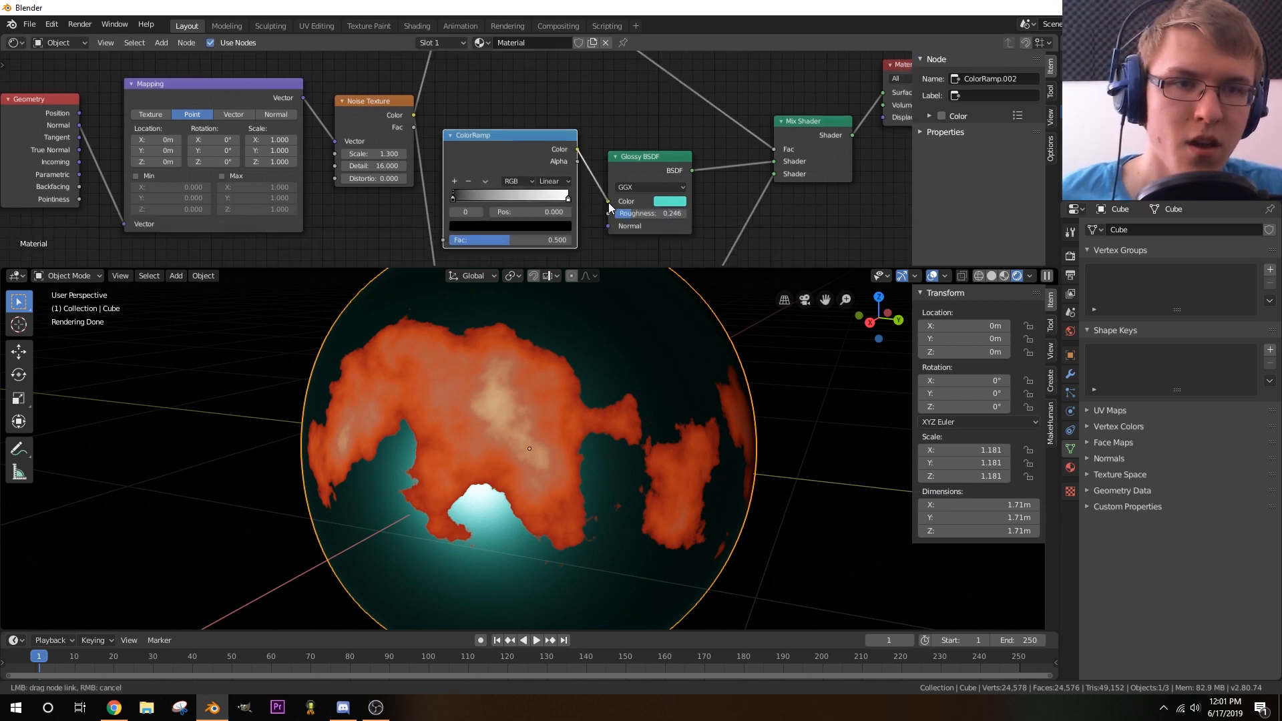
pyautogui.scroll(2, 595, 147)
pyautogui.scroll(3, 534, 167)
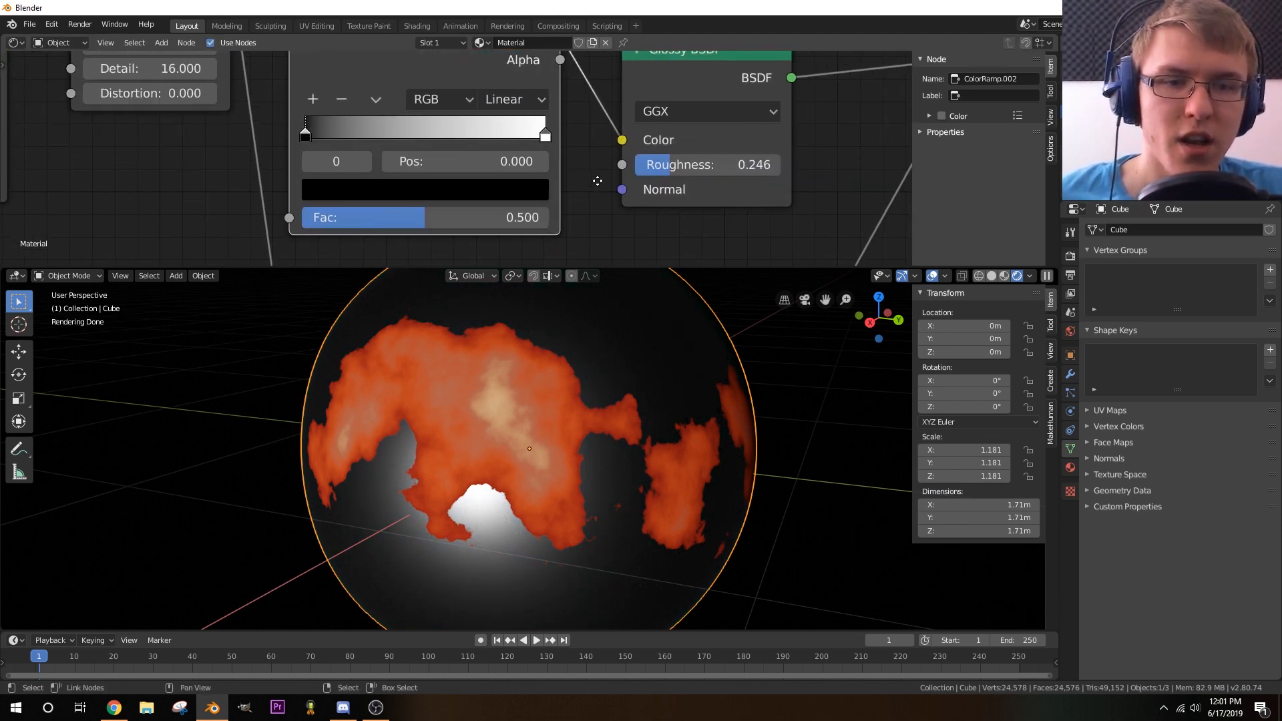
# - Recolor the new ramp's white stop light blue (hue 0.631, saturation 0.440, value 1.000) and its black stop a muted red
pyautogui.click(550, 122)
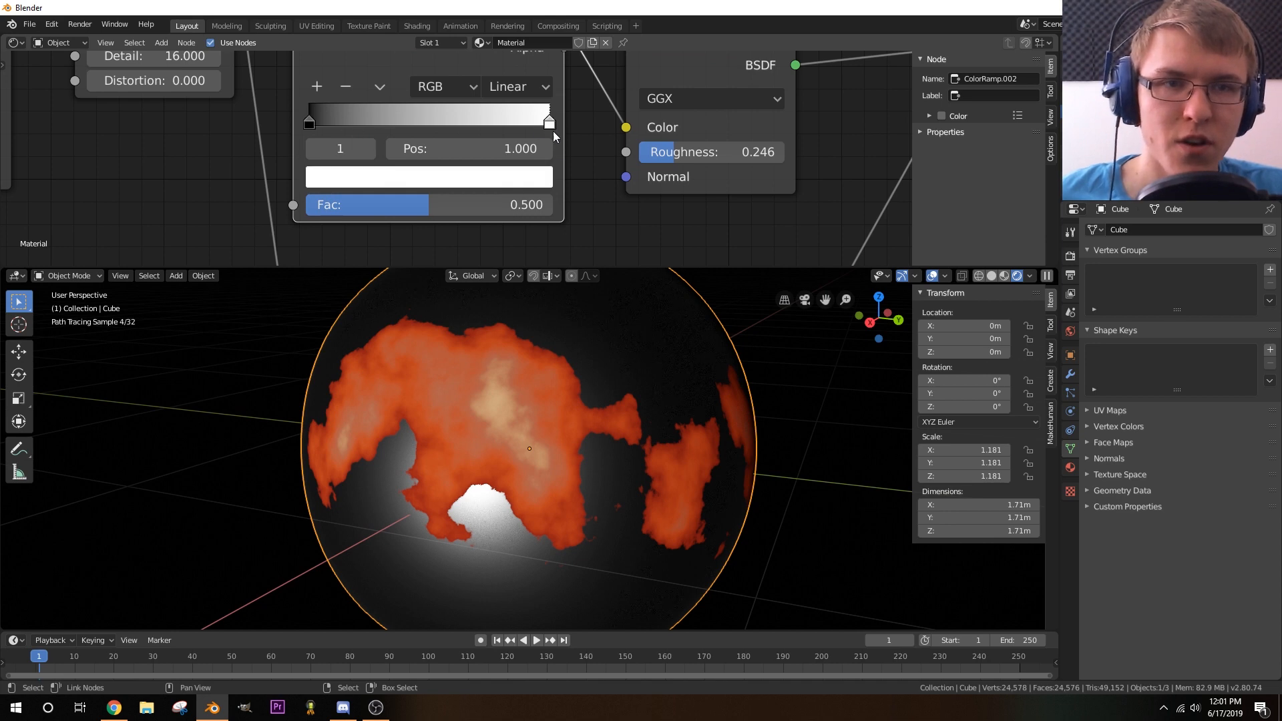
pyautogui.click(518, 178)
pyautogui.moveTo(430, 261)
pyautogui.mouseDown()
pyautogui.moveTo(412, 258)
pyautogui.moveTo(413, 242)
pyautogui.moveTo(430, 259)
pyautogui.mouseUp()
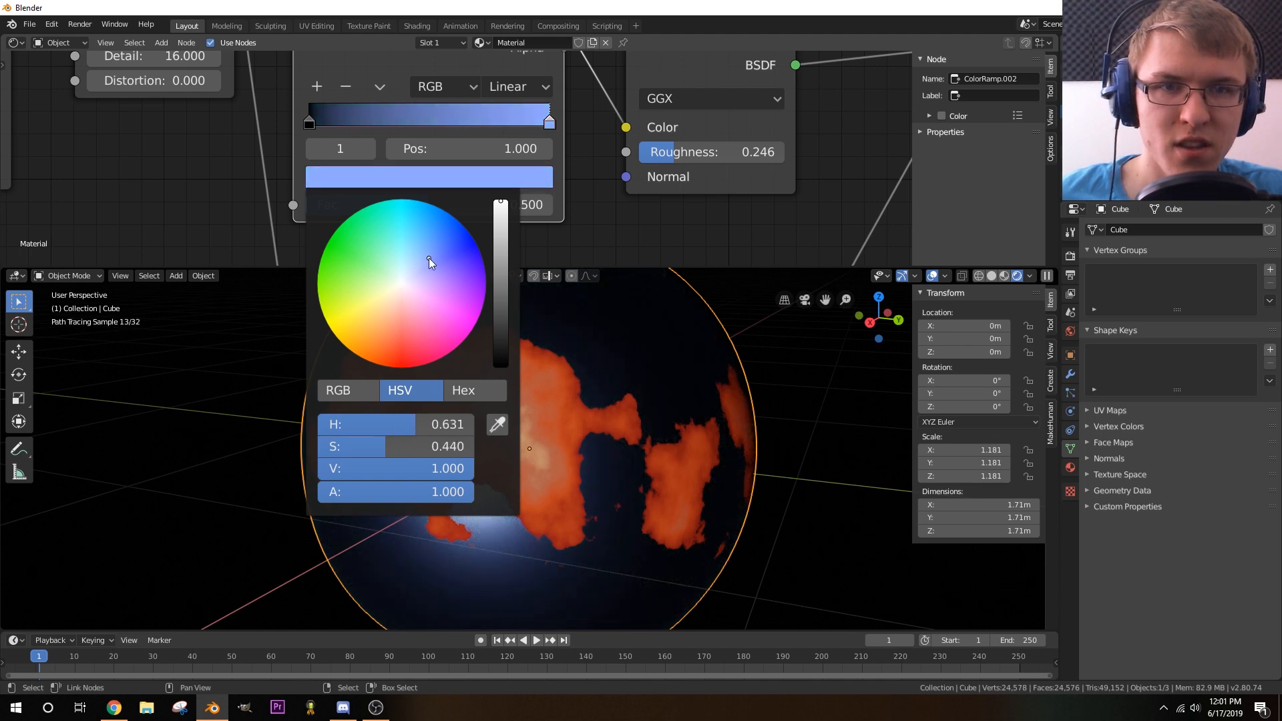
pyautogui.click(309, 121)
pyautogui.click(338, 182)
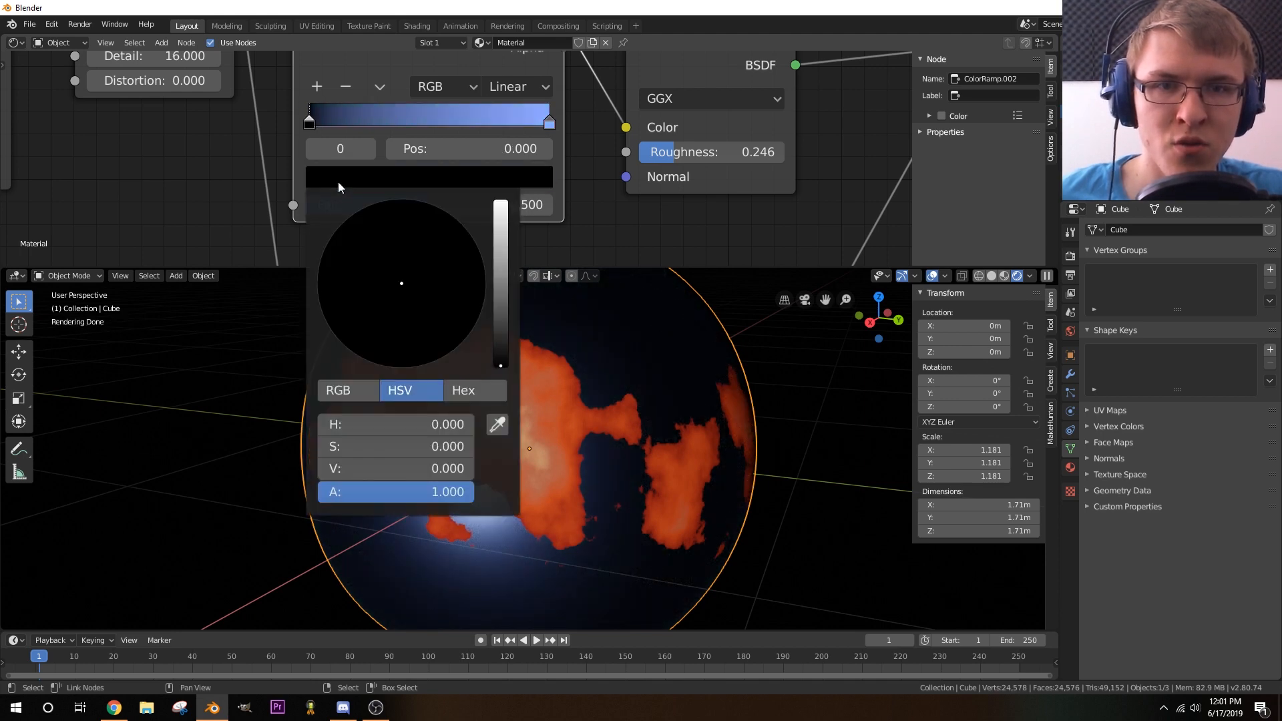
pyautogui.moveTo(495, 286); pyautogui.dragTo(501, 284)
pyautogui.moveTo(401, 284); pyautogui.dragTo(405, 318)
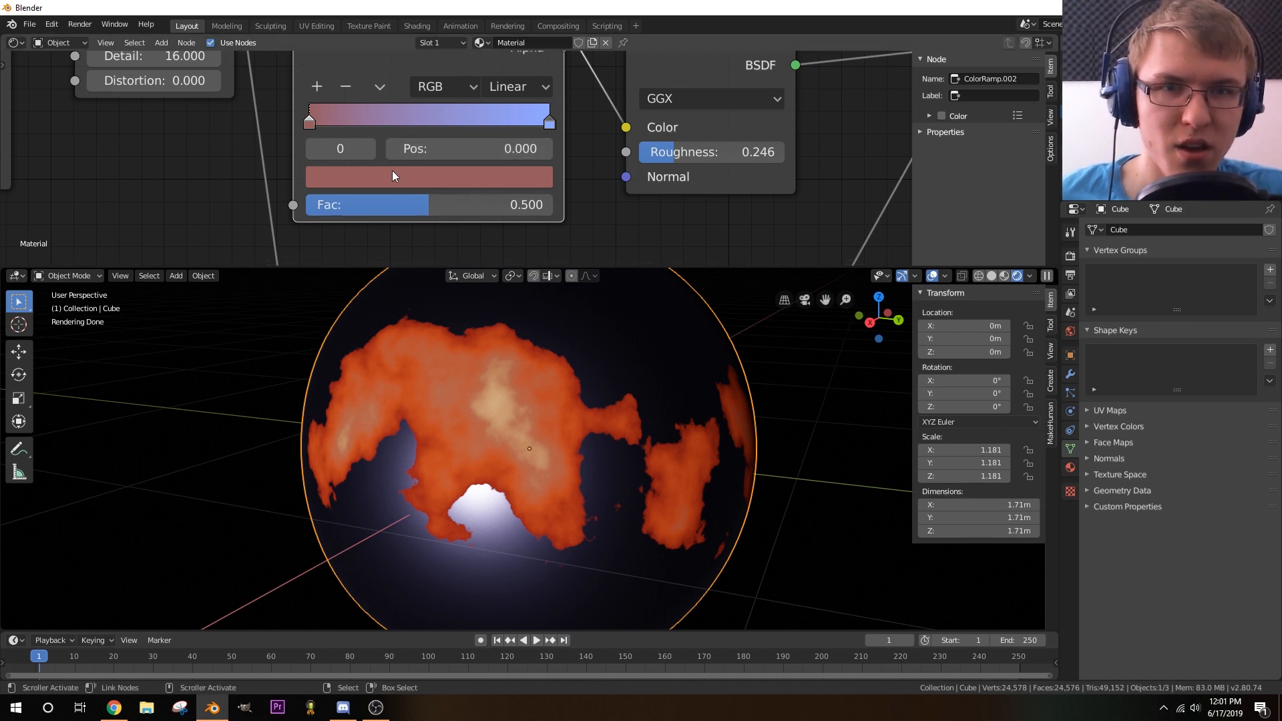
# - Move the ocean ramp's muted red stop to 0.441 and its light blue stop to 0.545
pyautogui.moveTo(314, 128); pyautogui.dragTo(392, 154)
pyautogui.moveTo(528, 137); pyautogui.dragTo(401, 144)
pyautogui.moveTo(467, 354); pyautogui.dragTo(519, 446, button='middle')
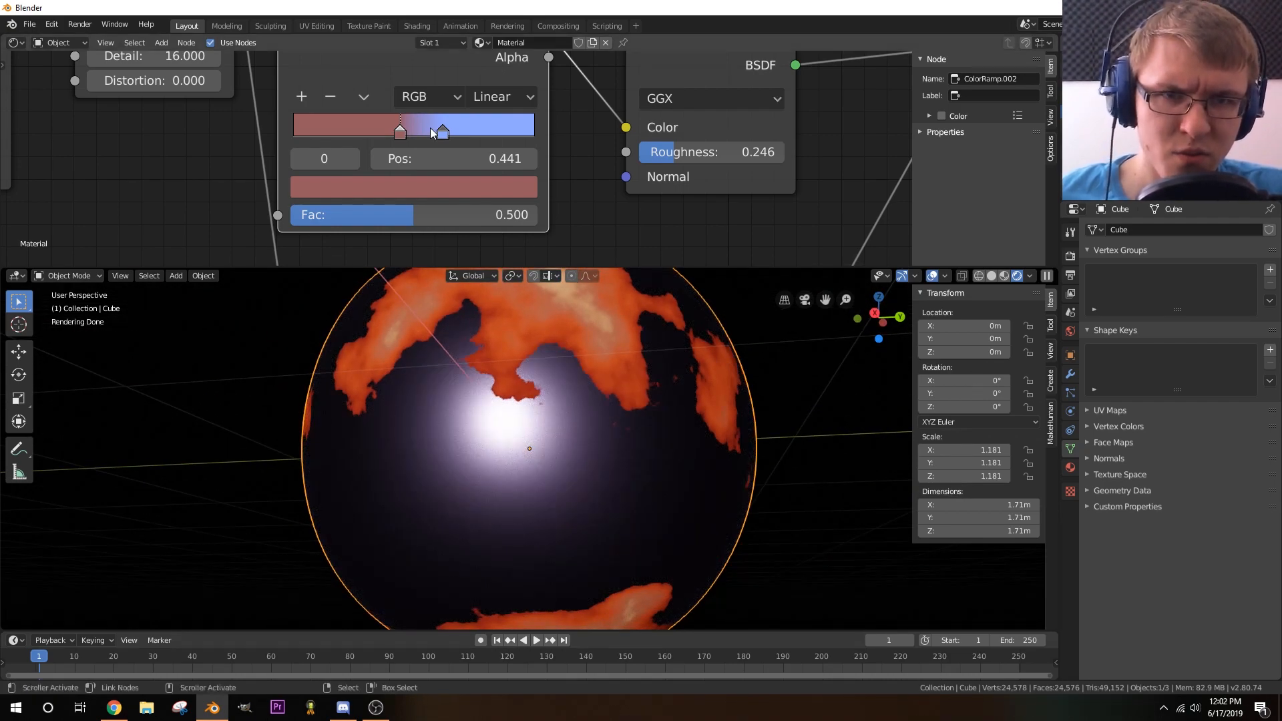
pyautogui.moveTo(443, 133); pyautogui.dragTo(424, 137)
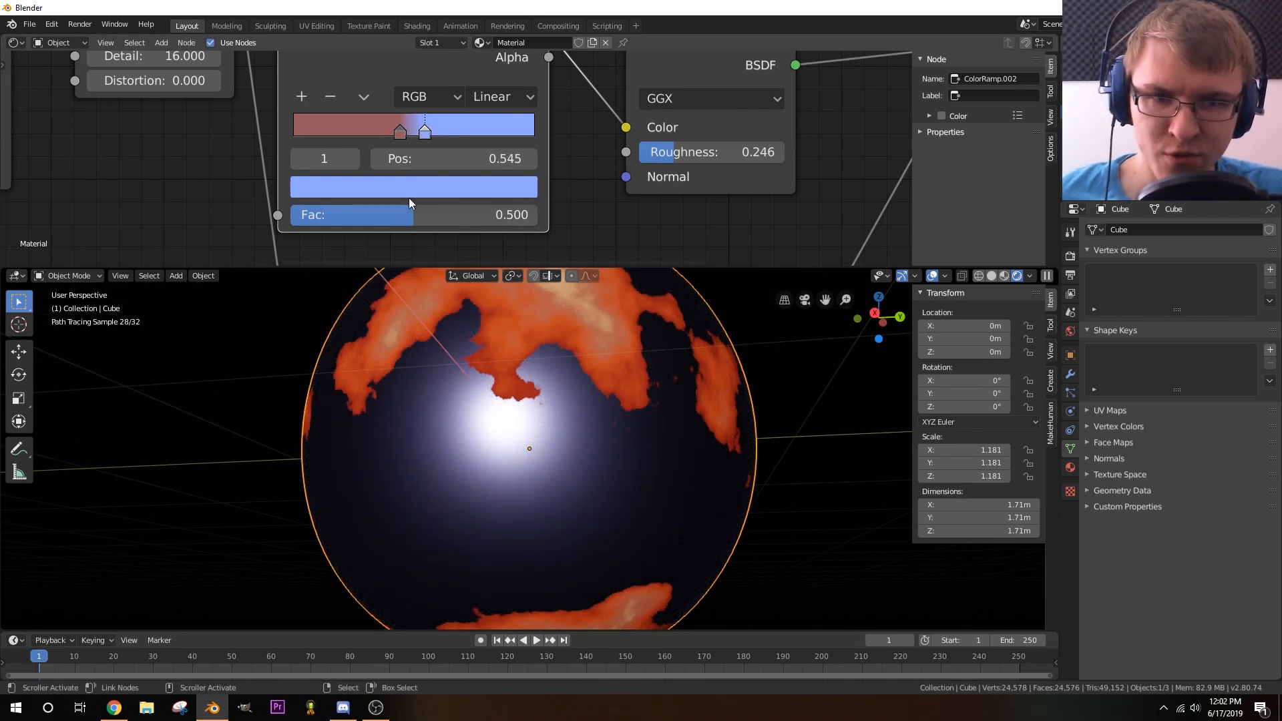
# - Darken the ocean ramp's muted red stop to a very dark brown
pyautogui.click(400, 131)
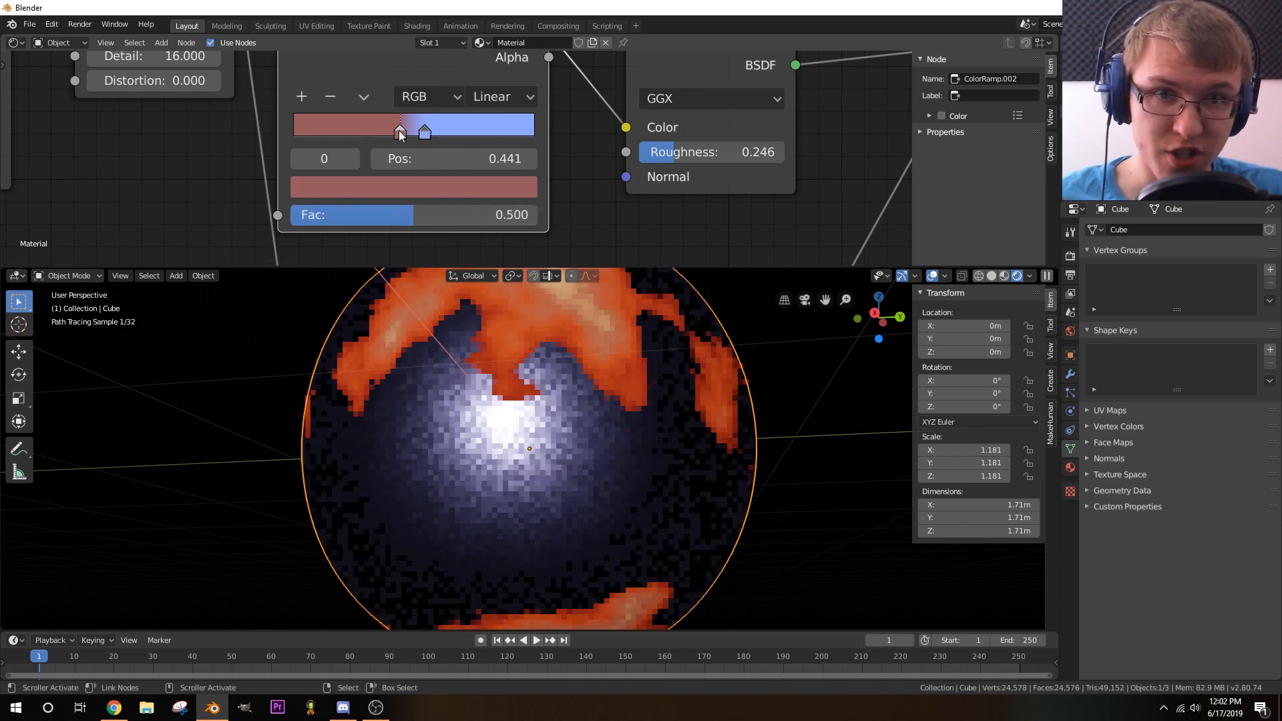
pyautogui.click(390, 187)
pyautogui.moveTo(490, 257); pyautogui.dragTo(484, 343)
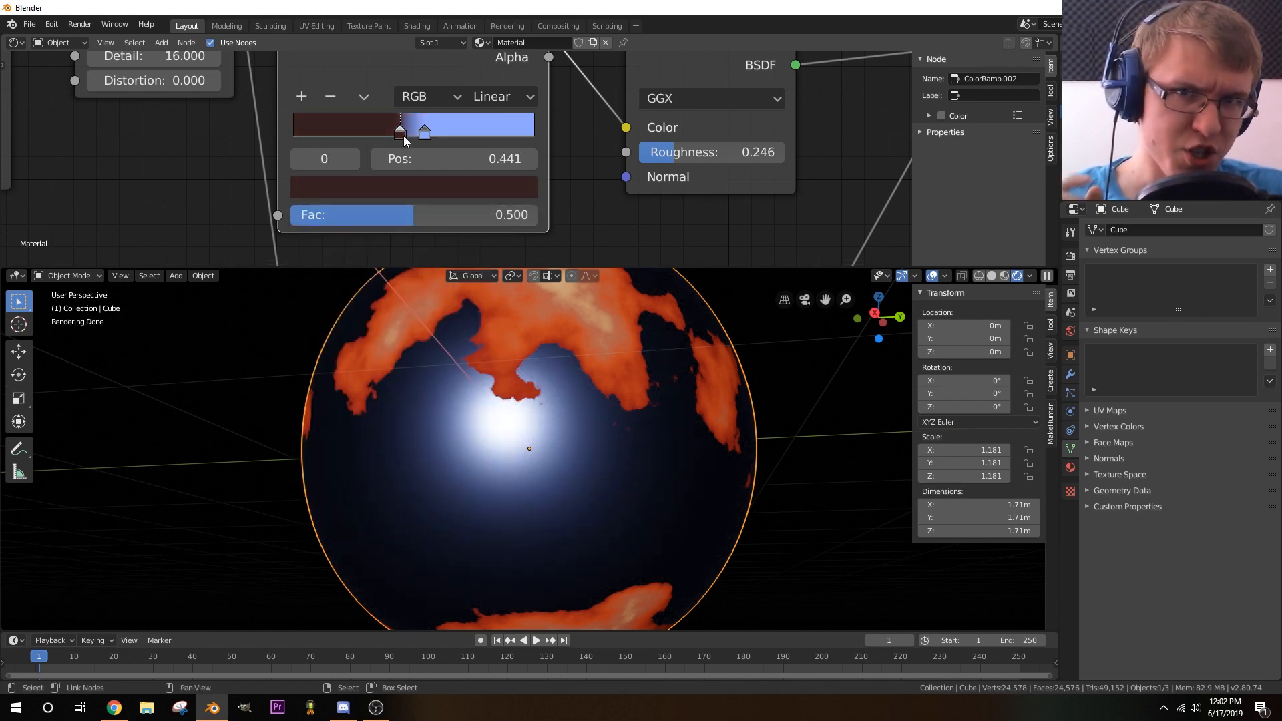
# - Move the ocean ramp's dark brown stop to 0.327 and set the Glossy BSDF roughness to 0.546
pyautogui.moveTo(424, 131); pyautogui.dragTo(371, 132)
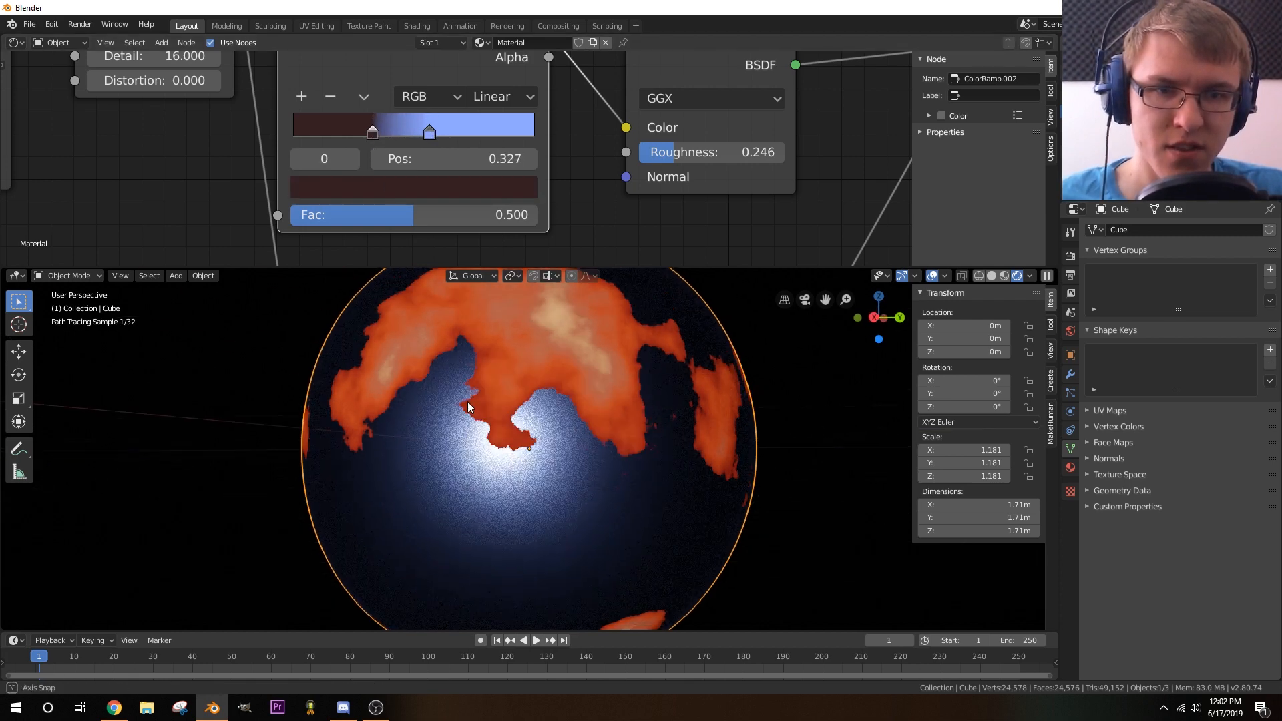
pyautogui.moveTo(588, 176); pyautogui.dragTo(504, 192, button='middle')
pyautogui.moveTo(599, 170); pyautogui.dragTo(640, 170)
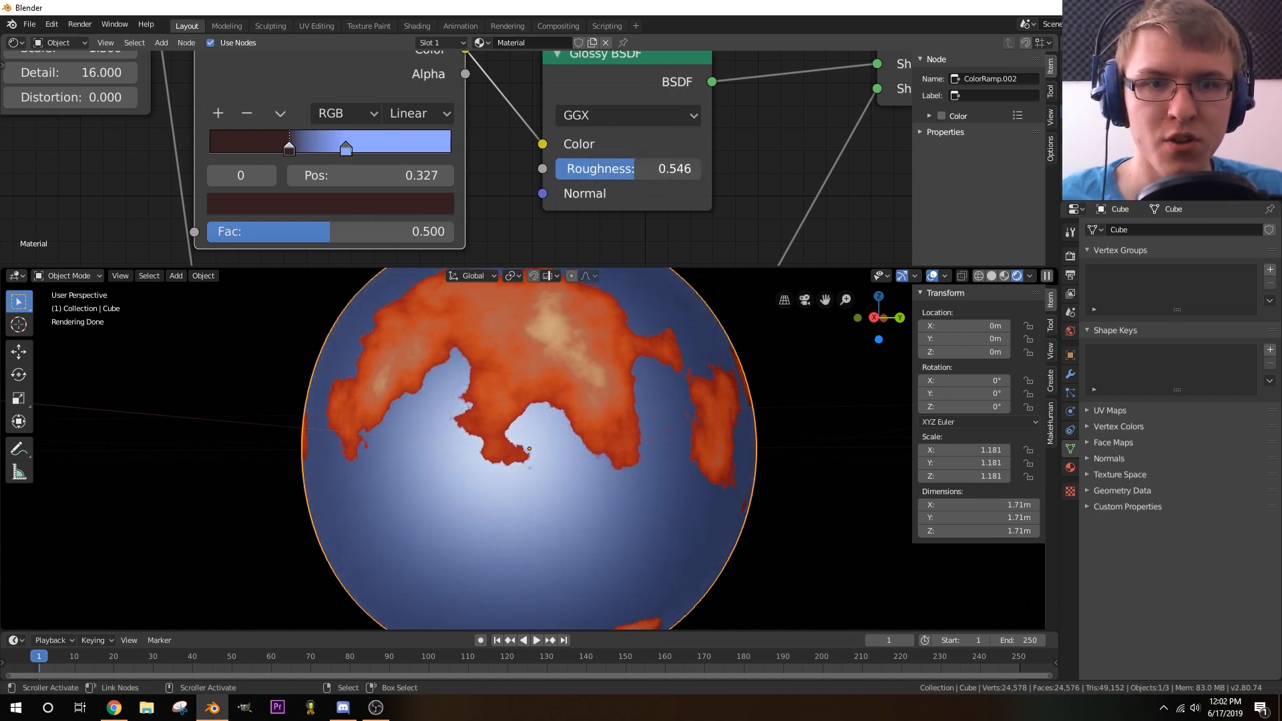
pyautogui.moveTo(540, 422)
pyautogui.mouseDown(button='middle')
pyautogui.moveTo(554, 460)
pyautogui.moveTo(567, 453)
pyautogui.mouseUp(button='middle')
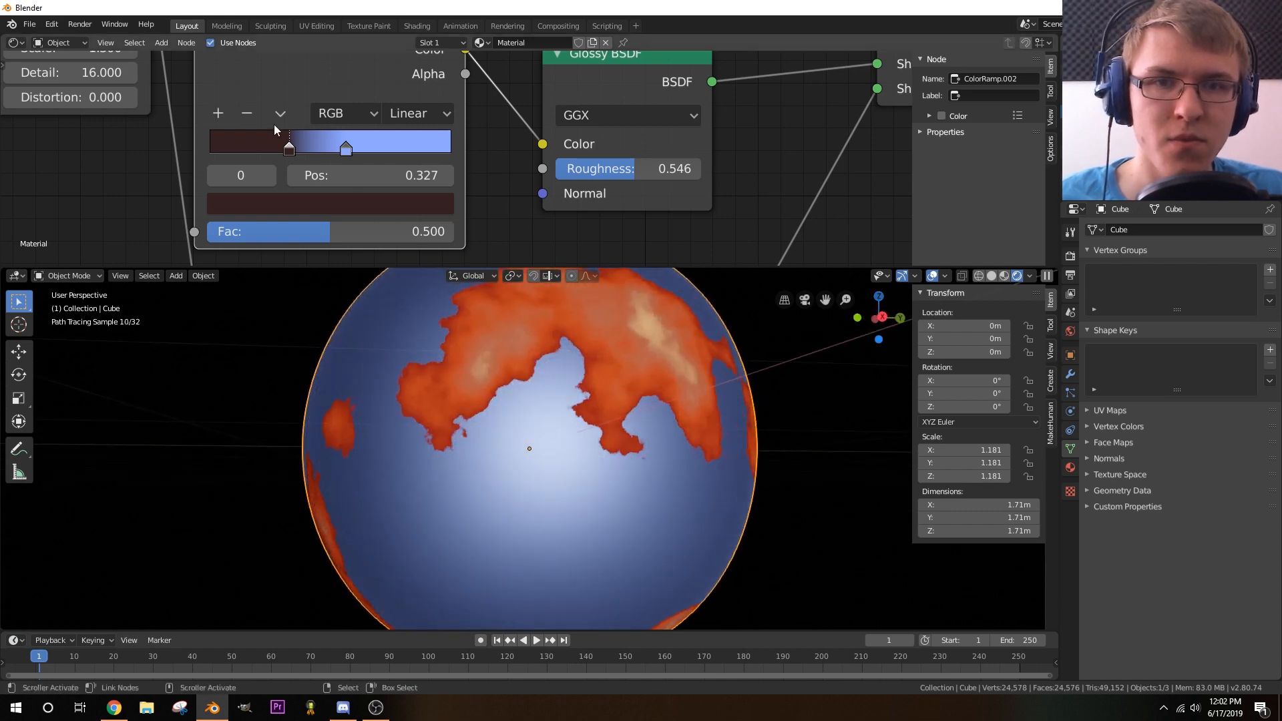
# - Bring the ocean ramp's dark stop close to its light blue stop at 0.518 and connect the Noise Texture to the ramp's Fac input
pyautogui.moveTo(298, 149); pyautogui.dragTo(334, 148)
pyautogui.moveTo(431, 140); pyautogui.dragTo(491, 198, button='middle')
pyautogui.scroll(-5, 492, 198)
pyautogui.moveTo(325, 138); pyautogui.dragTo(324, 112, button='middle')
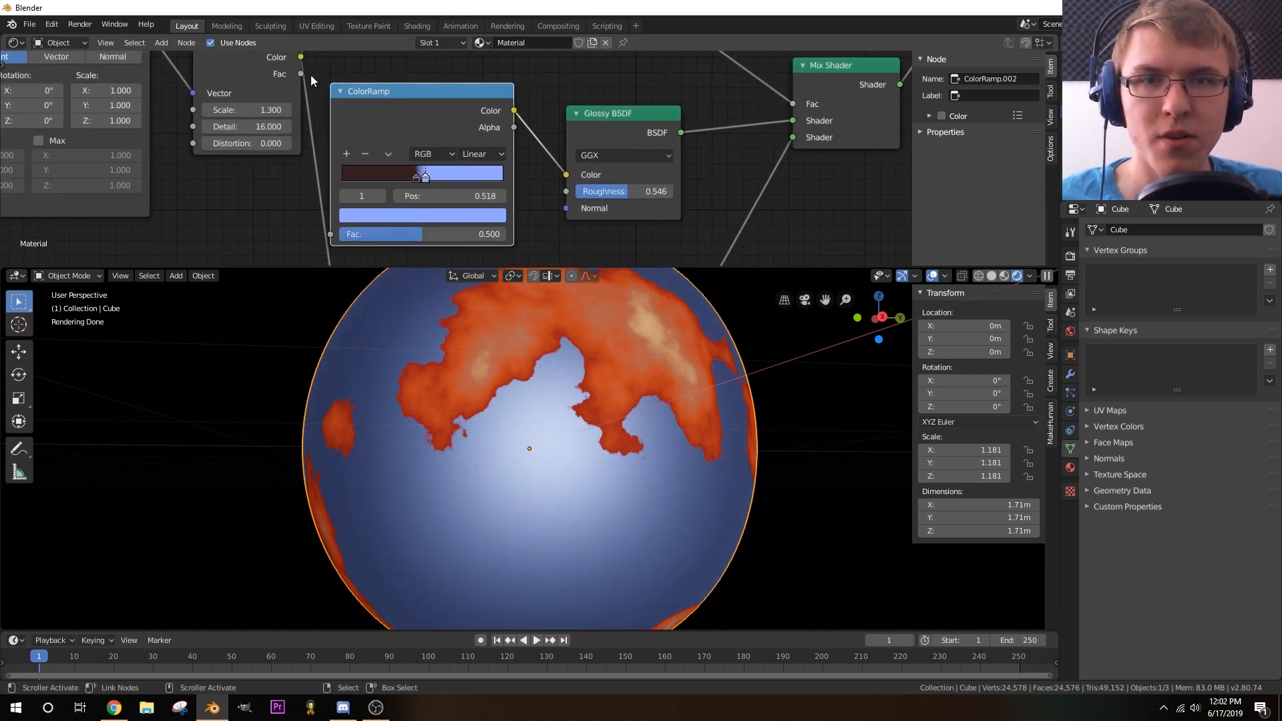
pyautogui.moveTo(302, 59); pyautogui.dragTo(320, 189)
pyautogui.moveTo(335, 238); pyautogui.dragTo(336, 237)
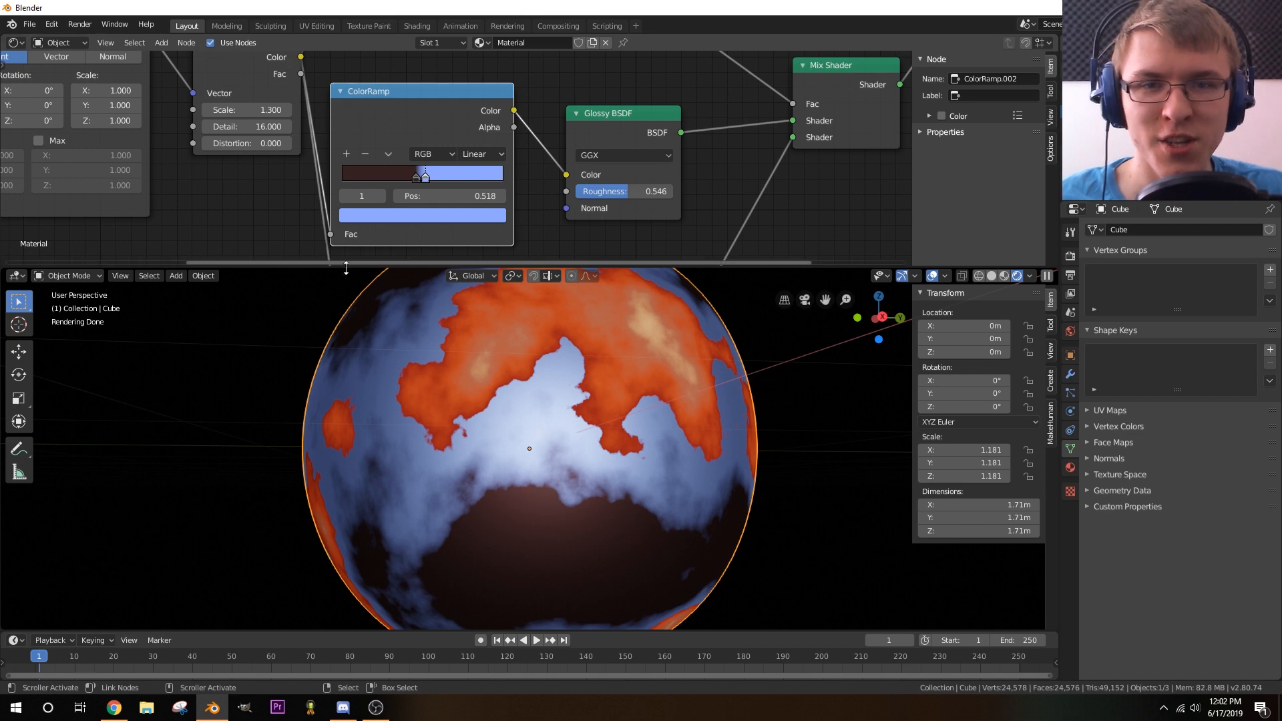
# - Swap the ocean ramp's stop order, placing the light blue stop at 0.500 and the dark brown stop at 0.532
pyautogui.moveTo(372, 148); pyautogui.dragTo(377, 127, button='middle')
pyautogui.scroll(2, 405, 165)
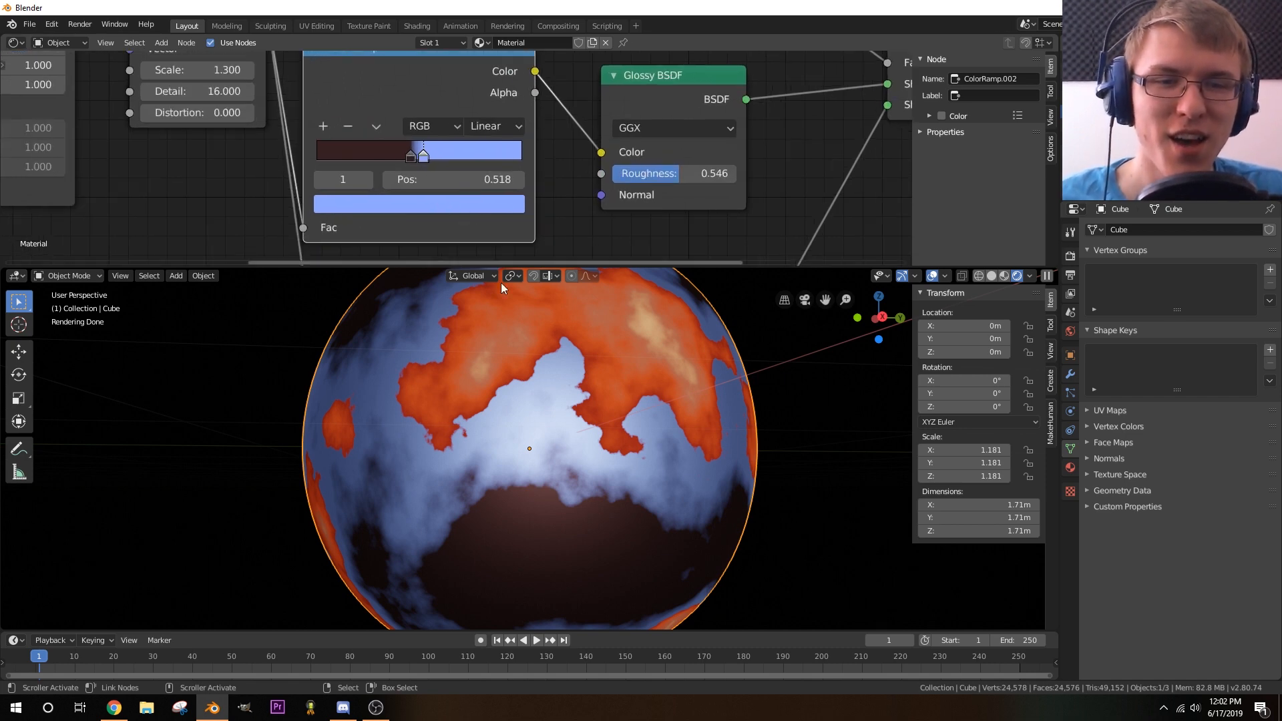
pyautogui.scroll(2, 568, 487)
pyautogui.moveTo(420, 155)
pyautogui.mouseDown()
pyautogui.moveTo(459, 167)
pyautogui.moveTo(426, 162)
pyautogui.mouseUp()
pyautogui.moveTo(454, 158); pyautogui.dragTo(420, 158)
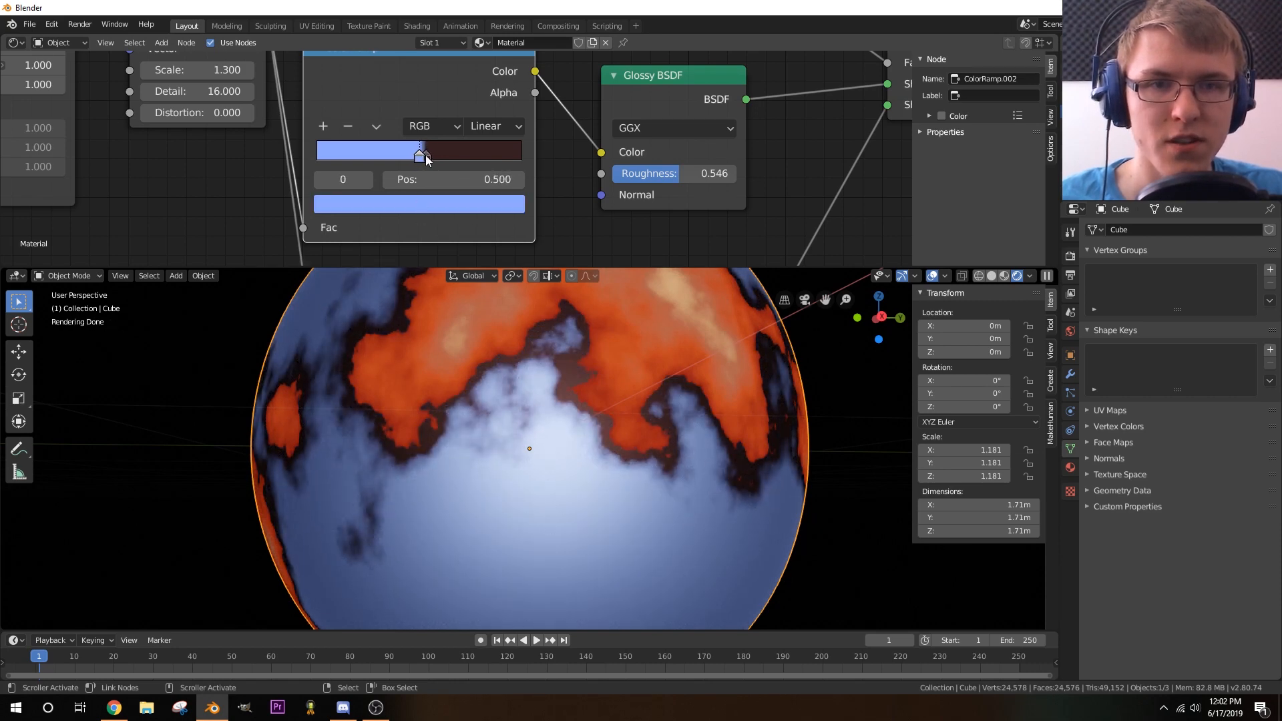
# - Brighten the ocean ramp's dark brown stop to a muted red
pyautogui.click(426, 156)
pyautogui.click(414, 205)
pyautogui.moveTo(484, 327); pyautogui.dragTo(481, 271)
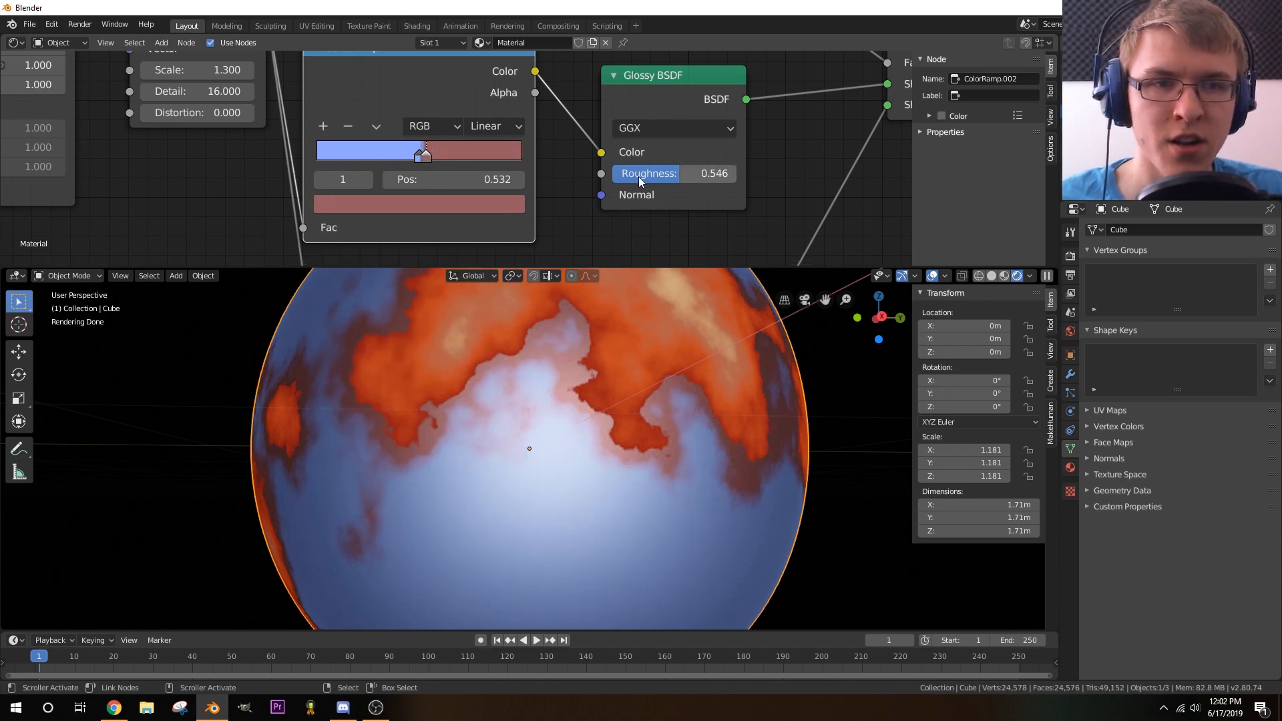
# - Set the Glossy BSDF roughness to 0.308 and move the ocean ramp's muted red stop to 0.545
pyautogui.moveTo(642, 175); pyautogui.dragTo(612, 174)
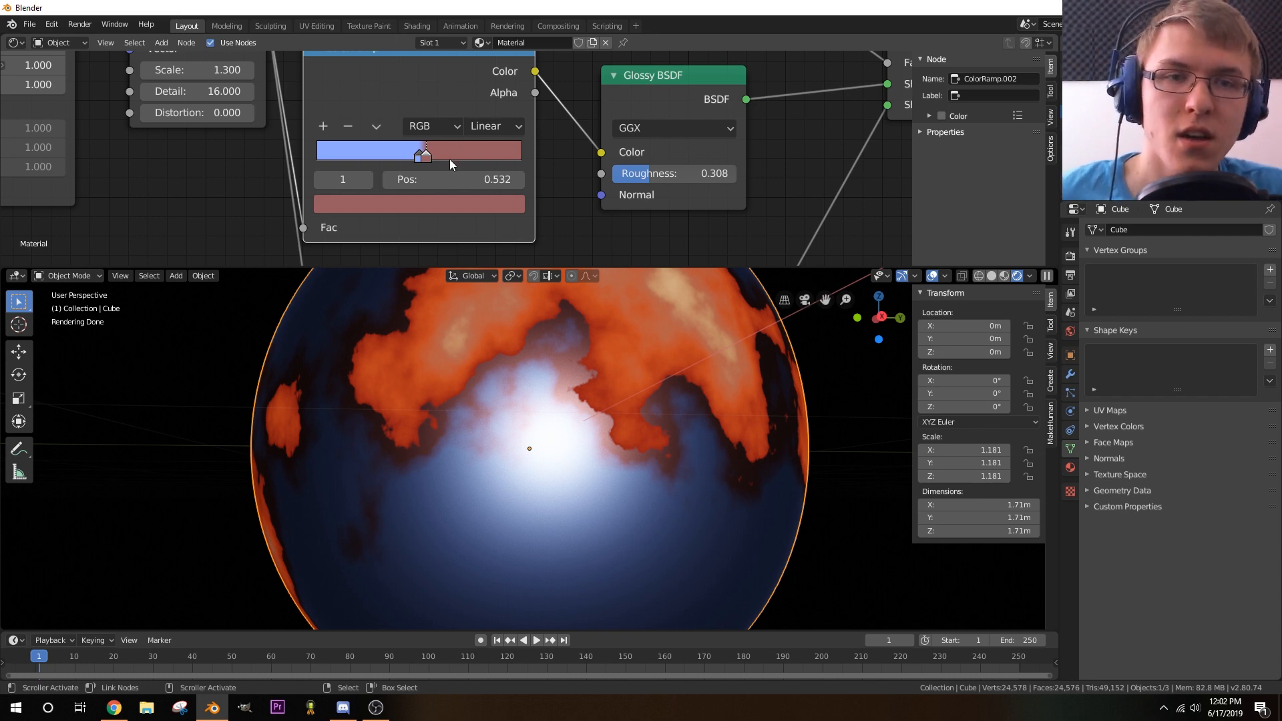
pyautogui.moveTo(424, 158); pyautogui.dragTo(429, 158)
pyautogui.click(431, 158)
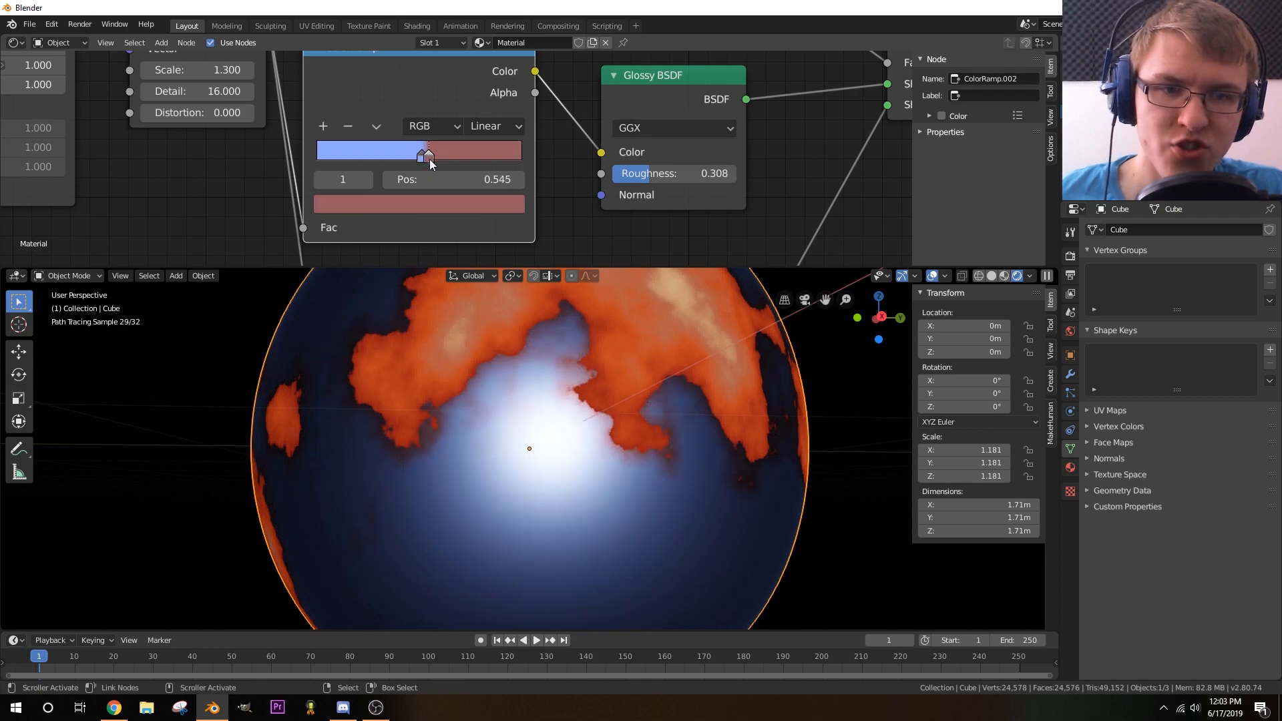
# - Change the ocean ramp's light blue stop to a darker violet-blue
pyautogui.moveTo(506, 451); pyautogui.dragTo(461, 419, button='middle')
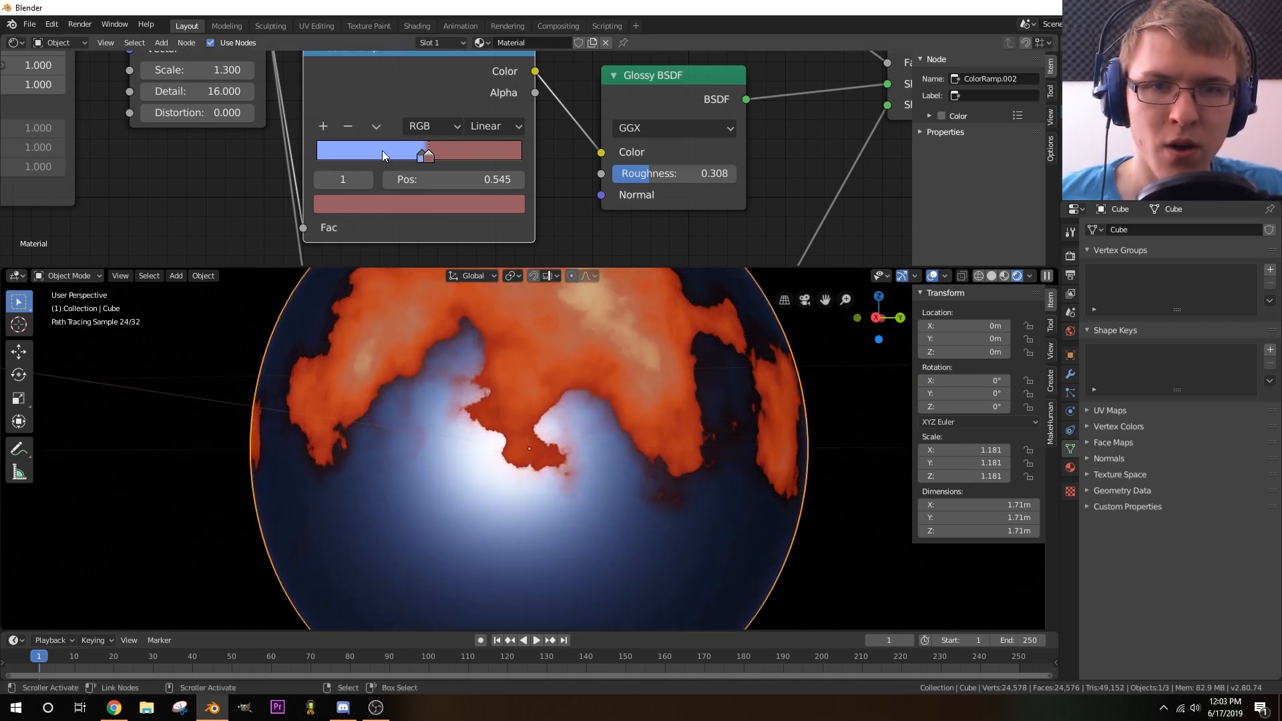
pyautogui.click(421, 157)
pyautogui.click(411, 202)
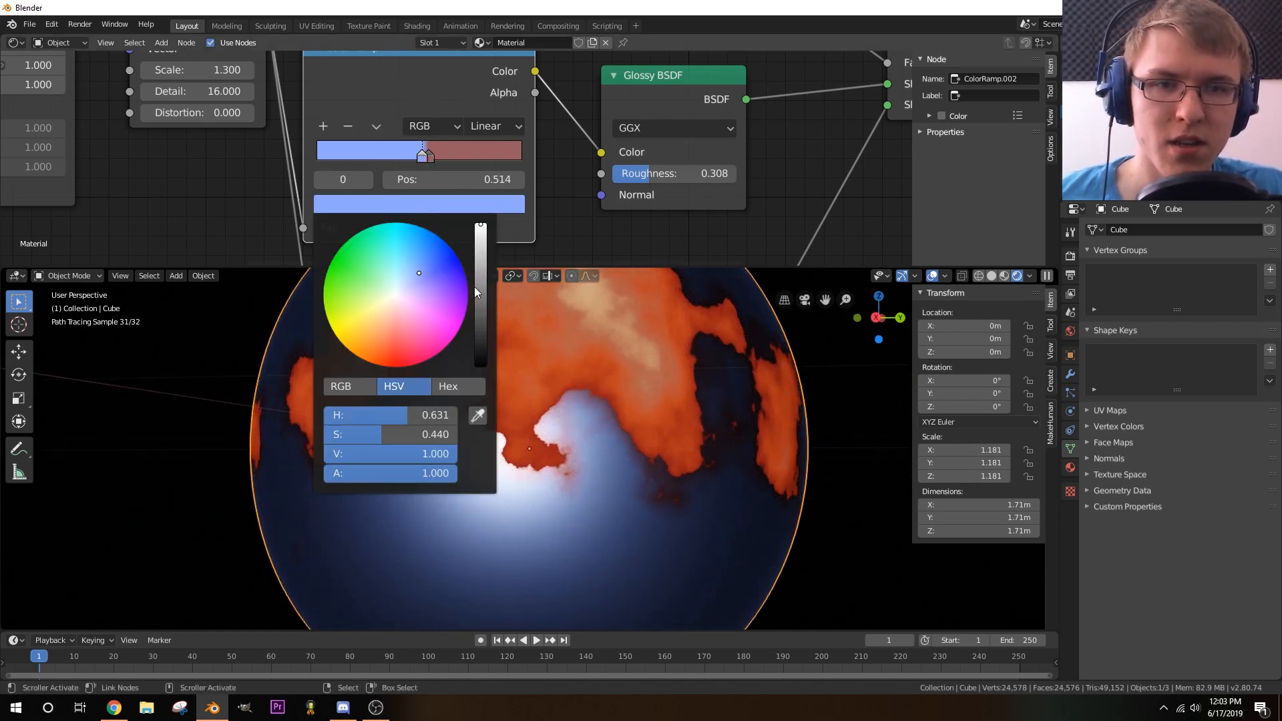
pyautogui.click(479, 280)
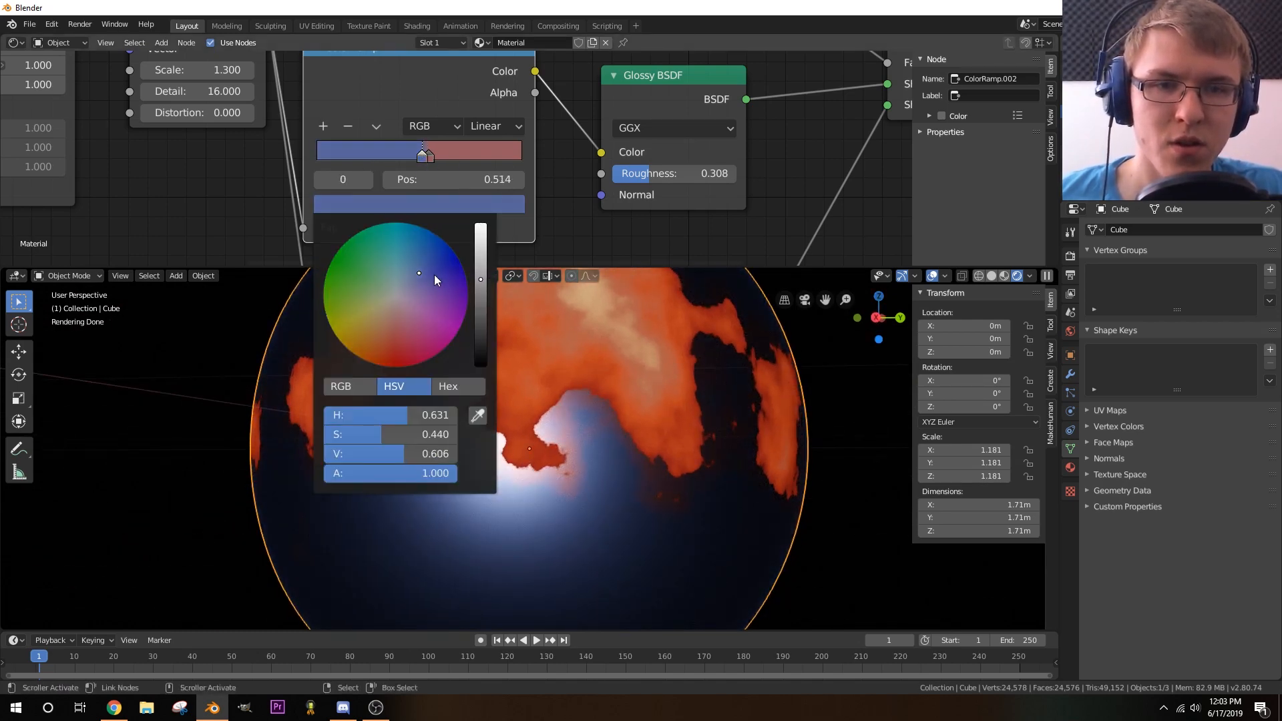
pyautogui.moveTo(434, 274)
pyautogui.mouseDown()
pyautogui.moveTo(430, 262)
pyautogui.moveTo(440, 286)
pyautogui.mouseUp()
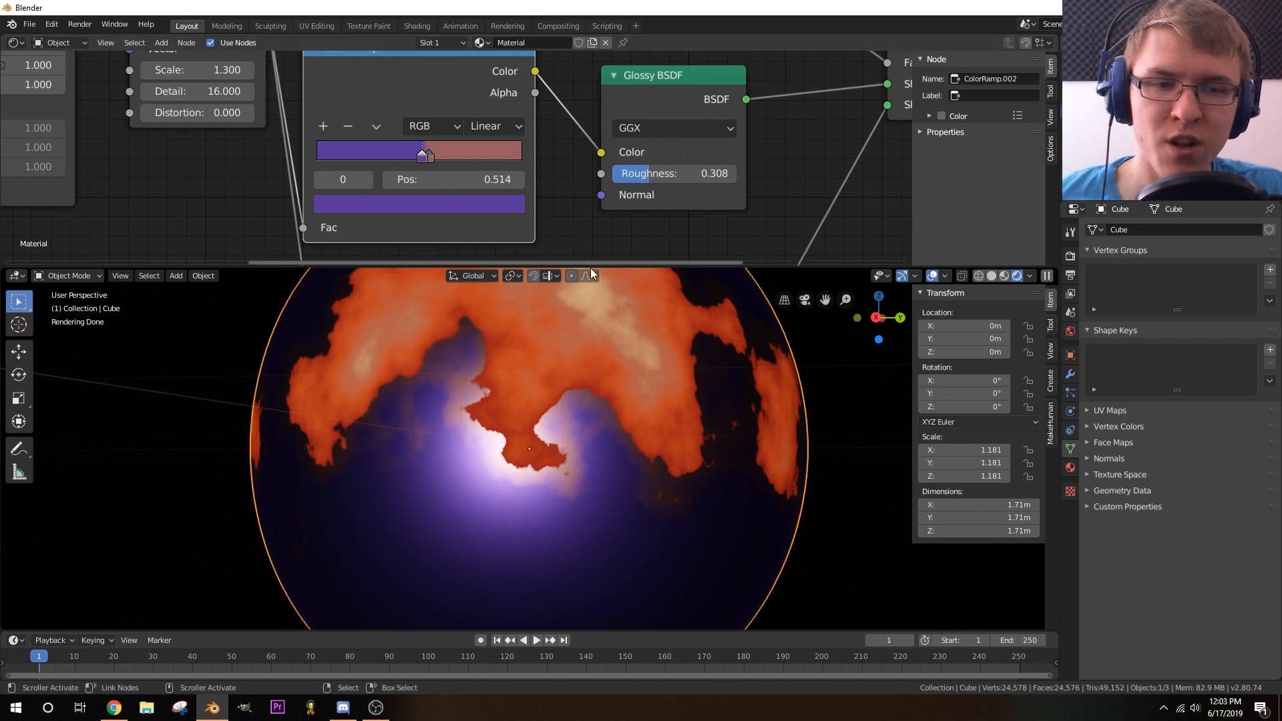
# - Change the ocean ramp's muted red stop at 0.545 to a more saturated pinkish red
pyautogui.click(431, 158)
pyautogui.click(423, 202)
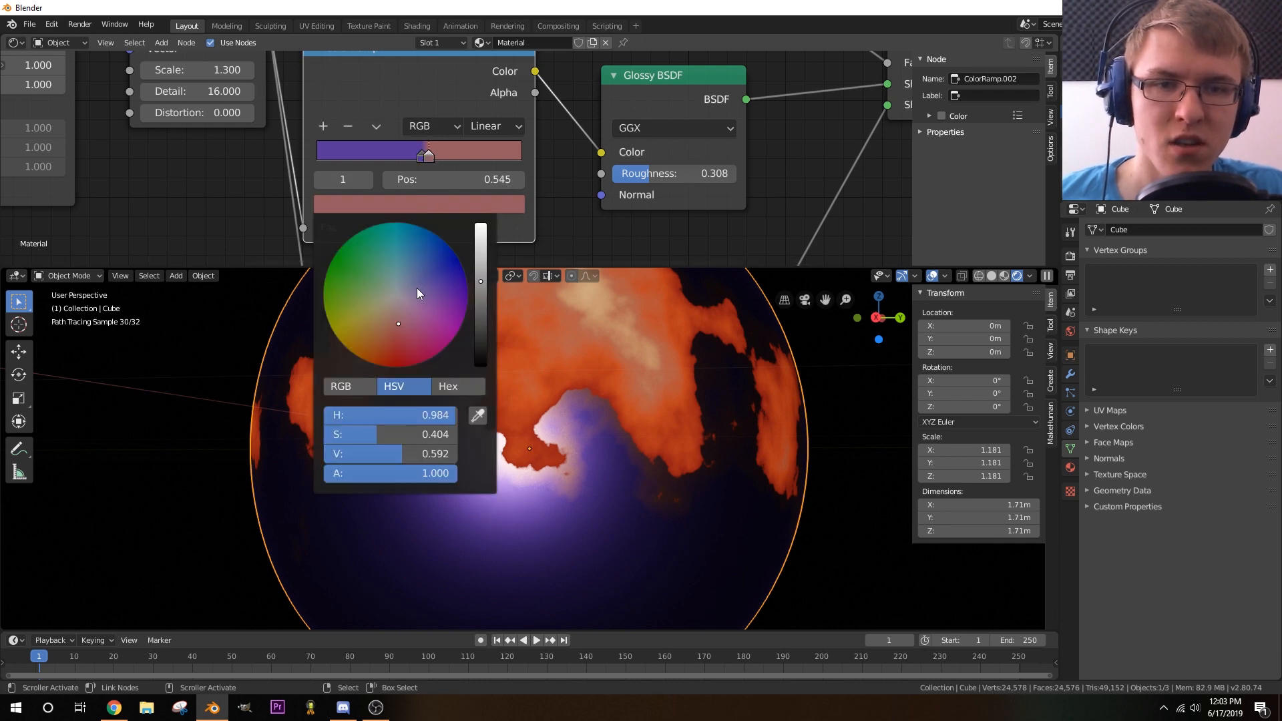
pyautogui.moveTo(398, 330); pyautogui.dragTo(398, 335)
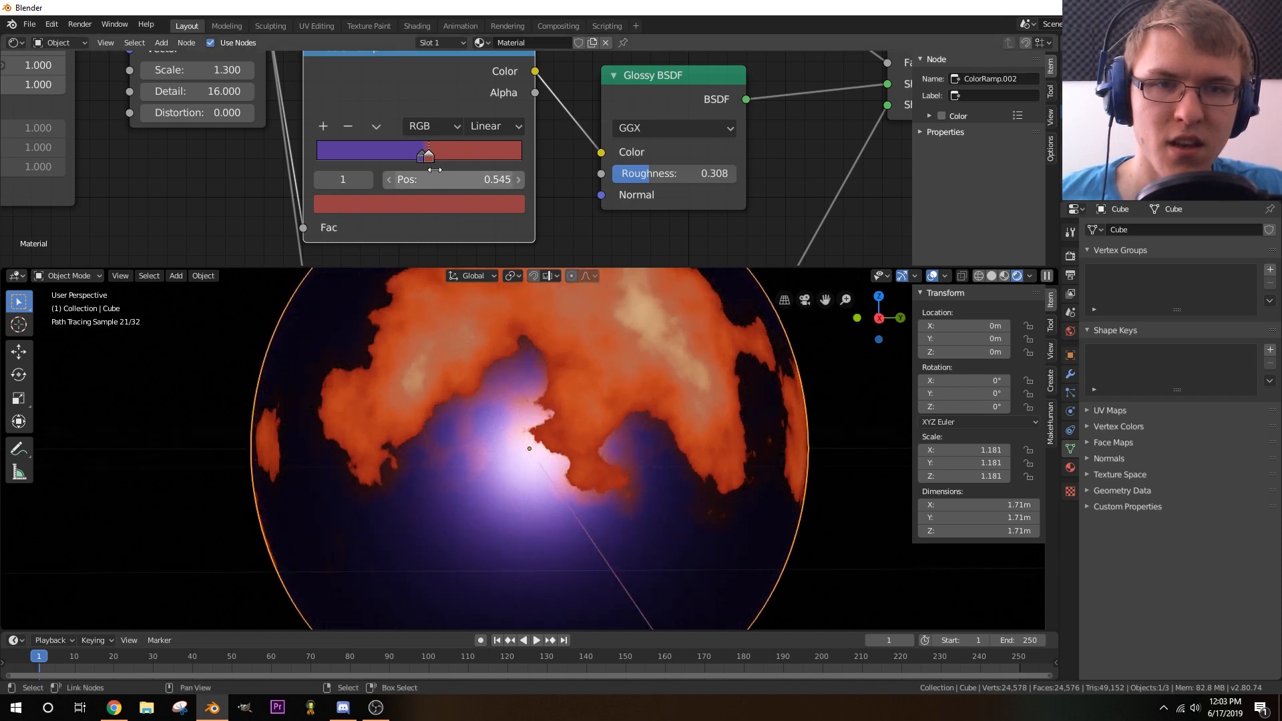
pyautogui.click(425, 205)
pyautogui.click(420, 332)
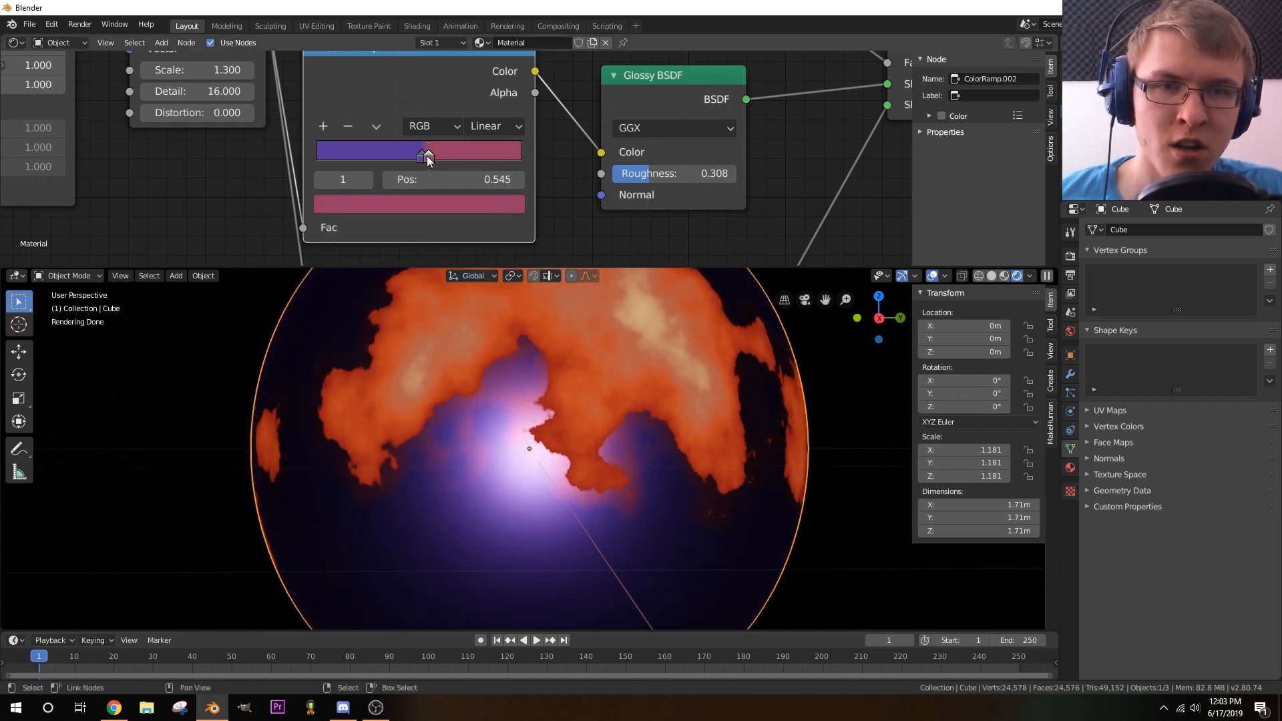
# - Move the ocean ramp's pinkish red stop to 0.559 and the violet stop to 0.527
pyautogui.moveTo(429, 160); pyautogui.dragTo(431, 158)
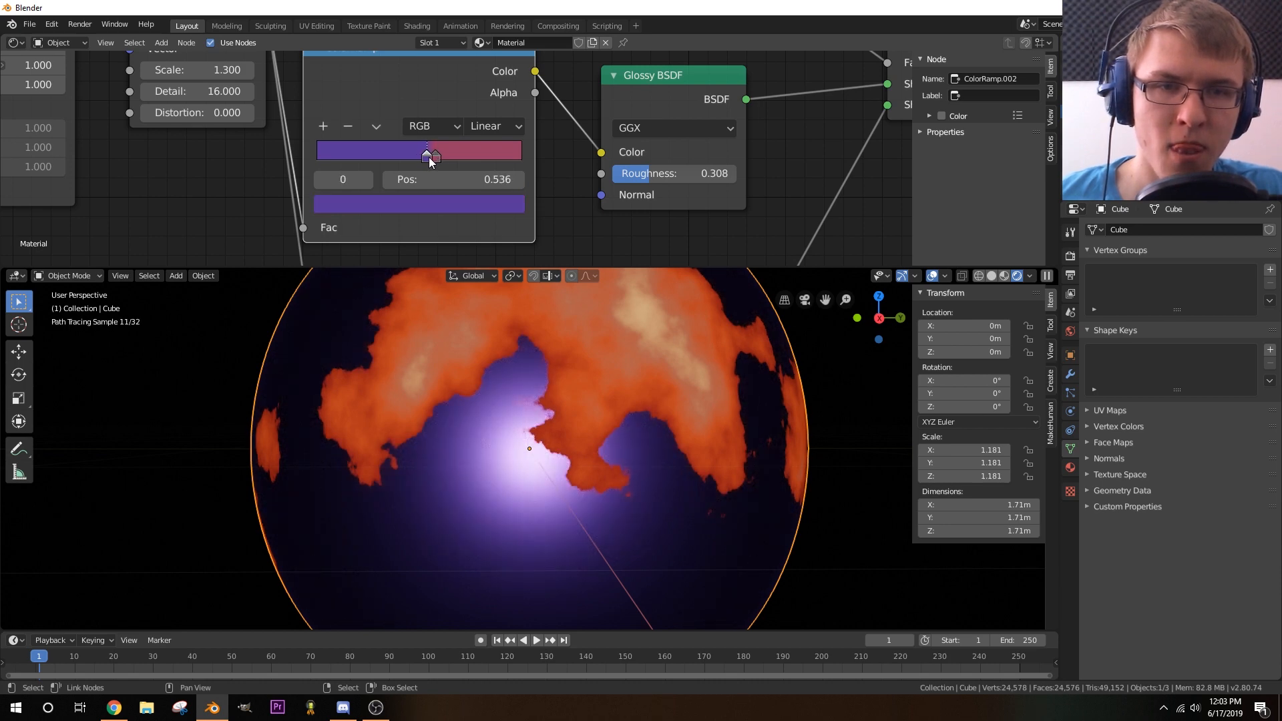
pyautogui.click(437, 157)
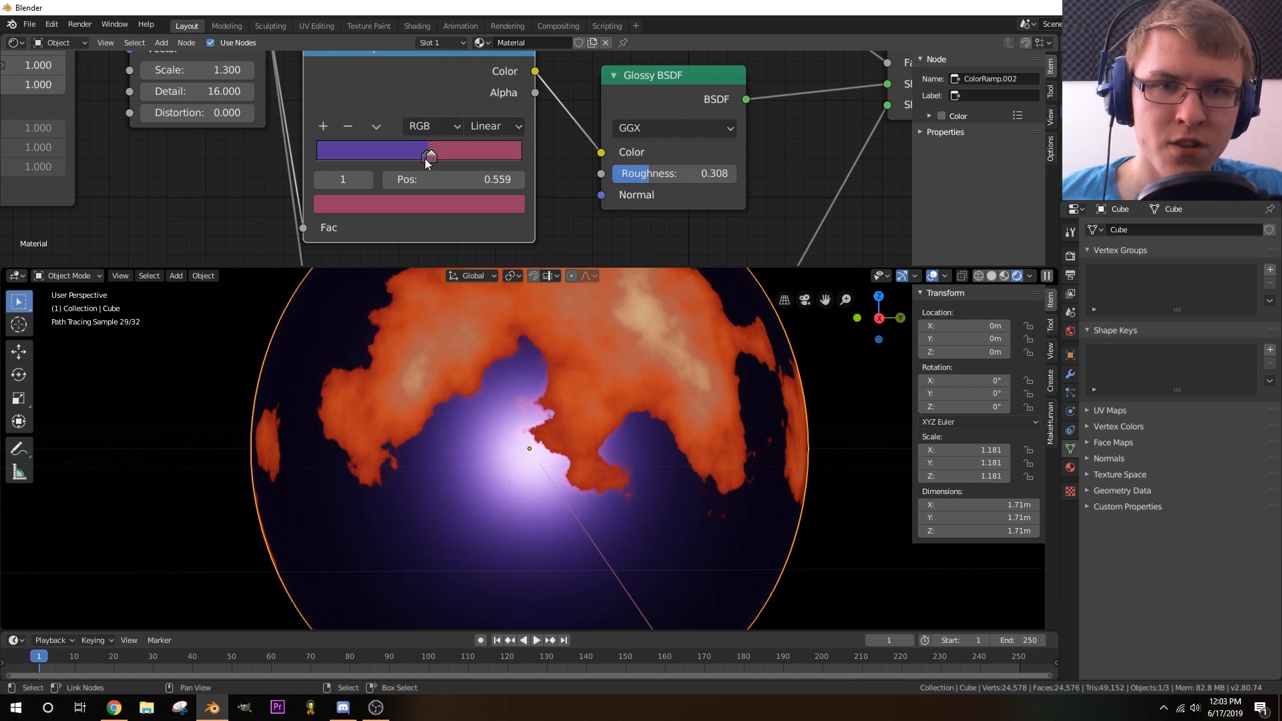
pyautogui.moveTo(428, 158); pyautogui.dragTo(424, 160)
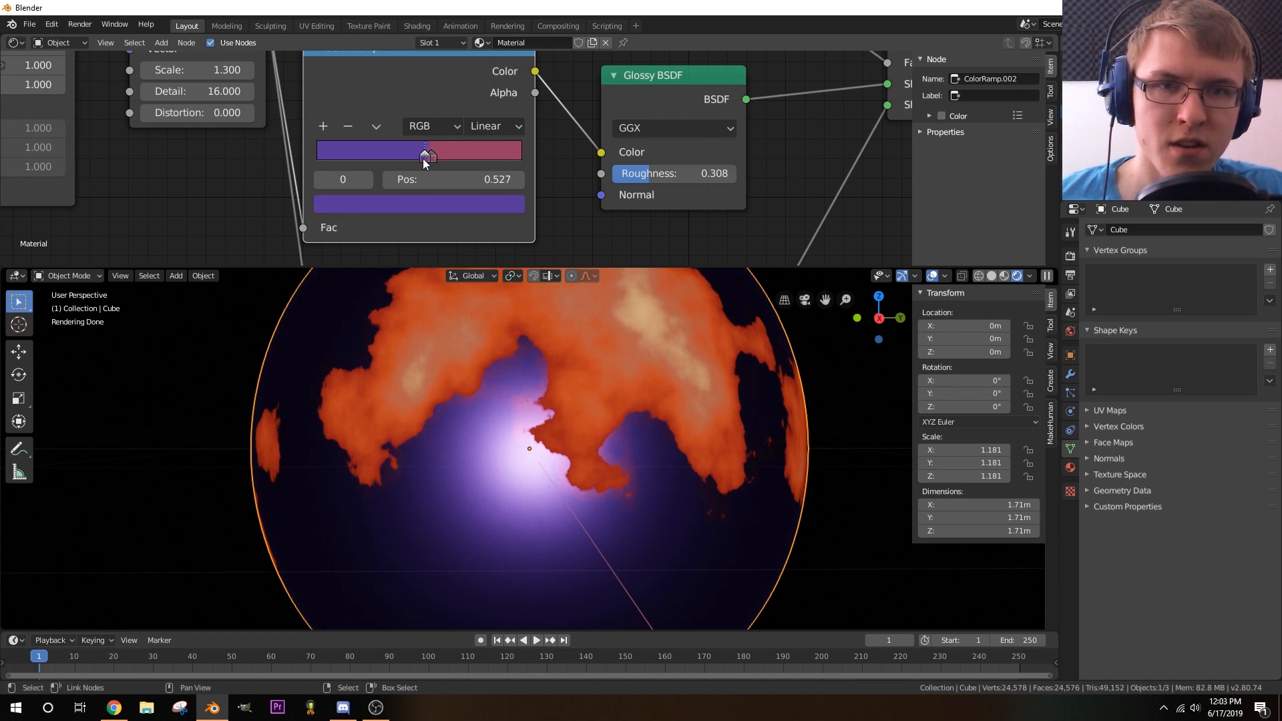
pyautogui.click(434, 157)
pyautogui.click(424, 159)
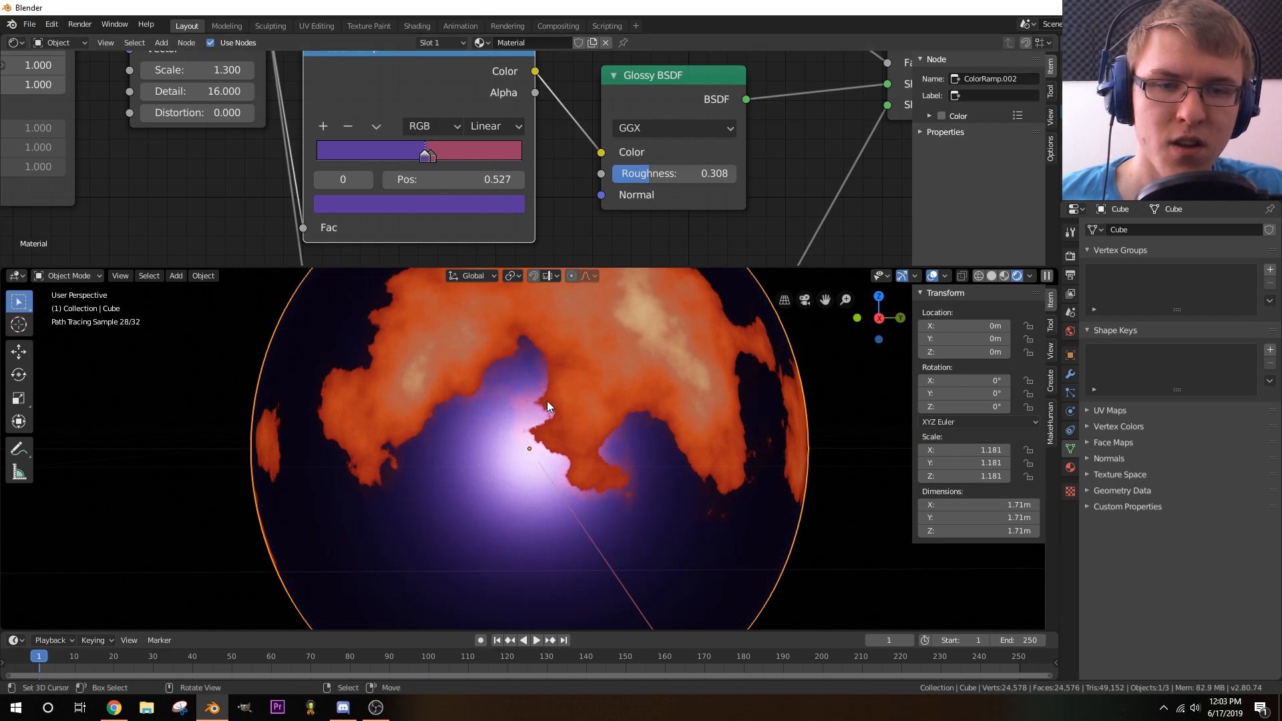
pyautogui.moveTo(547, 400)
pyautogui.mouseDown(button='middle')
pyautogui.moveTo(586, 402)
pyautogui.moveTo(548, 390)
pyautogui.mouseUp(button='middle')
pyautogui.scroll(-4, 587, 402)
pyautogui.scroll(5, 564, 430)
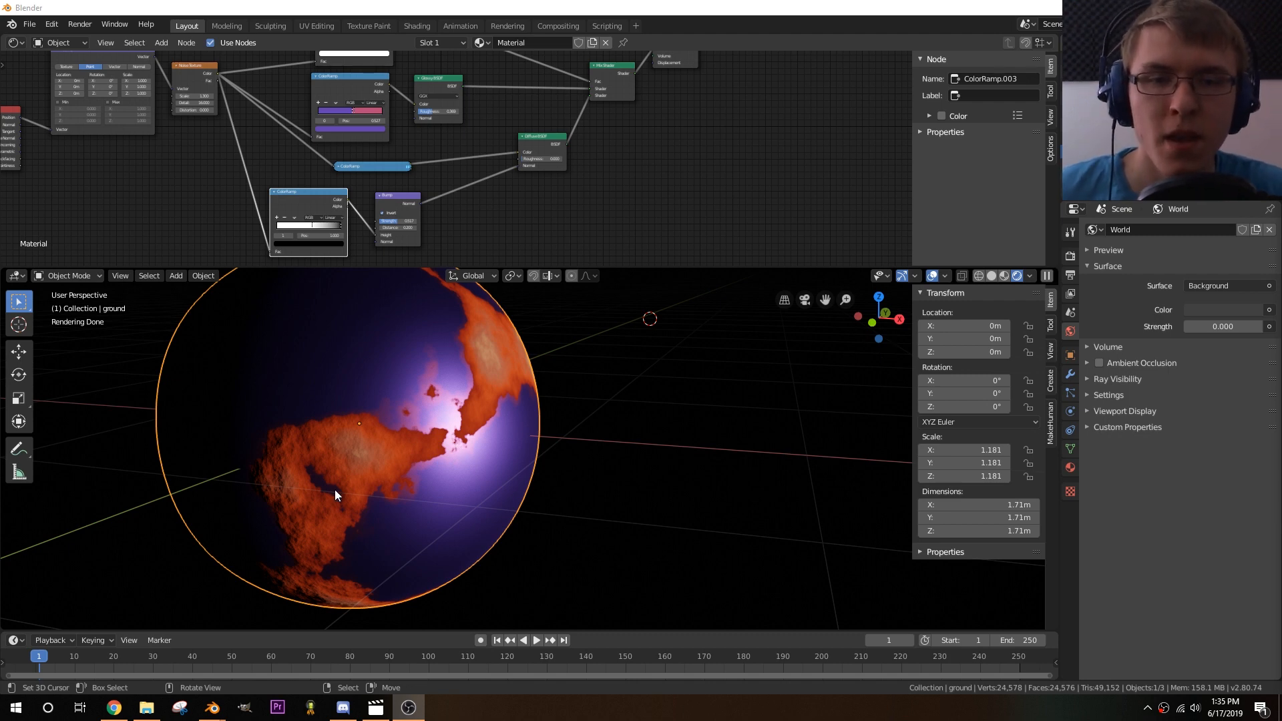
# - Examine the planet's land relief and the material's Geometry, Mapping and Noise Texture nodes
pyautogui.moveTo(281, 495)
pyautogui.mouseDown(button='middle')
pyautogui.moveTo(346, 482)
pyautogui.moveTo(355, 446)
pyautogui.mouseUp(button='middle')
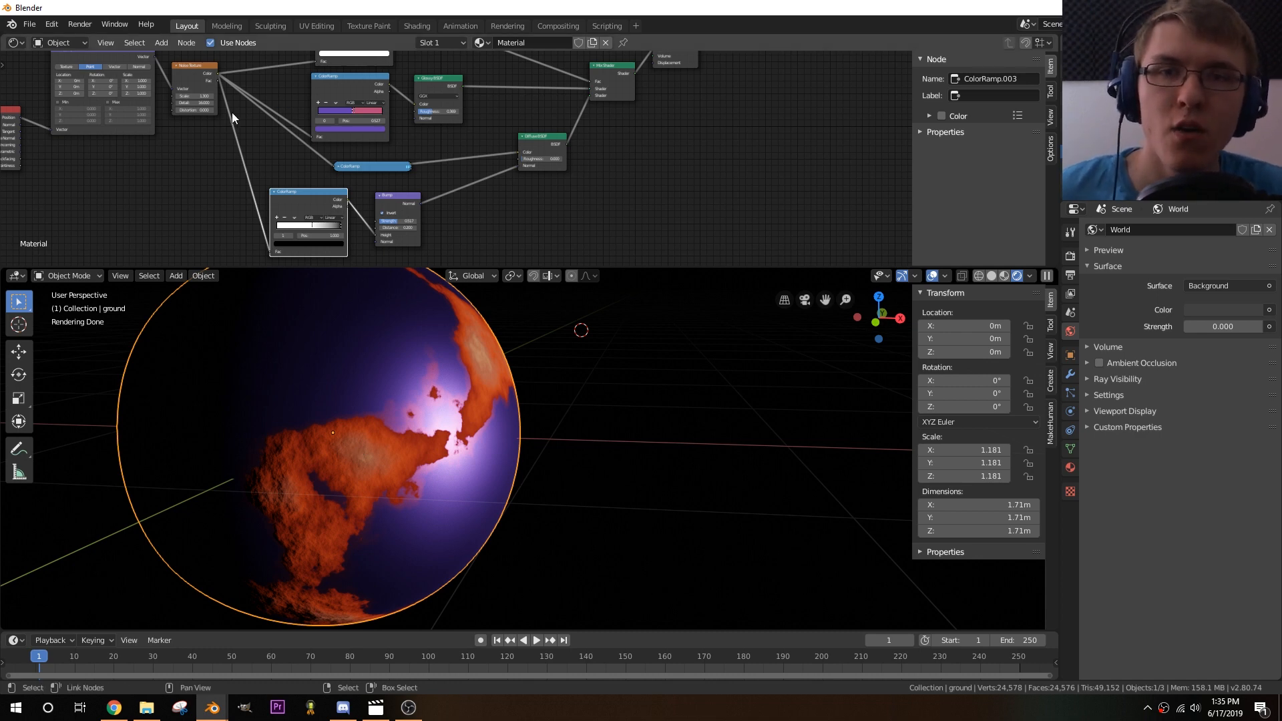
pyautogui.moveTo(107, 119); pyautogui.dragTo(350, 172, button='middle')
pyautogui.scroll(9, 345, 194)
pyautogui.moveTo(170, 257); pyautogui.dragTo(393, 193, button='middle')
pyautogui.scroll(1, 307, 170)
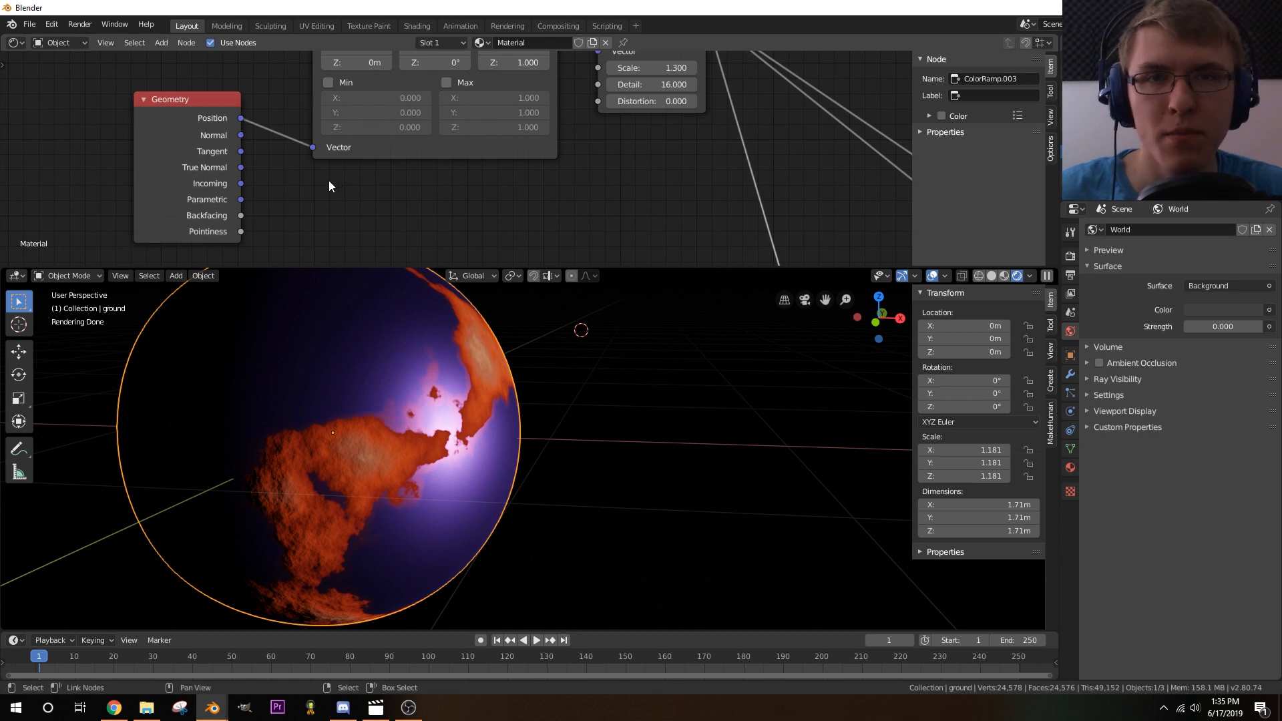
pyautogui.scroll(-5, 372, 194)
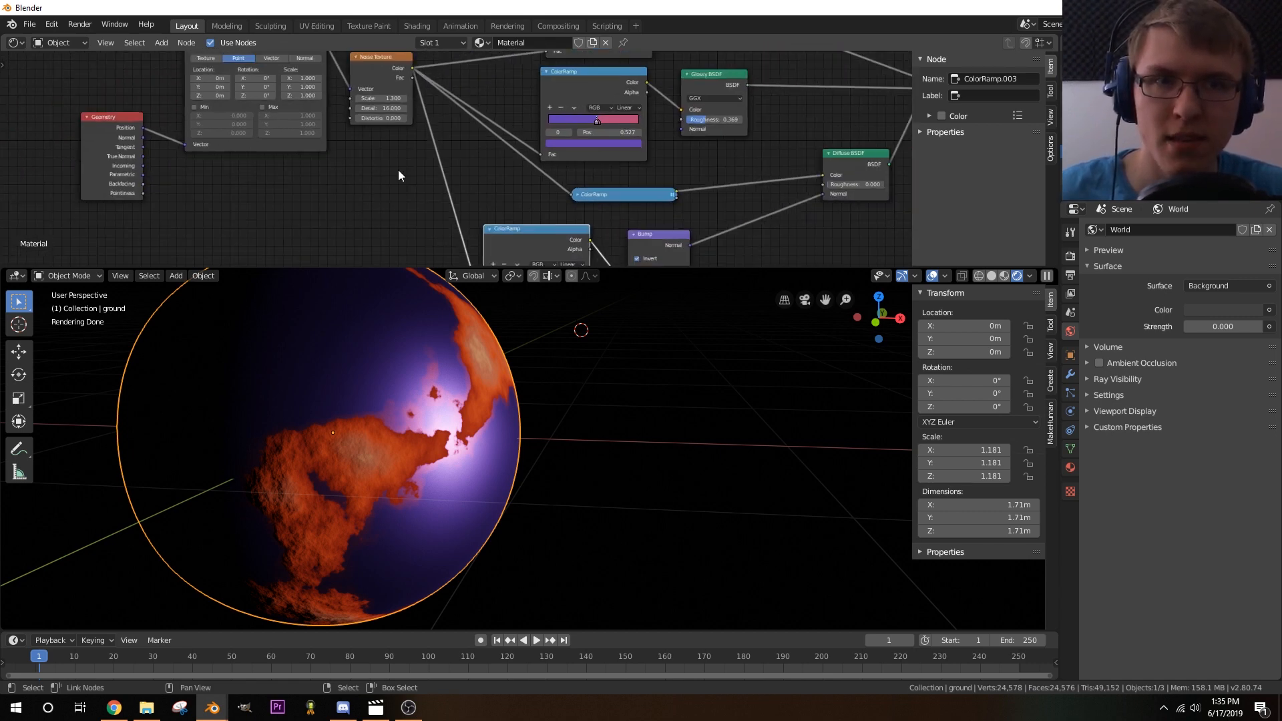
pyautogui.scroll(-1, 381, 175)
pyautogui.moveTo(444, 162); pyautogui.dragTo(364, 120, button='middle')
pyautogui.scroll(-1, 364, 138)
pyautogui.scroll(4, 351, 78)
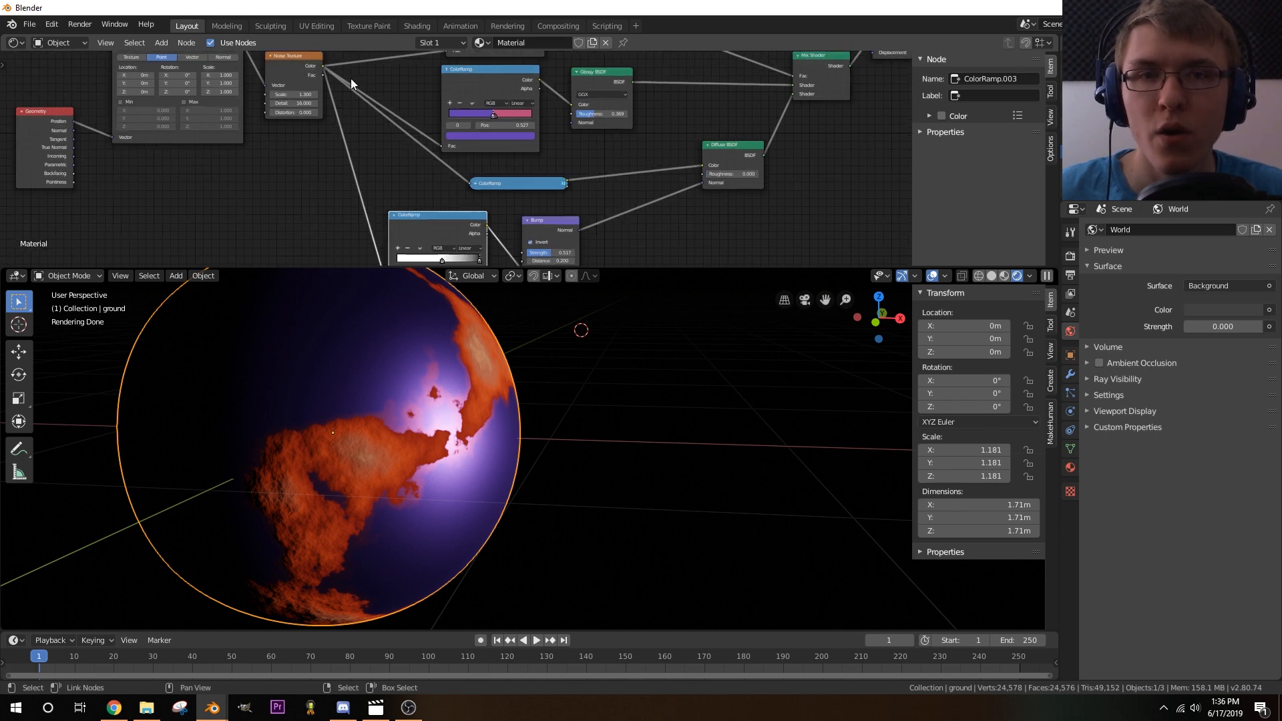
pyautogui.moveTo(317, 77); pyautogui.dragTo(381, 147, button='middle')
pyautogui.scroll(-2, 388, 168)
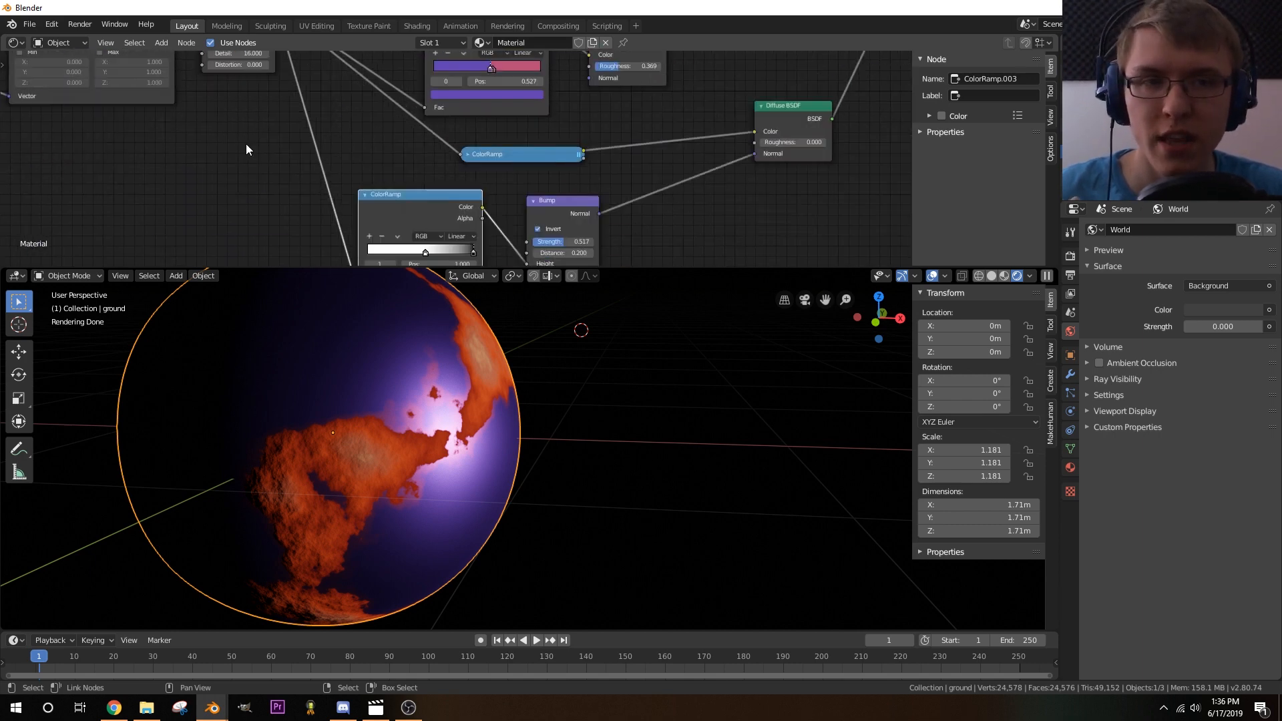
pyautogui.scroll(2, 281, 163)
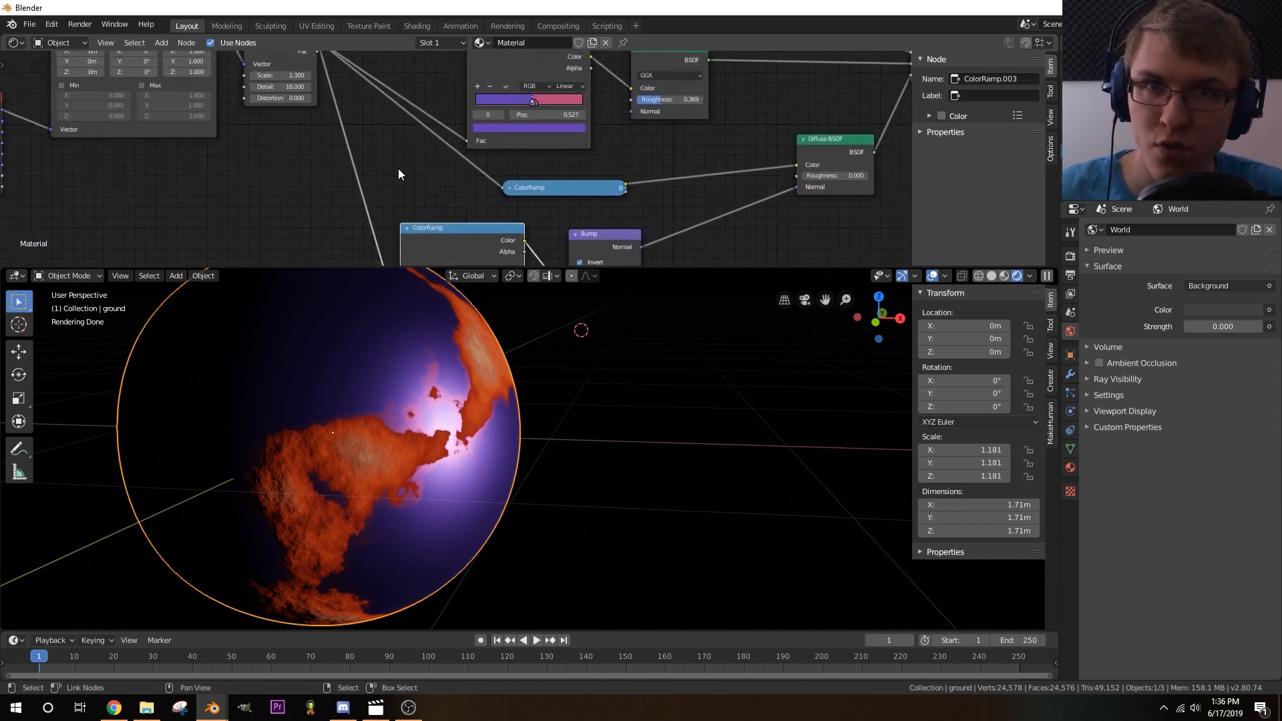
pyautogui.moveTo(398, 169); pyautogui.dragTo(576, 189, button='middle')
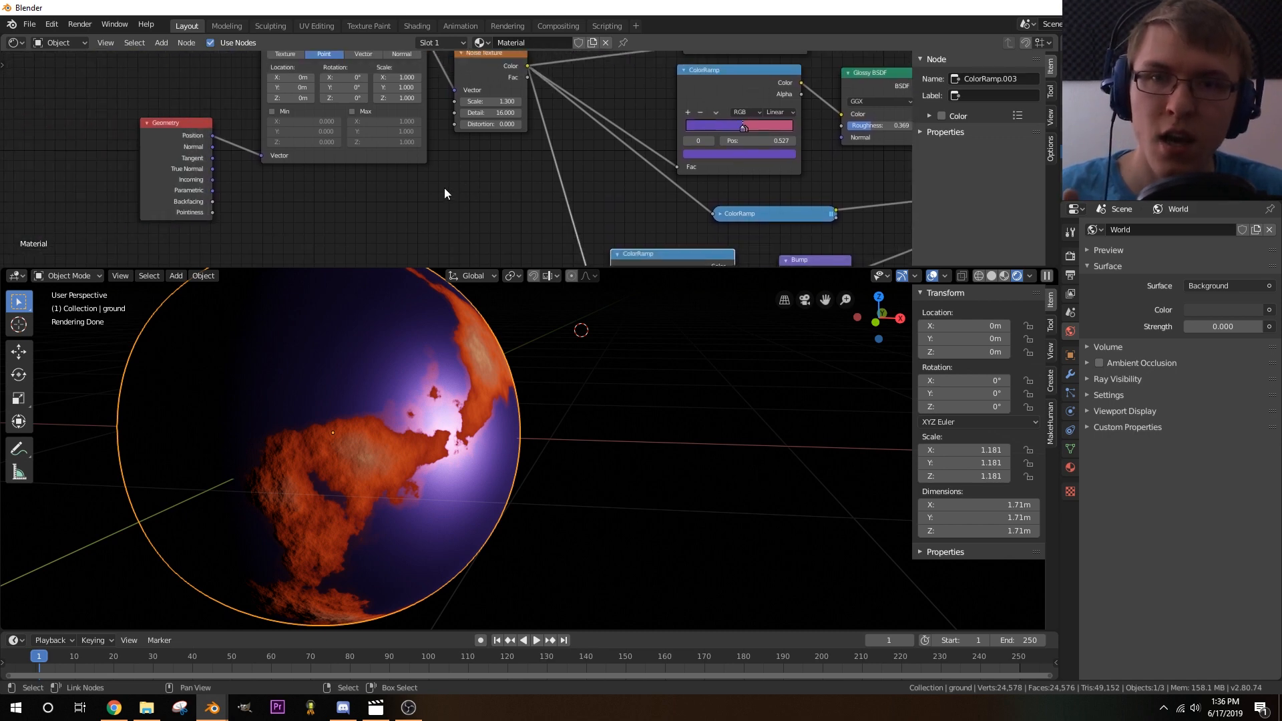
pyautogui.scroll(2, 443, 187)
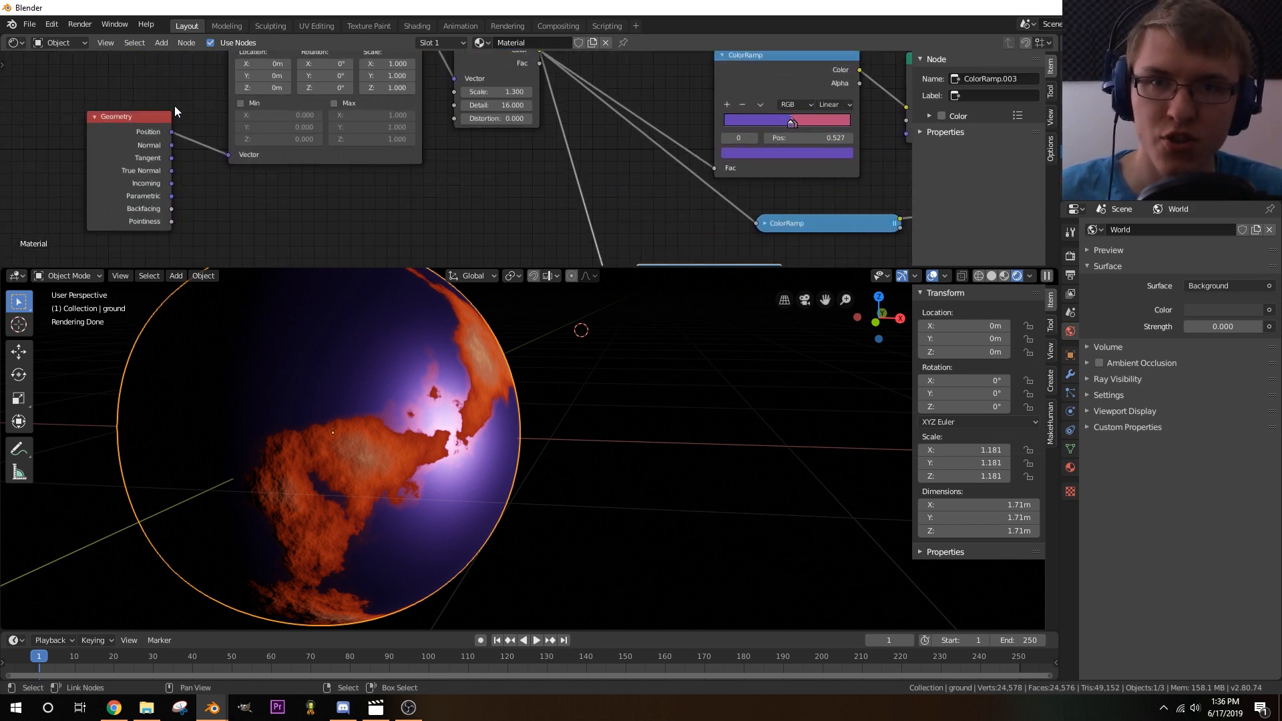
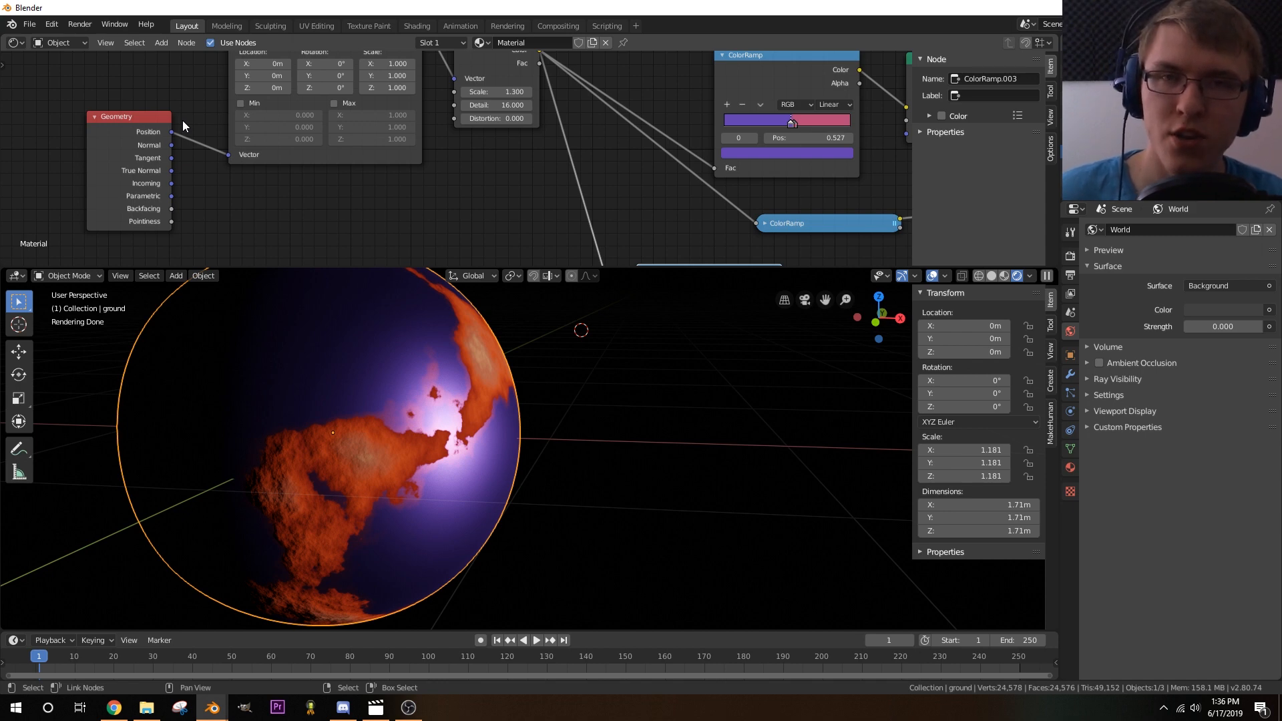
# - Inspect the whole material node layout and the link from the Geometry node's Position into the Mapping node's Vector
pyautogui.press('Home')
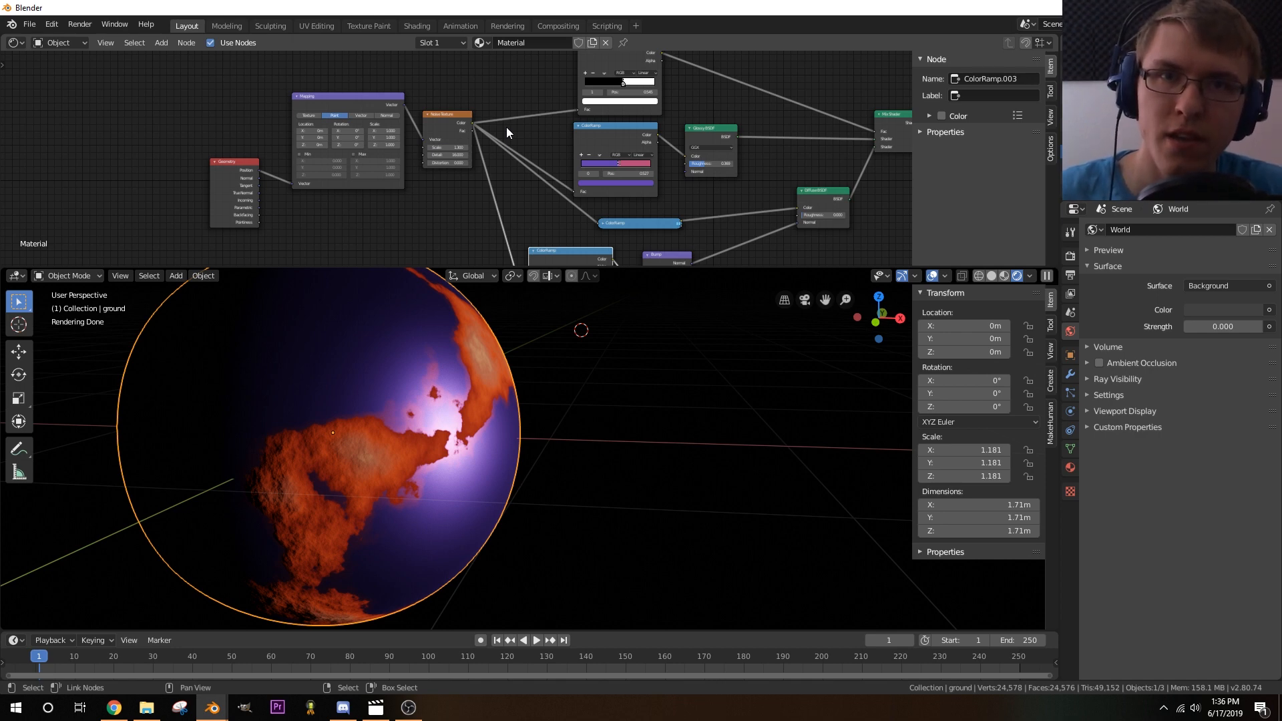
pyautogui.moveTo(506, 185)
pyautogui.mouseDown(button='middle')
pyautogui.moveTo(439, 149)
pyautogui.moveTo(500, 163)
pyautogui.mouseUp(button='middle')
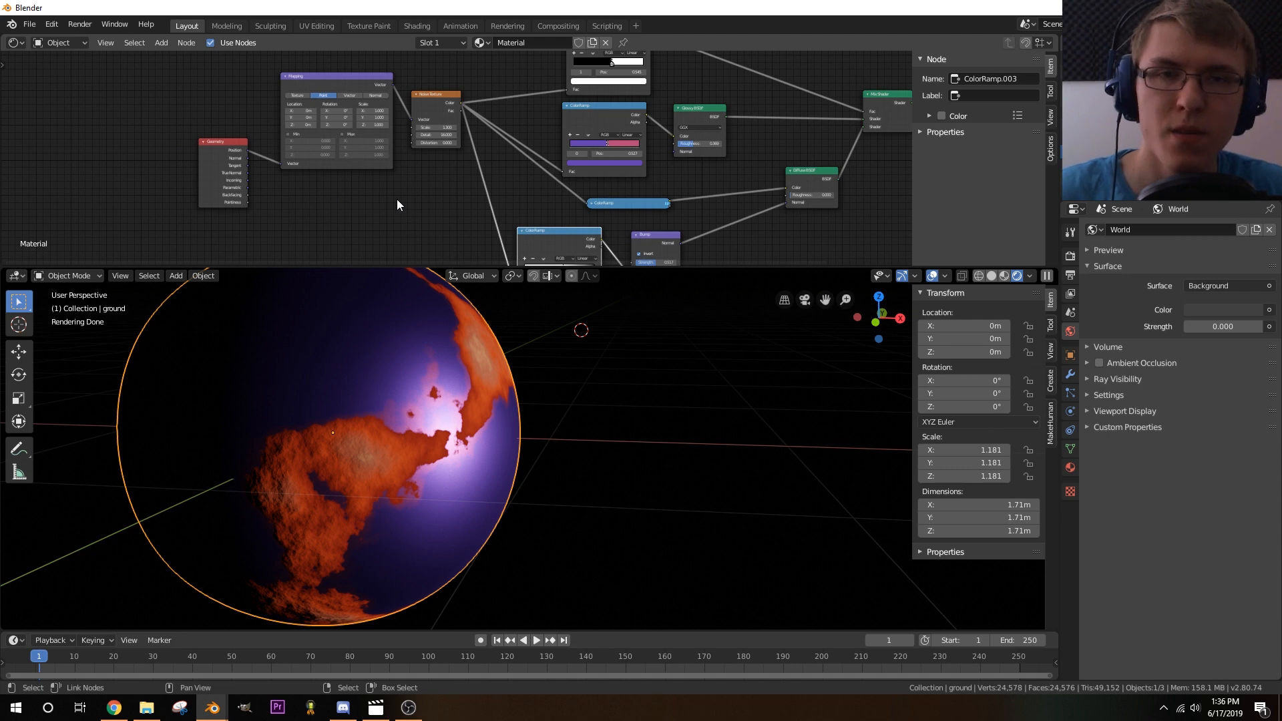
pyautogui.moveTo(399, 188); pyautogui.dragTo(461, 235, button='middle')
pyautogui.scroll(4, 366, 195)
pyautogui.scroll(6, 417, 220)
pyautogui.moveTo(372, 219); pyautogui.dragTo(383, 203, button='middle')
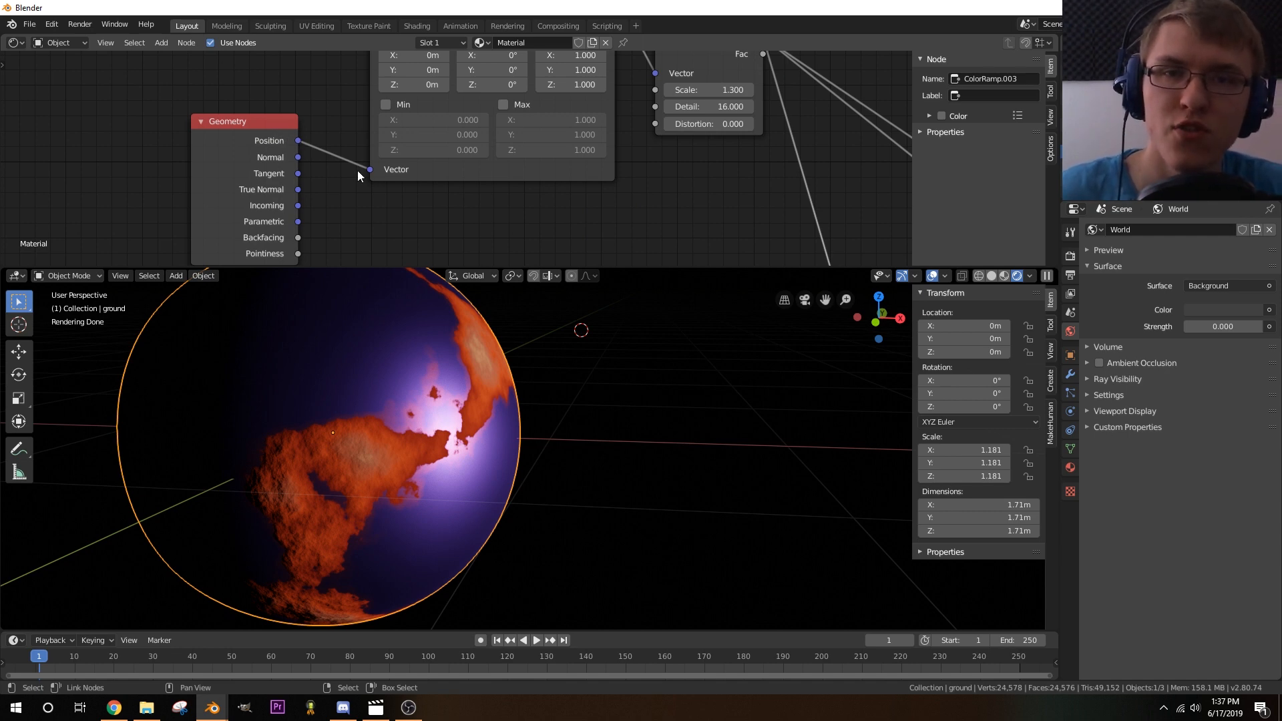
pyautogui.moveTo(490, 200); pyautogui.dragTo(324, 210, button='middle')
pyautogui.scroll(-3, 324, 209)
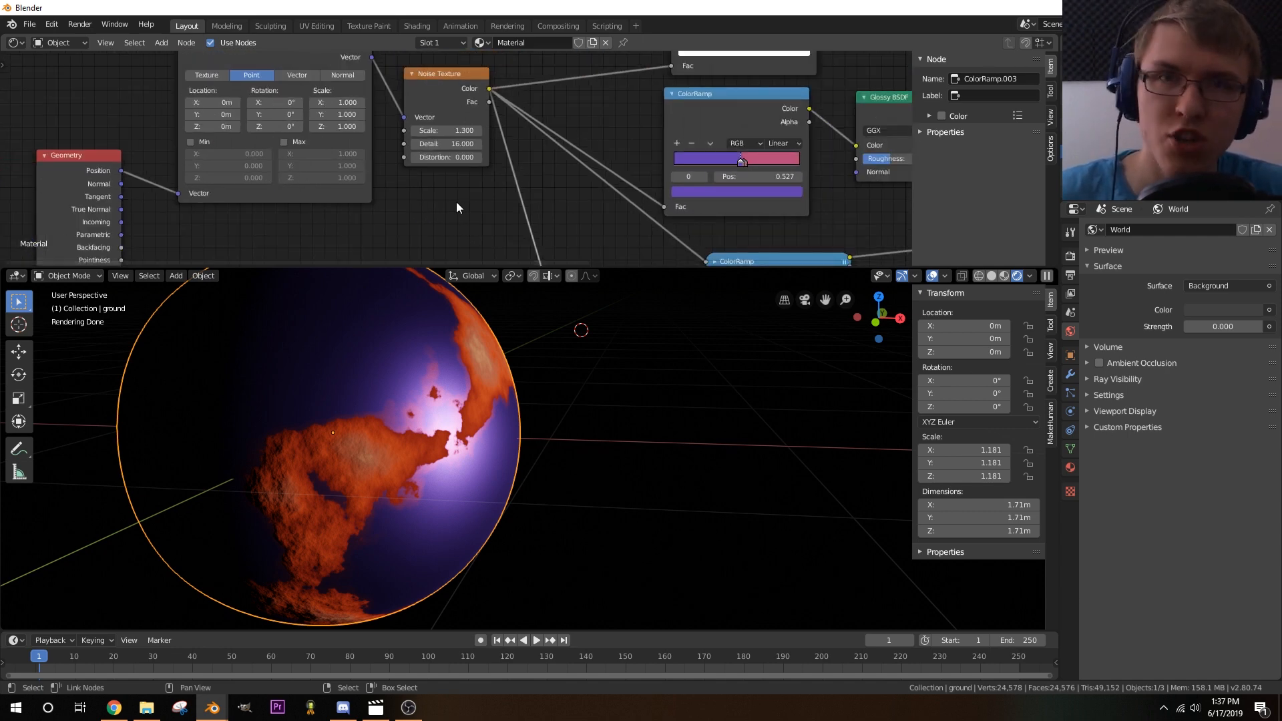
# - Examine the chain from the black-and-white ColorRamp through the Bump node to the Diffuse BSDF's Normal
pyautogui.moveTo(530, 217); pyautogui.dragTo(246, 87, button='middle')
pyautogui.scroll(-1, 454, 211)
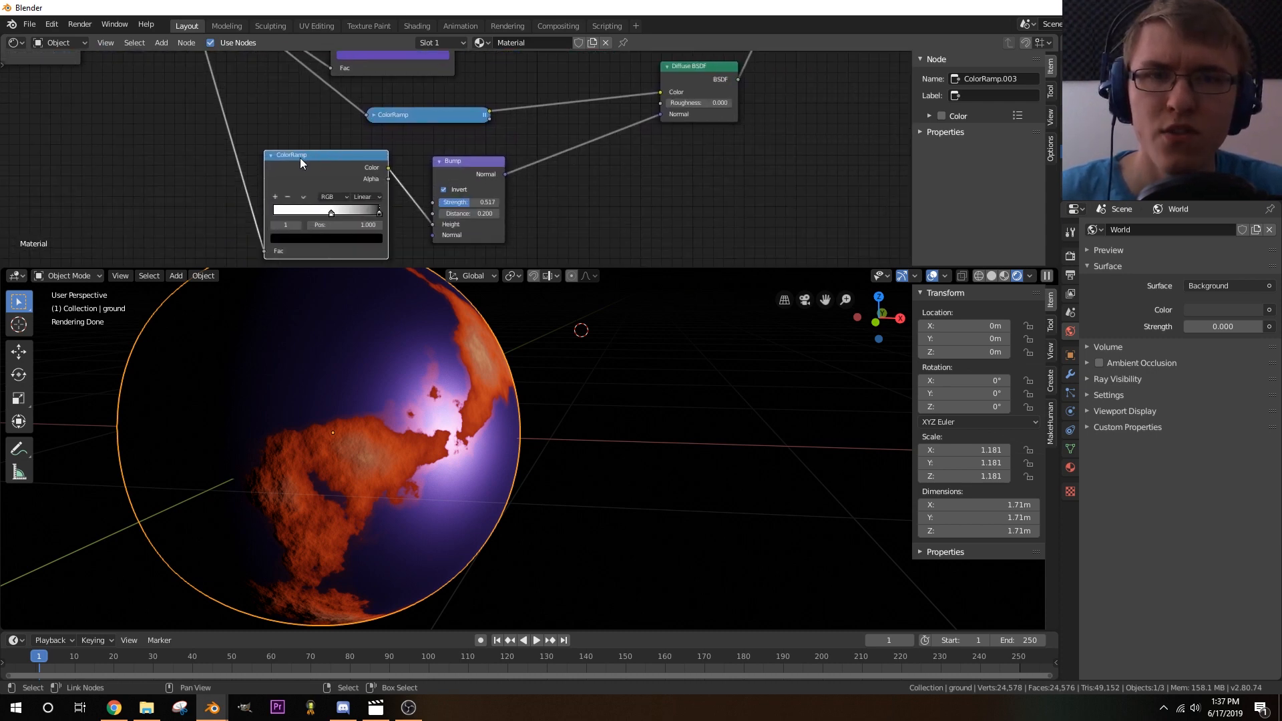
pyautogui.moveTo(301, 156); pyautogui.dragTo(341, 167, button='middle')
pyautogui.moveTo(305, 110); pyautogui.dragTo(367, 124, button='middle')
pyautogui.scroll(-1, 425, 180)
pyautogui.moveTo(426, 191); pyautogui.dragTo(264, 112, button='middle')
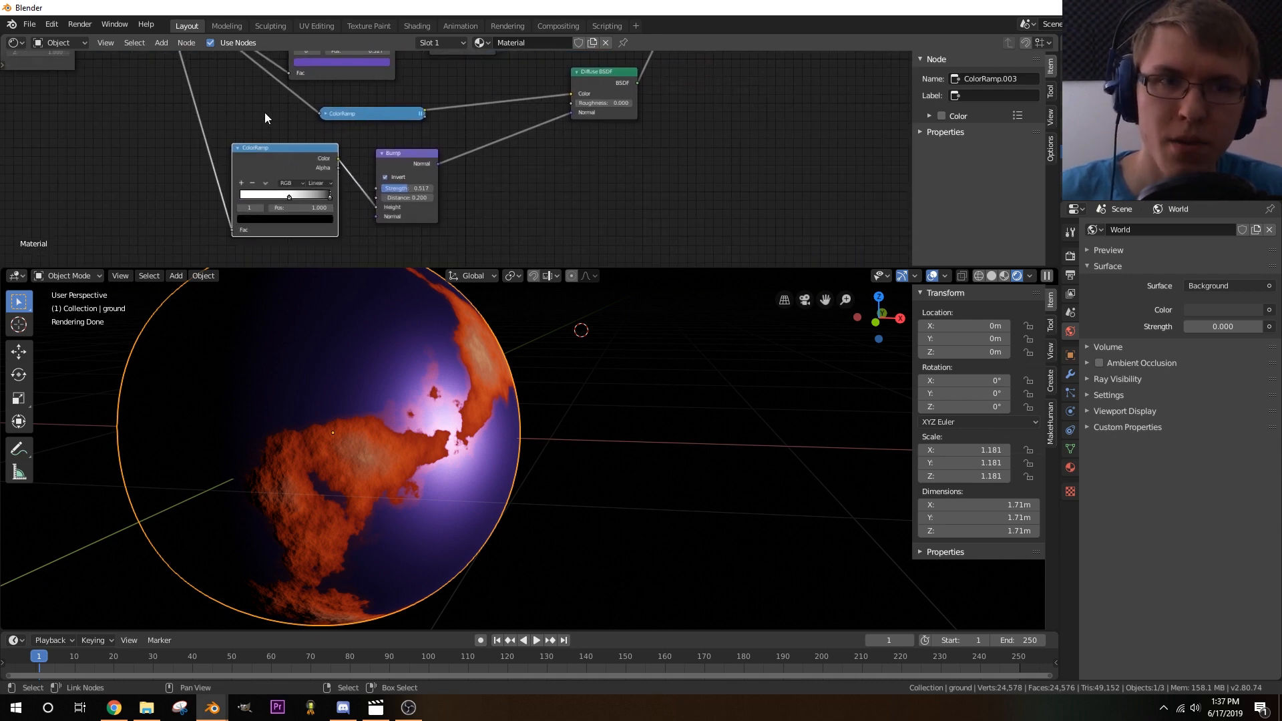
pyautogui.scroll(2, 328, 133)
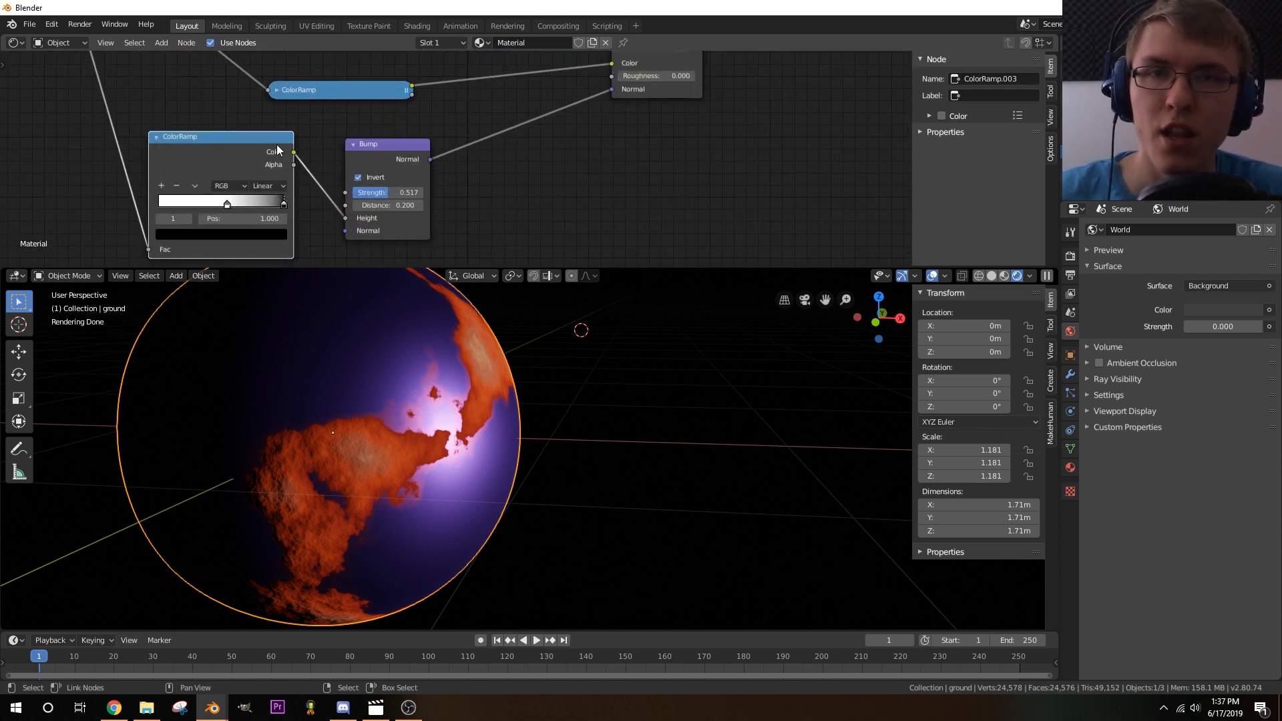
pyautogui.moveTo(434, 142); pyautogui.dragTo(309, 155, button='middle')
pyautogui.scroll(-1, 296, 160)
pyautogui.moveTo(503, 137); pyautogui.dragTo(459, 186, button='middle')
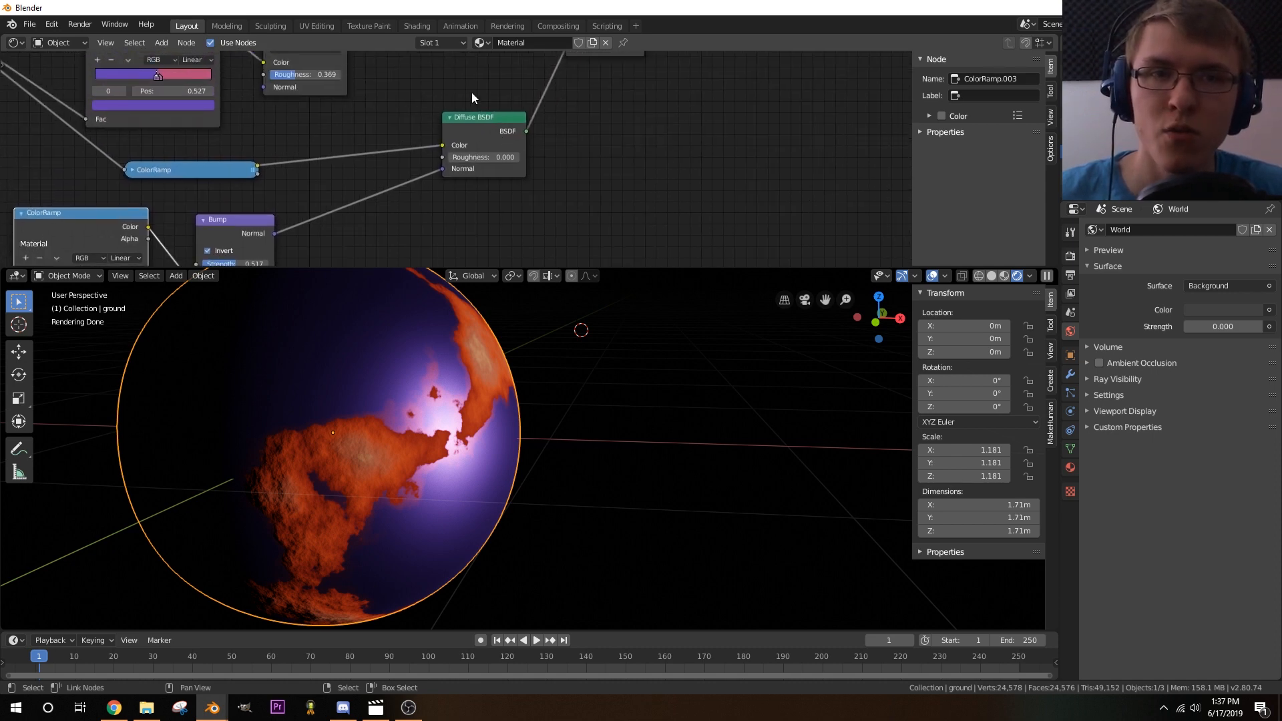
pyautogui.moveTo(554, 119); pyautogui.dragTo(673, 52, button='middle')
pyautogui.moveTo(616, 98); pyautogui.dragTo(734, 53, button='middle')
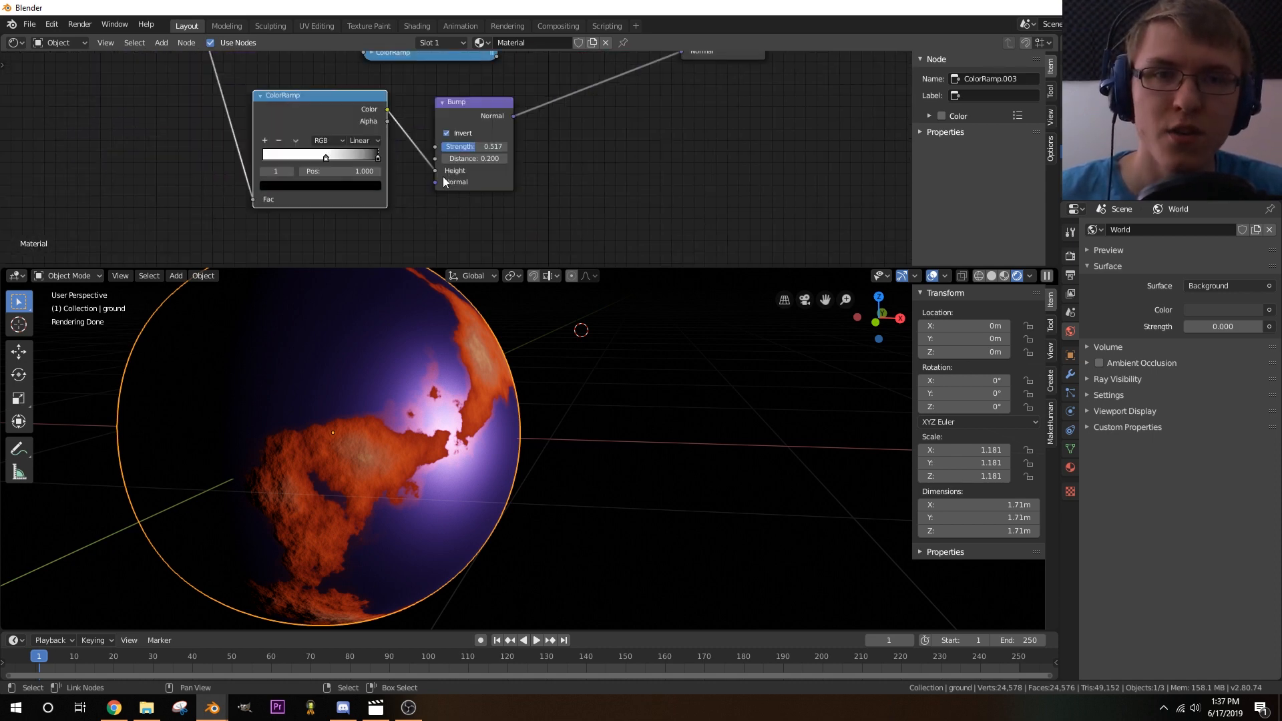
# - Disconnect the ColorRamp from the Bump node's Height input and reconnect it to compare the land relief
pyautogui.moveTo(436, 171); pyautogui.dragTo(418, 164)
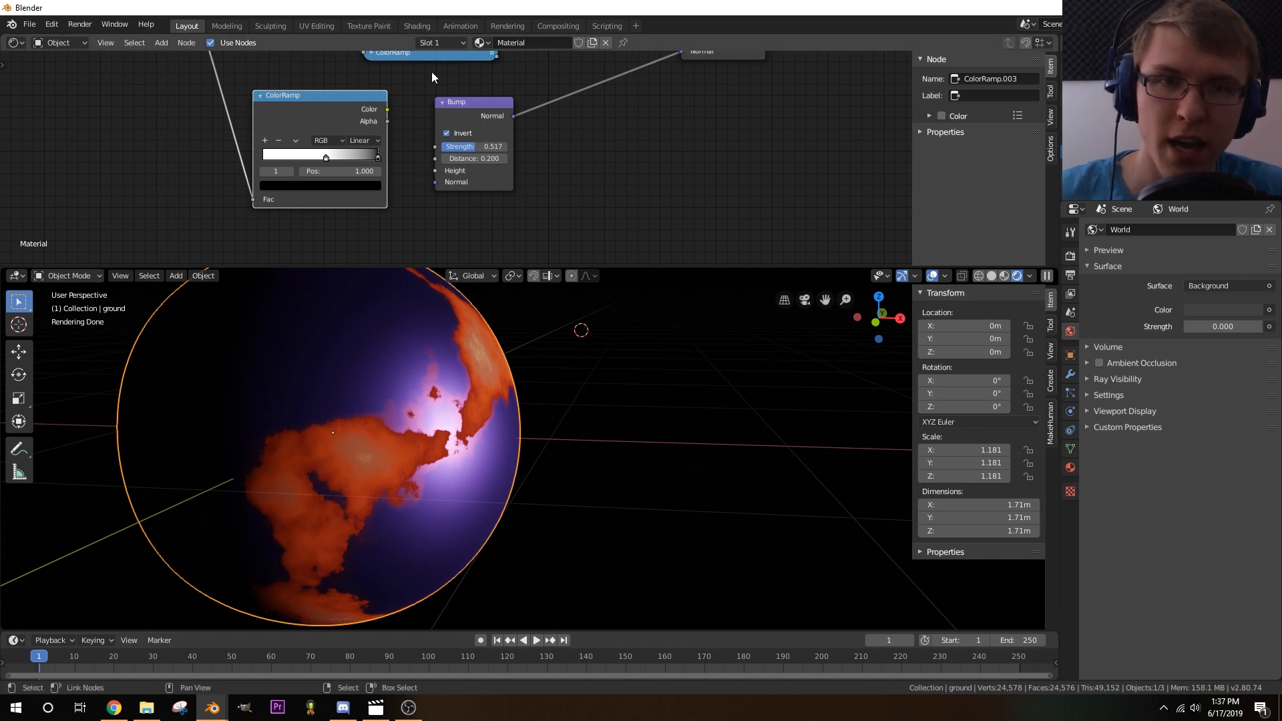
pyautogui.moveTo(387, 109); pyautogui.dragTo(435, 171)
# - Adjust the bump ColorRamp's white stop, moving it down to 0.000 and back up to 0.514
pyautogui.scroll(2, 366, 133)
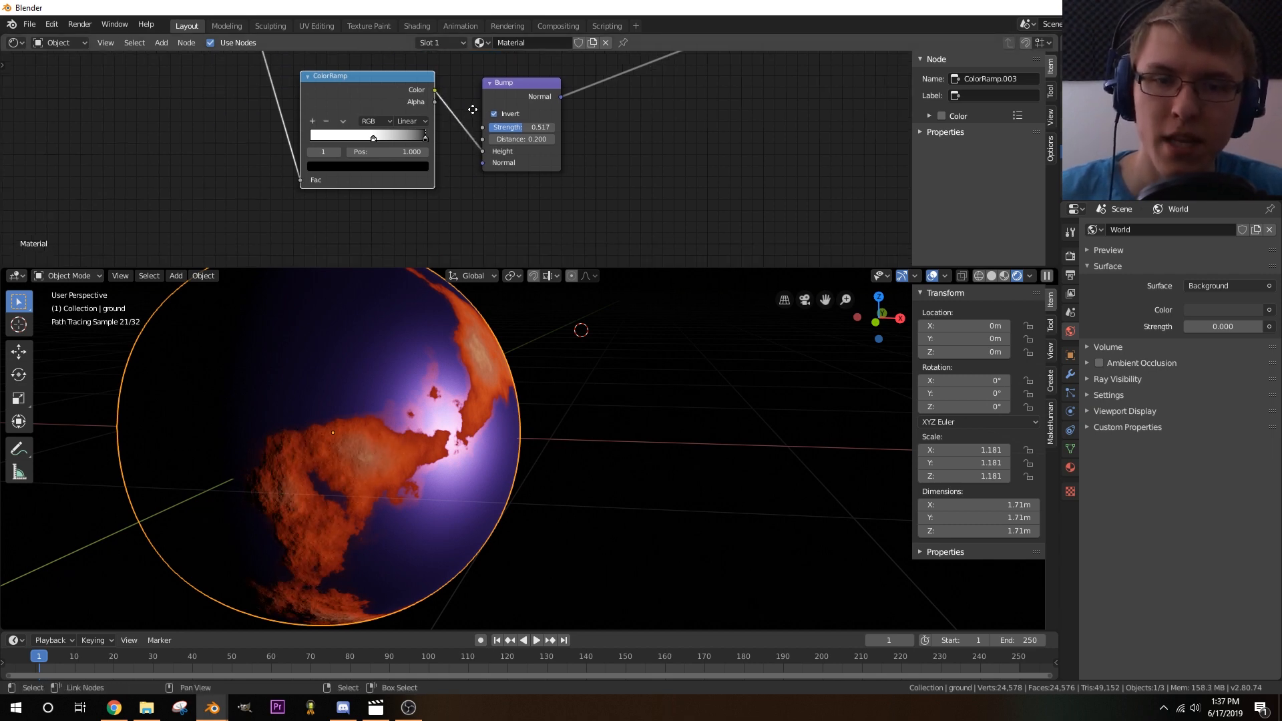
pyautogui.click(370, 126)
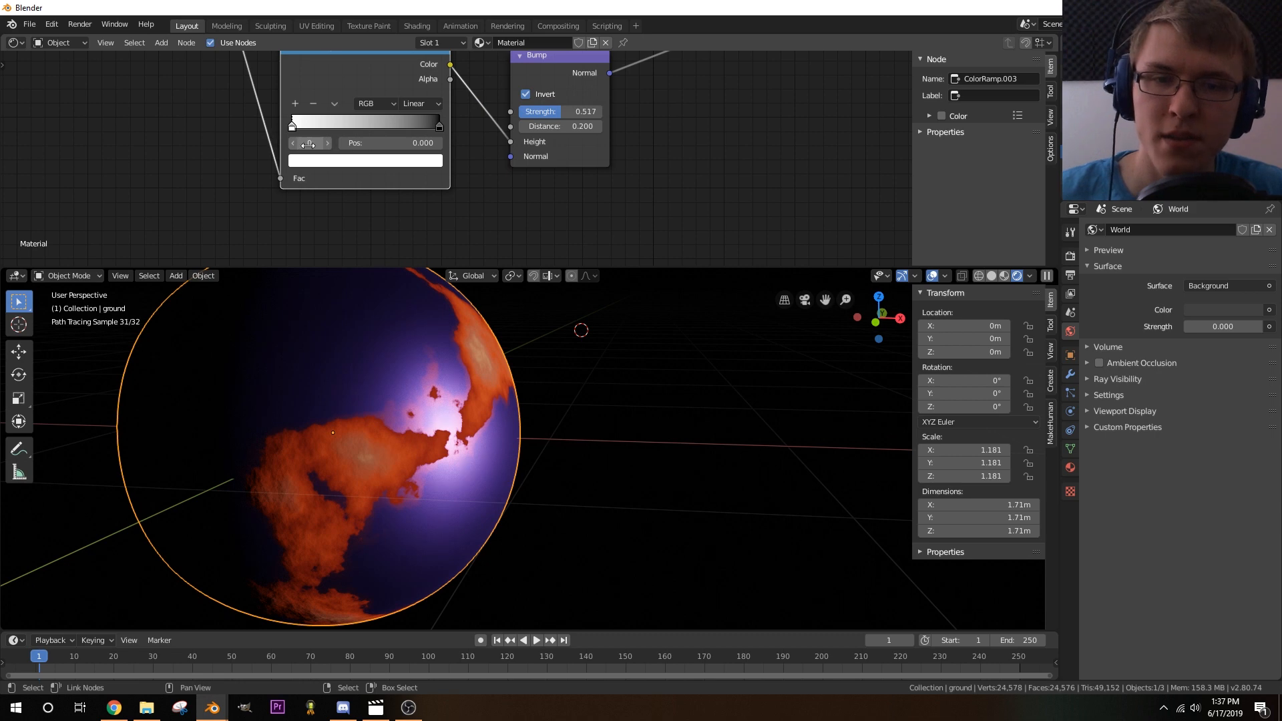
pyautogui.moveTo(293, 127); pyautogui.dragTo(371, 130)
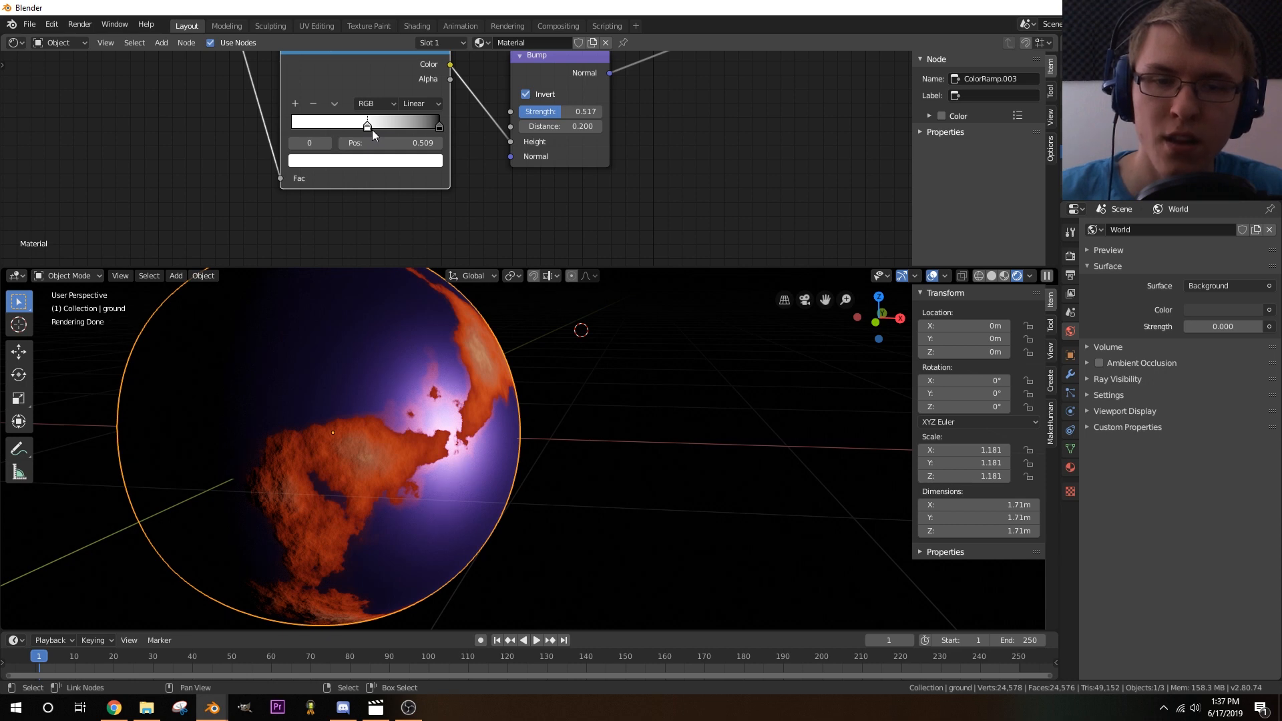
pyautogui.moveTo(371, 129); pyautogui.dragTo(373, 129)
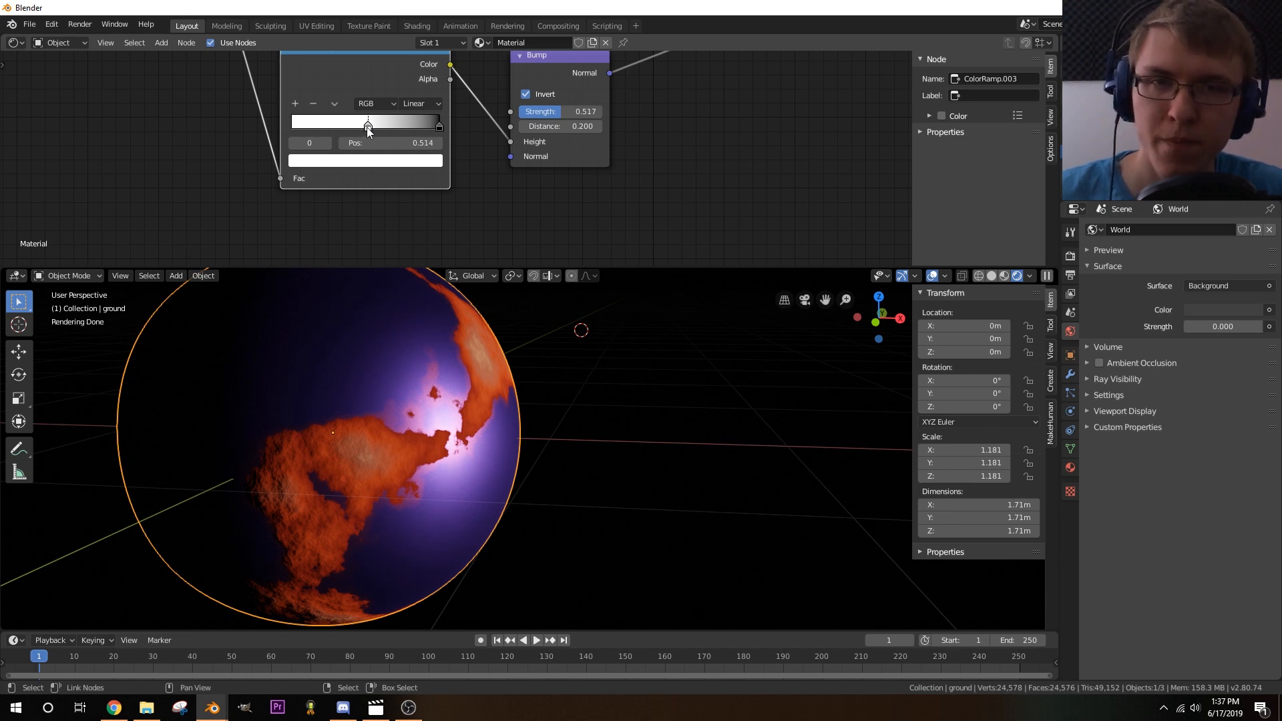
# - Try moving the bump ColorRamp's black stop to 0.568 and adding a light grey stop at 0.614
pyautogui.click(438, 127)
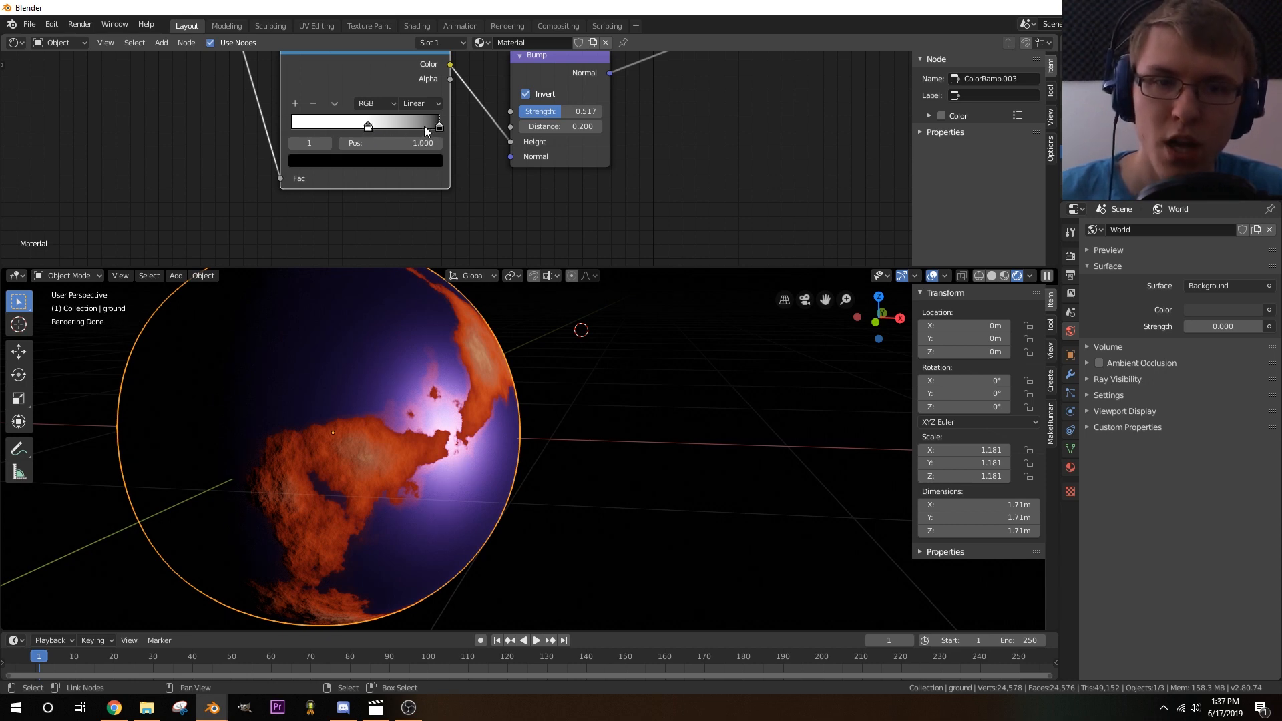
pyautogui.moveTo(424, 127); pyautogui.dragTo(370, 141)
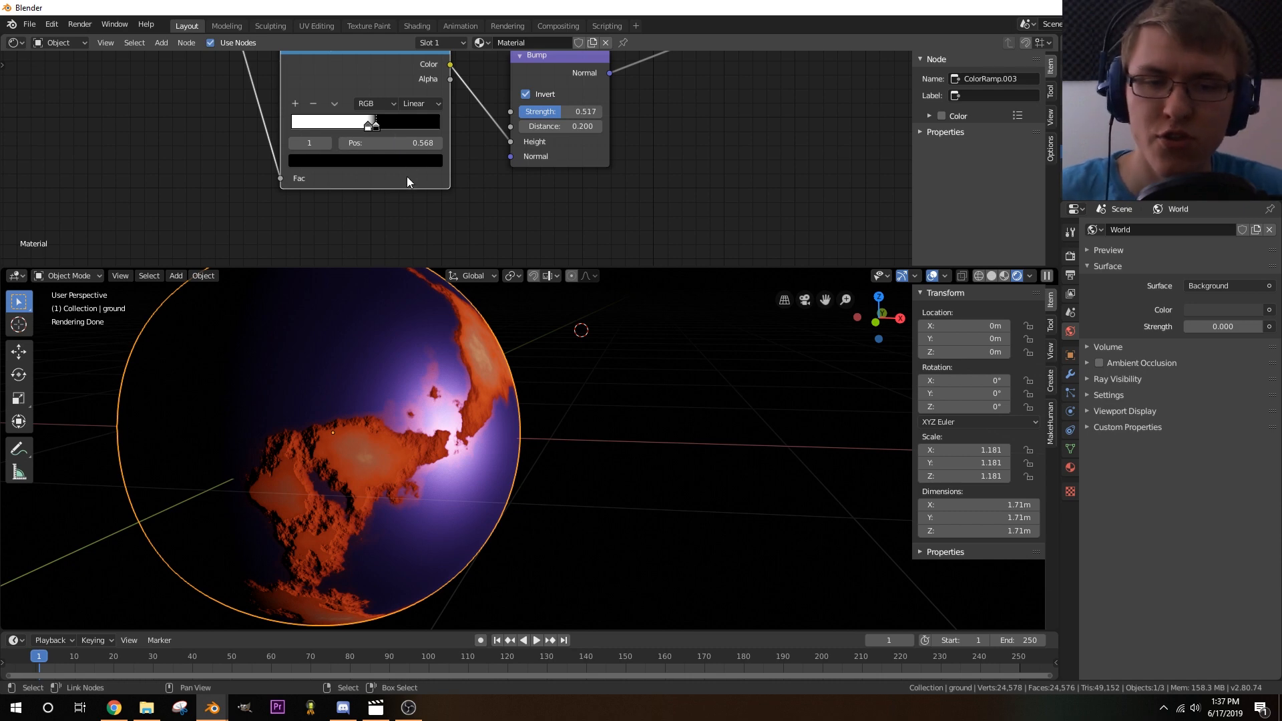
pyautogui.click(295, 103)
pyautogui.moveTo(371, 127); pyautogui.dragTo(382, 126)
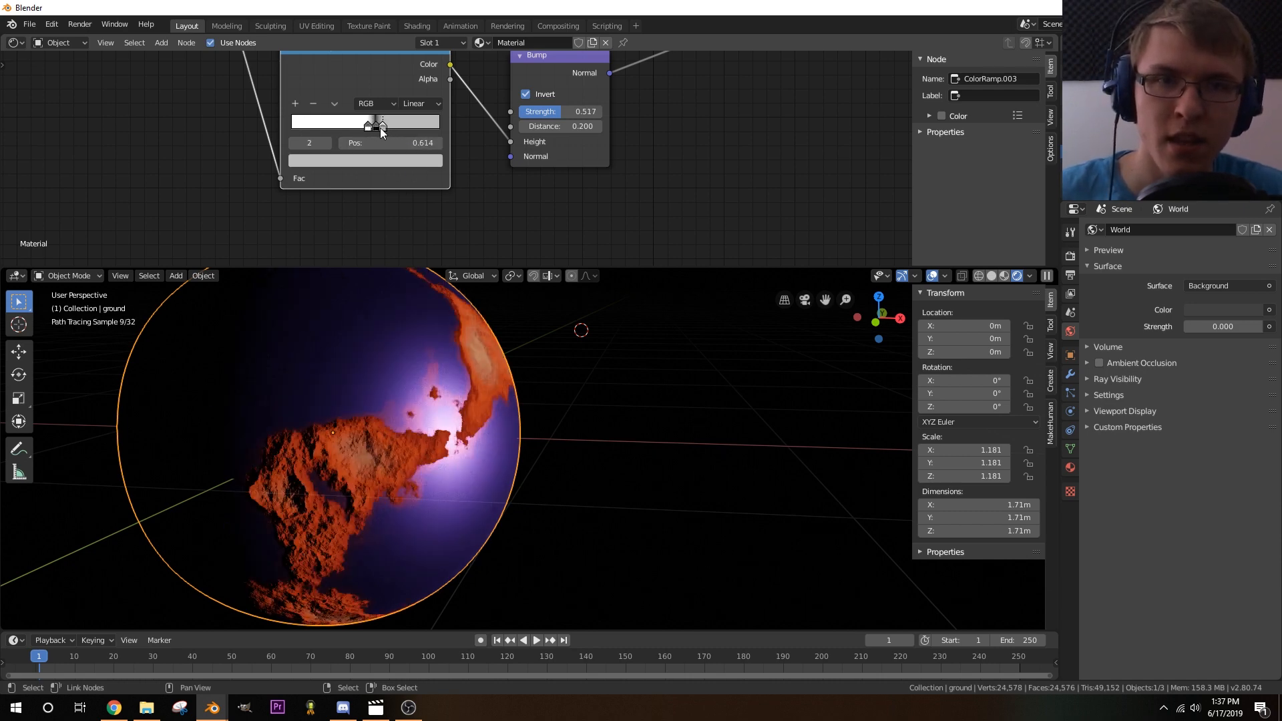
# - Try recolouring the 0.568 black stop mid grey and sampling that same grey for the 0.614 stop
pyautogui.click(376, 127)
pyautogui.click(368, 161)
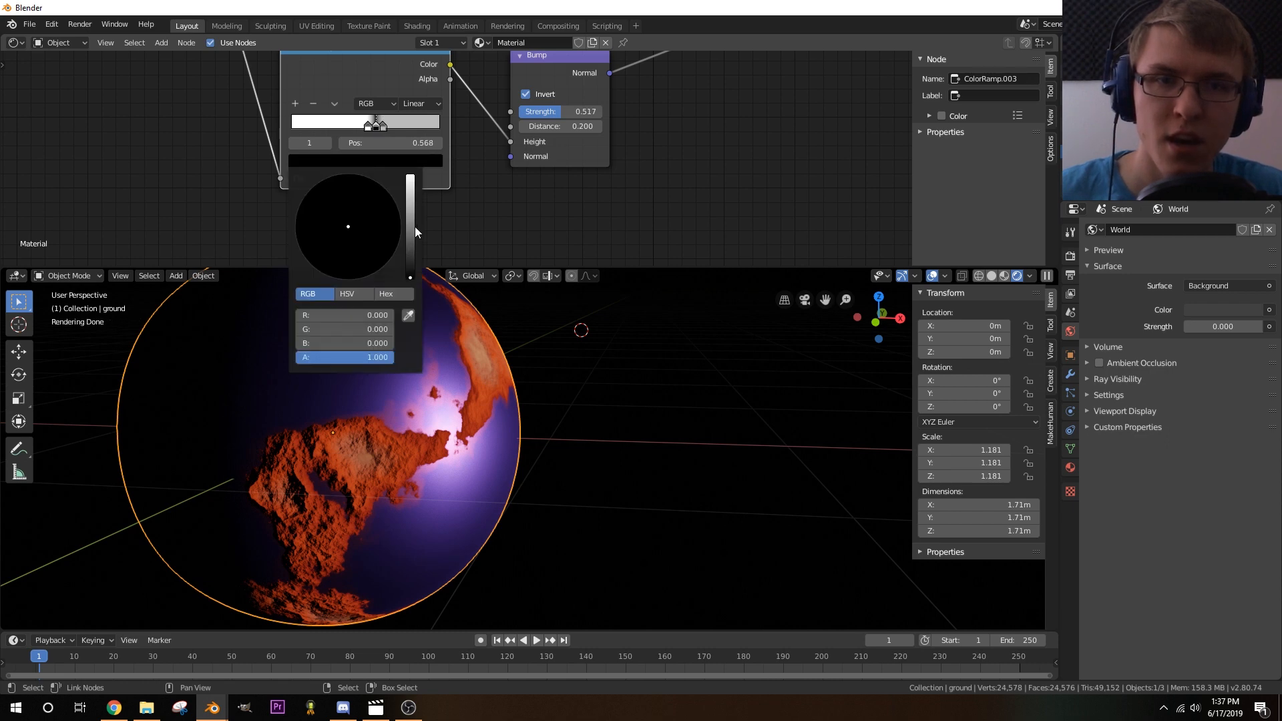
pyautogui.click(410, 226)
pyautogui.click(383, 127)
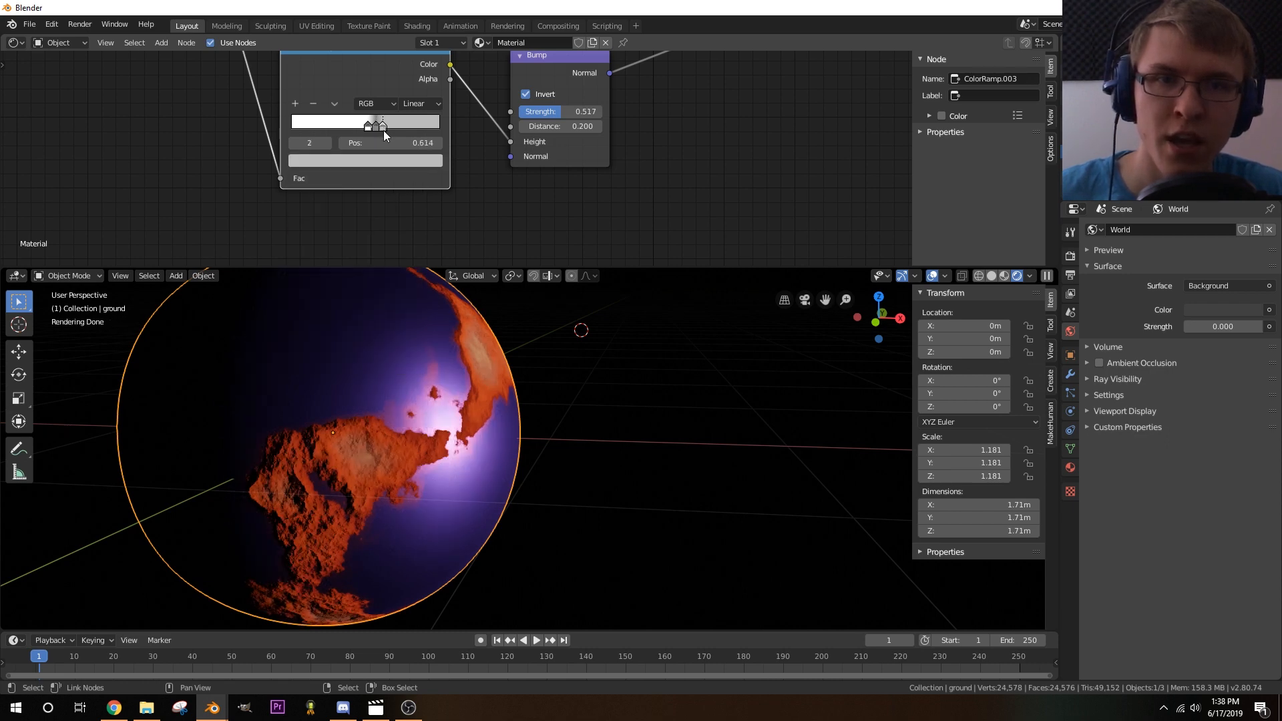
pyautogui.click(375, 163)
pyautogui.click(408, 316)
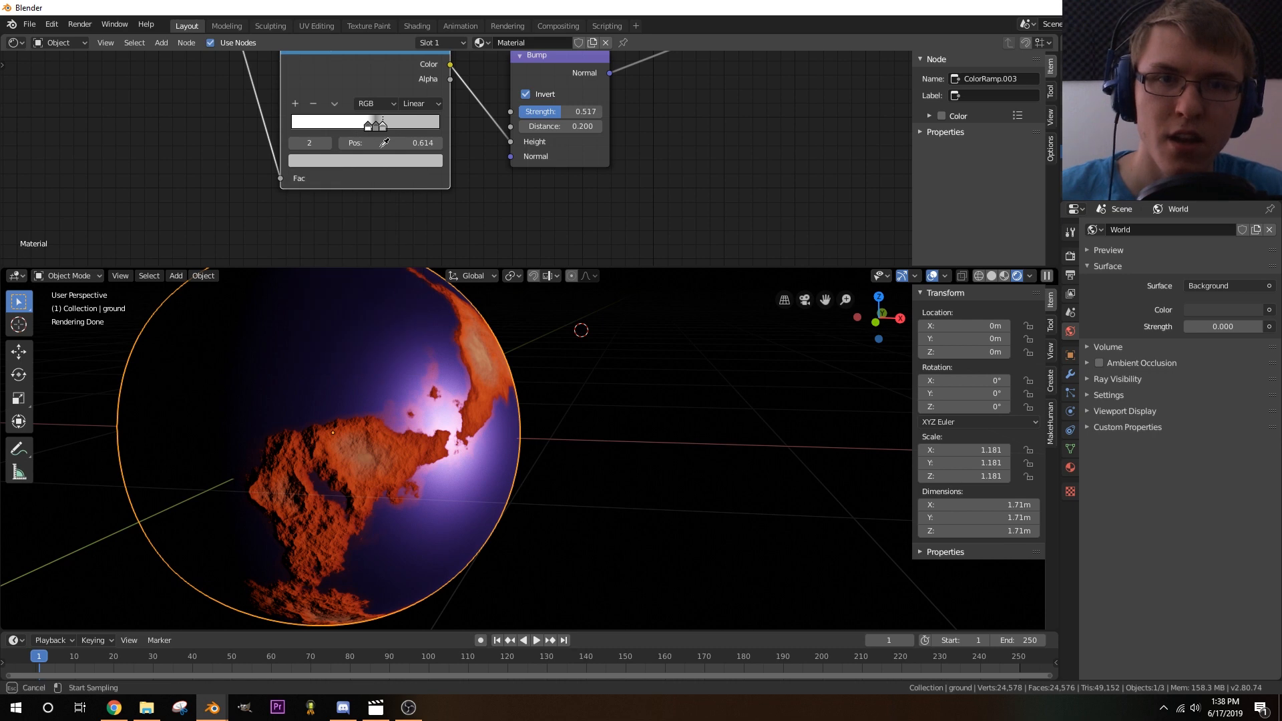
pyautogui.click(380, 128)
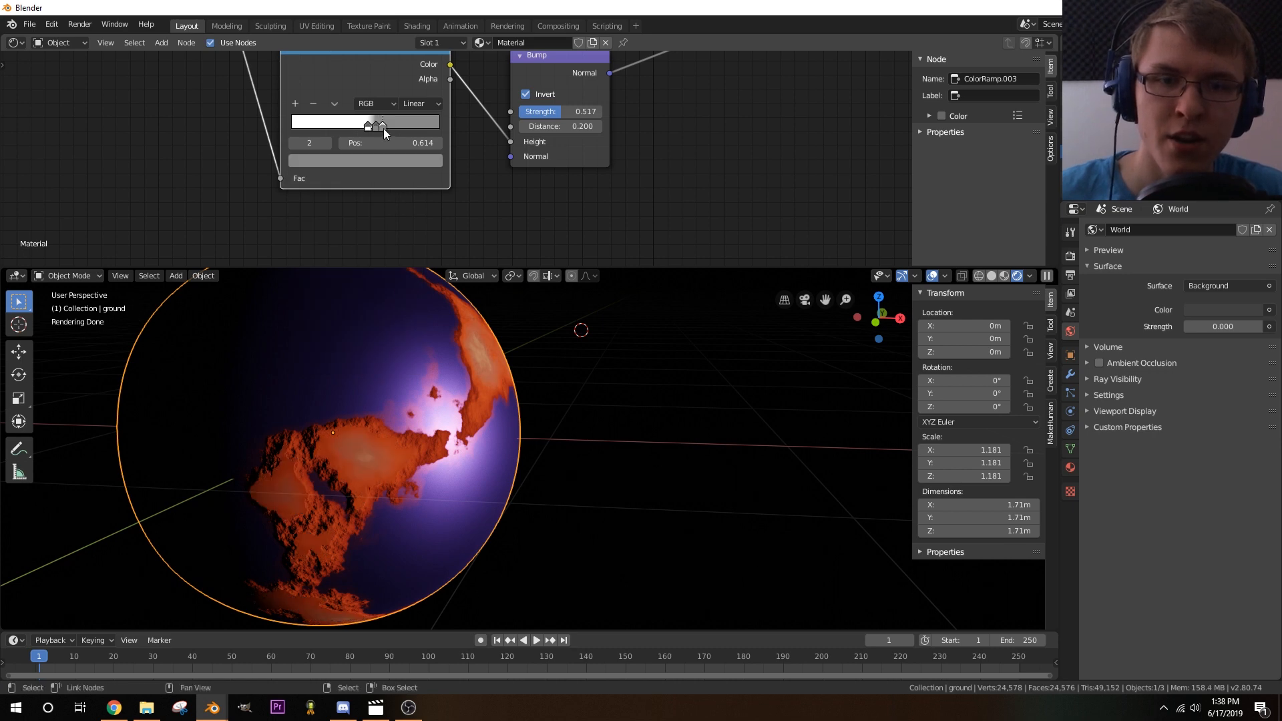
pyautogui.press('g')
pyautogui.click(386, 128)
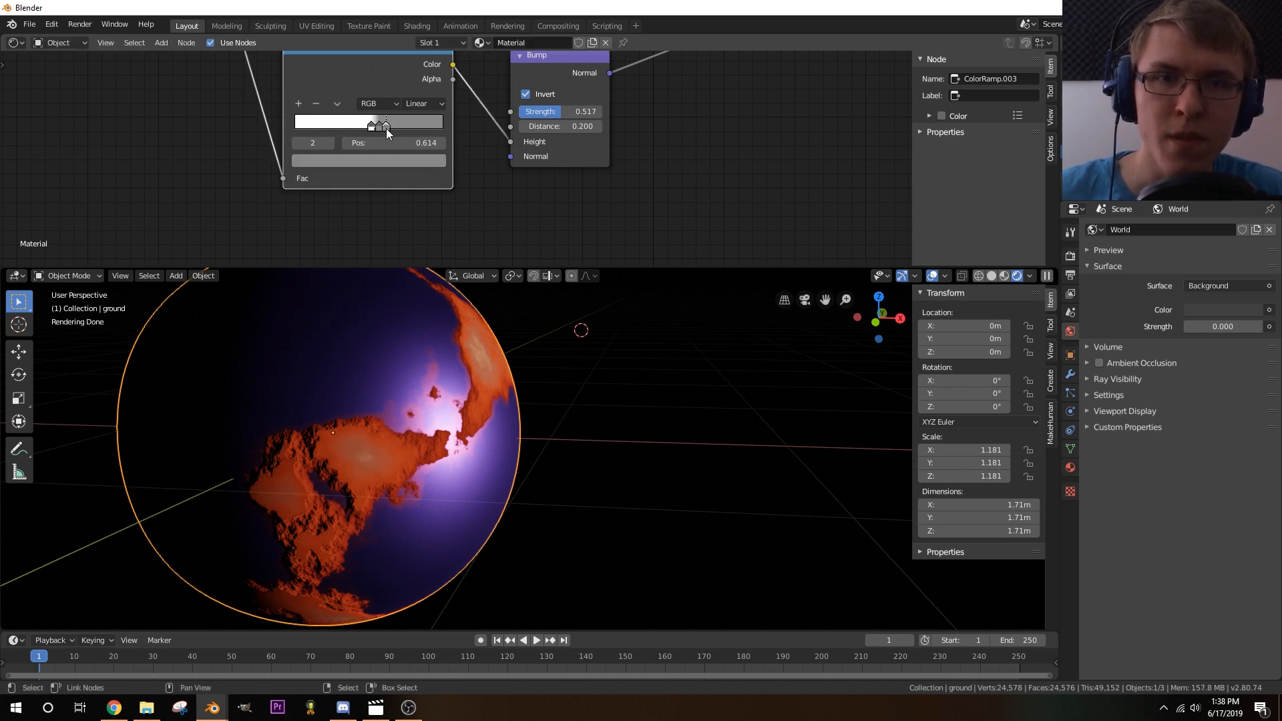
# - Try adding a fourth stop to the bump ColorRamp beyond the grey ones and colouring it black
pyautogui.click(300, 105)
pyautogui.moveTo(388, 128); pyautogui.dragTo(410, 131)
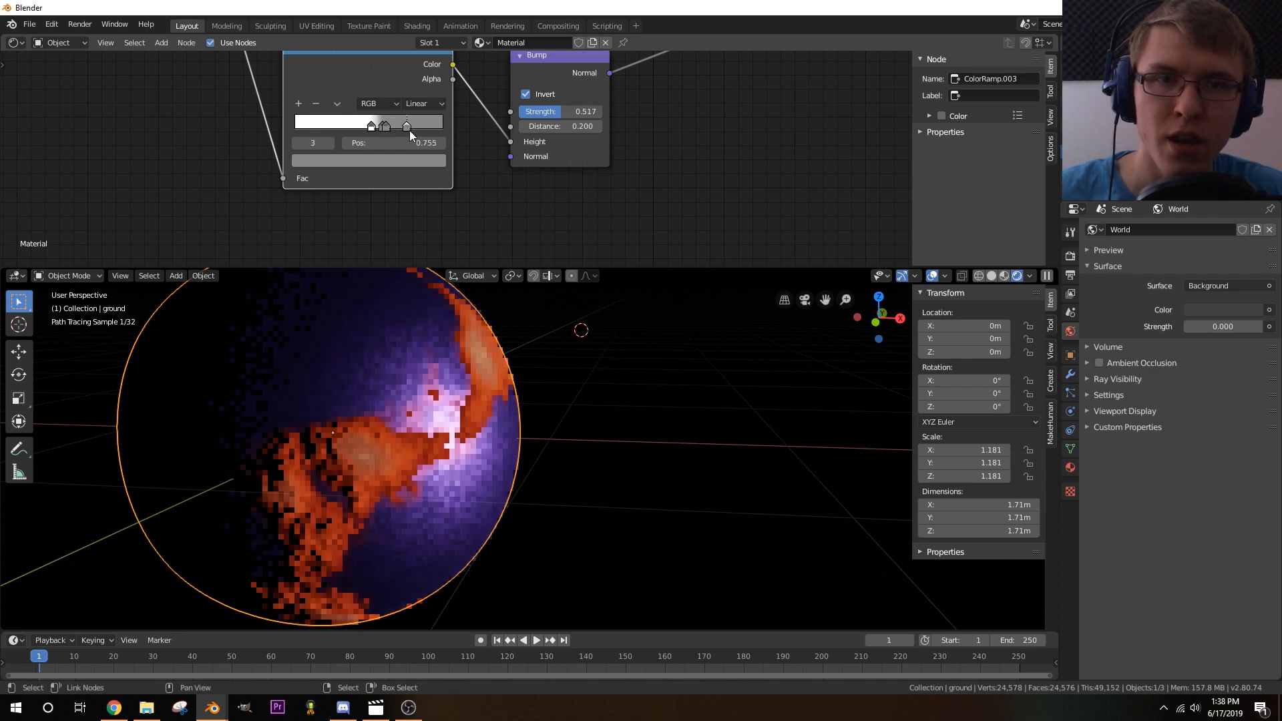
pyautogui.click(375, 162)
pyautogui.moveTo(418, 231); pyautogui.dragTo(419, 262)
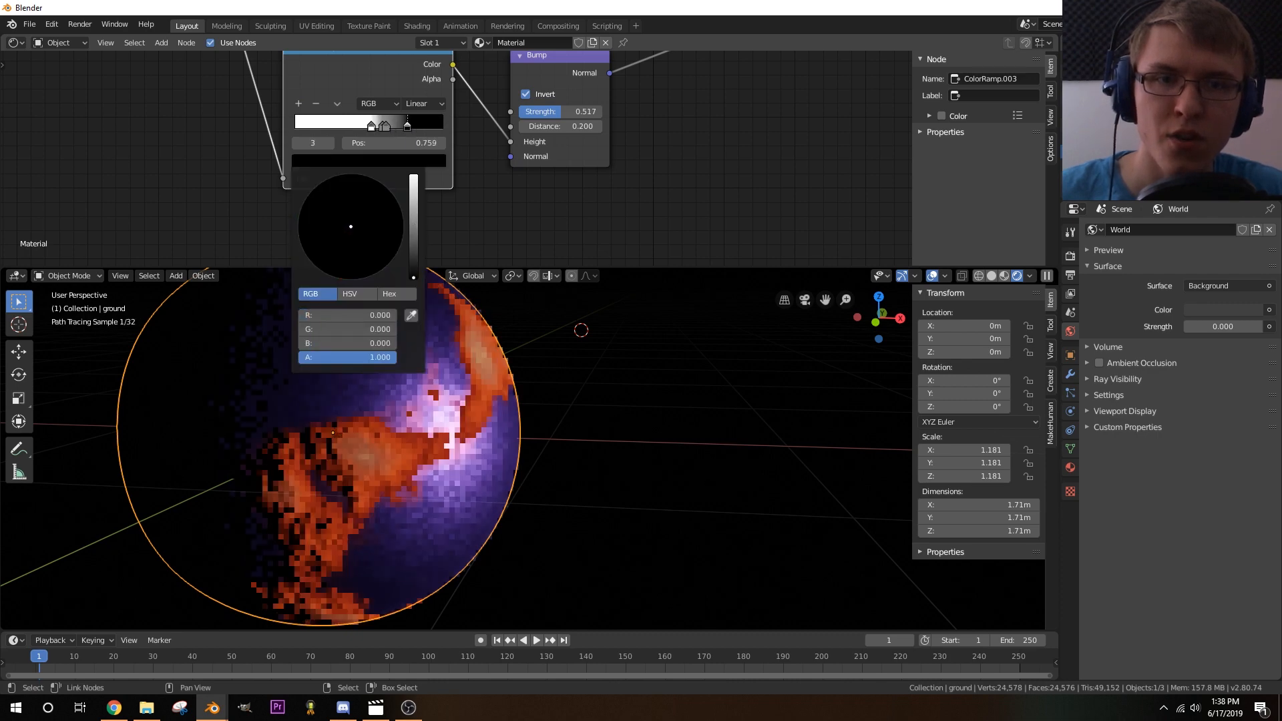
pyautogui.moveTo(407, 126)
pyautogui.mouseDown()
pyautogui.moveTo(442, 135)
pyautogui.moveTo(379, 126)
pyautogui.moveTo(402, 131)
pyautogui.mouseUp()
# - Delete both grey middle stops from the bump ColorRamp and move its black stop out to 0.973
pyautogui.click(390, 127)
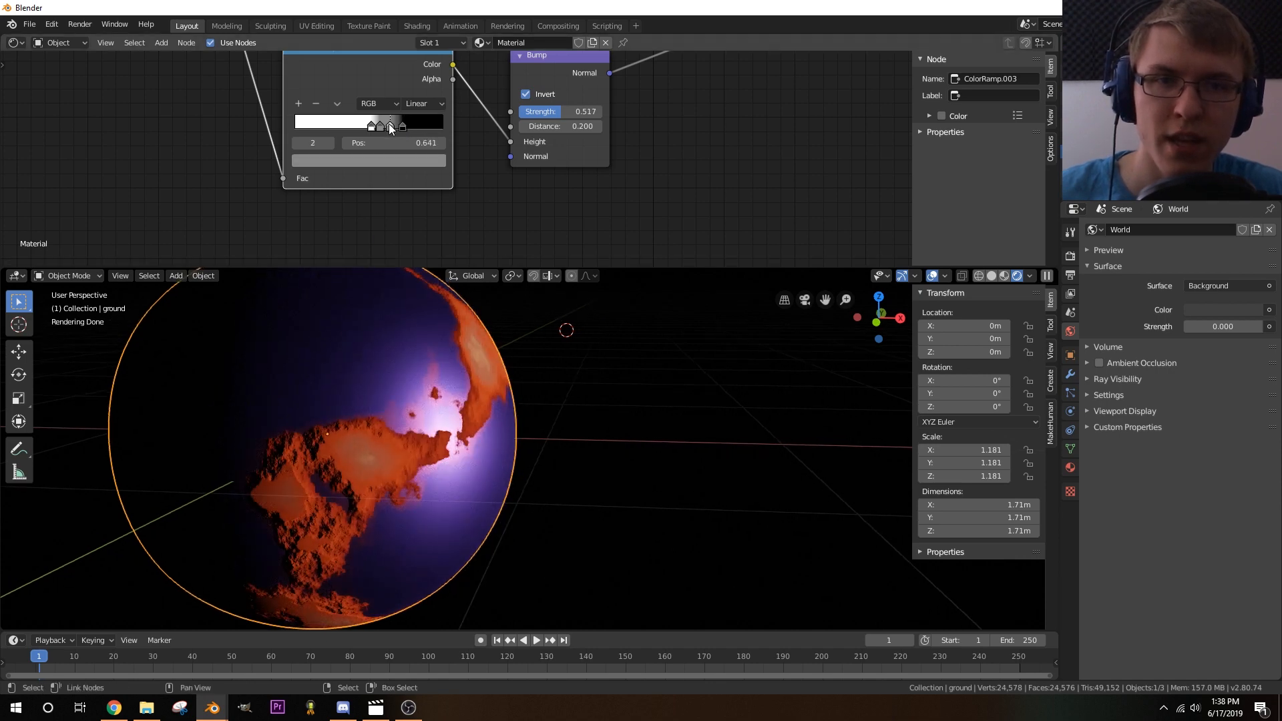
pyautogui.click(316, 104)
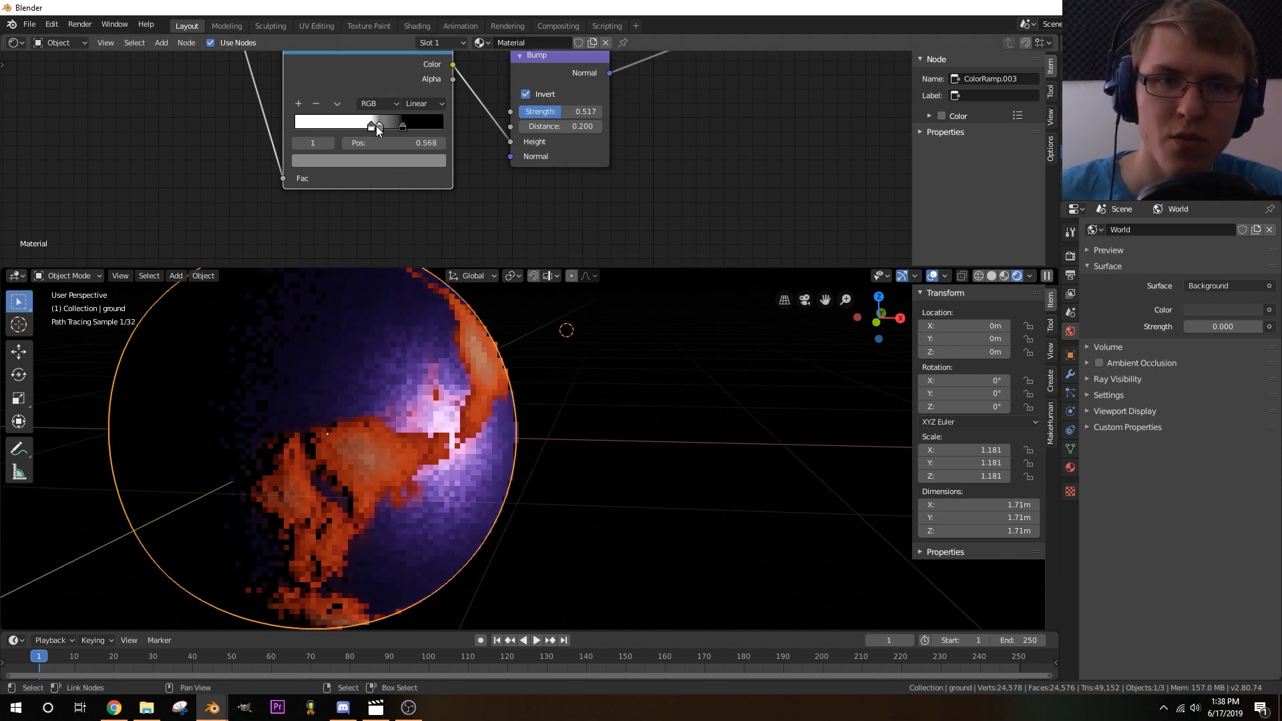
pyautogui.click(318, 105)
pyautogui.moveTo(404, 126); pyautogui.dragTo(441, 129)
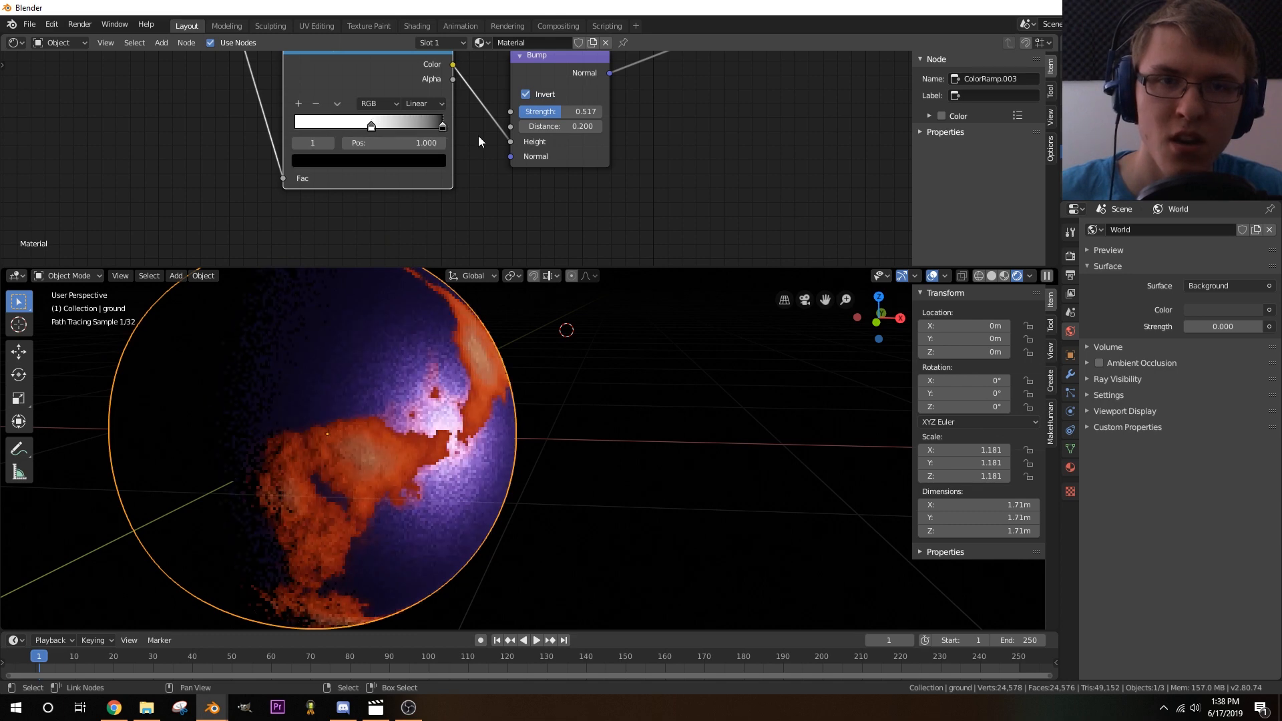
pyautogui.moveTo(401, 468); pyautogui.dragTo(406, 467, button='middle')
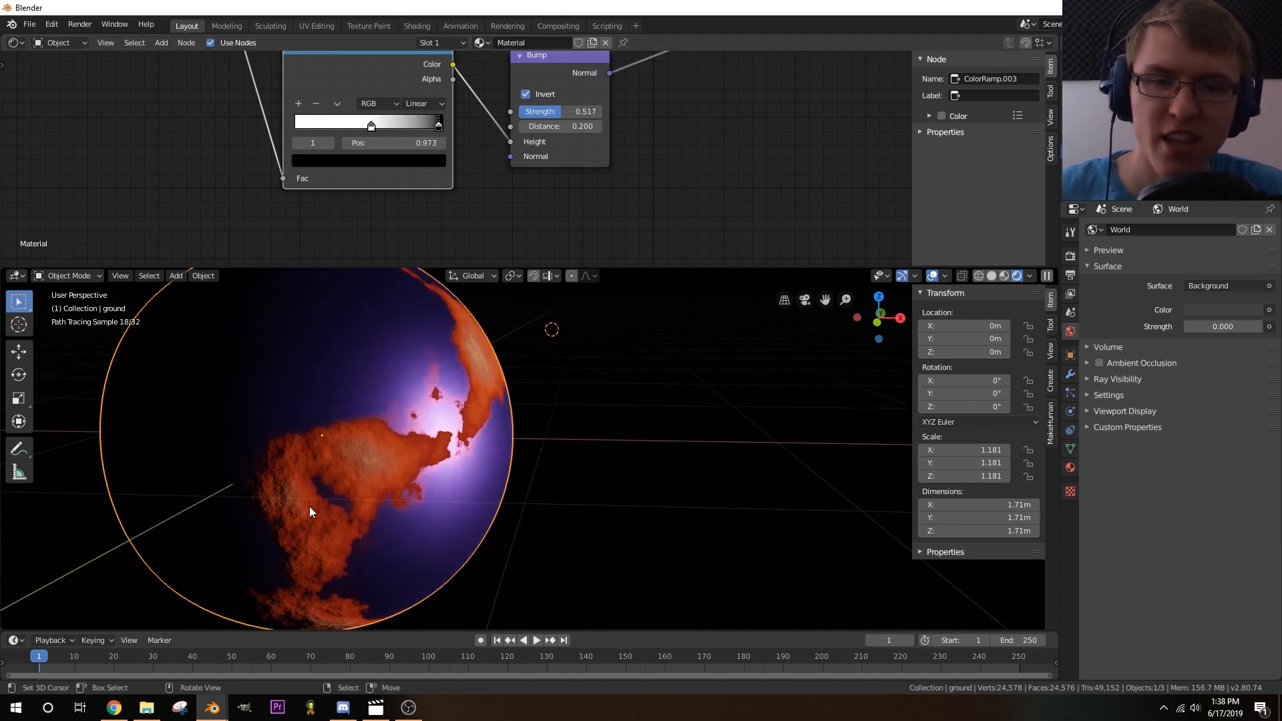
pyautogui.moveTo(315, 514); pyautogui.dragTo(311, 515, button='middle')
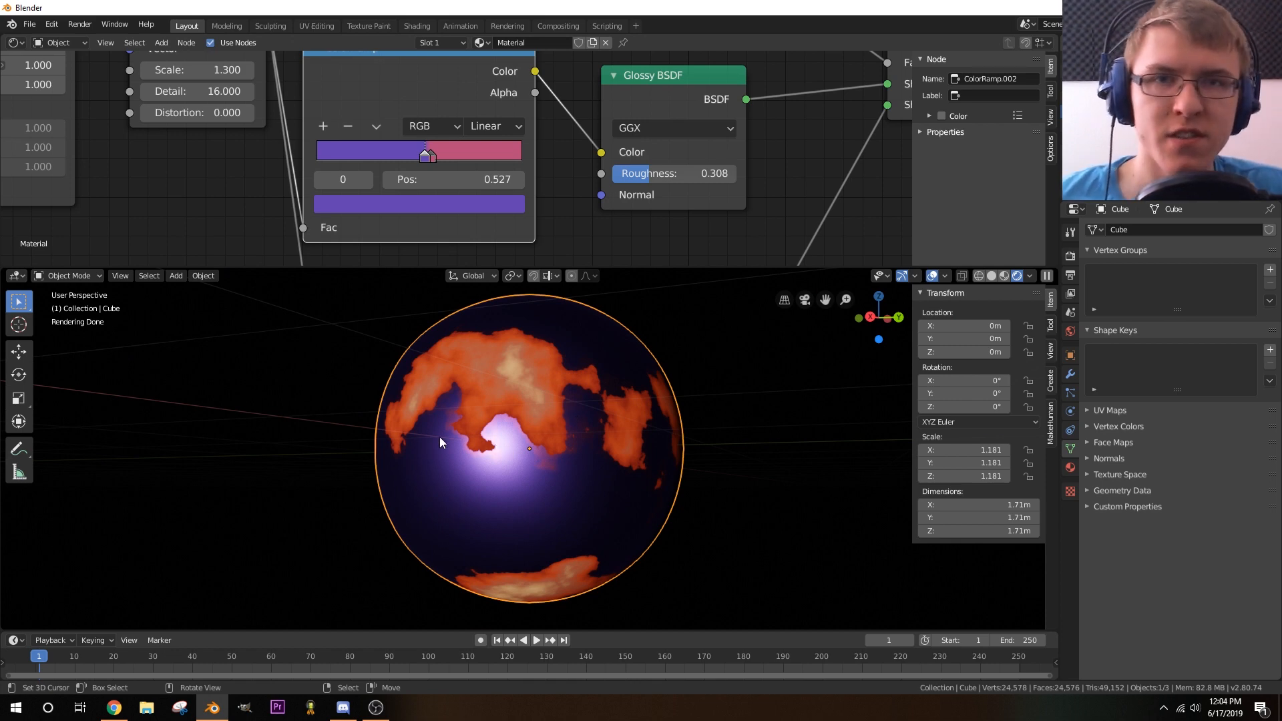
# - Examine the planet's orange land and glossy ocean from several angles and distances
pyautogui.scroll(4, 579, 475)
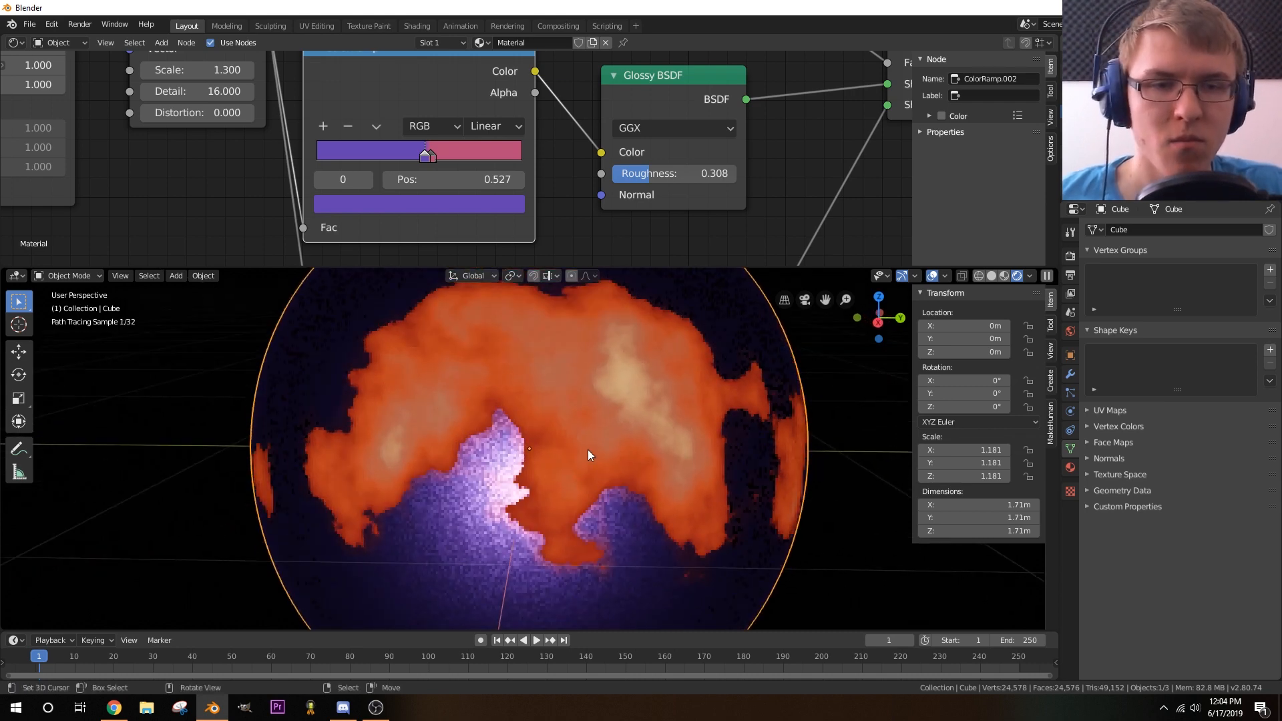
pyautogui.scroll(-2, 587, 453)
pyautogui.moveTo(596, 455); pyautogui.dragTo(579, 484, button='middle')
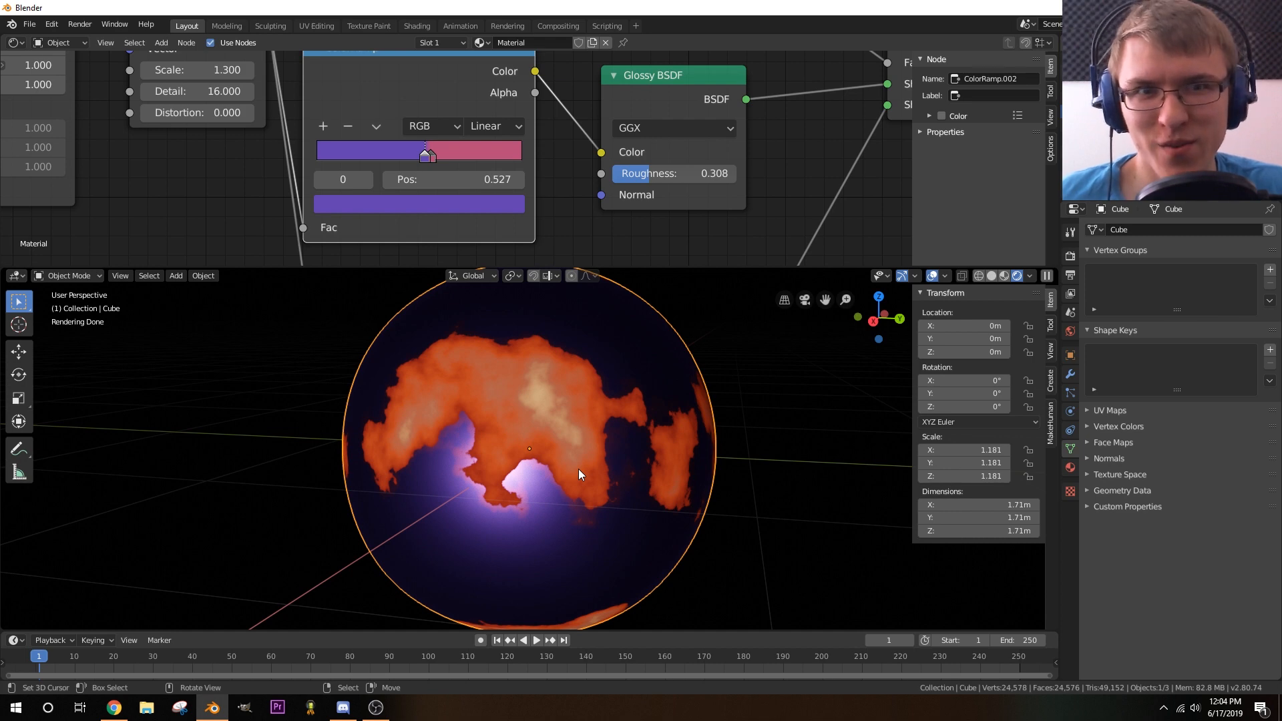
pyautogui.moveTo(549, 442); pyautogui.dragTo(563, 487, button='middle')
pyautogui.scroll(-3, 563, 488)
pyautogui.scroll(1, 571, 473)
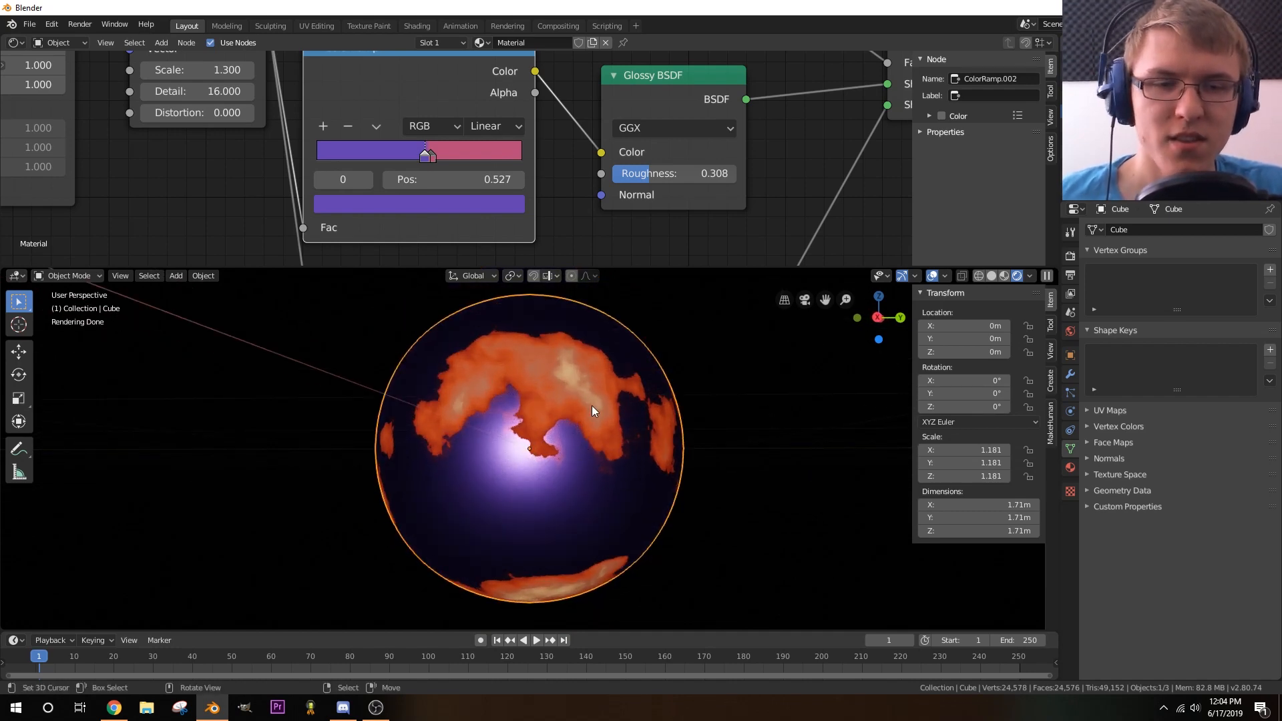
pyautogui.moveTo(592, 406)
pyautogui.mouseDown(button='middle')
pyautogui.moveTo(549, 470)
pyautogui.moveTo(422, 504)
pyautogui.mouseUp(button='middle')
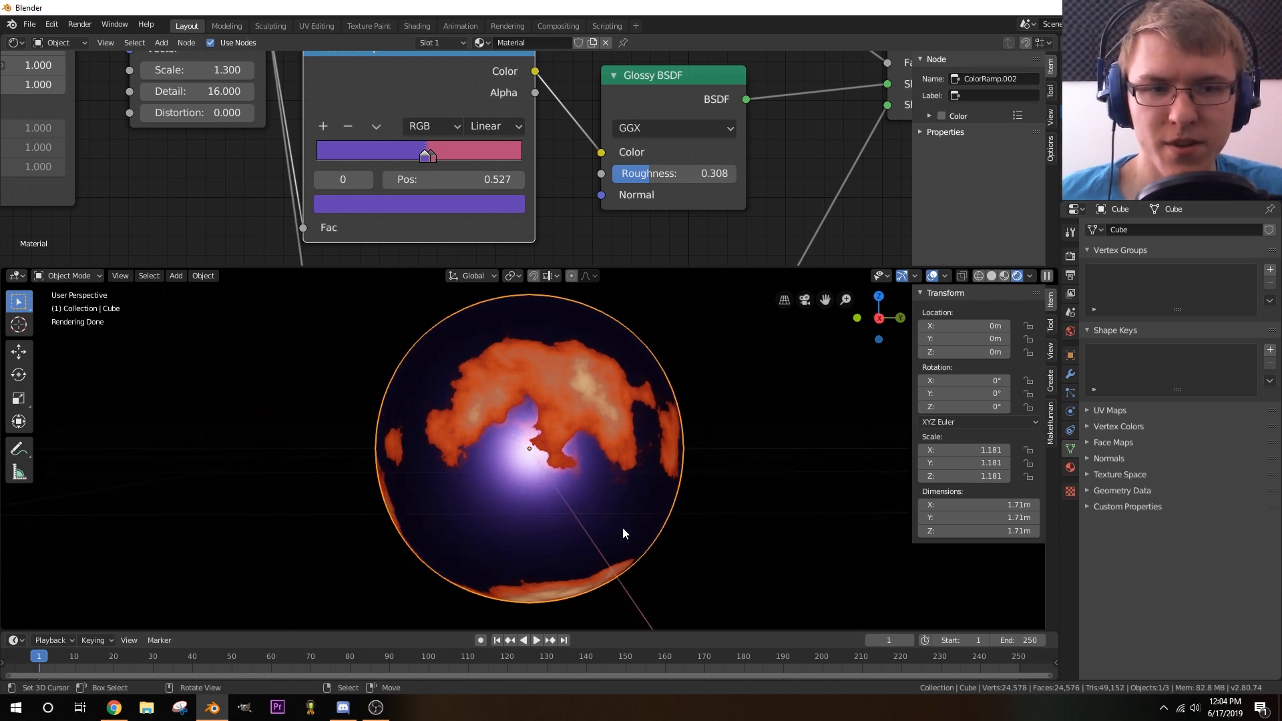
pyautogui.moveTo(614, 451)
pyautogui.mouseDown(button='middle')
pyautogui.moveTo(578, 449)
pyautogui.moveTo(613, 420)
pyautogui.moveTo(625, 383)
pyautogui.mouseUp(button='middle')
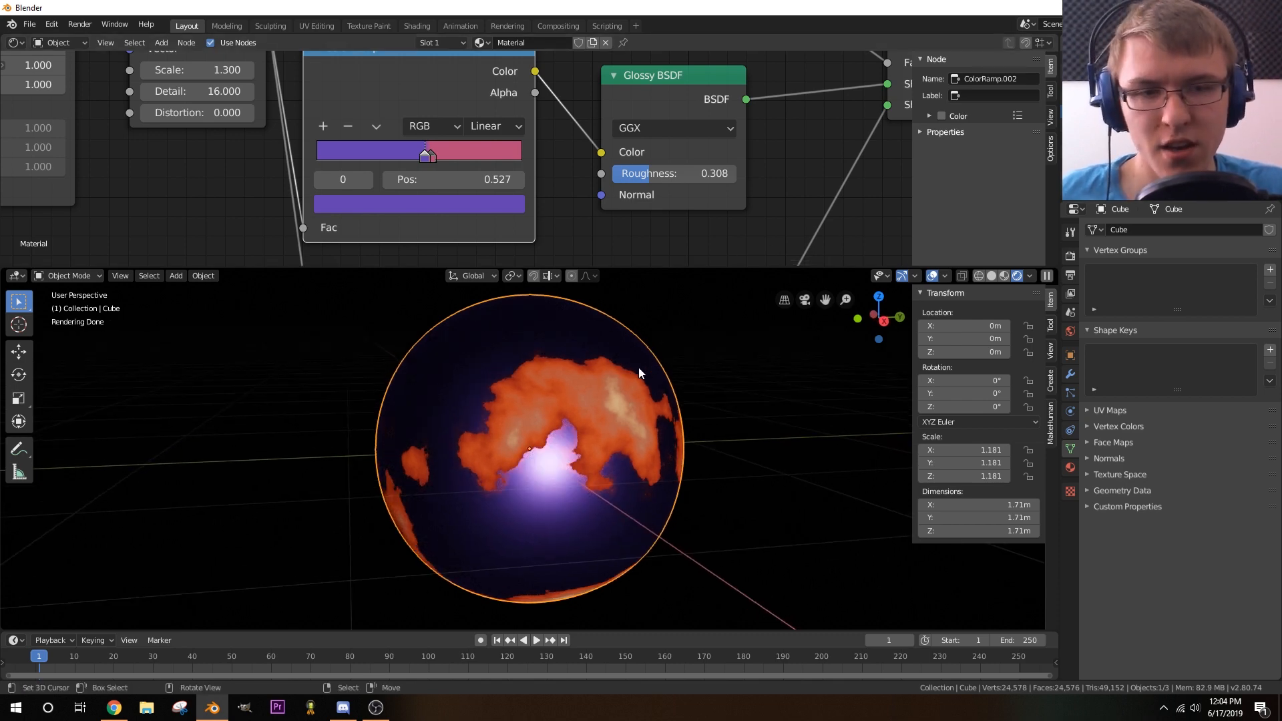
# - Duplicate the planet sphere in place and enlarge the copy to a scale of 1.230
pyautogui.hotkey('shift', 'd')
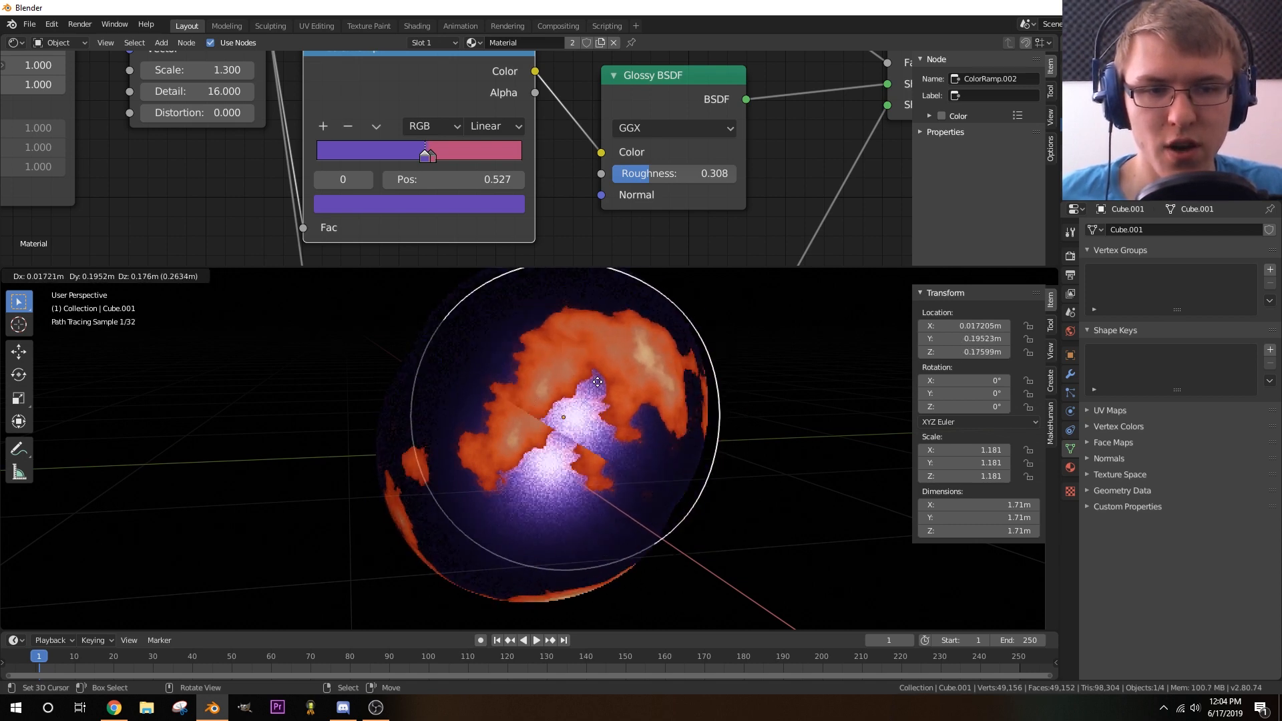
pyautogui.rightClick(730, 409)
pyautogui.press('s')
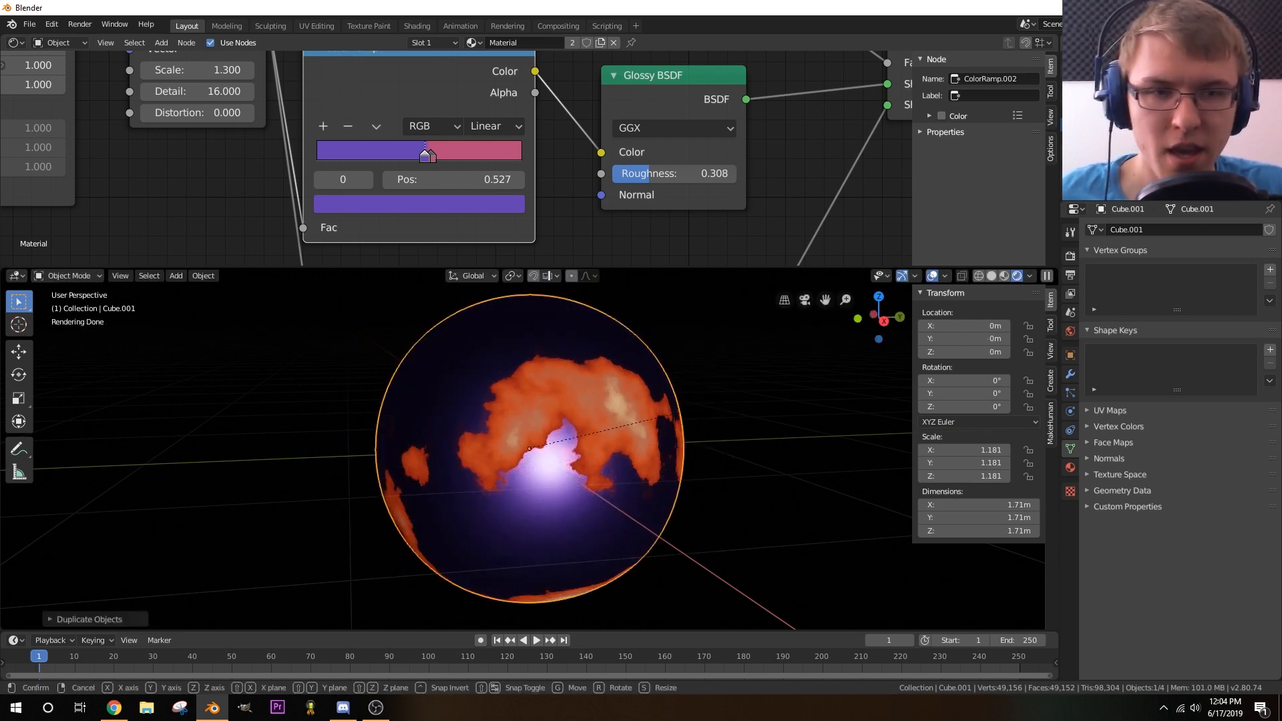
pyautogui.click(684, 413)
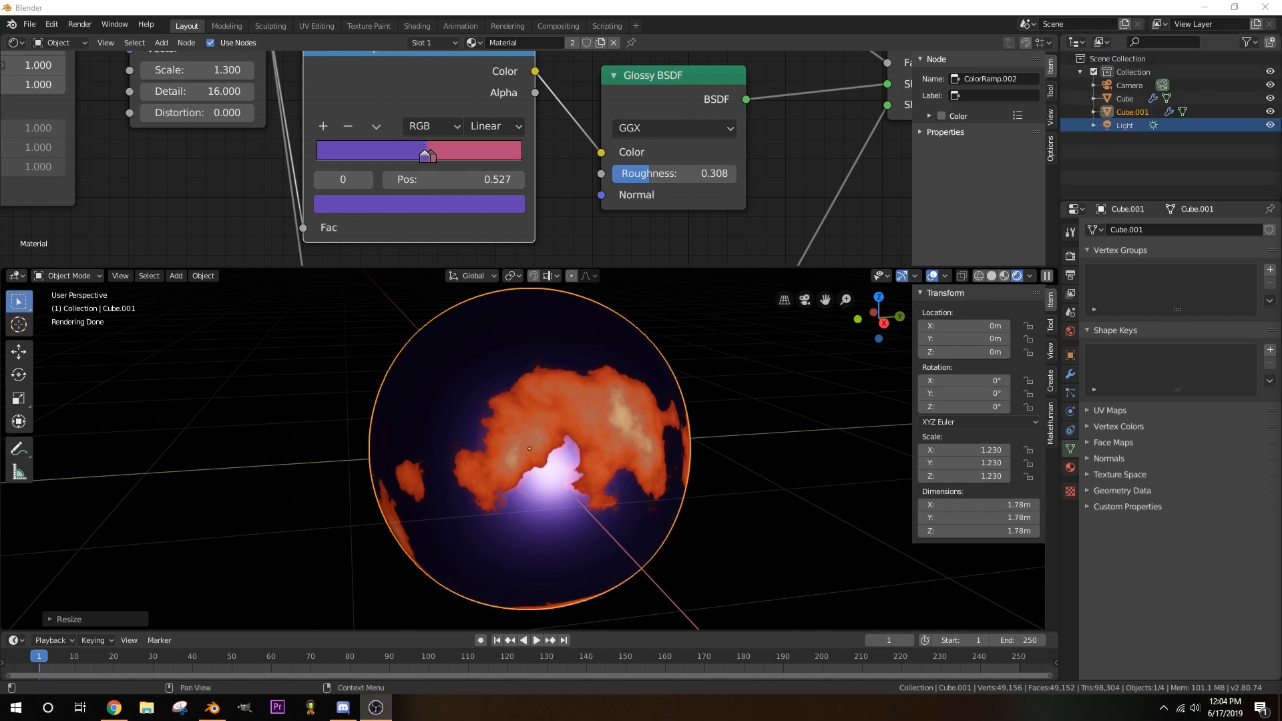
# - Rename the enlarged duplicate sphere as clouds and the original planet sphere as Groun
pyautogui.click(1127, 112)
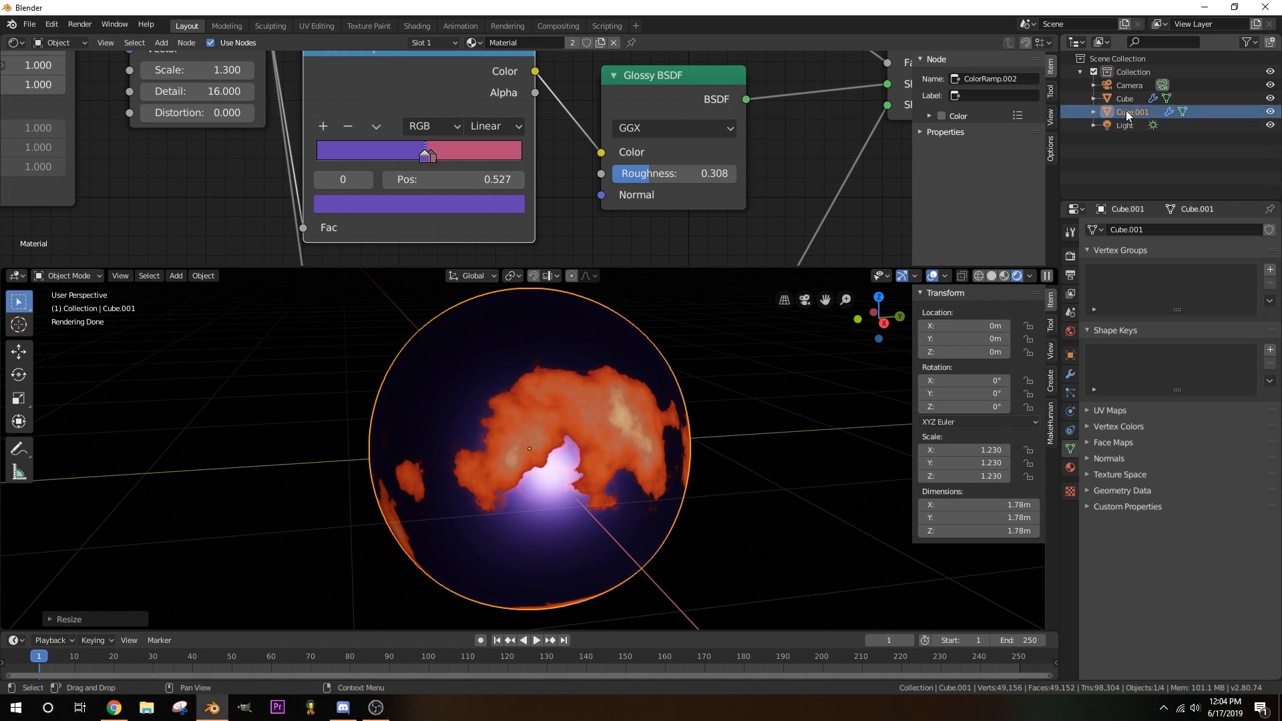
pyautogui.doubleClick(1129, 113)
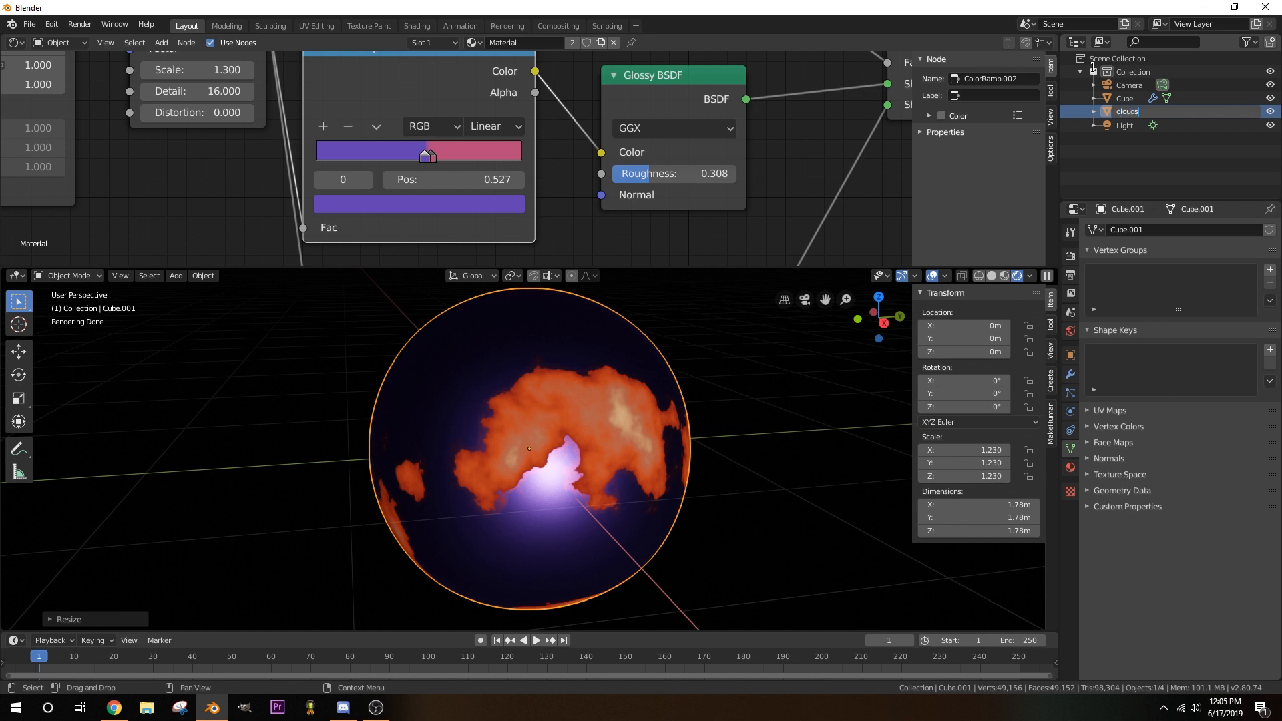
pyautogui.press('Return')
pyautogui.doubleClick(1124, 98)
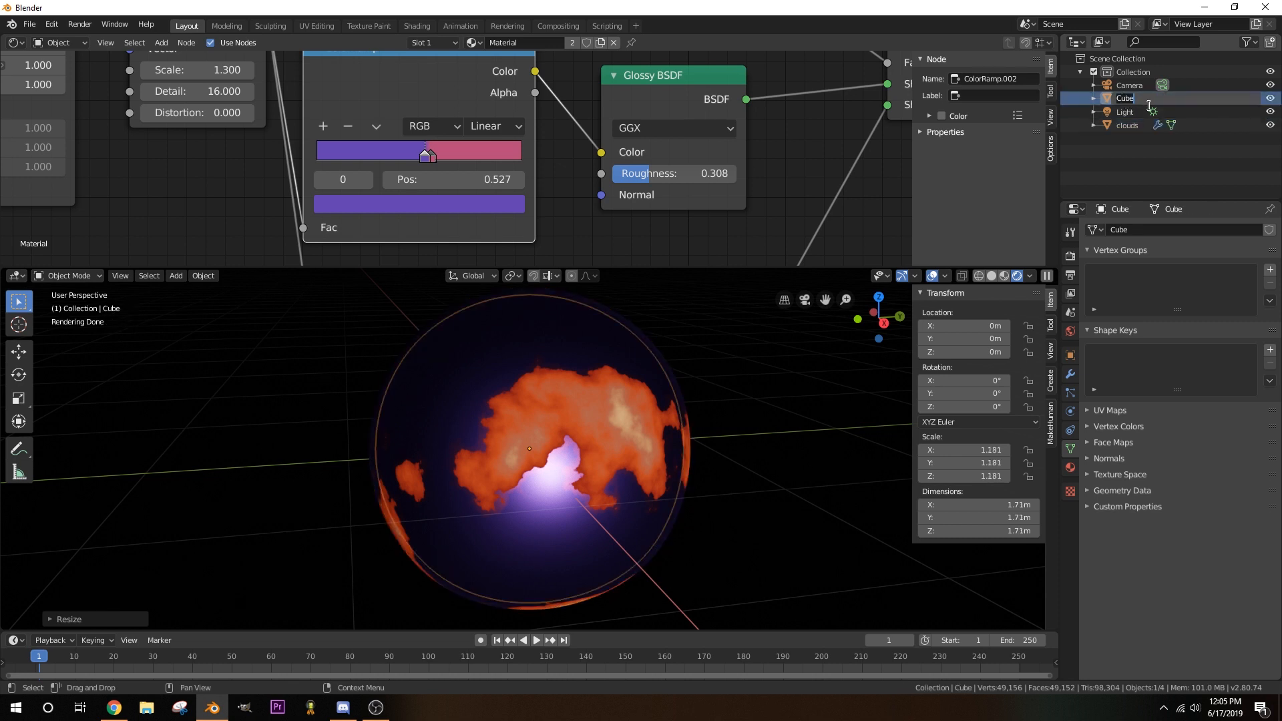
pyautogui.write('Groun')
pyautogui.press('Return')
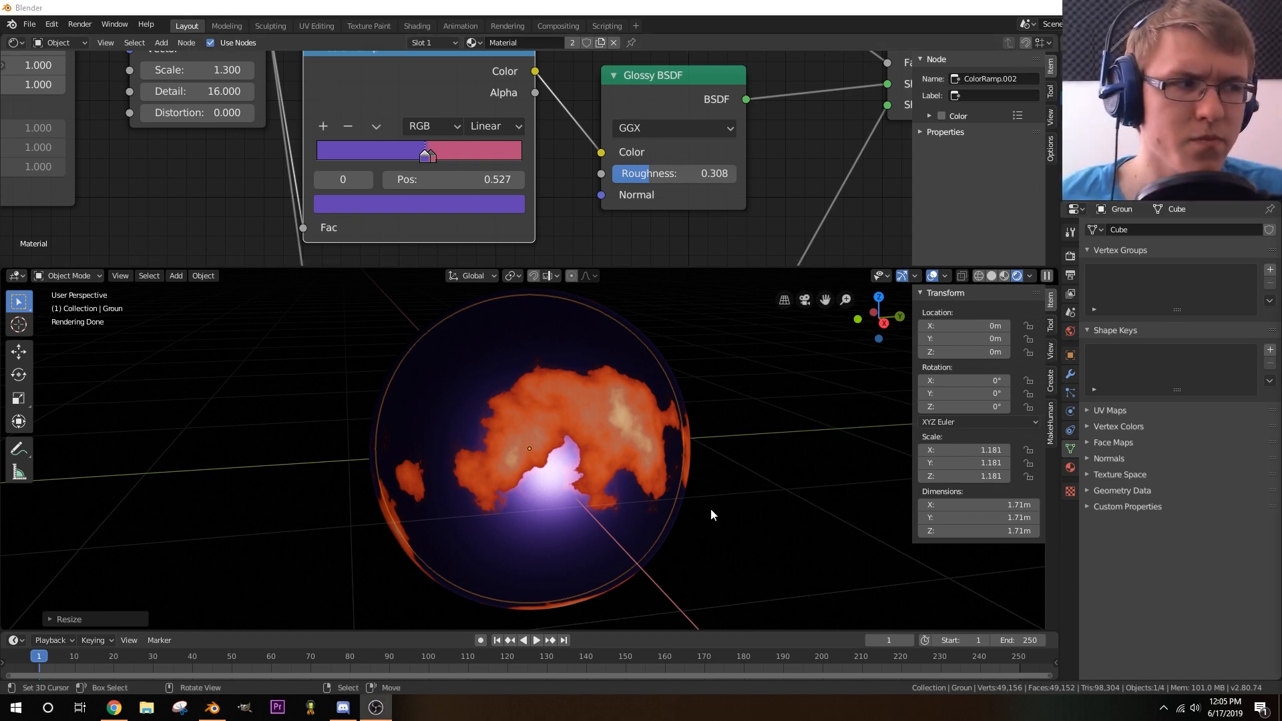
# - Select the clouds sphere and remove the material slot it shares with the planet
pyautogui.moveTo(687, 421); pyautogui.dragTo(667, 419, button='middle')
pyautogui.click(1127, 99)
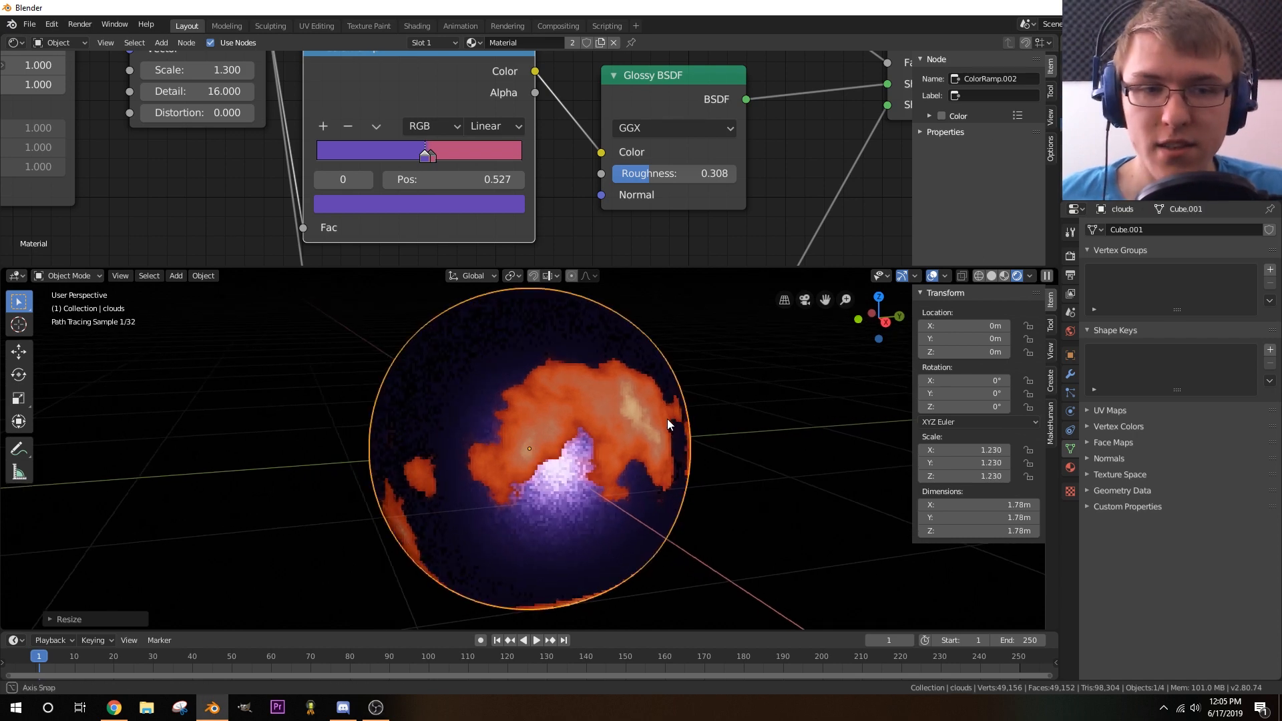
pyautogui.click(1071, 467)
pyautogui.click(1270, 243)
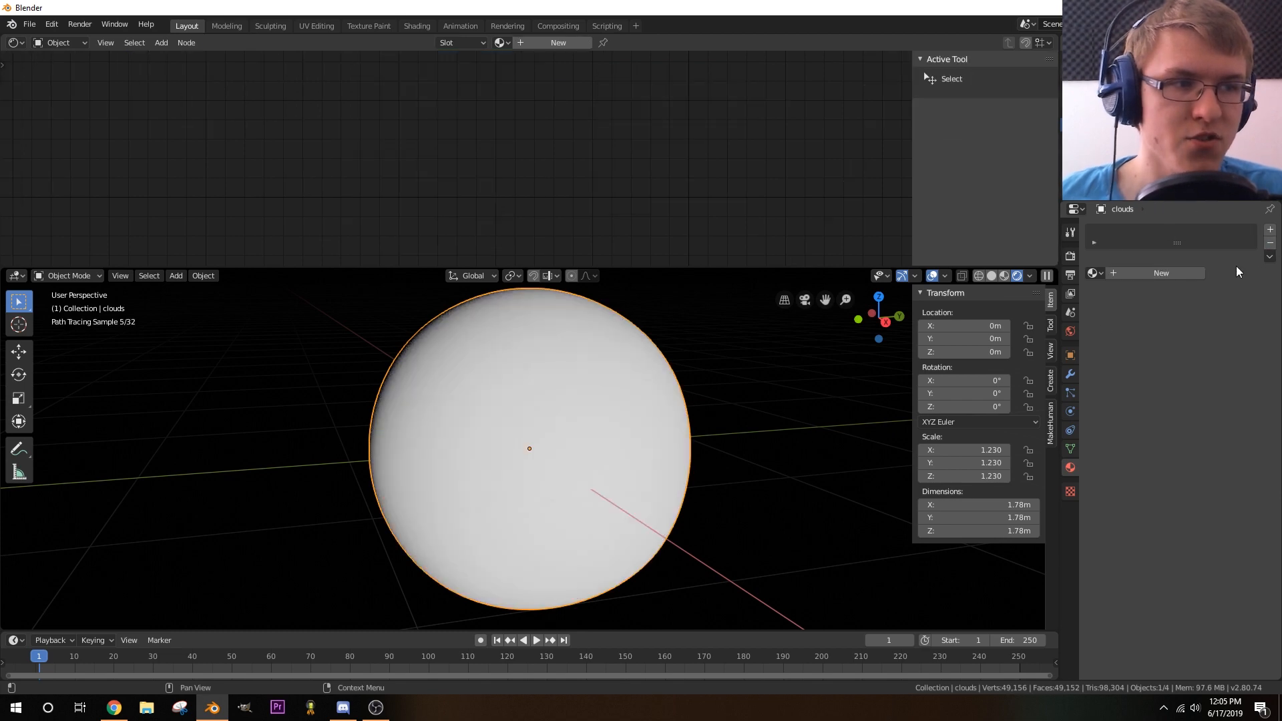
# - Add a fresh material slot to the clouds sphere and create a new material named Clouds
pyautogui.click(1270, 230)
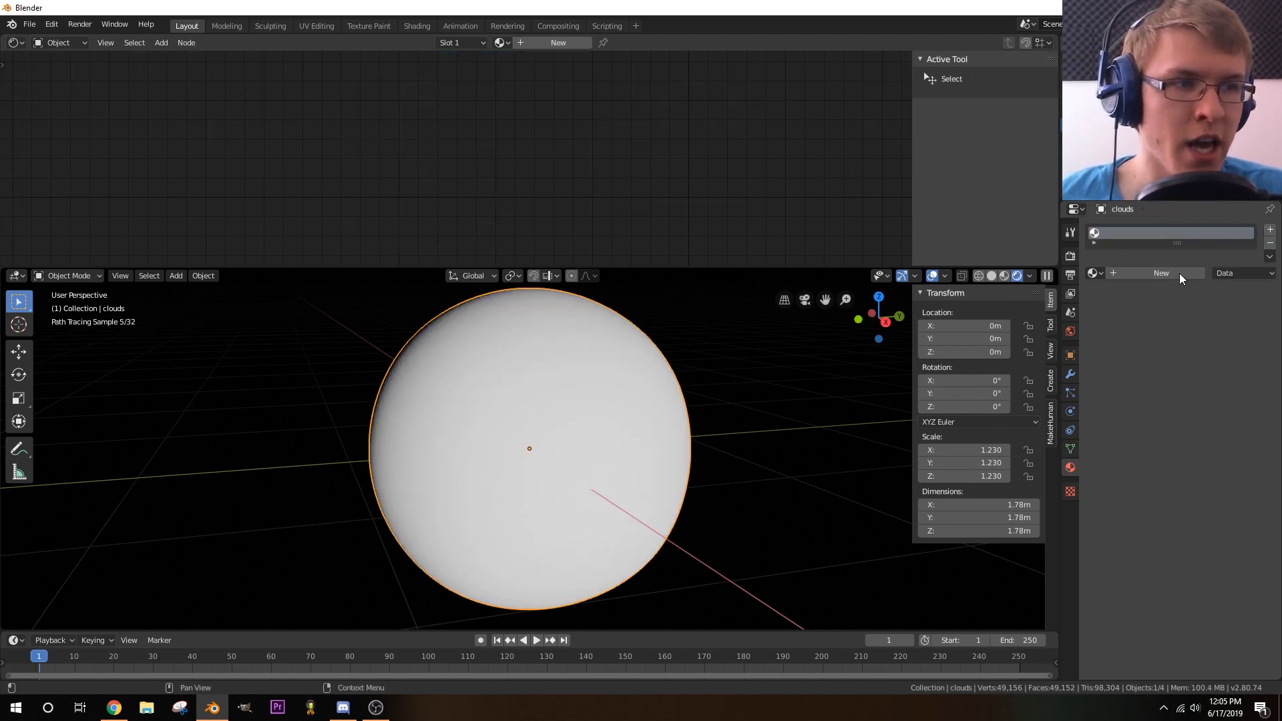
pyautogui.click(1134, 273)
pyautogui.click(1120, 273)
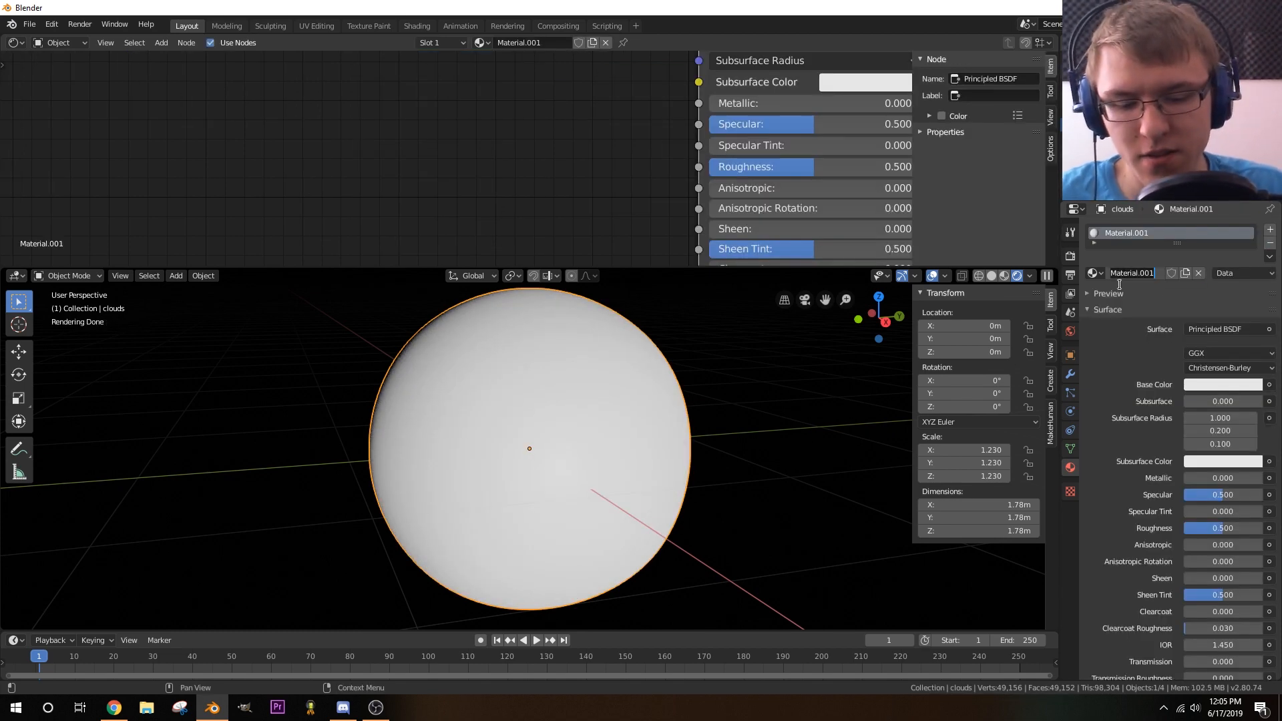
pyautogui.write('Clouds')
pyautogui.press('Return')
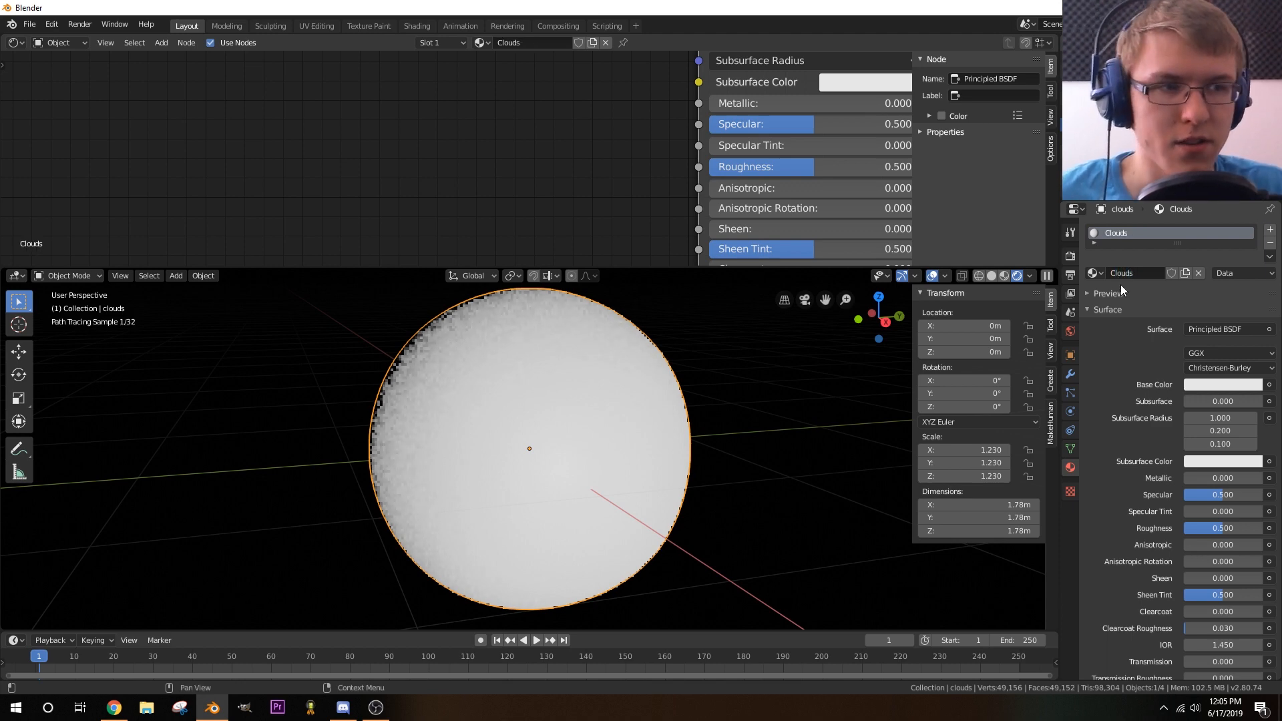
# - Delete the Principled BSDF node from the Clouds material
pyautogui.scroll(-6, 456, 203)
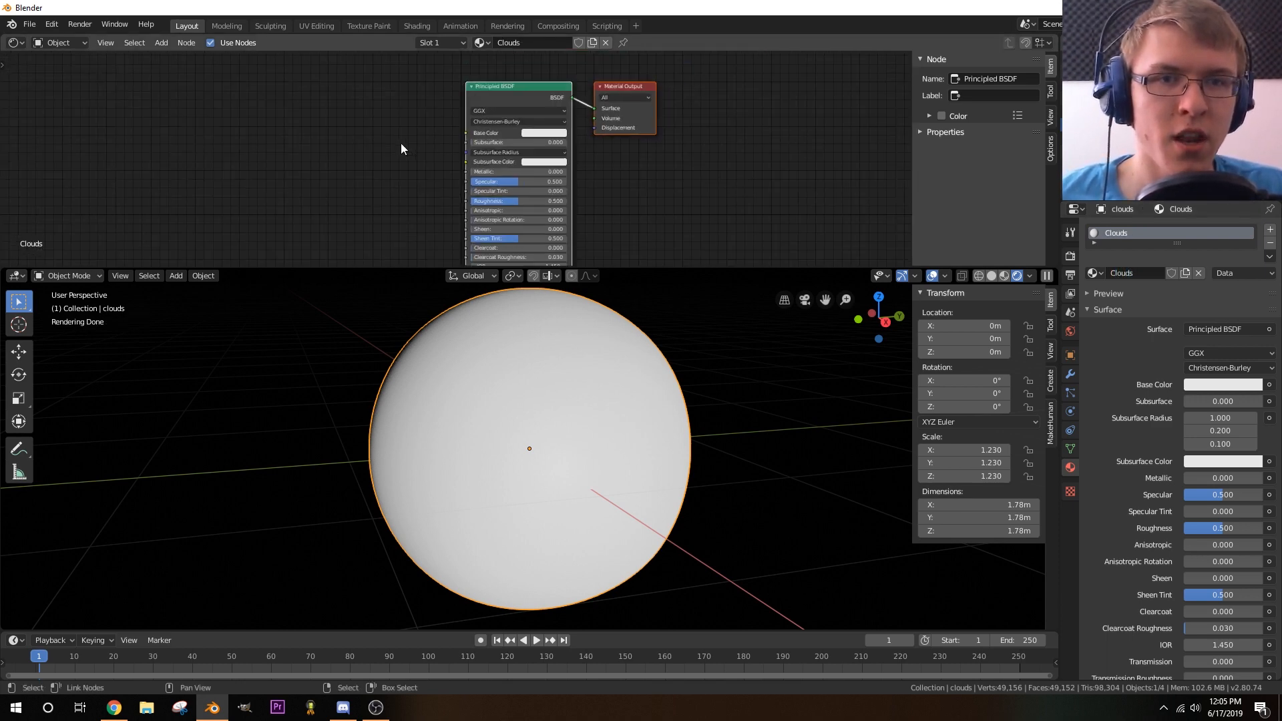
pyautogui.scroll(2, 401, 143)
pyautogui.click(459, 101)
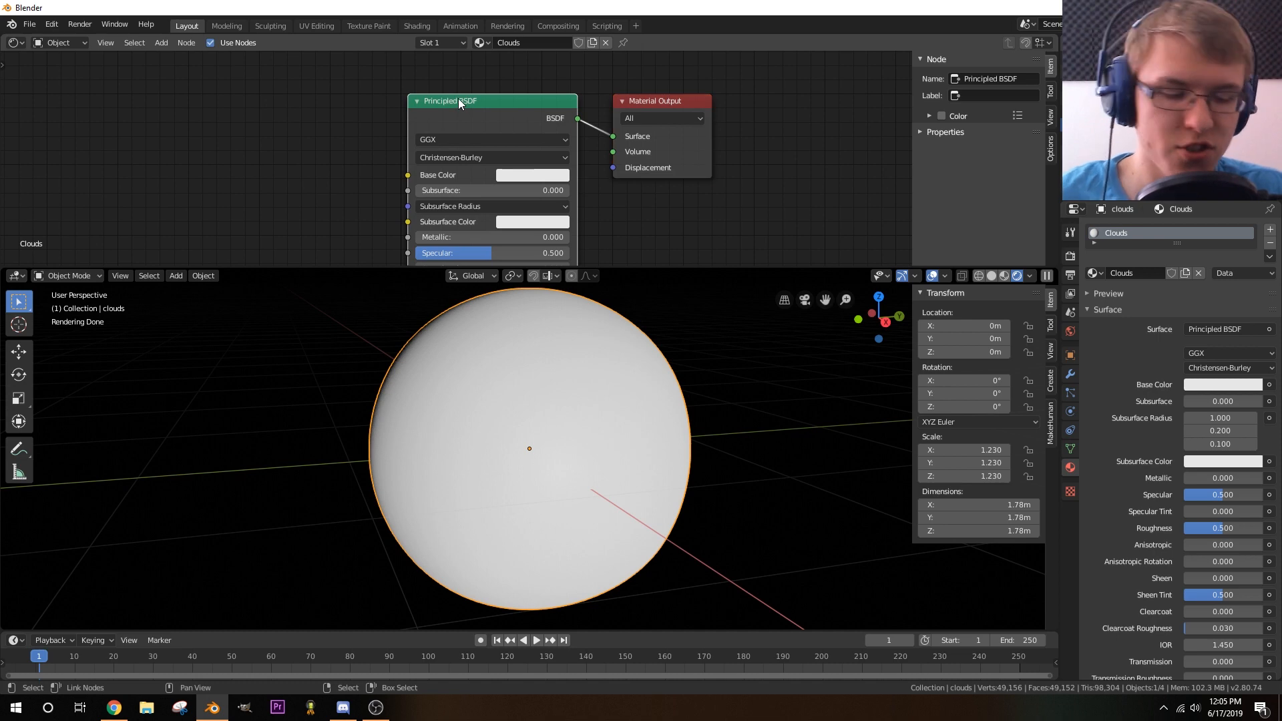
pyautogui.press('x')
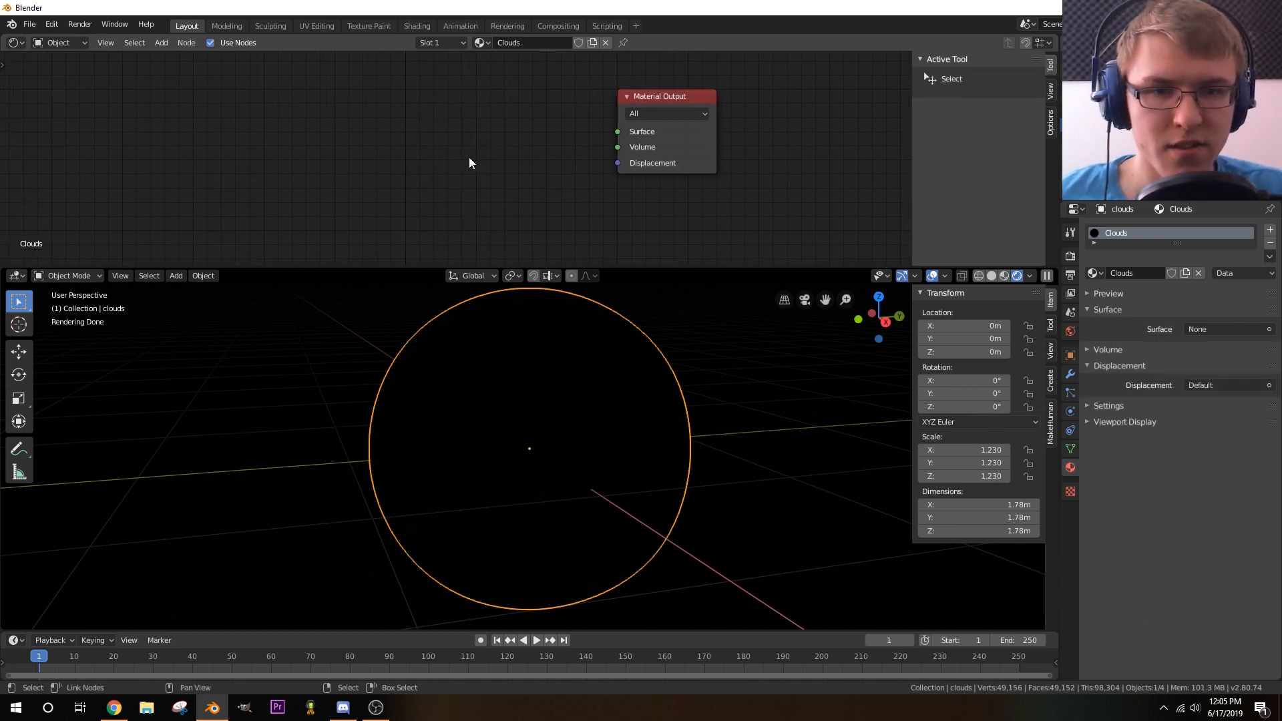
# - Add a ColorRamp node to the empty Clouds material, well ahead of the Material Output node
pyautogui.hotkey('shift', 'a')
pyautogui.moveTo(444, 165)
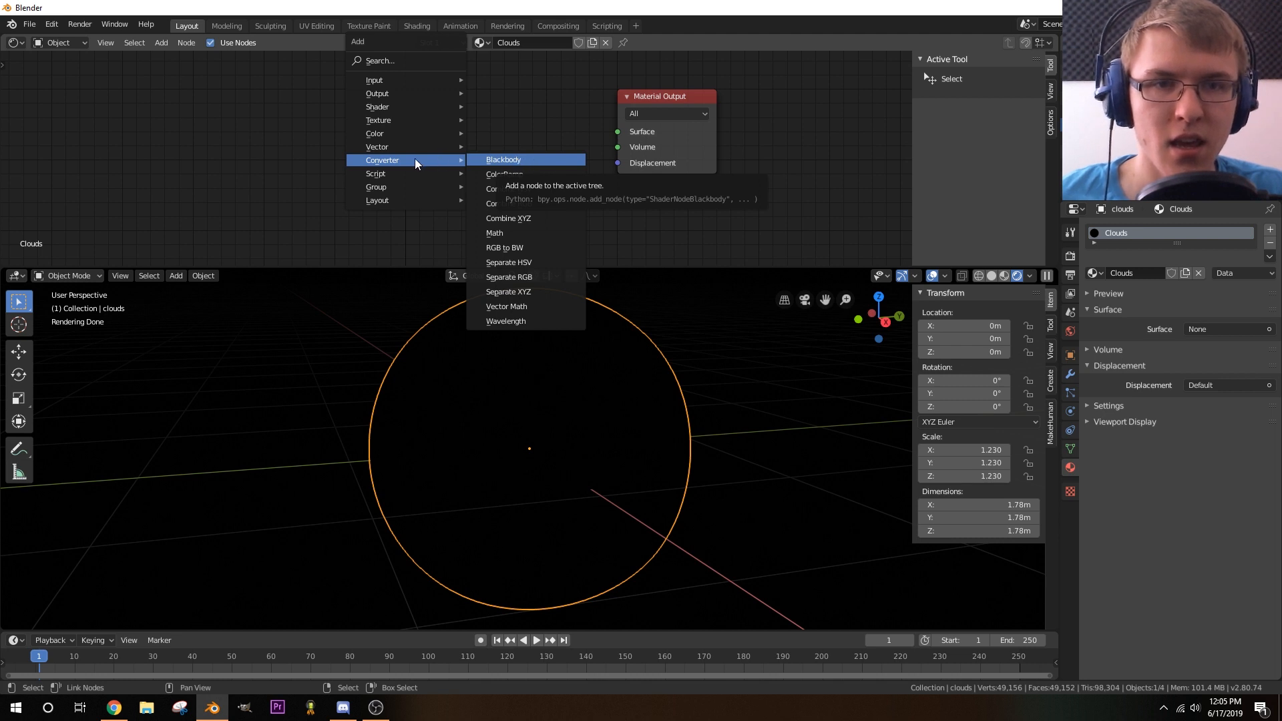
pyautogui.click(507, 174)
pyautogui.click(201, 98)
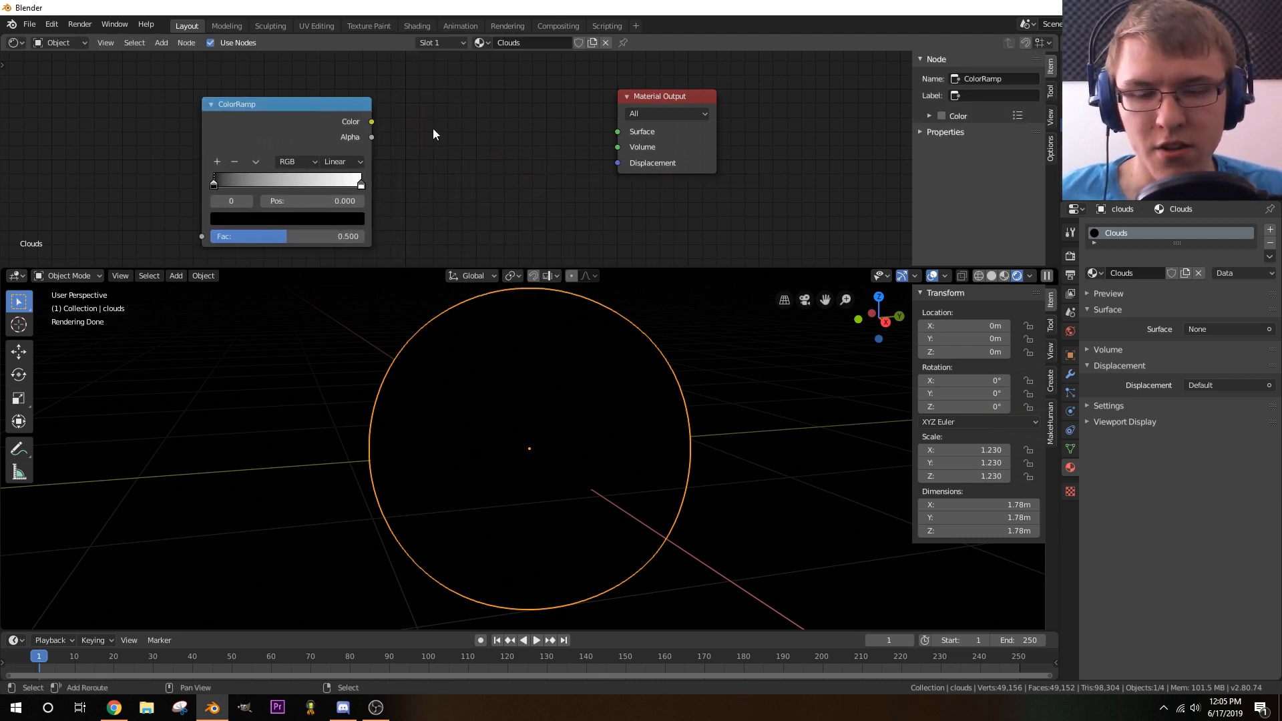
# - Add a Diffuse BSDF and a Transparent BSDF node, placing the transparent one below the diffuse one
pyautogui.hotkey('shift', 'a')
pyautogui.moveTo(432, 126)
pyautogui.moveTo(387, 94)
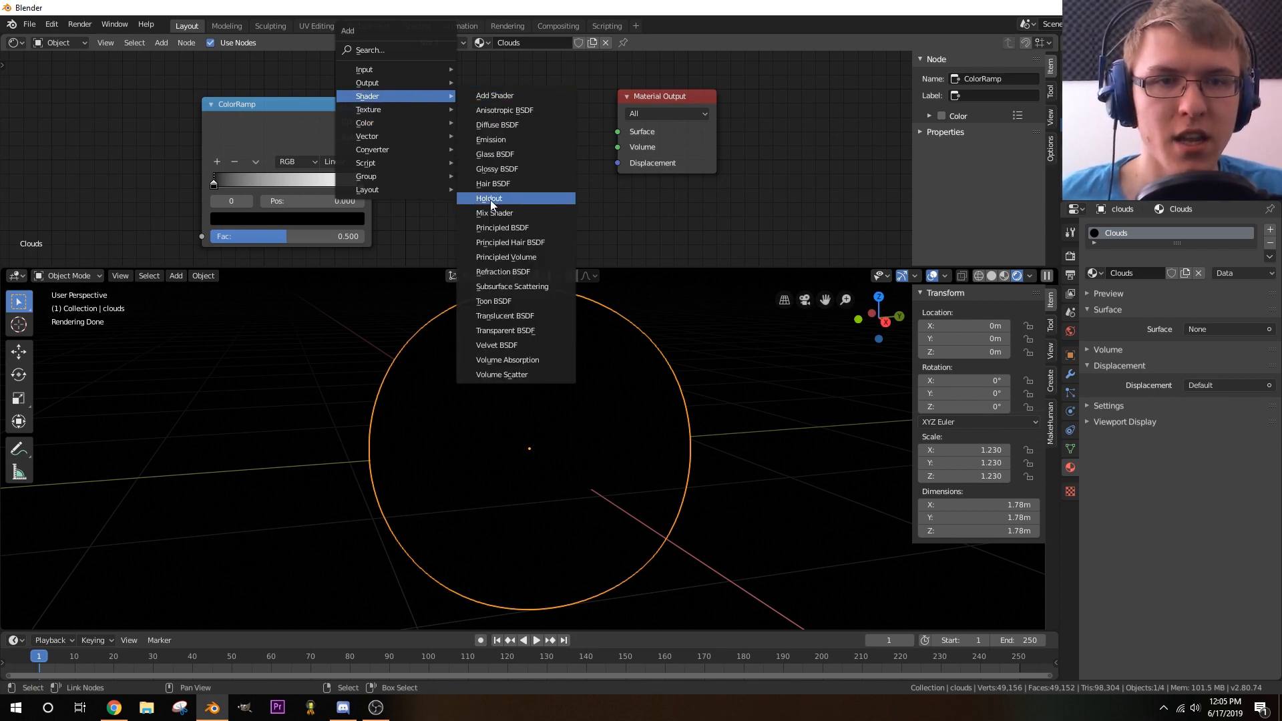
pyautogui.click(500, 127)
pyautogui.click(501, 130)
pyautogui.hotkey('shift', 'a')
pyautogui.moveTo(502, 206)
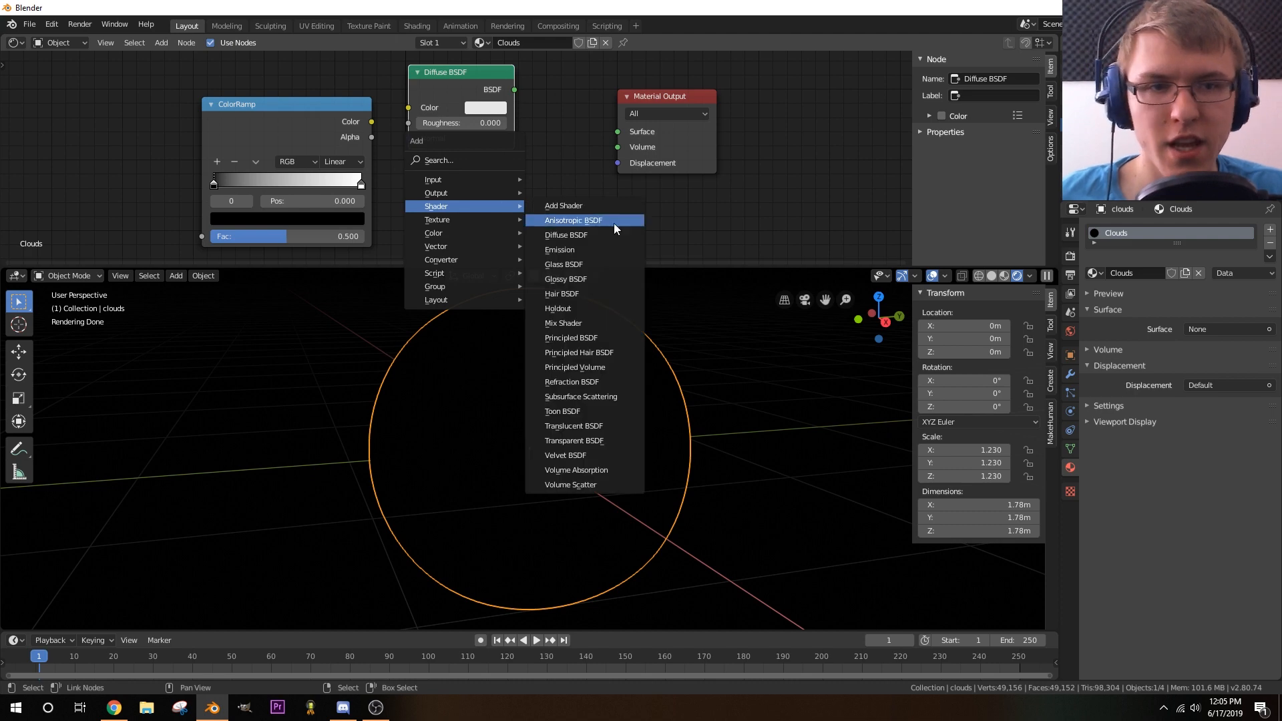
pyautogui.click(569, 441)
pyautogui.click(415, 164)
pyautogui.moveTo(548, 164); pyautogui.dragTo(610, 181, button='middle')
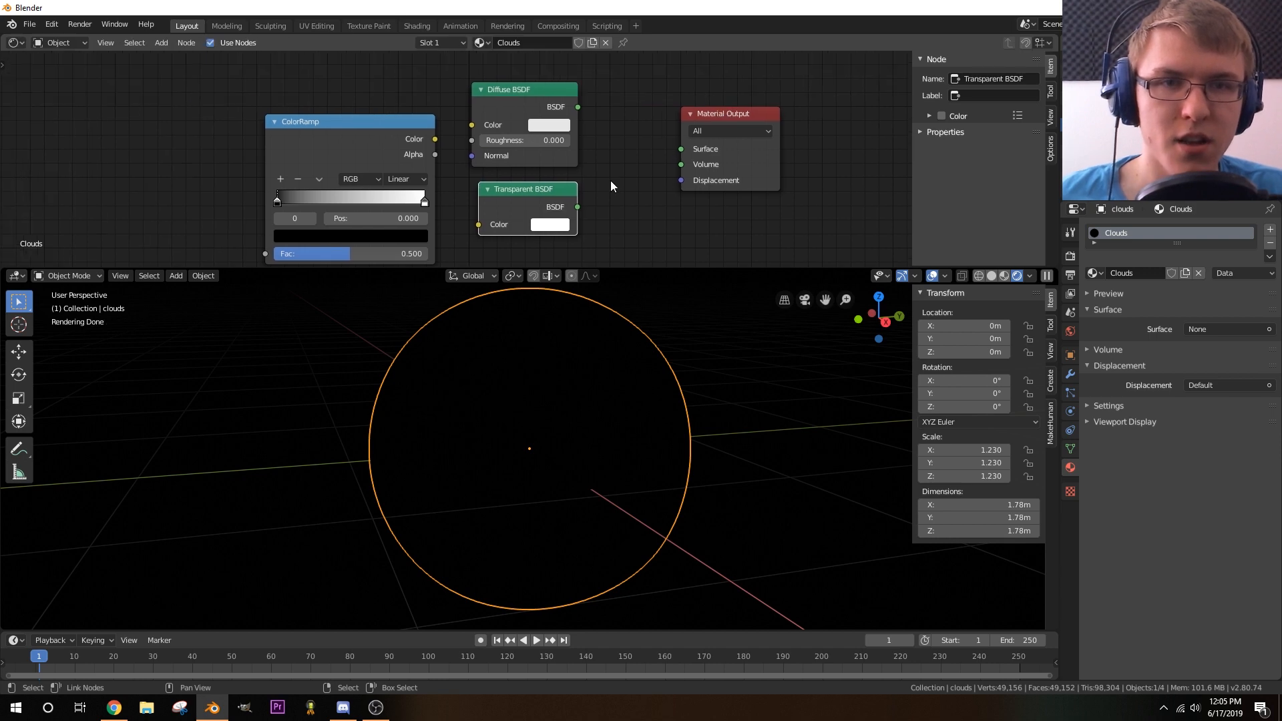
# - Add a Mix Shader node between the two BSDF nodes and the Material Output, making room for it
pyautogui.hotkey('shift', 'a')
pyautogui.moveTo(621, 162)
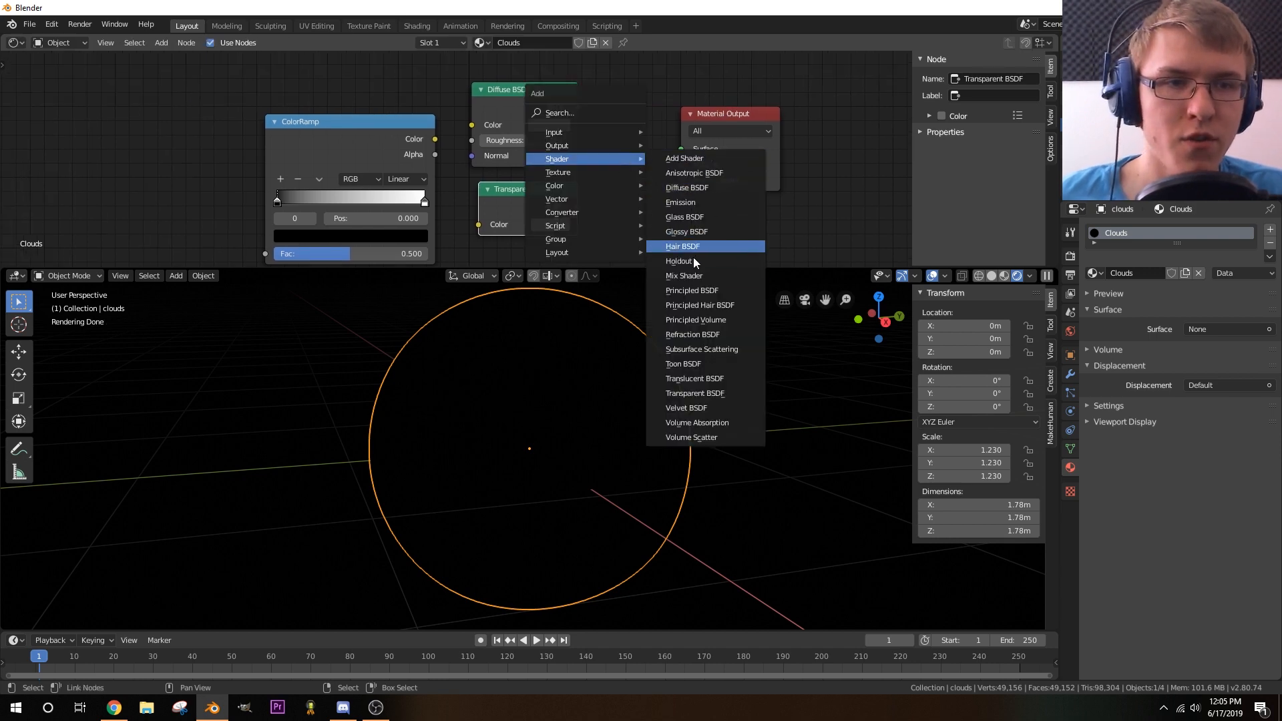
pyautogui.click(684, 276)
pyautogui.click(593, 107)
pyautogui.moveTo(724, 114); pyautogui.dragTo(807, 112)
pyautogui.moveTo(643, 115); pyautogui.dragTo(672, 118)
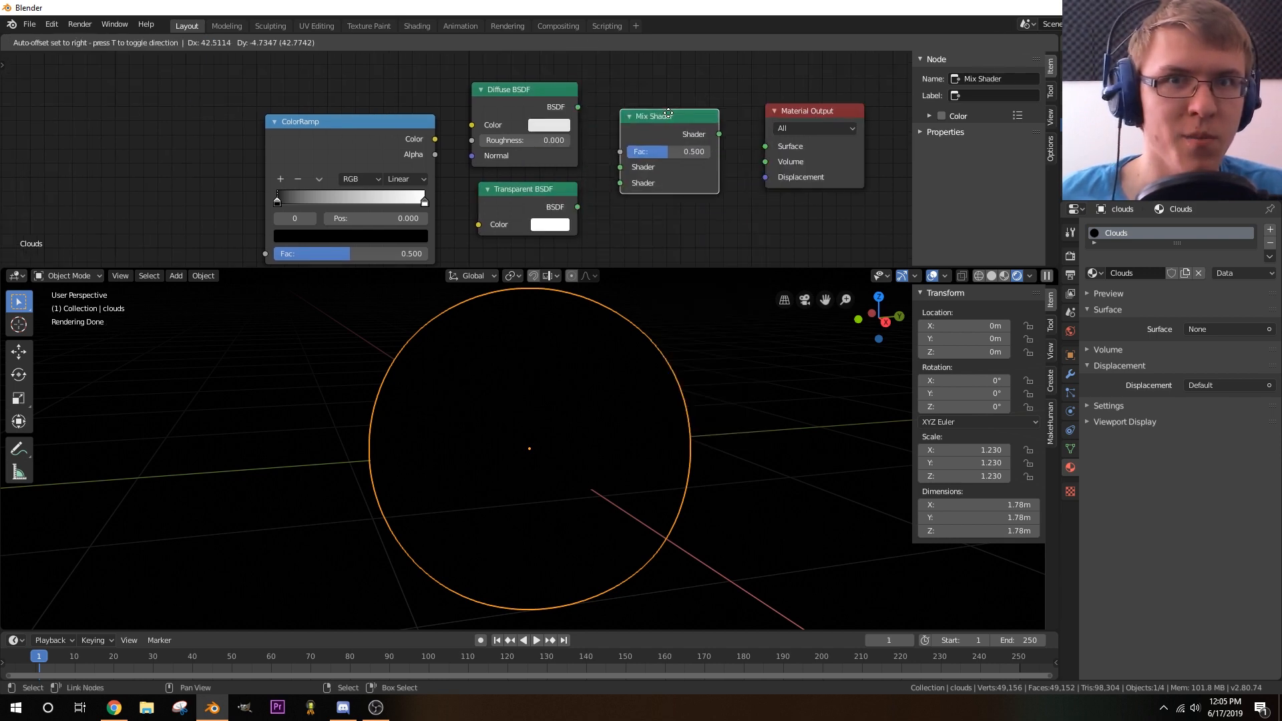
# - Link the Diffuse and Transparent BSDFs to the Mix Shader's first and second inputs, and its output to the material's Surface
pyautogui.moveTo(578, 107); pyautogui.dragTo(620, 167)
pyautogui.moveTo(577, 207); pyautogui.dragTo(620, 183)
pyautogui.moveTo(620, 183); pyautogui.dragTo(505, 192, button='middle')
pyautogui.moveTo(418, 184); pyautogui.dragTo(371, 166, button='middle')
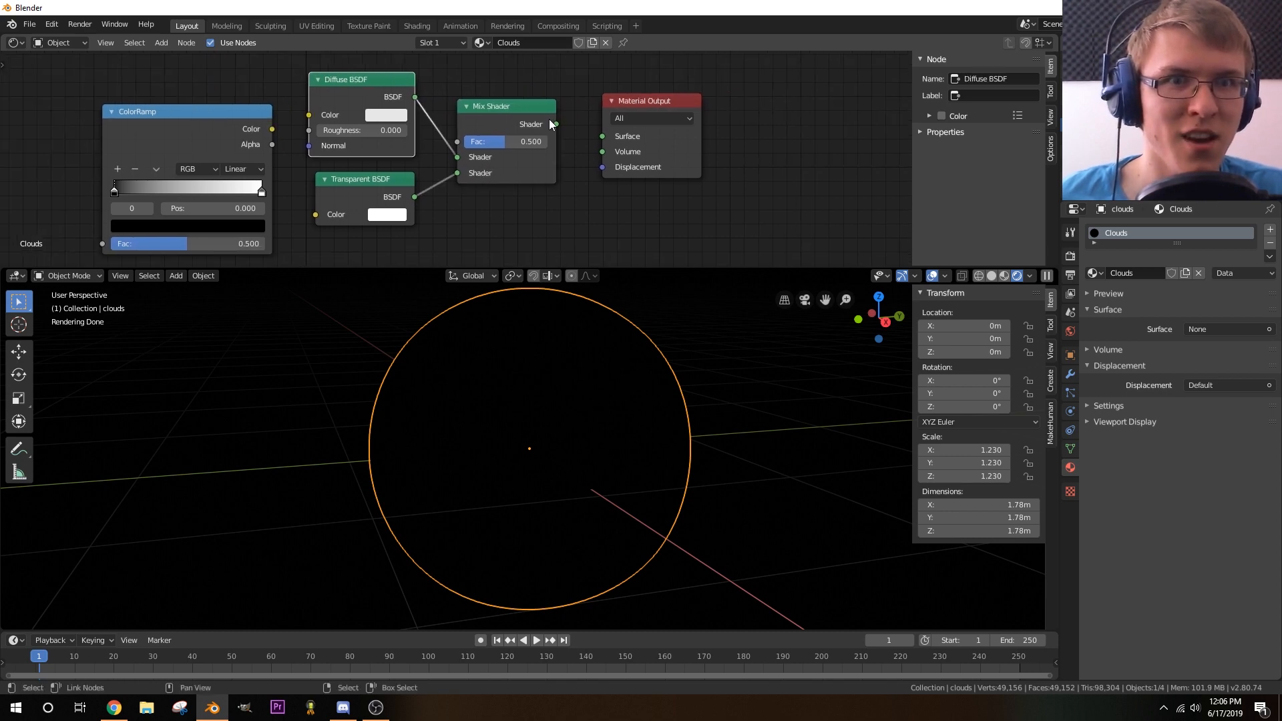
pyautogui.moveTo(556, 125); pyautogui.dragTo(616, 139)
pyautogui.moveTo(616, 138); pyautogui.dragTo(728, 213, button='middle')
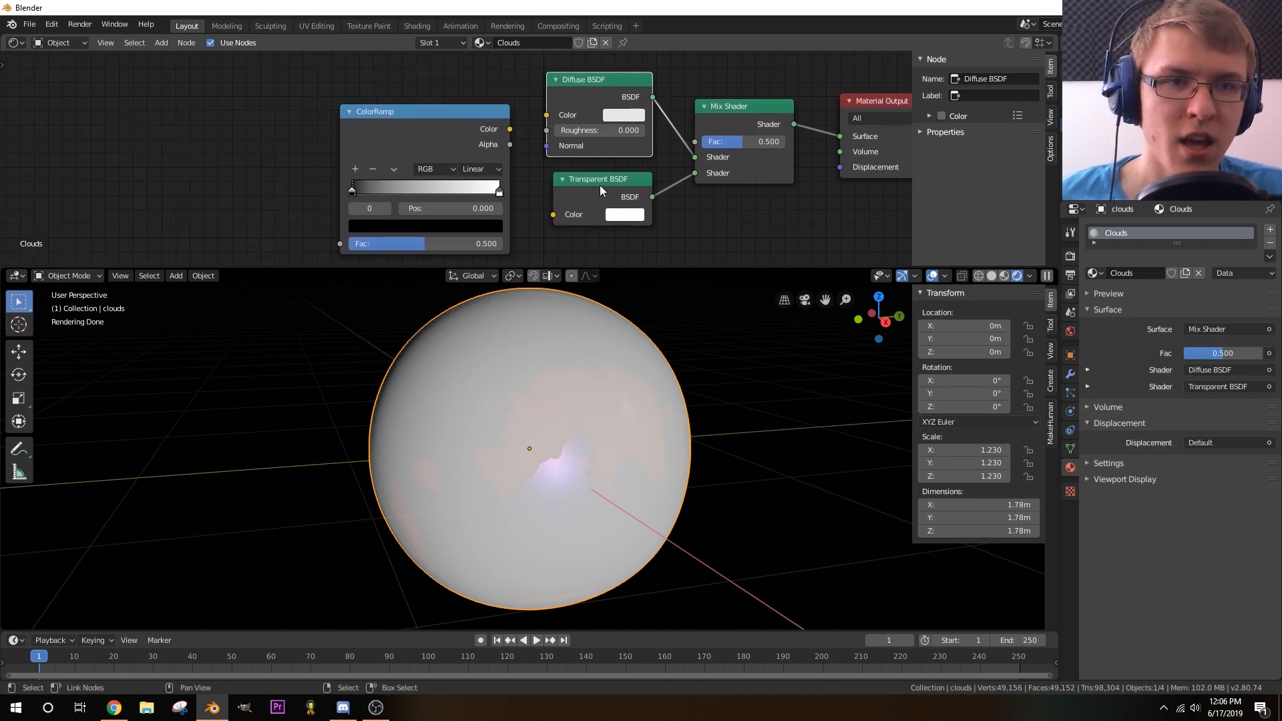
# - Connect the ColorRamp's Color output to the Mix Shader's Fac and move both BSDF nodes down clear of the link
pyautogui.moveTo(599, 183); pyautogui.dragTo(610, 241)
pyautogui.moveTo(589, 76); pyautogui.dragTo(598, 130)
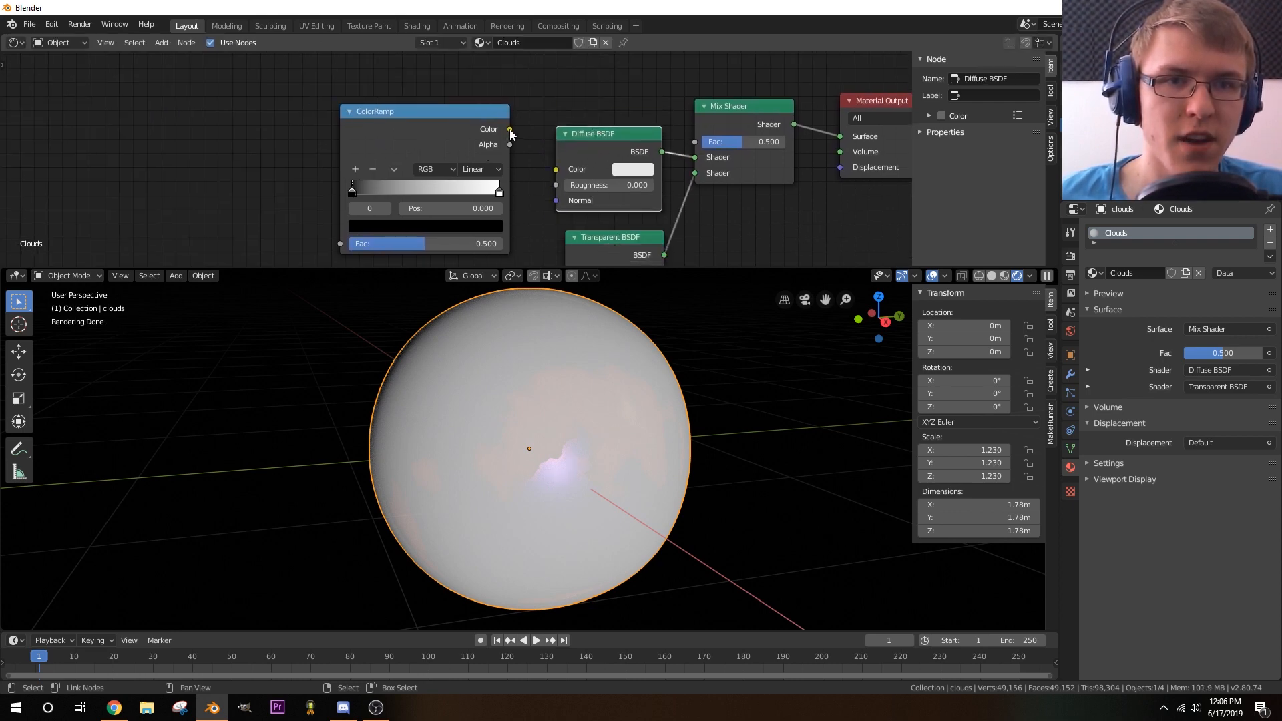
pyautogui.moveTo(509, 129); pyautogui.dragTo(695, 143)
pyautogui.moveTo(603, 134); pyautogui.dragTo(607, 154)
pyautogui.moveTo(747, 233); pyautogui.dragTo(713, 149, button='middle')
pyautogui.moveTo(572, 168); pyautogui.dragTo(576, 186)
pyautogui.moveTo(688, 153); pyautogui.dragTo(691, 158, button='middle')
# - Add a Noise Texture node before the ColorRamp and connect its Color output to the ramp's Fac
pyautogui.moveTo(642, 142); pyautogui.dragTo(775, 168, button='middle')
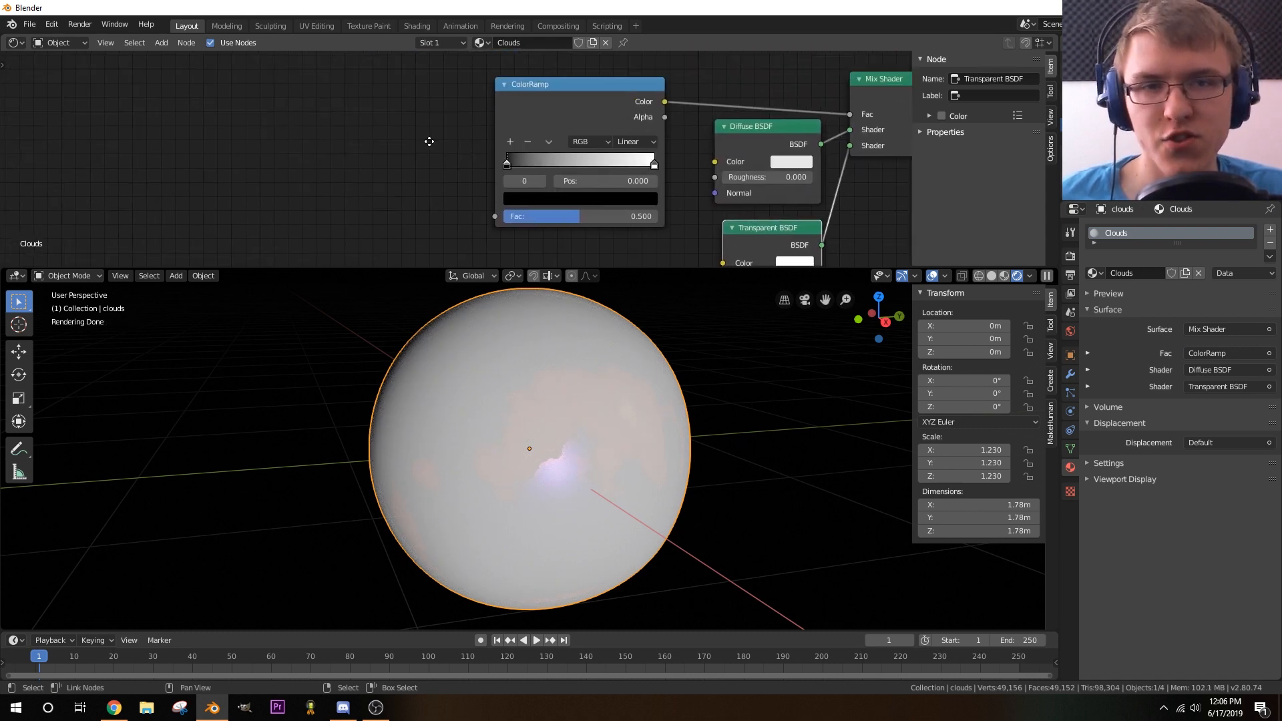
pyautogui.scroll(-2, 384, 142)
pyautogui.hotkey('shift', 'a')
pyautogui.moveTo(376, 149)
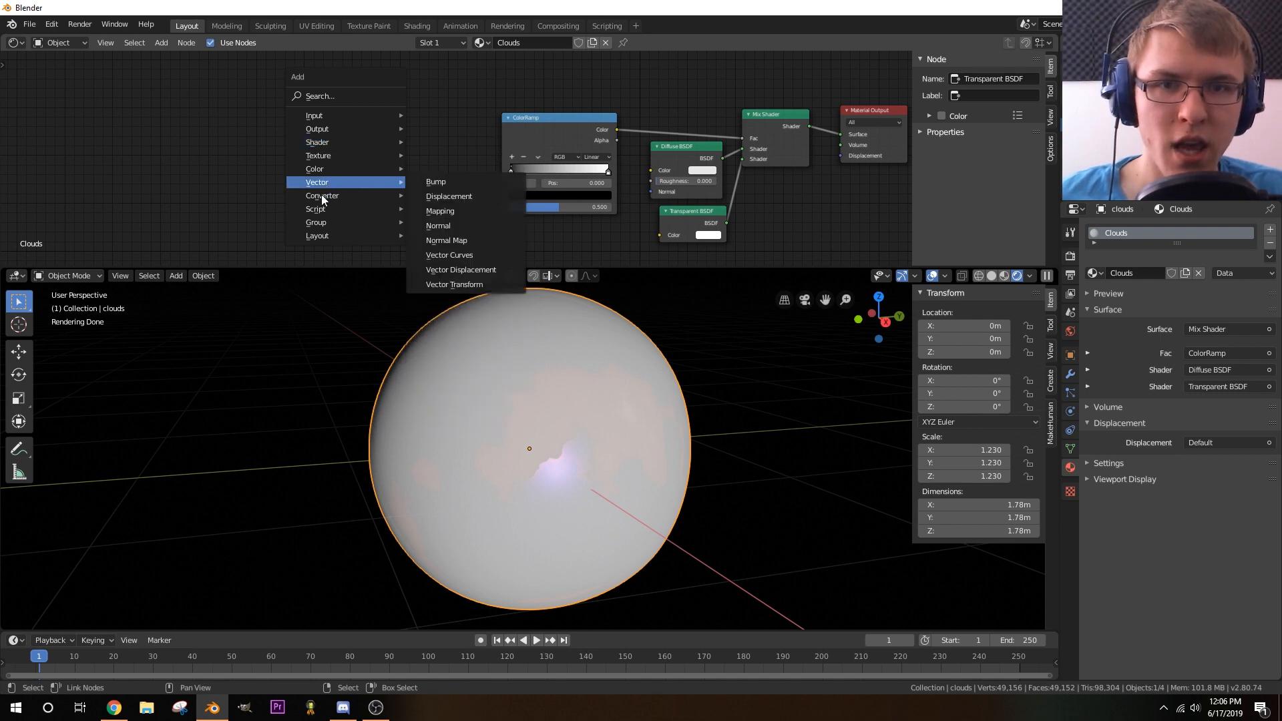
pyautogui.moveTo(324, 157)
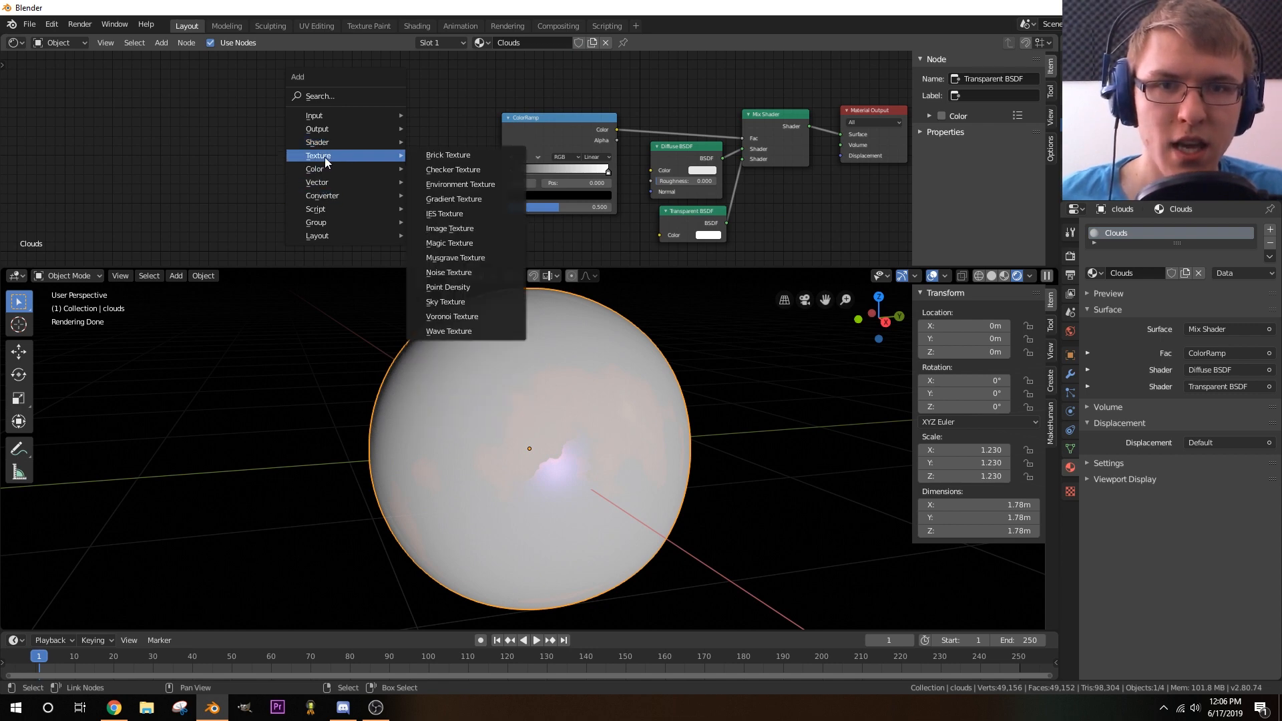
pyautogui.click(471, 273)
pyautogui.click(355, 125)
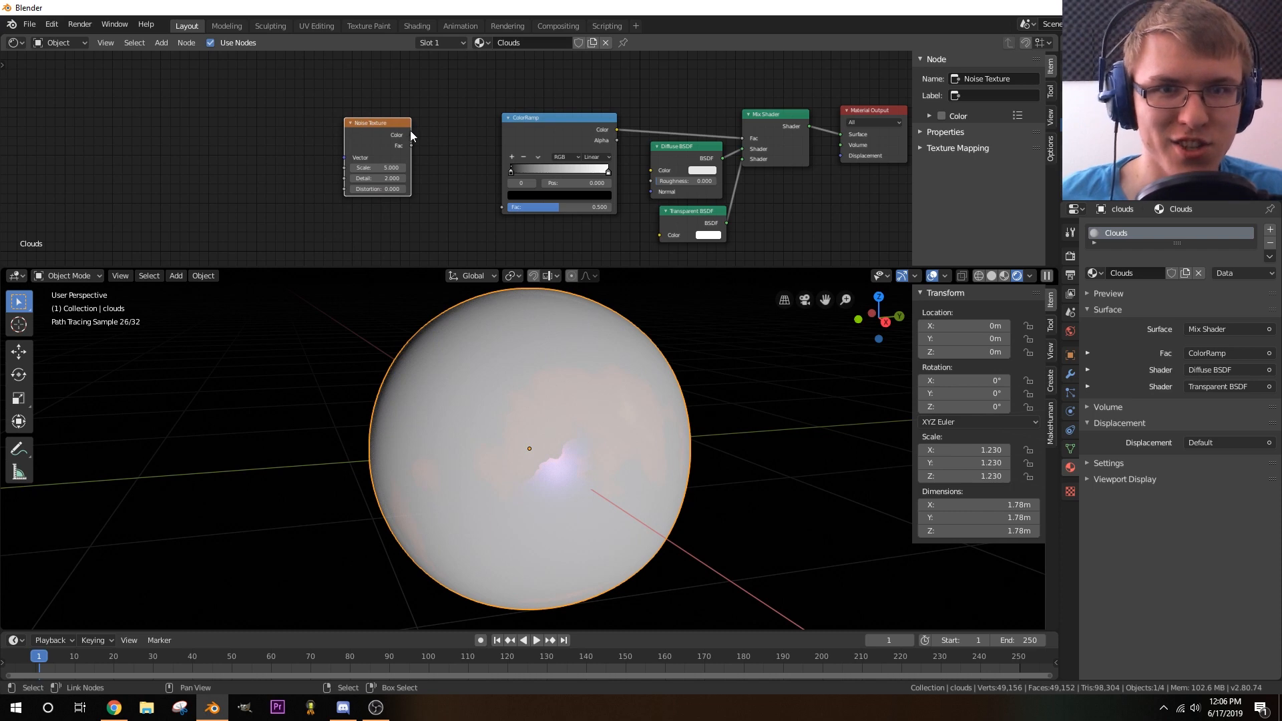
pyautogui.moveTo(411, 133); pyautogui.dragTo(504, 207)
pyautogui.moveTo(438, 205); pyautogui.dragTo(514, 199, button='middle')
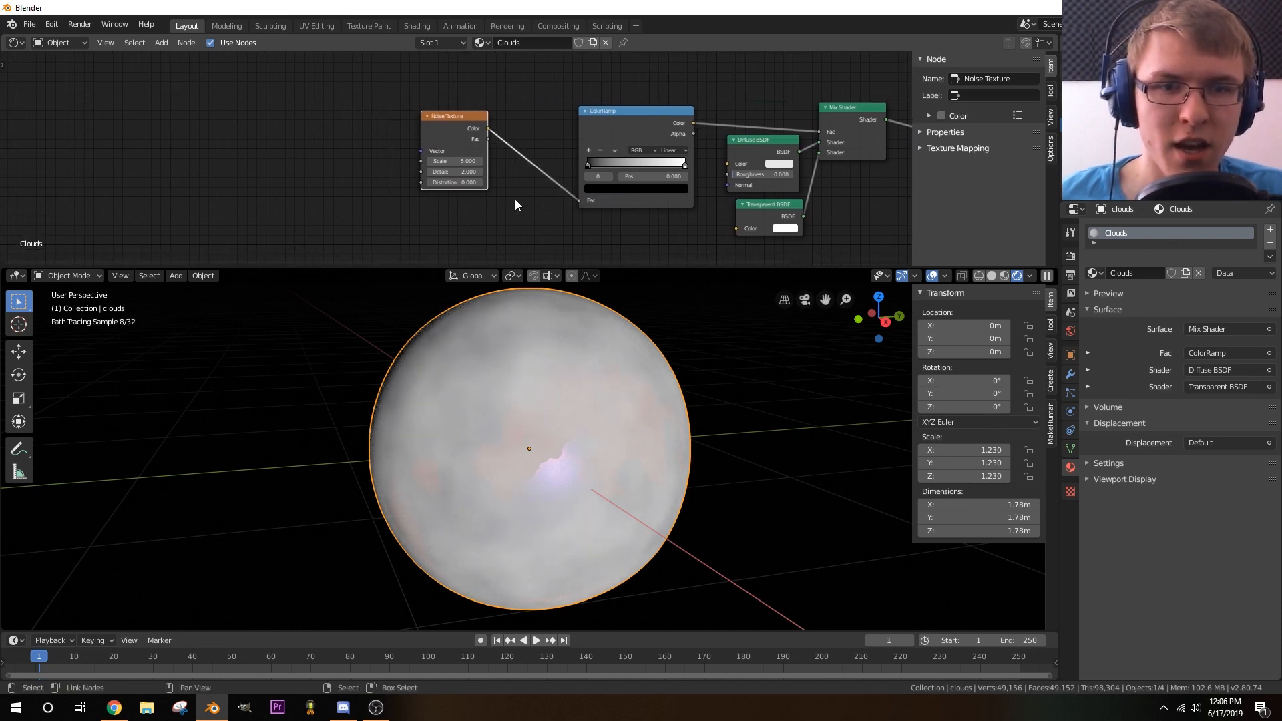
# - Add a Geometry node and connect its Normal output to the Noise Texture's Vector input
pyautogui.hotkey('shift', 'a')
pyautogui.moveTo(323, 170)
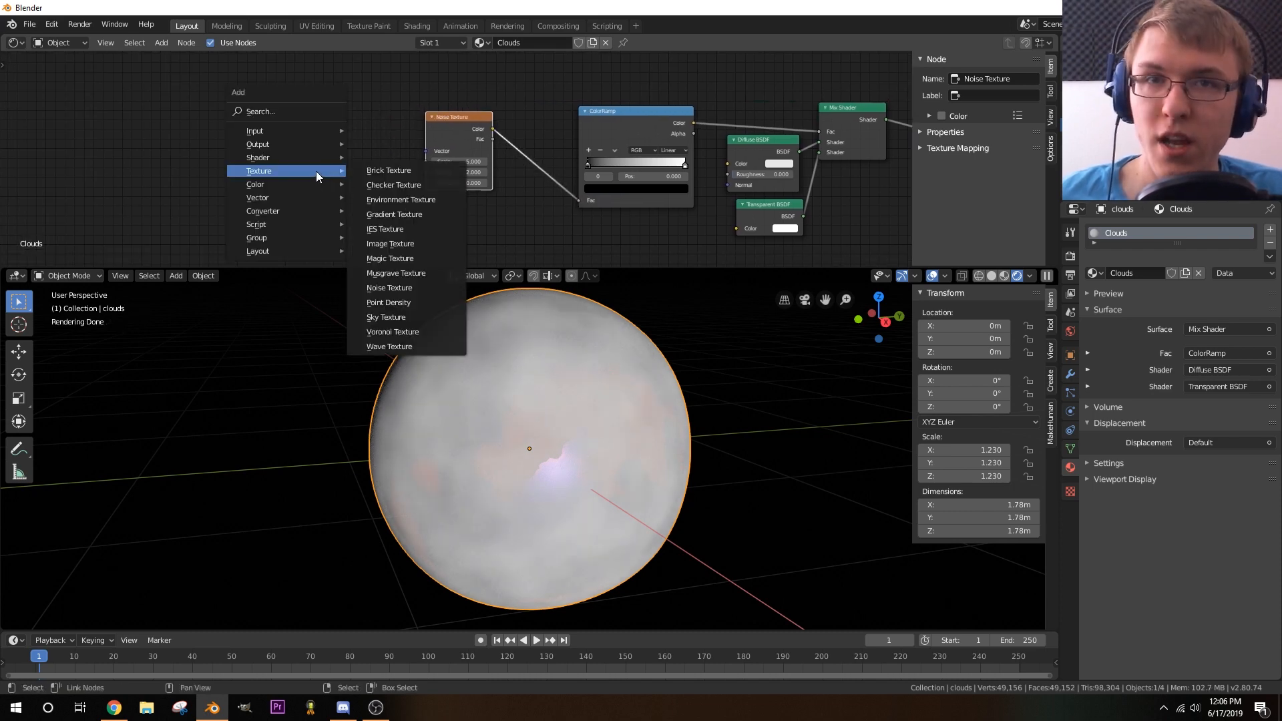
pyautogui.moveTo(334, 138)
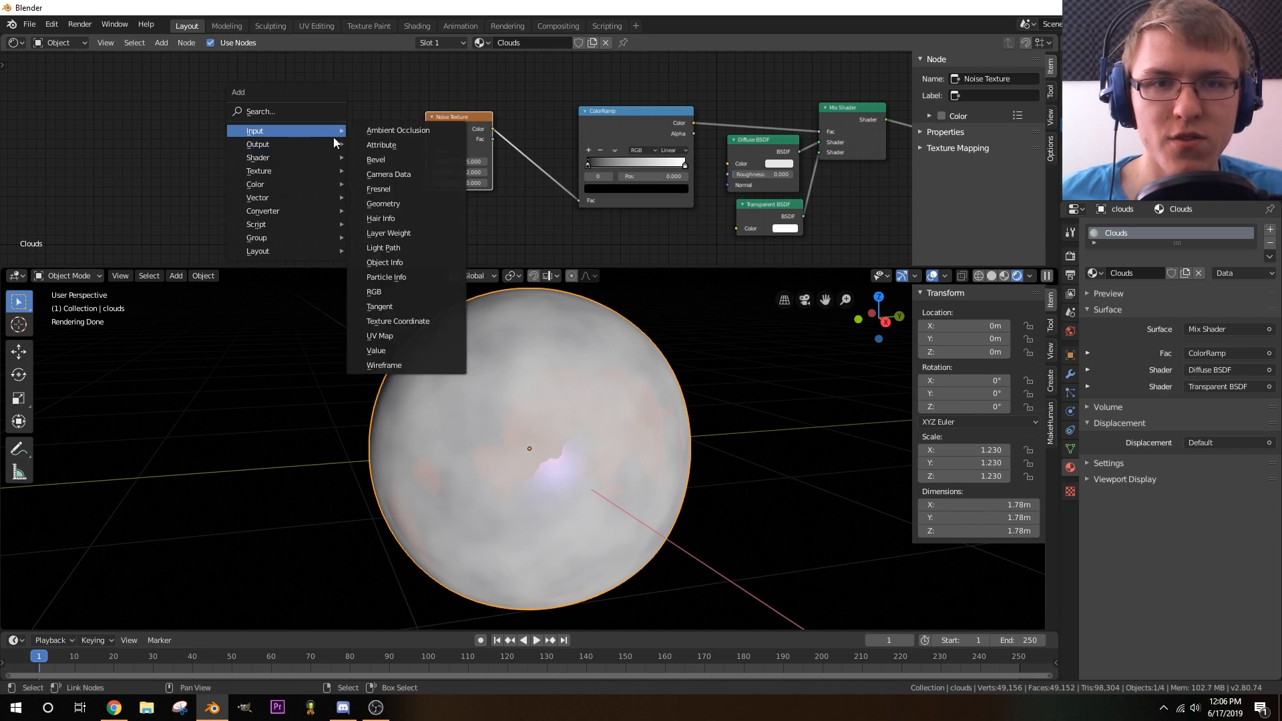
pyautogui.click(394, 203)
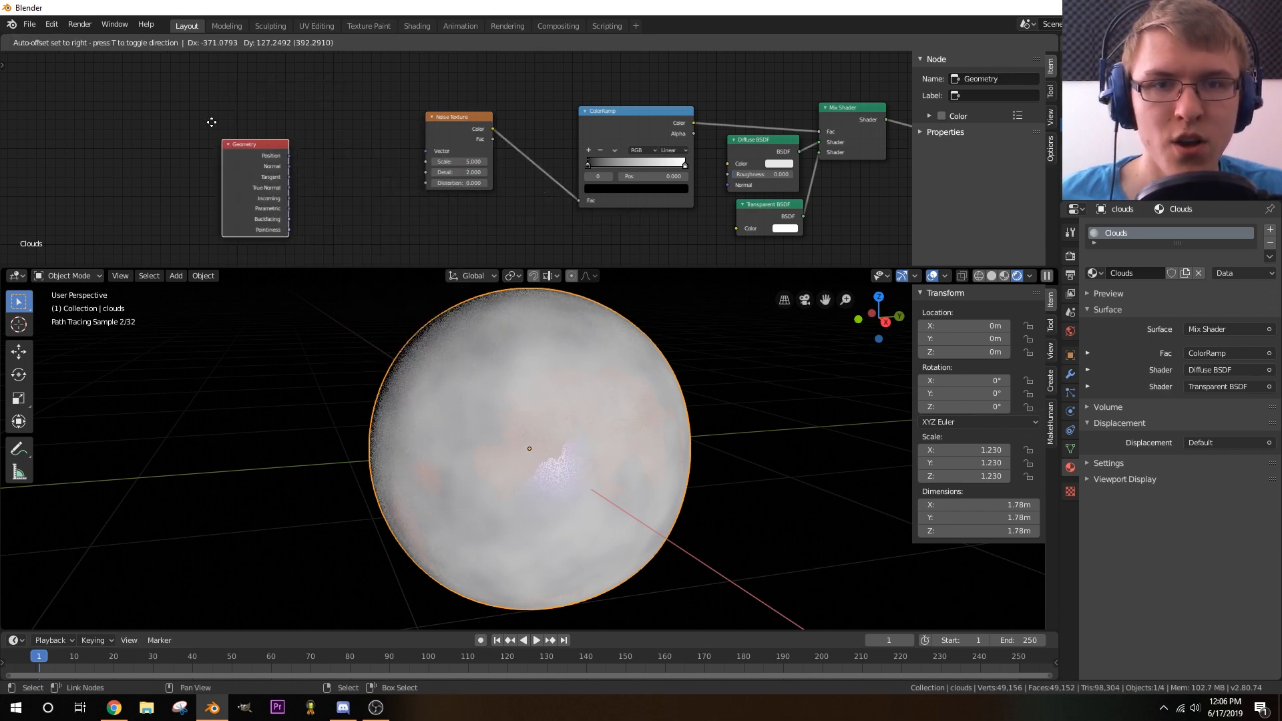
pyautogui.click(238, 107)
pyautogui.moveTo(305, 134); pyautogui.dragTo(426, 150)
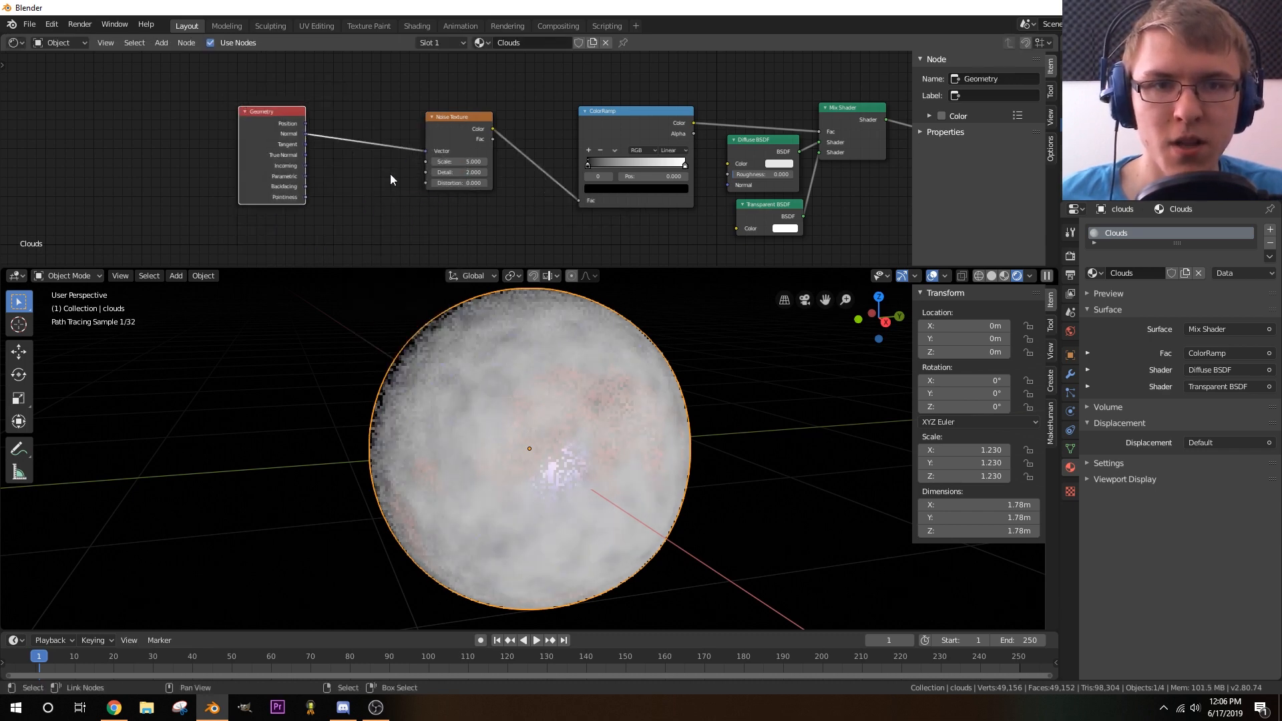
# - Insert a Mapping node into the link between the Geometry and Noise Texture nodes
pyautogui.hotkey('shift', 'a')
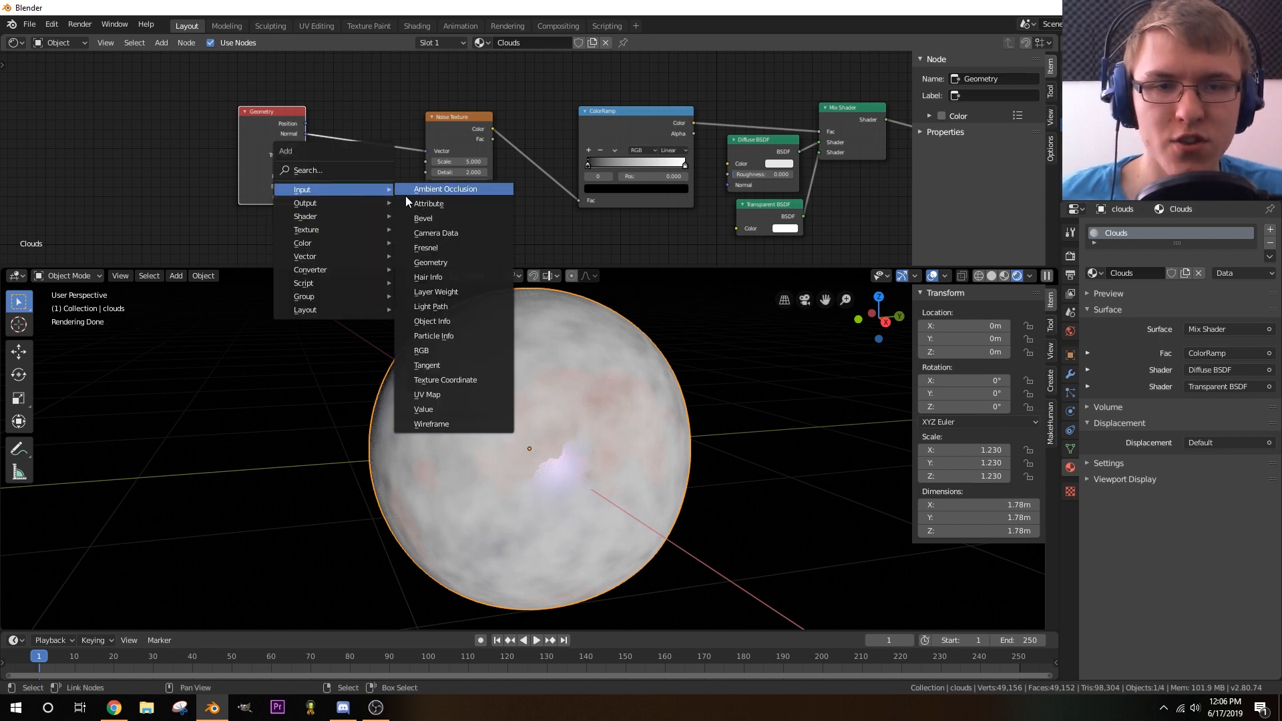
pyautogui.moveTo(304, 257)
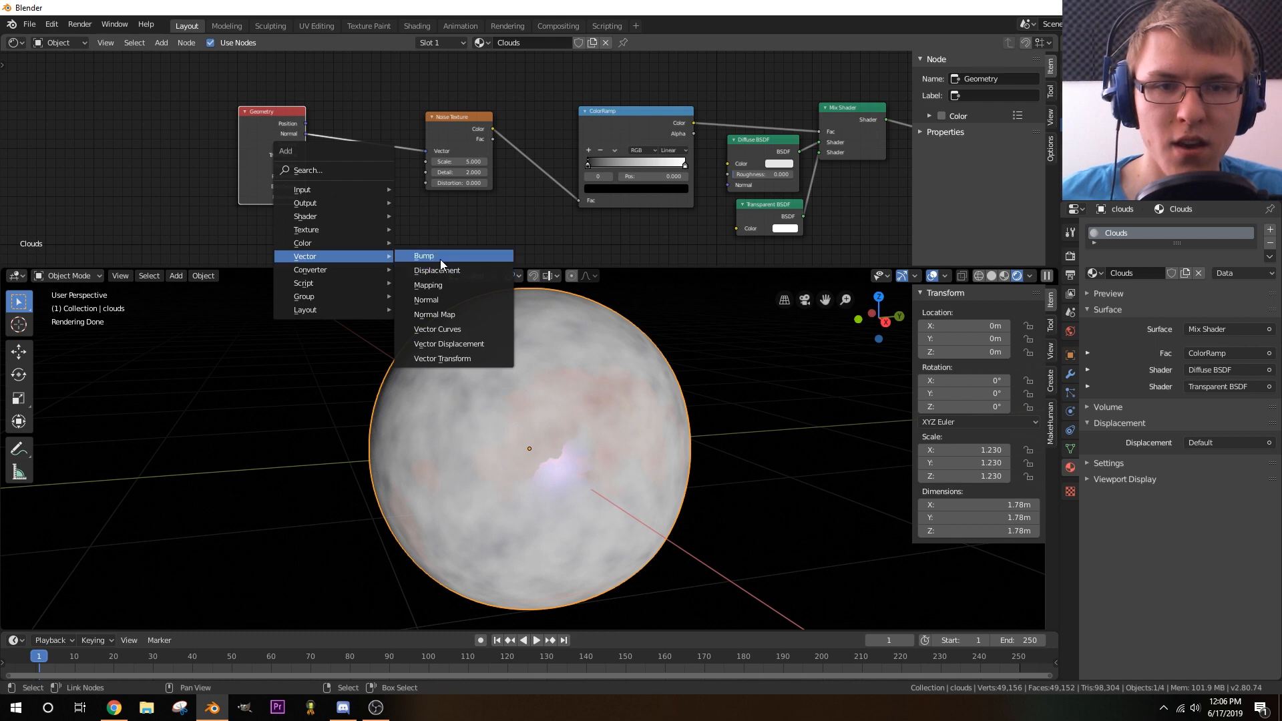
pyautogui.click(442, 283)
pyautogui.click(382, 182)
pyautogui.moveTo(546, 180); pyautogui.dragTo(292, 194, button='middle')
# - Rearrange the ColorRamp, Diffuse BSDF and Transparent BSDF nodes so they no longer overlap
pyautogui.moveTo(507, 158); pyautogui.dragTo(582, 156)
pyautogui.moveTo(527, 217); pyautogui.dragTo(596, 232)
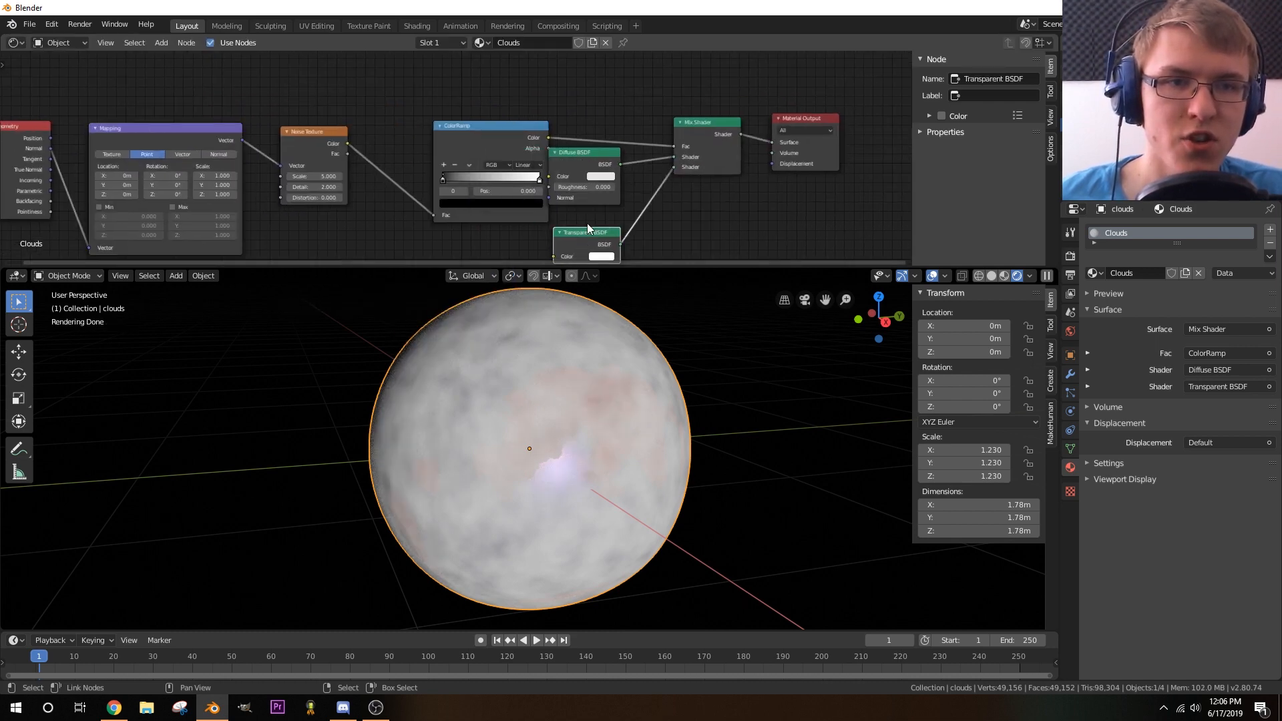
pyautogui.moveTo(585, 152); pyautogui.dragTo(608, 162)
pyautogui.moveTo(590, 233); pyautogui.dragTo(606, 233)
pyautogui.moveTo(496, 128); pyautogui.dragTo(449, 124)
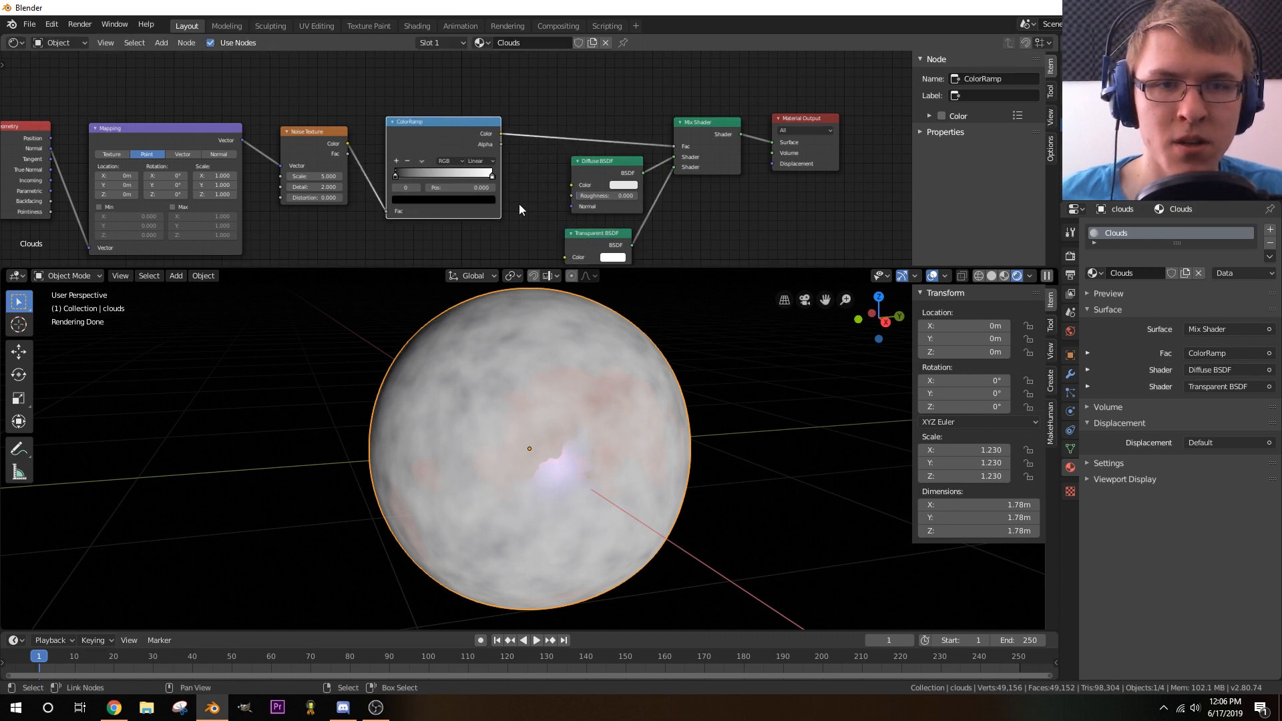
pyautogui.moveTo(507, 219); pyautogui.dragTo(530, 182, button='middle')
# - Tighten the clouds' ColorRamp by moving the black stop to about 0.314 and the white stop near the middle
pyautogui.scroll(6, 531, 182)
pyautogui.moveTo(602, 152); pyautogui.dragTo(575, 196, button='middle')
pyautogui.scroll(3, 611, 179)
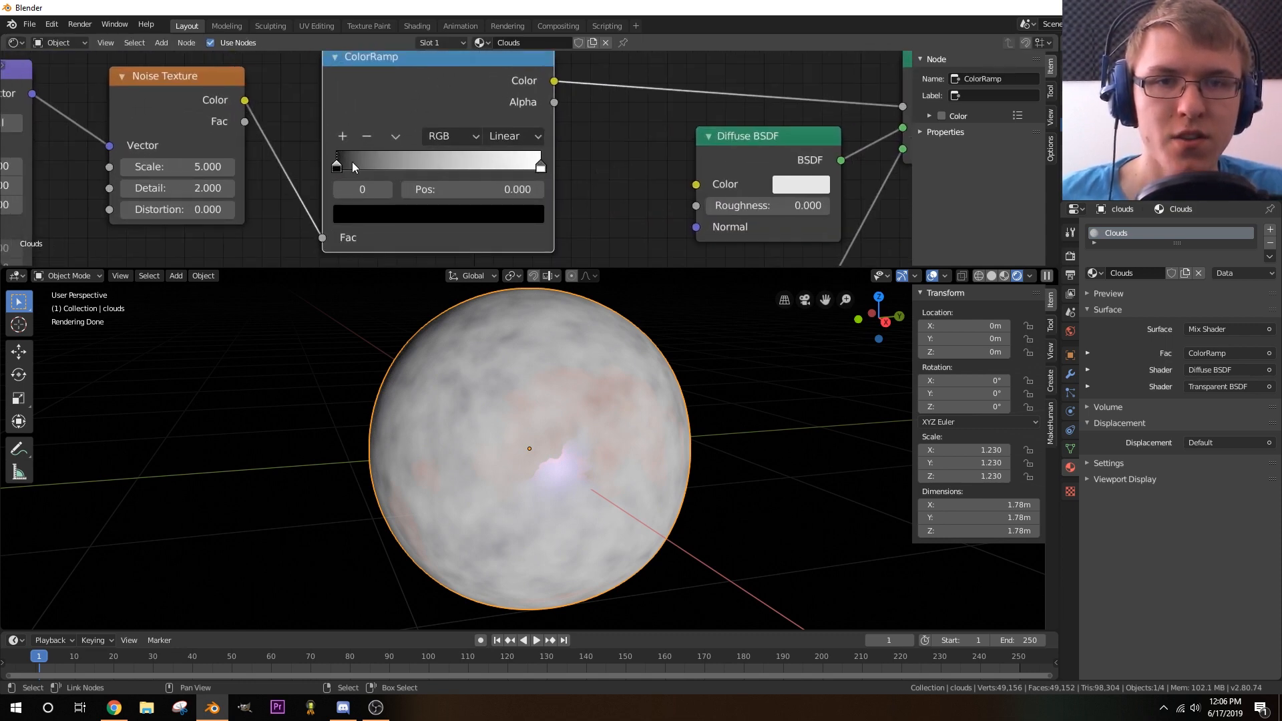
pyautogui.moveTo(336, 165); pyautogui.dragTo(405, 167)
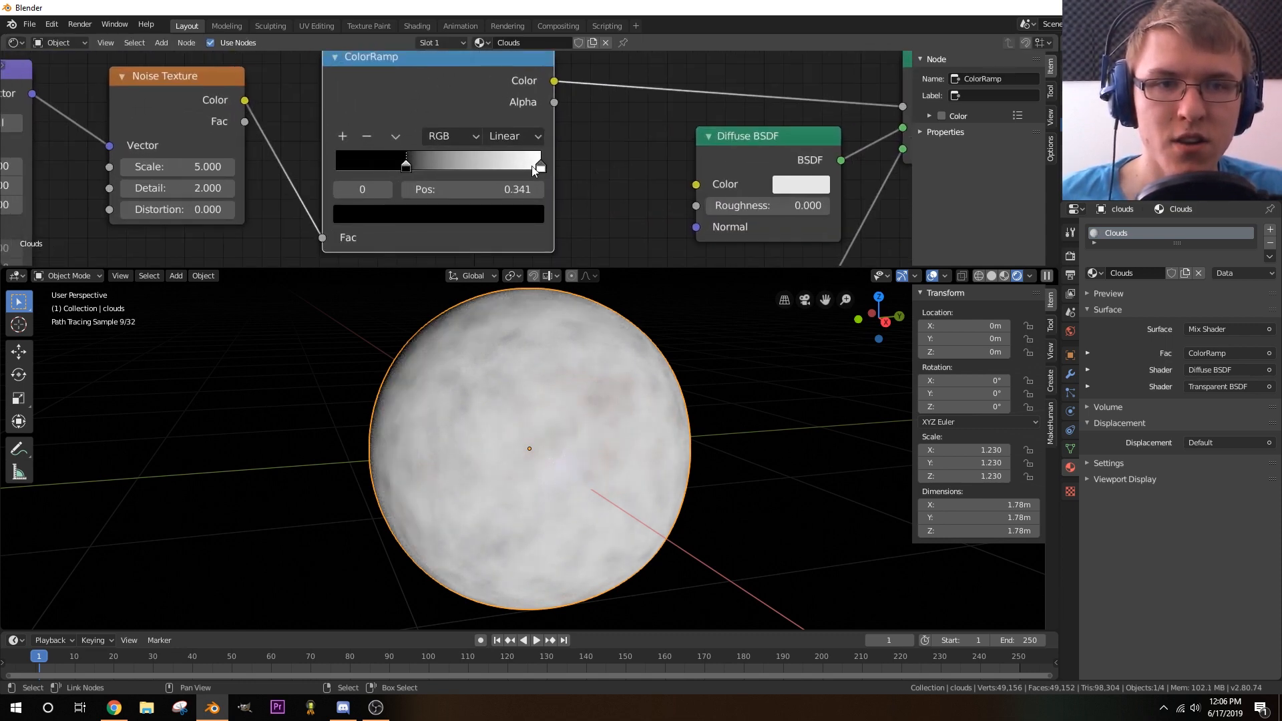
pyautogui.moveTo(534, 170); pyautogui.dragTo(407, 172)
# - Set the cloud Noise Texture's Detail to 16 and its Scale to 2.2
pyautogui.moveTo(186, 188); pyautogui.dragTo(274, 199)
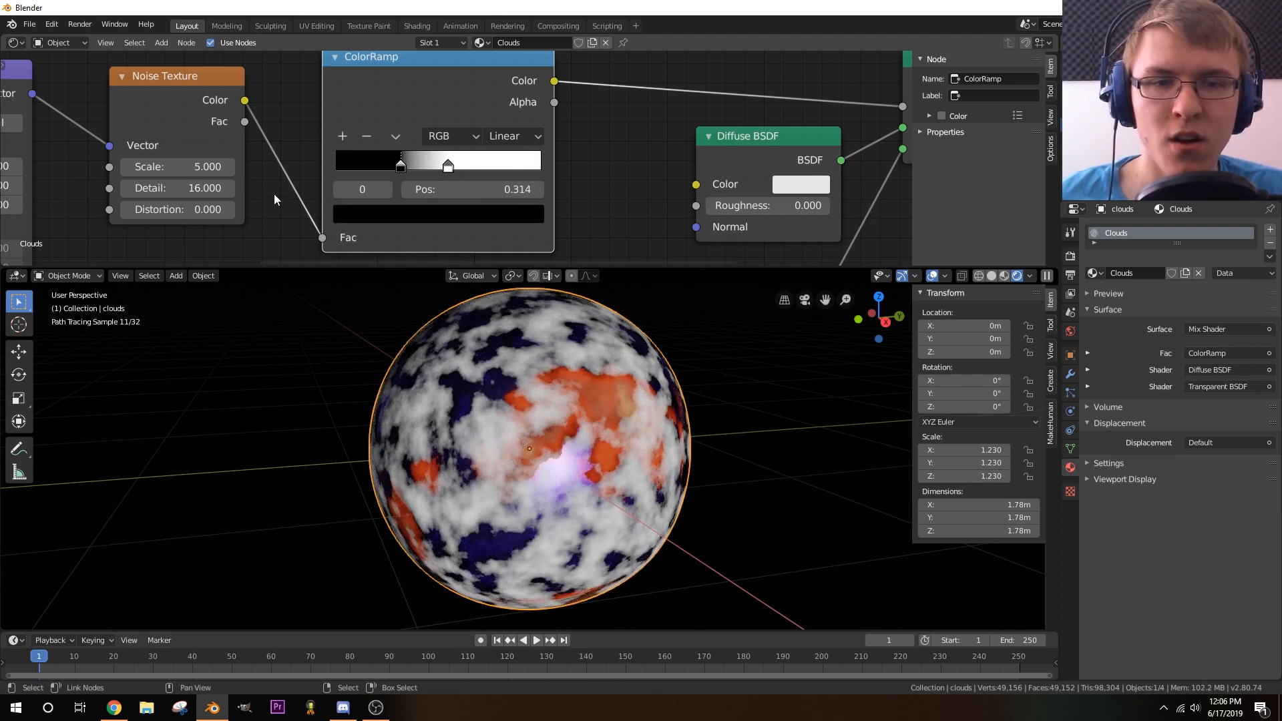
pyautogui.scroll(3, 273, 198)
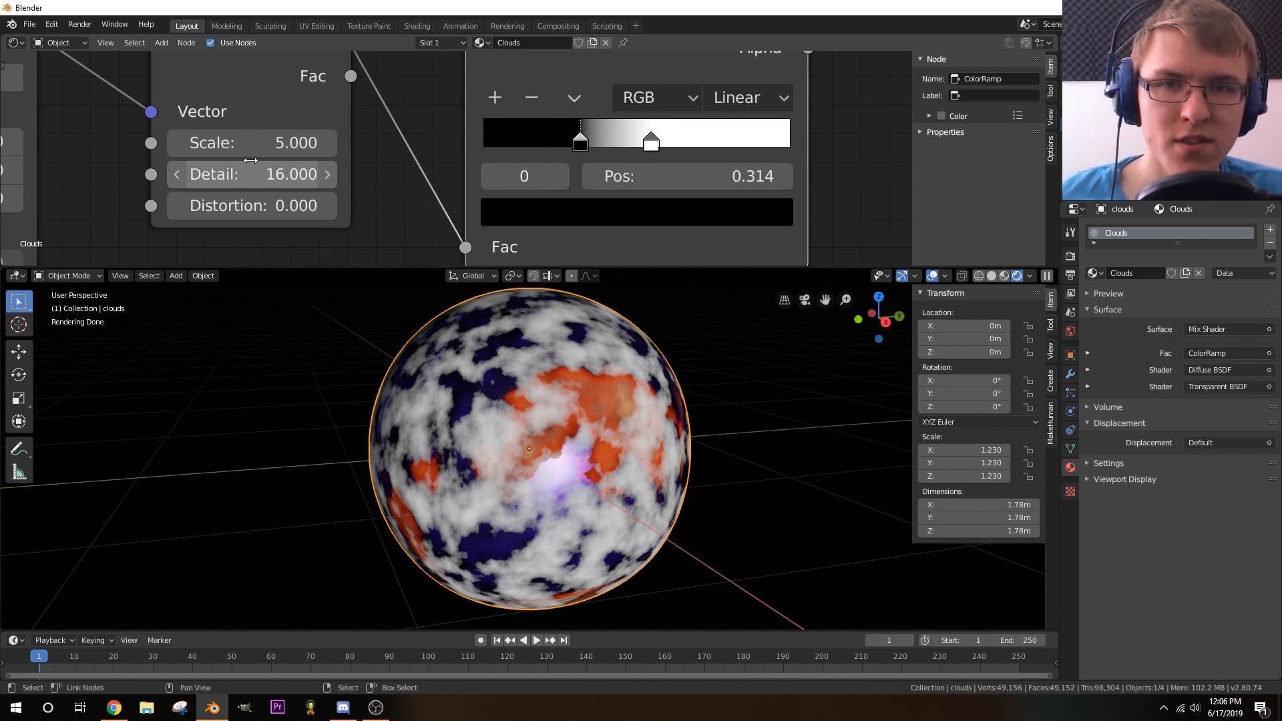
pyautogui.moveTo(265, 154); pyautogui.dragTo(217, 143)
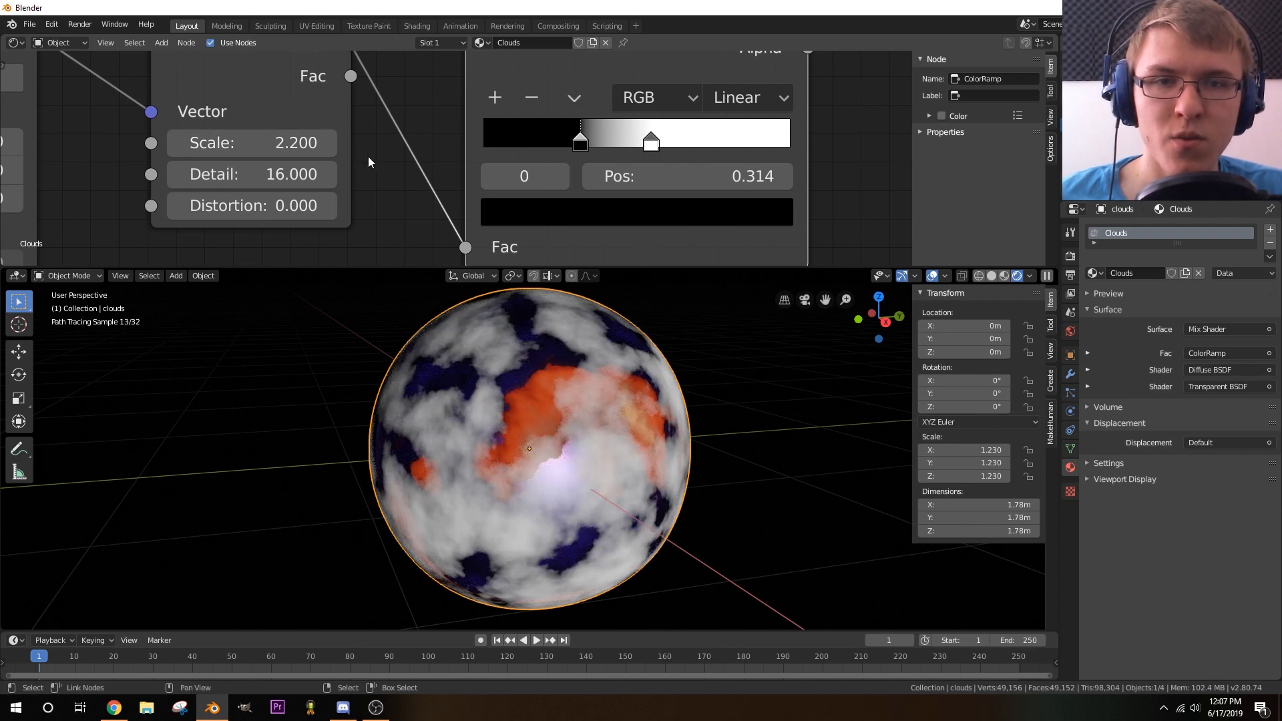
# - Sharpen and thin the clouds by setting the ColorRamp's white stop to 0.491 with the black stop just before it, and inspect the planet
pyautogui.moveTo(410, 185); pyautogui.dragTo(362, 187, button='middle')
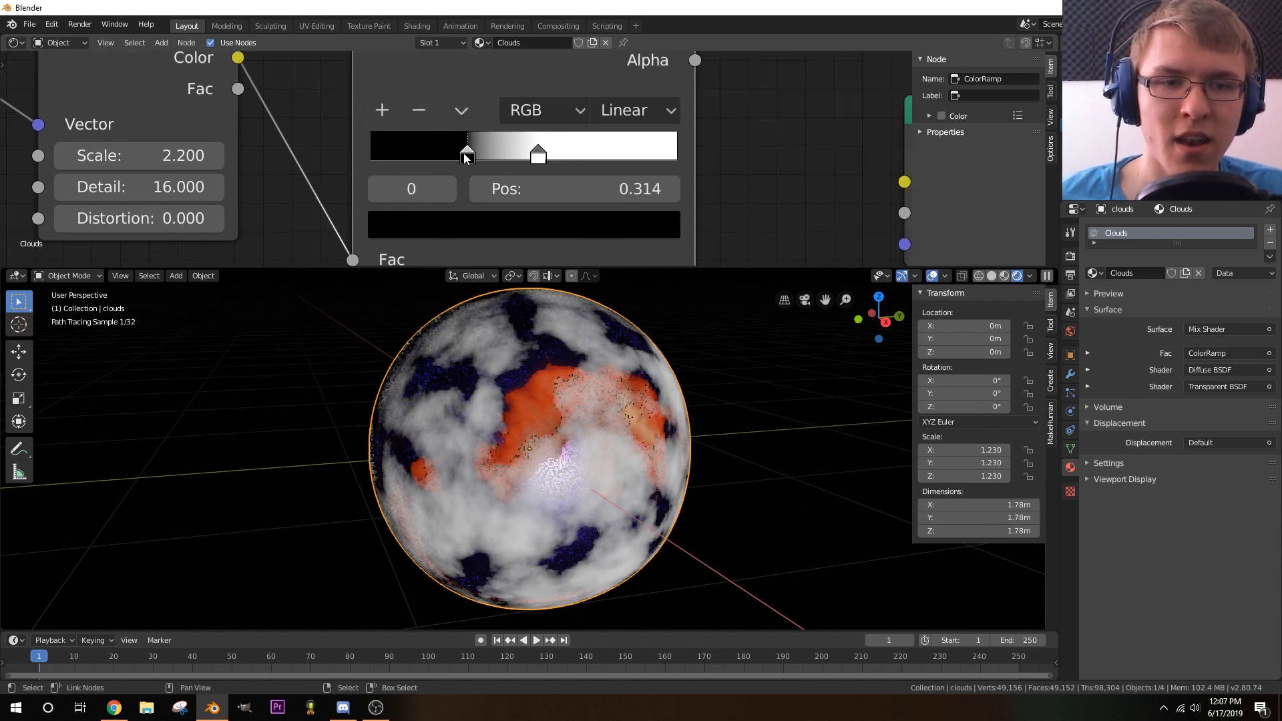
pyautogui.moveTo(465, 154); pyautogui.dragTo(435, 155)
pyautogui.moveTo(541, 159)
pyautogui.mouseDown()
pyautogui.moveTo(503, 160)
pyautogui.moveTo(529, 166)
pyautogui.mouseUp()
pyautogui.moveTo(453, 159); pyautogui.dragTo(524, 163)
pyautogui.moveTo(576, 387); pyautogui.dragTo(659, 435, button='middle')
pyautogui.scroll(2, 659, 435)
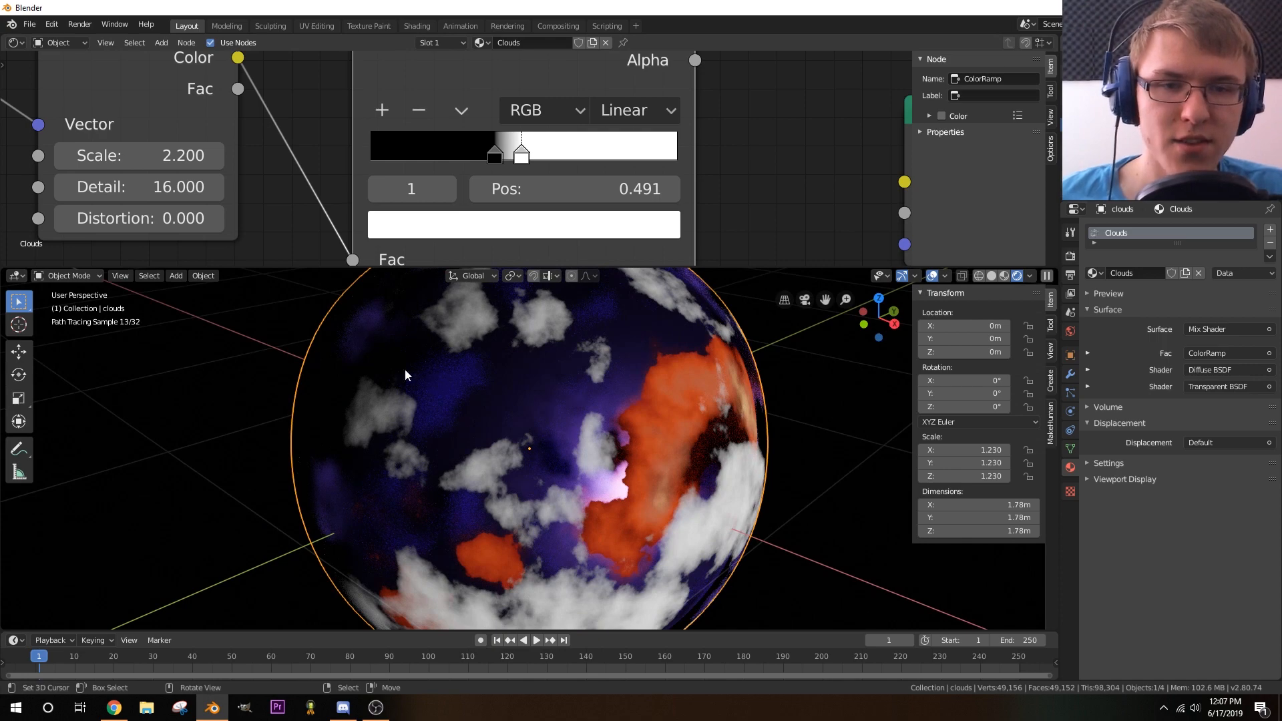
pyautogui.moveTo(584, 420); pyautogui.dragTo(522, 388, button='middle')
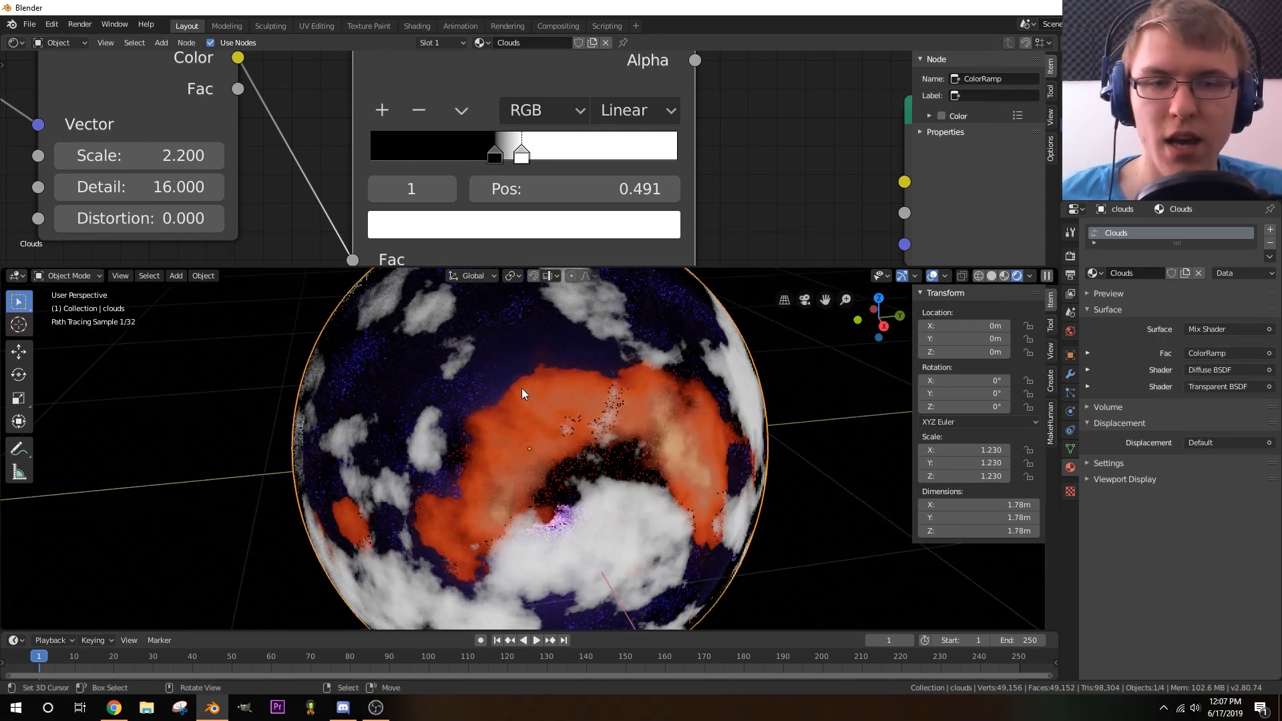
# - Scale the clouds sphere down uniformly to about 1.203
pyautogui.moveTo(430, 386)
pyautogui.mouseDown(button='middle')
pyautogui.moveTo(671, 442)
pyautogui.moveTo(775, 402)
pyautogui.moveTo(743, 392)
pyautogui.mouseUp(button='middle')
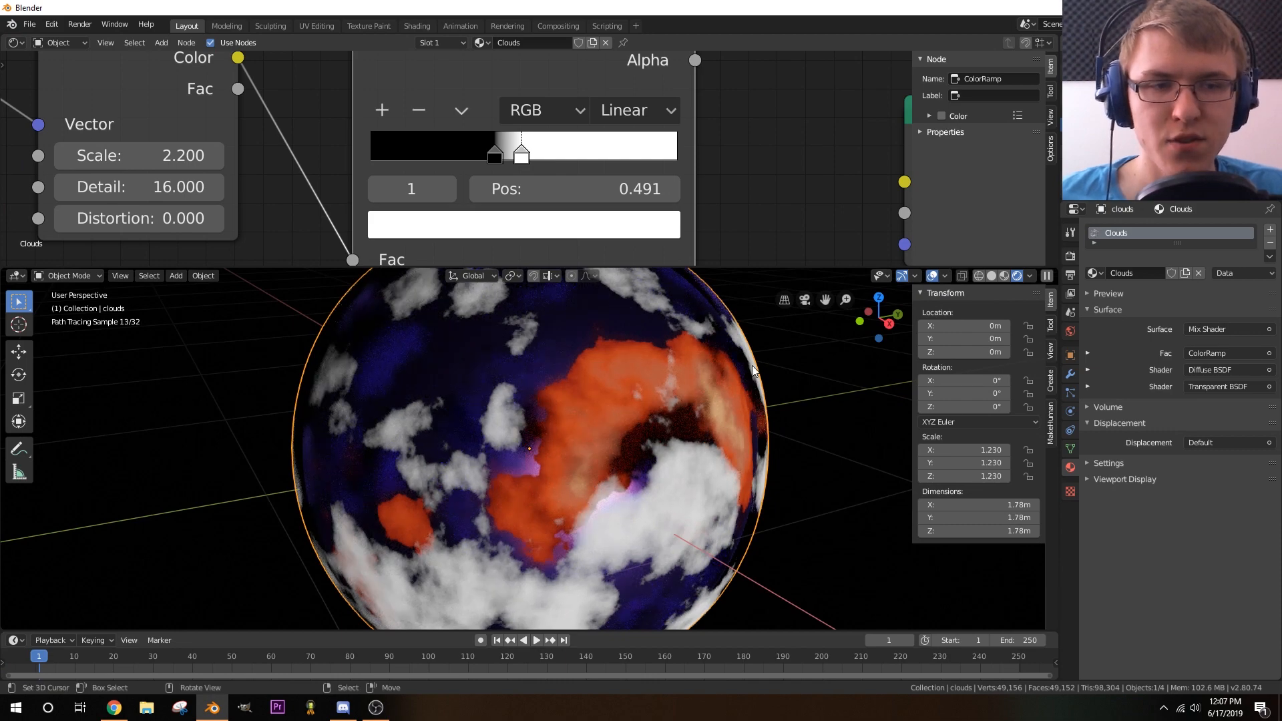
pyautogui.press('s')
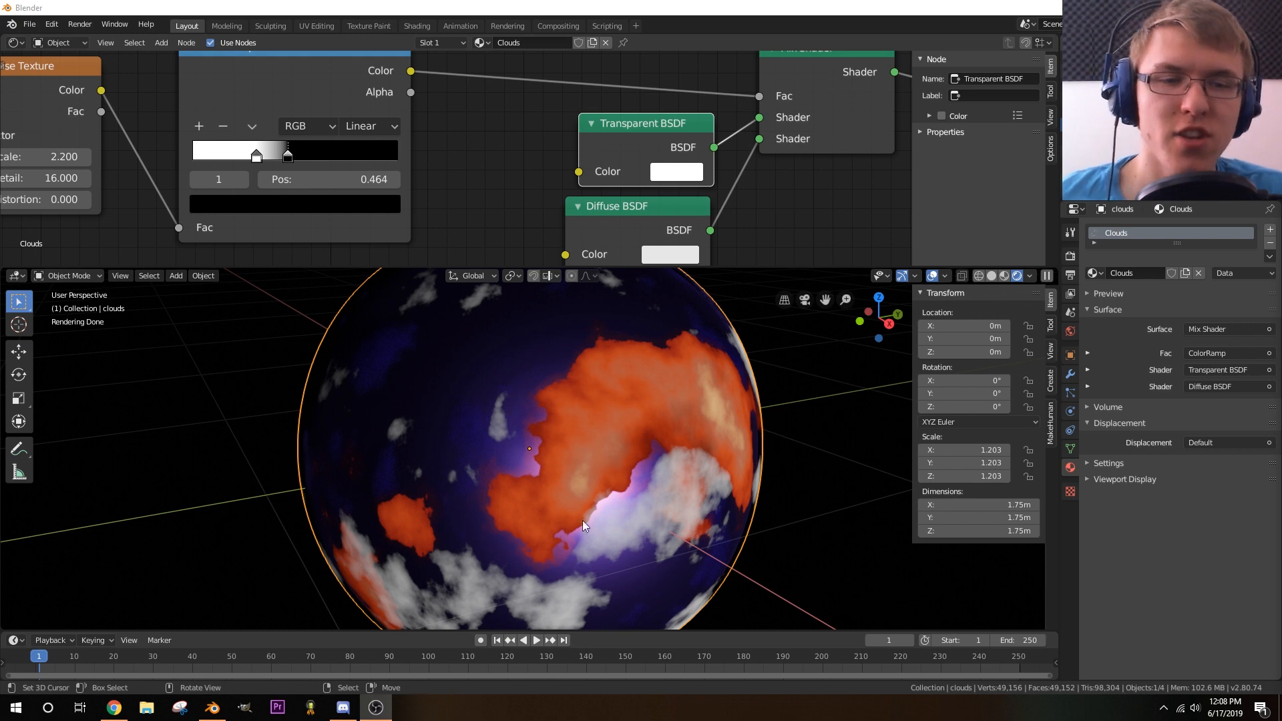
# - Adjust the ColorRamp stops to increase cloud cover, placing the white stop at 0.327 and shifting the black stop slightly away from it
pyautogui.moveTo(662, 422); pyautogui.dragTo(638, 422, button='middle')
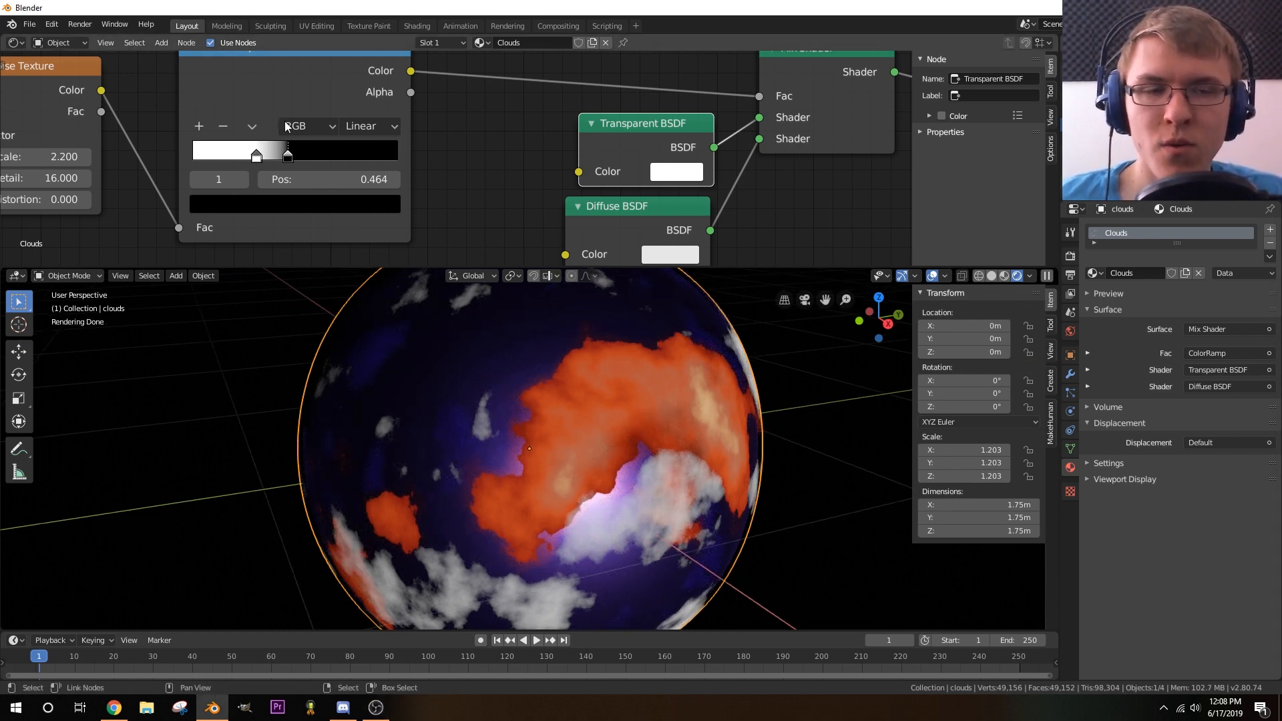
pyautogui.moveTo(256, 156)
pyautogui.mouseDown()
pyautogui.moveTo(240, 165)
pyautogui.moveTo(271, 161)
pyautogui.mouseUp()
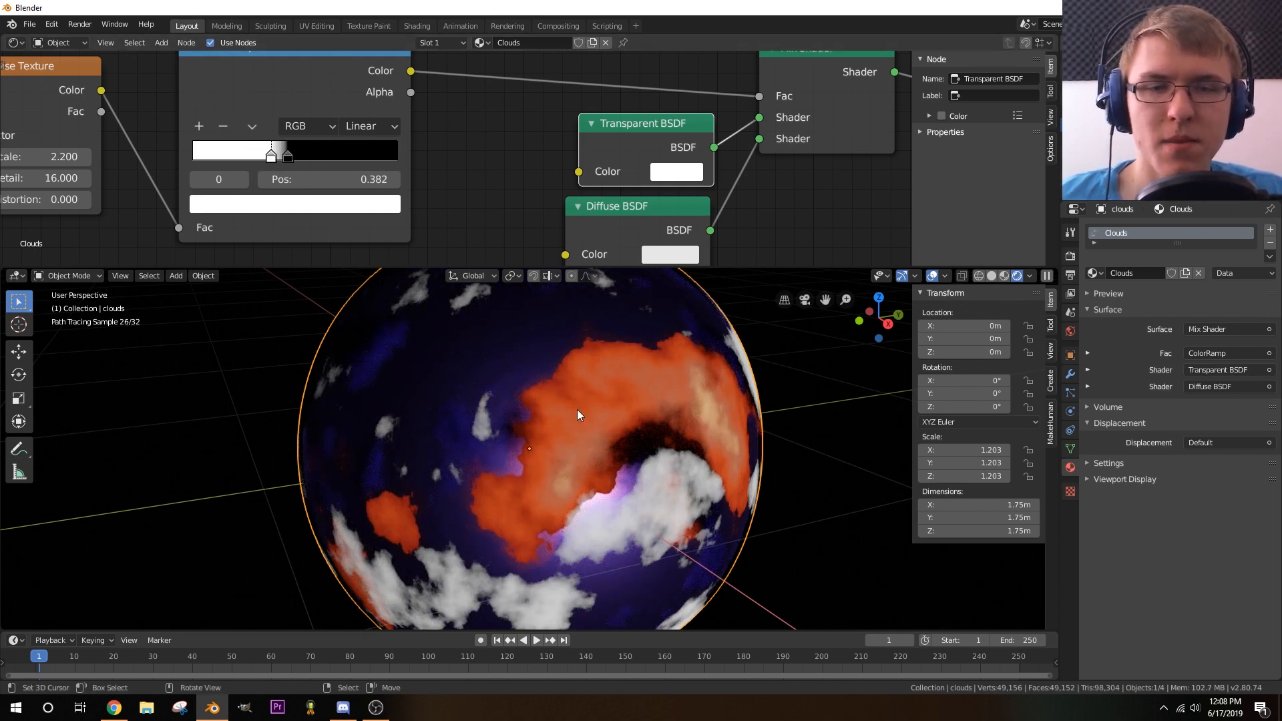
pyautogui.moveTo(293, 161); pyautogui.dragTo(260, 160)
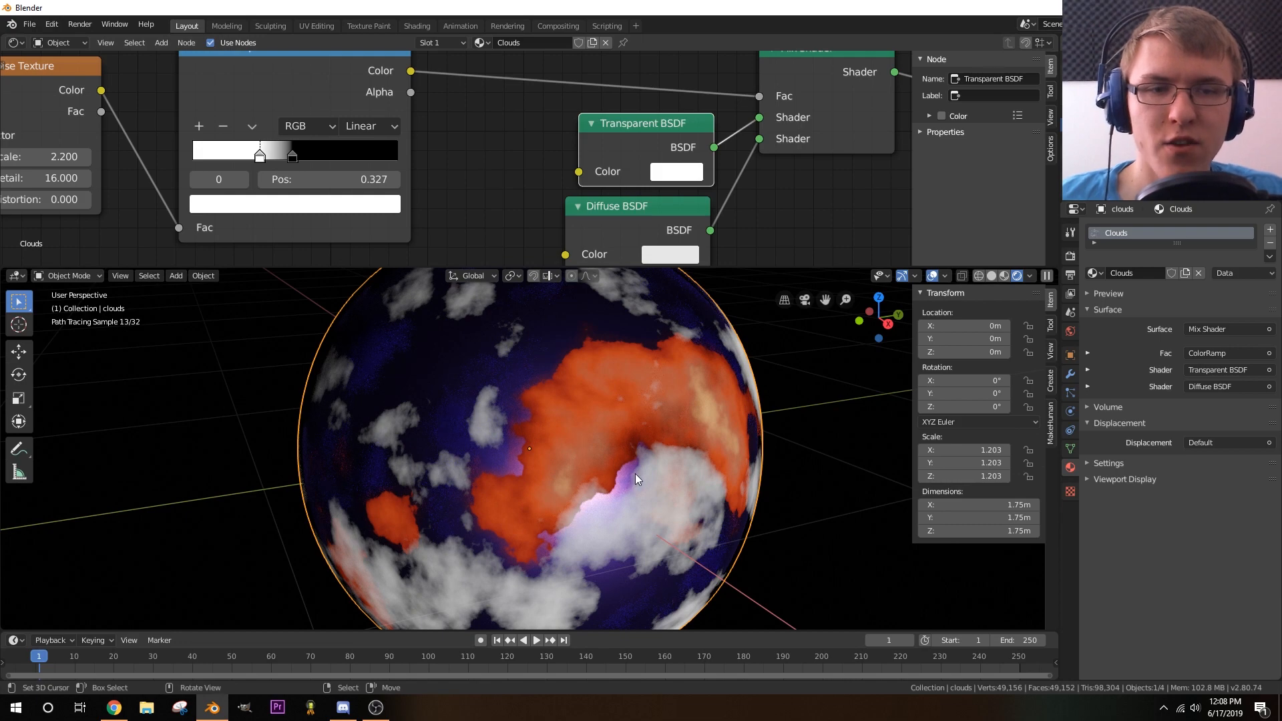
# - Inspect the clouds around the planet and shrink the clouds sphere slightly to a scale of about 1.199
pyautogui.moveTo(691, 497)
pyautogui.mouseDown(button='middle')
pyautogui.moveTo(681, 491)
pyautogui.moveTo(692, 488)
pyautogui.mouseUp(button='middle')
pyautogui.scroll(2, 718, 488)
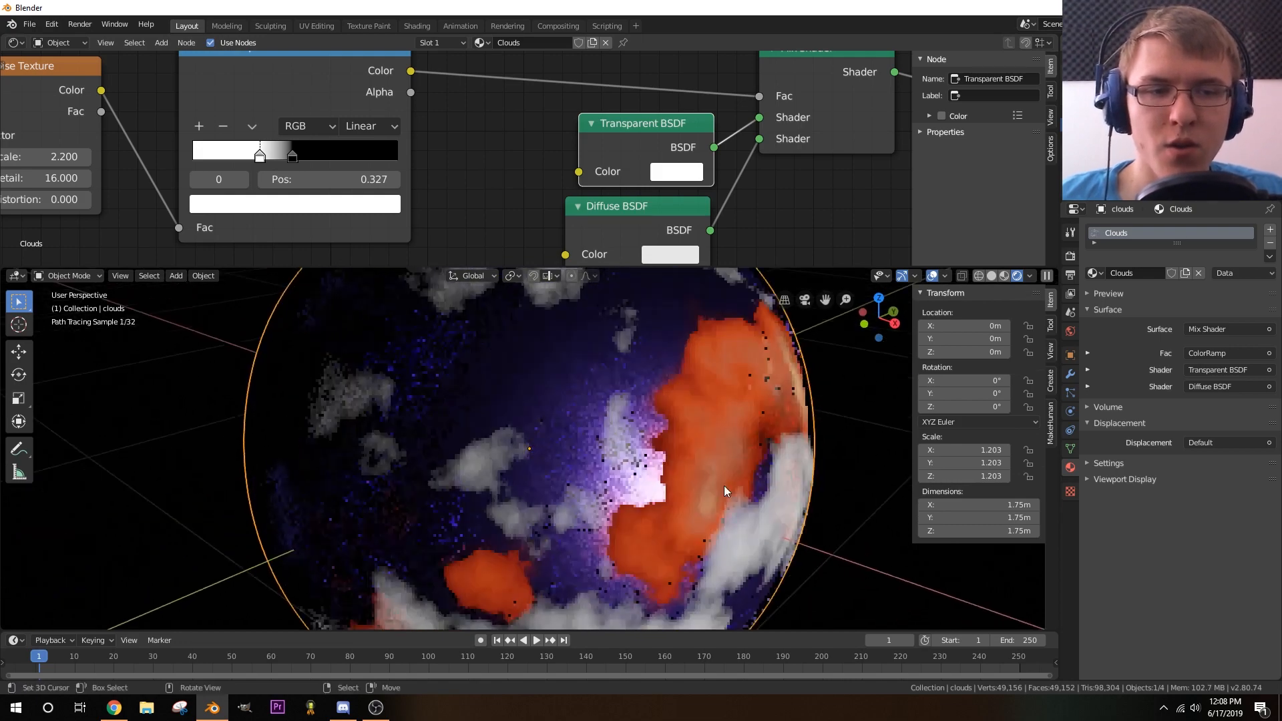
pyautogui.moveTo(802, 507)
pyautogui.mouseDown(button='middle')
pyautogui.moveTo(810, 492)
pyautogui.moveTo(844, 494)
pyautogui.mouseUp(button='middle')
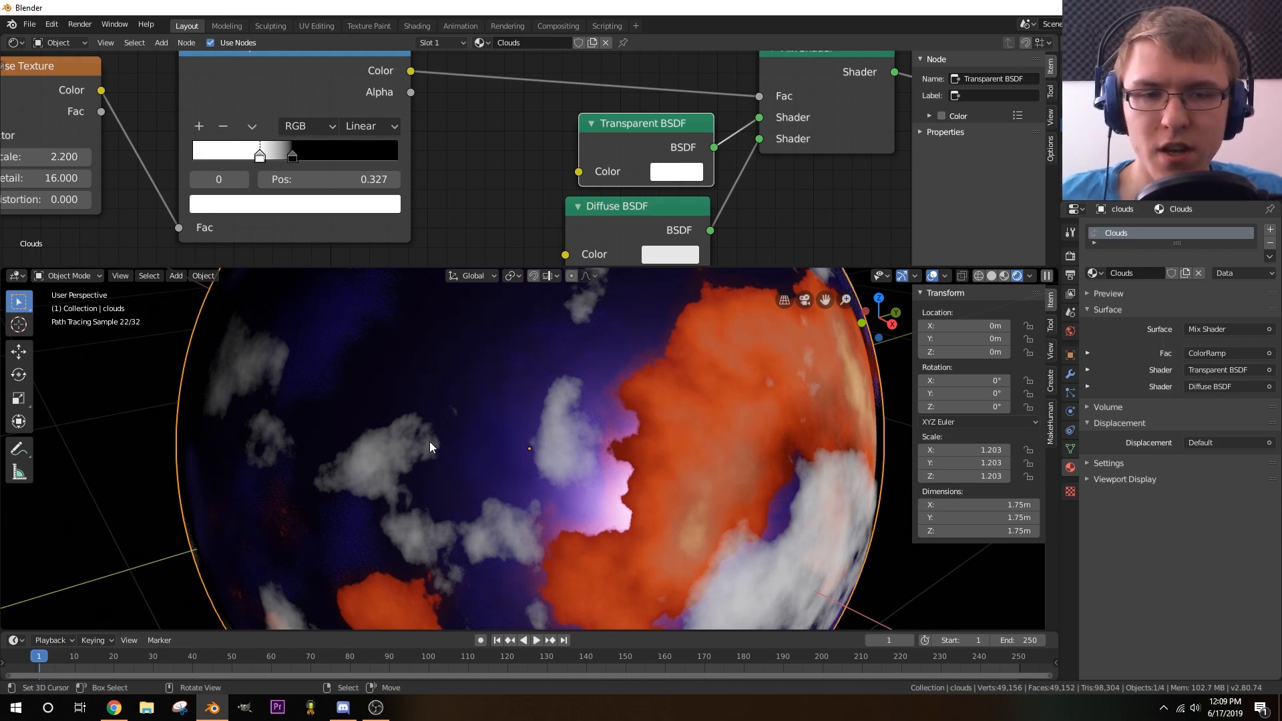
pyautogui.moveTo(246, 431)
pyautogui.mouseDown(button='middle')
pyautogui.moveTo(431, 426)
pyautogui.moveTo(363, 426)
pyautogui.mouseUp(button='middle')
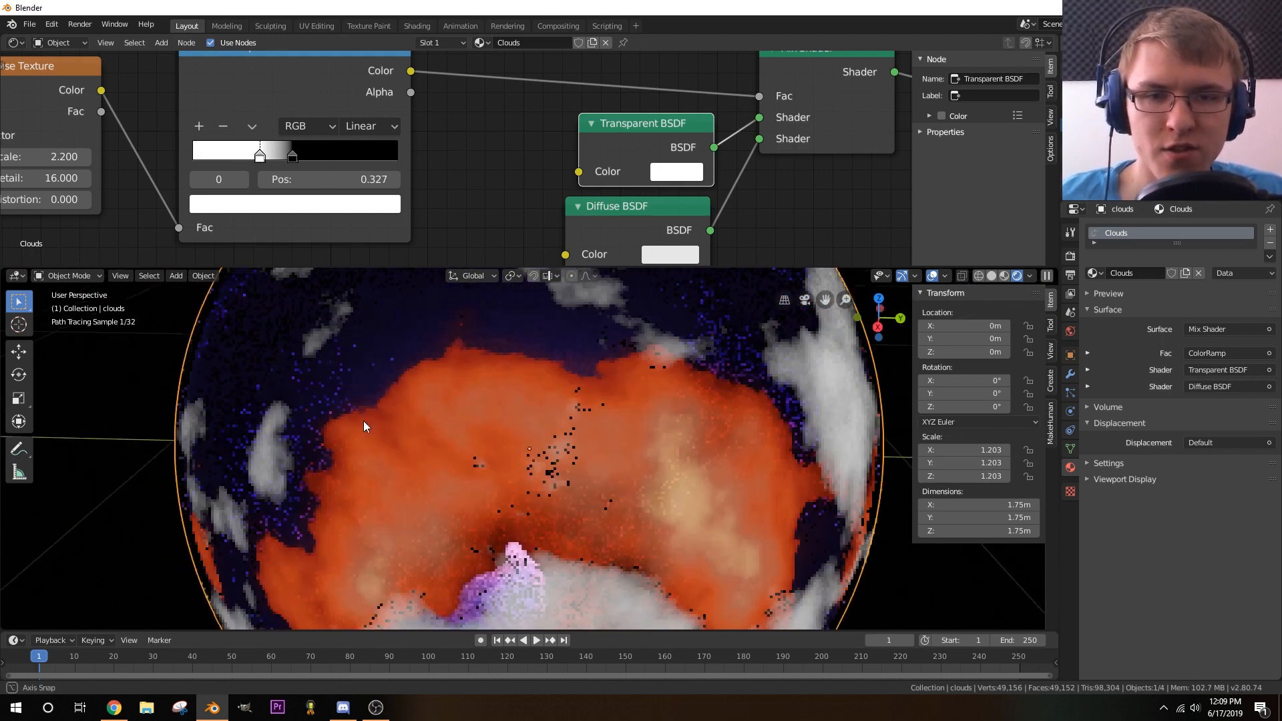
pyautogui.scroll(-4, 359, 410)
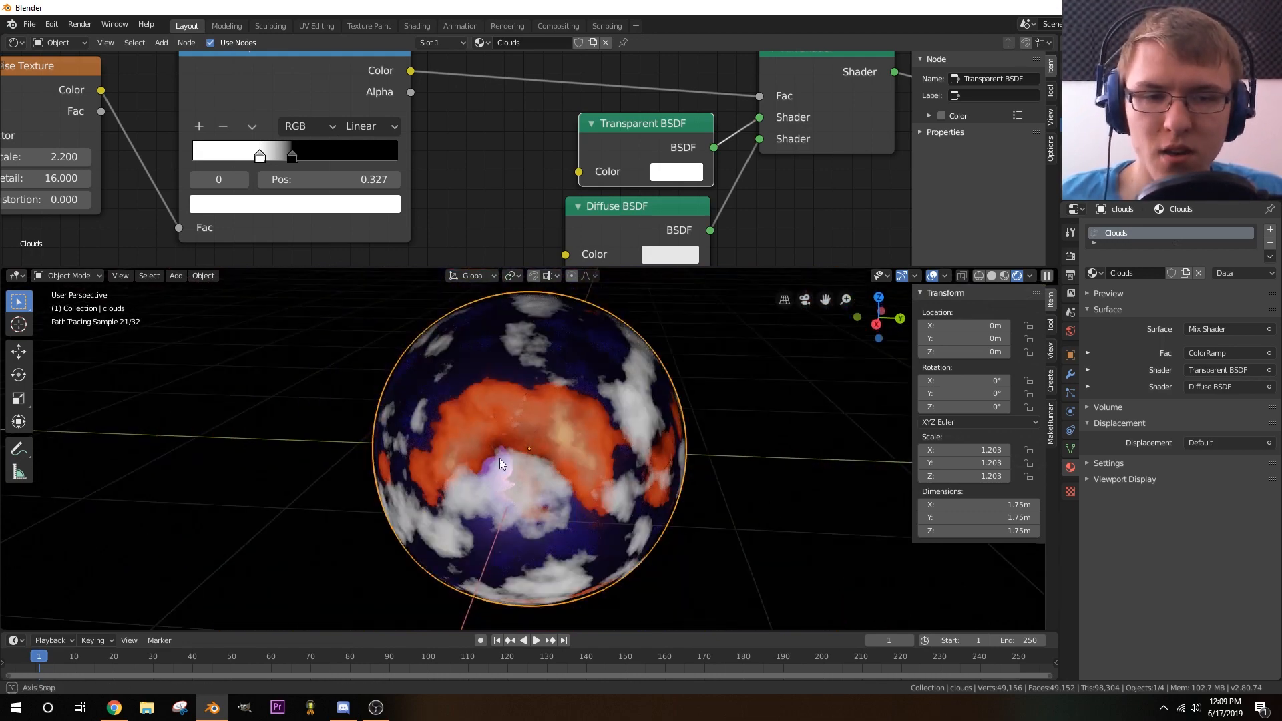
pyautogui.moveTo(500, 458); pyautogui.dragTo(561, 463, button='middle')
pyautogui.scroll(5, 601, 467)
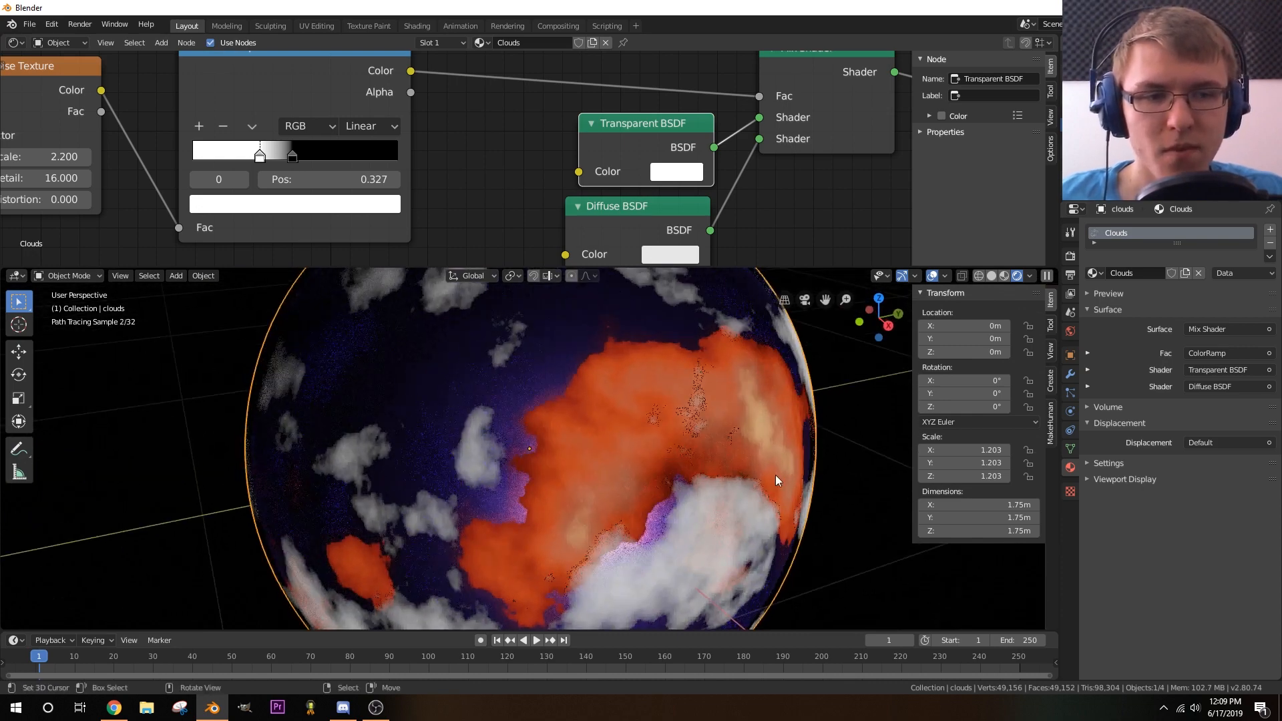
pyautogui.press('s')
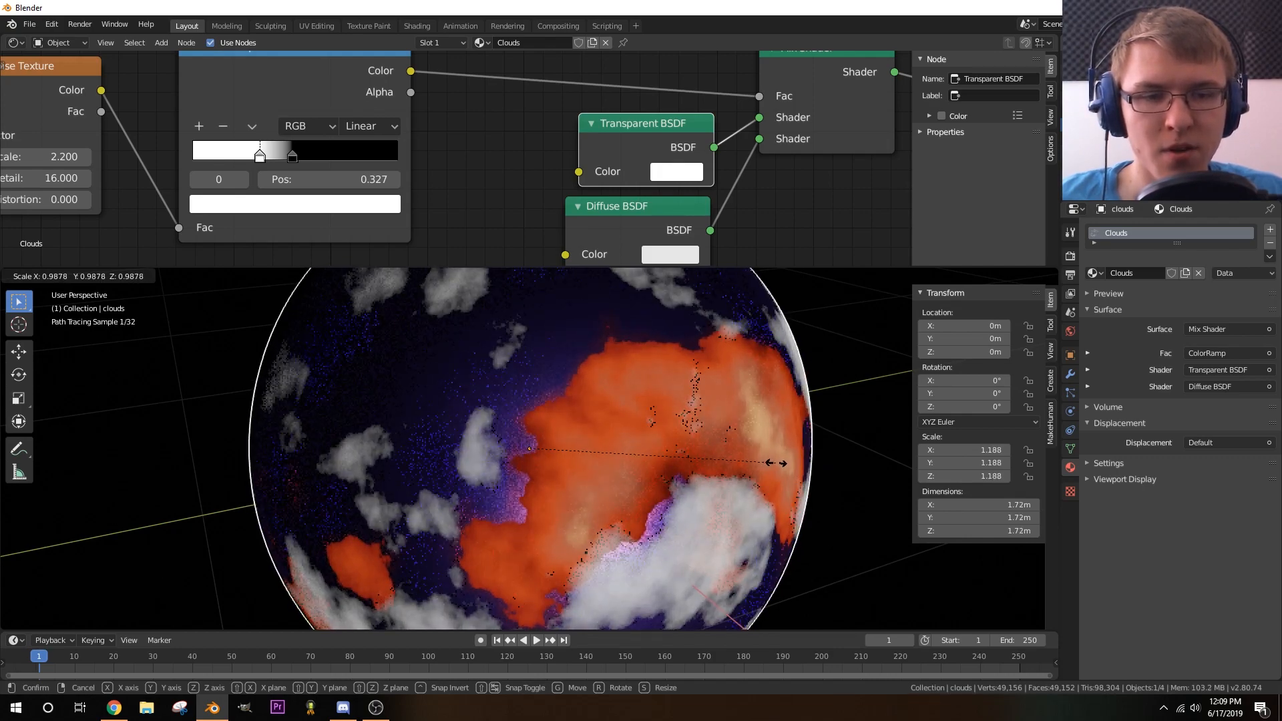
pyautogui.click(778, 465)
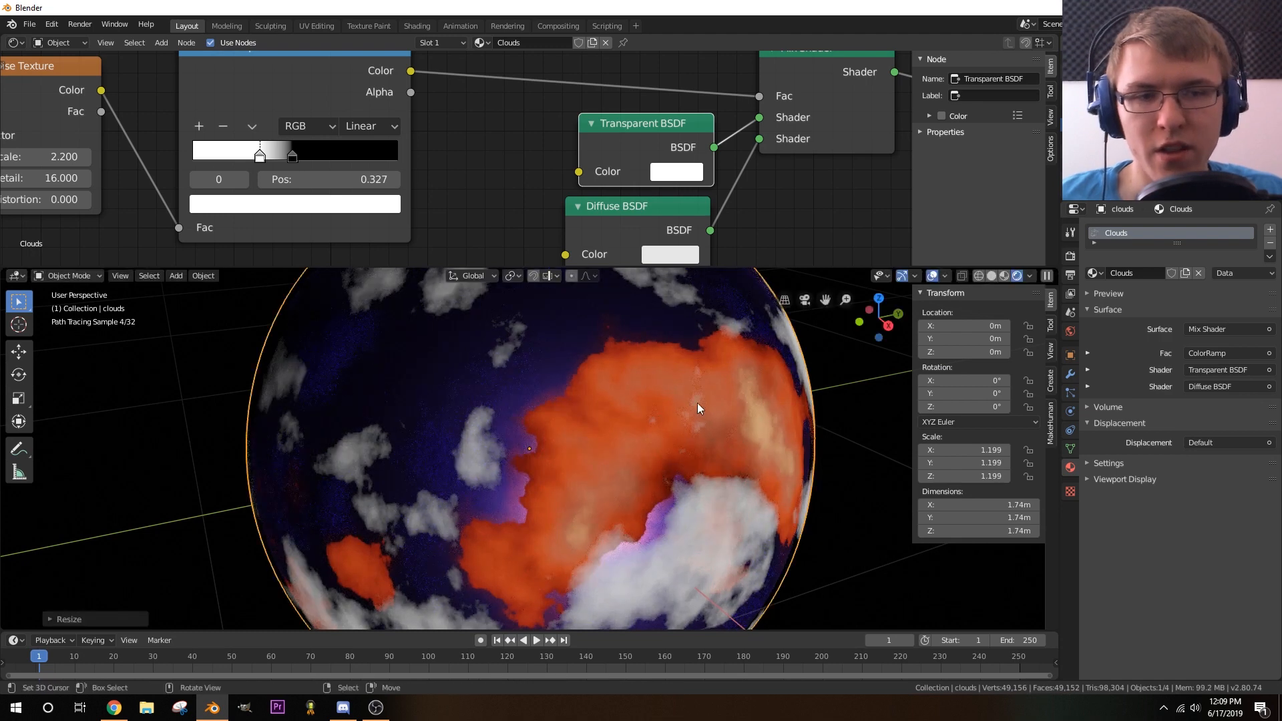
pyautogui.moveTo(669, 381)
pyautogui.mouseDown(button='middle')
pyautogui.moveTo(749, 425)
pyautogui.moveTo(739, 432)
pyautogui.mouseUp(button='middle')
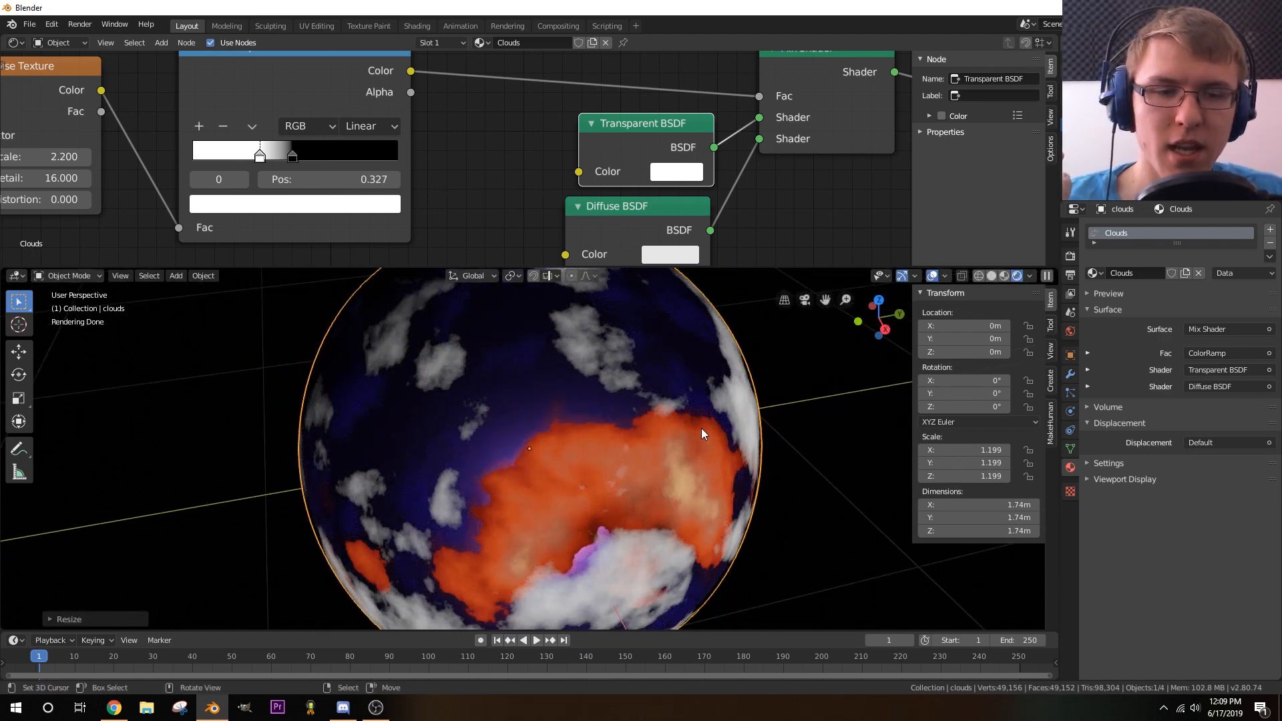
pyautogui.moveTo(701, 427); pyautogui.dragTo(606, 452, button='middle')
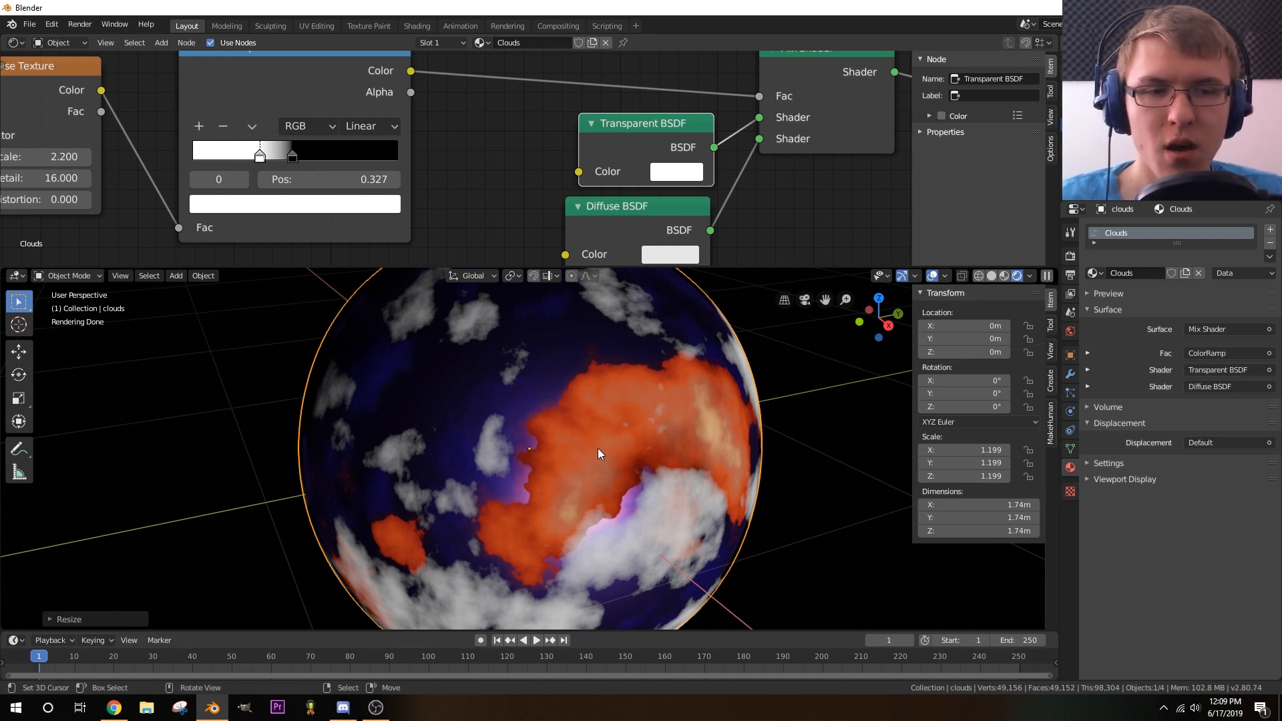
pyautogui.moveTo(598, 447); pyautogui.dragTo(586, 446, button='middle')
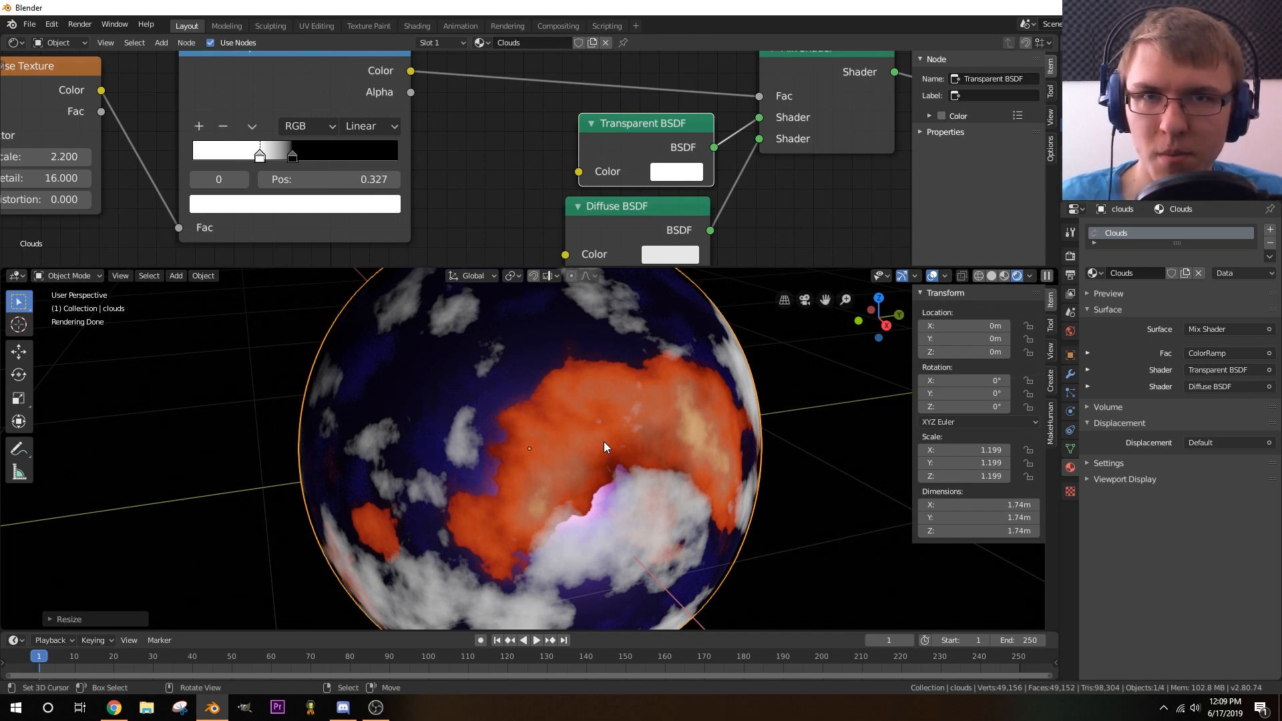
pyautogui.moveTo(570, 423); pyautogui.dragTo(581, 417, button='middle')
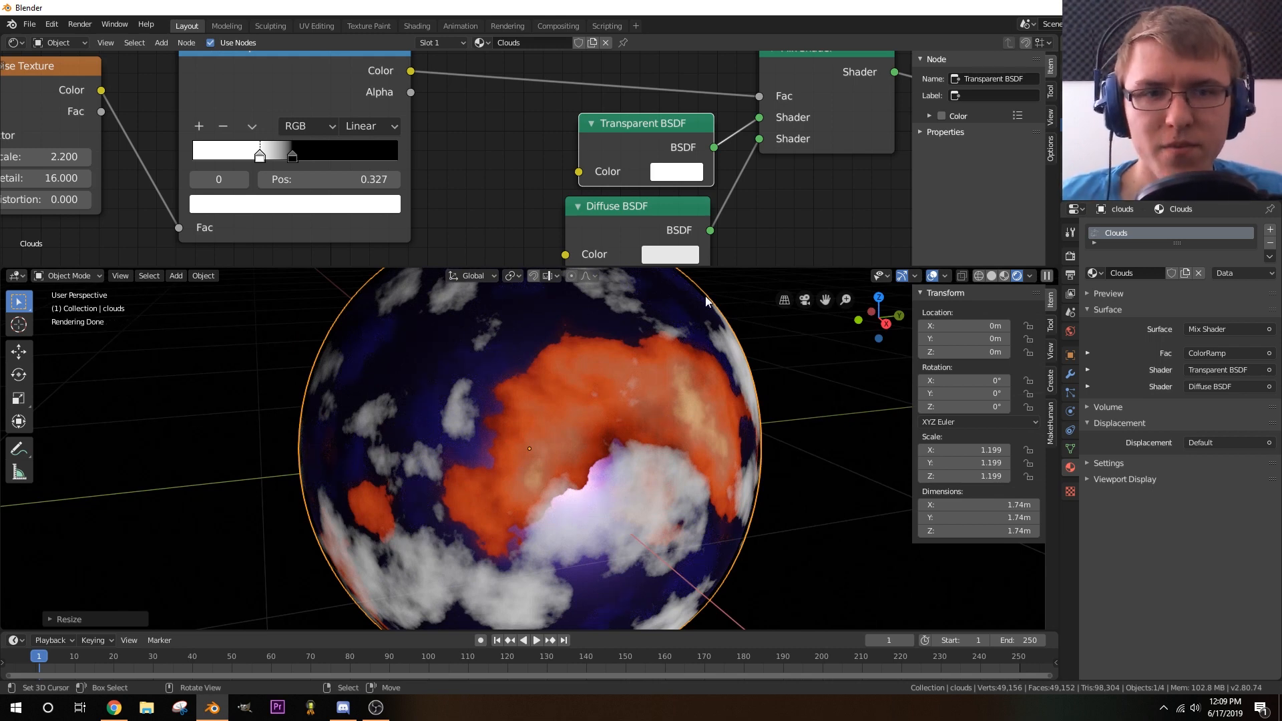
# - Move the Material Output node farther from the Mix Shader to make room in the Clouds node tree
pyautogui.scroll(-4, 439, 151)
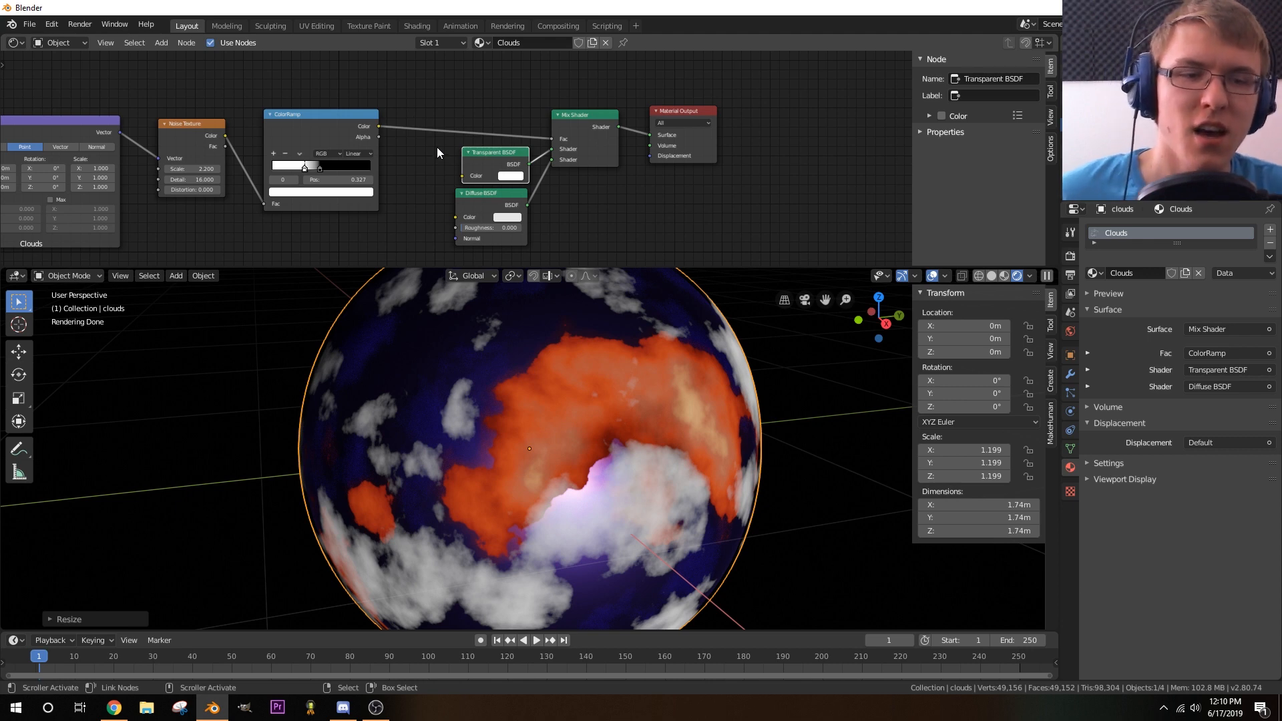
pyautogui.moveTo(671, 102); pyautogui.dragTo(579, 107, button='middle')
pyautogui.moveTo(580, 112); pyautogui.dragTo(721, 108)
pyautogui.moveTo(508, 97); pyautogui.dragTo(654, 94, button='middle')
pyautogui.scroll(-3, 512, 116)
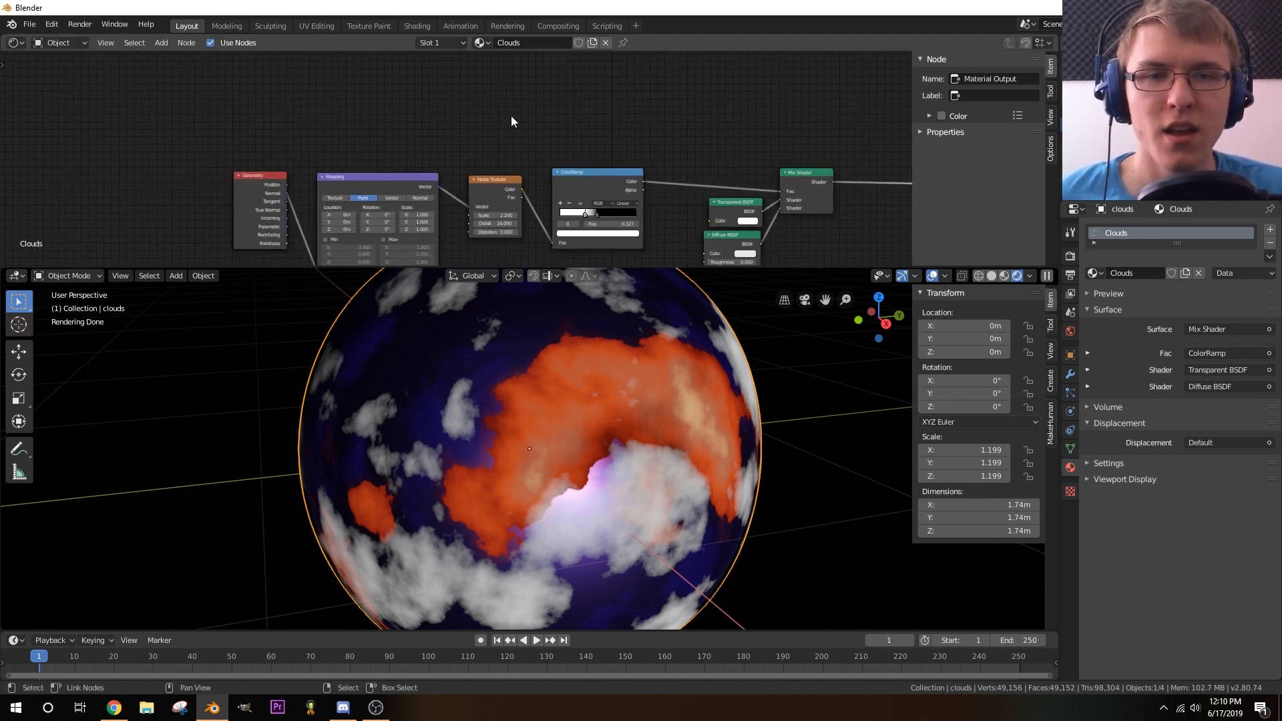
pyautogui.moveTo(507, 154); pyautogui.dragTo(521, 124, button='middle')
pyautogui.scroll(1, 475, 149)
pyautogui.click(391, 147)
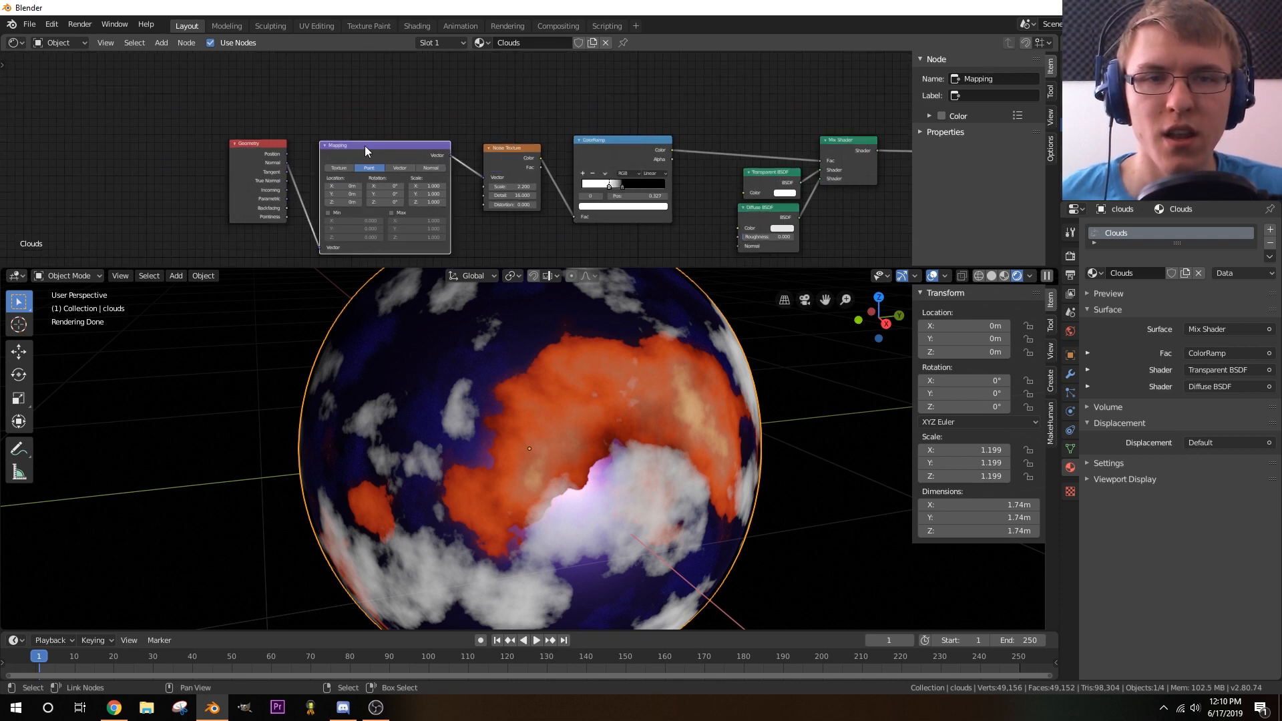
pyautogui.moveTo(365, 146); pyautogui.dragTo(239, 177, button='middle')
pyautogui.keyDown('shift'); pyautogui.click(488, 175); pyautogui.keyUp('shift')
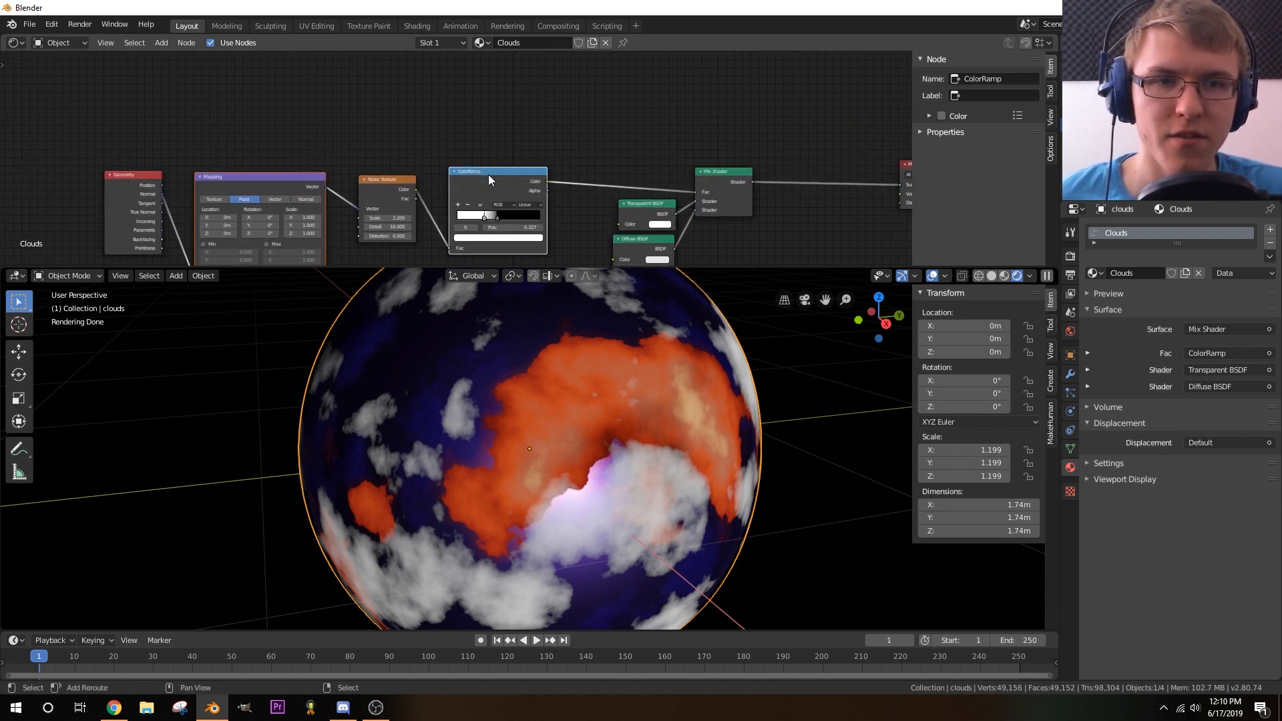
pyautogui.moveTo(487, 174); pyautogui.dragTo(397, 136, button='middle')
pyautogui.click(554, 199)
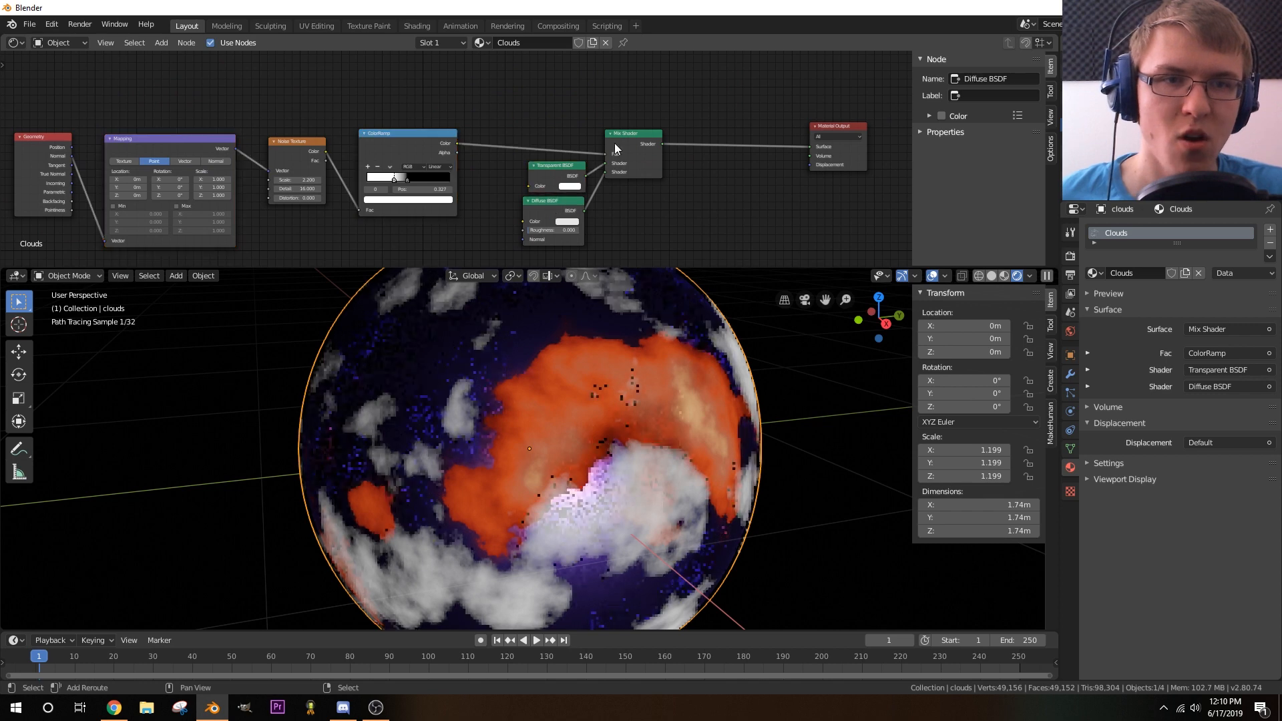
pyautogui.click(625, 138)
pyautogui.keyDown('shift'); pyautogui.click(550, 173); pyautogui.keyUp('shift')
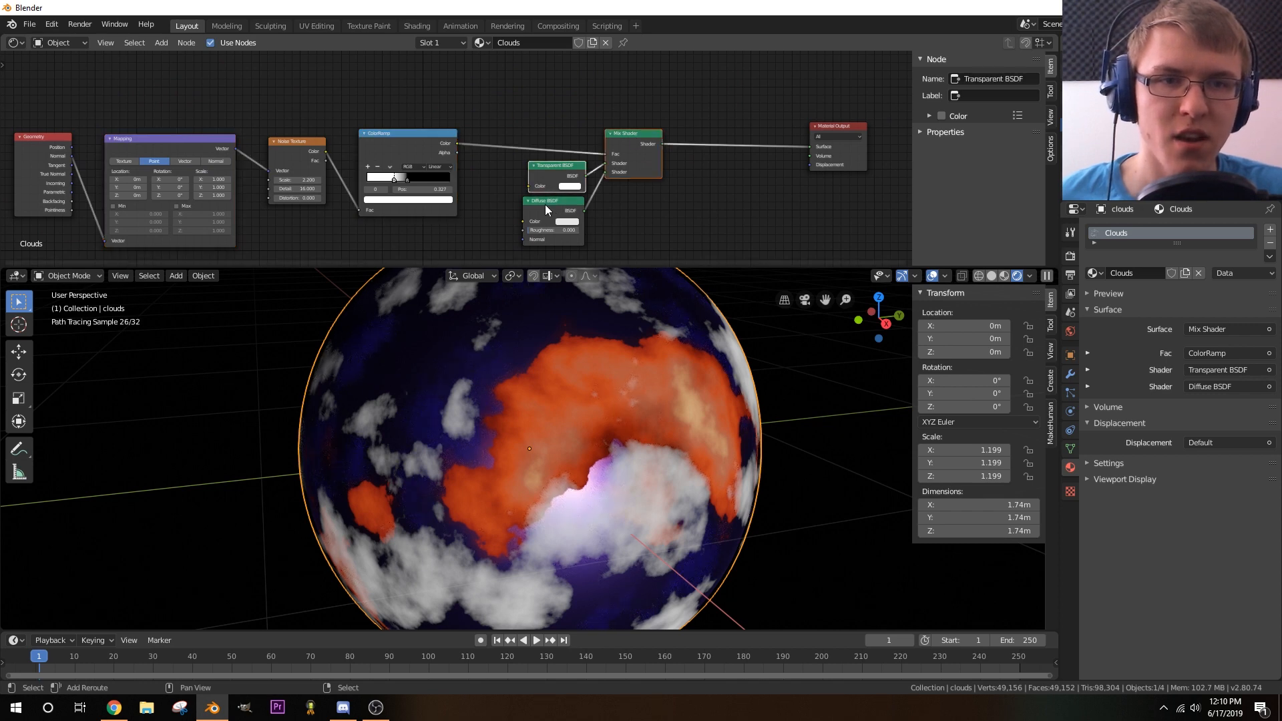
pyautogui.click(545, 204)
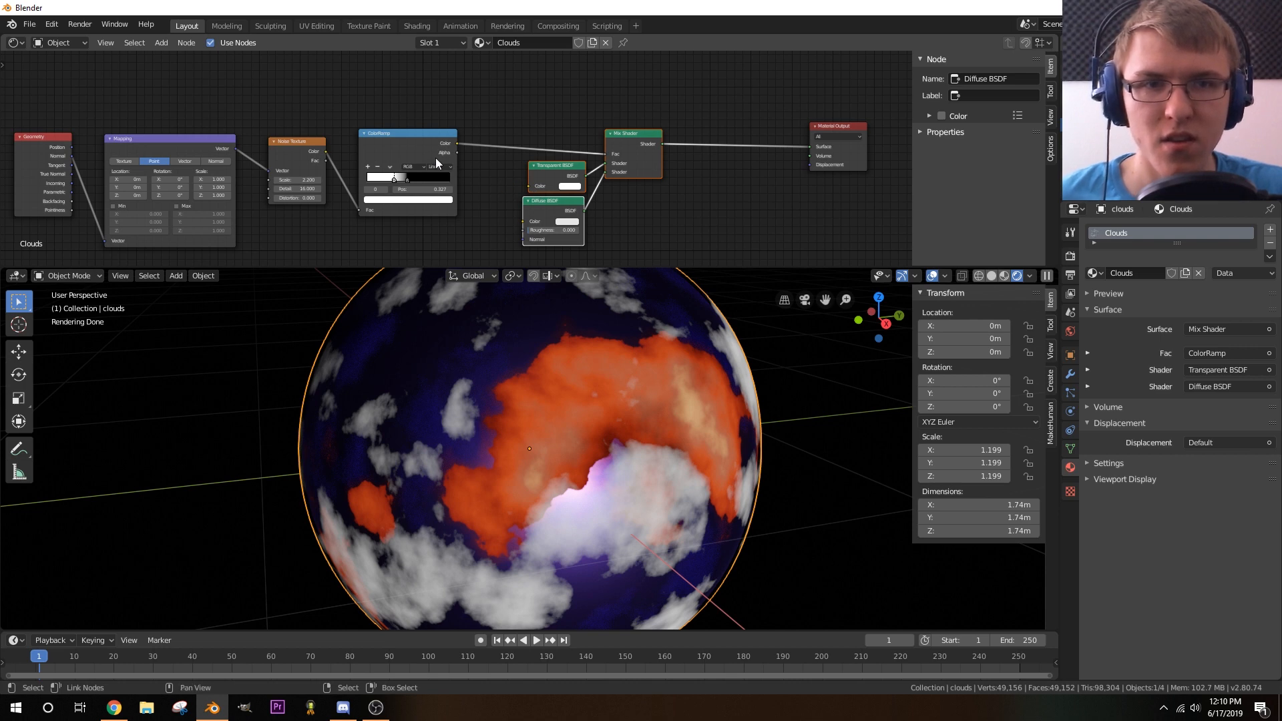
# - Duplicate the Mapping, ColorRamp, Transparent BSDF, Diffuse BSDF and Mix Shader nodes together and place the copies above the originals
pyautogui.click(405, 140)
pyautogui.keyDown('shift'); pyautogui.click(537, 170); pyautogui.keyUp('shift')
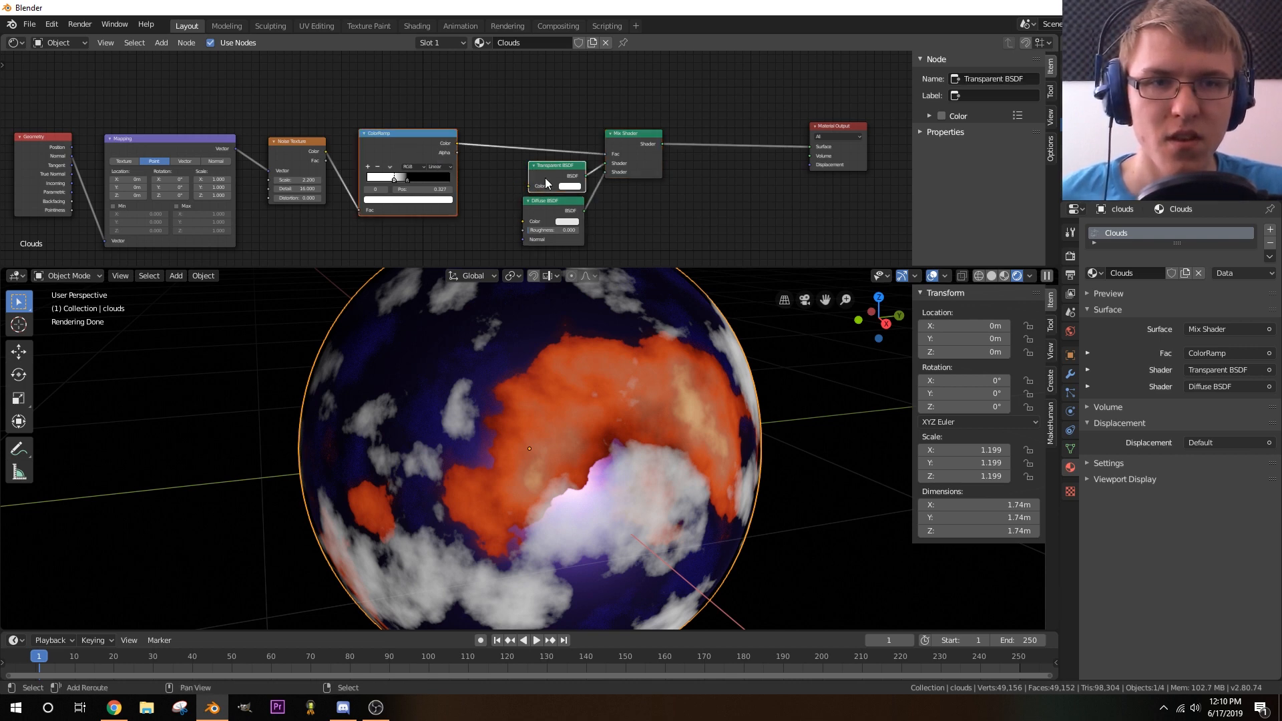
pyautogui.keyDown('shift'); pyautogui.click(549, 203); pyautogui.keyUp('shift')
pyautogui.keyDown('shift'); pyautogui.click(626, 135); pyautogui.keyUp('shift')
pyautogui.keyDown('shift'); pyautogui.click(169, 138); pyautogui.keyUp('shift')
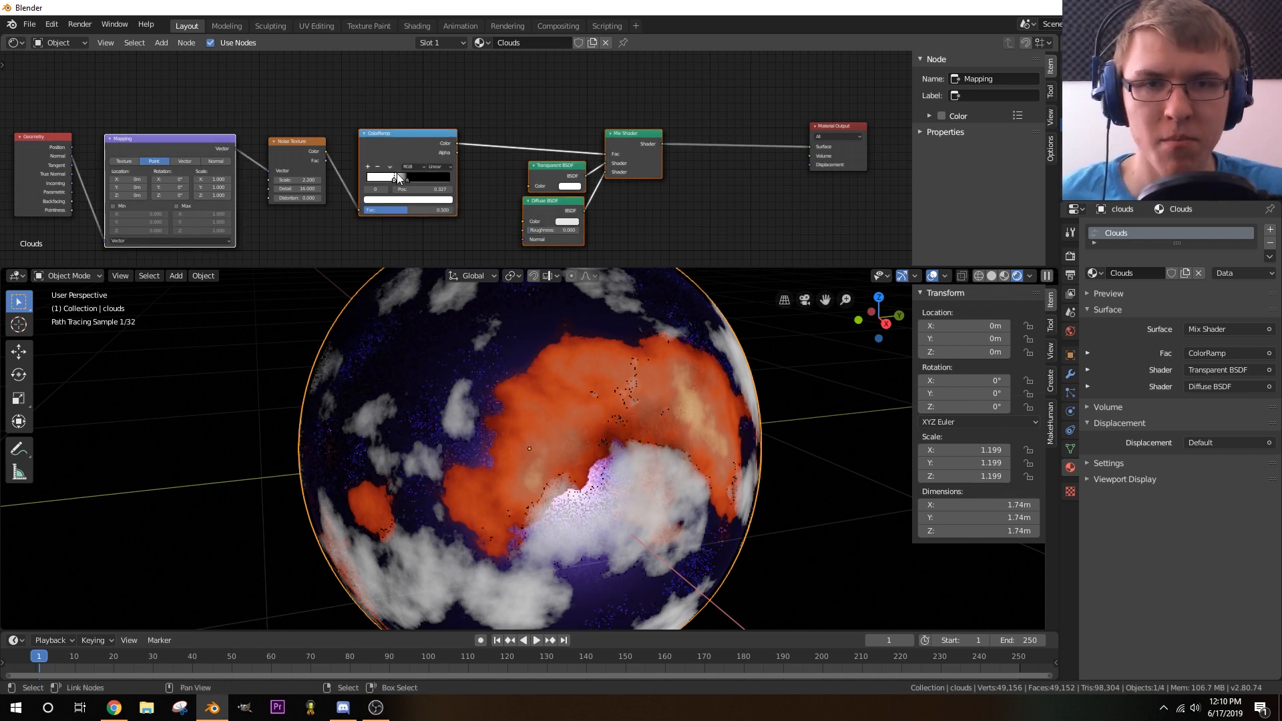
pyautogui.hotkey('shift', 'd')
pyautogui.click(440, 84)
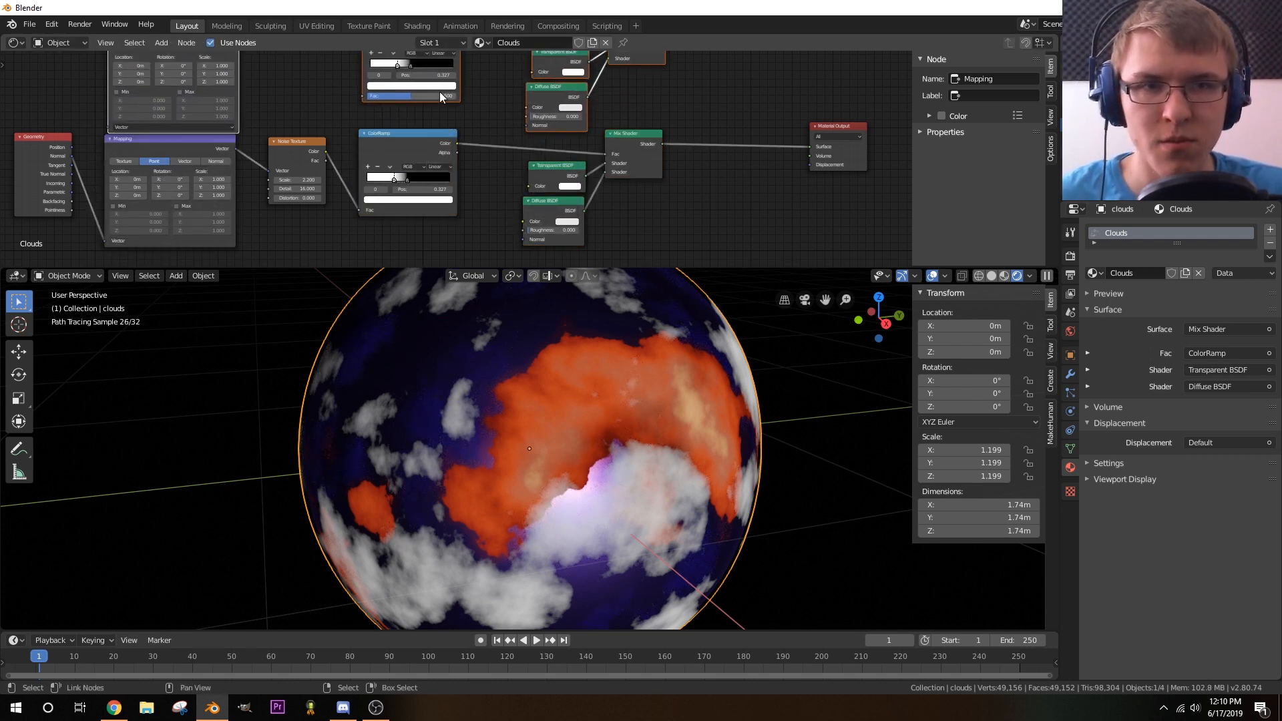
# - Shift the Material Output node slightly up and away from the two Mix Shaders, leaving space for another node
pyautogui.moveTo(725, 95); pyautogui.dragTo(565, 168, button='middle')
pyautogui.press('g')
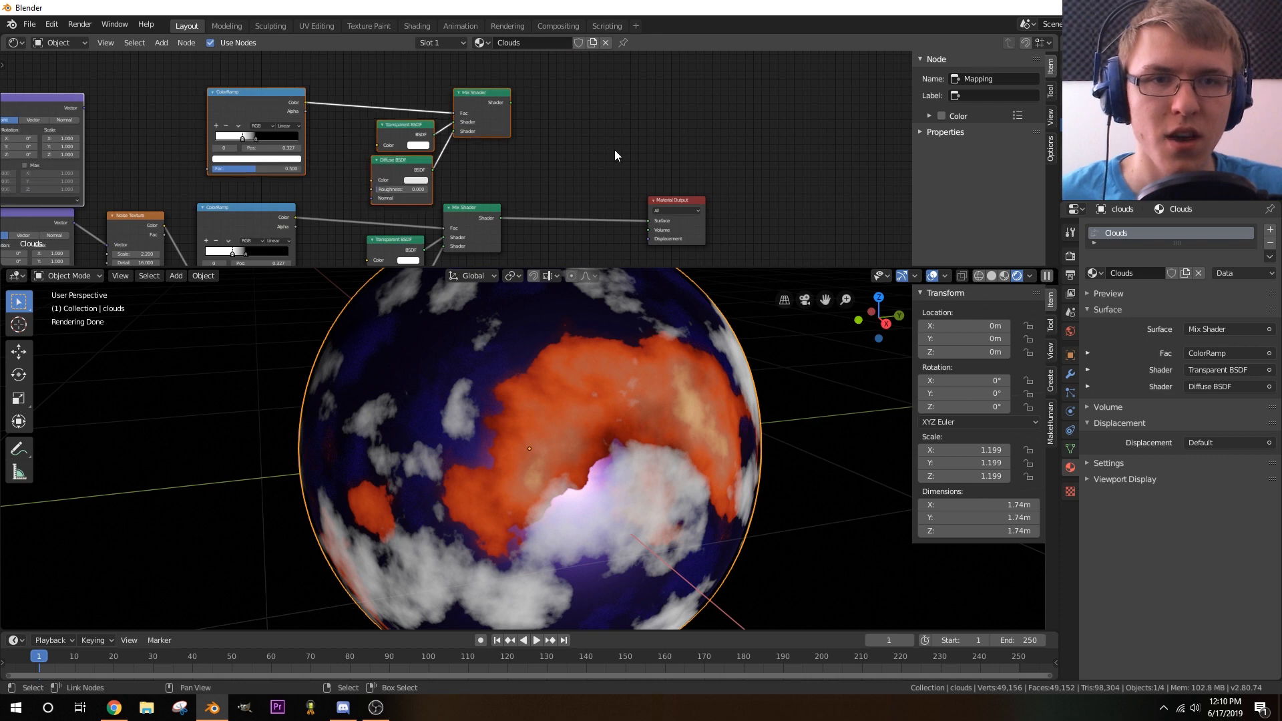
pyautogui.click(665, 121)
pyautogui.moveTo(697, 111); pyautogui.dragTo(625, 116, button='middle')
pyautogui.moveTo(546, 136); pyautogui.dragTo(536, 124, button='middle')
pyautogui.scroll(2, 592, 113)
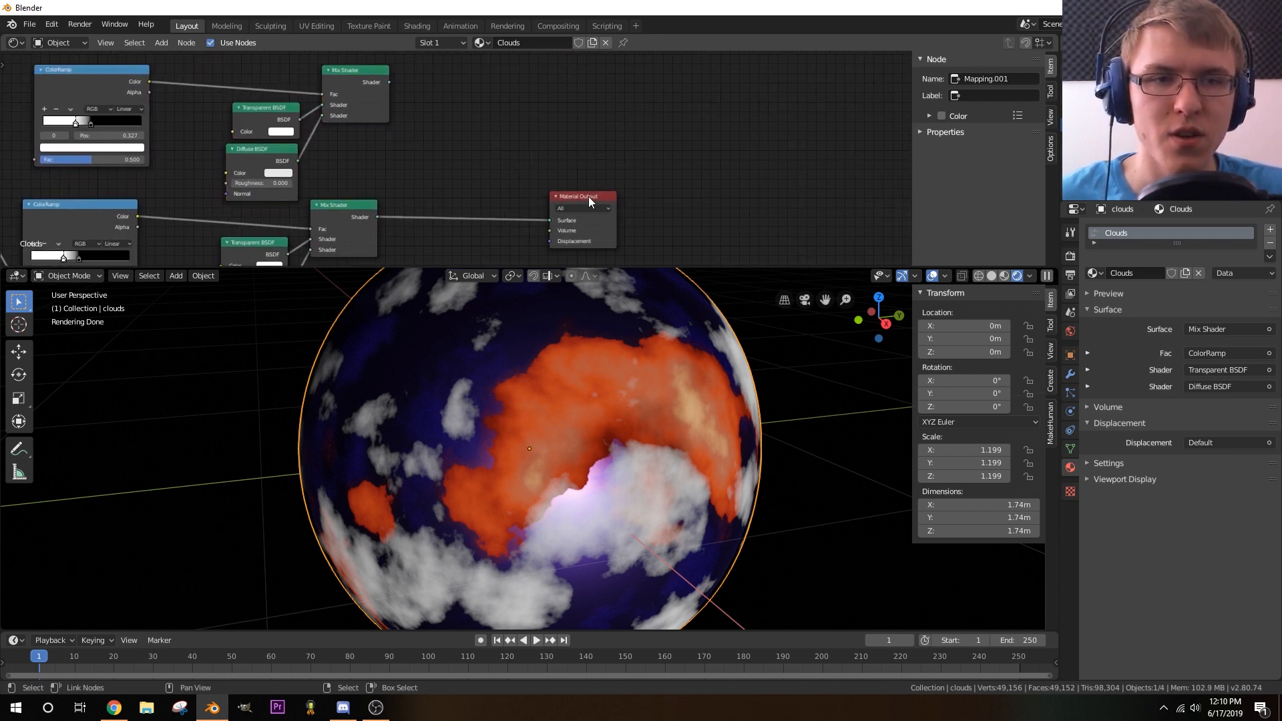
pyautogui.click(582, 196)
pyautogui.click(658, 170)
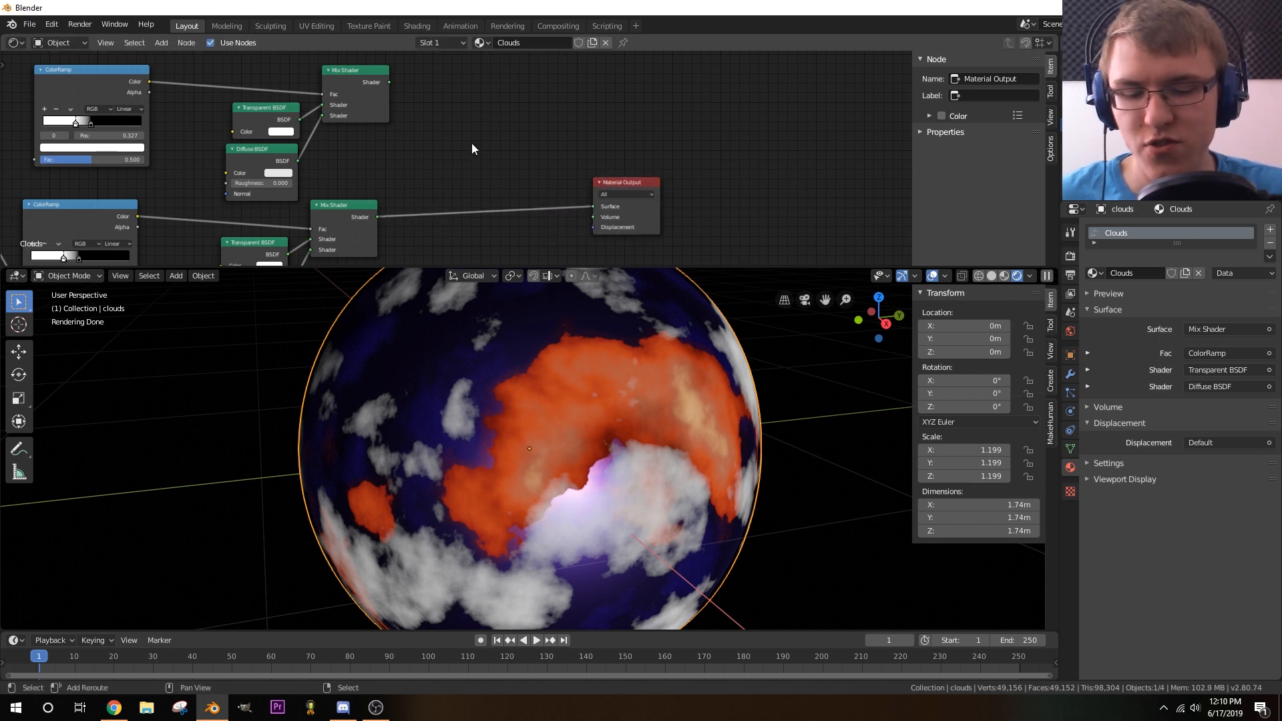
# - Insert a Mix Shader before the Material Output and feed the duplicated Mix Shader into its first Shader input, the original into its second
pyautogui.hotkey('shift', 'a')
pyautogui.moveTo(470, 139)
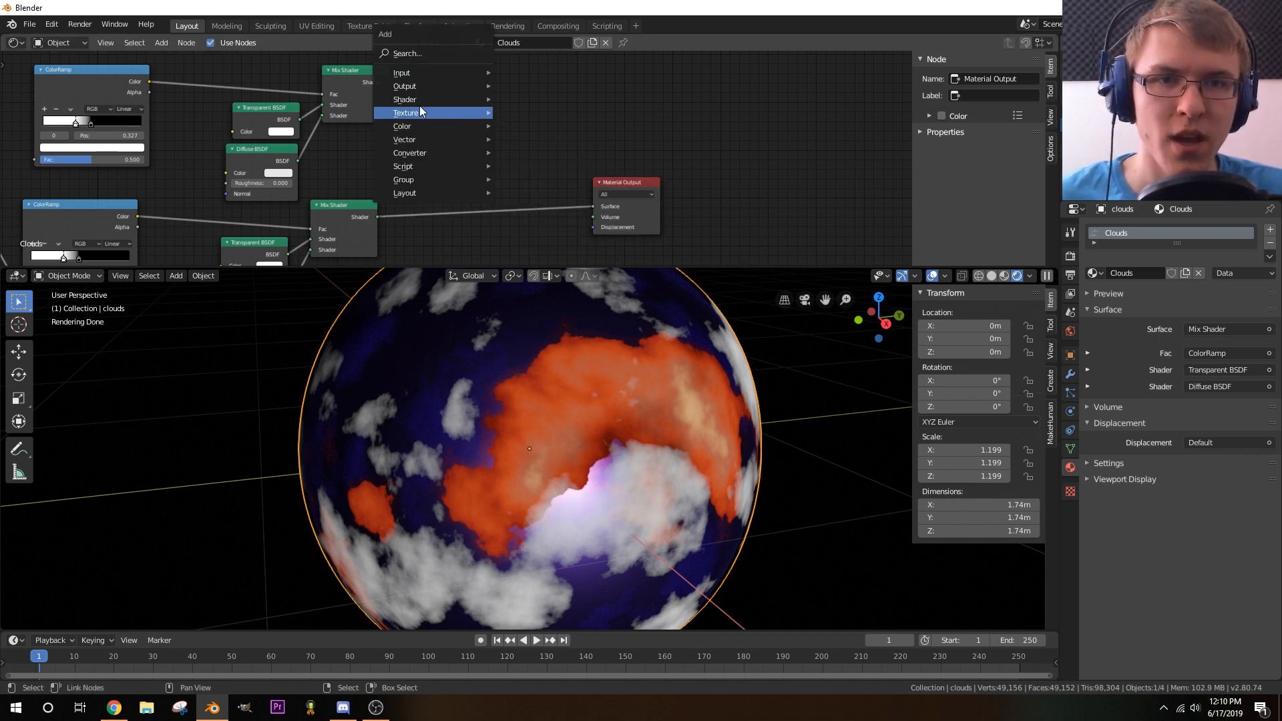
pyautogui.moveTo(415, 100)
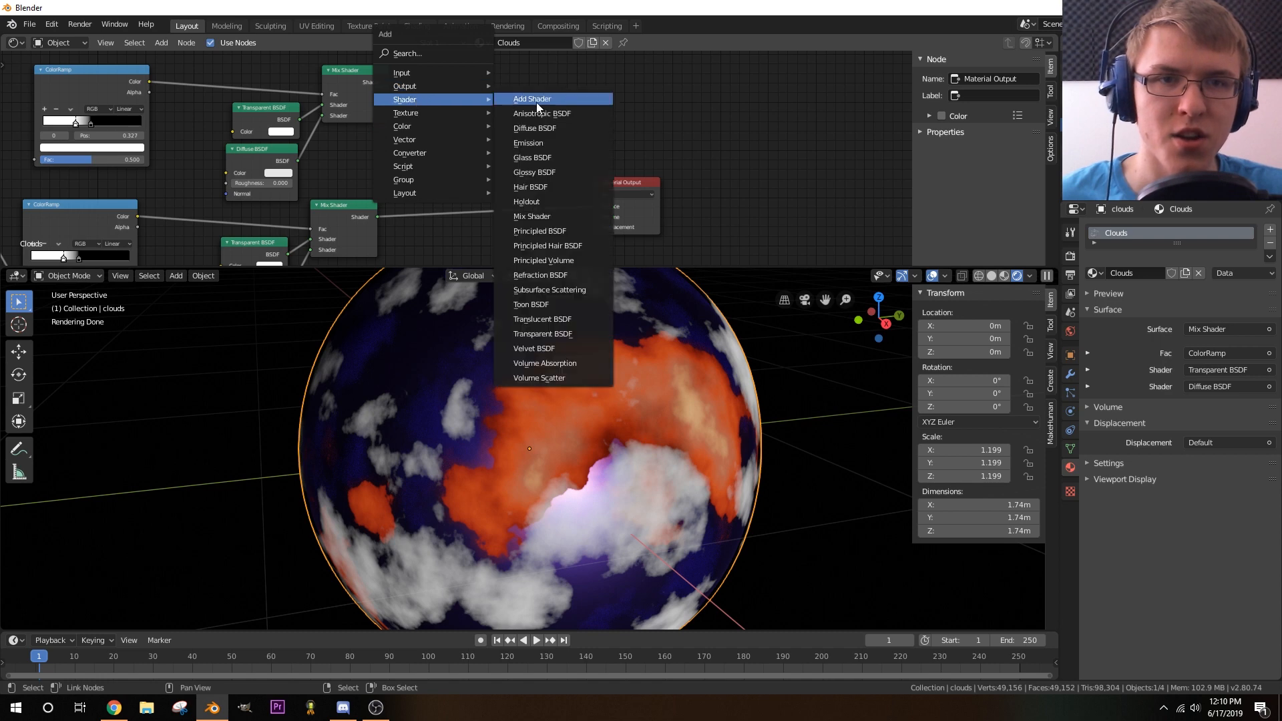
pyautogui.click(551, 216)
pyautogui.click(494, 175)
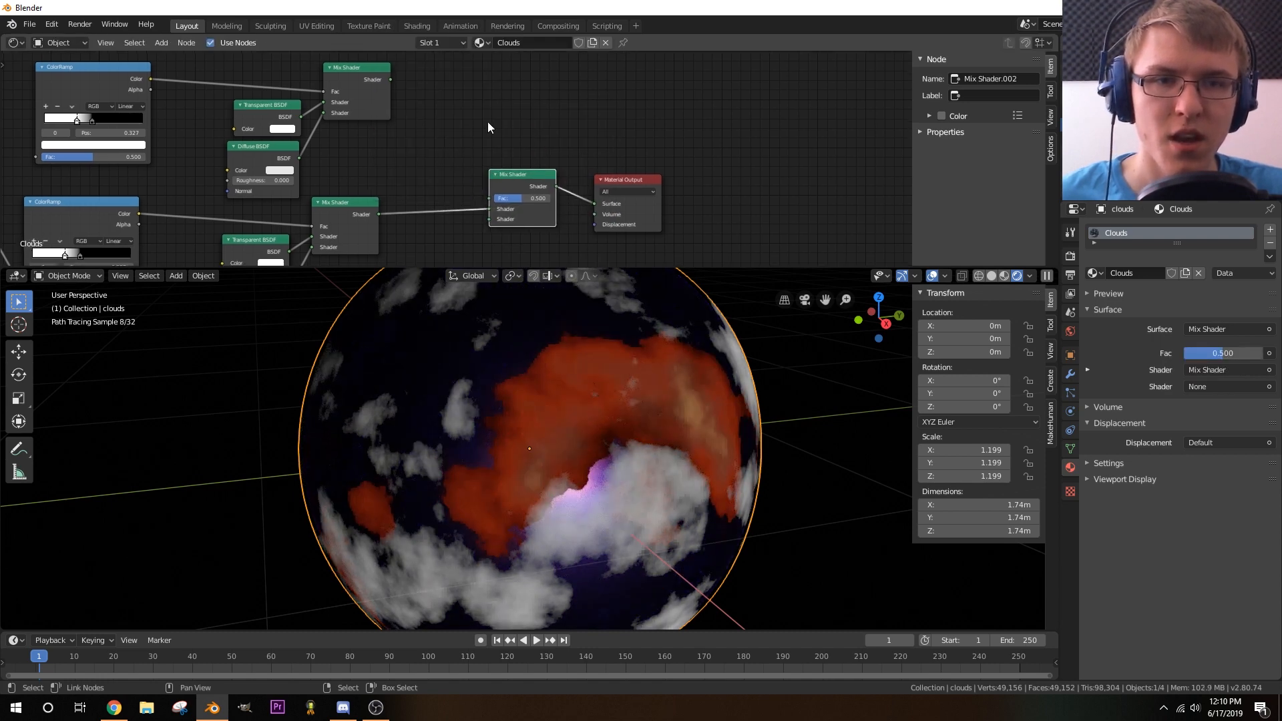
pyautogui.moveTo(391, 80); pyautogui.dragTo(498, 215)
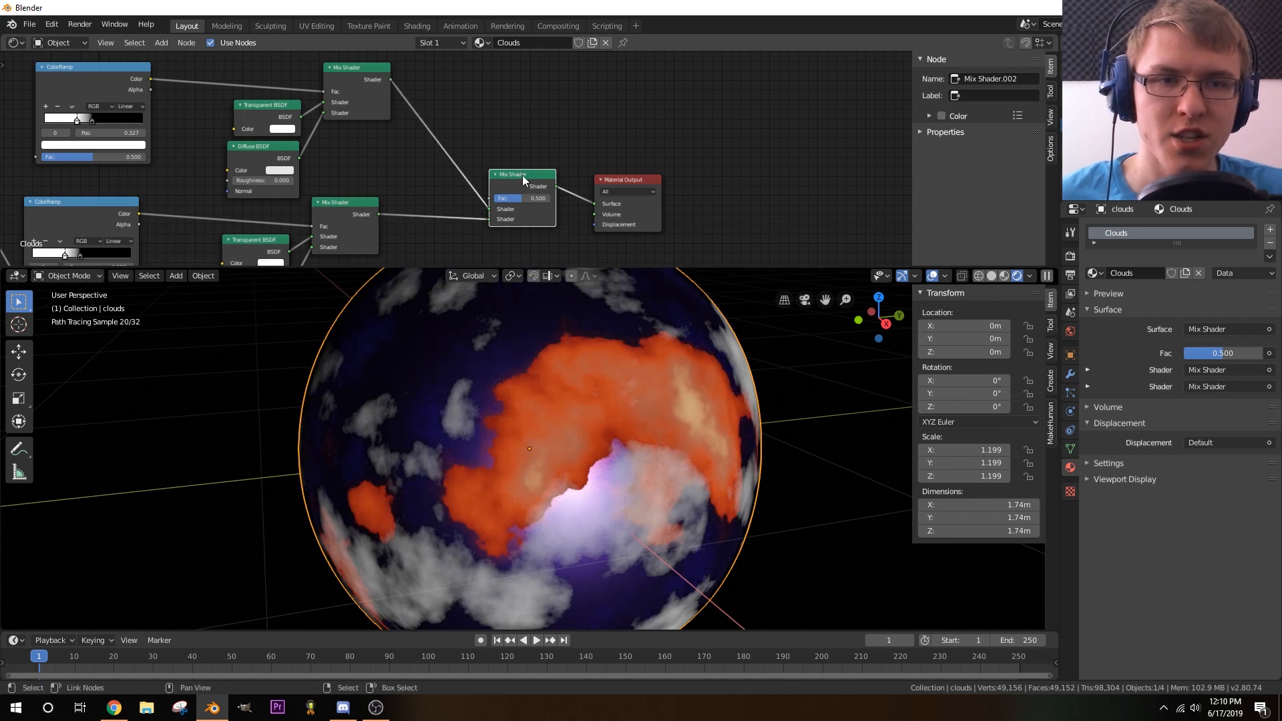
# - Replace the final Mix Shader with an Add Shader that takes both cloud Mix Shaders as inputs and feeds the Material Output's Surface
pyautogui.hotkey('shift', 'a')
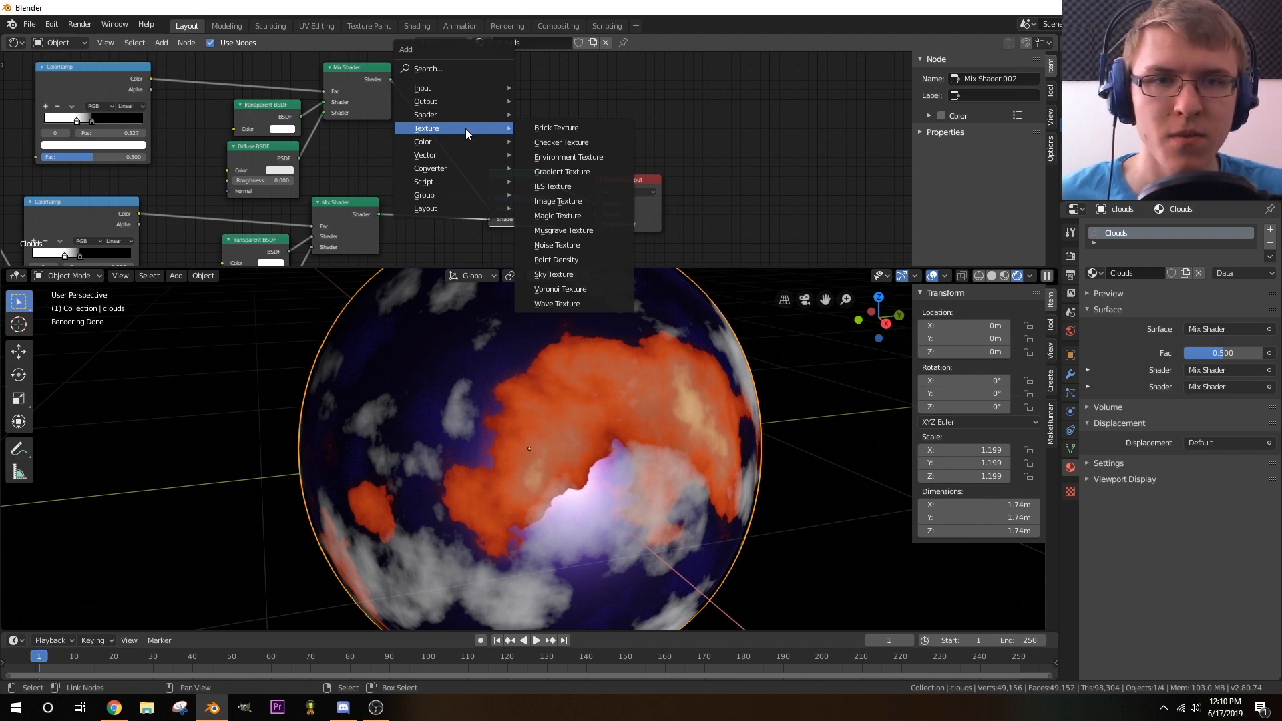
pyautogui.click(560, 114)
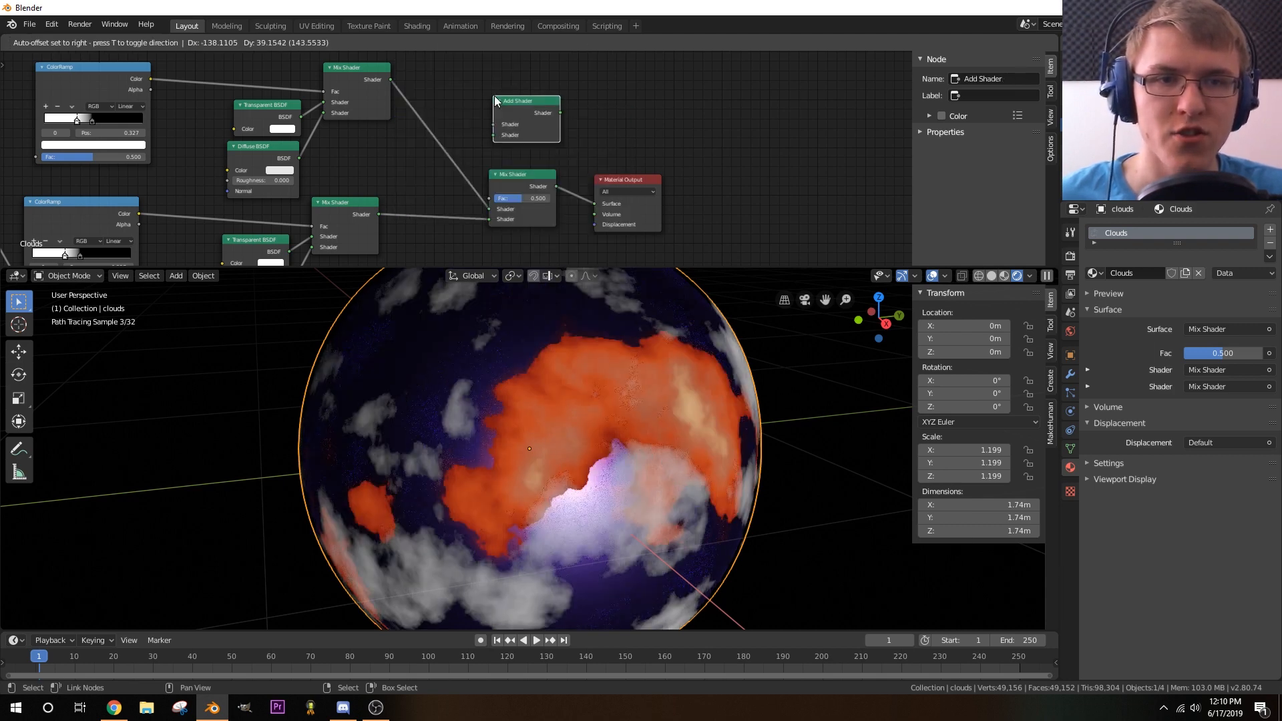
pyautogui.click(494, 94)
pyautogui.moveTo(391, 79); pyautogui.dragTo(486, 117)
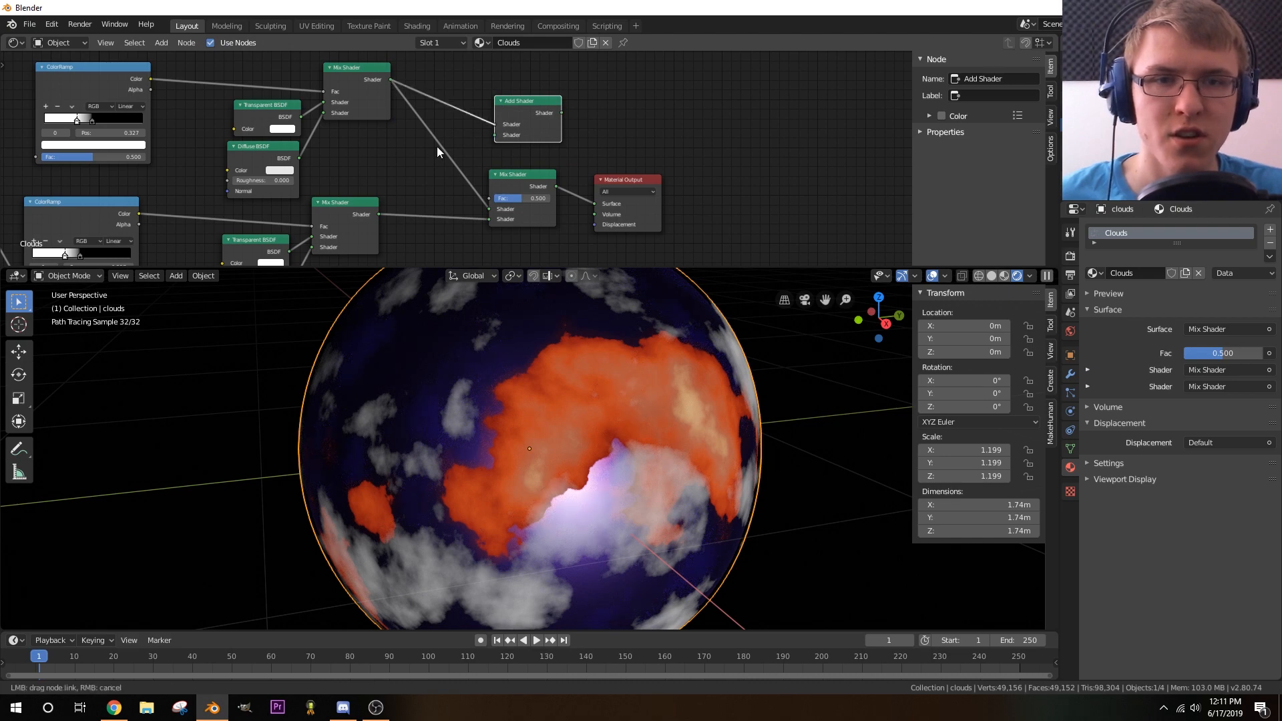
pyautogui.moveTo(384, 213); pyautogui.dragTo(494, 136)
pyautogui.moveTo(568, 112); pyautogui.dragTo(595, 204)
pyautogui.click(536, 177)
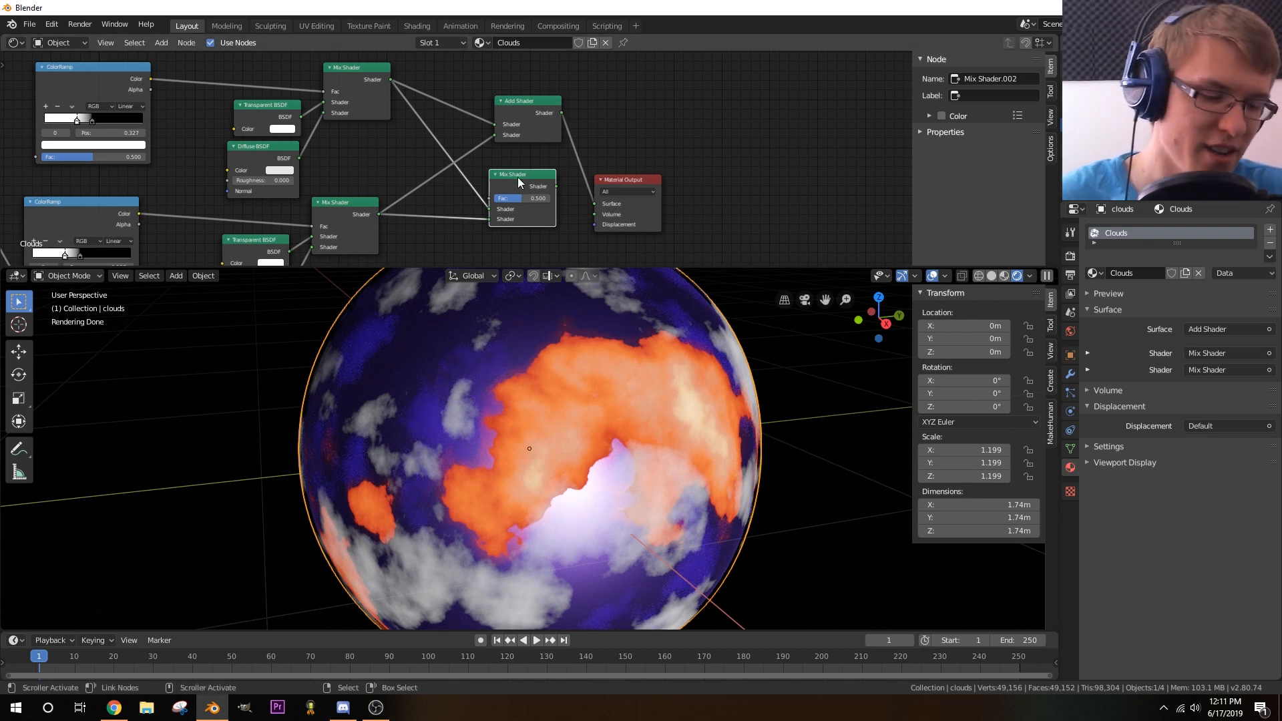
pyautogui.press('x')
# - Add a Noise Texture node between the upper branch's Mapping and ColorRamp nodes
pyautogui.moveTo(511, 202); pyautogui.dragTo(693, 239, button='middle')
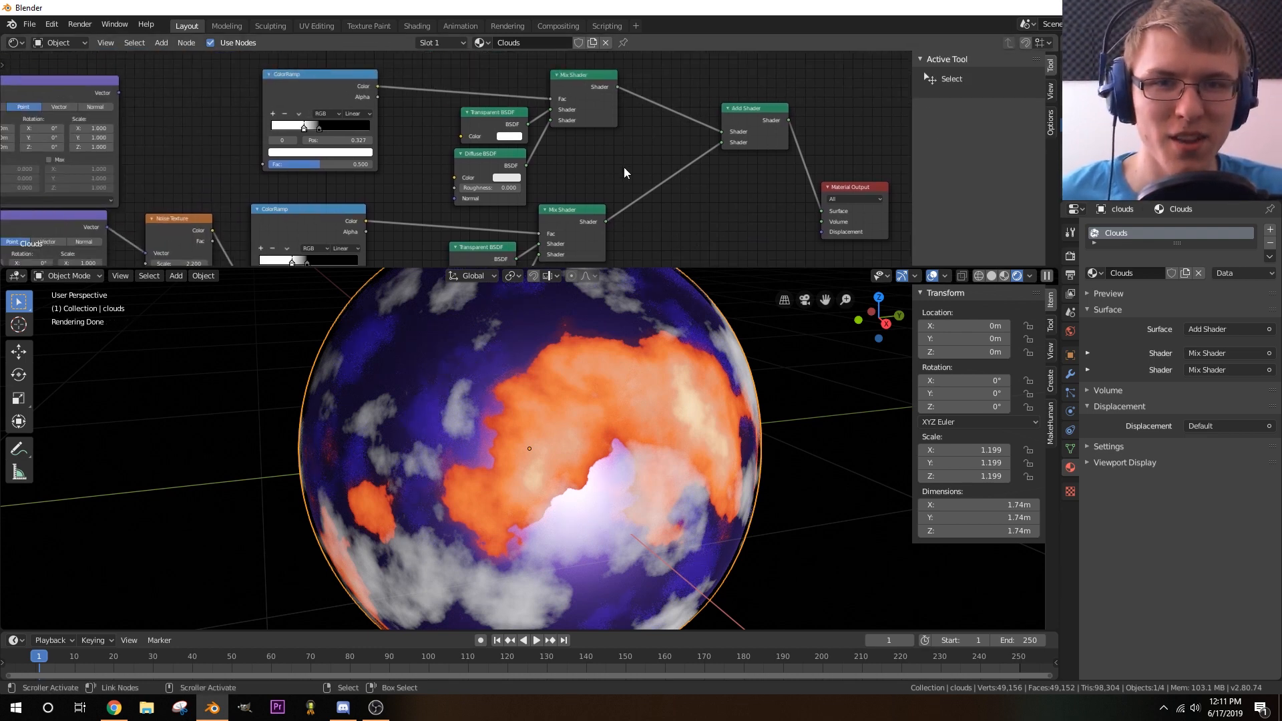
pyautogui.scroll(2, 468, 180)
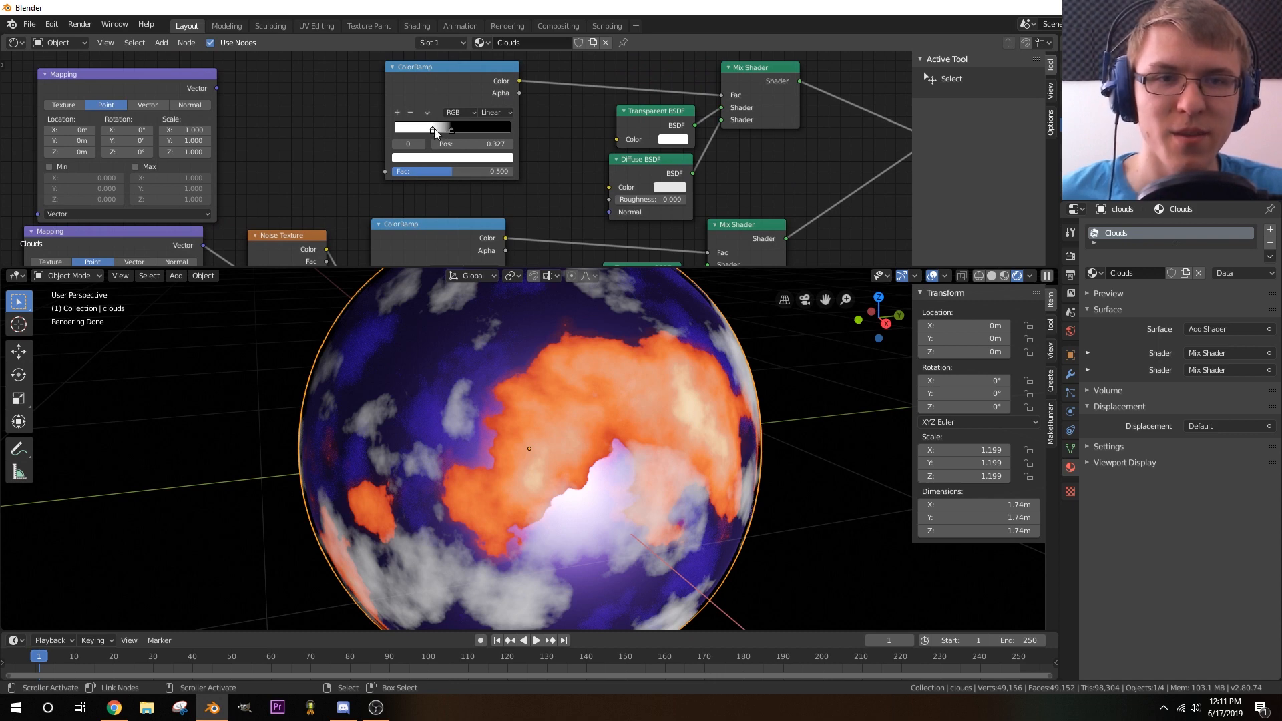
pyautogui.moveTo(319, 161); pyautogui.dragTo(791, 128, button='middle')
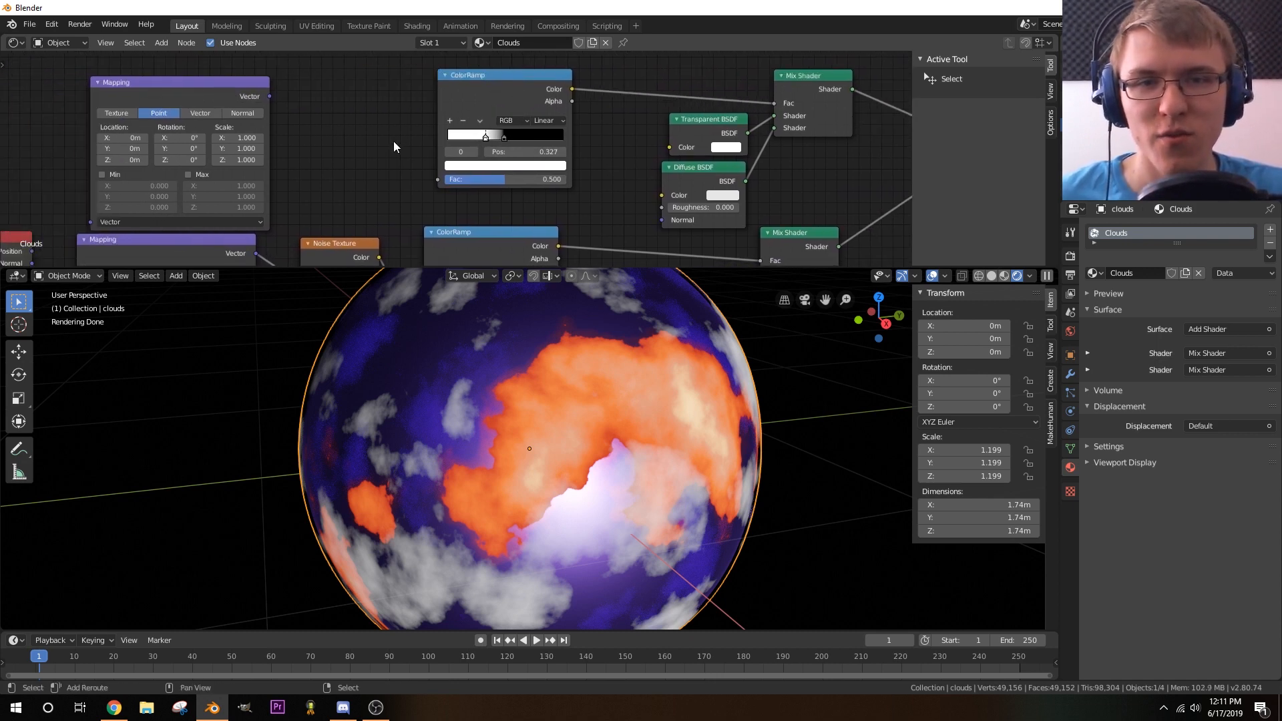
pyautogui.hotkey('shift', 'a')
pyautogui.moveTo(389, 145)
pyautogui.moveTo(354, 185)
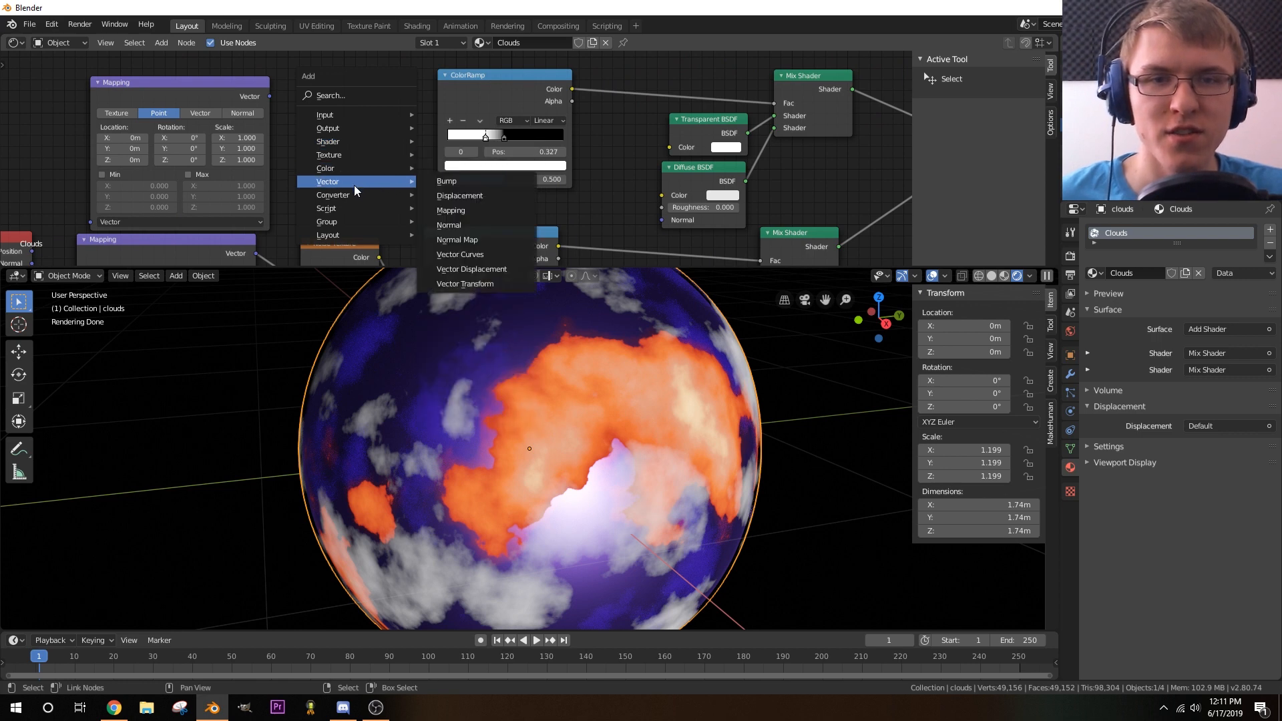
pyautogui.moveTo(332, 156)
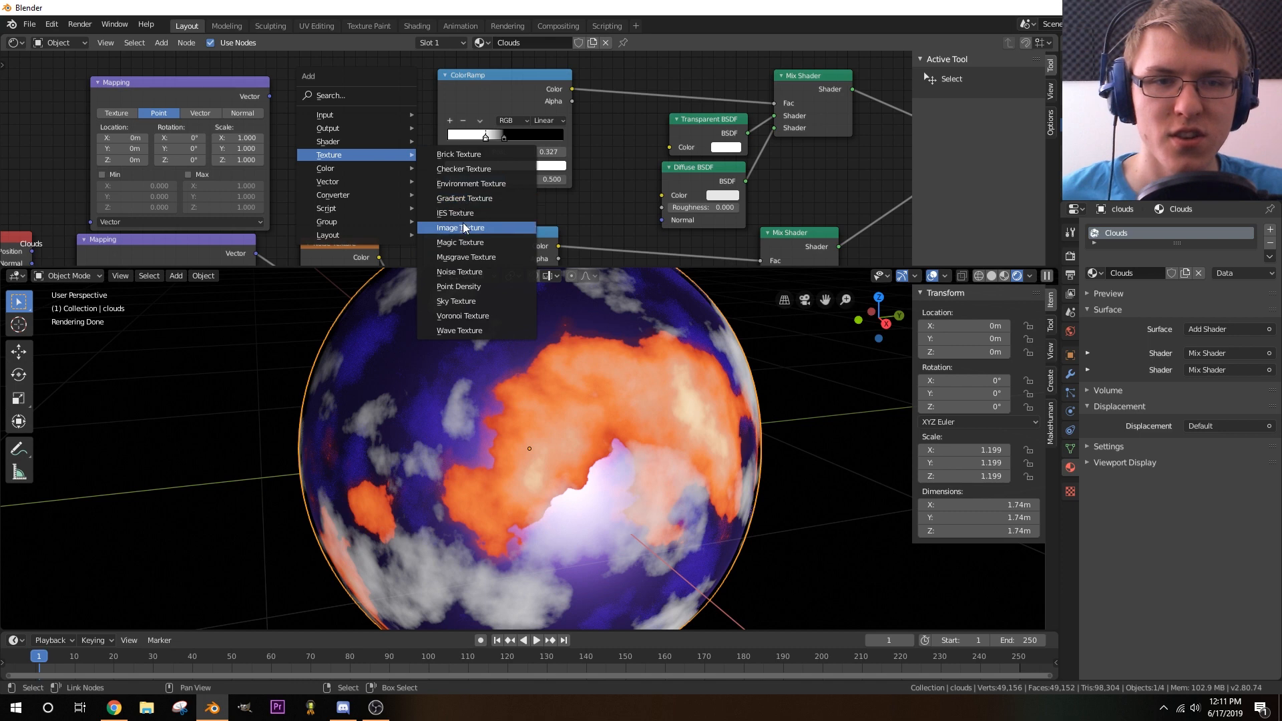
pyautogui.click(459, 272)
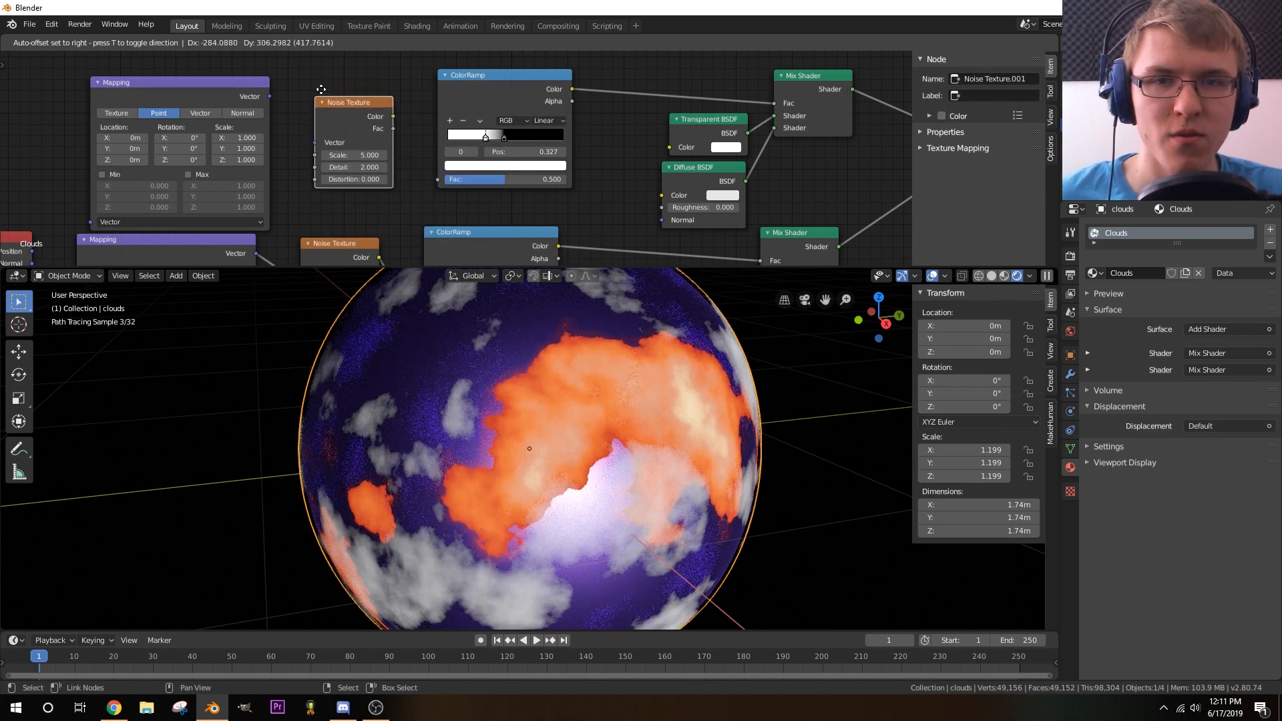
pyautogui.click(321, 87)
# - Wire the upper branch from Geometry's Normal through Mapping into the Noise Texture's Vector, and its Color into the ColorRamp's Fac
pyautogui.moveTo(329, 72); pyautogui.dragTo(445, 64, button='middle')
pyautogui.moveTo(386, 86); pyautogui.dragTo(444, 124)
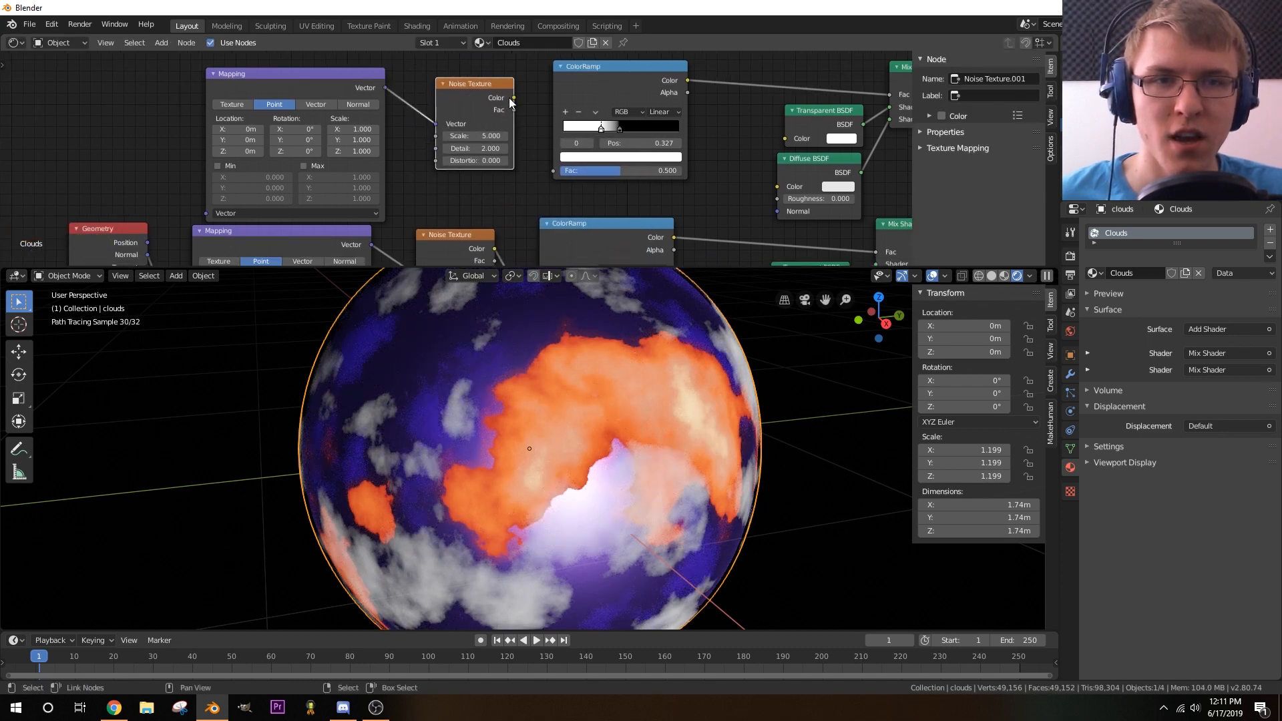
pyautogui.moveTo(513, 97); pyautogui.dragTo(532, 104)
pyautogui.moveTo(550, 166); pyautogui.dragTo(560, 170)
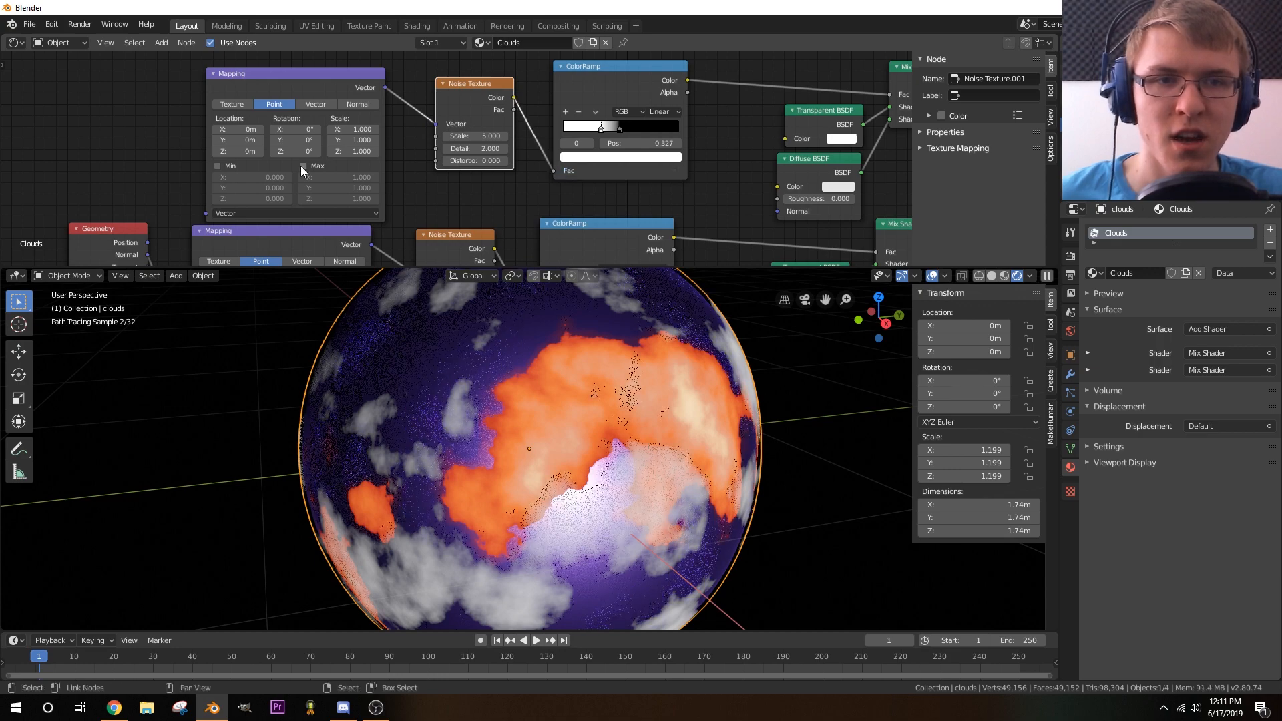
pyautogui.moveTo(129, 235); pyautogui.dragTo(379, 205, button='middle')
pyautogui.moveTo(398, 227); pyautogui.dragTo(439, 103)
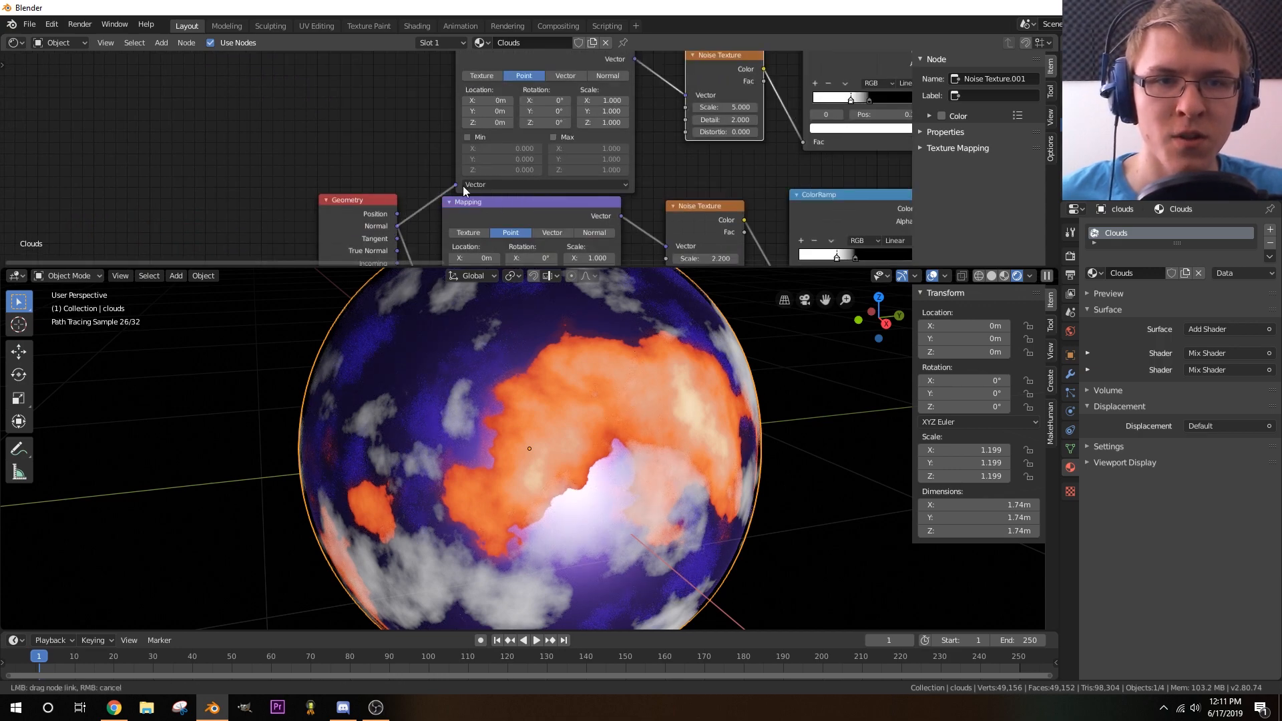
pyautogui.moveTo(463, 186); pyautogui.dragTo(460, 186)
# - Set the upper Noise Texture's Scale to 23.200 and its Detail to 16.000
pyautogui.moveTo(358, 109); pyautogui.dragTo(136, 123, button='middle')
pyautogui.moveTo(437, 162); pyautogui.dragTo(362, 178, button='middle')
pyautogui.scroll(2, 364, 176)
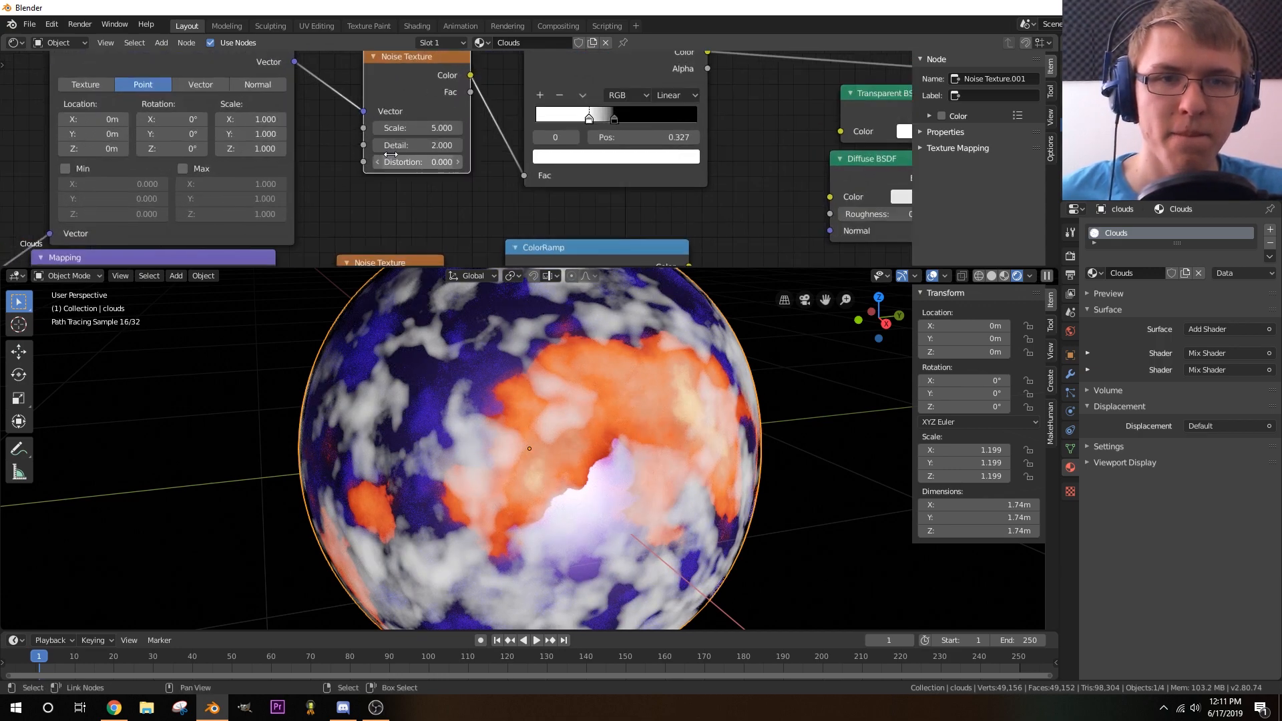
pyautogui.moveTo(390, 154); pyautogui.dragTo(484, 128)
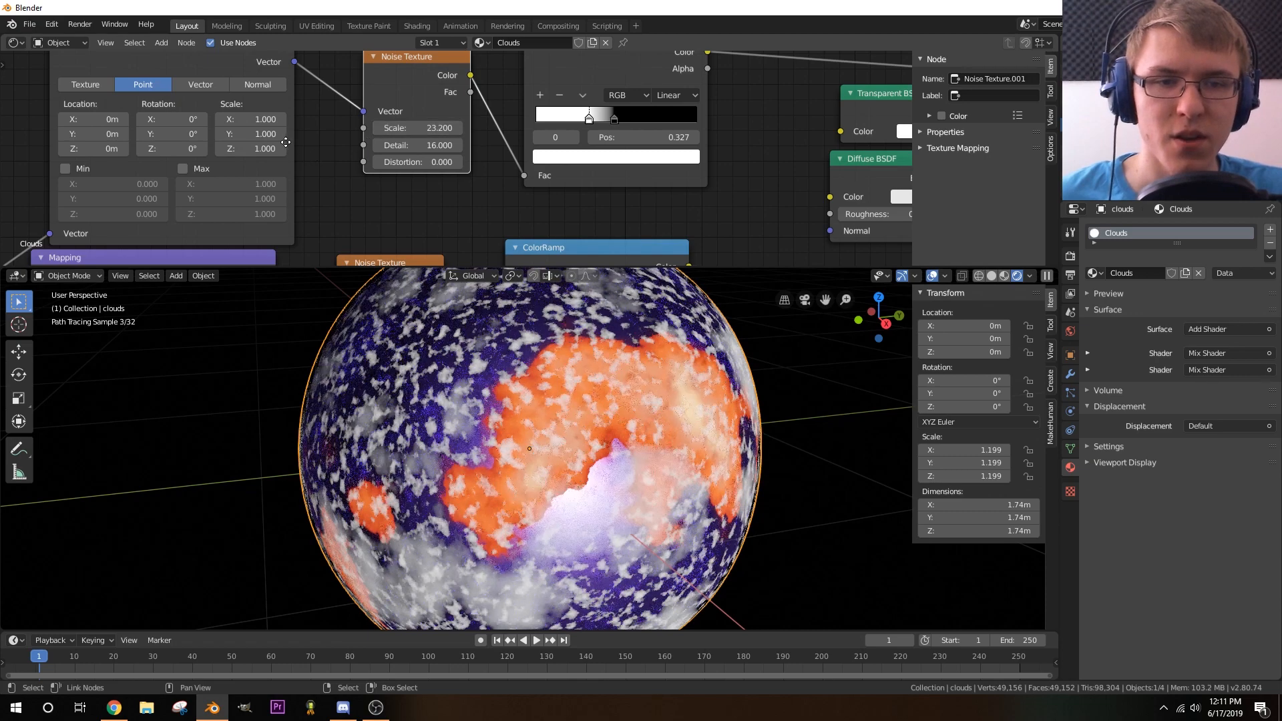
# - Move the white stop to position 0.300 on the upper ColorRamp and to 0.427 on the lower ColorRamp
pyautogui.moveTo(285, 142); pyautogui.dragTo(107, 157, button='middle')
pyautogui.moveTo(571, 163); pyautogui.dragTo(588, 183, button='middle')
pyautogui.scroll(3, 505, 169)
pyautogui.moveTo(378, 164)
pyautogui.mouseDown()
pyautogui.moveTo(366, 164)
pyautogui.moveTo(403, 163)
pyautogui.moveTo(386, 162)
pyautogui.mouseUp()
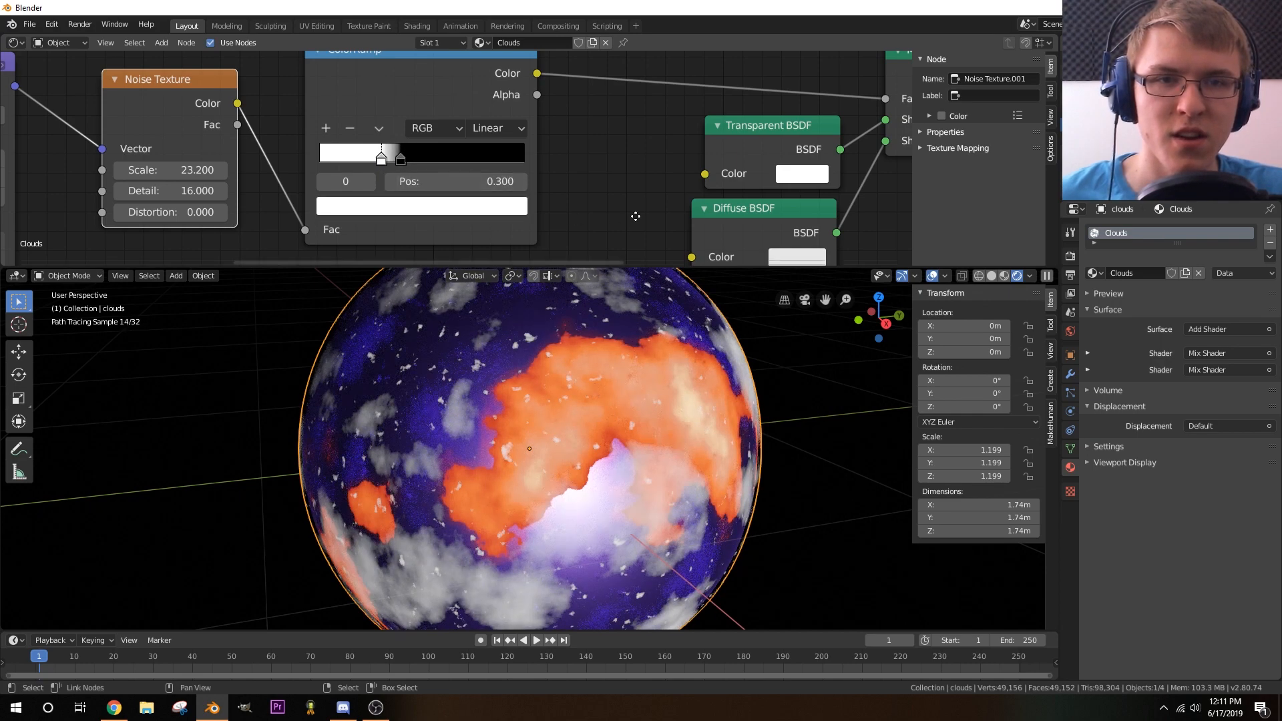
pyautogui.moveTo(635, 215); pyautogui.dragTo(644, 53, button='middle')
pyautogui.moveTo(414, 177); pyautogui.dragTo(438, 185)
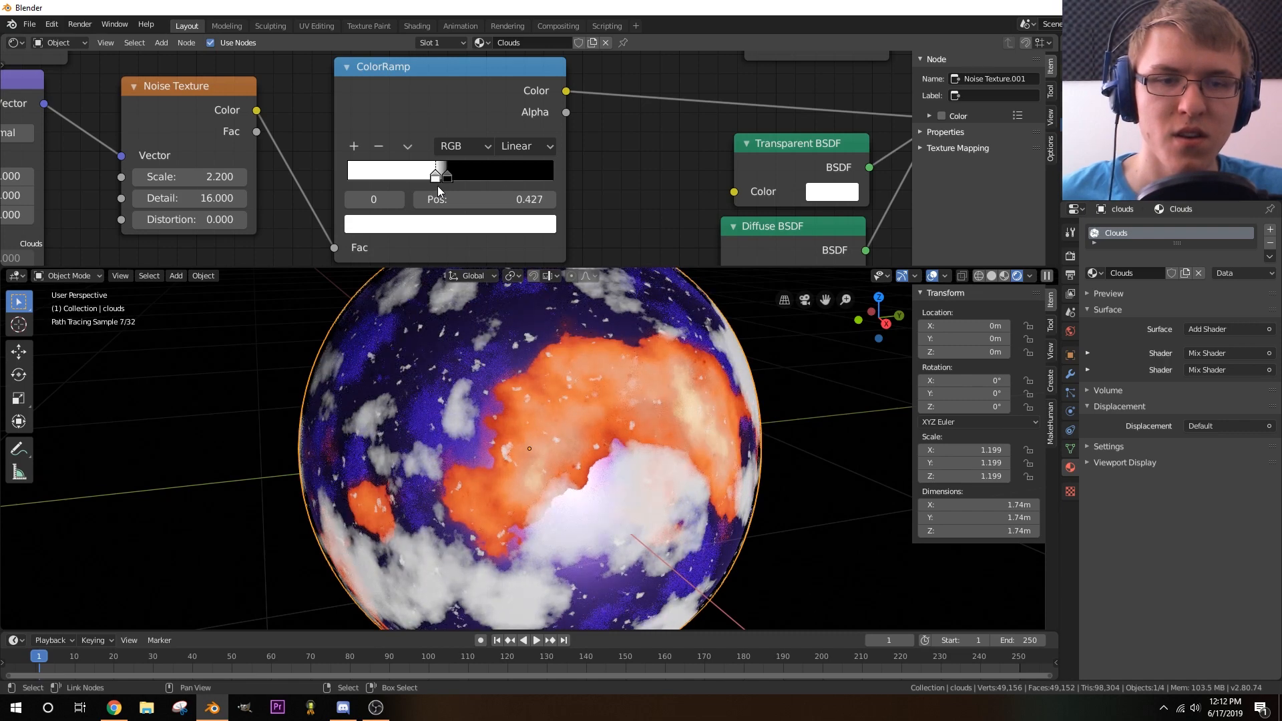
pyautogui.moveTo(591, 462); pyautogui.dragTo(563, 436, button='middle')
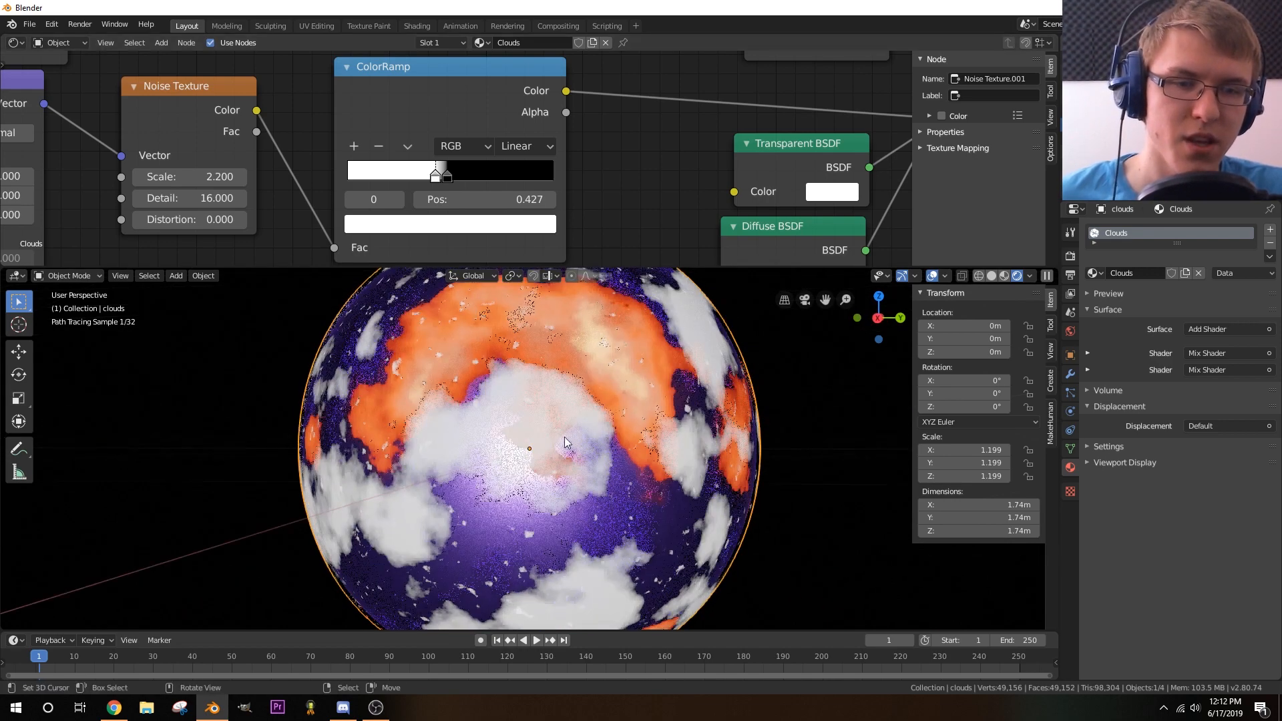
# - Raise the Distortion of the lower branch's Noise Texture slightly past 0.200
pyautogui.moveTo(576, 172); pyautogui.dragTo(668, 138, button='middle')
pyautogui.scroll(-4, 448, 160)
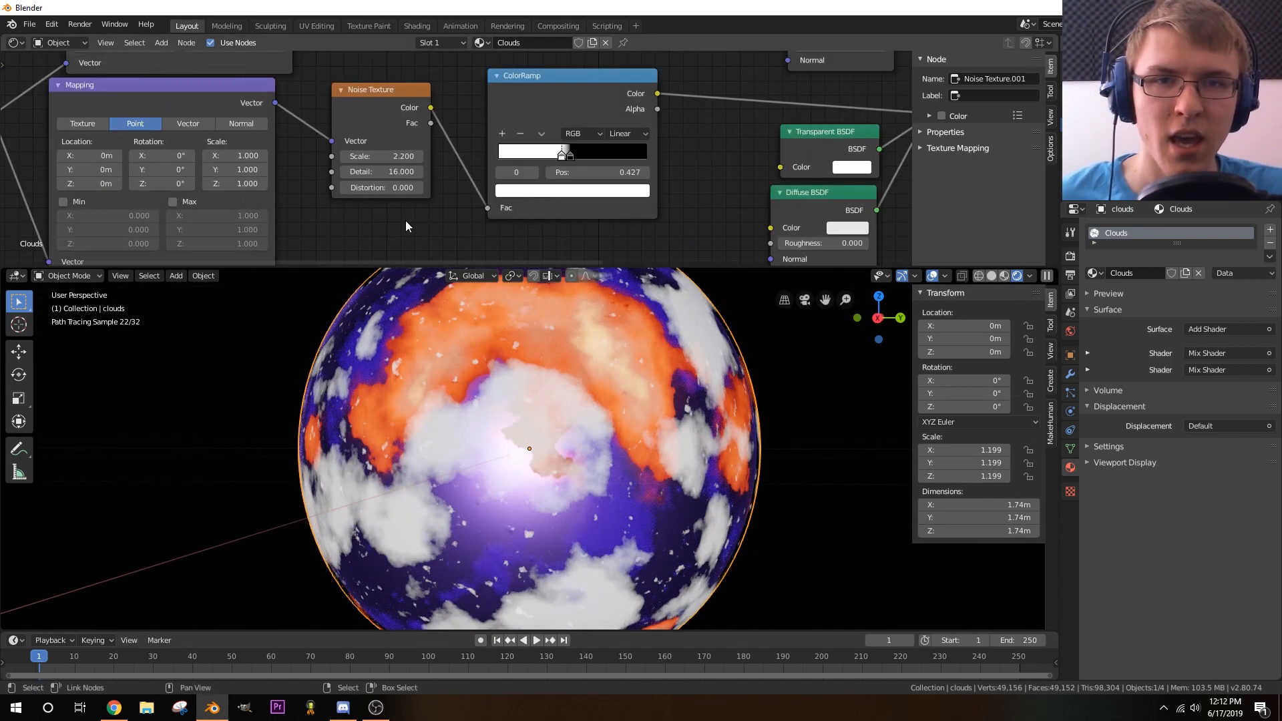
pyautogui.moveTo(428, 219); pyautogui.dragTo(454, 320, button='middle')
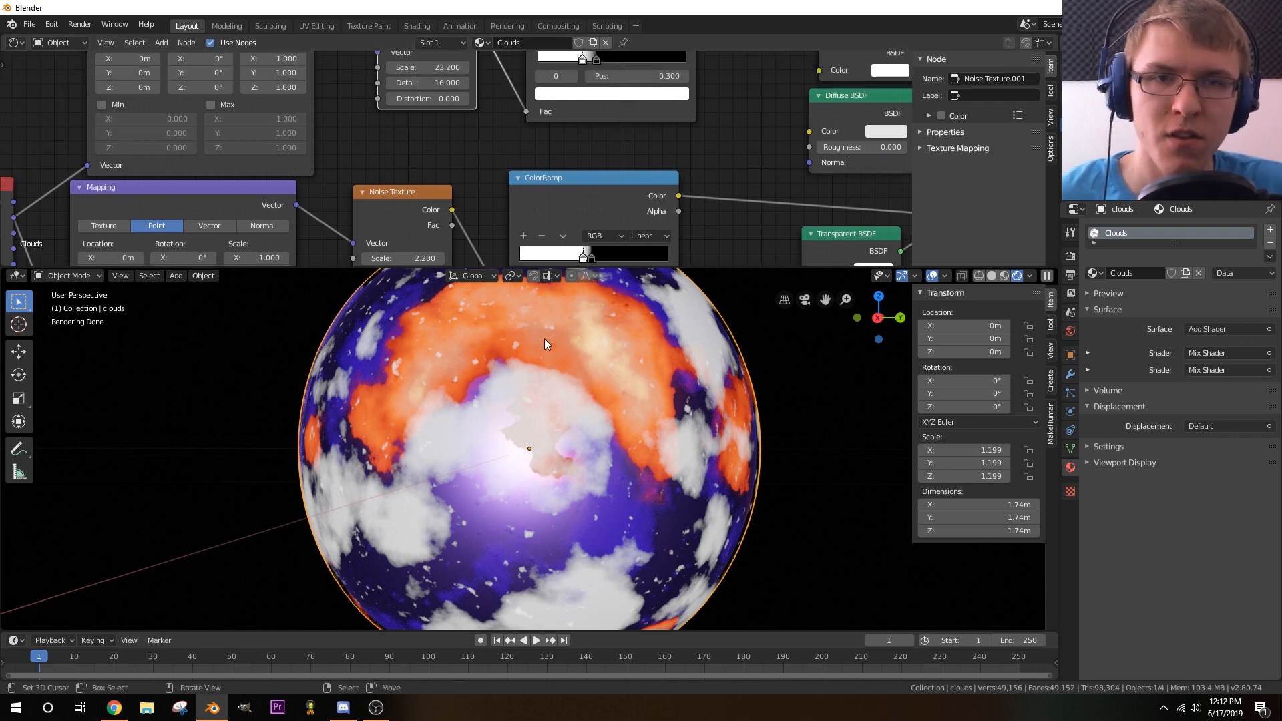
pyautogui.scroll(6, 499, 142)
pyautogui.moveTo(498, 163); pyautogui.dragTo(527, 43, button='middle')
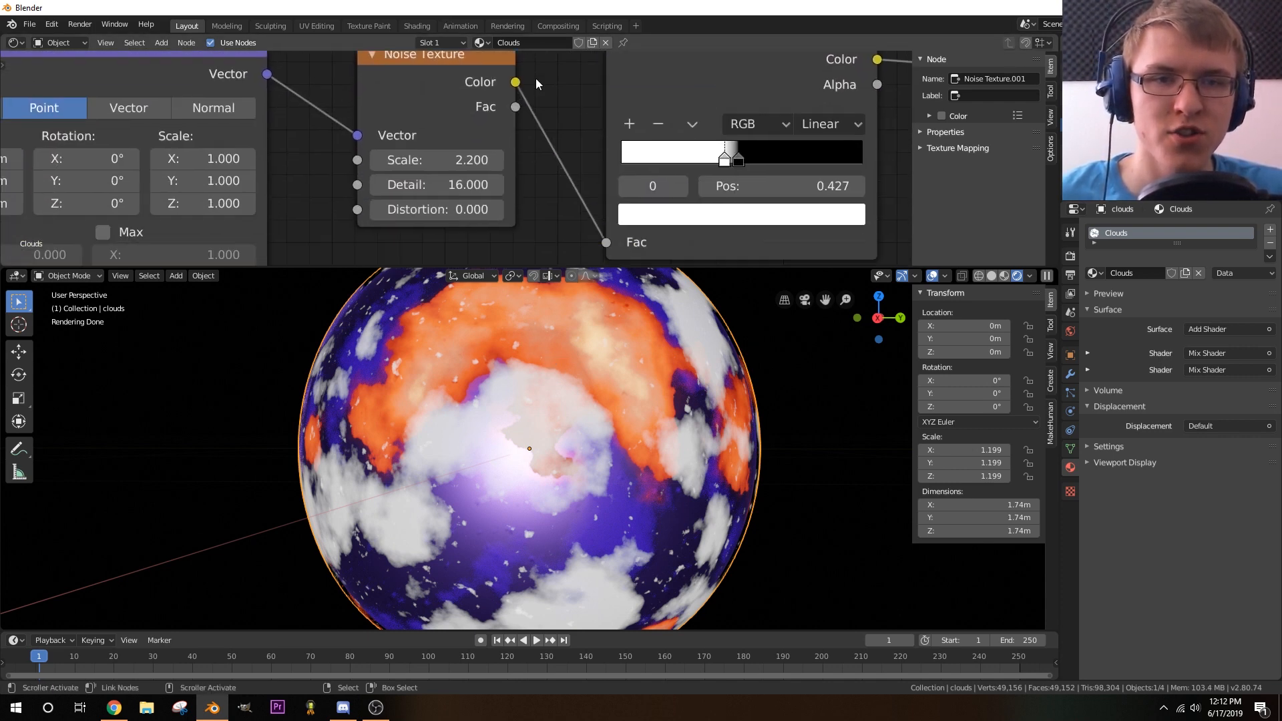
pyautogui.click(498, 211)
pyautogui.click(500, 211)
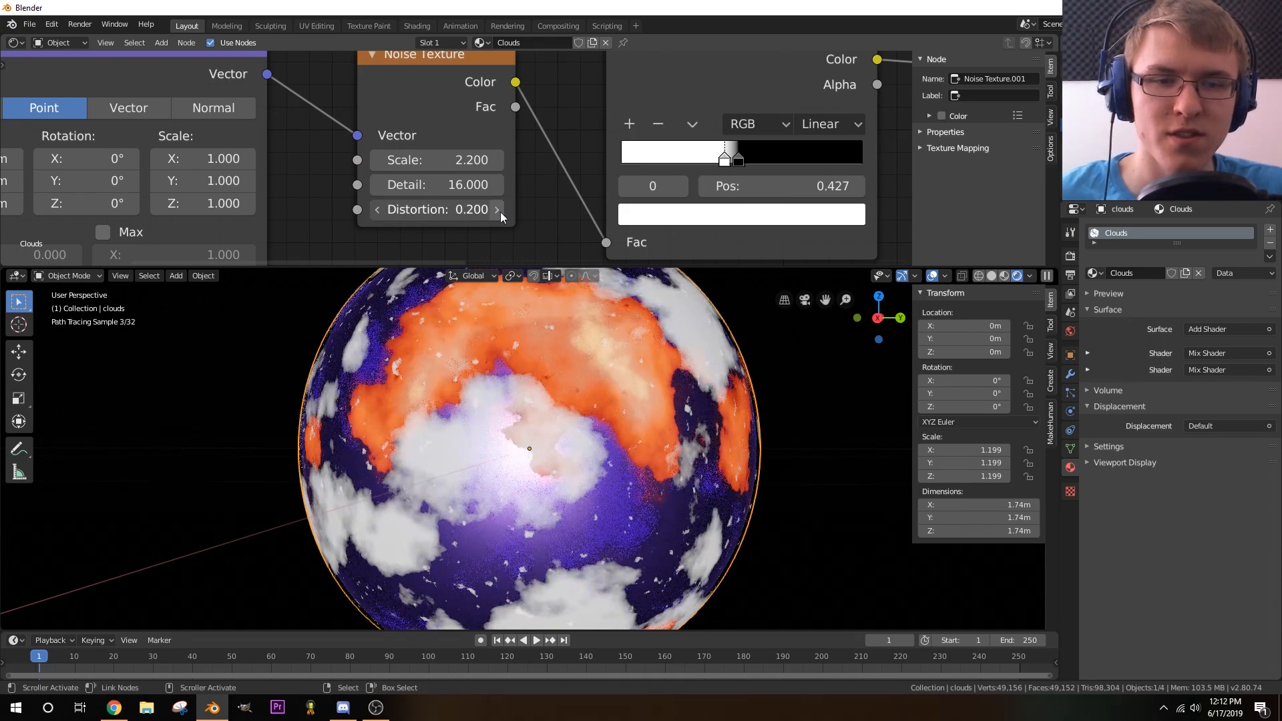
pyautogui.click(499, 211)
pyautogui.click(499, 211)
# - Set the Distortion of the upper branch's Noise Texture to 2.800
pyautogui.moveTo(567, 100); pyautogui.dragTo(576, 196, button='middle')
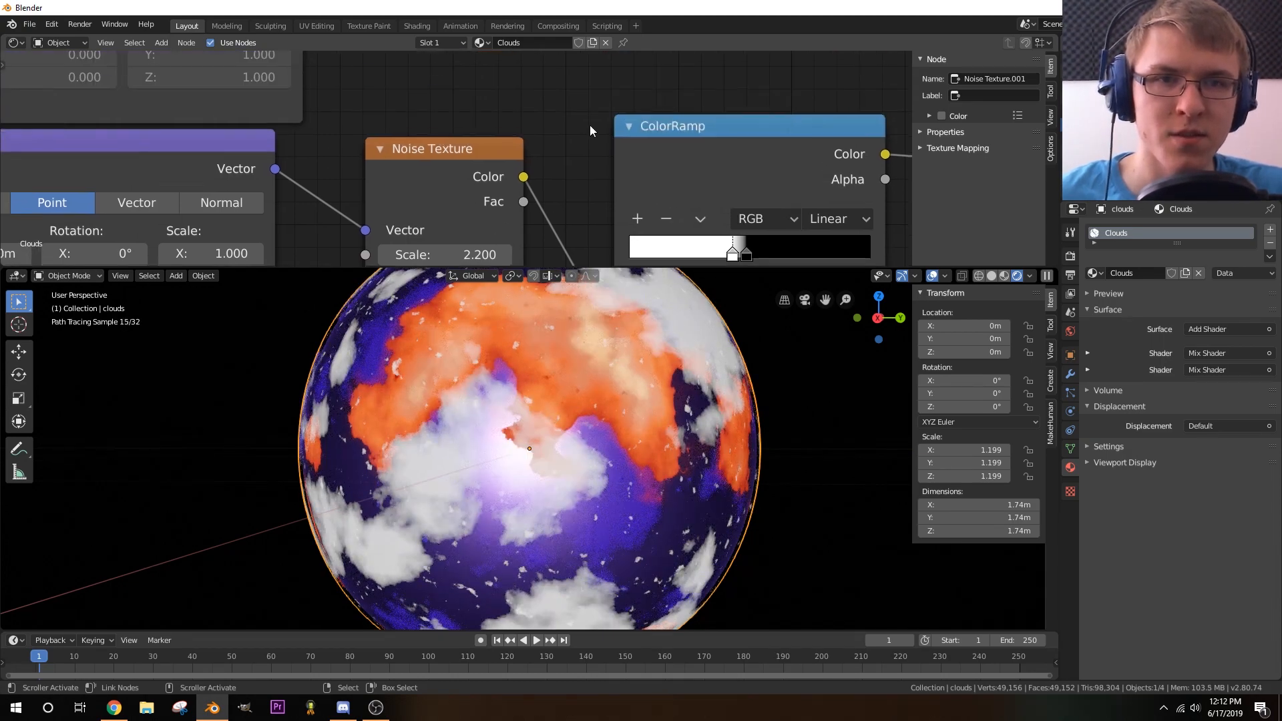
pyautogui.moveTo(581, 75); pyautogui.dragTo(547, 237, button='middle')
pyautogui.moveTo(466, 165); pyautogui.dragTo(503, 165)
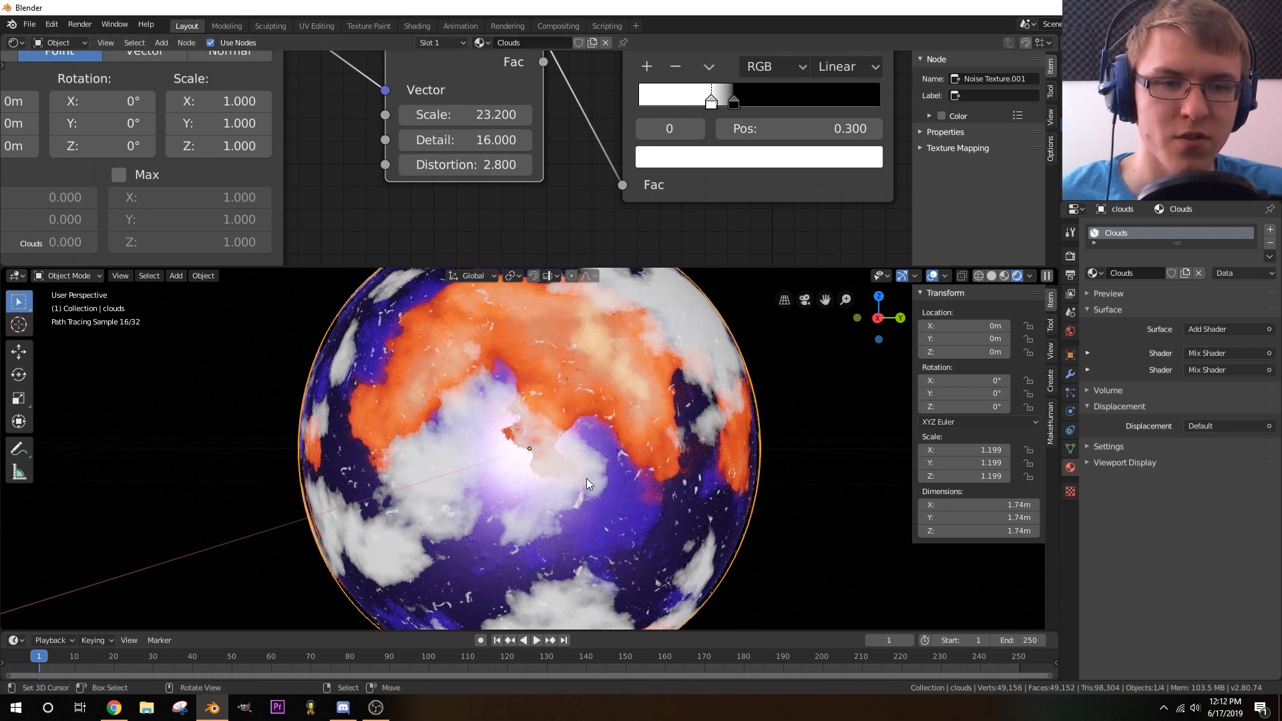
pyautogui.moveTo(631, 446)
pyautogui.mouseDown(button='middle')
pyautogui.moveTo(560, 403)
pyautogui.moveTo(591, 376)
pyautogui.moveTo(587, 423)
pyautogui.moveTo(615, 454)
pyautogui.mouseUp(button='middle')
# - Move the Add Shader node closer to the two Mix Shaders, away from the Material Output
pyautogui.scroll(-6, 463, 214)
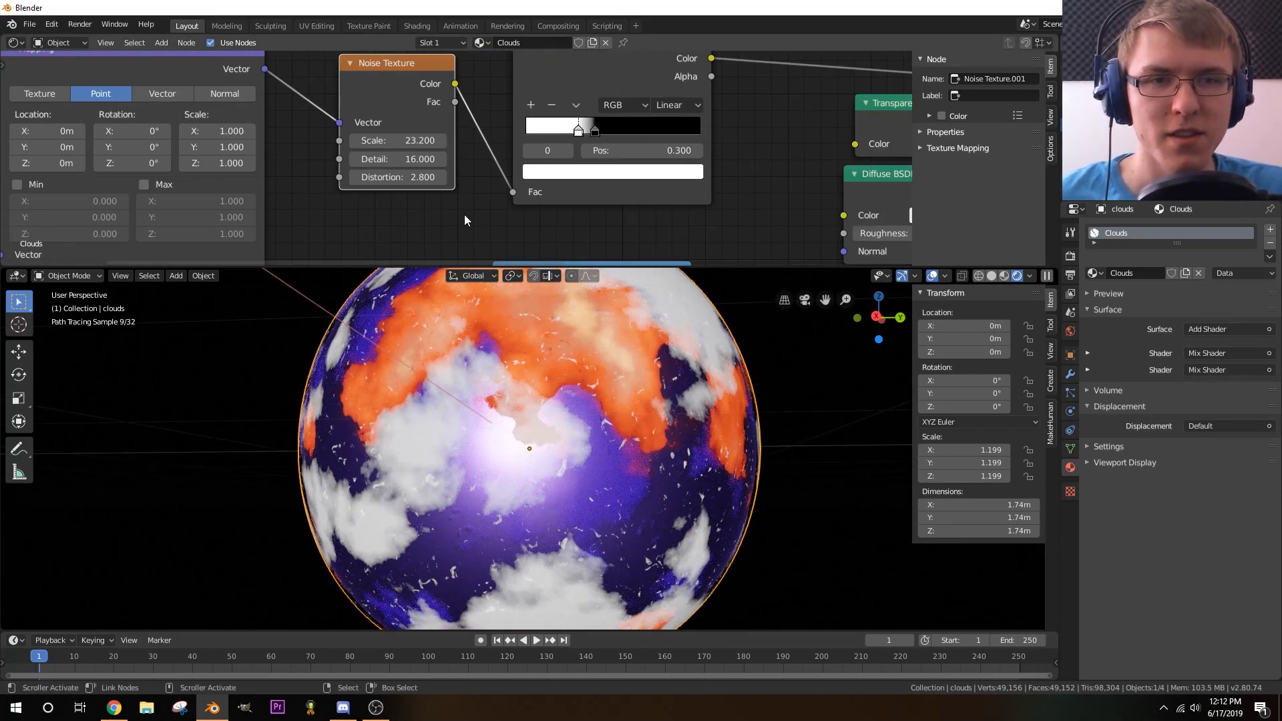
pyautogui.moveTo(416, 210); pyautogui.dragTo(226, 138, button='middle')
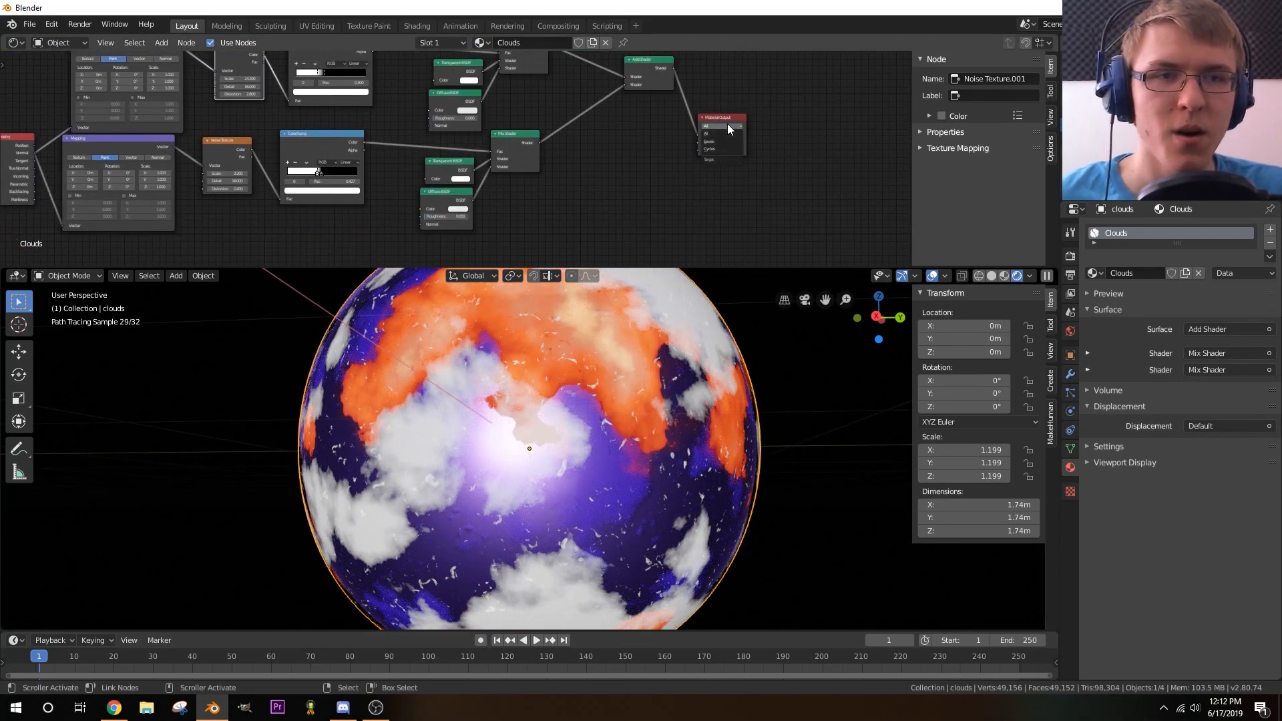
pyautogui.moveTo(648, 66); pyautogui.dragTo(594, 100)
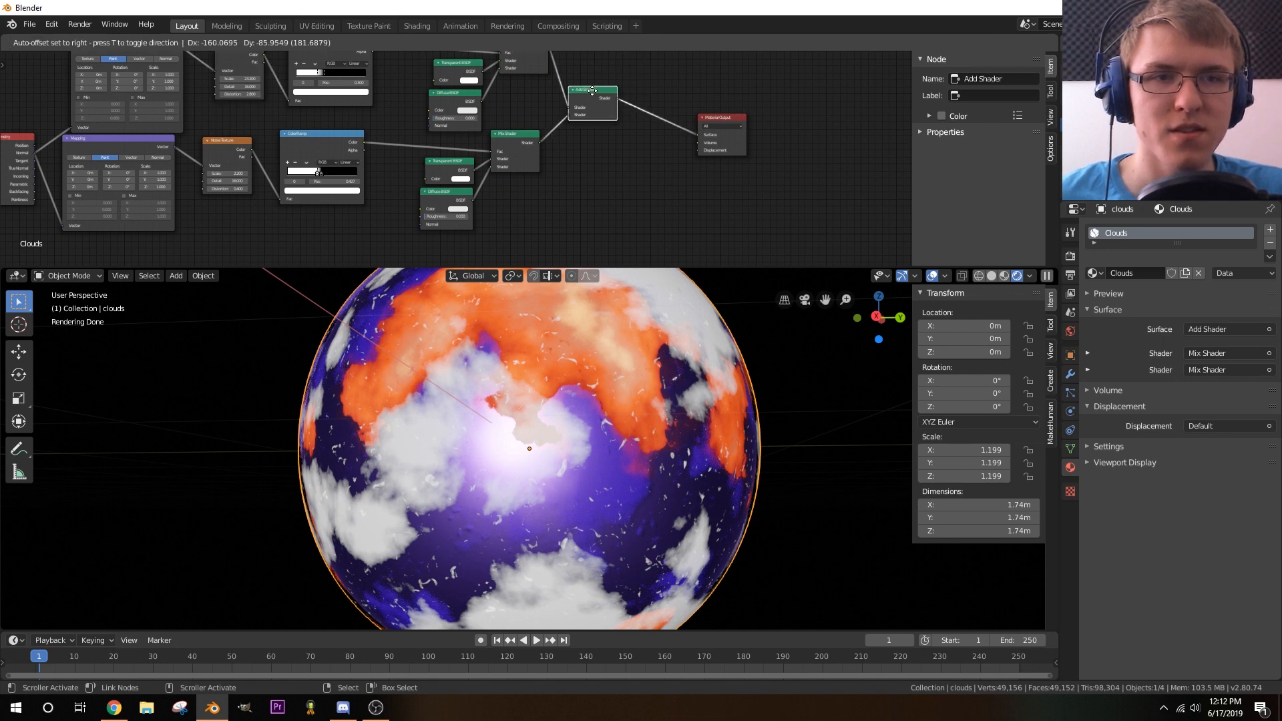
pyautogui.scroll(-2, 634, 155)
pyautogui.moveTo(594, 178); pyautogui.dragTo(636, 200, button='middle')
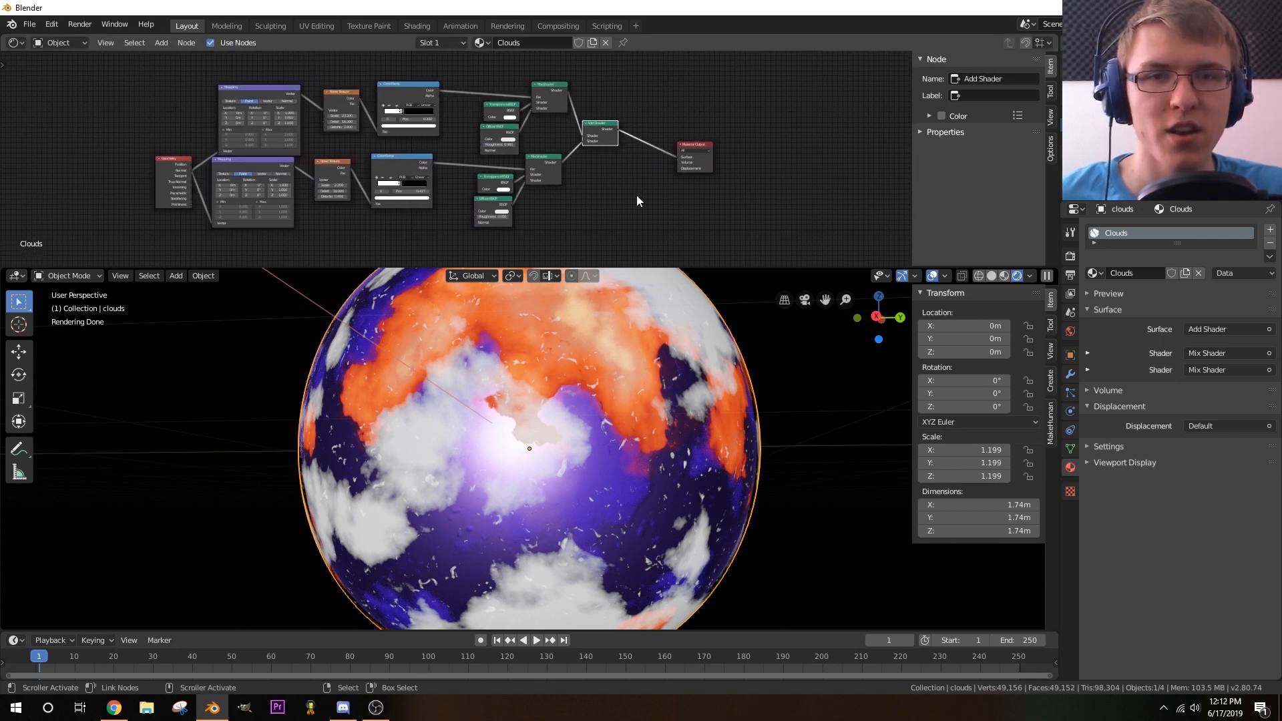
# - Duplicate the upper branch's Mapping, ColorRamp, Transparent, Diffuse, Mix Shader and Add Shader nodes and place the copies below the two existing branches
pyautogui.click(259, 91)
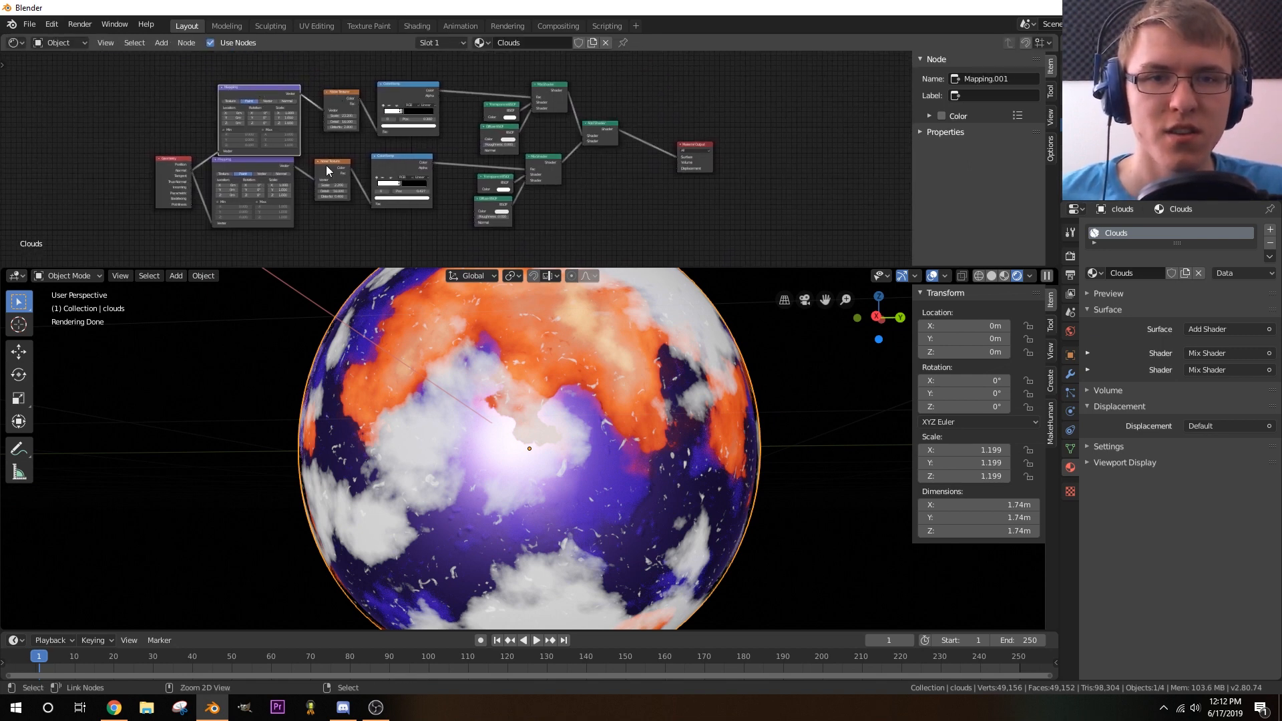
pyautogui.click(402, 86)
pyautogui.click(499, 132)
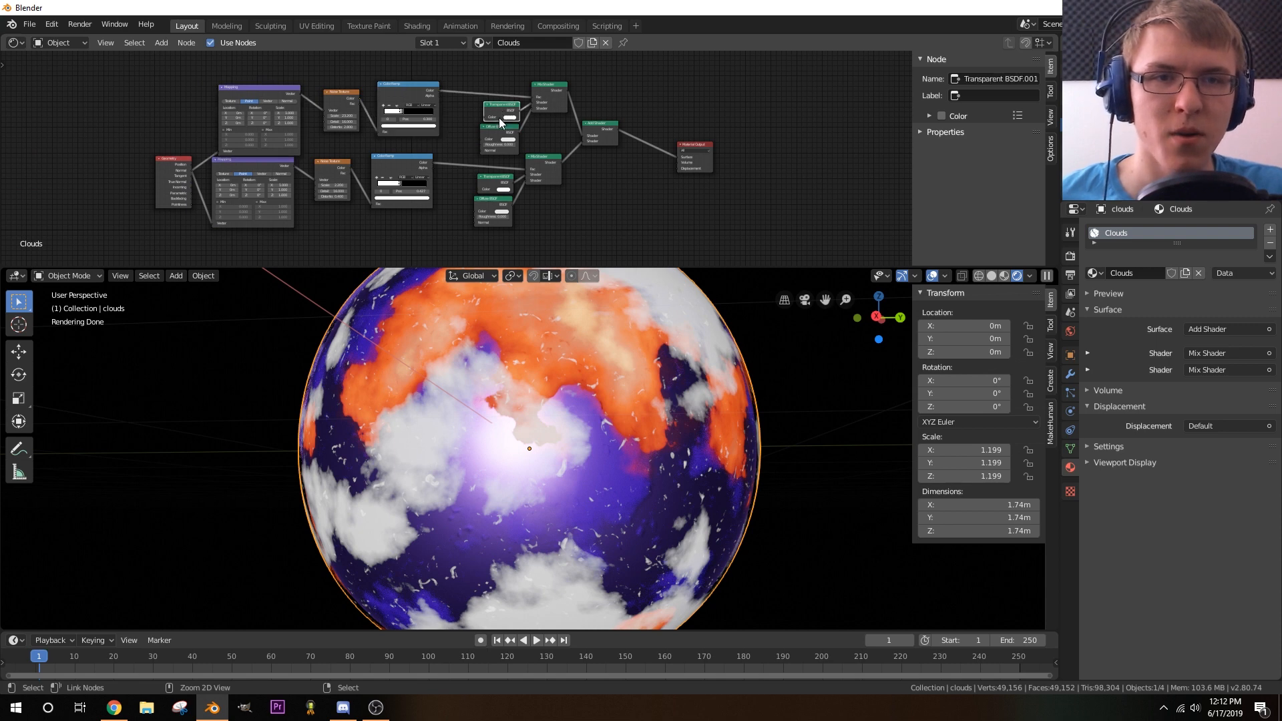
pyautogui.click(550, 87)
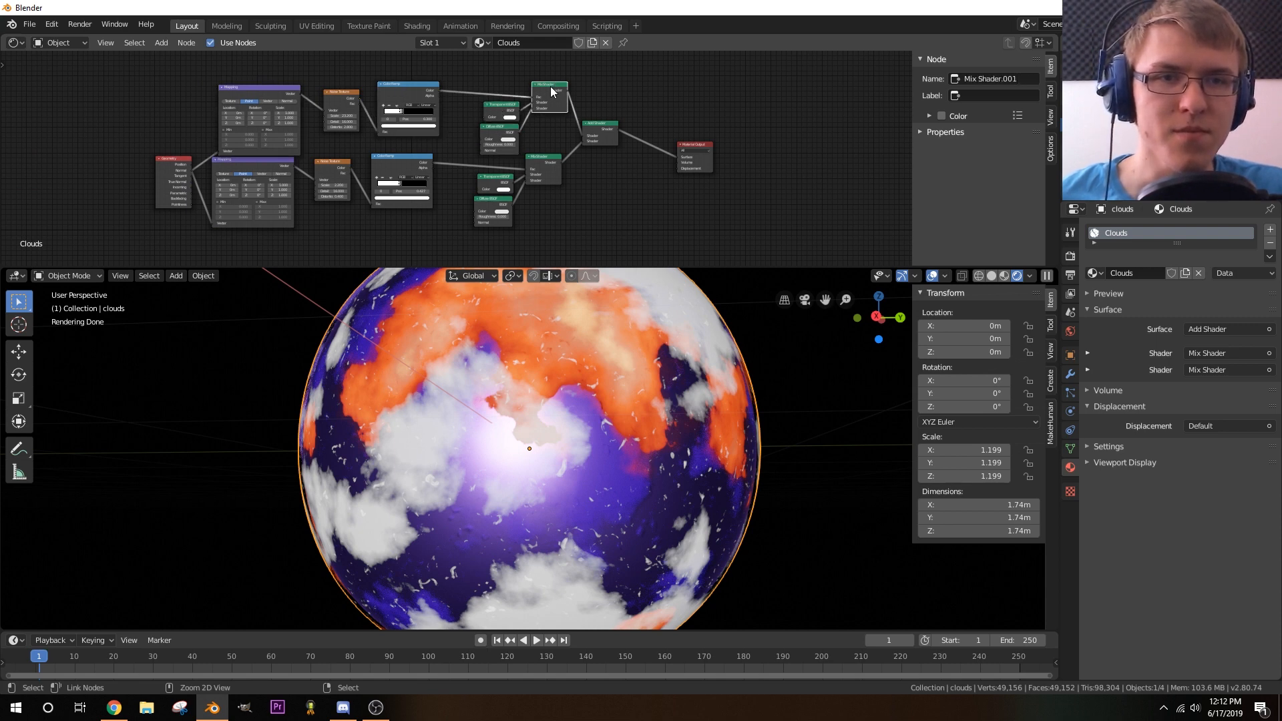
pyautogui.keyDown('shift'); pyautogui.click(605, 128); pyautogui.keyUp('shift')
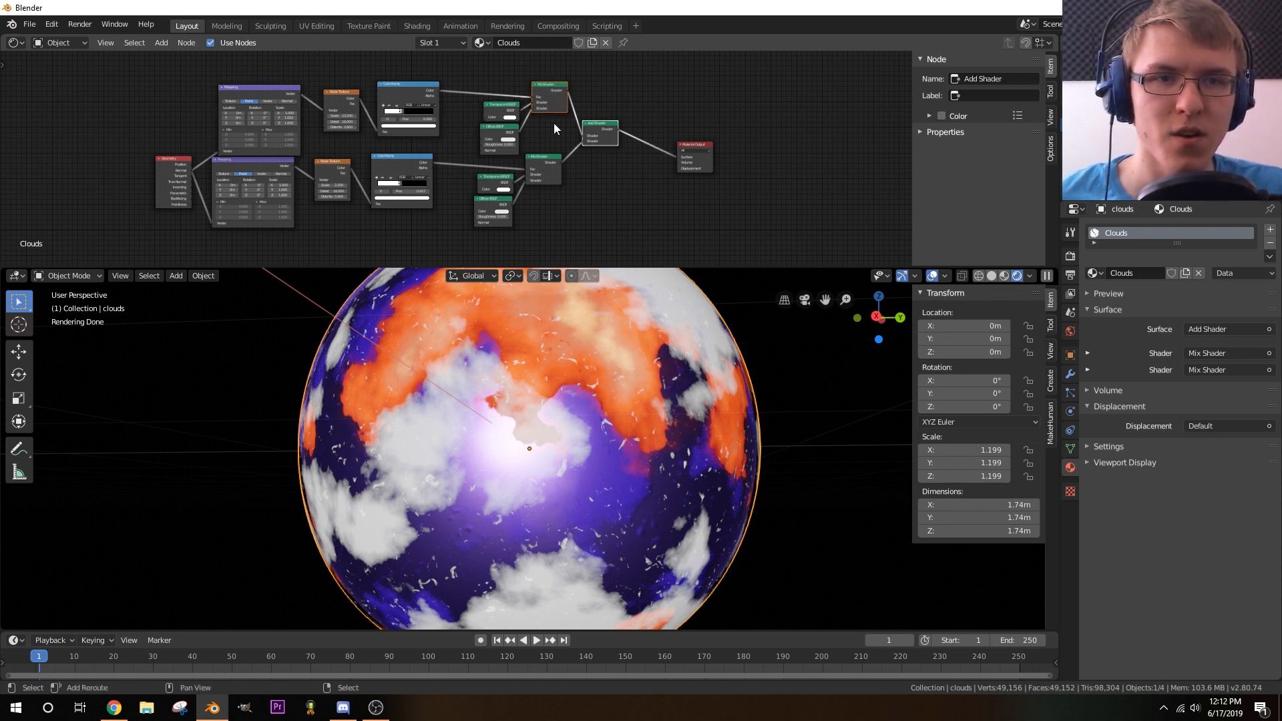
pyautogui.keyDown('shift'); pyautogui.click(495, 128); pyautogui.keyUp('shift')
pyautogui.keyDown('shift'); pyautogui.click(394, 86); pyautogui.keyUp('shift')
pyautogui.keyDown('shift'); pyautogui.click(339, 94); pyautogui.keyUp('shift')
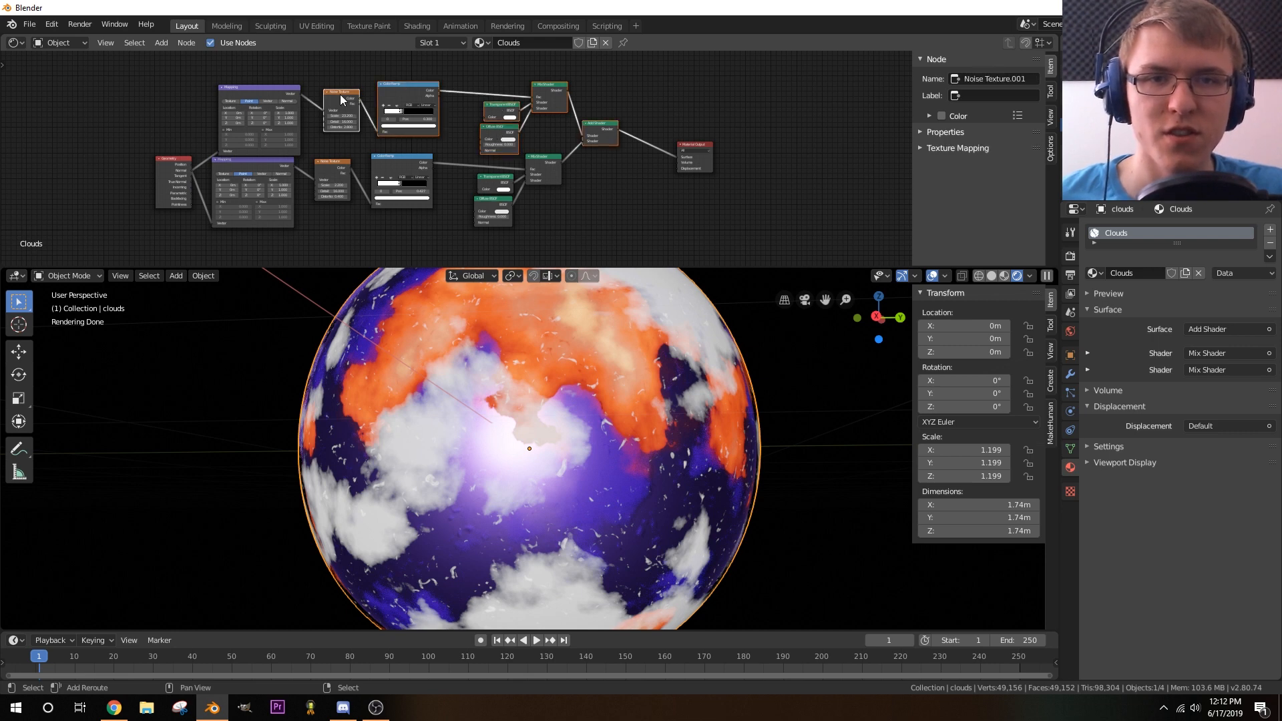
pyautogui.keyDown('shift'); pyautogui.click(253, 90); pyautogui.keyUp('shift')
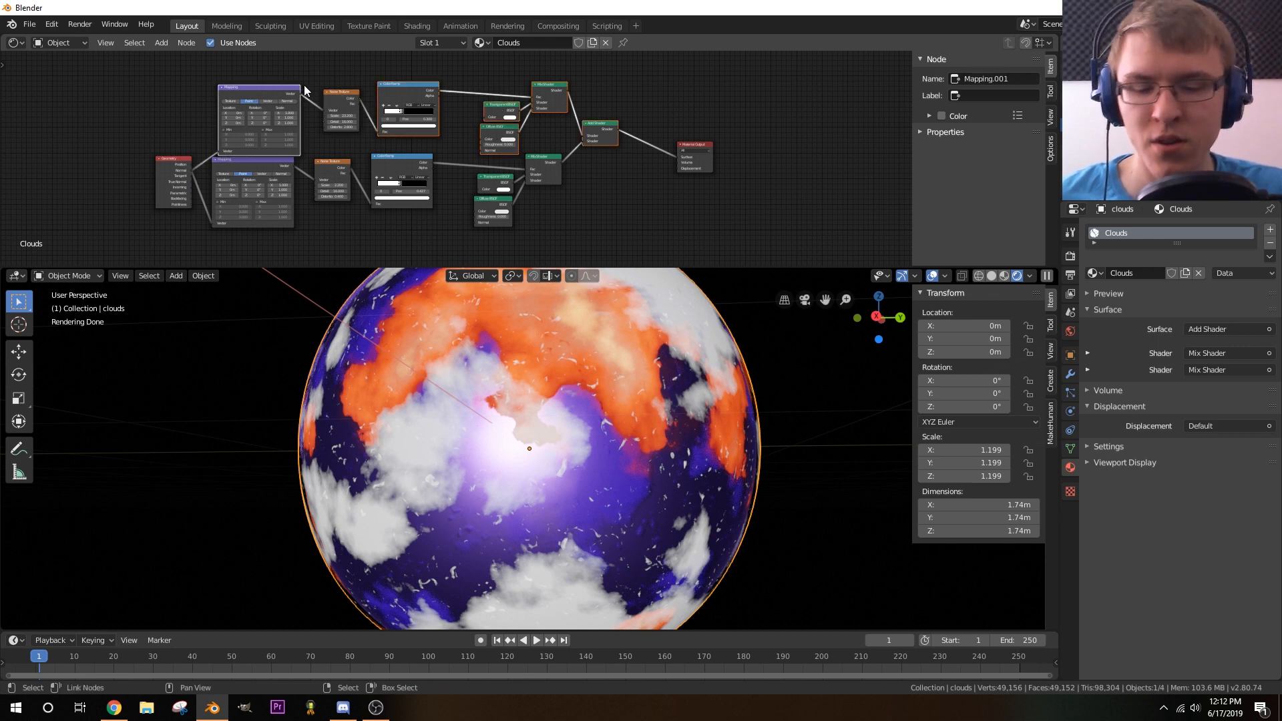
pyautogui.hotkey('shift', 'd')
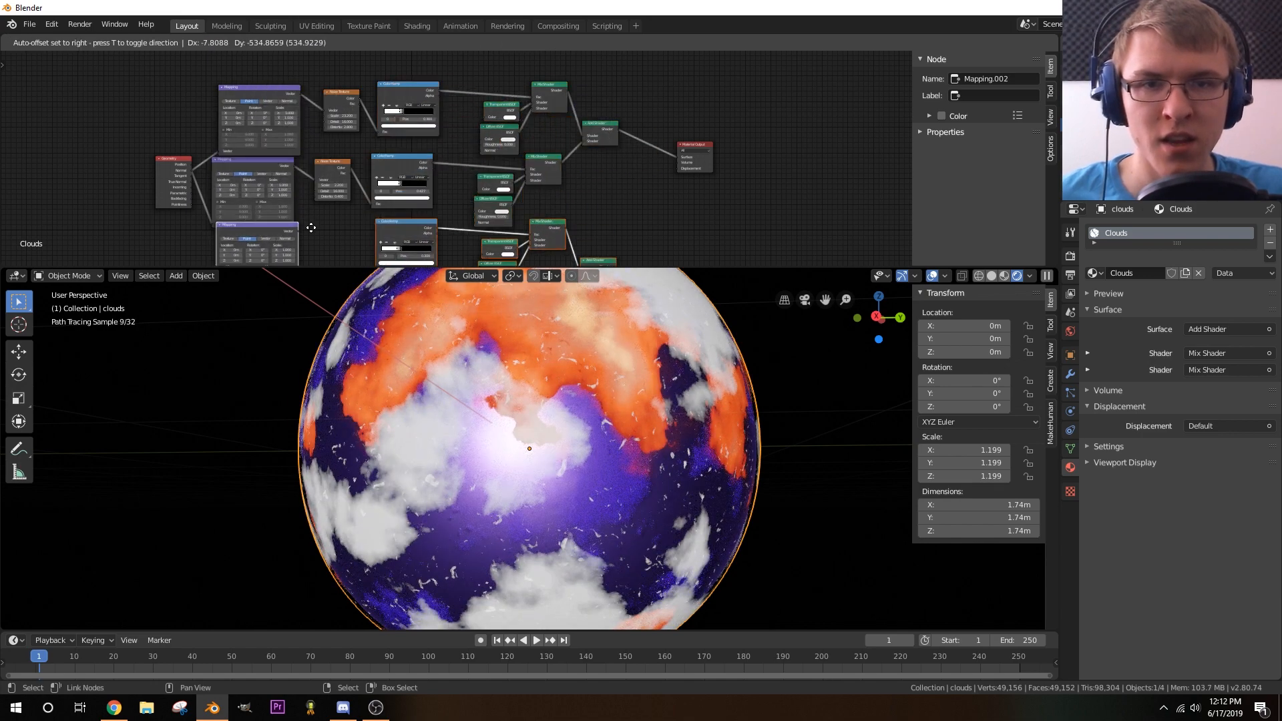
pyautogui.click(303, 244)
# - Insert the duplicated Add Shader before the Material Output and feed it the first Add Shader and the new branch's Mix Shader
pyautogui.moveTo(430, 215); pyautogui.dragTo(226, 175, button='middle')
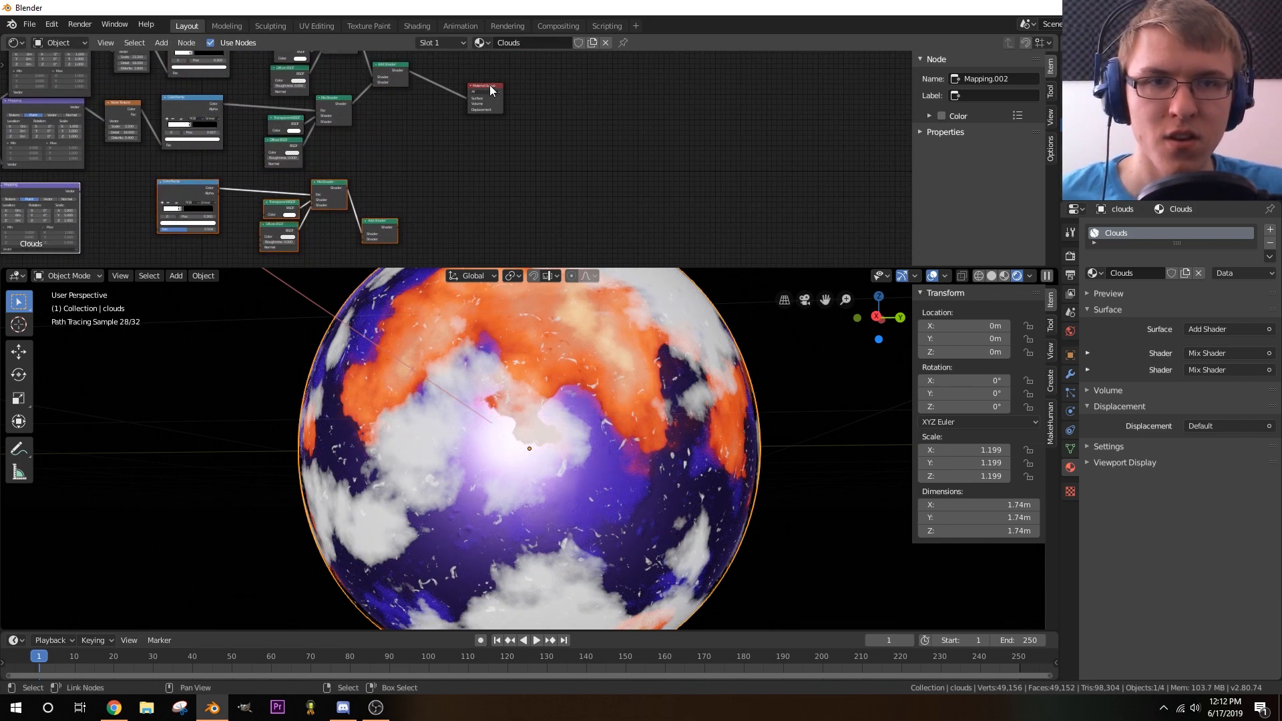
pyautogui.moveTo(371, 227); pyautogui.dragTo(492, 93)
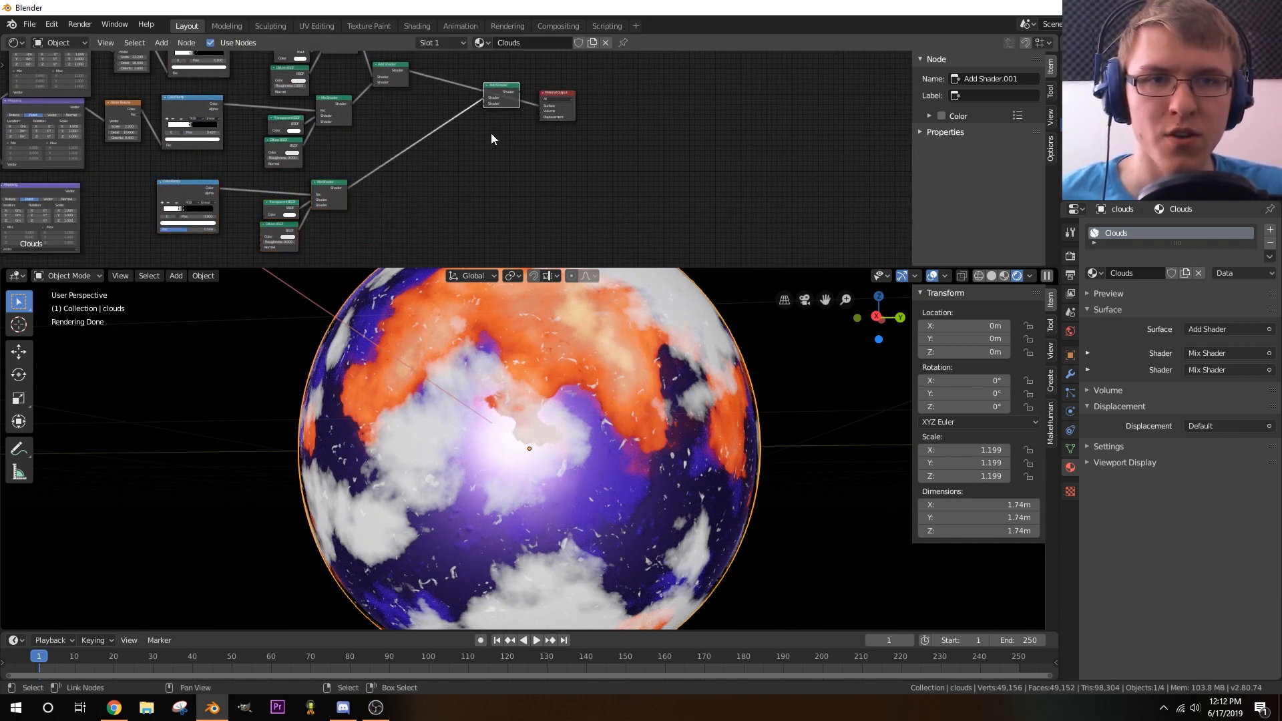
pyautogui.moveTo(409, 72)
pyautogui.mouseDown()
pyautogui.moveTo(527, 106)
pyautogui.moveTo(459, 113)
pyautogui.mouseUp()
pyautogui.moveTo(347, 187); pyautogui.dragTo(468, 109)
# - Link the Geometry node's Normal output to the new branch's Mapping node and align that node with its branch
pyautogui.moveTo(470, 157); pyautogui.dragTo(698, 105, button='middle')
pyautogui.moveTo(416, 197); pyautogui.dragTo(341, 232, button='middle')
pyautogui.scroll(1, 346, 238)
pyautogui.moveTo(169, 236); pyautogui.dragTo(334, 174, button='middle')
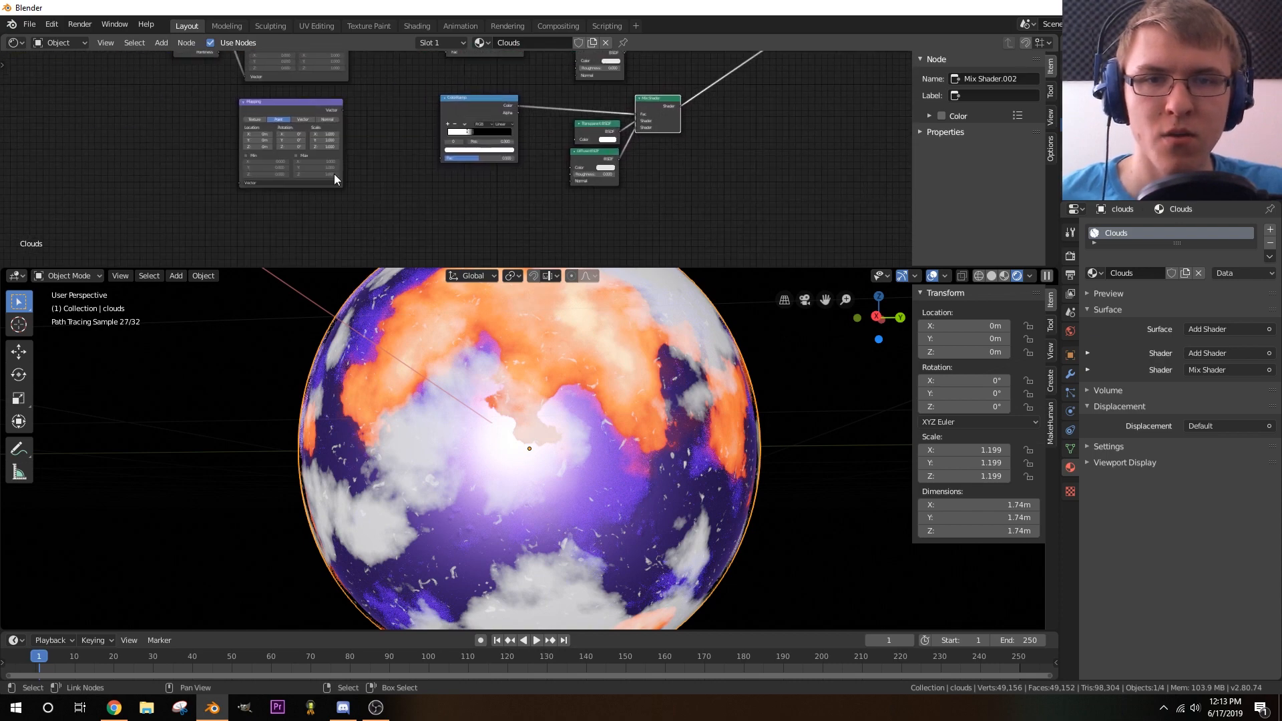
pyautogui.moveTo(395, 124); pyautogui.dragTo(458, 174, button='middle')
pyautogui.moveTo(301, 130); pyautogui.dragTo(327, 142, button='middle')
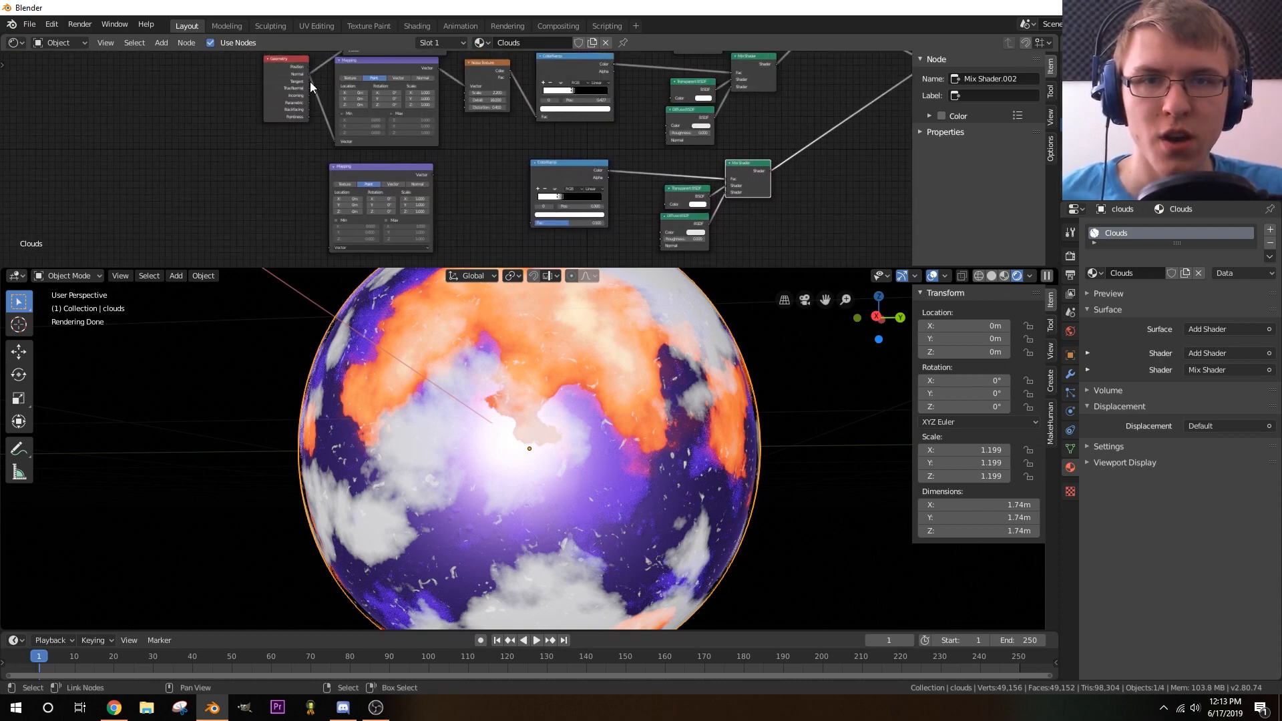
pyautogui.moveTo(309, 74); pyautogui.dragTo(325, 247)
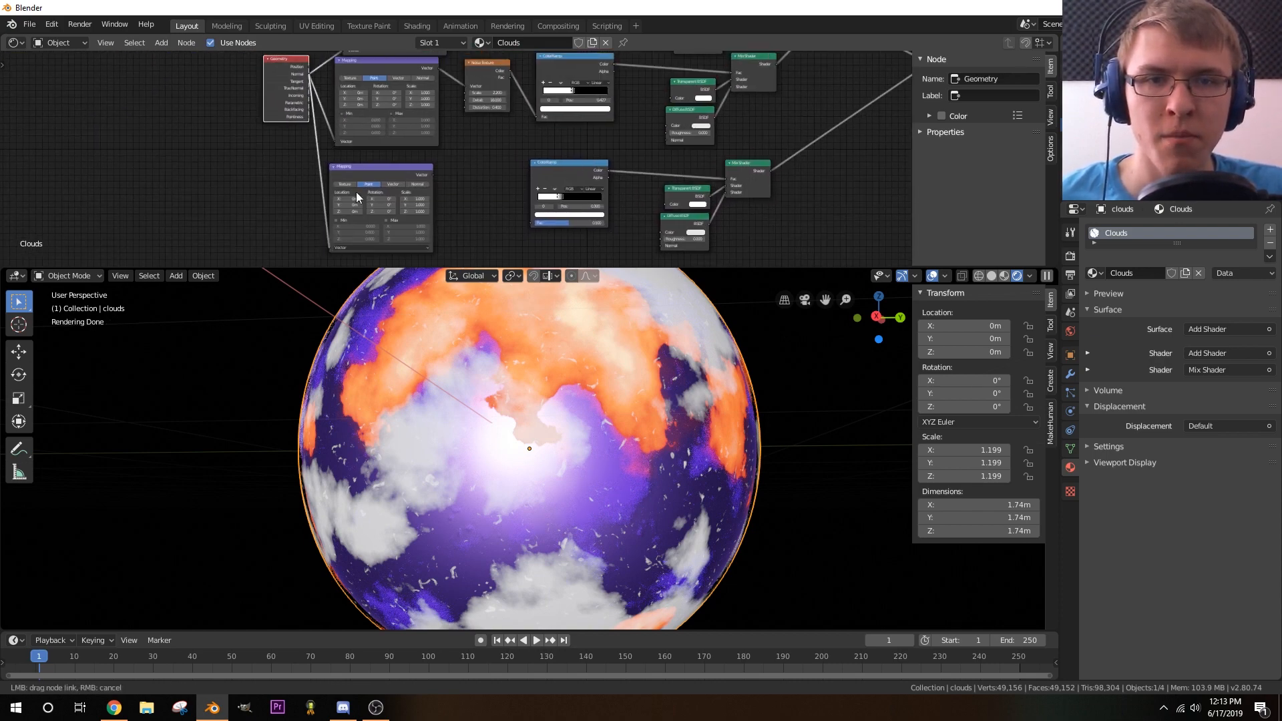
pyautogui.moveTo(366, 168); pyautogui.dragTo(375, 163)
pyautogui.moveTo(500, 172); pyautogui.dragTo(429, 161, button='middle')
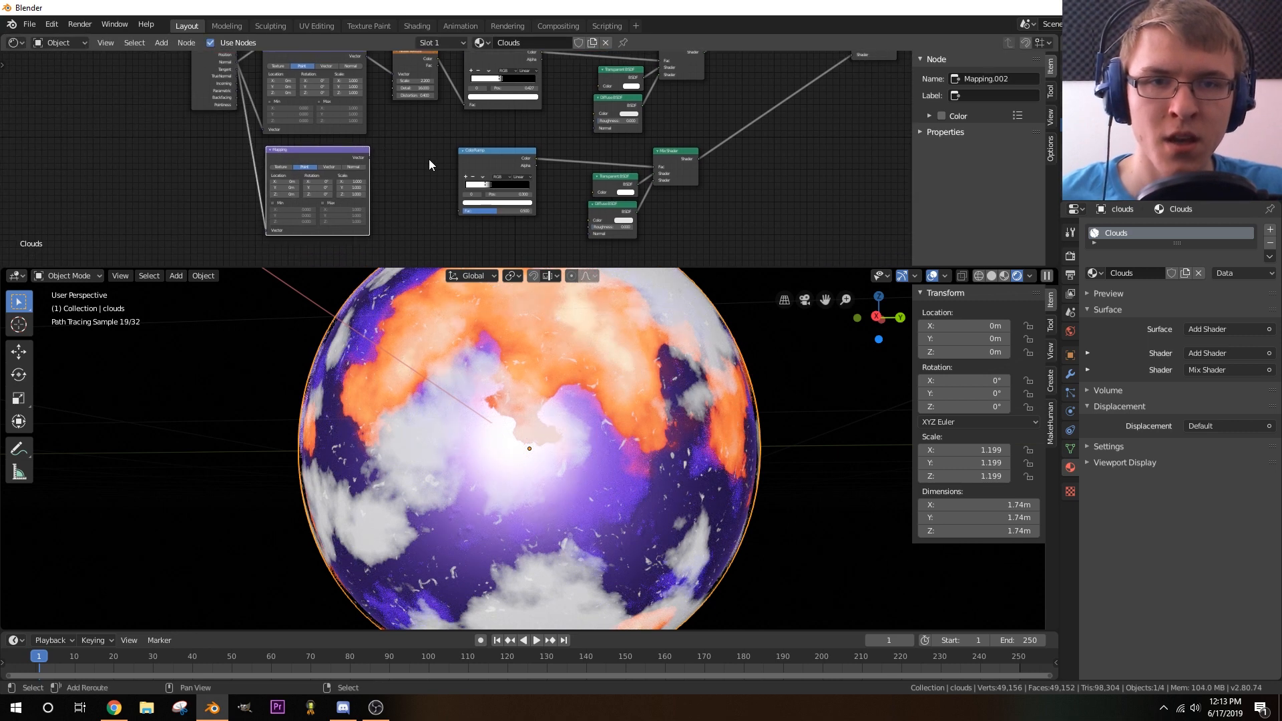
# - Add a Noise Texture node between the Mapping and ColorRamp nodes of the third branch
pyautogui.hotkey('shift', 'a')
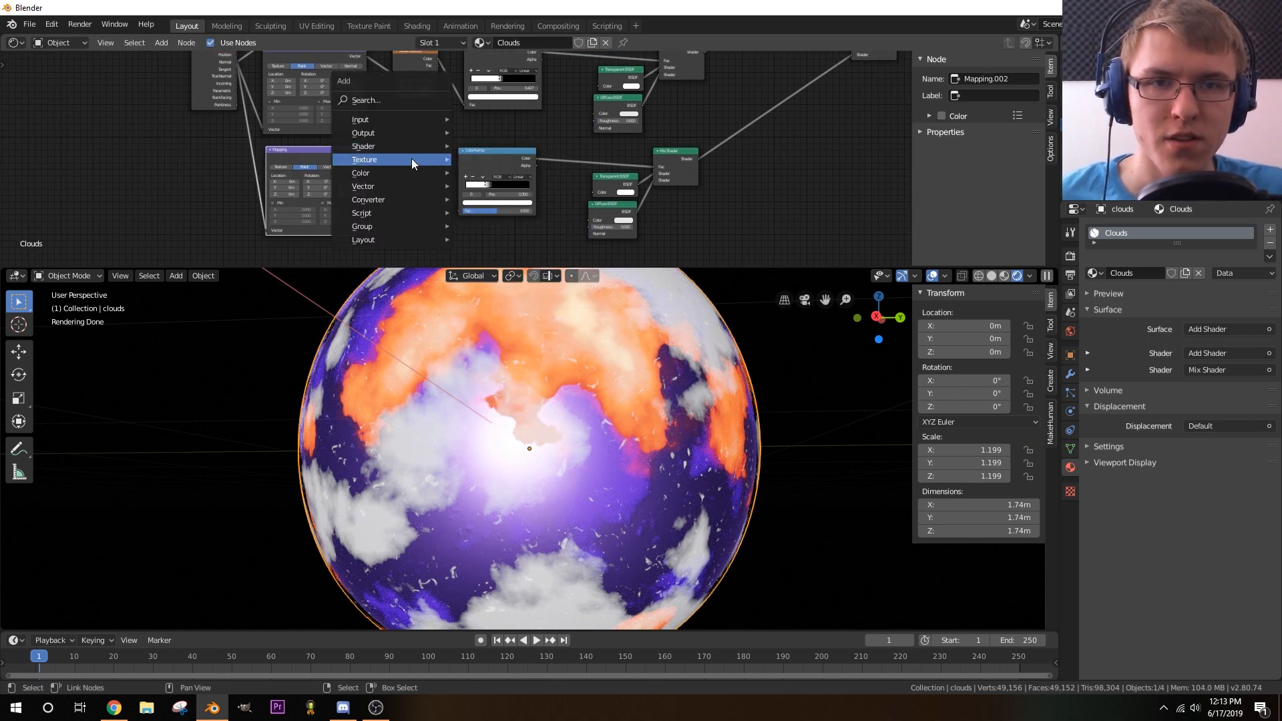
pyautogui.moveTo(411, 159)
pyautogui.click(505, 277)
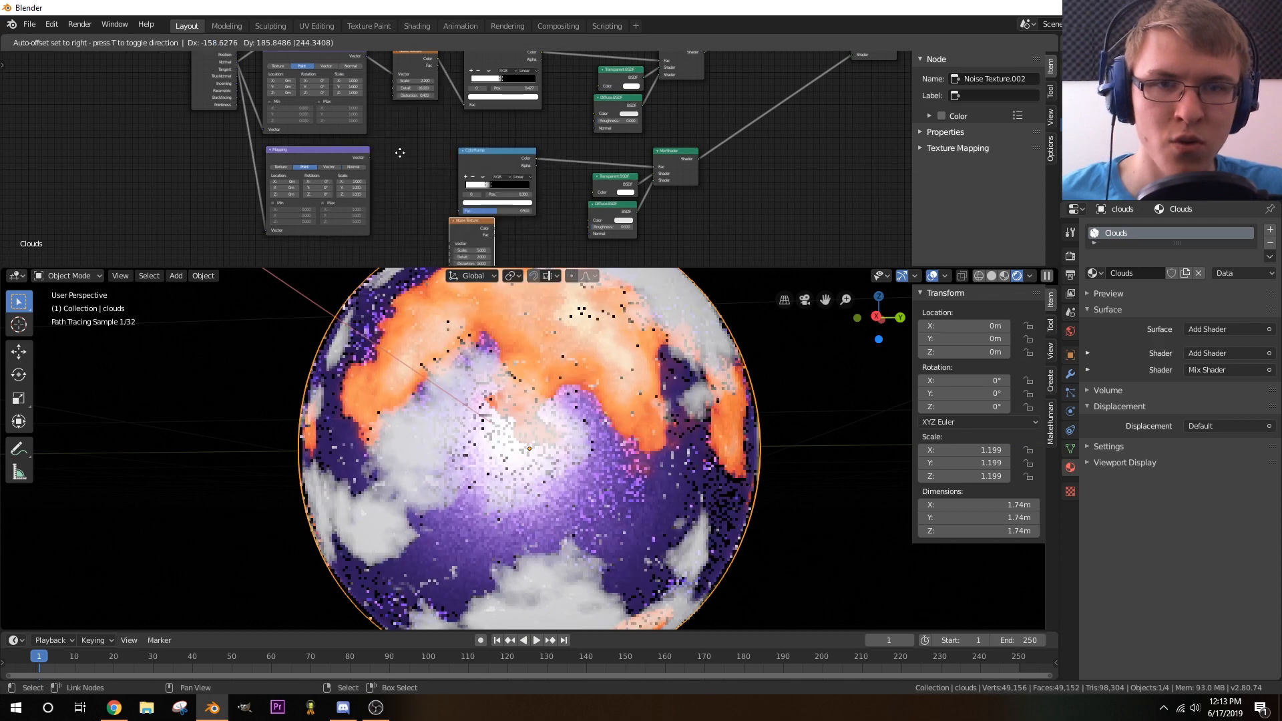
pyautogui.click(404, 194)
# - Connect the third Mapping's Vector to the new Noise Texture and the texture's Color to the ColorRamp's Fac
pyautogui.scroll(6, 411, 215)
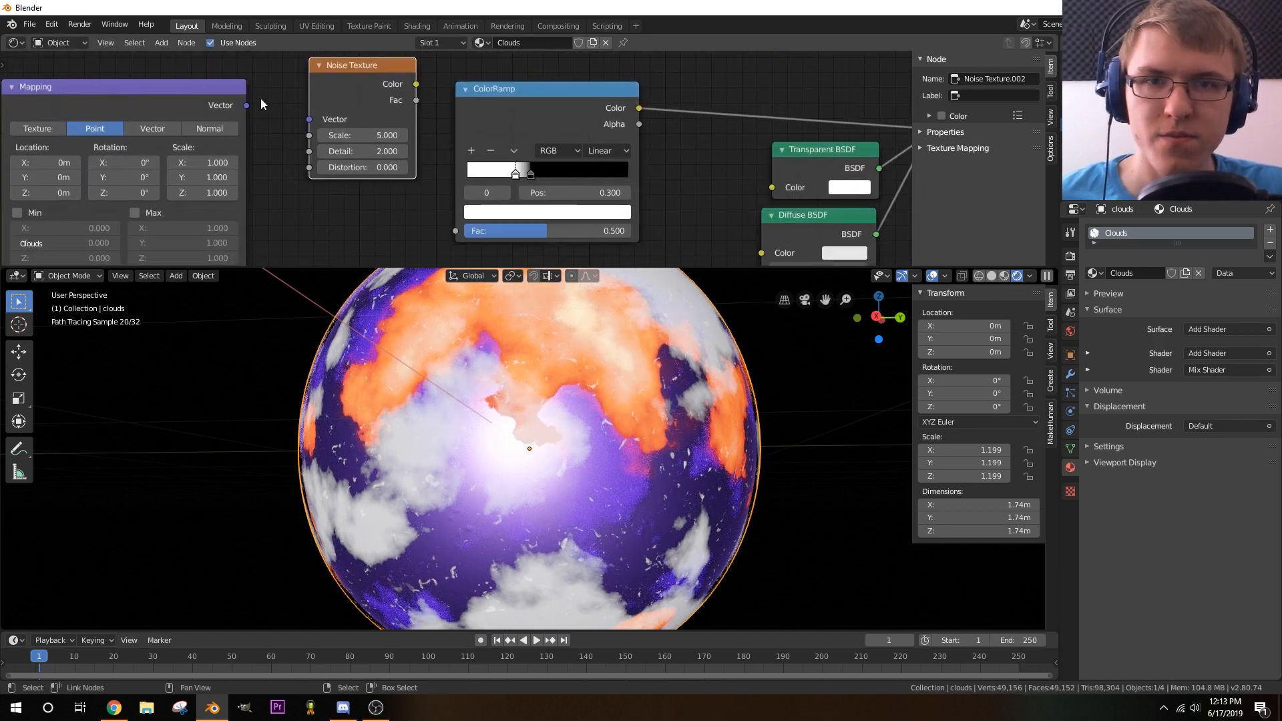
pyautogui.moveTo(246, 105); pyautogui.dragTo(308, 119)
pyautogui.moveTo(409, 115); pyautogui.dragTo(303, 100, button='middle')
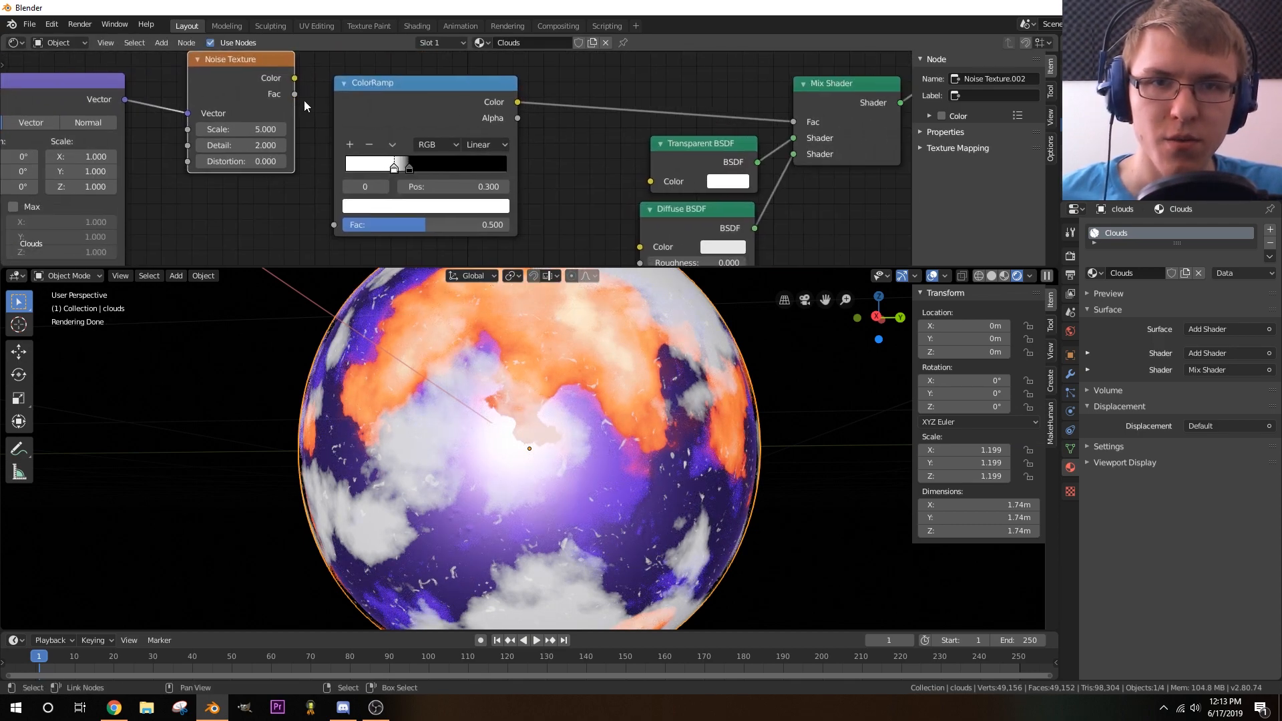
pyautogui.moveTo(305, 83); pyautogui.dragTo(334, 224)
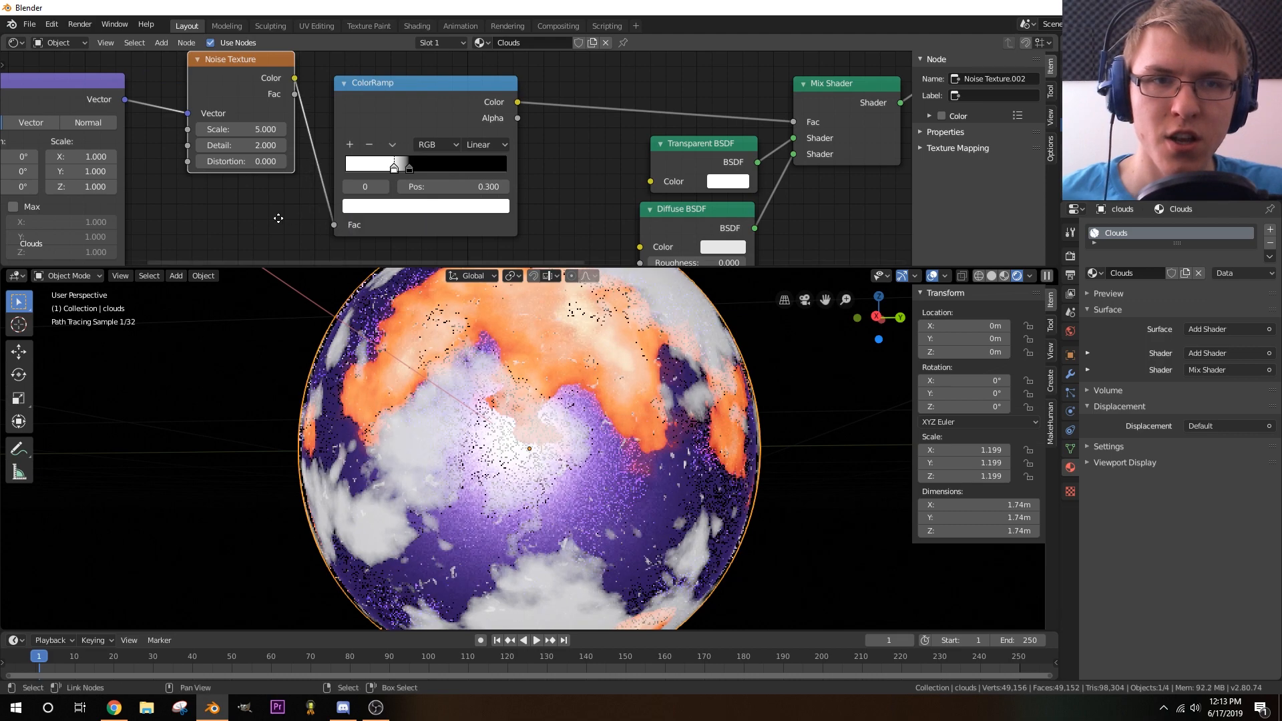
# - Link the third branch's Mix Shader directly to the Material Output's Surface to preview that branch alone
pyautogui.moveTo(376, 210); pyautogui.dragTo(143, 222, button='middle')
pyautogui.scroll(-6, 442, 214)
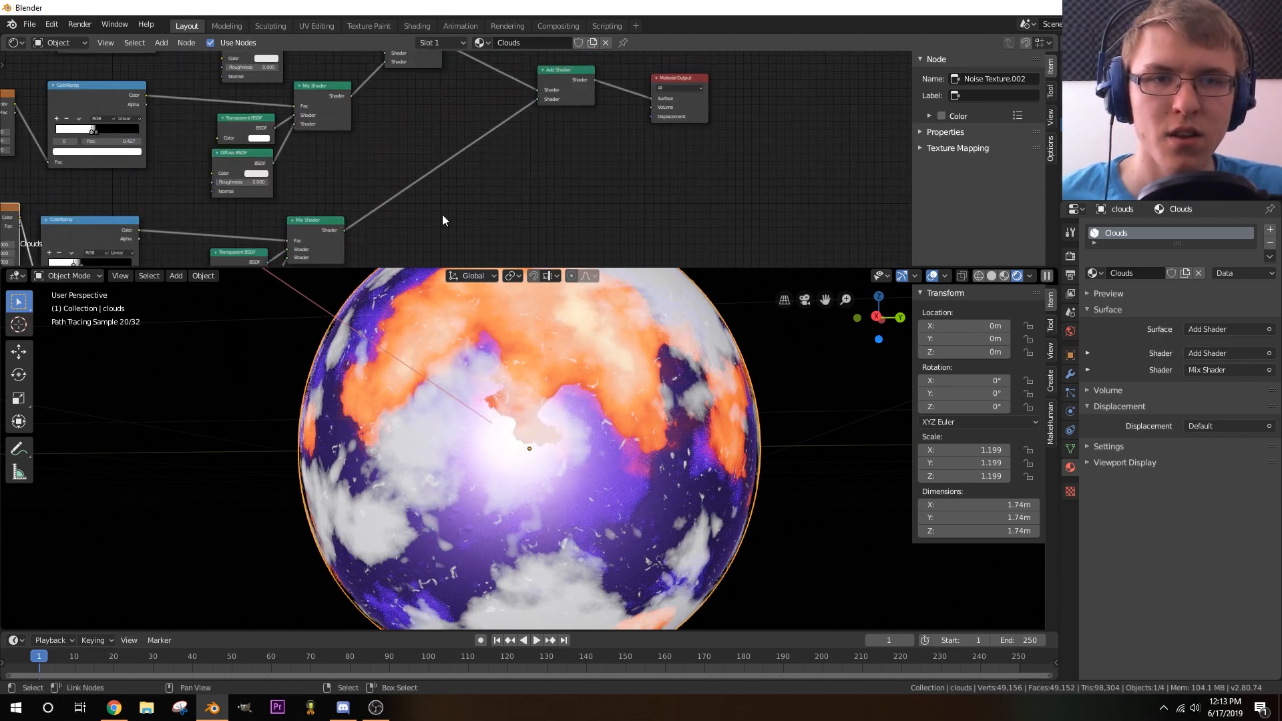
pyautogui.moveTo(370, 214); pyautogui.dragTo(339, 220, button='middle')
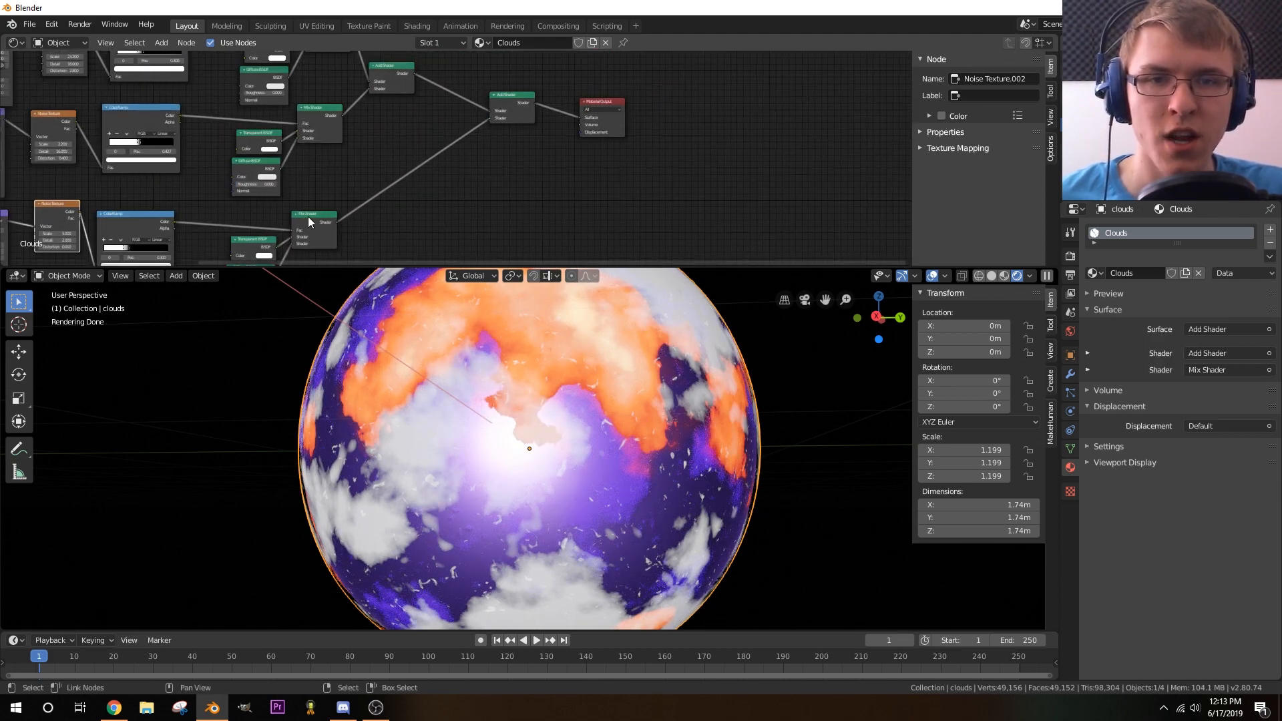
pyautogui.moveTo(336, 223); pyautogui.dragTo(581, 118)
pyautogui.moveTo(513, 215); pyautogui.dragTo(551, 189, button='middle')
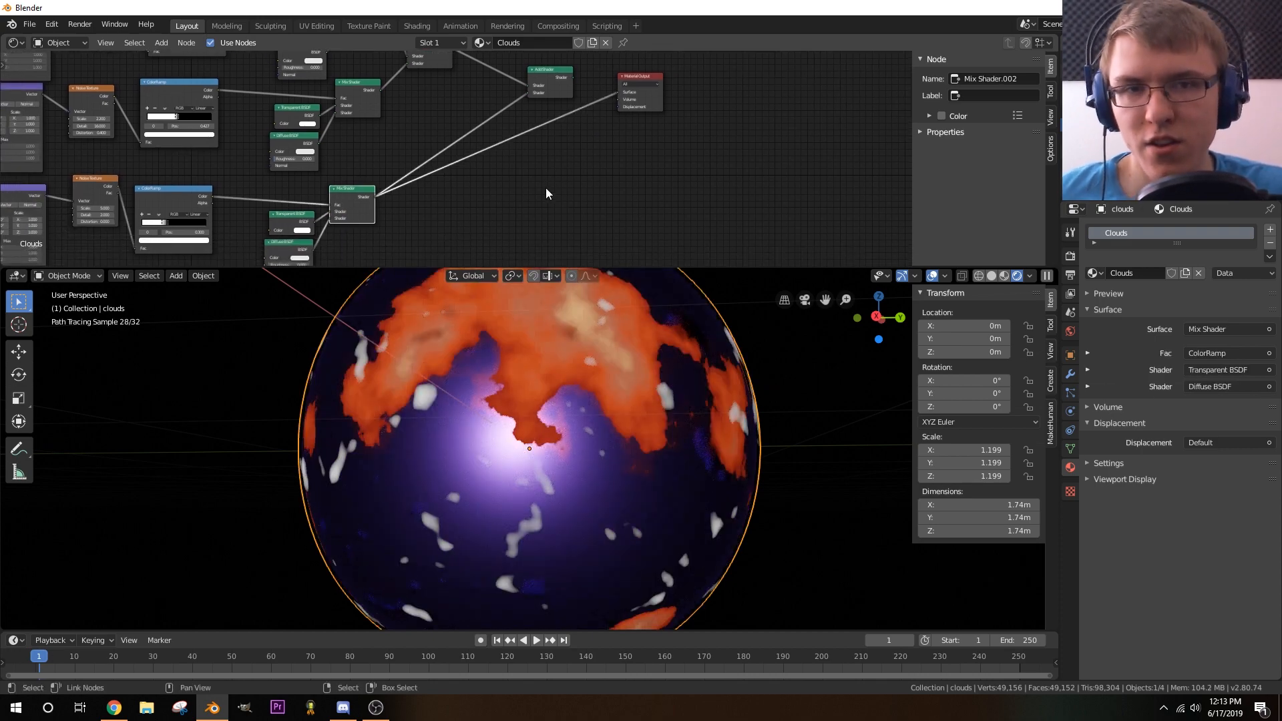
pyautogui.scroll(-2, 547, 194)
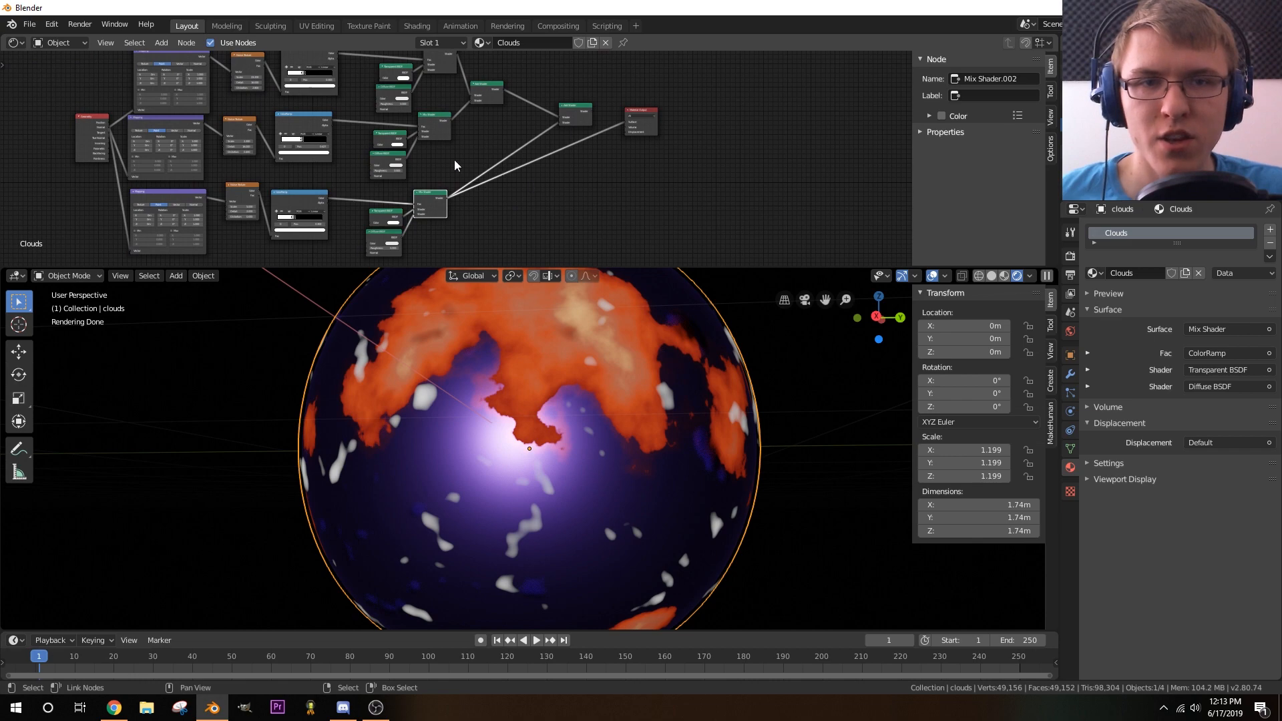
# - Keep one Transparent BSDF beside the middle branch in place of the three separate ones and link it to all three Mix Shaders
pyautogui.scroll(3, 468, 170)
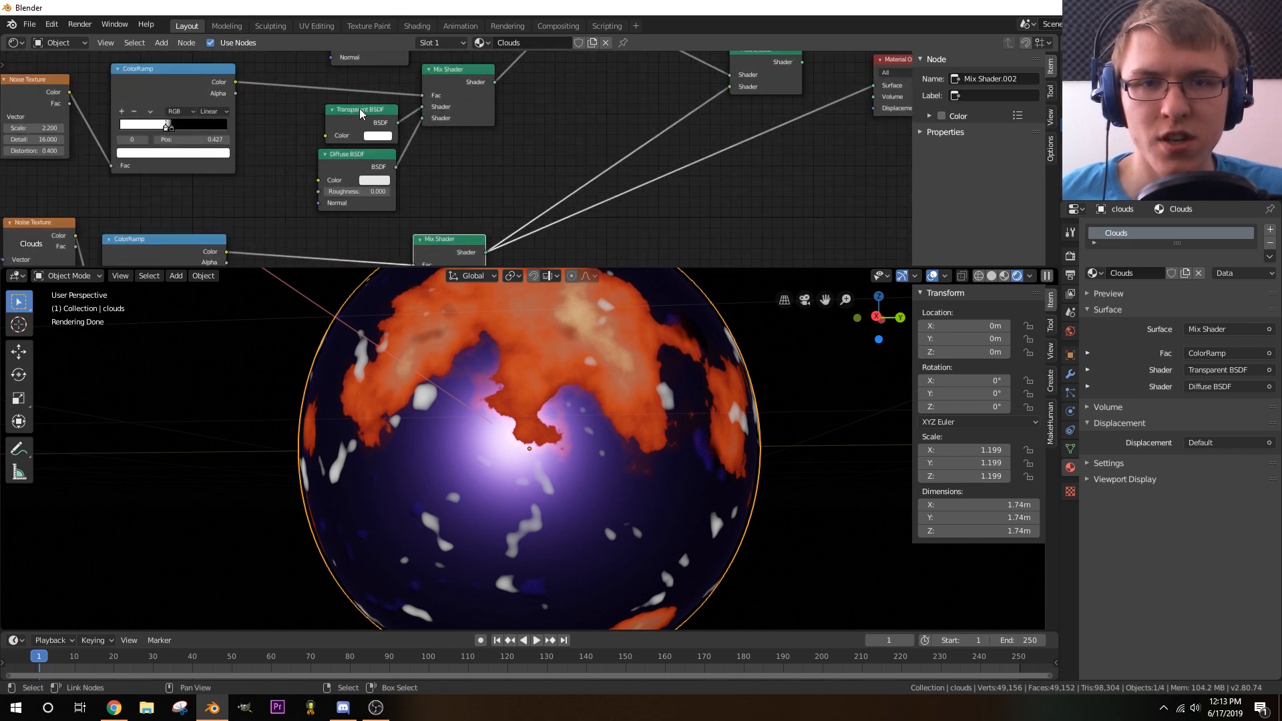
pyautogui.click(361, 113)
pyautogui.scroll(-4, 514, 148)
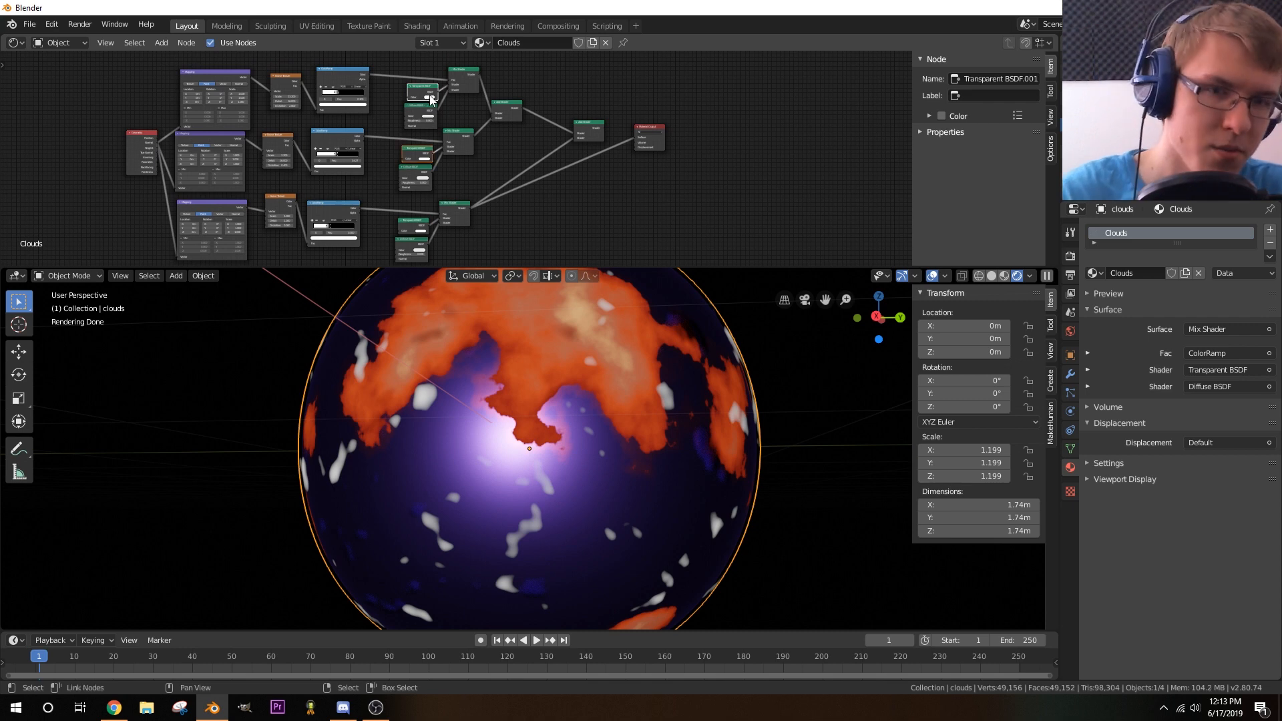
pyautogui.hotkey('shift', 'd')
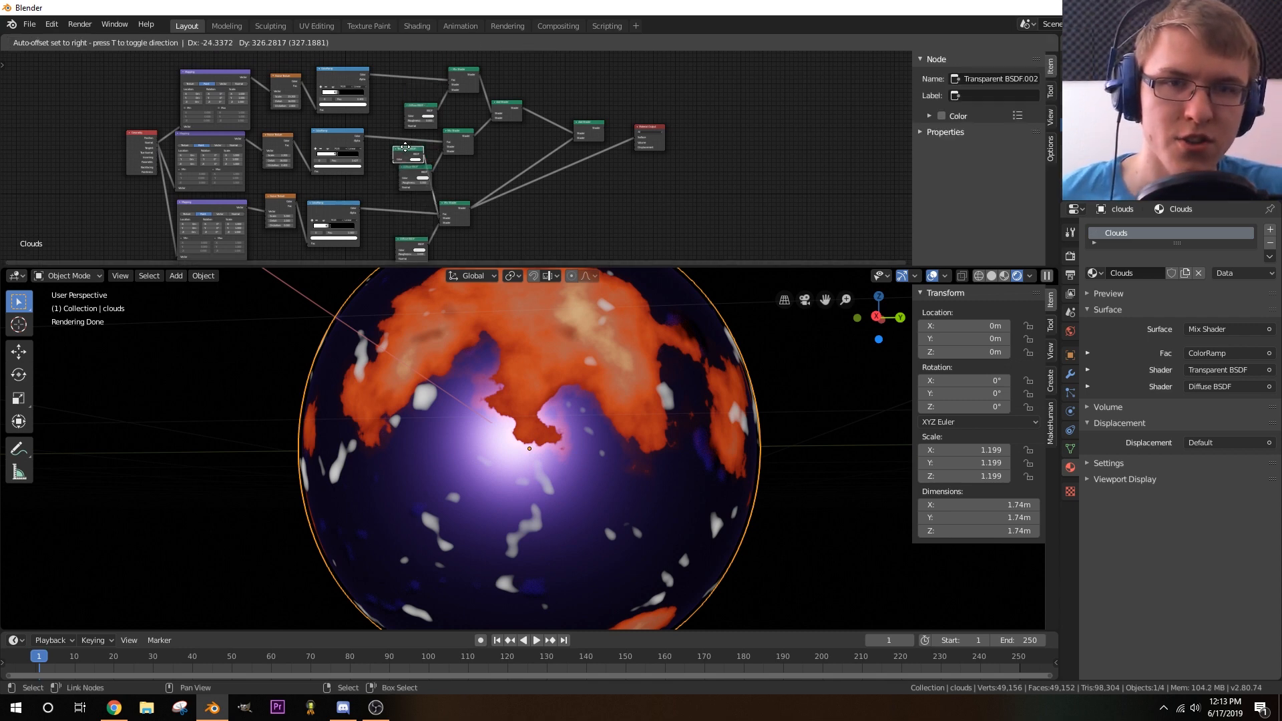
pyautogui.click(411, 148)
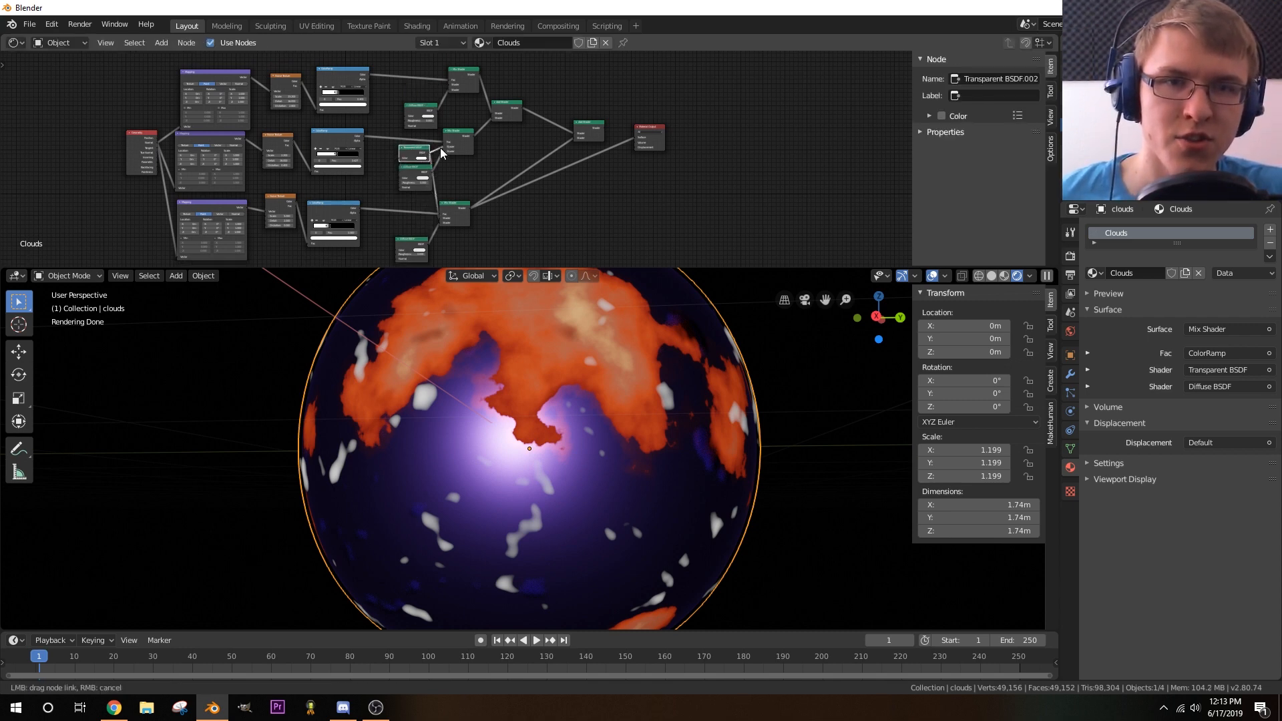
pyautogui.moveTo(445, 153); pyautogui.dragTo(452, 87)
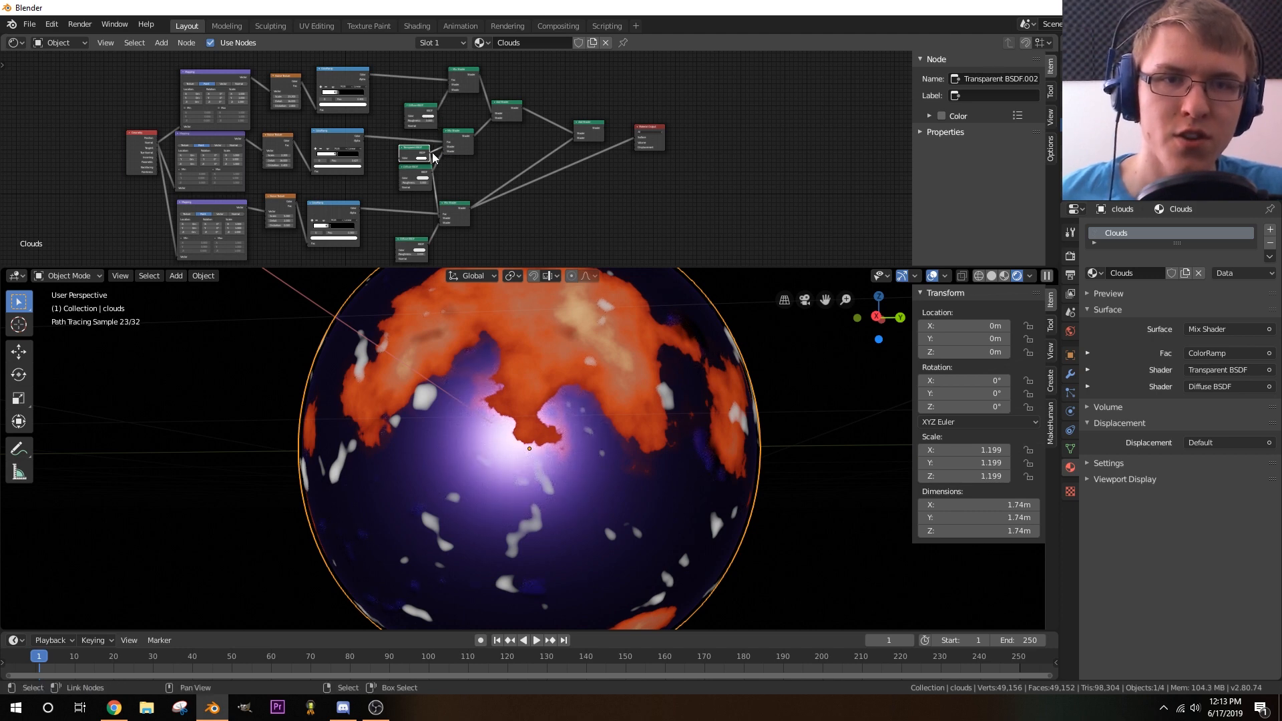
pyautogui.moveTo(434, 156); pyautogui.dragTo(452, 89)
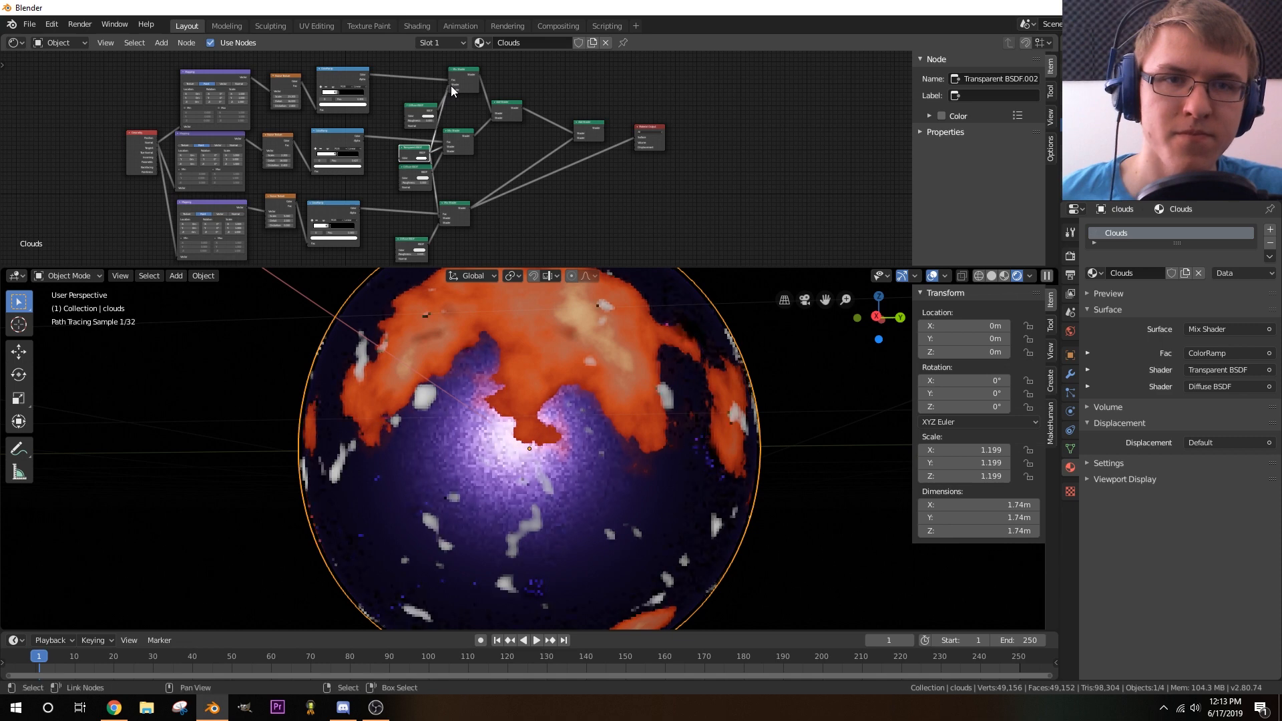
# - Delete the Diffuse BSDF nodes of the upper and middle branches
pyautogui.click(430, 119)
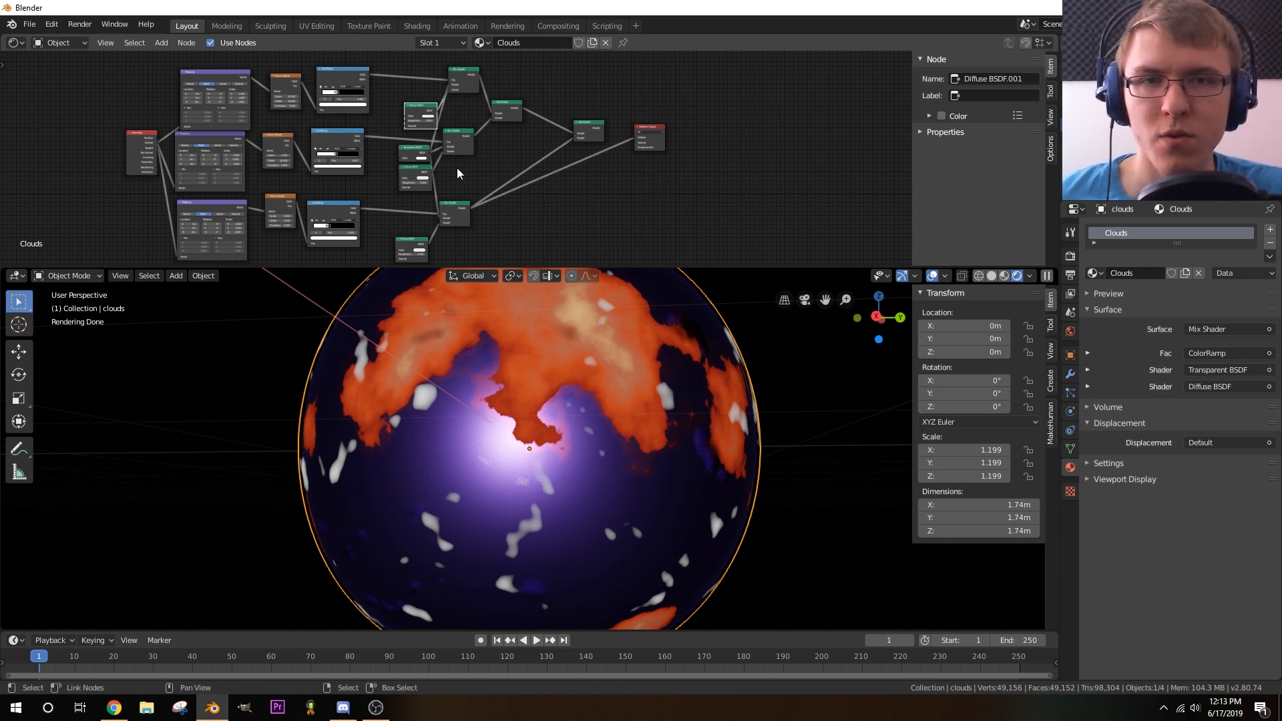
pyautogui.moveTo(559, 206); pyautogui.dragTo(551, 170, button='middle')
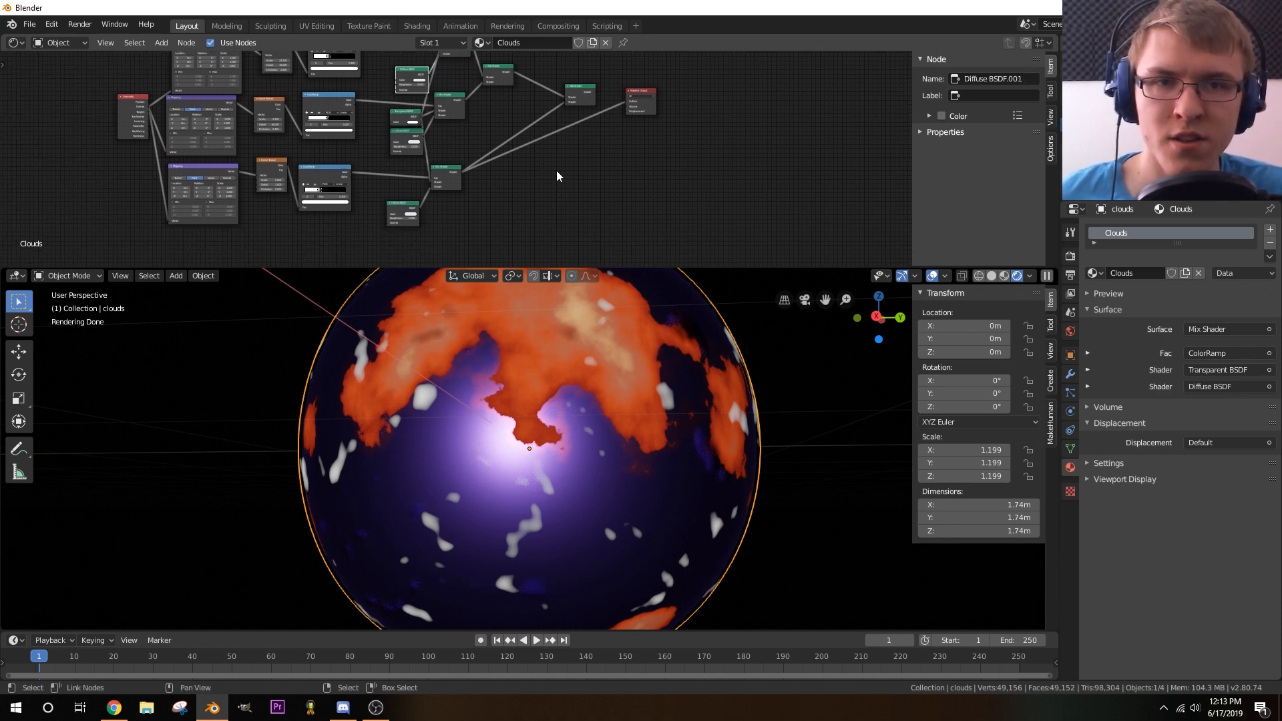
pyautogui.press('x')
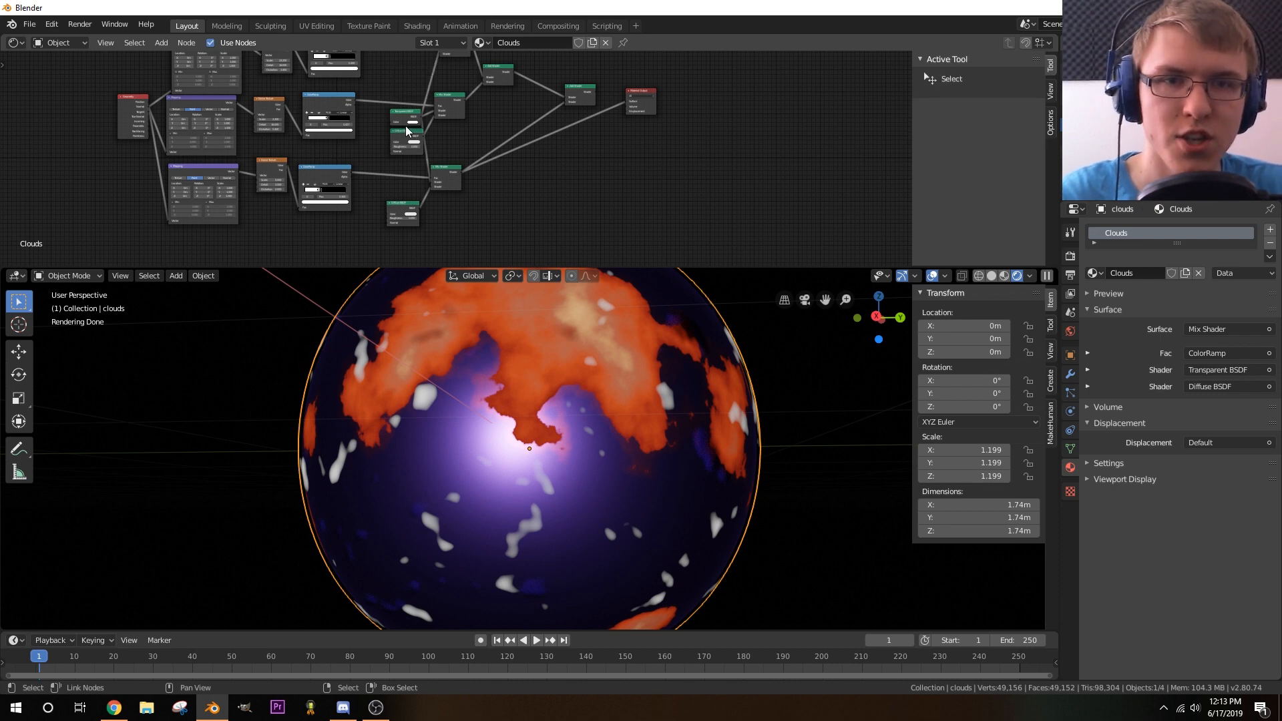
pyautogui.click(407, 144)
pyautogui.press('x')
# - Move the remaining Diffuse BSDF beneath the shared Transparent BSDF and link it to the middle and upper Mix Shaders too
pyautogui.moveTo(400, 205); pyautogui.dragTo(438, 116)
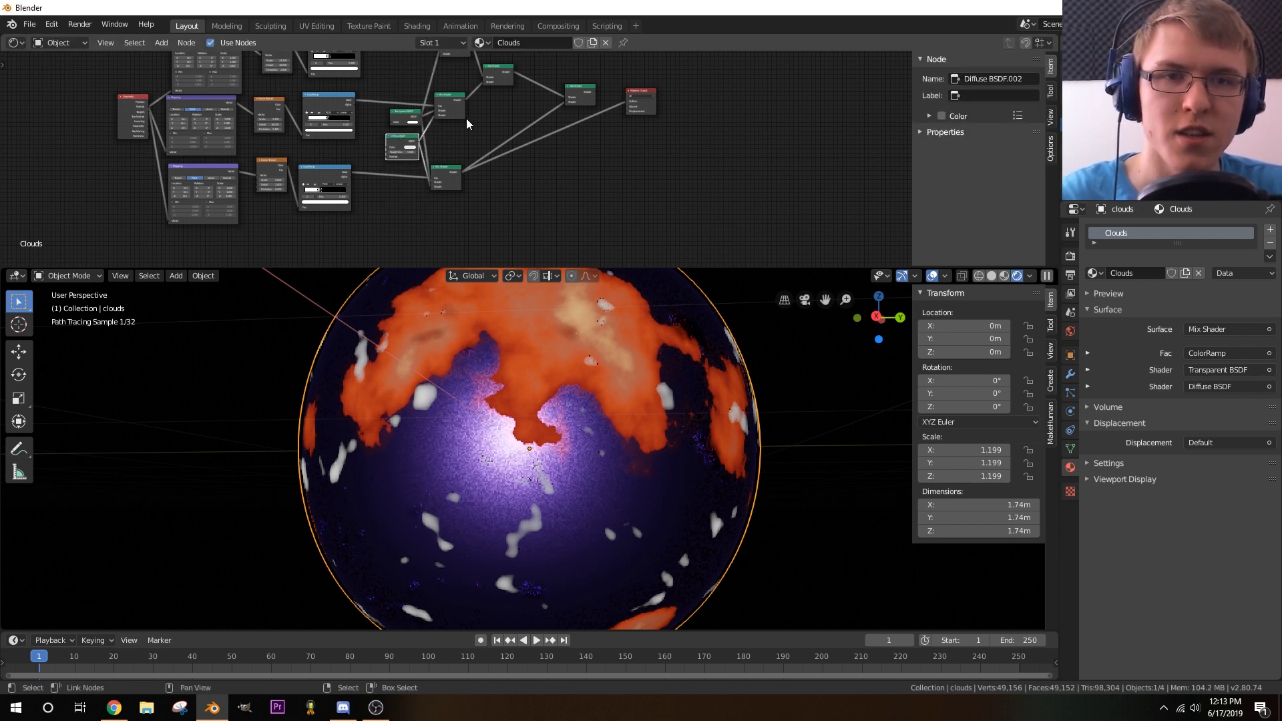
pyautogui.moveTo(509, 133); pyautogui.dragTo(552, 227, button='middle')
pyautogui.moveTo(462, 236); pyautogui.dragTo(490, 198)
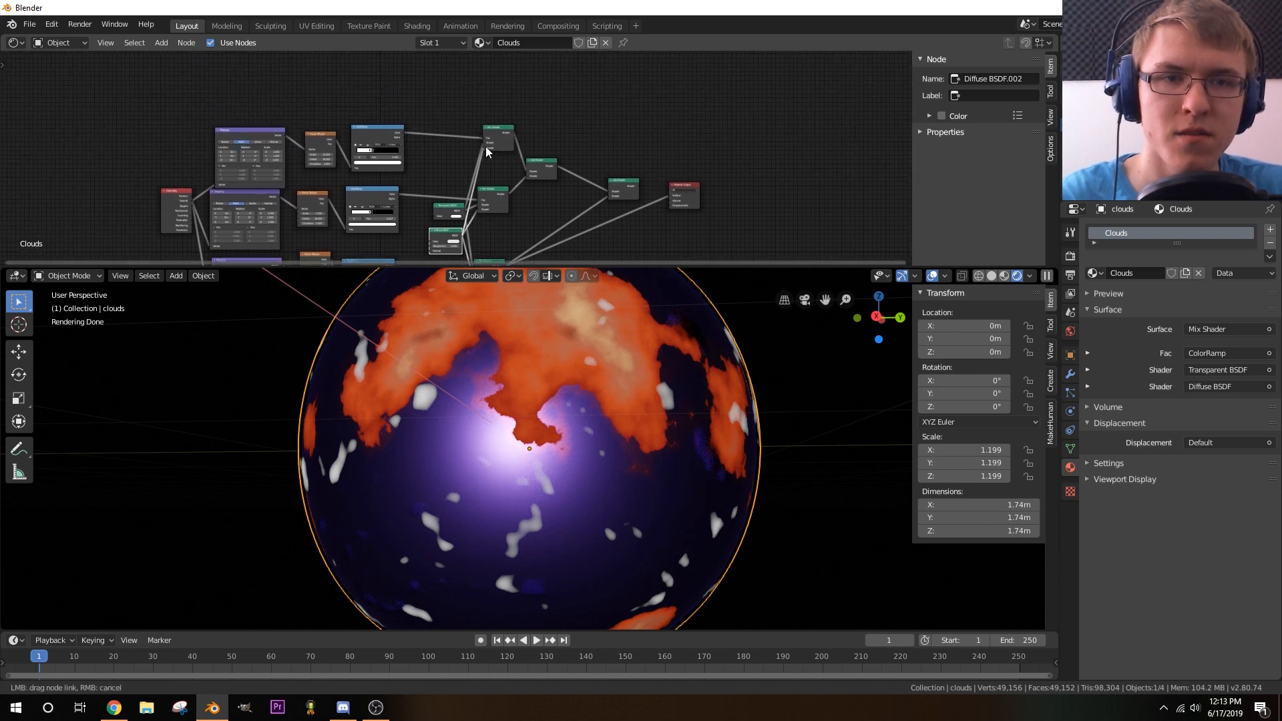
pyautogui.moveTo(452, 217); pyautogui.dragTo(422, 129, button='middle')
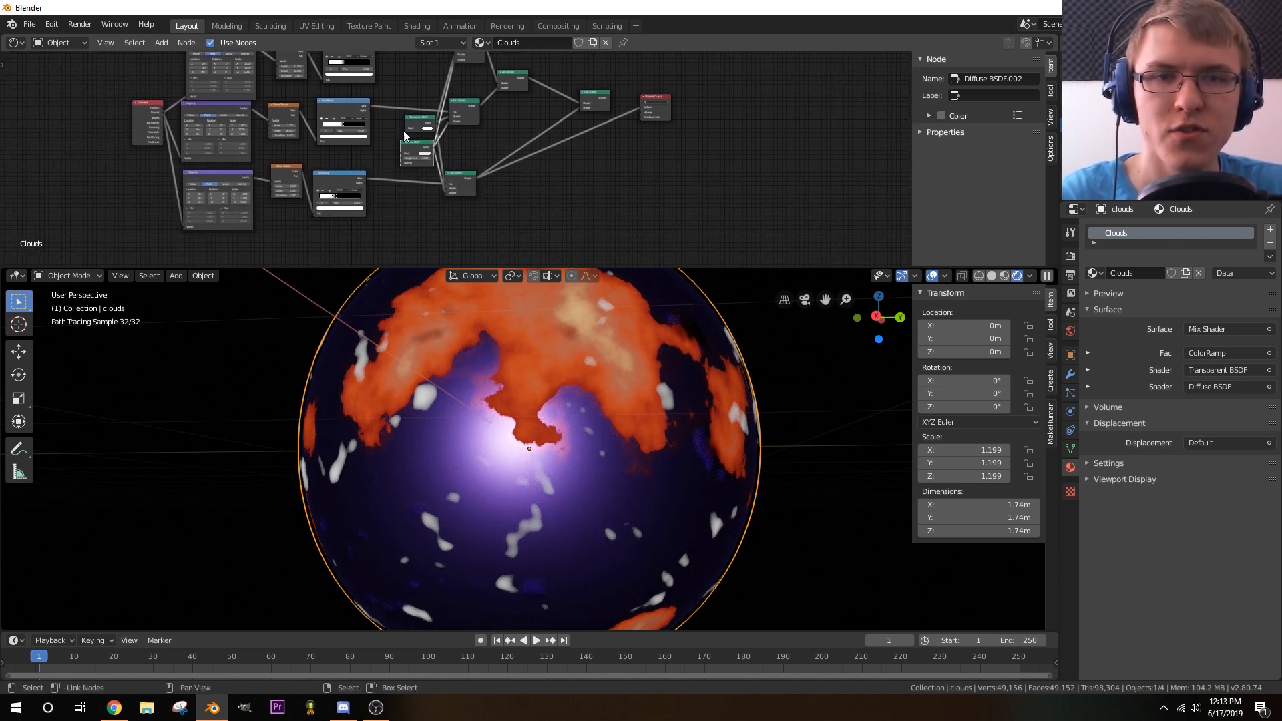
pyautogui.moveTo(582, 194); pyautogui.dragTo(621, 164, button='middle')
pyautogui.scroll(8, 696, 200)
pyautogui.moveTo(781, 196); pyautogui.dragTo(745, 229, button='middle')
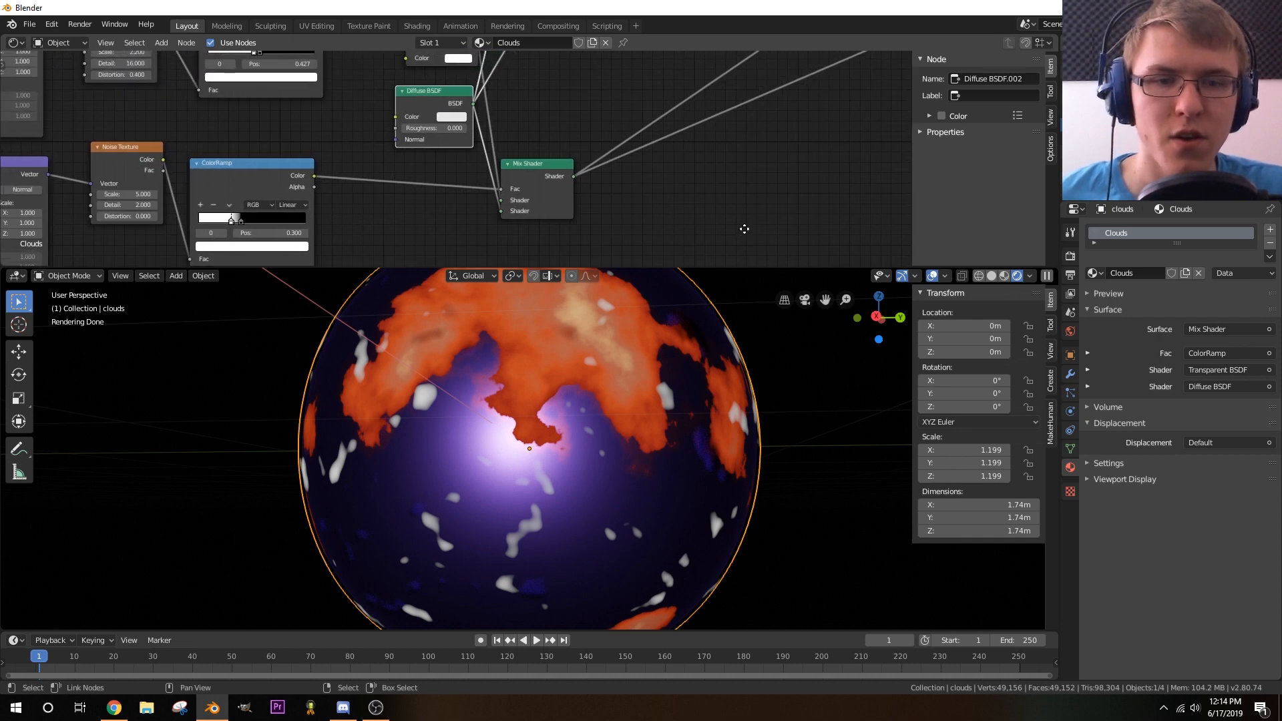
# - Tint the shared Diffuse BSDF light pink with hue 0.947, saturation 0.357 and value 0.906
pyautogui.scroll(3, 599, 132)
pyautogui.click(458, 101)
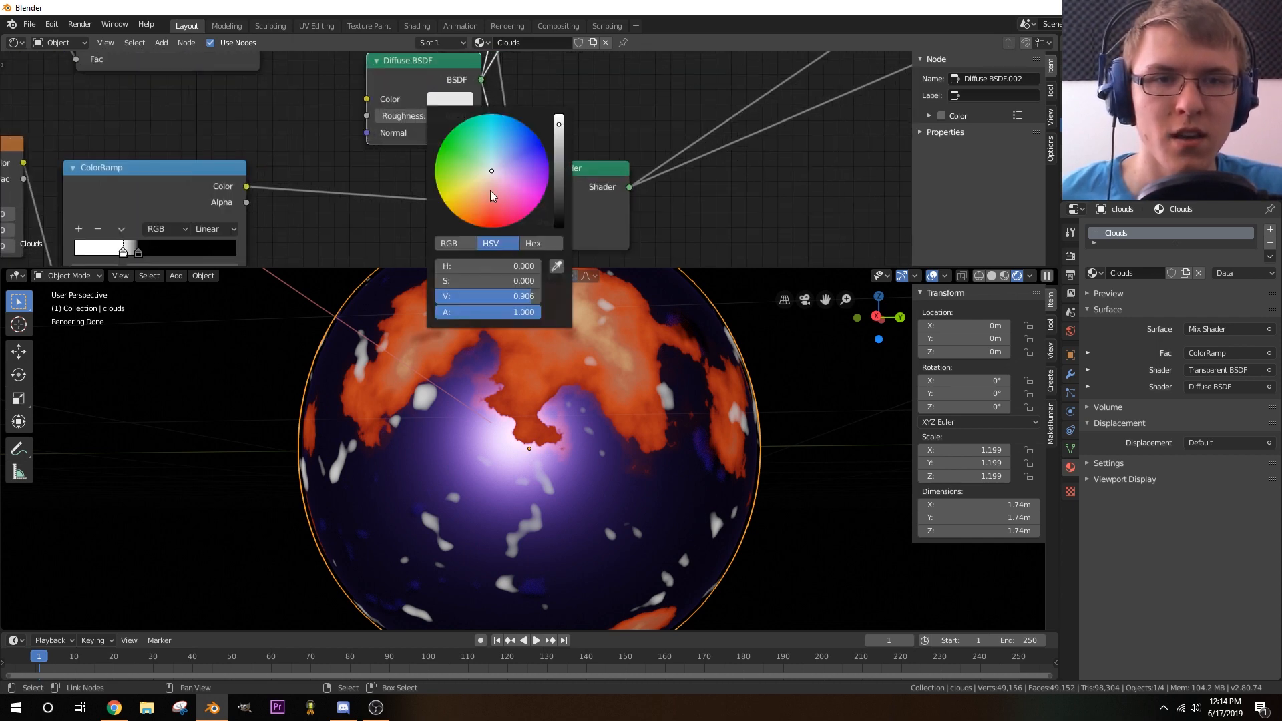
pyautogui.click(491, 192)
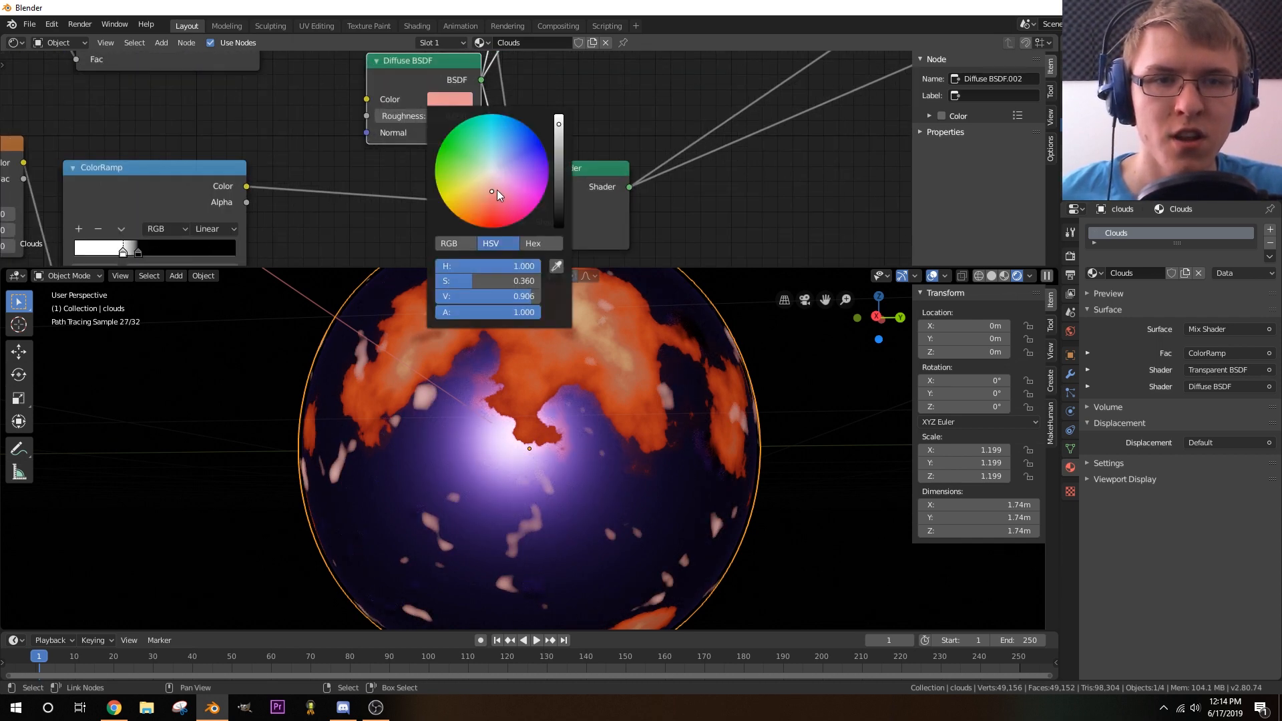
pyautogui.click(498, 191)
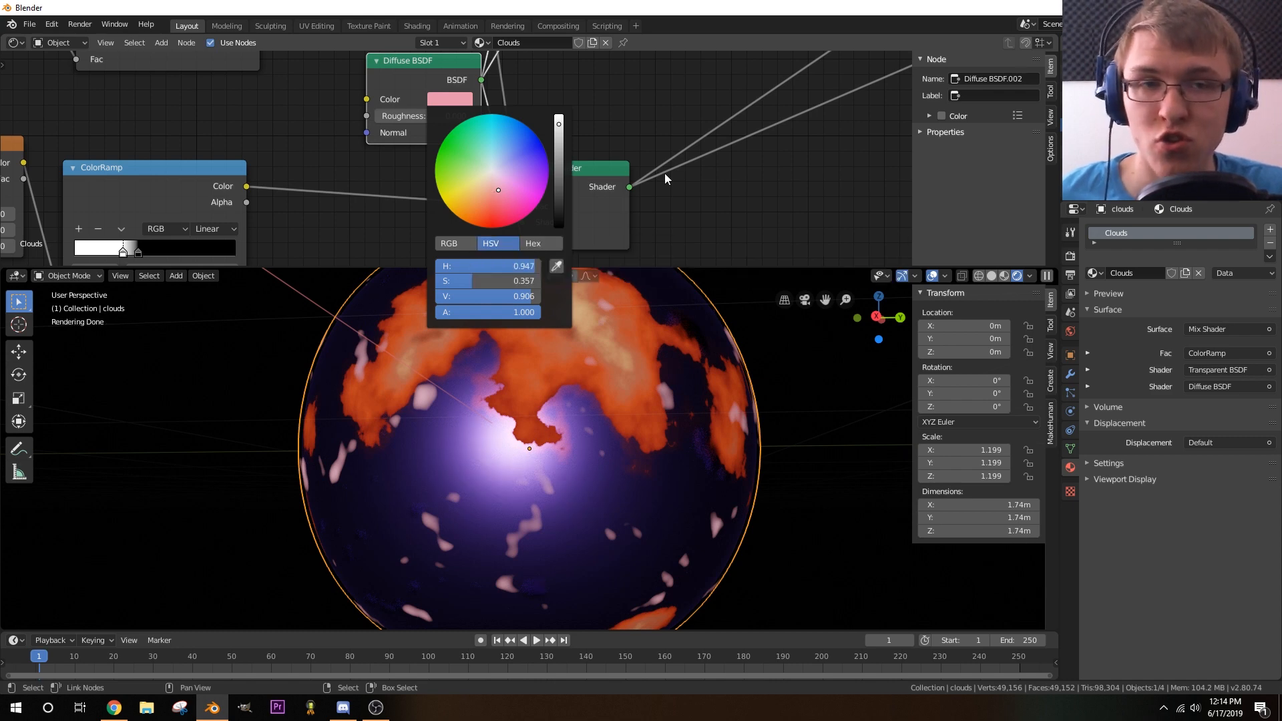
# - Set the third branch's Noise Texture detail to 16 and its scale to 4.7
pyautogui.moveTo(718, 218)
pyautogui.mouseDown(button='middle')
pyautogui.moveTo(704, 194)
pyautogui.moveTo(721, 192)
pyautogui.mouseUp(button='middle')
pyautogui.moveTo(498, 219)
pyautogui.mouseDown(button='middle')
pyautogui.moveTo(558, 211)
pyautogui.moveTo(570, 227)
pyautogui.mouseUp(button='middle')
pyautogui.moveTo(464, 226); pyautogui.dragTo(661, 165, button='middle')
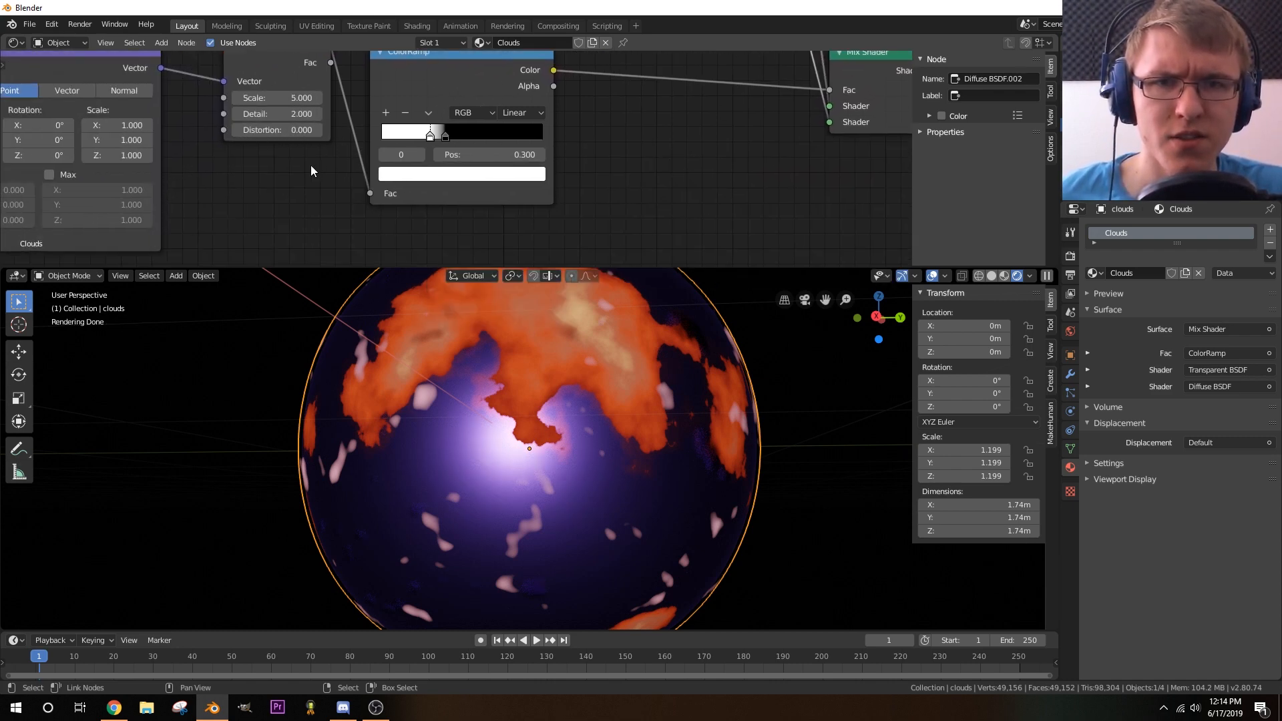
pyautogui.moveTo(258, 115); pyautogui.dragTo(414, 115)
pyautogui.scroll(3, 392, 242)
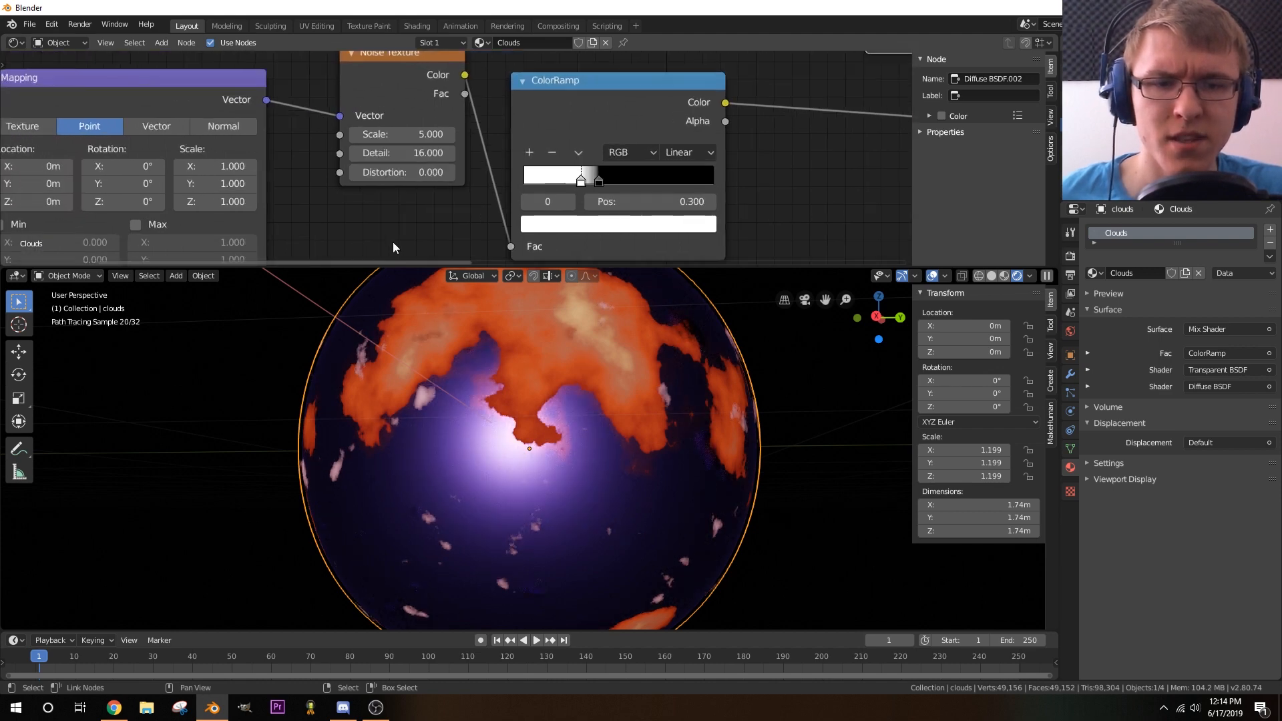
pyautogui.click(308, 123)
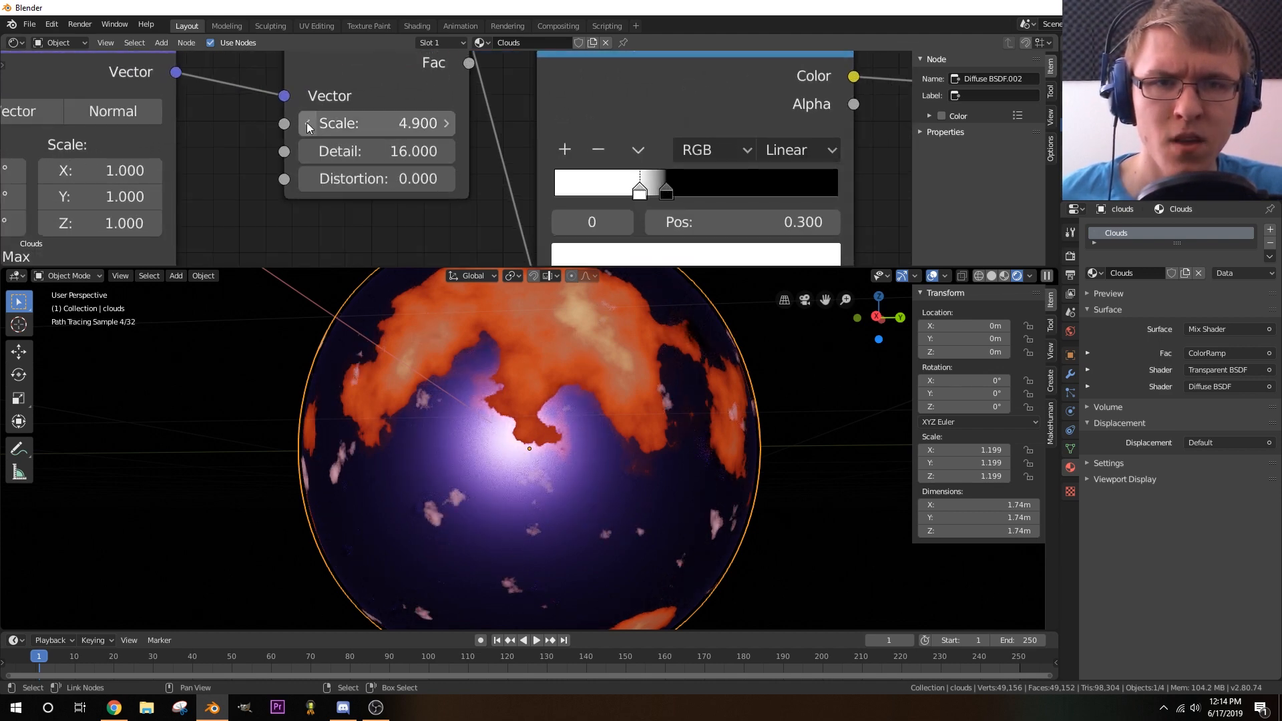
pyautogui.click(308, 123)
pyautogui.click(308, 123)
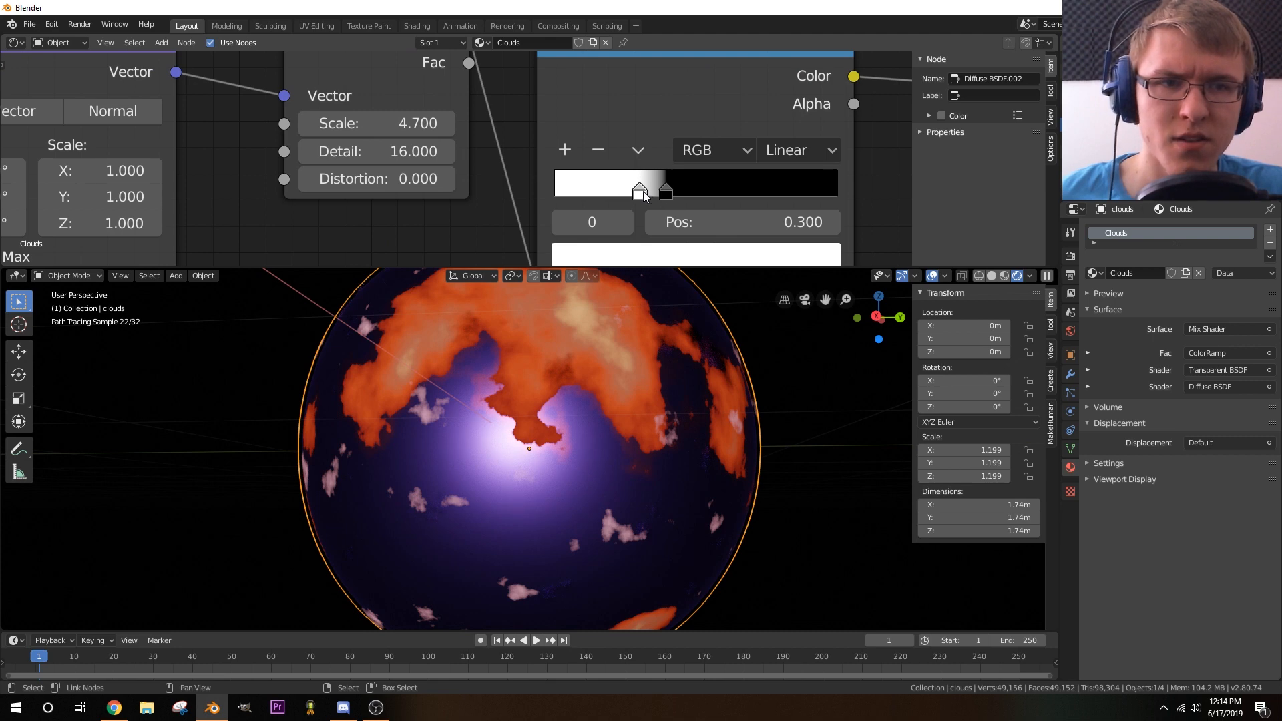
# - Raise the third branch's noise scale to 7.8 and adjust its ColorRamp stops, placing the black stop at 0.459
pyautogui.moveTo(643, 191)
pyautogui.mouseDown()
pyautogui.moveTo(620, 195)
pyautogui.moveTo(674, 194)
pyautogui.moveTo(628, 194)
pyautogui.mouseUp()
pyautogui.moveTo(377, 122); pyautogui.dragTo(424, 122)
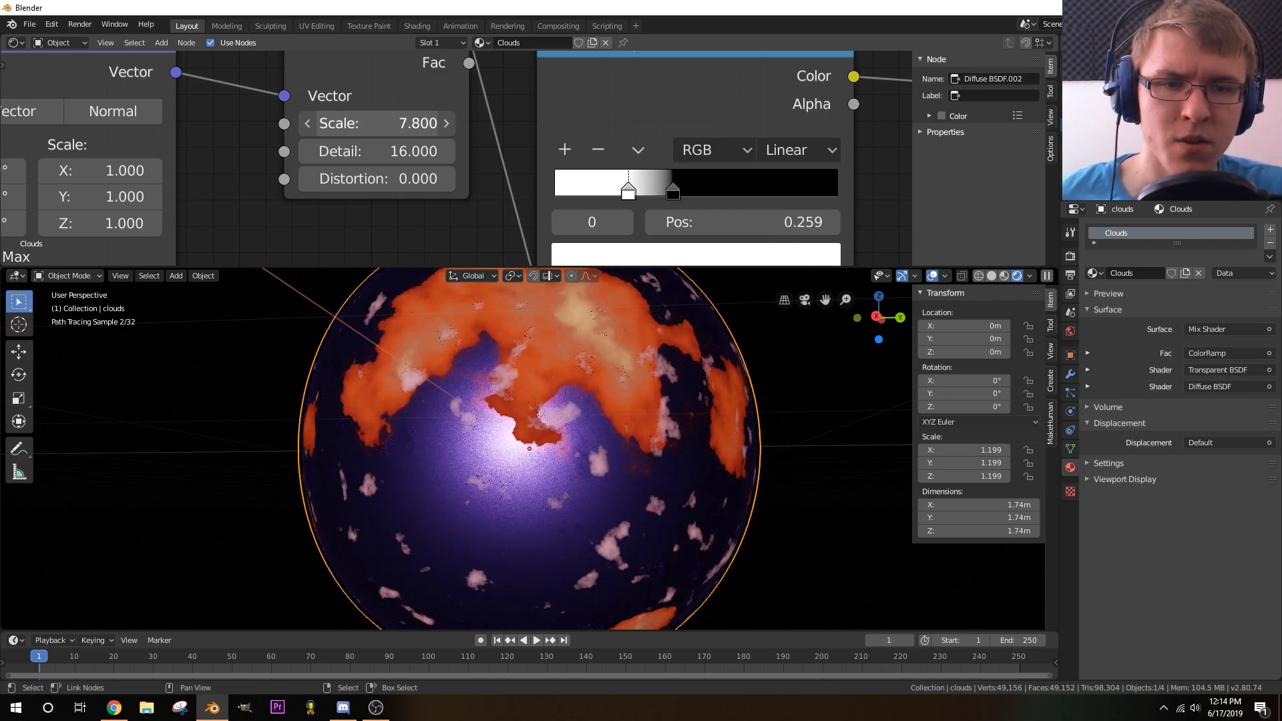
pyautogui.moveTo(634, 194)
pyautogui.mouseDown()
pyautogui.moveTo(618, 194)
pyautogui.moveTo(697, 194)
pyautogui.moveTo(683, 194)
pyautogui.mouseUp()
pyautogui.scroll(-3, 491, 190)
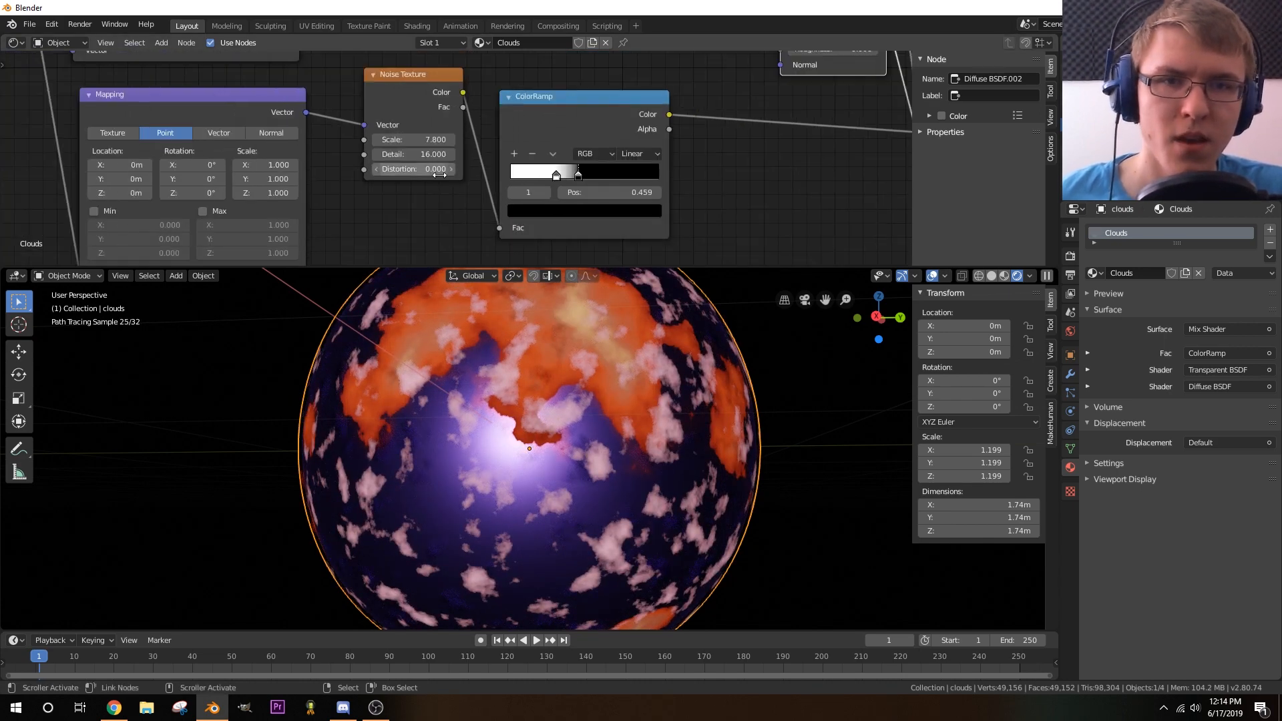
# - Increase the third branch's Noise Texture distortion to 1.5
pyautogui.click(450, 171)
pyautogui.click(450, 170)
pyautogui.click(450, 171)
pyautogui.click(450, 171)
pyautogui.click(450, 171)
pyautogui.click(450, 171)
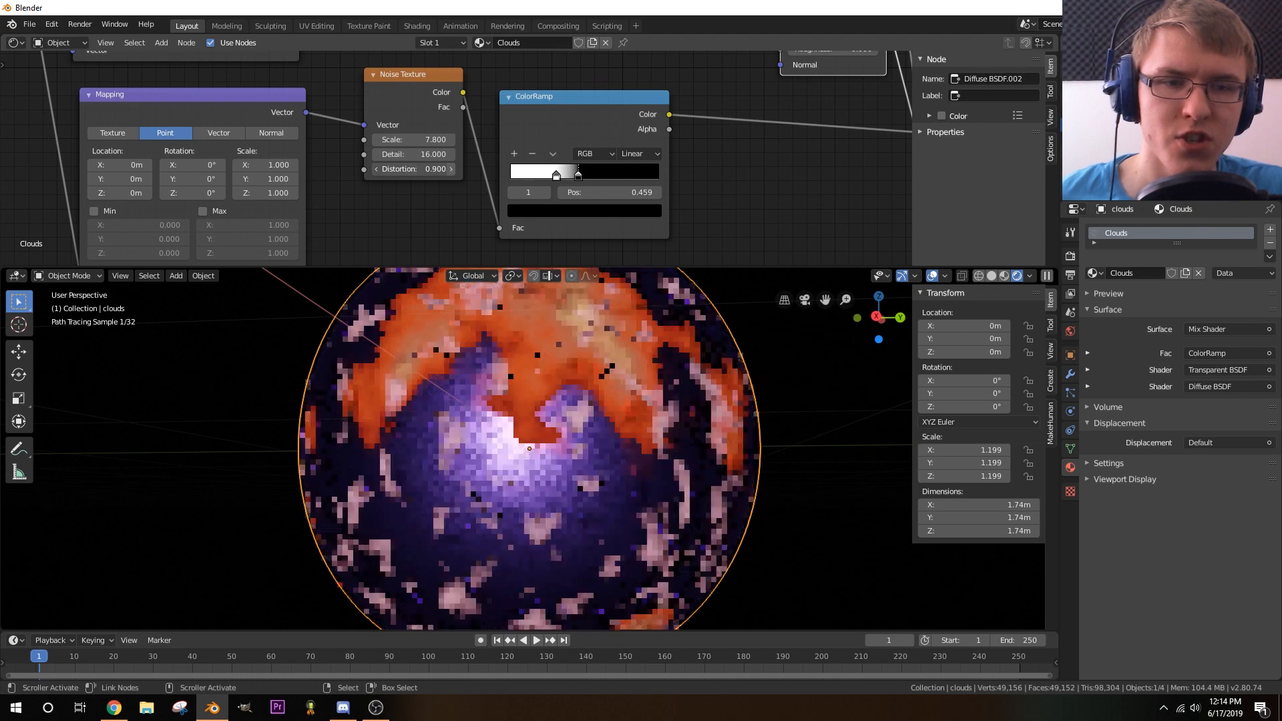
pyautogui.click(450, 171)
pyautogui.click(450, 171)
pyautogui.click(450, 171)
pyautogui.click(450, 171)
pyautogui.click(450, 171)
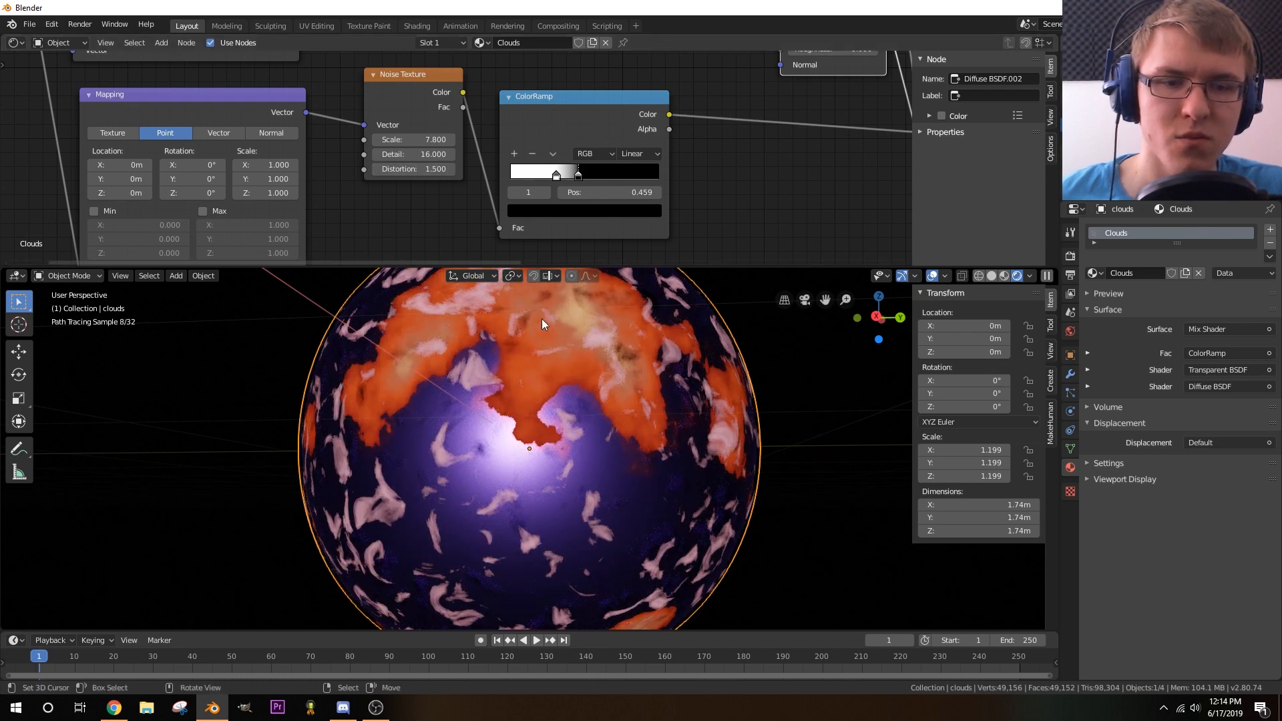
# - Link the final Add Shader back to the Material Output's Surface and inspect the combined clouds on the planet
pyautogui.moveTo(733, 216); pyautogui.dragTo(388, 247, button='middle')
pyautogui.scroll(-4, 502, 214)
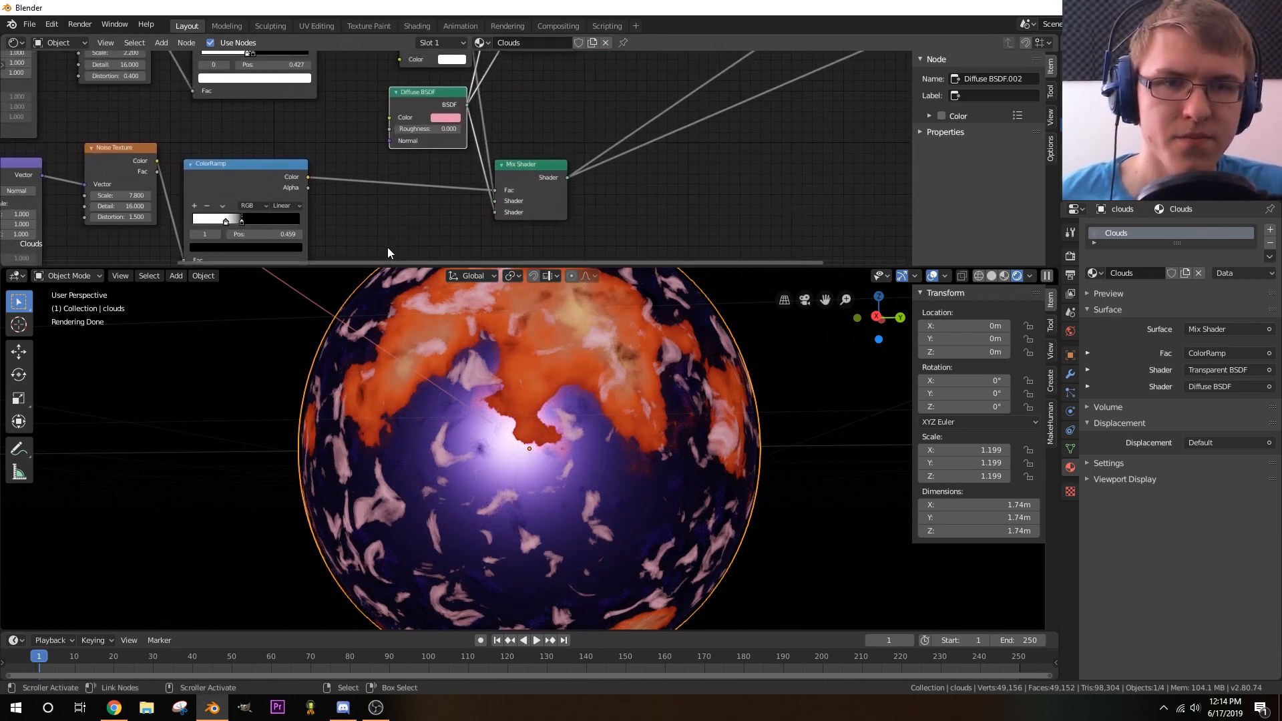
pyautogui.moveTo(525, 167); pyautogui.dragTo(382, 211, button='middle')
pyautogui.moveTo(710, 244); pyautogui.dragTo(540, 151, button='middle')
pyautogui.moveTo(561, 108); pyautogui.dragTo(631, 132)
pyautogui.moveTo(511, 464); pyautogui.dragTo(674, 498, button='middle')
pyautogui.moveTo(687, 439)
pyautogui.mouseDown(button='middle')
pyautogui.moveTo(623, 470)
pyautogui.moveTo(610, 454)
pyautogui.moveTo(621, 467)
pyautogui.mouseUp(button='middle')
# - Move the white stop of the middle branch's ColorRamp to 0.455 and check the cloud cover around the planet
pyautogui.moveTo(338, 221); pyautogui.dragTo(786, 183, button='middle')
pyautogui.scroll(9, 500, 185)
pyautogui.moveTo(568, 198); pyautogui.dragTo(699, 183, button='middle')
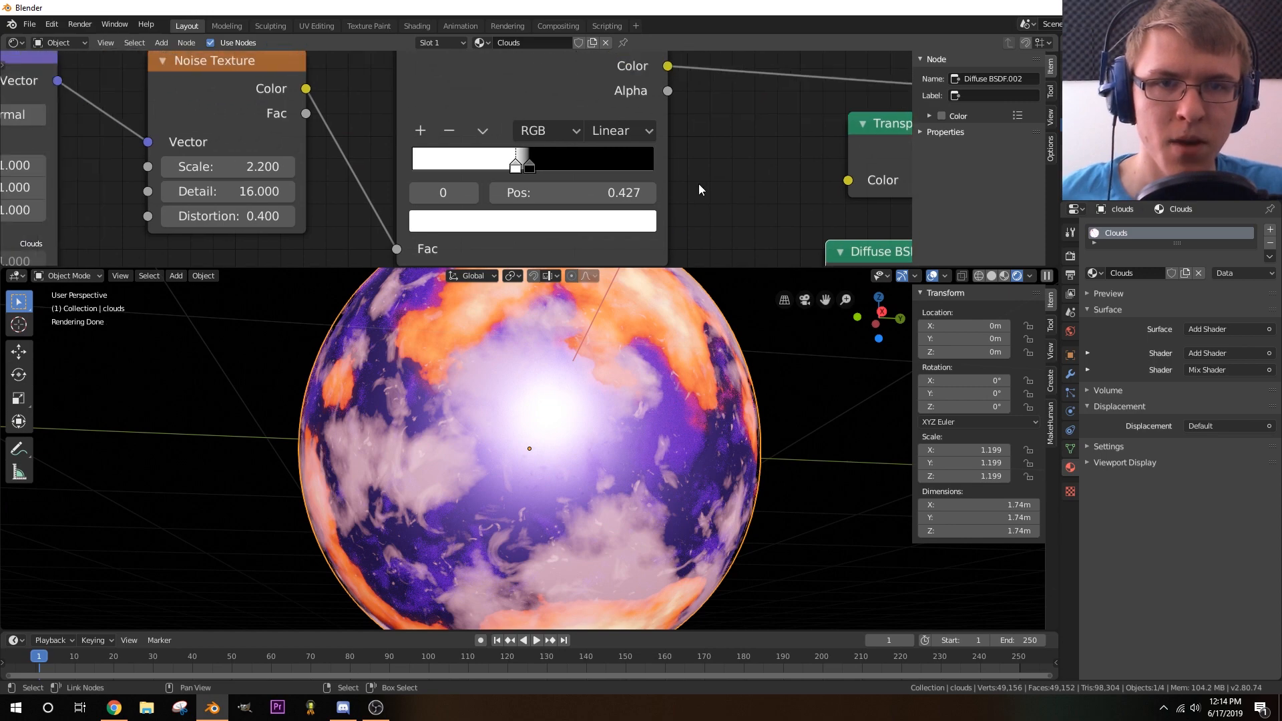
pyautogui.scroll(2, 561, 175)
pyautogui.moveTo(559, 170); pyautogui.dragTo(551, 175)
pyautogui.click(542, 174)
pyautogui.scroll(-3, 609, 420)
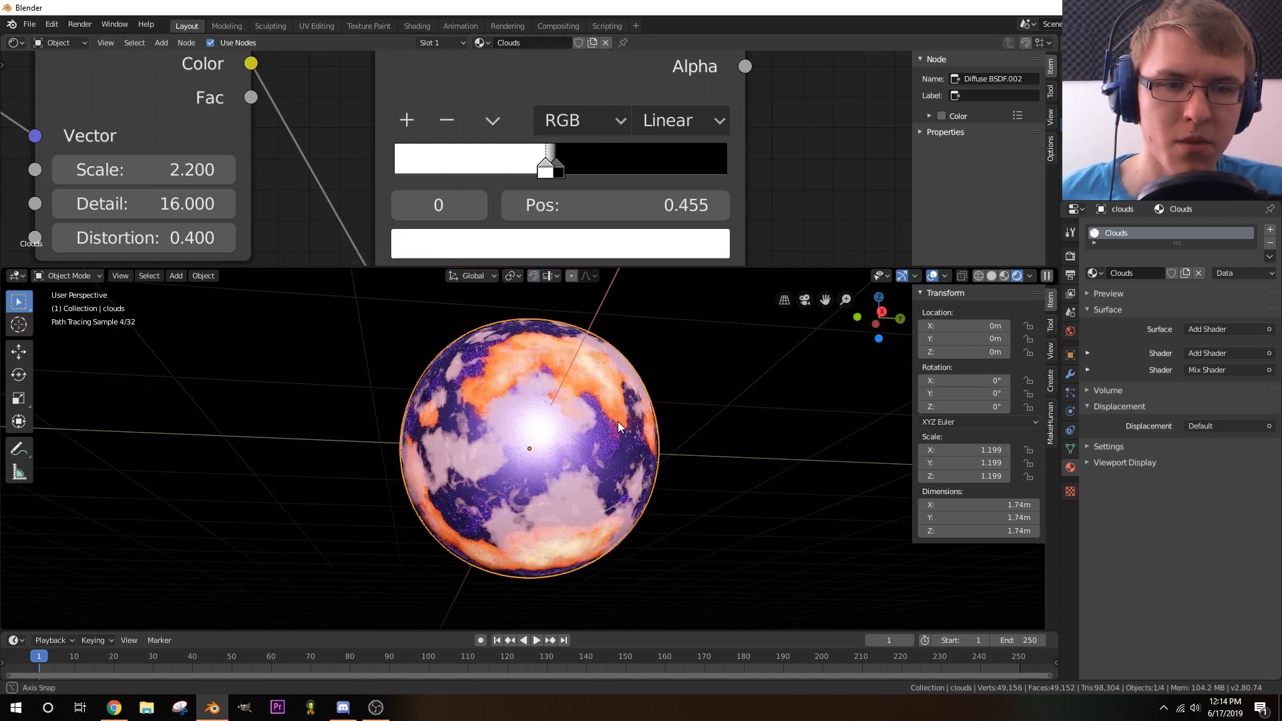
pyautogui.moveTo(618, 422)
pyautogui.mouseDown(button='middle')
pyautogui.moveTo(745, 470)
pyautogui.moveTo(622, 474)
pyautogui.moveTo(586, 447)
pyautogui.moveTo(642, 464)
pyautogui.moveTo(571, 378)
pyautogui.moveTo(585, 404)
pyautogui.moveTo(546, 510)
pyautogui.mouseUp(button='middle')
pyautogui.moveTo(575, 450); pyautogui.dragTo(583, 527, button='middle')
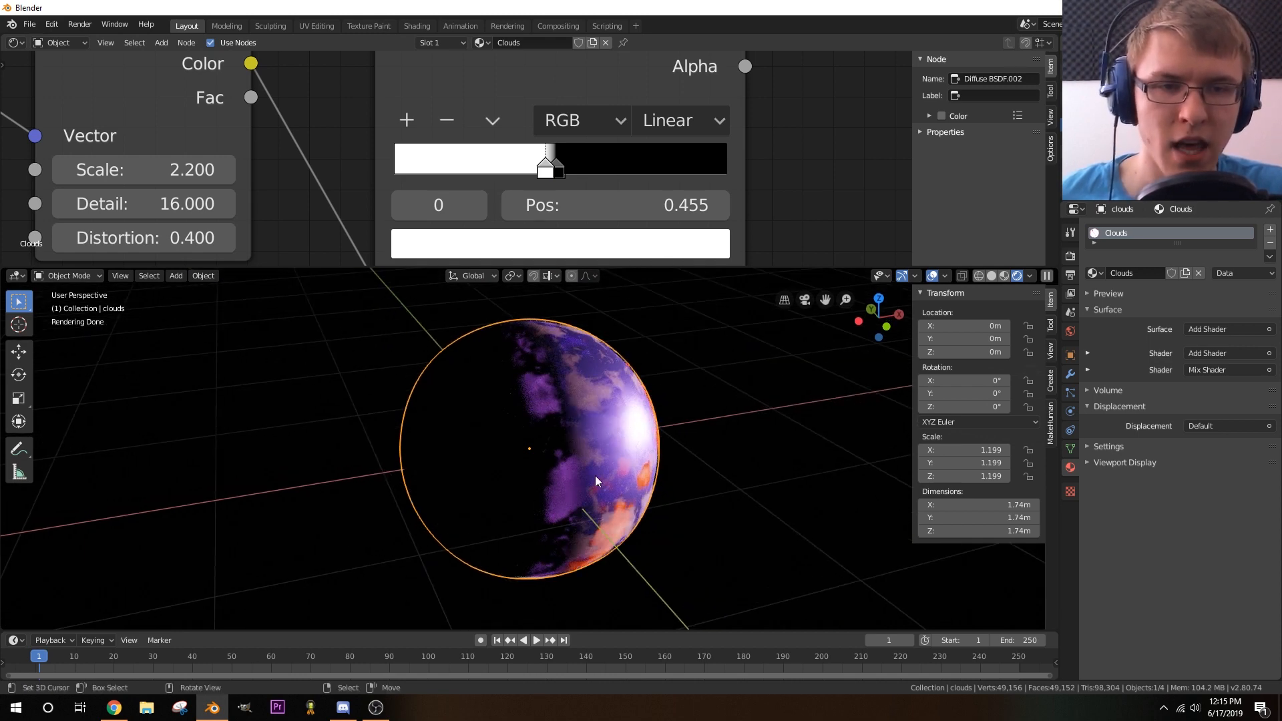
pyautogui.moveTo(612, 475); pyautogui.dragTo(592, 477, button='middle')
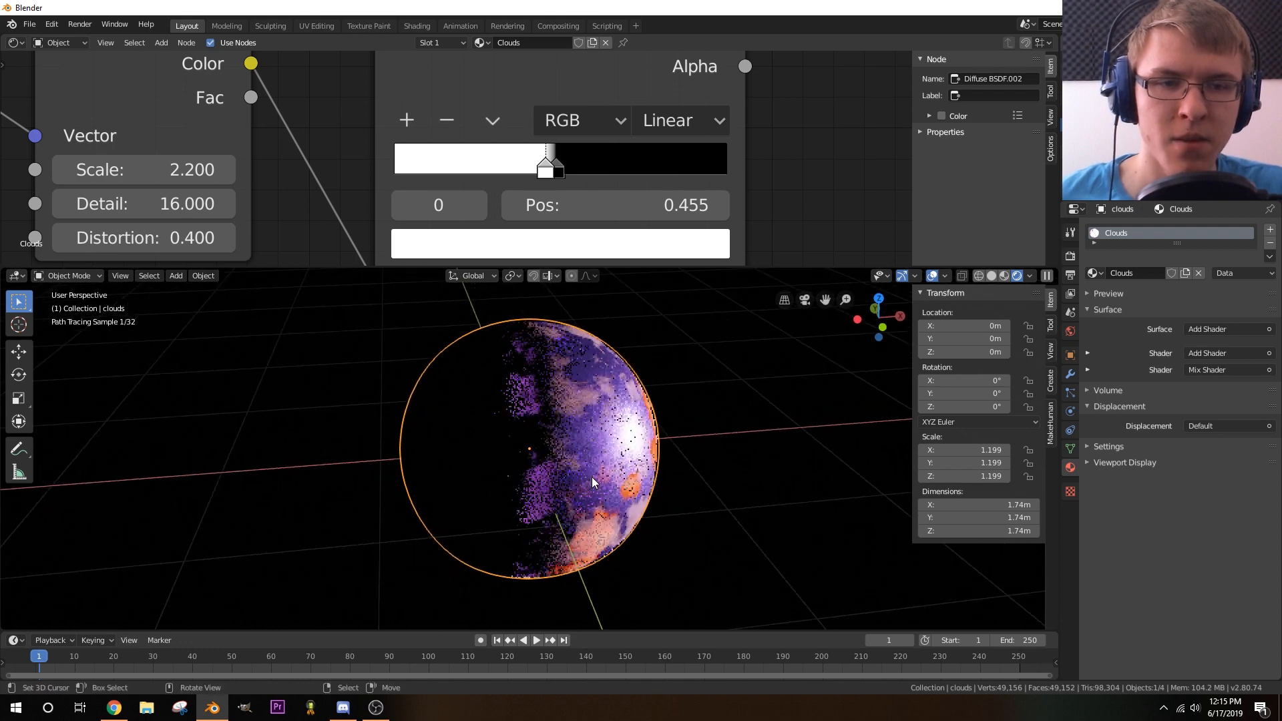
# - Make room before the Material Output and insert a duplicate of the middle Mix Shader after the final Add Shader
pyautogui.scroll(-8, 694, 162)
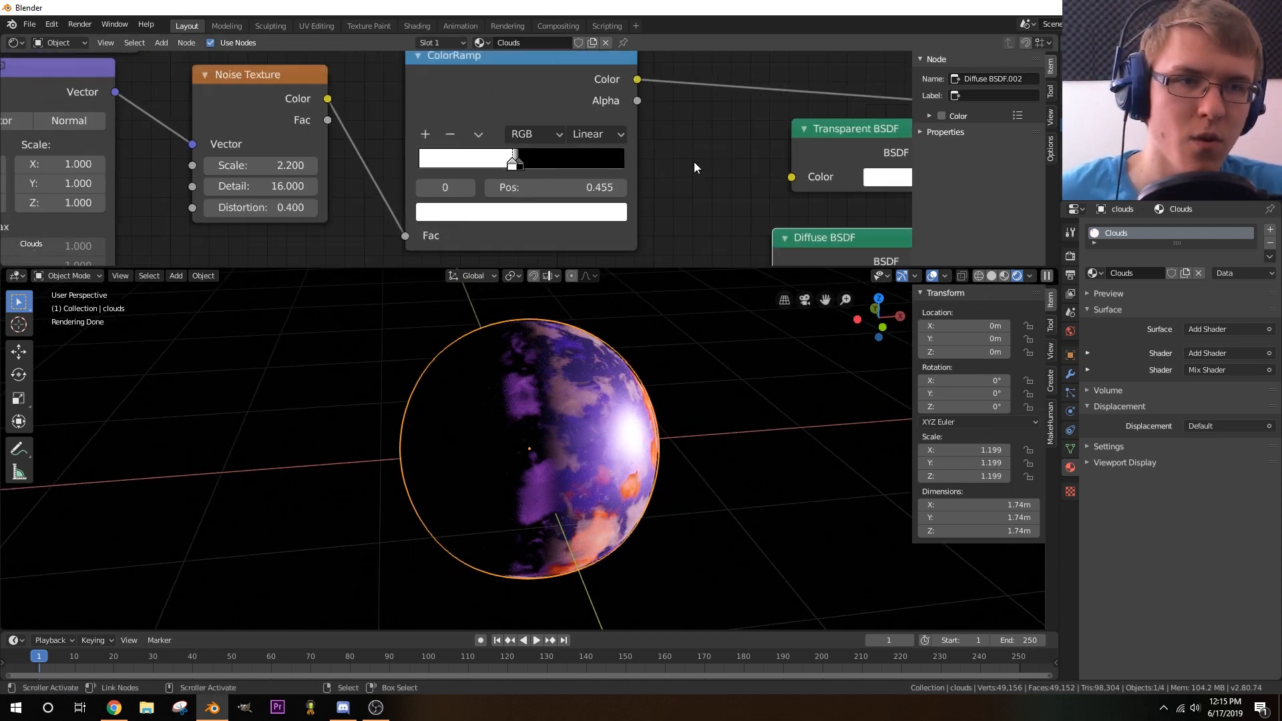
pyautogui.moveTo(767, 177); pyautogui.dragTo(443, 215, button='middle')
pyautogui.scroll(10, 443, 215)
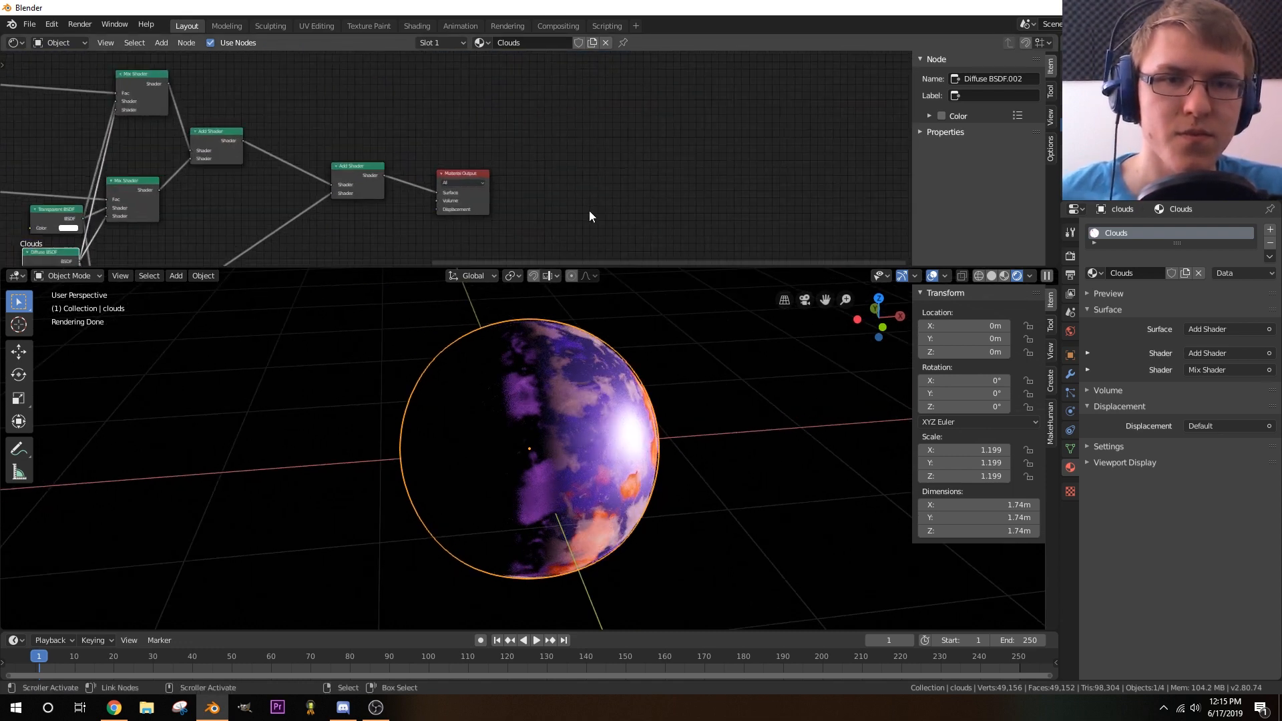
pyautogui.moveTo(591, 220); pyautogui.dragTo(670, 158, button='middle')
pyautogui.moveTo(561, 117); pyautogui.dragTo(641, 112)
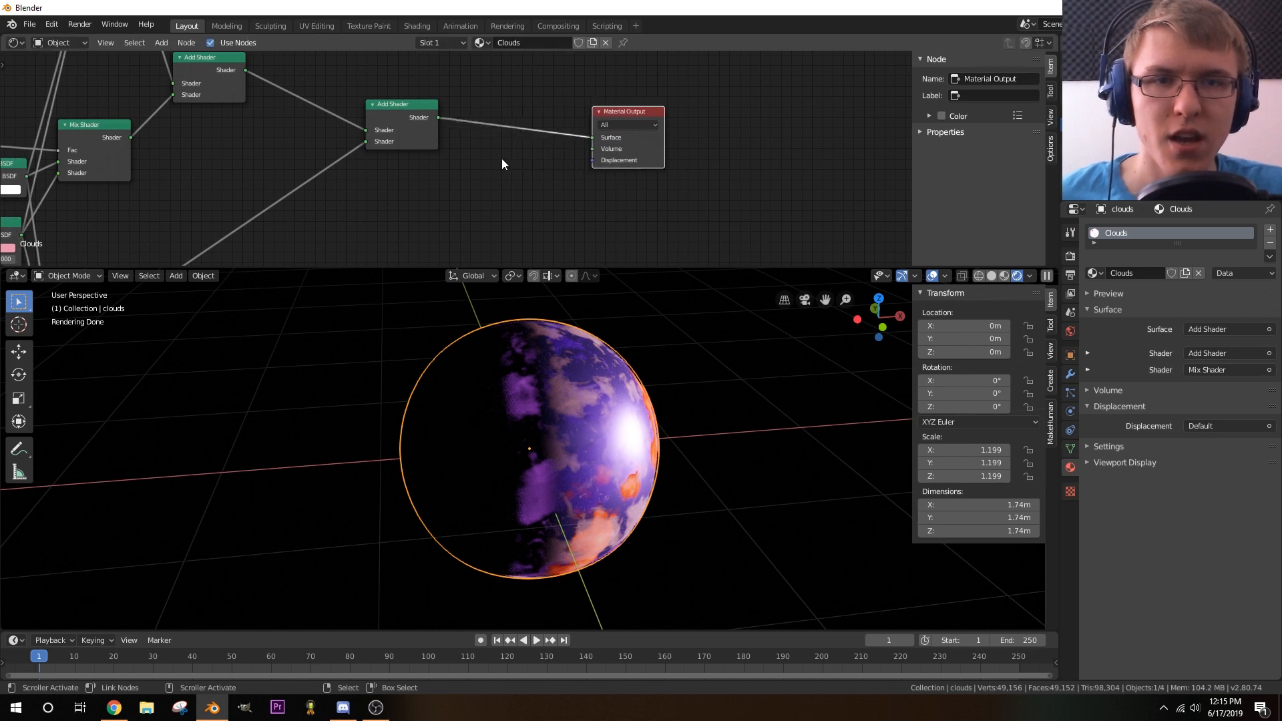
pyautogui.scroll(-1, 502, 160)
pyautogui.click(222, 114)
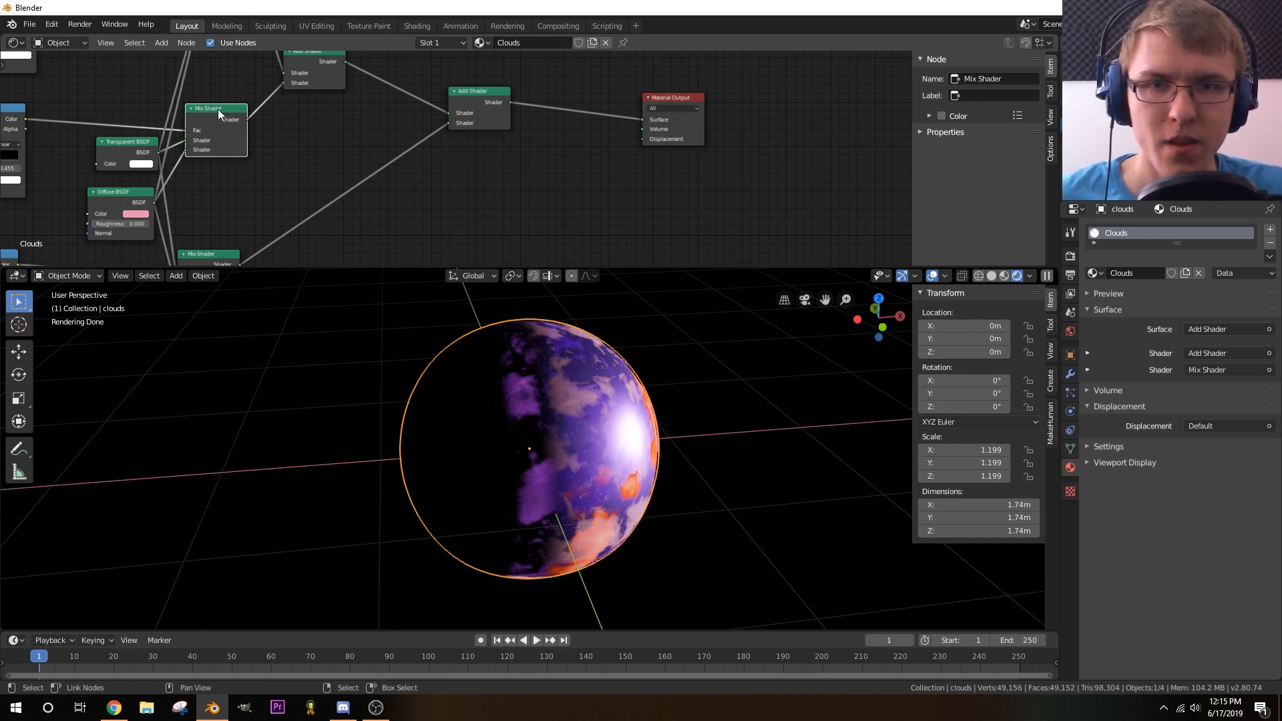
pyautogui.moveTo(333, 140); pyautogui.dragTo(289, 142, button='middle')
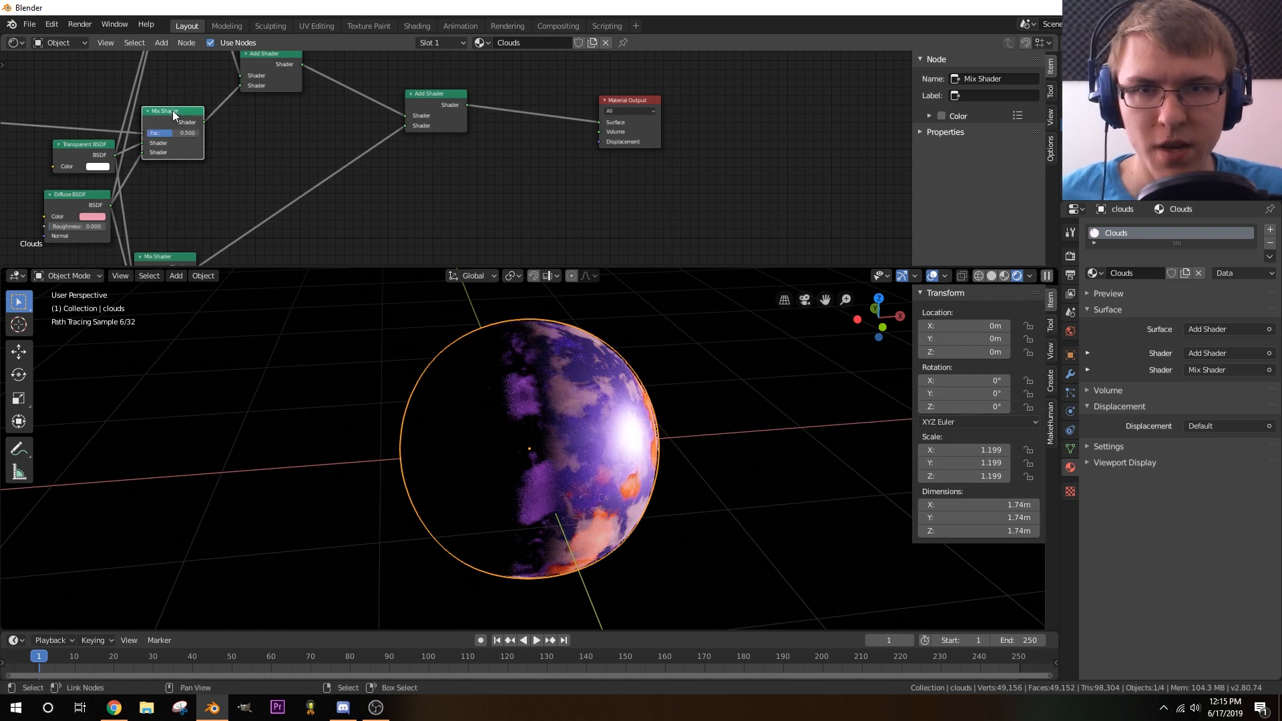
pyautogui.hotkey('shift', 'd')
pyautogui.click(558, 107)
# - Set the factor of the newly inserted Mix Shader to 0.517
pyautogui.moveTo(494, 184); pyautogui.dragTo(303, 176, button='middle')
pyautogui.scroll(2, 426, 185)
pyautogui.scroll(4, 426, 185)
pyautogui.moveTo(630, 430); pyautogui.dragTo(534, 430, button='middle')
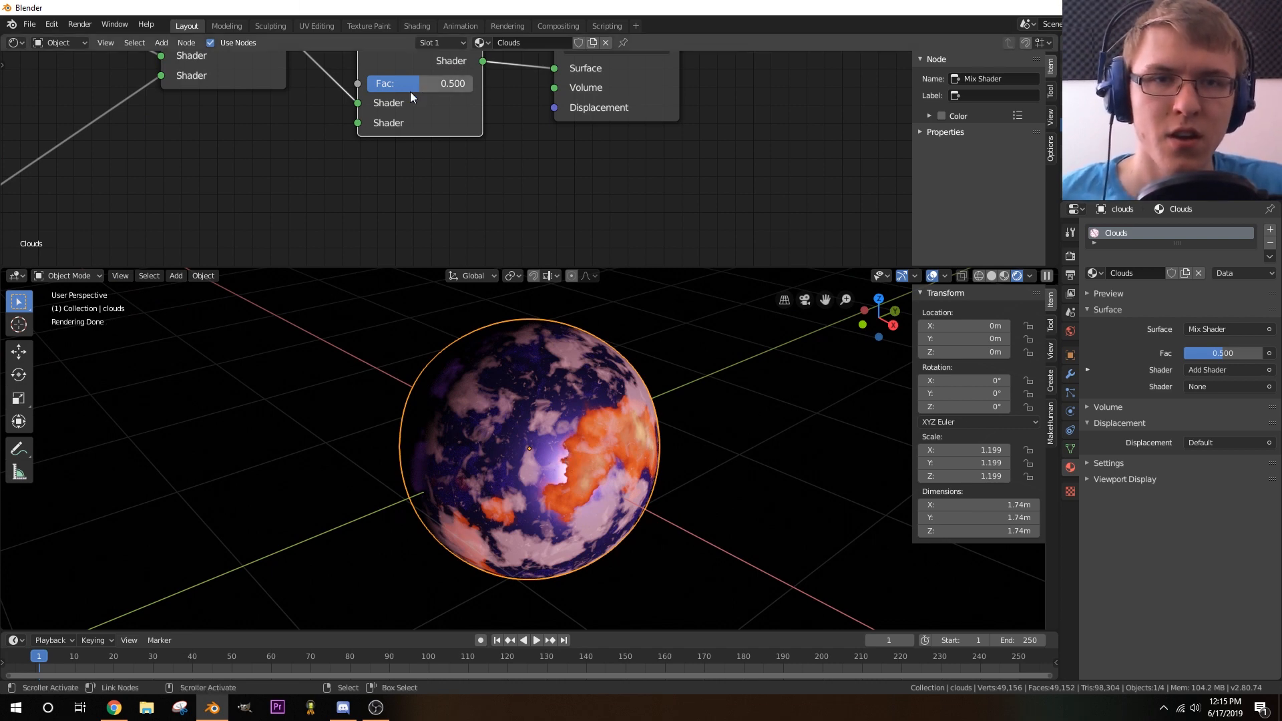
pyautogui.moveTo(394, 83)
pyautogui.mouseDown()
pyautogui.moveTo(470, 83)
pyautogui.moveTo(422, 82)
pyautogui.mouseUp()
pyautogui.scroll(-3, 430, 181)
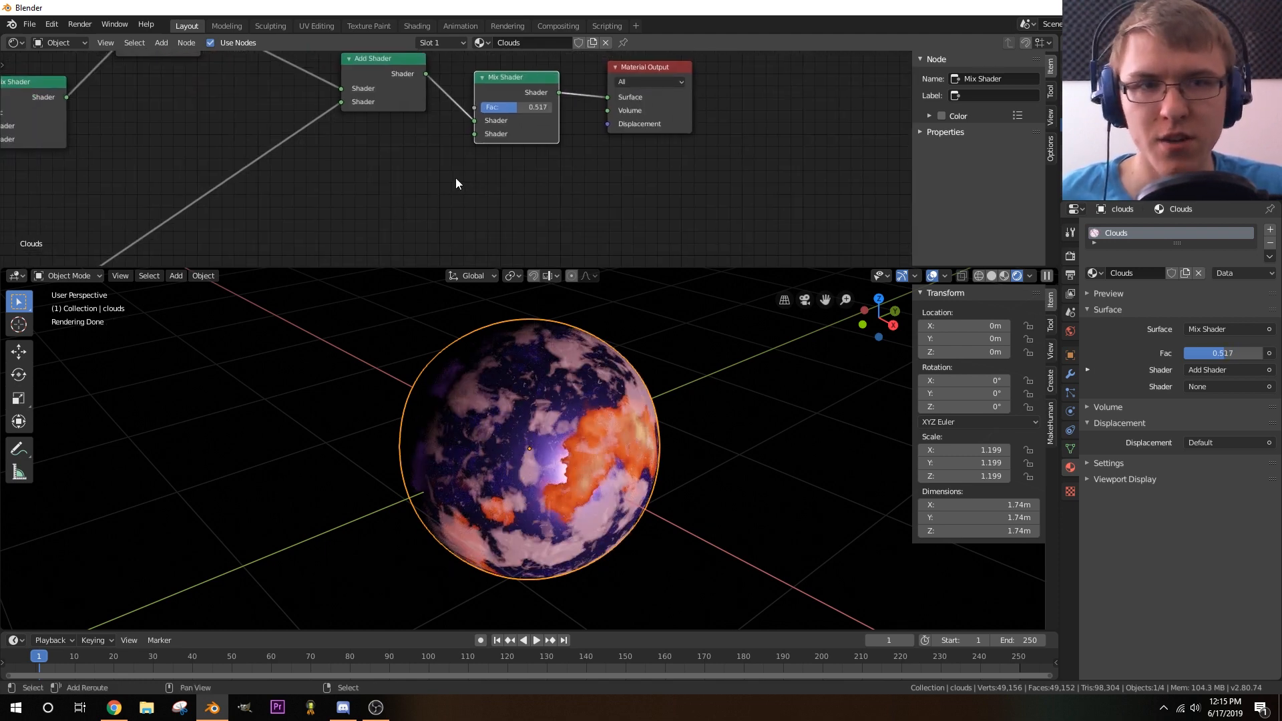
# - Add a new Diffuse BSDF below the last Mix Shader and link it directly to the Material Output's Surface
pyautogui.moveTo(450, 193); pyautogui.dragTo(385, 179, button='middle')
pyautogui.scroll(-3, 386, 179)
pyautogui.hotkey('shift', 'a')
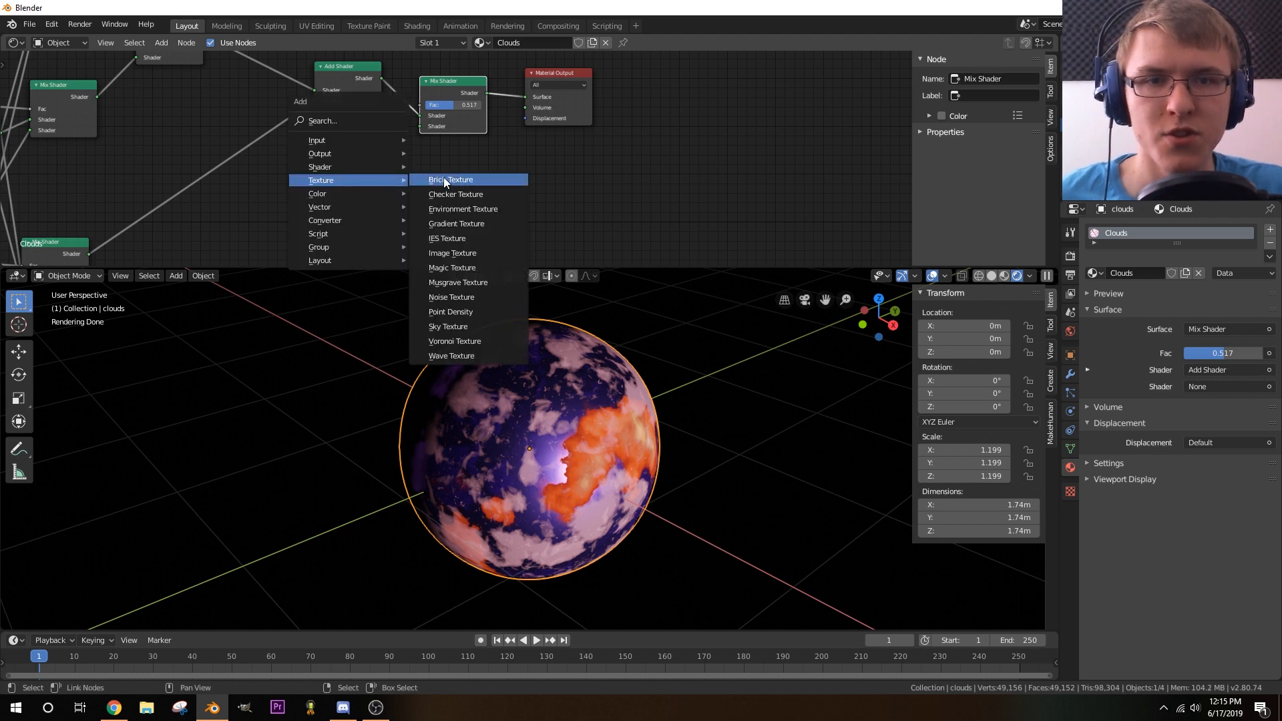
pyautogui.moveTo(361, 167)
pyautogui.click(449, 196)
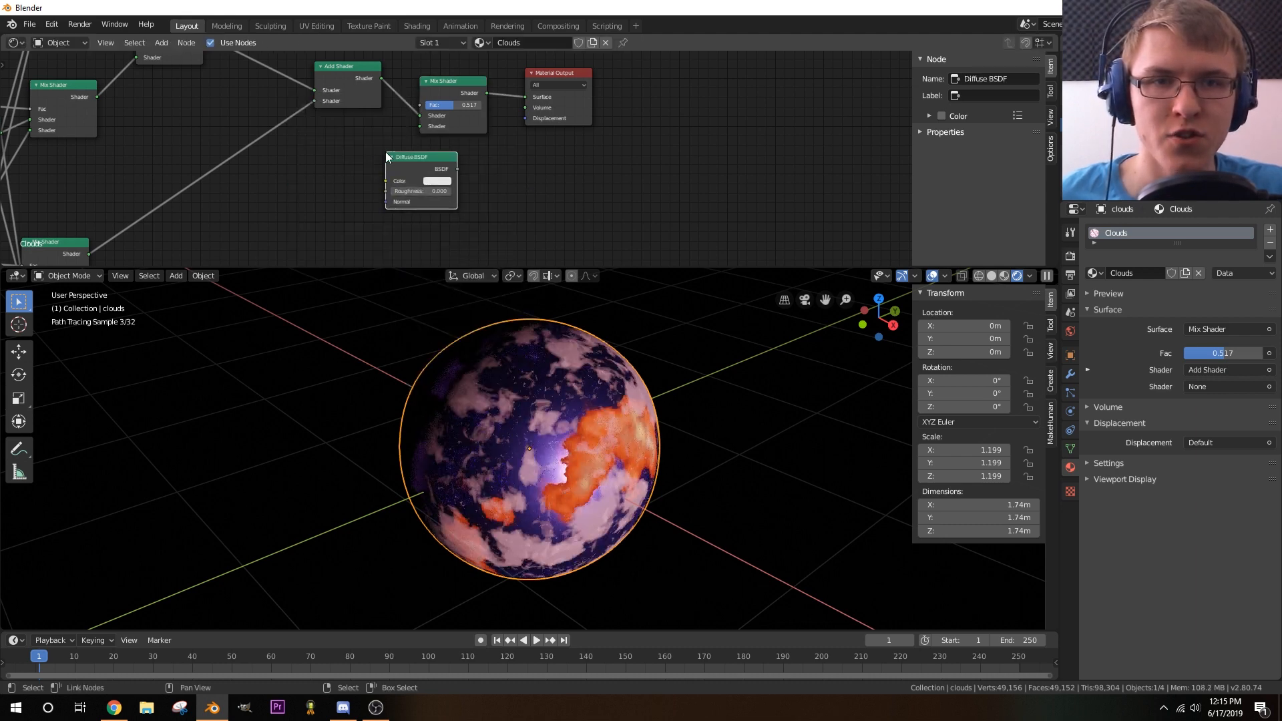
pyautogui.moveTo(454, 169); pyautogui.dragTo(526, 97)
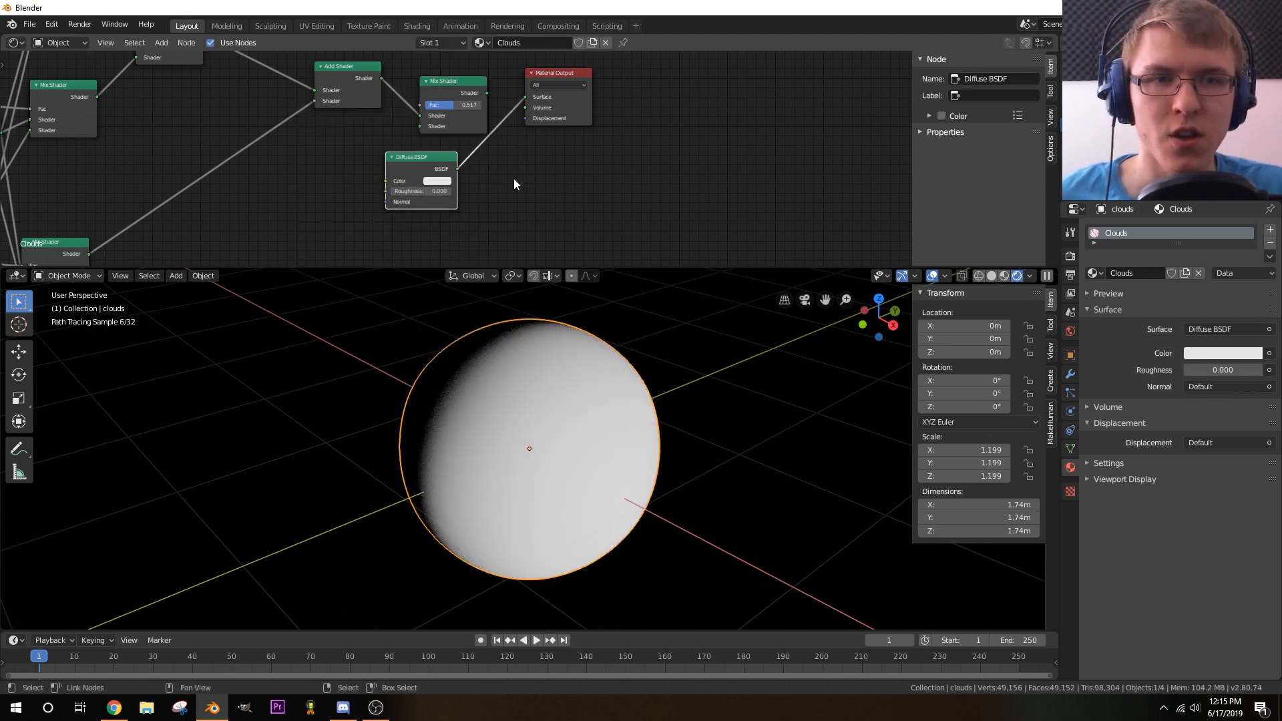
# - Set the World background strength to 0.8 and view the planet's unlit side
pyautogui.scroll(2, 347, 186)
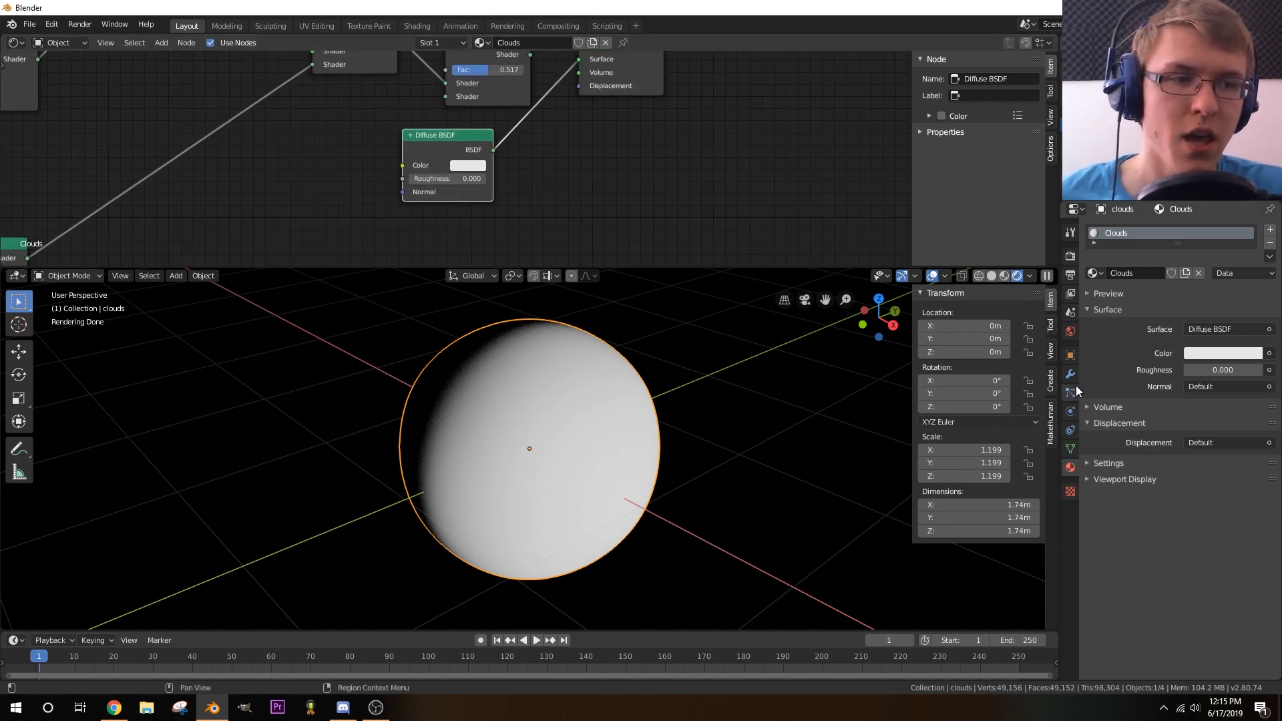
pyautogui.click(1070, 331)
pyautogui.moveTo(1214, 326); pyautogui.dragTo(1231, 326)
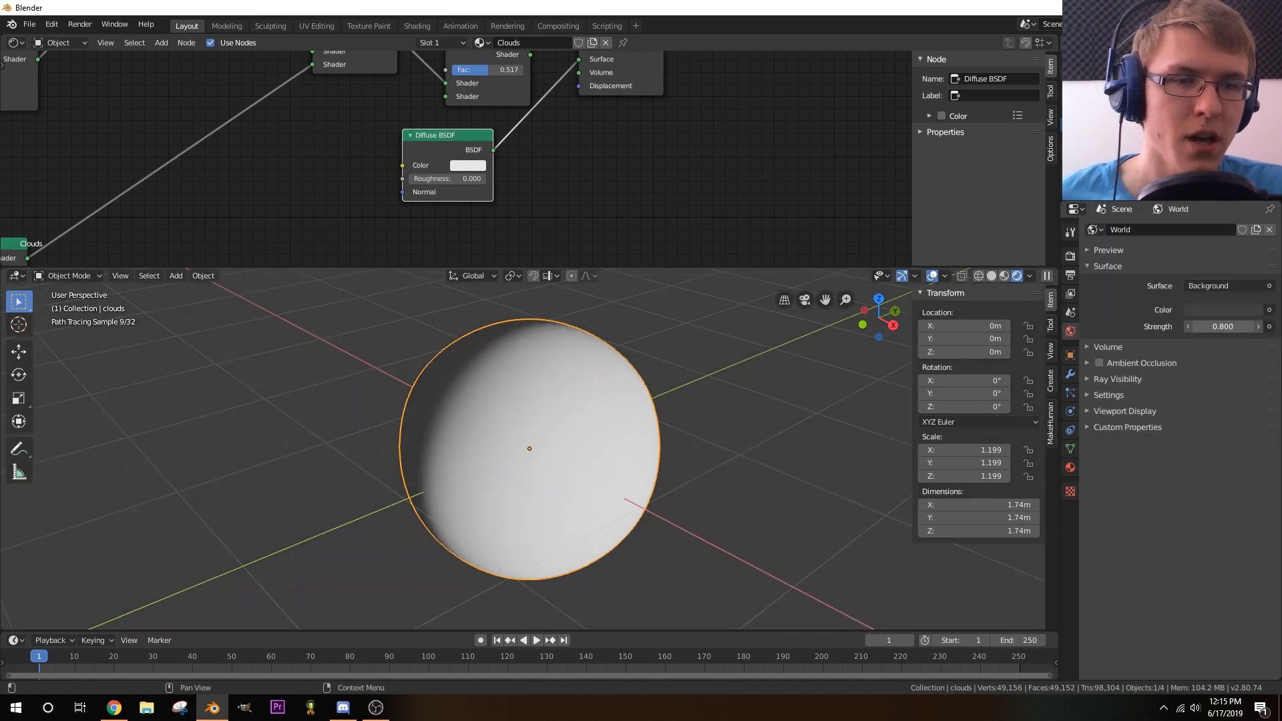
pyautogui.moveTo(618, 458); pyautogui.dragTo(439, 478, button='middle')
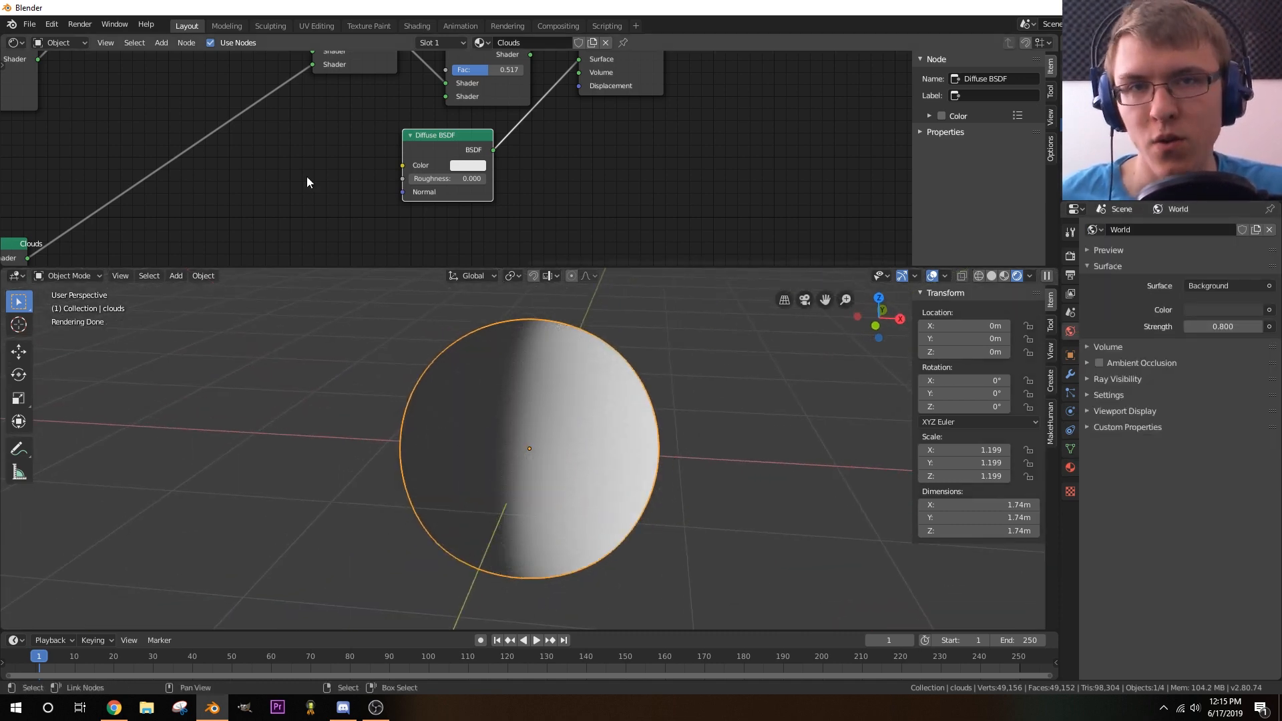
# - Move the new Diffuse BSDF beneath the third cloud branch
pyautogui.moveTo(287, 157); pyautogui.dragTo(339, 147, button='middle')
pyautogui.scroll(-1, 340, 147)
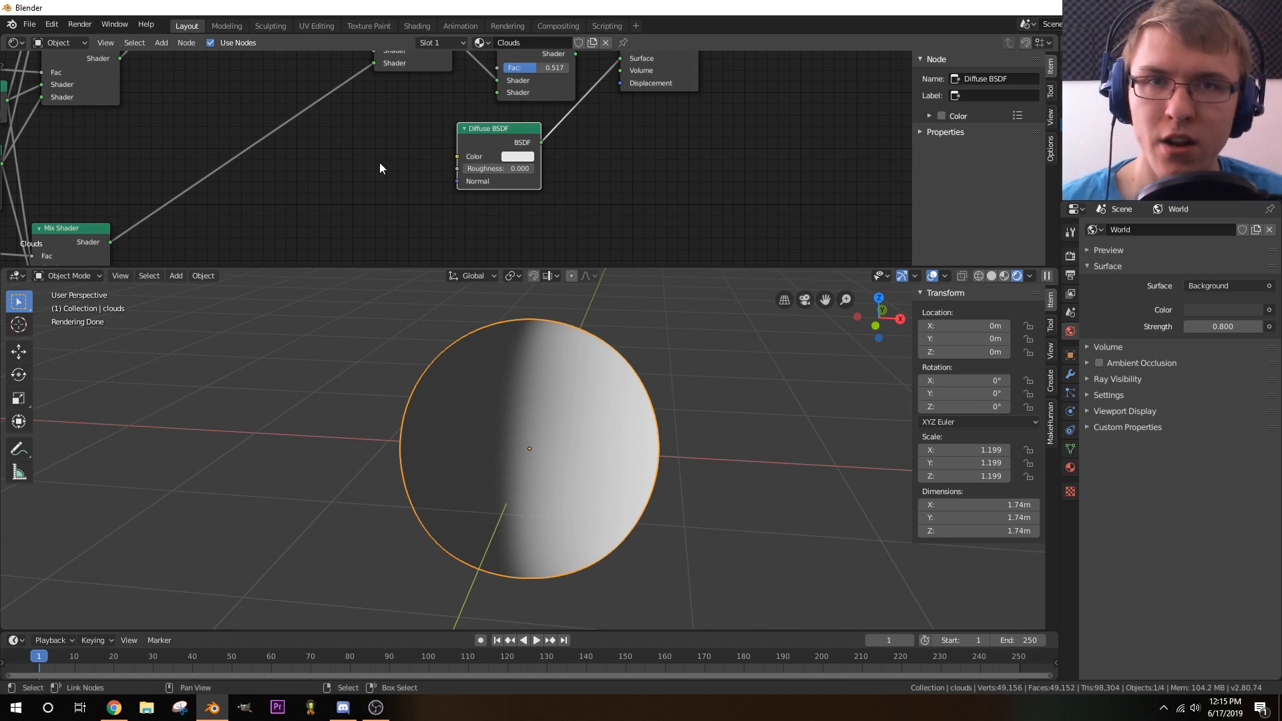
pyautogui.scroll(-5, 437, 214)
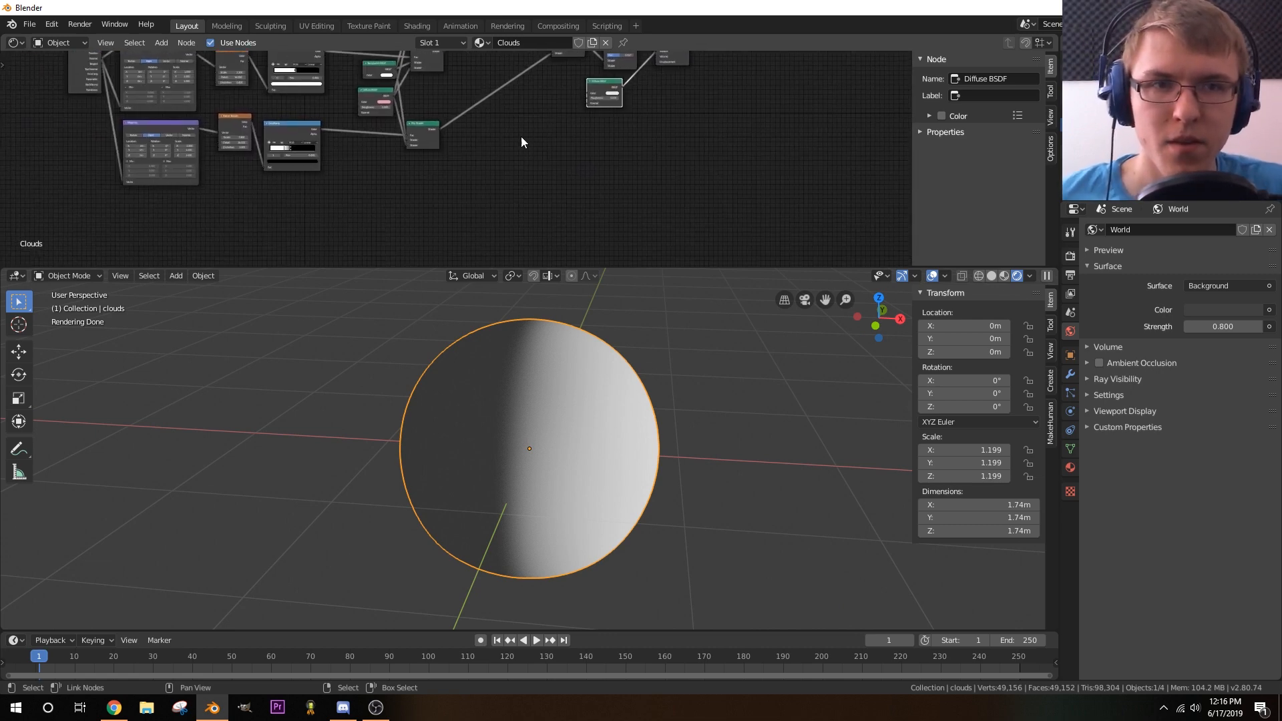
pyautogui.moveTo(596, 91); pyautogui.dragTo(322, 208)
pyautogui.moveTo(453, 205); pyautogui.dragTo(518, 224, button='middle')
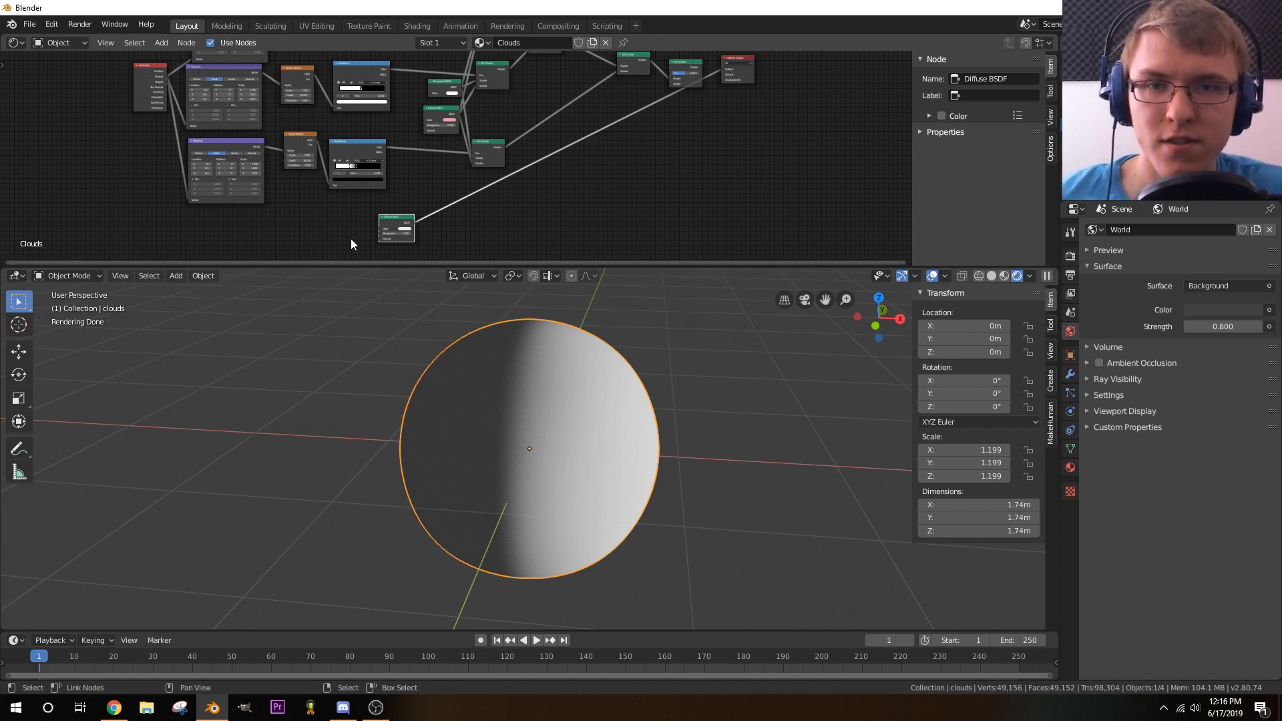
# - Duplicate the third cloud branch's Mapping node and place the copy beneath it as the start of the fourth branch
pyautogui.moveTo(321, 247); pyautogui.dragTo(386, 214, button='middle')
pyautogui.scroll(1, 362, 238)
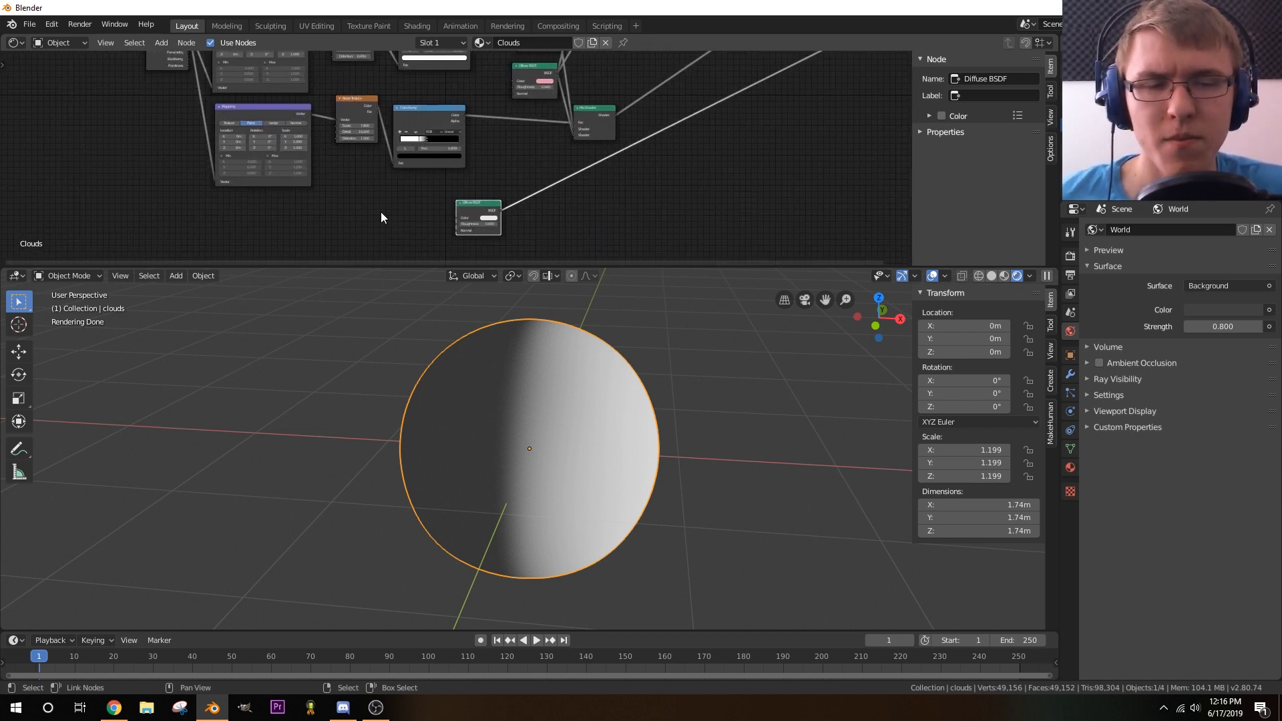
pyautogui.click(267, 112)
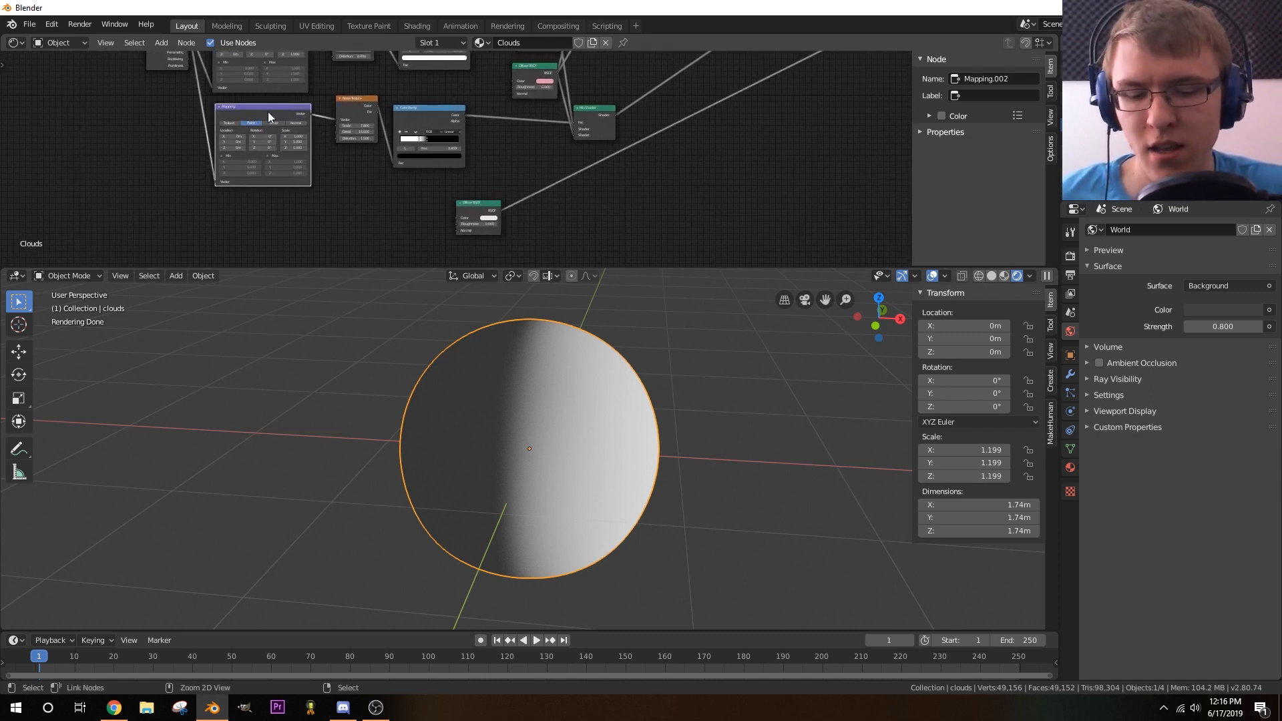
pyautogui.hotkey('shift', 'd')
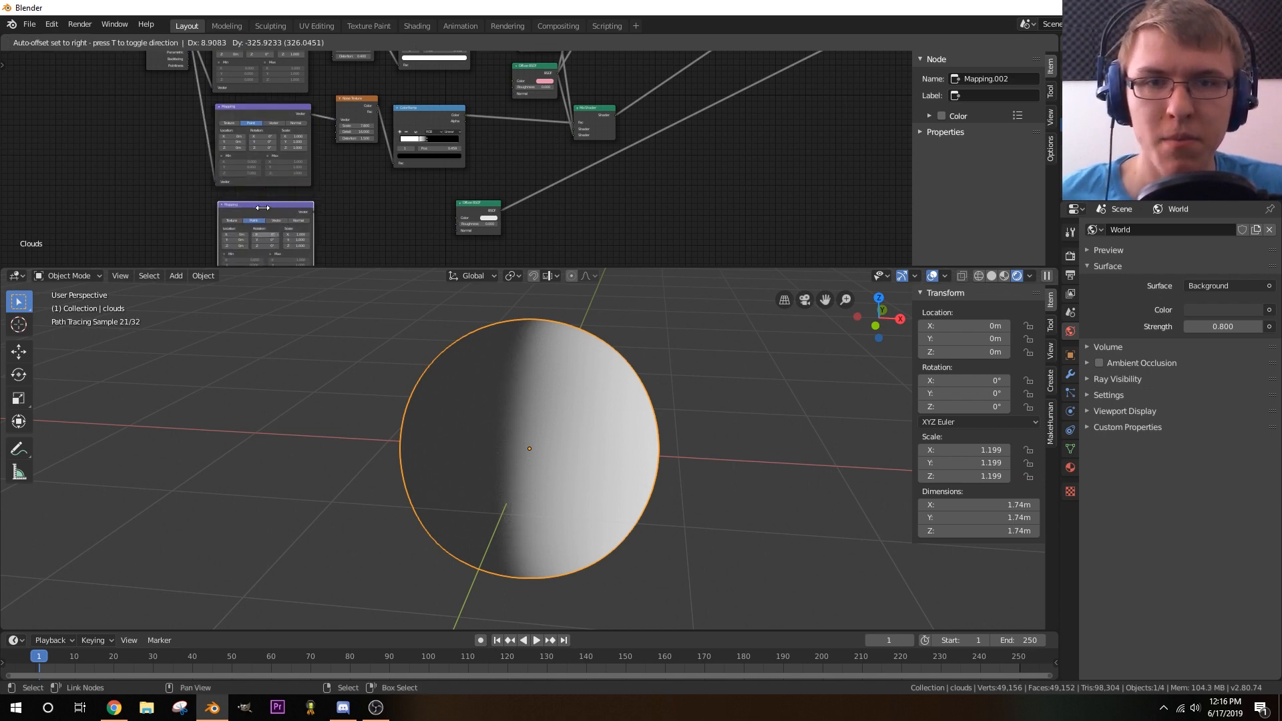
pyautogui.click(266, 207)
pyautogui.moveTo(386, 212); pyautogui.dragTo(552, 233, button='middle')
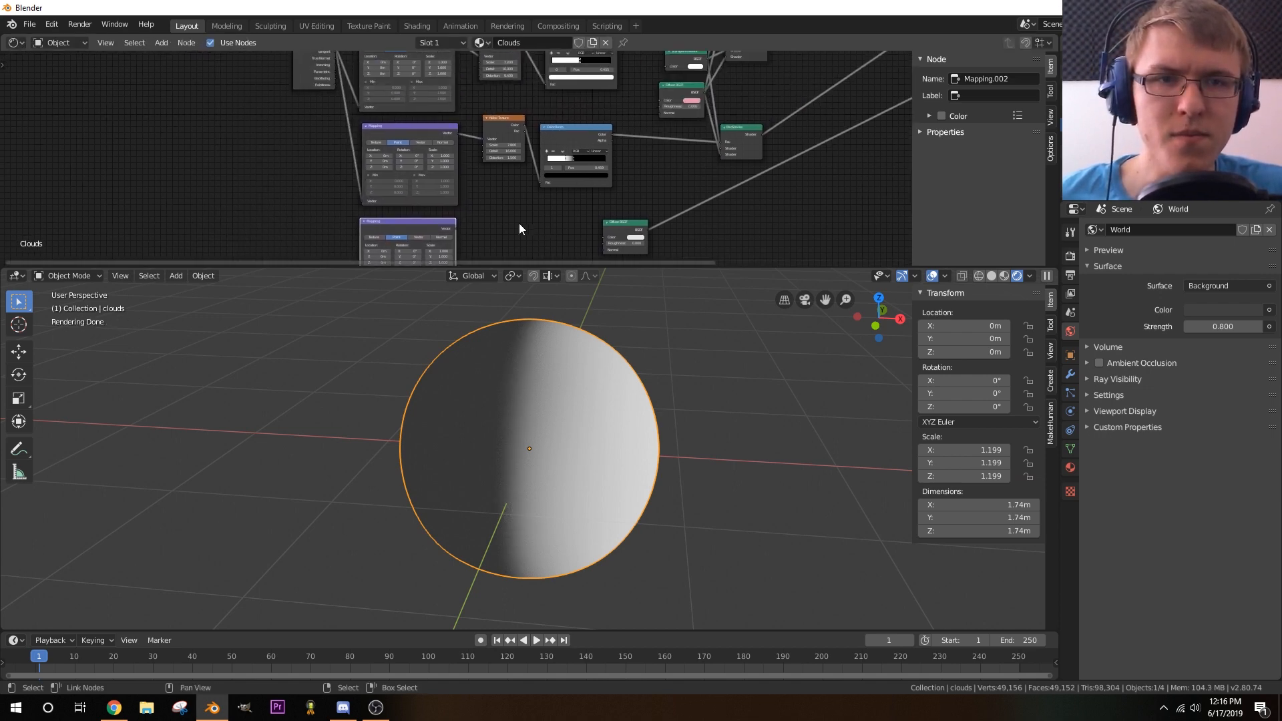
pyautogui.moveTo(336, 96); pyautogui.dragTo(388, 109, button='middle')
pyautogui.scroll(-2, 387, 109)
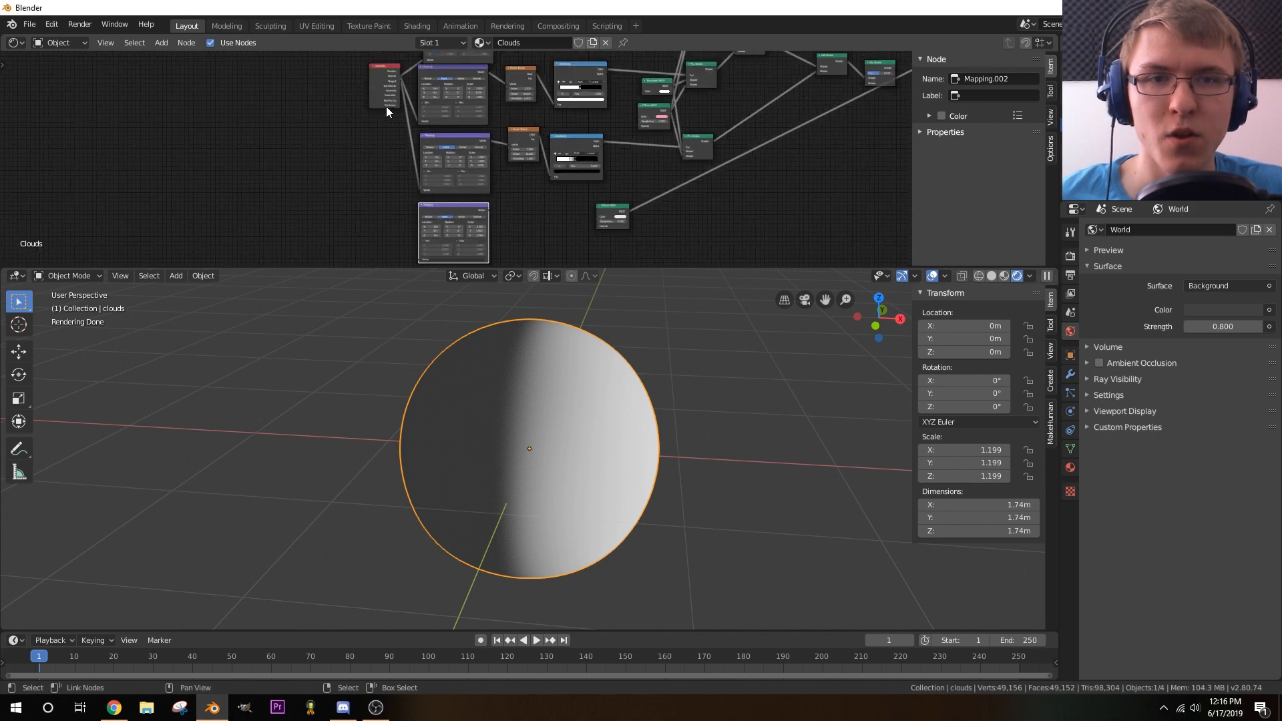
pyautogui.press('g')
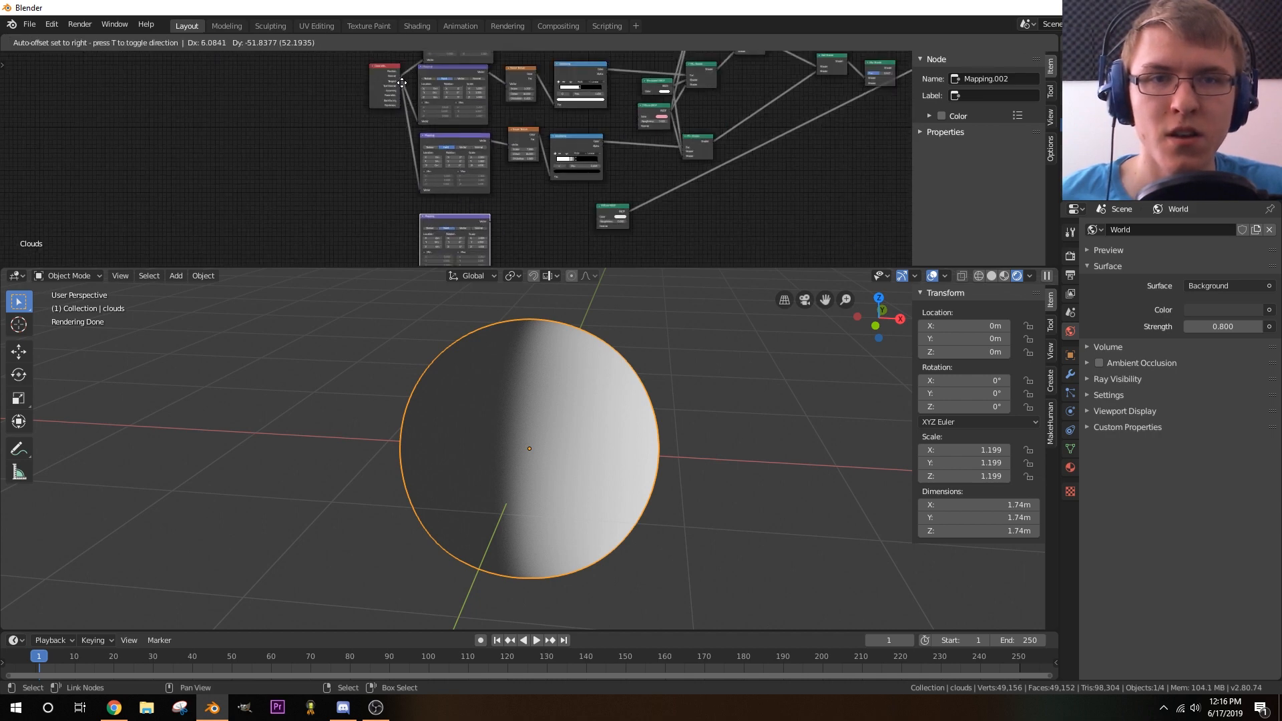
pyautogui.click(404, 79)
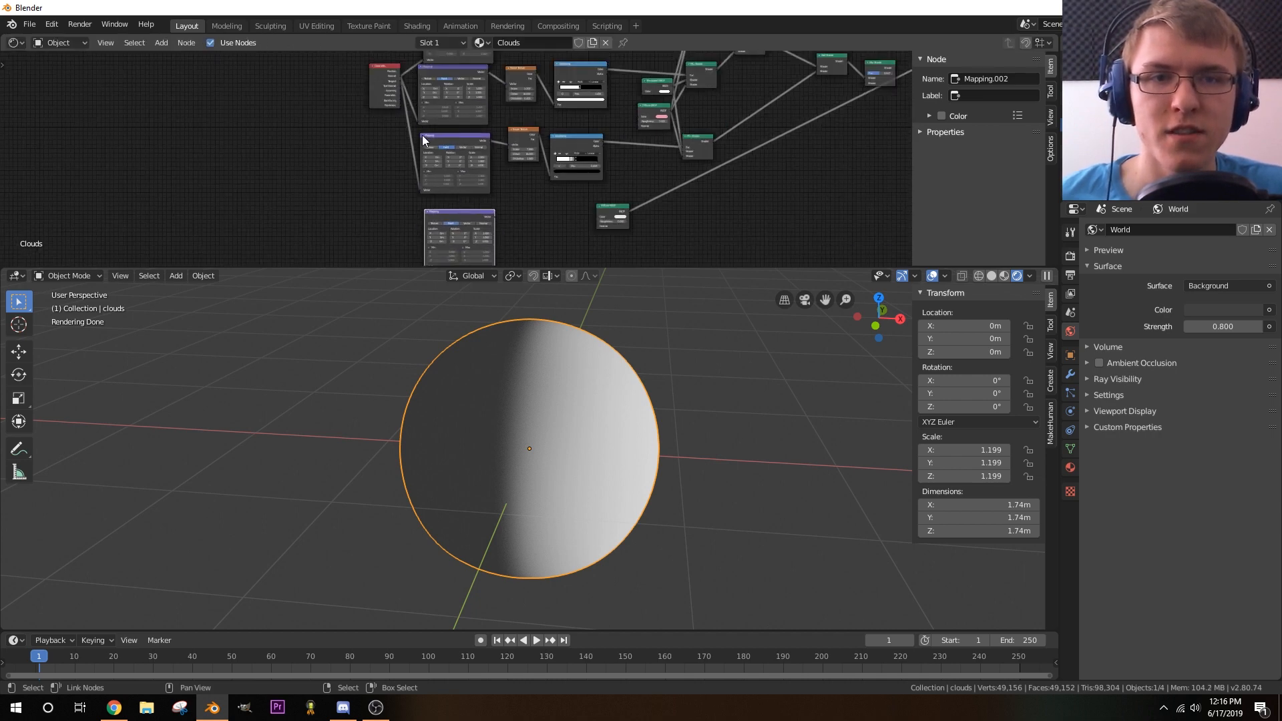
# - Collapse the Mapping nodes of the three existing cloud branches
pyautogui.click(422, 135)
pyautogui.click(422, 66)
pyautogui.moveTo(448, 180); pyautogui.dragTo(444, 159)
pyautogui.moveTo(444, 159); pyautogui.dragTo(447, 218, button='middle')
pyautogui.click(429, 71)
# - Collapse the Noise Texture nodes of the three existing cloud branches
pyautogui.click(519, 68)
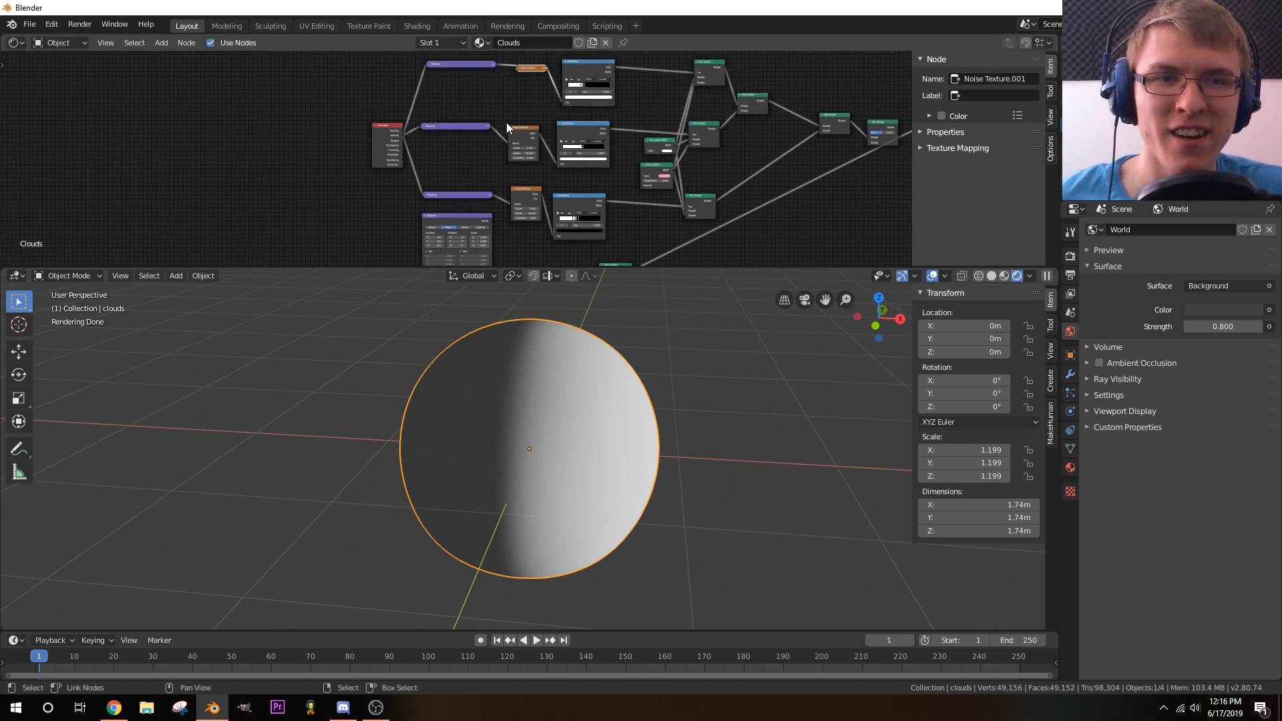
pyautogui.click(510, 126)
pyautogui.click(512, 190)
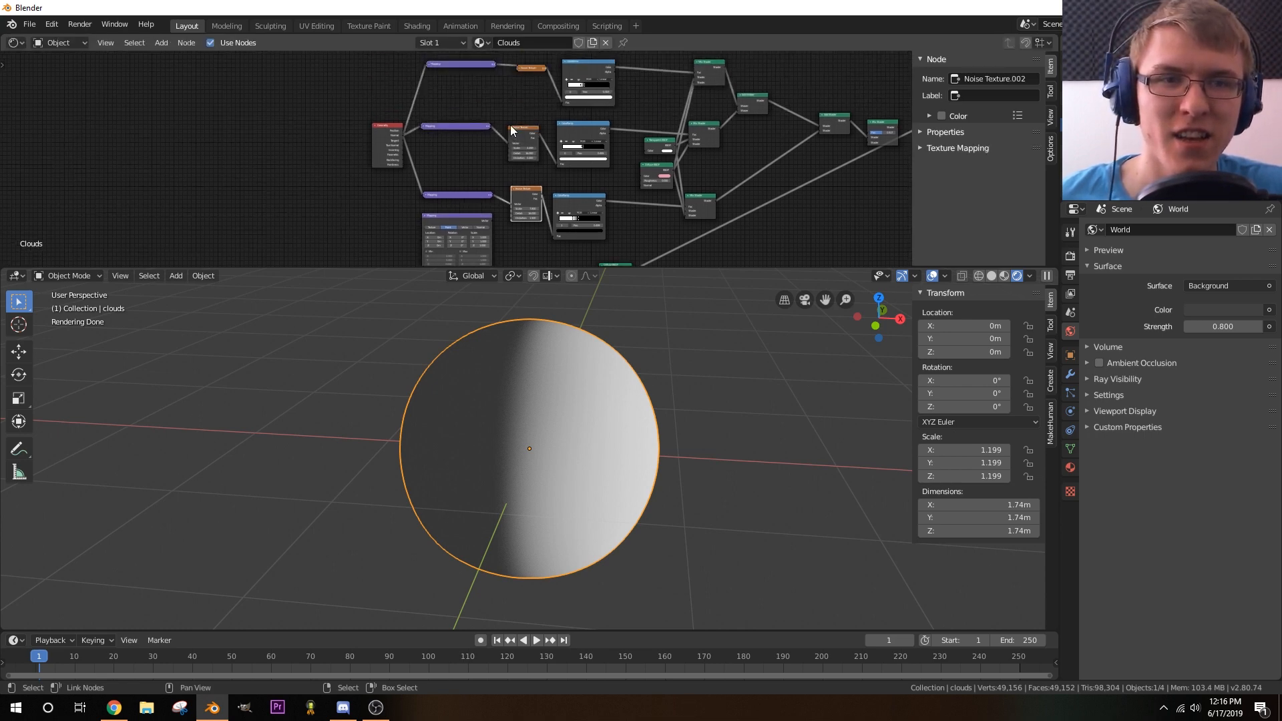
pyautogui.click(510, 126)
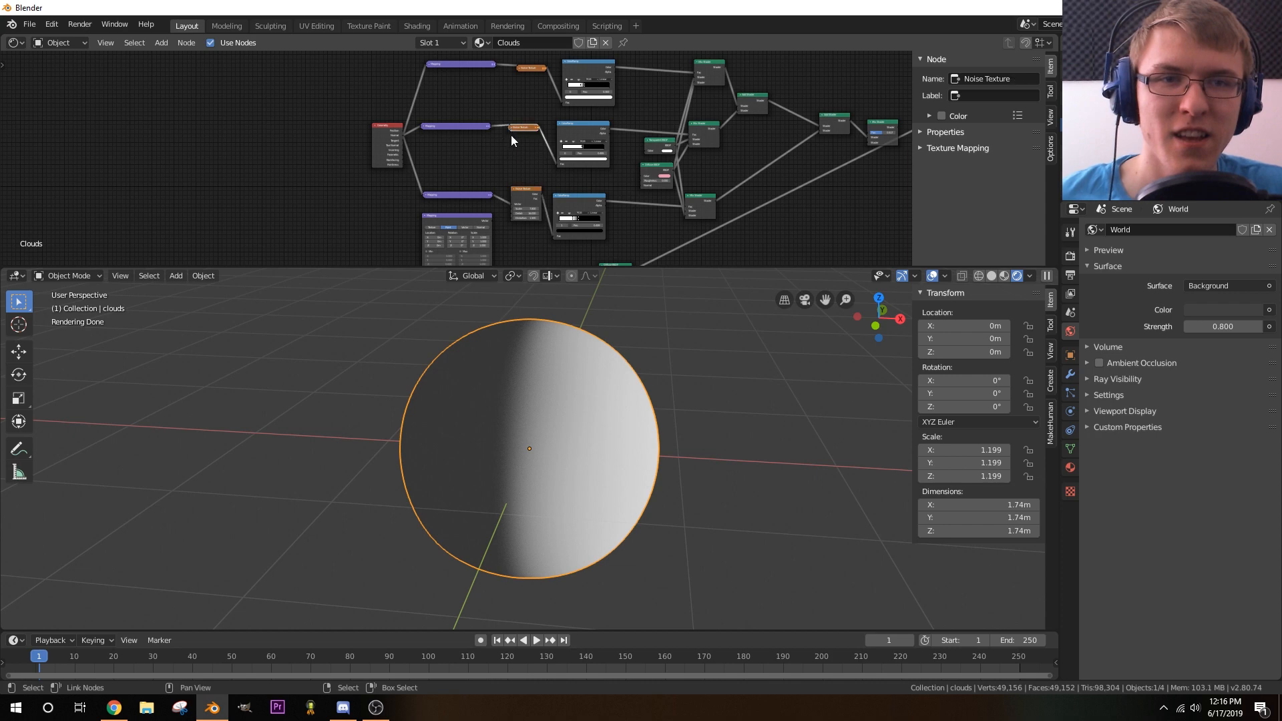
pyautogui.click(514, 188)
# - Move the collapsed Mapping and Noise Texture nodes, the ColorRamps and the new Mapping node closer together to compact the node tree
pyautogui.moveTo(520, 189); pyautogui.dragTo(473, 165)
pyautogui.press('g')
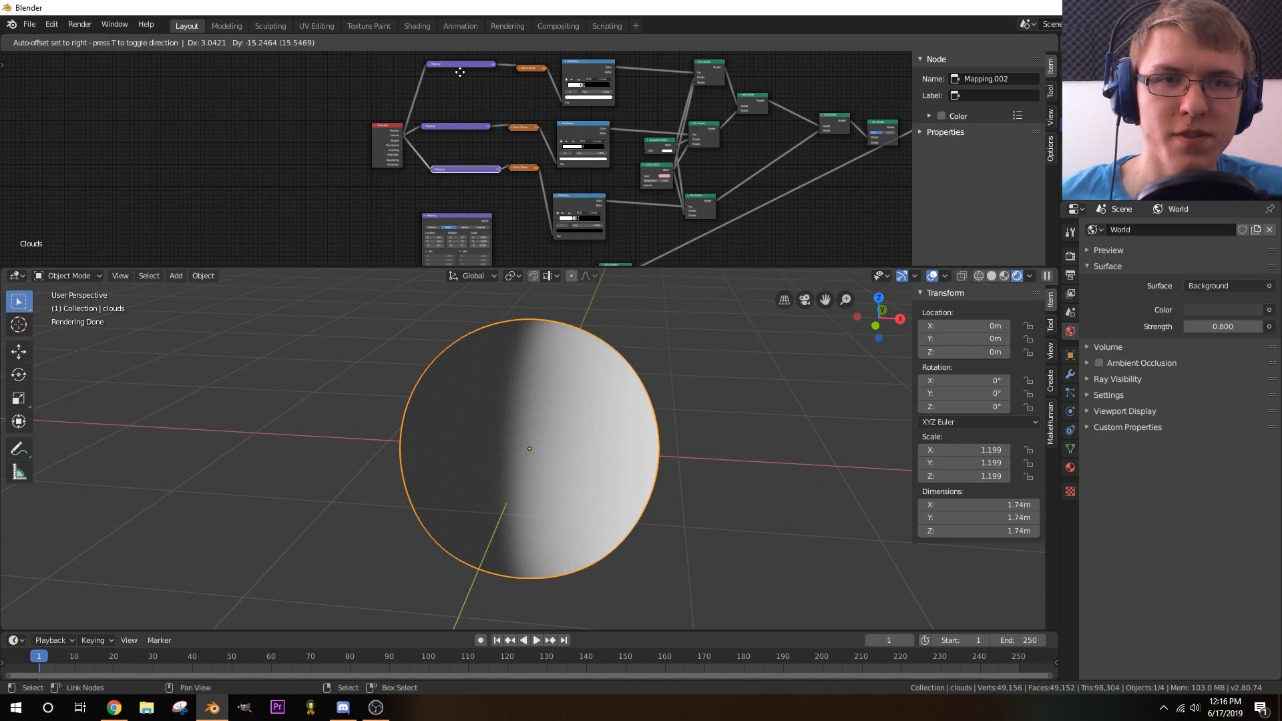
pyautogui.click(460, 86)
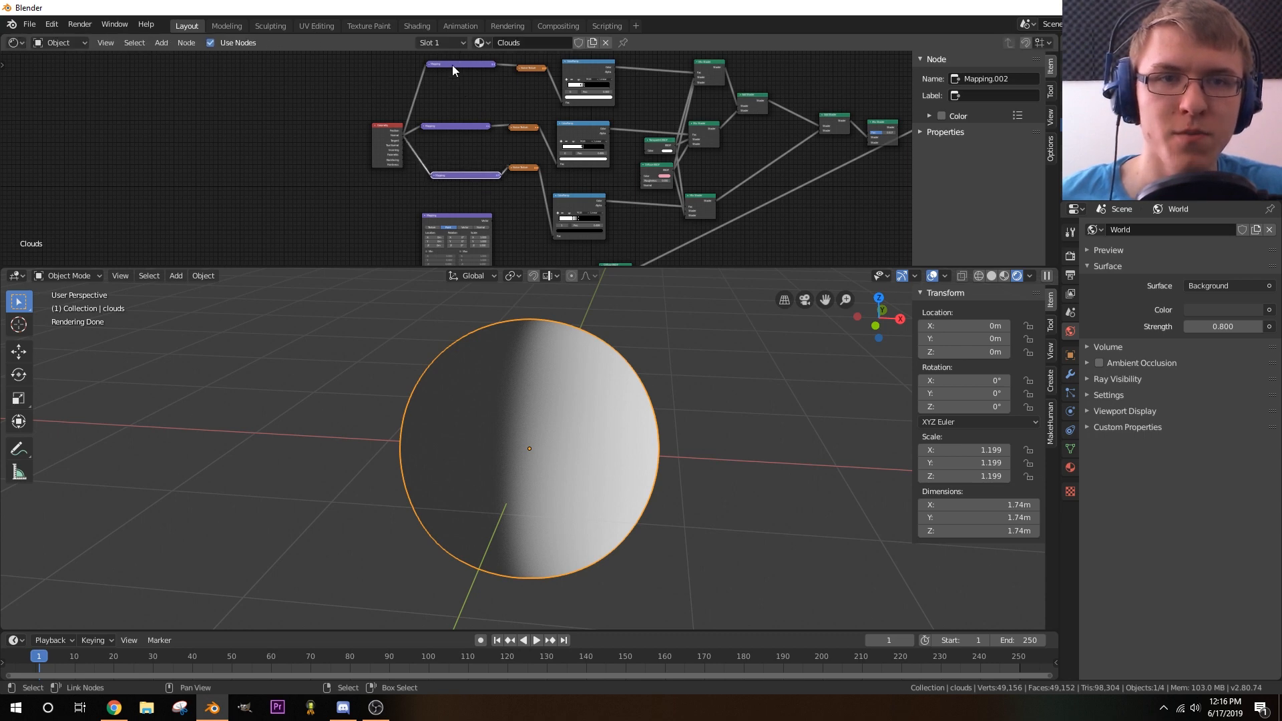
pyautogui.moveTo(451, 65); pyautogui.dragTo(452, 102)
pyautogui.moveTo(527, 70); pyautogui.dragTo(518, 105)
pyautogui.moveTo(472, 203); pyautogui.dragTo(466, 187, button='middle')
pyautogui.moveTo(453, 198); pyautogui.dragTo(460, 185)
pyautogui.moveTo(515, 197); pyautogui.dragTo(485, 177, button='middle')
pyautogui.moveTo(546, 159); pyautogui.dragTo(556, 138)
pyautogui.moveTo(574, 227); pyautogui.dragTo(540, 211)
# - Link the Geometry node's Normal output to the Vector input of the new Mapping node
pyautogui.scroll(2, 504, 206)
pyautogui.moveTo(500, 187); pyautogui.dragTo(477, 157, button='middle')
pyautogui.moveTo(327, 107); pyautogui.dragTo(459, 155, button='middle')
pyautogui.moveTo(433, 85); pyautogui.dragTo(471, 266)
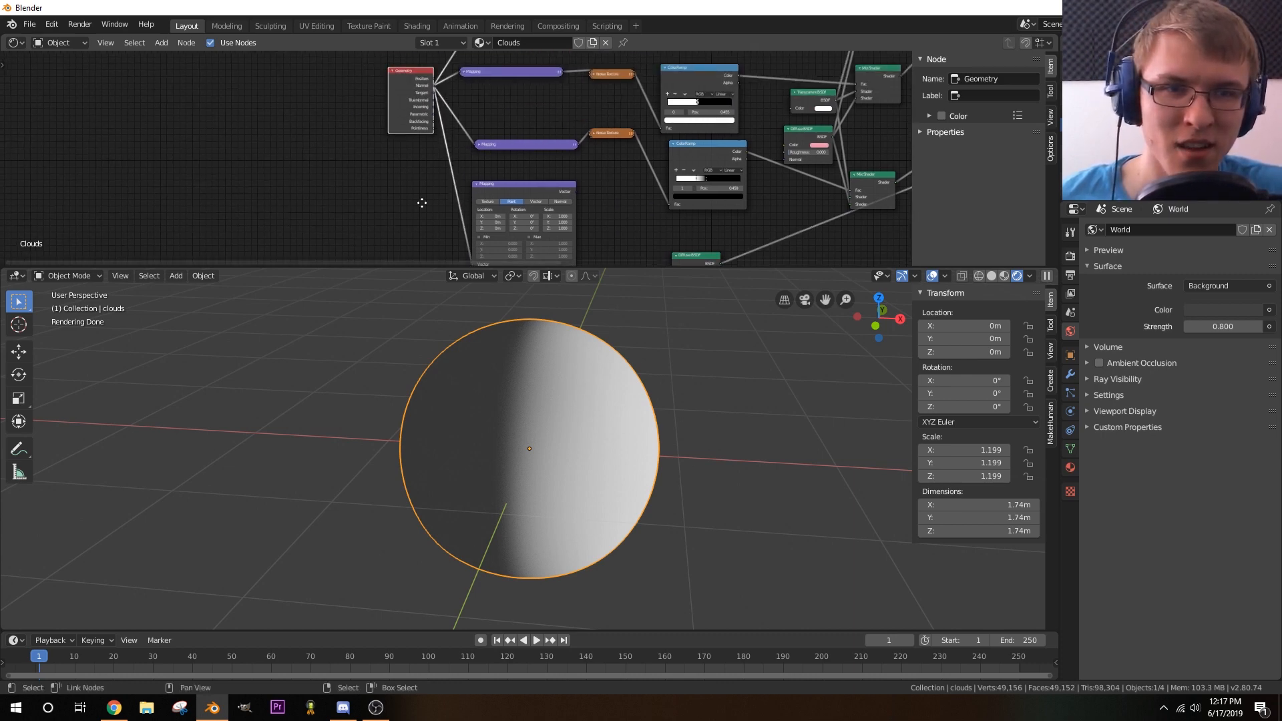
# - Add a Gradient Texture between the new Mapping node and the fourth branch's Diffuse BSDF
pyautogui.moveTo(615, 231); pyautogui.dragTo(447, 148, button='middle')
pyautogui.hotkey('shift', 'a')
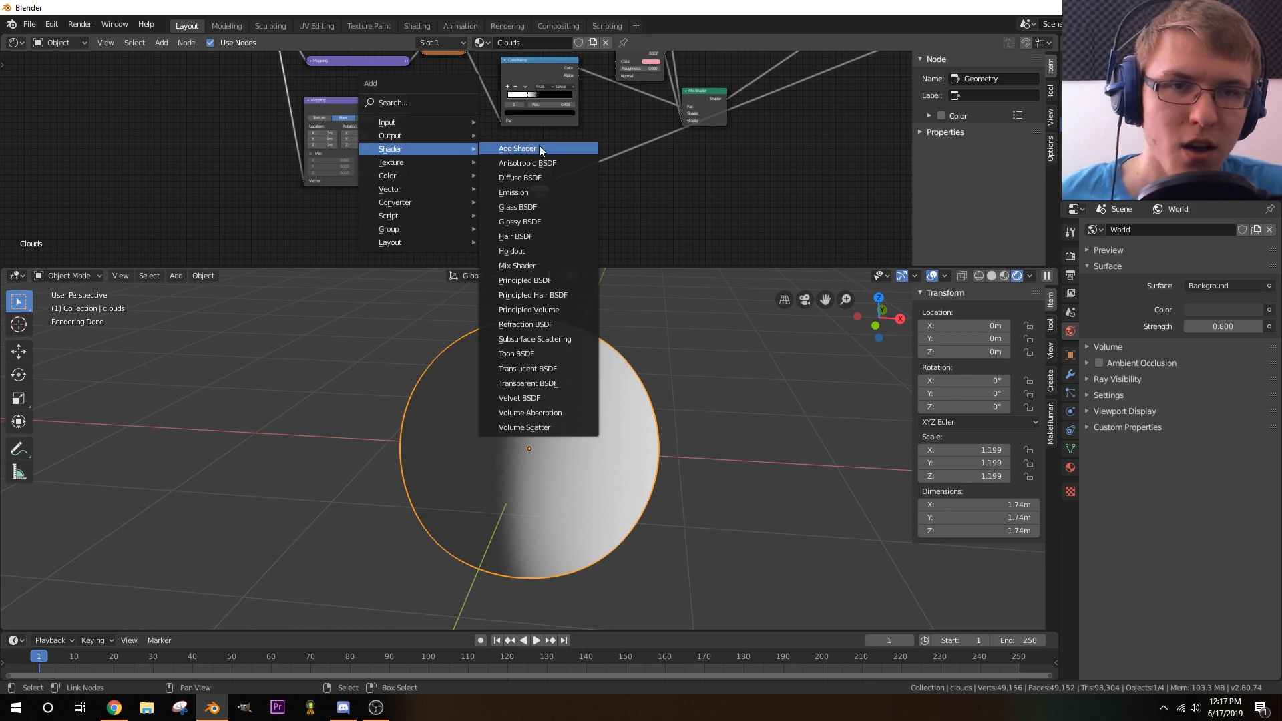
pyautogui.moveTo(402, 161)
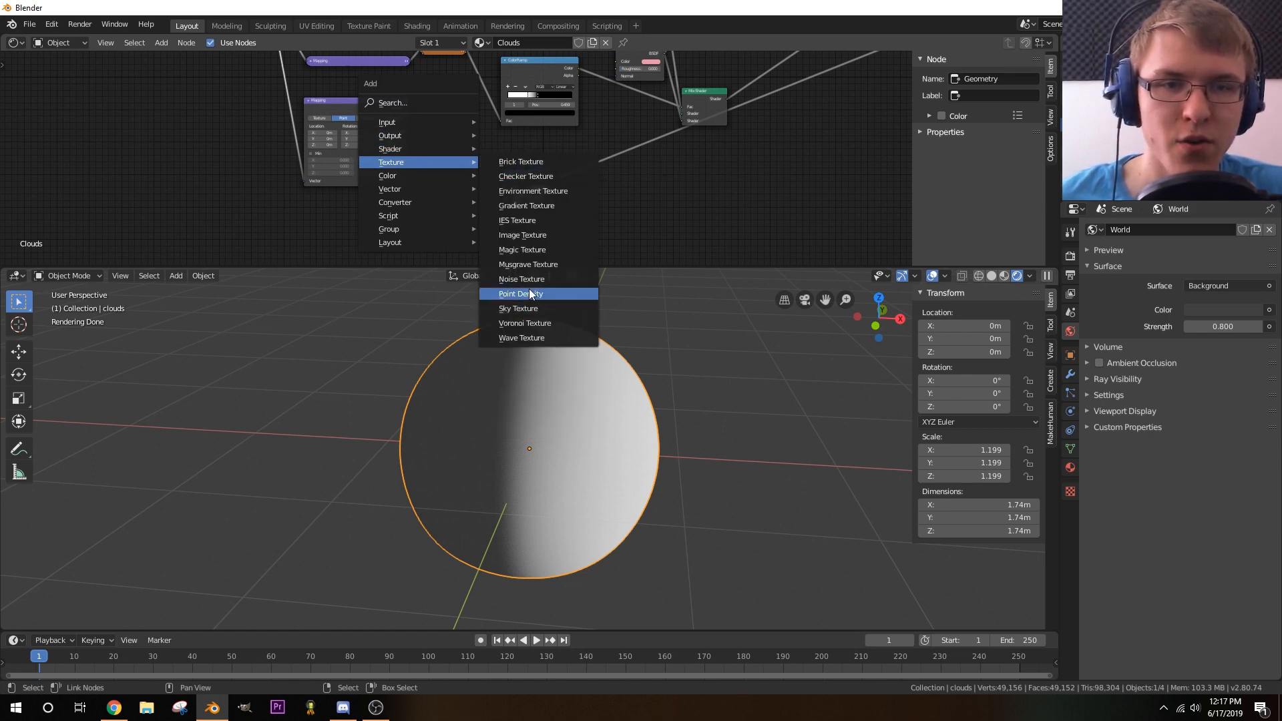
pyautogui.click(531, 205)
pyautogui.click(461, 167)
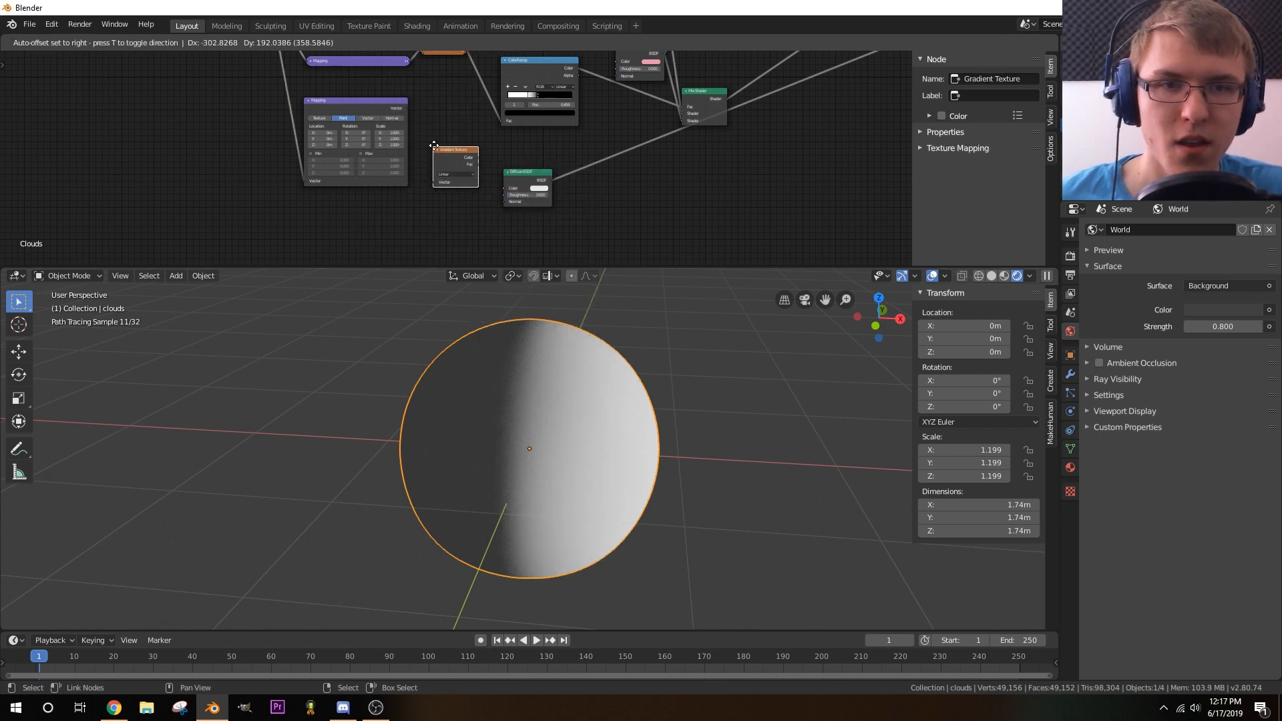
pyautogui.scroll(3, 514, 152)
pyautogui.scroll(-1, 523, 161)
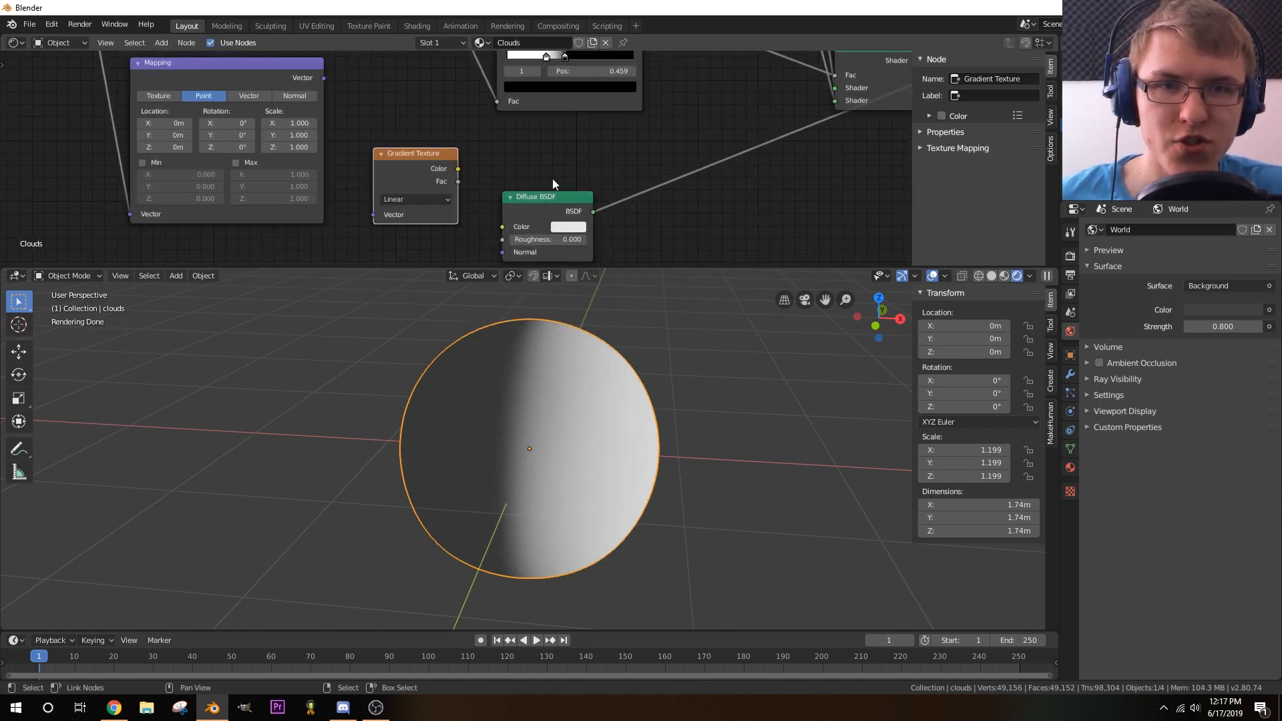
# - Link the new Mapping node to the Gradient Texture's Vector and the gradient's Color to the Diffuse BSDF's Color
pyautogui.moveTo(551, 199); pyautogui.dragTo(568, 174)
pyautogui.moveTo(324, 78); pyautogui.dragTo(373, 214)
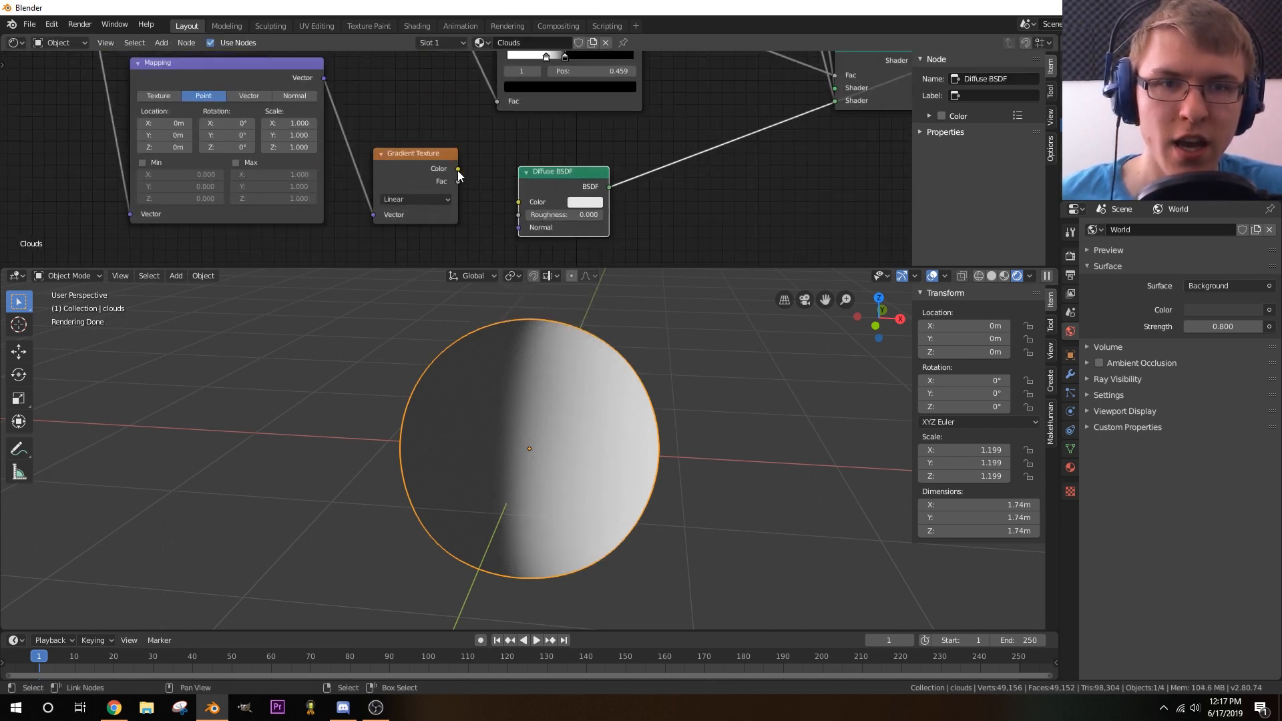
pyautogui.moveTo(458, 169); pyautogui.dragTo(519, 202)
pyautogui.moveTo(634, 334)
pyautogui.mouseDown(button='middle')
pyautogui.moveTo(632, 424)
pyautogui.moveTo(622, 389)
pyautogui.moveTo(501, 443)
pyautogui.moveTo(494, 475)
pyautogui.moveTo(601, 454)
pyautogui.moveTo(647, 466)
pyautogui.moveTo(633, 472)
pyautogui.moveTo(641, 448)
pyautogui.mouseUp(button='middle')
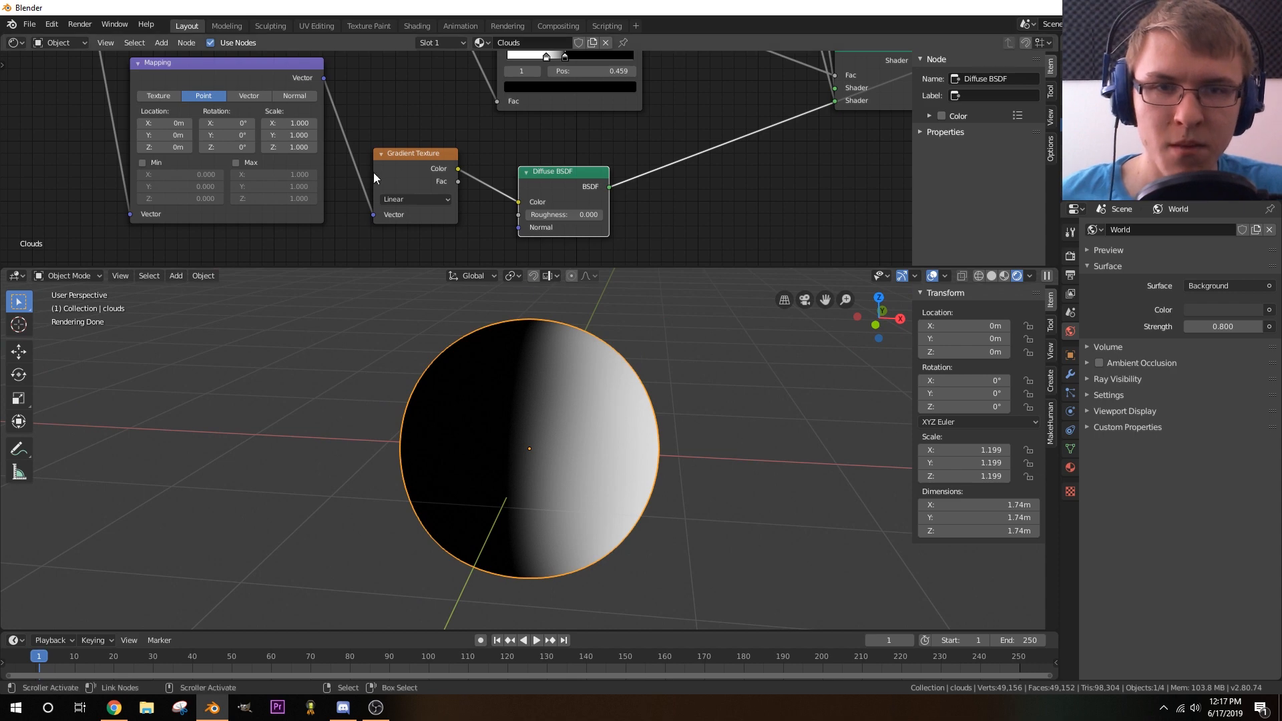
# - Try an X rotation of 90° on the new Mapping node and reset it to 0°
pyautogui.scroll(3, 401, 163)
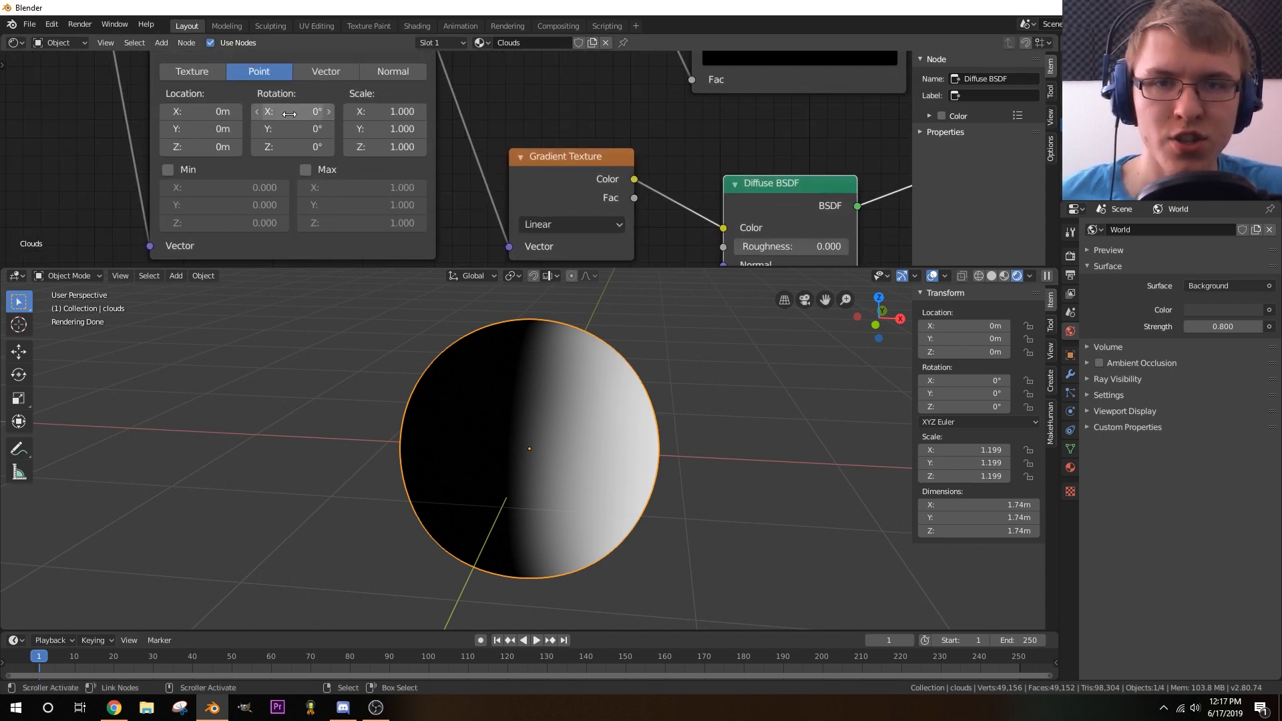
pyautogui.click(289, 113)
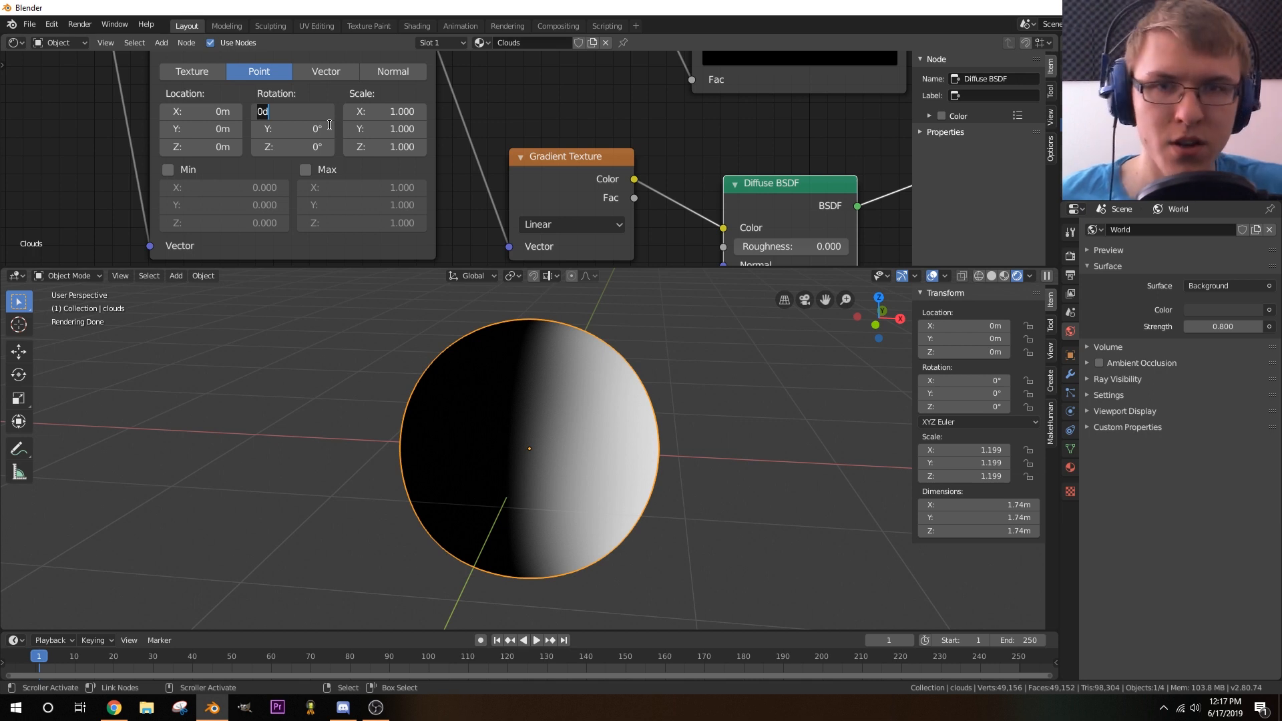
pyautogui.press('Return')
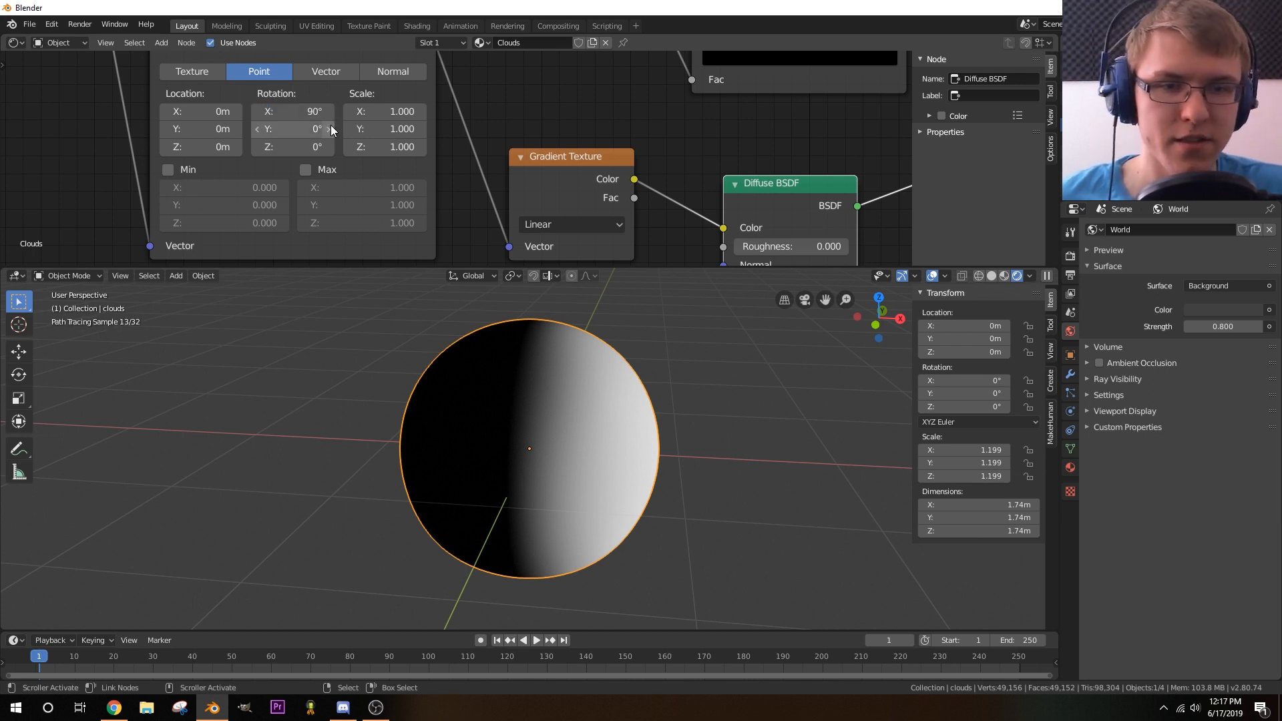
pyautogui.moveTo(635, 448)
pyautogui.mouseDown(button='middle')
pyautogui.moveTo(458, 452)
pyautogui.moveTo(518, 414)
pyautogui.mouseUp(button='middle')
pyautogui.click(283, 112)
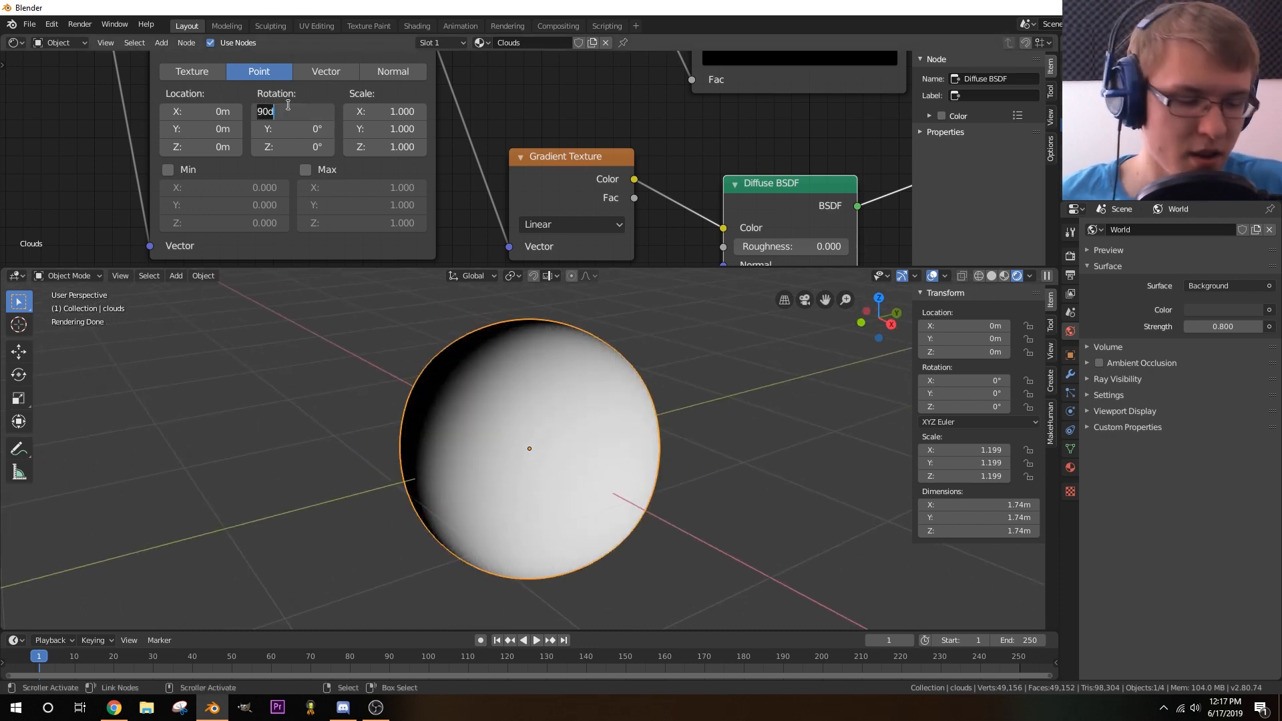
pyautogui.write('0')
pyautogui.press('Return')
# - Try Mapping rotations of 13.6° on Y and 1.8° on Z, and reset both to 0°
pyautogui.moveTo(288, 129)
pyautogui.mouseDown()
pyautogui.moveTo(474, 128)
pyautogui.moveTo(265, 129)
pyautogui.moveTo(318, 129)
pyautogui.moveTo(293, 147)
pyautogui.moveTo(420, 146)
pyautogui.moveTo(283, 143)
pyautogui.mouseUp()
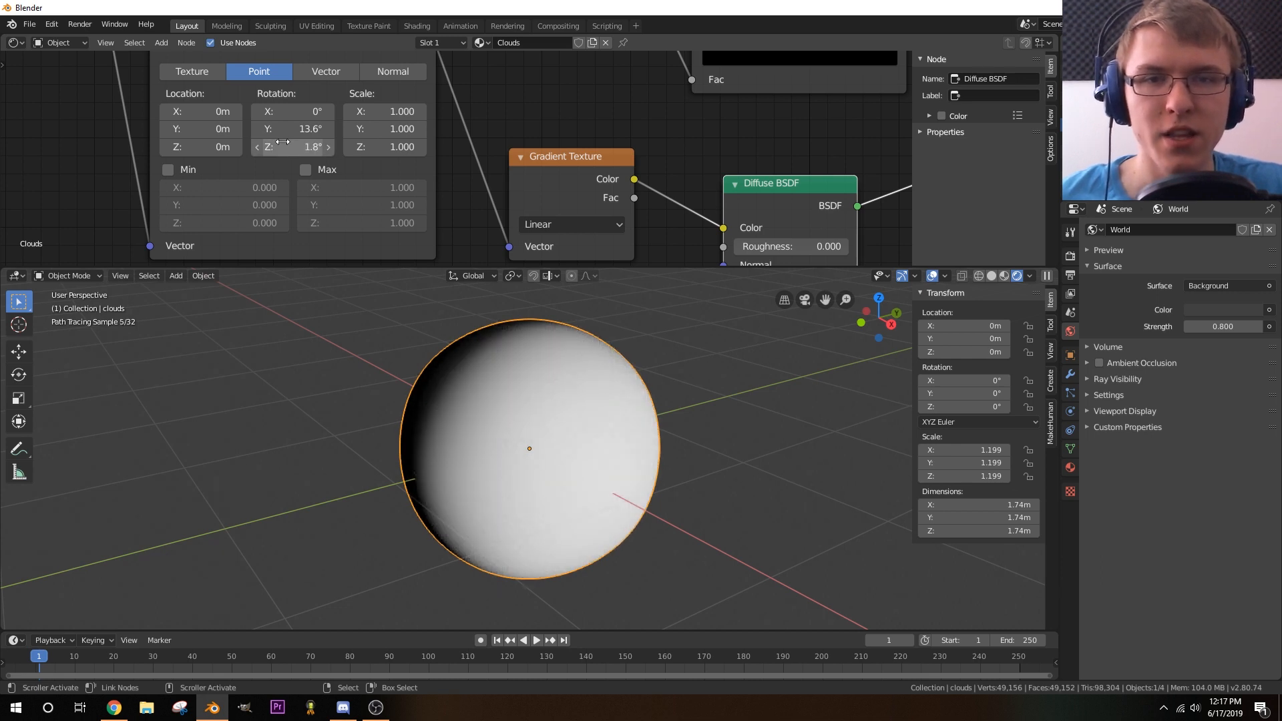
pyautogui.click(283, 142)
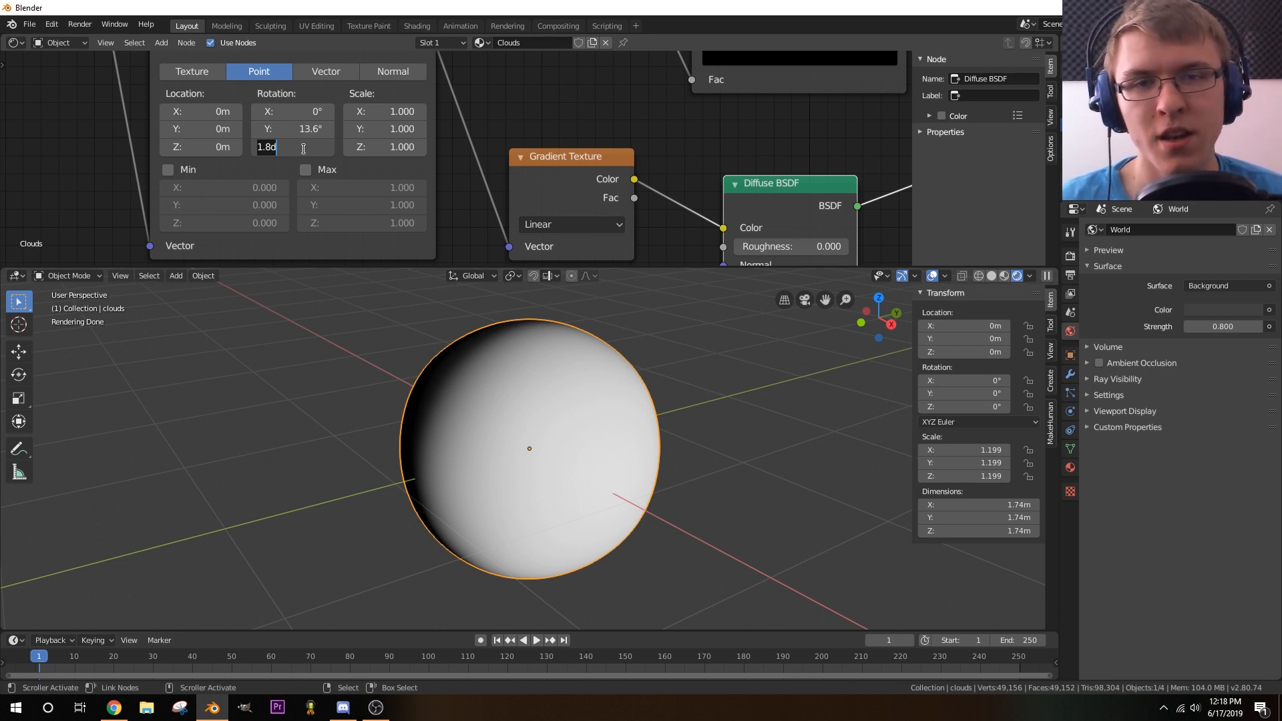
pyautogui.press('Escape')
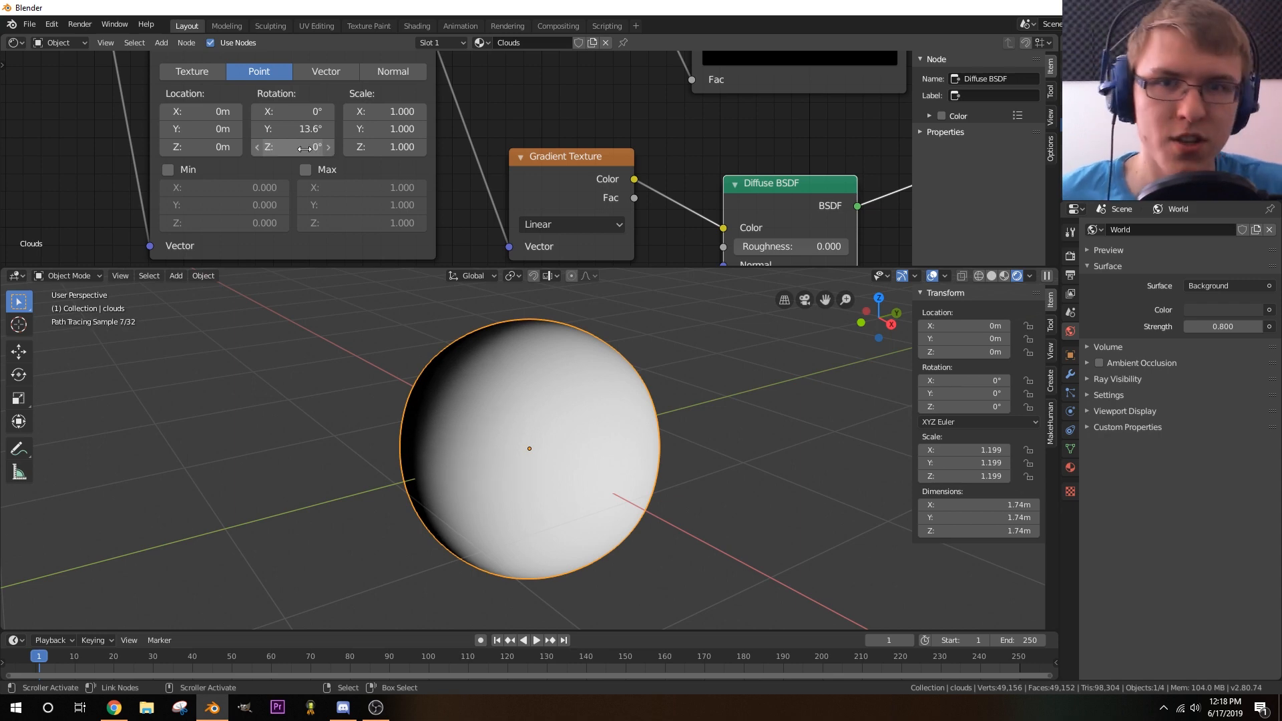
pyautogui.click(307, 129)
pyautogui.write('0')
pyautogui.press('Return')
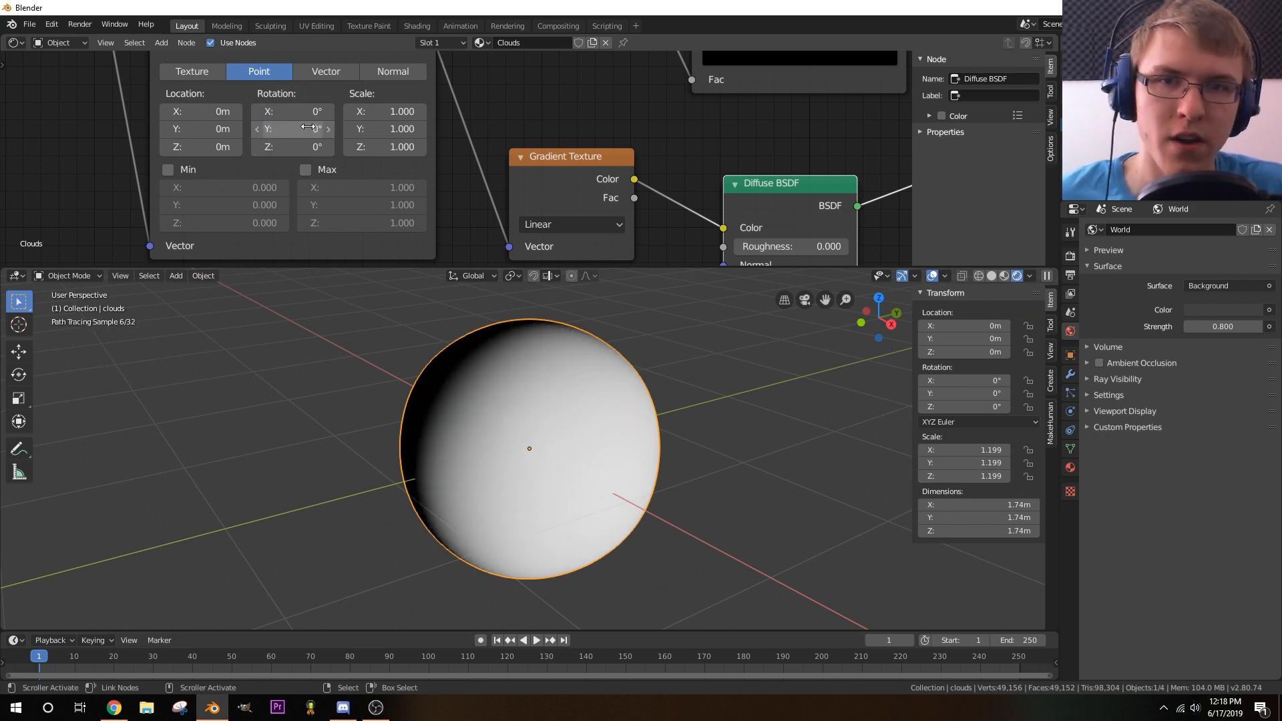
pyautogui.moveTo(505, 528); pyautogui.dragTo(563, 550, button='middle')
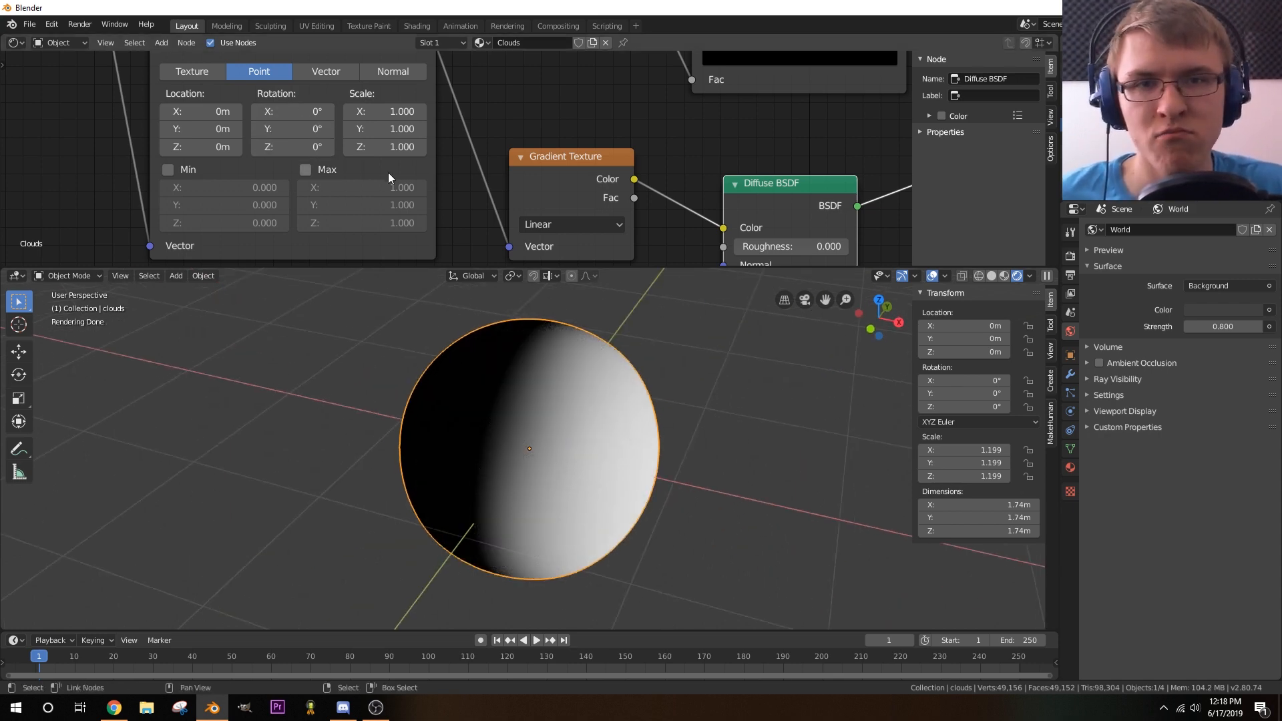
# - Move the new Mapping and Gradient Texture nodes away from the Diffuse BSDF to make room for another node
pyautogui.scroll(-8, 452, 158)
pyautogui.moveTo(434, 88); pyautogui.dragTo(365, 87)
pyautogui.moveTo(506, 160); pyautogui.dragTo(437, 145)
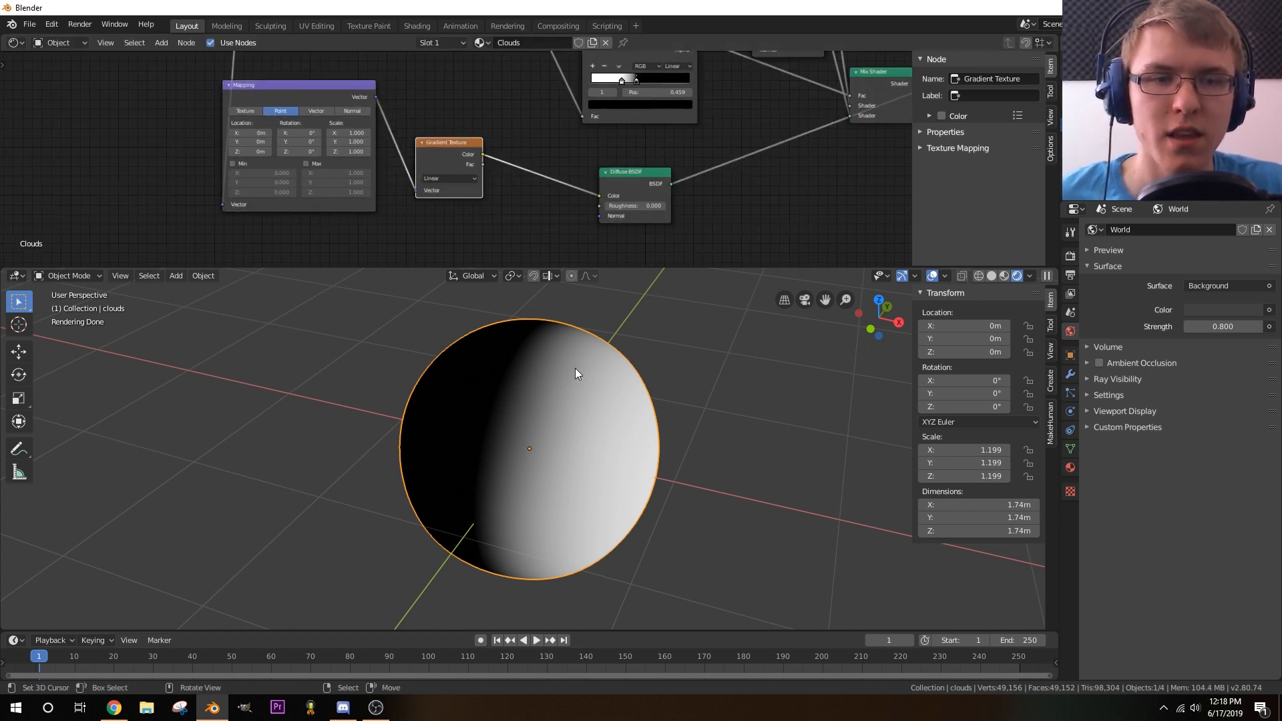
# - Set the X location of the new Mapping node to 0.2 m
pyautogui.moveTo(542, 231); pyautogui.dragTo(399, 203, button='middle')
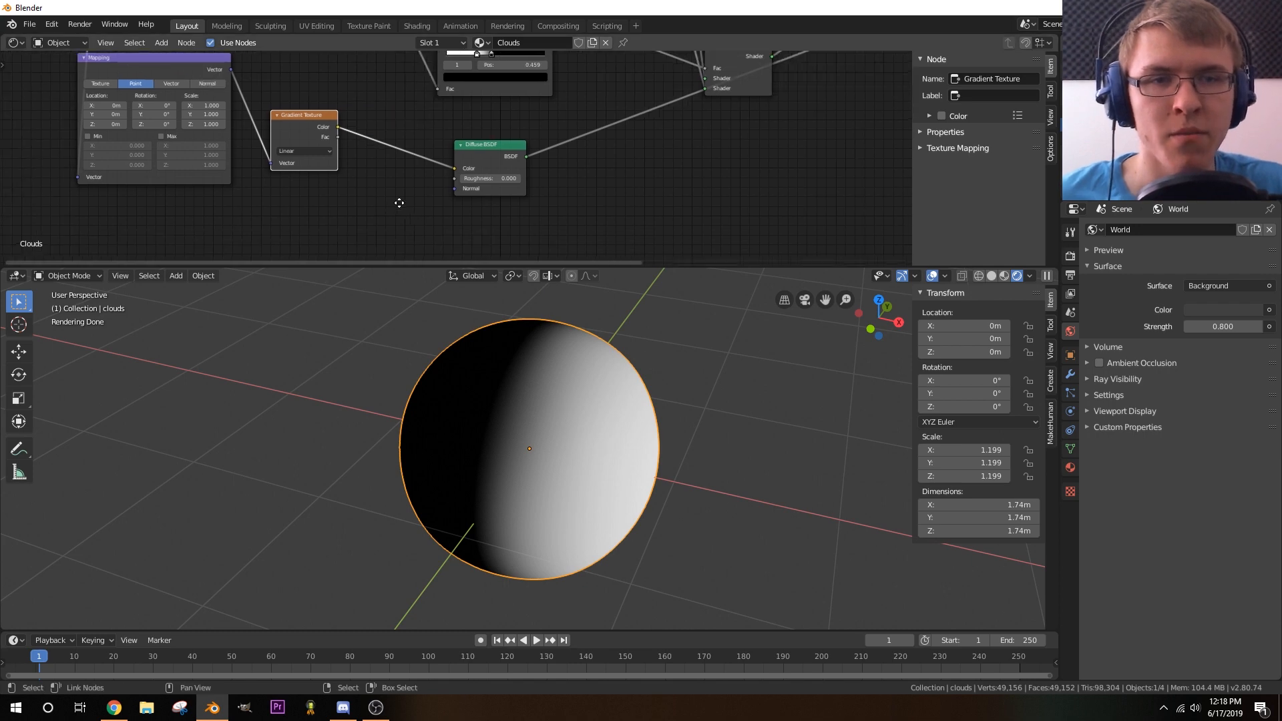
pyautogui.scroll(4, 322, 195)
pyautogui.moveTo(321, 195); pyautogui.dragTo(564, 225, button='middle')
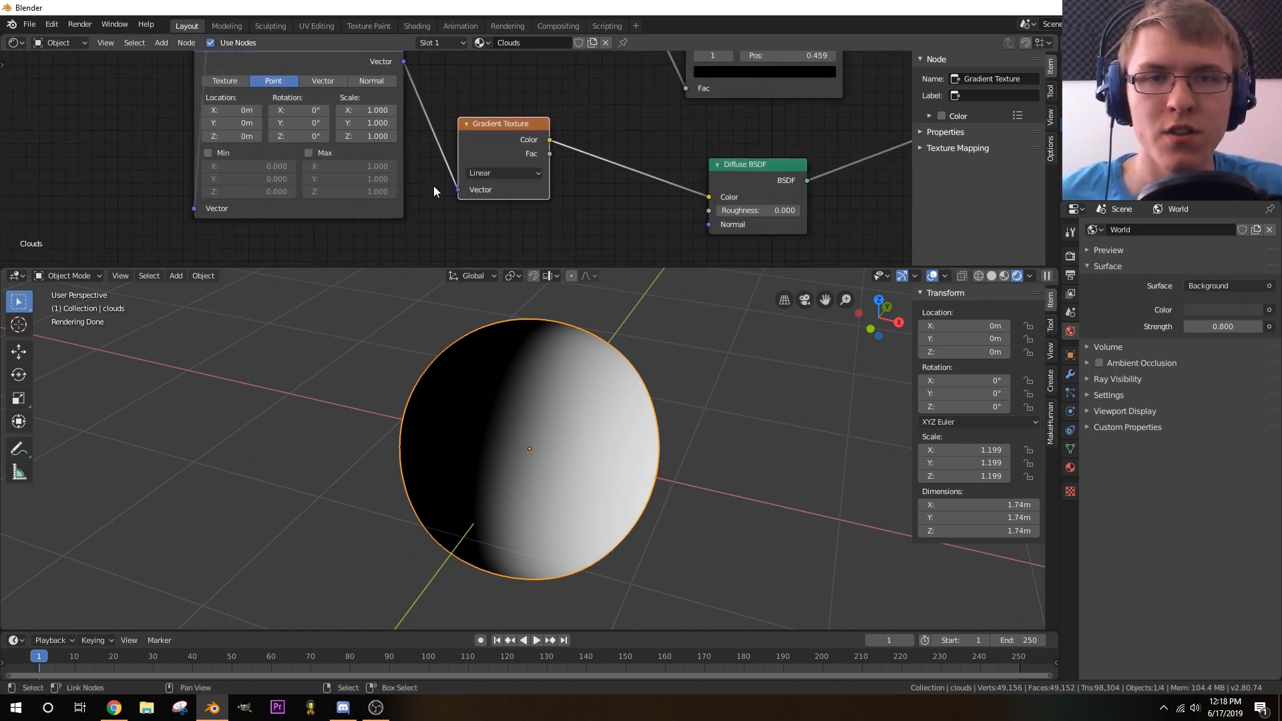
pyautogui.scroll(4, 428, 157)
pyautogui.moveTo(426, 138); pyautogui.dragTo(548, 140, button='middle')
pyautogui.scroll(1, 268, 114)
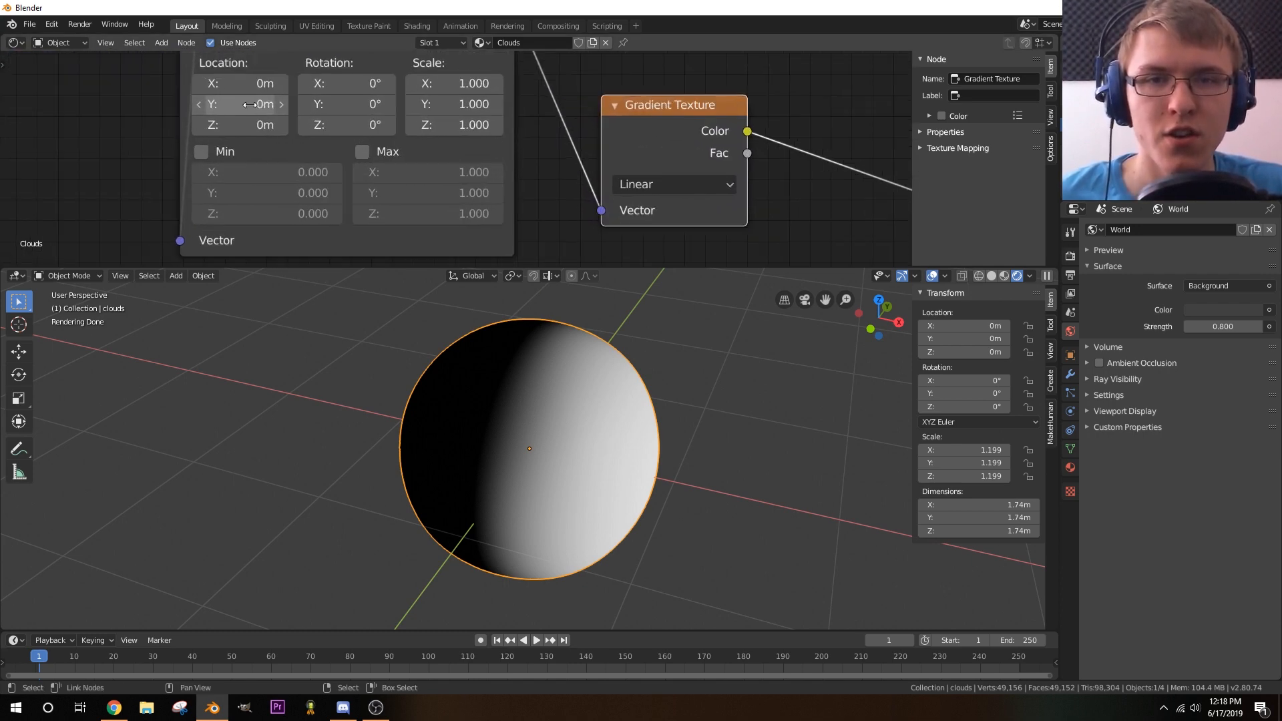
pyautogui.moveTo(268, 114); pyautogui.dragTo(267, 83)
pyautogui.click(243, 101)
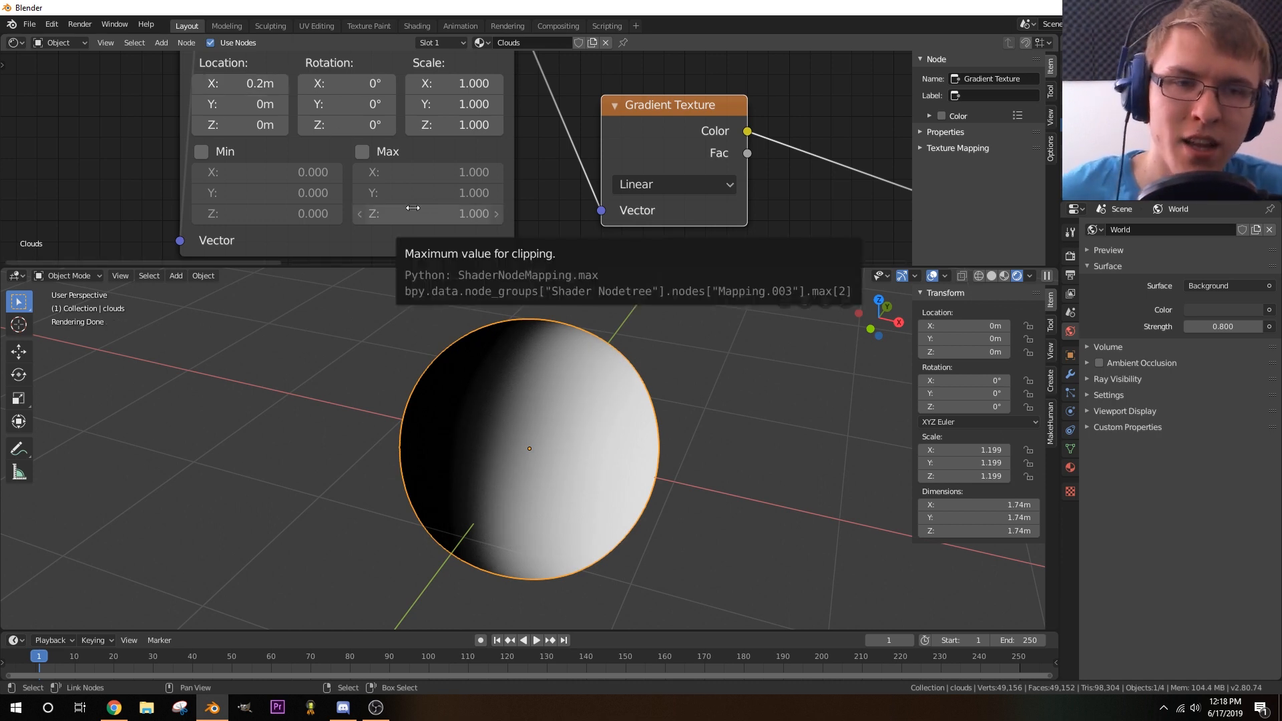
# - Insert a ColorRamp node between the Gradient Texture and the Diffuse BSDF
pyautogui.moveTo(903, 133); pyautogui.dragTo(587, 122, button='middle')
pyautogui.hotkey('shift', 'a')
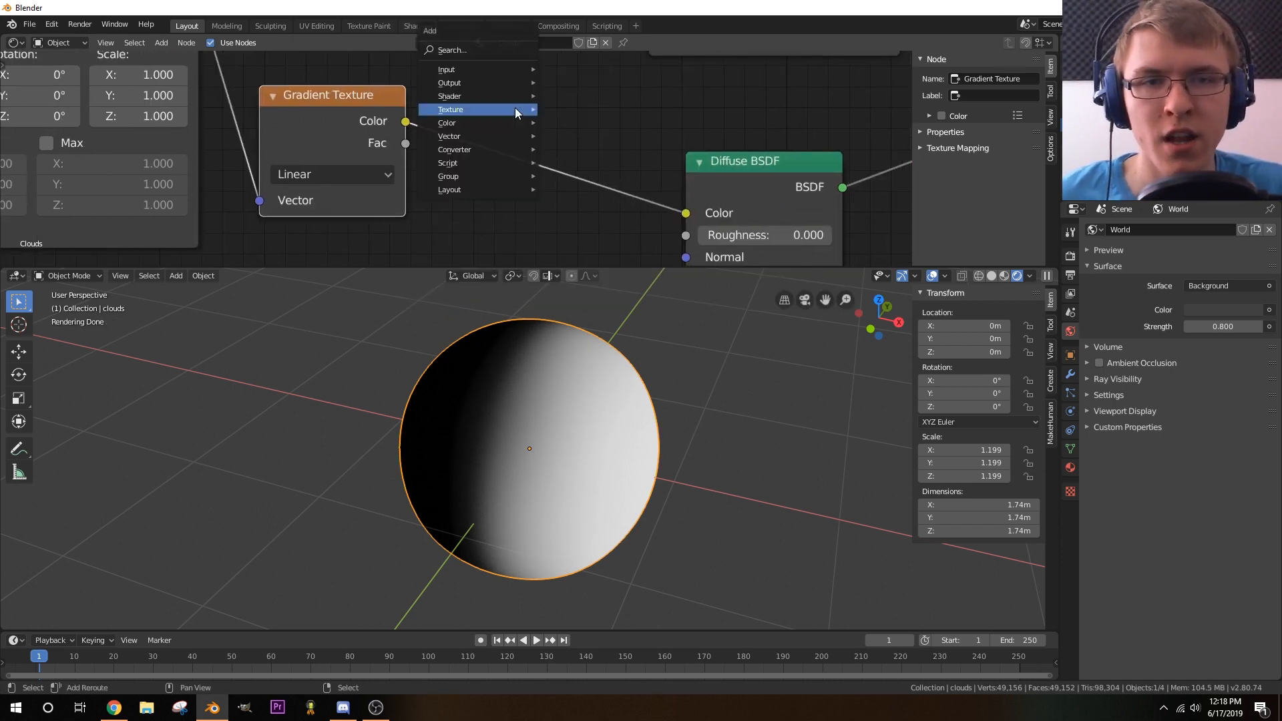
pyautogui.moveTo(474, 123)
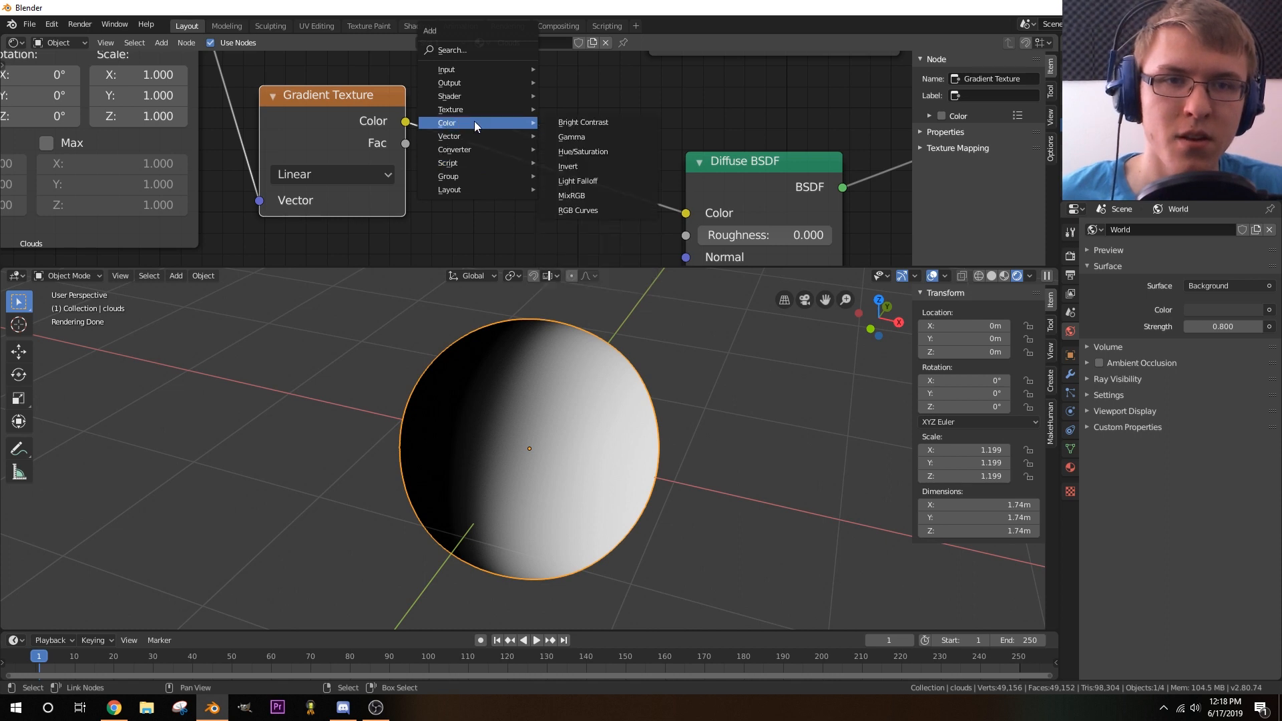
pyautogui.moveTo(467, 148)
pyautogui.click(584, 165)
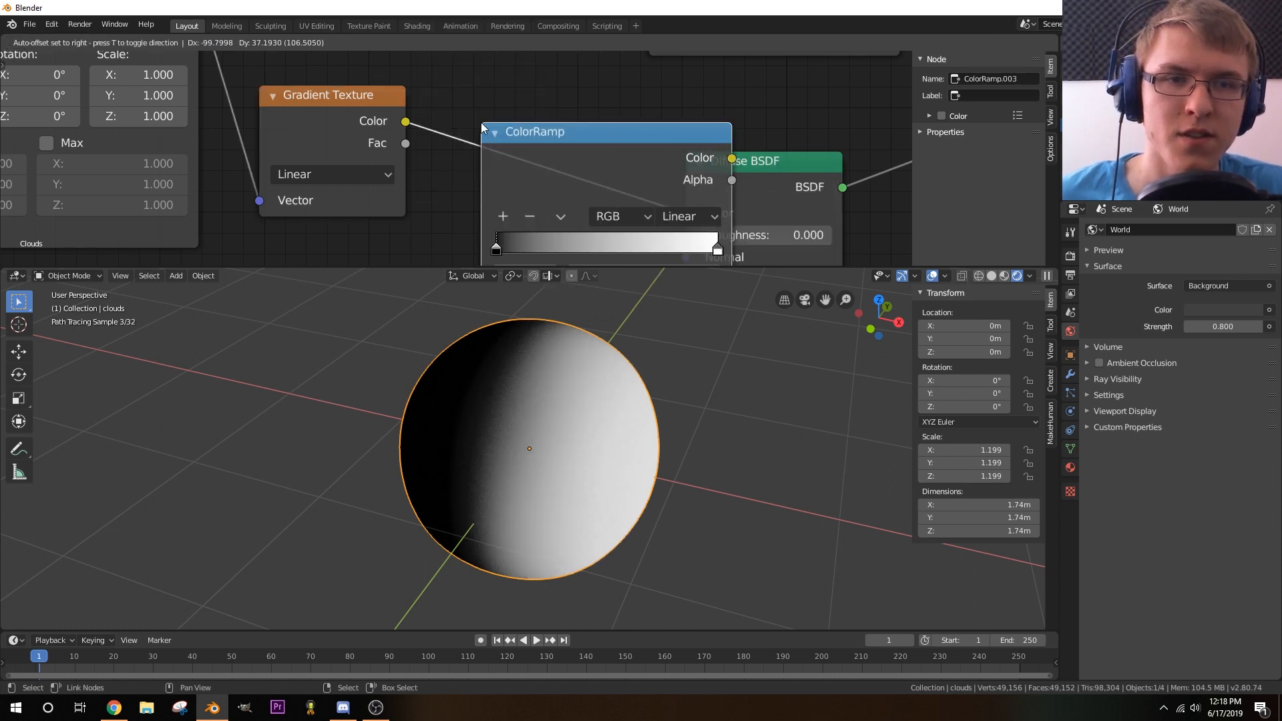
pyautogui.click(490, 123)
# - Try a hard black-to-white edge in the new ColorRamp with the black stop at 0.582 right beside the white stop
pyautogui.moveTo(657, 79); pyautogui.dragTo(461, 42, button='middle')
pyautogui.click(520, 210)
pyautogui.moveTo(516, 213); pyautogui.dragTo(433, 219)
pyautogui.moveTo(309, 213); pyautogui.dragTo(462, 220)
pyautogui.moveTo(547, 374); pyautogui.dragTo(703, 490, button='middle')
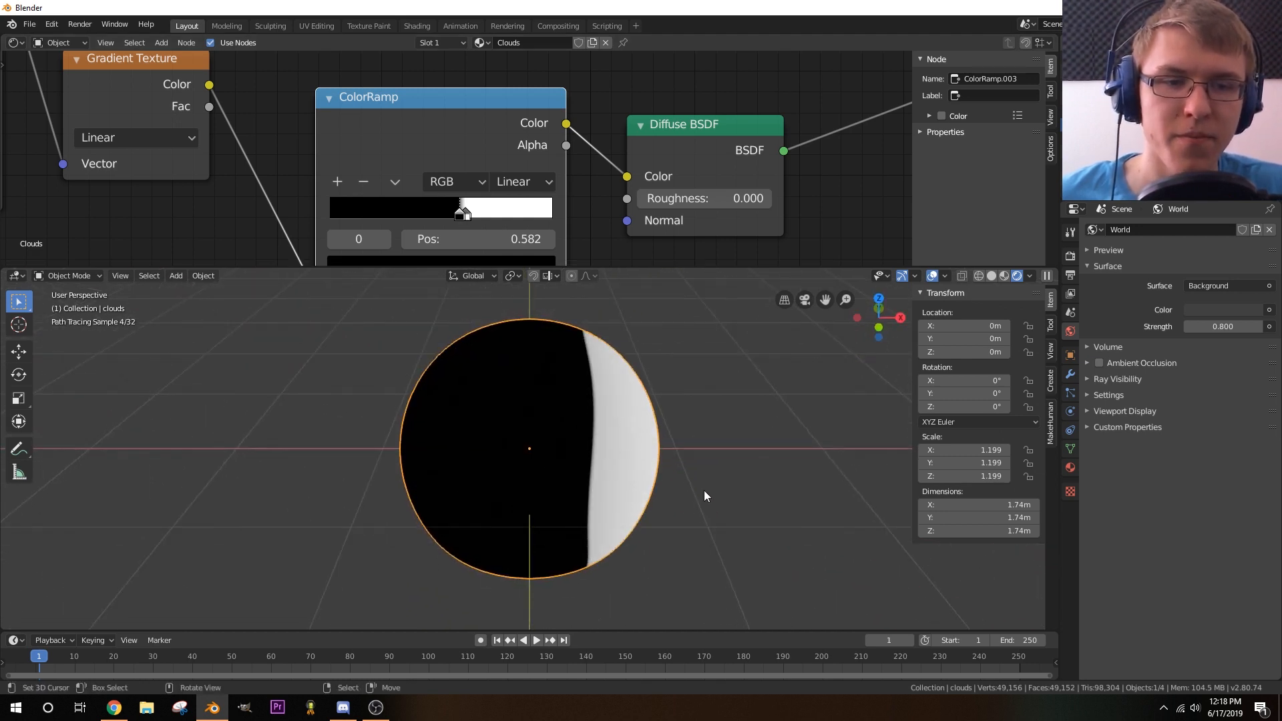
# - Move the new ColorRamp's black stop near the start and its white stop to 0.232 for a softer transition
pyautogui.moveTo(461, 215); pyautogui.dragTo(372, 220)
pyautogui.moveTo(466, 216)
pyautogui.mouseDown()
pyautogui.moveTo(344, 221)
pyautogui.moveTo(403, 222)
pyautogui.moveTo(382, 225)
pyautogui.mouseUp()
pyautogui.click(394, 217)
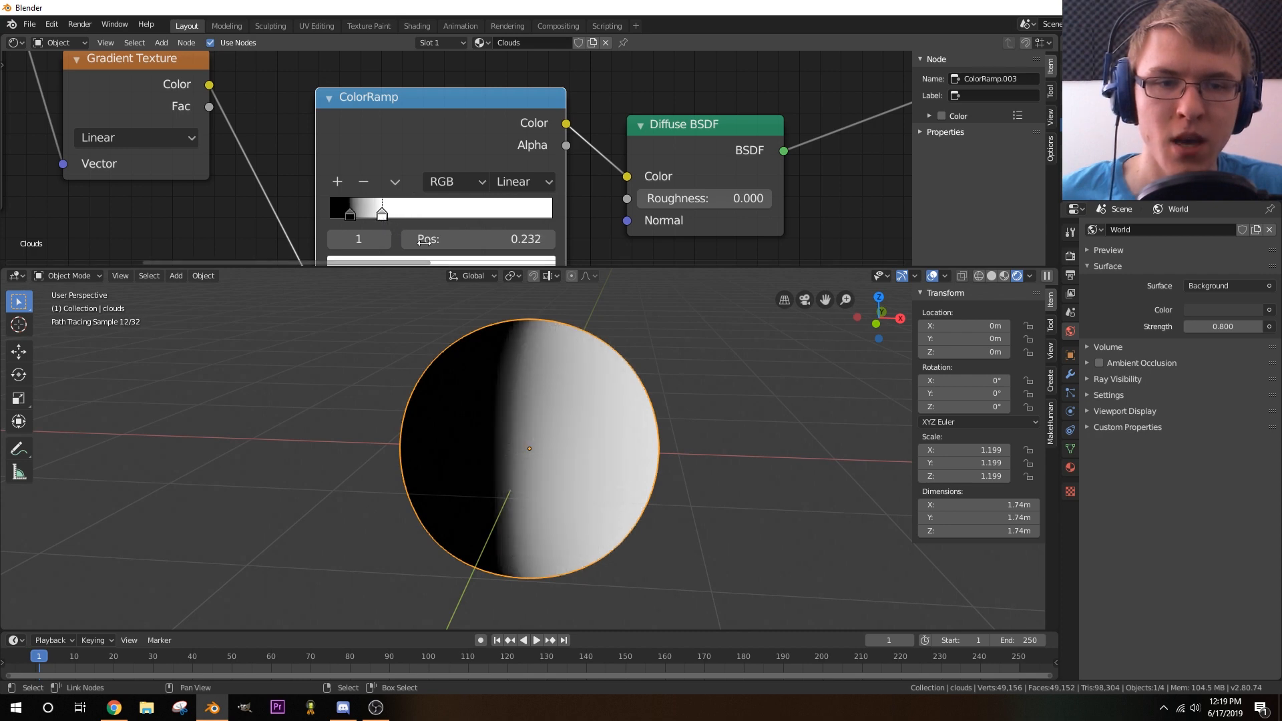
pyautogui.moveTo(592, 467)
pyautogui.mouseDown(button='middle')
pyautogui.moveTo(584, 507)
pyautogui.moveTo(652, 467)
pyautogui.moveTo(640, 438)
pyautogui.moveTo(604, 461)
pyautogui.mouseUp(button='middle')
# - Link the gradient ColorRamp's Color to the last Mix Shader's Fac and the Transparent BSDF to its second Shader input
pyautogui.moveTo(610, 120); pyautogui.dragTo(378, 166, button='middle')
pyautogui.scroll(-5, 378, 166)
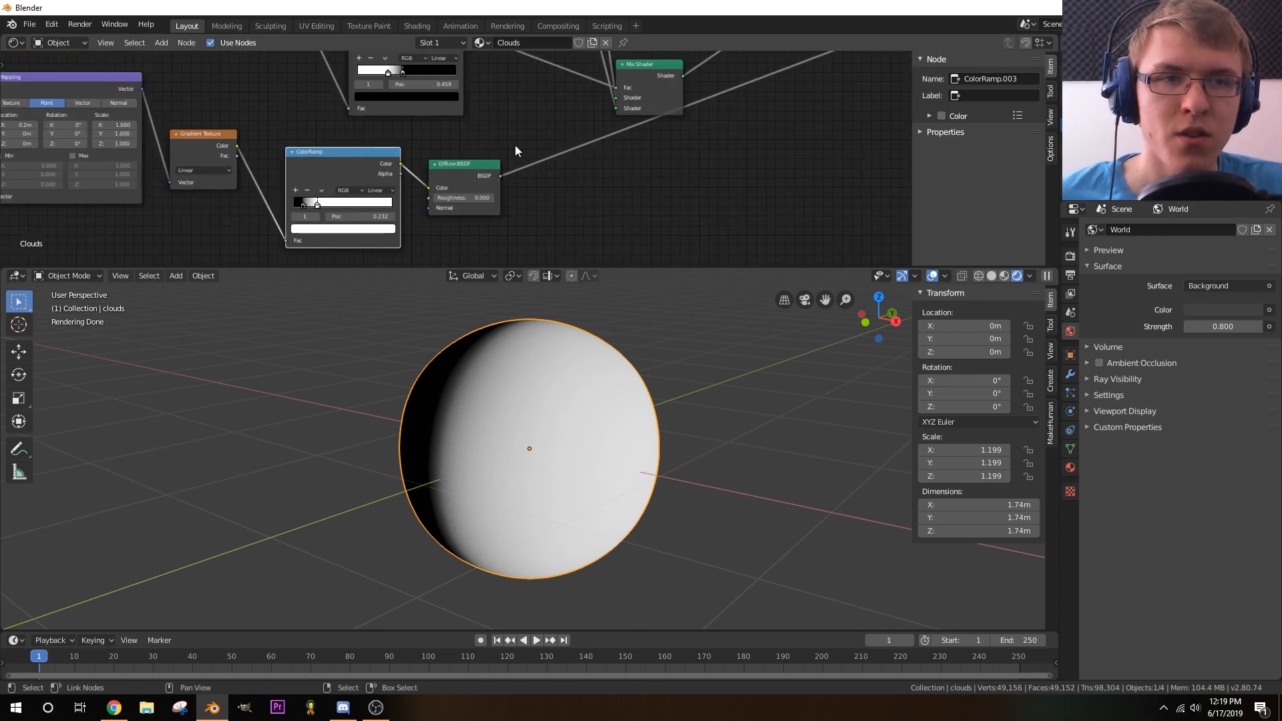
pyautogui.moveTo(574, 154); pyautogui.dragTo(584, 130, button='middle')
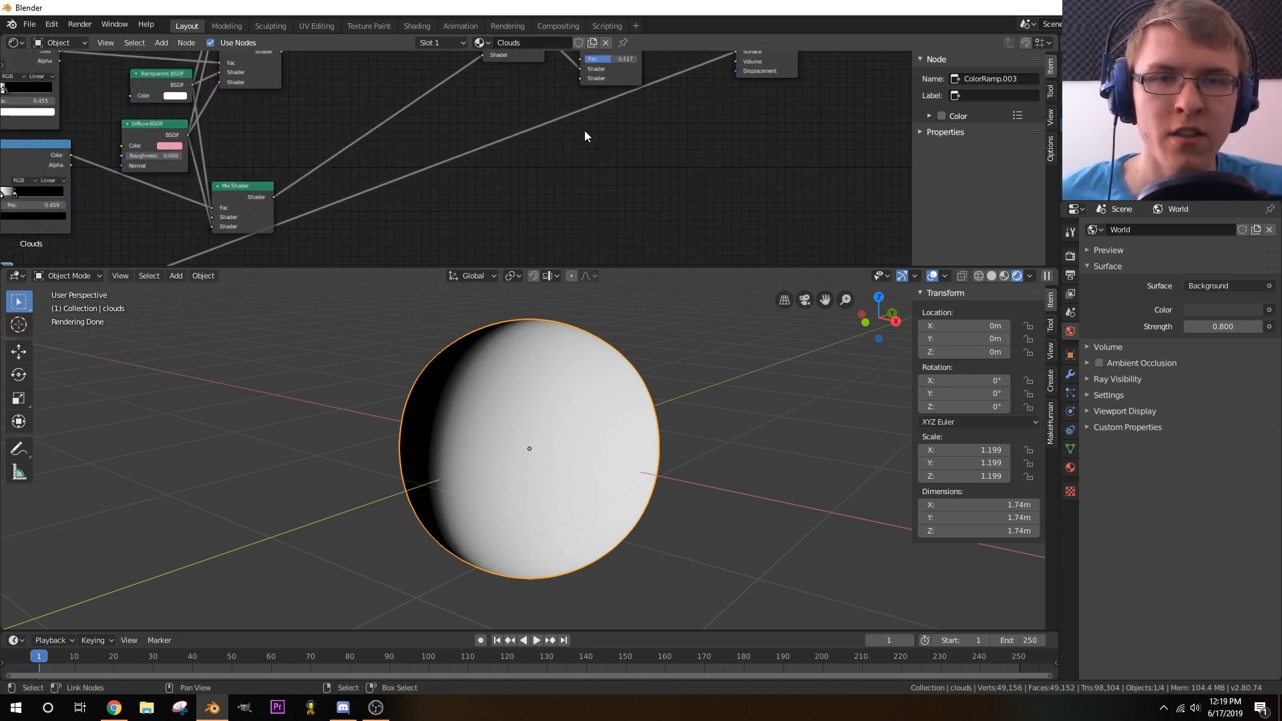
pyautogui.scroll(-3, 584, 131)
pyautogui.moveTo(244, 235)
pyautogui.mouseDown()
pyautogui.moveTo(365, 218)
pyautogui.moveTo(182, 218)
pyautogui.moveTo(319, 191)
pyautogui.moveTo(539, 90)
pyautogui.mouseUp()
pyautogui.moveTo(299, 109); pyautogui.dragTo(314, 115)
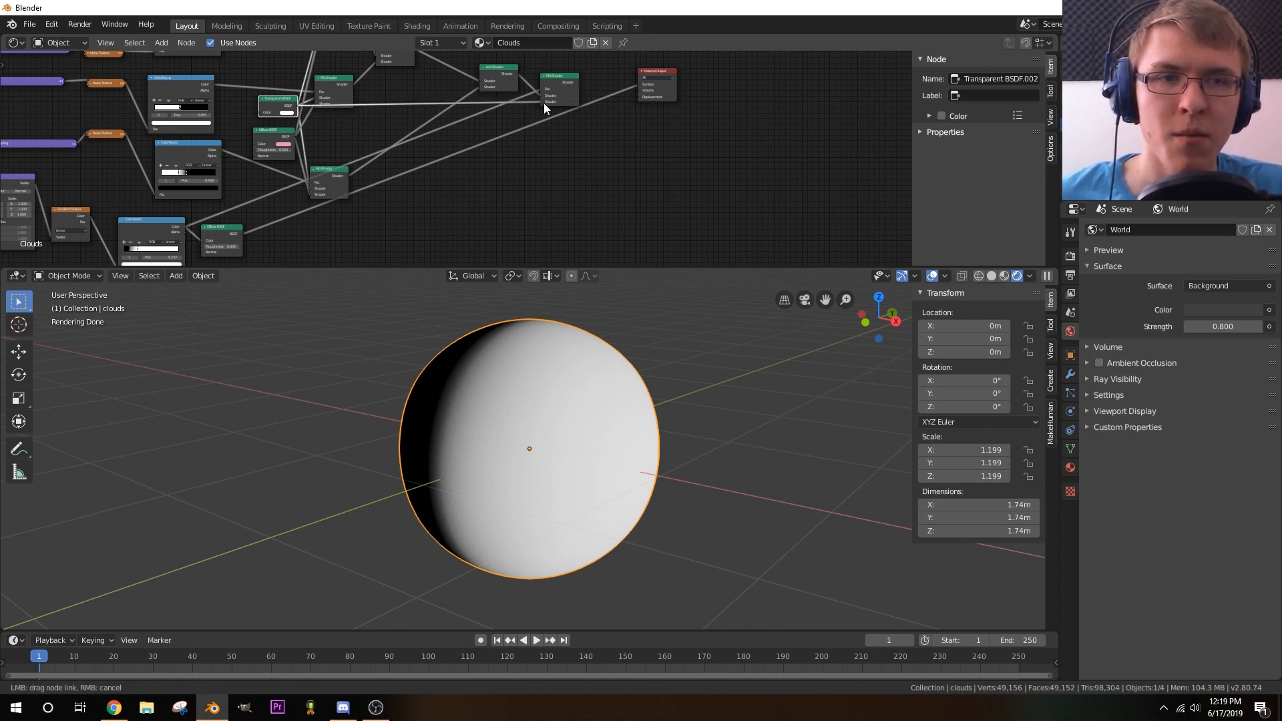
pyautogui.moveTo(544, 104); pyautogui.dragTo(542, 102)
pyautogui.moveTo(623, 87); pyautogui.dragTo(551, 130)
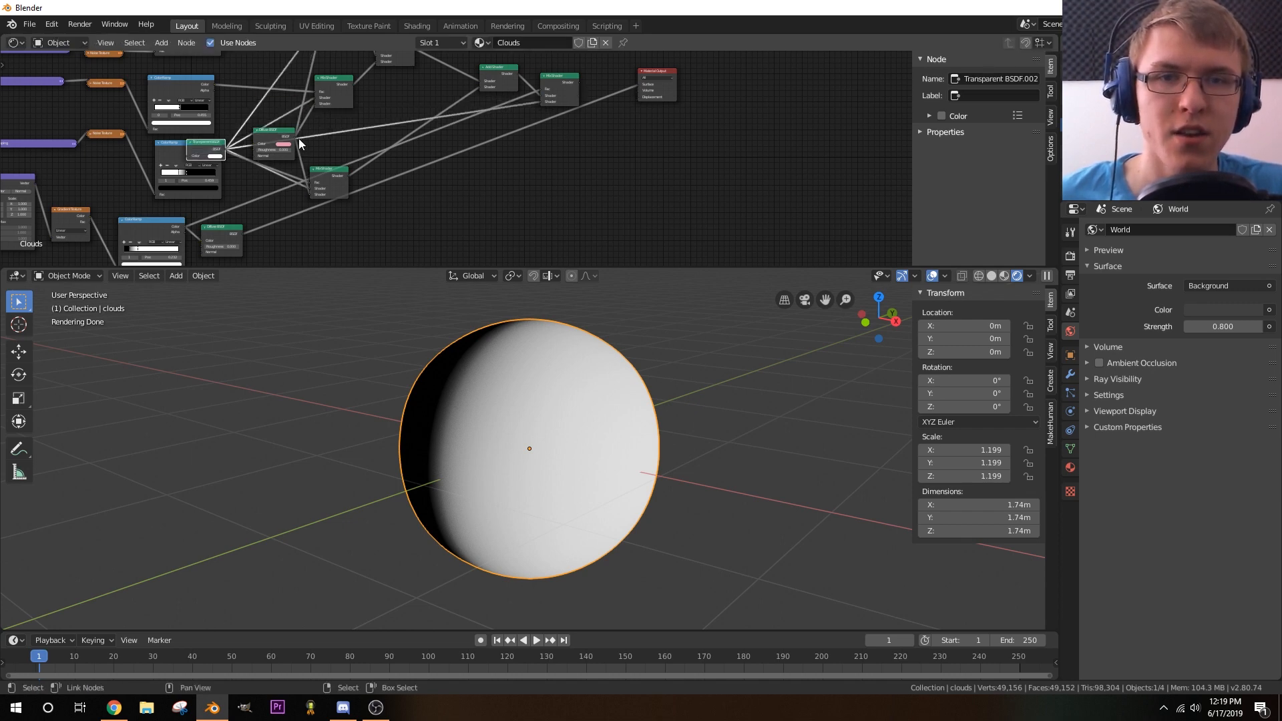
pyautogui.moveTo(206, 142); pyautogui.dragTo(271, 102)
# - Connect the last Mix Shader's output to the Surface input of the Material Output
pyautogui.click(559, 77)
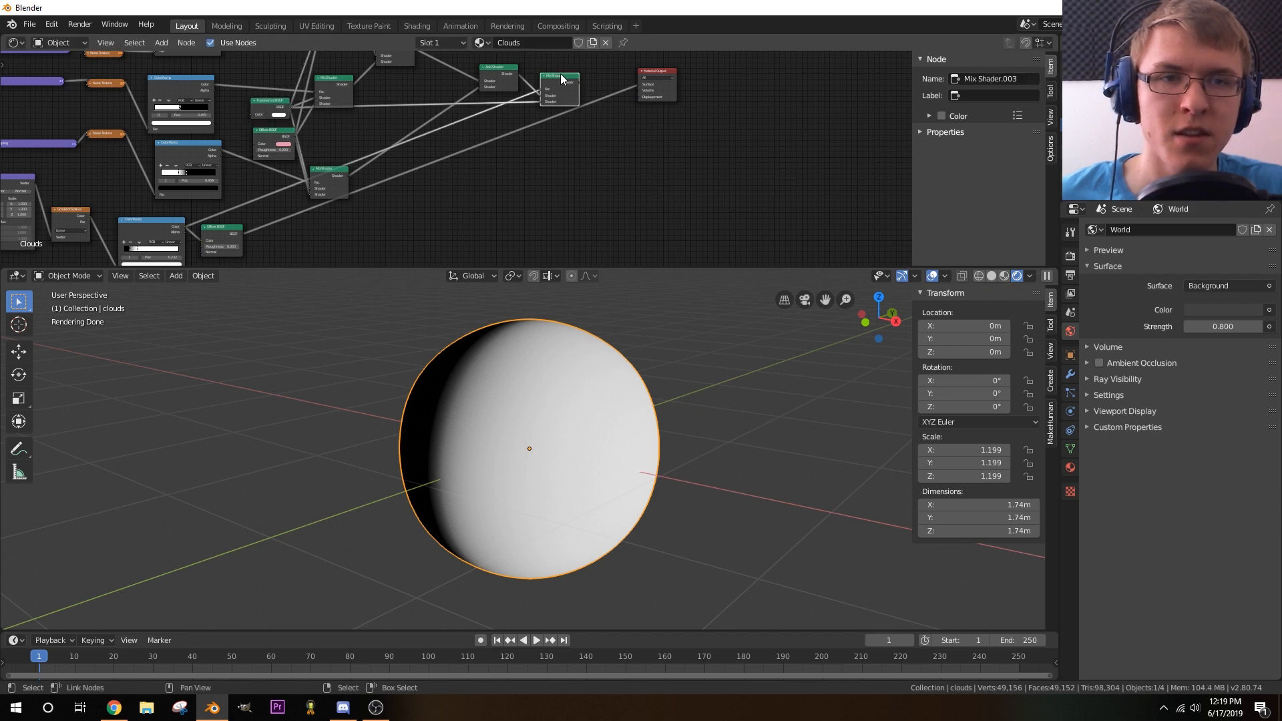
pyautogui.moveTo(580, 82); pyautogui.dragTo(644, 85)
pyautogui.moveTo(482, 417); pyautogui.dragTo(595, 410, button='middle')
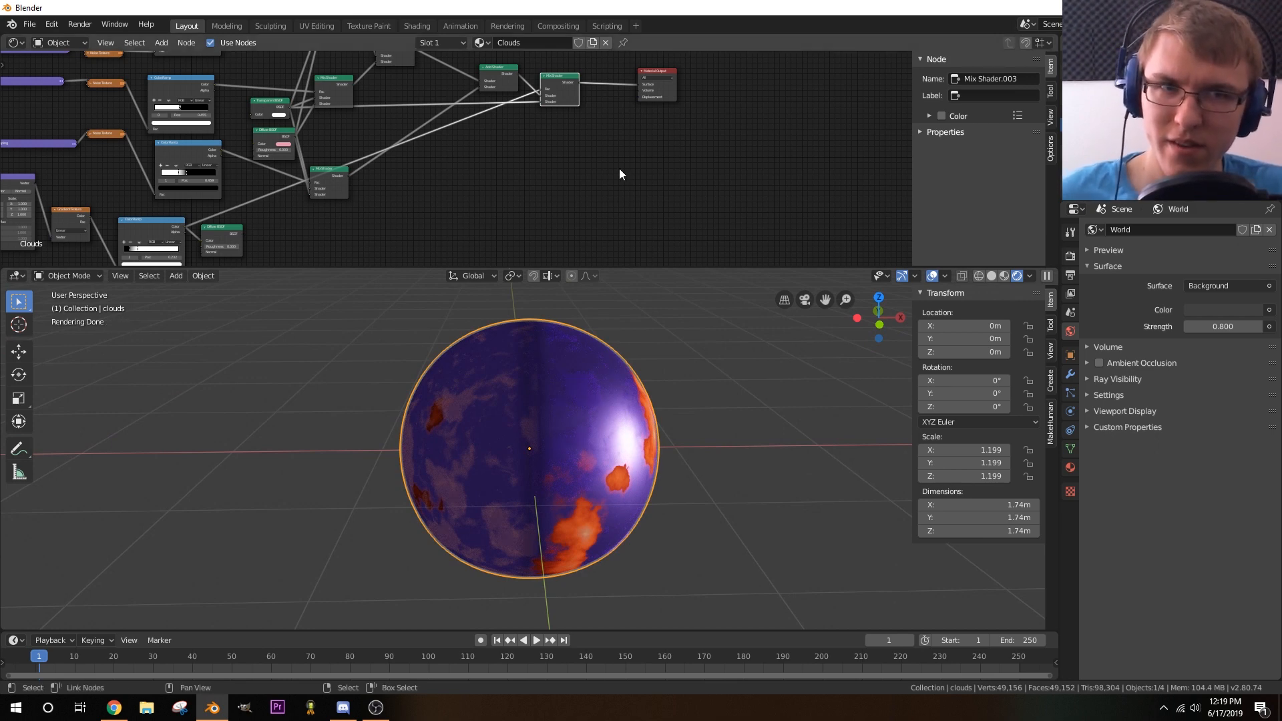
# - Swap the last Mix Shader's two inputs so the Transparent BSDF comes first and the Add Shader second
pyautogui.scroll(4, 534, 167)
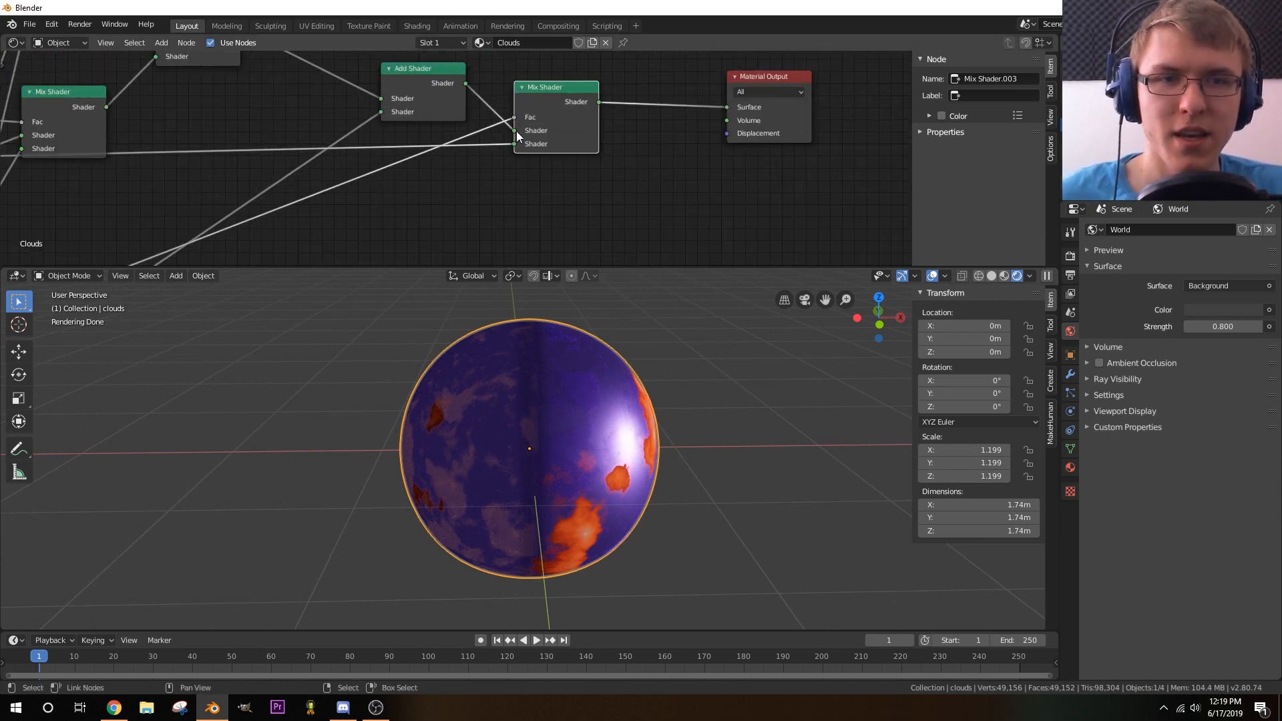
pyautogui.moveTo(514, 129); pyautogui.dragTo(517, 143)
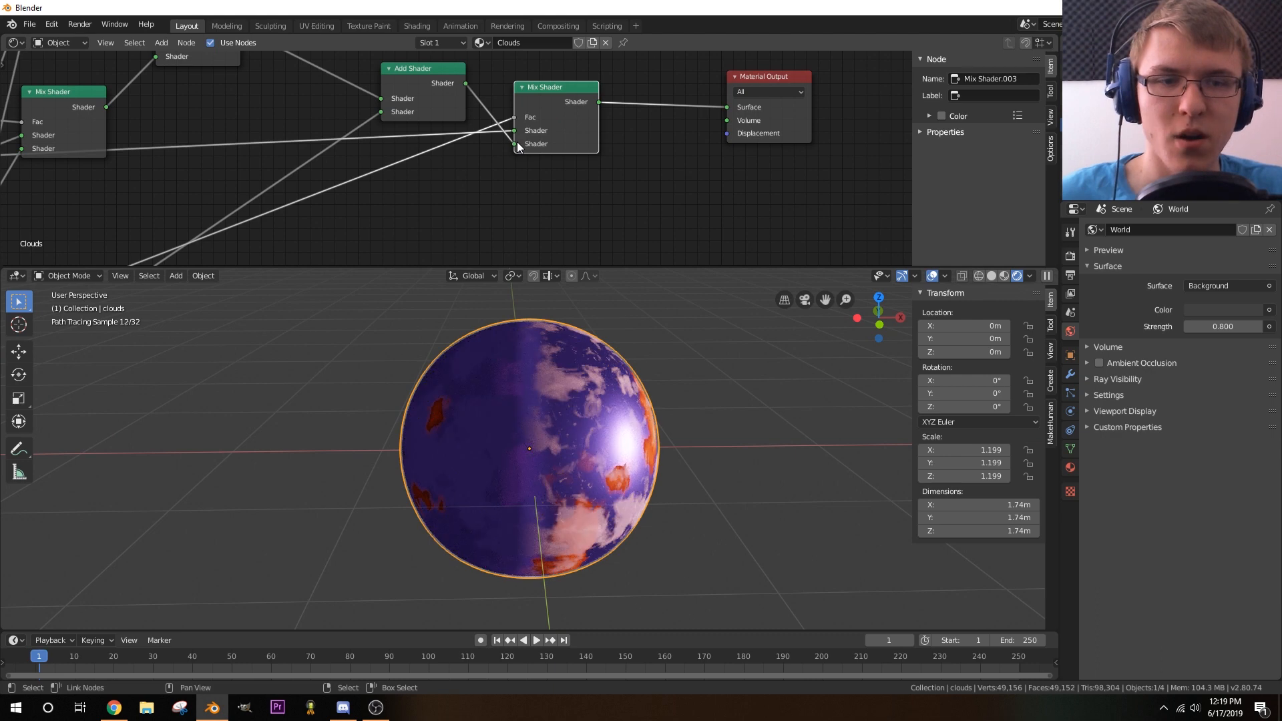
pyautogui.moveTo(579, 442); pyautogui.dragTo(563, 445, button='middle')
pyautogui.moveTo(659, 462); pyautogui.dragTo(594, 374, button='middle')
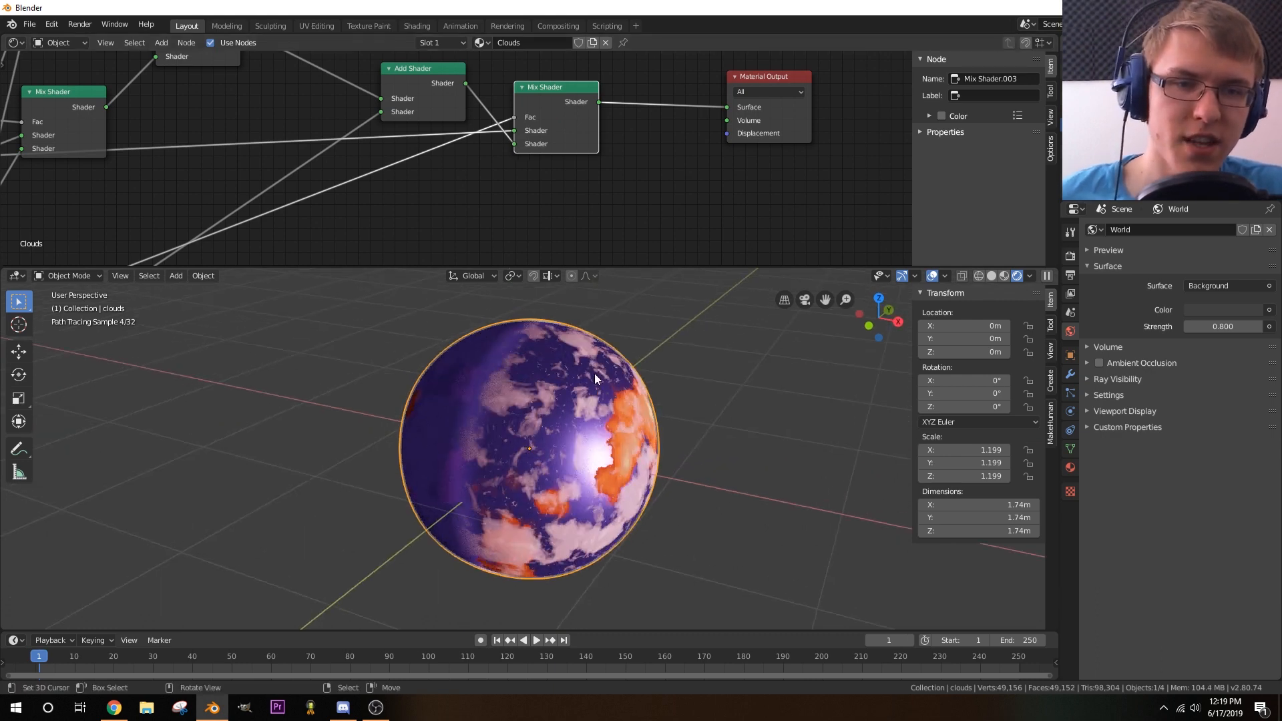
pyautogui.moveTo(486, 547); pyautogui.dragTo(561, 570, button='middle')
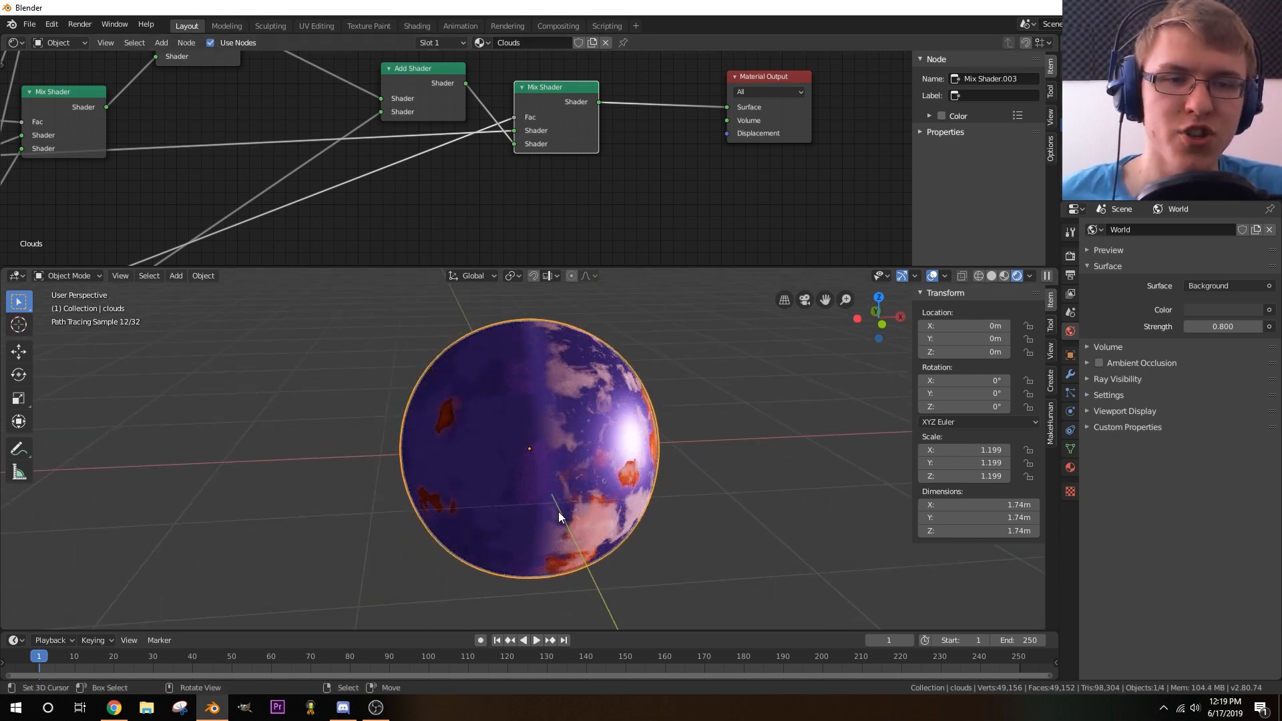
# - Set the World background strength to 0
pyautogui.moveTo(558, 511); pyautogui.dragTo(571, 536, button='middle')
pyautogui.scroll(5, 503, 464)
pyautogui.scroll(-4, 431, 488)
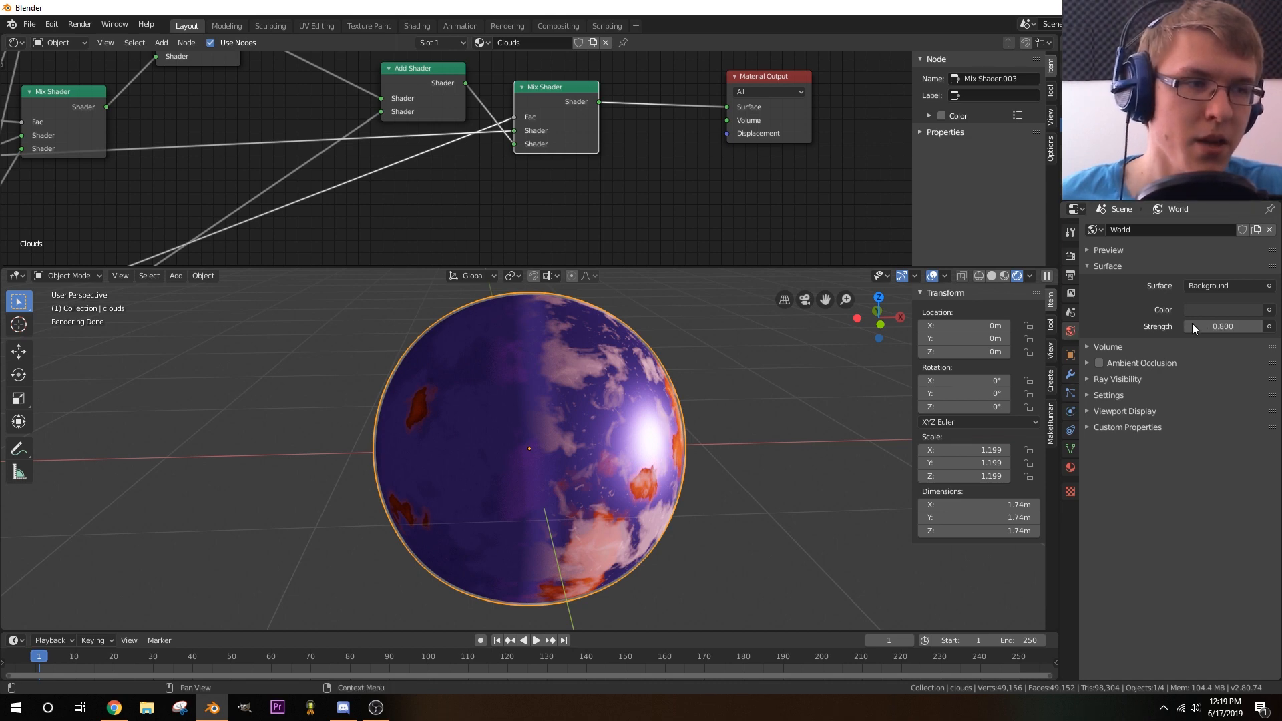
pyautogui.moveTo(1229, 331); pyautogui.dragTo(1165, 330)
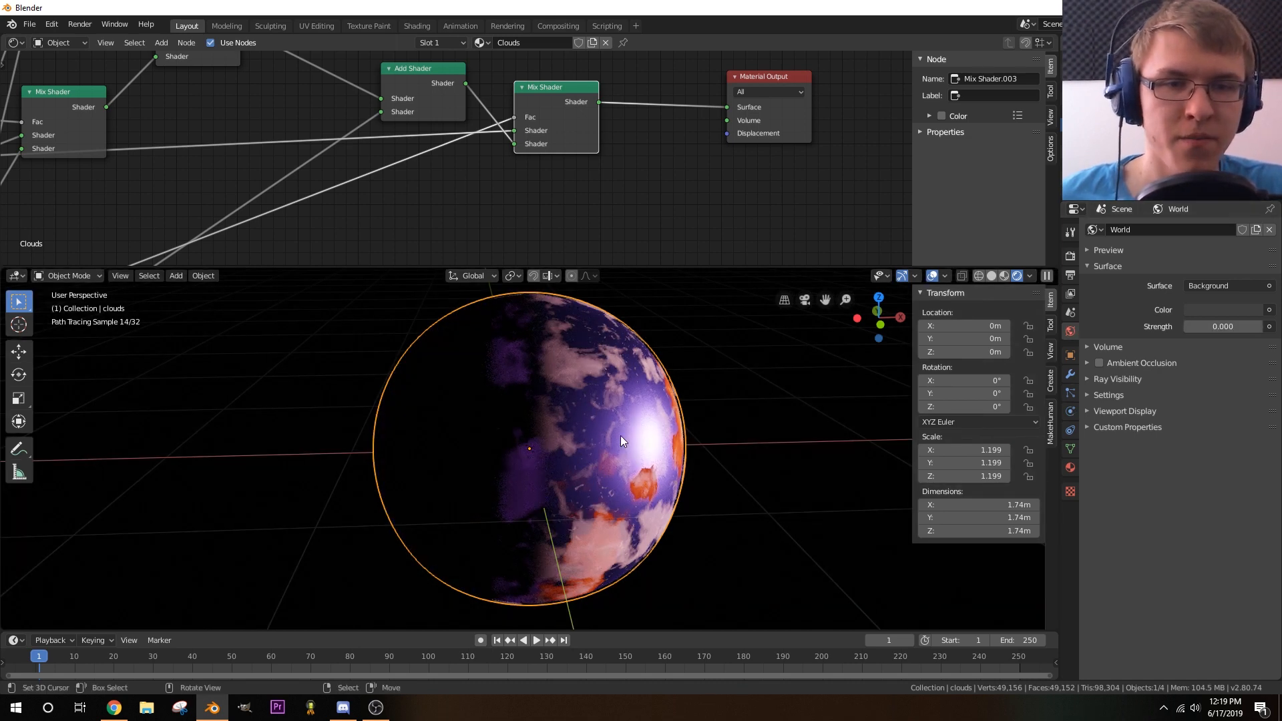
# - Move the gradient ColorRamp's white stop to 0.405 and its black stop past it to 0.527
pyautogui.moveTo(418, 221); pyautogui.dragTo(594, 169, button='middle')
pyautogui.moveTo(413, 214); pyautogui.dragTo(693, 113, button='middle')
pyautogui.scroll(4, 706, 179)
pyautogui.scroll(2, 706, 185)
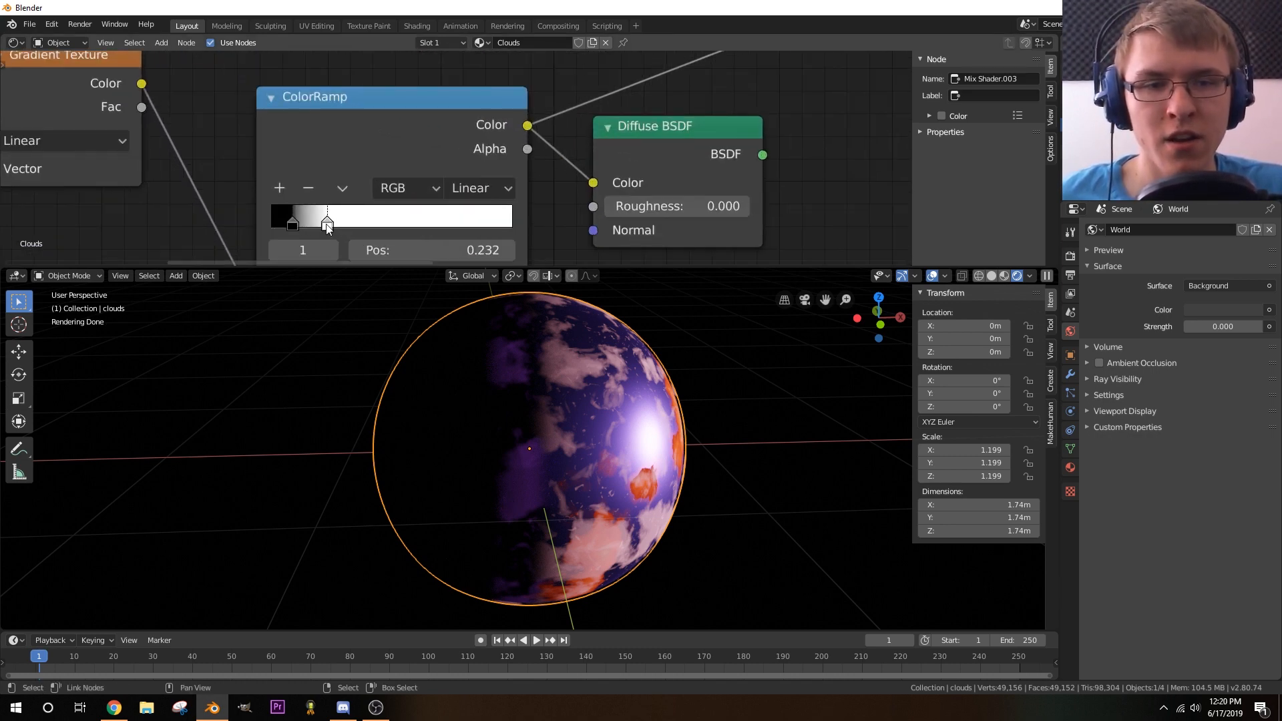
pyautogui.moveTo(327, 227); pyautogui.dragTo(370, 223)
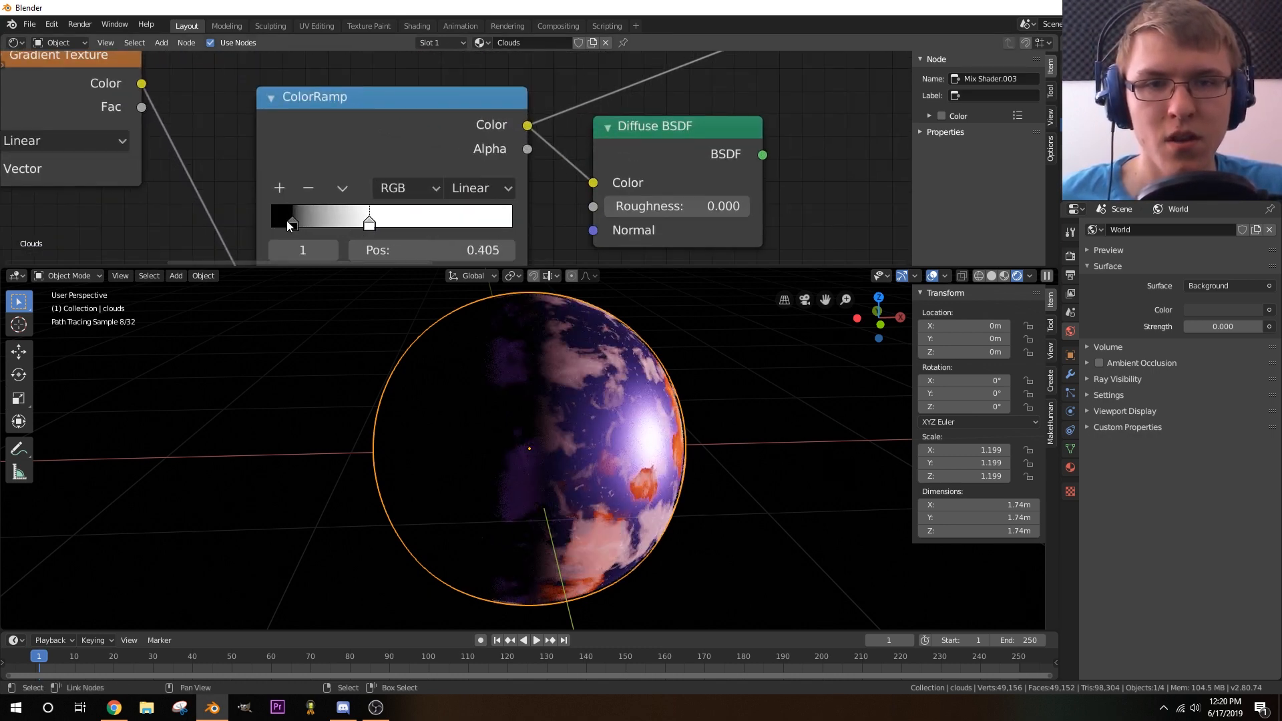
pyautogui.moveTo(288, 226); pyautogui.dragTo(401, 226)
pyautogui.click(346, 223)
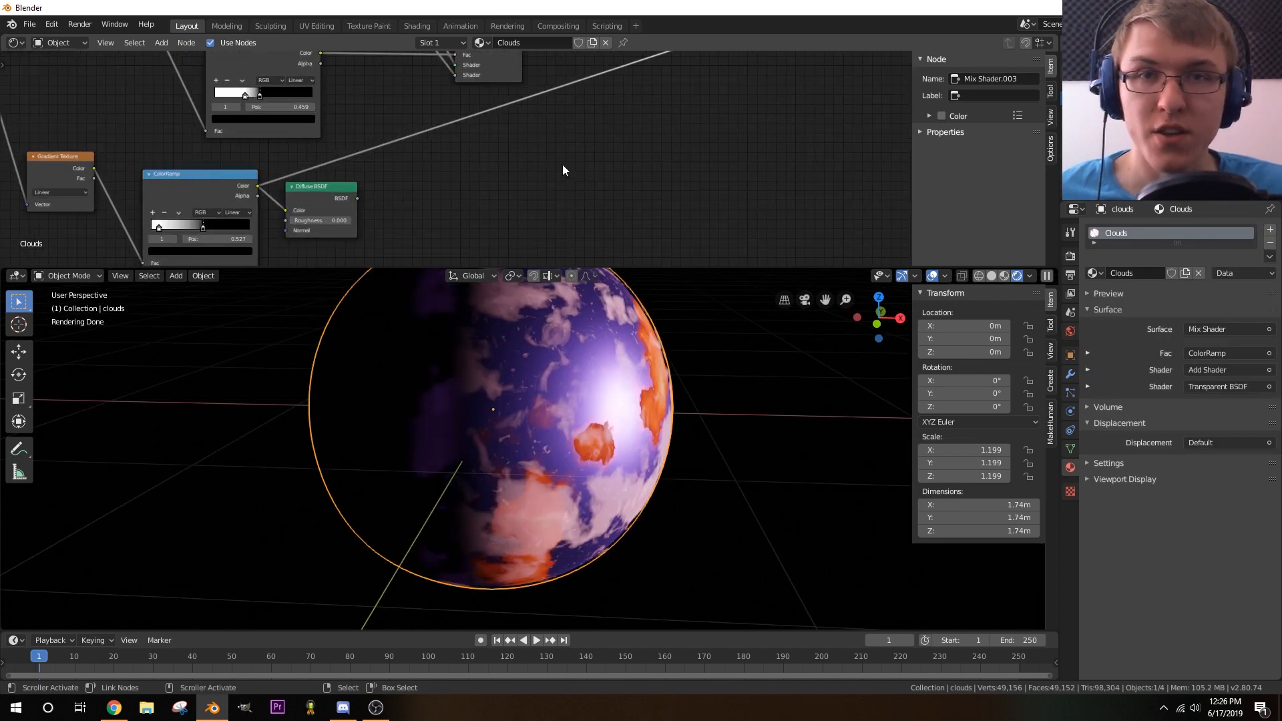
# - Examine how the clouds fade across the planet's light-dark boundary from several angles, and review the cloud node setup
pyautogui.moveTo(614, 406)
pyautogui.mouseDown(button='middle')
pyautogui.moveTo(543, 418)
pyautogui.moveTo(591, 421)
pyautogui.moveTo(602, 382)
pyautogui.moveTo(546, 397)
pyautogui.mouseUp(button='middle')
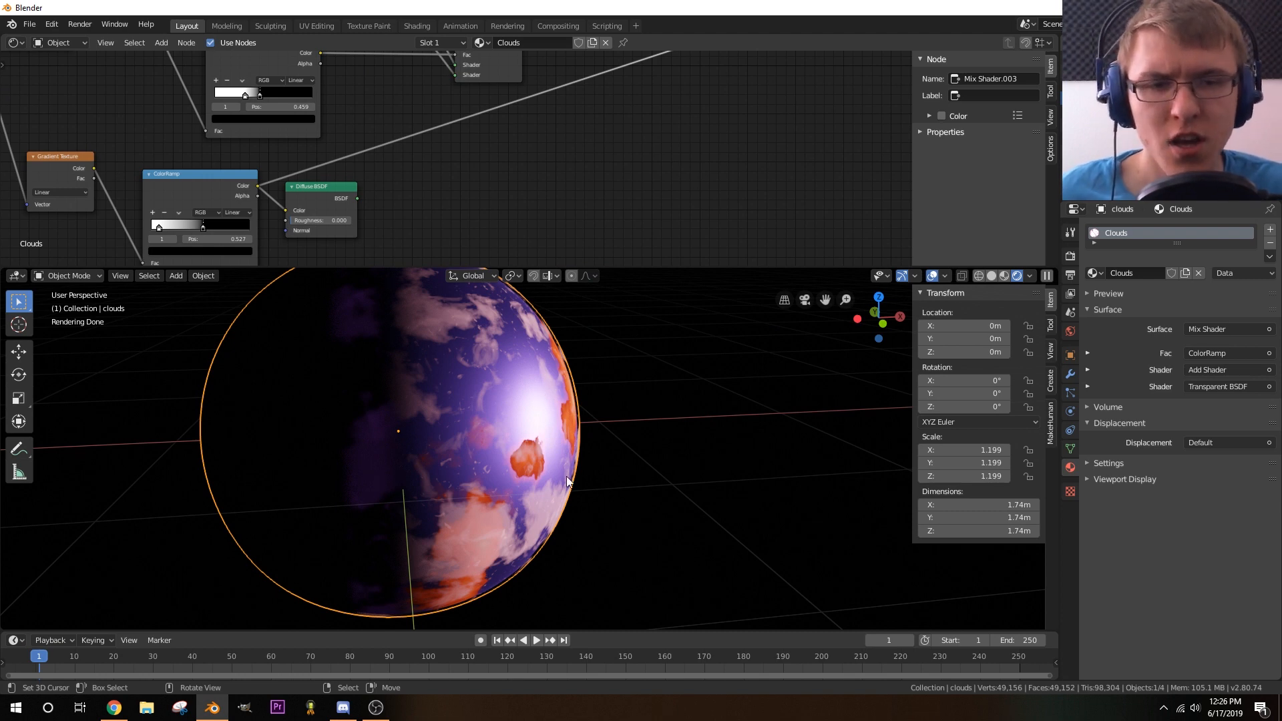
pyautogui.moveTo(550, 386)
pyautogui.mouseDown(button='middle')
pyautogui.moveTo(458, 454)
pyautogui.moveTo(492, 462)
pyautogui.moveTo(354, 420)
pyautogui.mouseUp(button='middle')
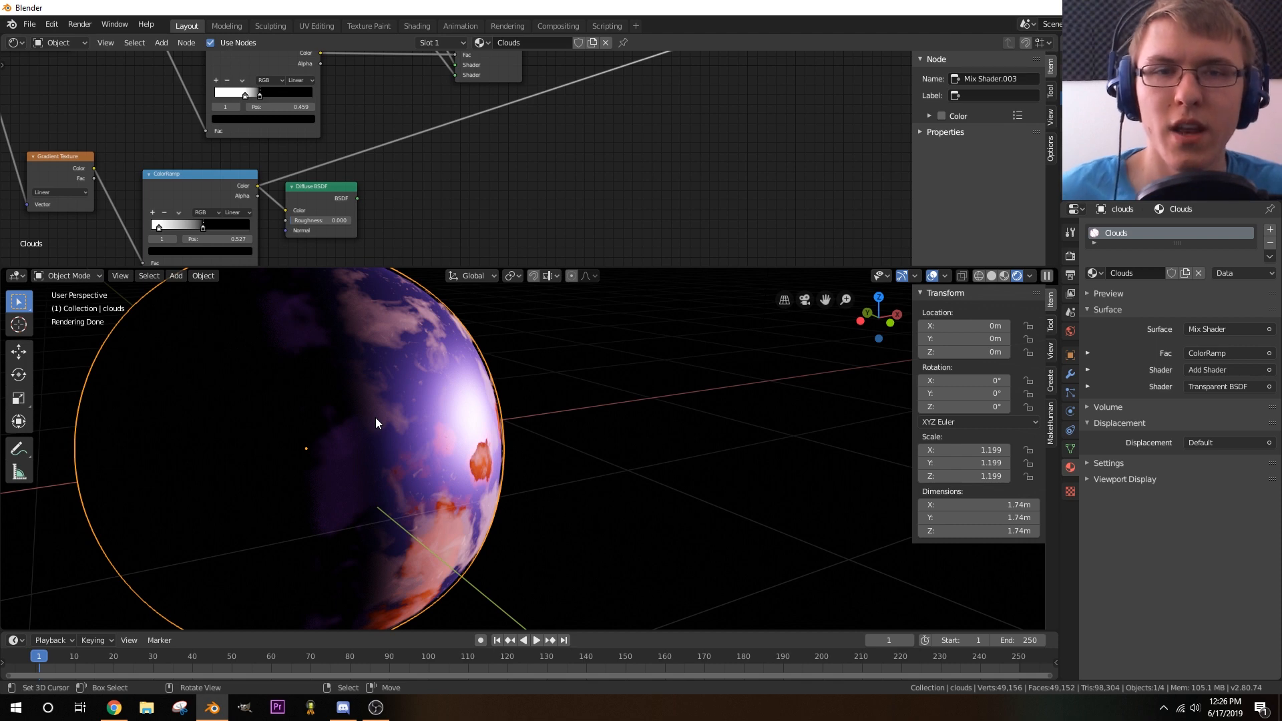
pyautogui.moveTo(345, 98); pyautogui.dragTo(529, 90, button='middle')
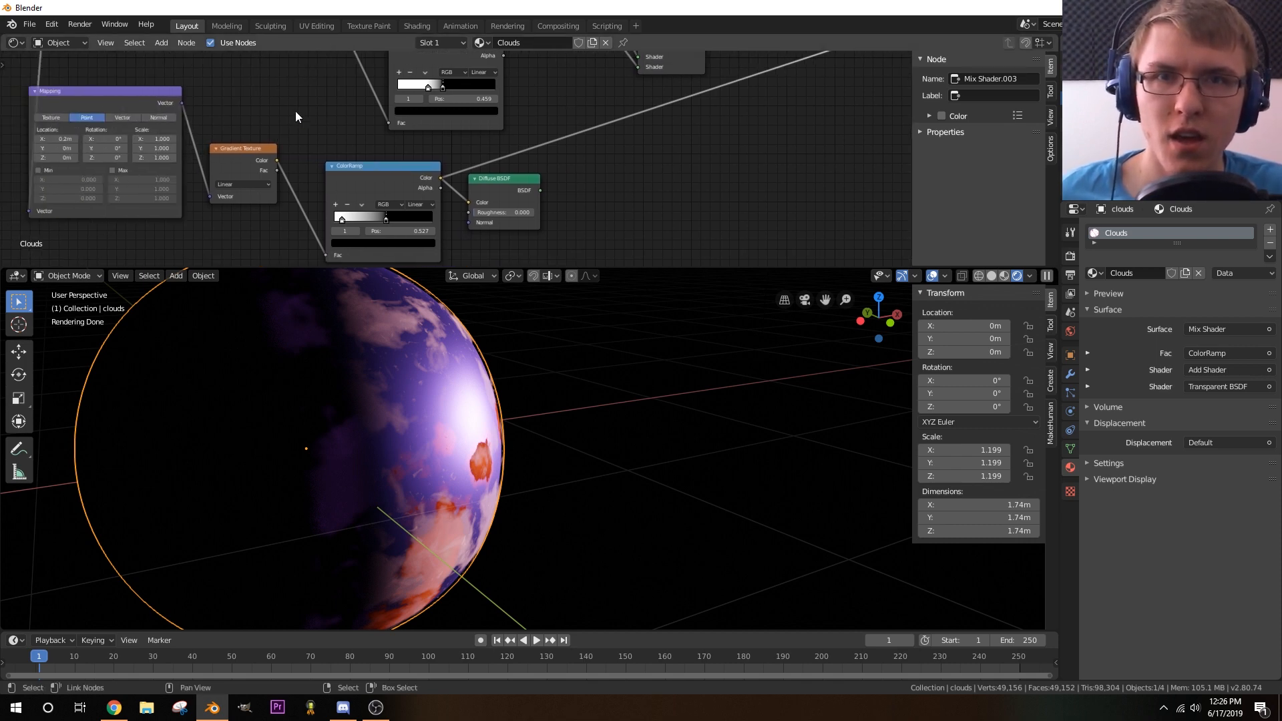
pyautogui.moveTo(79, 78); pyautogui.dragTo(26, 57, button='middle')
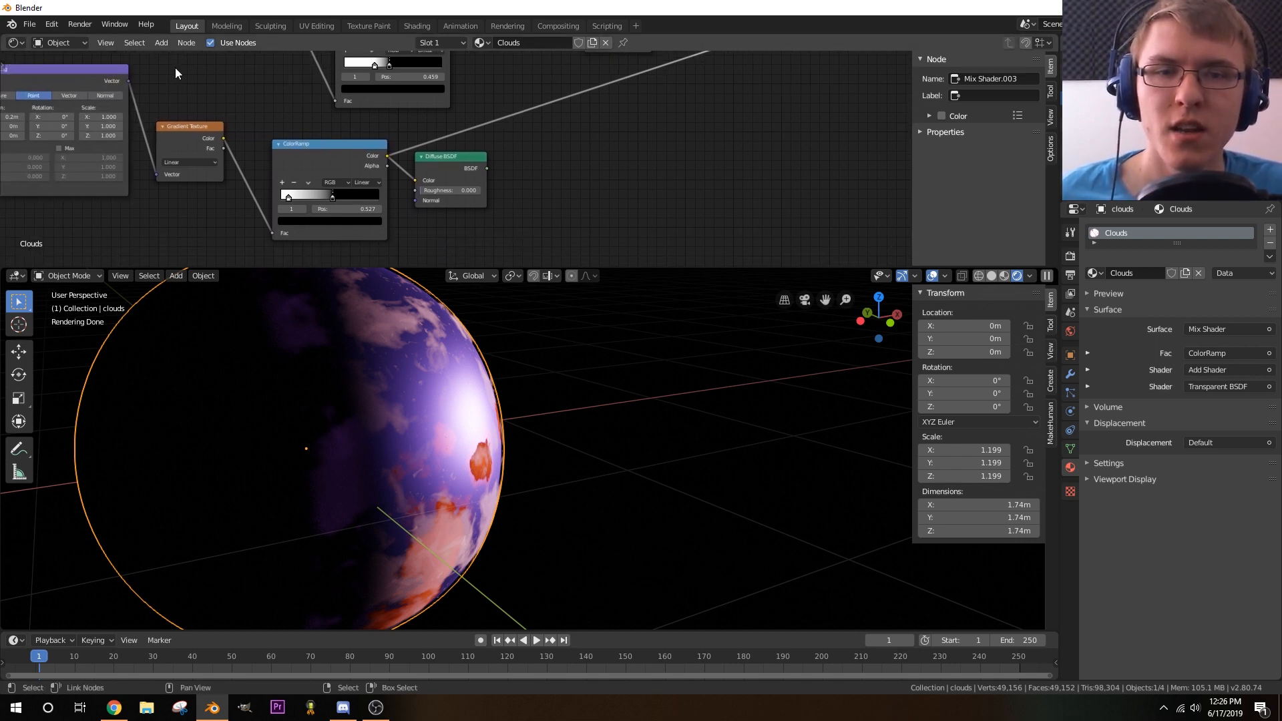
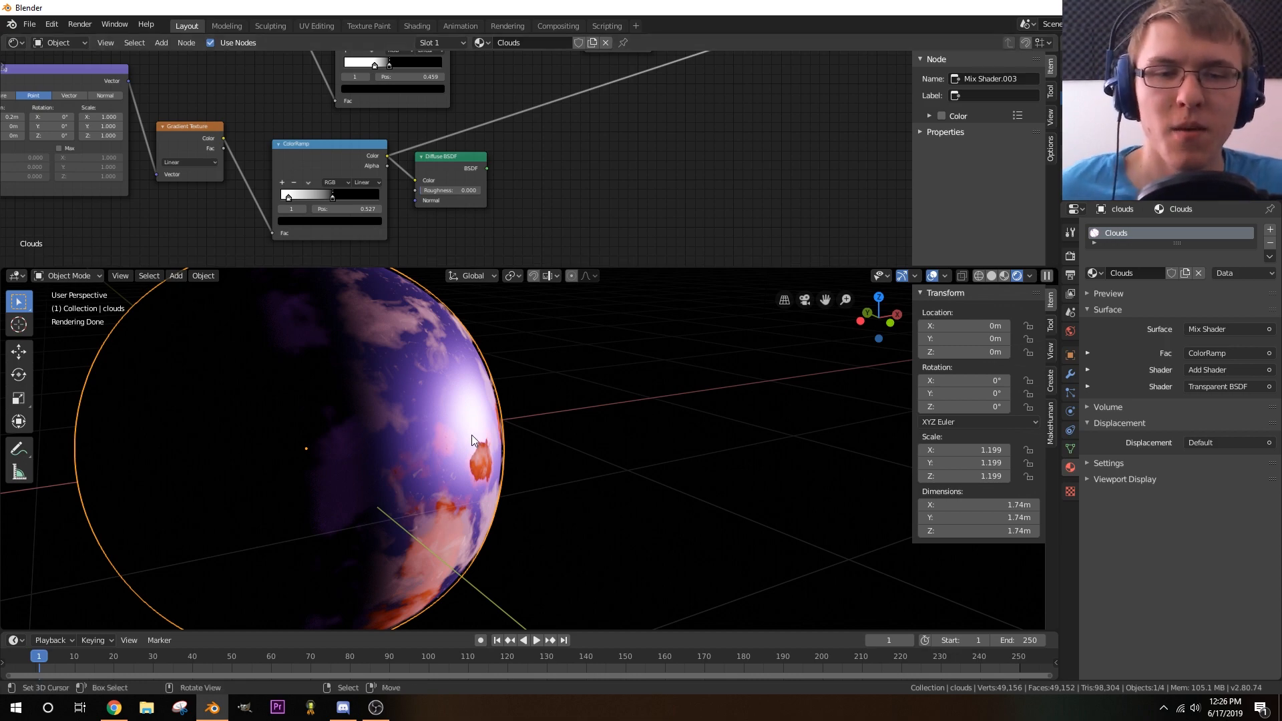
pyautogui.moveTo(471, 434)
pyautogui.mouseDown(button='middle')
pyautogui.moveTo(371, 466)
pyautogui.moveTo(591, 440)
pyautogui.moveTo(665, 385)
pyautogui.moveTo(538, 443)
pyautogui.moveTo(507, 423)
pyautogui.mouseUp(button='middle')
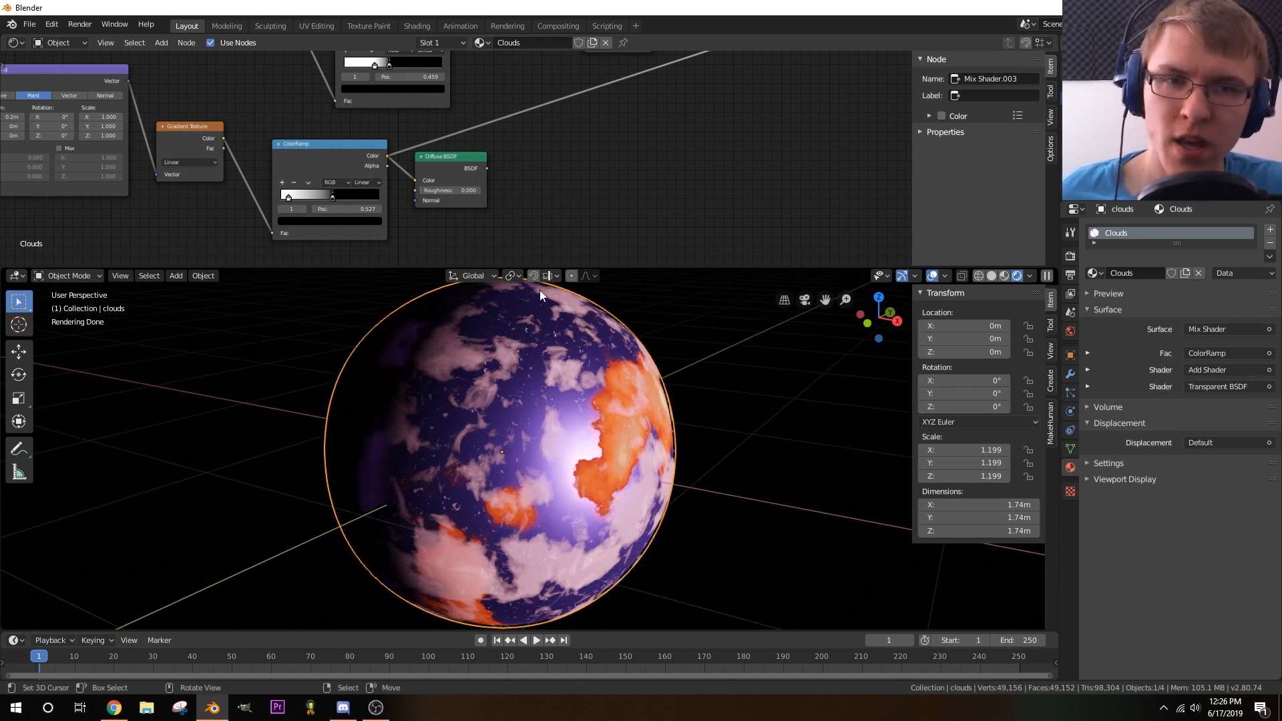
pyautogui.moveTo(515, 163); pyautogui.dragTo(430, 220, button='middle')
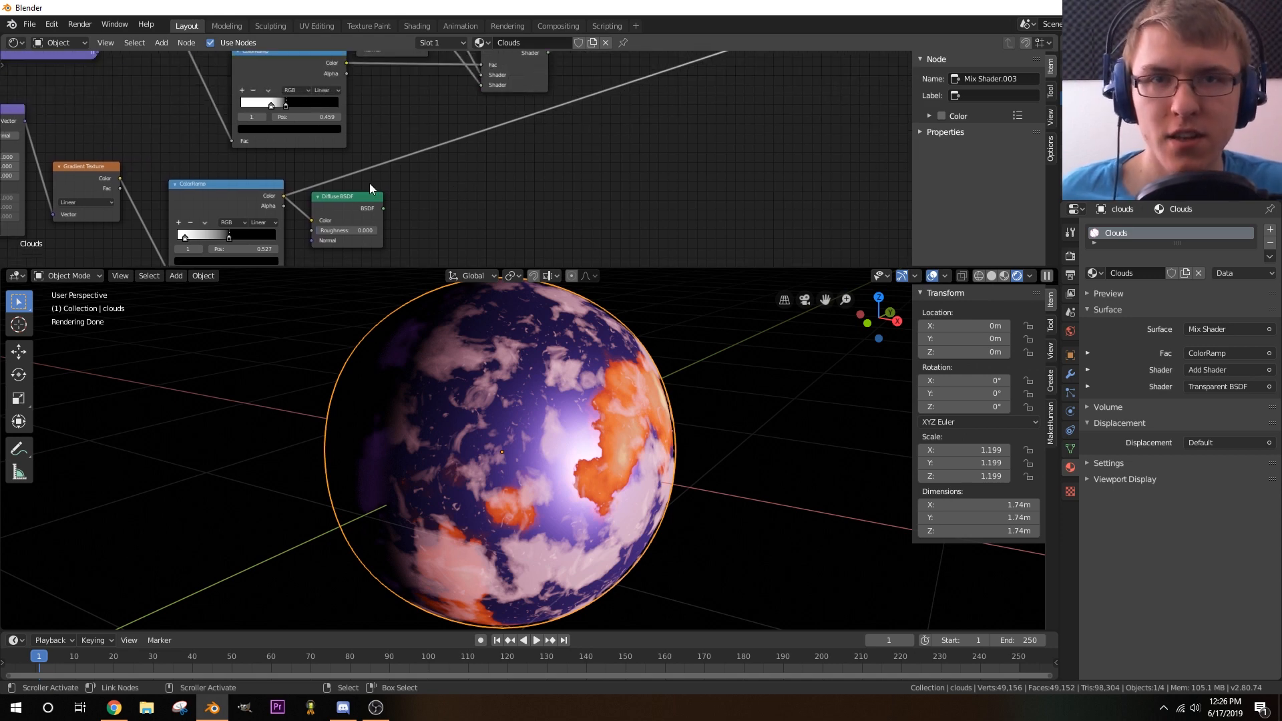
pyautogui.scroll(-3, 486, 192)
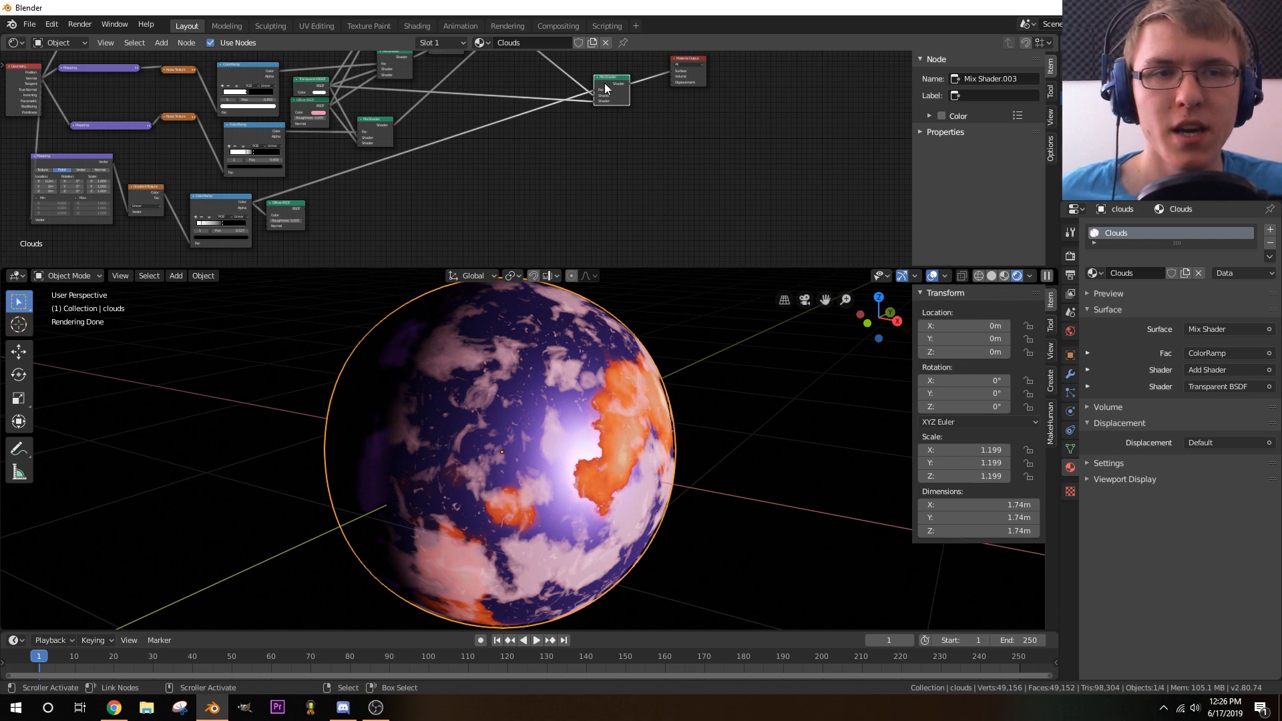
pyautogui.moveTo(531, 199); pyautogui.dragTo(490, 239, button='middle')
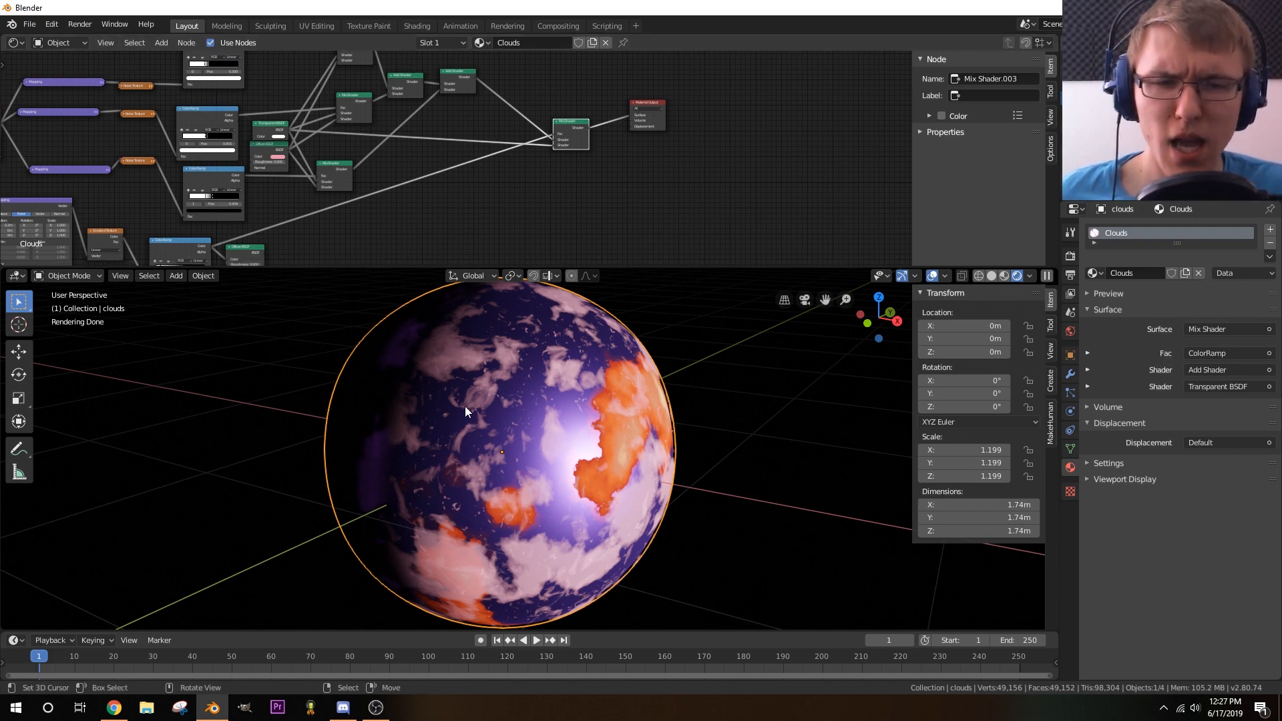
pyautogui.moveTo(479, 402); pyautogui.dragTo(543, 411, button='middle')
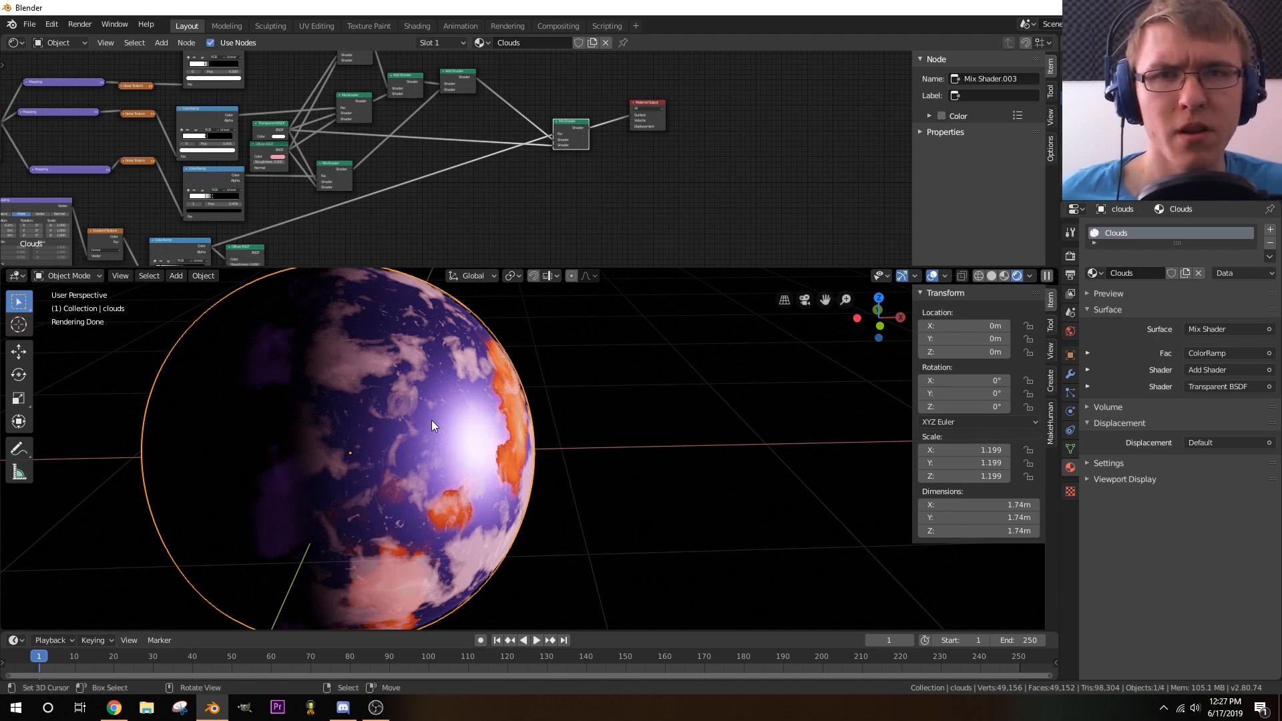
pyautogui.moveTo(431, 420)
pyautogui.mouseDown(button='middle')
pyautogui.moveTo(407, 429)
pyautogui.moveTo(498, 458)
pyautogui.moveTo(590, 450)
pyautogui.moveTo(601, 418)
pyautogui.moveTo(566, 467)
pyautogui.moveTo(628, 449)
pyautogui.moveTo(538, 435)
pyautogui.moveTo(565, 454)
pyautogui.moveTo(586, 435)
pyautogui.mouseUp(button='middle')
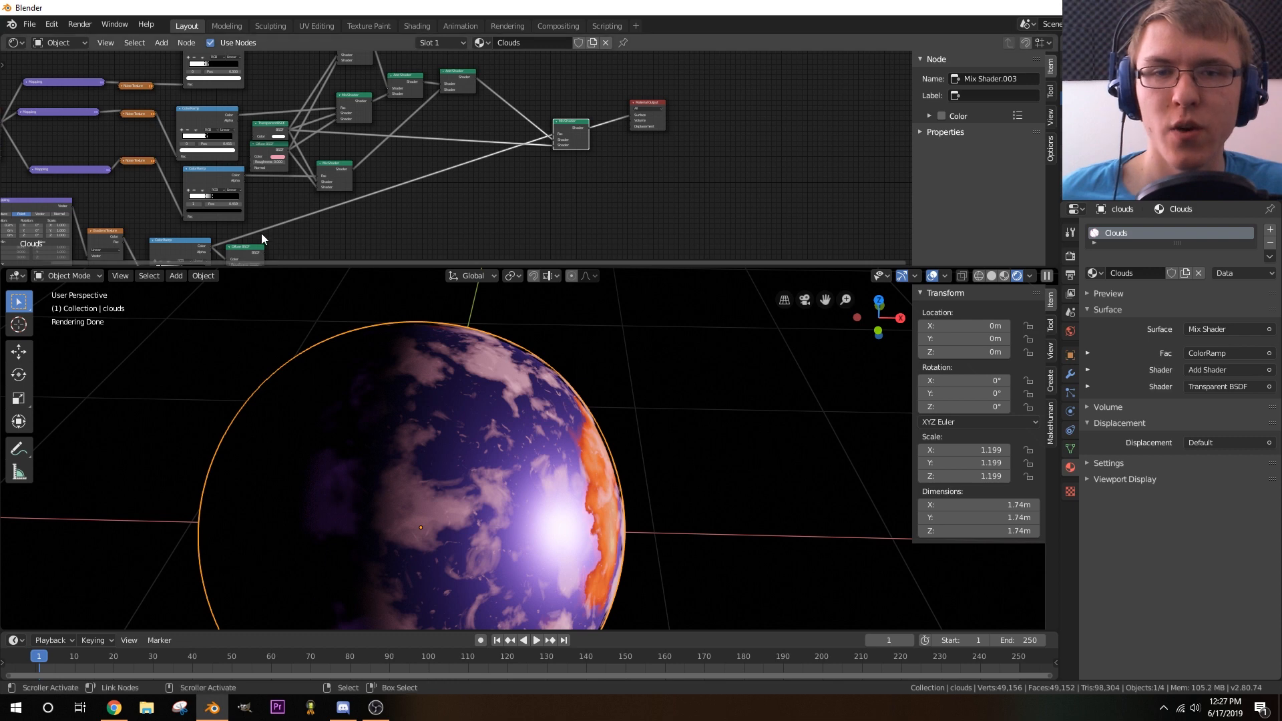
# - Collapse the Mapping, Gradient Texture and ColorRamp nodes of the gradient branch
pyautogui.moveTo(180, 247); pyautogui.dragTo(203, 198, button='middle')
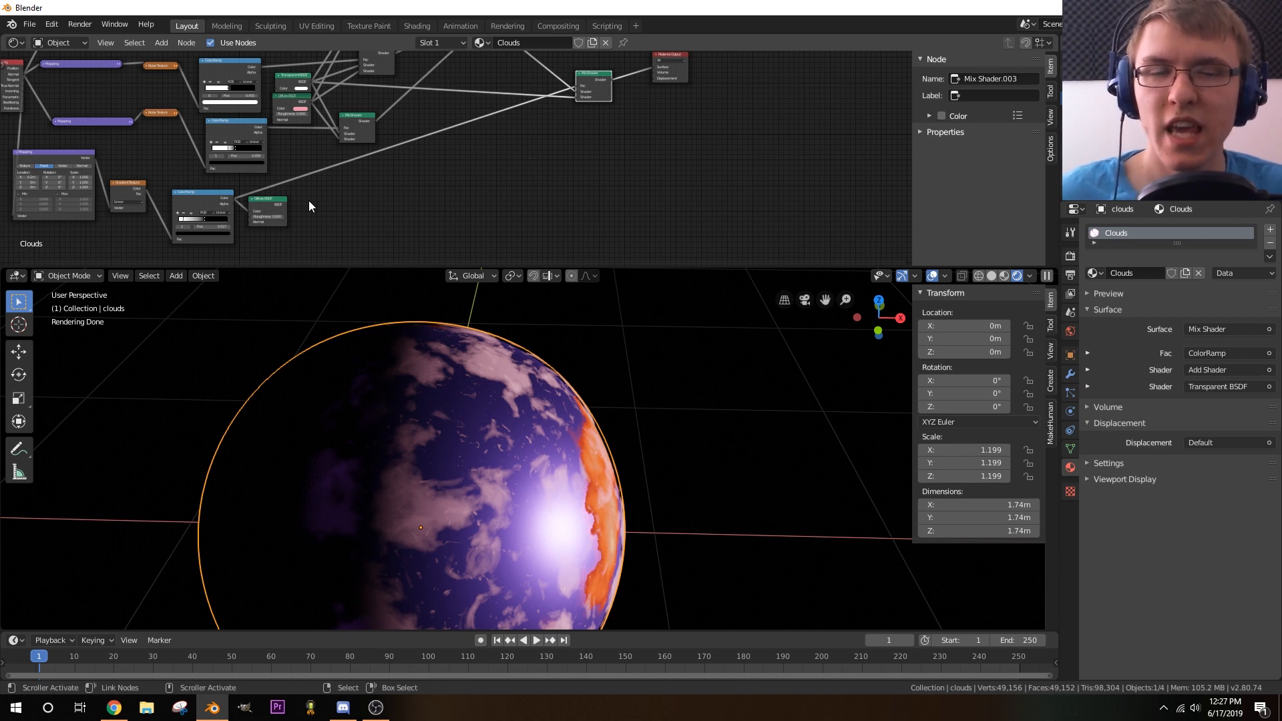
pyautogui.moveTo(511, 131); pyautogui.dragTo(586, 175, button='middle')
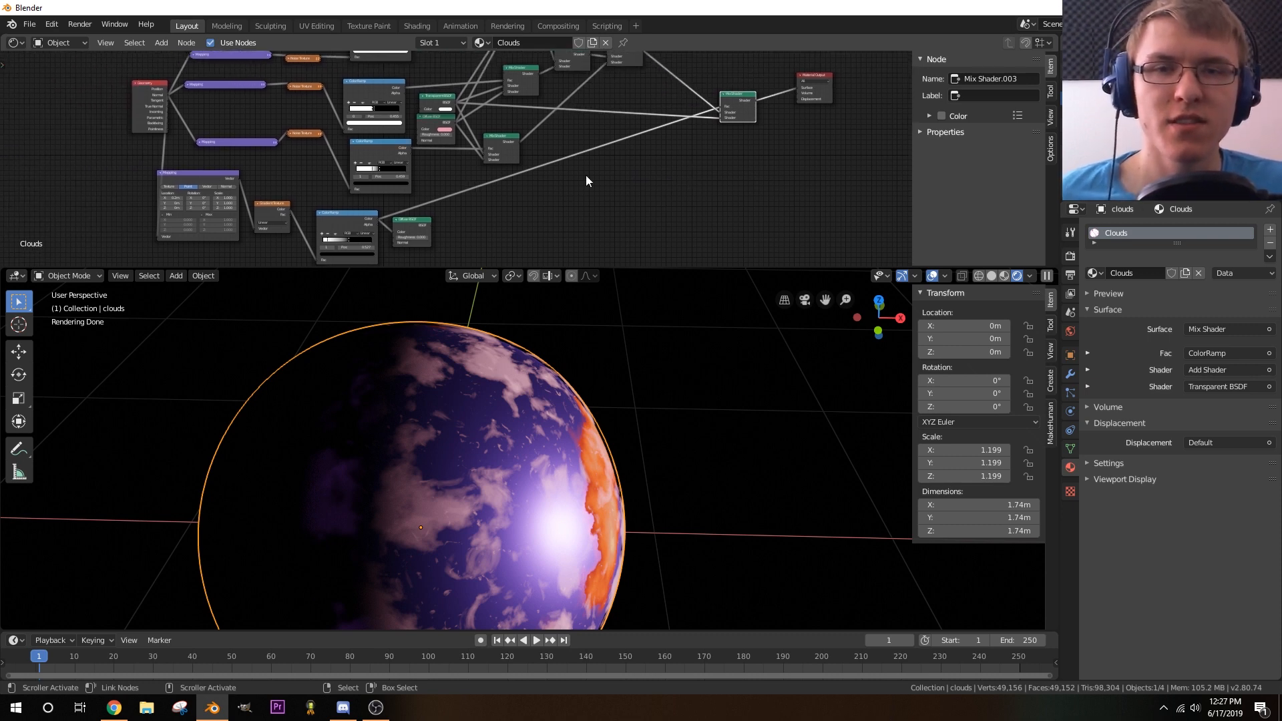
pyautogui.click(160, 172)
pyautogui.click(258, 202)
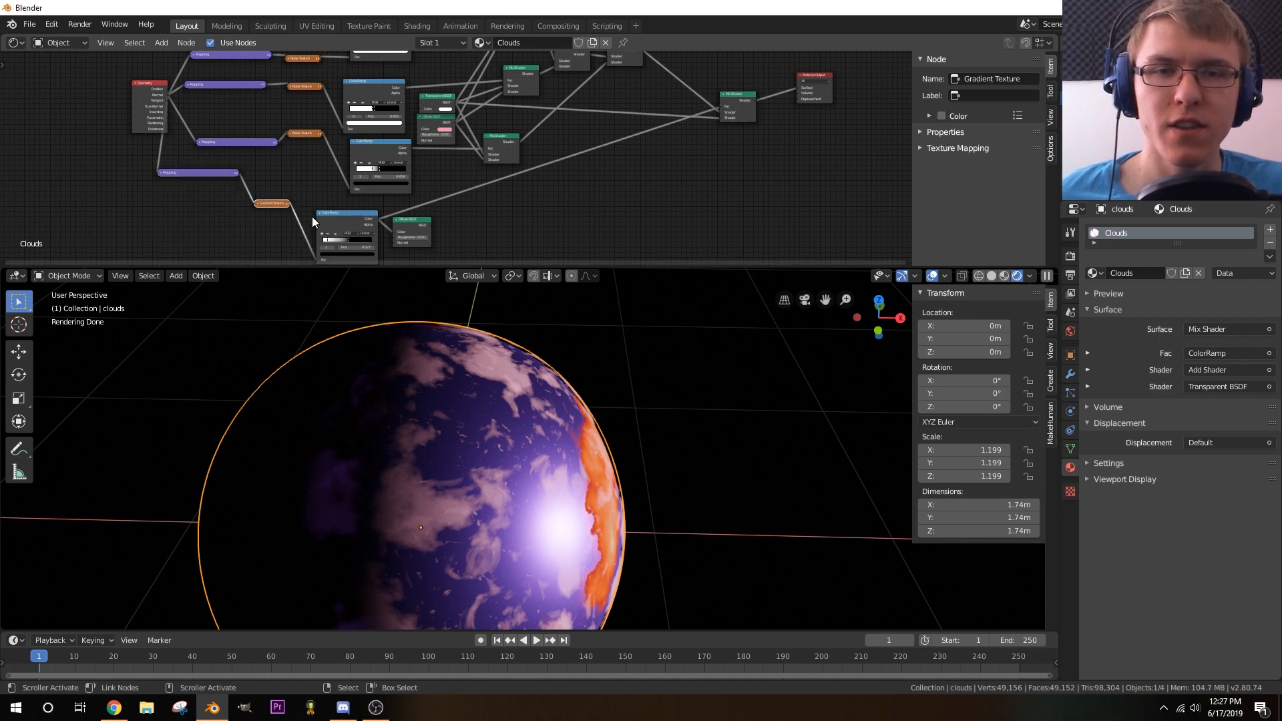
pyautogui.click(319, 213)
# - Detach the gradient branch's Diffuse BSDF from the ColorRamp and move it to empty space below the last Mix Shader
pyautogui.moveTo(408, 227); pyautogui.dragTo(703, 229)
pyautogui.moveTo(743, 217); pyautogui.dragTo(579, 193, button='middle')
pyautogui.moveTo(547, 193); pyautogui.dragTo(518, 186)
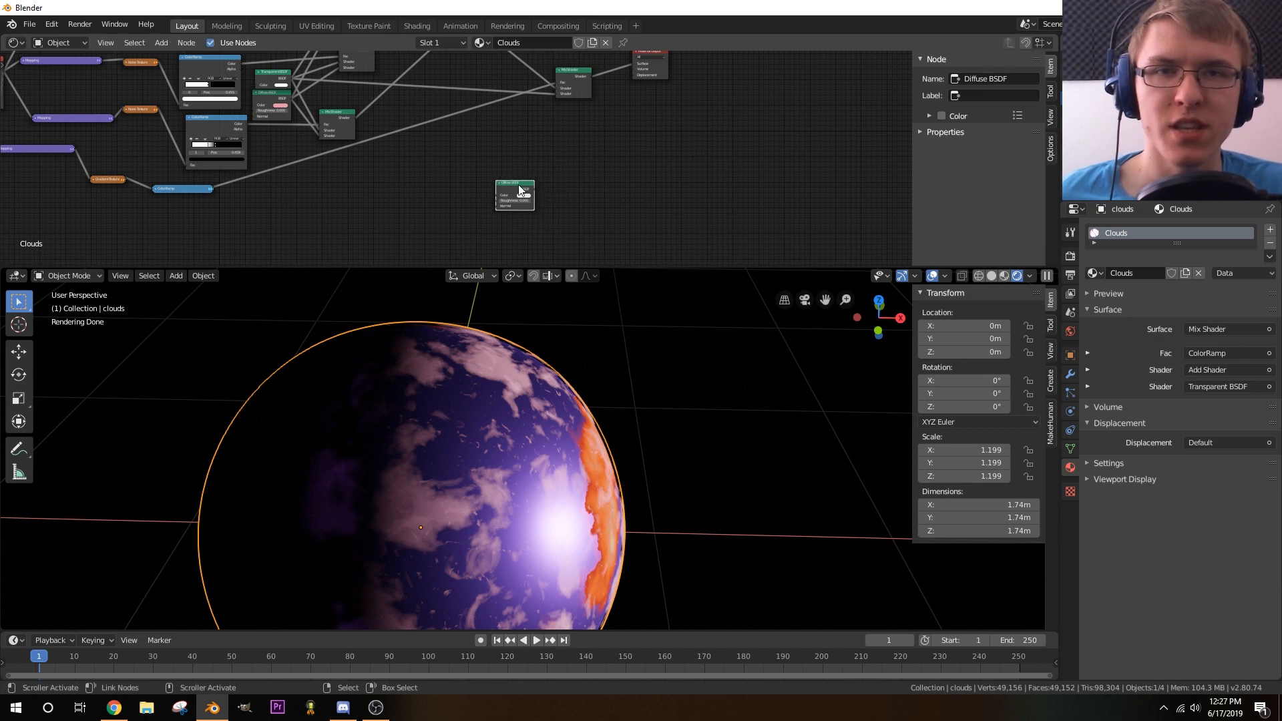
# - Reposition the unlinked Diffuse BSDF and move the Material Output farther from the last Mix Shader to make room between them
pyautogui.moveTo(484, 123); pyautogui.dragTo(376, 158, button='middle')
pyautogui.press('g')
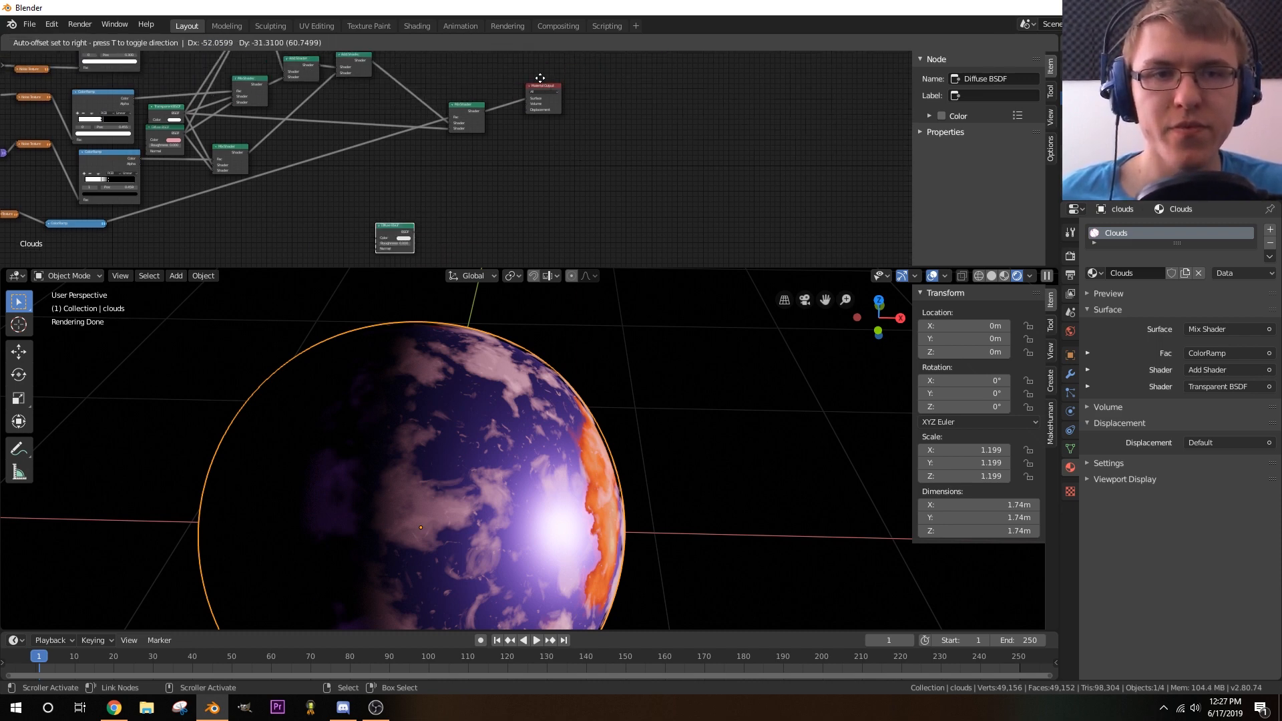
pyautogui.click(538, 87)
pyautogui.moveTo(549, 90); pyautogui.dragTo(559, 162)
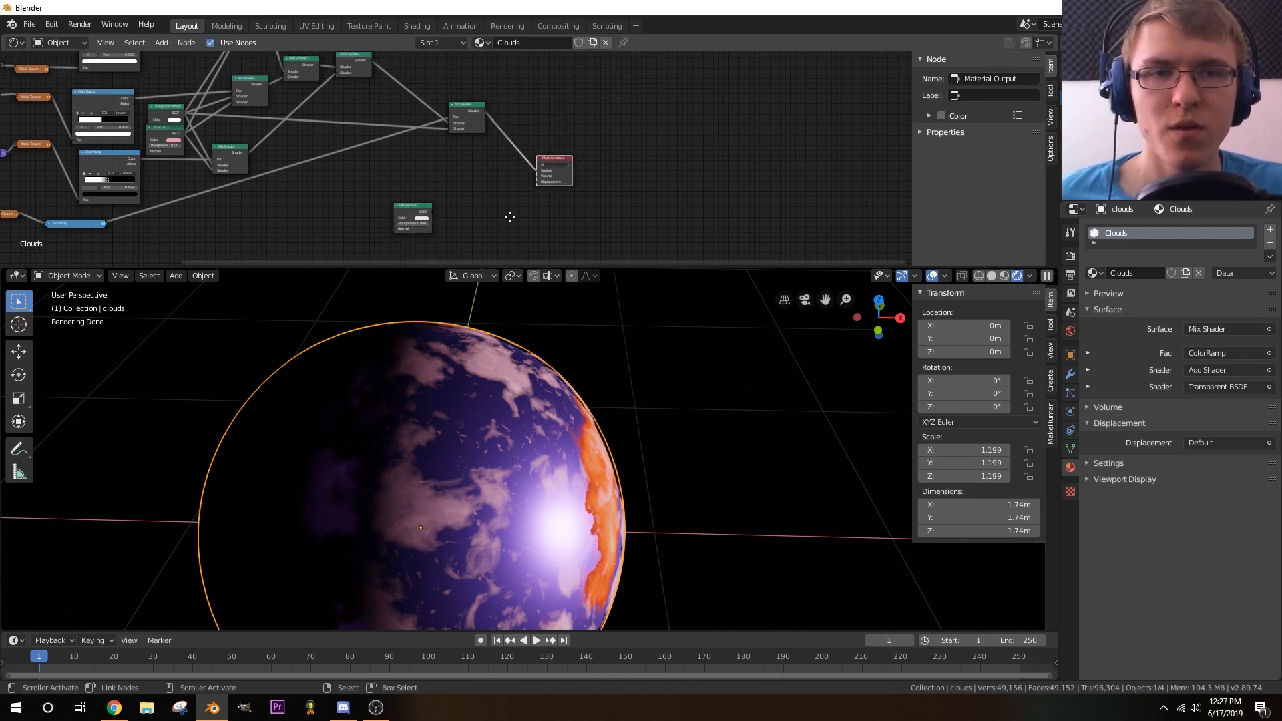
pyautogui.moveTo(279, 246); pyautogui.dragTo(467, 158, button='middle')
pyautogui.moveTo(401, 182); pyautogui.dragTo(466, 183, button='middle')
pyautogui.scroll(3, 332, 215)
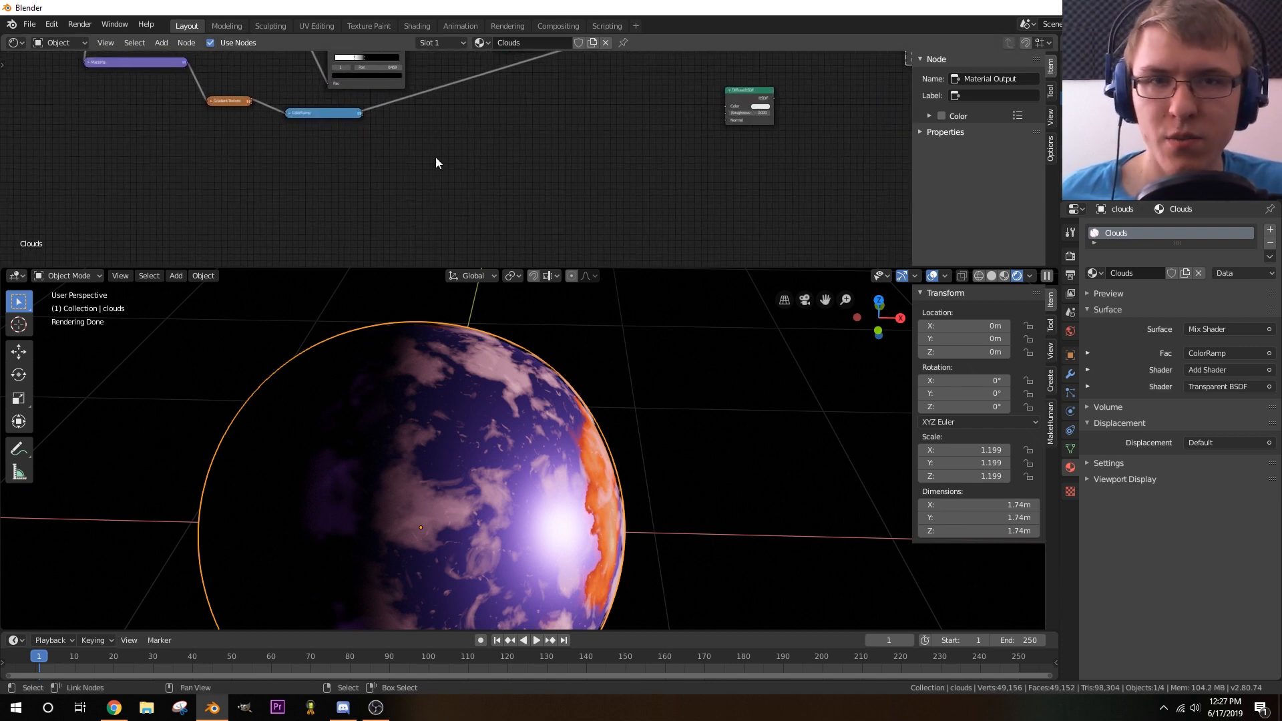
pyautogui.moveTo(432, 192); pyautogui.dragTo(414, 190, button='middle')
pyautogui.scroll(-5, 383, 173)
pyautogui.moveTo(593, 117); pyautogui.dragTo(413, 194, button='middle')
pyautogui.moveTo(527, 125); pyautogui.dragTo(624, 100, button='middle')
pyautogui.moveTo(525, 166); pyautogui.dragTo(595, 149)
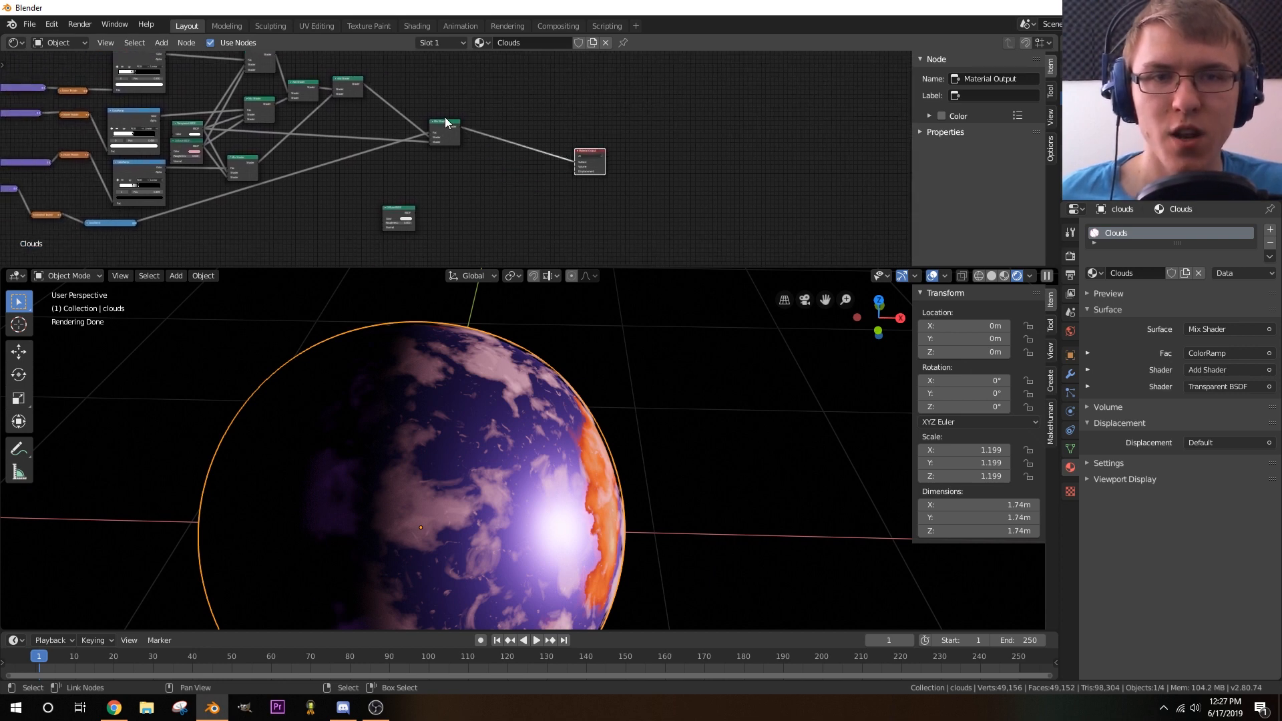
# - Try inserting a duplicate of the last Mix Shader between it and the Material Output, and delete the duplicate
pyautogui.click(445, 121)
pyautogui.moveTo(530, 99); pyautogui.dragTo(455, 108, button='middle')
pyautogui.scroll(4, 455, 110)
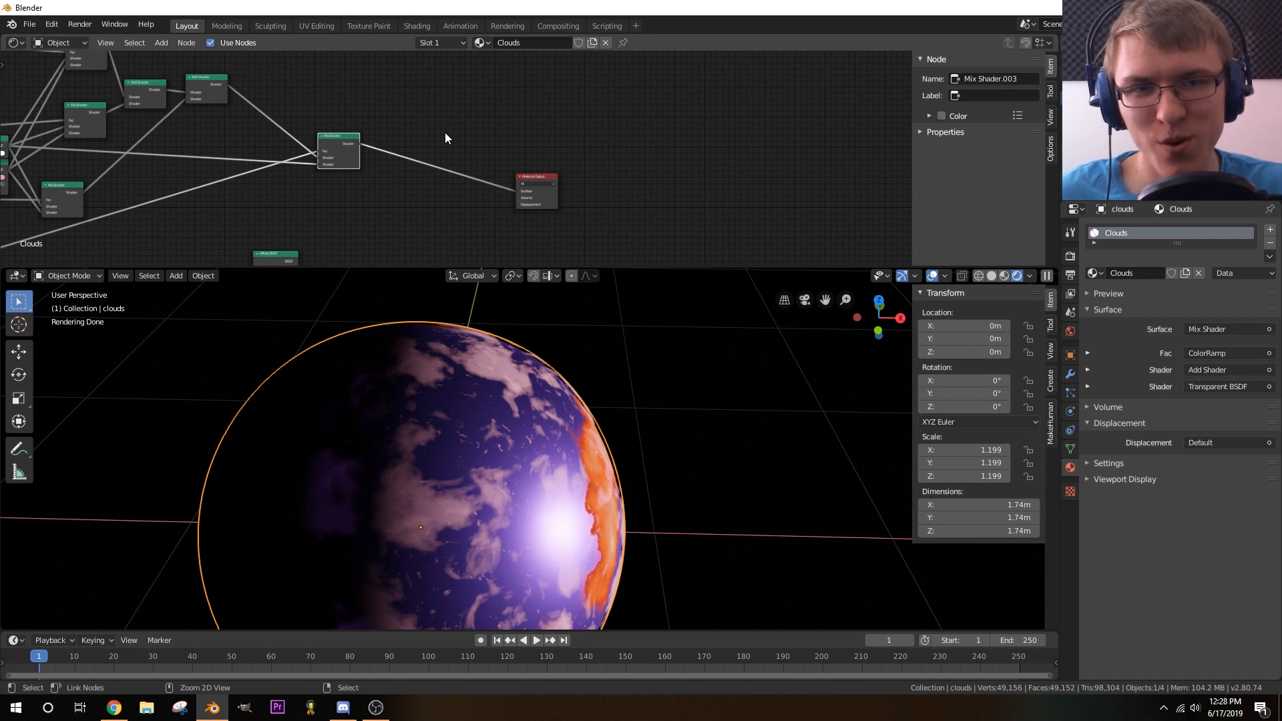
pyautogui.hotkey('shift', 'd')
pyautogui.click(457, 160)
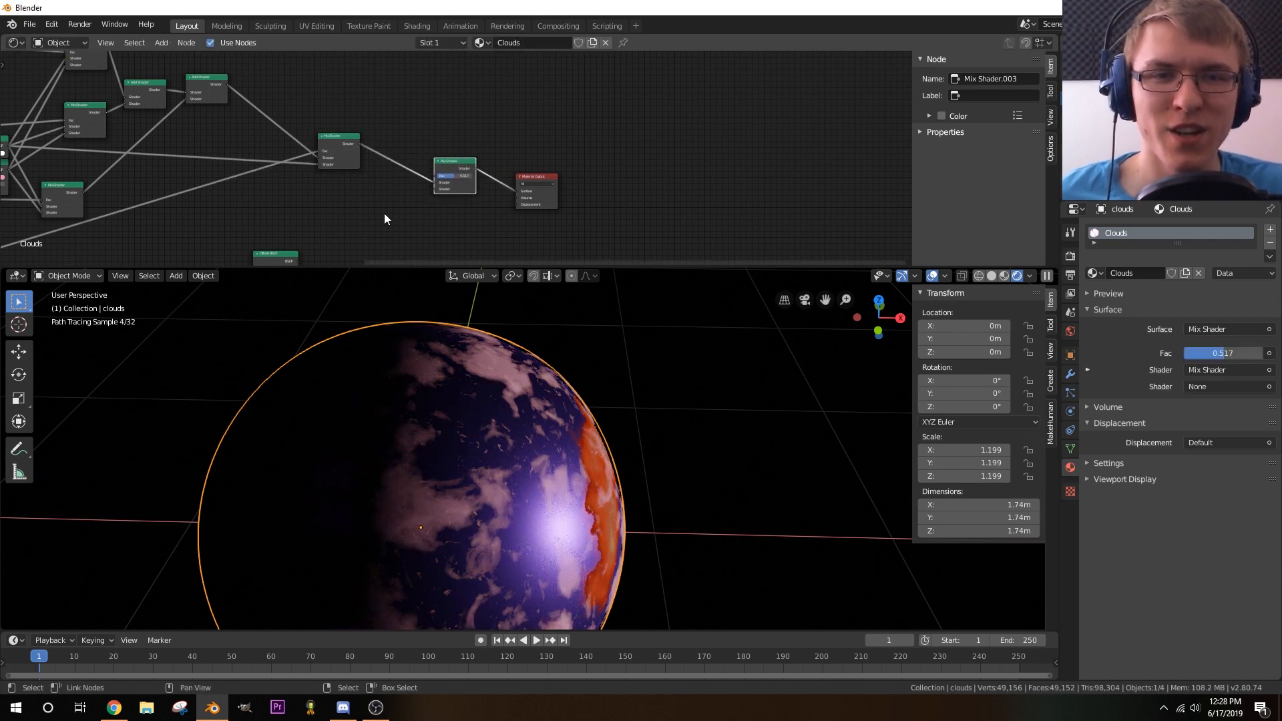
pyautogui.moveTo(386, 214); pyautogui.dragTo(472, 142, button='middle')
pyautogui.moveTo(398, 174); pyautogui.dragTo(472, 137)
pyautogui.moveTo(552, 104); pyautogui.dragTo(506, 109)
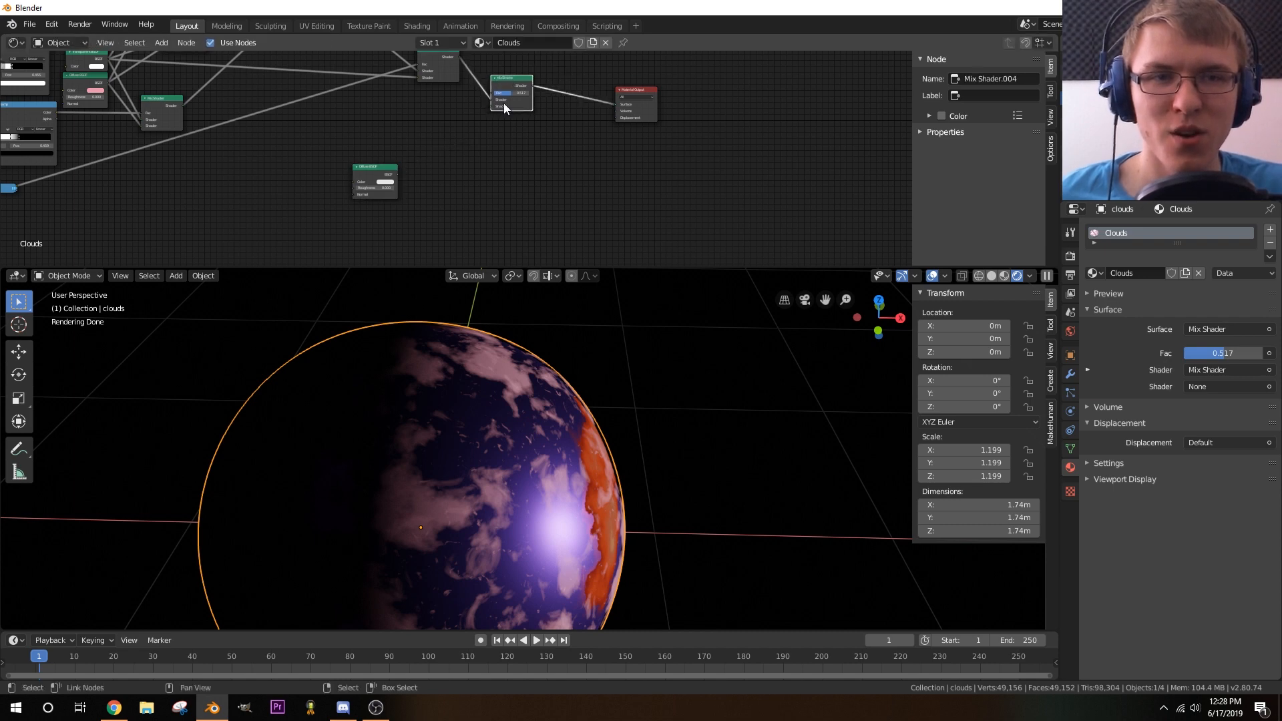
pyautogui.moveTo(403, 175); pyautogui.dragTo(430, 169)
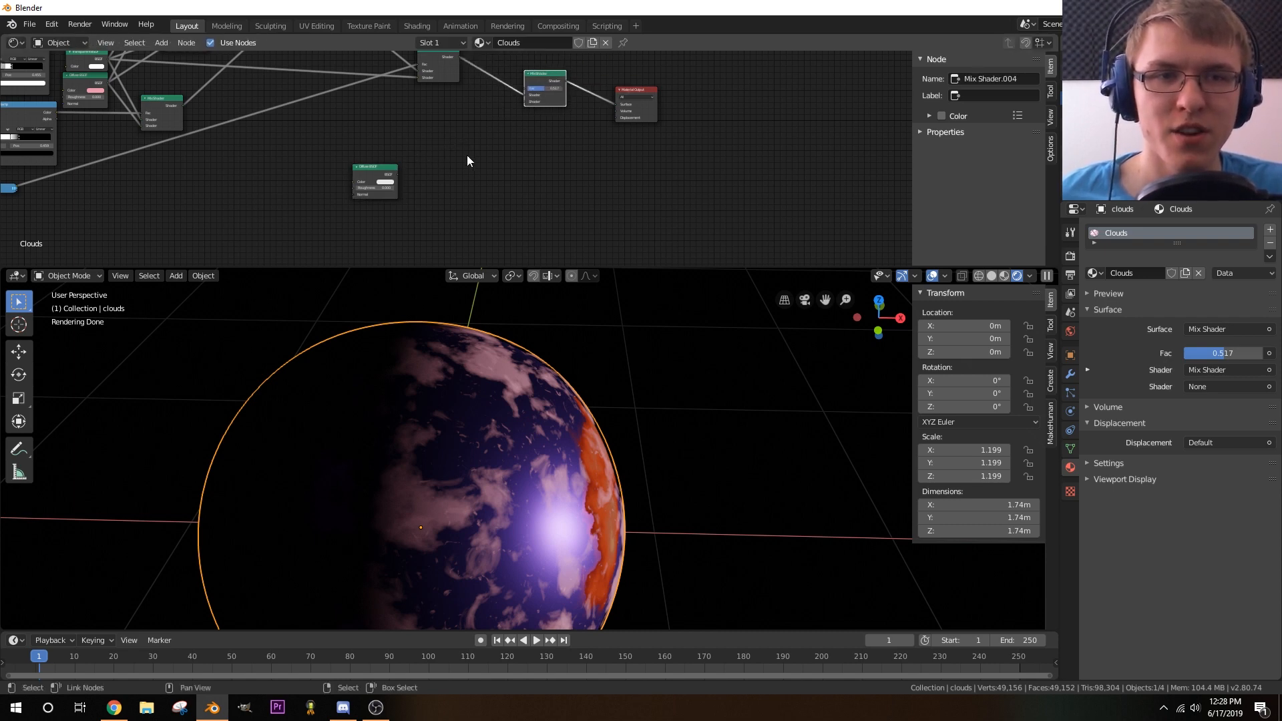
pyautogui.moveTo(477, 118); pyautogui.dragTo(414, 168, button='middle')
pyautogui.scroll(5, 454, 151)
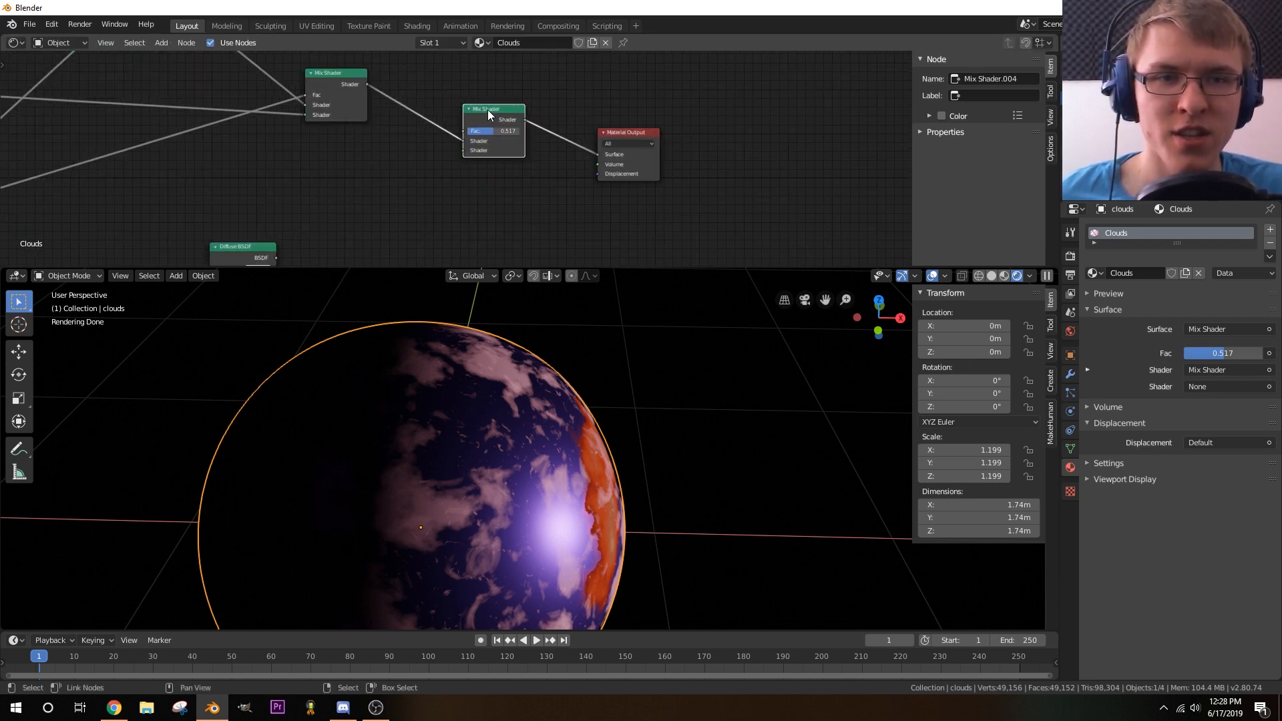
pyautogui.press('x')
# - Add an Add Shader node, left unlinked, between the last Mix Shader and the Material Output
pyautogui.hotkey('shift', 'a')
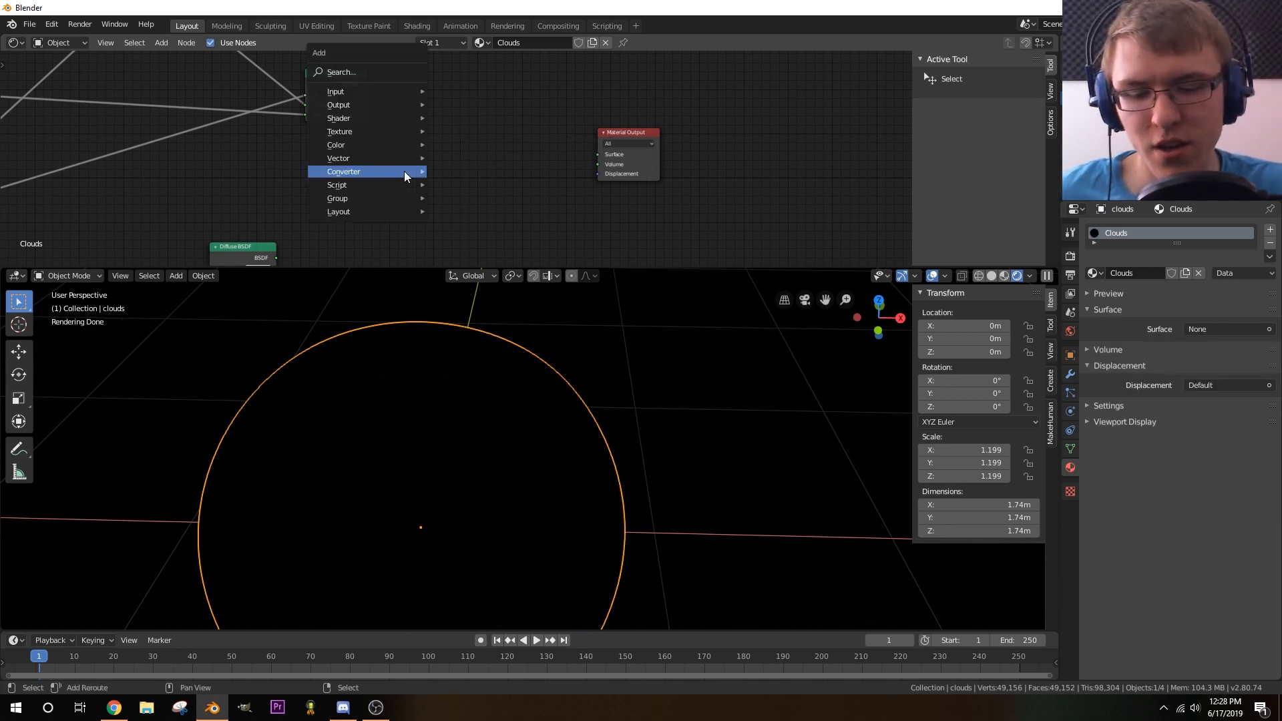
pyautogui.moveTo(406, 171)
pyautogui.moveTo(362, 120)
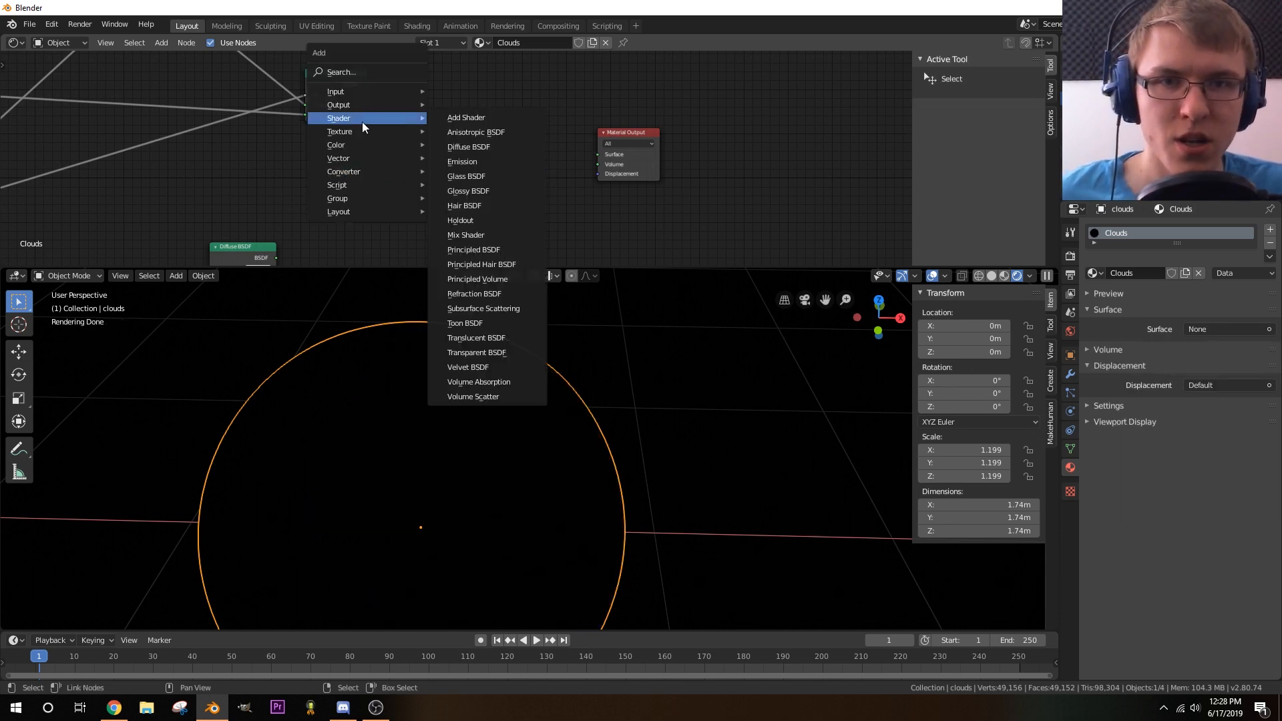
pyautogui.click(470, 123)
pyautogui.click(426, 101)
pyautogui.moveTo(361, 212); pyautogui.dragTo(407, 171, button='middle')
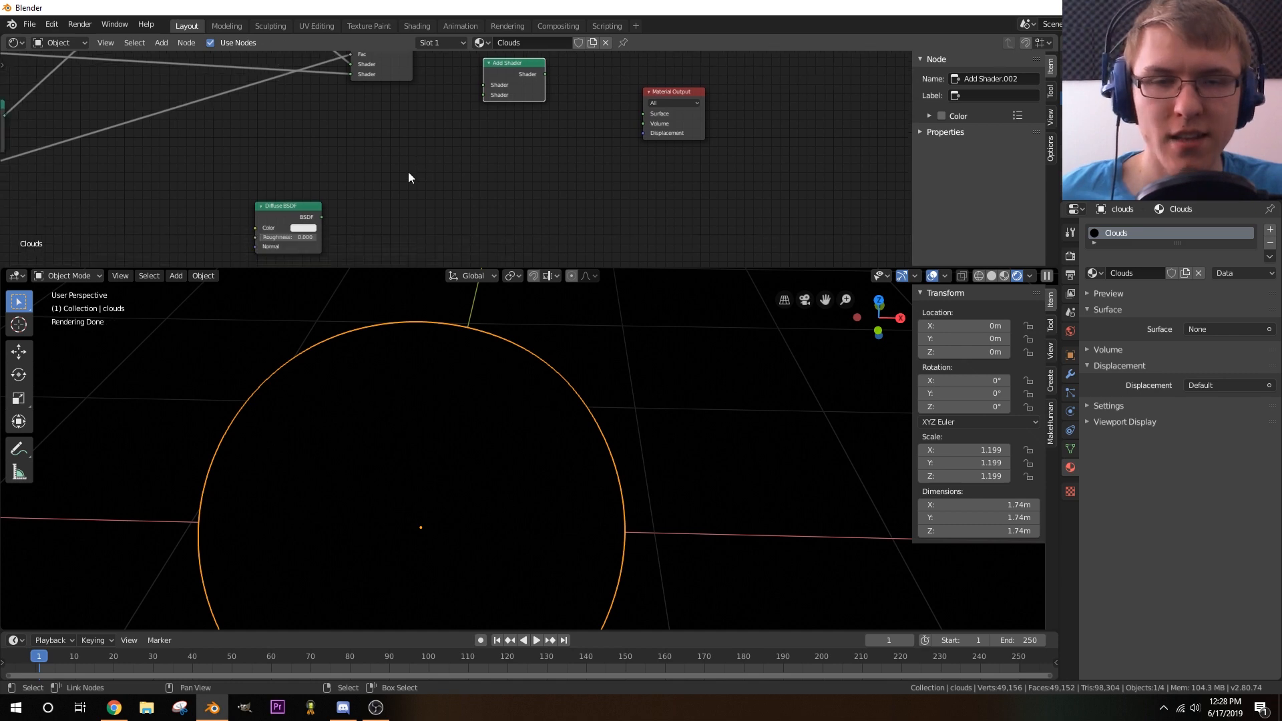
# - Connect the Diffuse BSDF directly to the Material Output's Surface input
pyautogui.scroll(-3, 405, 172)
pyautogui.moveTo(348, 204); pyautogui.dragTo(607, 123)
pyautogui.moveTo(574, 168); pyautogui.dragTo(671, 131, button='middle')
# - Add a Transparent BSDF above the Diffuse BSDF and a new Mix Shader beside it
pyautogui.hotkey('shift', 'a')
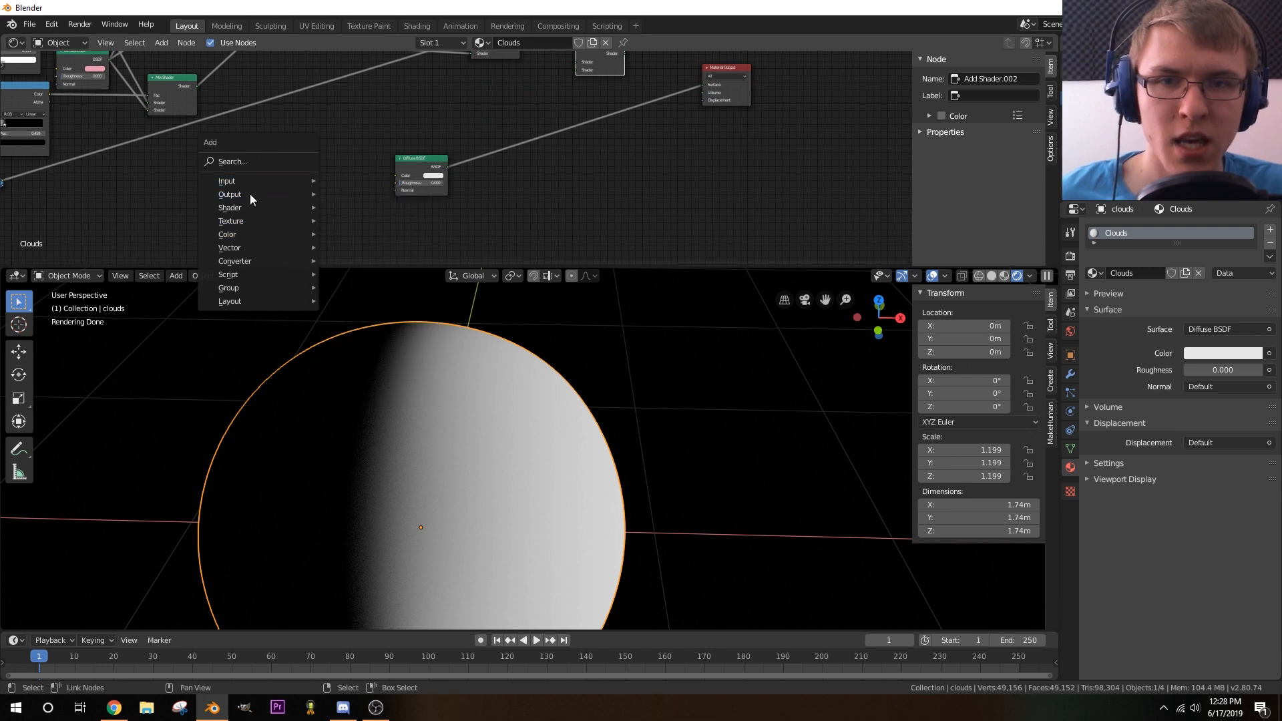
pyautogui.moveTo(258, 207)
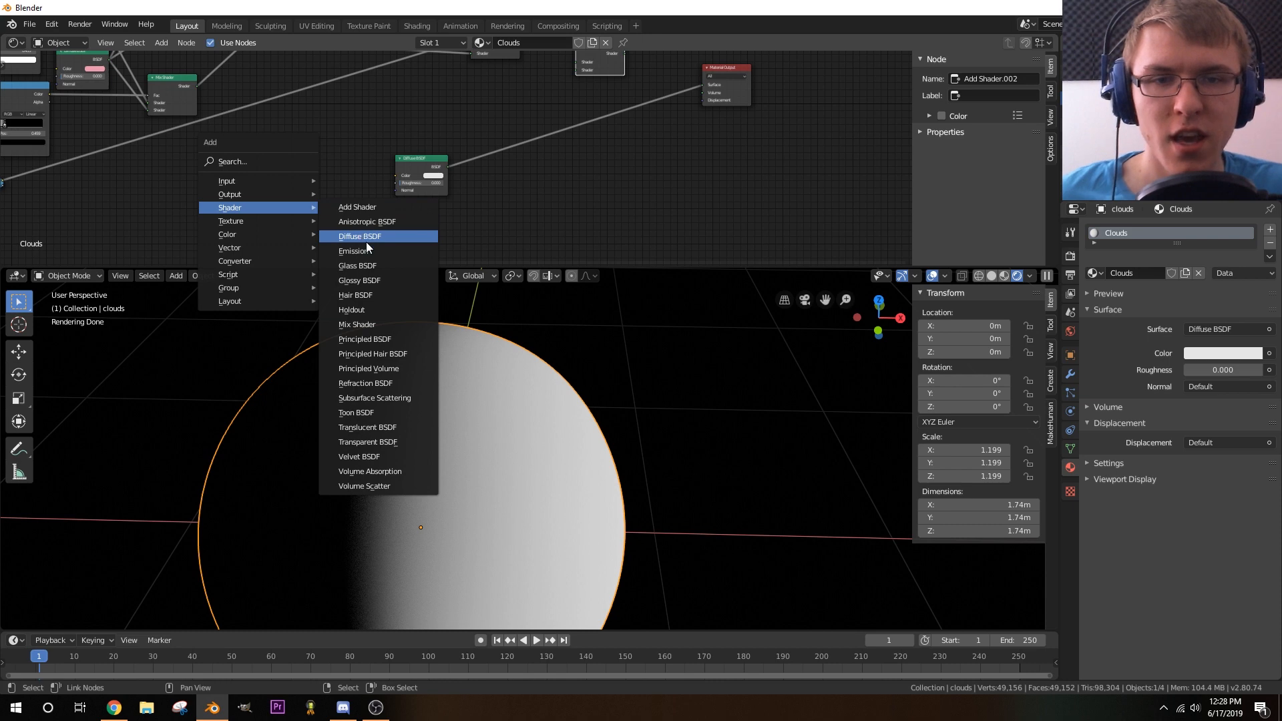
pyautogui.click(361, 443)
pyautogui.click(388, 114)
pyautogui.hotkey('shift', 'a')
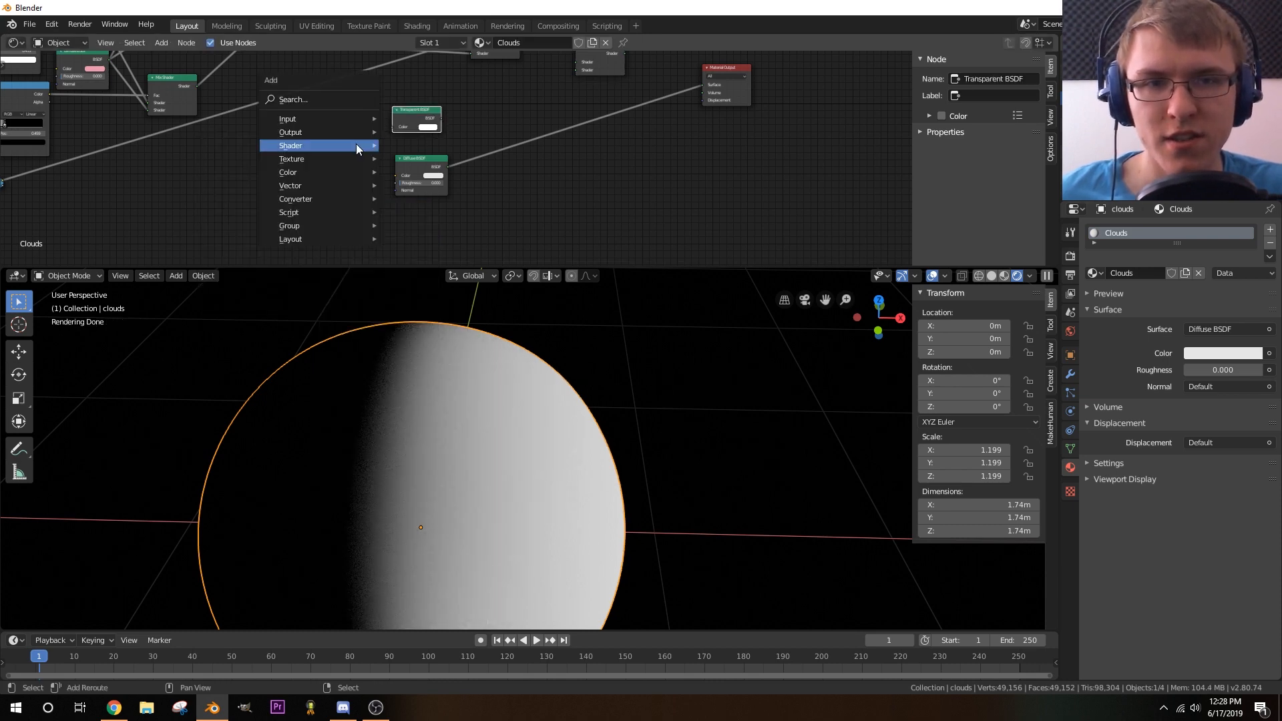
pyautogui.moveTo(357, 143)
pyautogui.click(420, 263)
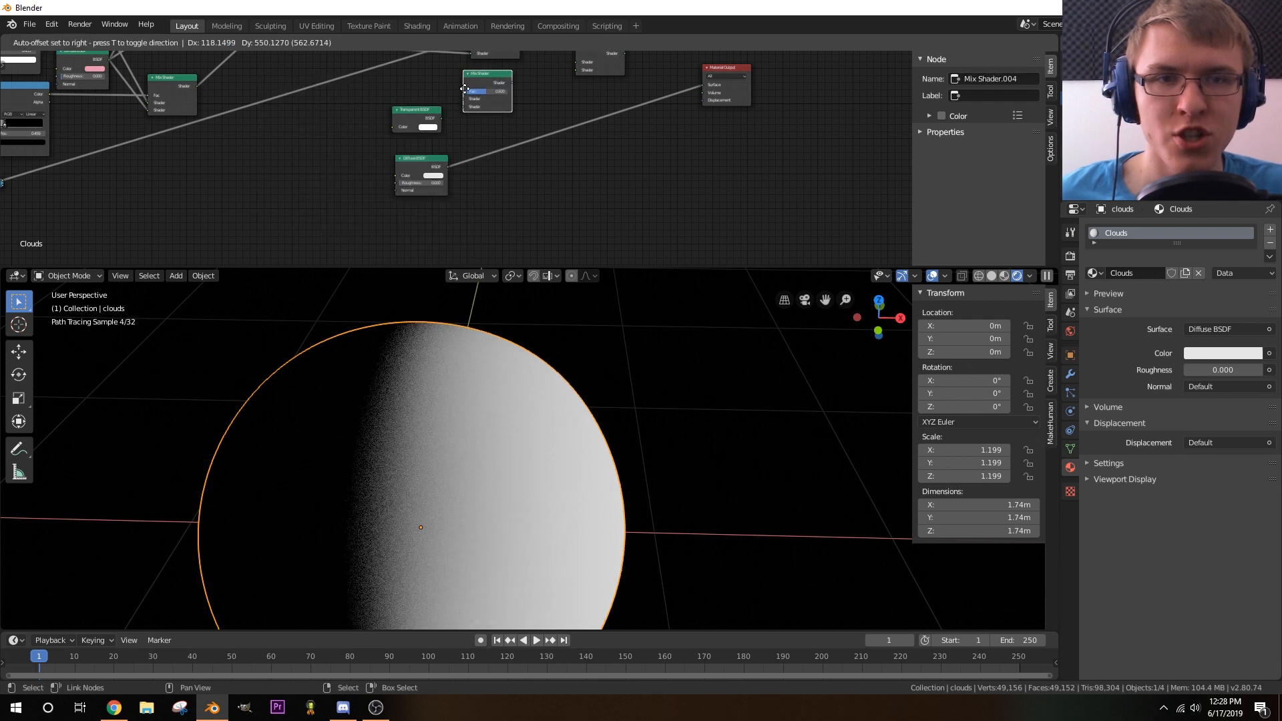
pyautogui.click(454, 114)
pyautogui.moveTo(454, 114); pyautogui.dragTo(402, 125)
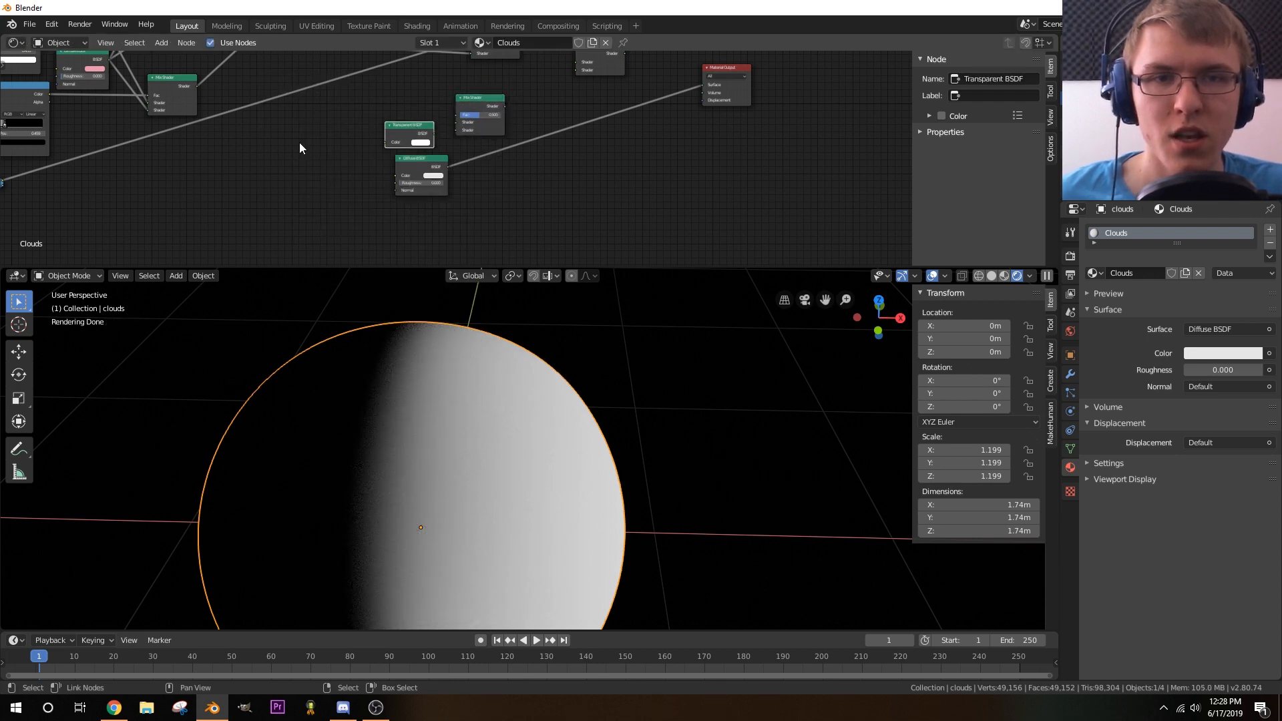
# - Add an Emission shader just above the new Transparent BSDF
pyautogui.hotkey('shift', 'a')
pyautogui.moveTo(301, 145)
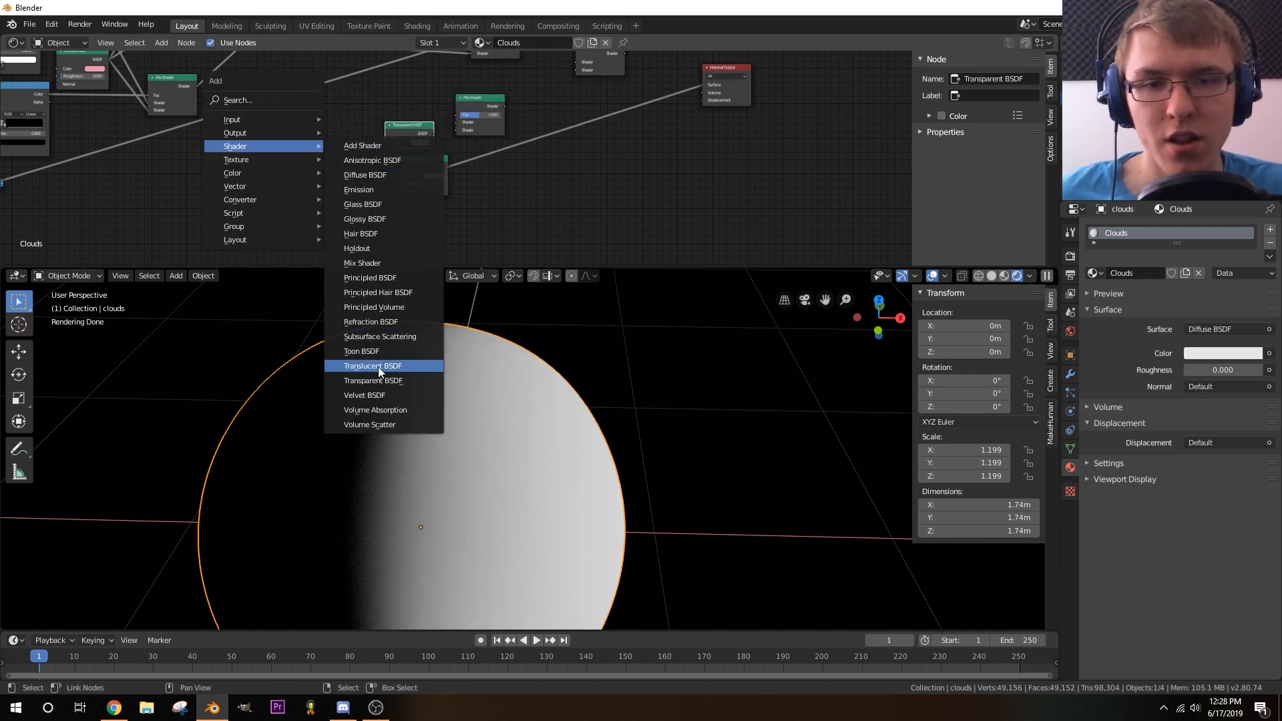
pyautogui.click(368, 190)
pyautogui.click(402, 64)
pyautogui.moveTo(324, 143); pyautogui.dragTo(366, 135, button='middle')
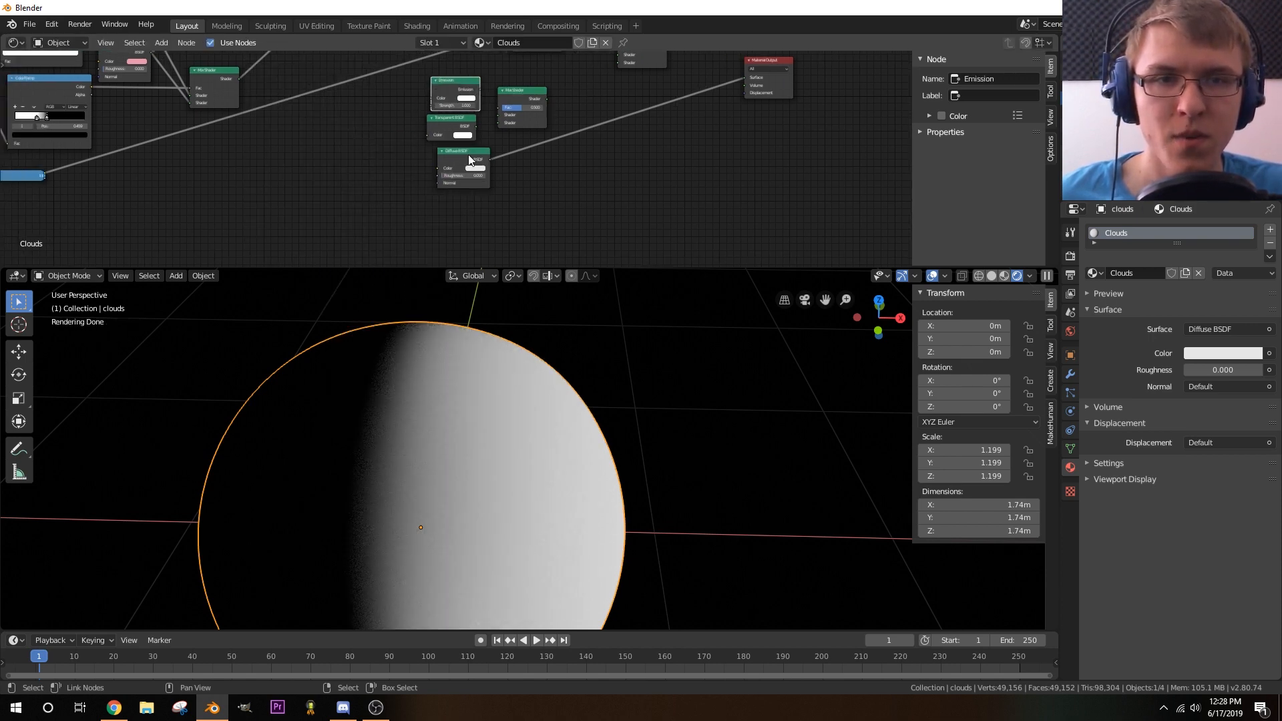
# - Move the Diffuse BSDF lower and feed the Emission and Transparent BSDF into the new Mix Shader's two shader inputs
pyautogui.moveTo(468, 157); pyautogui.dragTo(445, 195)
pyautogui.moveTo(473, 160); pyautogui.dragTo(478, 154, button='middle')
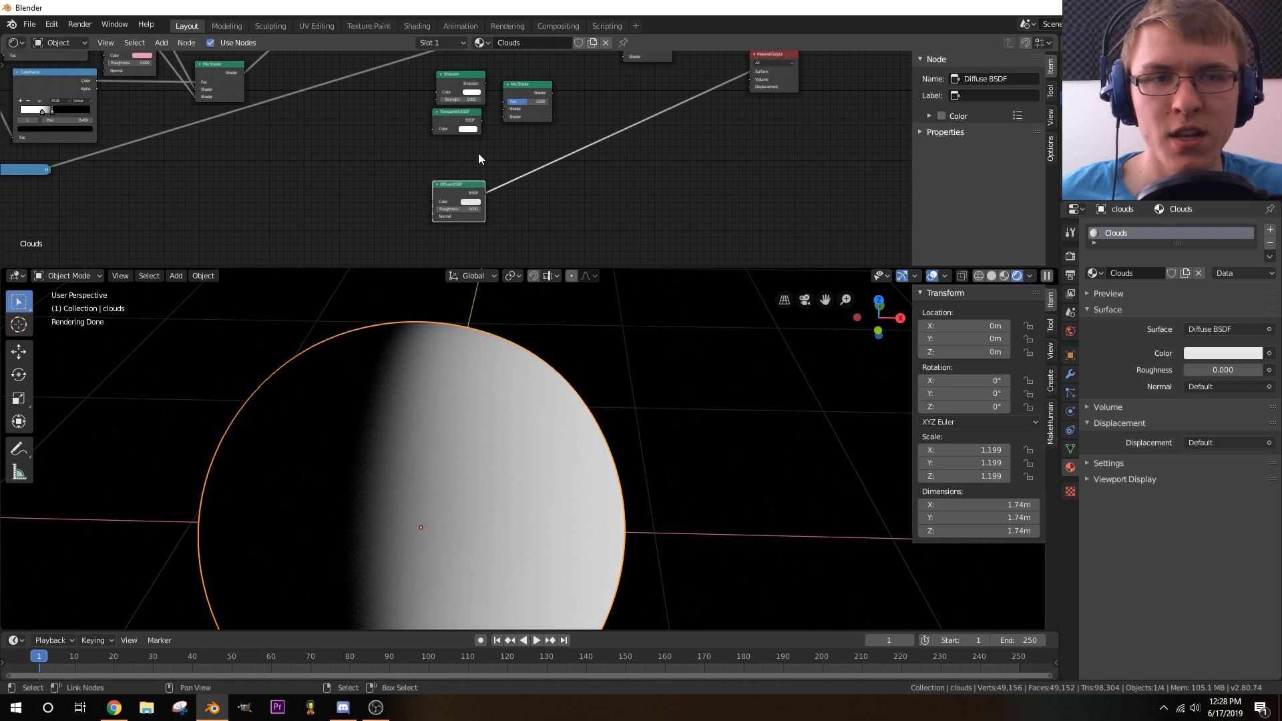
pyautogui.moveTo(481, 121)
pyautogui.mouseDown()
pyautogui.moveTo(505, 116)
pyautogui.moveTo(499, 103)
pyautogui.moveTo(467, 107)
pyautogui.mouseUp()
# - Add a Gradient Texture node in the empty space beside the Diffuse BSDF
pyautogui.moveTo(387, 261); pyautogui.dragTo(441, 211, button='middle')
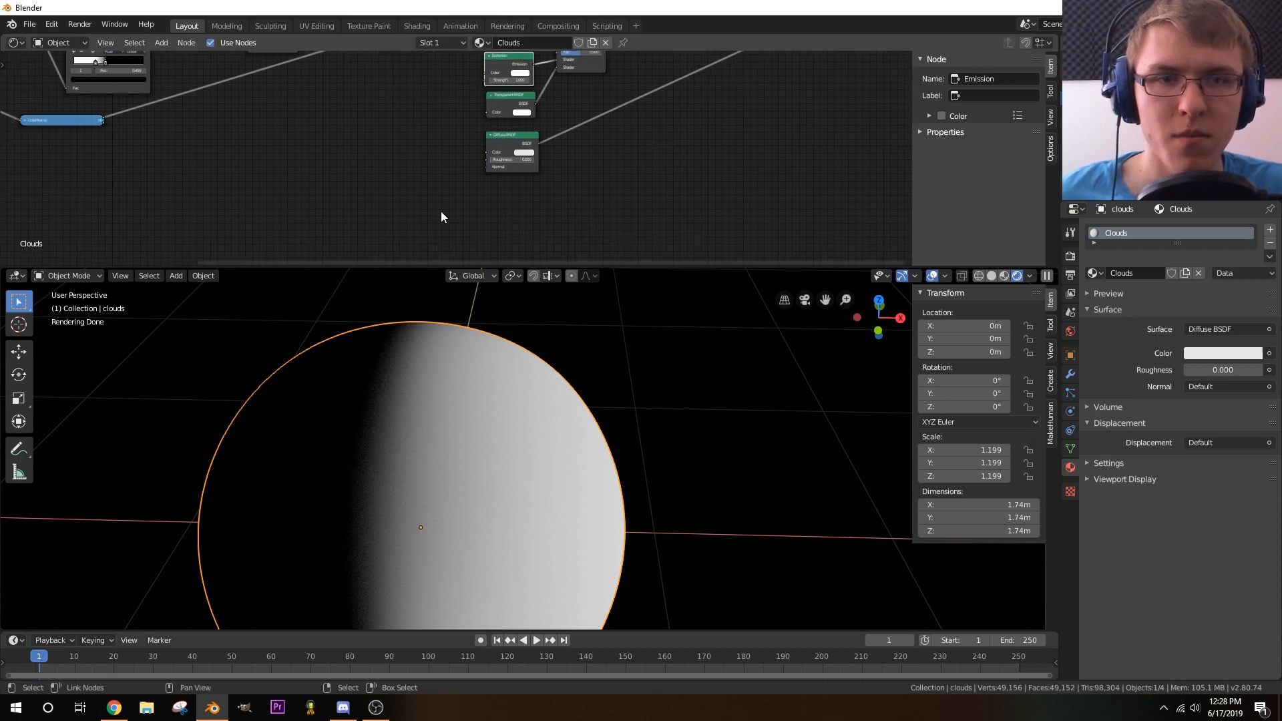
pyautogui.hotkey('shift', 'a')
pyautogui.moveTo(407, 251)
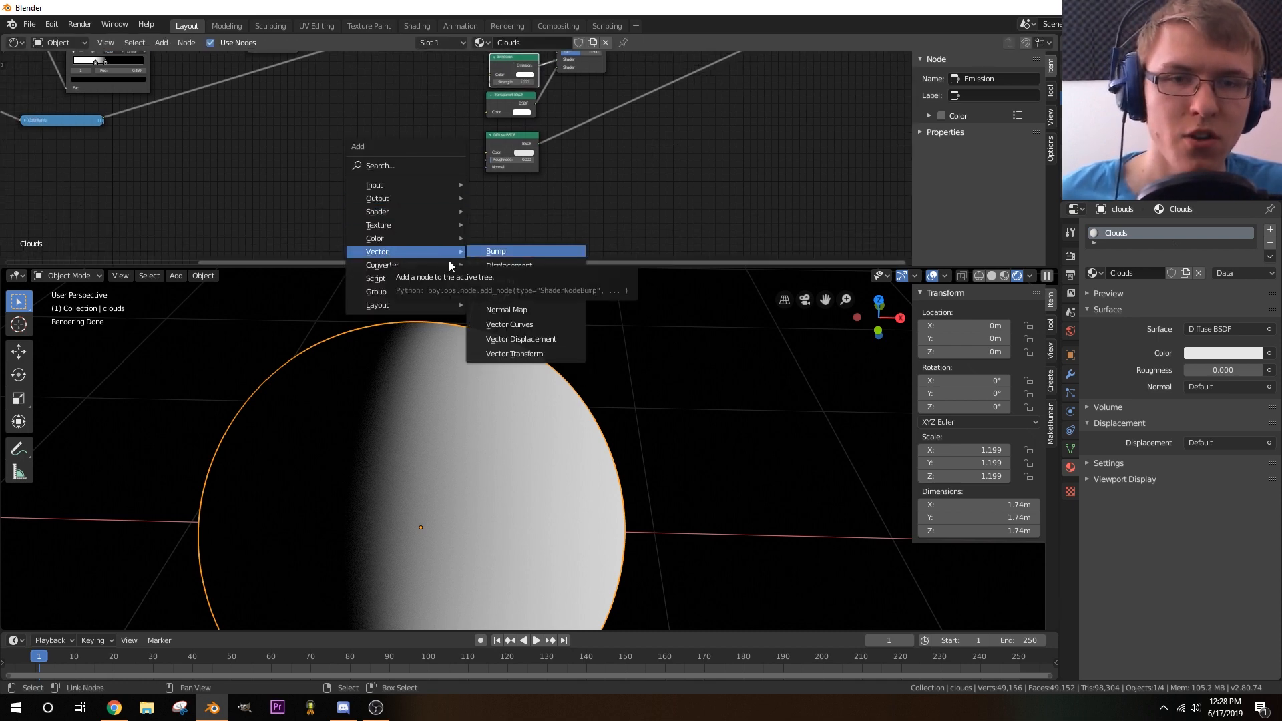
pyautogui.moveTo(386, 224)
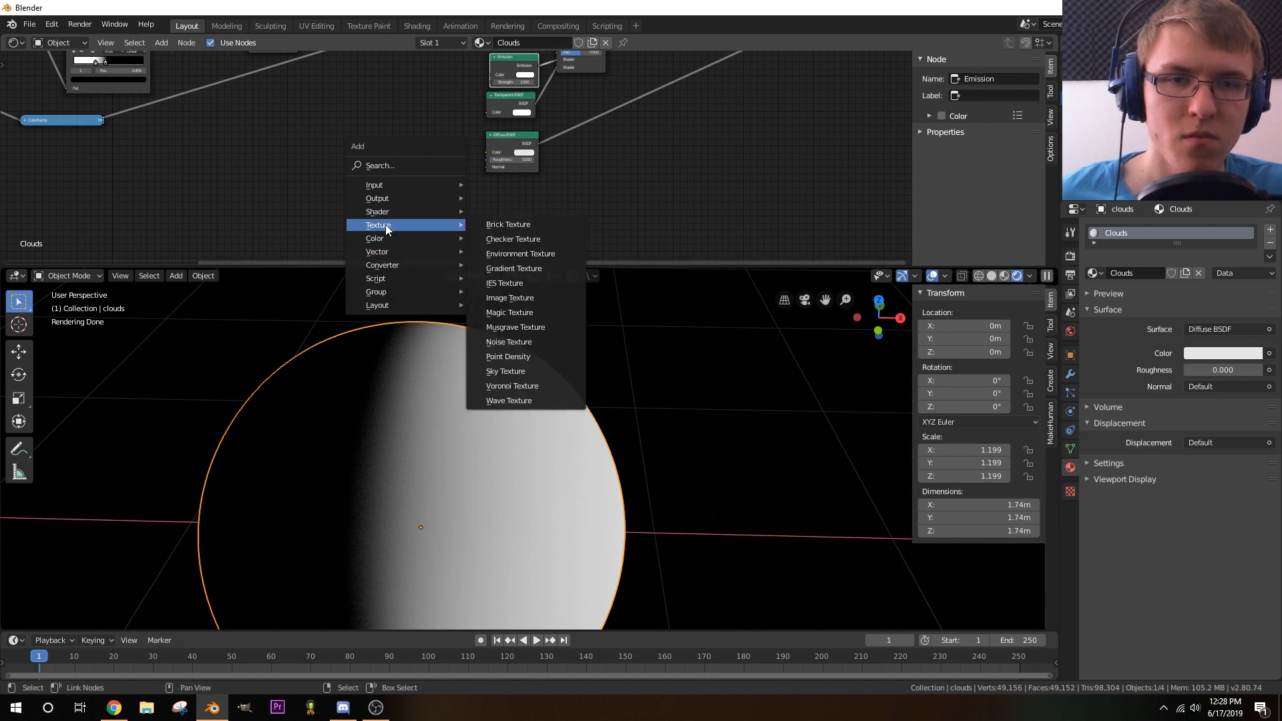
pyautogui.click(518, 271)
pyautogui.click(344, 130)
# - Duplicate the gradient branch's collapsed Mapping node into the space below, and shift the original branch's nodes into line with the branches above
pyautogui.moveTo(436, 181); pyautogui.dragTo(505, 178, button='middle')
pyautogui.scroll(-1, 501, 178)
pyautogui.press('Home')
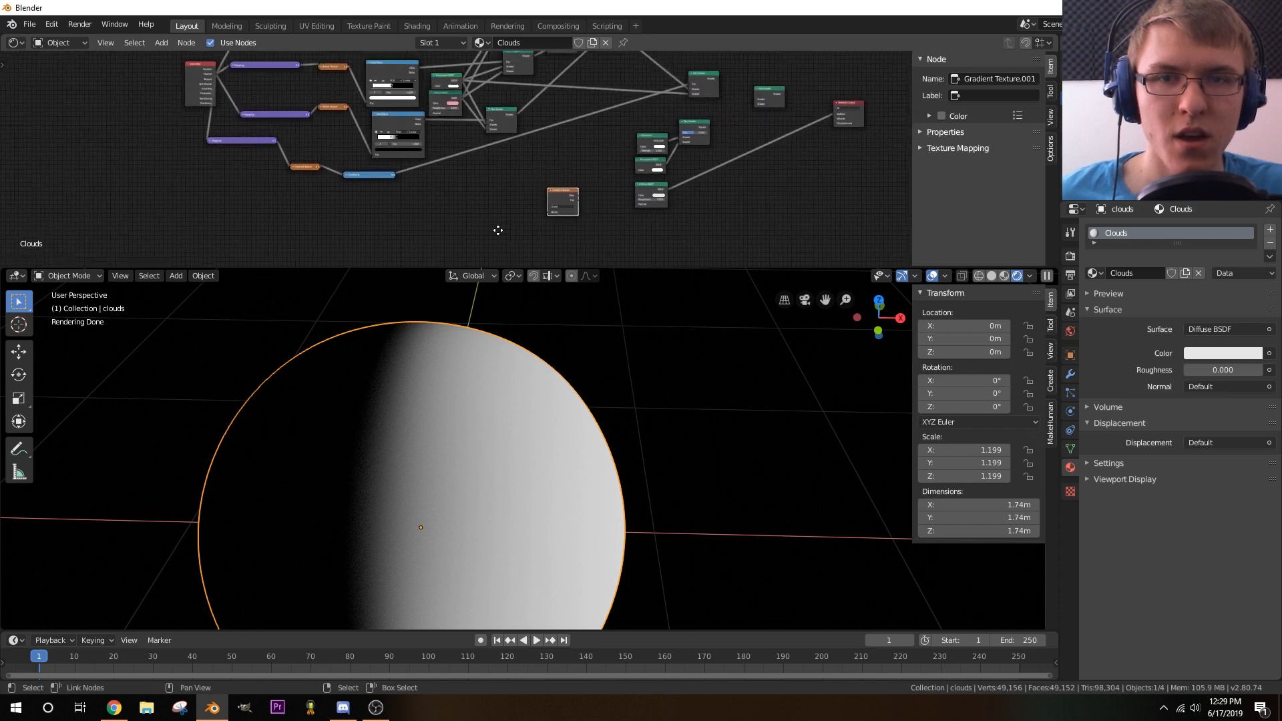
pyautogui.click(279, 147)
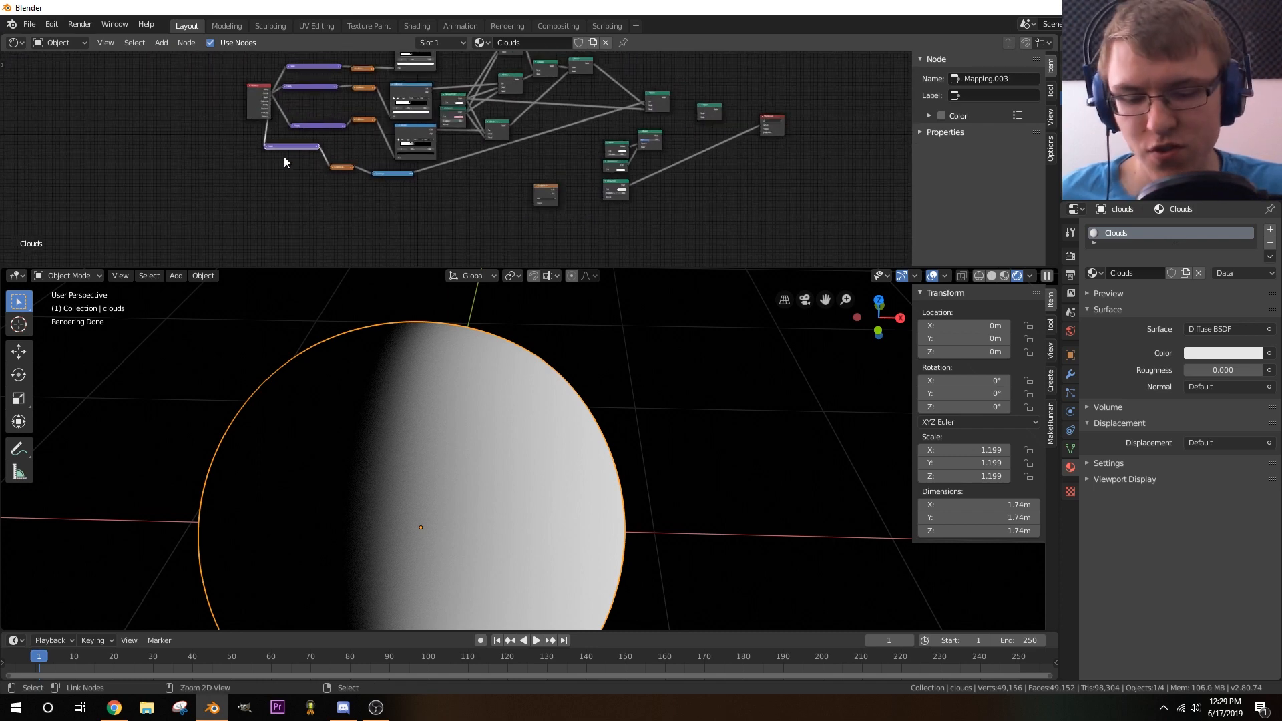
pyautogui.hotkey('shift', 'd')
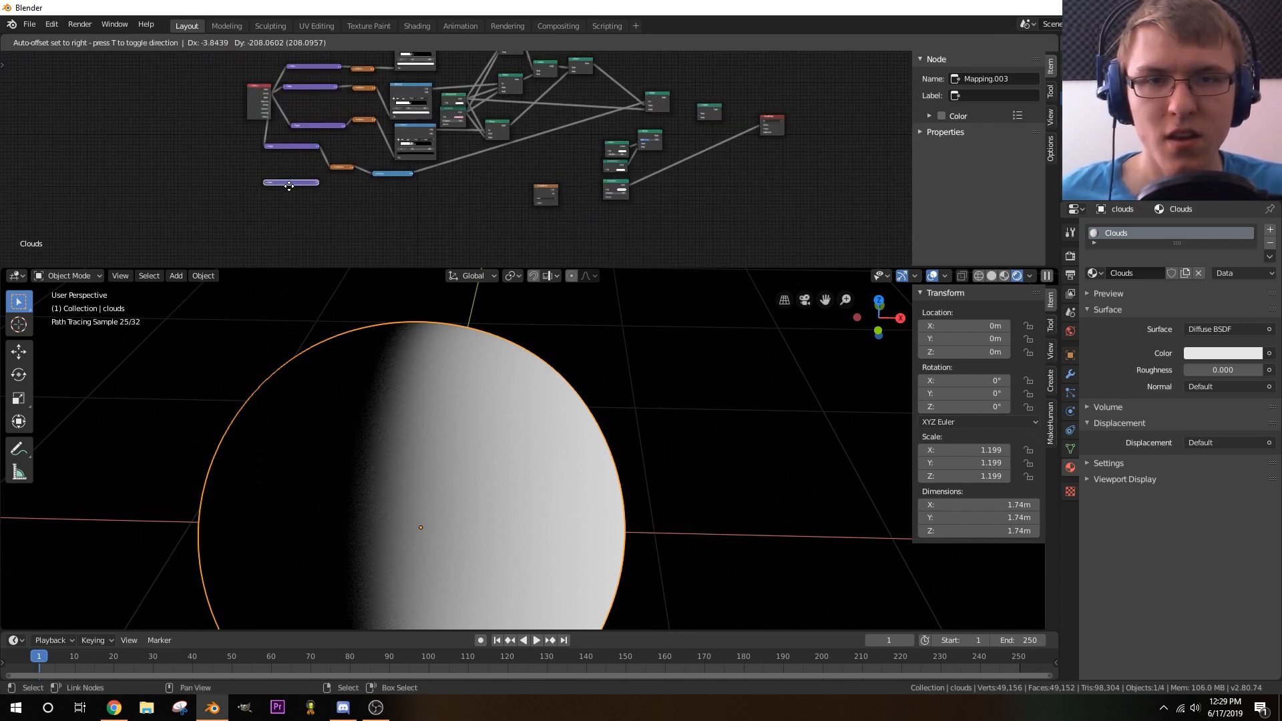
pyautogui.click(291, 193)
pyautogui.moveTo(264, 180); pyautogui.dragTo(285, 173, button='middle')
pyautogui.moveTo(298, 185); pyautogui.dragTo(327, 187)
pyautogui.moveTo(318, 140); pyautogui.dragTo(439, 168)
pyautogui.scroll(3, 267, 153)
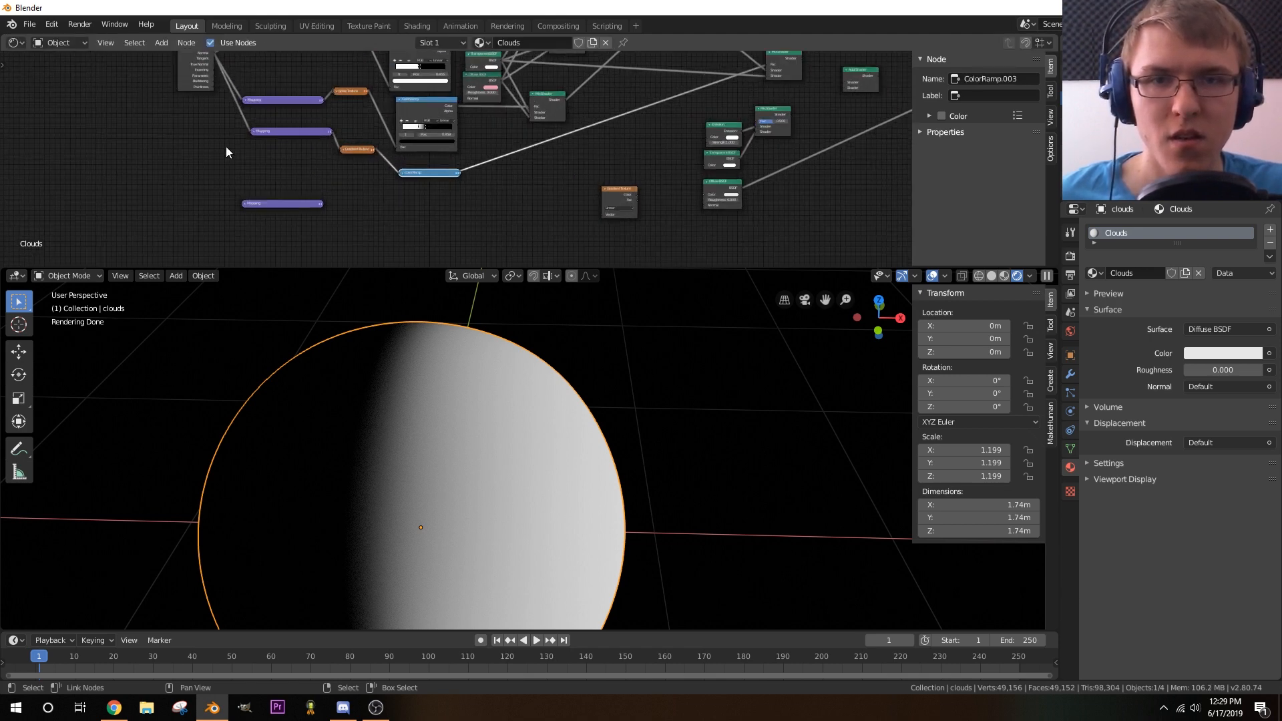
# - Position the duplicated Mapping node below the original branch and connect the Geometry node's Normal output to its Vector input
pyautogui.moveTo(283, 167); pyautogui.dragTo(303, 133, button='middle')
pyautogui.scroll(-1, 303, 133)
pyautogui.moveTo(370, 225); pyautogui.dragTo(372, 198)
pyautogui.moveTo(301, 148)
pyautogui.mouseDown(button='middle')
pyautogui.moveTo(327, 188)
pyautogui.moveTo(314, 169)
pyautogui.mouseUp(button='middle')
pyautogui.scroll(1, 302, 107)
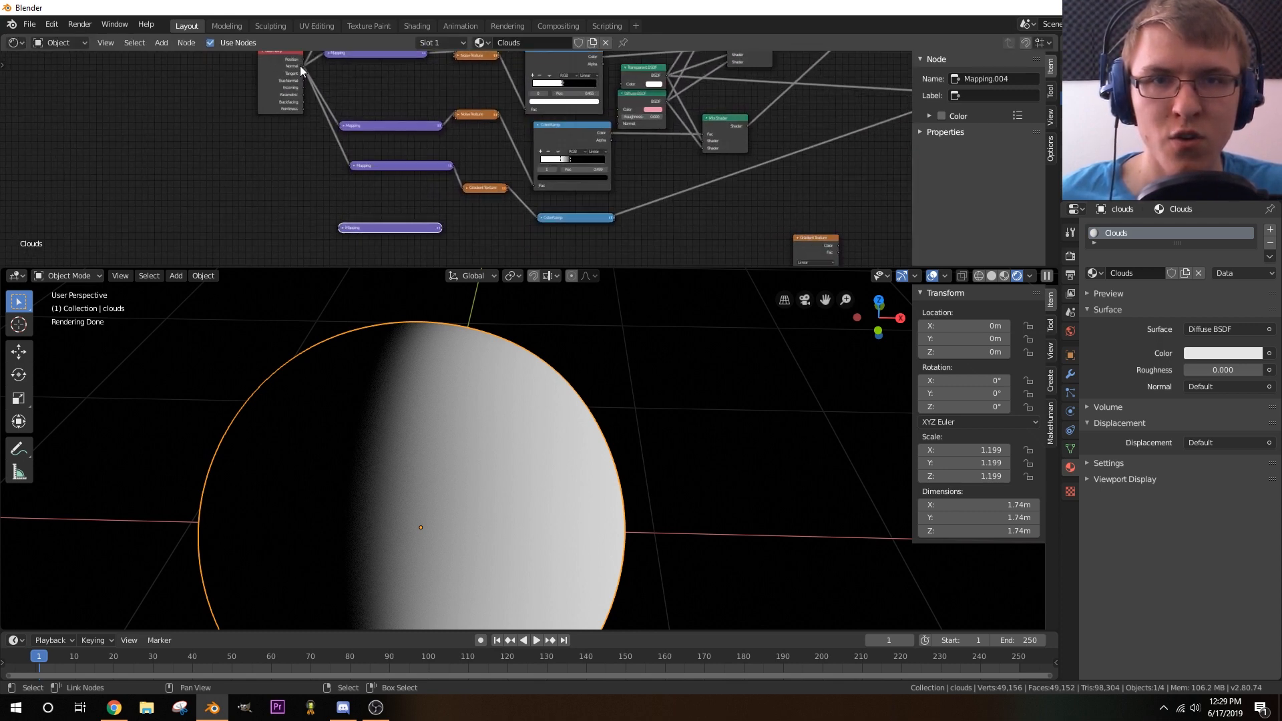
pyautogui.click(342, 227)
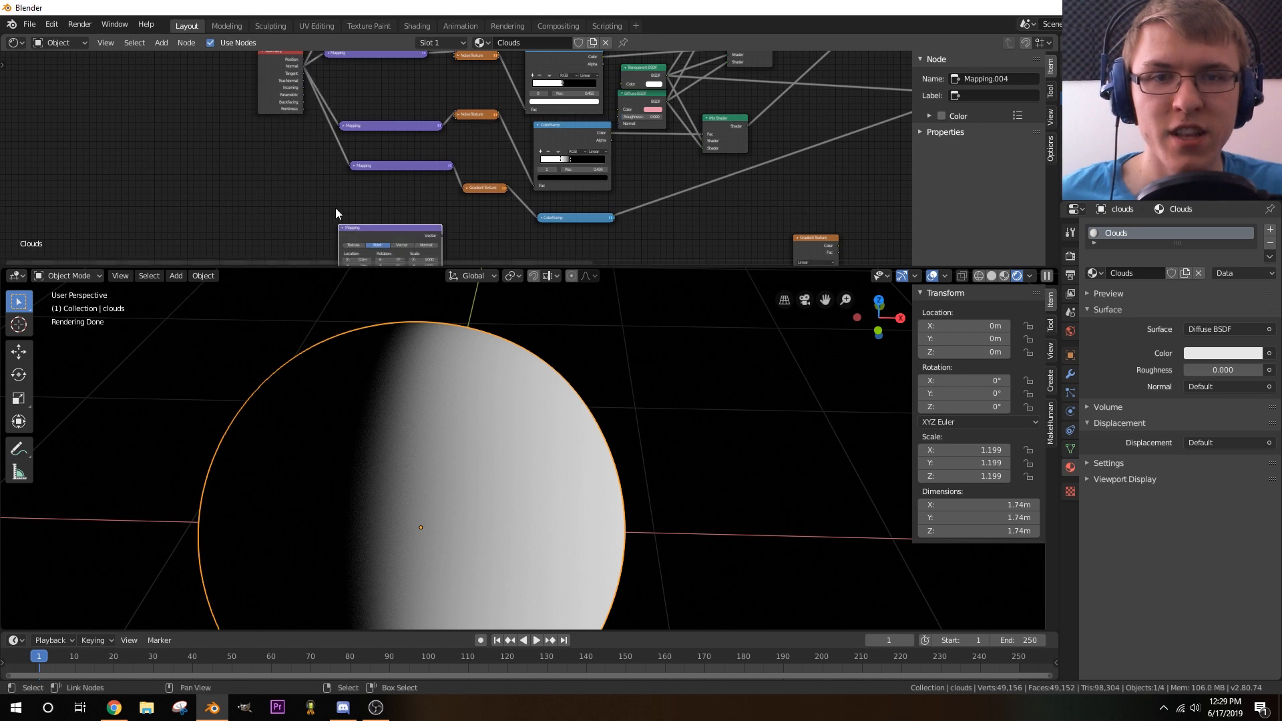
pyautogui.moveTo(303, 67); pyautogui.dragTo(322, 220)
pyautogui.click(341, 228)
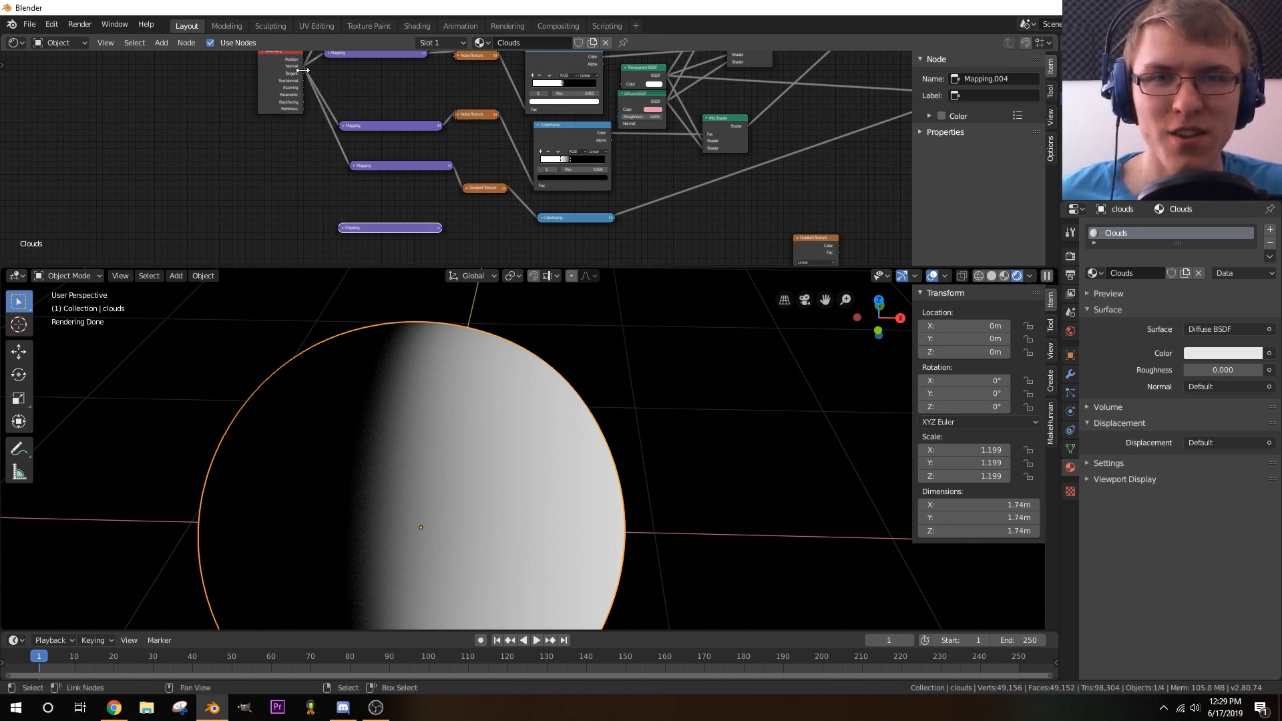
pyautogui.moveTo(302, 67); pyautogui.dragTo(342, 226)
# - Move the expanded duplicate Mapping node closer to the new Gradient Texture and link its output to the texture's Vector input
pyautogui.moveTo(389, 185); pyautogui.dragTo(229, 75, button='middle')
pyautogui.moveTo(227, 113); pyautogui.dragTo(313, 133)
pyautogui.moveTo(458, 160); pyautogui.dragTo(317, 167, button='middle')
pyautogui.scroll(5, 383, 159)
pyautogui.scroll(-2, 385, 163)
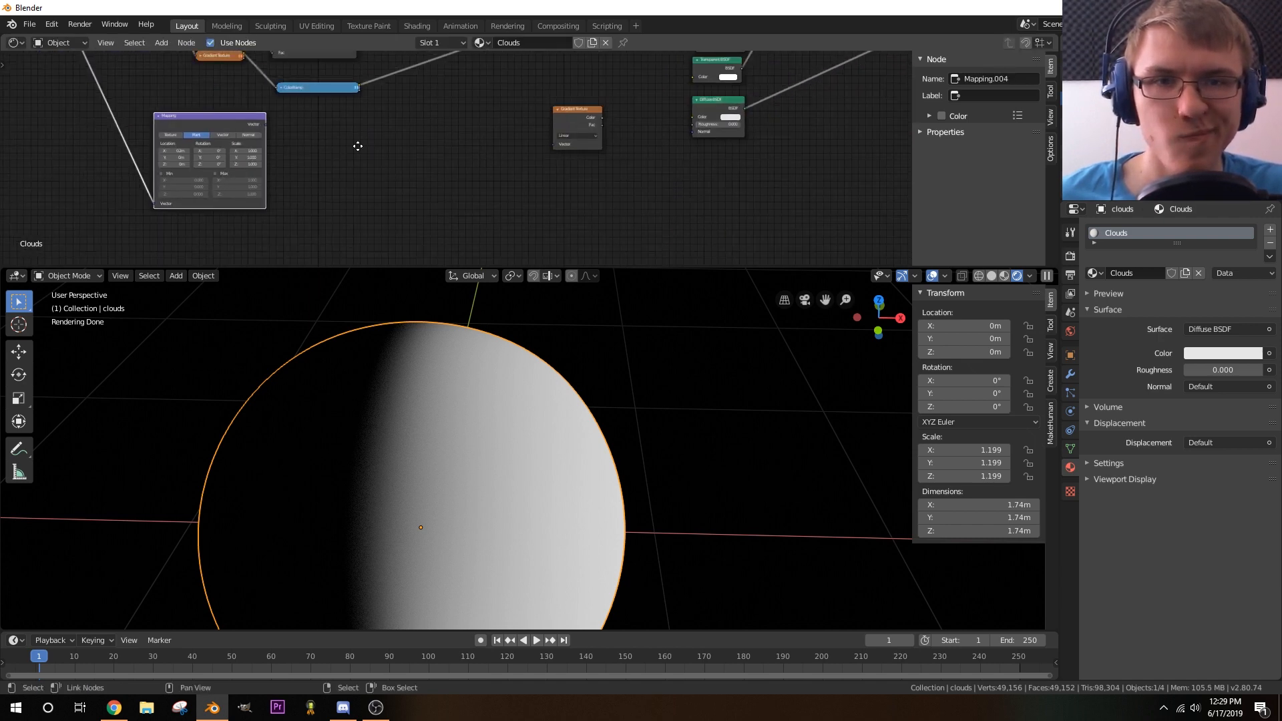
pyautogui.moveTo(219, 119); pyautogui.dragTo(360, 150)
pyautogui.moveTo(505, 142); pyautogui.dragTo(367, 135, button='middle')
pyautogui.scroll(2, 350, 160)
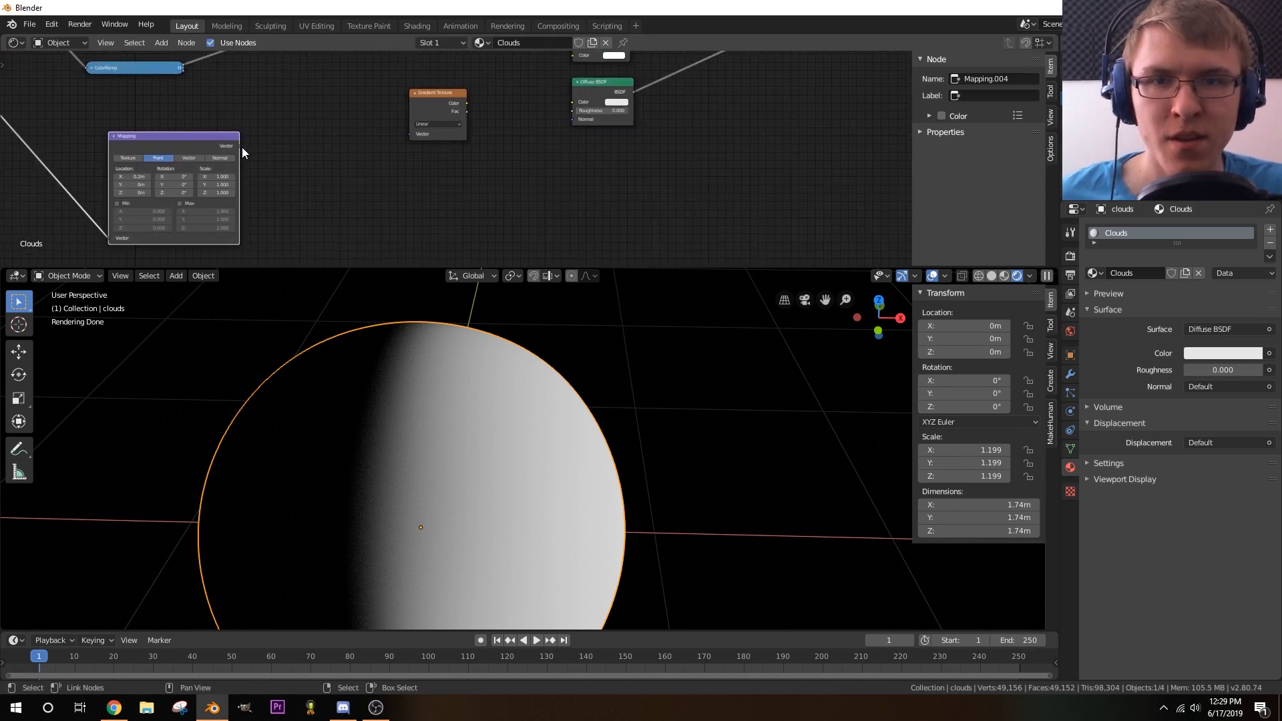
pyautogui.moveTo(239, 146); pyautogui.dragTo(414, 135)
# - Arrange the Gradient Texture and Diffuse BSDF side by side and connect the texture's Color output to the Diffuse BSDF's Color
pyautogui.moveTo(361, 149); pyautogui.dragTo(333, 182, button='middle')
pyautogui.scroll(-3, 399, 148)
pyautogui.click(392, 152)
pyautogui.moveTo(389, 141); pyautogui.dragTo(378, 145)
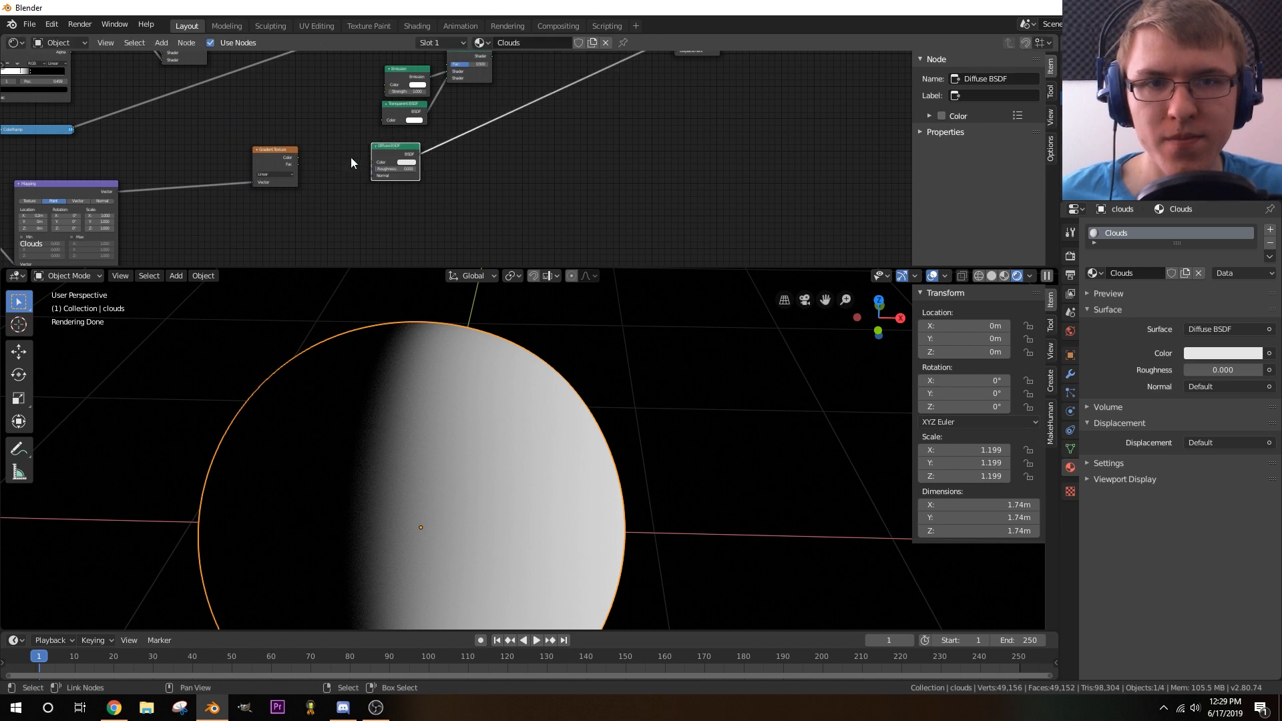
pyautogui.moveTo(321, 188); pyautogui.dragTo(405, 139, button='middle')
pyautogui.scroll(2, 431, 142)
pyautogui.moveTo(364, 107); pyautogui.dragTo(315, 126)
pyautogui.moveTo(371, 169); pyautogui.dragTo(311, 184, button='middle')
pyautogui.scroll(1, 387, 159)
pyautogui.moveTo(266, 153); pyautogui.dragTo(412, 139)
pyautogui.moveTo(387, 203); pyautogui.dragTo(428, 169, button='middle')
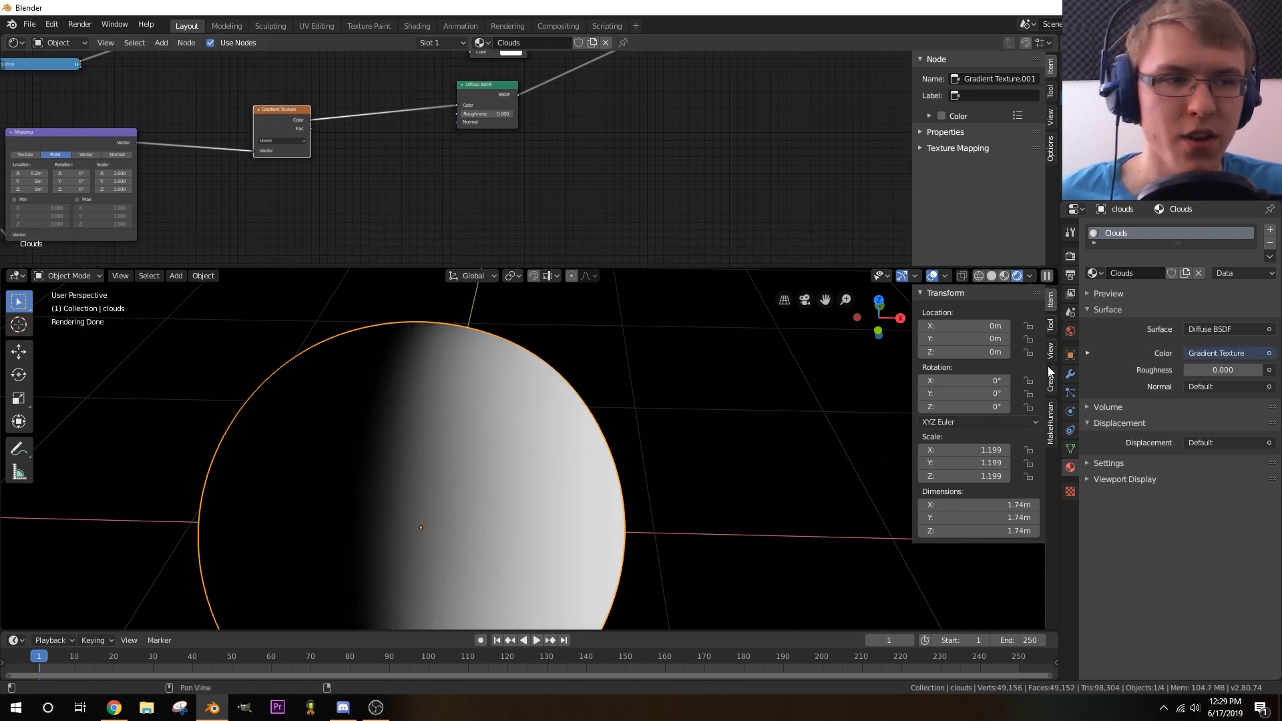
pyautogui.moveTo(398, 224); pyautogui.dragTo(688, 176, button='middle')
pyautogui.scroll(5, 687, 176)
pyautogui.moveTo(377, 159); pyautogui.dragTo(516, 174, button='middle')
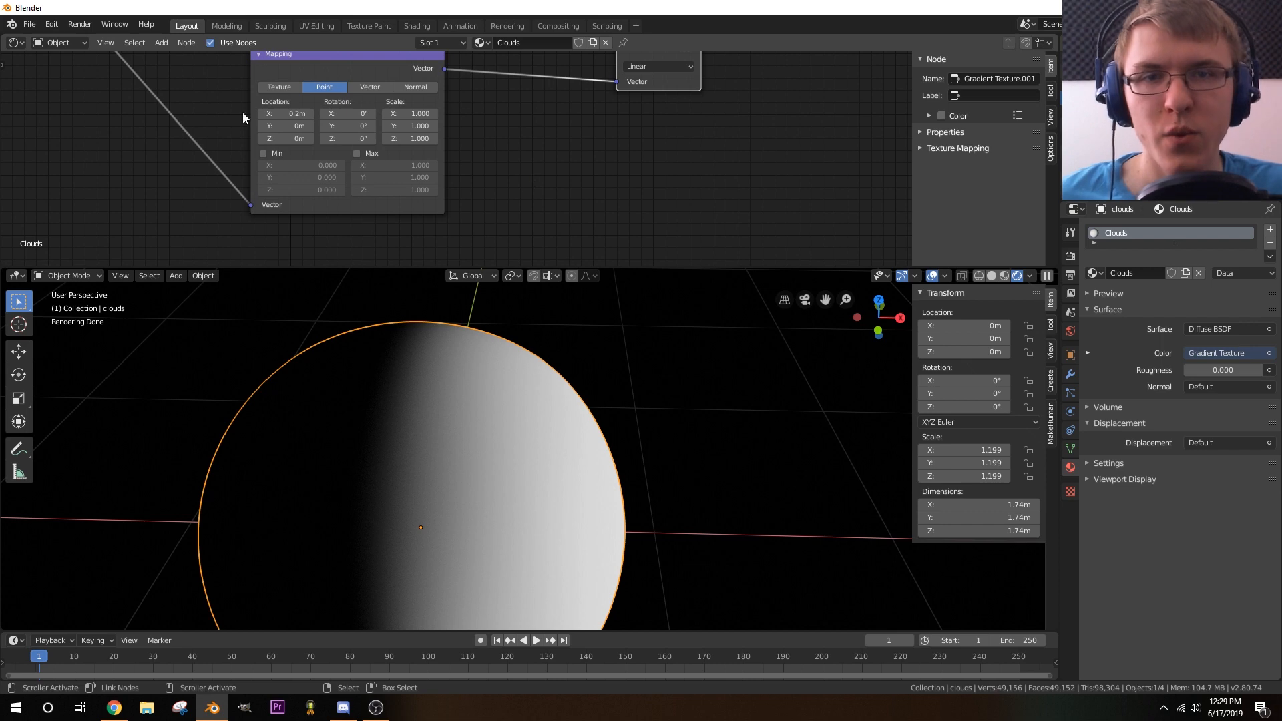
# - Try an X location of 0 m and a Y rotation of 90° on the duplicated Mapping node
pyautogui.click(295, 114)
pyautogui.write('0')
pyautogui.press('Return')
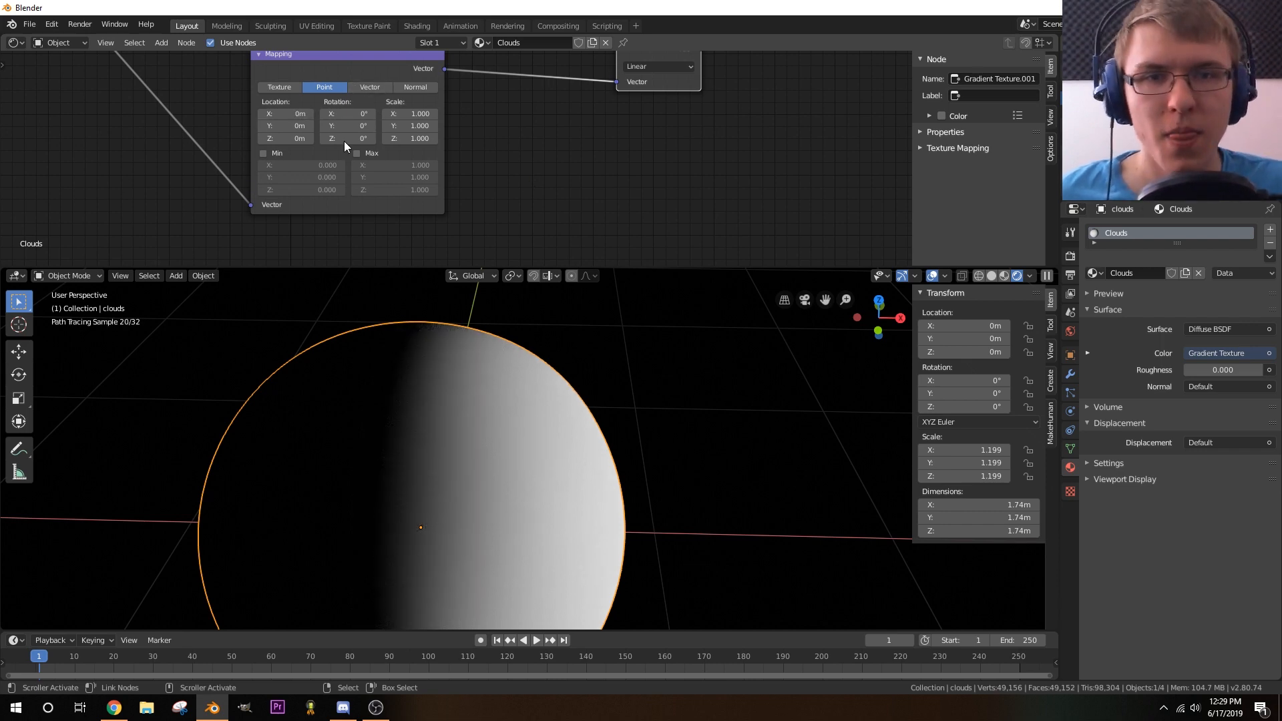
pyautogui.moveTo(443, 438); pyautogui.dragTo(471, 436, button='middle')
pyautogui.scroll(-6, 471, 435)
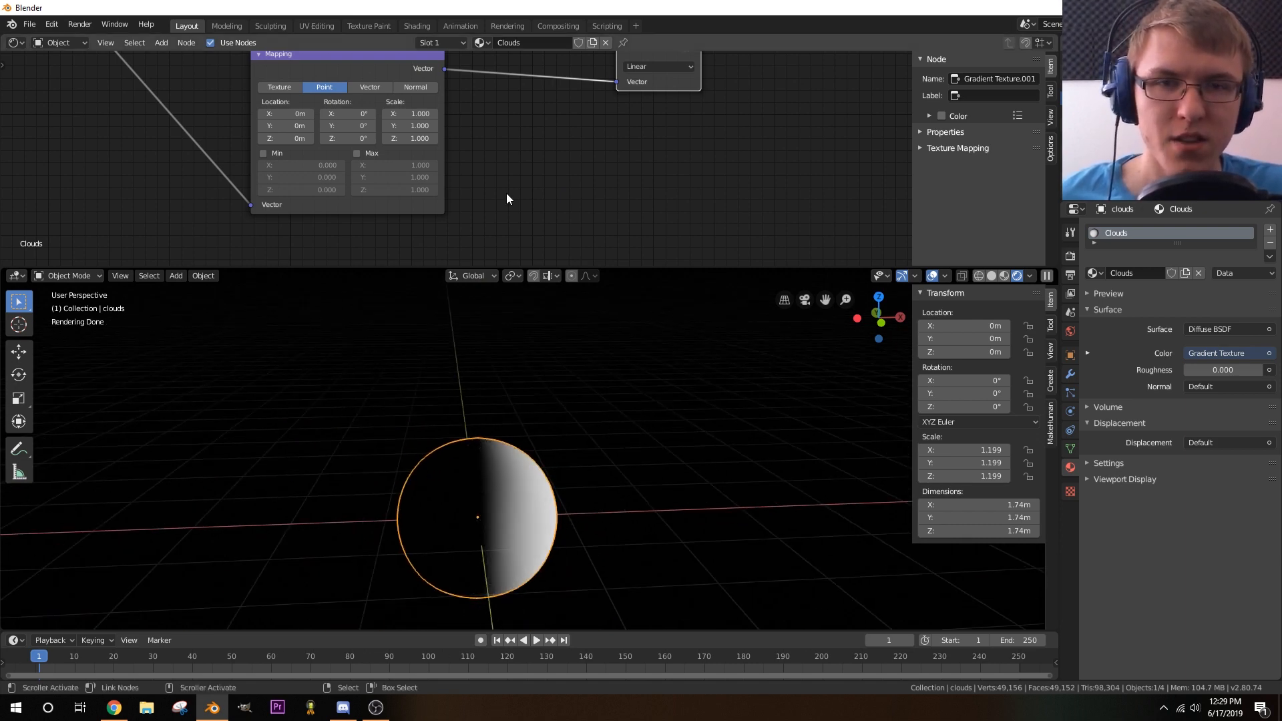
pyautogui.scroll(2, 539, 151)
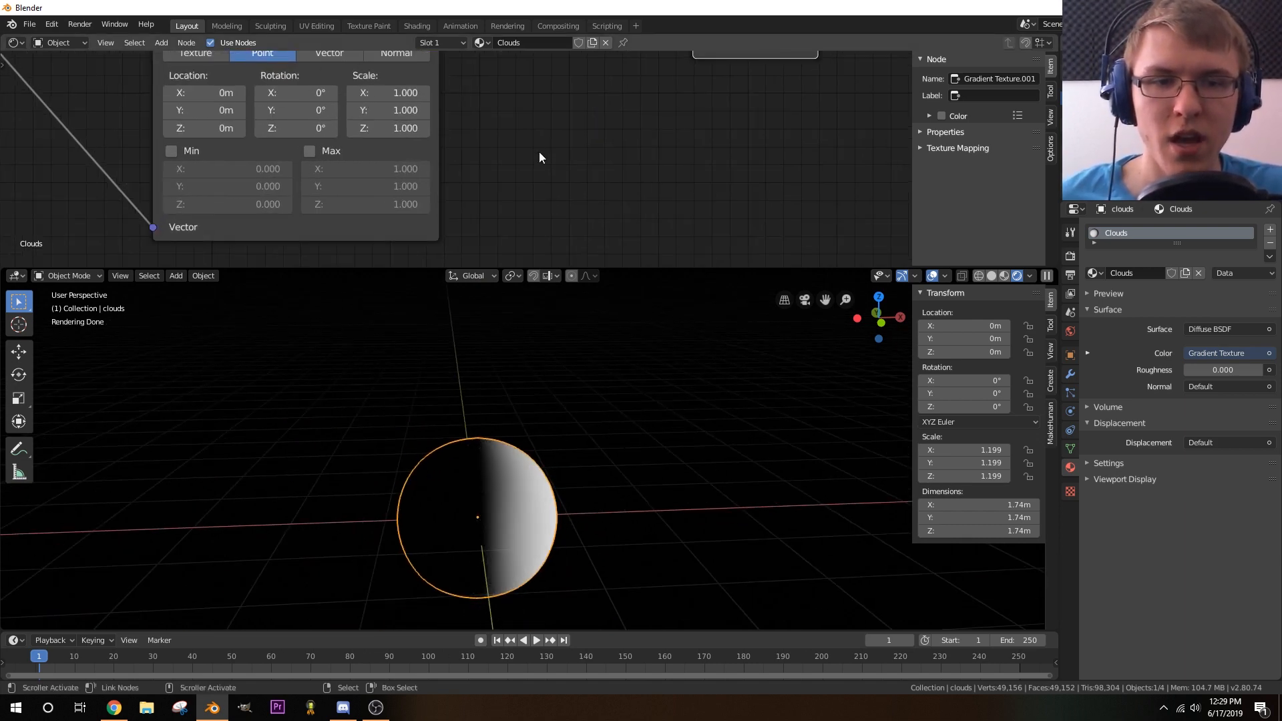
pyautogui.click(319, 110)
pyautogui.write('90')
pyautogui.press('Return')
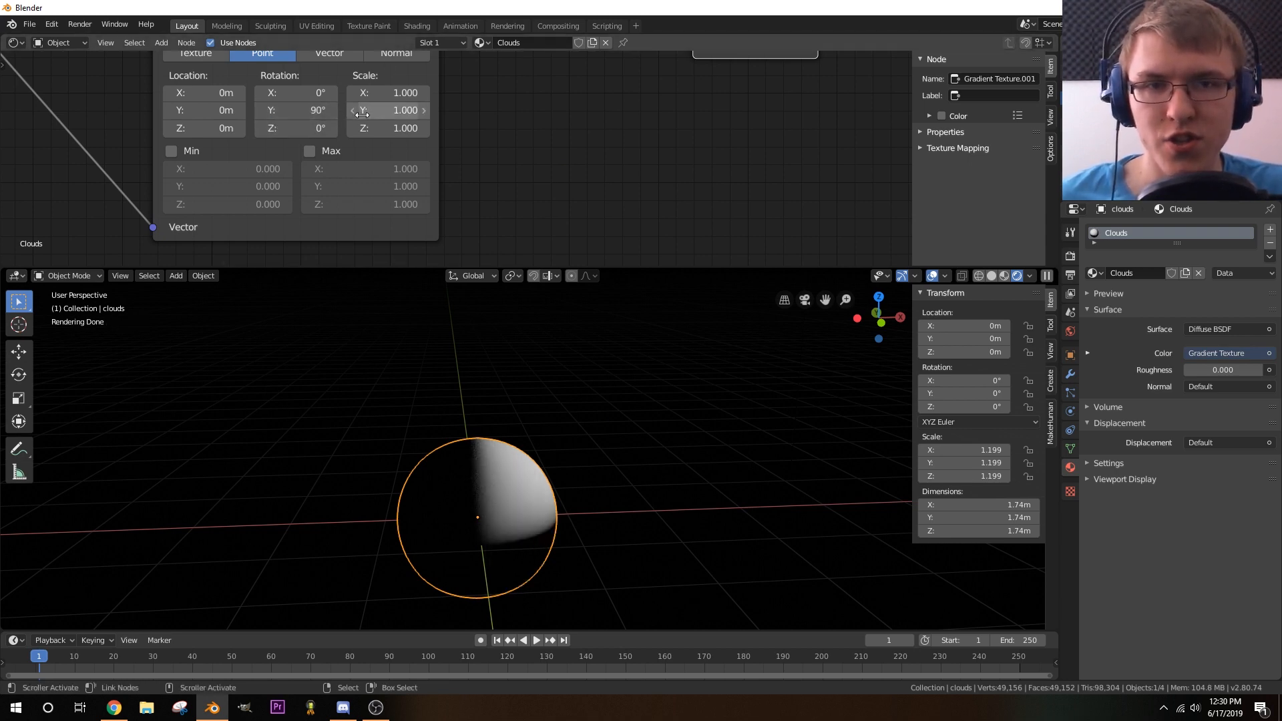
# - Set the duplicated Mapping node's Y rotation to -90° and inspect the gradient on the sphere from several angles
pyautogui.click(296, 110)
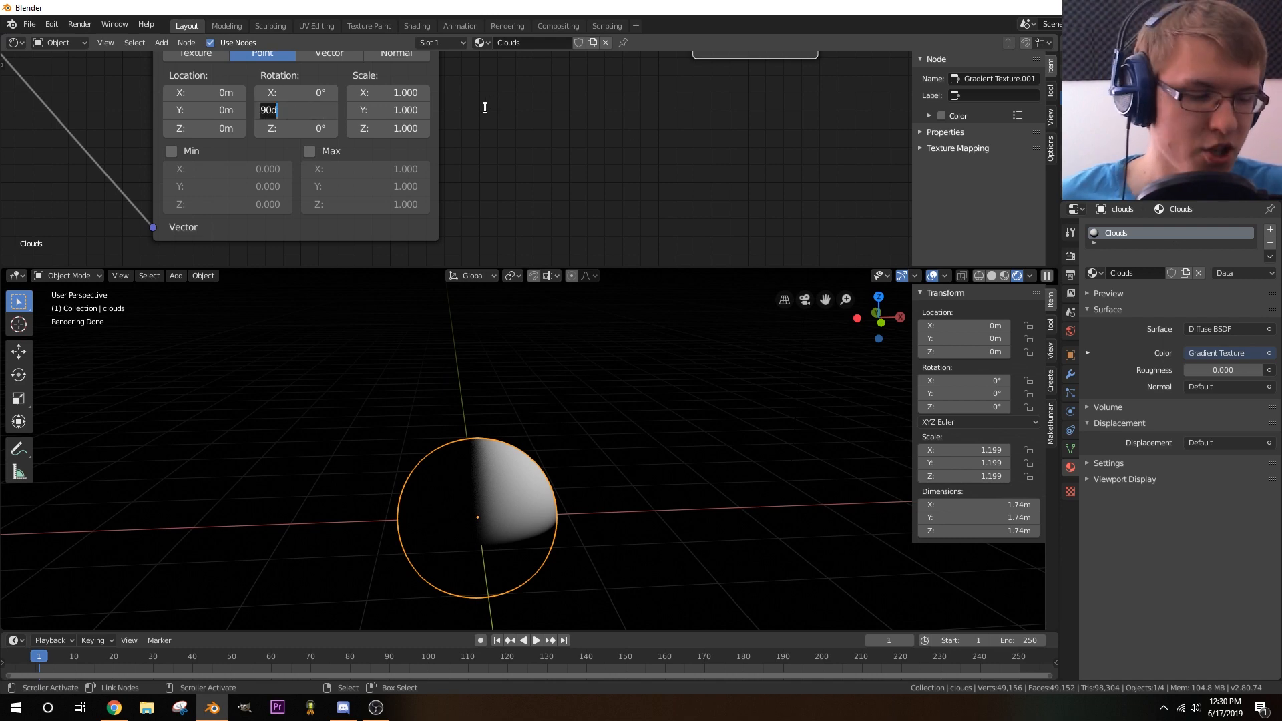
pyautogui.write('-90')
pyautogui.press('Return')
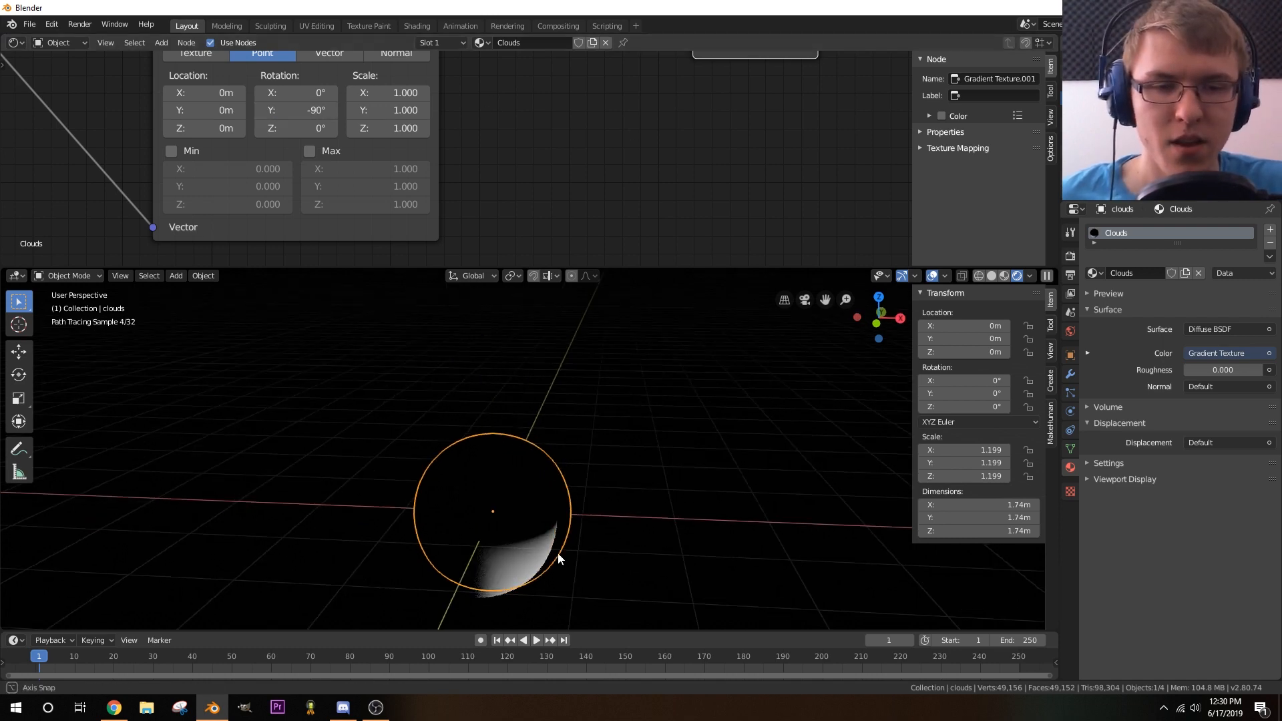
pyautogui.moveTo(558, 551); pyautogui.dragTo(558, 543, button='middle')
pyautogui.scroll(4, 590, 543)
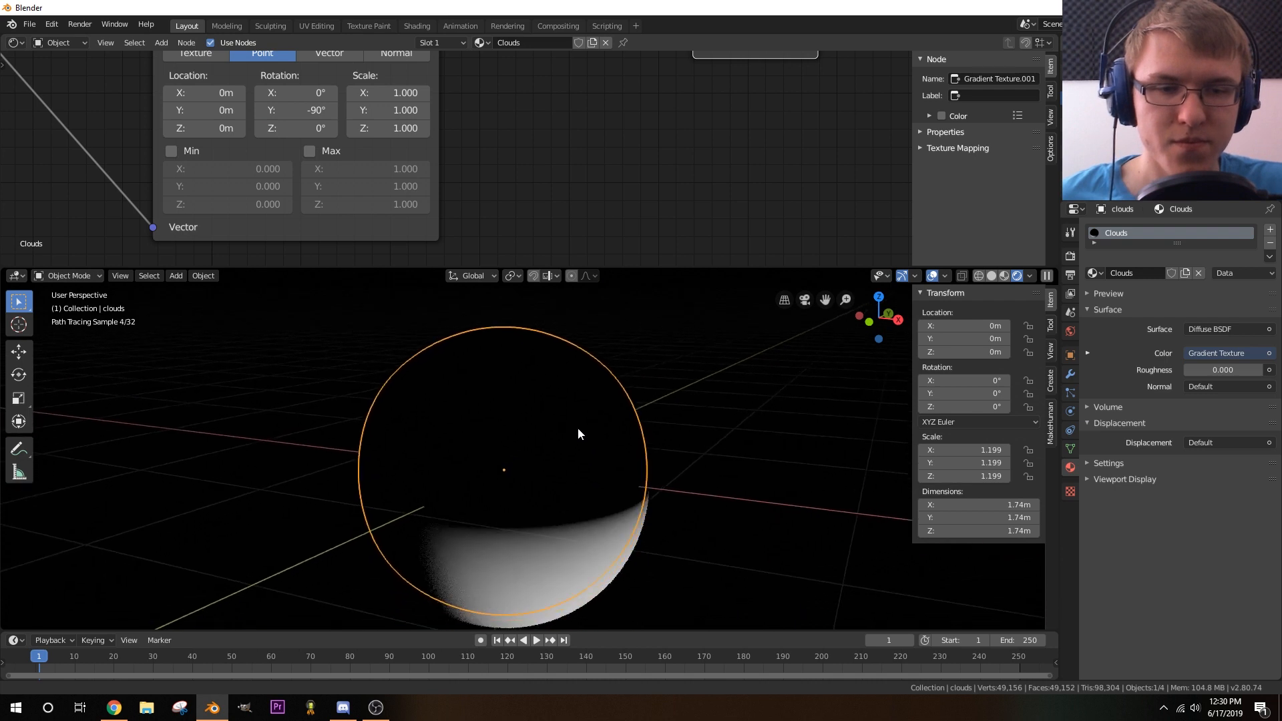
pyautogui.moveTo(578, 434); pyautogui.dragTo(600, 475, button='middle')
pyautogui.moveTo(634, 418); pyautogui.dragTo(609, 394, button='middle')
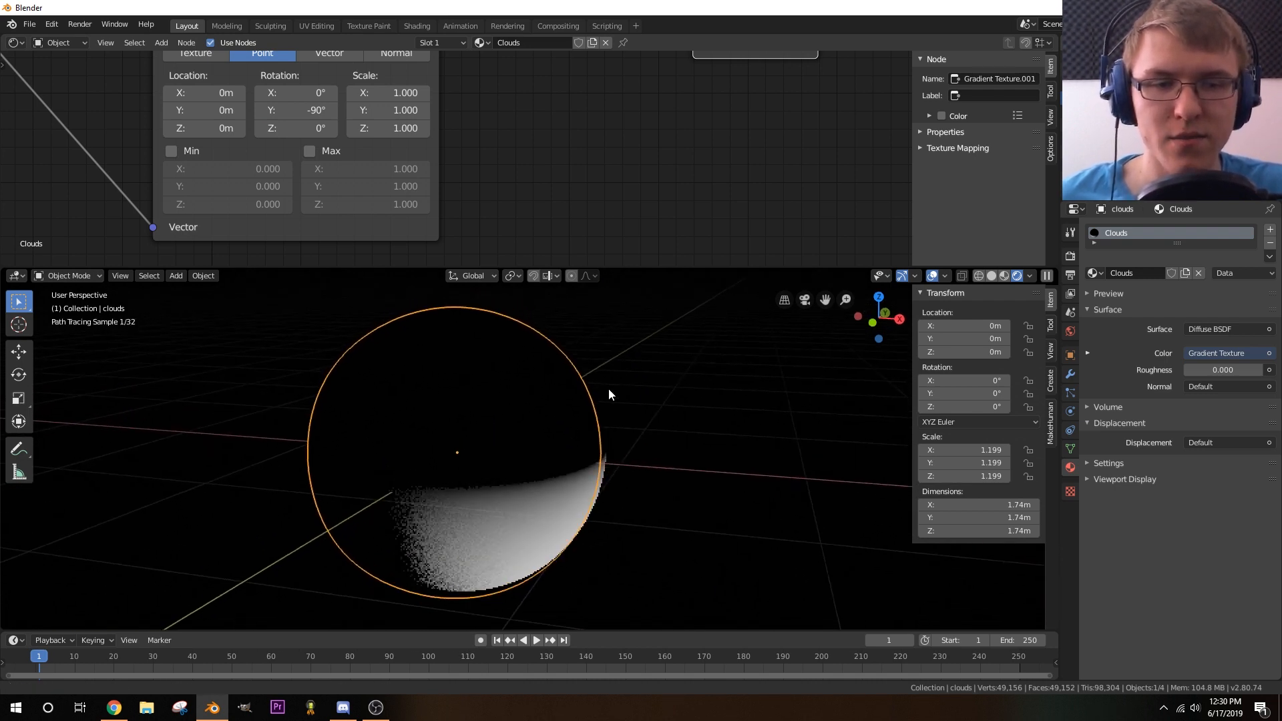
pyautogui.moveTo(594, 144); pyautogui.dragTo(575, 196, button='middle')
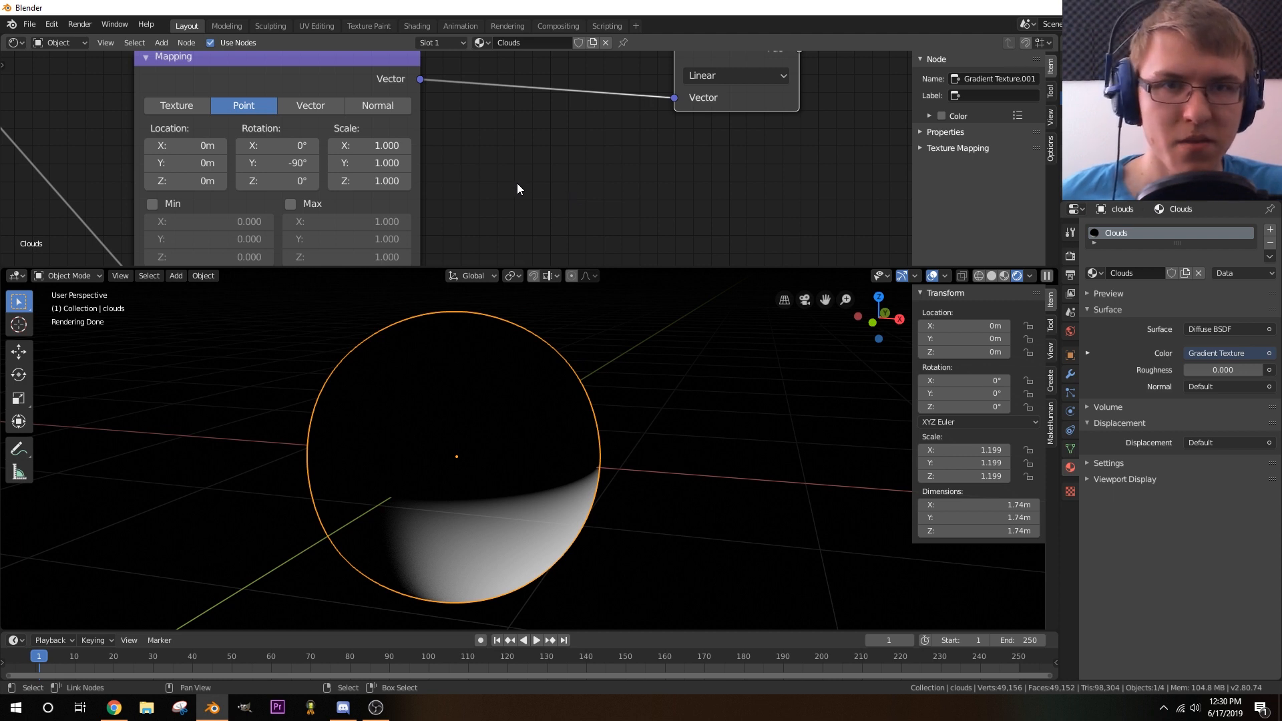
# - Try different location offsets on the duplicated Mapping node, settling on X 0.9 m with Y and Z at 0 m
pyautogui.moveTo(515, 195); pyautogui.dragTo(644, 135, button='middle')
pyautogui.scroll(1, 651, 141)
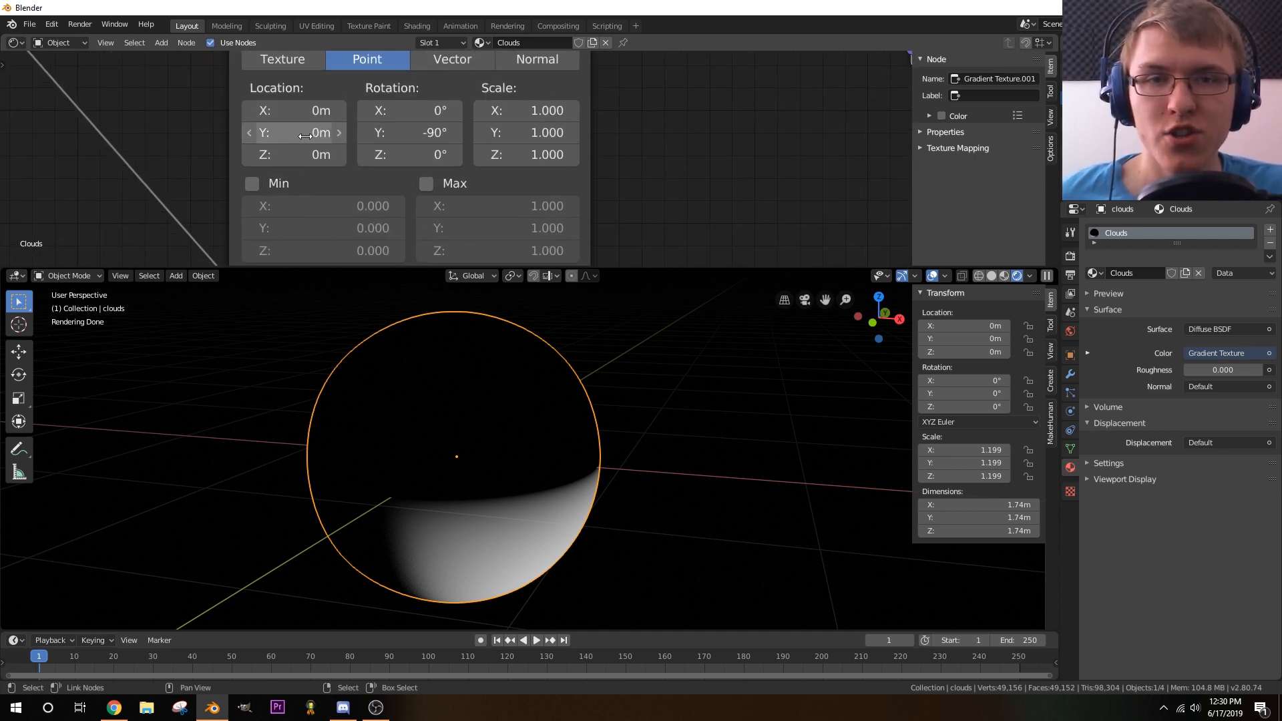
pyautogui.moveTo(304, 160); pyautogui.dragTo(299, 115)
pyautogui.click(305, 159)
pyautogui.write('0')
pyautogui.press('Return')
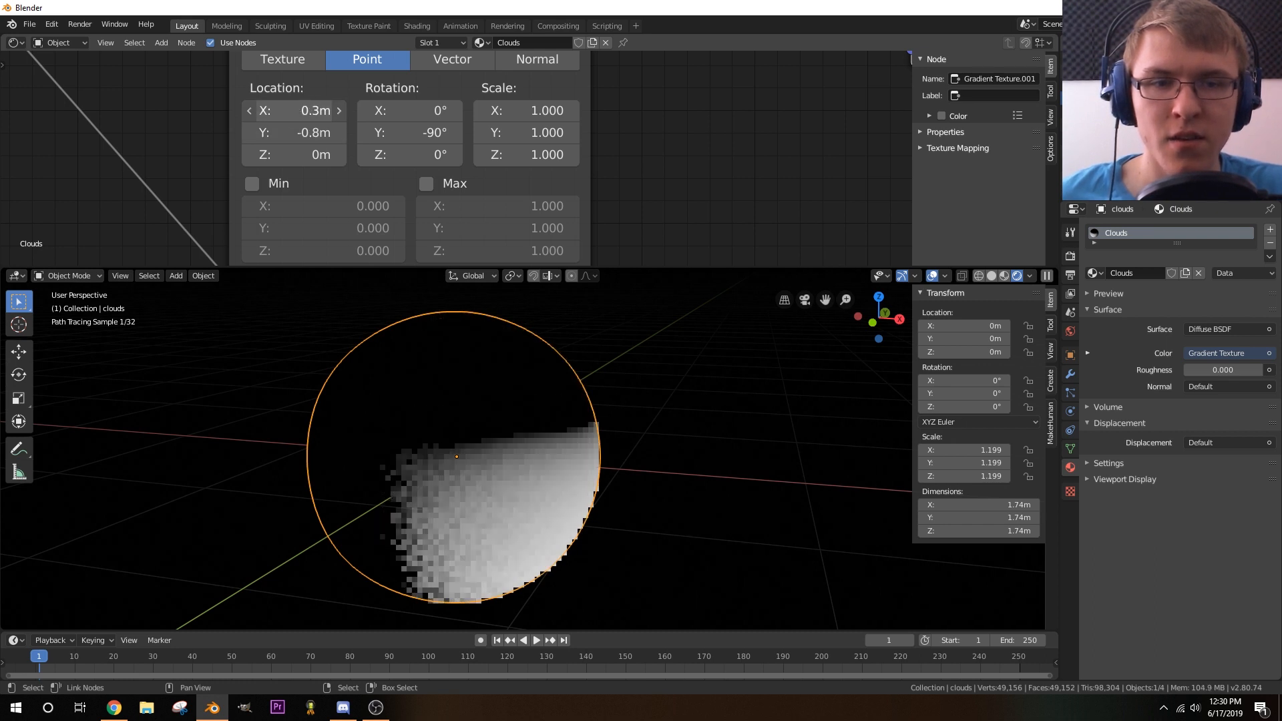
pyautogui.click(298, 133)
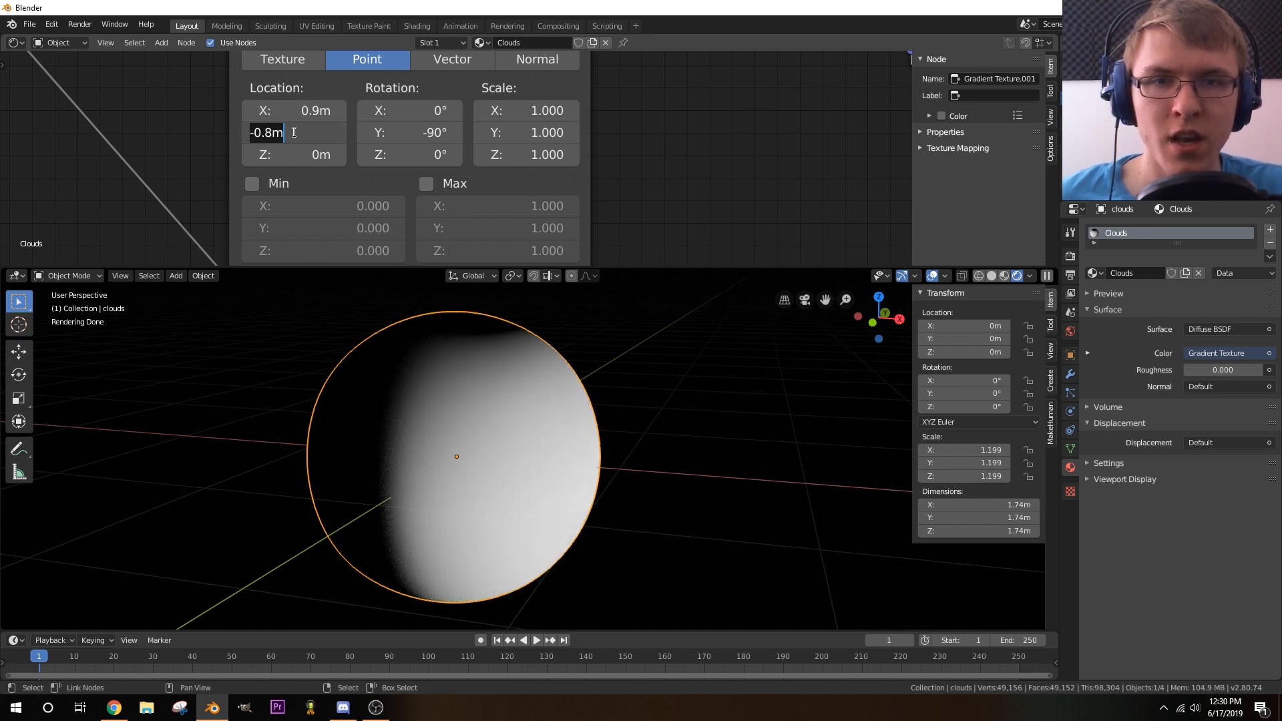
pyautogui.write('0')
pyautogui.press('Return')
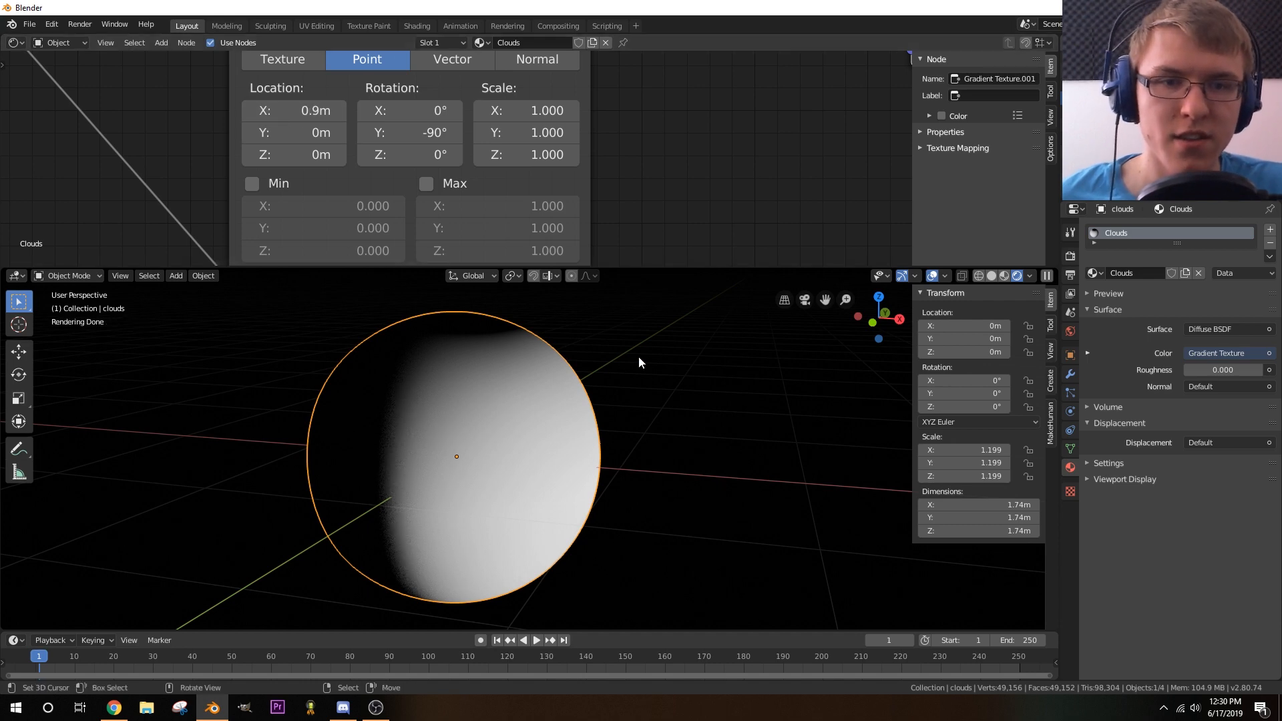
# - Add a ColorRamp node on the link between the duplicated Mapping node and its Gradient Texture
pyautogui.moveTo(730, 105); pyautogui.dragTo(424, 118, button='middle')
pyautogui.scroll(-2, 501, 147)
pyautogui.scroll(-1, 437, 174)
pyautogui.hotkey('shift', 'a')
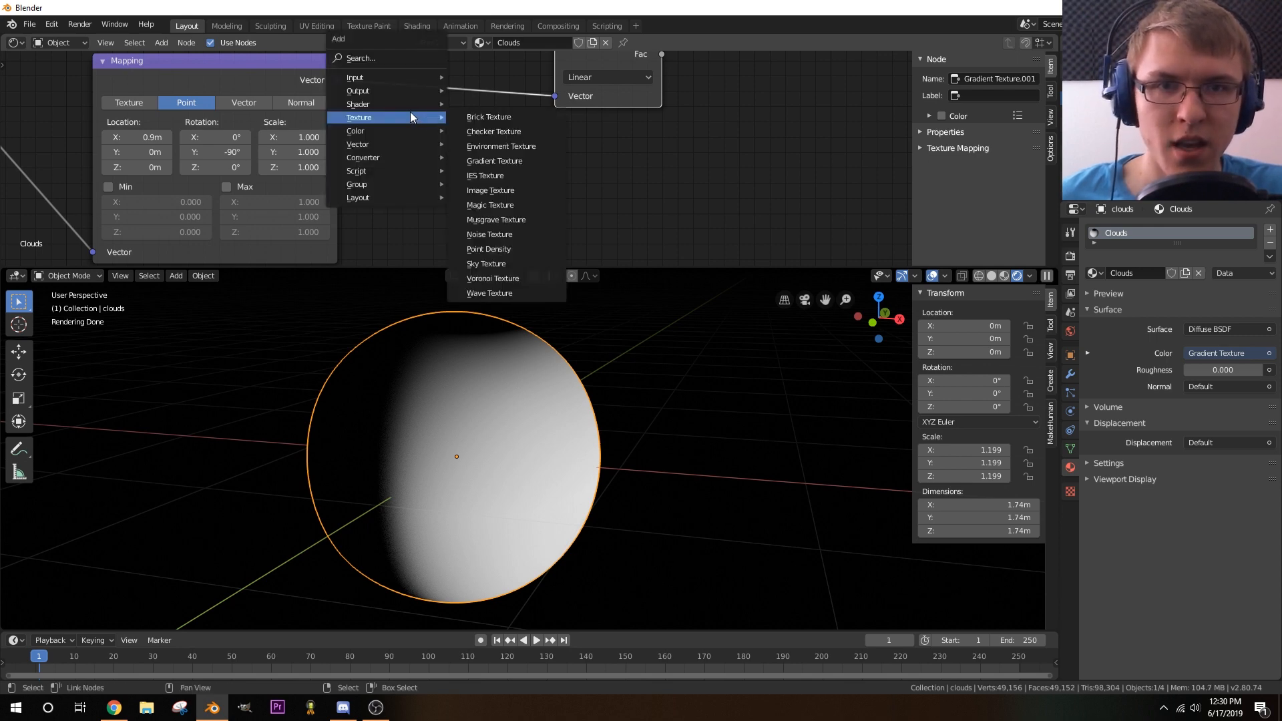
pyautogui.moveTo(389, 156)
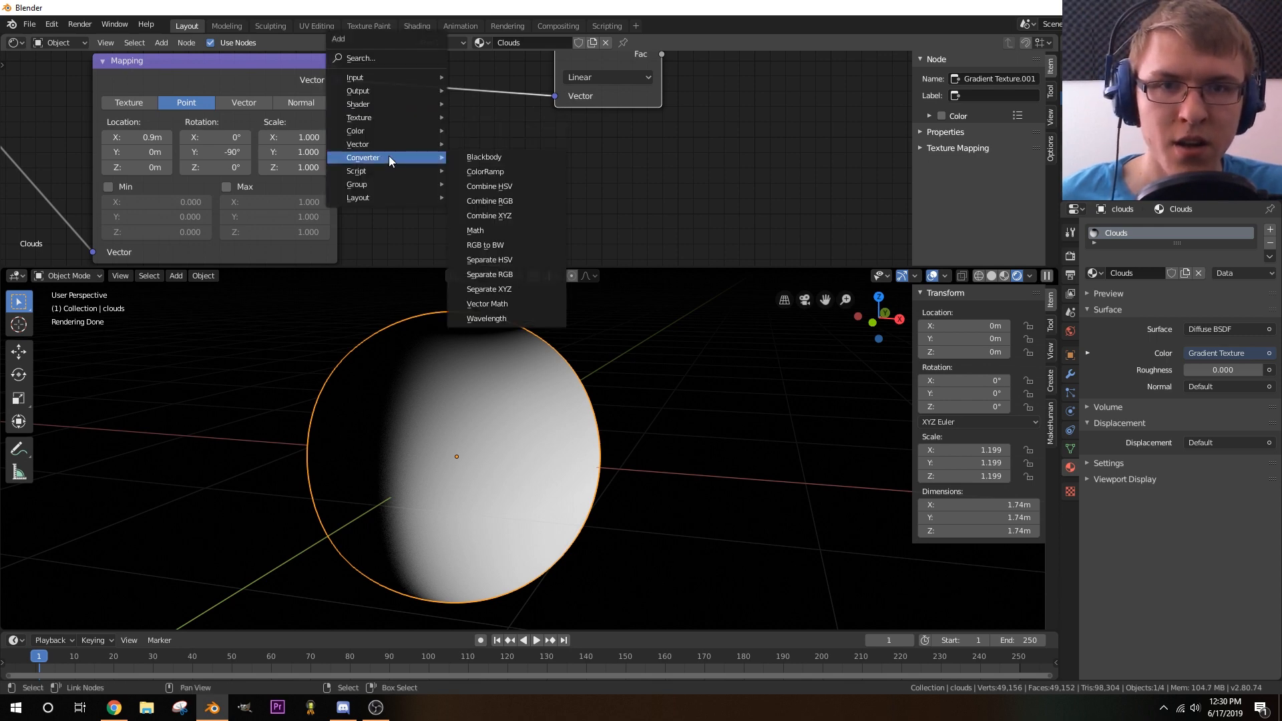
pyautogui.click(490, 171)
pyautogui.click(490, 171)
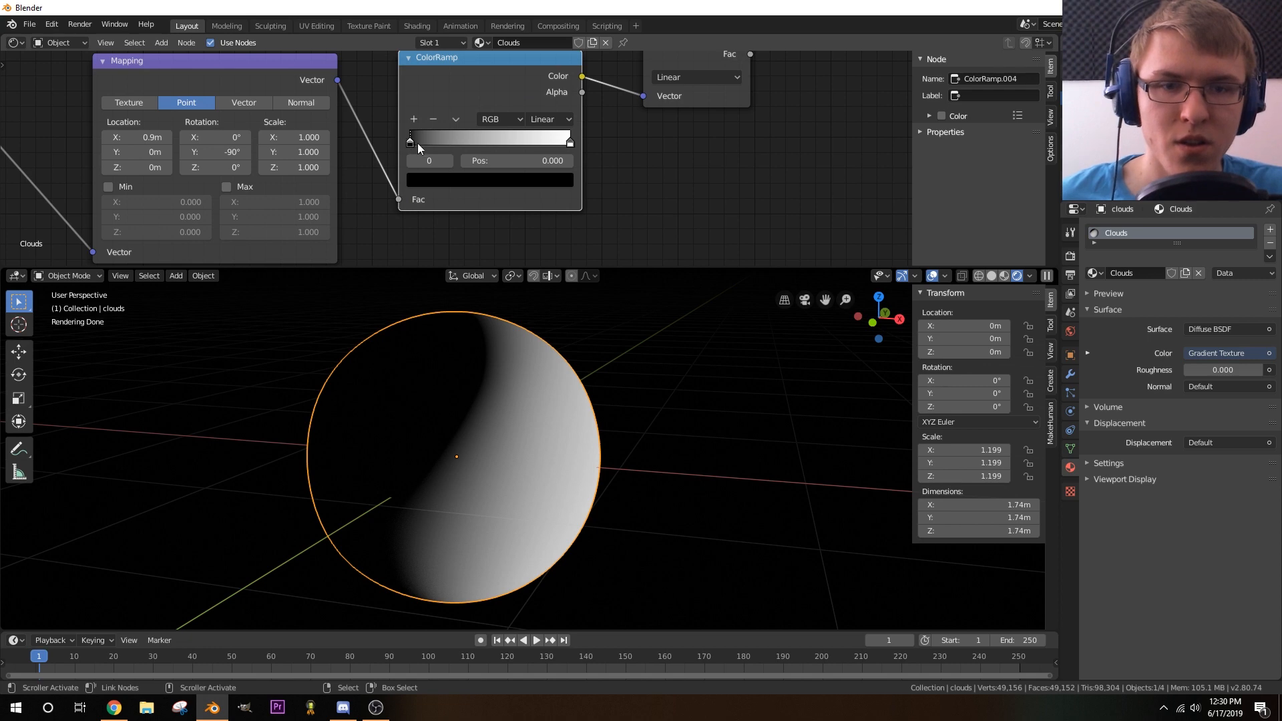
# - Reconnect the Mapping node's Vector output directly to the Gradient Texture and move the ColorRamp out from between them
pyautogui.moveTo(611, 148); pyautogui.dragTo(526, 201, button='middle')
pyautogui.scroll(-2, 486, 214)
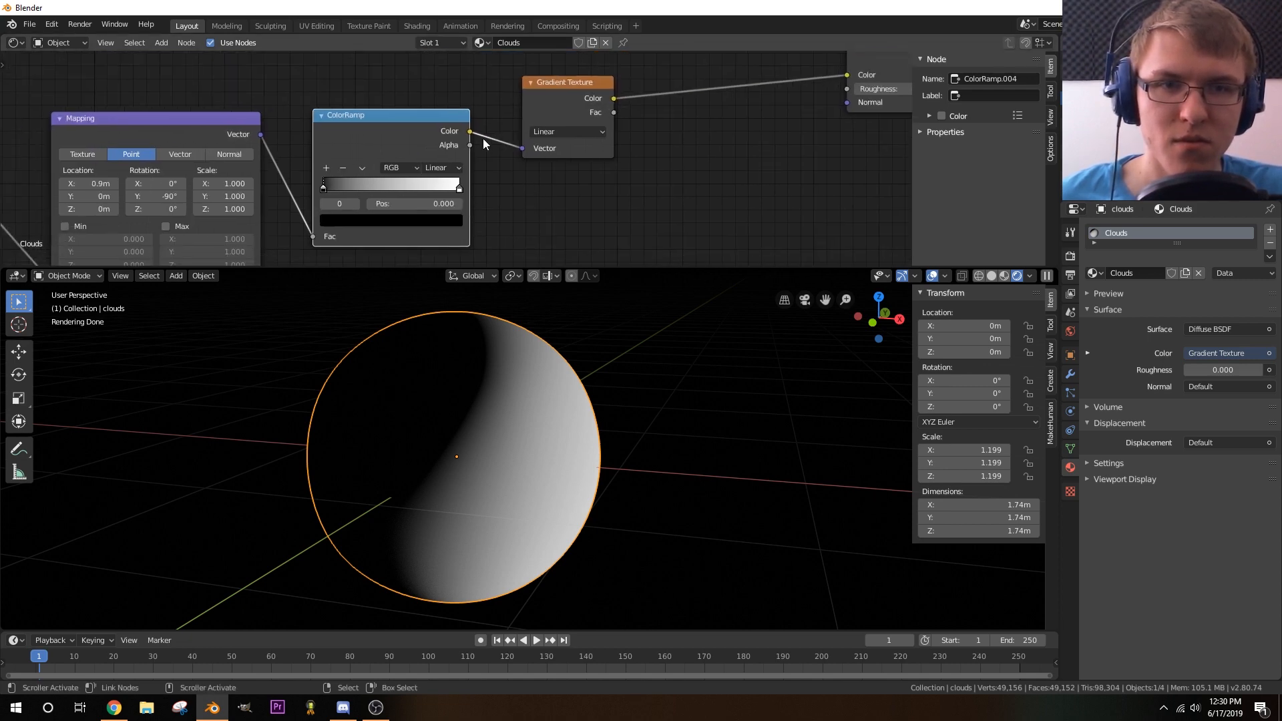
pyautogui.moveTo(261, 135); pyautogui.dragTo(522, 149)
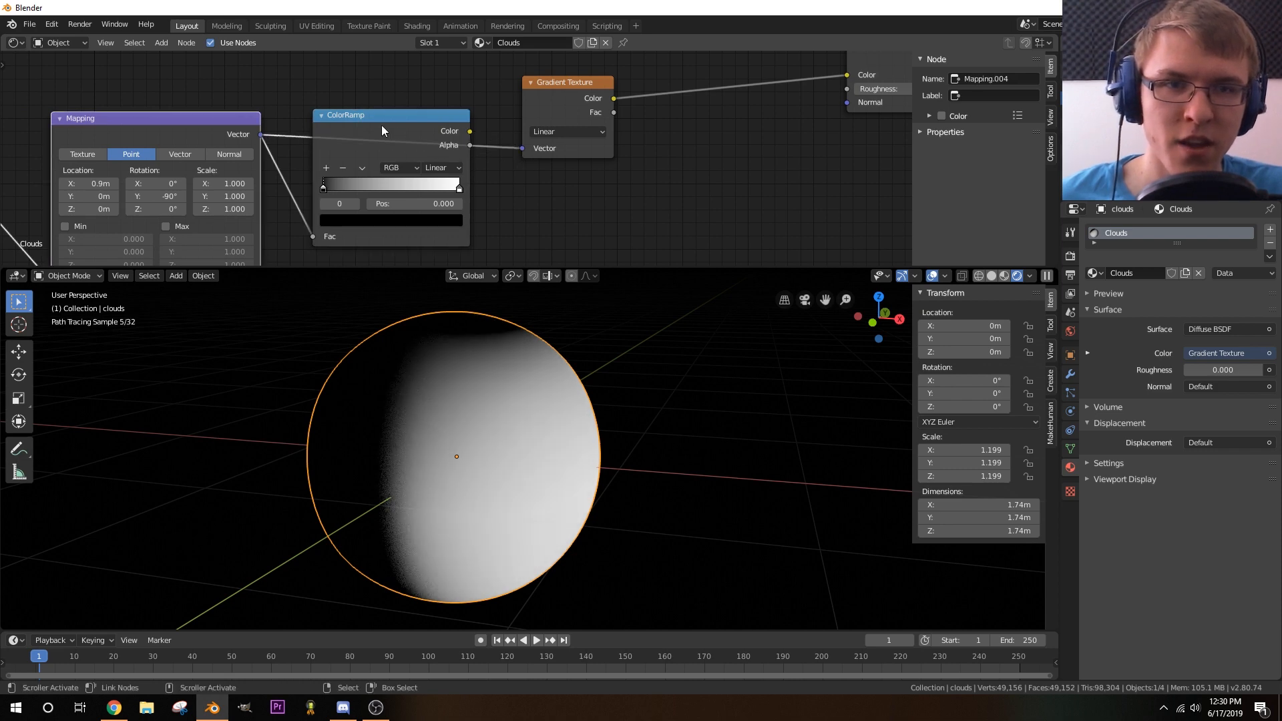
pyautogui.moveTo(382, 126); pyautogui.dragTo(731, 73)
pyautogui.moveTo(655, 187); pyautogui.dragTo(568, 206)
# - Place the ColorRamp after the Gradient Texture and connect its Color output to the Diffuse BSDF's Color
pyautogui.moveTo(493, 223); pyautogui.dragTo(272, 248, button='middle')
pyautogui.moveTo(392, 124); pyautogui.dragTo(438, 209)
pyautogui.moveTo(335, 114); pyautogui.dragTo(160, 136)
pyautogui.moveTo(551, 96); pyautogui.dragTo(627, 100)
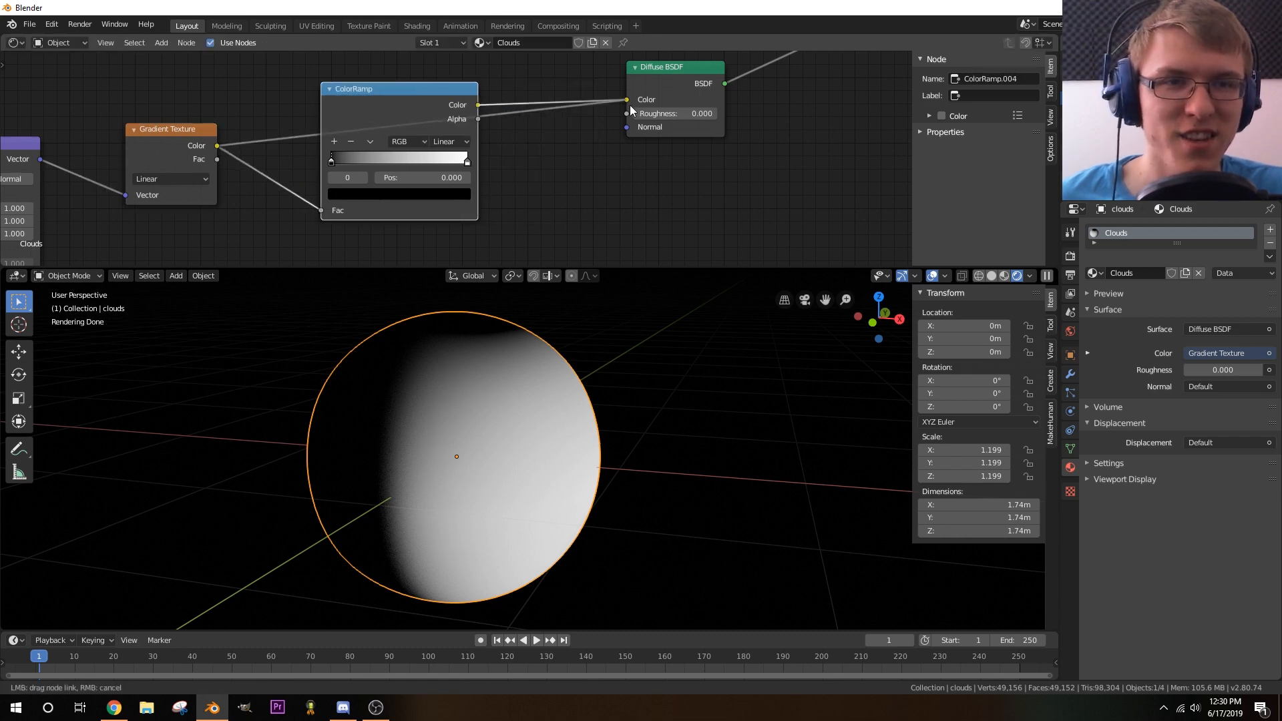
# - Shift the ColorRamp's black stop slightly inward and move the white stop to position 0.077 for a sharp transition
pyautogui.scroll(5, 568, 164)
pyautogui.moveTo(535, 178); pyautogui.dragTo(685, 140, button='middle')
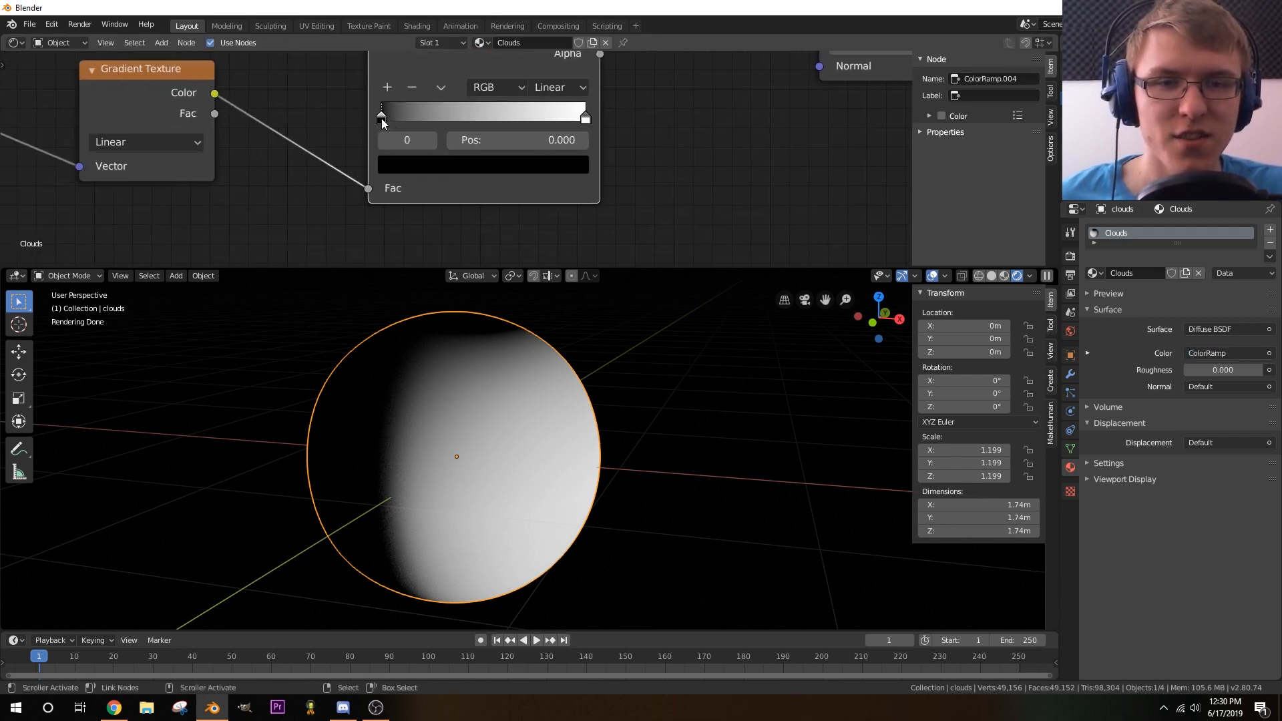
pyautogui.moveTo(382, 118); pyautogui.dragTo(403, 127)
pyautogui.click(574, 121)
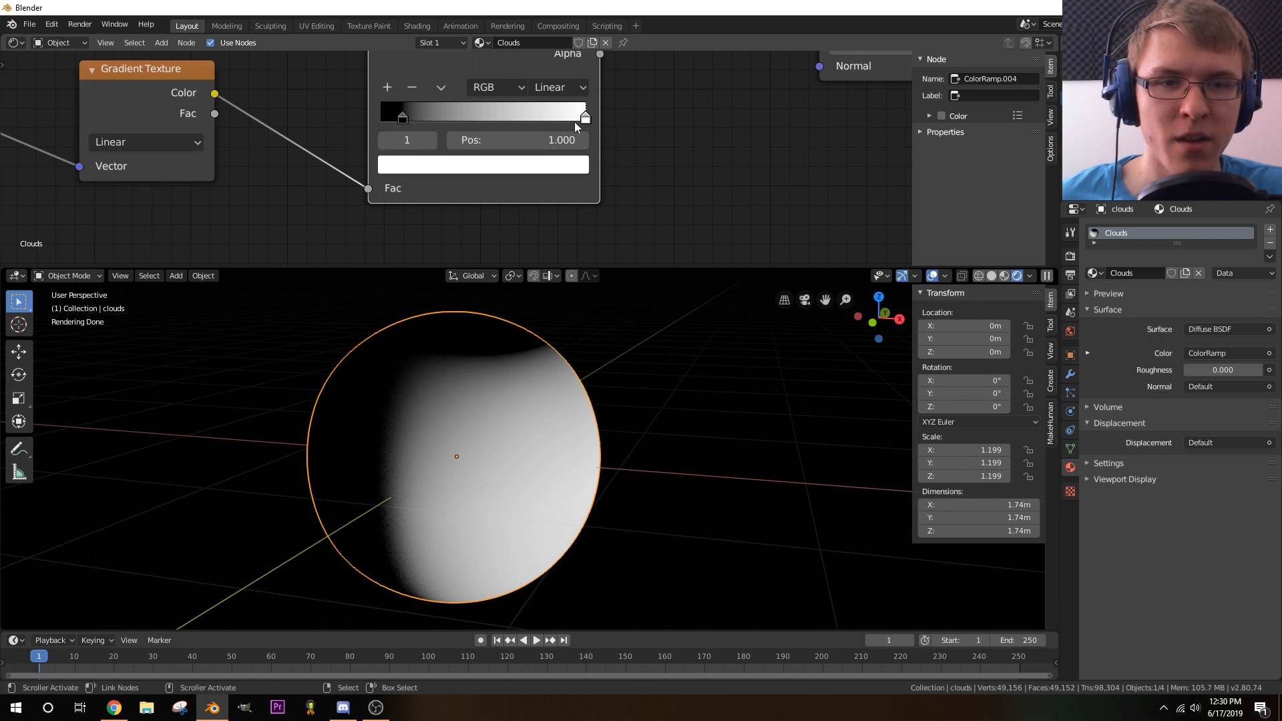
pyautogui.moveTo(574, 122)
pyautogui.mouseDown()
pyautogui.moveTo(438, 134)
pyautogui.moveTo(402, 112)
pyautogui.moveTo(422, 135)
pyautogui.moveTo(392, 119)
pyautogui.moveTo(396, 134)
pyautogui.mouseUp()
pyautogui.click(418, 120)
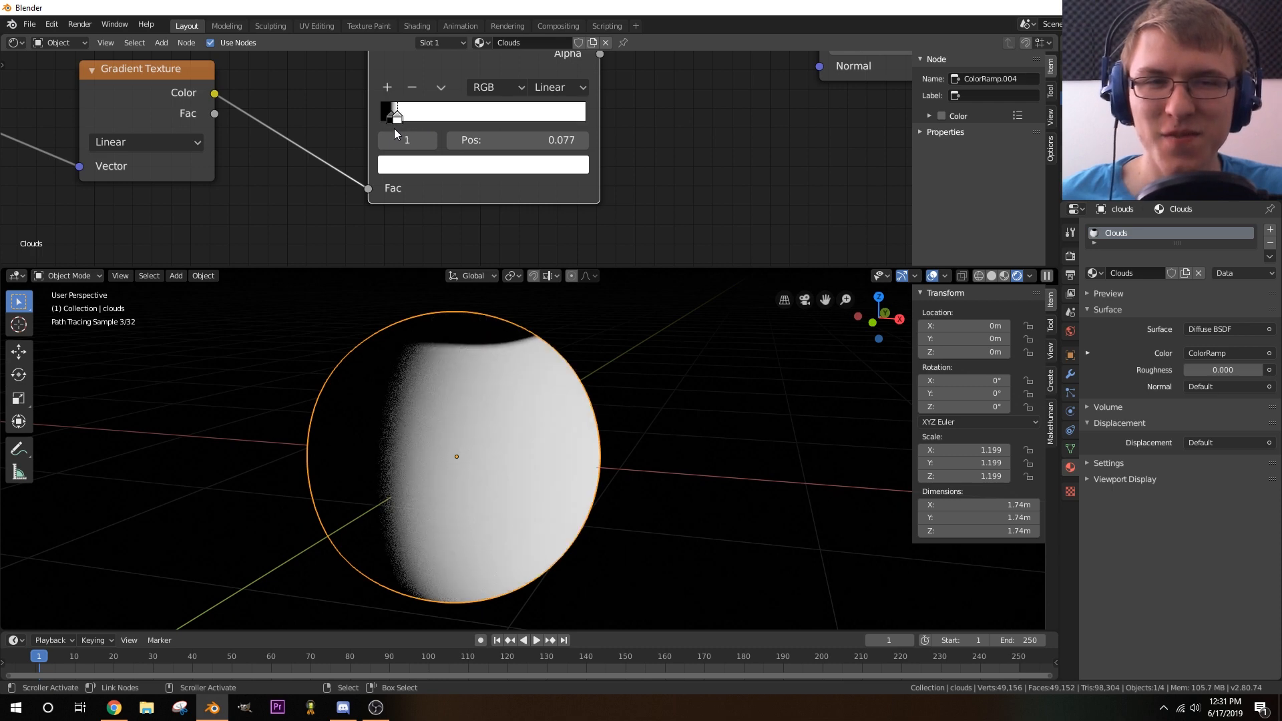
# - Move the Diffuse BSDF farther from the ColorRamp and disconnect the ramp from its Color input
pyautogui.scroll(-3, 484, 200)
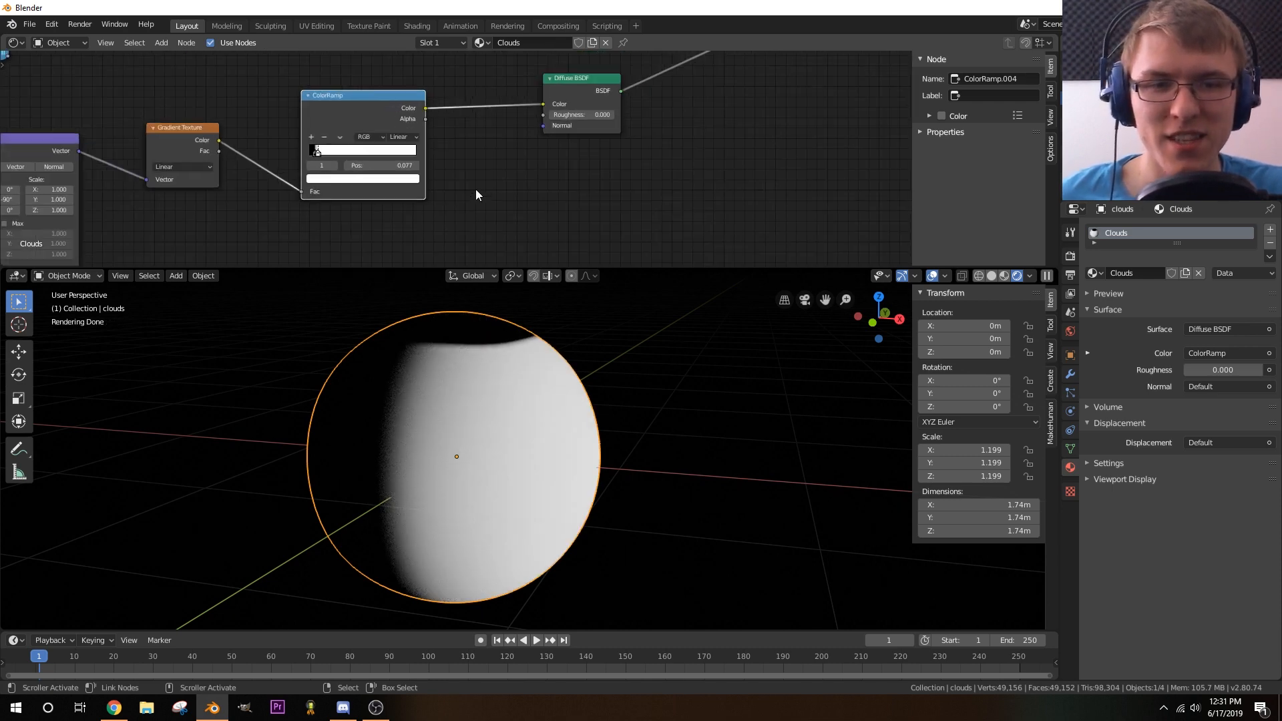
pyautogui.moveTo(266, 189); pyautogui.dragTo(272, 201, button='middle')
pyautogui.moveTo(520, 208); pyautogui.dragTo(454, 202, button='middle')
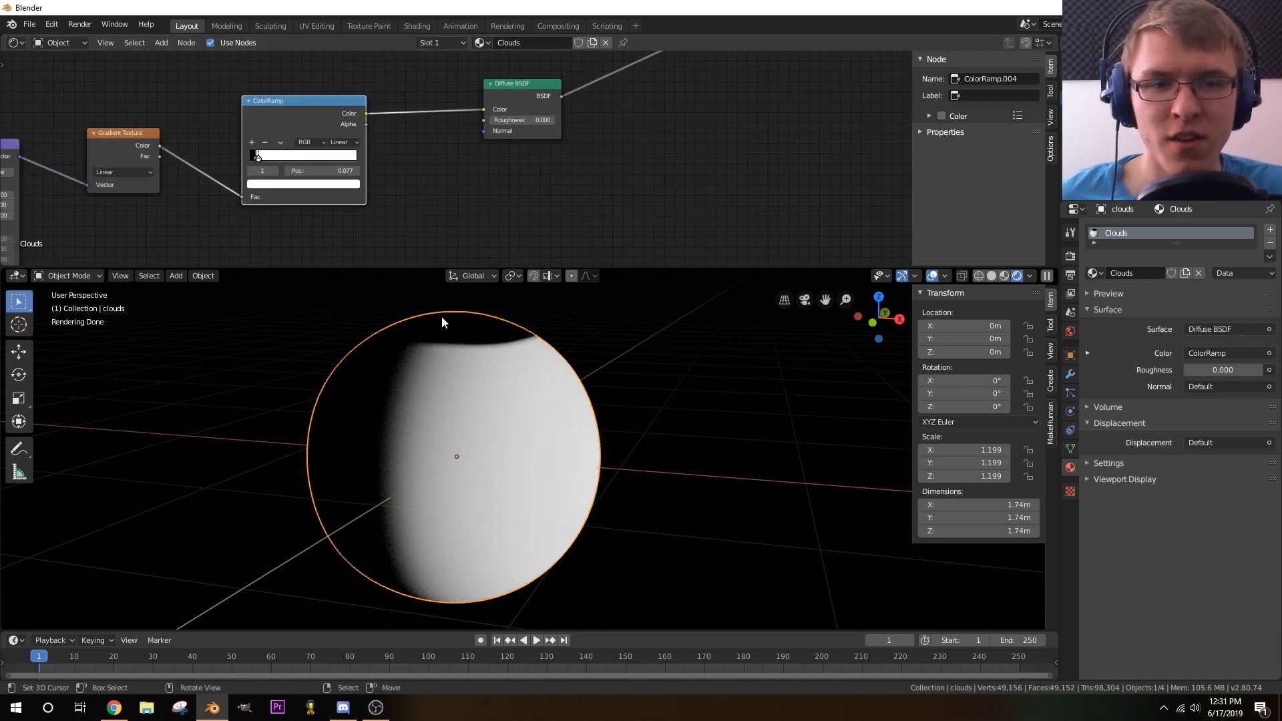
pyautogui.moveTo(536, 176); pyautogui.dragTo(412, 200, button='middle')
pyautogui.scroll(1, 448, 191)
pyautogui.moveTo(502, 178); pyautogui.dragTo(594, 207, button='middle')
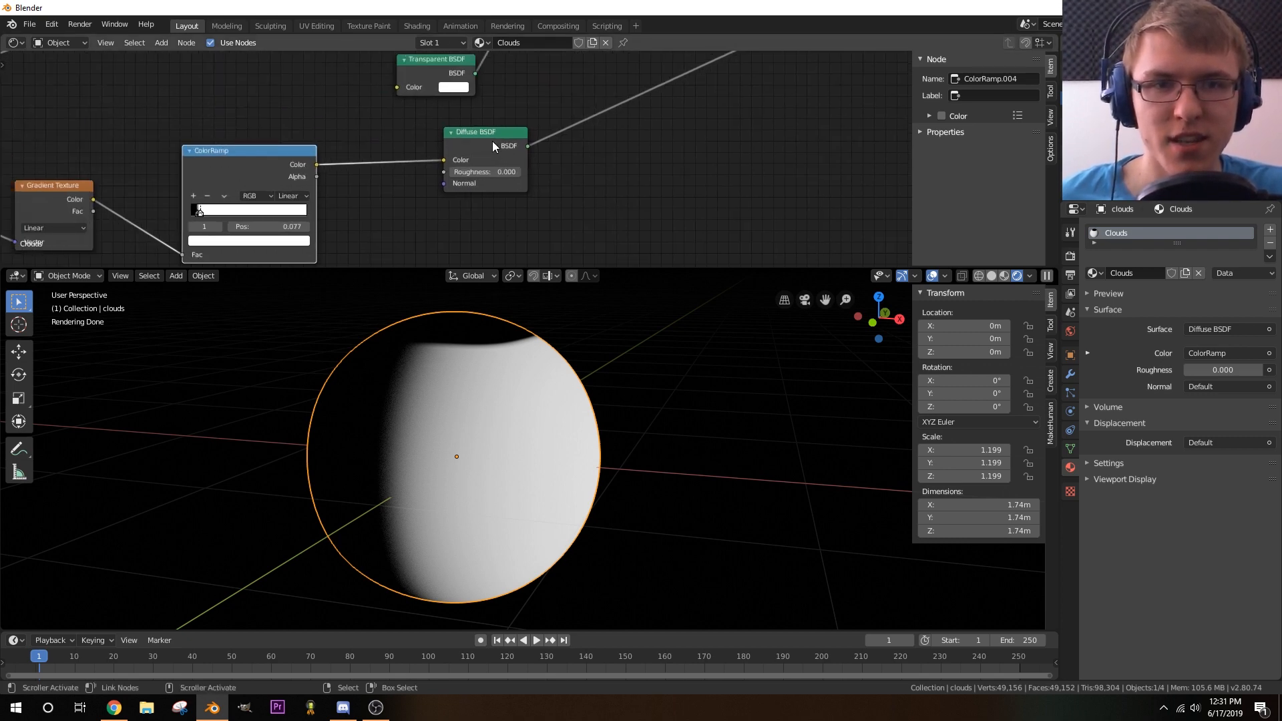
pyautogui.moveTo(492, 142); pyautogui.dragTo(570, 134)
pyautogui.moveTo(468, 200); pyautogui.dragTo(524, 181, button='middle')
pyautogui.moveTo(587, 148); pyautogui.dragTo(534, 160)
# - Move the gradient branch's Mapping node up and place a duplicate of it directly below
pyautogui.moveTo(445, 207); pyautogui.dragTo(670, 99, button='middle')
pyautogui.scroll(-8, 450, 199)
pyautogui.moveTo(326, 176); pyautogui.dragTo(460, 154, button='middle')
pyautogui.click(467, 168)
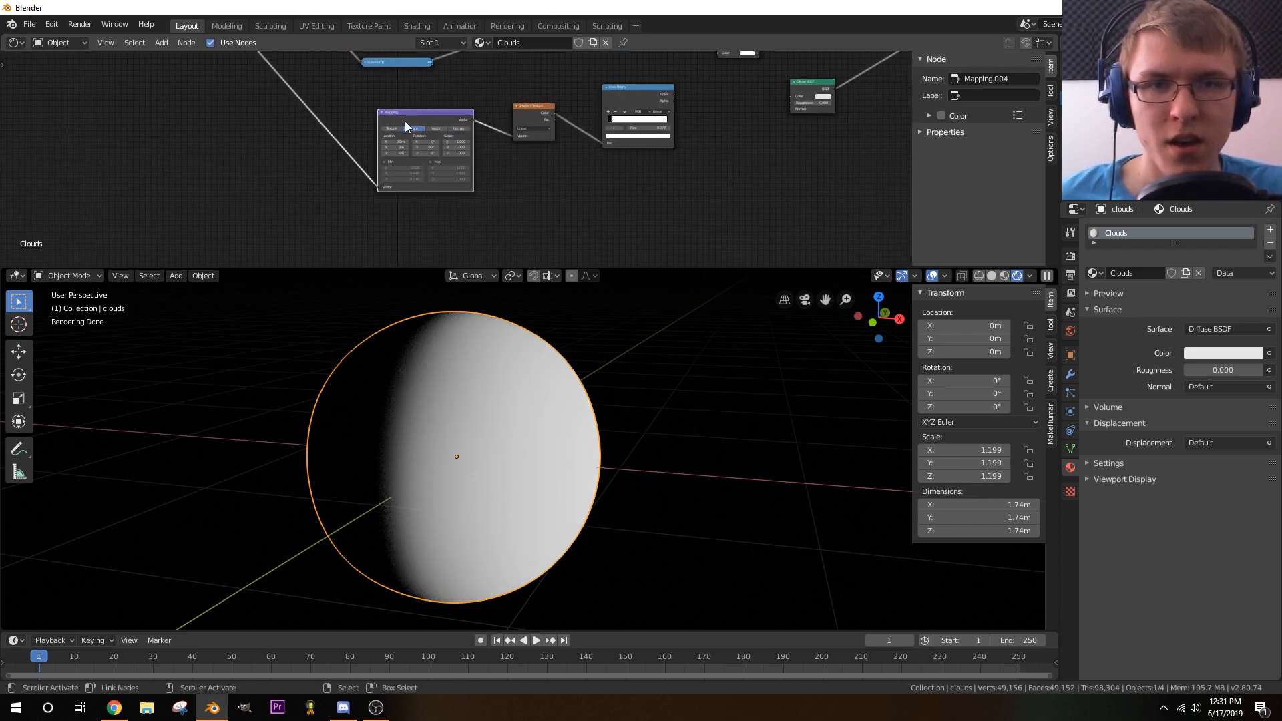
pyautogui.moveTo(404, 121); pyautogui.dragTo(404, 89)
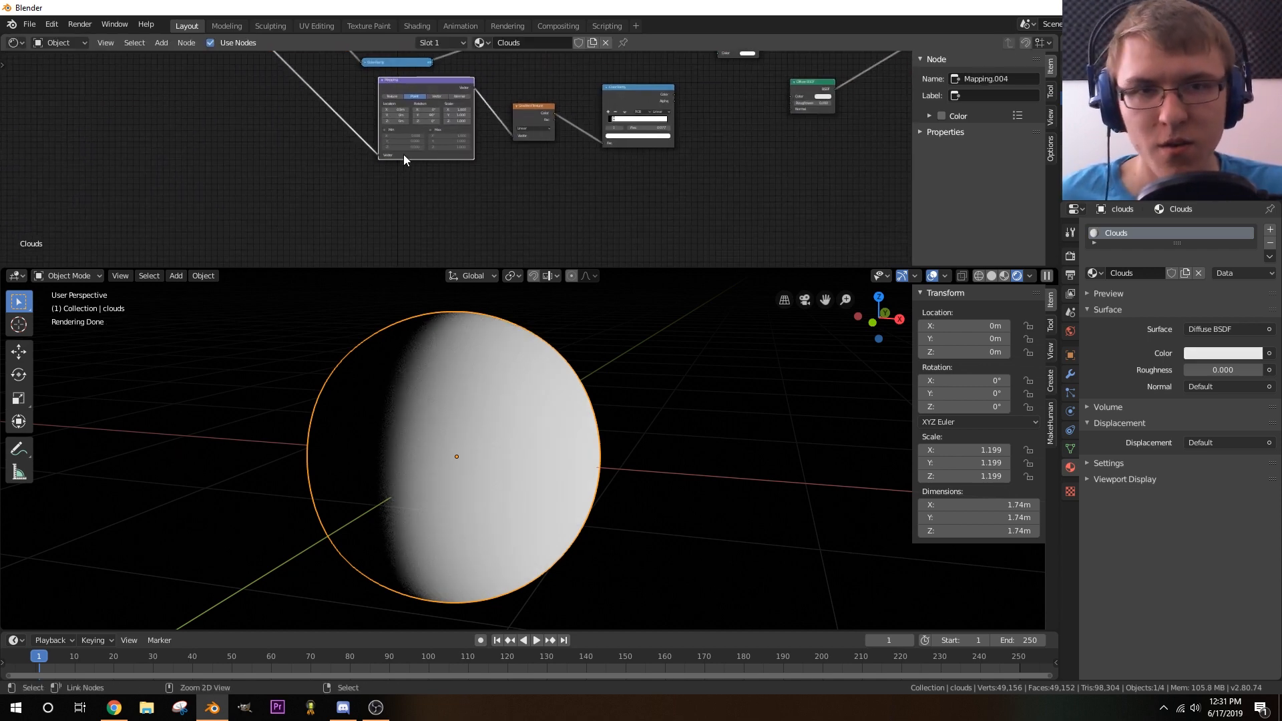
pyautogui.hotkey('shift', 'd')
pyautogui.click(426, 163)
pyautogui.moveTo(566, 183); pyautogui.dragTo(439, 191, button='middle')
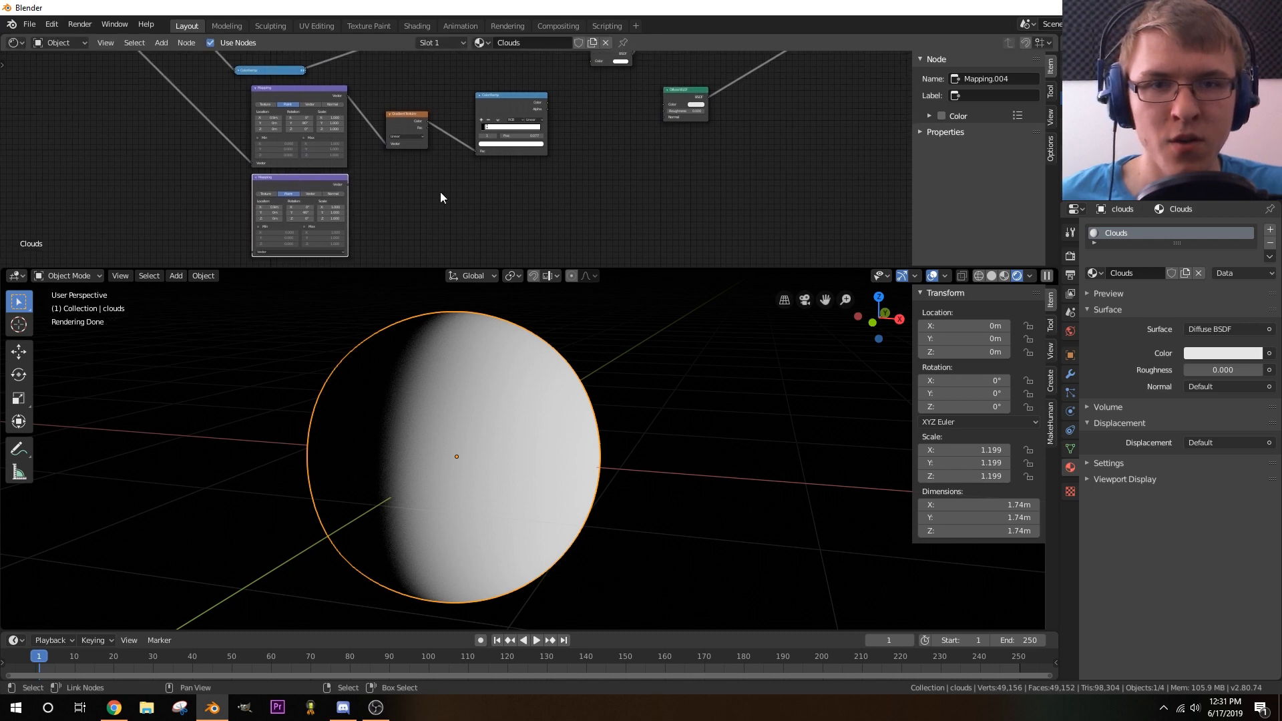
# - Add a Noise Texture and a Wave Texture side by side next to the newly duplicated Mapping node
pyautogui.hotkey('shift', 'a')
pyautogui.moveTo(434, 187)
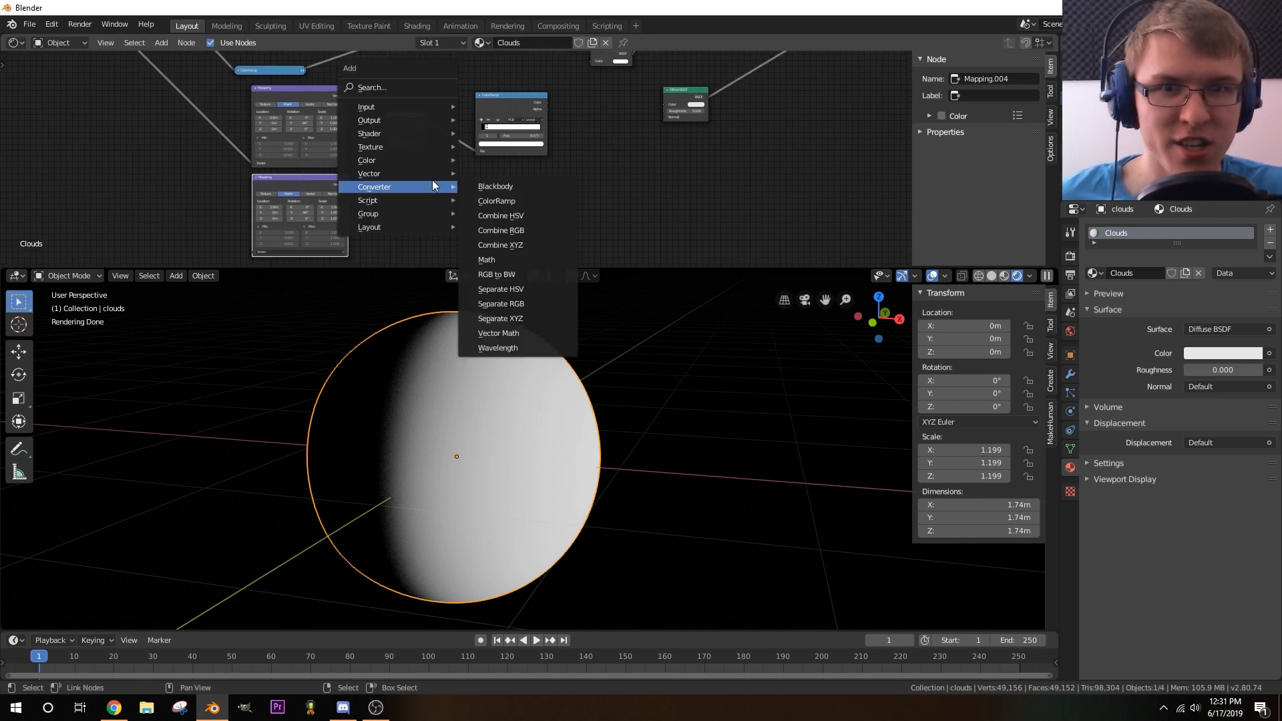
pyautogui.moveTo(401, 136)
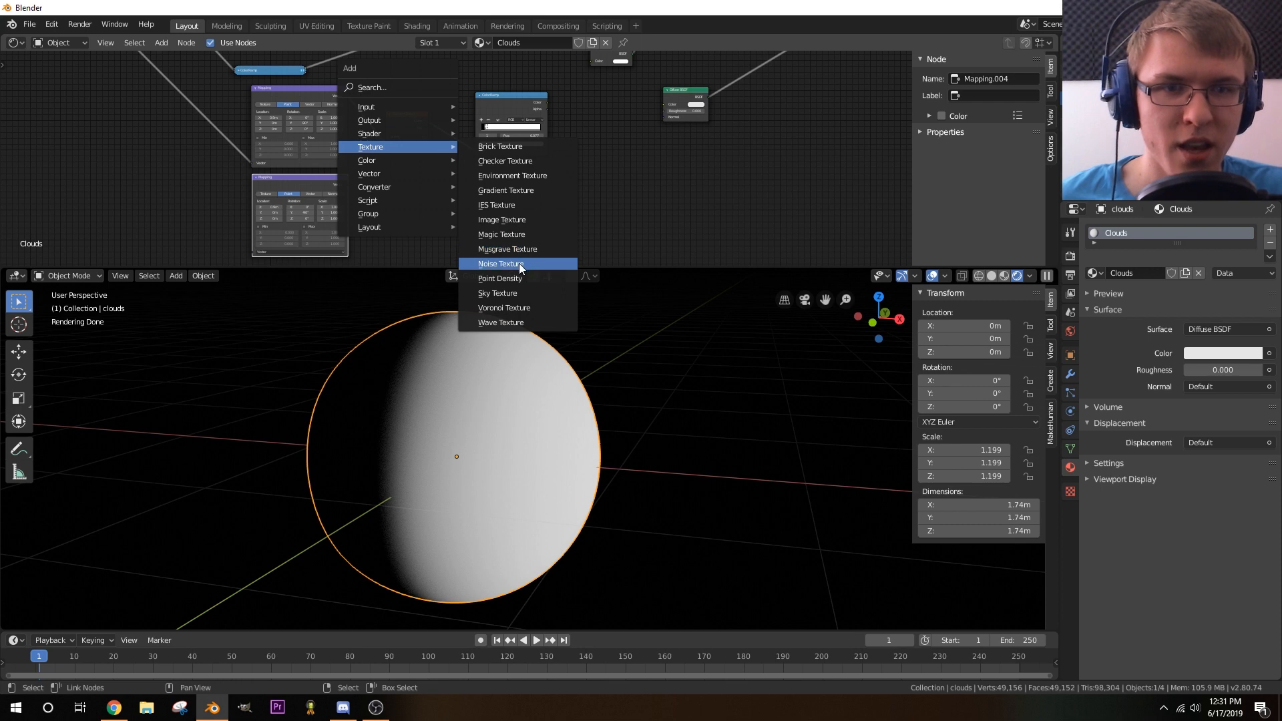
pyautogui.click(519, 263)
pyautogui.click(377, 187)
pyautogui.hotkey('shift', 'a')
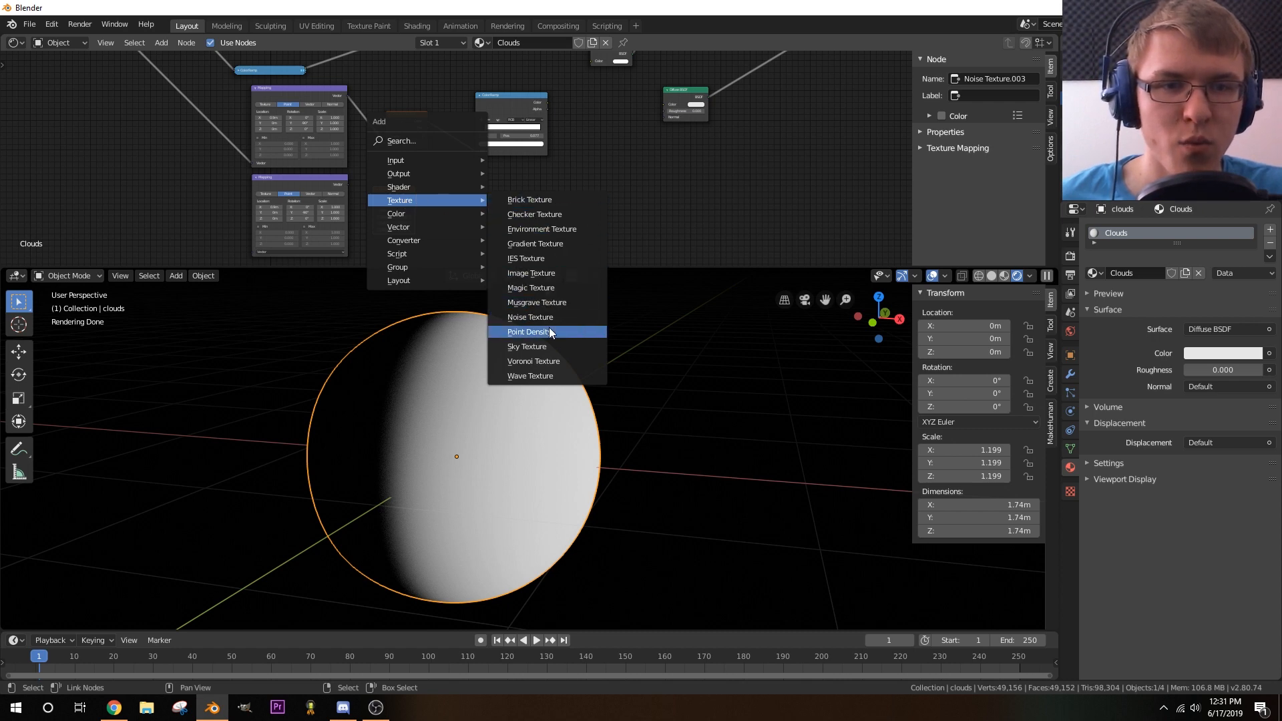
pyautogui.click(537, 376)
pyautogui.click(412, 134)
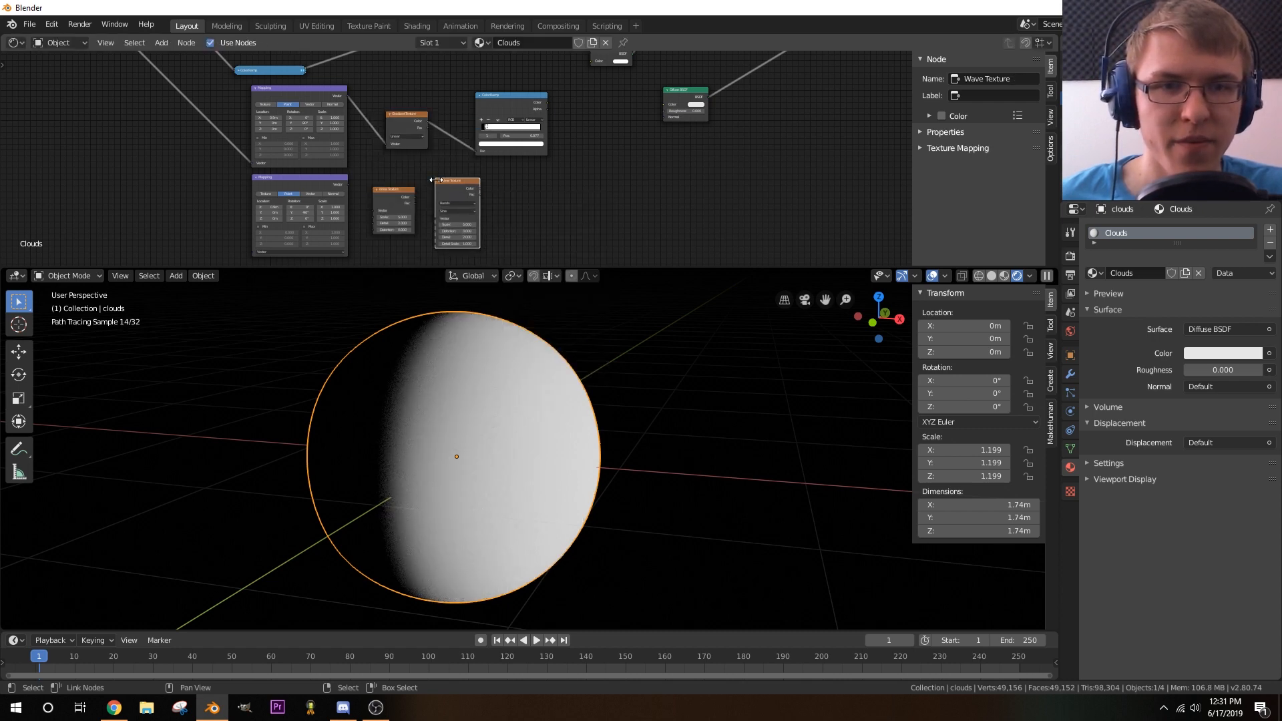
# - Connect the new Mapping node's Vector output to the Wave Texture and the texture's Color output to the Diffuse BSDF's Color
pyautogui.moveTo(551, 192); pyautogui.dragTo(501, 158, button='middle')
pyautogui.scroll(3, 496, 159)
pyautogui.scroll(2, 489, 159)
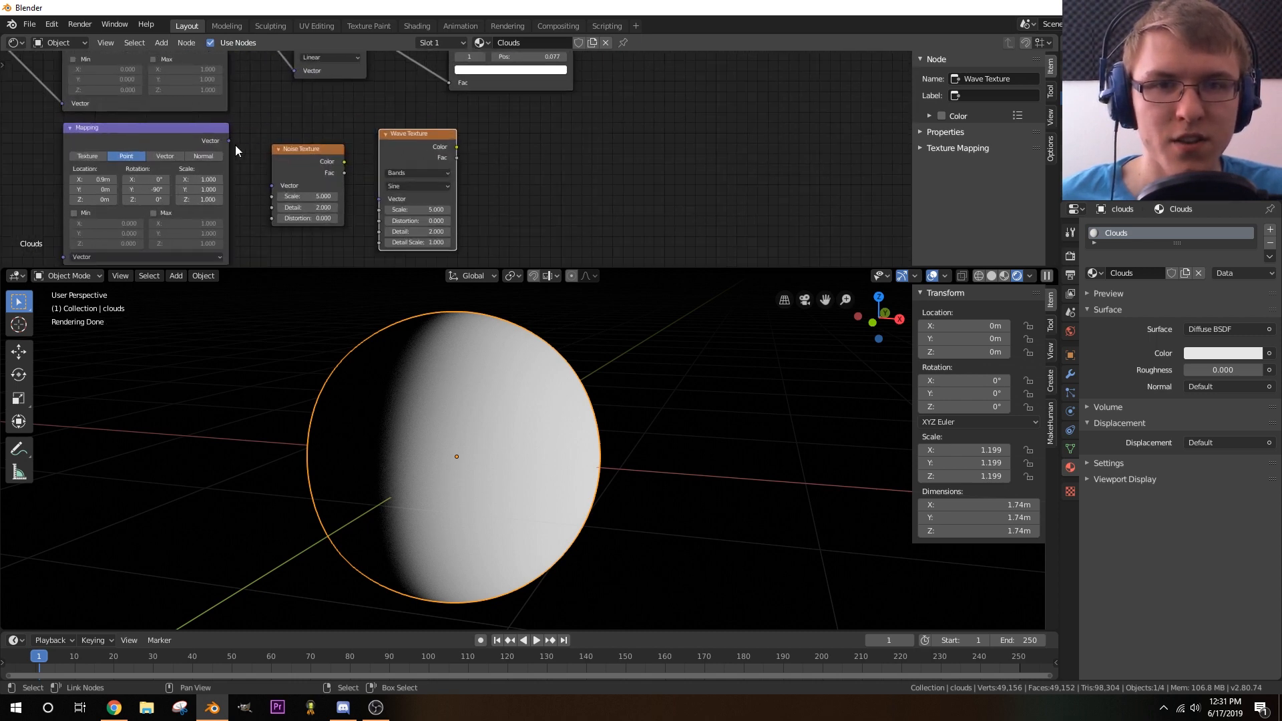
pyautogui.moveTo(229, 141); pyautogui.dragTo(379, 199)
pyautogui.scroll(-1, 338, 185)
pyautogui.moveTo(533, 167); pyautogui.dragTo(275, 225, button='middle')
pyautogui.moveTo(271, 228); pyautogui.dragTo(520, 112)
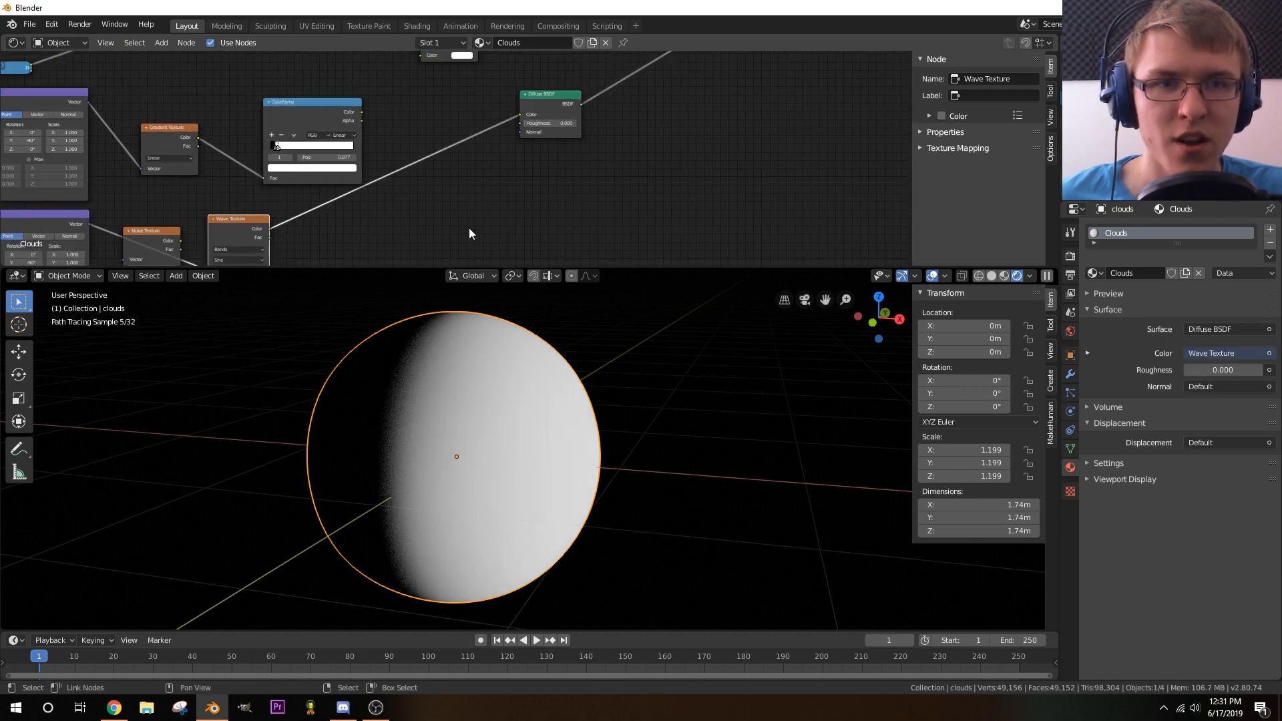
pyautogui.moveTo(468, 227); pyautogui.dragTo(650, 138, button='middle')
pyautogui.scroll(7, 528, 190)
pyautogui.moveTo(527, 189); pyautogui.dragTo(572, 146, button='middle')
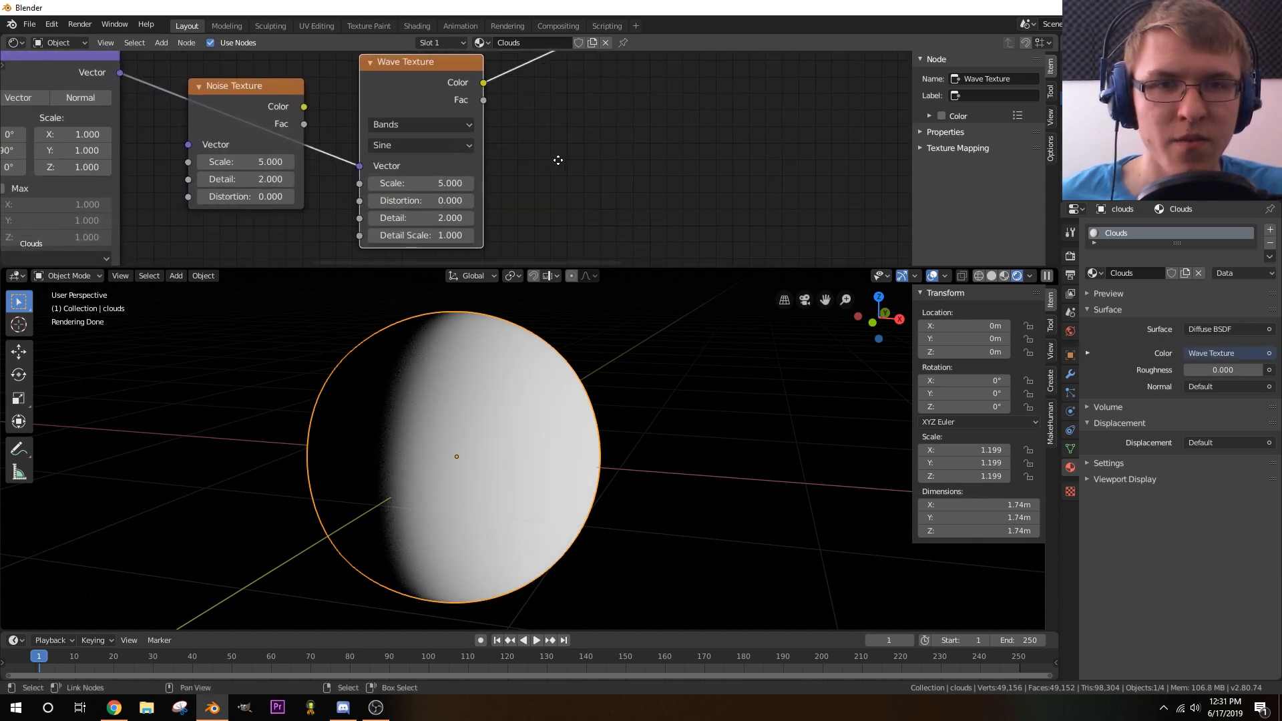
# - Try the Rings pattern and a Scale of 188.1 on the Wave Texture, ending on the Bands pattern
pyautogui.click(442, 118)
pyautogui.click(423, 161)
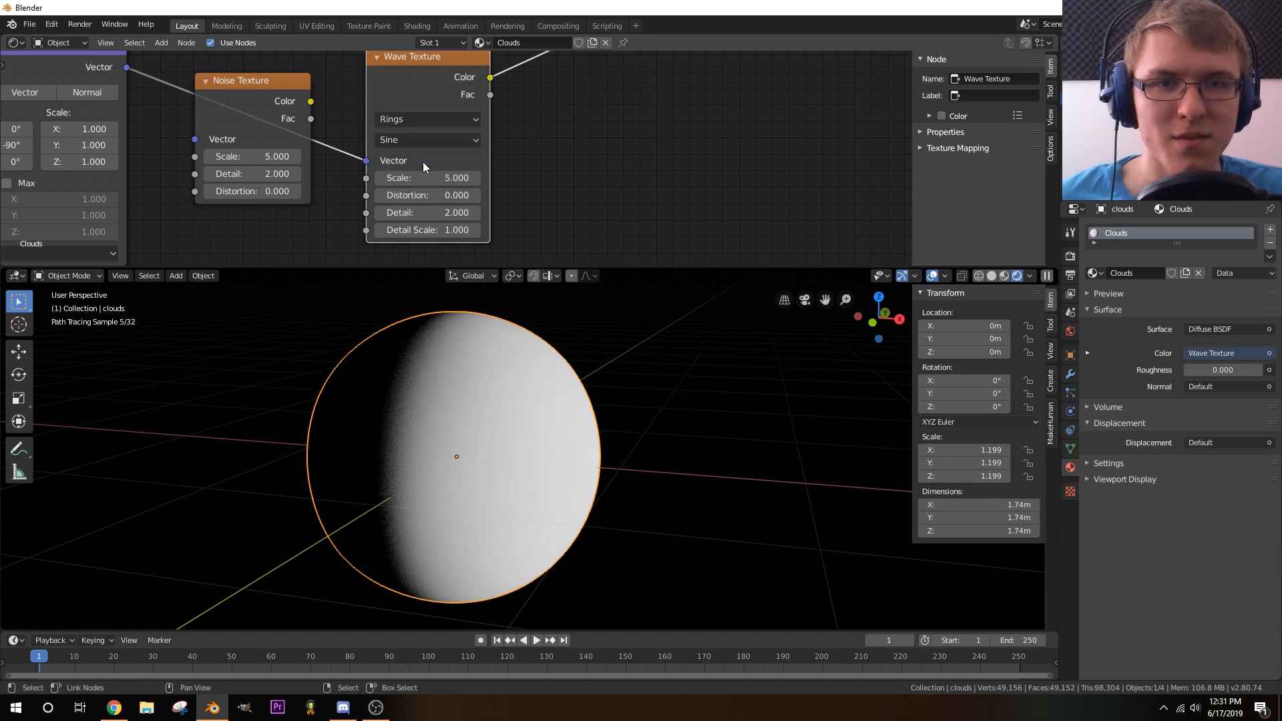
pyautogui.moveTo(584, 154); pyautogui.dragTo(595, 154, button='middle')
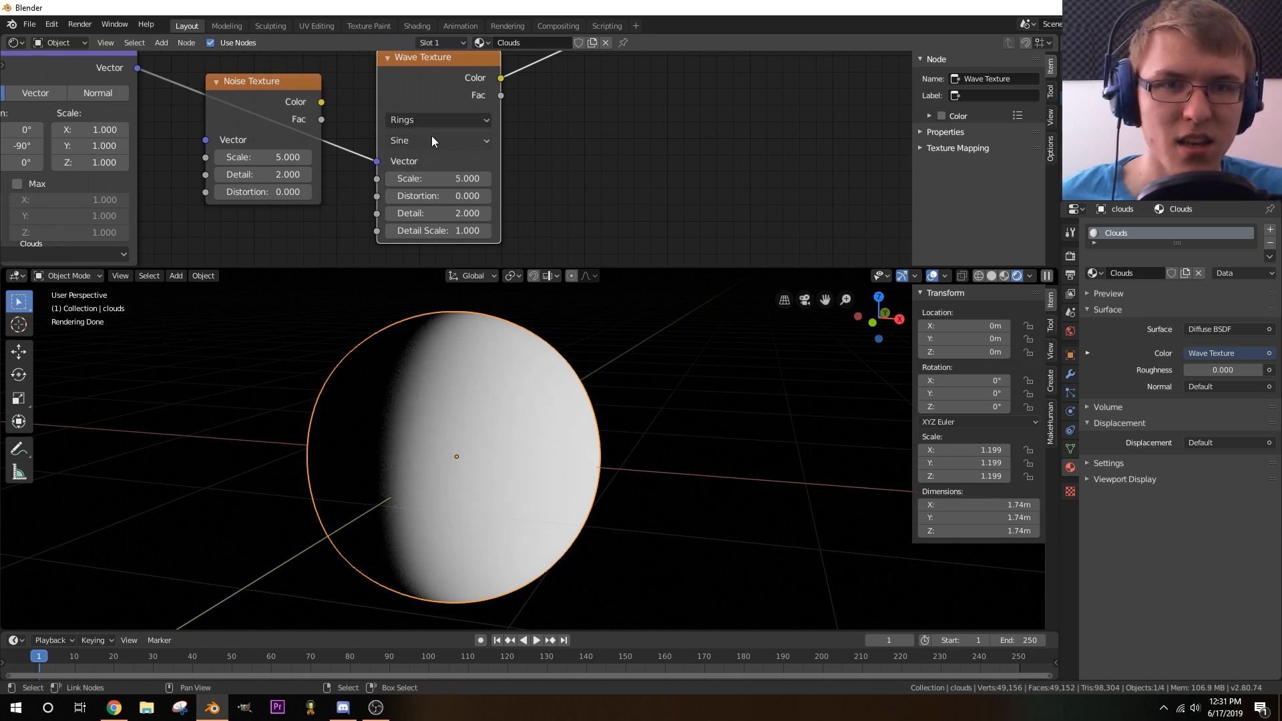
pyautogui.moveTo(423, 185); pyautogui.dragTo(669, 178)
pyautogui.moveTo(686, 94); pyautogui.dragTo(630, 142, button='middle')
pyautogui.click(365, 168)
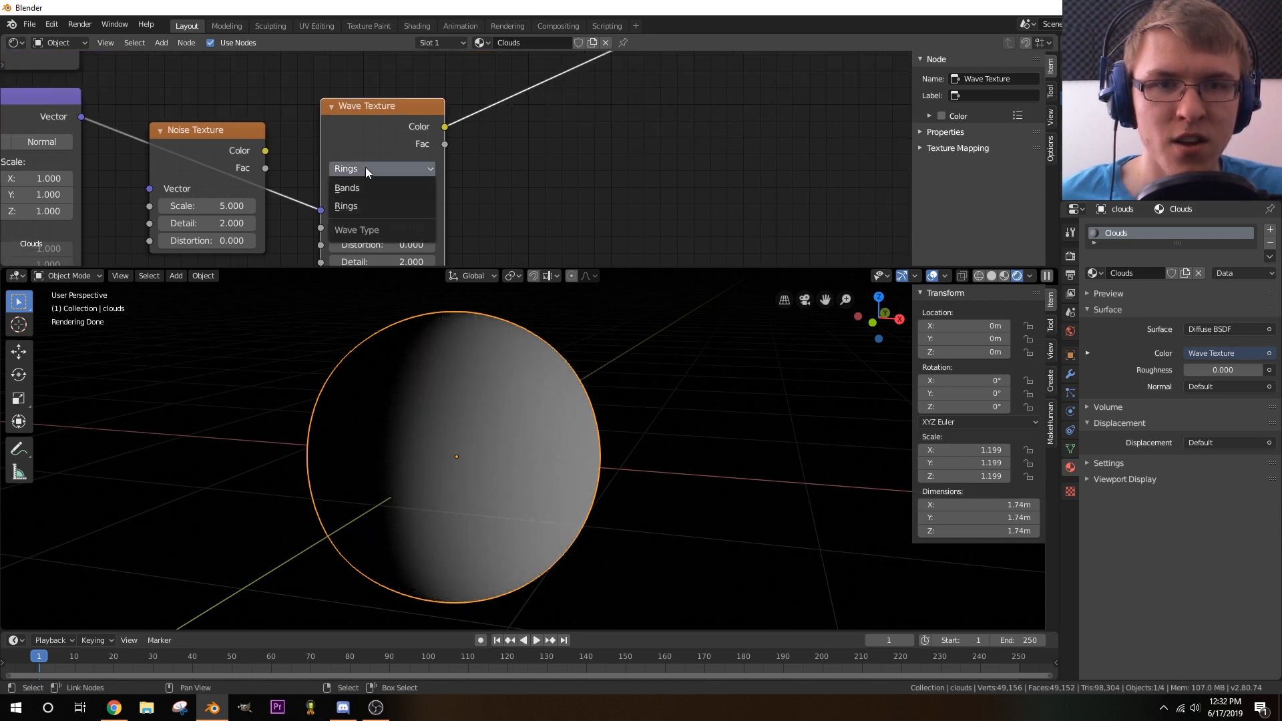
pyautogui.click(368, 186)
# - Set the world background's Strength to 1.7 to brighten the sphere's dark side
pyautogui.moveTo(567, 414); pyautogui.dragTo(607, 430, button='middle')
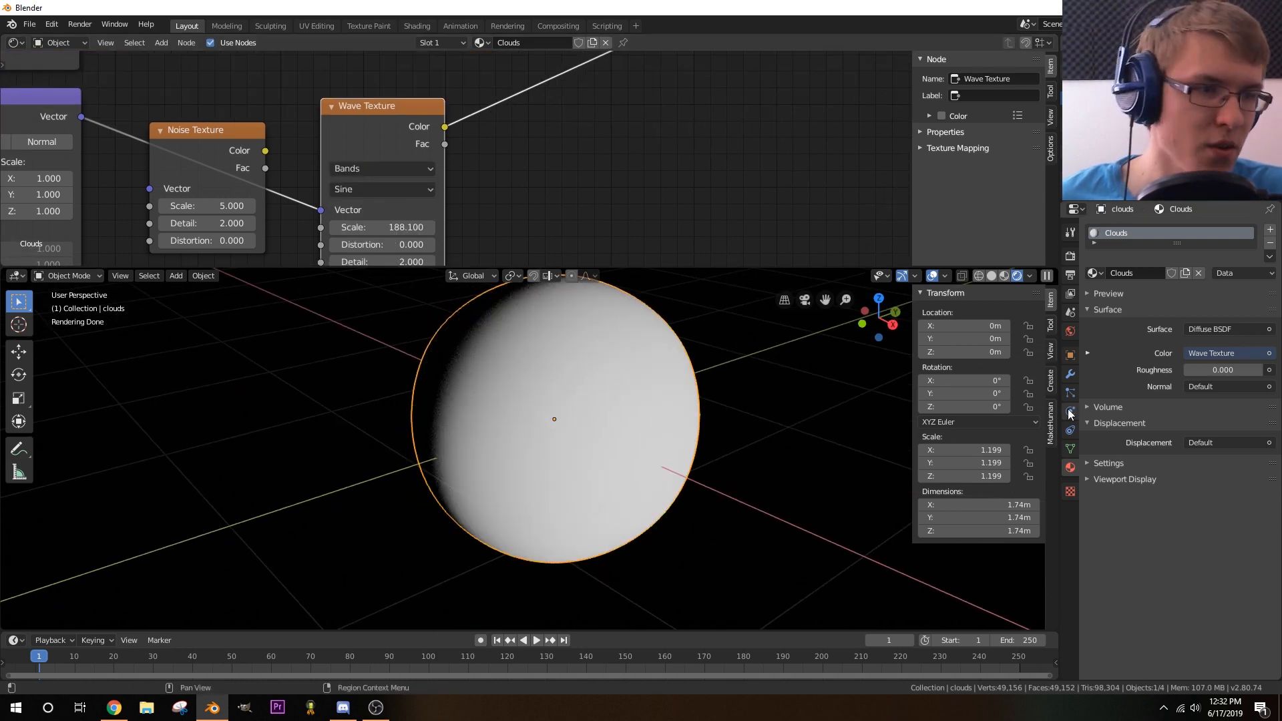
pyautogui.click(1071, 331)
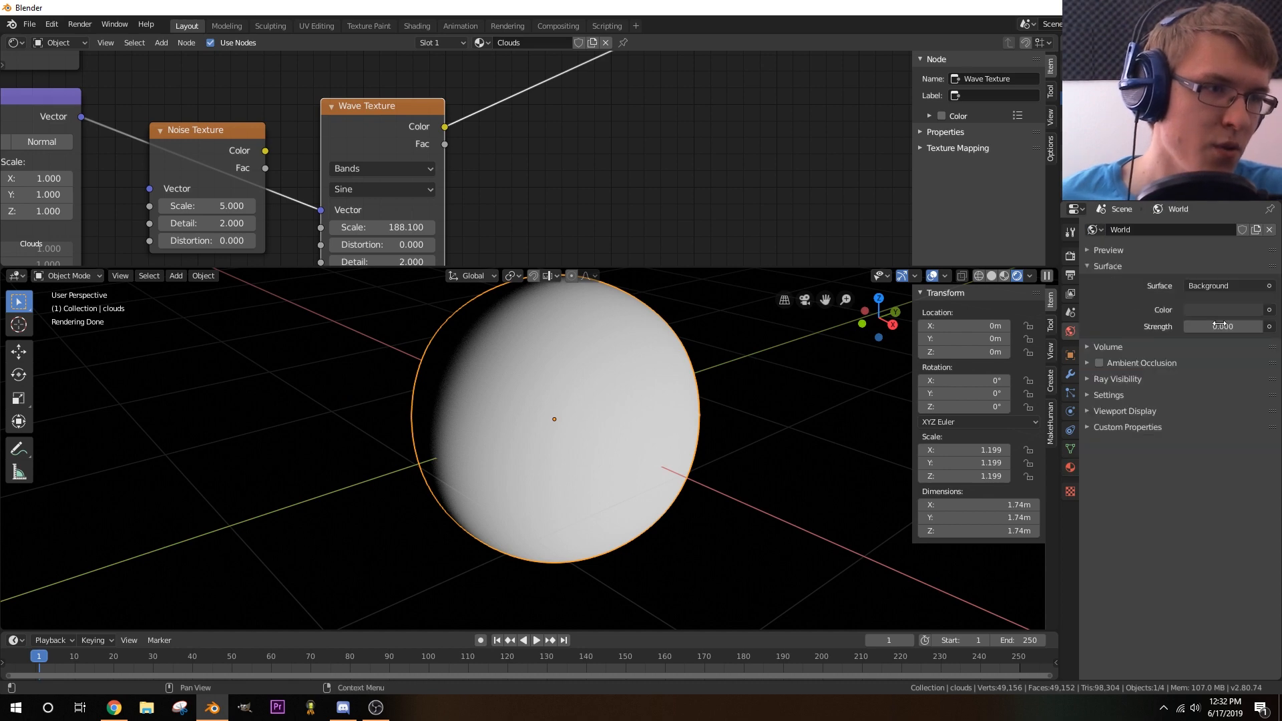
pyautogui.moveTo(1220, 327); pyautogui.dragTo(1255, 327)
pyautogui.moveTo(491, 392)
pyautogui.mouseDown(button='middle')
pyautogui.moveTo(596, 401)
pyautogui.moveTo(364, 454)
pyautogui.moveTo(463, 464)
pyautogui.moveTo(494, 401)
pyautogui.mouseUp(button='middle')
# - Reduce the Wave Texture's Scale to 170.9
pyautogui.moveTo(560, 223); pyautogui.dragTo(667, 154, button='middle')
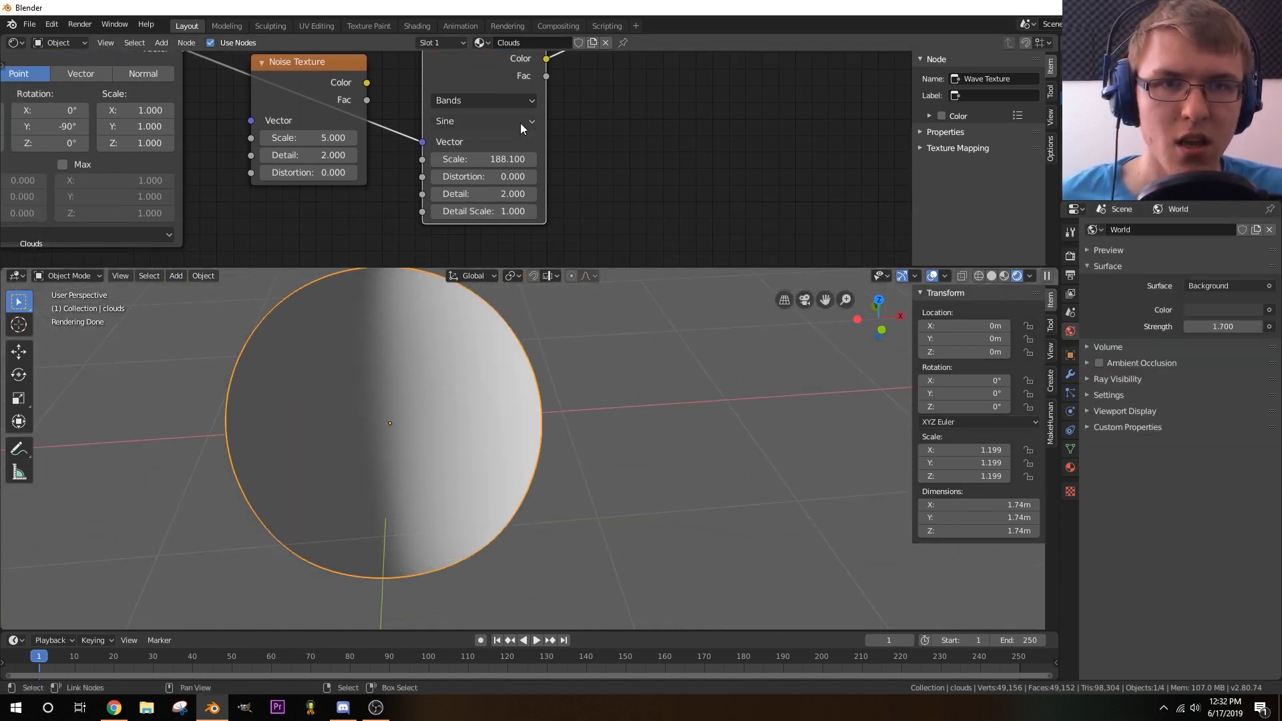
pyautogui.moveTo(467, 159); pyautogui.dragTo(394, 158)
pyautogui.moveTo(427, 136); pyautogui.dragTo(596, 154, button='middle')
# - Move the wave branch's Mapping node near the Geometry node and connect the Geometry output feeding the other Mapping nodes to its Vector input
pyautogui.scroll(-5, 454, 160)
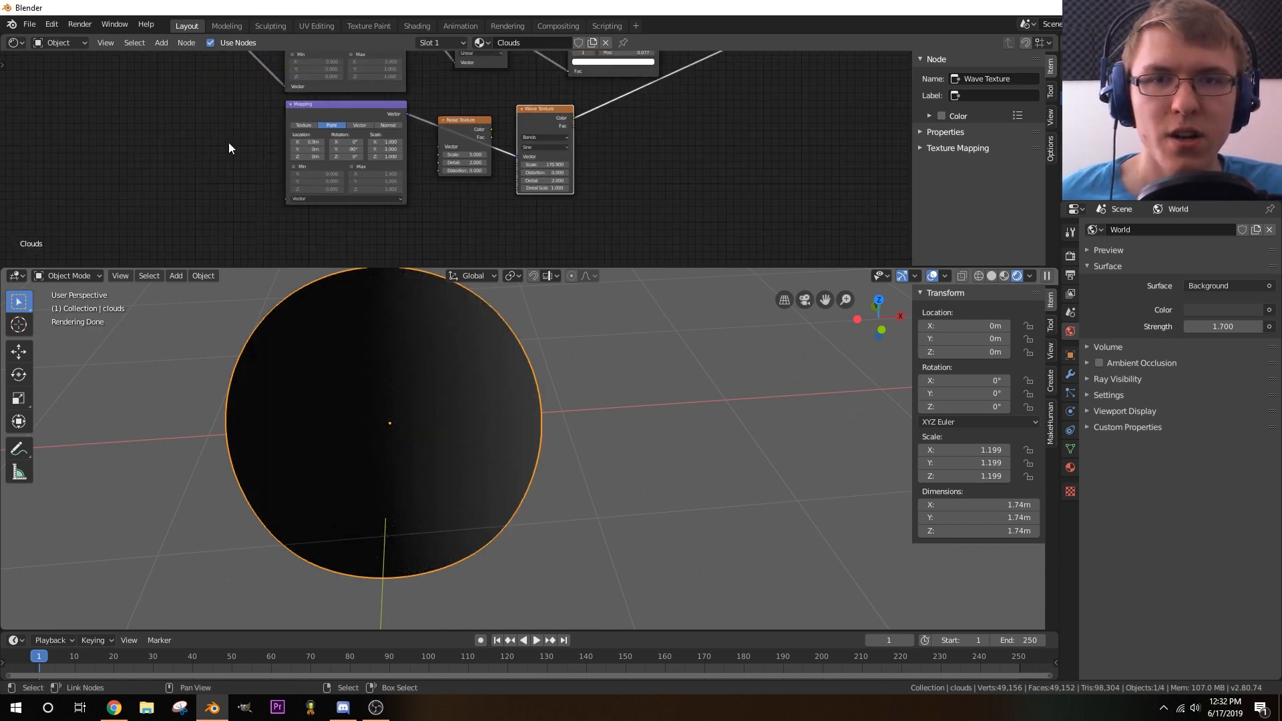
pyautogui.moveTo(201, 150); pyautogui.dragTo(450, 207, button='middle')
pyautogui.scroll(-2, 508, 207)
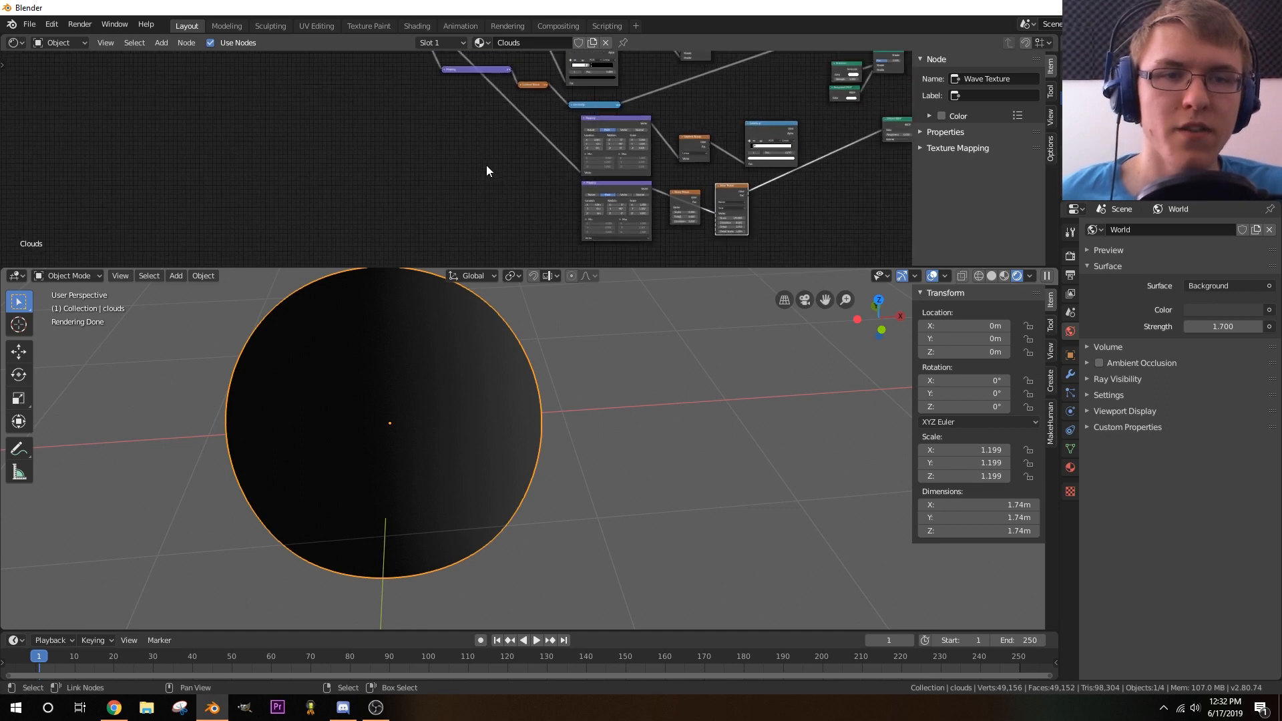
pyautogui.moveTo(473, 142); pyautogui.dragTo(433, 128, button='middle')
pyautogui.moveTo(556, 168); pyautogui.dragTo(347, 66)
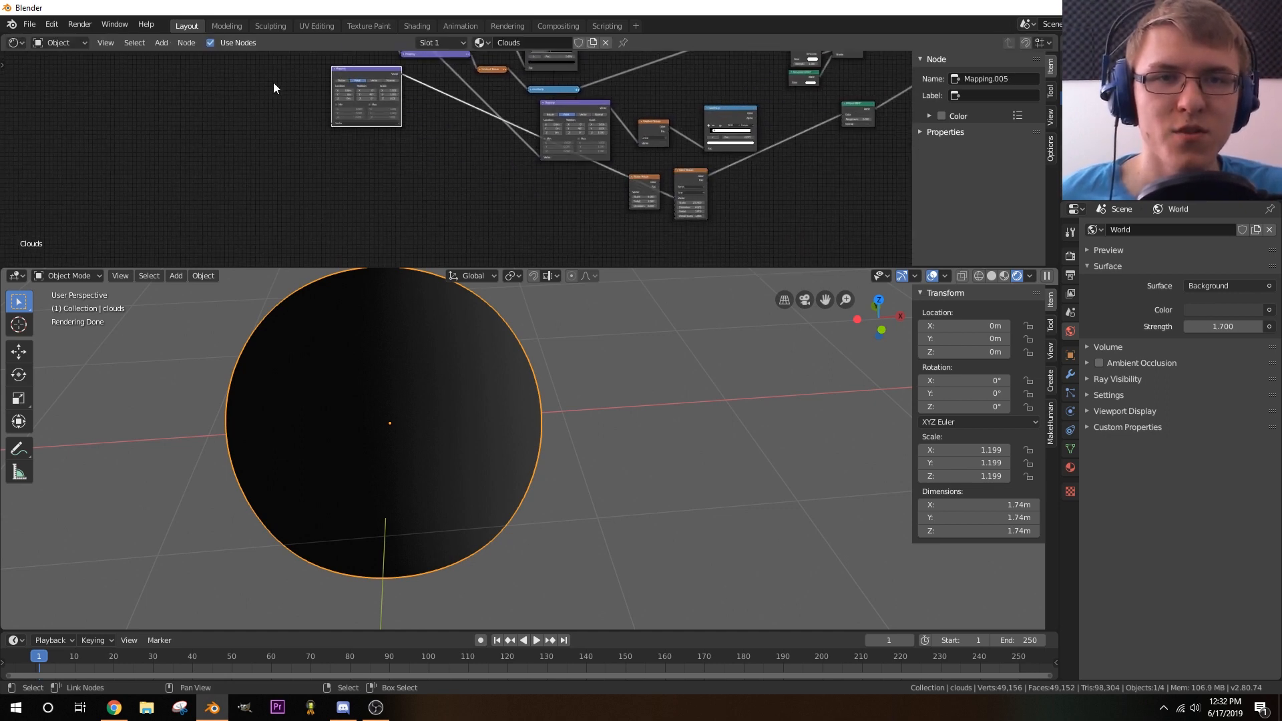
pyautogui.moveTo(273, 83); pyautogui.dragTo(365, 216, button='middle')
pyautogui.scroll(2, 359, 177)
pyautogui.moveTo(372, 157); pyautogui.dragTo(326, 103, button='middle')
pyautogui.moveTo(406, 165); pyautogui.dragTo(478, 137)
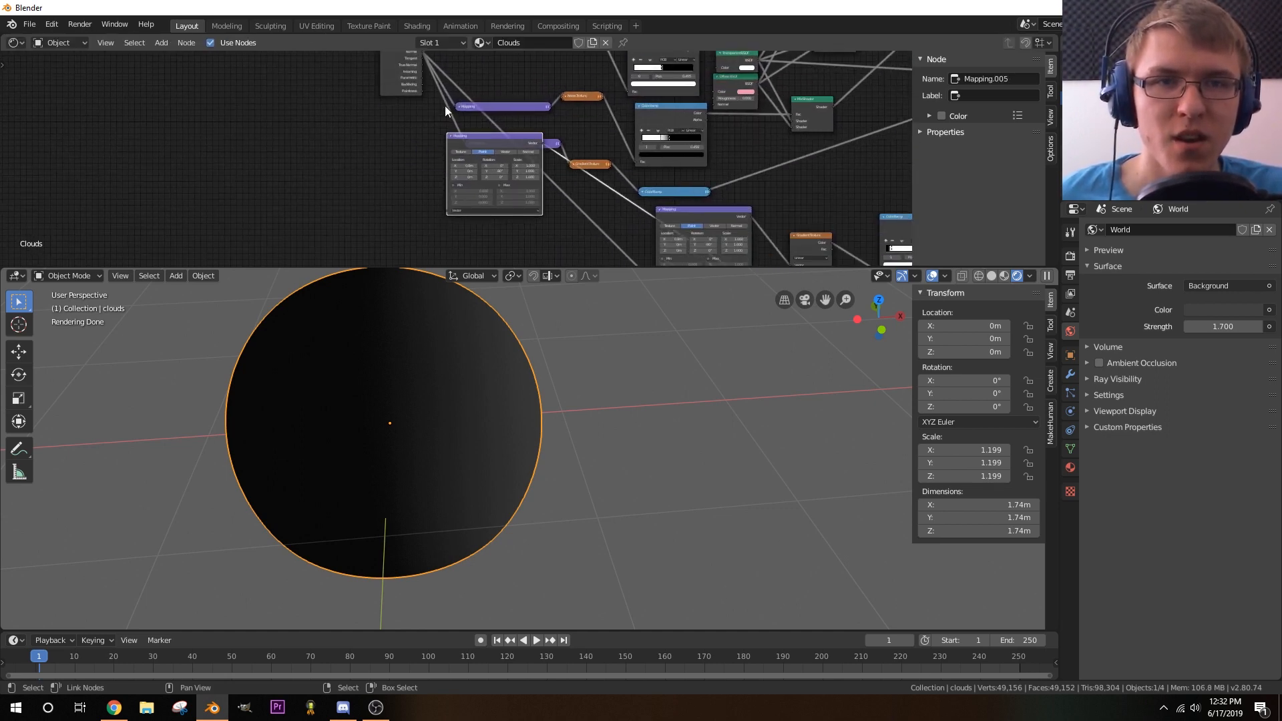
pyautogui.moveTo(431, 78); pyautogui.dragTo(431, 87, button='middle')
pyautogui.moveTo(416, 64); pyautogui.dragTo(437, 223)
# - Set the Wave Texture's Scale to 2 and inspect the bands on the cloud sphere
pyautogui.moveTo(411, 404); pyautogui.dragTo(438, 407, button='middle')
pyautogui.scroll(4, 371, 454)
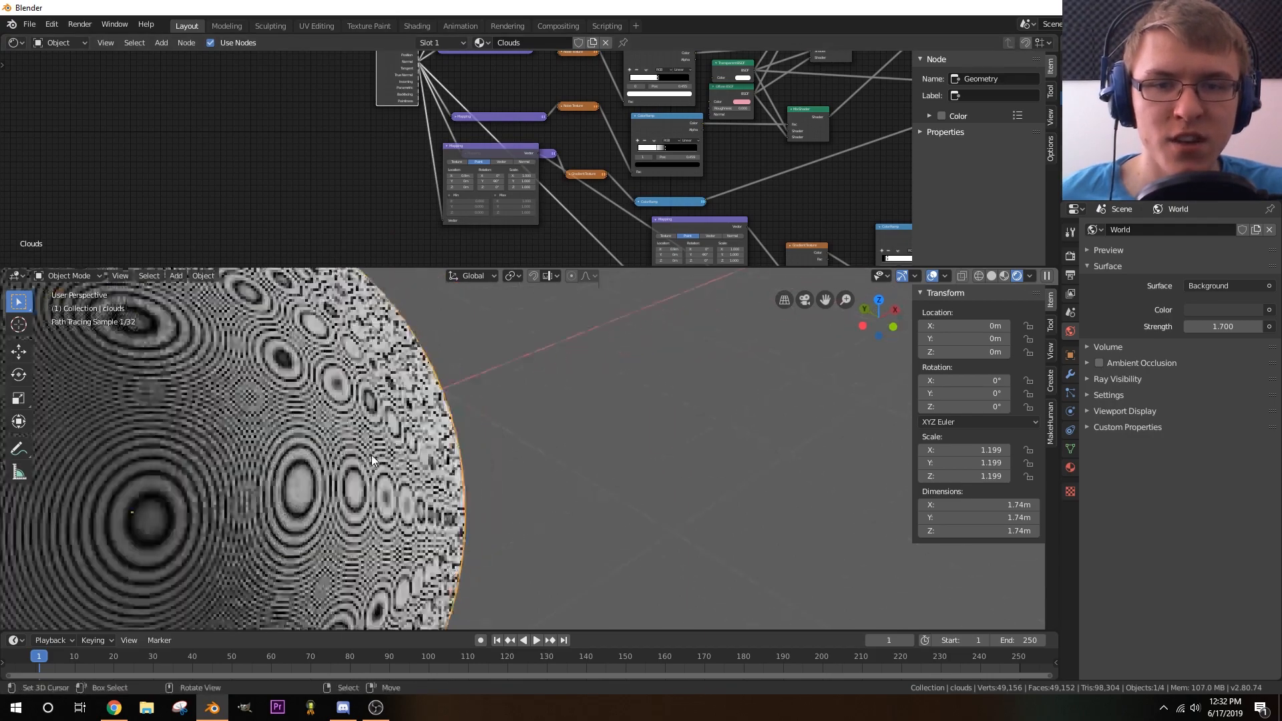
pyautogui.scroll(3, 371, 454)
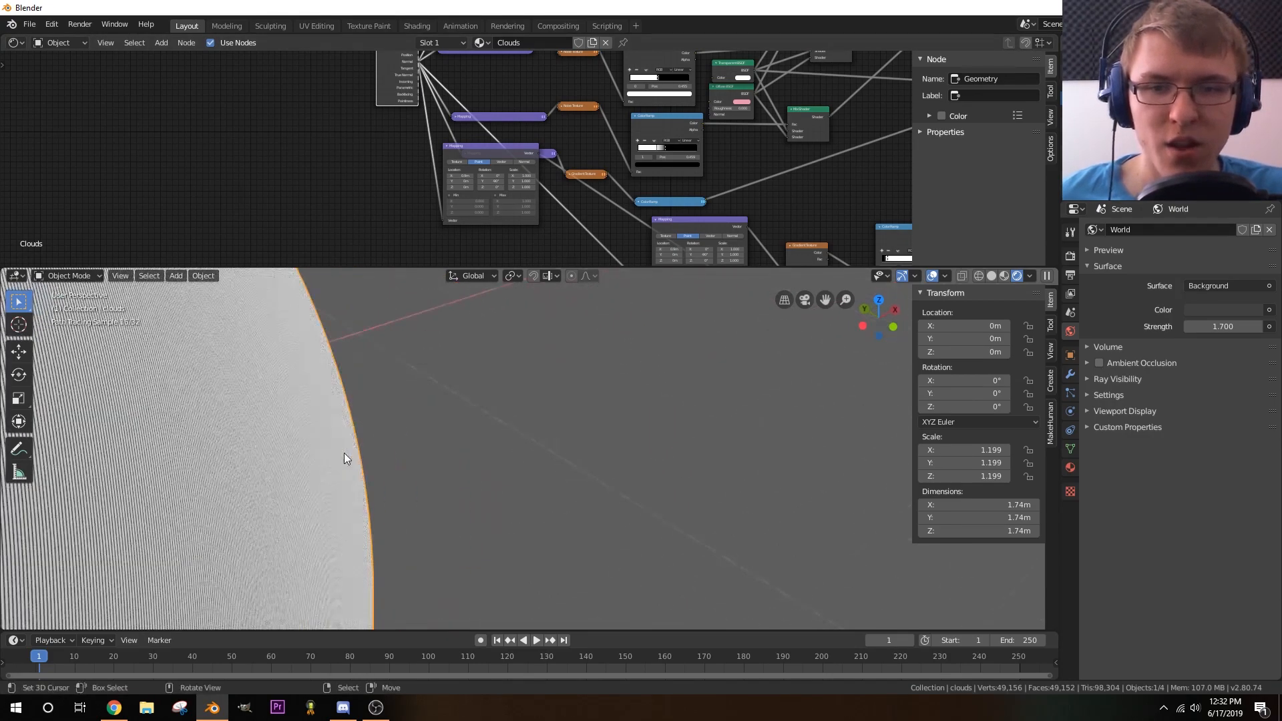
pyautogui.scroll(-2, 320, 461)
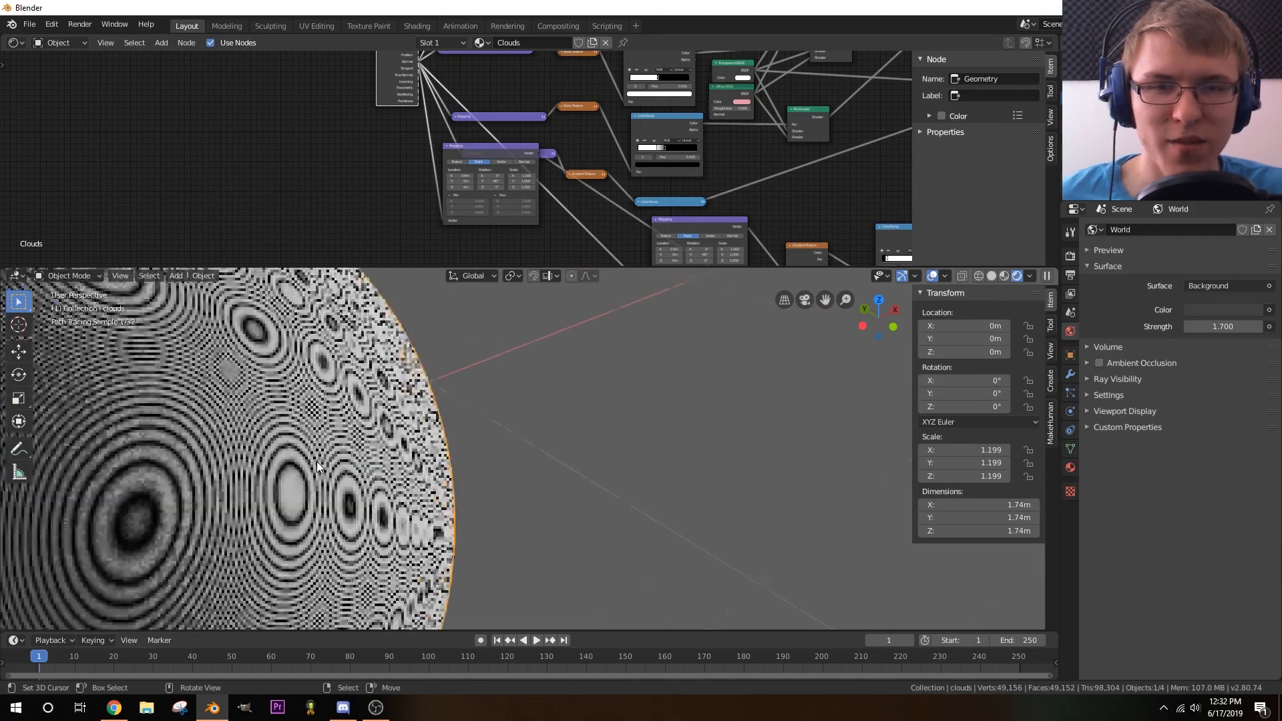
pyautogui.moveTo(591, 212); pyautogui.dragTo(302, 102, button='middle')
pyautogui.moveTo(614, 162); pyautogui.dragTo(590, 116, button='middle')
pyautogui.scroll(5, 692, 190)
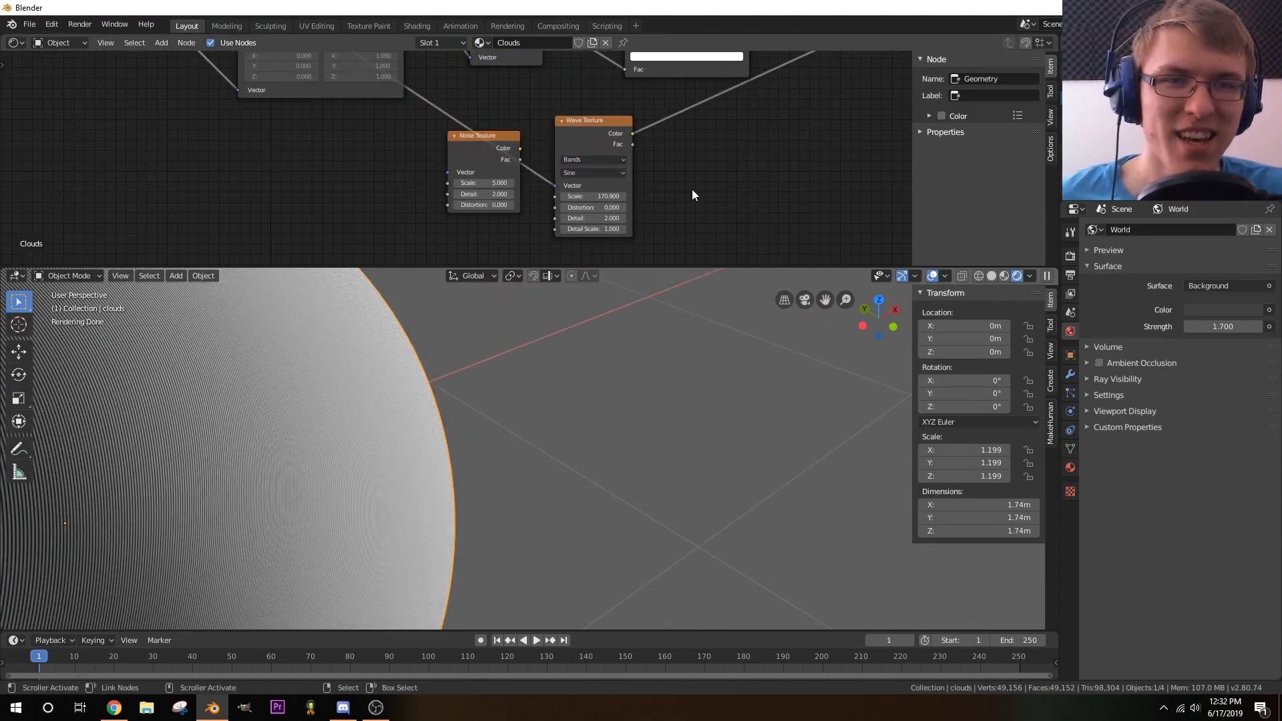
pyautogui.click(587, 200)
pyautogui.write('2')
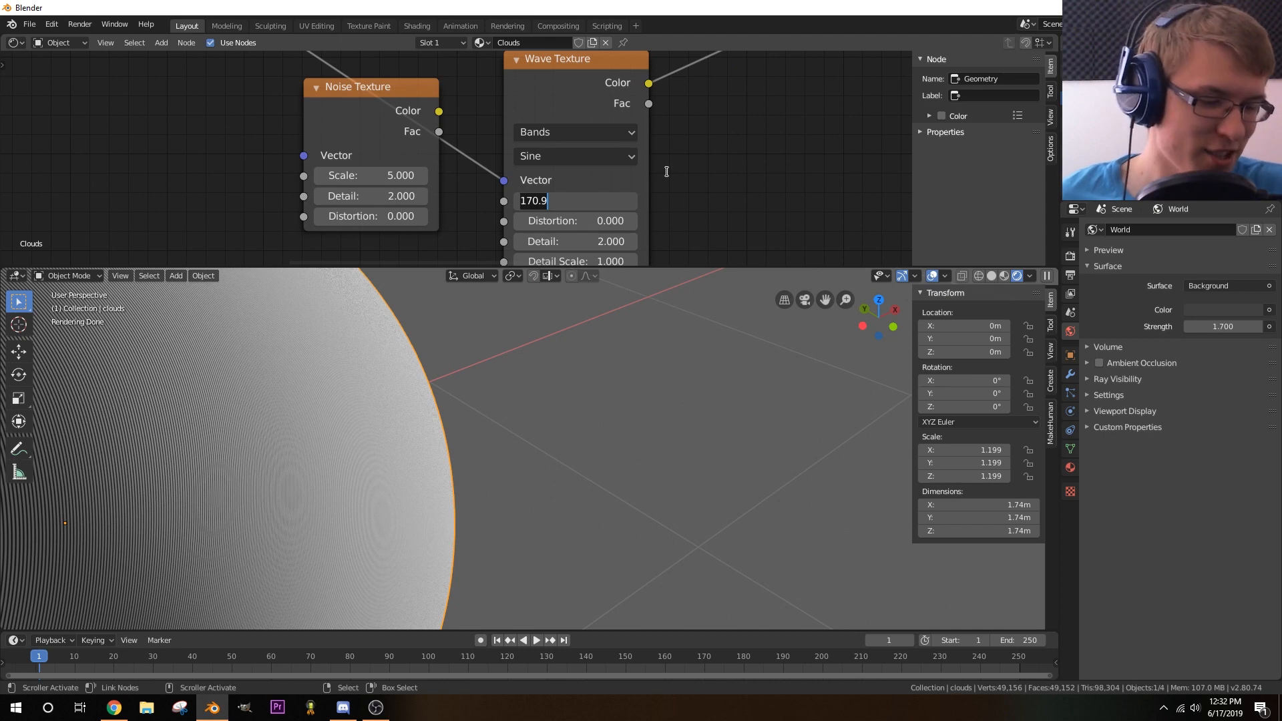
pyautogui.press('Return')
pyautogui.scroll(-8, 258, 463)
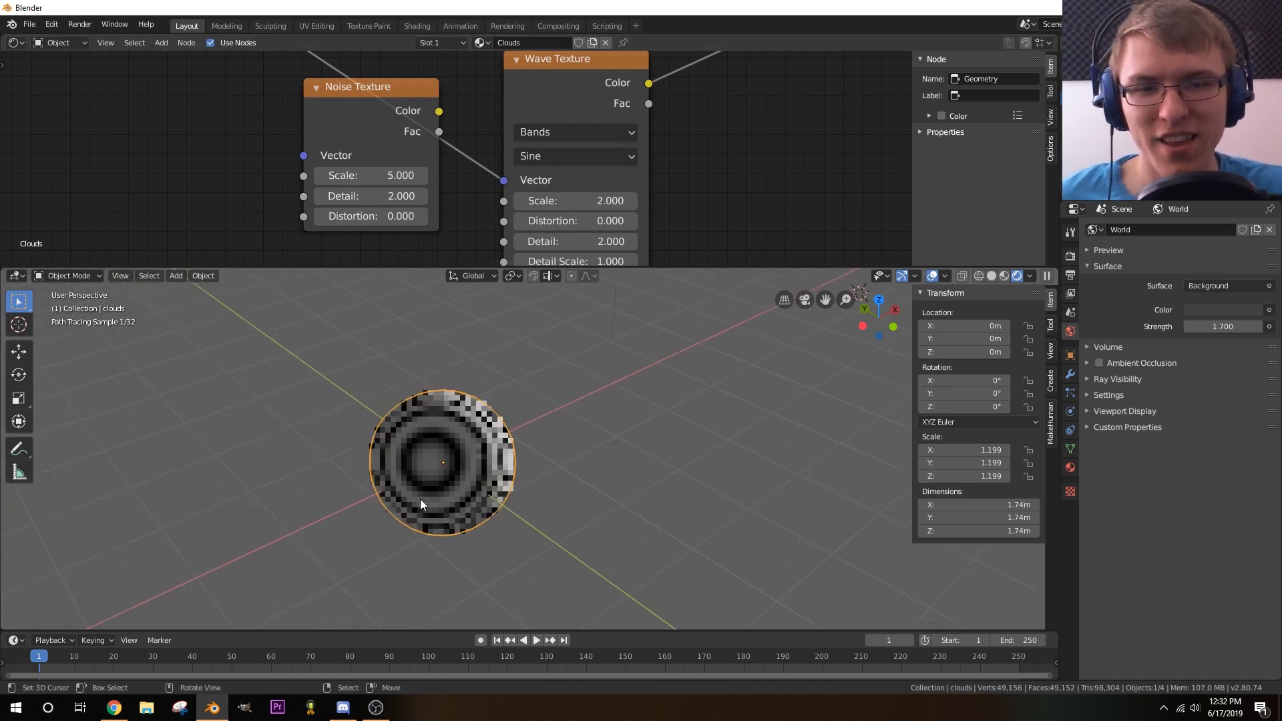
pyautogui.scroll(3, 419, 499)
pyautogui.moveTo(420, 498); pyautogui.dragTo(364, 446, button='middle')
# - Move the wave branch's Mapping node back beside the Noise Texture, below the gradient branch's Mapping node
pyautogui.scroll(-5, 439, 190)
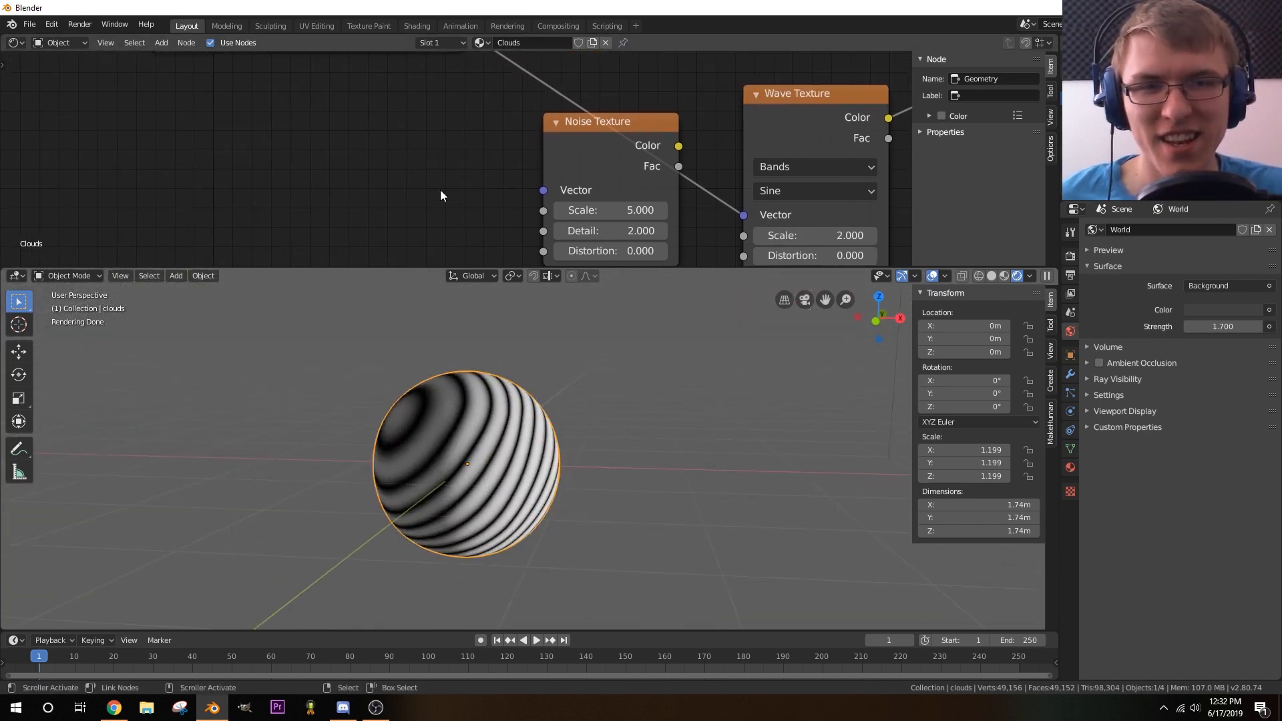
pyautogui.scroll(2, 370, 170)
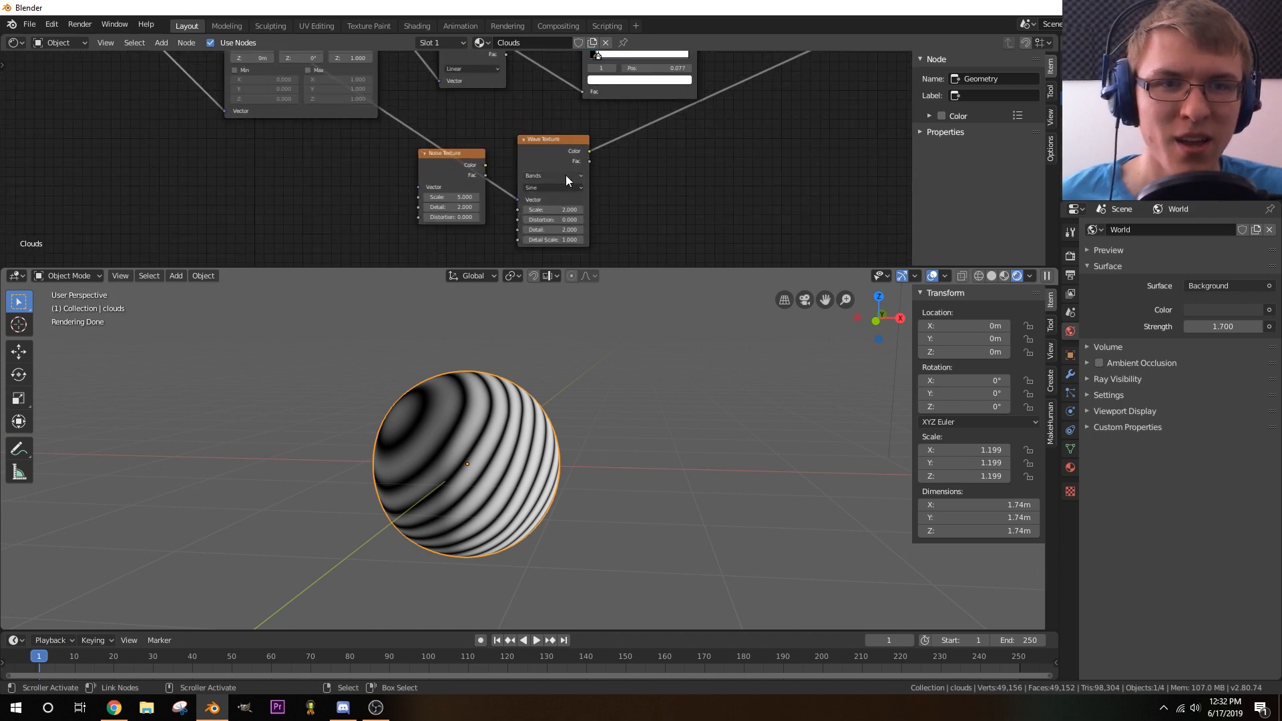
pyautogui.moveTo(263, 168); pyautogui.dragTo(458, 186, button='middle')
pyautogui.scroll(-8, 458, 185)
pyautogui.moveTo(337, 113); pyautogui.dragTo(380, 202, button='middle')
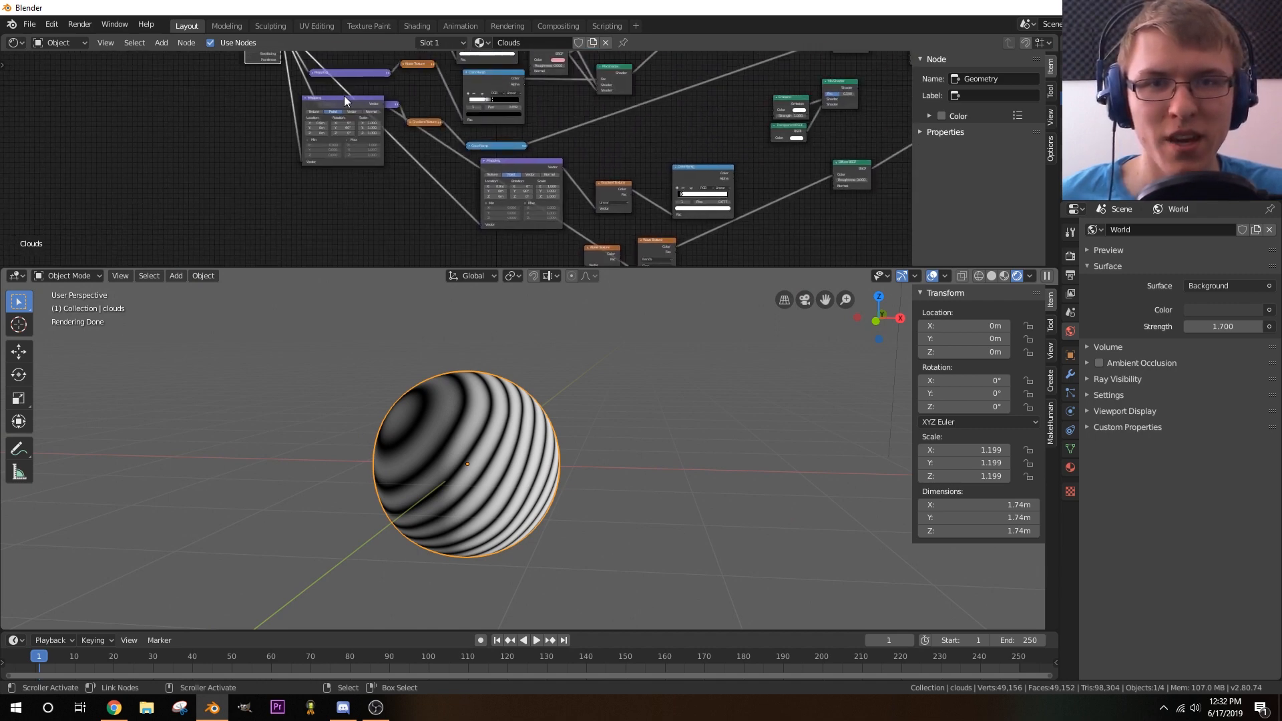
pyautogui.moveTo(344, 101); pyautogui.dragTo(511, 258)
pyautogui.moveTo(438, 221); pyautogui.dragTo(524, 88, button='middle')
pyautogui.scroll(6, 209, 150)
pyautogui.scroll(5, 210, 153)
pyautogui.press('g')
pyautogui.click(503, 66)
pyautogui.scroll(-4, 524, 89)
pyautogui.moveTo(419, 123); pyautogui.dragTo(450, 103, button='middle')
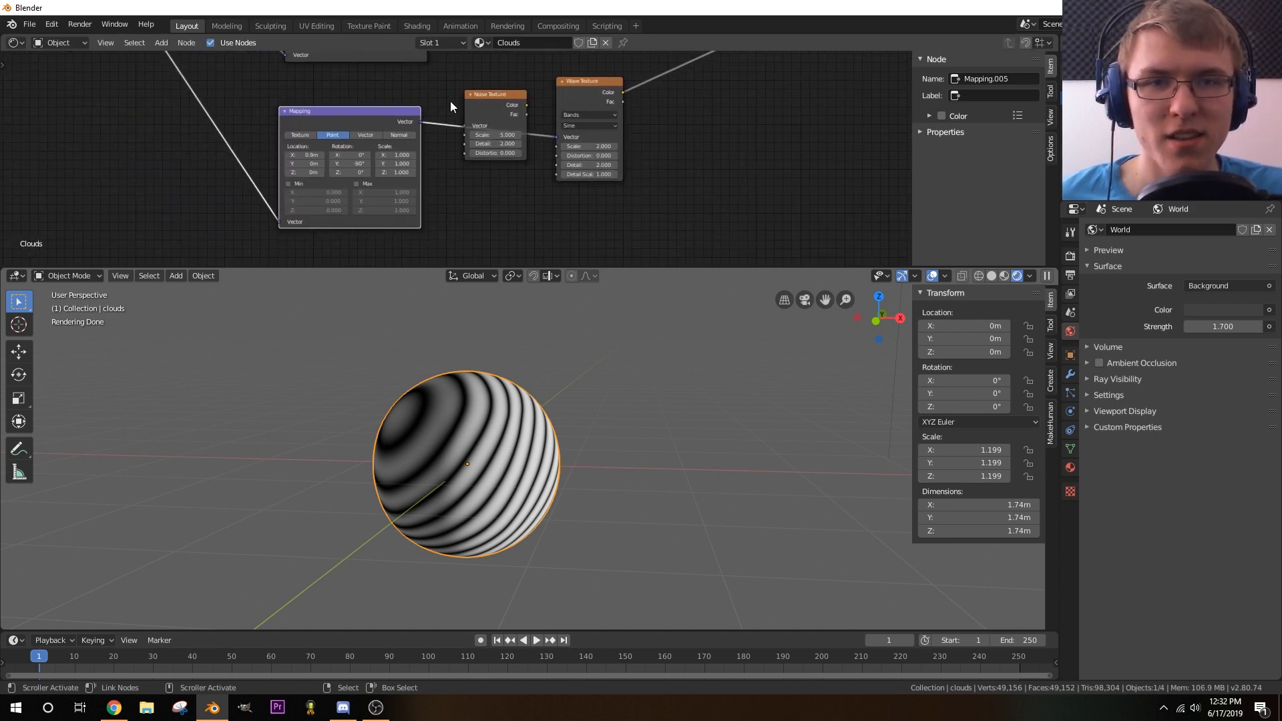
# - Reset the wave branch's Mapping node to a Y rotation of 0° and an X location of 0 m
pyautogui.scroll(8, 436, 168)
pyautogui.moveTo(438, 200); pyautogui.dragTo(533, 178, button='middle')
pyautogui.click(375, 126)
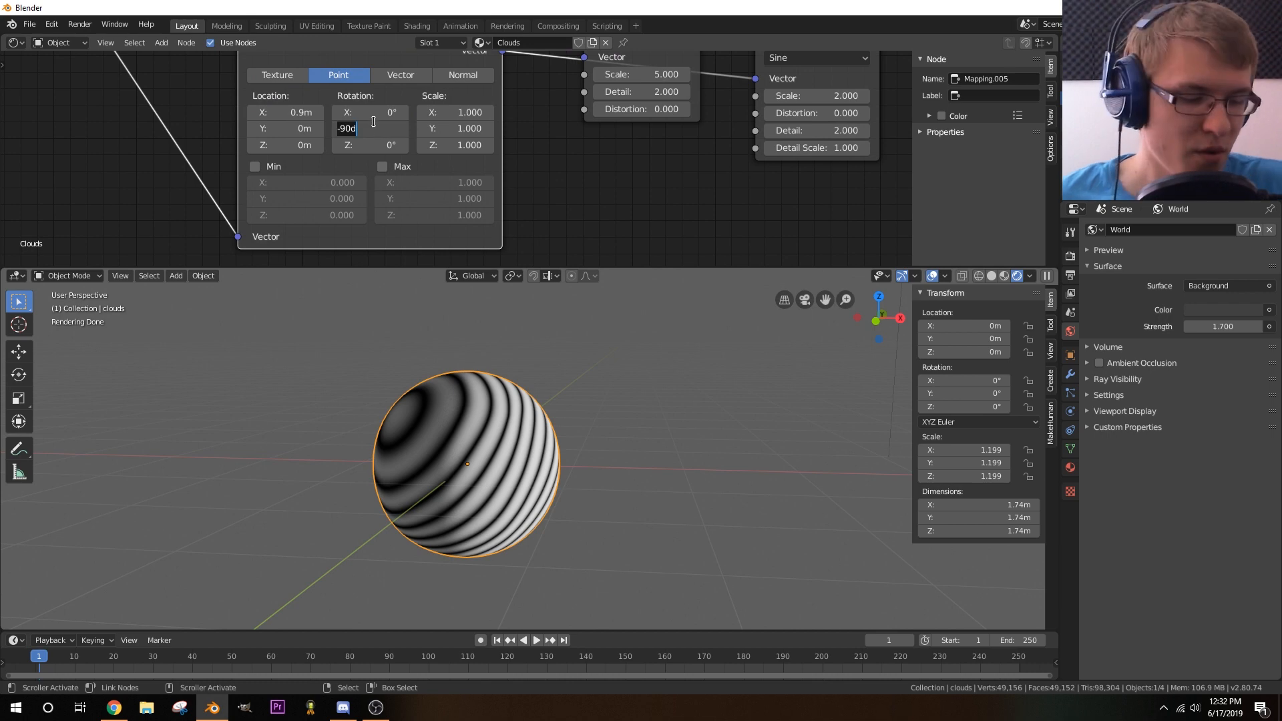
pyautogui.write('0')
pyautogui.press('Return')
pyautogui.click(290, 115)
pyautogui.write('0')
pyautogui.press('Return')
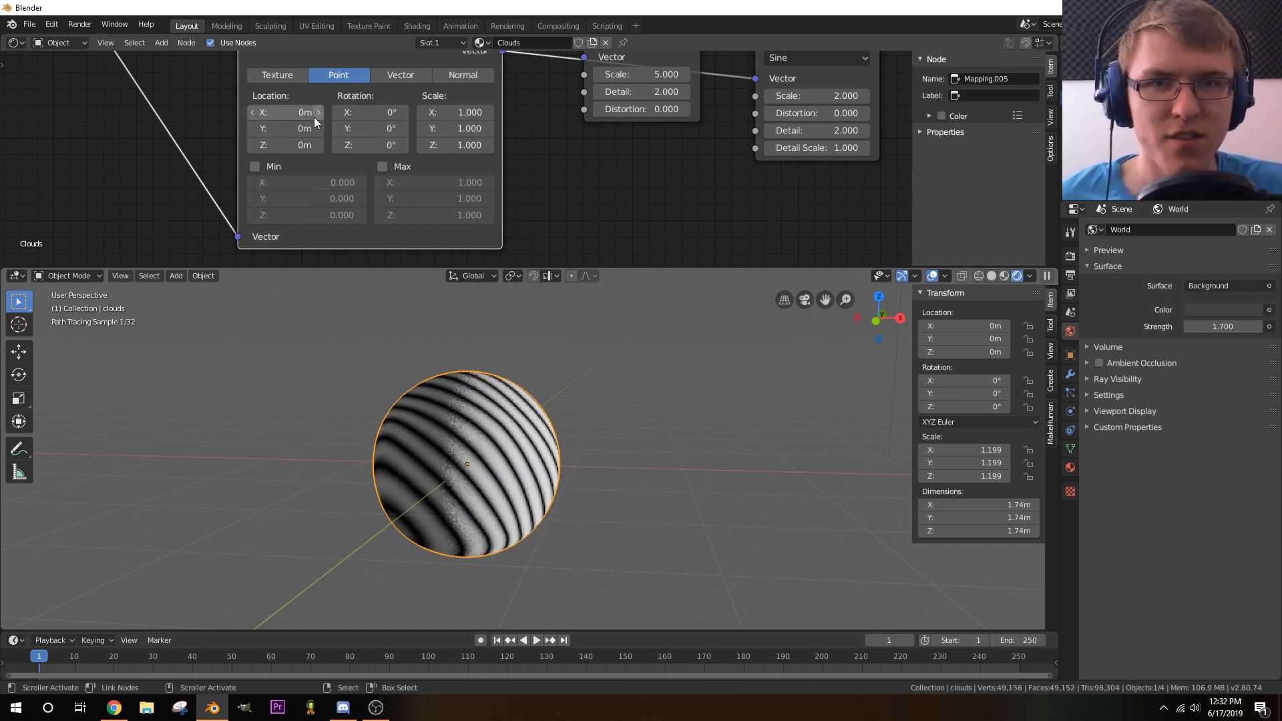
# - Set the Mapping node's rotation to X -37.2° and Y 46.3°, centring the bands on the sphere's pole in top view
pyautogui.scroll(2, 538, 167)
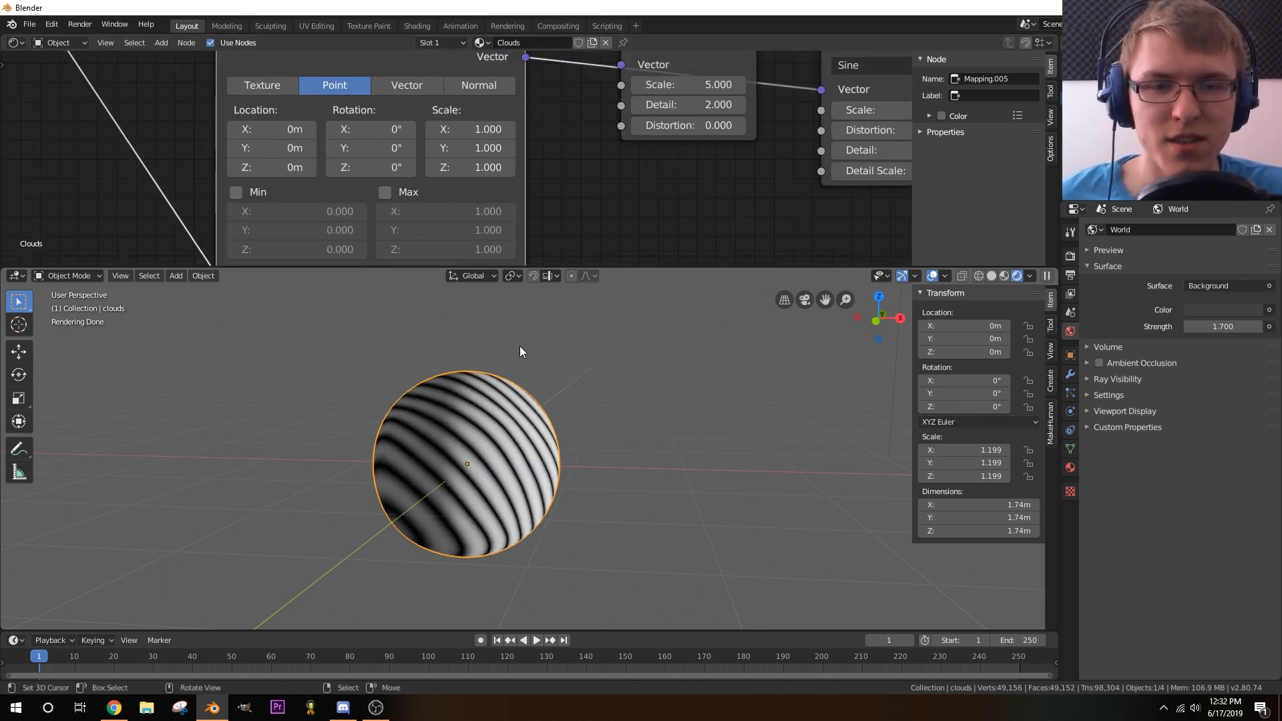
pyautogui.moveTo(519, 431); pyautogui.dragTo(547, 484, button='middle')
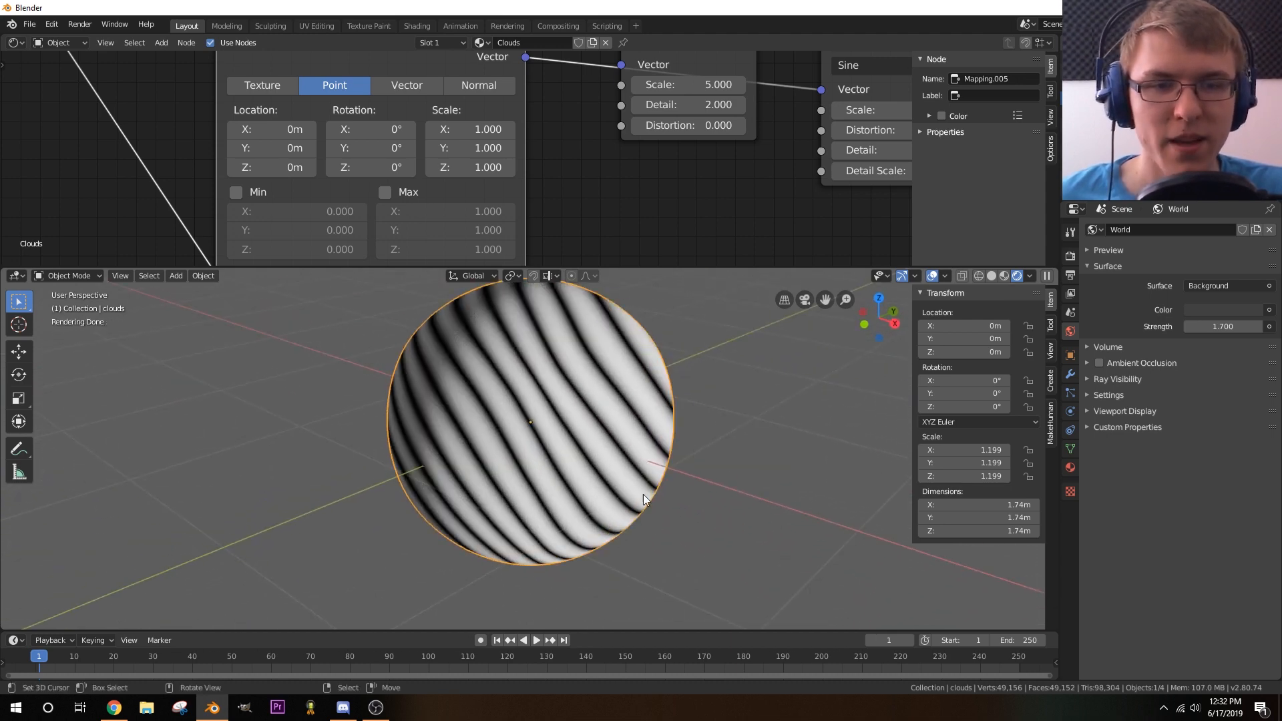
pyautogui.moveTo(593, 256); pyautogui.dragTo(648, 200, button='middle')
pyautogui.scroll(-2, 623, 414)
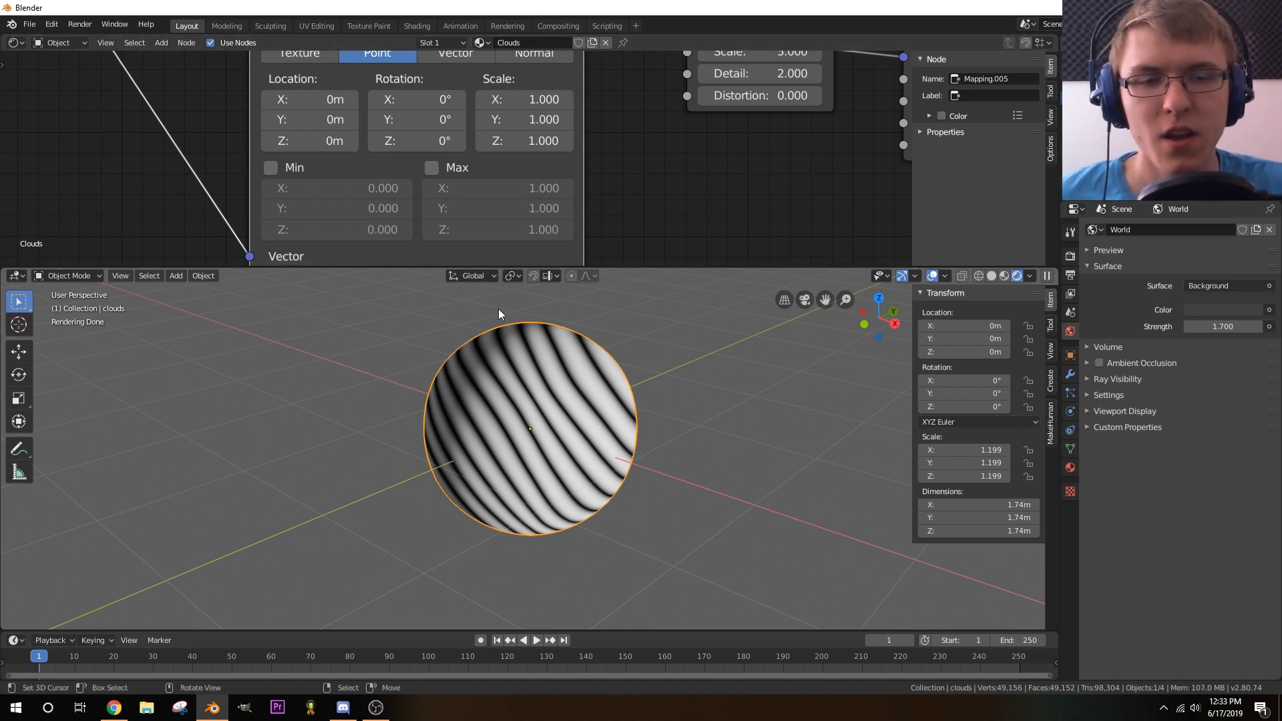
pyautogui.moveTo(619, 126); pyautogui.dragTo(657, 132, button='middle')
pyautogui.scroll(2, 638, 165)
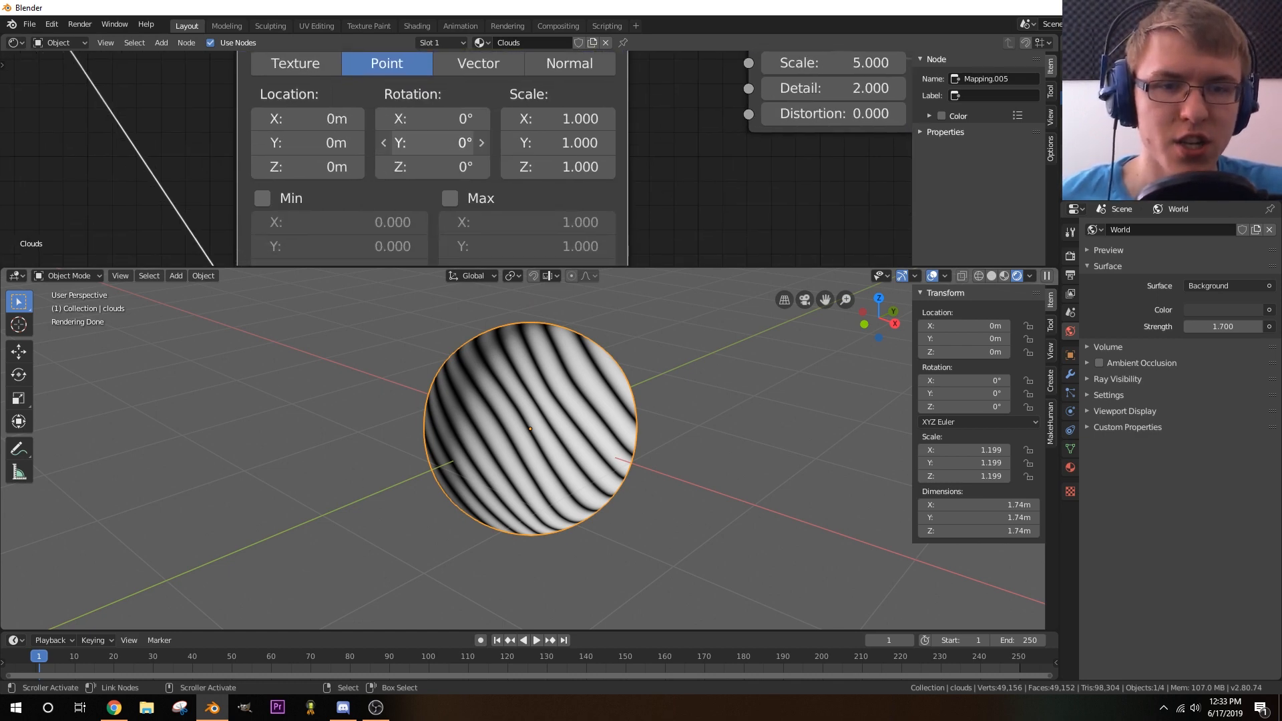
pyautogui.moveTo(432, 142); pyautogui.dragTo(511, 142)
pyautogui.moveTo(431, 119); pyautogui.dragTo(356, 119)
pyautogui.moveTo(606, 409); pyautogui.dragTo(619, 466, button='middle')
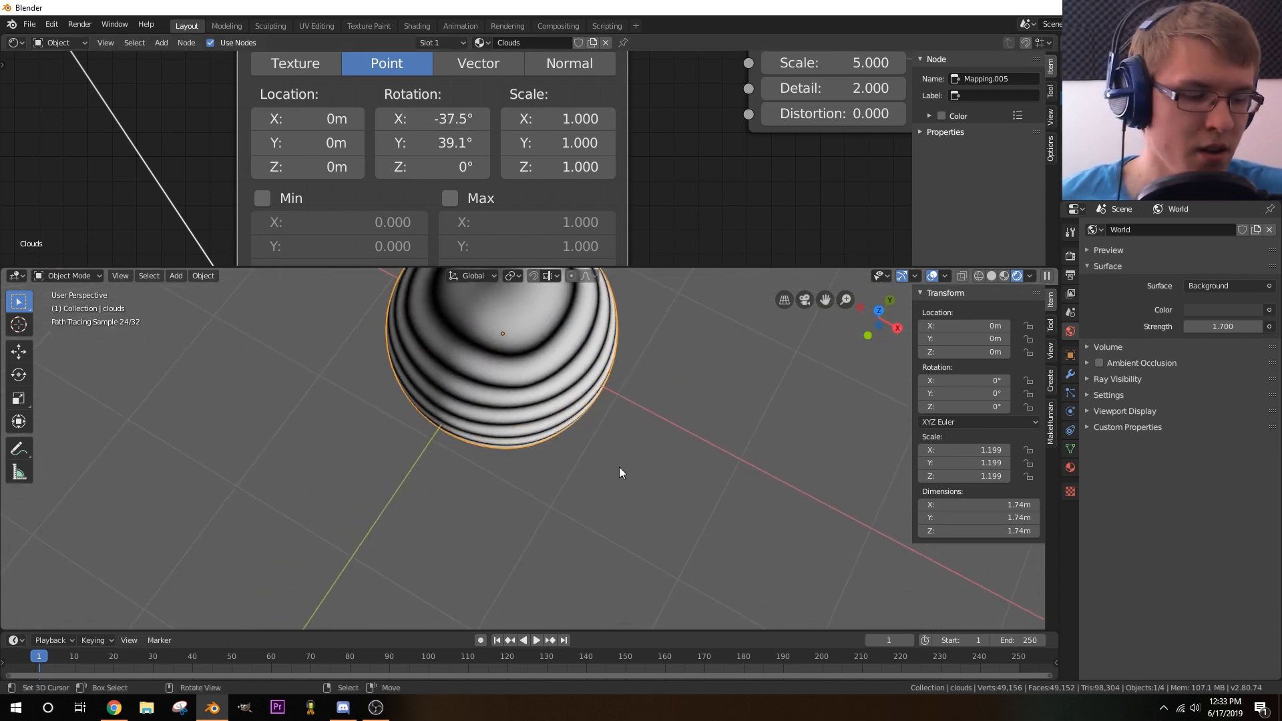
pyautogui.press('KP_7')
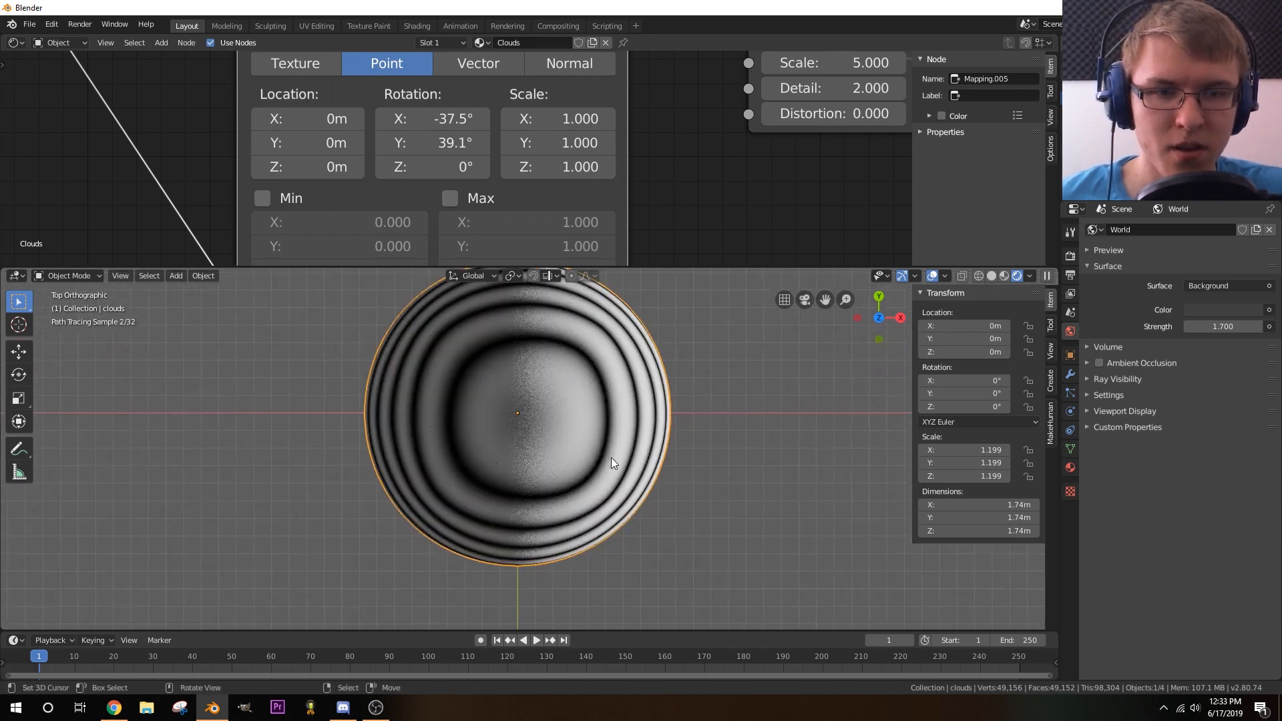
pyautogui.moveTo(454, 119); pyautogui.dragTo(468, 143)
# - Set the Wave Texture's Detail to 16 and its Scale to 5.9
pyautogui.moveTo(759, 184); pyautogui.dragTo(234, 230, button='middle')
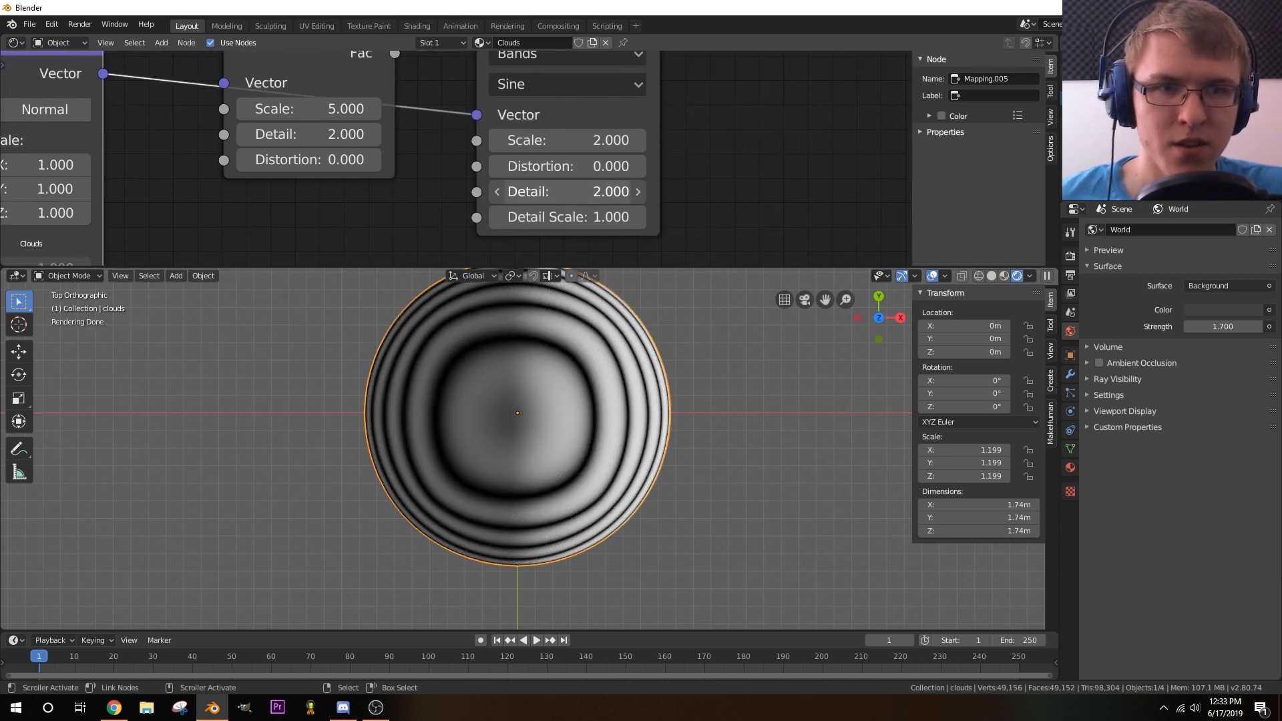
pyautogui.moveTo(548, 192); pyautogui.dragTo(587, 192)
pyautogui.moveTo(757, 171); pyautogui.dragTo(699, 179, button='middle')
pyautogui.scroll(2, 698, 179)
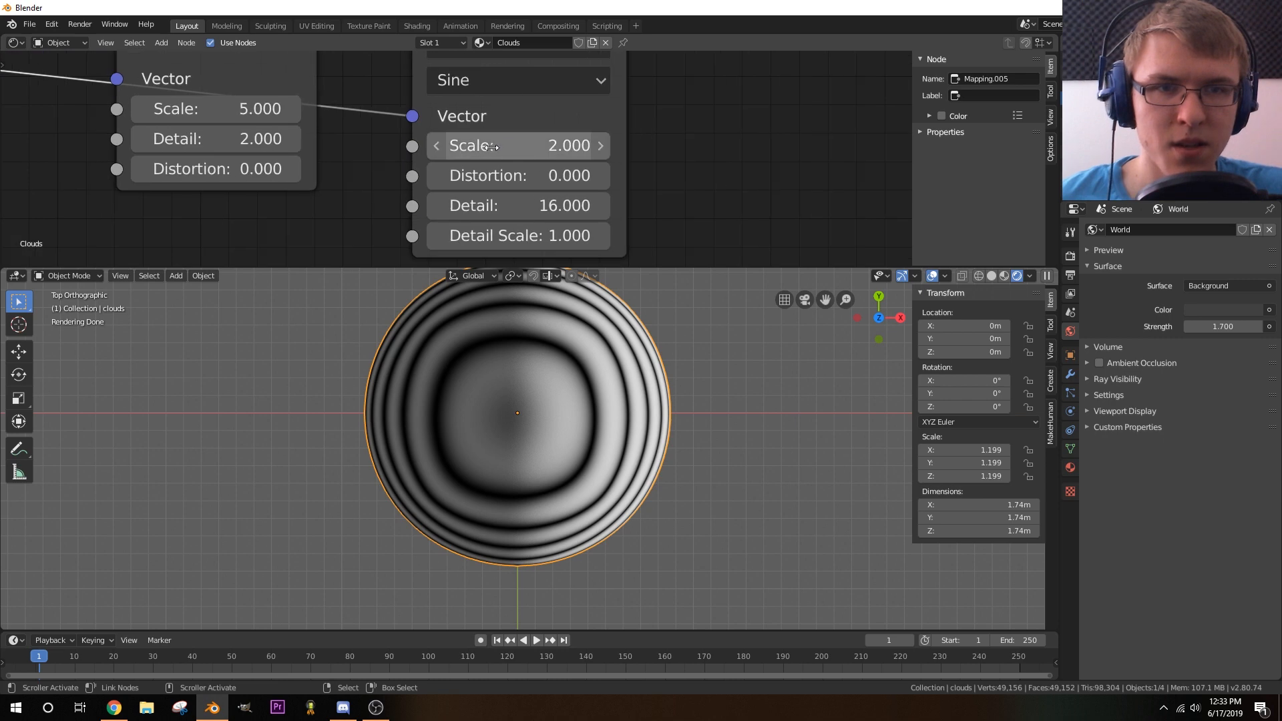
pyautogui.moveTo(521, 146); pyautogui.dragTo(590, 145)
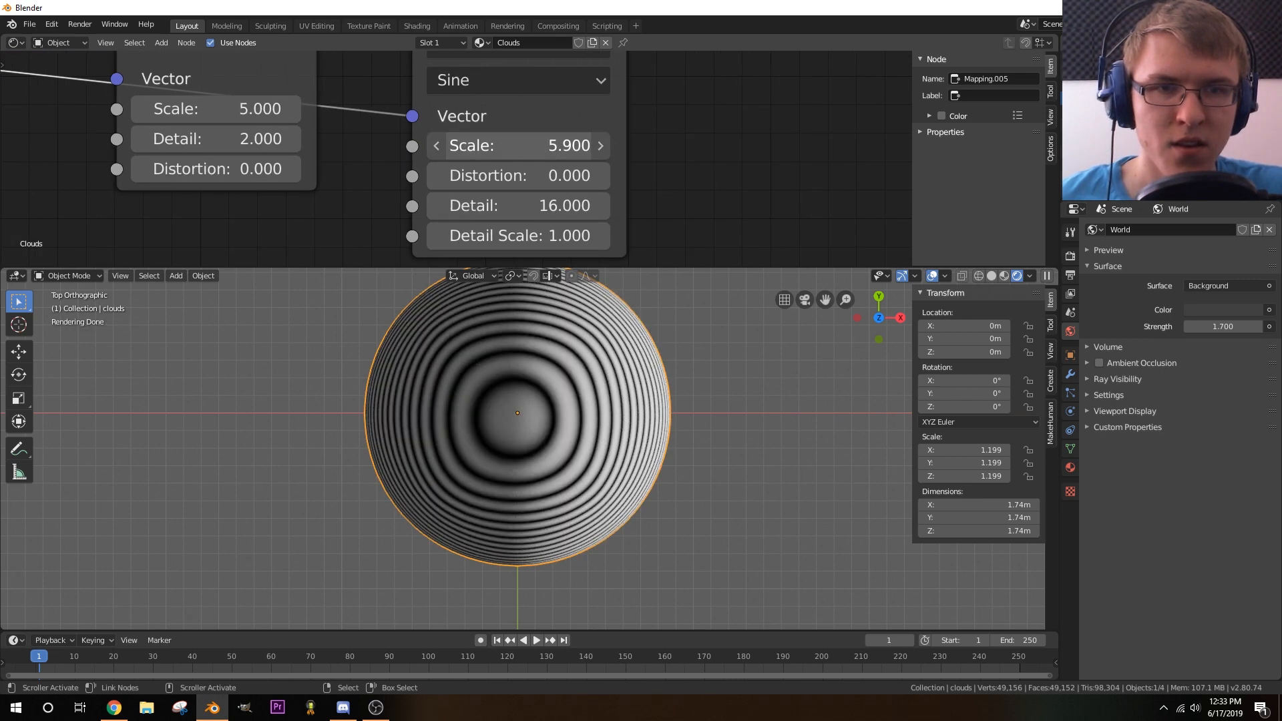
# - Move the Diffuse BSDF down to about the level of the Wave Texture
pyautogui.scroll(-5, 675, 191)
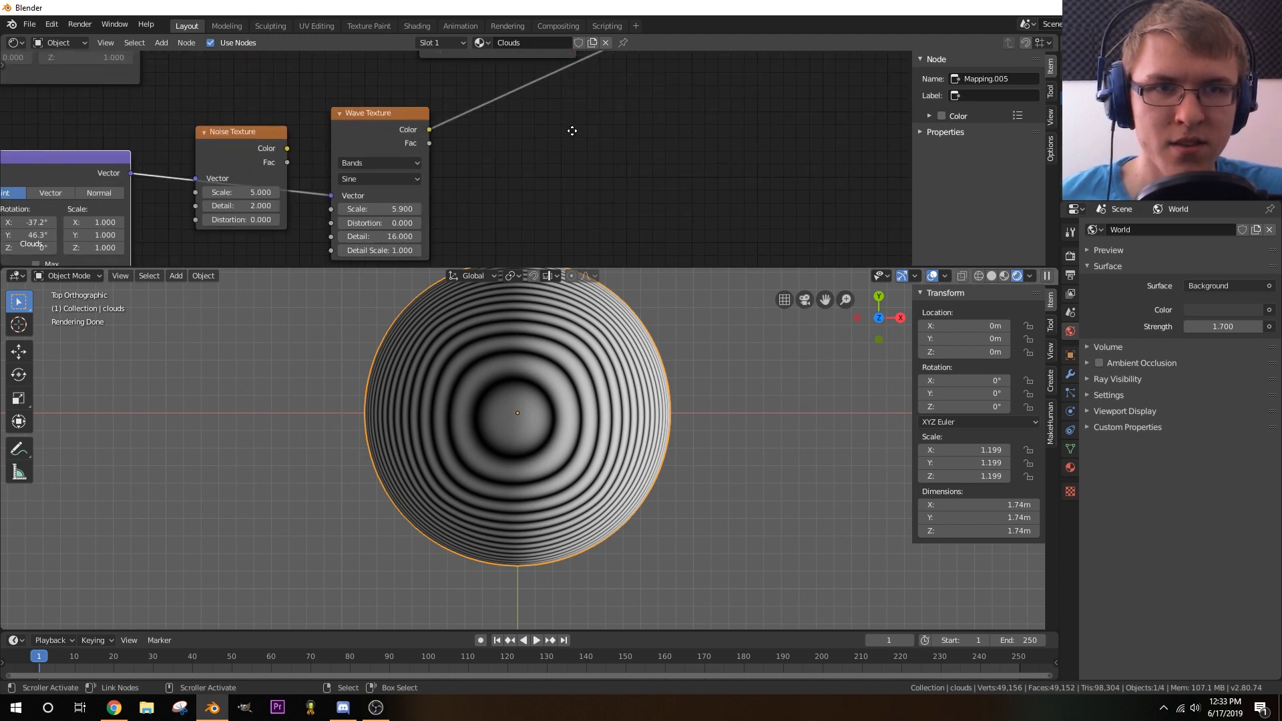
pyautogui.moveTo(572, 131); pyautogui.dragTo(372, 227, button='middle')
pyautogui.scroll(-3, 484, 162)
pyautogui.scroll(-1, 451, 162)
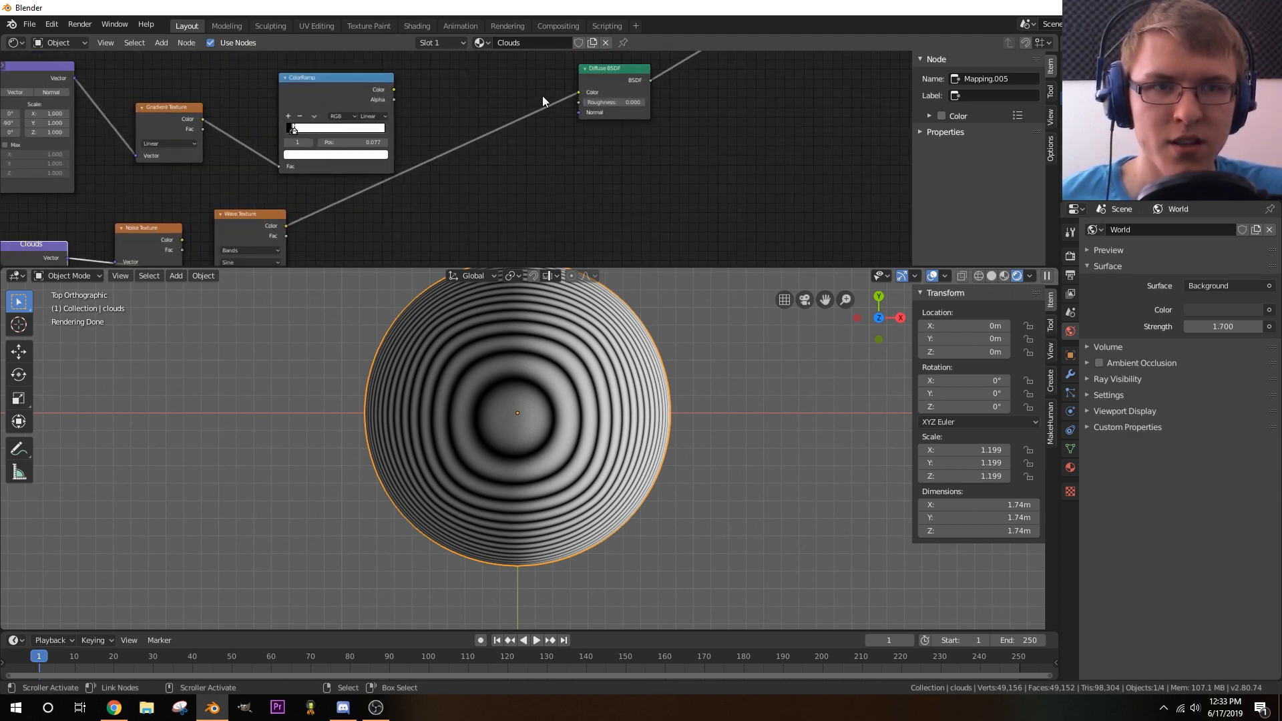
pyautogui.press('g')
pyautogui.click(600, 215)
# - Insert a ColorRamp node between the Wave Texture and the Diffuse BSDF
pyautogui.moveTo(495, 174); pyautogui.dragTo(538, 118, button='middle')
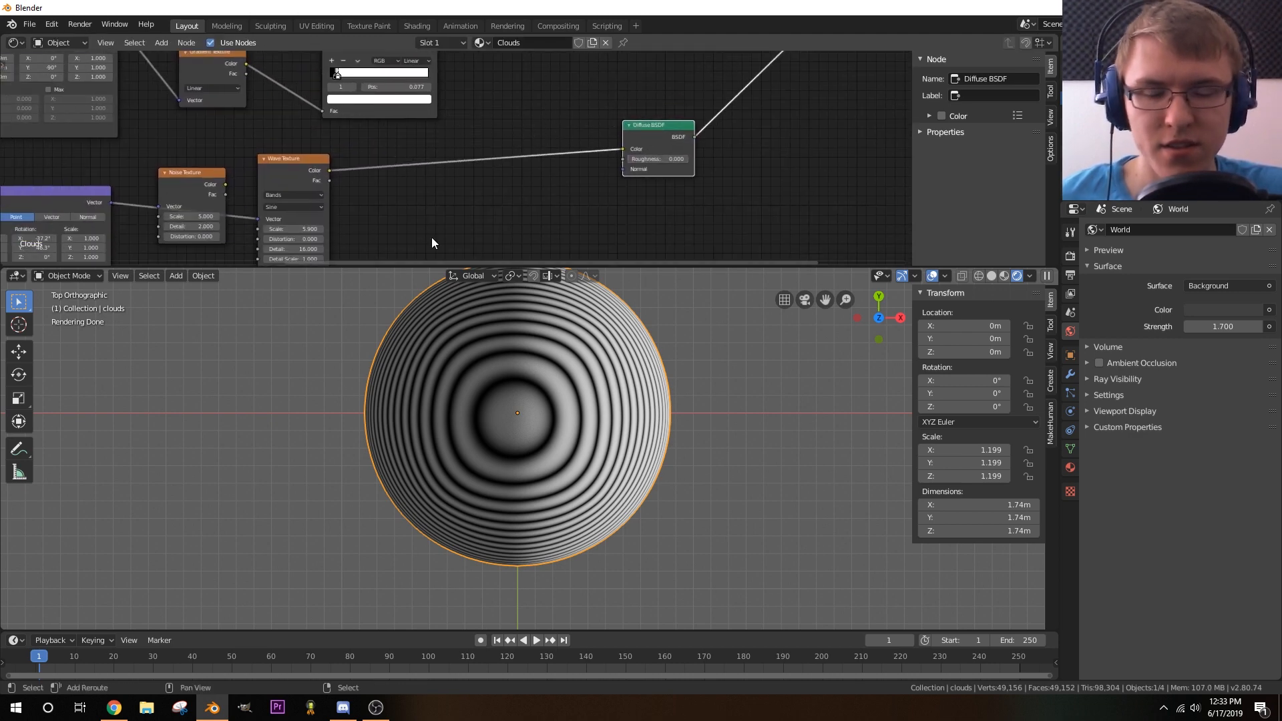
pyautogui.hotkey('shift', 'a')
pyautogui.moveTo(432, 238)
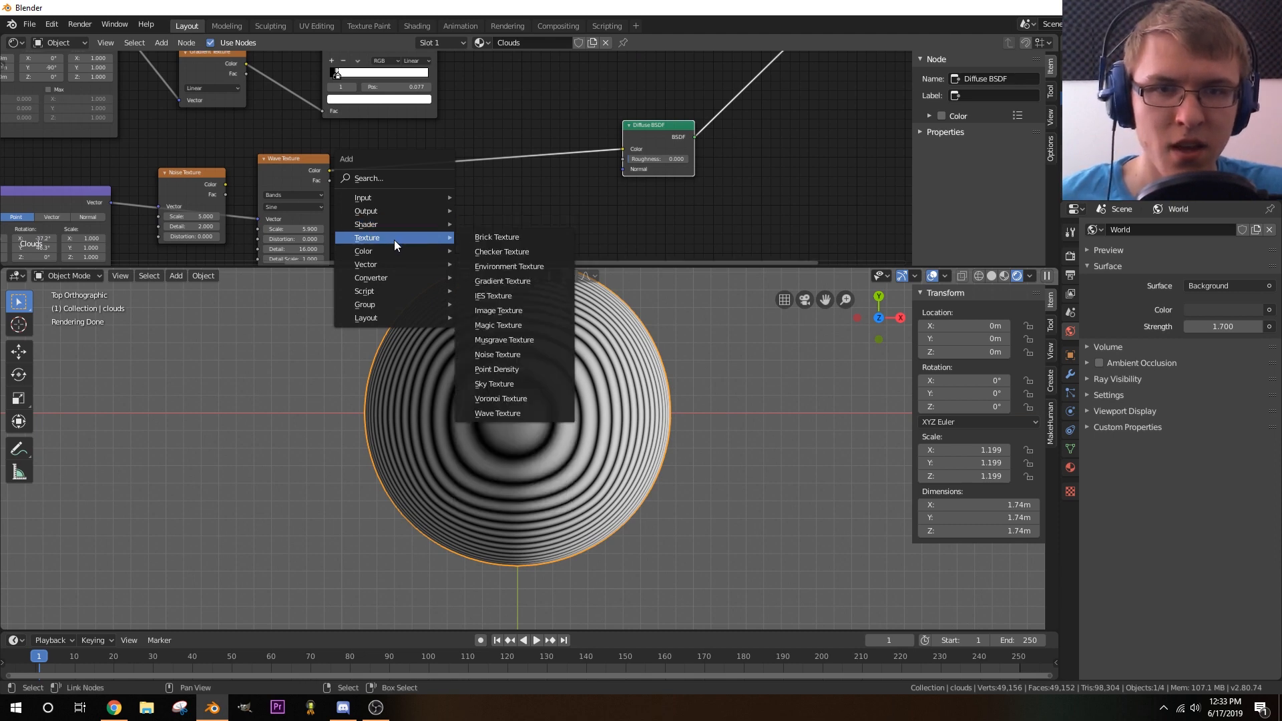
pyautogui.moveTo(383, 276)
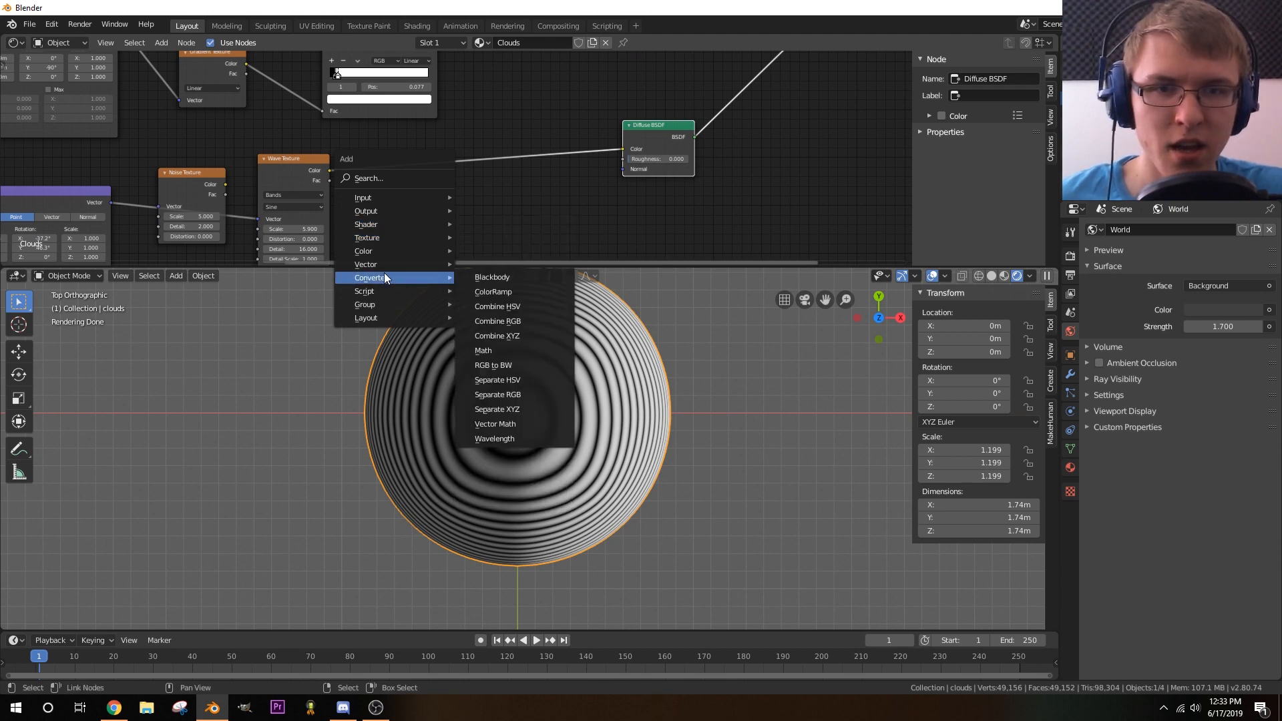
pyautogui.click(507, 295)
pyautogui.click(437, 118)
# - Thin the dark bands by moving the new ColorRamp's black stop to almost 0 and its white stop to 0.118
pyautogui.scroll(2, 590, 171)
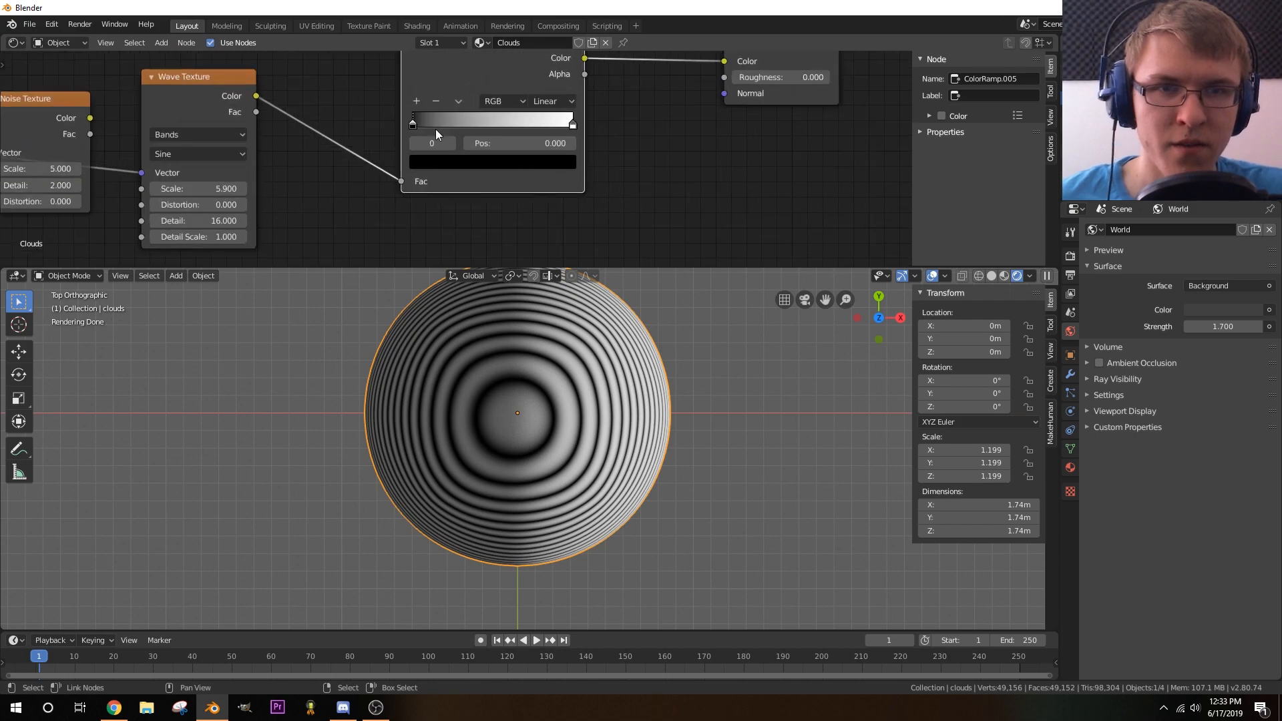
pyautogui.moveTo(413, 126); pyautogui.dragTo(443, 127)
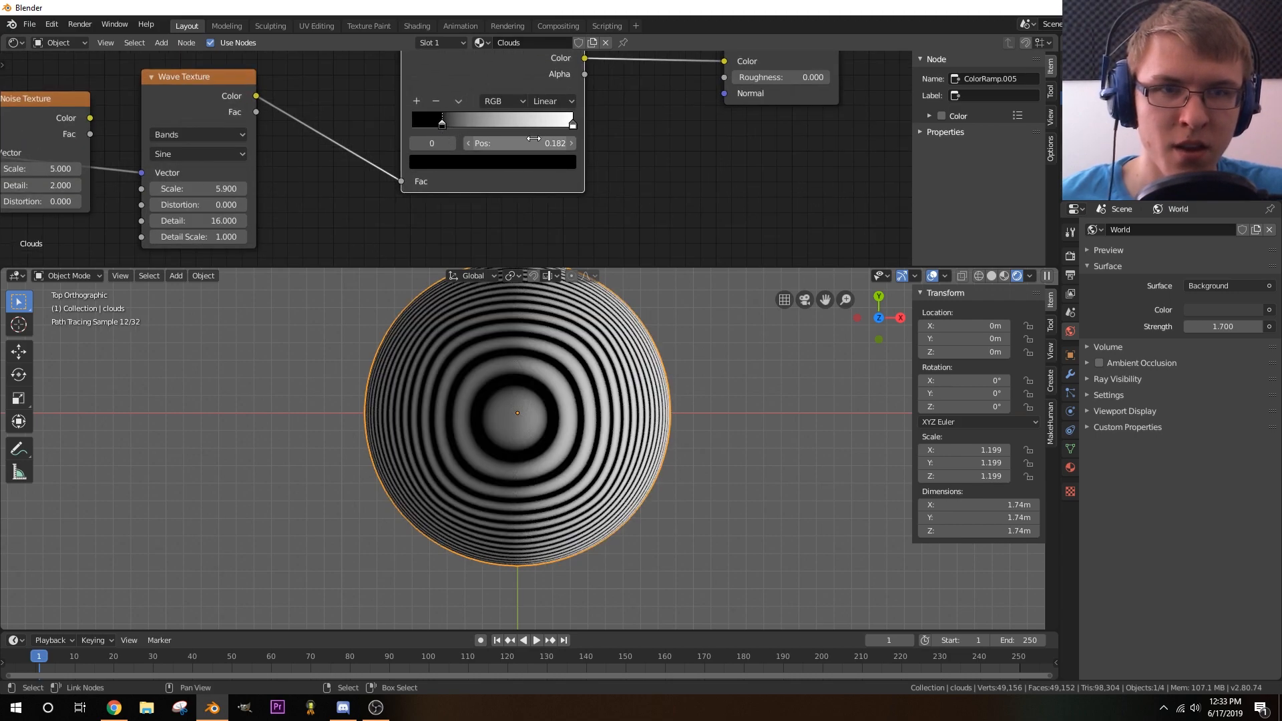
pyautogui.moveTo(572, 133); pyautogui.dragTo(382, 121)
pyautogui.scroll(2, 466, 151)
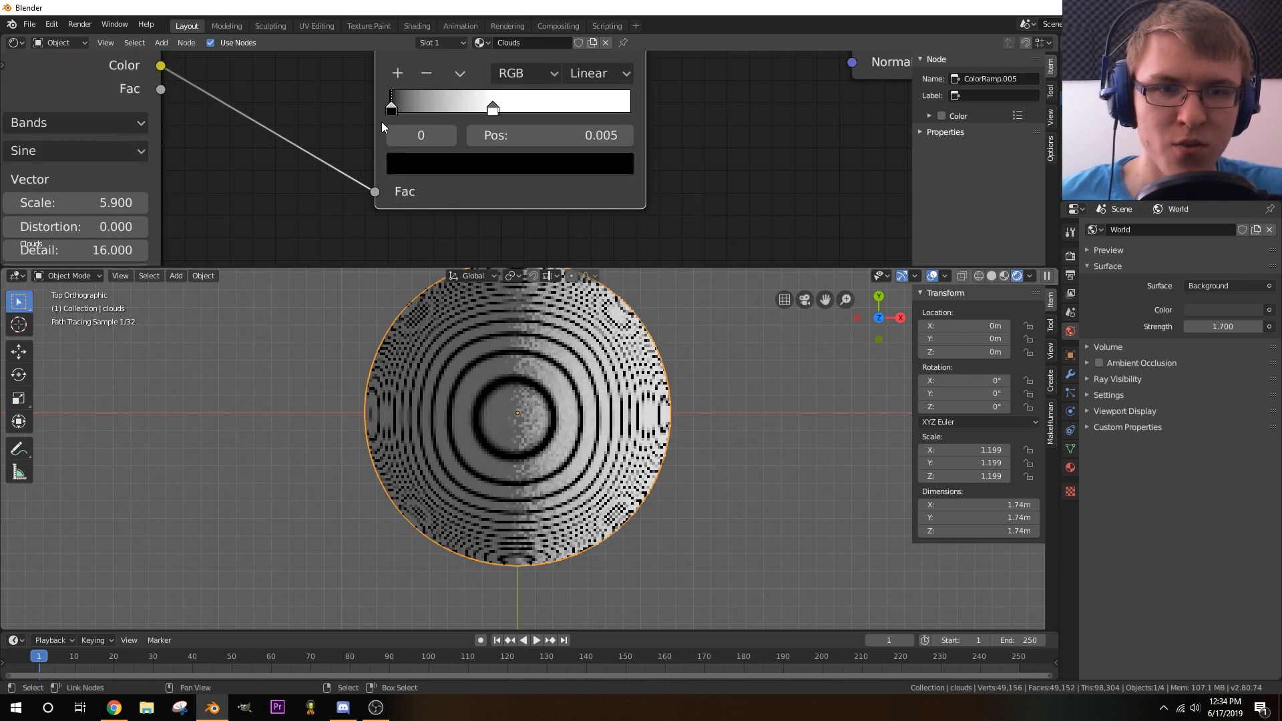
pyautogui.moveTo(480, 112); pyautogui.dragTo(411, 121)
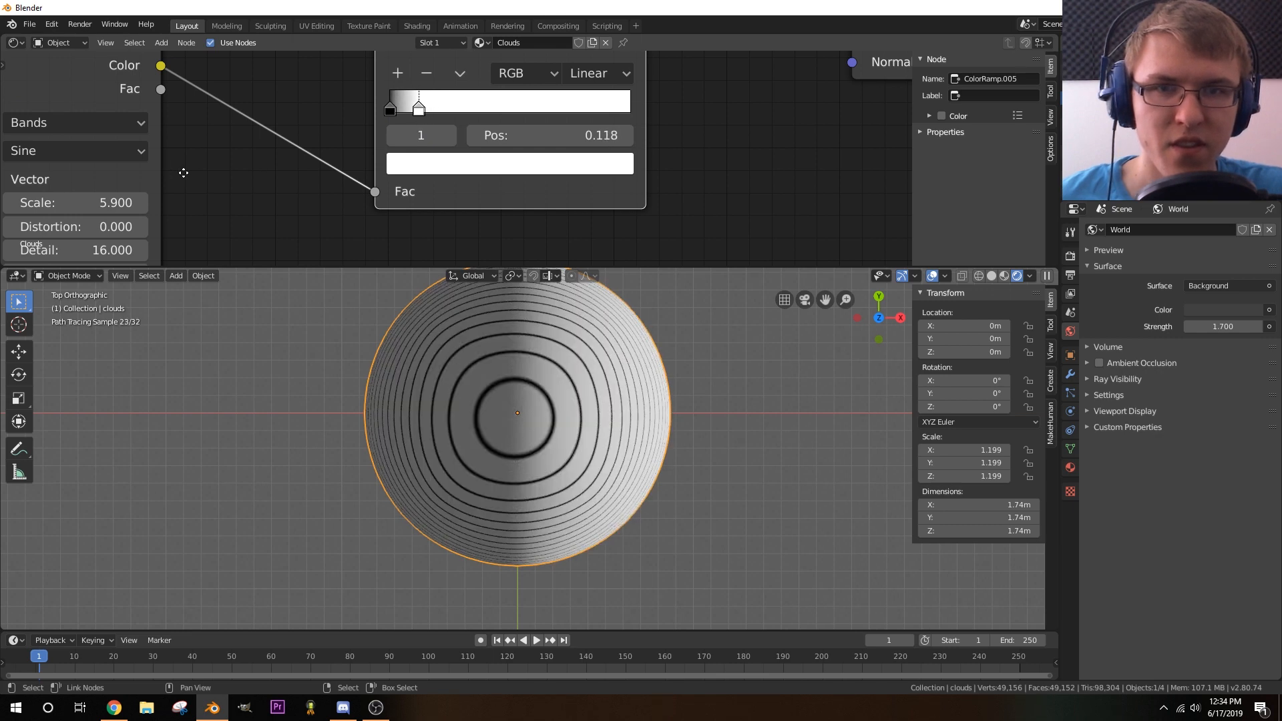
# - Set the Wave Texture's Scale to 32.3 to pack many more rings around the pole
pyautogui.moveTo(184, 173); pyautogui.dragTo(580, 119, button='middle')
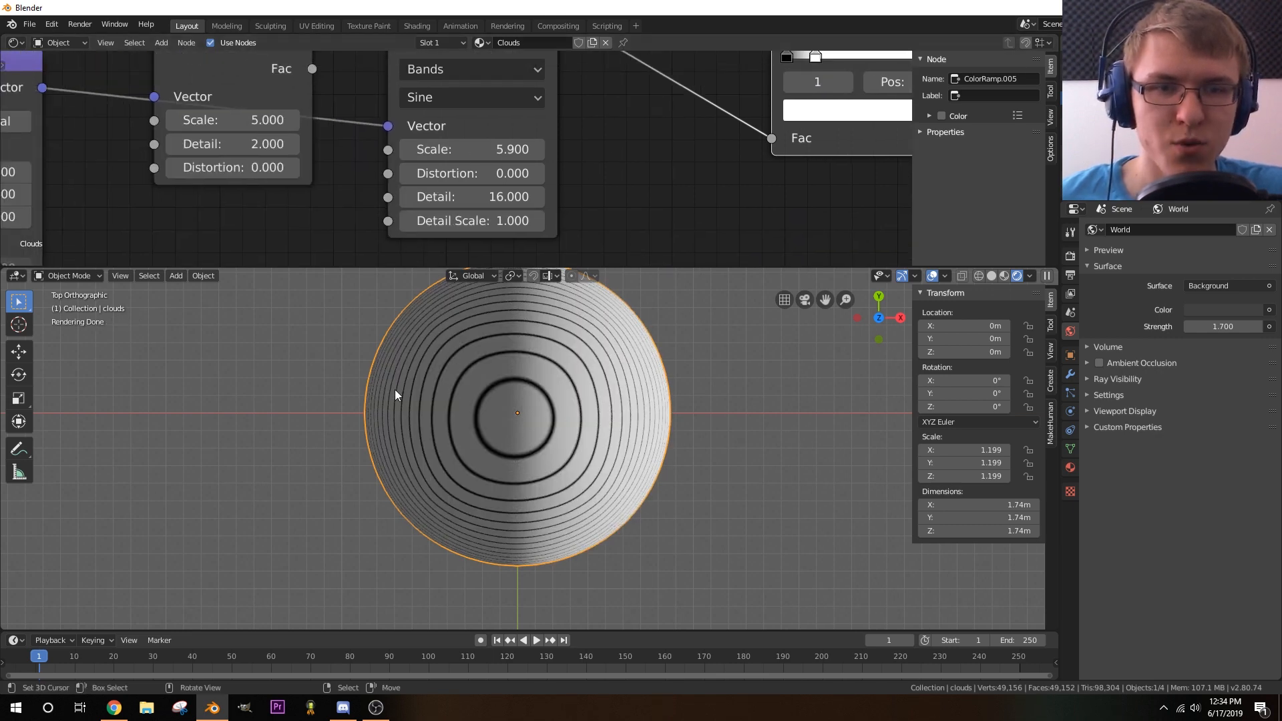
pyautogui.moveTo(600, 188); pyautogui.dragTo(590, 164, button='middle')
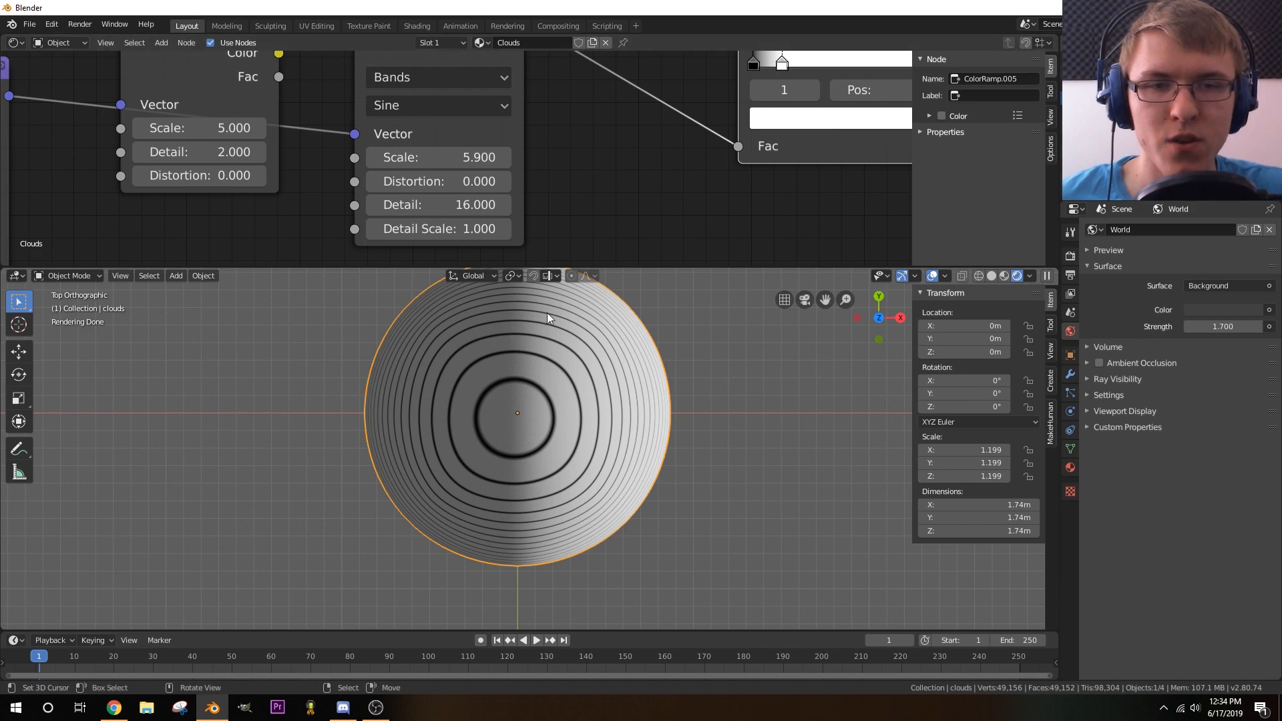
pyautogui.scroll(2, 595, 167)
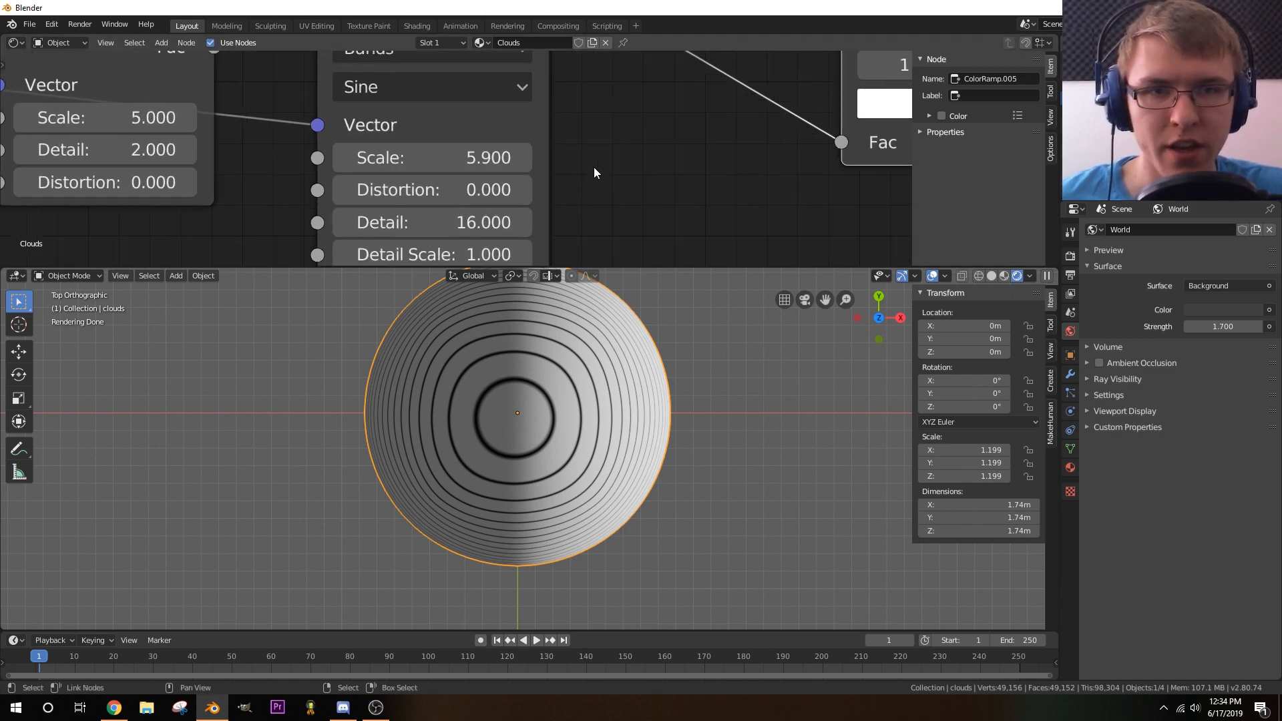
pyautogui.moveTo(475, 121); pyautogui.dragTo(630, 121)
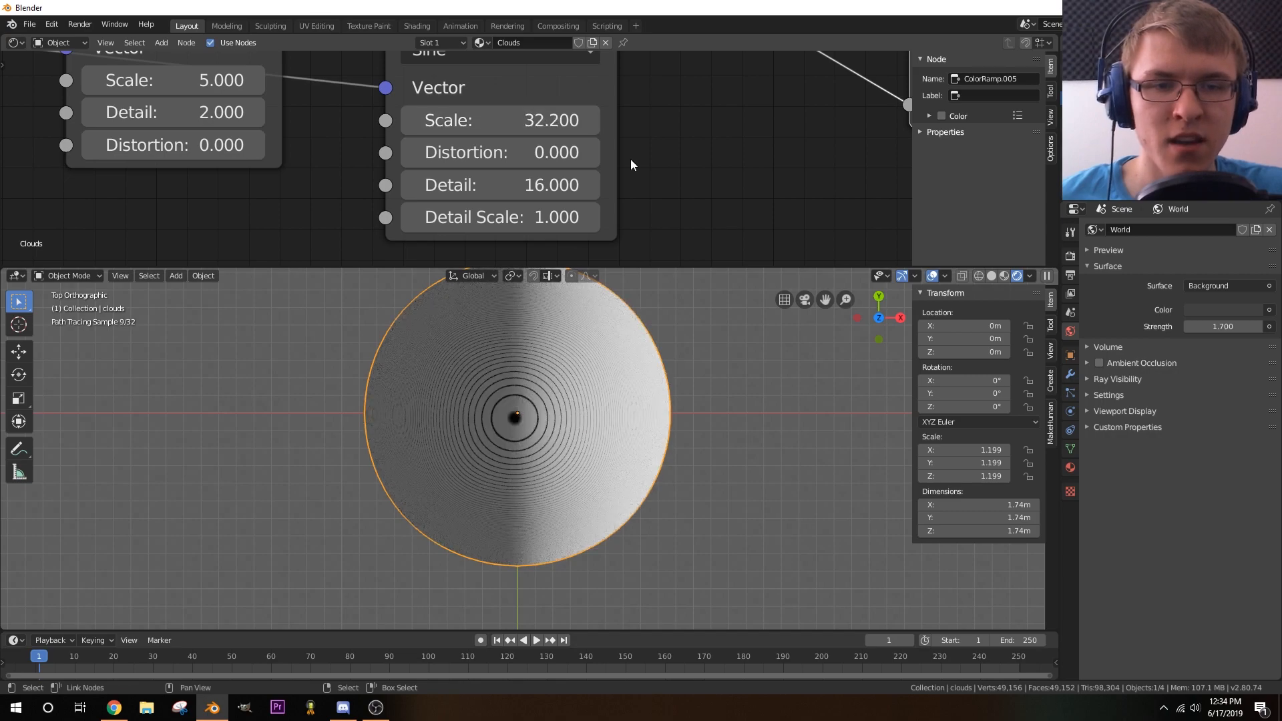
pyautogui.moveTo(588, 411); pyautogui.dragTo(564, 370, button='middle')
pyautogui.scroll(2, 563, 396)
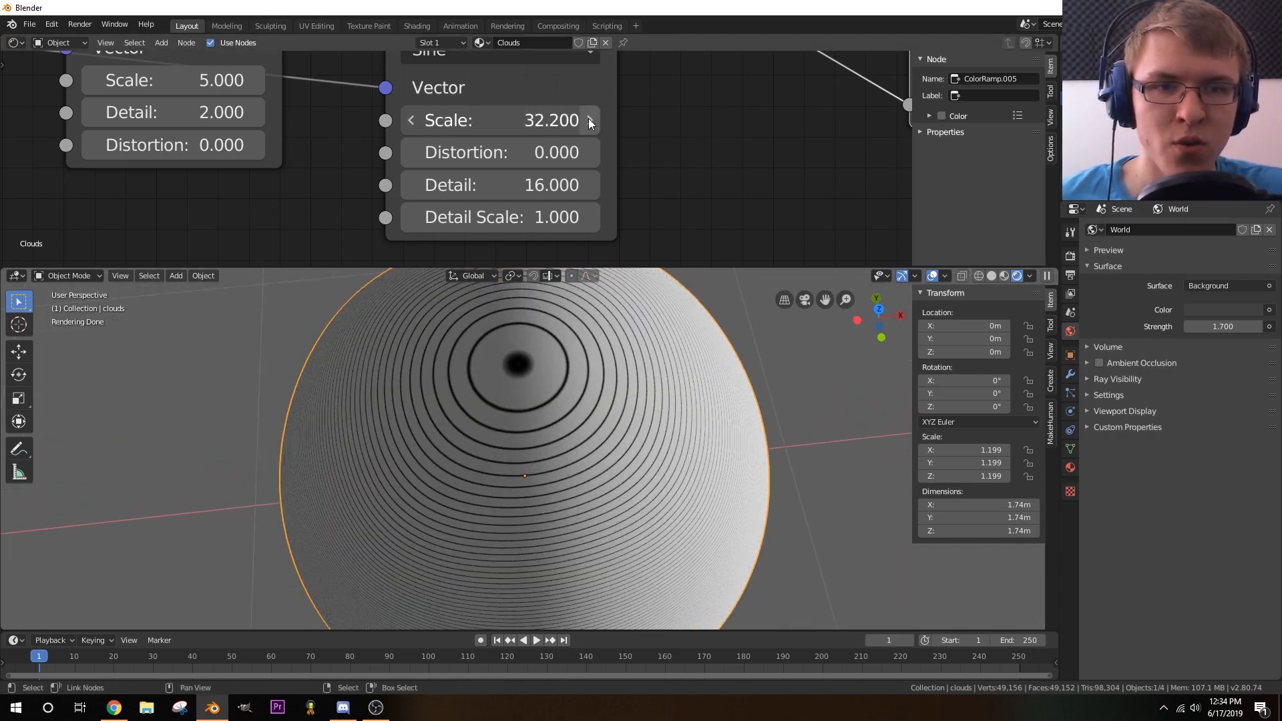
pyautogui.click(588, 119)
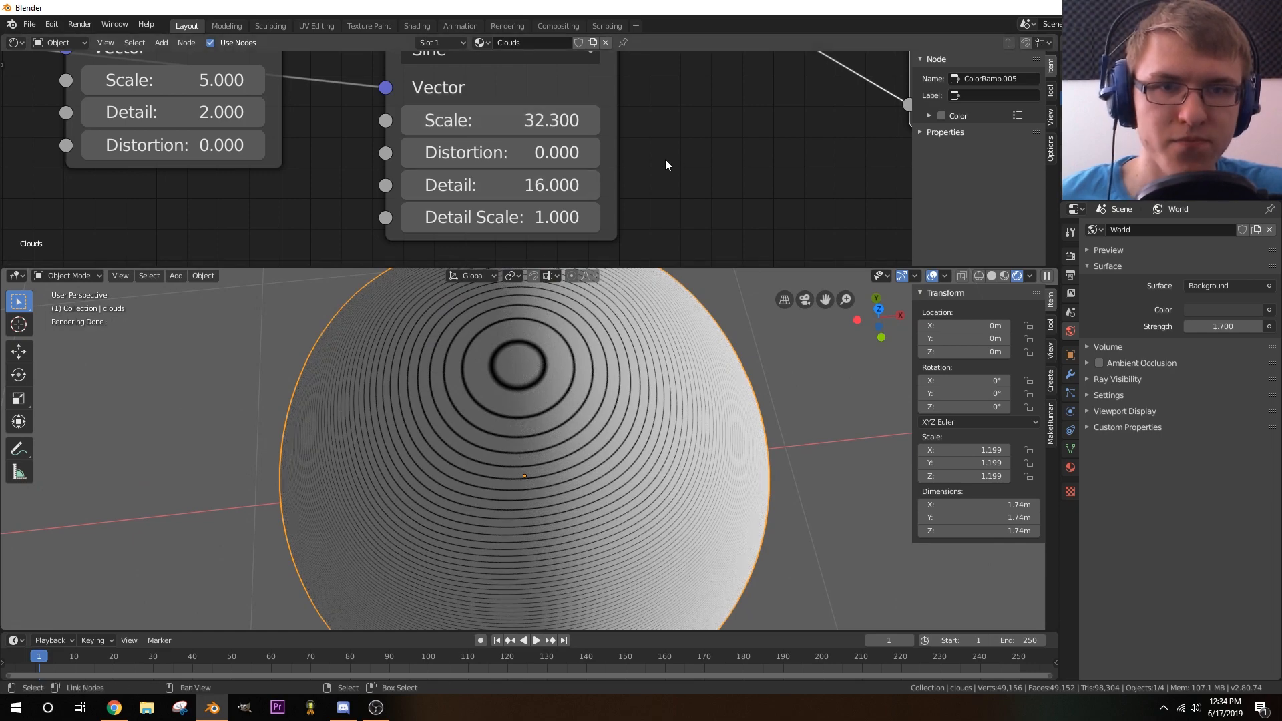
# - Set the Wave Texture's Distortion to 7.3 to make the rings irregular
pyautogui.click(590, 159)
pyautogui.click(590, 159)
pyautogui.click(590, 159)
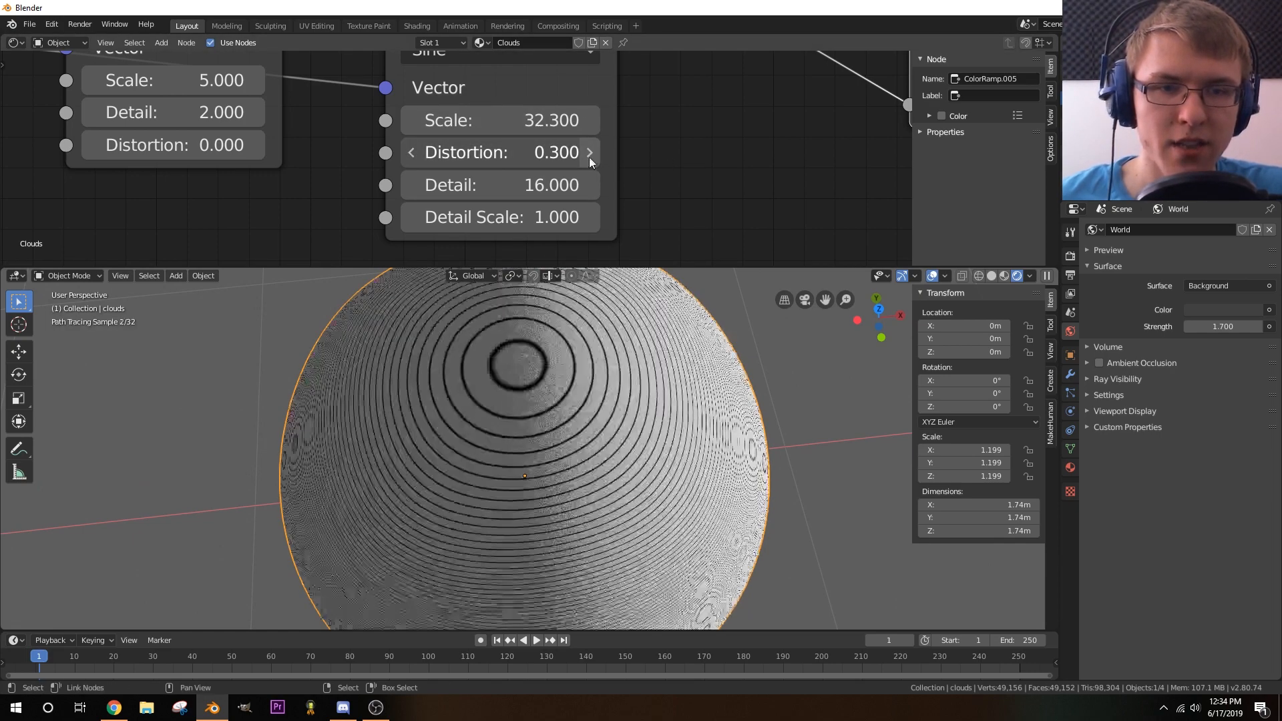
pyautogui.click(590, 159)
pyautogui.click(590, 159)
pyautogui.click(590, 159)
pyautogui.click(590, 158)
pyautogui.click(591, 159)
pyautogui.moveTo(567, 157)
pyautogui.mouseDown()
pyautogui.moveTo(623, 158)
pyautogui.moveTo(578, 158)
pyautogui.mouseUp()
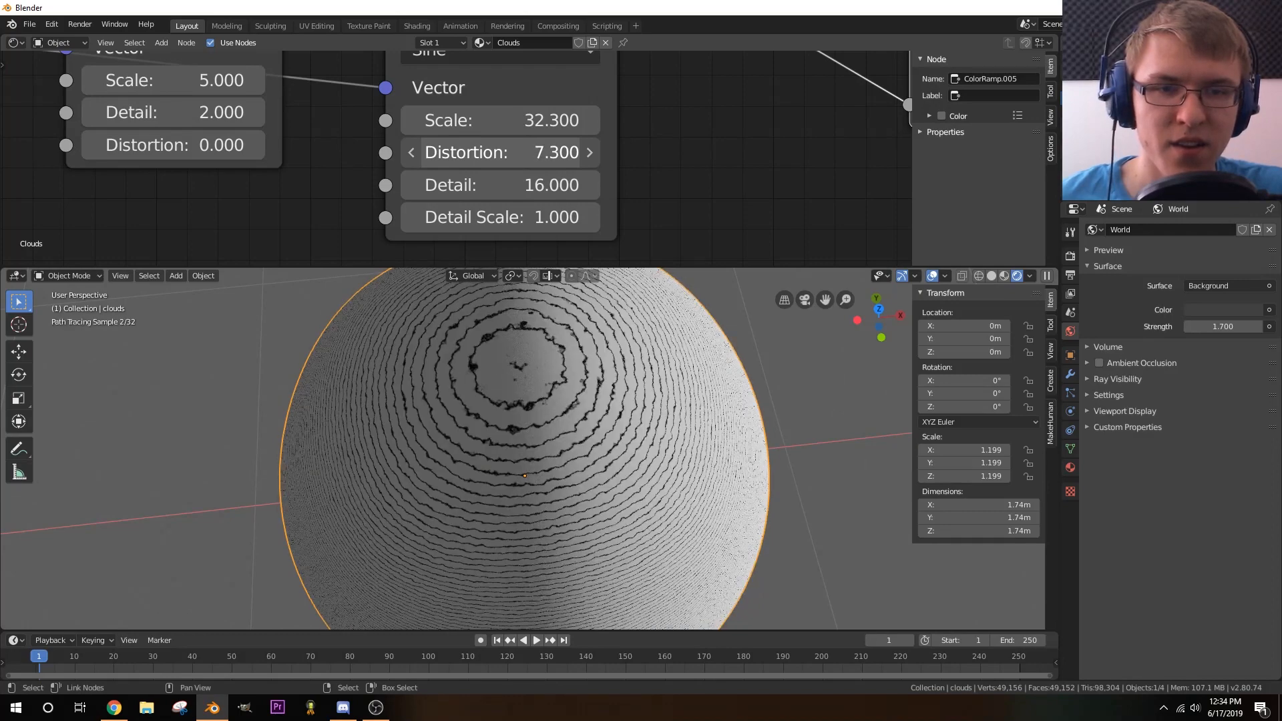
# - Set the Wave Texture's Detail Scale to 0.2 to smooth the ring distortion
pyautogui.scroll(-4, 706, 167)
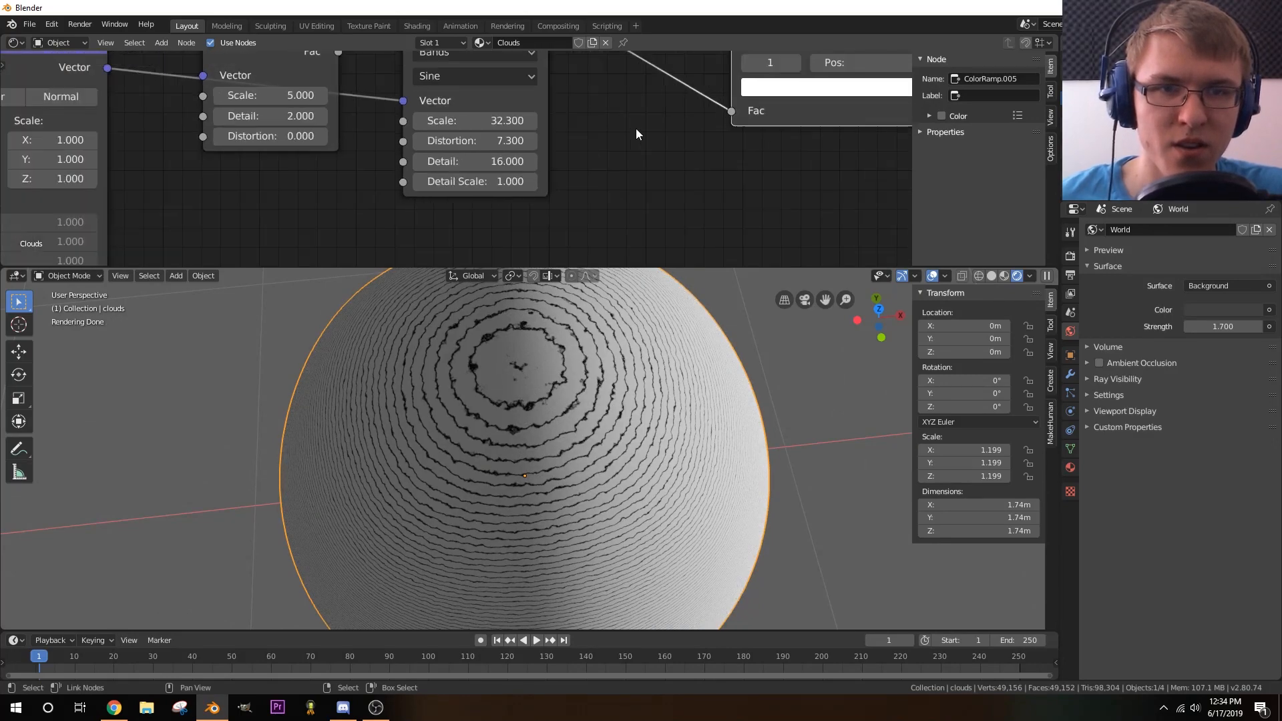
pyautogui.scroll(3, 640, 139)
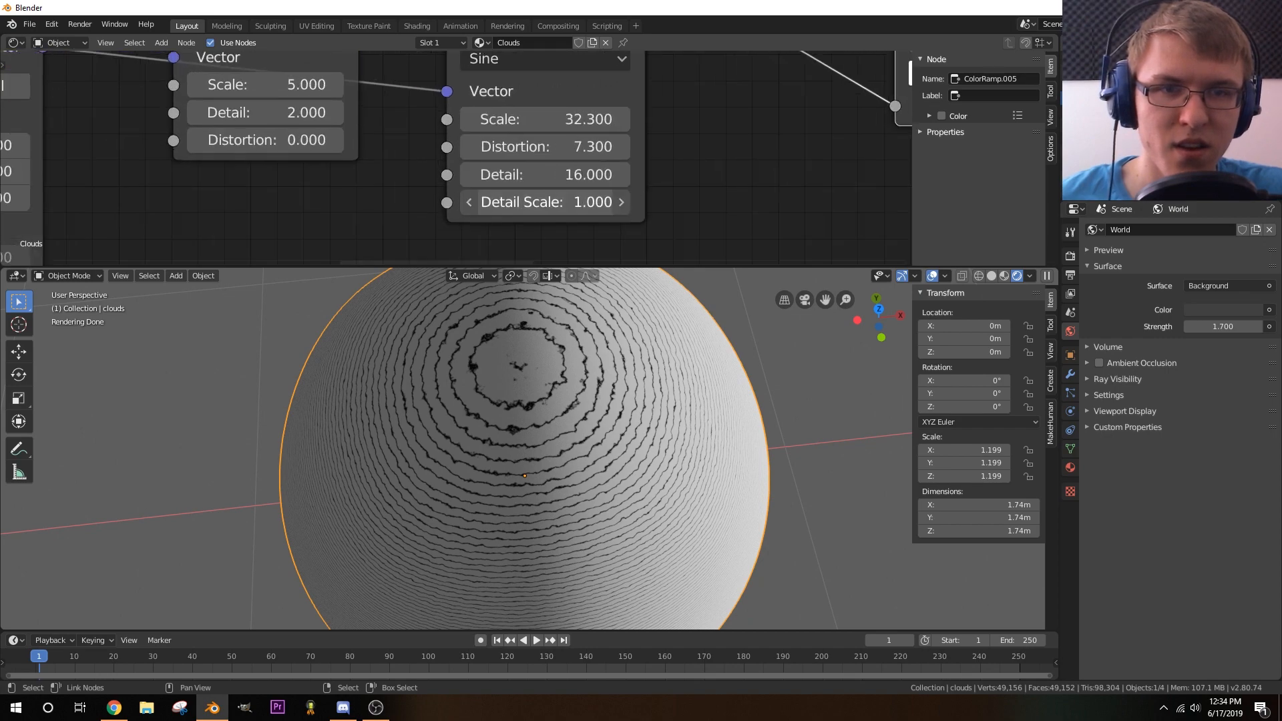
pyautogui.moveTo(593, 202)
pyautogui.mouseDown()
pyautogui.moveTo(617, 202)
pyautogui.moveTo(588, 202)
pyautogui.mouseUp()
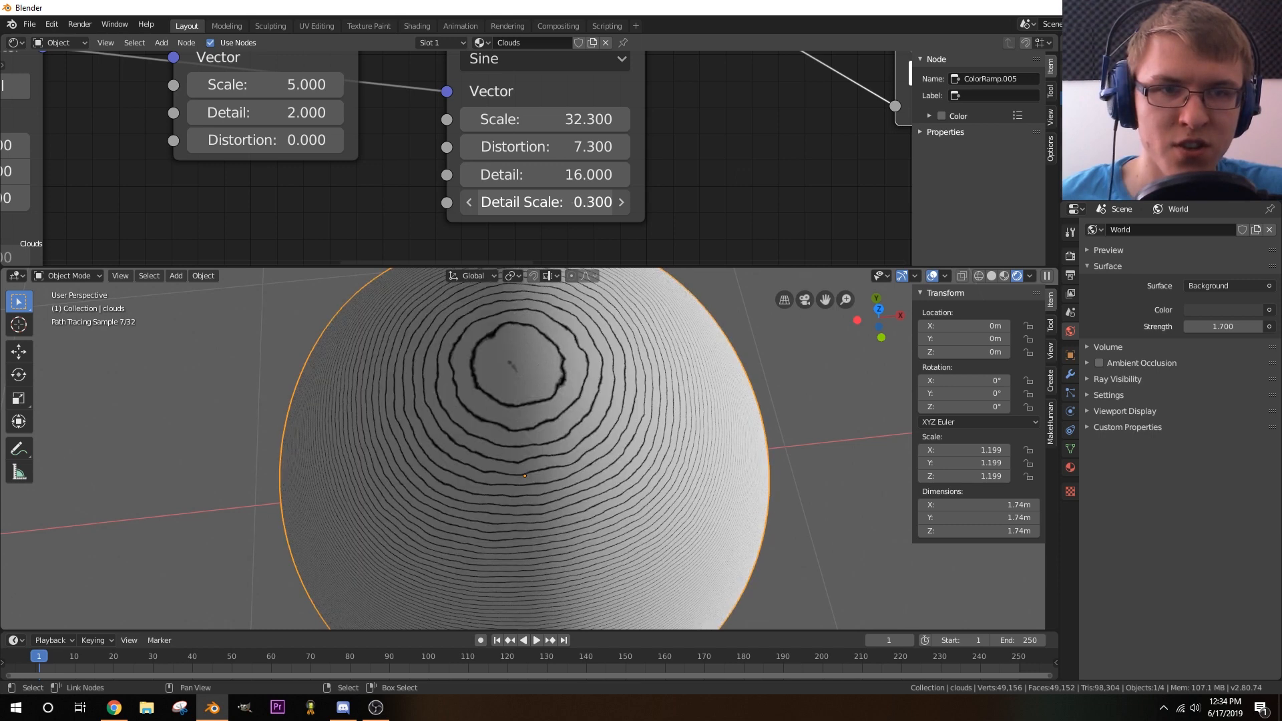
pyautogui.click(469, 203)
# - Move the white stop of the wave branch's ColorRamp to 0.127
pyautogui.moveTo(732, 148); pyautogui.dragTo(172, 273, button='middle')
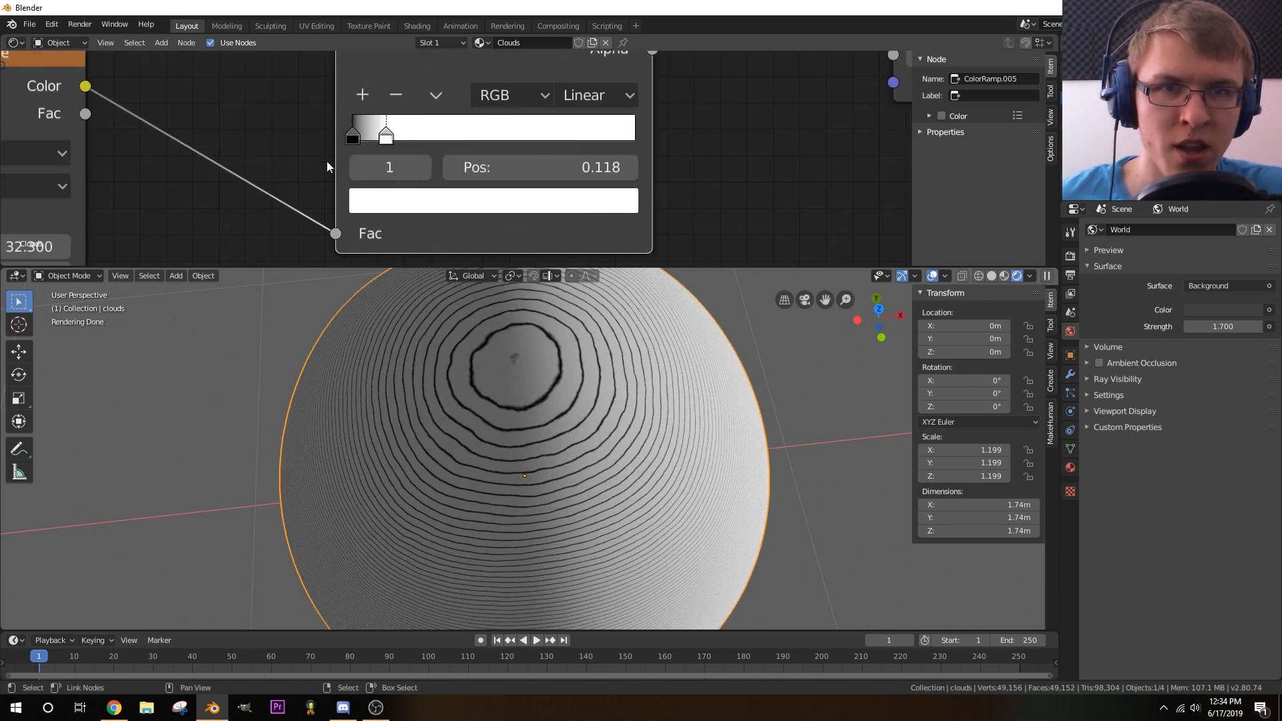
pyautogui.click(352, 137)
pyautogui.moveTo(385, 137)
pyautogui.mouseDown()
pyautogui.moveTo(371, 142)
pyautogui.moveTo(388, 142)
pyautogui.mouseUp()
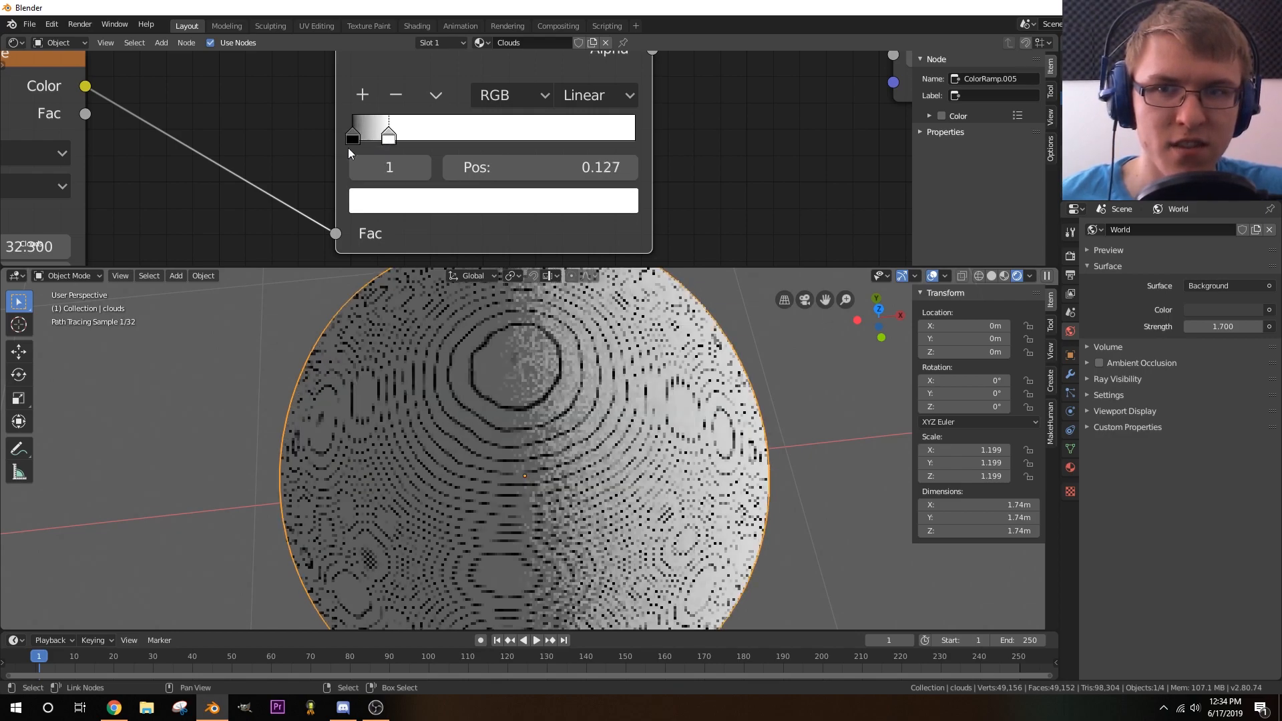
pyautogui.moveTo(144, 206); pyautogui.dragTo(539, 151, button='middle')
pyautogui.click(412, 97)
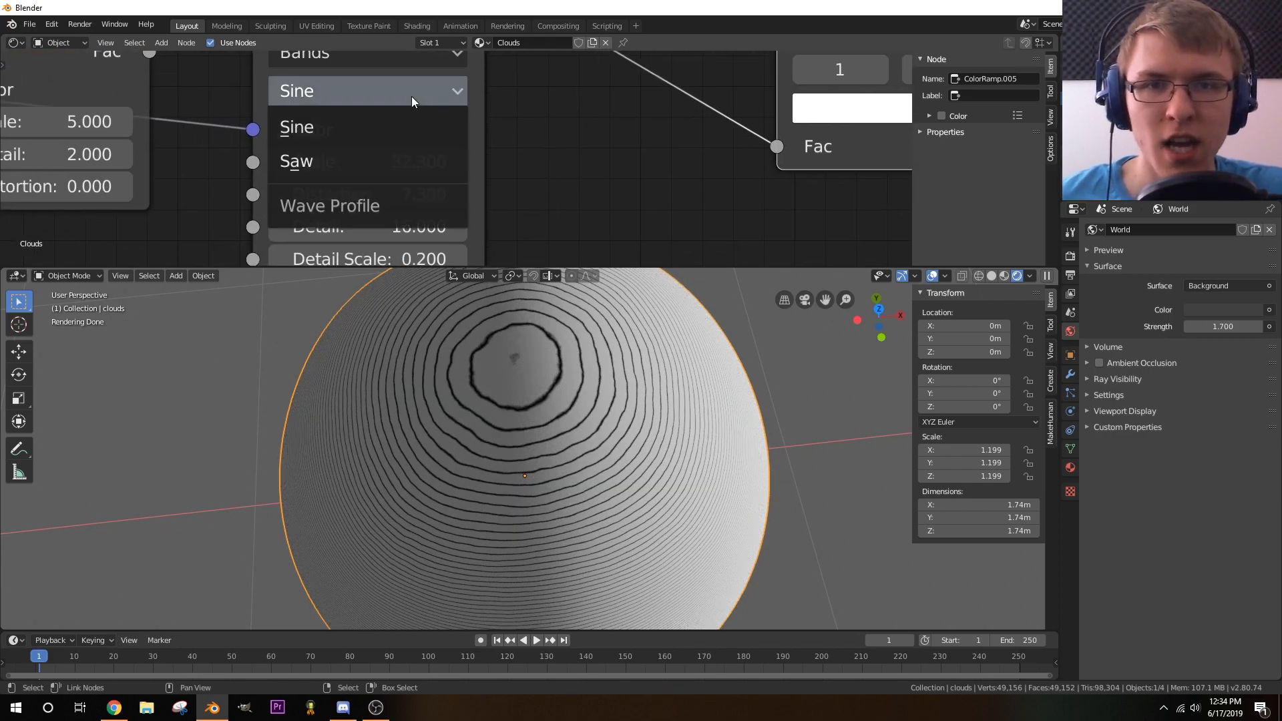
pyautogui.click(343, 163)
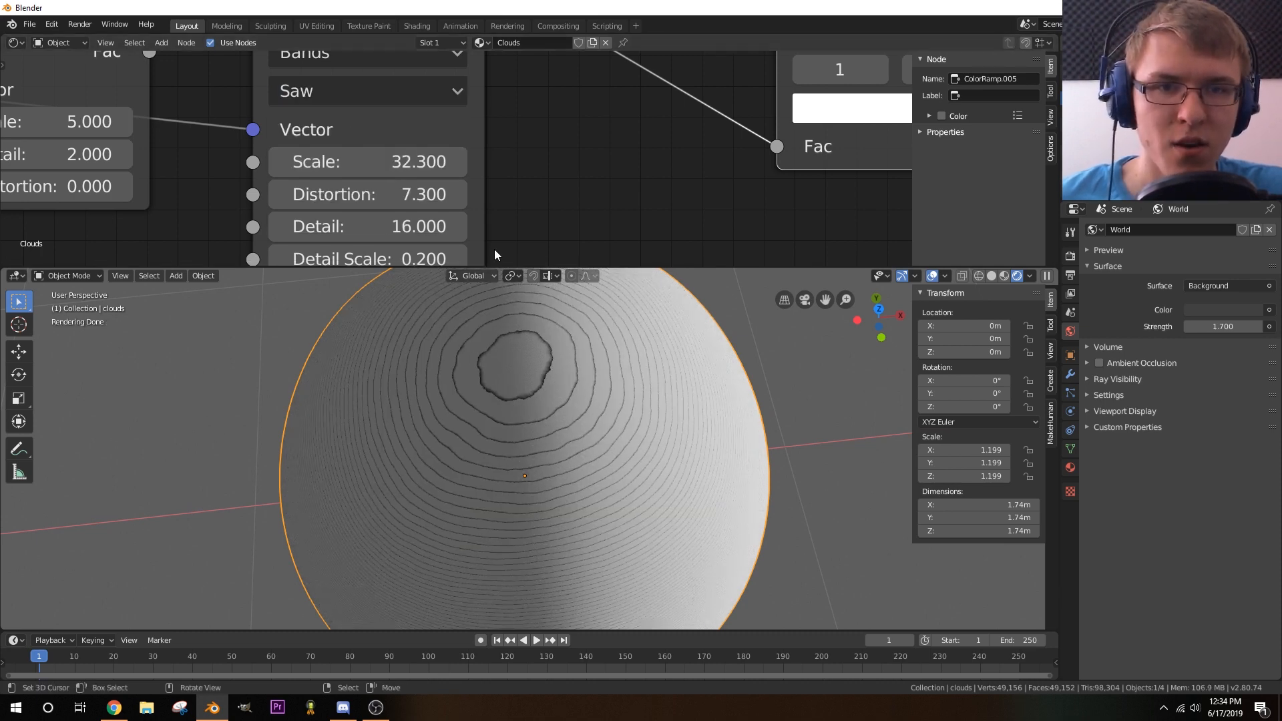
pyautogui.moveTo(521, 188); pyautogui.dragTo(550, 111, button='middle')
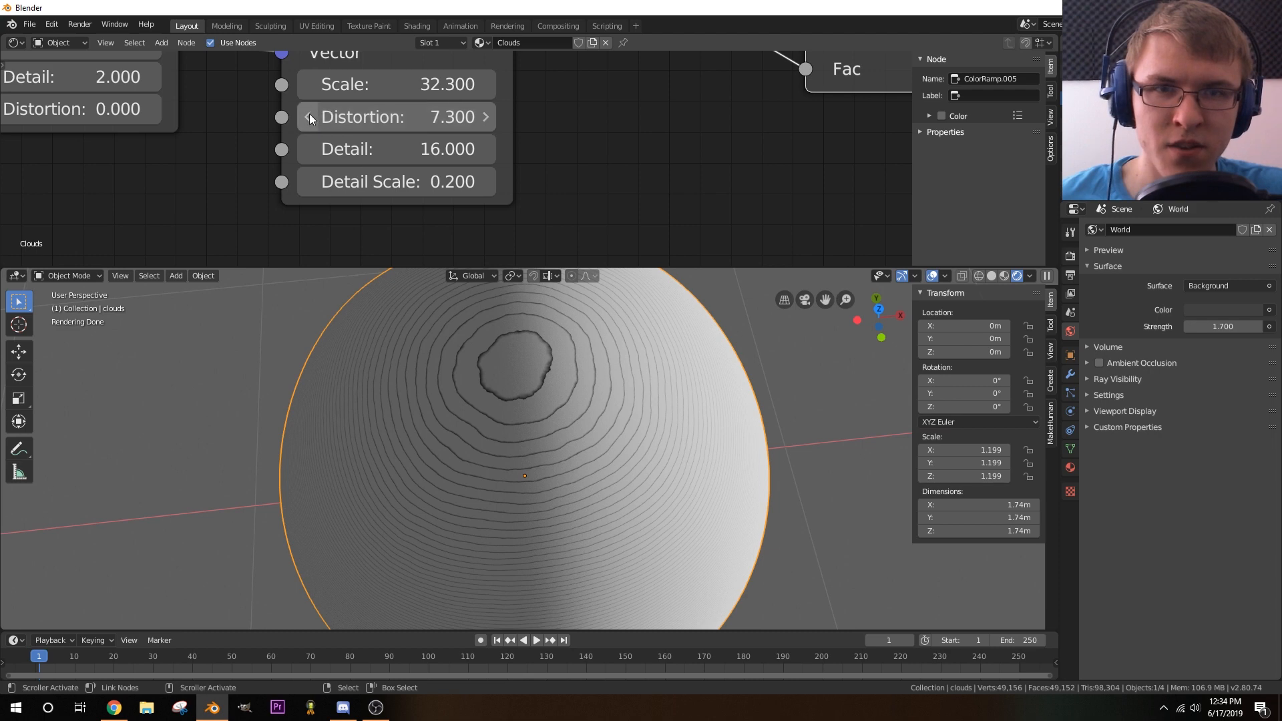
pyautogui.click(485, 84)
pyautogui.click(485, 84)
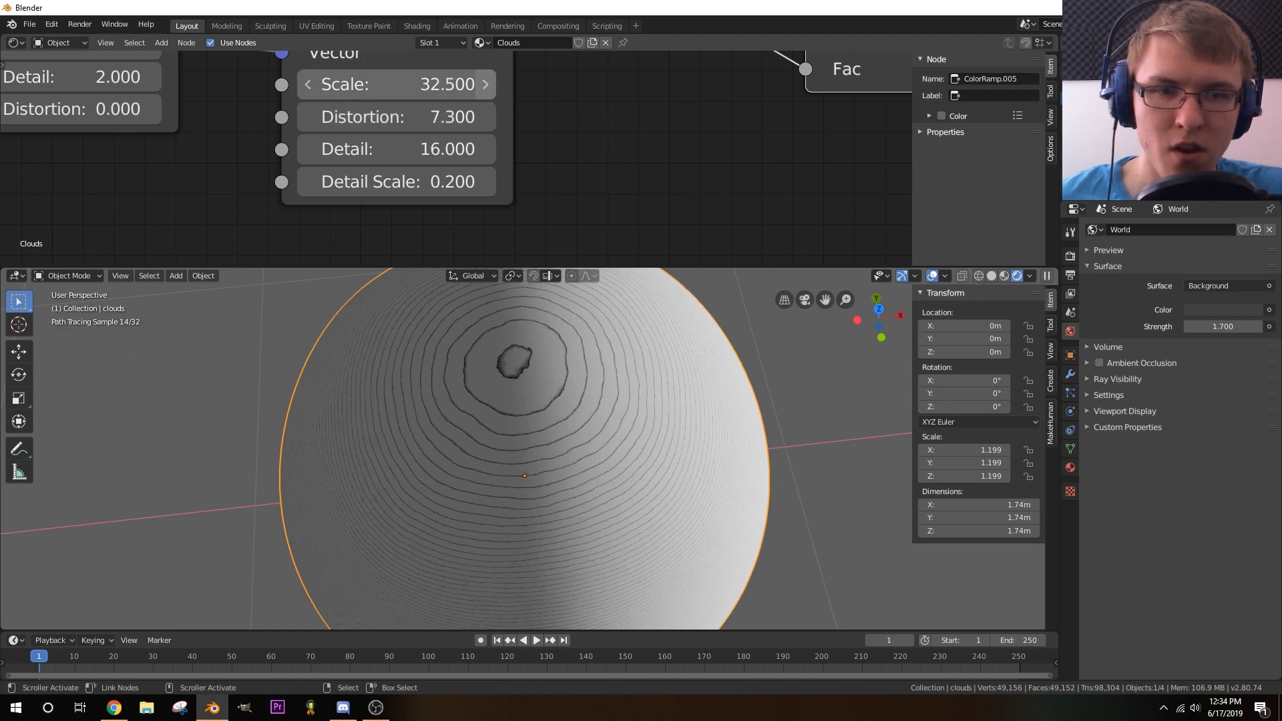
pyautogui.click(486, 85)
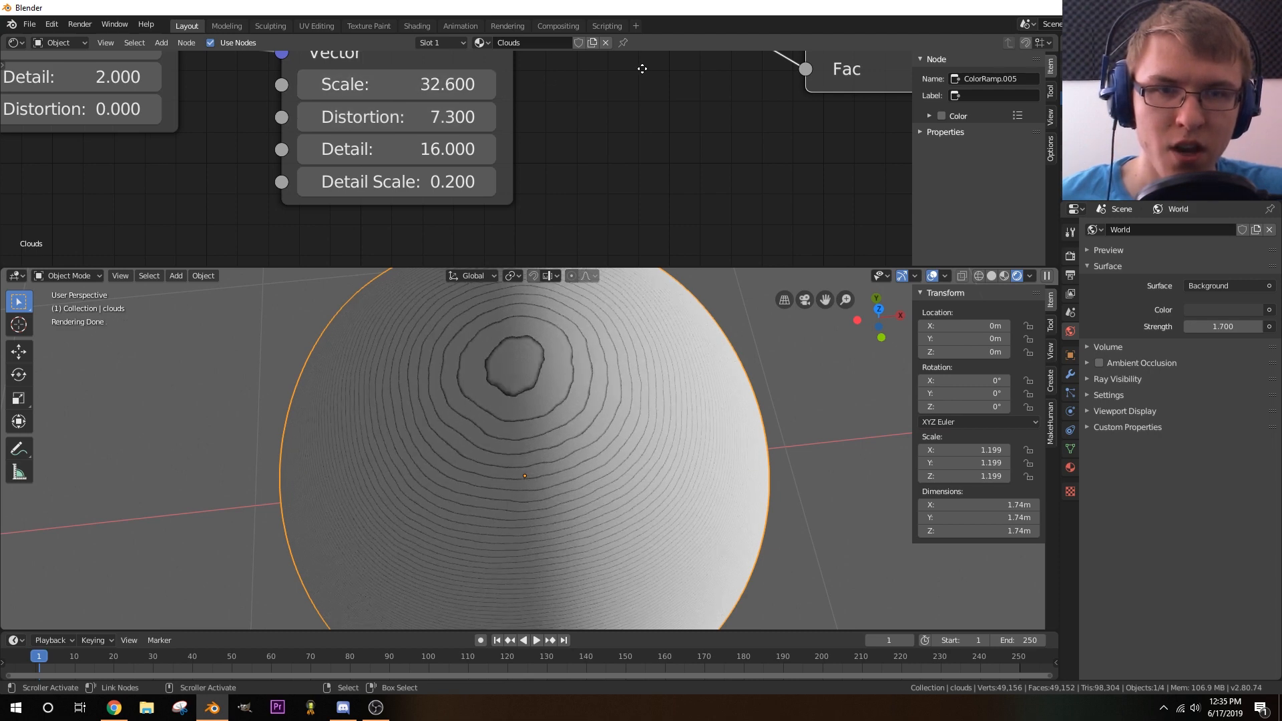
# - Move the black stop of the wave branch's ColorRamp to 0.018
pyautogui.moveTo(641, 68); pyautogui.dragTo(653, 83, button='middle')
pyautogui.scroll(-5, 631, 120)
pyautogui.moveTo(617, 126); pyautogui.dragTo(419, 231, button='middle')
pyautogui.scroll(2, 478, 162)
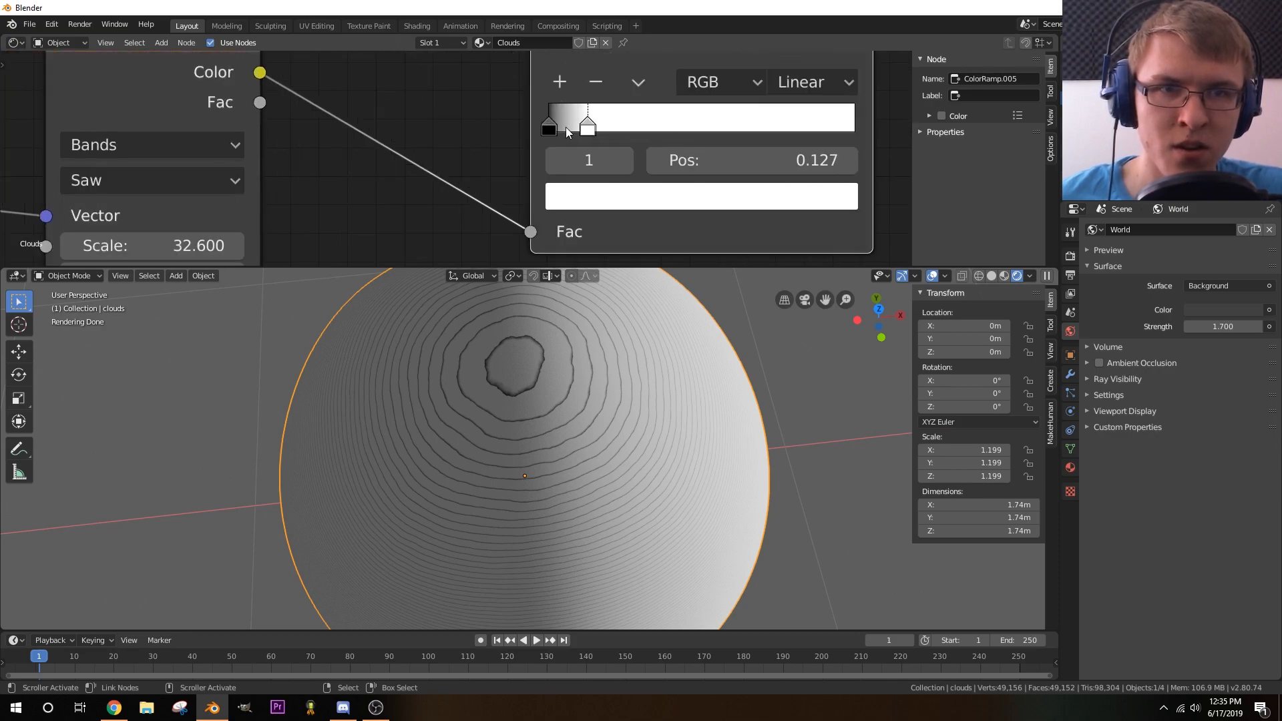
pyautogui.moveTo(548, 130); pyautogui.dragTo(554, 132)
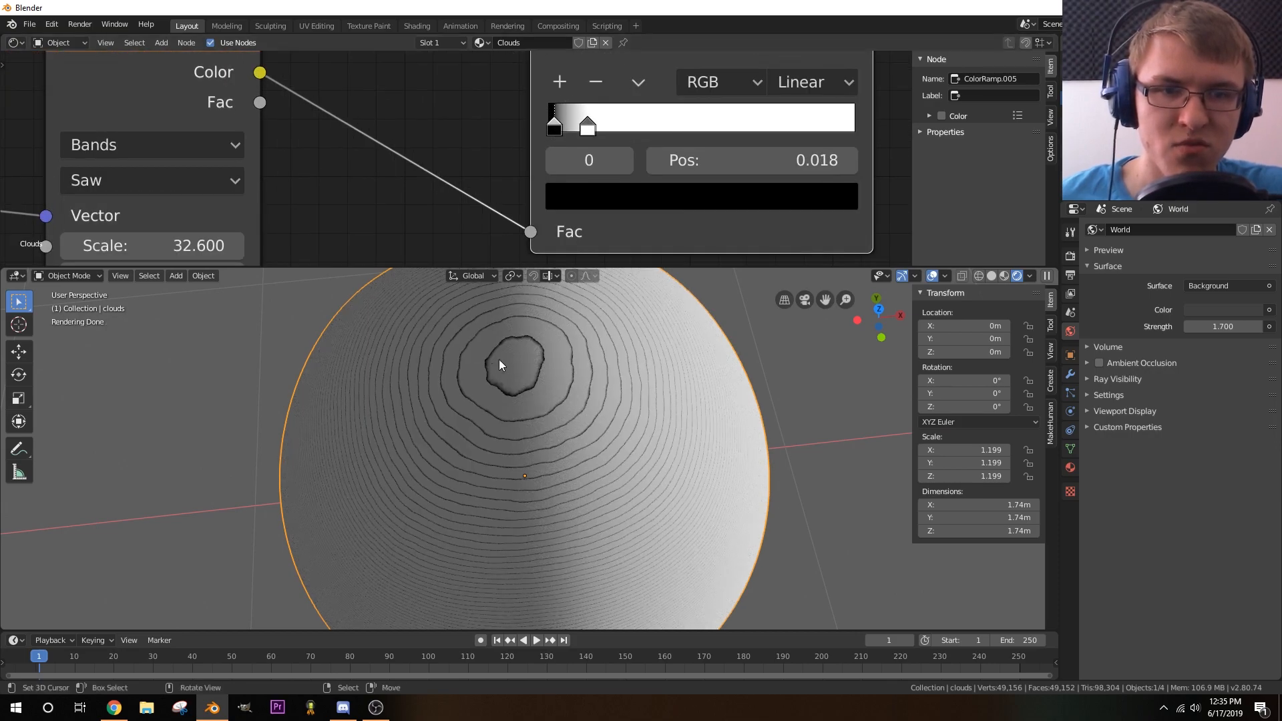
# - Set the Wave Texture's Distortion to 18.2 and inspect the rings around the sphere's pole
pyautogui.moveTo(523, 347); pyautogui.dragTo(565, 427, button='middle')
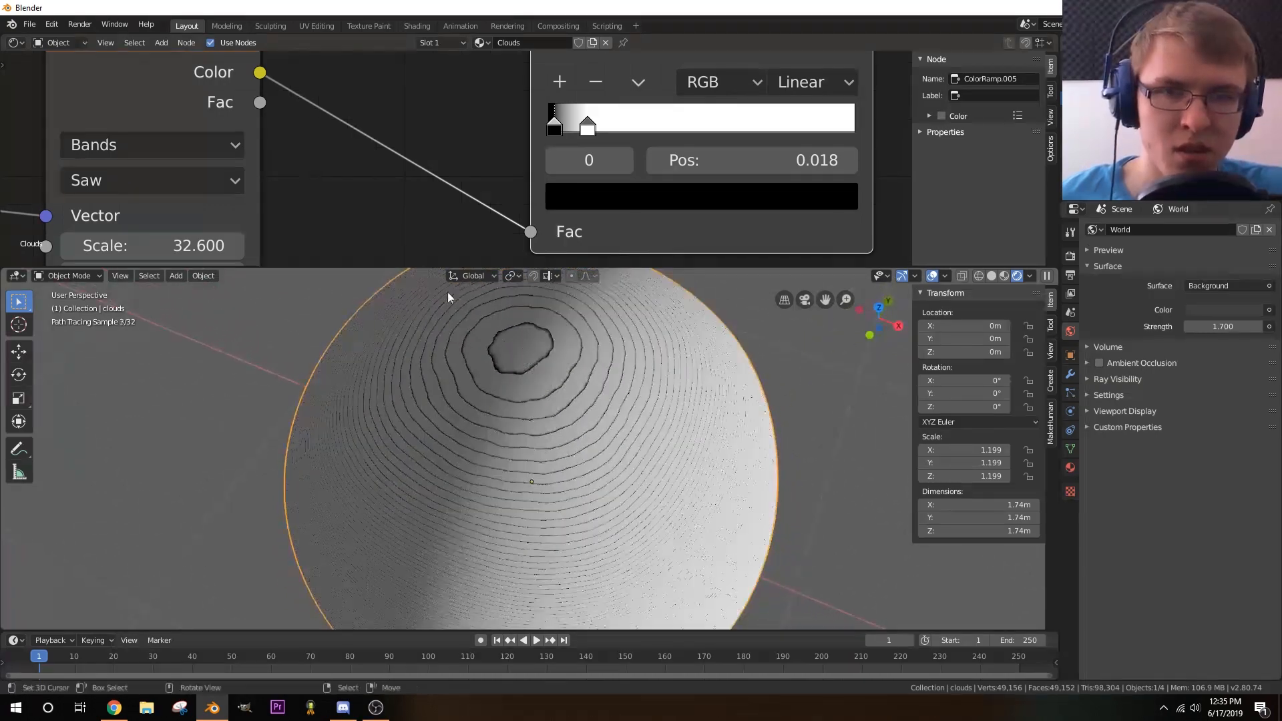
pyautogui.moveTo(327, 264); pyautogui.dragTo(530, 152, button='middle')
pyautogui.moveTo(332, 166); pyautogui.dragTo(623, 166)
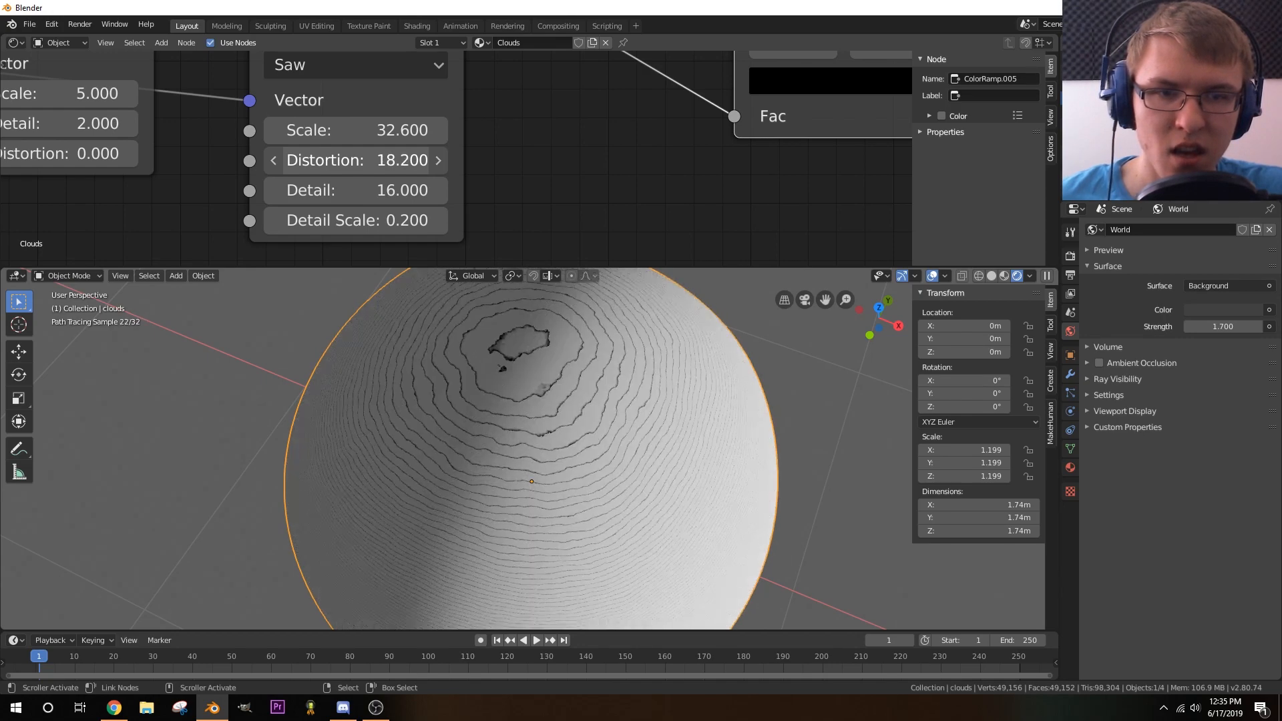
pyautogui.moveTo(534, 320)
pyautogui.mouseDown(button='middle')
pyautogui.moveTo(540, 363)
pyautogui.moveTo(491, 339)
pyautogui.moveTo(537, 339)
pyautogui.mouseUp(button='middle')
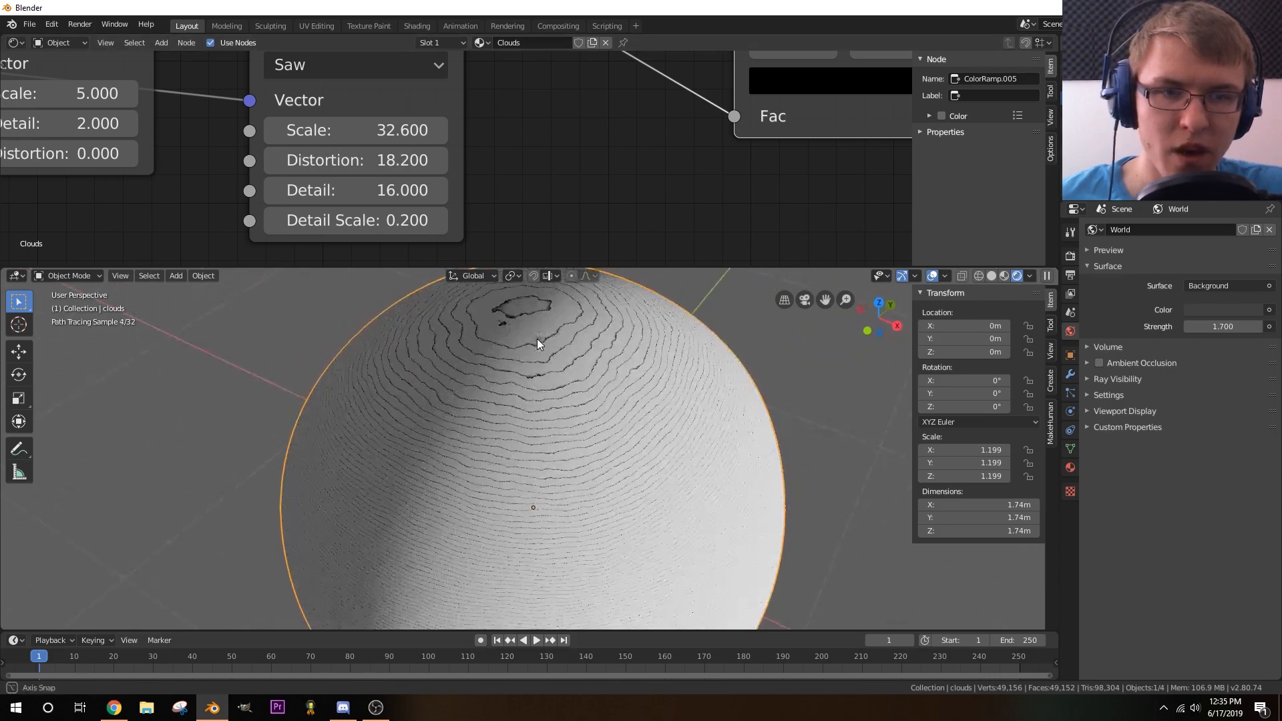
# - Insert a MixRGB node between the wave branch's ColorRamp and the Diffuse BSDF, with the ramp feeding Color1
pyautogui.scroll(-8, 342, 163)
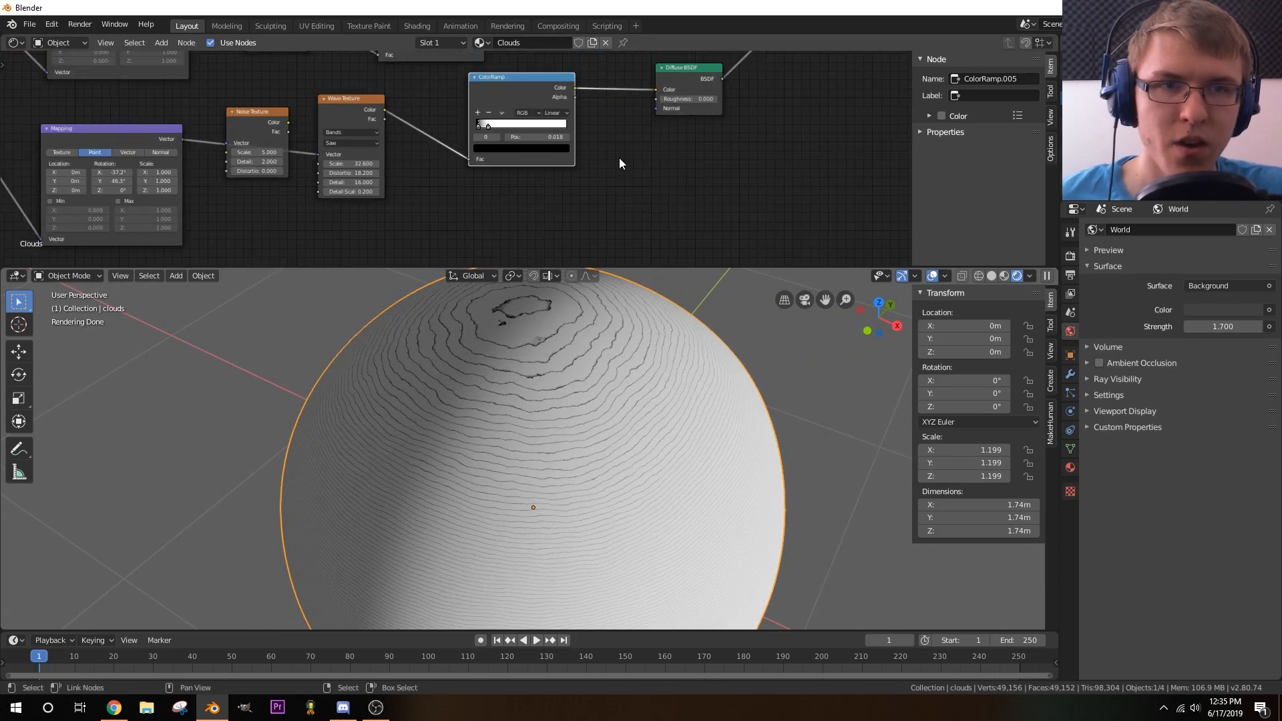
pyautogui.moveTo(331, 136); pyautogui.dragTo(354, 160, button='middle')
pyautogui.scroll(-3, 355, 161)
pyautogui.scroll(2, 378, 131)
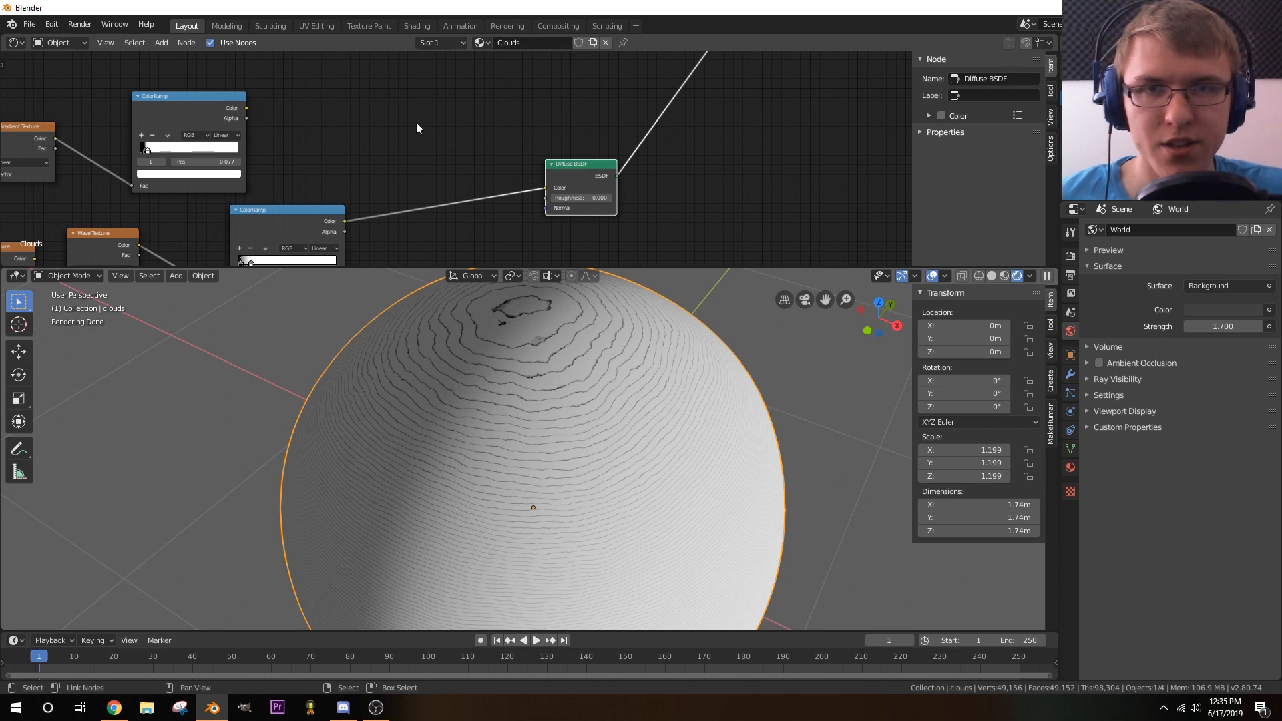
pyautogui.hotkey('shift', 'a')
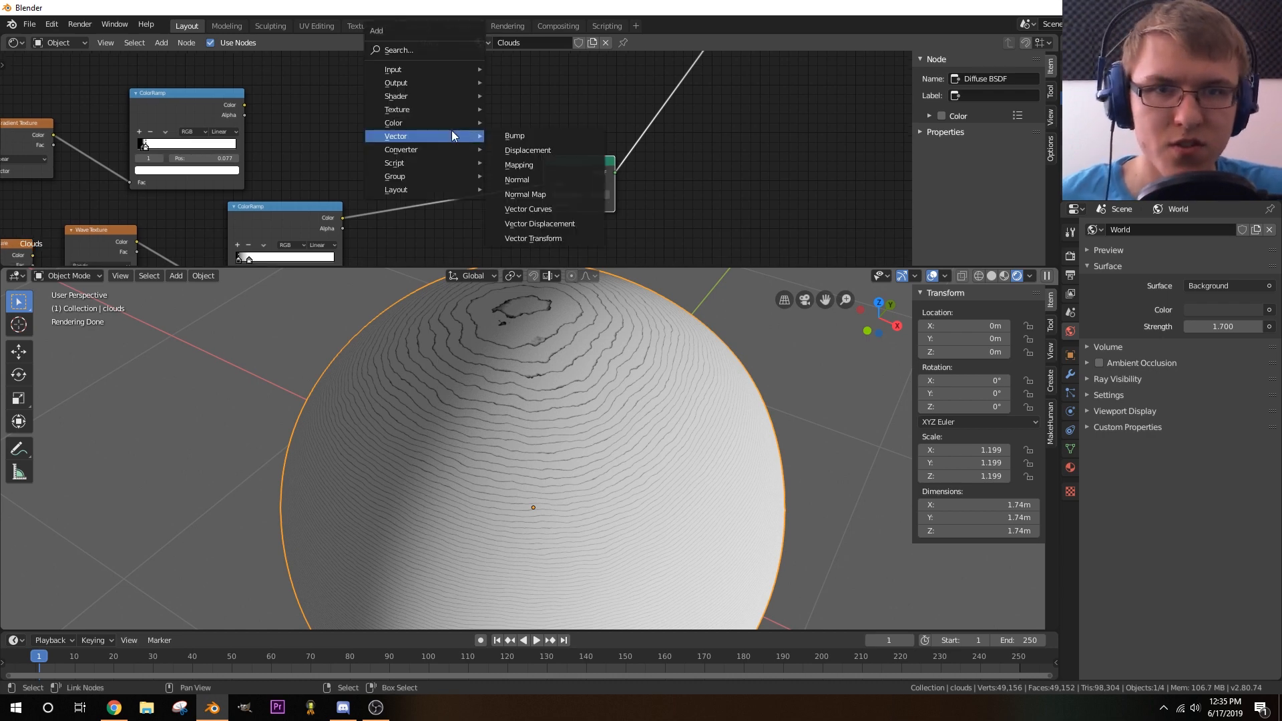
pyautogui.moveTo(421, 124)
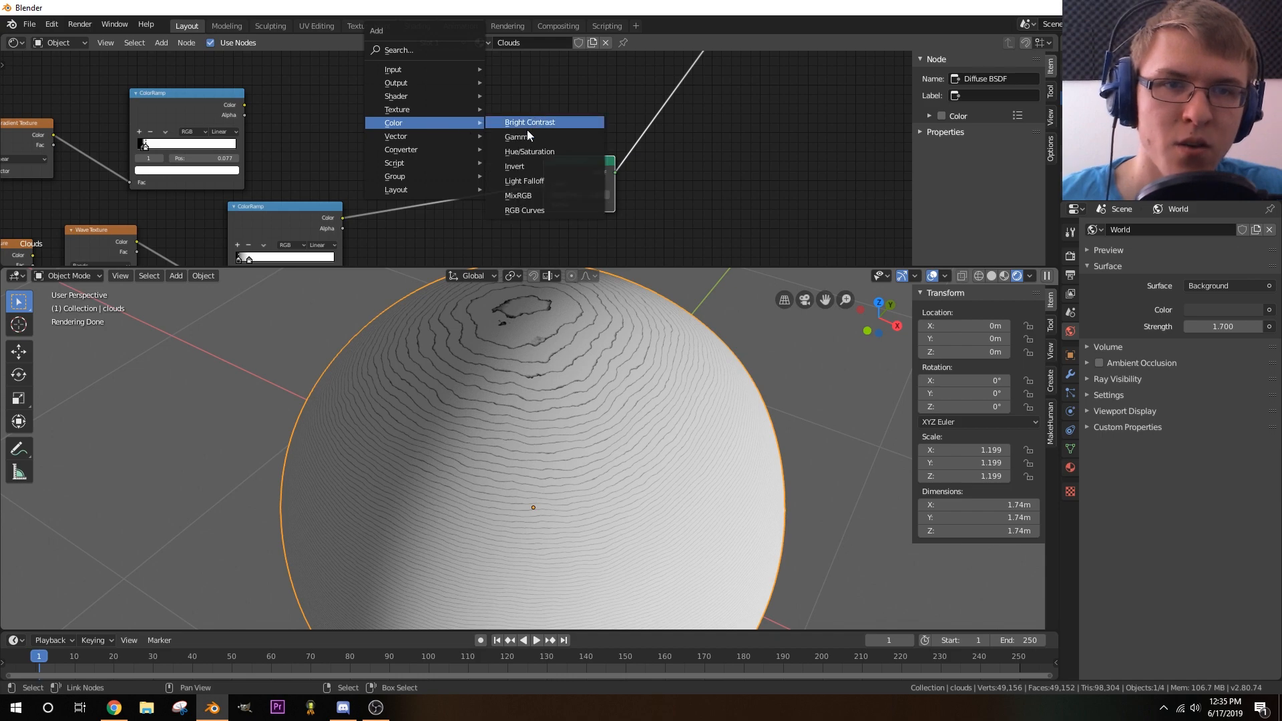
pyautogui.click(518, 195)
pyautogui.click(460, 143)
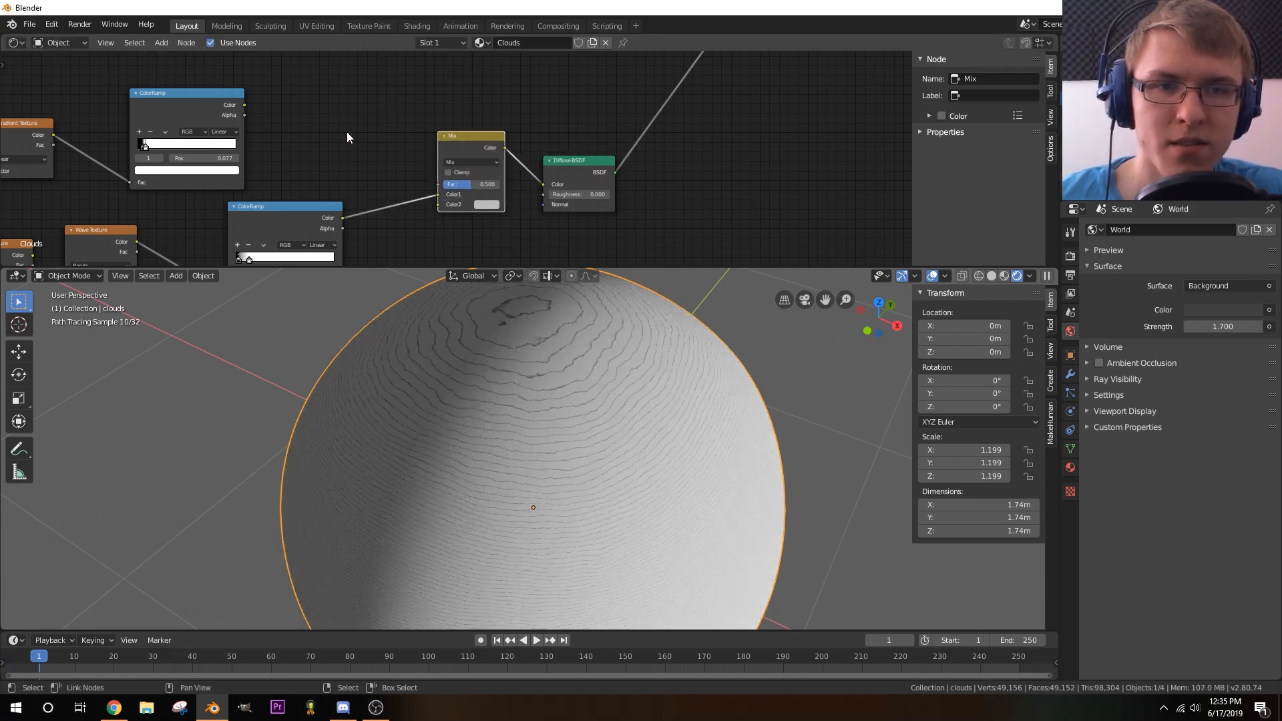
# - Set the Mix node's Color2 to pure white, keeping its blend type at Mix
pyautogui.moveTo(346, 137); pyautogui.dragTo(322, 107, button='middle')
pyautogui.click(450, 135)
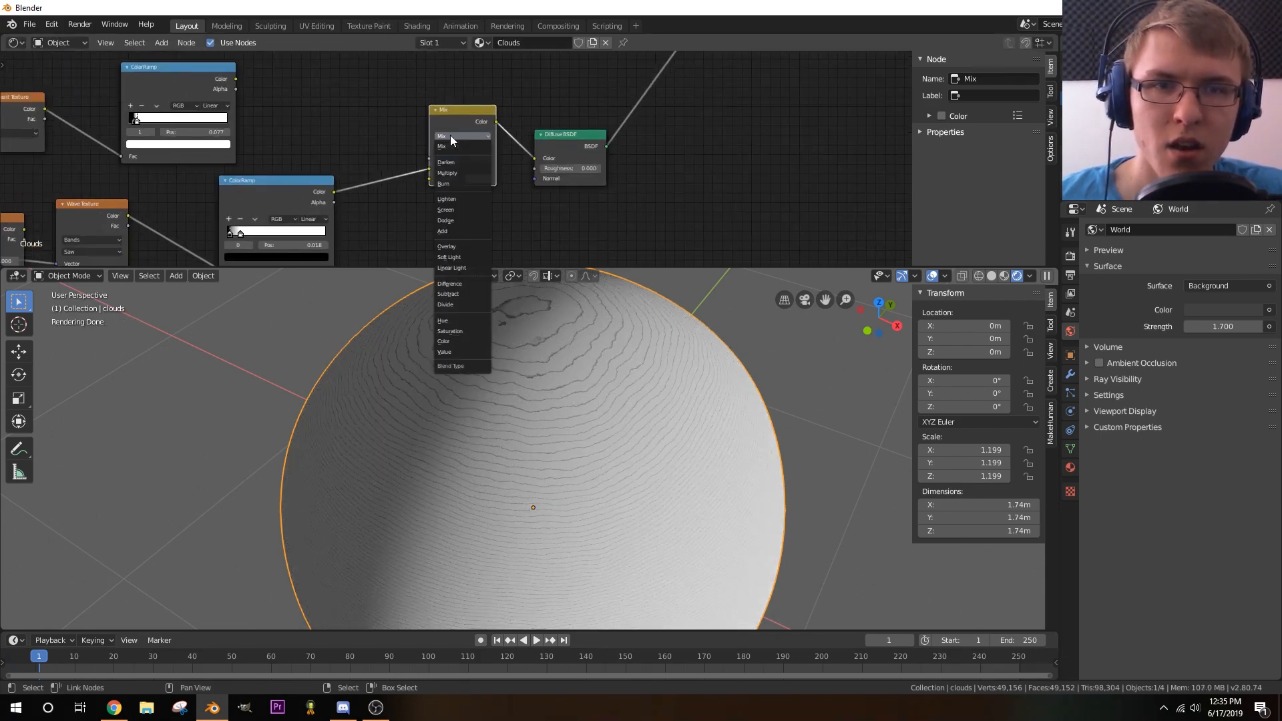
pyautogui.scroll(2, 331, 120)
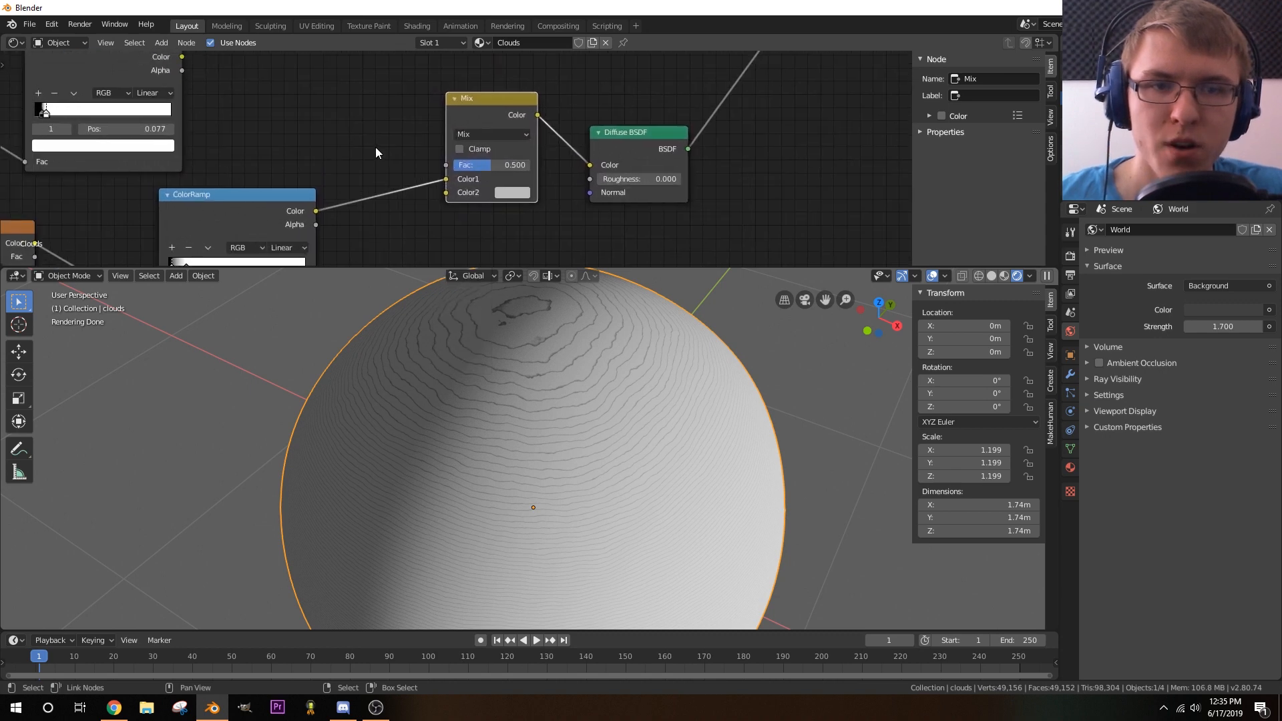
pyautogui.click(514, 194)
pyautogui.moveTo(607, 234); pyautogui.dragTo(607, 210)
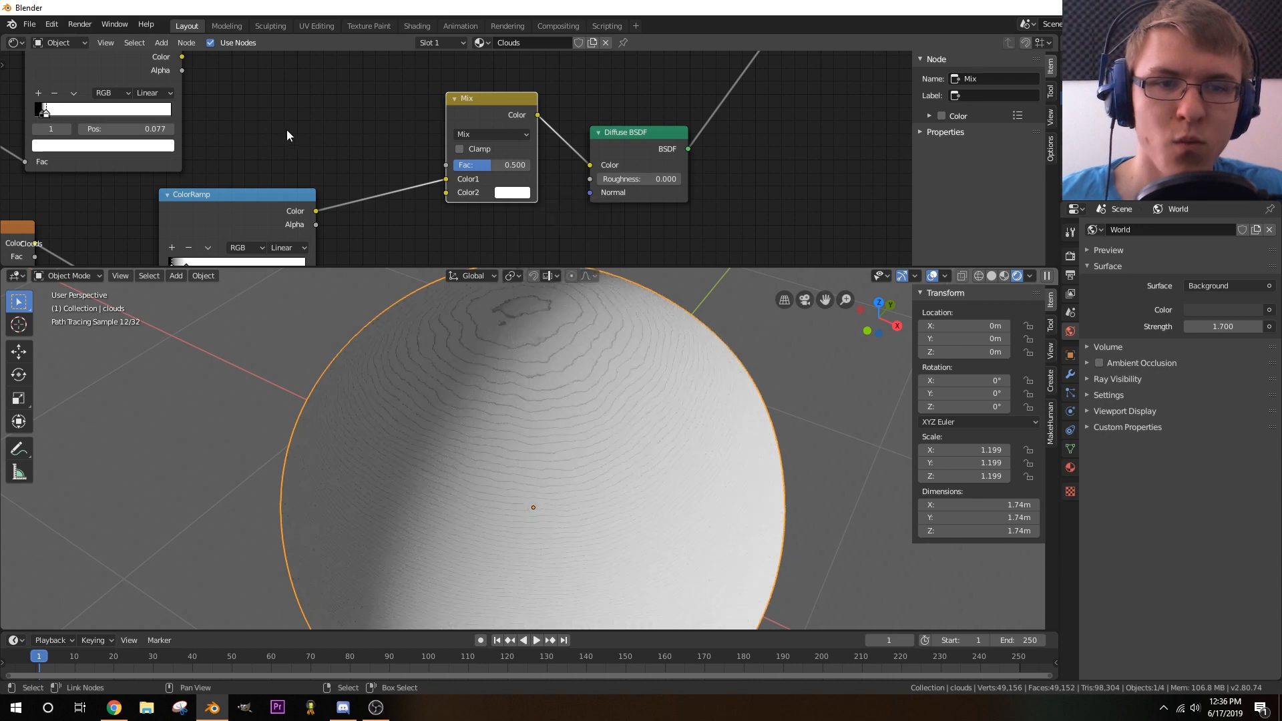
# - Feed the gradient branch's ColorRamp Color into the Mix node's Fac and inspect the masked rings around the sphere's pole
pyautogui.scroll(-2, 358, 136)
pyautogui.moveTo(255, 82); pyautogui.dragTo(465, 169)
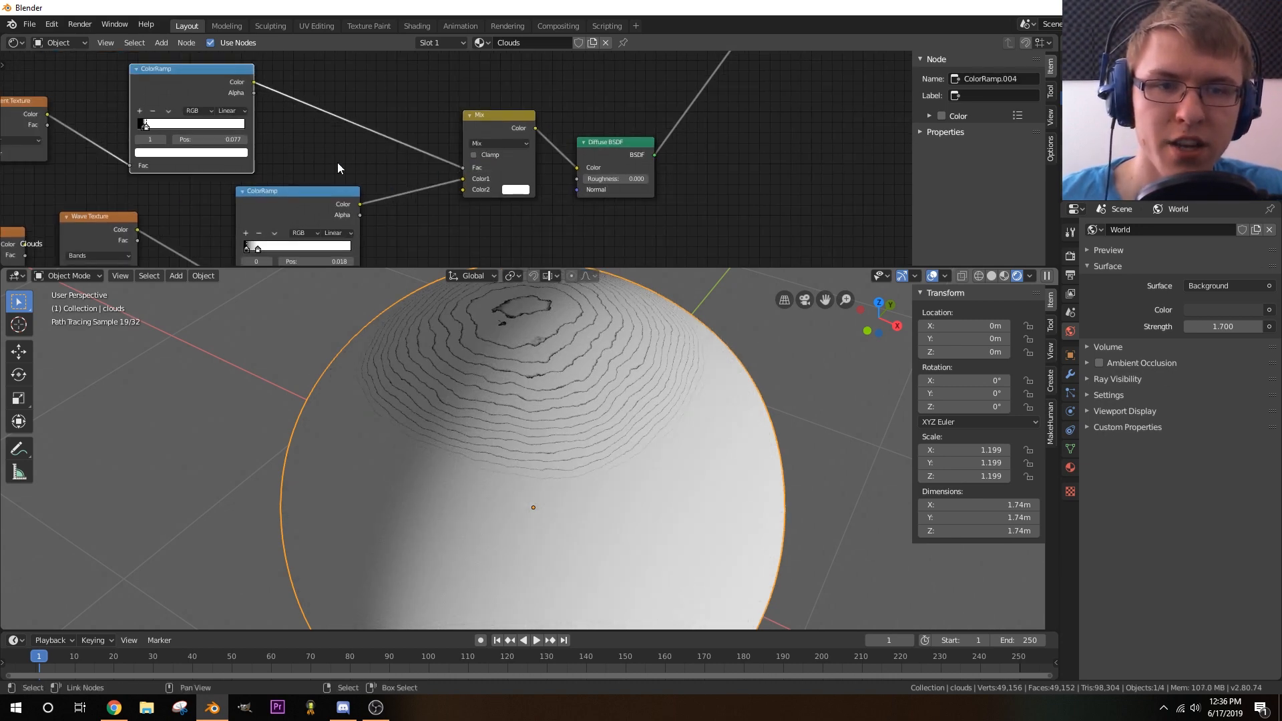
pyautogui.moveTo(337, 166); pyautogui.dragTo(363, 181, button='middle')
pyautogui.moveTo(534, 434); pyautogui.dragTo(566, 479, button='middle')
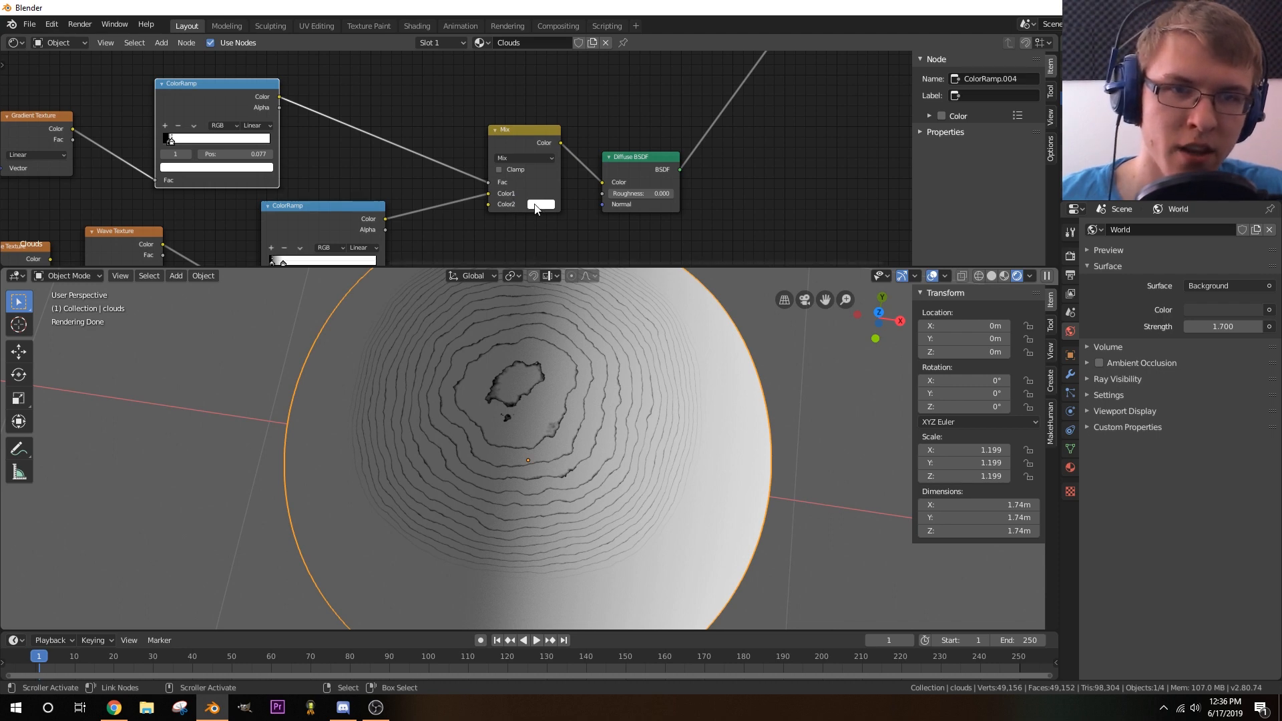
pyautogui.moveTo(282, 157); pyautogui.dragTo(303, 152, button='middle')
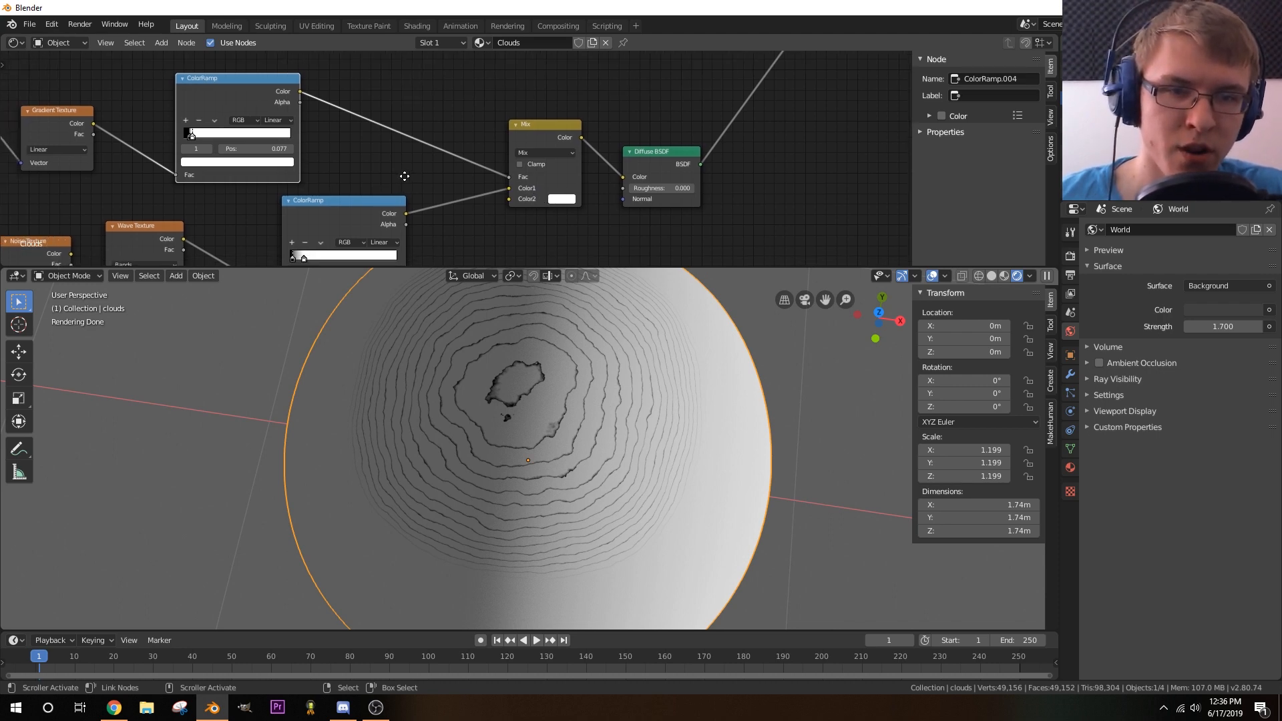
pyautogui.moveTo(554, 507); pyautogui.dragTo(557, 427, button='middle')
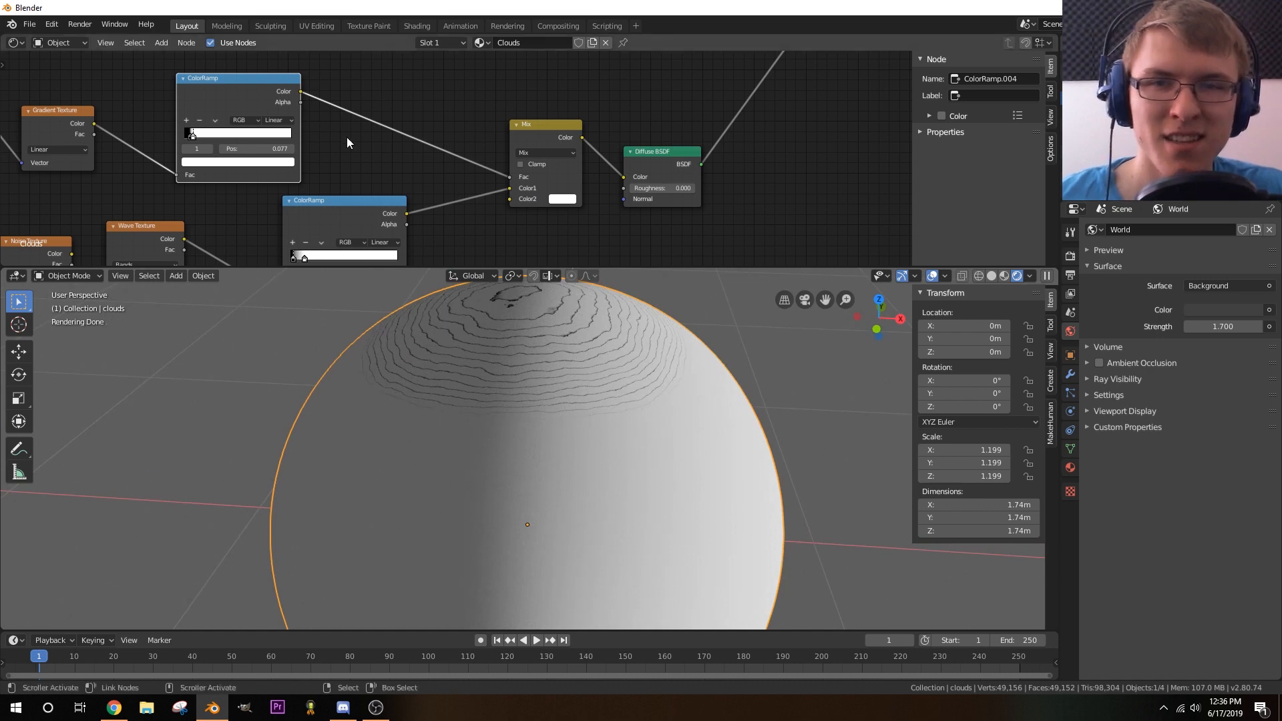
# - Shift the white stop of the gradient's ColorRamp closer to the black stop, to position 0.032
pyautogui.scroll(11, 551, 189)
pyautogui.moveTo(388, 175); pyautogui.dragTo(660, 157, button='middle')
pyautogui.scroll(3, 660, 157)
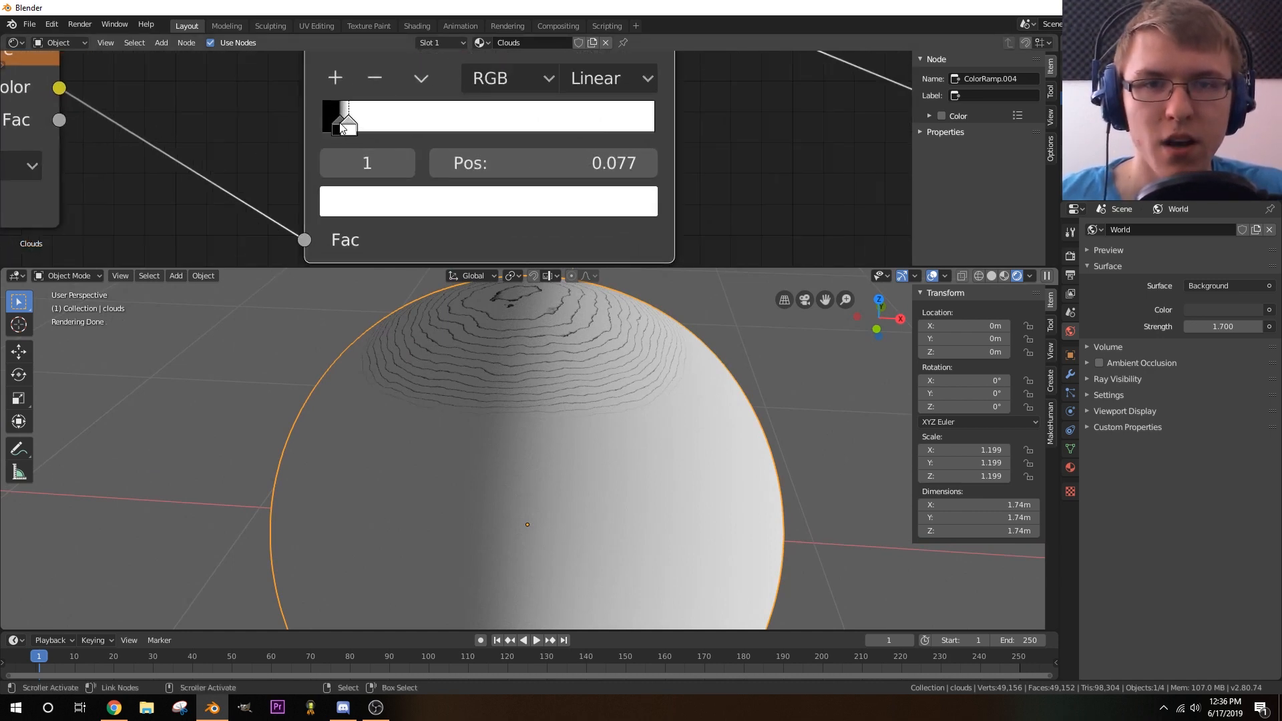
pyautogui.moveTo(341, 125)
pyautogui.mouseDown()
pyautogui.moveTo(321, 130)
pyautogui.moveTo(346, 129)
pyautogui.moveTo(336, 134)
pyautogui.mouseUp()
# - Set the X location of the Mapping node feeding the Gradient Texture to 1 m
pyautogui.moveTo(202, 141); pyautogui.dragTo(694, 160, button='middle')
pyautogui.scroll(-8, 621, 193)
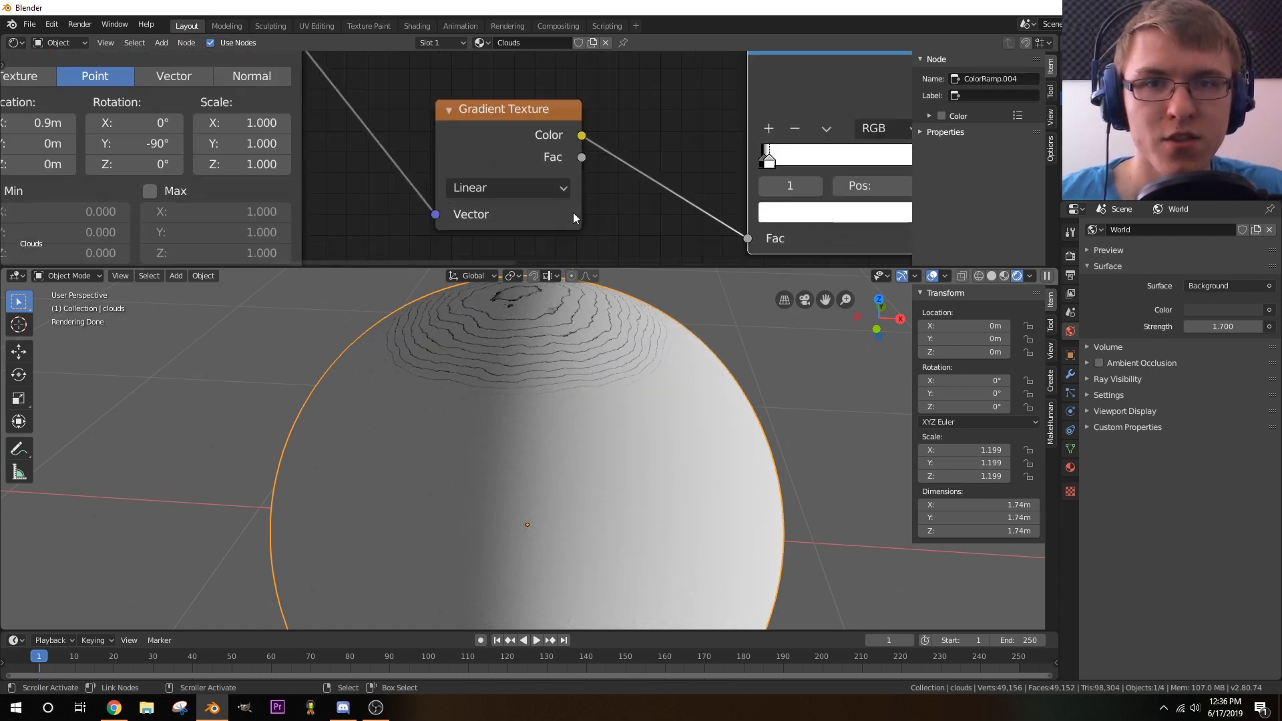
pyautogui.moveTo(393, 183); pyautogui.dragTo(534, 171, button='middle')
pyautogui.scroll(5, 234, 148)
pyautogui.scroll(1, 212, 150)
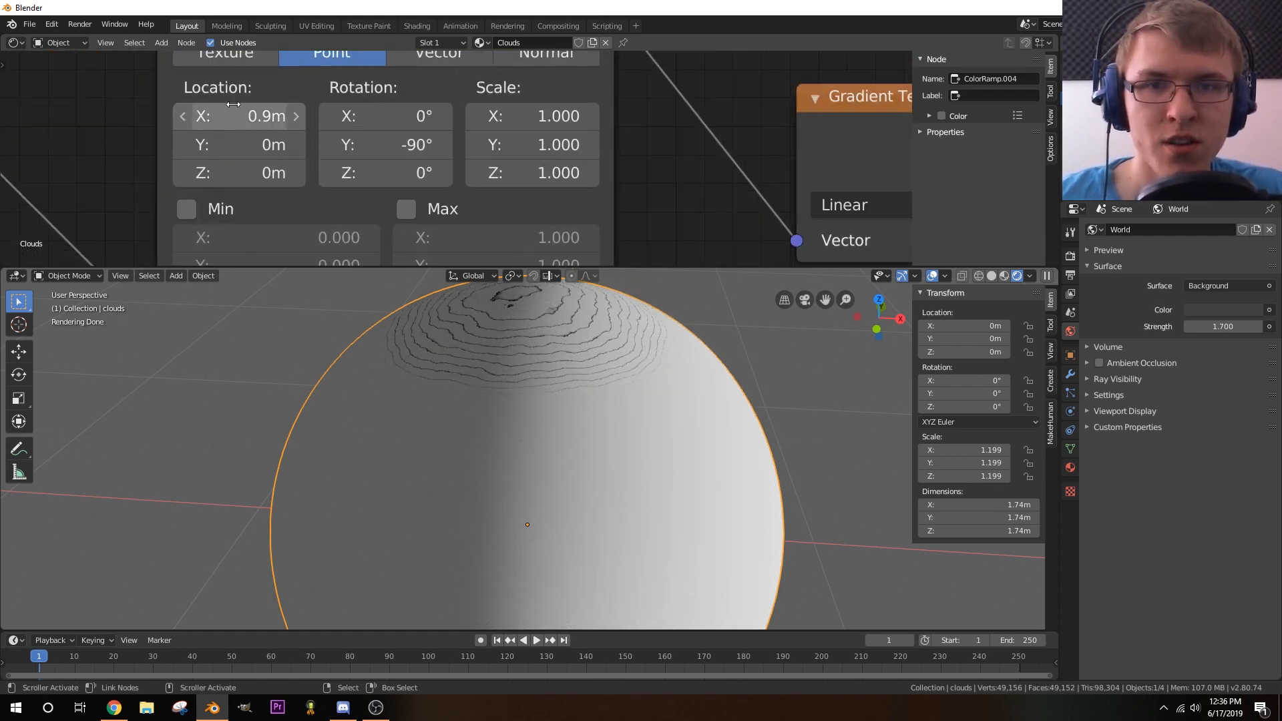
pyautogui.click(183, 117)
pyautogui.click(295, 117)
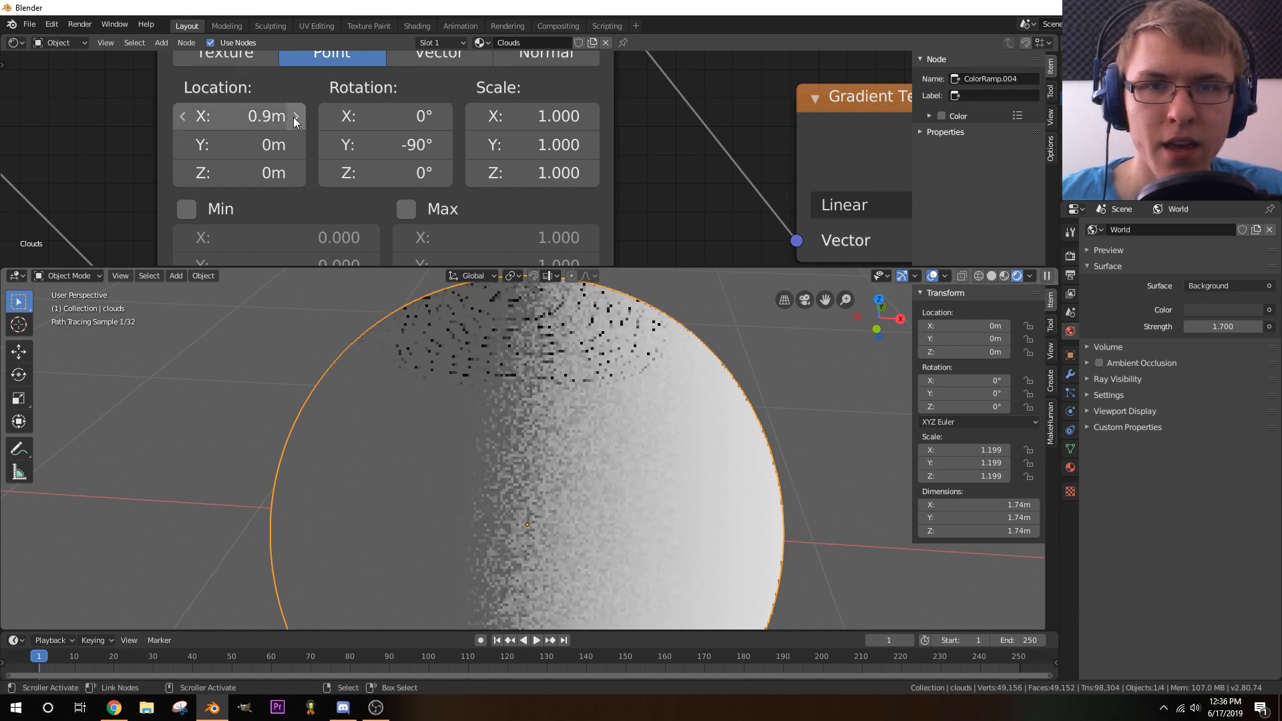
pyautogui.click(294, 117)
pyautogui.moveTo(541, 331)
pyautogui.mouseDown(button='middle')
pyautogui.moveTo(542, 363)
pyautogui.moveTo(593, 428)
pyautogui.moveTo(509, 404)
pyautogui.moveTo(530, 414)
pyautogui.mouseUp(button='middle')
# - Raise the Noise Texture's Detail to 5.3
pyautogui.moveTo(660, 234); pyautogui.dragTo(695, 77, button='middle')
pyautogui.moveTo(681, 200); pyautogui.dragTo(740, 52, button='middle')
pyautogui.scroll(-1, 587, 114)
pyautogui.scroll(-1, 587, 119)
pyautogui.moveTo(761, 260); pyautogui.dragTo(478, 217, button='middle')
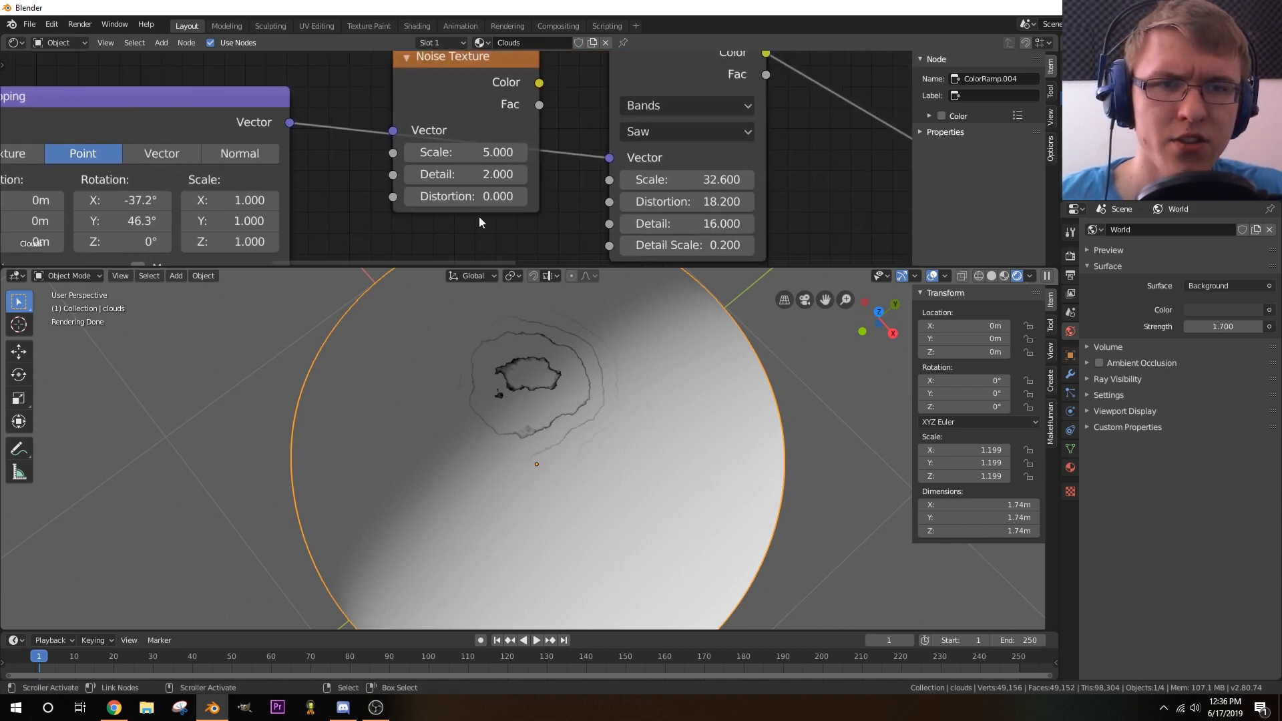
pyautogui.scroll(1, 543, 179)
pyautogui.click(544, 181)
pyautogui.click(544, 181)
pyautogui.click(544, 181)
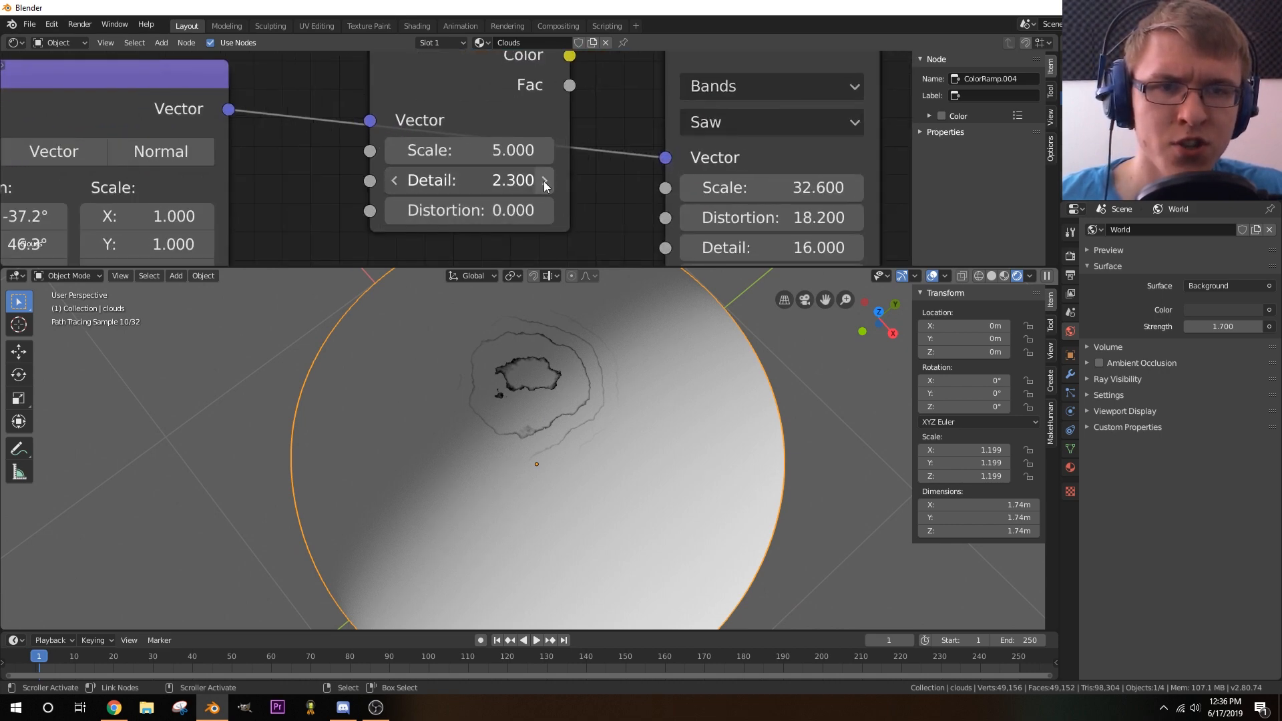
pyautogui.click(544, 181)
pyautogui.click(544, 181)
pyautogui.click(544, 181)
pyautogui.click(544, 181)
pyautogui.click(544, 181)
pyautogui.click(544, 181)
pyautogui.click(544, 181)
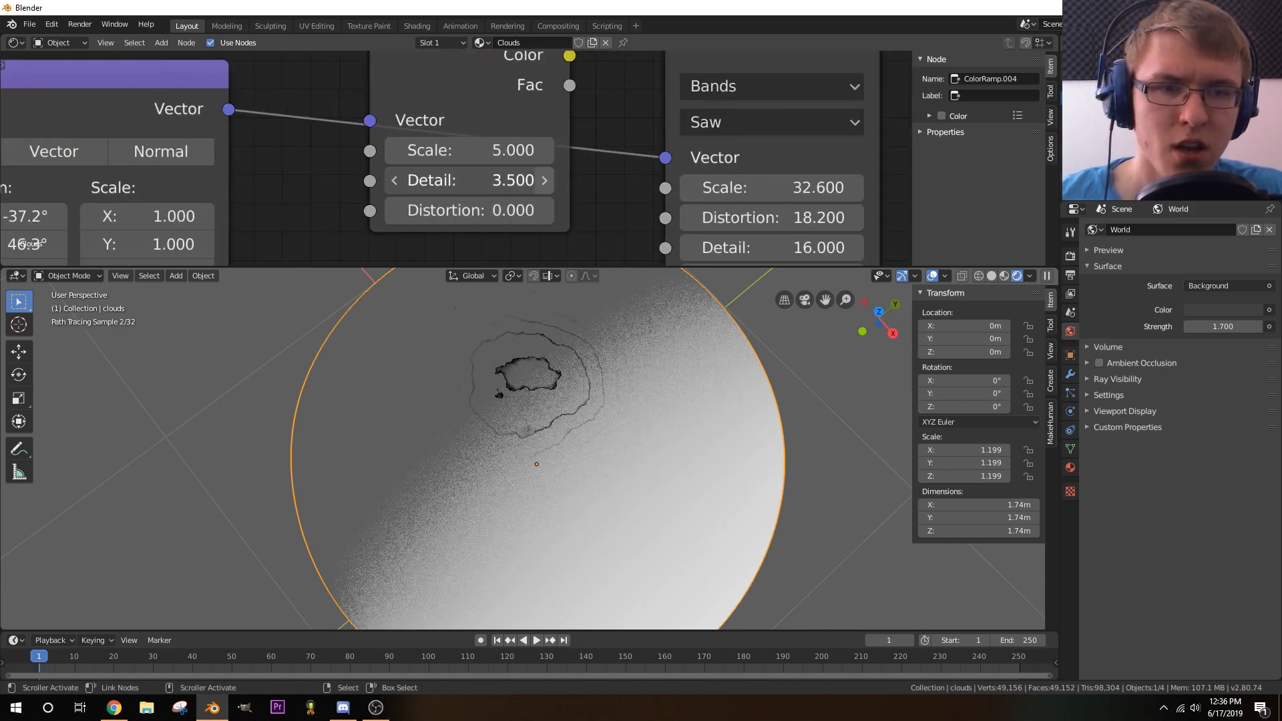
pyautogui.click(544, 181)
pyautogui.click(544, 181)
pyautogui.click(545, 181)
pyautogui.click(544, 181)
pyautogui.click(544, 181)
pyautogui.click(545, 181)
pyautogui.click(544, 180)
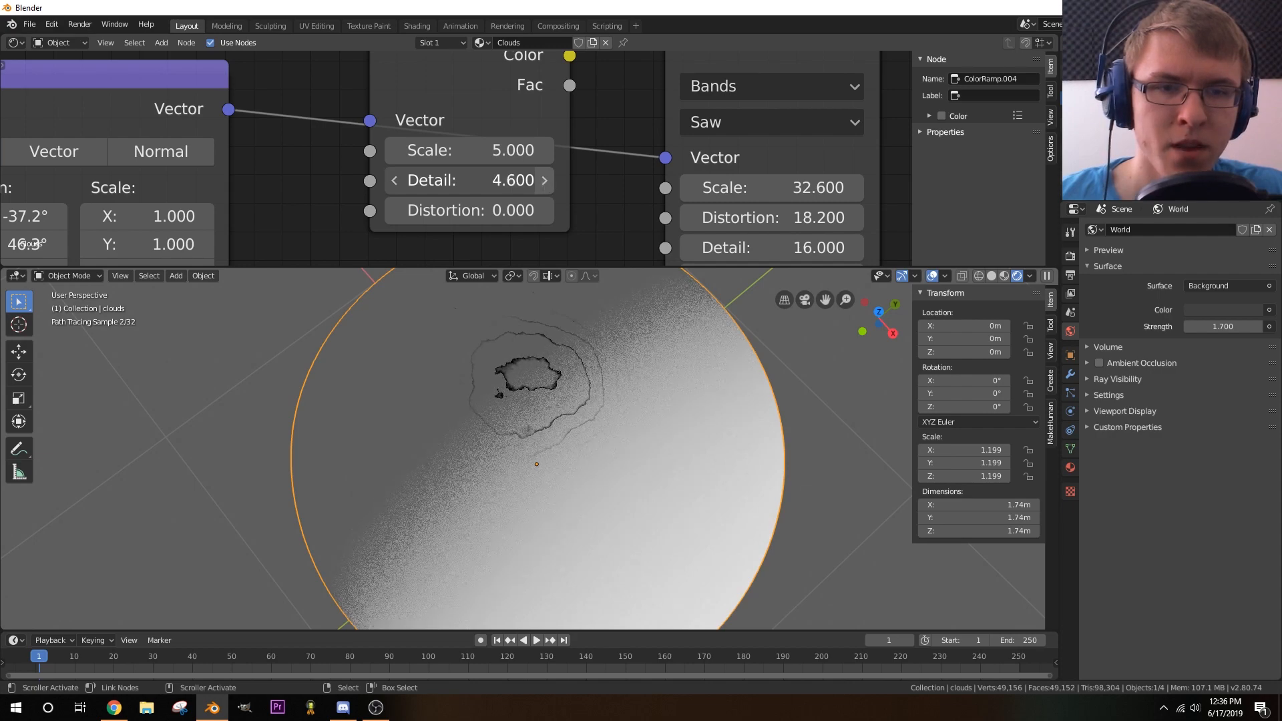
pyautogui.click(544, 181)
pyautogui.click(544, 181)
pyautogui.click(544, 181)
pyautogui.click(544, 181)
pyautogui.click(544, 181)
pyautogui.click(544, 181)
pyautogui.click(544, 181)
# - Examine the ring pattern at the sphere's pole and the ColorRamp, Mix and Diffuse BSDF nodes that produce it
pyautogui.moveTo(618, 412); pyautogui.dragTo(478, 367, button='middle')
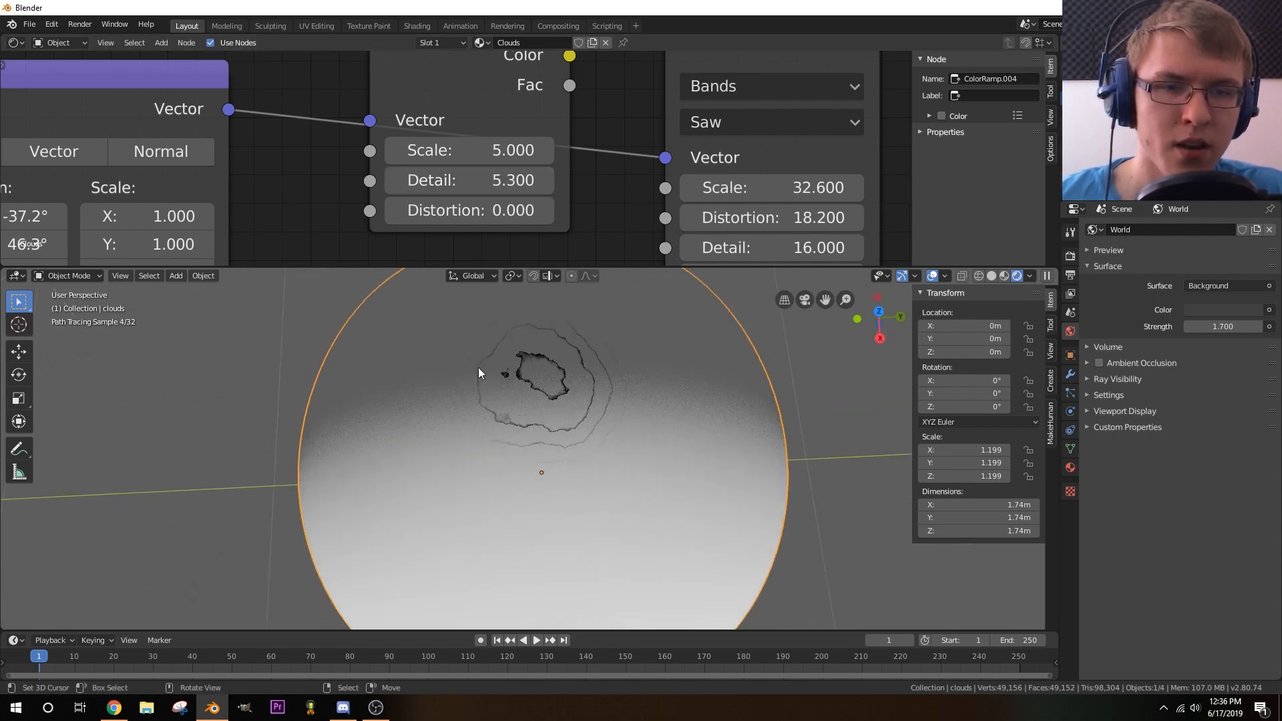
pyautogui.scroll(-3, 578, 408)
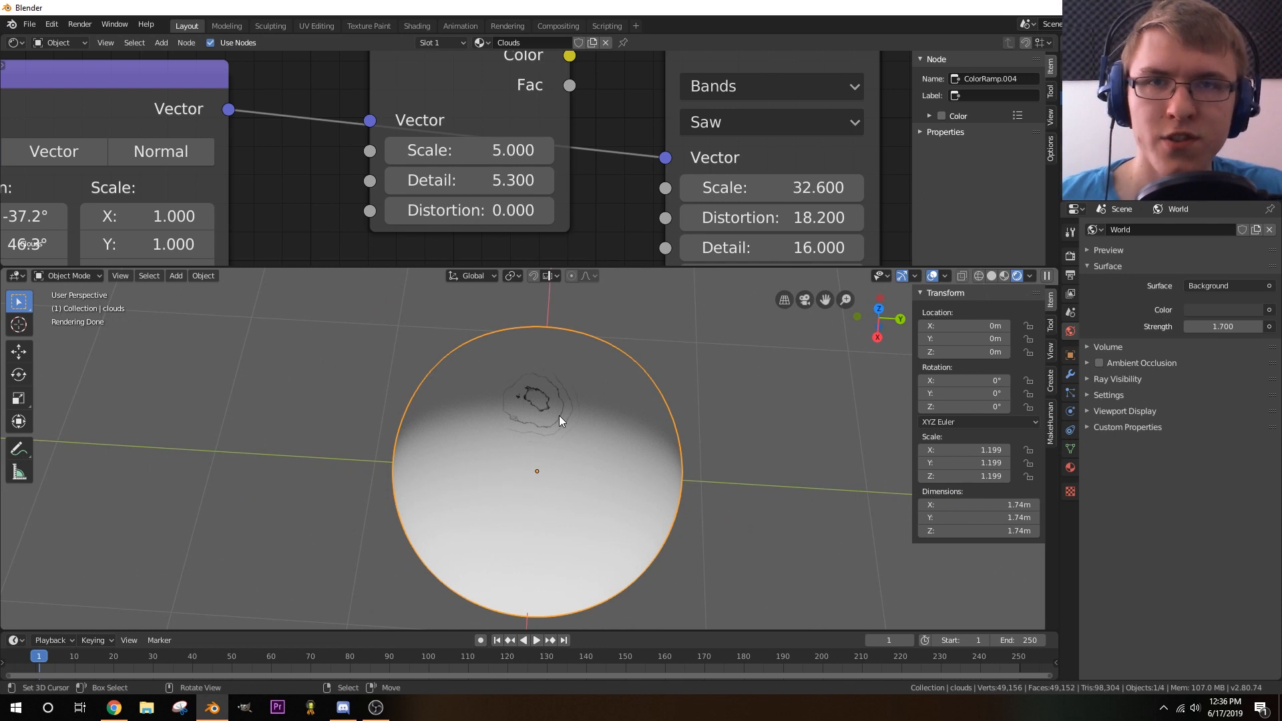
pyautogui.moveTo(598, 185); pyautogui.dragTo(134, 163, button='middle')
pyautogui.scroll(-8, 514, 168)
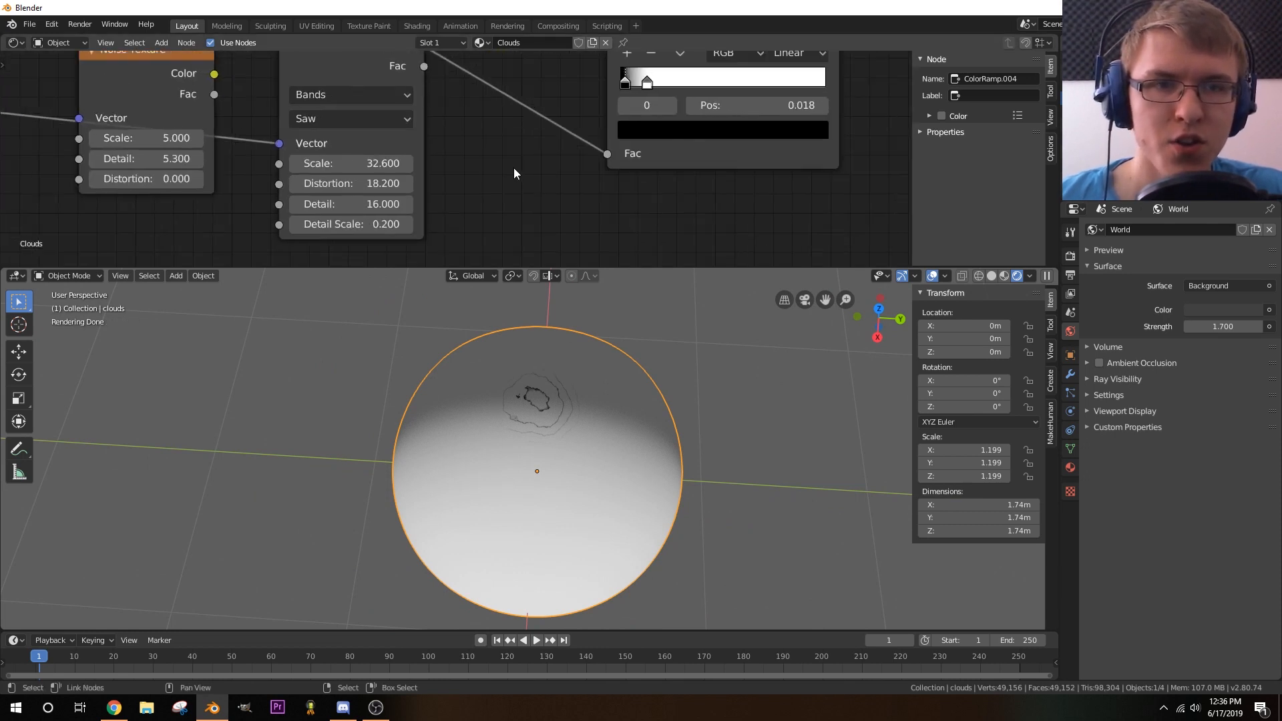
pyautogui.moveTo(471, 175); pyautogui.dragTo(319, 213, button='middle')
pyautogui.moveTo(674, 124); pyautogui.dragTo(401, 260, button='middle')
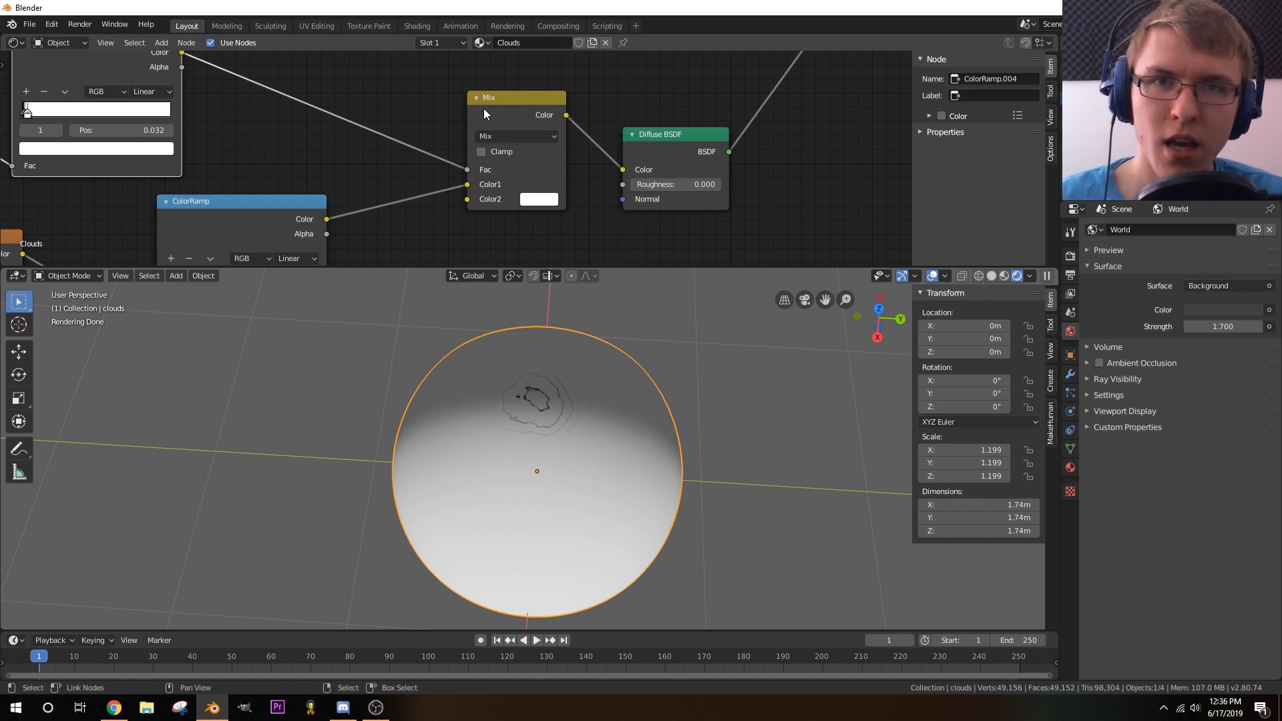
pyautogui.moveTo(554, 437); pyautogui.dragTo(570, 427, button='middle')
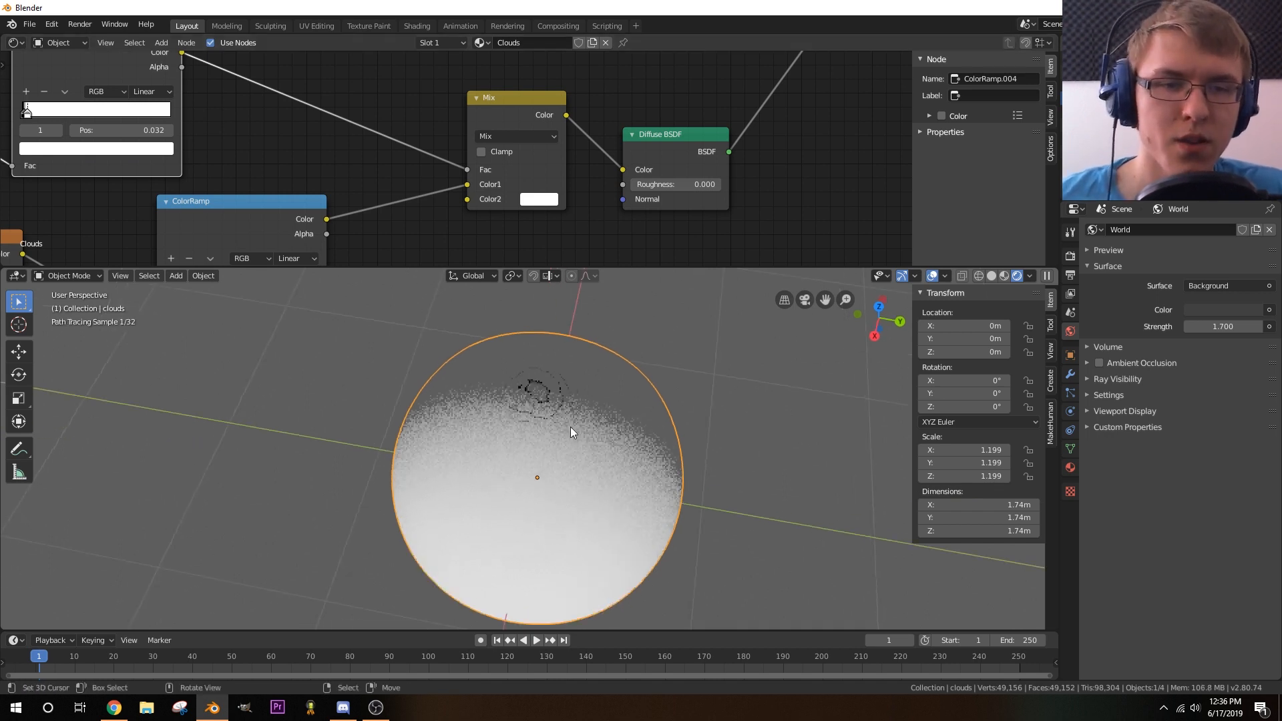
pyautogui.moveTo(607, 202); pyautogui.dragTo(652, 127, button='middle')
pyautogui.moveTo(573, 181); pyautogui.dragTo(767, 180, button='middle')
pyautogui.moveTo(598, 127); pyautogui.dragTo(783, 209, button='middle')
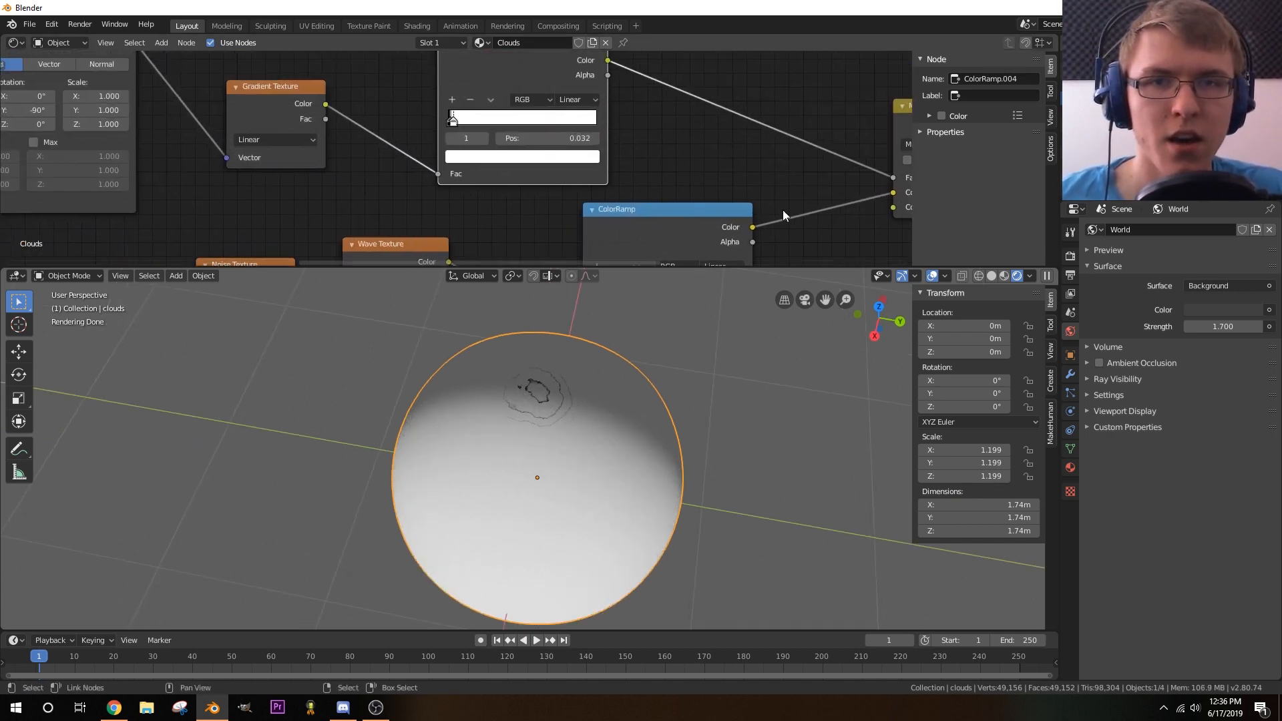
# - Set the gradient Mapping node's X location to 1.05 m
pyautogui.moveTo(467, 190); pyautogui.dragTo(797, 209, button='middle')
pyautogui.scroll(4, 487, 200)
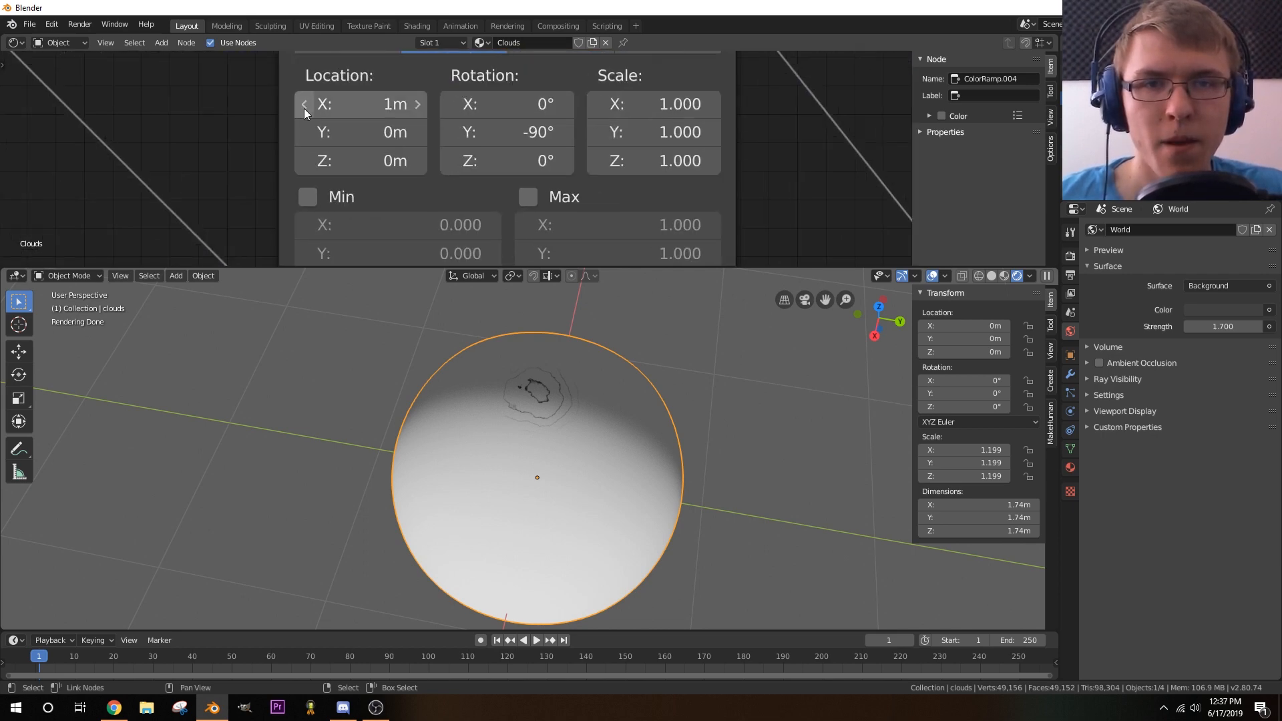
pyautogui.click(303, 105)
pyautogui.click(418, 106)
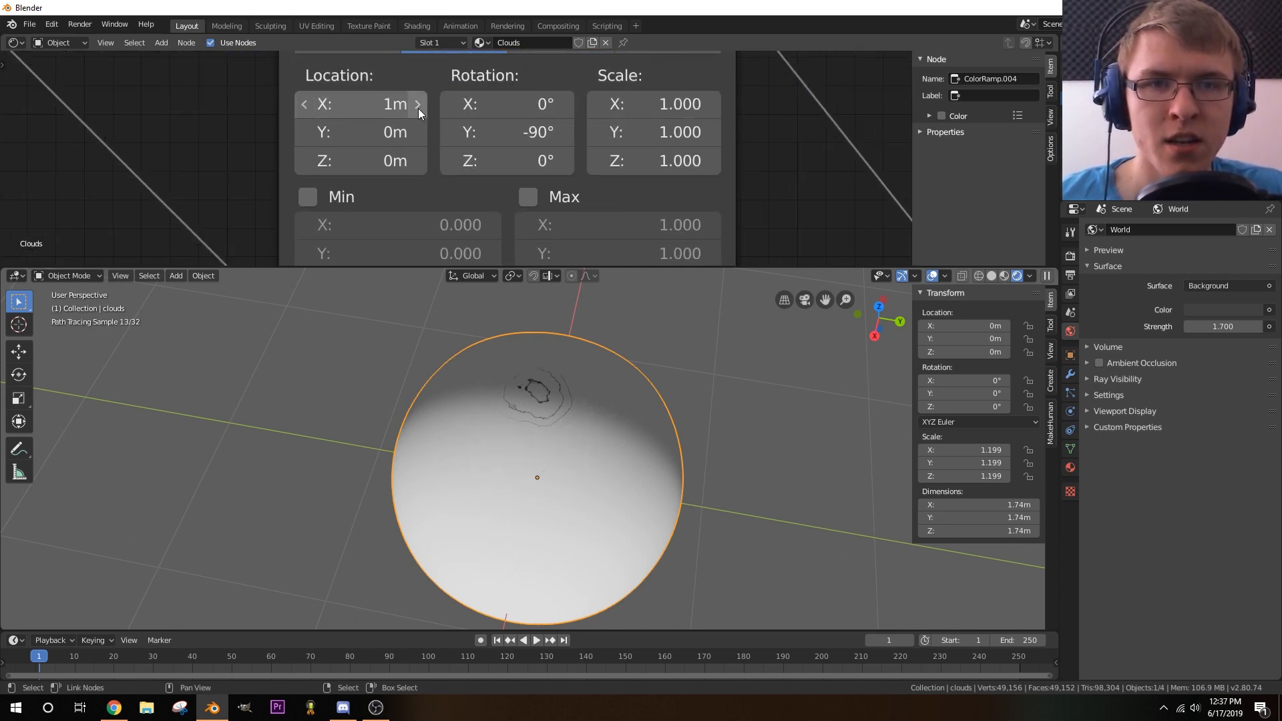
pyautogui.click(320, 106)
pyautogui.click(321, 106)
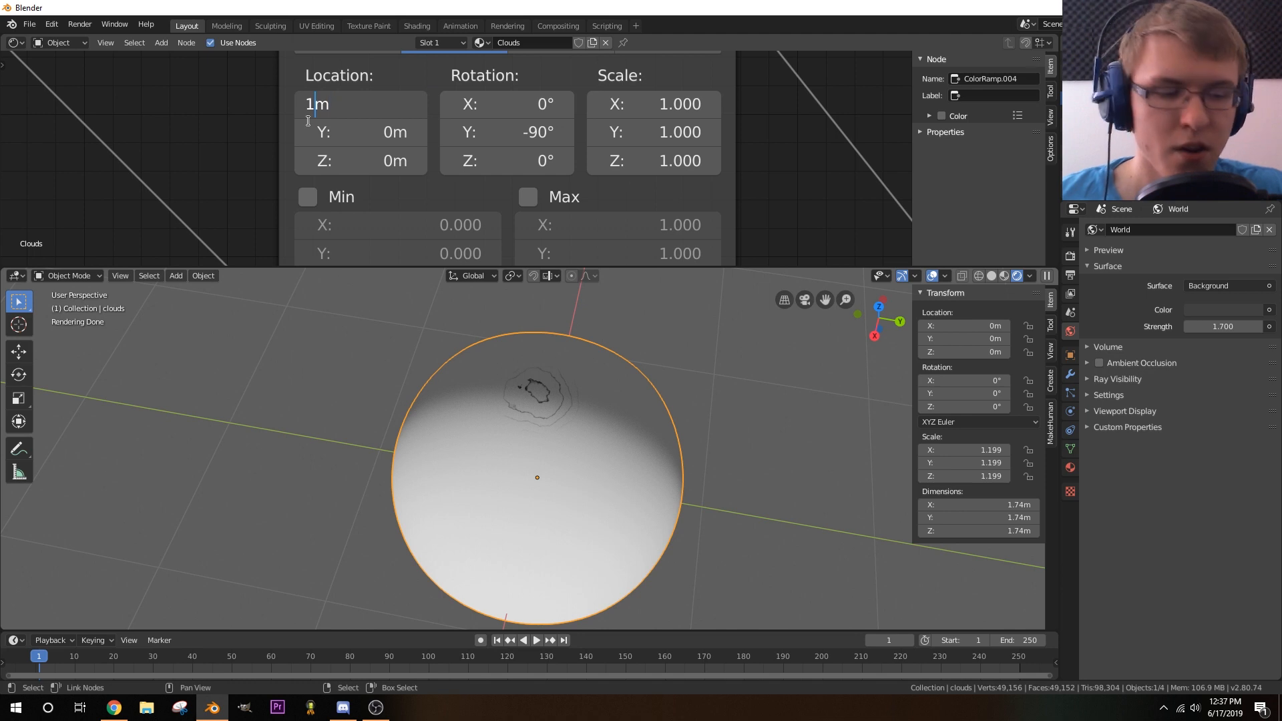
pyautogui.press('Return')
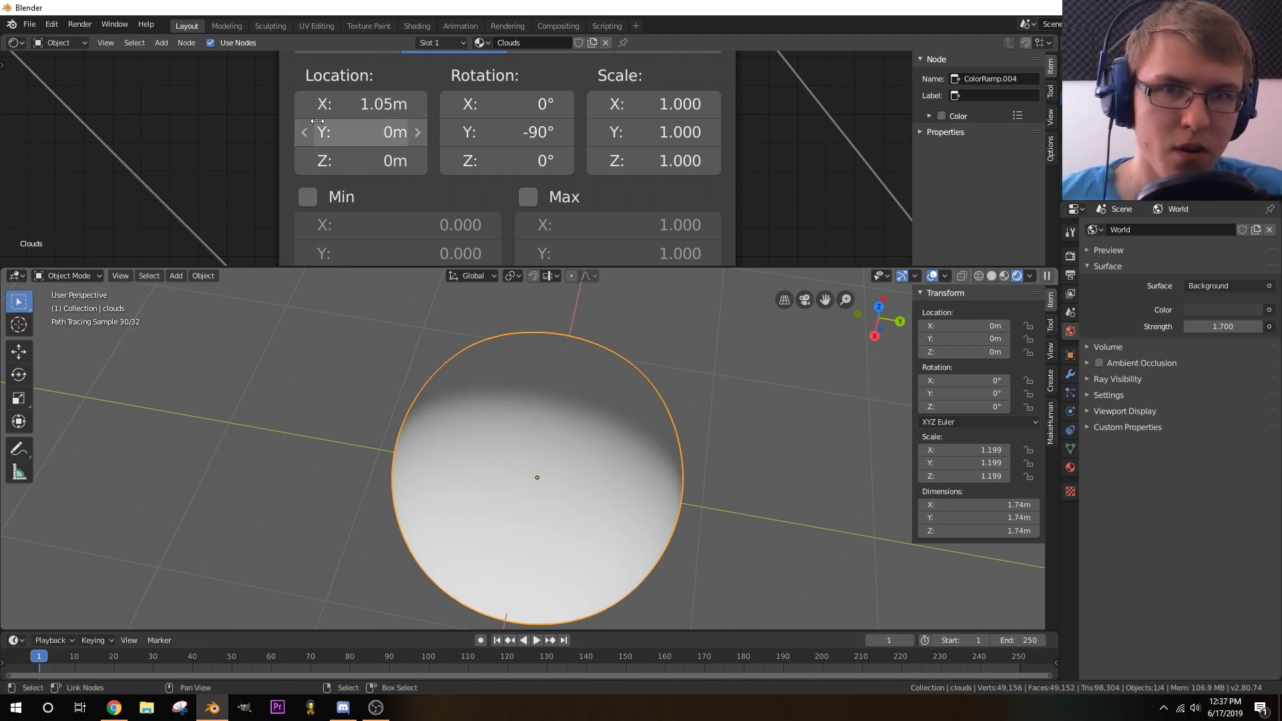
# - Set the gradient Mapping node's X location to 1.01 m and check the pattern at the sphere's pole
pyautogui.click(324, 105)
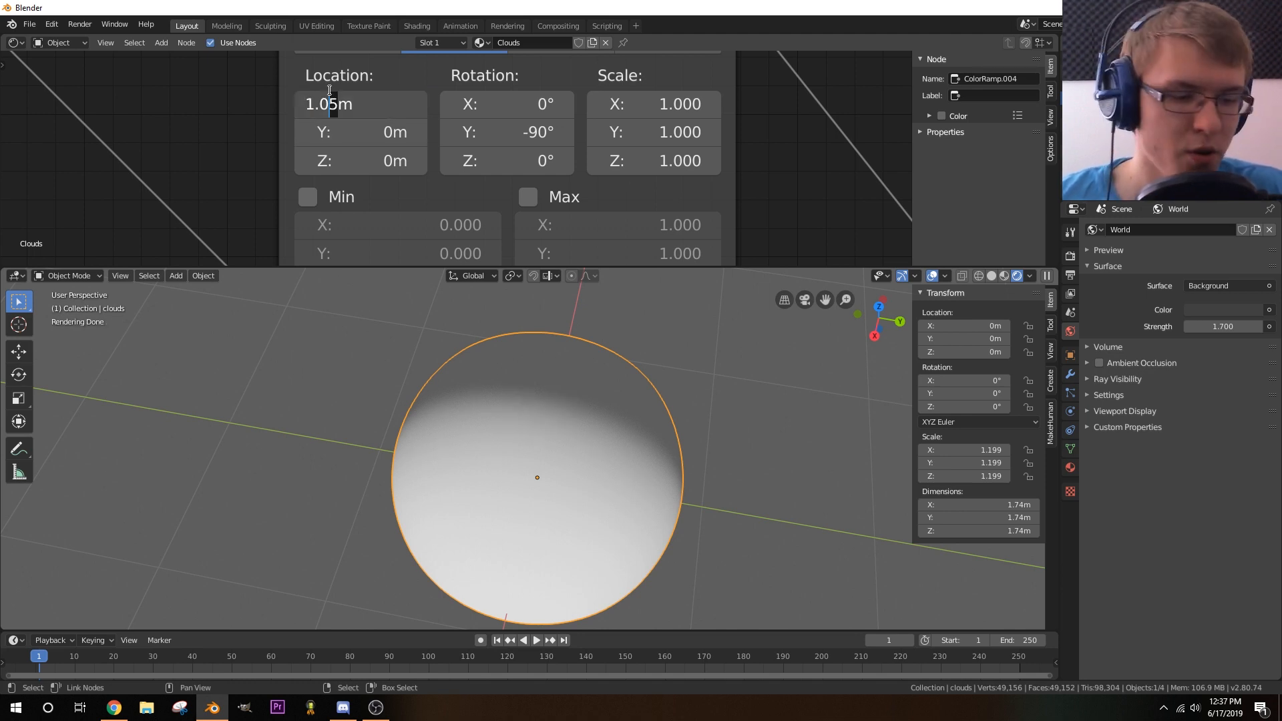
pyautogui.moveTo(571, 402); pyautogui.dragTo(550, 438, button='middle')
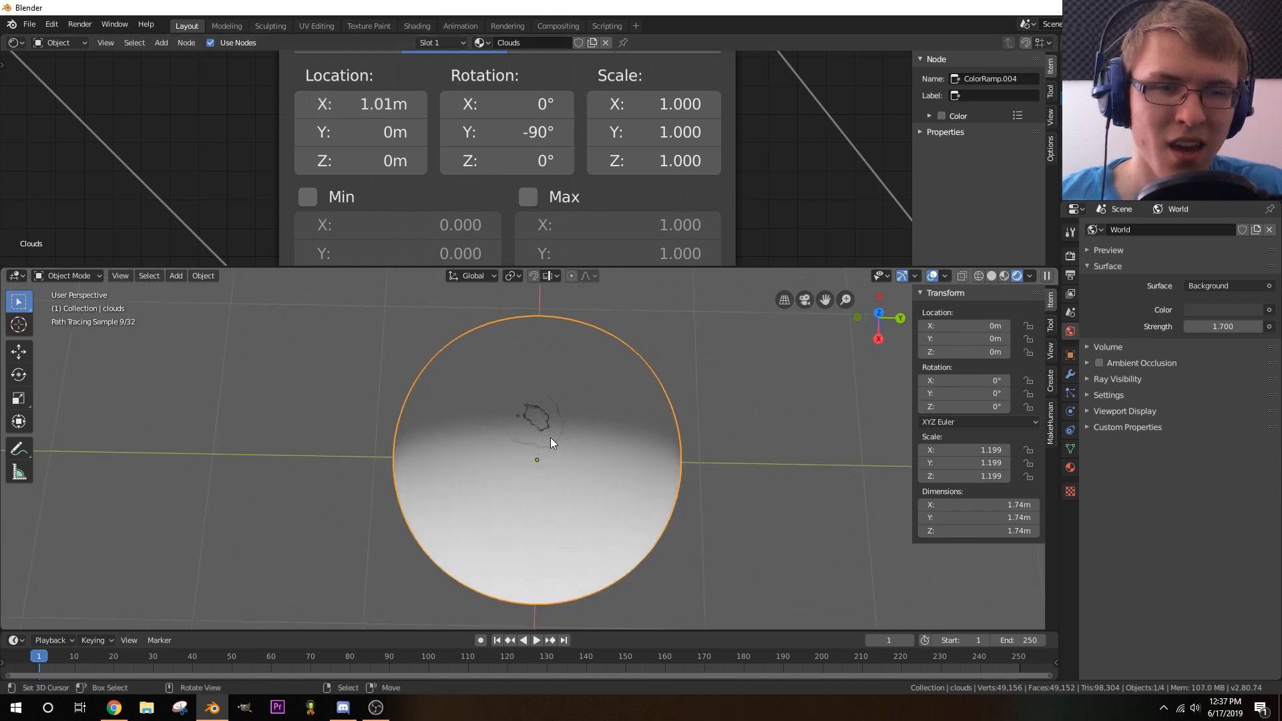
pyautogui.scroll(3, 534, 414)
pyautogui.scroll(-10, 684, 177)
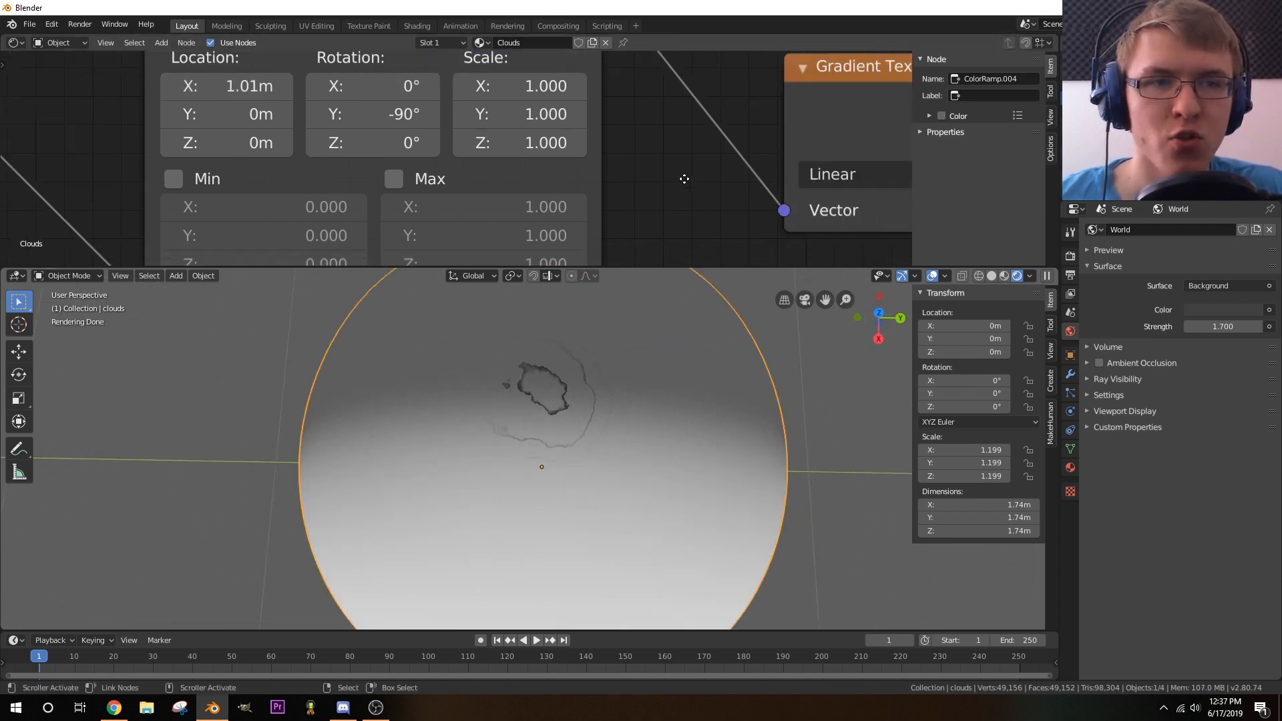
# - Connect the Mix Shader that combines Emission and Transparent BSDF to the Material Output's Surface
pyautogui.moveTo(531, 175); pyautogui.dragTo(258, 170, button='middle')
pyautogui.scroll(-4, 441, 164)
pyautogui.moveTo(381, 155); pyautogui.dragTo(496, 194, button='middle')
pyautogui.moveTo(412, 183); pyautogui.dragTo(315, 143)
pyautogui.moveTo(430, 106); pyautogui.dragTo(464, 151, button='middle')
pyautogui.moveTo(526, 248); pyautogui.dragTo(519, 183)
pyautogui.moveTo(469, 84); pyautogui.dragTo(415, 148, button='middle')
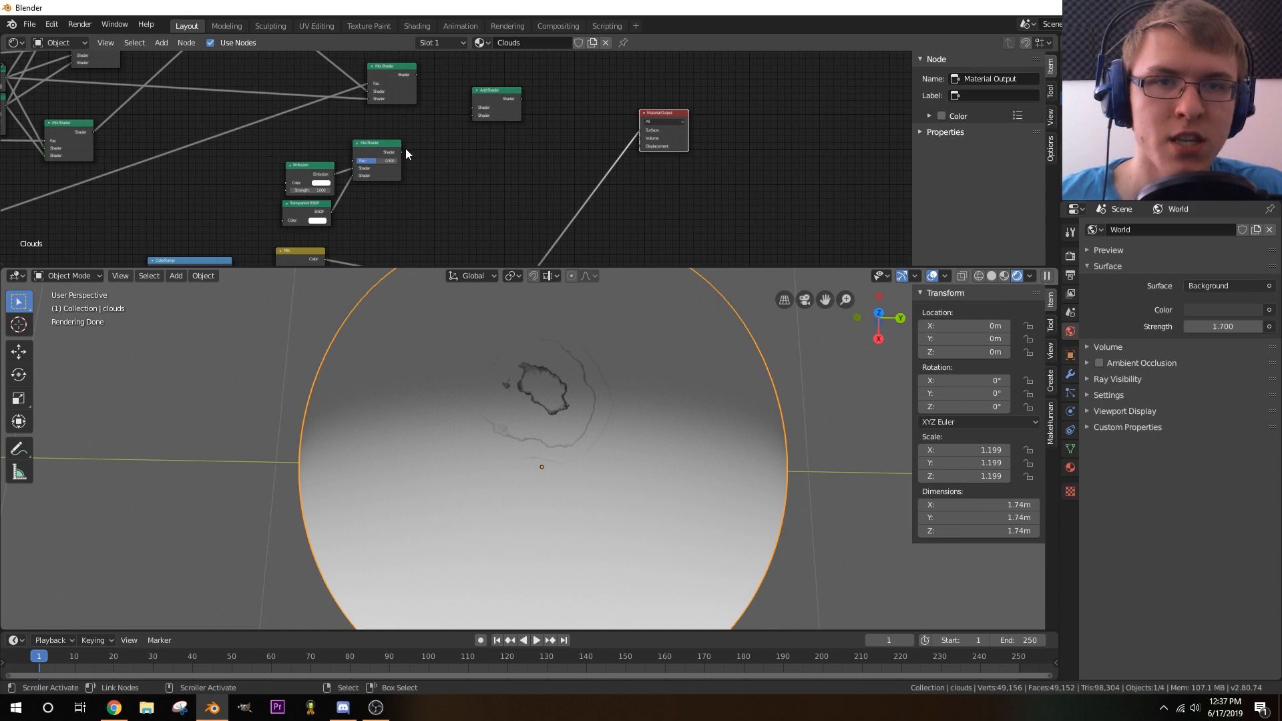
pyautogui.moveTo(492, 187); pyautogui.dragTo(523, 167, button='middle')
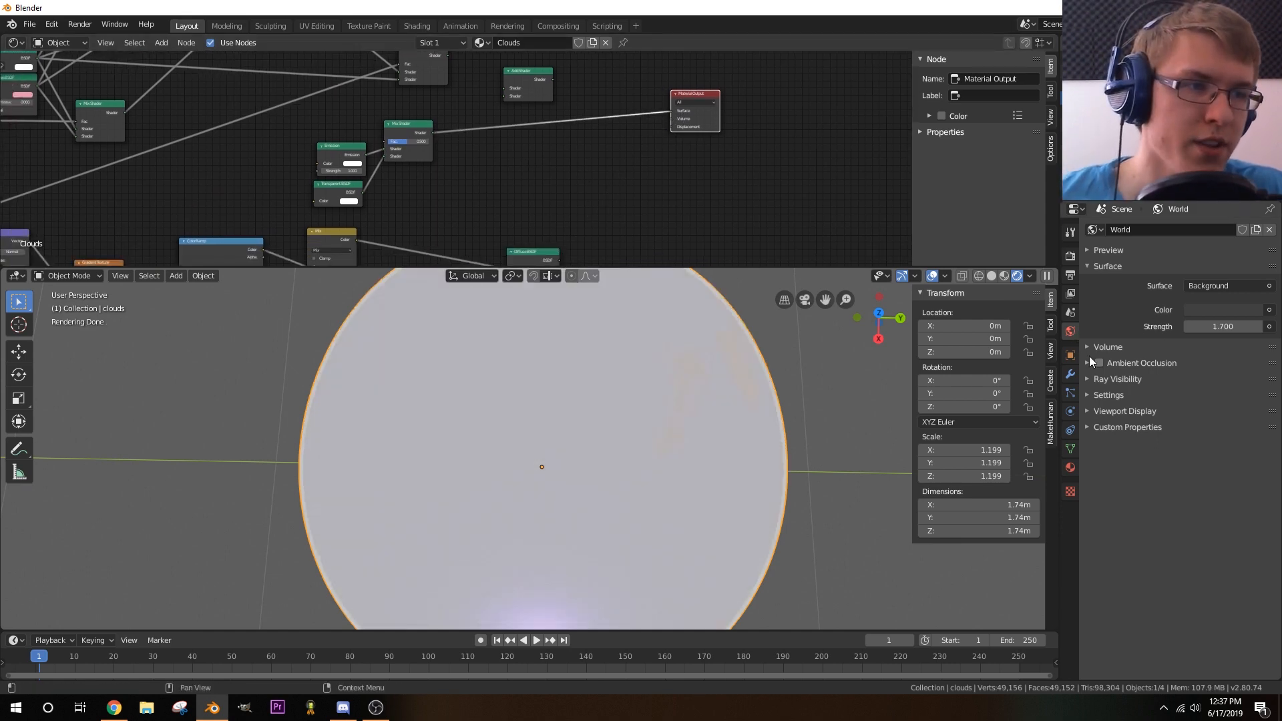
# - Set the world background strength to 0 and view the sphere from another side
pyautogui.moveTo(1222, 326); pyautogui.dragTo(1186, 327)
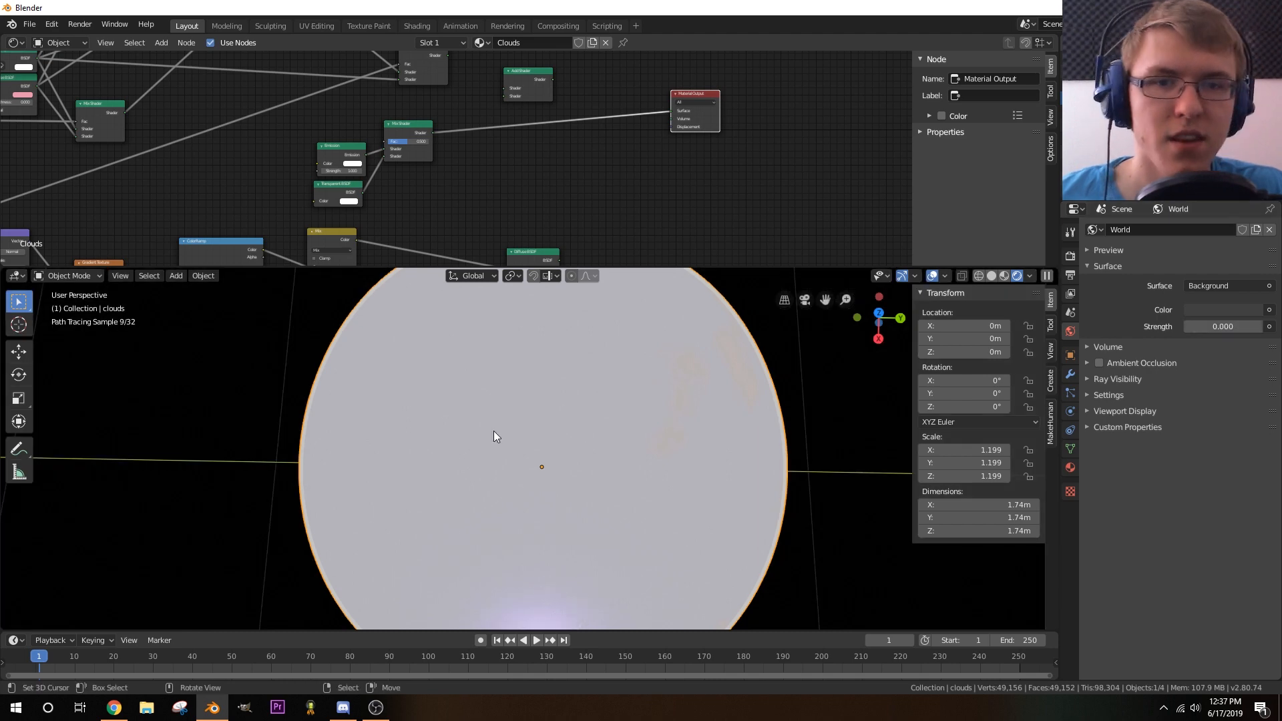
pyautogui.moveTo(494, 437)
pyautogui.mouseDown(button='middle')
pyautogui.moveTo(683, 397)
pyautogui.moveTo(655, 375)
pyautogui.moveTo(655, 457)
pyautogui.mouseUp(button='middle')
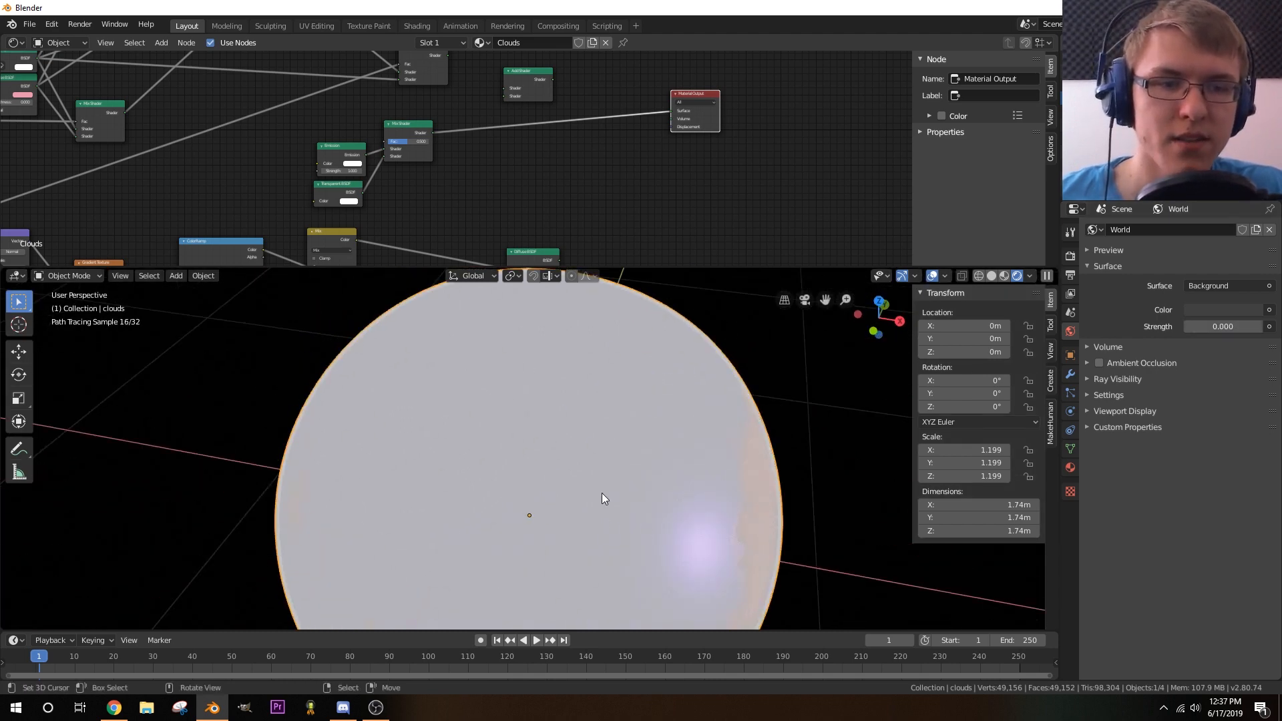
pyautogui.moveTo(602, 499); pyautogui.dragTo(561, 493, button='middle')
# - Detach the Diffuse BSDF from the Mix node and move it aside below the Material Output
pyautogui.moveTo(603, 183); pyautogui.dragTo(649, 110, button='middle')
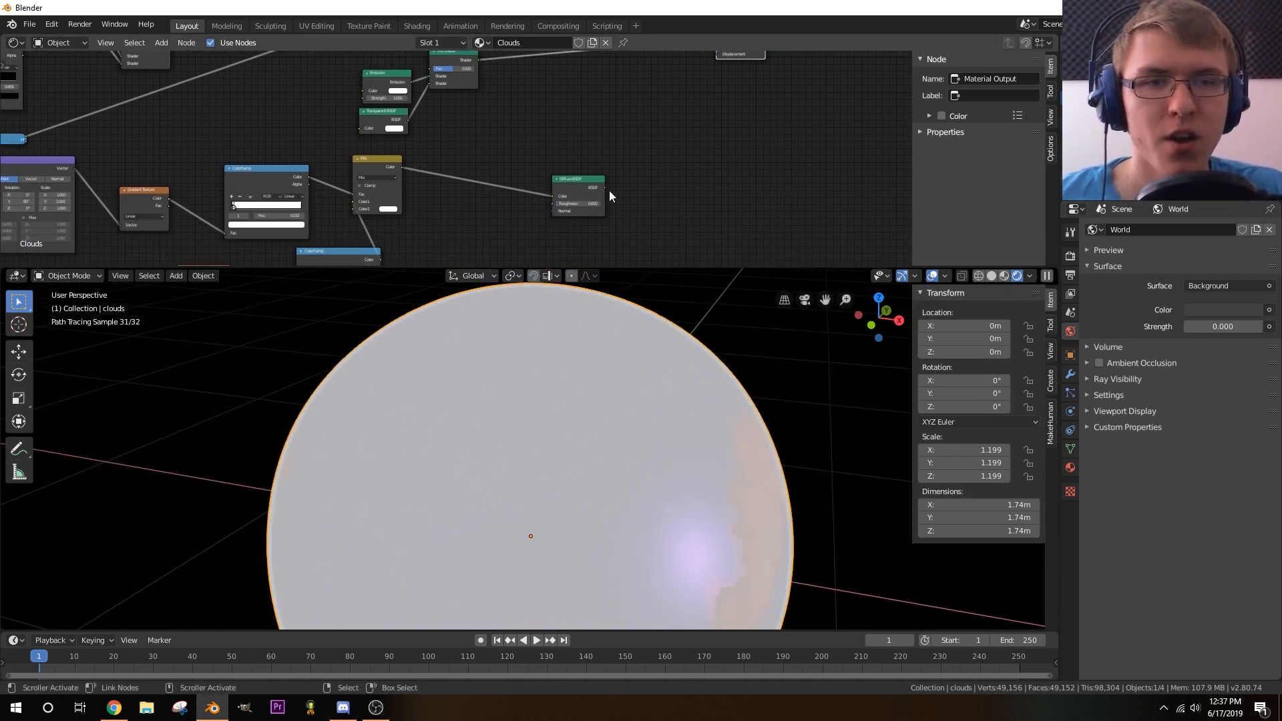
pyautogui.click(557, 179)
pyautogui.moveTo(571, 176); pyautogui.dragTo(680, 82)
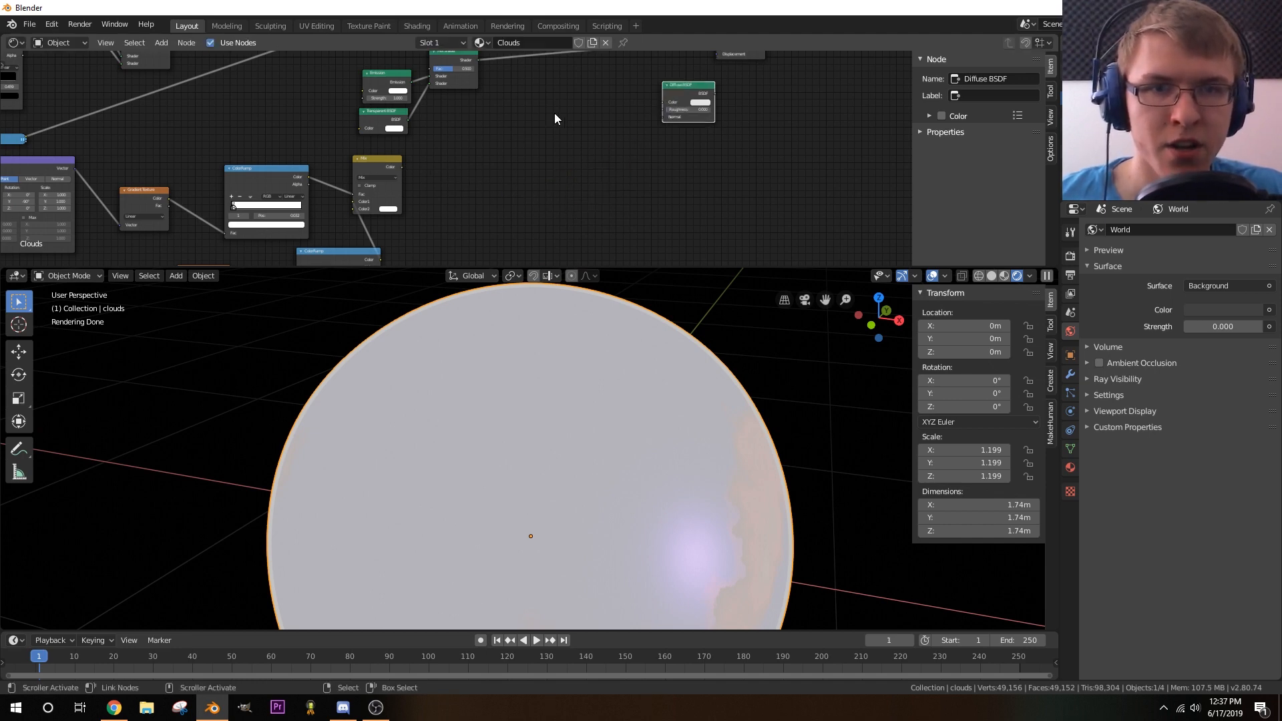
# - Rearrange the Mix, Mix Shader, Transparent BSDF and Emission nodes to make room for a factor connection
pyautogui.moveTo(413, 122); pyautogui.dragTo(546, 159, button='middle')
pyautogui.scroll(1, 562, 162)
pyautogui.moveTo(482, 197); pyautogui.dragTo(427, 85)
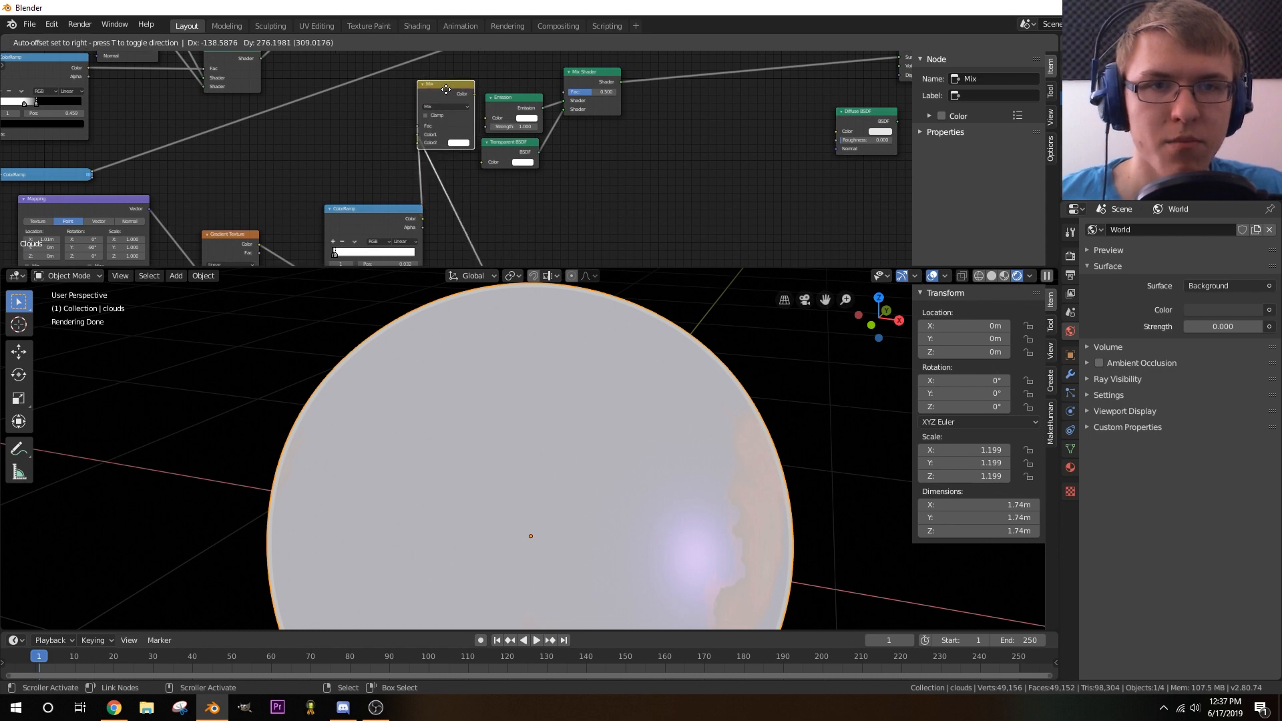
pyautogui.moveTo(598, 74); pyautogui.dragTo(734, 107)
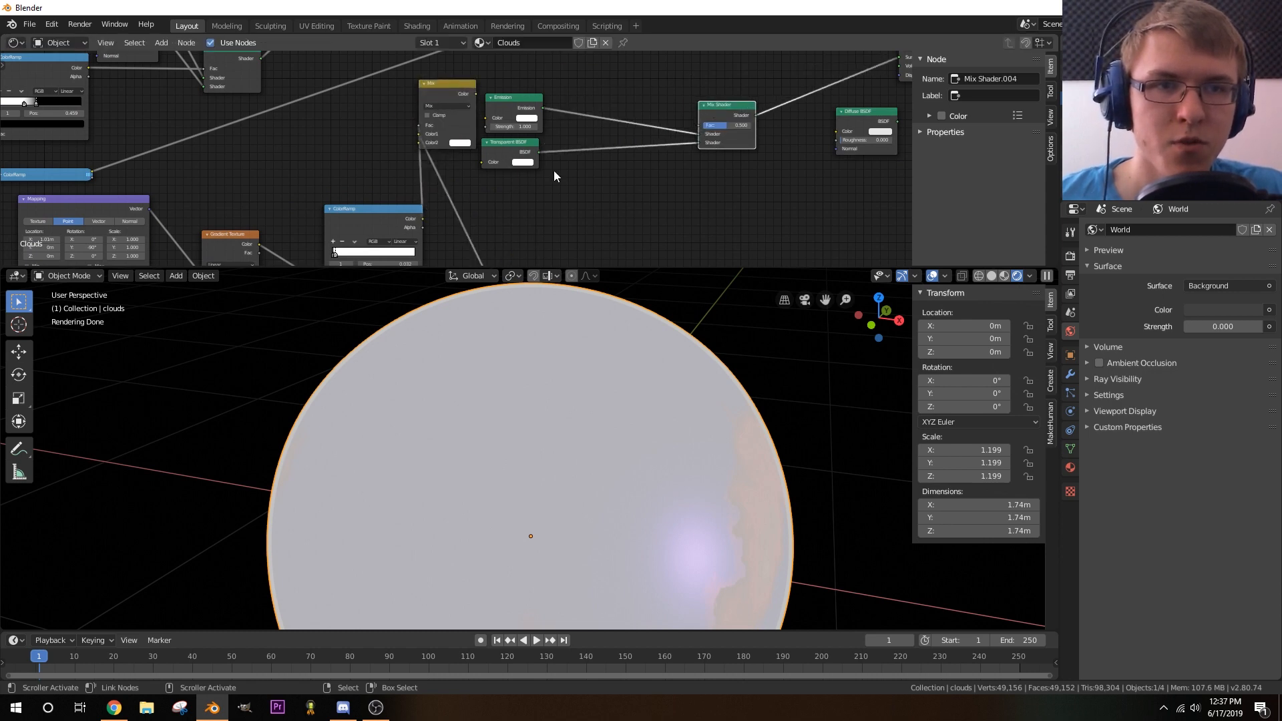
pyautogui.moveTo(530, 152); pyautogui.dragTo(682, 213)
pyautogui.moveTo(524, 103); pyautogui.dragTo(701, 127)
# - Connect the Mix node's Color to the Mix Shader's Fac, place it beside the shaders, and check the rings
pyautogui.moveTo(454, 84); pyautogui.dragTo(530, 95)
pyautogui.moveTo(606, 410); pyautogui.dragTo(627, 443, button='middle')
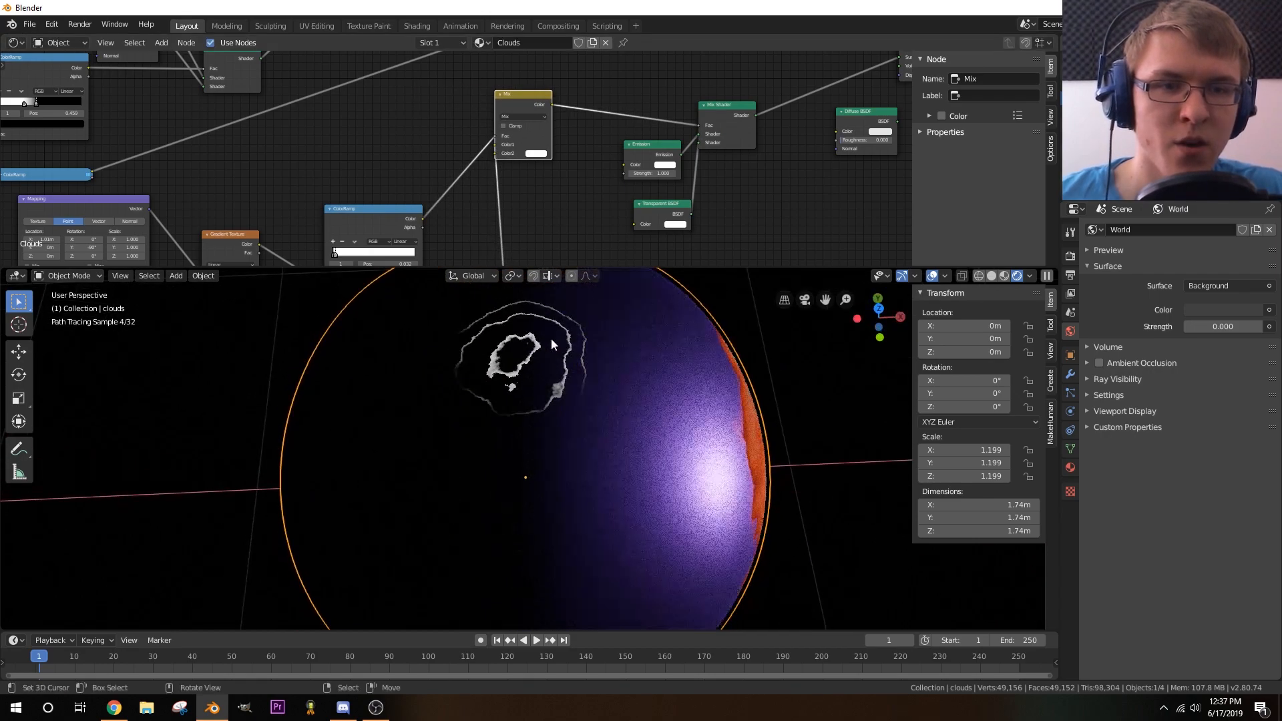
pyautogui.scroll(2, 554, 379)
pyautogui.scroll(-1, 554, 378)
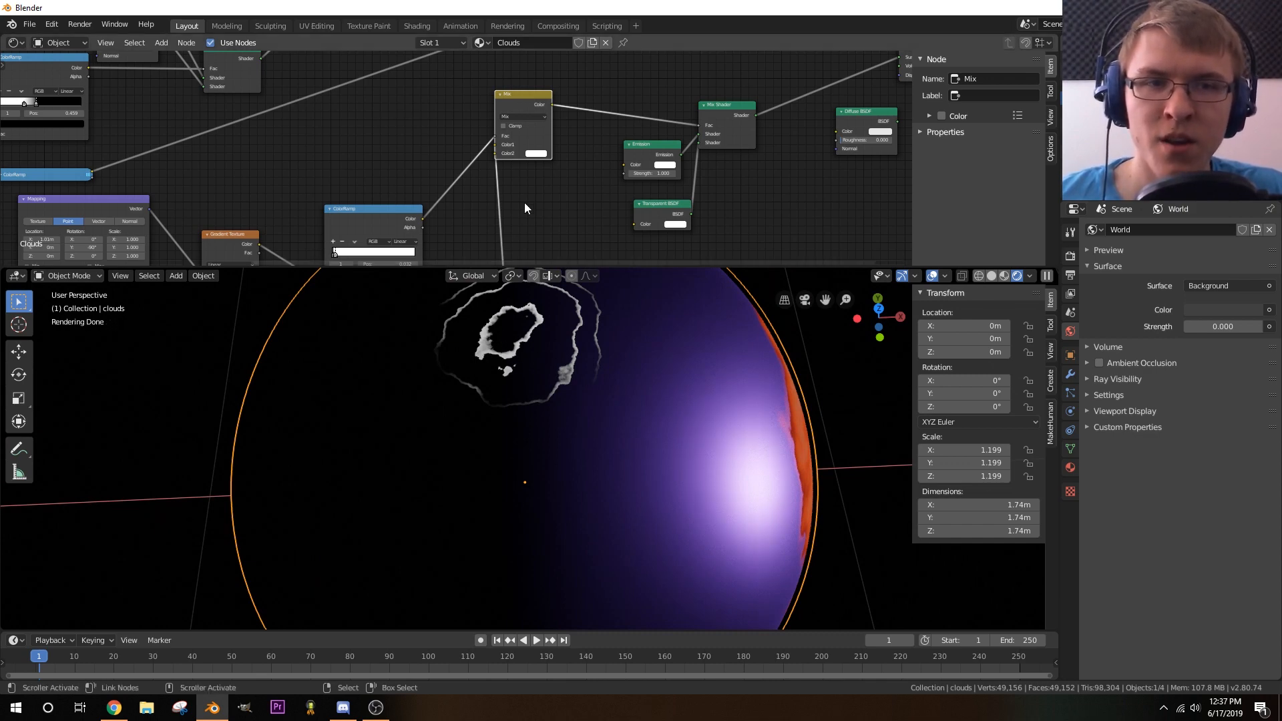
# - Narrow the wave ColorRamp by moving the white stop toward the black one and the black stop to position 0.005
pyautogui.moveTo(523, 202); pyautogui.dragTo(685, 134, button='middle')
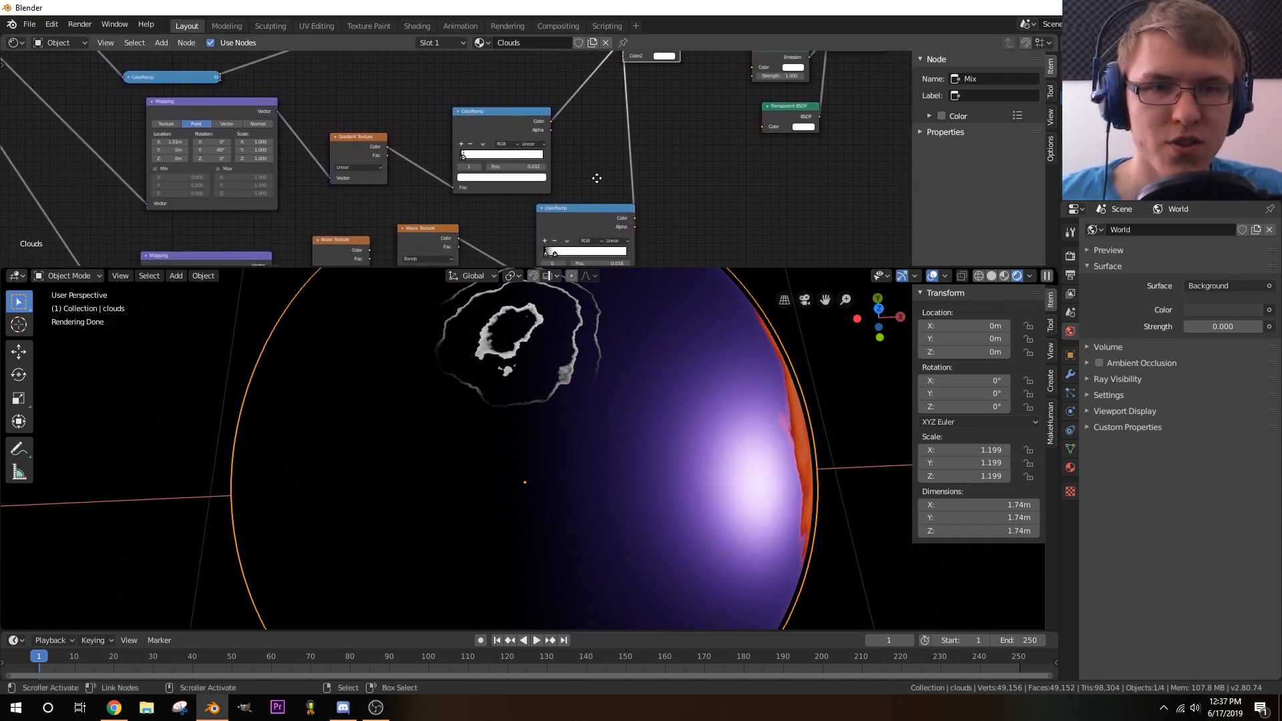
pyautogui.moveTo(599, 180); pyautogui.dragTo(551, 82, button='middle')
pyautogui.scroll(5, 728, 150)
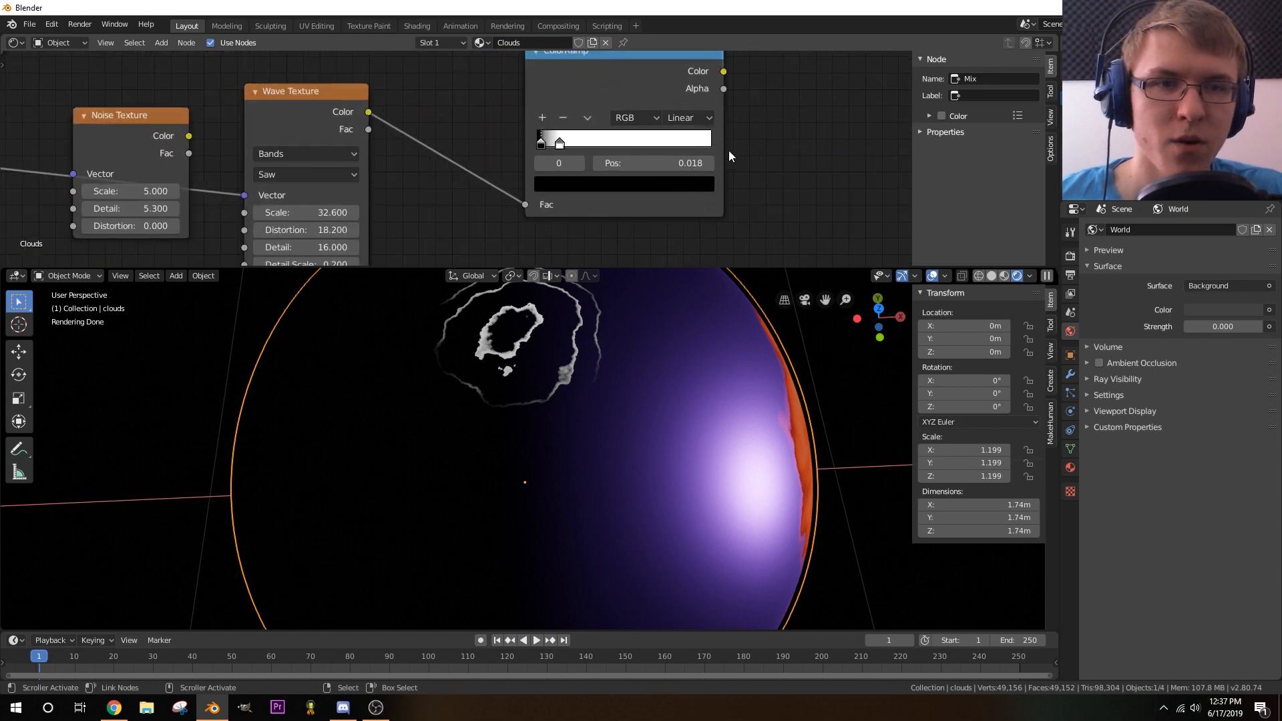
pyautogui.moveTo(460, 197); pyautogui.dragTo(424, 196)
pyautogui.click(430, 195)
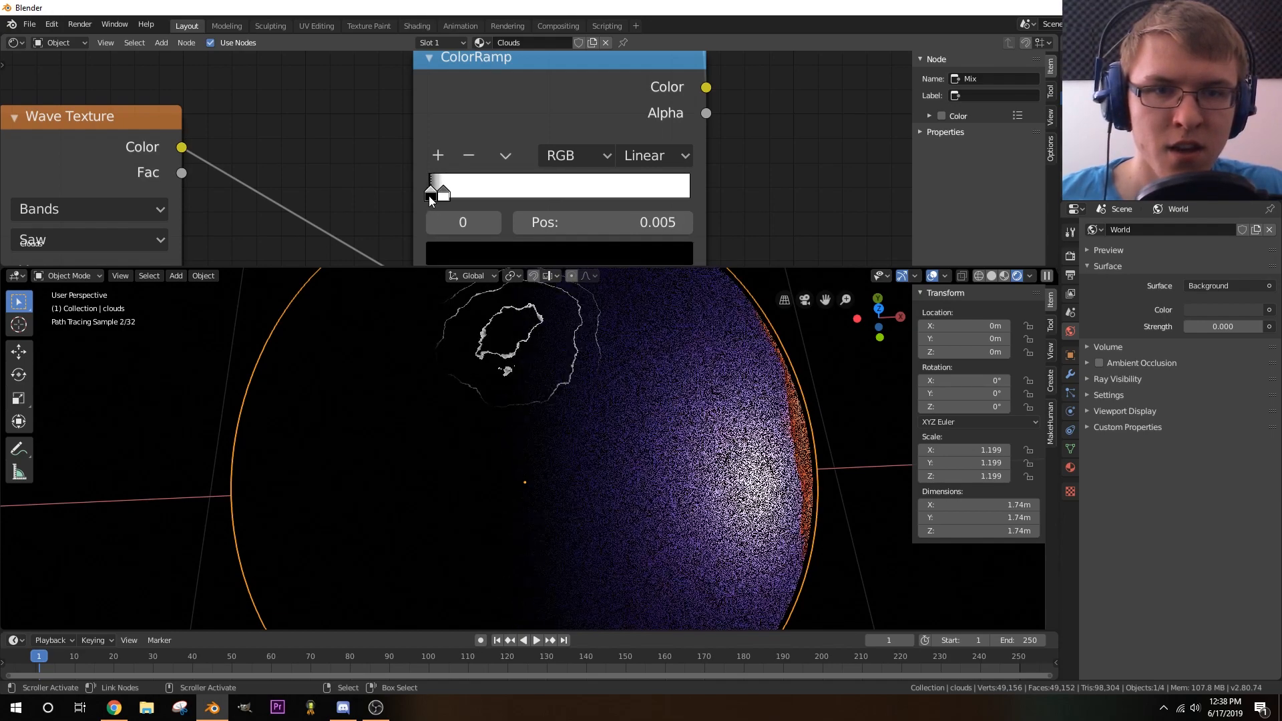
pyautogui.moveTo(618, 410); pyautogui.dragTo(559, 372, button='middle')
pyautogui.moveTo(231, 241); pyautogui.dragTo(631, 192, button='middle')
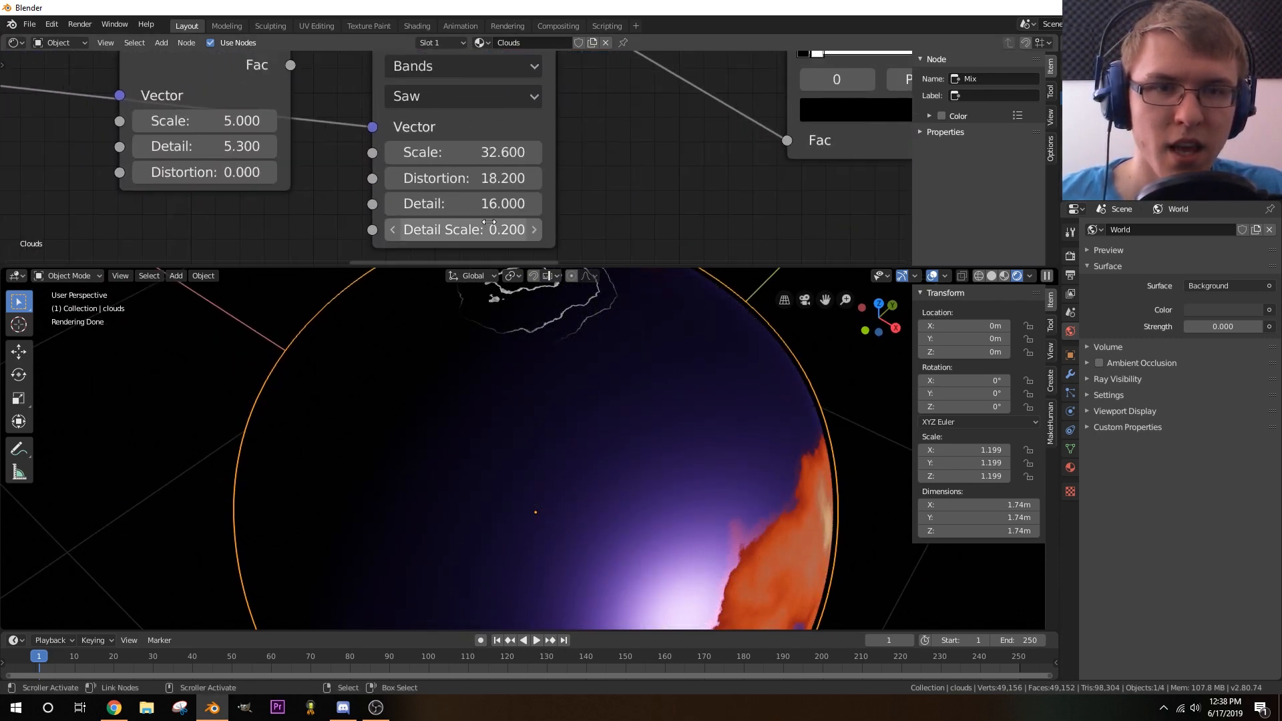
# - Set the Wave Texture's Distortion to 18.7
pyautogui.moveTo(533, 204); pyautogui.dragTo(483, 208)
pyautogui.moveTo(594, 175); pyautogui.dragTo(594, 186, button='middle')
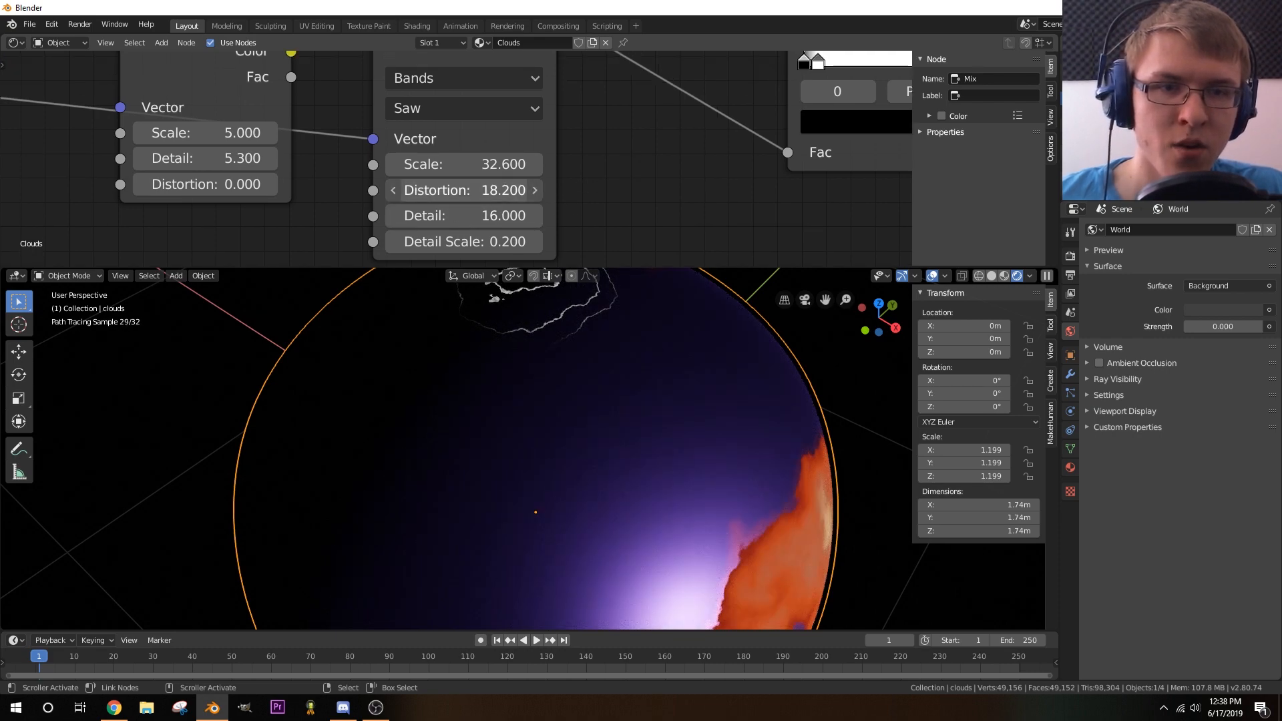
pyautogui.moveTo(468, 190)
pyautogui.mouseDown()
pyautogui.moveTo(488, 191)
pyautogui.moveTo(456, 190)
pyautogui.moveTo(484, 190)
pyautogui.mouseUp()
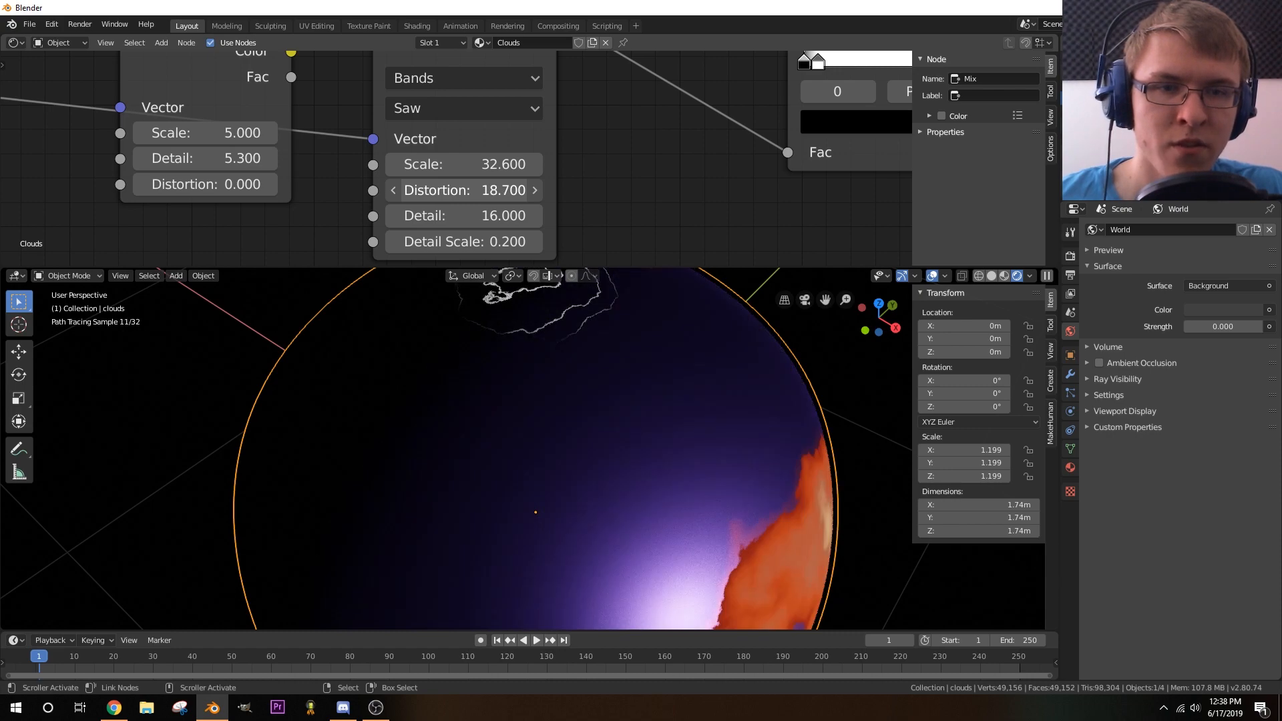
# - Try the Sine wave profile on the Wave Texture, check the rings at the pole, and switch back to Saw
pyautogui.click(438, 107)
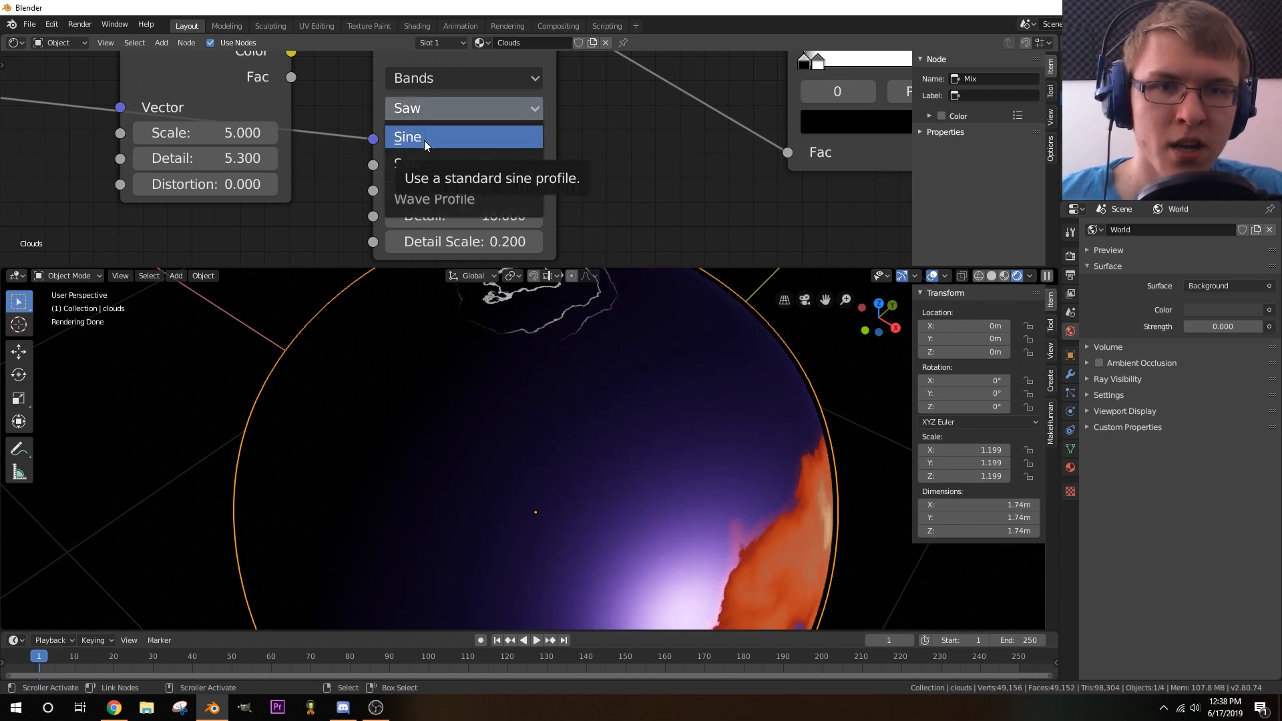
pyautogui.click(423, 140)
pyautogui.moveTo(599, 324); pyautogui.dragTo(622, 366, button='middle')
pyautogui.click(447, 108)
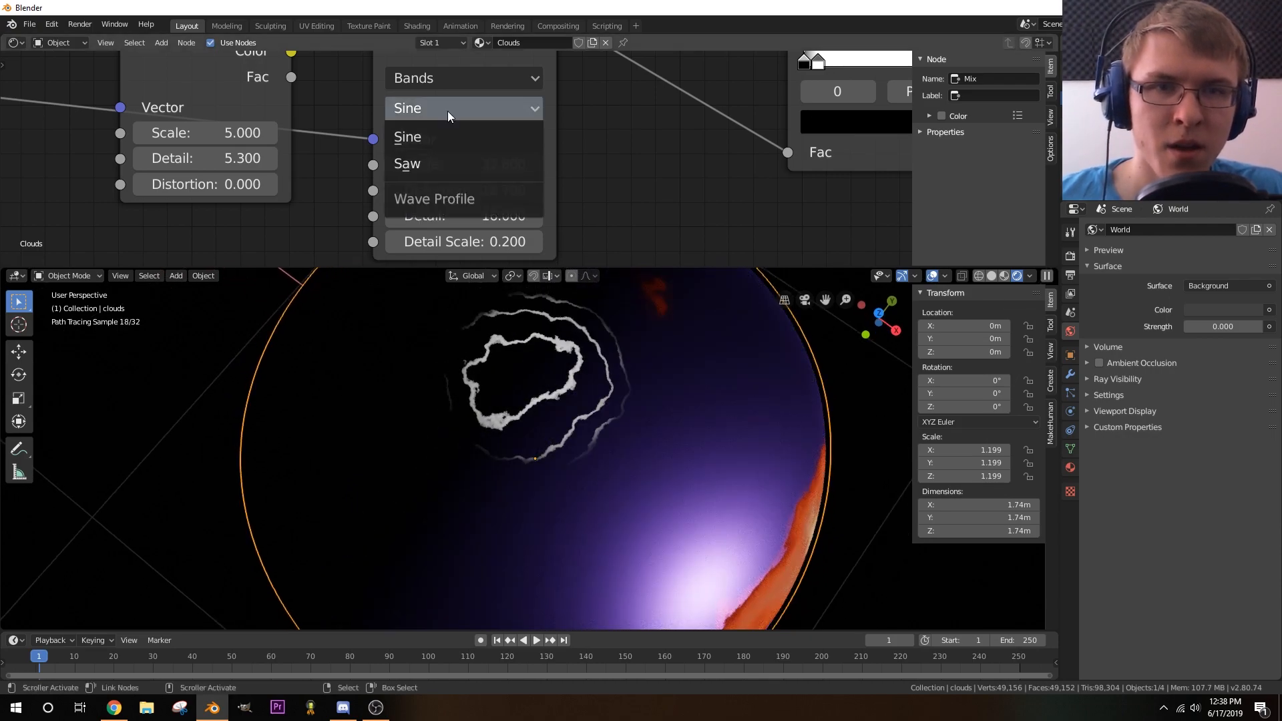
pyautogui.click(428, 168)
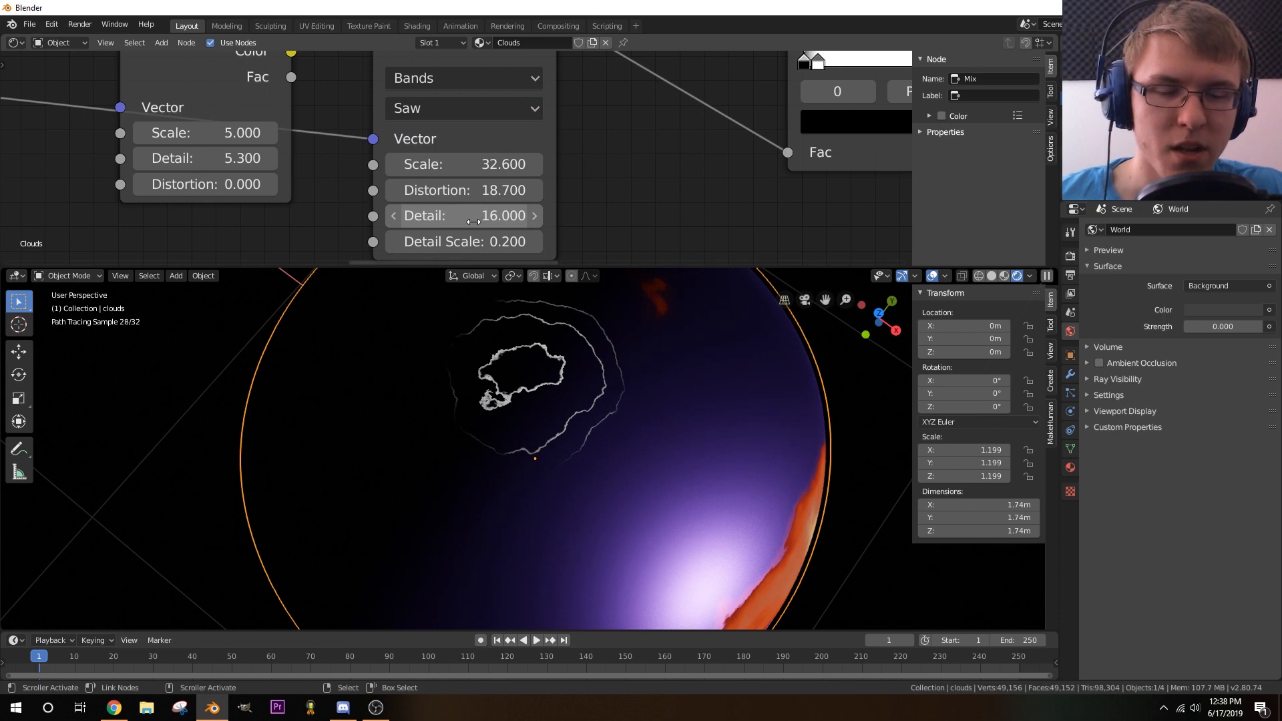
pyautogui.press('Return')
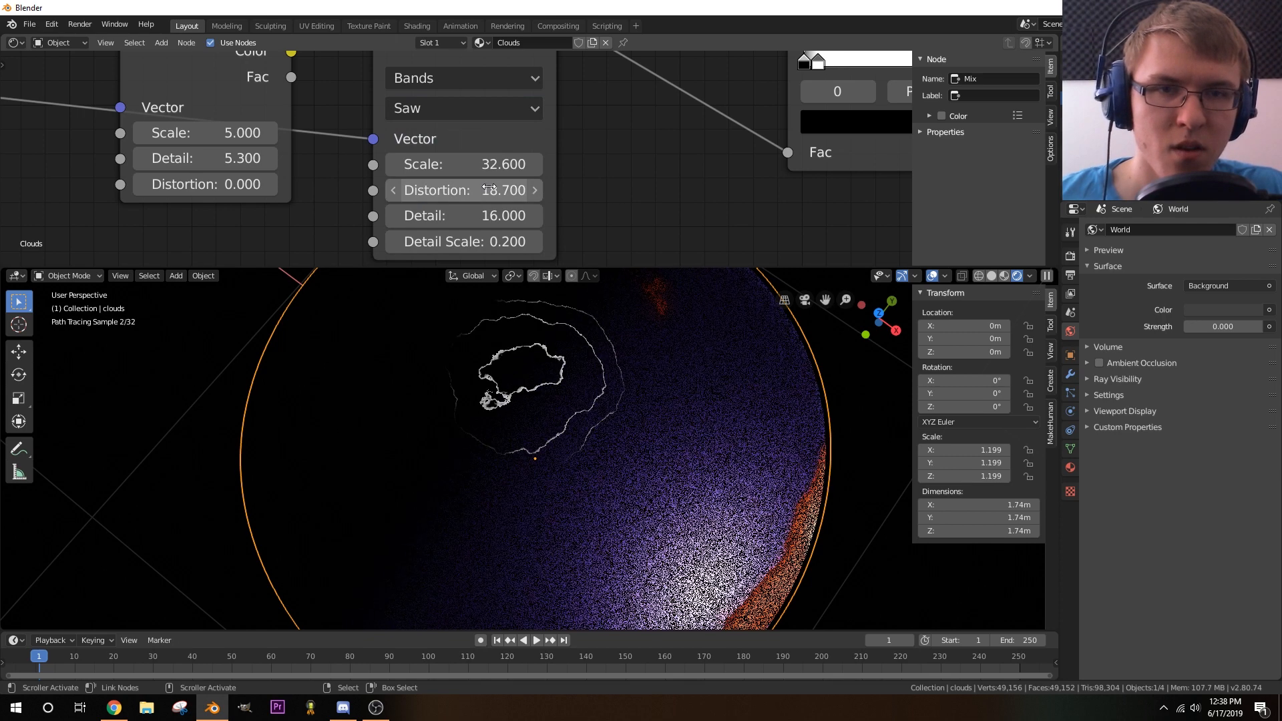
# - Try different Detail Scale values on the Wave Texture and settle on 0.4
pyautogui.click(394, 244)
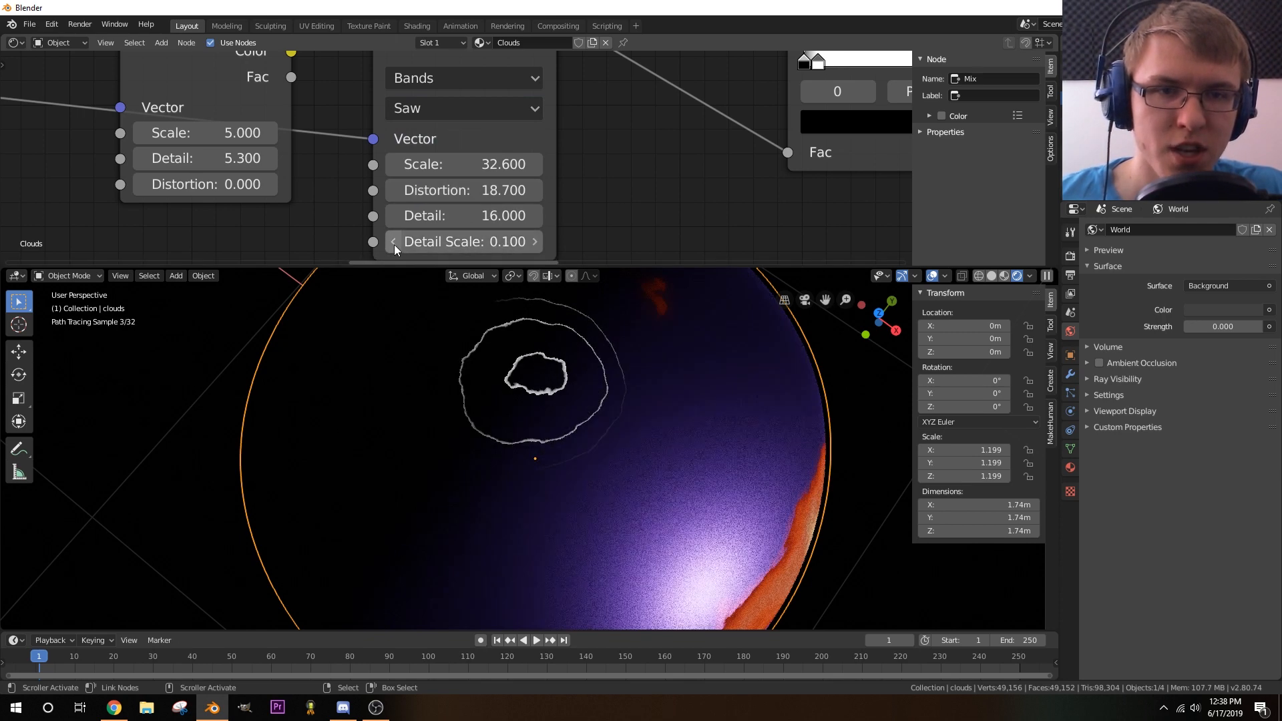
pyautogui.click(538, 246)
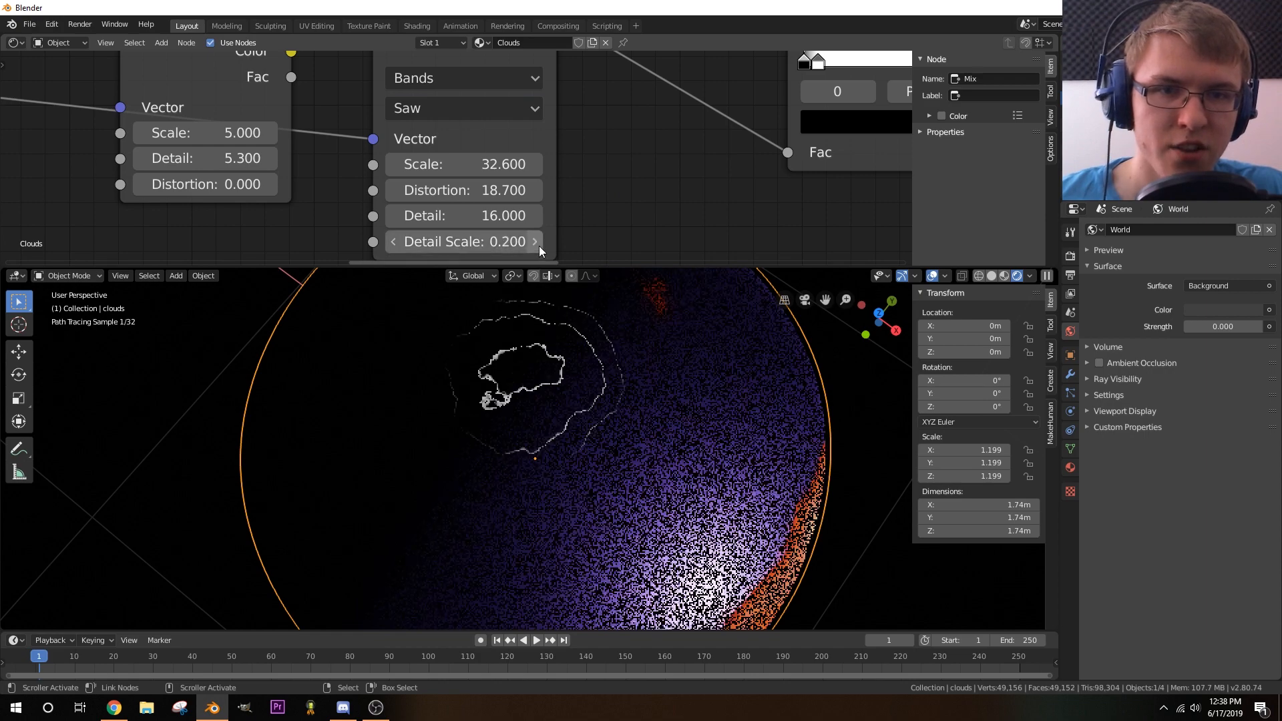
pyautogui.click(538, 243)
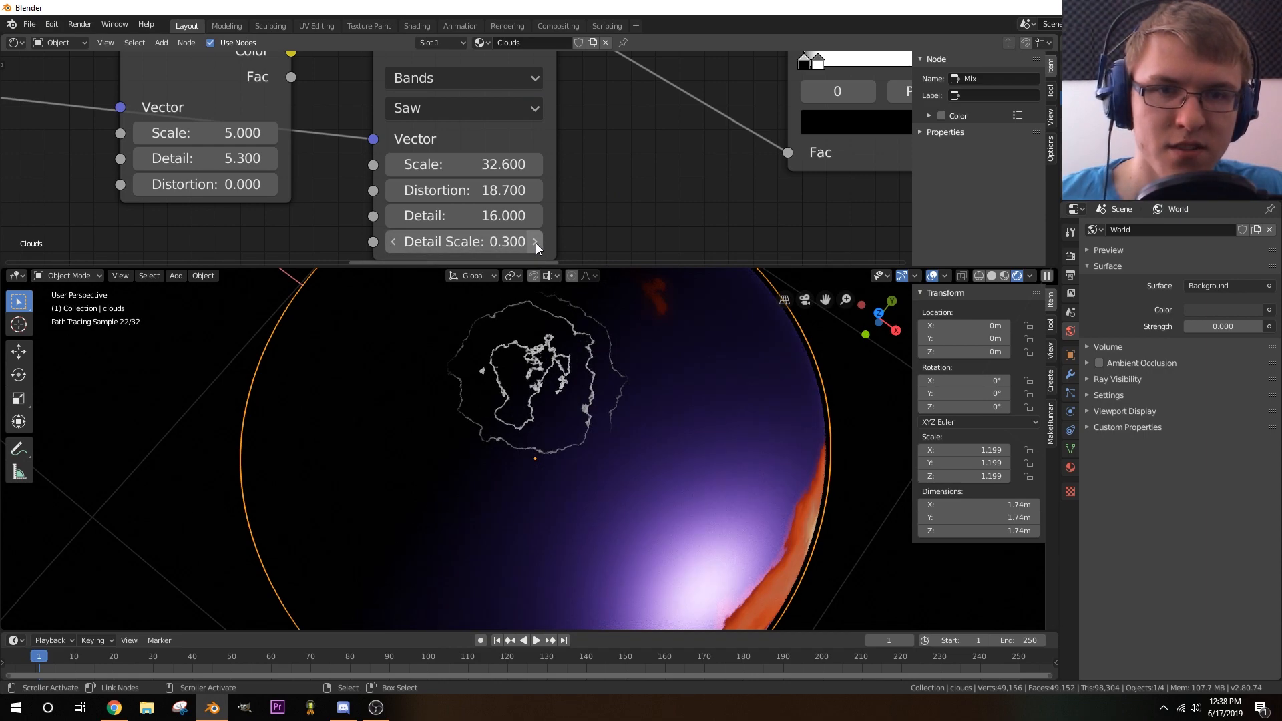
pyautogui.click(534, 243)
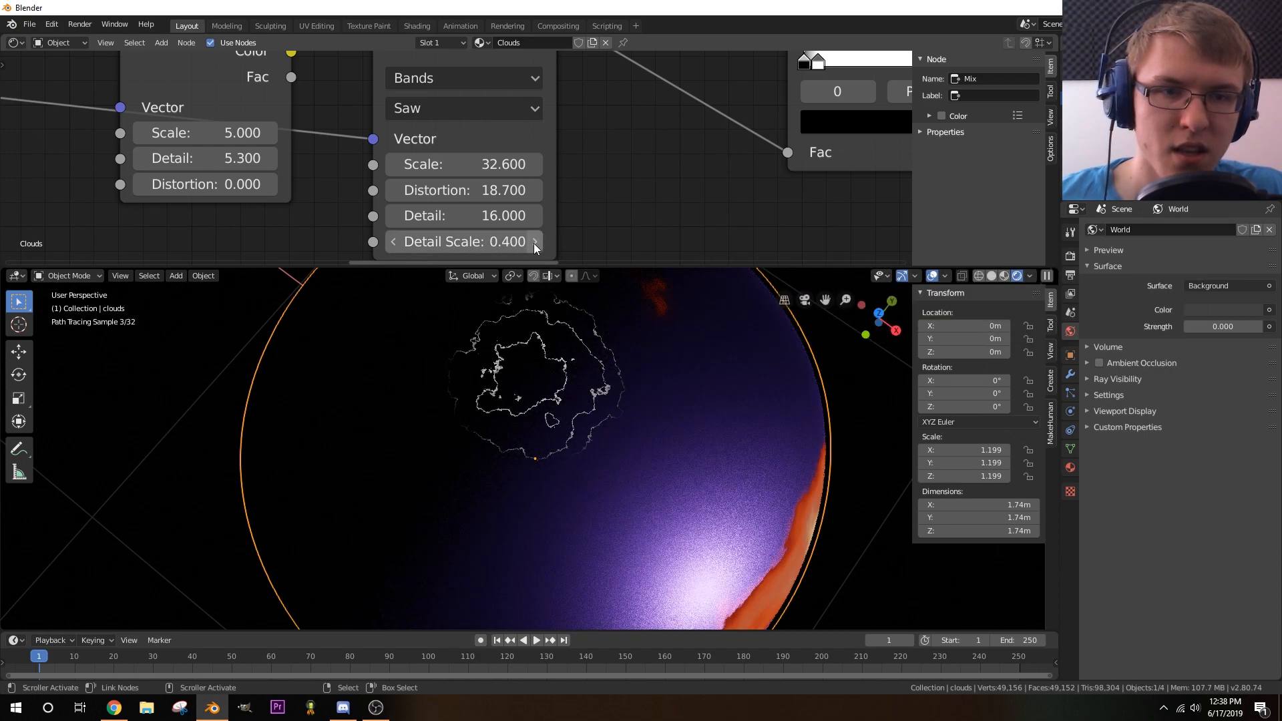
pyautogui.moveTo(662, 432); pyautogui.dragTo(648, 418, button='middle')
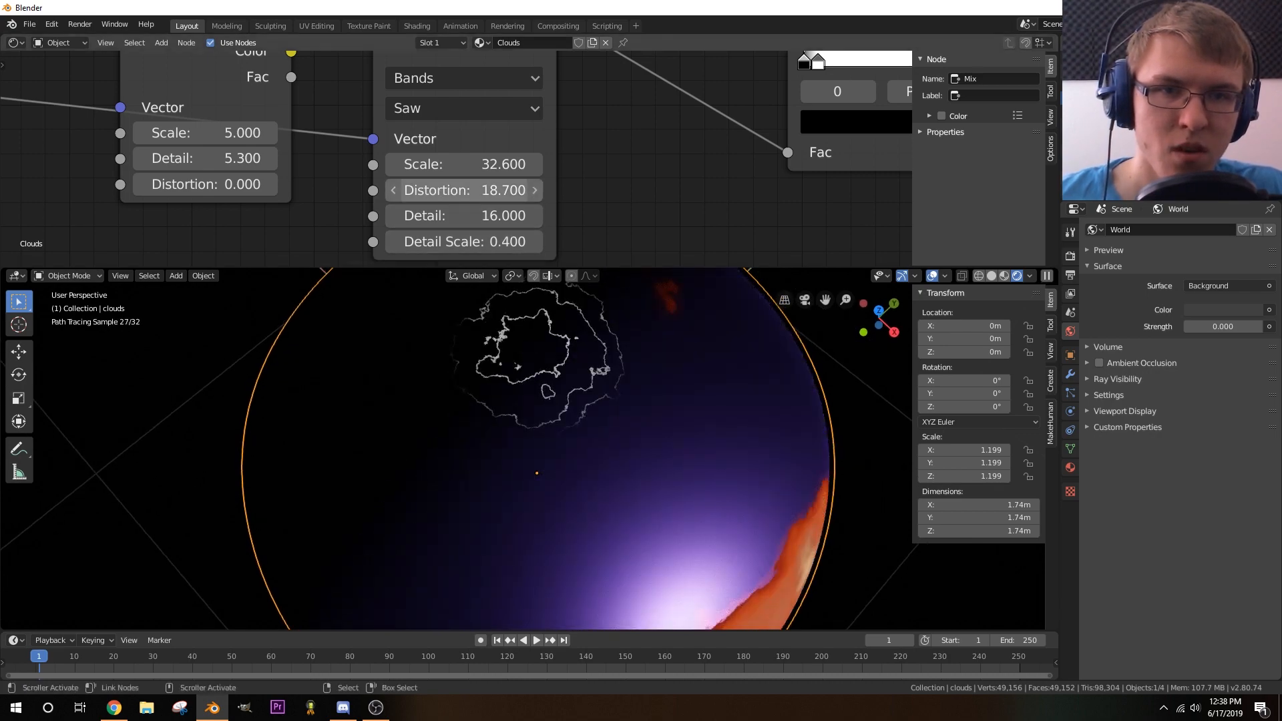
# - Reduce the Wave Texture's Distortion to 8.3 and check the rings on the whole planet
pyautogui.moveTo(461, 190); pyautogui.dragTo(399, 190)
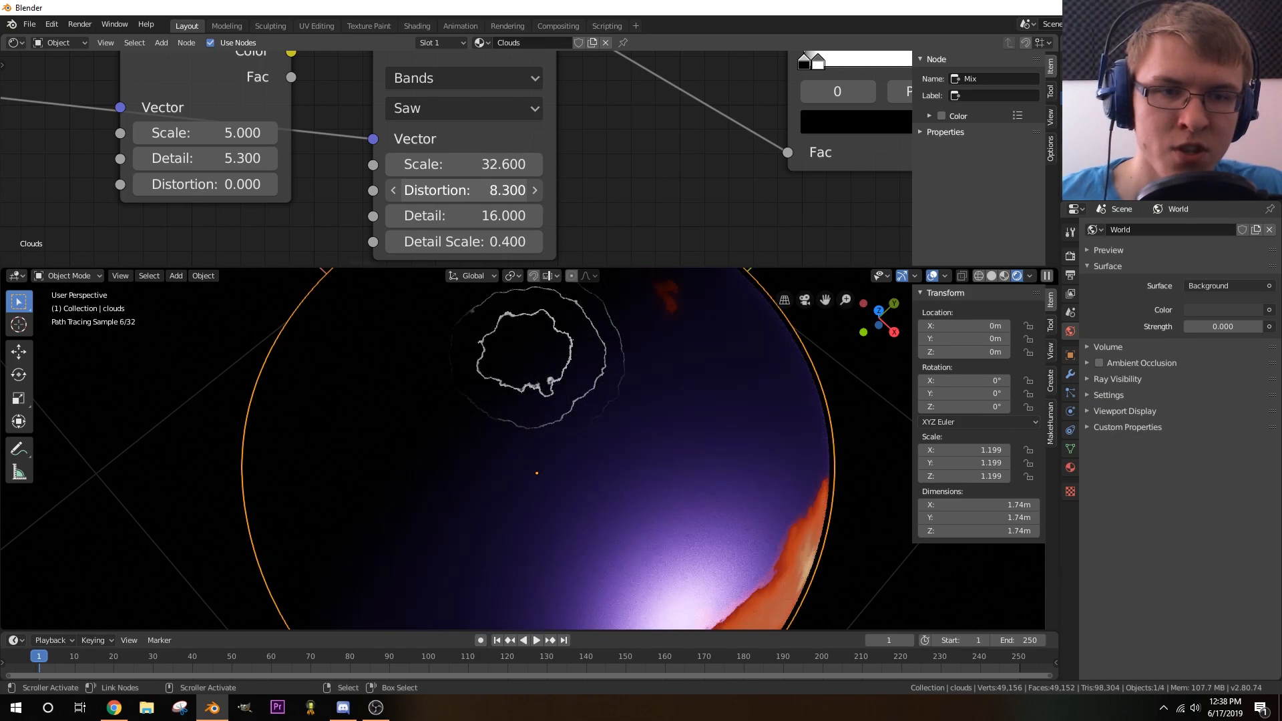
pyautogui.moveTo(630, 376)
pyautogui.mouseDown(button='middle')
pyautogui.moveTo(604, 350)
pyautogui.moveTo(632, 353)
pyautogui.mouseUp(button='middle')
pyautogui.scroll(-3, 603, 350)
pyautogui.scroll(-4, 425, 198)
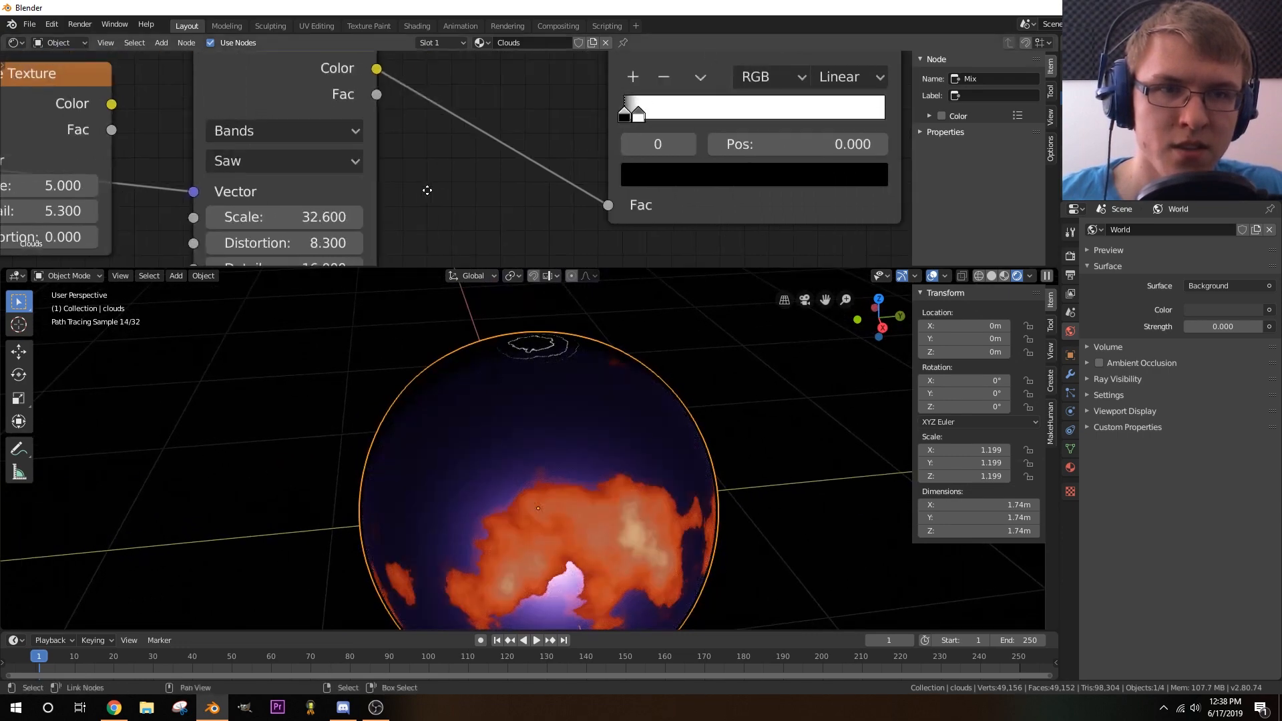
# - Free the Add Shader from the link into Mix Shader.003, place it above the Material Output, and shift Mix Shader.003 away from it
pyautogui.scroll(-8, 425, 199)
pyautogui.moveTo(695, 59); pyautogui.dragTo(606, 176, button='middle')
pyautogui.moveTo(656, 136); pyautogui.dragTo(570, 64)
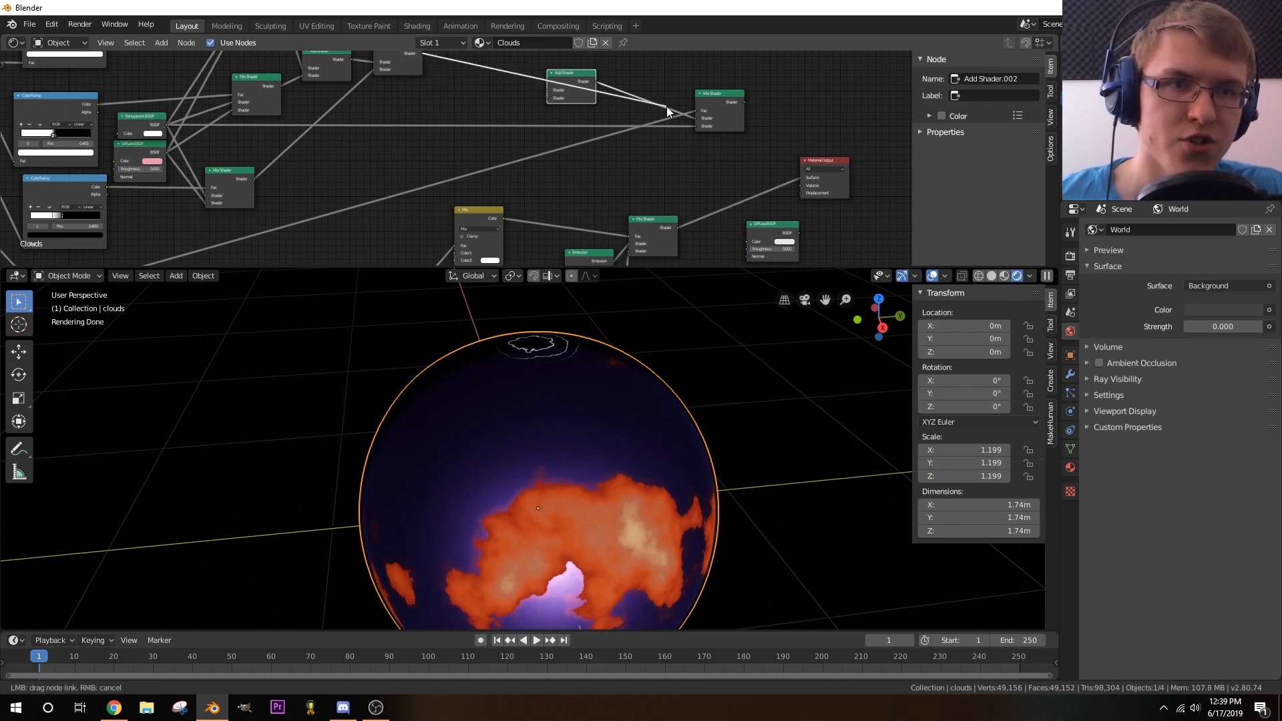
pyautogui.moveTo(582, 75); pyautogui.dragTo(801, 120)
pyautogui.moveTo(724, 95); pyautogui.dragTo(632, 89)
pyautogui.moveTo(460, 376); pyautogui.dragTo(544, 400, button='middle')
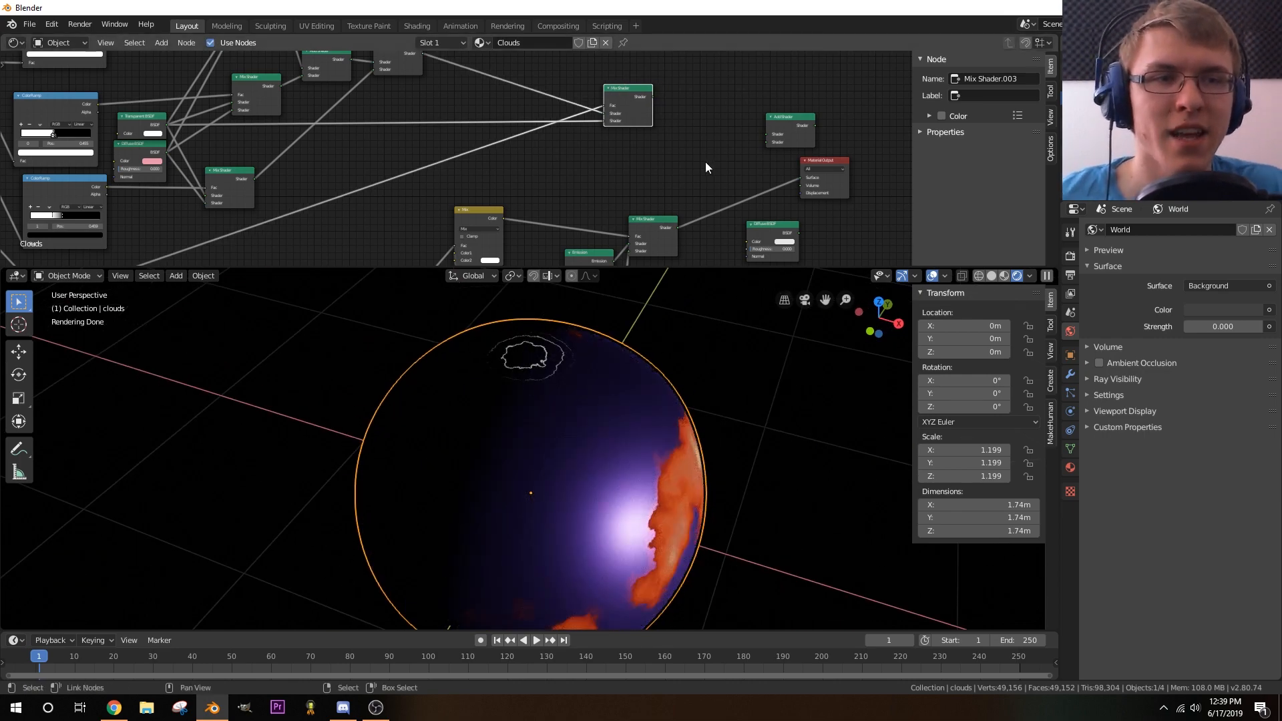
pyautogui.moveTo(705, 161); pyautogui.dragTo(523, 167, button='middle')
pyautogui.scroll(1, 541, 134)
pyautogui.click(561, 103)
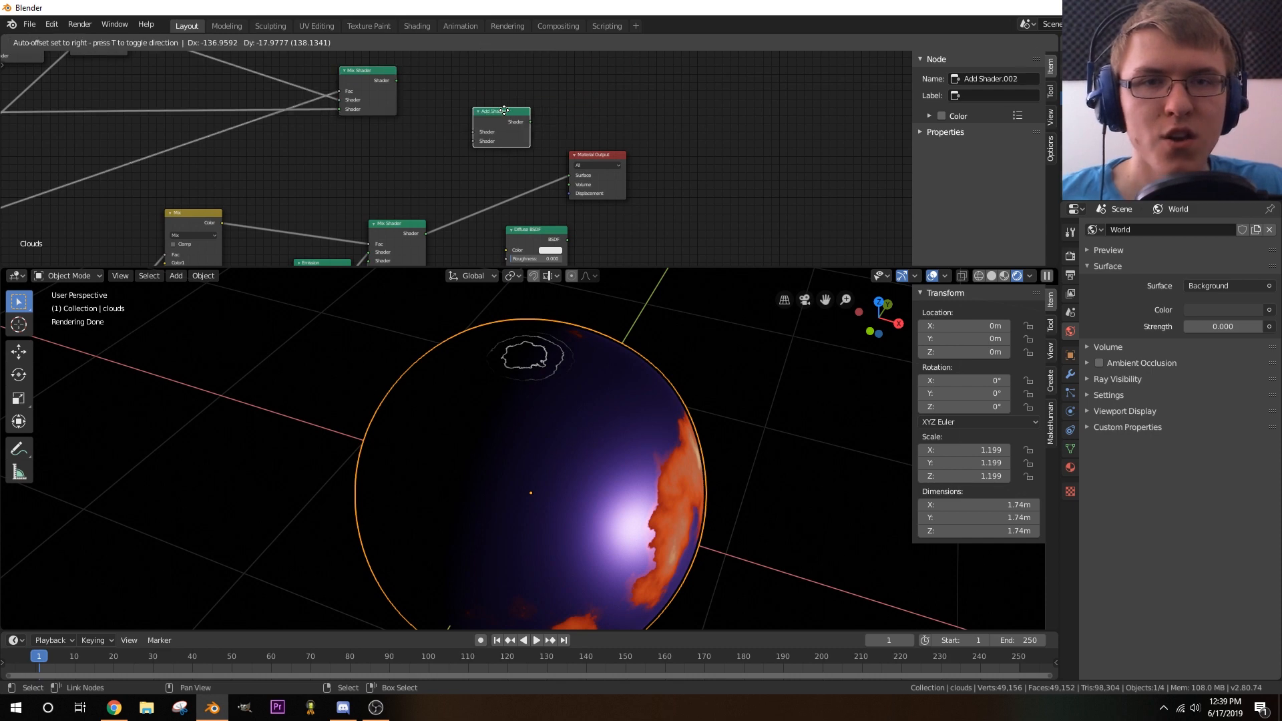
pyautogui.scroll(-3, 483, 111)
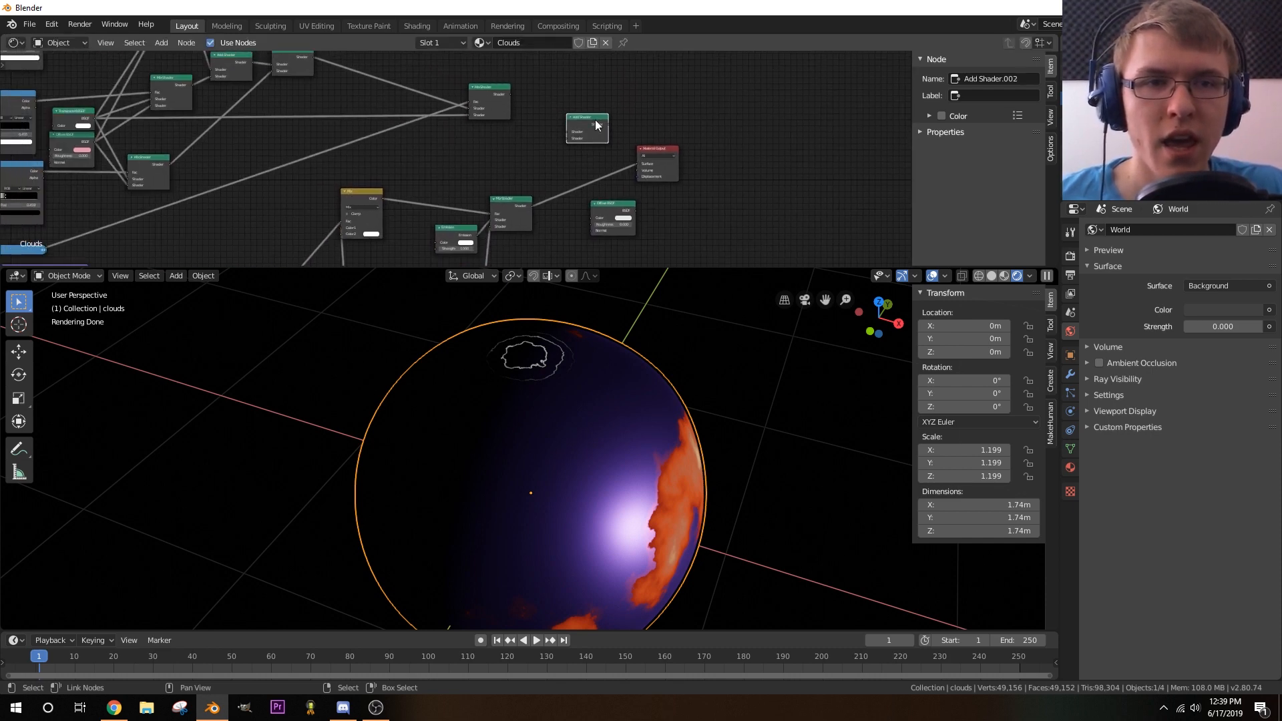
pyautogui.moveTo(531, 175); pyautogui.dragTo(479, 92, button='middle')
pyautogui.scroll(5, 497, 142)
pyautogui.moveTo(438, 140); pyautogui.dragTo(402, 122, button='middle')
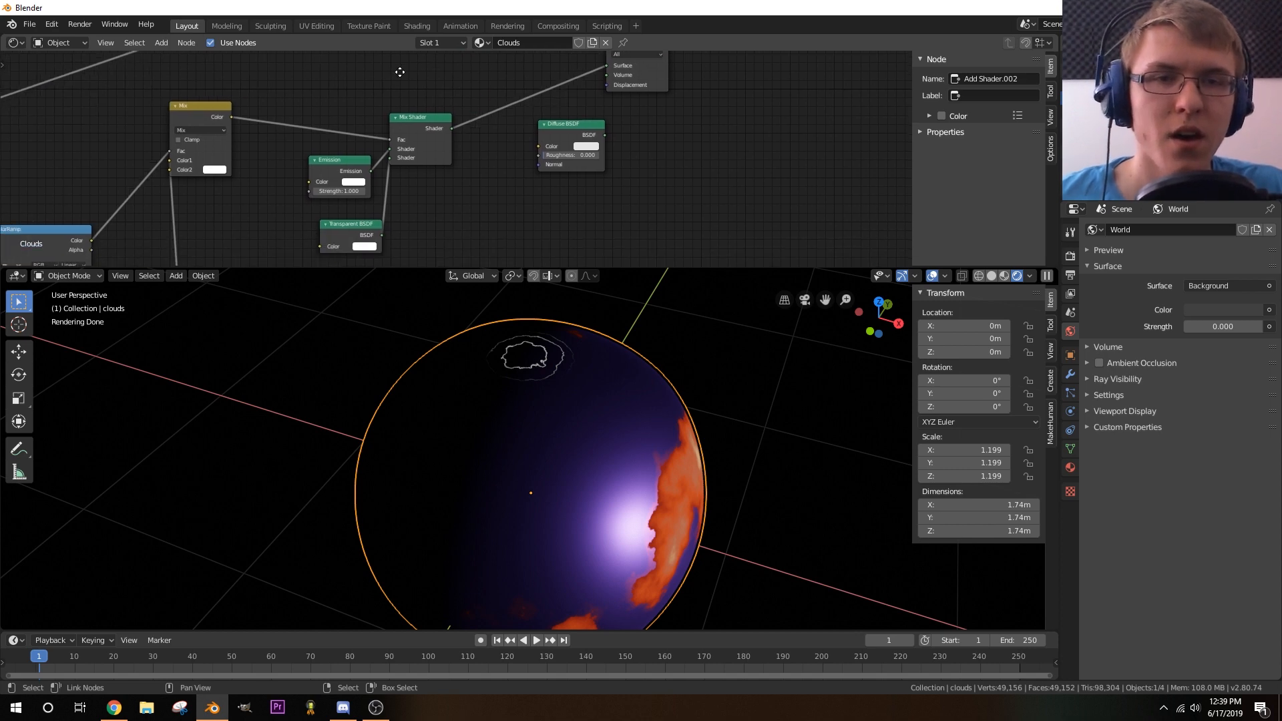
pyautogui.scroll(-3, 423, 100)
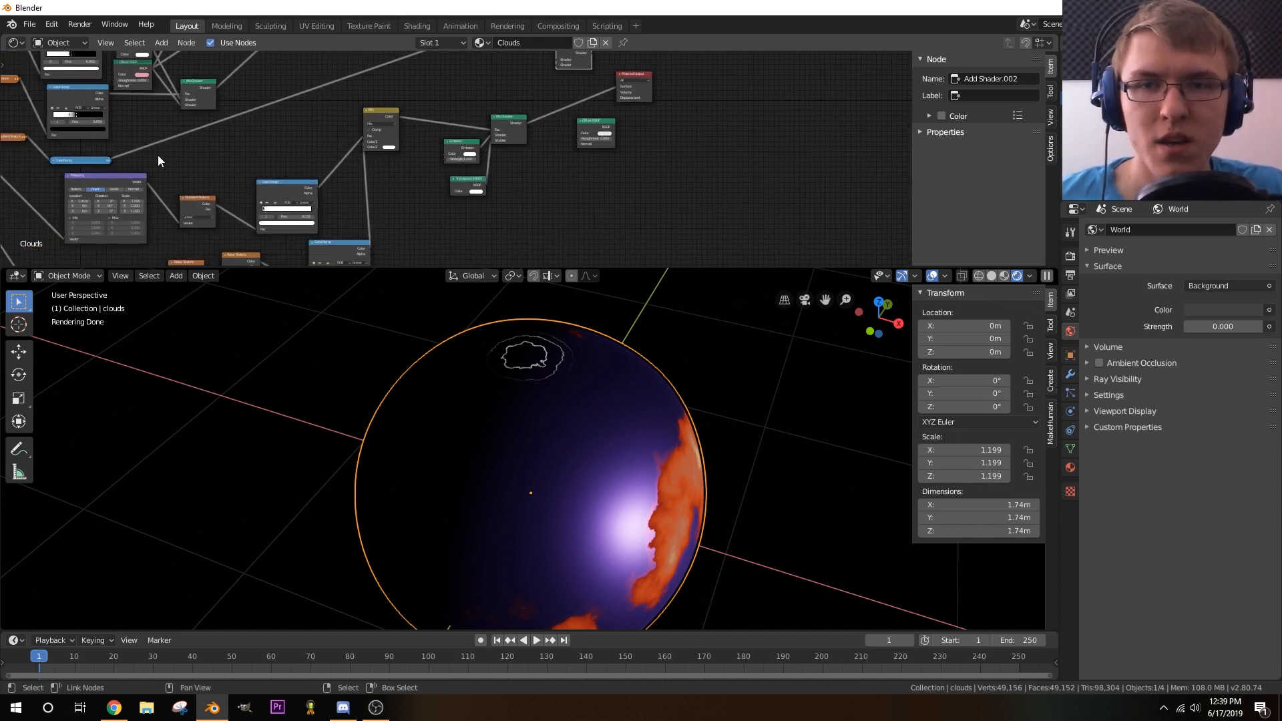
pyautogui.moveTo(158, 155); pyautogui.dragTo(279, 168, button='middle')
pyautogui.scroll(1, 178, 167)
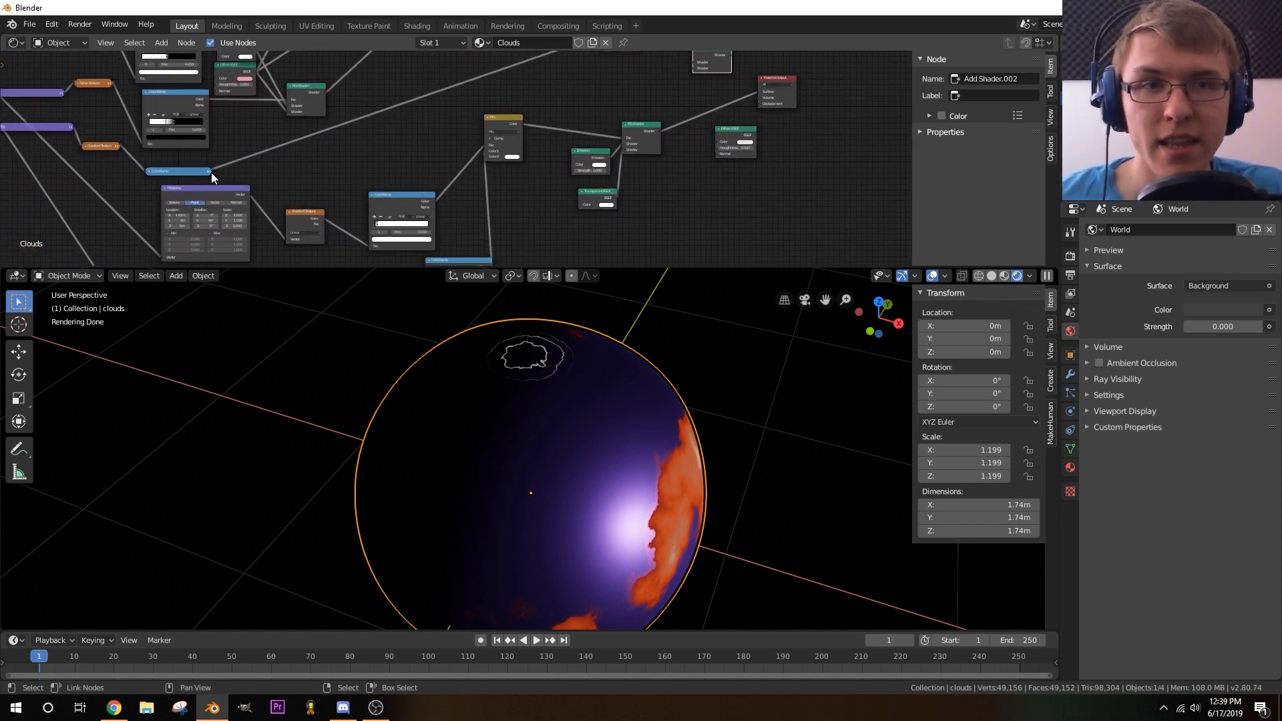
pyautogui.moveTo(210, 170); pyautogui.dragTo(390, 118)
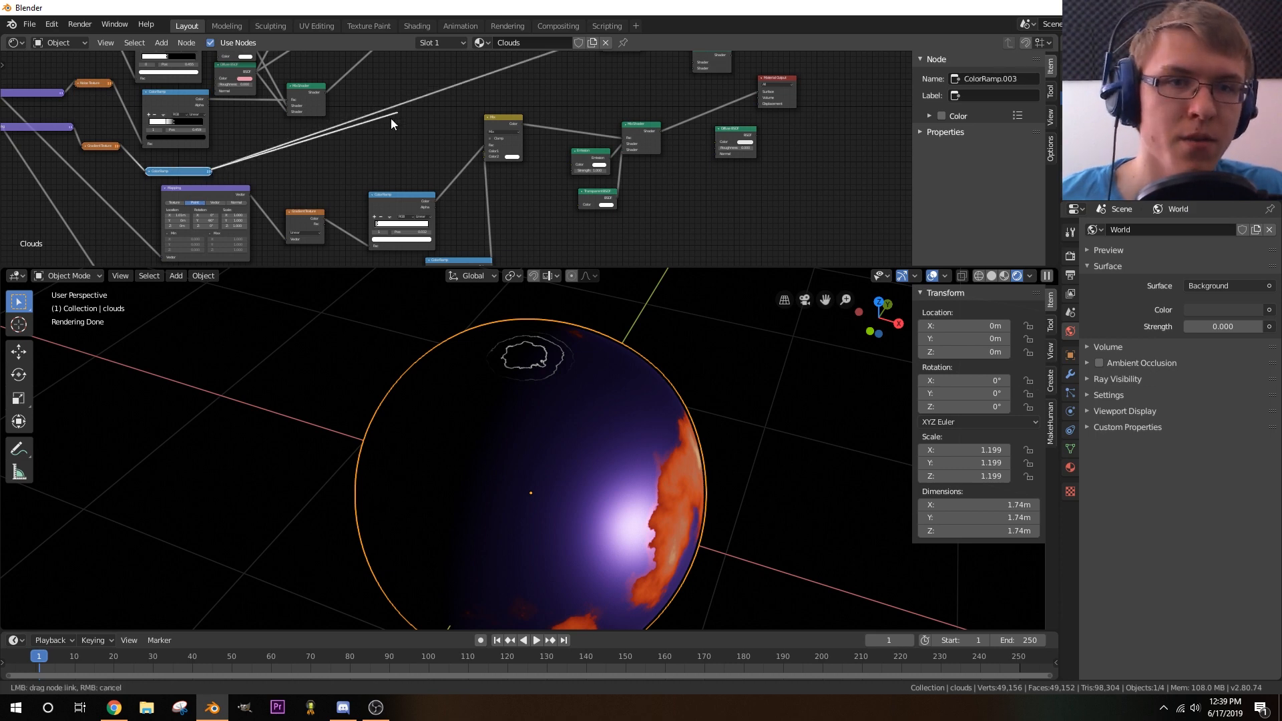
pyautogui.scroll(2, 728, 187)
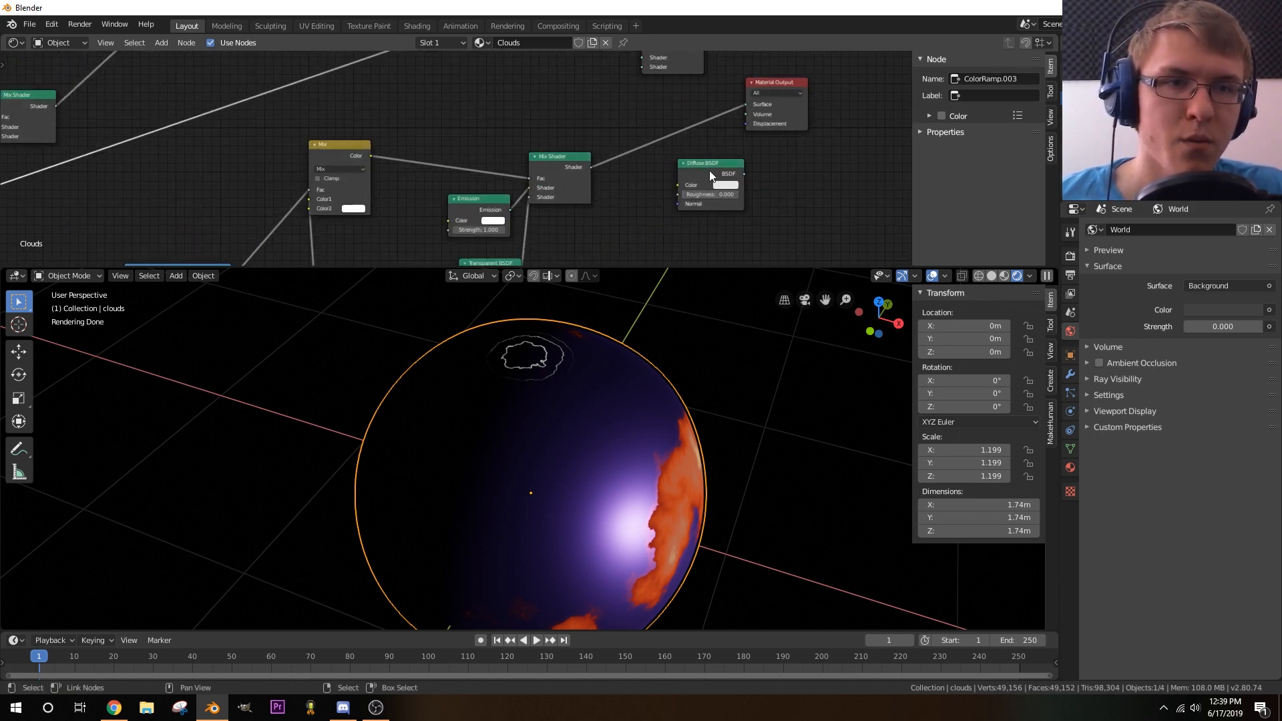
pyautogui.click(707, 162)
# - Move the Mix, Emission, Mix Shader and Transparent BSDF nodes away from the Material Output to make room before it
pyautogui.moveTo(421, 189); pyautogui.dragTo(488, 136, button='middle')
pyautogui.moveTo(487, 98); pyautogui.dragTo(458, 181)
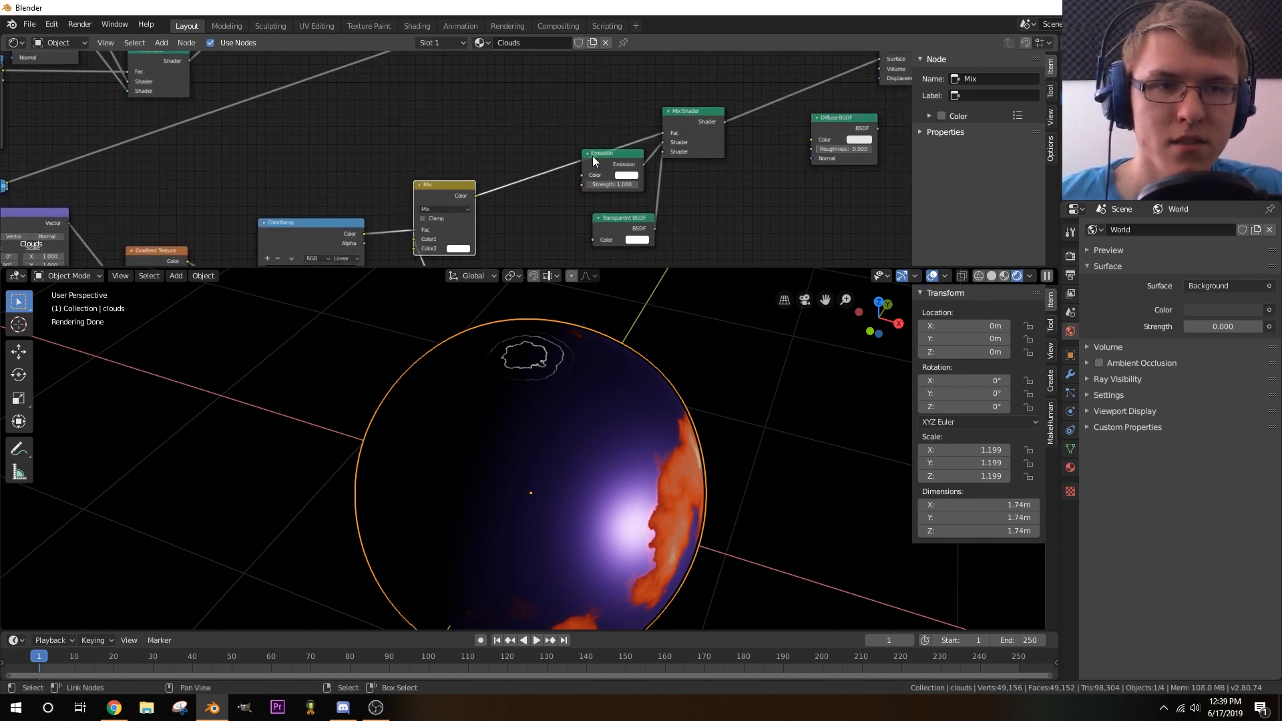
pyautogui.moveTo(591, 153); pyautogui.dragTo(559, 183)
pyautogui.moveTo(705, 110); pyautogui.dragTo(539, 135)
pyautogui.moveTo(539, 134); pyautogui.dragTo(474, 208)
pyautogui.moveTo(614, 197); pyautogui.dragTo(421, 234, button='middle')
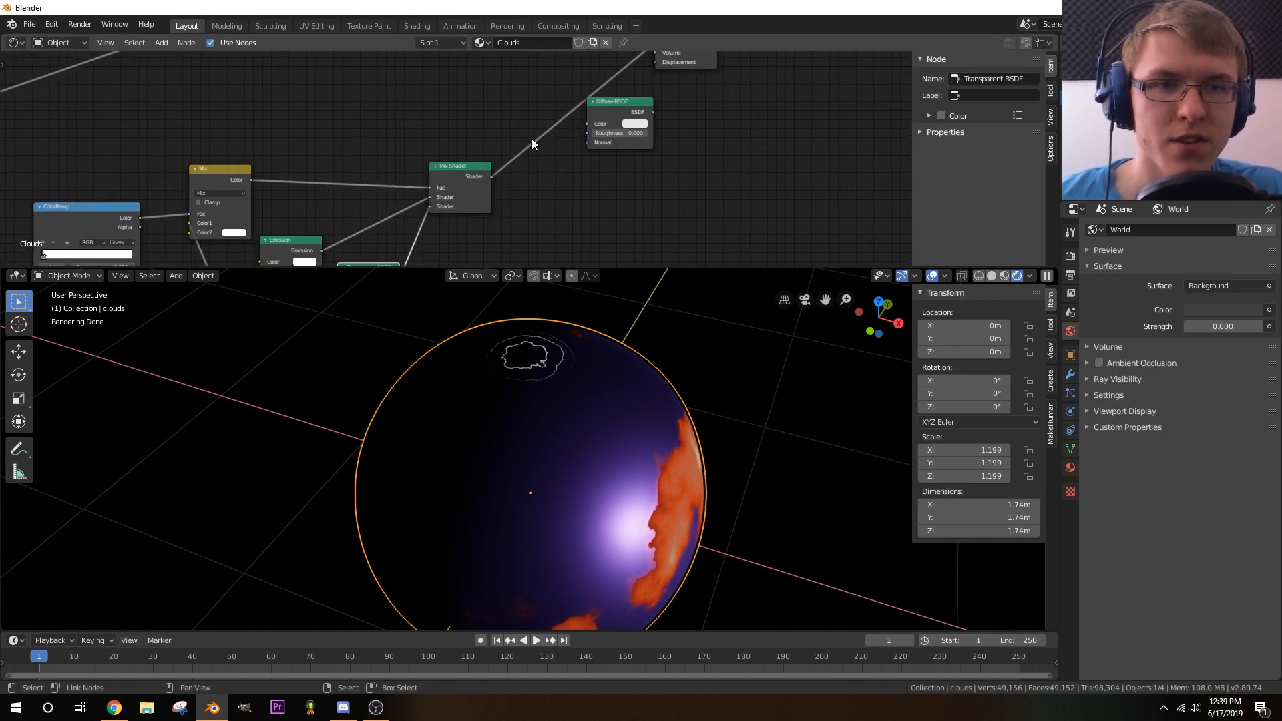
# - Add a second Mix Shader and insert it between the rings' Mix Shader and the Material Output
pyautogui.hotkey('shift', 'a')
pyautogui.moveTo(510, 96)
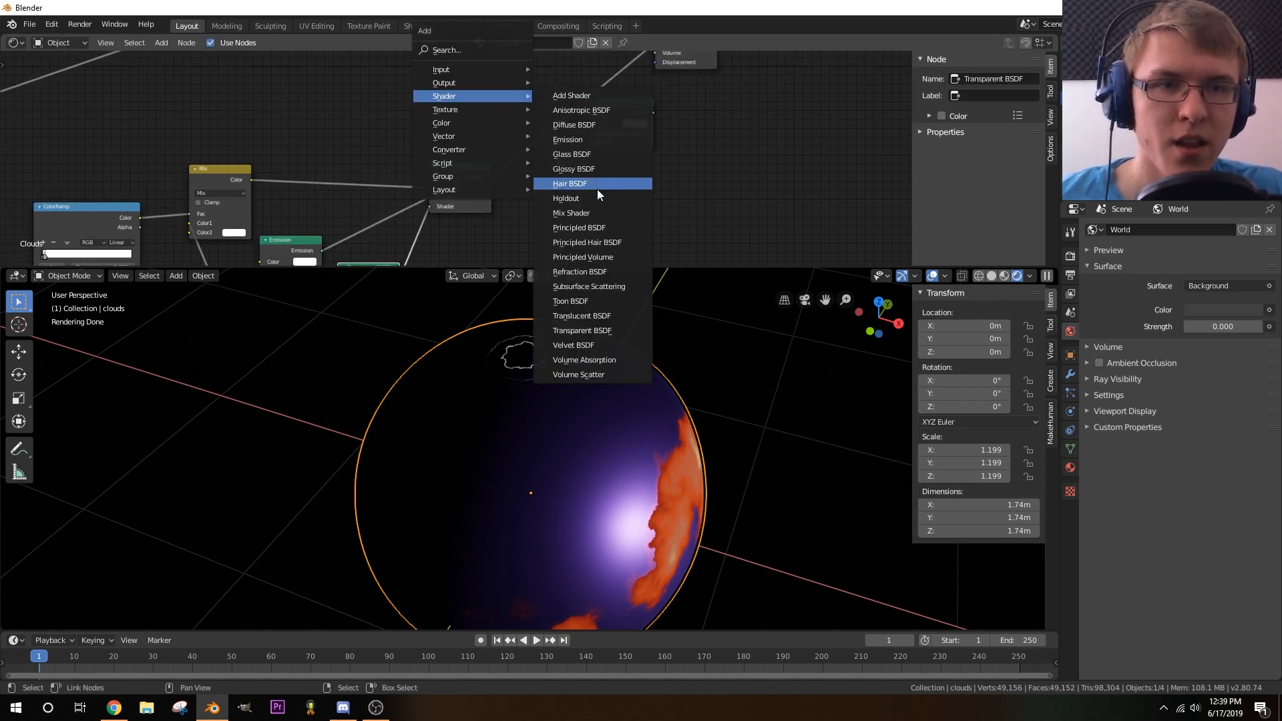
pyautogui.click(587, 212)
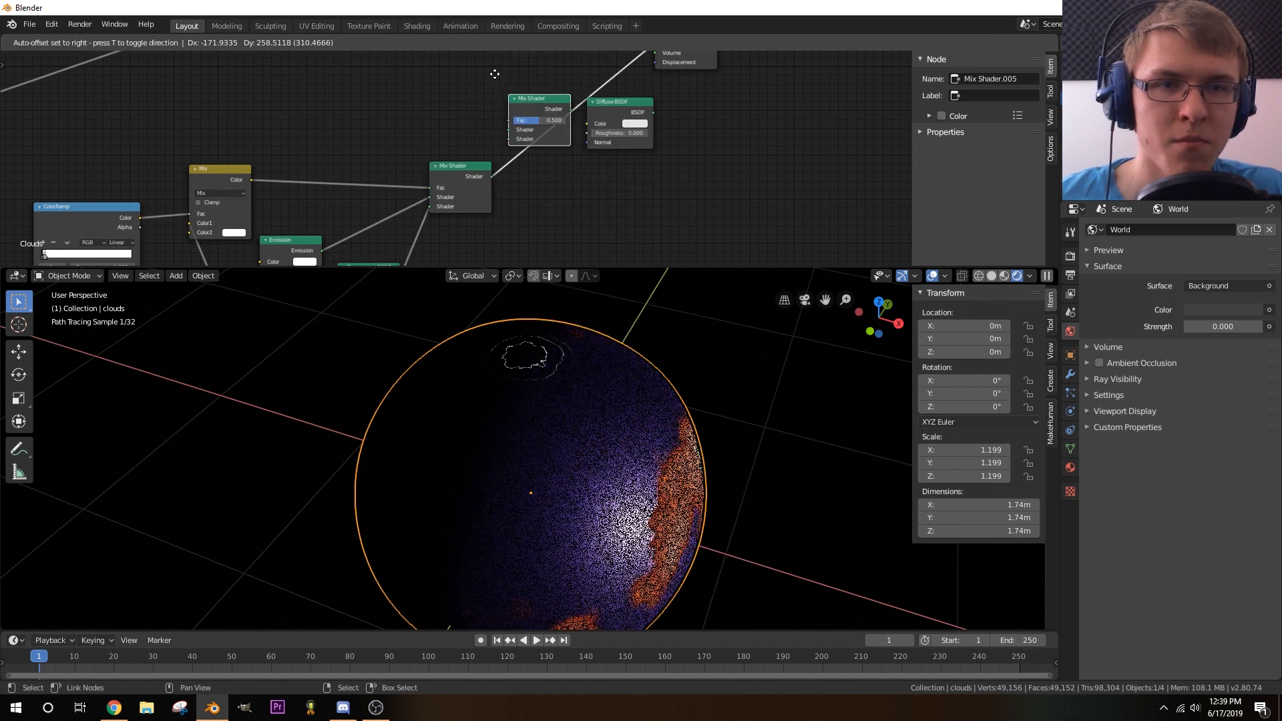
pyautogui.click(557, 99)
pyautogui.moveTo(534, 80); pyautogui.dragTo(488, 57)
# - Connect the Transparent BSDF to the new Mix Shader's other Shader input and place that node nearer the Material Output
pyautogui.moveTo(368, 150); pyautogui.dragTo(402, 102, button='middle')
pyautogui.scroll(-1, 442, 163)
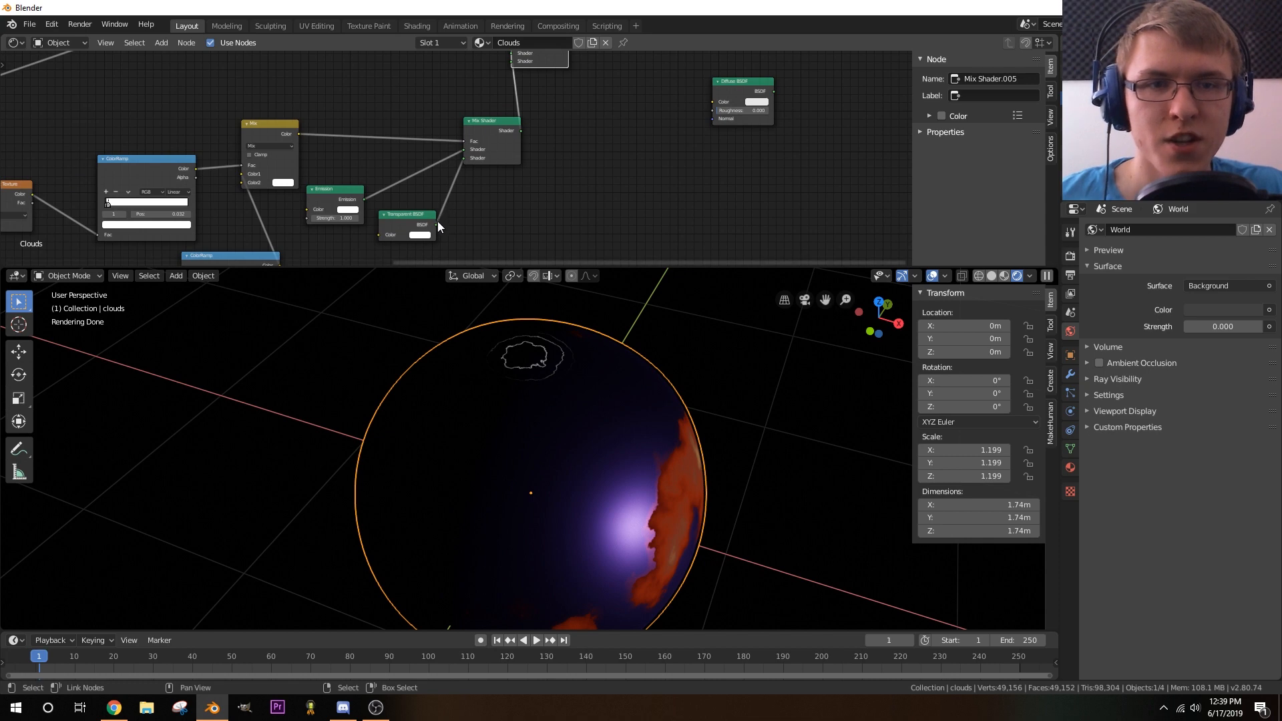
pyautogui.moveTo(436, 225); pyautogui.dragTo(513, 62)
pyautogui.moveTo(582, 126); pyautogui.dragTo(670, 254, button='middle')
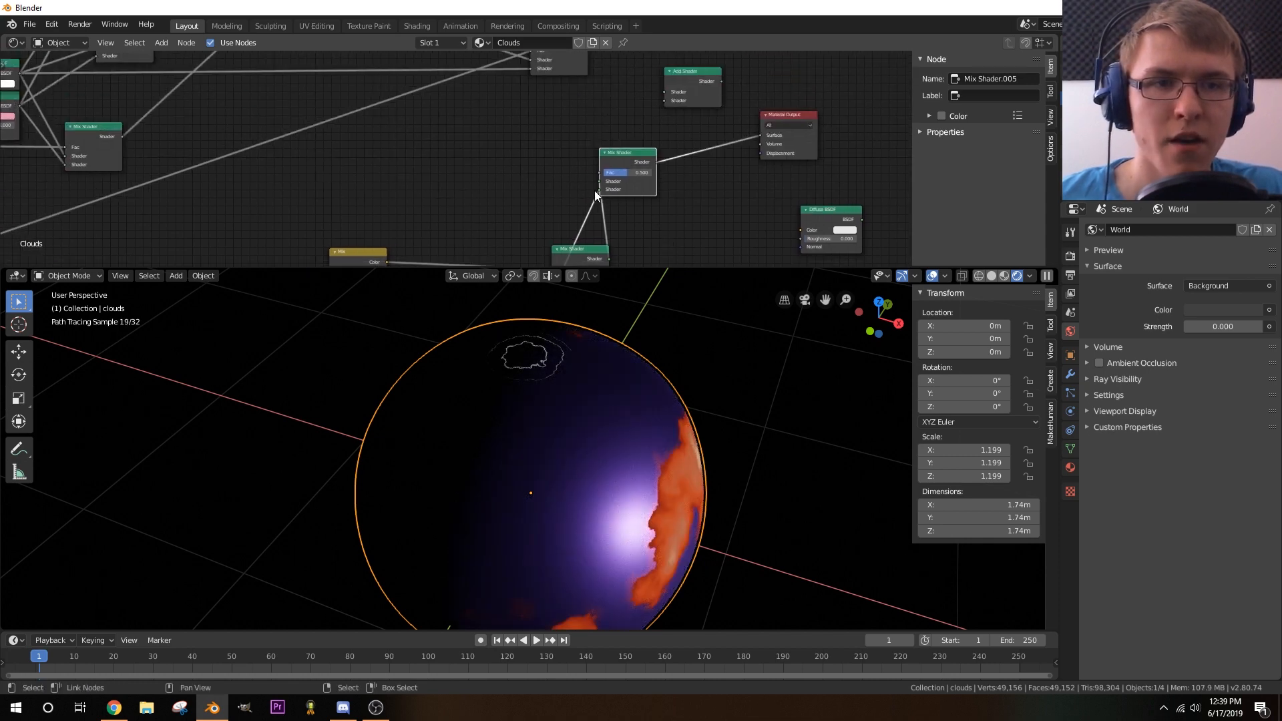
pyautogui.moveTo(612, 151); pyautogui.dragTo(636, 140)
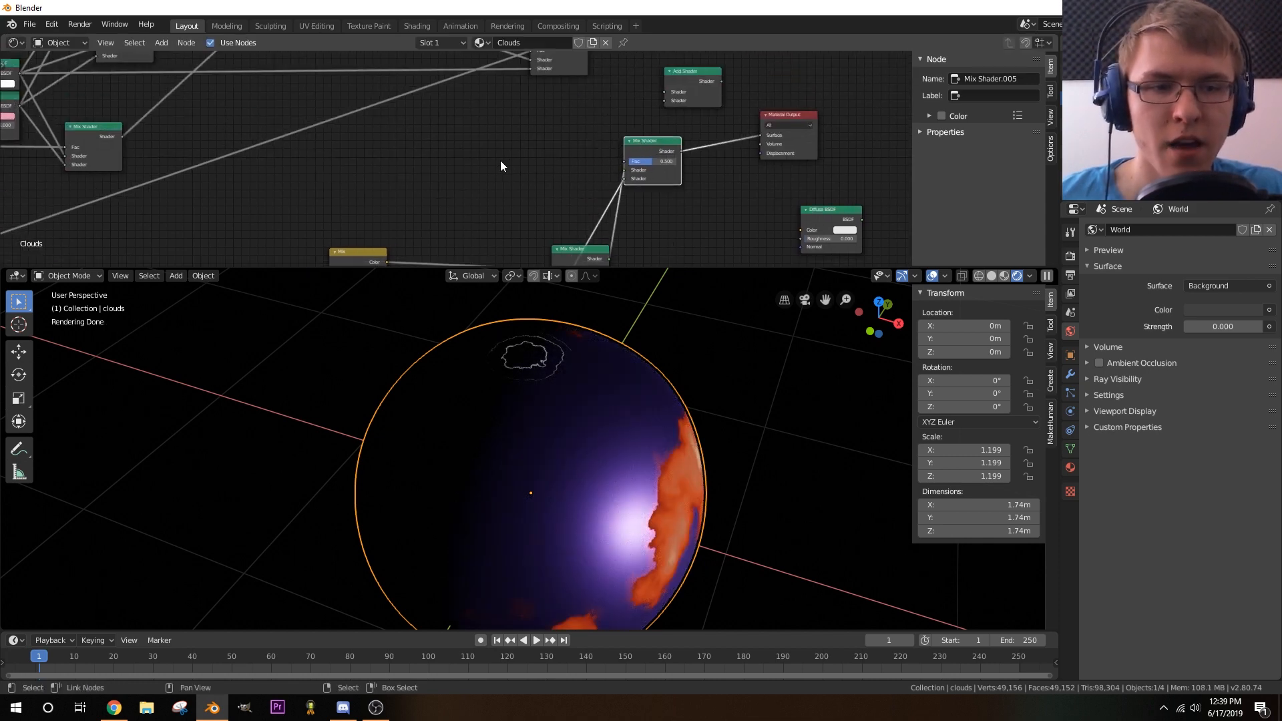
# - Move the Material Output farther away and insert the Add Shader between the new Mix Shader and the Material Output
pyautogui.moveTo(499, 160); pyautogui.dragTo(361, 200, button='middle')
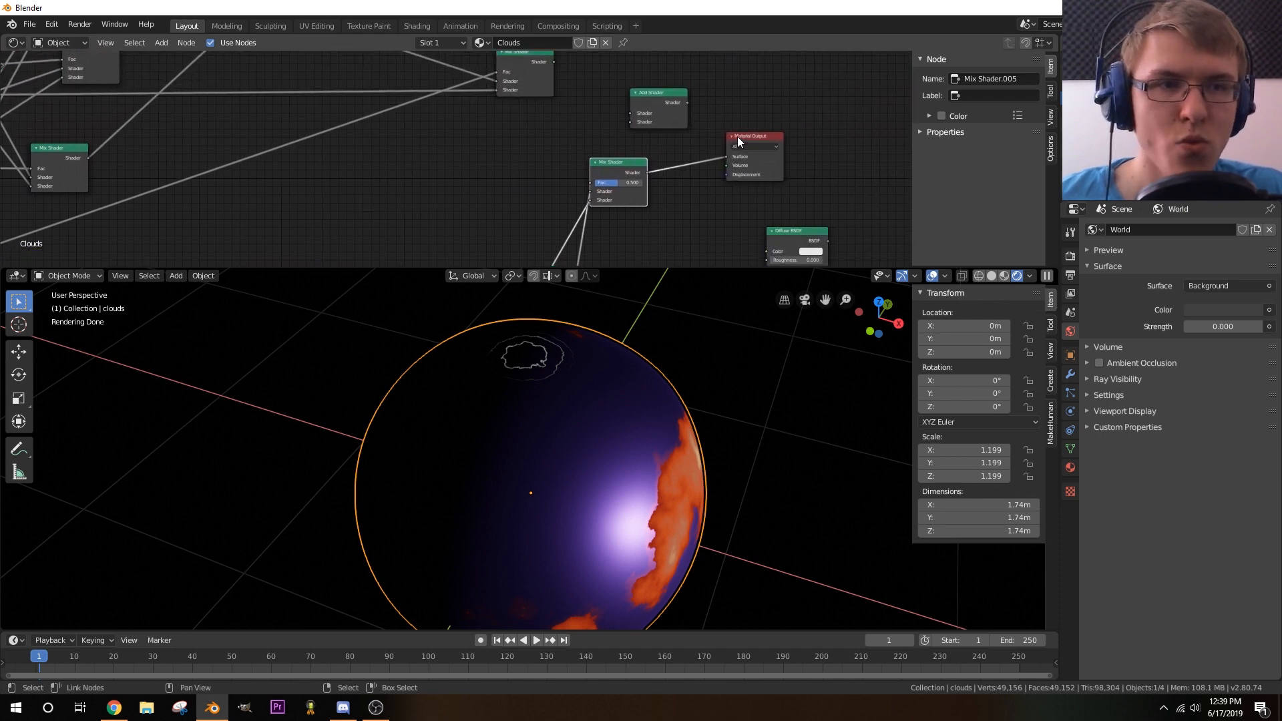
pyautogui.moveTo(737, 136); pyautogui.dragTo(847, 105)
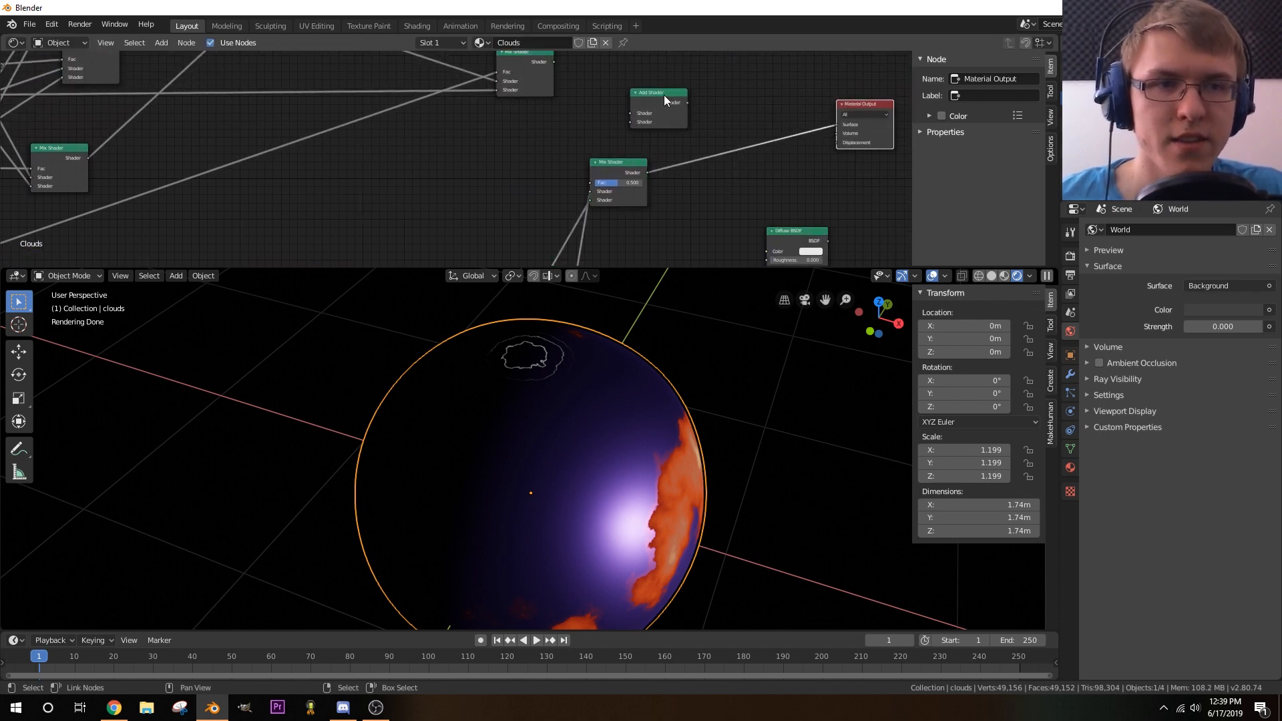
pyautogui.moveTo(664, 95); pyautogui.dragTo(779, 117)
pyautogui.moveTo(625, 123)
pyautogui.mouseDown(button='middle')
pyautogui.moveTo(632, 104)
pyautogui.moveTo(689, 145)
pyautogui.mouseUp(button='middle')
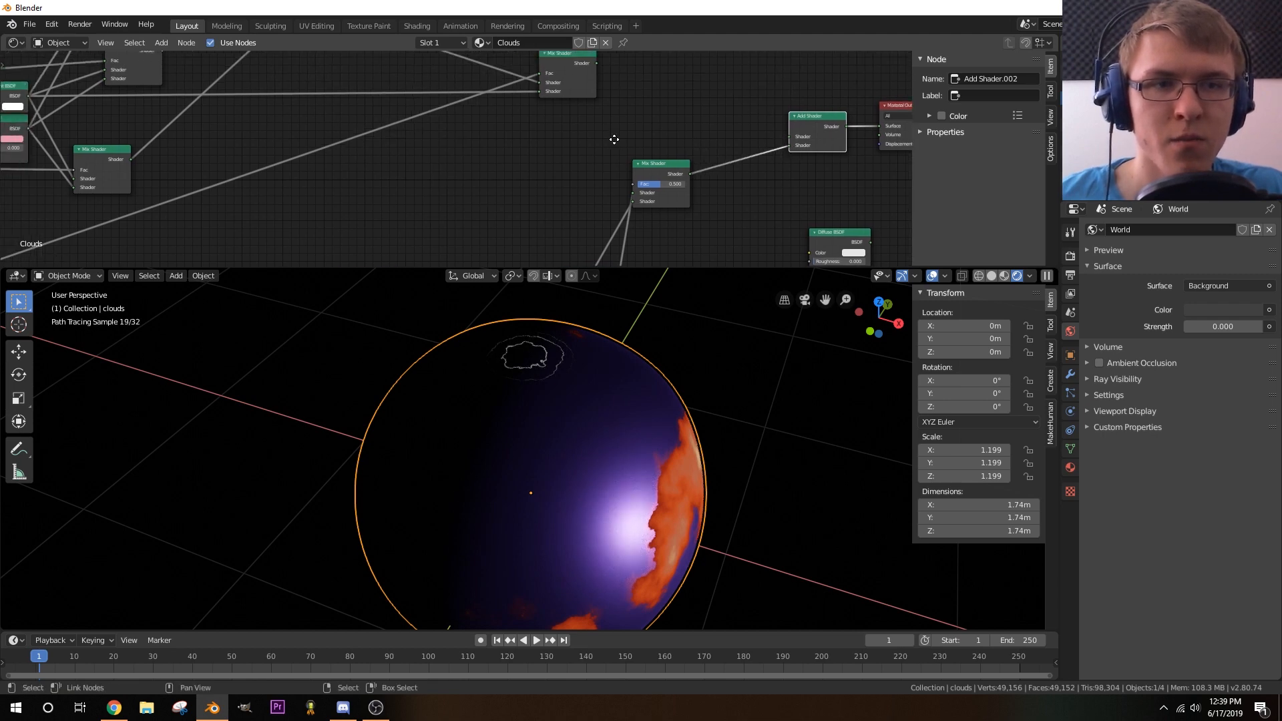
pyautogui.moveTo(570, 176)
pyautogui.mouseDown(button='middle')
pyautogui.moveTo(569, 117)
pyautogui.moveTo(471, 107)
pyautogui.mouseUp(button='middle')
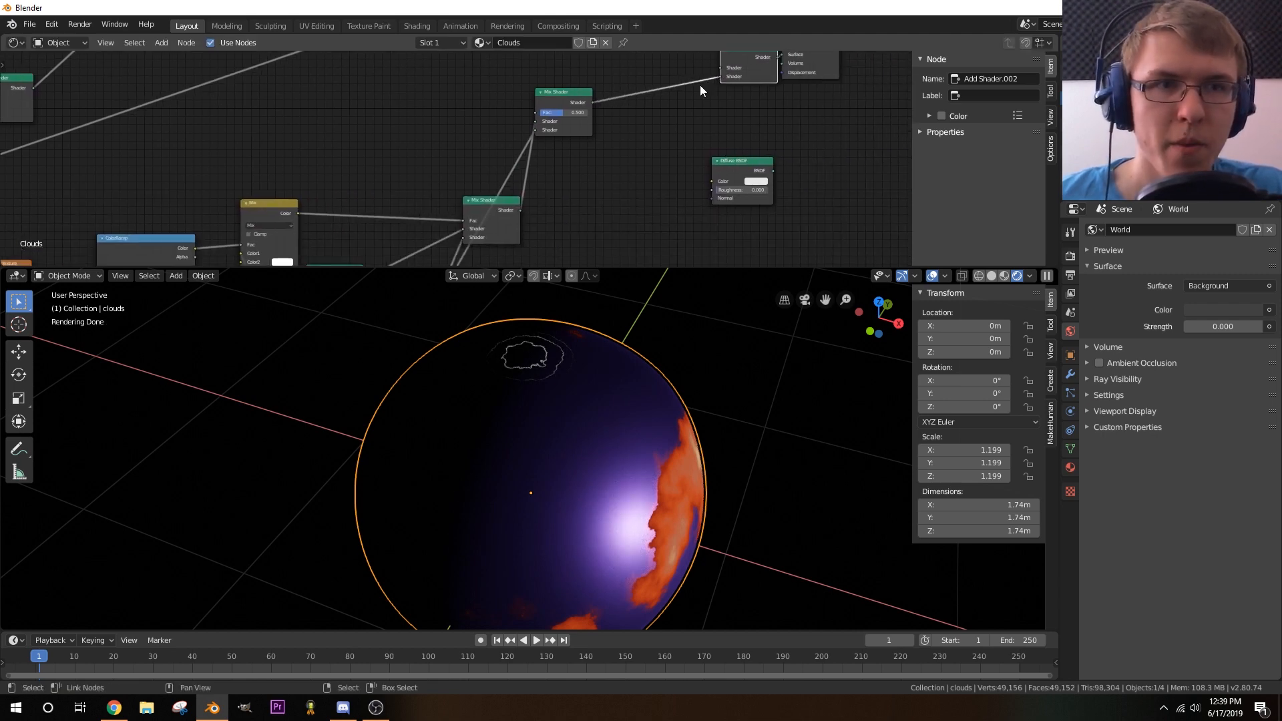
pyautogui.moveTo(700, 90); pyautogui.dragTo(658, 159, button='middle')
pyautogui.moveTo(669, 92); pyautogui.dragTo(632, 93)
# - Reposition the collapsed ColorRamp and the Gradient Texture feeding it, just above the Mapping node
pyautogui.moveTo(243, 136); pyautogui.dragTo(516, 131, button='middle')
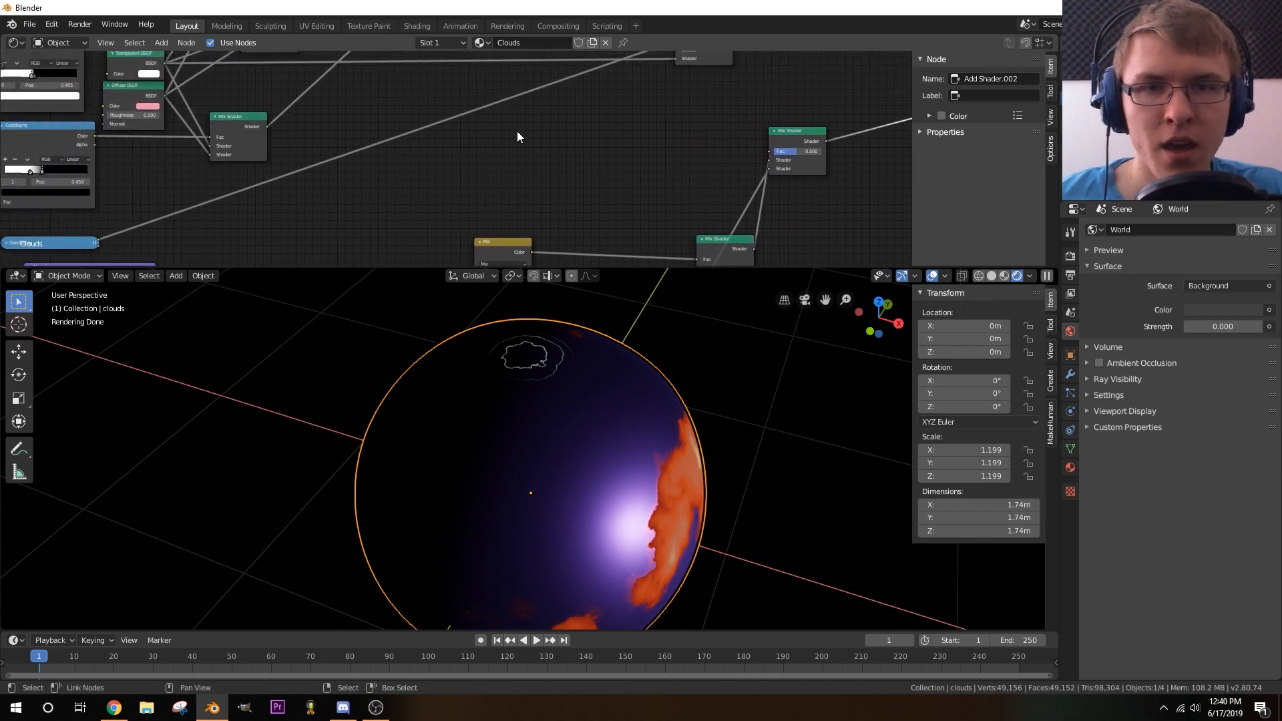
pyautogui.scroll(-3, 516, 130)
pyautogui.moveTo(455, 168); pyautogui.dragTo(390, 164, button='middle')
pyautogui.scroll(2, 269, 164)
pyautogui.moveTo(248, 119); pyautogui.dragTo(378, 87, button='middle')
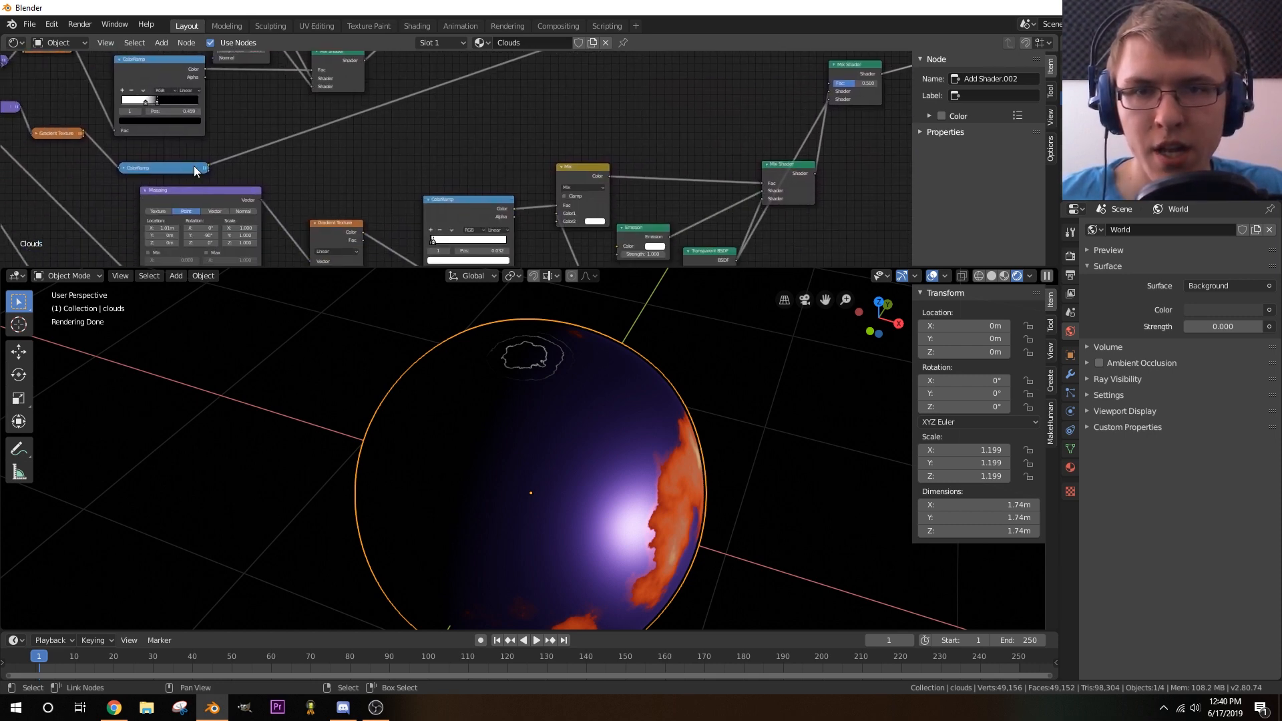
pyautogui.moveTo(147, 168); pyautogui.dragTo(207, 157)
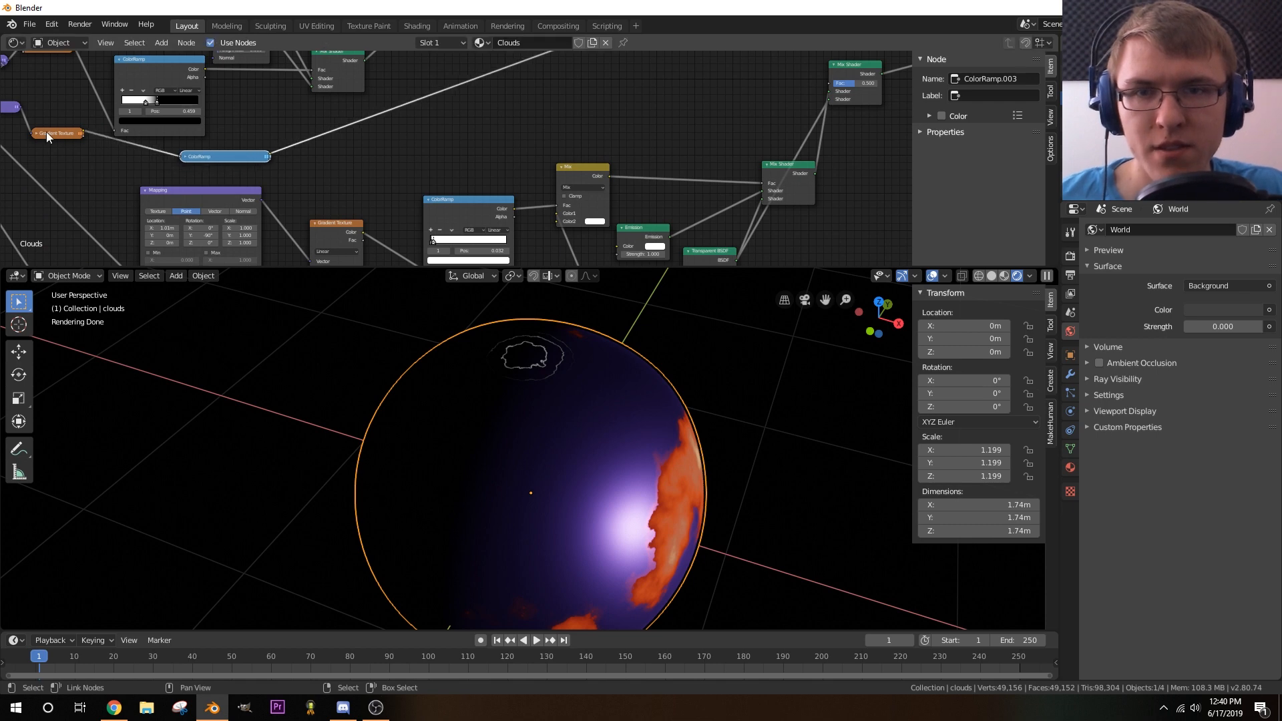
pyautogui.moveTo(46, 133); pyautogui.dragTo(75, 153)
# - Expand the mask's ColorRamp to check it, collapse it again and place it in line with its Gradient Texture
pyautogui.click(184, 156)
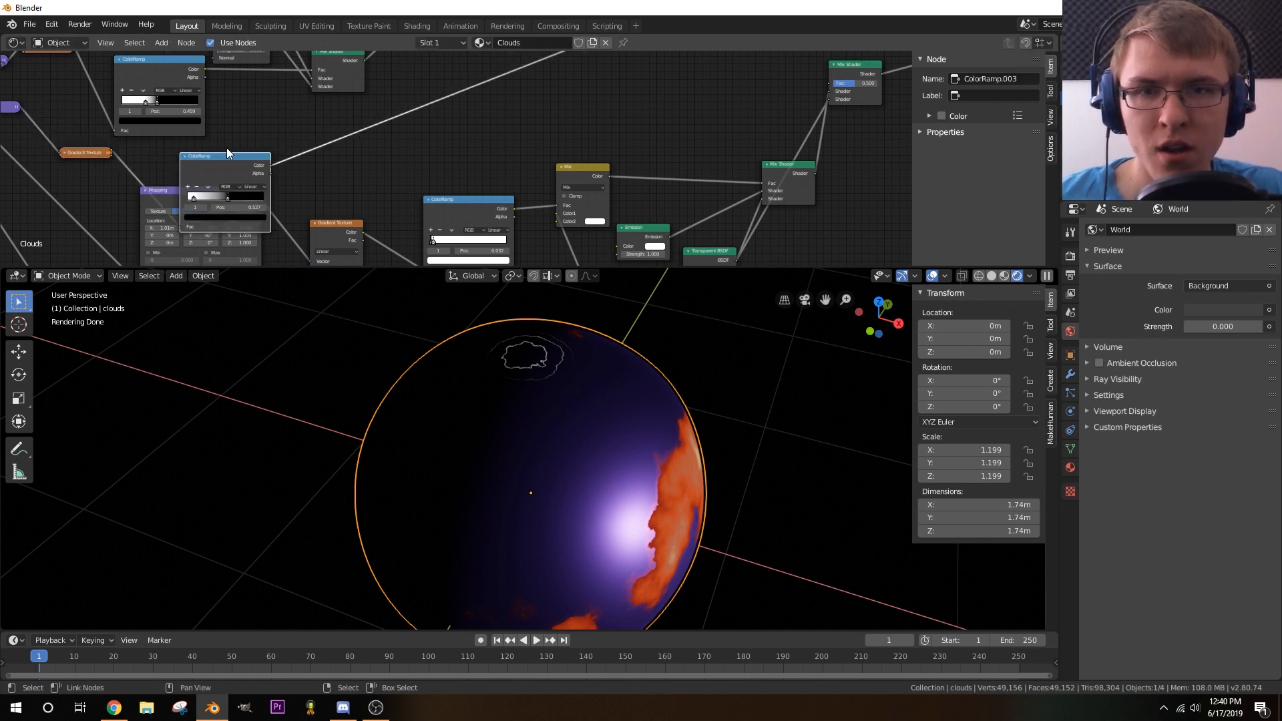
pyautogui.moveTo(225, 147); pyautogui.dragTo(238, 135)
pyautogui.click(204, 132)
pyautogui.press('g')
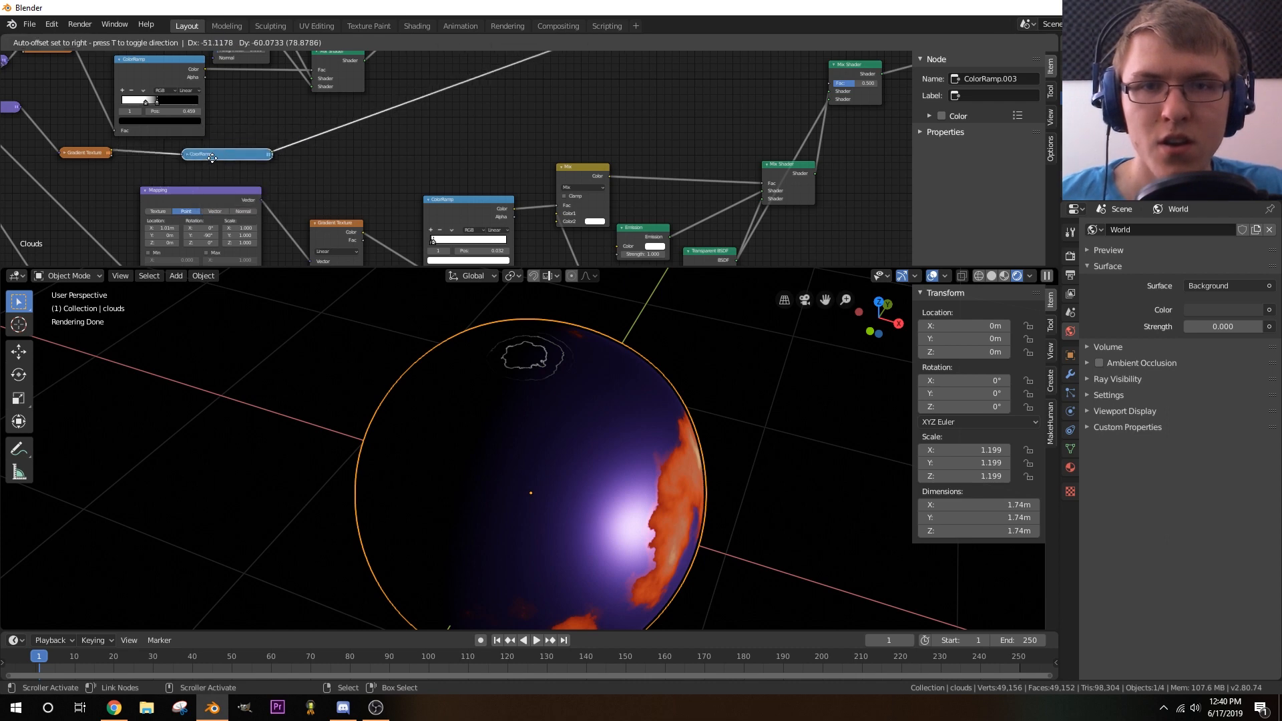
pyautogui.click(255, 197)
pyautogui.moveTo(107, 197); pyautogui.dragTo(306, 144)
# - Connect the collapsed ColorRamp's Color output to the Fac input of the Mix Shader before the Add Shader
pyautogui.moveTo(464, 142); pyautogui.dragTo(332, 203, button='middle')
pyautogui.scroll(-2, 315, 193)
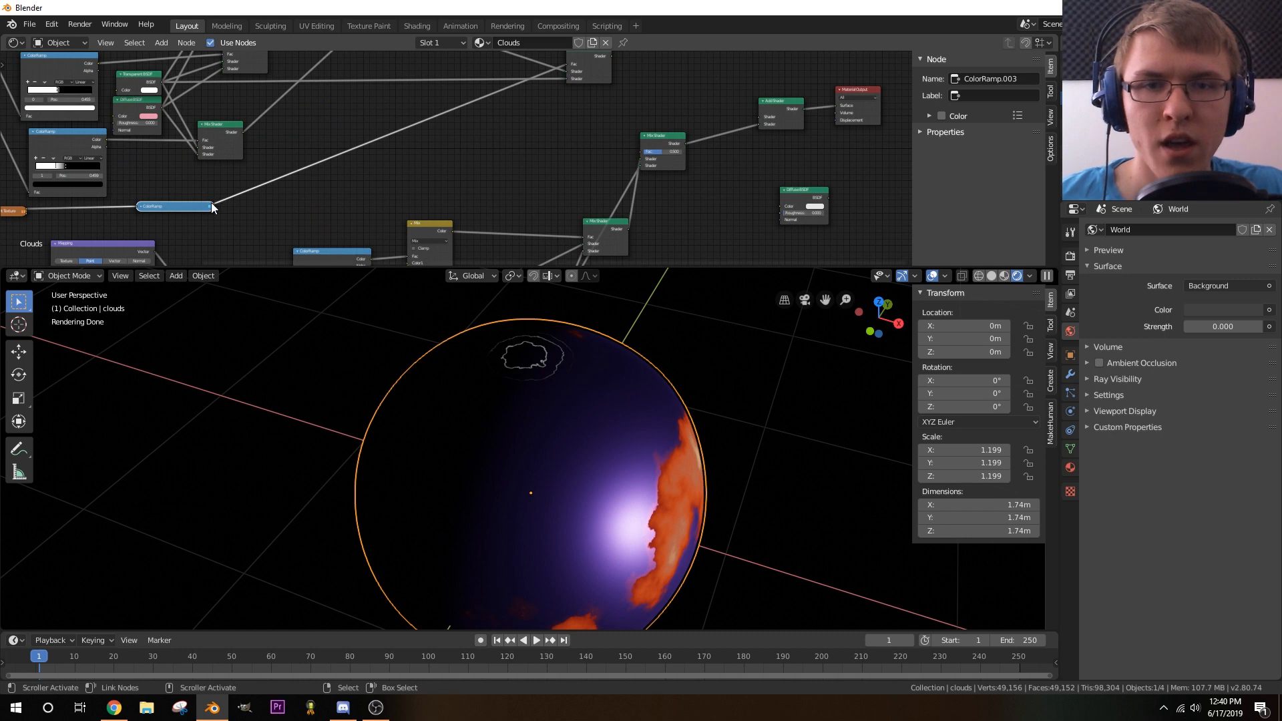
pyautogui.moveTo(212, 205); pyautogui.dragTo(647, 154)
pyautogui.moveTo(675, 194); pyautogui.dragTo(627, 212, button='middle')
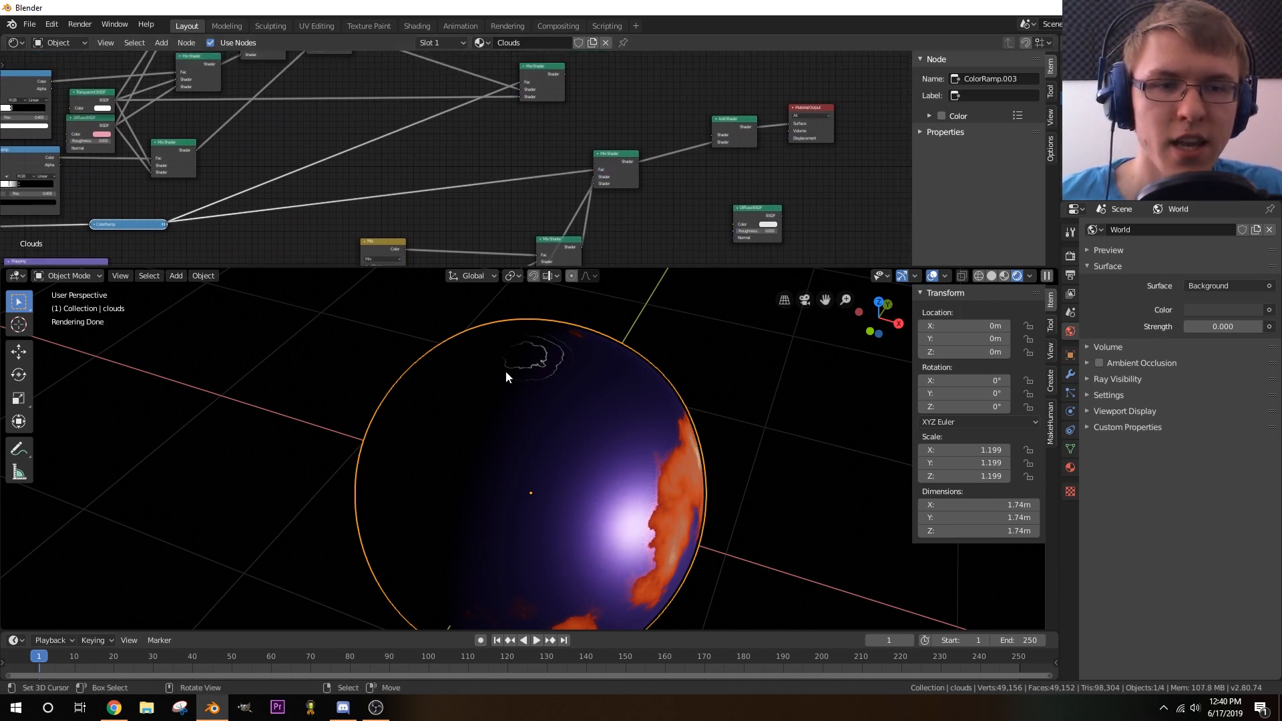
# - Swap the two shader inputs of the final Mix Shader and move the rings' Mix Shader to a clearer spot
pyautogui.scroll(3, 616, 212)
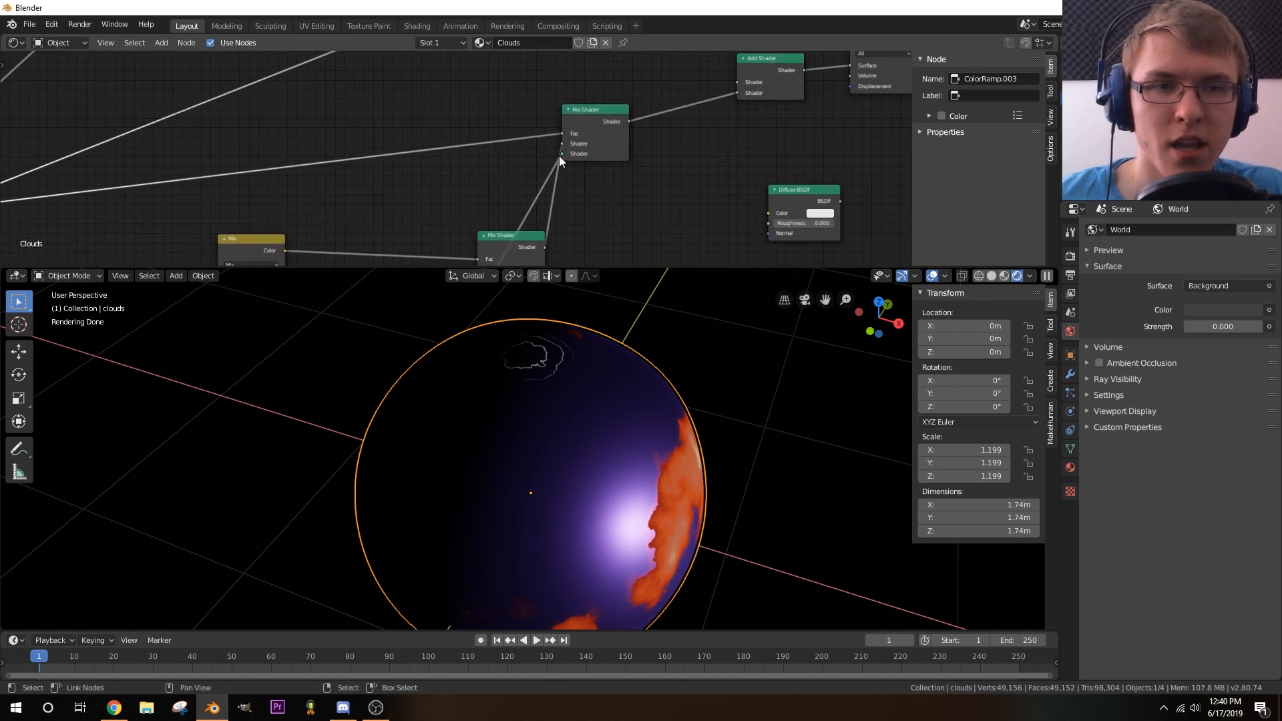
pyautogui.moveTo(561, 154); pyautogui.dragTo(565, 141)
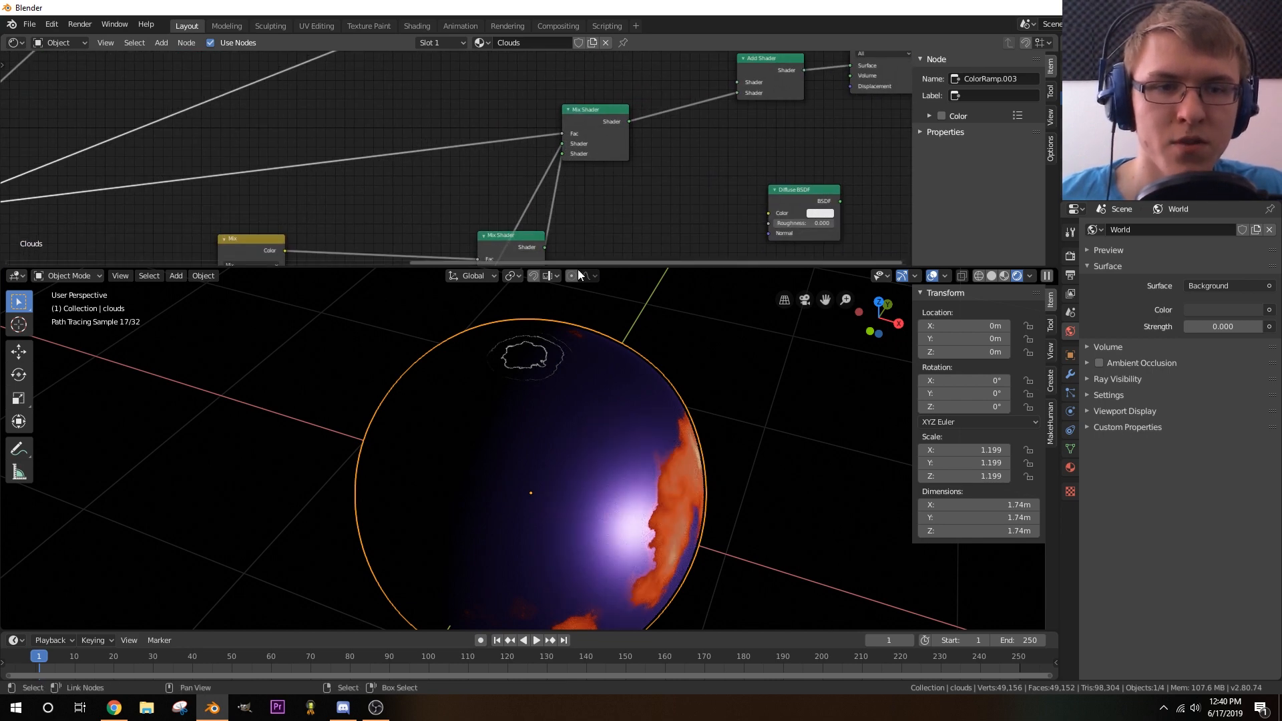
pyautogui.scroll(3, 594, 204)
pyautogui.moveTo(442, 194); pyautogui.dragTo(357, 144)
pyautogui.moveTo(482, 166); pyautogui.dragTo(460, 206, button='middle')
pyautogui.moveTo(574, 376); pyautogui.dragTo(575, 417, button='middle')
pyautogui.moveTo(414, 130); pyautogui.dragTo(661, 131, button='middle')
pyautogui.scroll(-4, 658, 132)
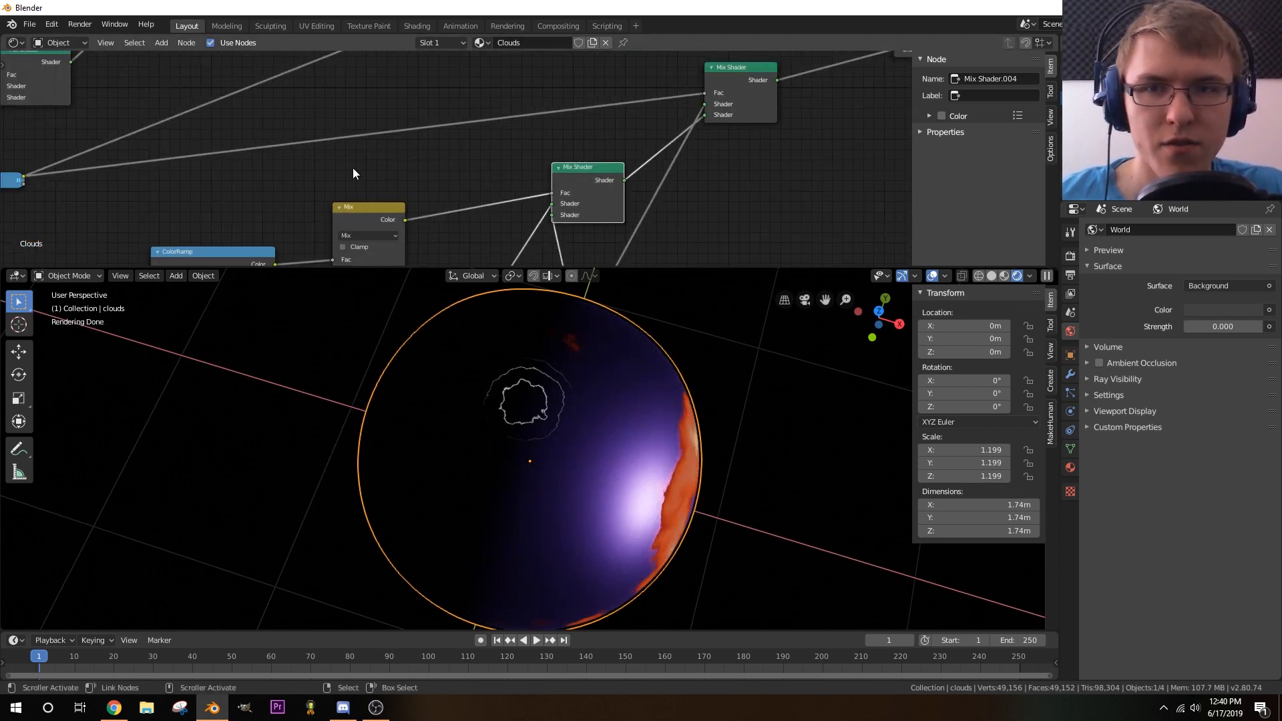
# - Swap the final Mix Shader's two shader inputs back
pyautogui.hotkey('shift', 'a')
pyautogui.moveTo(371, 170)
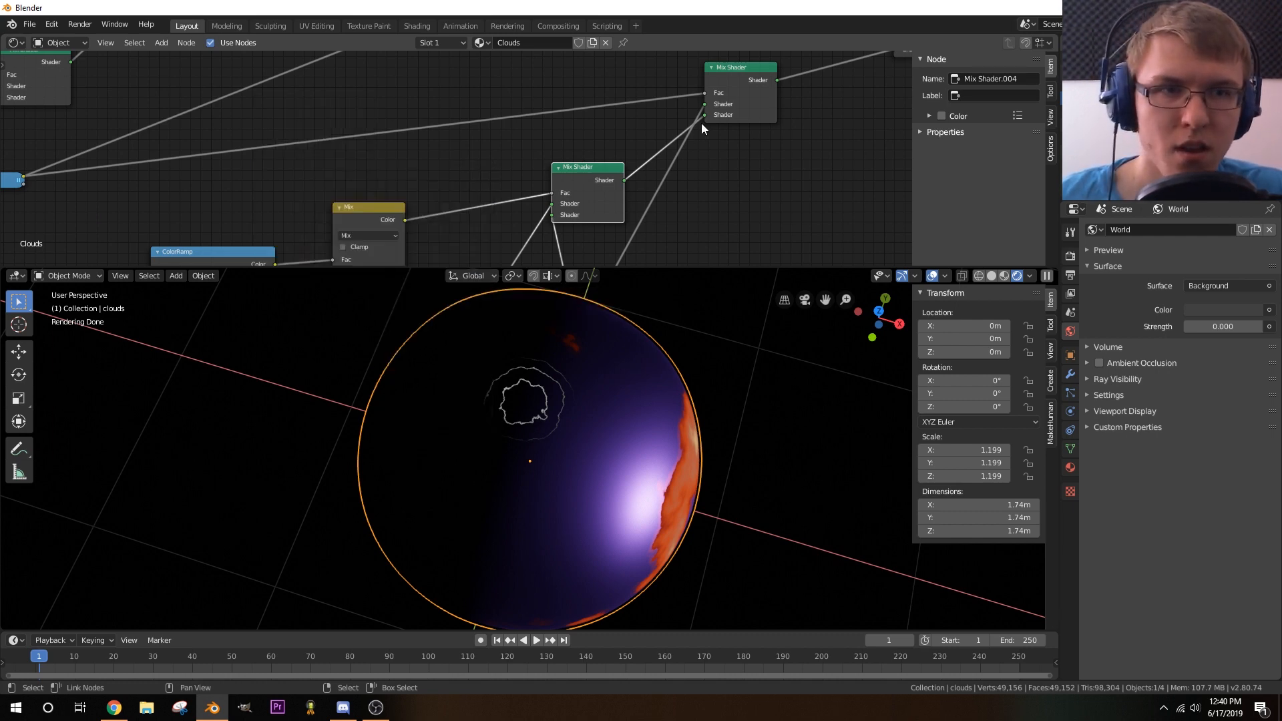
pyautogui.moveTo(706, 115); pyautogui.dragTo(706, 115)
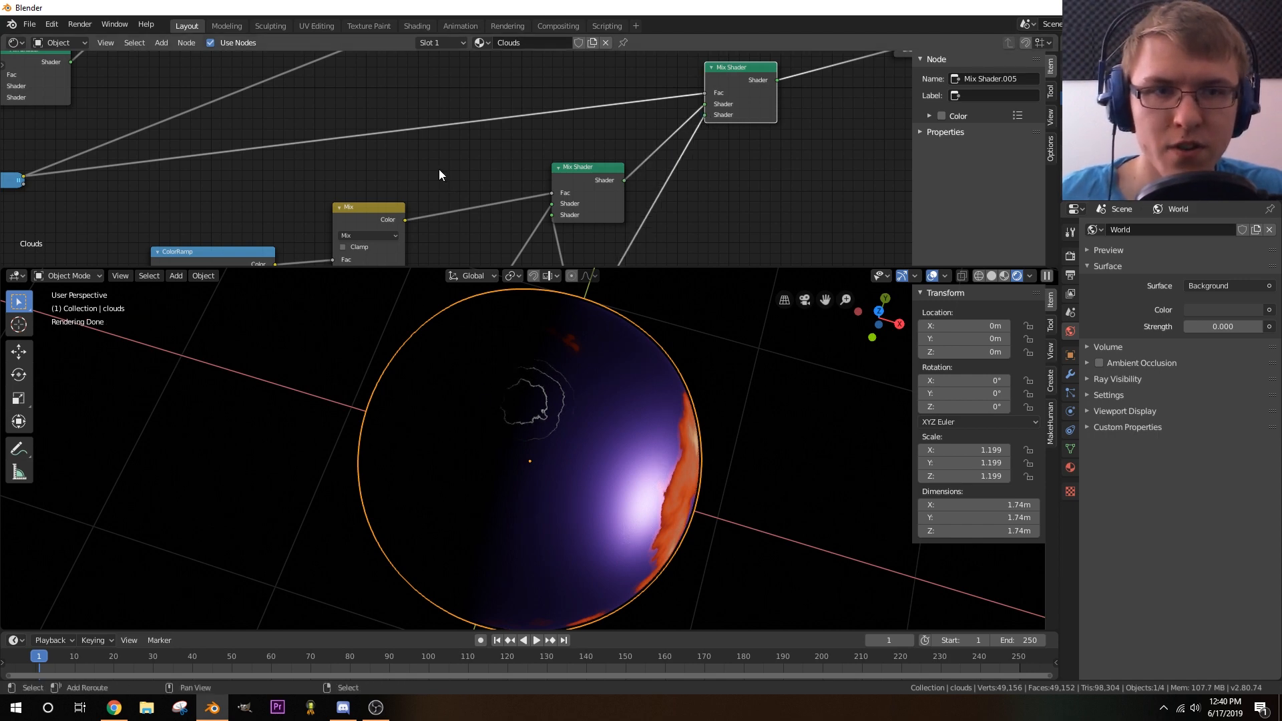
# - Add a ColorRamp and insert it on the link into the final Mix Shader's Fac input
pyautogui.hotkey('shift', 'a')
pyautogui.moveTo(439, 170)
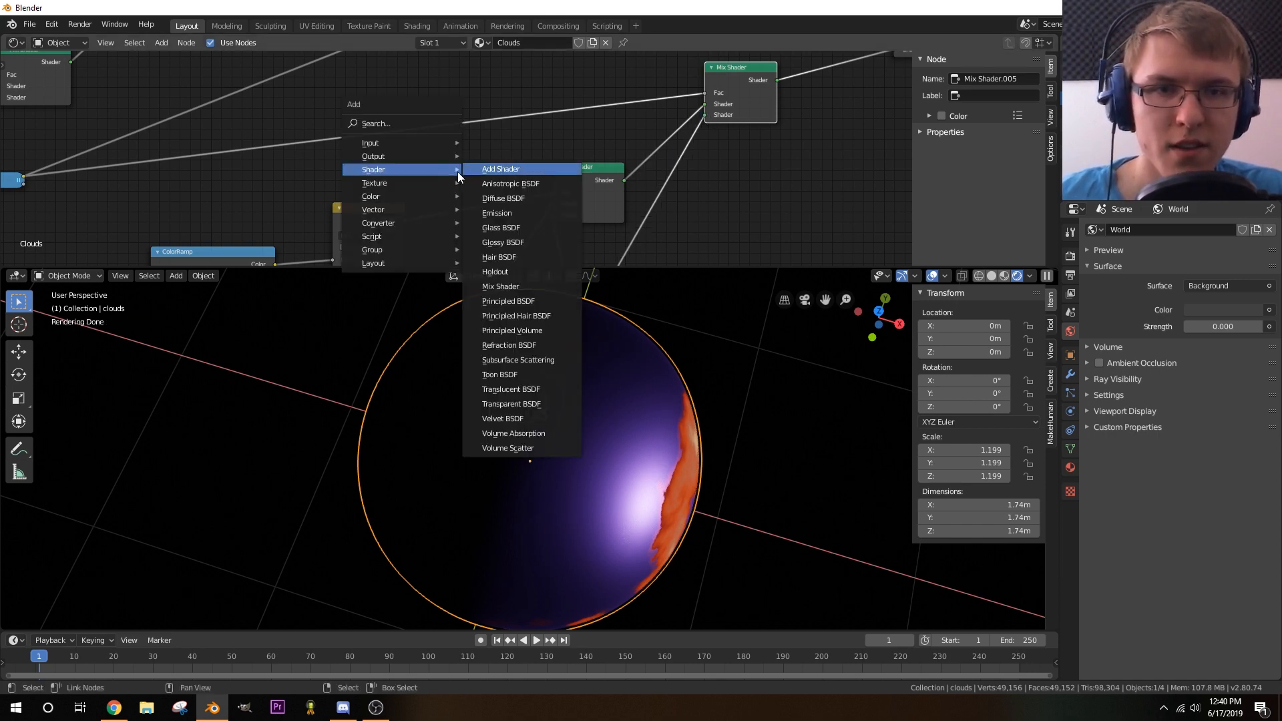
pyautogui.moveTo(427, 223)
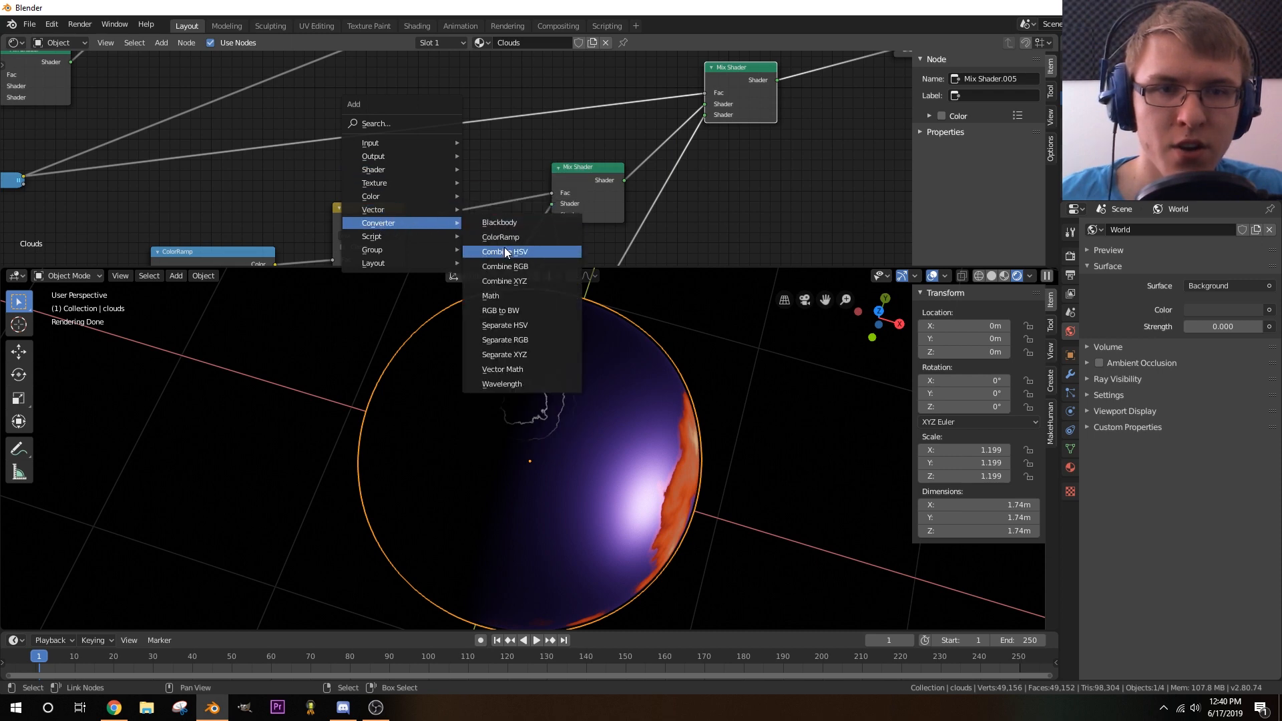
pyautogui.click(507, 238)
pyautogui.click(481, 107)
pyautogui.scroll(1, 574, 134)
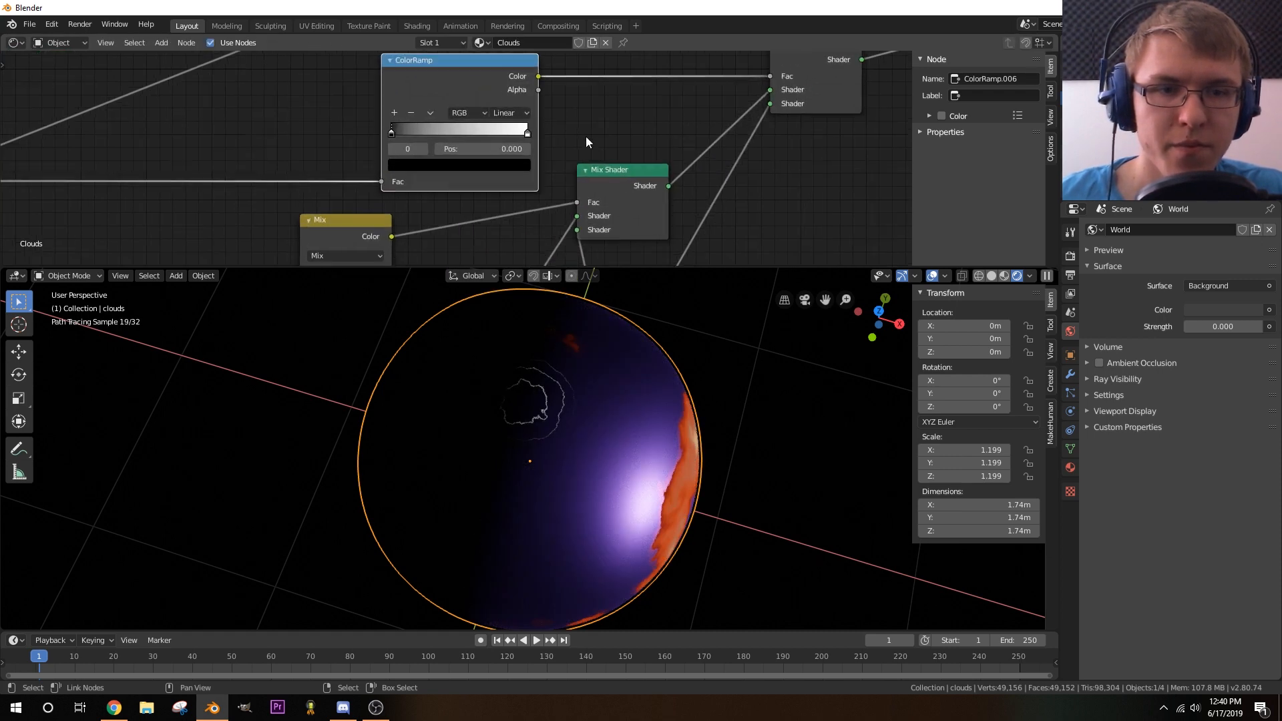
pyautogui.moveTo(586, 137); pyautogui.dragTo(580, 130, button='middle')
# - Reverse the new ColorRamp's gradient by making the stop at 1.000 black and the stop at 0.000 white
pyautogui.click(524, 130)
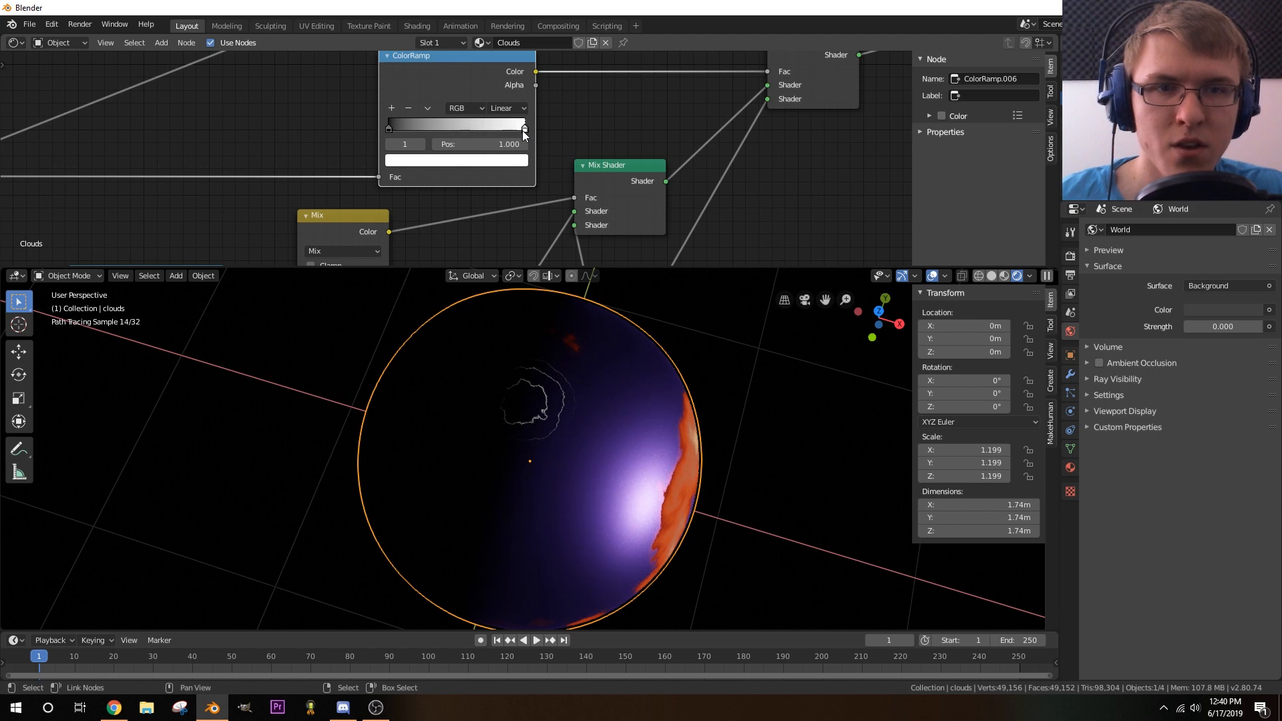
pyautogui.click(466, 160)
pyautogui.moveTo(498, 194); pyautogui.dragTo(499, 287)
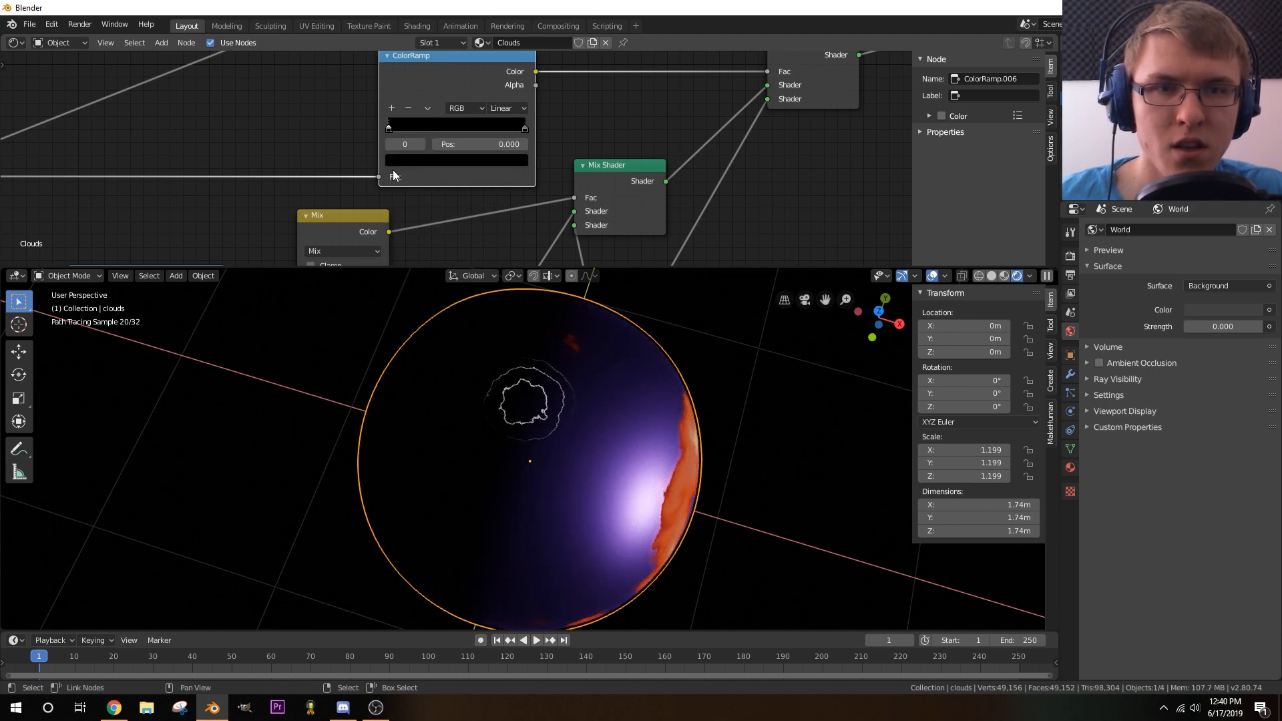
pyautogui.click(393, 161)
pyautogui.moveTo(491, 204); pyautogui.dragTo(497, 173)
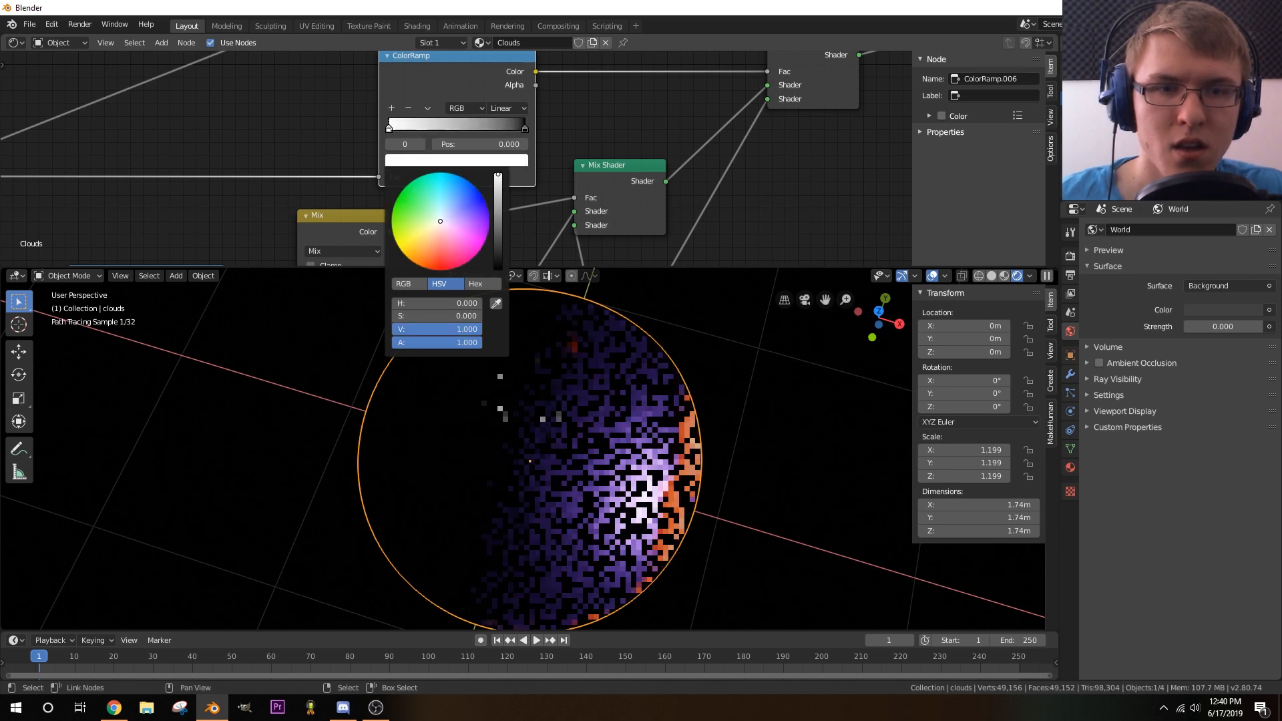
# - Move the ColorRamp's white stop to position 0.600, keeping its colour fully white
pyautogui.scroll(3, 625, 137)
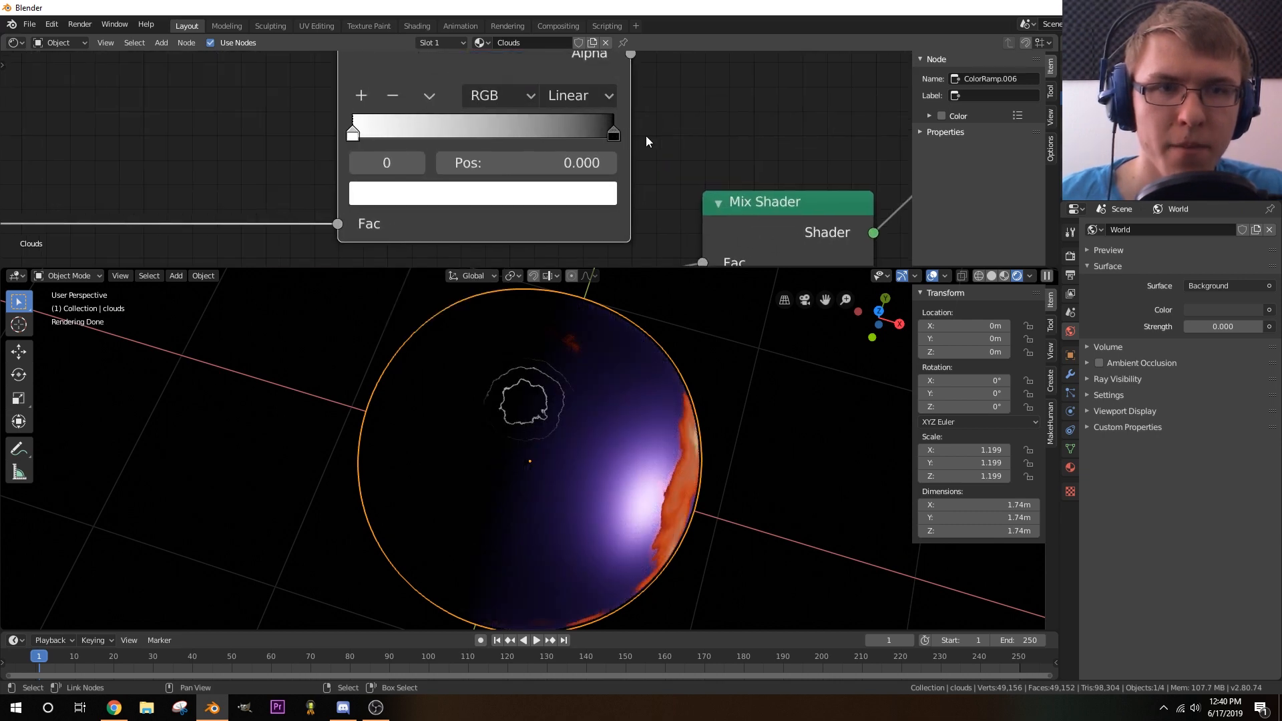
pyautogui.moveTo(609, 139)
pyautogui.mouseDown()
pyautogui.moveTo(358, 142)
pyautogui.moveTo(617, 142)
pyautogui.mouseUp()
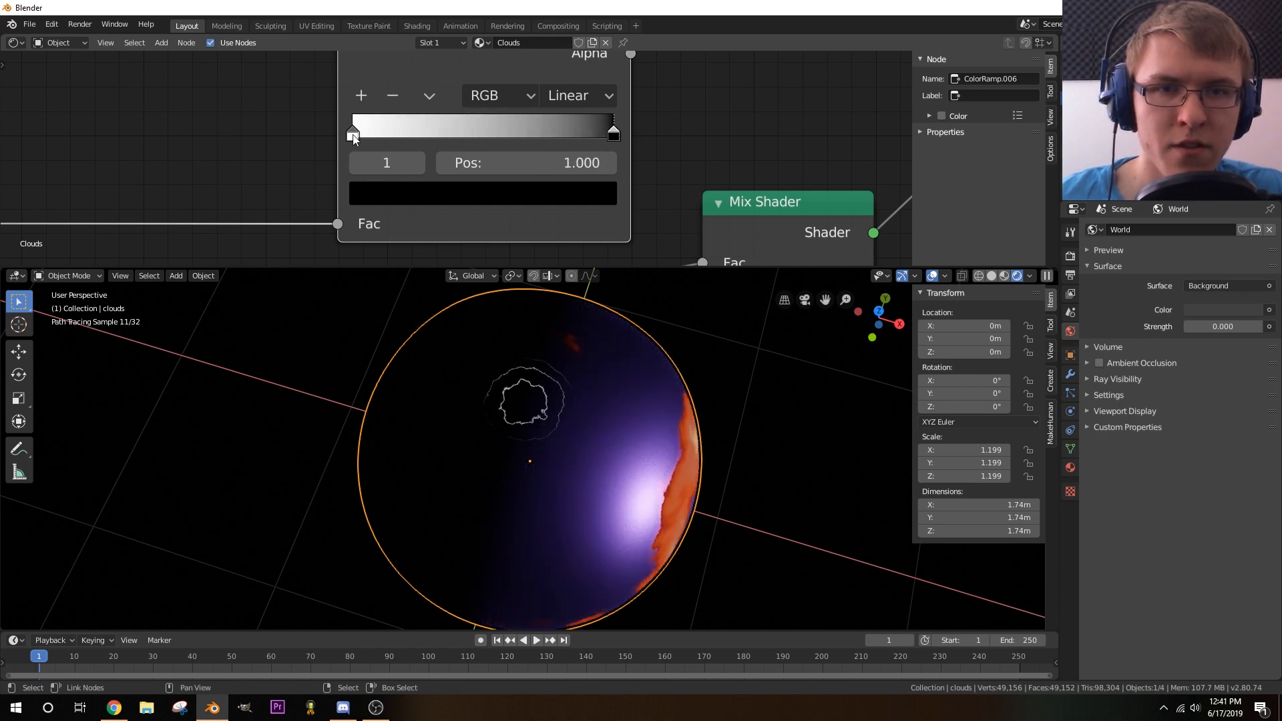
pyautogui.moveTo(379, 137); pyautogui.dragTo(676, 141)
pyautogui.moveTo(563, 141); pyautogui.dragTo(507, 151)
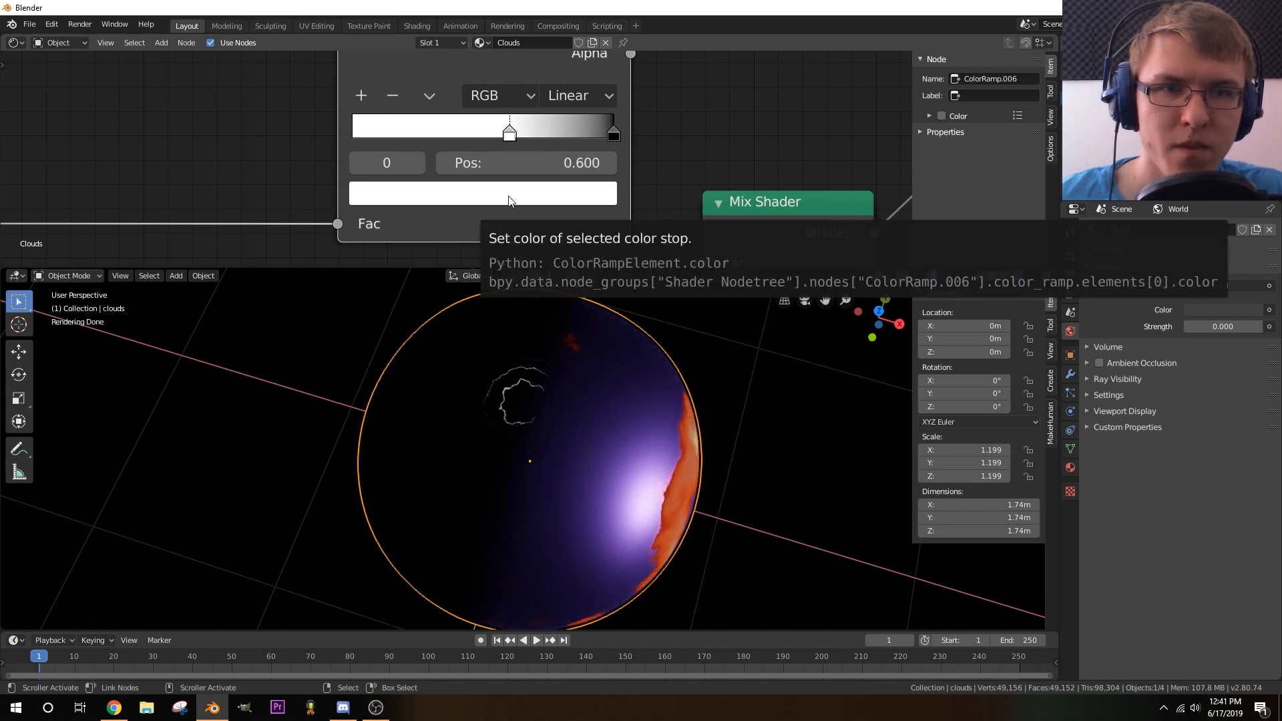
pyautogui.click(509, 201)
pyautogui.moveTo(564, 241); pyautogui.dragTo(564, 218)
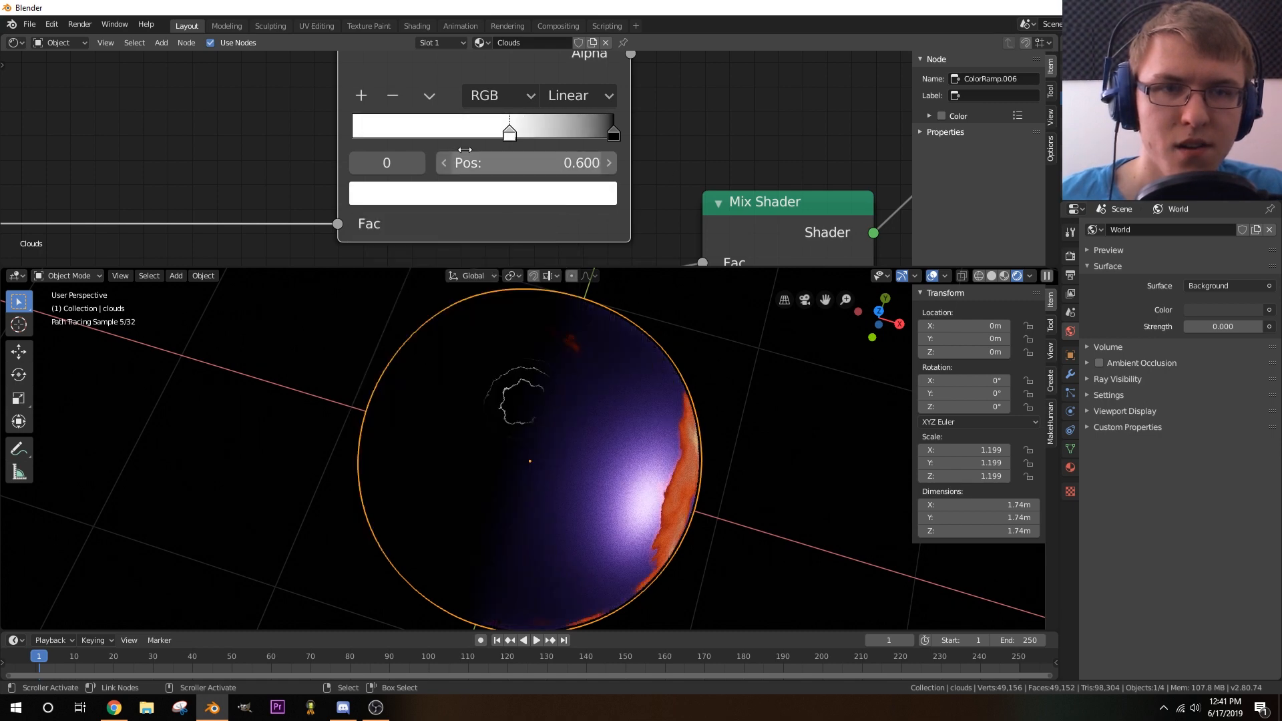
# - Lighten the ColorRamp's black end stop to a mid grey with value 0.465
pyautogui.click(613, 133)
pyautogui.click(566, 204)
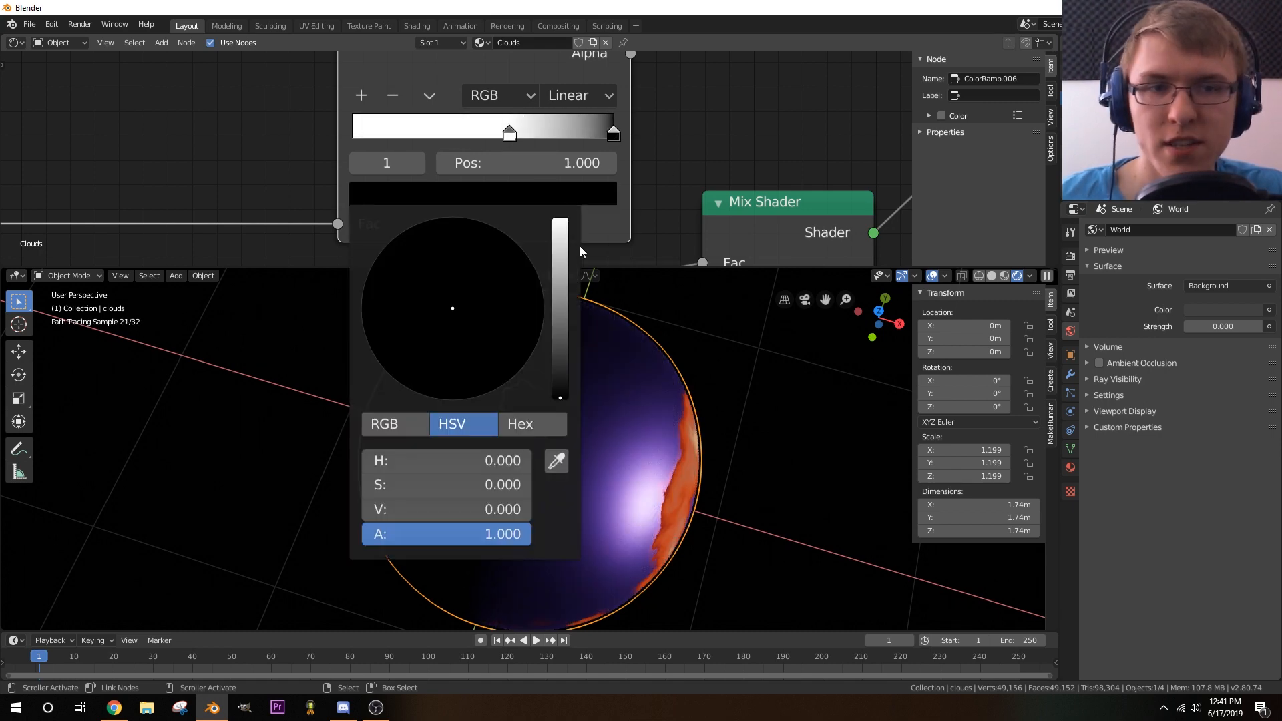
pyautogui.moveTo(563, 382); pyautogui.dragTo(563, 358)
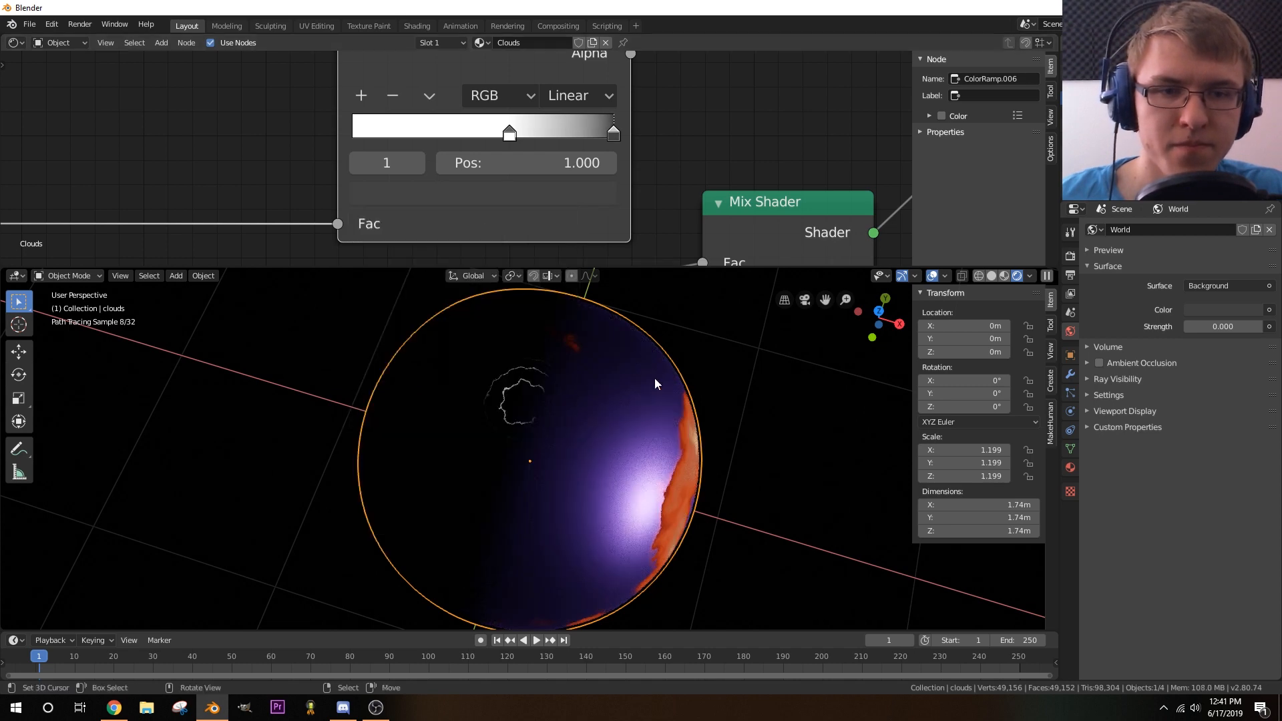
pyautogui.click(561, 195)
pyautogui.moveTo(563, 352); pyautogui.dragTo(563, 323)
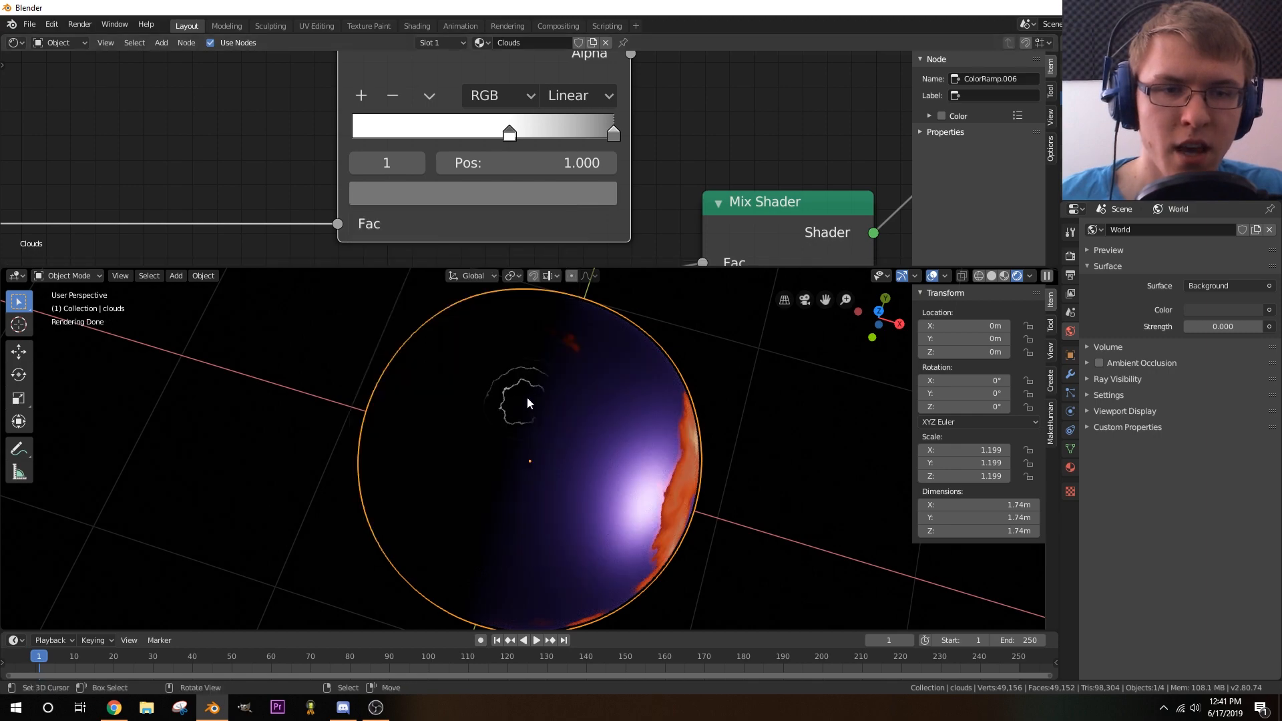
# - Move the white stop to position 0.523 and add a new stop between it and the grey end stop
pyautogui.scroll(4, 561, 419)
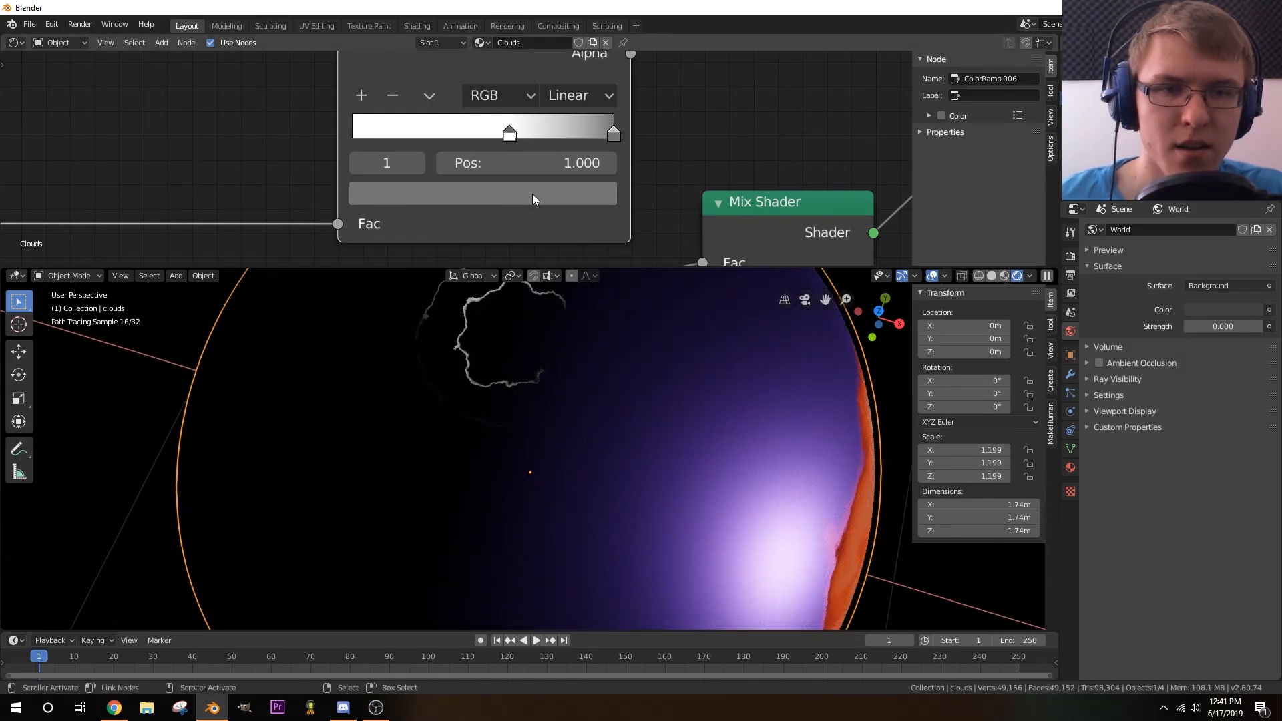
pyautogui.moveTo(507, 136); pyautogui.dragTo(489, 145)
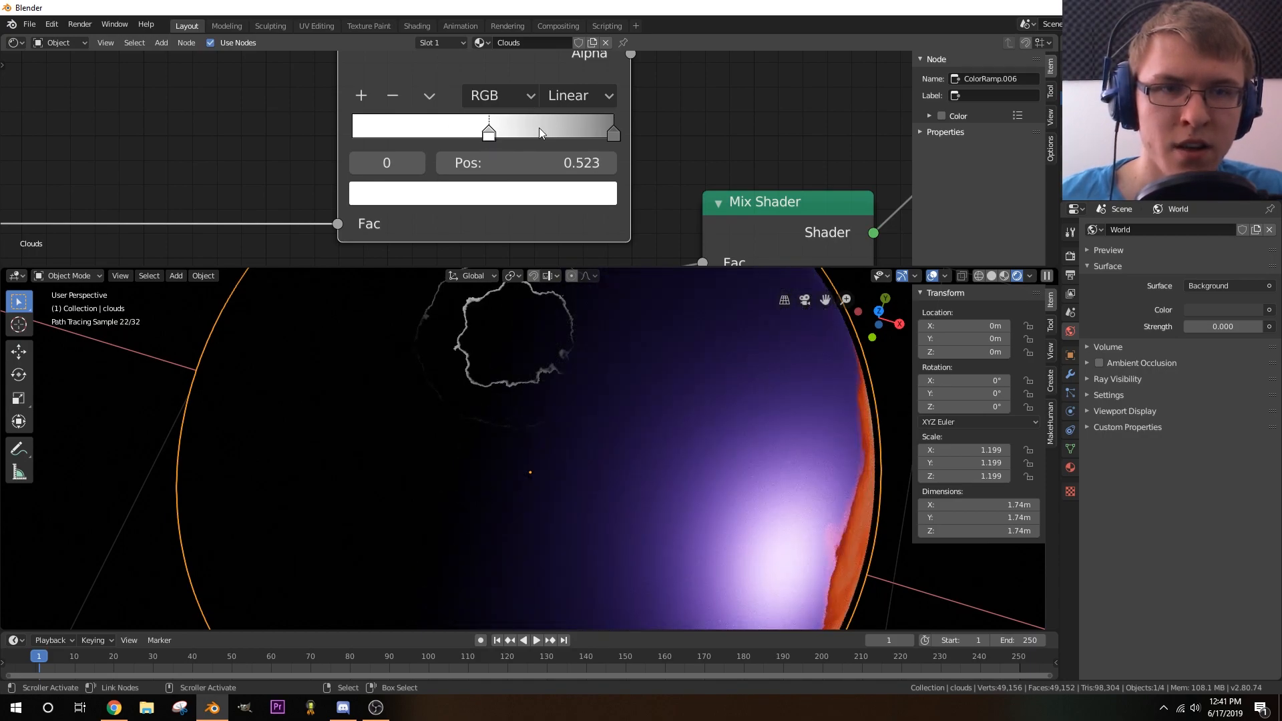
pyautogui.click(361, 96)
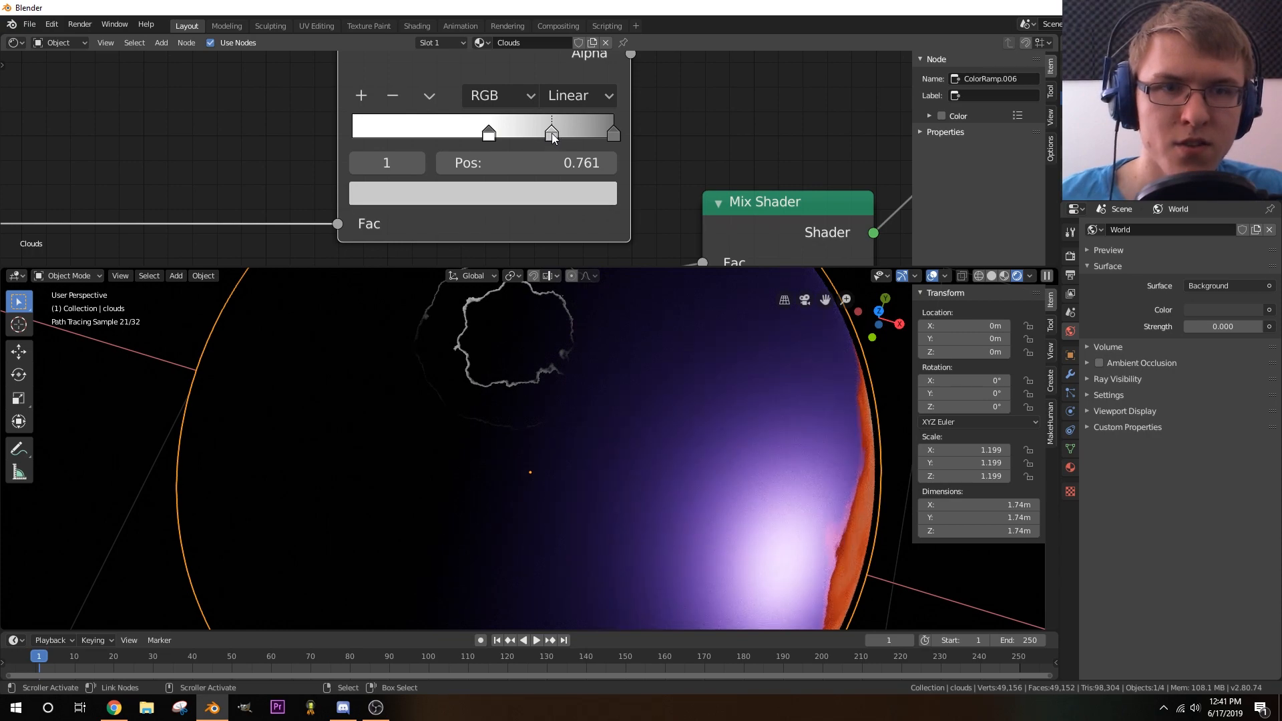
# - Move the ColorRamp's middle stop to position 0.961 and set its colour to a near-white with value 0.924
pyautogui.click(529, 193)
pyautogui.moveTo(494, 508); pyautogui.dragTo(436, 508)
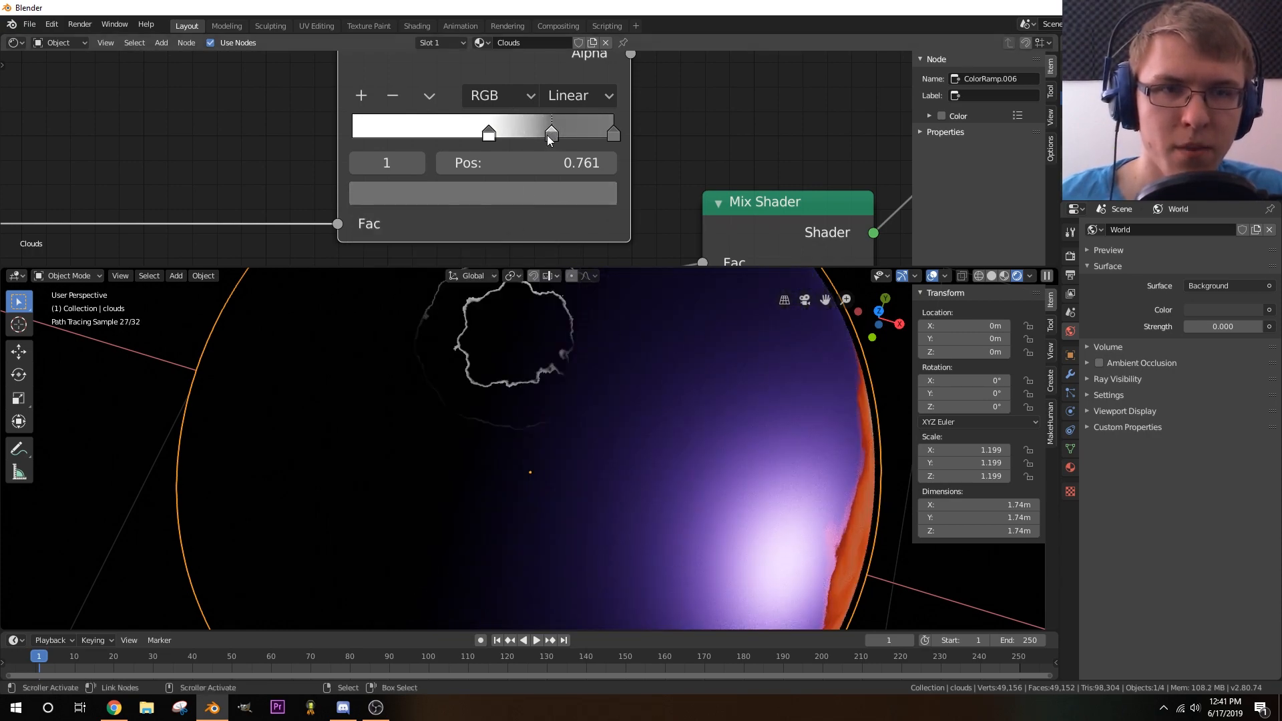
pyautogui.click(534, 193)
pyautogui.click(561, 275)
pyautogui.moveTo(560, 273); pyautogui.dragTo(560, 244)
pyautogui.moveTo(557, 139); pyautogui.dragTo(605, 143)
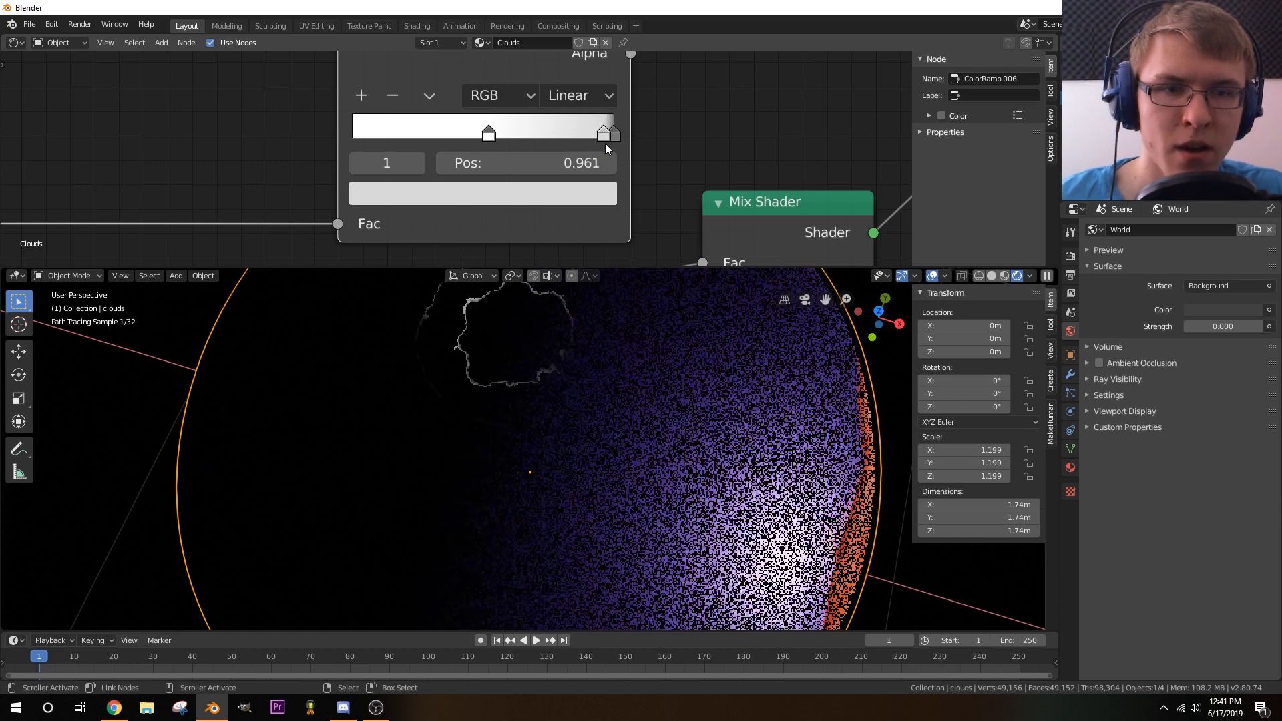
pyautogui.click(584, 194)
pyautogui.moveTo(560, 244); pyautogui.dragTo(560, 231)
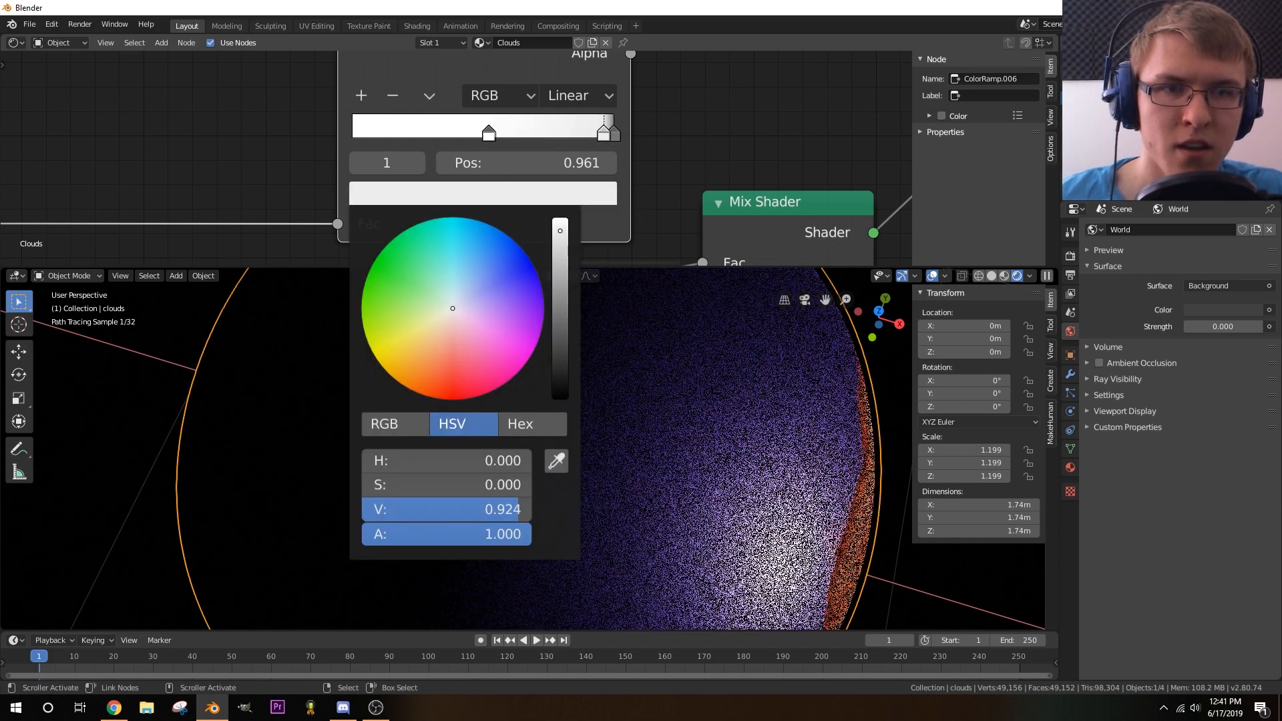
# - Try black for the ColorRamp's end stop at position 1.000, and settle on a dark grey
pyautogui.click(613, 135)
pyautogui.click(565, 193)
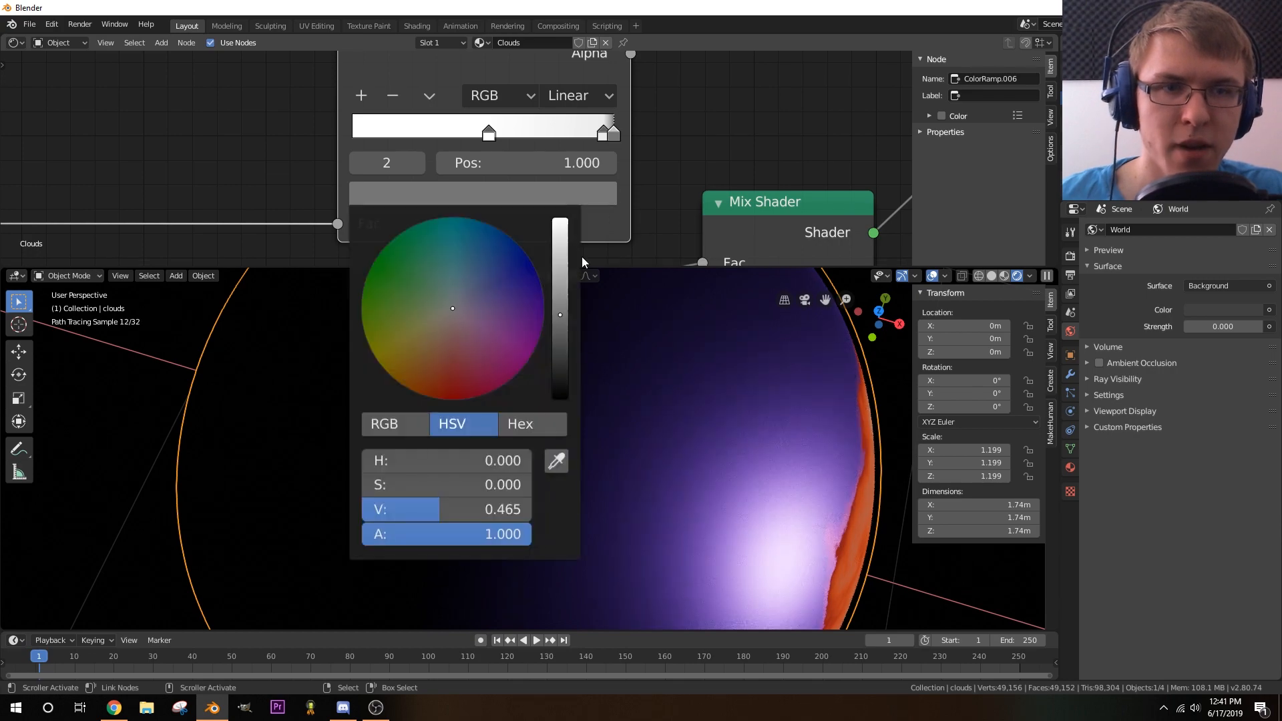
pyautogui.moveTo(562, 254); pyautogui.dragTo(565, 405)
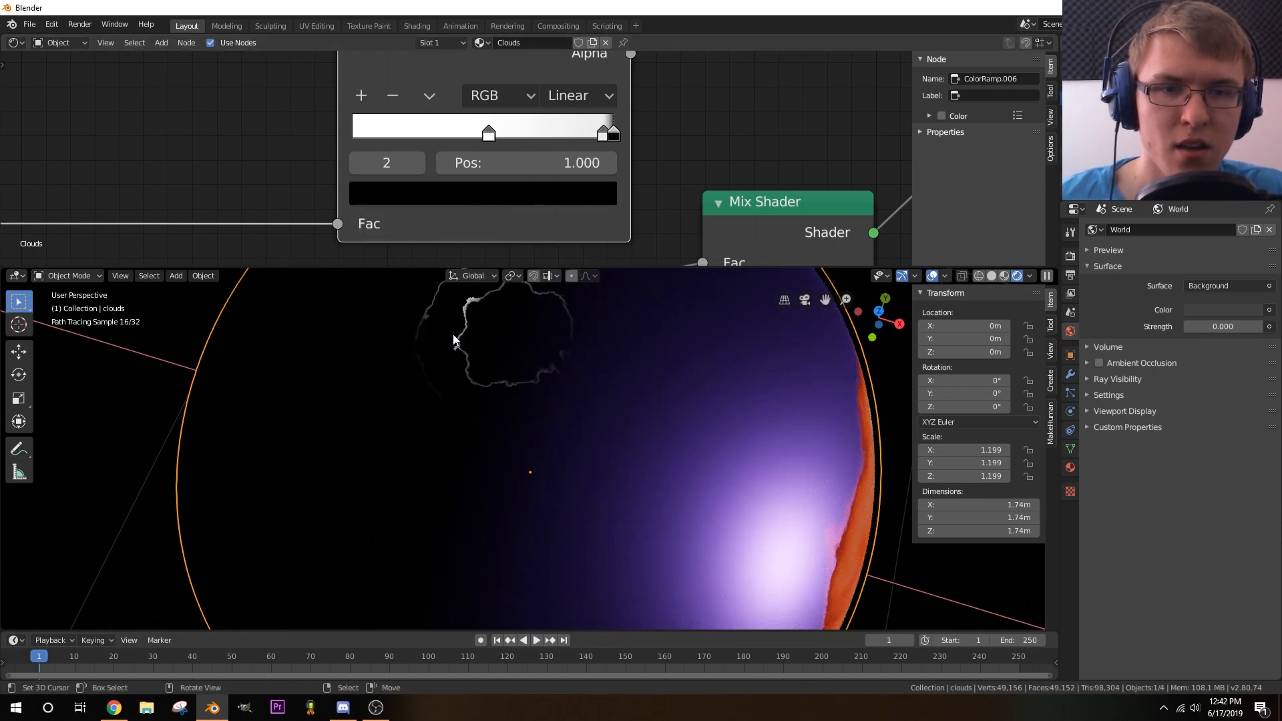
pyautogui.click(594, 194)
pyautogui.moveTo(561, 394); pyautogui.dragTo(561, 343)
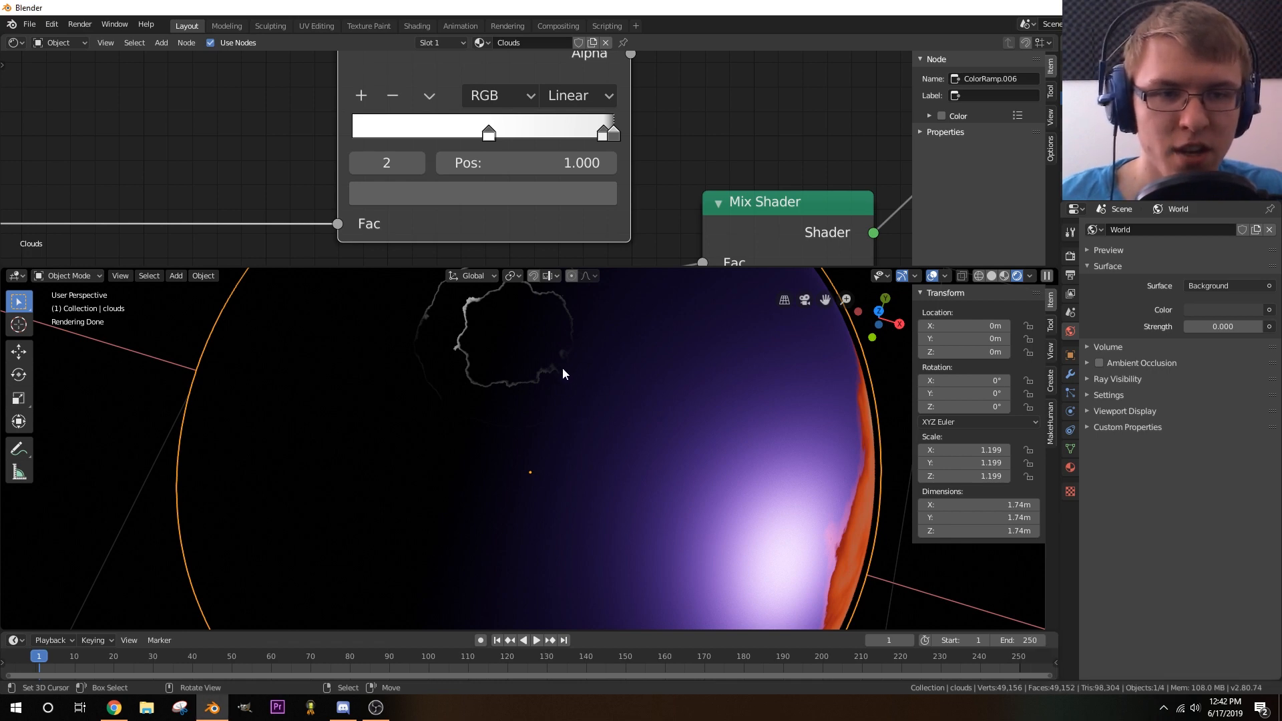
pyautogui.click(601, 137)
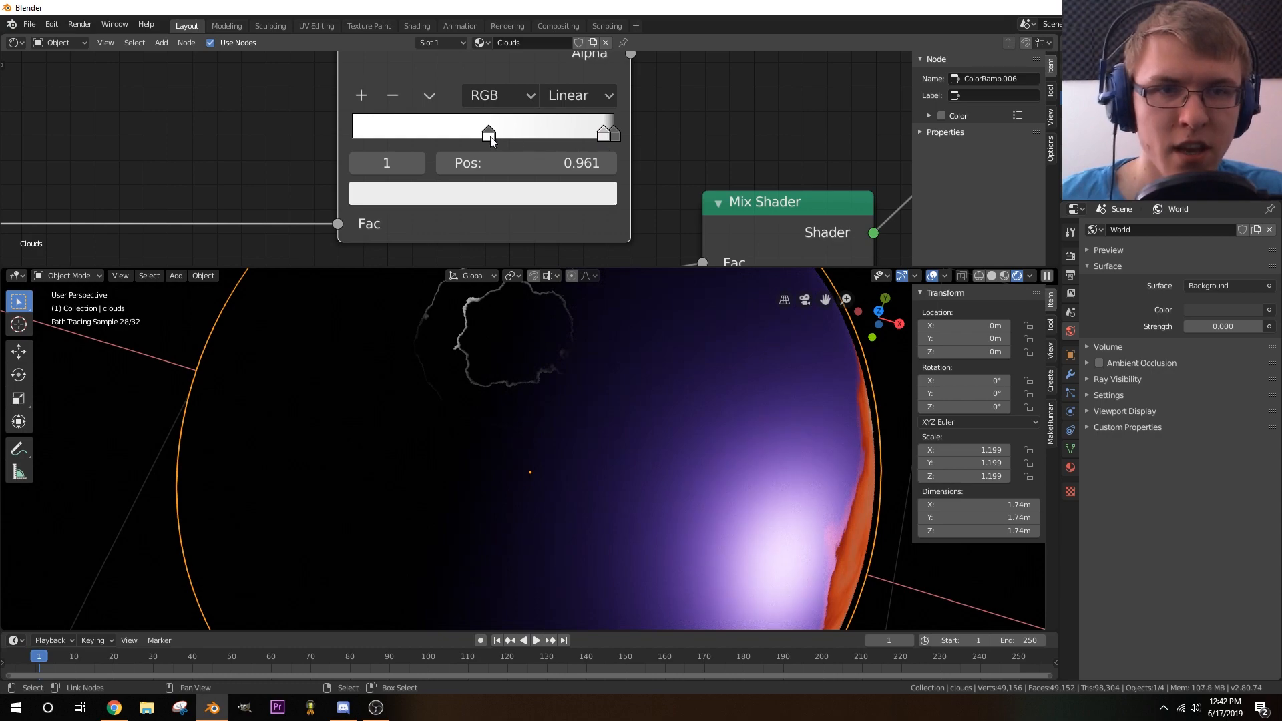
# - Examine the ring at the pole from farther out and another angle, and locate the Emission node that colours it
pyautogui.click(489, 134)
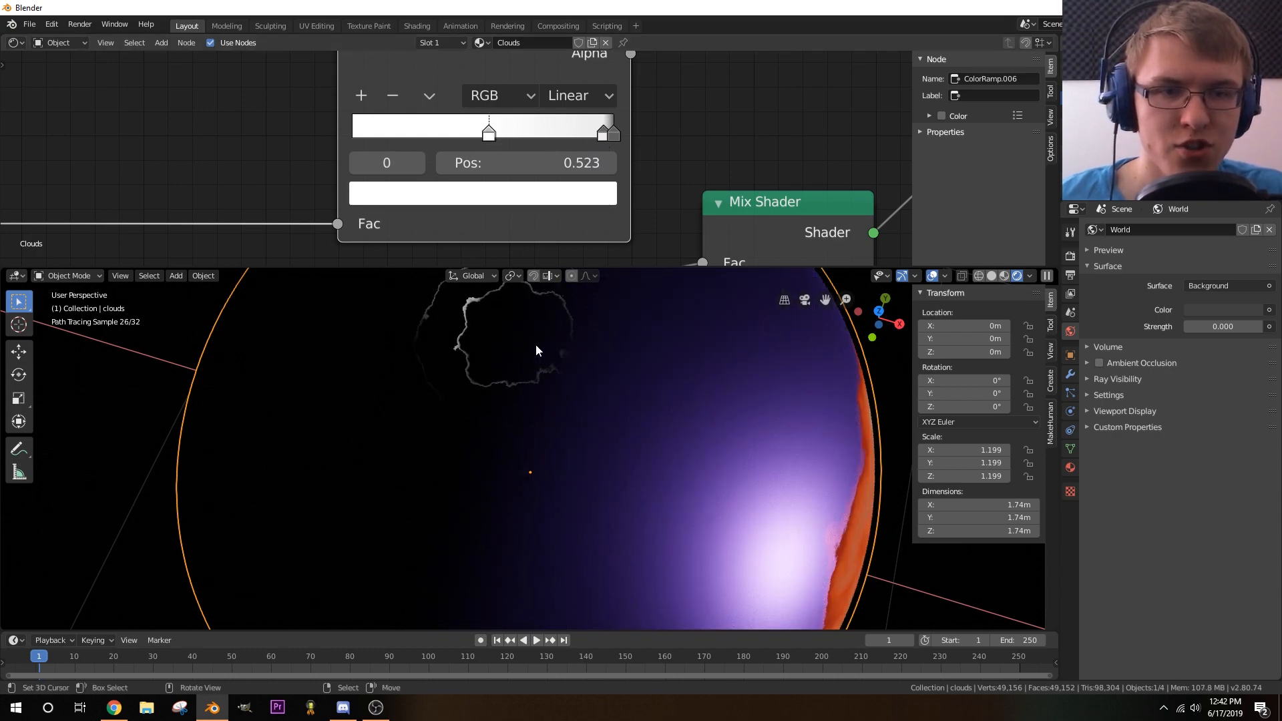
pyautogui.scroll(-3, 547, 369)
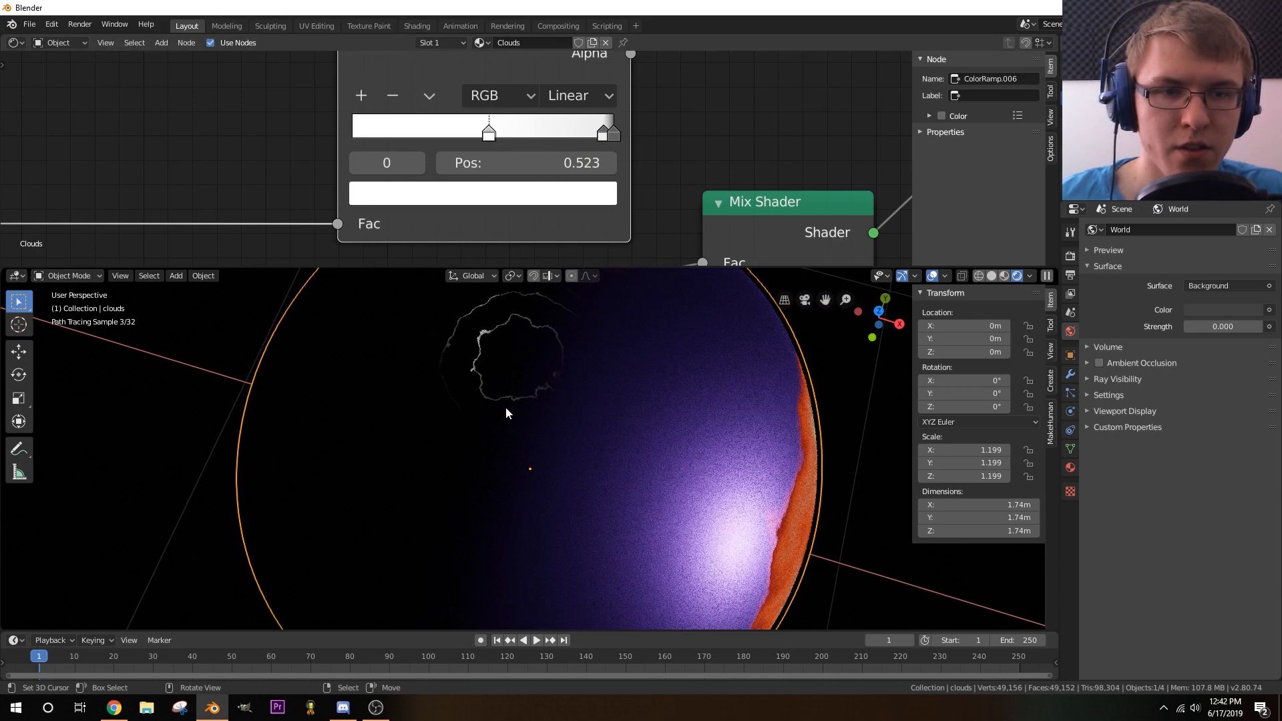
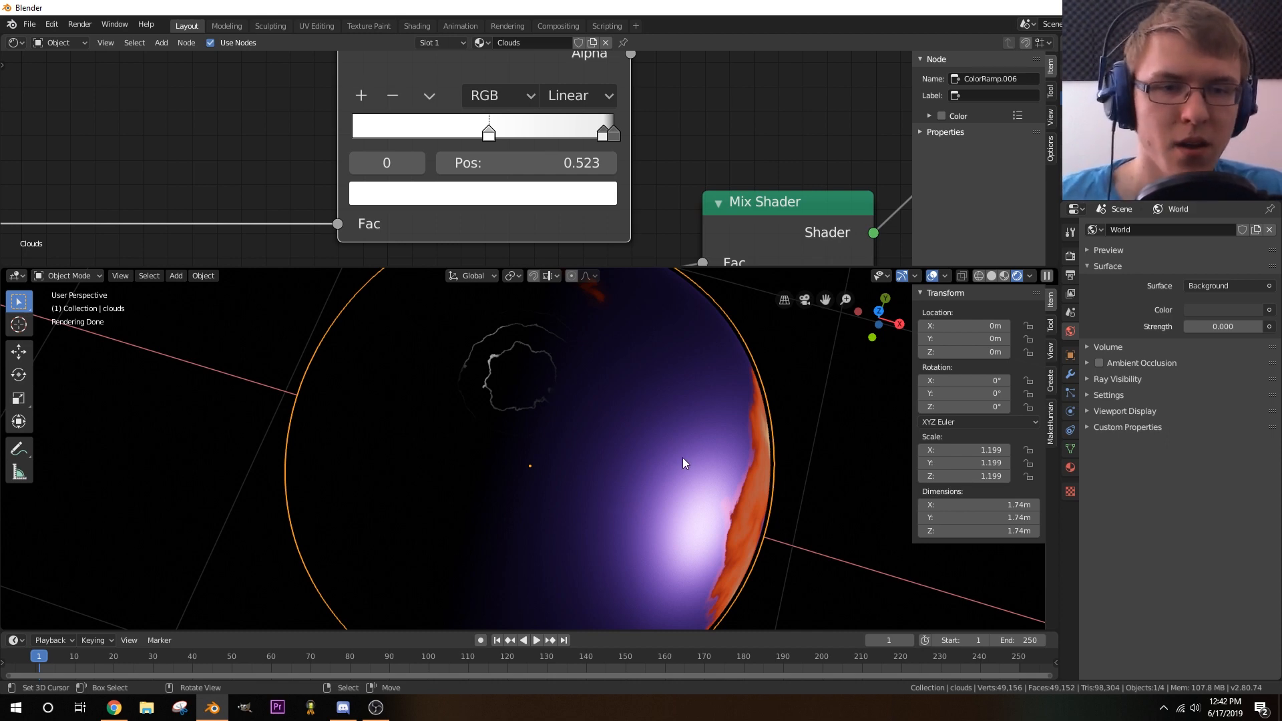
pyautogui.moveTo(610, 405); pyautogui.dragTo(549, 443, button='middle')
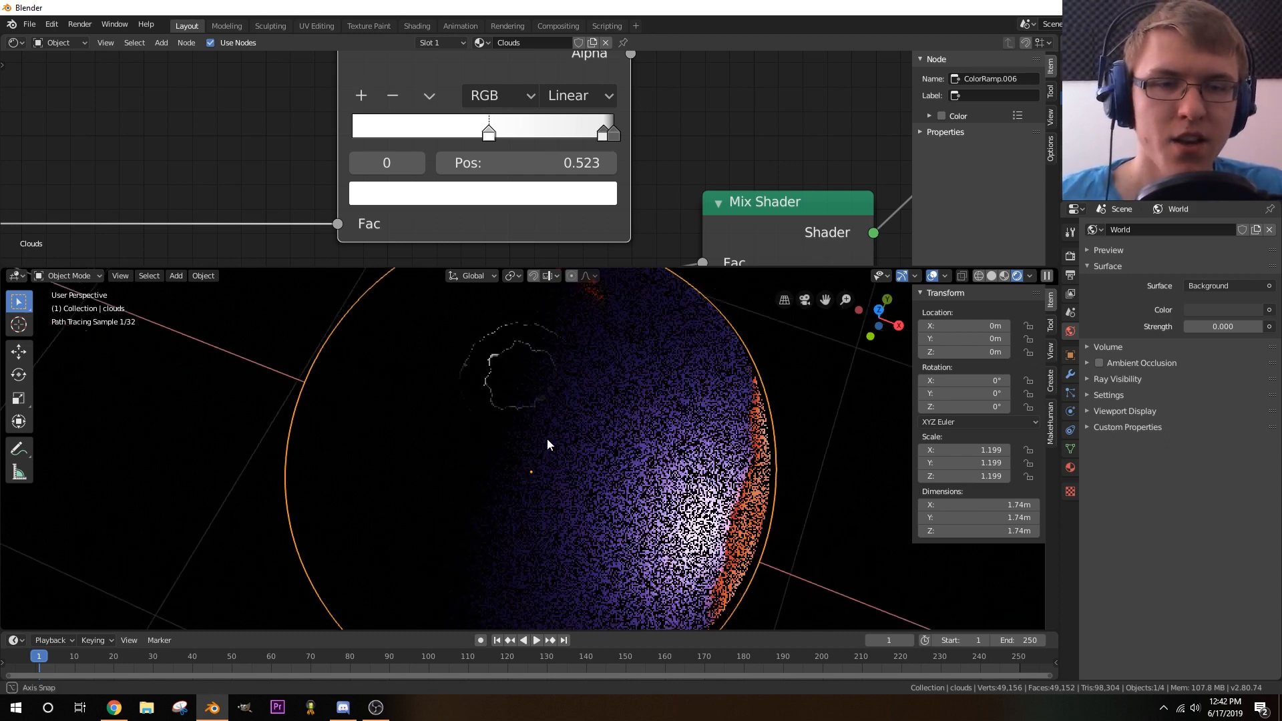
pyautogui.moveTo(612, 380)
pyautogui.mouseDown(button='middle')
pyautogui.moveTo(573, 492)
pyautogui.moveTo(651, 419)
pyautogui.mouseUp(button='middle')
pyautogui.scroll(-8, 507, 252)
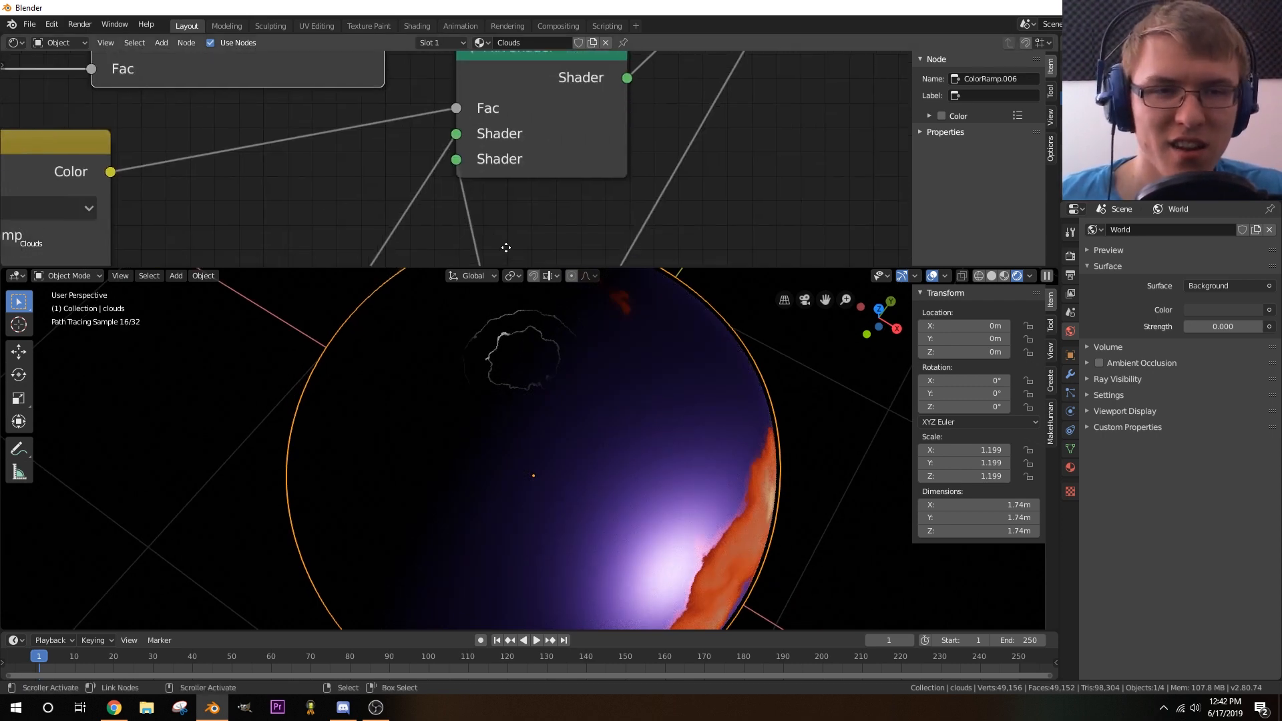
pyautogui.moveTo(579, 165); pyautogui.dragTo(635, 167, button='middle')
pyautogui.scroll(3, 635, 161)
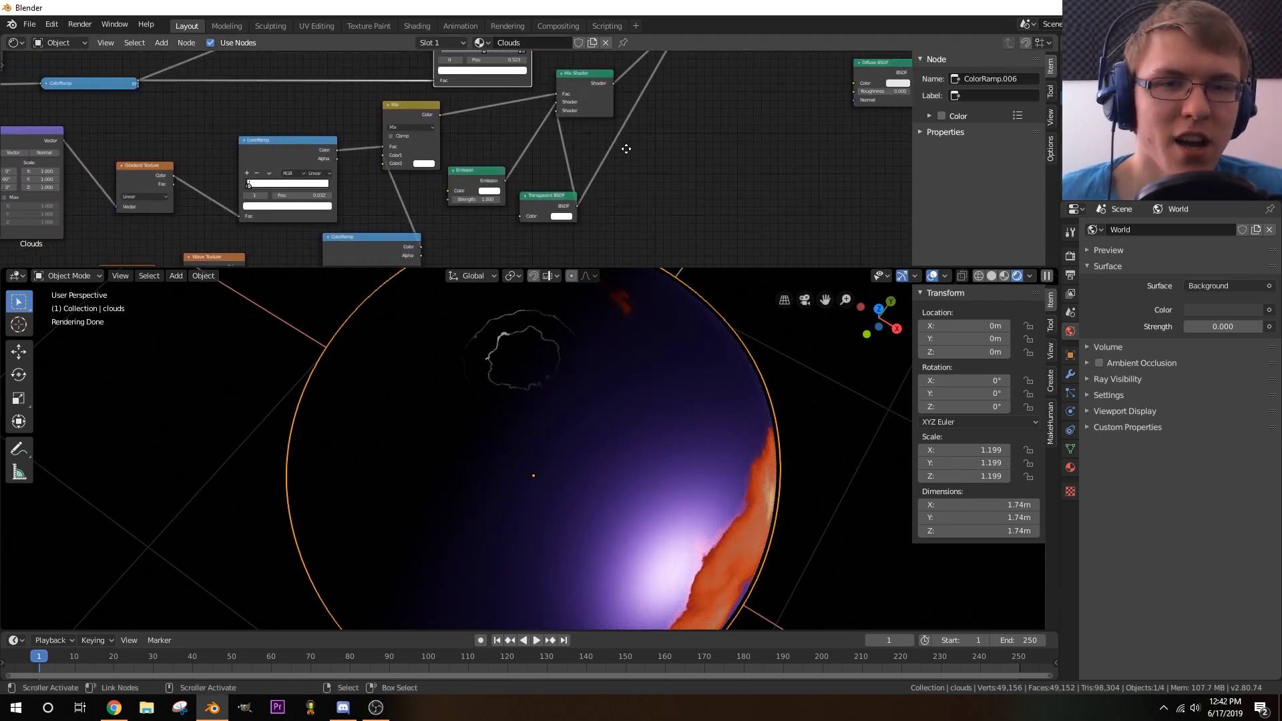
pyautogui.moveTo(518, 153); pyautogui.dragTo(553, 116, button='middle')
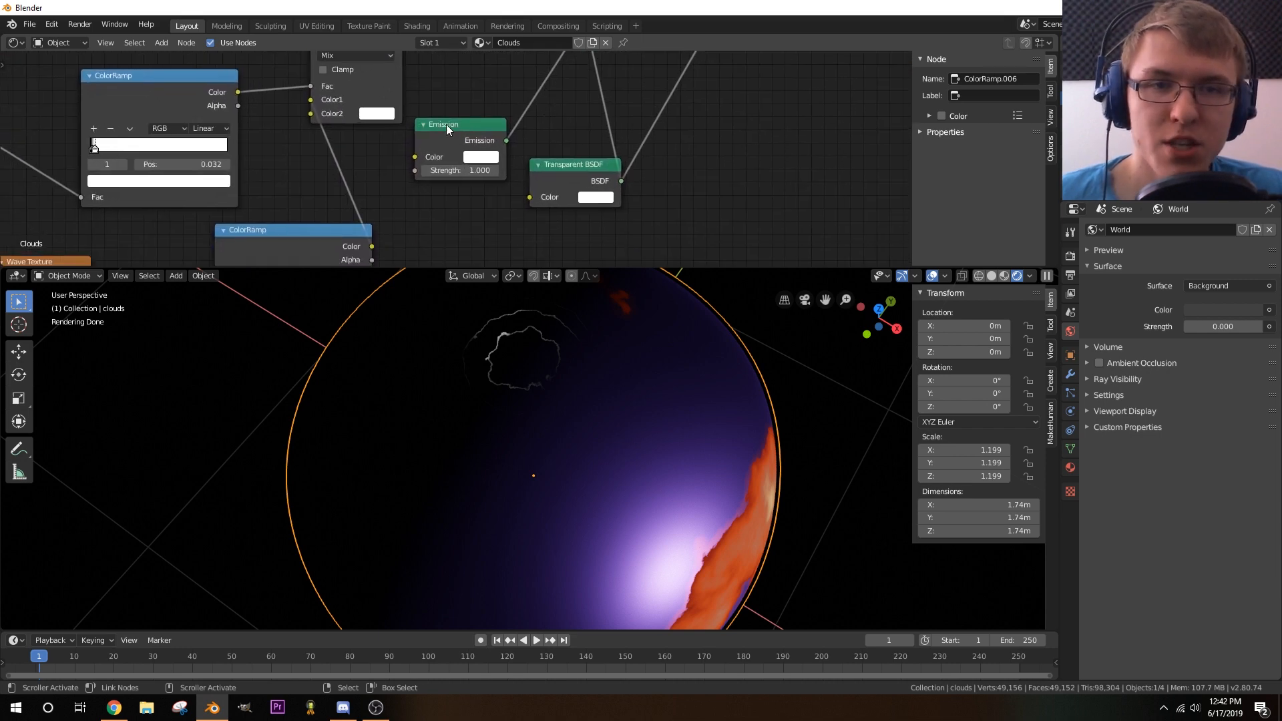
# - Try a bright green for the Emission node's colour
pyautogui.moveTo(446, 124)
pyautogui.mouseDown()
pyautogui.moveTo(463, 125)
pyautogui.moveTo(460, 137)
pyautogui.mouseUp()
pyautogui.click(484, 162)
pyautogui.scroll(1, 574, 124)
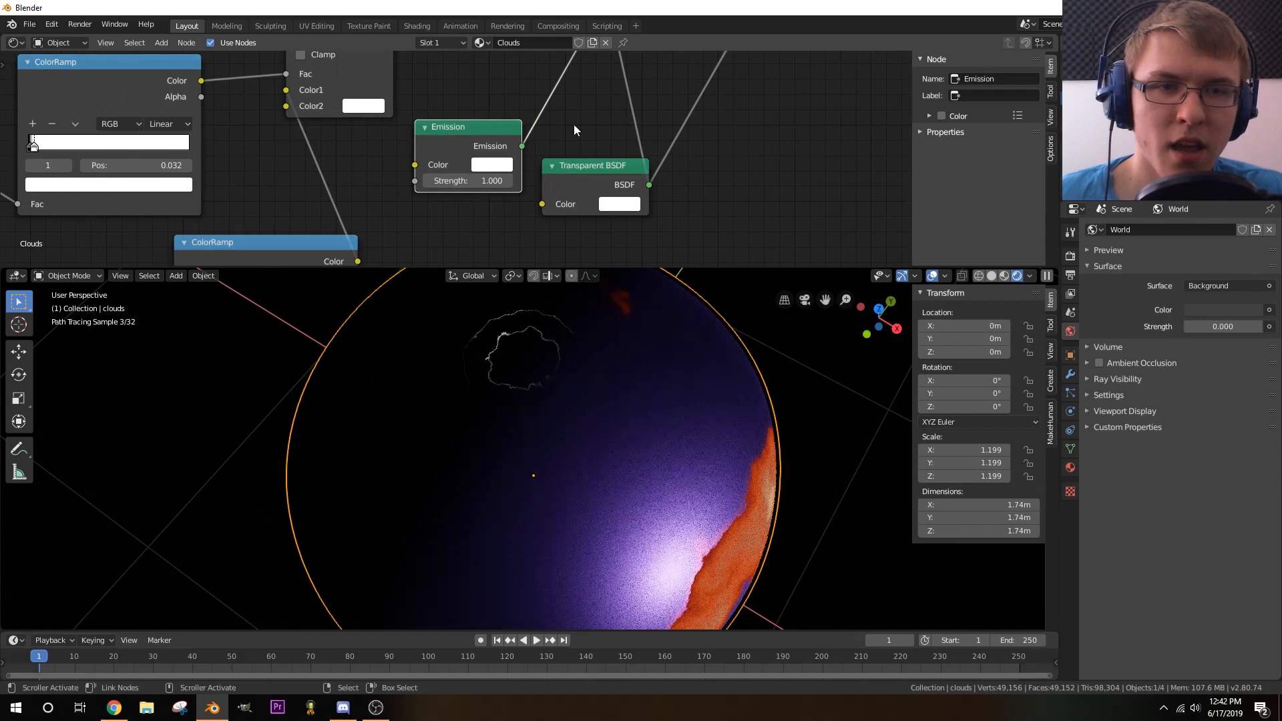
pyautogui.click(478, 163)
pyautogui.moveTo(518, 229); pyautogui.dragTo(484, 208)
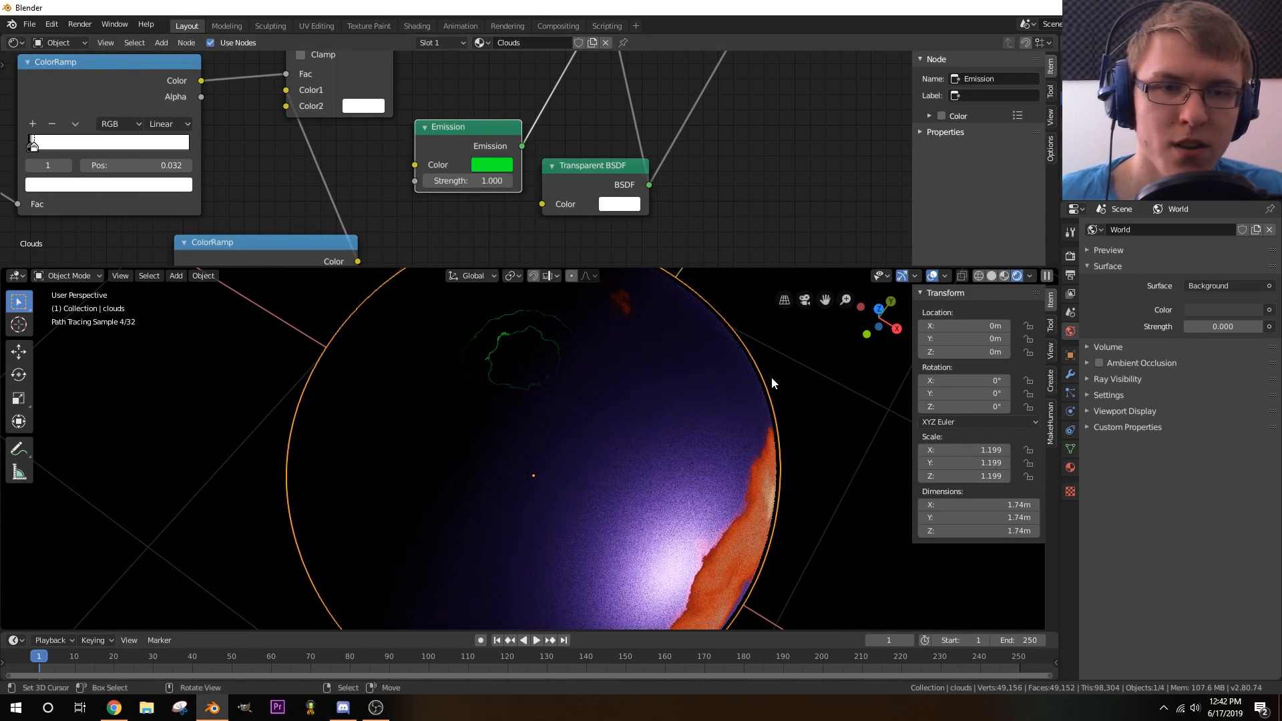
# - Shift the Transparent BSDF node aside and try a saturated blue with hue 0.612 for the Emission colour
pyautogui.moveTo(579, 190)
pyautogui.mouseDown()
pyautogui.moveTo(600, 206)
pyautogui.moveTo(573, 195)
pyautogui.mouseUp()
pyautogui.click(491, 164)
pyautogui.click(542, 206)
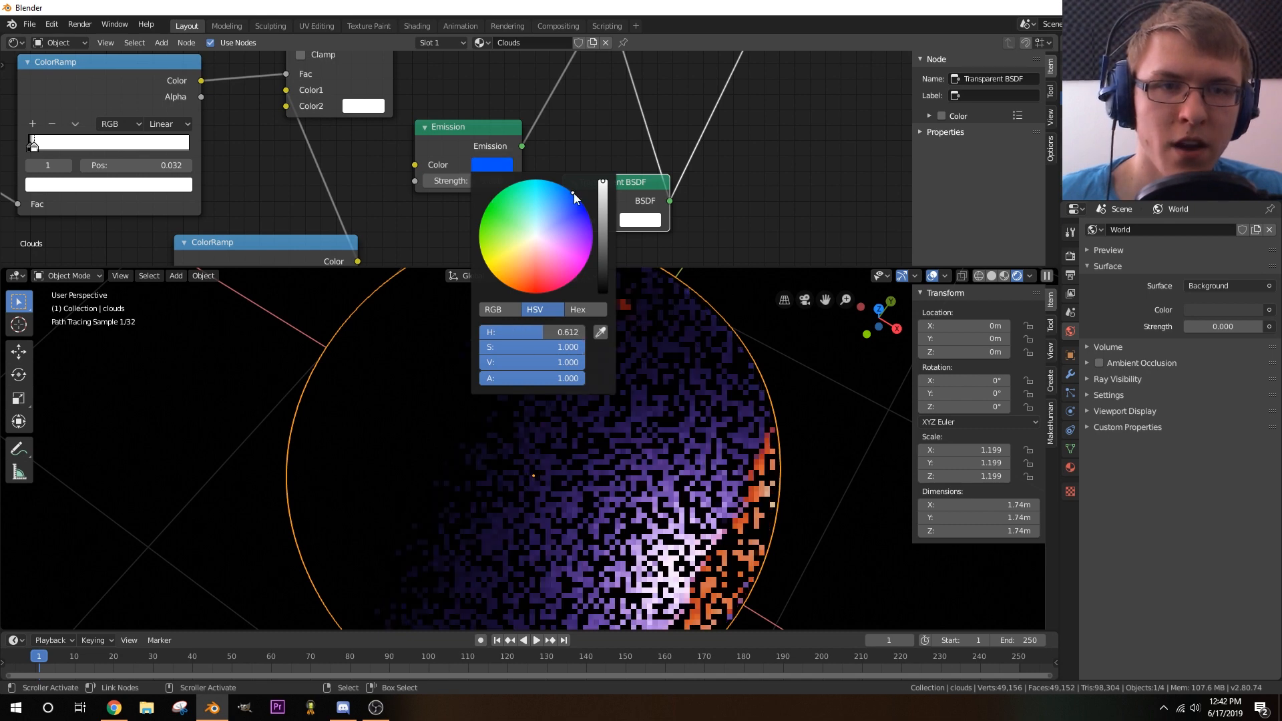
pyautogui.click(471, 179)
pyautogui.click(487, 166)
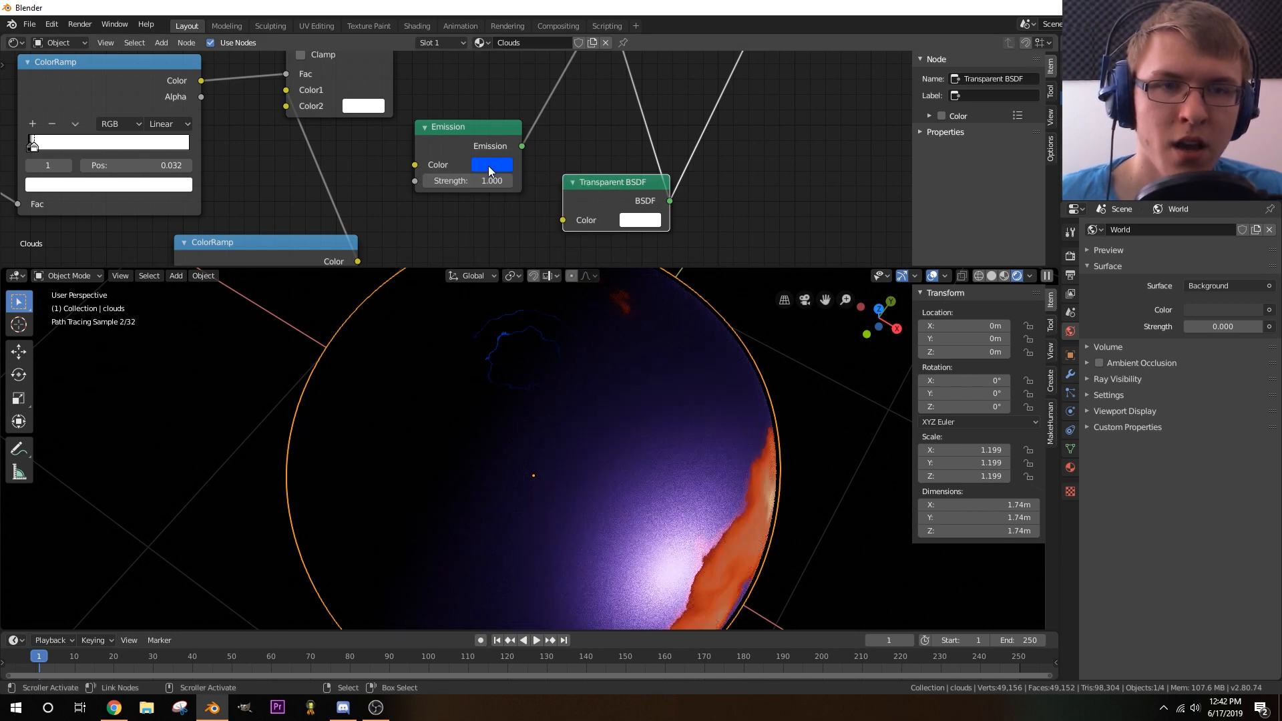
# - Try red with hue 0.975 for the Emission colour, and change it to hot pink
pyautogui.click(487, 165)
pyautogui.moveTo(572, 195); pyautogui.dragTo(542, 291)
pyautogui.click(491, 164)
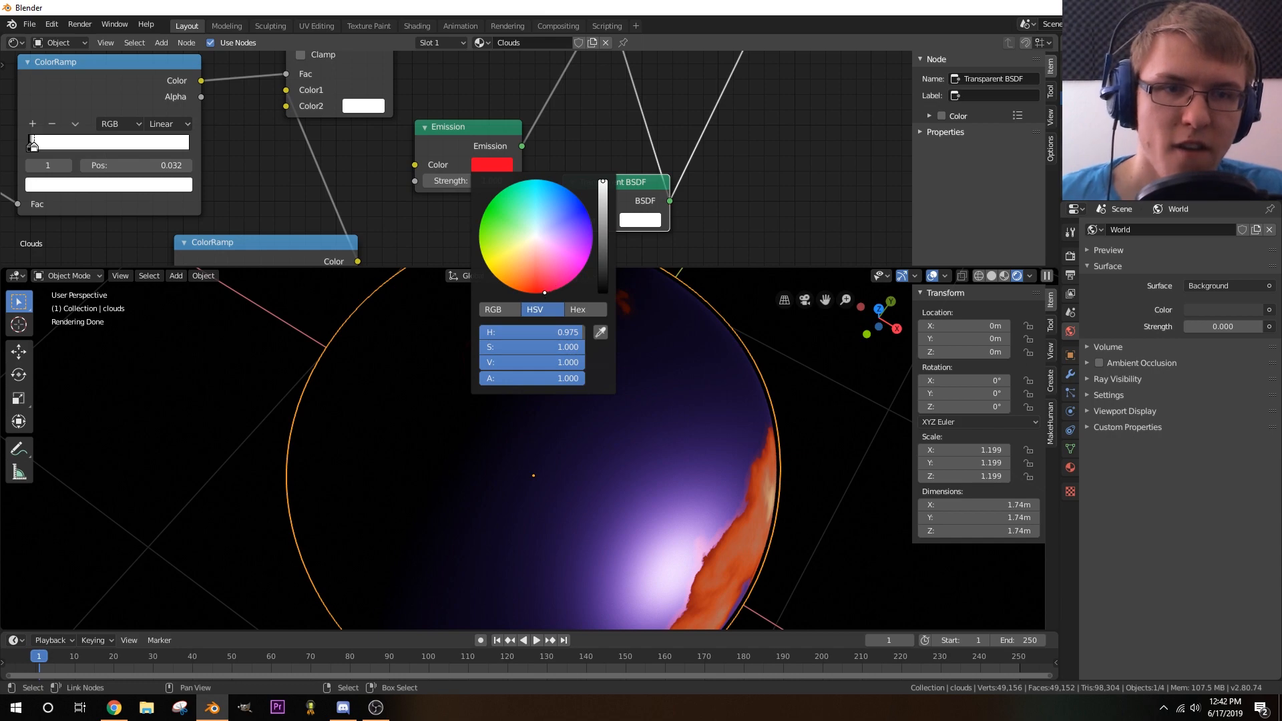
pyautogui.moveTo(544, 292)
pyautogui.mouseDown()
pyautogui.moveTo(543, 278)
pyautogui.moveTo(562, 279)
pyautogui.mouseUp()
pyautogui.moveTo(487, 209); pyautogui.dragTo(567, 199, button='middle')
pyautogui.scroll(-4, 566, 199)
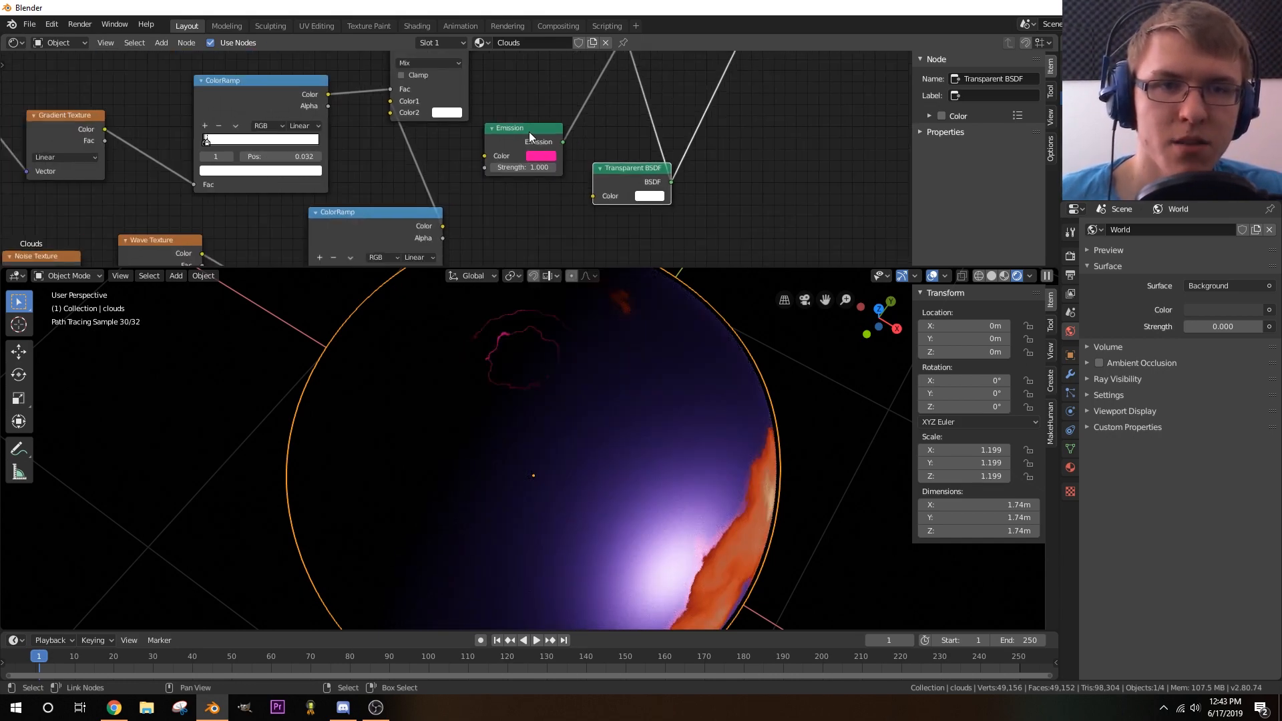
pyautogui.moveTo(529, 130); pyautogui.dragTo(563, 117)
pyautogui.click(499, 191)
pyautogui.hotkey('shift', 'a')
pyautogui.moveTo(500, 191)
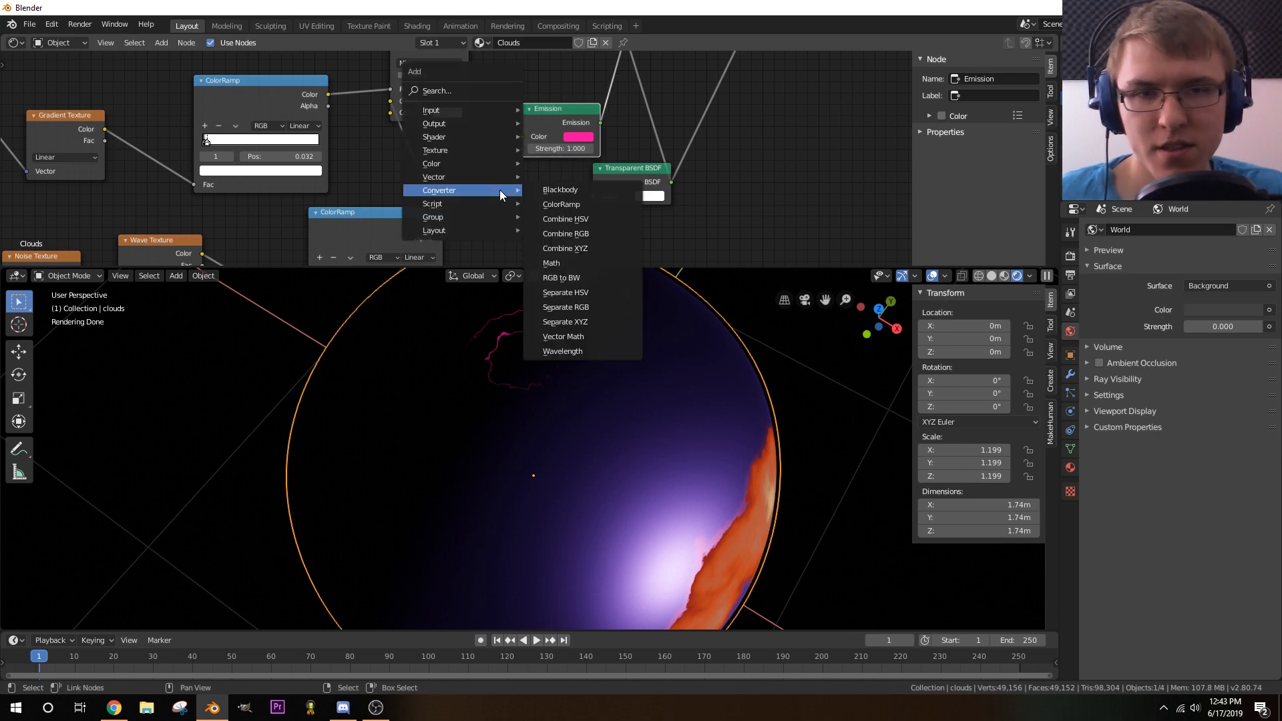
pyautogui.press('Escape')
# - Spread out the Transparent BSDF, Mix Shader and Emission nodes to free space in front of the Emission node
pyautogui.scroll(-3, 499, 183)
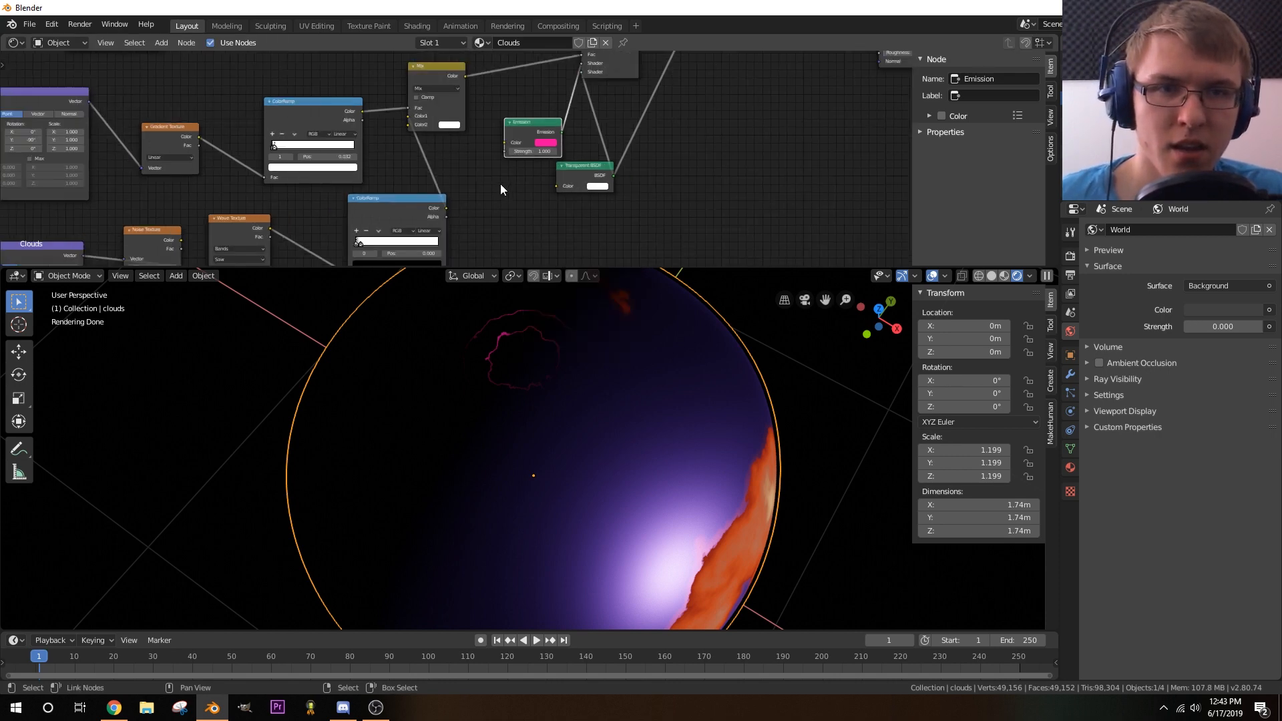
pyautogui.moveTo(551, 172); pyautogui.dragTo(551, 205)
pyautogui.moveTo(572, 69); pyautogui.dragTo(696, 101)
pyautogui.moveTo(537, 141); pyautogui.dragTo(592, 148)
pyautogui.moveTo(635, 132); pyautogui.dragTo(553, 190, button='middle')
pyautogui.scroll(-1, 552, 192)
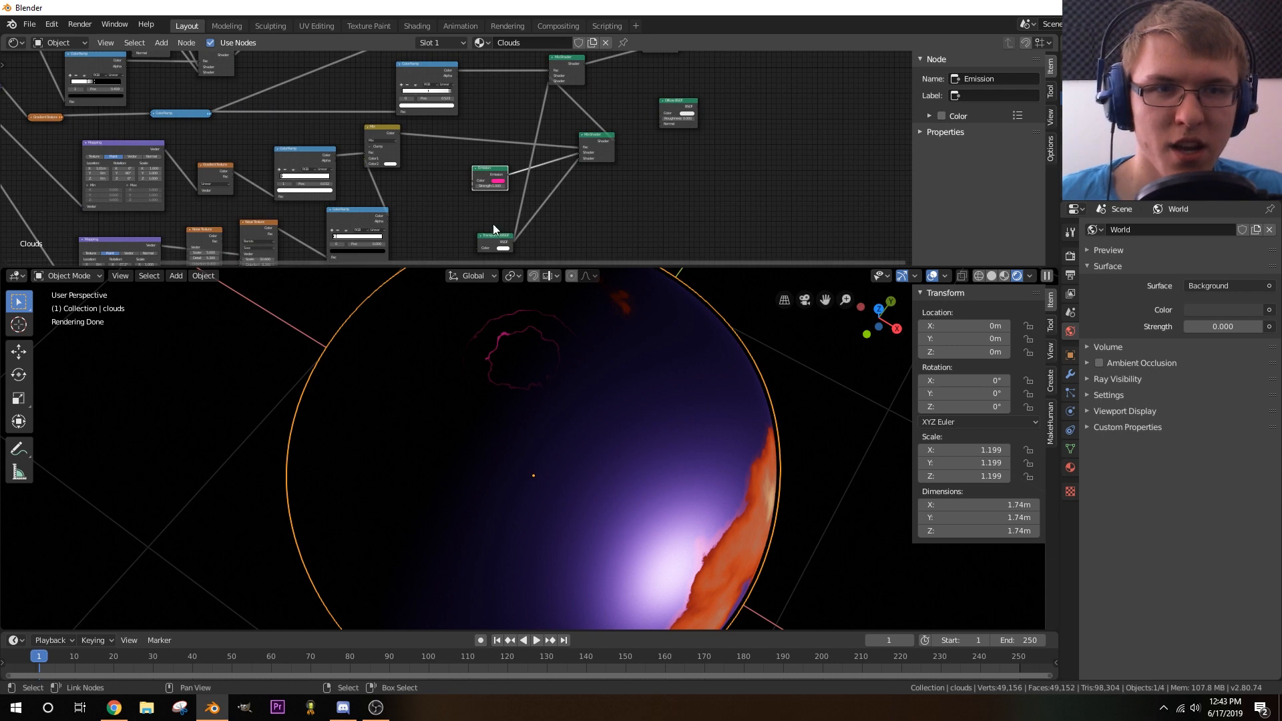
pyautogui.moveTo(492, 223); pyautogui.dragTo(532, 134)
# - Add a Noise Texture node and link its Color output to the Emission node's Color input
pyautogui.scroll(3, 527, 141)
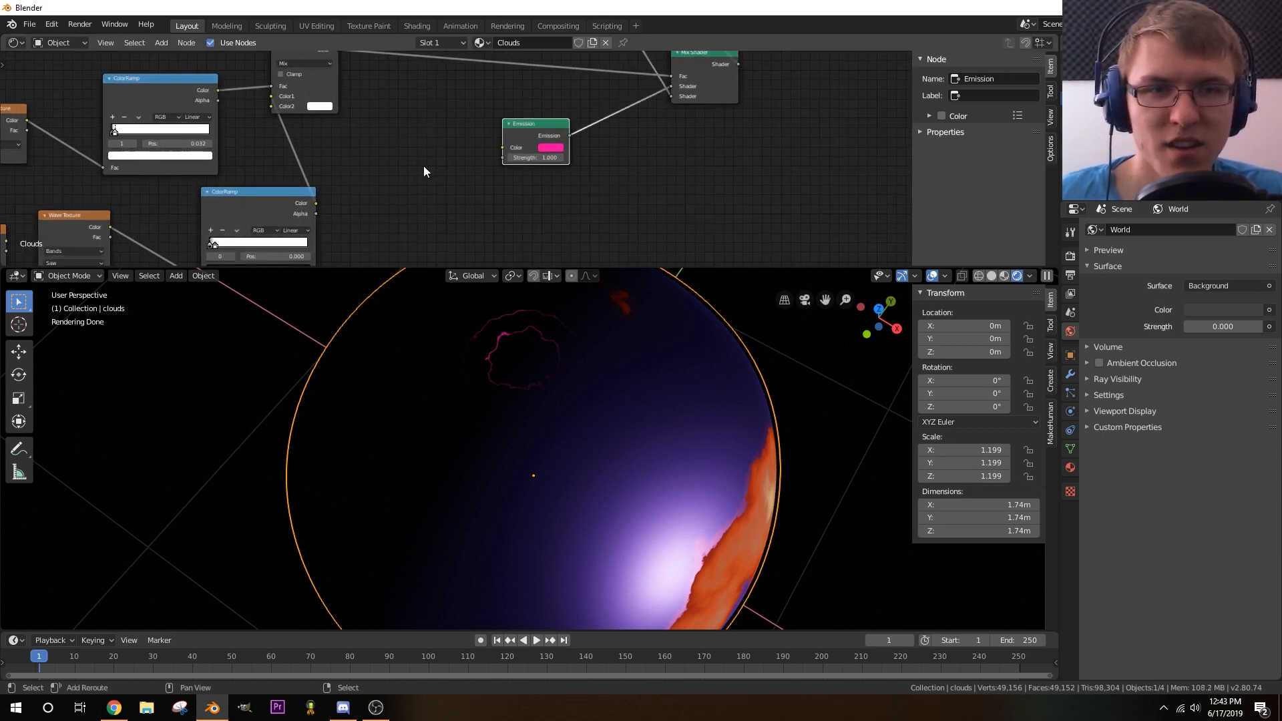
pyautogui.hotkey('shift', 'a')
pyautogui.moveTo(426, 166)
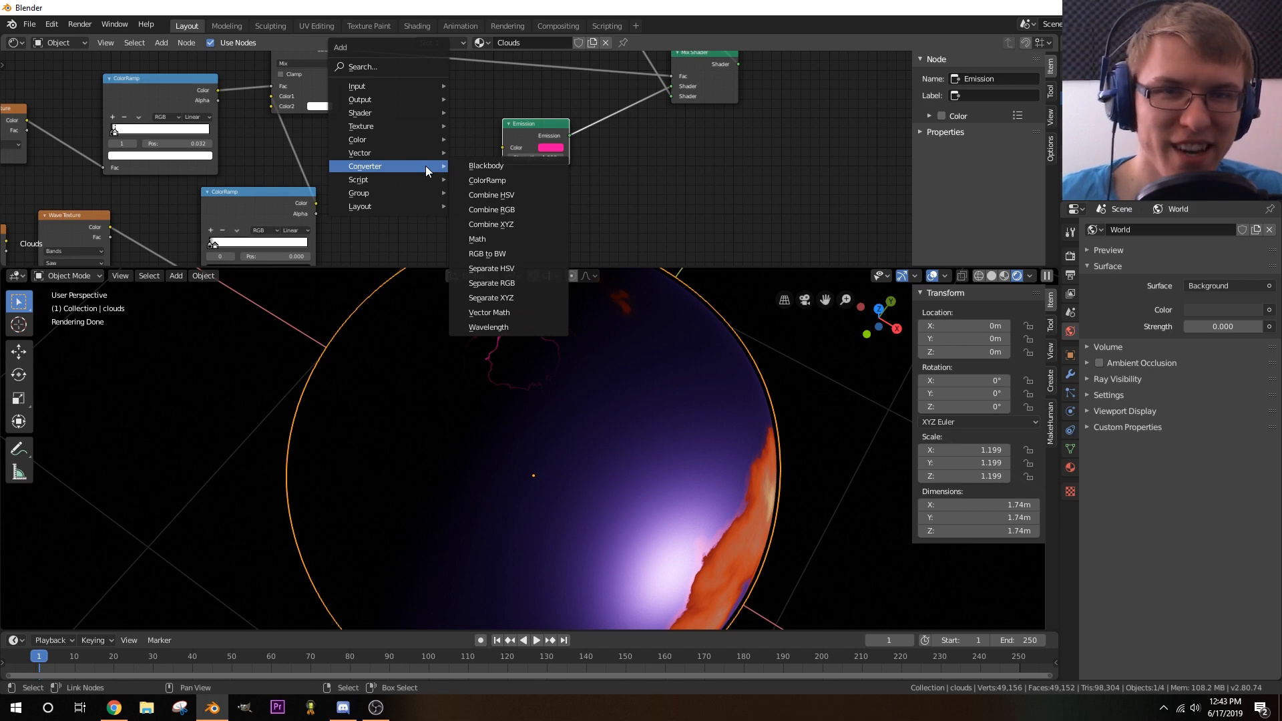
pyautogui.moveTo(378, 150)
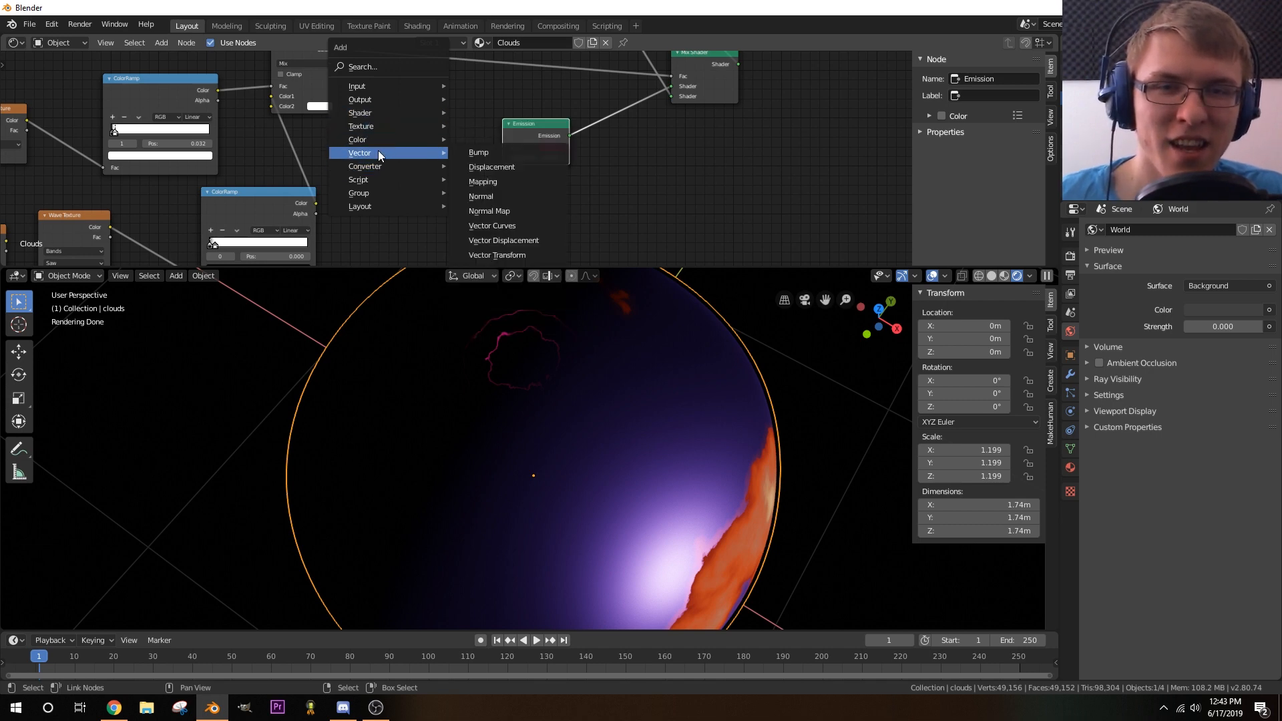
pyautogui.moveTo(376, 127)
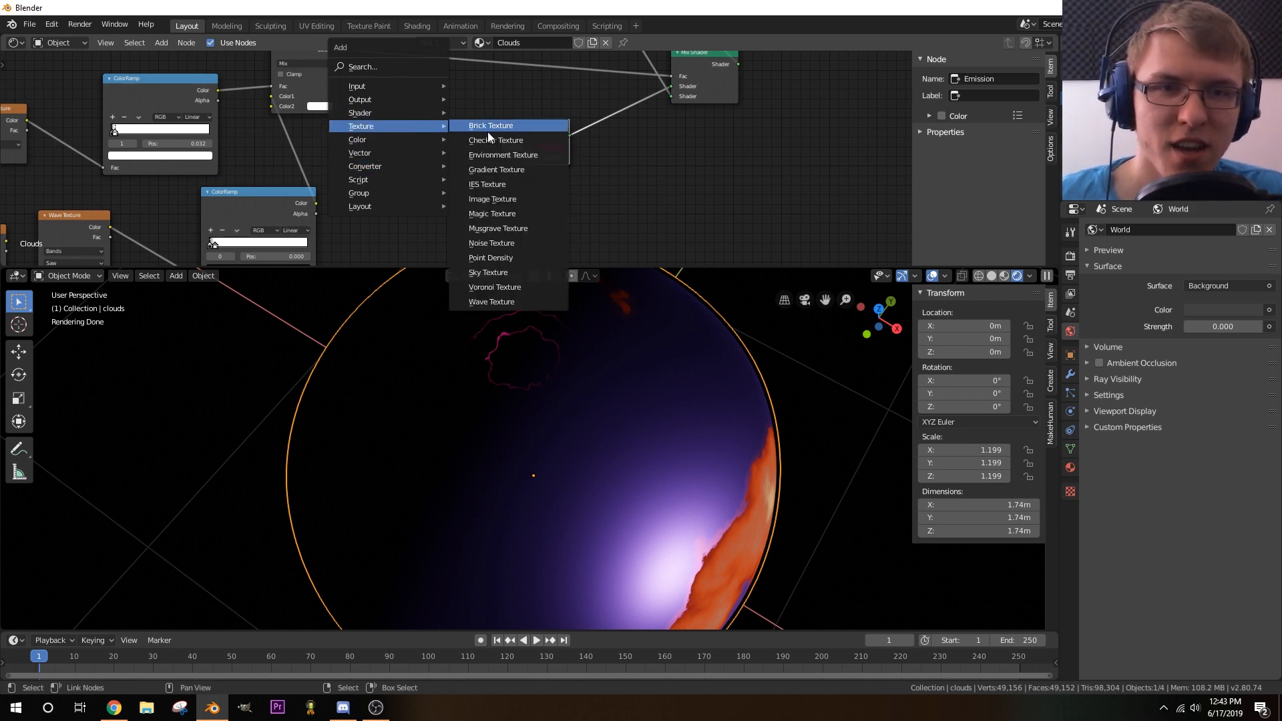
pyautogui.click(492, 242)
pyautogui.scroll(4, 527, 206)
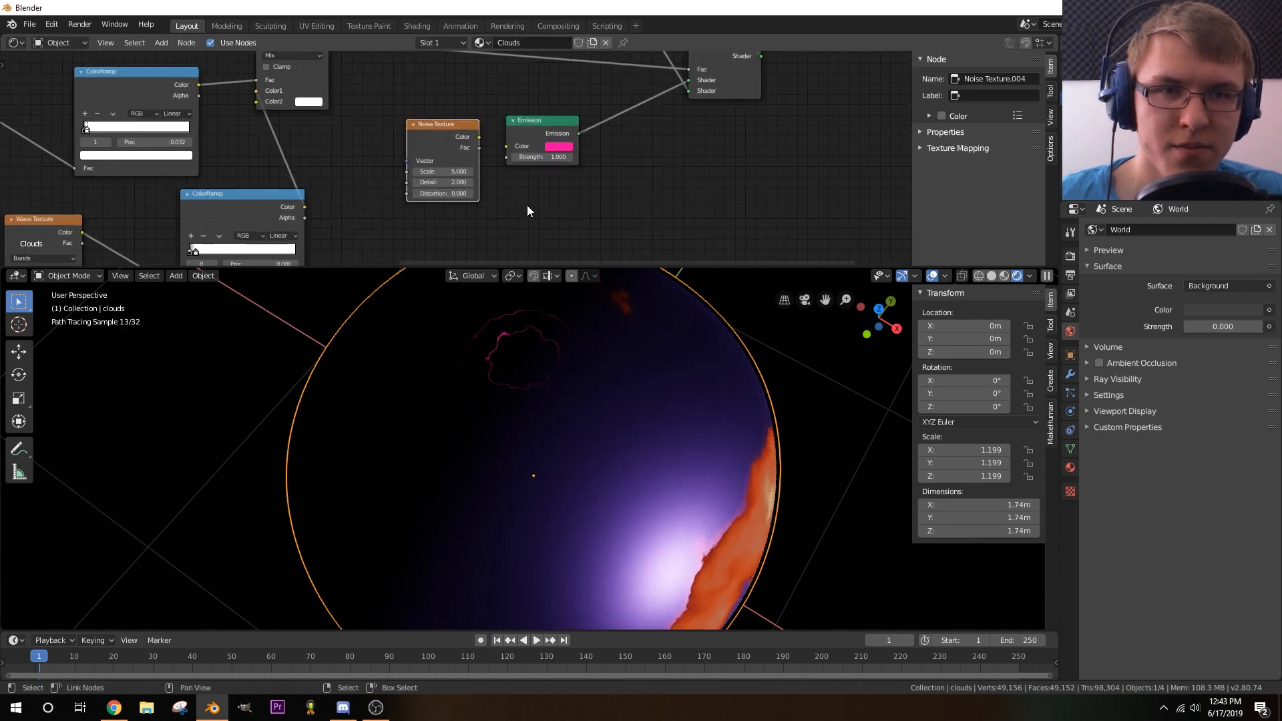
pyautogui.moveTo(394, 96); pyautogui.dragTo(448, 114)
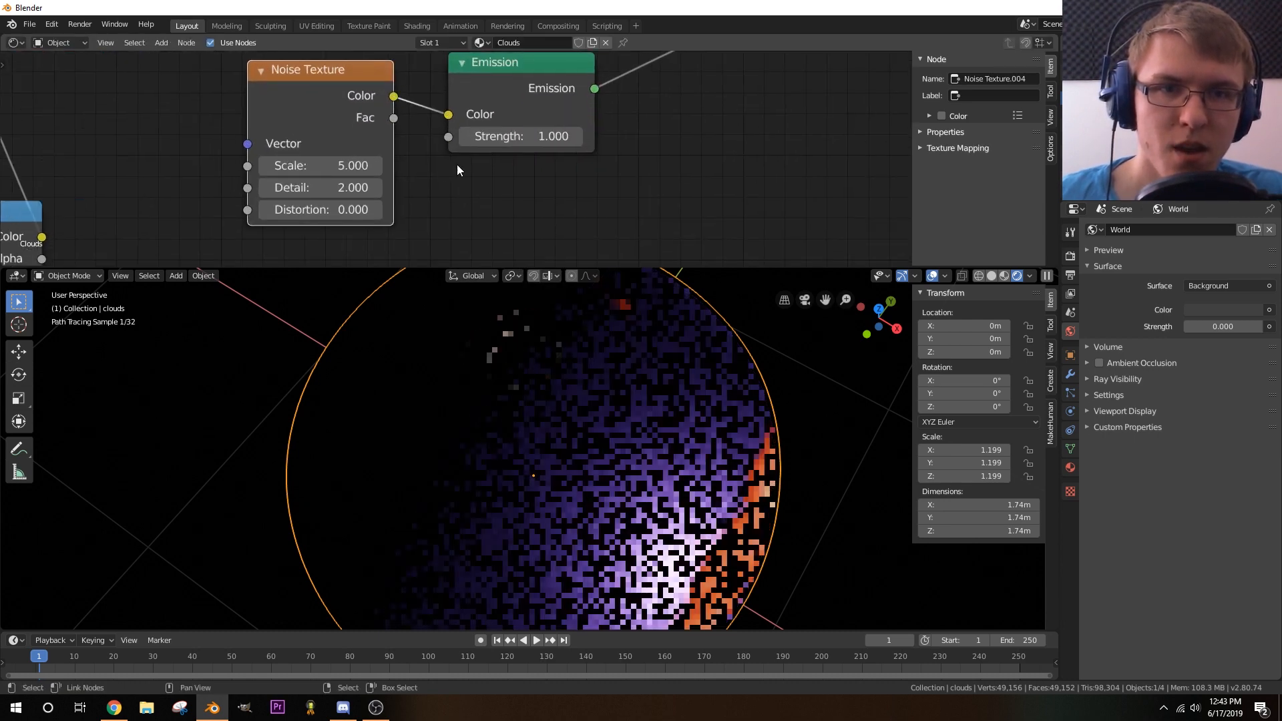
# - Move the Noise Texture away from the Emission node and insert a ColorRamp on the link between them
pyautogui.moveTo(444, 190); pyautogui.dragTo(642, 185, button='middle')
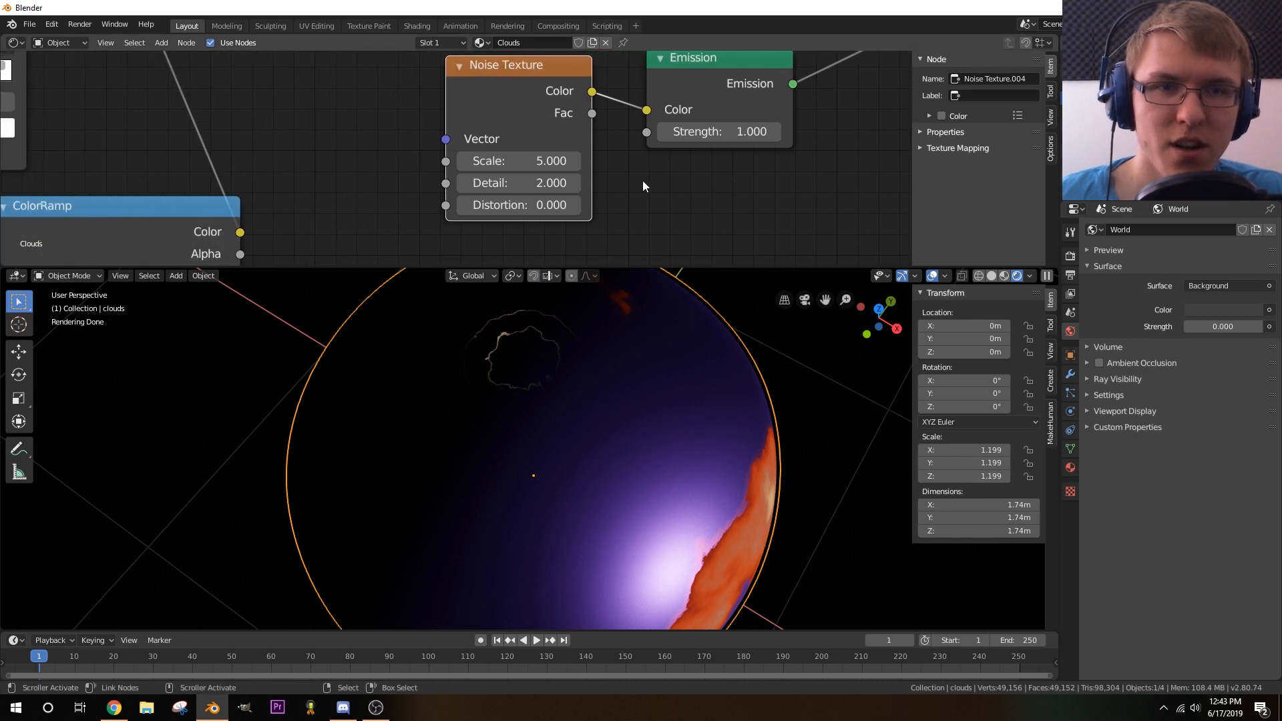
pyautogui.moveTo(426, 92); pyautogui.dragTo(334, 94)
pyautogui.scroll(-4, 547, 194)
pyautogui.moveTo(547, 194); pyautogui.dragTo(409, 198, button='middle')
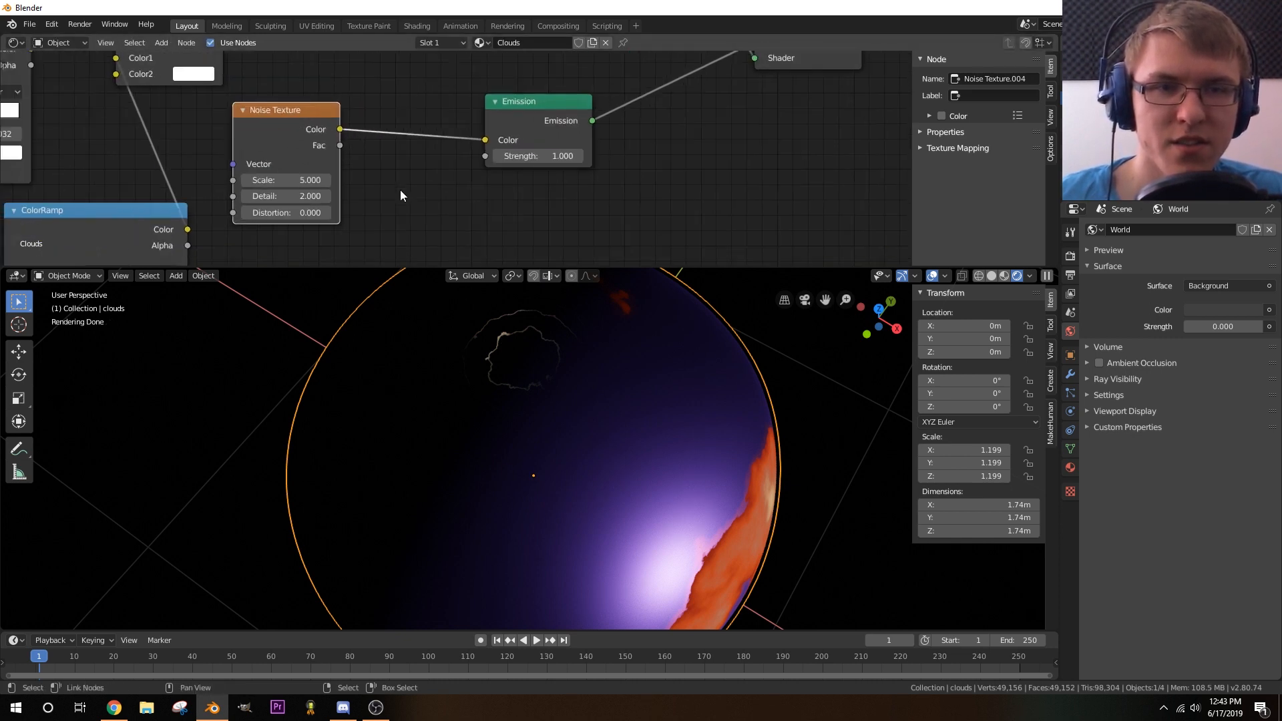
pyautogui.hotkey('shift', 'a')
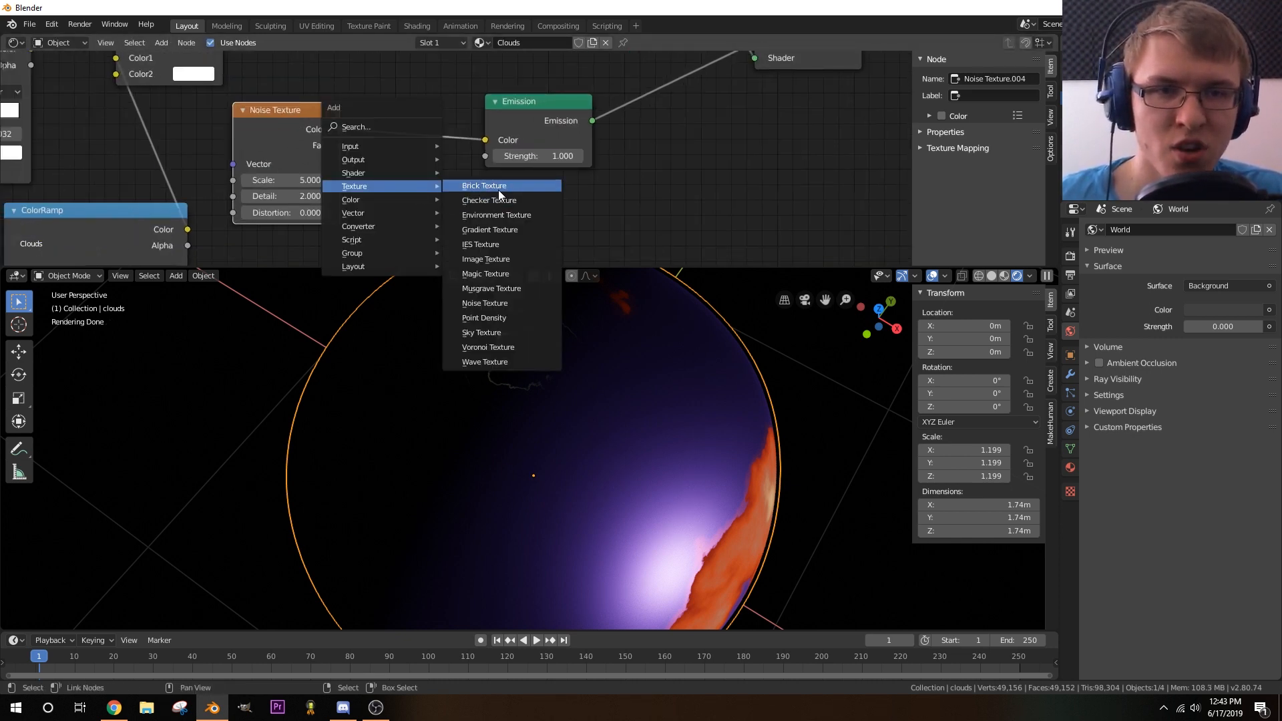
pyautogui.moveTo(379, 225)
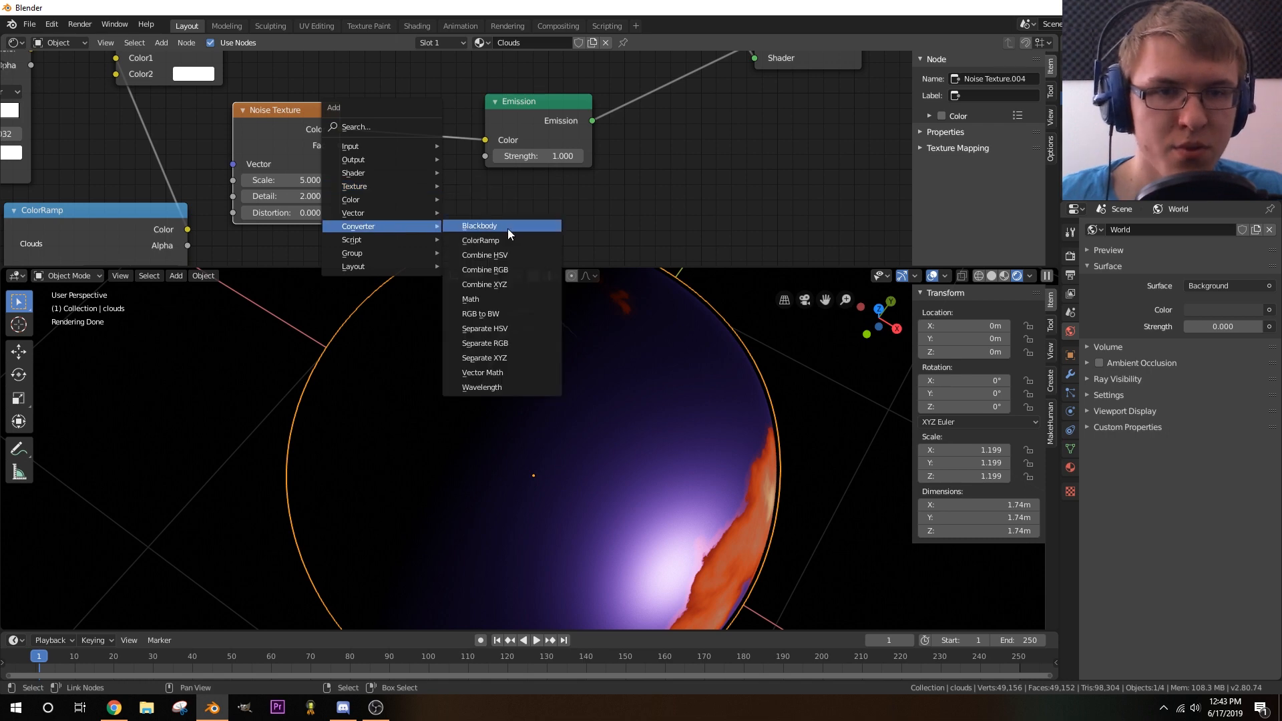
pyautogui.click(494, 240)
pyautogui.click(395, 119)
# - Move the unconnected Diffuse BSDF out of the way and reposition the Mix Shader that feeds the final shader combination
pyautogui.scroll(-2, 519, 206)
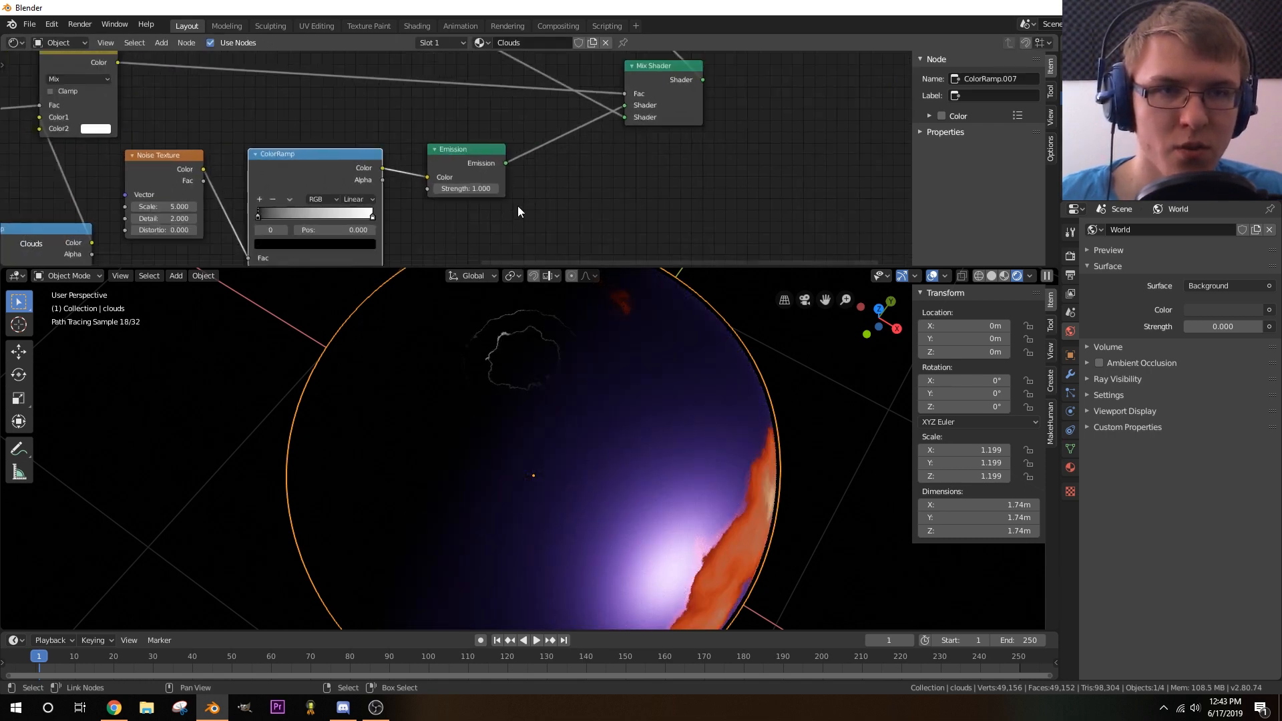
pyautogui.scroll(-5, 519, 211)
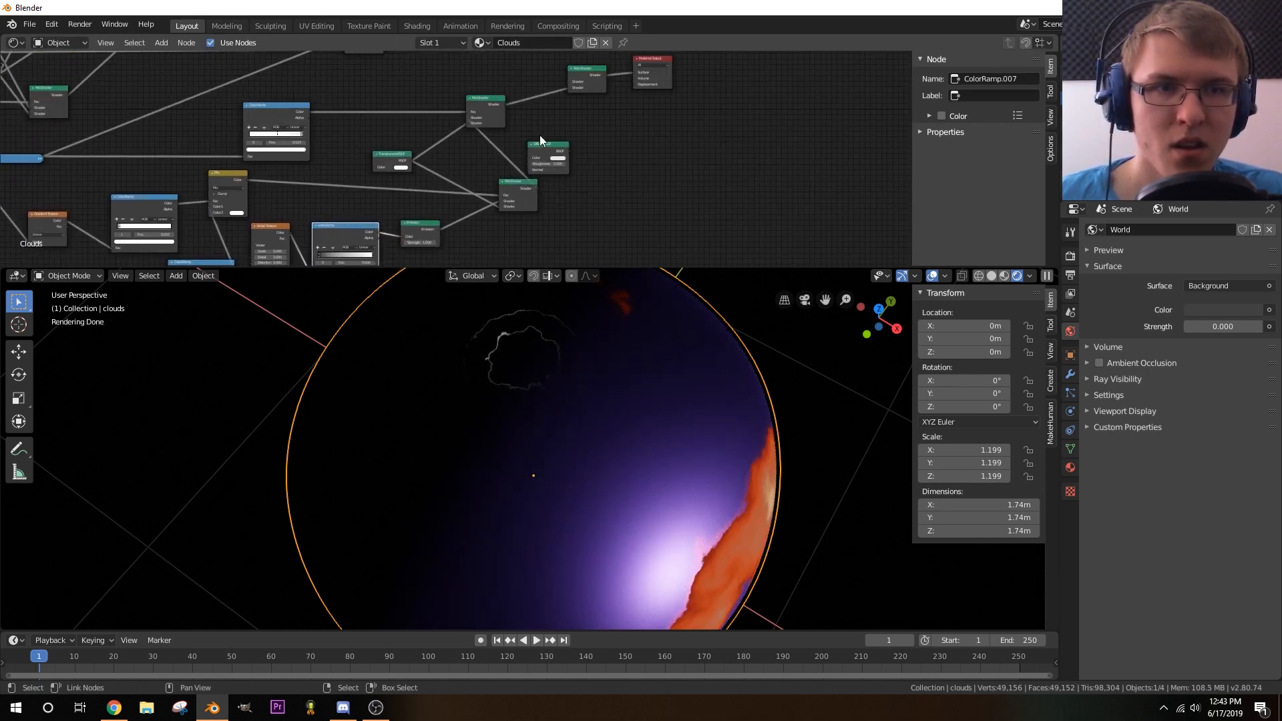
pyautogui.moveTo(541, 143); pyautogui.dragTo(620, 139)
pyautogui.moveTo(491, 101); pyautogui.dragTo(524, 84)
pyautogui.moveTo(568, 117); pyautogui.dragTo(528, 164, button='middle')
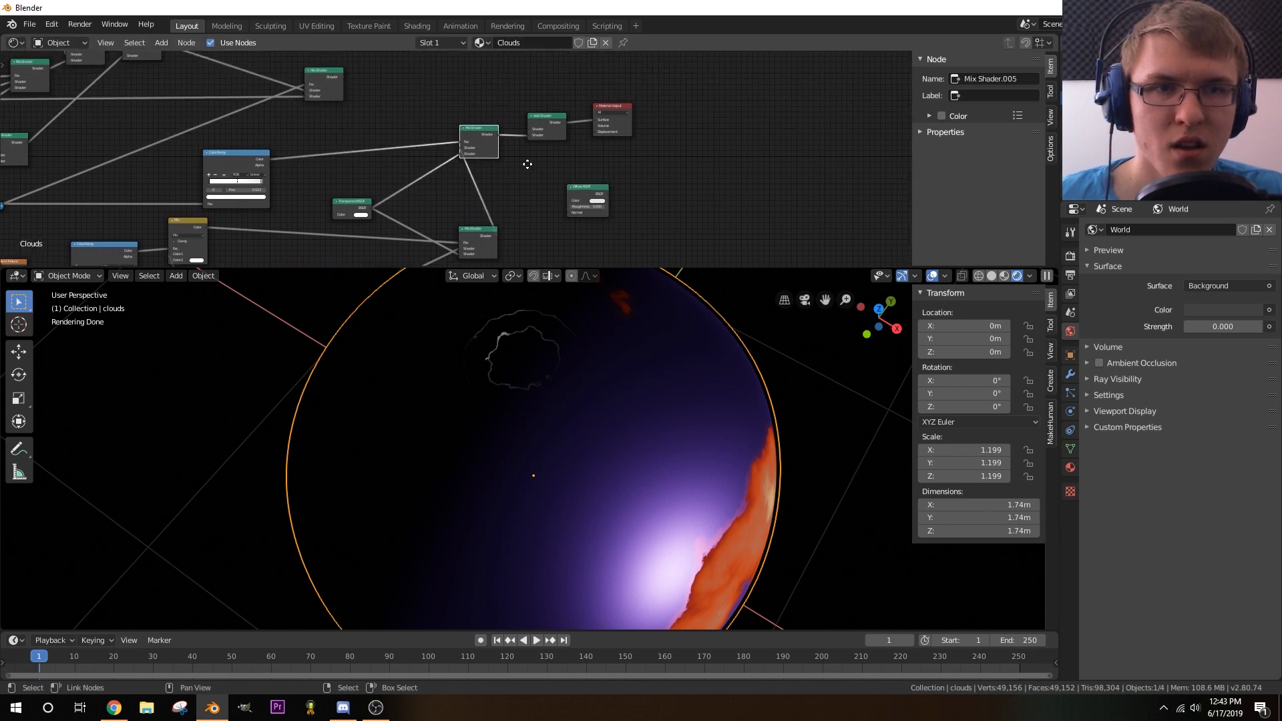
# - Set the white stop at position 1.000 of the Emission's ColorRamp to light blue
pyautogui.scroll(7, 528, 173)
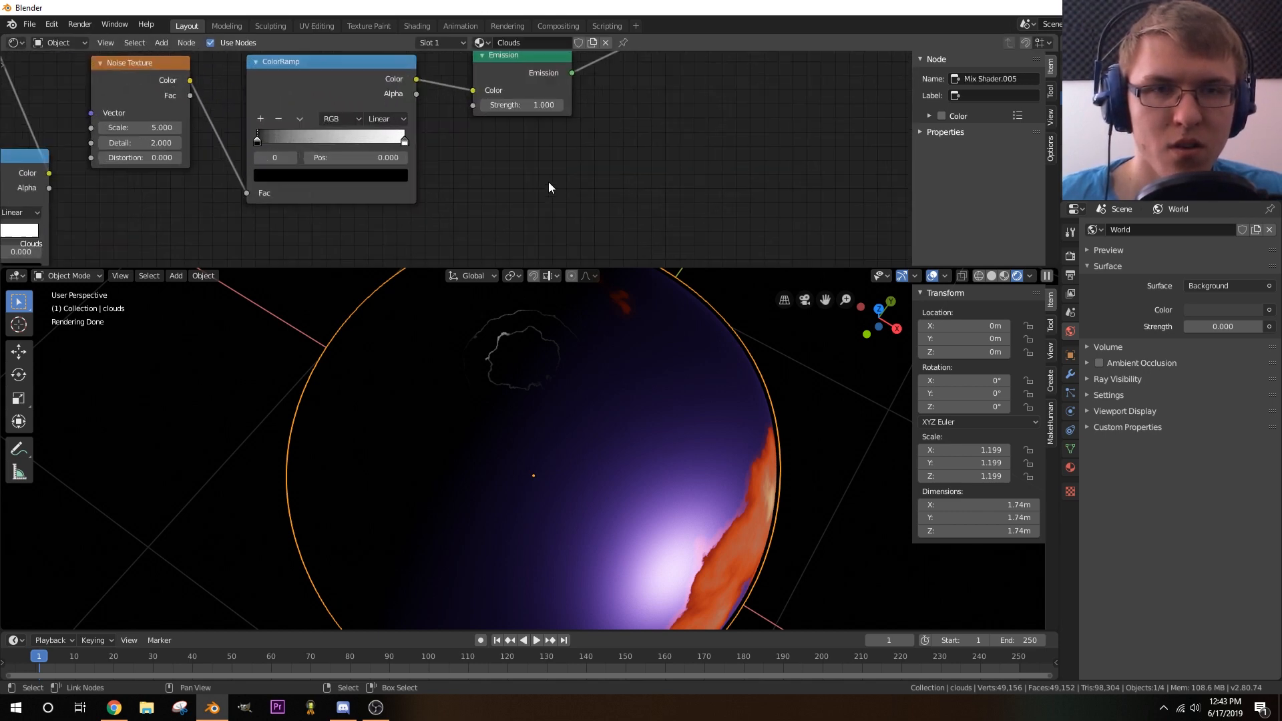
pyautogui.scroll(5, 549, 187)
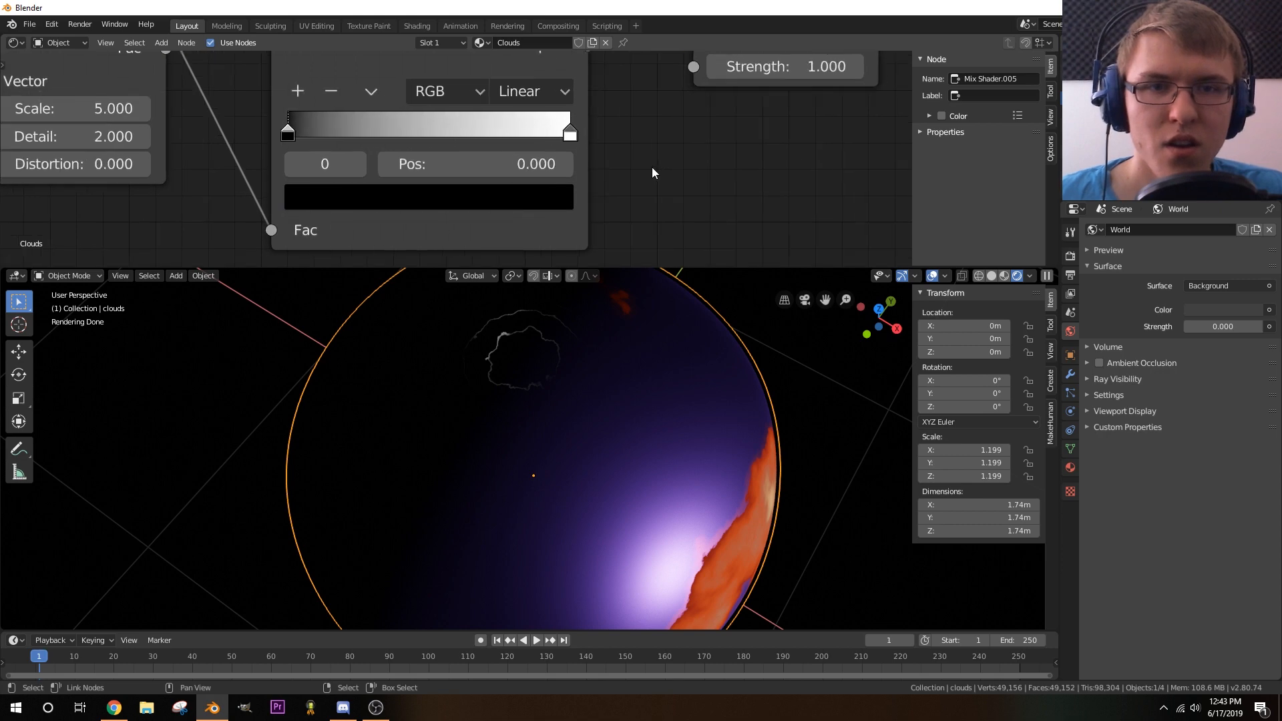
pyautogui.moveTo(652, 172); pyautogui.dragTo(730, 196, button='middle')
pyautogui.click(649, 158)
pyautogui.click(511, 225)
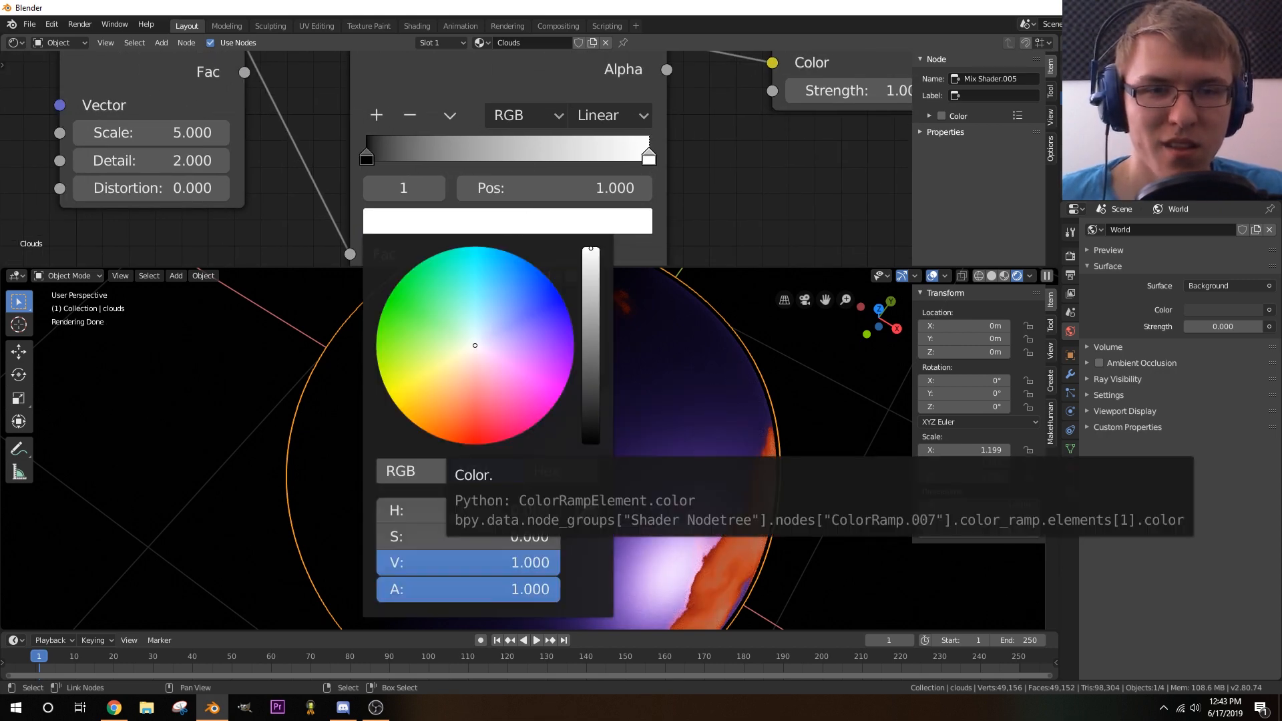
pyautogui.click(499, 273)
# - Brighten the ColorRamp's black stop at position 0.000 and colour it bright red
pyautogui.click(367, 158)
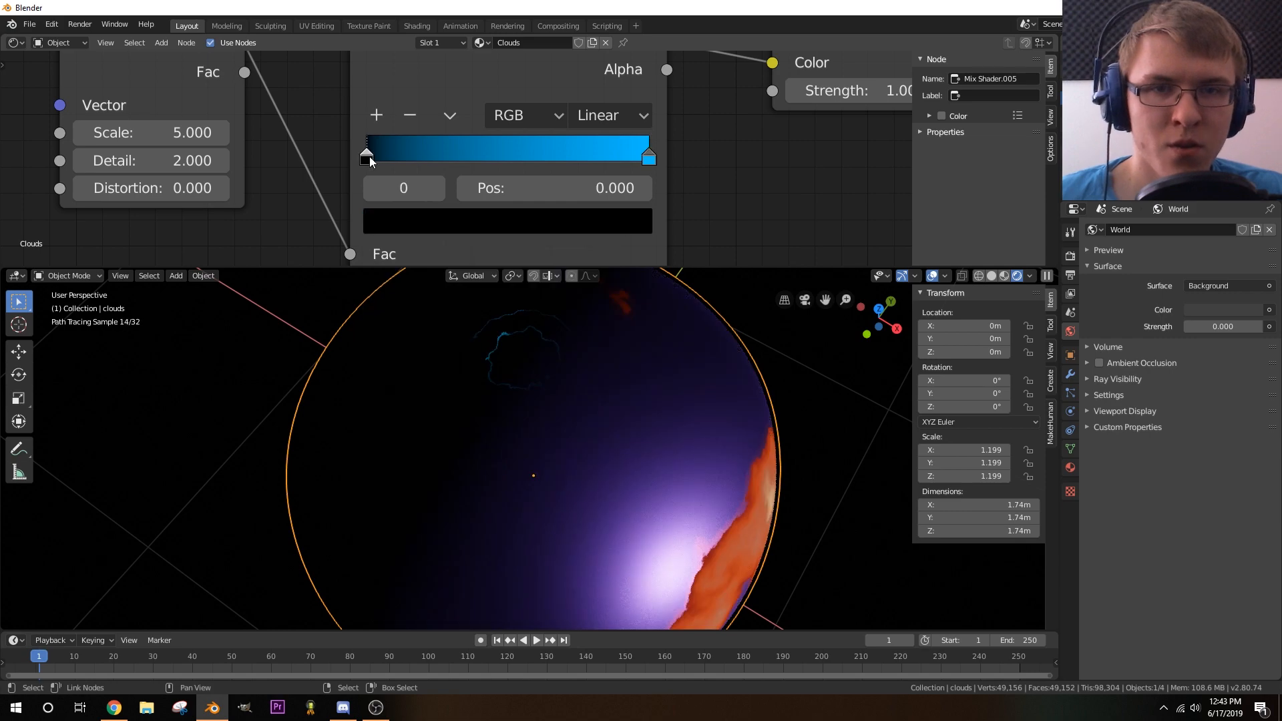
pyautogui.click(382, 221)
pyautogui.moveTo(580, 413); pyautogui.dragTo(590, 253)
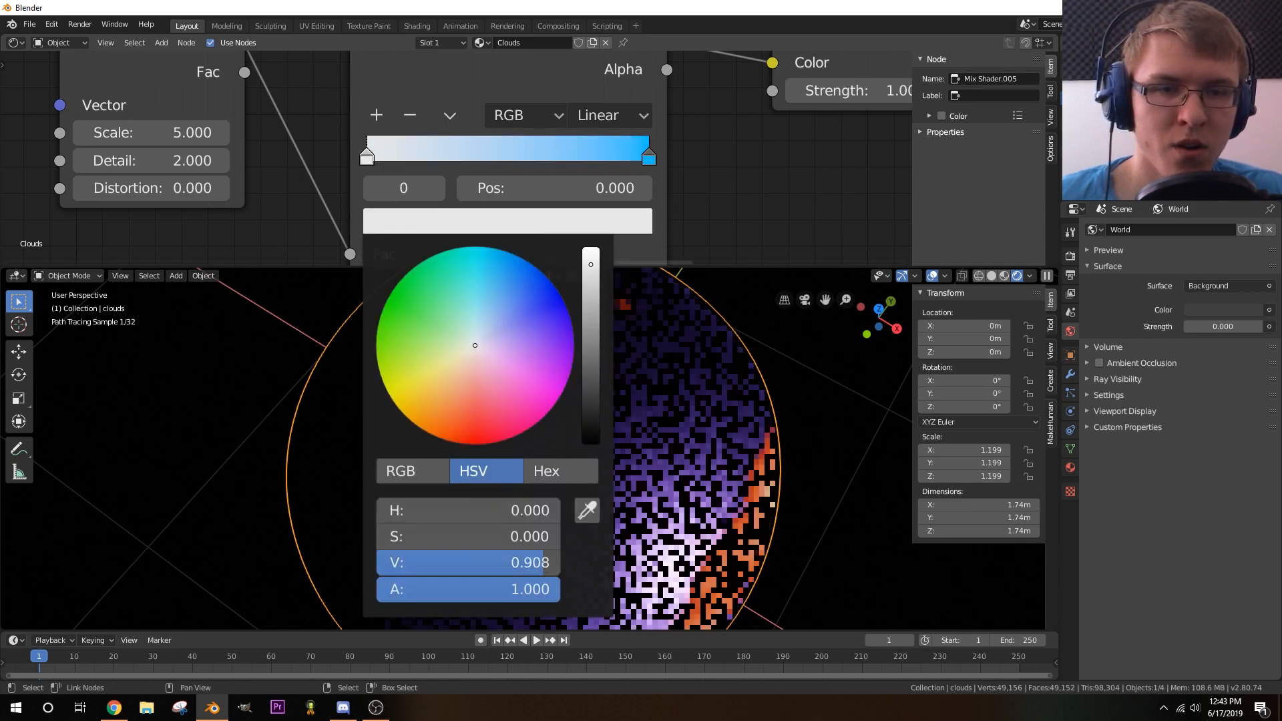
pyautogui.click(569, 354)
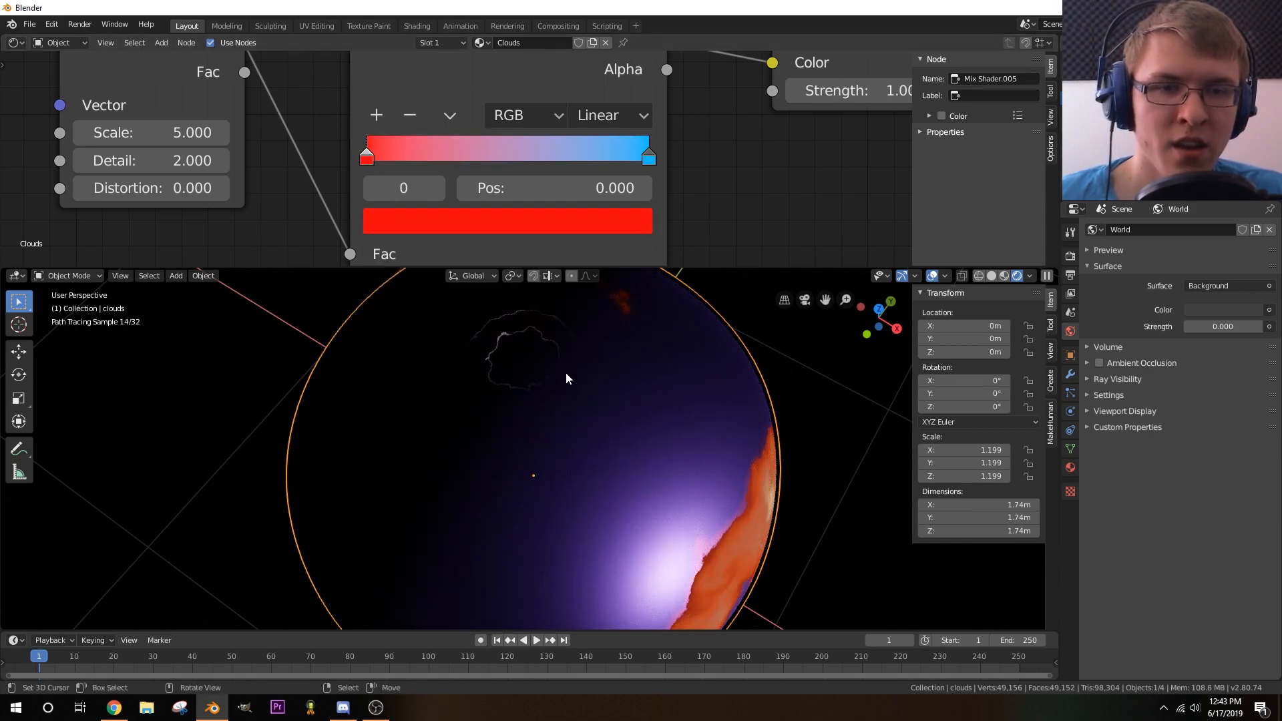
# - Move the Emission ColorRamp's red stop to position 0.450 and bring the blue stop closer to it
pyautogui.moveTo(566, 404); pyautogui.dragTo(568, 337, button='middle')
pyautogui.click(646, 161)
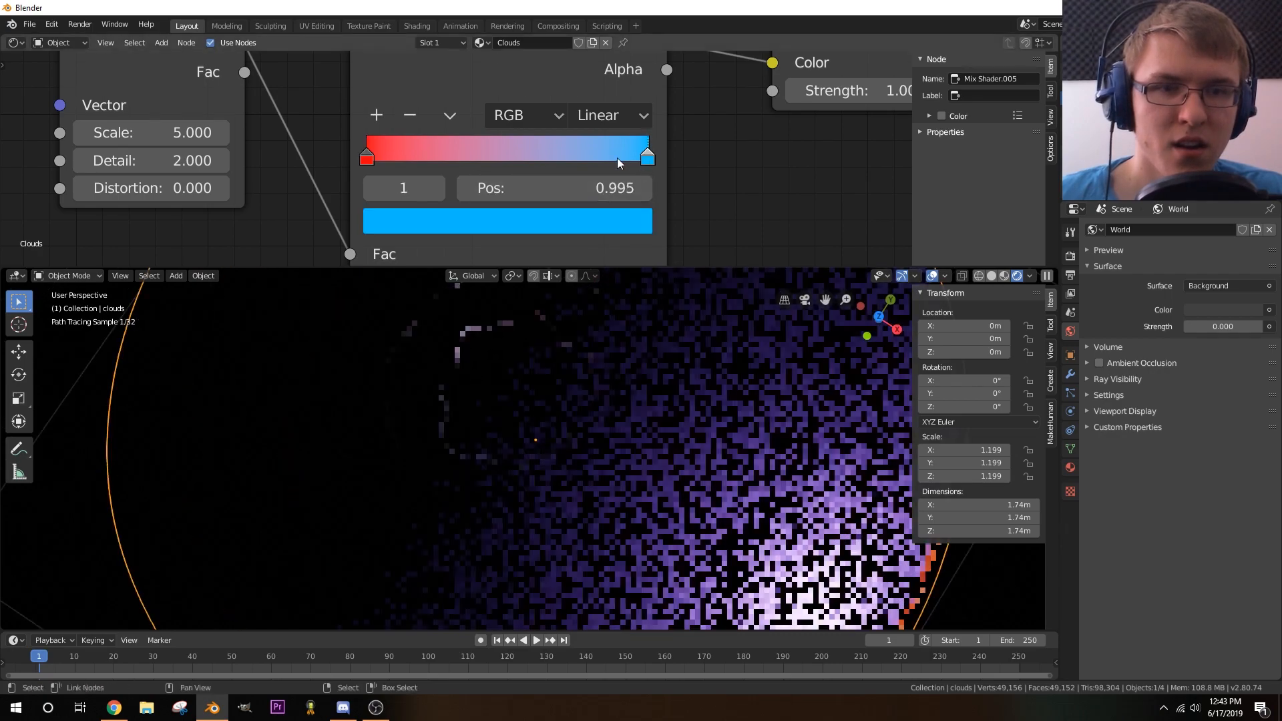
pyautogui.moveTo(371, 159); pyautogui.dragTo(493, 157)
pyautogui.click(602, 159)
# - Recolour the ramp's first stop bright green and narrow the gradient, placing the green stop at 0.455 and the blue stop at 0.664
pyautogui.click(486, 157)
pyautogui.click(479, 215)
pyautogui.moveTo(441, 347); pyautogui.dragTo(457, 250)
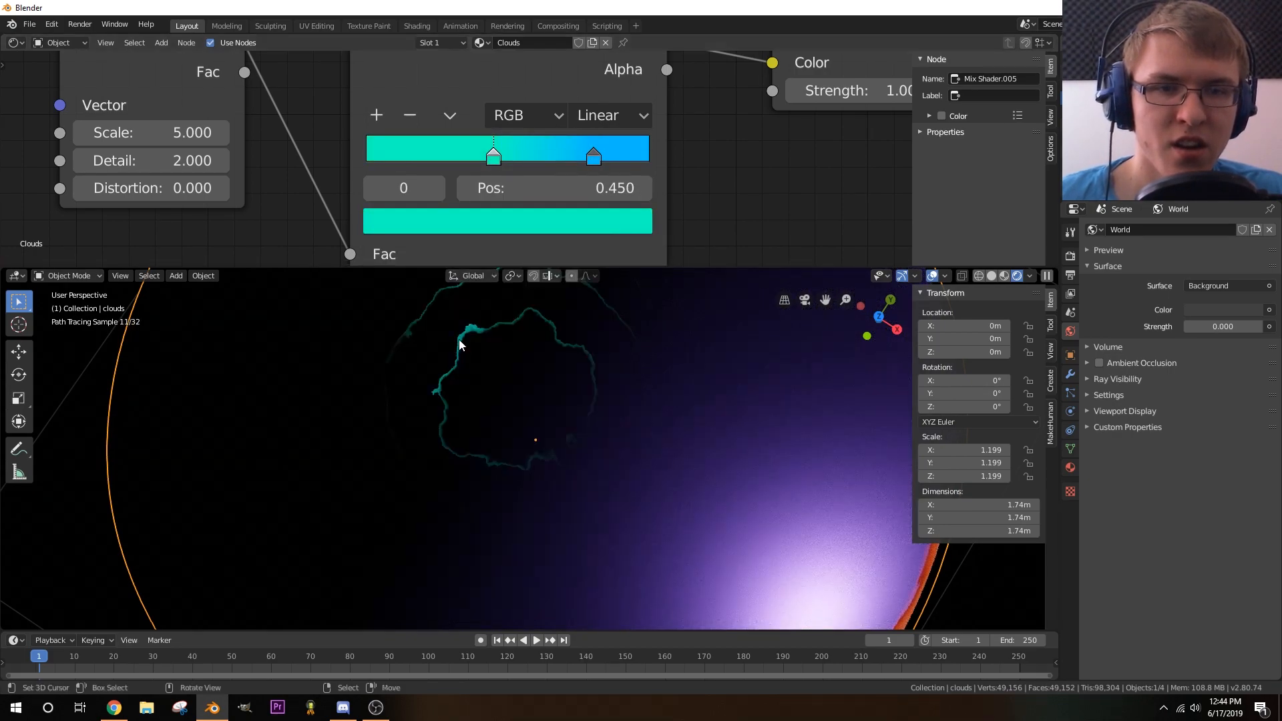
pyautogui.click(481, 221)
pyautogui.moveTo(450, 255); pyautogui.dragTo(390, 293)
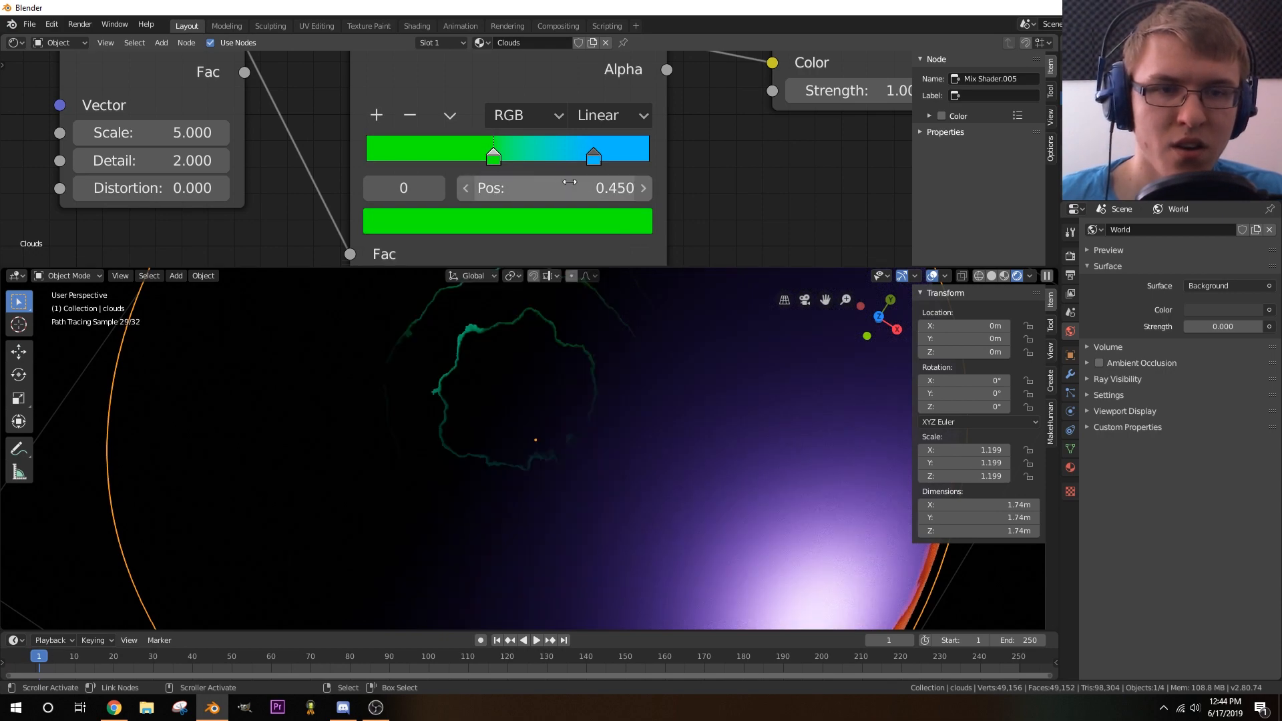
pyautogui.moveTo(596, 154); pyautogui.dragTo(497, 170)
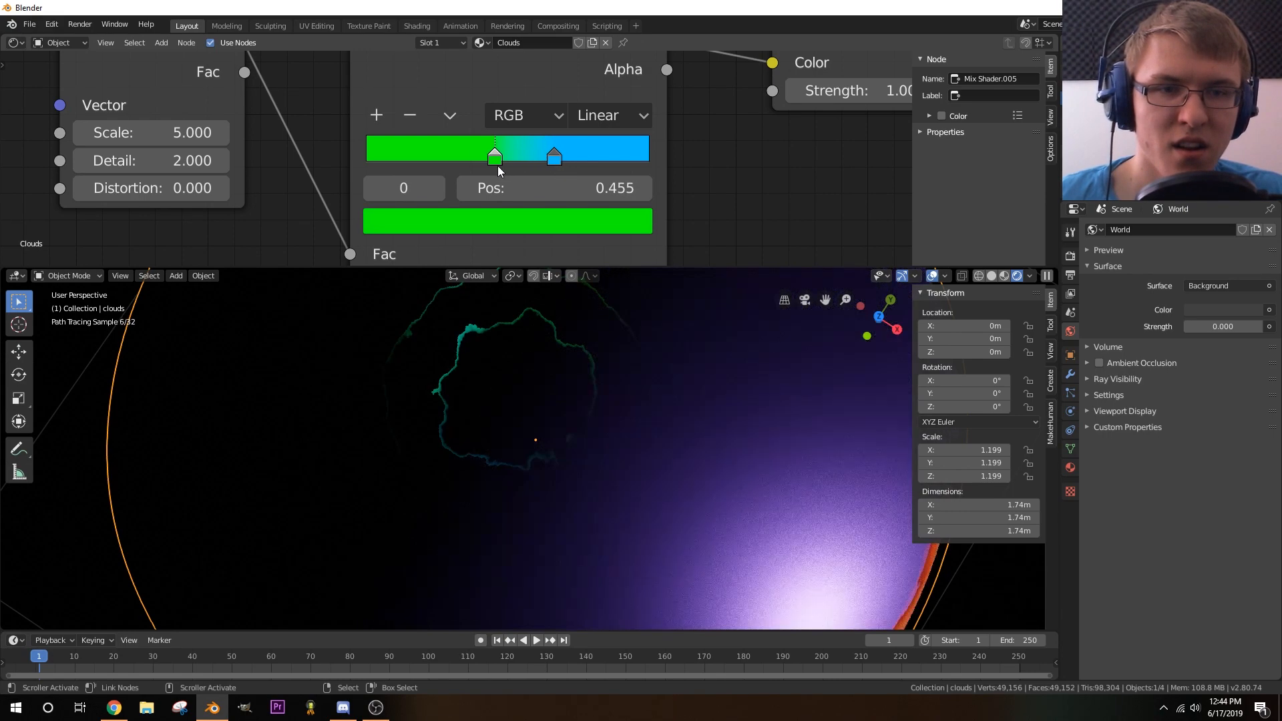
# - Add a stop between the green and blue ones, colour it green with hue 0.340, and place it at 0.518
pyautogui.click(378, 115)
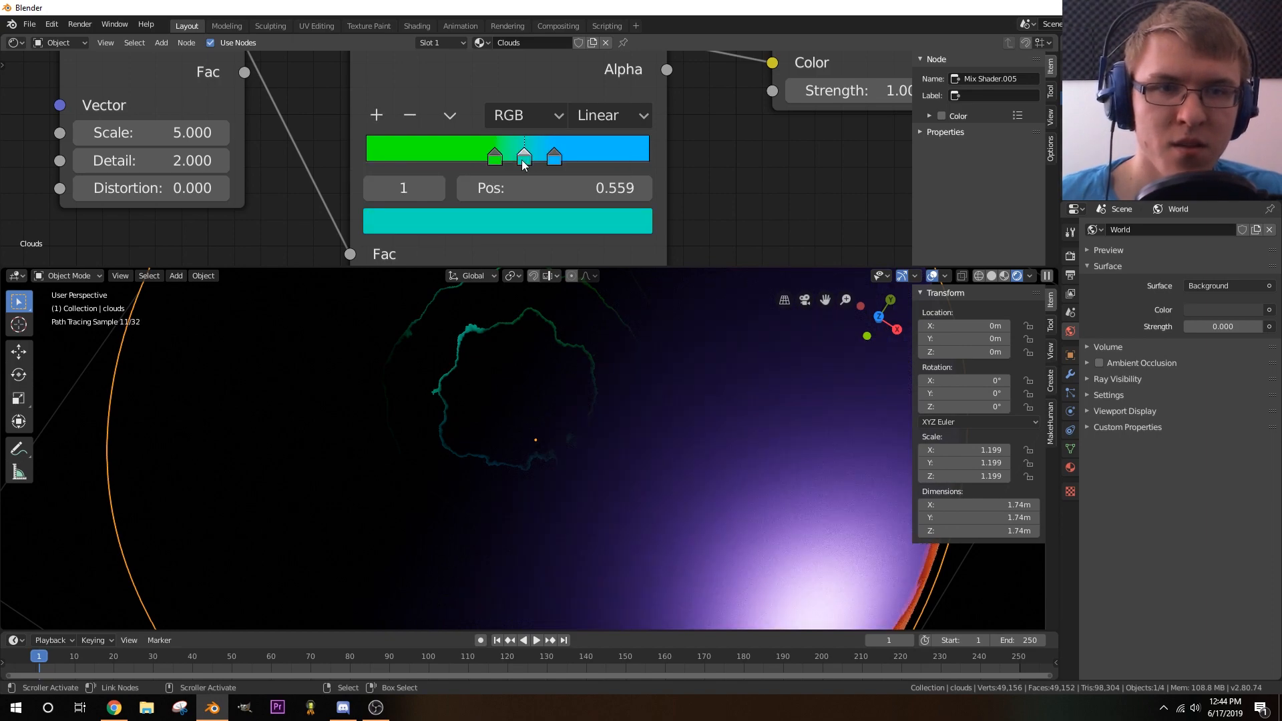
pyautogui.click(506, 218)
pyautogui.moveTo(486, 287); pyautogui.dragTo(391, 292)
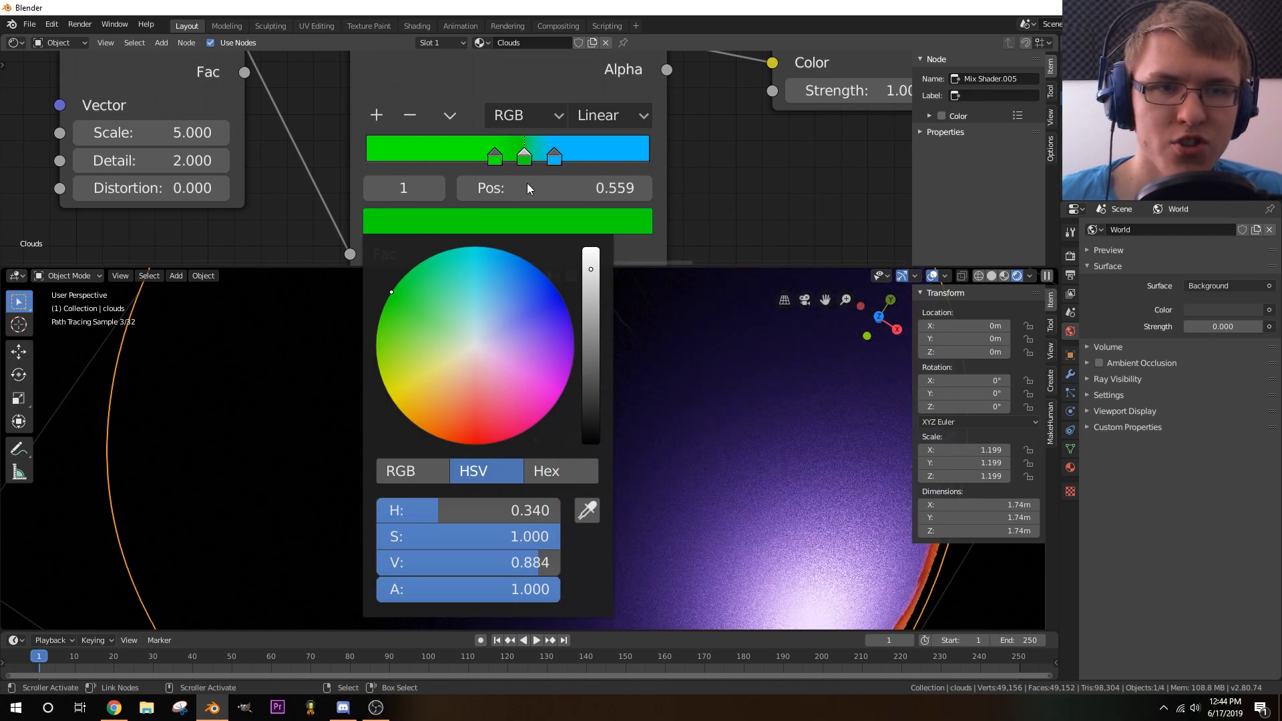
pyautogui.moveTo(524, 160); pyautogui.dragTo(512, 162)
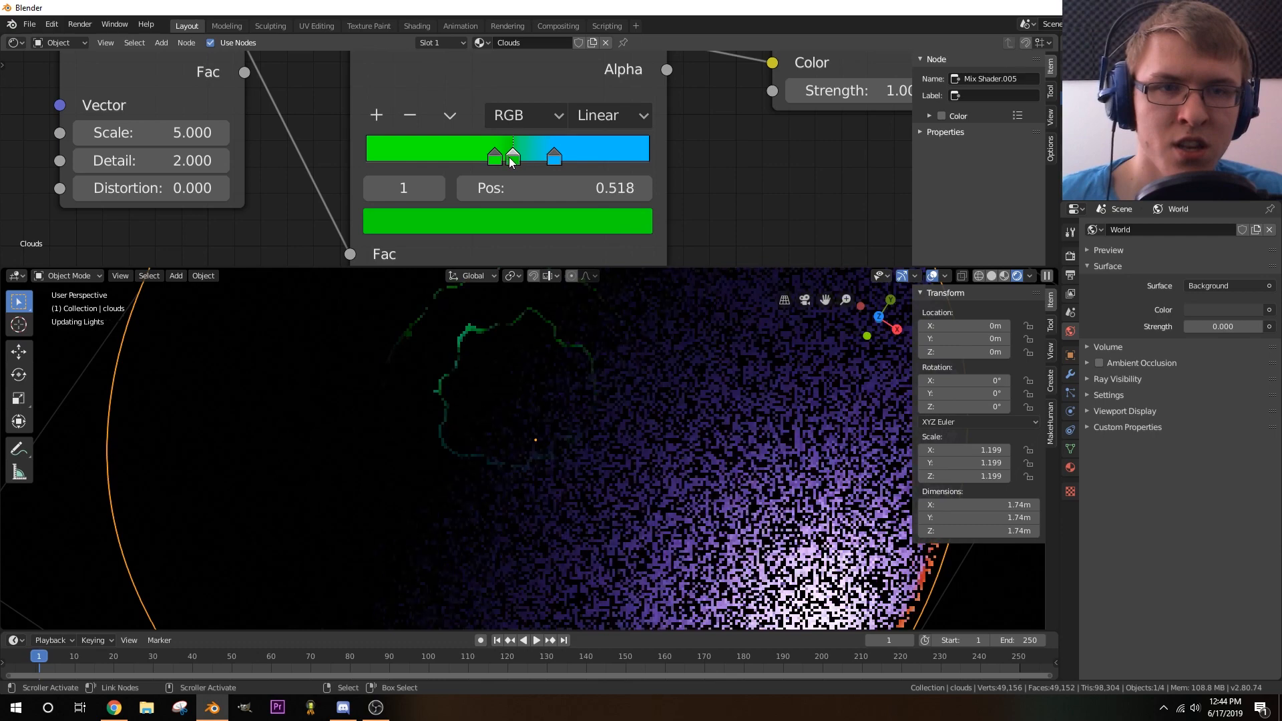
# - Add another stop between the second green stop and the blue end, colour it light blue, and place it at 0.591
pyautogui.click(375, 113)
pyautogui.moveTo(510, 165); pyautogui.dragTo(546, 167)
pyautogui.click(486, 217)
pyautogui.moveTo(503, 263)
pyautogui.mouseDown()
pyautogui.moveTo(512, 254)
pyautogui.moveTo(479, 247)
pyautogui.moveTo(492, 247)
pyautogui.mouseUp()
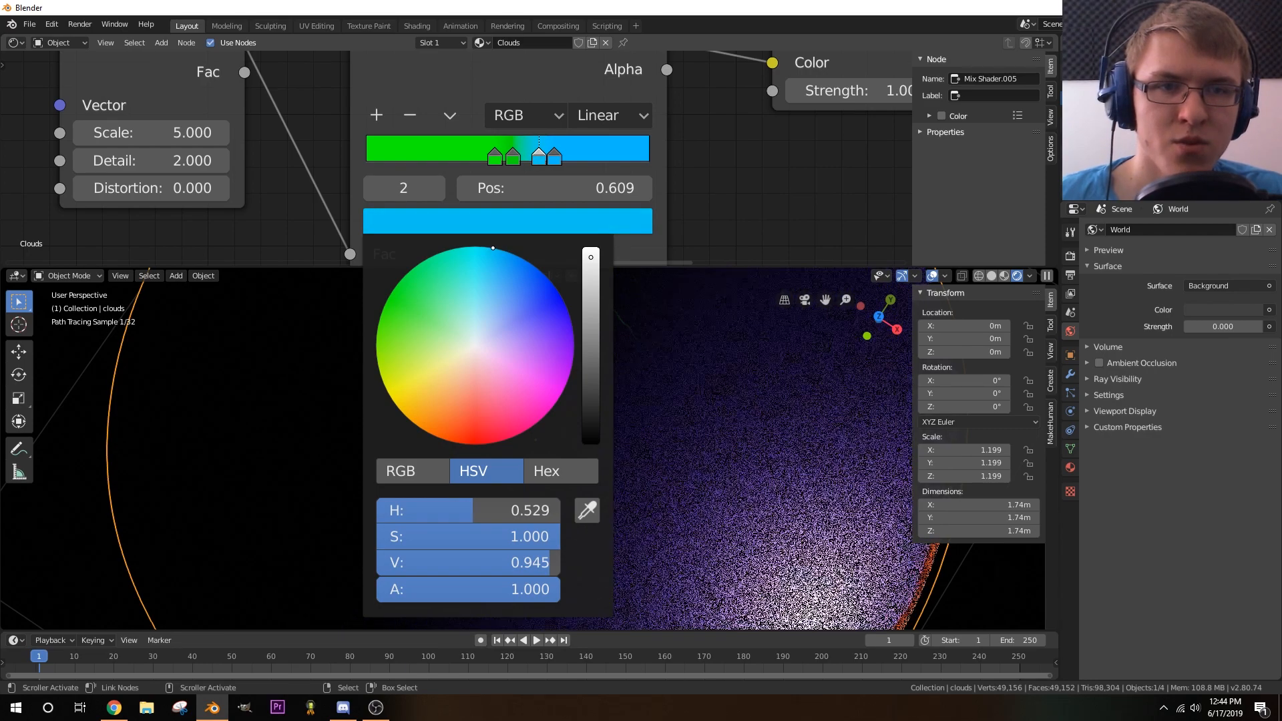
pyautogui.moveTo(545, 164); pyautogui.dragTo(535, 166)
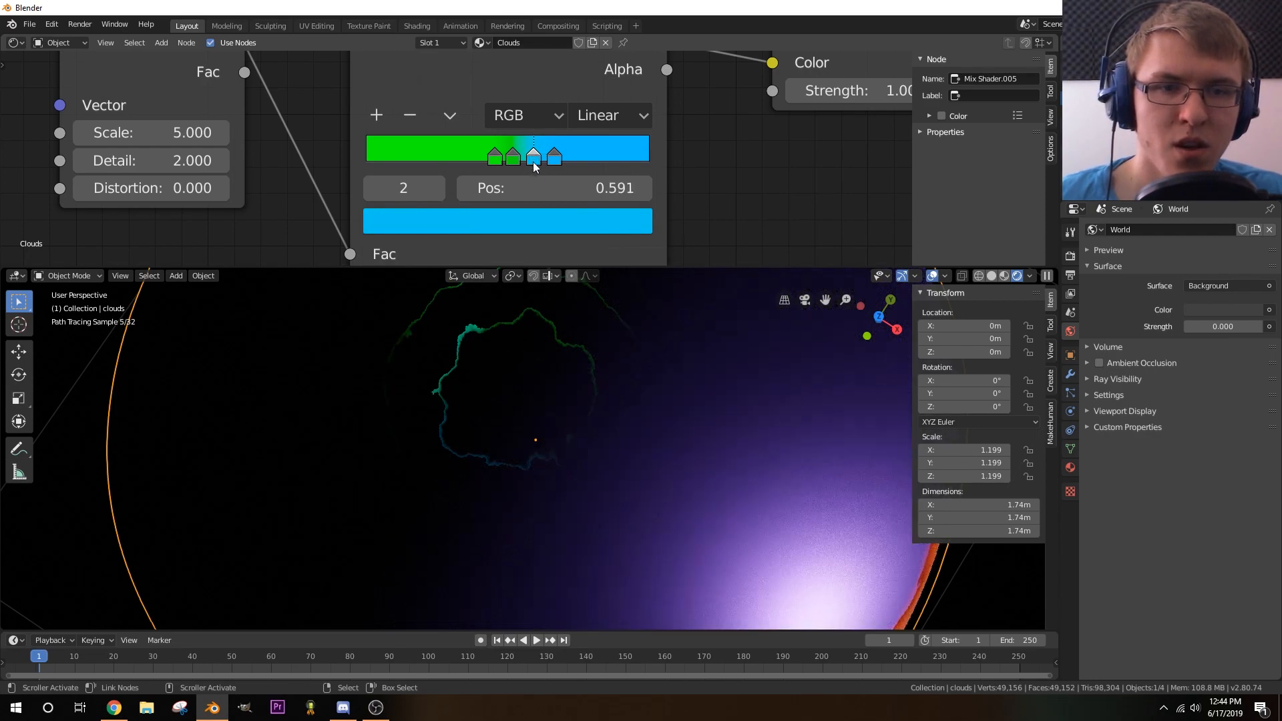
# - Add a middle stop at position 0.555 and colour it red-orange with hue 0.022
pyautogui.click(376, 117)
pyautogui.click(501, 218)
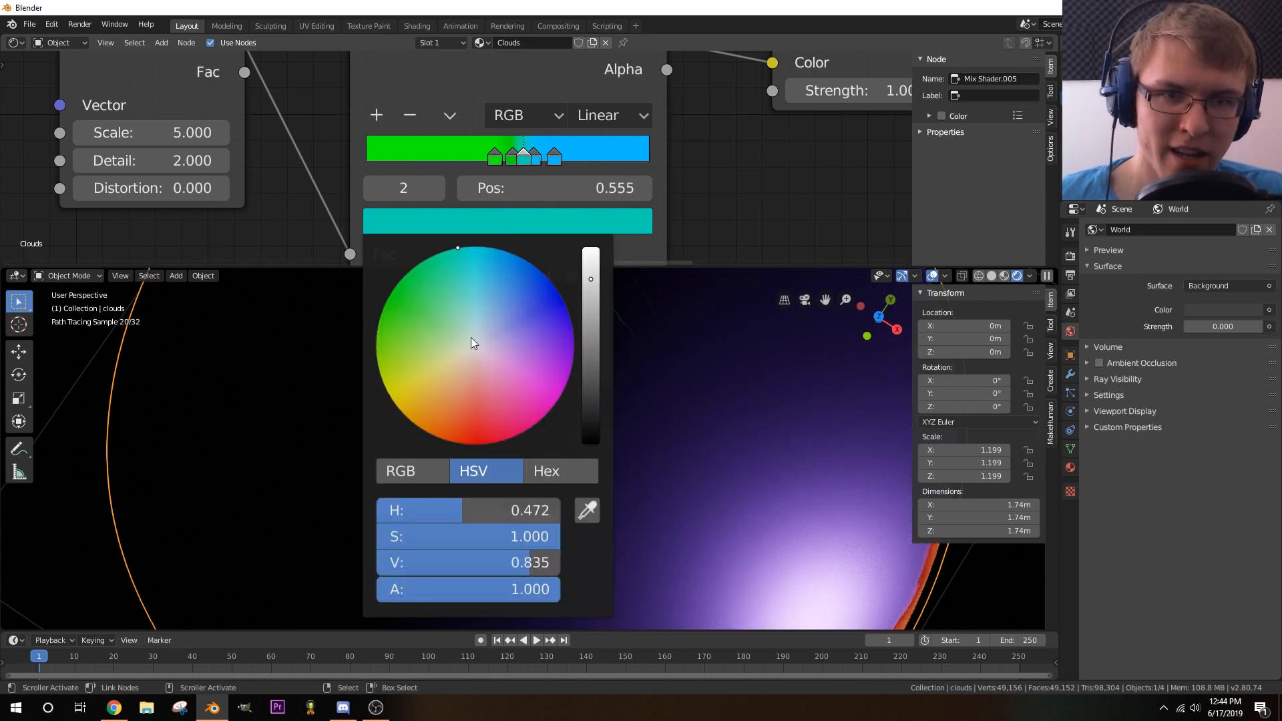
pyautogui.click(475, 437)
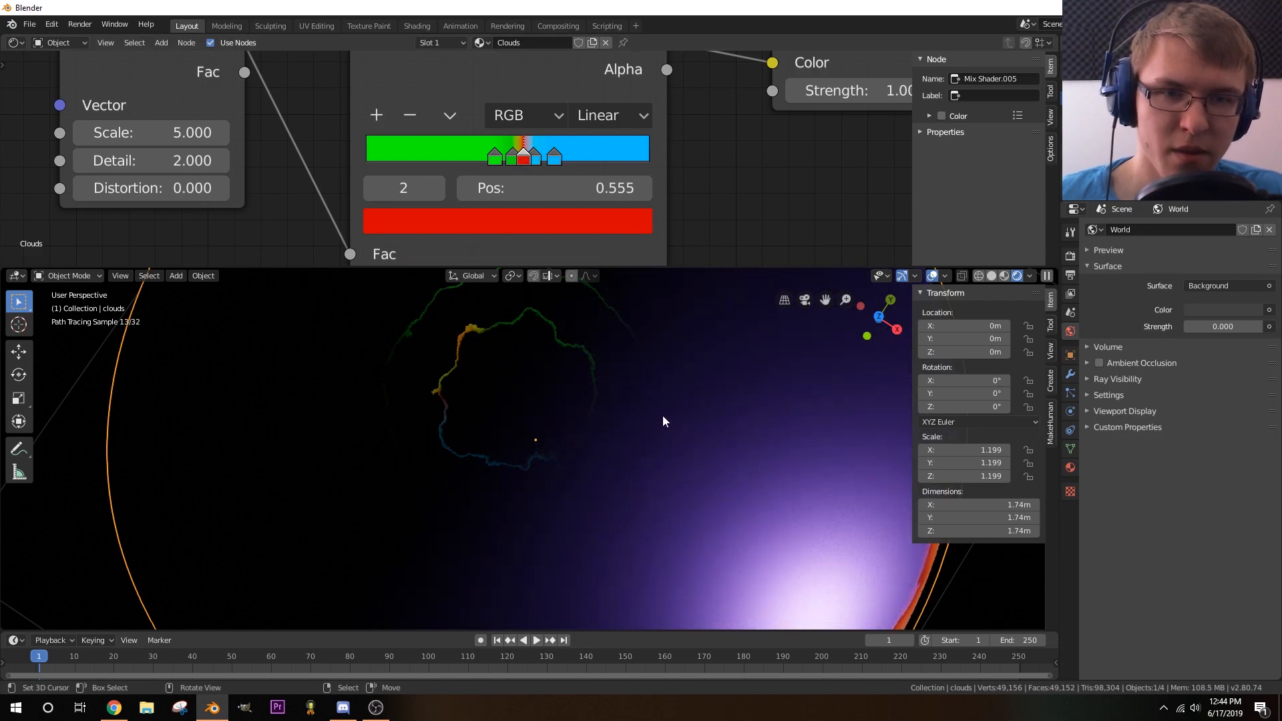
pyautogui.click(506, 227)
pyautogui.moveTo(455, 422)
pyautogui.mouseDown()
pyautogui.moveTo(402, 413)
pyautogui.moveTo(471, 371)
pyautogui.moveTo(472, 345)
pyautogui.moveTo(449, 436)
pyautogui.moveTo(461, 443)
pyautogui.mouseUp()
pyautogui.click(500, 217)
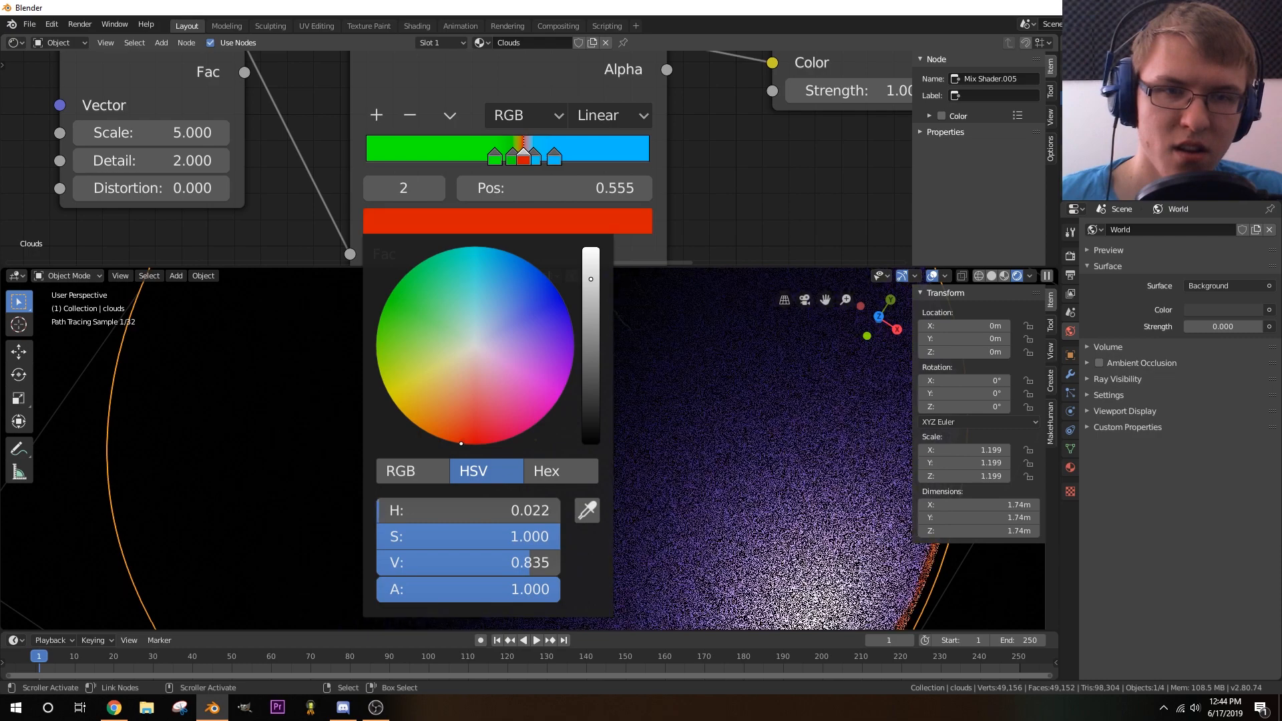
pyautogui.scroll(-4, 507, 367)
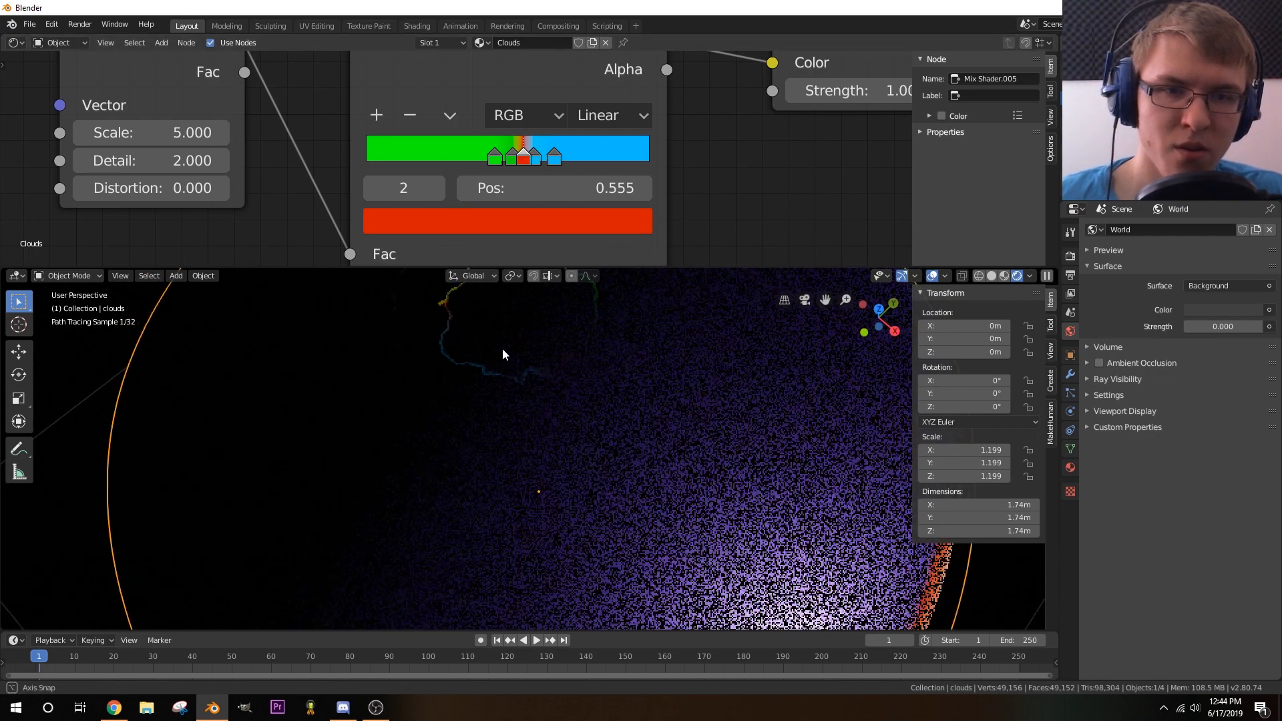
pyautogui.scroll(1, 460, 159)
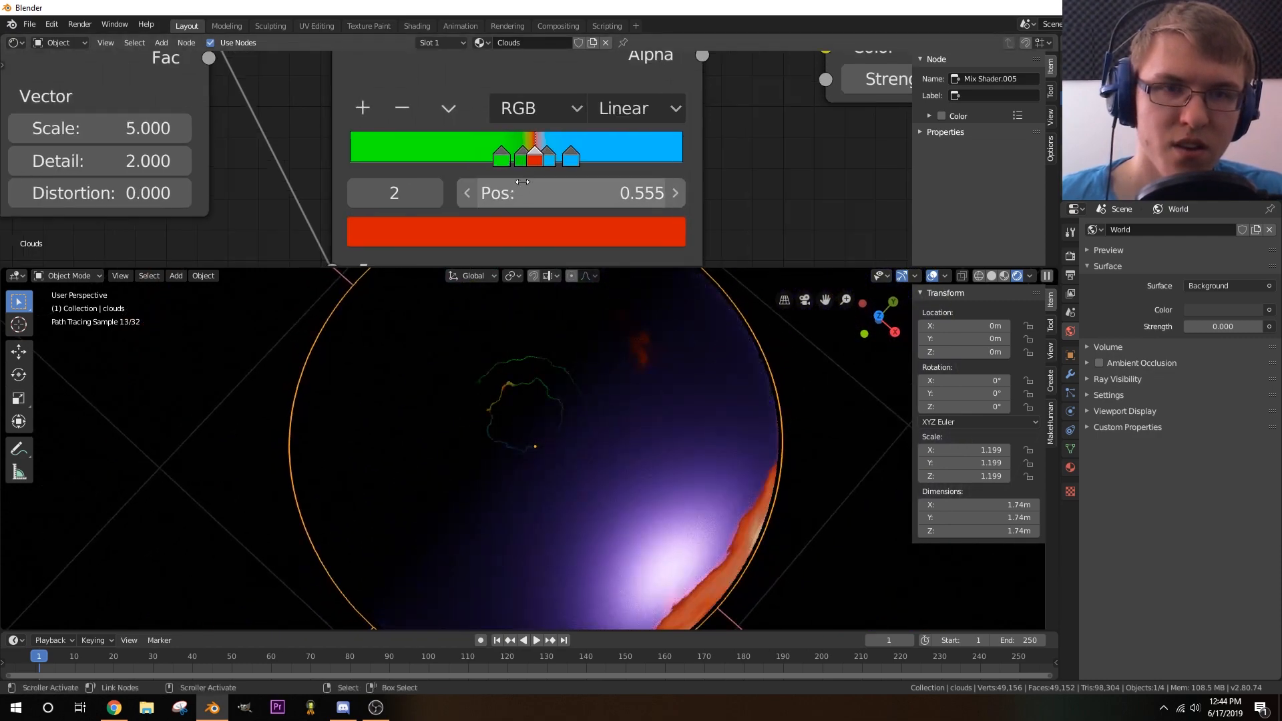
# - Swap the outer stops' colours, making the one at 0.455 light blue and the one at 0.664 green
pyautogui.click(571, 159)
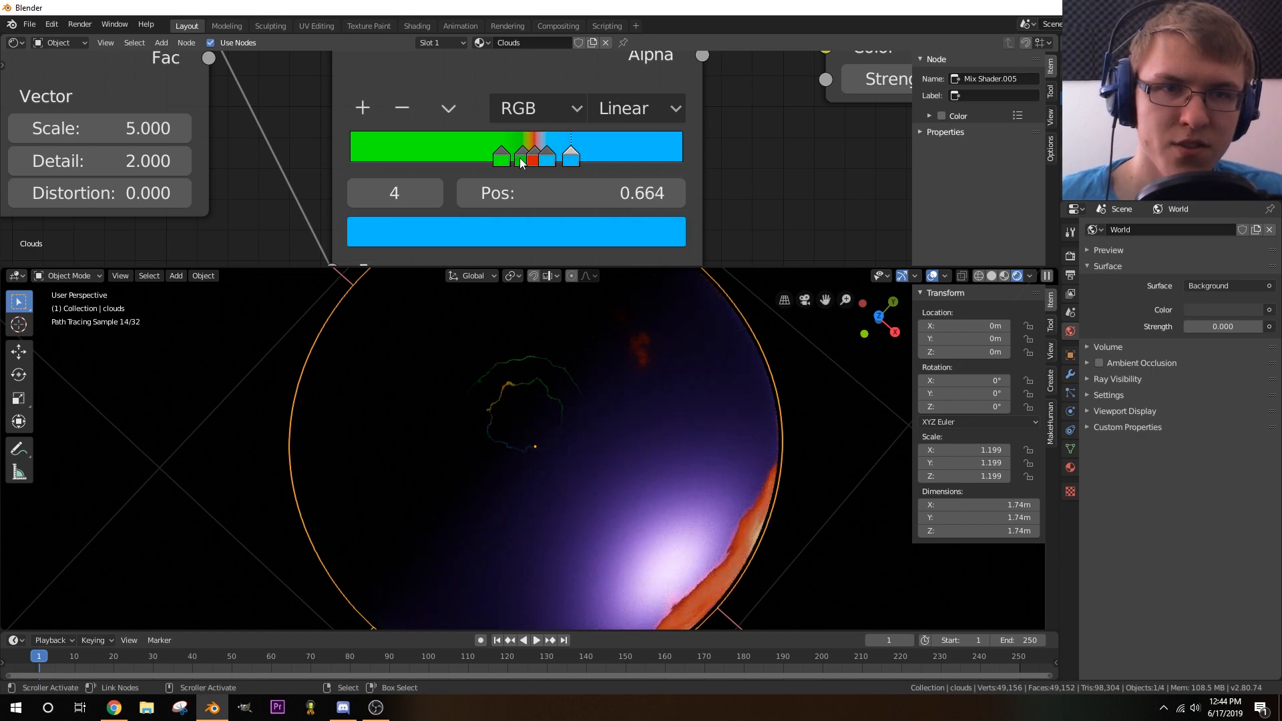
pyautogui.click(502, 158)
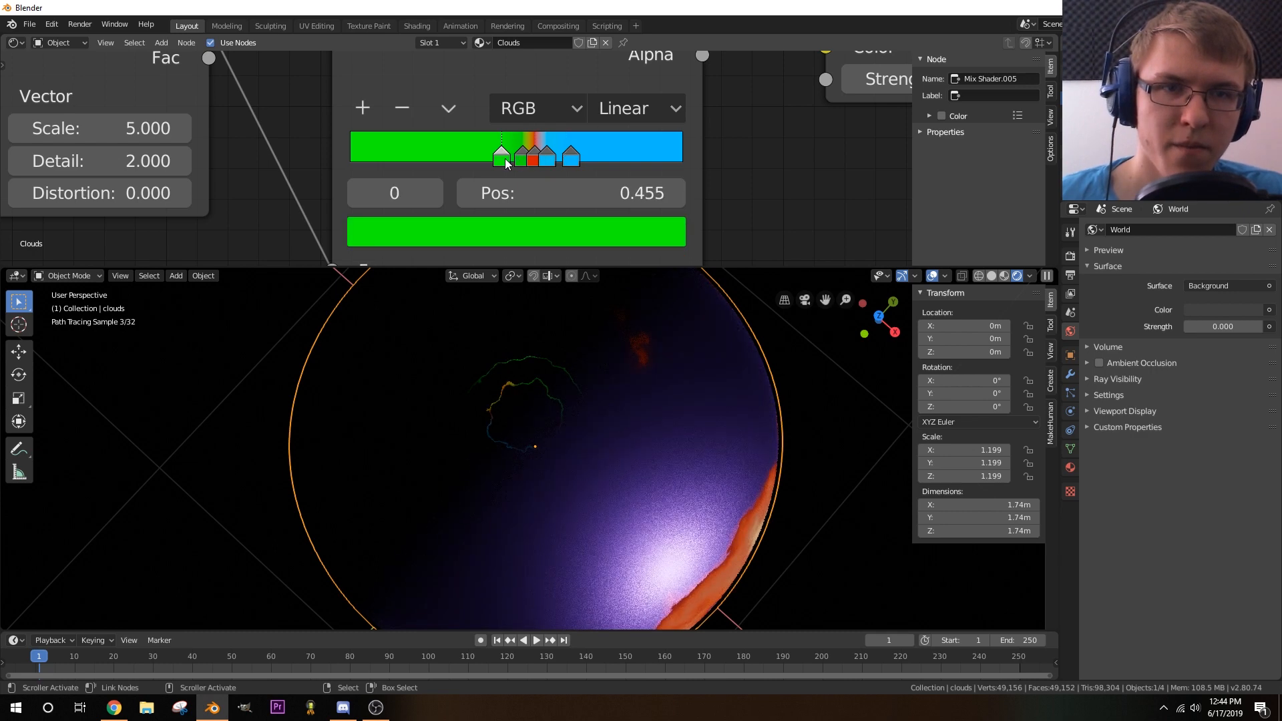
pyautogui.click(506, 227)
pyautogui.moveTo(509, 287); pyautogui.dragTo(503, 265)
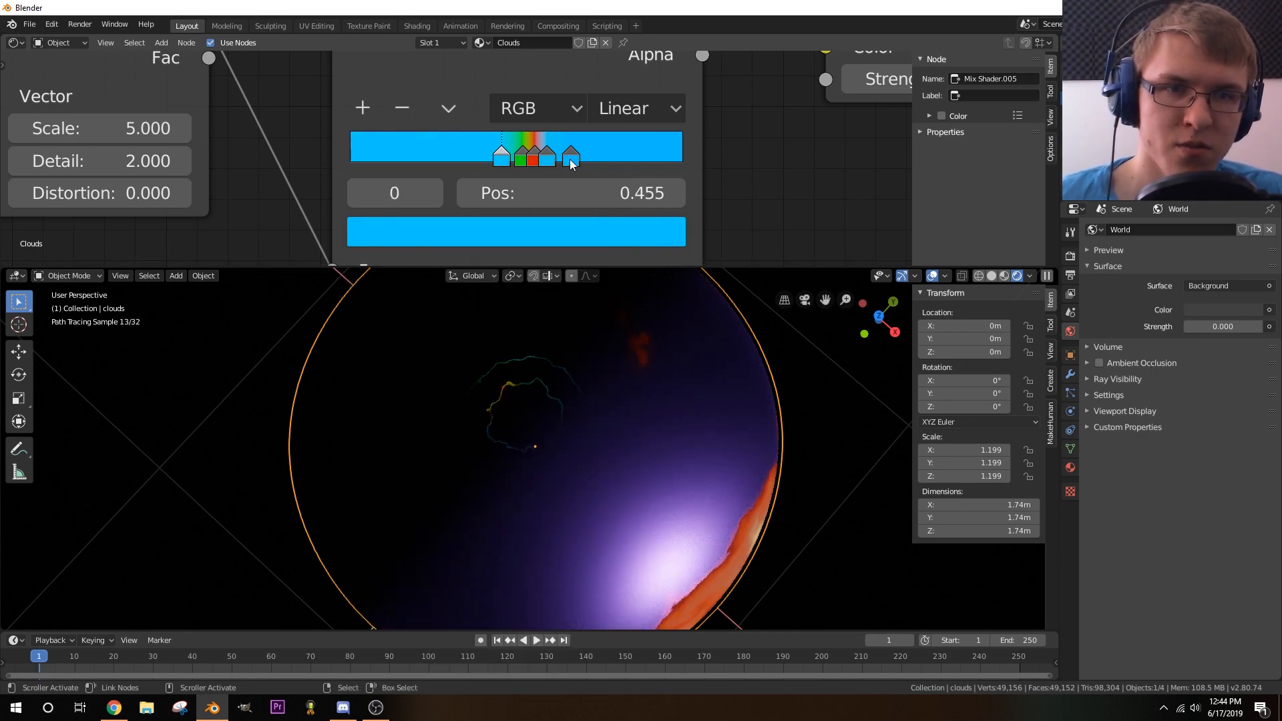
pyautogui.click(571, 159)
pyautogui.click(533, 228)
pyautogui.moveTo(471, 328); pyautogui.dragTo(380, 315)
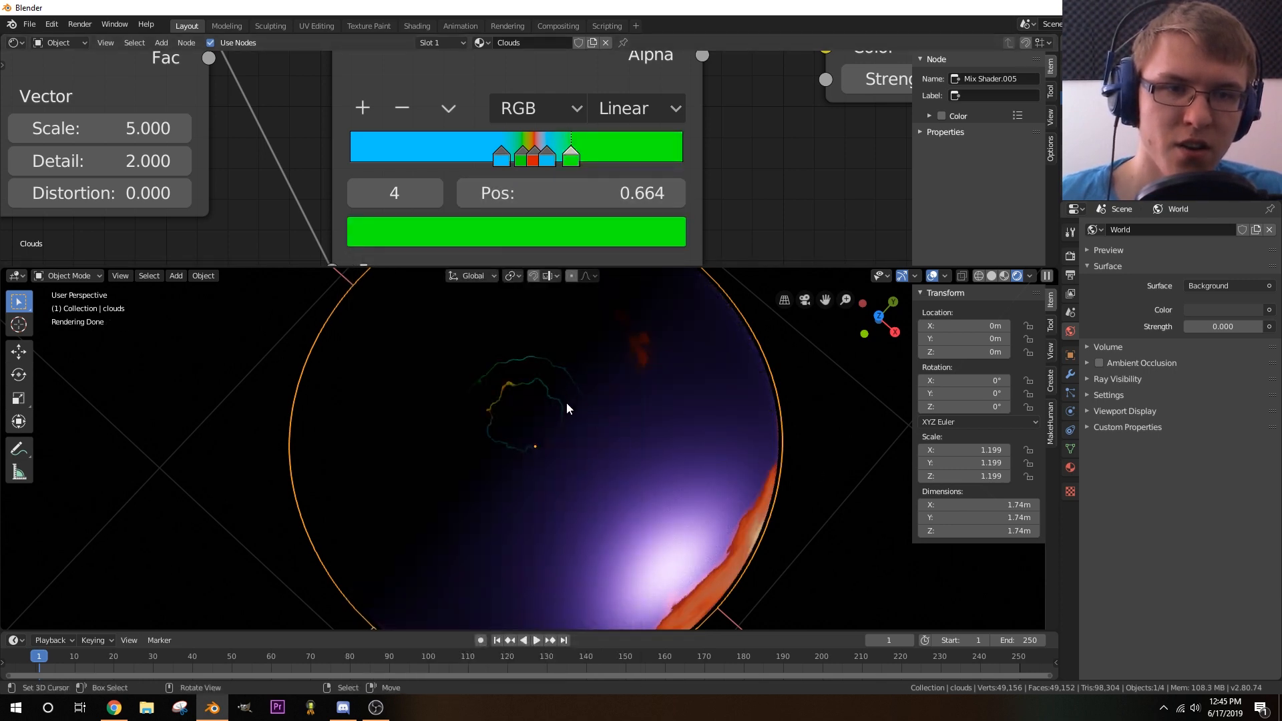
# - Move the green end stop inward near the middle stops and the light blue first stop to position 0.473
pyautogui.moveTo(566, 409); pyautogui.dragTo(566, 415, button='middle')
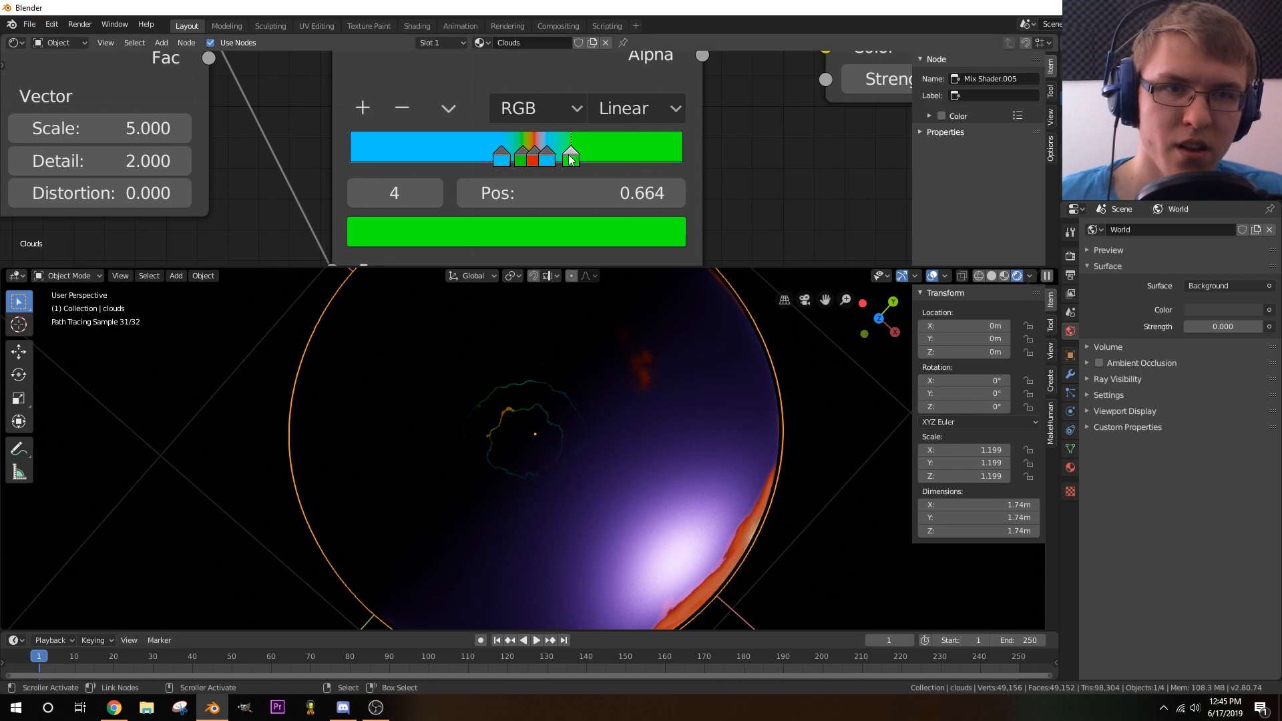
pyautogui.moveTo(571, 158); pyautogui.dragTo(511, 163)
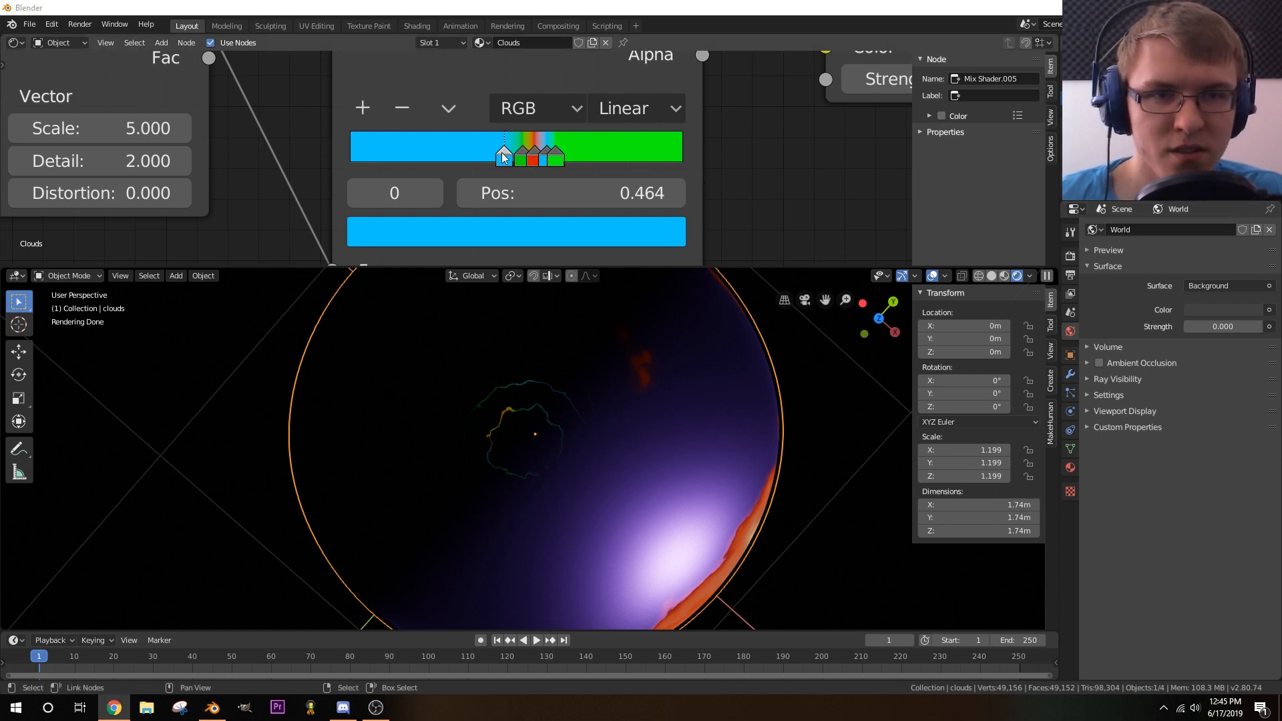
pyautogui.moveTo(503, 155); pyautogui.dragTo(506, 160)
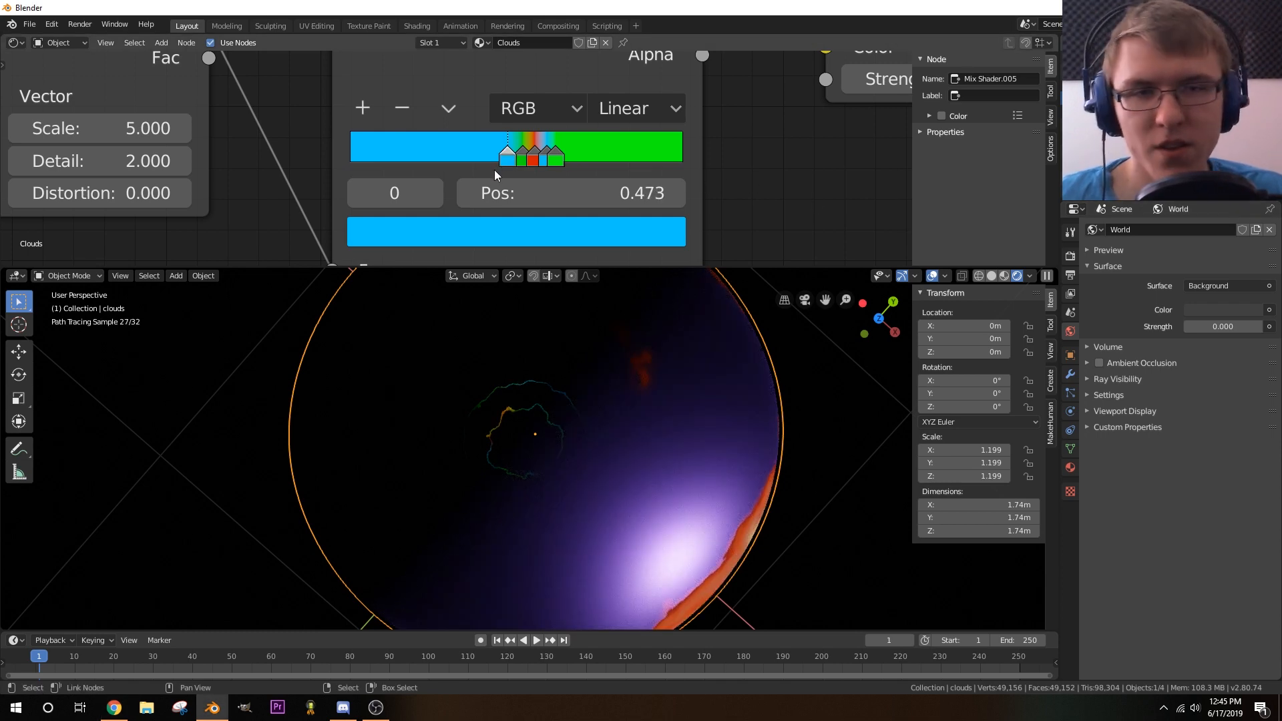
pyautogui.moveTo(573, 429); pyautogui.dragTo(557, 381, button='middle')
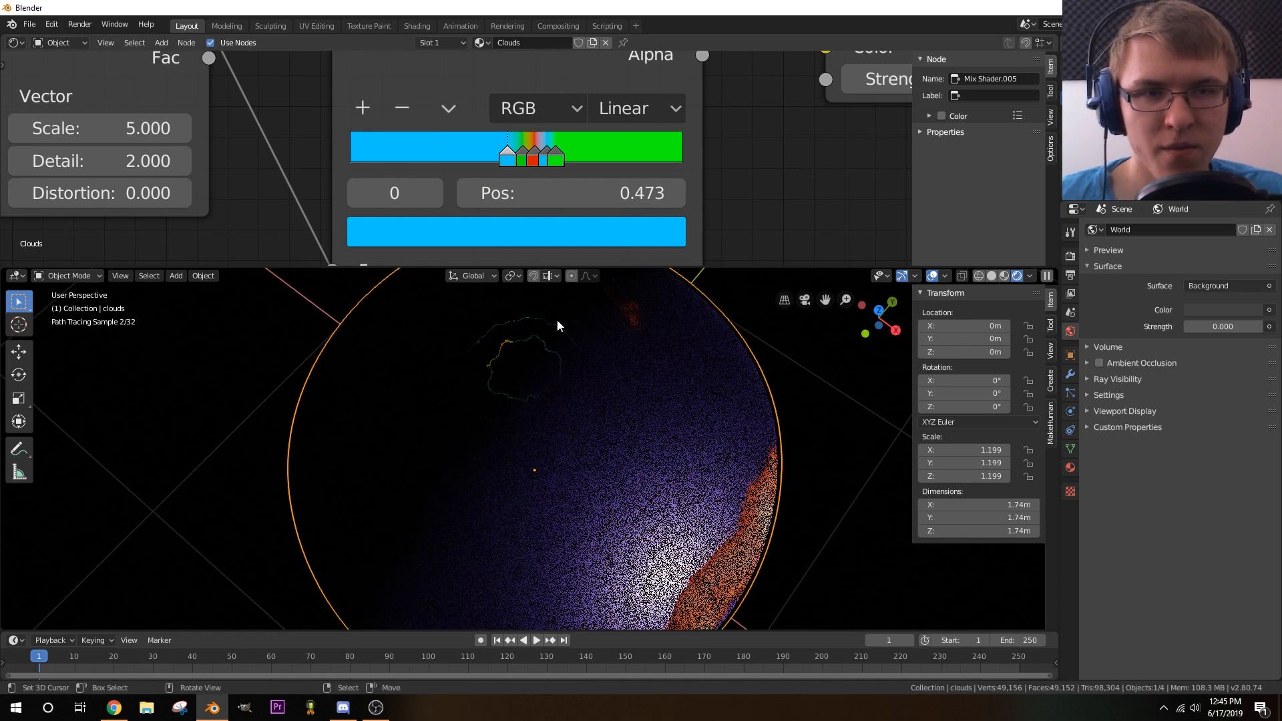
# - Delete the red-orange stop at position 0.555 from the Emission's ColorRamp
pyautogui.click(531, 160)
pyautogui.click(534, 161)
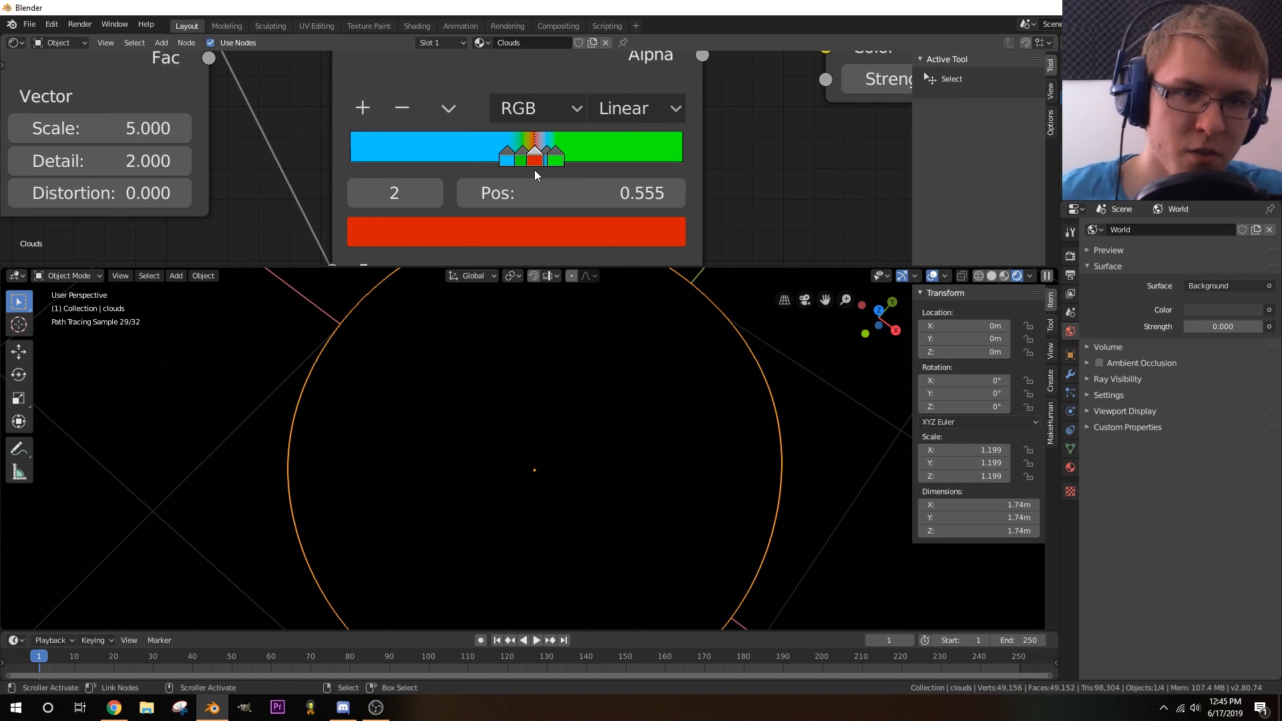
pyautogui.moveTo(587, 414)
pyautogui.mouseDown(button='middle')
pyautogui.moveTo(569, 404)
pyautogui.moveTo(598, 423)
pyautogui.mouseUp(button='middle')
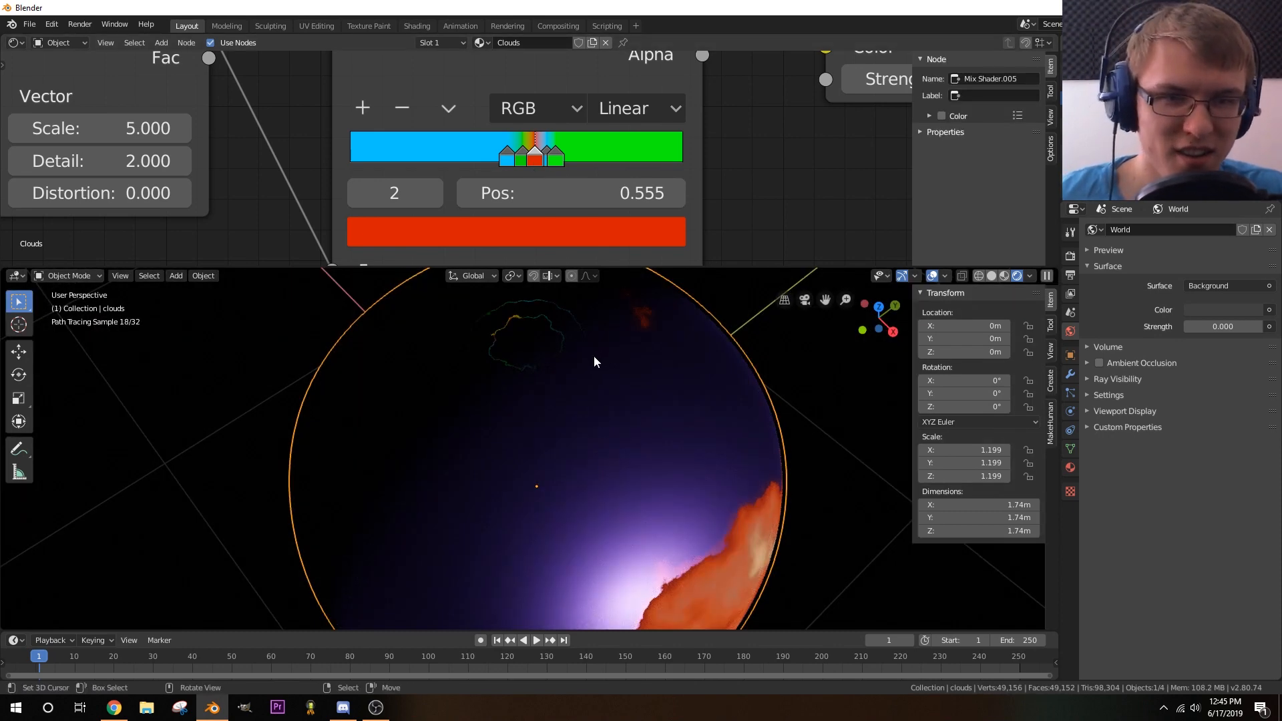
pyautogui.moveTo(594, 355); pyautogui.dragTo(567, 344, button='middle')
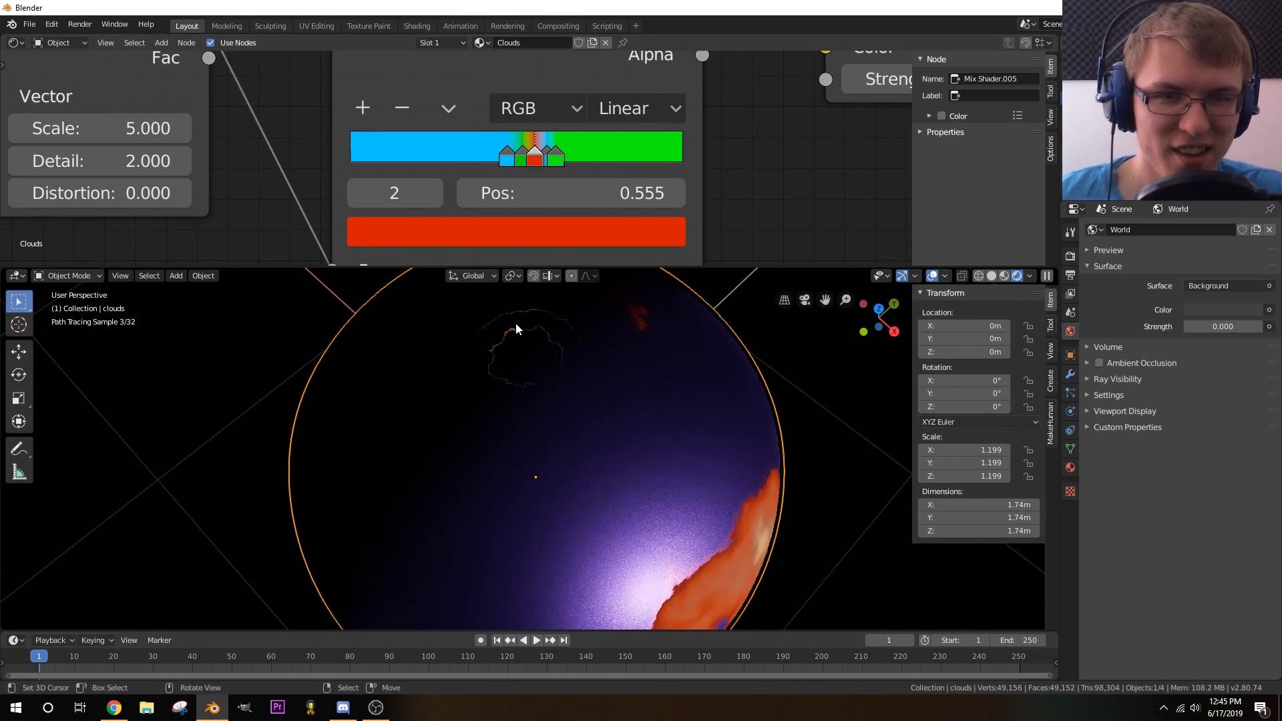
pyautogui.click(415, 117)
# - Respace the two middle stops with the green one at 0.532, and shift that green's hue towards teal
pyautogui.moveTo(540, 161)
pyautogui.mouseDown()
pyautogui.moveTo(529, 158)
pyautogui.moveTo(556, 167)
pyautogui.mouseUp()
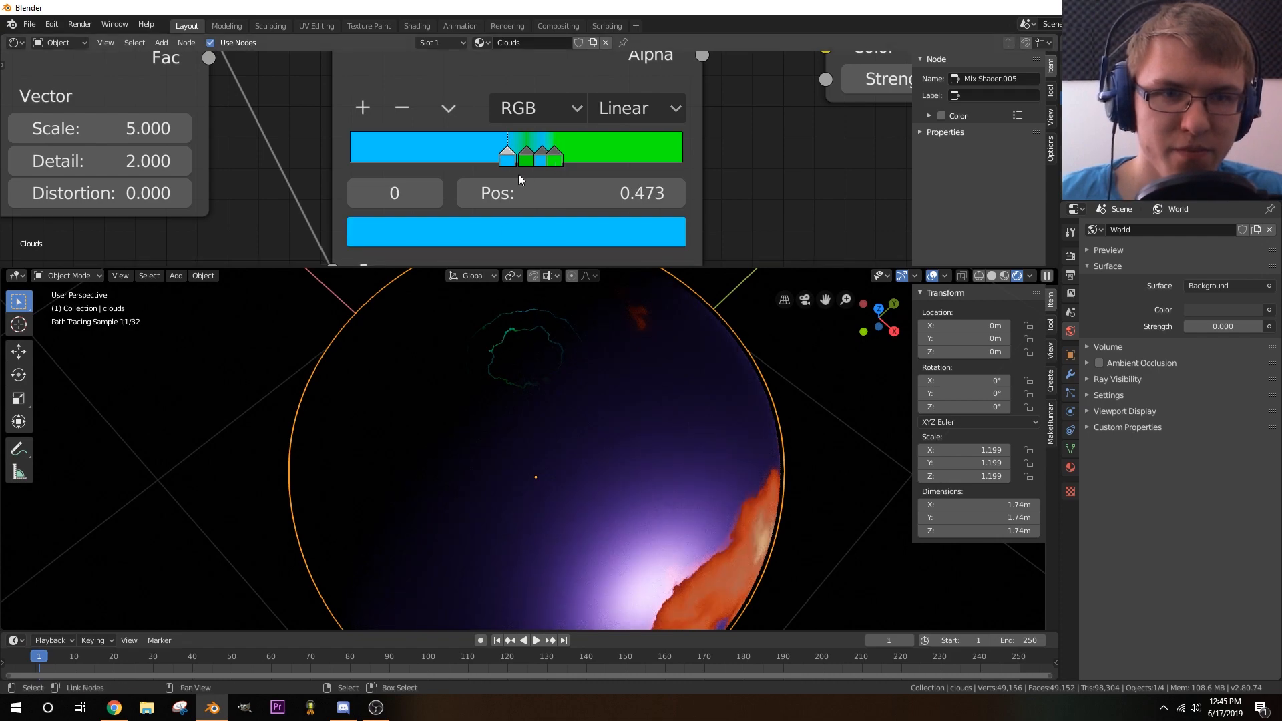
pyautogui.click(527, 159)
pyautogui.click(500, 232)
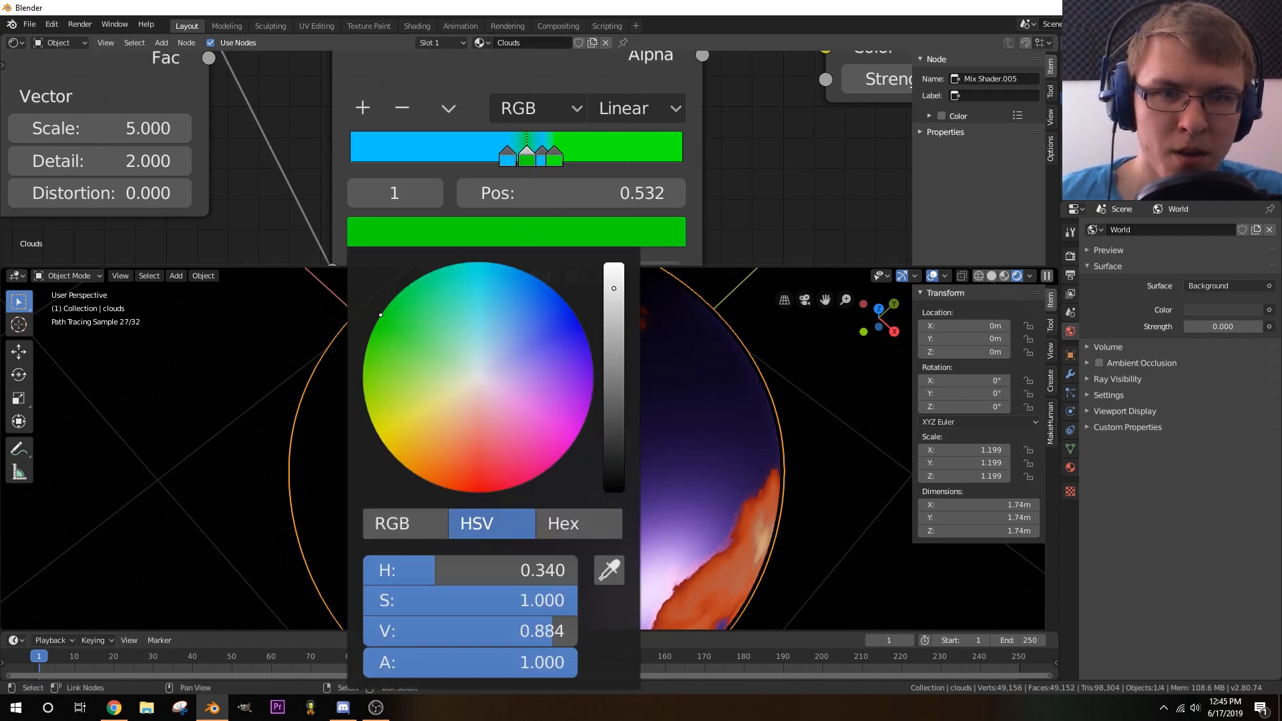
pyautogui.moveTo(380, 315); pyautogui.dragTo(413, 283)
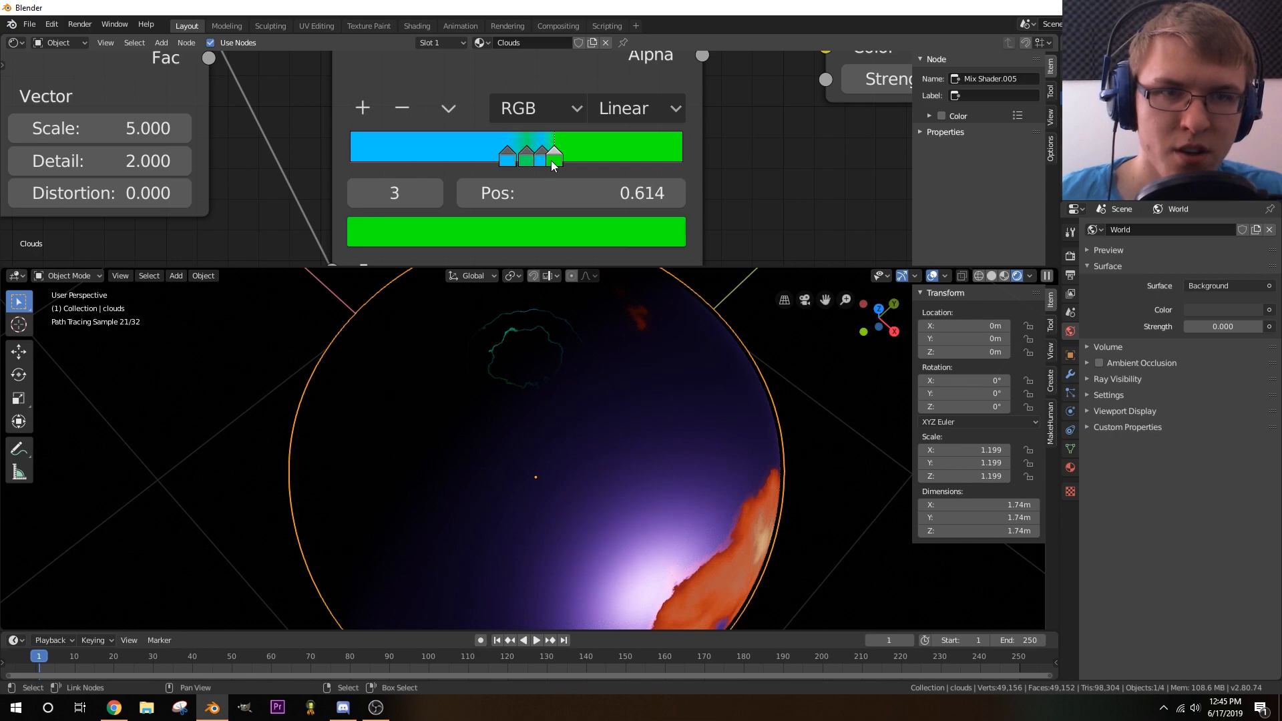
# - Shift the hue of the green end stop at position 0.614 slightly towards teal
pyautogui.click(517, 238)
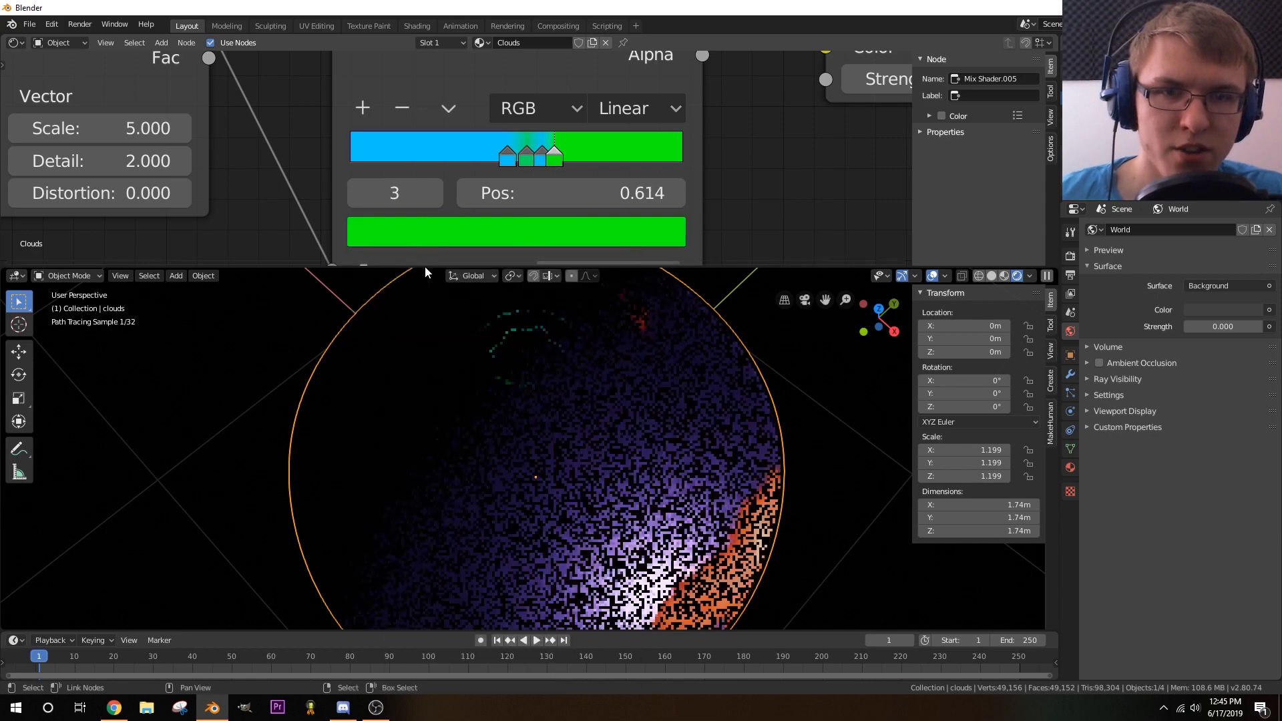
pyautogui.click(558, 159)
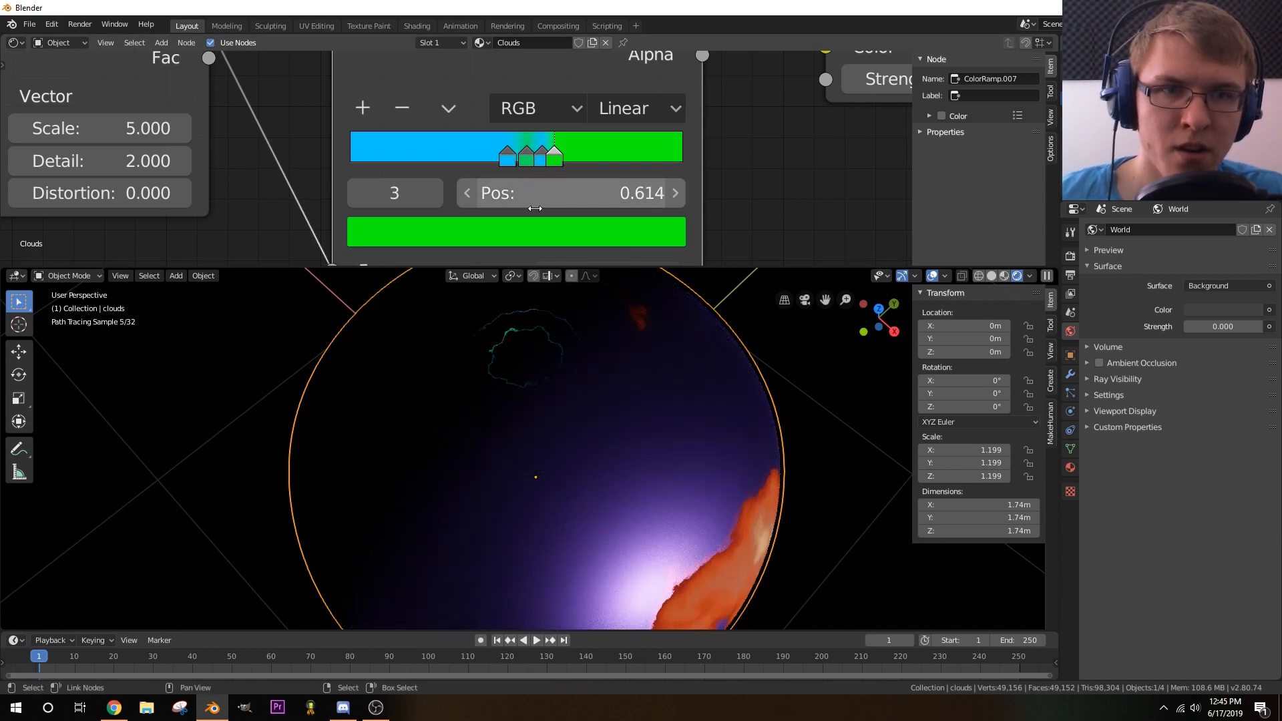
pyautogui.click(501, 236)
pyautogui.moveTo(436, 570); pyautogui.dragTo(448, 570)
pyautogui.moveTo(599, 413); pyautogui.dragTo(566, 422, button='middle')
pyautogui.scroll(-5, 577, 471)
pyautogui.moveTo(579, 518)
pyautogui.mouseDown(button='middle')
pyautogui.moveTo(571, 472)
pyautogui.moveTo(590, 495)
pyautogui.moveTo(563, 459)
pyautogui.mouseUp(button='middle')
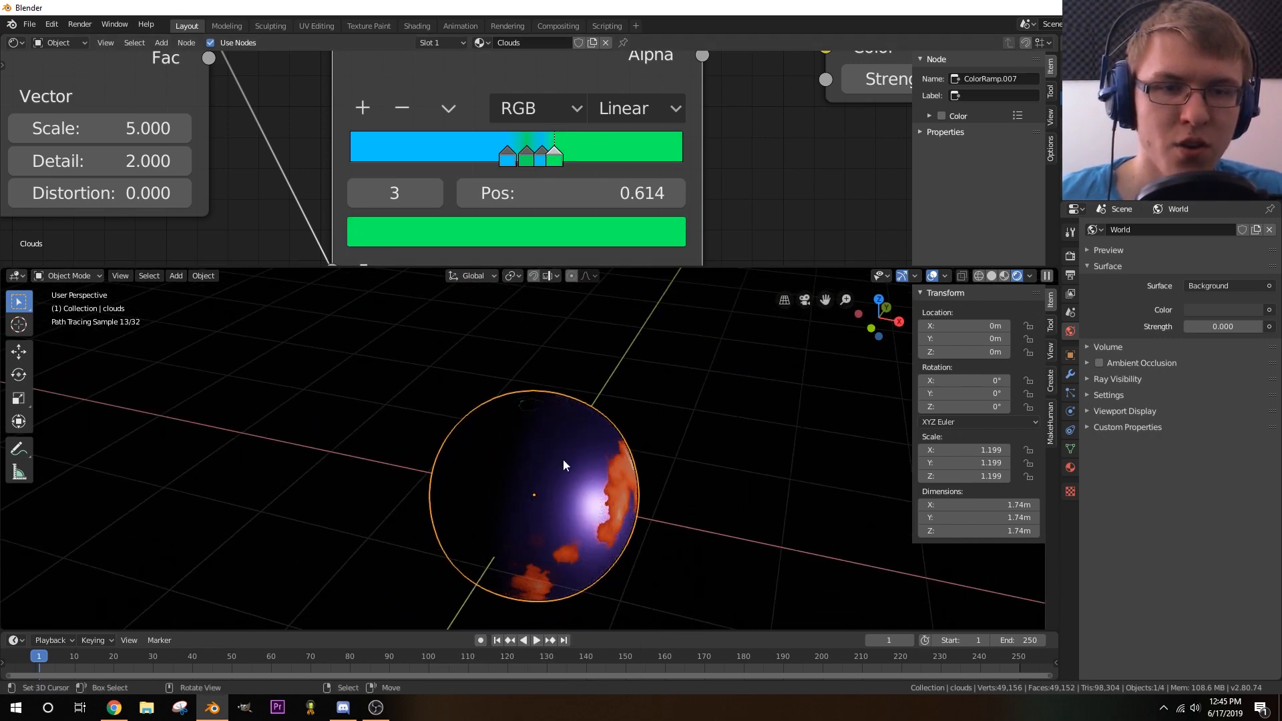
pyautogui.moveTo(577, 533)
pyautogui.mouseDown(button='middle')
pyautogui.moveTo(540, 615)
pyautogui.moveTo(591, 507)
pyautogui.moveTo(549, 535)
pyautogui.moveTo(589, 483)
pyautogui.moveTo(606, 518)
pyautogui.moveTo(585, 530)
pyautogui.mouseUp(button='middle')
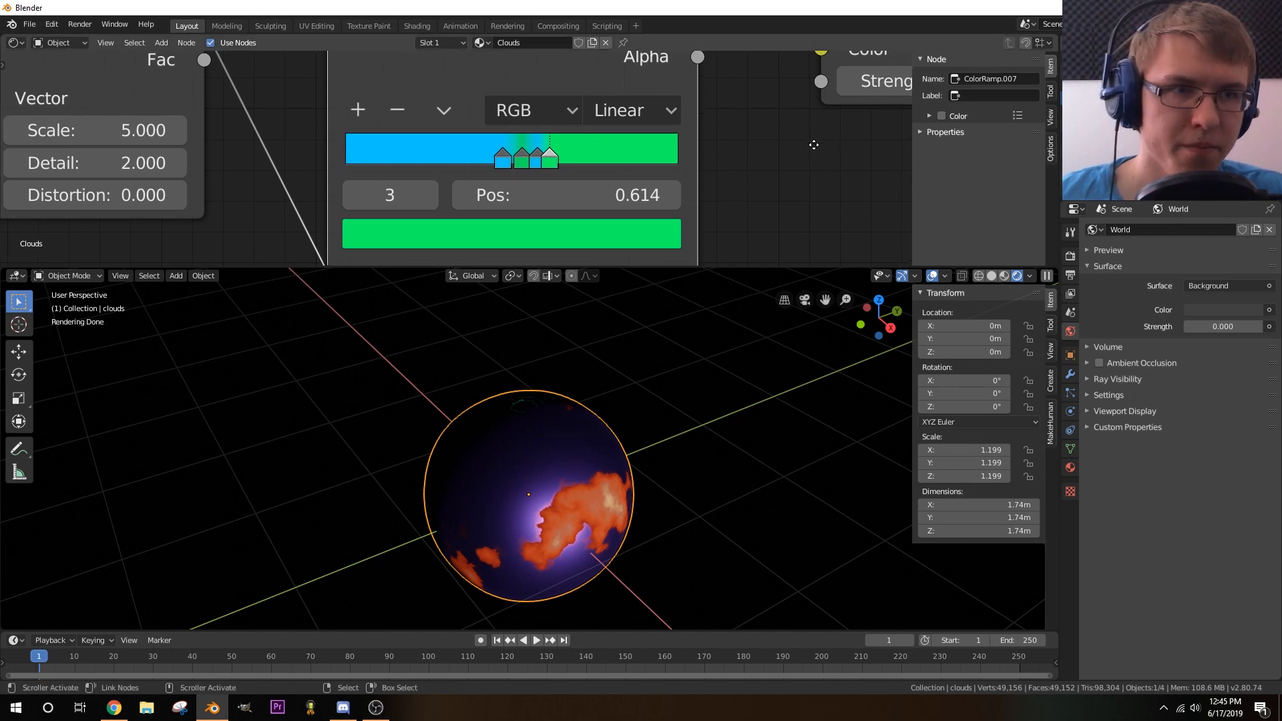
# - Connect the output of the unlinked Mix Shader to the free first input of the Add Shader feeding the Material Output
pyautogui.scroll(-8, 545, 215)
pyautogui.moveTo(549, 219); pyautogui.dragTo(466, 261, button='middle')
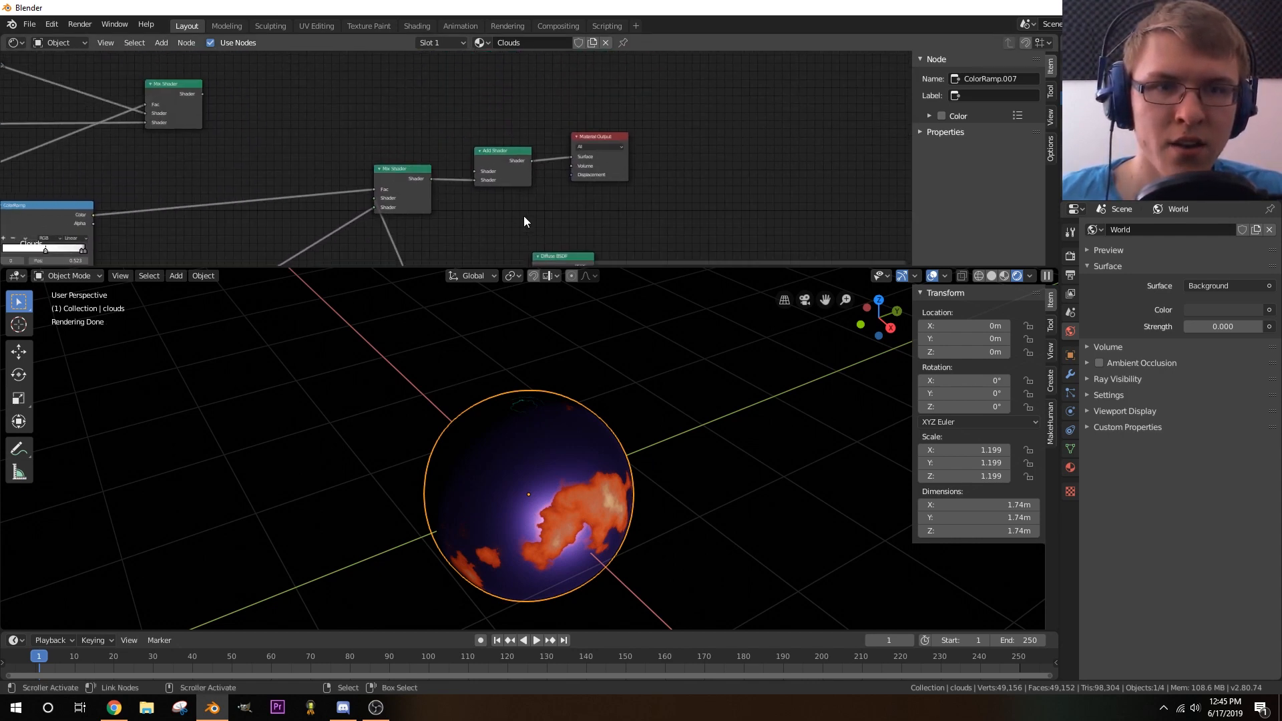
pyautogui.moveTo(232, 87); pyautogui.dragTo(287, 86, button='middle')
pyautogui.moveTo(257, 94); pyautogui.dragTo(452, 158)
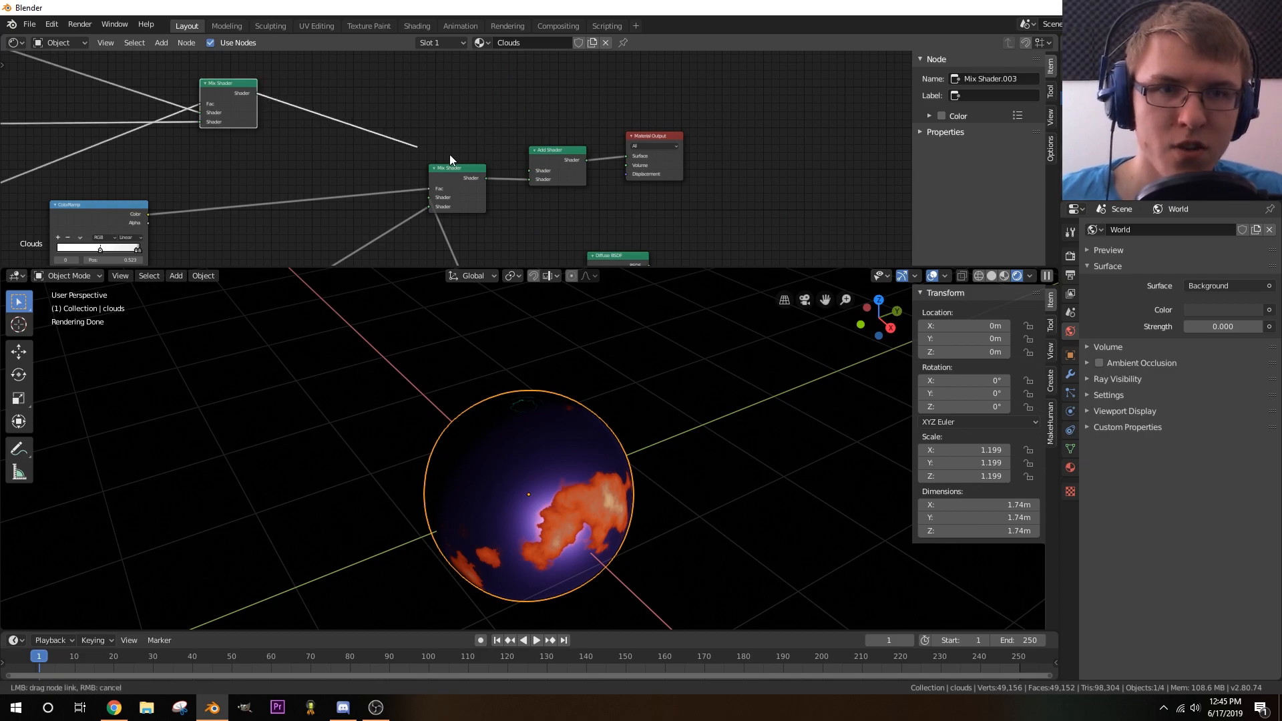
pyautogui.moveTo(525, 172); pyautogui.dragTo(528, 172)
pyautogui.moveTo(557, 432); pyautogui.dragTo(615, 470, button='middle')
pyautogui.scroll(5, 615, 470)
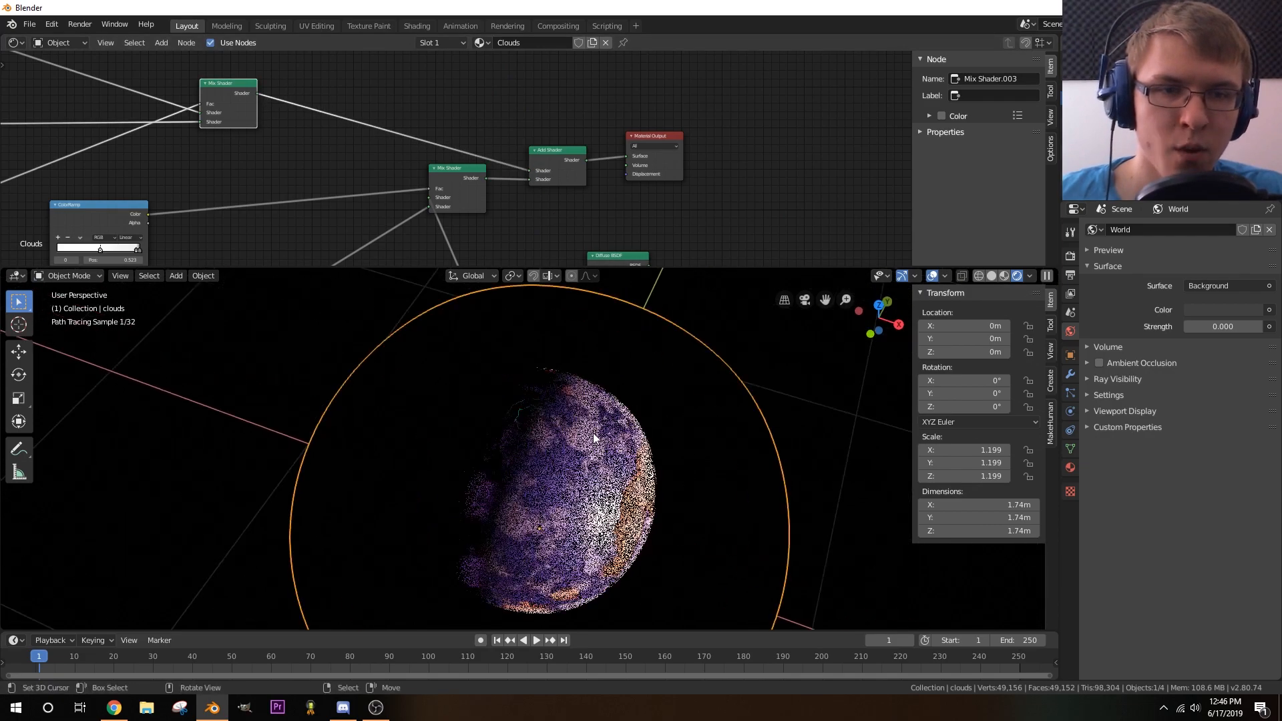
# - Inspect the combined clouds and pole glow on the planet's lit and dark sides from several angles and distances
pyautogui.scroll(-5, 635, 459)
pyautogui.moveTo(657, 569); pyautogui.dragTo(689, 496, button='middle')
pyautogui.scroll(4, 615, 536)
pyautogui.moveTo(614, 541); pyautogui.dragTo(508, 513, button='middle')
pyautogui.scroll(-1, 547, 524)
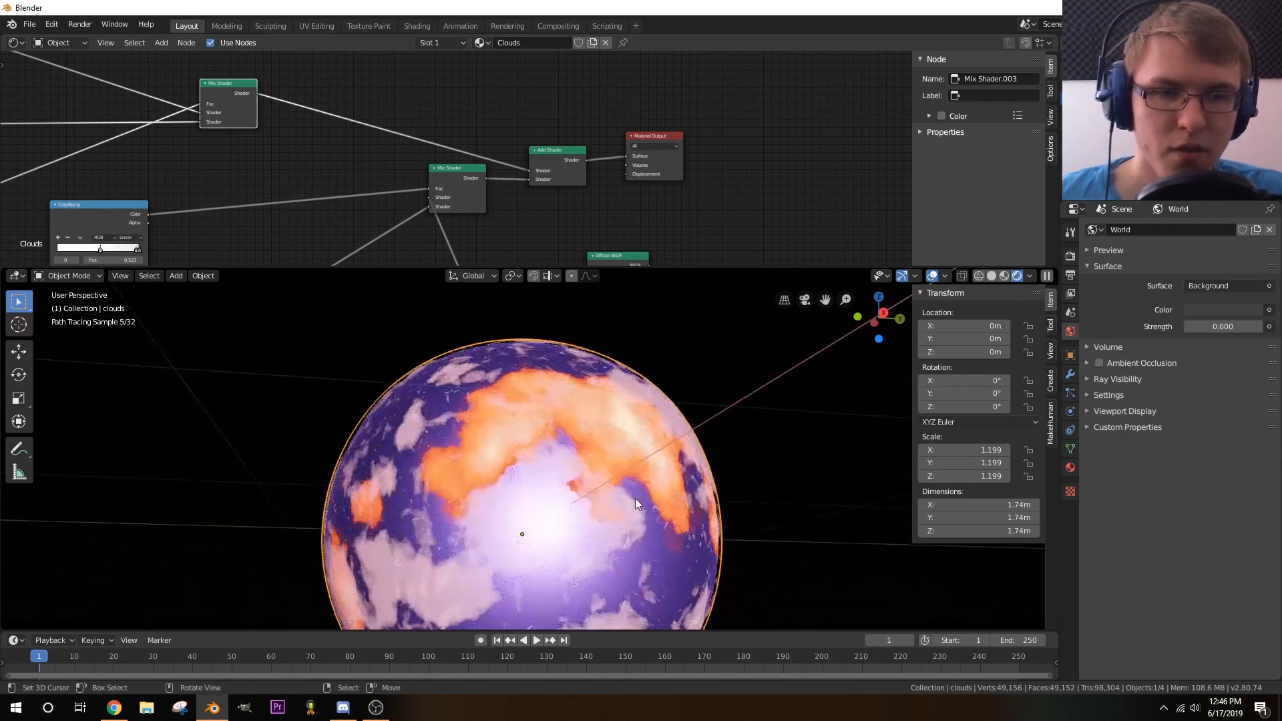
pyautogui.moveTo(558, 422); pyautogui.dragTo(590, 416, button='middle')
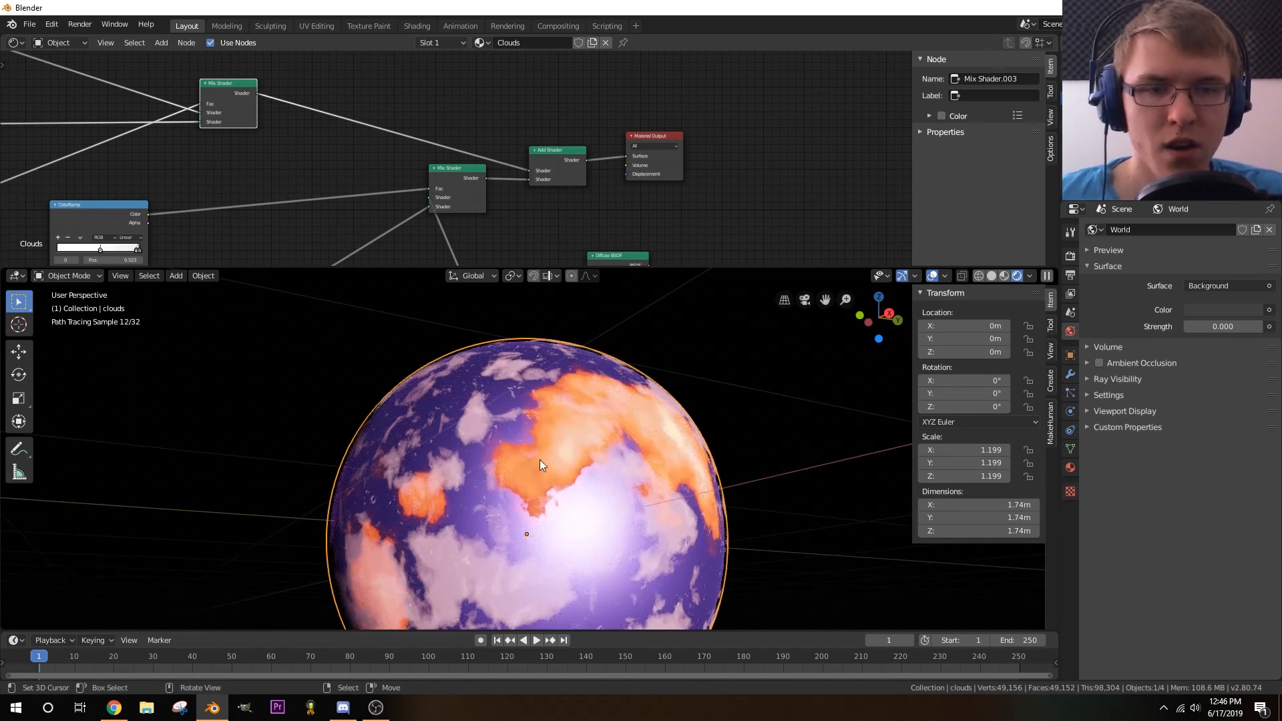
pyautogui.moveTo(539, 461); pyautogui.dragTo(574, 493, button='middle')
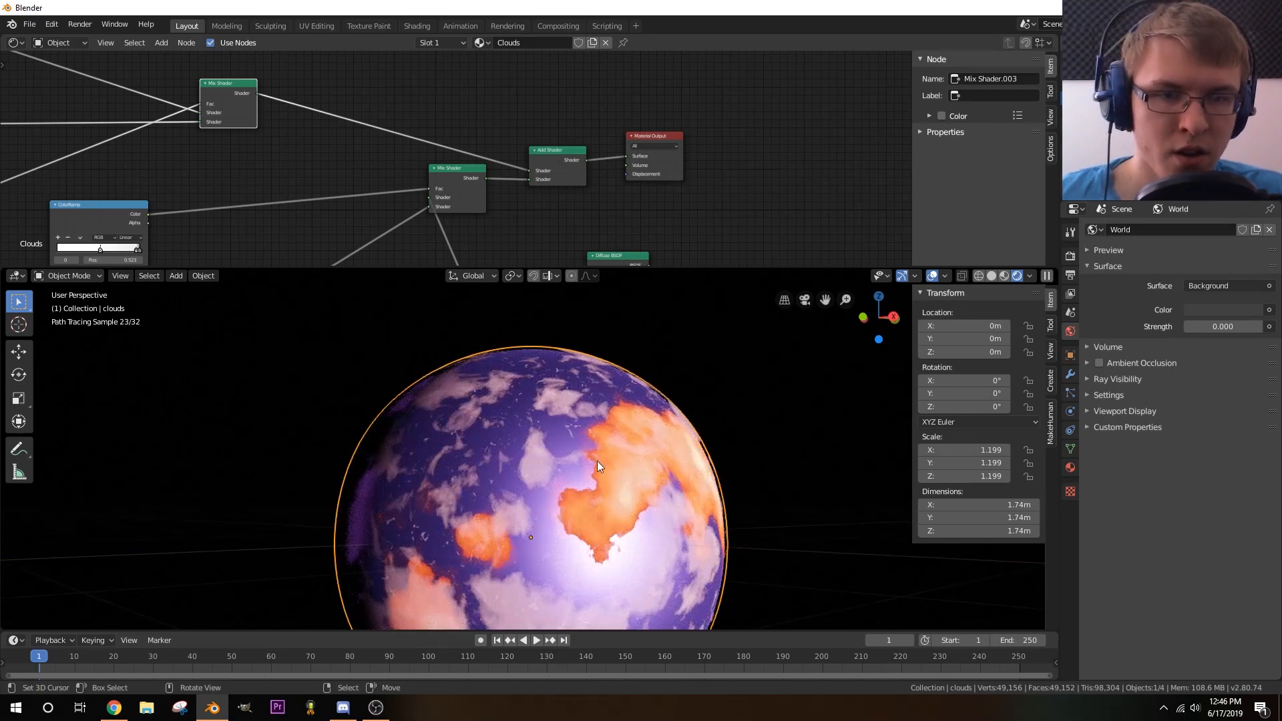
pyautogui.moveTo(551, 431); pyautogui.dragTo(612, 494, button='middle')
pyautogui.scroll(3, 509, 443)
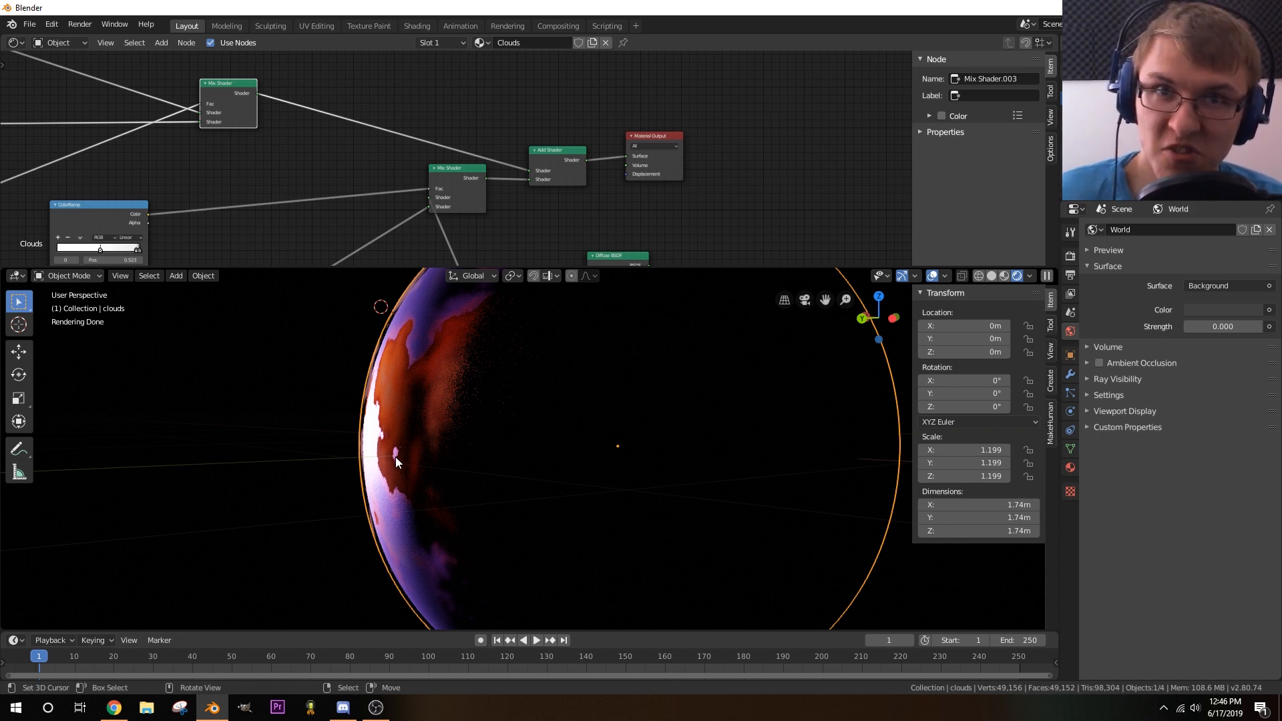
pyautogui.scroll(-5, 407, 478)
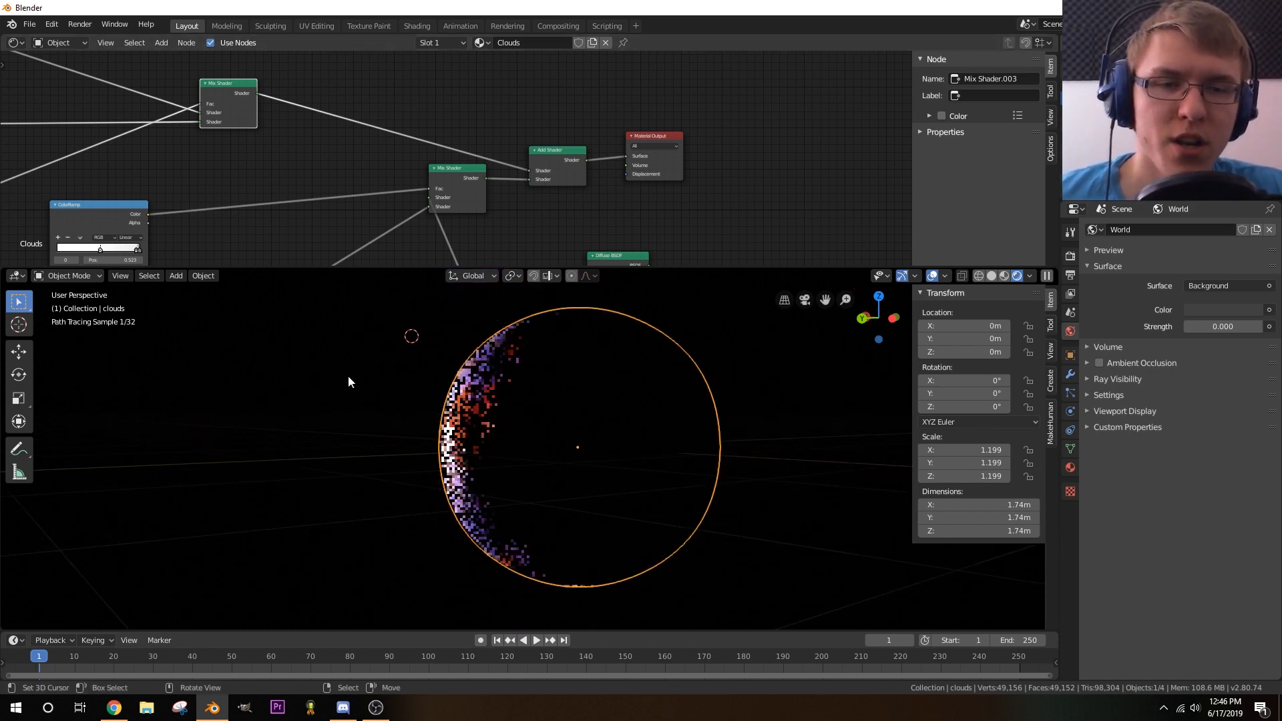
pyautogui.scroll(2, 411, 402)
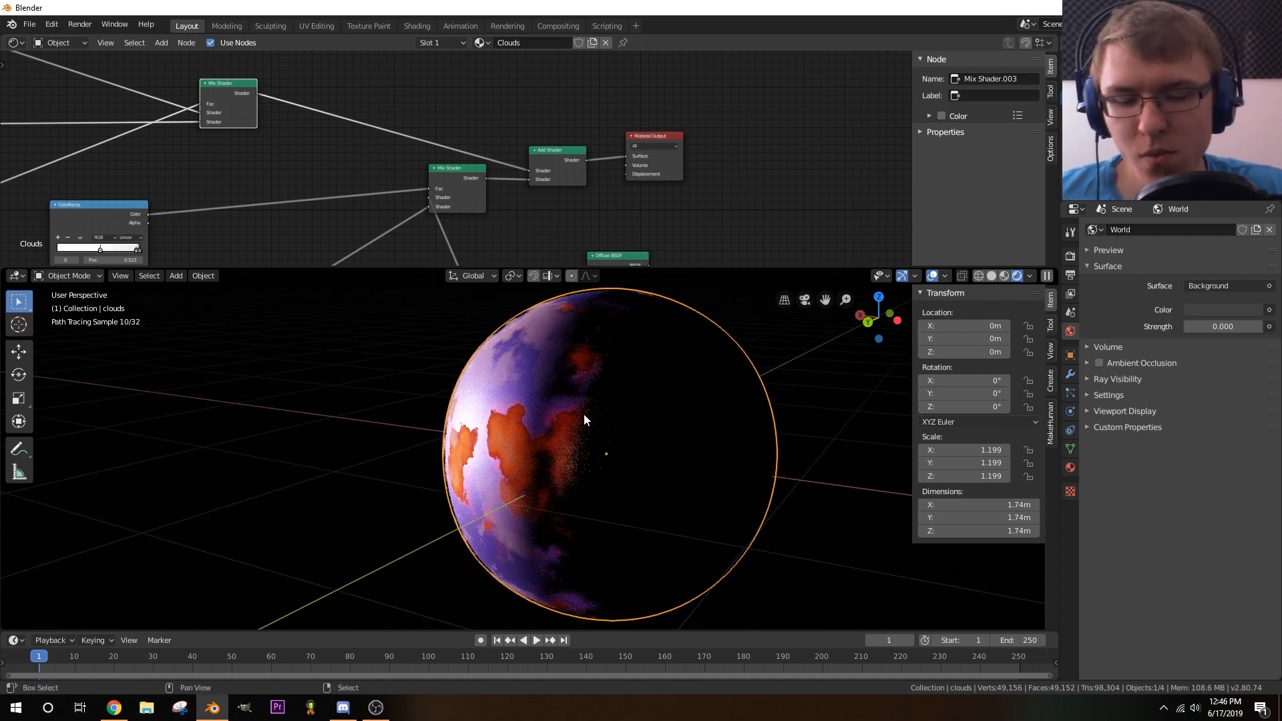
# - Duplicate the clouds sphere in place and scale the copy up slightly to about 1.218
pyautogui.hotkey('shift', 'd')
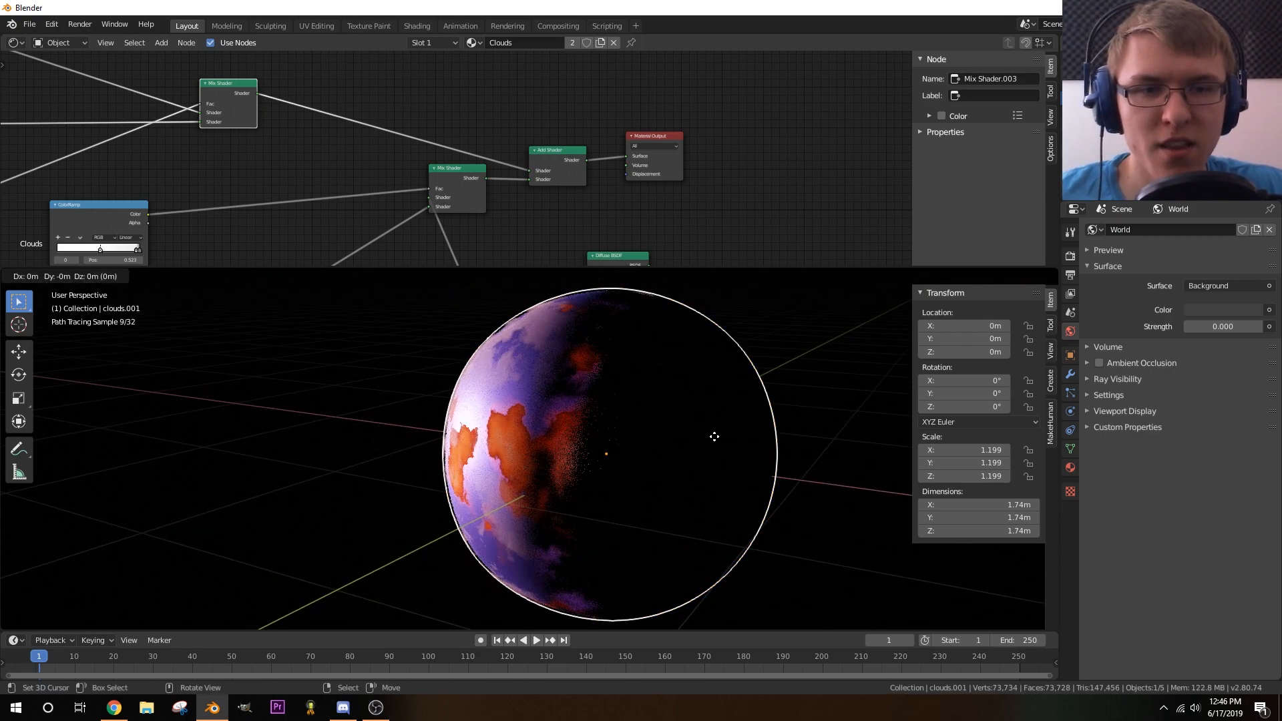
pyautogui.rightClick(764, 403)
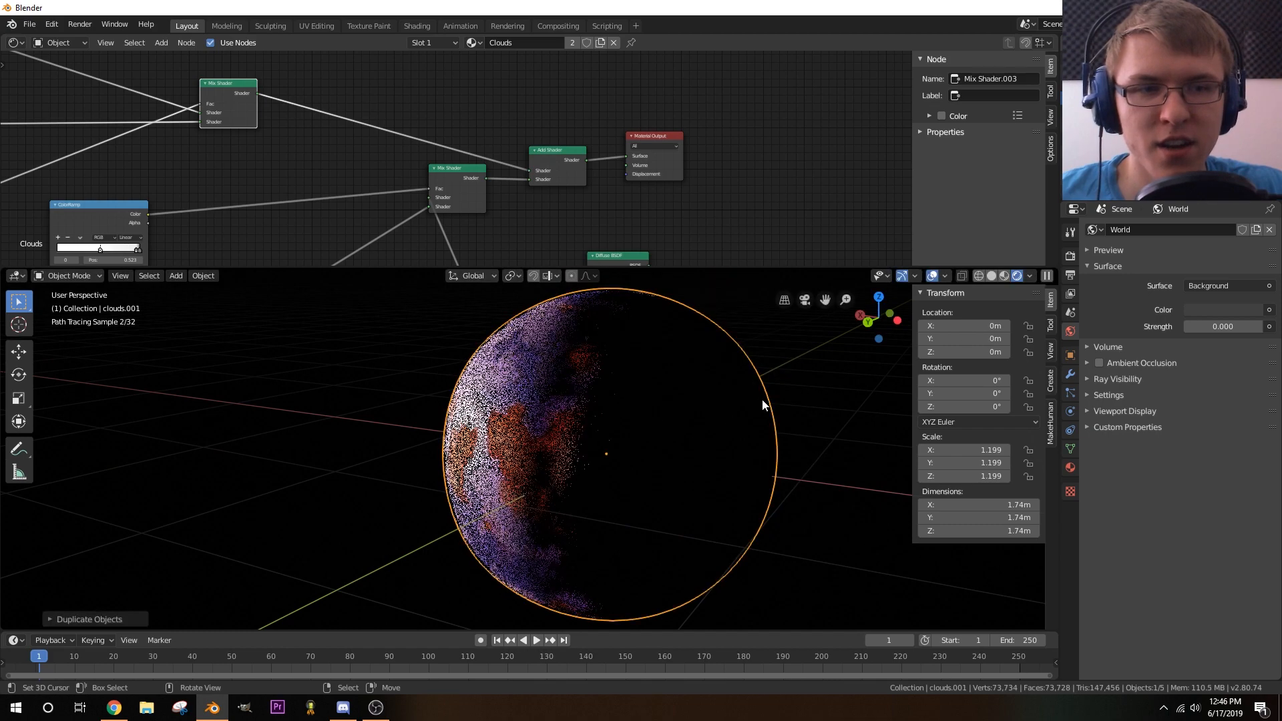
pyautogui.press('s')
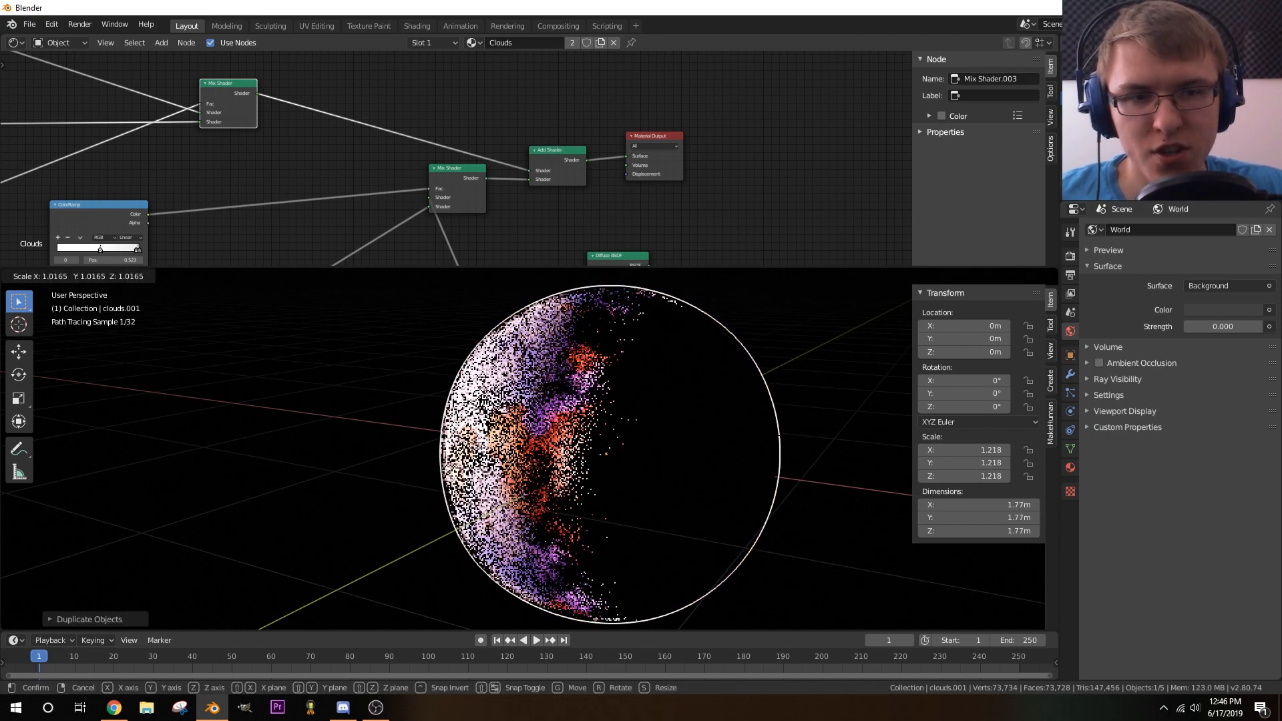
pyautogui.click(818, 431)
# - Remove the Clouds material slot from the duplicated sphere clouds.001
pyautogui.moveTo(562, 427); pyautogui.dragTo(605, 438, button='middle')
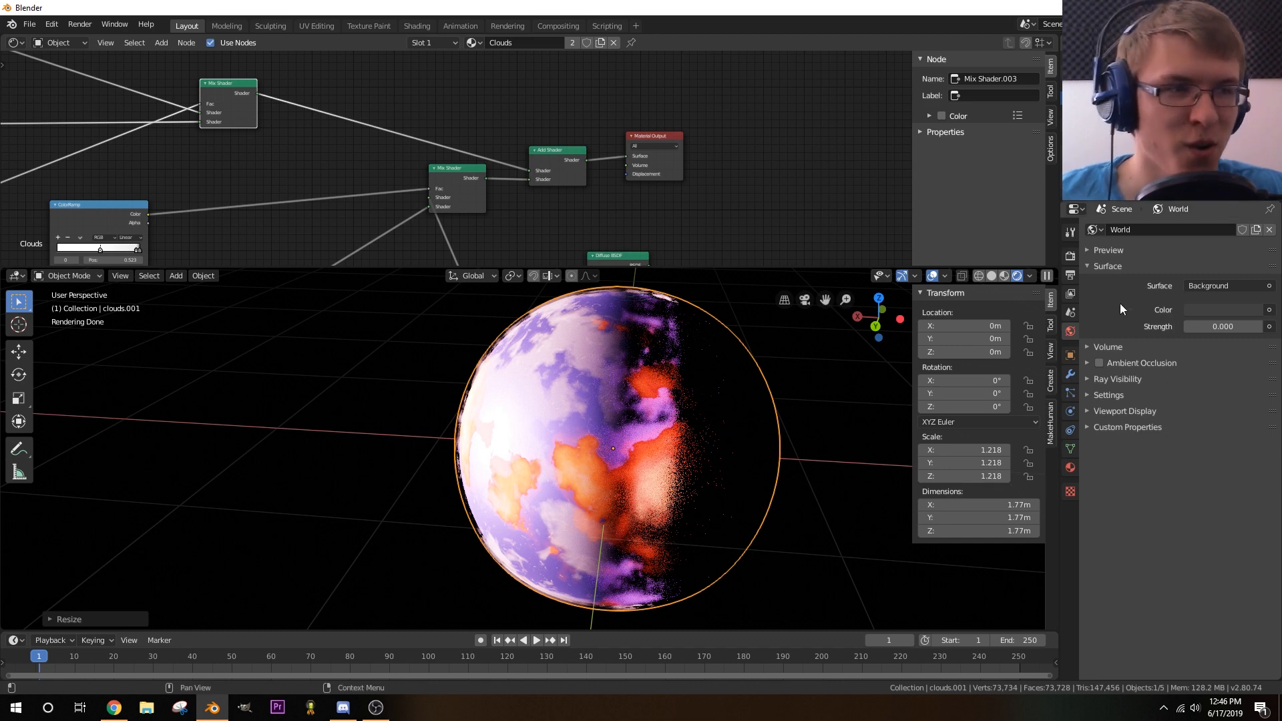
pyautogui.click(1069, 465)
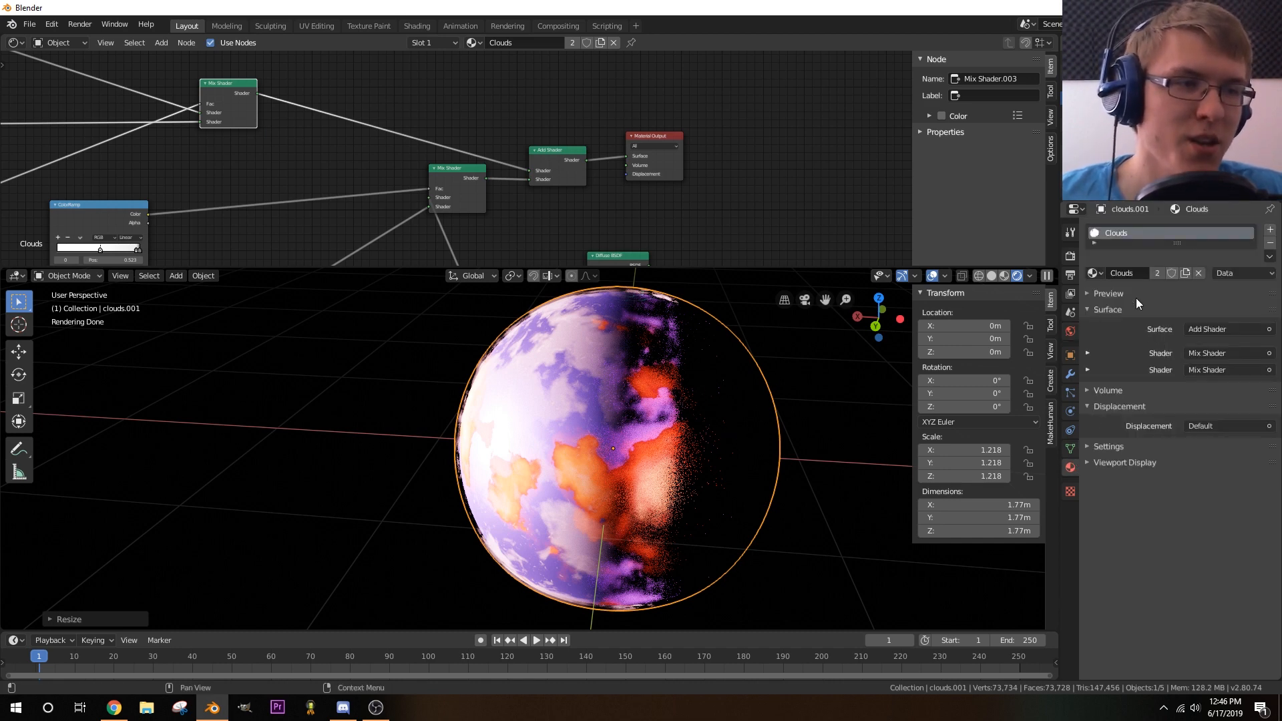
pyautogui.click(1272, 245)
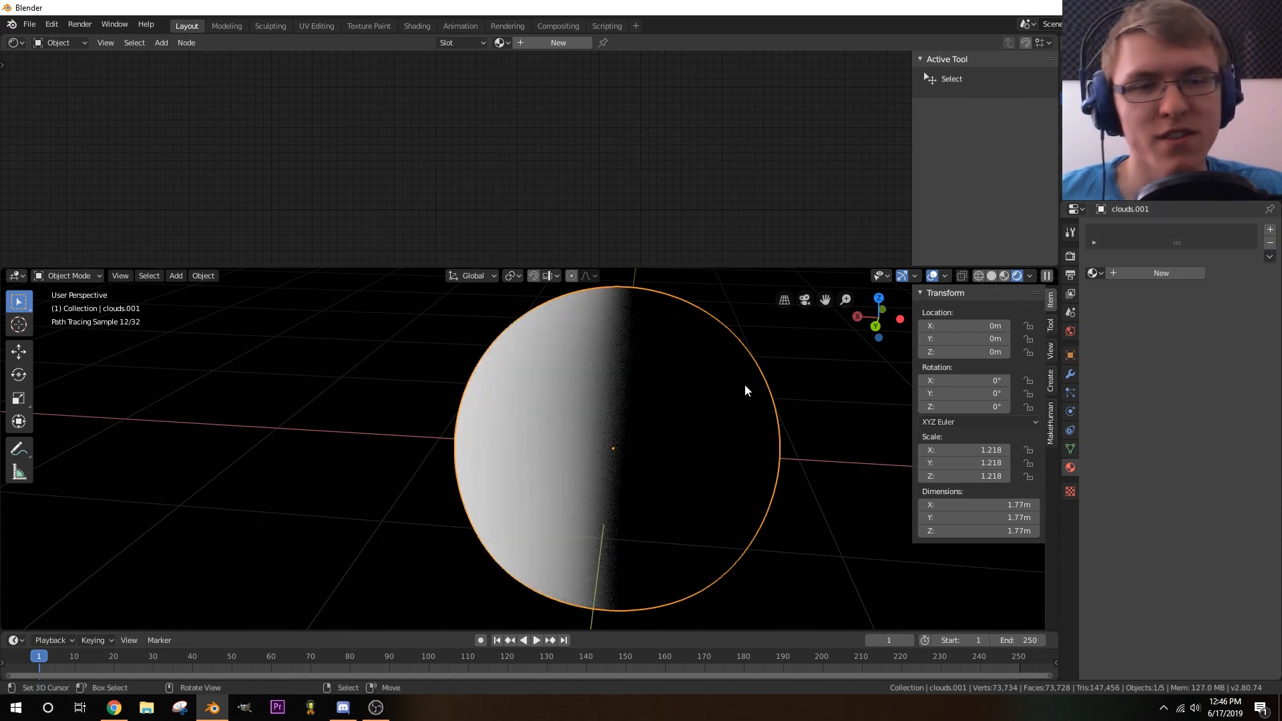
# - Select the Groun sphere and rename the object ATSMOFER
pyautogui.click(1121, 112)
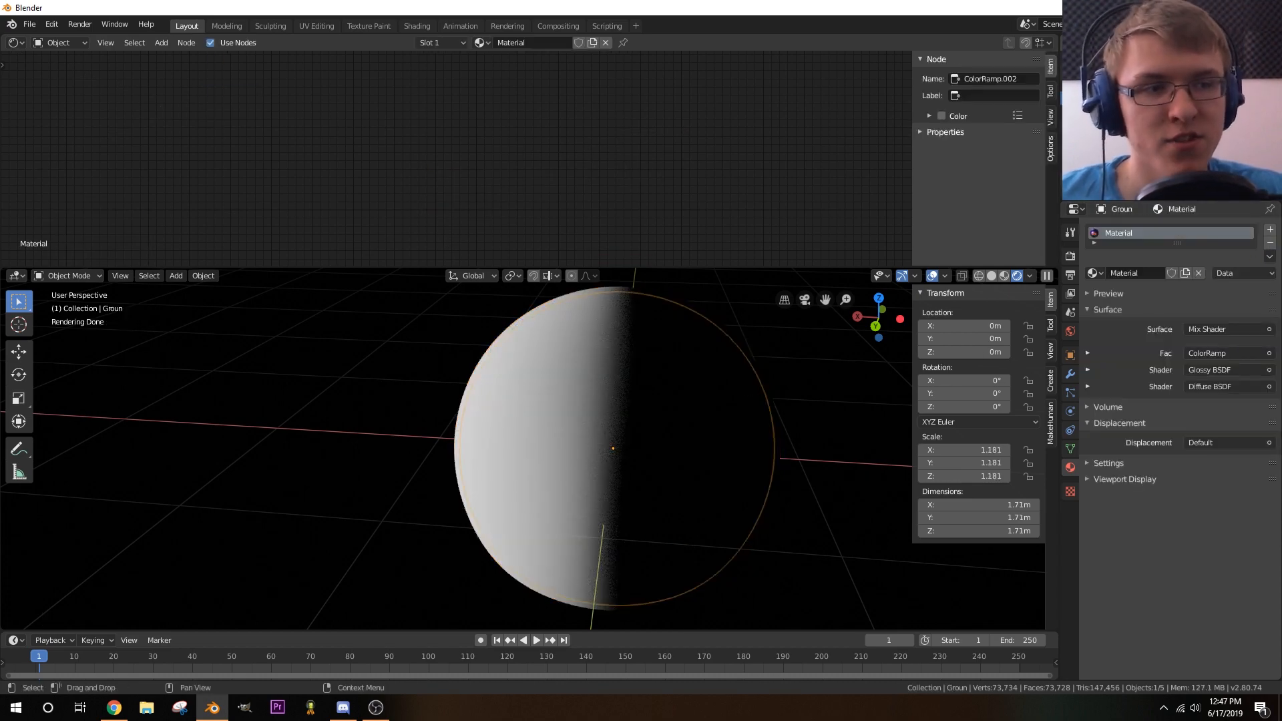
pyautogui.click(1069, 355)
pyautogui.click(1131, 229)
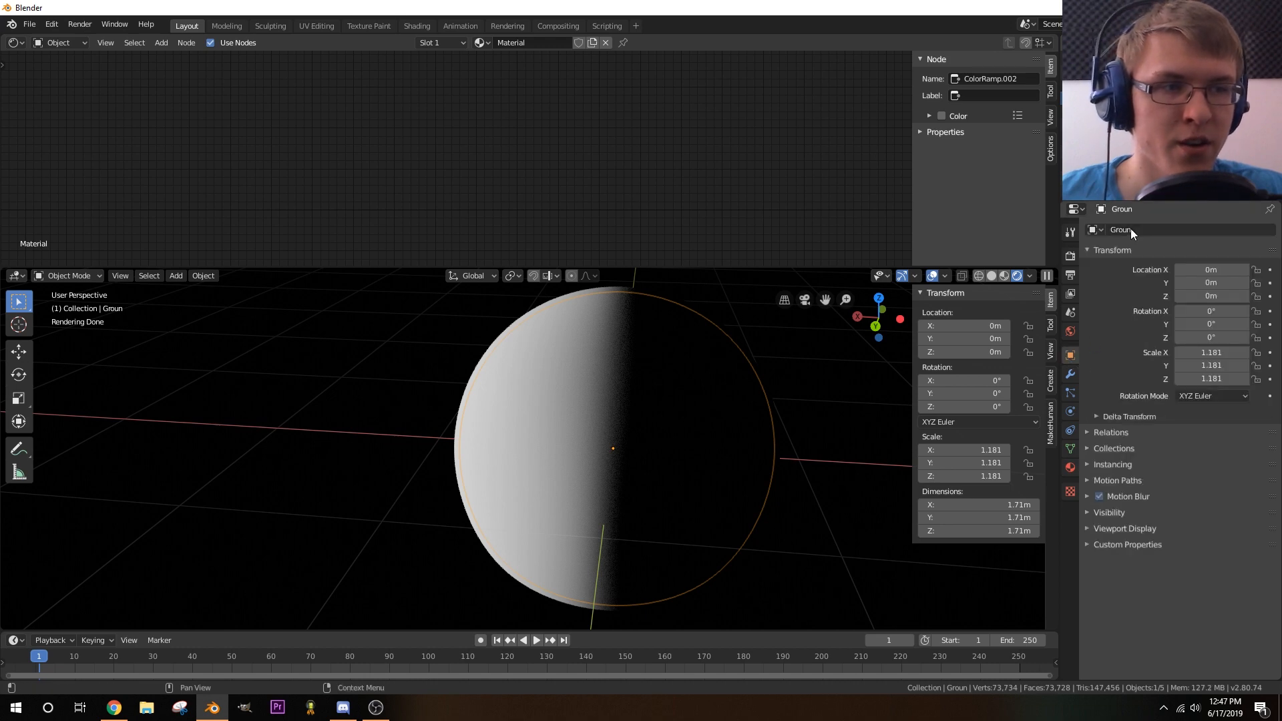
pyautogui.write('AS')
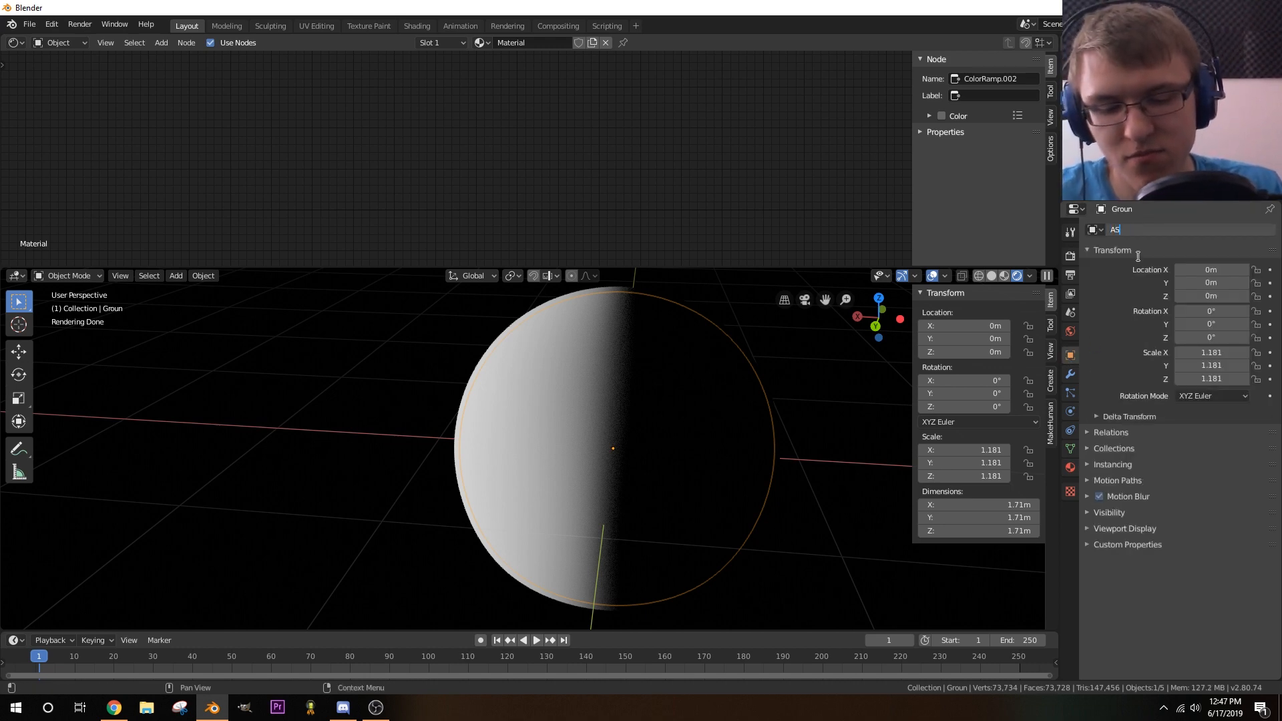
pyautogui.press('BackSpace')
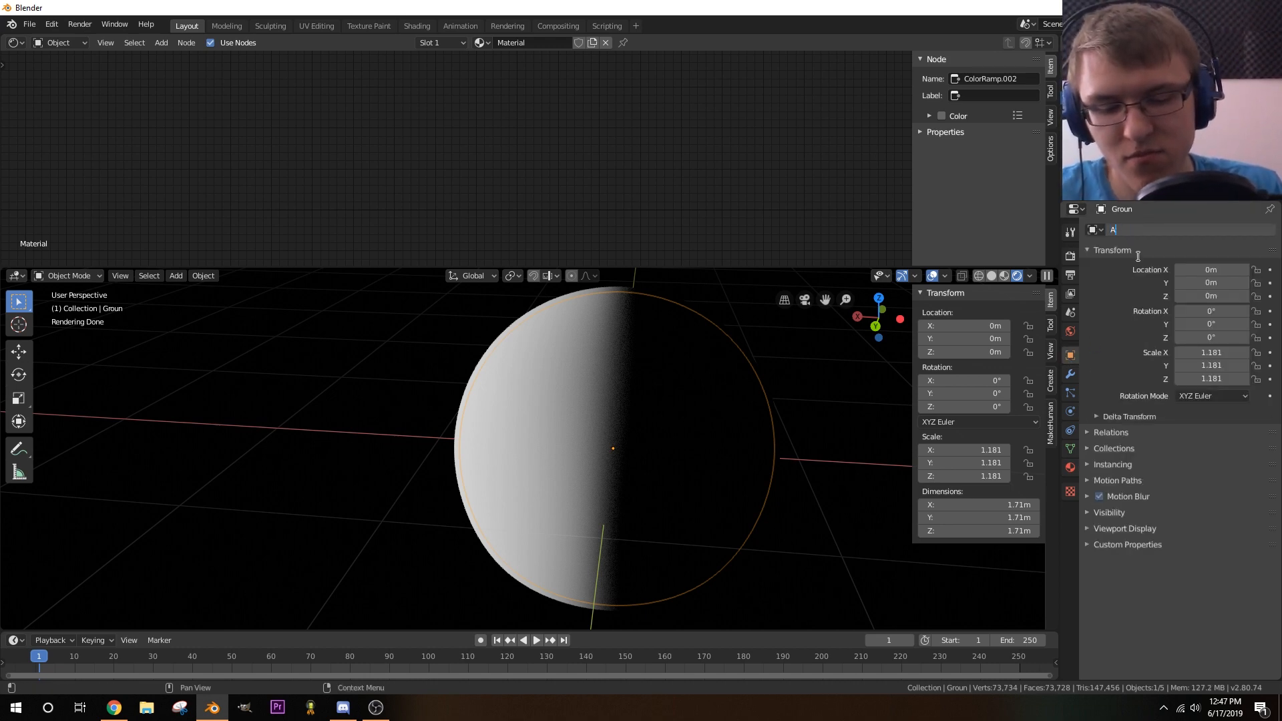
pyautogui.write('TSMOFER')
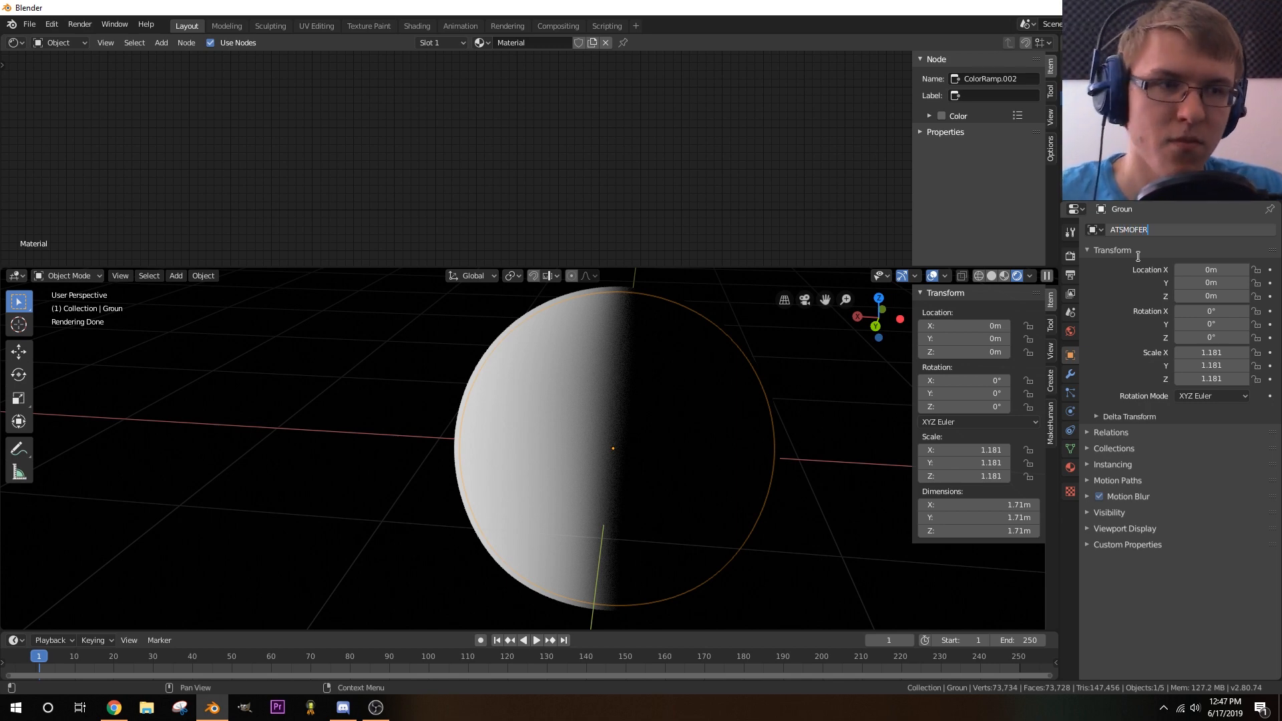
pyautogui.press('Return')
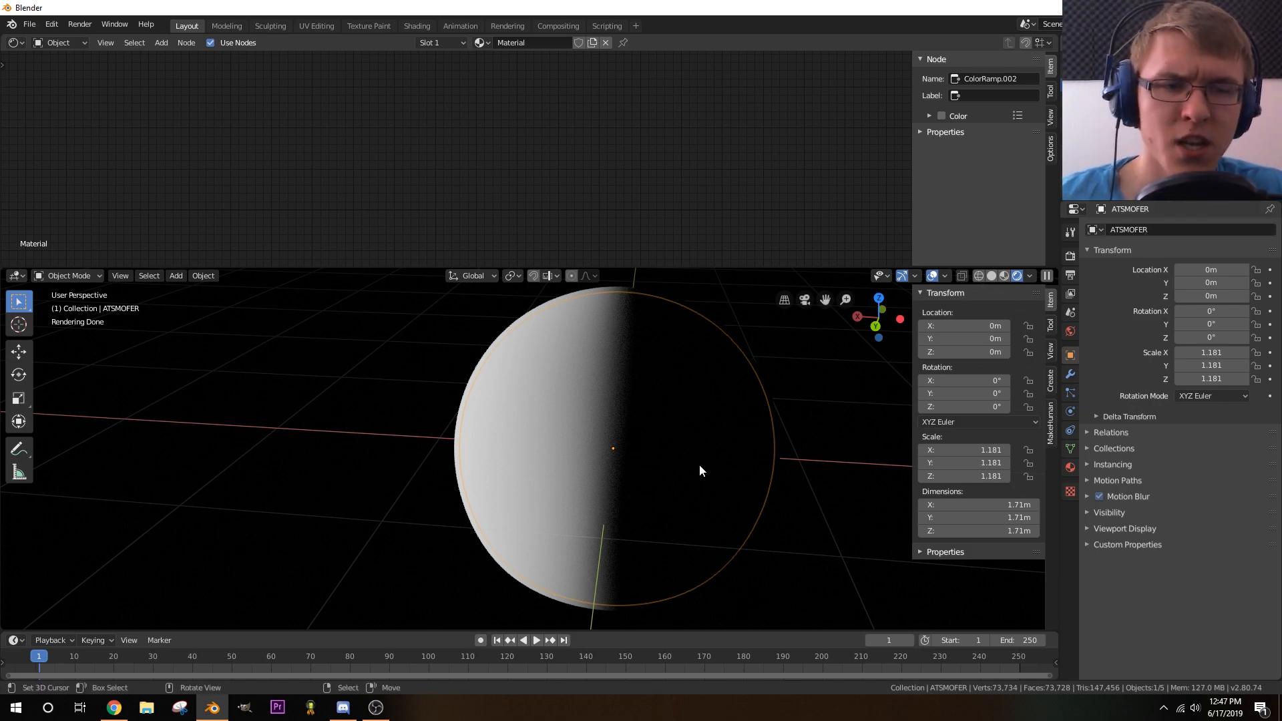
# - Compare the outer and inner spheres by selecting each, and rename the ATSMOFER object clouds
pyautogui.moveTo(699, 463)
pyautogui.mouseDown(button='middle')
pyautogui.moveTo(687, 466)
pyautogui.moveTo(704, 454)
pyautogui.mouseUp(button='middle')
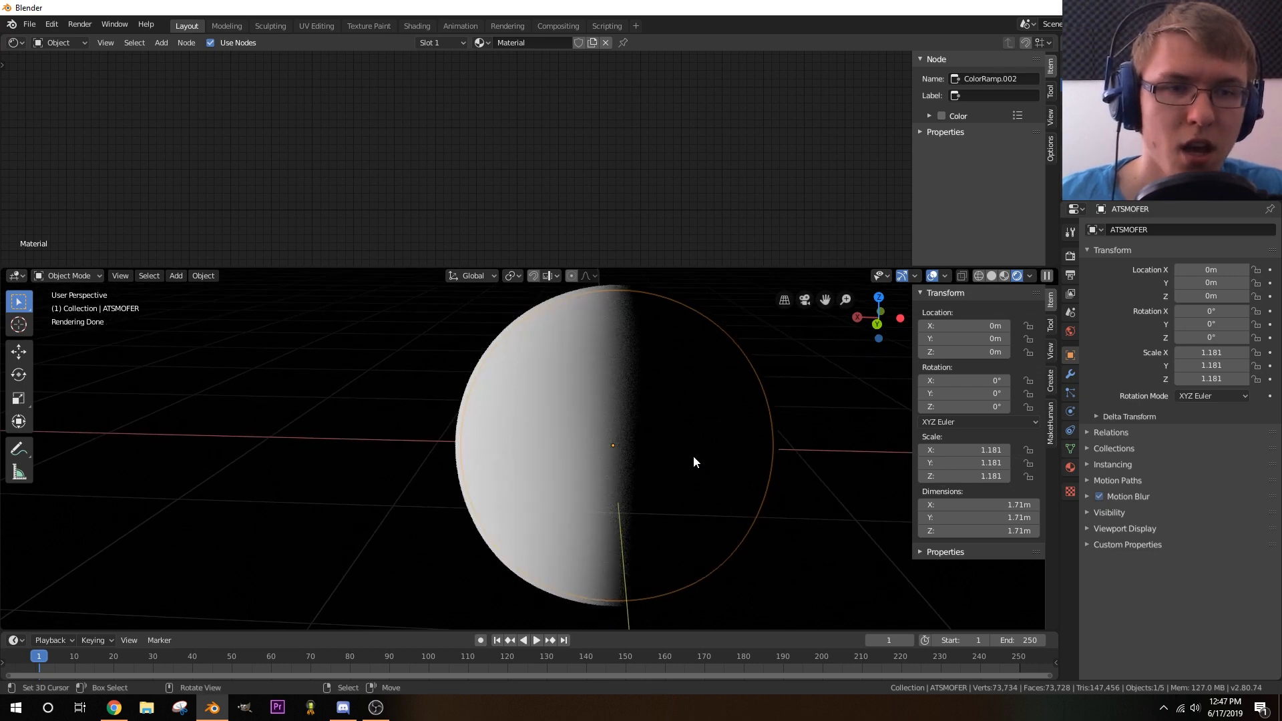
pyautogui.click(626, 288)
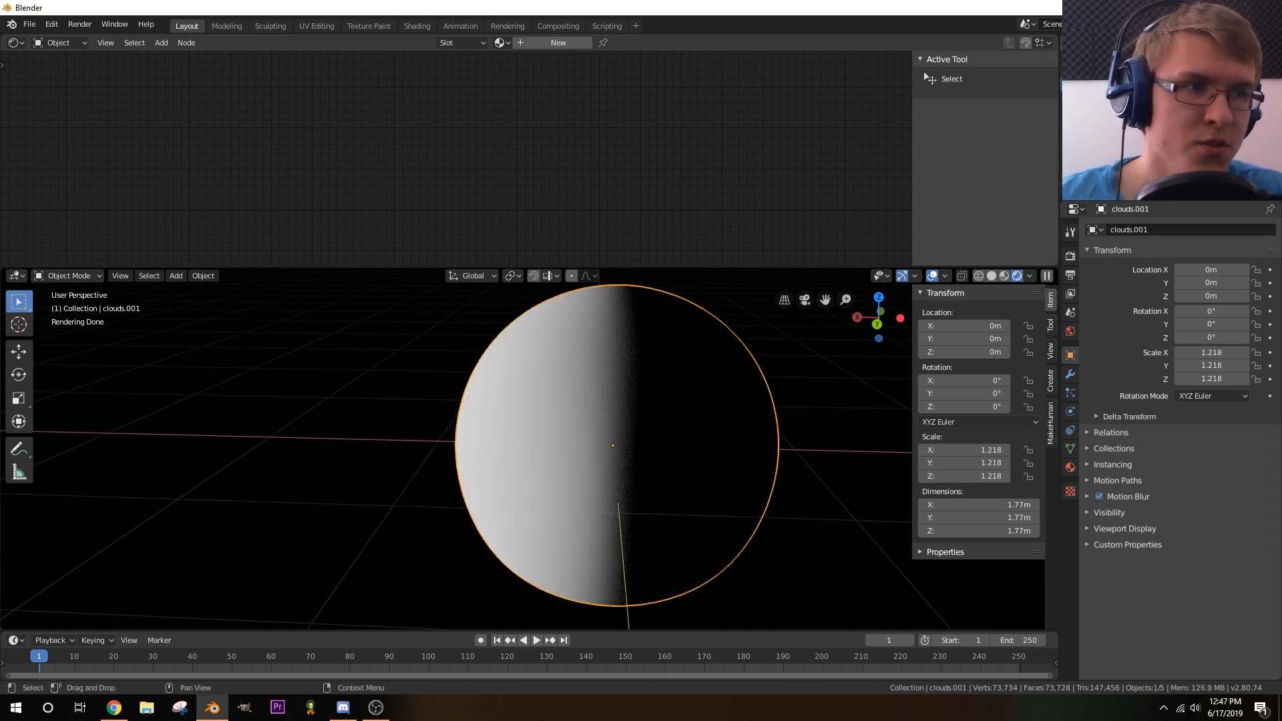
pyautogui.click(1122, 84)
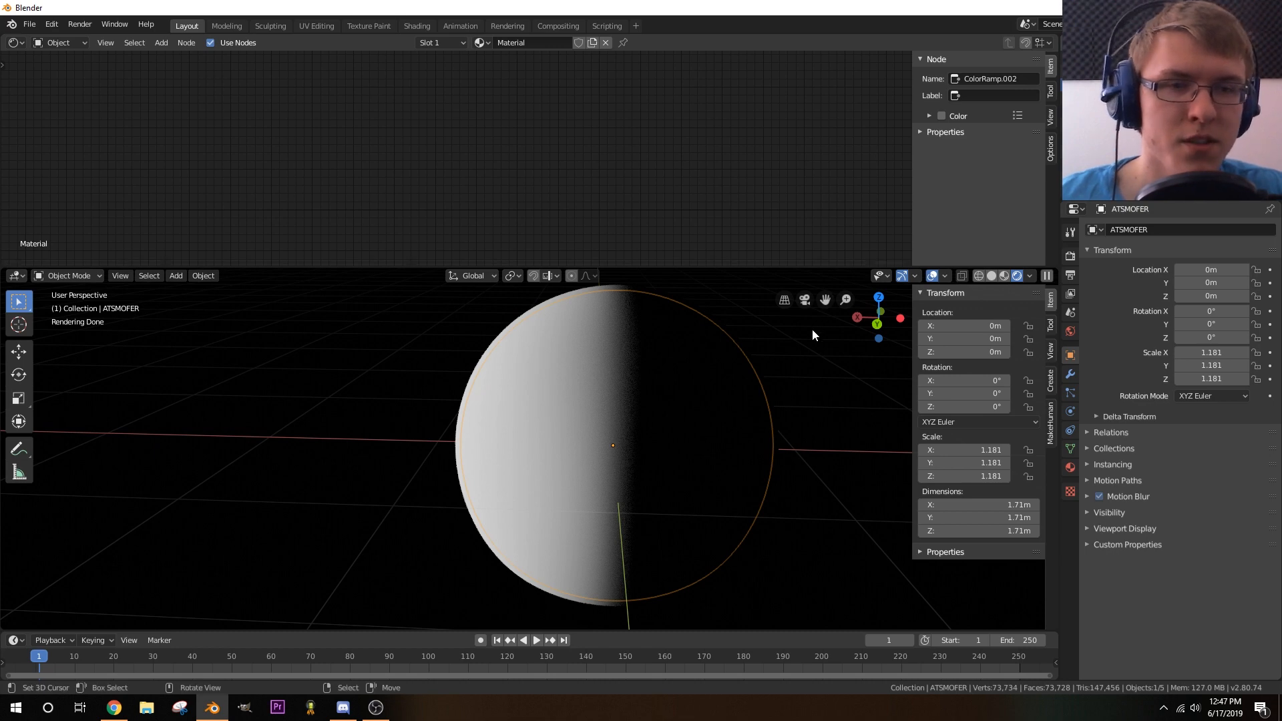
pyautogui.click(1144, 229)
pyautogui.moveTo(1148, 229); pyautogui.dragTo(1106, 230)
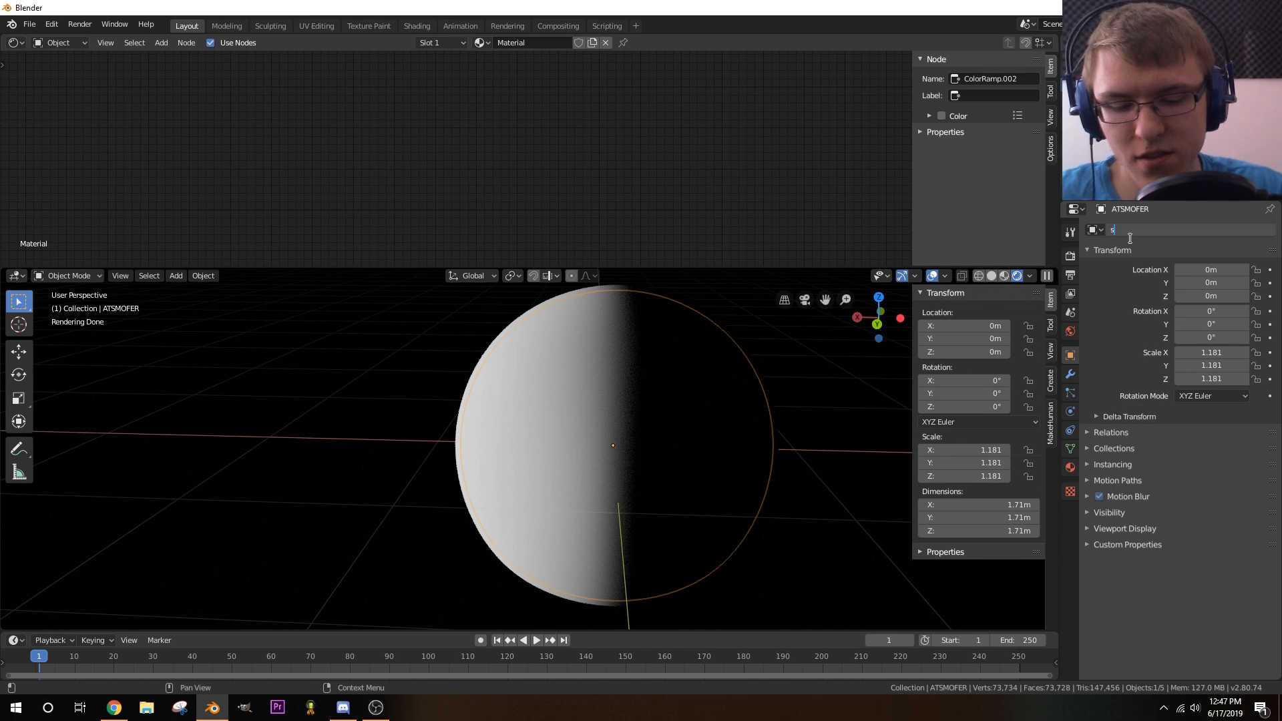
pyautogui.write('clouds')
pyautogui.press('Return')
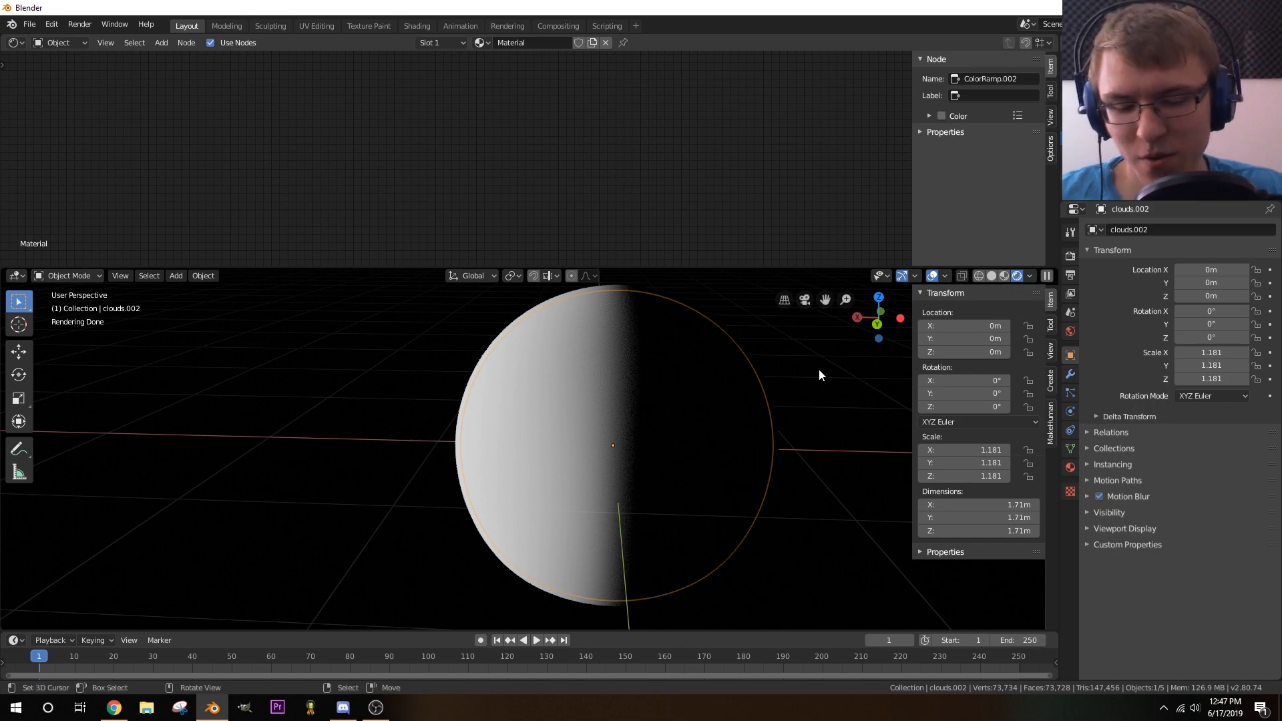
# - Try moving the inner sphere to identify it, cancel the move, and name the object ground
pyautogui.press('g')
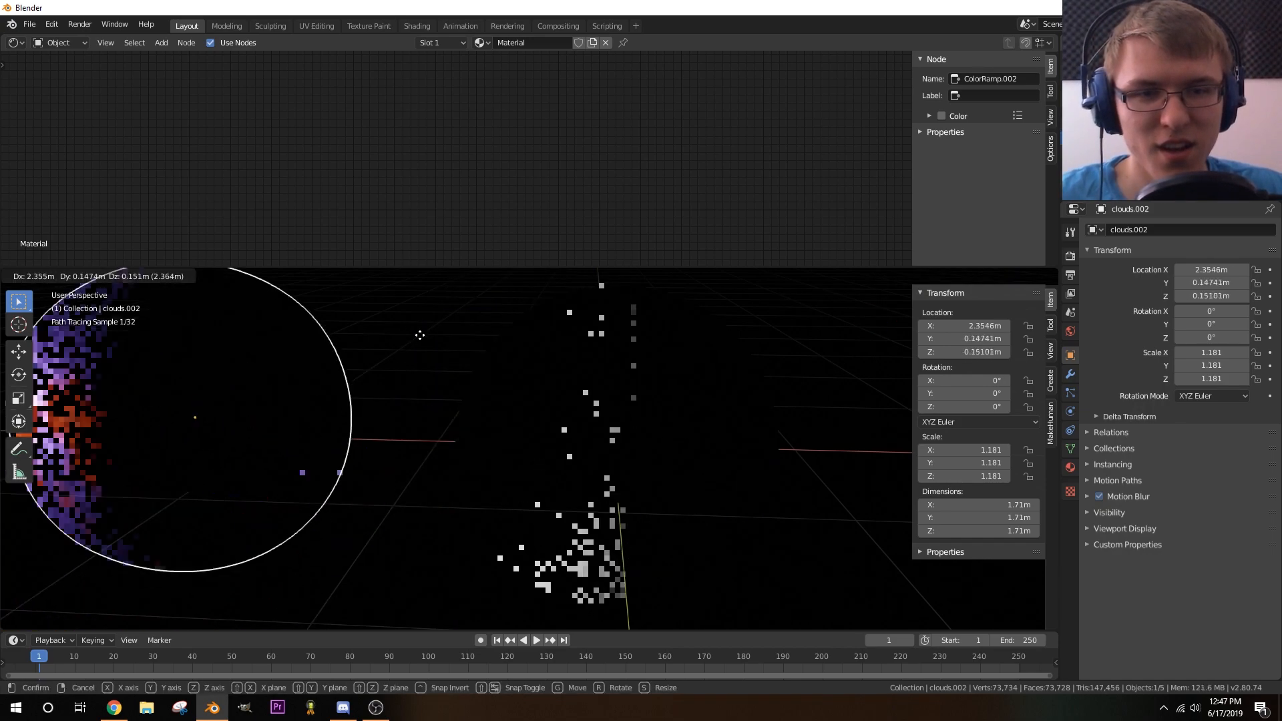
pyautogui.press('Escape')
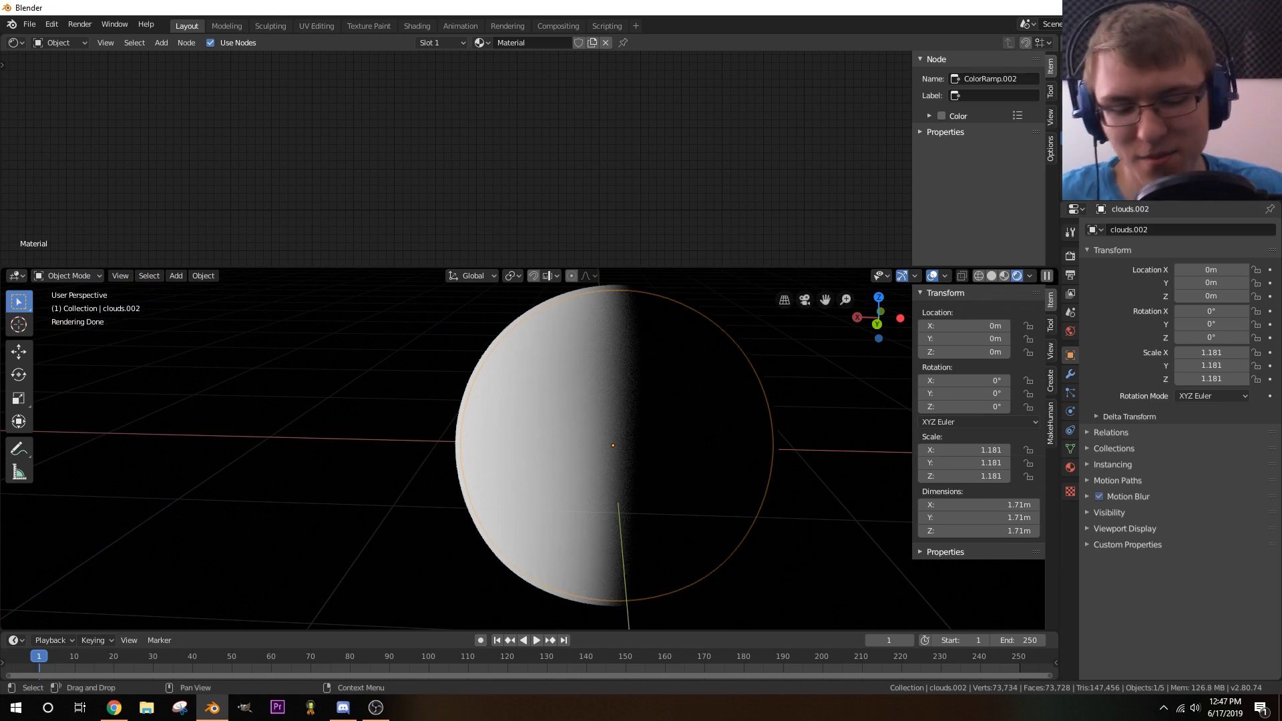
pyautogui.hotkey('ctrl', 'z')
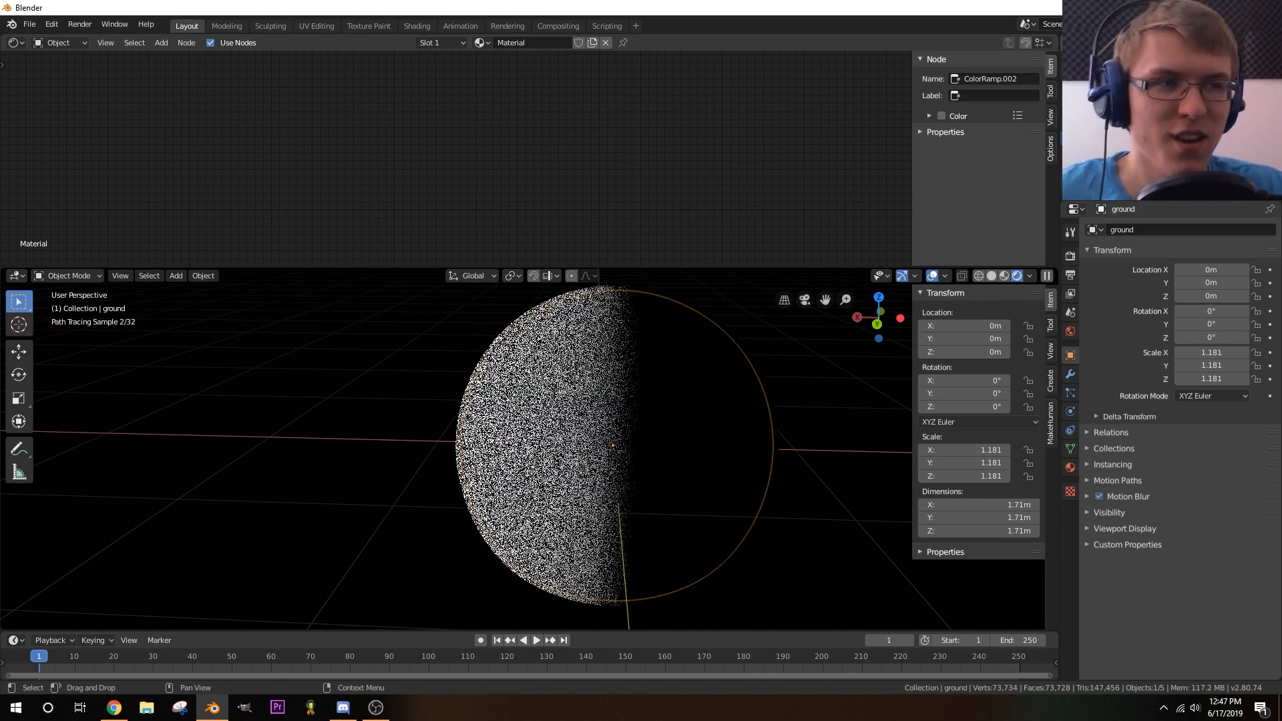
# - Select the duplicated outer sphere clouds.001 and rename the object Atmisfer
pyautogui.hotkey('ctrl', 'z')
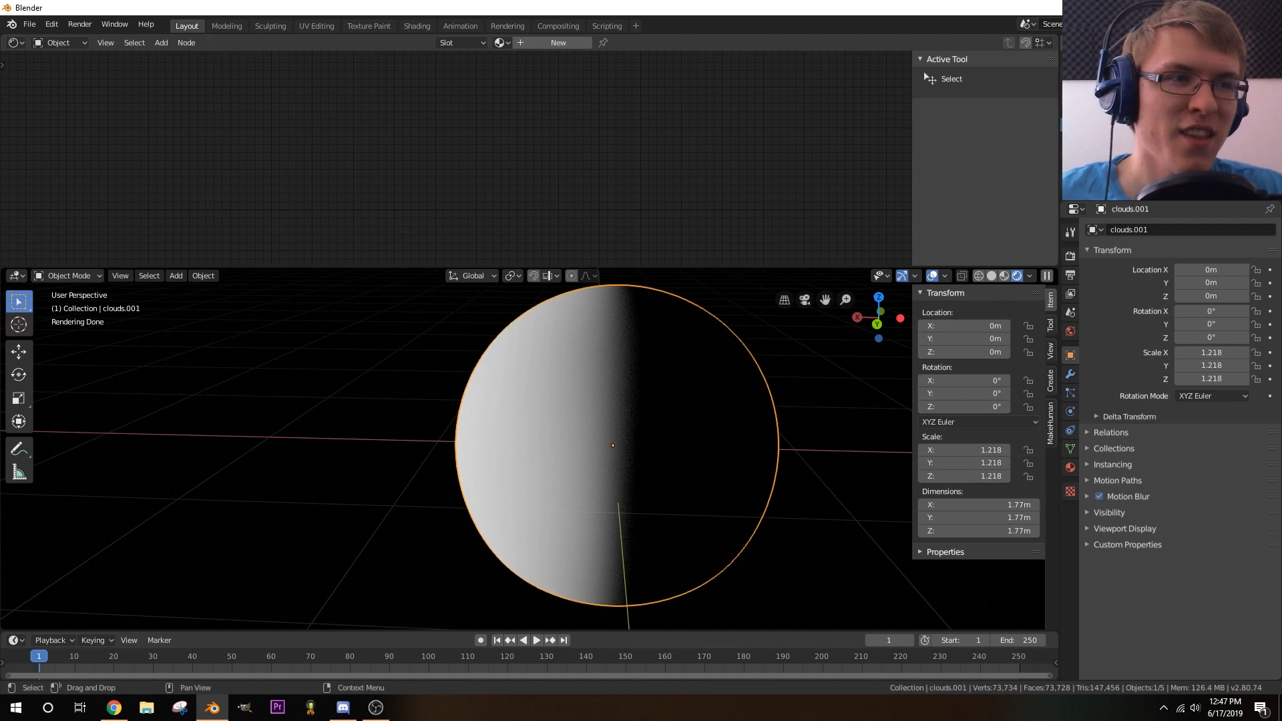
pyautogui.click(1173, 230)
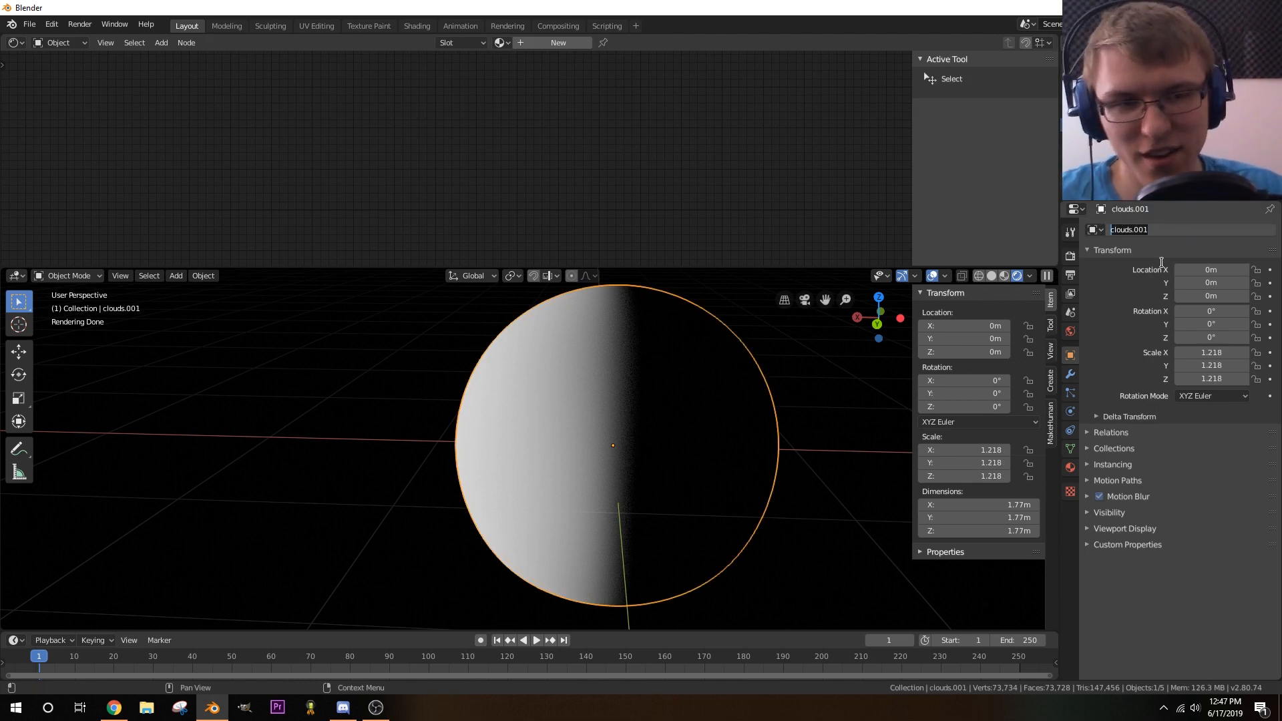
pyautogui.write('Atmisfer')
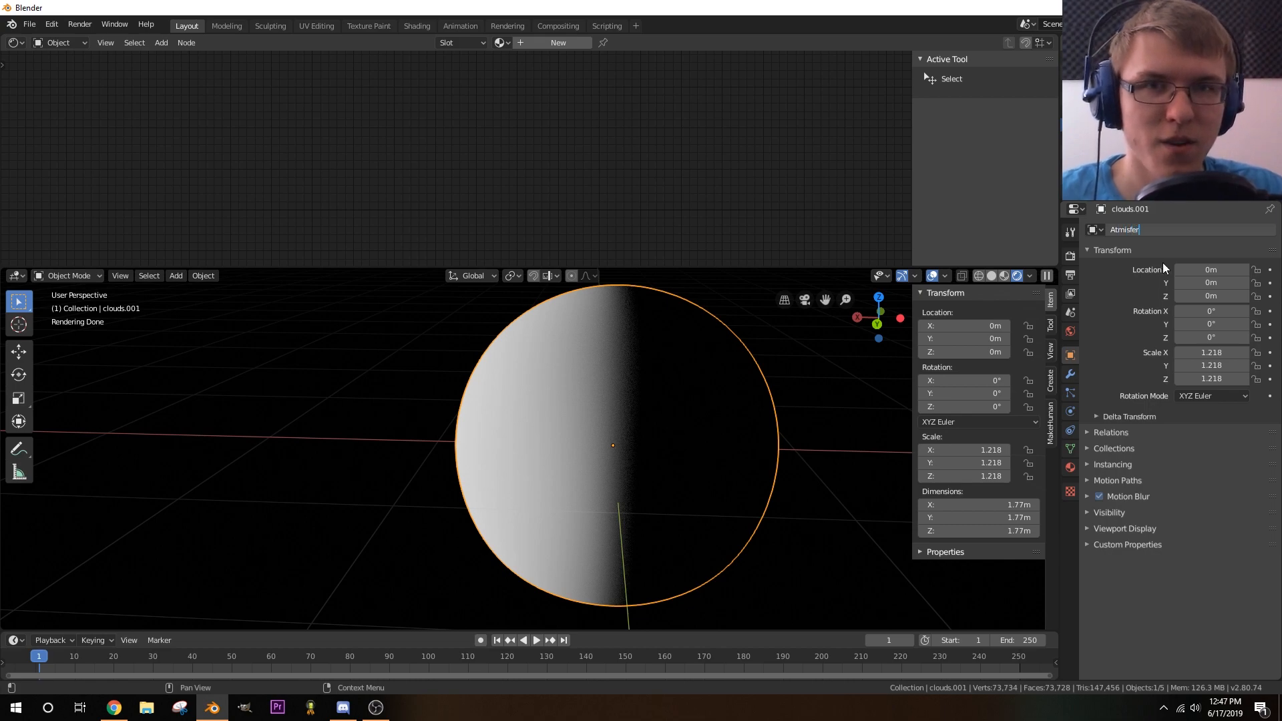
pyautogui.press('Return')
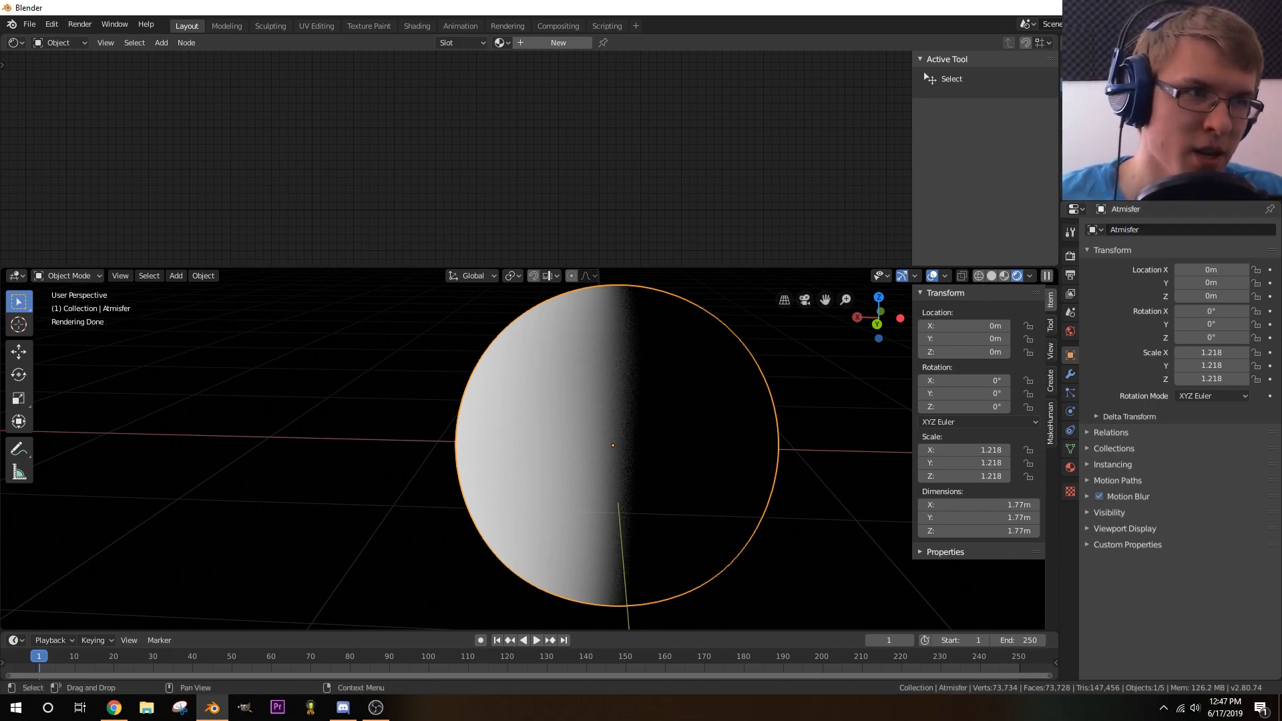
# - Create a new material for the Atmisfer sphere and name it atmisfer
pyautogui.moveTo(664, 474)
pyautogui.mouseDown(button='middle')
pyautogui.moveTo(744, 463)
pyautogui.moveTo(652, 481)
pyautogui.moveTo(655, 492)
pyautogui.mouseUp(button='middle')
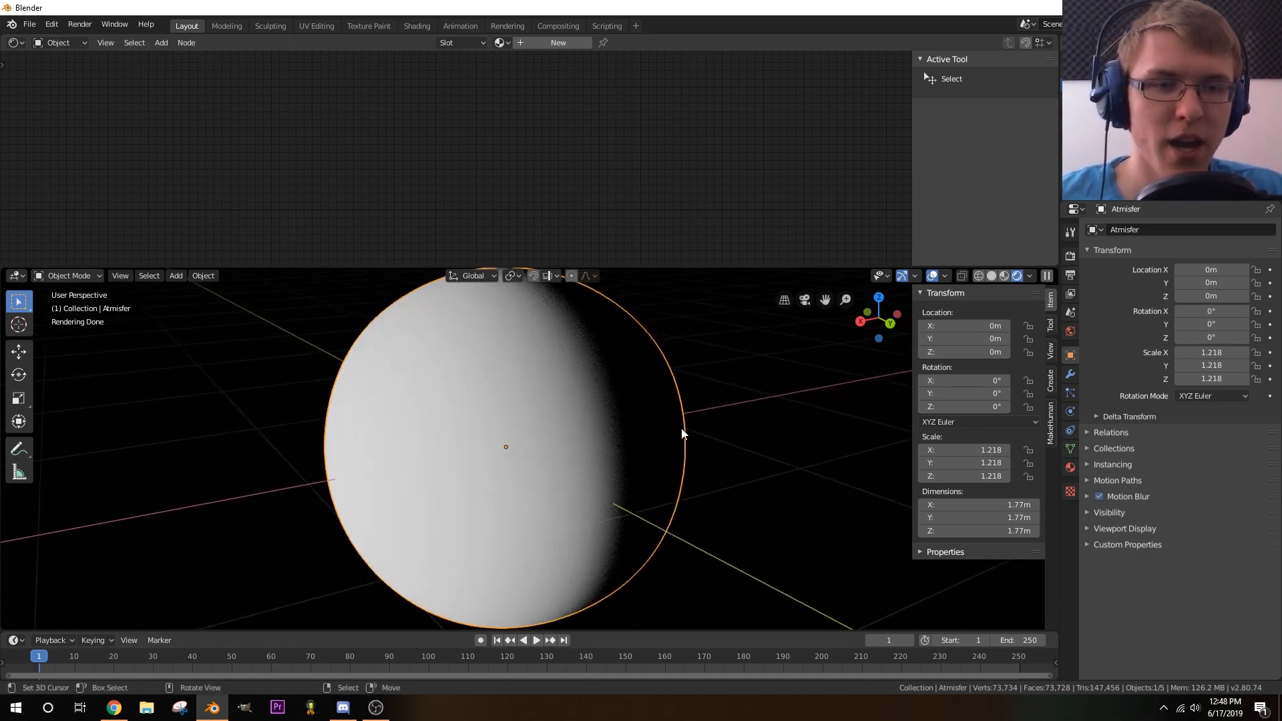
pyautogui.click(1070, 467)
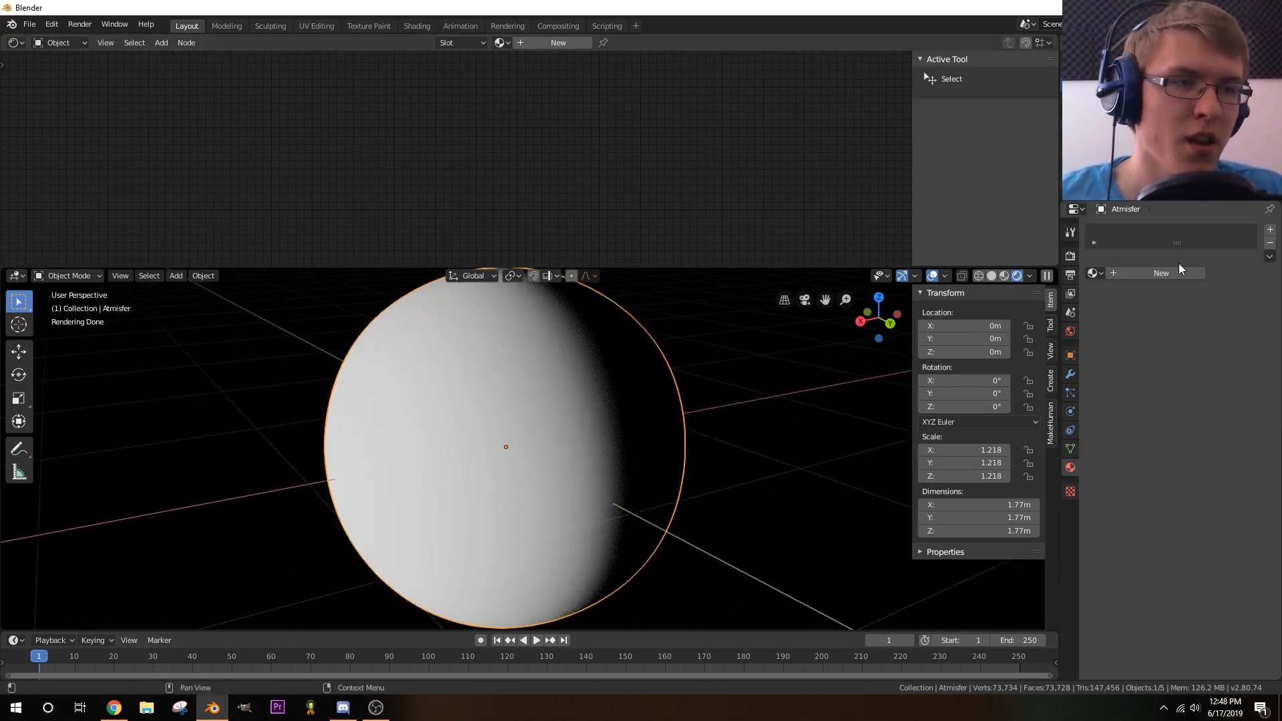
pyautogui.click(1163, 275)
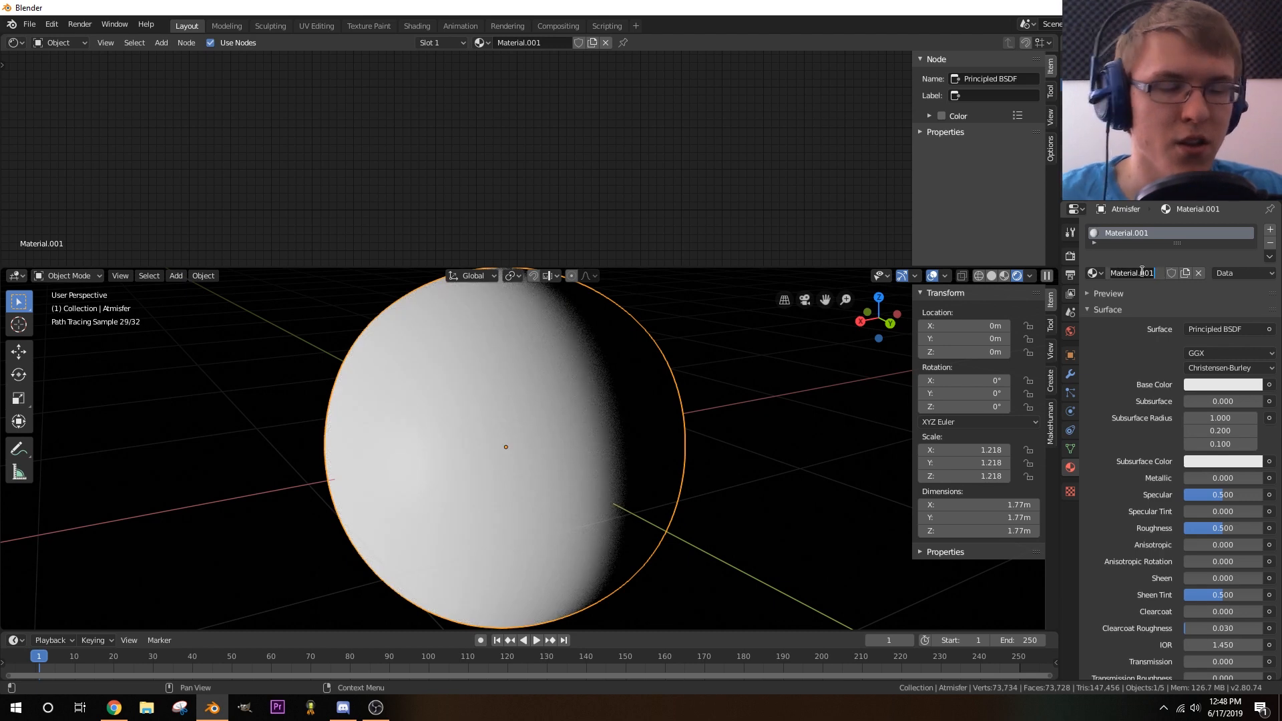
pyautogui.write('ass')
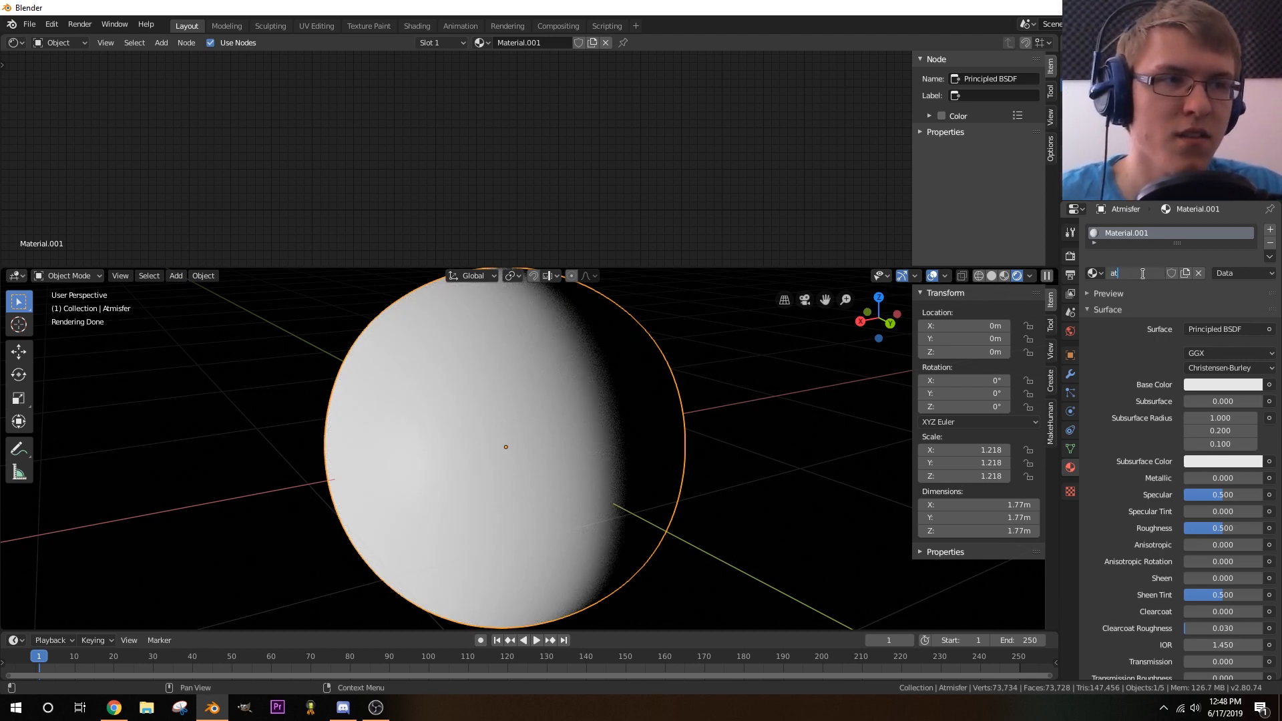
pyautogui.write('isfer')
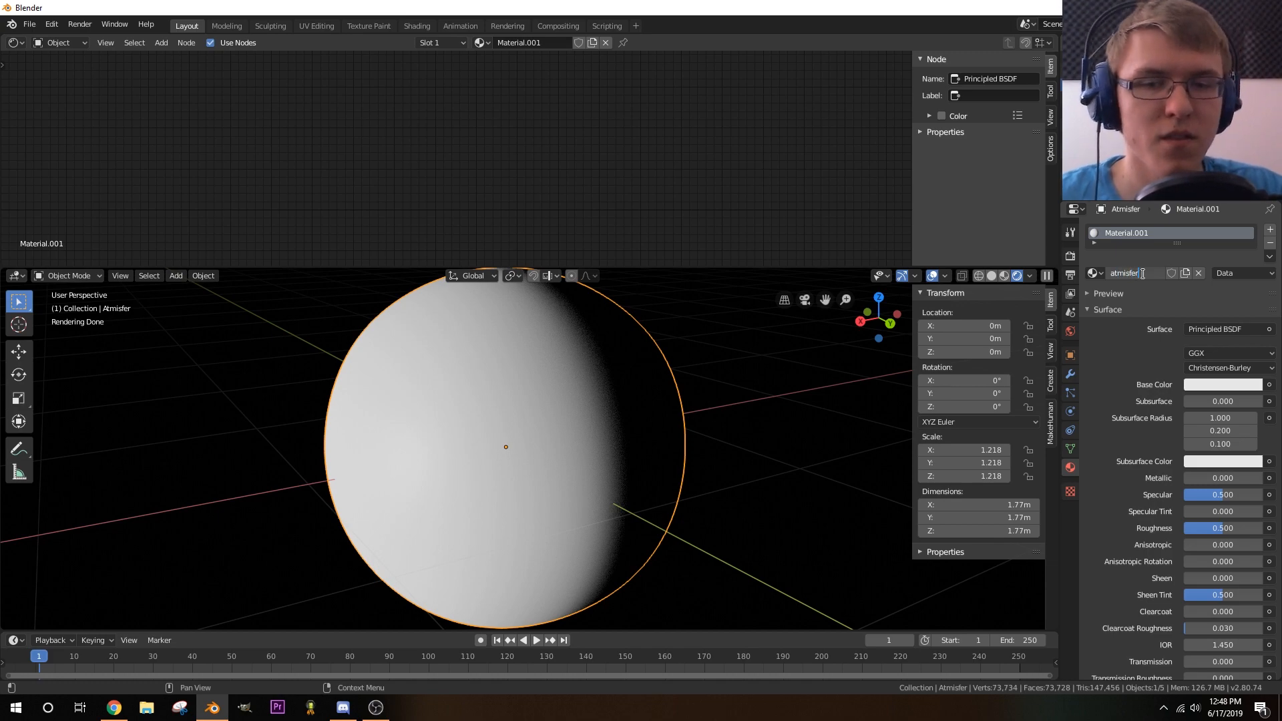
pyautogui.press('Return')
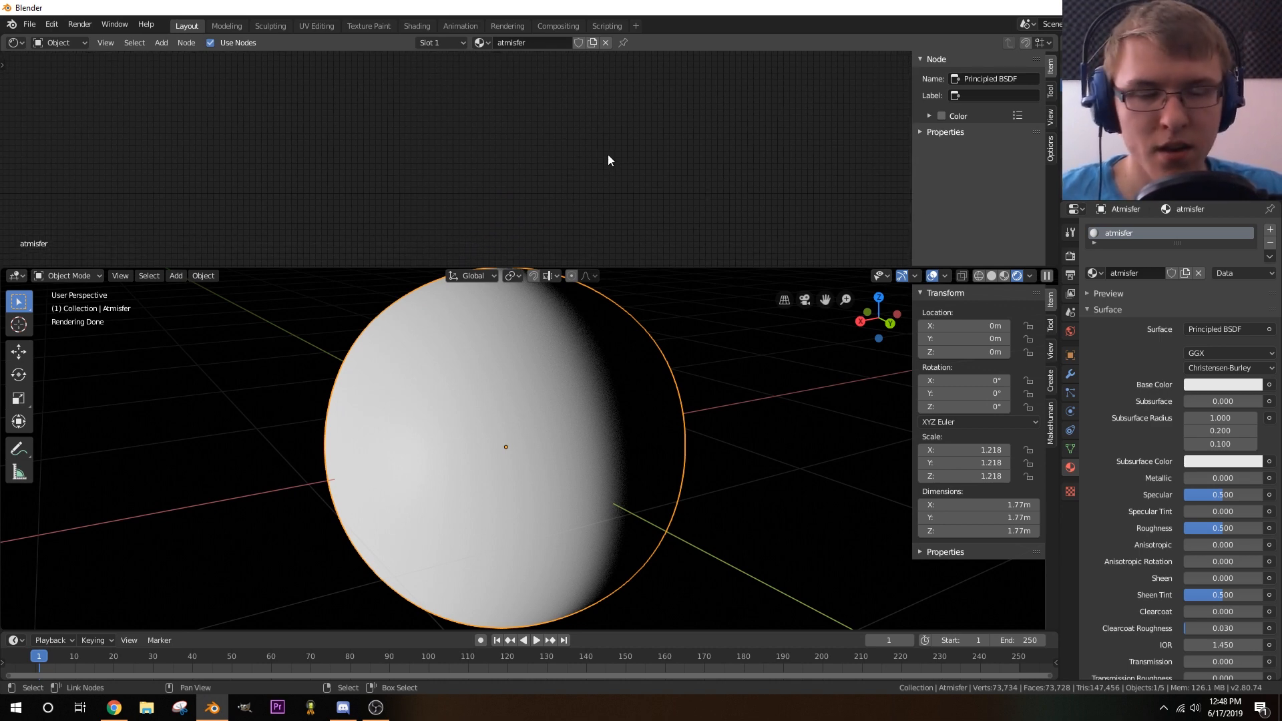
# - Delete the Principled BSDF node from the atmisfer material, leaving only the Material Output
pyautogui.press('Home')
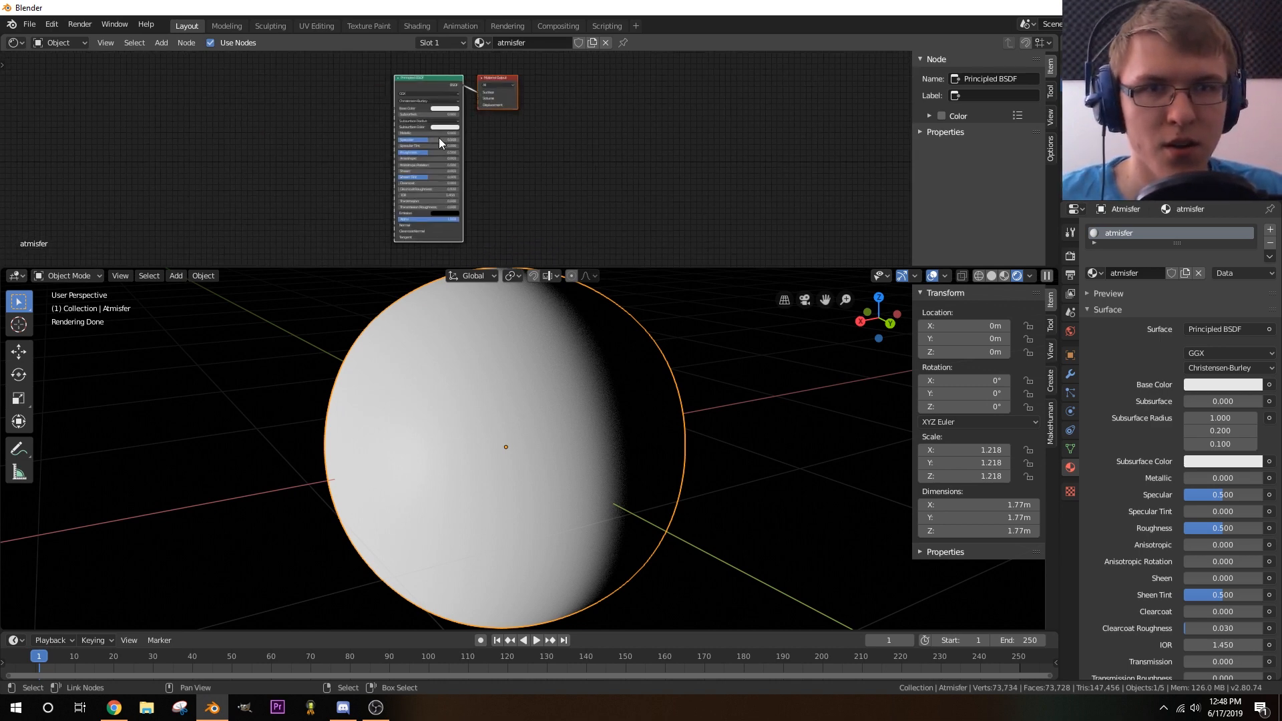
pyautogui.moveTo(439, 138); pyautogui.dragTo(536, 147, button='middle')
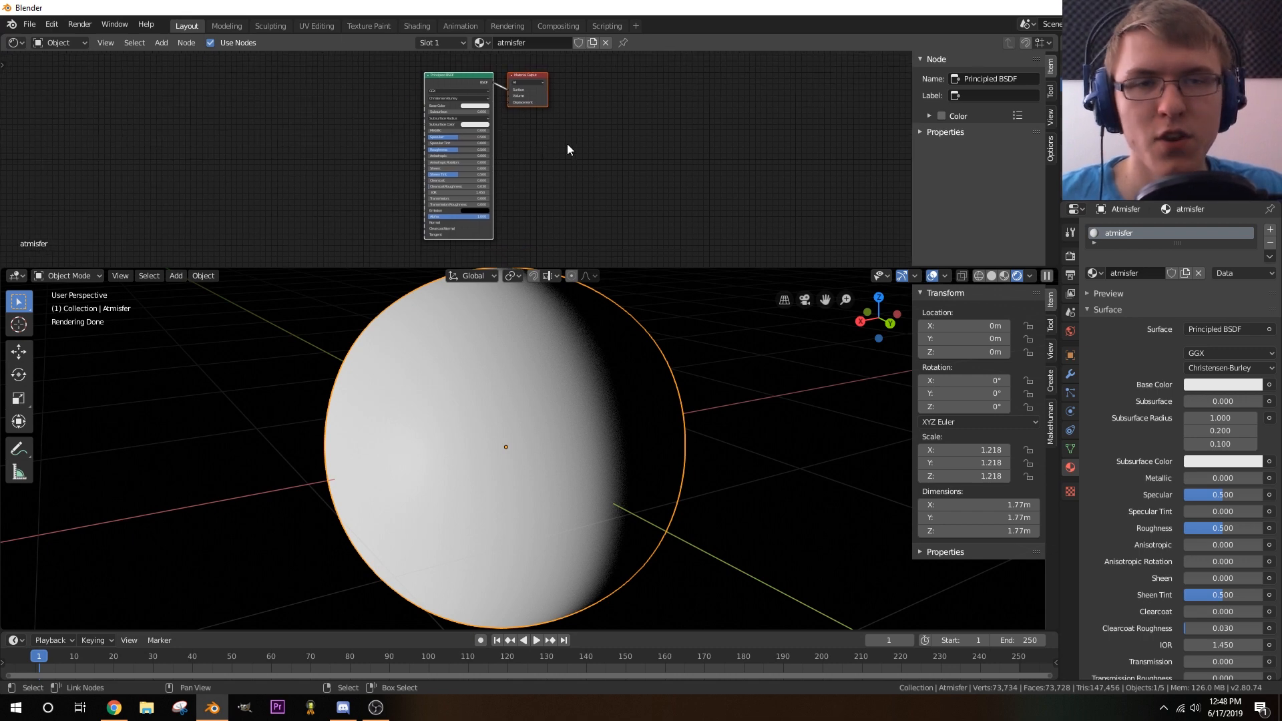
pyautogui.click(578, 144)
pyautogui.moveTo(666, 145); pyautogui.dragTo(626, 157, button='middle')
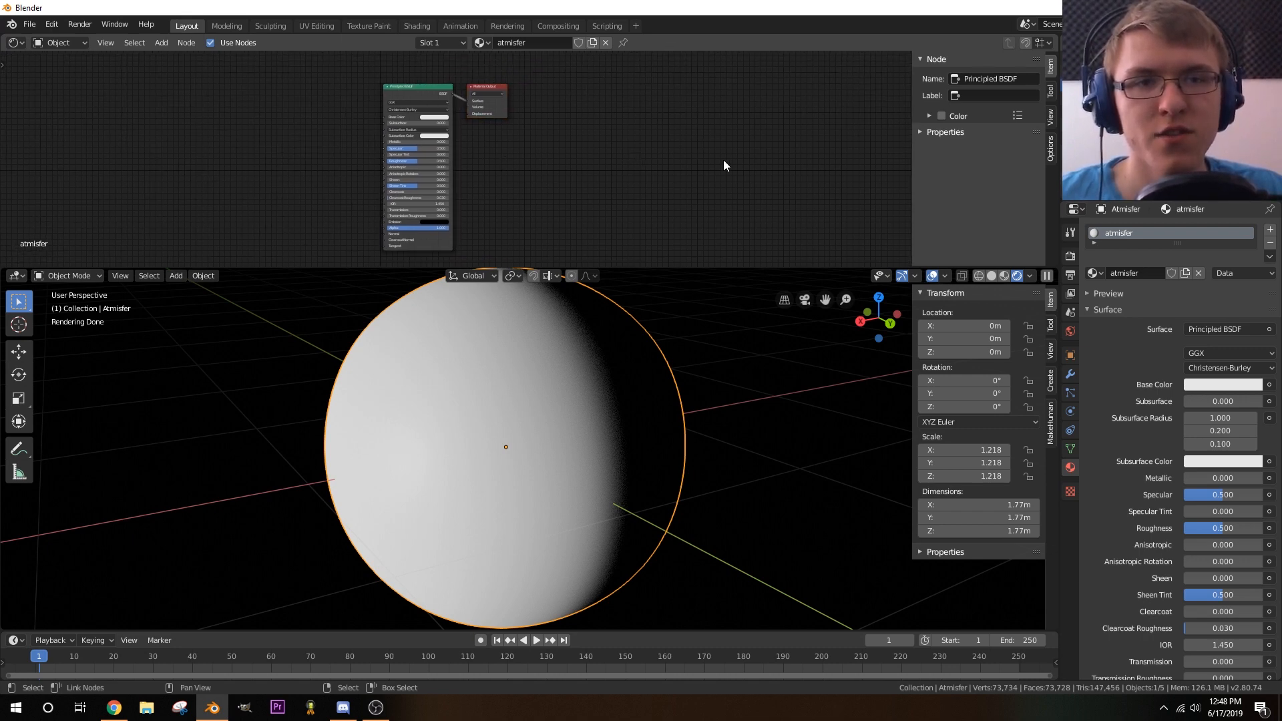
pyautogui.moveTo(798, 169); pyautogui.dragTo(287, 142, button='middle')
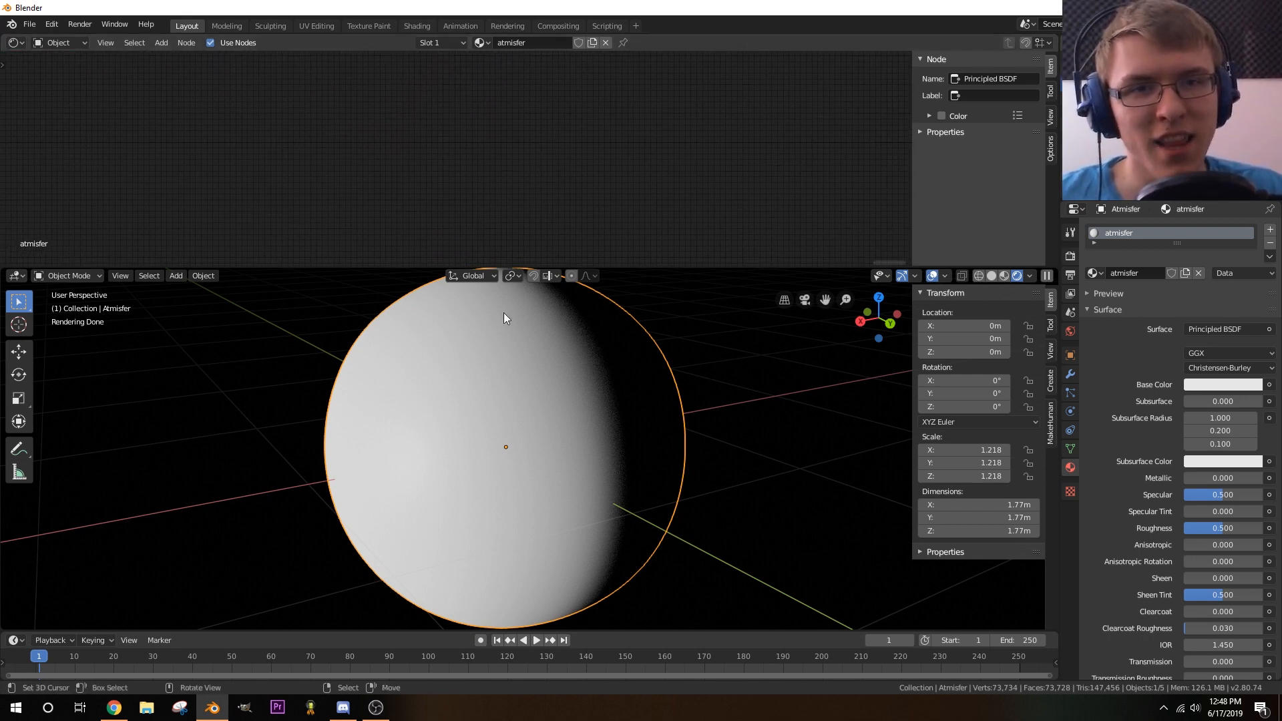
pyautogui.press('Home')
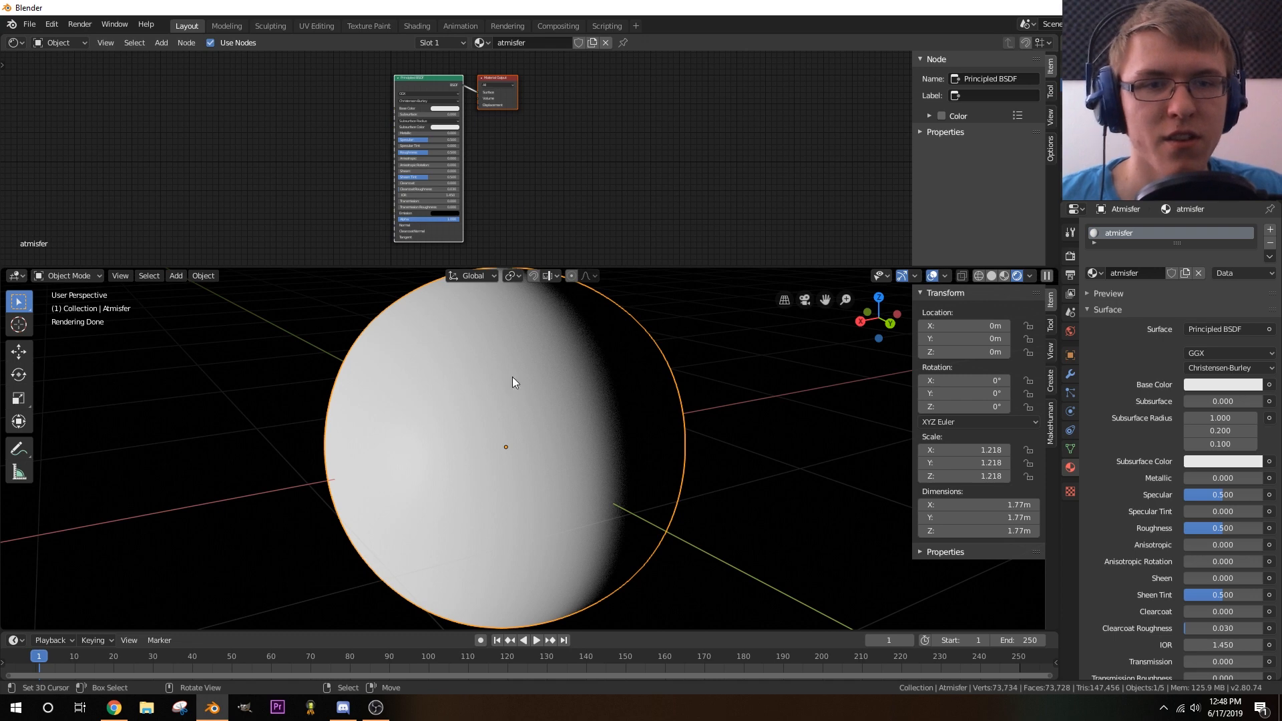
pyautogui.scroll(2, 581, 154)
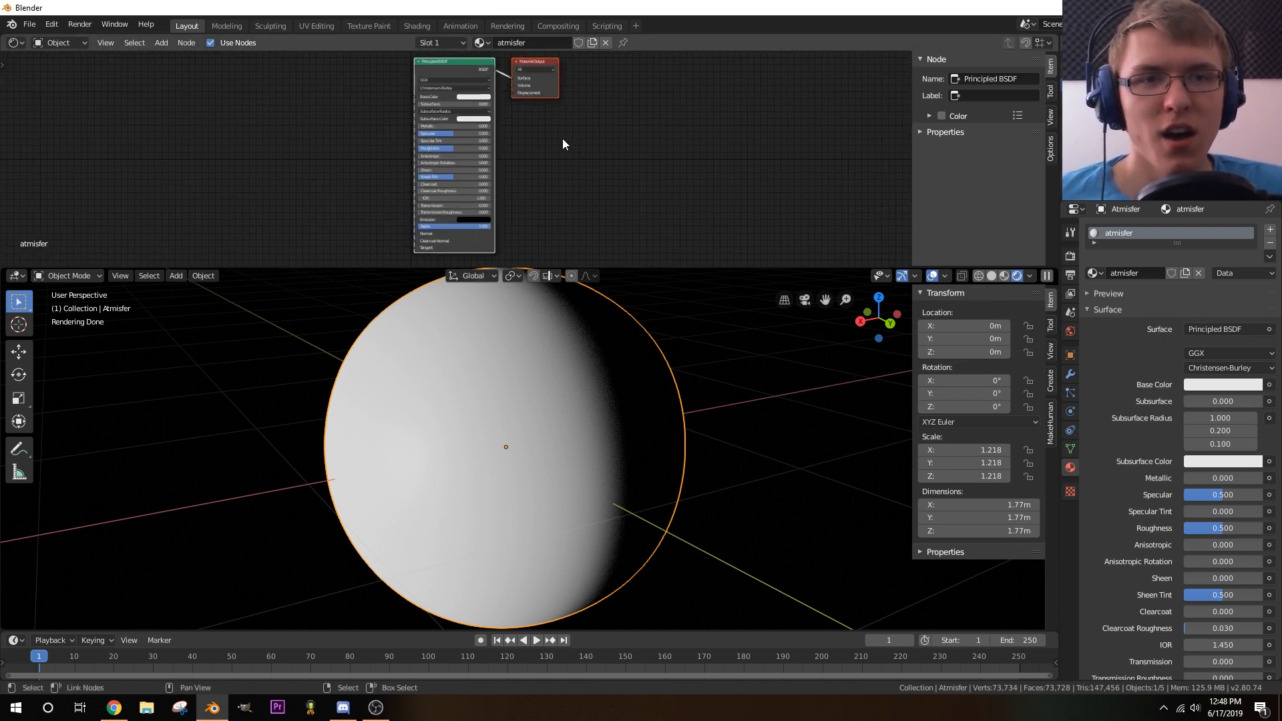
pyautogui.moveTo(562, 139); pyautogui.dragTo(637, 146, button='middle')
pyautogui.click(454, 59)
pyautogui.press('Delete')
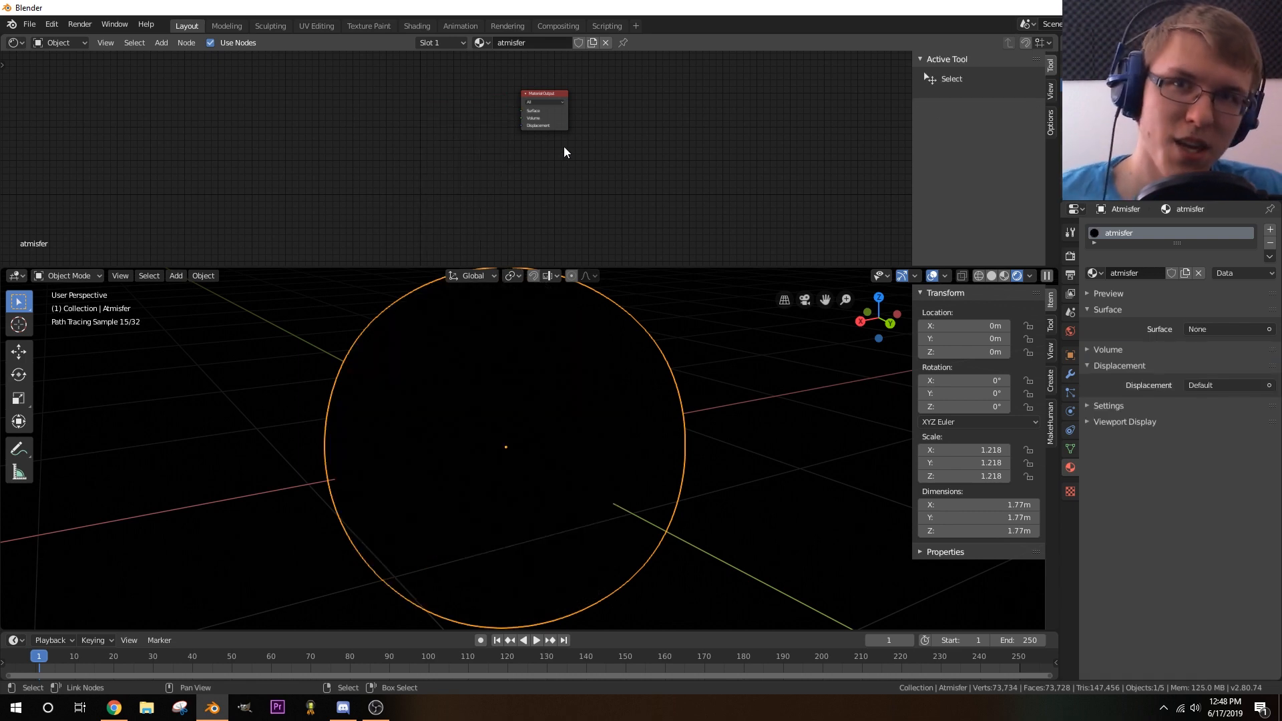
# - Add a Mix Shader node in front of the Material Output node
pyautogui.scroll(3, 475, 166)
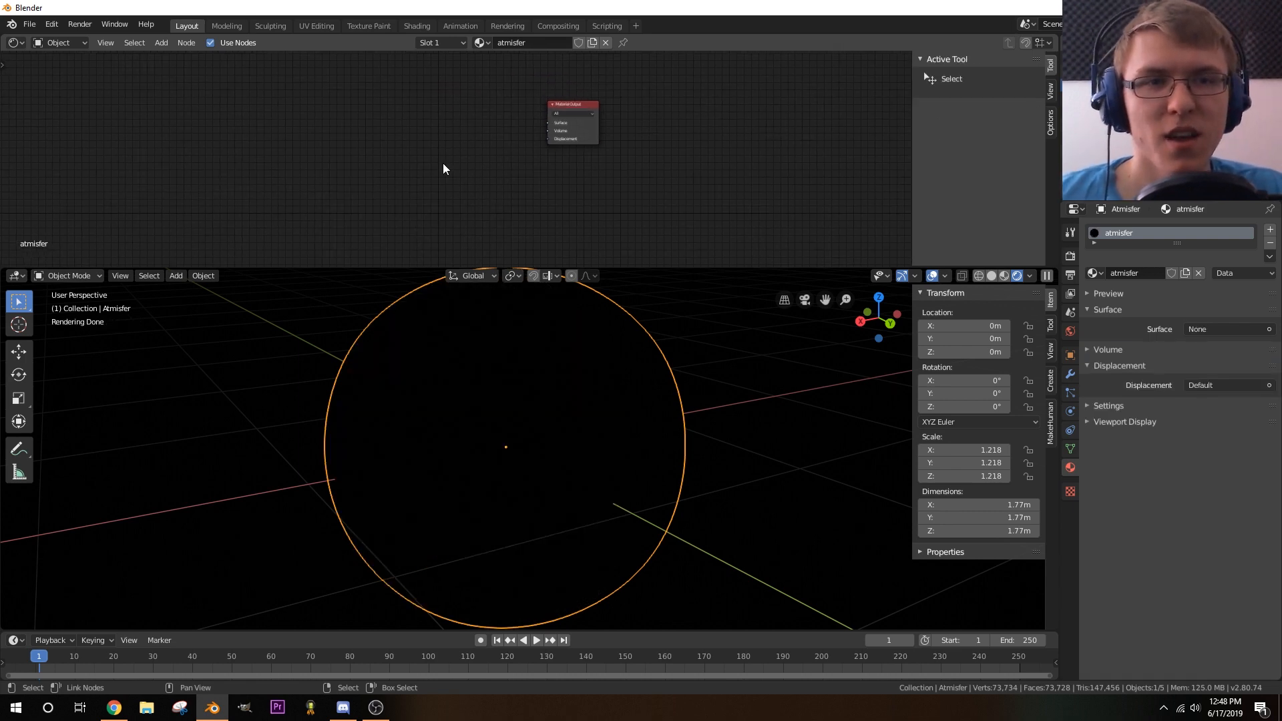
pyautogui.scroll(4, 444, 161)
pyautogui.moveTo(445, 155); pyautogui.dragTo(459, 163, button='middle')
pyautogui.scroll(-4, 446, 160)
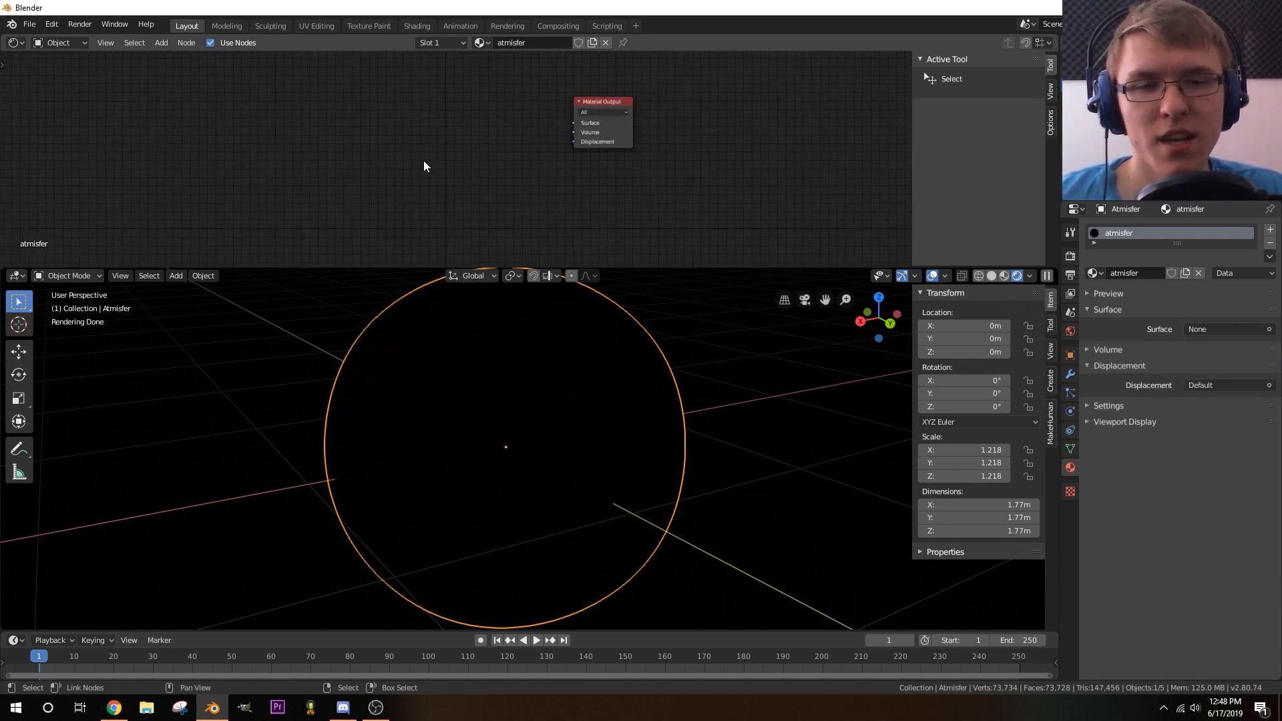
pyautogui.hotkey('shift', 'a')
pyautogui.moveTo(424, 167)
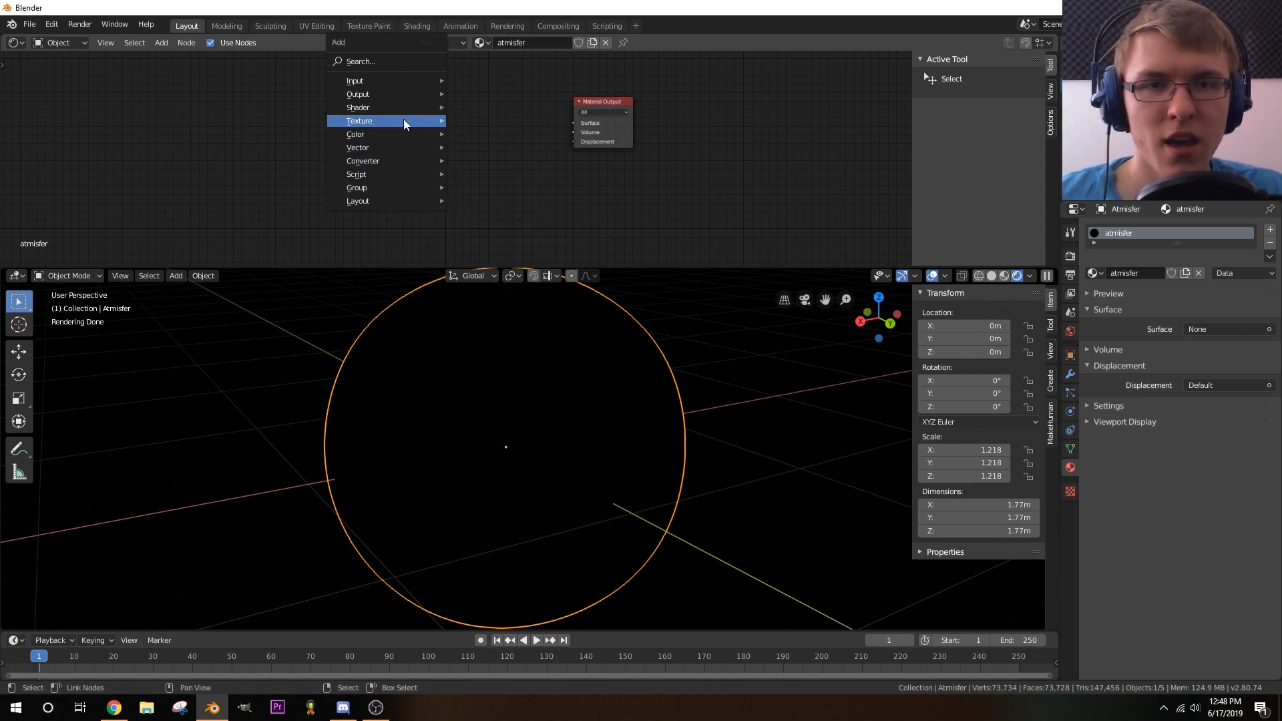
pyautogui.moveTo(430, 109)
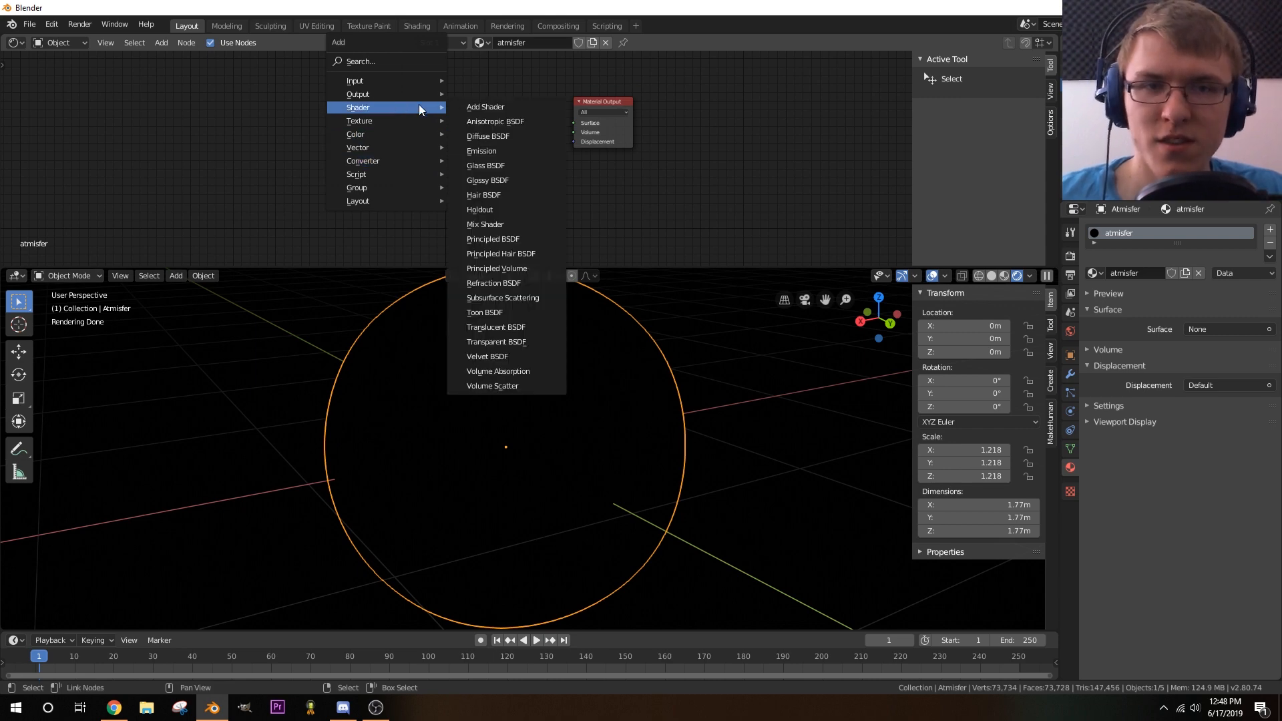
pyautogui.click(497, 226)
pyautogui.click(395, 127)
# - Add a Diffuse BSDF and a Transparent BSDF node before the Mix Shader and tidy their placement
pyautogui.hotkey('shift', 'a')
pyautogui.moveTo(393, 126)
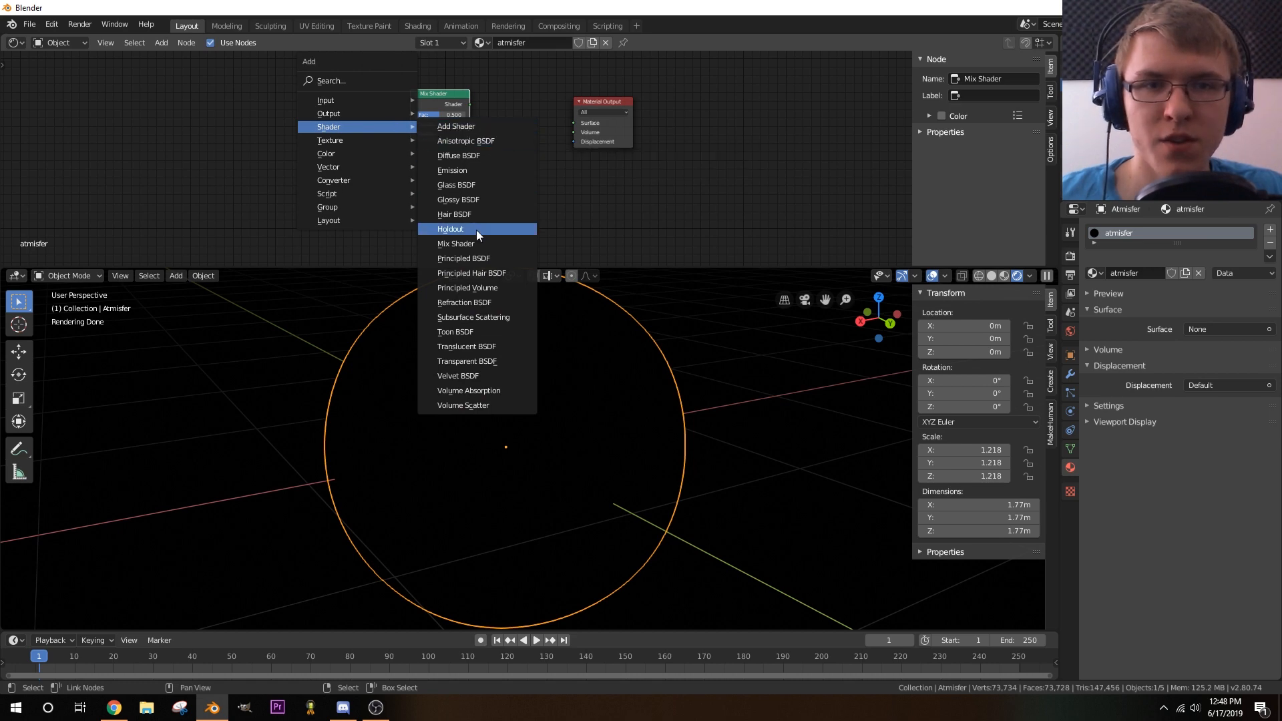
pyautogui.click(476, 155)
pyautogui.click(294, 101)
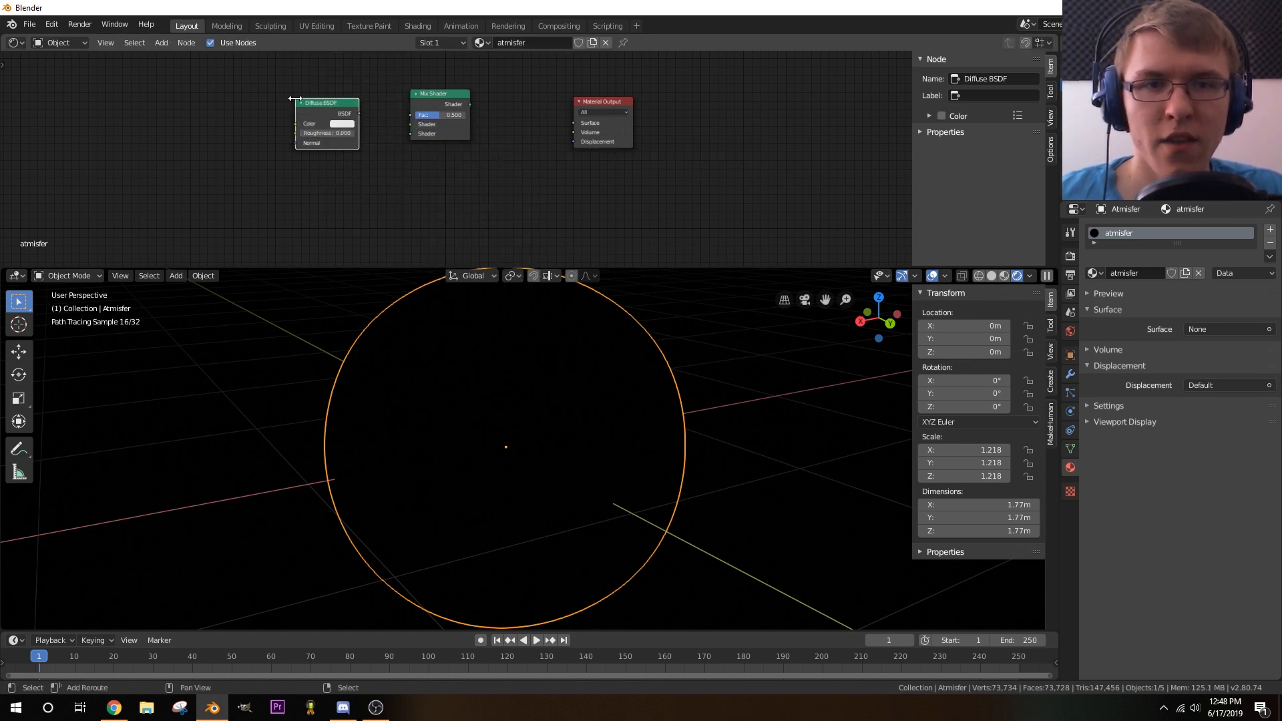
pyautogui.hotkey('shift', 'a')
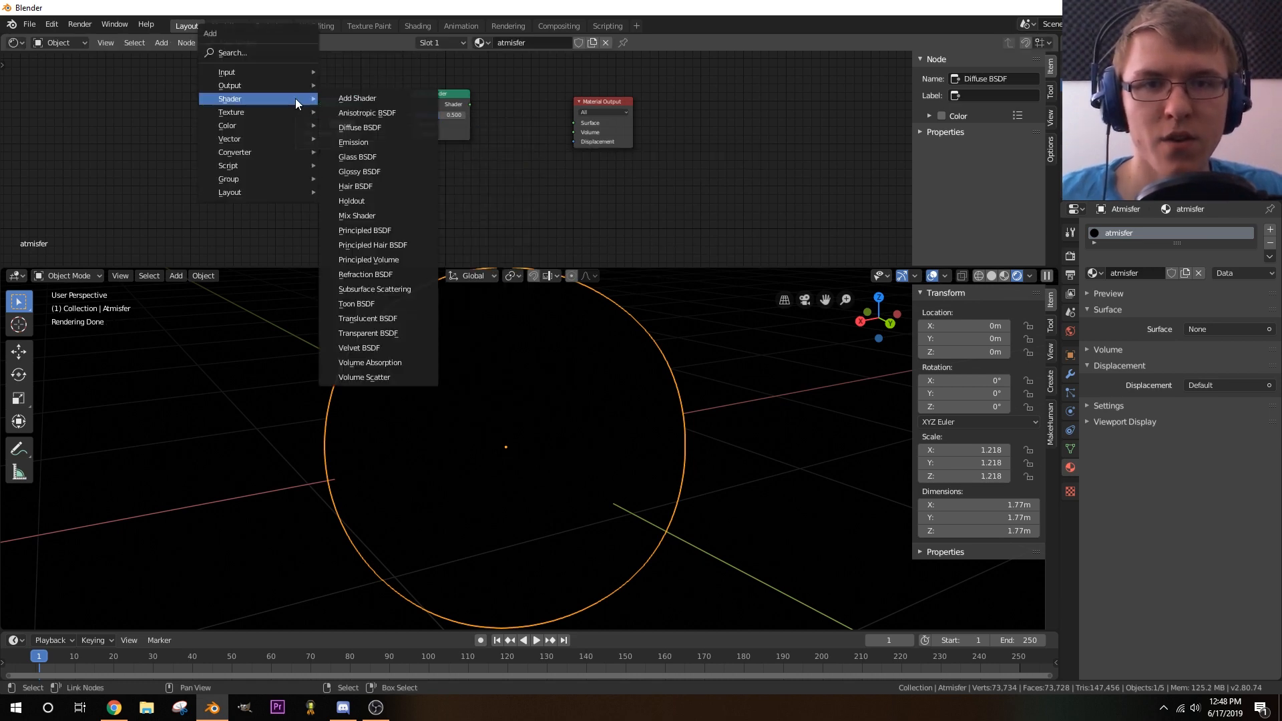
pyautogui.click(378, 335)
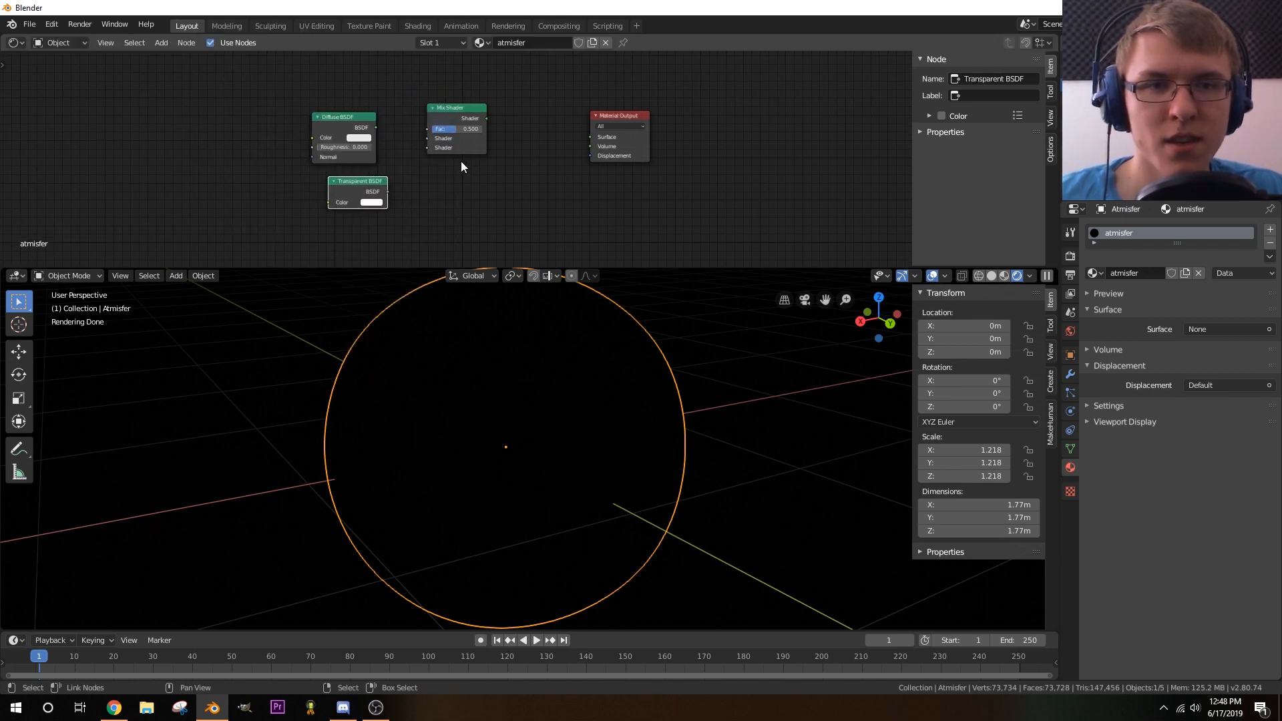
pyautogui.click(352, 182)
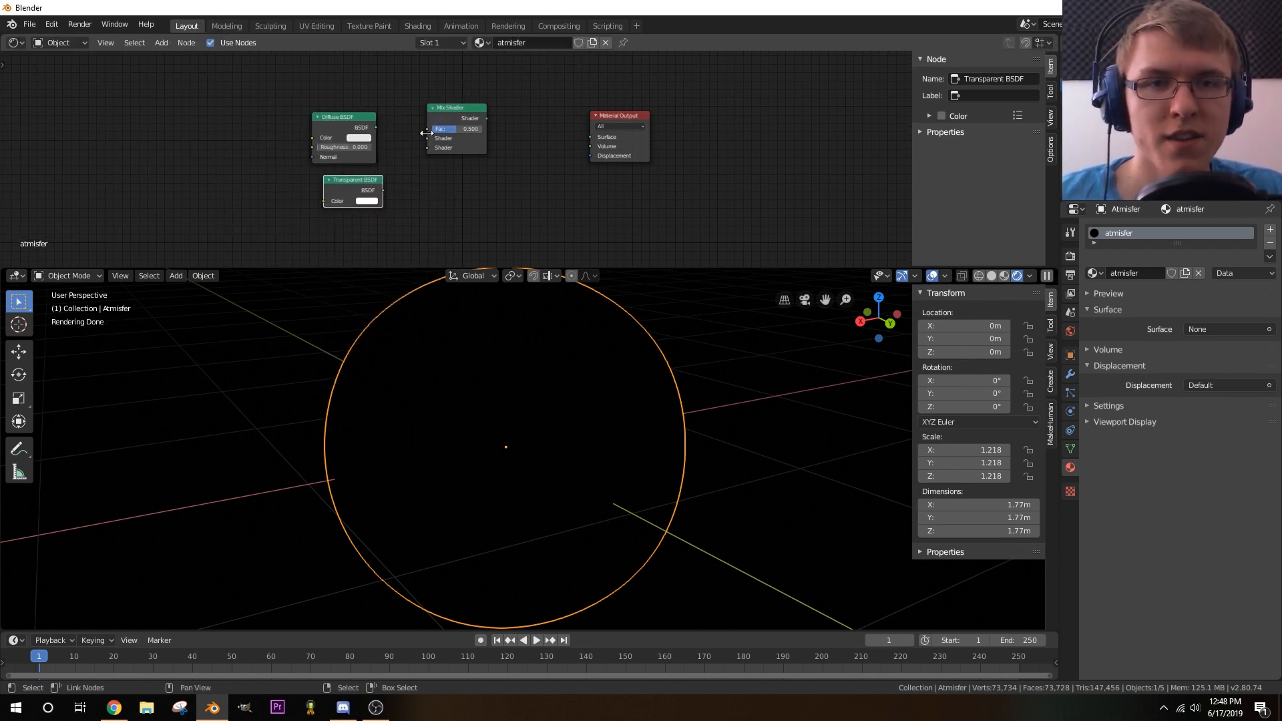
pyautogui.moveTo(463, 119); pyautogui.dragTo(480, 142)
# - Connect Diffuse BSDF to the first and Transparent BSDF to the second Mix Shader input, and the mix to the output's Surface
pyautogui.scroll(2, 414, 144)
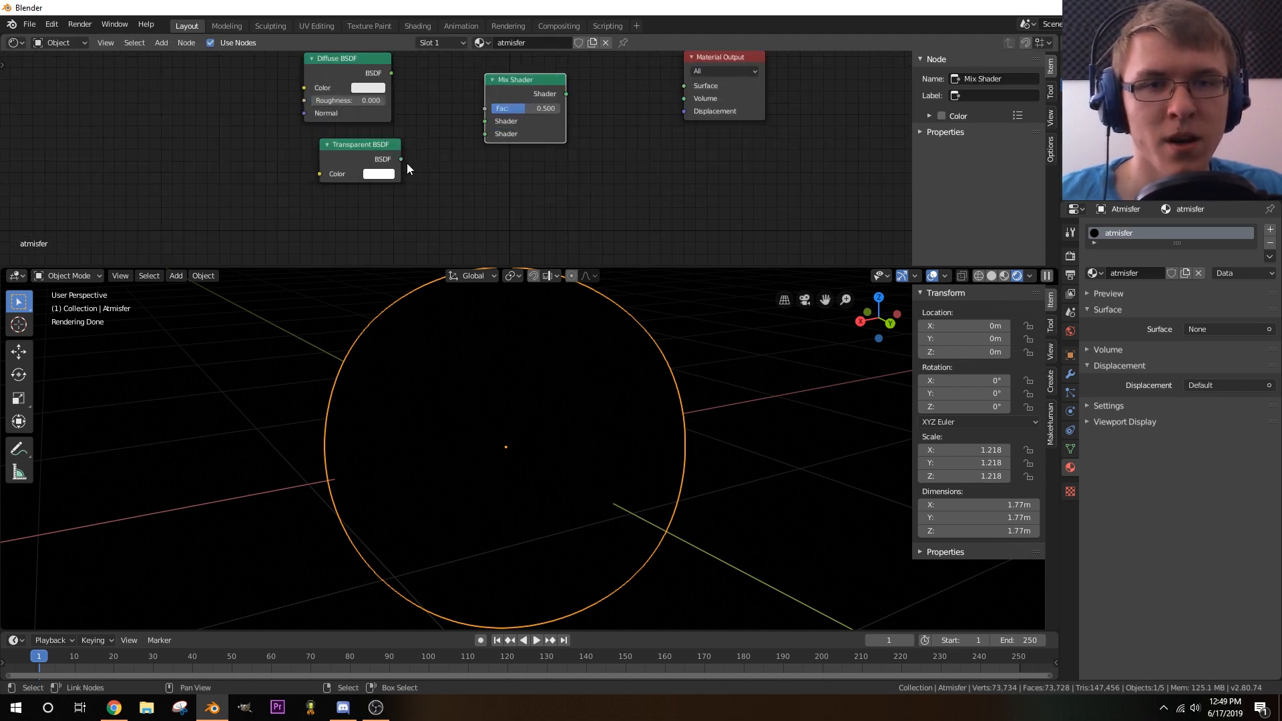
pyautogui.moveTo(401, 159); pyautogui.dragTo(474, 132)
pyautogui.moveTo(472, 134); pyautogui.dragTo(474, 176, button='middle')
pyautogui.moveTo(391, 116); pyautogui.dragTo(482, 162)
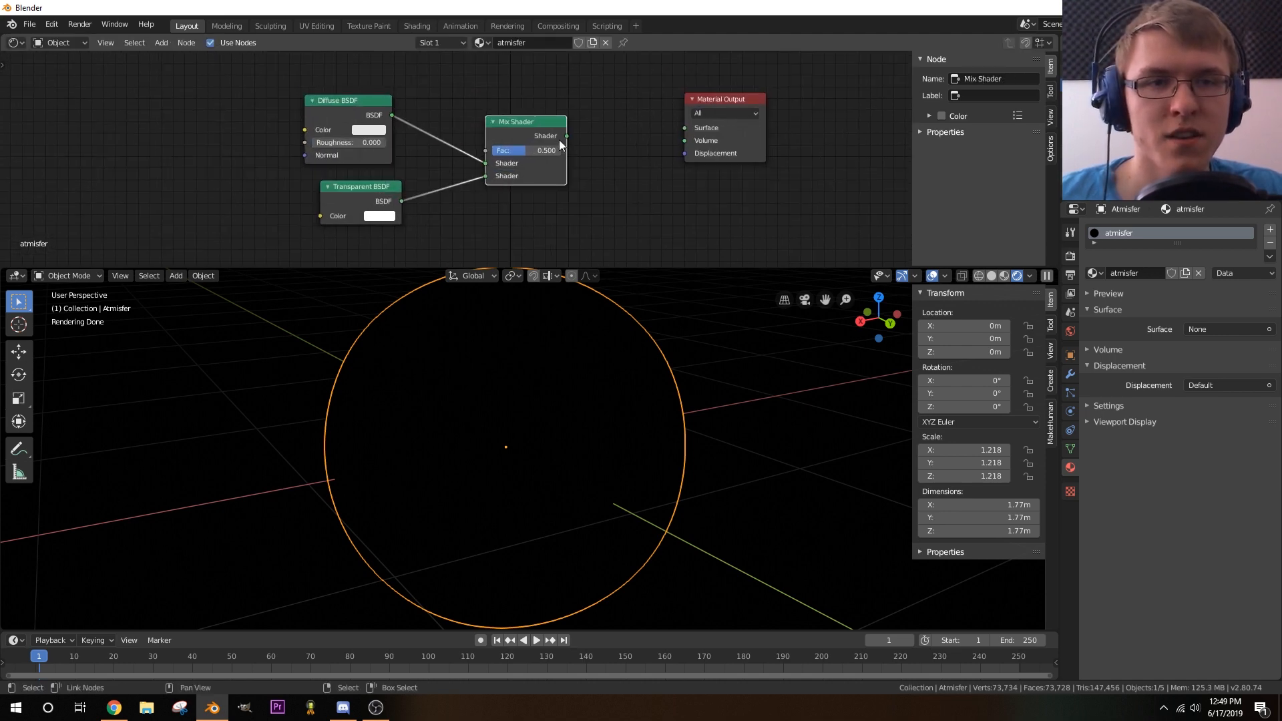
pyautogui.moveTo(566, 136); pyautogui.dragTo(685, 127)
pyautogui.moveTo(527, 131); pyautogui.dragTo(533, 137, button='middle')
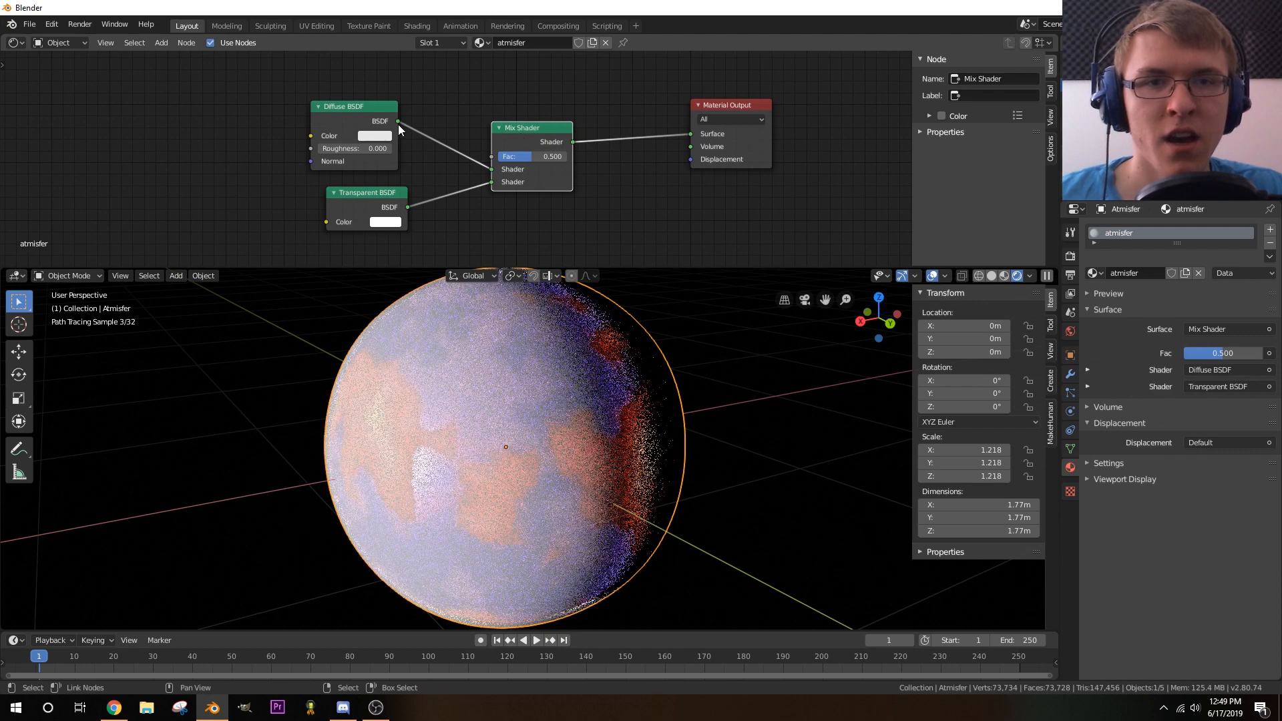
# - Link the Diffuse BSDF directly to the output's Surface for previewing, and add a Fresnel node before it
pyautogui.moveTo(398, 121); pyautogui.dragTo(705, 135)
pyautogui.moveTo(178, 86); pyautogui.dragTo(370, 116, button='middle')
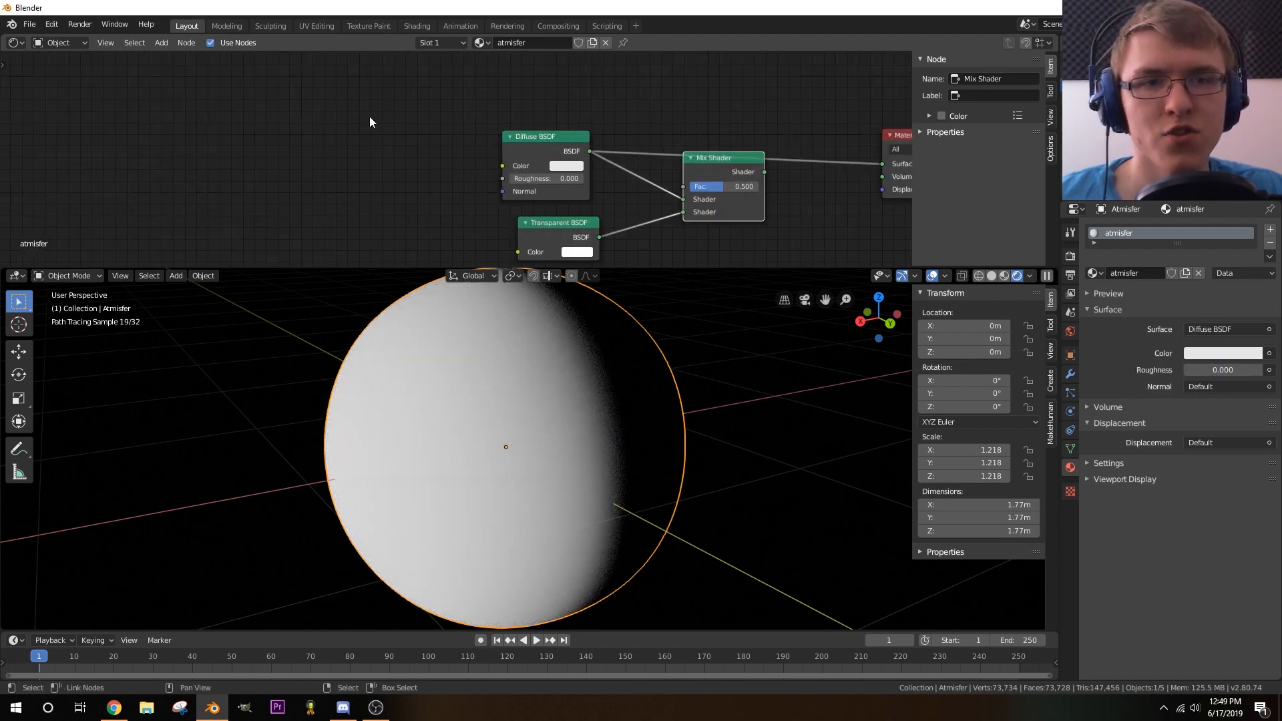
pyautogui.hotkey('shift', 'a')
pyautogui.moveTo(398, 104)
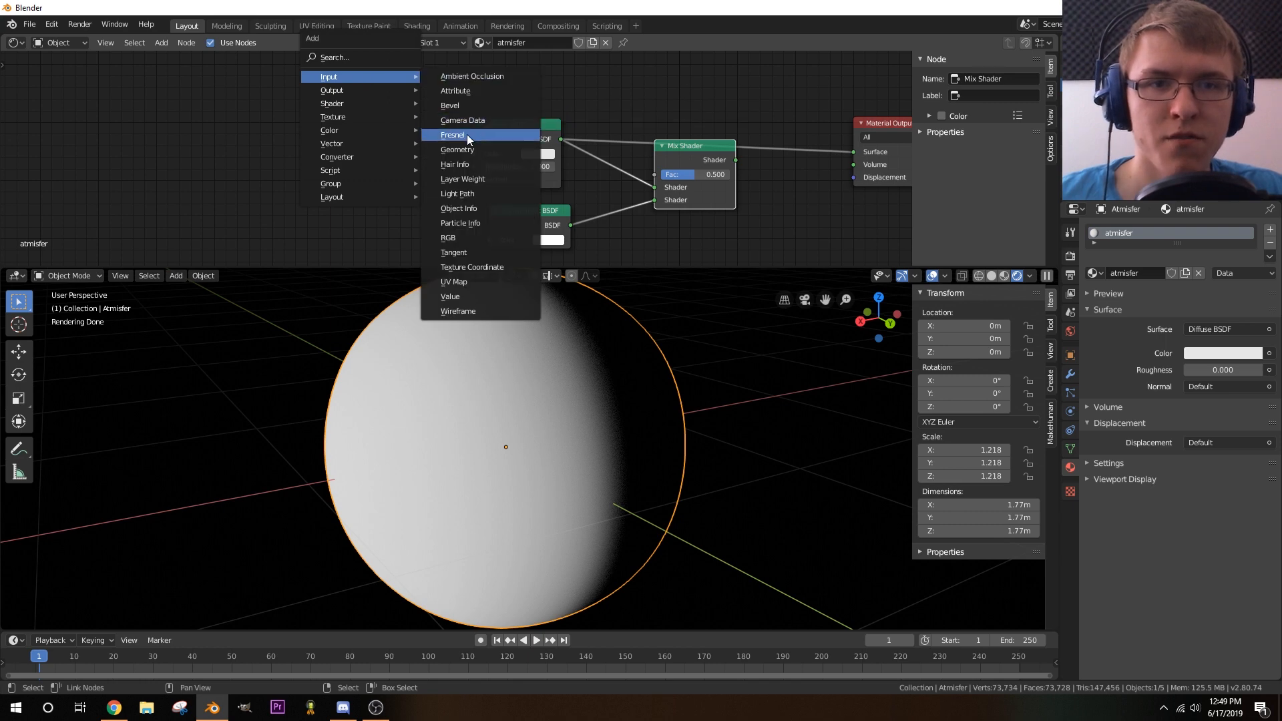
pyautogui.click(466, 134)
pyautogui.click(360, 96)
# - Connect the Fresnel Fac output to the Diffuse BSDF color and move the Fresnel node away to make room
pyautogui.scroll(1, 359, 115)
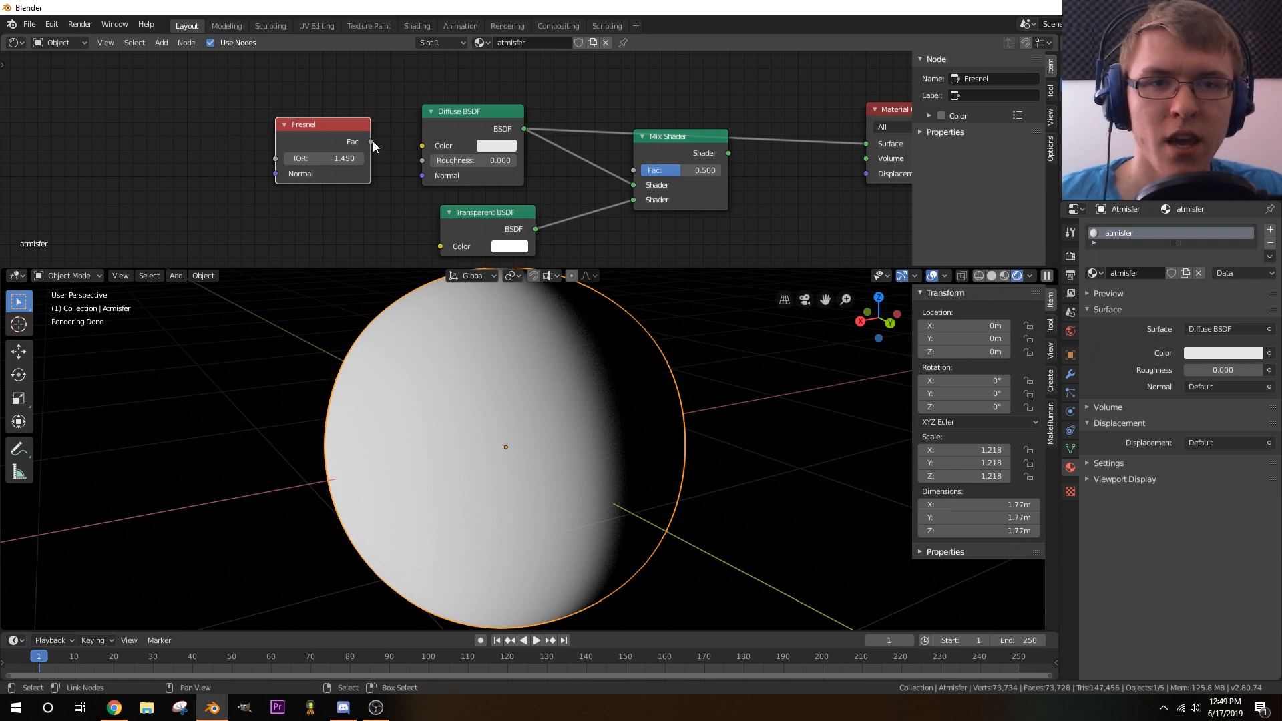
pyautogui.moveTo(371, 142); pyautogui.dragTo(430, 154)
pyautogui.moveTo(390, 169); pyautogui.dragTo(526, 185, button='middle')
pyautogui.scroll(2, 470, 186)
pyautogui.moveTo(386, 112); pyautogui.dragTo(161, 108)
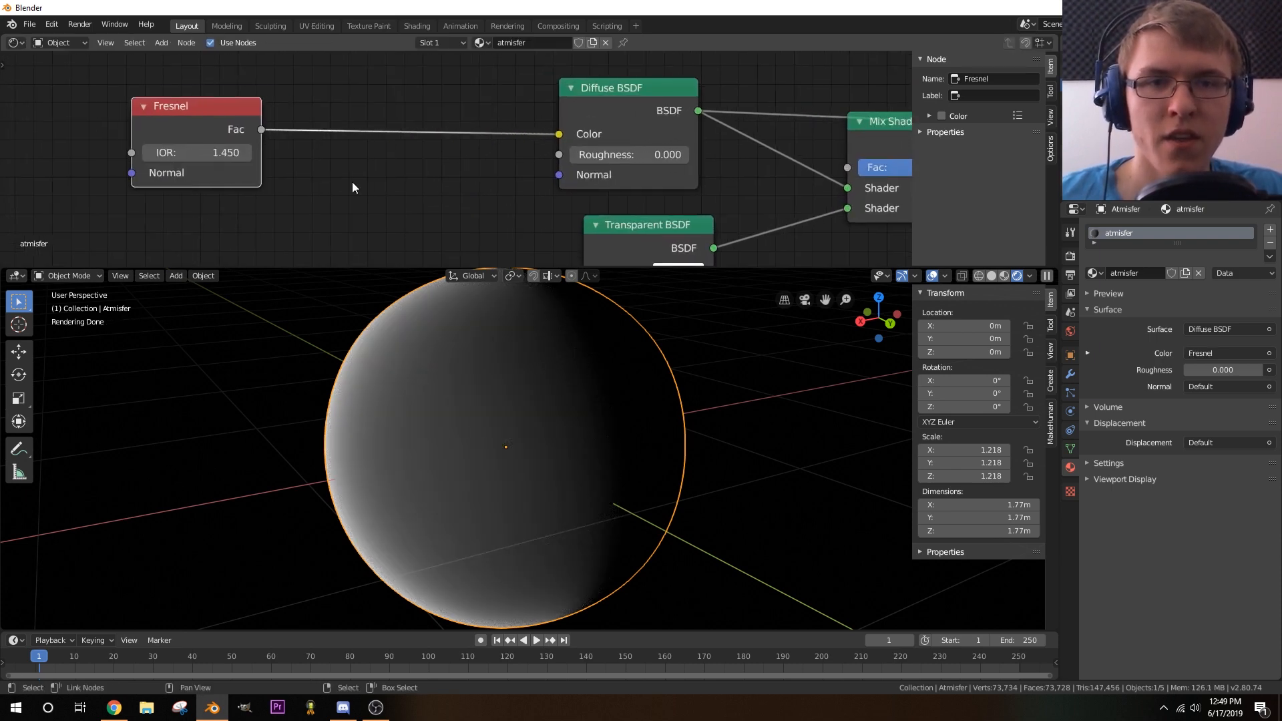
# - Insert a ColorRamp node on the link between the Fresnel and Diffuse BSDF nodes
pyautogui.hotkey('shift', 'a')
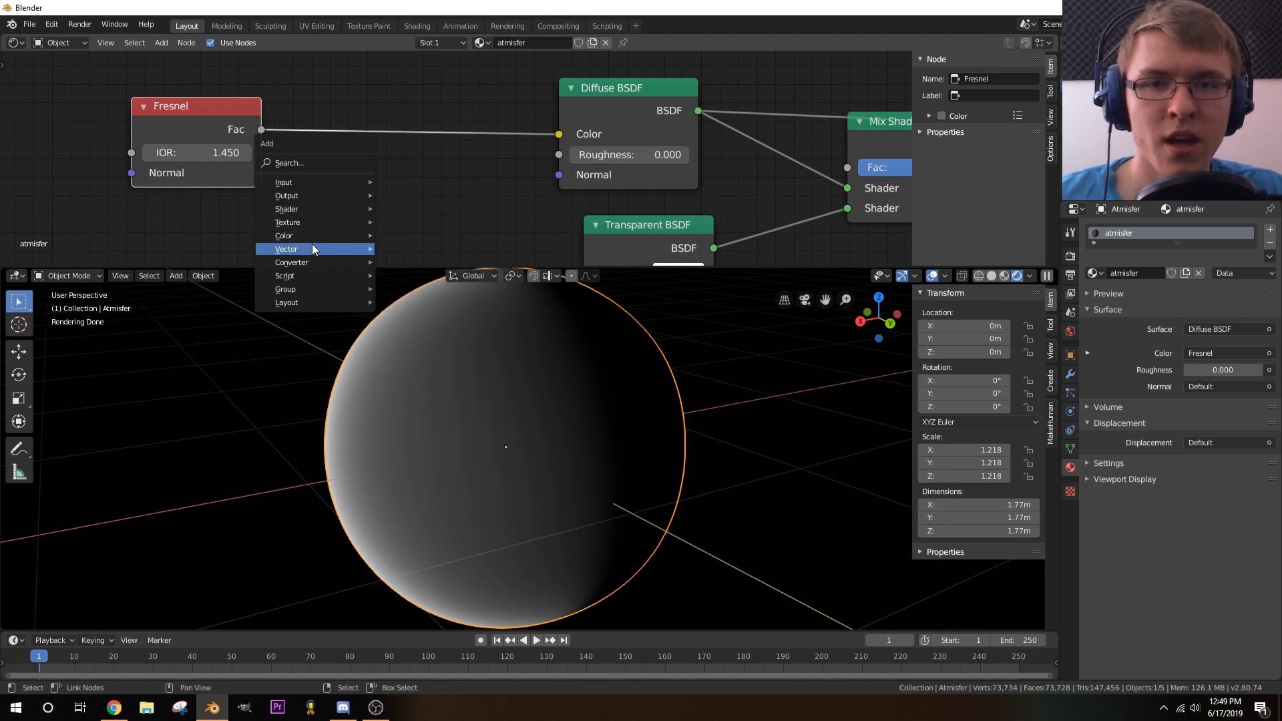
pyautogui.moveTo(319, 235)
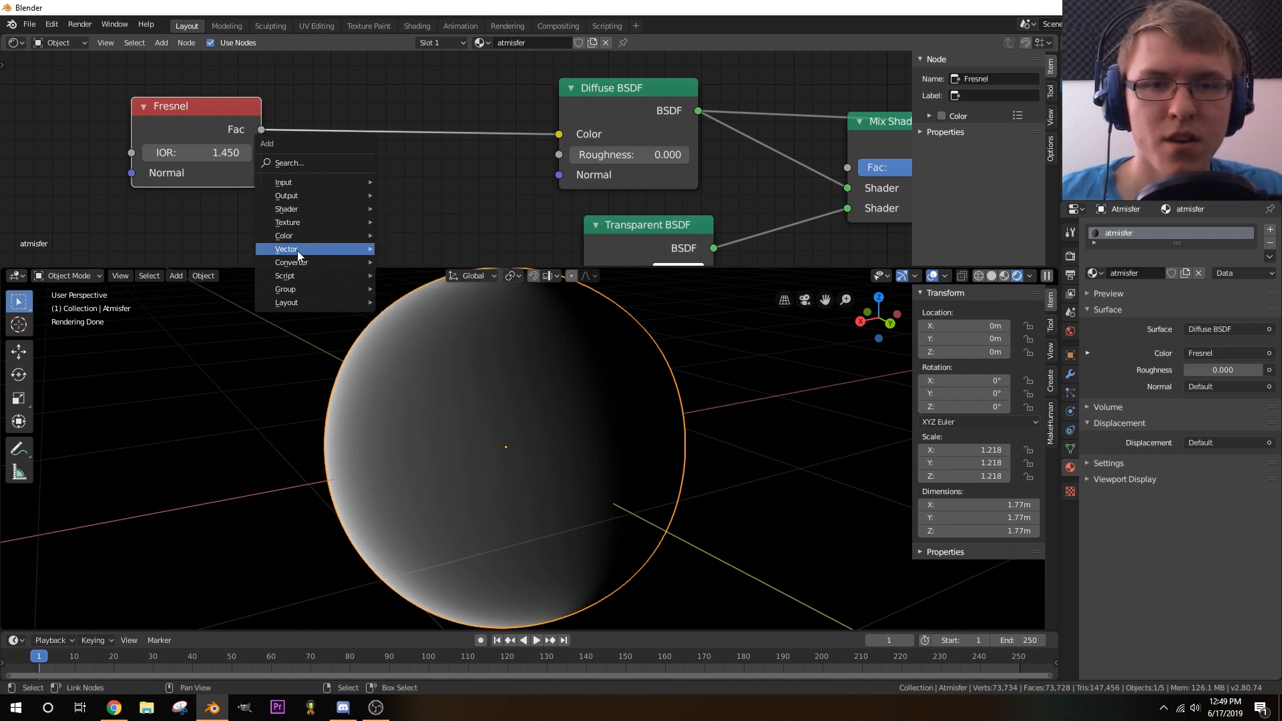
pyautogui.moveTo(307, 263)
pyautogui.click(427, 278)
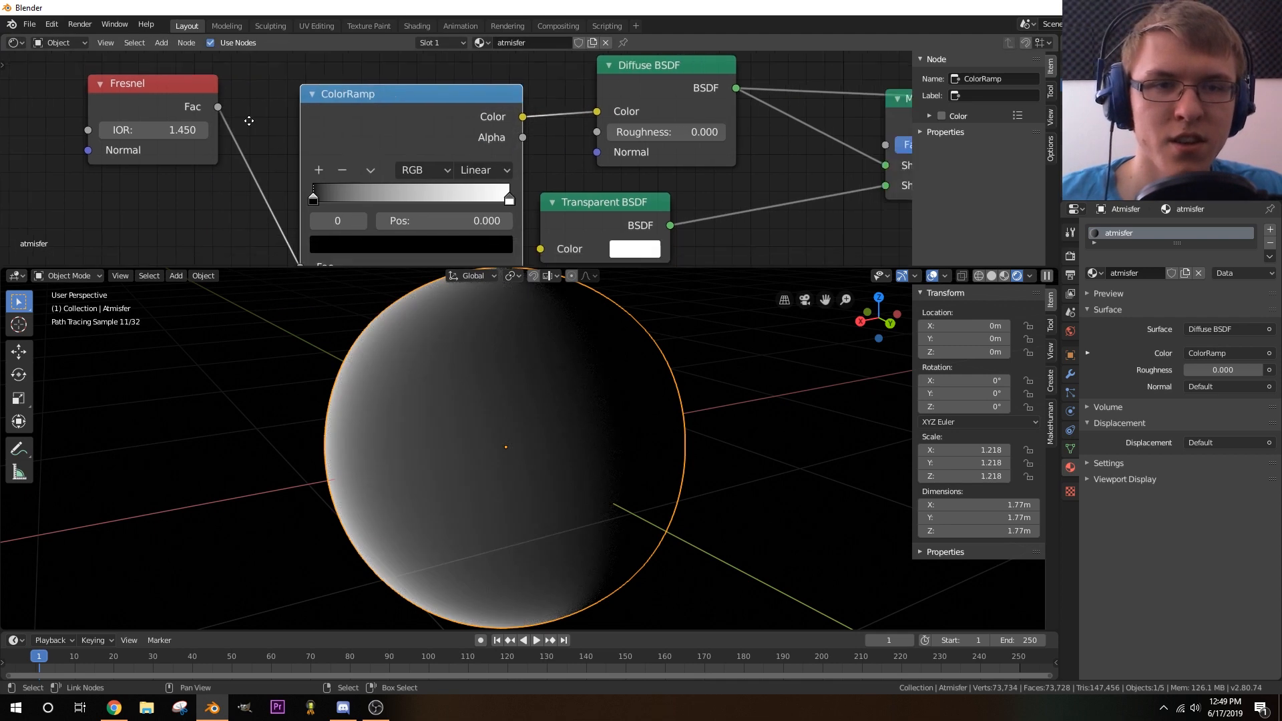
pyautogui.click(375, 102)
# - Move the ColorRamp's white stop to position 0.873 and inspect the sphere's rim shading from several angles
pyautogui.moveTo(486, 157); pyautogui.dragTo(586, 146, button='middle')
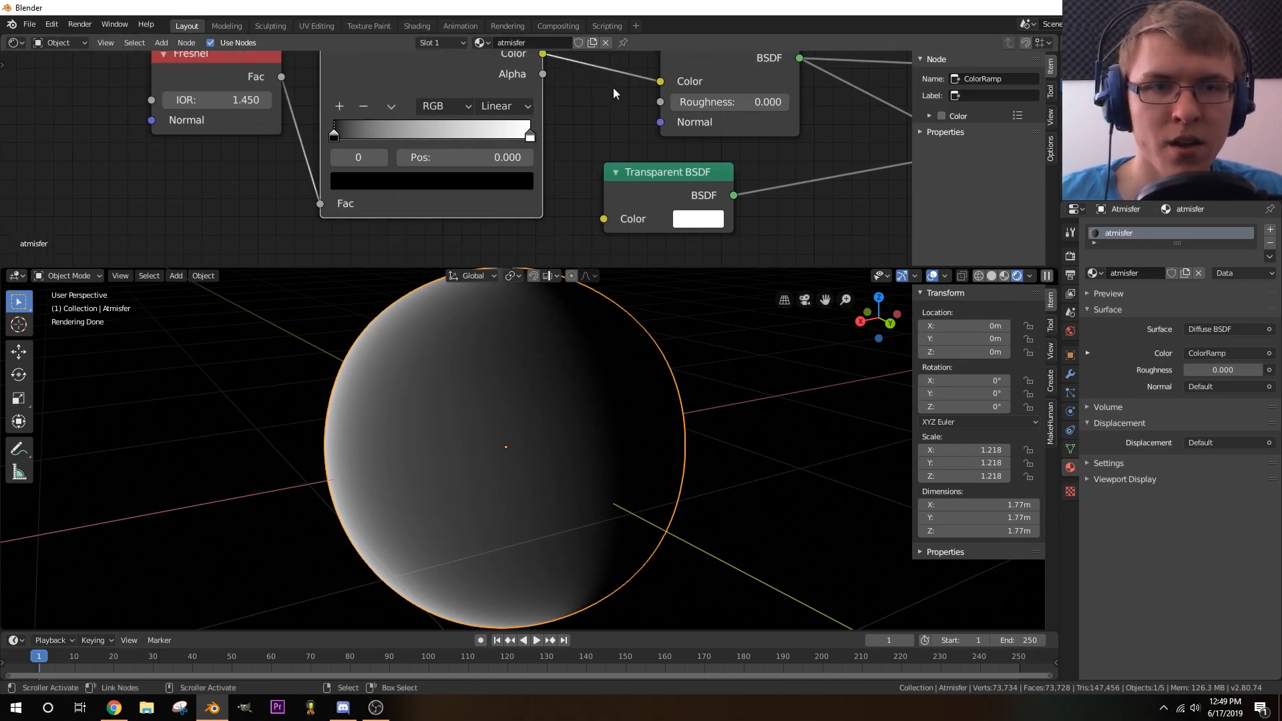
pyautogui.scroll(2, 604, 93)
pyautogui.click(543, 133)
pyautogui.moveTo(525, 132); pyautogui.dragTo(514, 134)
pyautogui.moveTo(560, 428); pyautogui.dragTo(618, 446, button='middle')
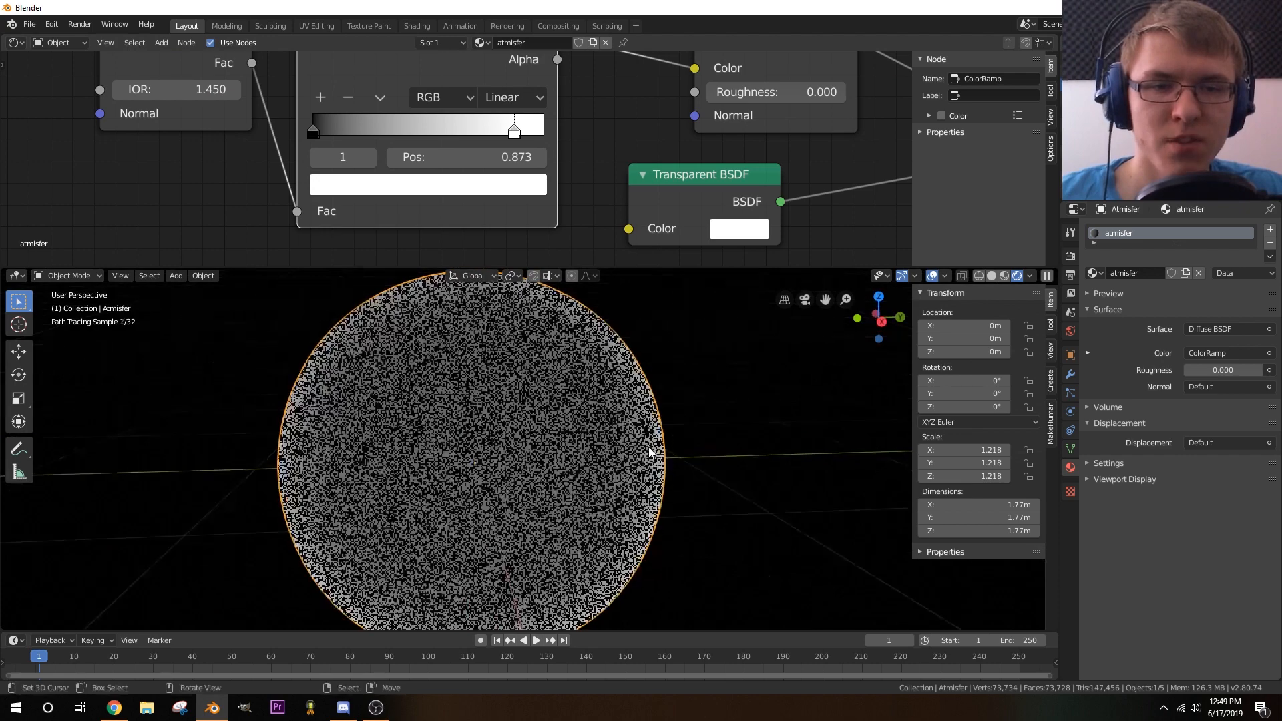
pyautogui.moveTo(644, 460); pyautogui.dragTo(448, 450, button='middle')
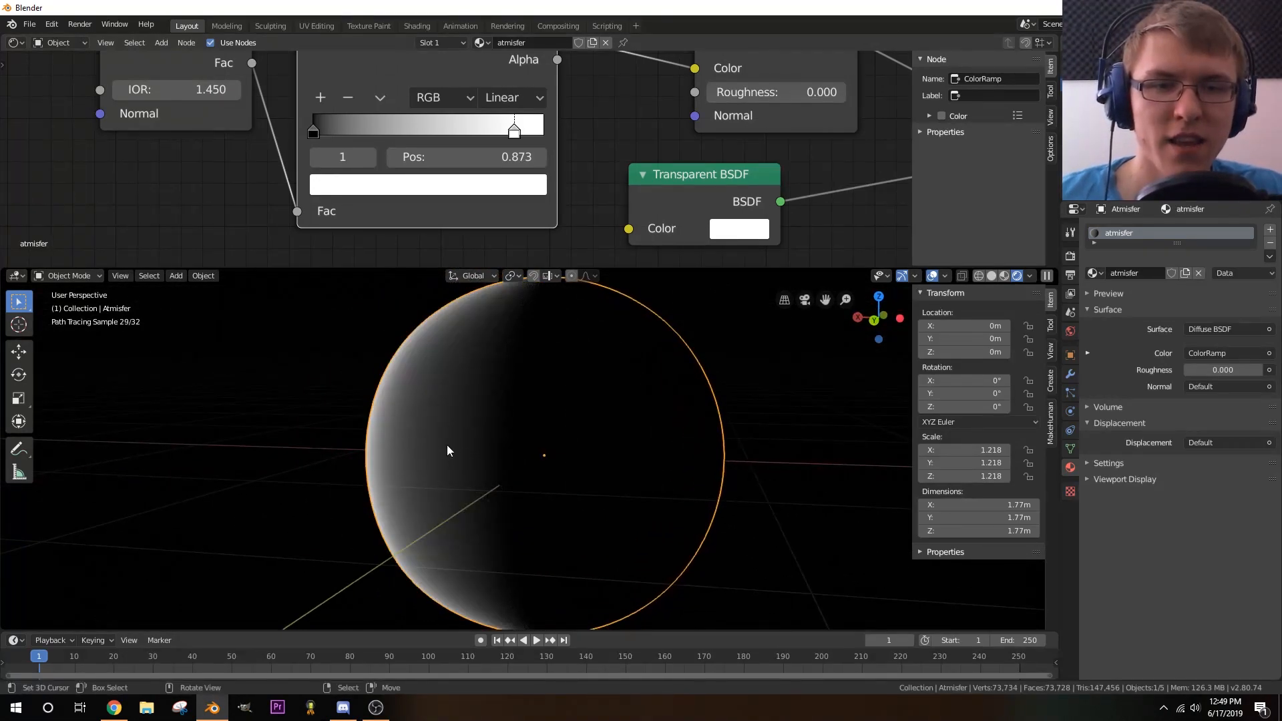
# - Experiment with tighter black and white stop positions on the ColorRamp, ending with black at 0.000 and white at 1.000
pyautogui.scroll(2, 422, 442)
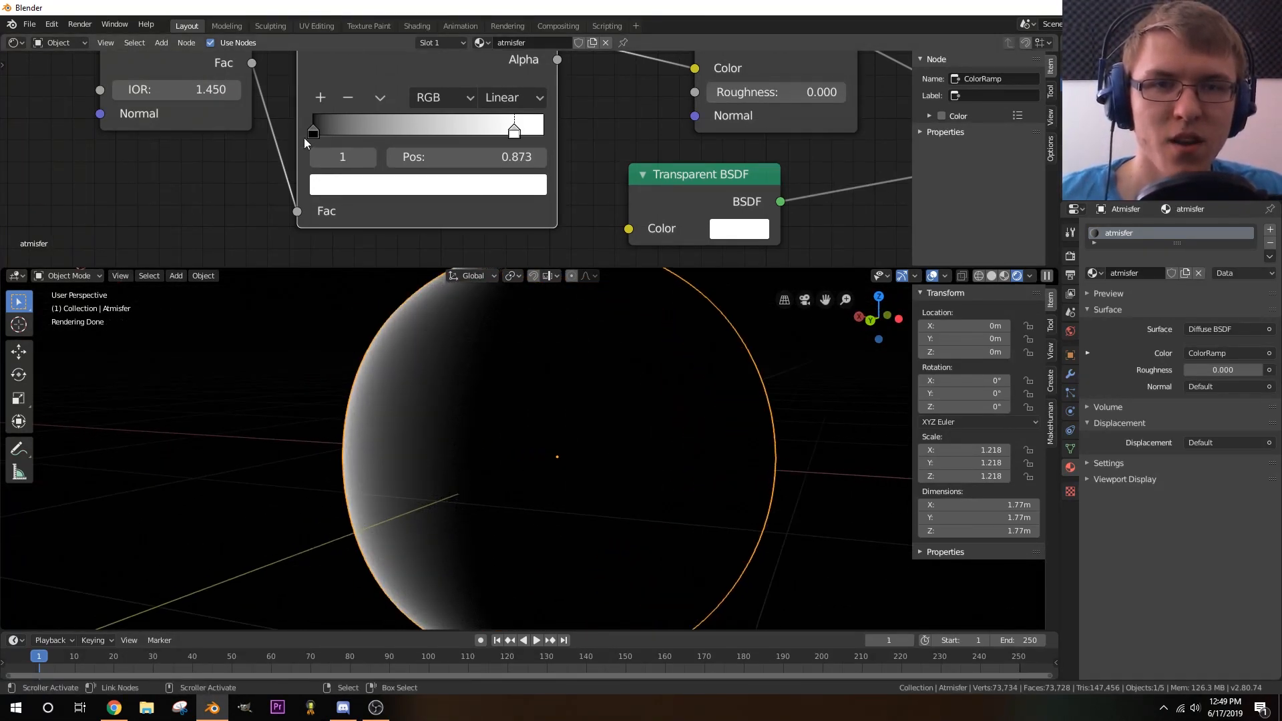
pyautogui.moveTo(314, 137)
pyautogui.mouseDown()
pyautogui.moveTo(348, 132)
pyautogui.moveTo(306, 143)
pyautogui.moveTo(331, 143)
pyautogui.mouseUp()
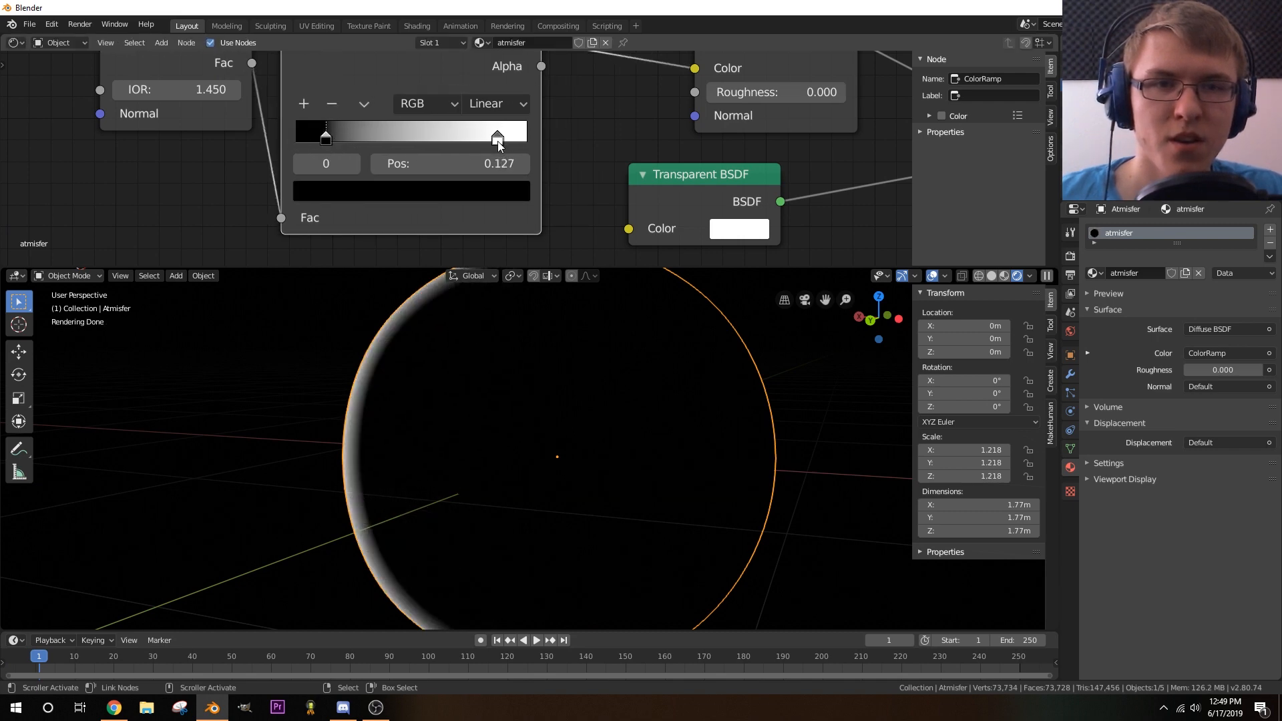
pyautogui.moveTo(498, 140); pyautogui.dragTo(440, 148)
pyautogui.moveTo(336, 143); pyautogui.dragTo(339, 145)
pyautogui.moveTo(335, 143); pyautogui.dragTo(355, 147)
pyautogui.moveTo(440, 143); pyautogui.dragTo(299, 144)
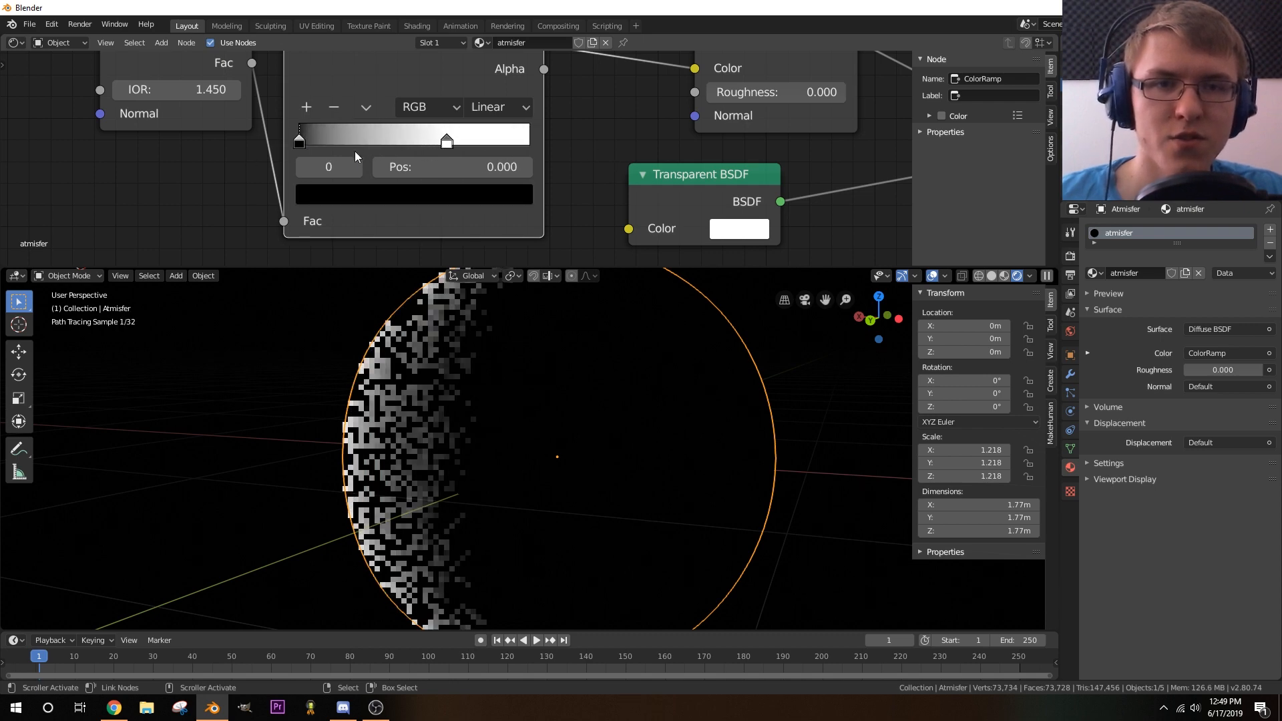
pyautogui.moveTo(450, 143); pyautogui.dragTo(538, 152)
# - Lower the Fresnel node's IOR to 1.050 and inspect the sphere's rim up close
pyautogui.moveTo(123, 89); pyautogui.dragTo(163, 102, button='middle')
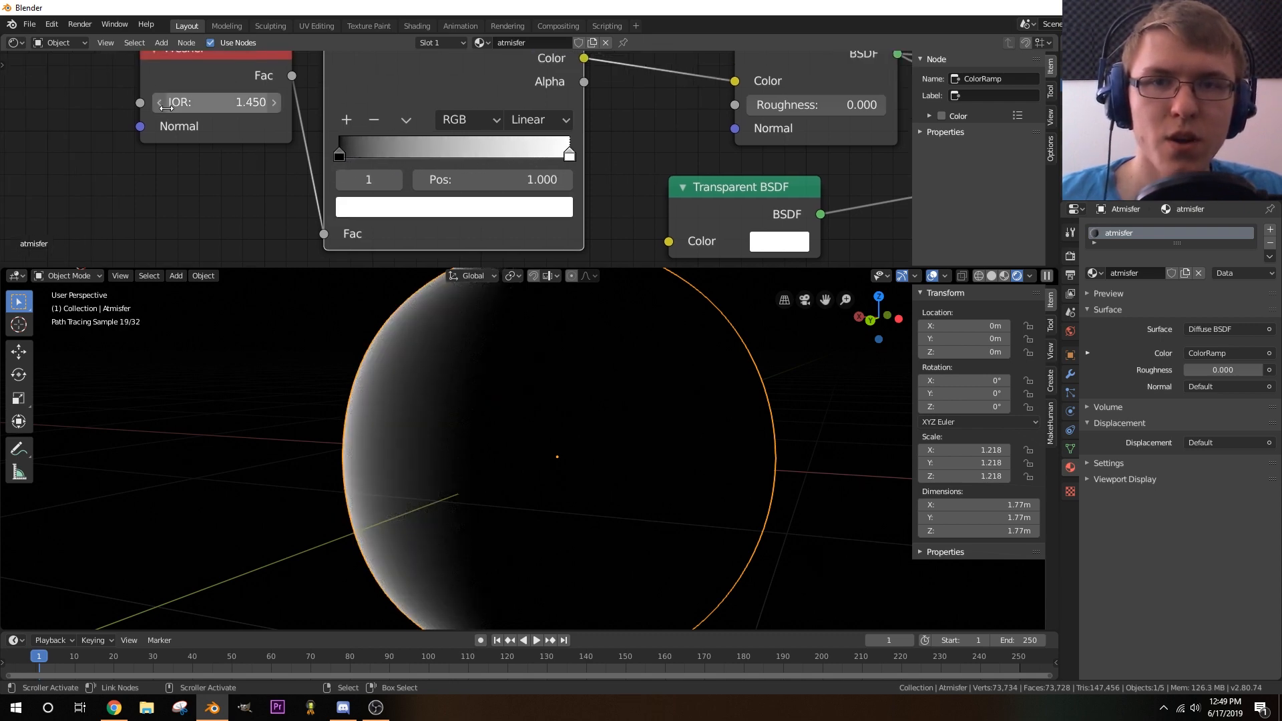
pyautogui.click(163, 102)
pyautogui.click(163, 102)
pyautogui.click(162, 102)
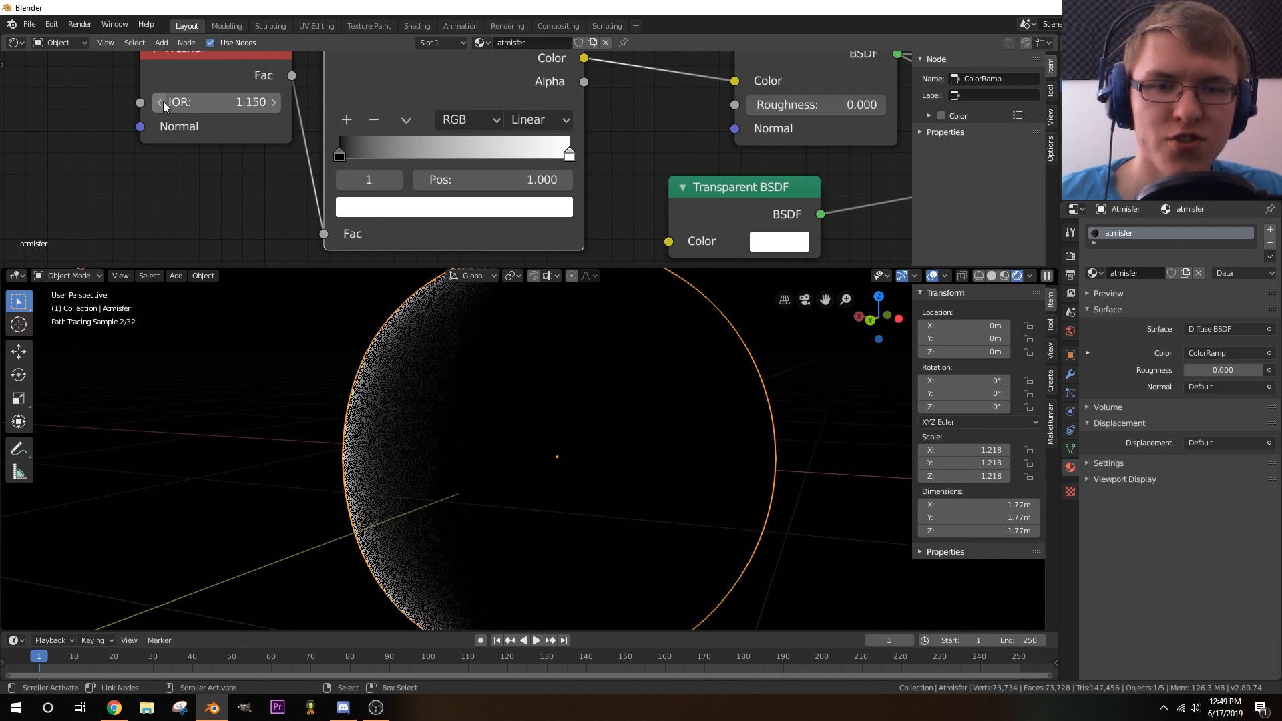
pyautogui.click(163, 101)
pyautogui.click(163, 102)
pyautogui.click(275, 102)
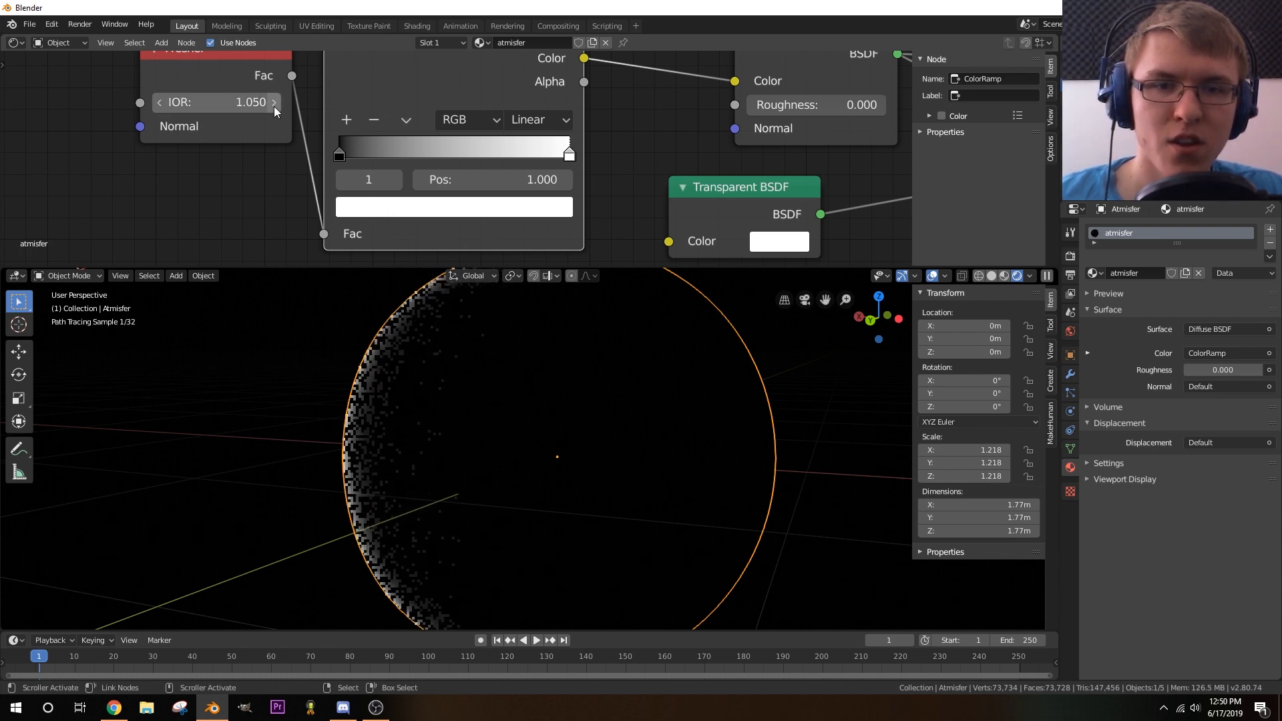
pyautogui.moveTo(322, 369)
pyautogui.mouseDown(button='middle')
pyautogui.moveTo(373, 411)
pyautogui.moveTo(382, 444)
pyautogui.moveTo(295, 460)
pyautogui.moveTo(396, 462)
pyautogui.mouseUp(button='middle')
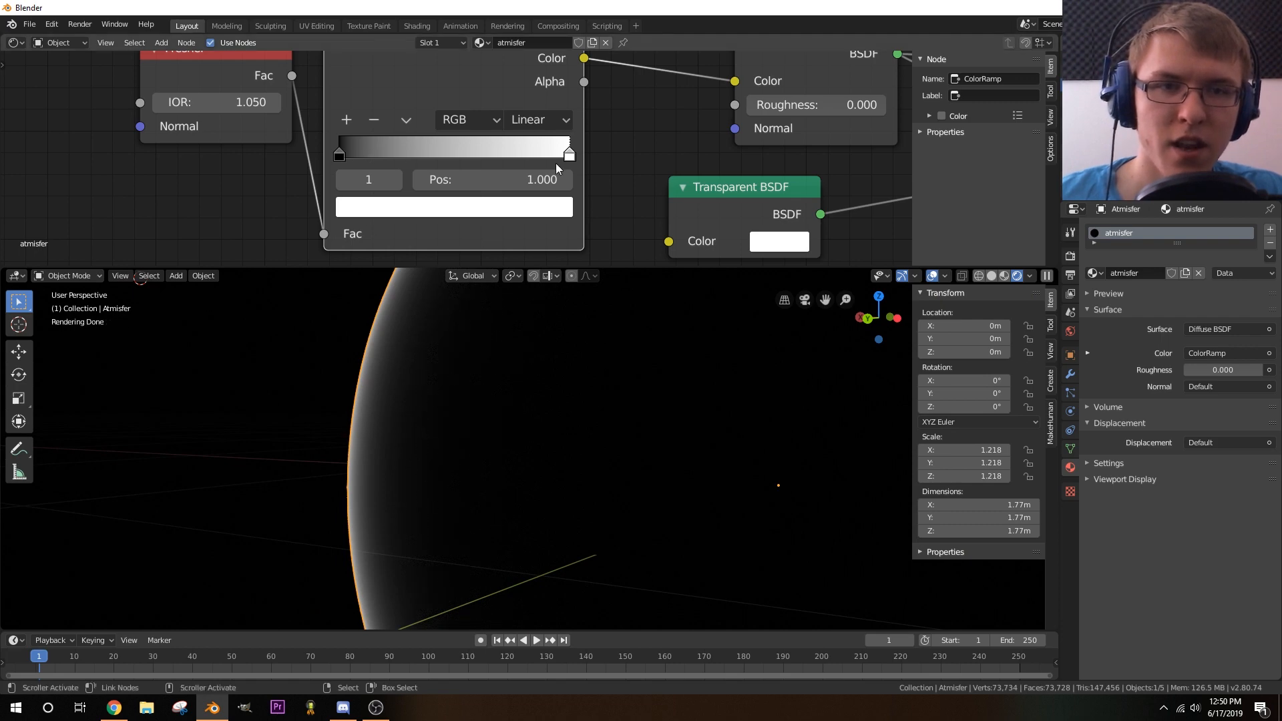
# - Move the ColorRamp's white stop to position 0.755 and keep the black stop at 0.000
pyautogui.moveTo(570, 159); pyautogui.dragTo(513, 155)
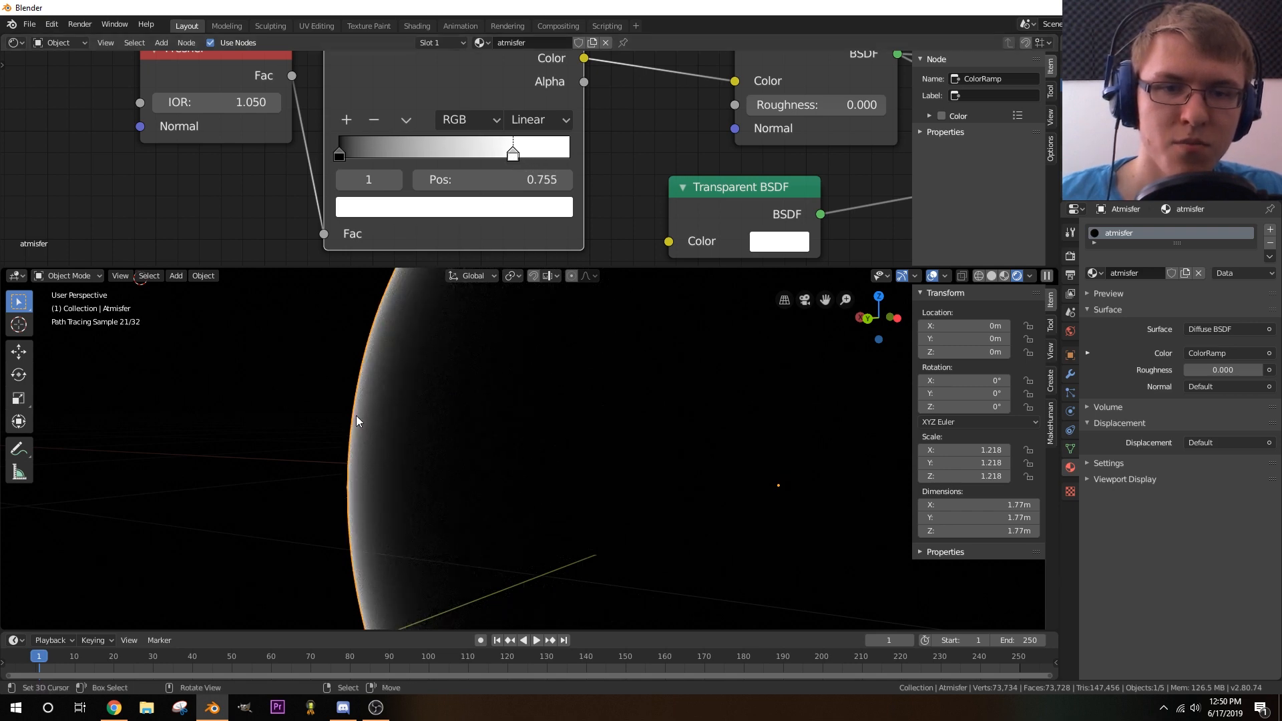
pyautogui.moveTo(342, 163)
pyautogui.mouseDown()
pyautogui.moveTo(382, 153)
pyautogui.moveTo(339, 158)
pyautogui.mouseUp()
pyautogui.rightClick(357, 156)
# - Set the Fresnel IOR to 1.150 and shift both ColorRamp stops inward, placing the black one at 0.041
pyautogui.click(189, 105)
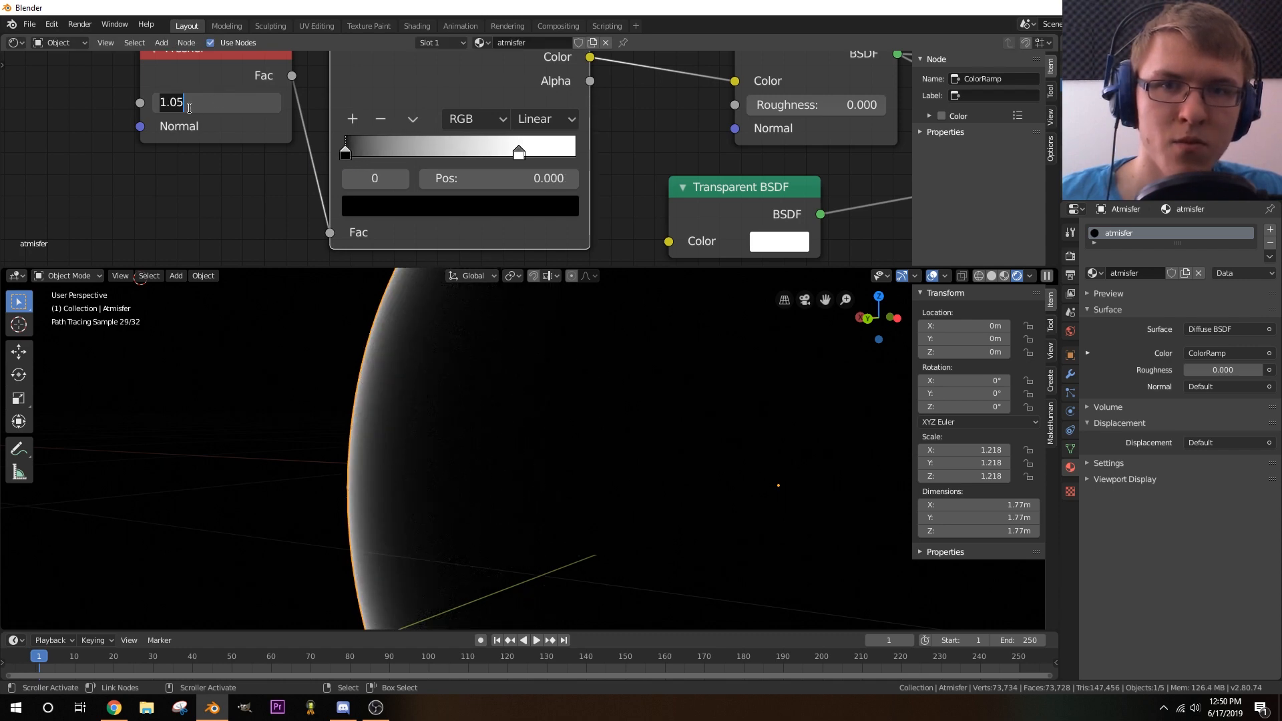
pyautogui.press('Return')
pyautogui.click(275, 106)
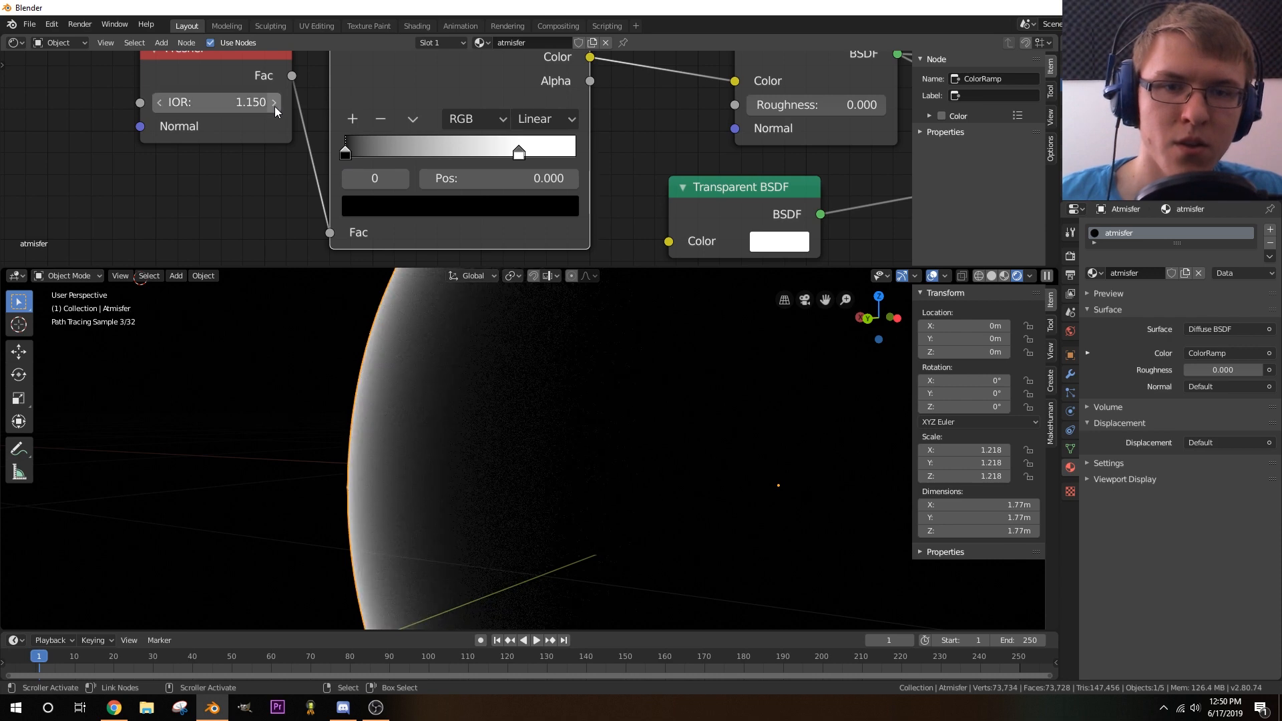
pyautogui.moveTo(519, 152); pyautogui.dragTo(531, 153)
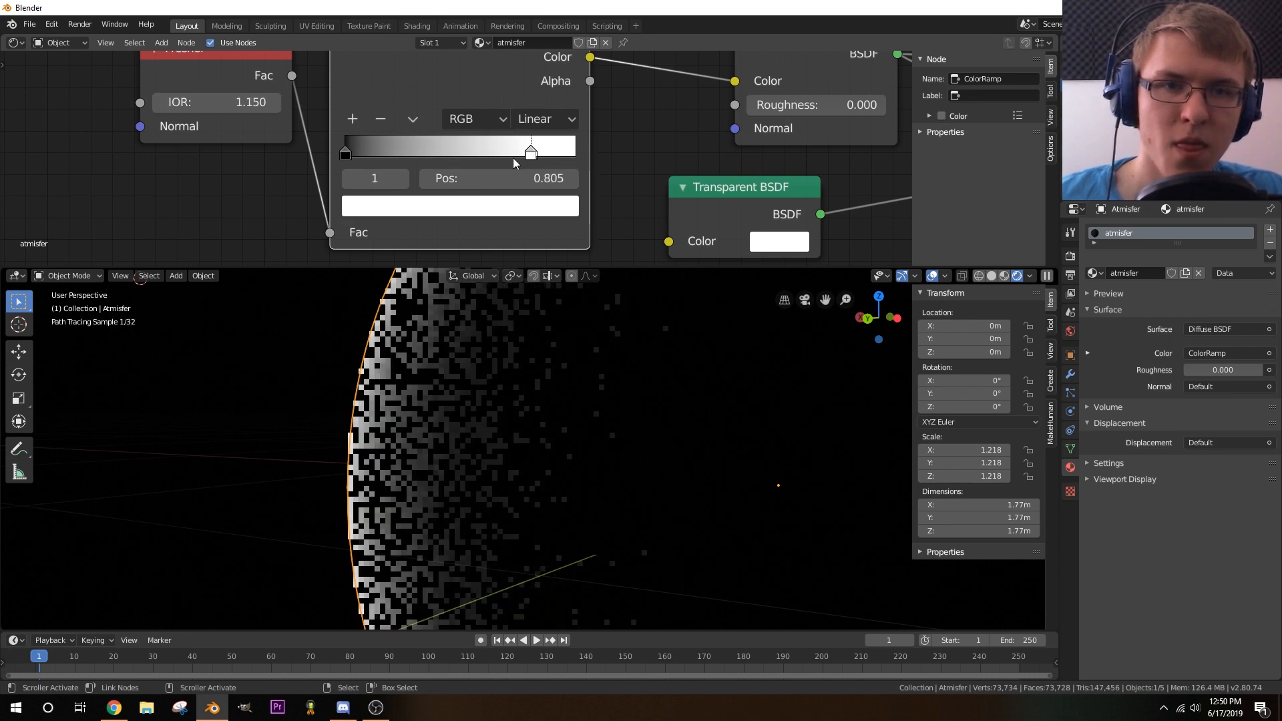
pyautogui.click(513, 158)
pyautogui.moveTo(346, 152); pyautogui.dragTo(355, 162)
# - Add a middle ColorRamp stop, darken it to grey at position 0.343, and move the white stop to about 0.605
pyautogui.click(352, 119)
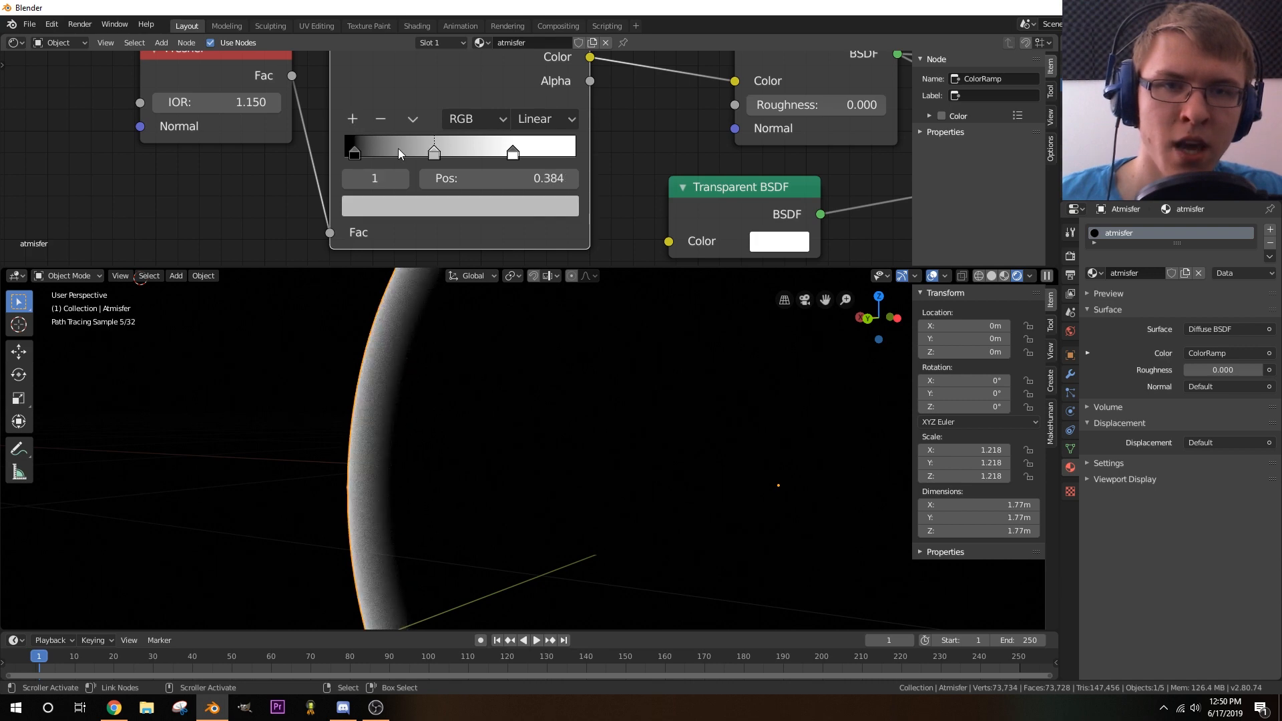
pyautogui.moveTo(434, 157)
pyautogui.mouseDown()
pyautogui.moveTo(466, 157)
pyautogui.moveTo(438, 163)
pyautogui.mouseUp()
pyautogui.click(427, 205)
pyautogui.moveTo(534, 279); pyautogui.dragTo(529, 324)
pyautogui.moveTo(435, 158); pyautogui.dragTo(469, 160)
pyautogui.click(496, 160)
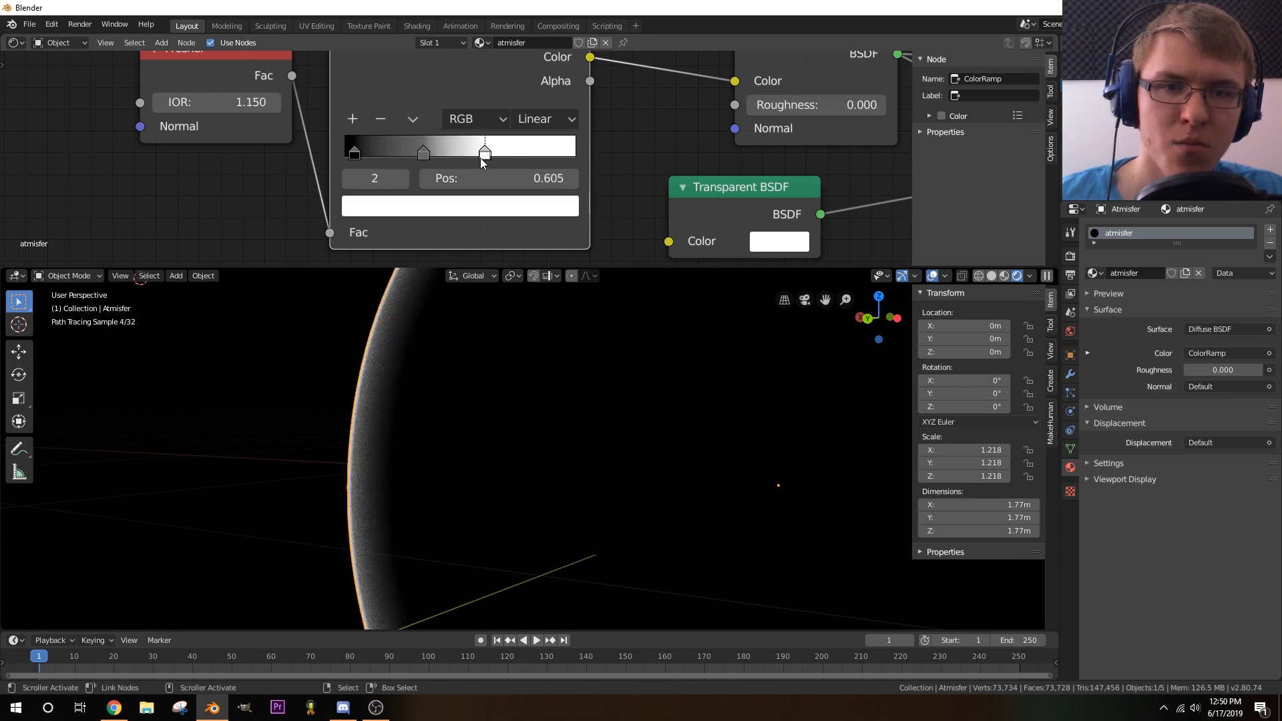
pyautogui.click(427, 155)
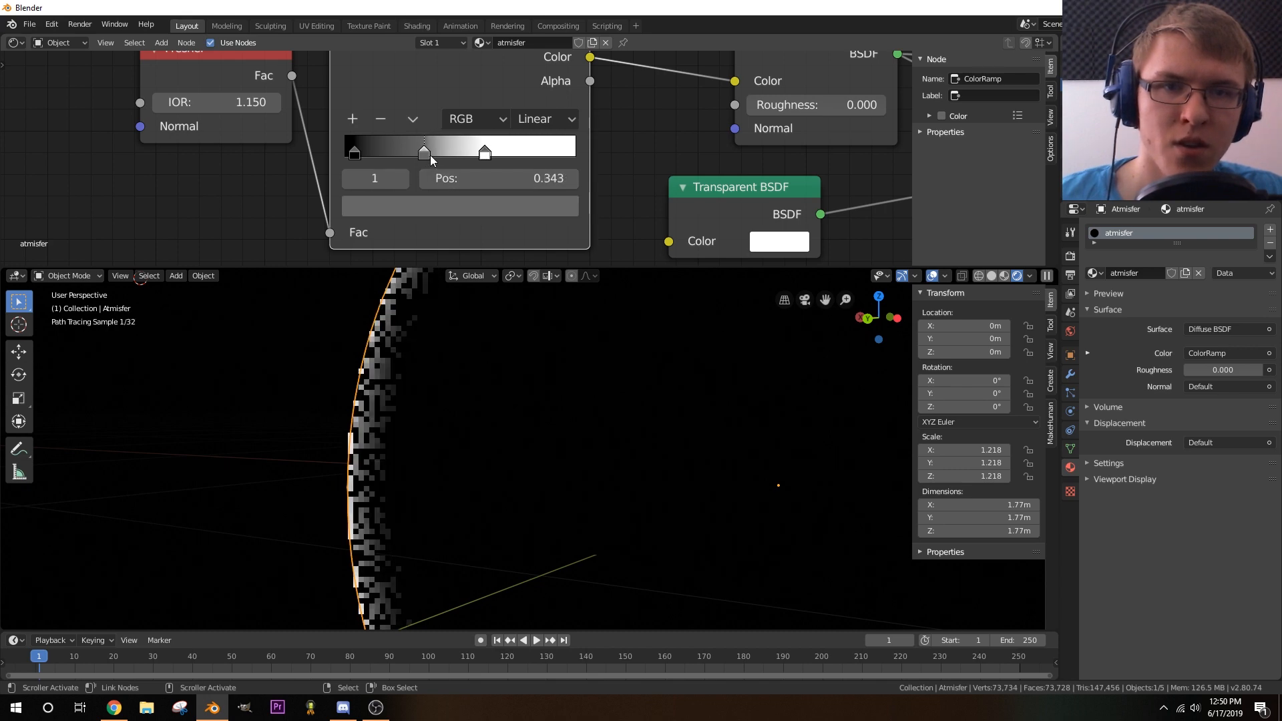
# - Add another ColorRamp stop at 0.194 between black and grey, adjust its color, and shift it towards the grey stop
pyautogui.click(353, 118)
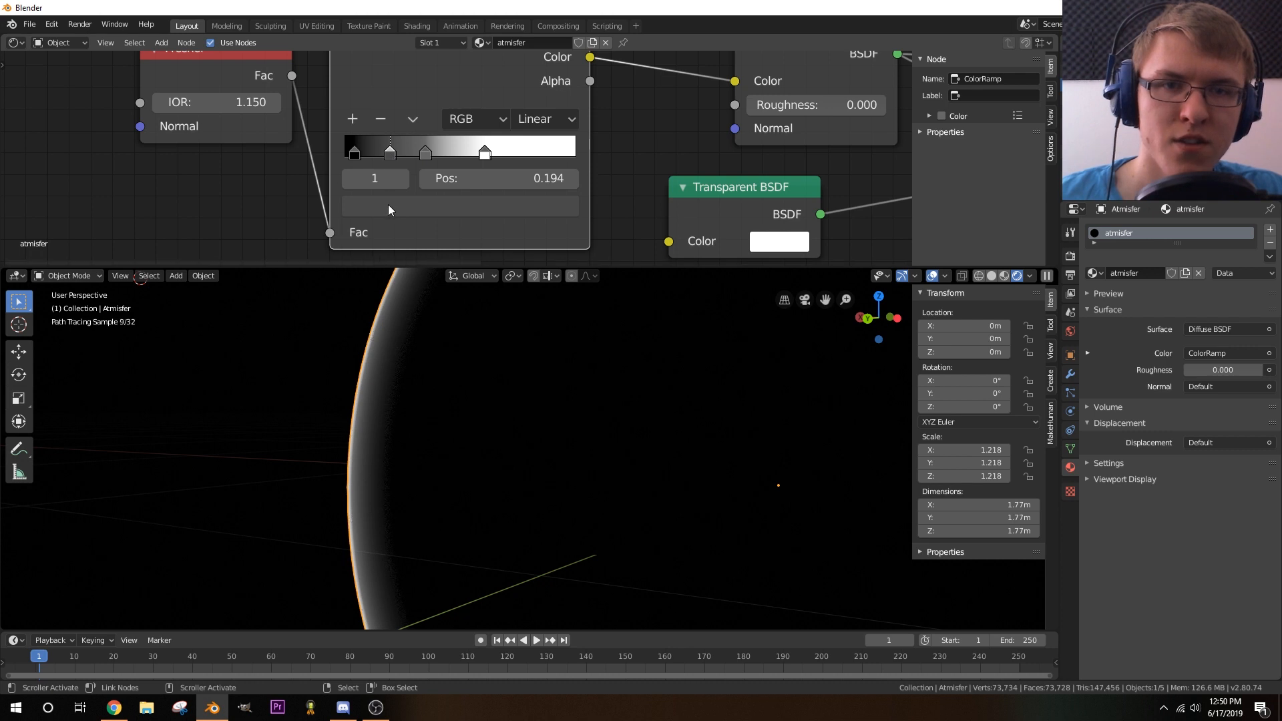
pyautogui.click(387, 206)
pyautogui.click(524, 267)
pyautogui.moveTo(390, 154); pyautogui.dragTo(422, 160)
pyautogui.click(424, 156)
# - Delete both intermediate ColorRamp stops and return the black stop to 0.000 and the white stop to 1.000
pyautogui.click(379, 119)
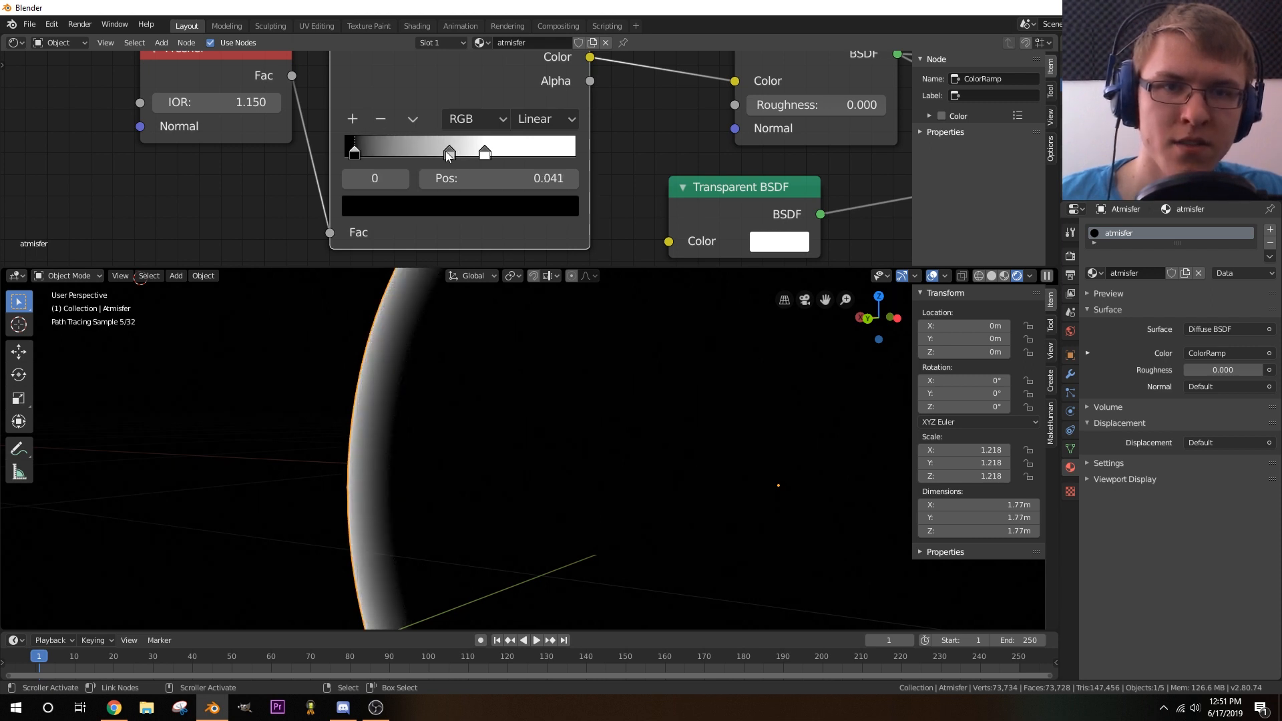
pyautogui.click(449, 155)
pyautogui.click(381, 125)
pyautogui.moveTo(484, 153); pyautogui.dragTo(619, 166)
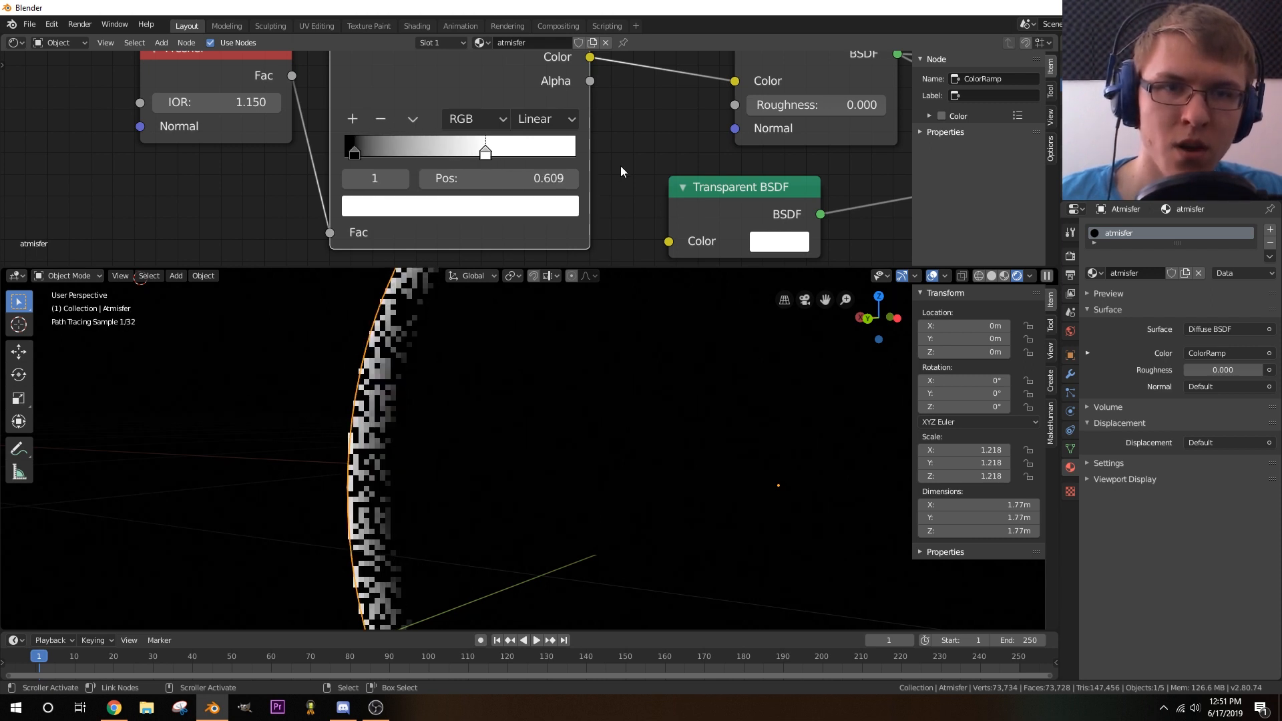
pyautogui.moveTo(357, 152); pyautogui.dragTo(308, 155)
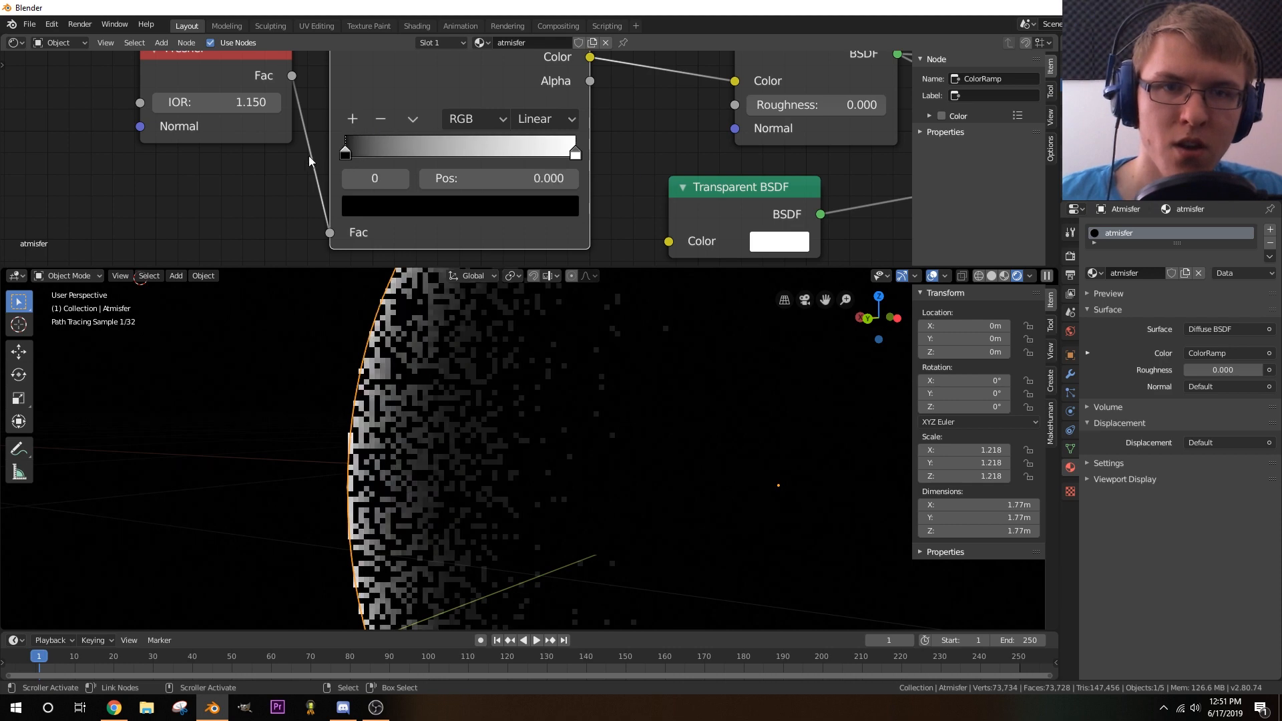
# - Set the Fresnel node's IOR to 1.070
pyautogui.click(158, 106)
pyautogui.click(273, 102)
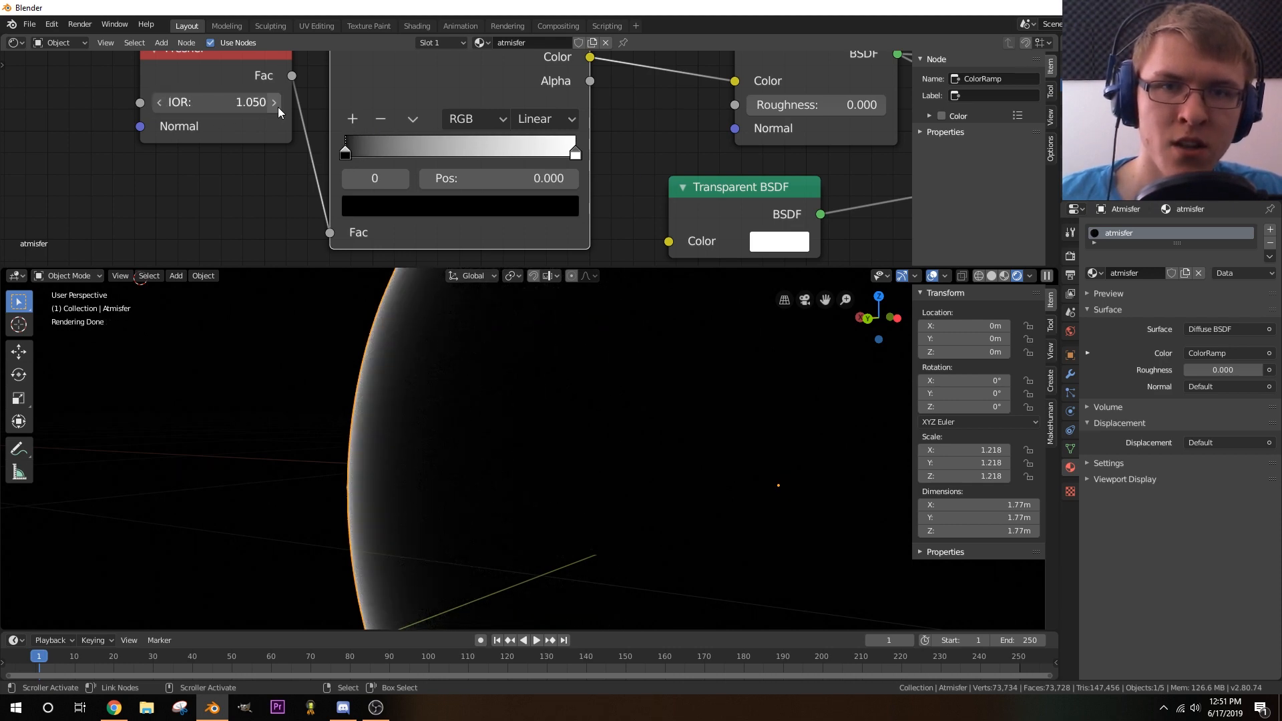
pyautogui.click(183, 105)
pyautogui.click(179, 104)
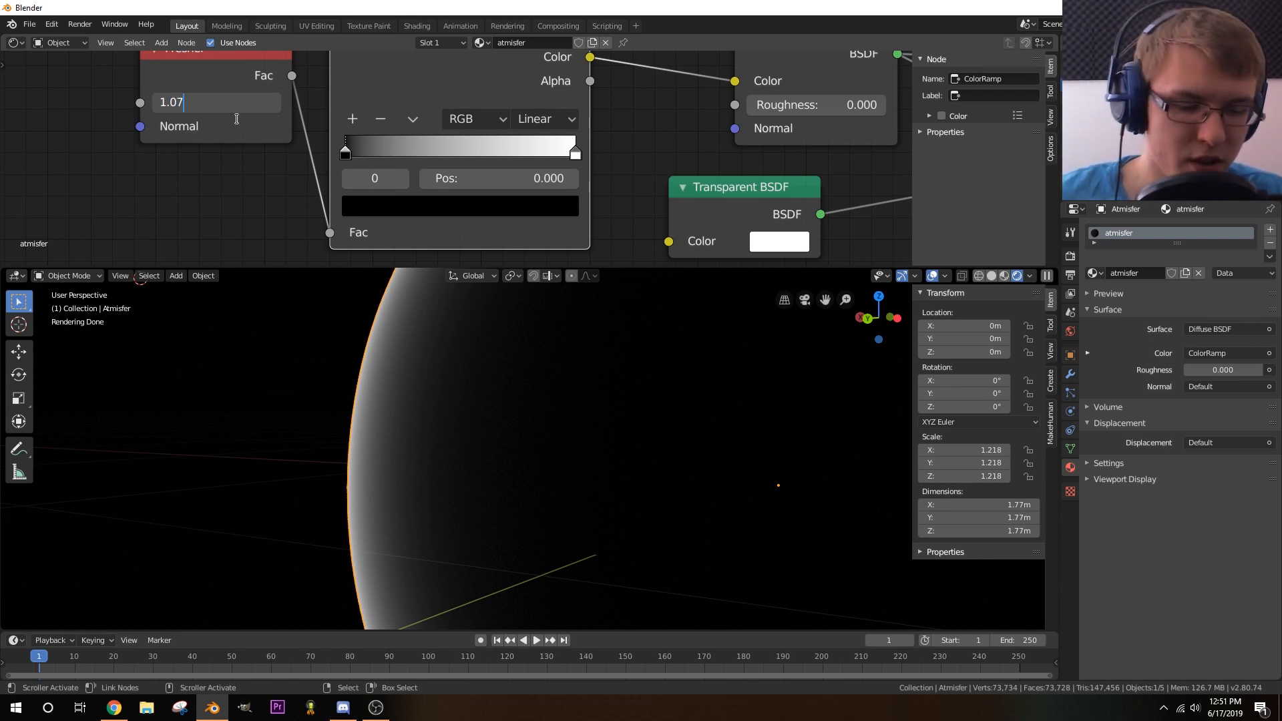
pyautogui.press('Return')
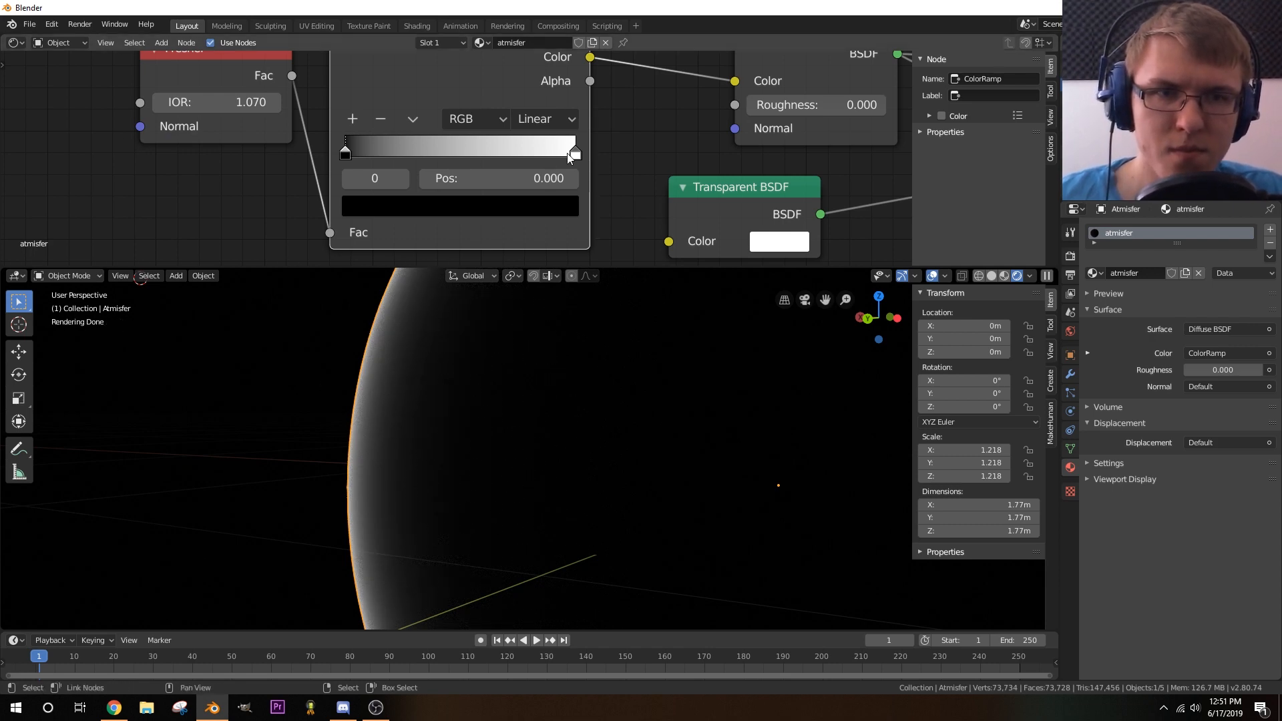
# - Move the ColorRamp's black stop to position 0.014 and its white stop to 0.868
pyautogui.moveTo(570, 158); pyautogui.dragTo(553, 161)
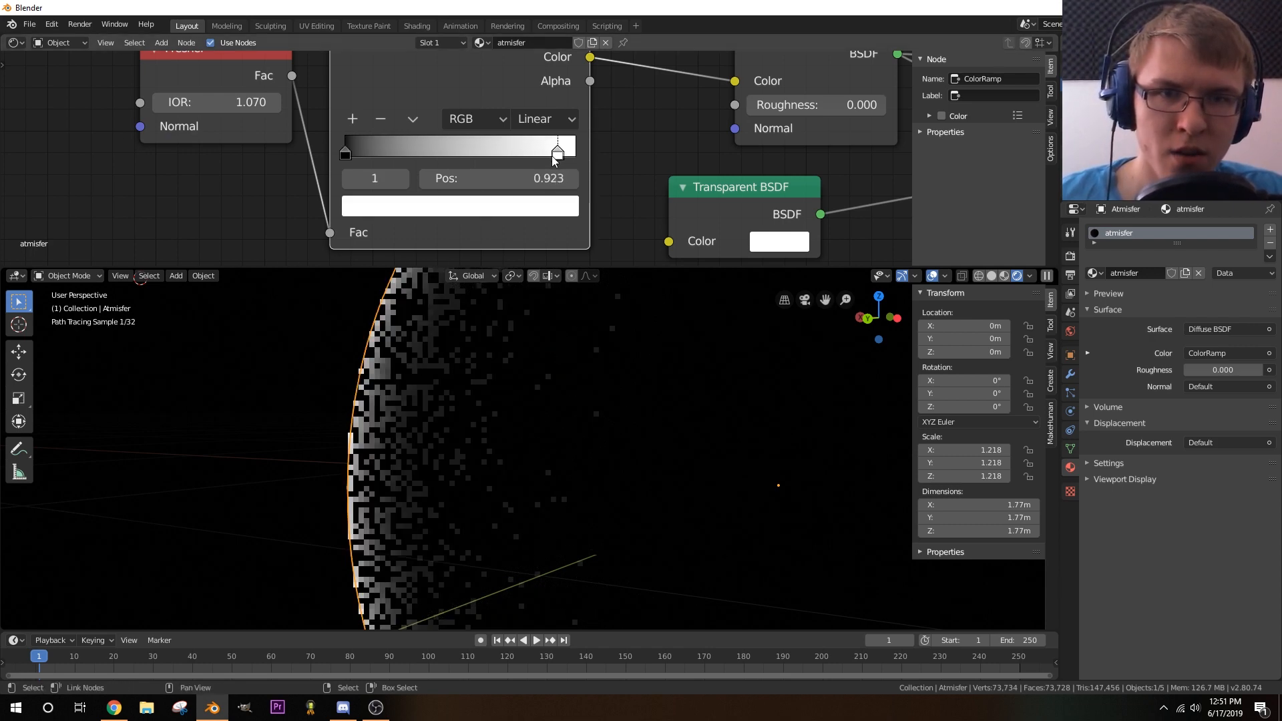
pyautogui.moveTo(350, 153); pyautogui.dragTo(354, 155)
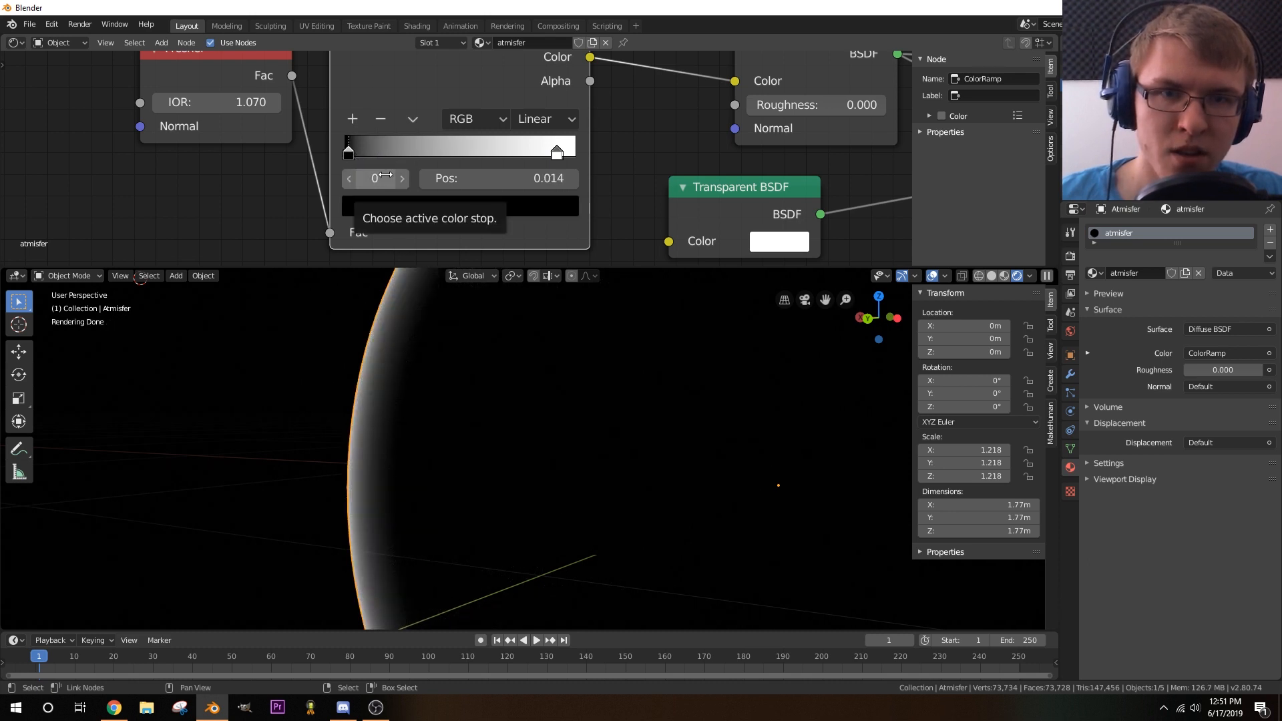
pyautogui.click(555, 159)
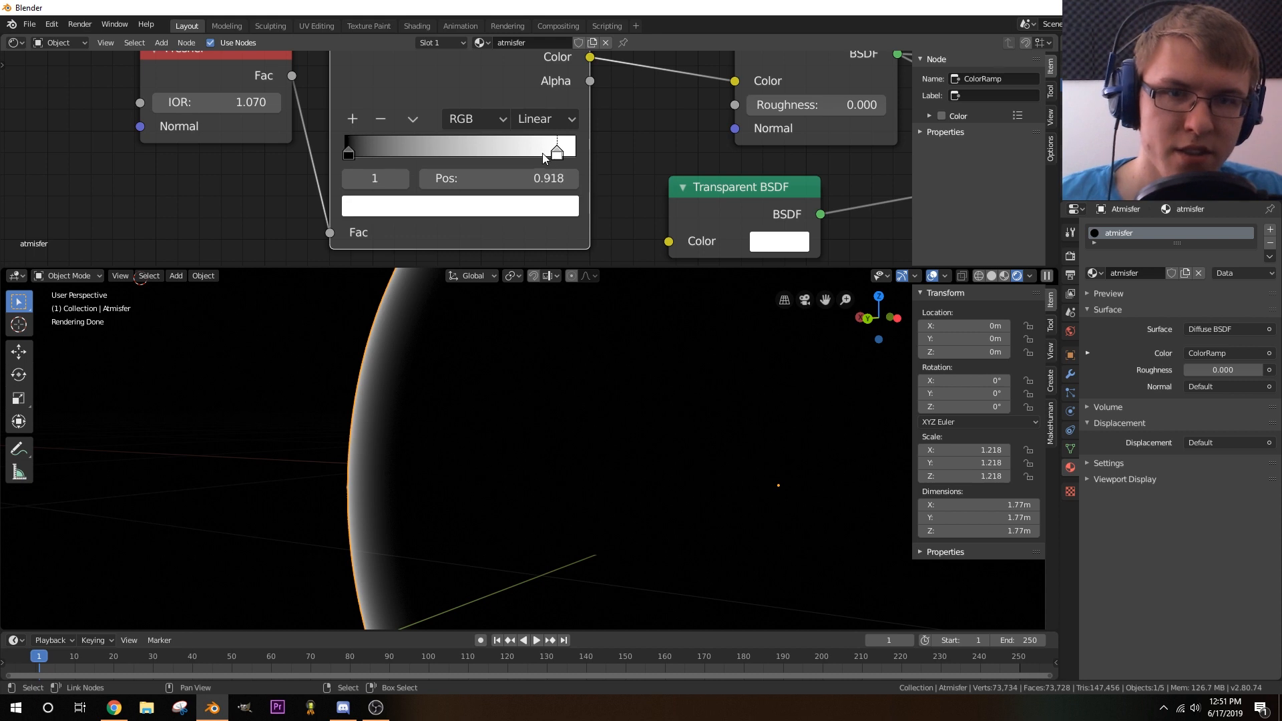
pyautogui.moveTo(544, 159); pyautogui.dragTo(545, 157)
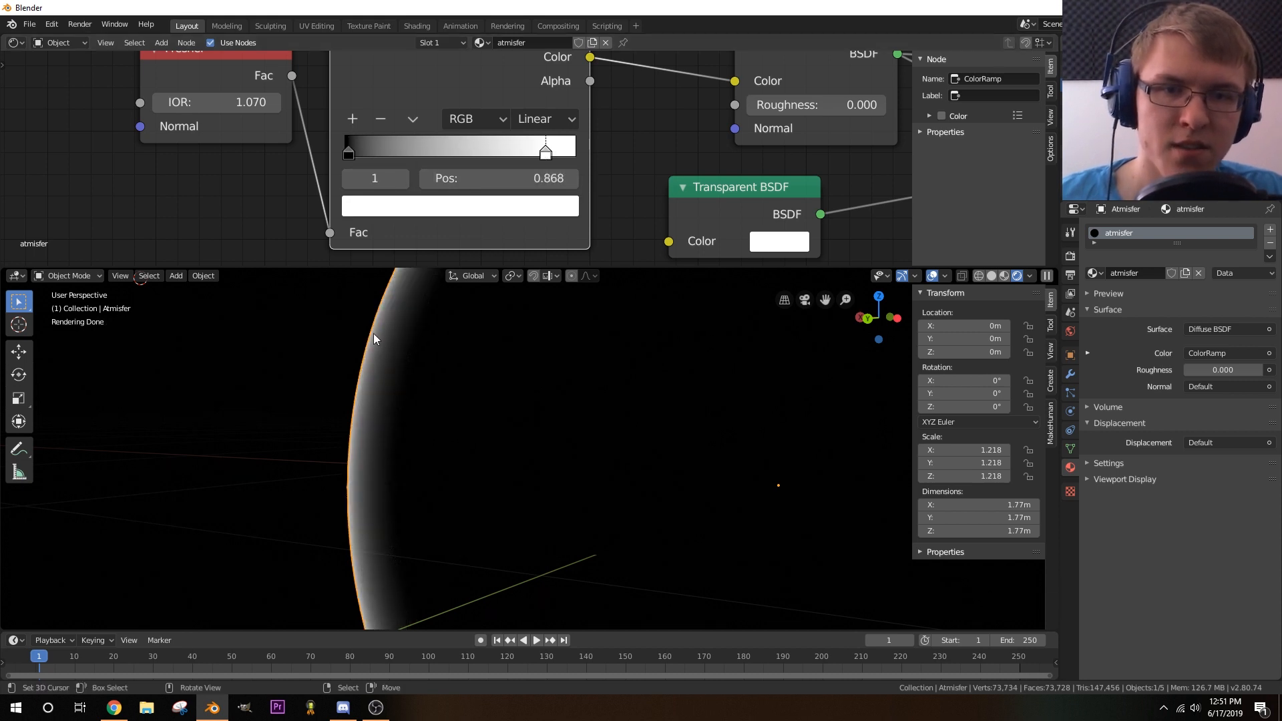
# - Move the Transparent BSDF and Diffuse BSDF nodes away from the ColorRamp to make room for another node
pyautogui.scroll(-5, 427, 217)
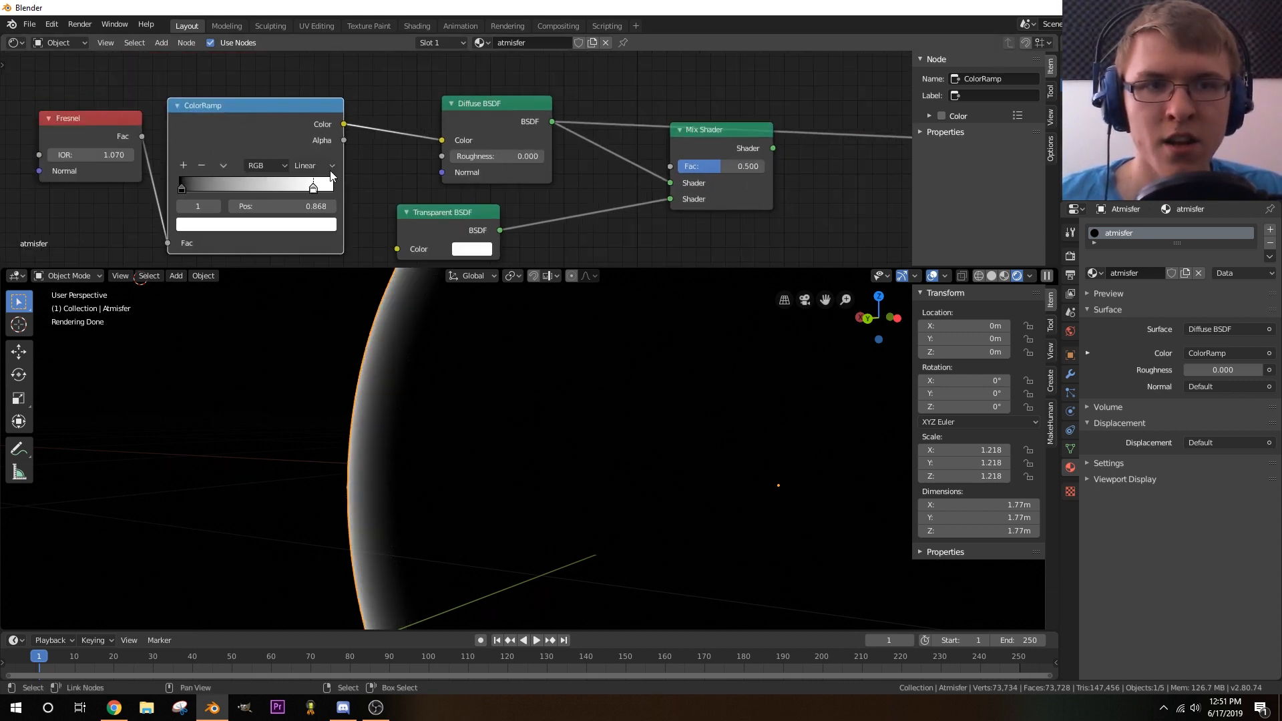
pyautogui.moveTo(428, 215); pyautogui.dragTo(538, 221)
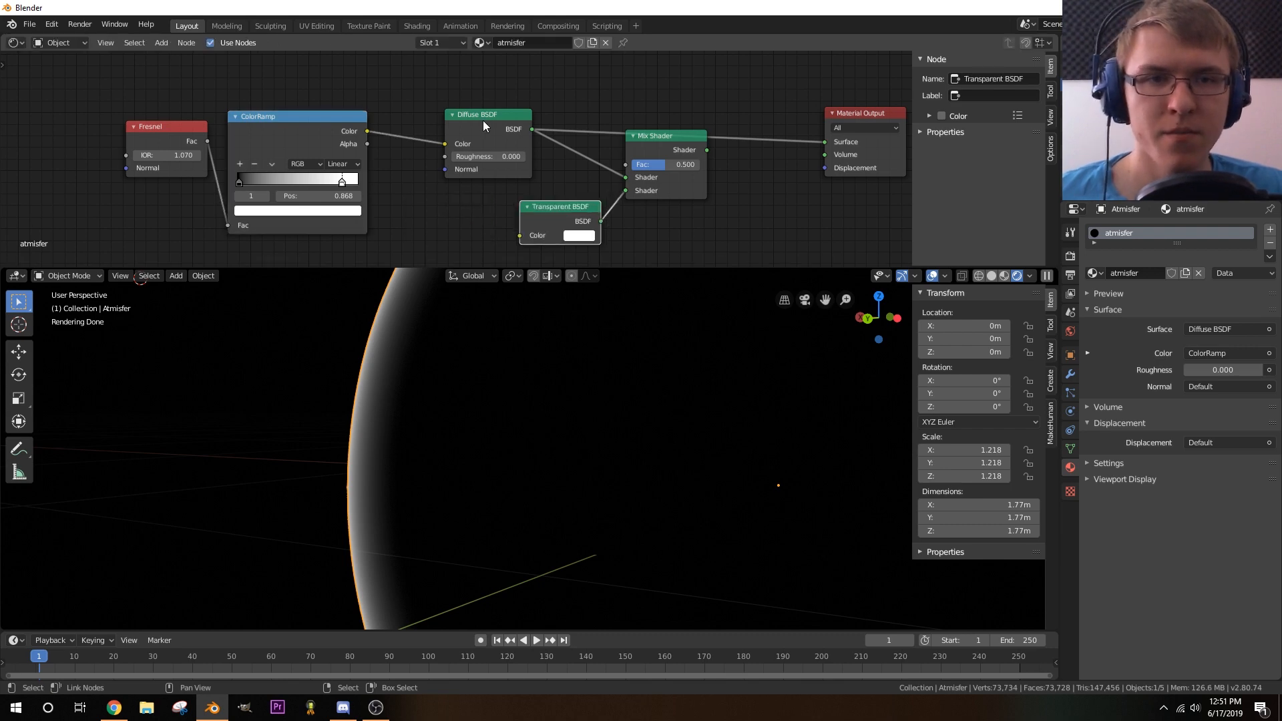
pyautogui.moveTo(485, 130); pyautogui.dragTo(550, 112)
pyautogui.moveTo(460, 169); pyautogui.dragTo(483, 137, button='middle')
pyautogui.scroll(-3, 499, 136)
pyautogui.scroll(2, 460, 158)
pyautogui.hotkey('shift', 'a')
pyautogui.moveTo(469, 159)
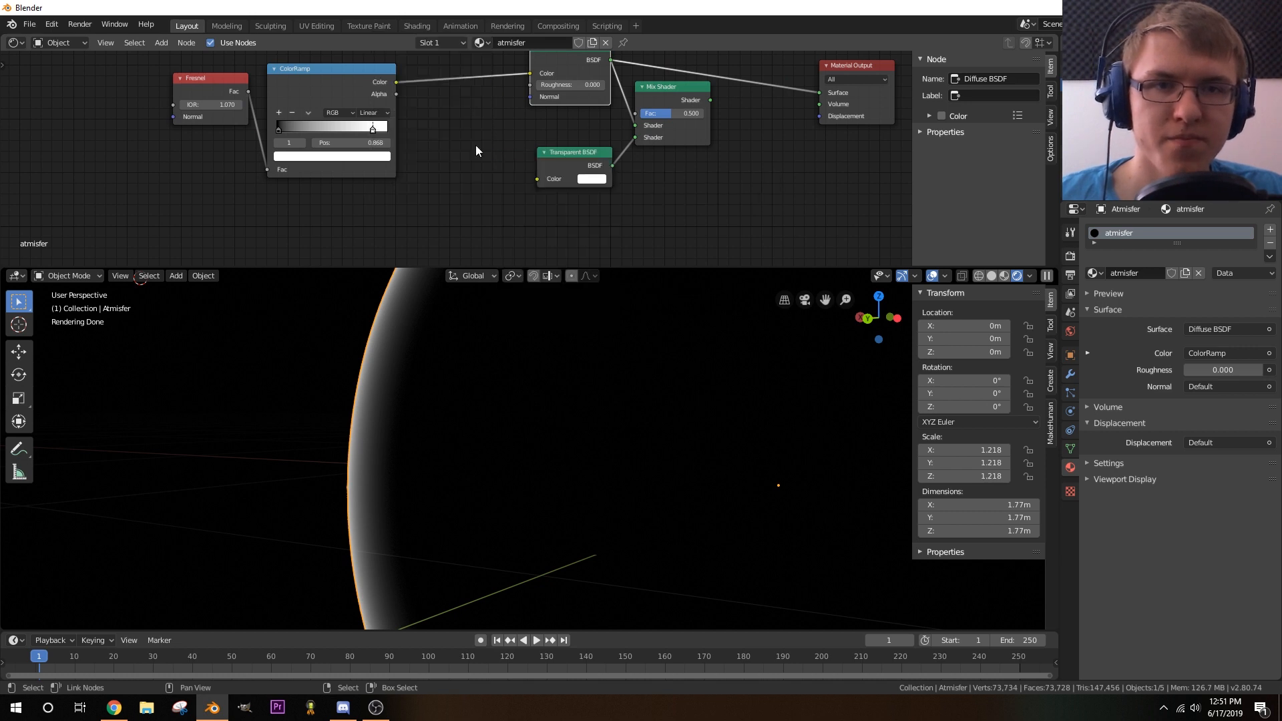
# - Move the Fresnel node down and farther away from the ColorRamp
pyautogui.moveTo(455, 186); pyautogui.dragTo(482, 159, button='middle')
pyautogui.moveTo(235, 173); pyautogui.dragTo(225, 178, button='middle')
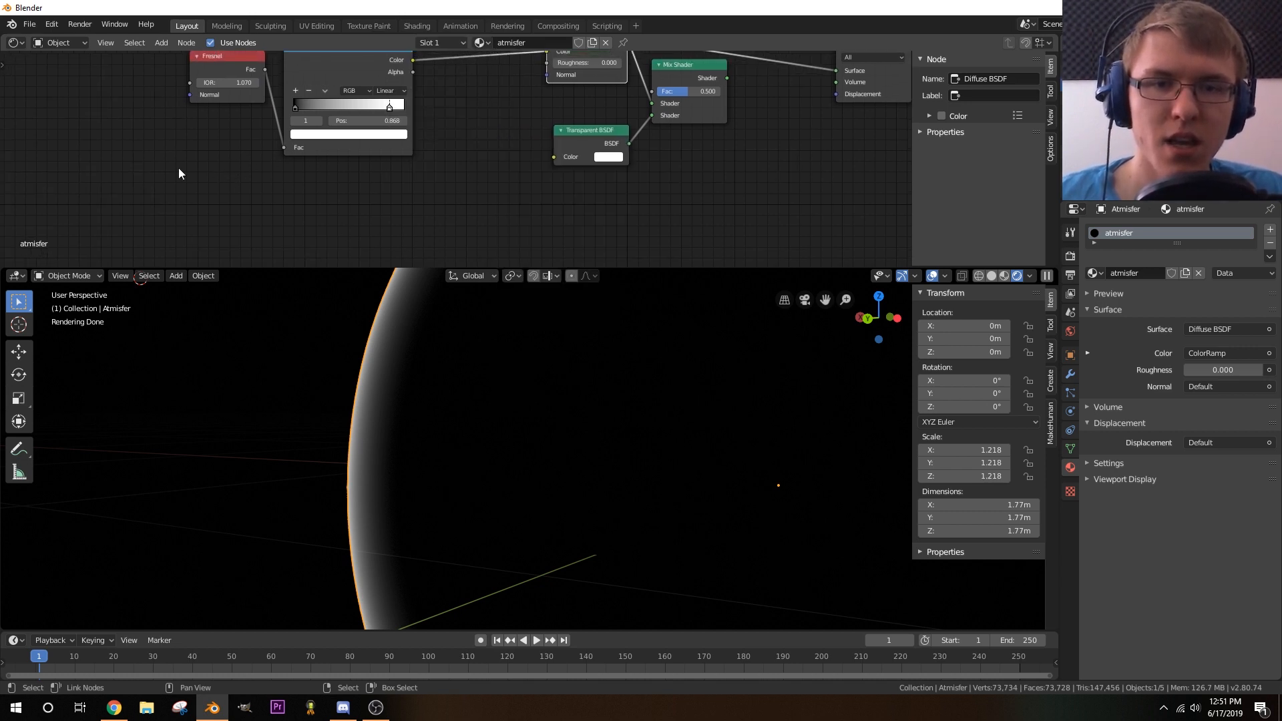
pyautogui.click(229, 71)
pyautogui.moveTo(214, 60); pyautogui.dragTo(156, 152)
pyautogui.scroll(-2, 314, 174)
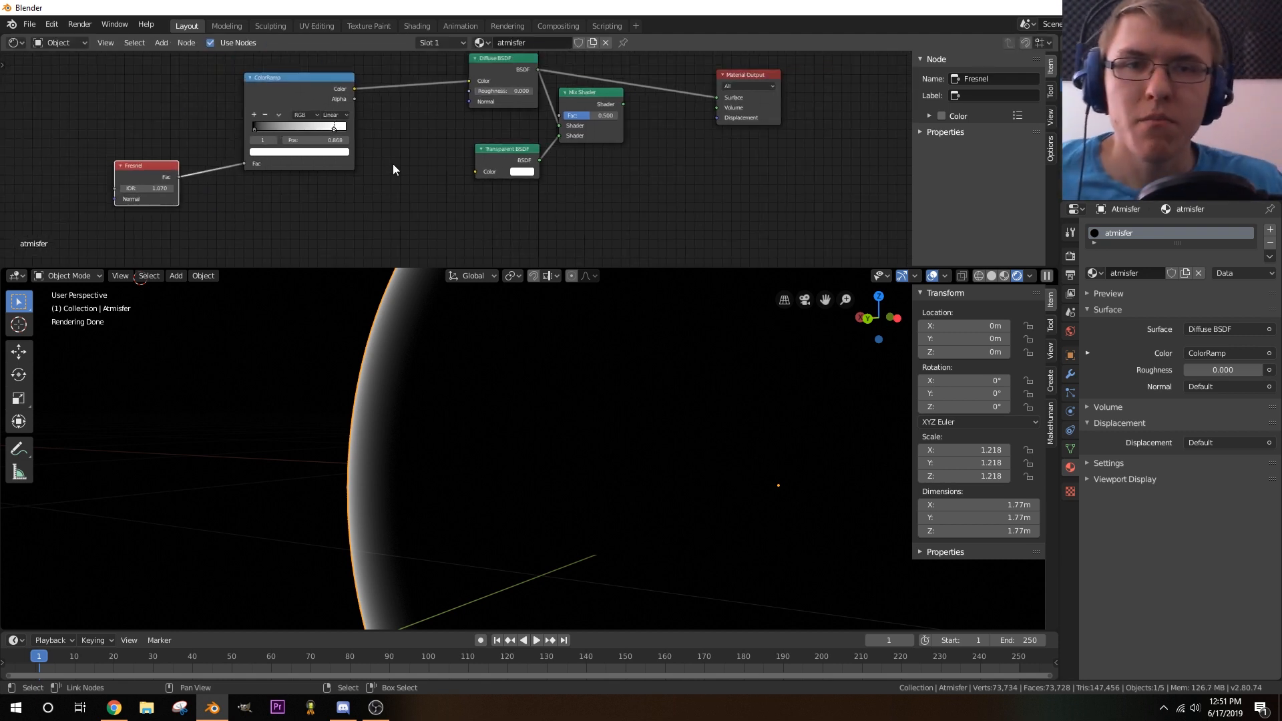
# - Insert a color Mix node on the link between the ColorRamp and the Diffuse BSDF
pyautogui.hotkey('shift', 'a')
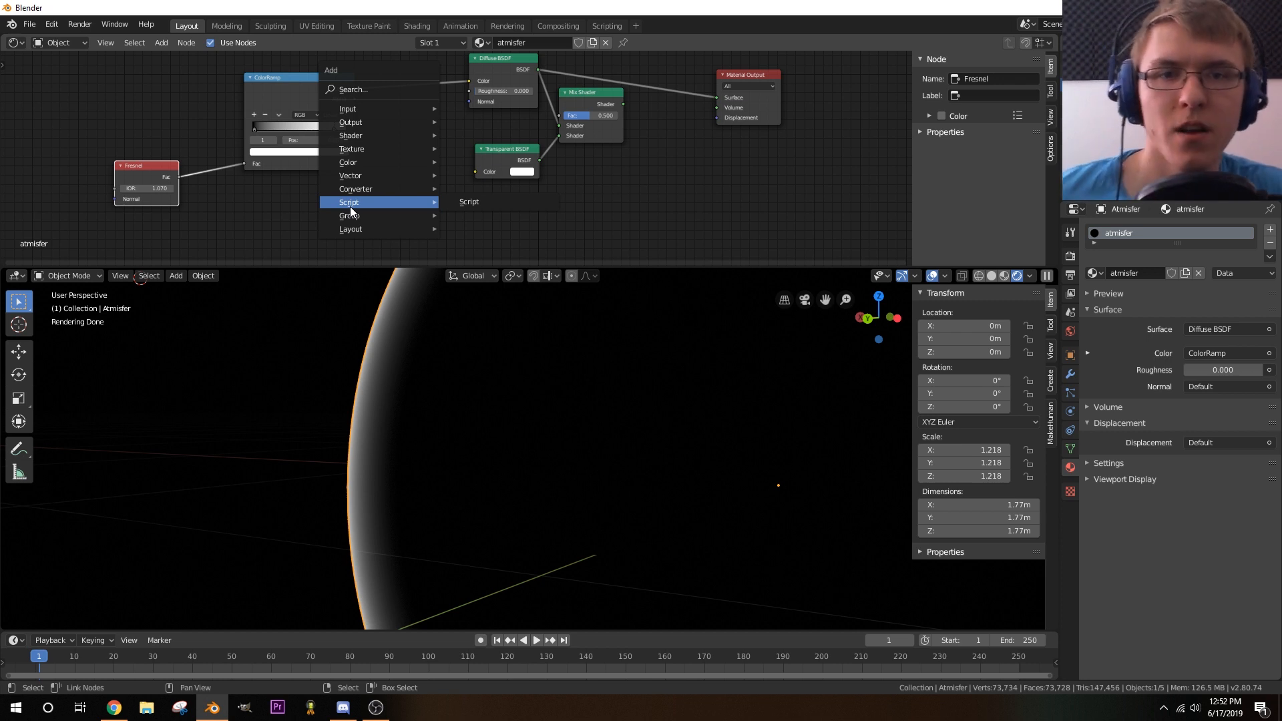
pyautogui.moveTo(382, 189)
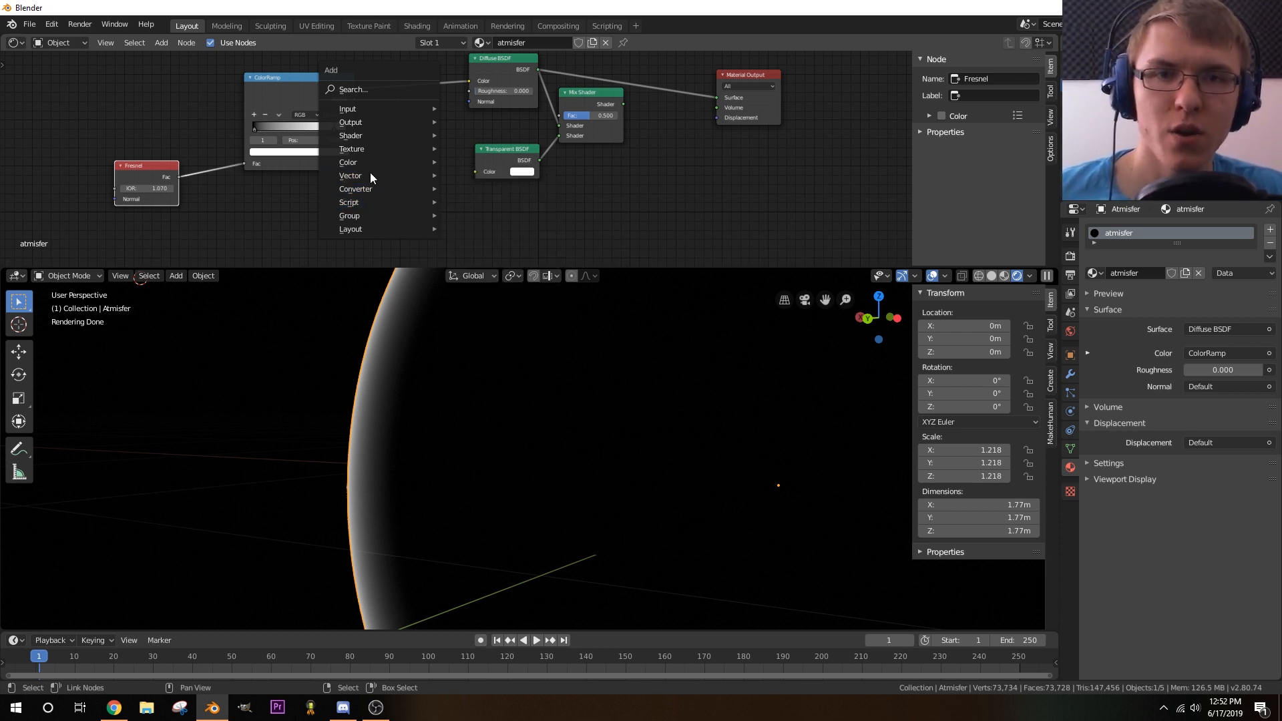
pyautogui.click(487, 233)
pyautogui.click(420, 78)
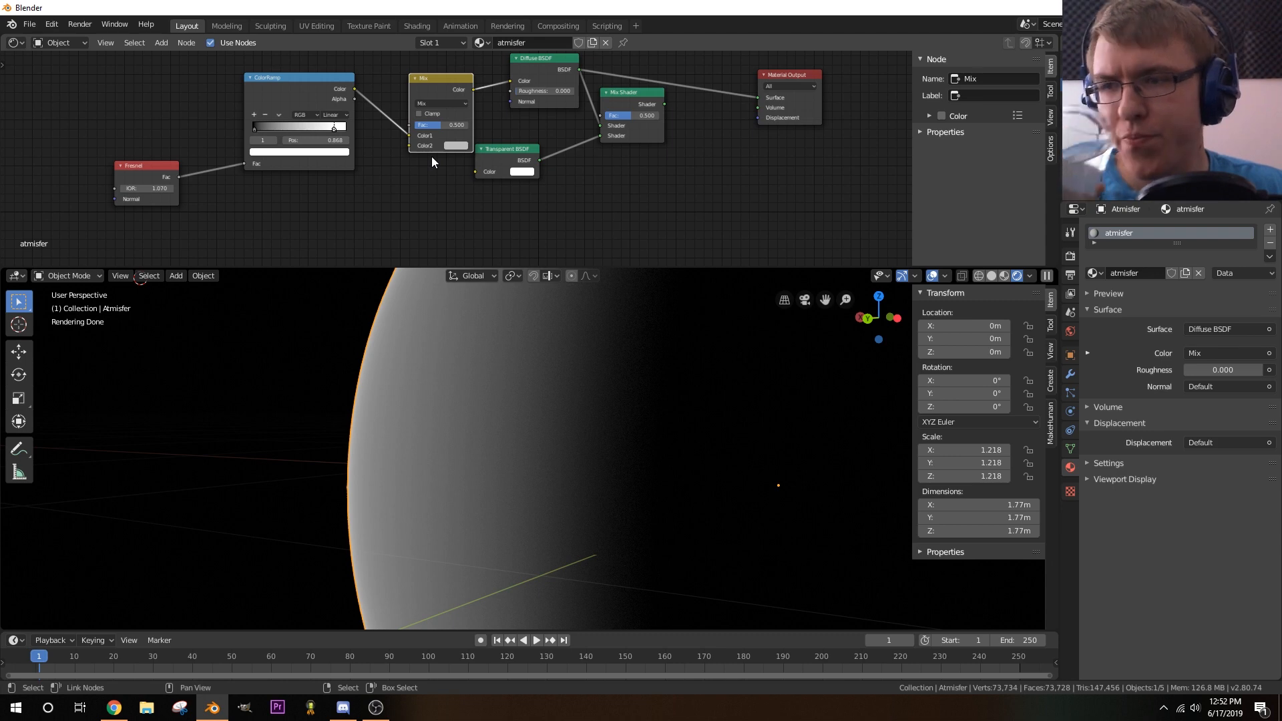
# - Reposition the Mix and Transparent BSDF nodes so that they no longer overlap
pyautogui.moveTo(418, 183); pyautogui.dragTo(391, 187, button='middle')
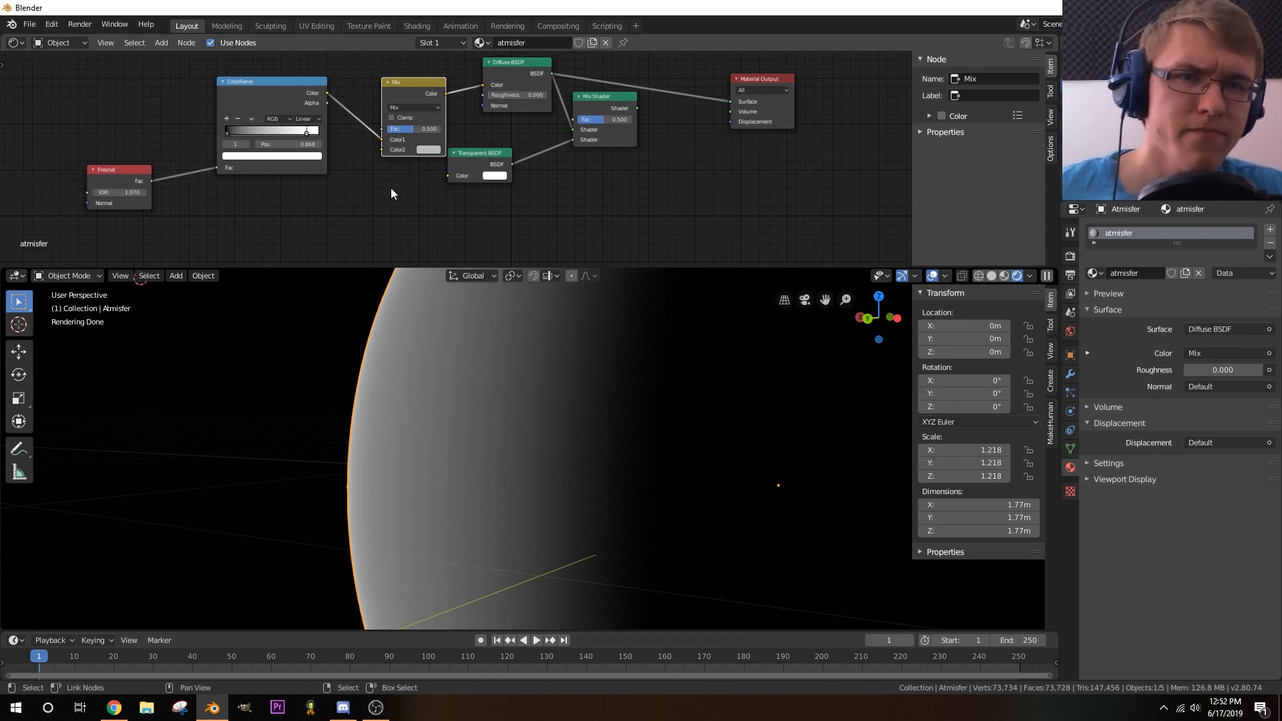
pyautogui.press('g')
pyautogui.click(478, 151)
pyautogui.moveTo(479, 149); pyautogui.dragTo(527, 143)
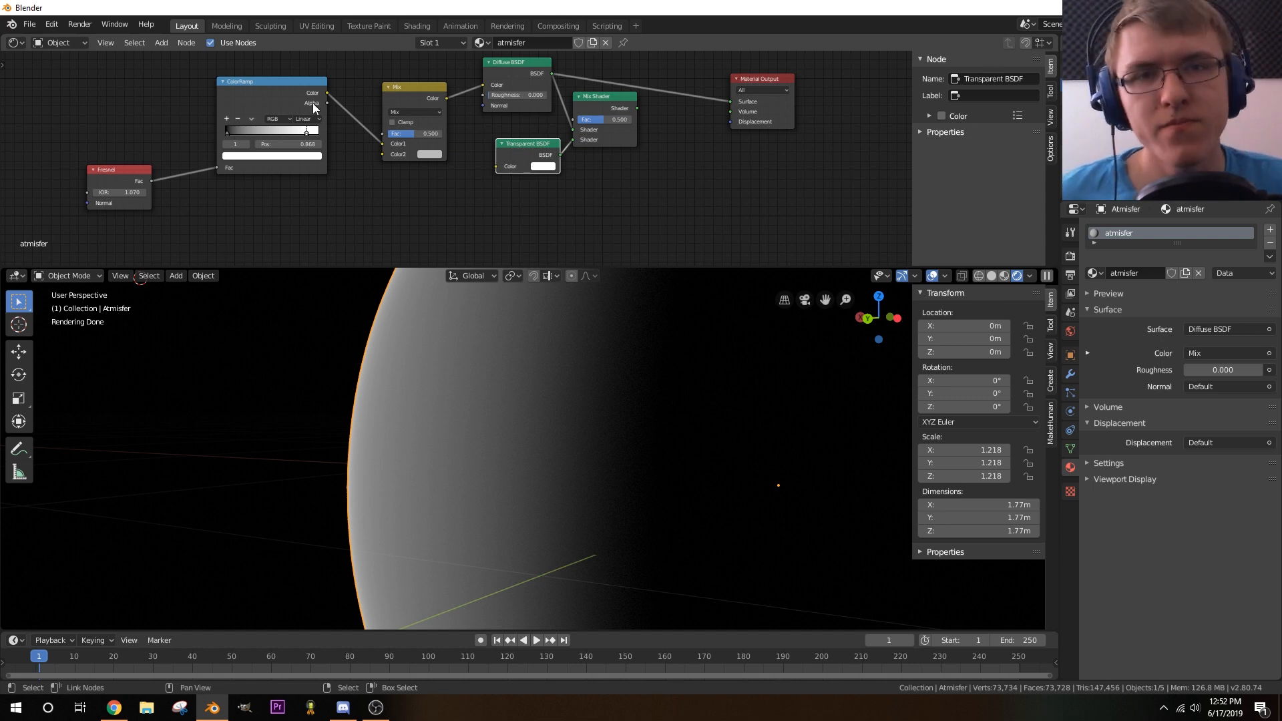
# - Duplicate the ColorRamp node and place the copy directly below the original
pyautogui.moveTo(284, 80); pyautogui.dragTo(275, 81)
pyautogui.scroll(2, 339, 179)
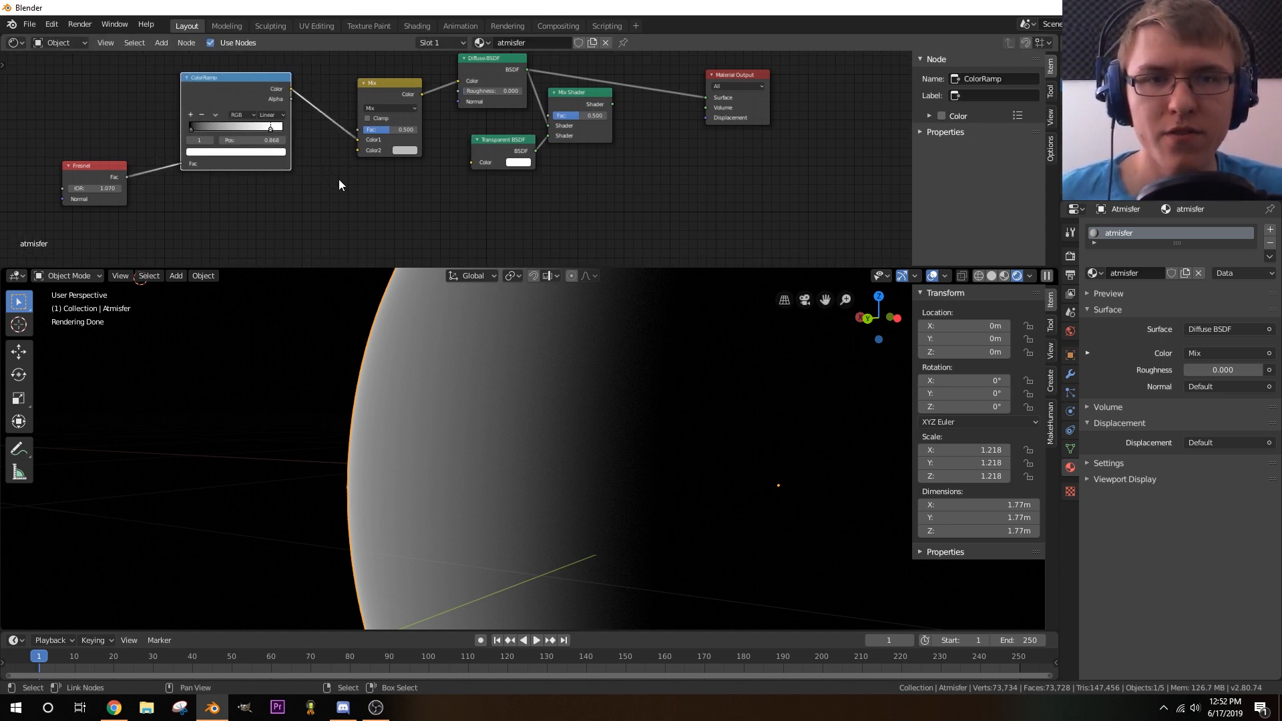
pyautogui.click(430, 101)
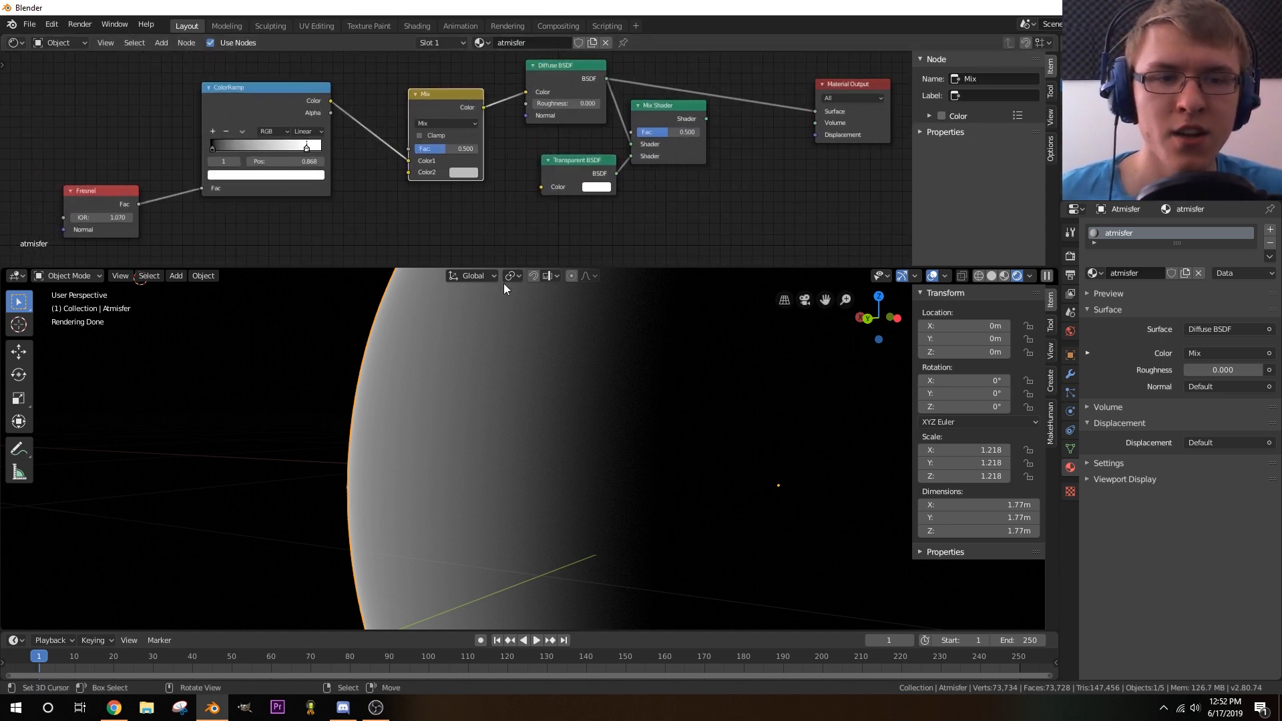
pyautogui.moveTo(398, 207); pyautogui.dragTo(416, 175, button='middle')
pyautogui.scroll(-1, 377, 197)
pyautogui.moveTo(321, 74)
pyautogui.mouseDown()
pyautogui.moveTo(317, 102)
pyautogui.moveTo(307, 72)
pyautogui.moveTo(320, 144)
pyautogui.moveTo(311, 80)
pyautogui.mouseUp()
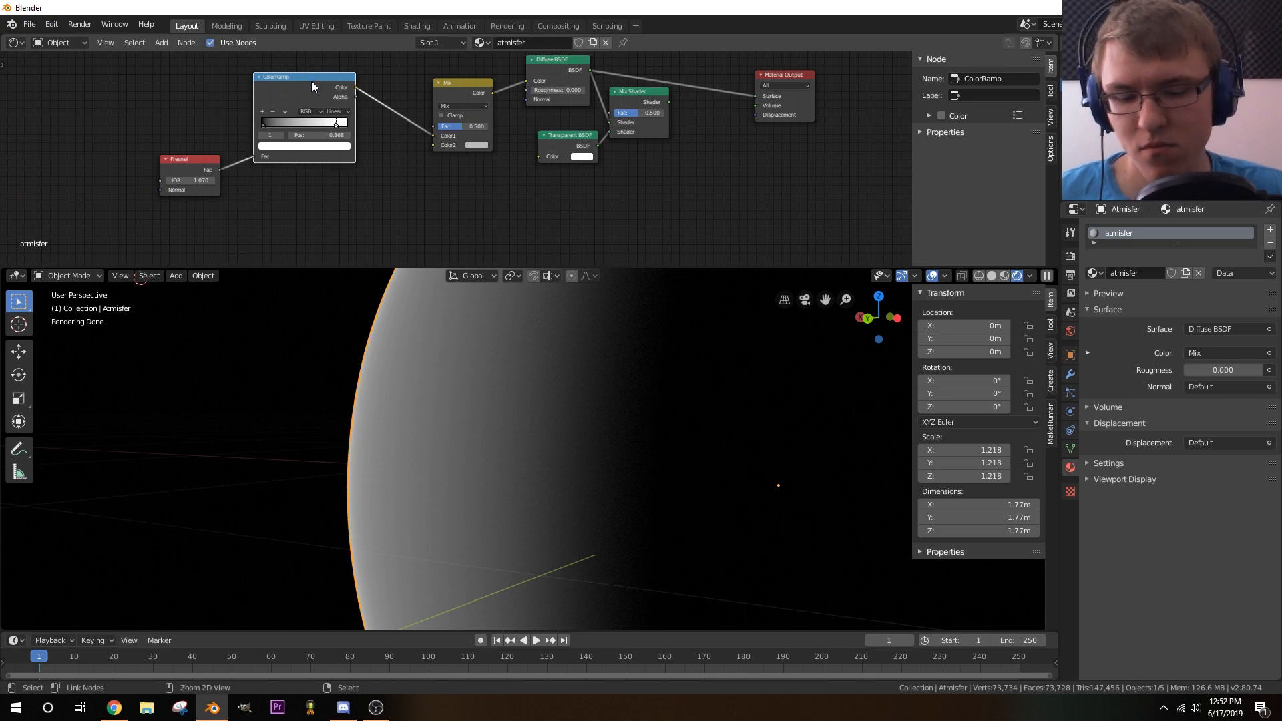
pyautogui.hotkey('shift', 'd')
pyautogui.click(311, 175)
pyautogui.moveTo(406, 186); pyautogui.dragTo(364, 134, button='middle')
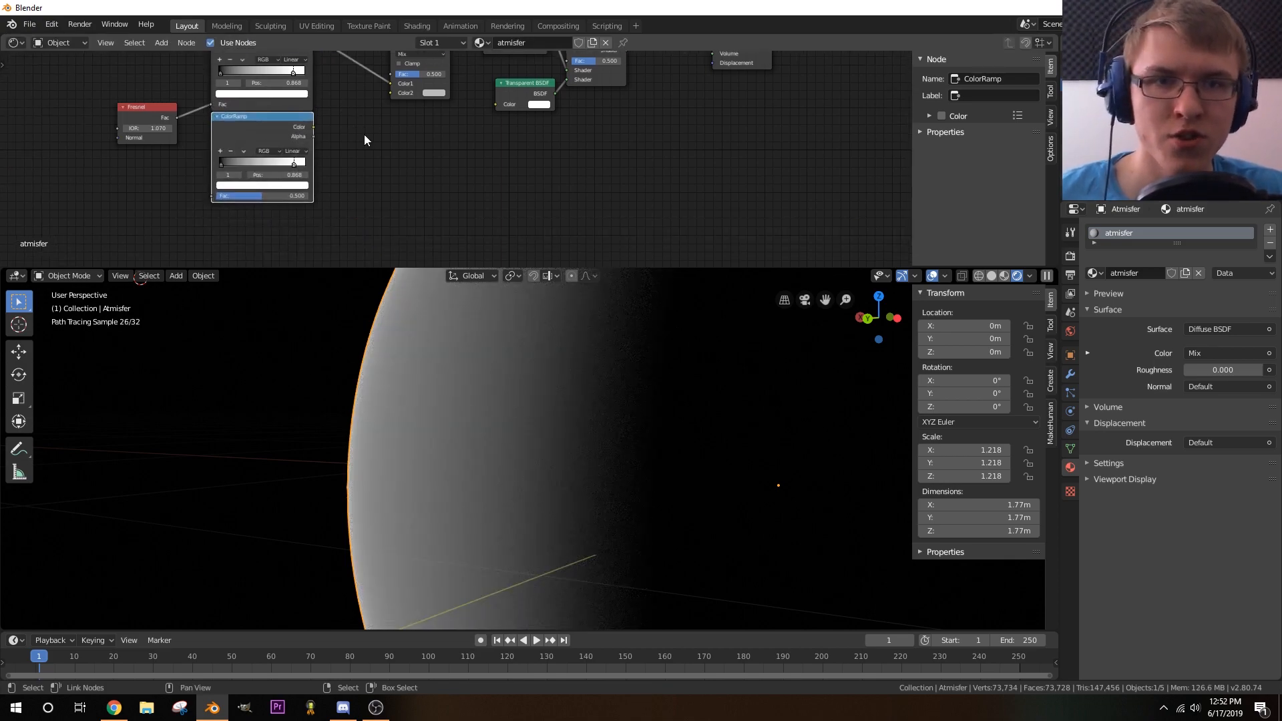
pyautogui.scroll(-1, 363, 134)
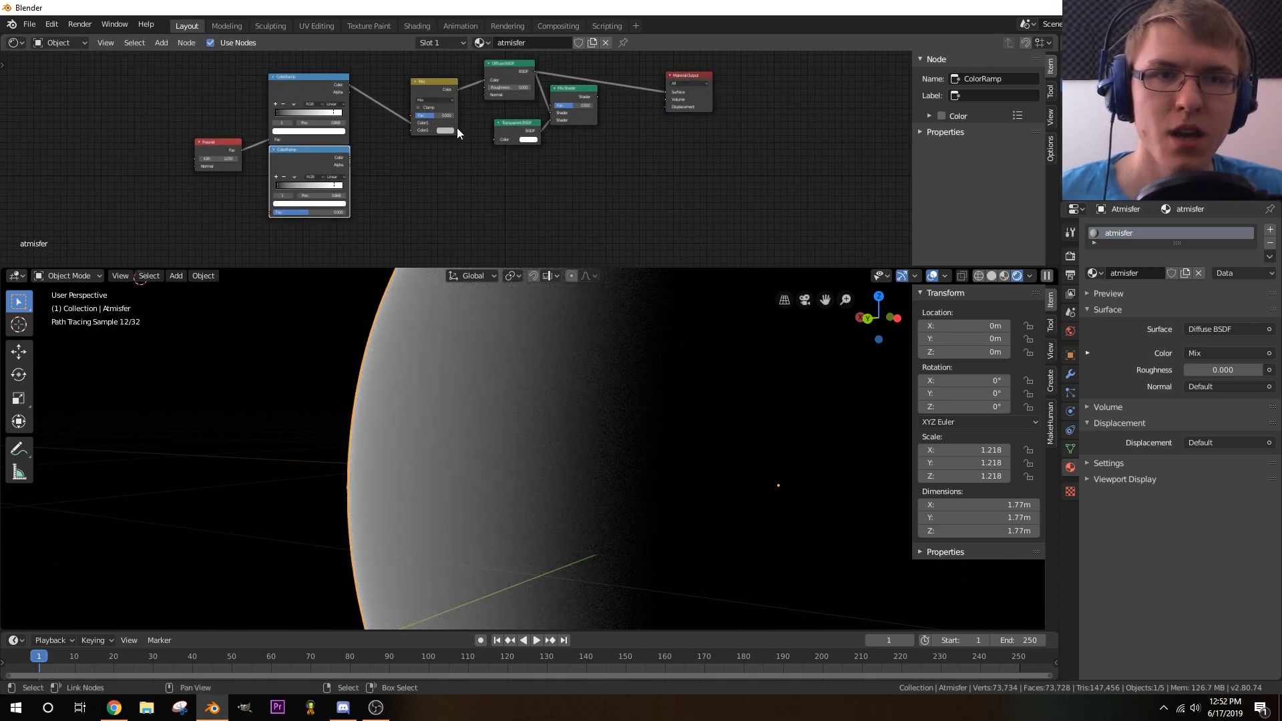
# - Set the Mix node's Color2 to black
pyautogui.click(444, 130)
pyautogui.moveTo(494, 47); pyautogui.dragTo(495, 85)
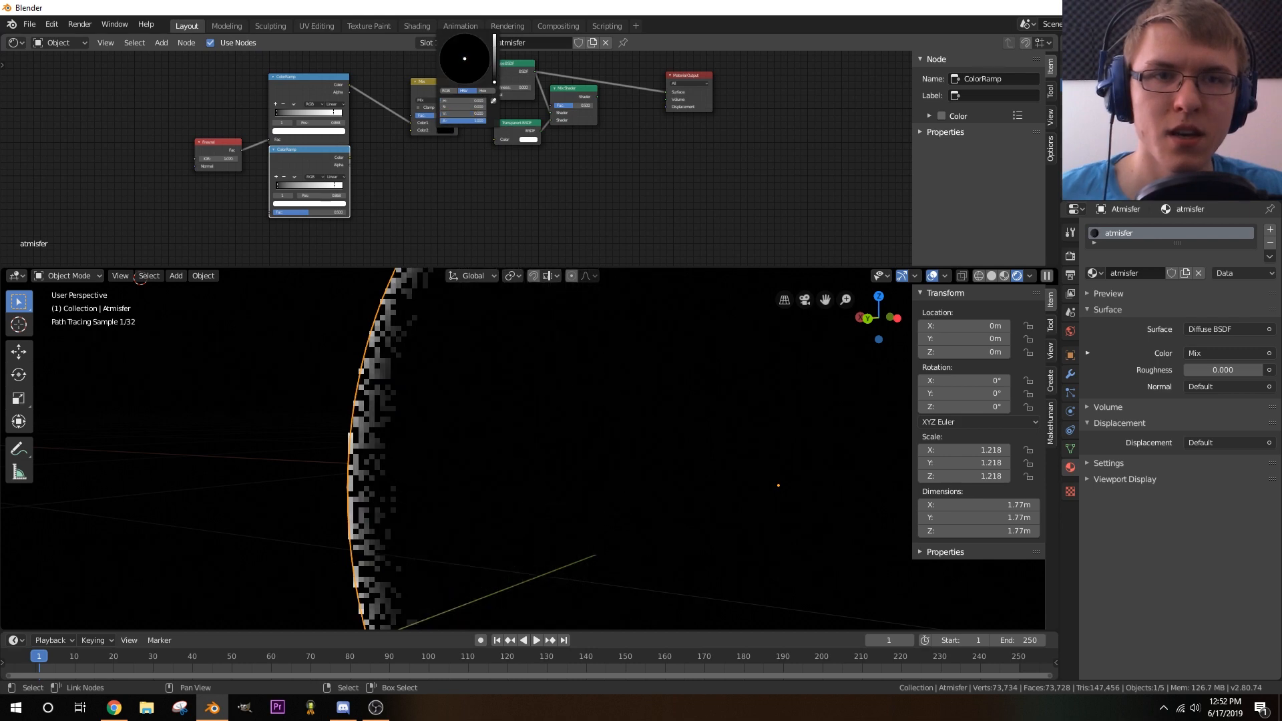
# - Raise the original ColorRamp, link the Fresnel Fac to the duplicate ColorRamp, and feed the duplicate's Color into the Mix node's Fac
pyautogui.moveTo(367, 157); pyautogui.dragTo(355, 167, button='middle')
pyautogui.scroll(4, 364, 171)
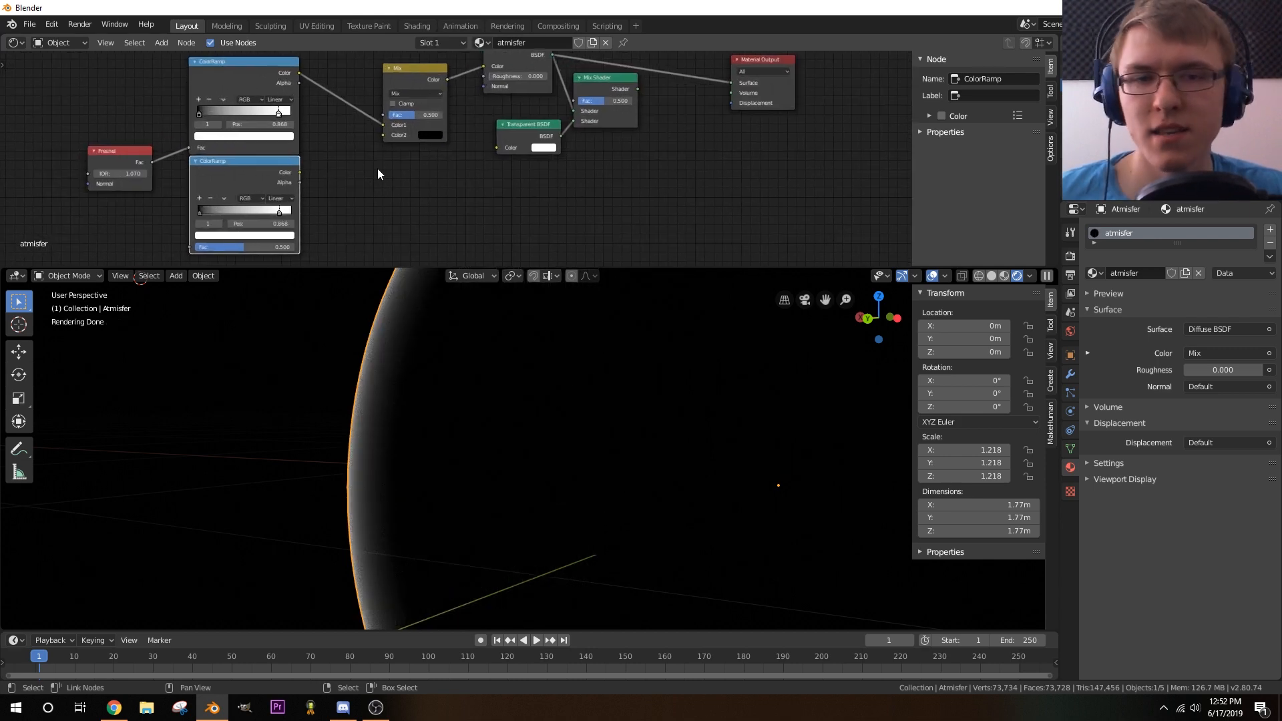
pyautogui.moveTo(250, 67); pyautogui.dragTo(254, 249)
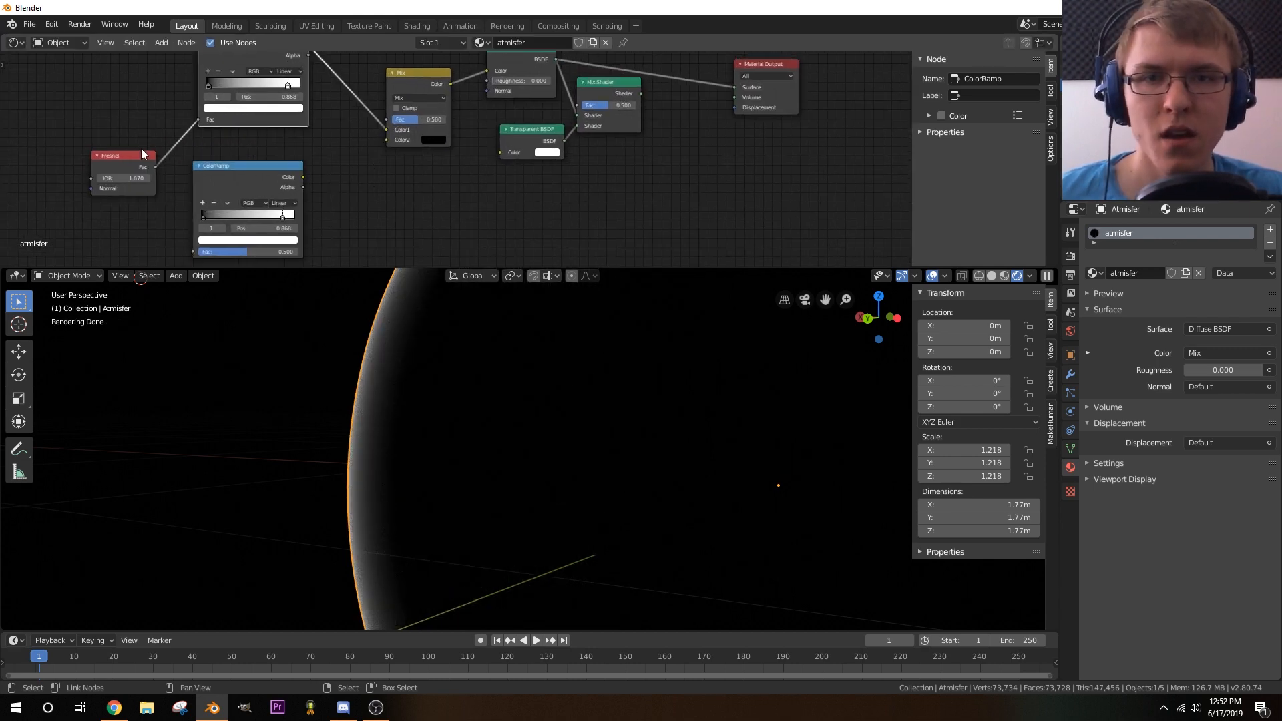
pyautogui.moveTo(160, 167); pyautogui.dragTo(177, 205)
pyautogui.moveTo(191, 250); pyautogui.dragTo(191, 250)
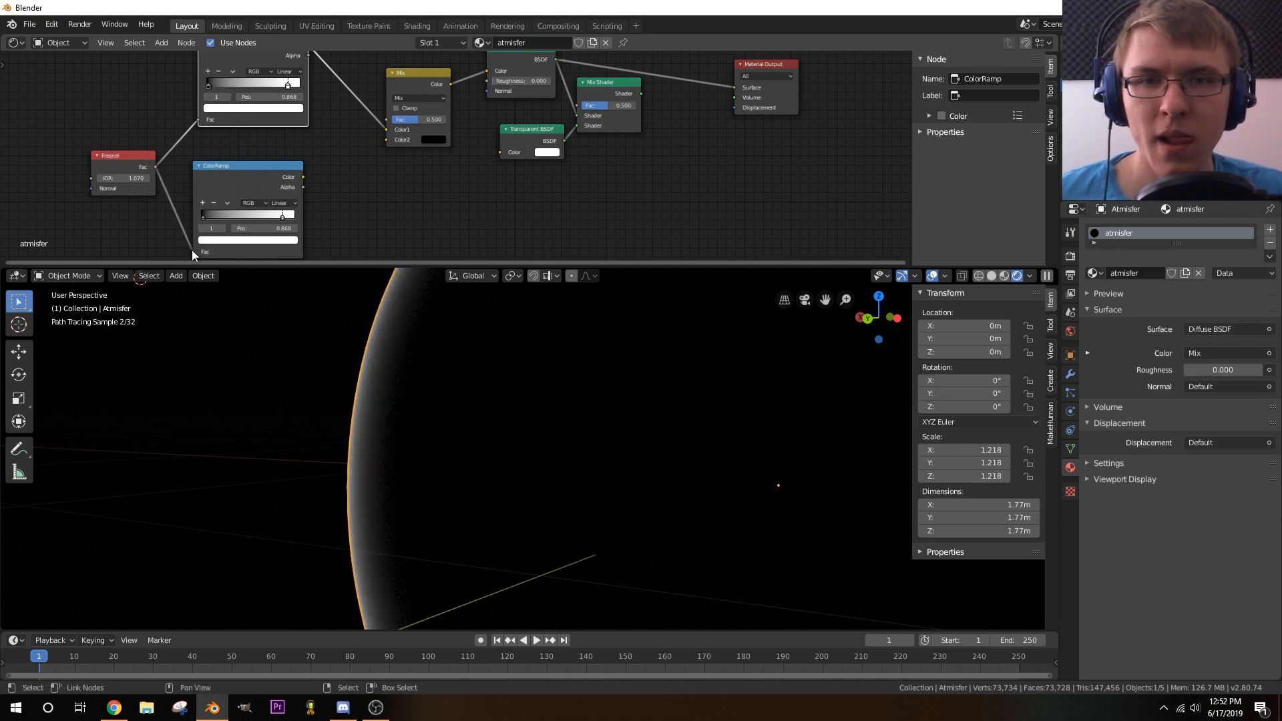
pyautogui.moveTo(303, 177); pyautogui.dragTo(387, 119)
# - Reverse the duplicate ColorRamp's gradient, with the white stop at the start and the black stop at position 0.377
pyautogui.moveTo(359, 213); pyautogui.dragTo(459, 167, button='middle')
pyautogui.scroll(4, 364, 192)
pyautogui.moveTo(353, 172); pyautogui.dragTo(401, 183)
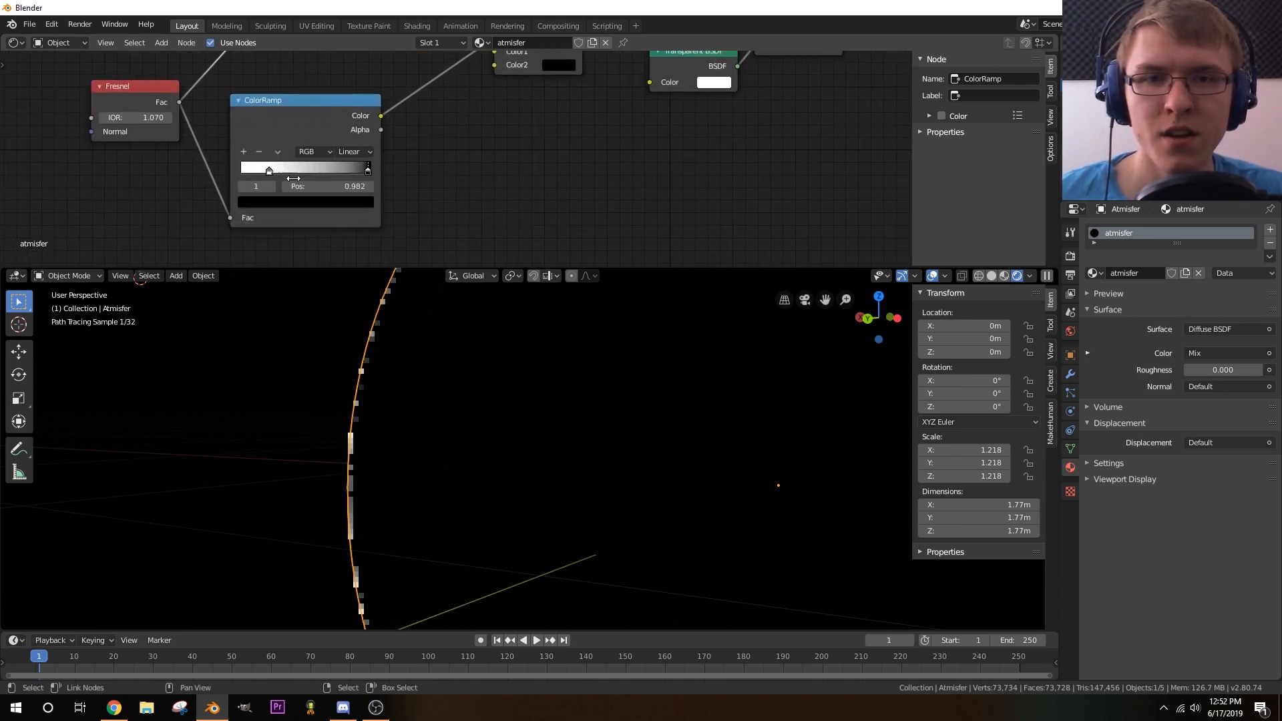
pyautogui.moveTo(271, 170); pyautogui.dragTo(235, 179)
pyautogui.moveTo(368, 171); pyautogui.dragTo(255, 173)
pyautogui.scroll(-5, 402, 161)
pyautogui.moveTo(402, 162); pyautogui.dragTo(320, 190, button='middle')
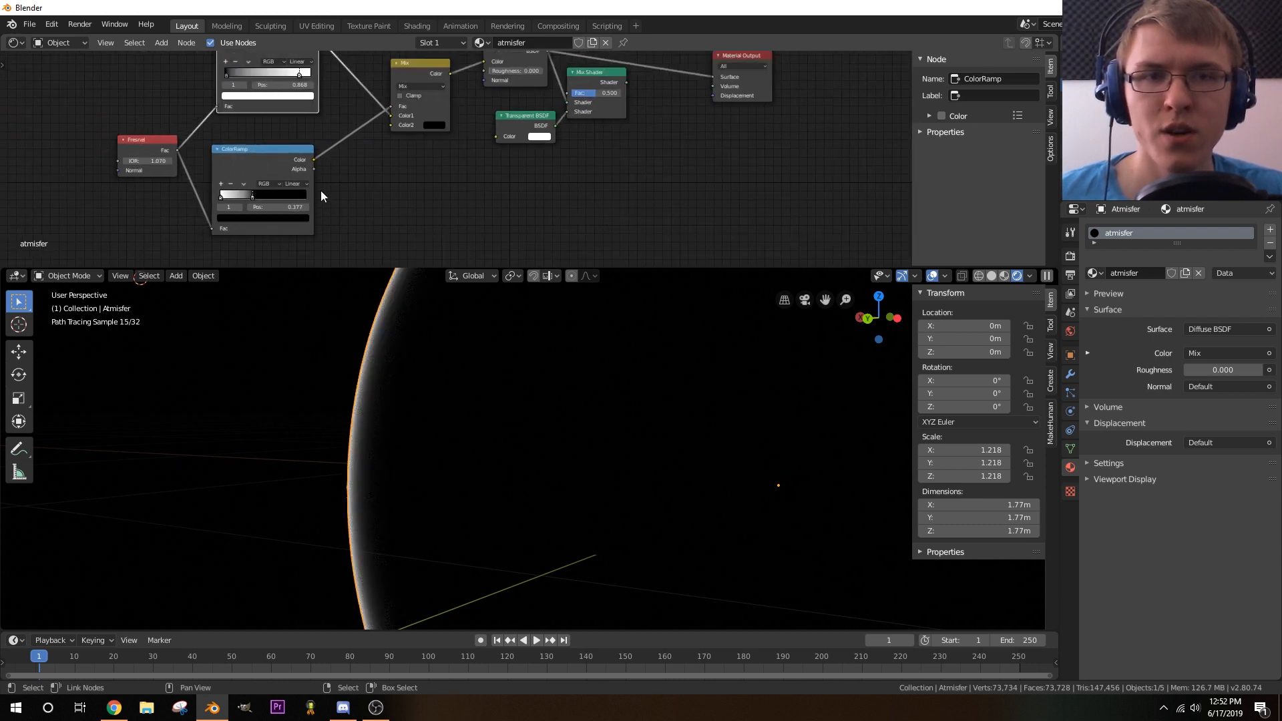
# - Link the duplicate ColorRamp's Color directly to the Diffuse BSDF Color and move the Mix node up out of the way
pyautogui.moveTo(353, 148); pyautogui.dragTo(285, 218, button='middle')
pyautogui.moveTo(245, 228); pyautogui.dragTo(283, 203)
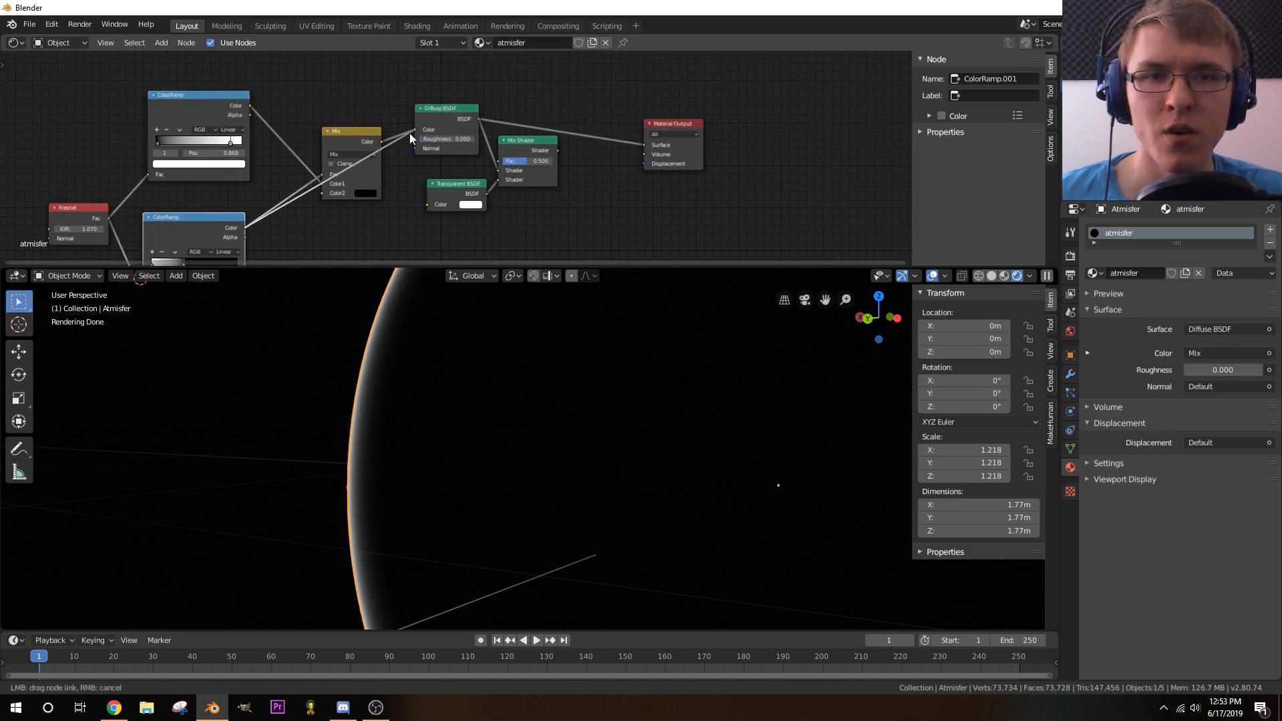
pyautogui.moveTo(410, 134); pyautogui.dragTo(351, 71)
pyautogui.moveTo(324, 184); pyautogui.dragTo(354, 149, button='middle')
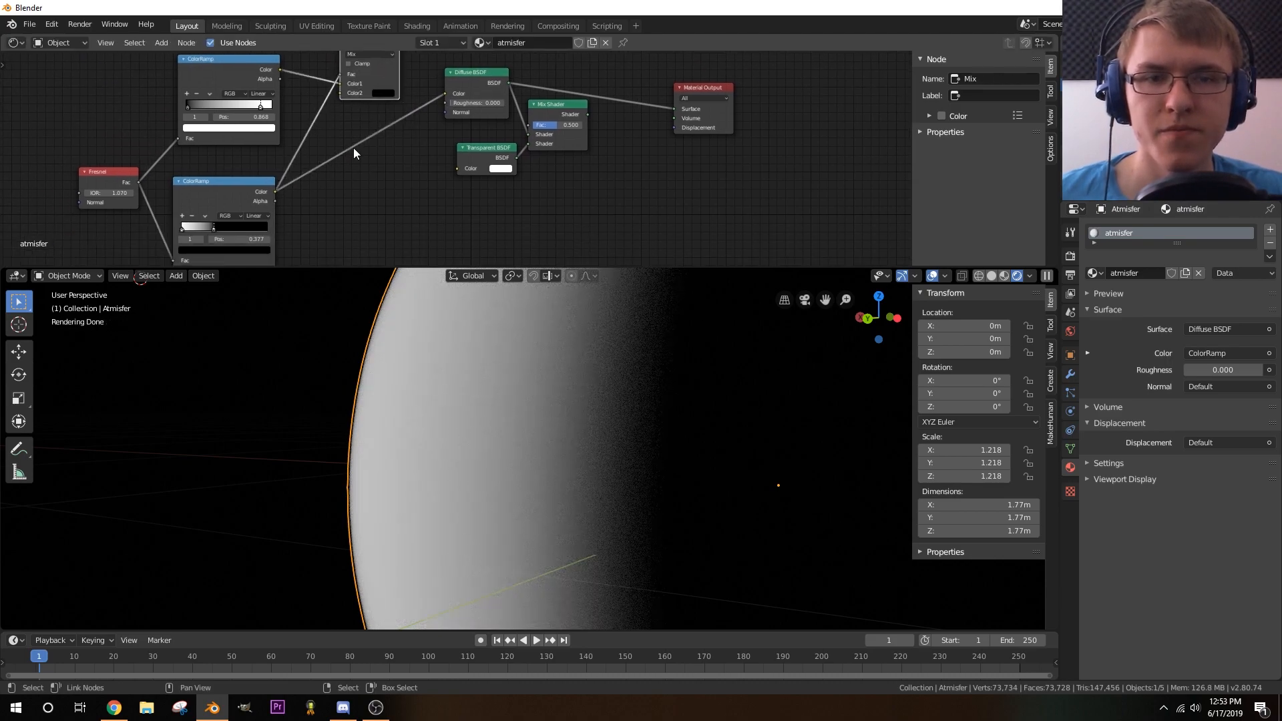
# - Flip the duplicate ColorRamp to run from black to white, with the black stop at 0.450 and the white stop at the end
pyautogui.scroll(3, 393, 349)
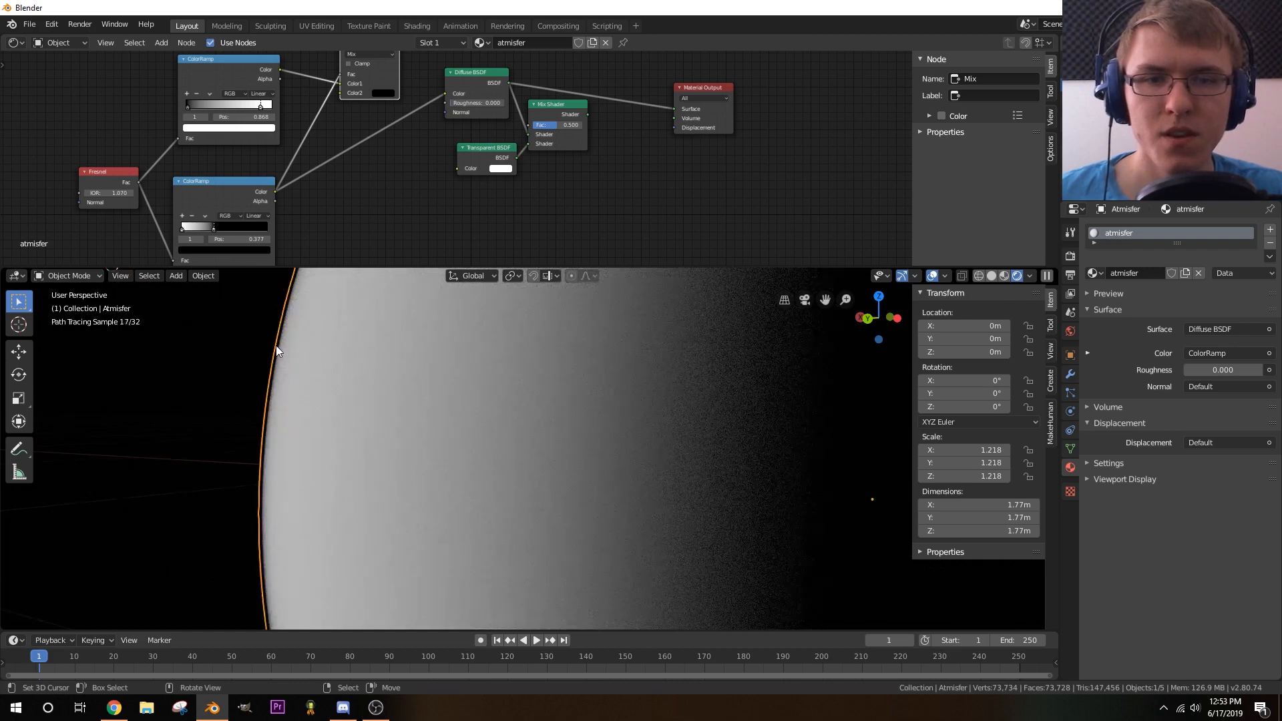
pyautogui.scroll(-1, 349, 190)
pyautogui.moveTo(350, 186); pyautogui.dragTo(410, 155, button='middle')
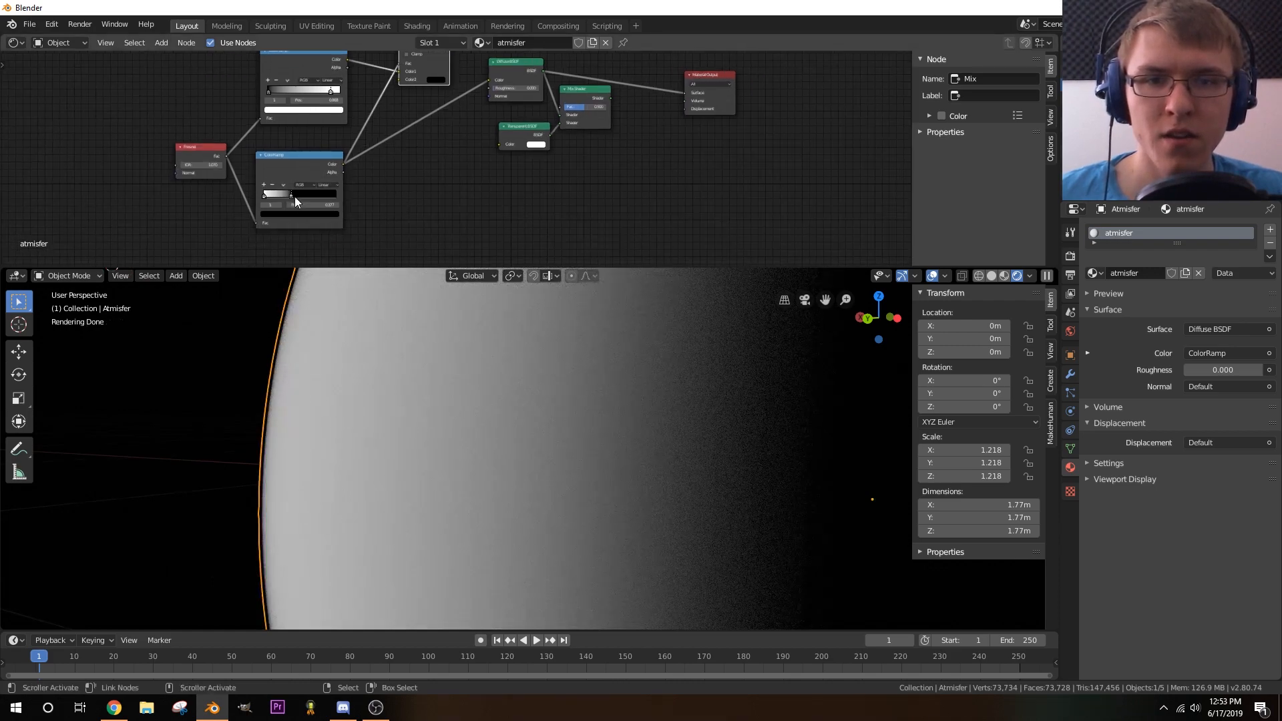
pyautogui.moveTo(295, 197)
pyautogui.mouseDown()
pyautogui.moveTo(306, 197)
pyautogui.moveTo(258, 205)
pyautogui.moveTo(319, 213)
pyautogui.mouseUp()
pyautogui.moveTo(469, 212); pyautogui.dragTo(531, 190, button='middle')
pyautogui.scroll(4, 434, 187)
pyautogui.moveTo(346, 197)
pyautogui.mouseDown()
pyautogui.moveTo(394, 199)
pyautogui.moveTo(340, 203)
pyautogui.moveTo(353, 203)
pyautogui.mouseUp()
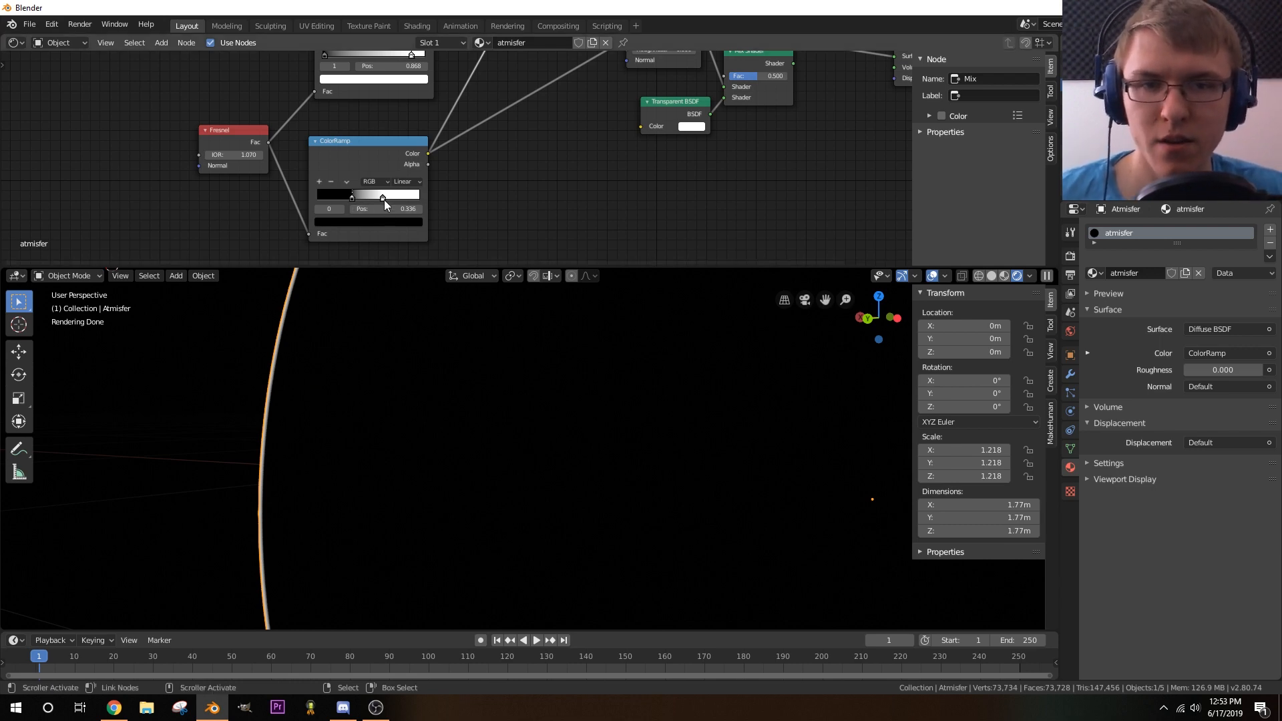
pyautogui.moveTo(384, 199)
pyautogui.mouseDown()
pyautogui.moveTo(396, 192)
pyautogui.moveTo(358, 200)
pyautogui.mouseUp()
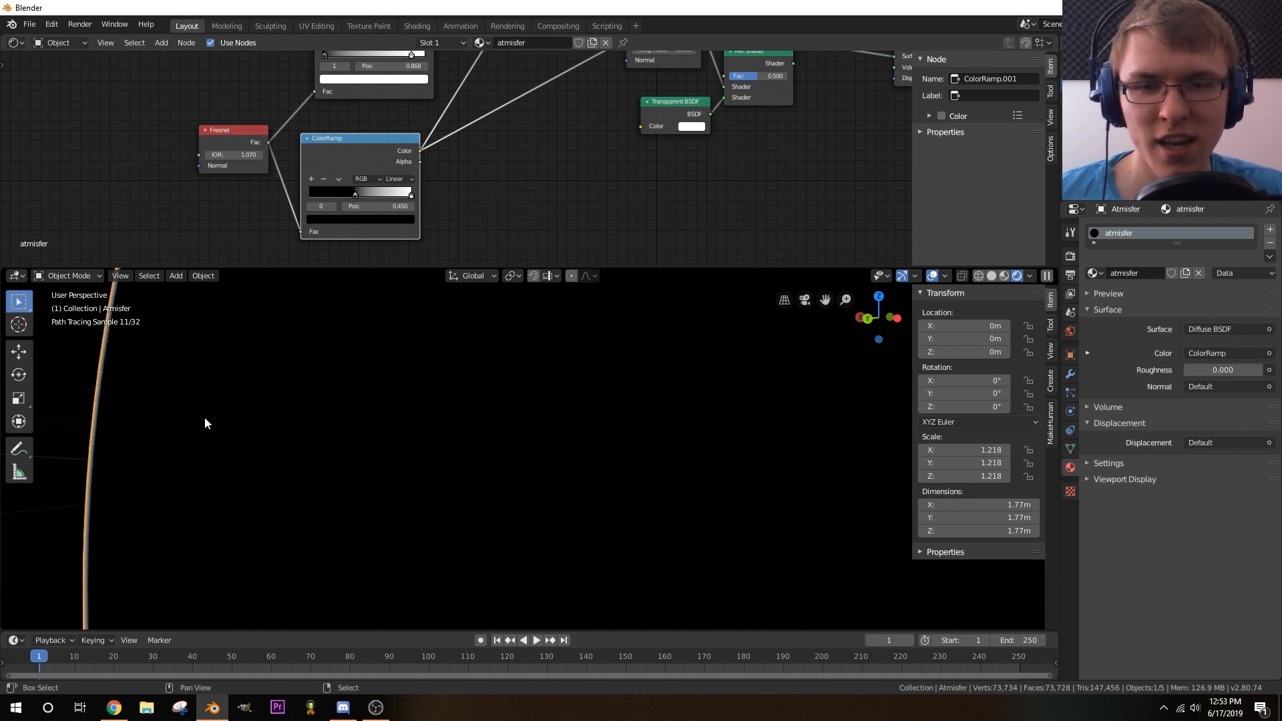
# - Test the duplicate ColorRamp's black stop at 0.673 and then set it to position 0.291
pyautogui.scroll(-3, 377, 406)
pyautogui.scroll(4, 410, 407)
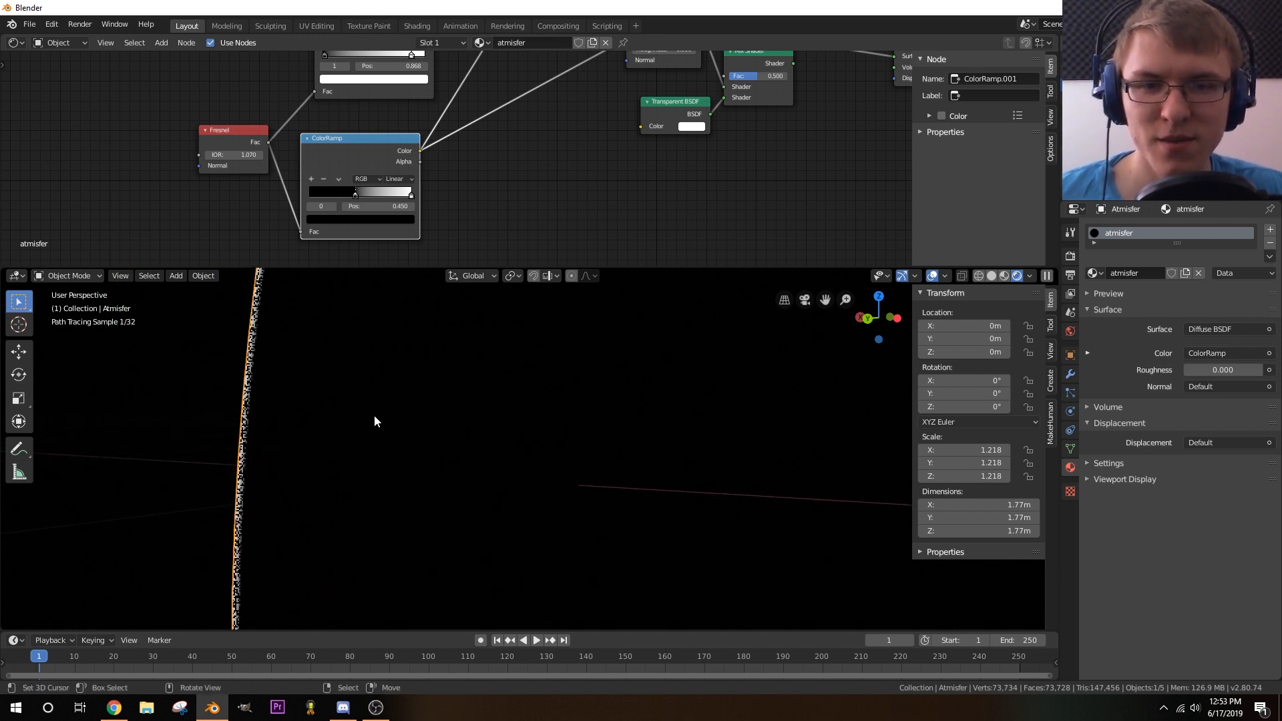
pyautogui.scroll(-1, 346, 418)
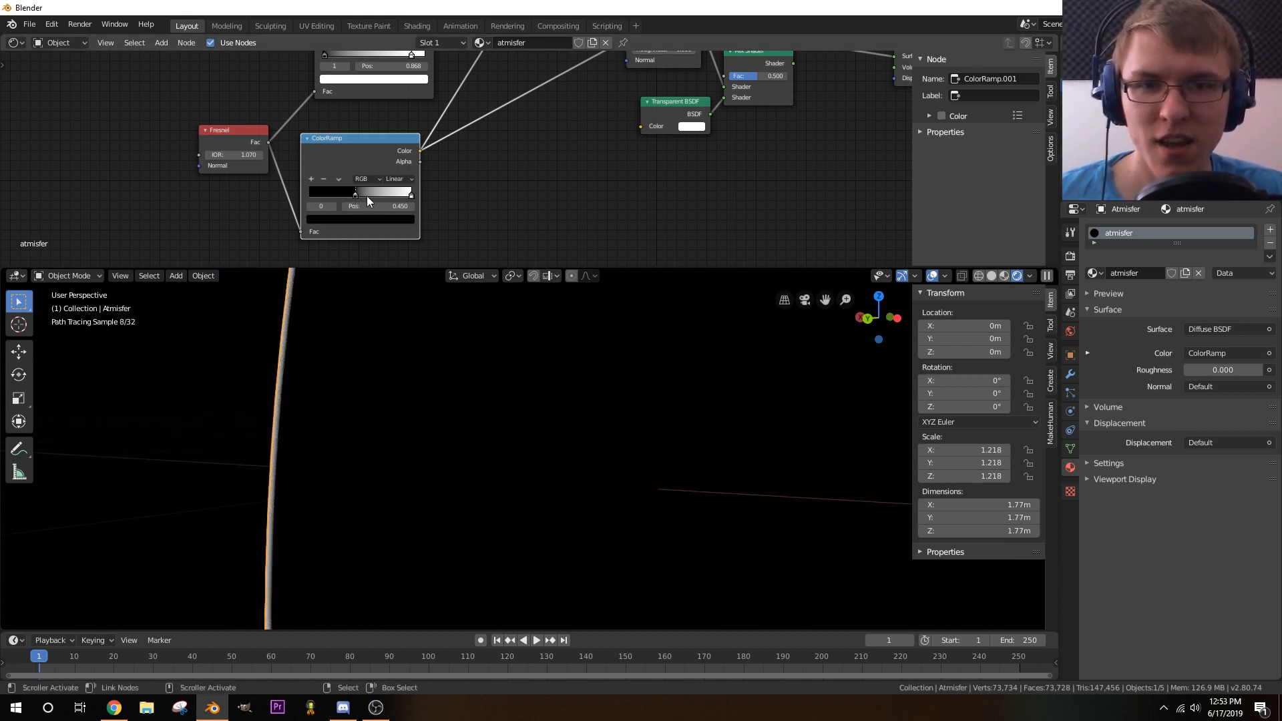
pyautogui.moveTo(357, 198); pyautogui.dragTo(374, 202)
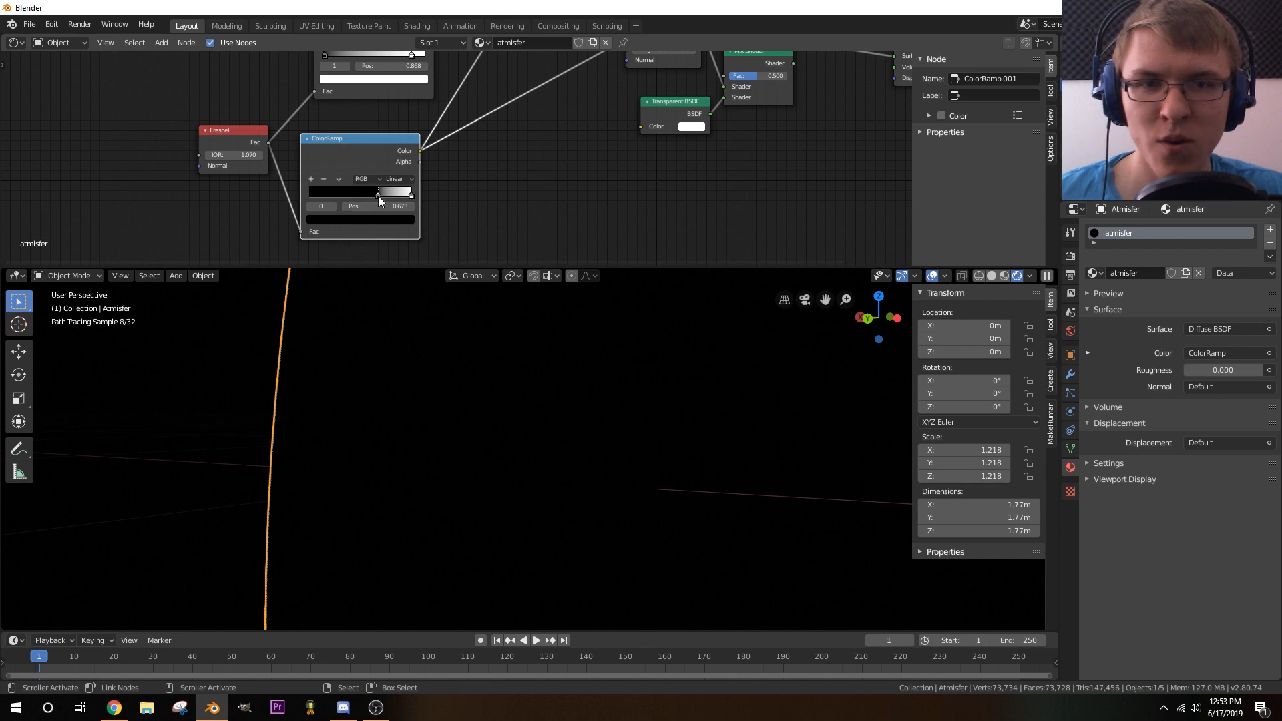
pyautogui.moveTo(378, 200); pyautogui.dragTo(335, 206)
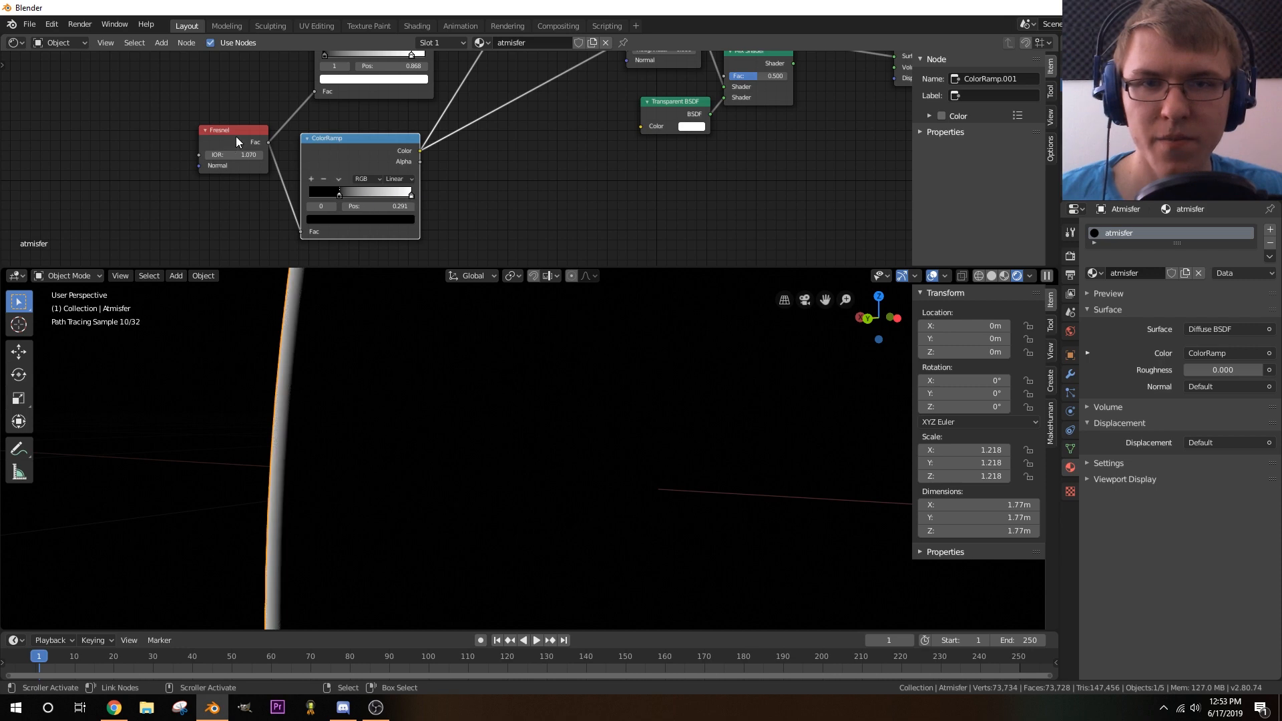
# - Move the Fresnel node up, duplicate it below, and link the copy's Fac to the duplicate ColorRamp
pyautogui.moveTo(237, 141); pyautogui.dragTo(210, 87)
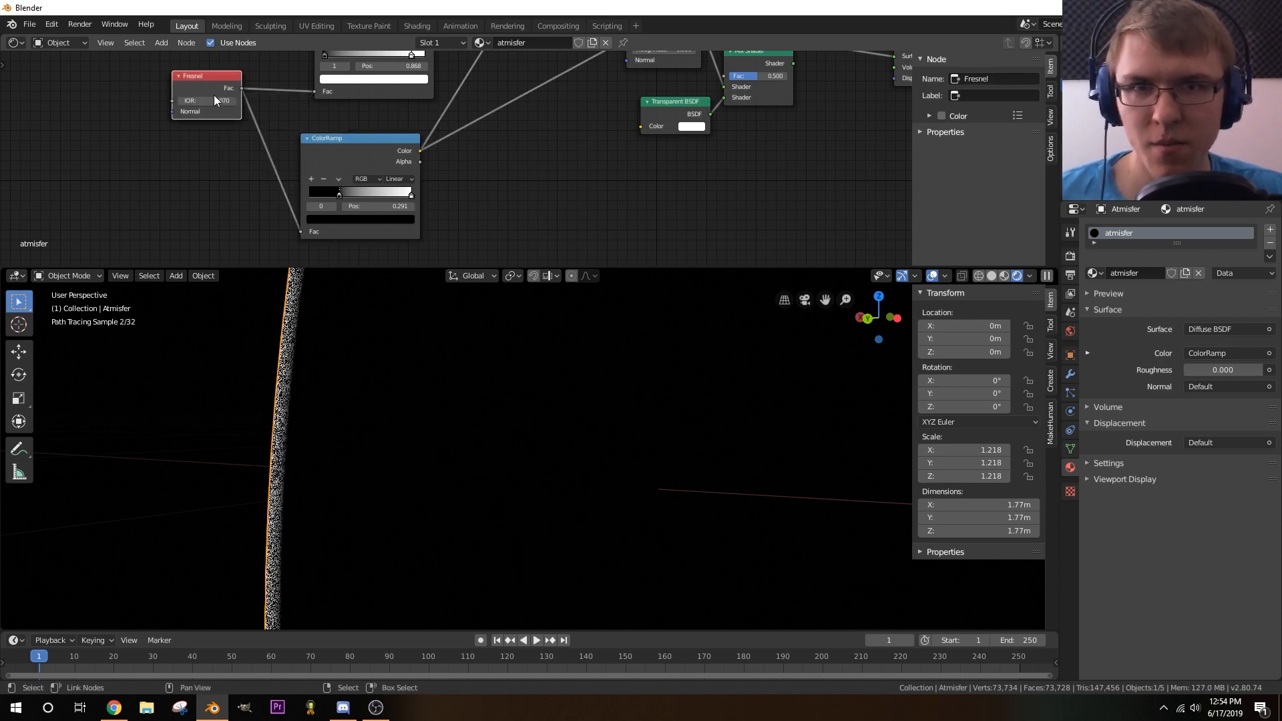
pyautogui.hotkey('shift', 'd')
pyautogui.click(213, 185)
pyautogui.moveTo(239, 174); pyautogui.dragTo(302, 232)
# - Set the duplicate Fresnel's IOR to 1.170 and its ColorRamp's black stop to position 0.555
pyautogui.scroll(2, 234, 193)
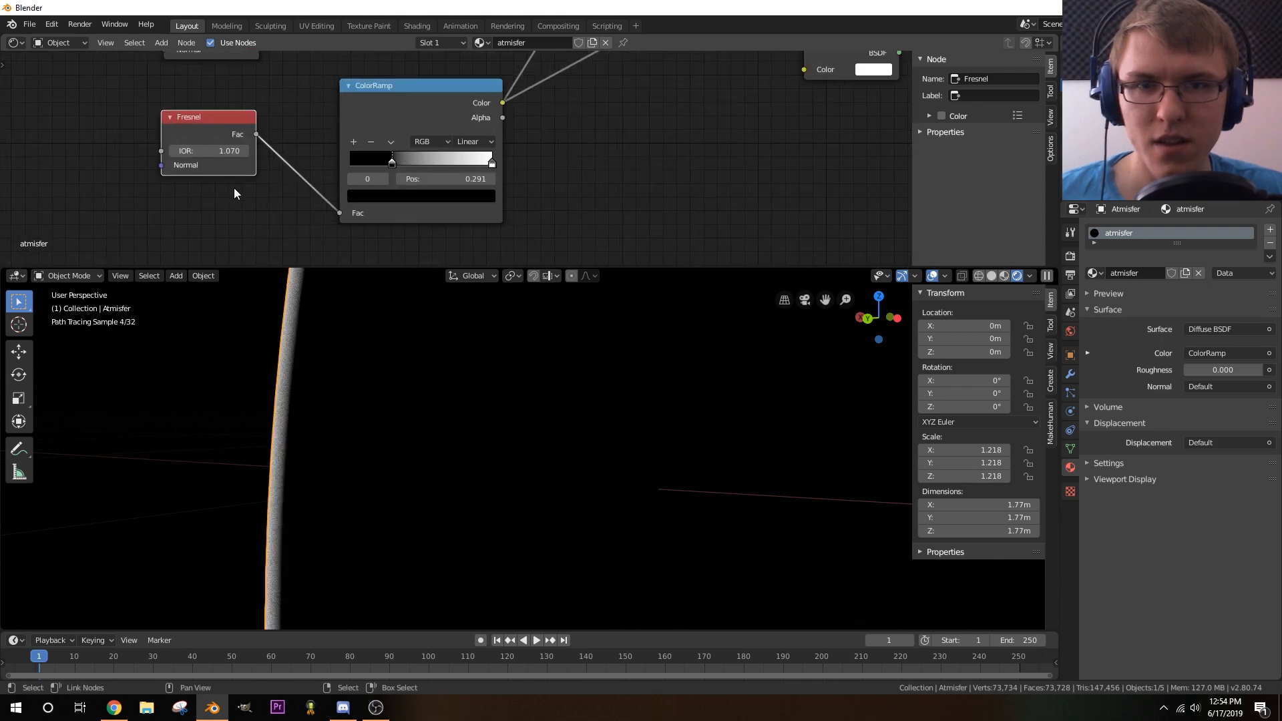
pyautogui.click(171, 154)
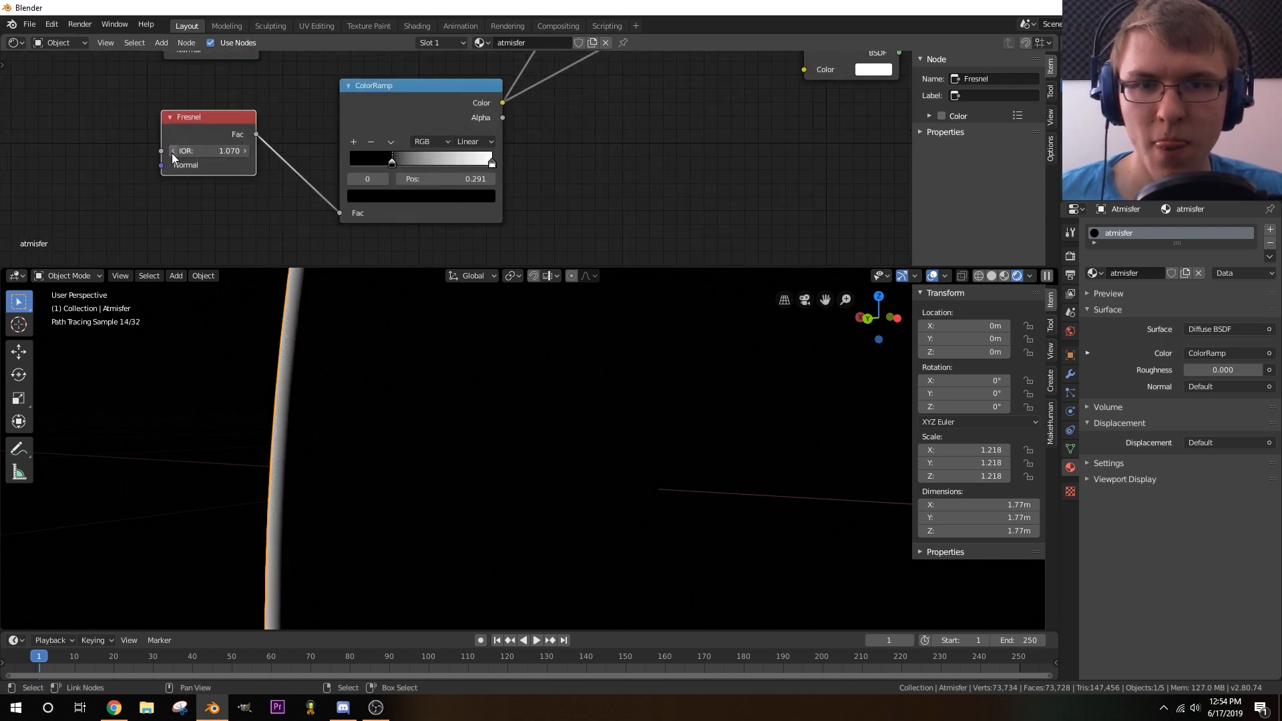
pyautogui.moveTo(390, 163)
pyautogui.mouseDown()
pyautogui.moveTo(367, 166)
pyautogui.moveTo(450, 167)
pyautogui.moveTo(381, 167)
pyautogui.mouseUp()
pyautogui.click(245, 153)
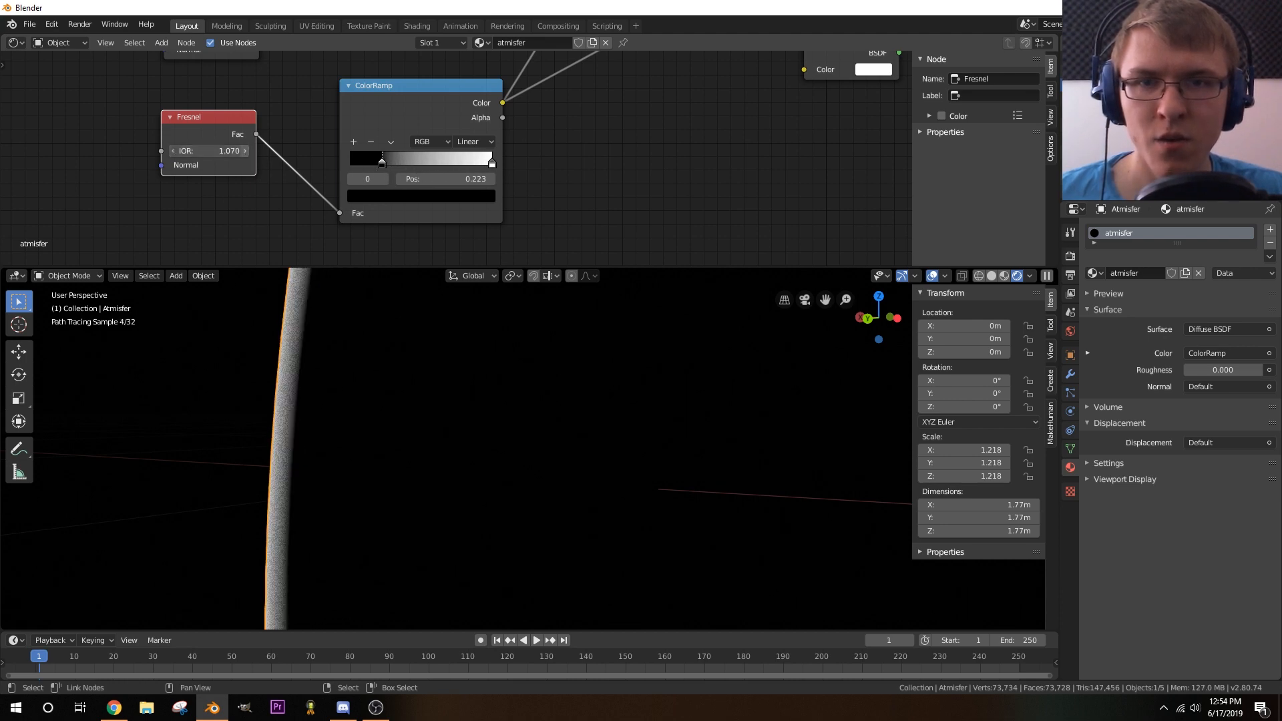
pyautogui.click(246, 154)
pyautogui.moveTo(381, 161); pyautogui.dragTo(431, 165)
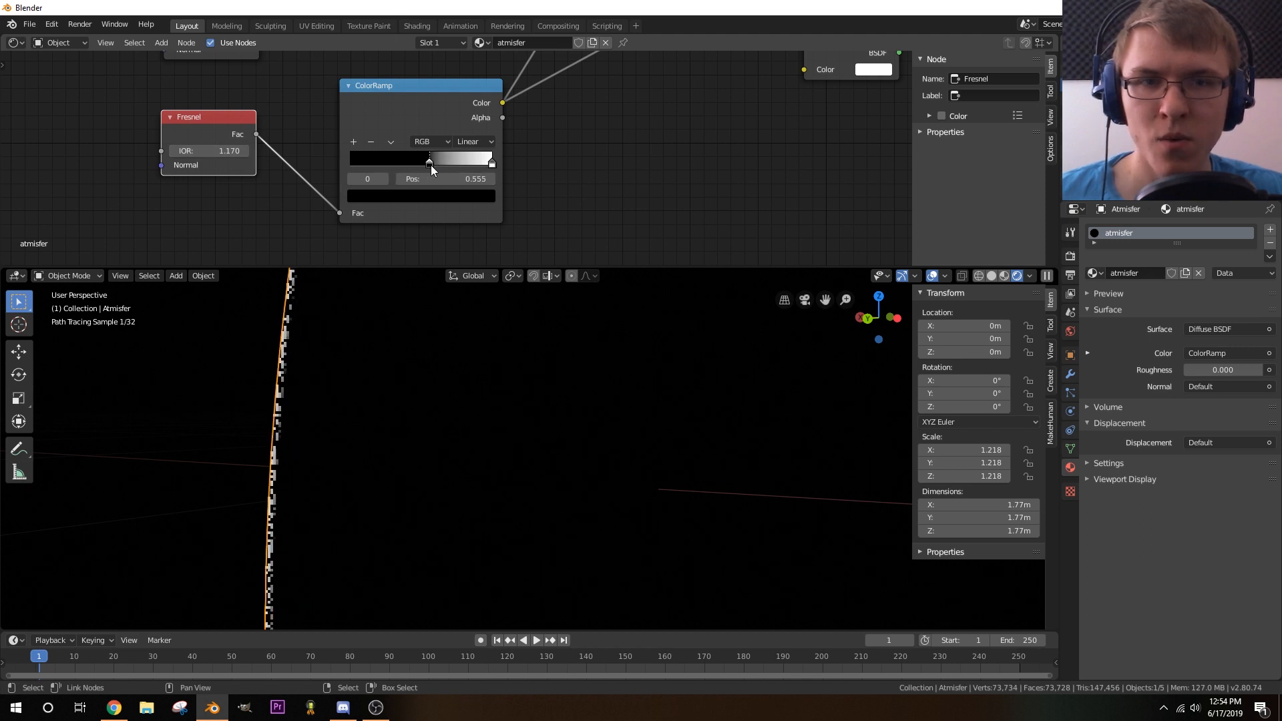
# - Add a middle stop to the duplicate ColorRamp, coloured dark grey with value 0.369, and place it at position 0.968
pyautogui.click(354, 142)
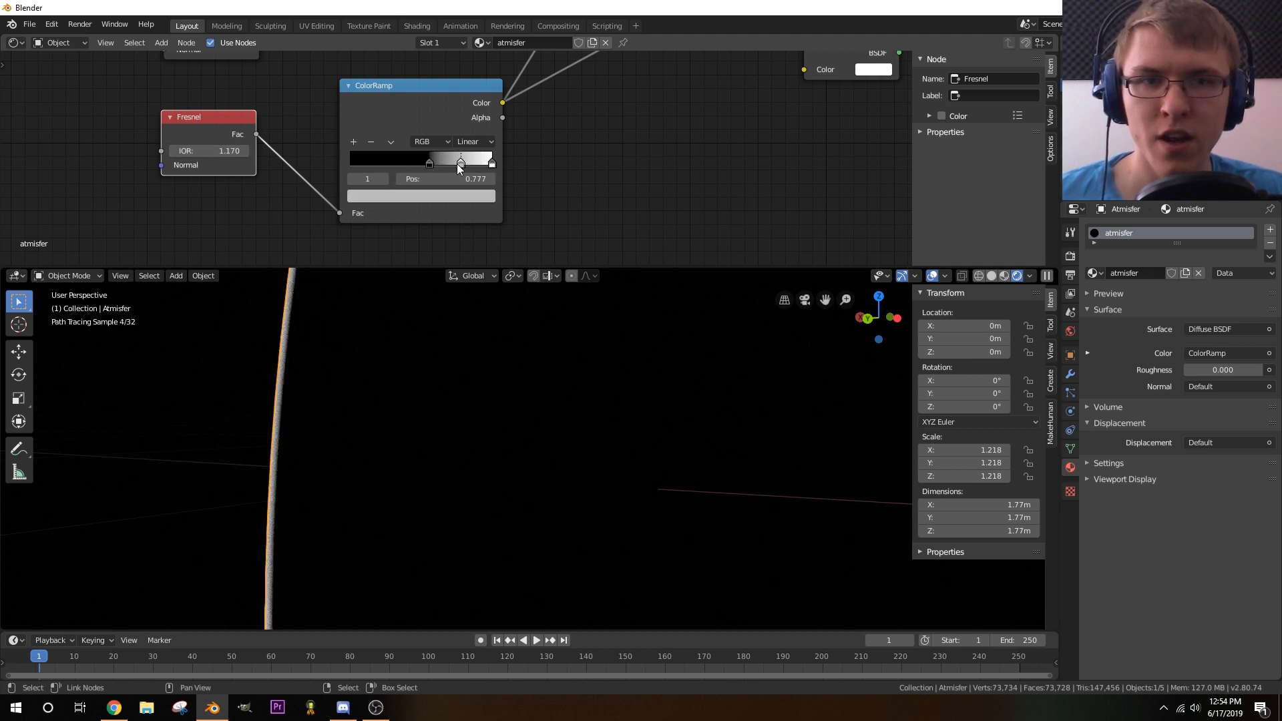
pyautogui.click(438, 193)
pyautogui.moveTo(465, 245); pyautogui.dragTo(464, 272)
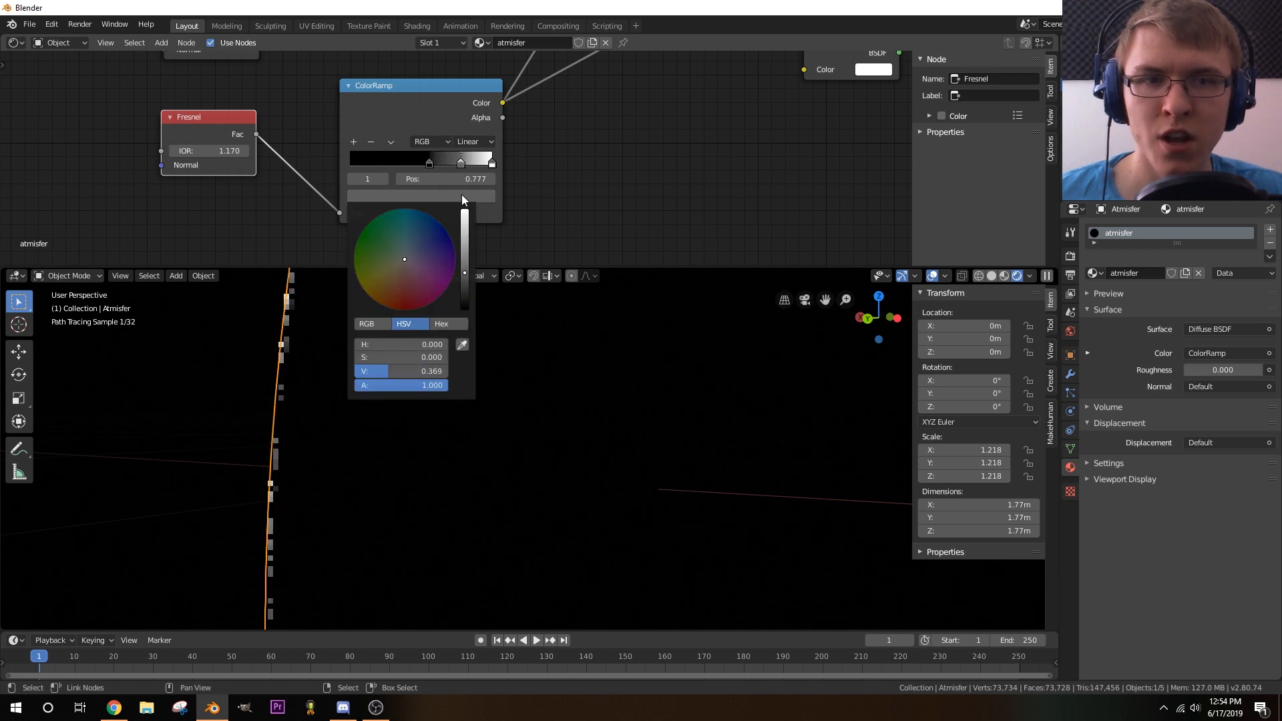
pyautogui.moveTo(464, 162); pyautogui.dragTo(491, 170)
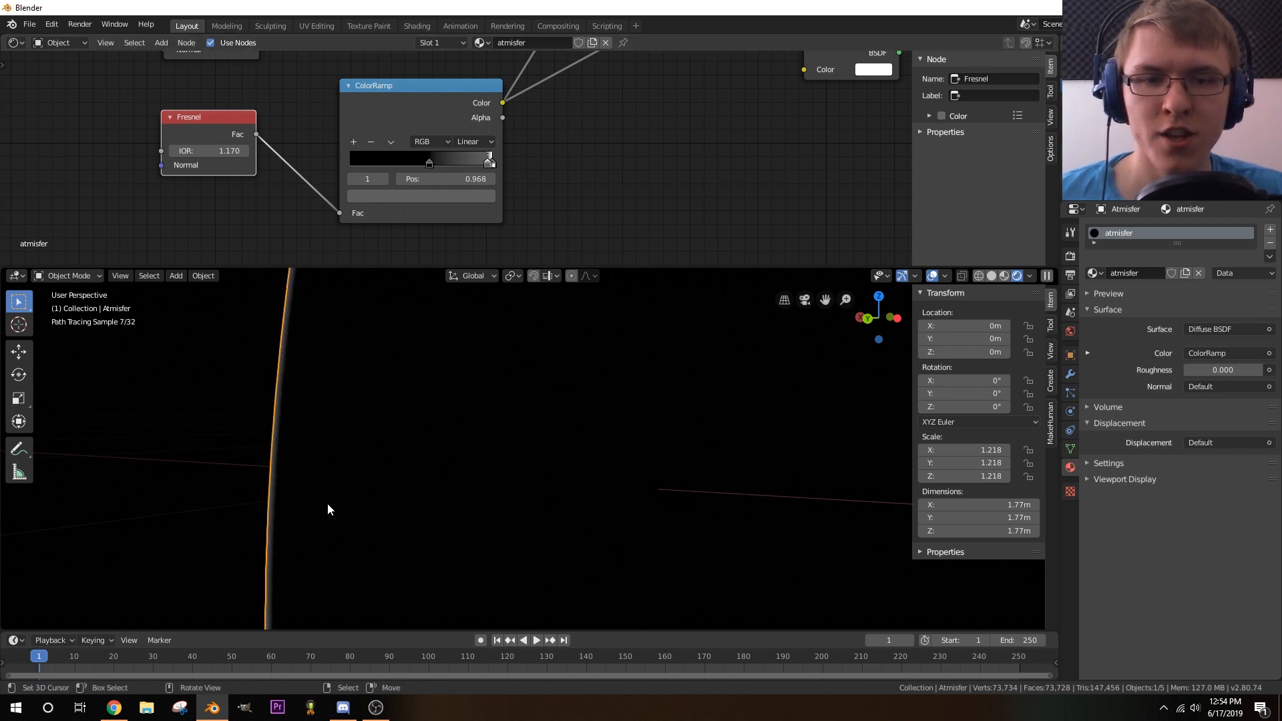
# - Reconnect the Mix node's Color output to the Diffuse BSDF Color input
pyautogui.moveTo(327, 509); pyautogui.dragTo(441, 402, button='middle')
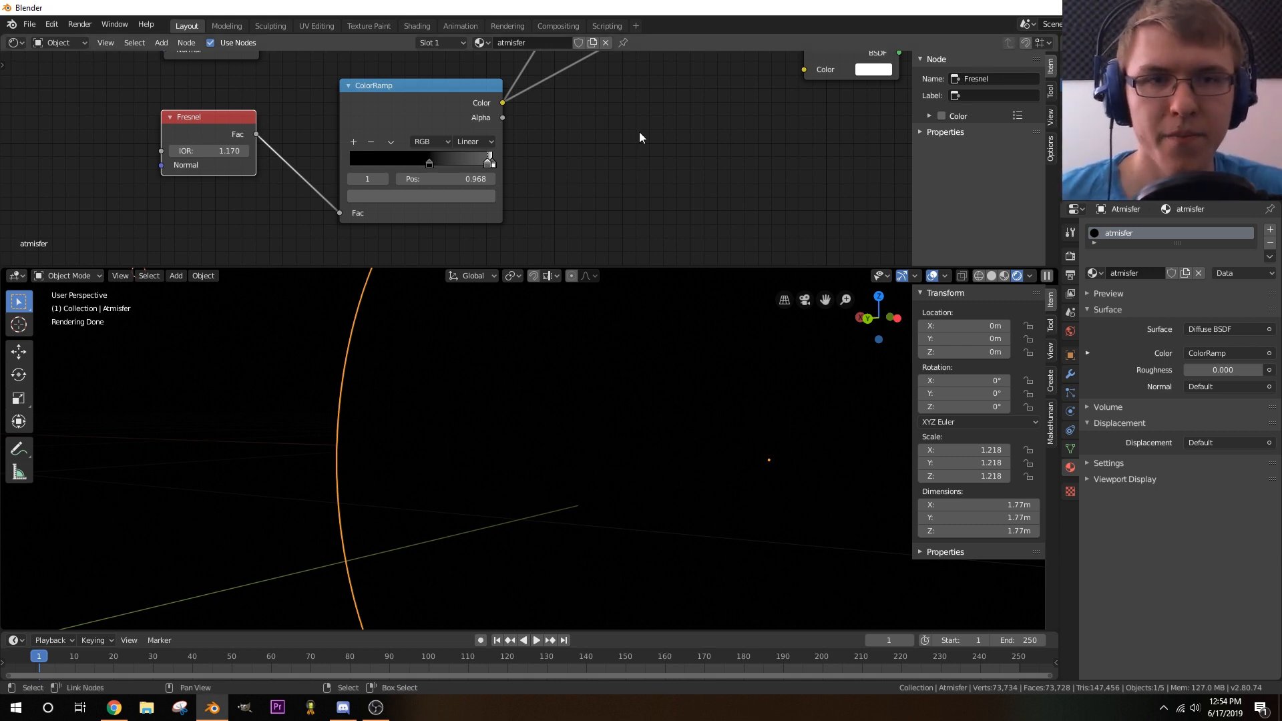
pyautogui.scroll(-8, 472, 174)
pyautogui.moveTo(665, 95); pyautogui.dragTo(479, 213, button='middle')
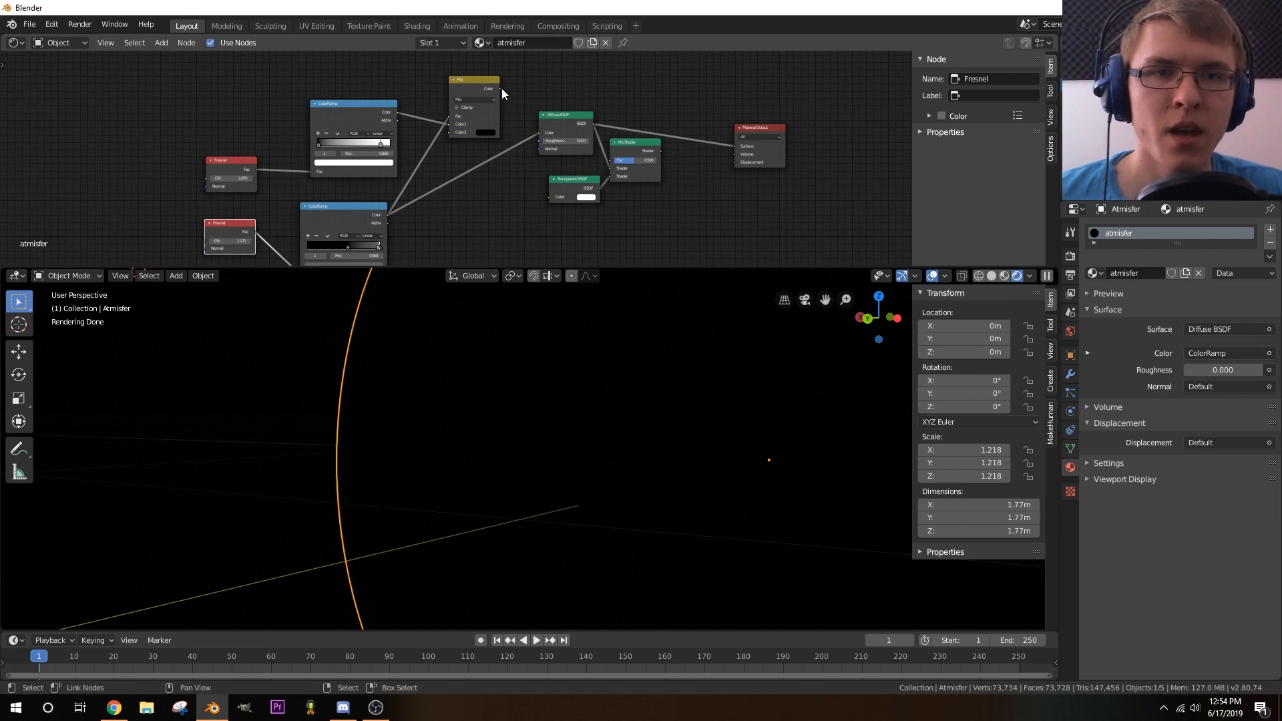
pyautogui.moveTo(501, 89); pyautogui.dragTo(540, 133)
# - Try white for the first stop of the duplicate ColorRamp, and restore it to black
pyautogui.moveTo(503, 201); pyautogui.dragTo(603, 124, button='middle')
pyautogui.scroll(4, 510, 194)
pyautogui.scroll(3, 625, 130)
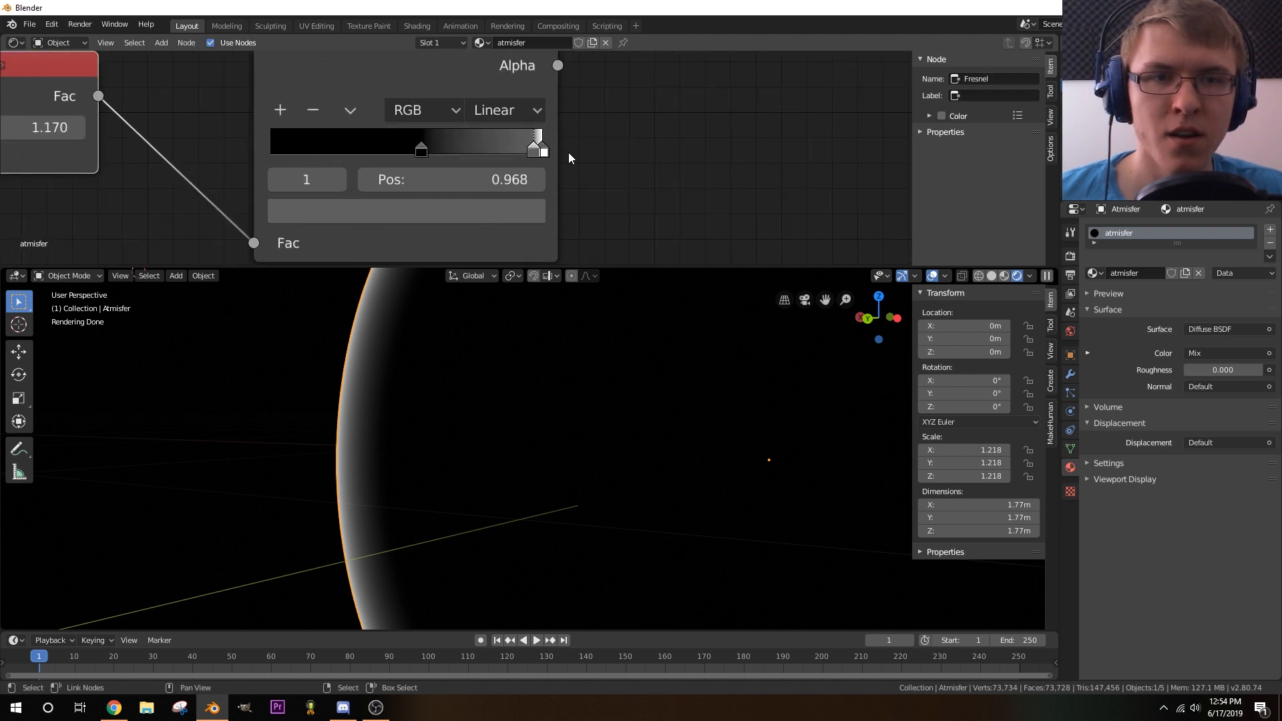
pyautogui.click(417, 148)
pyautogui.click(379, 213)
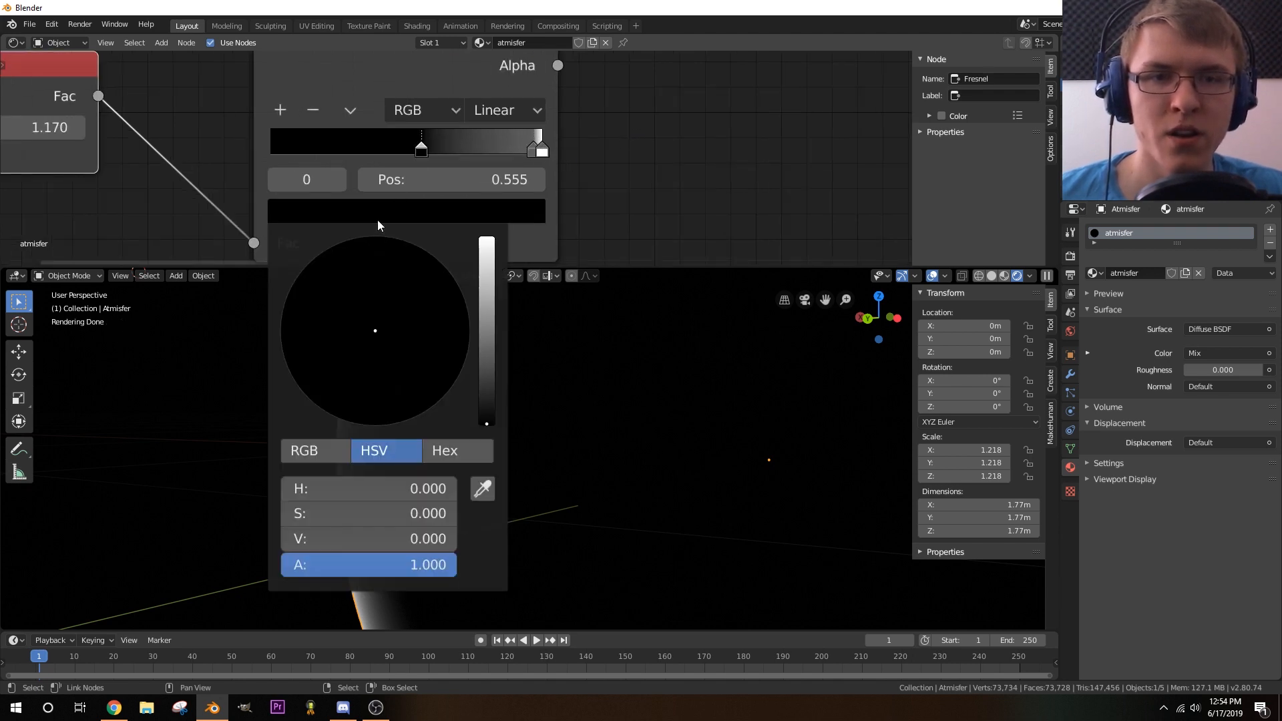
pyautogui.moveTo(487, 327); pyautogui.dragTo(487, 239)
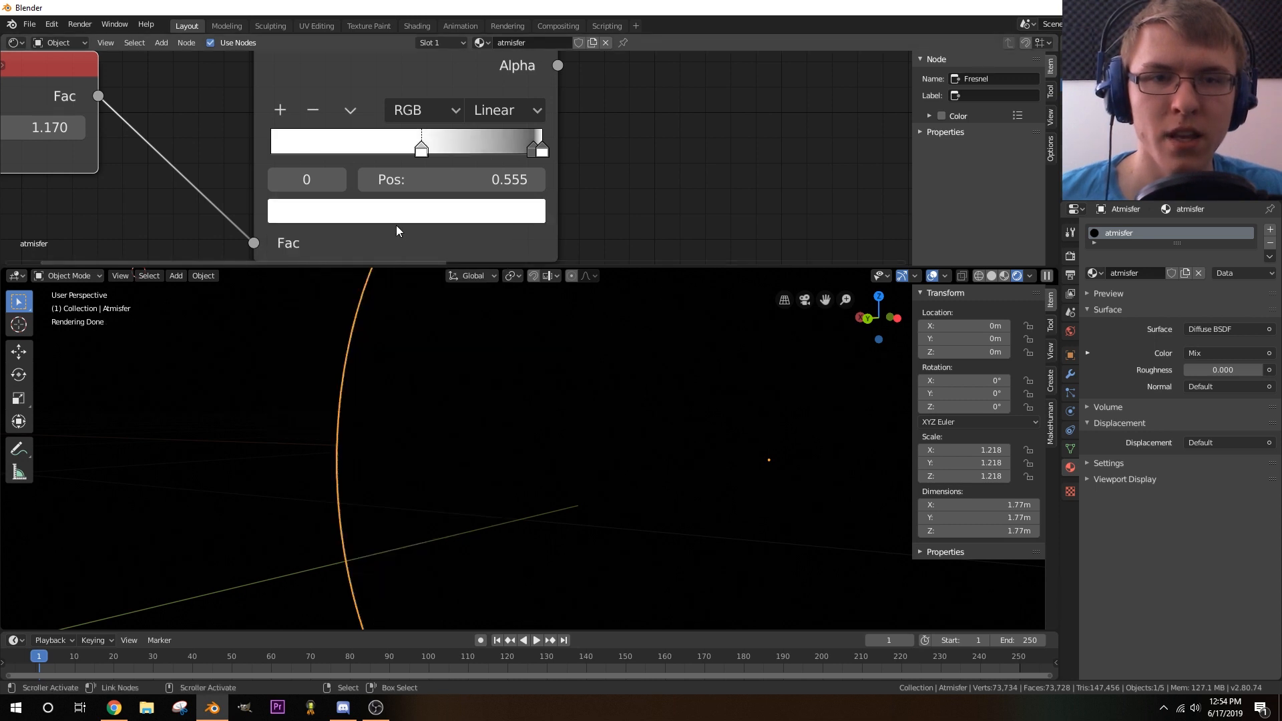
pyautogui.click(412, 212)
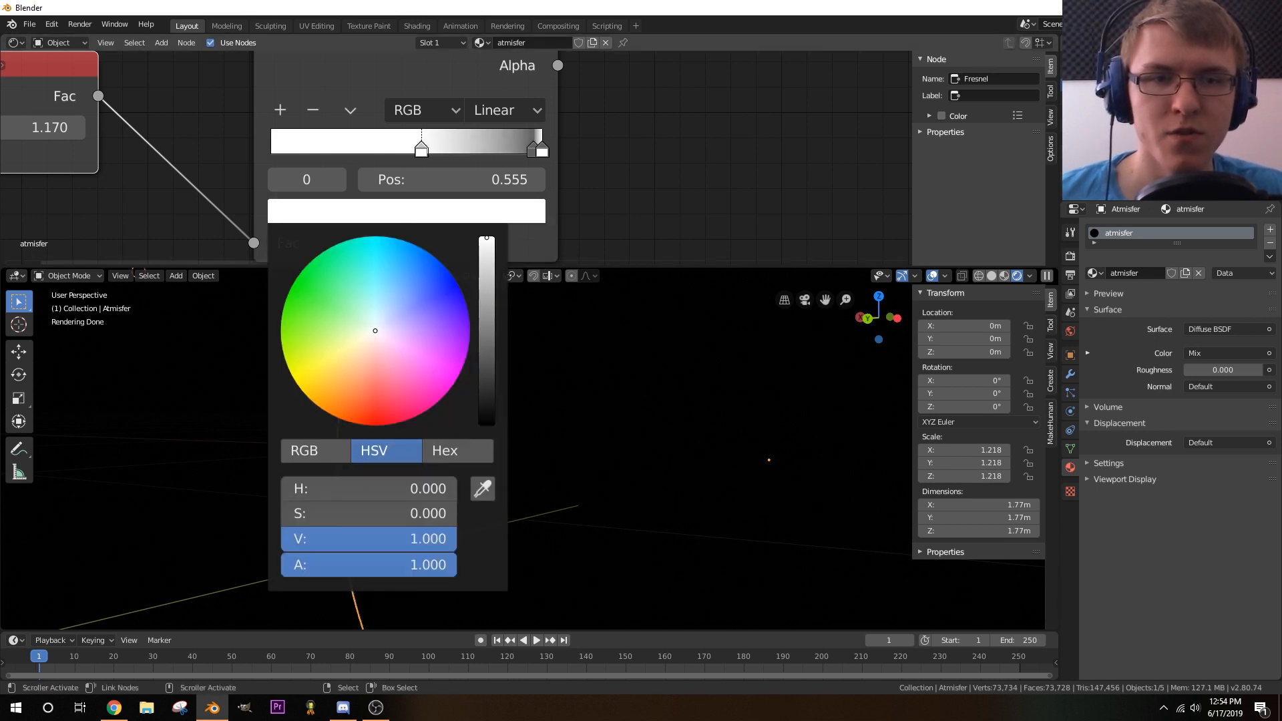
pyautogui.moveTo(486, 240); pyautogui.dragTo(687, 421)
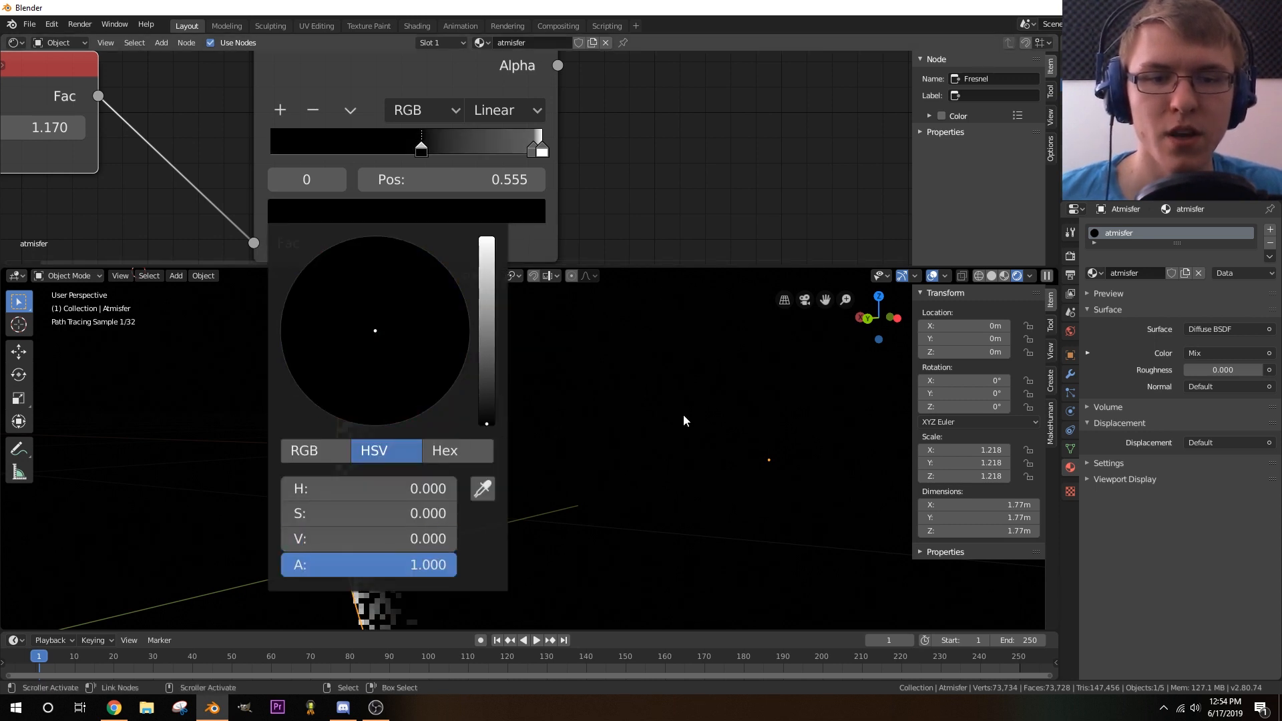
# - Try white for the duplicate ColorRamp's middle stop at position 0.968, and darken it back to grey
pyautogui.click(544, 151)
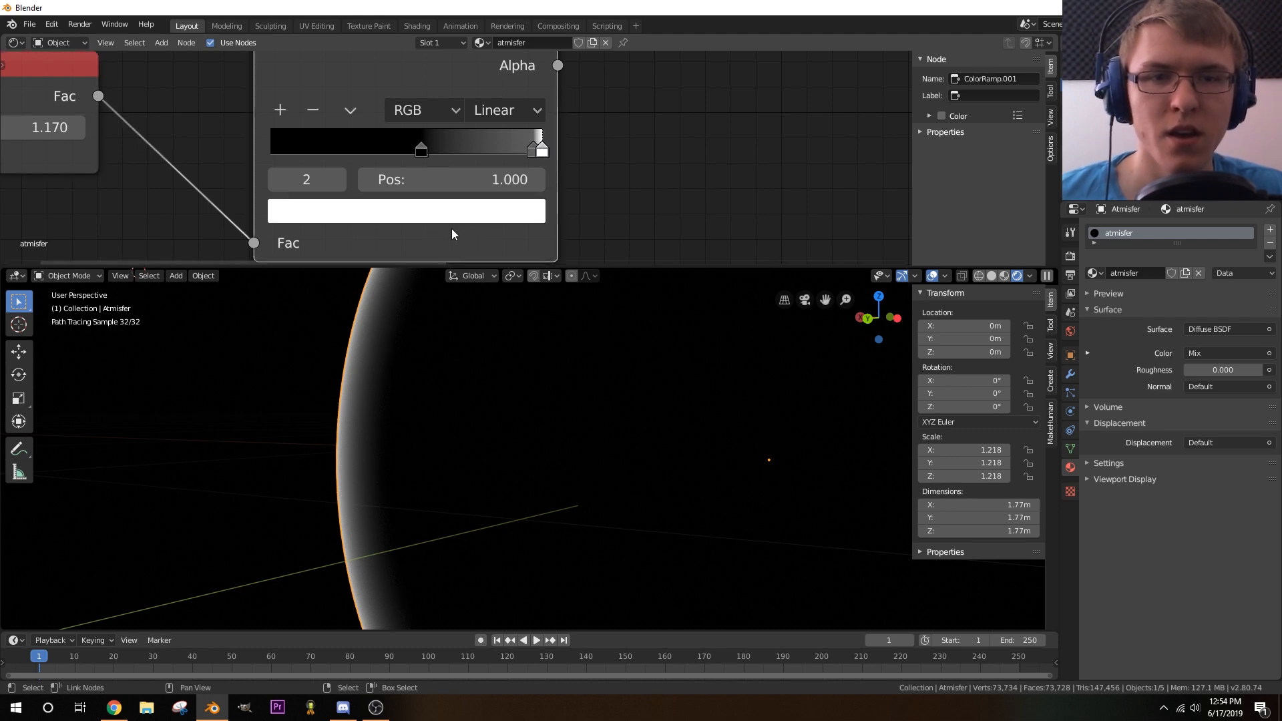
pyautogui.moveTo(400, 300)
pyautogui.mouseDown(button='middle')
pyautogui.moveTo(319, 410)
pyautogui.moveTo(206, 423)
pyautogui.moveTo(501, 435)
pyautogui.moveTo(337, 434)
pyautogui.moveTo(366, 428)
pyautogui.mouseUp(button='middle')
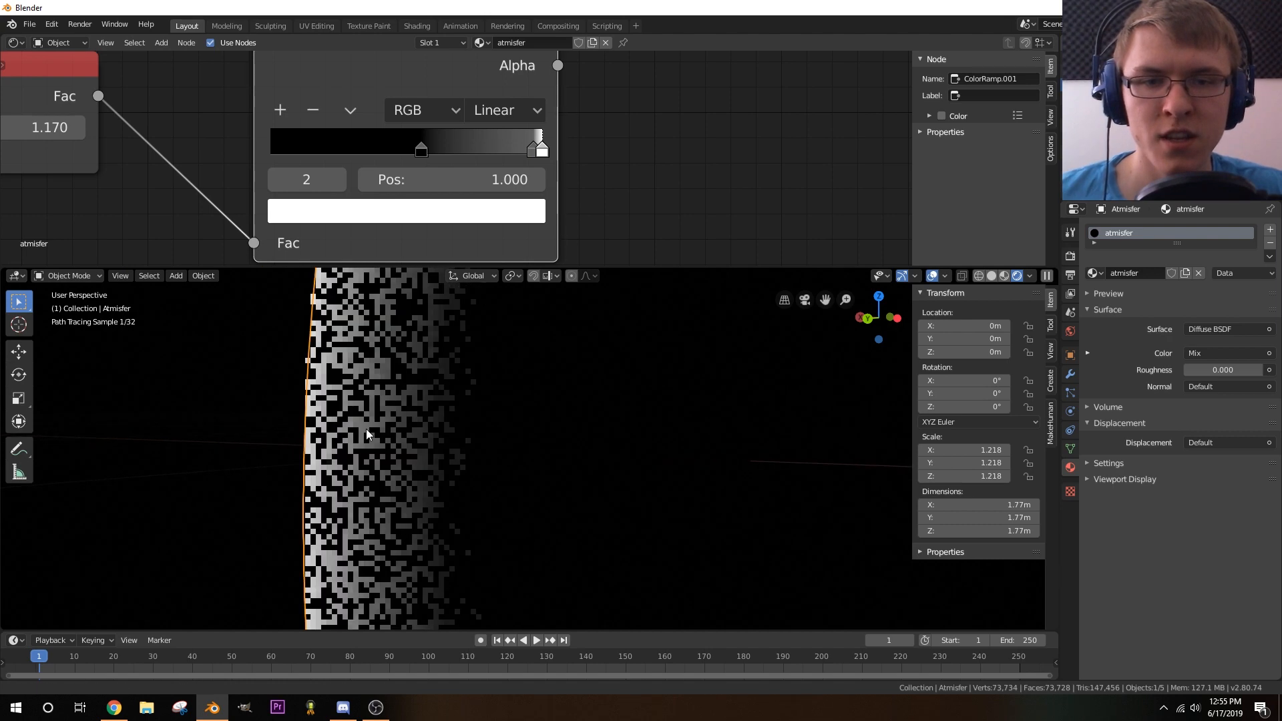
pyautogui.click(539, 150)
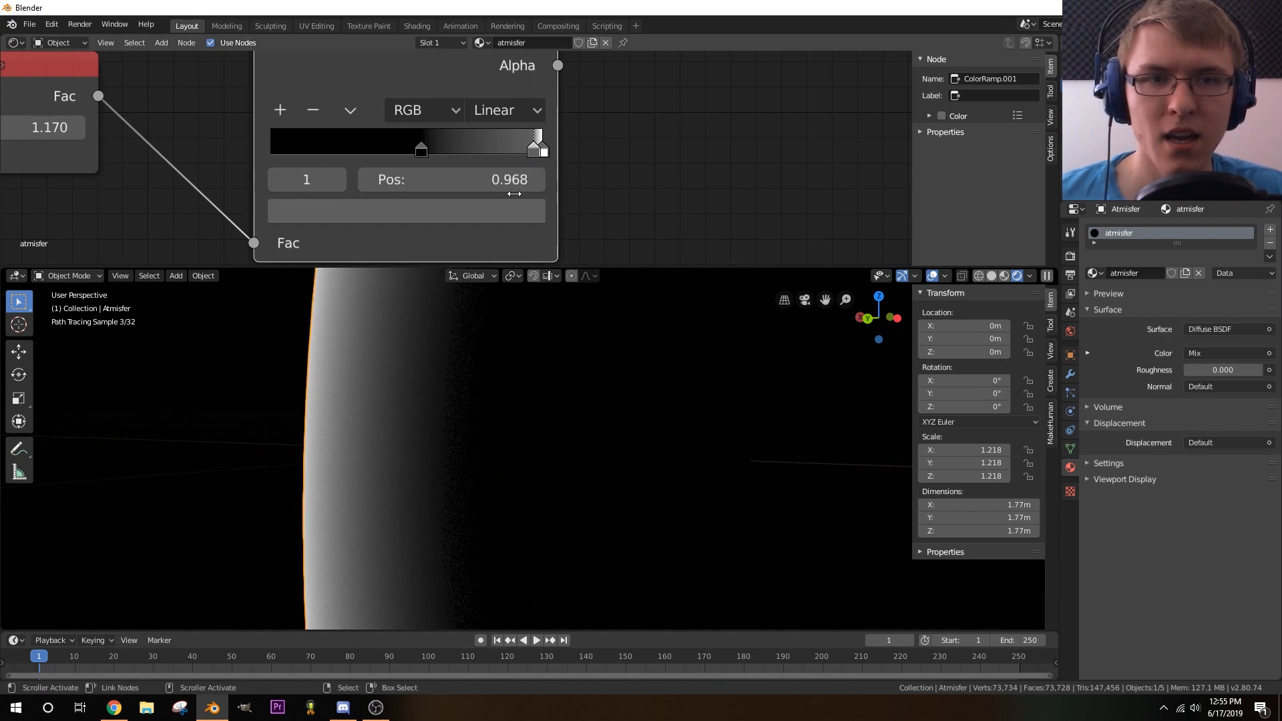
pyautogui.click(488, 215)
pyautogui.moveTo(484, 337); pyautogui.dragTo(486, 238)
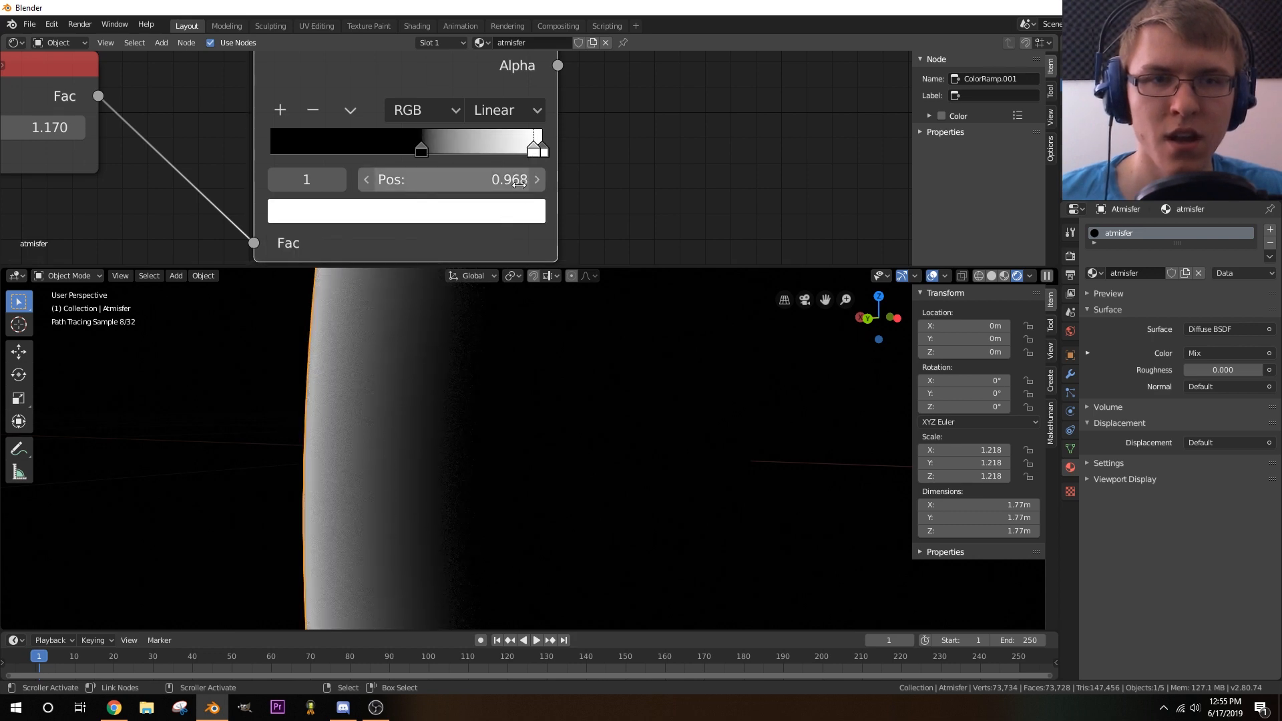
pyautogui.click(512, 213)
pyautogui.moveTo(486, 239); pyautogui.dragTo(487, 343)
# - Move the duplicate ColorRamp's black stop to position 0.718 and remove the grey stop
pyautogui.moveTo(530, 147); pyautogui.dragTo(405, 150)
pyautogui.moveTo(422, 151); pyautogui.dragTo(467, 154)
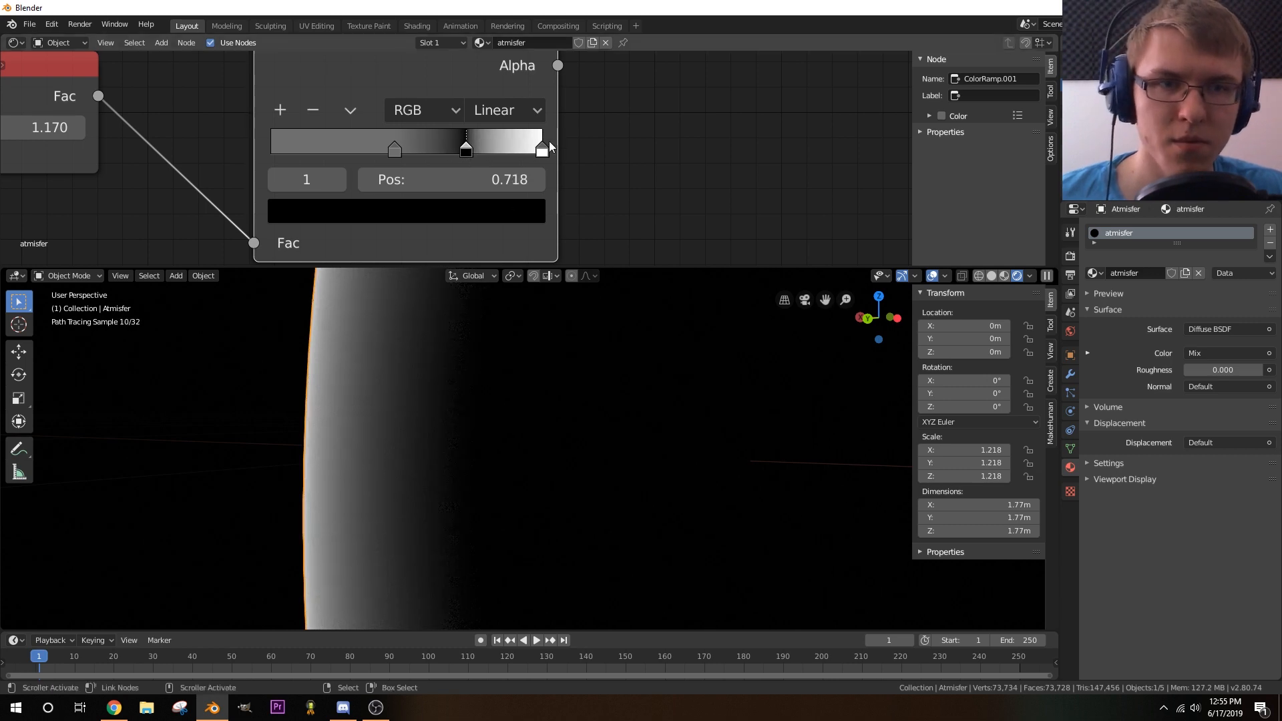
pyautogui.moveTo(543, 148)
pyautogui.mouseDown()
pyautogui.moveTo(518, 151)
pyautogui.moveTo(542, 151)
pyautogui.mouseUp()
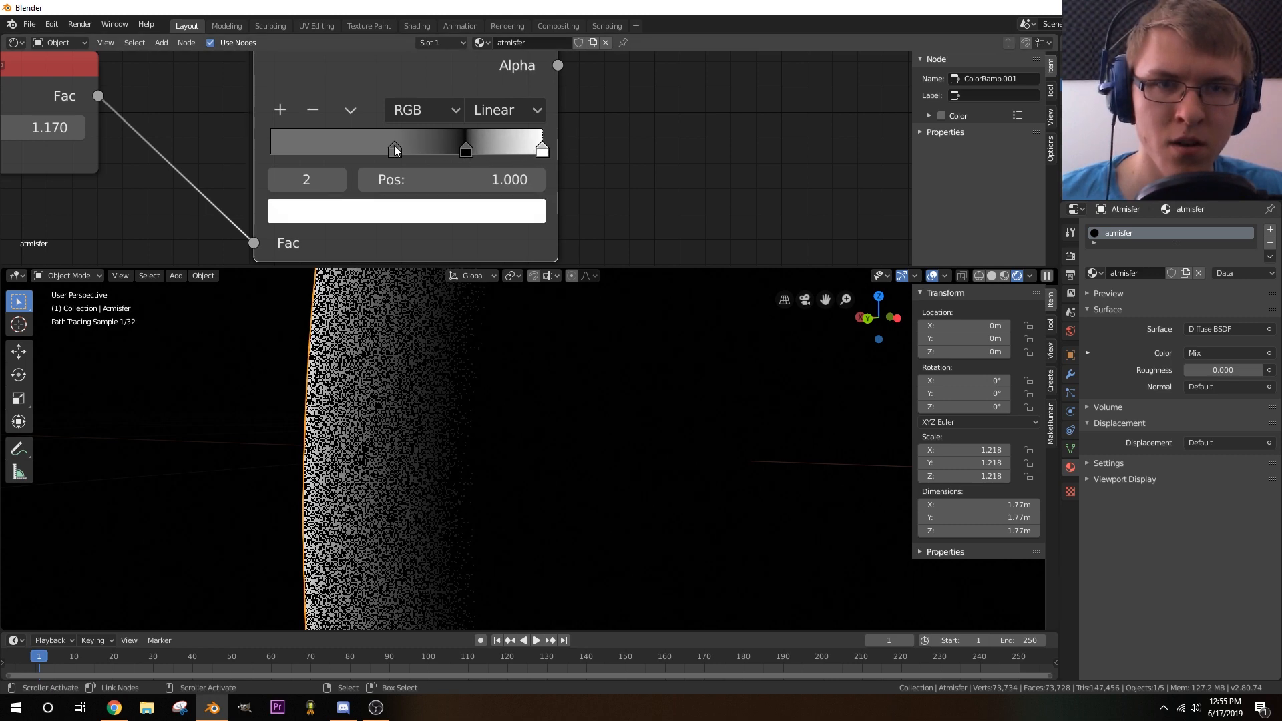
pyautogui.click(395, 147)
pyautogui.click(313, 110)
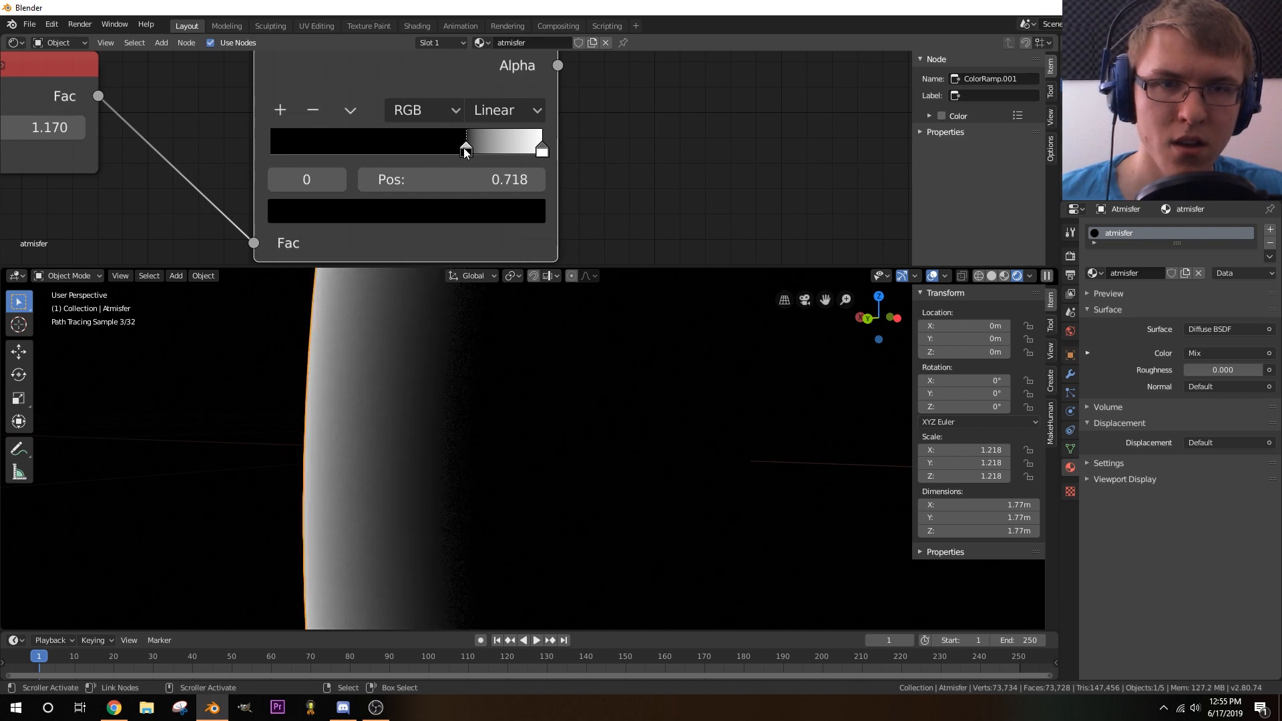
# - Try reversing the duplicate ColorRamp, with the white stop at position 0.686 and the black stop at 1.000
pyautogui.moveTo(470, 154)
pyautogui.mouseDown()
pyautogui.moveTo(547, 155)
pyautogui.moveTo(494, 154)
pyautogui.mouseUp()
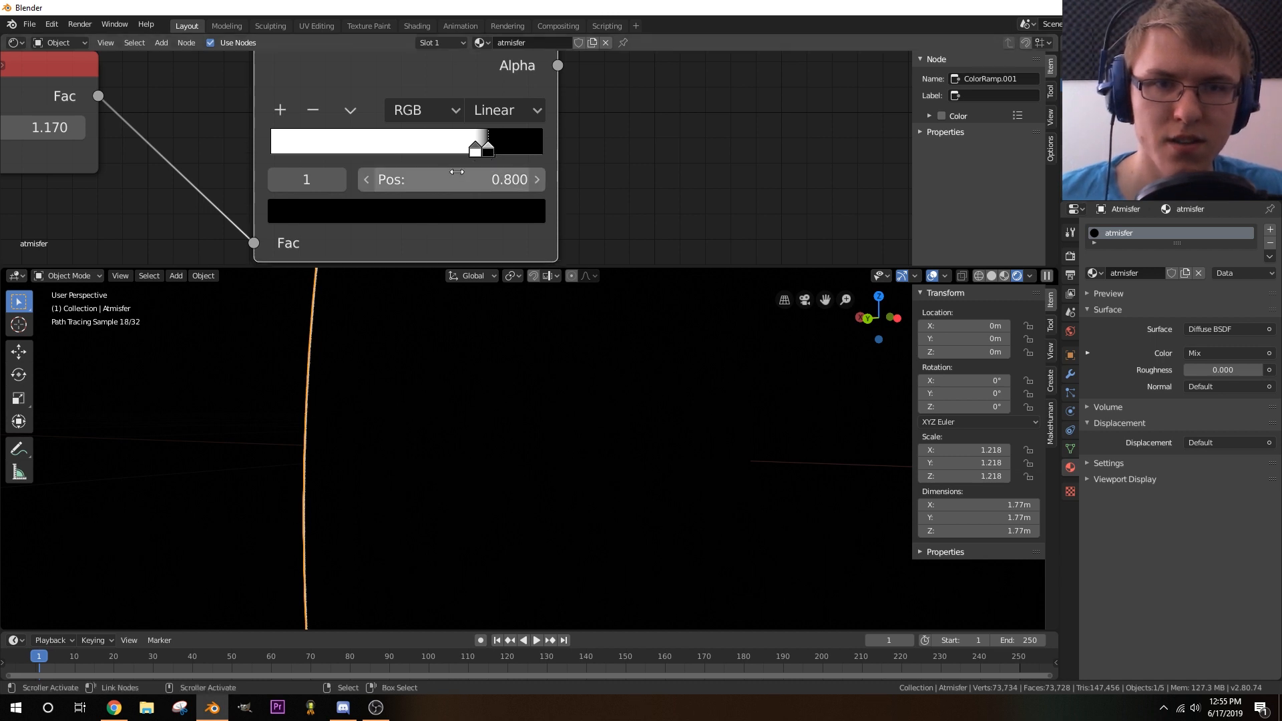
pyautogui.moveTo(488, 149)
pyautogui.mouseDown()
pyautogui.moveTo(505, 151)
pyautogui.moveTo(465, 158)
pyautogui.mouseUp()
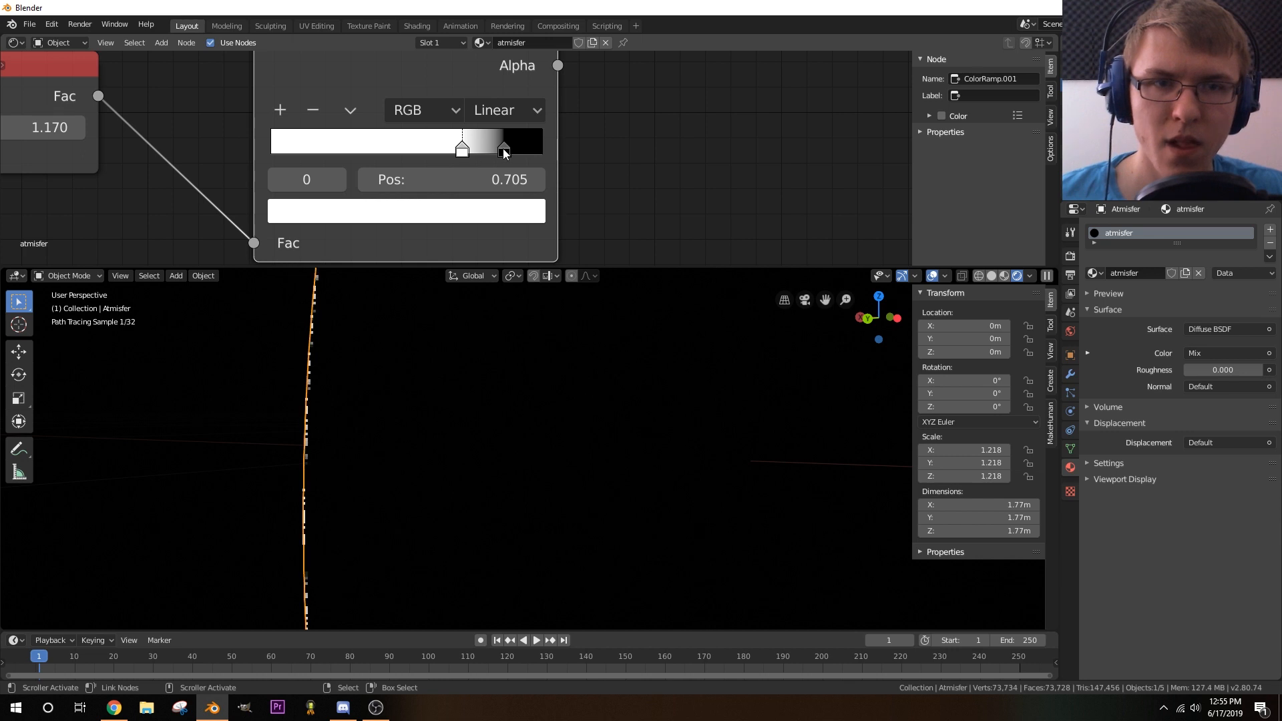
pyautogui.moveTo(504, 149); pyautogui.dragTo(586, 155)
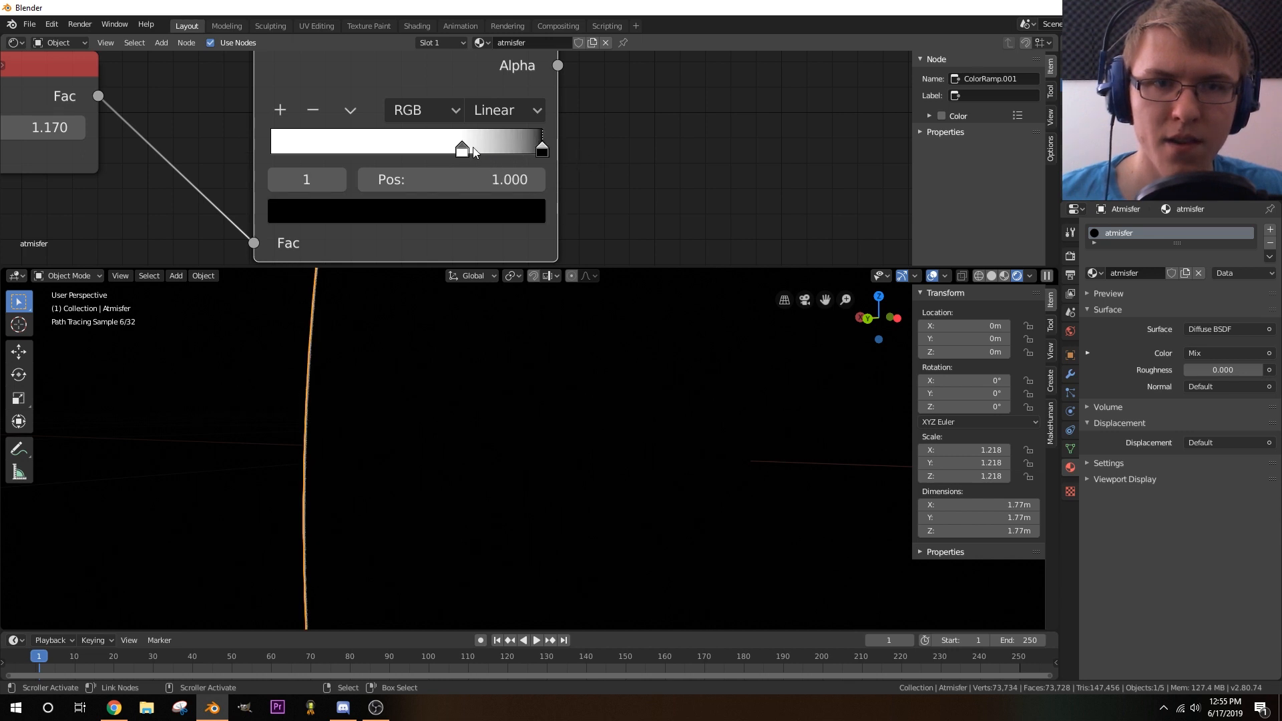
pyautogui.moveTo(462, 149); pyautogui.dragTo(456, 153)
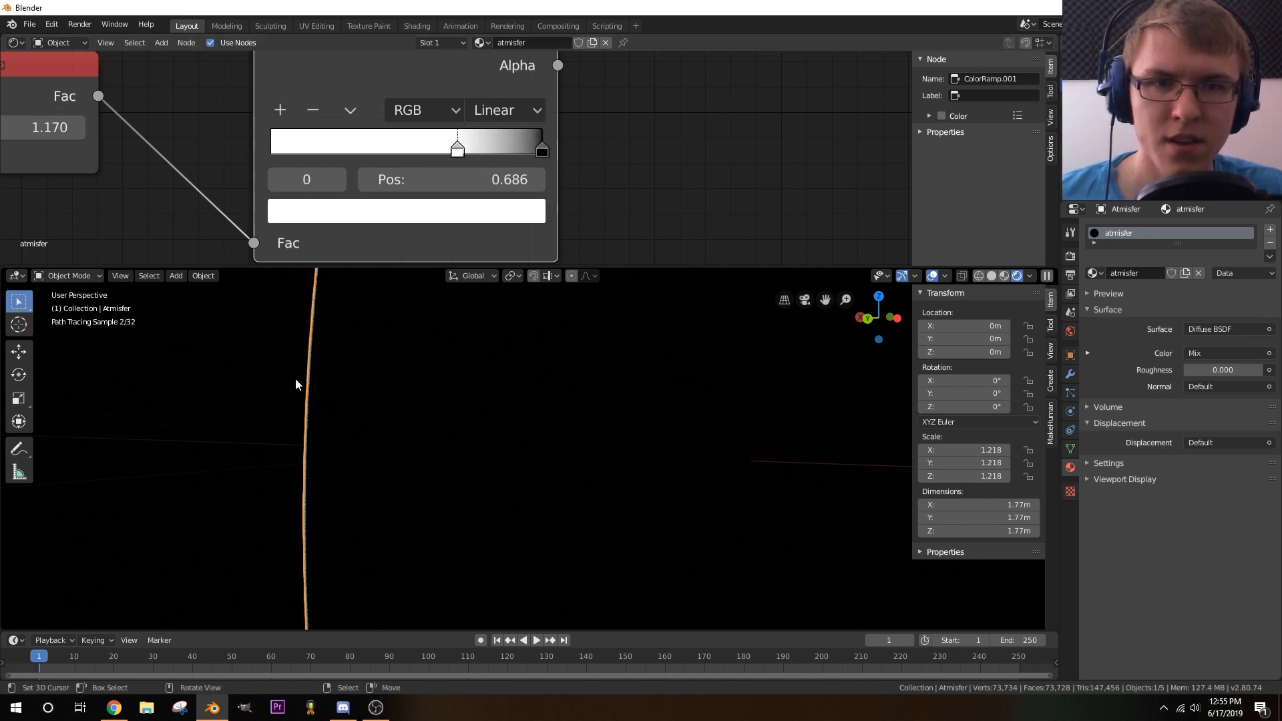
# - Recolour the duplicate ColorRamp's stop at 0.686 to black and its end stop to white
pyautogui.click(441, 207)
pyautogui.moveTo(483, 345); pyautogui.dragTo(486, 433)
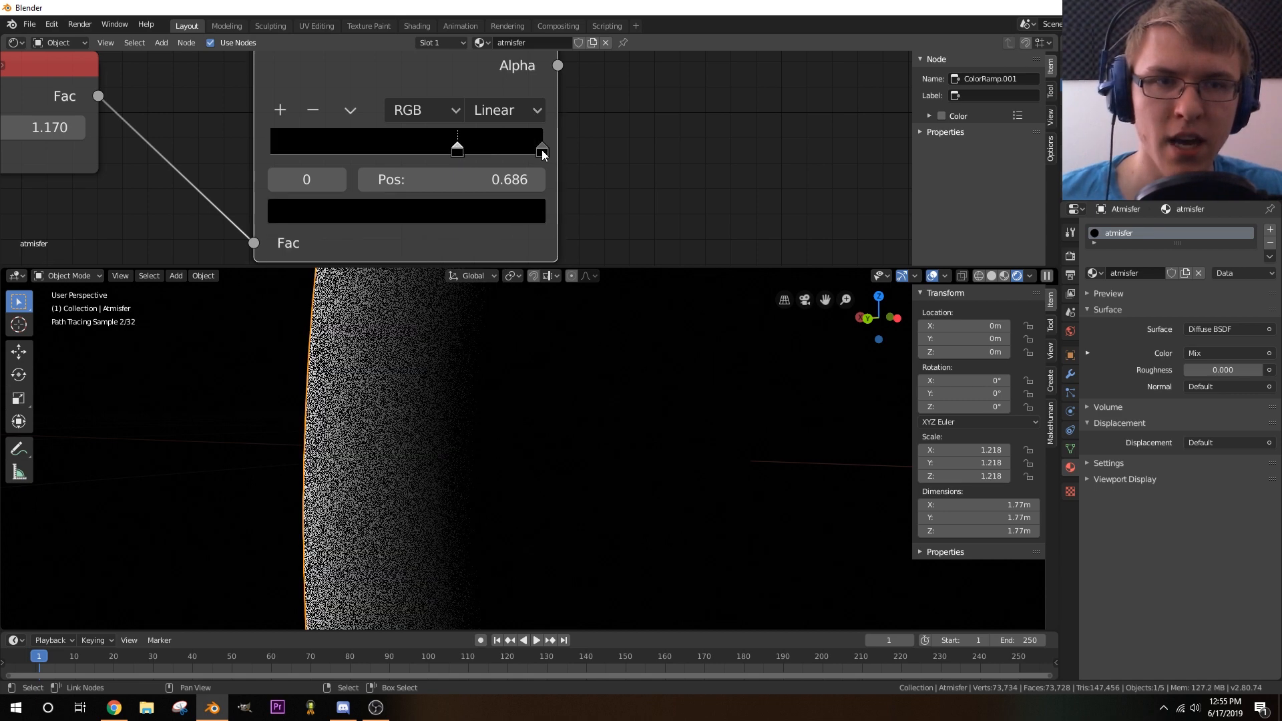
pyautogui.click(542, 150)
pyautogui.click(495, 210)
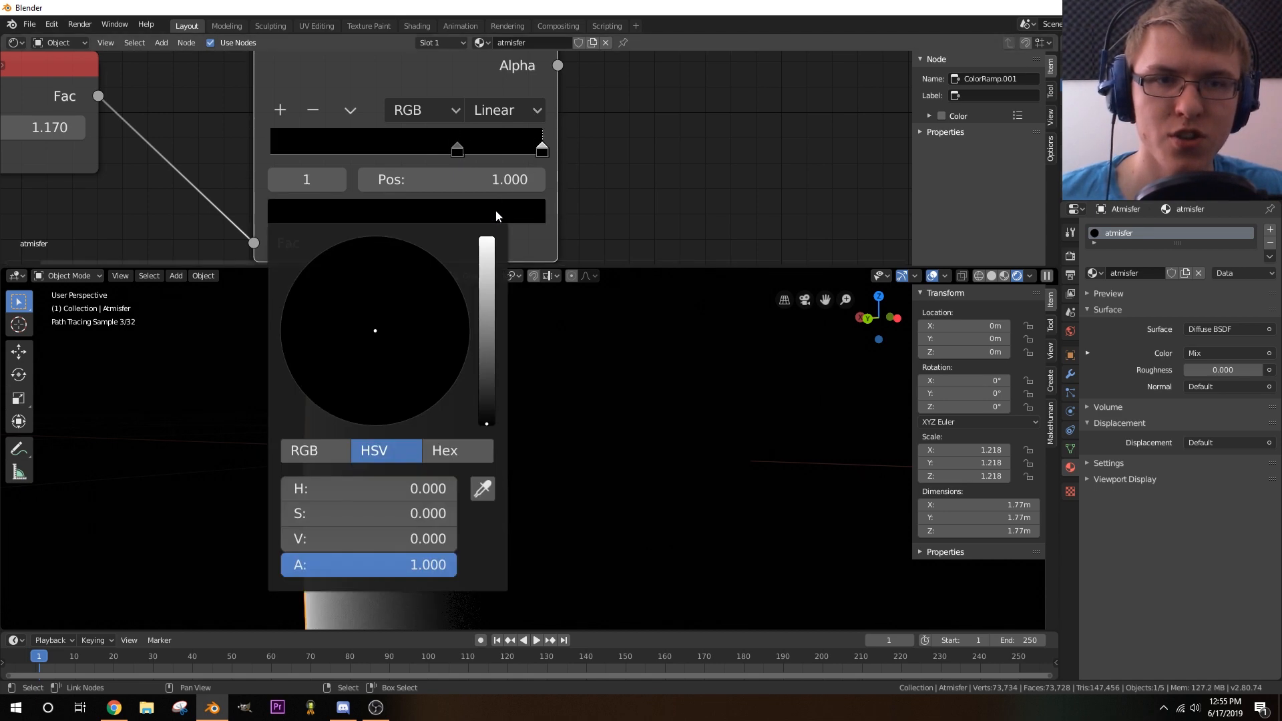
pyautogui.moveTo(487, 424); pyautogui.dragTo(487, 239)
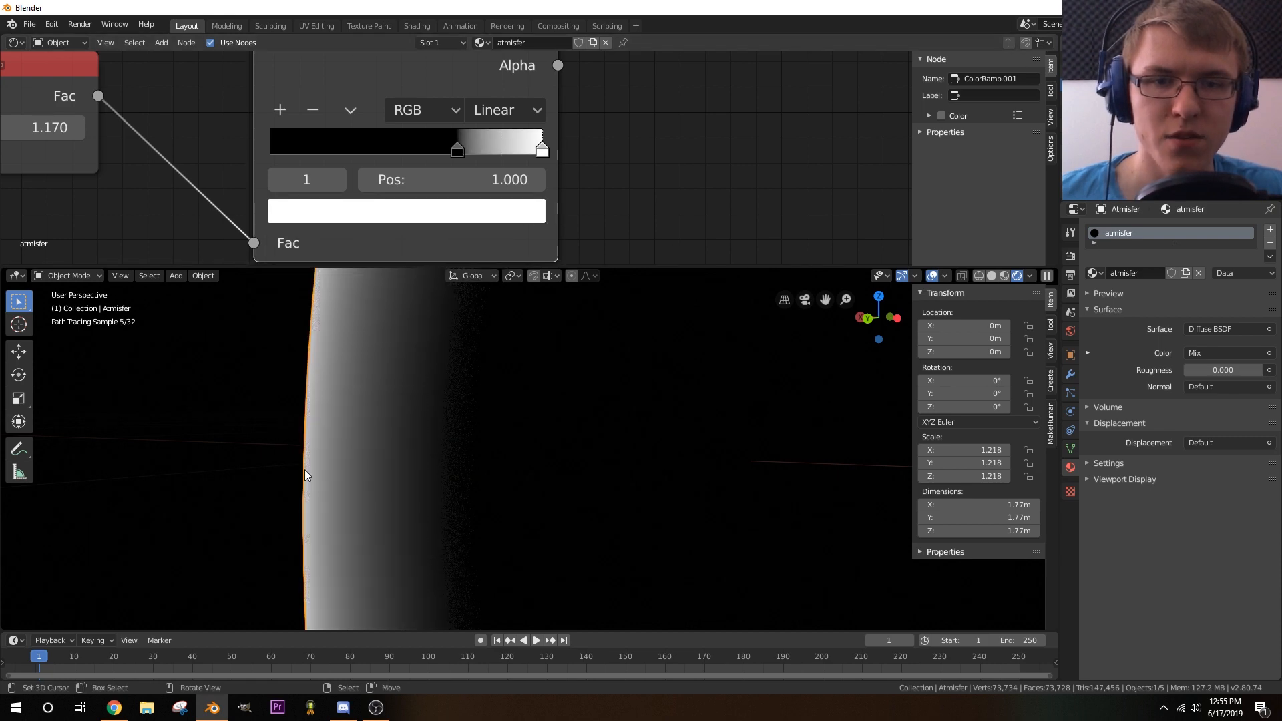
# - Deselect all objects and shift the duplicate ColorRamp's black stop to position 0.764
pyautogui.press('a')
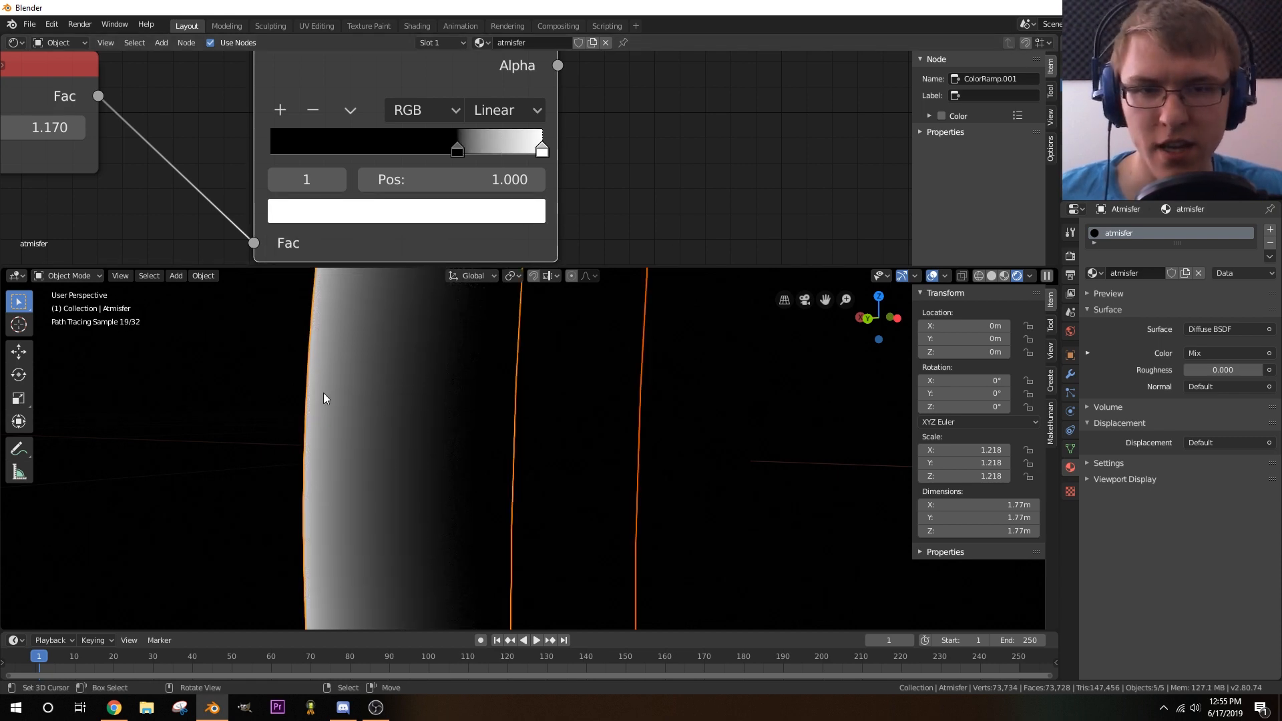
pyautogui.hotkey('alt', 'a')
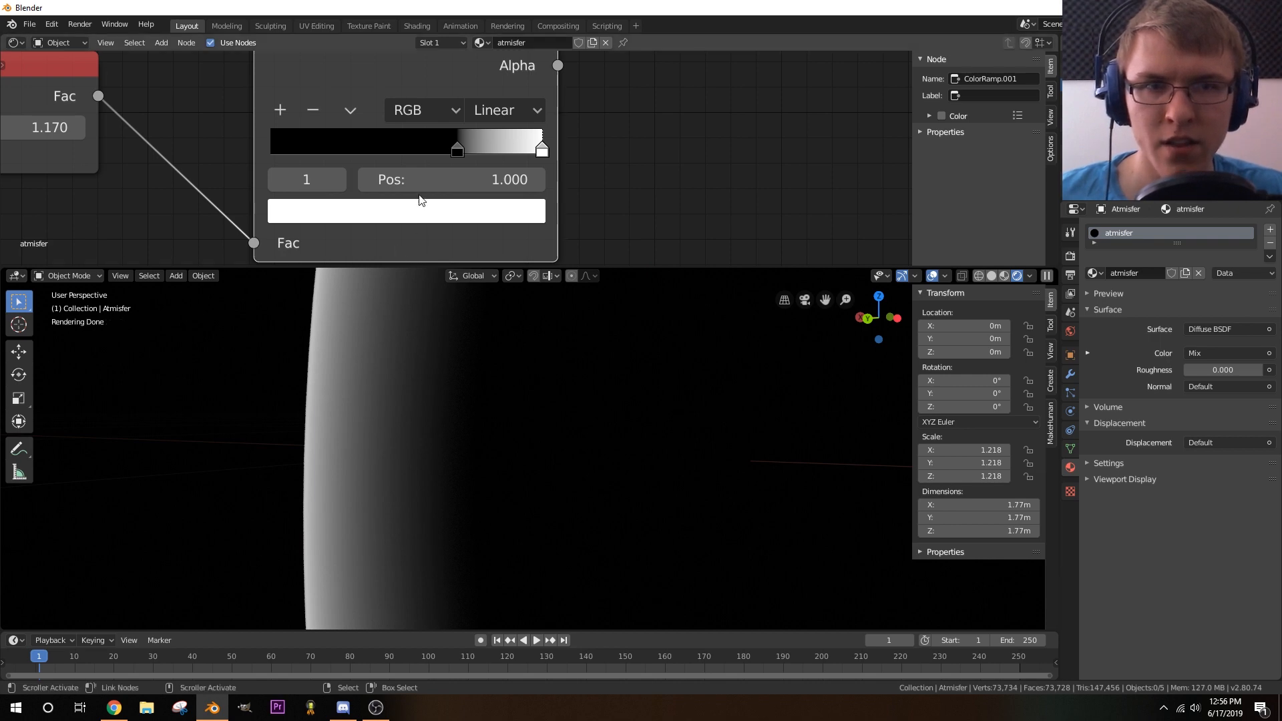
pyautogui.click(456, 149)
pyautogui.moveTo(470, 152)
pyautogui.mouseDown()
pyautogui.moveTo(497, 151)
pyautogui.moveTo(327, 157)
pyautogui.moveTo(507, 158)
pyautogui.moveTo(470, 162)
pyautogui.mouseUp()
pyautogui.moveTo(469, 162); pyautogui.dragTo(474, 162)
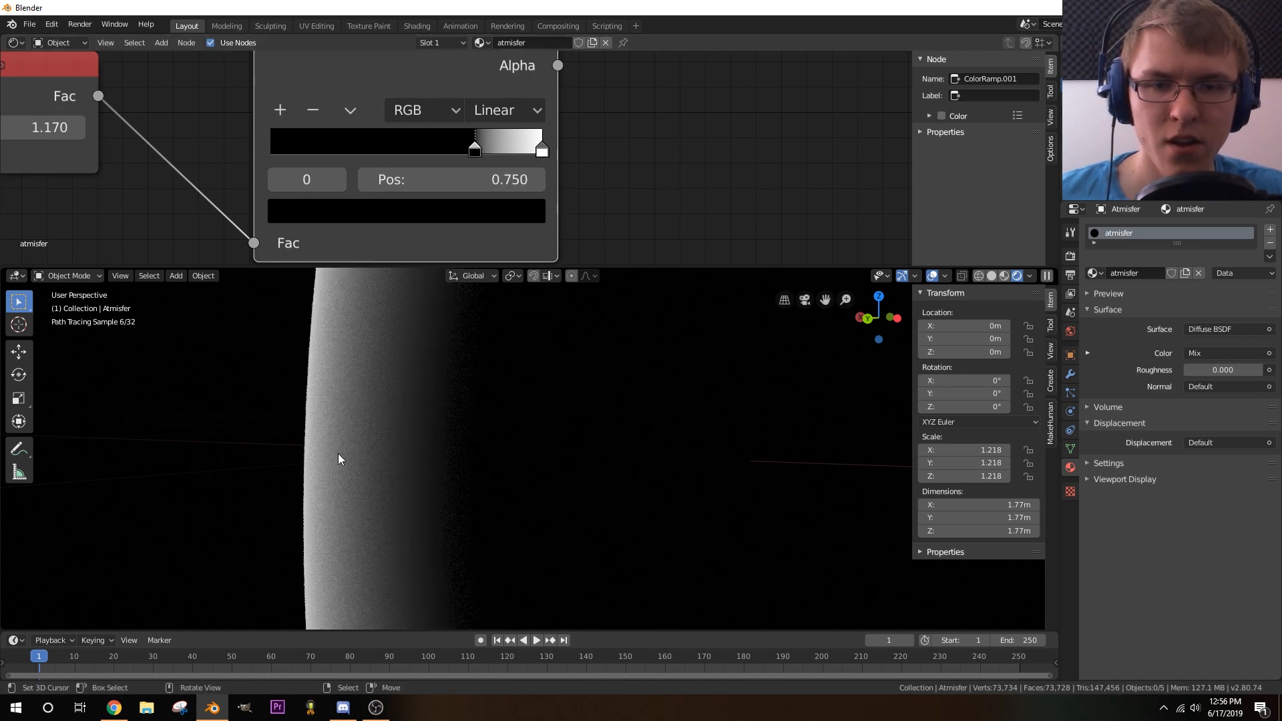
pyautogui.scroll(-3, 402, 416)
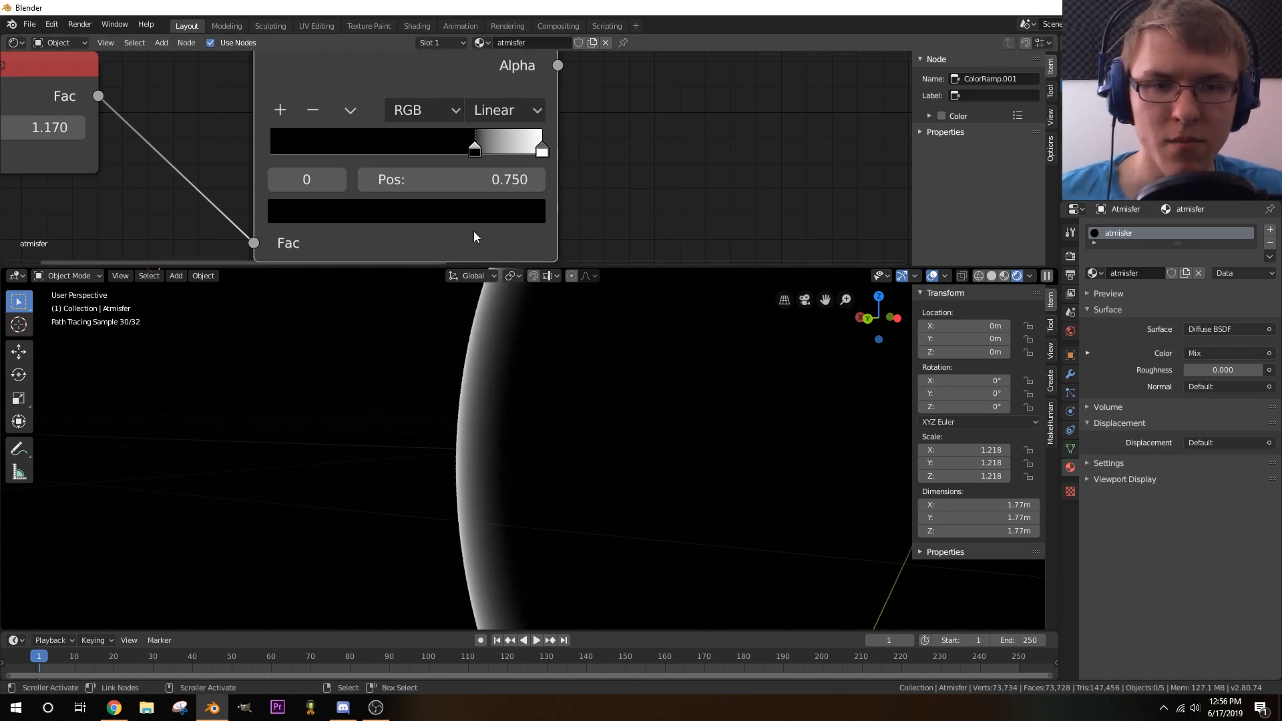
pyautogui.moveTo(474, 151); pyautogui.dragTo(478, 151)
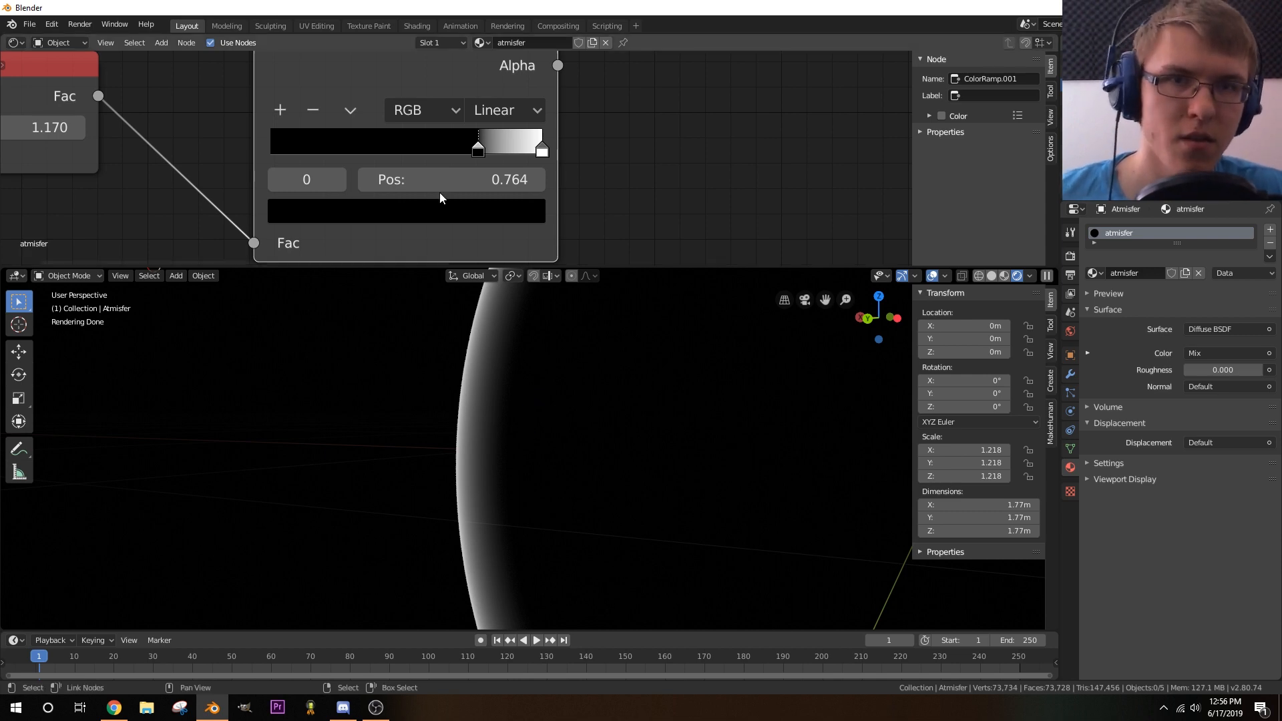
# - Link the Mix node's Color output to the Mix Shader's Fac, and connect the Mix Shader to the Material Output Surface
pyautogui.moveTo(590, 441)
pyautogui.mouseDown(button='middle')
pyautogui.moveTo(618, 452)
pyautogui.moveTo(580, 426)
pyautogui.moveTo(674, 452)
pyautogui.moveTo(652, 461)
pyautogui.mouseUp(button='middle')
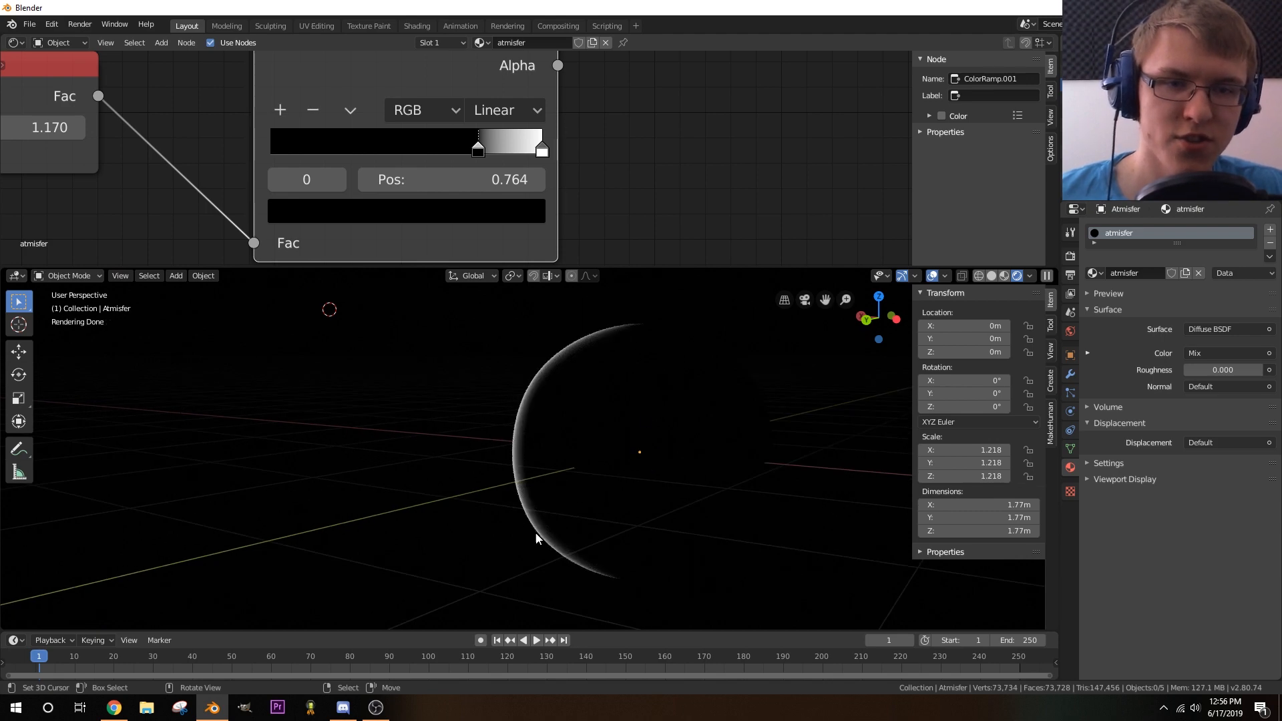
pyautogui.scroll(2, 614, 408)
pyautogui.moveTo(542, 497); pyautogui.dragTo(632, 464, button='middle')
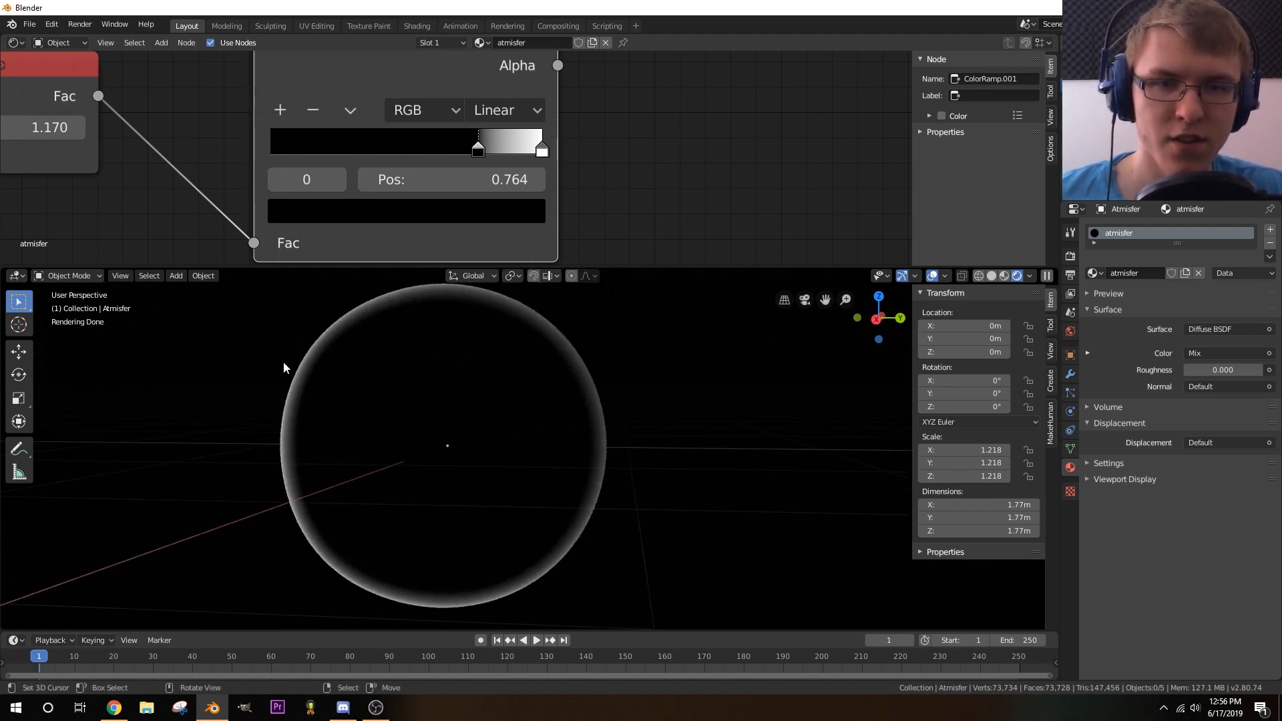
pyautogui.moveTo(629, 478)
pyautogui.mouseDown(button='middle')
pyautogui.moveTo(504, 484)
pyautogui.moveTo(753, 452)
pyautogui.moveTo(510, 487)
pyautogui.mouseUp(button='middle')
pyautogui.moveTo(709, 195); pyautogui.dragTo(464, 236, button='middle')
pyautogui.scroll(-6, 463, 176)
pyautogui.moveTo(511, 160); pyautogui.dragTo(308, 256, button='middle')
pyautogui.scroll(2, 280, 192)
pyautogui.scroll(2, 275, 179)
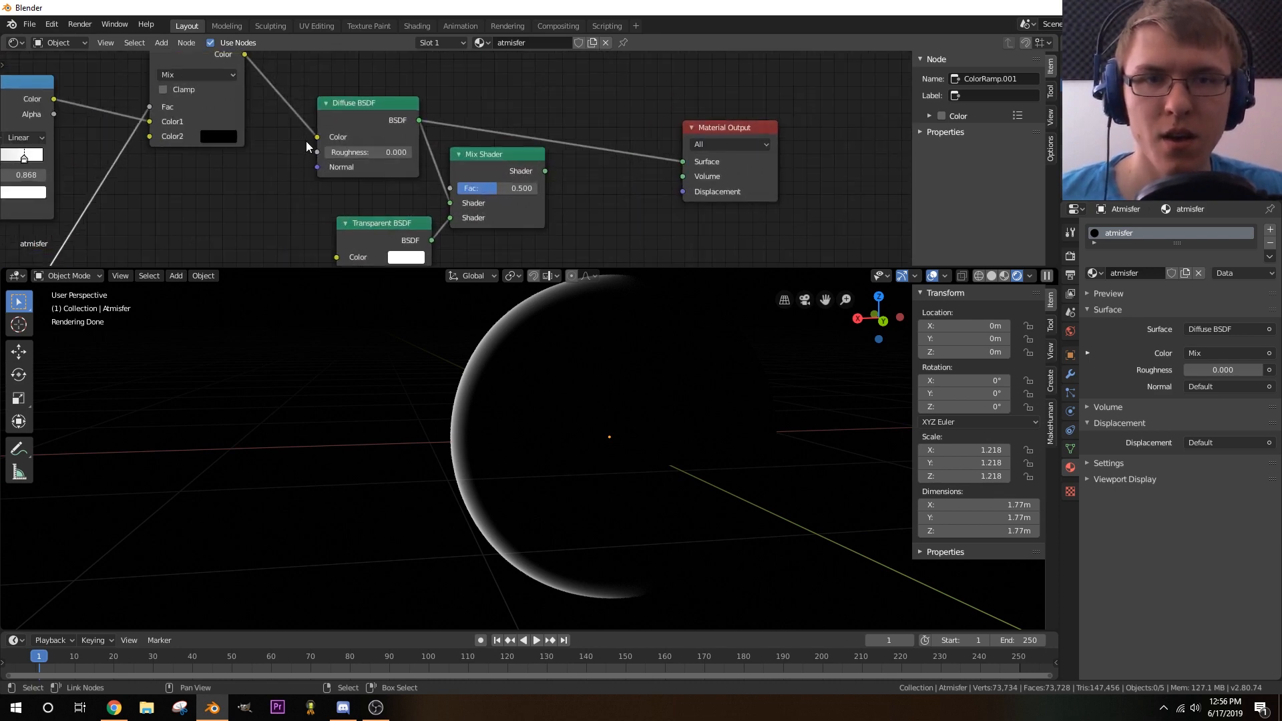
pyautogui.moveTo(306, 141); pyautogui.dragTo(369, 145, button='middle')
pyautogui.moveTo(370, 145); pyautogui.dragTo(508, 196)
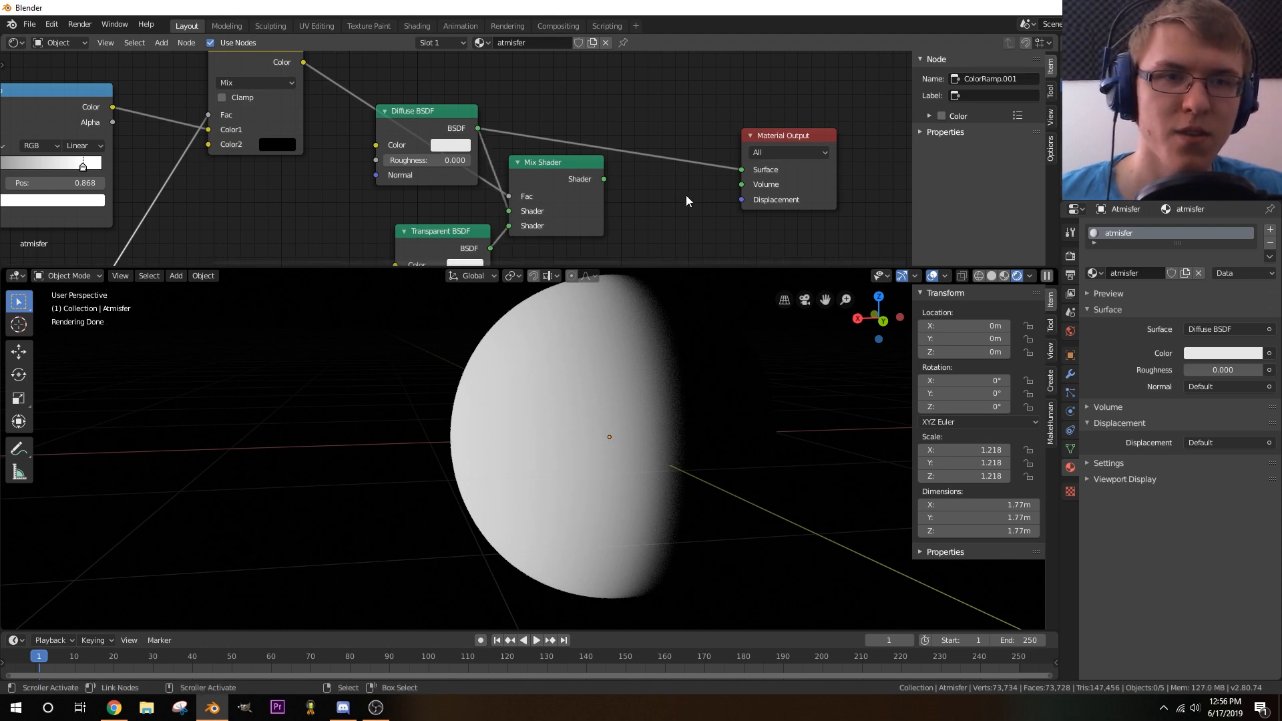
pyautogui.moveTo(604, 179); pyautogui.dragTo(740, 170)
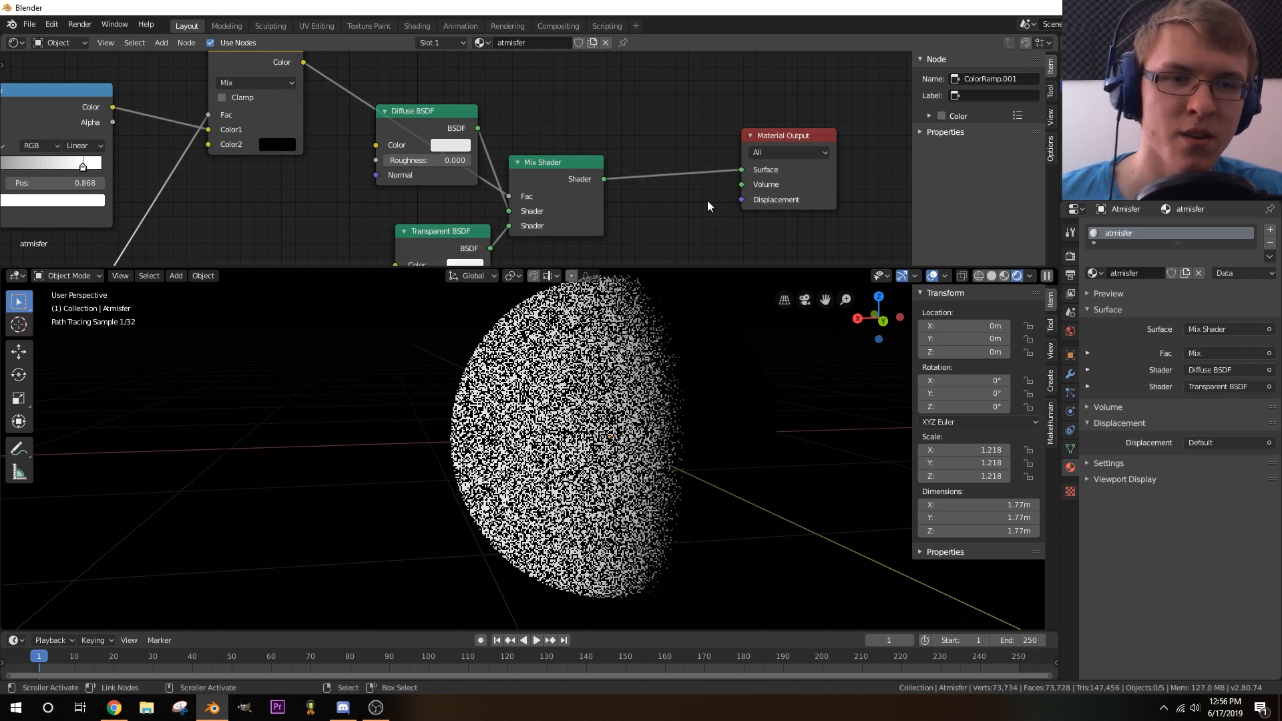
# - Swap the Mix Shader's two shader inputs so Transparent BSDF comes first and Diffuse BSDF second
pyautogui.moveTo(512, 212); pyautogui.dragTo(510, 226)
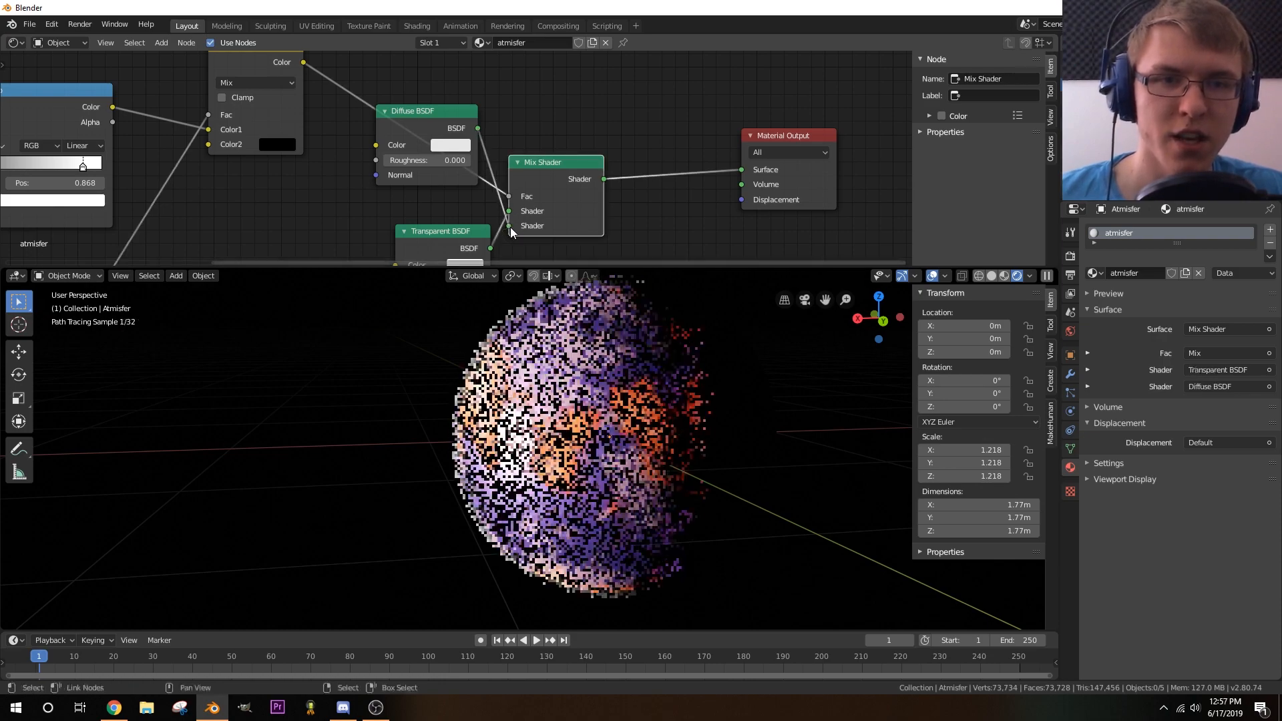
pyautogui.scroll(3, 531, 407)
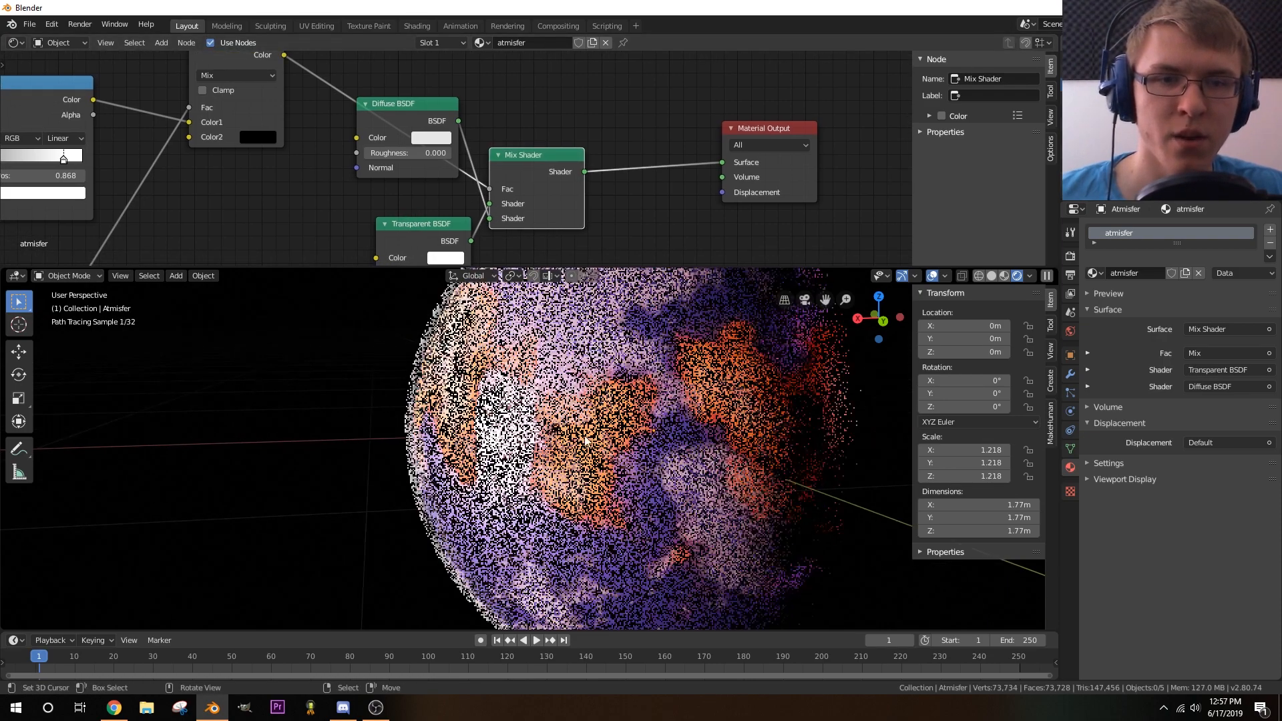
pyautogui.moveTo(540, 412); pyautogui.dragTo(492, 406, button='middle')
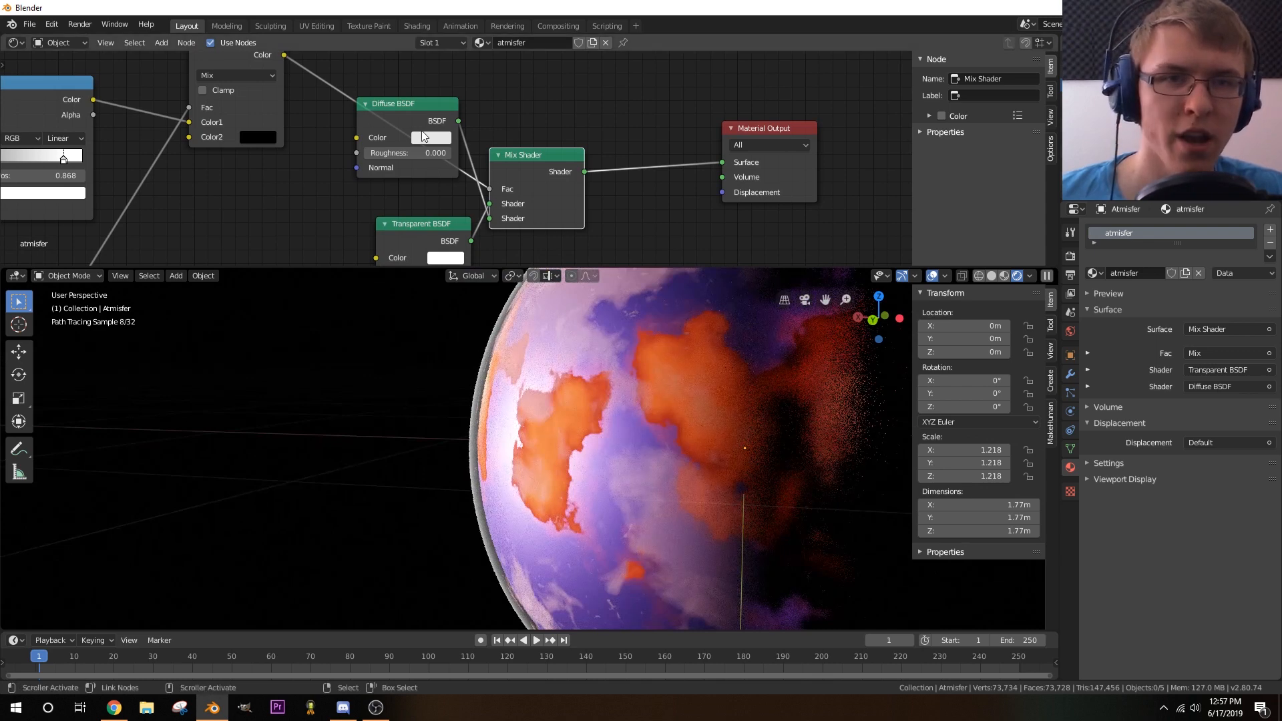
# - Rearrange the shader nodes so the Diffuse BSDF sits below the Transparent BSDF, beside the Mix Shader
pyautogui.moveTo(419, 117); pyautogui.dragTo(318, 218)
pyautogui.moveTo(318, 215); pyautogui.dragTo(283, 169, button='middle')
pyautogui.moveTo(377, 191); pyautogui.dragTo(356, 129)
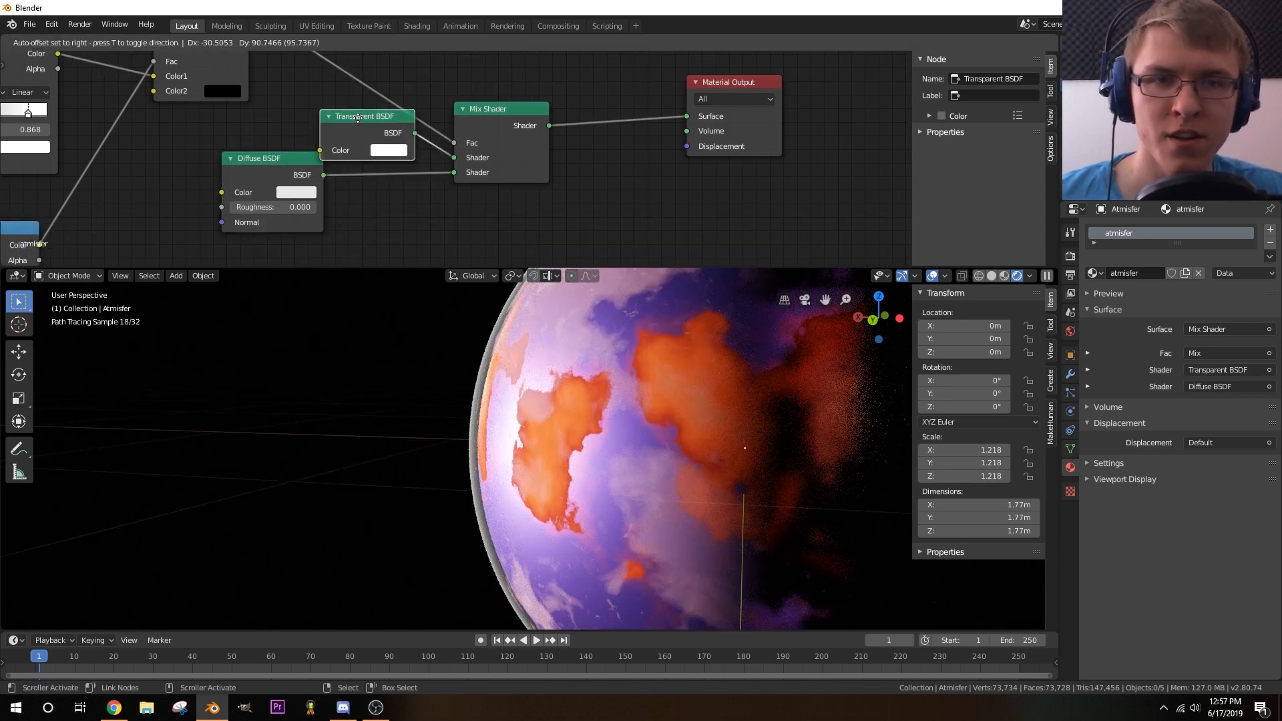
pyautogui.moveTo(297, 163); pyautogui.dragTo(372, 198)
pyautogui.moveTo(372, 198); pyautogui.dragTo(339, 168, button='middle')
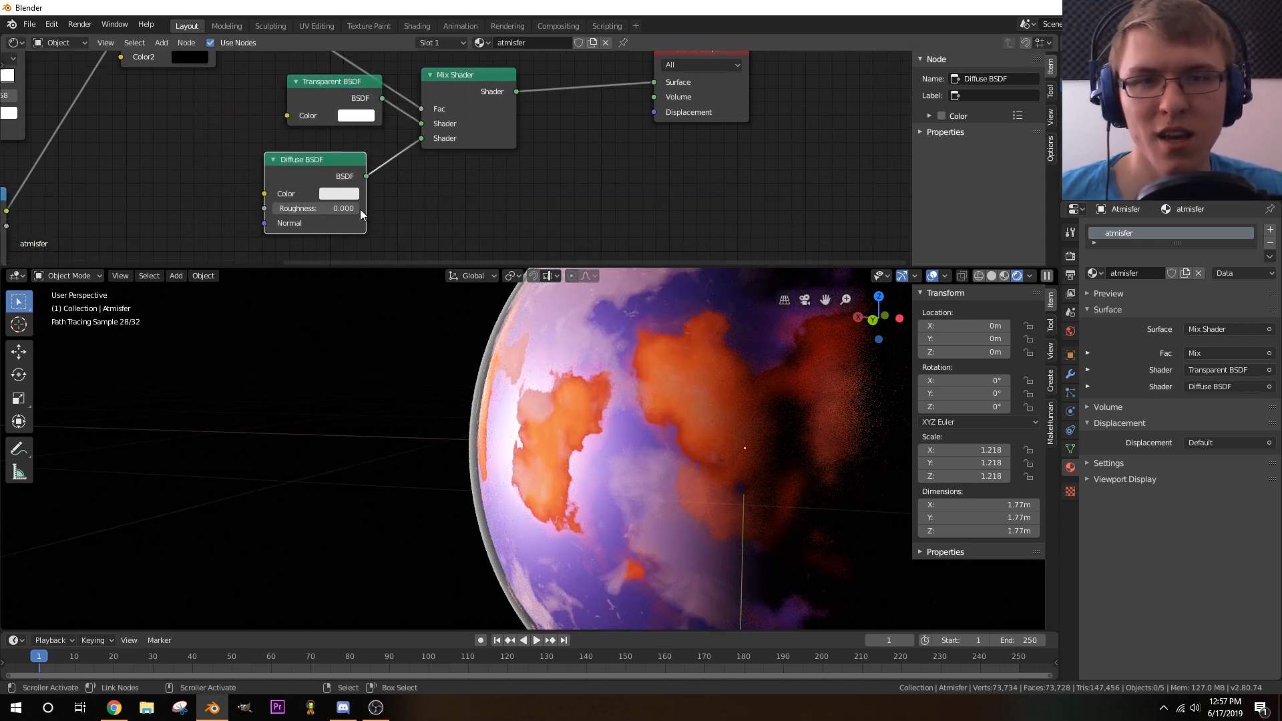
# - Set the Diffuse BSDF color to a pinkish red
pyautogui.click(341, 194)
pyautogui.click(379, 283)
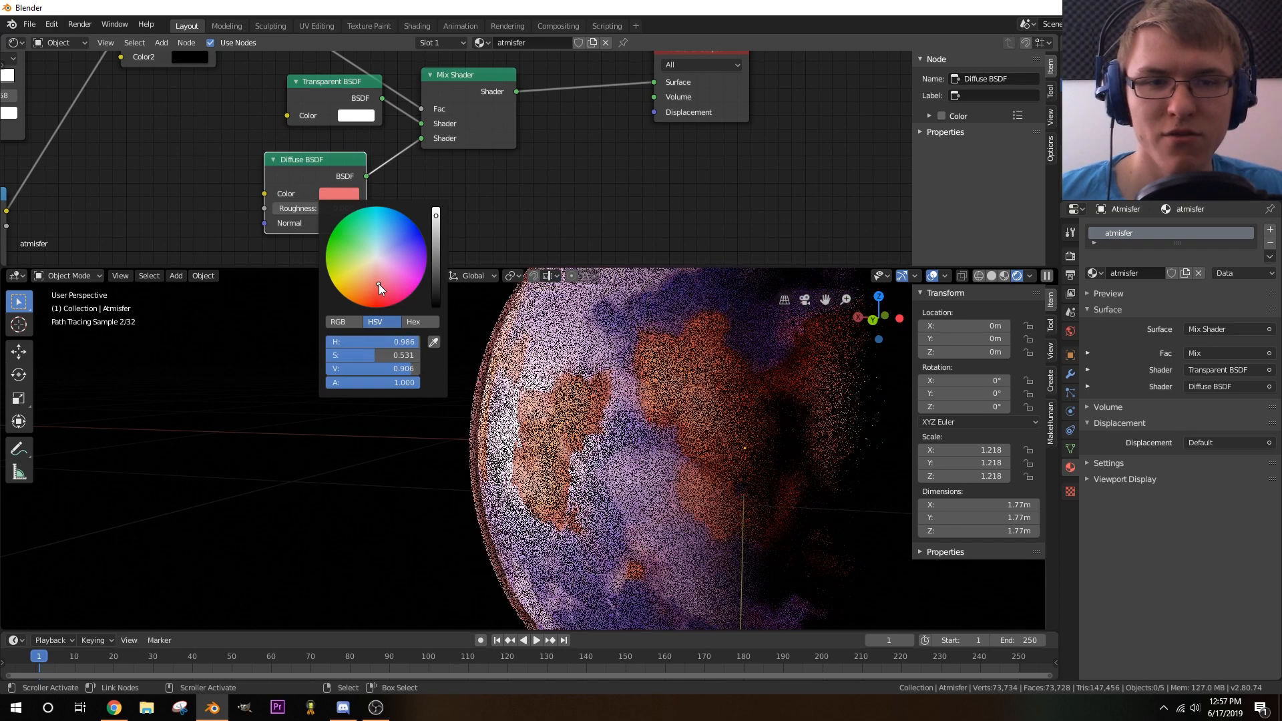
pyautogui.moveTo(379, 286); pyautogui.dragTo(384, 289)
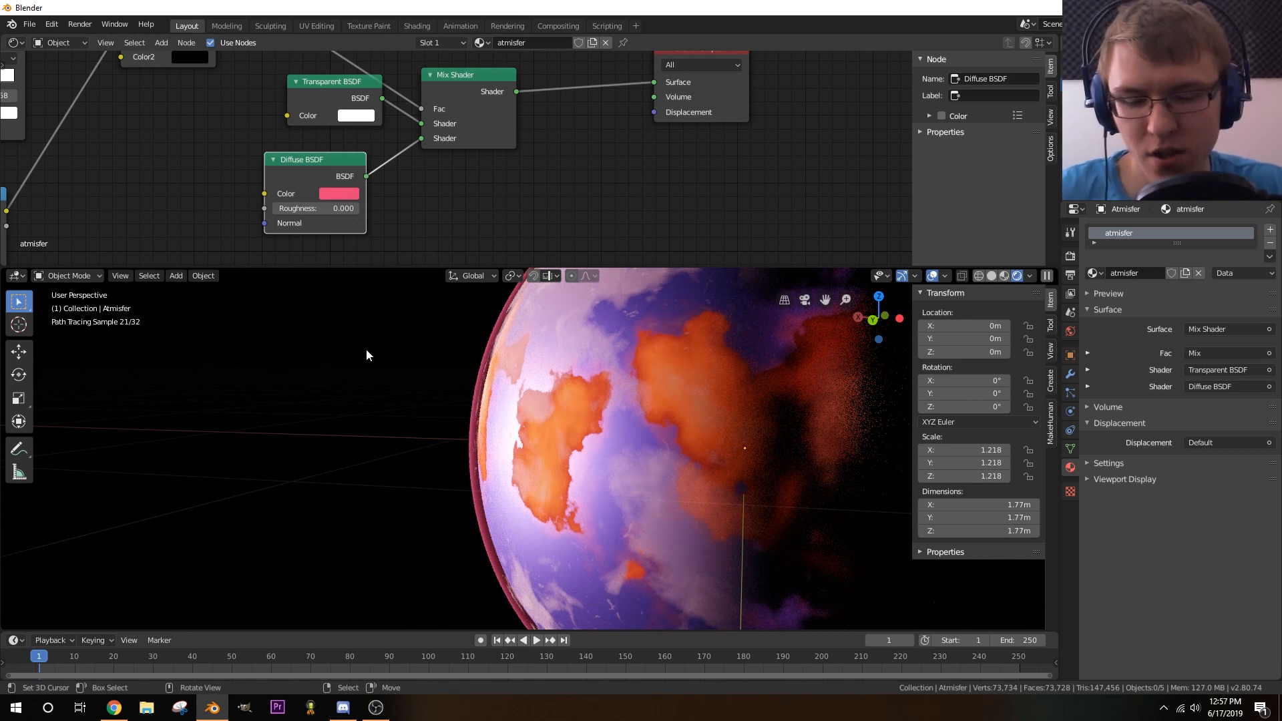
# - Scale the atmosphere sphere down slightly to about 1.201 on all axes and check its rim from another angle
pyautogui.click(473, 394)
pyautogui.press('s')
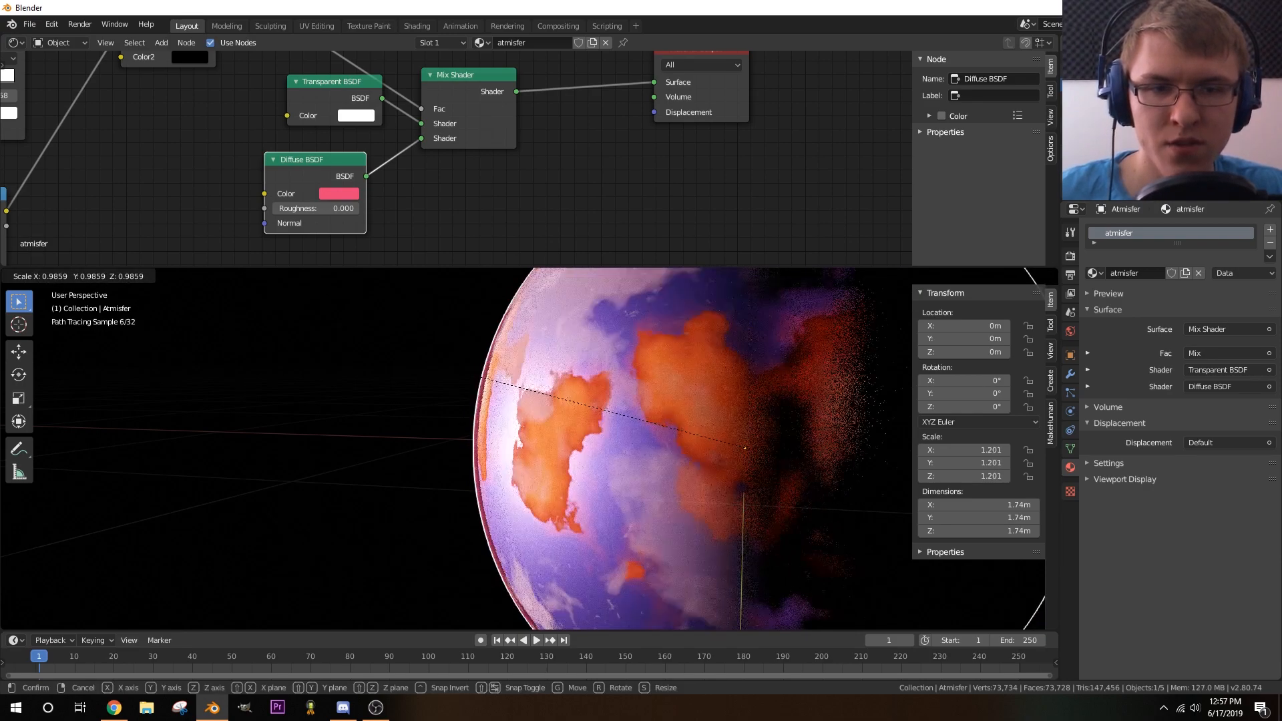
pyautogui.click(480, 377)
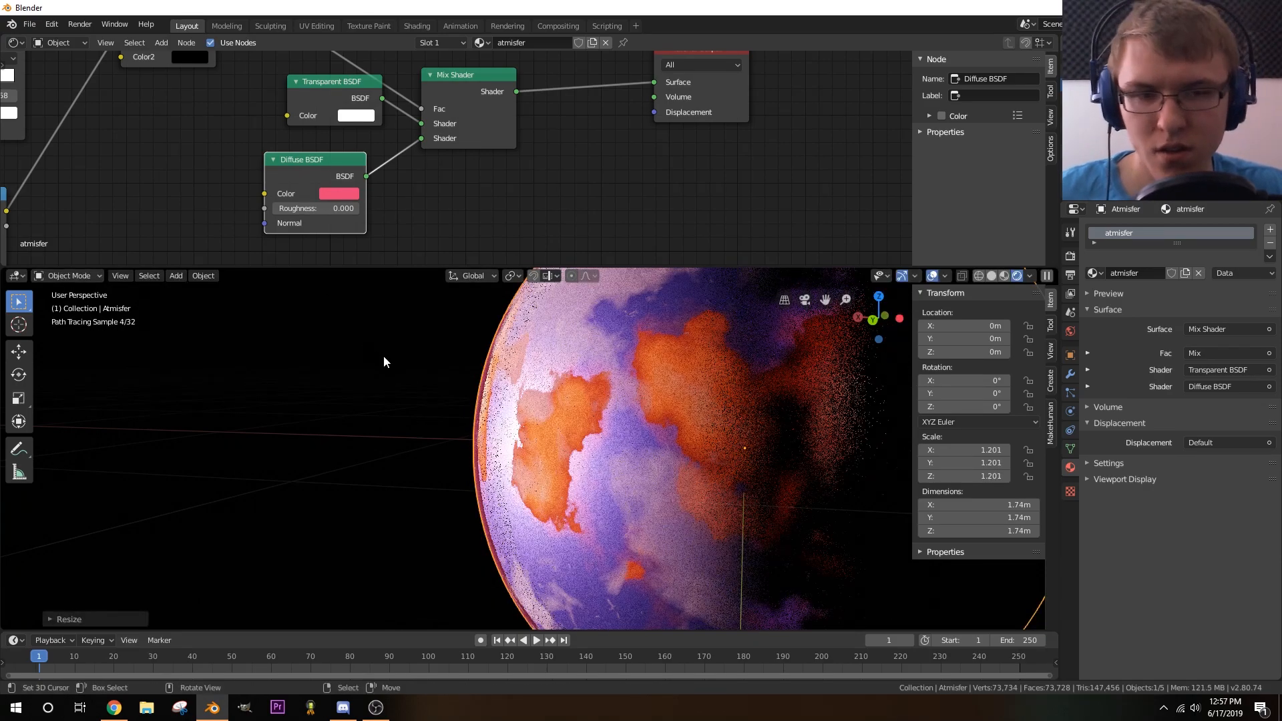
pyautogui.rightClick(384, 357)
pyautogui.moveTo(499, 506)
pyautogui.mouseDown(button='middle')
pyautogui.moveTo(429, 429)
pyautogui.moveTo(398, 423)
pyautogui.mouseUp(button='middle')
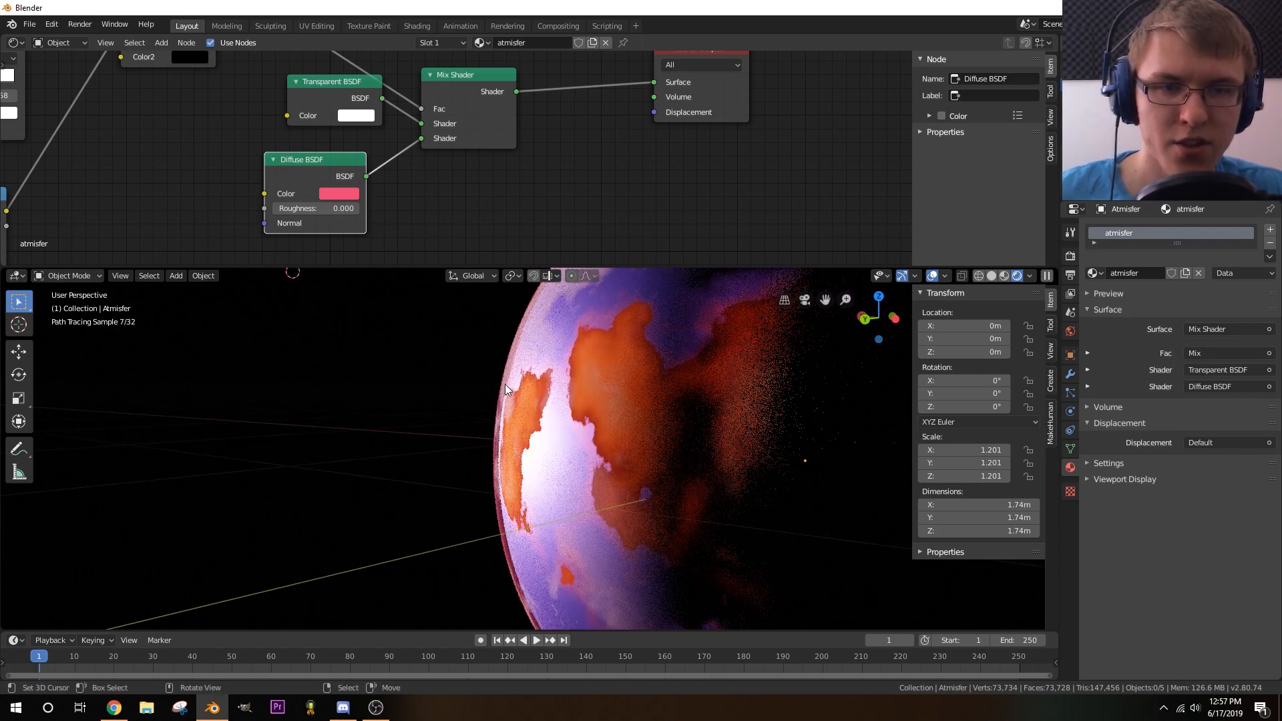
pyautogui.scroll(-3, 502, 394)
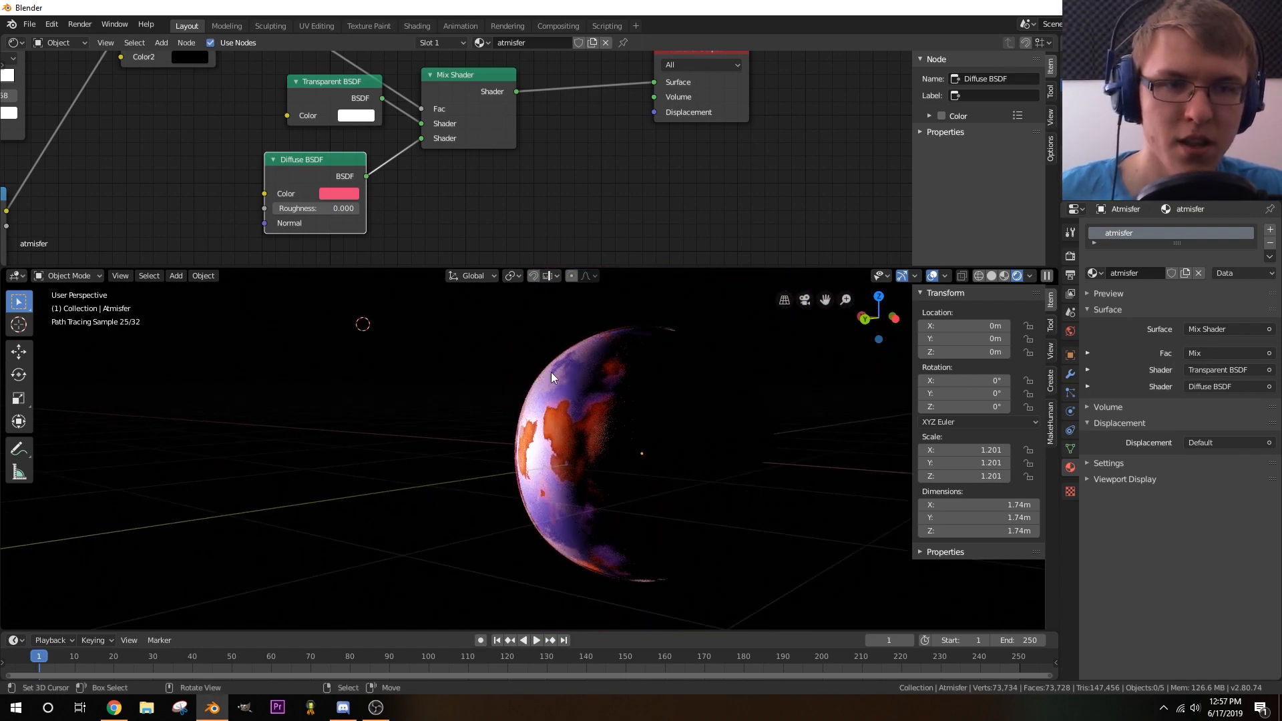
# - Set the Diffuse BSDF colour of the atmosphere material to a fully bright, fully saturated green with value 1.000
pyautogui.moveTo(420, 219); pyautogui.dragTo(506, 188, button='middle')
pyautogui.scroll(2, 391, 191)
pyautogui.click(399, 194)
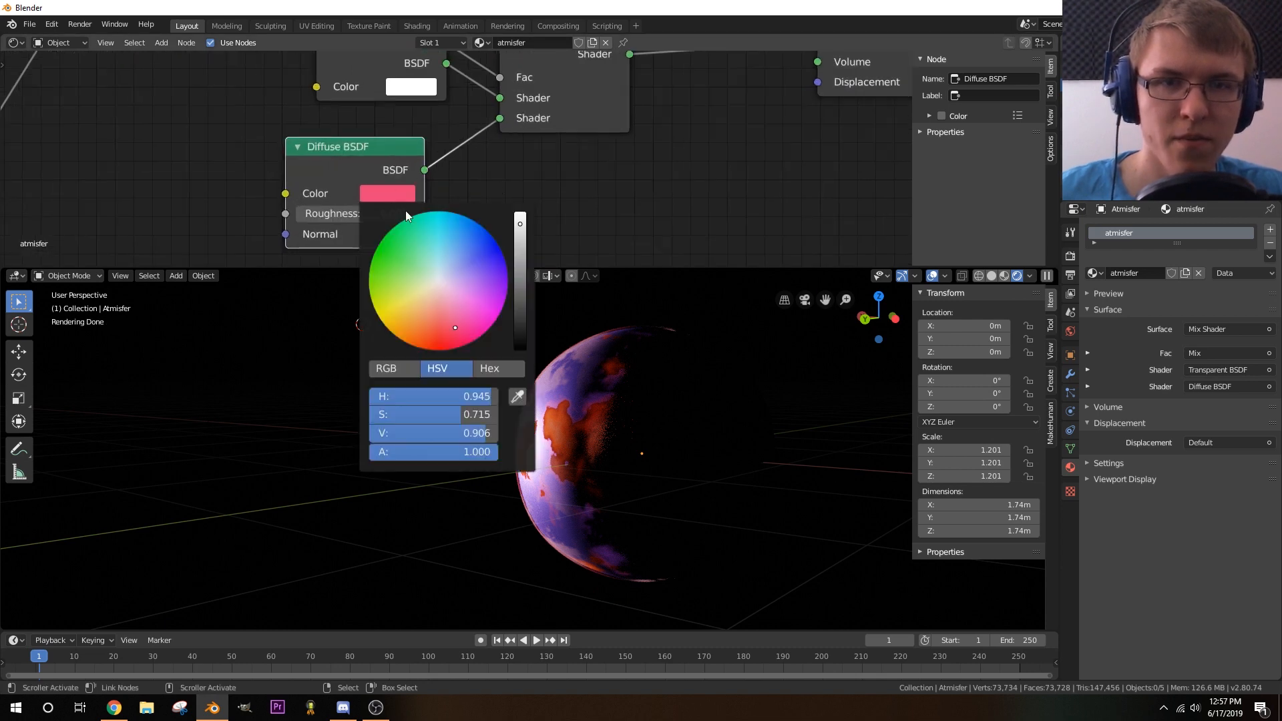
pyautogui.click(522, 219)
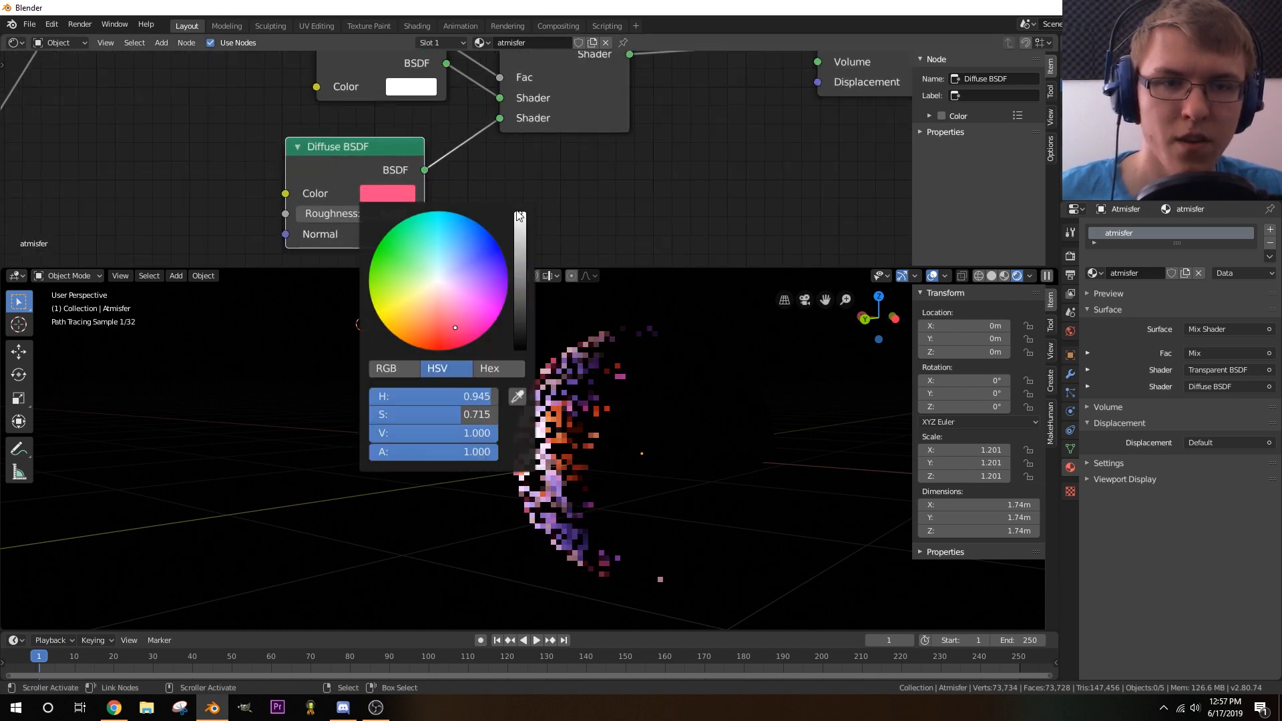
pyautogui.click(391, 193)
pyautogui.moveTo(451, 332)
pyautogui.mouseDown()
pyautogui.moveTo(497, 293)
pyautogui.moveTo(494, 251)
pyautogui.moveTo(389, 230)
pyautogui.mouseUp()
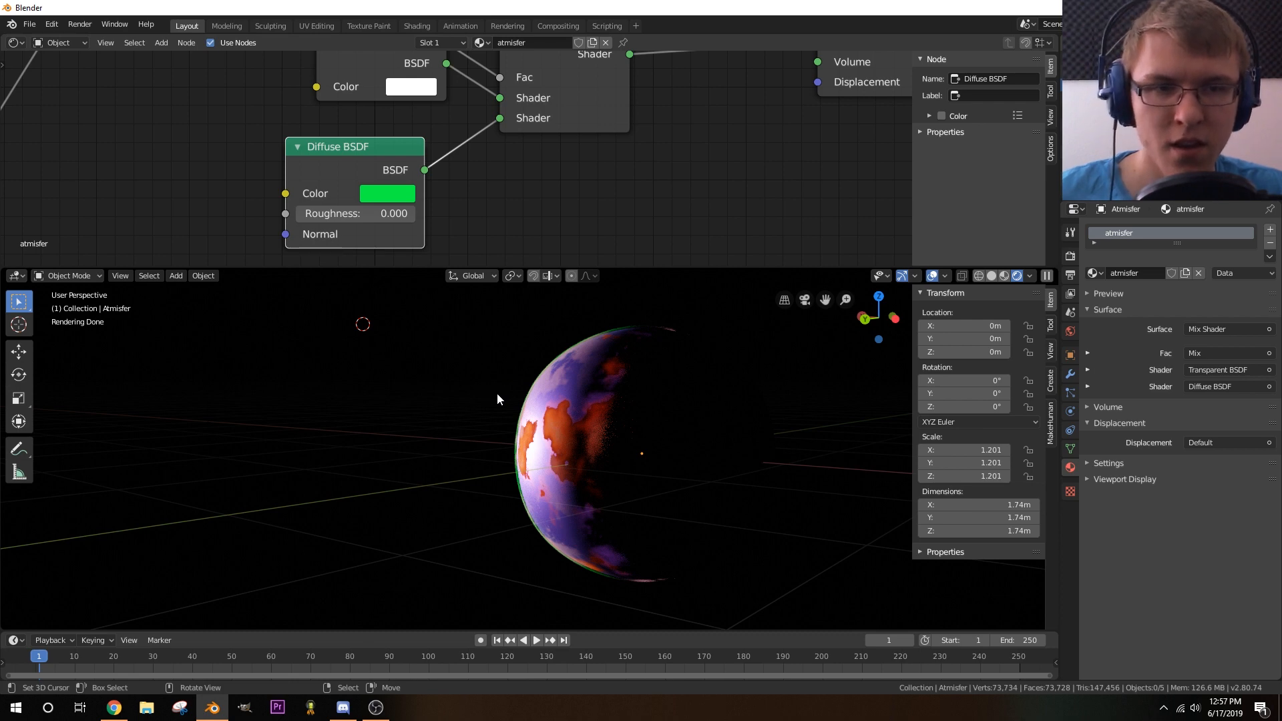
# - Scale the atmosphere sphere up uniformly to about 1.219 and deselect it
pyautogui.click(530, 383)
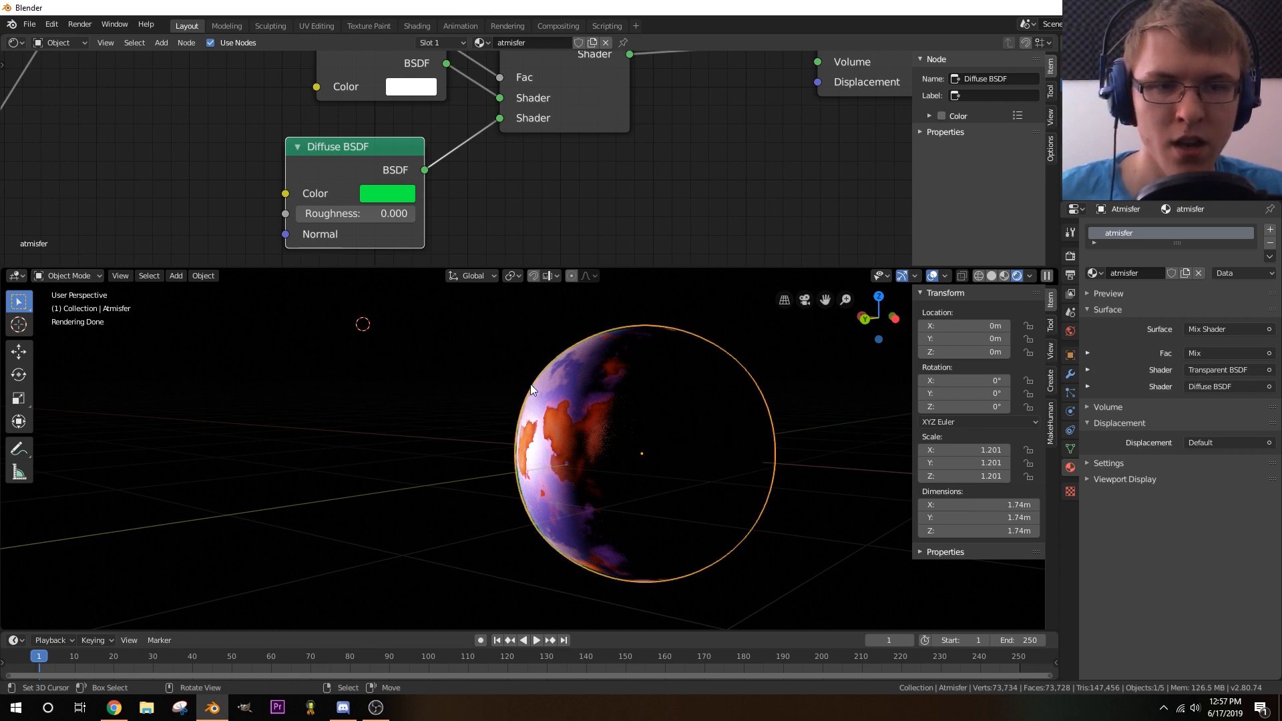
pyautogui.press('s')
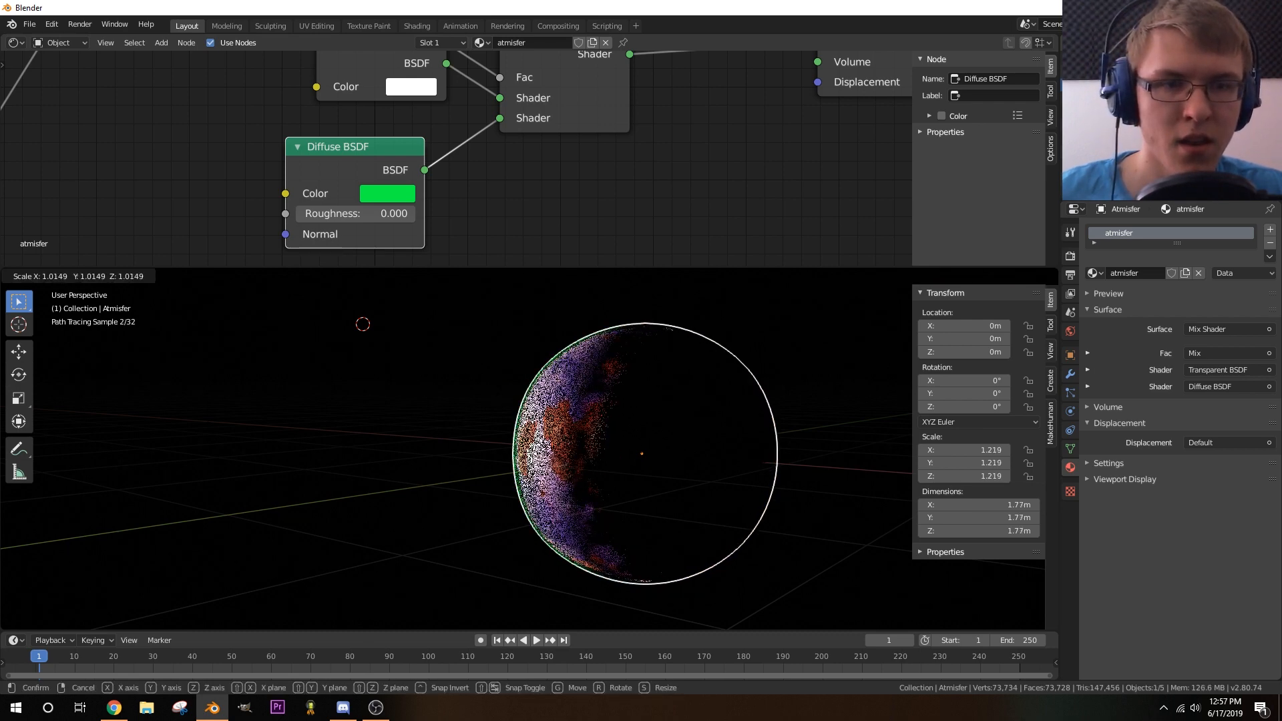
pyautogui.click(492, 383)
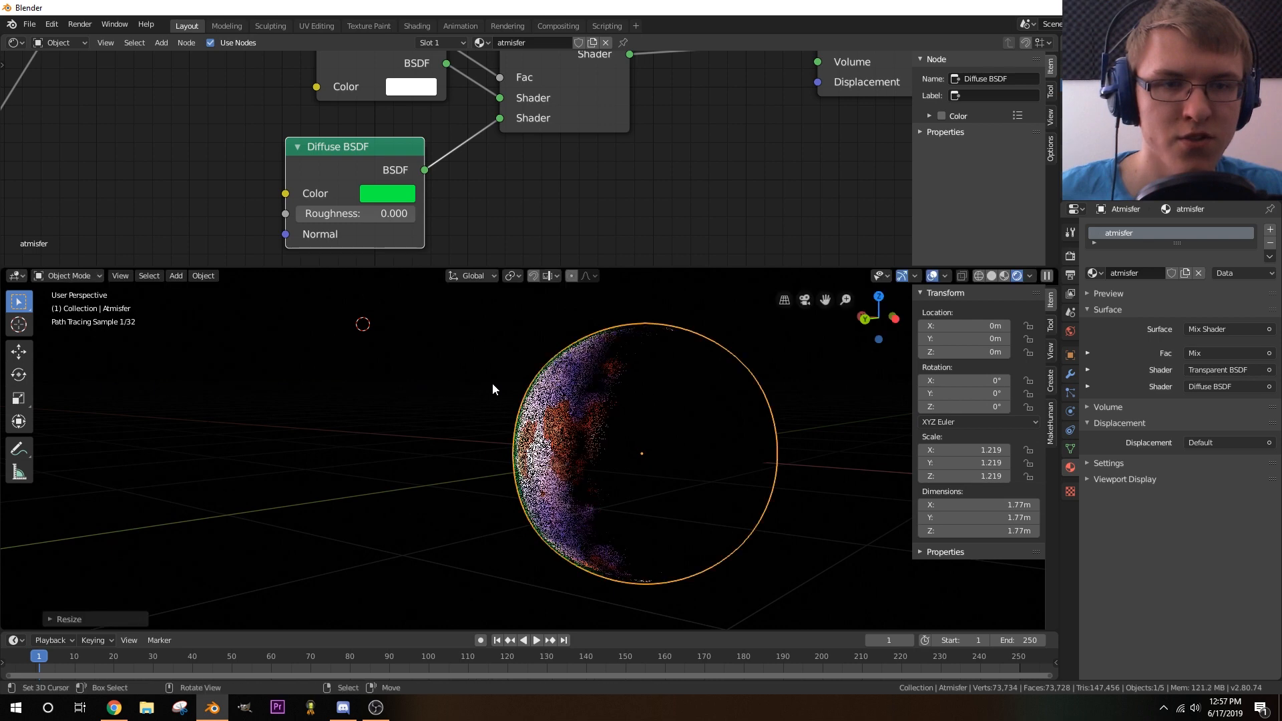
pyautogui.click(467, 418)
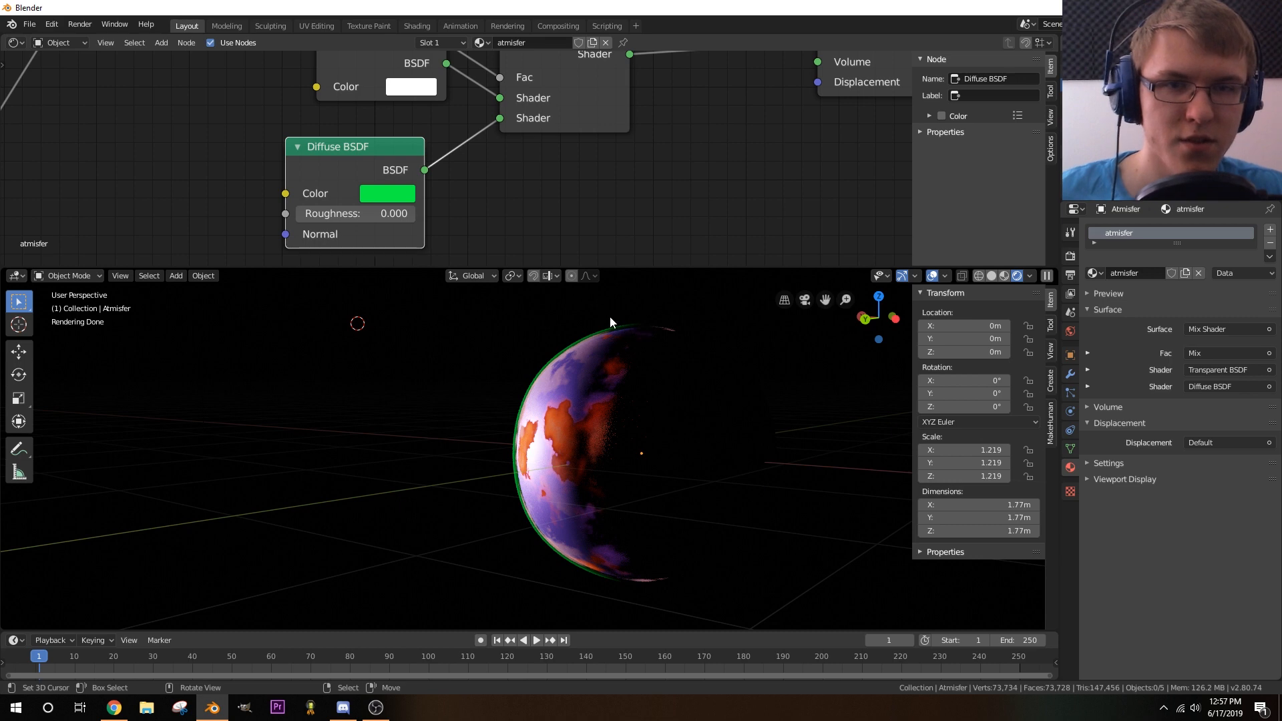
# - Change the Diffuse BSDF colour of the atmosphere material to a saturated purple and check the rim up close
pyautogui.click(377, 194)
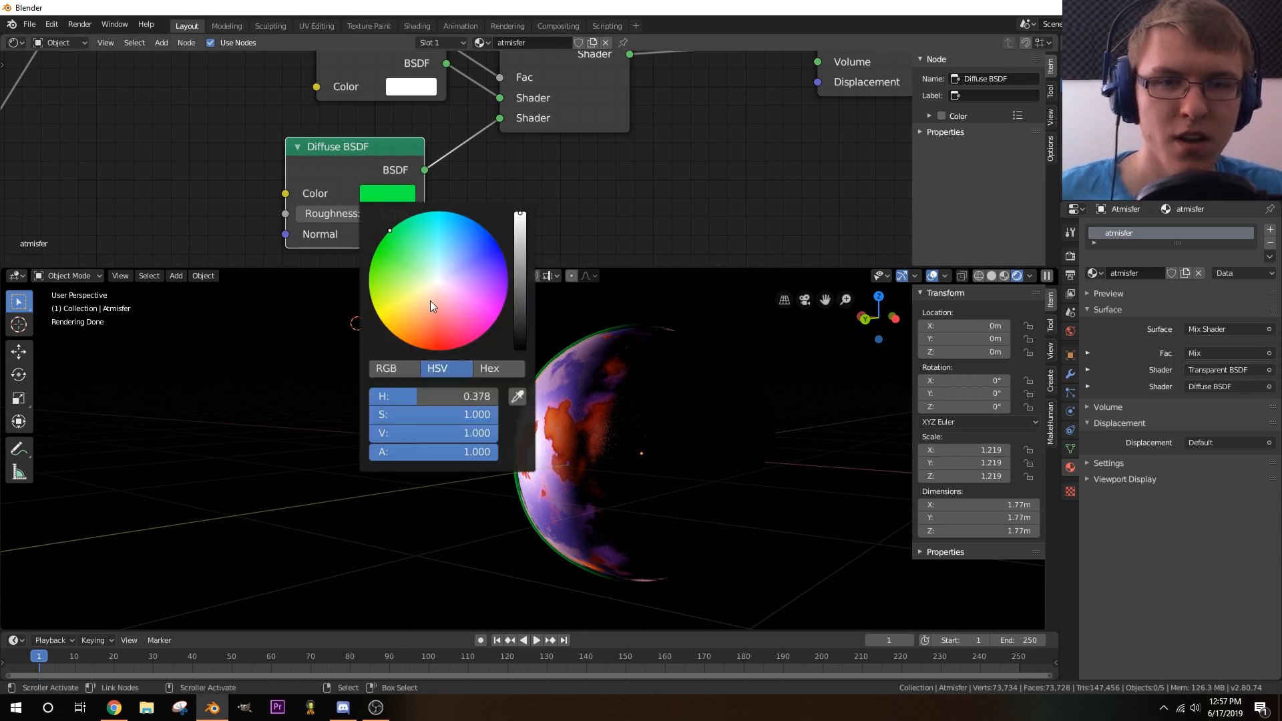
pyautogui.click(437, 324)
pyautogui.click(459, 346)
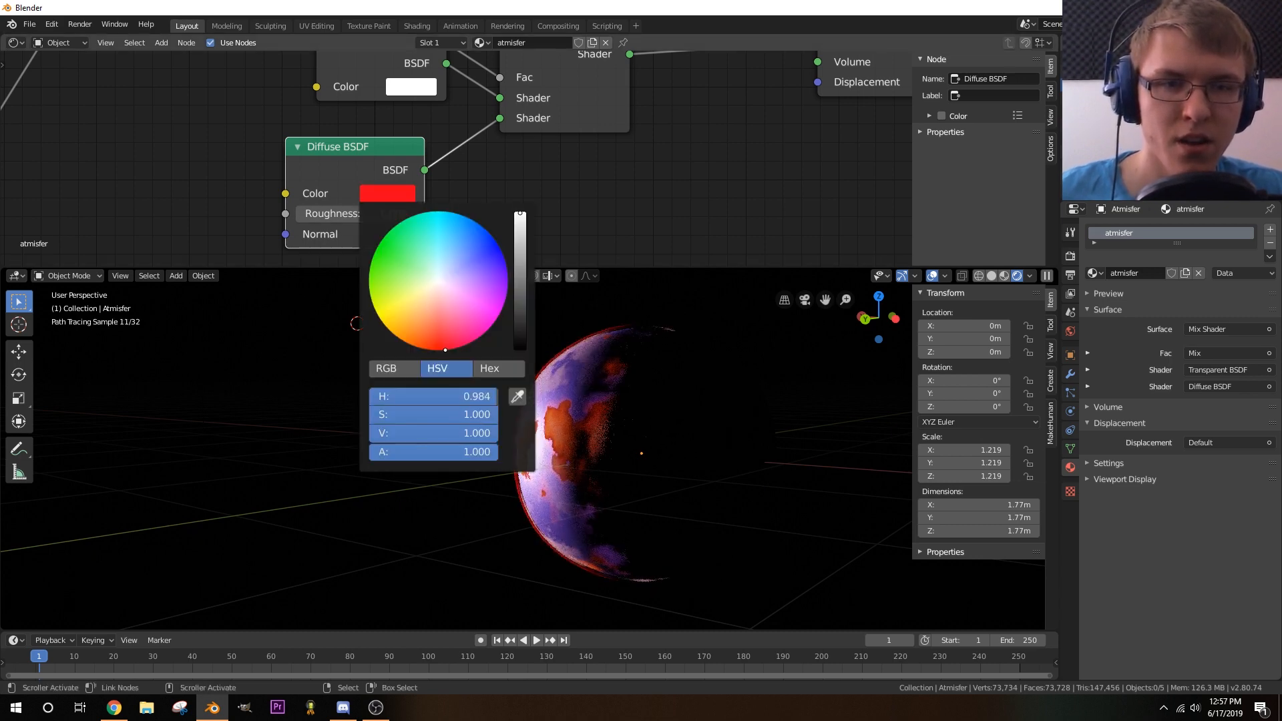
pyautogui.moveTo(459, 346); pyautogui.dragTo(506, 291)
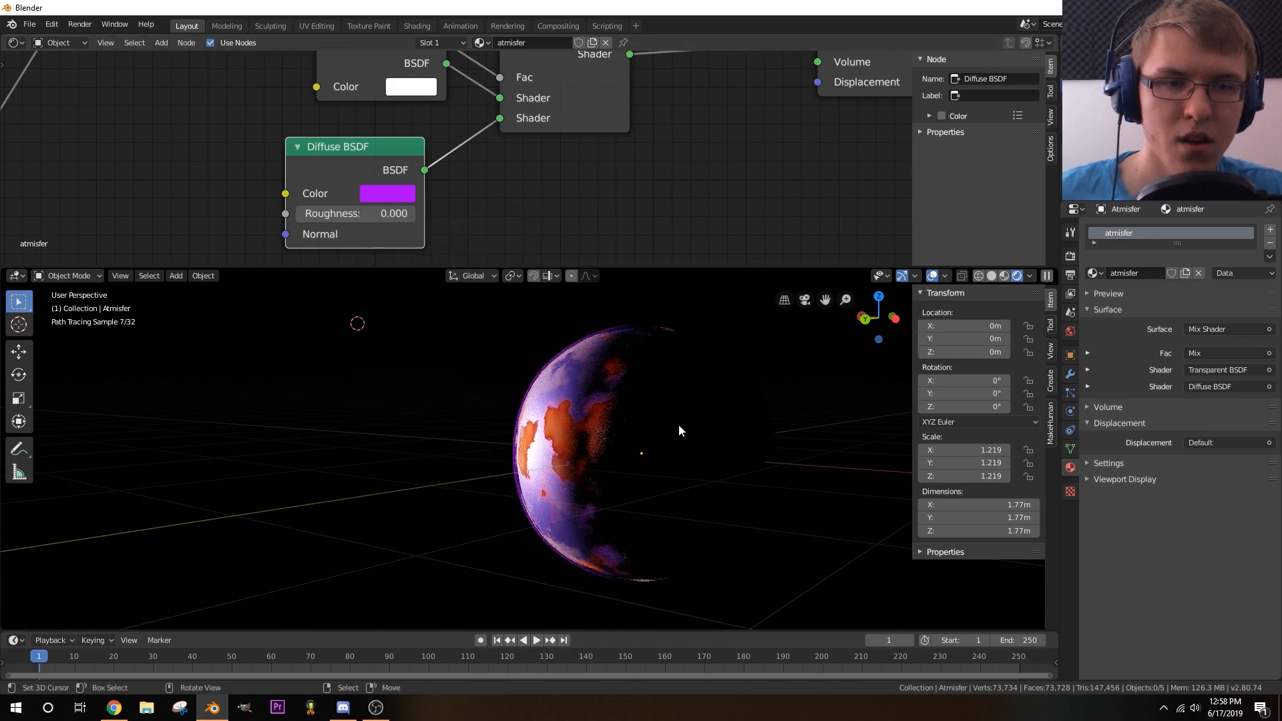
pyautogui.moveTo(678, 423)
pyautogui.mouseDown(button='middle')
pyautogui.moveTo(591, 418)
pyautogui.moveTo(627, 415)
pyautogui.moveTo(582, 431)
pyautogui.moveTo(623, 429)
pyautogui.mouseUp(button='middle')
pyautogui.scroll(3, 624, 423)
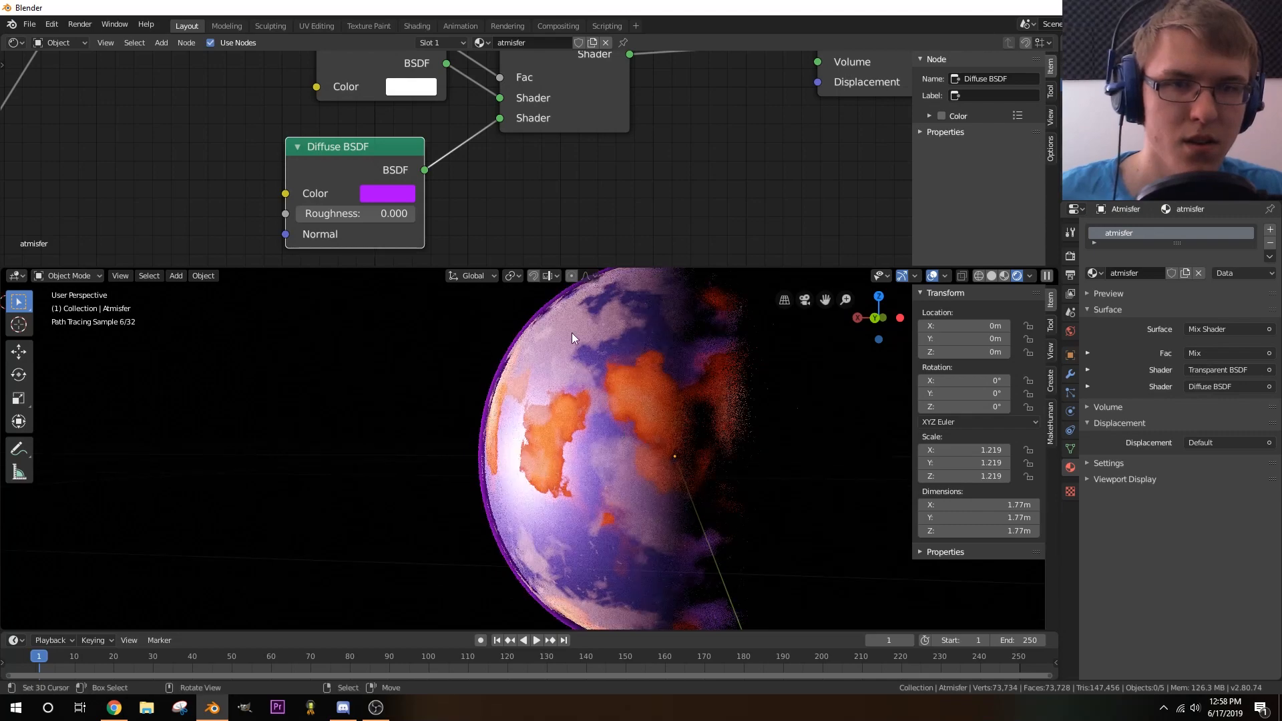
pyautogui.scroll(-3, 683, 210)
# - Try a pale pink tint on the Transparent BSDF colour and return it to white
pyautogui.moveTo(646, 222); pyautogui.dragTo(625, 219, button='middle')
pyautogui.click(522, 133)
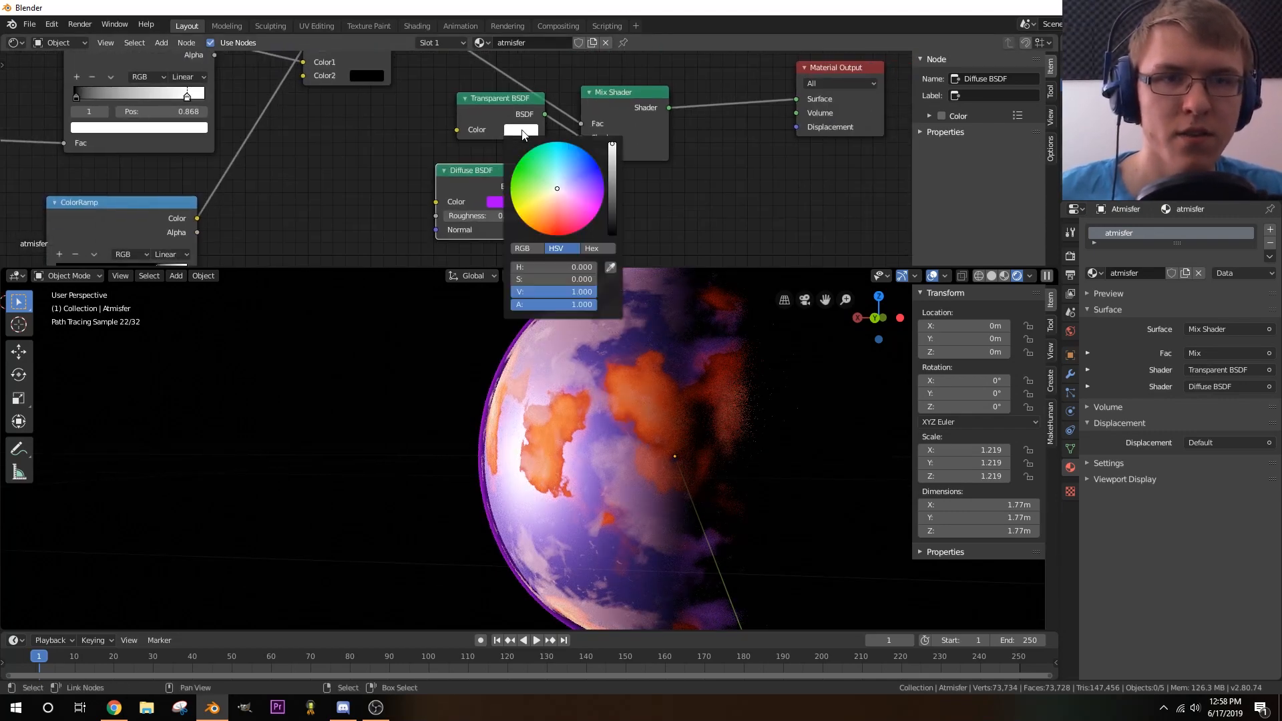
pyautogui.click(564, 197)
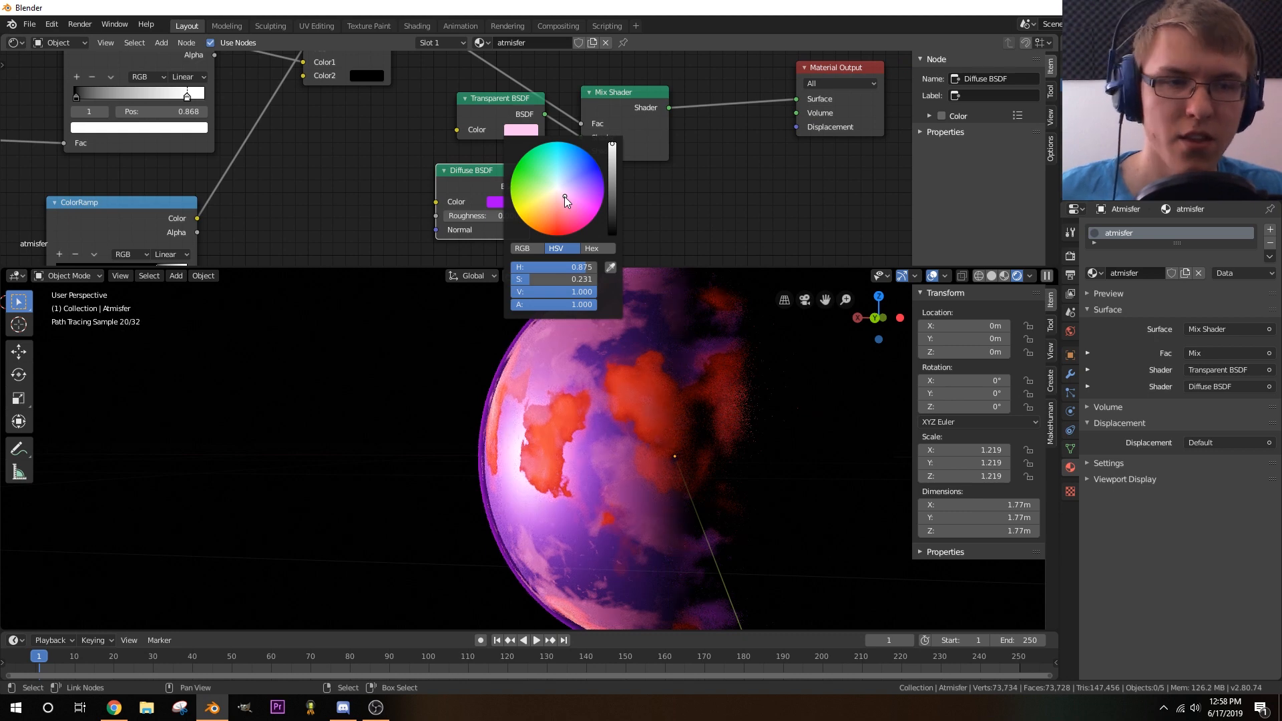
pyautogui.click(555, 189)
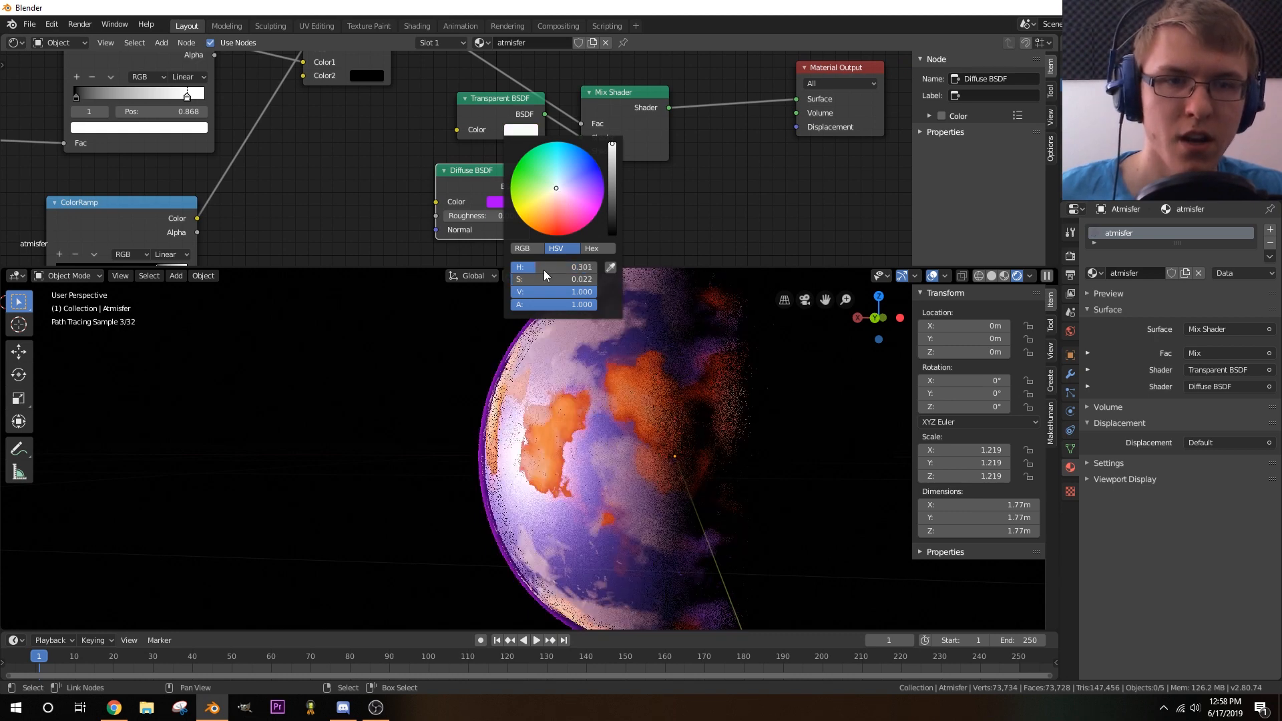
pyautogui.click(521, 130)
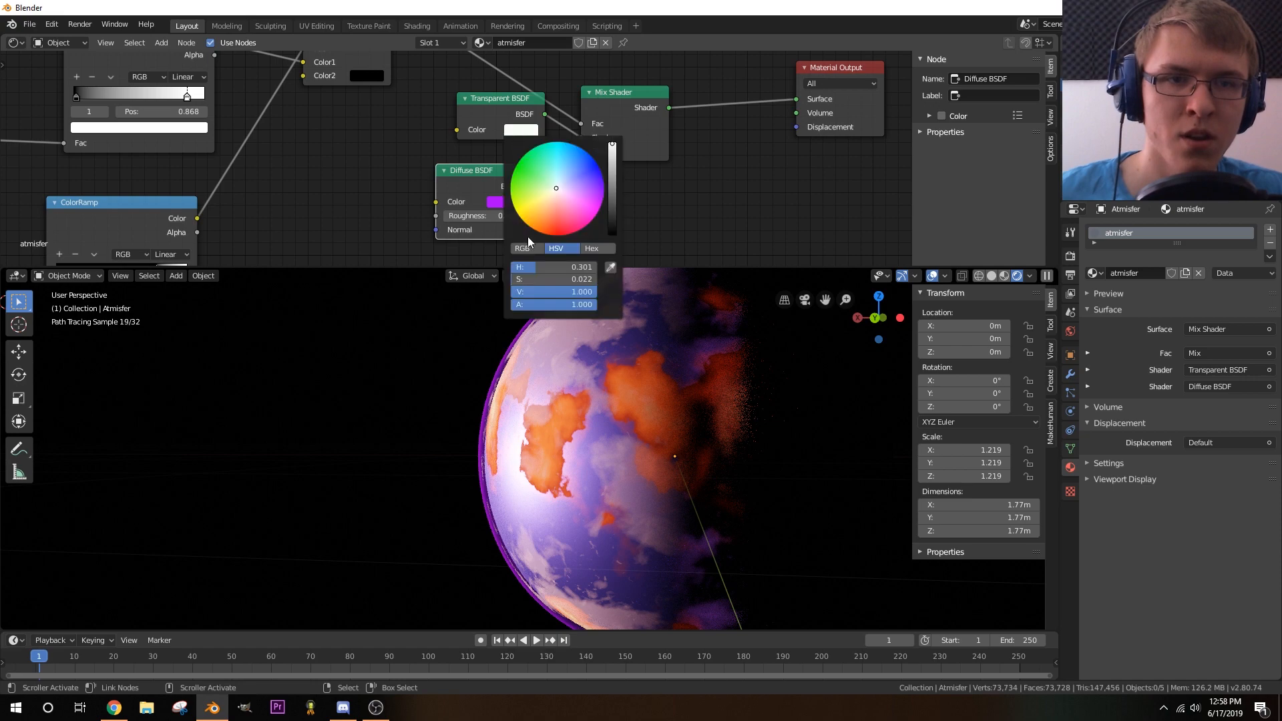
pyautogui.click(524, 248)
pyautogui.moveTo(548, 267); pyautogui.dragTo(596, 292)
# - Examine the atmosphere material's node chain back to the Fresnel and ColorRamp nodes
pyautogui.moveTo(638, 193); pyautogui.dragTo(719, 191, button='middle')
pyautogui.moveTo(371, 177); pyautogui.dragTo(503, 239, button='middle')
pyautogui.scroll(-4, 571, 189)
pyautogui.scroll(8, 473, 160)
pyautogui.scroll(4, 567, 132)
pyautogui.moveTo(467, 169); pyautogui.dragTo(616, 120, button='middle')
pyautogui.moveTo(149, 255); pyautogui.dragTo(263, 205, button='middle')
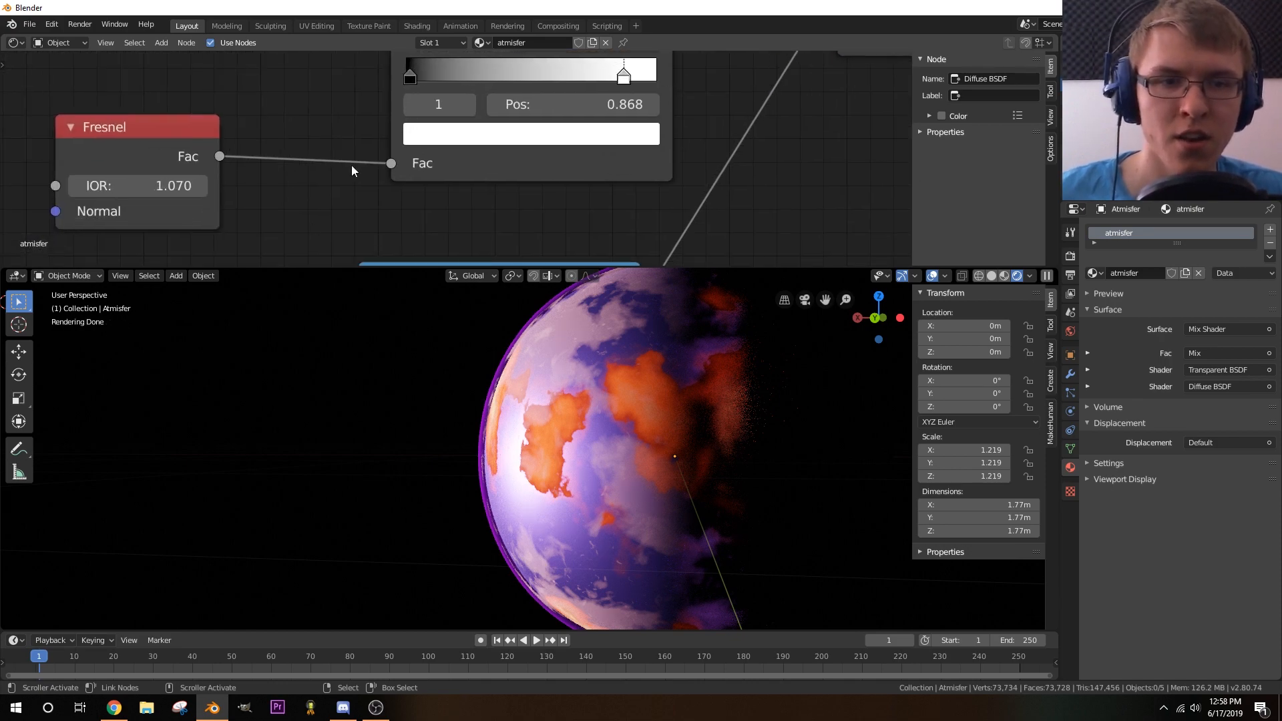
# - Examine the rendered planet and its purple atmosphere rim from several distances and angles
pyautogui.scroll(-5, 466, 366)
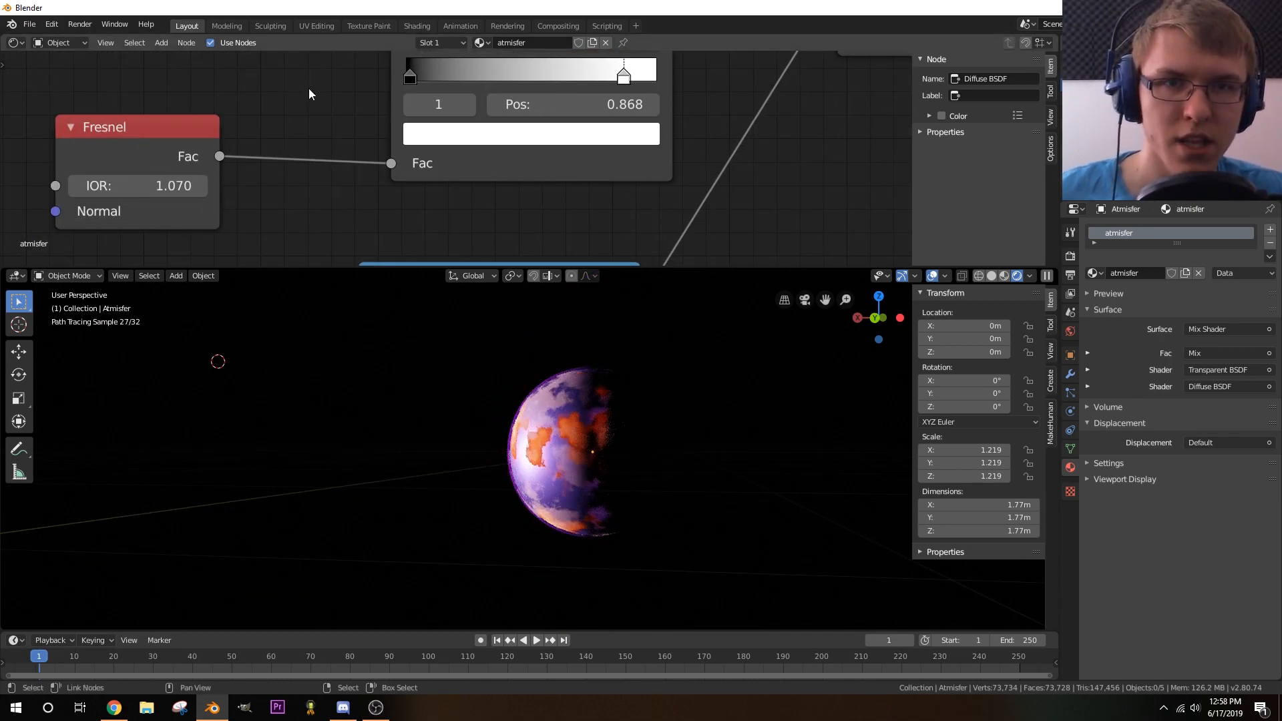
pyautogui.moveTo(309, 88); pyautogui.dragTo(299, 105, button='middle')
pyautogui.scroll(3, 466, 404)
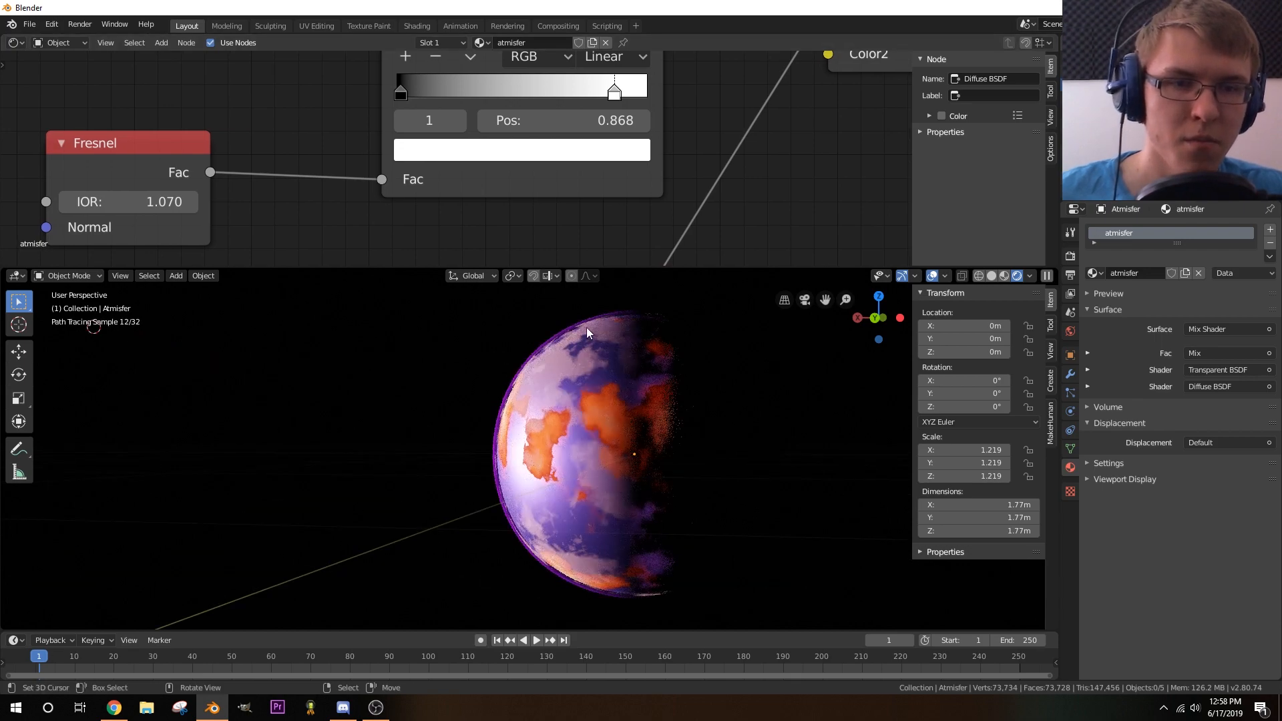
pyautogui.moveTo(671, 453)
pyautogui.mouseDown(button='middle')
pyautogui.moveTo(605, 414)
pyautogui.moveTo(634, 484)
pyautogui.moveTo(733, 490)
pyautogui.moveTo(611, 493)
pyautogui.moveTo(548, 475)
pyautogui.mouseUp(button='middle')
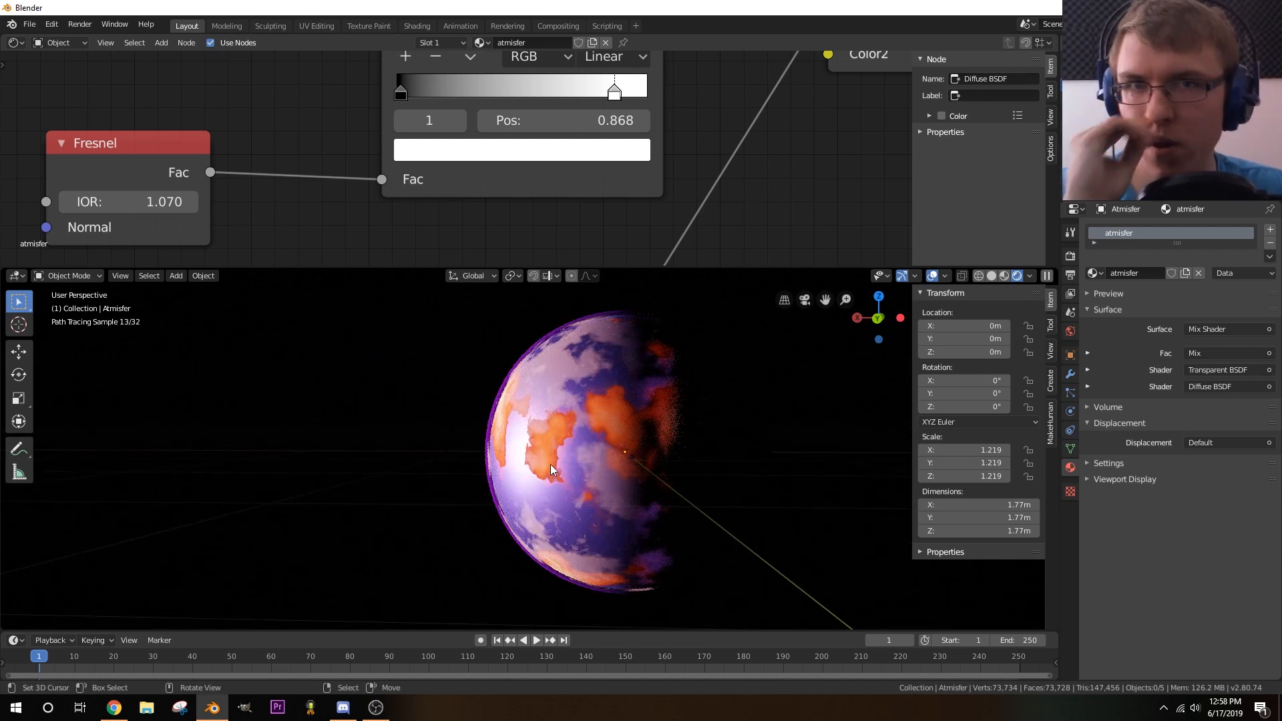
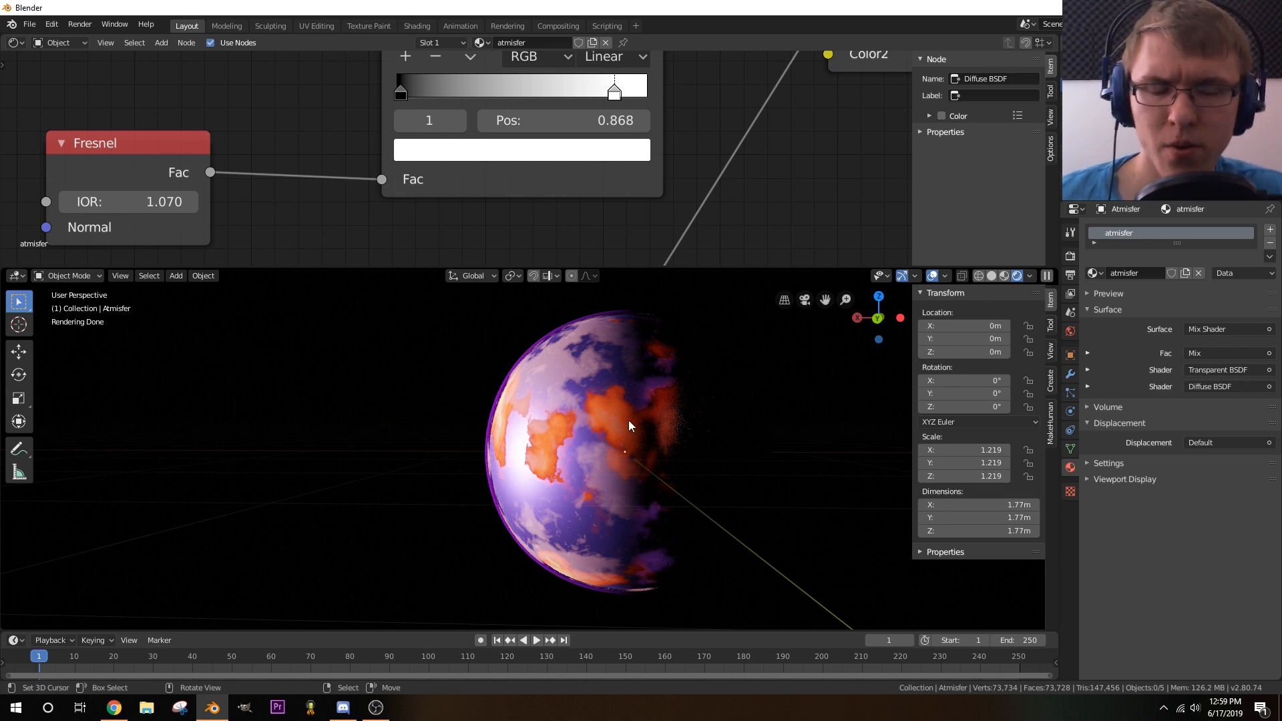
pyautogui.moveTo(628, 425); pyautogui.dragTo(626, 436, button='middle')
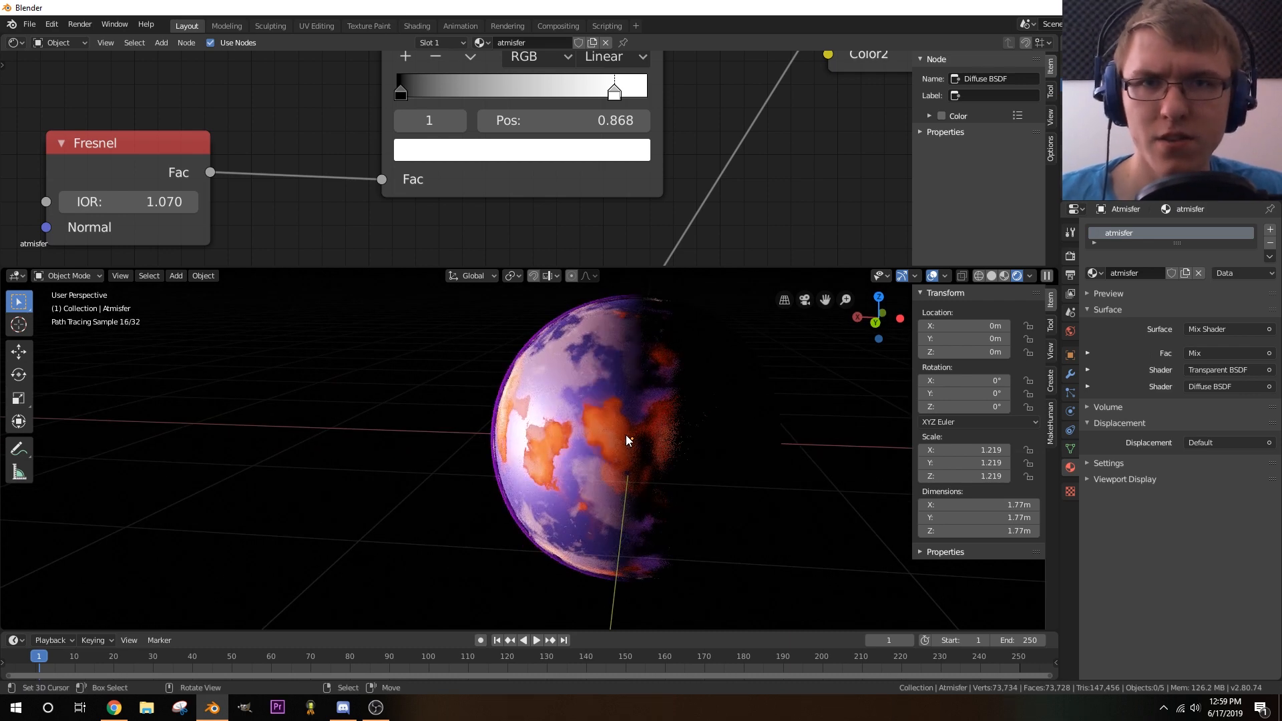
pyautogui.moveTo(574, 494); pyautogui.dragTo(604, 439, button='middle')
pyautogui.scroll(3, 680, 495)
pyautogui.scroll(-2, 650, 478)
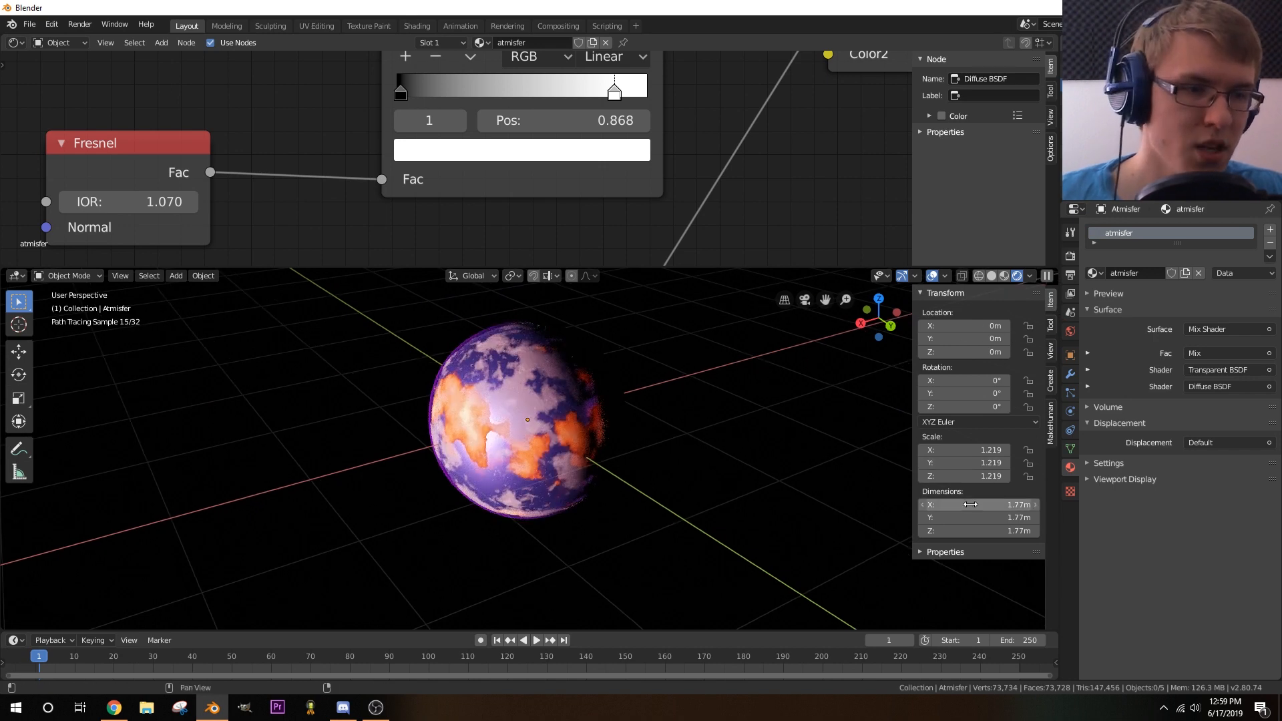
# - Reset the 3D cursor location to 0 m on X, Y and Z
pyautogui.click(1051, 326)
pyautogui.click(1050, 350)
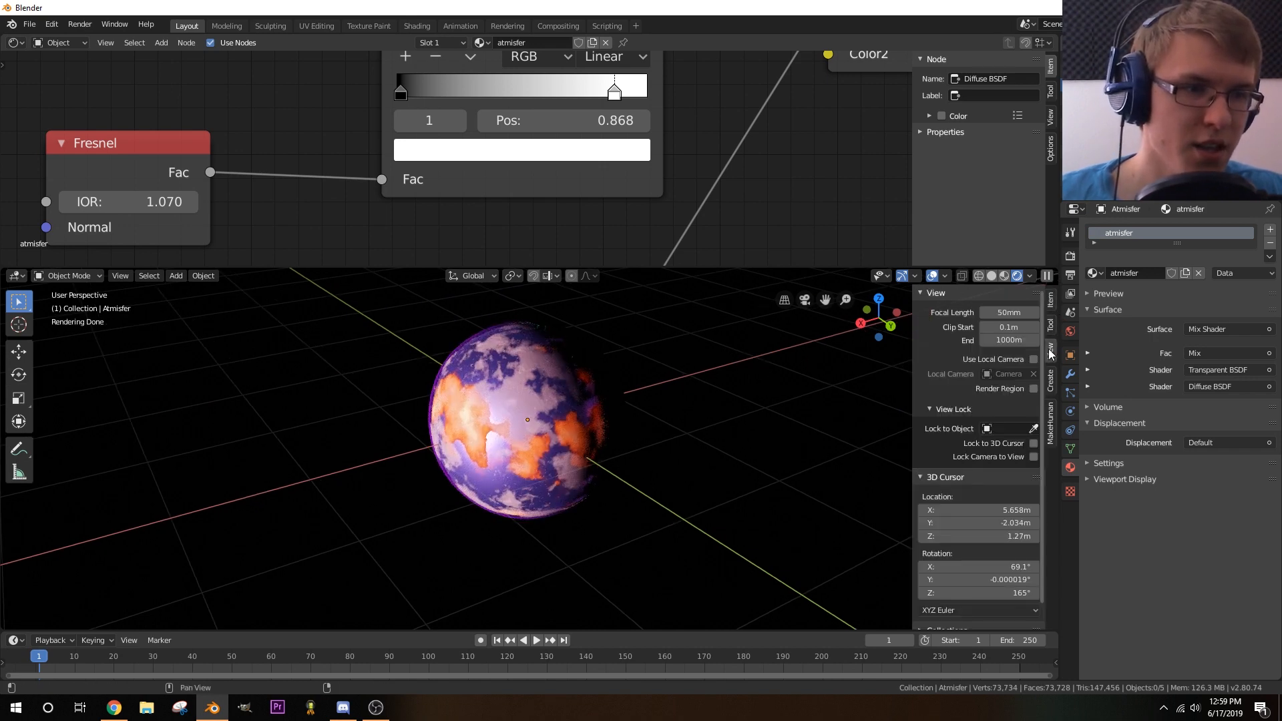
pyautogui.scroll(-3, 968, 480)
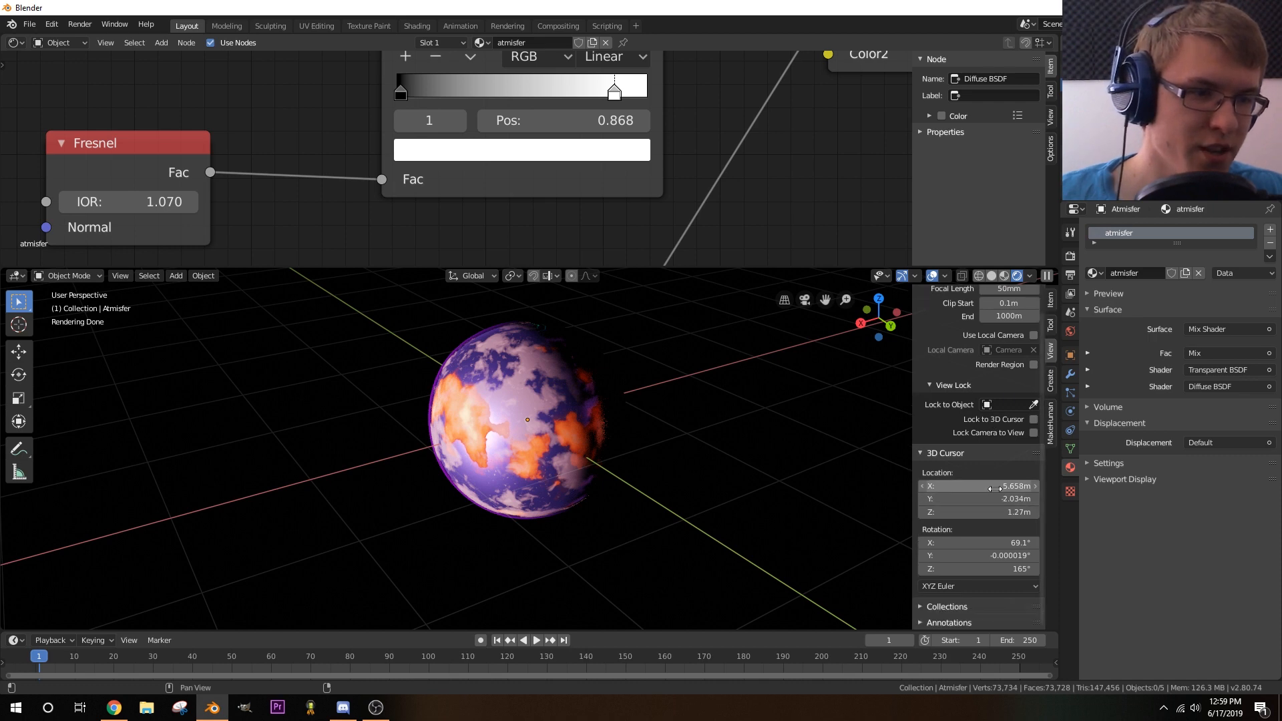
pyautogui.moveTo(994, 486); pyautogui.dragTo(994, 512)
pyautogui.write('0')
pyautogui.press('Return')
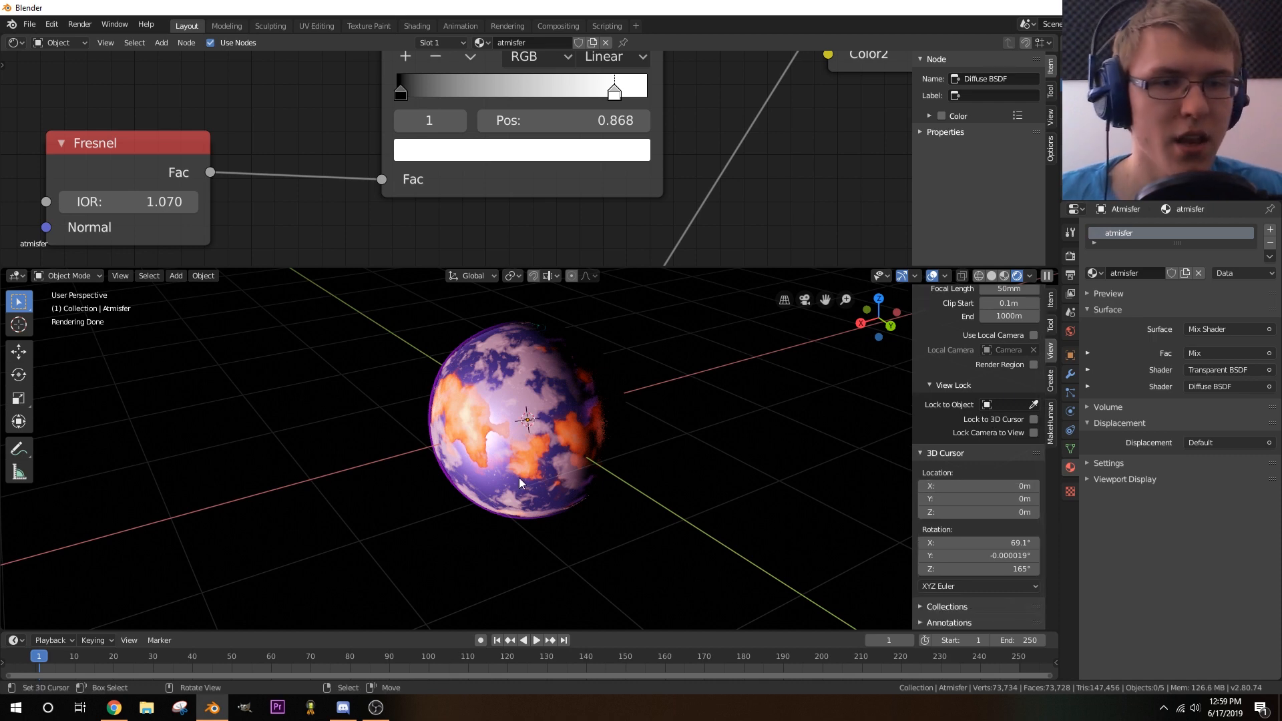
# - Add a mesh circle at the planet's centre and scale it to about twice its size, well outside the planet
pyautogui.hotkey('shift', 'a')
pyautogui.moveTo(706, 422)
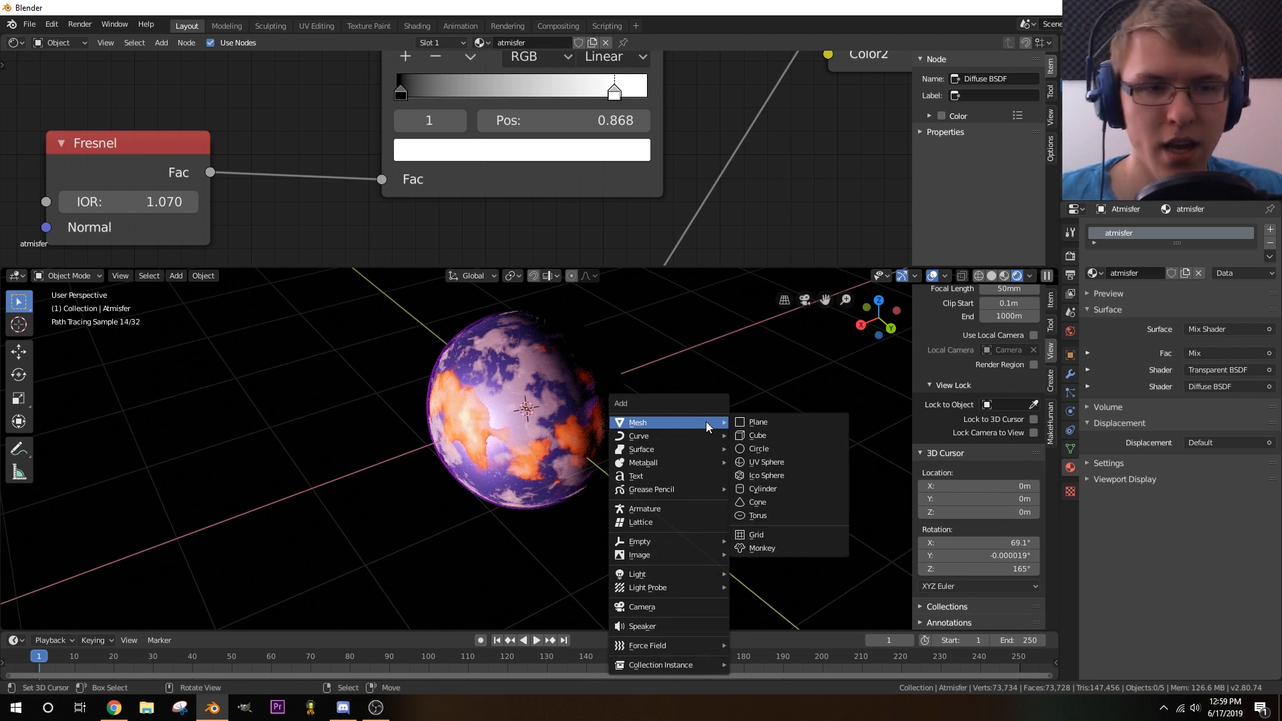
pyautogui.click(783, 447)
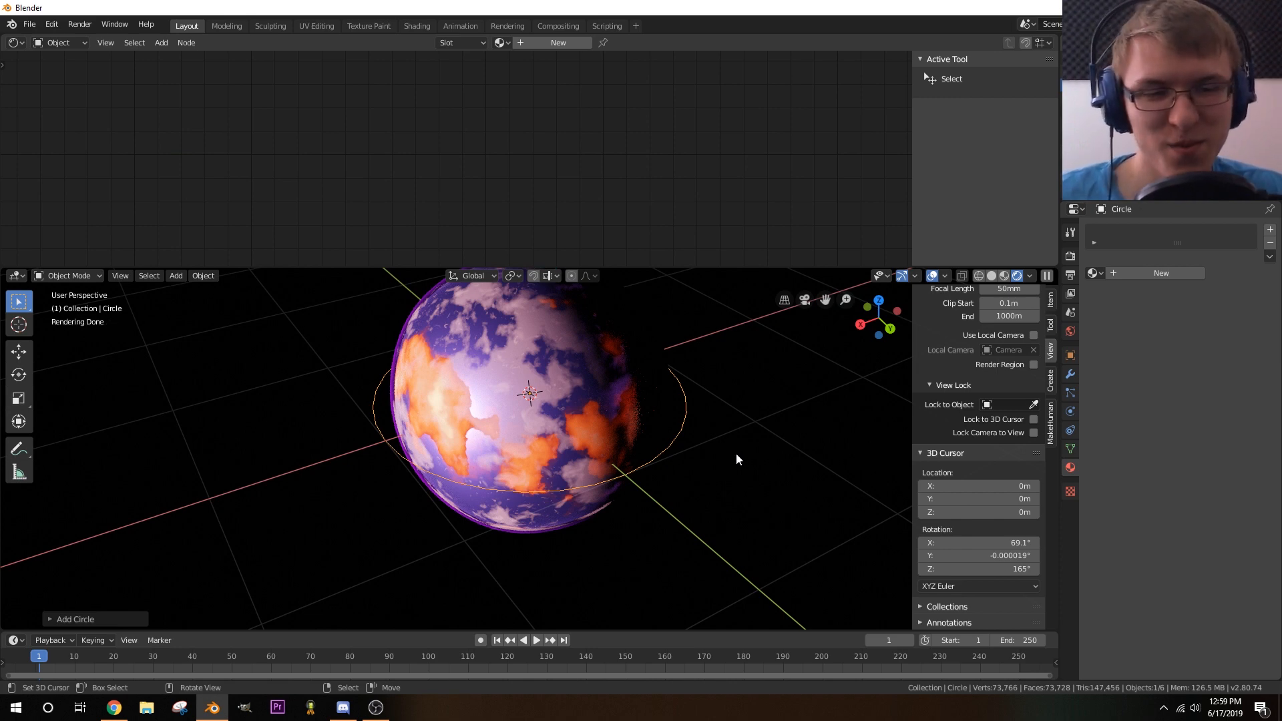
pyautogui.press('s')
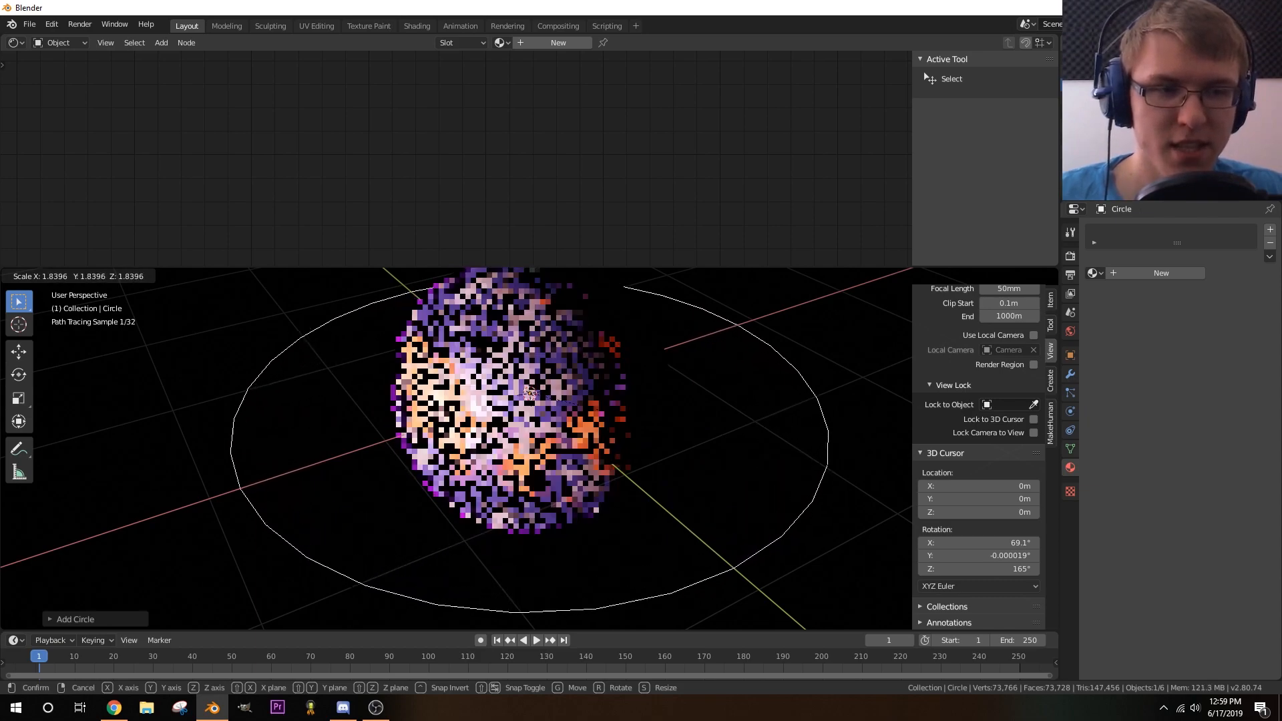
pyautogui.click(811, 484)
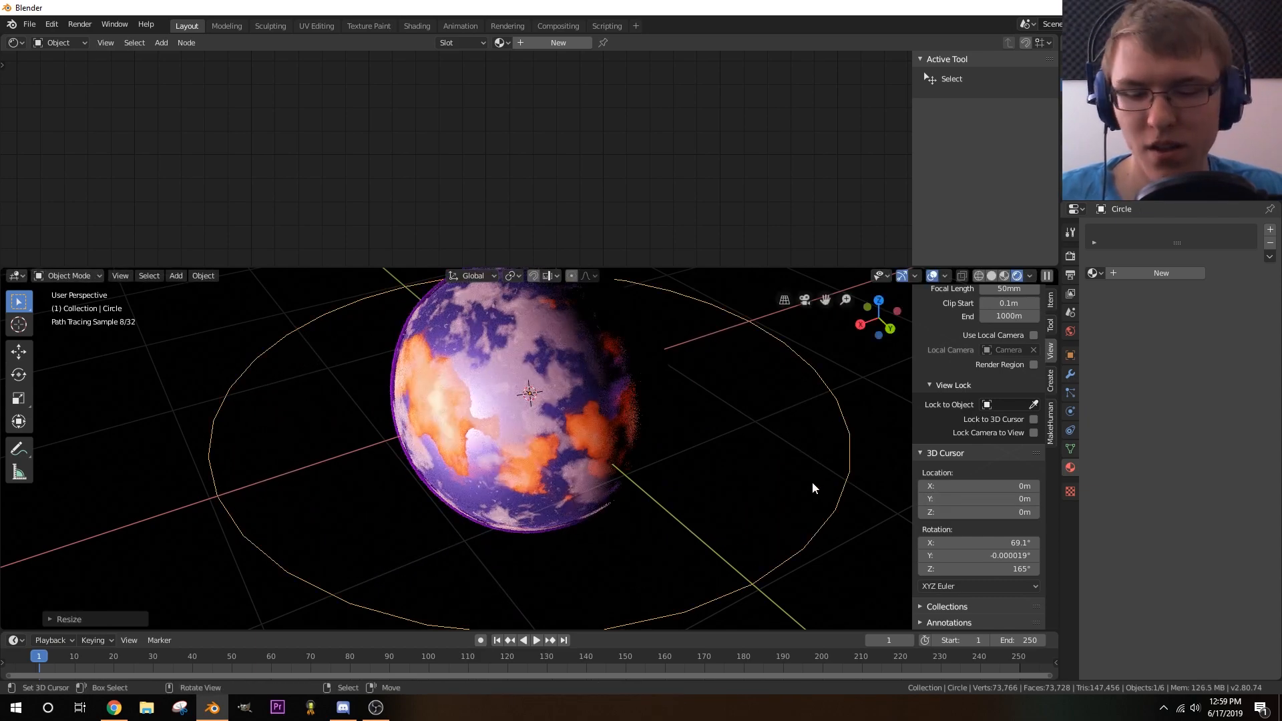
# - Extrude the circle's edge loop in place and scale the new loop inward to about 0.8, forming a flat ring around the planet
pyautogui.press('Tab')
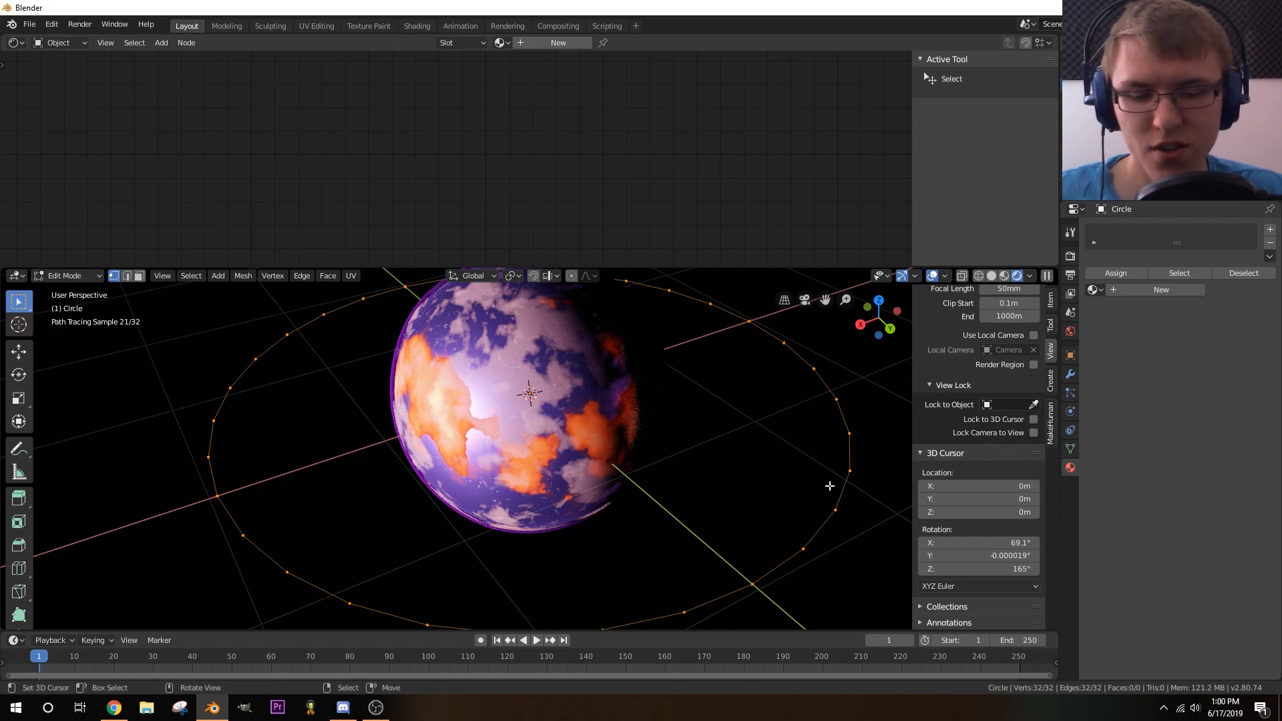
pyautogui.press('e')
pyautogui.rightClick(861, 509)
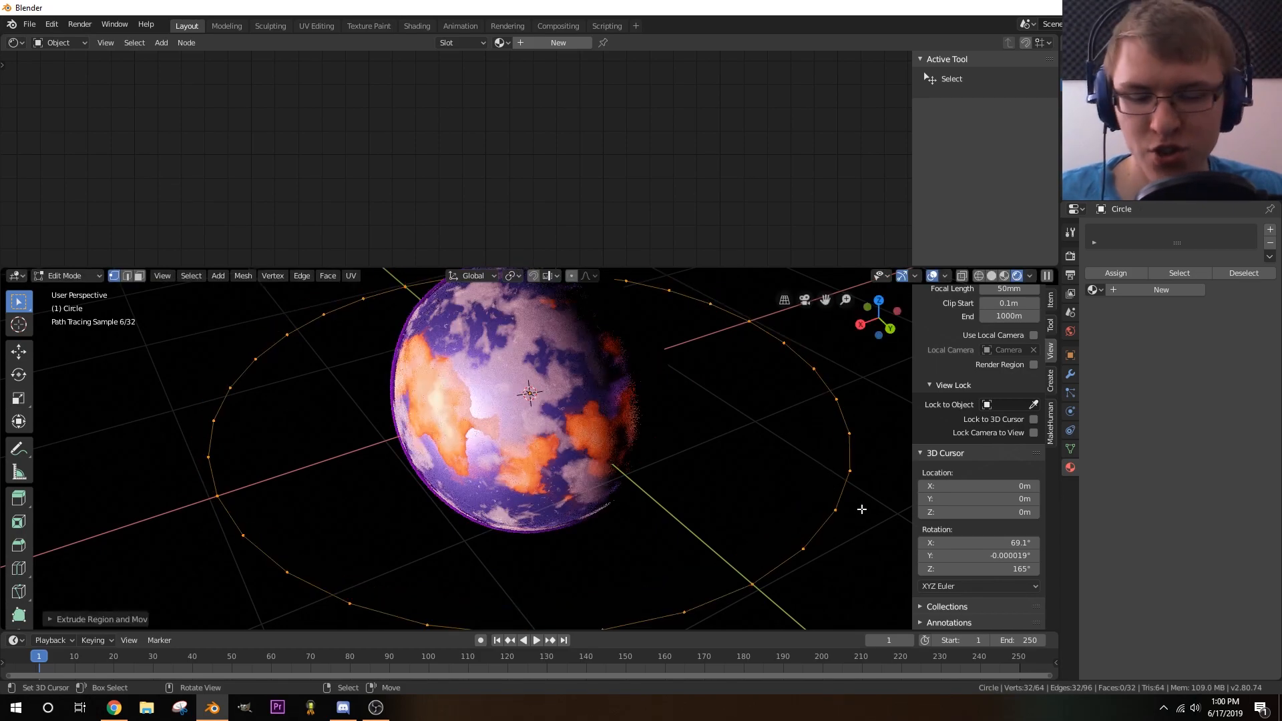
pyautogui.press('s')
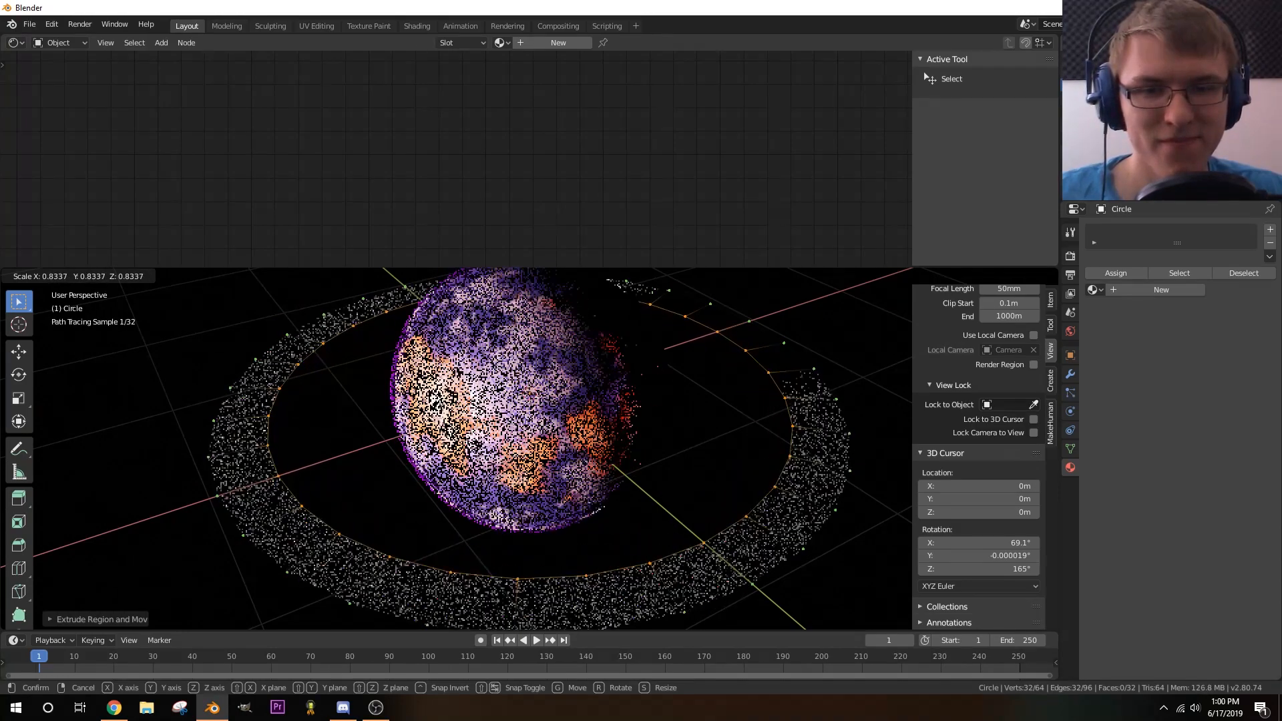
pyautogui.click(687, 447)
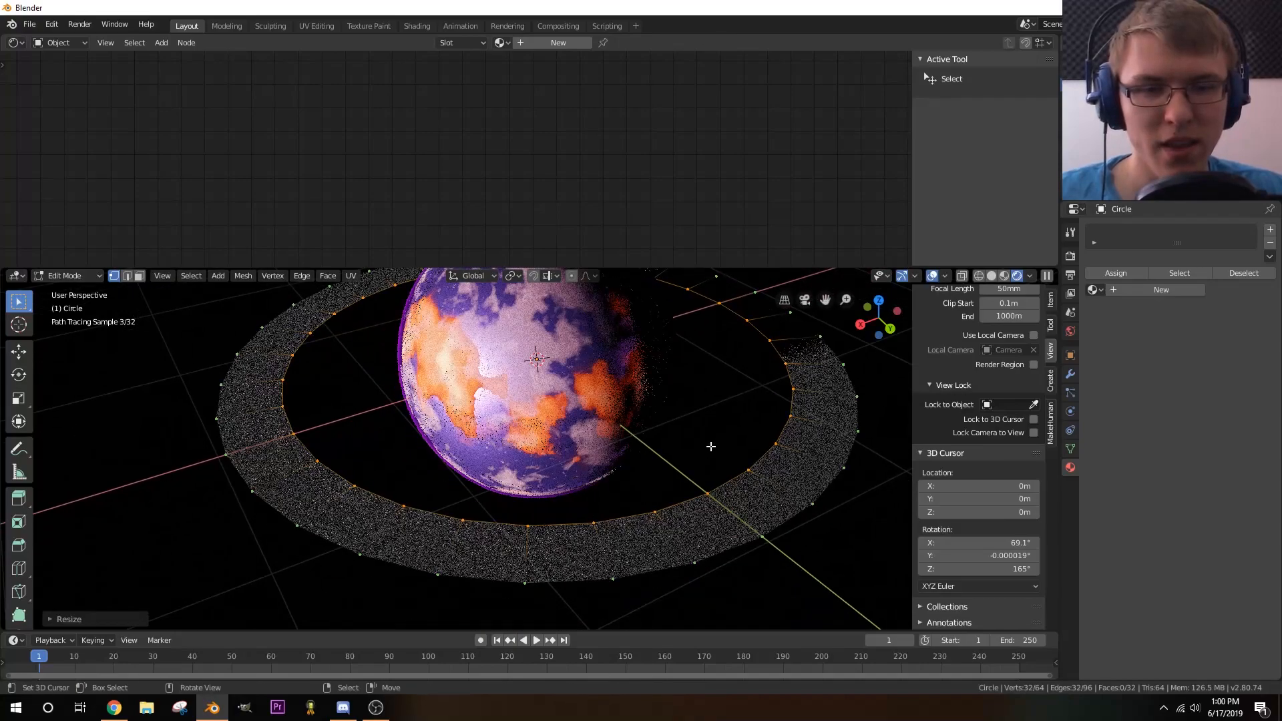
pyautogui.moveTo(726, 452)
pyautogui.mouseDown(button='middle')
pyautogui.moveTo(721, 493)
pyautogui.moveTo(710, 487)
pyautogui.mouseUp(button='middle')
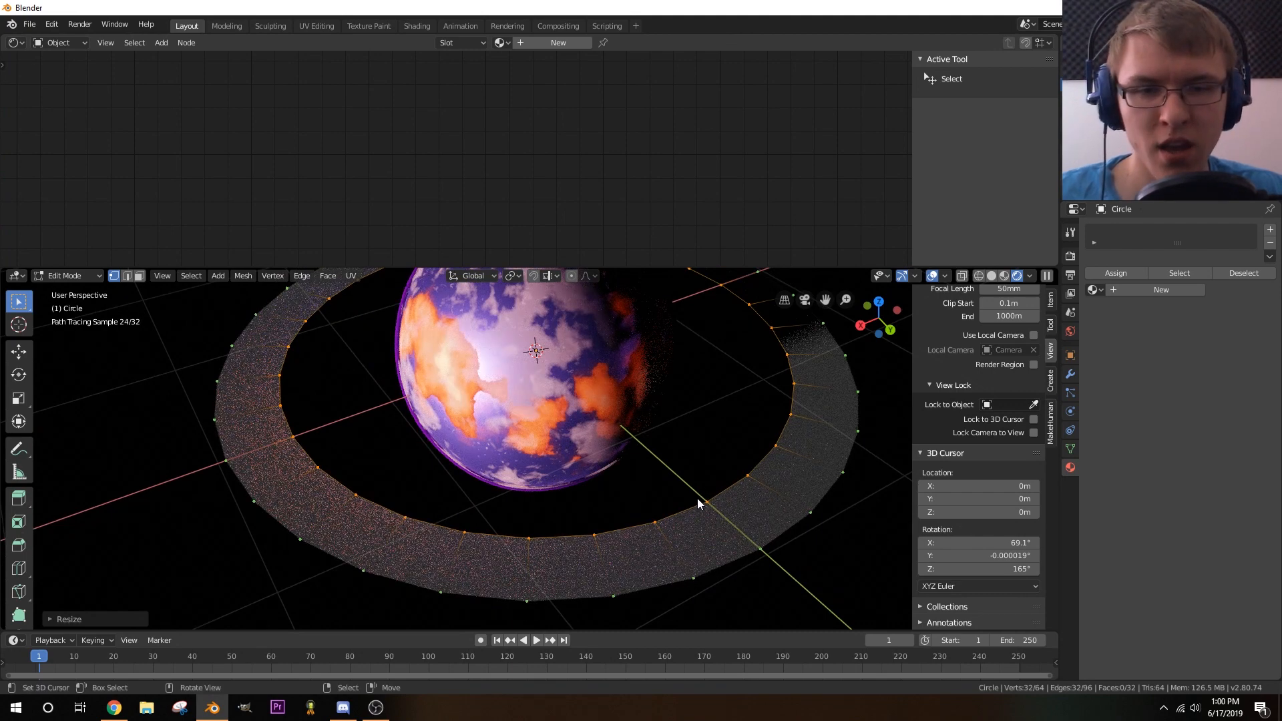
pyautogui.press('Tab')
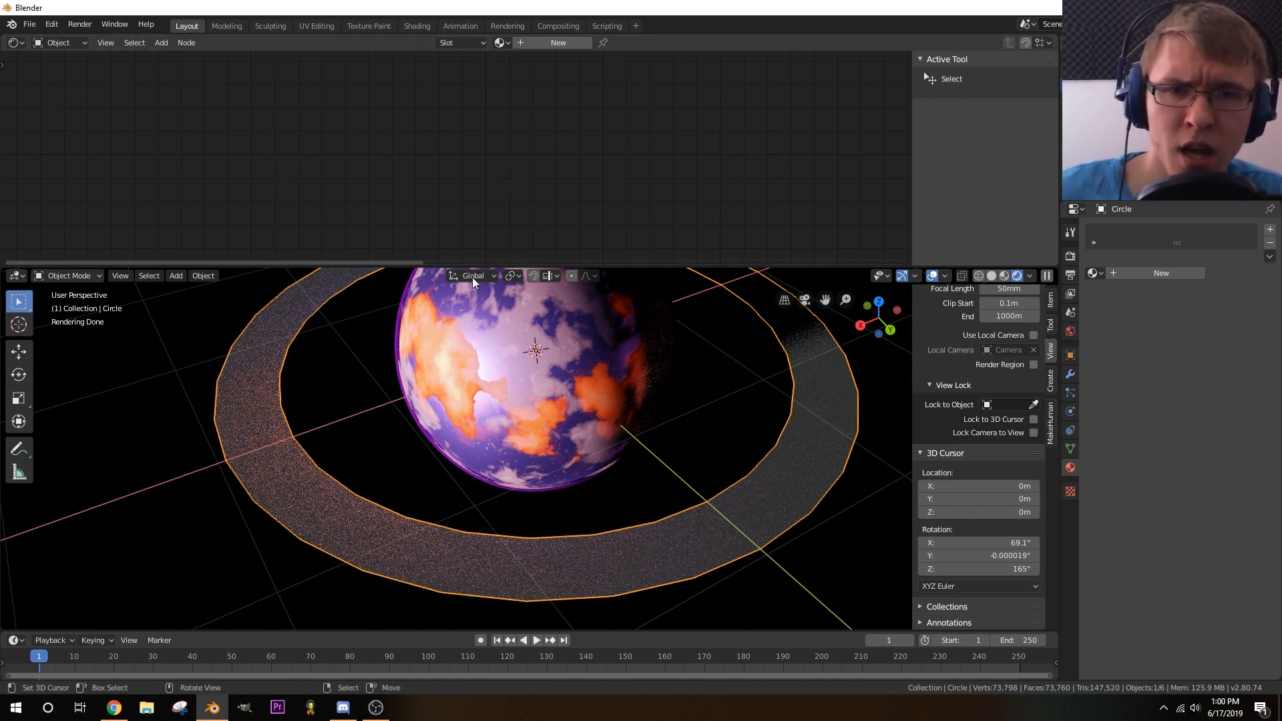
# - Rename the ring object as rings
pyautogui.click(1070, 355)
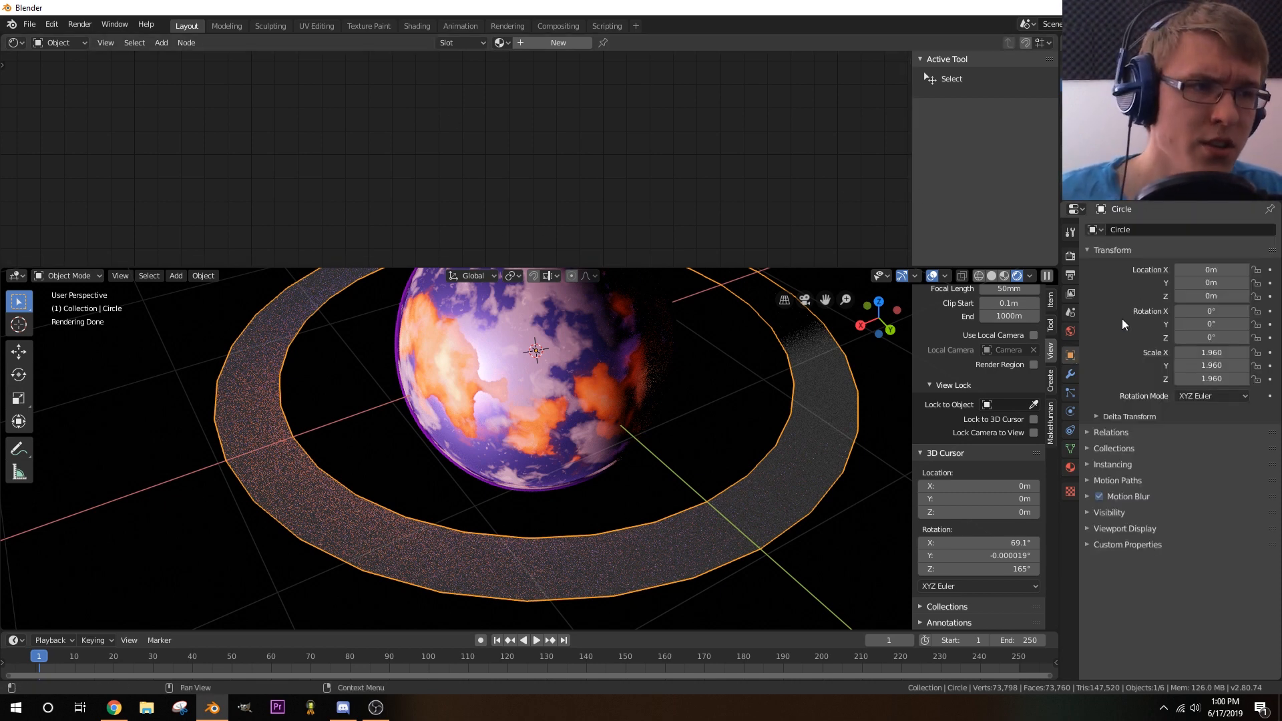
pyautogui.click(1148, 229)
pyautogui.write('r')
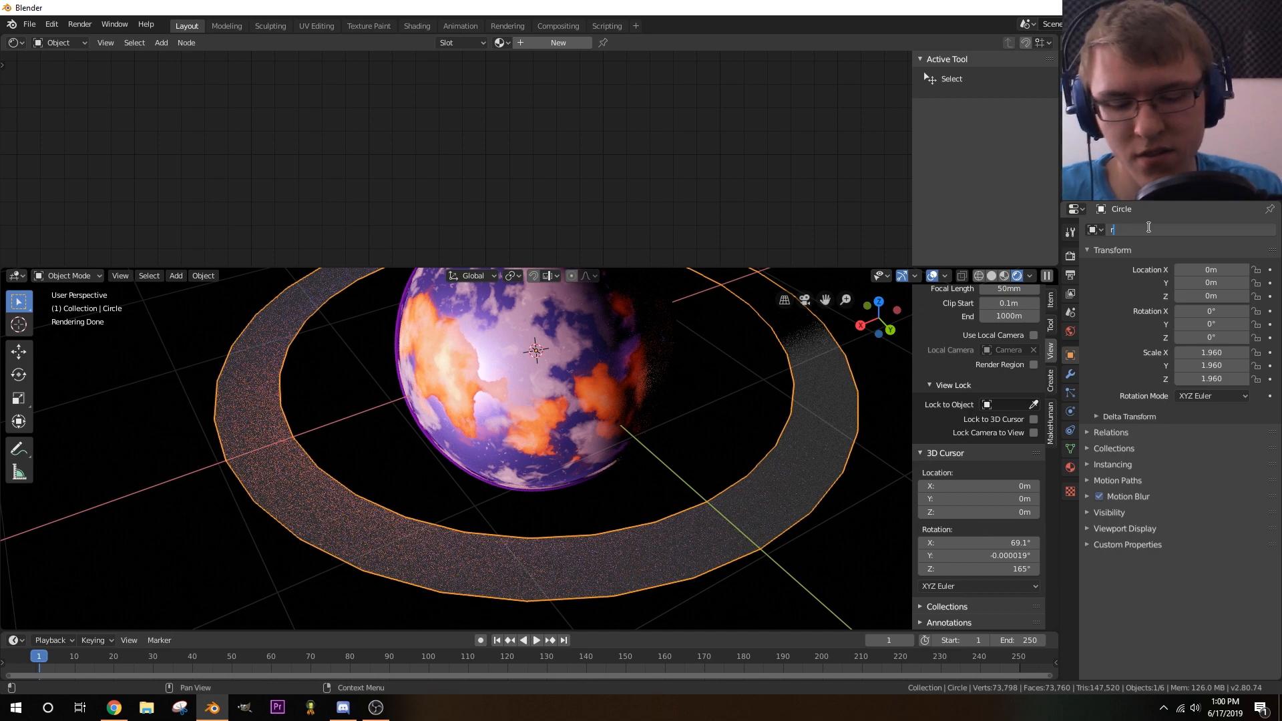
pyautogui.write('ings')
pyautogui.press('Return')
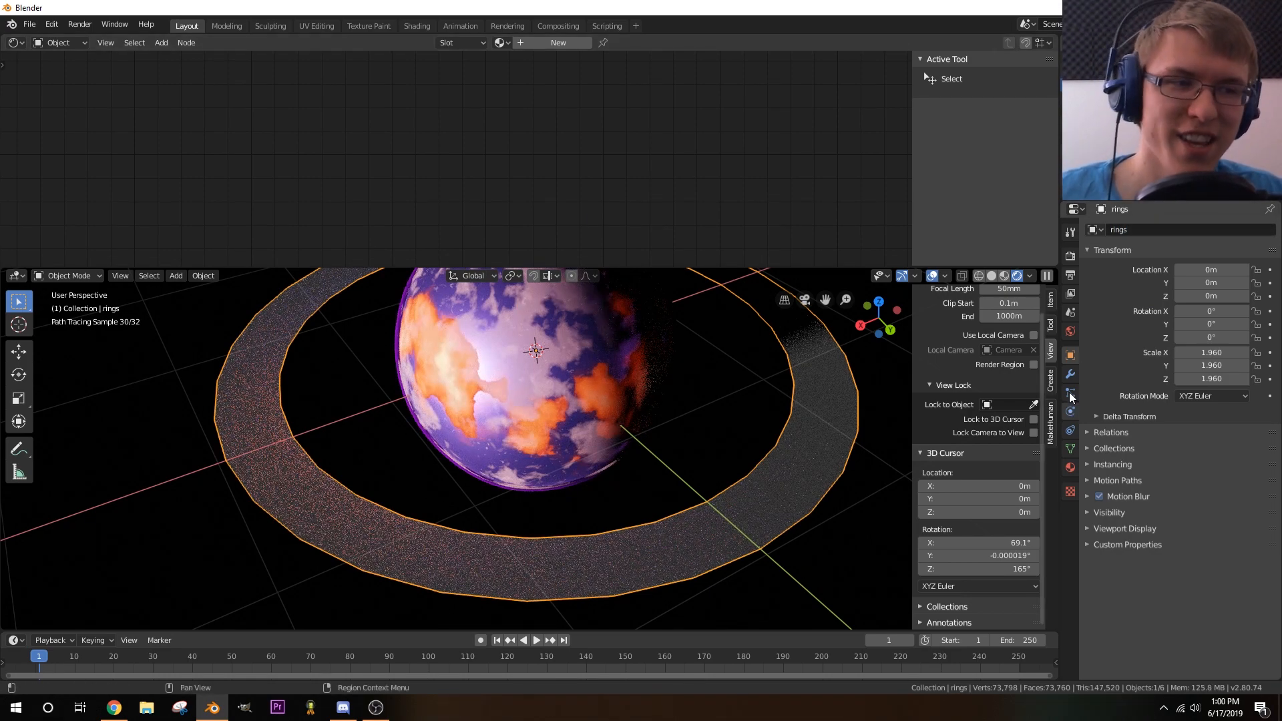
# - Create a new material on the ring object and name it rings
pyautogui.click(1070, 331)
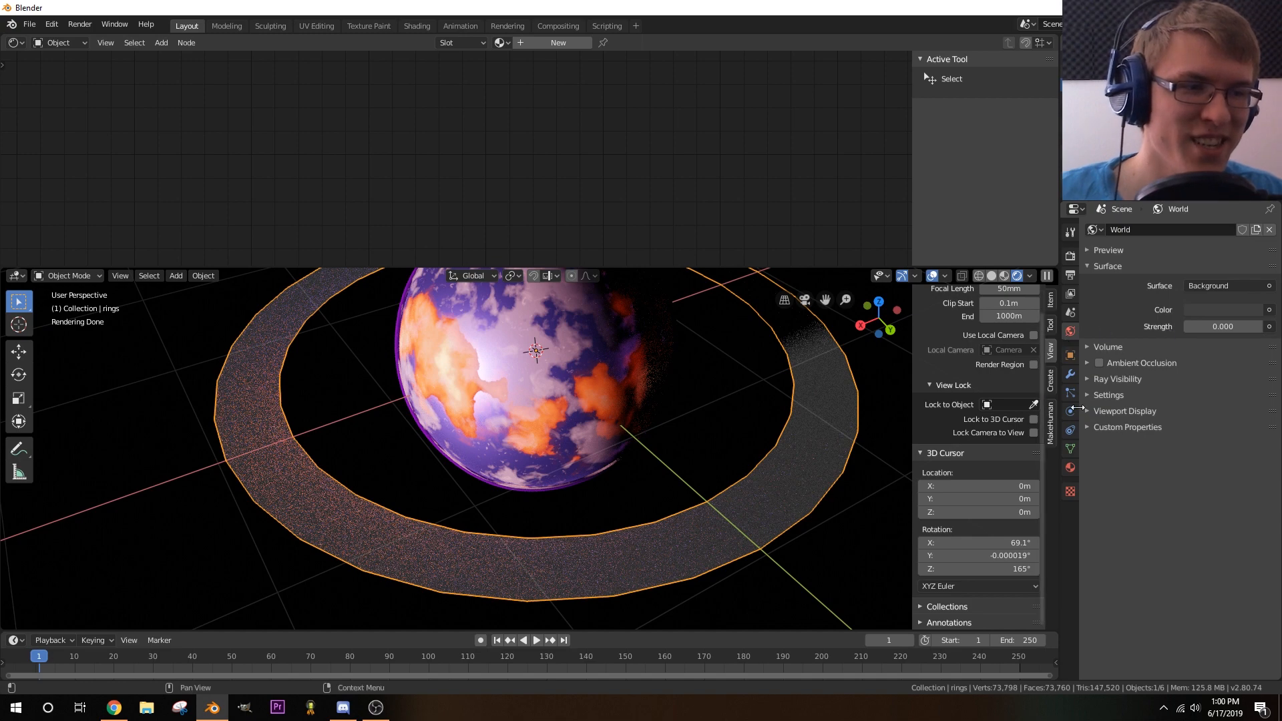
pyautogui.click(1071, 467)
pyautogui.click(1121, 275)
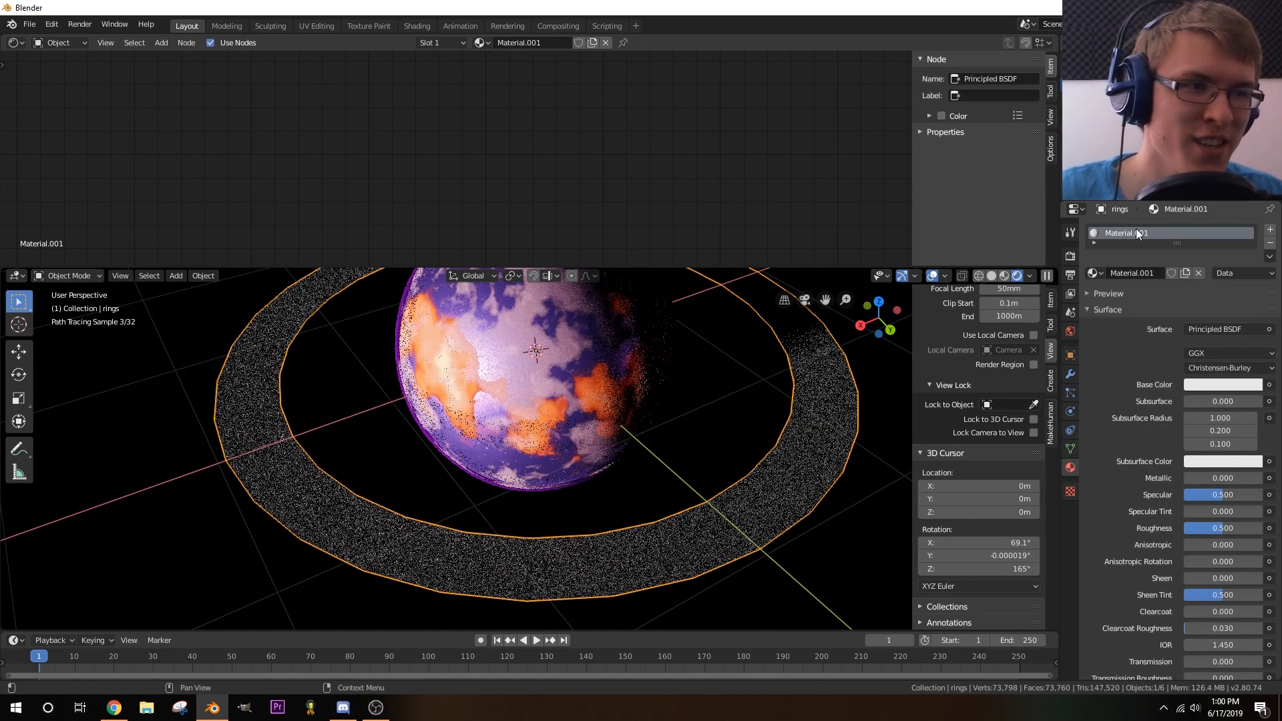
pyautogui.doubleClick(1137, 231)
pyautogui.write('rin')
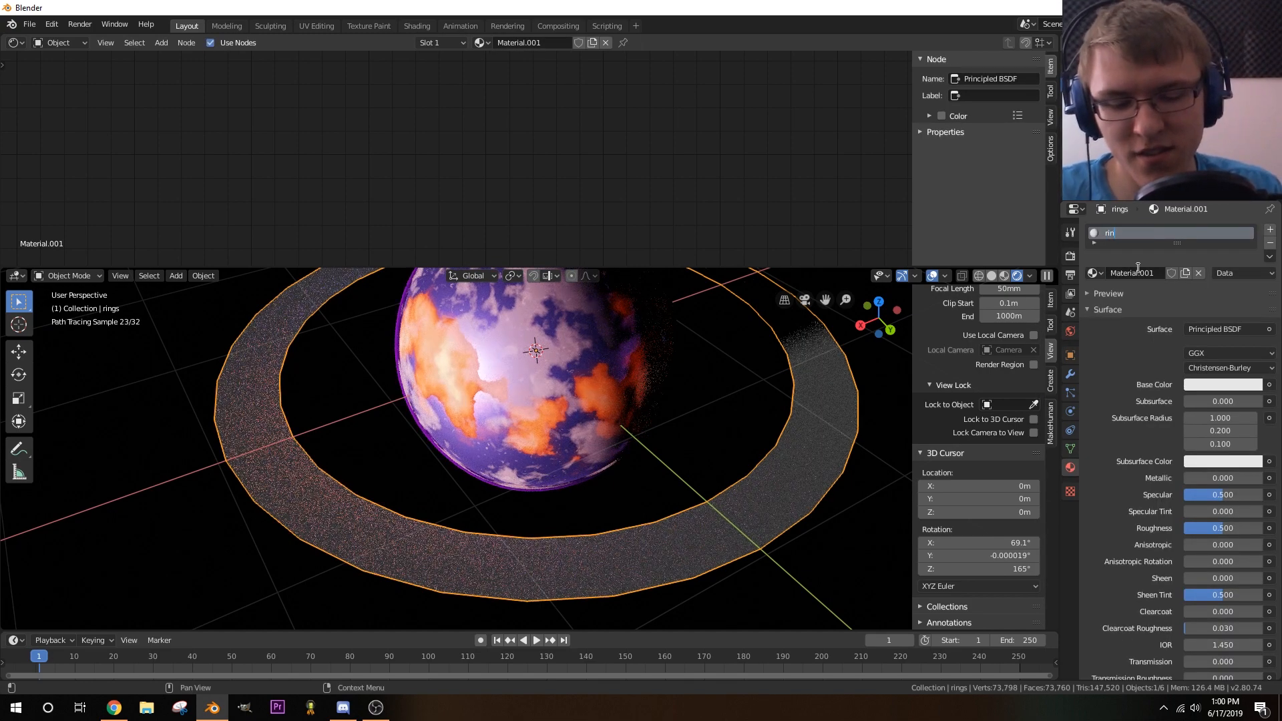
pyautogui.write('gs')
pyautogui.press('Return')
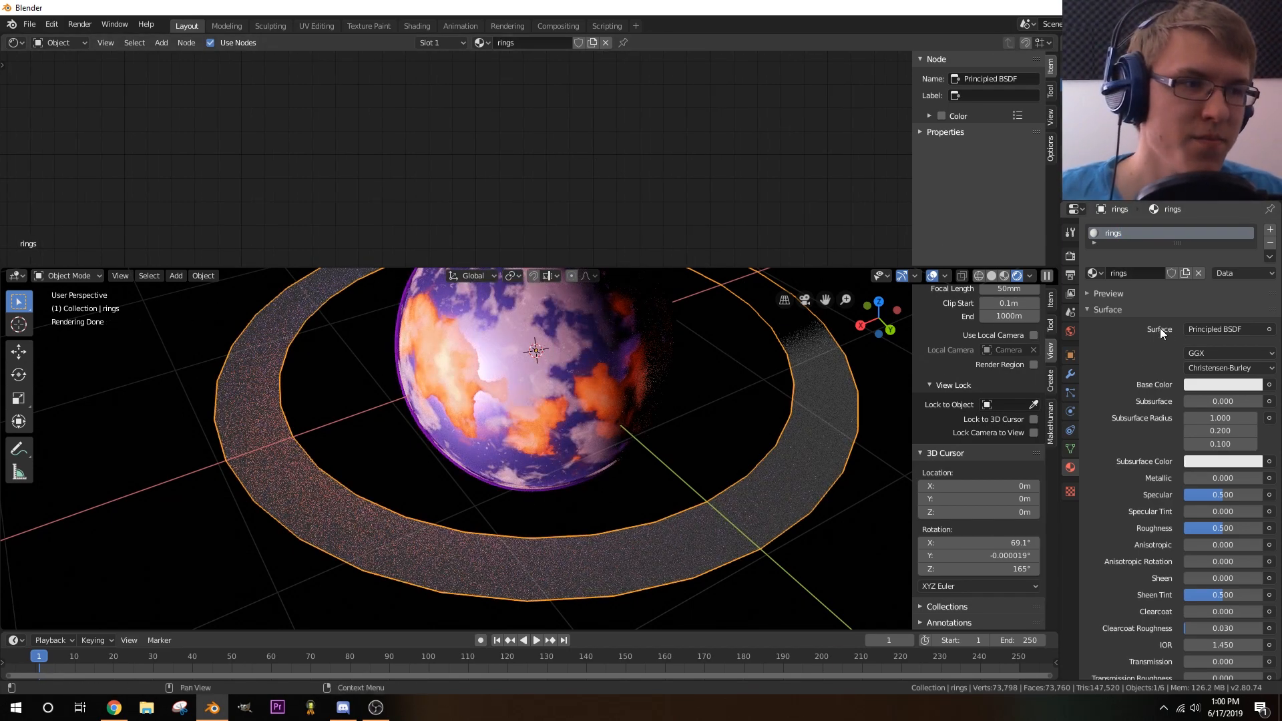
# - Delete the default Principled BSDF node from the rings material
pyautogui.moveTo(699, 156); pyautogui.dragTo(330, 119, button='middle')
pyautogui.moveTo(589, 155); pyautogui.dragTo(545, 151, button='middle')
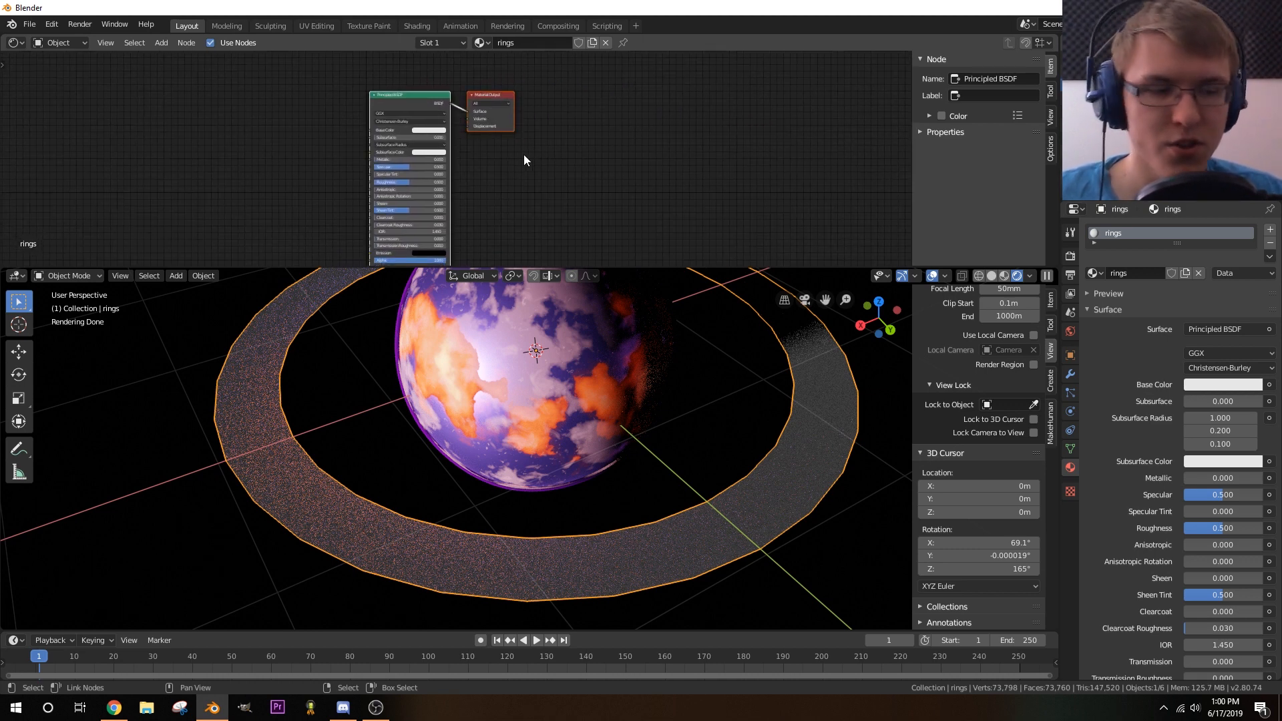
pyautogui.scroll(-1, 523, 154)
pyautogui.scroll(8, 562, 101)
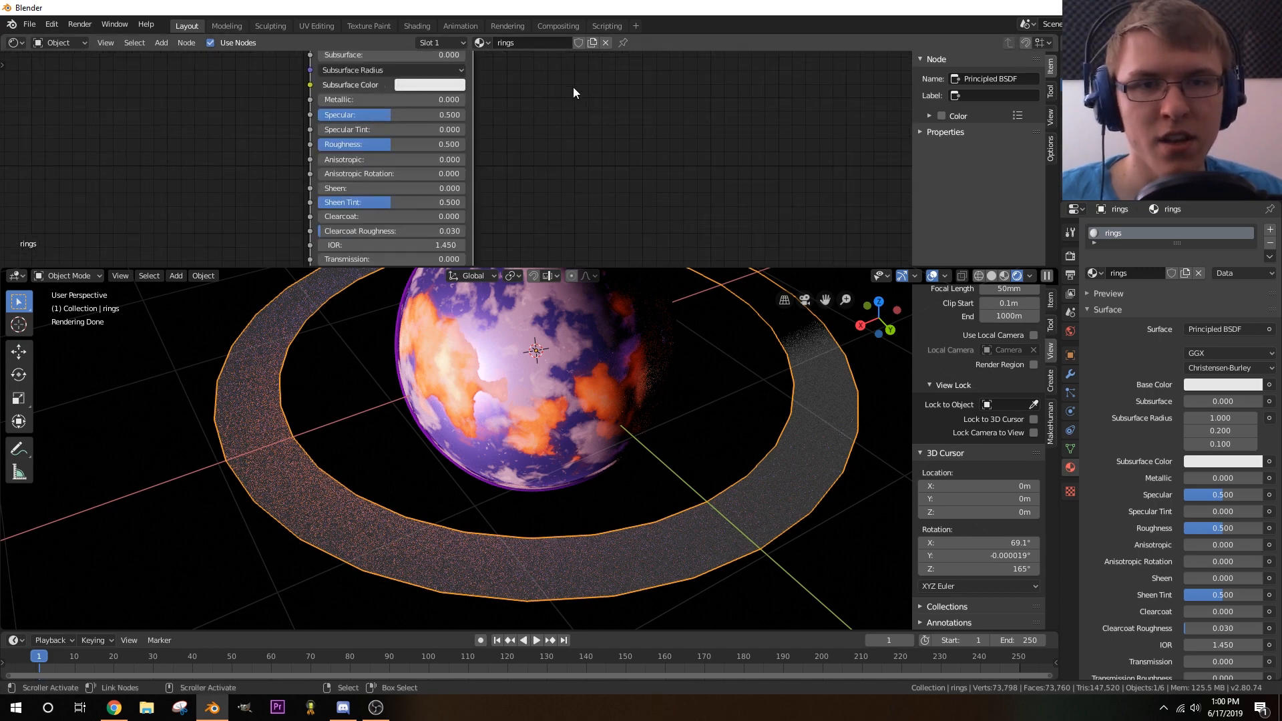
pyautogui.moveTo(606, 55); pyautogui.dragTo(661, 196, button='middle')
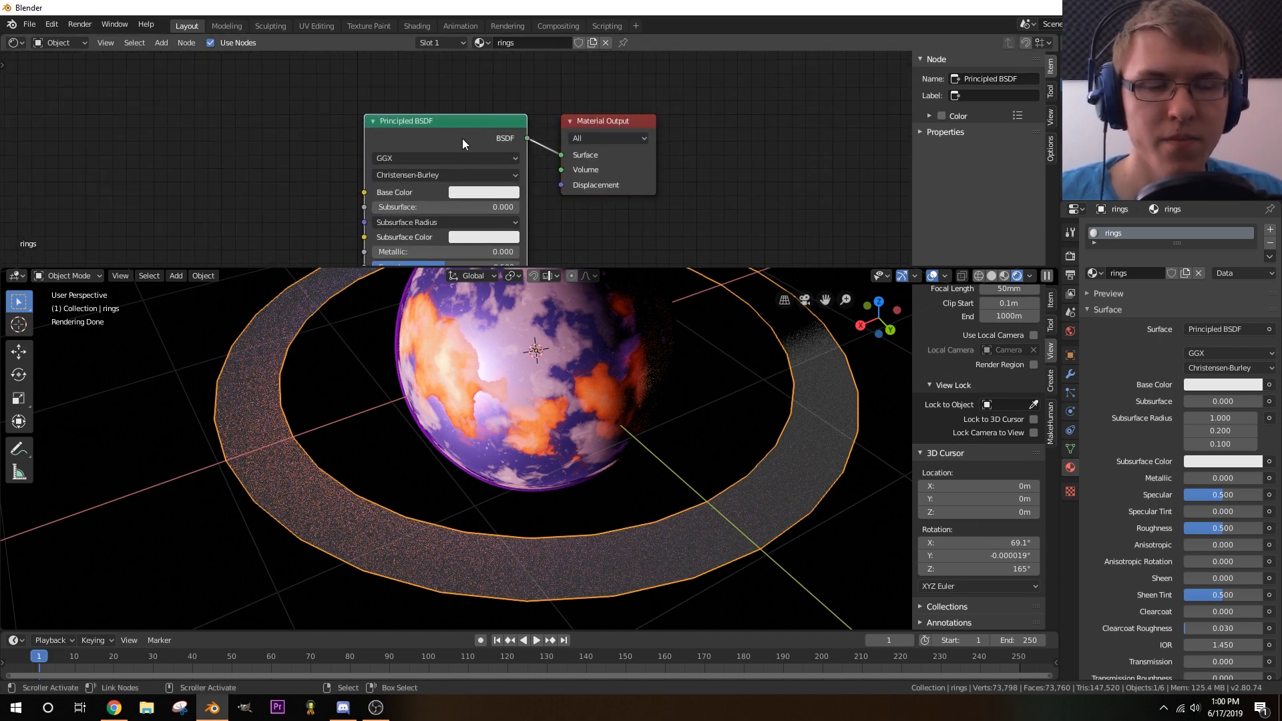
pyautogui.press('x')
# - Add a Diffuse BSDF and a Transparent BSDF node, stacked one above the other well before the Material Output
pyautogui.hotkey('shift', 'a')
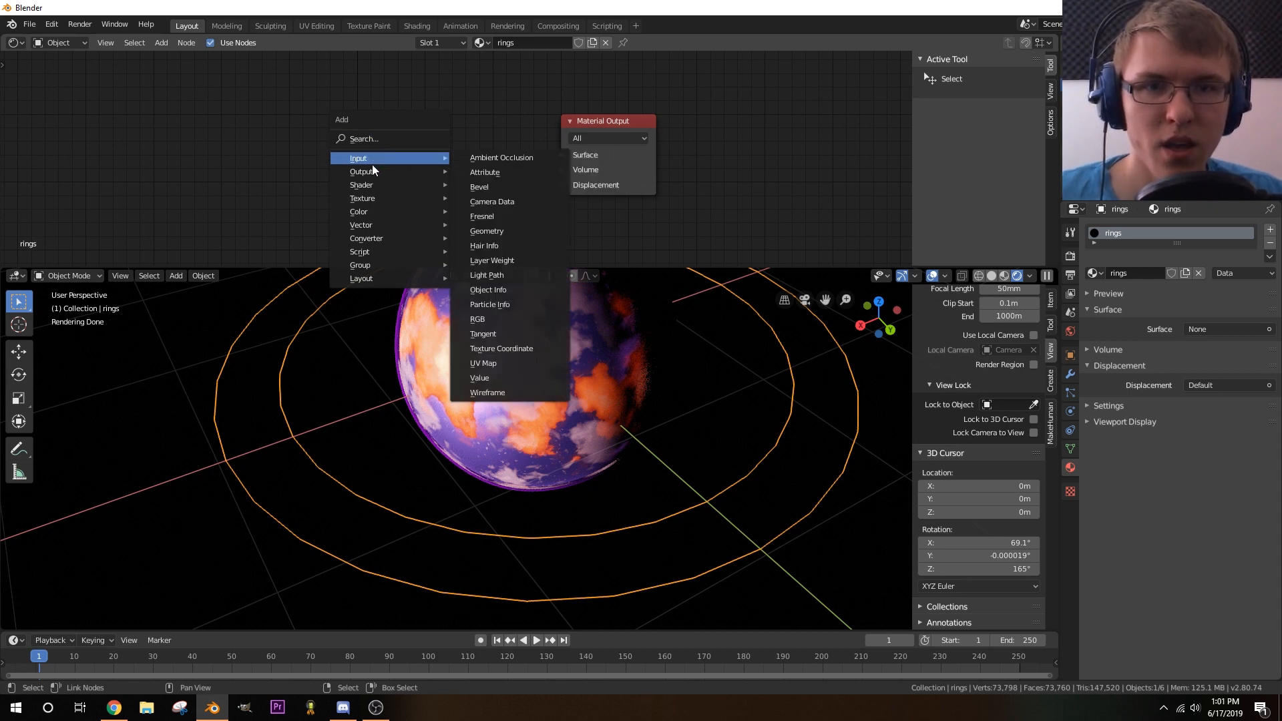
pyautogui.moveTo(367, 215)
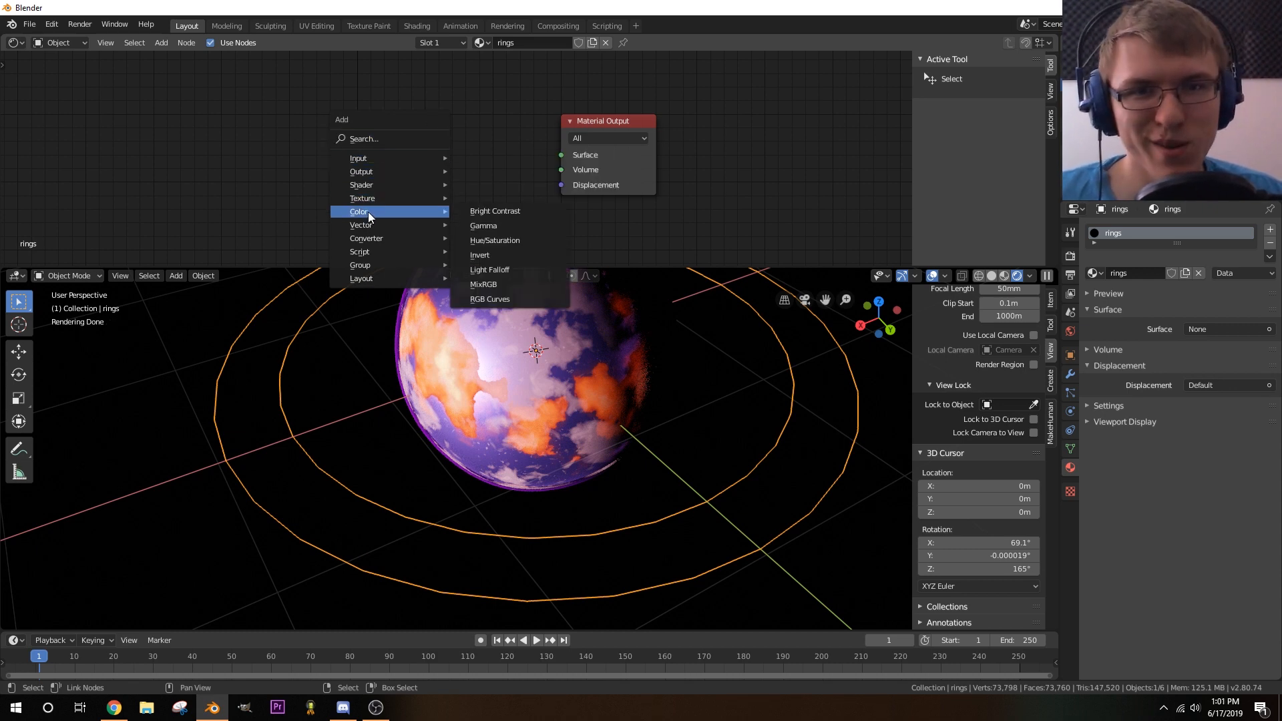
pyautogui.moveTo(382, 186)
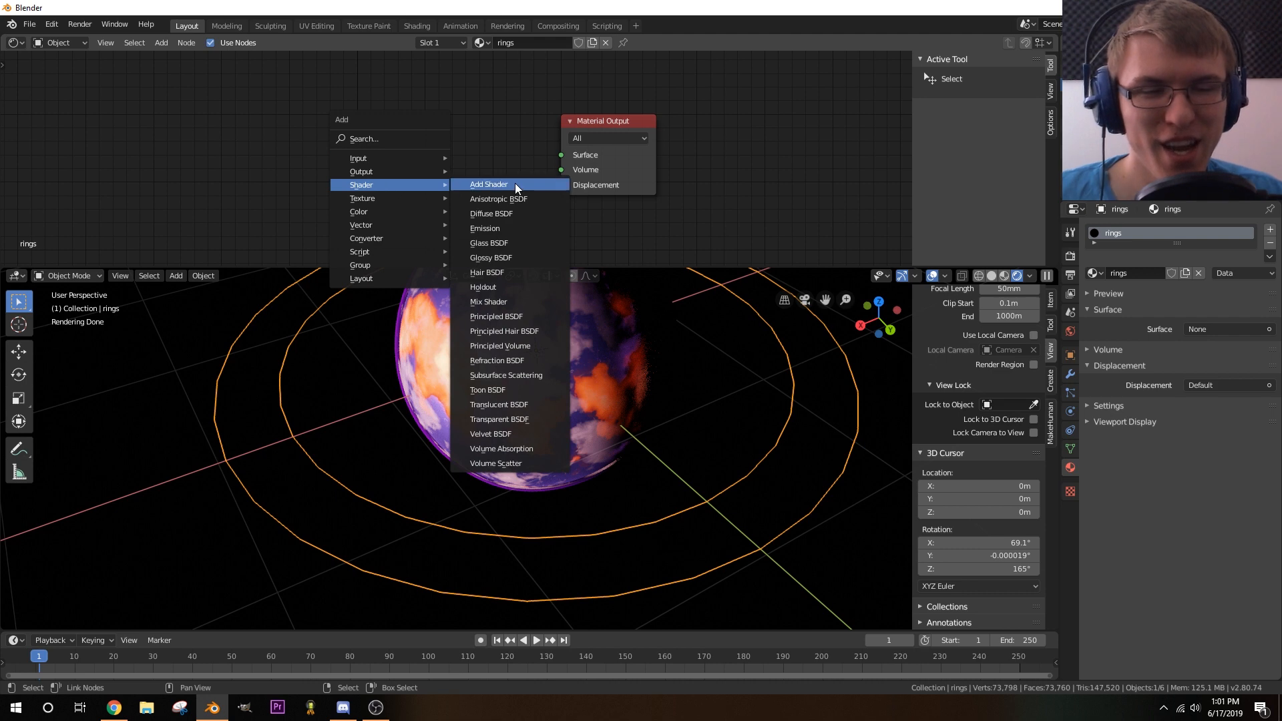
pyautogui.click(516, 213)
pyautogui.click(410, 108)
pyautogui.hotkey('shift', 'a')
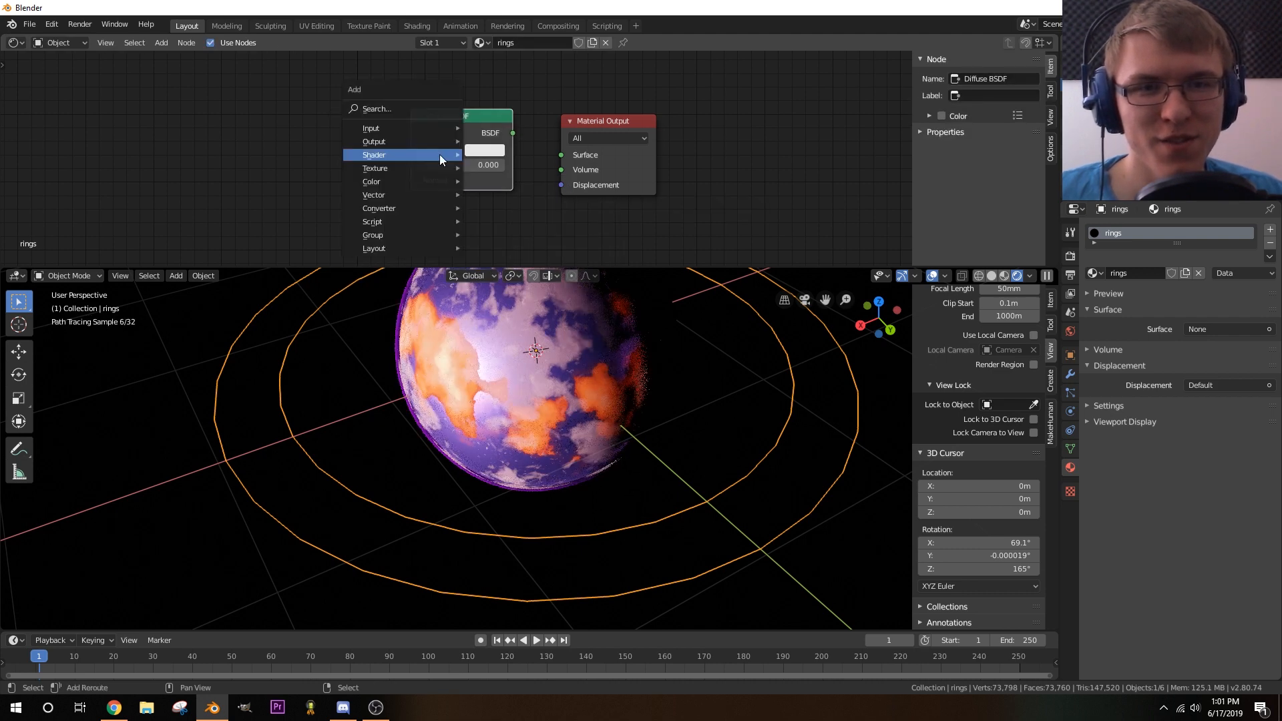
pyautogui.moveTo(439, 154)
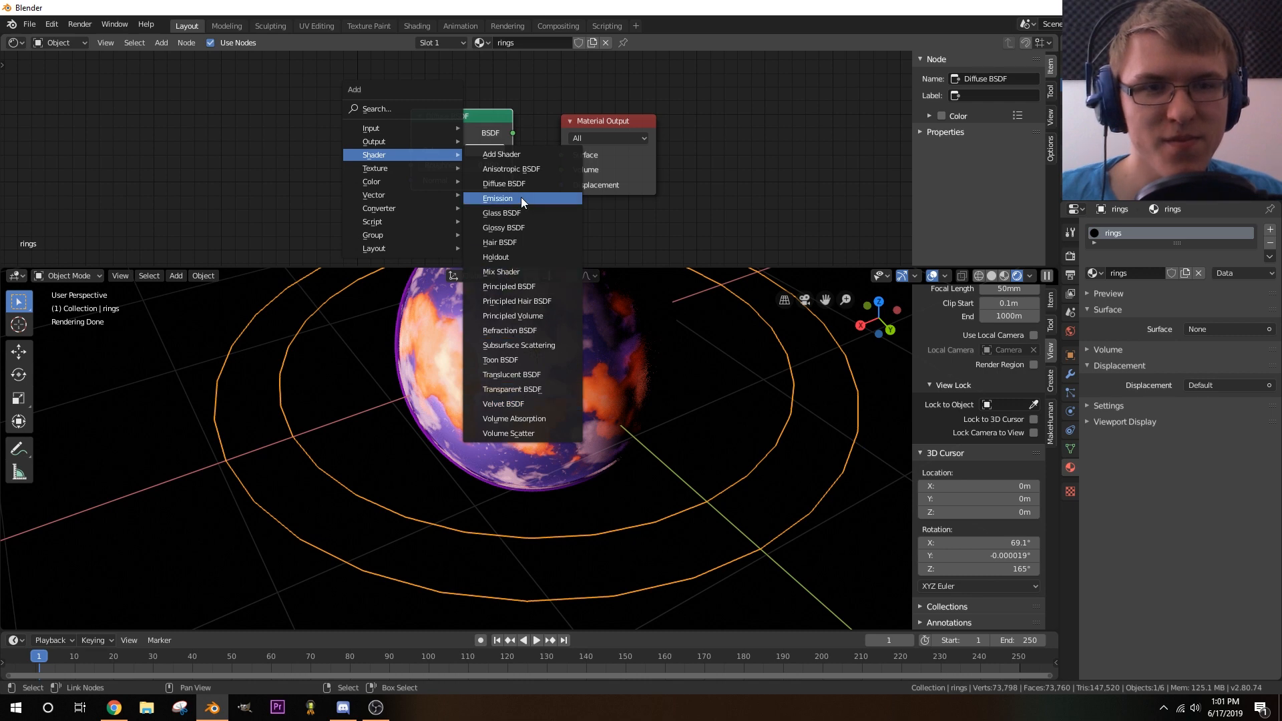
pyautogui.click(511, 390)
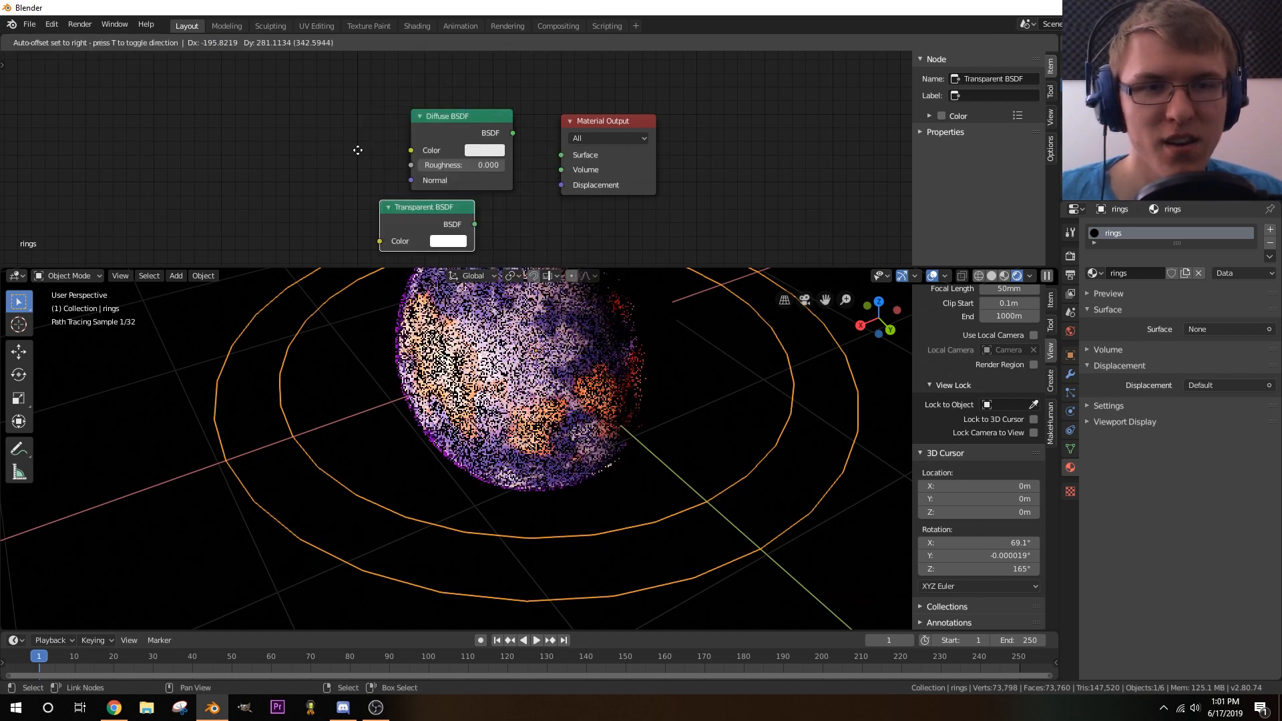
pyautogui.click(408, 121)
pyautogui.moveTo(409, 121); pyautogui.dragTo(244, 97)
pyautogui.moveTo(442, 213); pyautogui.dragTo(269, 189)
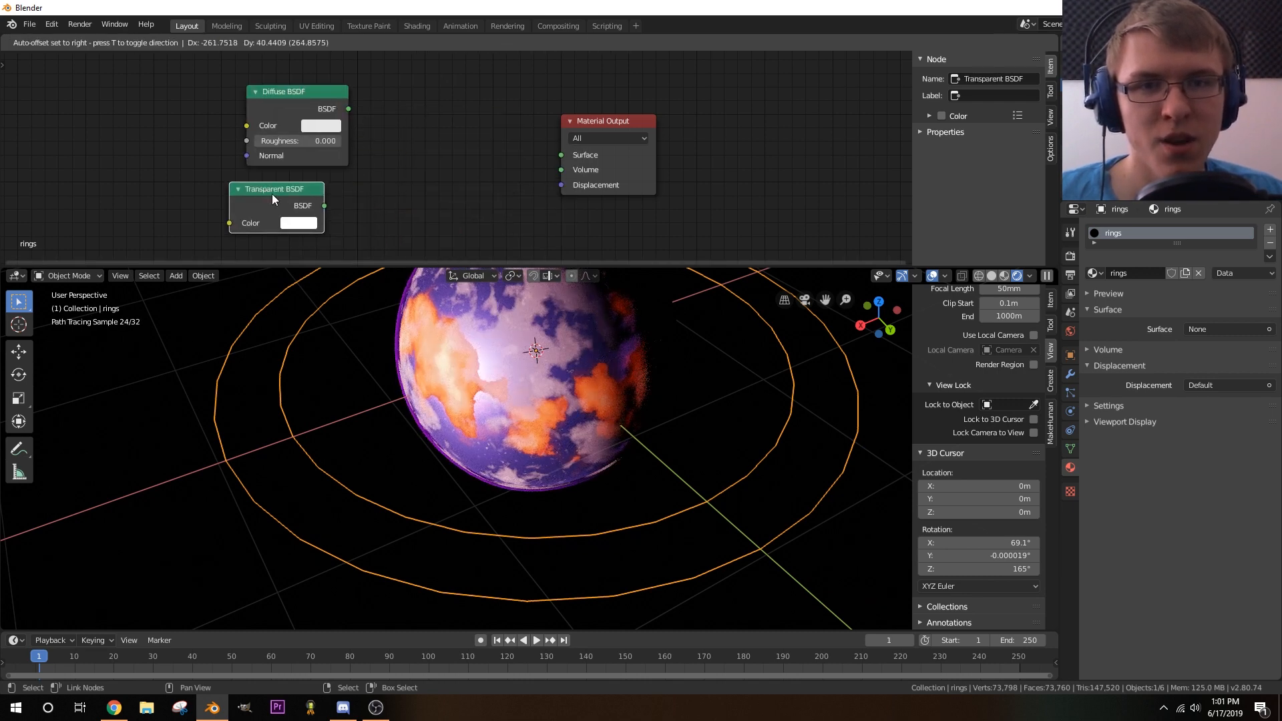
# - Add a Mix Shader node before the Material Output and connect it to the Surface input
pyautogui.hotkey('shift', 'a')
pyautogui.moveTo(467, 186)
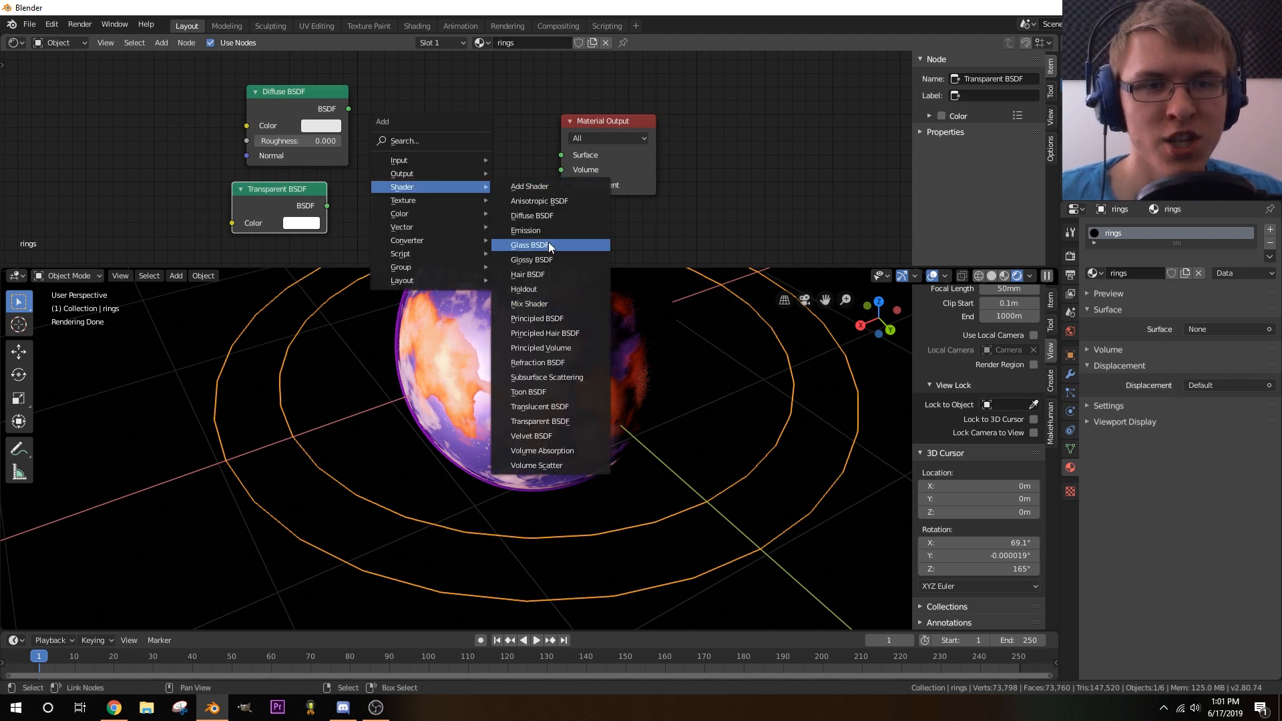
pyautogui.click(550, 304)
pyautogui.click(496, 122)
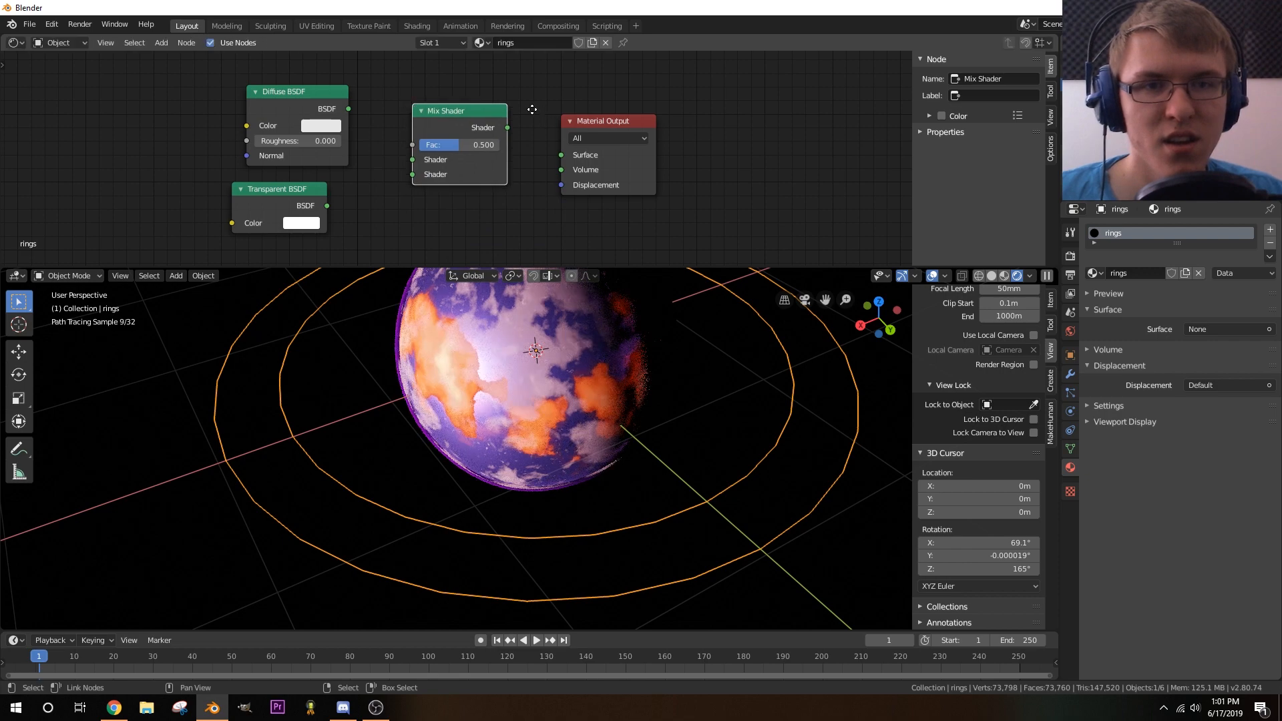
pyautogui.scroll(2, 495, 123)
pyautogui.moveTo(237, 124); pyautogui.dragTo(394, 129, button='middle')
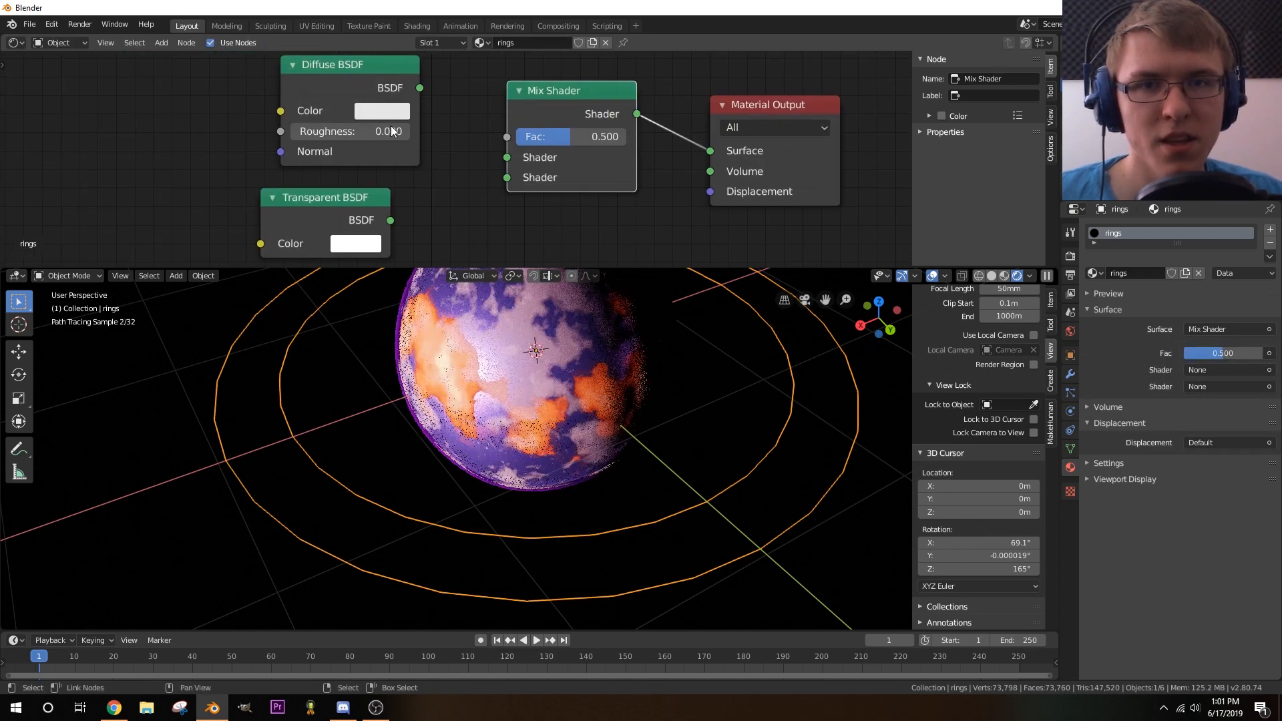
# - Connect the Diffuse BSDF to the Mix Shader's first shader input and the Transparent BSDF to its second
pyautogui.moveTo(509, 157); pyautogui.dragTo(508, 157)
pyautogui.moveTo(390, 220); pyautogui.dragTo(507, 177)
pyautogui.scroll(-2, 451, 112)
pyautogui.moveTo(451, 112); pyautogui.dragTo(480, 108, button='middle')
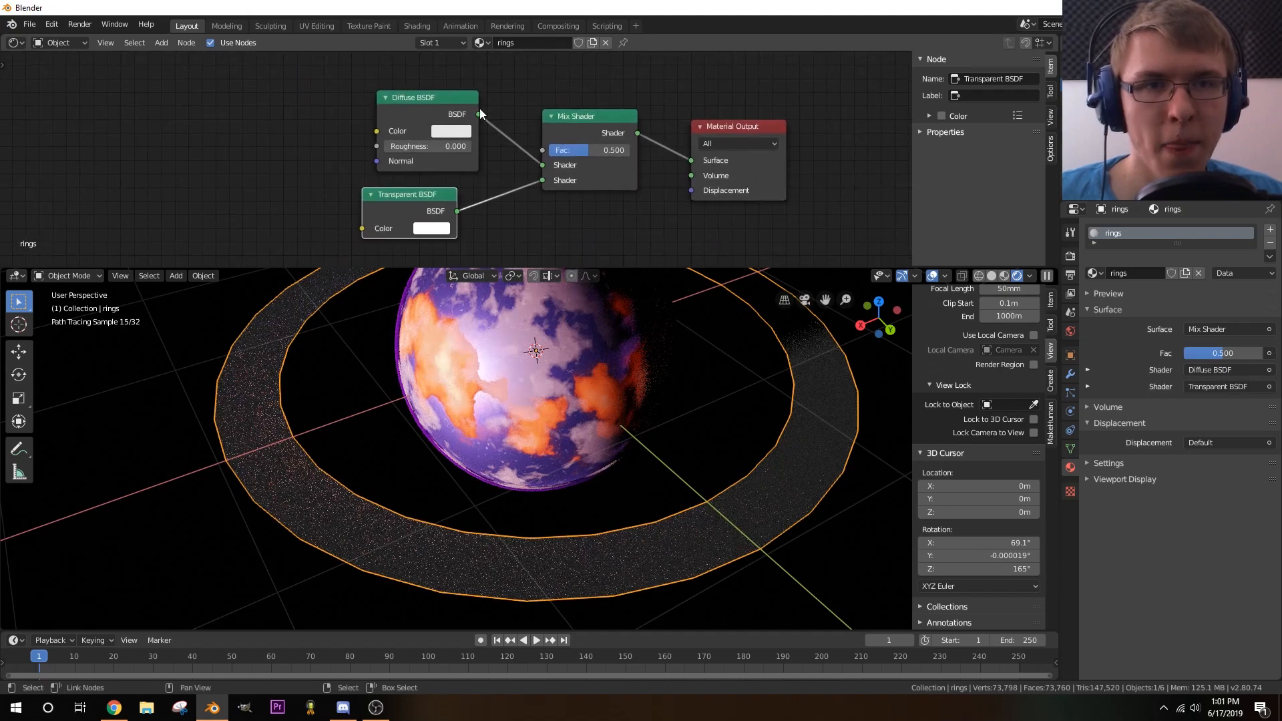
# - Link the Diffuse BSDF directly to the Material Output's Surface and add a Noise Texture node ahead of the shaders
pyautogui.moveTo(478, 114); pyautogui.dragTo(694, 160)
pyautogui.moveTo(201, 141); pyautogui.dragTo(315, 145, button='middle')
pyautogui.hotkey('shift', 'a')
pyautogui.moveTo(315, 146)
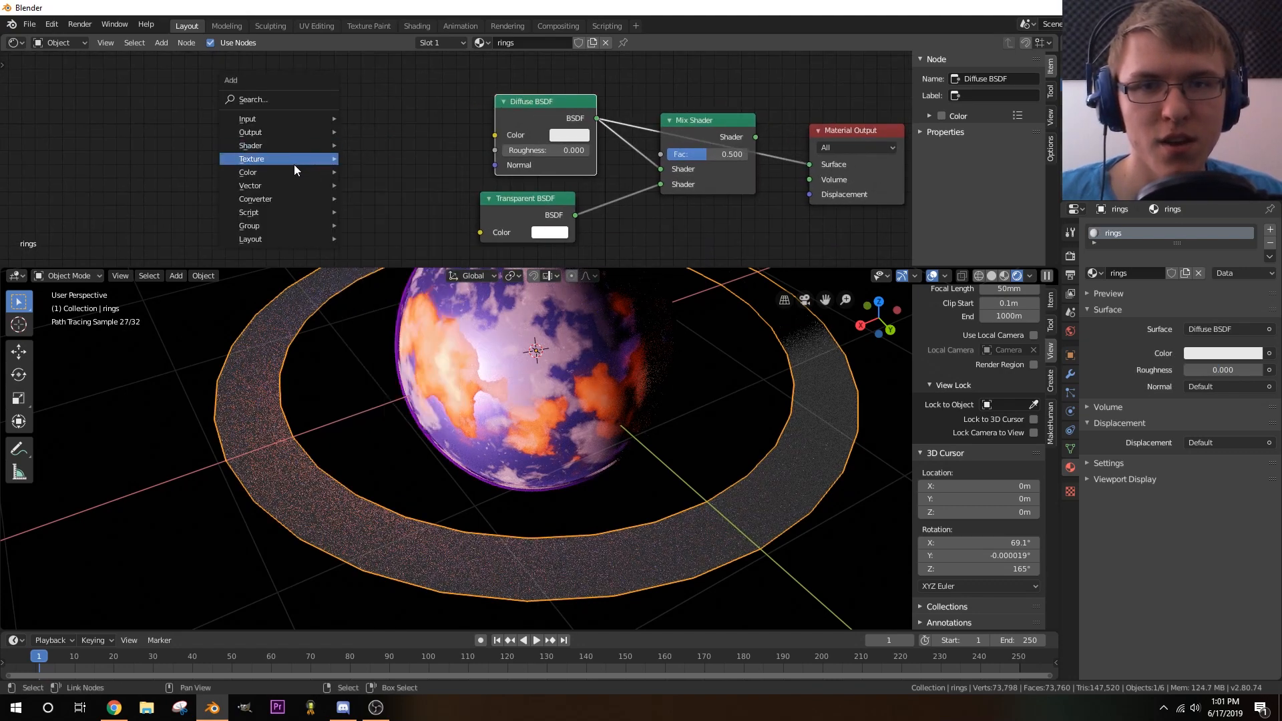
pyautogui.click(422, 272)
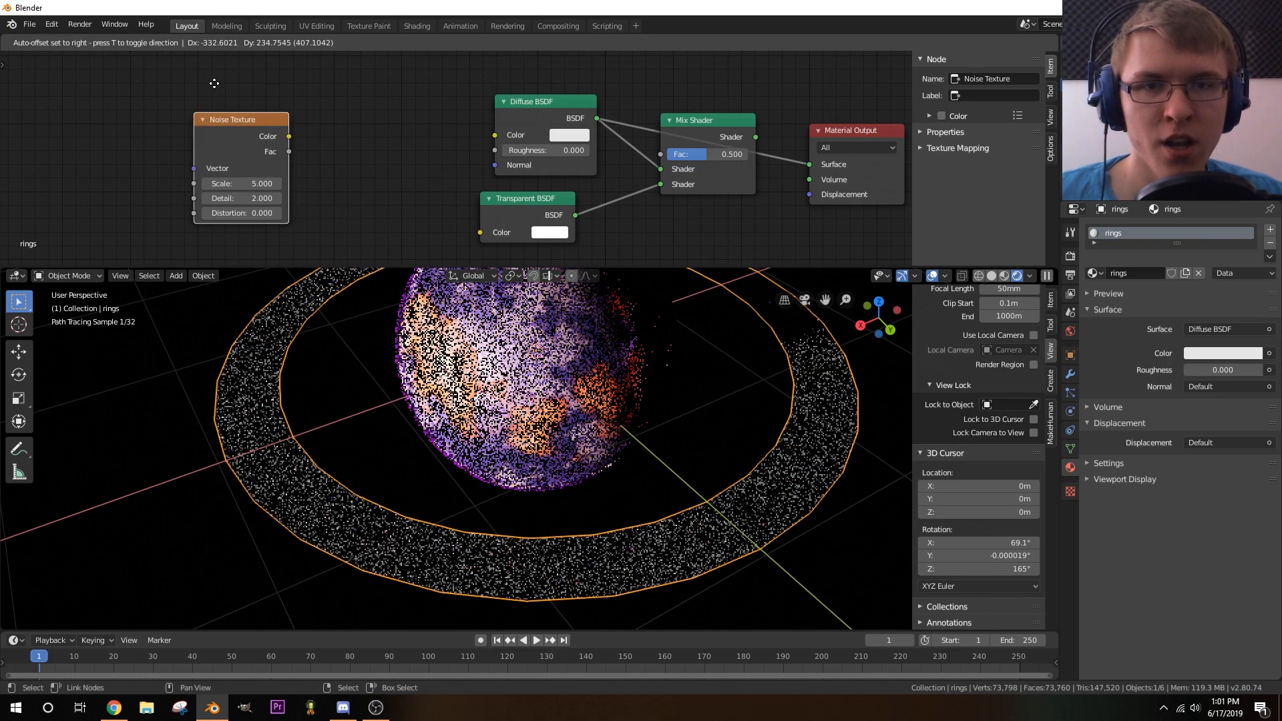
pyautogui.click(334, 143)
# - Add a Wave Texture node and connect its Color output to the Diffuse BSDF's Color
pyautogui.hotkey('shift', 'a')
pyautogui.moveTo(351, 143)
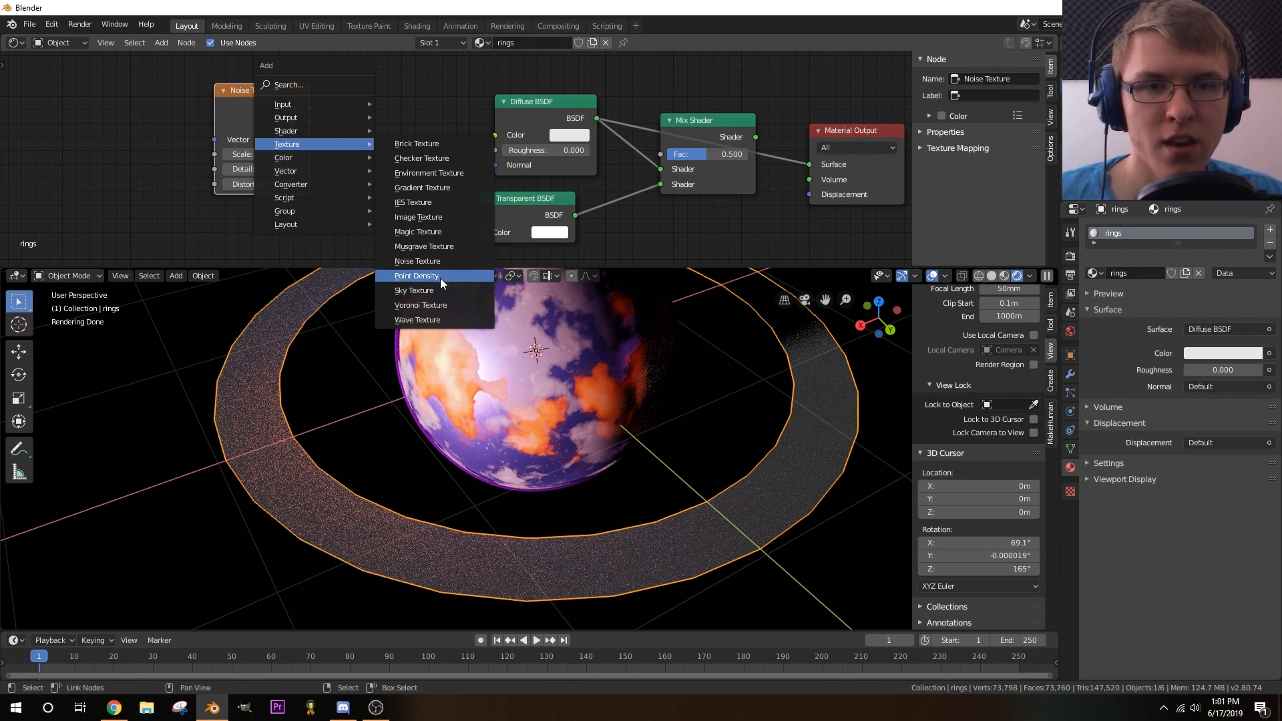
pyautogui.click(417, 320)
pyautogui.click(427, 121)
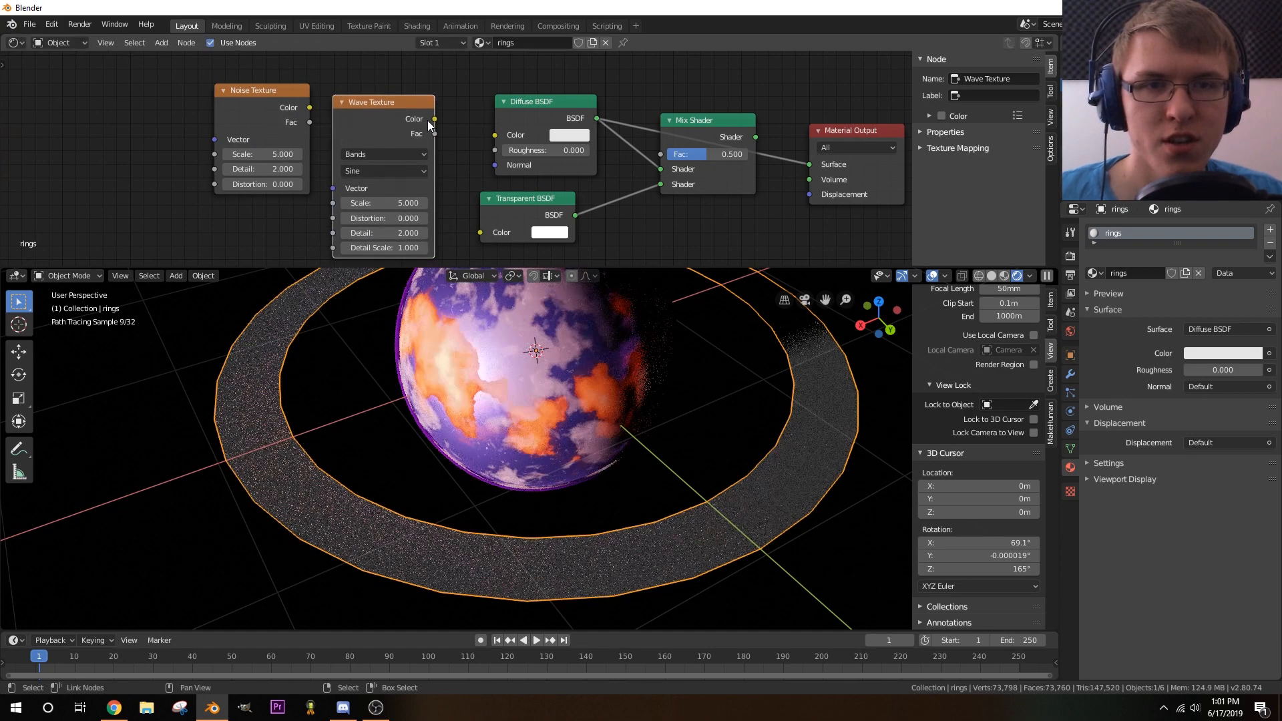
pyautogui.moveTo(423, 151); pyautogui.dragTo(587, 122, button='middle')
pyautogui.scroll(-4, 588, 122)
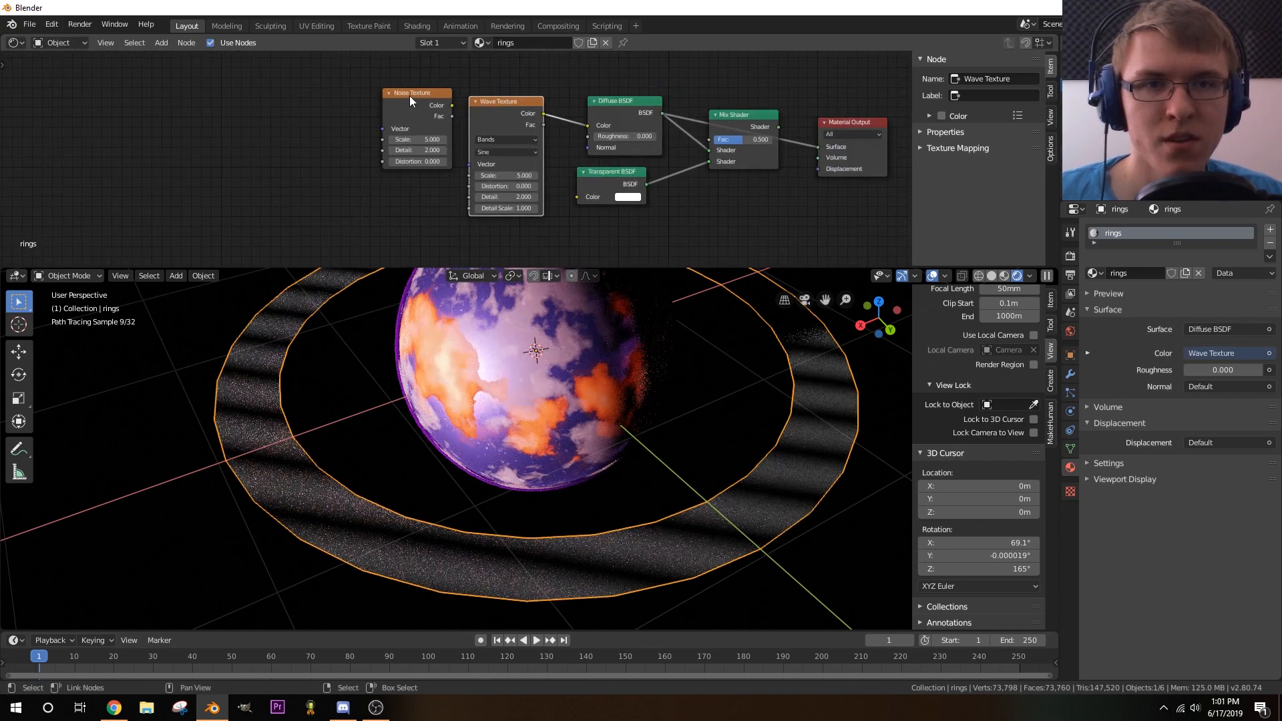
# - Move the Noise Texture node above the Wave Texture and add a Geometry input node at the start of the node tree
pyautogui.moveTo(410, 94); pyautogui.dragTo(480, 218)
pyautogui.hotkey('shift', 'a')
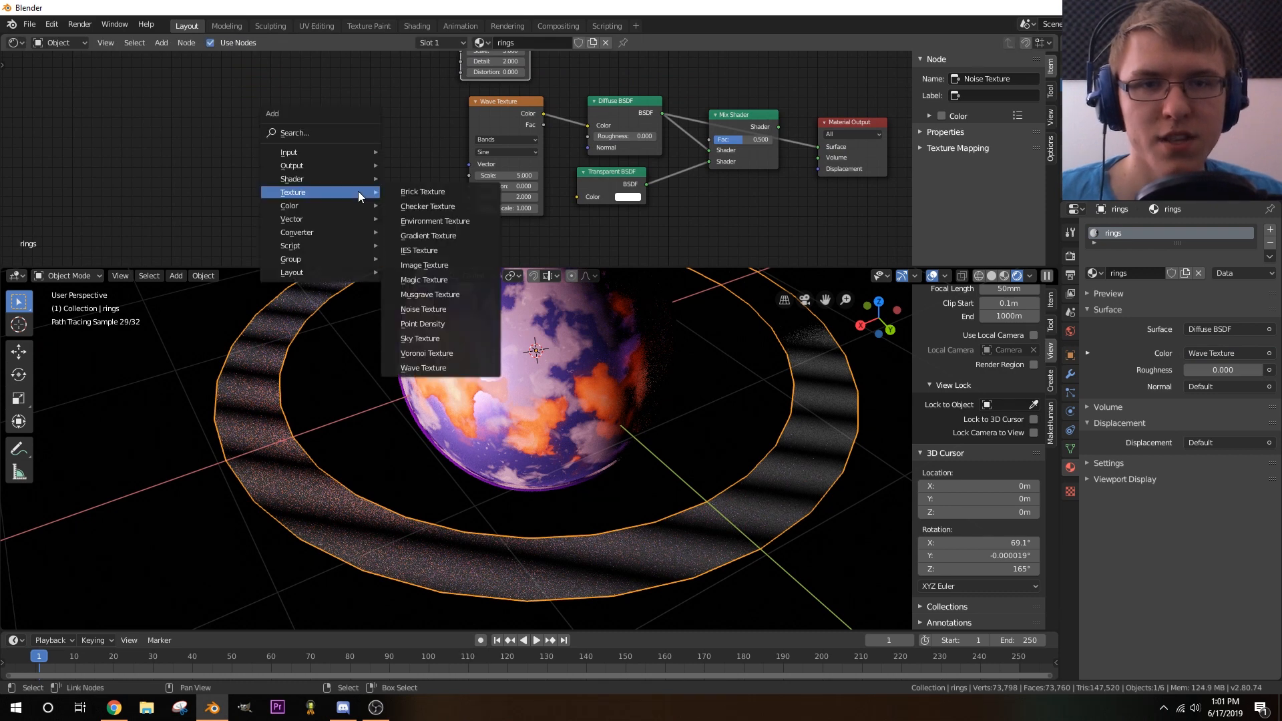
pyautogui.moveTo(303, 147)
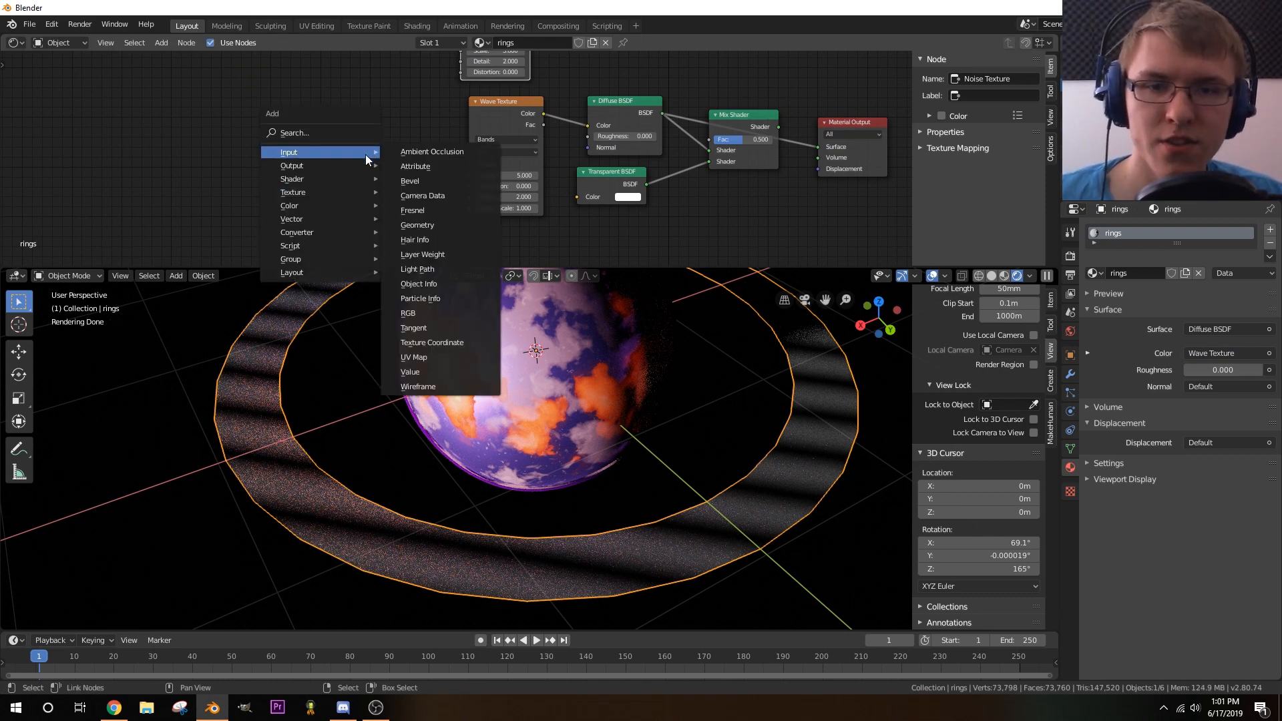
pyautogui.click(435, 221)
pyautogui.click(219, 98)
pyautogui.press('Home')
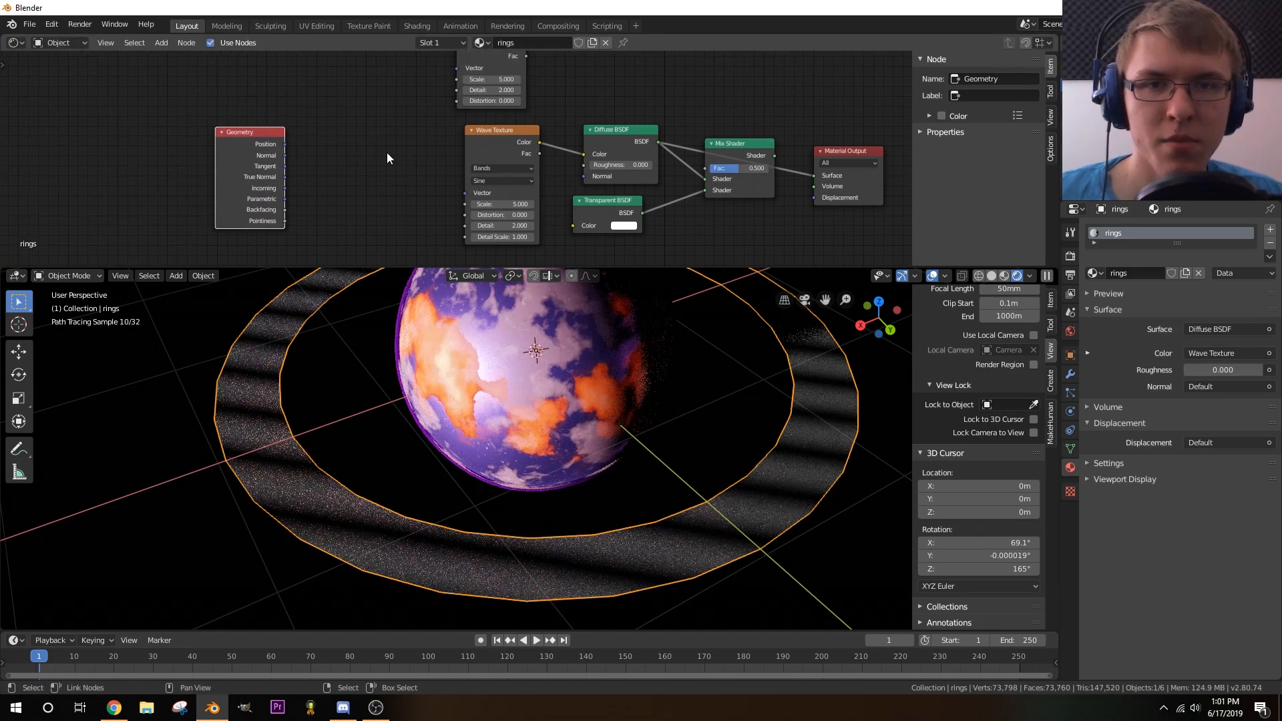
# - Link the Geometry node's Normal output to the Vector inputs of the Noise and Wave Textures and space the Geometry node further ahead of them
pyautogui.moveTo(321, 156); pyautogui.dragTo(462, 90)
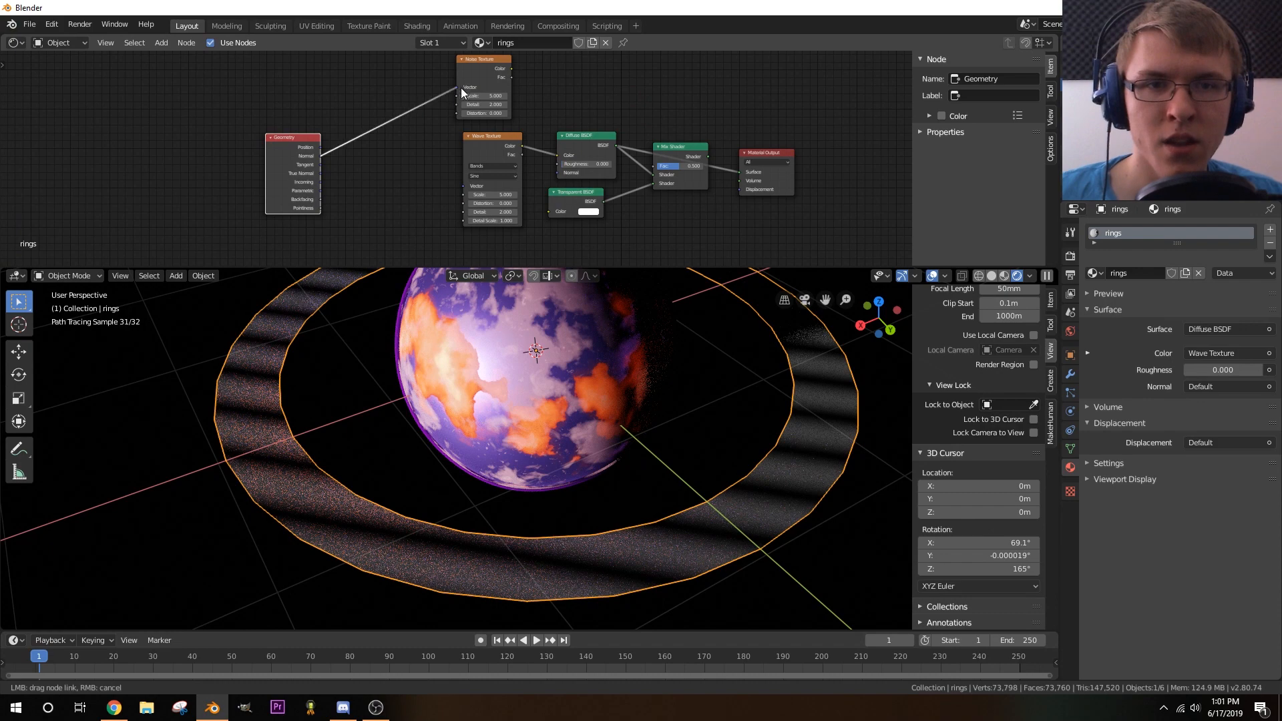
pyautogui.moveTo(318, 155); pyautogui.dragTo(463, 185)
pyautogui.moveTo(283, 137); pyautogui.dragTo(209, 126)
# - Insert a Mapping node into the link between the Geometry node and the Wave Texture
pyautogui.hotkey('shift', 'a')
pyautogui.moveTo(322, 220)
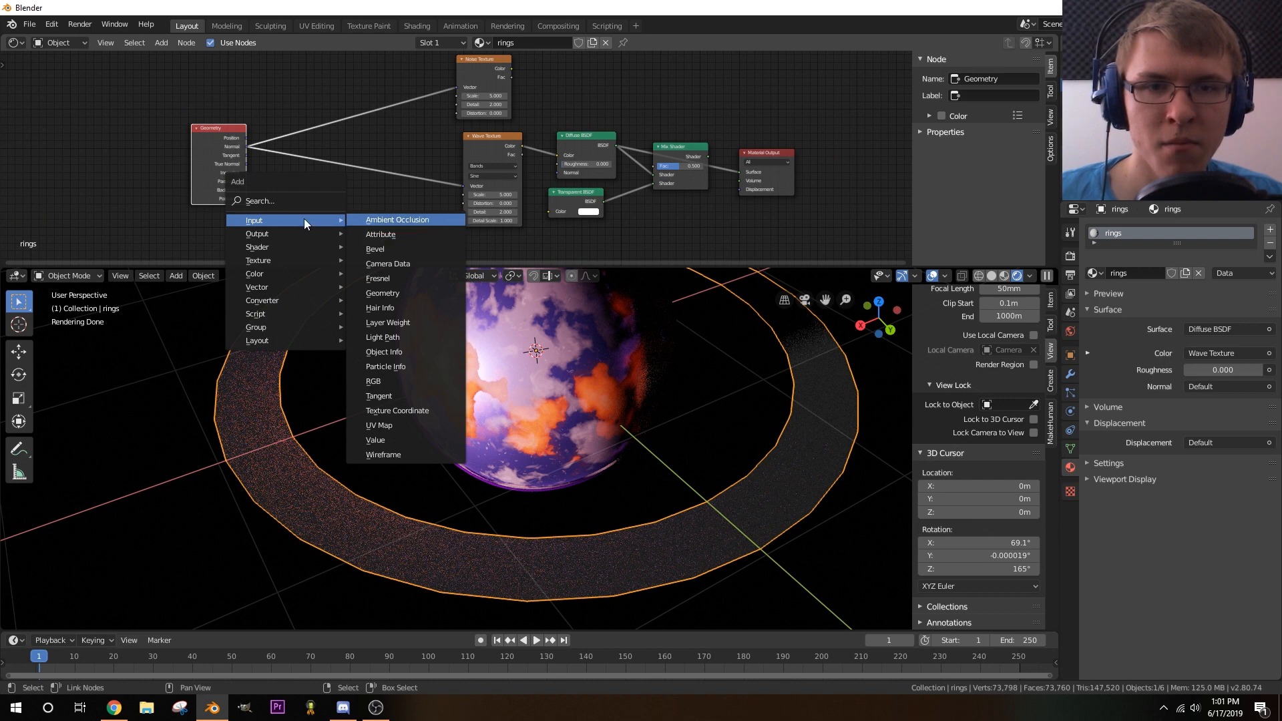
pyautogui.moveTo(271, 300)
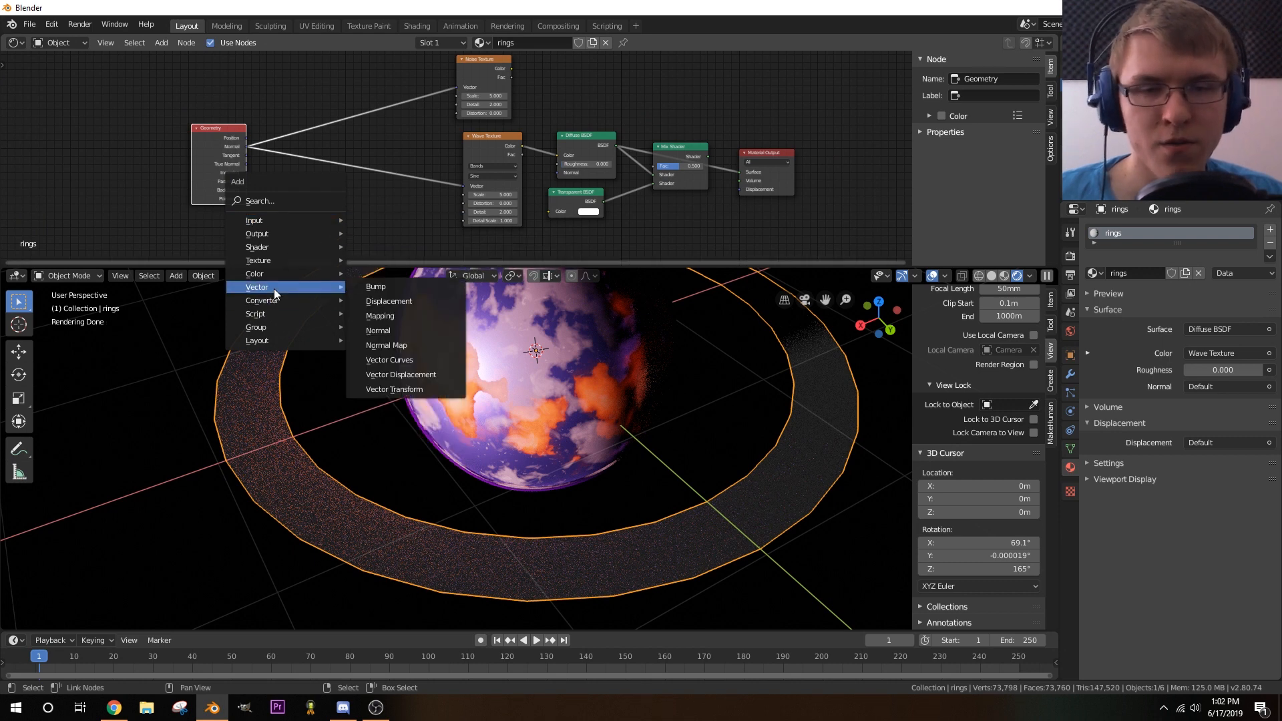
pyautogui.moveTo(291, 259)
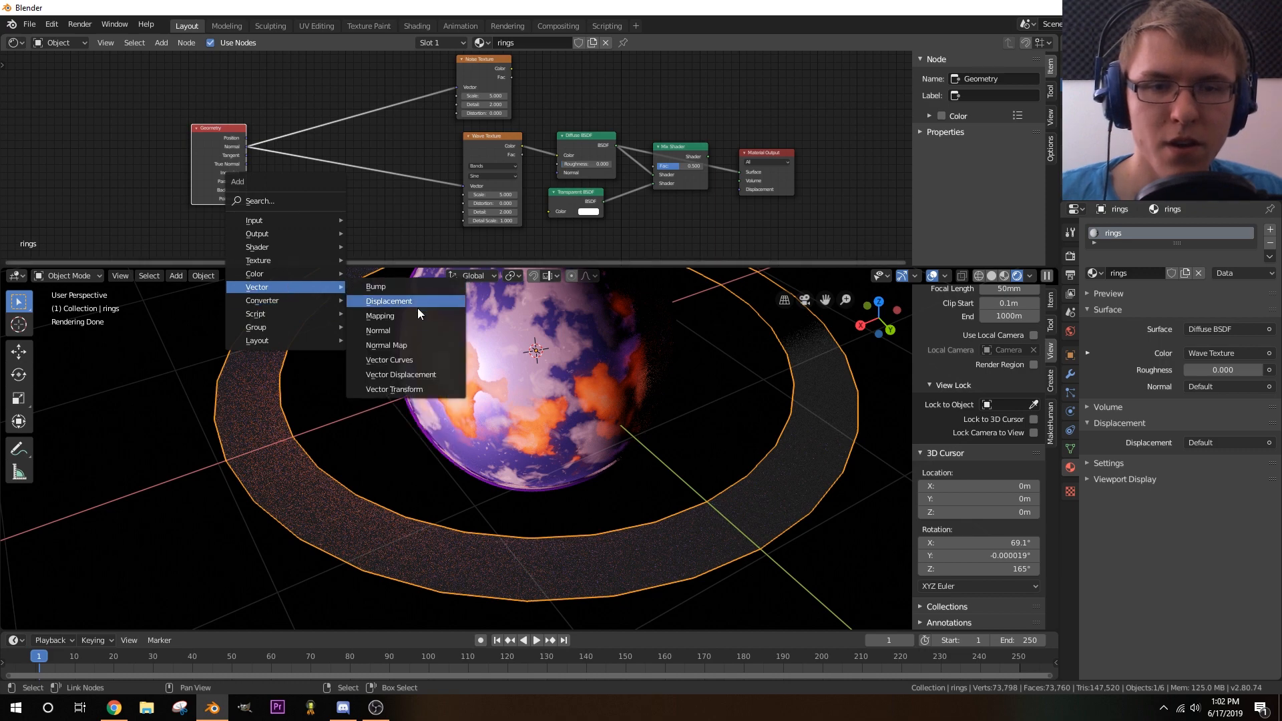
pyautogui.click(408, 315)
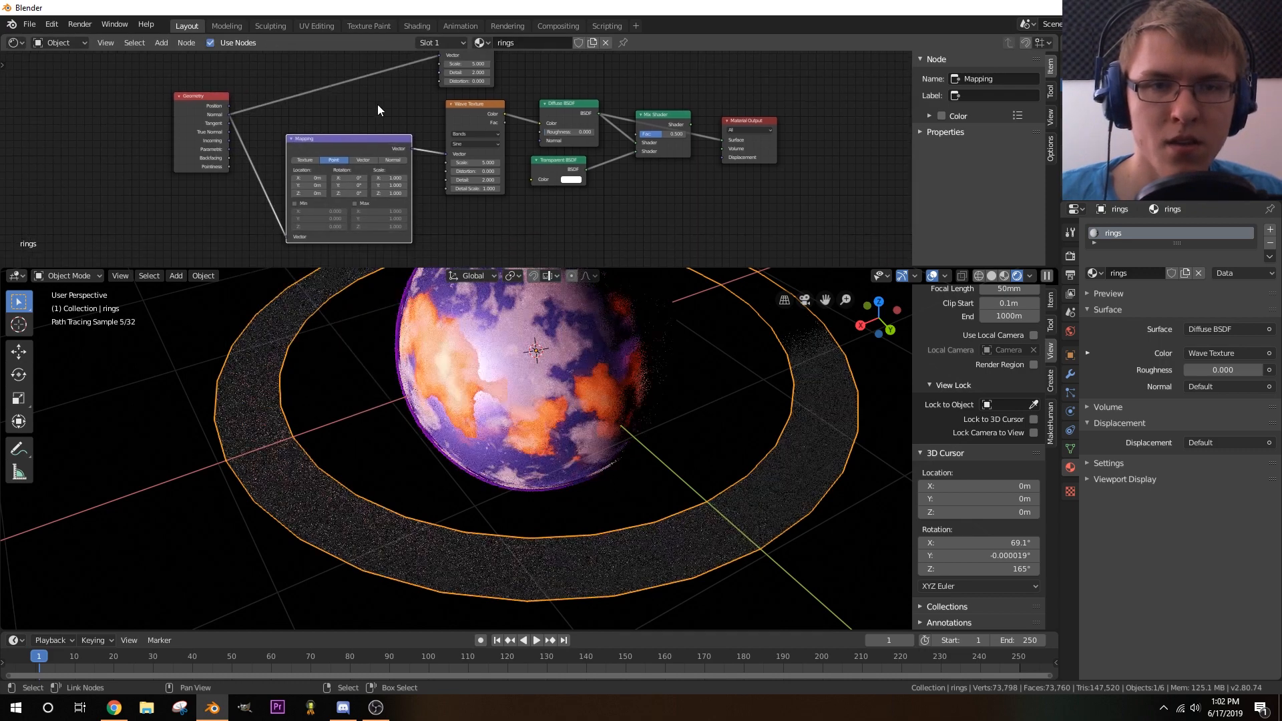
pyautogui.click(378, 104)
# - Try lower Wave Texture scales, including 4.3, and raise the scale to 42.6
pyautogui.scroll(4, 356, 86)
pyautogui.scroll(1, 357, 87)
pyautogui.moveTo(357, 87); pyautogui.dragTo(448, 53, button='middle')
pyautogui.moveTo(487, 205); pyautogui.dragTo(279, 194, button='middle')
pyautogui.scroll(3, 223, 162)
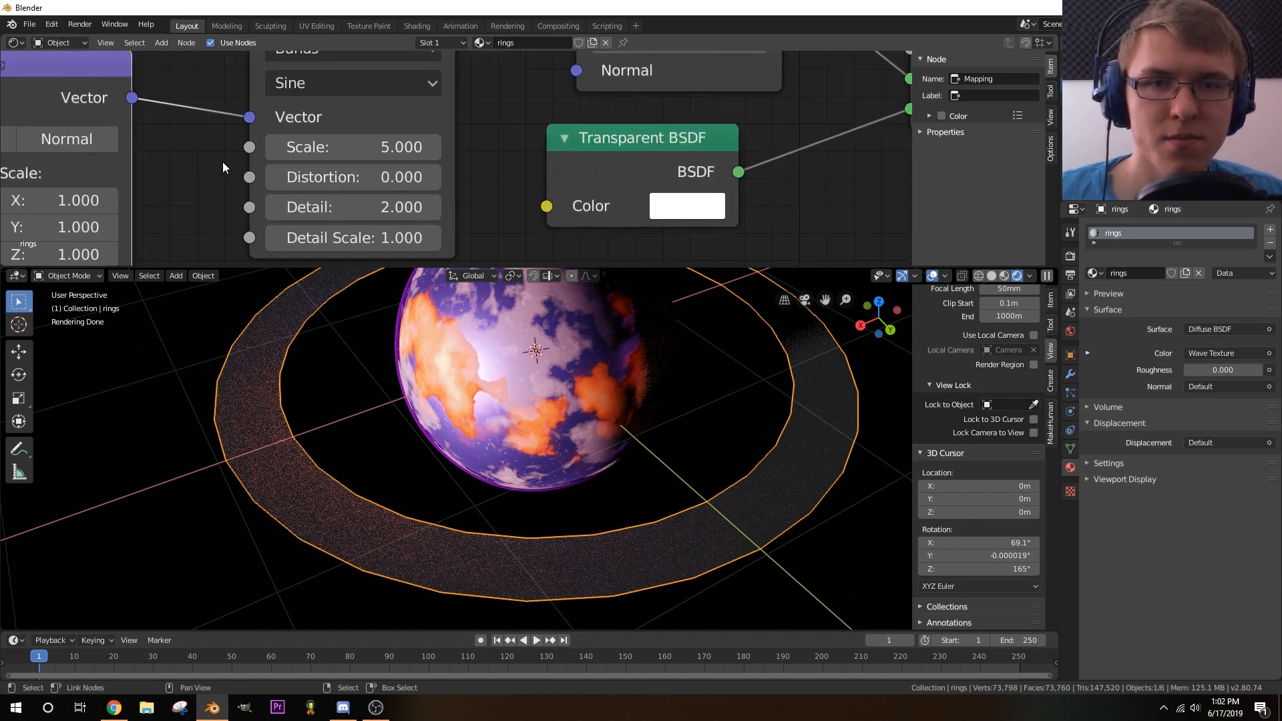
pyautogui.click(253, 148)
pyautogui.click(254, 149)
pyautogui.click(254, 149)
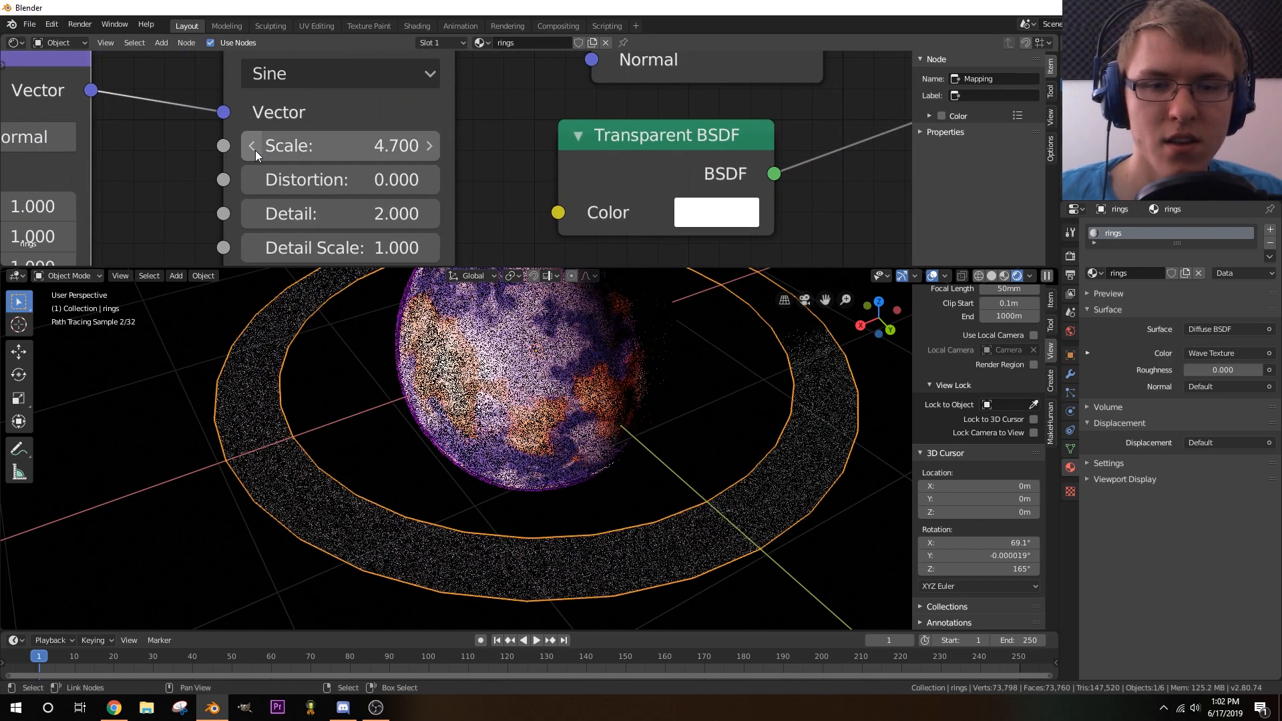
pyautogui.click(254, 148)
pyautogui.click(254, 148)
pyautogui.click(254, 149)
pyautogui.click(254, 148)
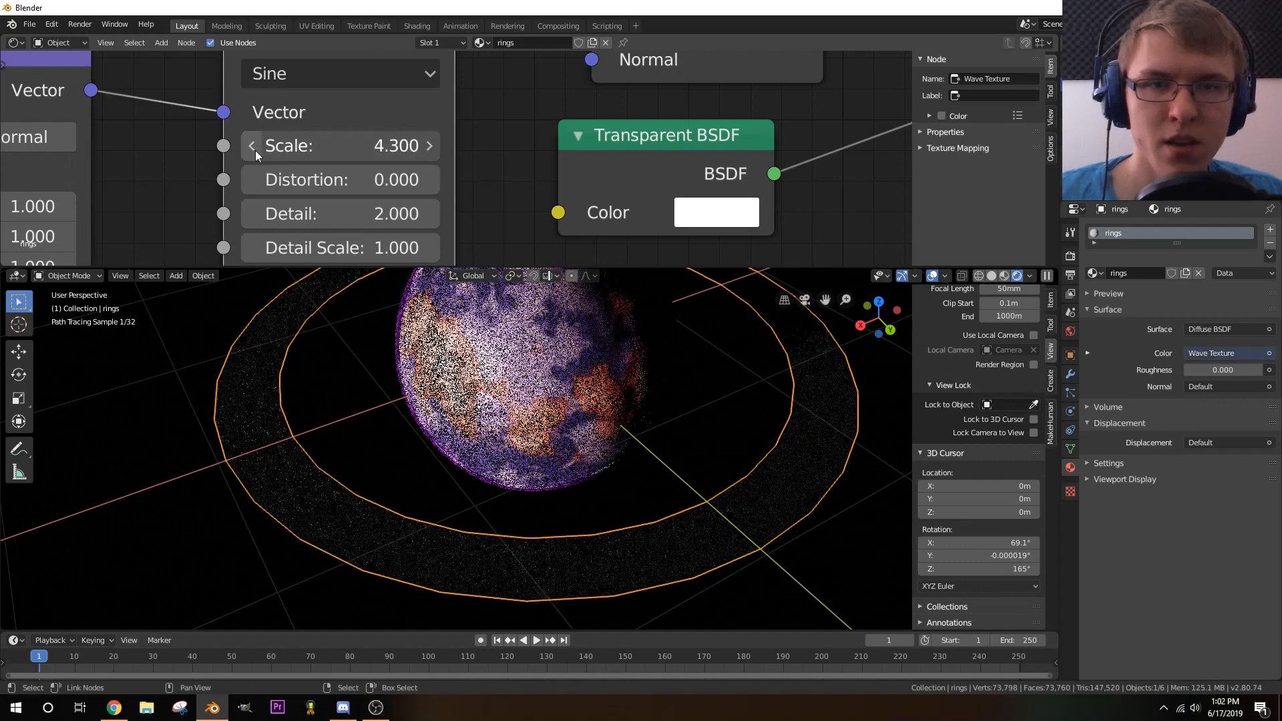
pyautogui.click(254, 148)
pyautogui.click(254, 148)
pyautogui.moveTo(255, 150); pyautogui.dragTo(392, 151)
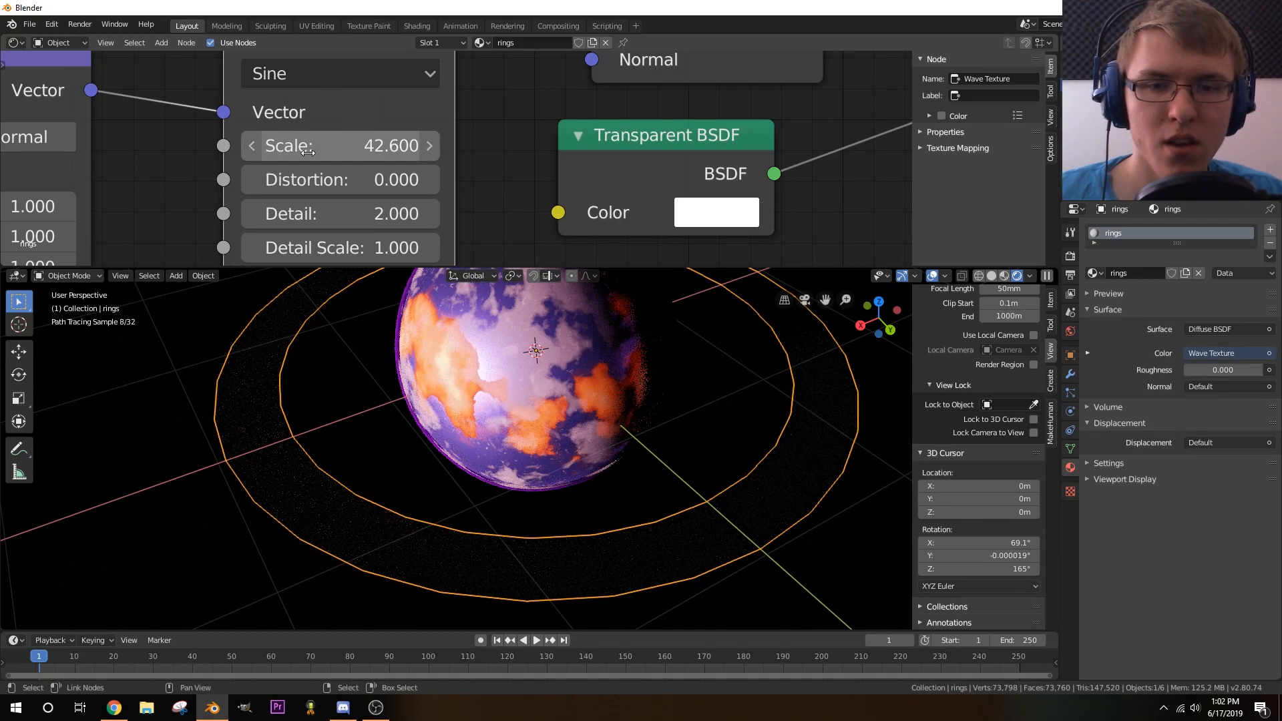
# - Inspect the whole ring around the planet and set the Wave Texture's scale to 21.6
pyautogui.moveTo(589, 466)
pyautogui.mouseDown(button='middle')
pyautogui.moveTo(591, 506)
pyautogui.moveTo(600, 453)
pyautogui.mouseUp(button='middle')
pyautogui.scroll(-3, 590, 506)
pyautogui.keyDown('shift'); pyautogui.moveTo(535, 404); pyautogui.dragTo(622, 446, button='middle'); pyautogui.keyUp('shift')
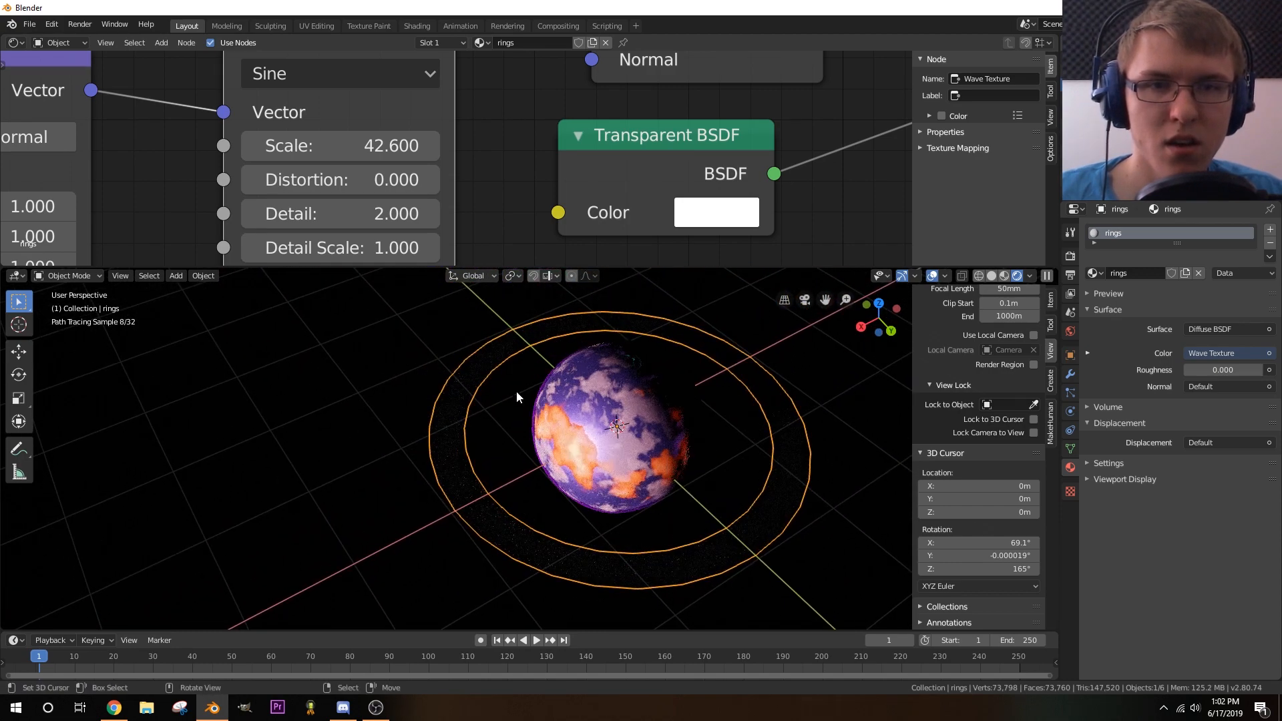
pyautogui.moveTo(515, 390); pyautogui.dragTo(512, 386, button='middle')
pyautogui.moveTo(225, 241); pyautogui.dragTo(249, 217, button='middle')
pyautogui.moveTo(384, 122); pyautogui.dragTo(308, 122)
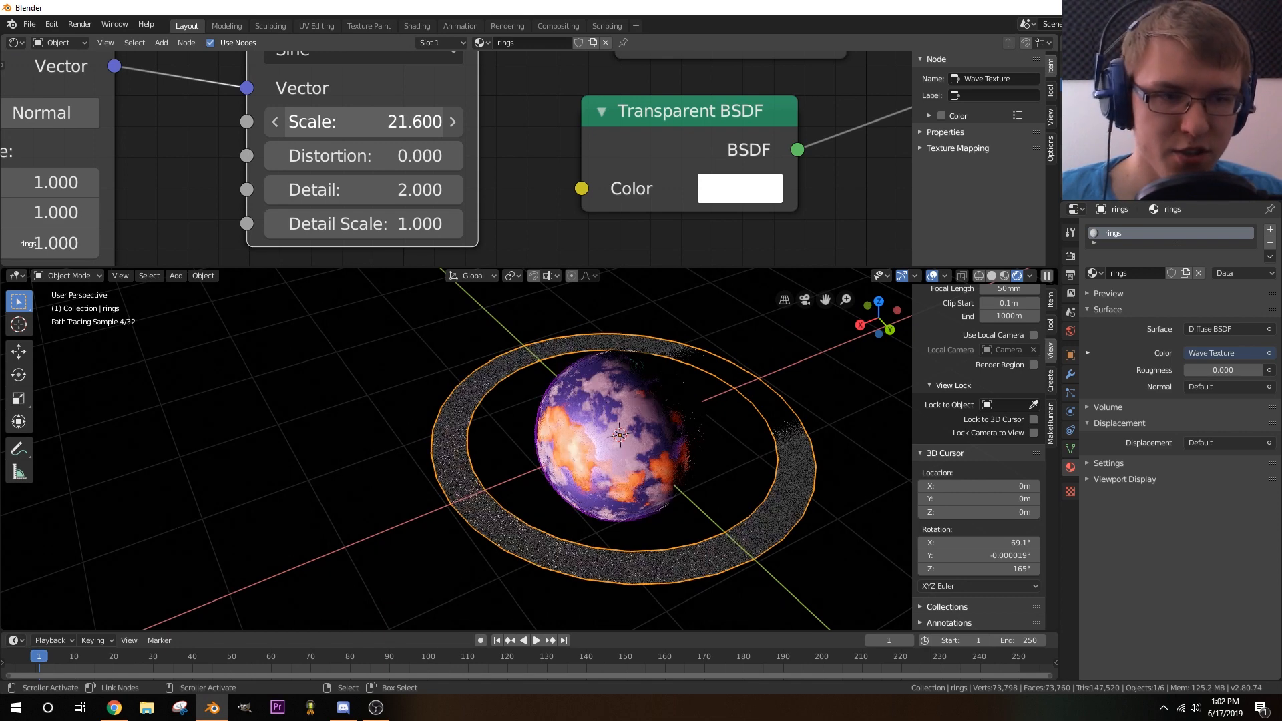
# - Set the Mapping node's Y rotation to 90° and examine the ring's surface up close for banding
pyautogui.moveTo(155, 188); pyautogui.dragTo(611, 145, button='middle')
pyautogui.scroll(-3, 580, 132)
pyautogui.click(363, 172)
pyautogui.write('9')
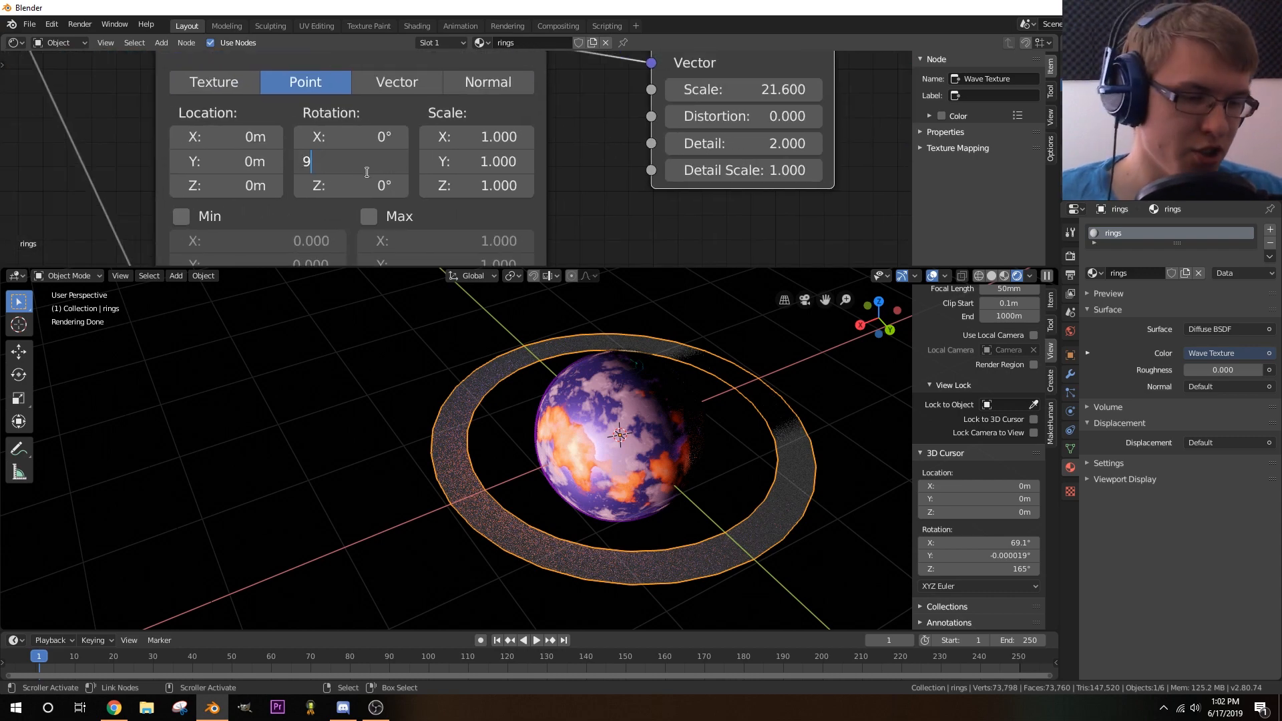
pyautogui.write('0')
pyautogui.press('Return')
pyautogui.moveTo(614, 463); pyautogui.dragTo(585, 519, button='middle')
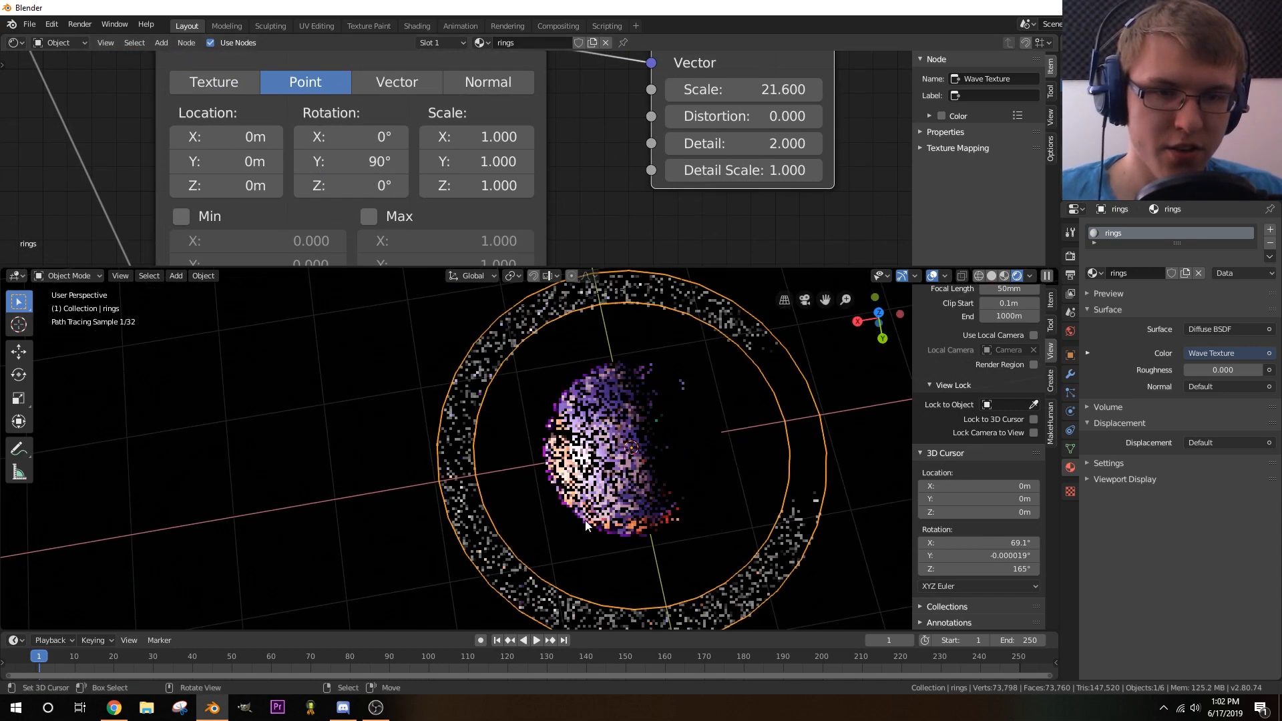
pyautogui.moveTo(632, 207); pyautogui.dragTo(473, 179, button='middle')
pyautogui.scroll(5, 534, 414)
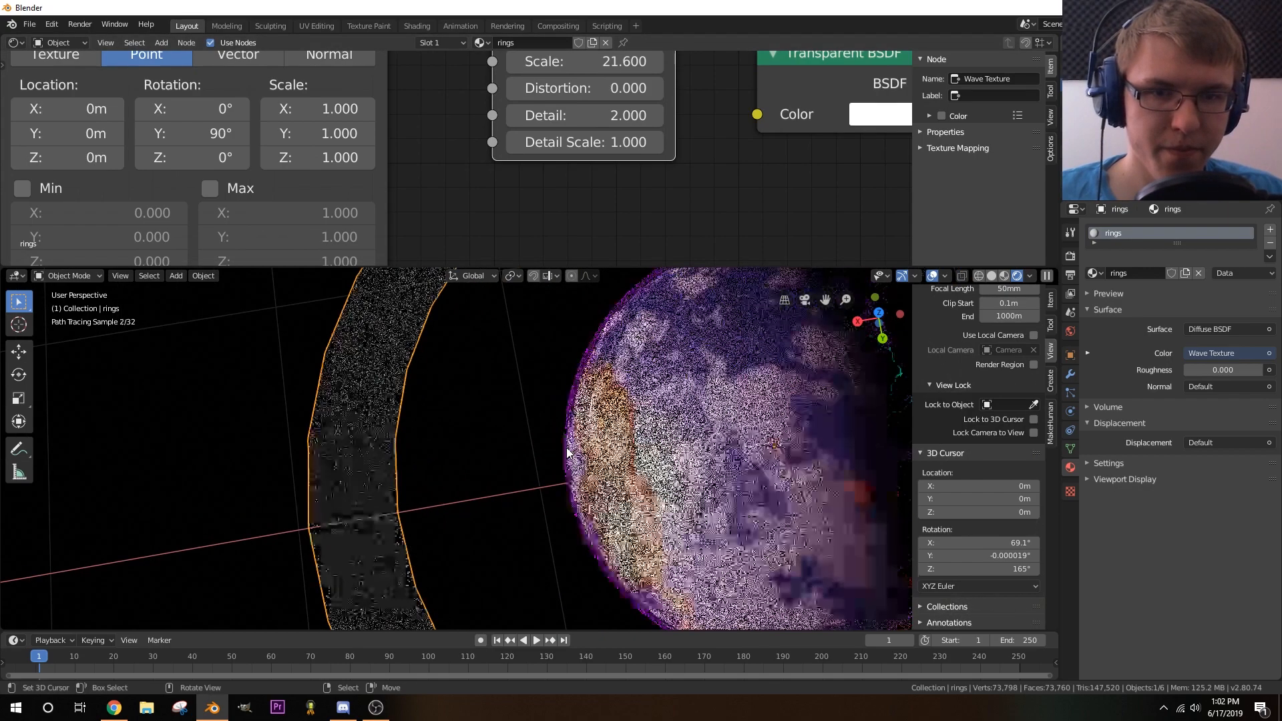
pyautogui.moveTo(639, 447); pyautogui.dragTo(636, 452, button='middle')
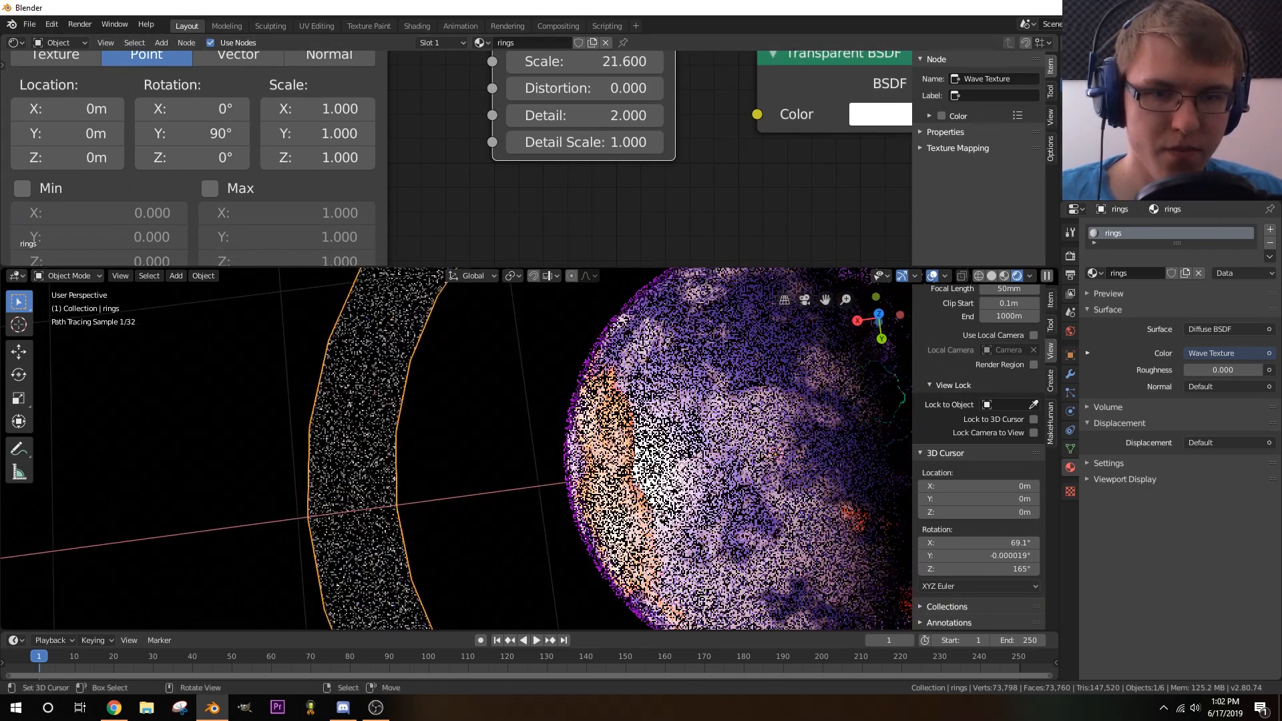
pyautogui.scroll(-8, 635, 452)
pyautogui.scroll(2, 602, 422)
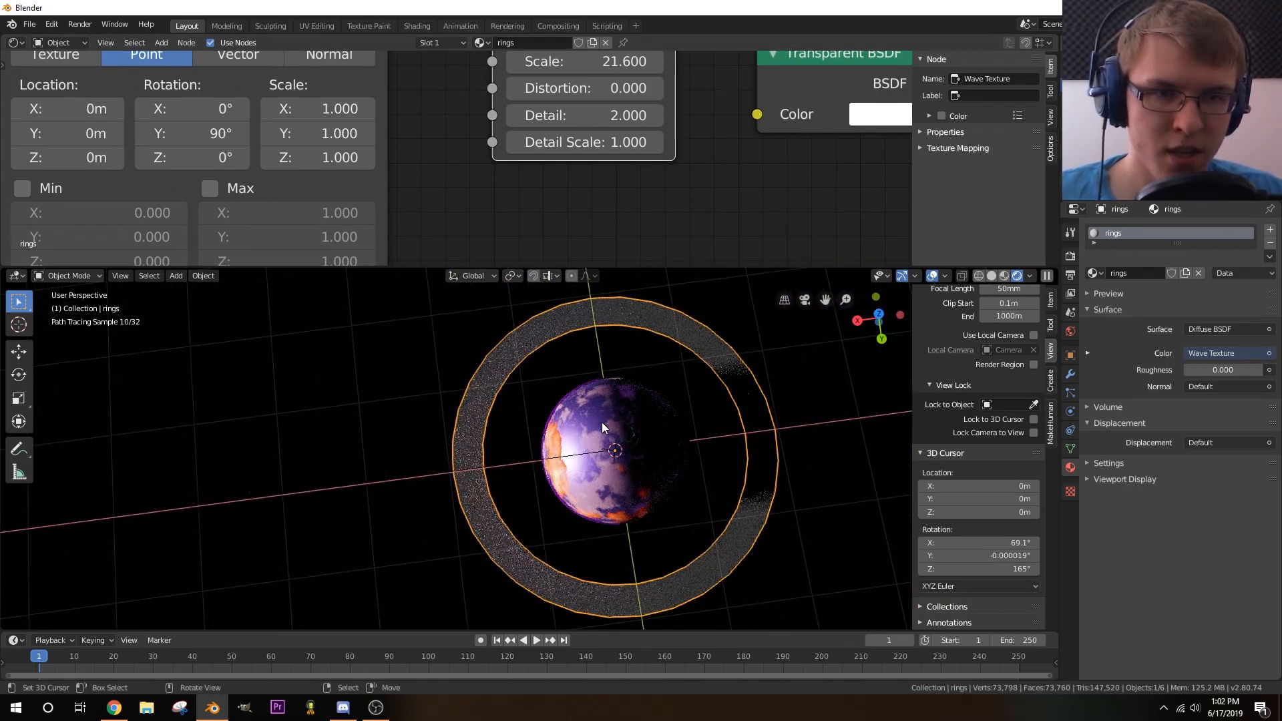
# - Reset the Mapping node's Y rotation to 0°
pyautogui.moveTo(463, 186); pyautogui.dragTo(591, 222, button='middle')
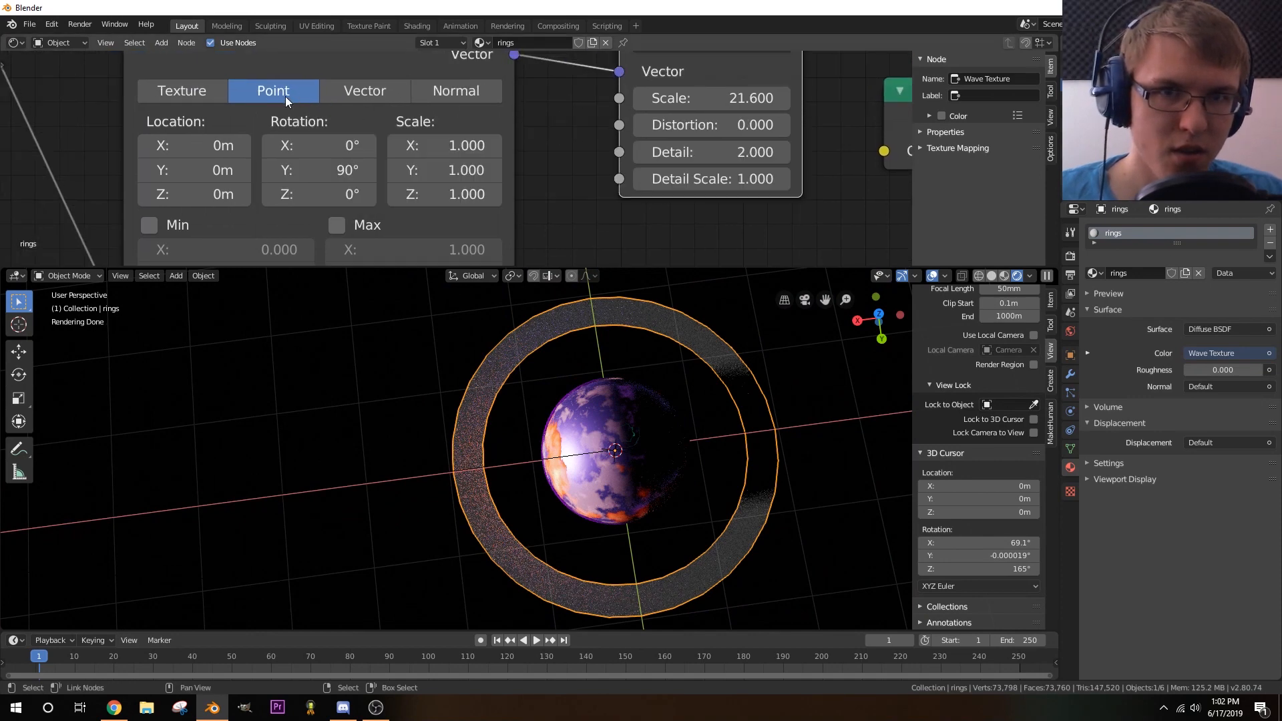
pyautogui.click(151, 91)
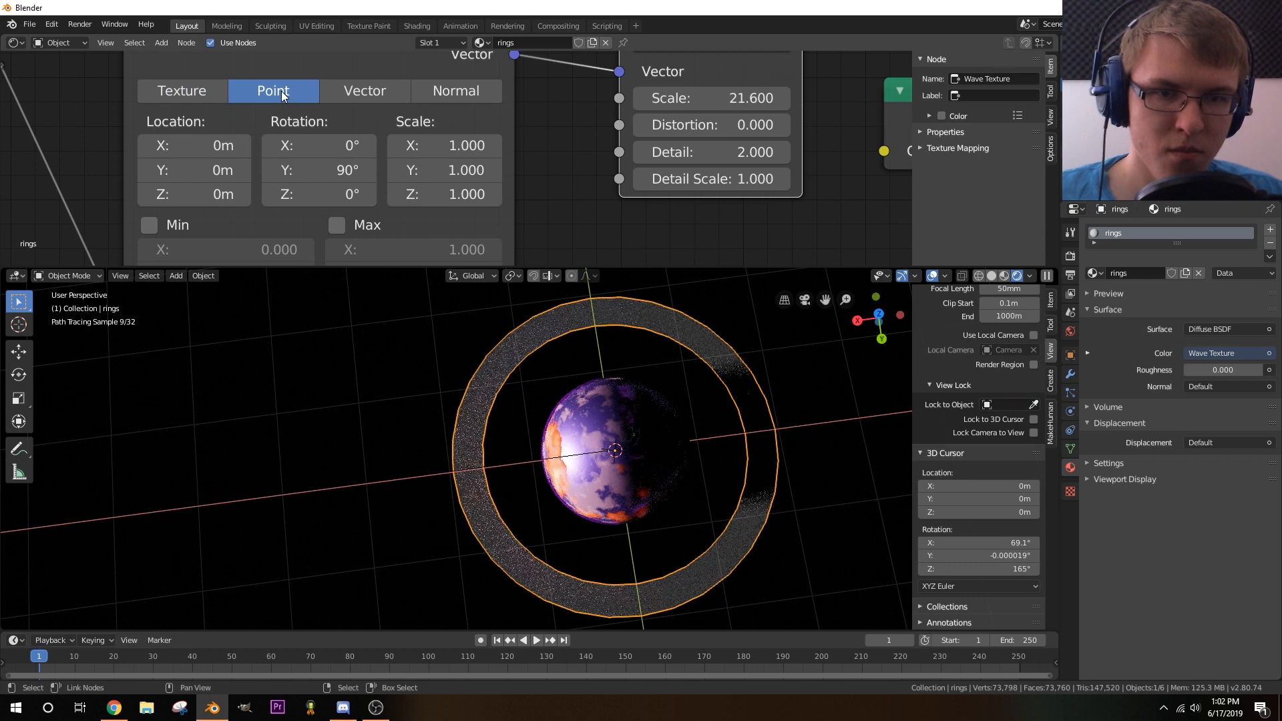
pyautogui.moveTo(579, 157); pyautogui.dragTo(397, 135, button='middle')
pyautogui.click(207, 162)
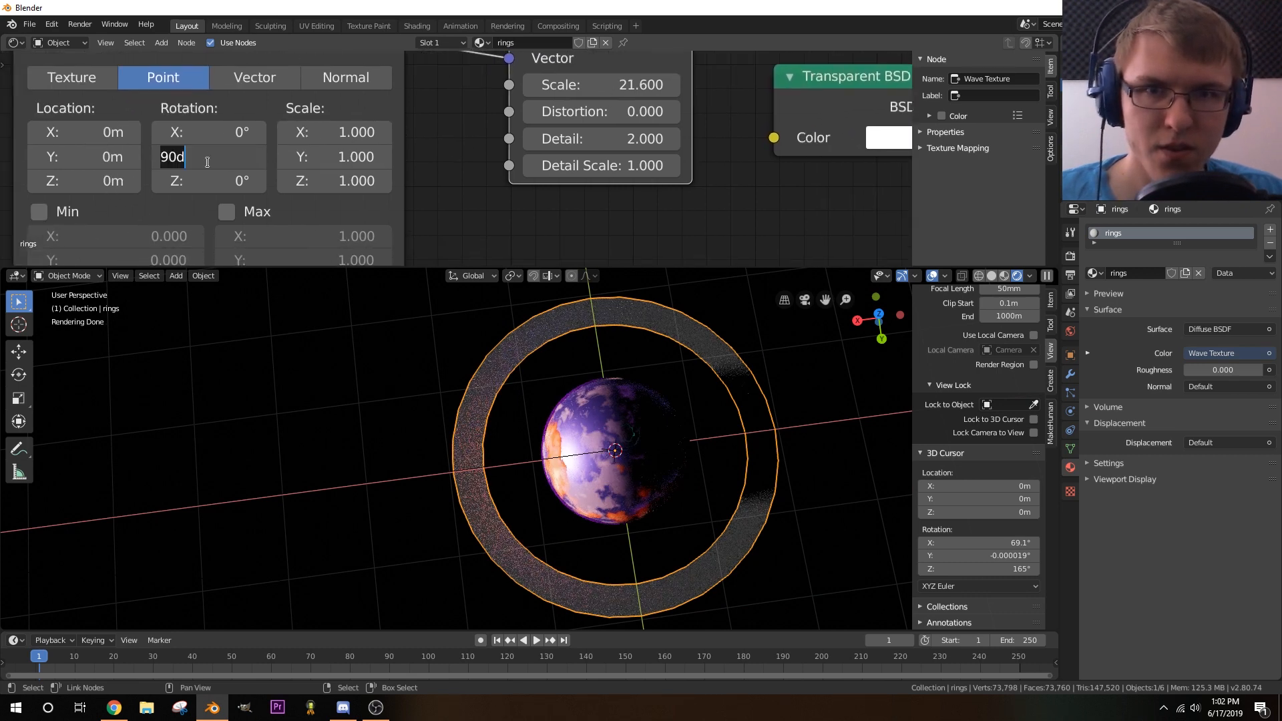
pyautogui.press('Return')
pyautogui.hotkey('ctrl', 'z')
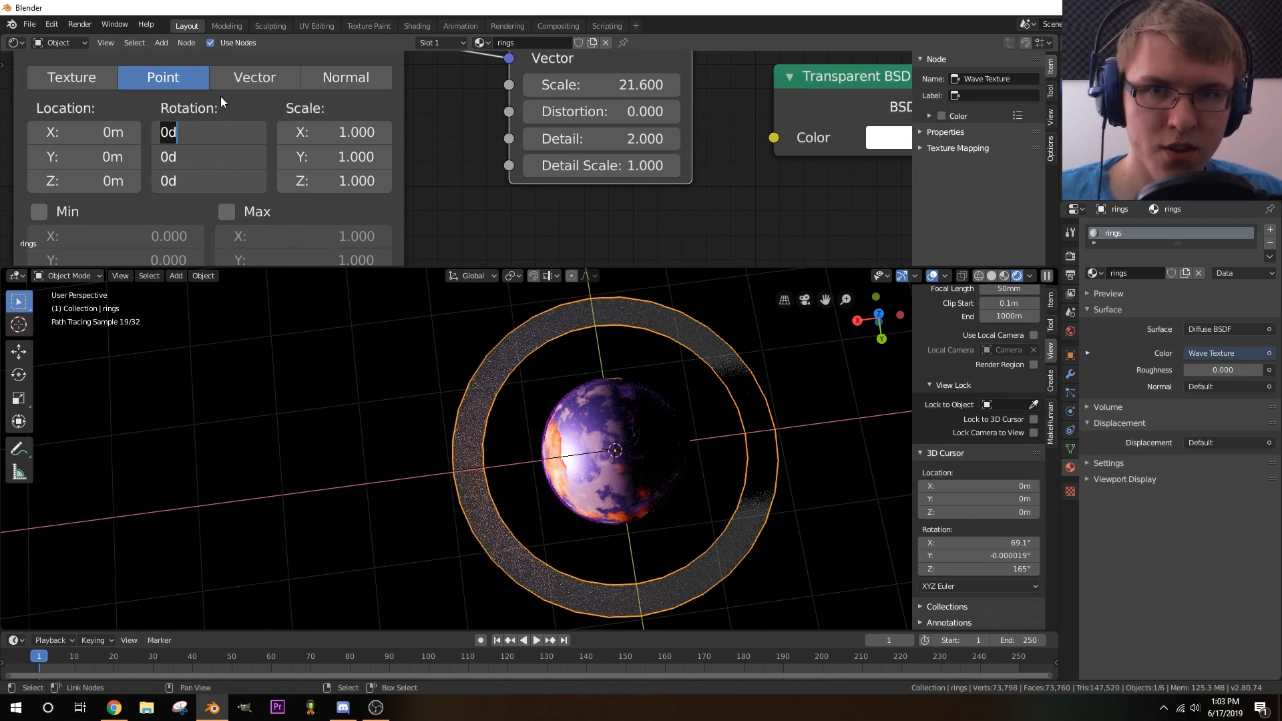
pyautogui.click(210, 133)
# - Set the Wave Texture's scale to 2
pyautogui.click(595, 86)
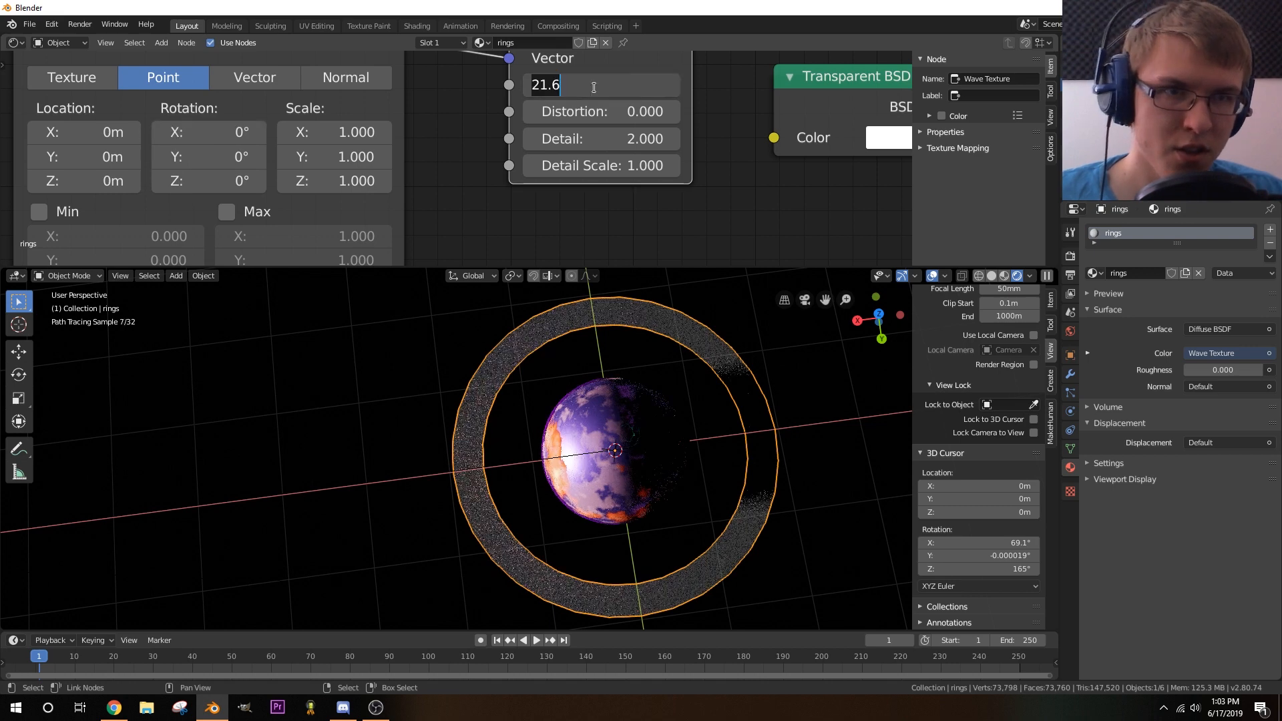
pyautogui.write('2')
pyautogui.press('Return')
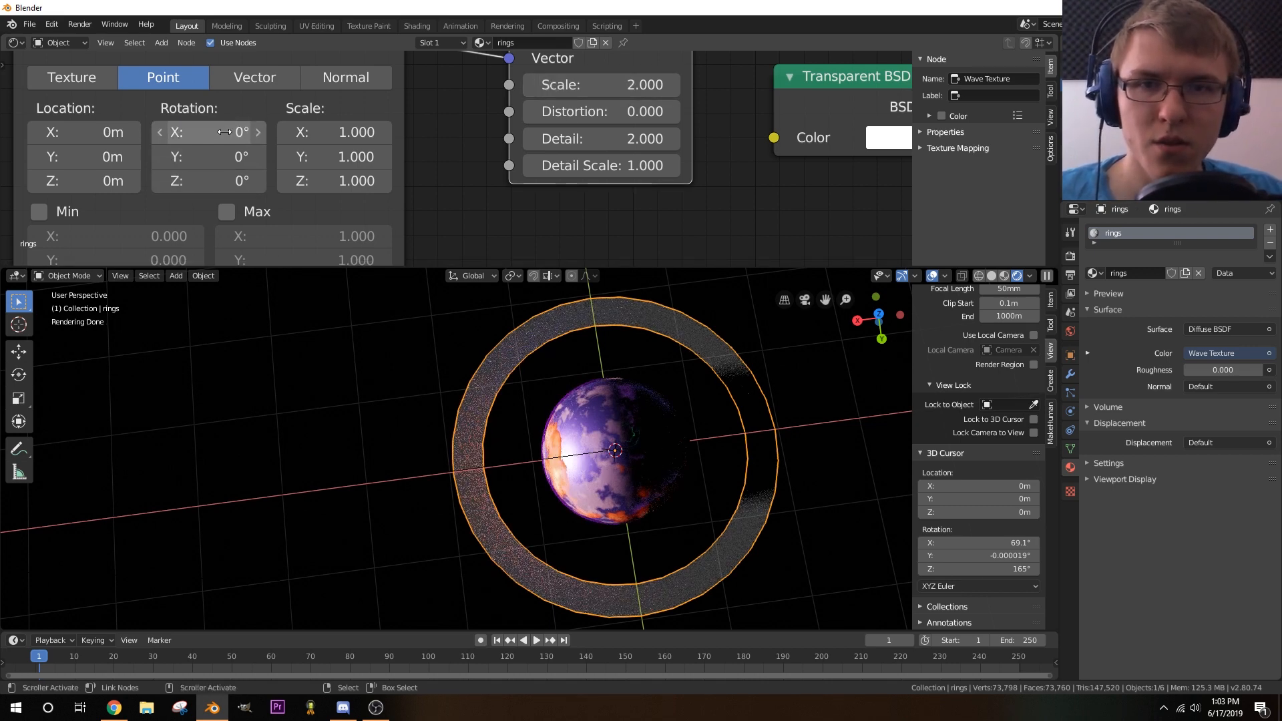
# - Set the Mapping node's X rotation to 90°
pyautogui.moveTo(313, 111); pyautogui.dragTo(527, 115, button='middle')
pyautogui.scroll(-9, 400, 114)
pyautogui.moveTo(254, 104); pyautogui.dragTo(138, 99, button='middle')
pyautogui.scroll(3, 235, 85)
pyautogui.moveTo(218, 118); pyautogui.dragTo(56, 110, button='middle')
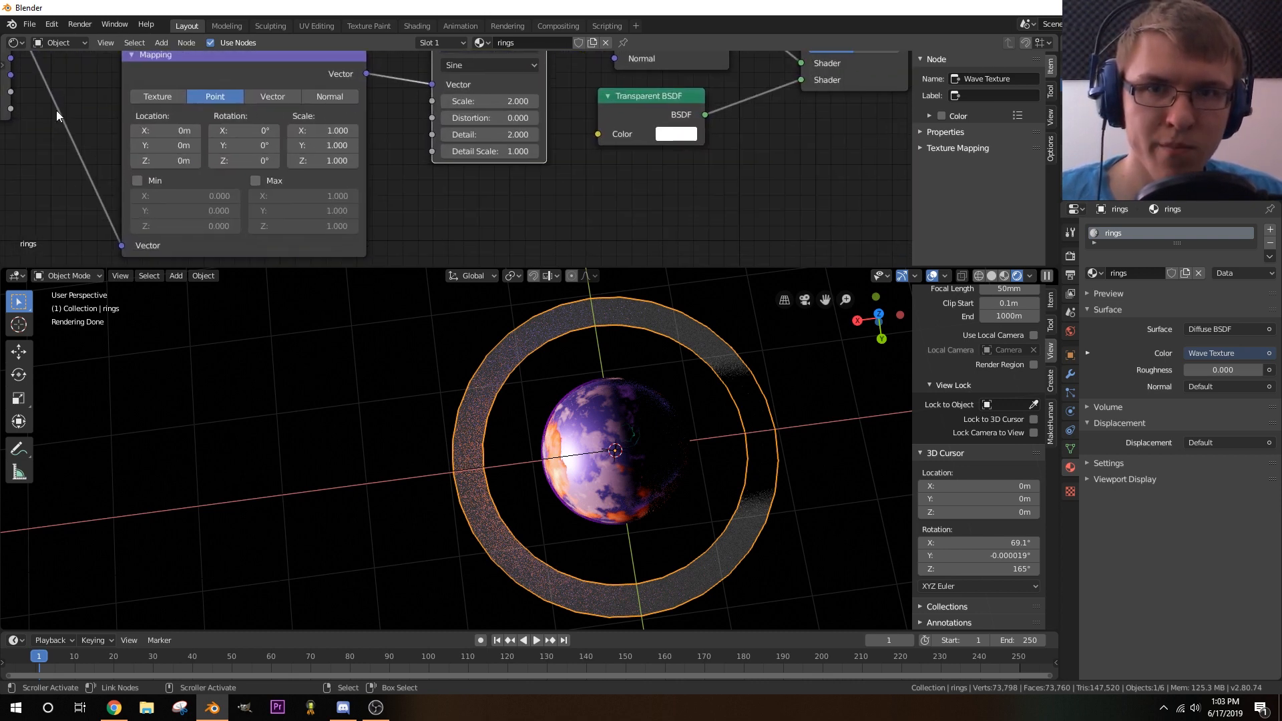
pyautogui.scroll(1, 171, 110)
pyautogui.doubleClick(191, 126)
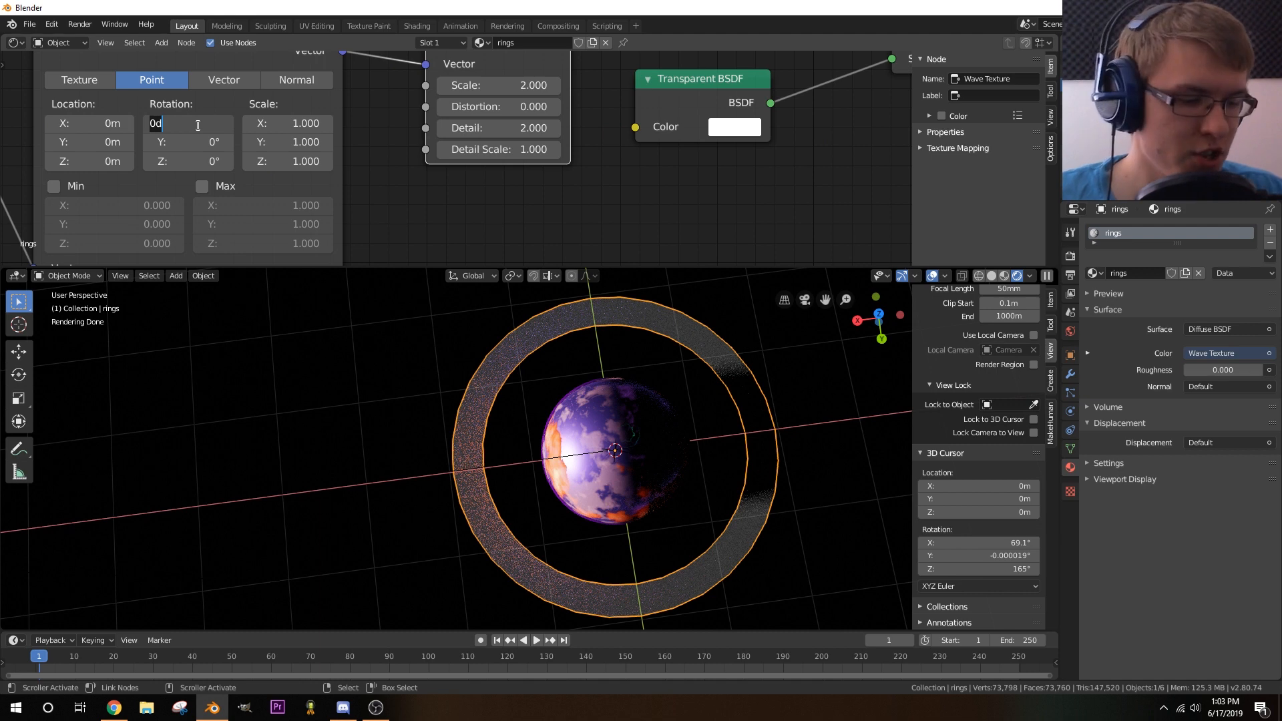
pyautogui.write('90')
pyautogui.press('Return')
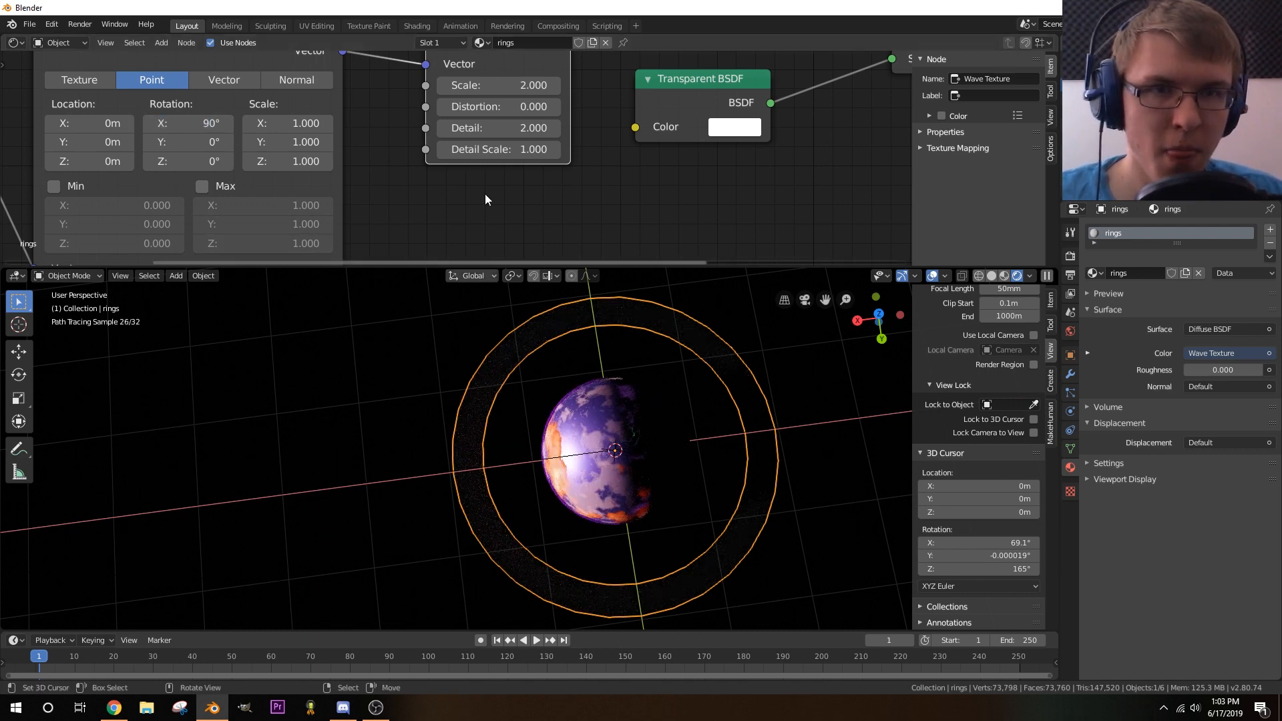
# - Raise the Wave Texture's scale in small increments and settle on 2.6
pyautogui.click(554, 87)
pyautogui.click(554, 87)
pyautogui.click(554, 87)
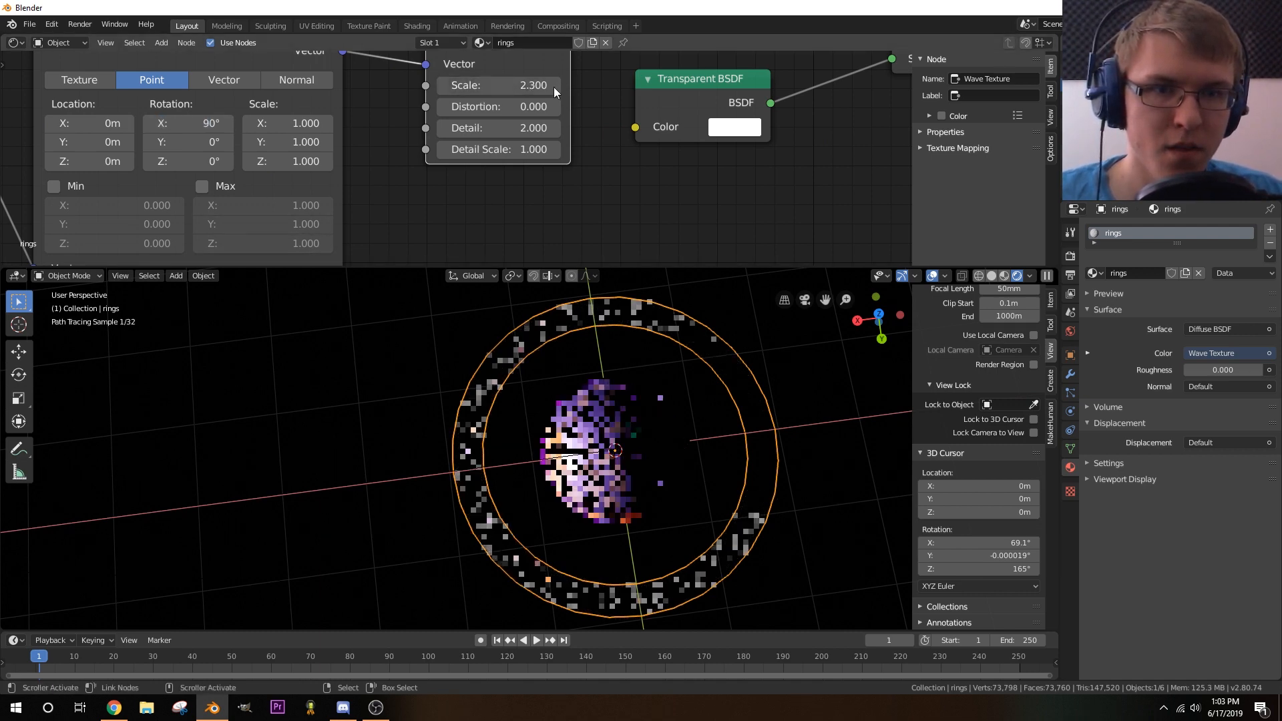
pyautogui.click(554, 87)
pyautogui.click(554, 87)
pyautogui.click(554, 87)
pyautogui.click(554, 86)
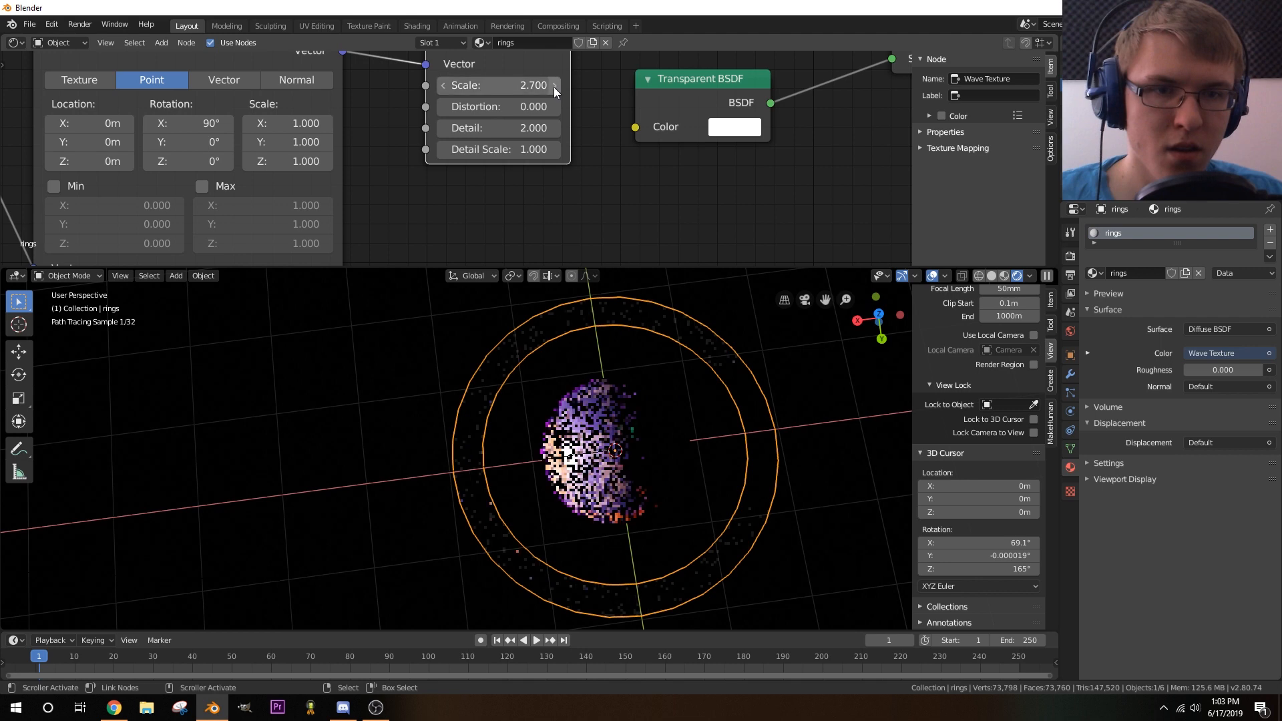
pyautogui.click(443, 87)
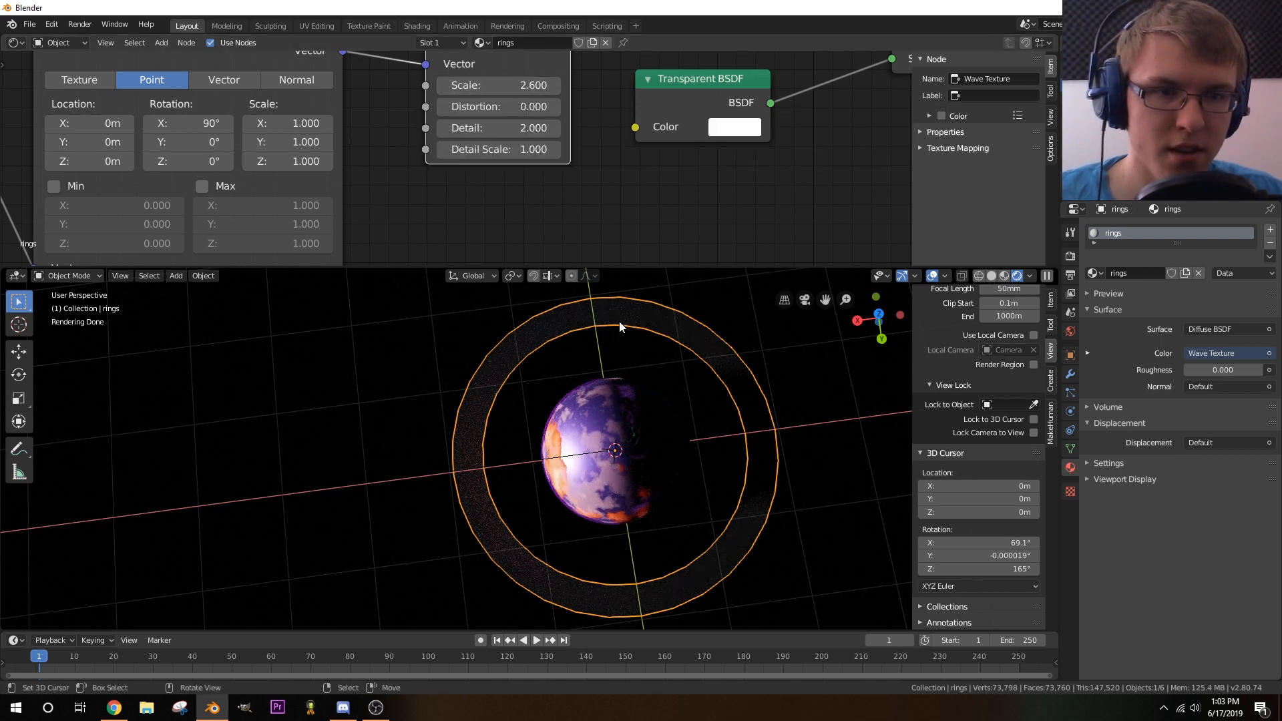
# - Reset the Mapping node's X rotation to 0° and set its Z rotation to 90°
pyautogui.click(192, 122)
pyautogui.write('90d')
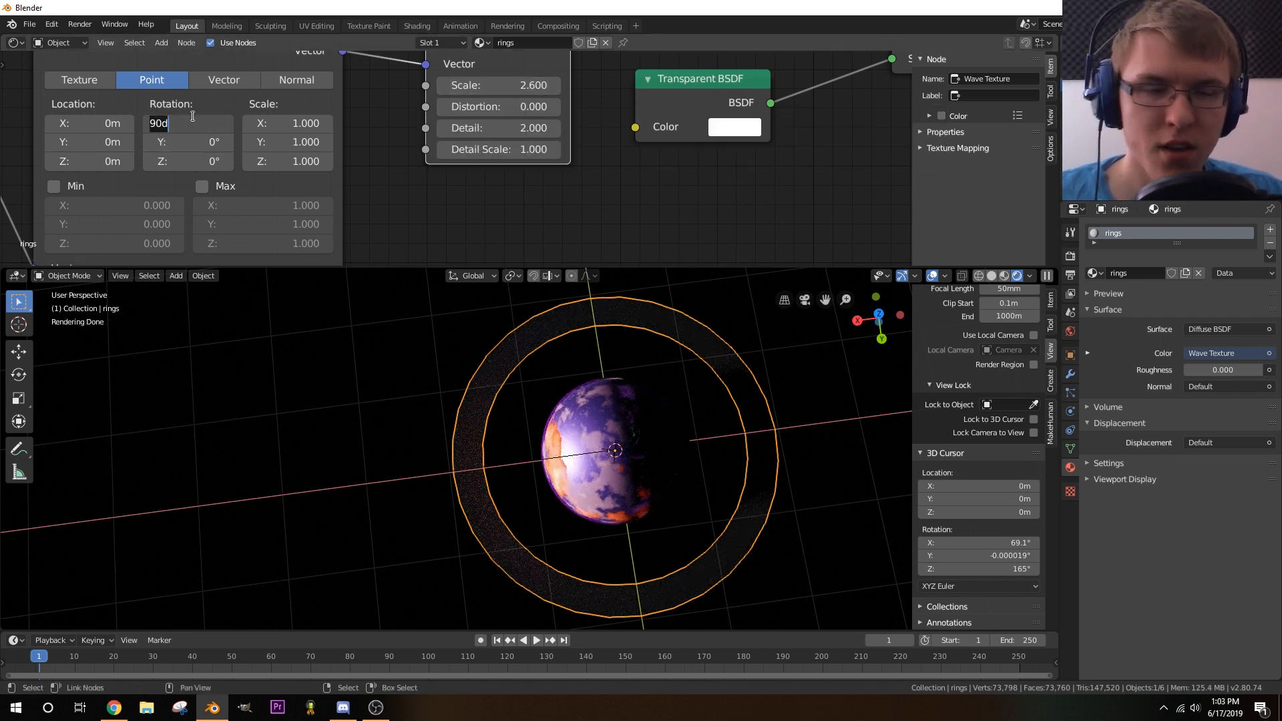
pyautogui.press('Return')
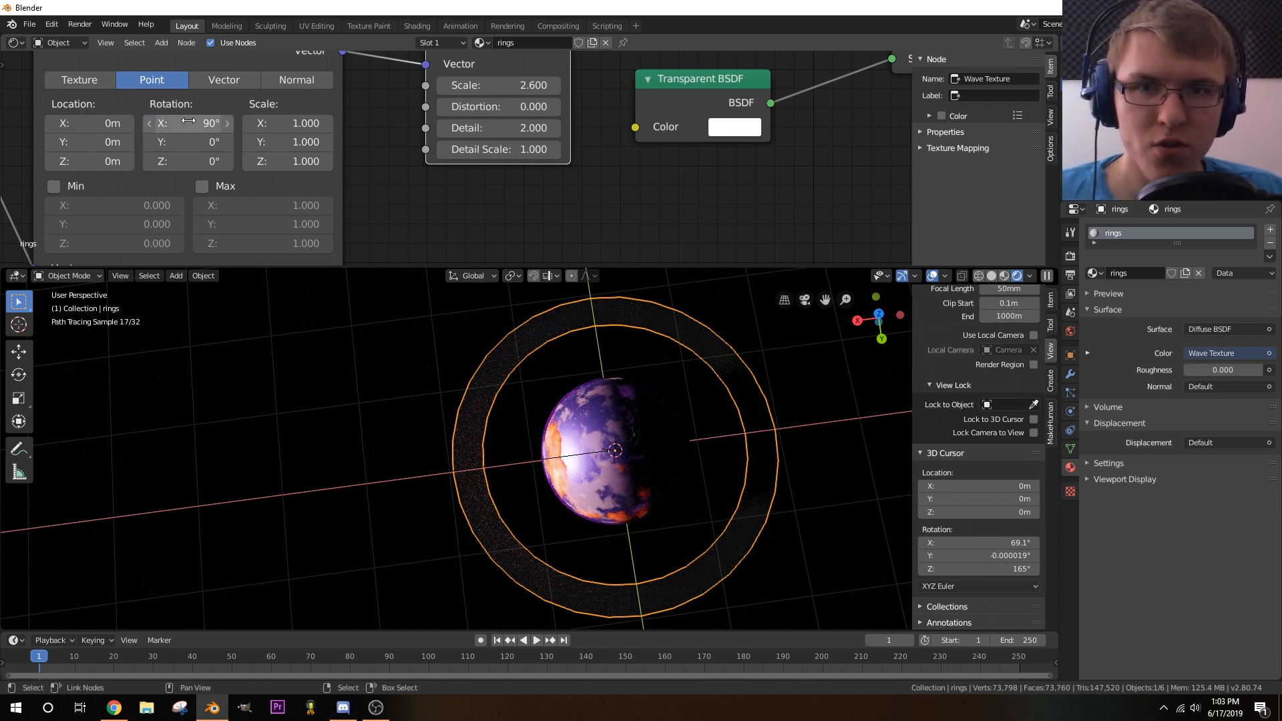
pyautogui.press('Return')
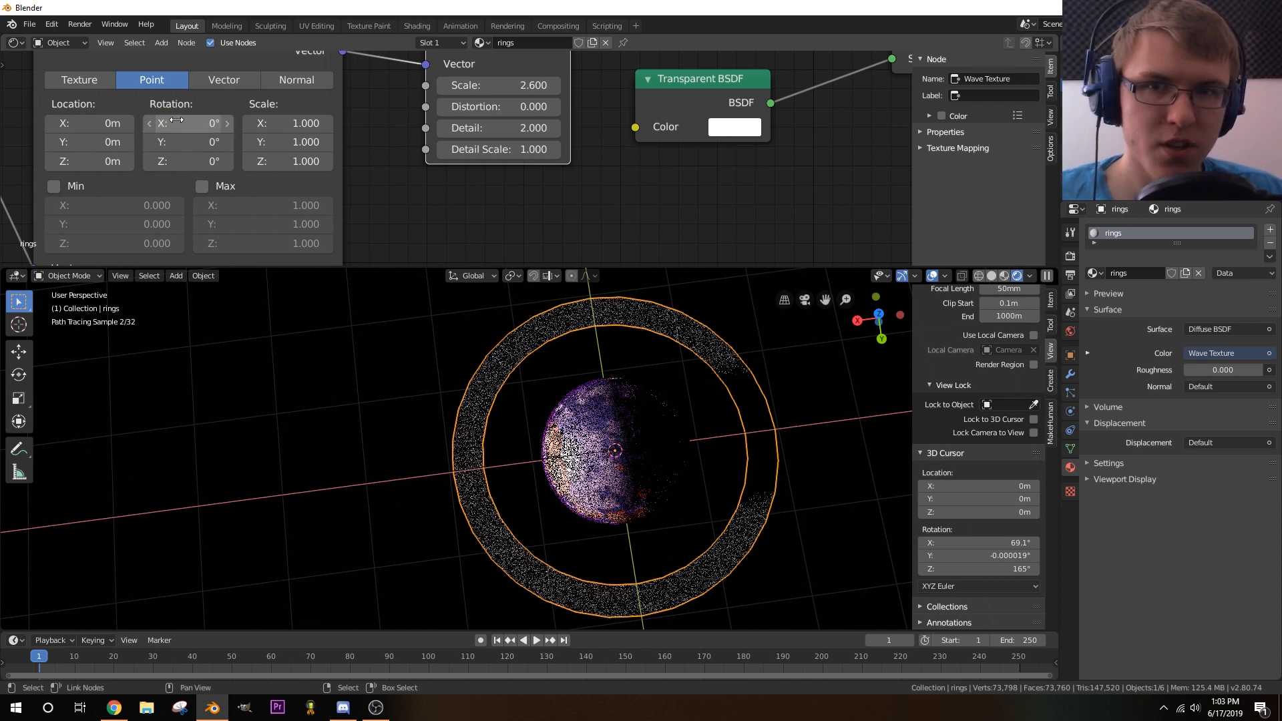
pyautogui.click(210, 165)
pyautogui.write('90')
pyautogui.press('Return')
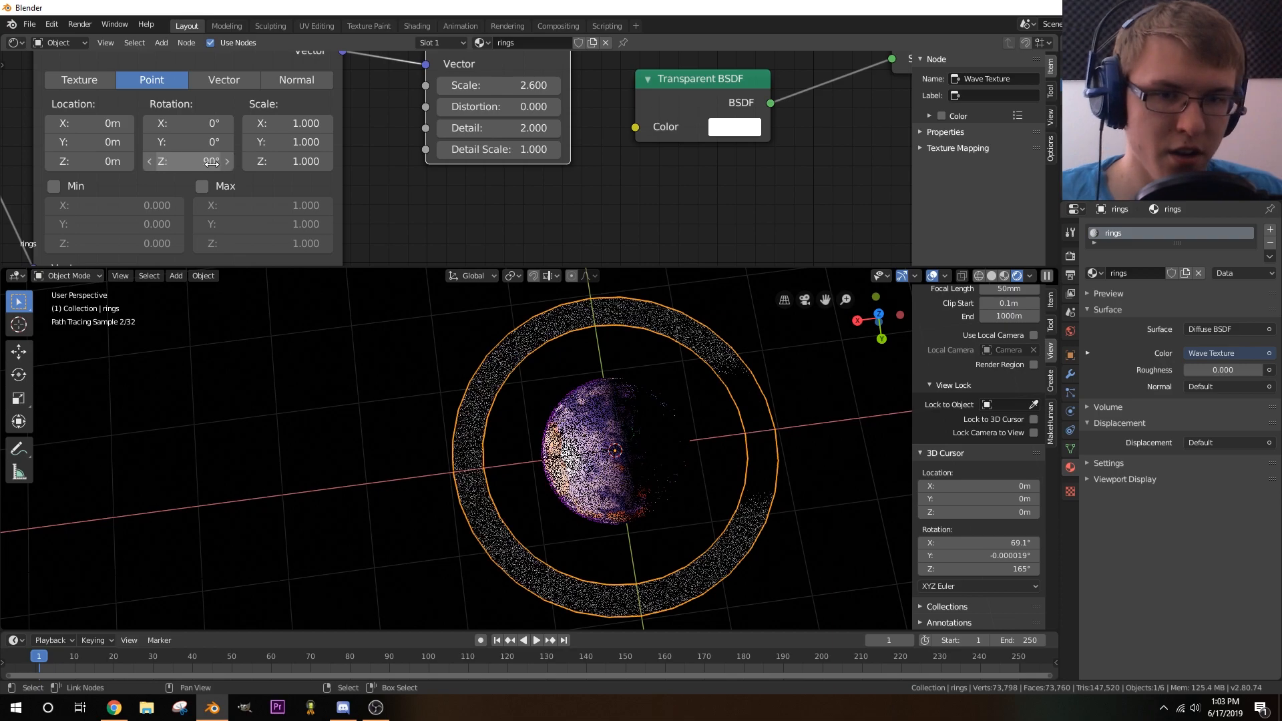
# - Bring a section of the ring into close view and switch the 3D viewport to Look Dev shading
pyautogui.scroll(3, 529, 410)
pyautogui.keyDown('shift'); pyautogui.moveTo(529, 410); pyautogui.dragTo(619, 481, button='middle'); pyautogui.keyUp('shift')
pyautogui.scroll(3, 827, 422)
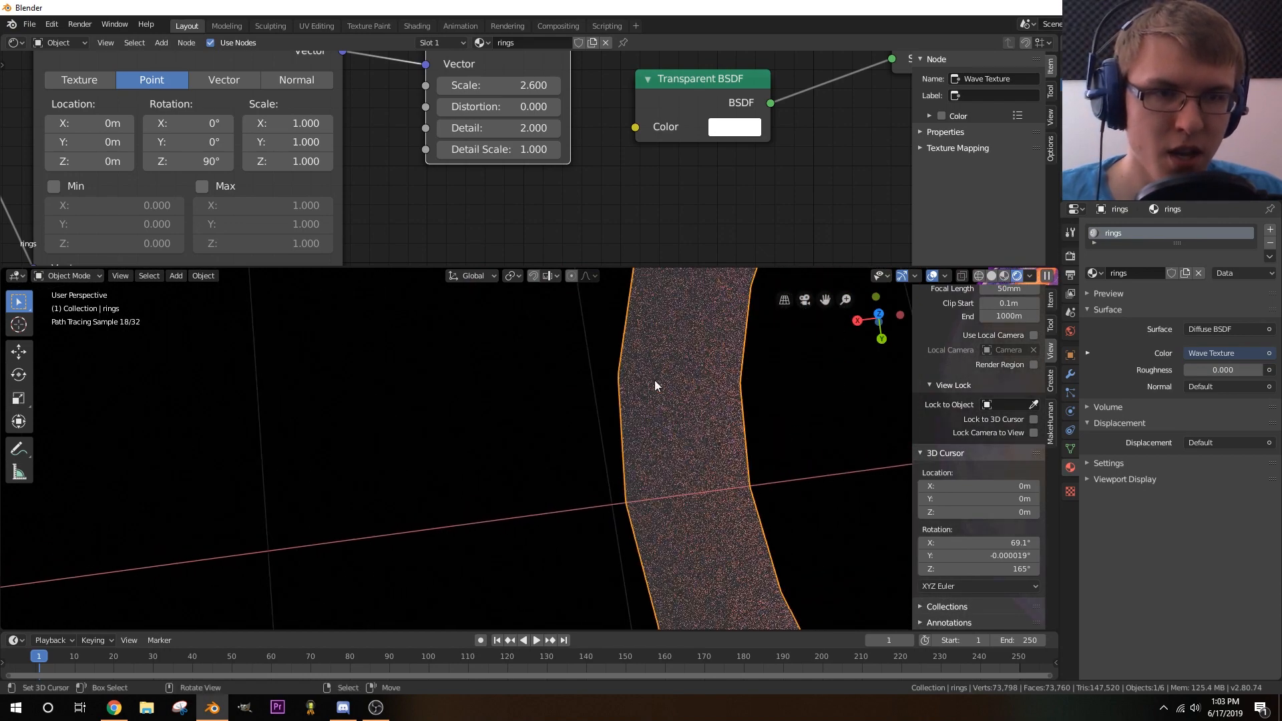
pyautogui.press('z')
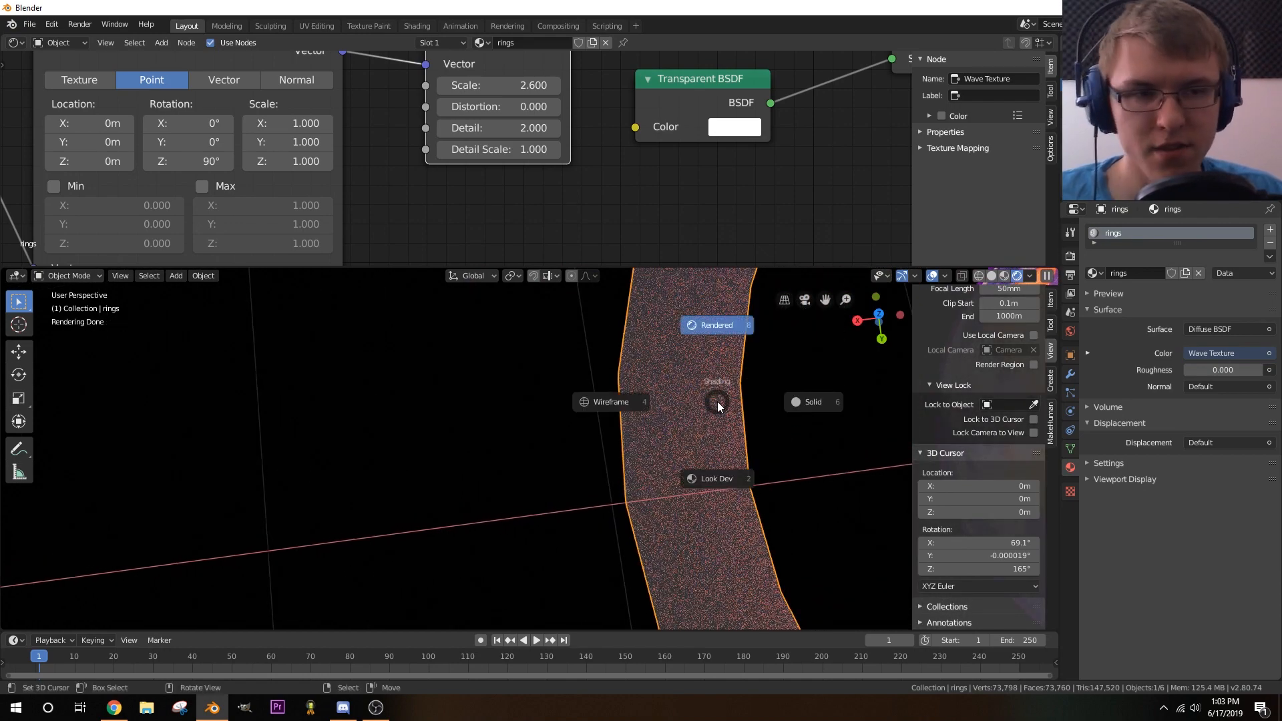
pyautogui.click(718, 475)
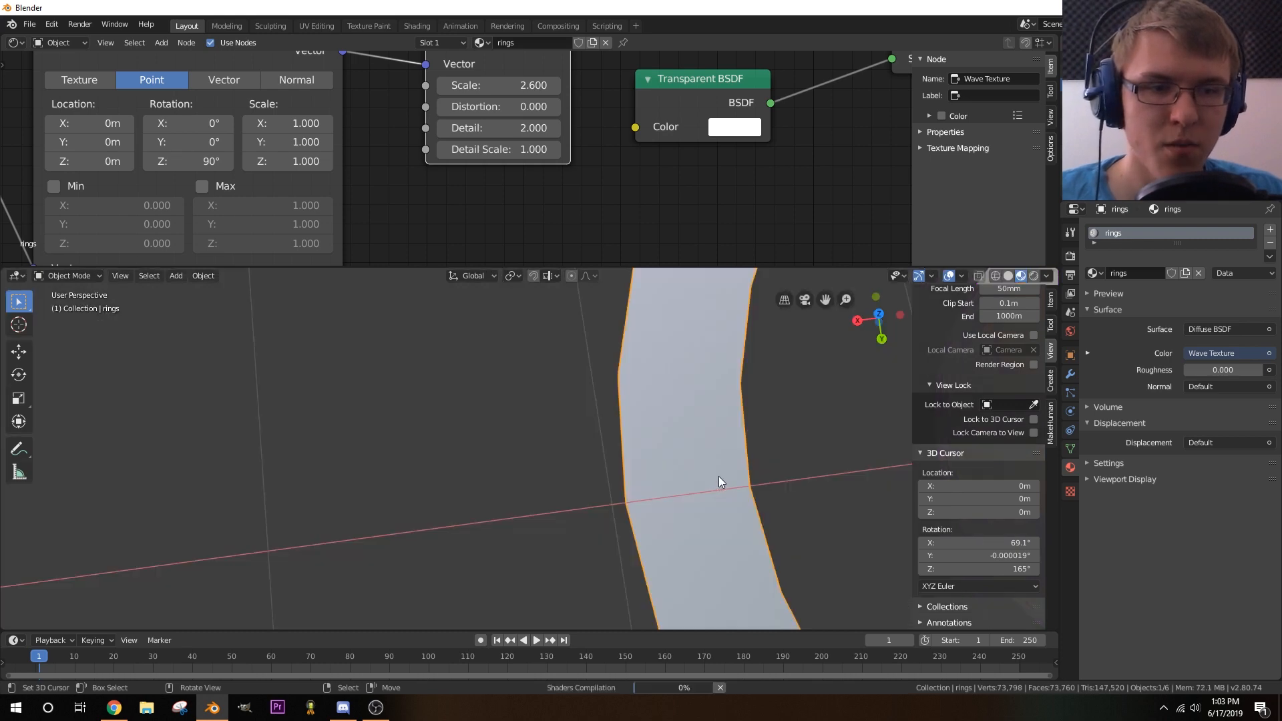
# - Switch the render engine to Eevee and preview the whole ring and planet in Rendered shading
pyautogui.scroll(-5, 728, 476)
pyautogui.moveTo(726, 475); pyautogui.dragTo(560, 525, button='middle')
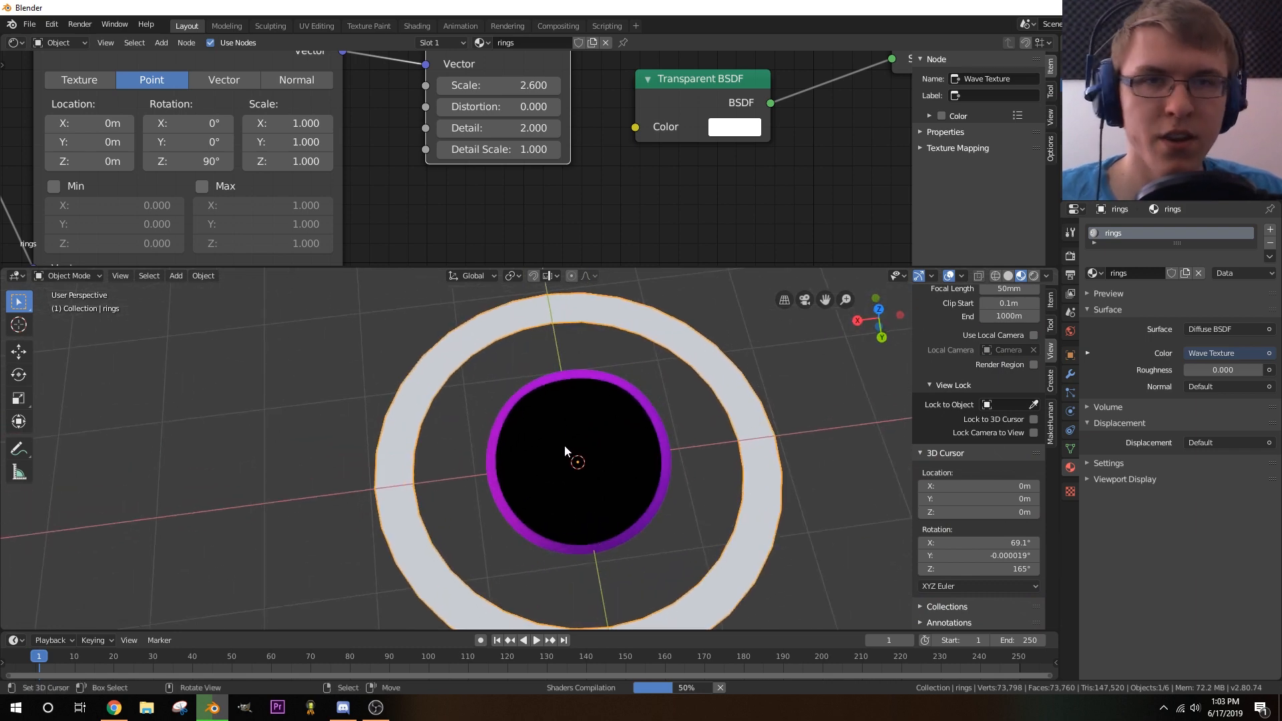
pyautogui.click(1069, 255)
pyautogui.click(1200, 228)
pyautogui.click(1204, 245)
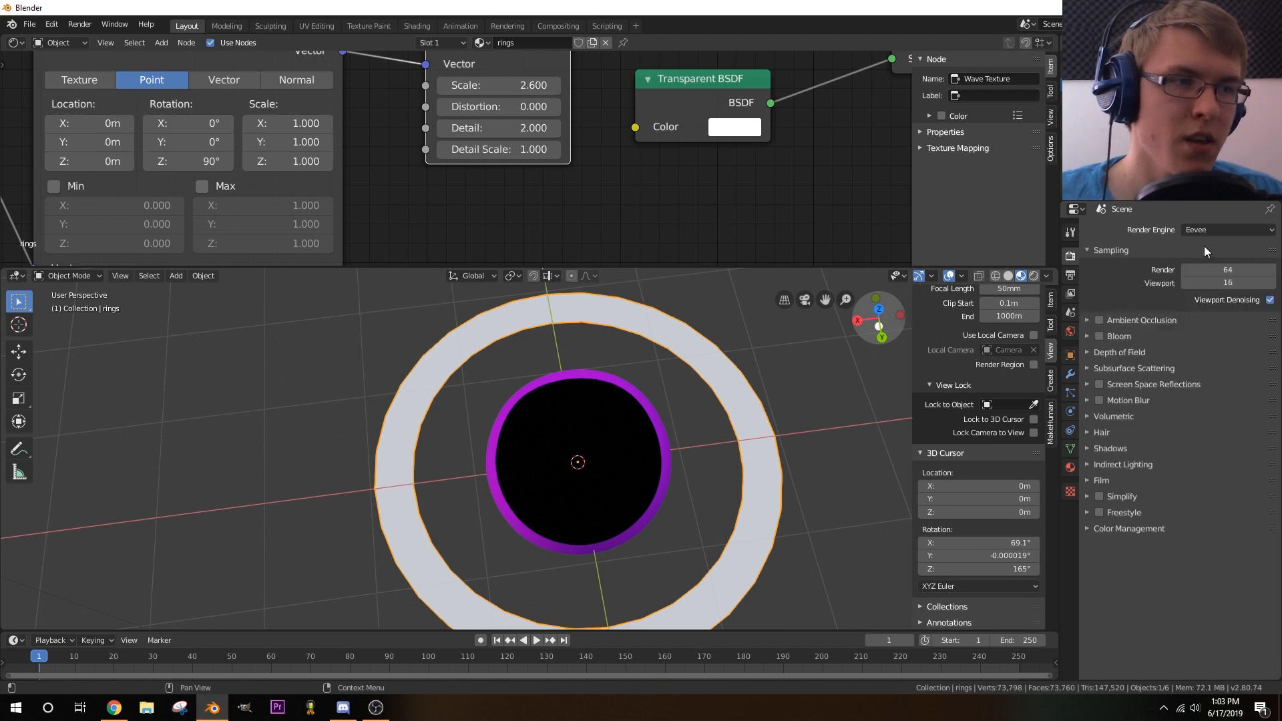
pyautogui.press('z')
pyautogui.click(602, 358)
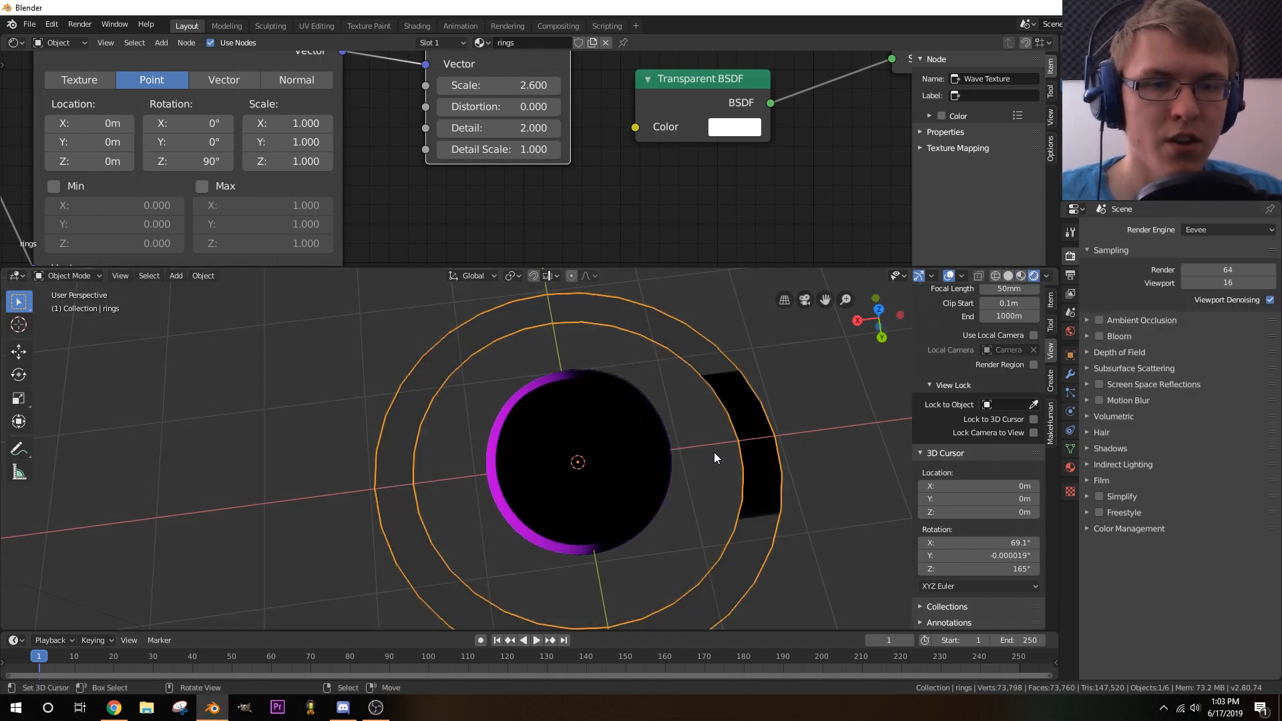
pyautogui.moveTo(714, 451)
pyautogui.mouseDown(button='middle')
pyautogui.moveTo(683, 418)
pyautogui.moveTo(712, 406)
pyautogui.moveTo(658, 464)
pyautogui.moveTo(689, 437)
pyautogui.mouseUp(button='middle')
pyautogui.scroll(1, 672, 440)
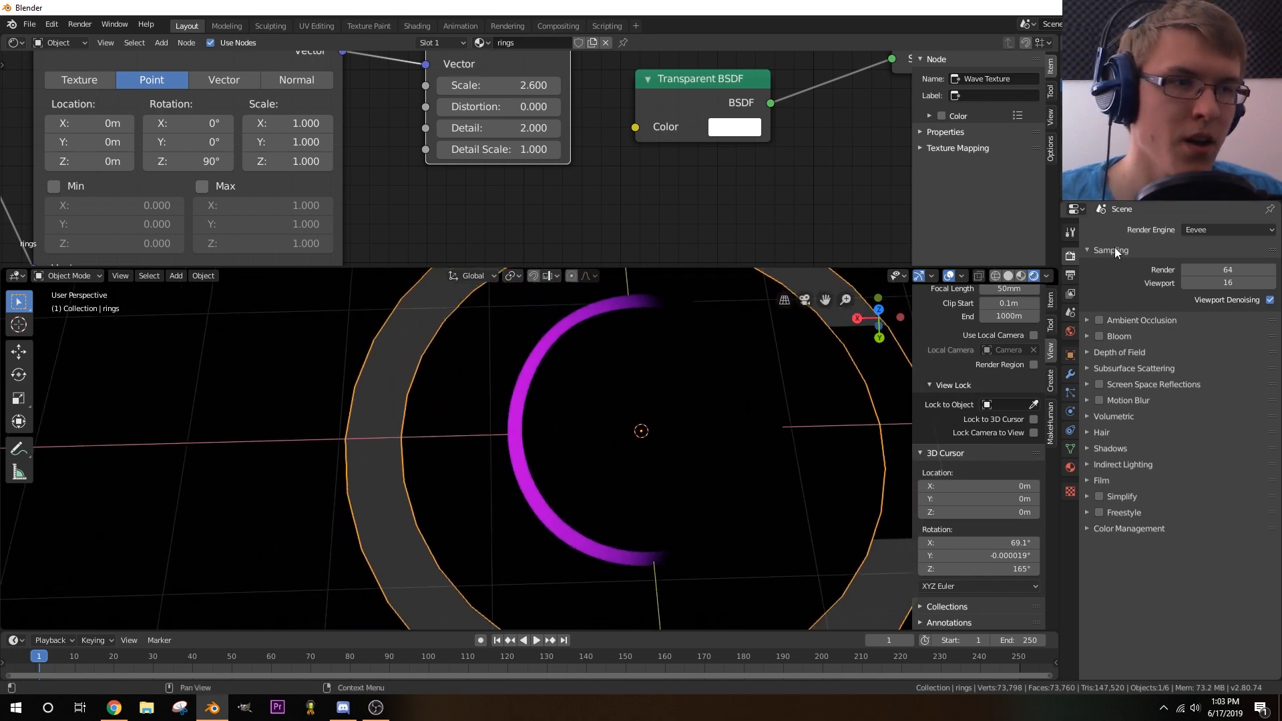
# - Set the render engine to Cycles and return the 3D viewport to Look Dev shading
pyautogui.click(1205, 230)
pyautogui.click(1199, 286)
pyautogui.press('z')
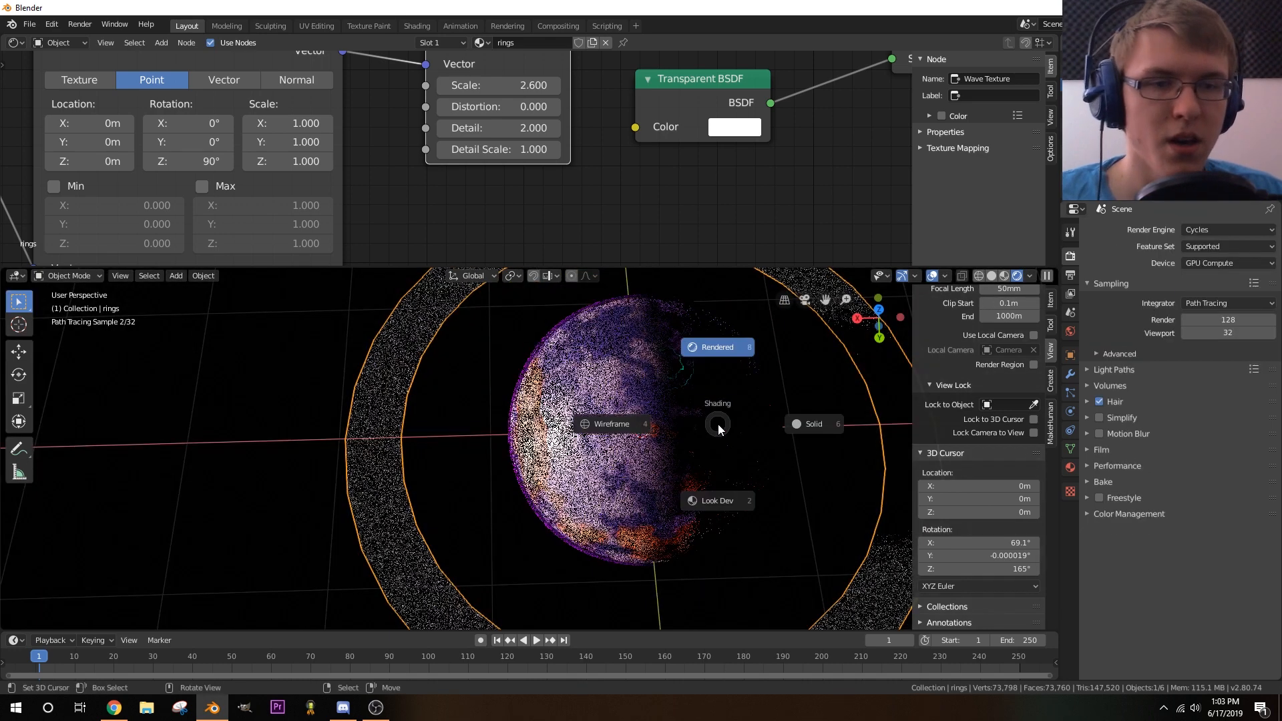
pyautogui.click(694, 504)
# - Raise the Wave Texture's scale to 9.2 and reset the Mapping node's Y and Z rotation to 0°
pyautogui.moveTo(474, 426); pyautogui.dragTo(447, 458, button='middle')
pyautogui.moveTo(472, 86); pyautogui.dragTo(518, 86)
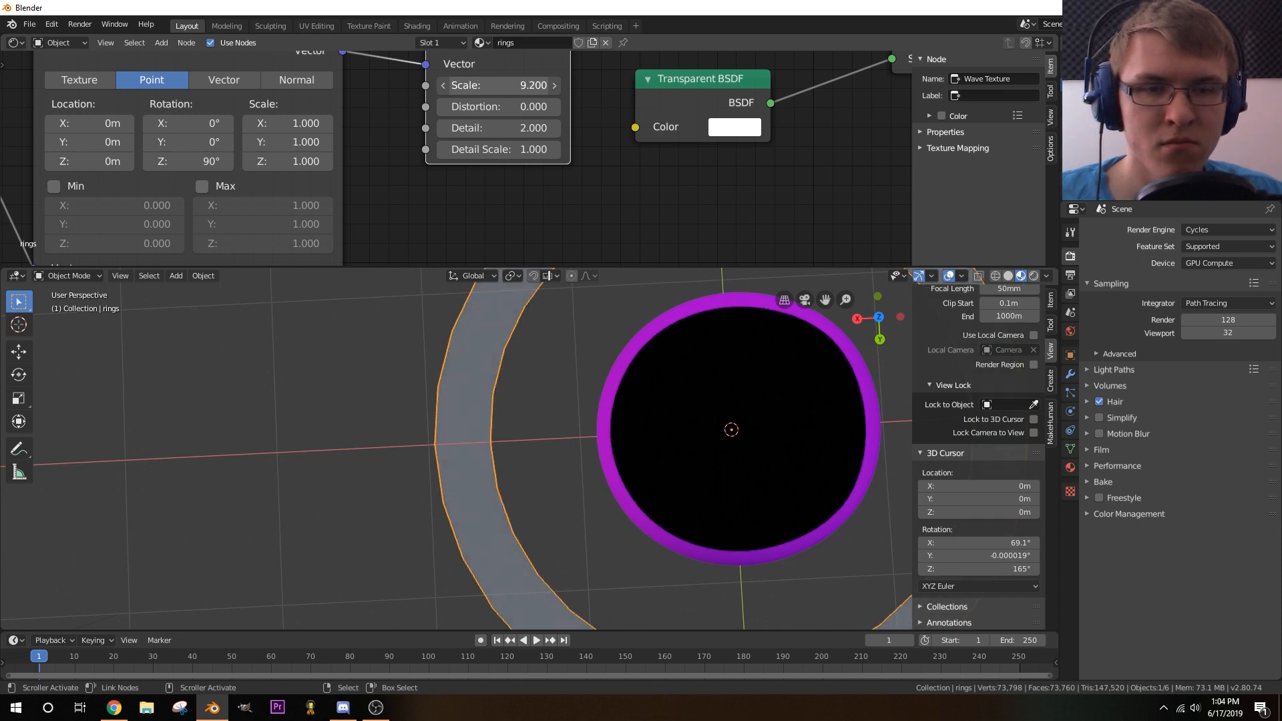
pyautogui.moveTo(494, 200); pyautogui.dragTo(579, 181, button='middle')
pyautogui.moveTo(275, 141)
pyautogui.mouseDown()
pyautogui.moveTo(275, 123)
pyautogui.moveTo(321, 123)
pyautogui.moveTo(278, 124)
pyautogui.mouseUp()
pyautogui.click(280, 141)
pyautogui.write('0')
pyautogui.press('Return')
pyautogui.click(278, 124)
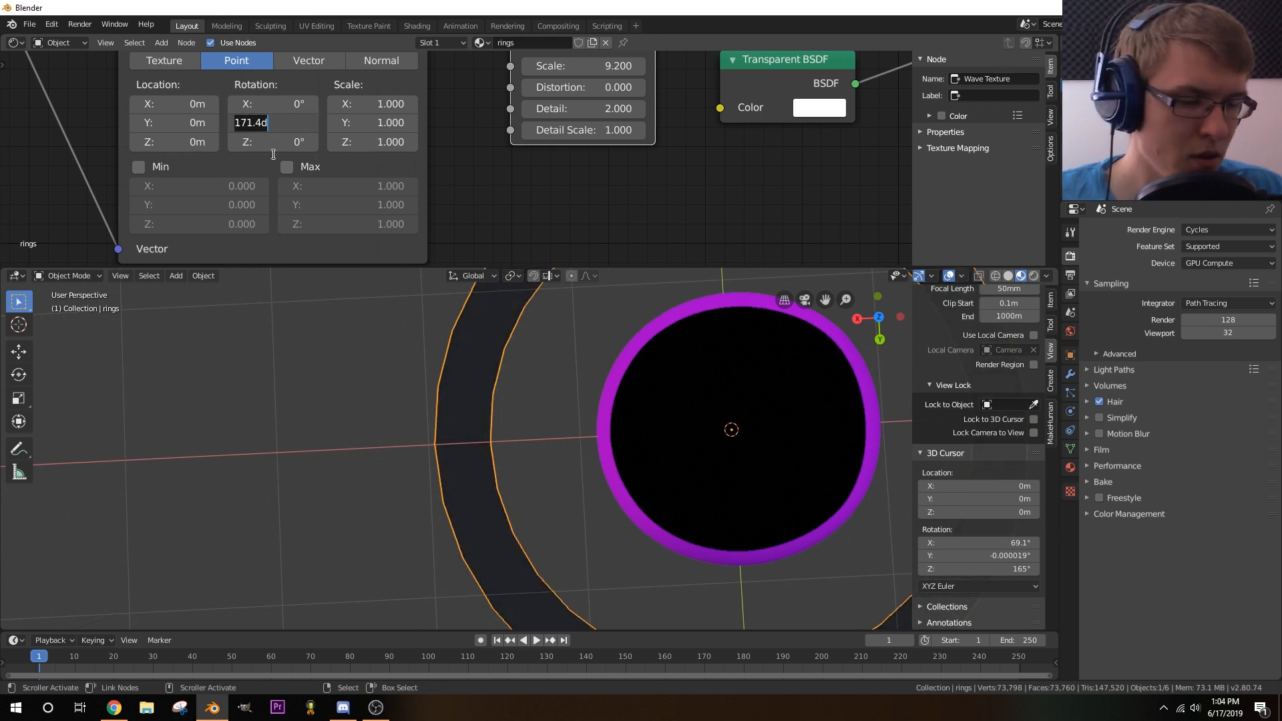
pyautogui.write('0')
pyautogui.press('Return')
# - Set the Mapping node's vector type to Normal and its Y rotation to 4.8°
pyautogui.scroll(-6, 655, 418)
pyautogui.scroll(5, 652, 450)
pyautogui.moveTo(672, 463); pyautogui.dragTo(497, 433, button='middle')
pyautogui.scroll(-3, 519, 431)
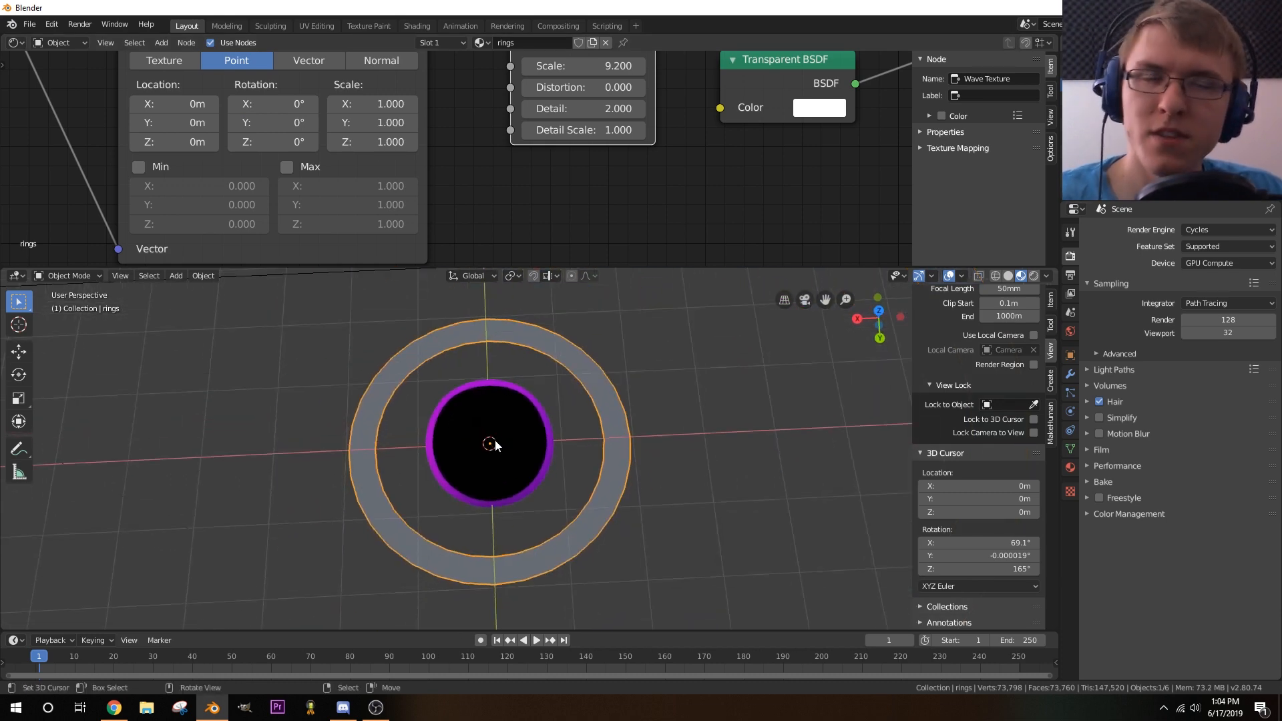
pyautogui.scroll(-2, 420, 157)
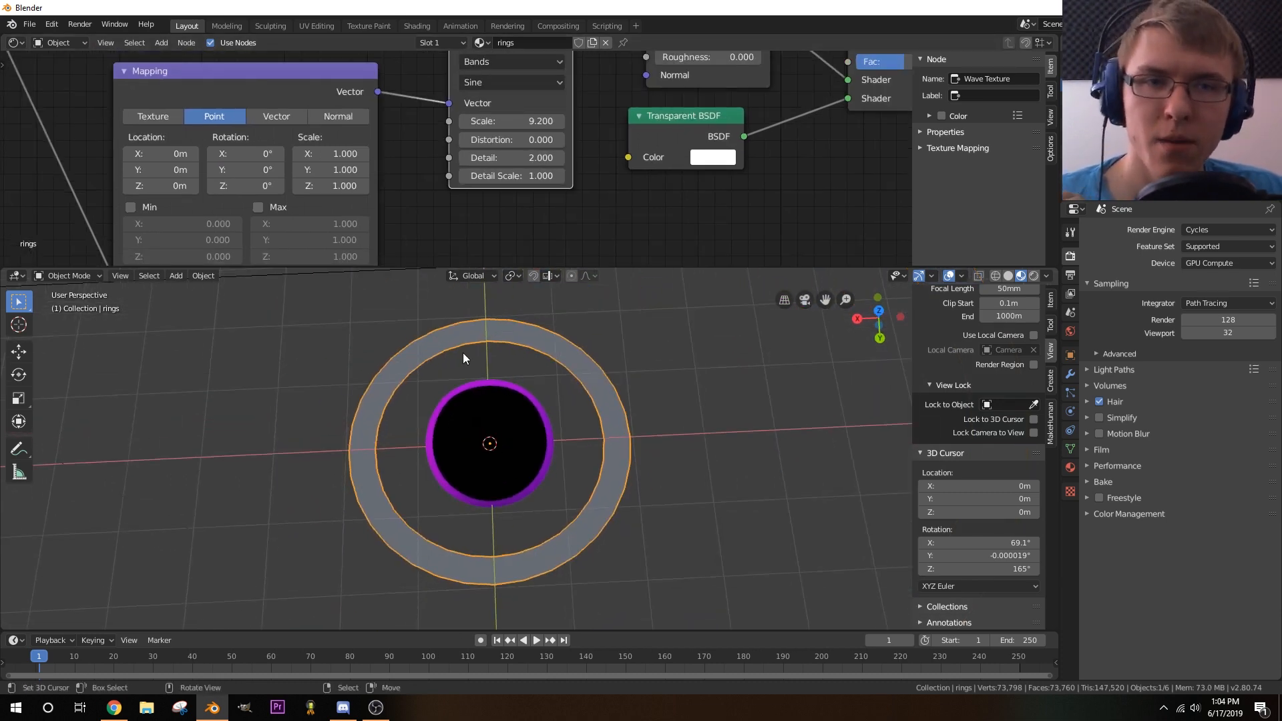
pyautogui.moveTo(463, 353); pyautogui.dragTo(407, 226, button='middle')
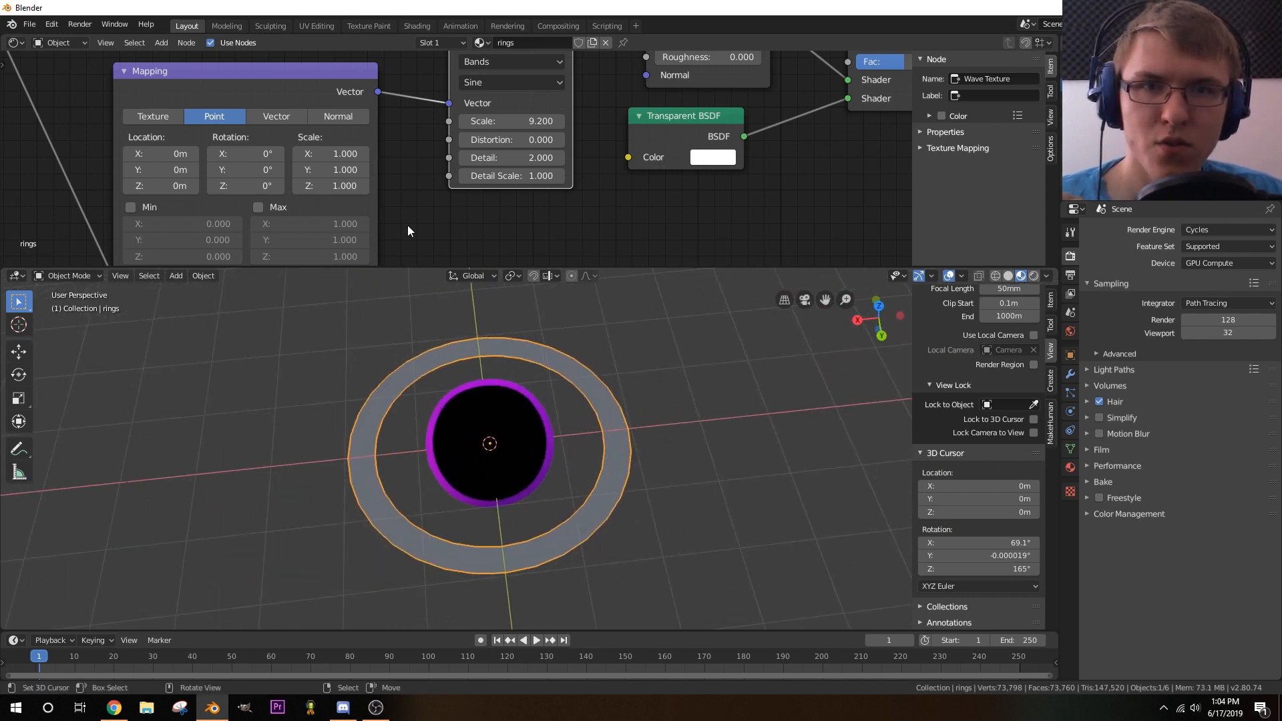
pyautogui.click(337, 116)
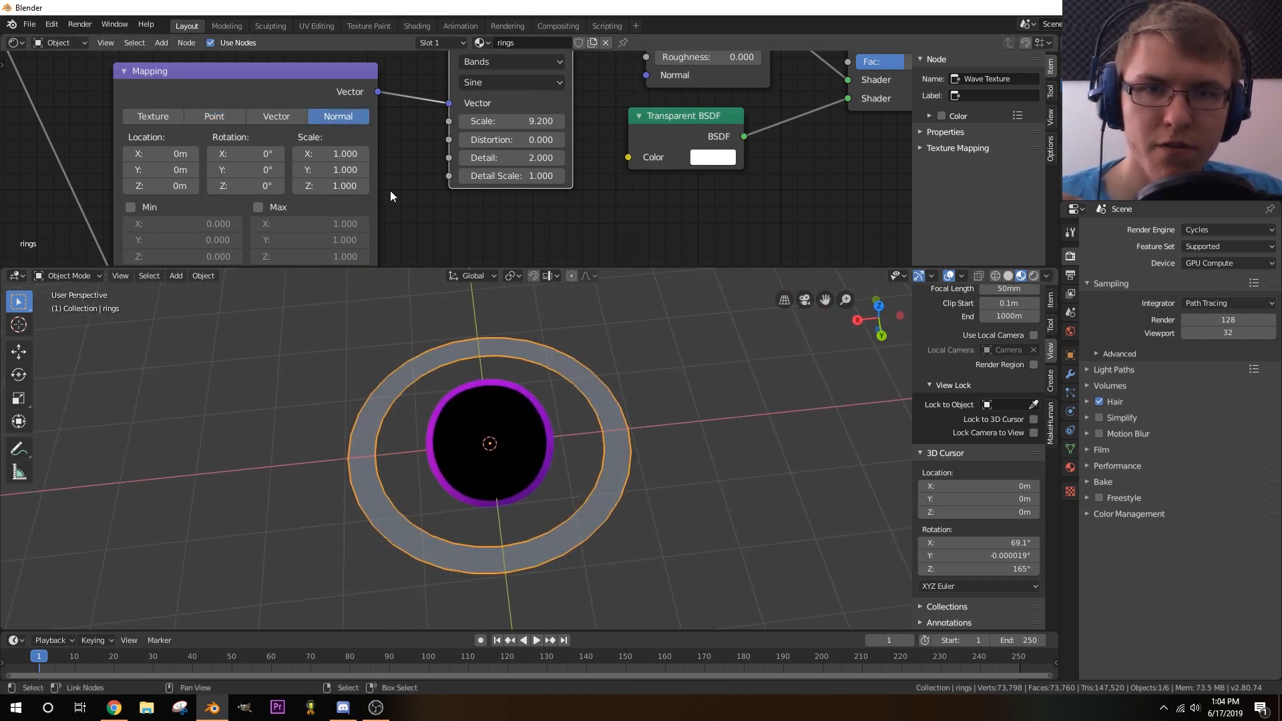
pyautogui.moveTo(259, 184); pyautogui.dragTo(272, 166, button='middle')
pyautogui.moveTo(274, 151)
pyautogui.mouseDown()
pyautogui.moveTo(300, 151)
pyautogui.moveTo(274, 151)
pyautogui.mouseUp()
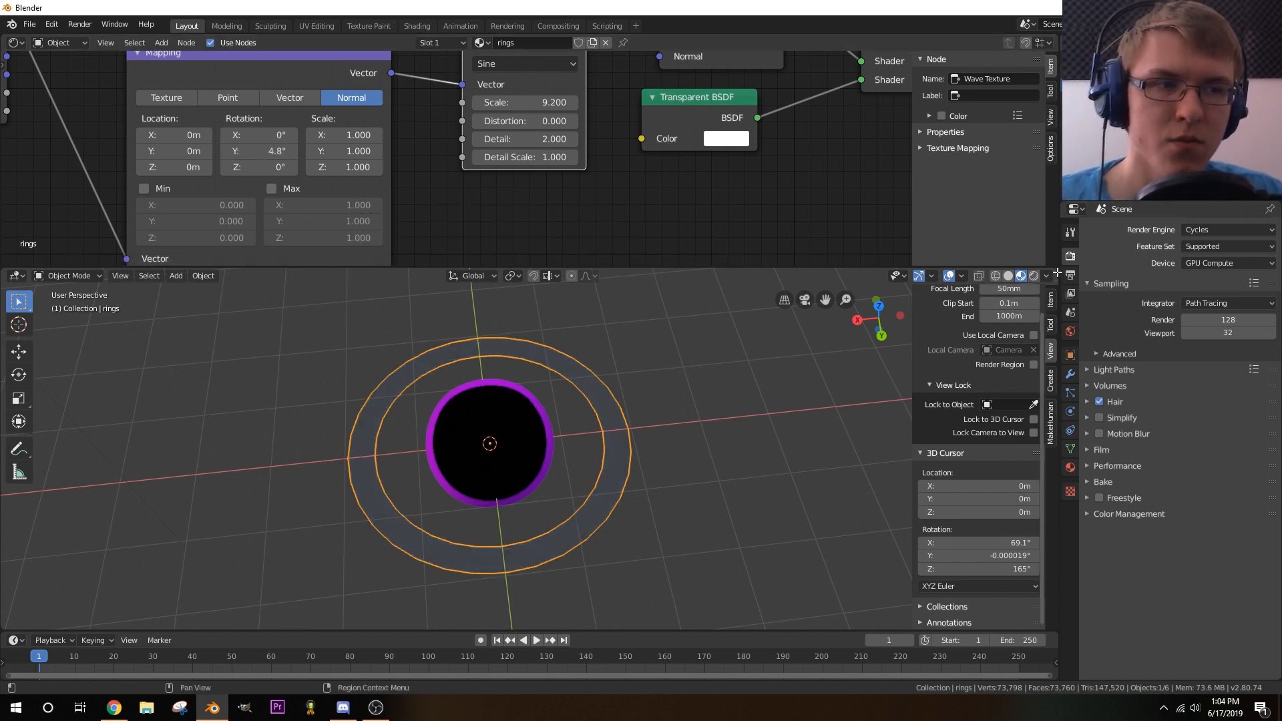
# - Split the 3D viewport into two side-by-side views and select the ring's entire mesh in Edit Mode
pyautogui.moveTo(1057, 271); pyautogui.dragTo(482, 300)
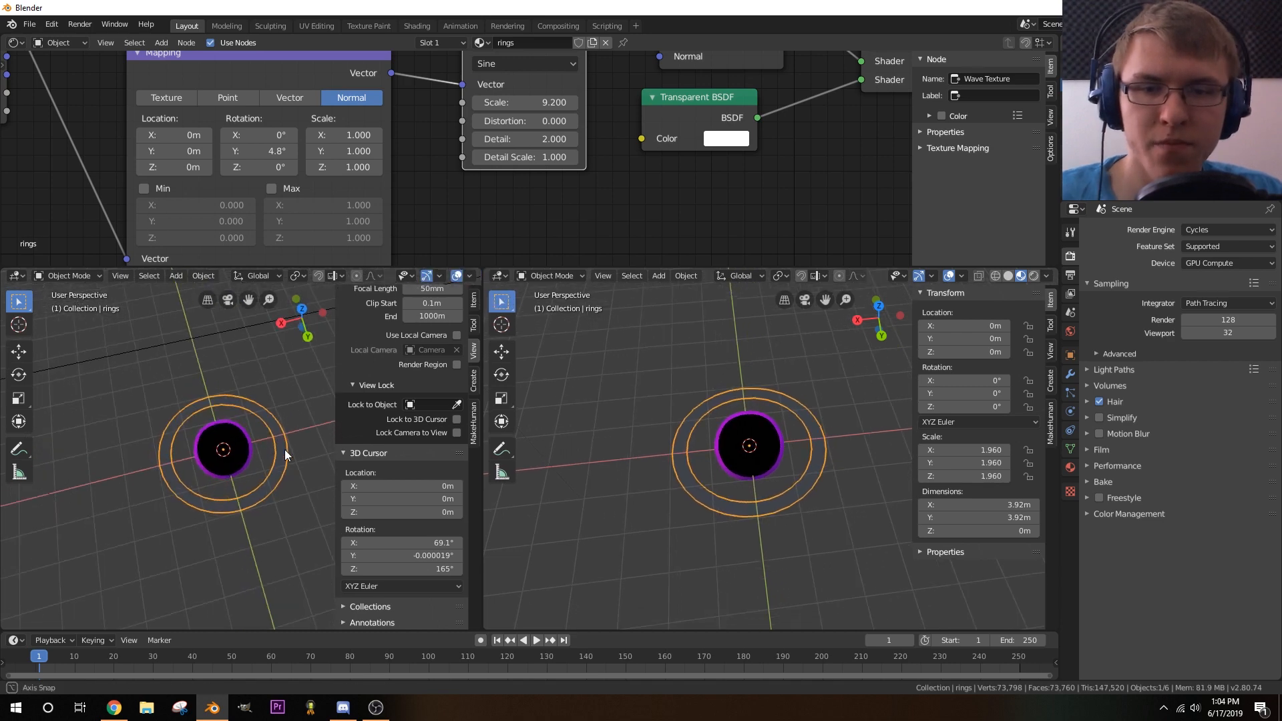
pyautogui.press('Tab')
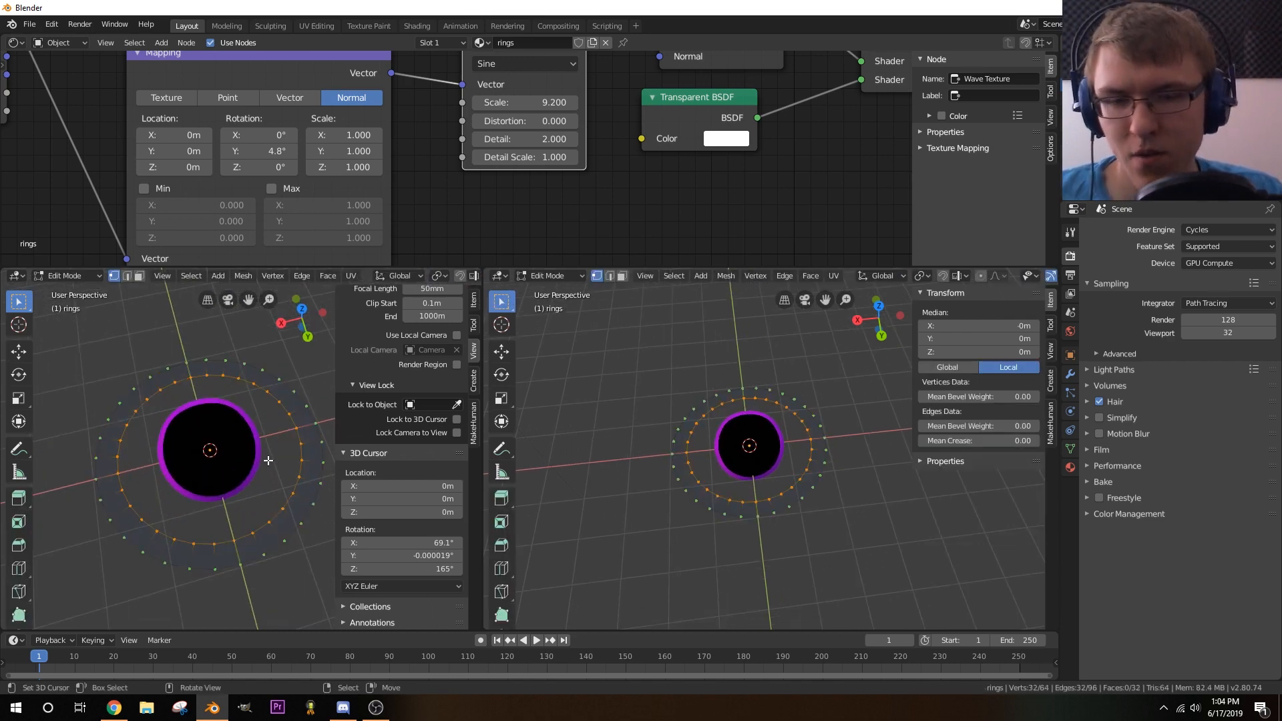
pyautogui.press('a')
pyautogui.press('a')
pyautogui.press('a')
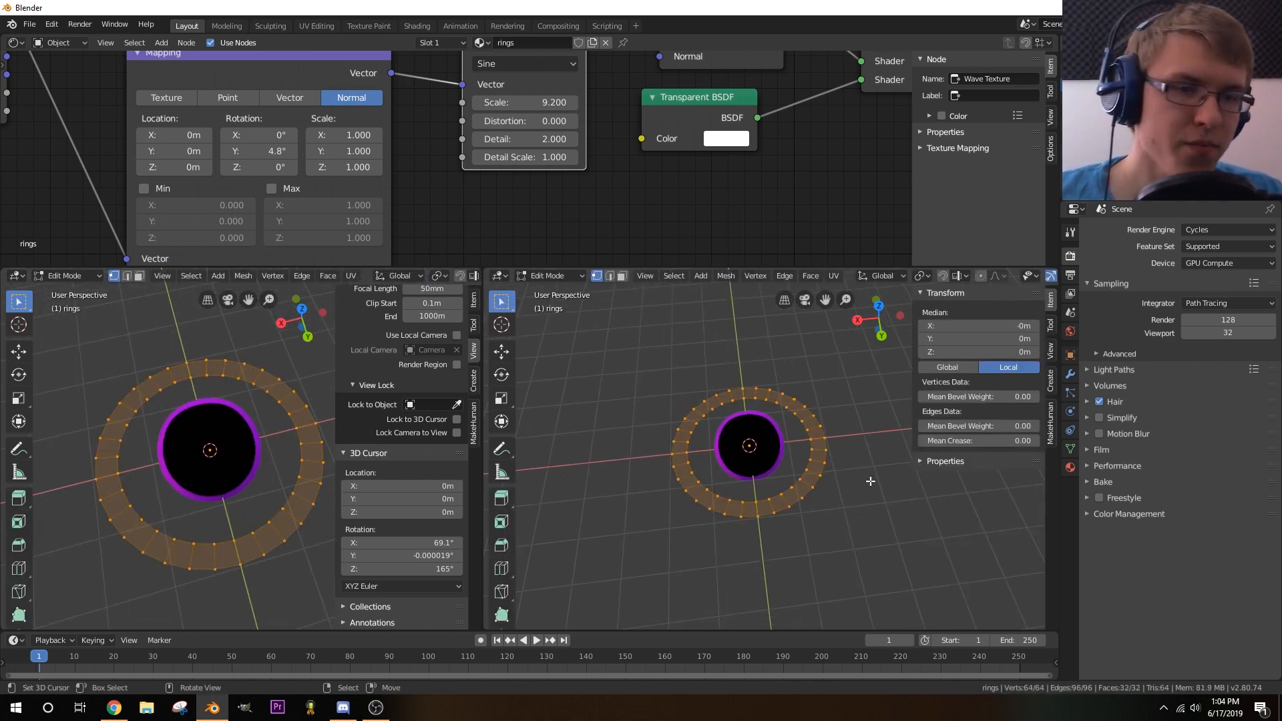
# - Turn one of the two views into a UV Editor and create a new blank 4000 × 4000 px image in it
pyautogui.click(500, 276)
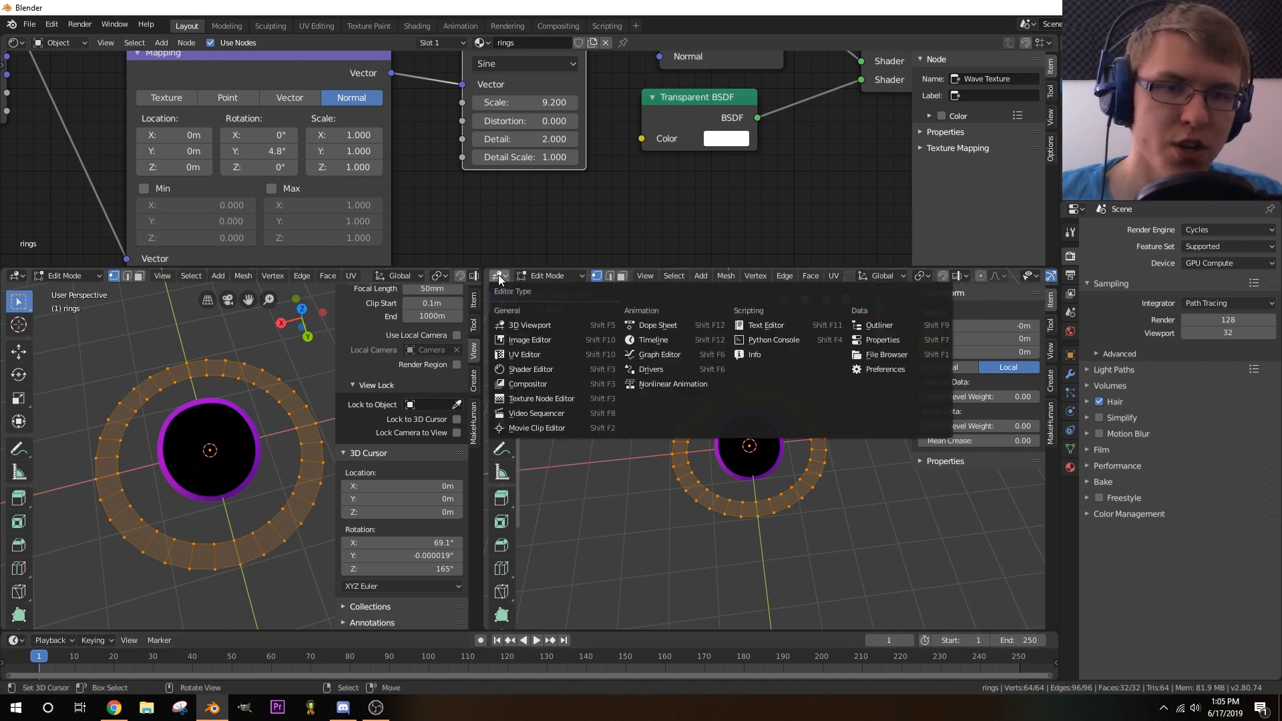
pyautogui.click(14, 276)
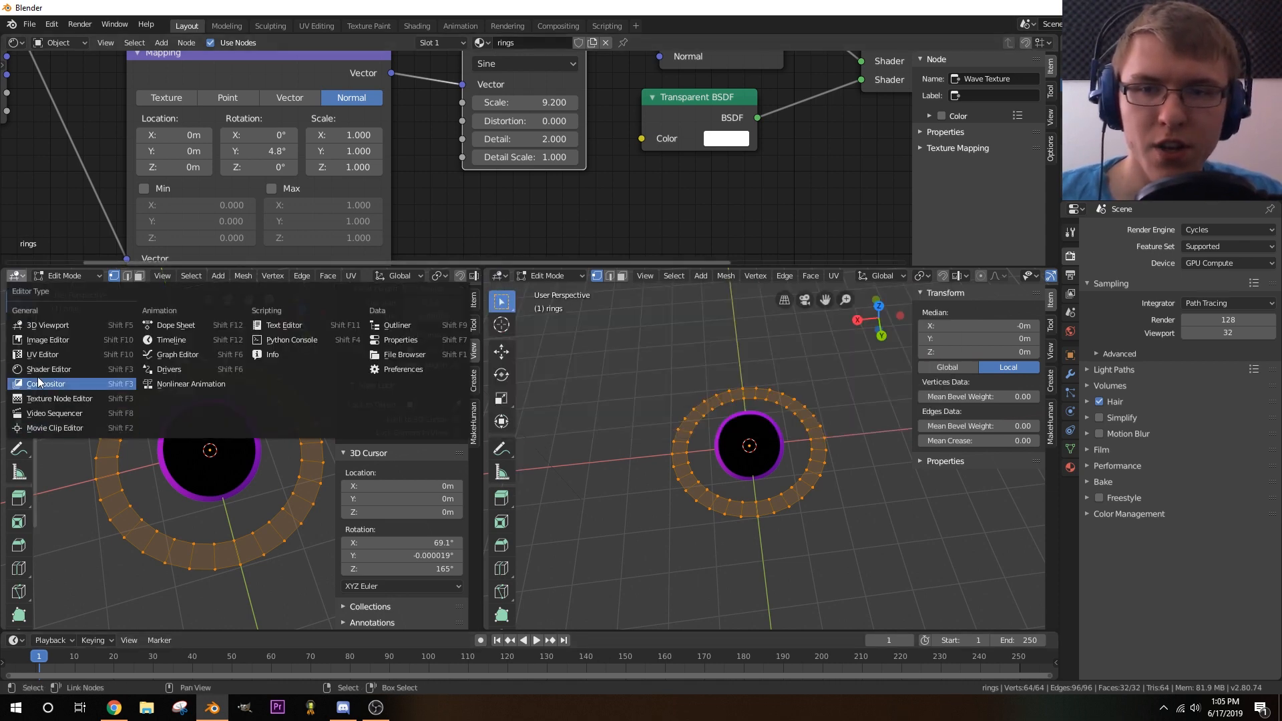
pyautogui.click(43, 354)
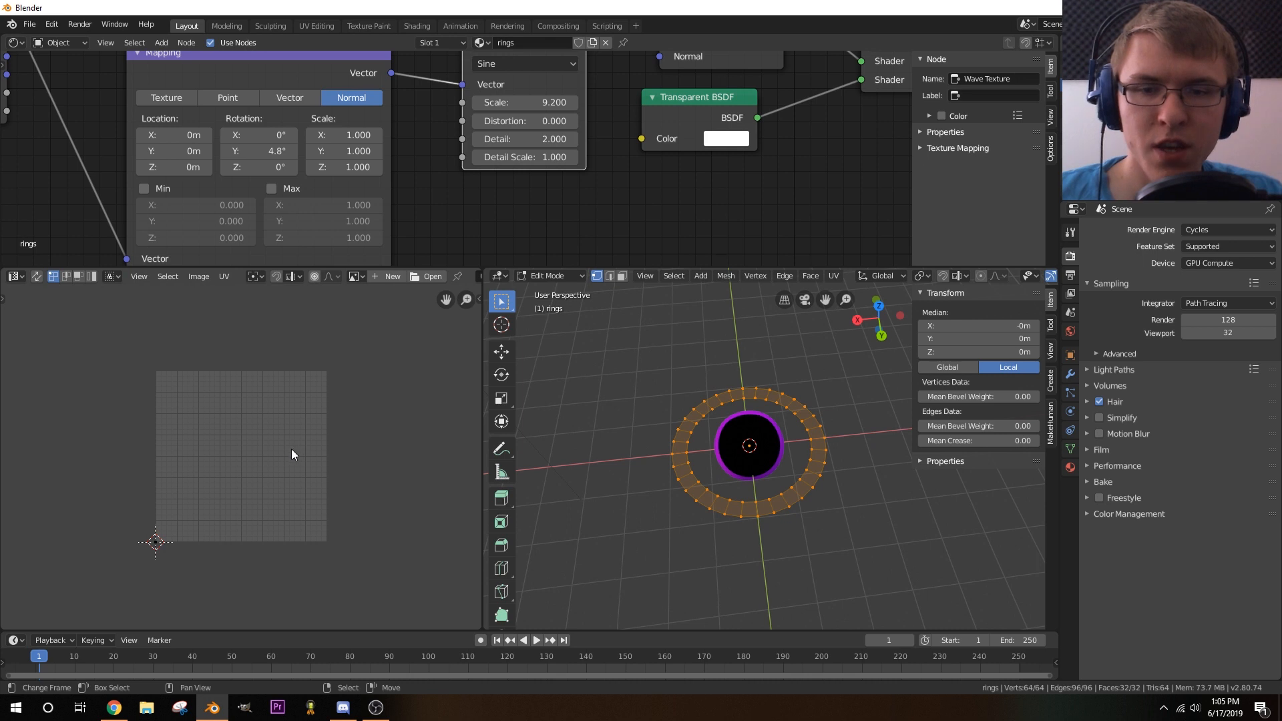
pyautogui.scroll(2, 291, 454)
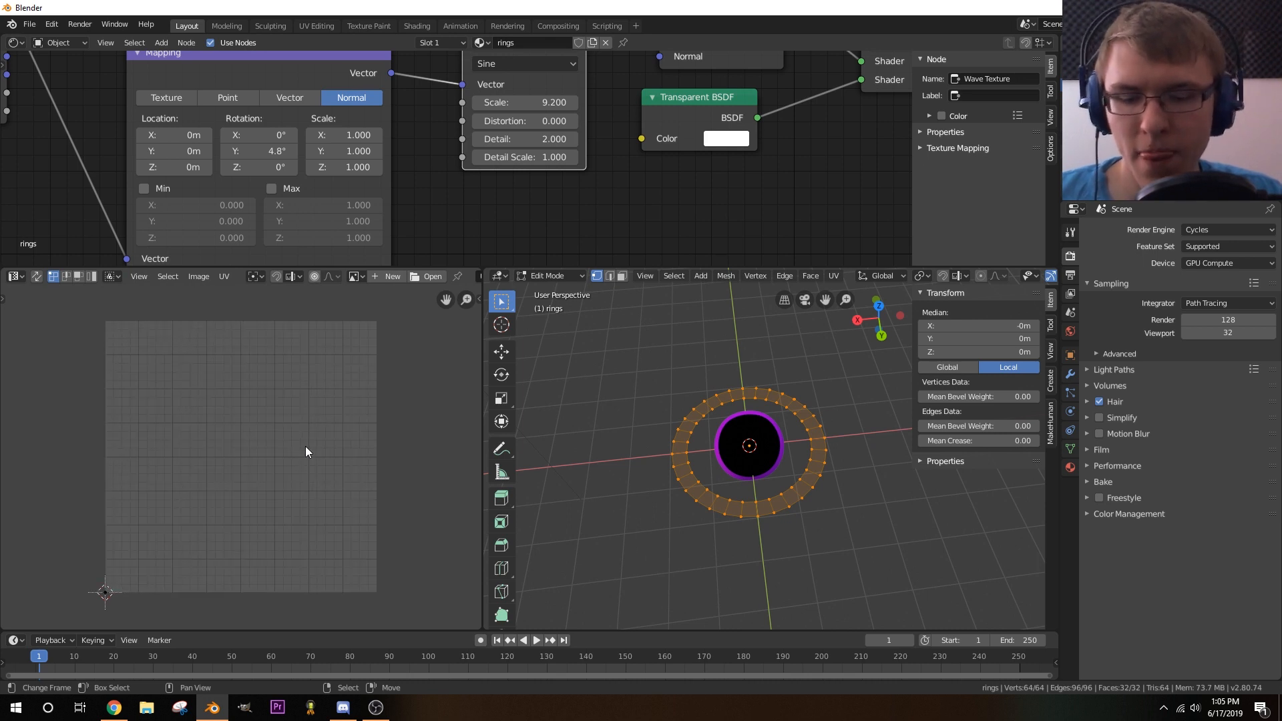
pyautogui.click(387, 276)
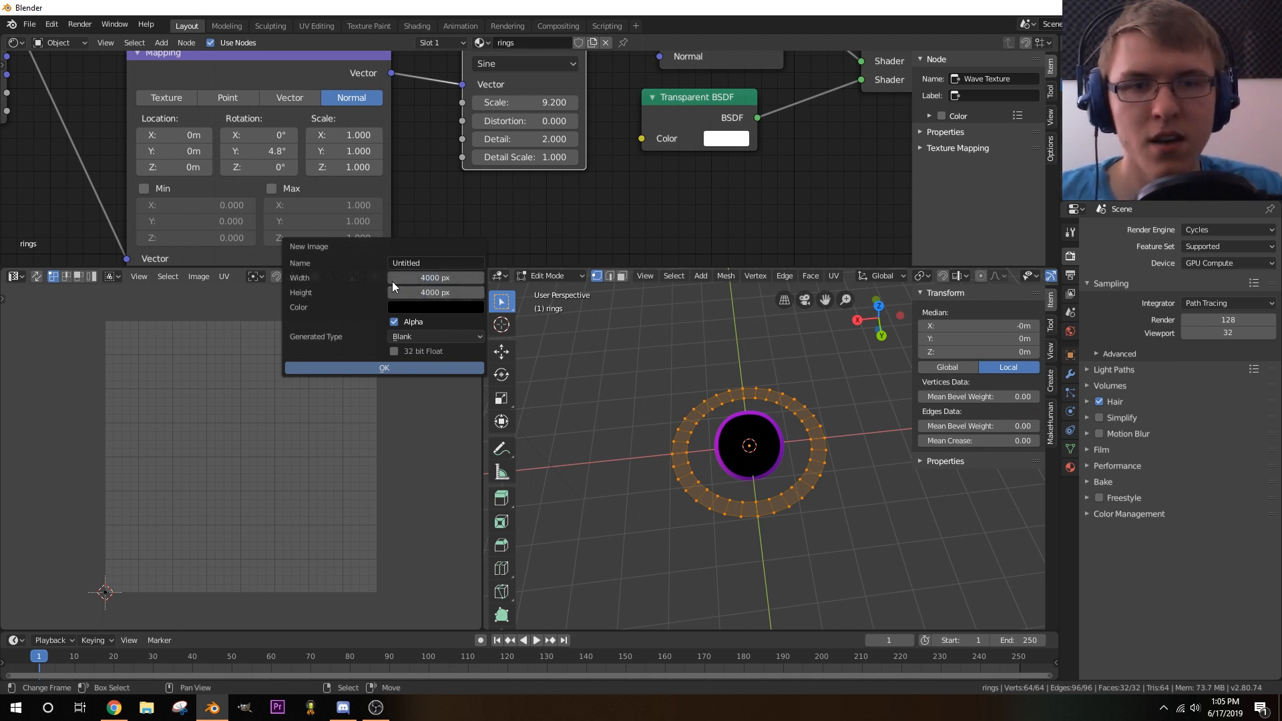
pyautogui.click(374, 368)
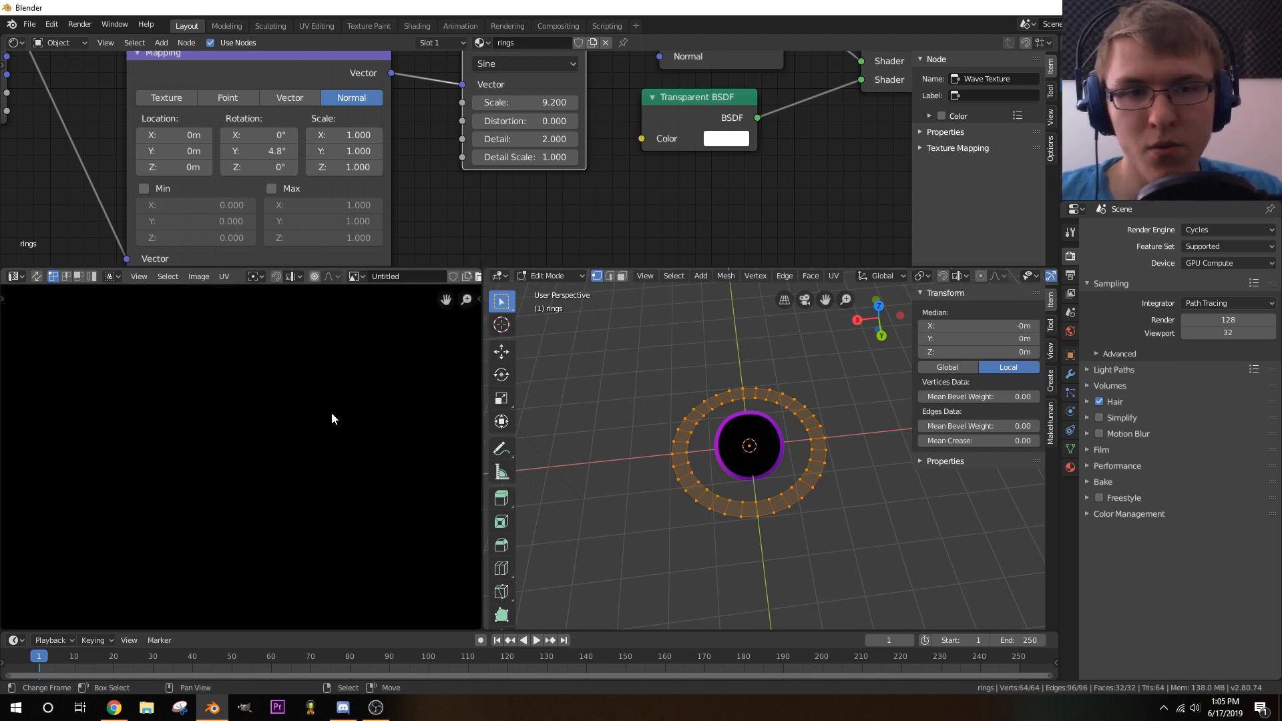
# - Unwrap the ring with Smart UV Project, with Stretch to UV Bounds disabled
pyautogui.scroll(-5, 327, 415)
pyautogui.scroll(1, 324, 419)
pyautogui.moveTo(775, 480); pyautogui.dragTo(748, 444, button='middle')
pyautogui.press('u')
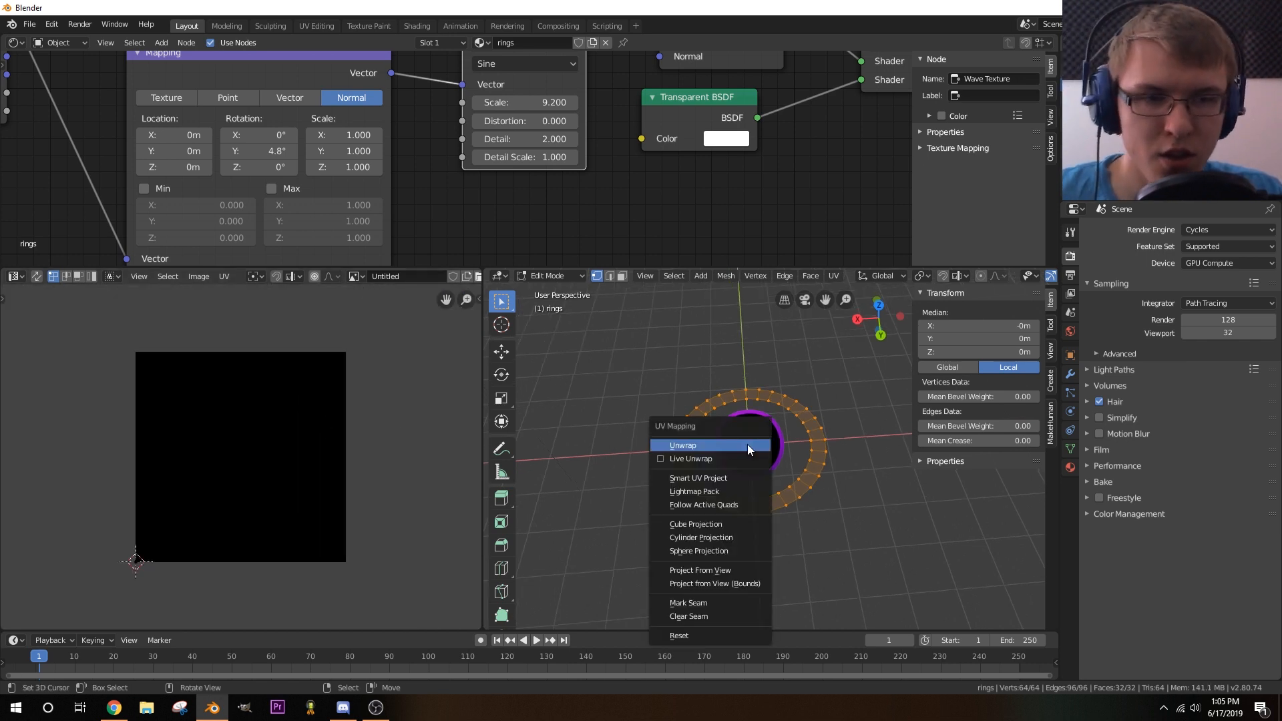
pyautogui.click(720, 481)
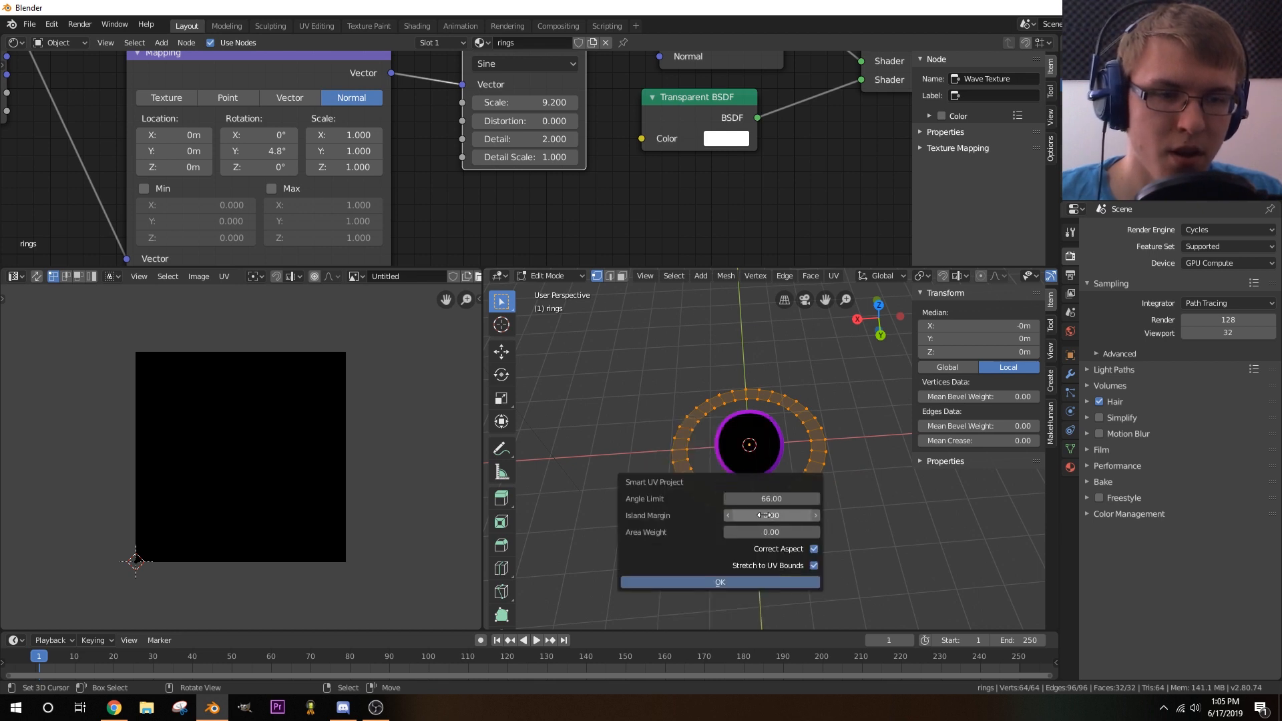
pyautogui.click(814, 566)
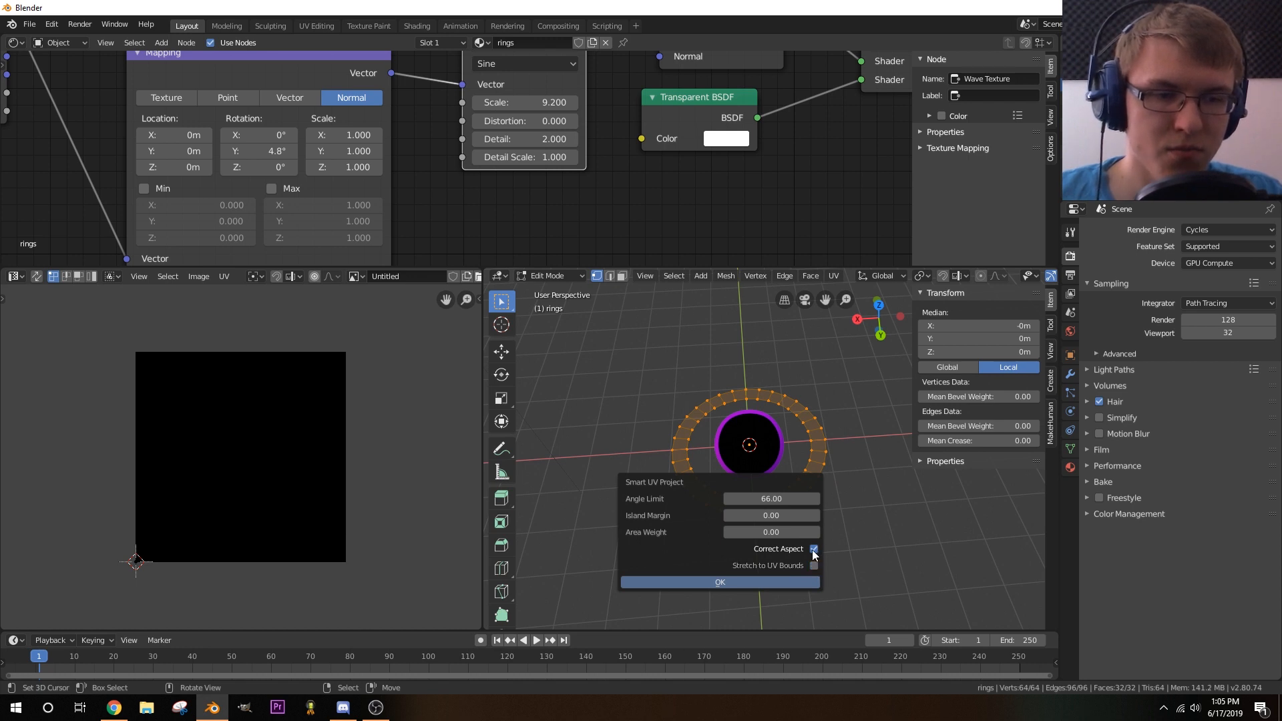
pyautogui.click(723, 581)
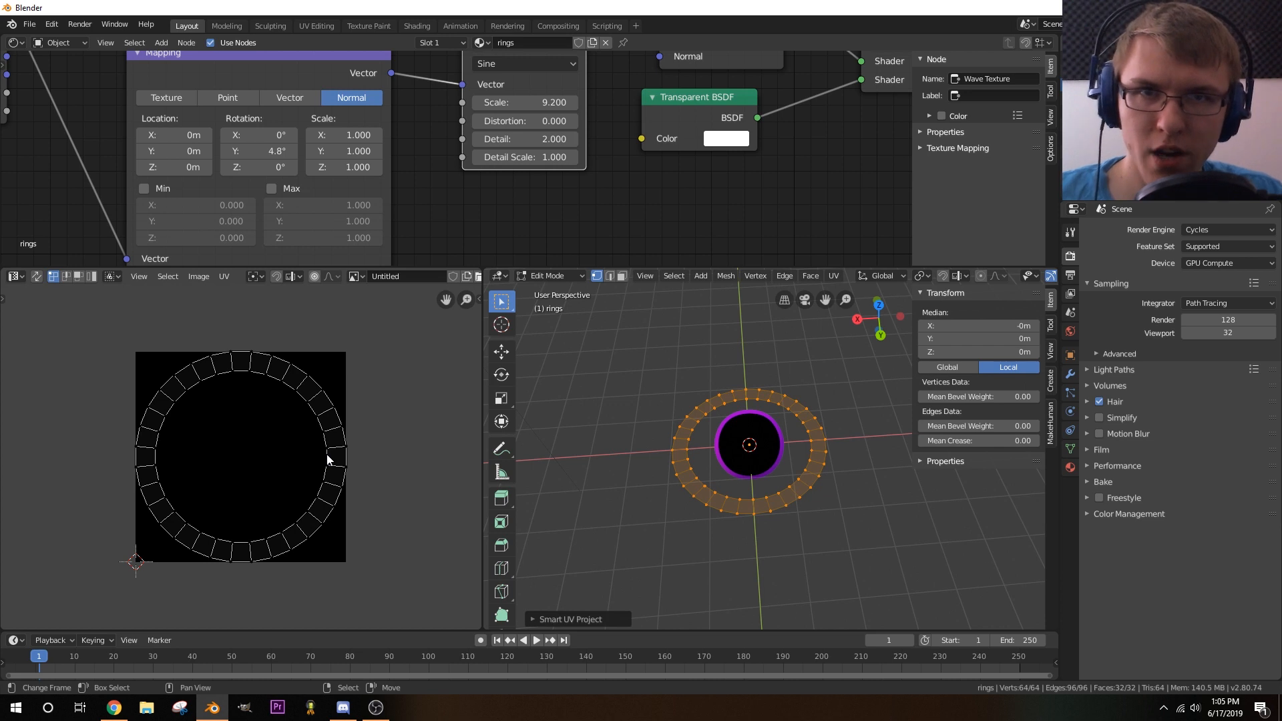
# - Rename the new image in the UV Editor to "astroide feald"
pyautogui.moveTo(747, 475); pyautogui.dragTo(749, 509, button='middle')
pyautogui.moveTo(519, 191); pyautogui.dragTo(719, 189, button='middle')
pyautogui.scroll(-4, 719, 189)
pyautogui.moveTo(380, 172); pyautogui.dragTo(364, 255, button='middle')
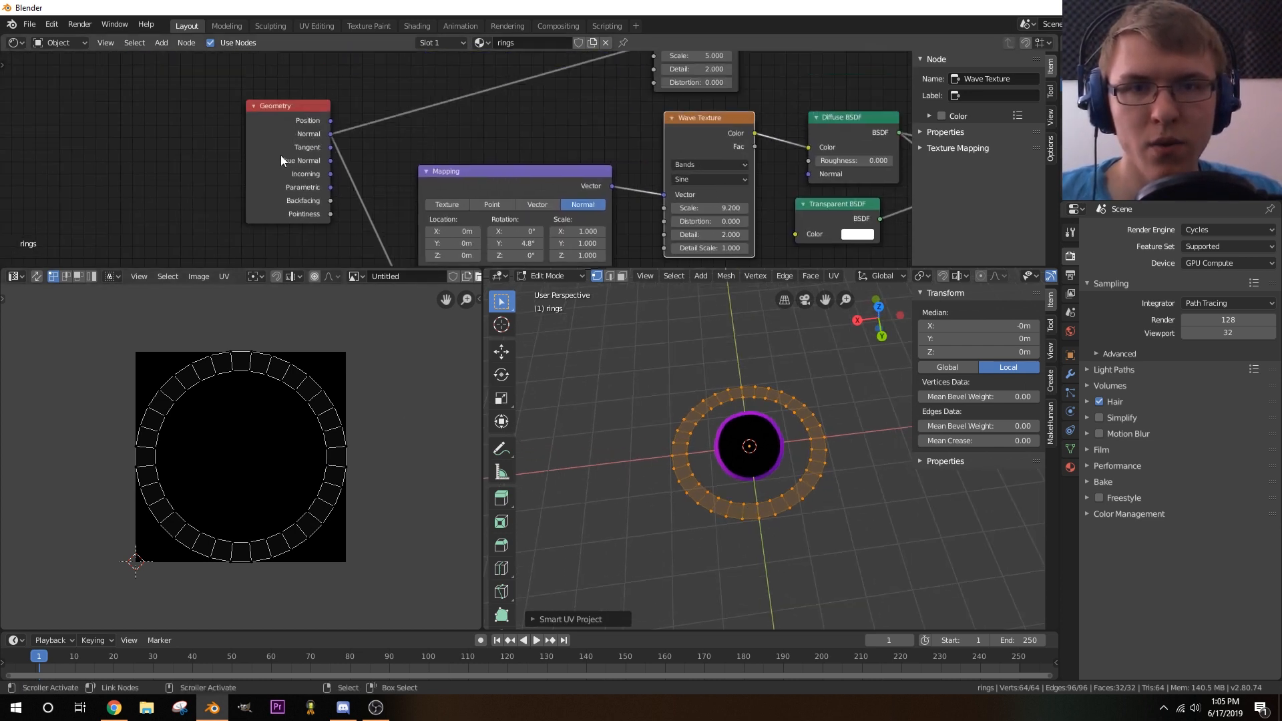
pyautogui.click(168, 157)
pyautogui.hotkey('shift', 'a')
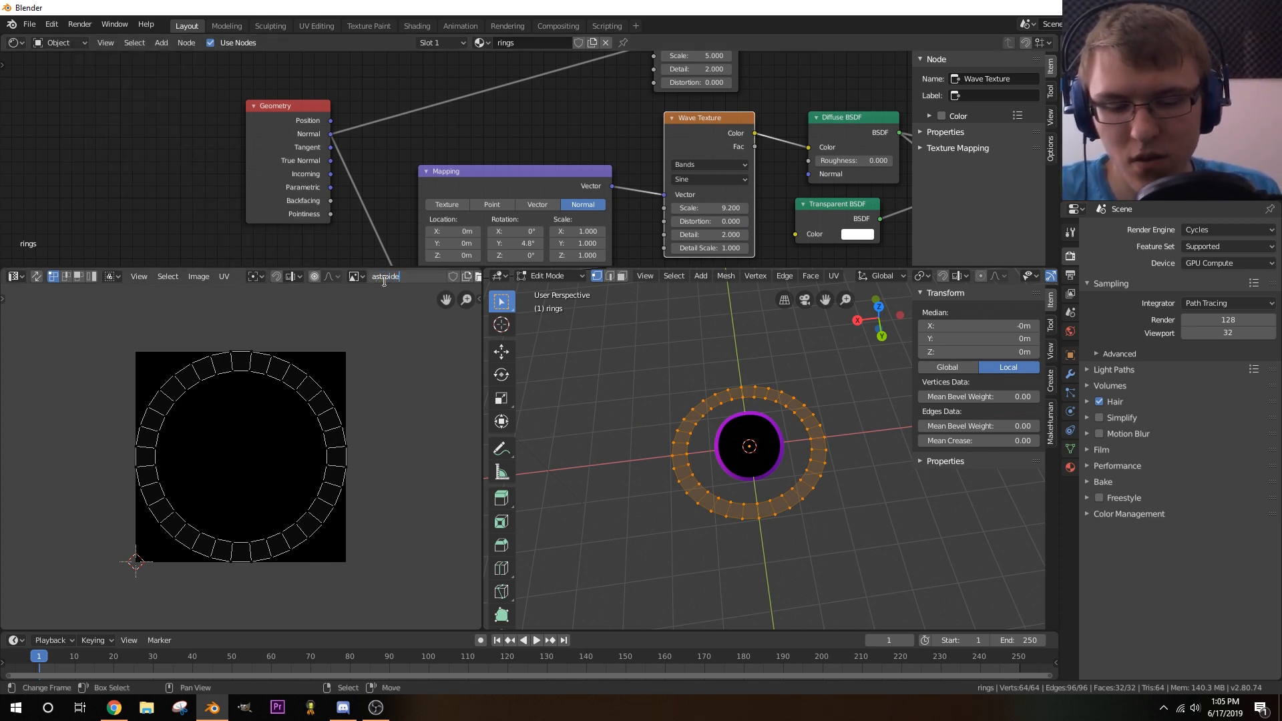
pyautogui.press('Return')
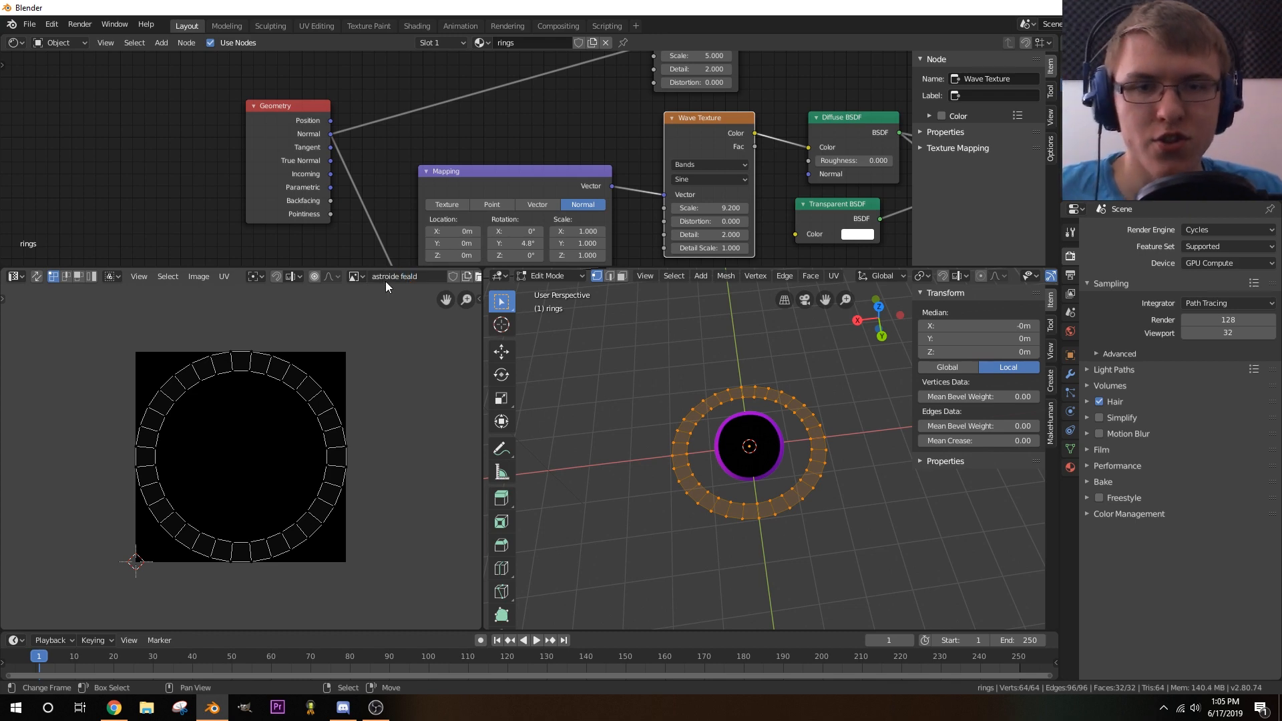
# - Merge the UV Editor area back into a single 3D viewport and return the ring to Object Mode
pyautogui.moveTo(734, 491); pyautogui.dragTo(753, 496, button='middle')
pyautogui.scroll(2, 752, 495)
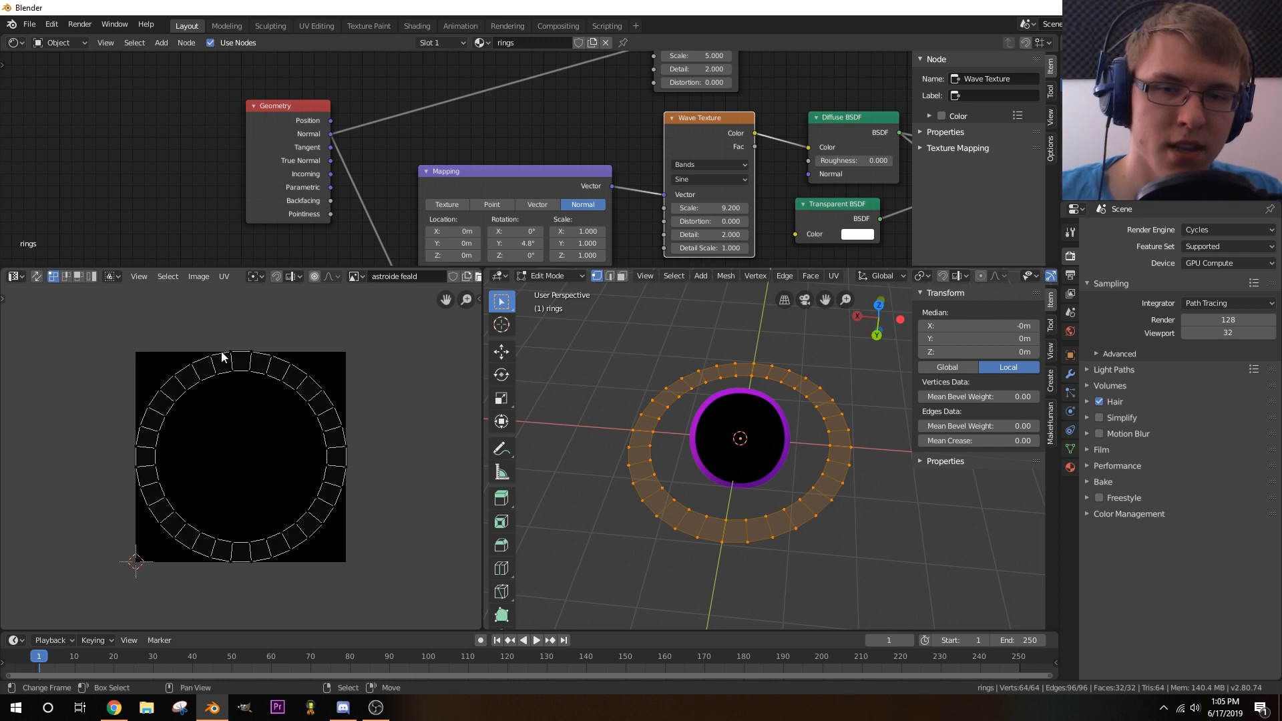
pyautogui.scroll(2, 822, 487)
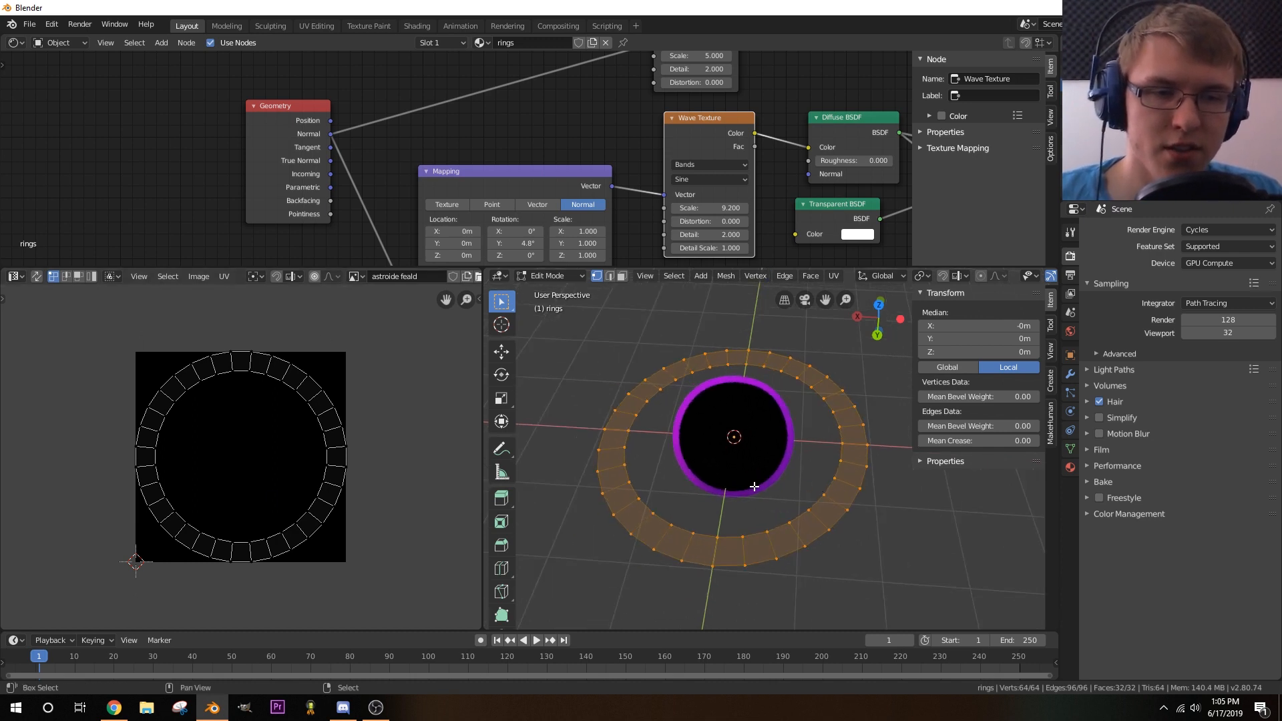
pyautogui.scroll(2, 752, 488)
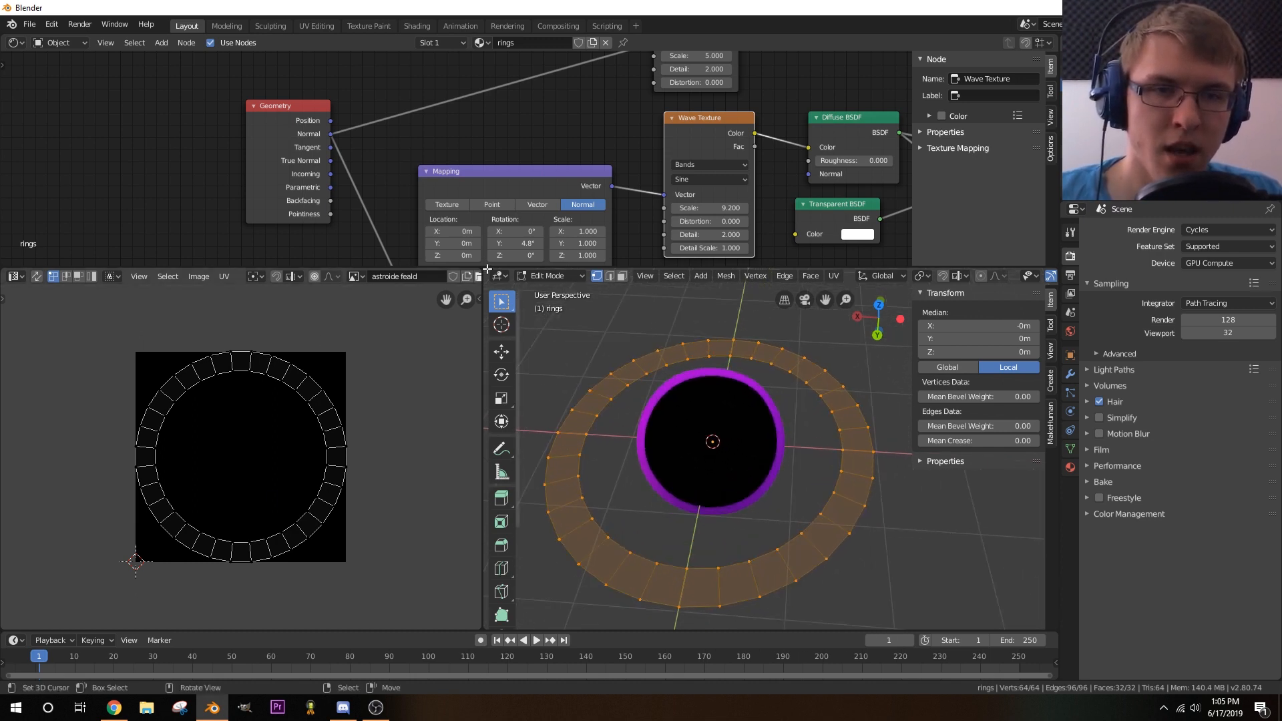
pyautogui.moveTo(452, 276); pyautogui.dragTo(436, 307)
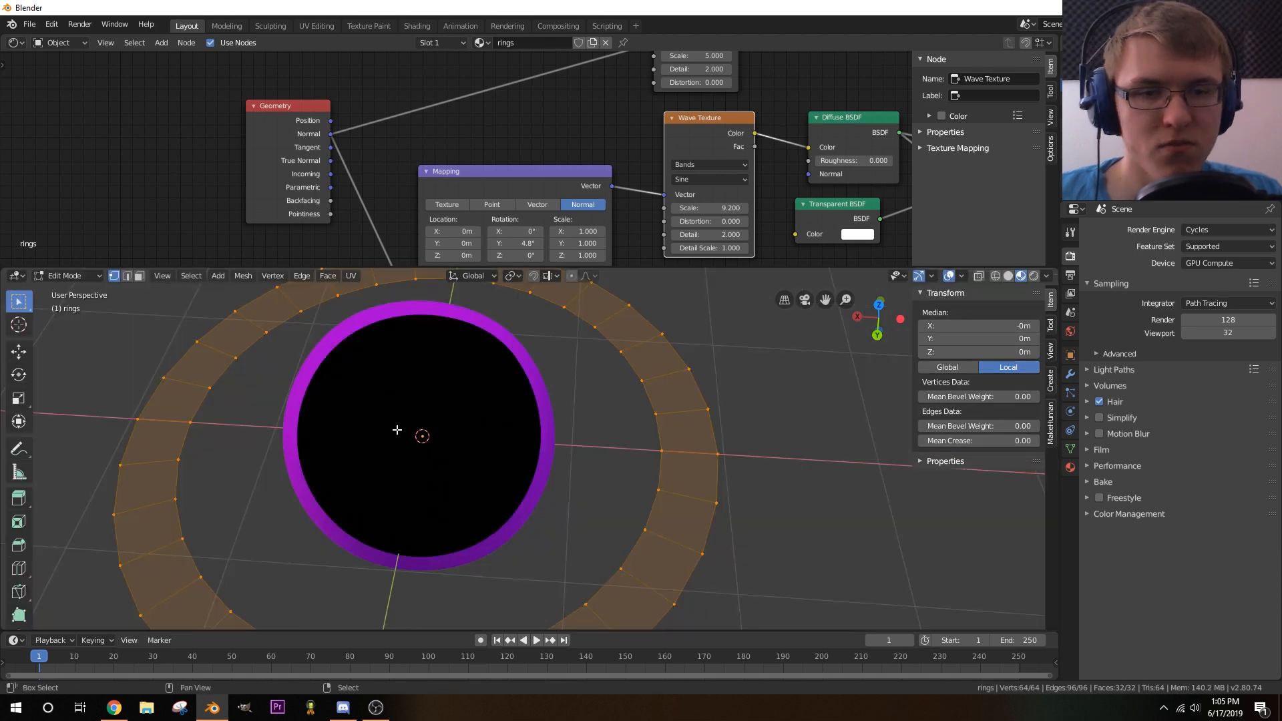
pyautogui.scroll(-4, 397, 430)
pyautogui.moveTo(492, 384); pyautogui.dragTo(467, 414, button='middle')
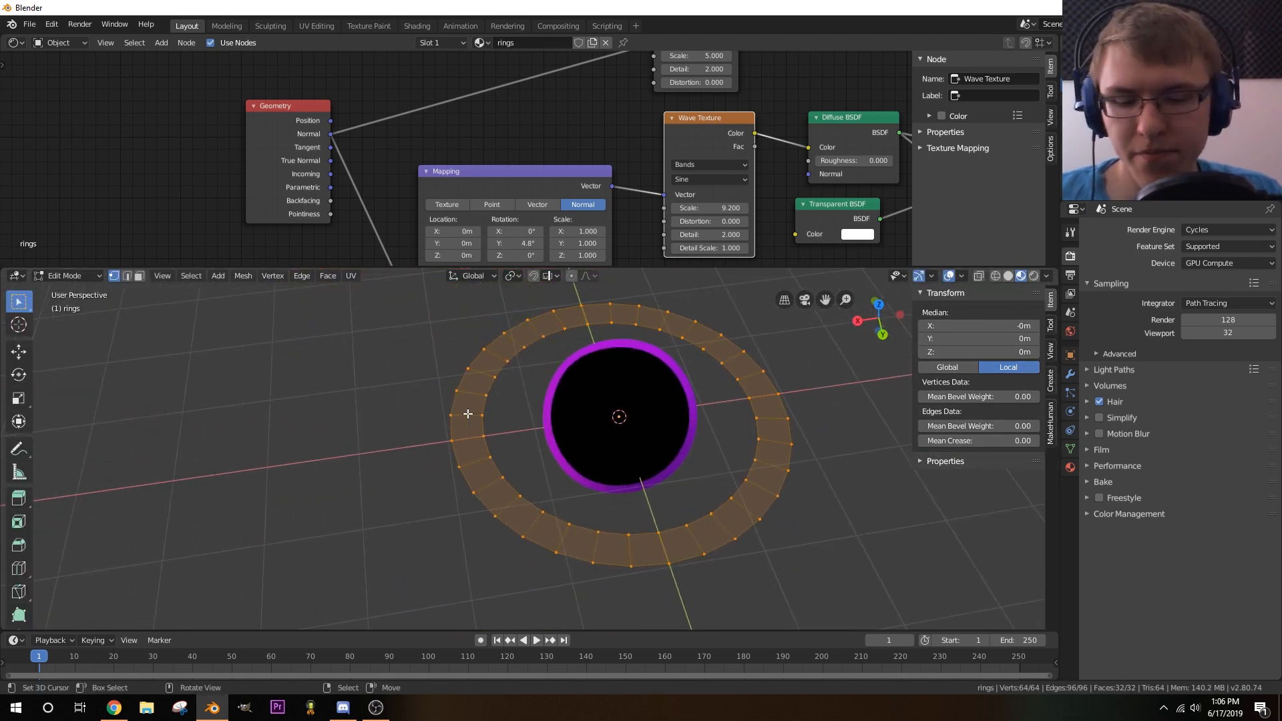
pyautogui.press('z')
pyautogui.click(518, 472)
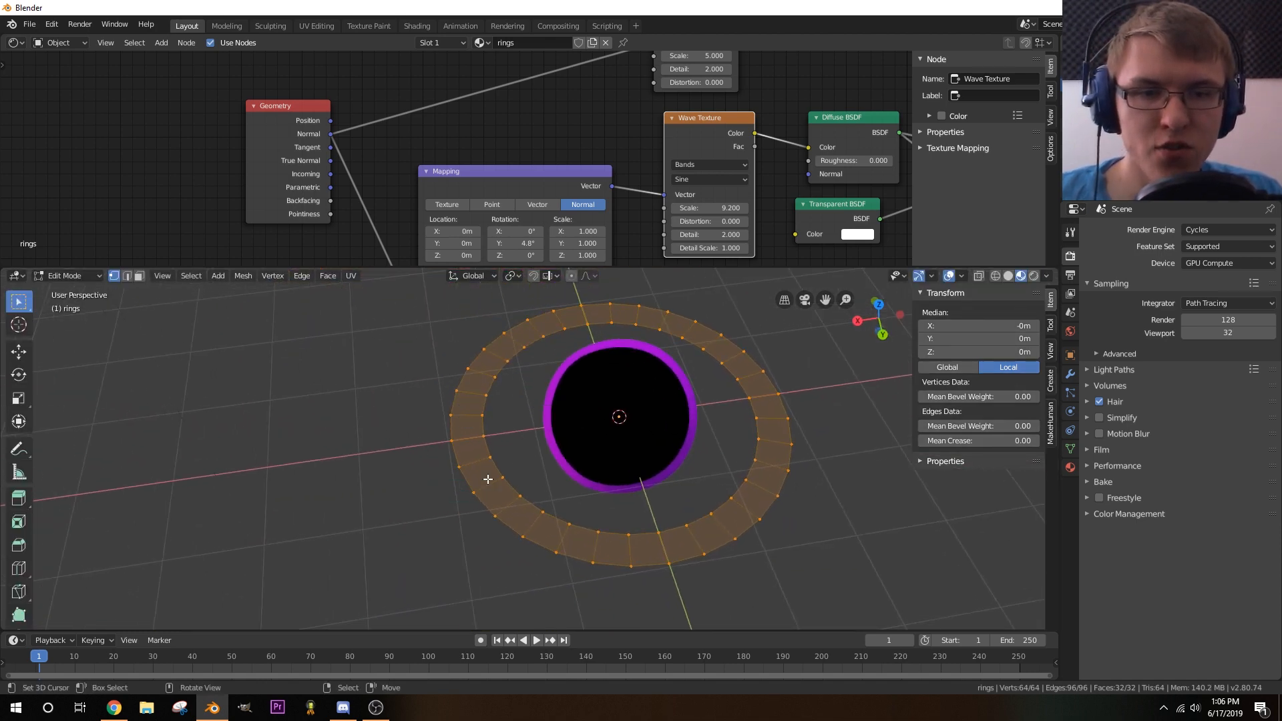
pyautogui.press('Tab')
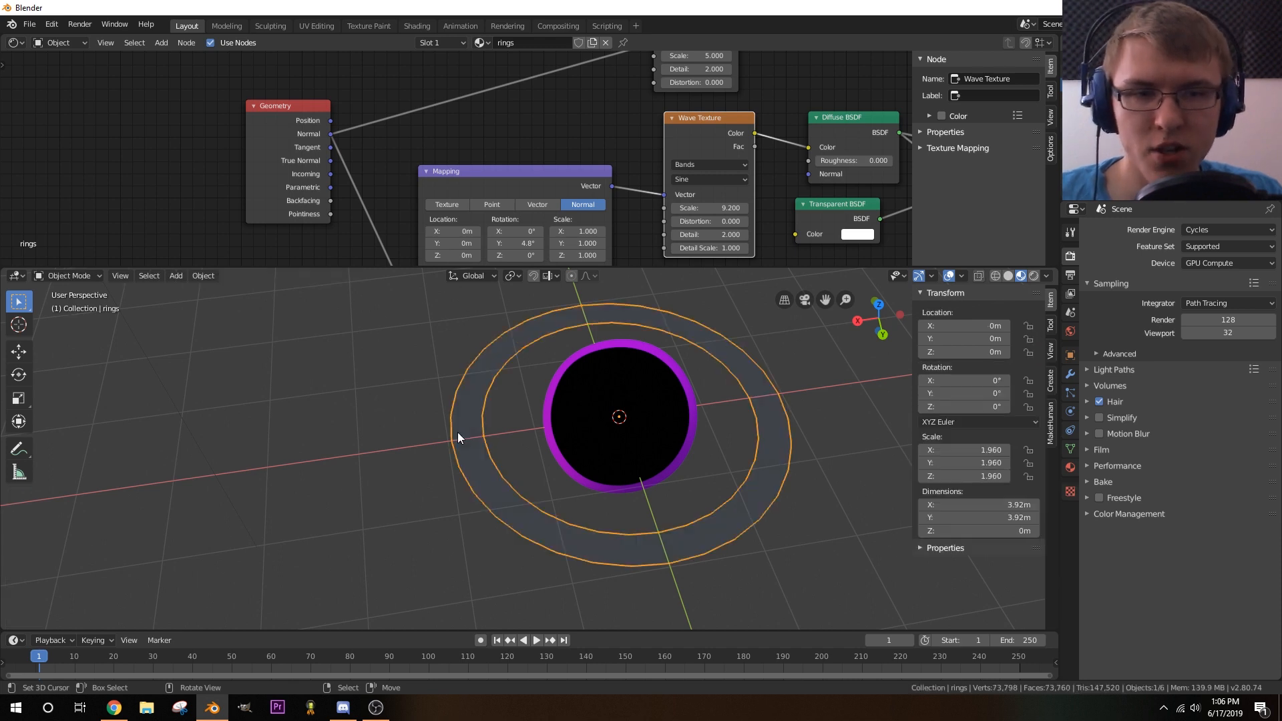
# - Set the Mapping node's vector type to Texture and its Y rotation to 0°
pyautogui.moveTo(544, 417); pyautogui.dragTo(527, 430, button='middle')
pyautogui.scroll(1, 527, 430)
pyautogui.keyDown('shift'); pyautogui.moveTo(588, 392); pyautogui.dragTo(542, 351, button='middle'); pyautogui.keyUp('shift')
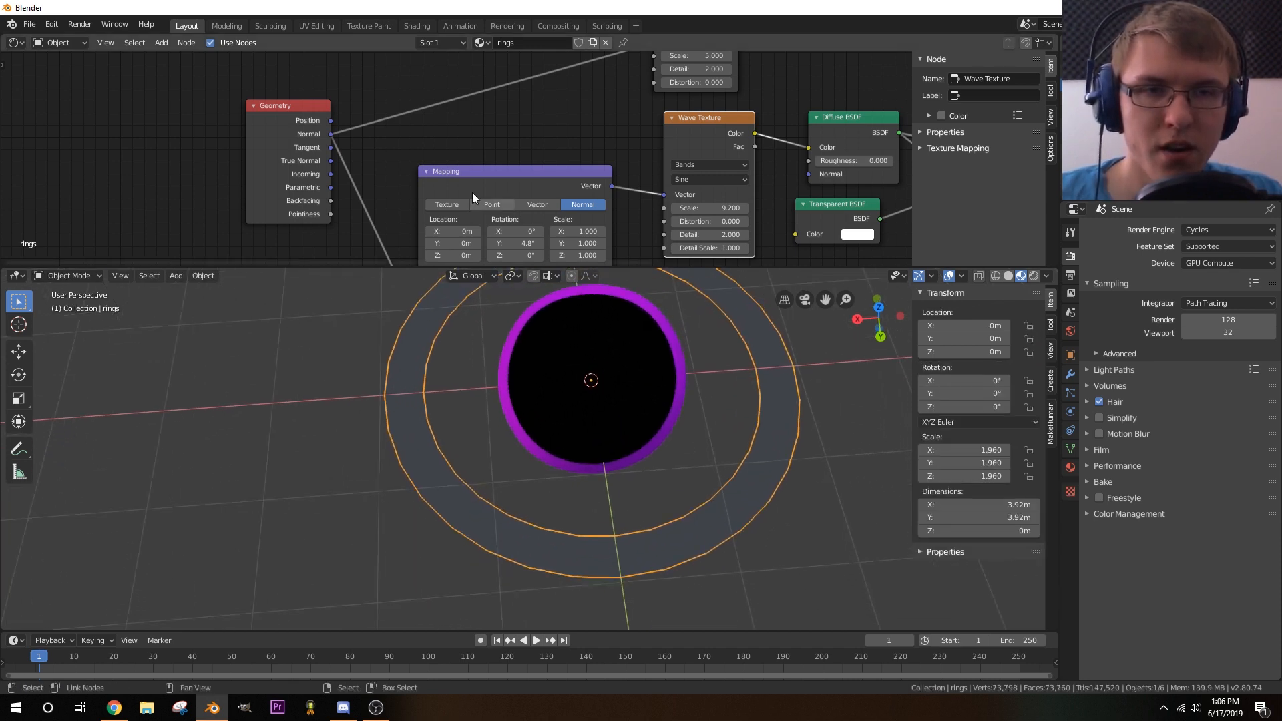
pyautogui.click(446, 204)
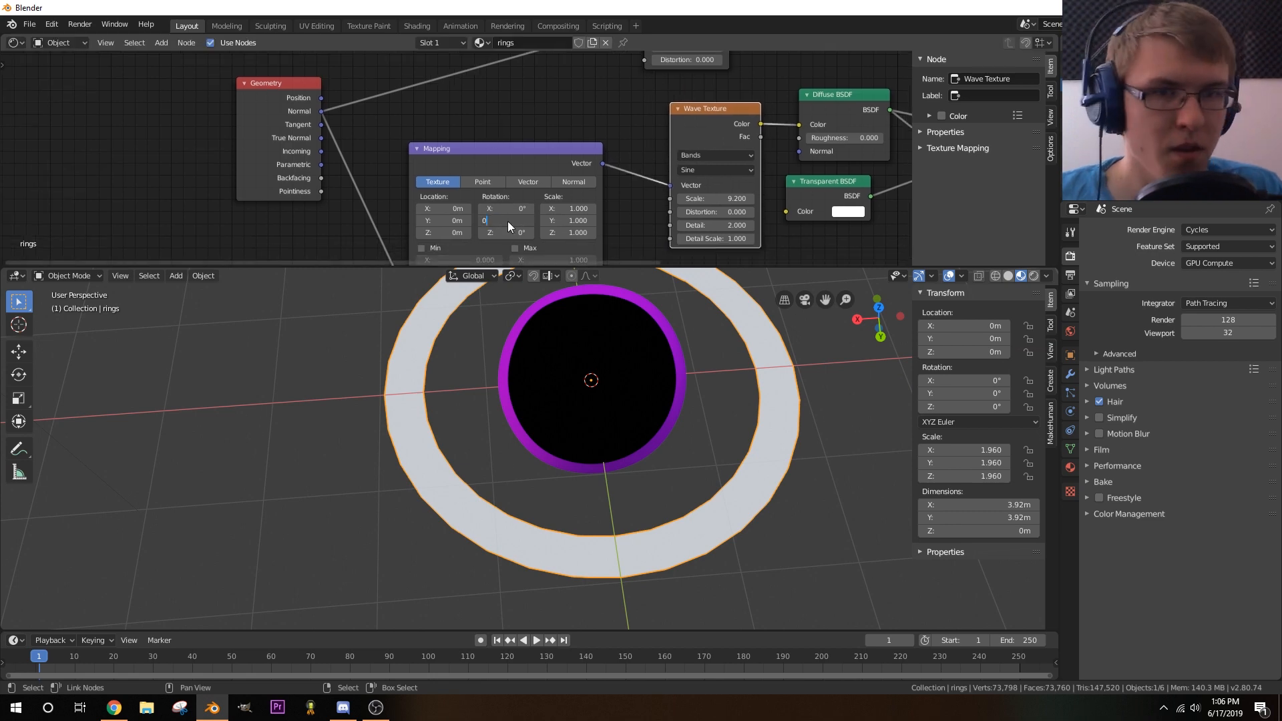
pyautogui.press('Return')
# - Disconnect the Geometry node from the texture nodes and delete it
pyautogui.moveTo(253, 194); pyautogui.dragTo(335, 146, button='middle')
pyautogui.scroll(-1, 427, 159)
pyautogui.moveTo(451, 128); pyautogui.dragTo(459, 145, button='middle')
pyautogui.click(396, 94)
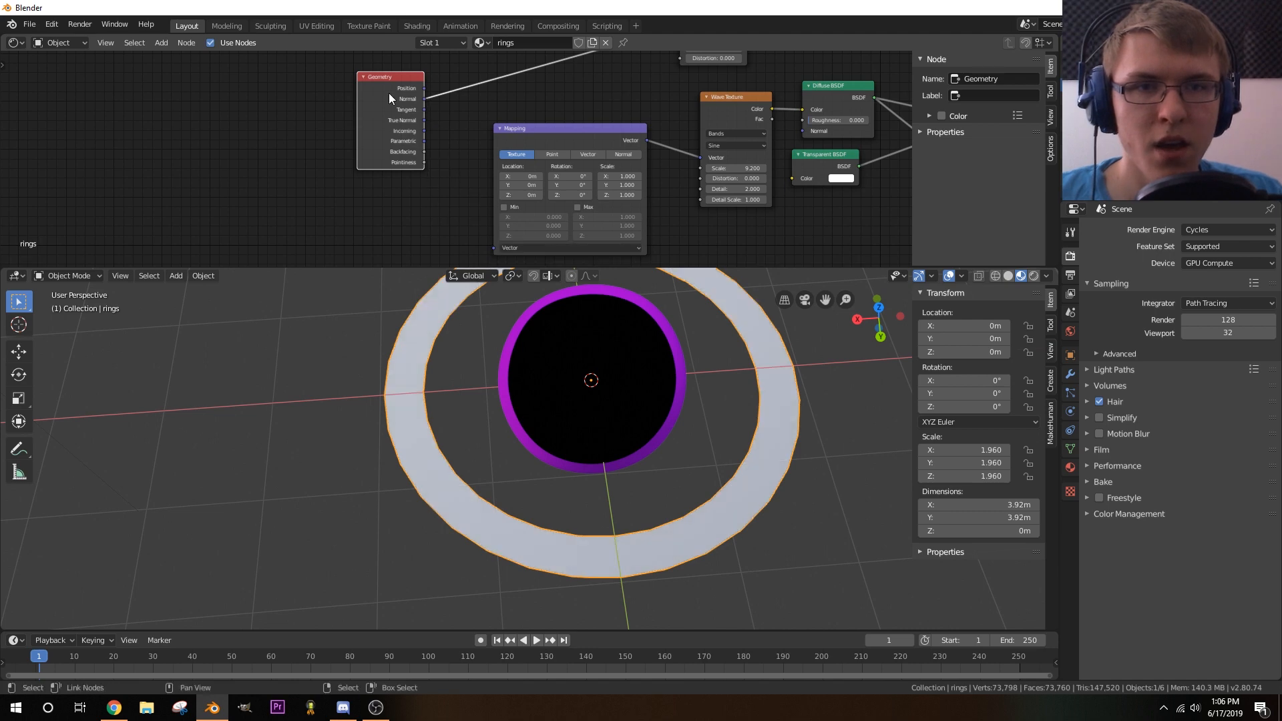
pyautogui.moveTo(390, 83); pyautogui.dragTo(386, 31)
pyautogui.moveTo(440, 147); pyautogui.dragTo(384, 212, button='middle')
pyautogui.scroll(-2, 374, 171)
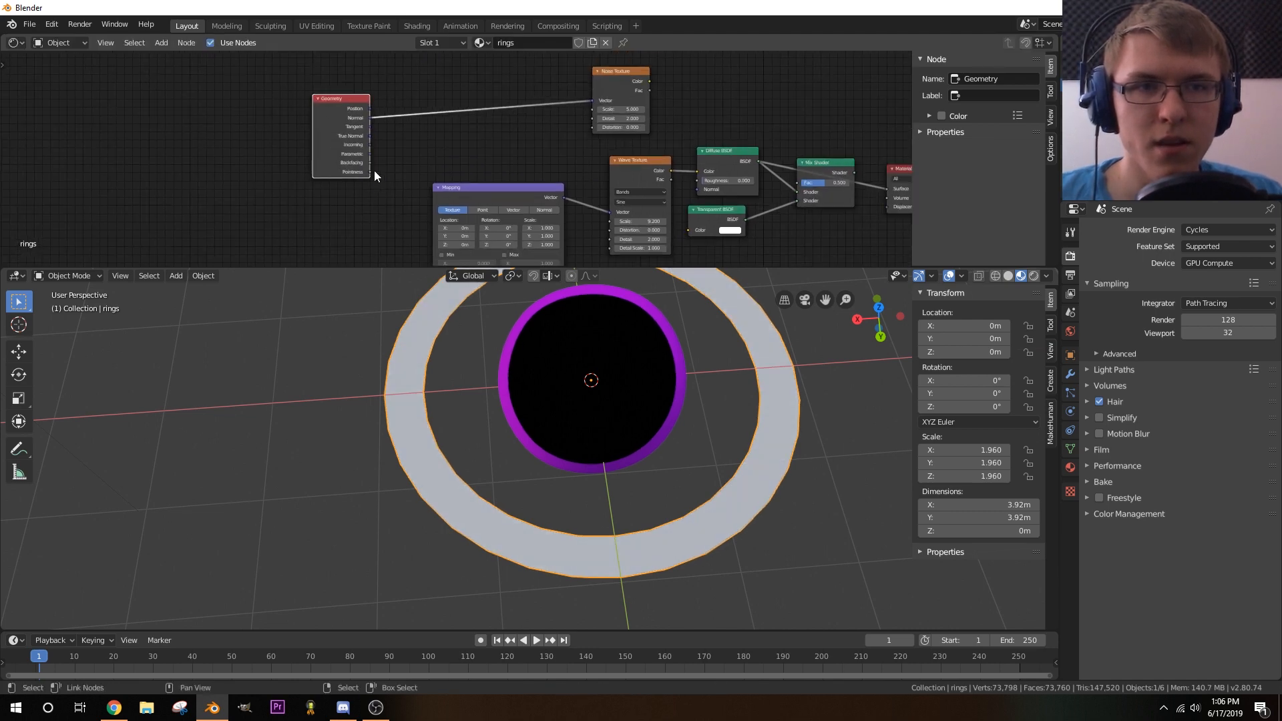
pyautogui.moveTo(594, 102); pyautogui.dragTo(338, 110)
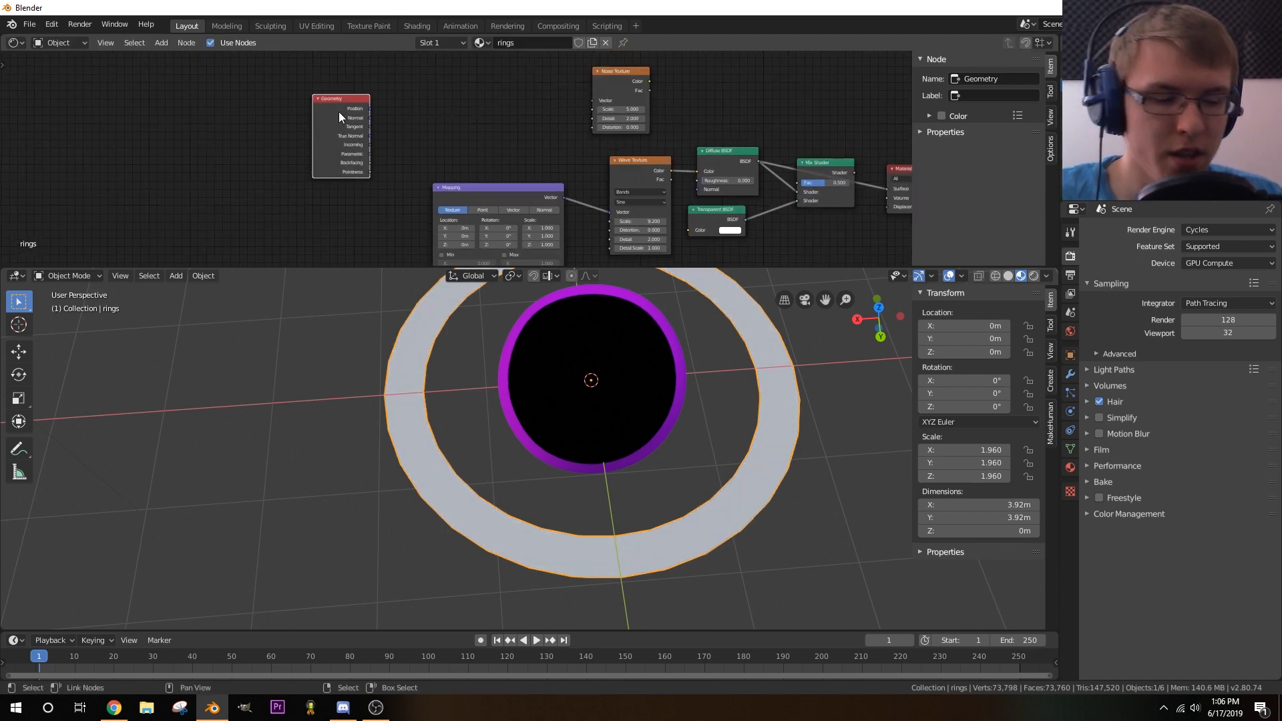
pyautogui.press('x')
# - Add a UV Map node using the UVMap layer and connect its UV output to the Mapping node's Vector input
pyautogui.hotkey('shift', 'a')
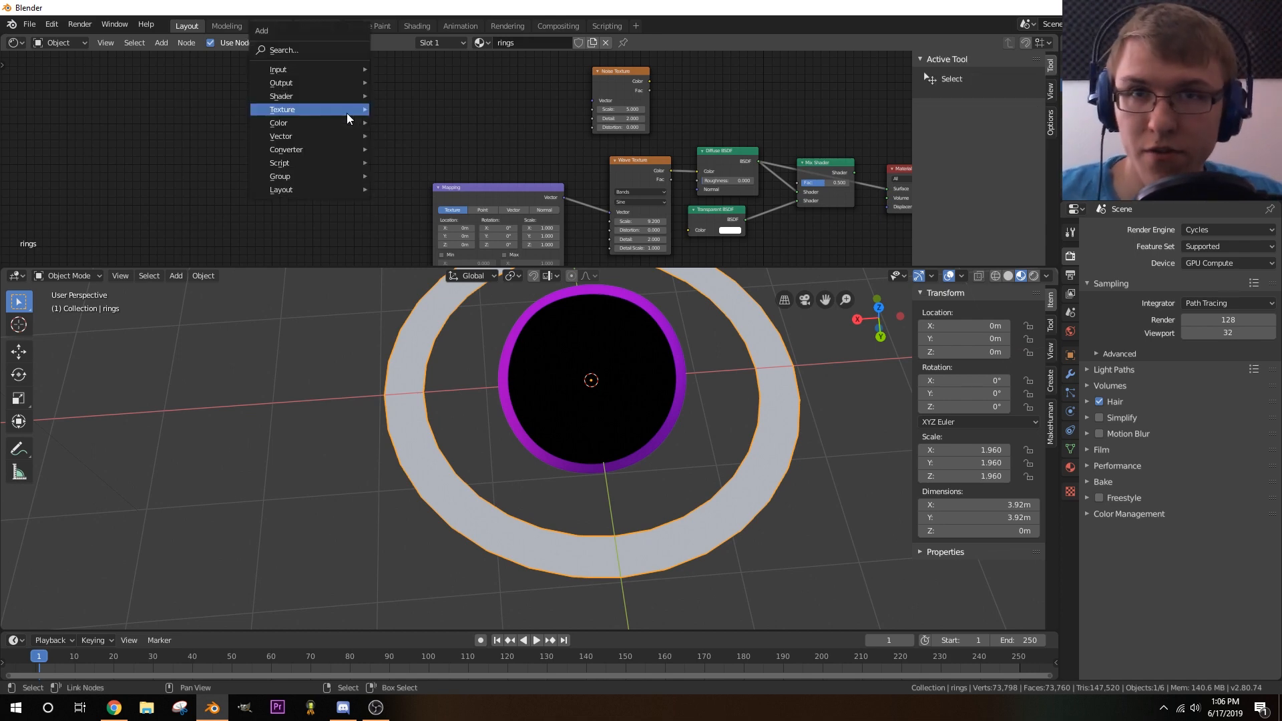
pyautogui.moveTo(298, 76)
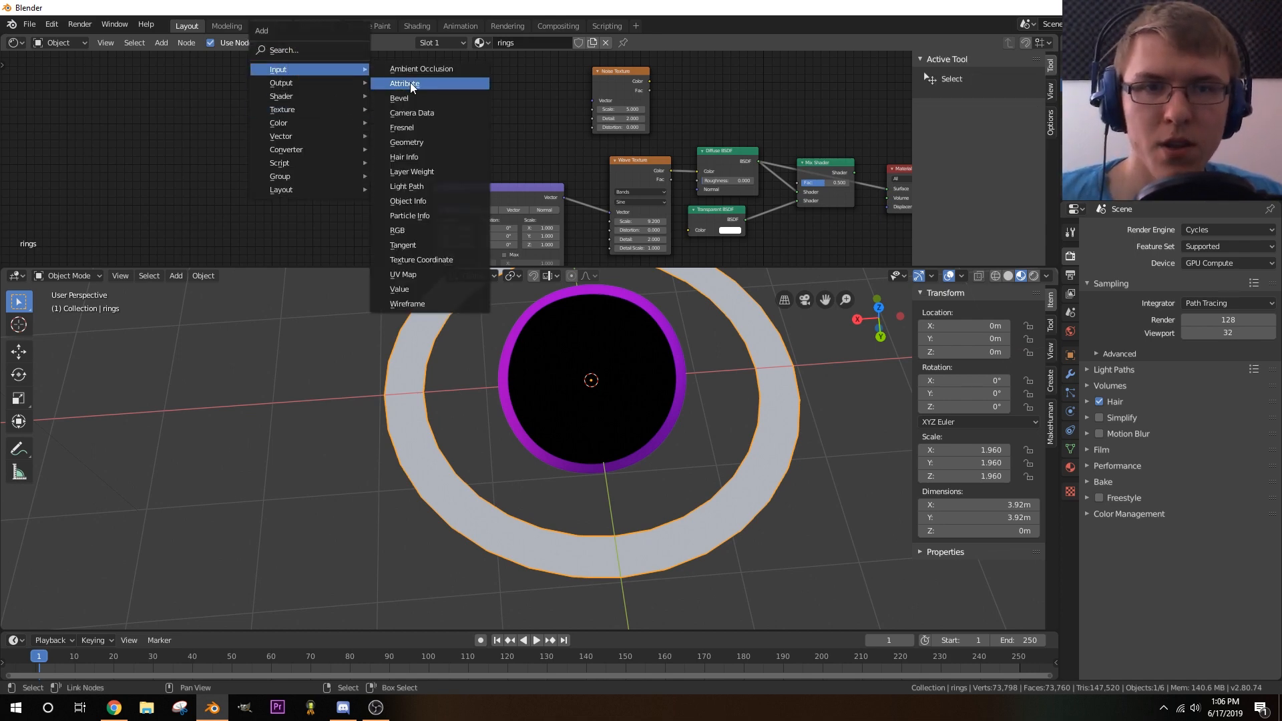
pyautogui.click(407, 280)
pyautogui.click(341, 192)
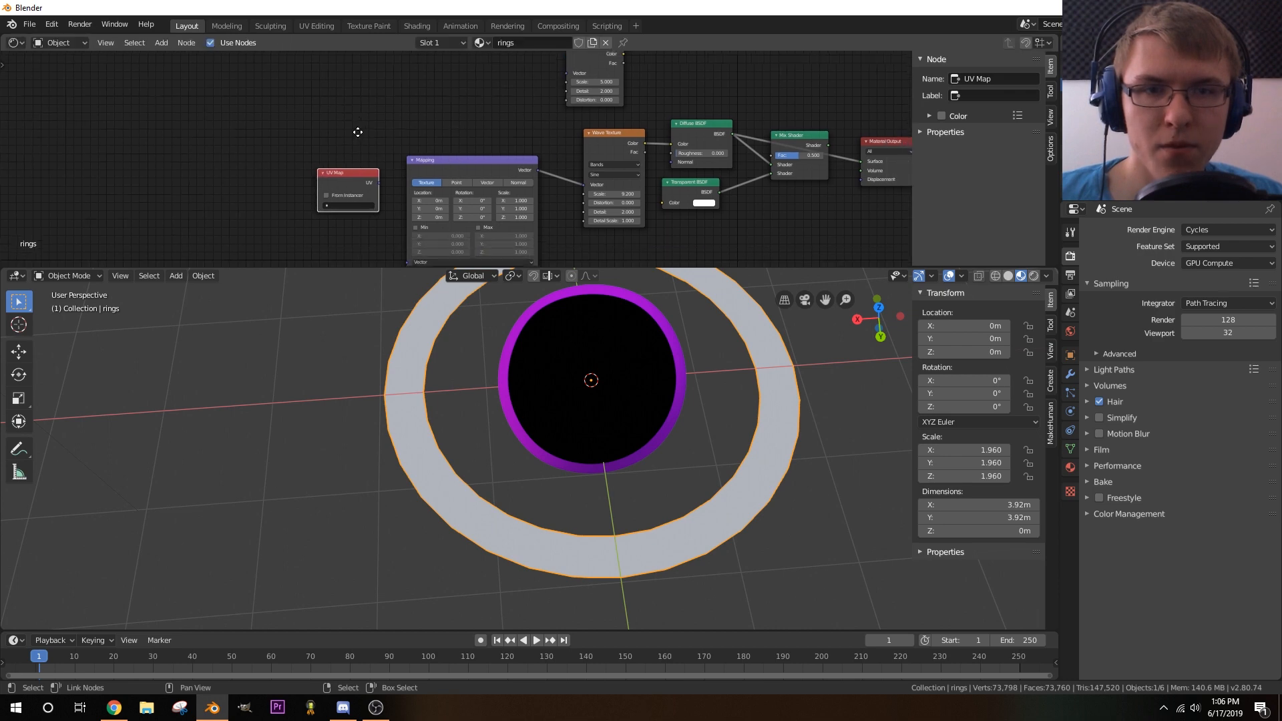
pyautogui.scroll(4, 313, 241)
pyautogui.click(296, 144)
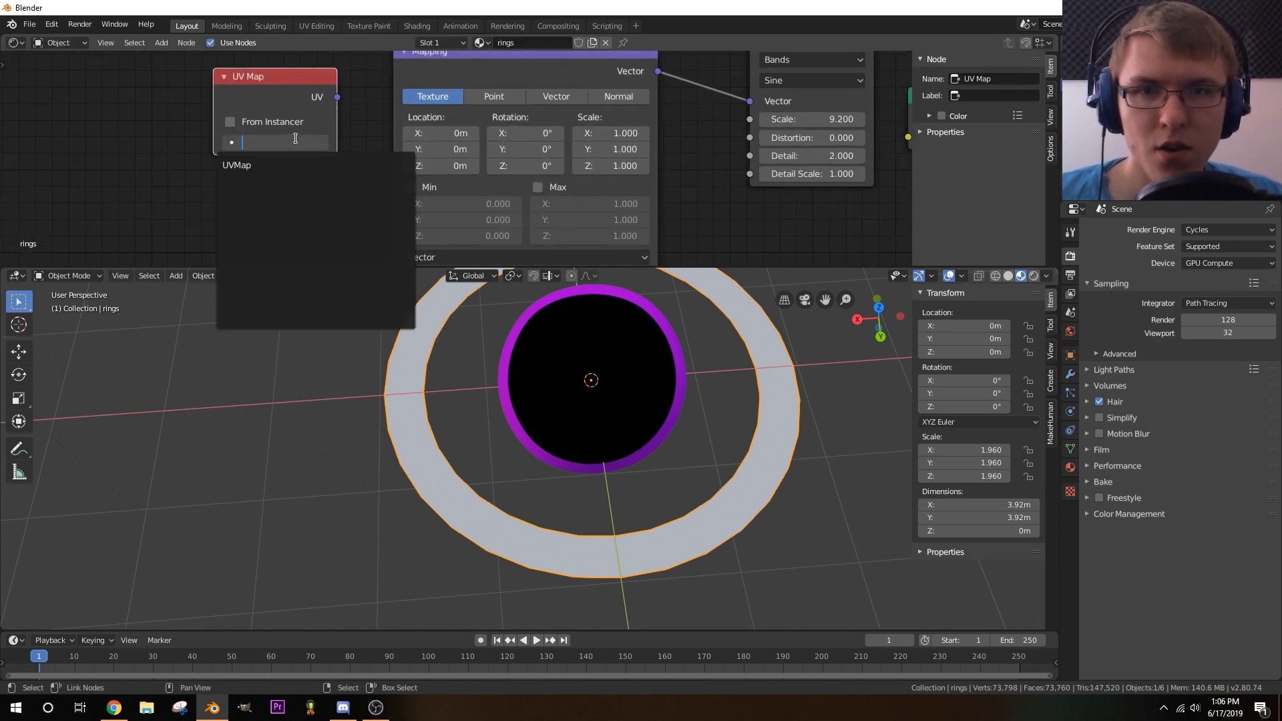
pyautogui.click(249, 166)
pyautogui.moveTo(341, 120); pyautogui.dragTo(314, 121, button='middle')
pyautogui.scroll(-1, 315, 121)
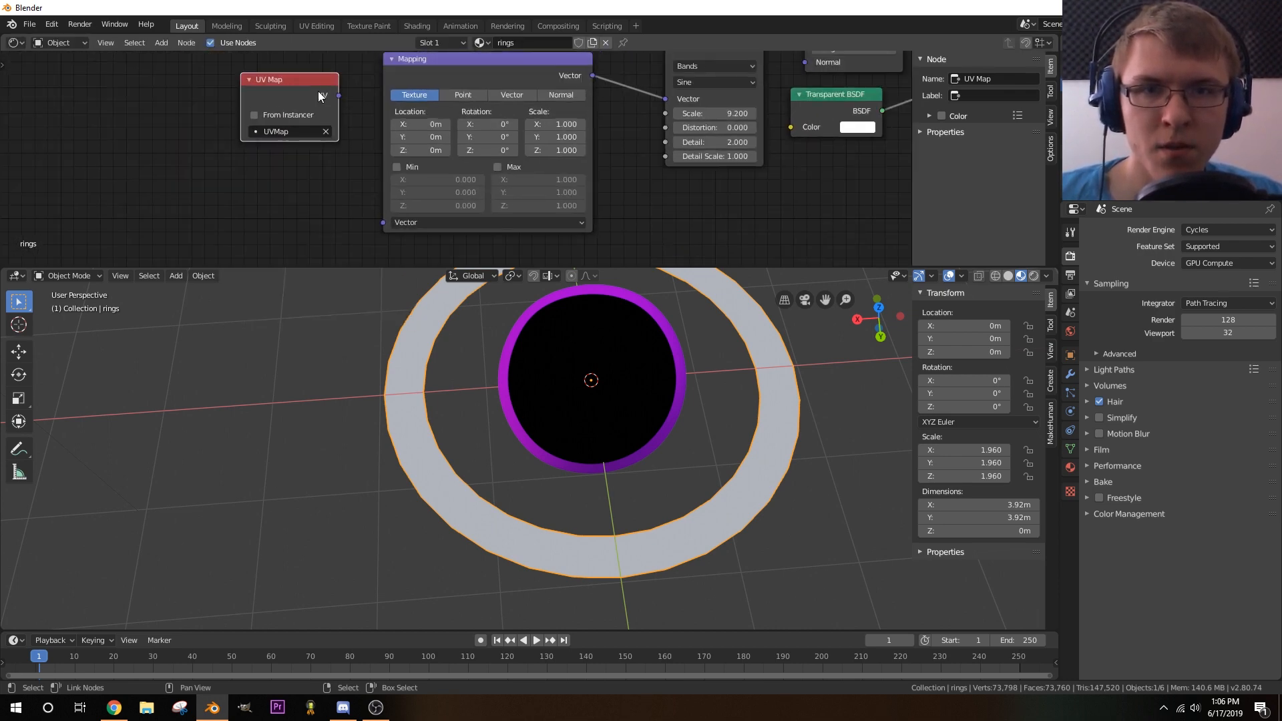
pyautogui.moveTo(338, 95); pyautogui.dragTo(386, 223)
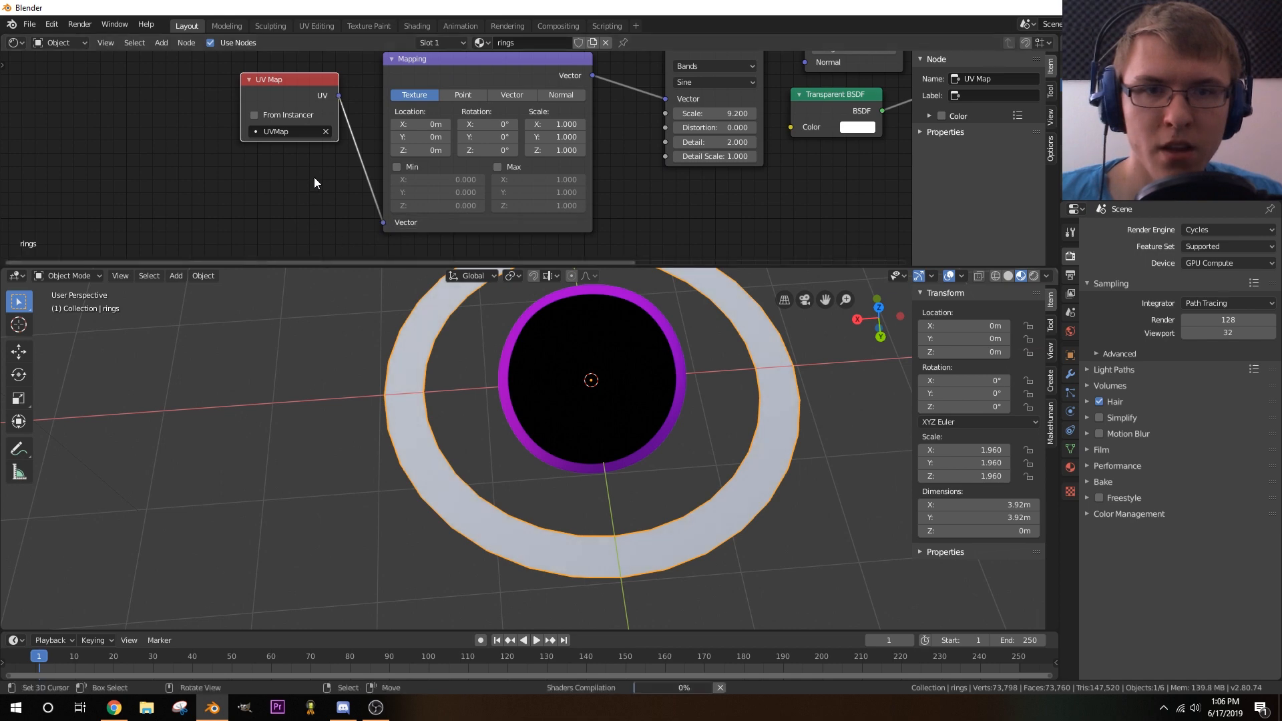
# - Change the Wave Texture's wave type from Bands to Rings
pyautogui.moveTo(314, 177); pyautogui.dragTo(222, 190, button='middle')
pyautogui.moveTo(641, 374); pyautogui.dragTo(706, 478, button='middle')
pyautogui.moveTo(583, 217); pyautogui.dragTo(463, 234, button='middle')
pyautogui.scroll(1, 446, 182)
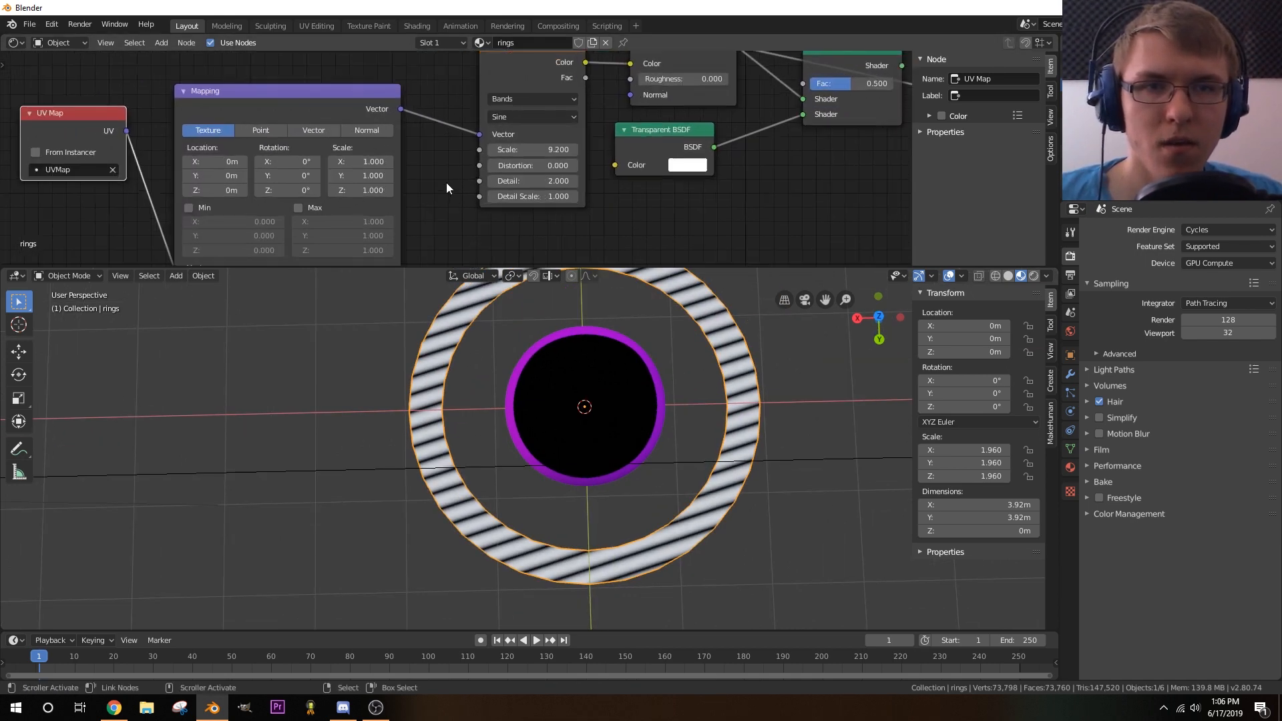
pyautogui.click(543, 94)
pyautogui.click(522, 129)
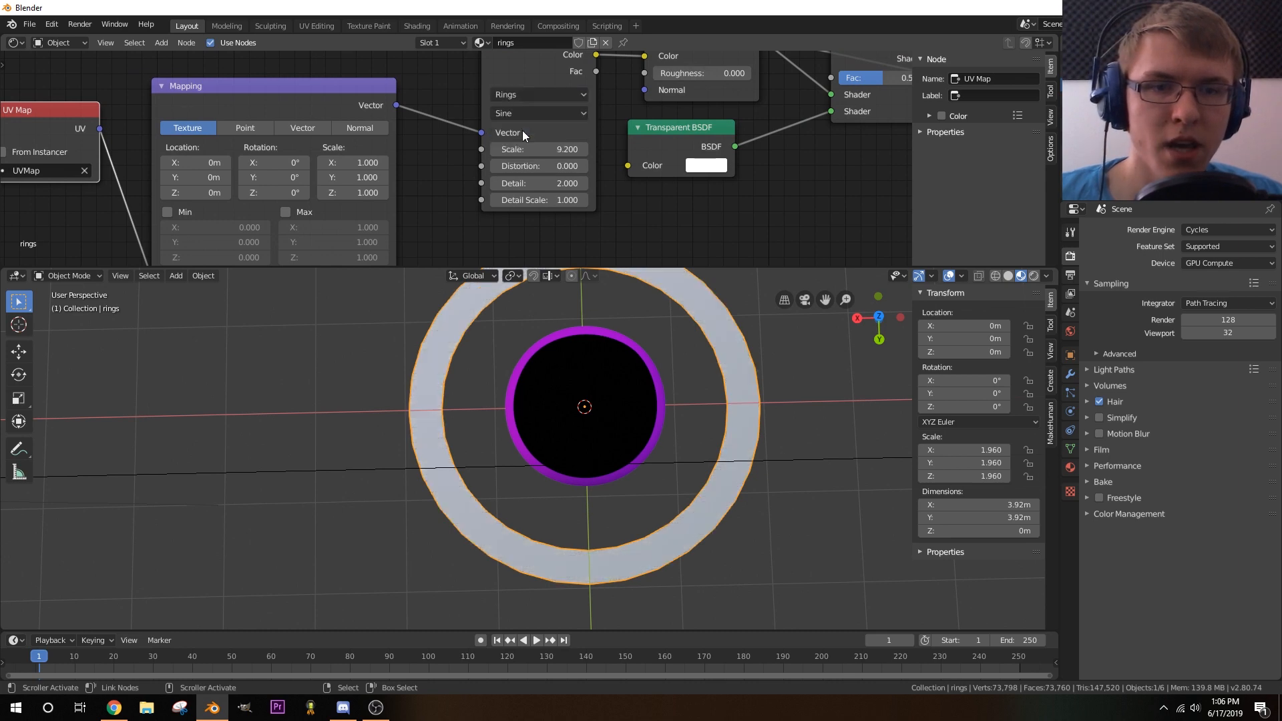
pyautogui.scroll(-3, 692, 401)
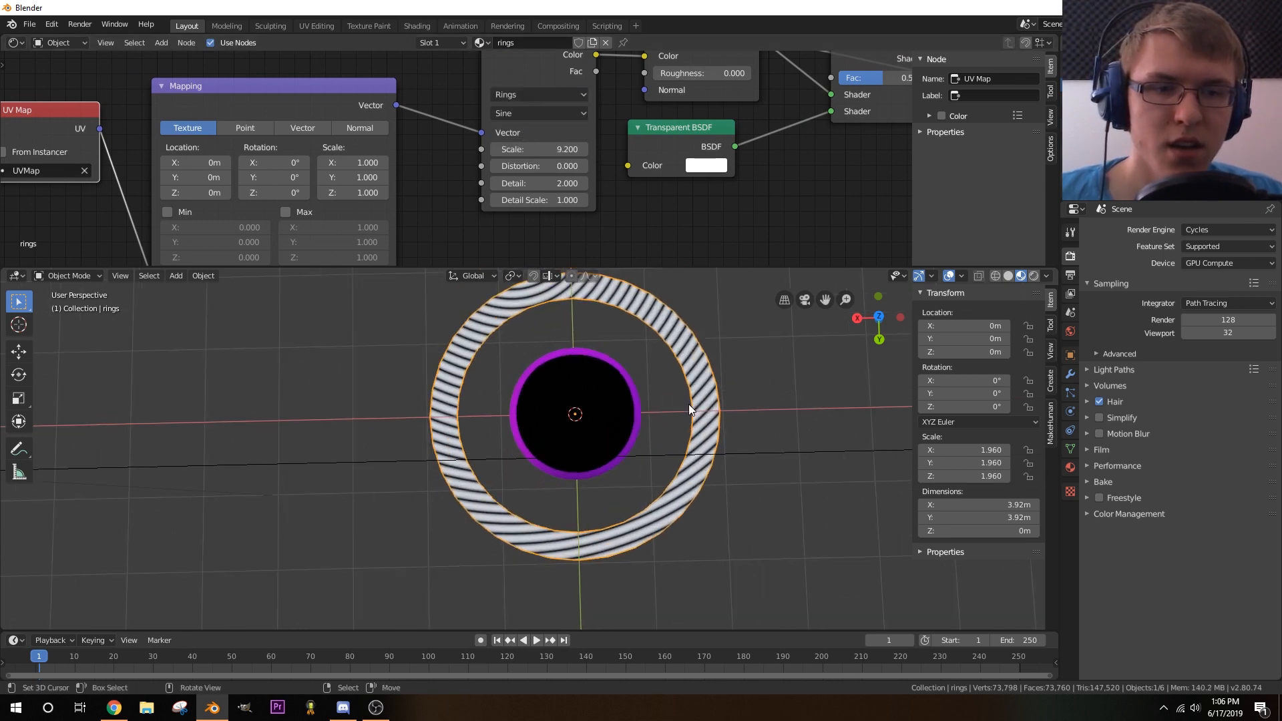
# - Set the Mapping node's X and Y location to 0.5 m each so the bands follow the ring concentrically
pyautogui.moveTo(433, 216); pyautogui.dragTo(629, 183, button='middle')
pyautogui.scroll(1, 545, 140)
pyautogui.scroll(1, 467, 154)
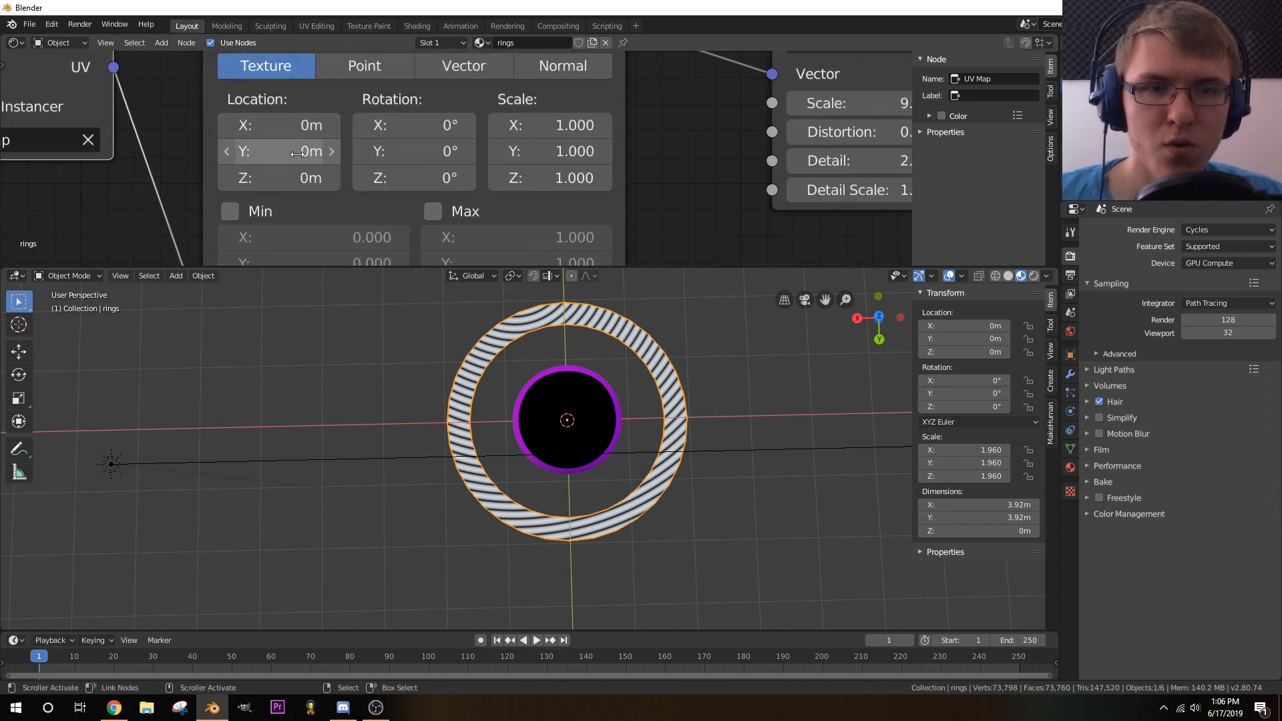
pyautogui.moveTo(269, 155); pyautogui.dragTo(252, 132)
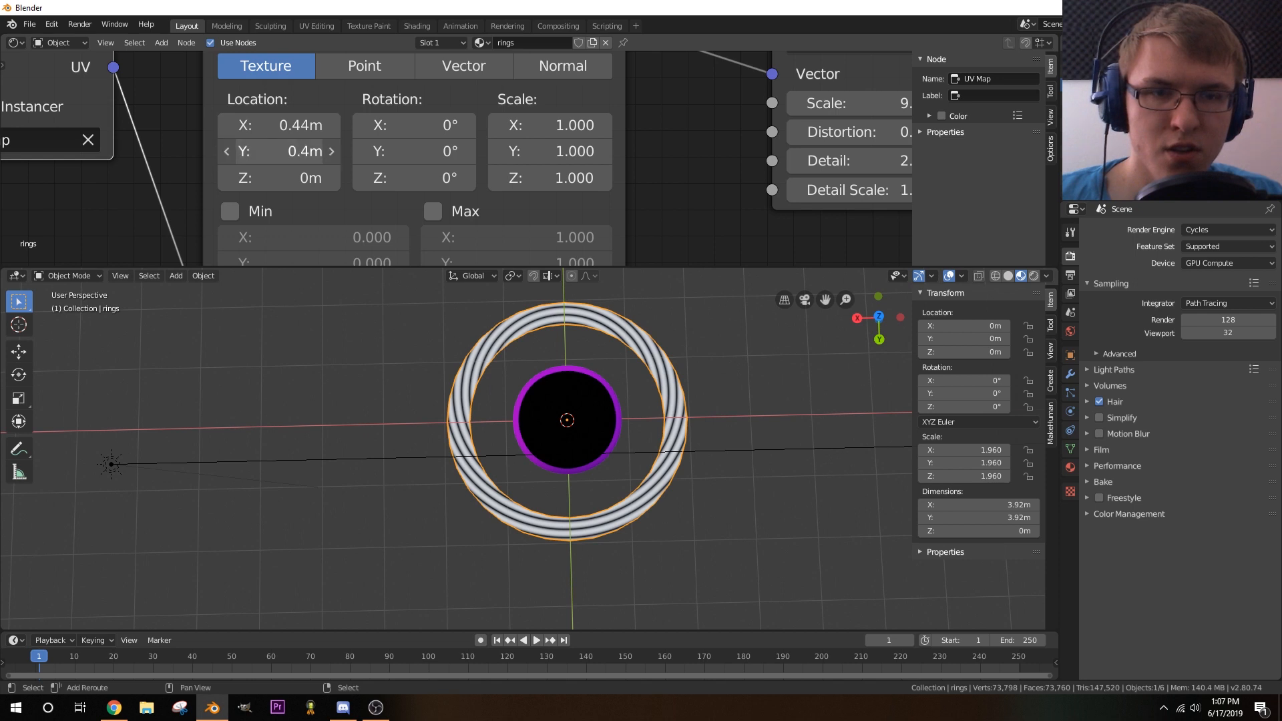
pyautogui.moveTo(281, 151); pyautogui.dragTo(292, 125)
pyautogui.moveTo(767, 428); pyautogui.dragTo(682, 388, button='middle')
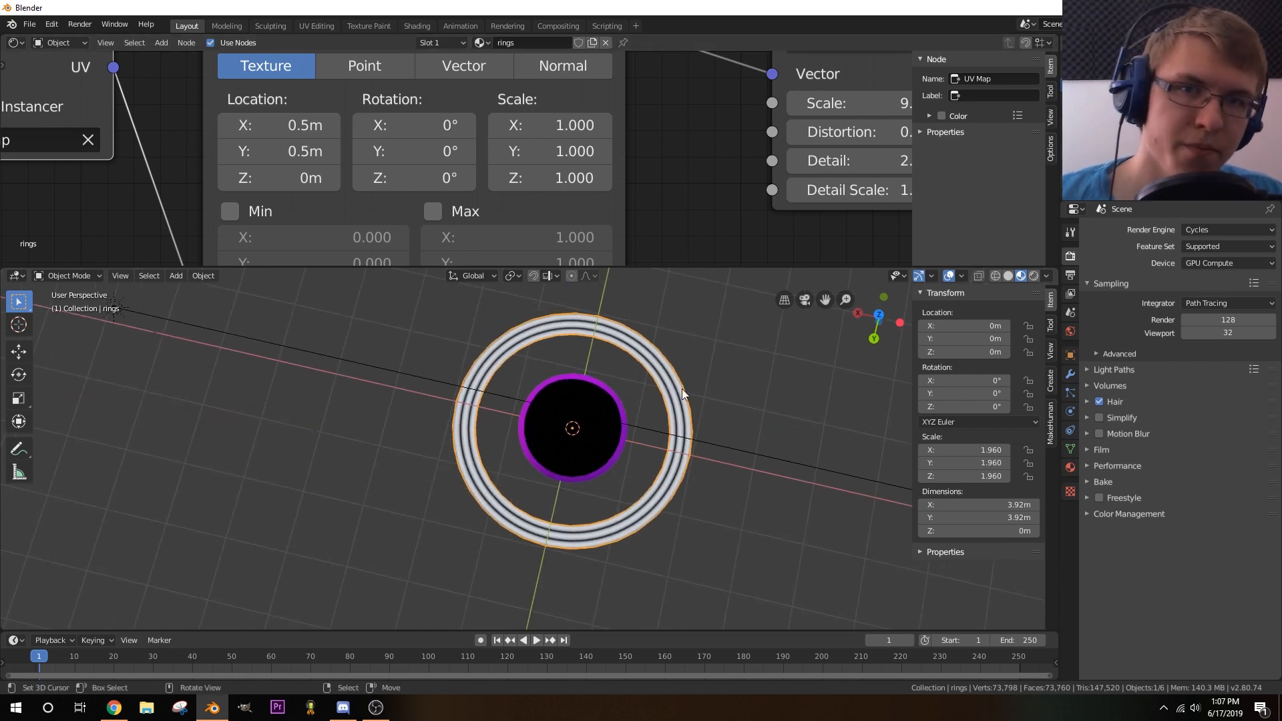
# - Set the Wave Texture's Detail to 16 and its Scale to 2.6
pyautogui.moveTo(697, 138); pyautogui.dragTo(167, 105, button='middle')
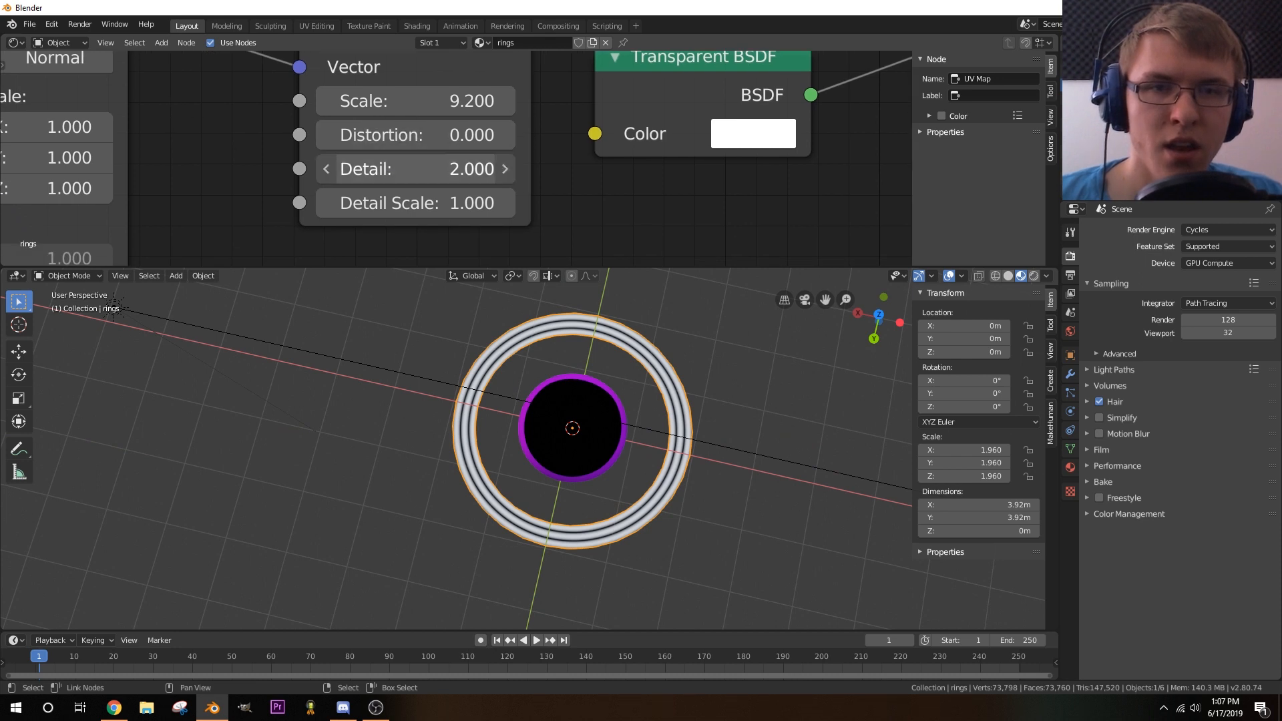
pyautogui.moveTo(401, 169); pyautogui.dragTo(487, 169)
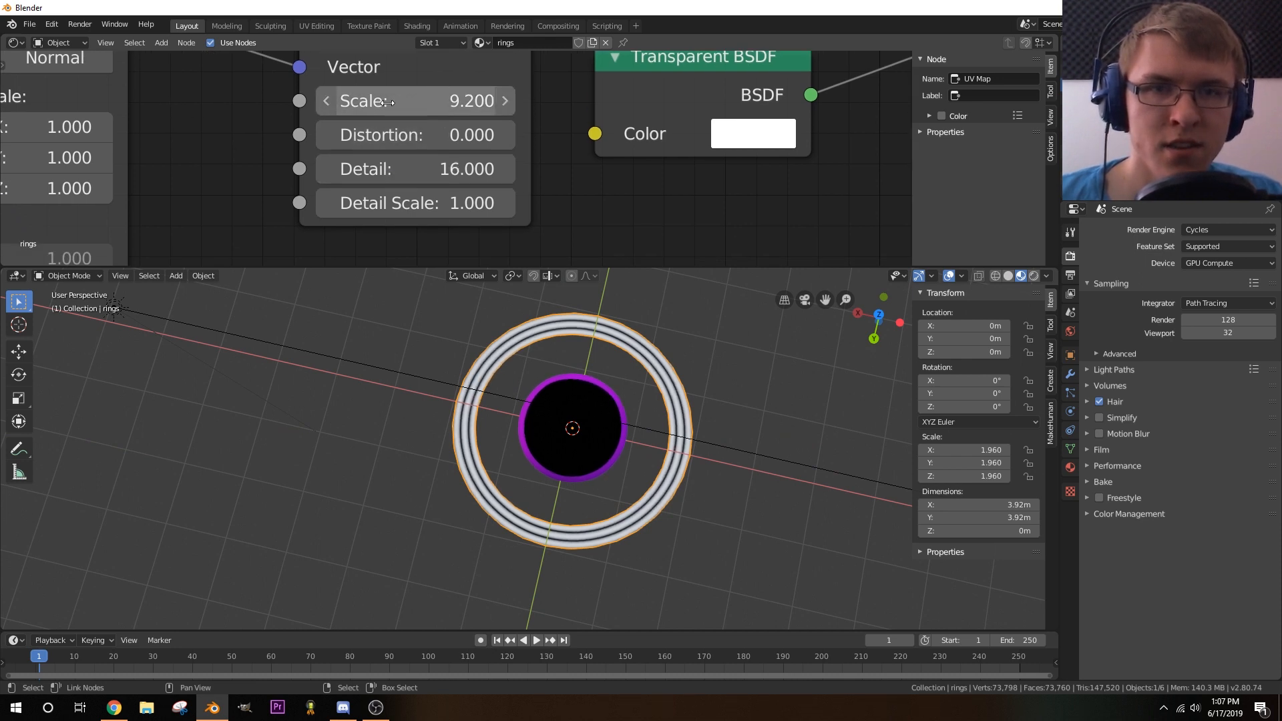
pyautogui.click(330, 104)
pyautogui.click(329, 105)
pyautogui.click(329, 104)
pyautogui.click(329, 104)
pyautogui.click(330, 104)
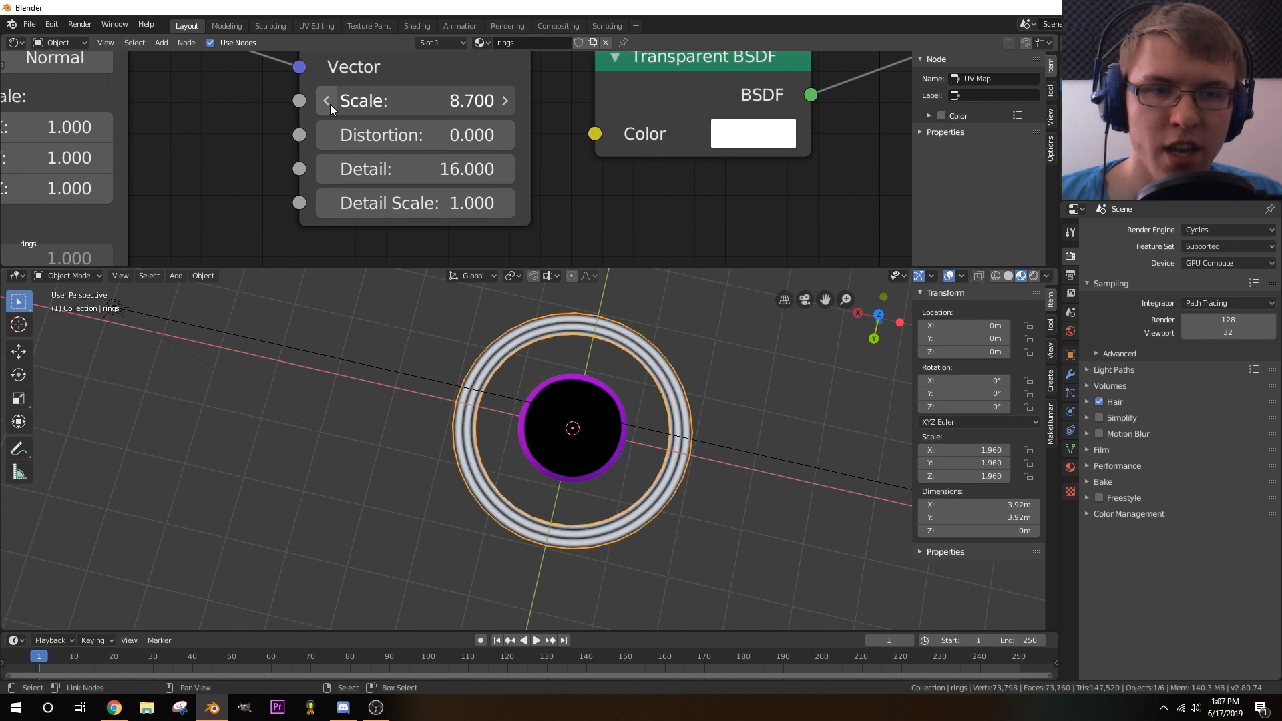
pyautogui.click(330, 104)
pyautogui.click(330, 104)
pyautogui.click(330, 104)
pyautogui.moveTo(368, 106); pyautogui.dragTo(213, 107)
pyautogui.scroll(5, 588, 360)
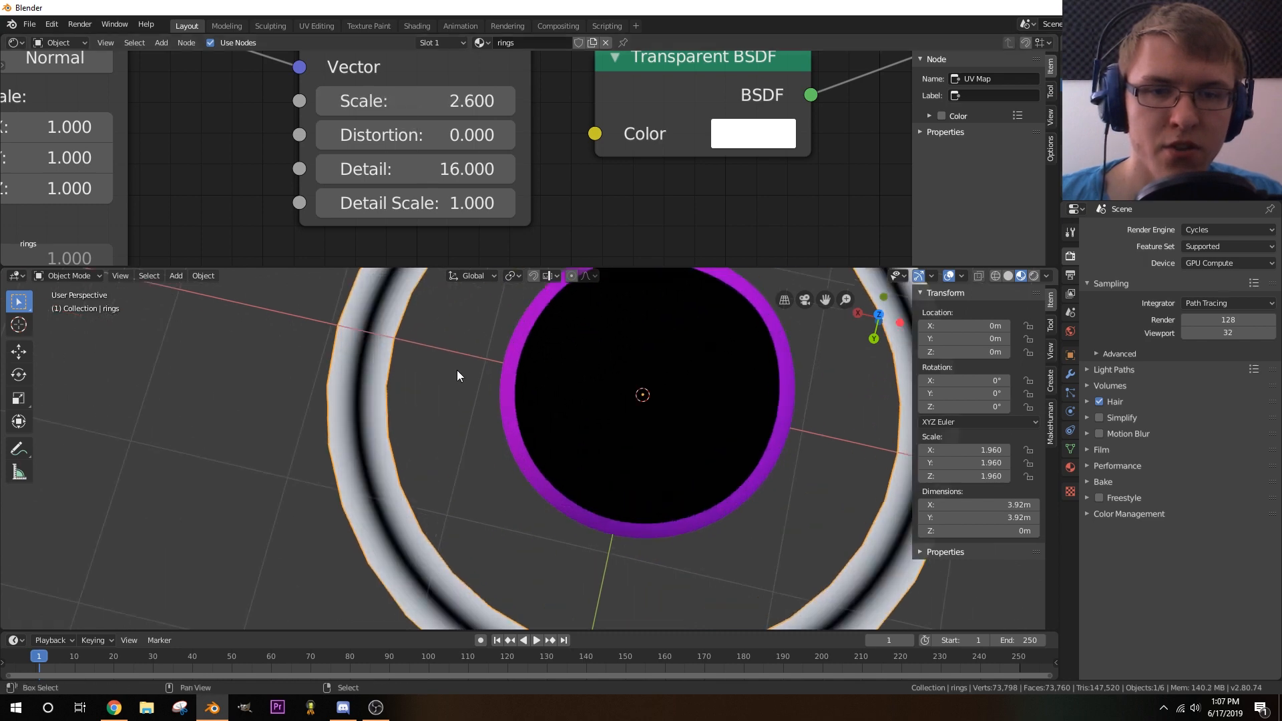
pyautogui.keyDown('shift'); pyautogui.moveTo(427, 347); pyautogui.dragTo(445, 415, button='middle'); pyautogui.keyUp('shift')
pyautogui.scroll(4, 638, 469)
pyautogui.scroll(-2, 446, 415)
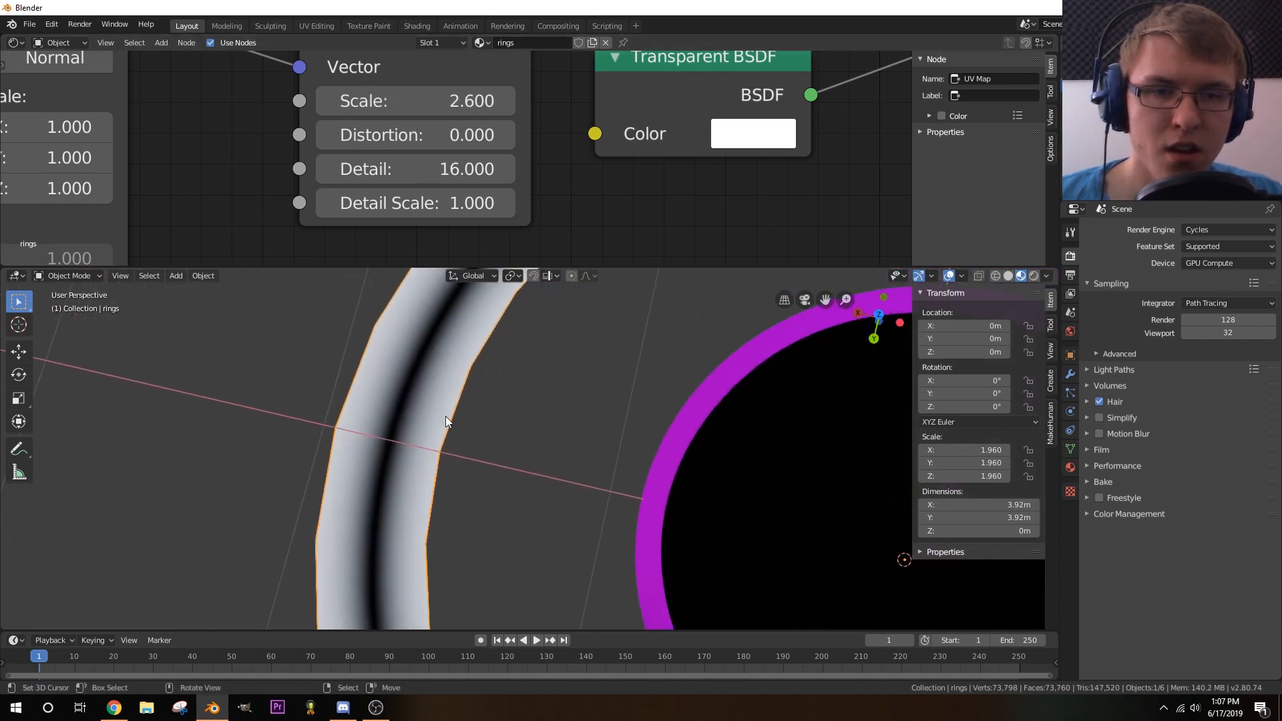
pyautogui.scroll(-2, 536, 404)
pyautogui.scroll(-5, 435, 197)
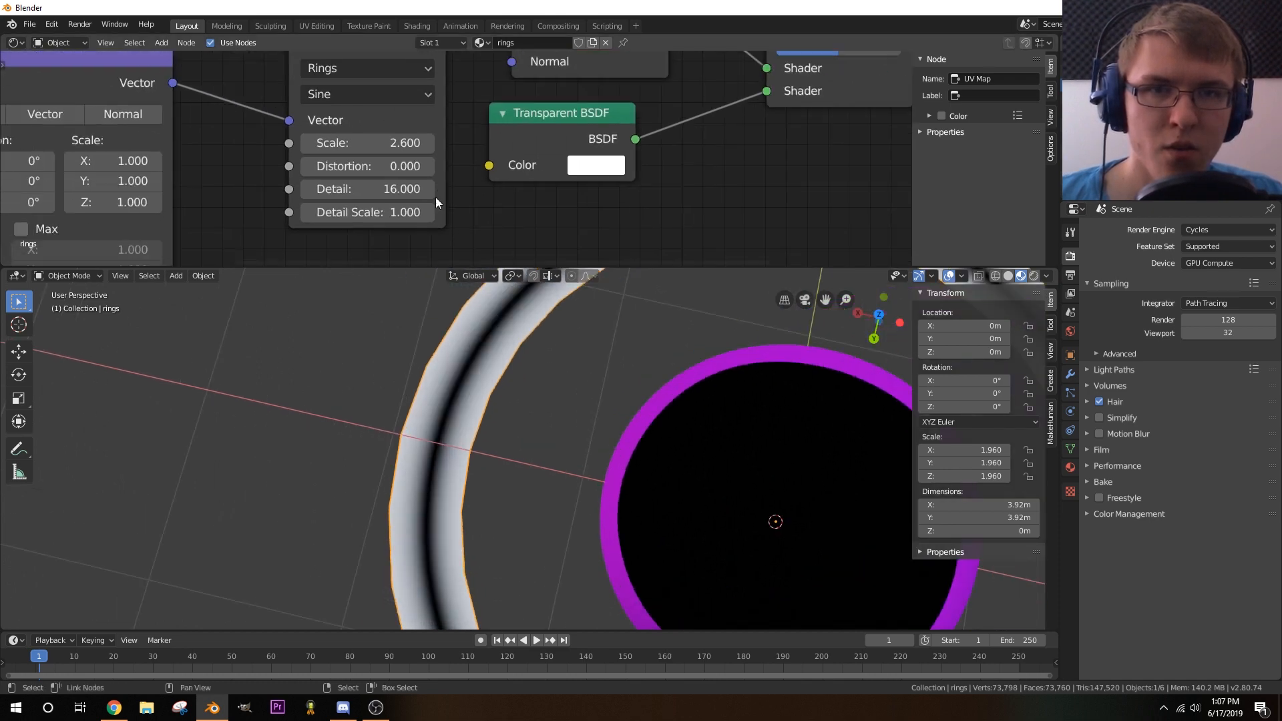
# - Move the UV Map, Mapping and Wave Texture nodes away from the shader nodes to make room before the Diffuse BSDF
pyautogui.scroll(-1, 483, 198)
pyautogui.moveTo(482, 198); pyautogui.dragTo(734, 203, button='middle')
pyautogui.moveTo(356, 134); pyautogui.dragTo(247, 127)
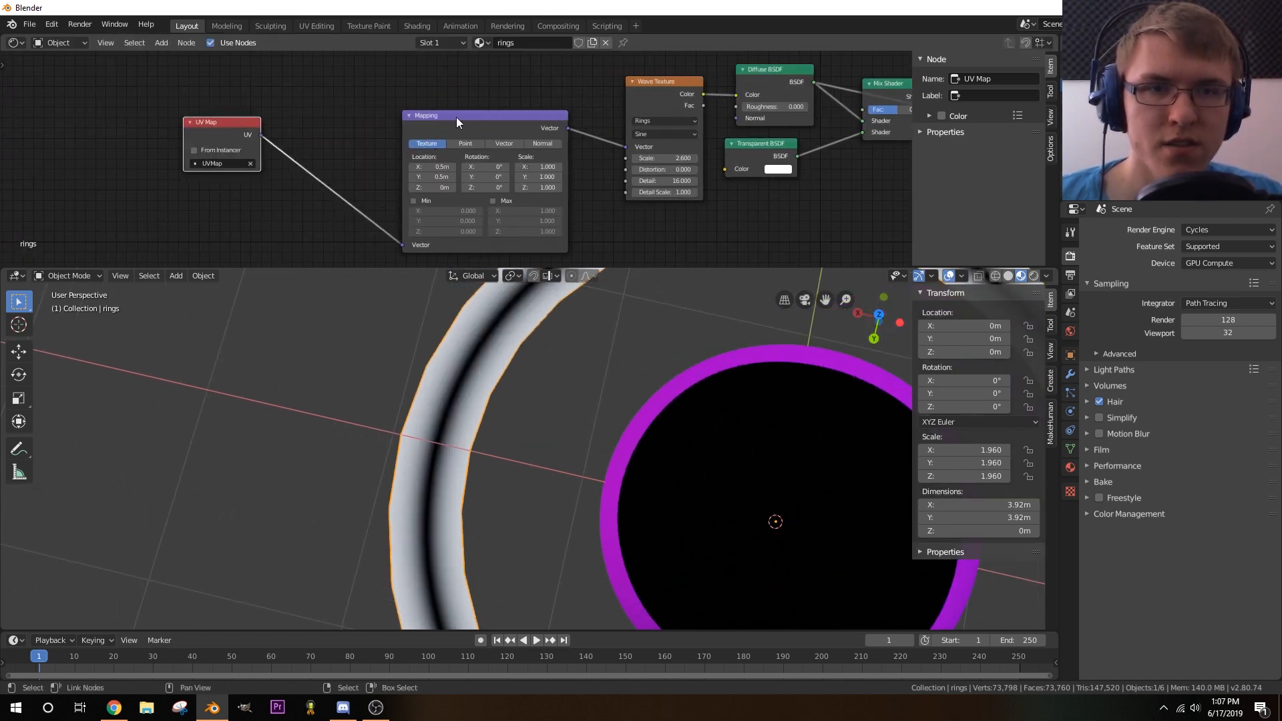
pyautogui.moveTo(474, 117); pyautogui.dragTo(342, 97)
pyautogui.moveTo(481, 81); pyautogui.dragTo(422, 111, button='middle')
pyautogui.moveTo(320, 125); pyautogui.dragTo(351, 84)
pyautogui.moveTo(491, 105); pyautogui.dragTo(368, 125, button='middle')
pyautogui.moveTo(486, 131); pyautogui.dragTo(375, 118)
# - Try the Noise Texture node on the link between the Wave Texture and the Diffuse BSDF
pyautogui.moveTo(395, 95); pyautogui.dragTo(345, 131, button='middle')
pyautogui.scroll(-4, 346, 128)
pyautogui.moveTo(425, 80); pyautogui.dragTo(427, 138)
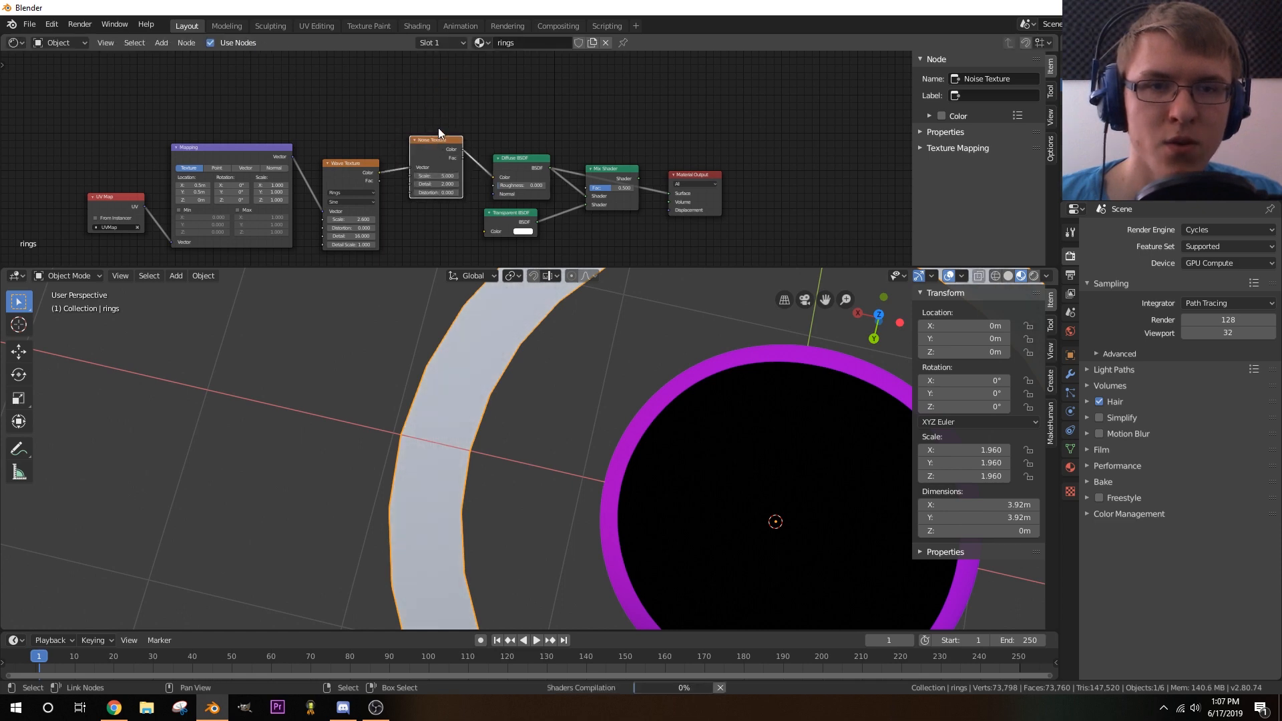
# - Reconnect the Wave Texture's Color directly to the Diffuse BSDF, move the Noise Texture above the chain and the Wave Texture beside the shaders
pyautogui.moveTo(386, 117); pyautogui.dragTo(413, 99, button='middle')
pyautogui.moveTo(405, 156); pyautogui.dragTo(518, 161)
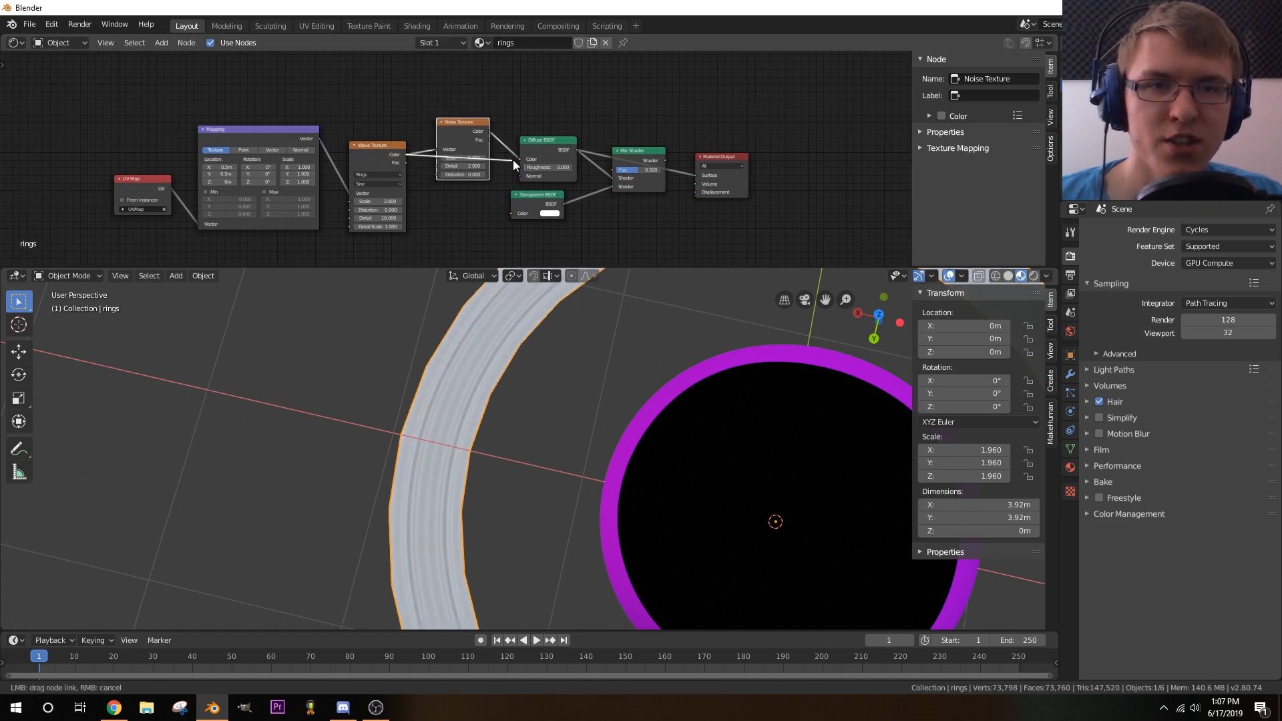
pyautogui.moveTo(466, 122); pyautogui.dragTo(379, 65)
pyautogui.moveTo(439, 98); pyautogui.dragTo(475, 92, button='middle')
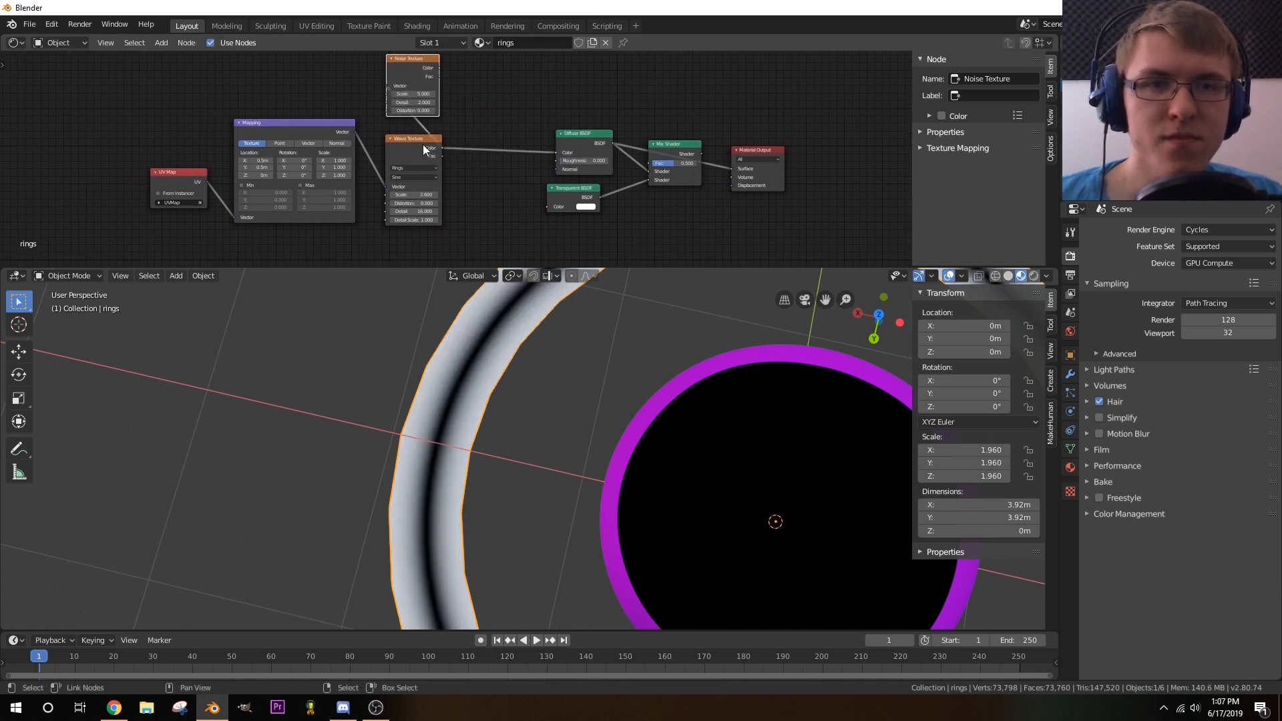
pyautogui.moveTo(412, 139); pyautogui.dragTo(496, 137)
pyautogui.moveTo(486, 132); pyautogui.dragTo(503, 86, button='middle')
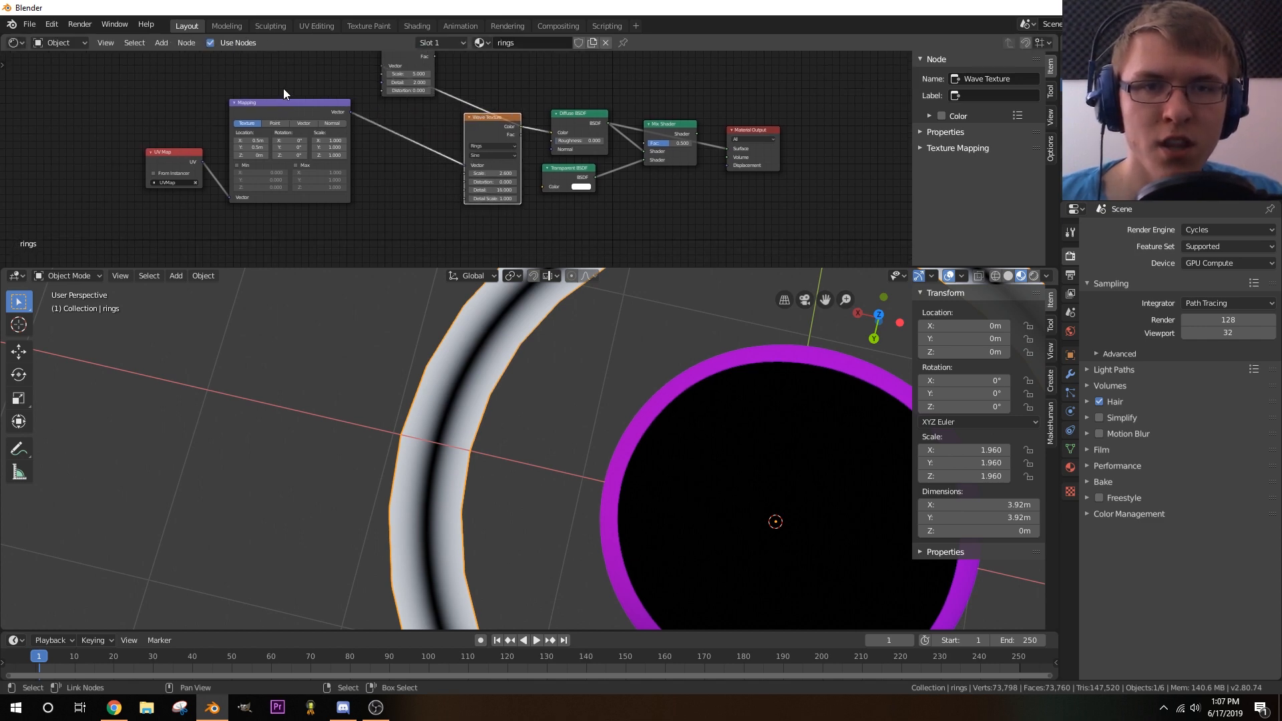
# - Duplicate the Mapping and Wave Texture nodes below the originals and connect the UV Map output to the copied Mapping node's Vector
pyautogui.click(287, 103)
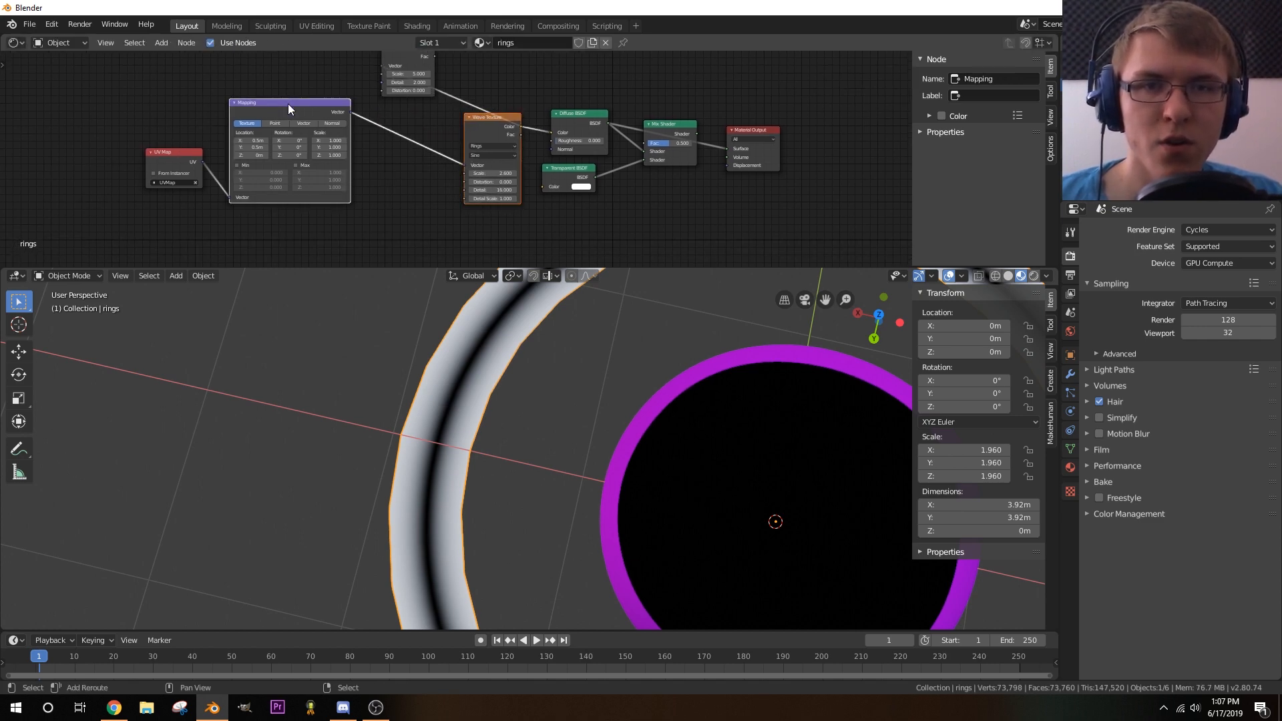
pyautogui.keyDown('shift'); pyautogui.click(462, 126); pyautogui.keyUp('shift')
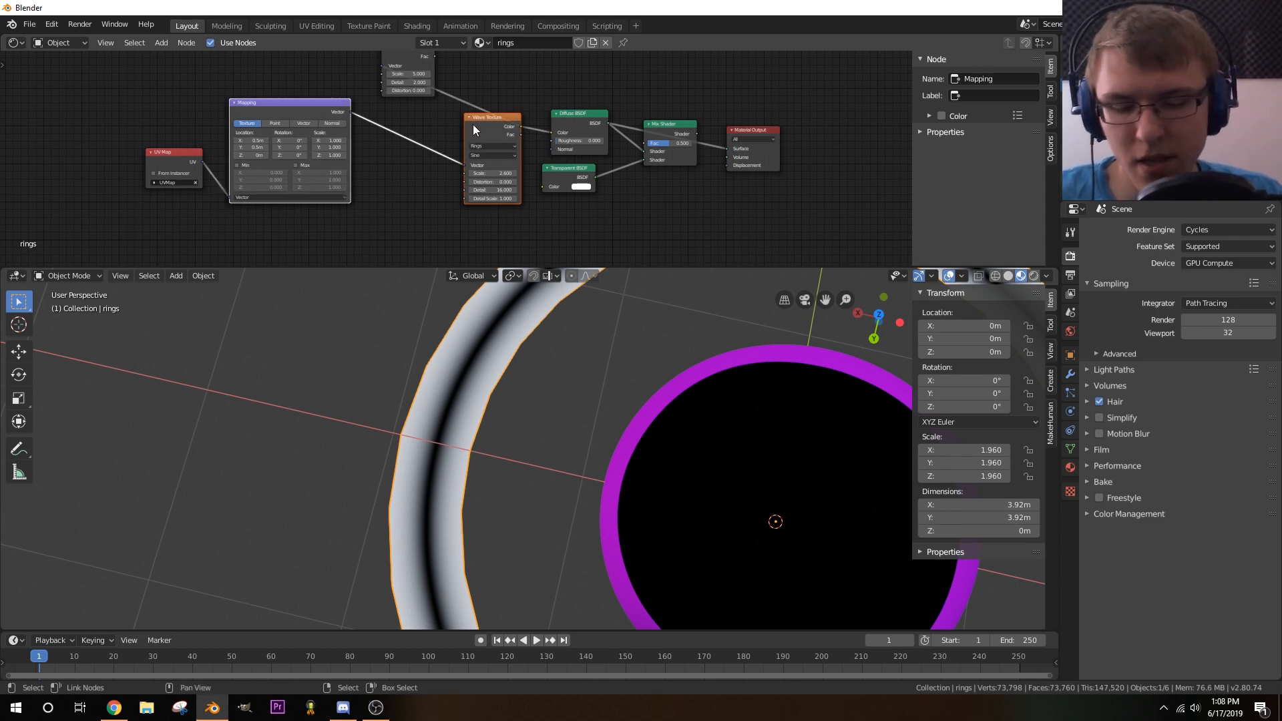
pyautogui.hotkey('shift', 'd')
pyautogui.click(471, 249)
pyautogui.moveTo(579, 201); pyautogui.dragTo(525, 120, button='middle')
pyautogui.scroll(-2, 525, 119)
pyautogui.moveTo(207, 88); pyautogui.dragTo(221, 223)
pyautogui.moveTo(391, 131); pyautogui.dragTo(333, 180, button='middle')
pyautogui.scroll(3, 351, 162)
pyautogui.scroll(1, 363, 143)
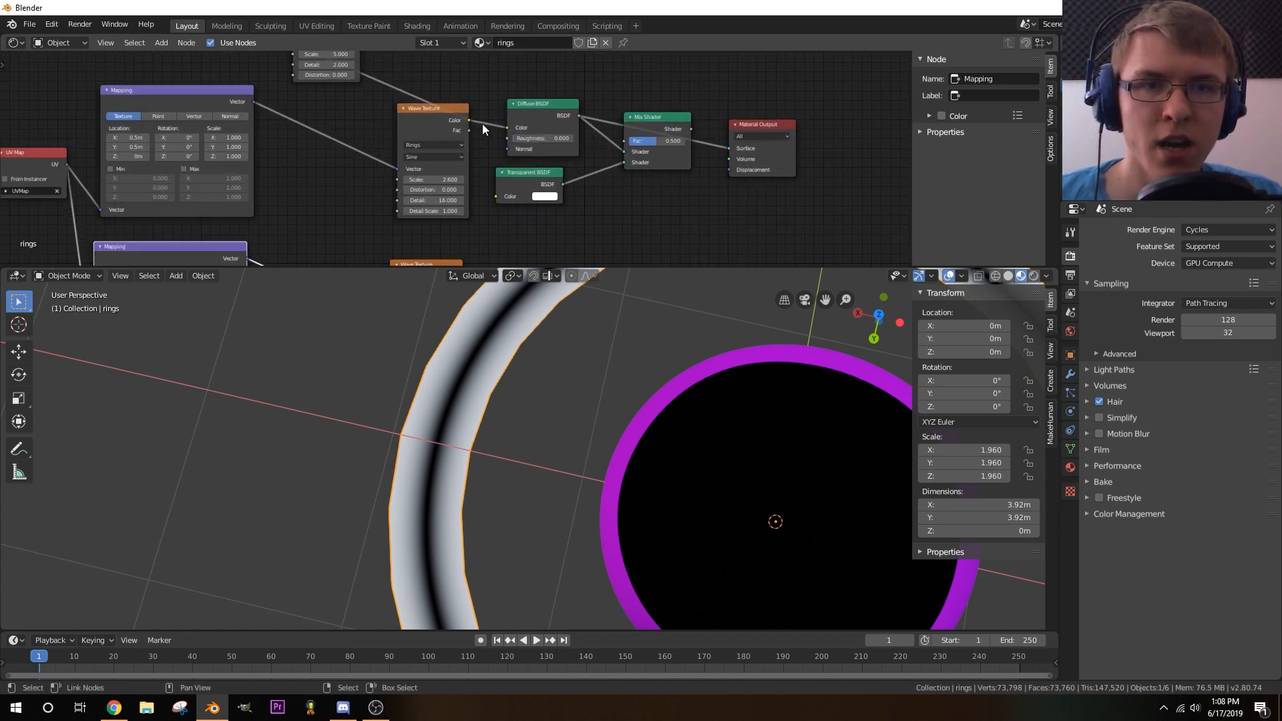
# - Disconnect the Noise Texture's Vector input and insert the node between the original Mapping and Wave Texture nodes
pyautogui.moveTo(462, 119); pyautogui.dragTo(543, 175, button='middle')
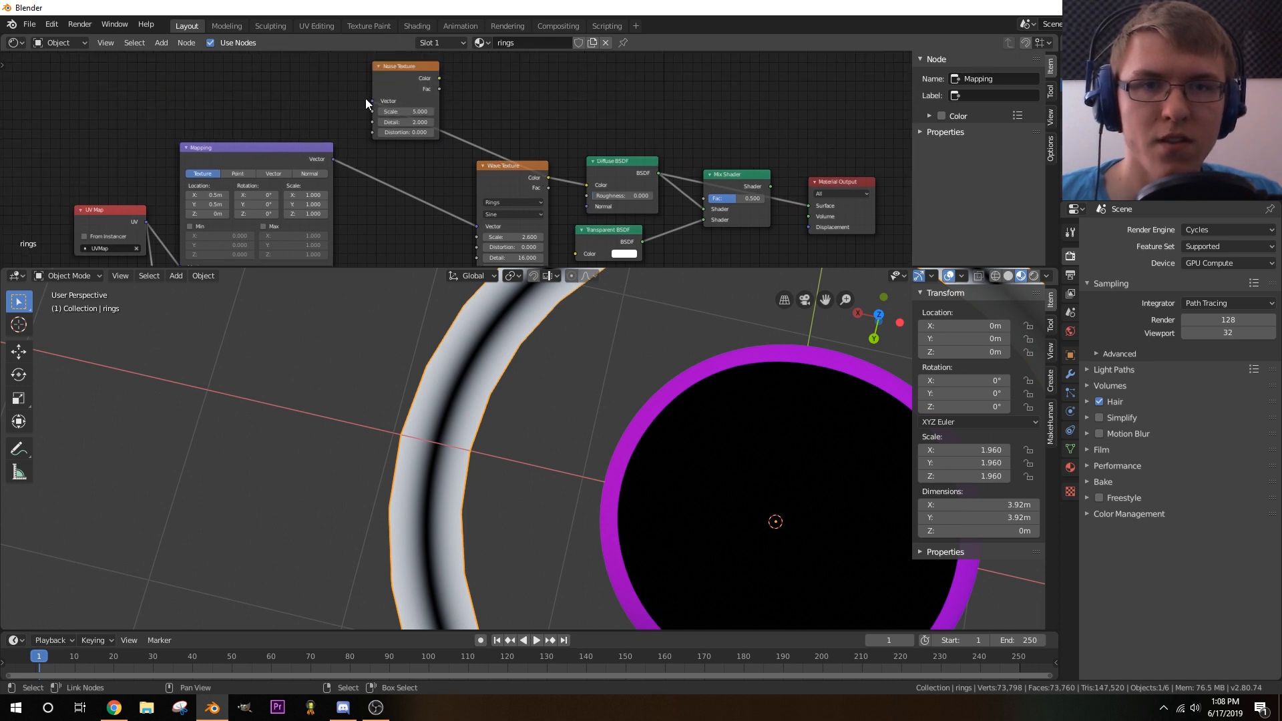
pyautogui.moveTo(366, 98); pyautogui.dragTo(374, 133)
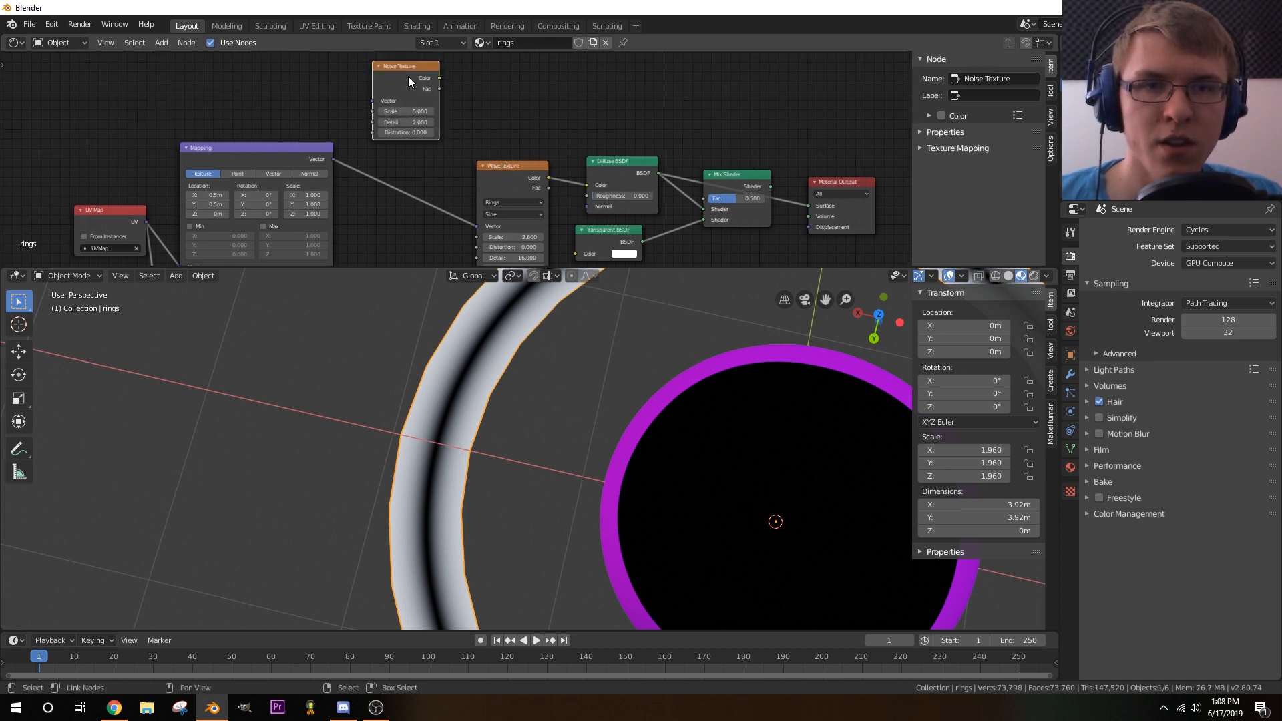
pyautogui.moveTo(409, 77); pyautogui.dragTo(407, 161)
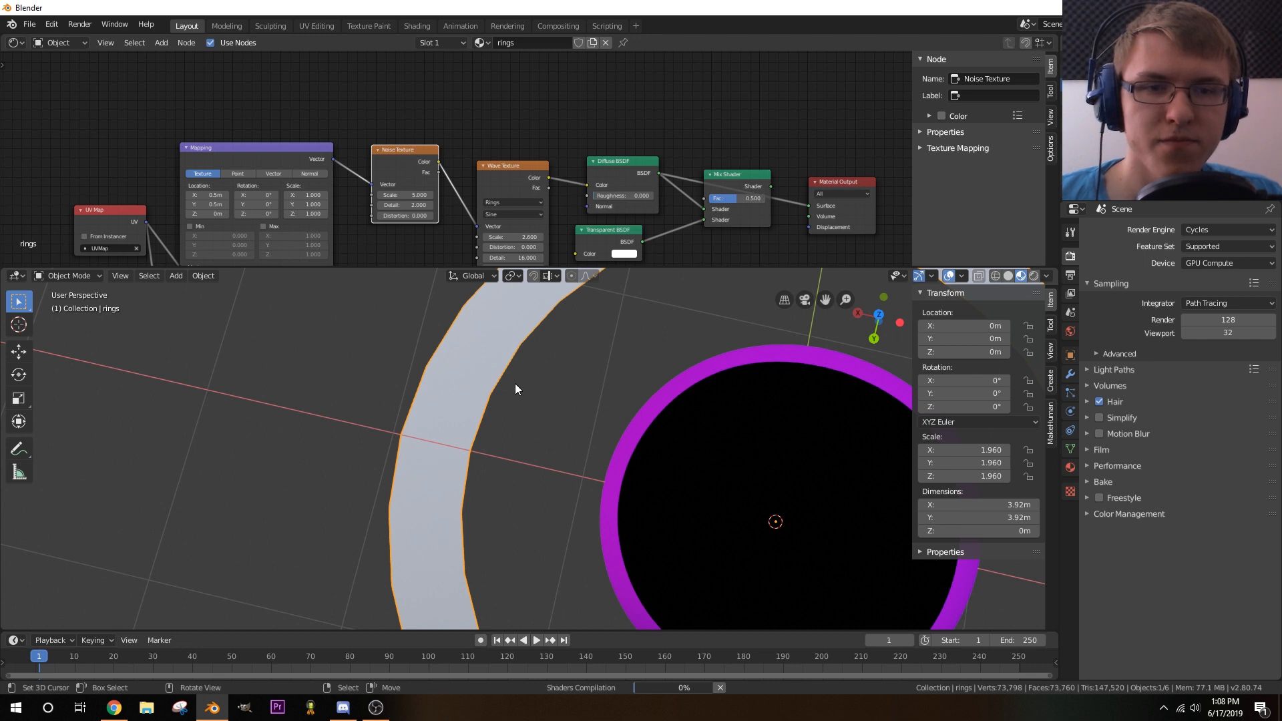
pyautogui.scroll(2, 512, 384)
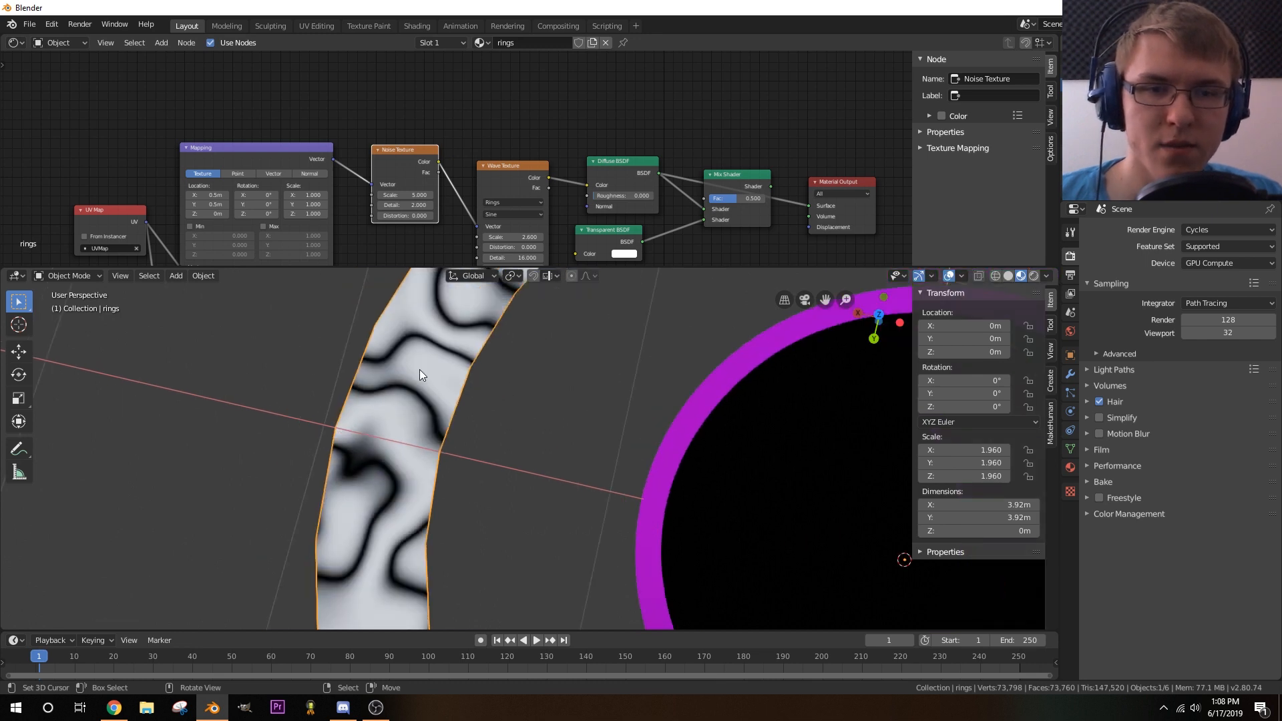
# - Connect the upper Mapping node's Vector directly to the Wave Texture, bypassing the Noise Texture
pyautogui.moveTo(404, 204); pyautogui.dragTo(420, 105, button='middle')
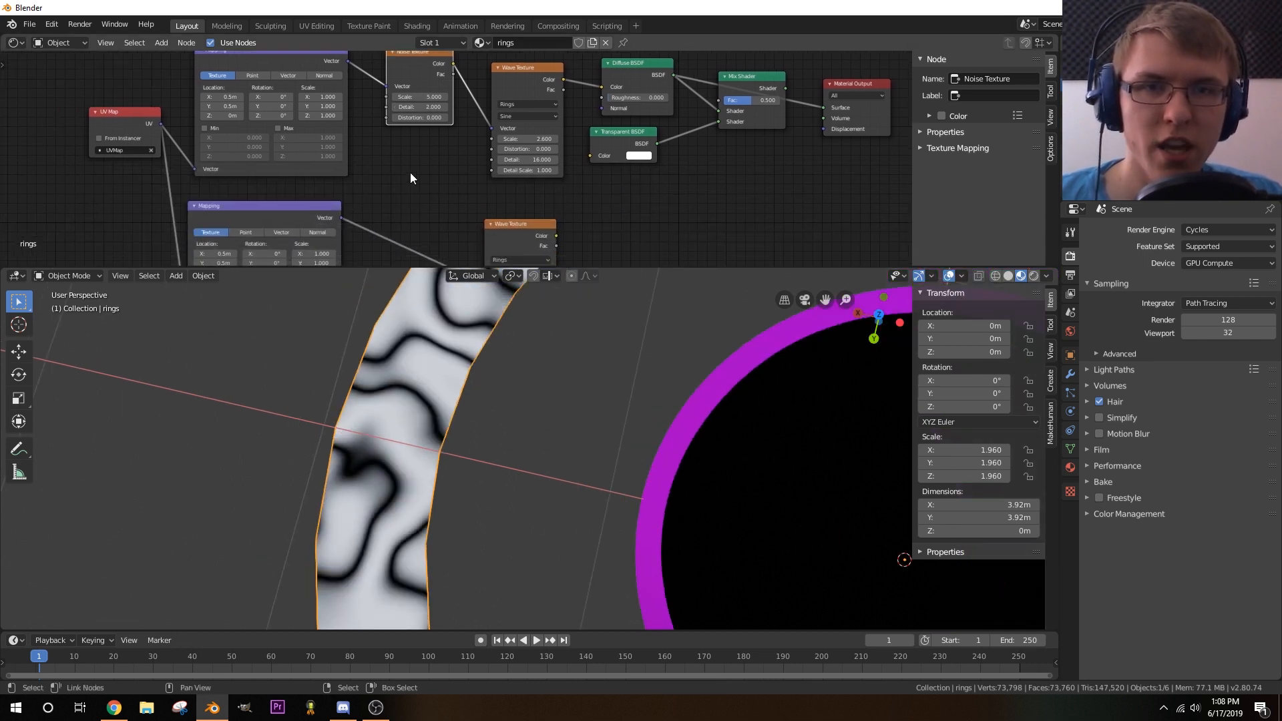
pyautogui.moveTo(437, 176); pyautogui.dragTo(382, 211, button='middle')
pyautogui.scroll(1, 382, 211)
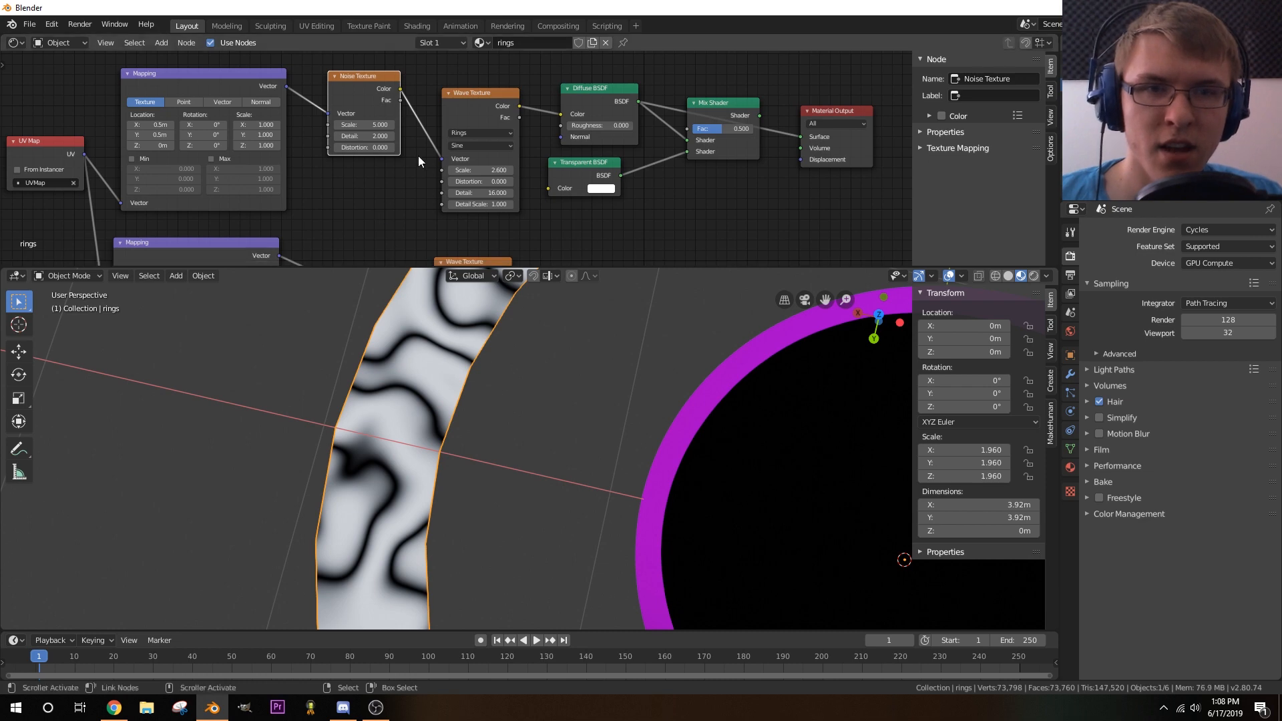
pyautogui.moveTo(286, 86); pyautogui.dragTo(378, 115)
pyautogui.moveTo(448, 161); pyautogui.dragTo(415, 136)
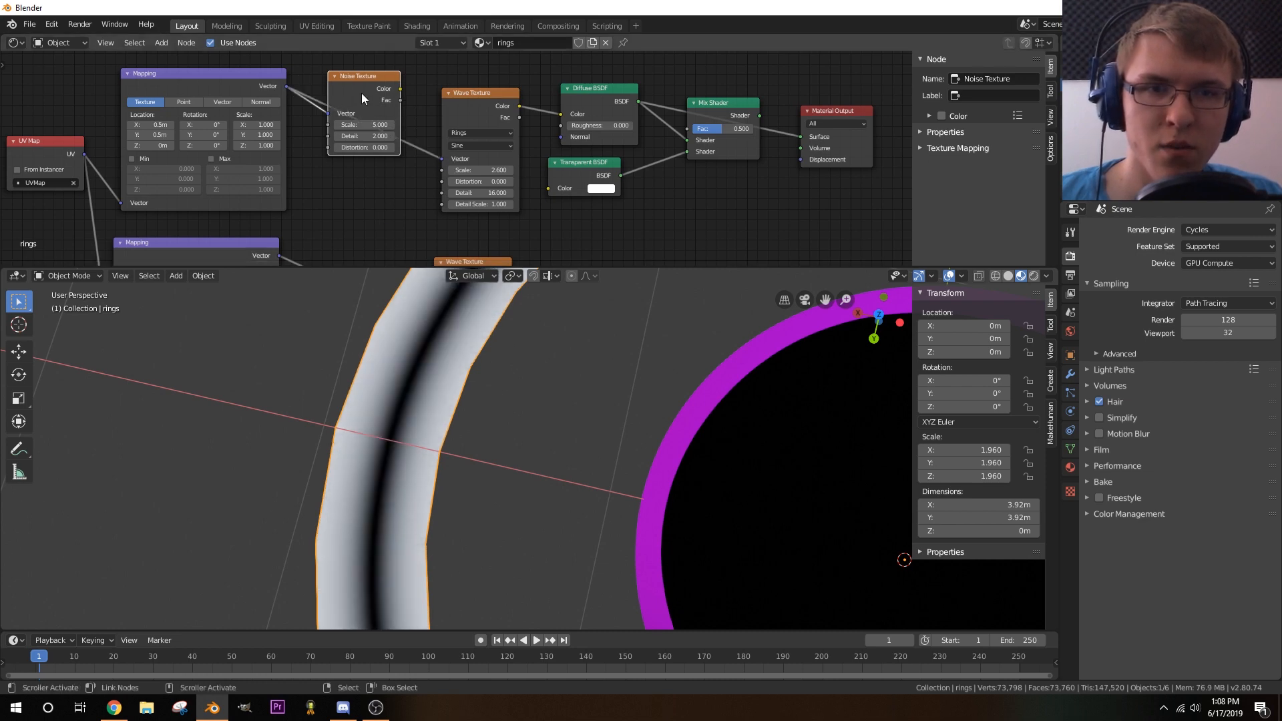
# - Disconnect the Noise Texture's Vector input and move the node above the Diffuse BSDF
pyautogui.moveTo(362, 93); pyautogui.dragTo(378, 229)
pyautogui.scroll(-1, 327, 220)
pyautogui.moveTo(333, 206); pyautogui.dragTo(294, 192, button='middle')
pyautogui.scroll(-1, 326, 219)
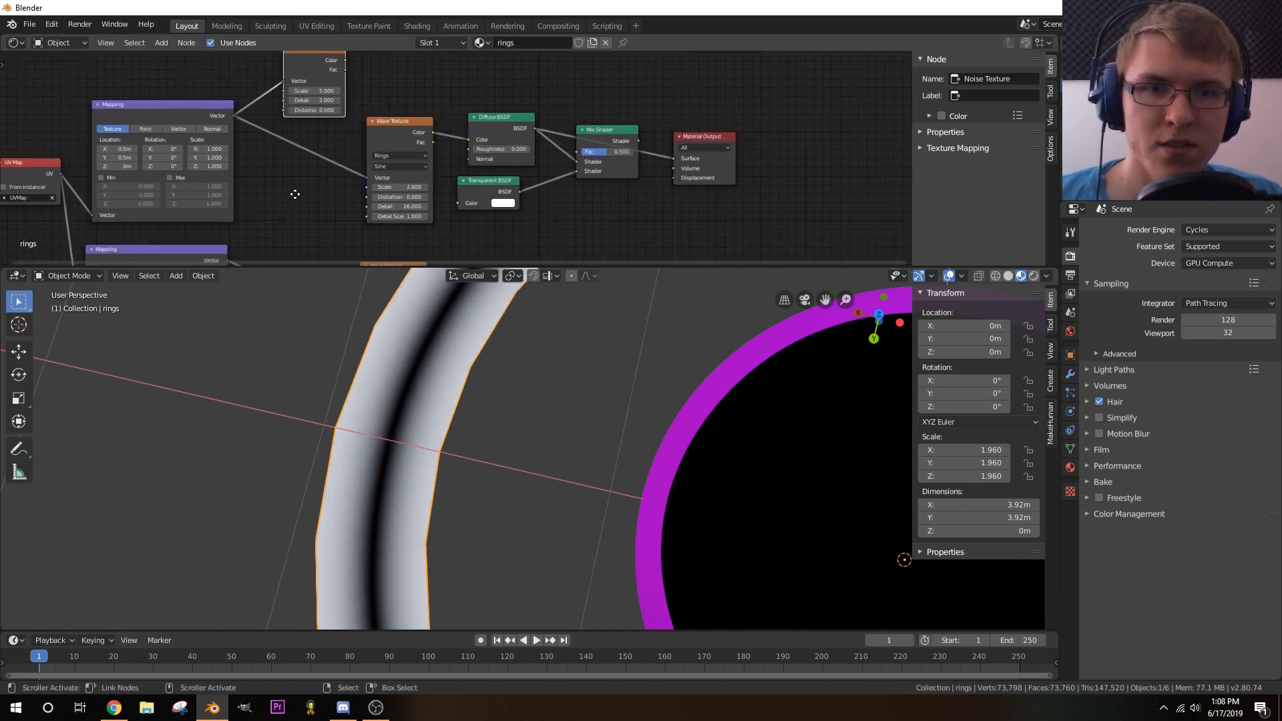
pyautogui.scroll(2, 294, 177)
pyautogui.moveTo(227, 87); pyautogui.dragTo(293, 148, button='middle')
pyautogui.moveTo(319, 138); pyautogui.dragTo(329, 162)
pyautogui.moveTo(355, 171); pyautogui.dragTo(315, 137, button='middle')
pyautogui.moveTo(329, 65); pyautogui.dragTo(536, 68)
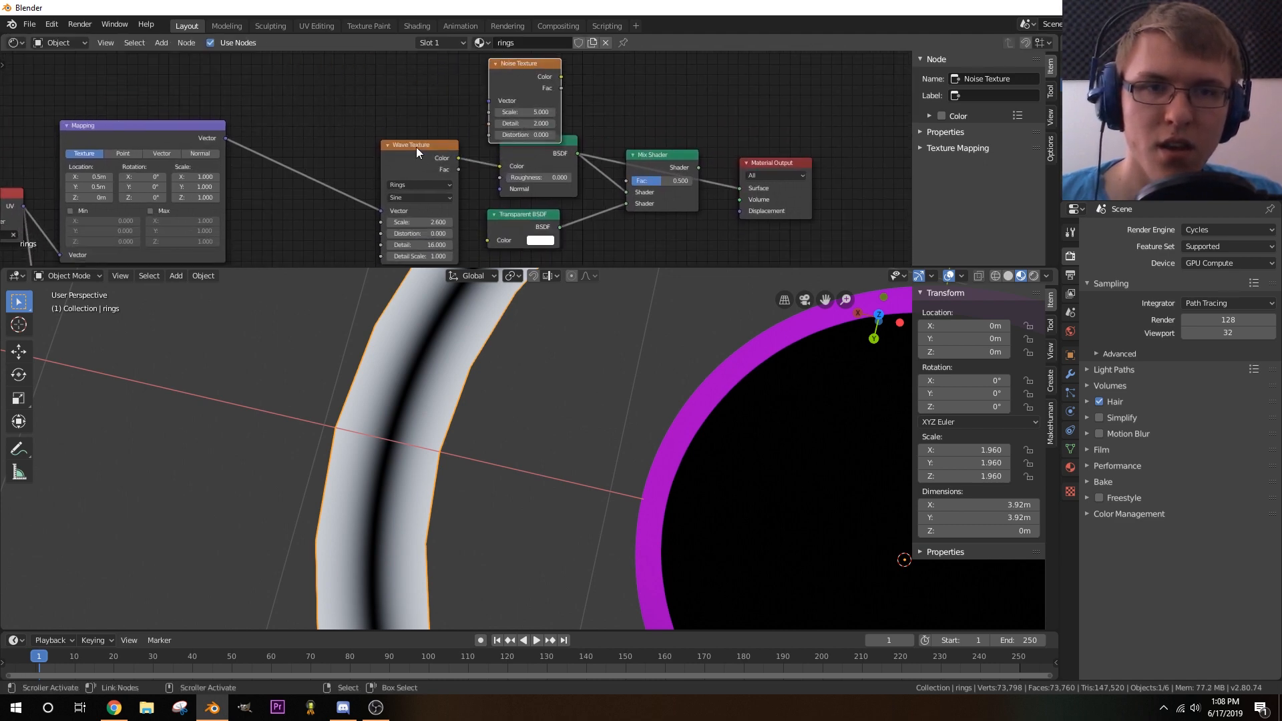
# - Move the Wave Texture beside its Mapping node and insert the Noise Texture between the Wave Texture and the Diffuse BSDF
pyautogui.moveTo(415, 147); pyautogui.dragTo(291, 117)
pyautogui.moveTo(523, 70); pyautogui.dragTo(415, 109)
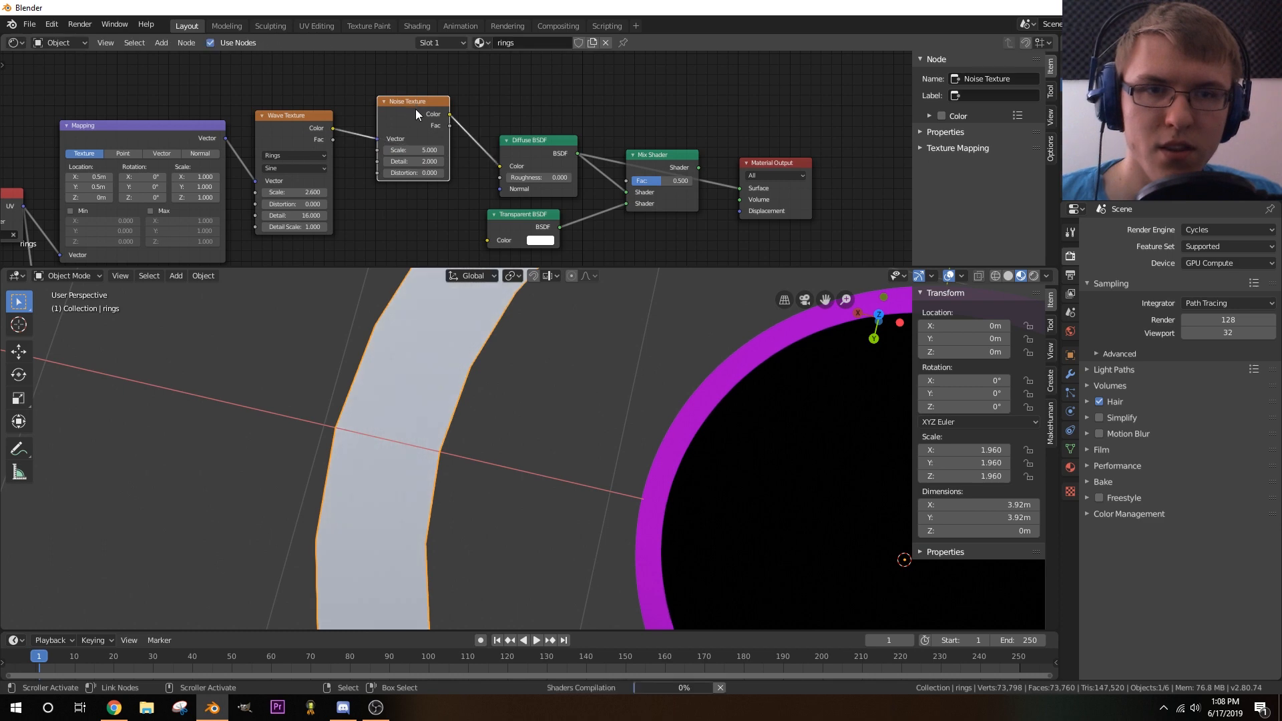
pyautogui.moveTo(484, 219); pyautogui.dragTo(483, 210, button='middle')
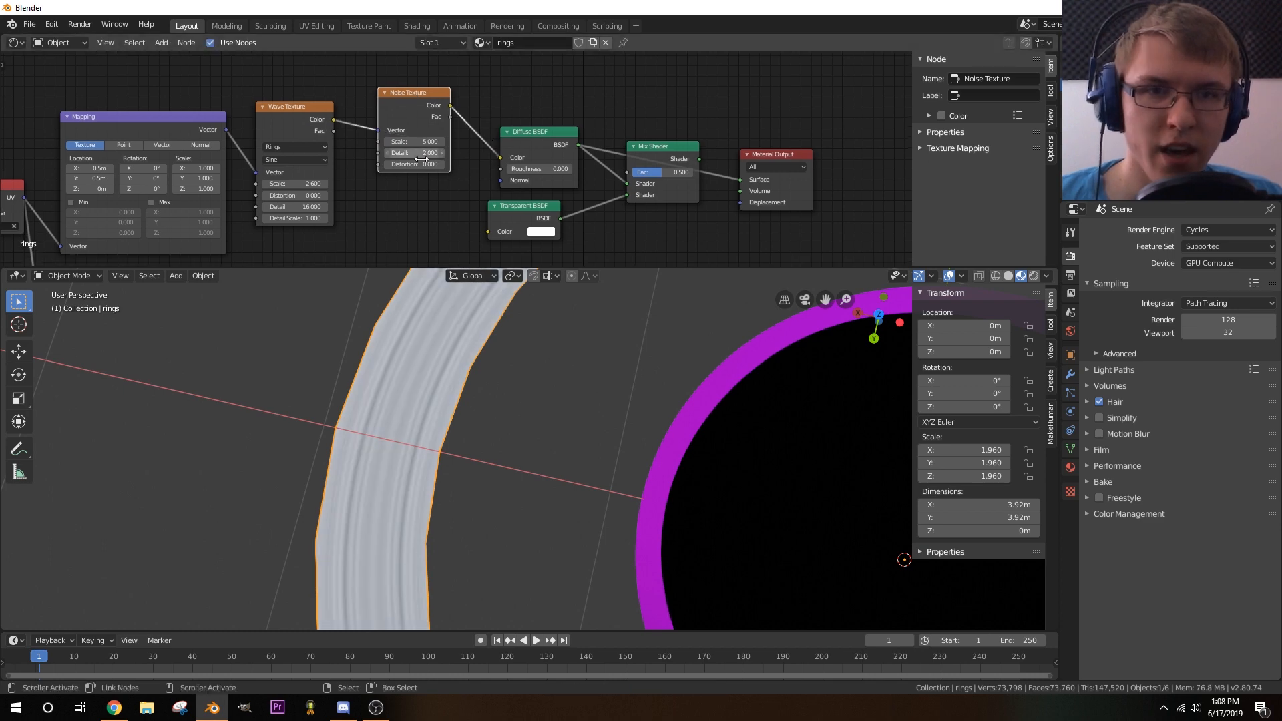
pyautogui.scroll(4, 409, 391)
pyautogui.scroll(-2, 297, 404)
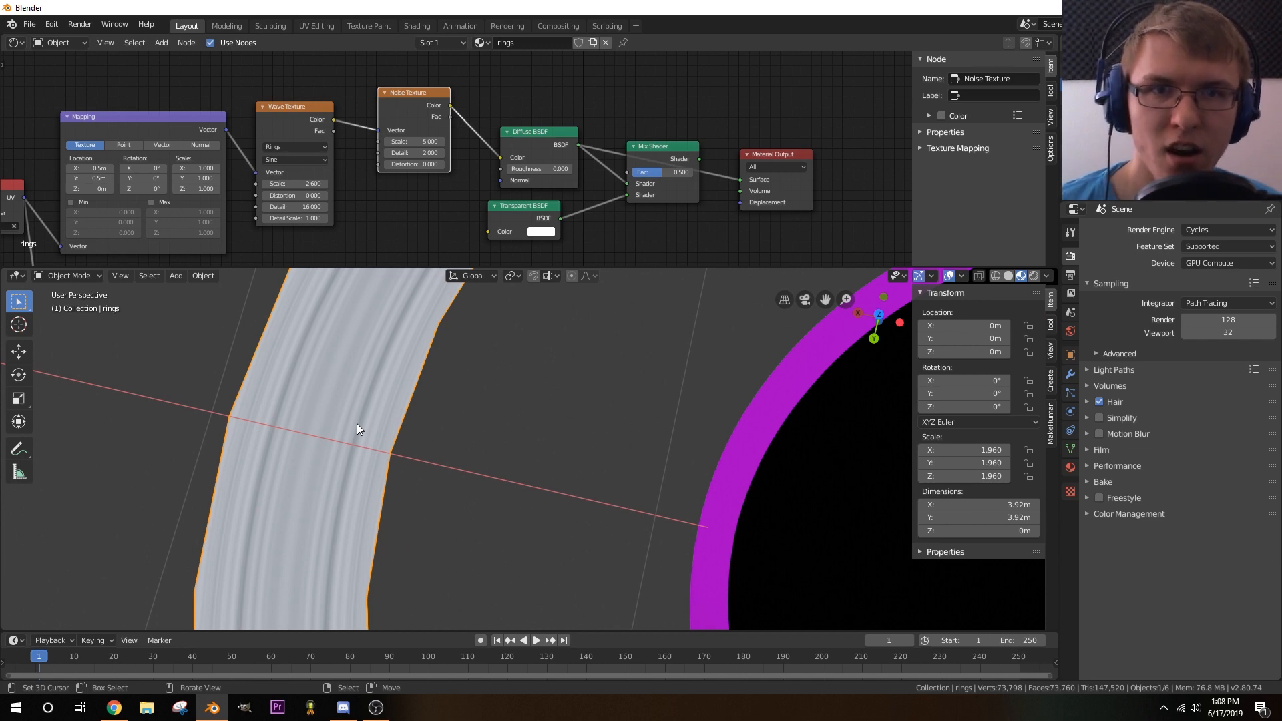
pyautogui.scroll(2, 504, 222)
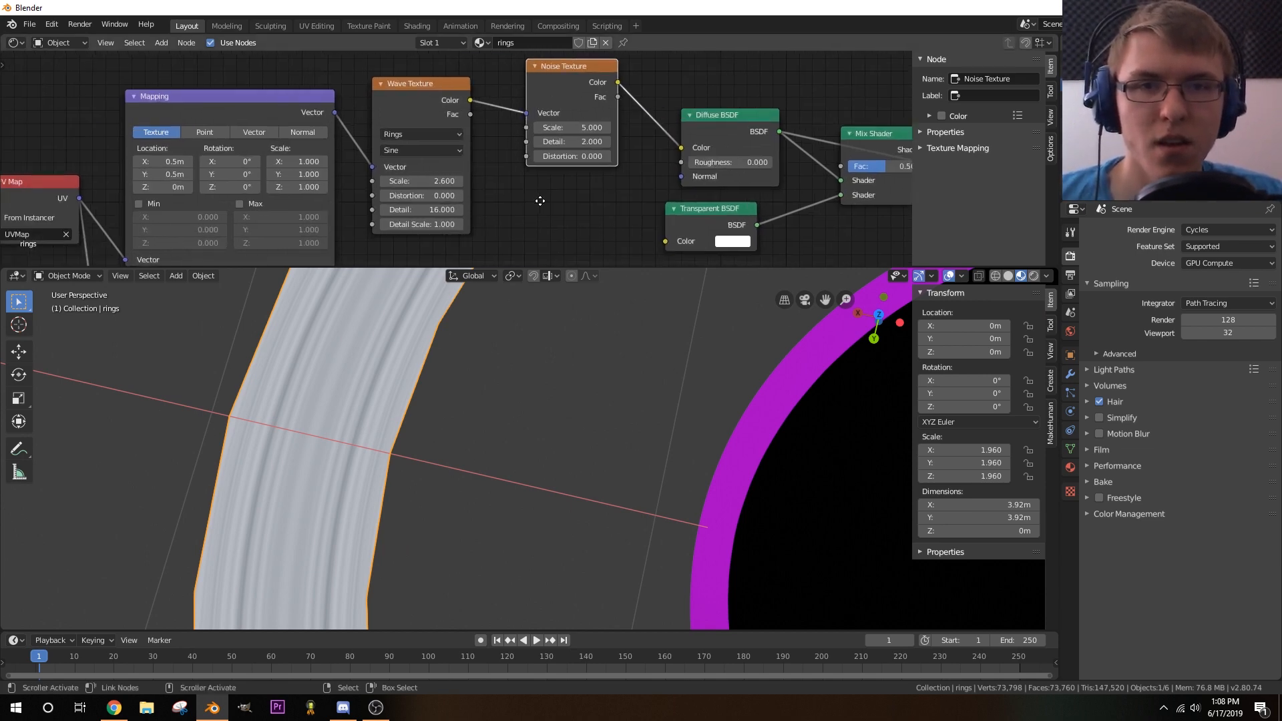
# - Shift the UV Map, upper Mapping and Wave Texture nodes away from the Noise Texture to make room in the chain
pyautogui.scroll(-1, 539, 201)
pyautogui.moveTo(181, 197); pyautogui.dragTo(78, 198)
pyautogui.moveTo(323, 112); pyautogui.dragTo(248, 94)
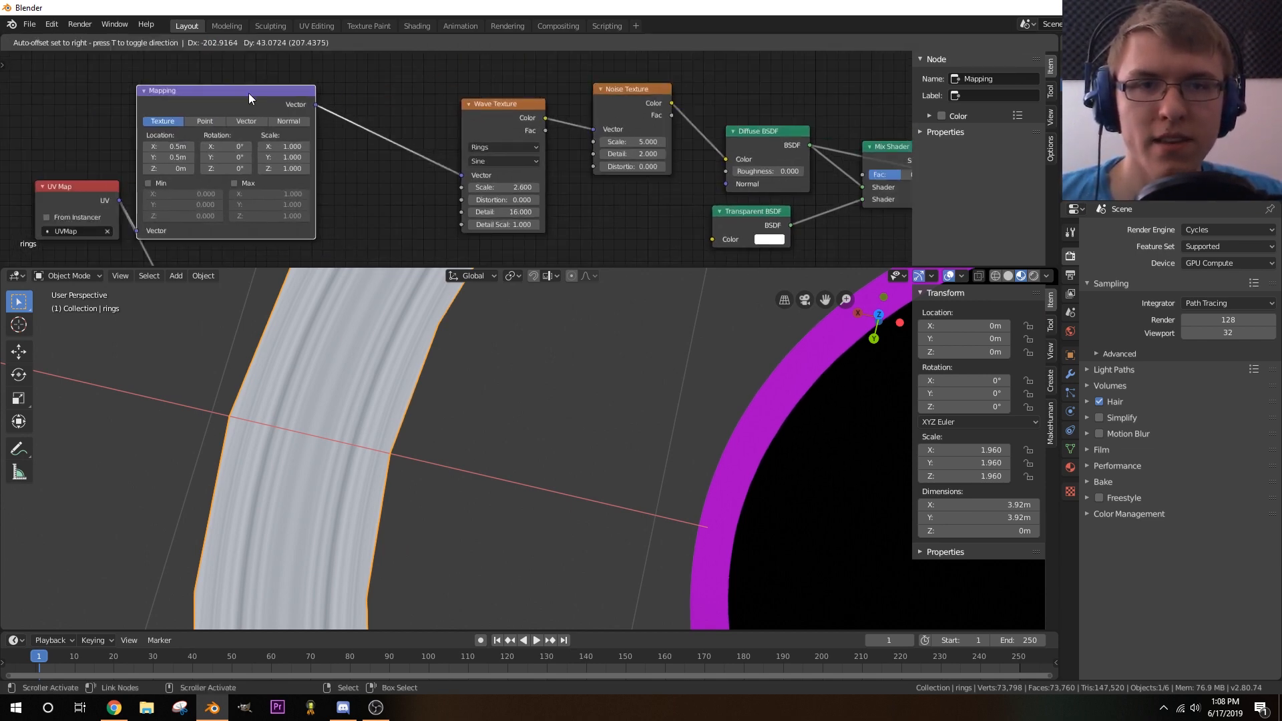
pyautogui.moveTo(492, 103); pyautogui.dragTo(389, 88)
# - Set the Noise Texture's Detail to 16 and its Scale to 3.6
pyautogui.scroll(4, 478, 204)
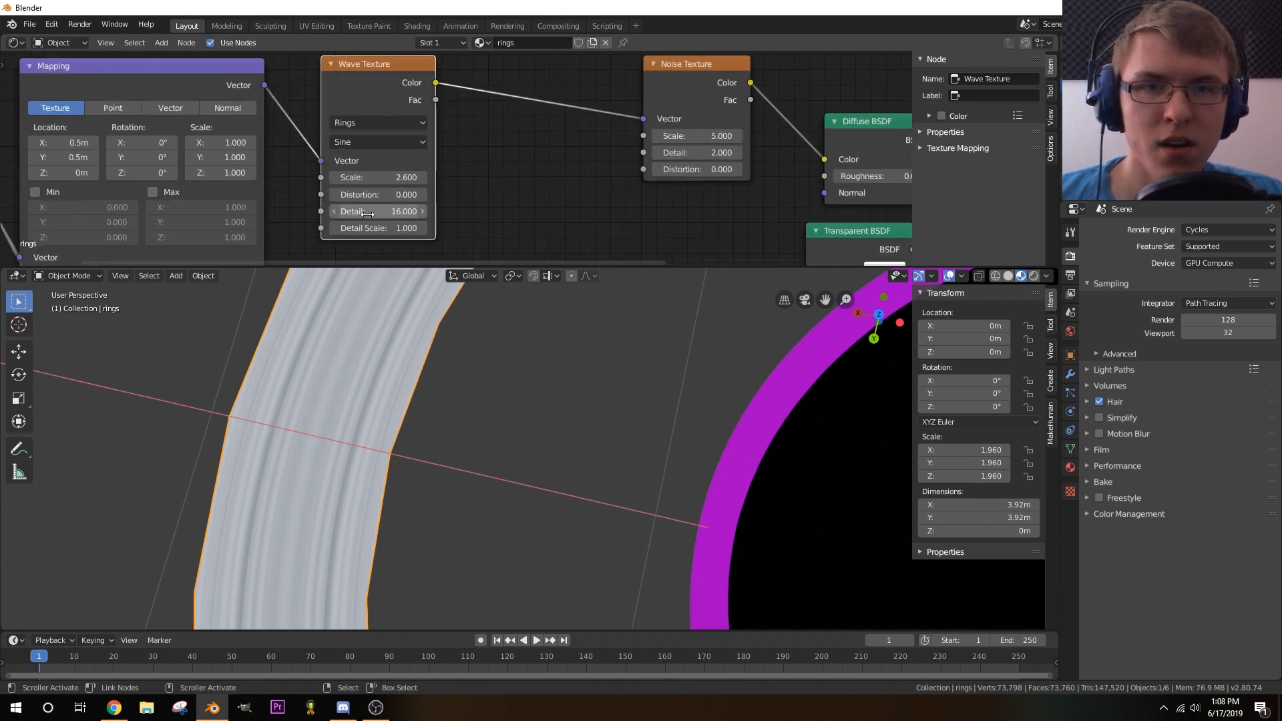
pyautogui.moveTo(567, 196); pyautogui.dragTo(461, 208, button='middle')
pyautogui.moveTo(586, 166); pyautogui.dragTo(674, 166)
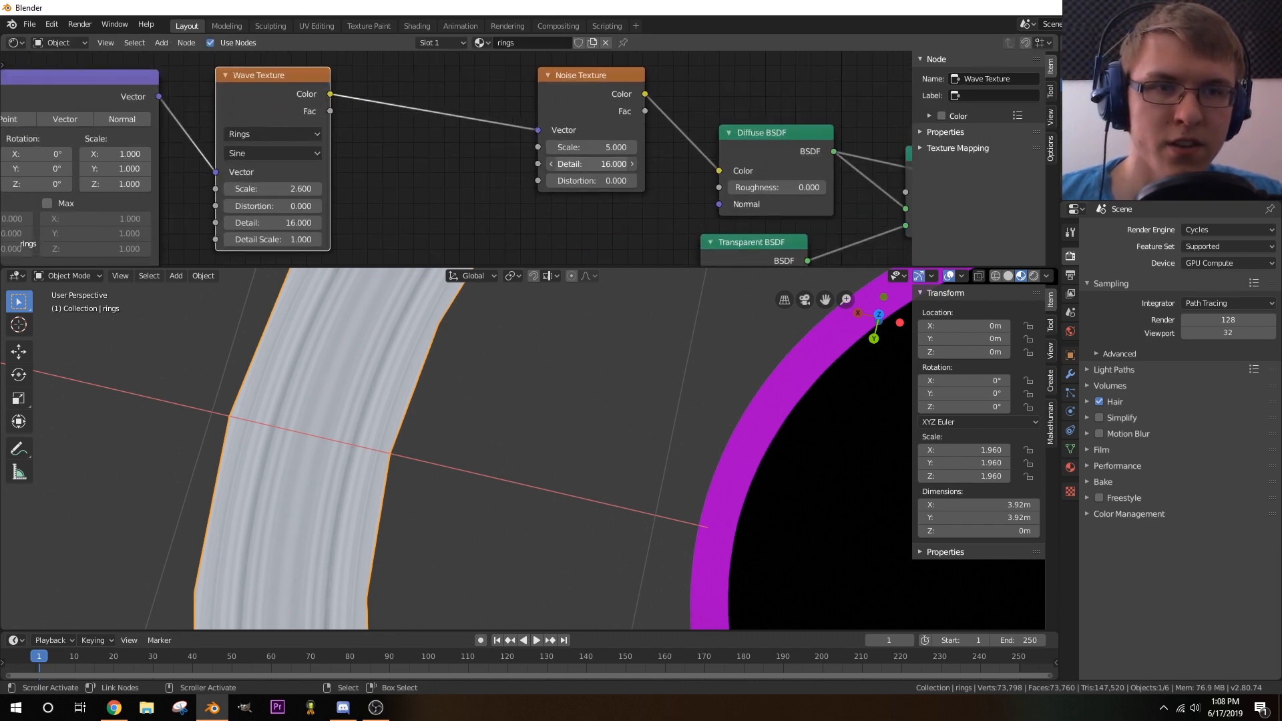
pyautogui.moveTo(421, 178); pyautogui.dragTo(353, 198, button='middle')
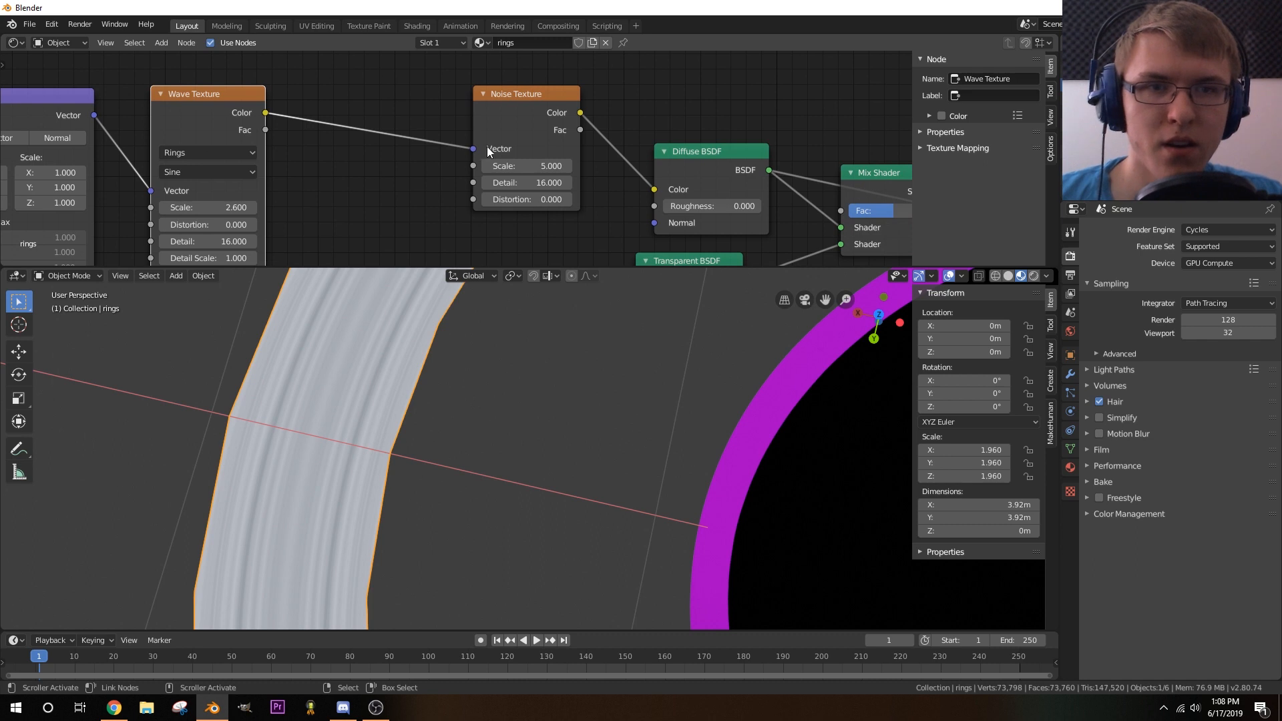
pyautogui.click(487, 166)
pyautogui.click(487, 166)
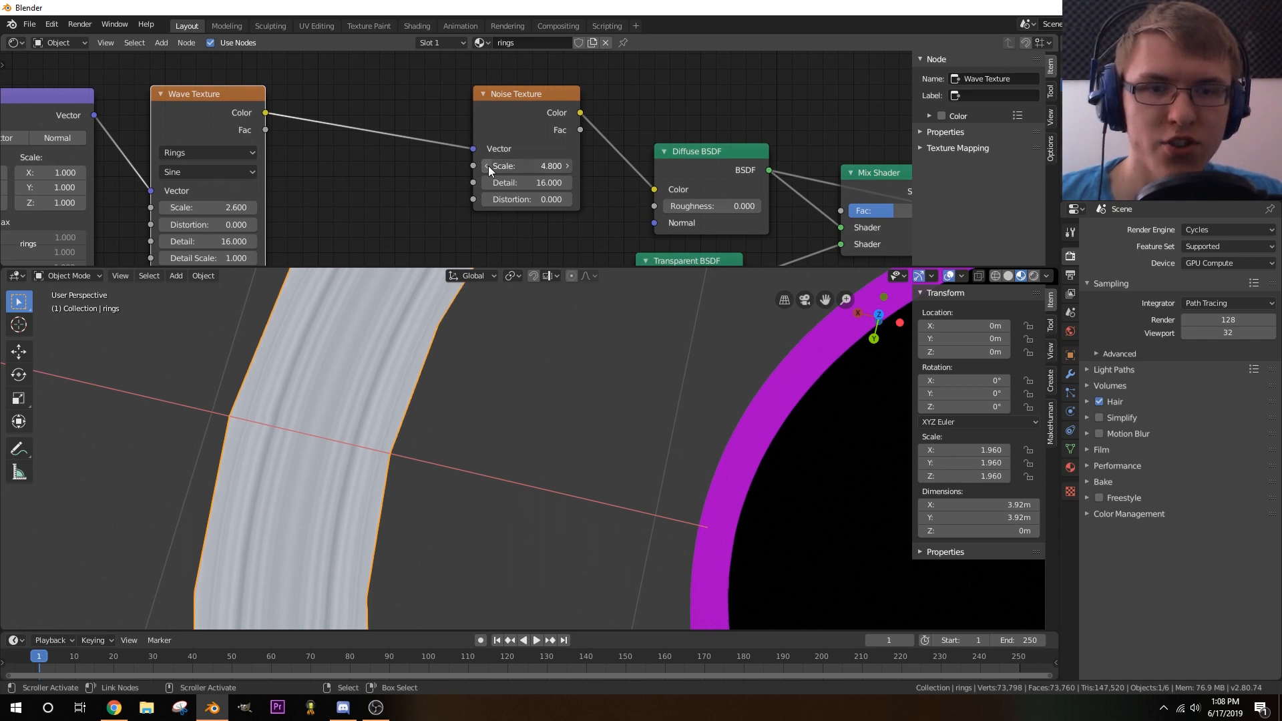
pyautogui.moveTo(511, 170)
pyautogui.mouseDown()
pyautogui.moveTo(588, 170)
pyautogui.moveTo(467, 170)
pyautogui.moveTo(513, 168)
pyautogui.mouseUp()
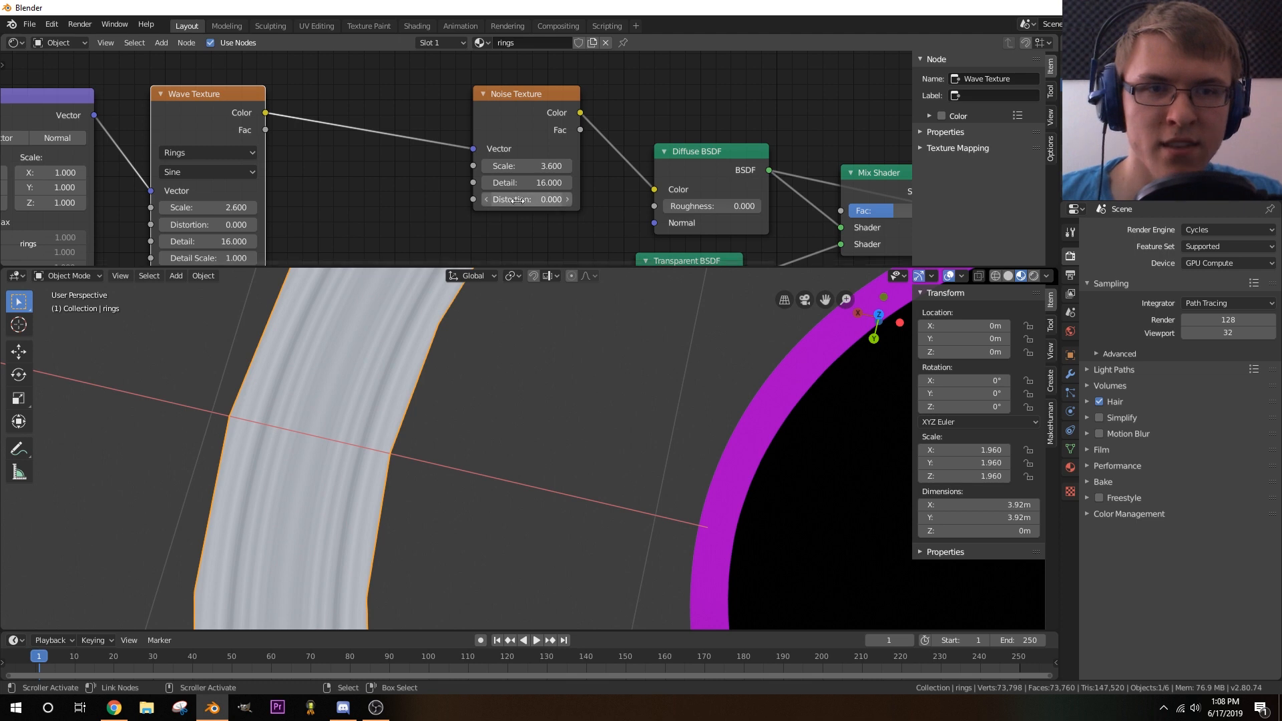
# - Raise the Noise Texture's Distortion to 2.3
pyautogui.click(566, 201)
pyautogui.click(566, 202)
pyautogui.click(566, 202)
pyautogui.click(566, 202)
pyautogui.click(566, 202)
pyautogui.click(566, 202)
pyautogui.click(566, 202)
pyautogui.moveTo(590, 154); pyautogui.dragTo(532, 186, button='middle')
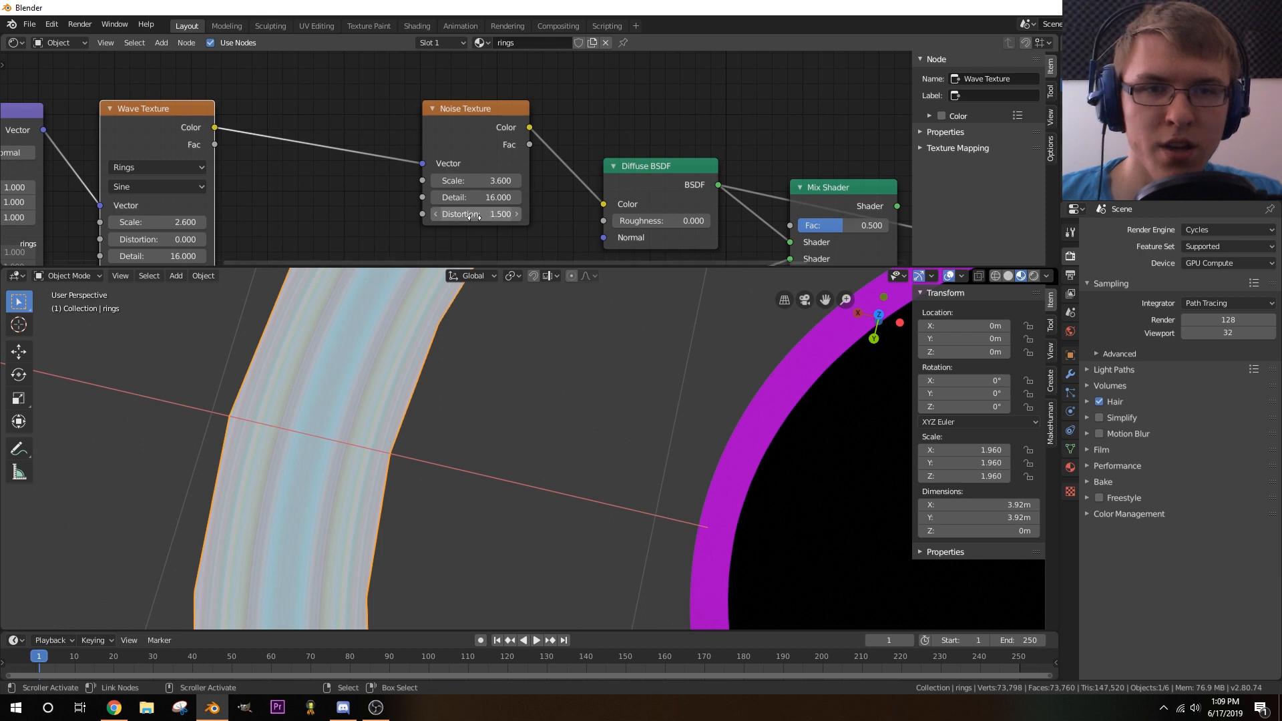
pyautogui.moveTo(498, 215)
pyautogui.mouseDown()
pyautogui.moveTo(515, 214)
pyautogui.moveTo(502, 214)
pyautogui.mouseUp()
pyautogui.scroll(-3, 454, 183)
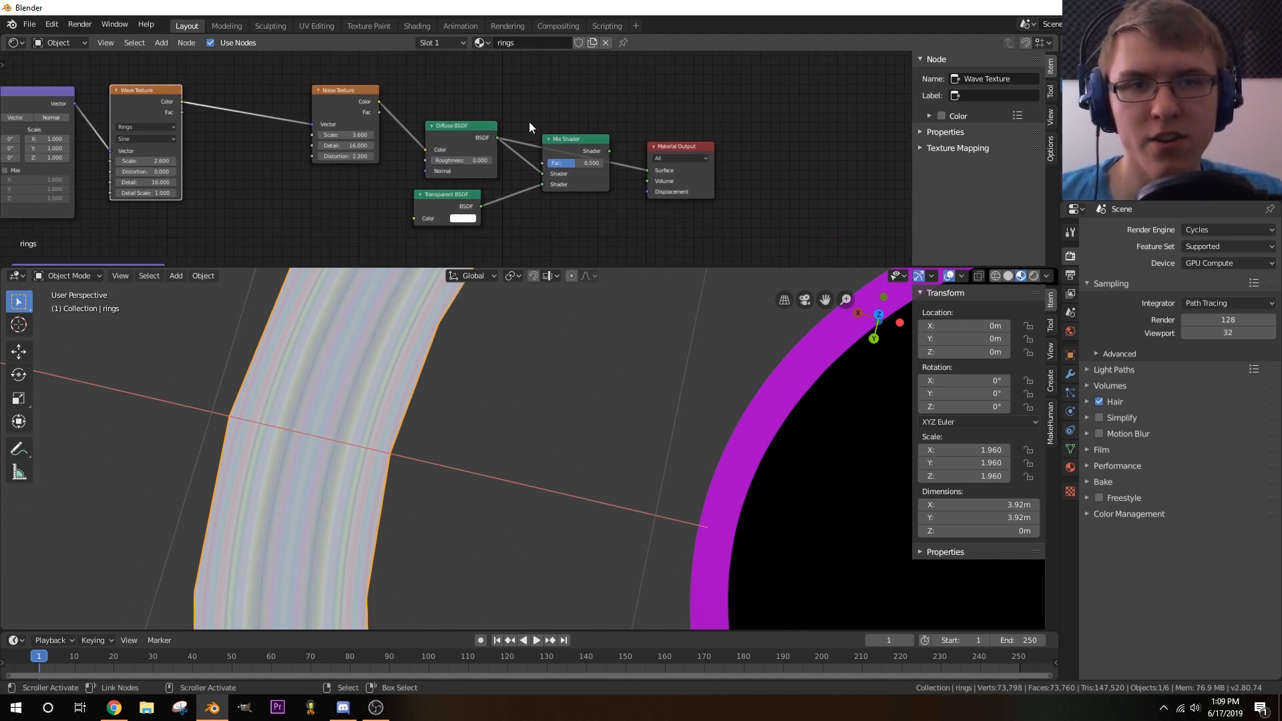
# - Add a ColorRamp node on the link between the Wave Texture and the Noise Texture
pyautogui.scroll(3, 486, 167)
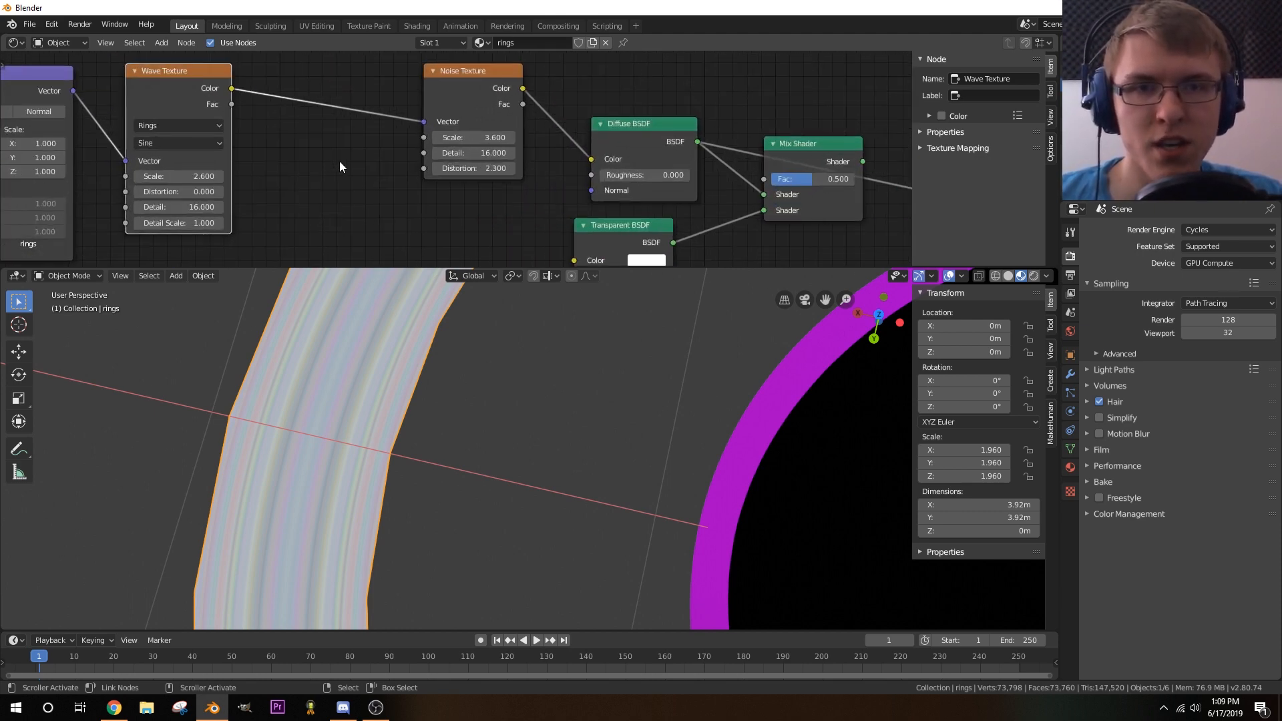
pyautogui.hotkey('shift', 'a')
pyautogui.moveTo(314, 217)
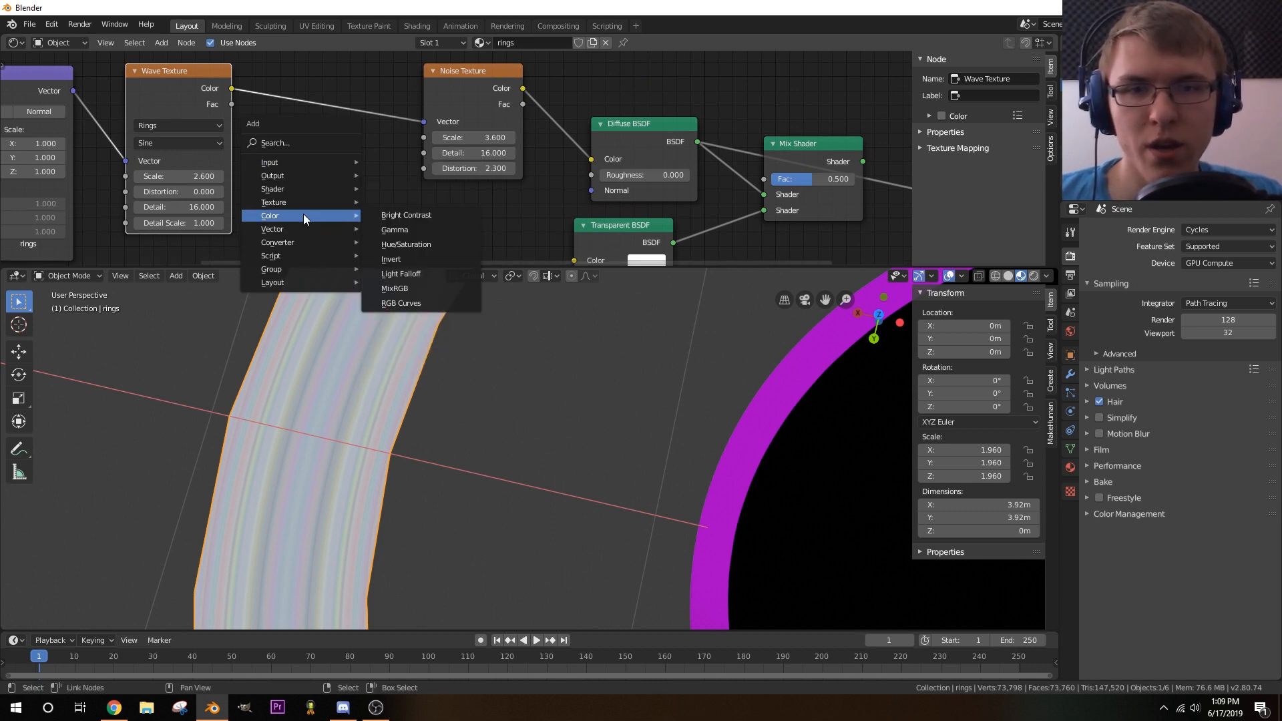
pyautogui.moveTo(278, 243)
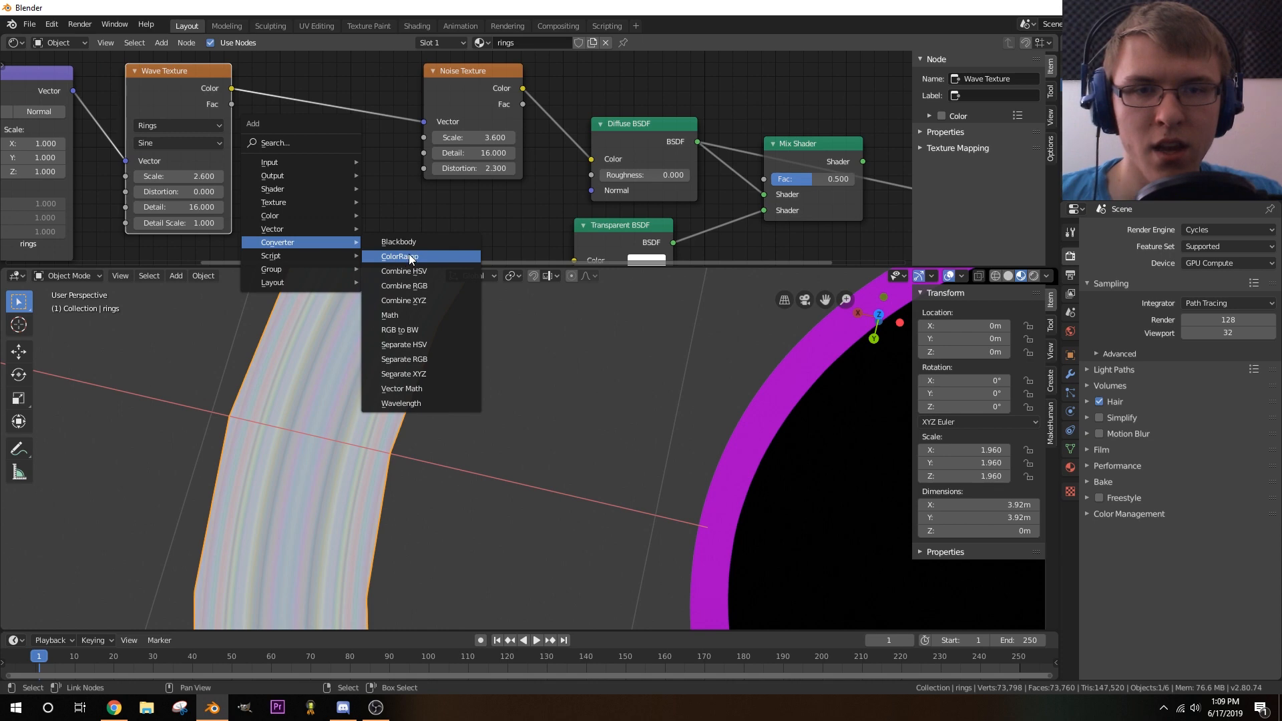
pyautogui.click(408, 255)
pyautogui.click(283, 263)
pyautogui.scroll(2, 510, 148)
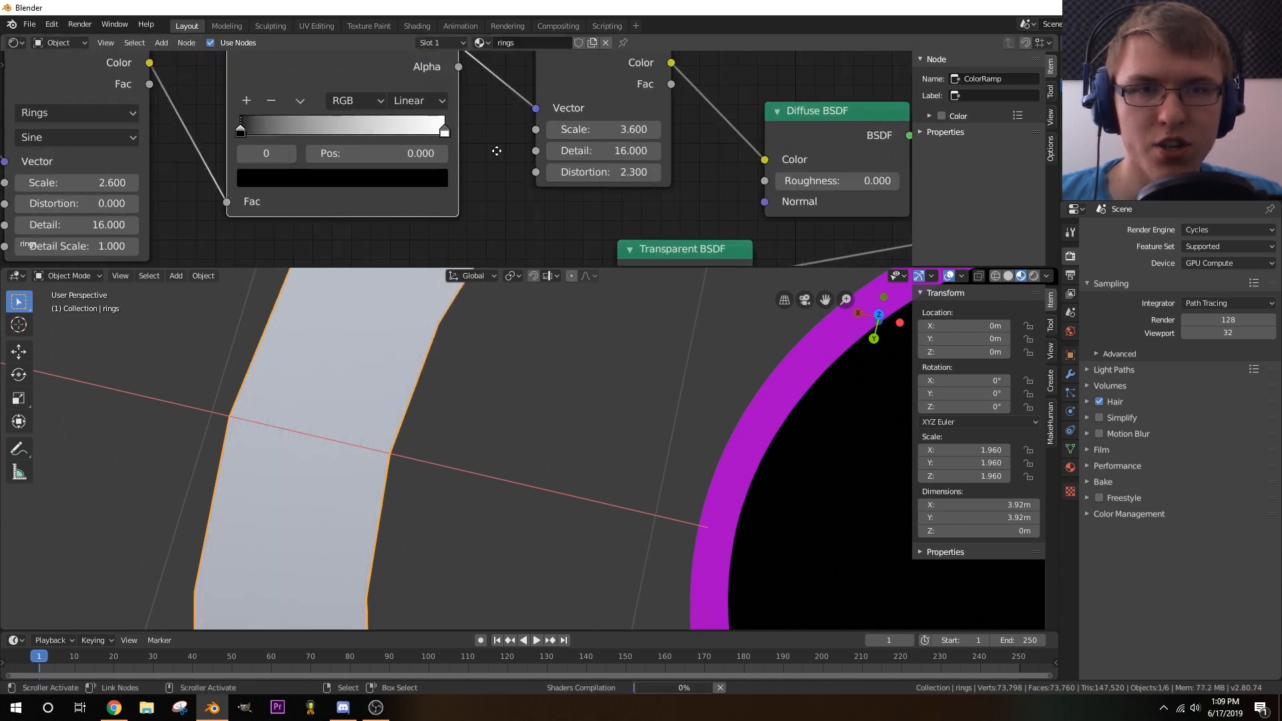
pyautogui.moveTo(497, 151); pyautogui.dragTo(543, 164, button='middle')
# - Try different positions for the ColorRamp's stops, leaving the black stop at 0 and the white stop at 0.977
pyautogui.click(489, 146)
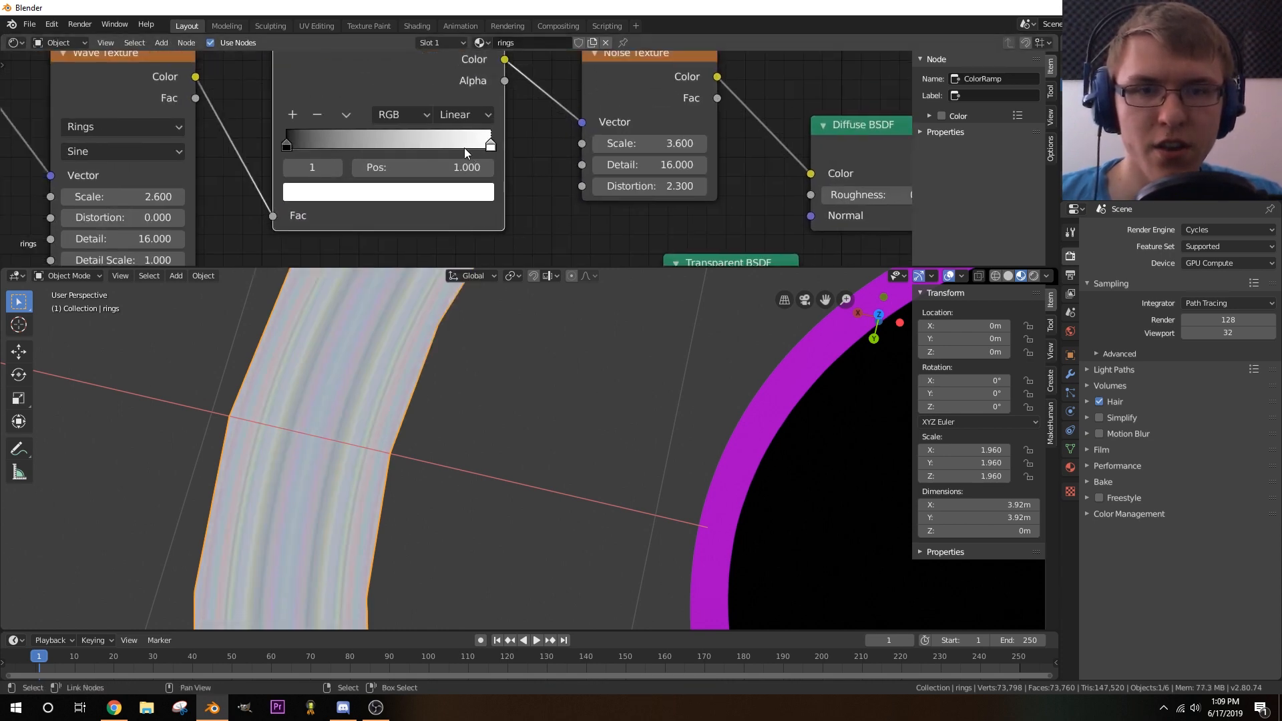
pyautogui.moveTo(465, 148); pyautogui.dragTo(394, 164)
pyautogui.moveTo(287, 148); pyautogui.dragTo(380, 145)
pyautogui.click(403, 147)
pyautogui.moveTo(347, 145); pyautogui.dragTo(260, 150)
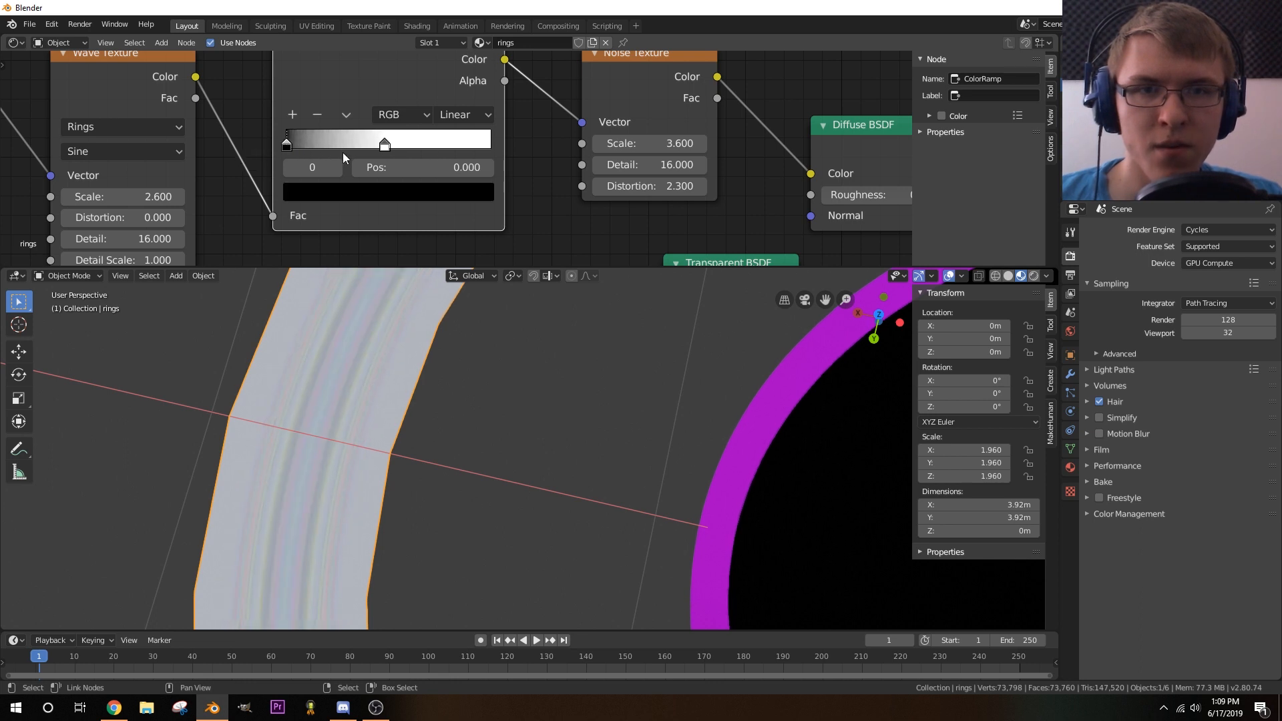
pyautogui.moveTo(388, 147); pyautogui.dragTo(518, 144)
# - Reconnect the Wave Texture's Color directly to the Noise Texture's Vector and park the disconnected ColorRamp below the shaders
pyautogui.scroll(-3, 518, 144)
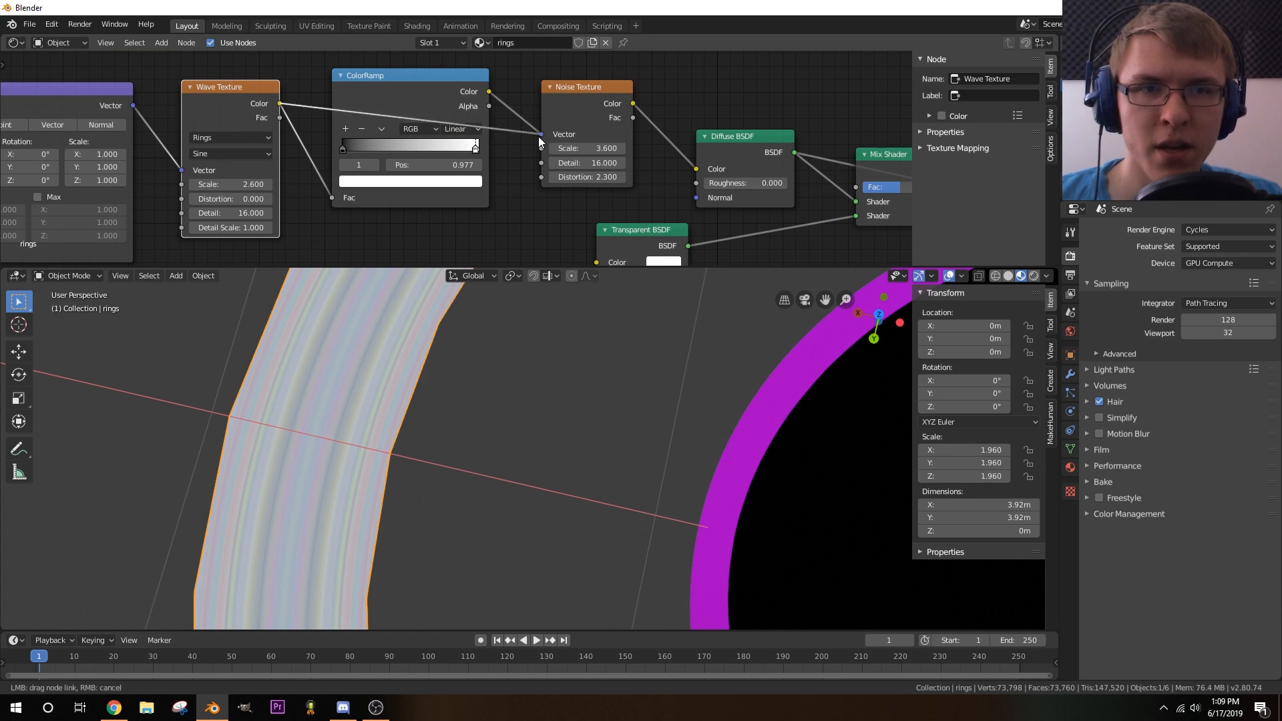
pyautogui.moveTo(538, 136); pyautogui.dragTo(540, 134)
pyautogui.scroll(-2, 467, 160)
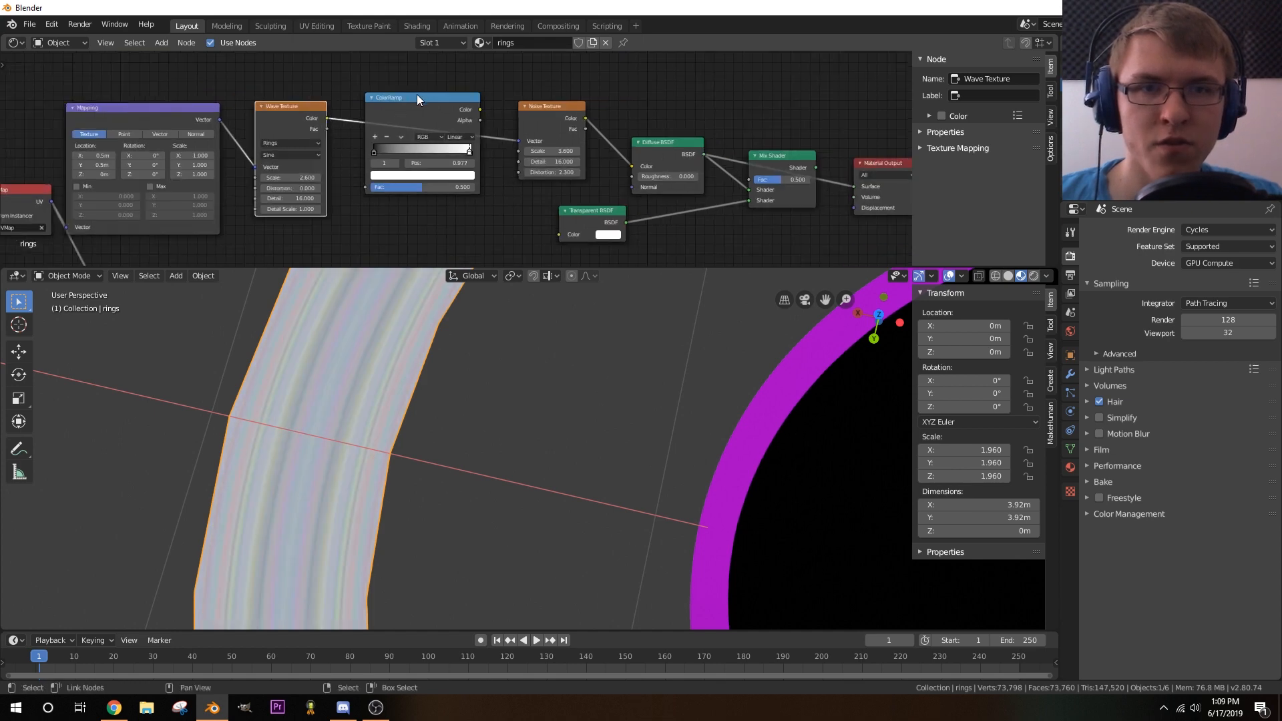
pyautogui.scroll(-9, 417, 95)
pyautogui.moveTo(443, 126); pyautogui.dragTo(415, 87, button='middle')
pyautogui.moveTo(415, 88); pyautogui.dragTo(664, 209)
# - Move the Noise Texture closer to the upper Wave Texture and the copied Wave Texture closer to its Mapping node
pyautogui.scroll(1, 561, 189)
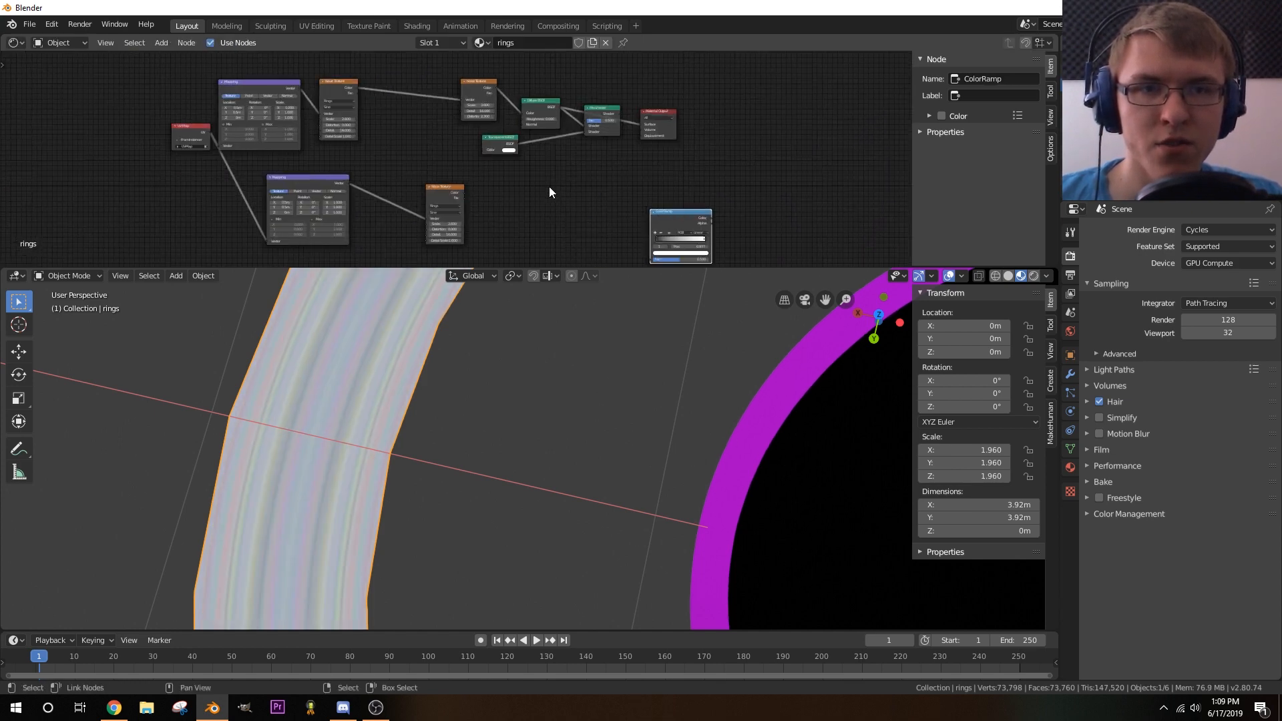
pyautogui.scroll(3, 549, 192)
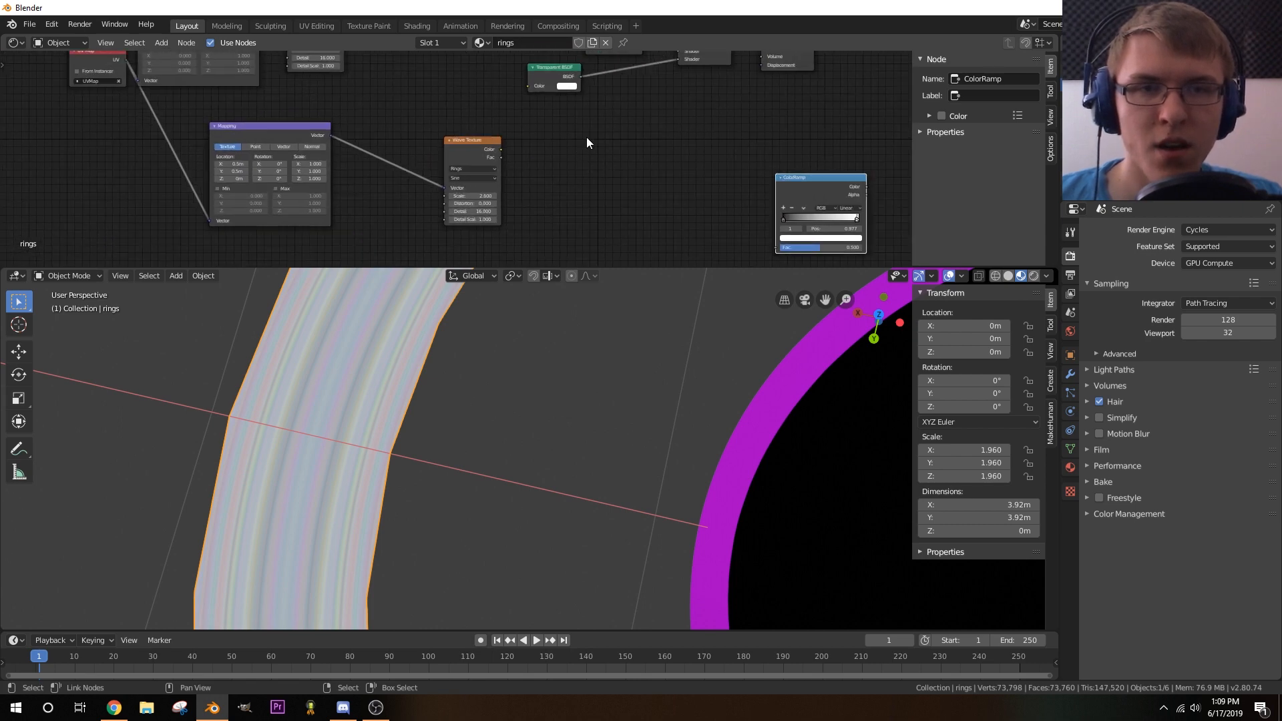
pyautogui.moveTo(586, 142); pyautogui.dragTo(506, 166, button='middle')
pyautogui.scroll(-1, 431, 142)
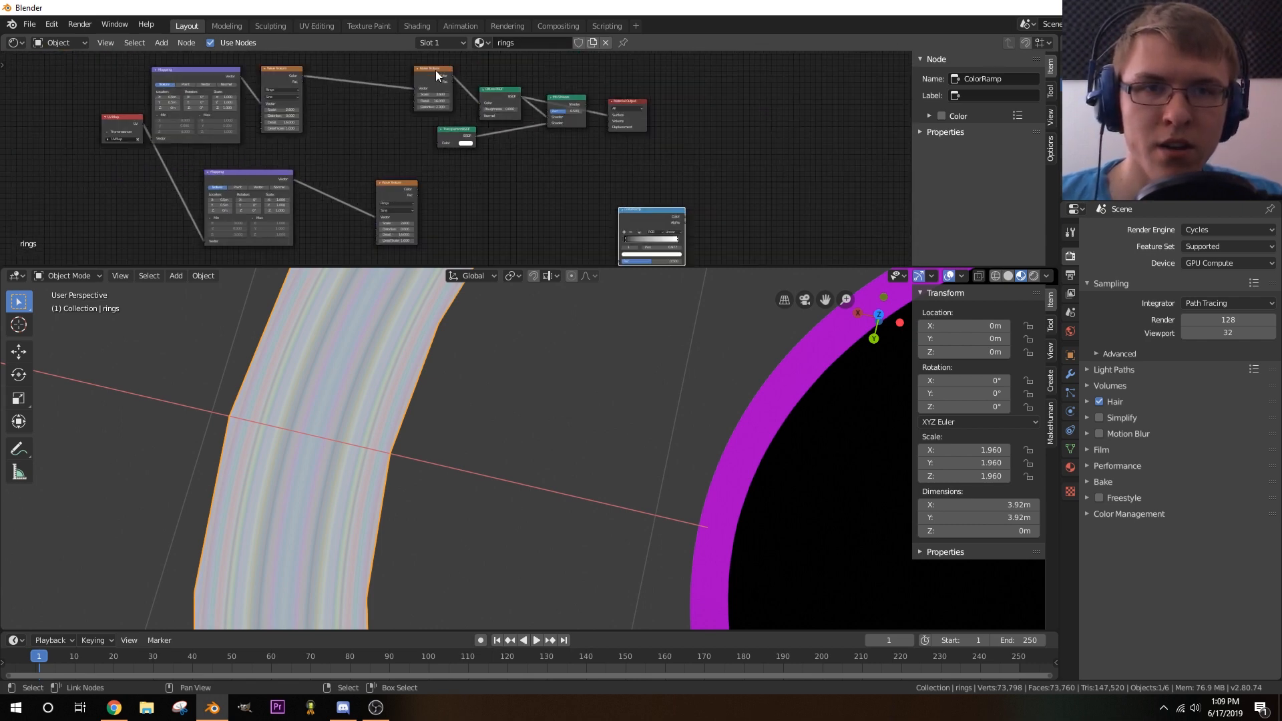
pyautogui.moveTo(436, 70); pyautogui.dragTo(365, 71)
pyautogui.moveTo(399, 183); pyautogui.dragTo(350, 157)
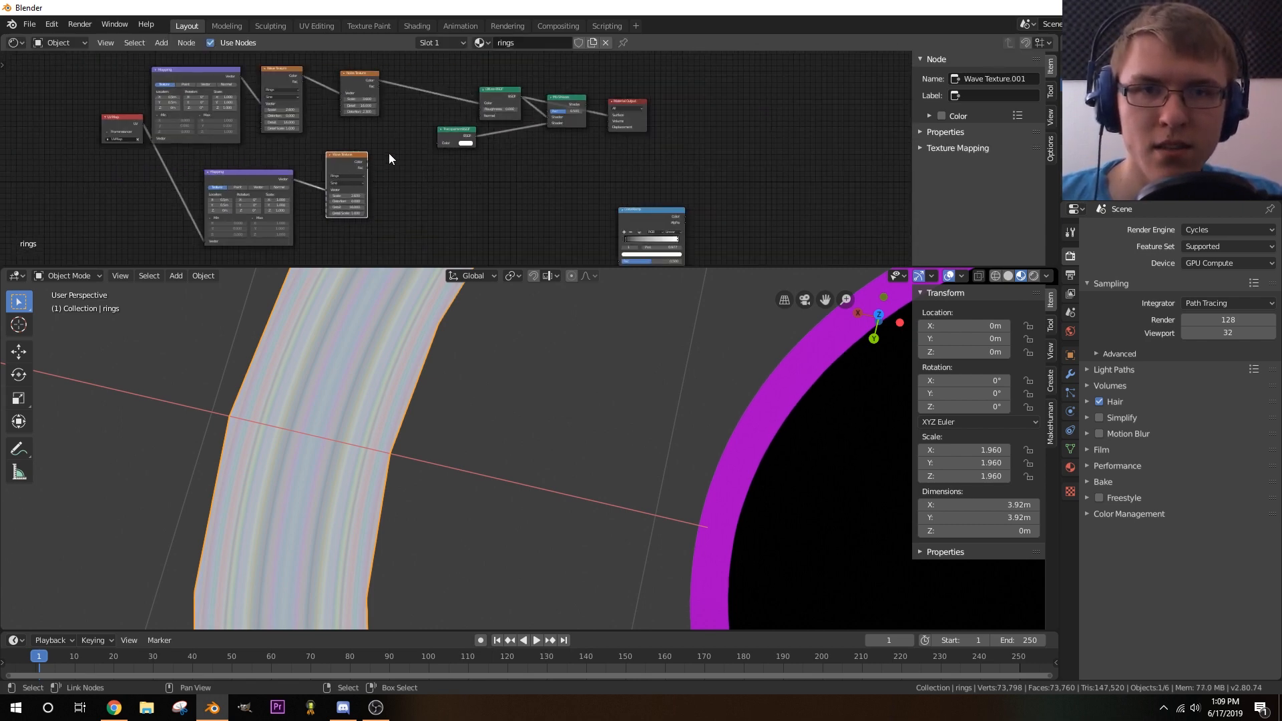
# - Connect the Noise Texture's Fac output to the Diffuse BSDF's Color in place of its Color output
pyautogui.scroll(2, 346, 105)
pyautogui.moveTo(299, 70); pyautogui.dragTo(446, 94)
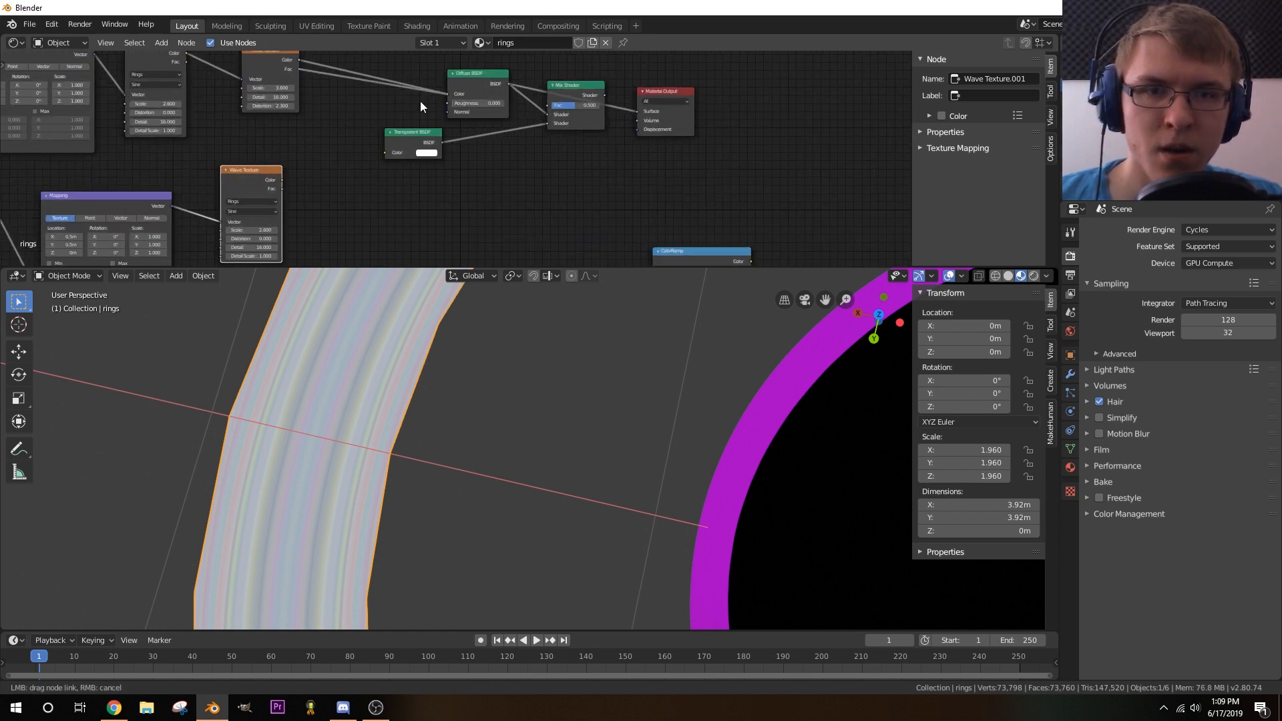
pyautogui.moveTo(354, 161)
pyautogui.mouseDown(button='middle')
pyautogui.moveTo(413, 167)
pyautogui.moveTo(401, 153)
pyautogui.mouseUp(button='middle')
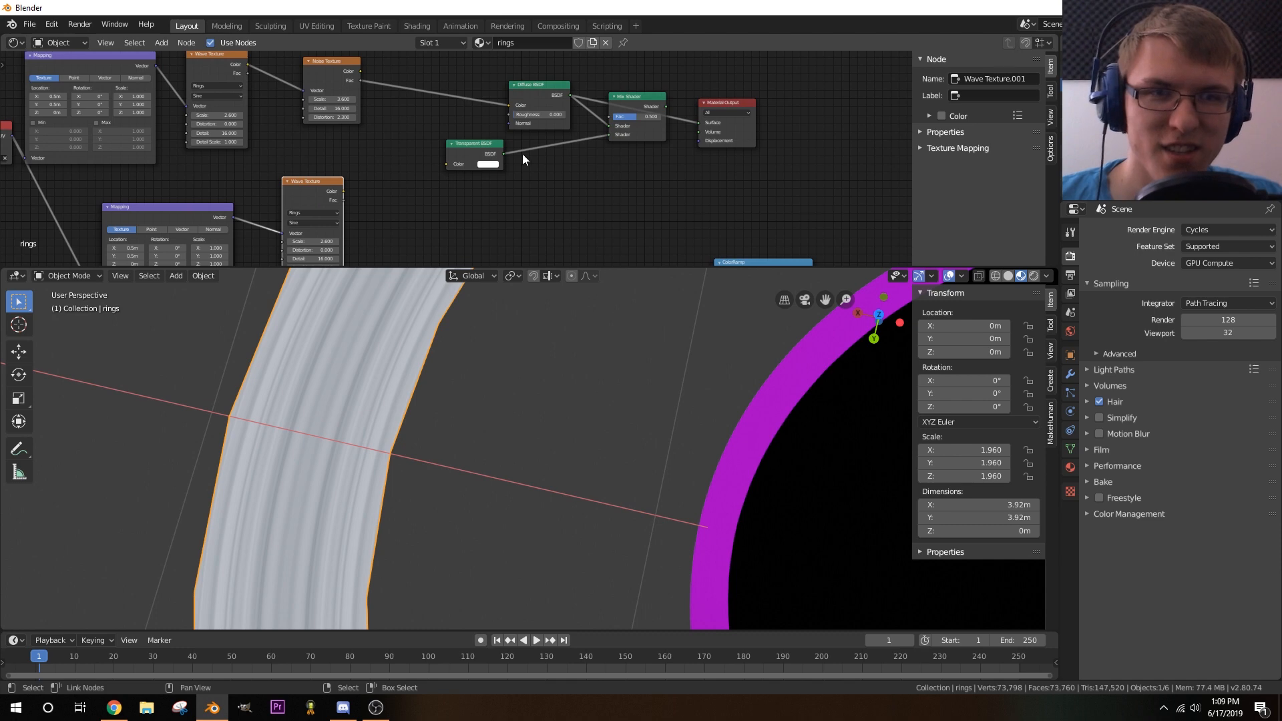
# - Move the Transparent BSDF below the Mix Shader's input side and tidy the positions of the copied lower nodes
pyautogui.moveTo(490, 160); pyautogui.dragTo(587, 170)
pyautogui.moveTo(398, 189)
pyautogui.mouseDown(button='middle')
pyautogui.moveTo(420, 181)
pyautogui.moveTo(390, 186)
pyautogui.mouseUp(button='middle')
pyautogui.scroll(-2, 462, 151)
pyautogui.moveTo(471, 142); pyautogui.dragTo(522, 126, button='middle')
pyautogui.moveTo(269, 154); pyautogui.dragTo(266, 136)
pyautogui.moveTo(376, 129); pyautogui.dragTo(360, 126)
pyautogui.scroll(-2, 471, 111)
pyautogui.moveTo(472, 111); pyautogui.dragTo(421, 140, button='middle')
pyautogui.scroll(3, 414, 148)
pyautogui.moveTo(429, 185); pyautogui.dragTo(434, 200, button='middle')
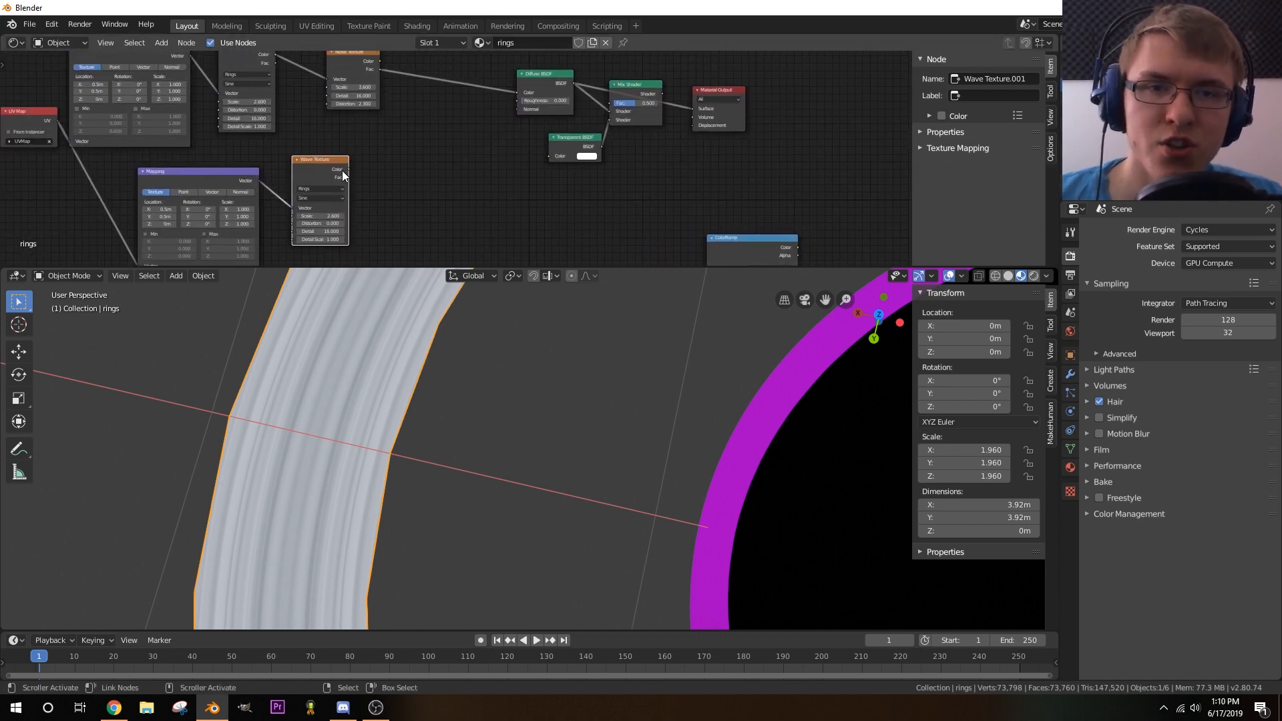
# - Connect the copied Wave Texture's Color to the Diffuse BSDF's Color and move the copied node next to the shaders
pyautogui.moveTo(347, 168); pyautogui.dragTo(502, 99)
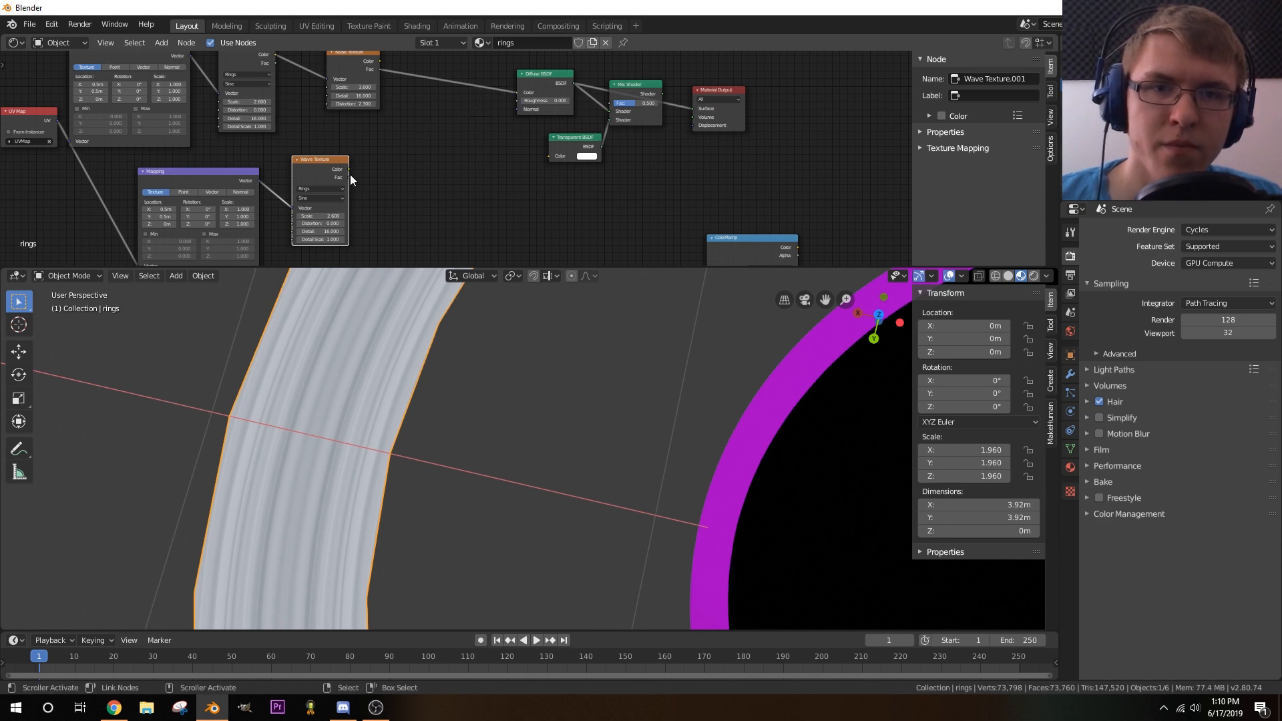
pyautogui.moveTo(348, 169); pyautogui.dragTo(516, 93)
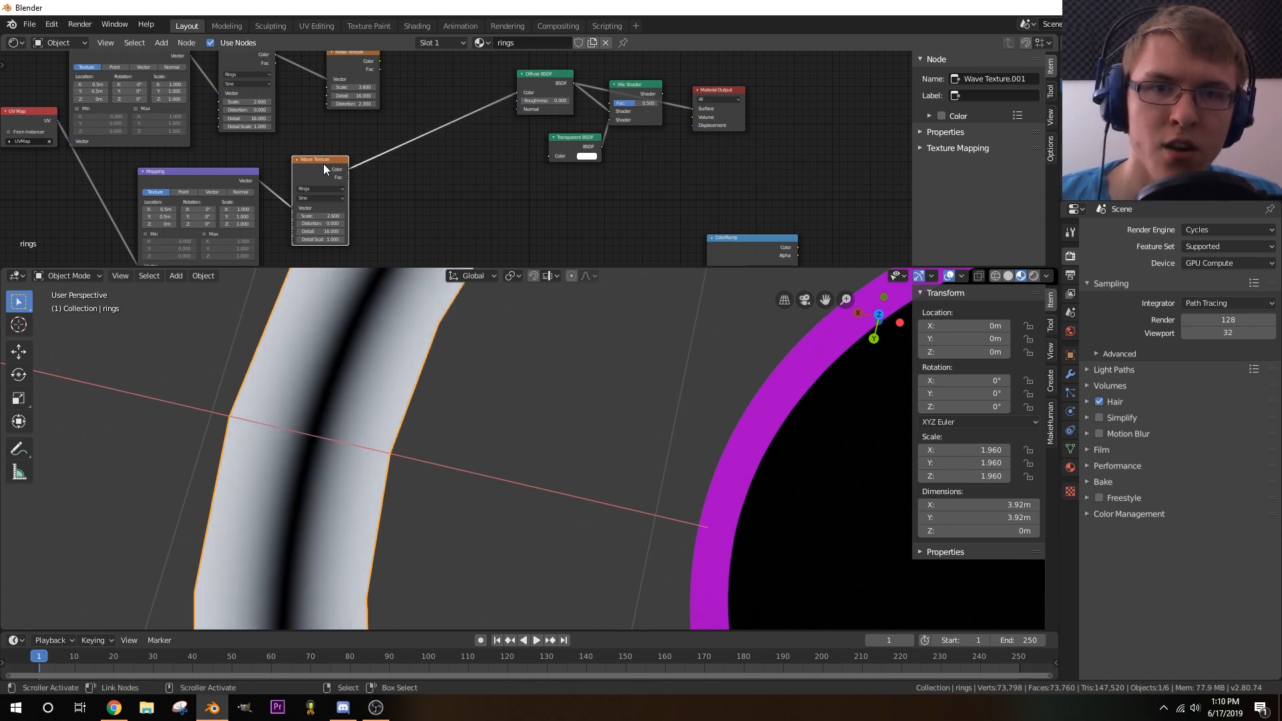
pyautogui.moveTo(323, 163); pyautogui.dragTo(475, 109)
pyautogui.scroll(-5, 409, 178)
pyautogui.moveTo(373, 219); pyautogui.dragTo(368, 149, button='middle')
pyautogui.scroll(-2, 368, 149)
pyautogui.press('g')
pyautogui.click(562, 162)
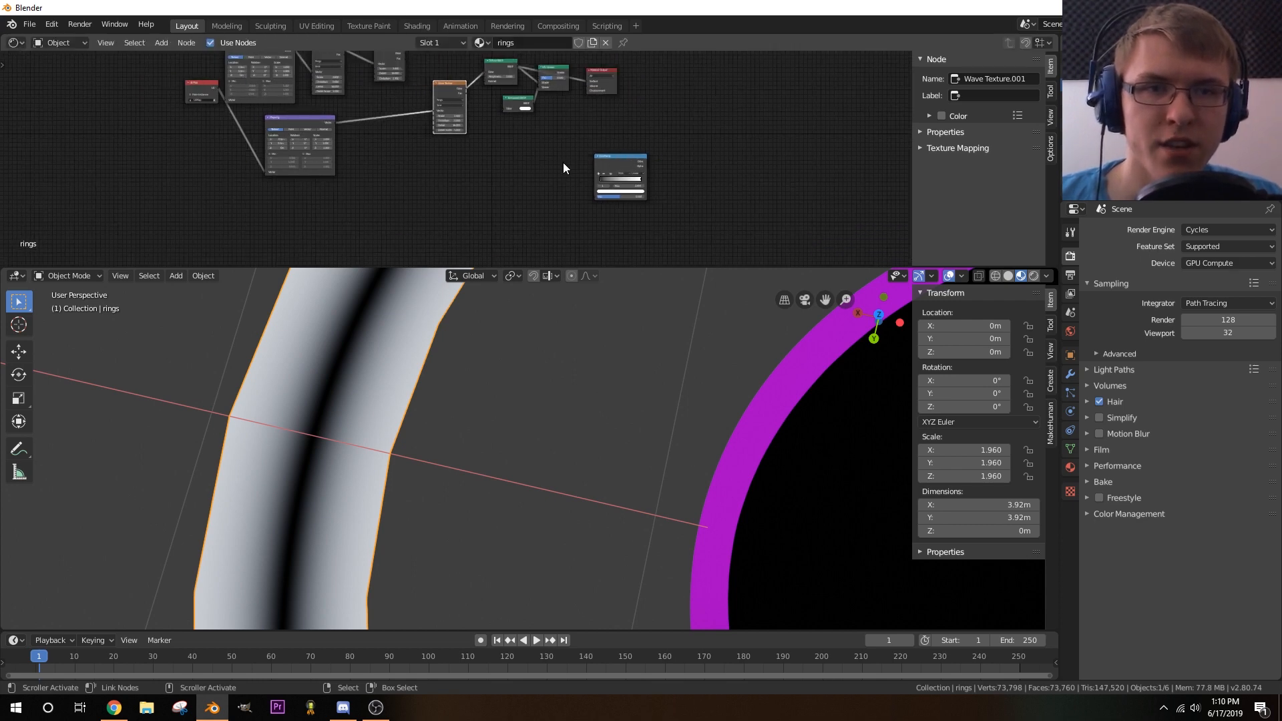
# - Insert the ColorRamp between the lower Mapping and Wave Texture nodes and set its white stop to position 1.000
pyautogui.moveTo(609, 160); pyautogui.dragTo(378, 120)
pyautogui.scroll(3, 449, 164)
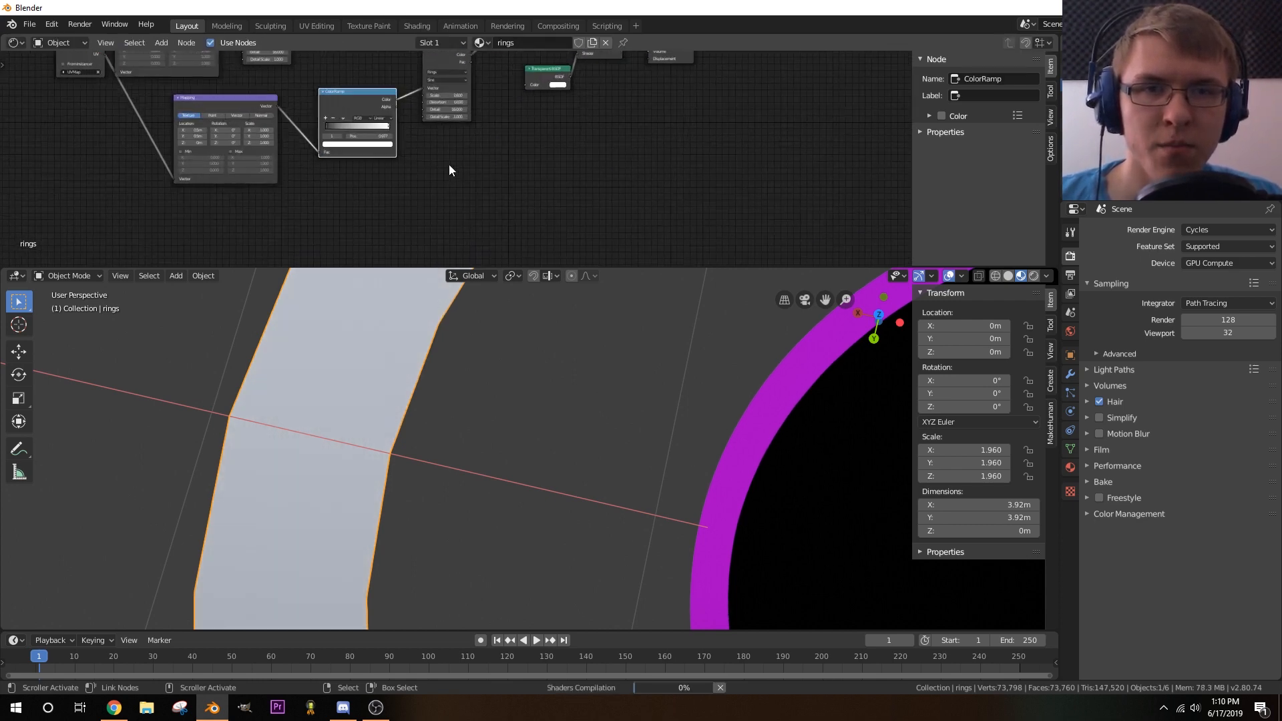
pyautogui.scroll(4, 564, 198)
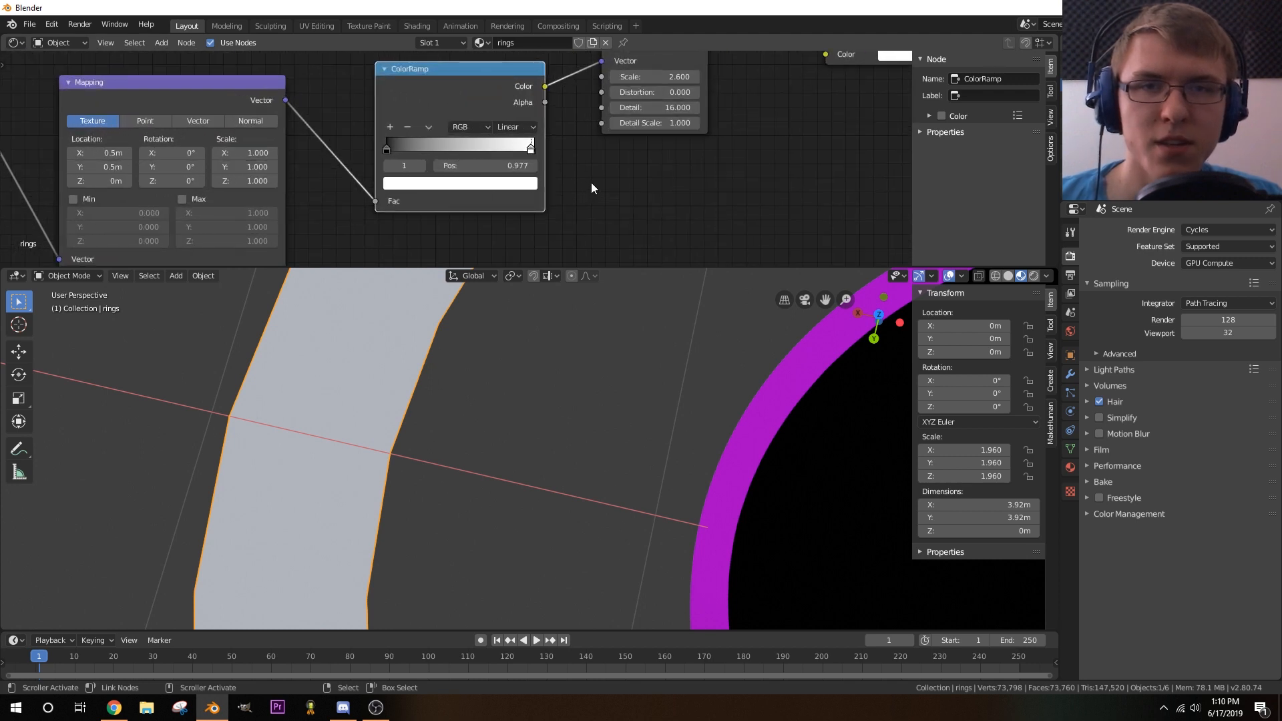
pyautogui.moveTo(587, 164); pyautogui.dragTo(573, 188, button='middle')
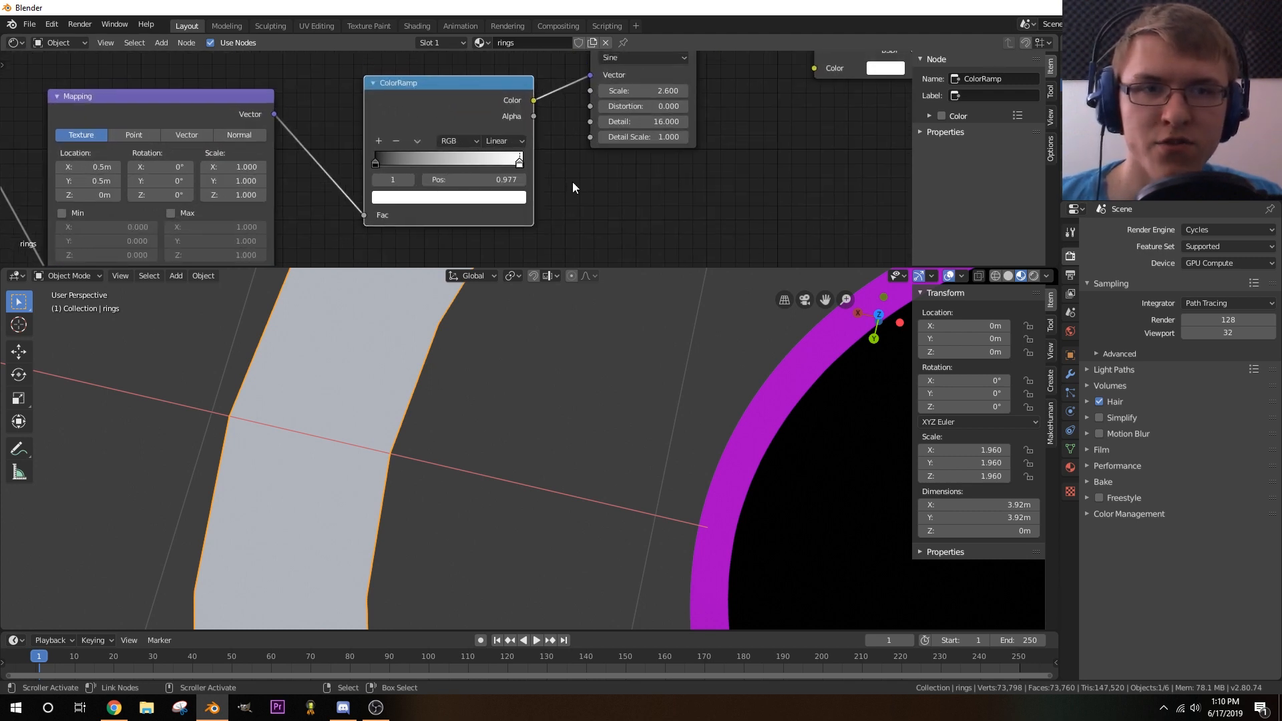
pyautogui.moveTo(528, 164); pyautogui.dragTo(533, 164)
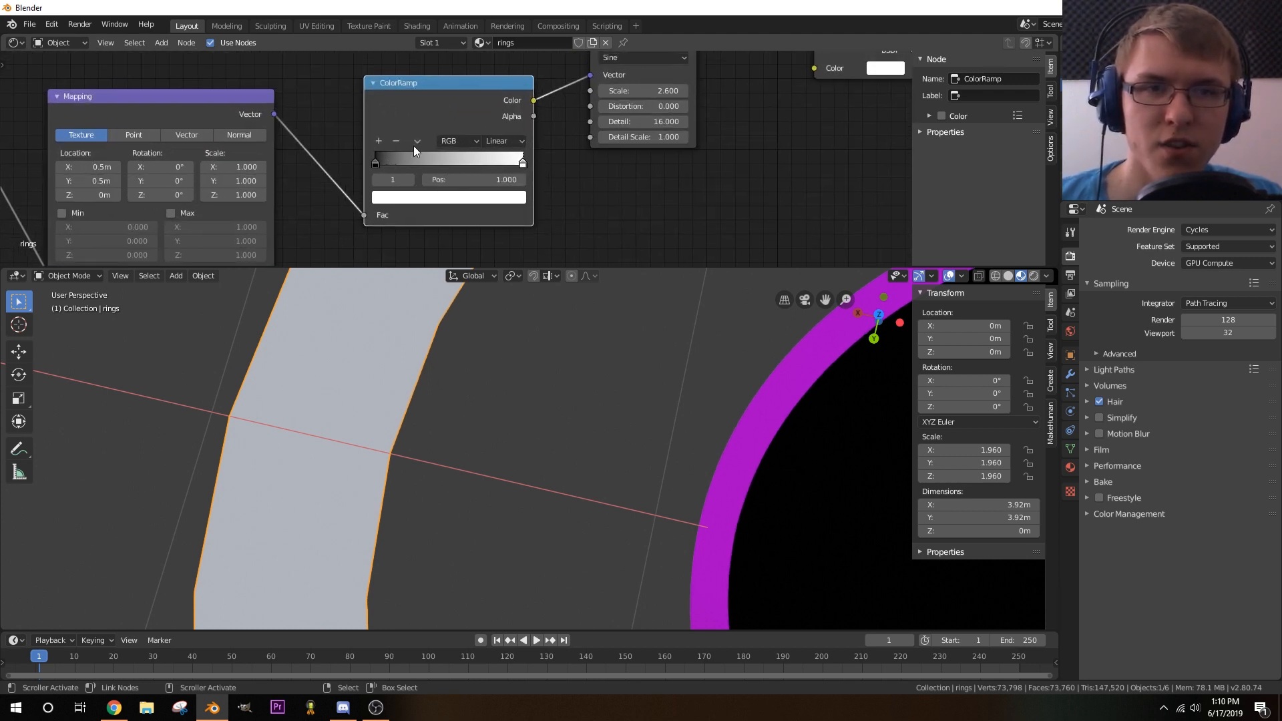
# - Switch the viewport to Rendered shading and reverse the ColorRamp so white is at the start and black at the end
pyautogui.moveTo(556, 127); pyautogui.dragTo(508, 161, button='middle')
pyautogui.press('z')
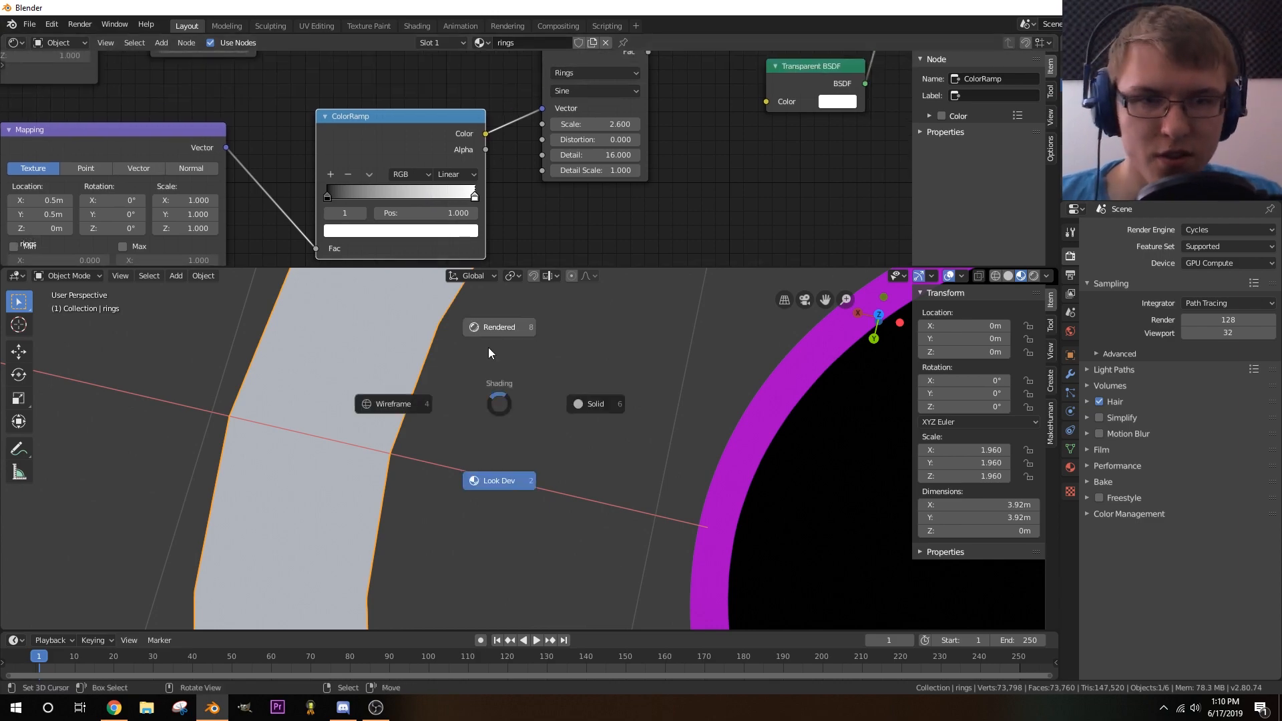
pyautogui.click(487, 347)
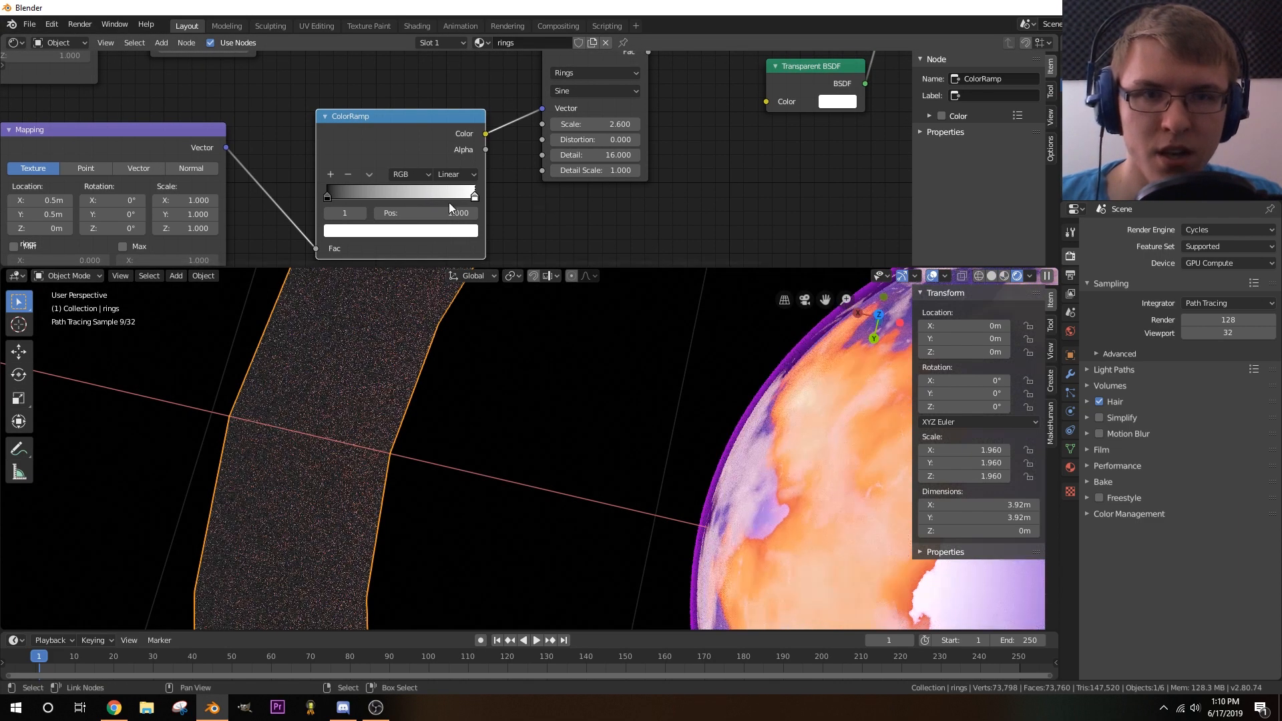
pyautogui.moveTo(432, 200); pyautogui.dragTo(490, 195)
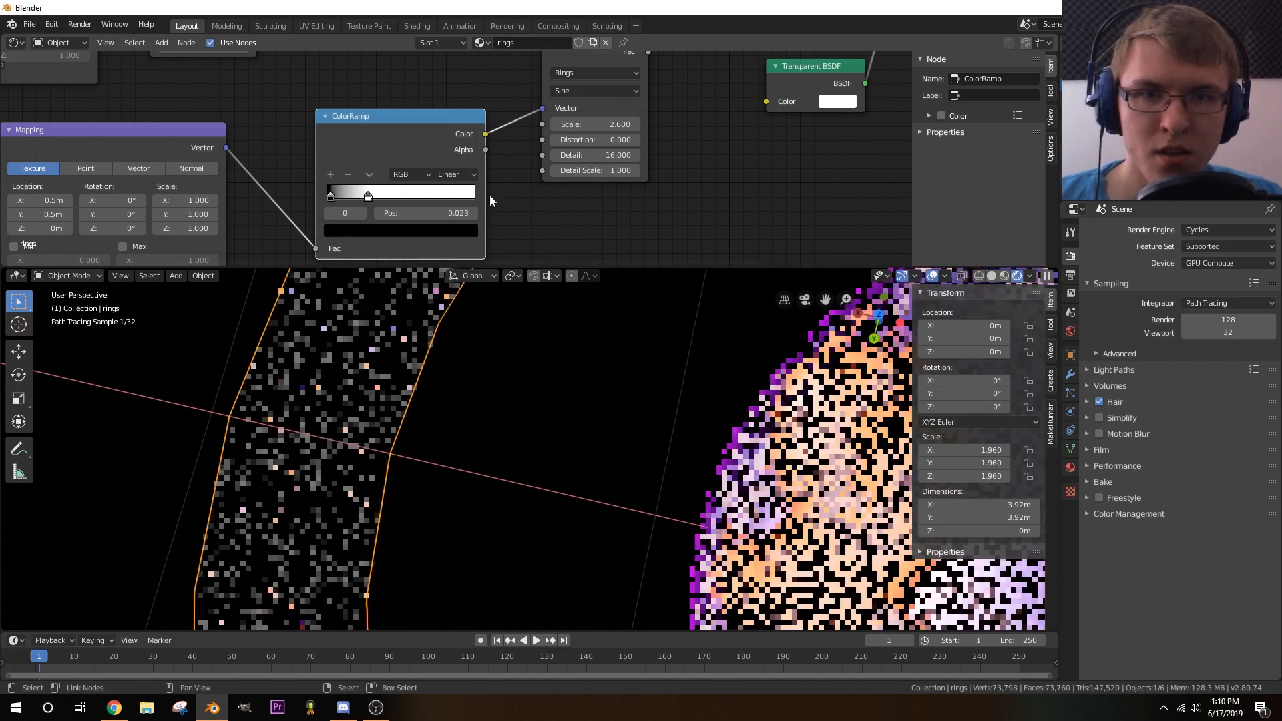
pyautogui.moveTo(368, 197); pyautogui.dragTo(310, 199)
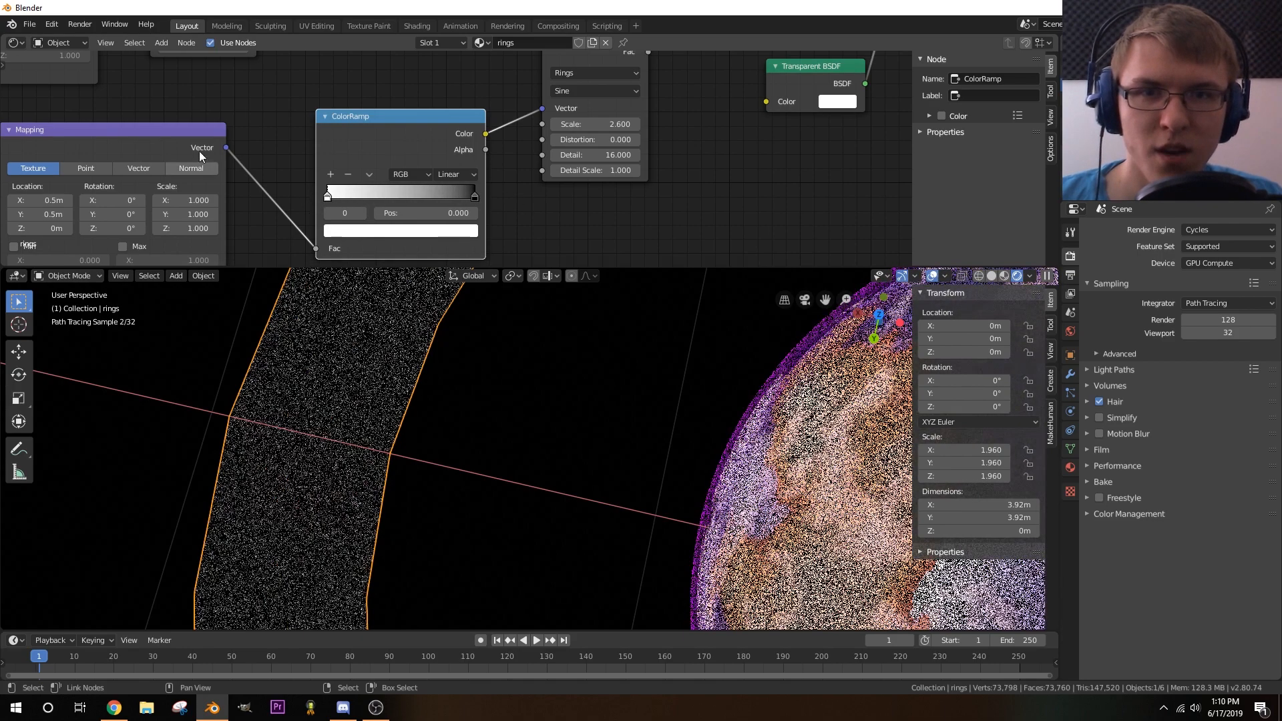
# - Reconnect the lower Mapping node directly to its Wave Texture and take the ColorRamp out of that link
pyautogui.moveTo(226, 147); pyautogui.dragTo(253, 147)
pyautogui.moveTo(541, 113); pyautogui.dragTo(542, 110)
pyautogui.moveTo(482, 91); pyautogui.dragTo(374, 125, button='middle')
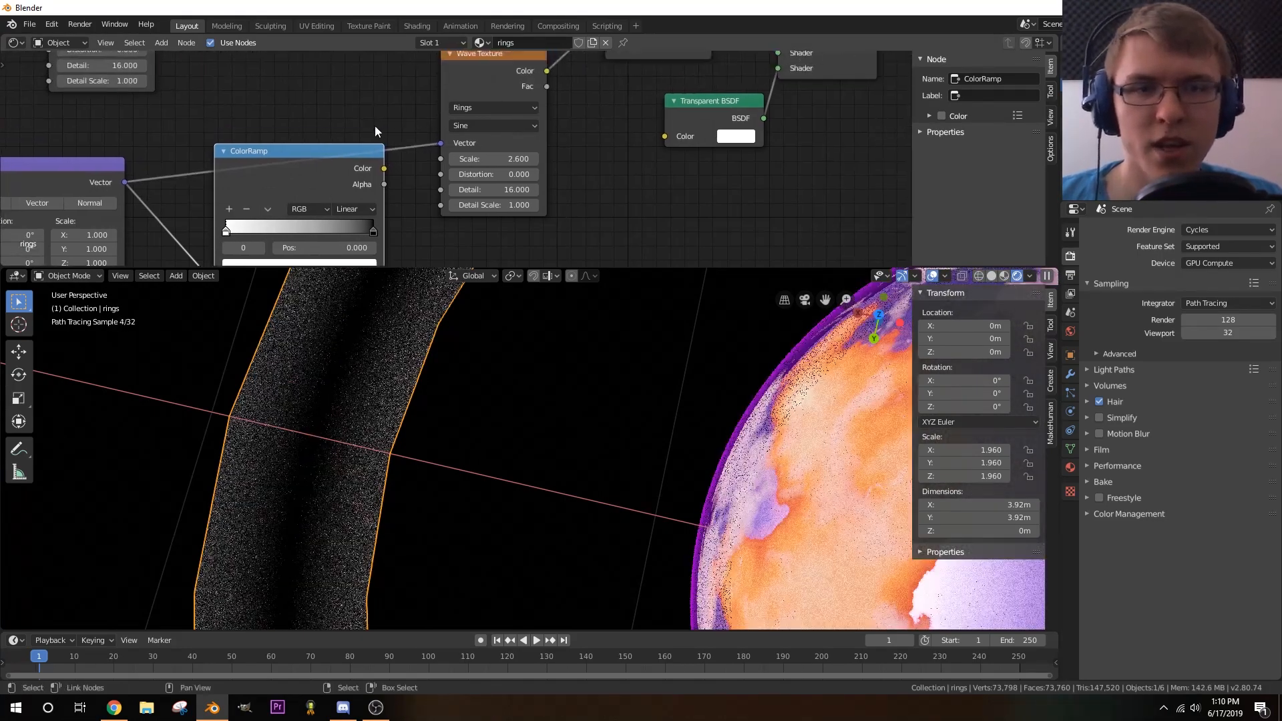
pyautogui.scroll(-4, 355, 134)
pyautogui.moveTo(374, 163); pyautogui.dragTo(578, 195)
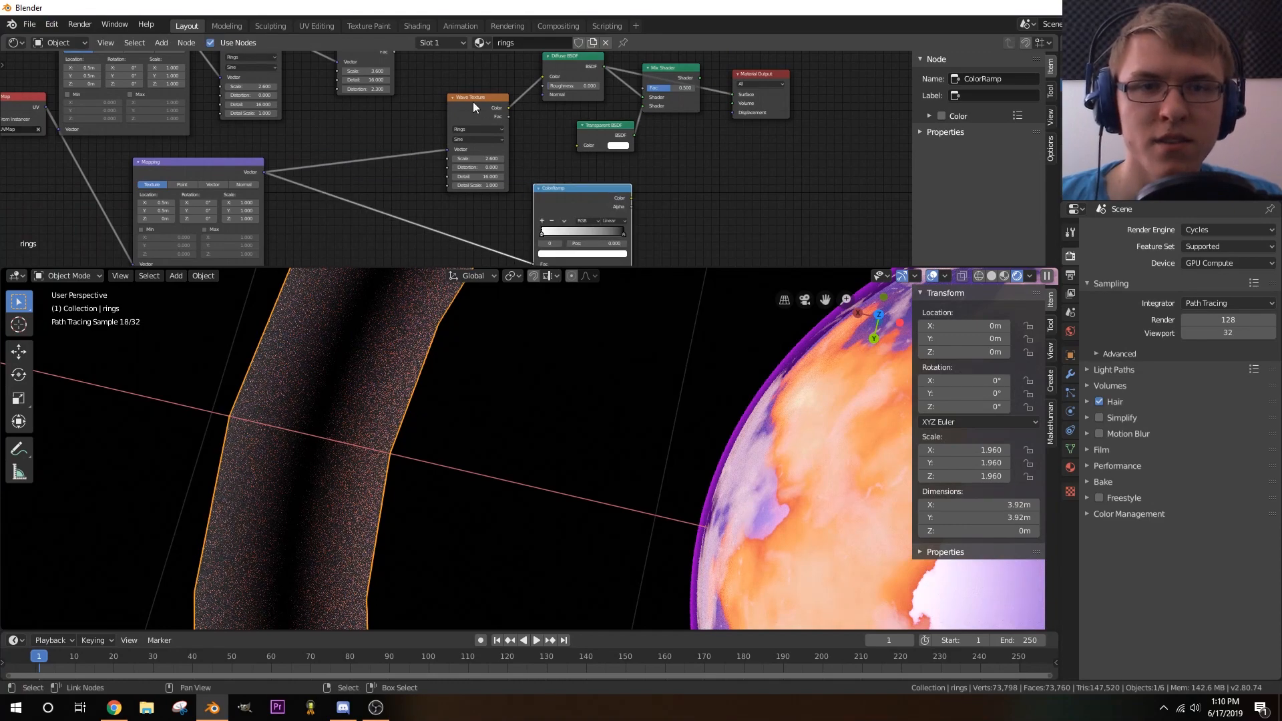
# - Insert the ColorRamp between the lower Wave Texture and the Diffuse BSDF's Color, shifting the Wave Texture back to fit it
pyautogui.moveTo(472, 102); pyautogui.dragTo(376, 111)
pyautogui.moveTo(572, 199); pyautogui.dragTo(448, 187)
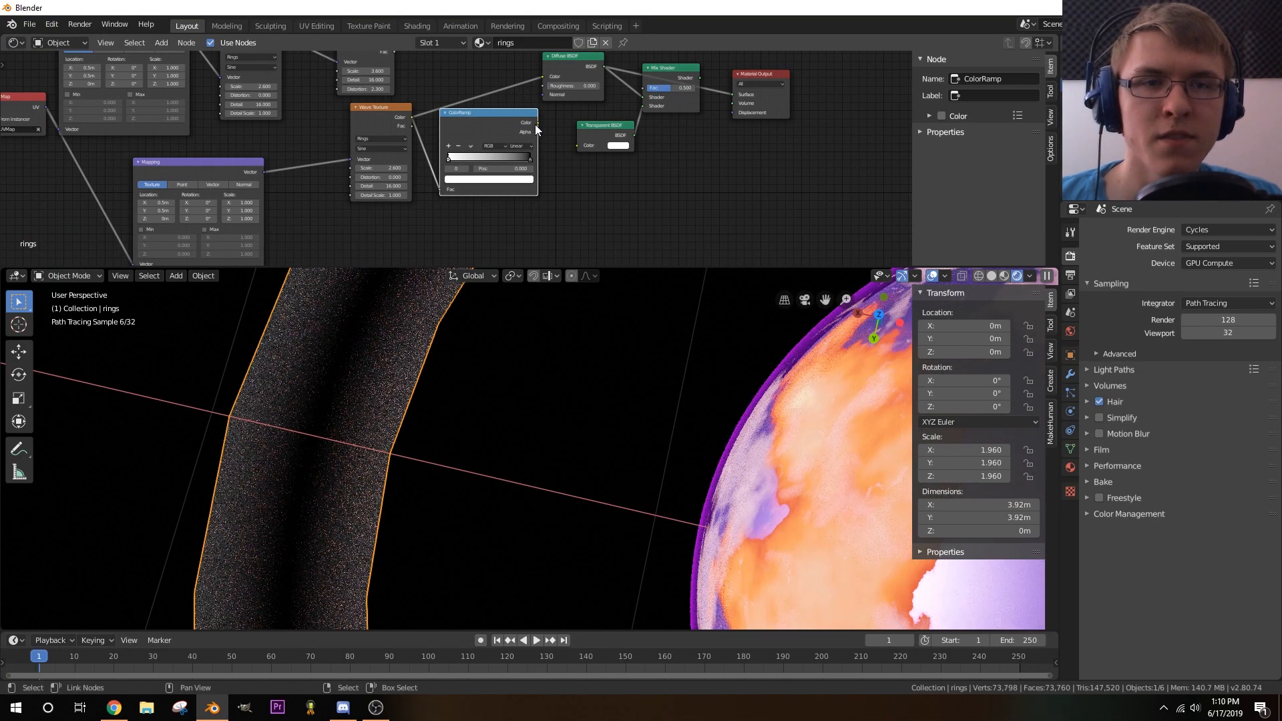
pyautogui.moveTo(531, 81); pyautogui.dragTo(472, 92)
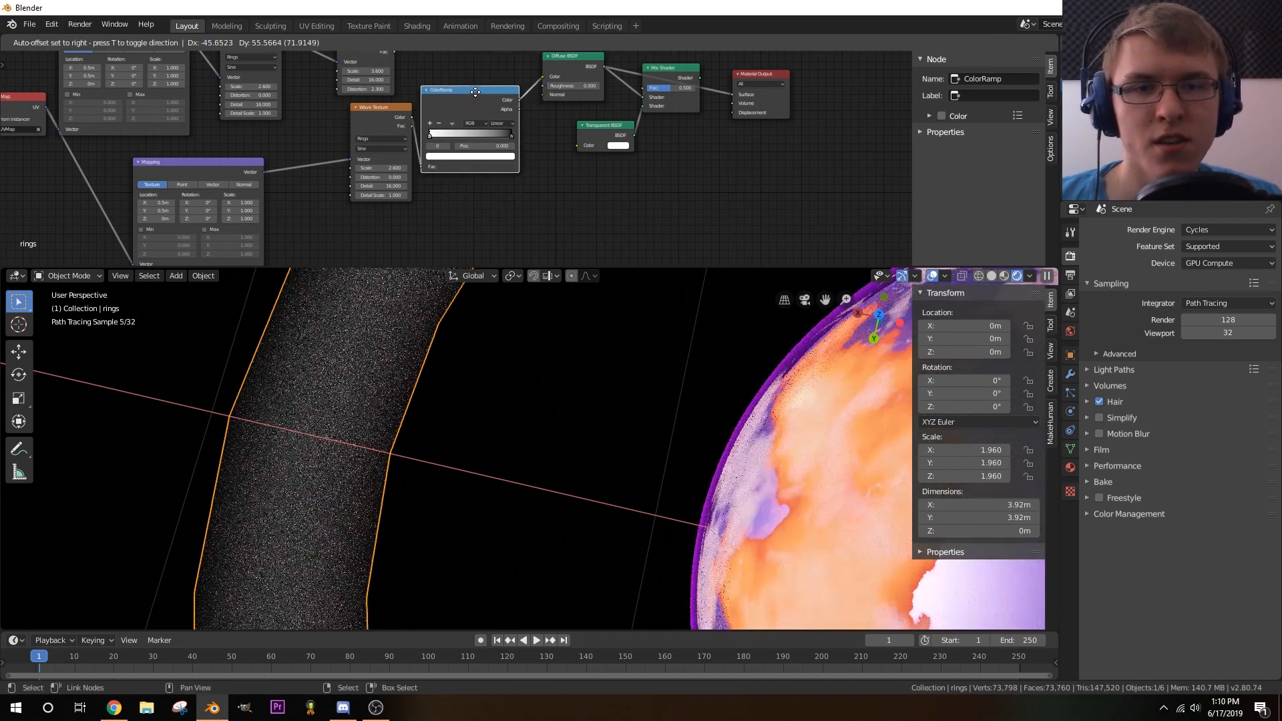
pyautogui.moveTo(558, 152); pyautogui.dragTo(554, 174, button='middle')
pyautogui.scroll(3, 554, 174)
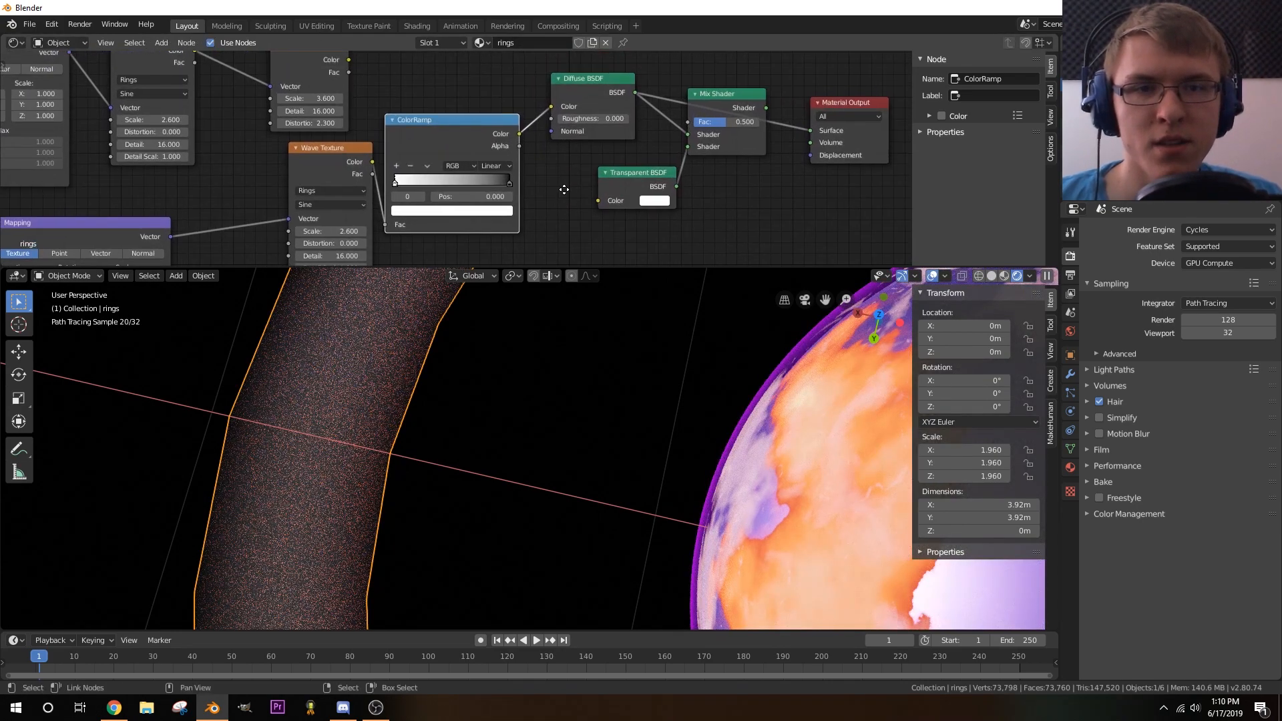
# - Set the ColorRamp's white stop to position 0.000 and its black stop to about 0.541 to narrow the ring's bright band
pyautogui.moveTo(382, 192); pyautogui.dragTo(419, 191)
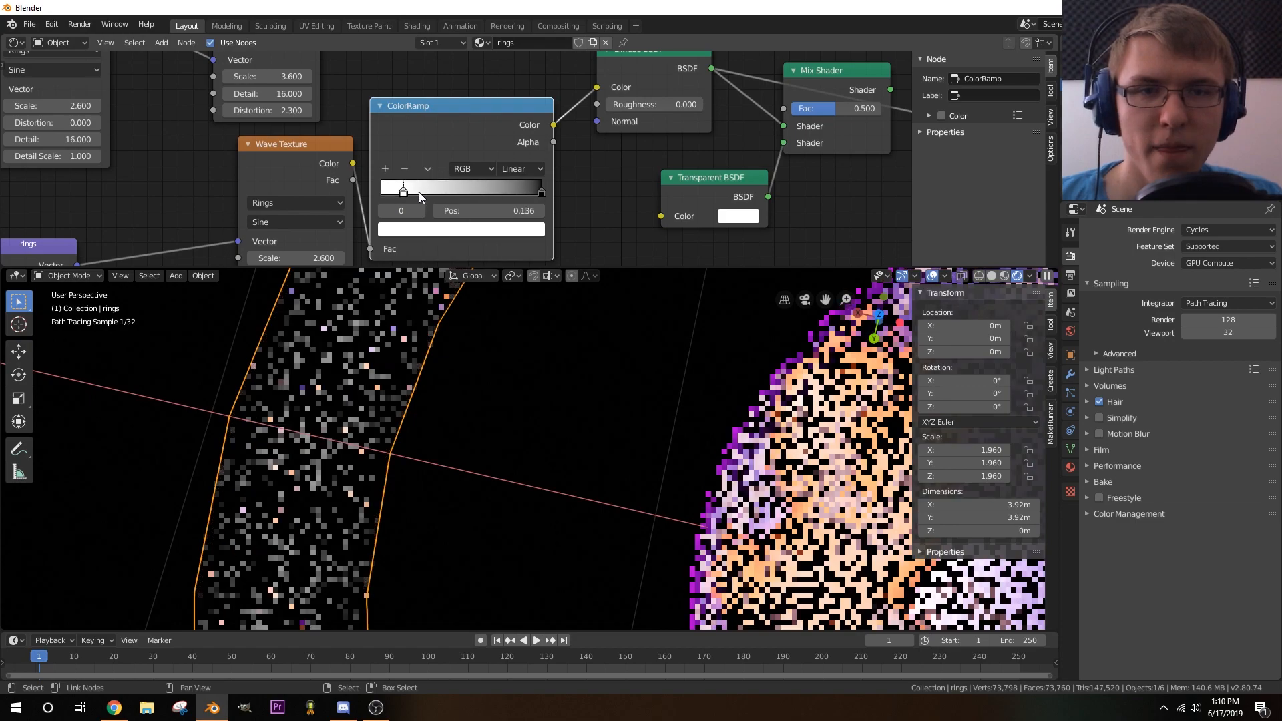
pyautogui.moveTo(543, 192); pyautogui.dragTo(391, 196)
pyautogui.moveTo(471, 211); pyautogui.dragTo(486, 214)
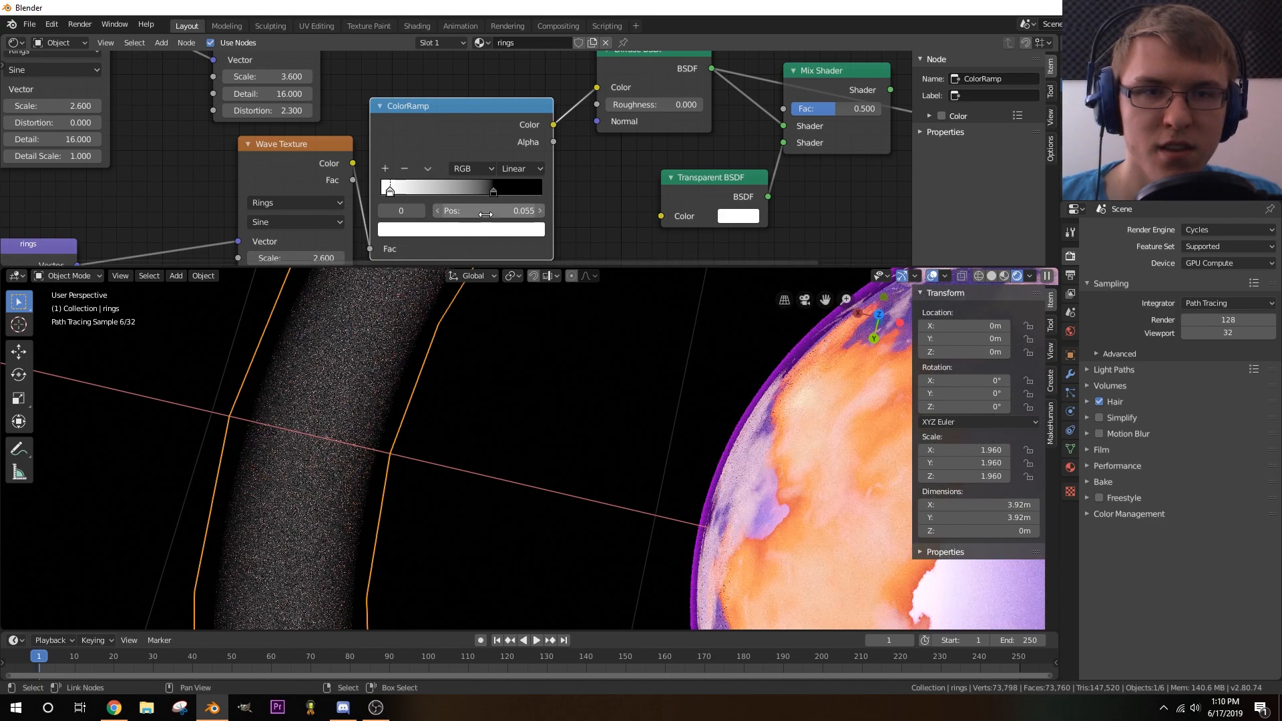
pyautogui.moveTo(390, 191); pyautogui.dragTo(374, 192)
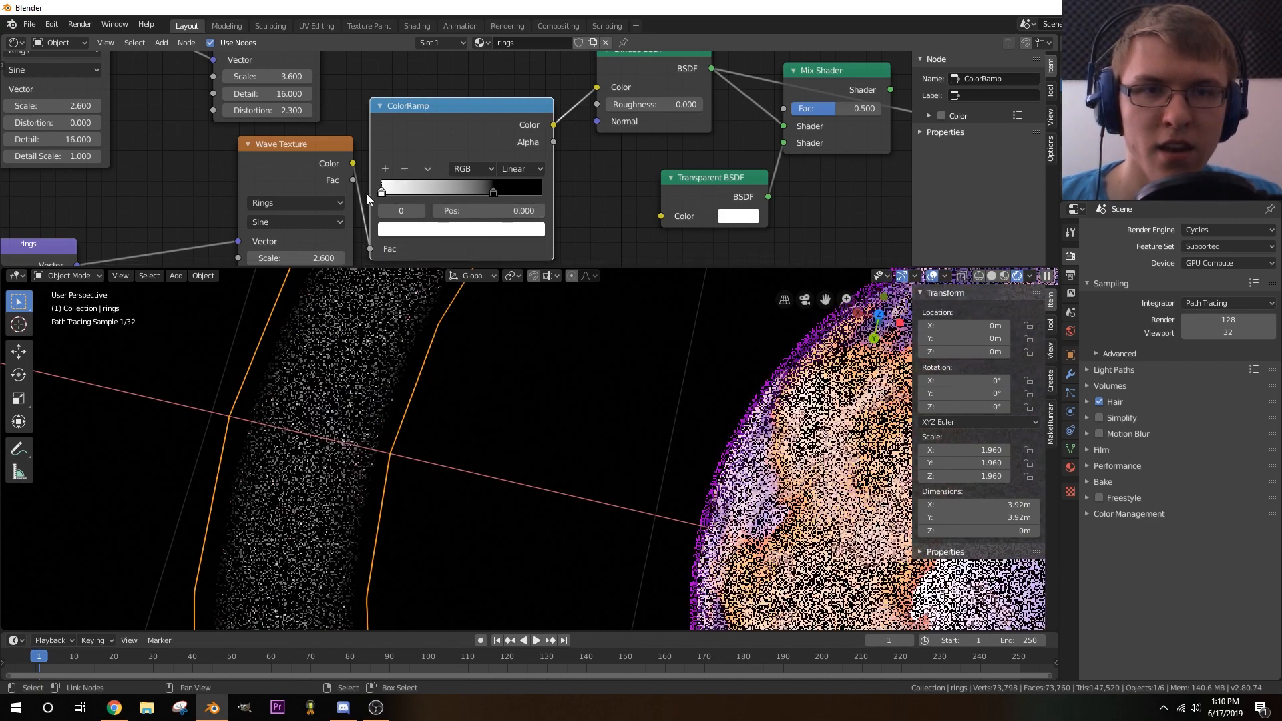
pyautogui.moveTo(491, 192); pyautogui.dragTo(467, 193)
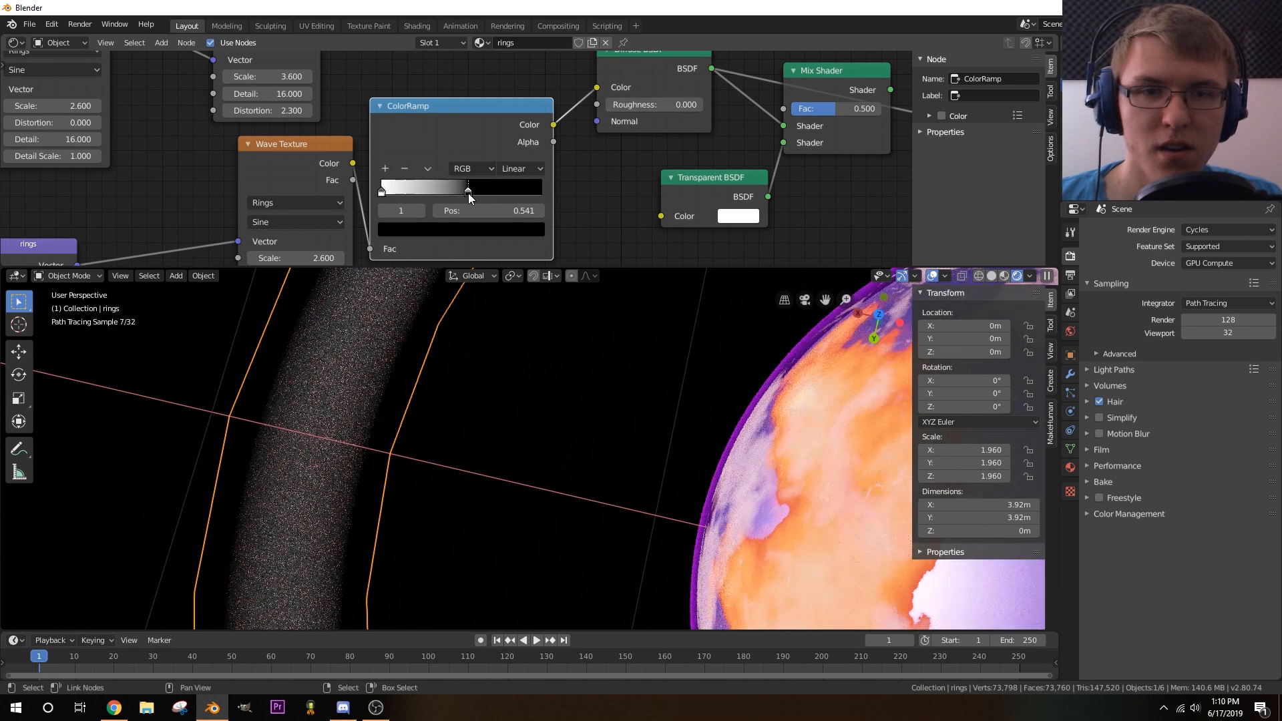
# - Spread the lower Wave Texture and ColorRamp away from the Diffuse BSDF to make room for another node
pyautogui.moveTo(591, 172); pyautogui.dragTo(528, 195, button='middle')
pyautogui.scroll(-2, 528, 195)
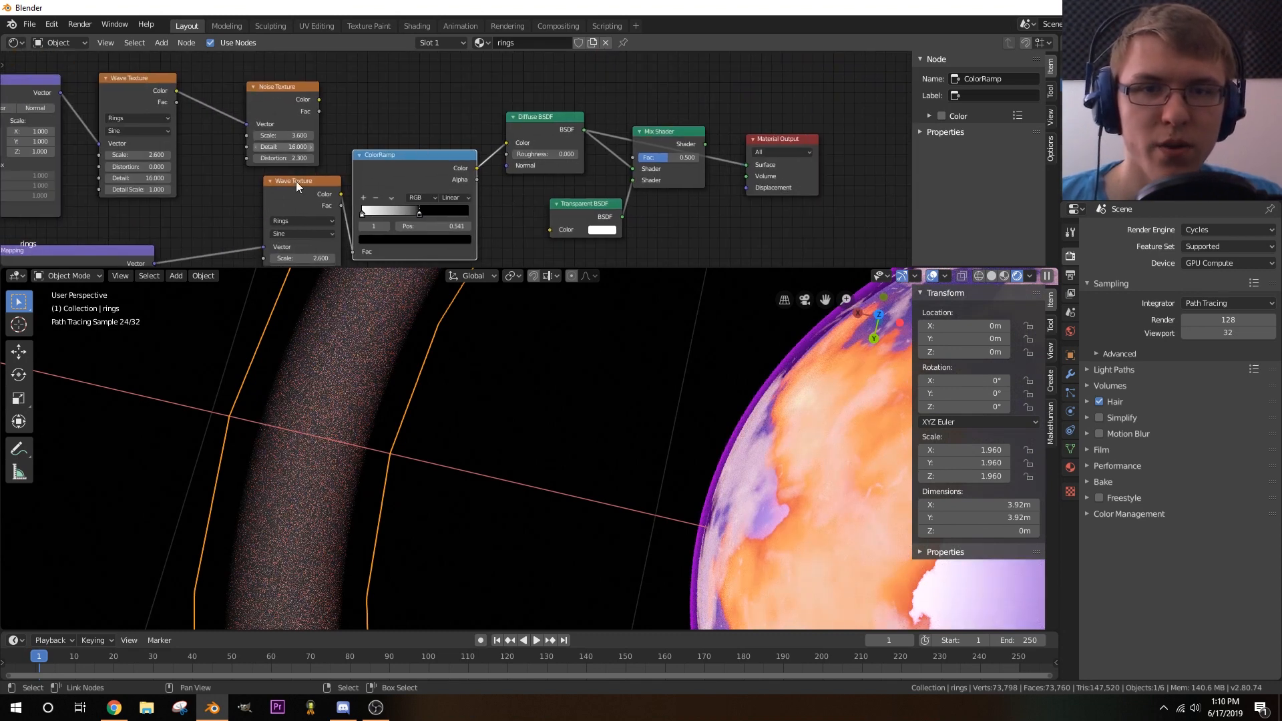
pyautogui.moveTo(296, 184); pyautogui.dragTo(385, 130, button='middle')
pyautogui.moveTo(381, 137); pyautogui.dragTo(321, 159)
pyautogui.moveTo(476, 101); pyautogui.dragTo(429, 124)
pyautogui.moveTo(495, 90); pyautogui.dragTo(414, 134, button='middle')
pyautogui.moveTo(549, 107); pyautogui.dragTo(566, 108)
pyautogui.moveTo(492, 87); pyautogui.dragTo(506, 90, button='middle')
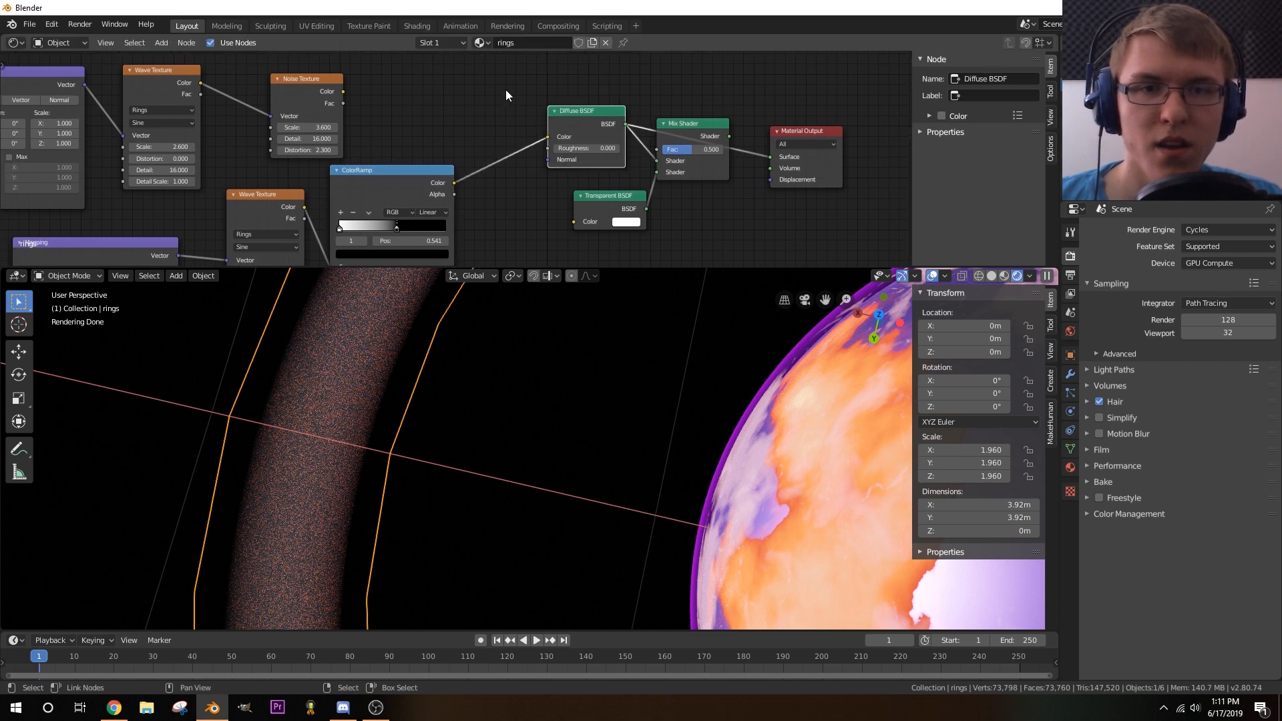
# - Add a MixRGB node between the ColorRamp and the Diffuse BSDF's Color
pyautogui.hotkey('shift', 'a')
pyautogui.moveTo(450, 91)
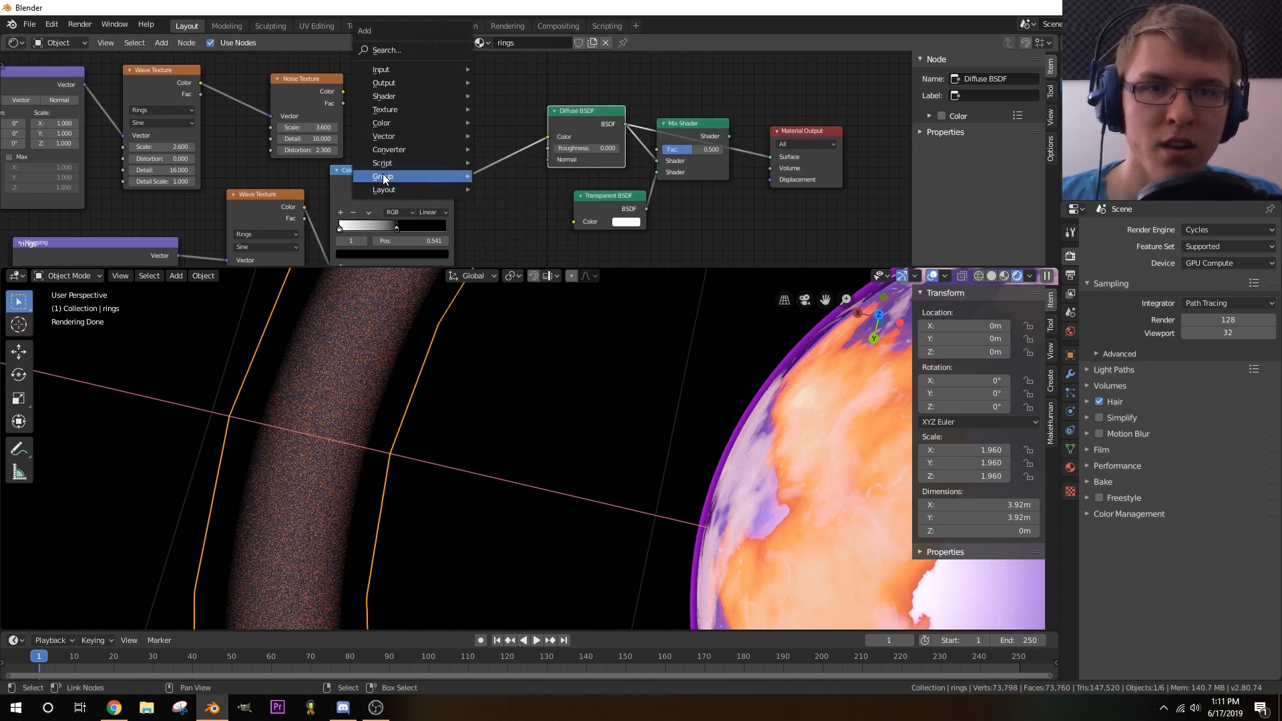
pyautogui.moveTo(394, 122)
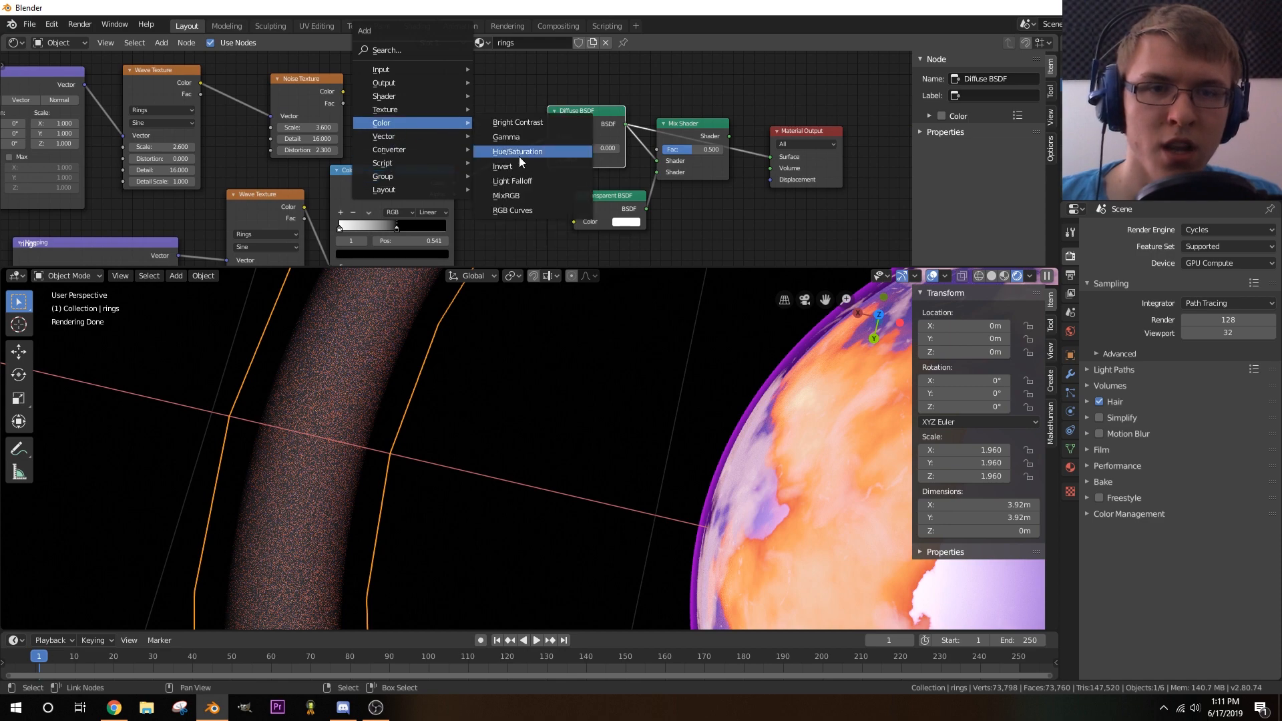
pyautogui.click(514, 198)
pyautogui.click(494, 103)
# - Darken the Mix node's Color2 to near black, about 0.004 in each RGB channel
pyautogui.click(549, 178)
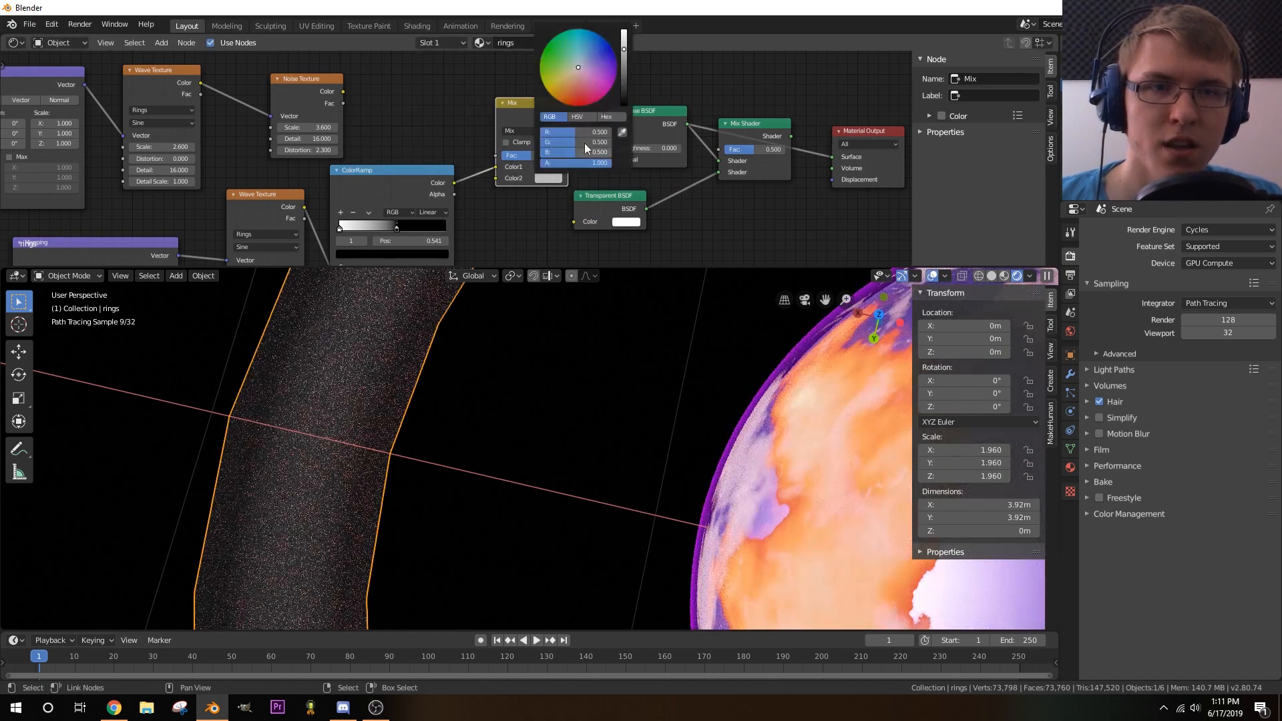
pyautogui.click(625, 101)
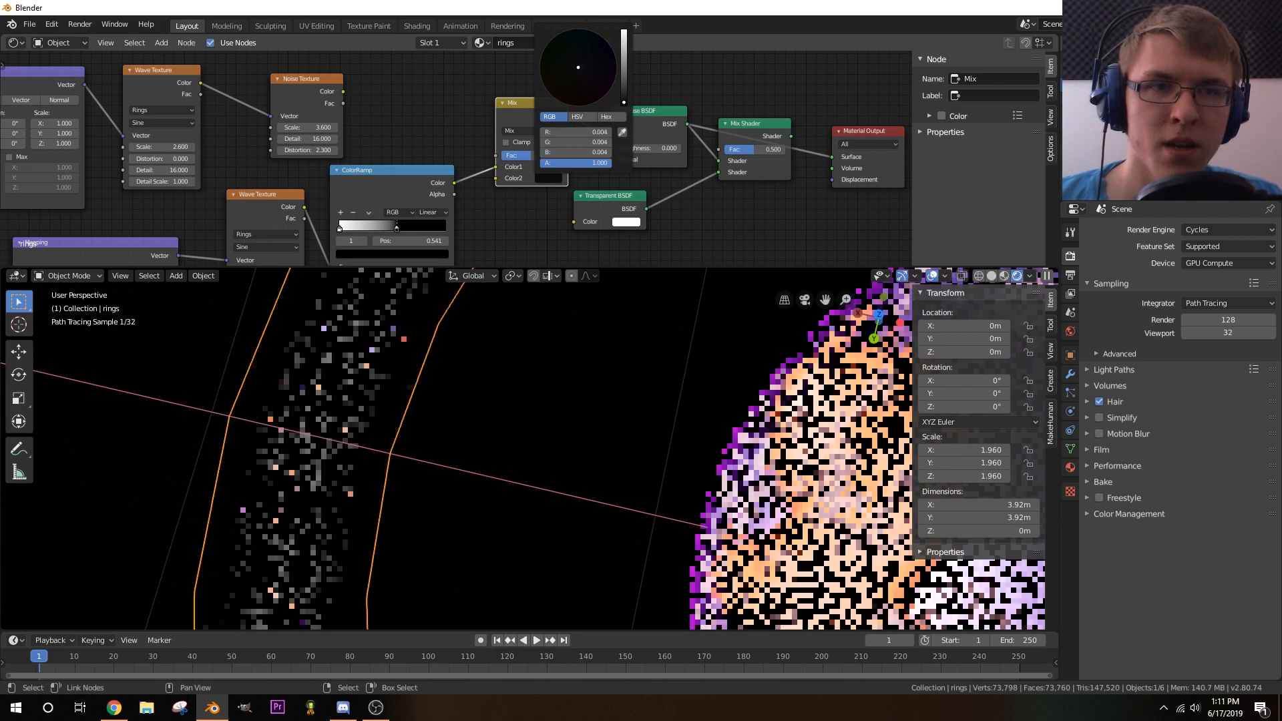
pyautogui.scroll(3, 331, 95)
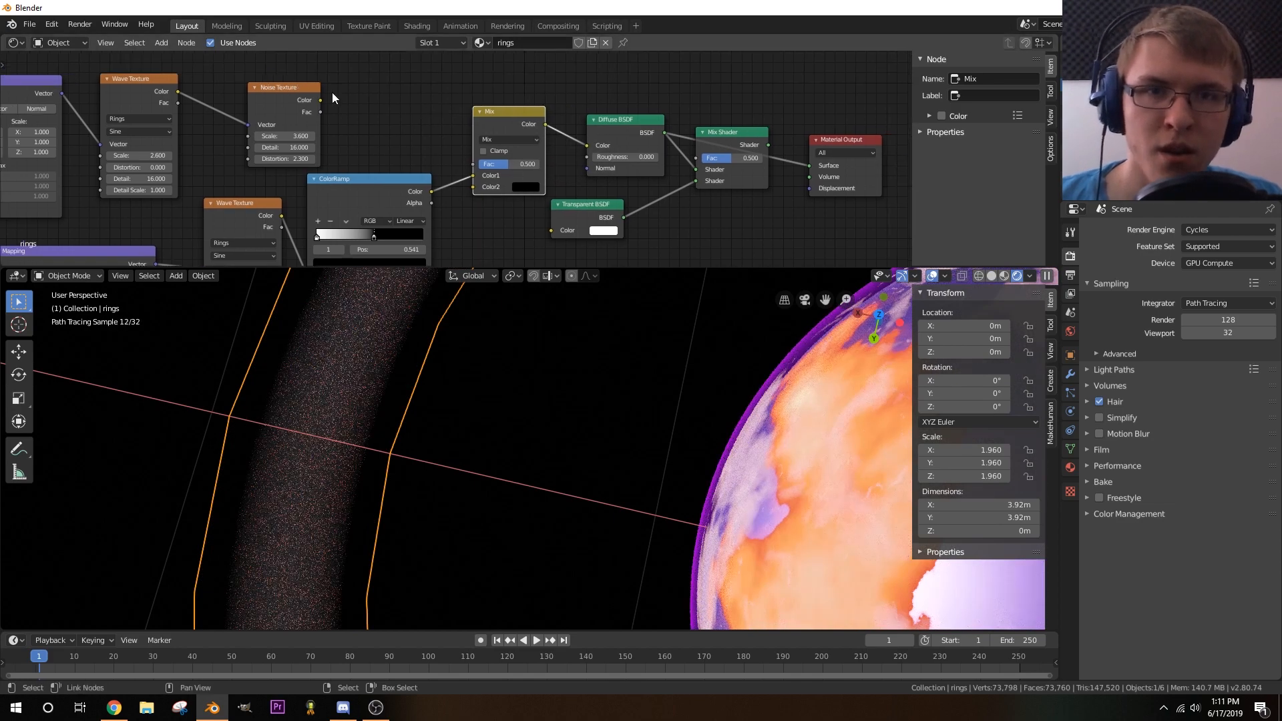
# - Connect the Noise Texture's Color to the Mix node's Fac and move the ColorRamp slightly lower
pyautogui.moveTo(298, 90); pyautogui.dragTo(379, 141)
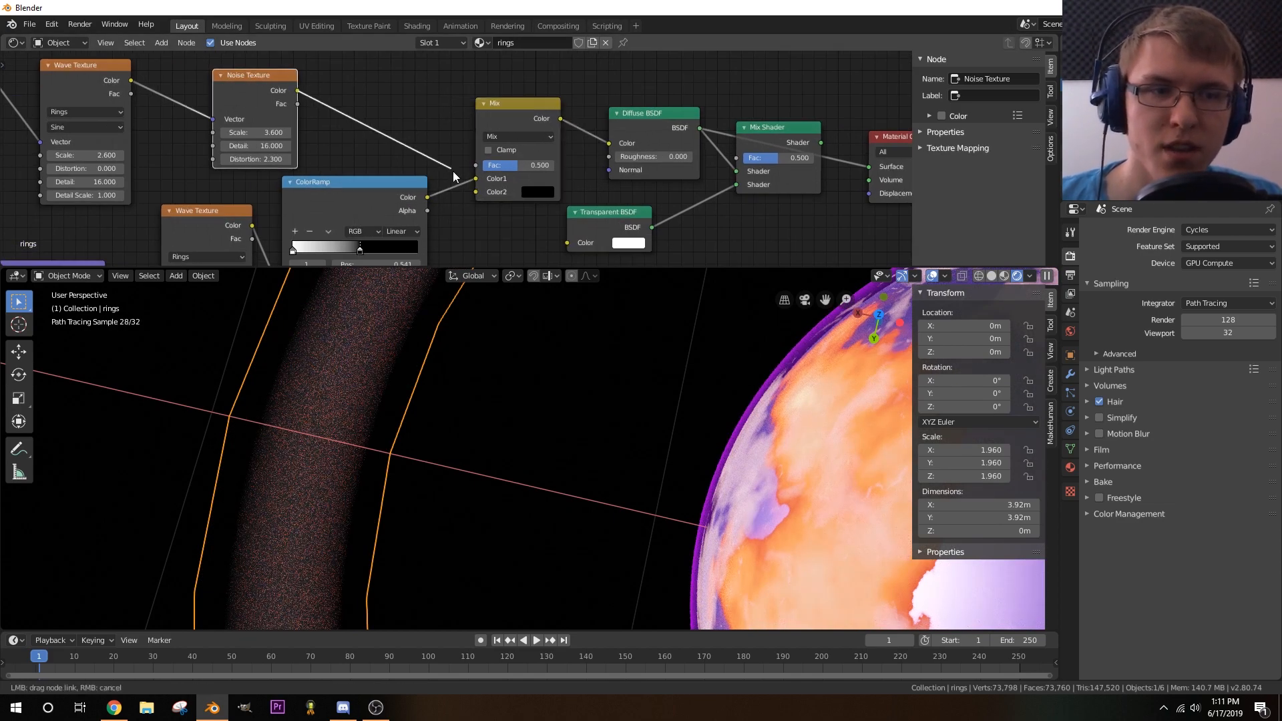
pyautogui.moveTo(470, 194); pyautogui.dragTo(473, 170)
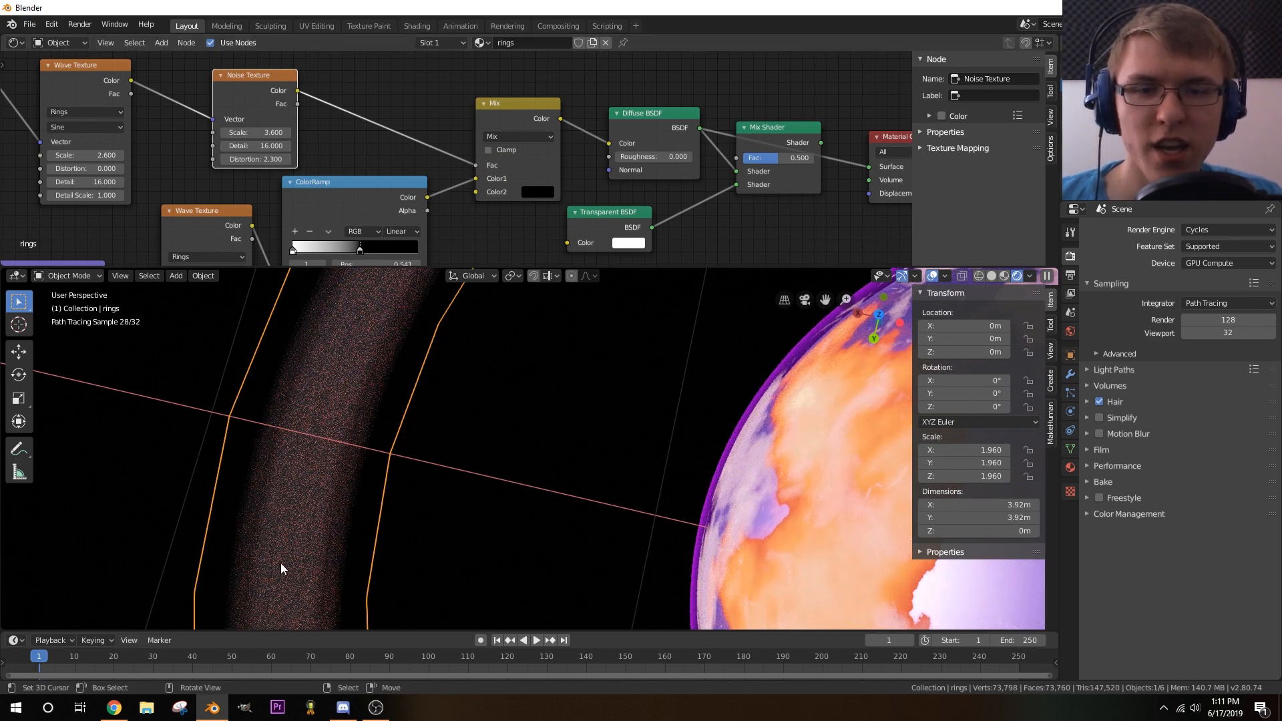
pyautogui.moveTo(357, 147); pyautogui.dragTo(384, 137, button='middle')
pyautogui.scroll(3, 534, 177)
pyautogui.moveTo(398, 192); pyautogui.dragTo(393, 219)
pyautogui.scroll(-1, 406, 169)
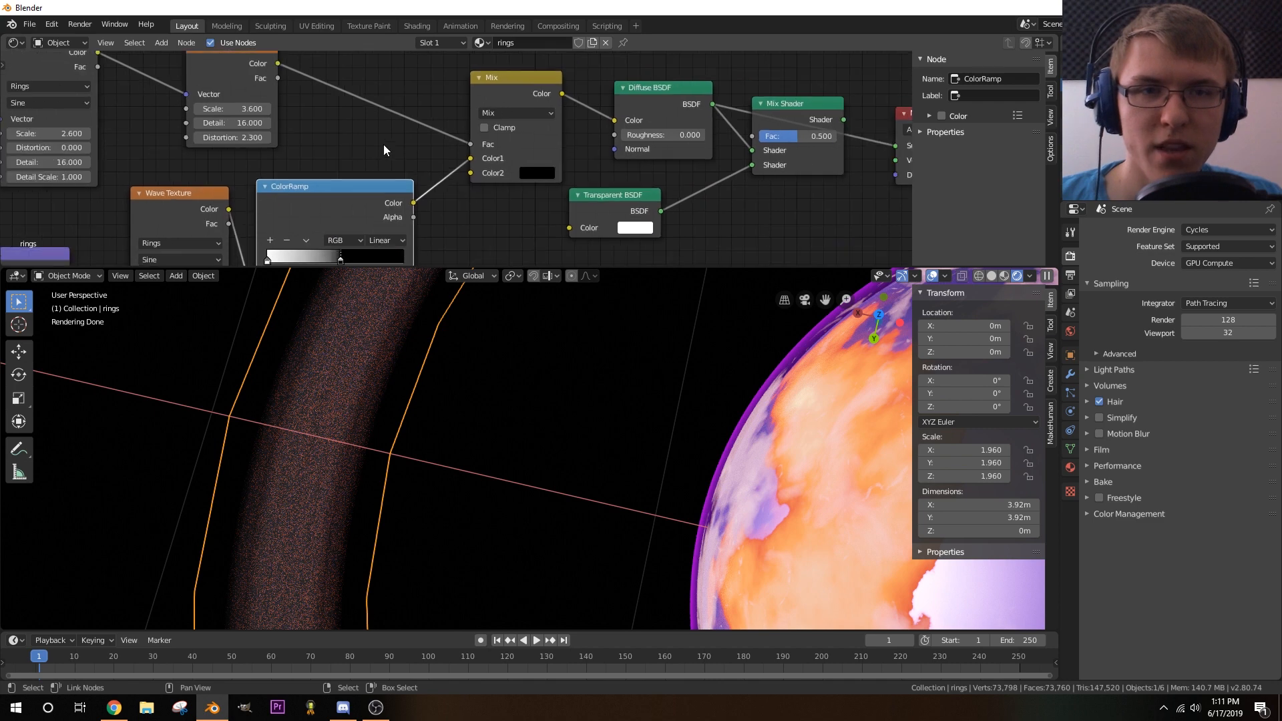
# - Add a second ColorRamp between the Noise Texture and the Mix node's Fac, placing it above the first ramp
pyautogui.hotkey('shift', 'a')
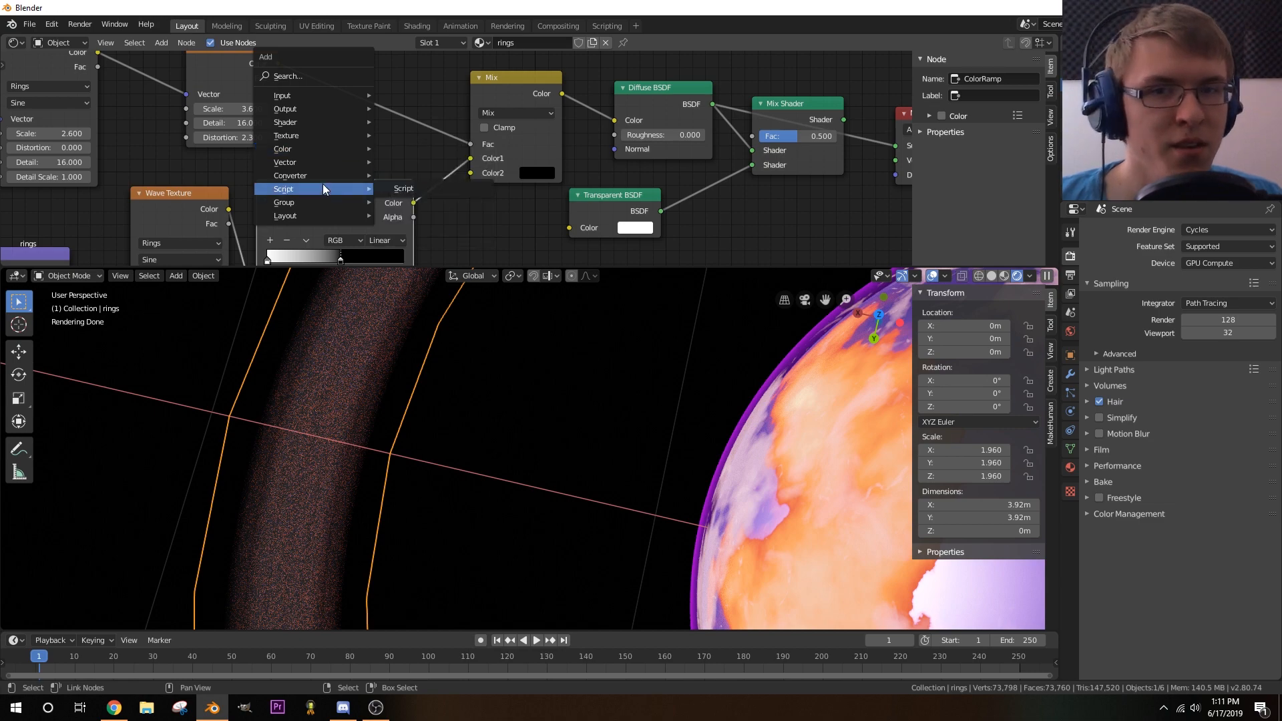
pyautogui.moveTo(327, 174)
pyautogui.click(412, 189)
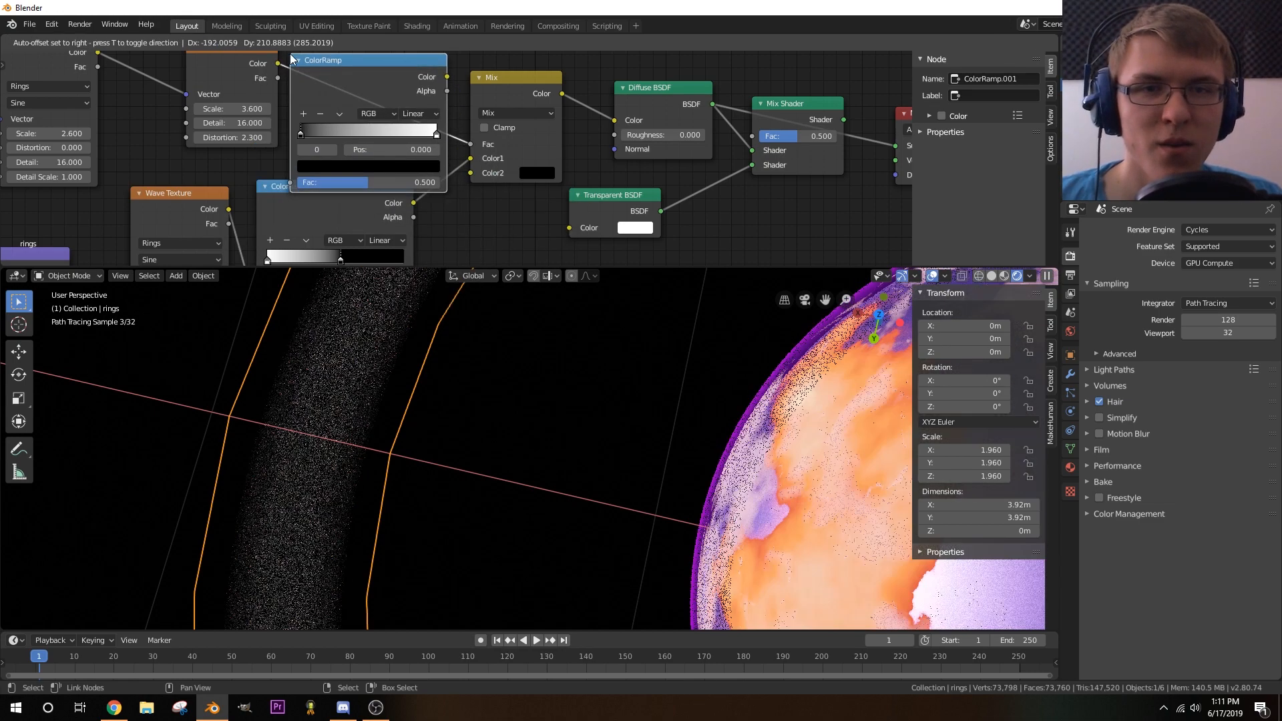
pyautogui.click(502, 67)
pyautogui.moveTo(505, 68); pyautogui.dragTo(518, 171, button='middle')
pyautogui.moveTo(468, 166); pyautogui.dragTo(452, 131)
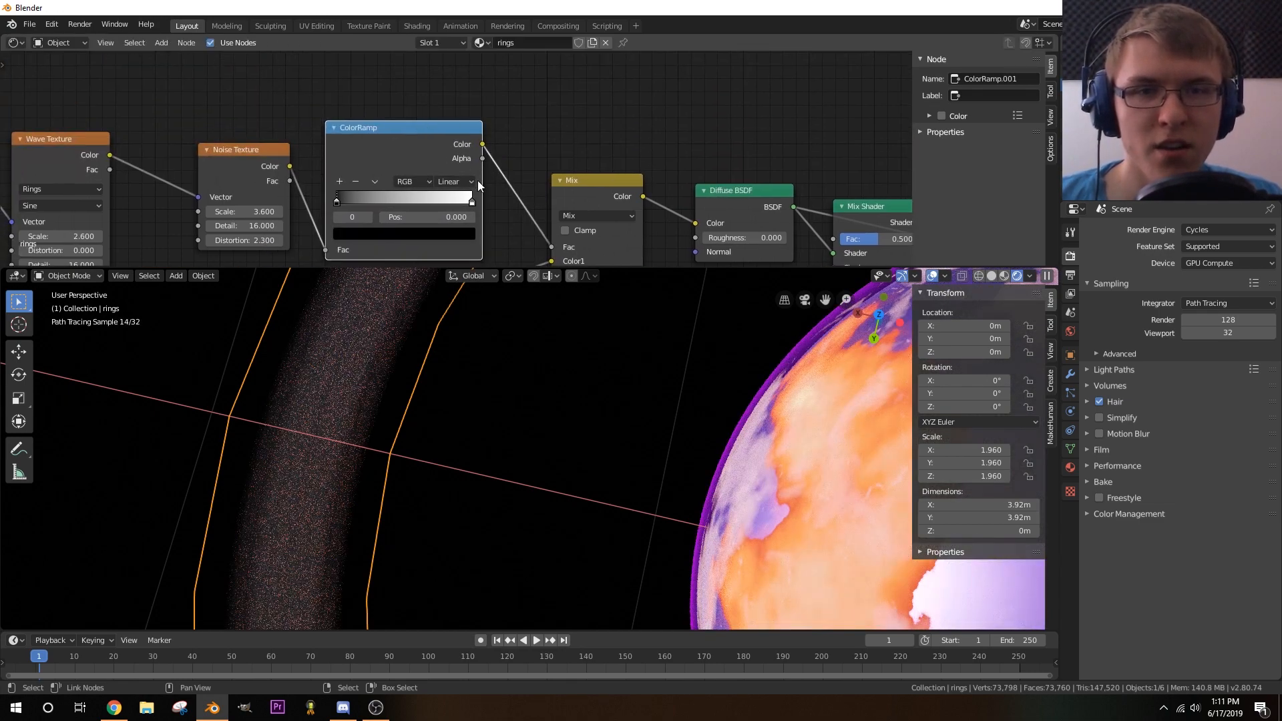
# - Reverse the new ColorRamp's stops, setting white to about 0.364 and black to about 0.764 to form distinct ring bands
pyautogui.moveTo(549, 153); pyautogui.dragTo(566, 103, button='middle')
pyautogui.scroll(2, 528, 124)
pyautogui.moveTo(316, 148); pyautogui.dragTo(404, 157)
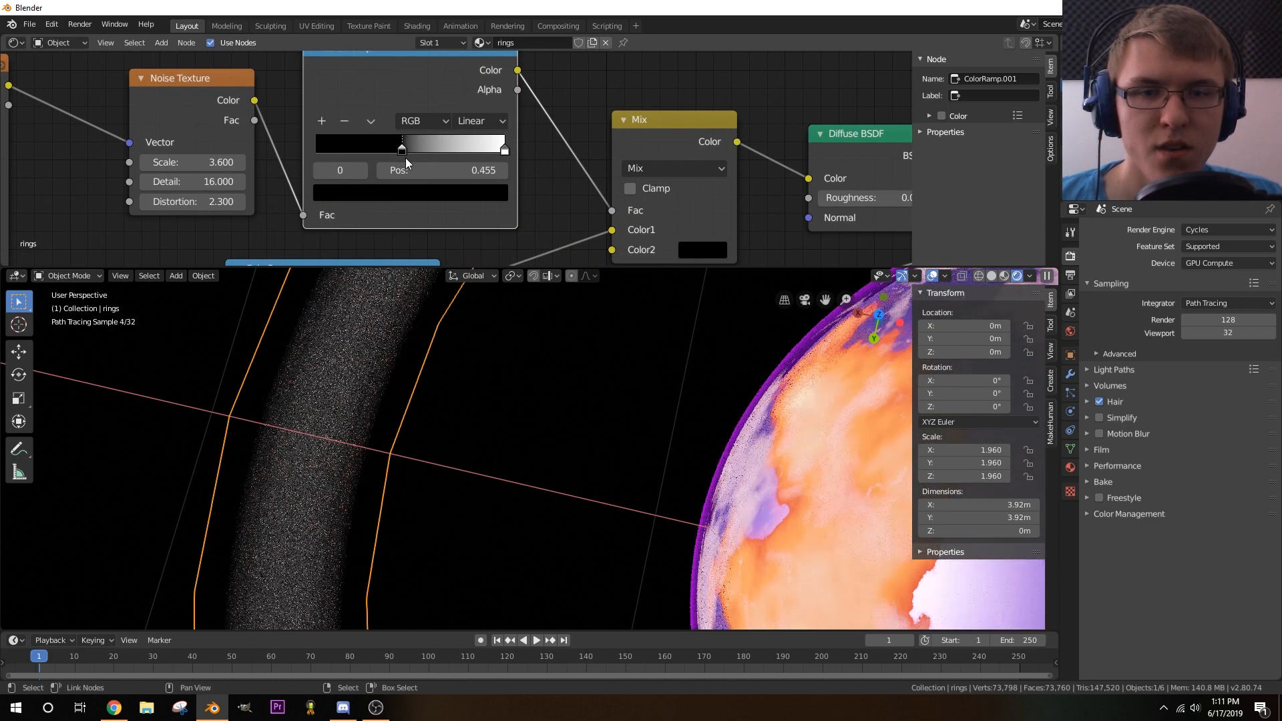
pyautogui.moveTo(504, 149); pyautogui.dragTo(469, 153)
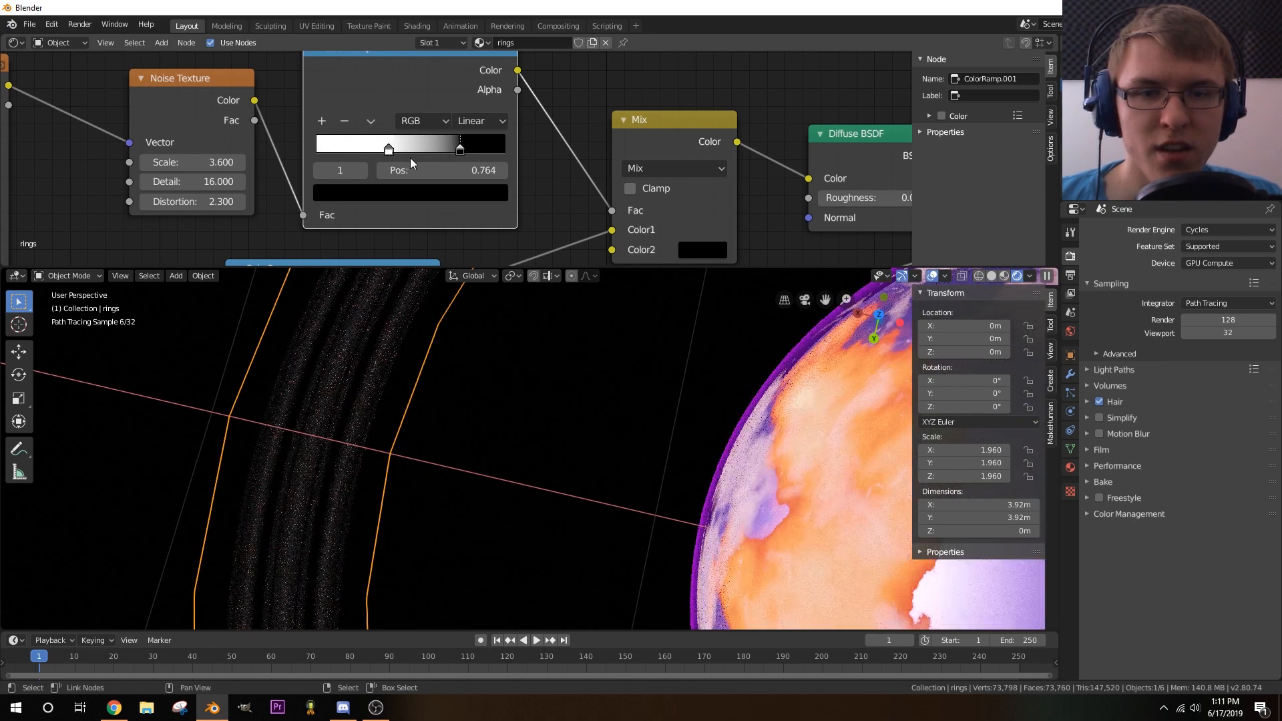
pyautogui.moveTo(390, 152)
pyautogui.mouseDown()
pyautogui.moveTo(368, 164)
pyautogui.moveTo(384, 160)
pyautogui.mouseUp()
# - Try an X location of 0 m in the Mapping node before the Wave Texture, and undo the change
pyautogui.moveTo(294, 142); pyautogui.dragTo(430, 128, button='middle')
pyautogui.moveTo(324, 140); pyautogui.dragTo(554, 110, button='middle')
pyautogui.scroll(-4, 471, 134)
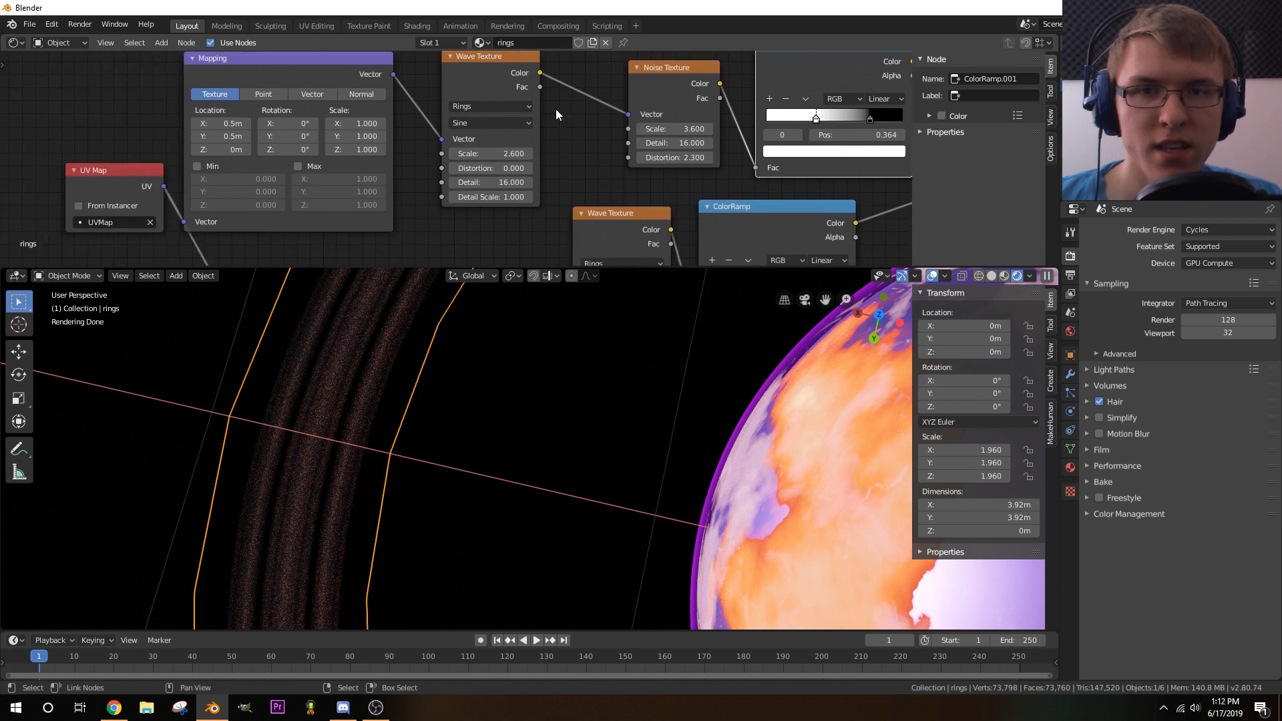
pyautogui.moveTo(414, 140); pyautogui.dragTo(468, 159, button='middle')
pyautogui.click(357, 106)
pyautogui.scroll(3, 483, 111)
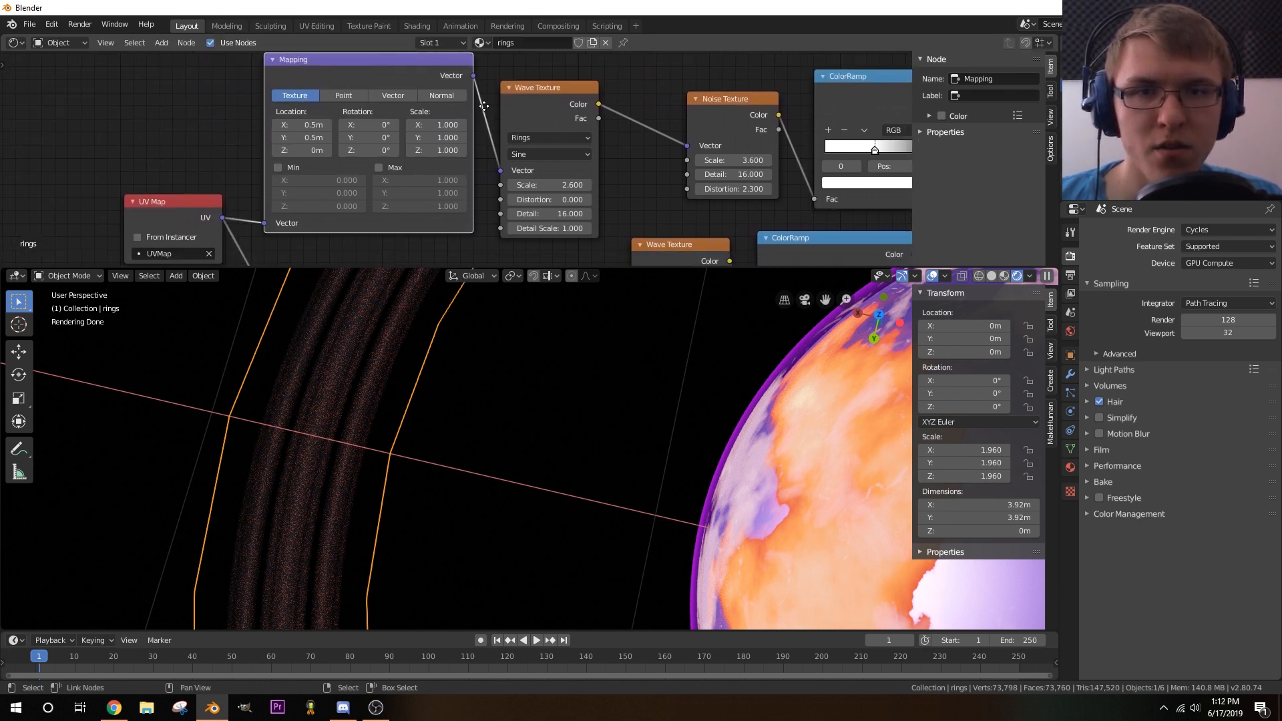
pyautogui.moveTo(410, 102); pyautogui.dragTo(469, 103, button='middle')
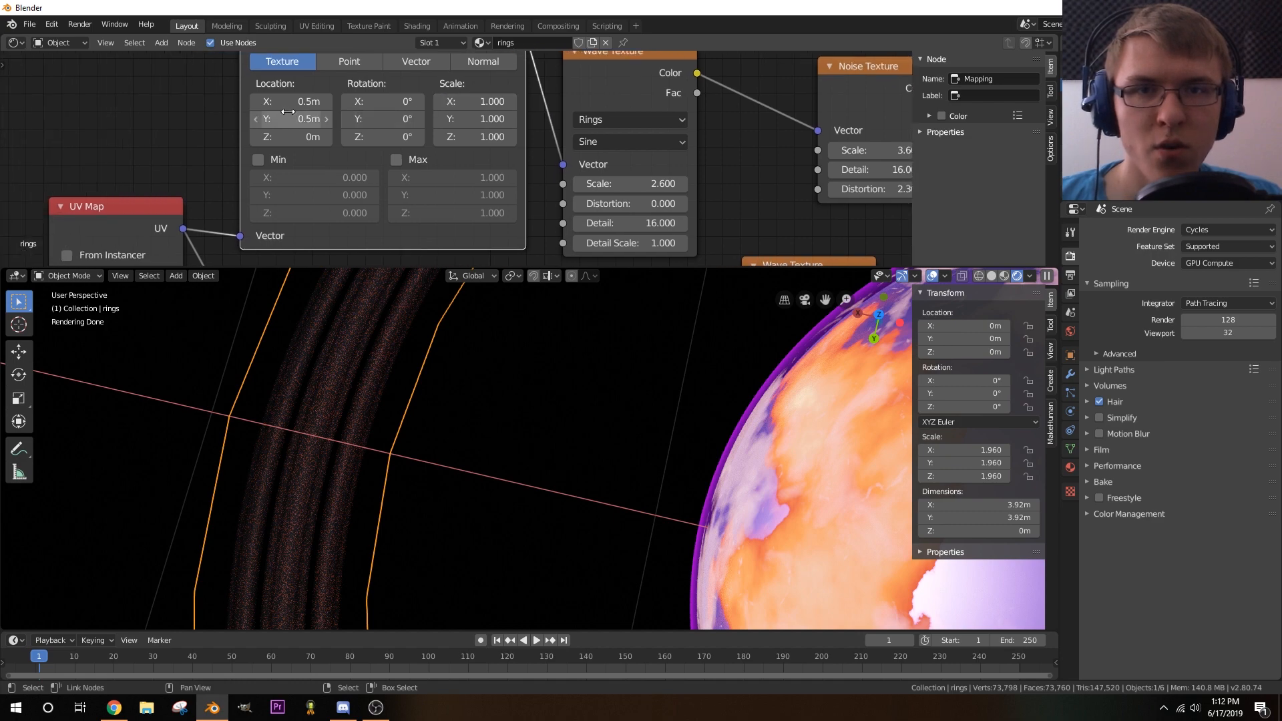
pyautogui.moveTo(282, 102)
pyautogui.mouseDown()
pyautogui.moveTo(347, 103)
pyautogui.moveTo(281, 103)
pyautogui.mouseUp()
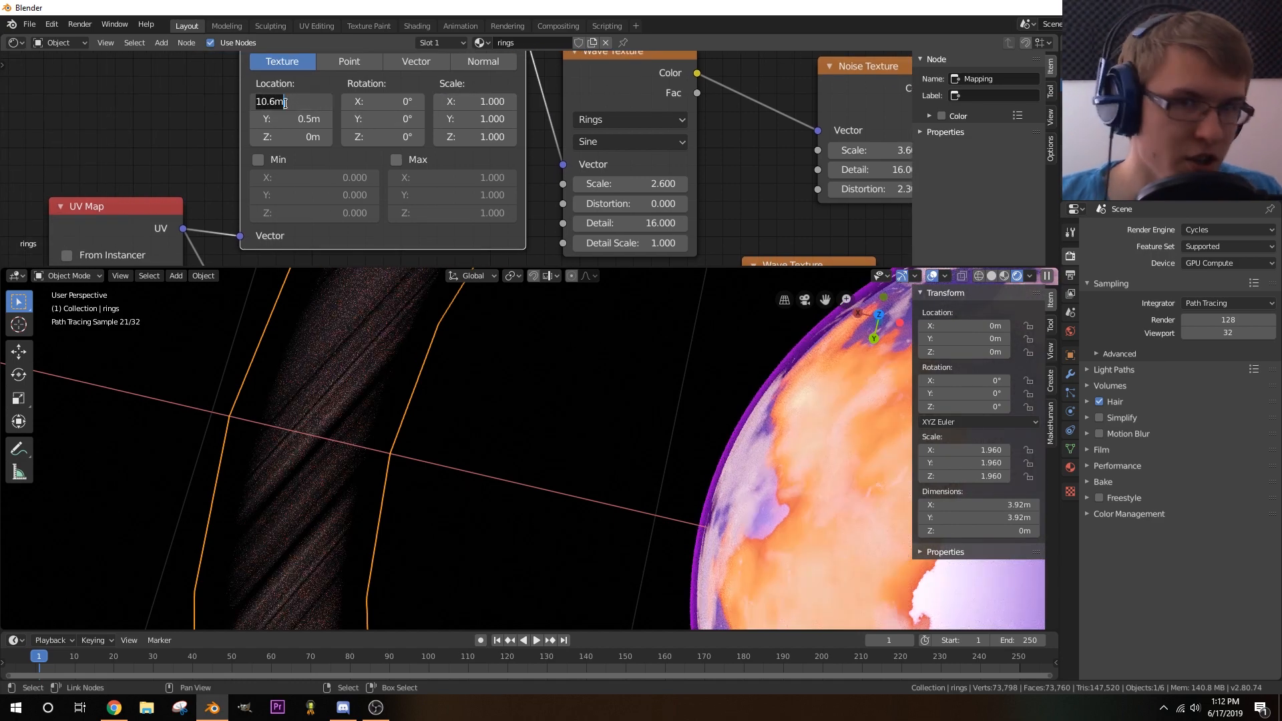
pyautogui.write('0')
pyautogui.press('Return')
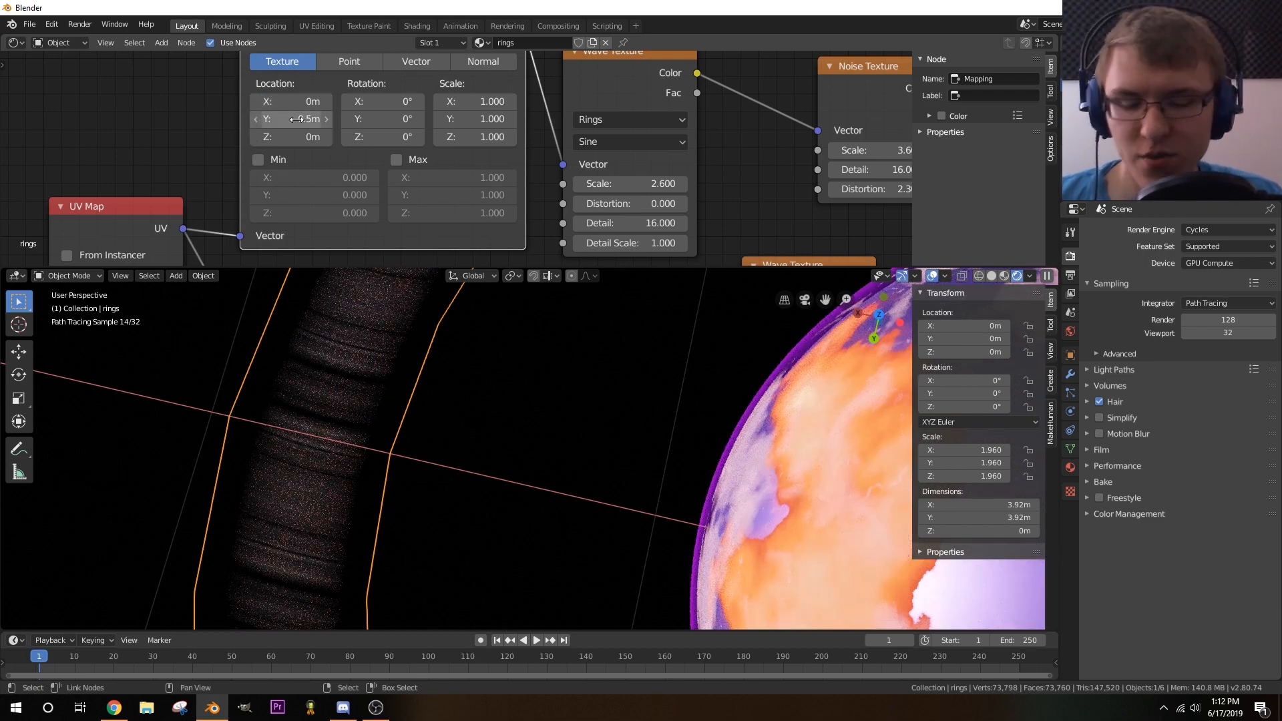
pyautogui.hotkey('ctrl', 'z')
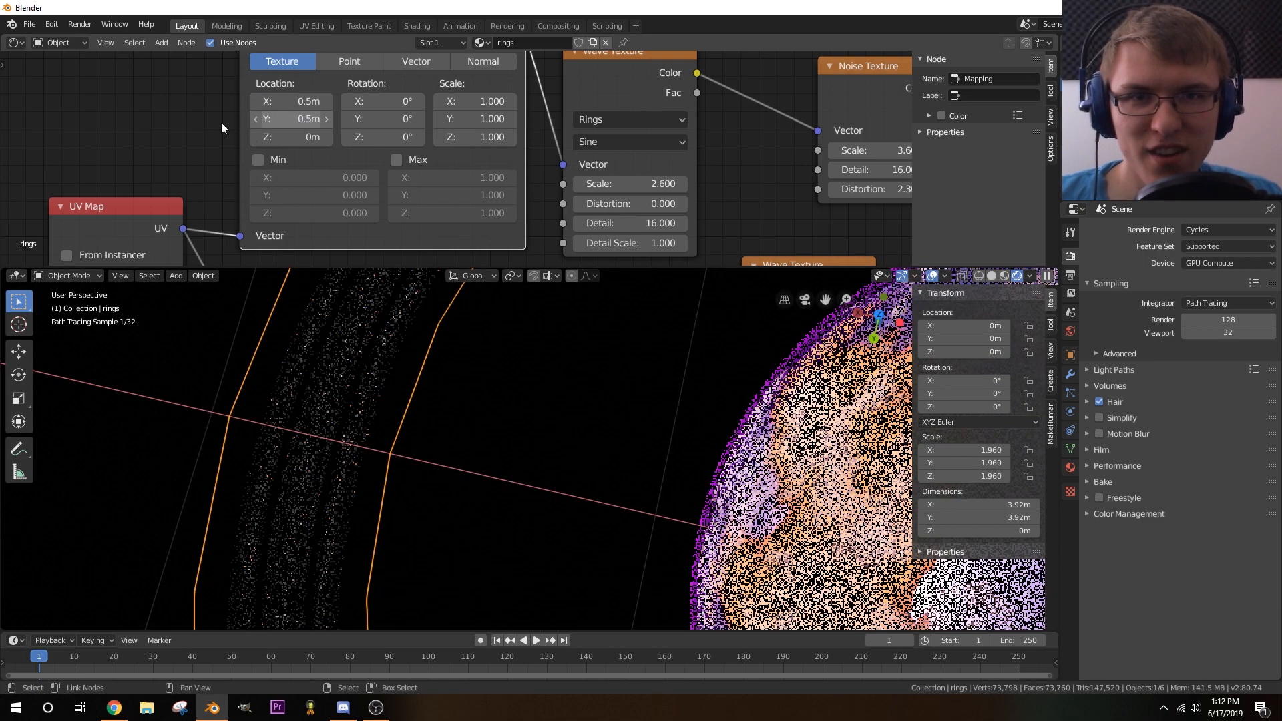
# - Move the UV Map, Mapping and Wave Texture nodes away from the Noise Texture to open a gap before it
pyautogui.moveTo(207, 110); pyautogui.dragTo(107, 135, button='middle')
pyautogui.scroll(-2, 194, 102)
pyautogui.moveTo(194, 102); pyautogui.dragTo(122, 116, button='middle')
pyautogui.moveTo(219, 85); pyautogui.dragTo(84, 96, button='middle')
pyautogui.scroll(-1, 292, 105)
pyautogui.moveTo(347, 110); pyautogui.dragTo(559, 99, button='middle')
pyautogui.moveTo(242, 207); pyautogui.dragTo(57, 235)
pyautogui.press('g')
pyautogui.click(339, 92)
pyautogui.moveTo(357, 100); pyautogui.dragTo(199, 97)
pyautogui.moveTo(537, 123); pyautogui.dragTo(366, 112)
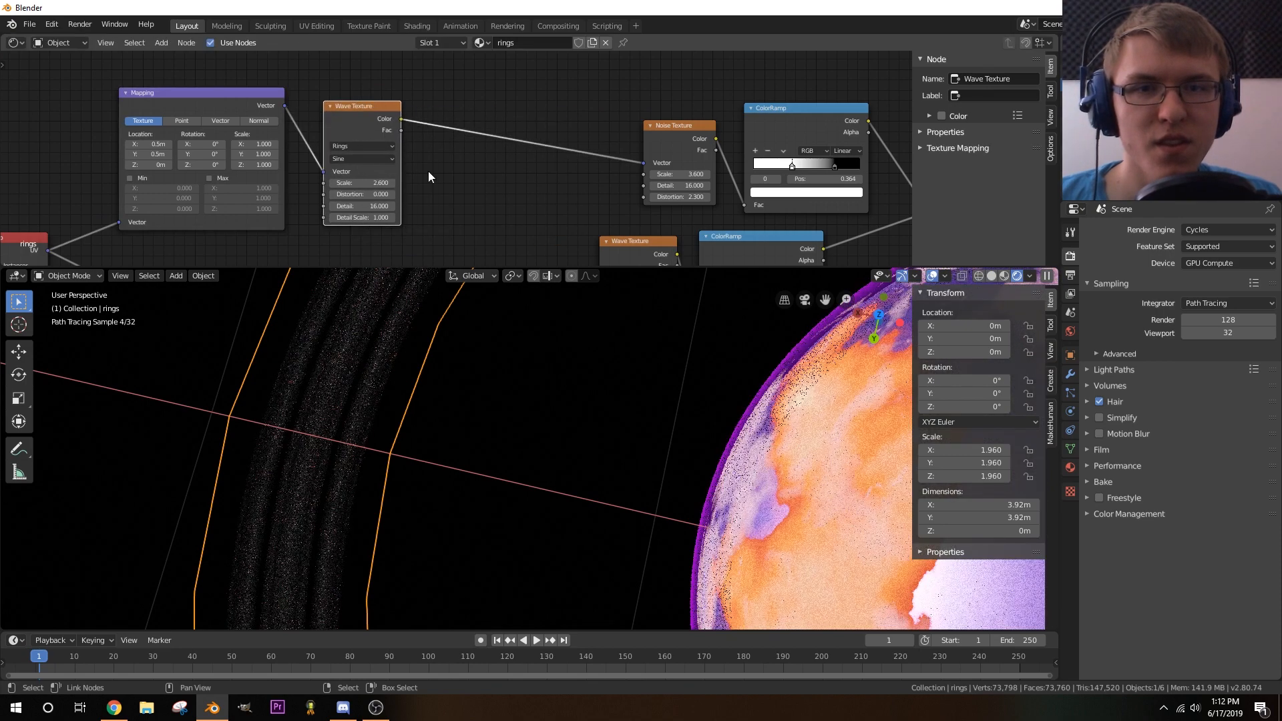
# - Insert a Mapping node between the Wave Texture and Noise Texture, with its location at X 2.4 m and Y 2.7 m
pyautogui.click(252, 98)
pyautogui.moveTo(431, 132); pyautogui.dragTo(307, 138, button='middle')
pyautogui.hotkey('shift', 'a')
pyautogui.moveTo(396, 104)
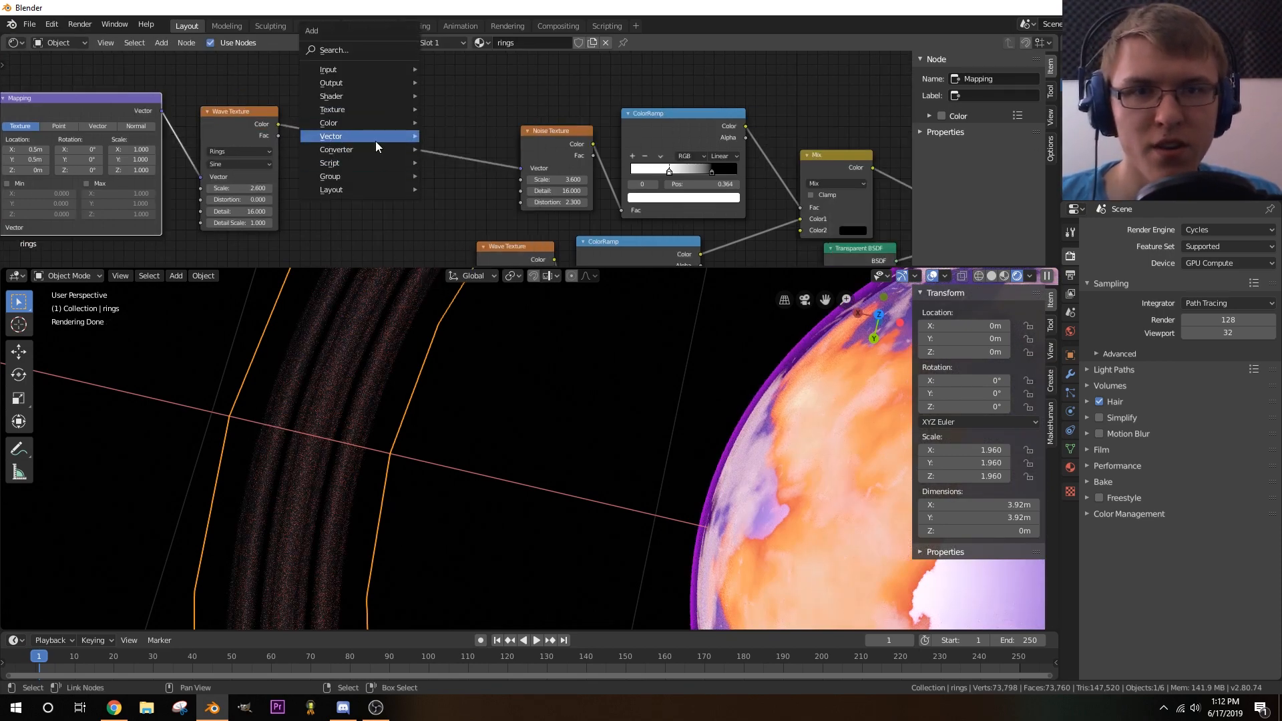
pyautogui.moveTo(377, 140)
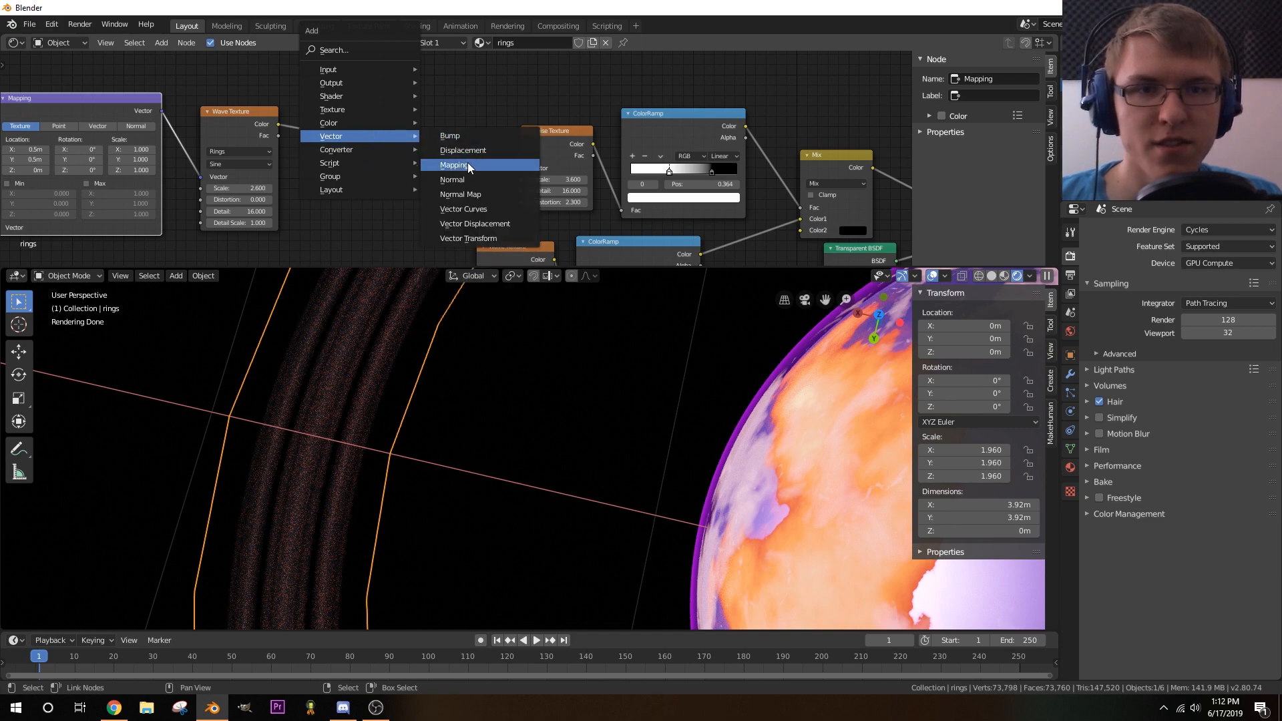
pyautogui.click(468, 163)
pyautogui.click(479, 108)
pyautogui.scroll(3, 481, 90)
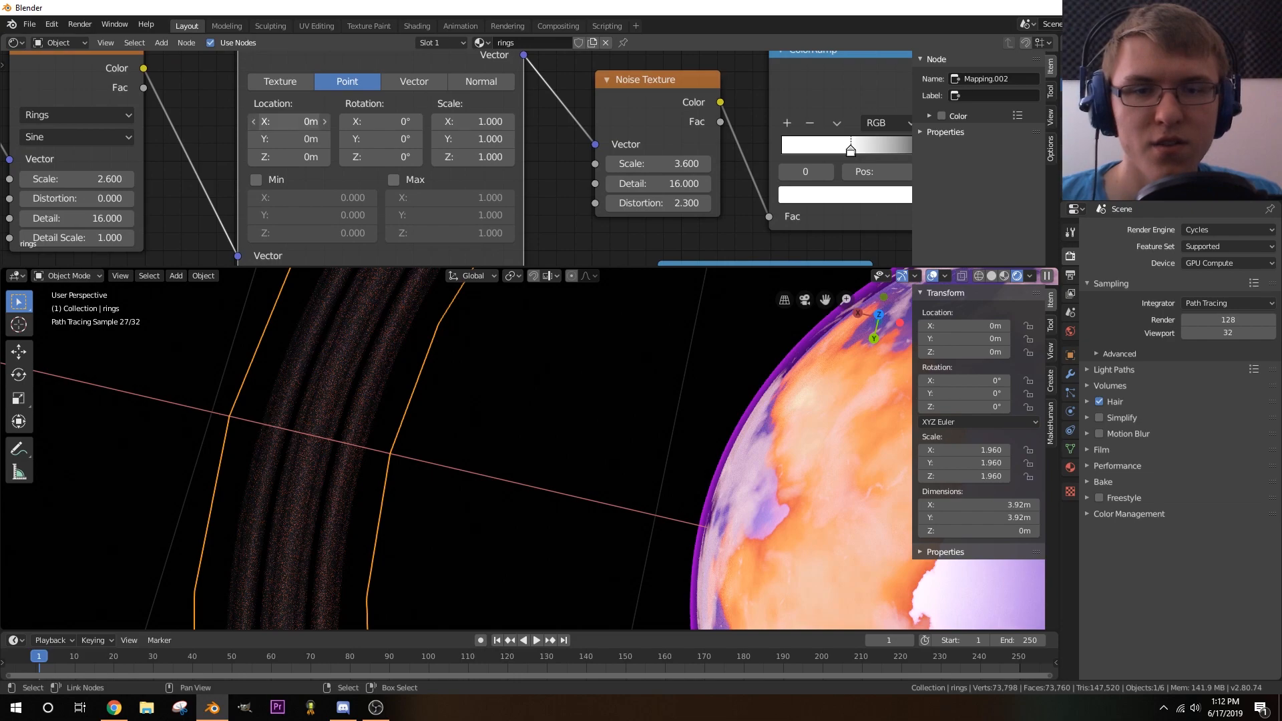
pyautogui.moveTo(289, 122)
pyautogui.mouseDown()
pyautogui.moveTo(318, 121)
pyautogui.moveTo(306, 121)
pyautogui.moveTo(319, 139)
pyautogui.mouseUp()
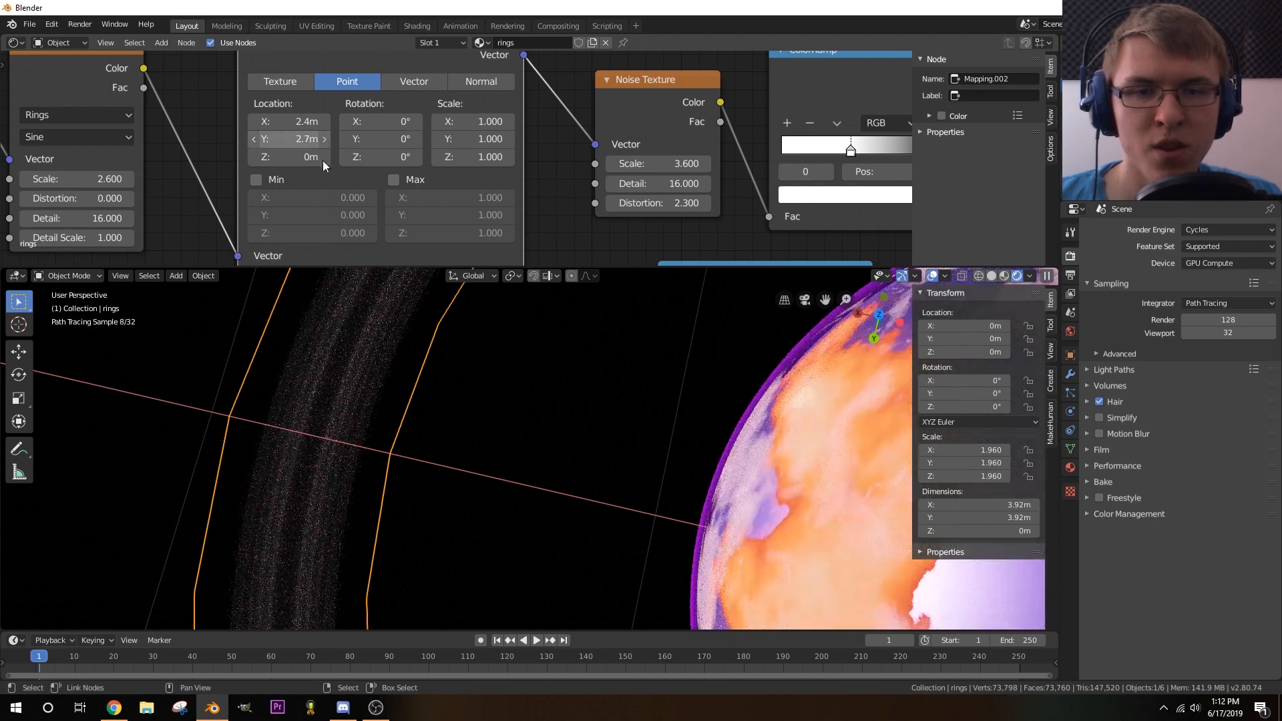
pyautogui.moveTo(386, 374); pyautogui.dragTo(366, 435, button='middle')
# - Shift both stops of the Noise Texture's ColorRamp toward the black end, setting the black stop to 0.832
pyautogui.moveTo(574, 213)
pyautogui.mouseDown(button='middle')
pyautogui.moveTo(468, 228)
pyautogui.moveTo(257, 197)
pyautogui.mouseUp(button='middle')
pyautogui.scroll(3, 614, 186)
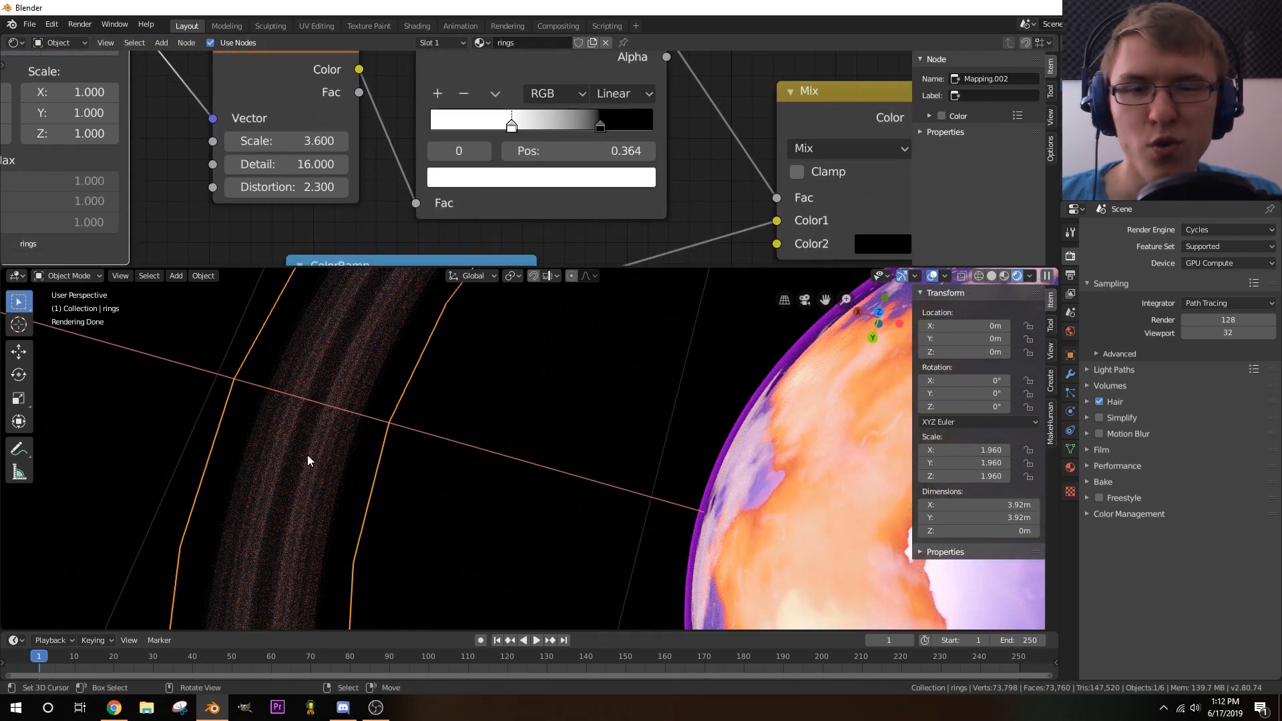
pyautogui.moveTo(385, 182); pyautogui.dragTo(427, 217, button='middle')
pyautogui.scroll(2, 578, 150)
pyautogui.moveTo(577, 156); pyautogui.dragTo(564, 161, button='middle')
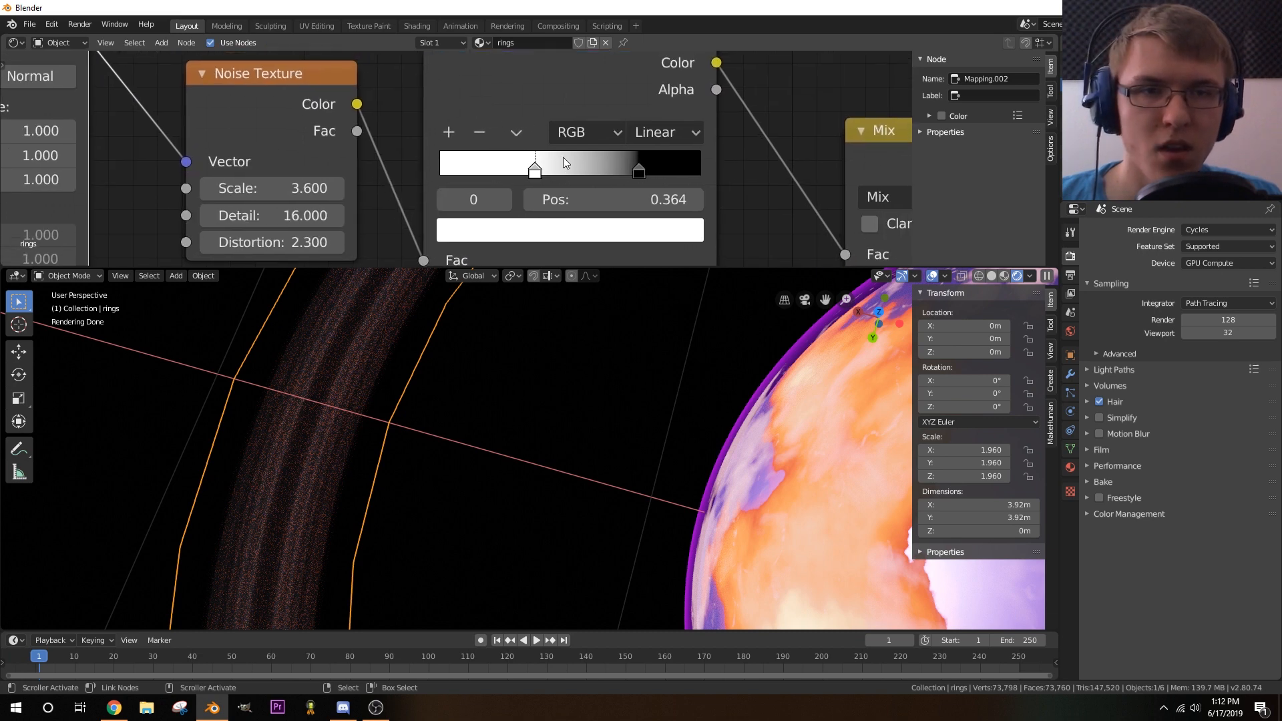
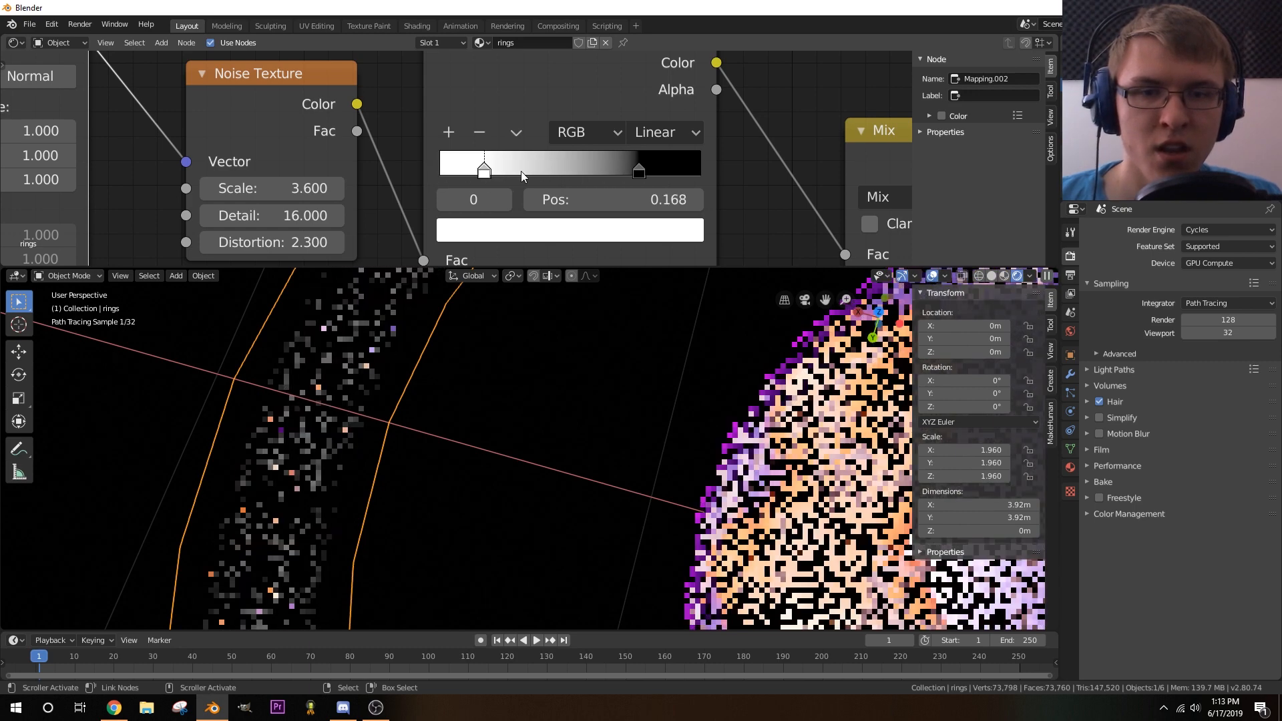
pyautogui.moveTo(573, 175)
pyautogui.mouseDown()
pyautogui.moveTo(550, 175)
pyautogui.moveTo(565, 175)
pyautogui.mouseUp()
pyautogui.moveTo(644, 173); pyautogui.dragTo(660, 175)
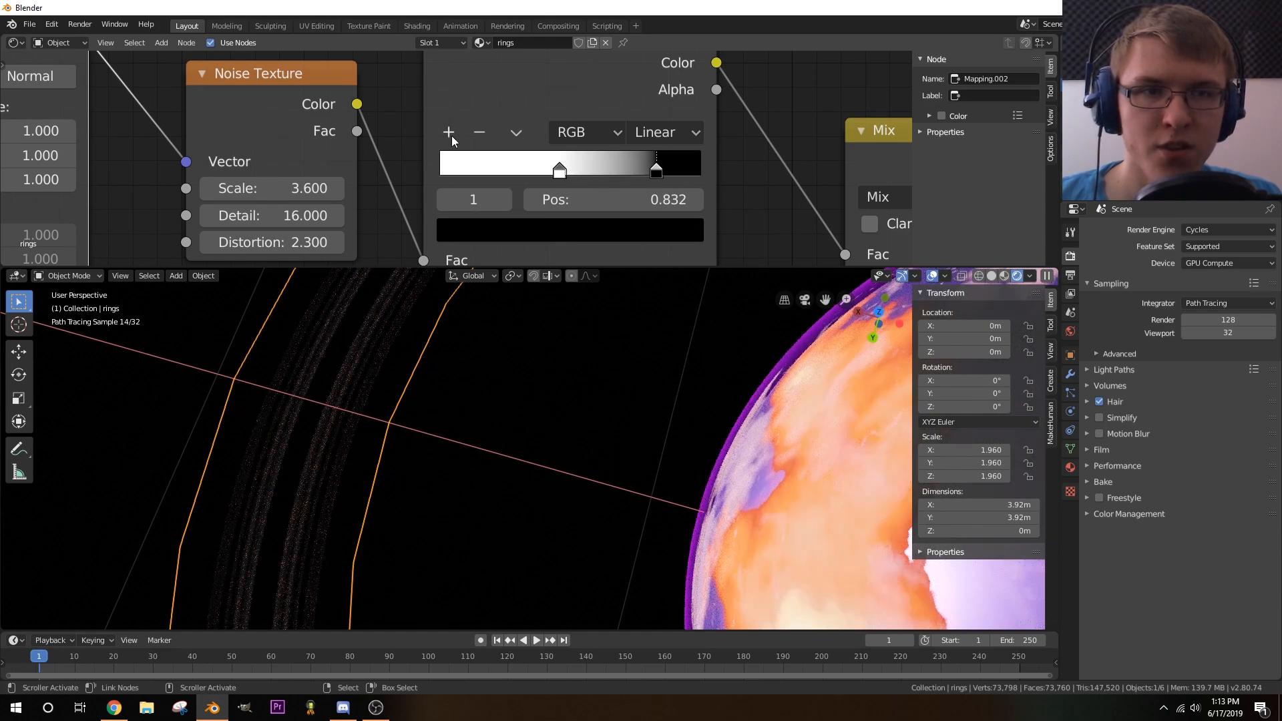
# - Add two stops to the ColorRamp, placing one at 0.155 and making it pure white
pyautogui.click(452, 138)
pyautogui.moveTo(608, 174); pyautogui.dragTo(480, 175)
pyautogui.click(446, 133)
pyautogui.click(534, 231)
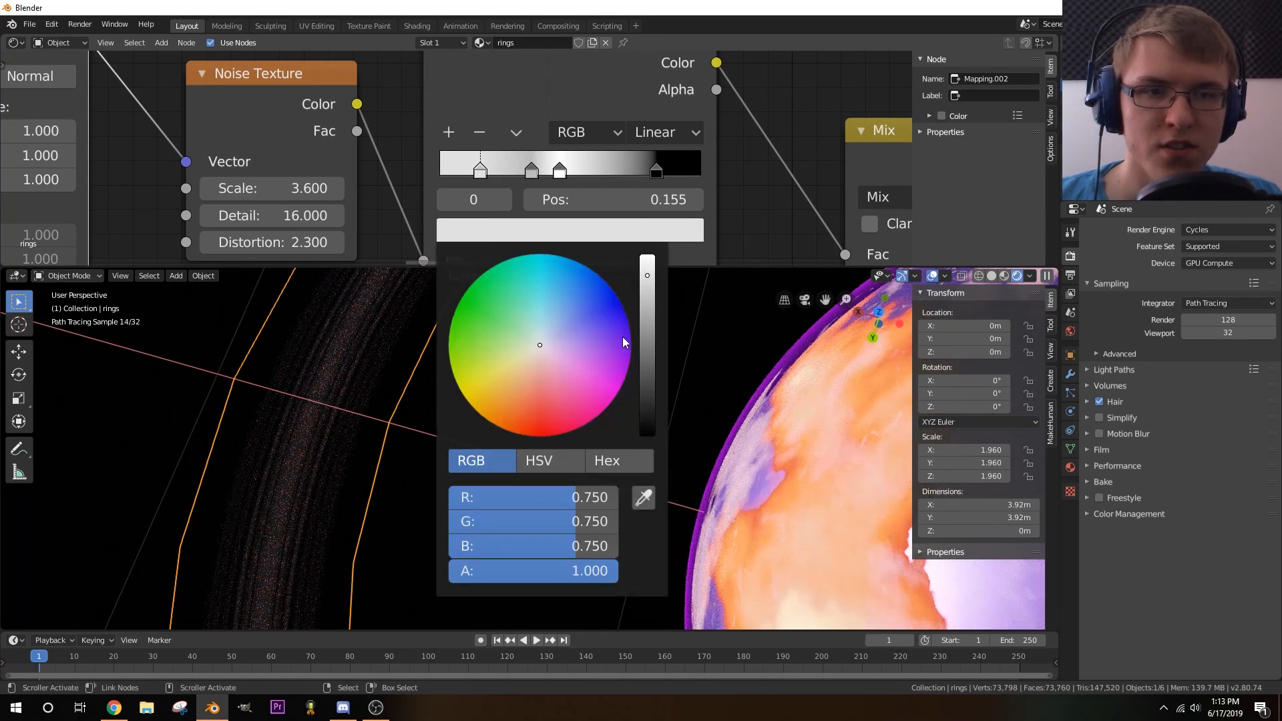
pyautogui.moveTo(647, 275); pyautogui.dragTo(646, 253)
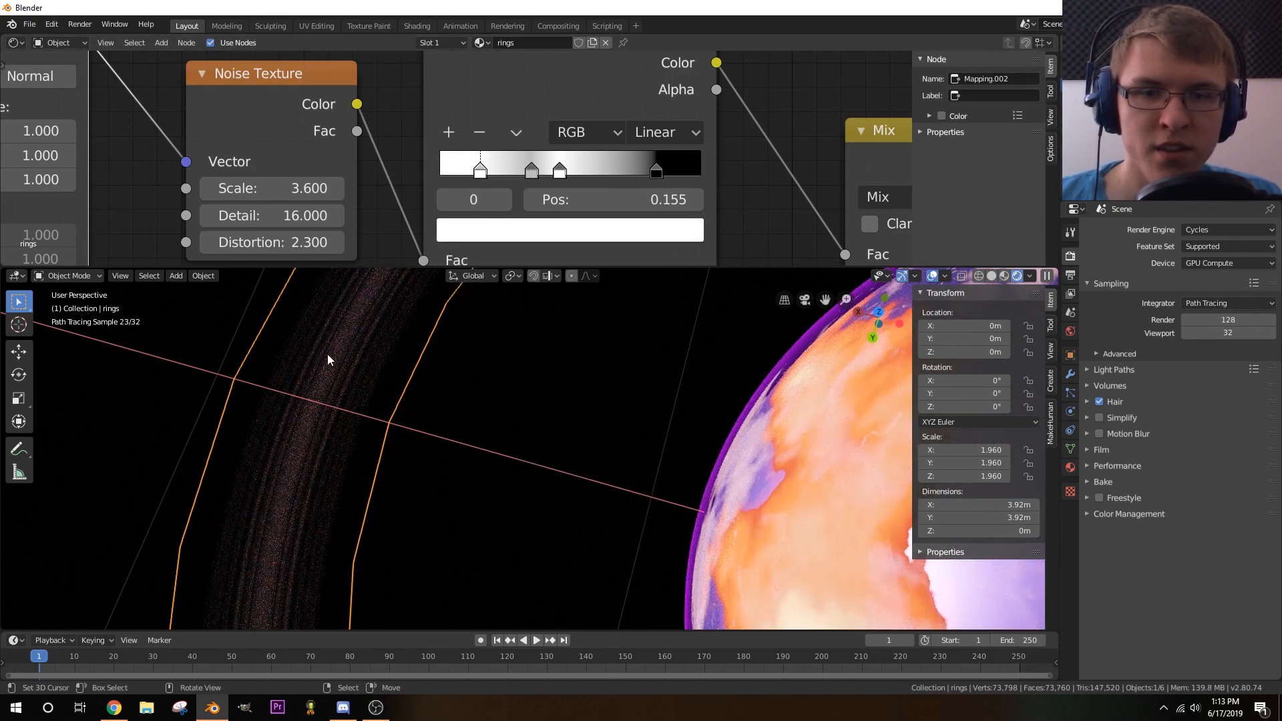
# - Darken the ColorRamp stop at 0.350 to dark grey
pyautogui.click(531, 171)
pyautogui.click(510, 229)
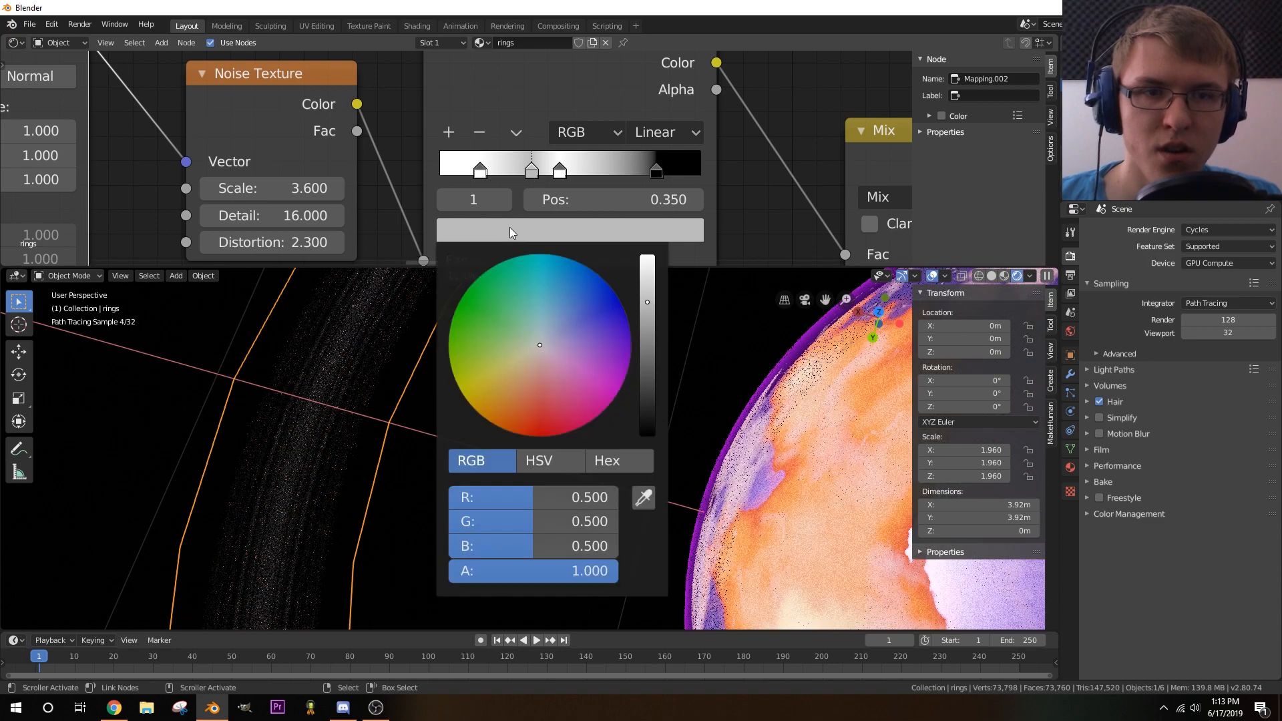
pyautogui.moveTo(647, 317); pyautogui.dragTo(647, 381)
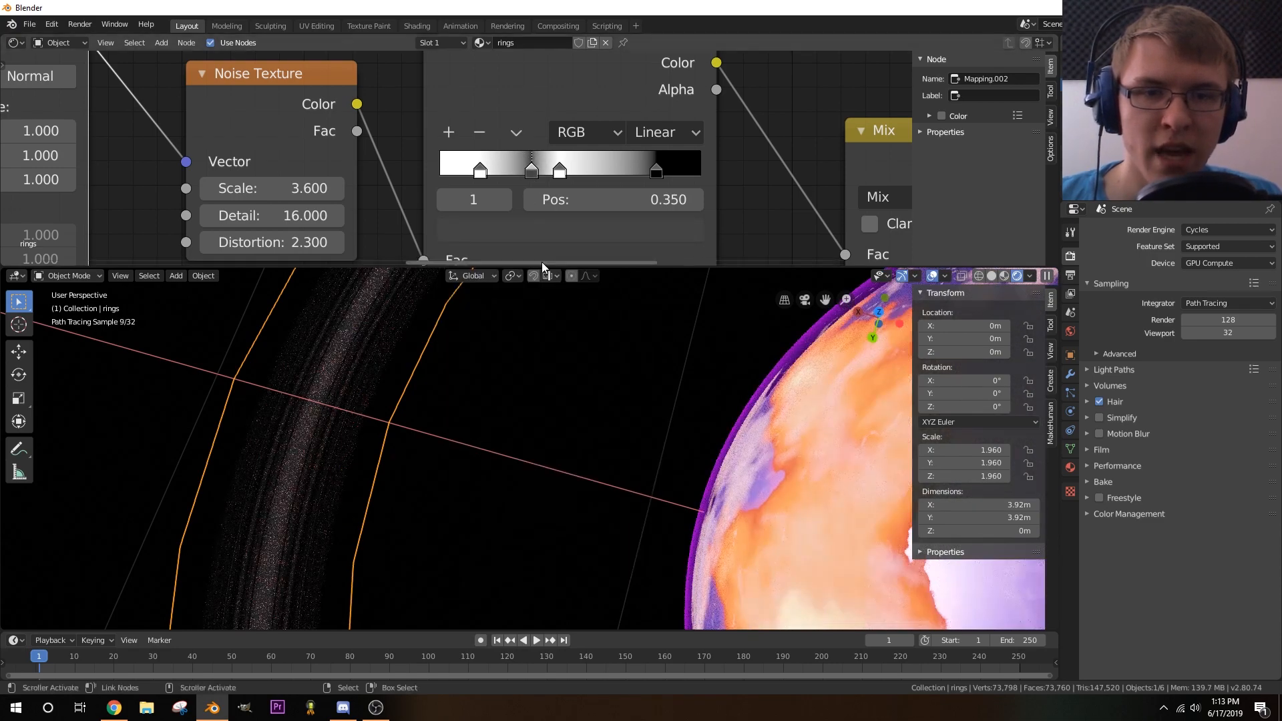
# - Move the Transparent BSDF node below the Diffuse BSDF and Mix Shader nodes
pyautogui.scroll(-5, 375, 472)
pyautogui.moveTo(733, 171); pyautogui.dragTo(108, 56, button='middle')
pyautogui.scroll(-2, 427, 141)
pyautogui.scroll(-2, 427, 141)
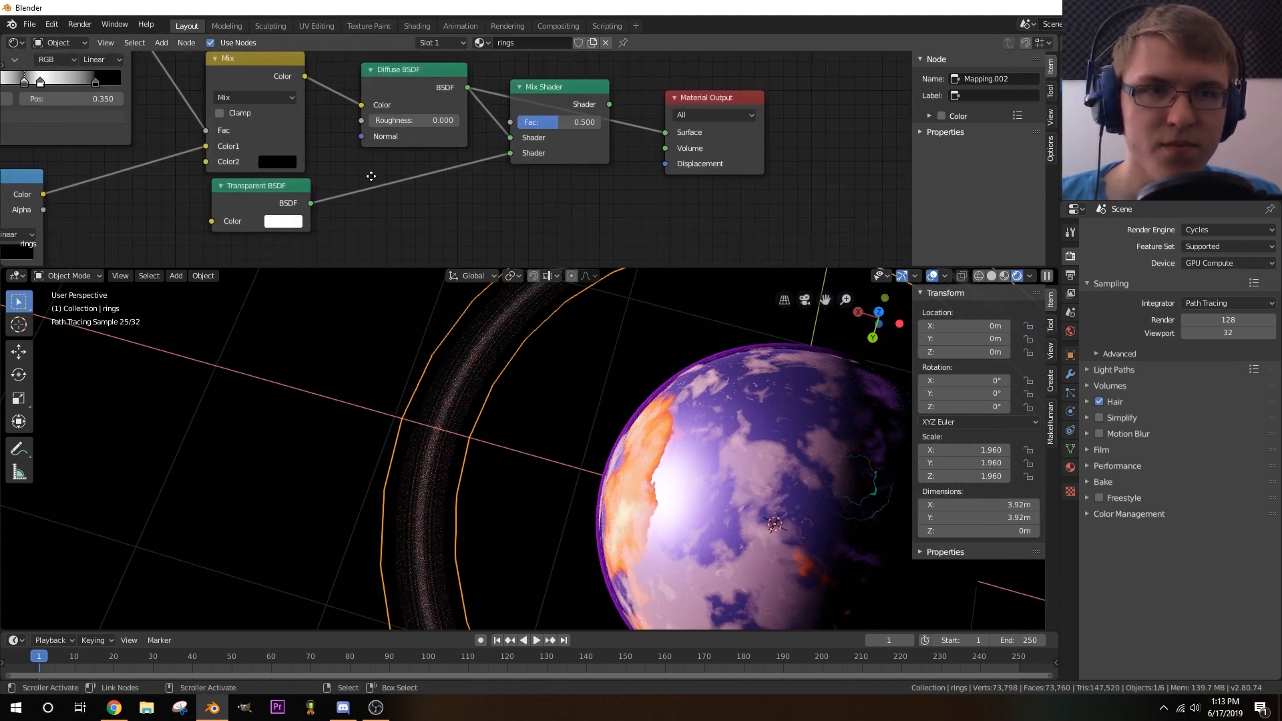
pyautogui.moveTo(323, 192); pyautogui.dragTo(341, 177, button='middle')
pyautogui.moveTo(208, 208); pyautogui.dragTo(412, 228)
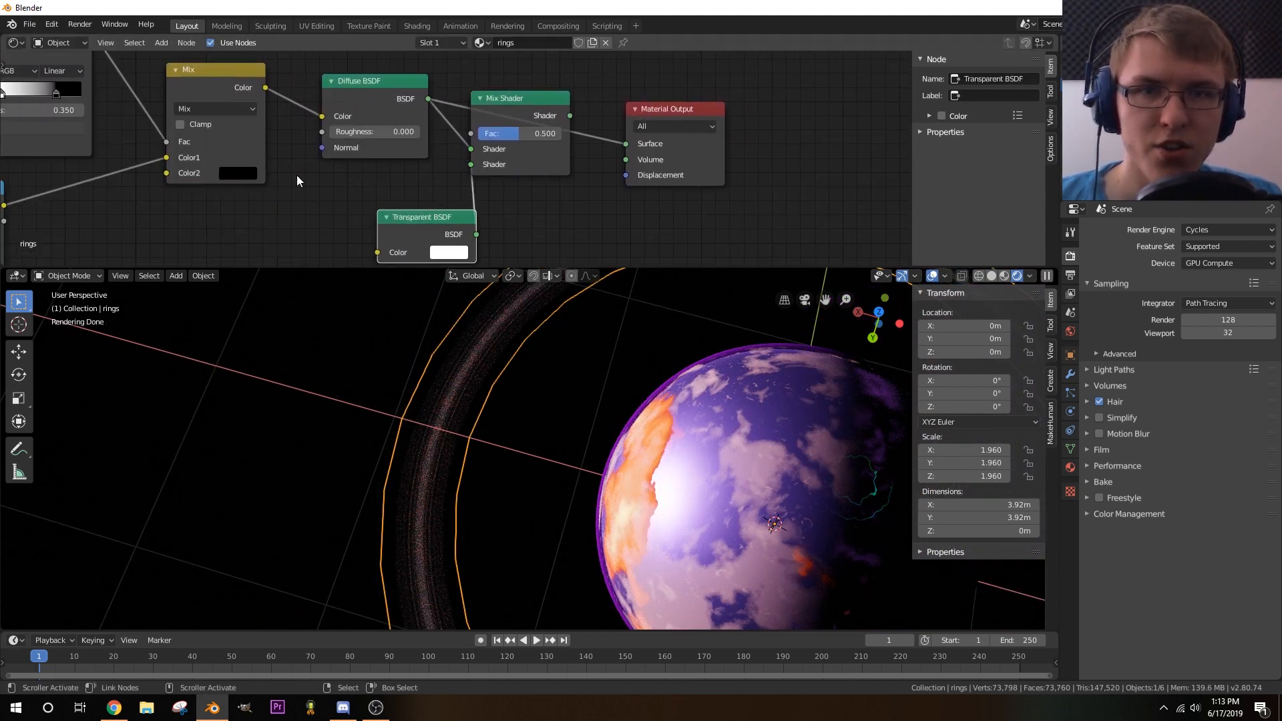
# - Reroute the Mix node's Color from the Diffuse BSDF to the Mix Shader's Fac, and connect the Mix Shader to the Material Output's Surface
pyautogui.moveTo(297, 169); pyautogui.dragTo(376, 201, button='middle')
pyautogui.moveTo(399, 159); pyautogui.dragTo(377, 171, button='middle')
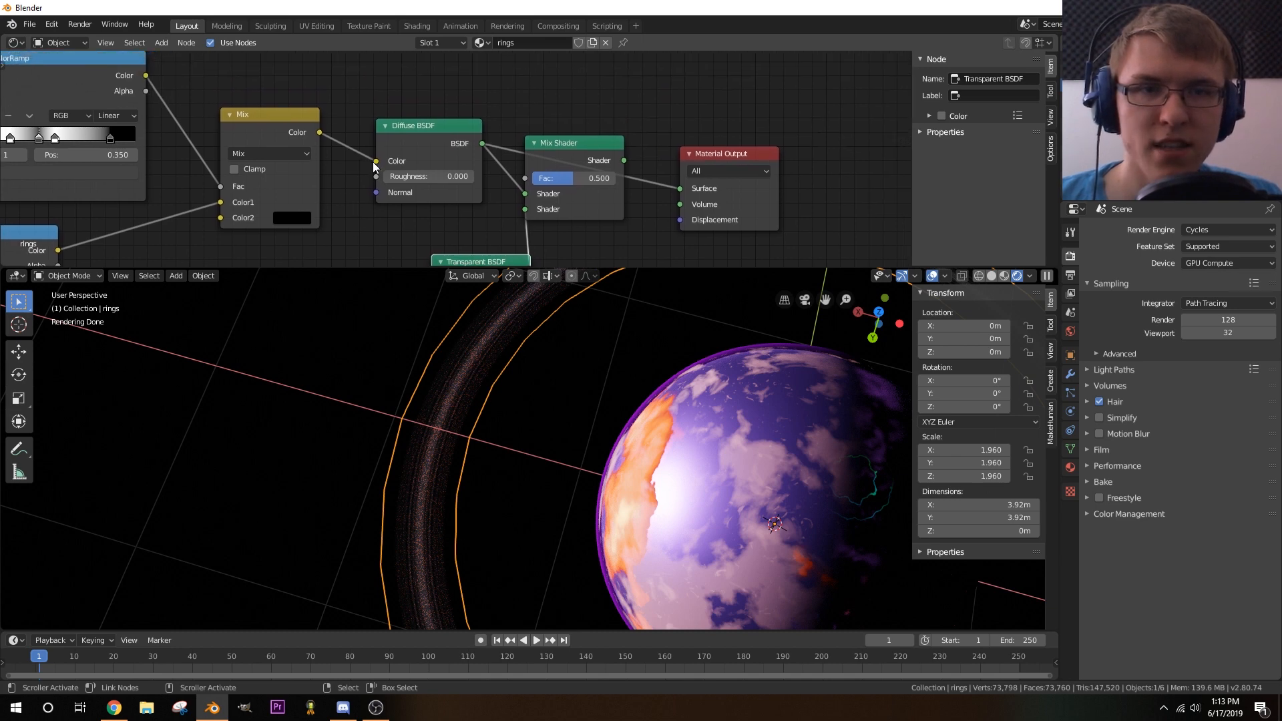
pyautogui.moveTo(374, 163); pyautogui.dragTo(525, 179)
pyautogui.moveTo(421, 134); pyautogui.dragTo(415, 104)
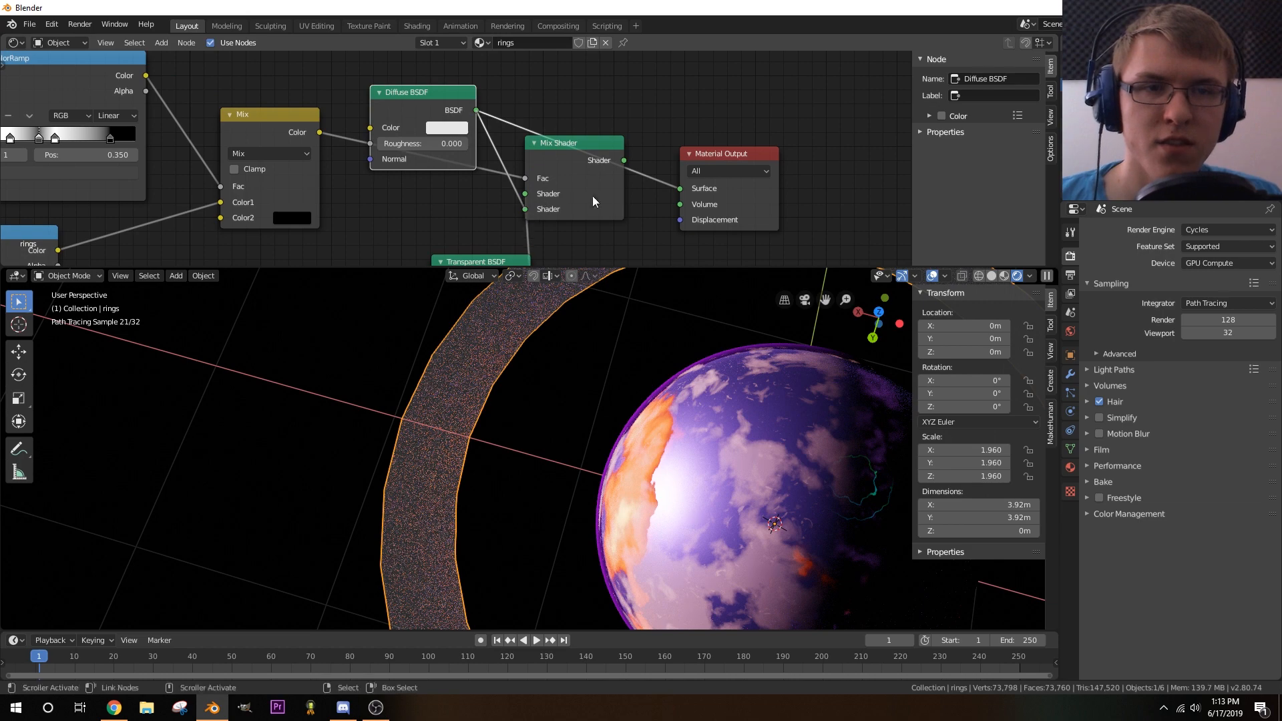
pyautogui.moveTo(677, 194); pyautogui.dragTo(679, 189)
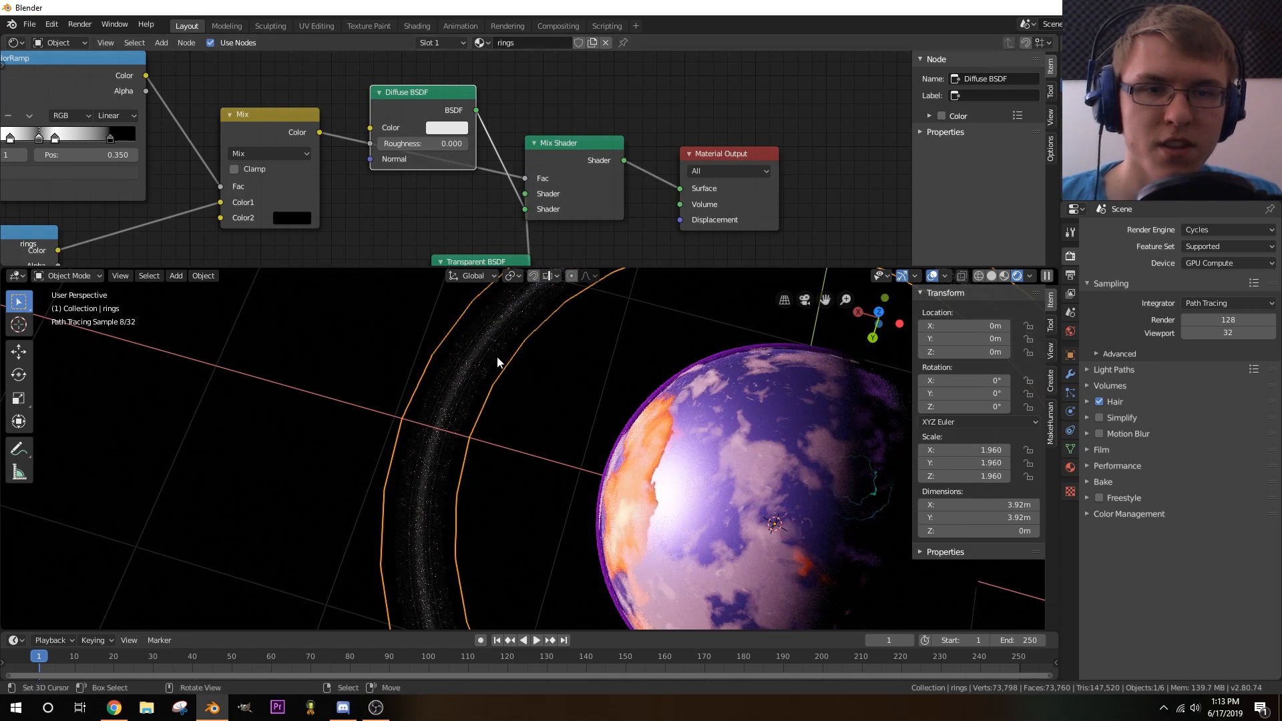
# - Rearrange the shader nodes, placing the Diffuse BSDF beside the Mix Shader's inputs and the Transparent BSDF lower down
pyautogui.moveTo(422, 110); pyautogui.dragTo(404, 191)
pyautogui.moveTo(484, 249); pyautogui.dragTo(436, 166, button='middle')
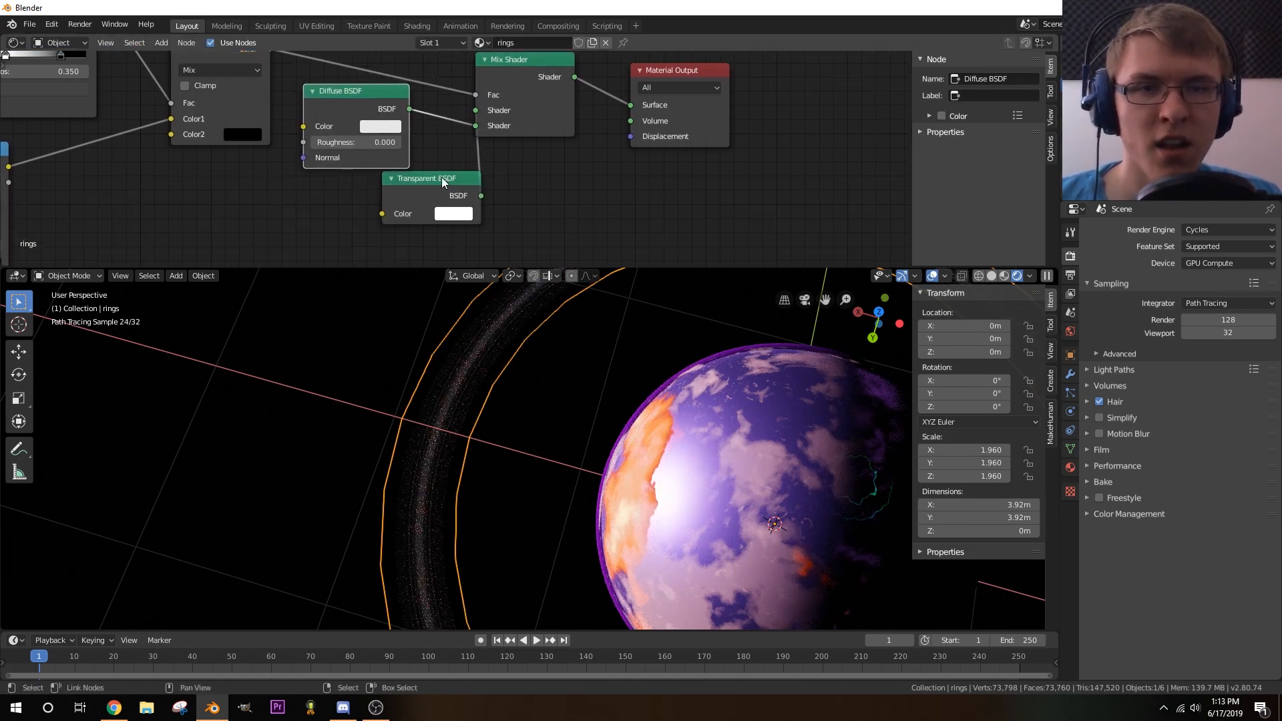
pyautogui.moveTo(442, 178); pyautogui.dragTo(425, 231)
pyautogui.scroll(1, 441, 171)
pyautogui.scroll(2, 454, 160)
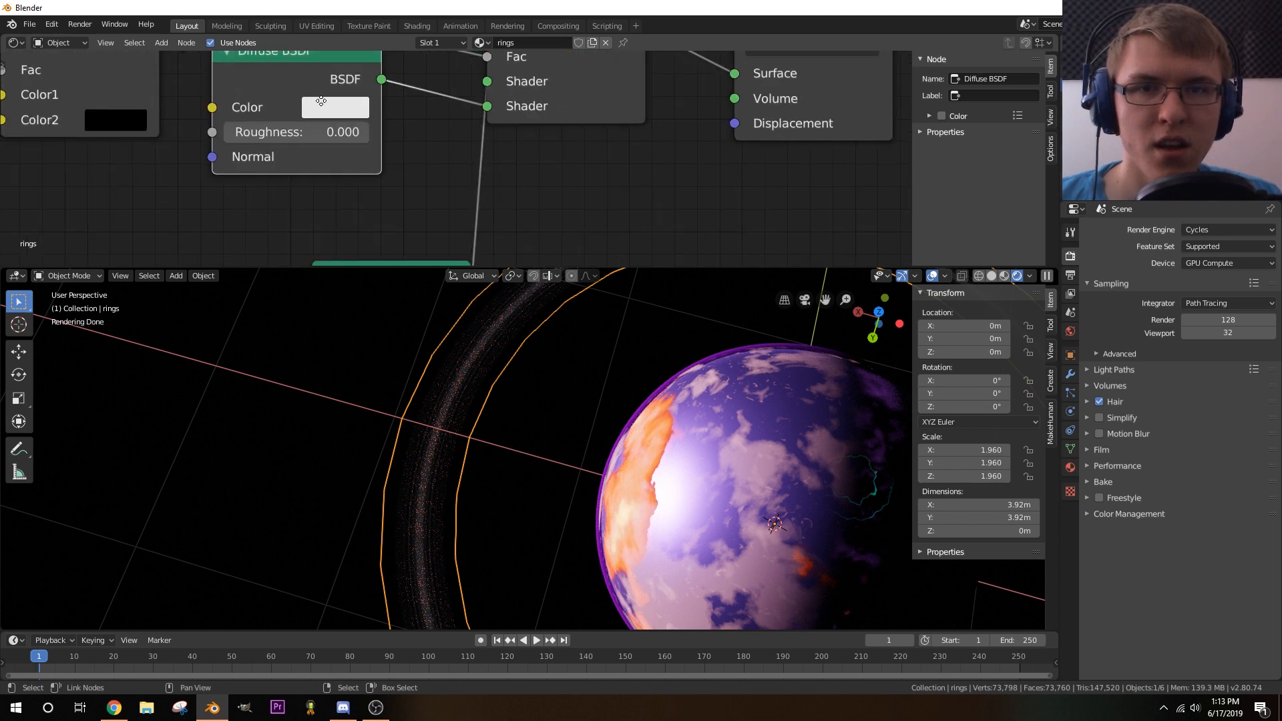
pyautogui.moveTo(322, 100); pyautogui.dragTo(371, 157)
# - Tint the Diffuse BSDF color a muted peach, about R 0.554, G 0.301, B 0.199
pyautogui.click(371, 157)
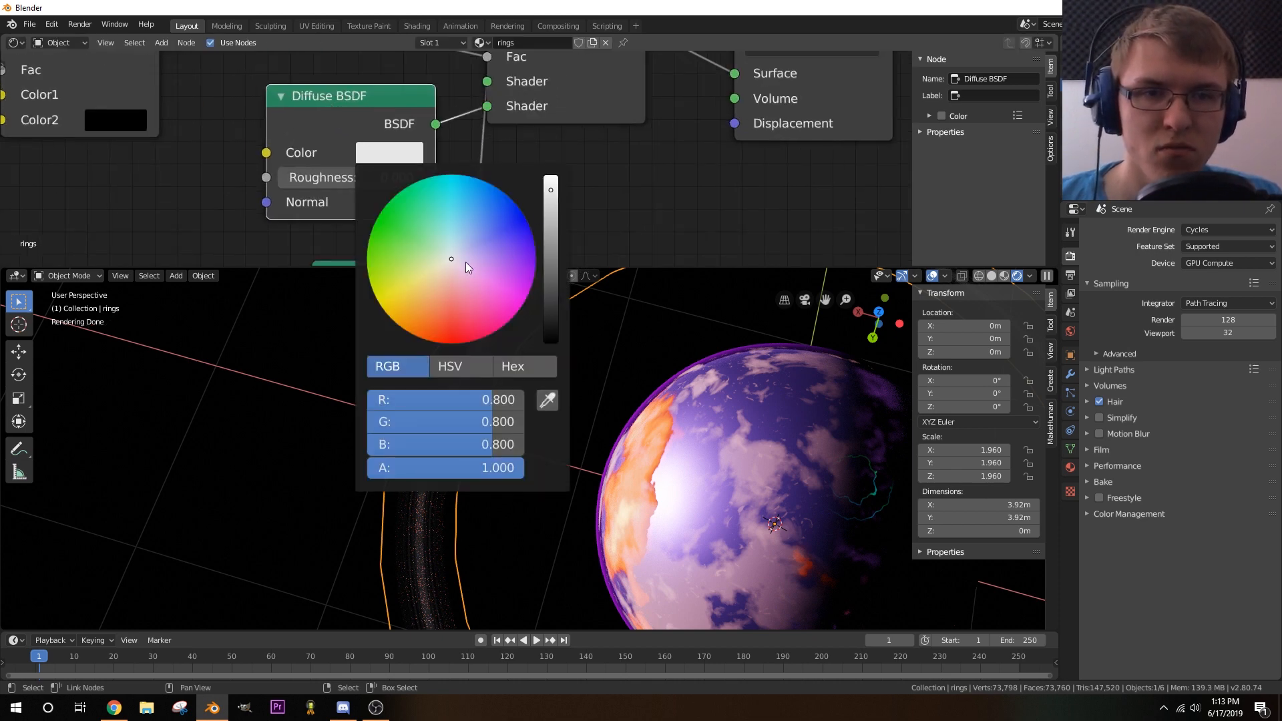
pyautogui.moveTo(446, 262); pyautogui.dragTo(440, 288)
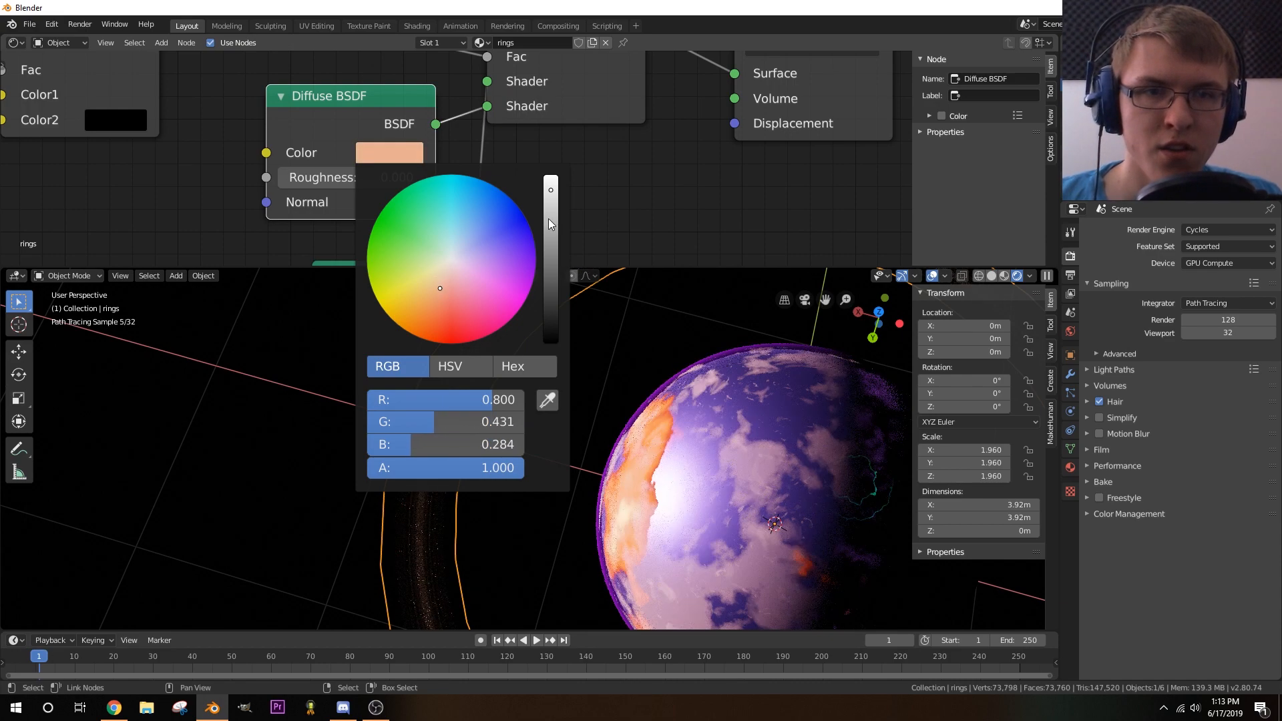
pyautogui.moveTo(549, 223); pyautogui.dragTo(562, 297)
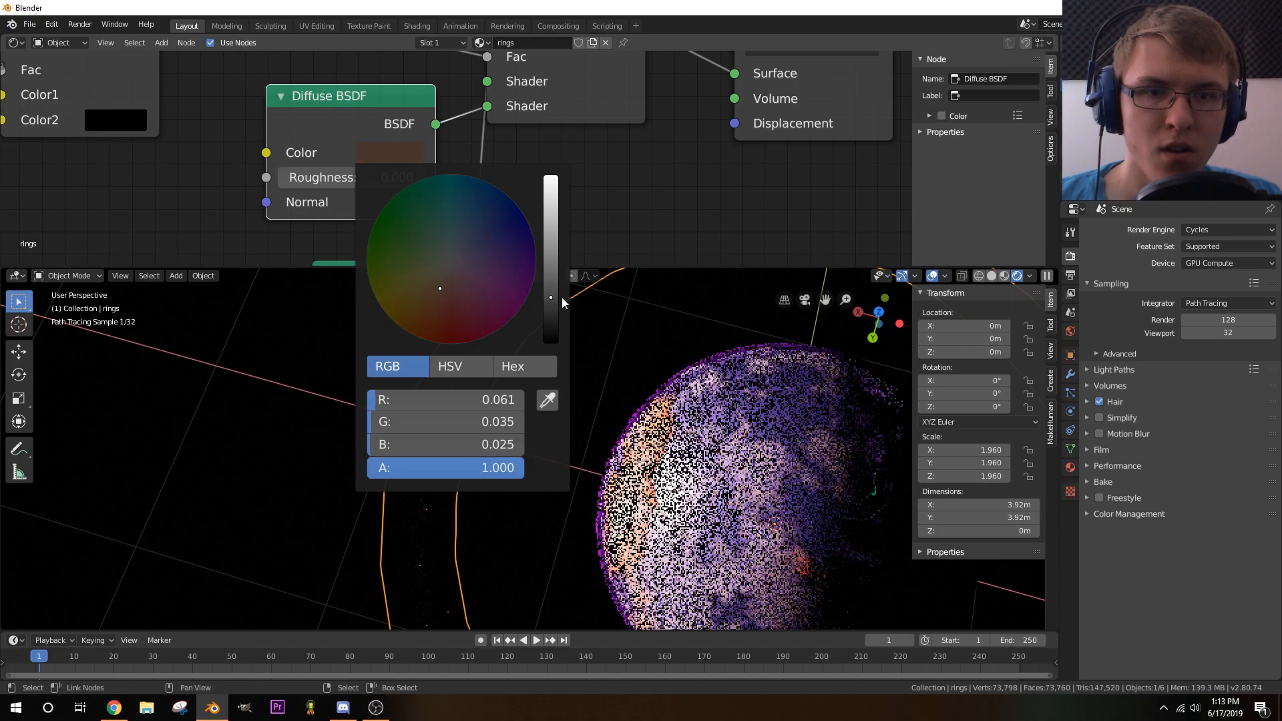
pyautogui.moveTo(501, 453); pyautogui.dragTo(591, 379, button='middle')
pyautogui.scroll(3, 591, 379)
pyautogui.click(386, 152)
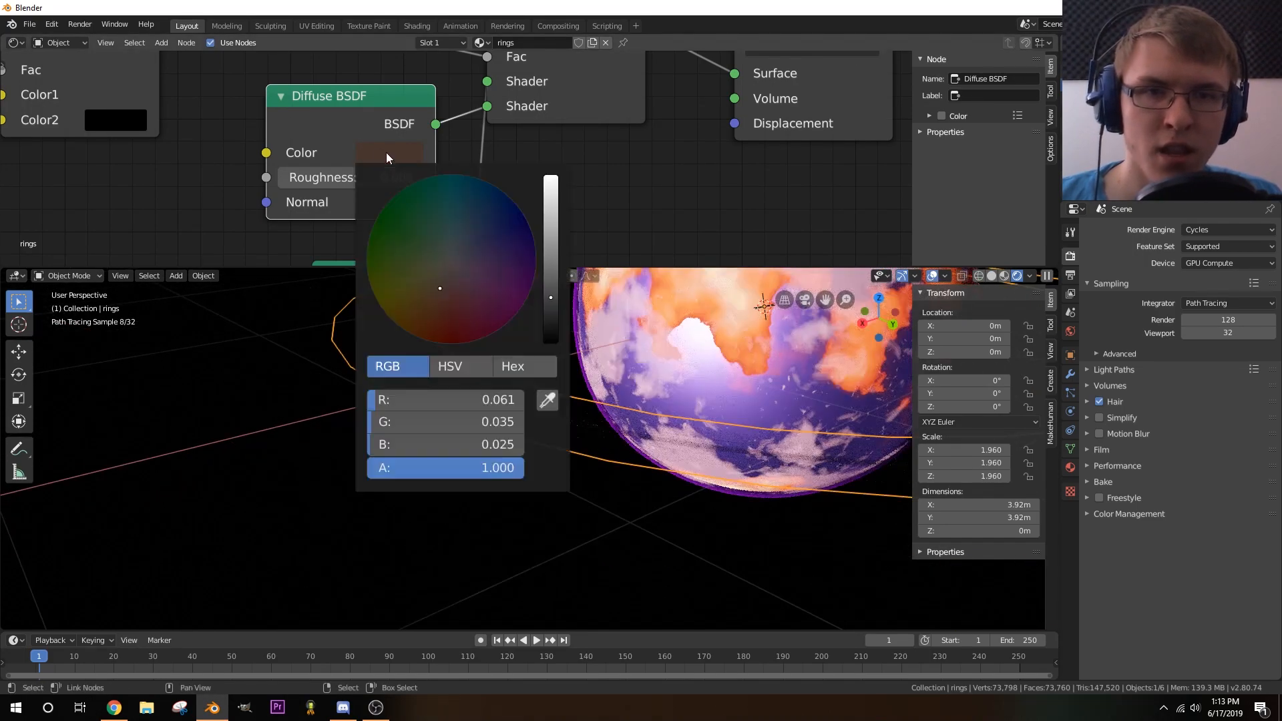
pyautogui.click(553, 225)
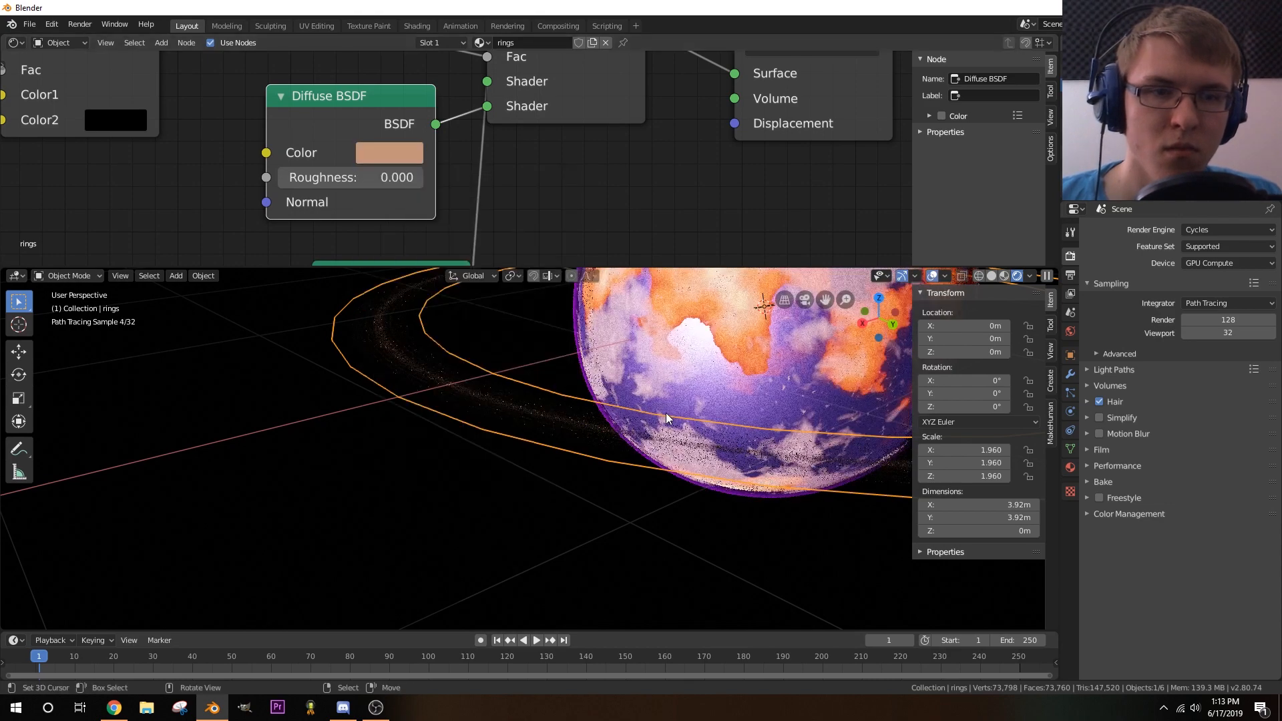
# - Shift the Diffuse BSDF color's hue toward yellowish tan and darken it slightly
pyautogui.click(389, 154)
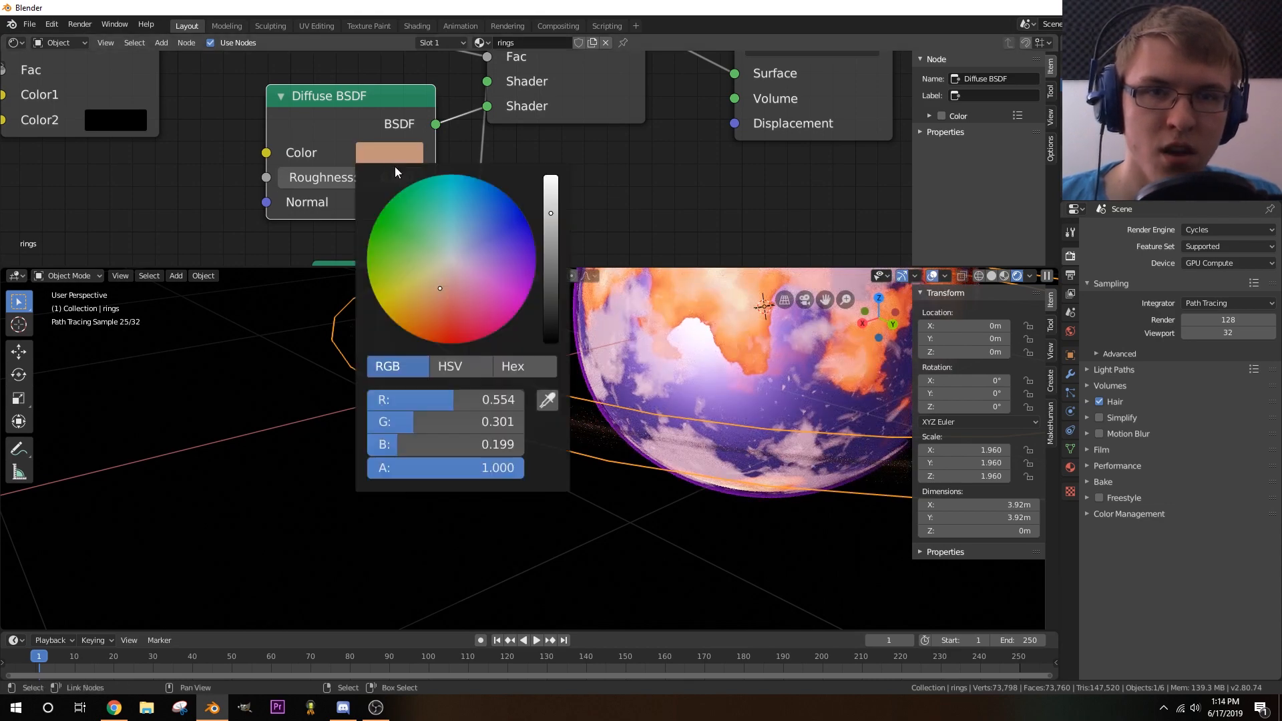
pyautogui.moveTo(438, 288); pyautogui.dragTo(431, 291)
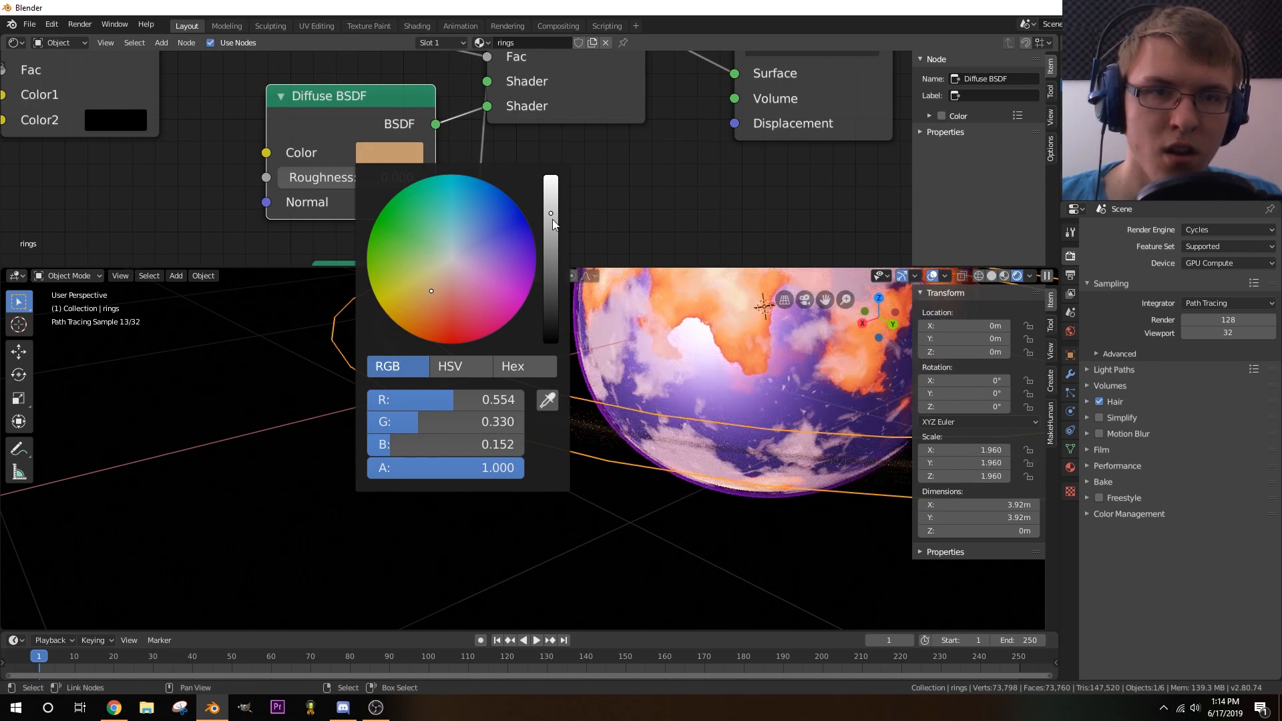
pyautogui.moveTo(552, 224); pyautogui.dragTo(553, 230)
# - Tilt the ring around the planet freehand to a rotation of about X -2.4°, Y -15°, Z -8.7°
pyautogui.moveTo(679, 367)
pyautogui.mouseDown(button='middle')
pyautogui.moveTo(644, 407)
pyautogui.moveTo(655, 410)
pyautogui.mouseUp(button='middle')
pyautogui.scroll(-6, 701, 424)
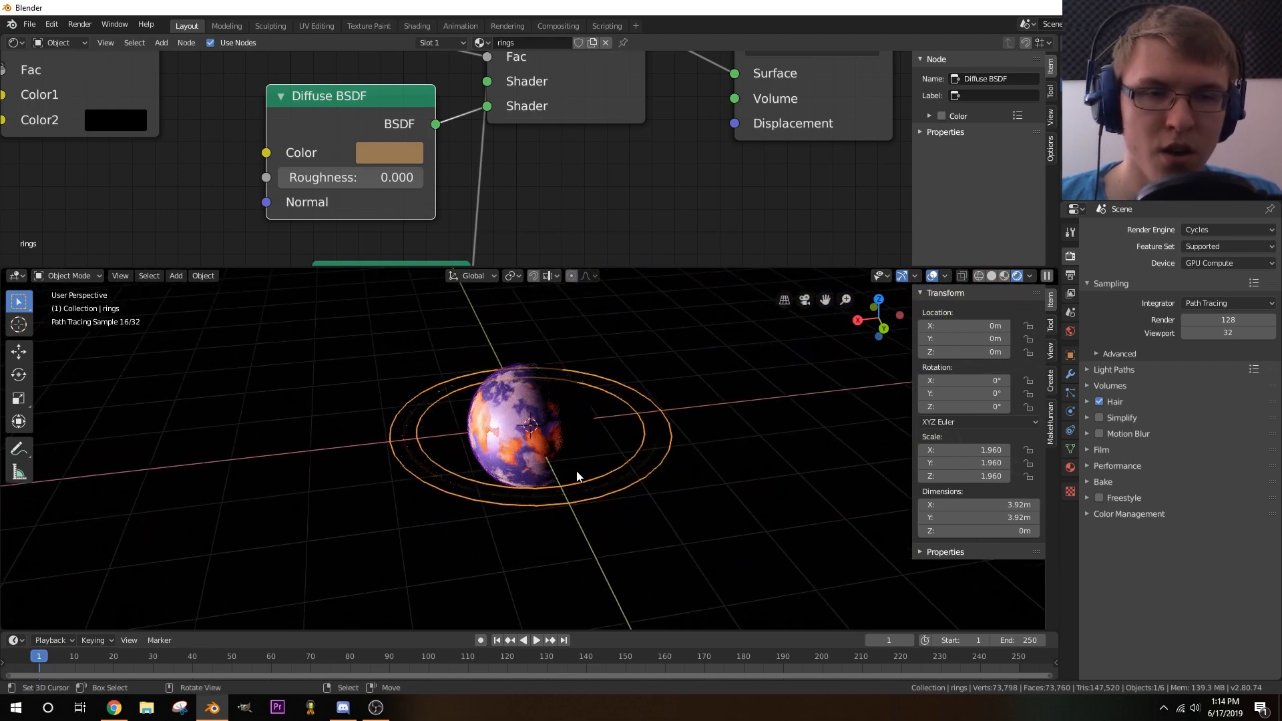
pyautogui.press('r')
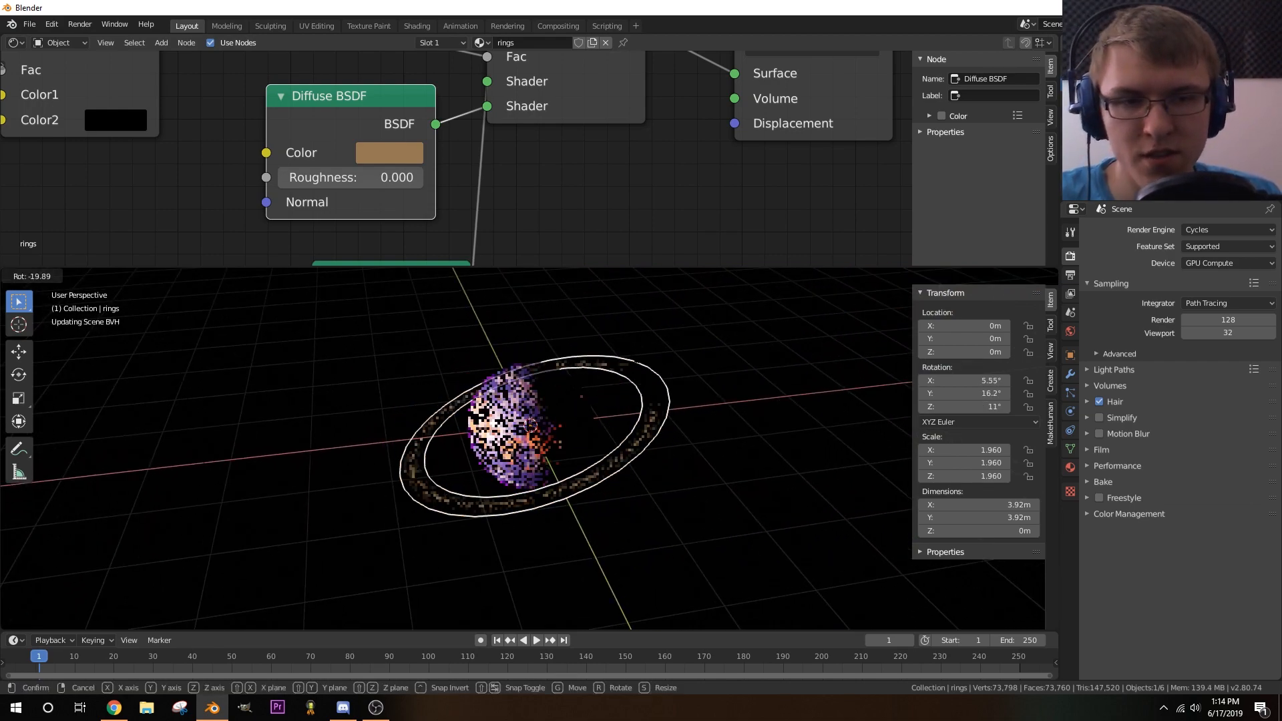
pyautogui.click(659, 431)
# - Scale the ring down to about 1.303 so it sits closer around the planet
pyautogui.moveTo(568, 446); pyautogui.dragTo(728, 489, button='middle')
pyautogui.scroll(5, 608, 465)
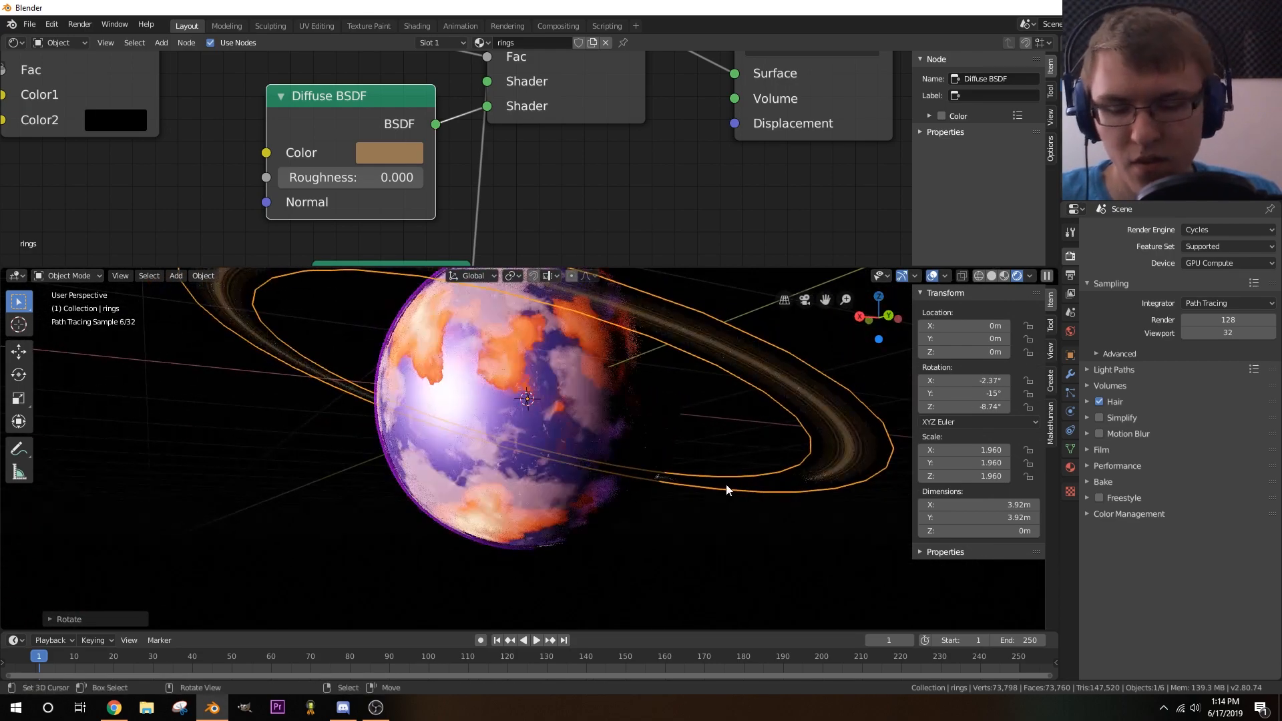
pyautogui.press('s')
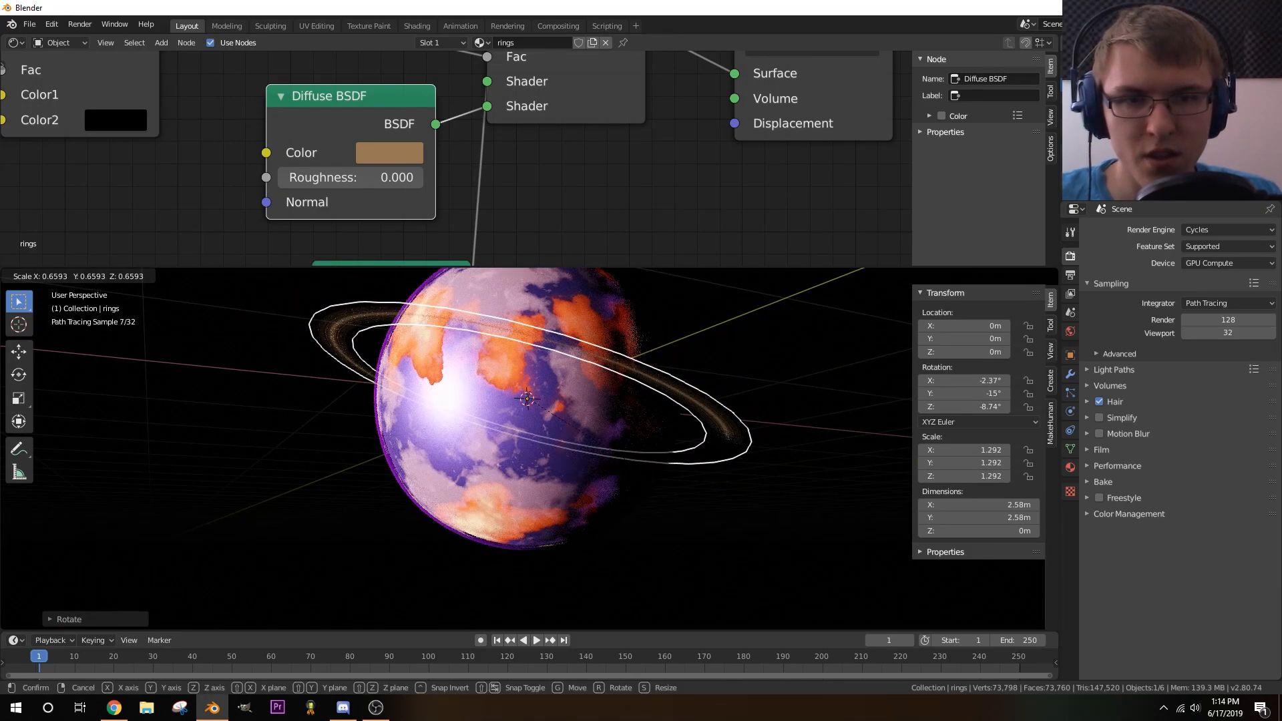
pyautogui.click(653, 479)
# - Tilt the ring further from two viewing angles to a rotation of about X -4.4°, Y -24.3°, Z -8.9°
pyautogui.moveTo(652, 480); pyautogui.dragTo(402, 449, button='middle')
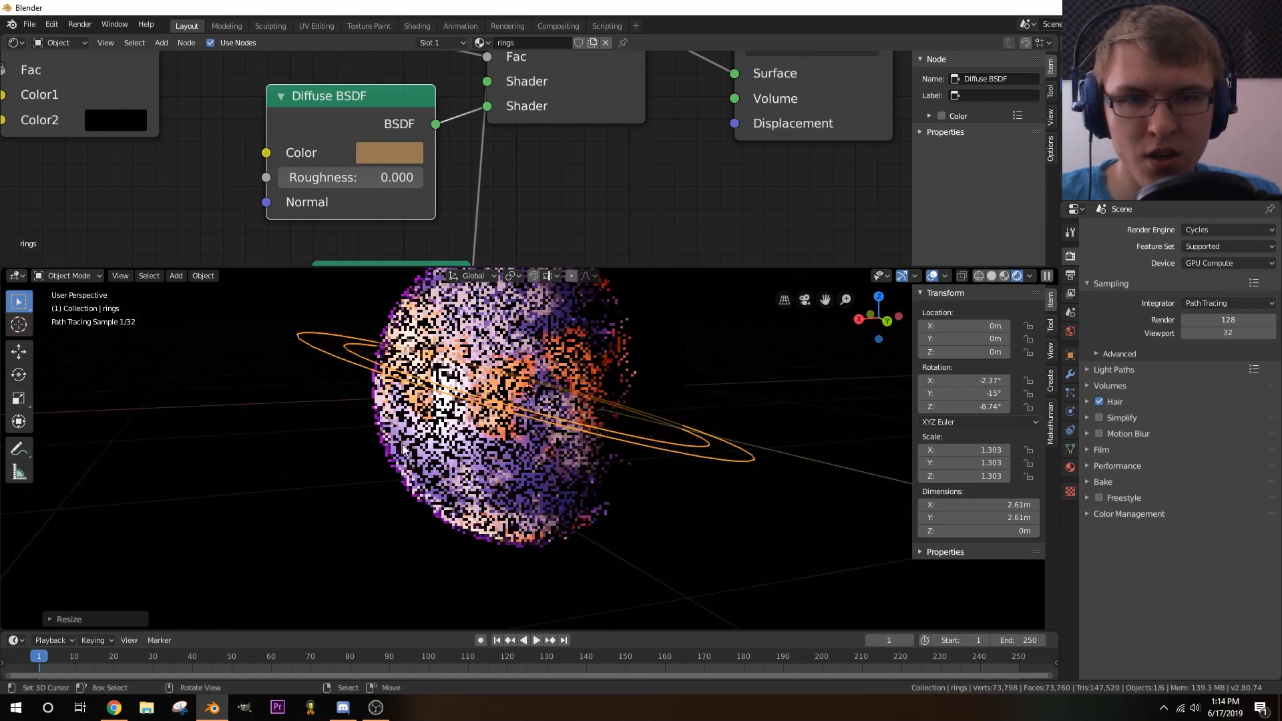
pyautogui.press('r')
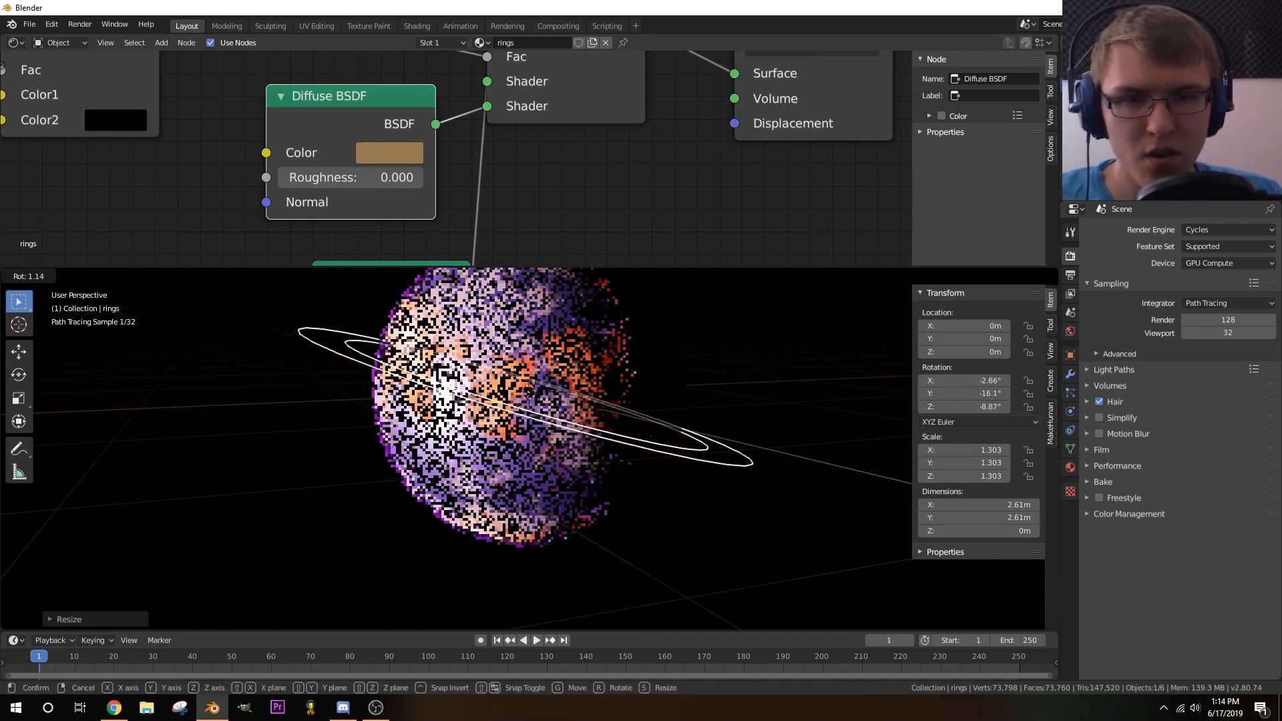
pyautogui.click(726, 419)
pyautogui.moveTo(726, 419); pyautogui.dragTo(595, 452, button='middle')
pyautogui.press('r')
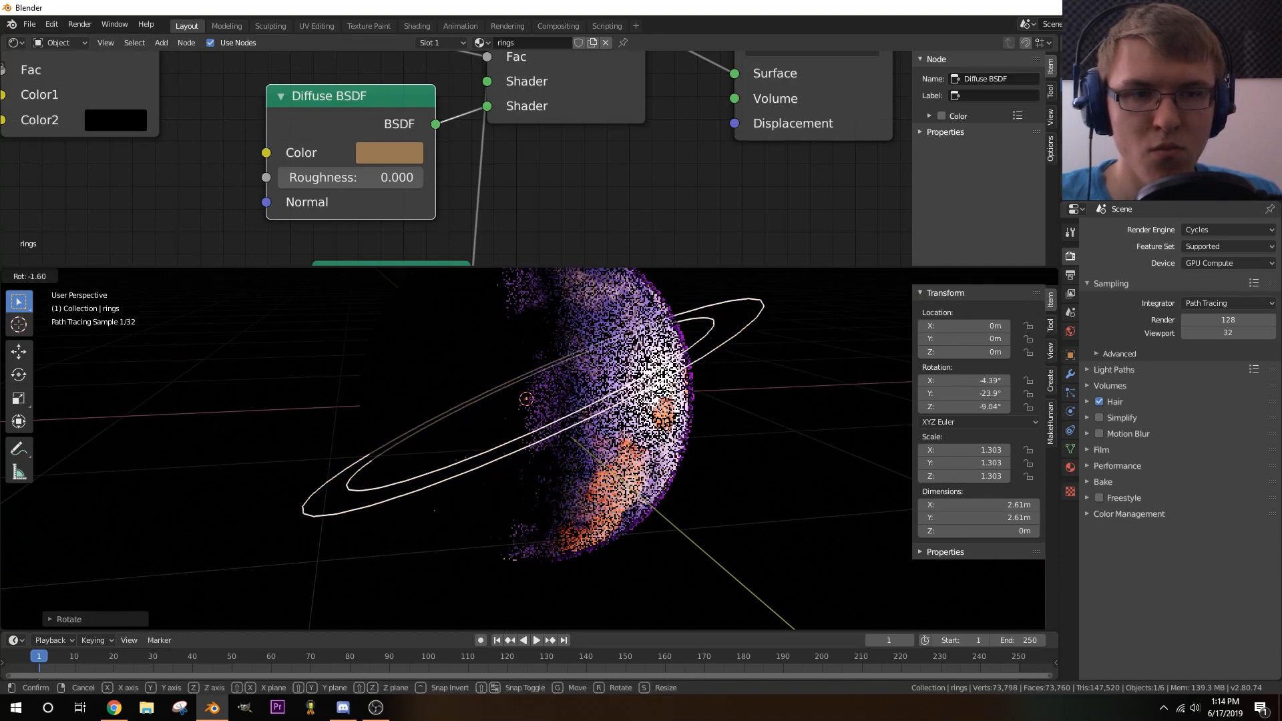
pyautogui.click(726, 413)
# - Move the black end stop of the noise texture's ColorRamp to position 0.764, and select the dark stop at 0.350
pyautogui.scroll(-4, 490, 152)
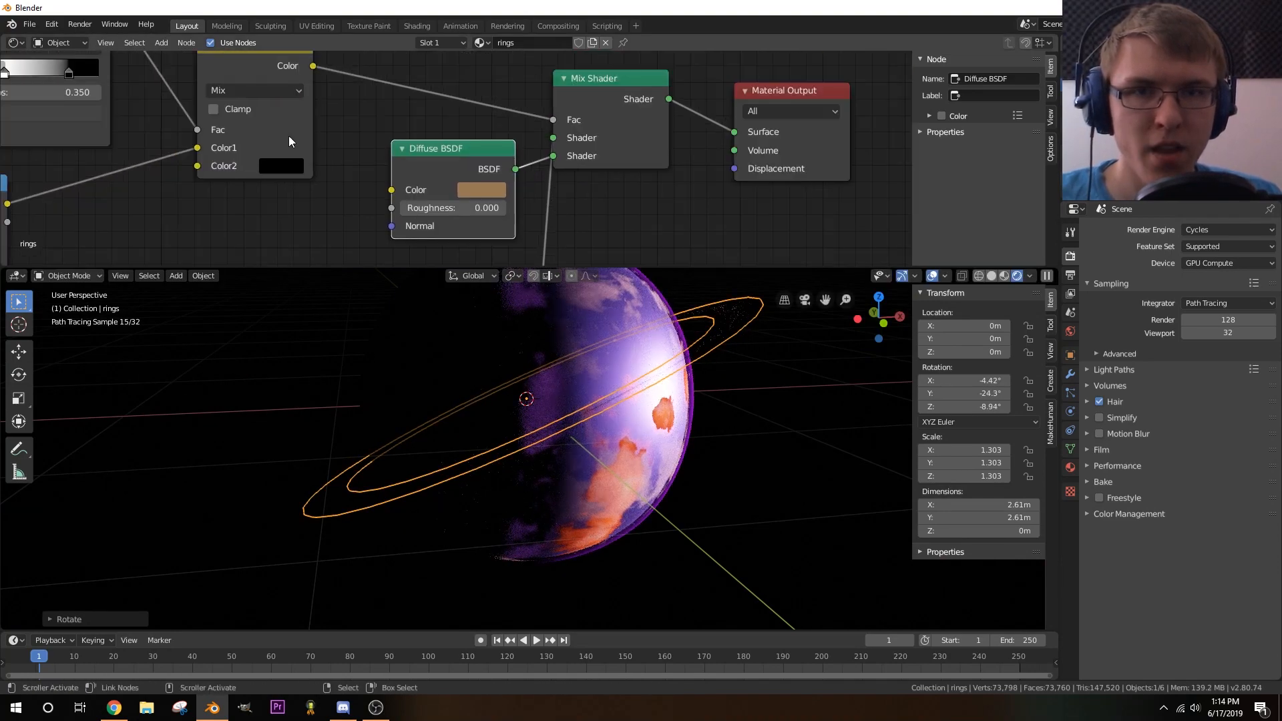
pyautogui.moveTo(671, 396); pyautogui.dragTo(636, 371, button='middle')
pyautogui.scroll(2, 641, 377)
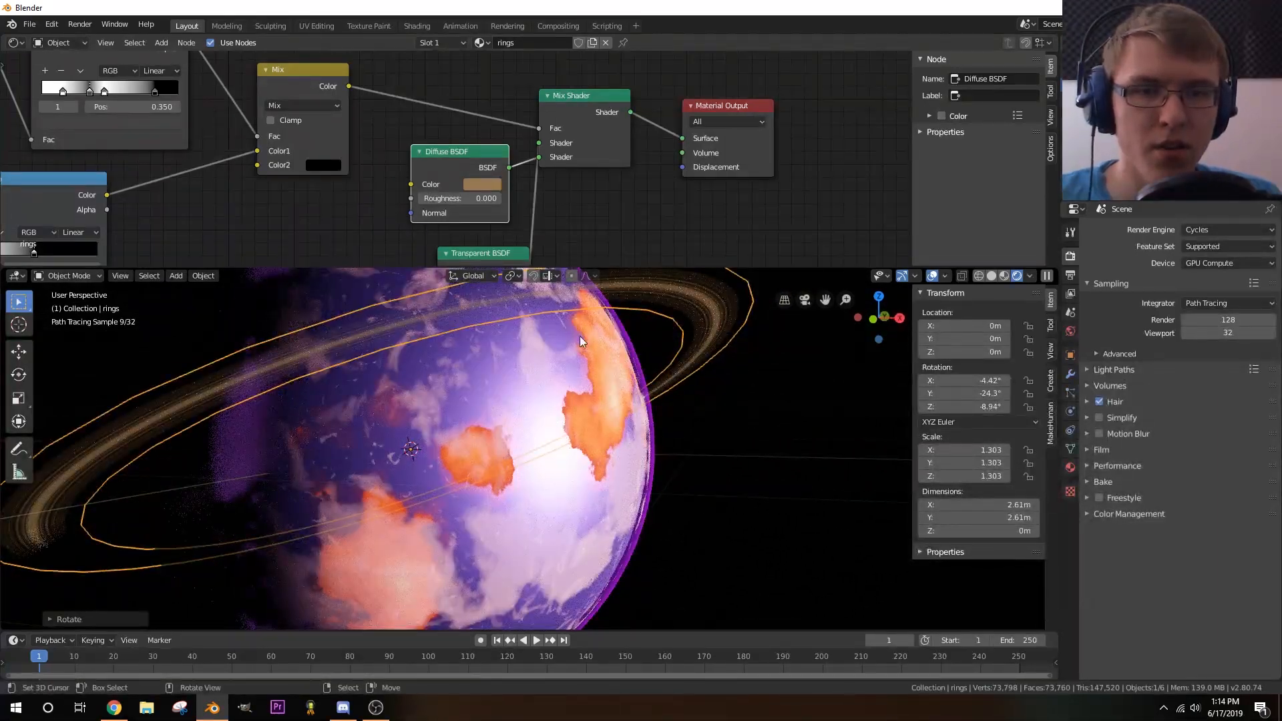
pyautogui.moveTo(426, 134); pyautogui.dragTo(633, 182, button='middle')
pyautogui.moveTo(391, 207); pyautogui.dragTo(465, 233, button='middle')
pyautogui.scroll(4, 458, 196)
pyautogui.scroll(3, 562, 148)
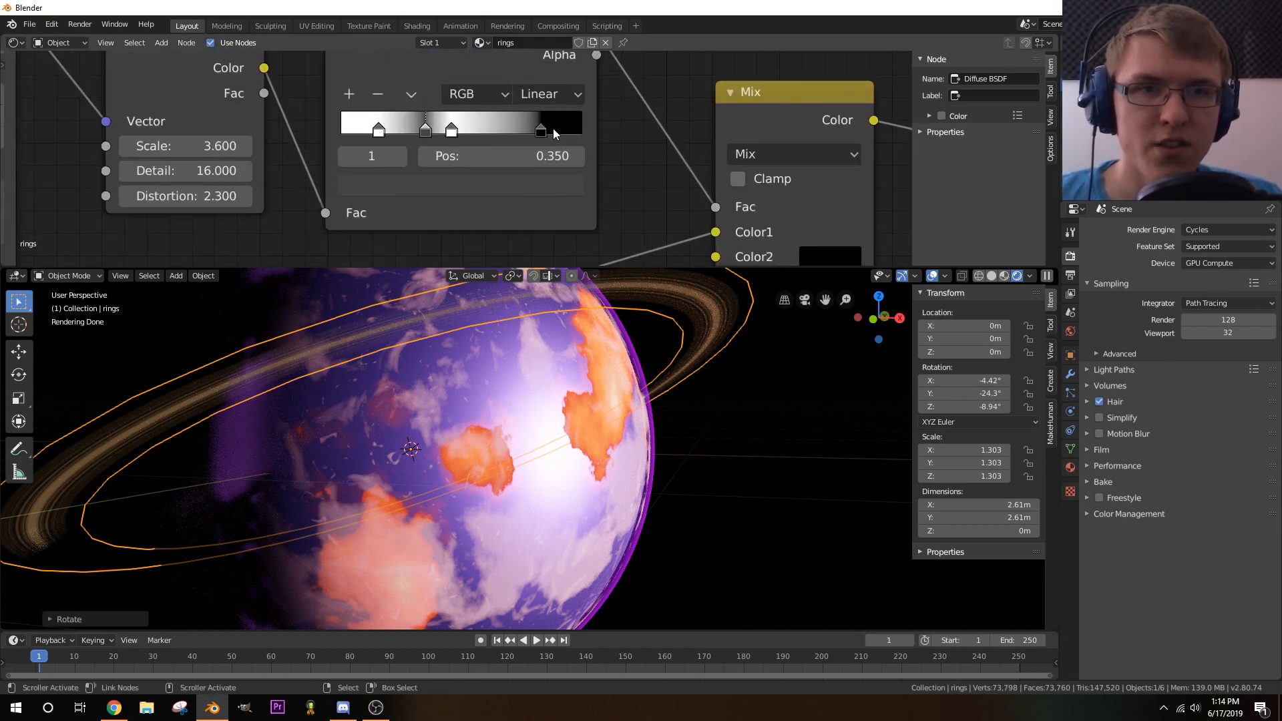
pyautogui.moveTo(540, 131); pyautogui.dragTo(503, 145)
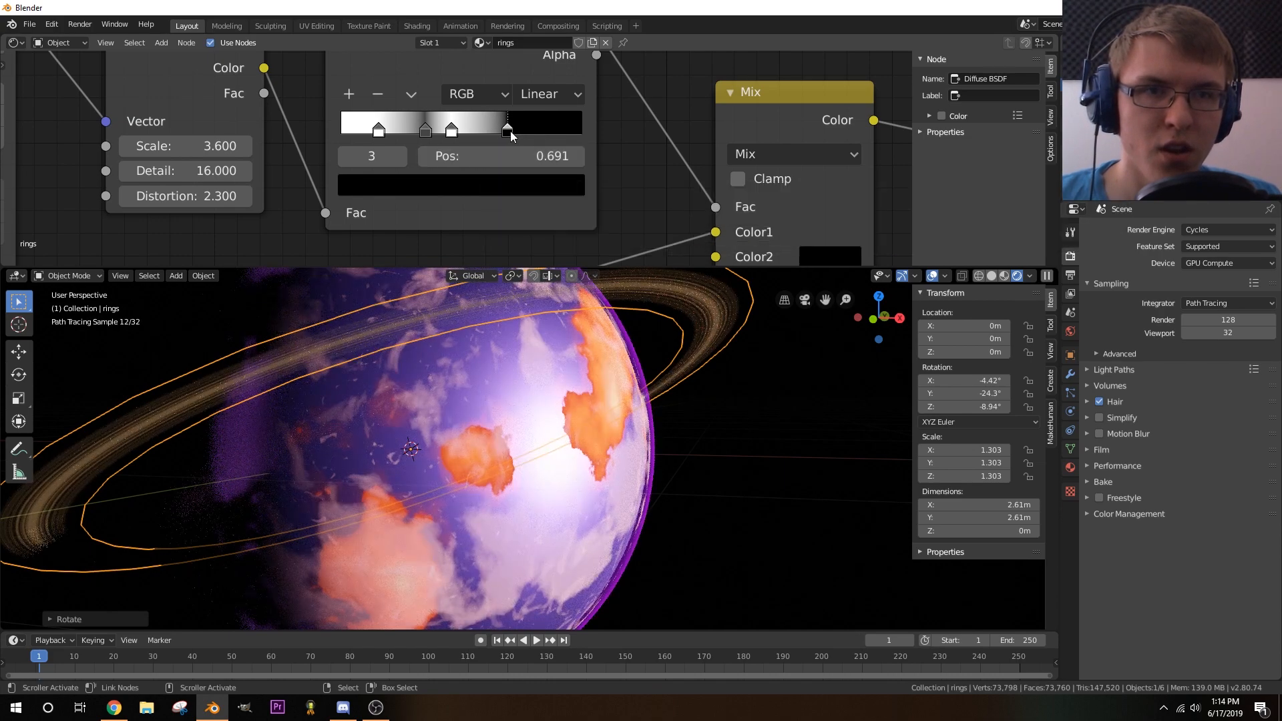
pyautogui.moveTo(508, 131); pyautogui.dragTo(526, 133)
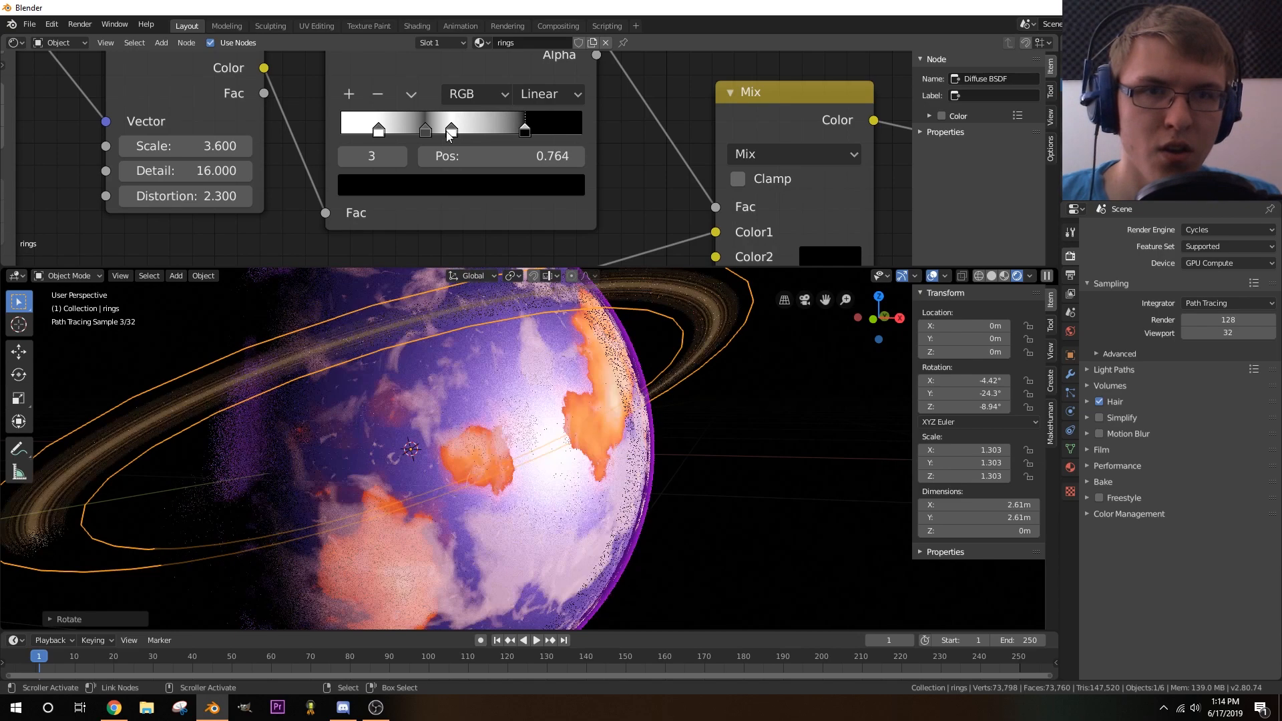
pyautogui.click(425, 130)
pyautogui.click(427, 177)
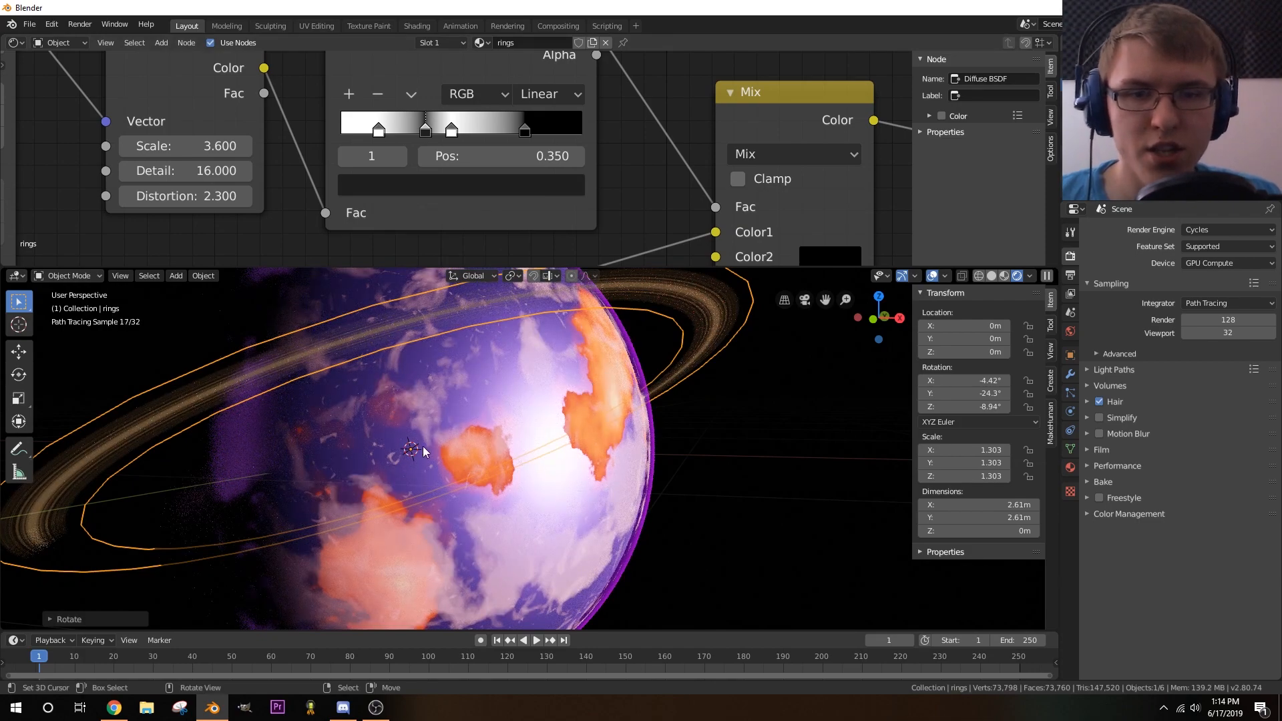
# - Frame the whole planet with its tilted ring and align the camera to that view
pyautogui.moveTo(423, 446); pyautogui.dragTo(568, 464, button='middle')
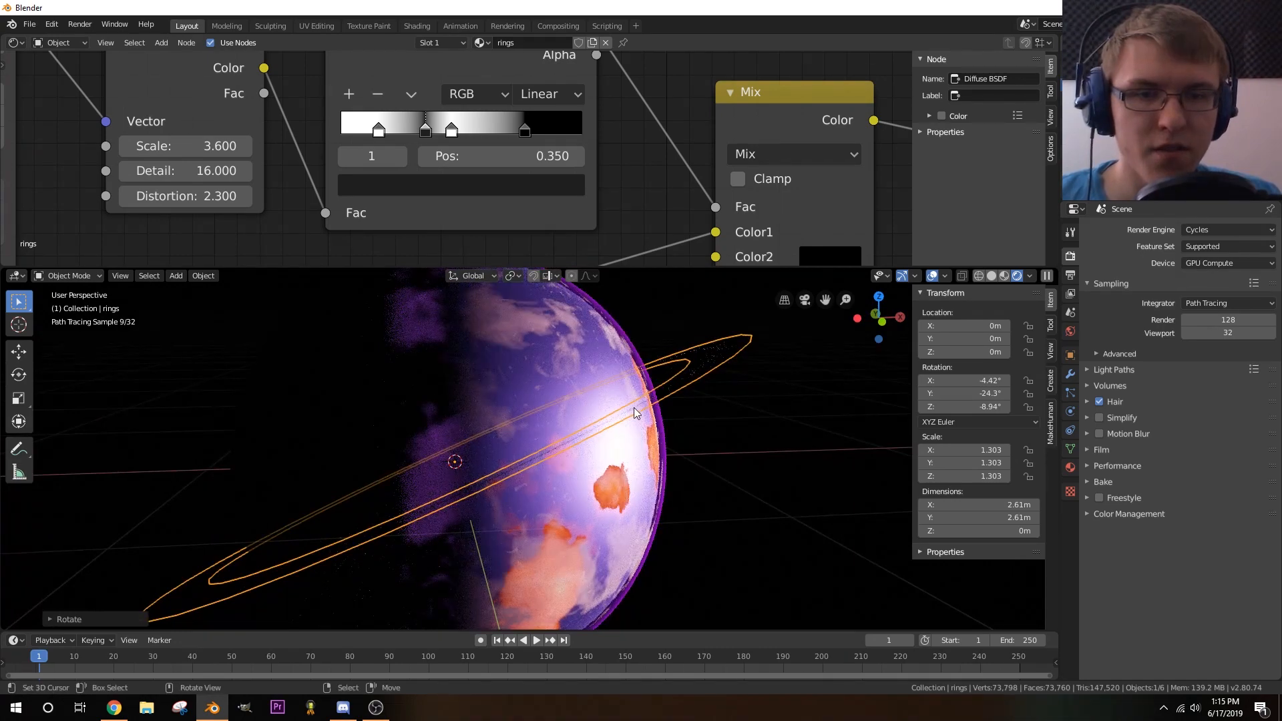
pyautogui.moveTo(679, 394)
pyautogui.mouseDown(button='middle')
pyautogui.moveTo(689, 414)
pyautogui.moveTo(690, 401)
pyautogui.mouseUp(button='middle')
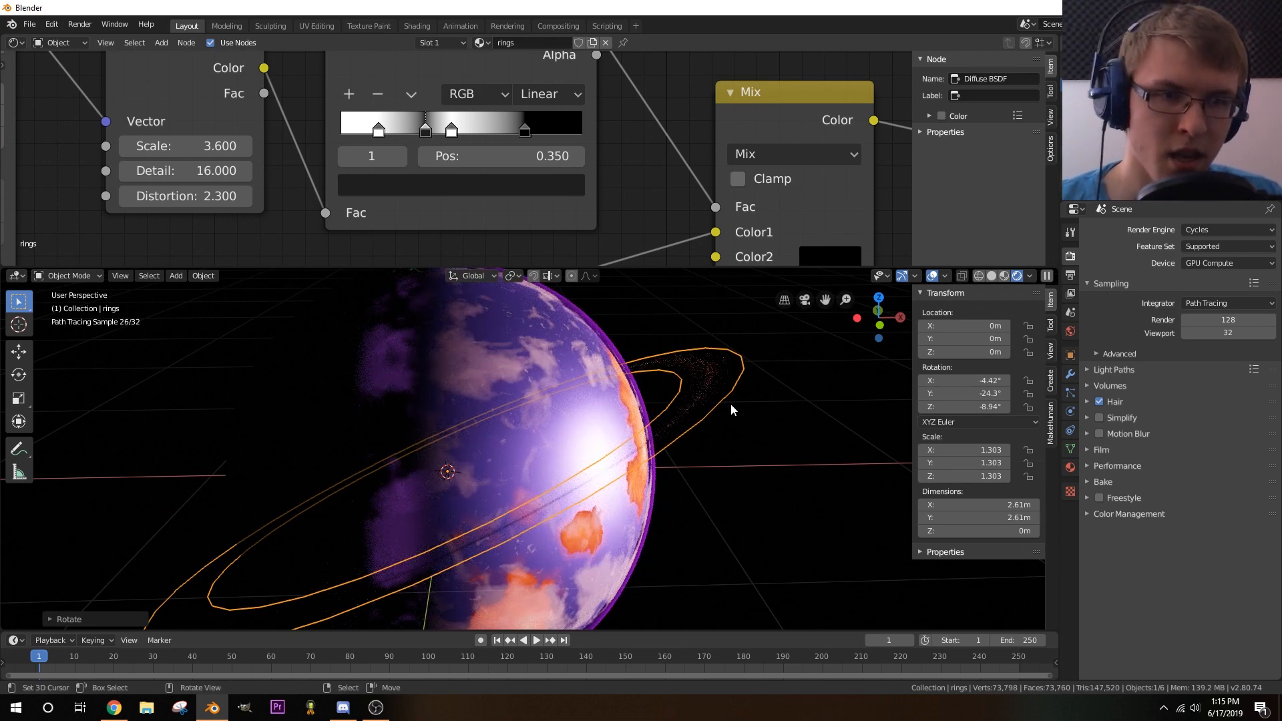
pyautogui.moveTo(730, 403); pyautogui.dragTo(711, 407, button='middle')
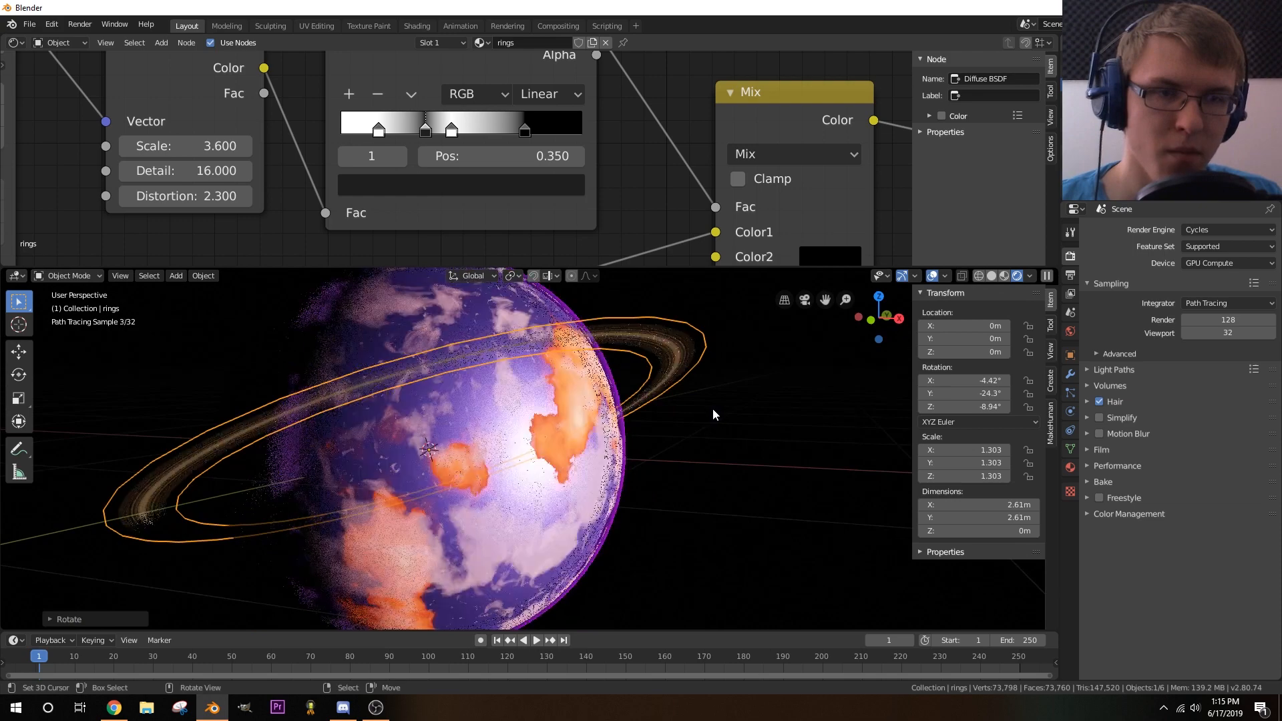
pyautogui.scroll(-5, 712, 409)
pyautogui.moveTo(645, 460); pyautogui.dragTo(638, 460, button='middle')
pyautogui.moveTo(548, 471); pyautogui.dragTo(566, 471, button='middle')
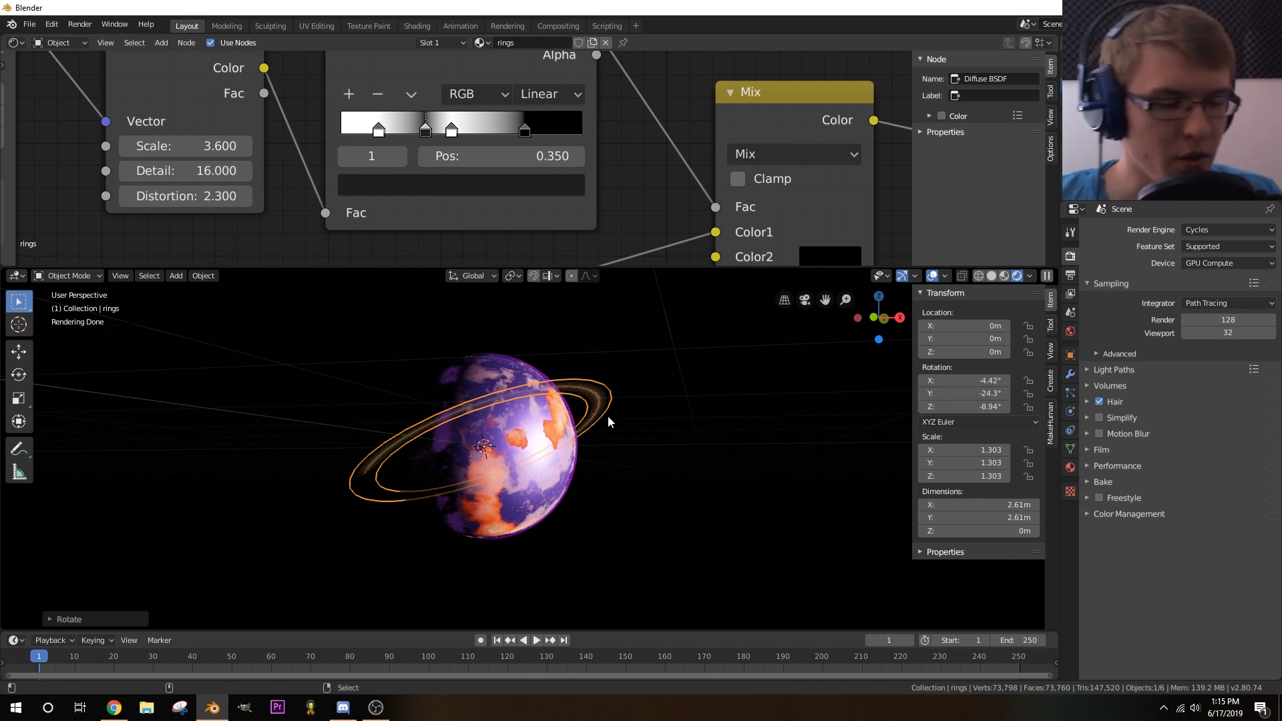
pyautogui.press('KP_0')
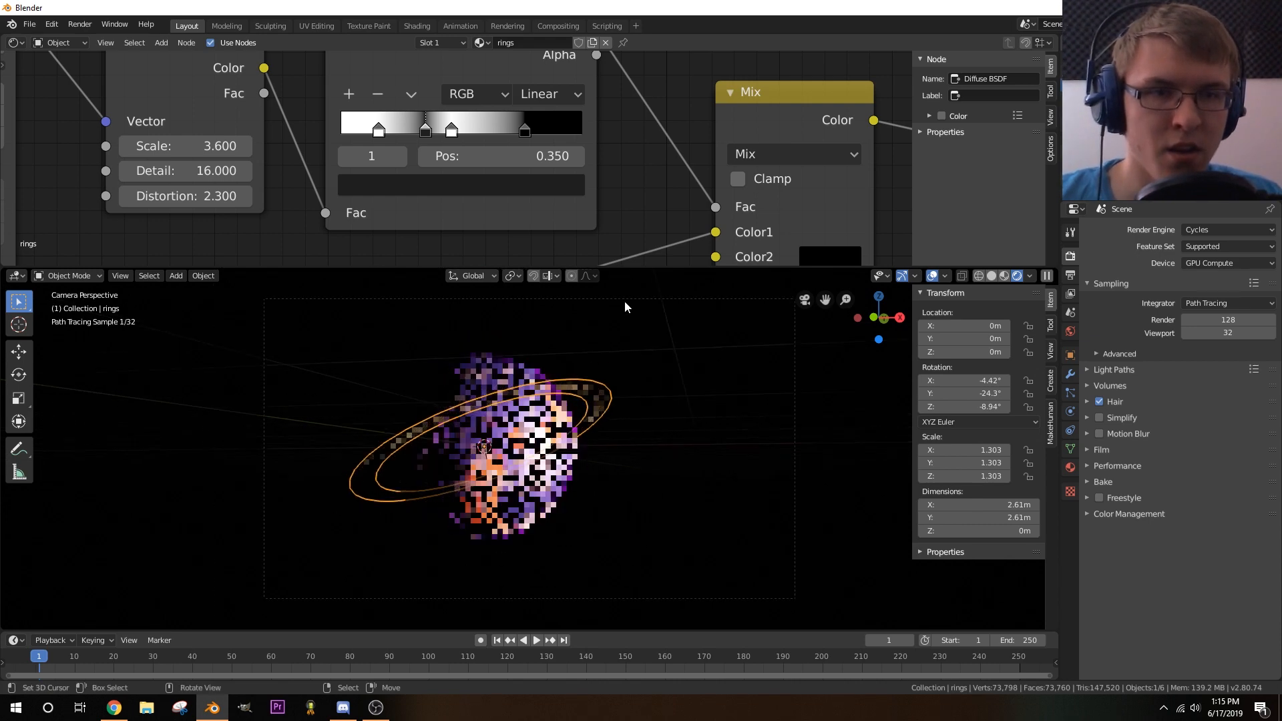
# - Move the camera closer to the planet along its local Z axis and shift it so the planet sits left of center
pyautogui.click(622, 299)
pyautogui.press('g')
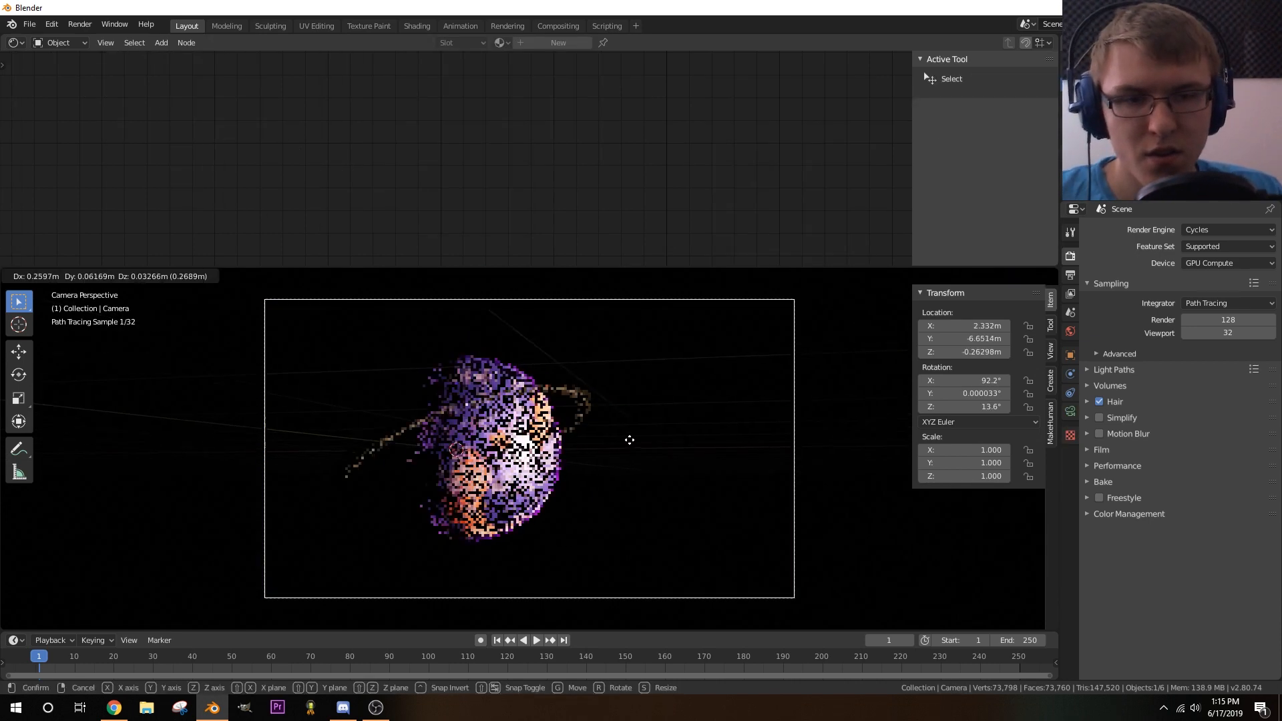
pyautogui.press('z')
pyautogui.press('z')
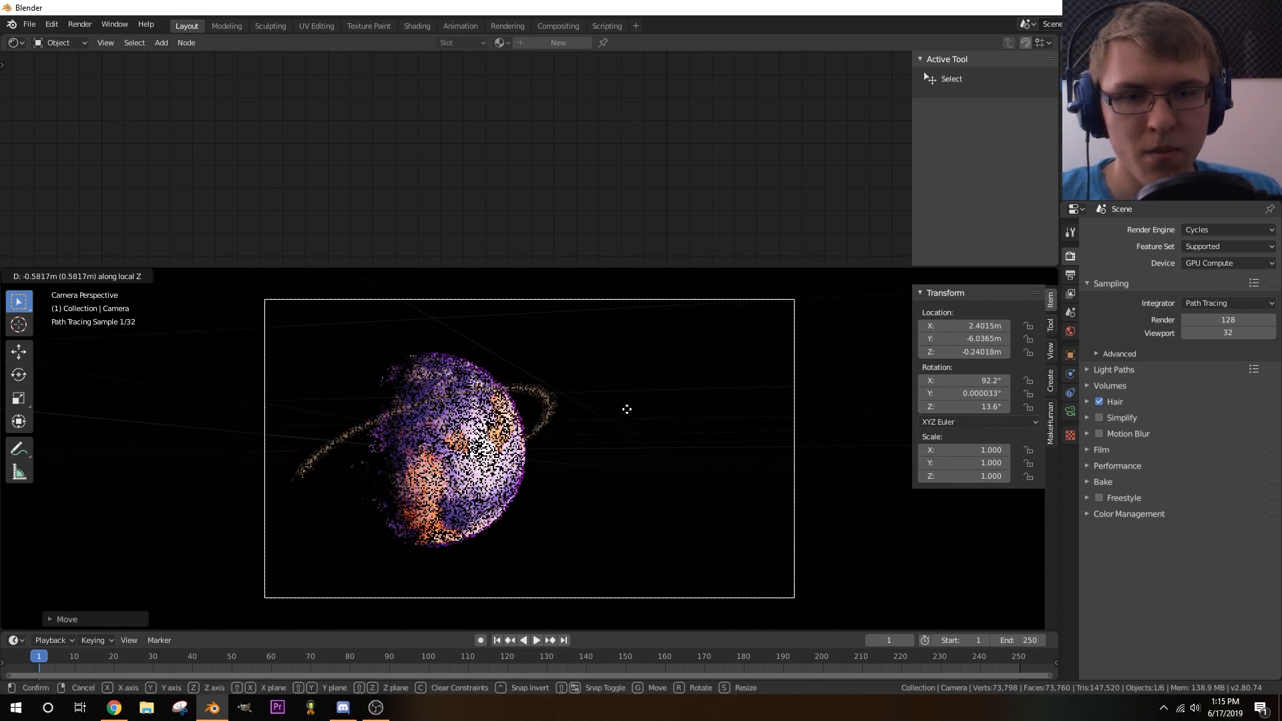
pyautogui.press('z')
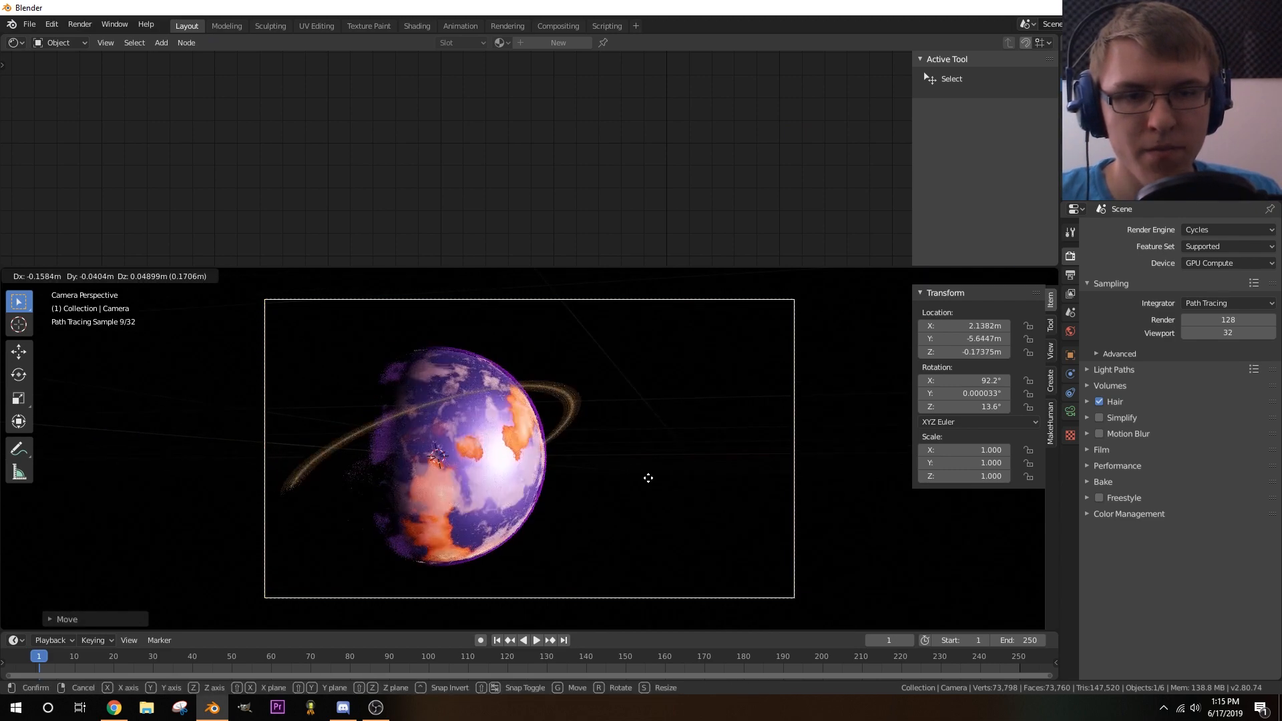
pyautogui.press('z')
pyautogui.press('z')
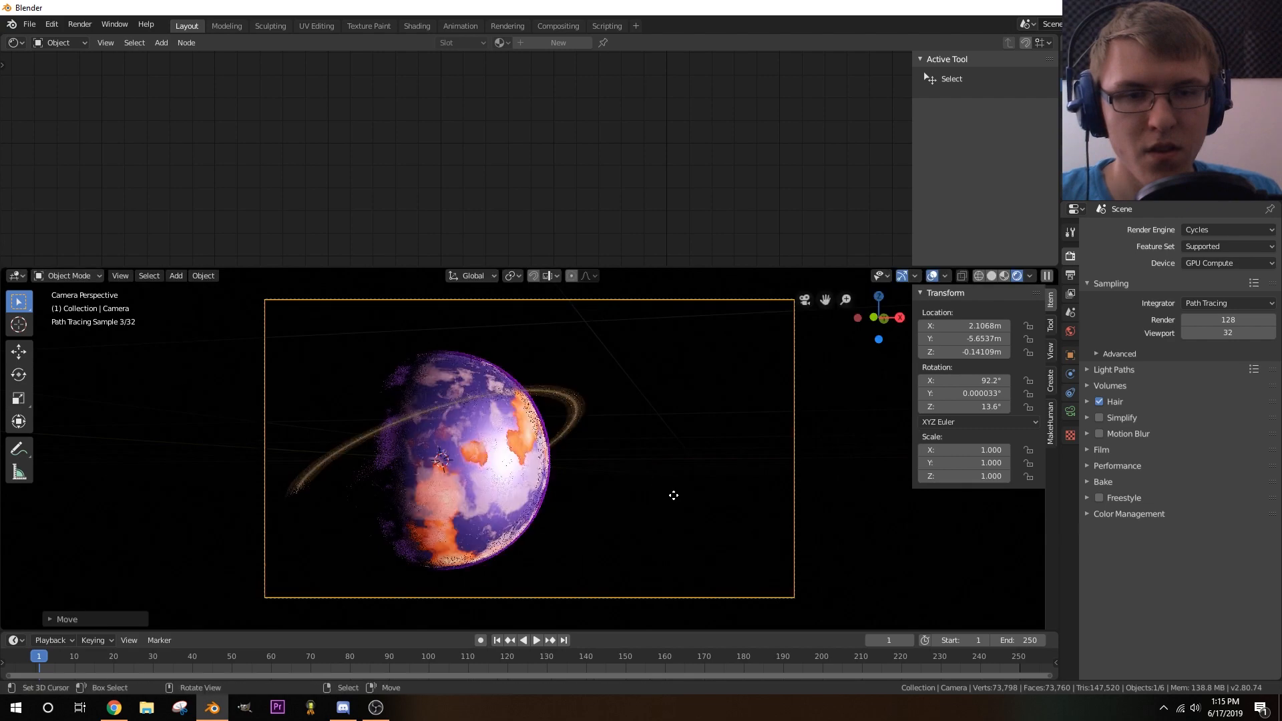
# - Fine-tune the camera's framing by moving it to about X 2.01 m, Y -5.44 m, Z -0.11 m
pyautogui.click(665, 466)
pyautogui.press('g')
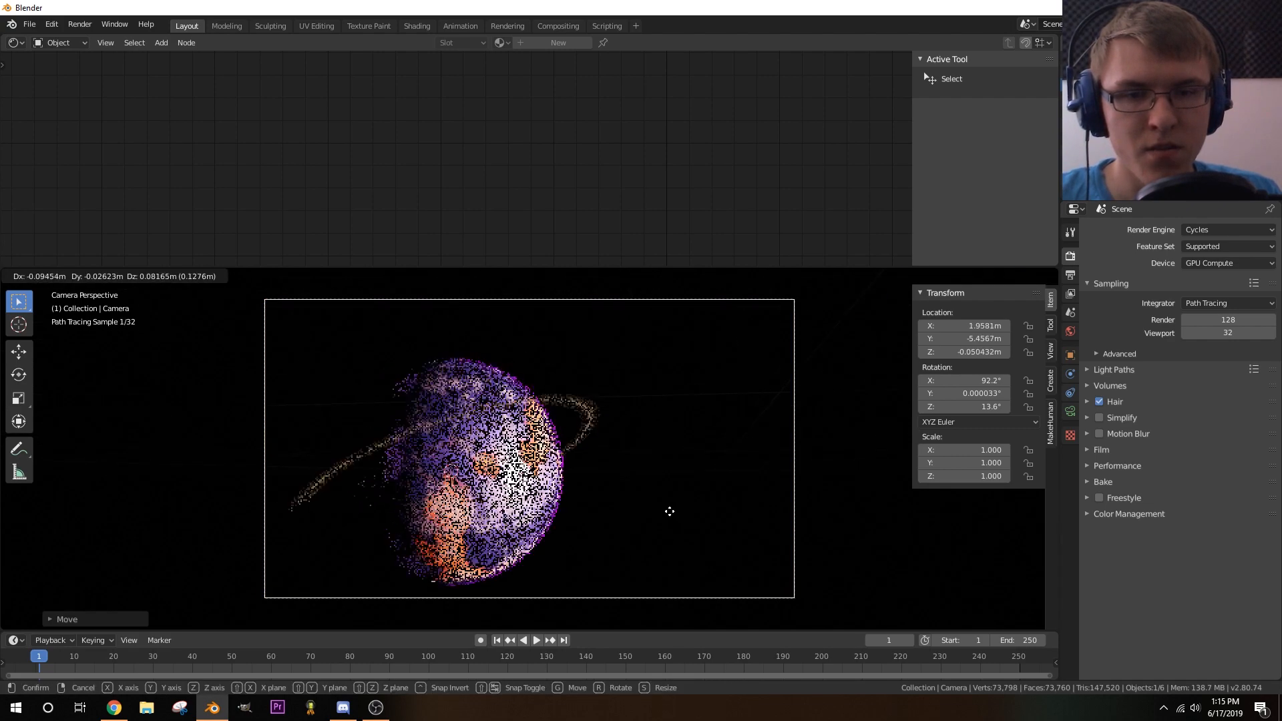
pyautogui.click(672, 523)
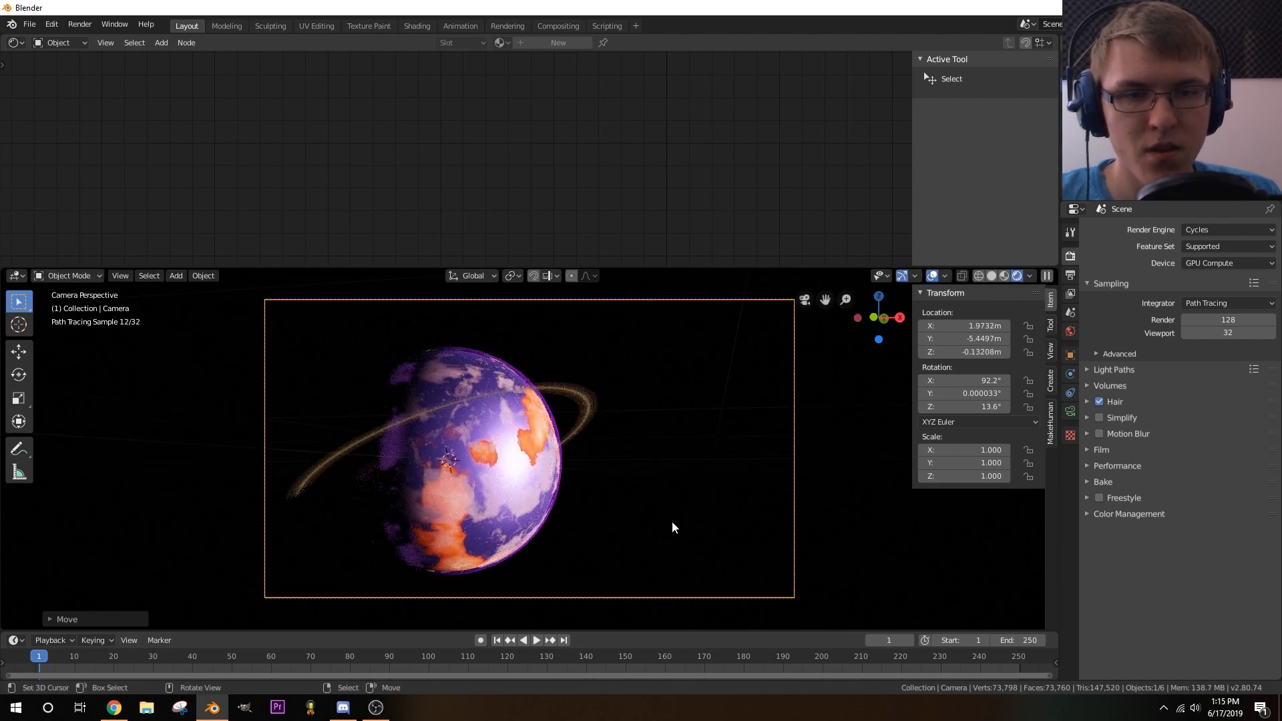
pyautogui.press('g')
pyautogui.click(731, 510)
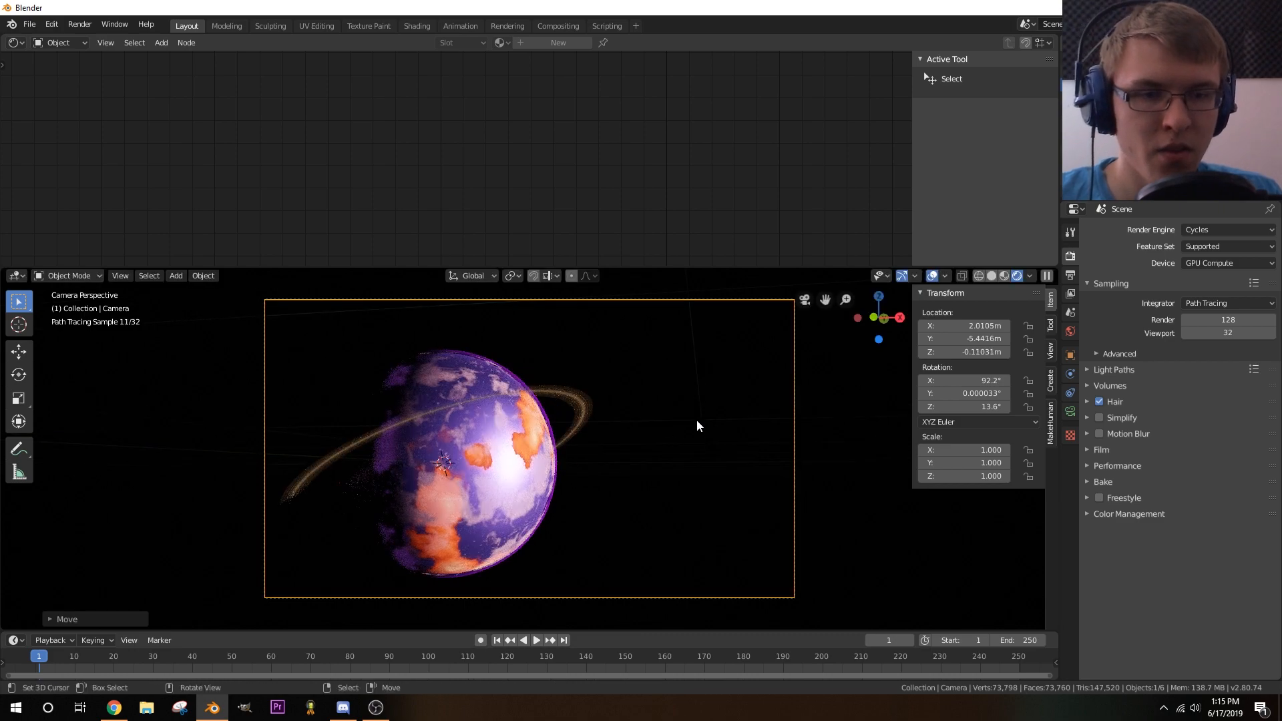
# - Leave the camera view and add a plane mesh behind the planet
pyautogui.moveTo(696, 426); pyautogui.dragTo(727, 459, button='middle')
pyautogui.hotkey('shift', 'a')
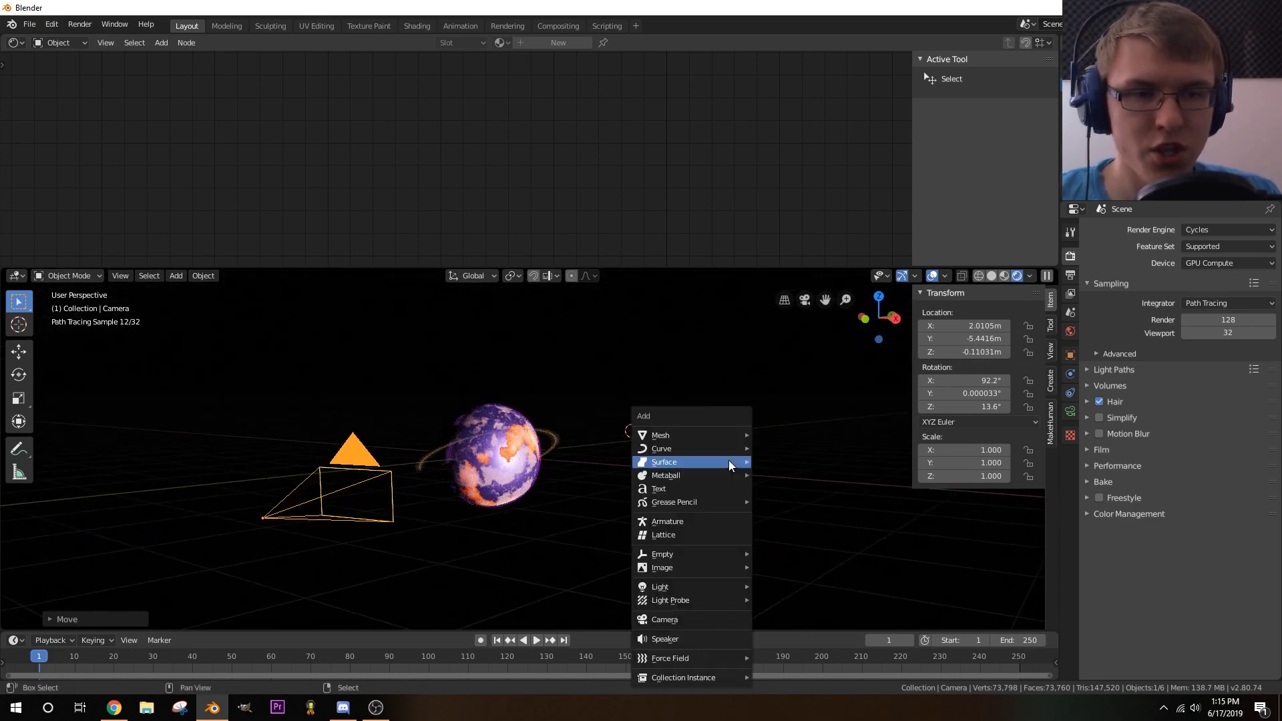
pyautogui.moveTo(718, 435)
pyautogui.click(780, 436)
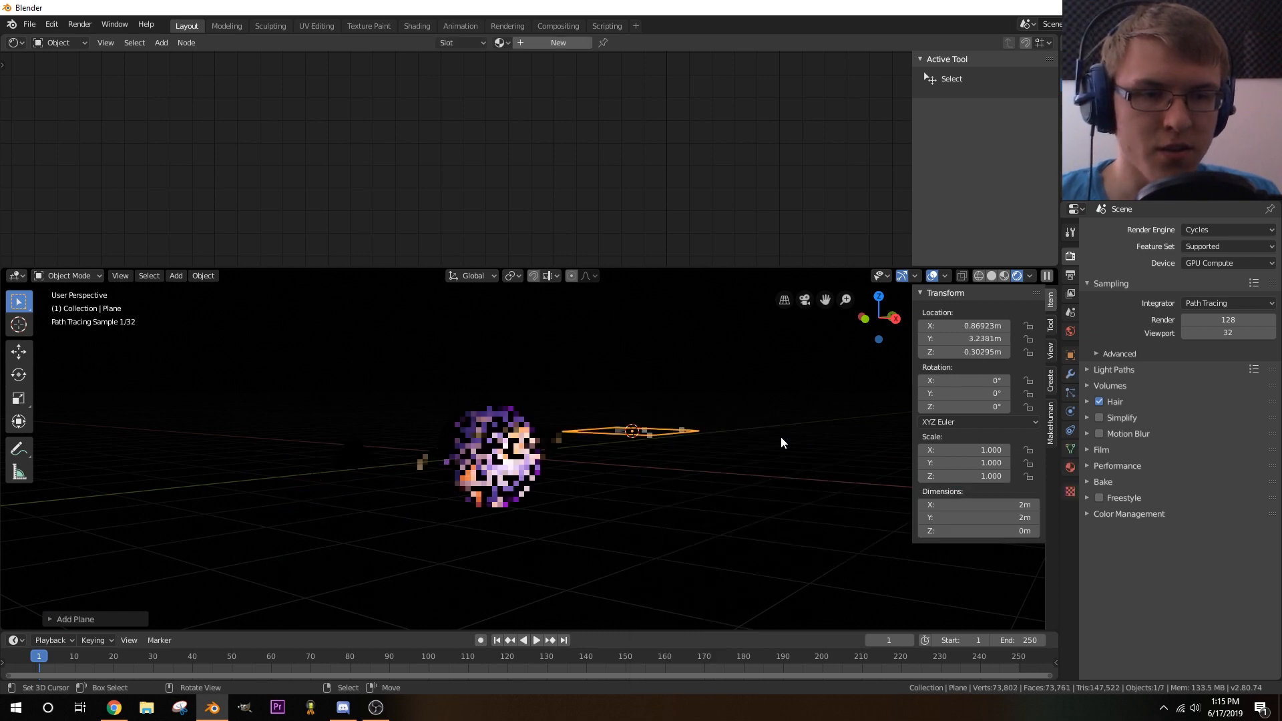
pyautogui.moveTo(780, 437); pyautogui.dragTo(667, 456, button='middle')
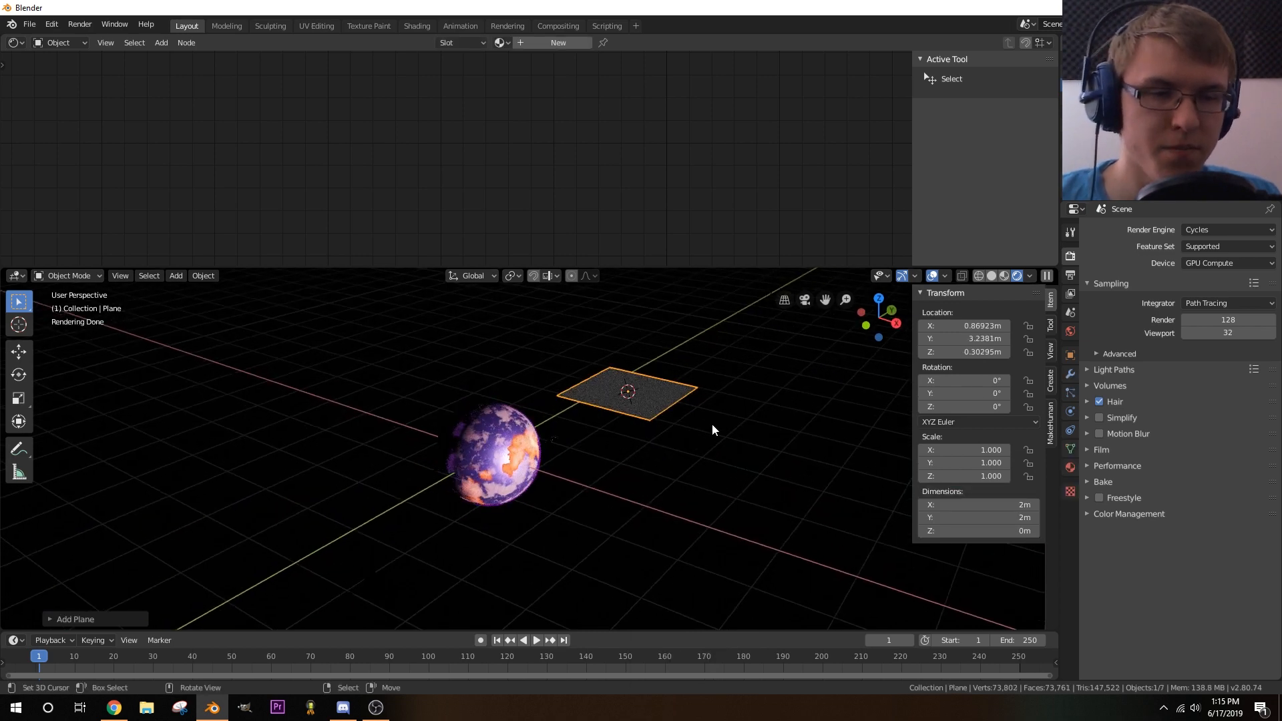
pyautogui.press('r')
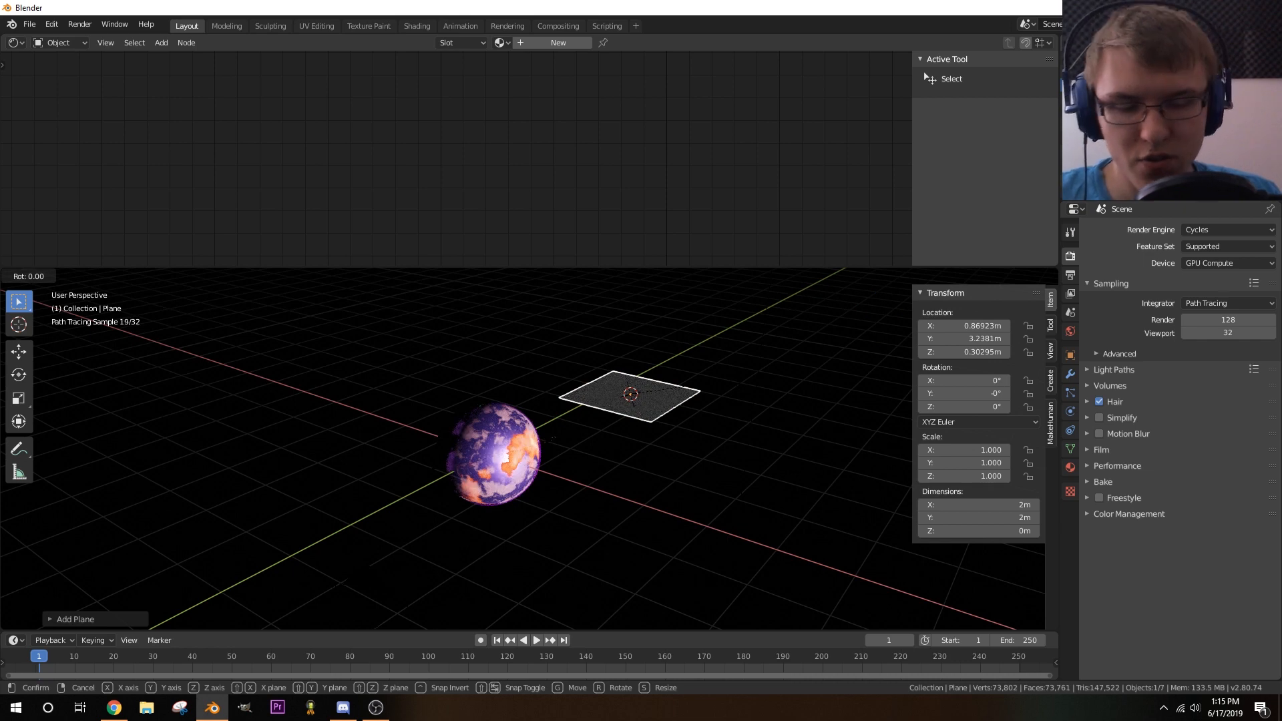
pyautogui.click(738, 378)
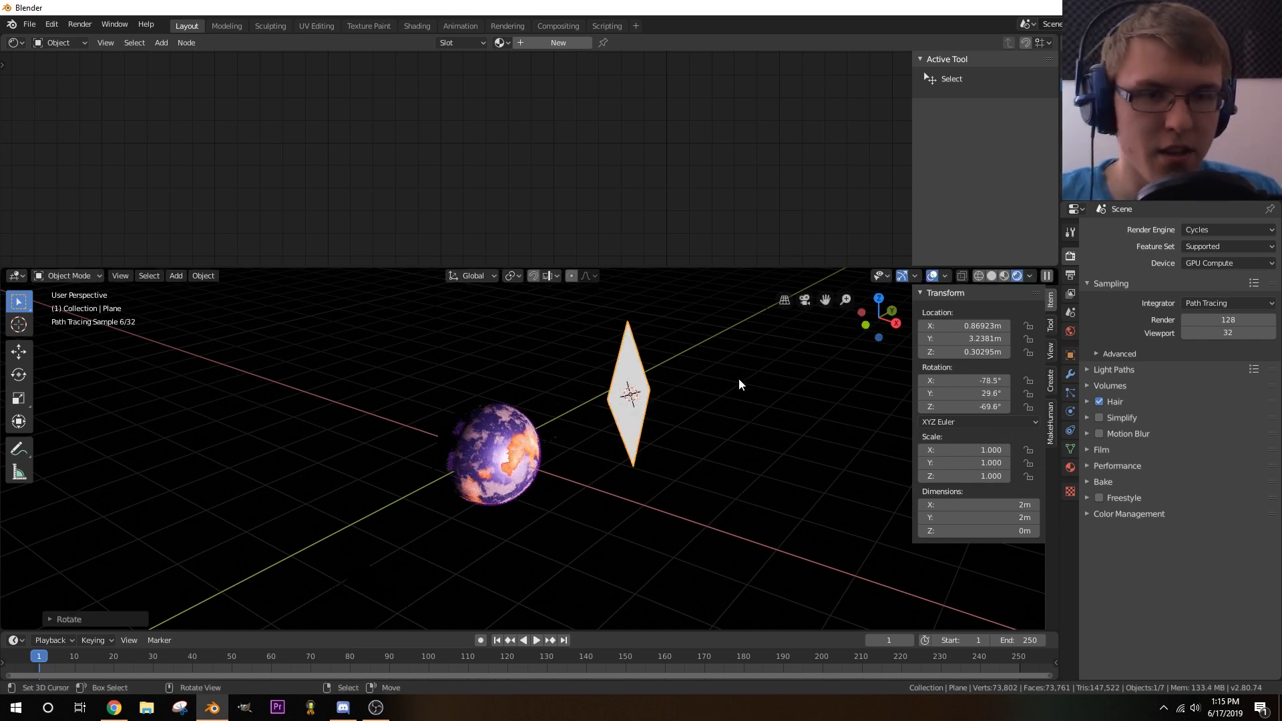
pyautogui.press('z')
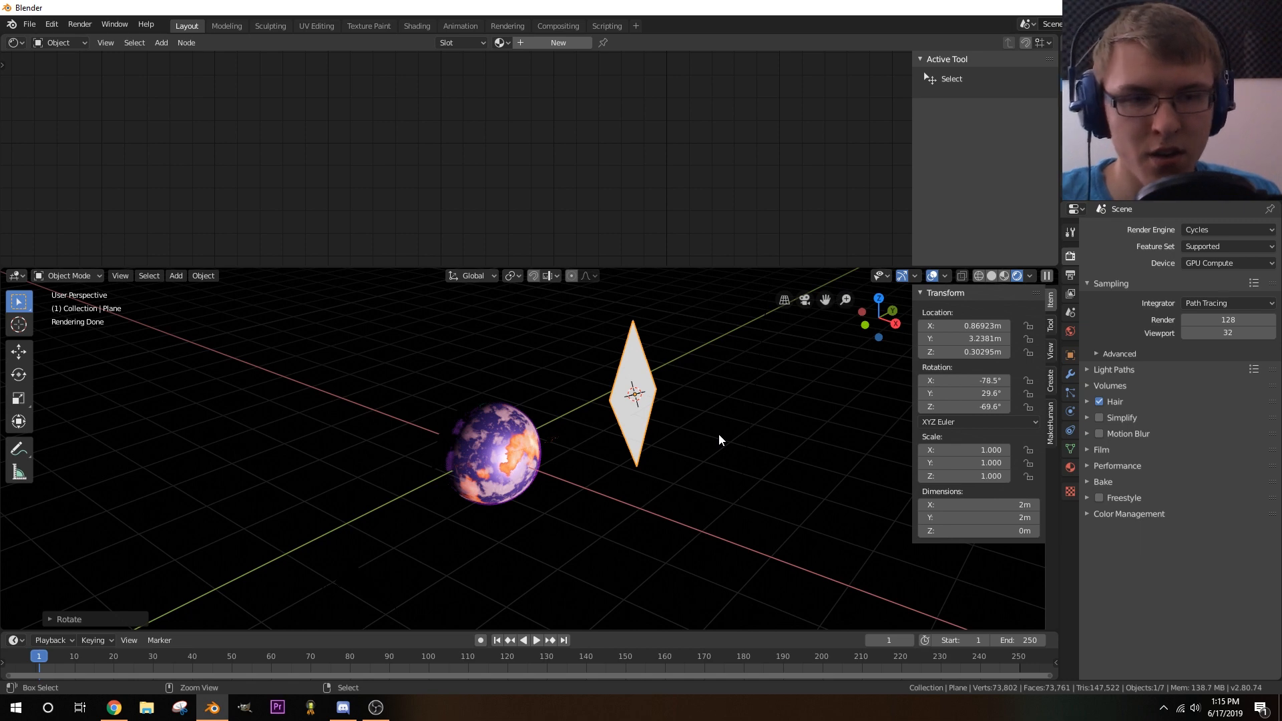
pyautogui.hotkey('ctrl', 'z')
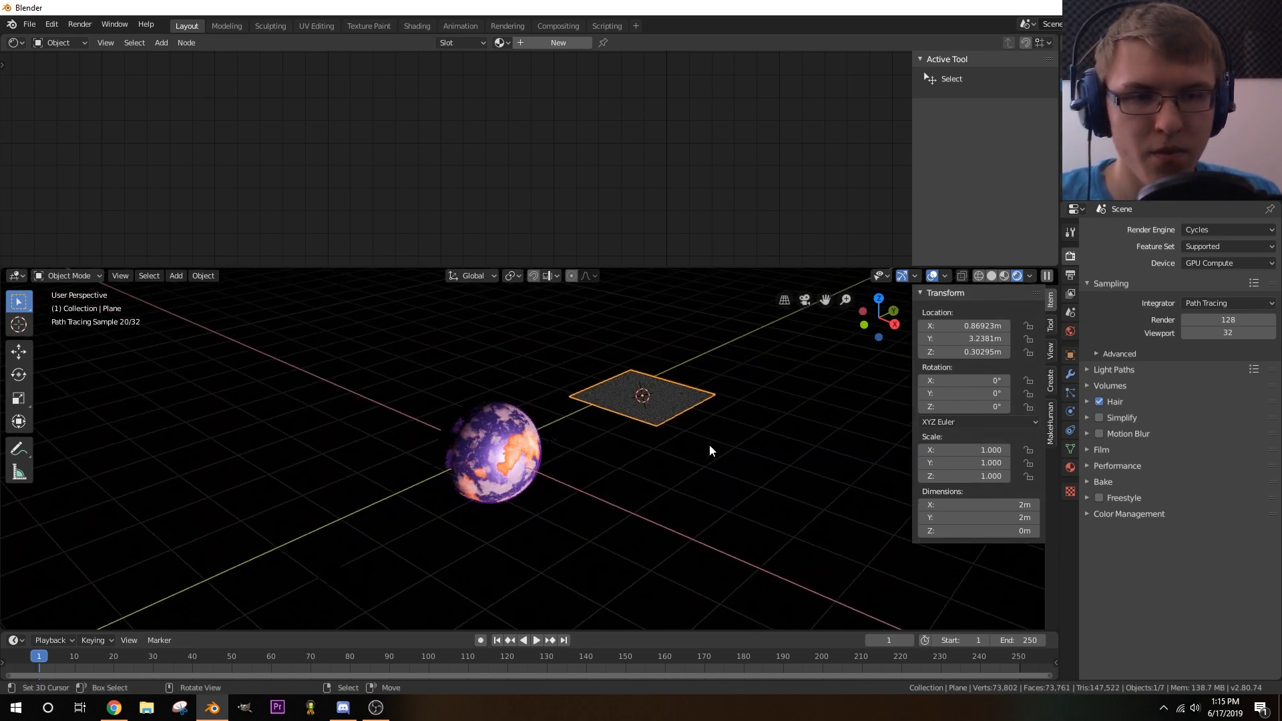
# - Rotate the plane 90° about the global X axis so it stands upright behind the planet
pyautogui.moveTo(749, 439); pyautogui.dragTo(603, 480, button='middle')
pyautogui.scroll(-3, 602, 479)
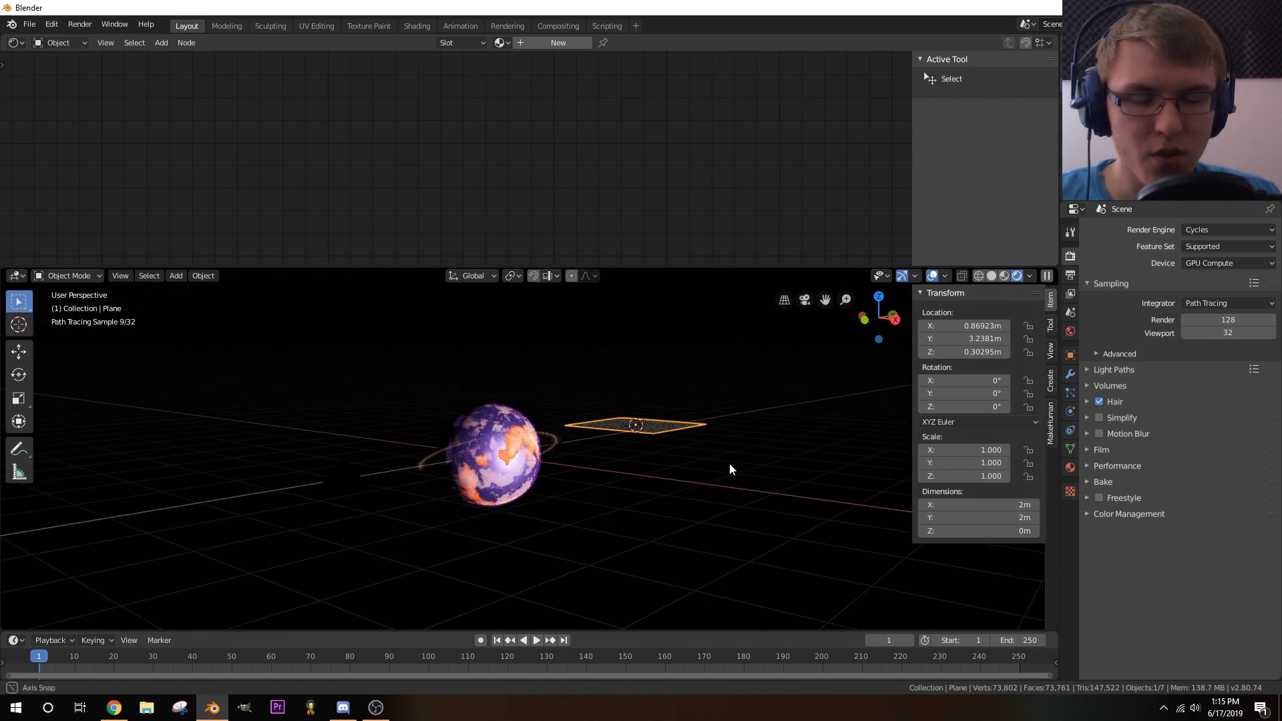
pyautogui.press('r')
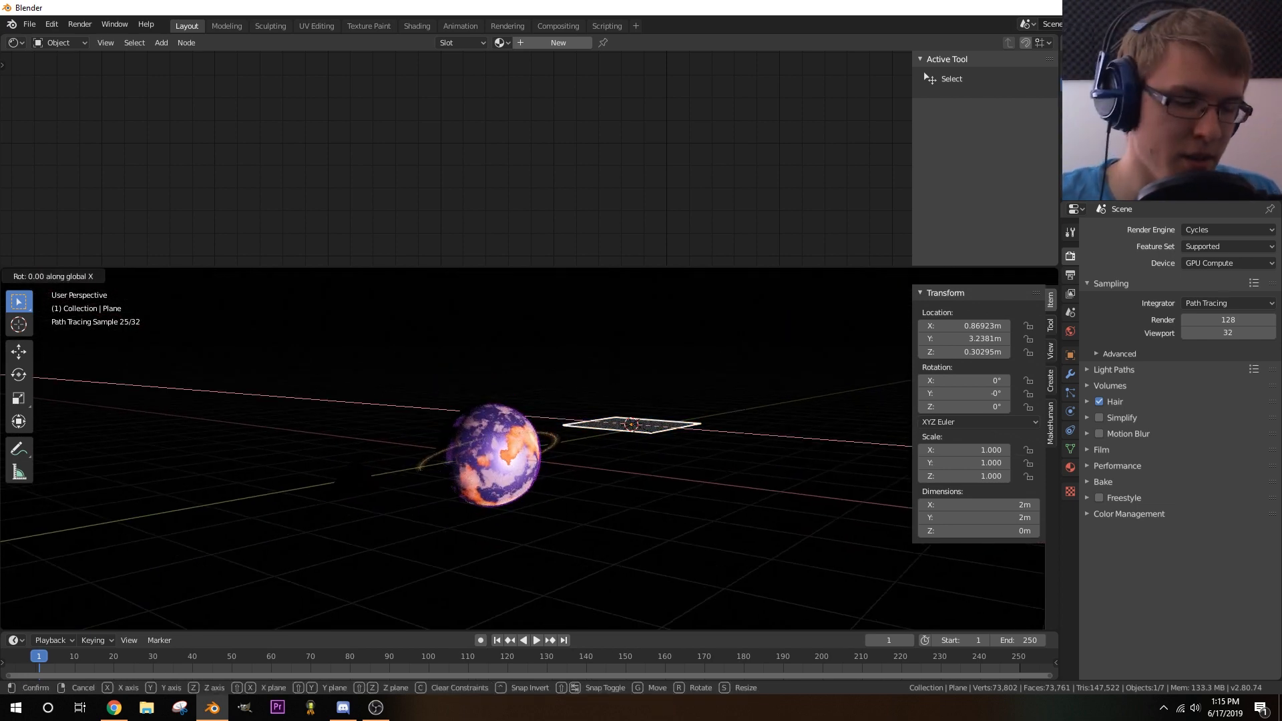
pyautogui.write('90')
pyautogui.press('Return')
pyautogui.moveTo(595, 320); pyautogui.dragTo(651, 450, button='middle')
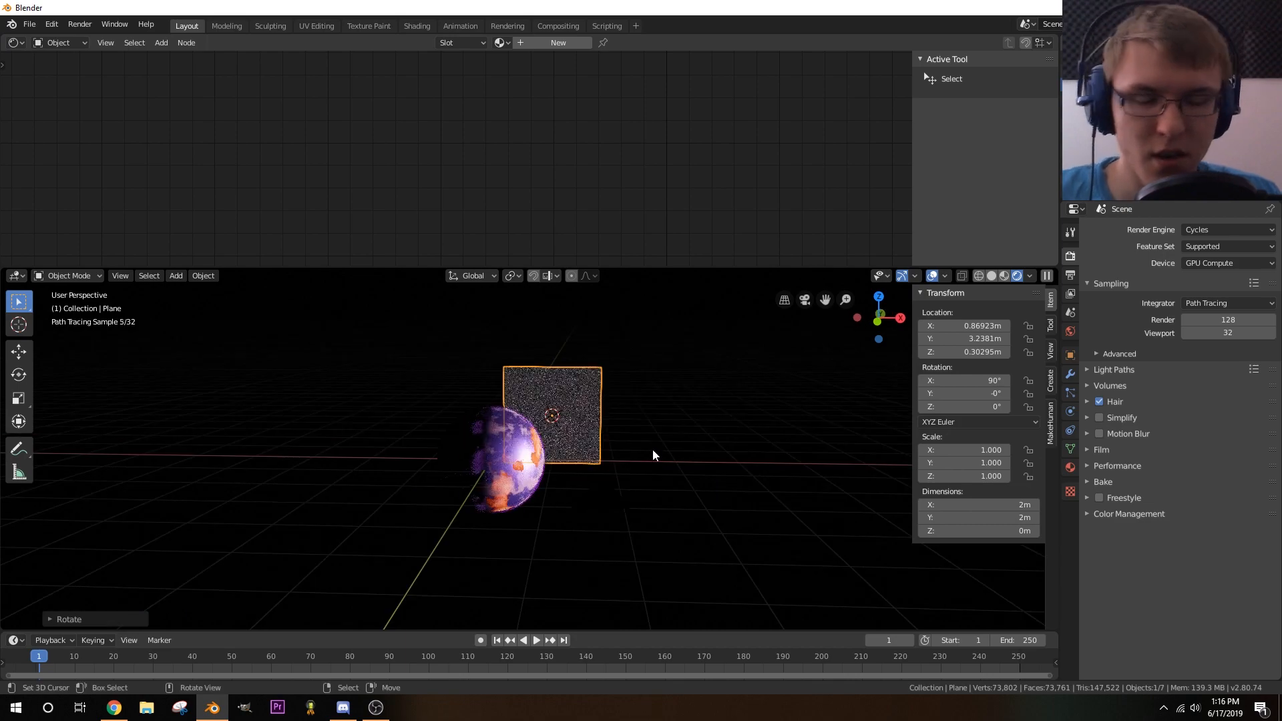
# - Scale the upright plane behind the planet up to about 4.61 m square
pyautogui.press('s')
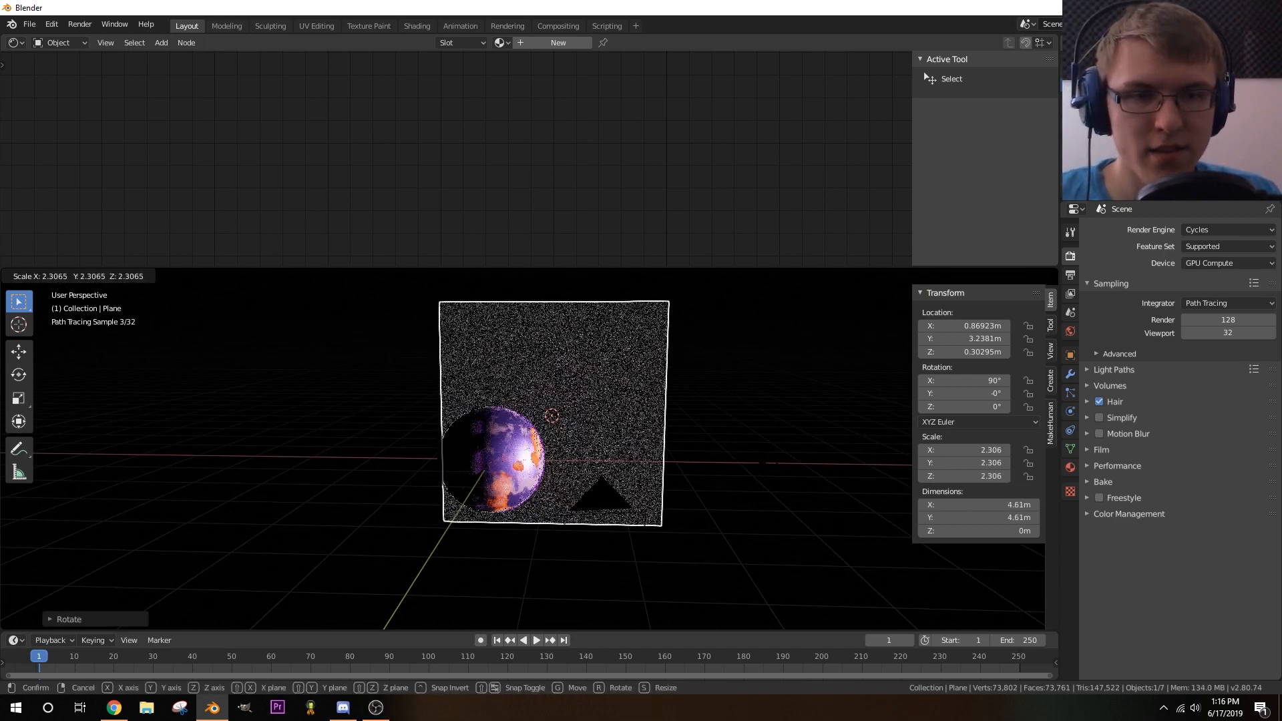
pyautogui.click(735, 405)
pyautogui.moveTo(735, 405)
pyautogui.mouseDown(button='middle')
pyautogui.moveTo(726, 438)
pyautogui.moveTo(751, 448)
pyautogui.moveTo(727, 468)
pyautogui.mouseUp(button='middle')
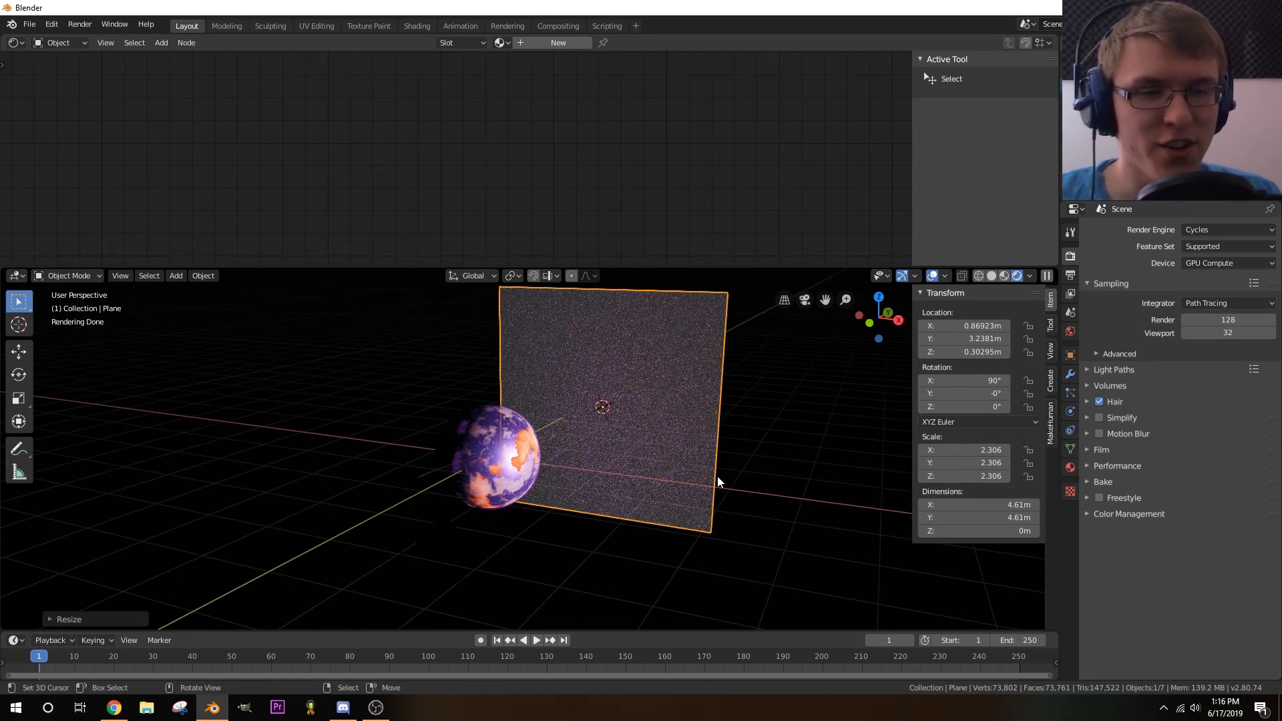
pyautogui.moveTo(723, 463); pyautogui.dragTo(705, 456, button='middle')
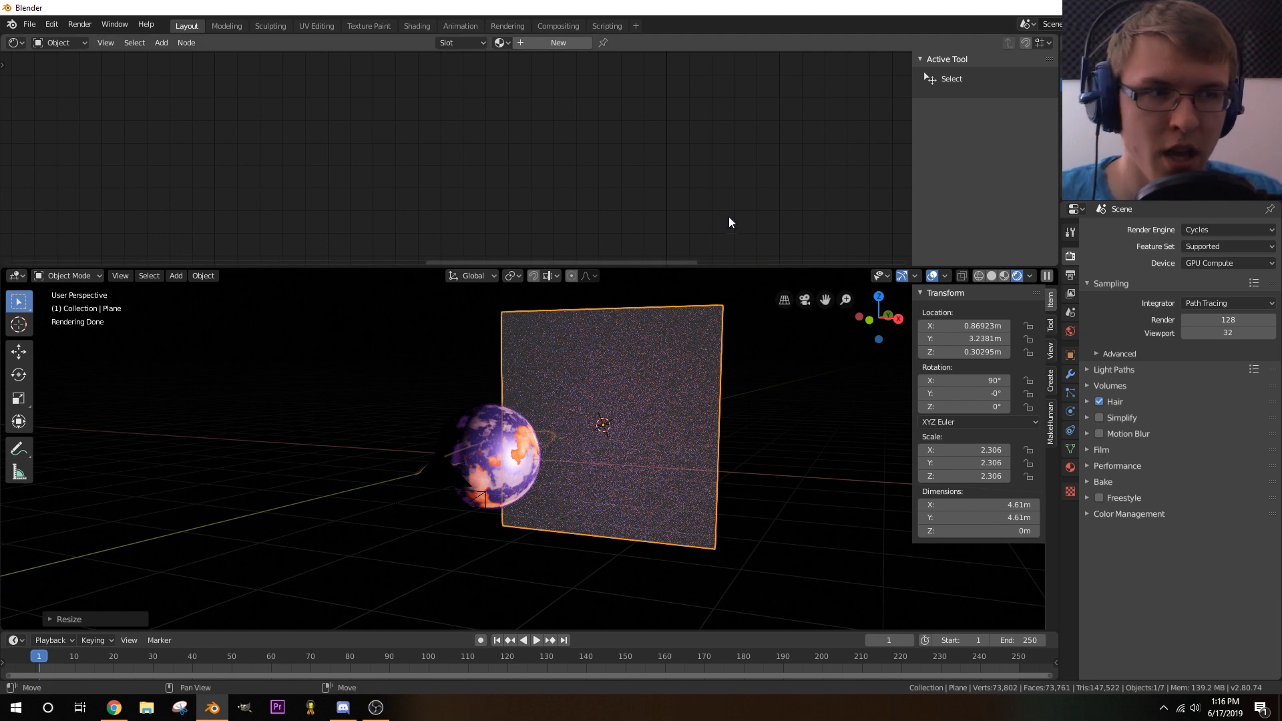
# - Create a new material for the plane and delete its Principled BSDF node
pyautogui.click(1071, 330)
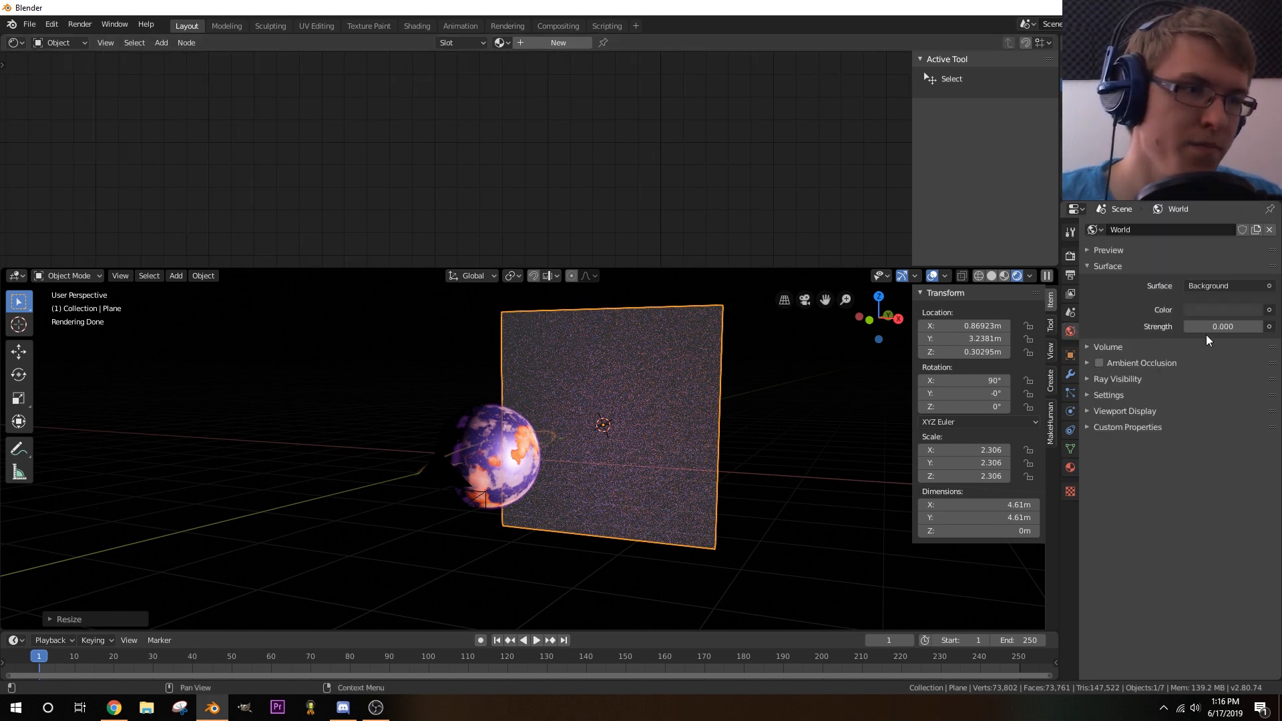
pyautogui.click(1067, 464)
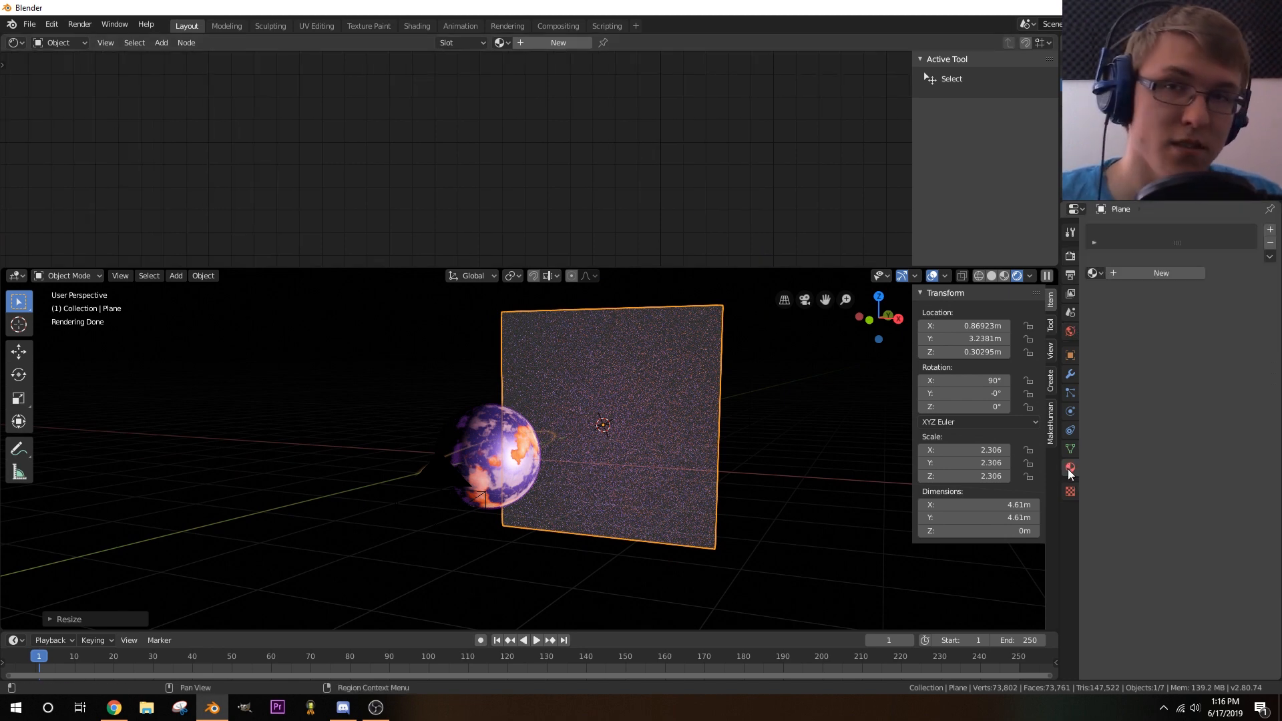
pyautogui.click(1141, 274)
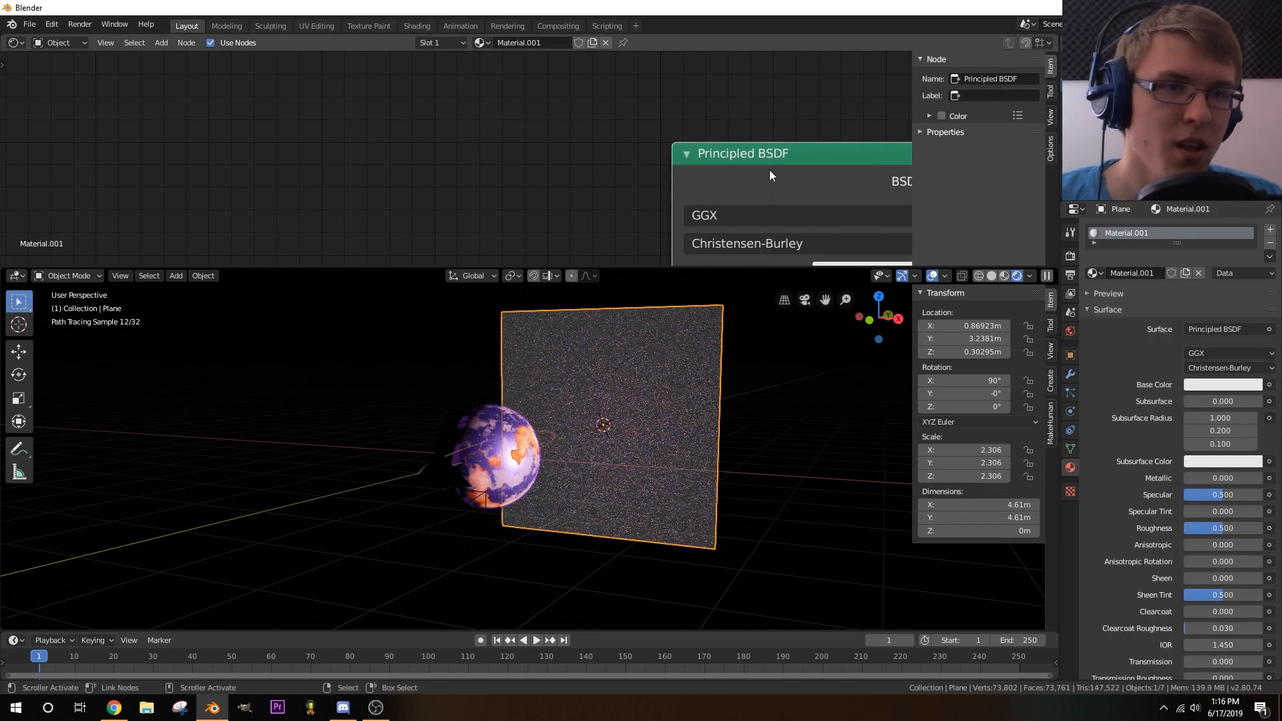
pyautogui.scroll(-3, 329, 86)
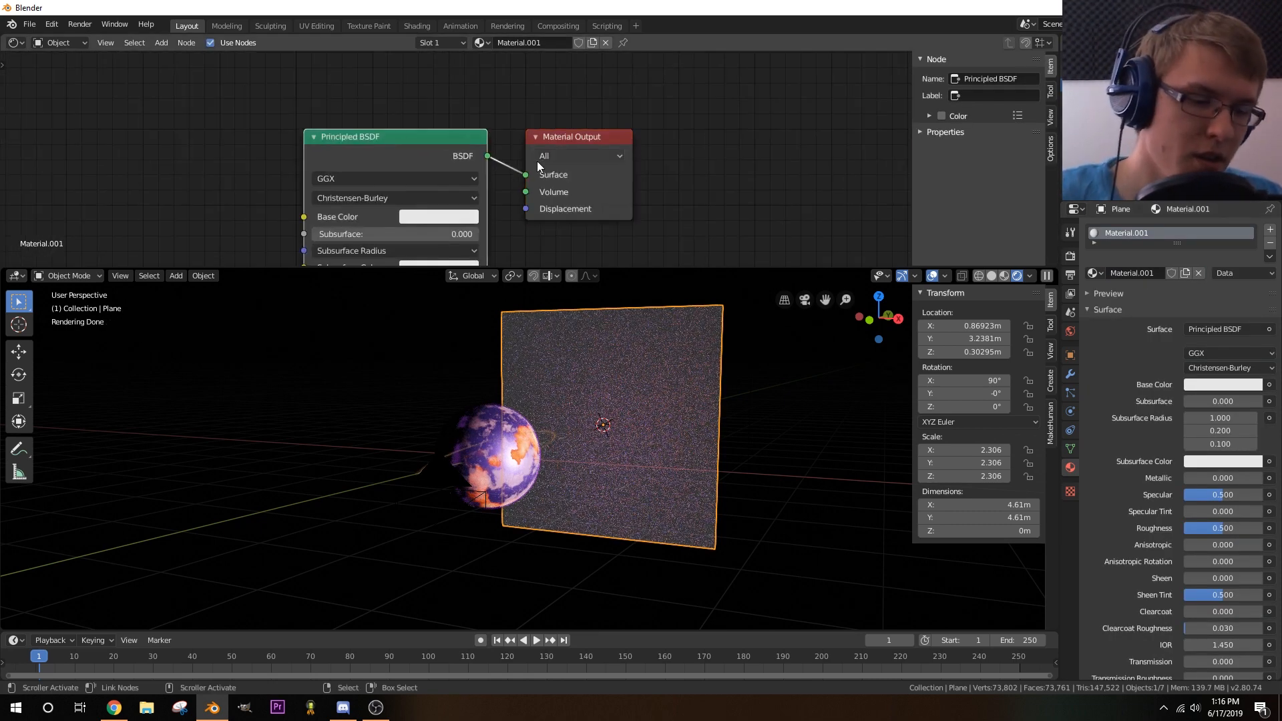
pyautogui.press('x')
# - Add a Diffuse BSDF node and a Mix Shader node to the plane's material
pyautogui.hotkey('shift', 'a')
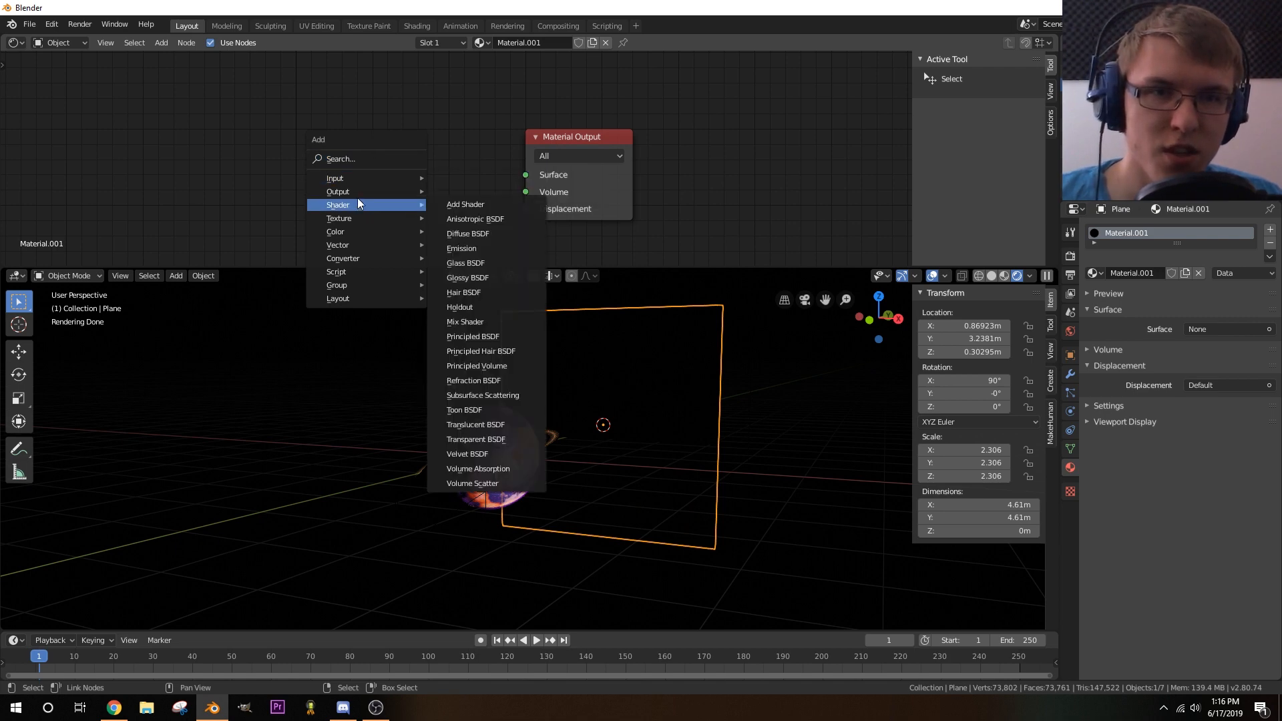
pyautogui.moveTo(348, 207)
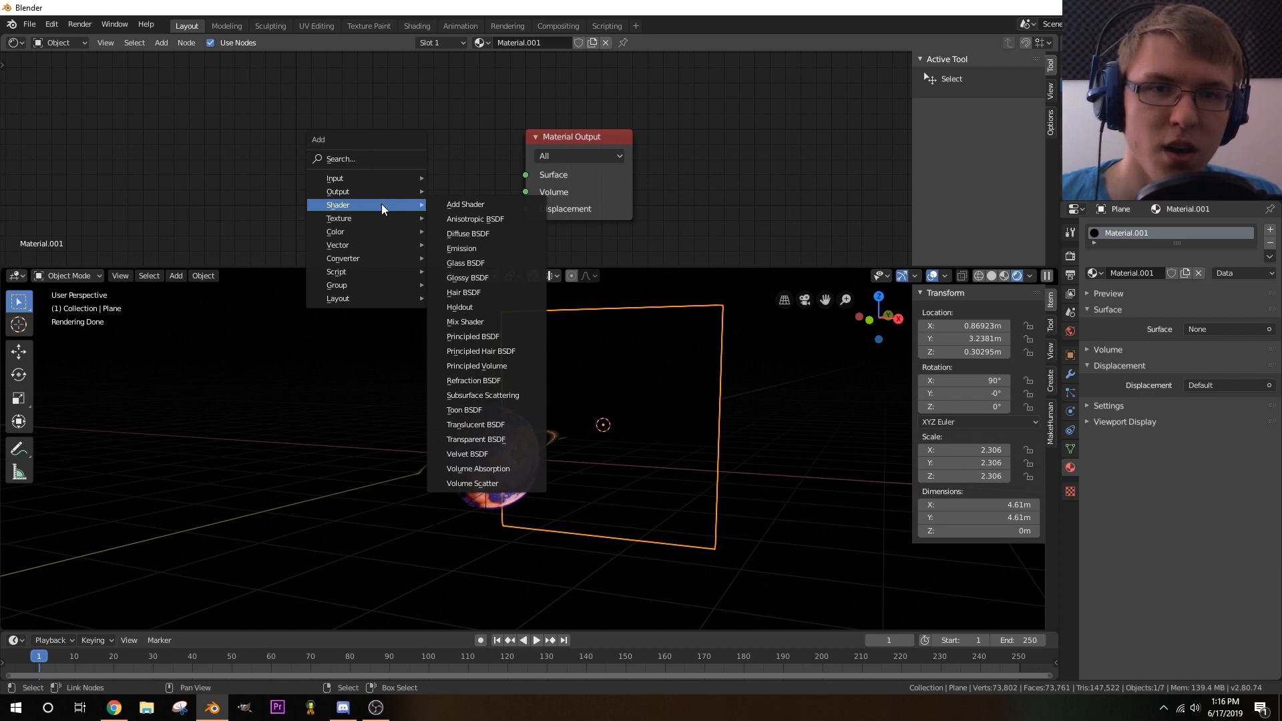
pyautogui.click(479, 235)
pyautogui.click(347, 125)
pyautogui.hotkey('shift', 'a')
pyautogui.moveTo(355, 138)
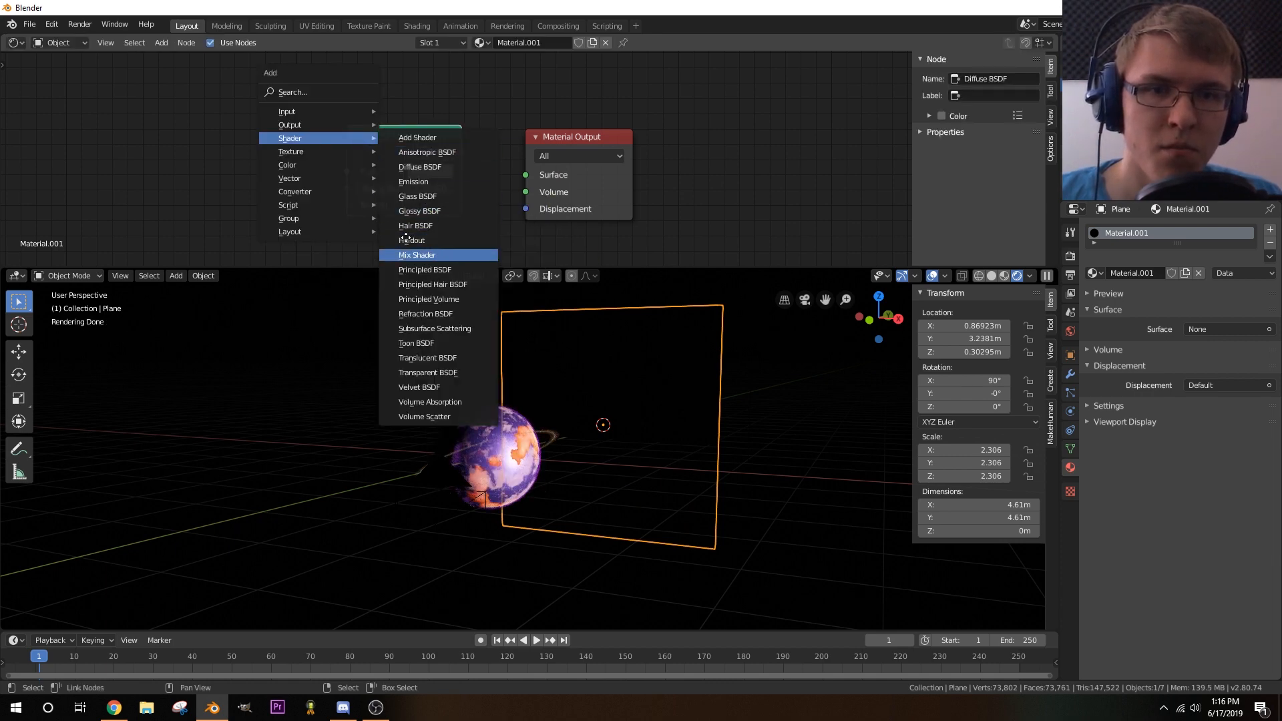
pyautogui.click(414, 255)
pyautogui.moveTo(398, 135); pyautogui.dragTo(249, 118)
# - Add a Transparent BSDF and link the Diffuse and Transparent shaders into the Mix Shader's first and second shader inputs
pyautogui.hotkey('shift', 'a')
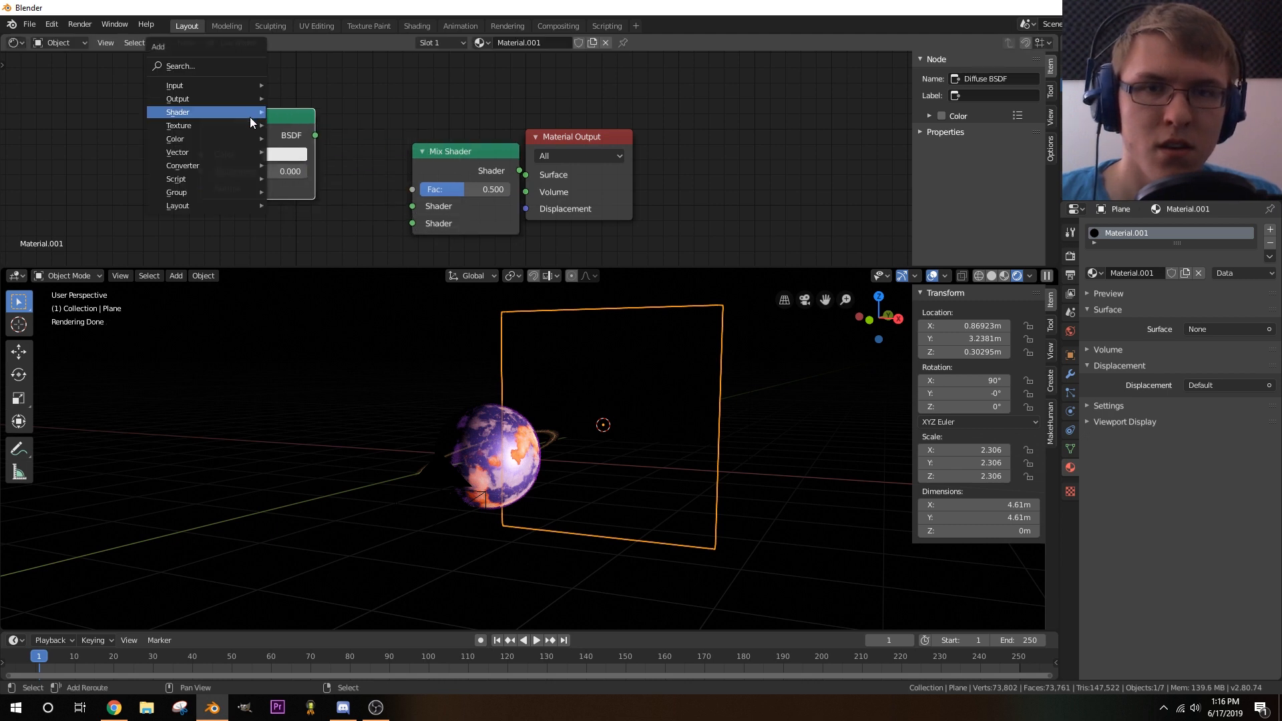
pyautogui.moveTo(250, 117)
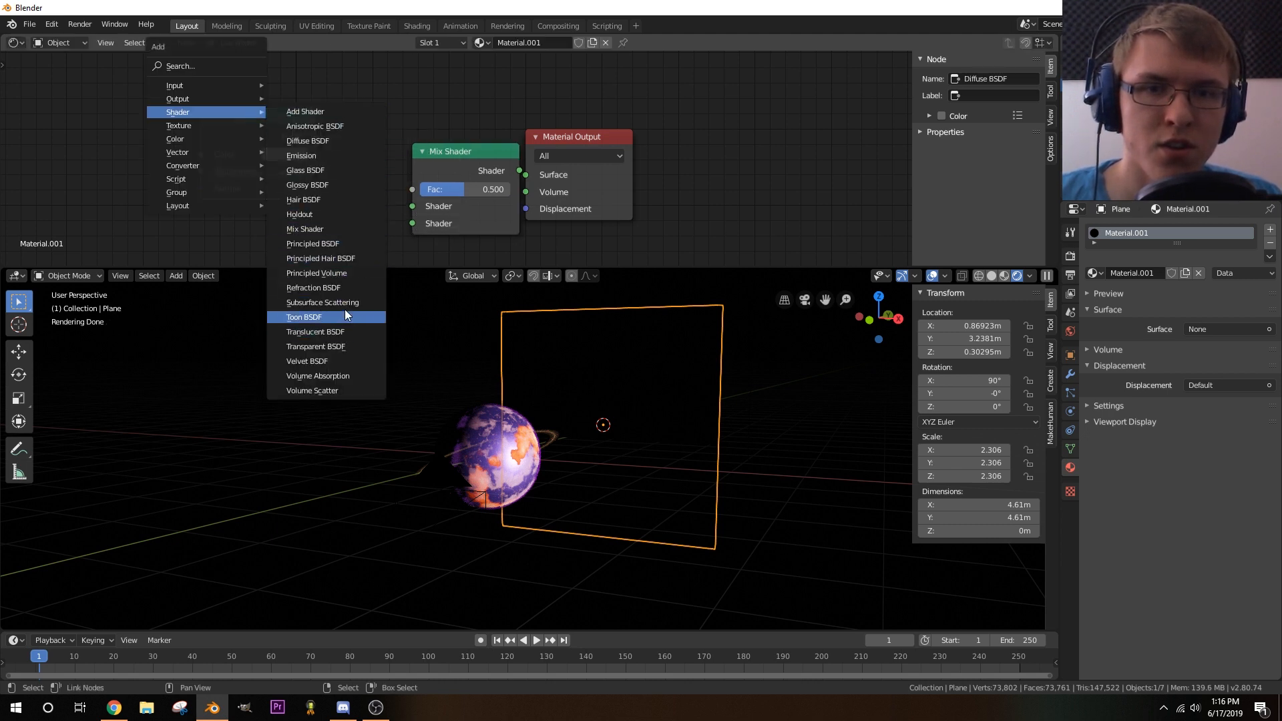
pyautogui.click(336, 343)
pyautogui.click(310, 211)
pyautogui.moveTo(302, 208); pyautogui.dragTo(397, 188)
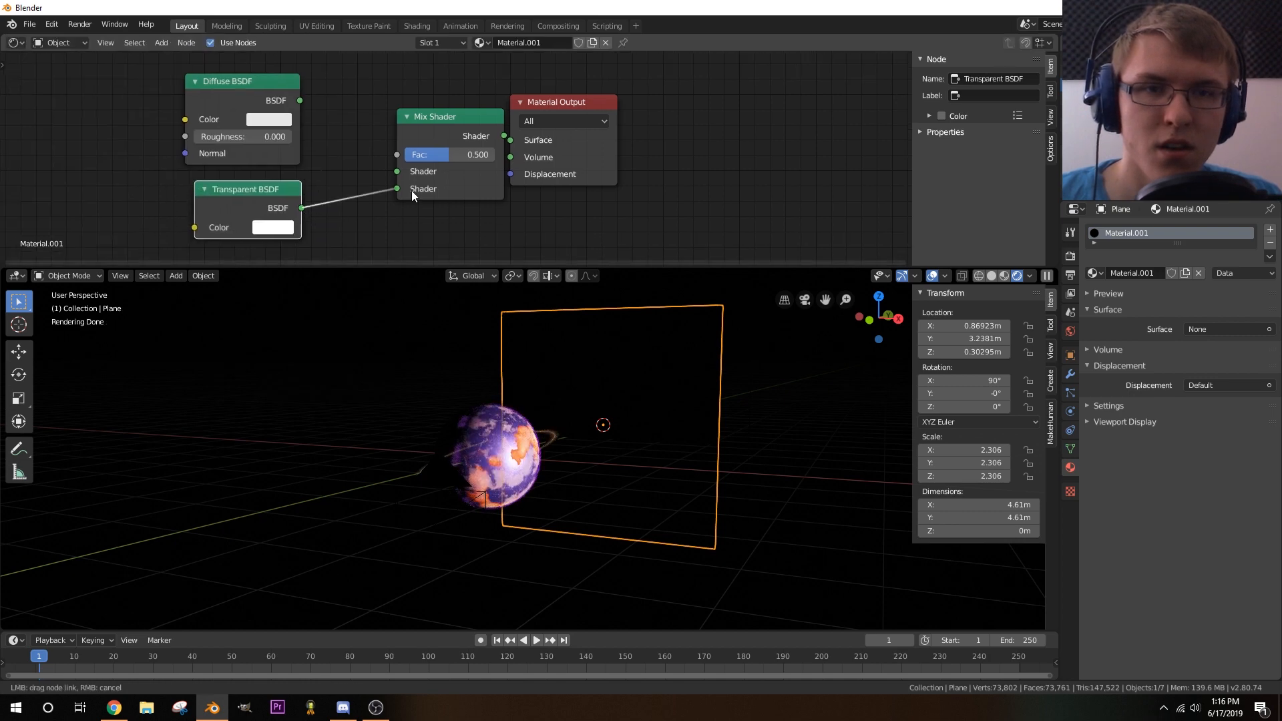
pyautogui.moveTo(300, 100); pyautogui.dragTo(397, 170)
# - Add a Noise Texture node and link its Color output to the Mix Shader's Fac input
pyautogui.moveTo(323, 158); pyautogui.dragTo(291, 162, button='middle')
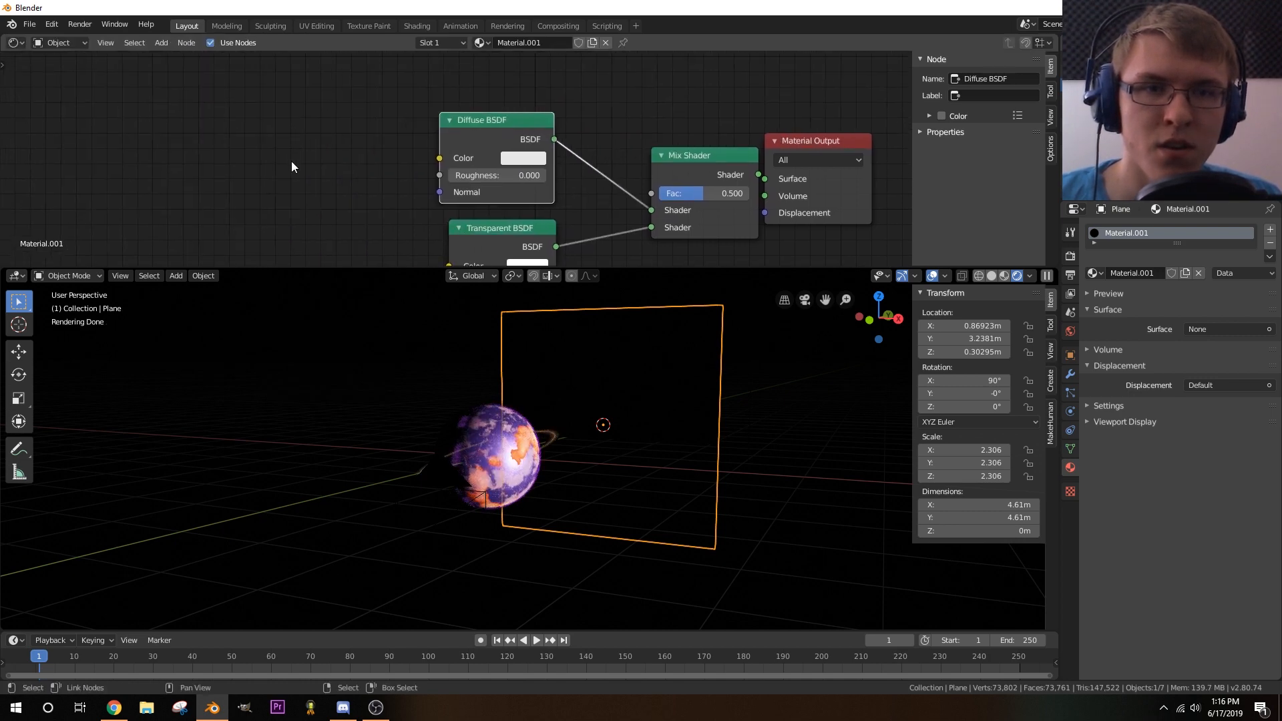
pyautogui.hotkey('shift', 'a')
pyautogui.moveTo(279, 191)
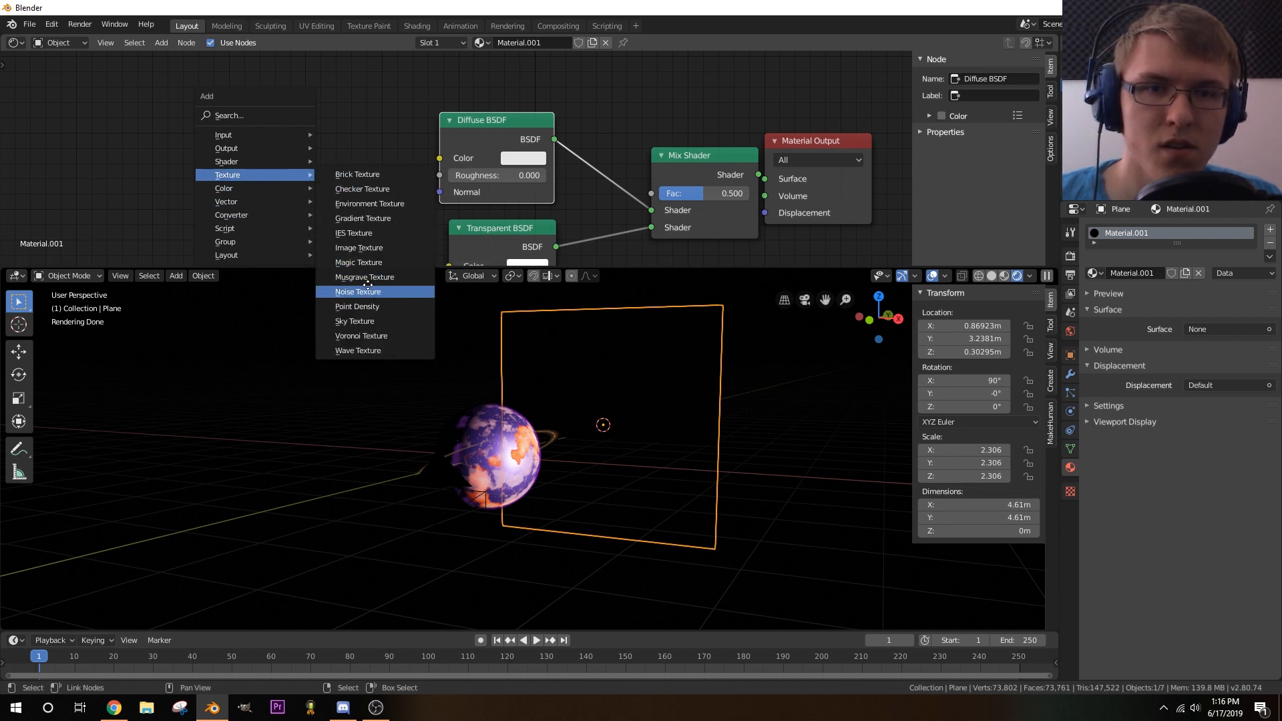
pyautogui.click(367, 288)
pyautogui.click(303, 157)
pyautogui.moveTo(355, 133); pyautogui.dragTo(203, 95, button='middle')
pyautogui.moveTo(271, 145); pyautogui.dragTo(488, 159)
# - Replace the Diffuse BSDF with an Emission shader linked into the Mix Shader's first shader input
pyautogui.moveTo(433, 162); pyautogui.dragTo(443, 192, button='middle')
pyautogui.click(402, 167)
pyautogui.click(398, 111)
pyautogui.press('x')
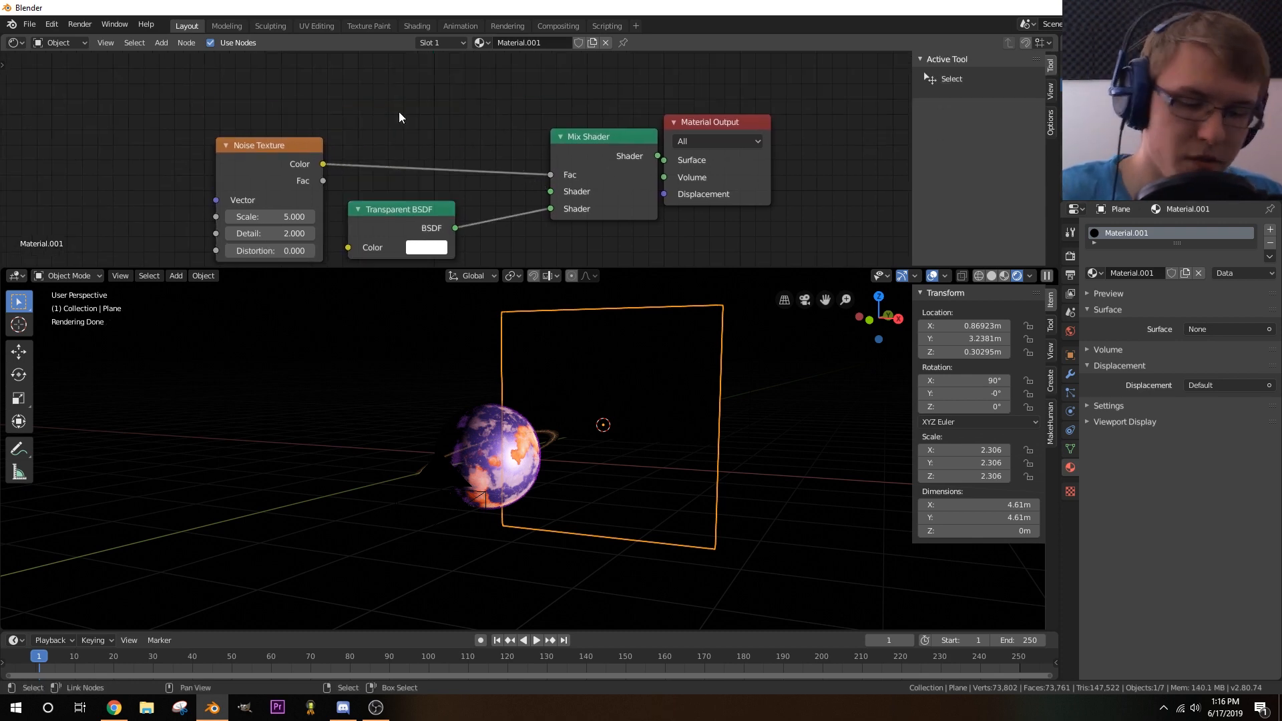
pyautogui.hotkey('shift', 'a')
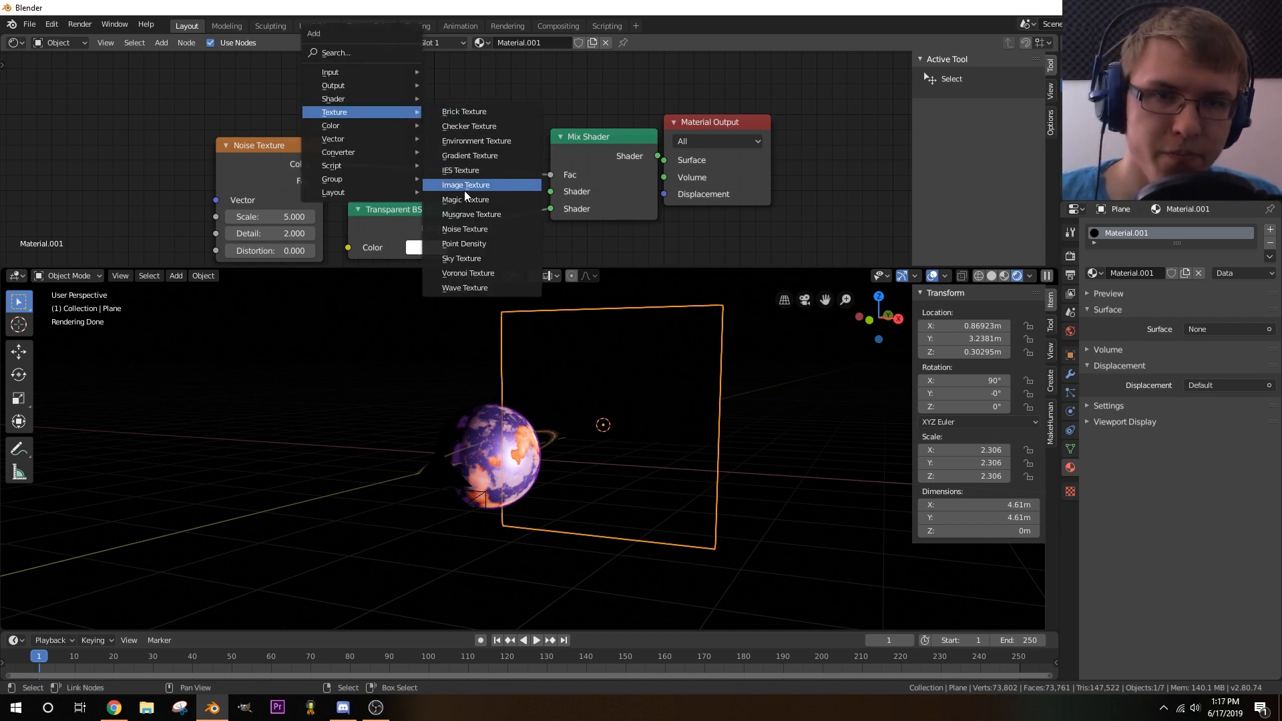
pyautogui.moveTo(368, 113)
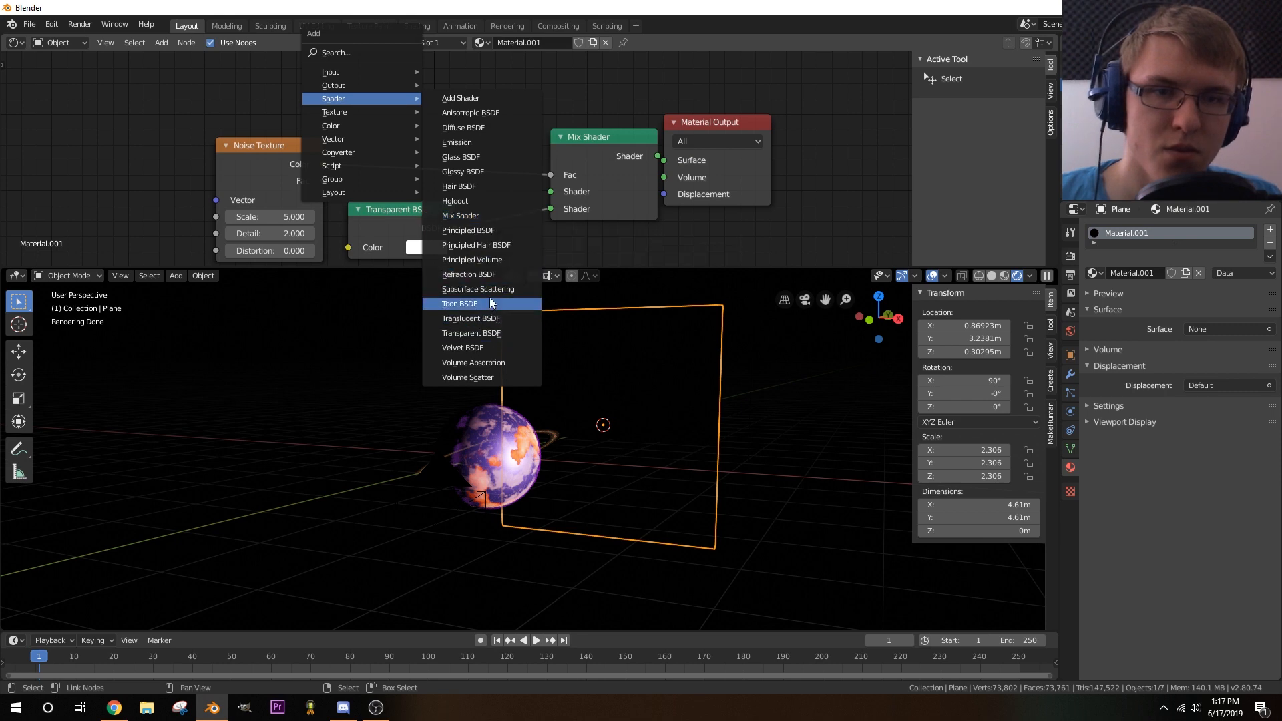
pyautogui.click(479, 142)
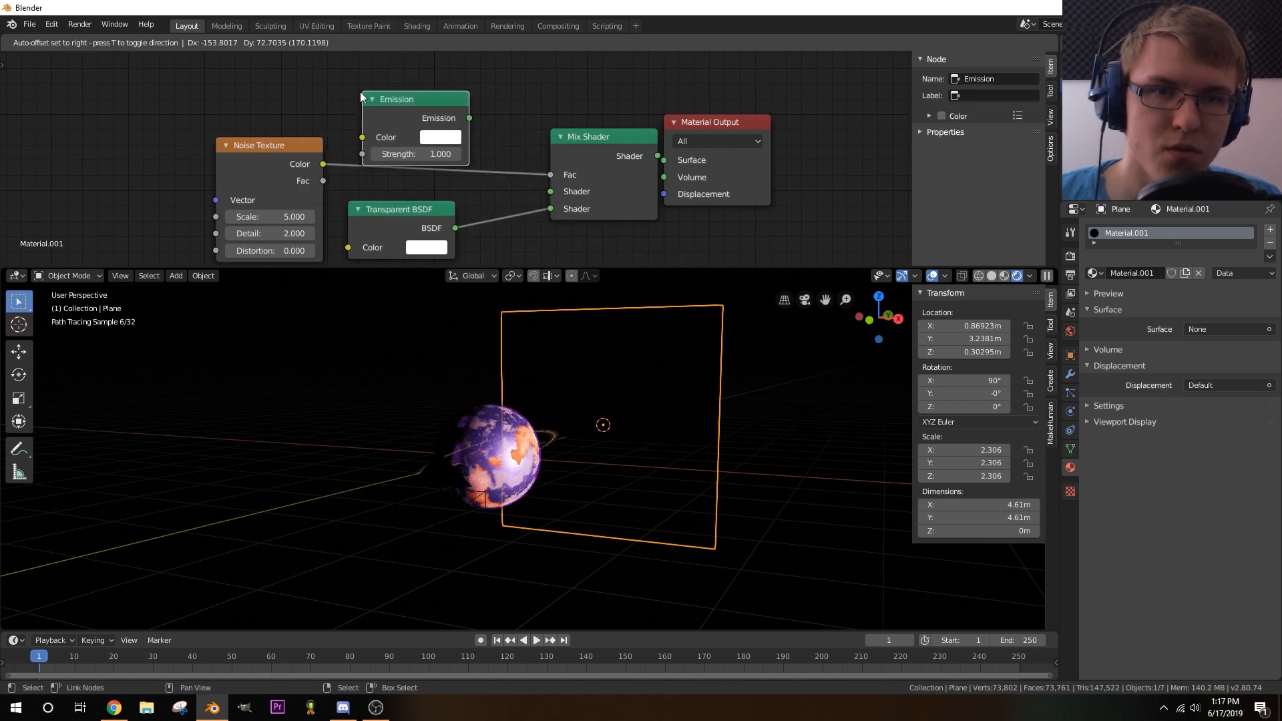
pyautogui.click(451, 118)
pyautogui.moveTo(379, 143); pyautogui.dragTo(568, 184)
pyautogui.moveTo(323, 164); pyautogui.dragTo(552, 176)
pyautogui.moveTo(492, 119); pyautogui.dragTo(550, 192)
# - Rearrange the nodes so the Emission shader sits directly above the Transparent BSDF, below the noise link
pyautogui.moveTo(476, 199); pyautogui.dragTo(479, 126, button='middle')
pyautogui.scroll(-4, 479, 127)
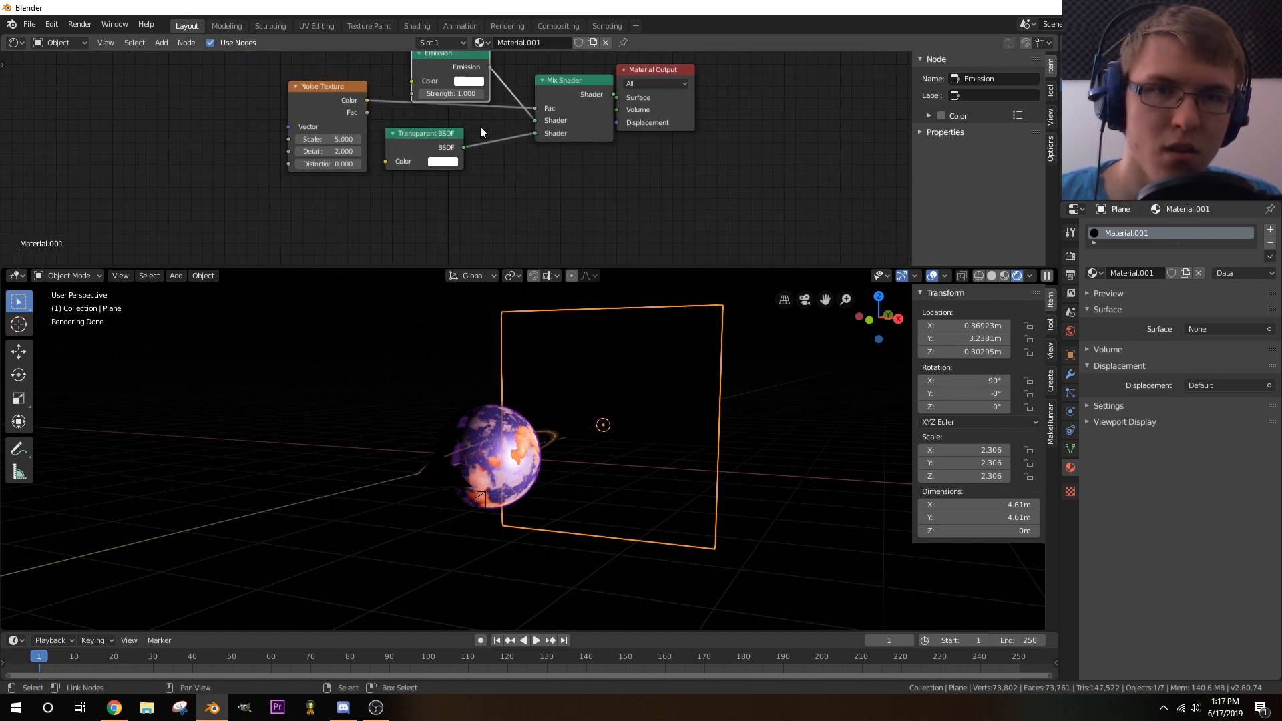
pyautogui.moveTo(441, 134); pyautogui.dragTo(455, 194)
pyautogui.moveTo(453, 55); pyautogui.dragTo(440, 132)
pyautogui.moveTo(453, 115); pyautogui.dragTo(428, 166, button='middle')
pyautogui.scroll(3, 453, 122)
pyautogui.scroll(1, 434, 160)
pyautogui.scroll(1, 432, 171)
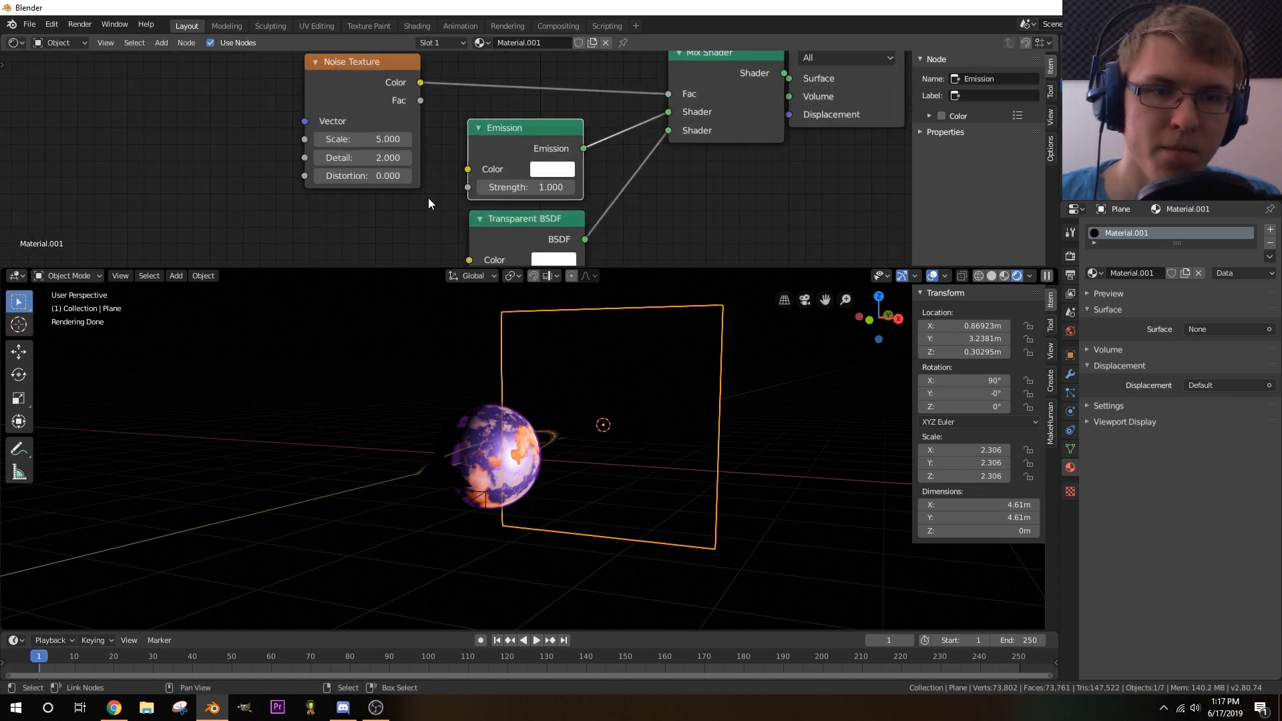
# - Link the Mix Shader's output to the Material Output's Surface input
pyautogui.moveTo(661, 174); pyautogui.dragTo(509, 159, button='middle')
pyautogui.moveTo(613, 138); pyautogui.dragTo(475, 199, button='middle')
pyautogui.moveTo(459, 100); pyautogui.dragTo(497, 122)
pyautogui.click(566, 93)
# - Set the Noise Texture's Detail to 16 and its Scale to 109
pyautogui.moveTo(472, 203); pyautogui.dragTo(754, 172, button='middle')
pyautogui.scroll(1, 538, 205)
pyautogui.scroll(4, 379, 189)
pyautogui.moveTo(379, 190); pyautogui.dragTo(463, 211, button='middle')
pyautogui.moveTo(413, 132); pyautogui.dragTo(521, 132)
pyautogui.moveTo(386, 100); pyautogui.dragTo(1082, 101)
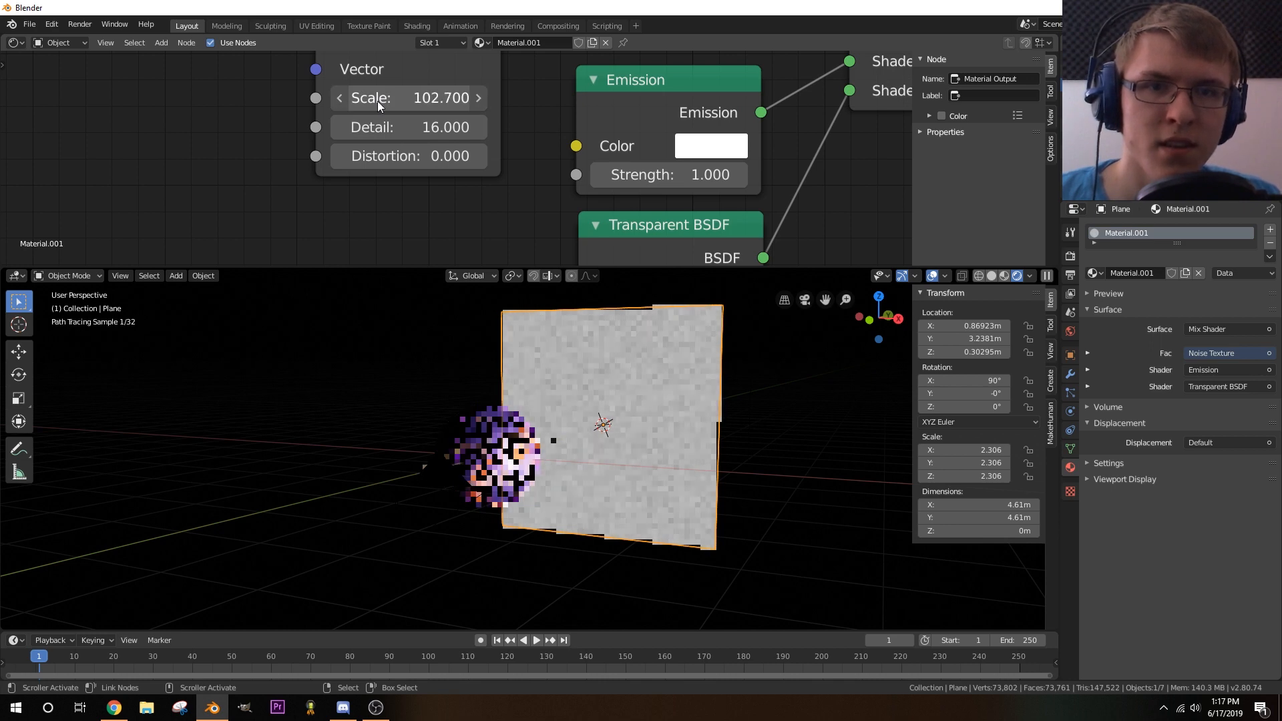
# - Move the Noise Texture aside and insert a ColorRamp between its Color output and the Mix Shader's Fac input
pyautogui.moveTo(558, 117); pyautogui.dragTo(561, 180, button='middle')
pyautogui.moveTo(348, 83); pyautogui.dragTo(105, 113)
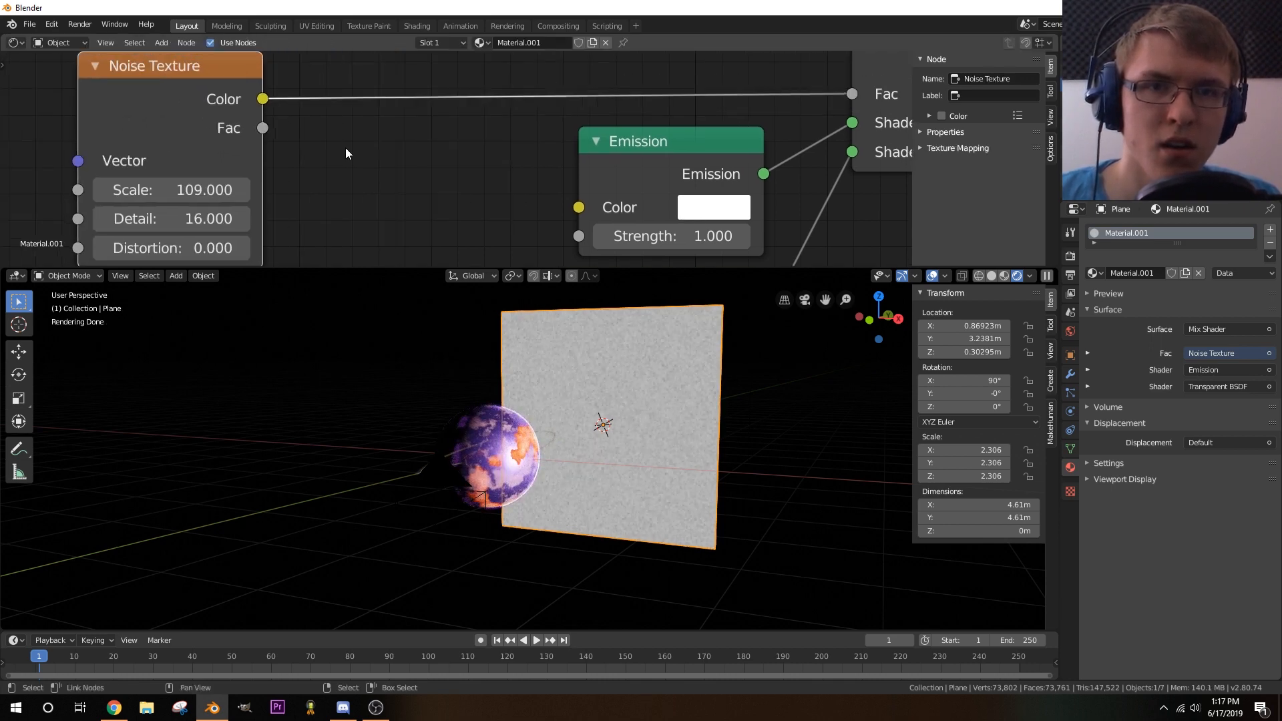
pyautogui.scroll(-4, 394, 179)
pyautogui.moveTo(394, 179); pyautogui.dragTo(318, 217, button='middle')
pyautogui.hotkey('shift', 'a')
pyautogui.moveTo(344, 207)
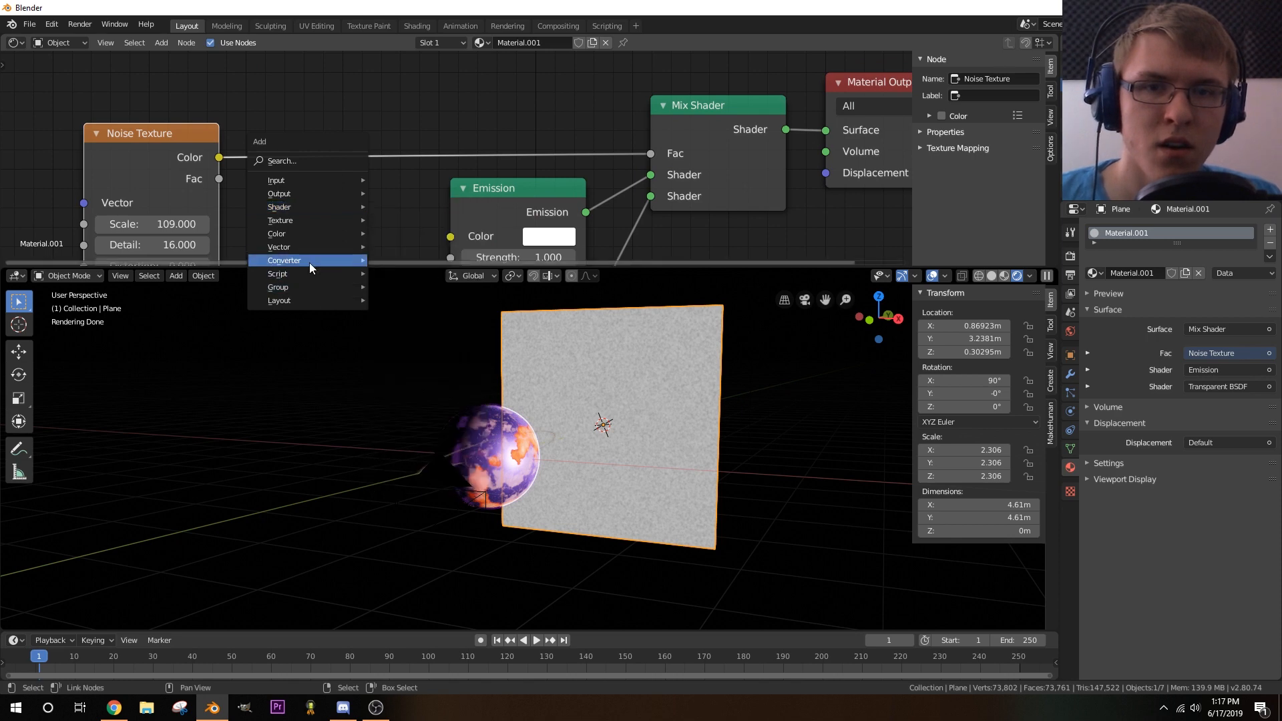
pyautogui.moveTo(310, 261)
pyautogui.click(421, 272)
pyautogui.click(297, 87)
pyautogui.moveTo(505, 125); pyautogui.dragTo(487, 70, button='middle')
# - Reverse the ColorRamp to run from white to black and place its white stop at position 0.659
pyautogui.moveTo(295, 151); pyautogui.dragTo(421, 161)
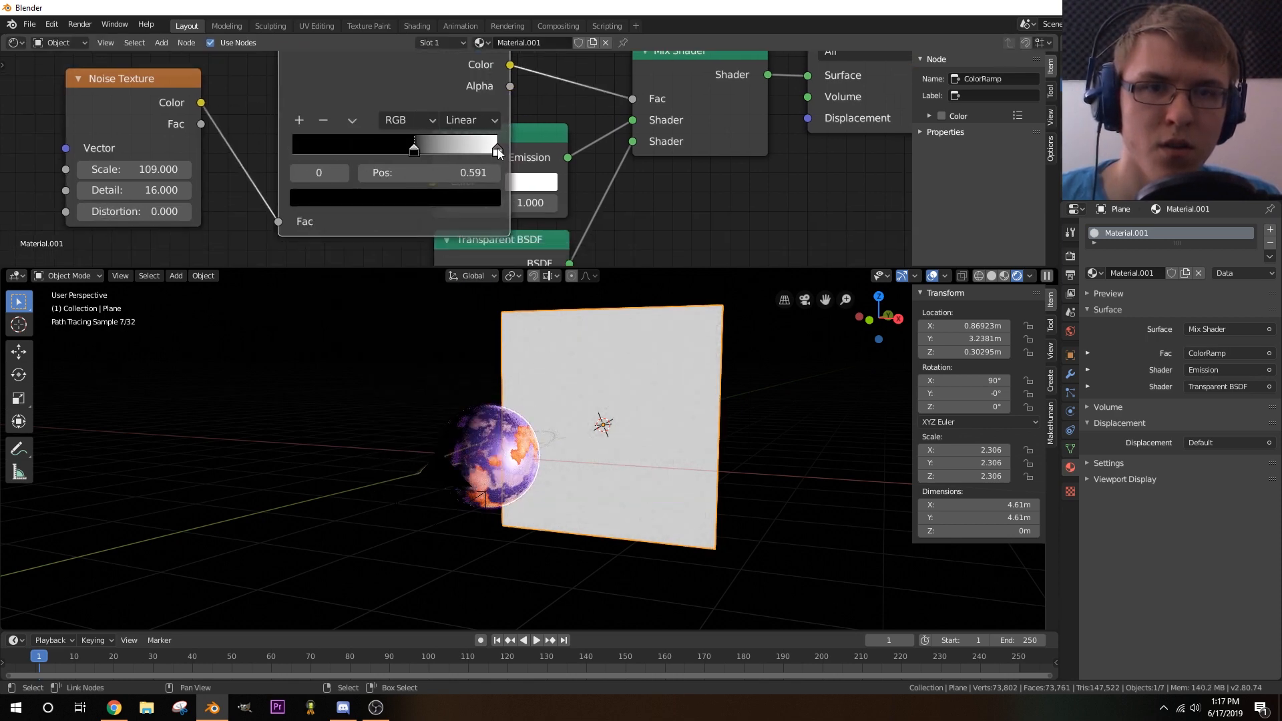
pyautogui.moveTo(498, 152); pyautogui.dragTo(434, 162)
pyautogui.click(394, 150)
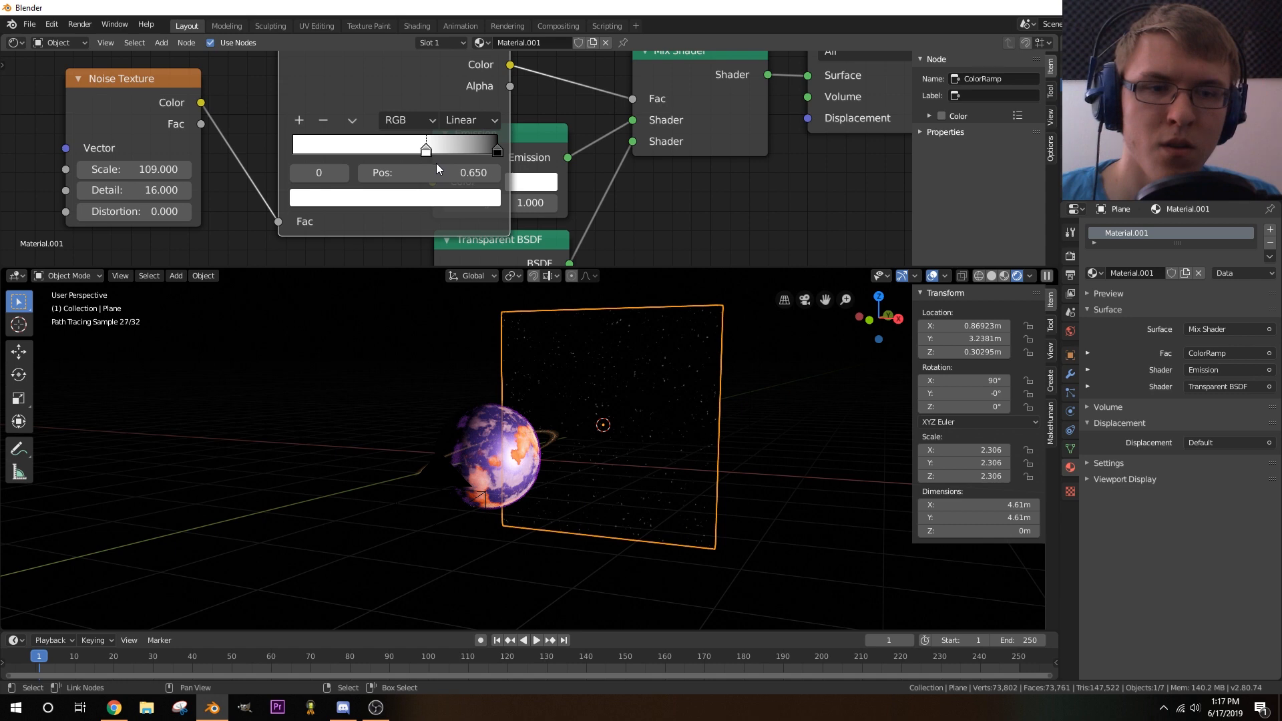
pyautogui.moveTo(437, 172); pyautogui.dragTo(443, 171)
# - Switch to the camera view and raise the Noise Texture's Scale to 432 for finer stars
pyautogui.moveTo(532, 443); pyautogui.dragTo(543, 446, button='middle')
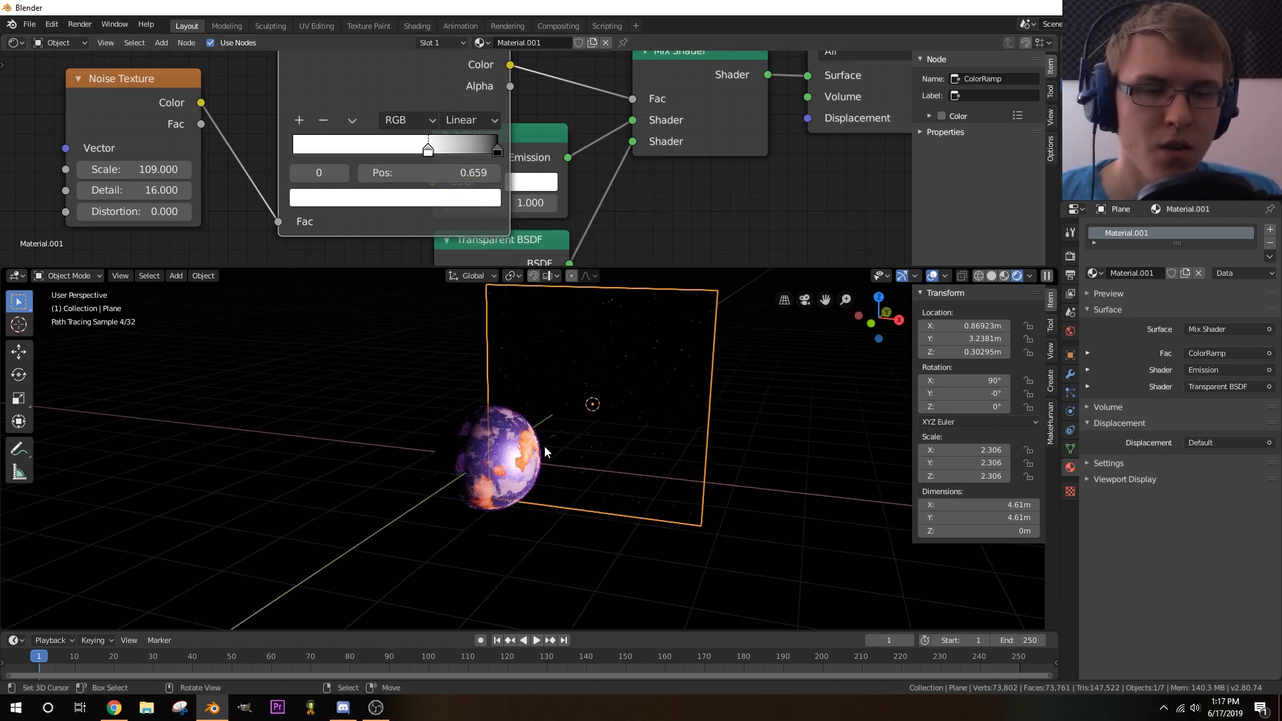
pyautogui.press('KP_0')
pyautogui.scroll(3, 555, 107)
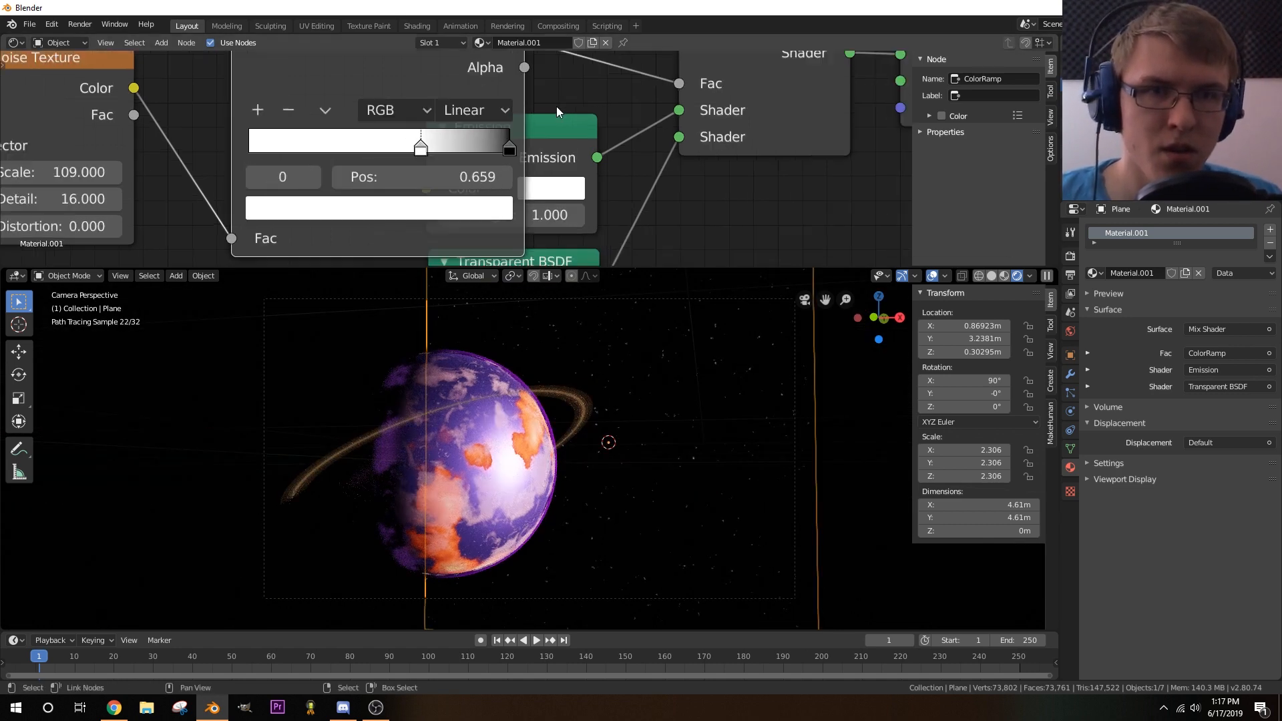
pyautogui.moveTo(87, 175); pyautogui.dragTo(292, 149, button='middle')
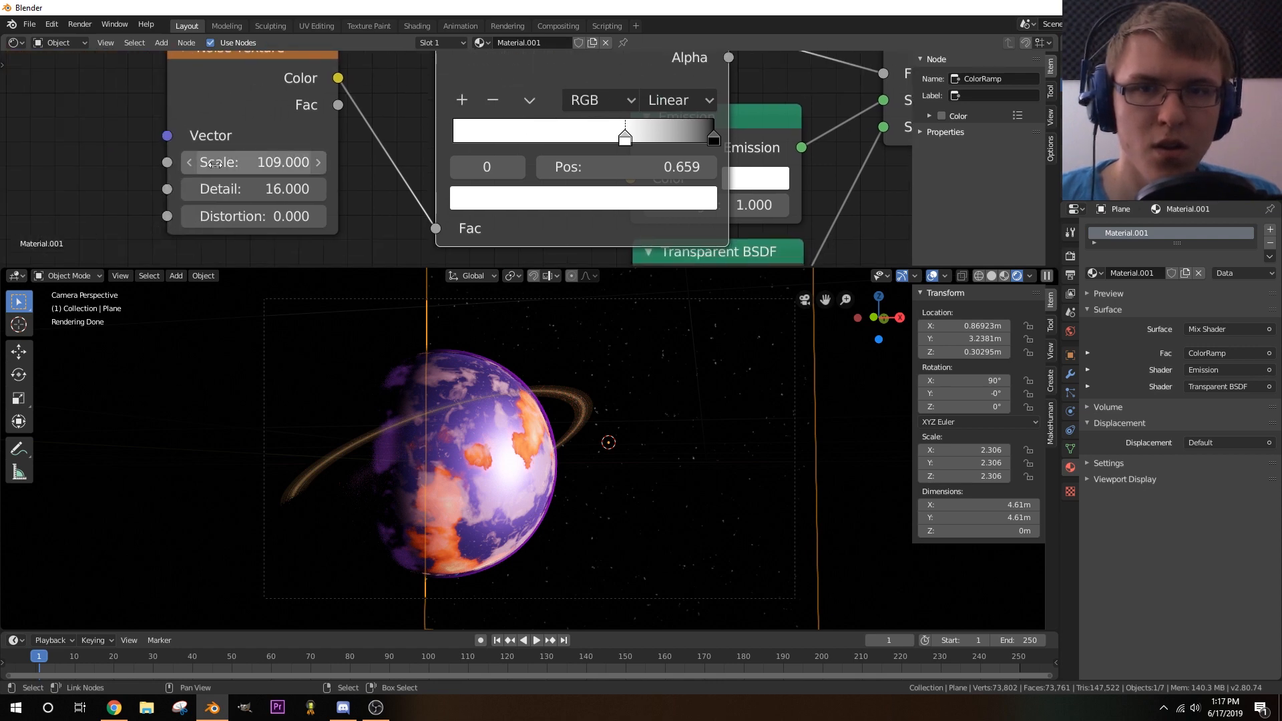
pyautogui.moveTo(267, 162); pyautogui.dragTo(484, 162)
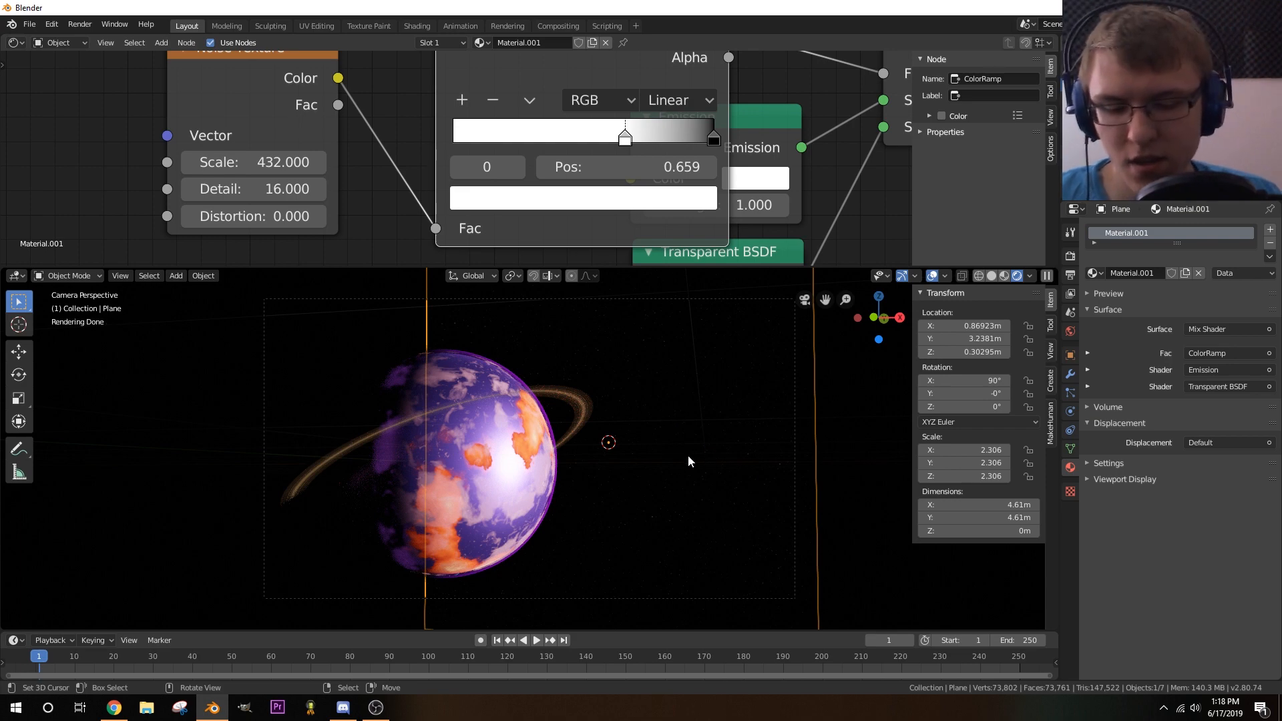
# - Enlarge the star plane to about 8.1 m square and move it to about X -0.41 m, Y 2.92 m, Z 0.47 m
pyautogui.press('s')
pyautogui.click(757, 465)
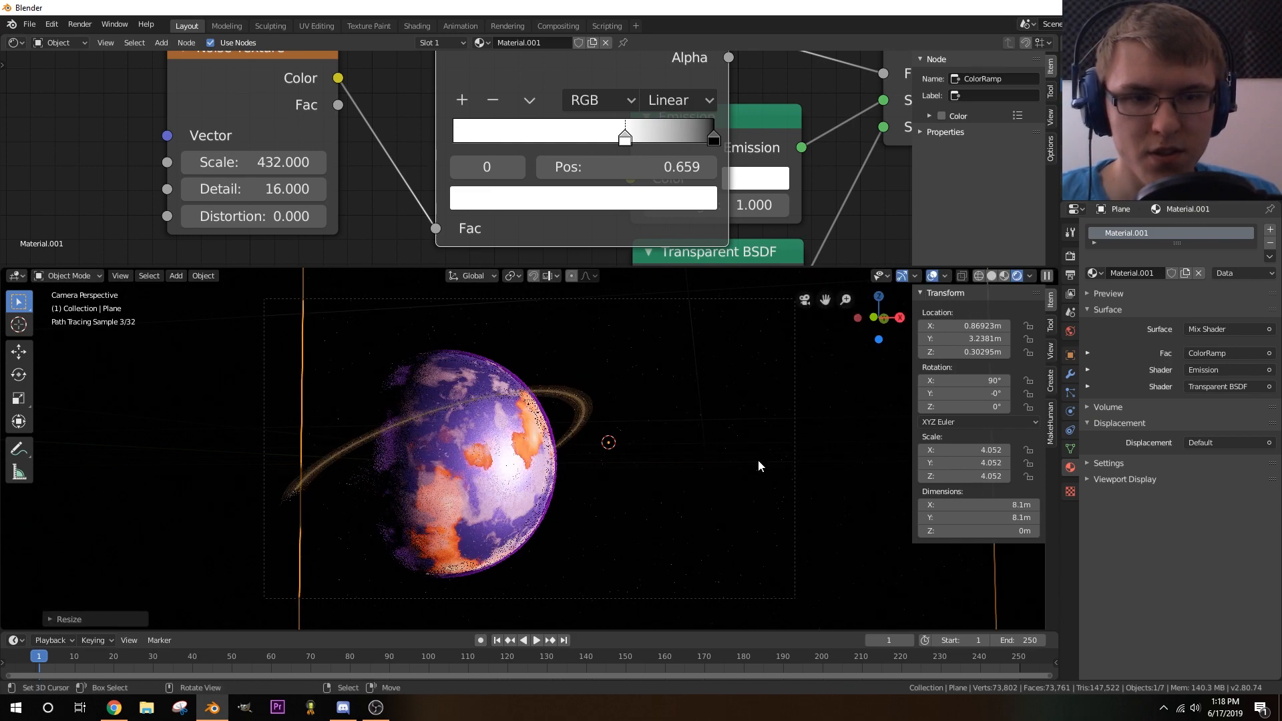
pyautogui.press('g')
pyautogui.click(646, 456)
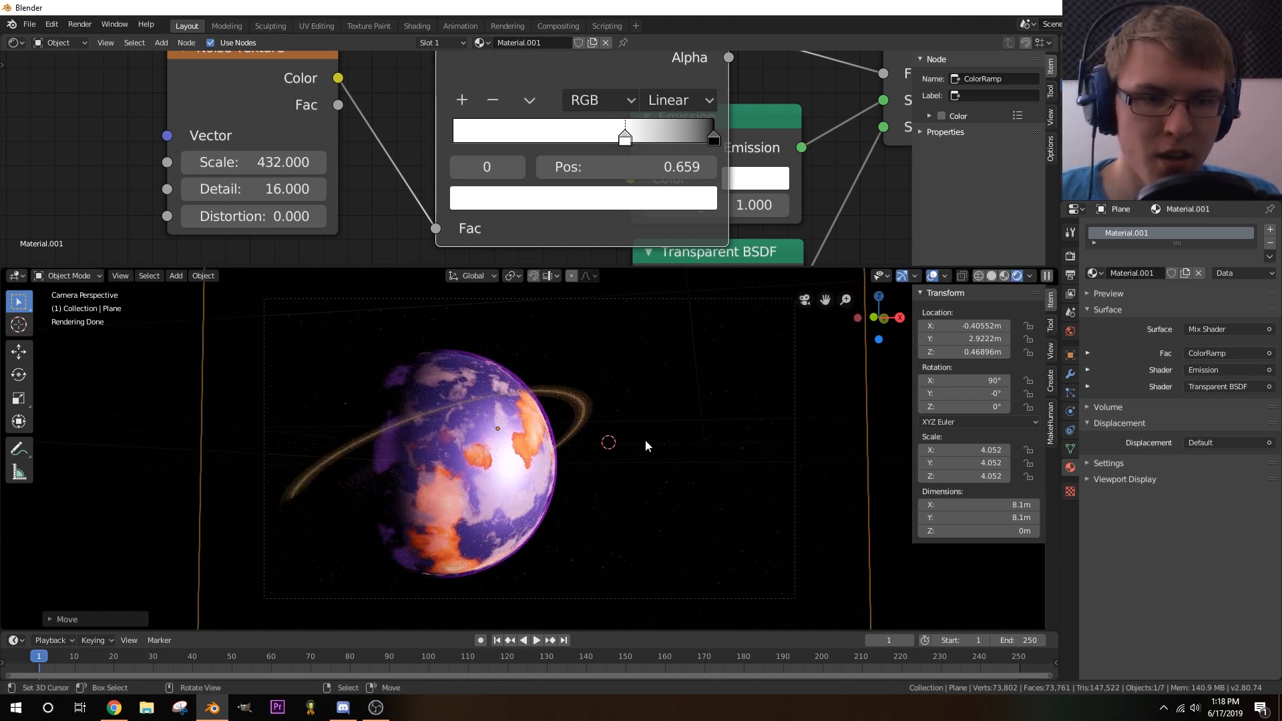
pyautogui.scroll(4, 314, 124)
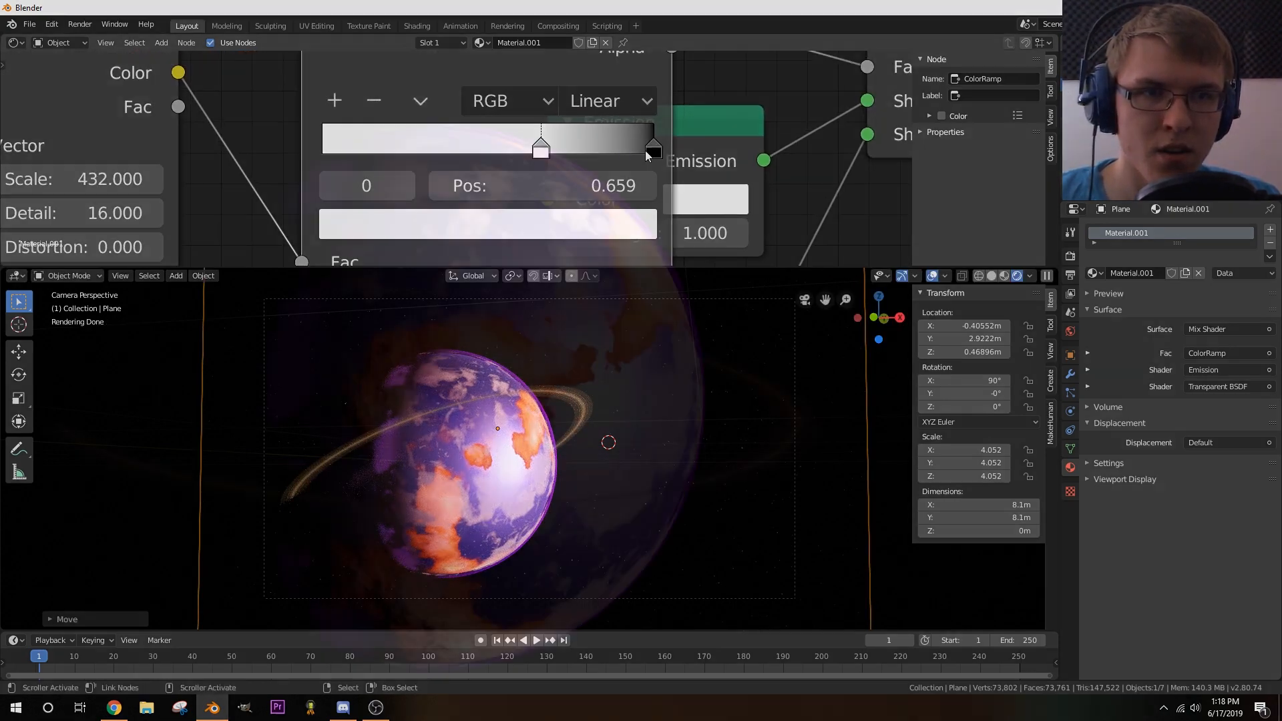